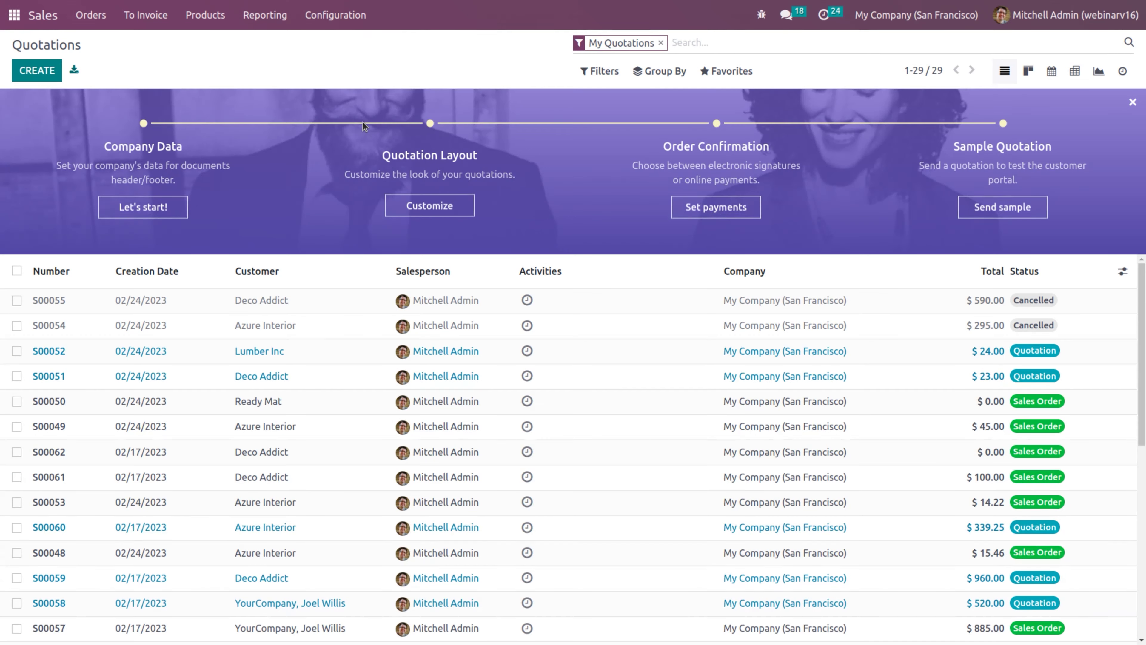
- Open the Sales settings and check that Discounts, Loyalty & Gift Card is ticked
left_click(336, 18)
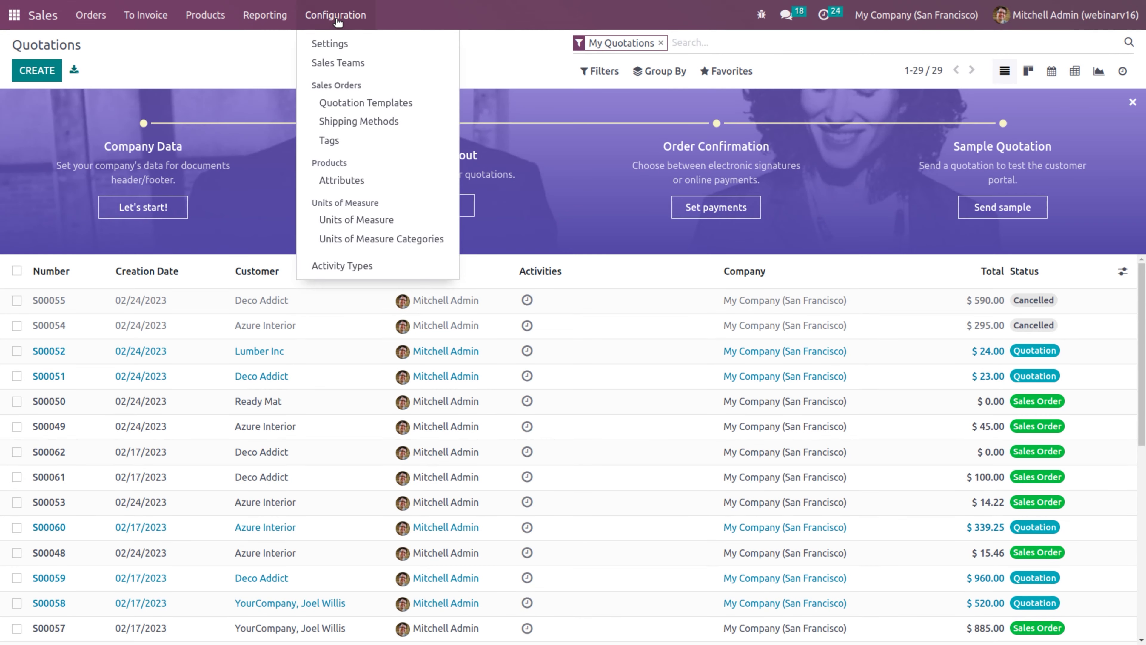
left_click(338, 44)
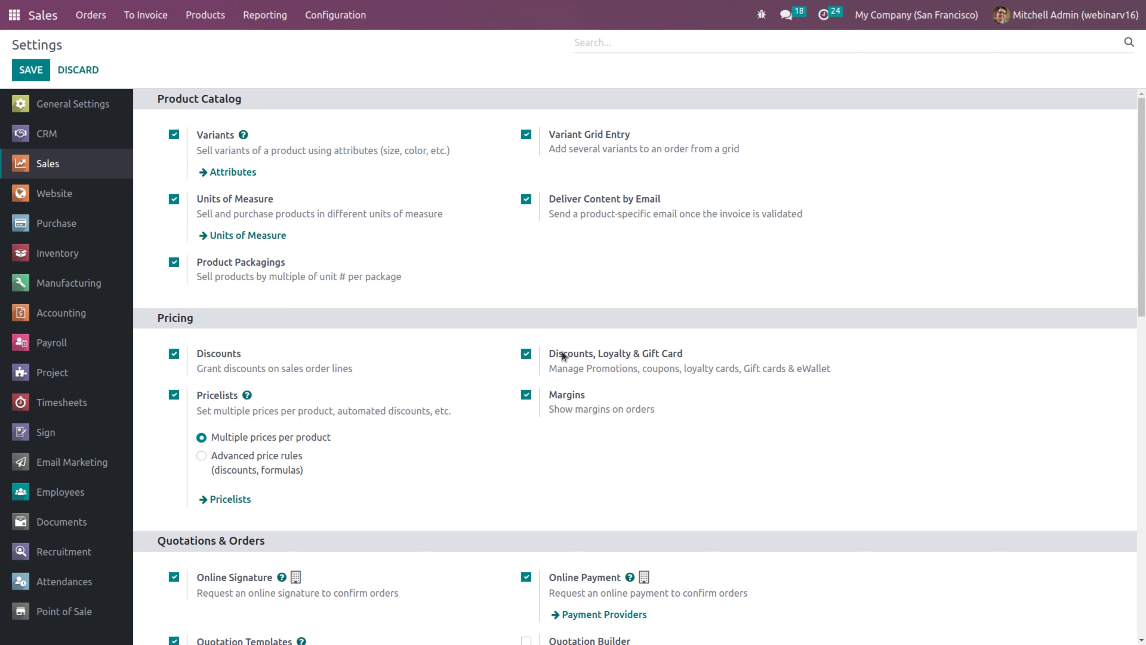
mouse_move(569, 357)
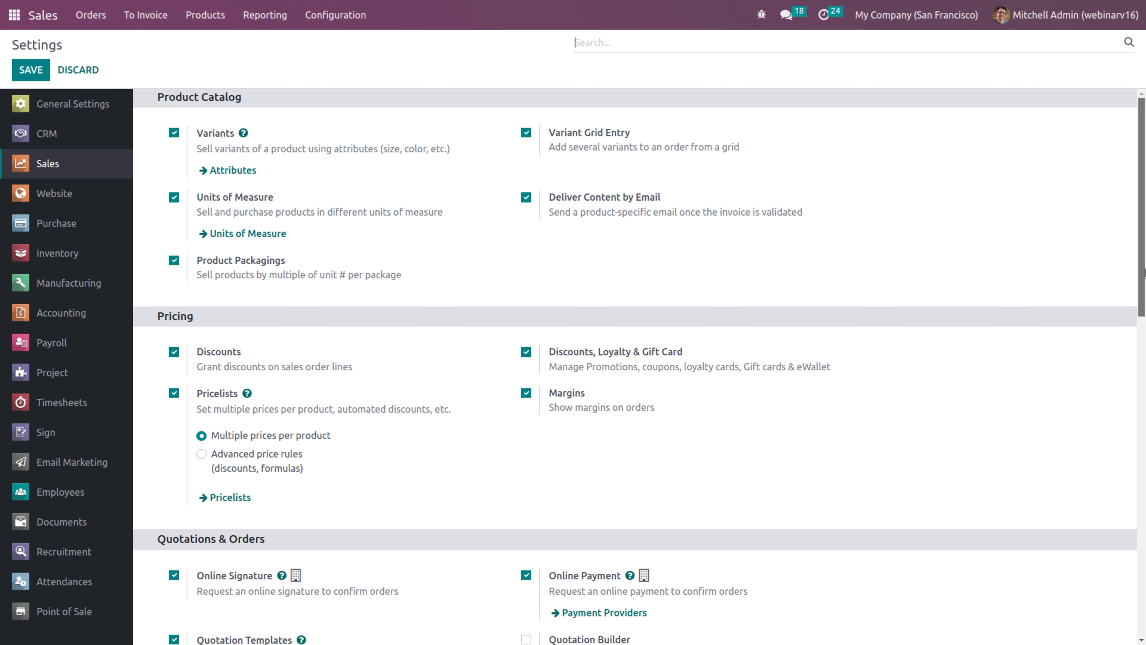
scroll(1144, 280, "down", 2)
left_click_drag(1145, 312, 1145, 373)
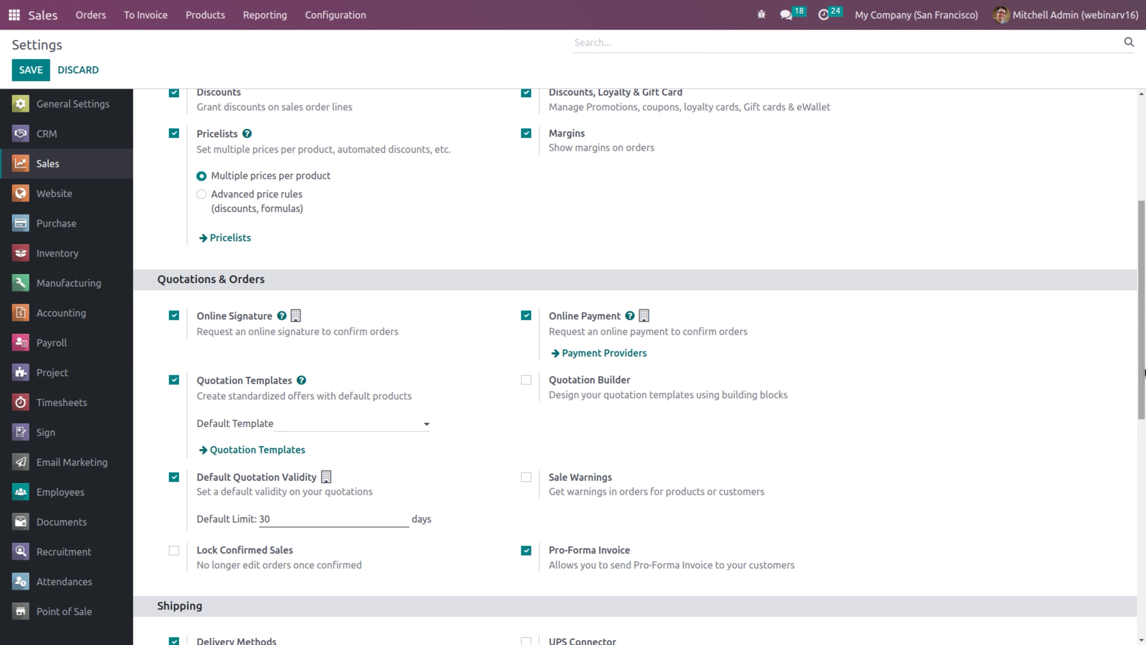
left_click_drag(1145, 371, 1145, 480)
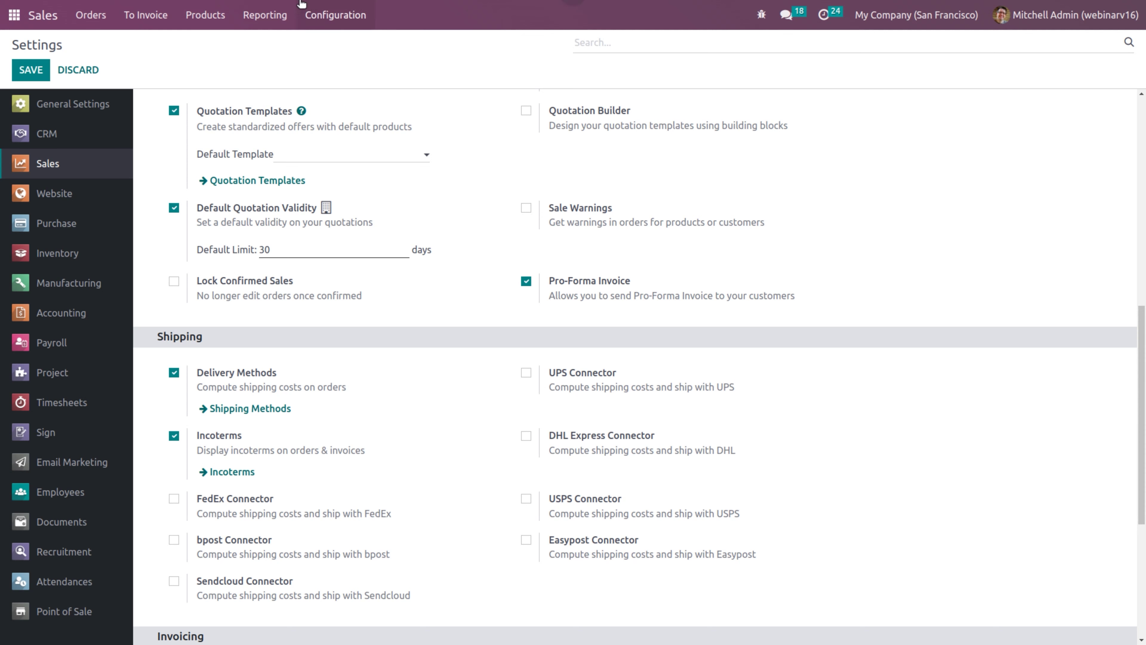
left_click(190, 14)
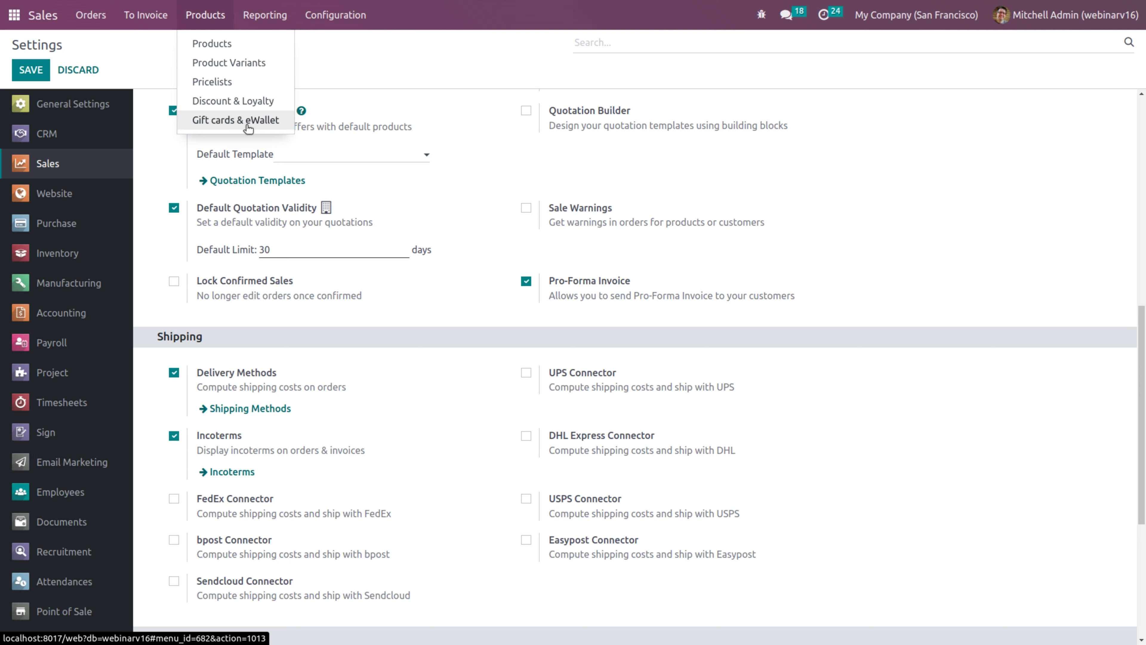
- Open Discount & Loyalty, preview the Program Type options on a new program, then discard it
left_click(210, 100)
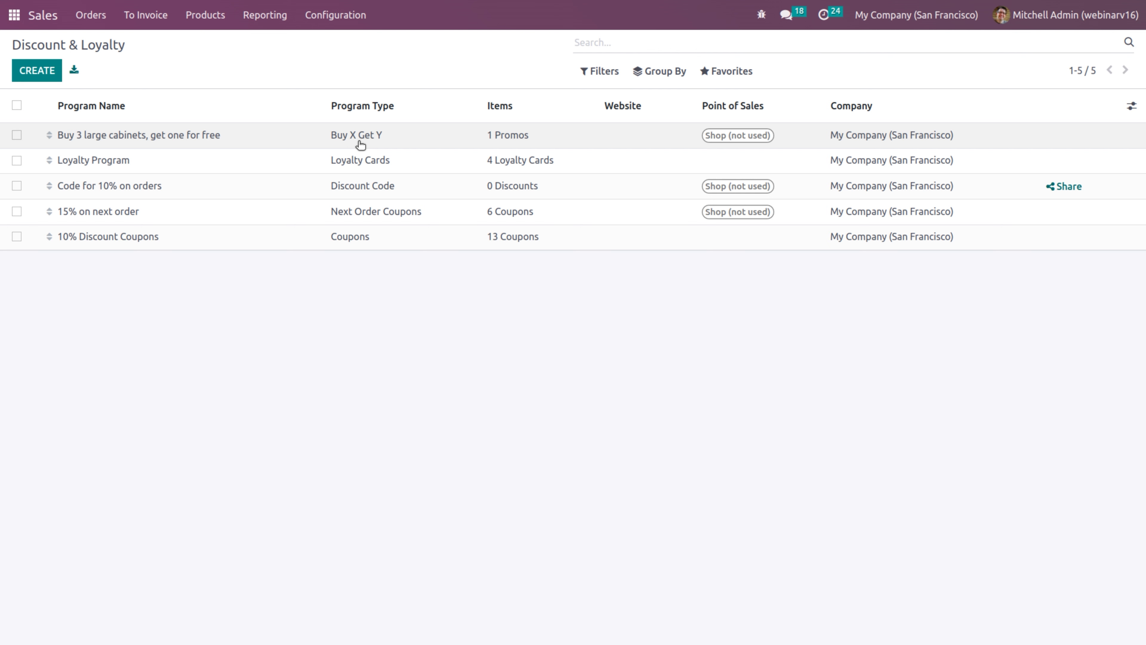
left_click(43, 73)
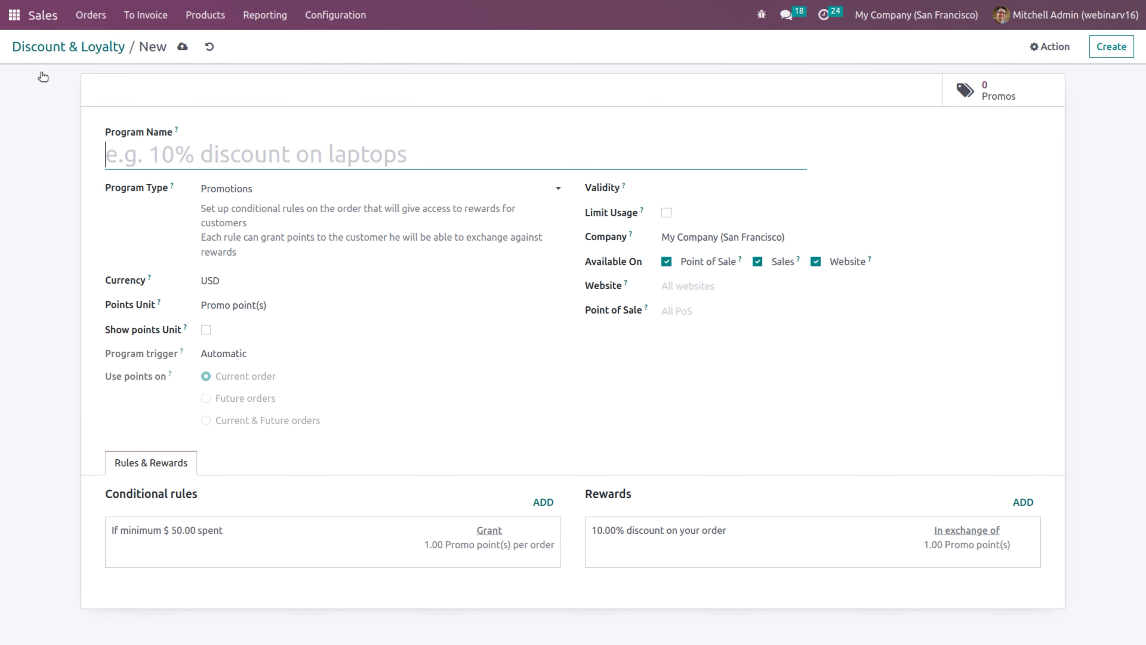
left_click(231, 194)
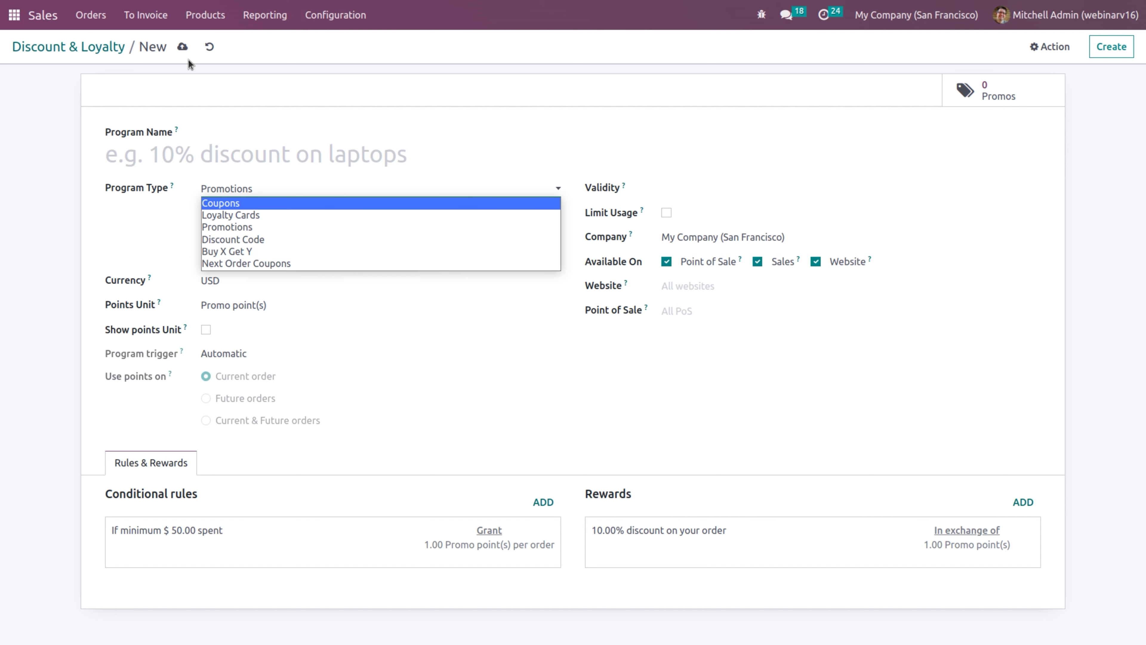
left_click(209, 48)
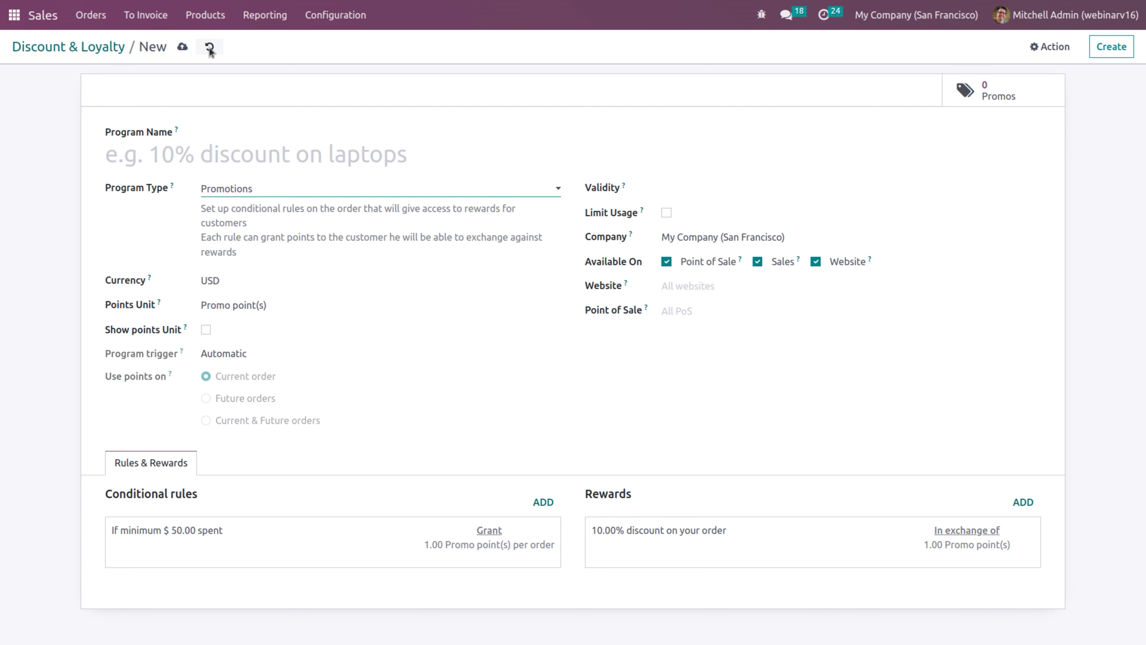
left_click(104, 46)
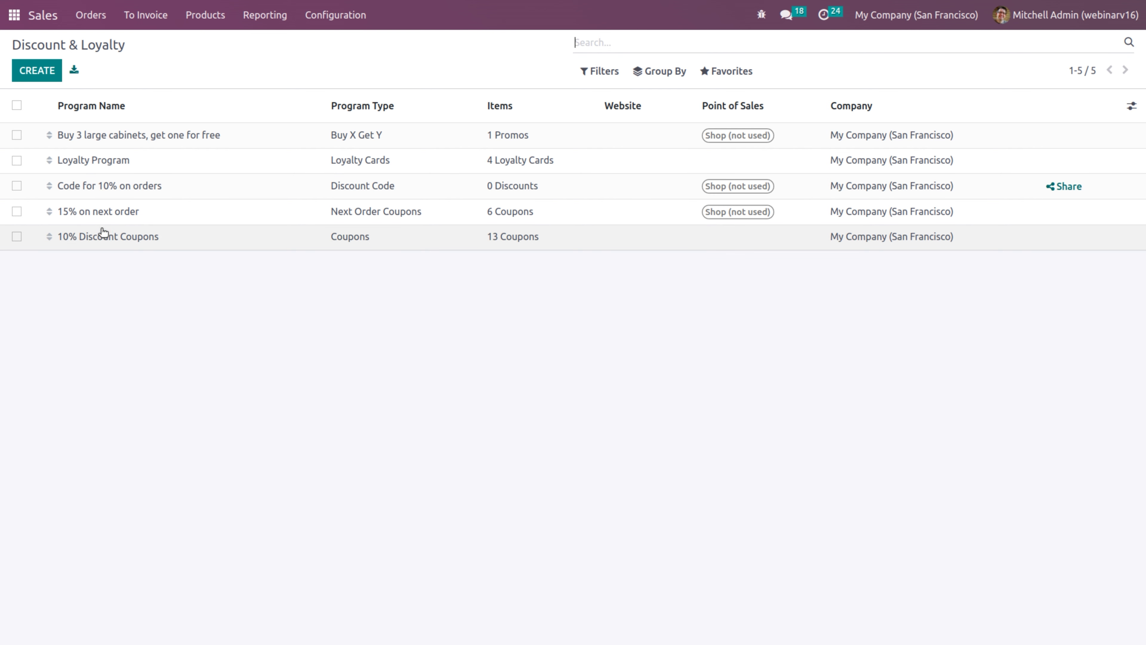
- Remove the Shop (not used) point of sale from the 15% on next order program
left_click(77, 214)
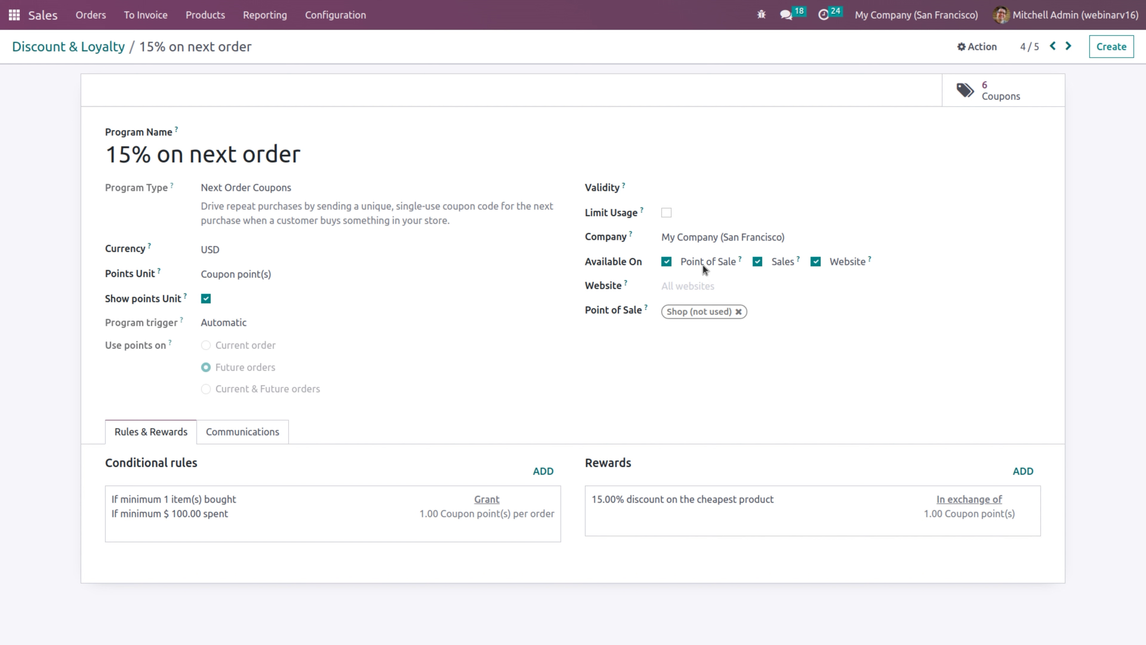
left_click(784, 314)
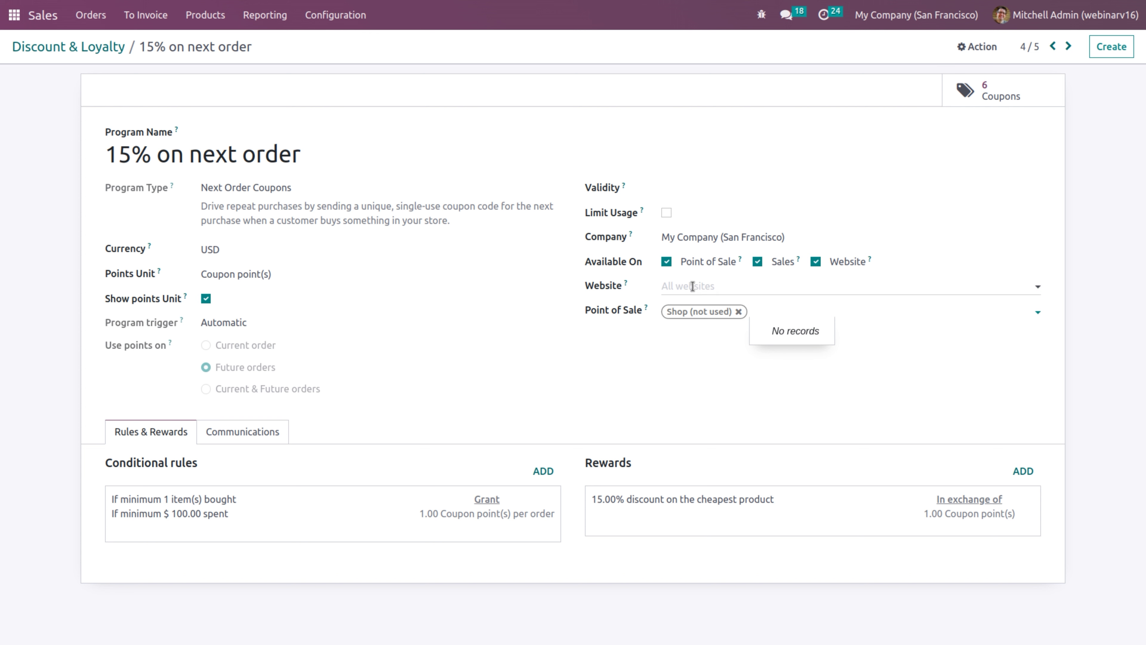
left_click(739, 312)
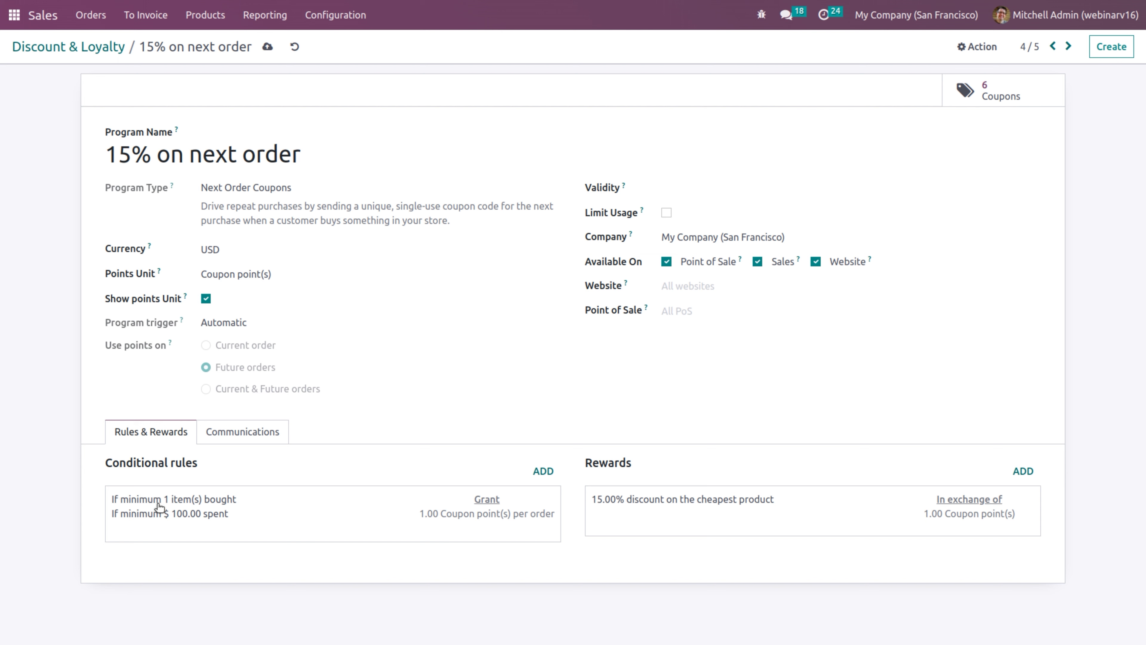
left_click(159, 505)
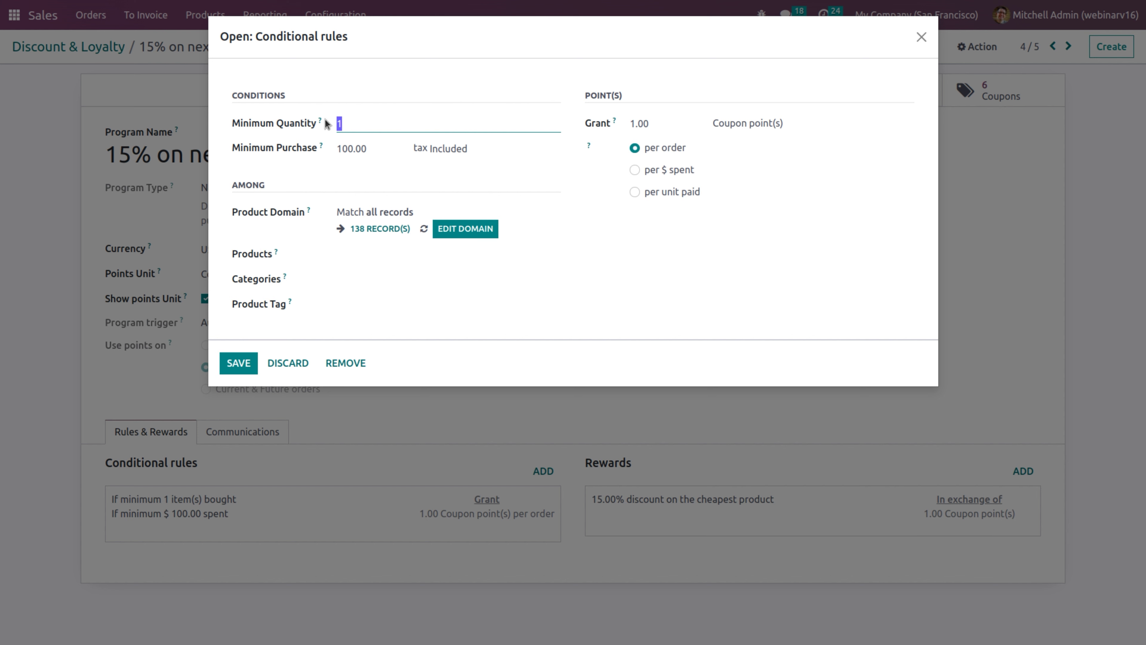
left_click_drag(377, 149, 336, 148)
left_click(388, 149)
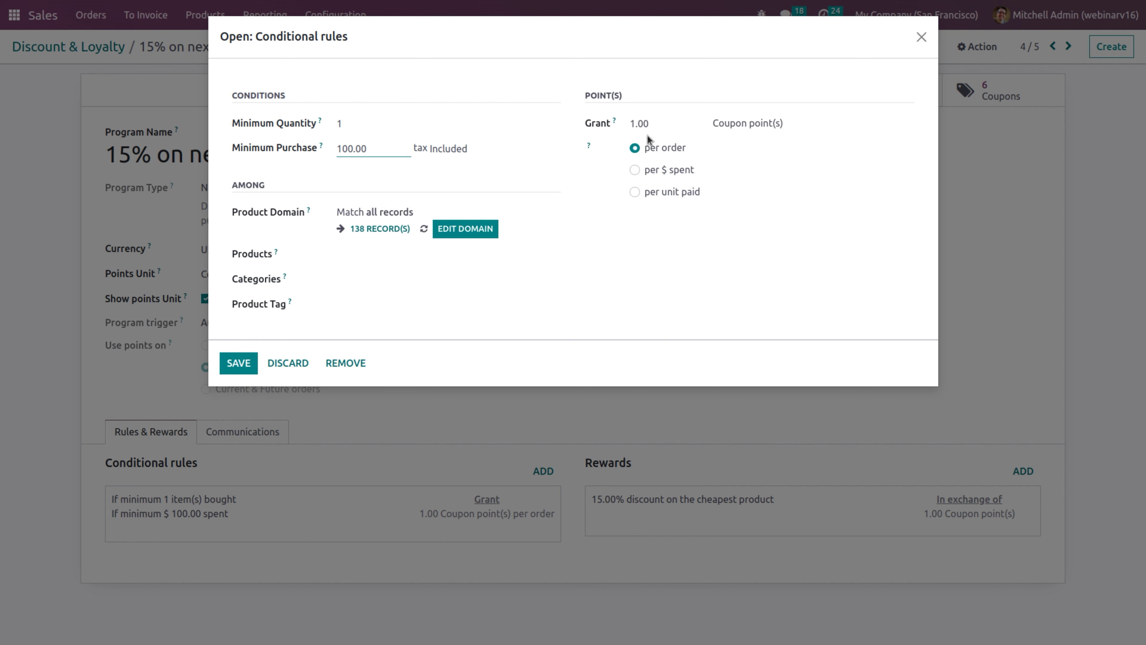
left_click(233, 367)
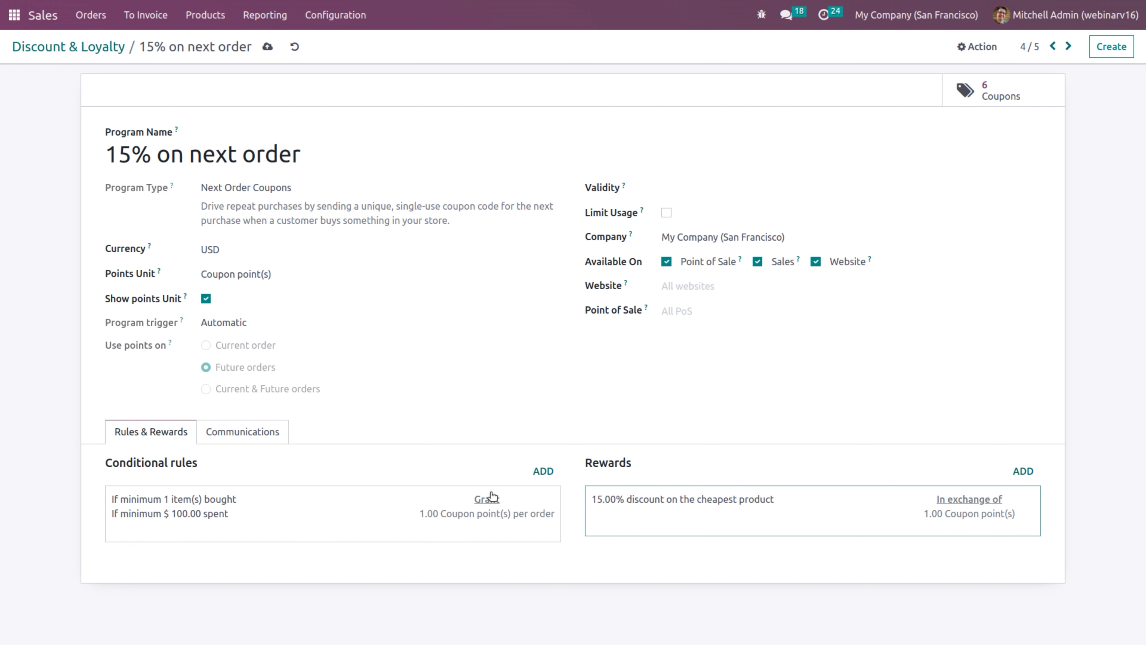
- Keep the reward at 15.00% off the cheapest product and save the program
left_click(709, 507)
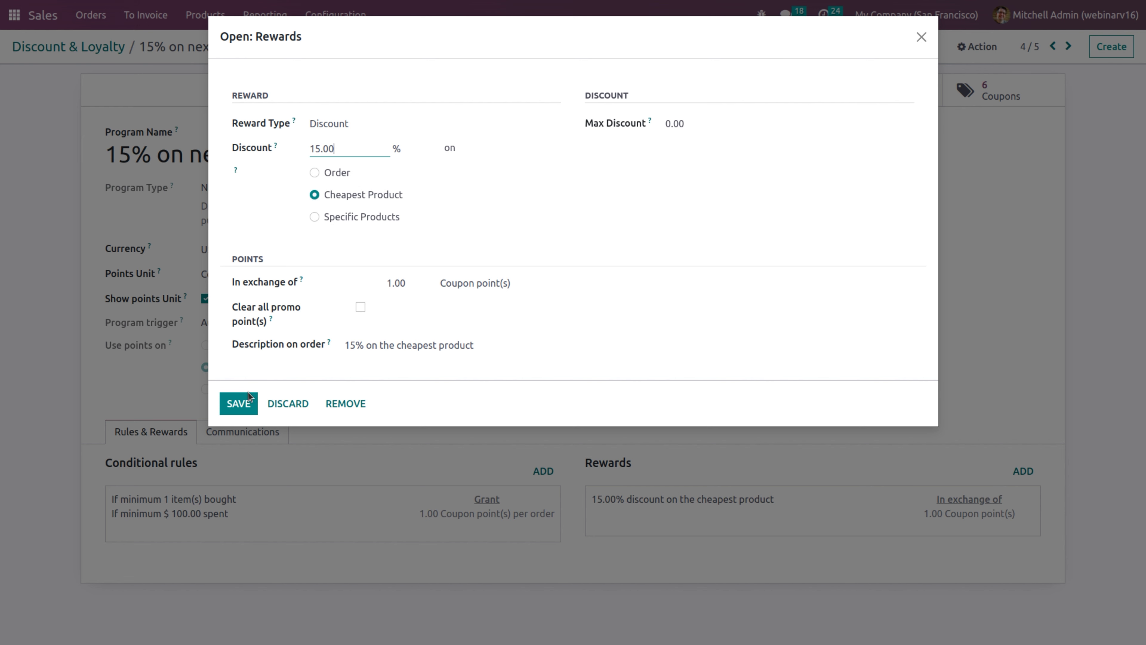
left_click(238, 403)
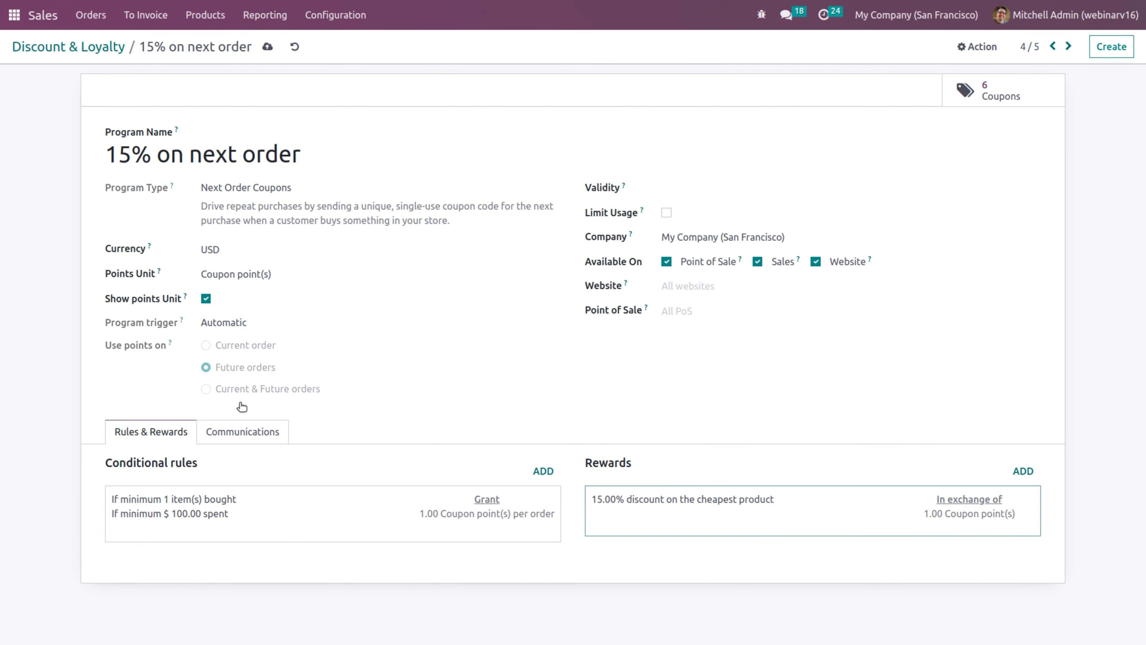
left_click(268, 47)
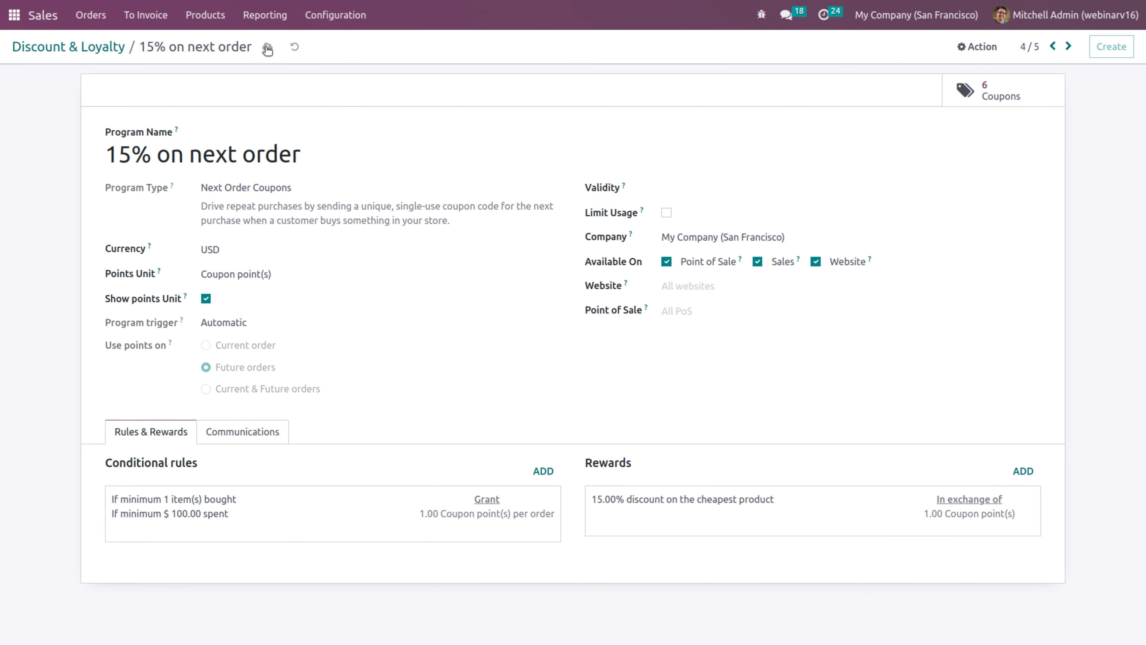
- Open the program's 6 Coupons list: three with 1.00 point, three at 0.00
left_click(981, 98)
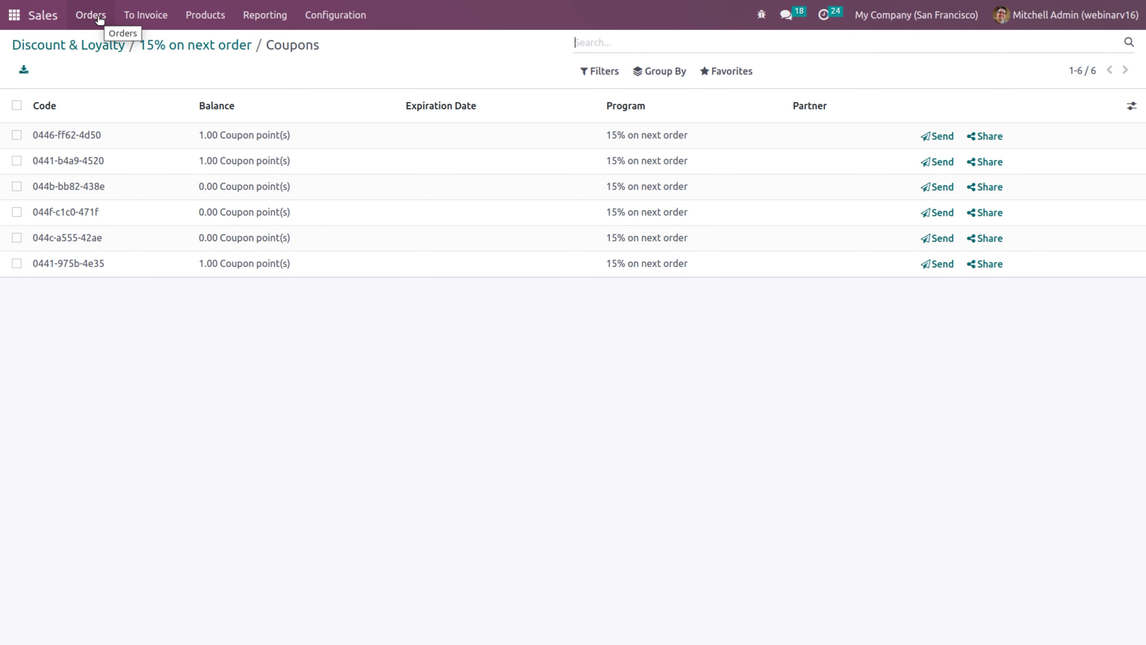
- Create a new quotation from Orders and search the Customer field for 'lumber'
left_click(100, 19)
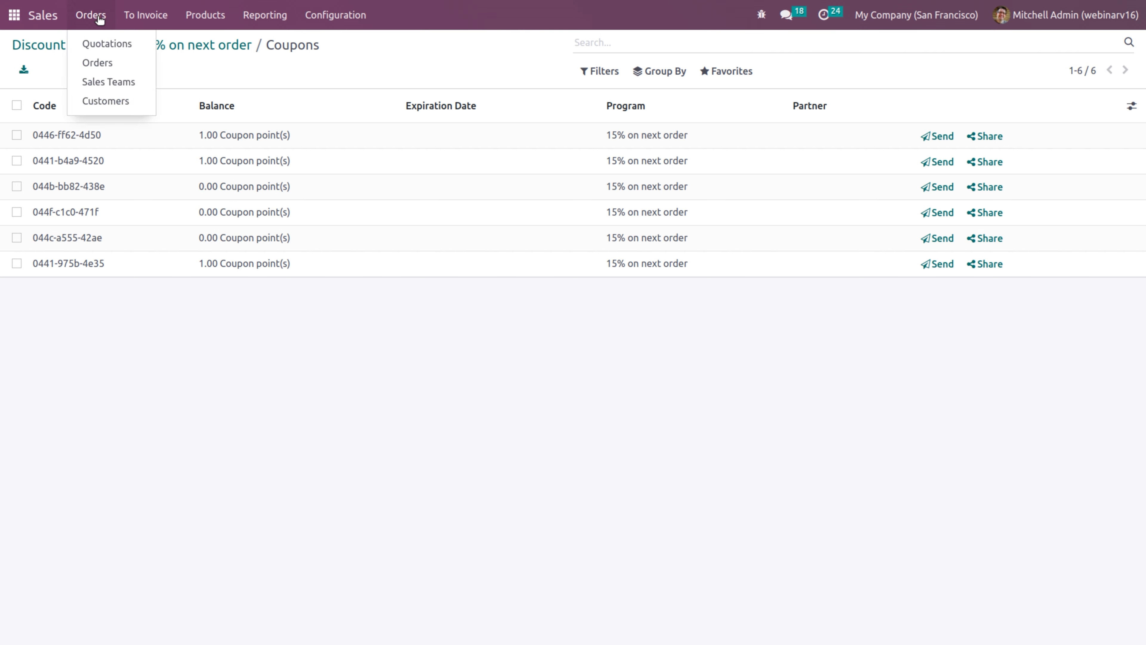
left_click(110, 63)
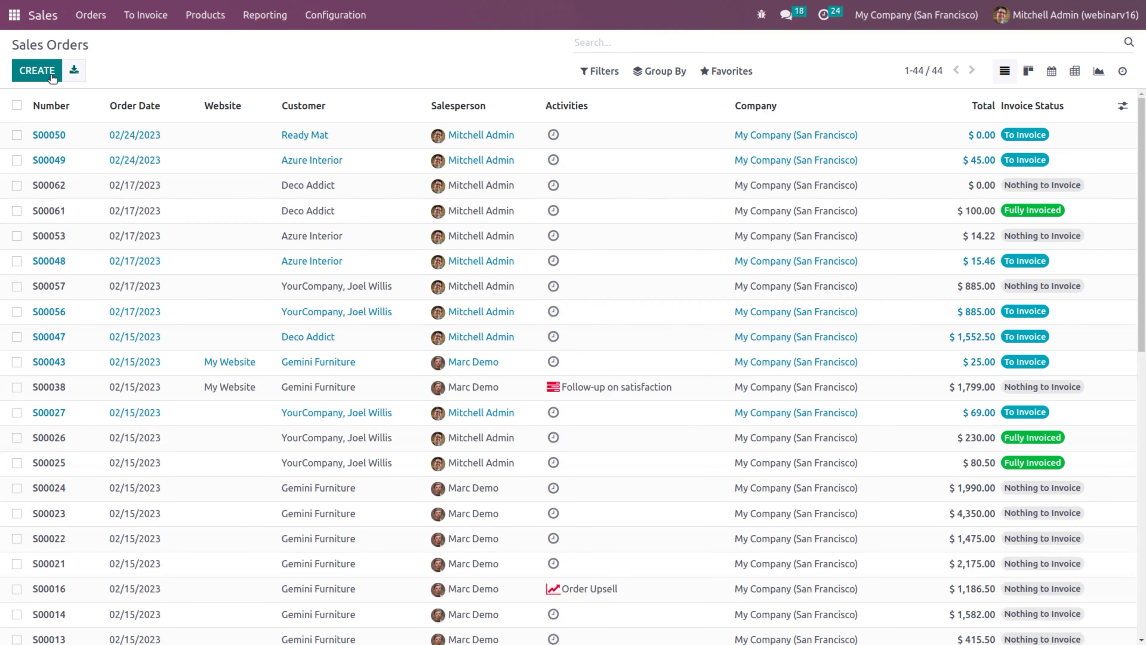
left_click(36, 70)
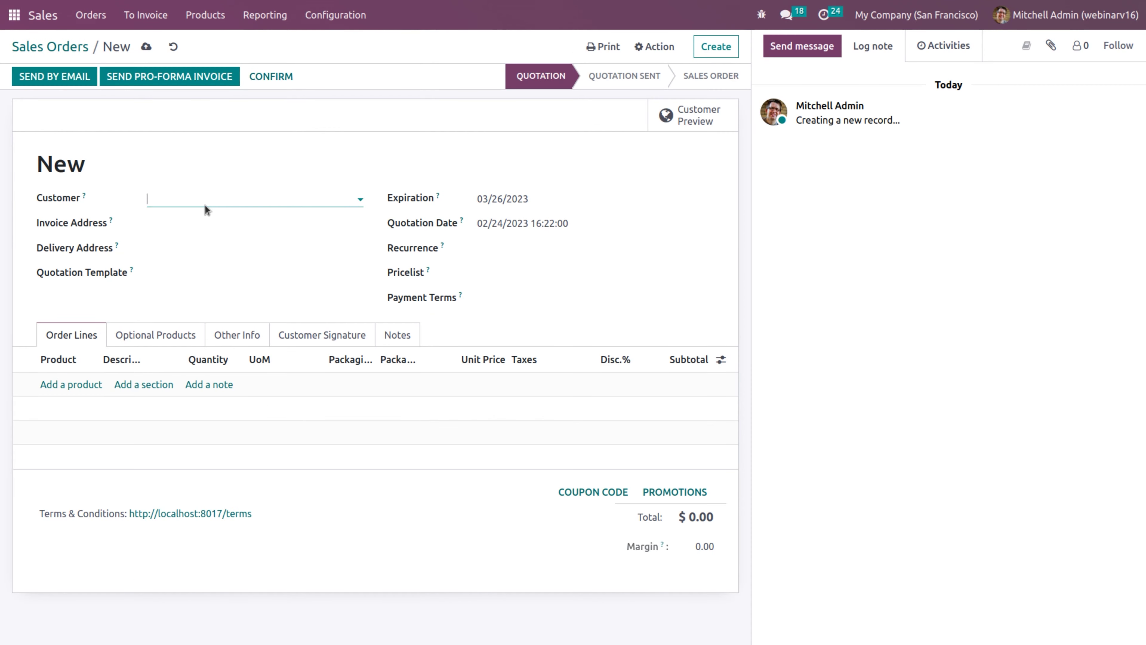
left_click(188, 196)
type("lumber")
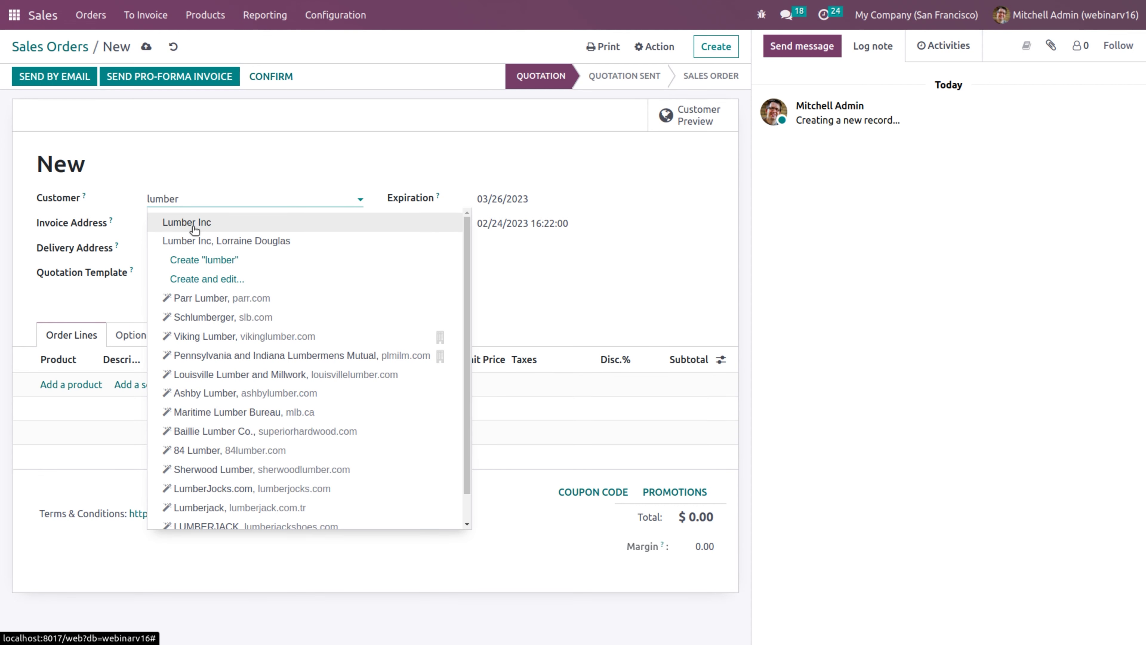
- Set customer Lumber Inc, add [FURN_6666] Acoustic Bloc Screens at $295.00, and confirm S00063
left_click(194, 224)
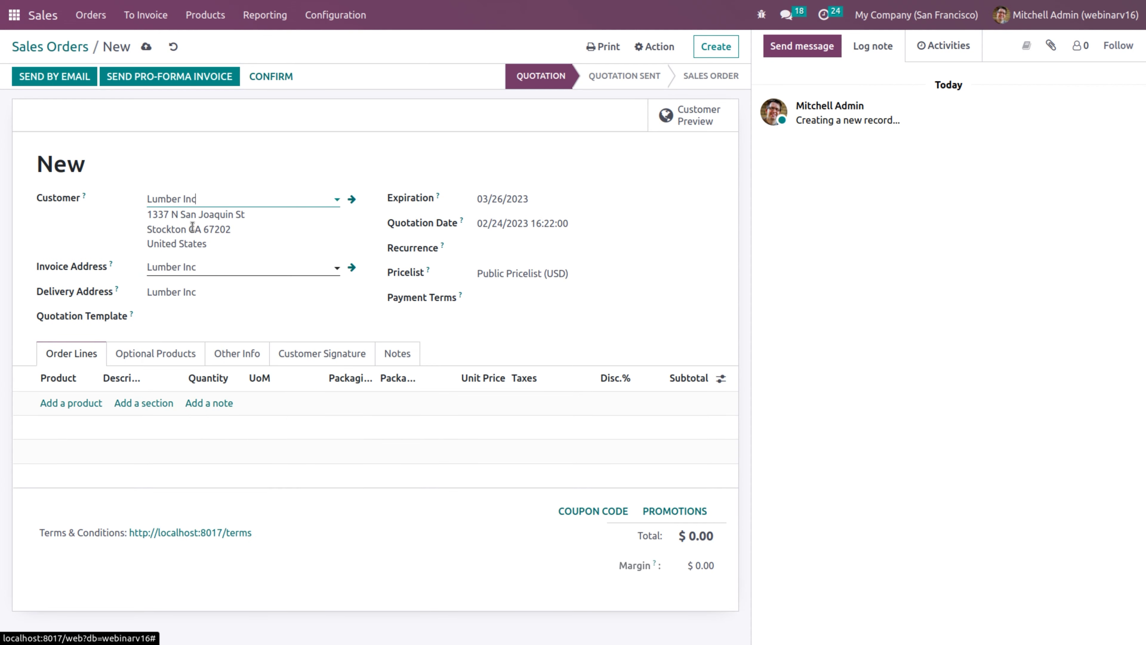
left_click(64, 401)
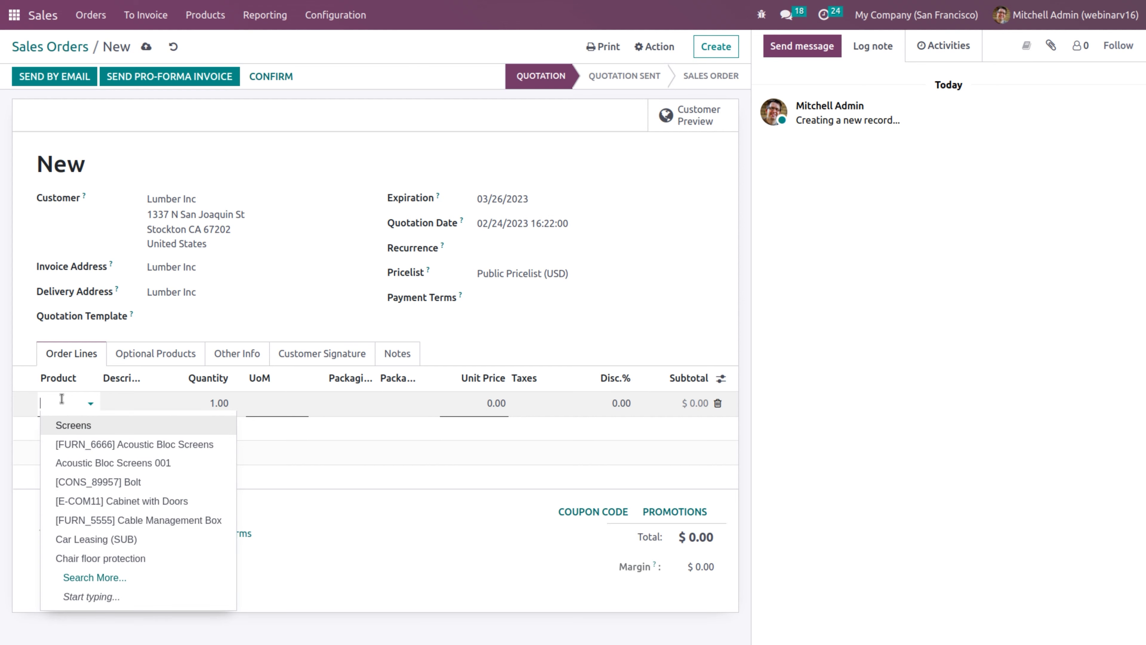
left_click(146, 446)
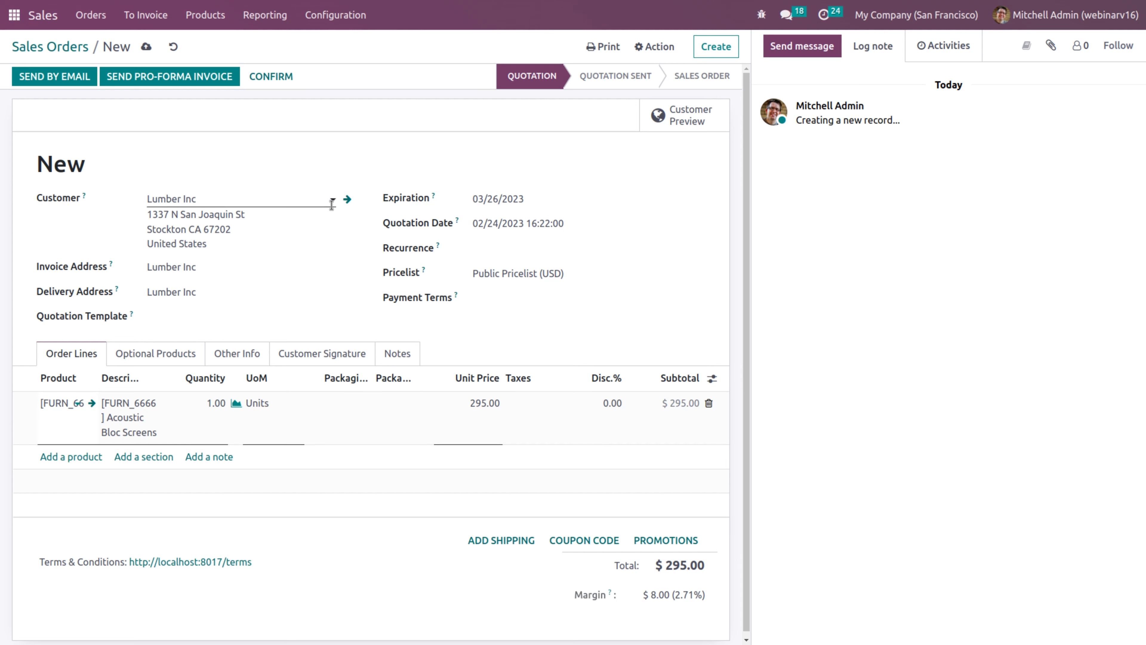
left_click(274, 78)
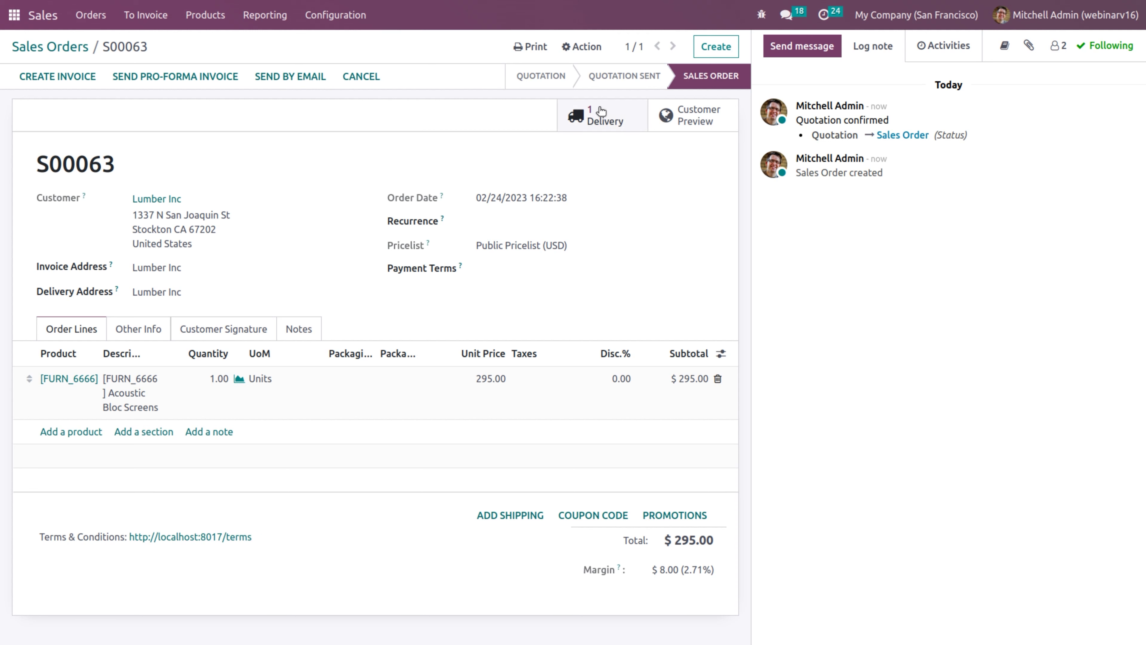
- Go to Discount & Loyalty and open the 15% on next order program's 7 Coupons
left_click(195, 17)
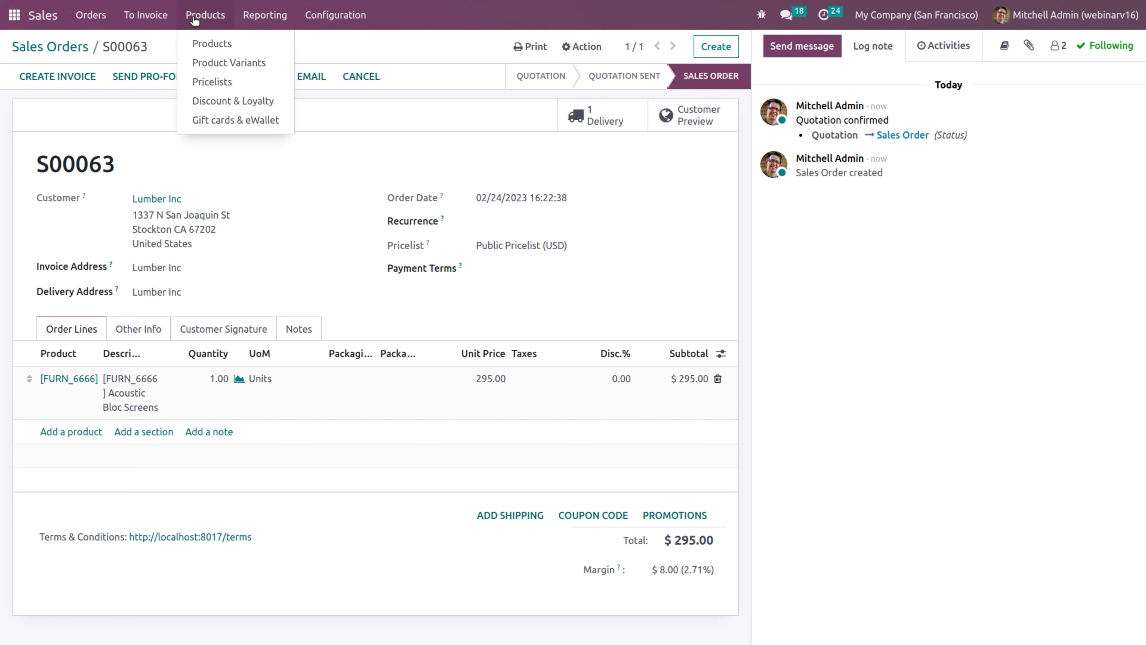
left_click(212, 102)
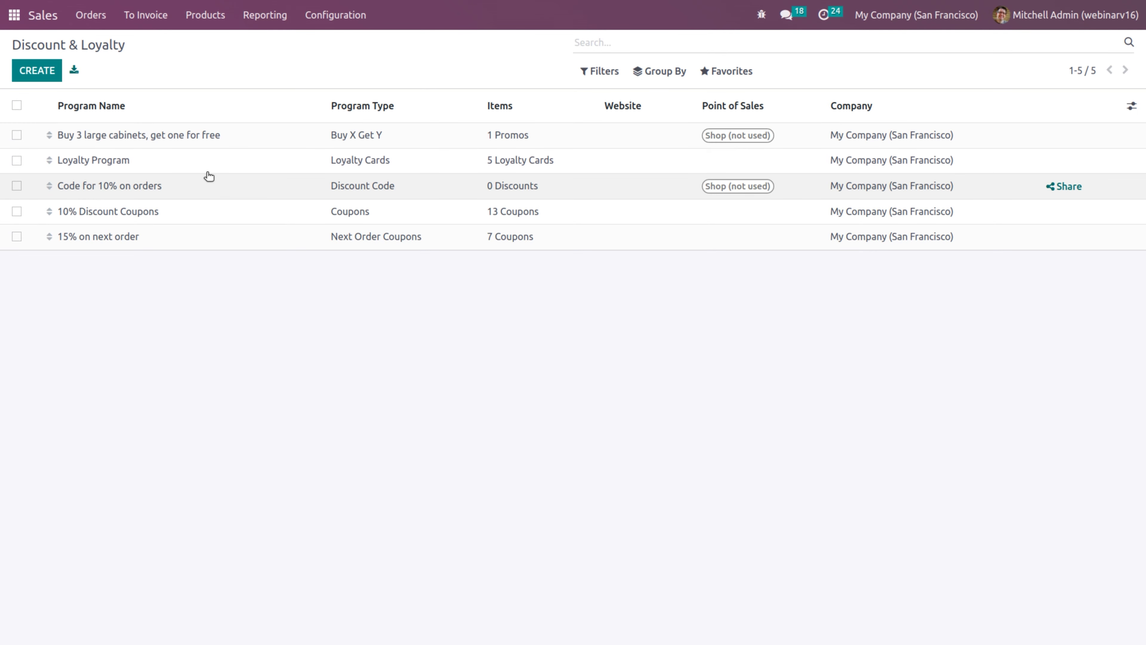
left_click(215, 243)
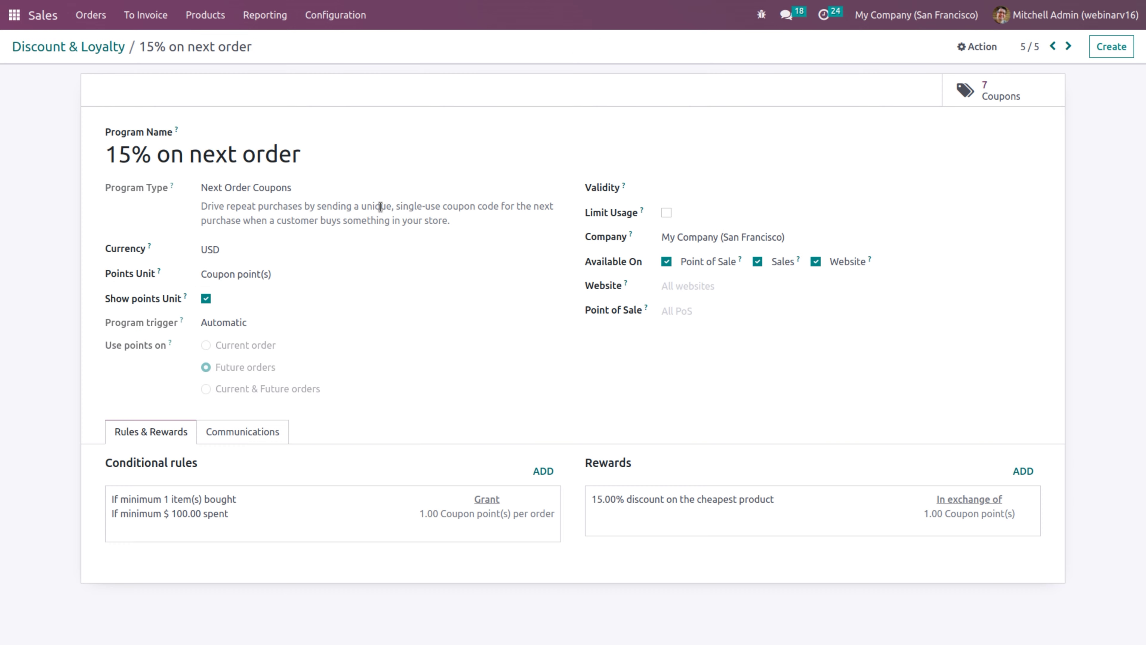
left_click(985, 95)
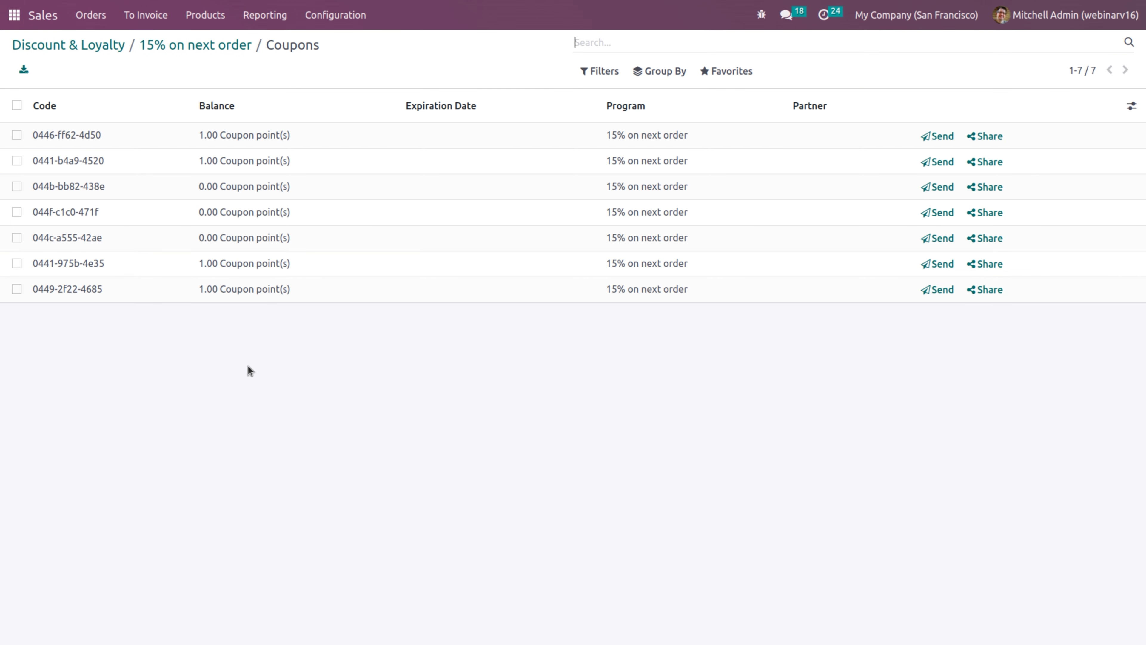
- Open the newest coupon, follow its link to order S00063, then reopen the coupon
left_click(214, 289)
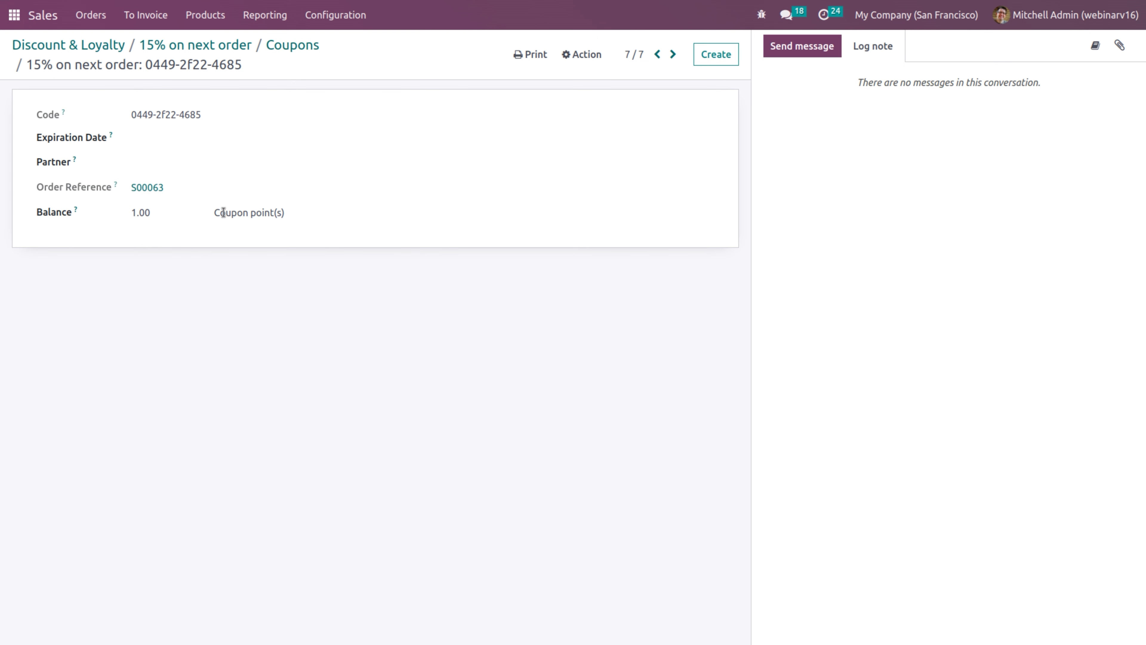
left_click(147, 188)
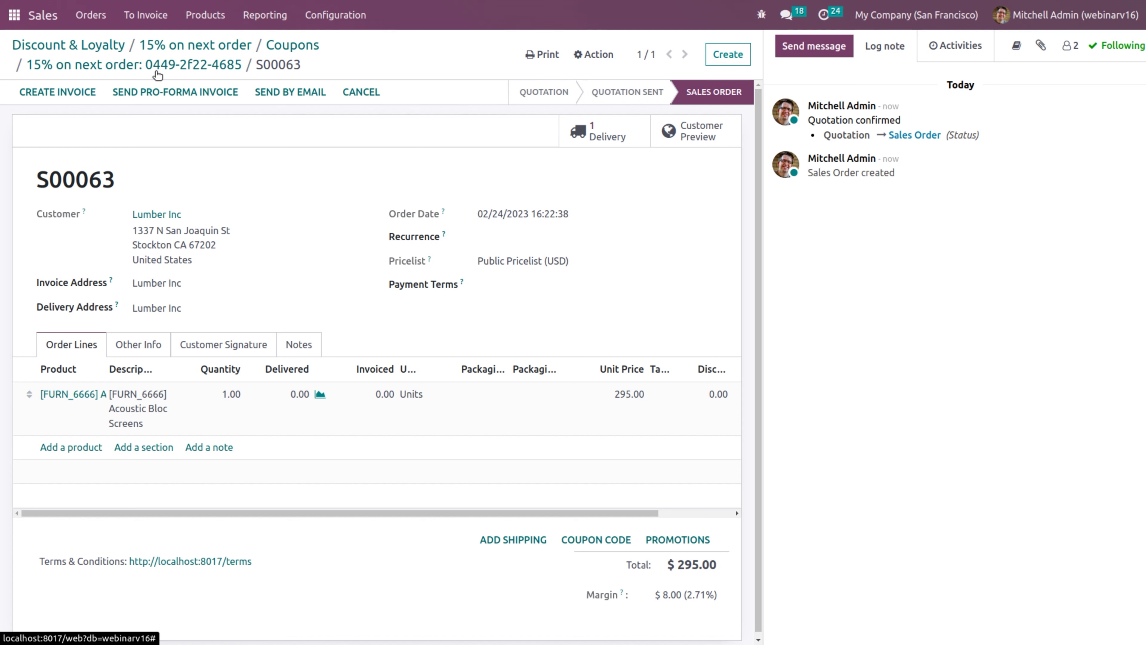
left_click(215, 68)
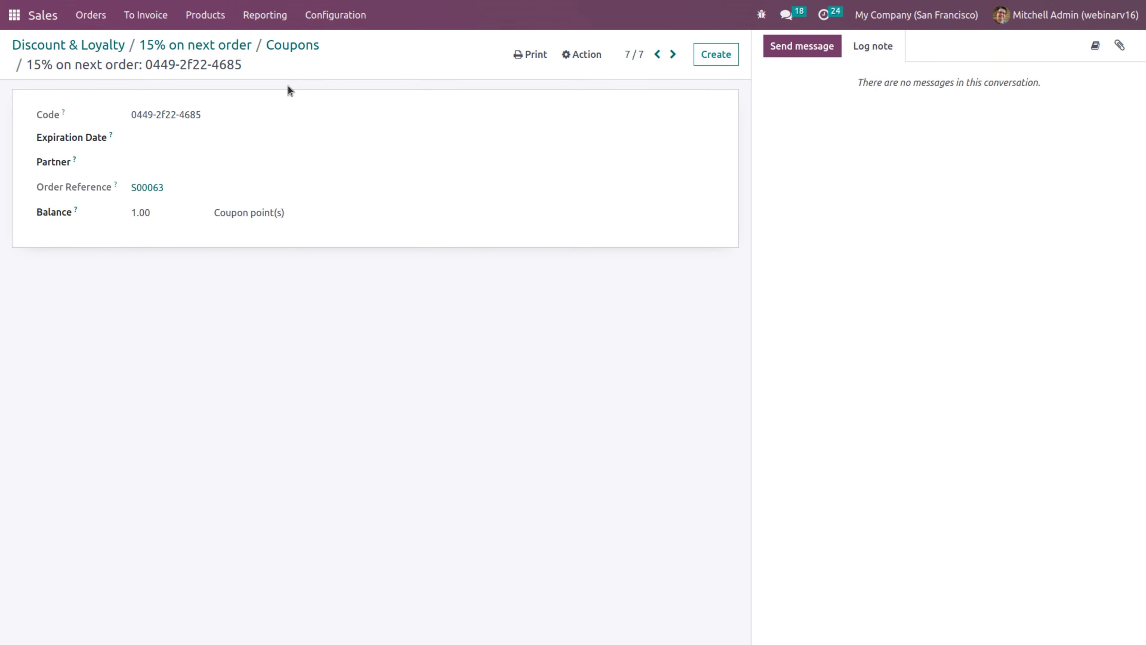
left_click(293, 47)
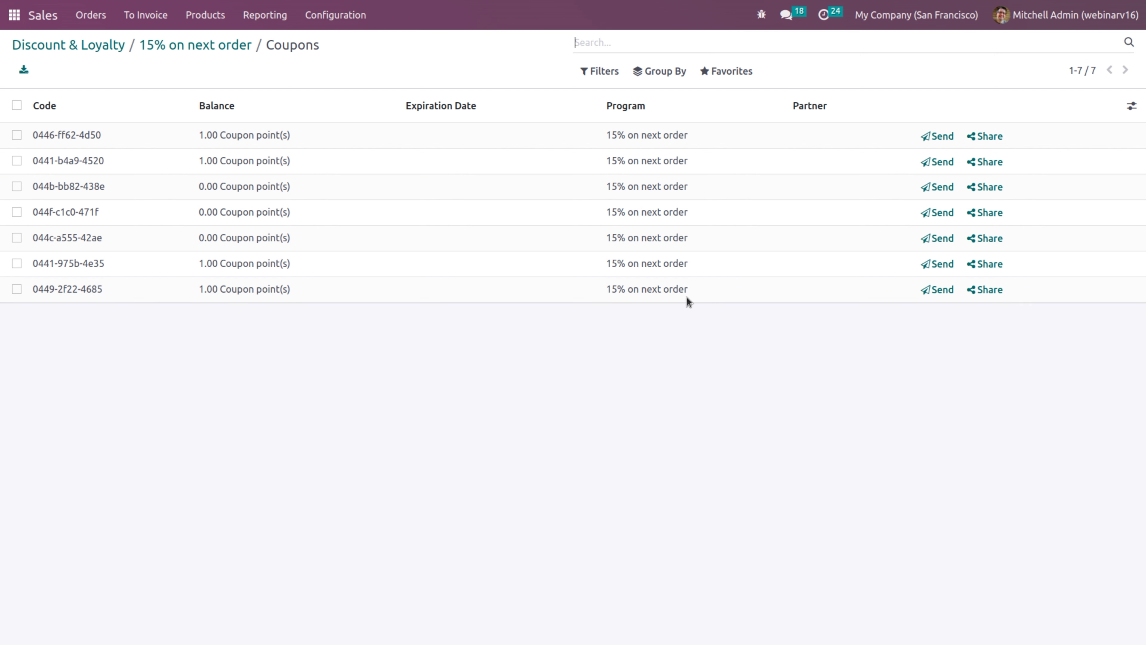
left_click(181, 294)
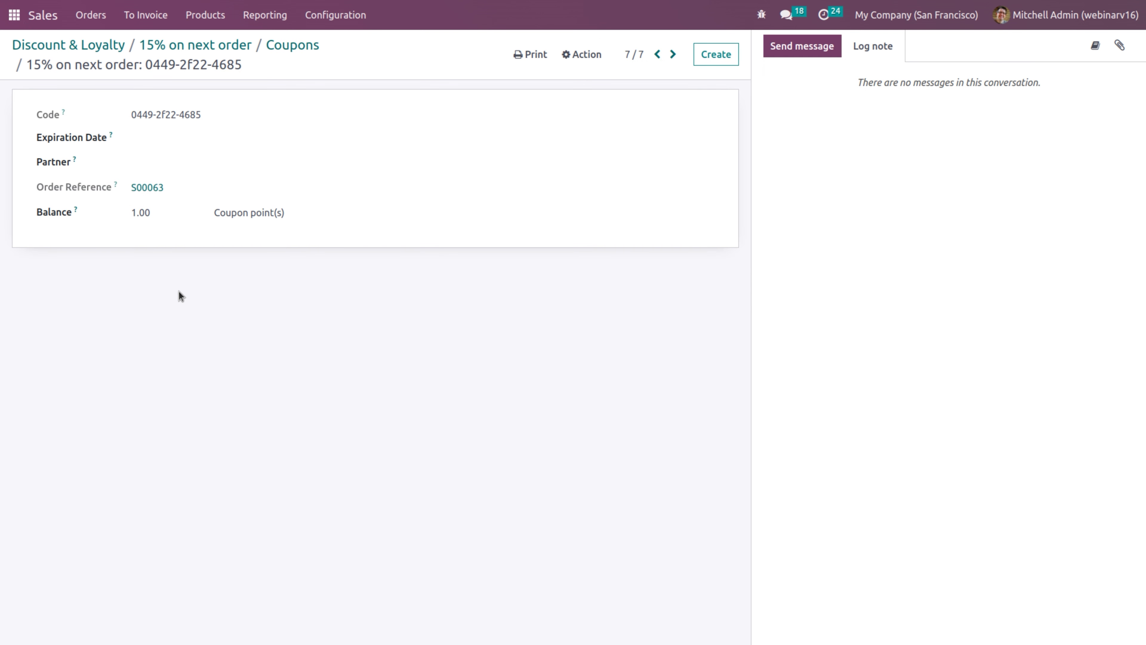
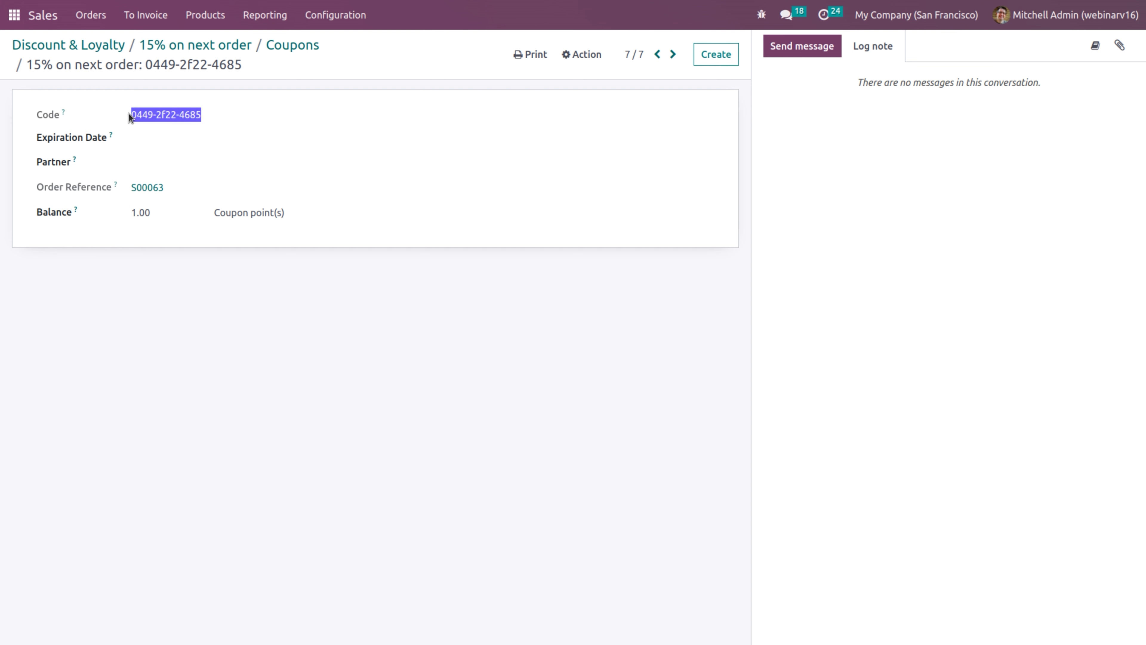
- Go from the coupon record to the Sales Orders list of all 45 orders
left_click(97, 15)
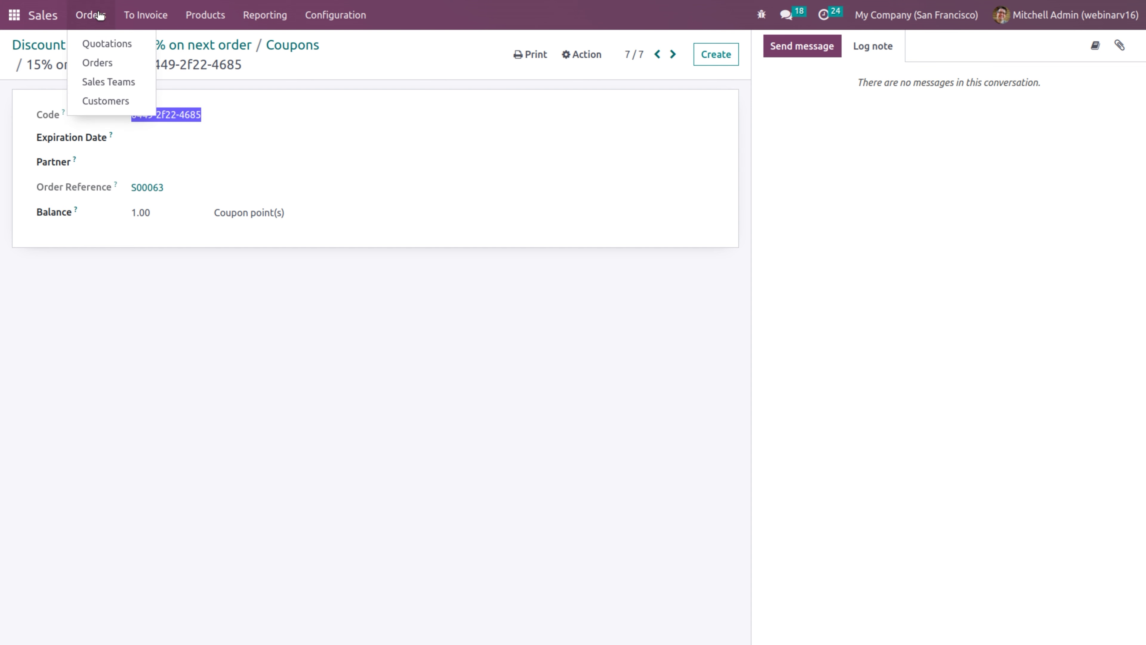
left_click(109, 71)
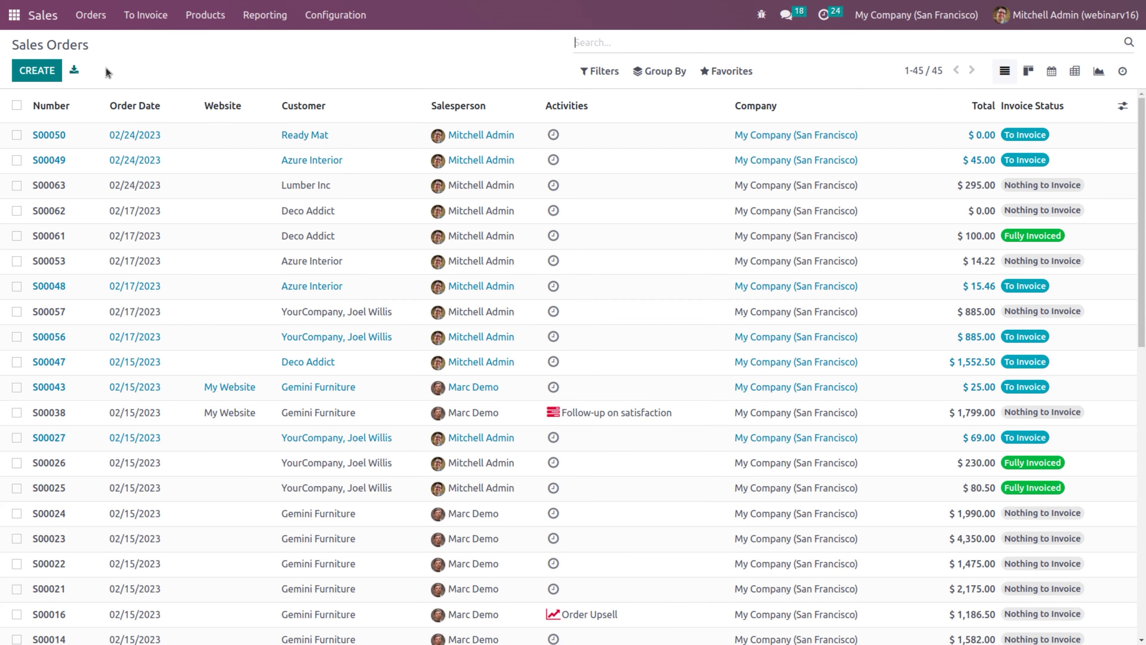
- Create a new quotation for Lumber Inc with an [E-COM11] Cabinet with Doors line
left_click(38, 71)
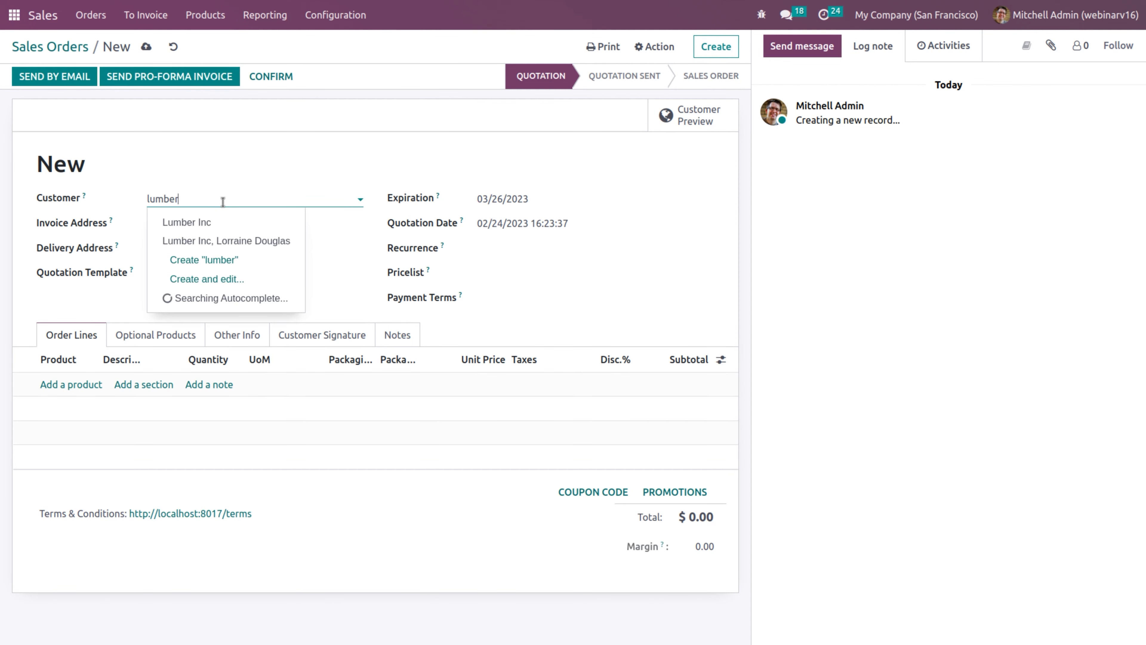
left_click(199, 222)
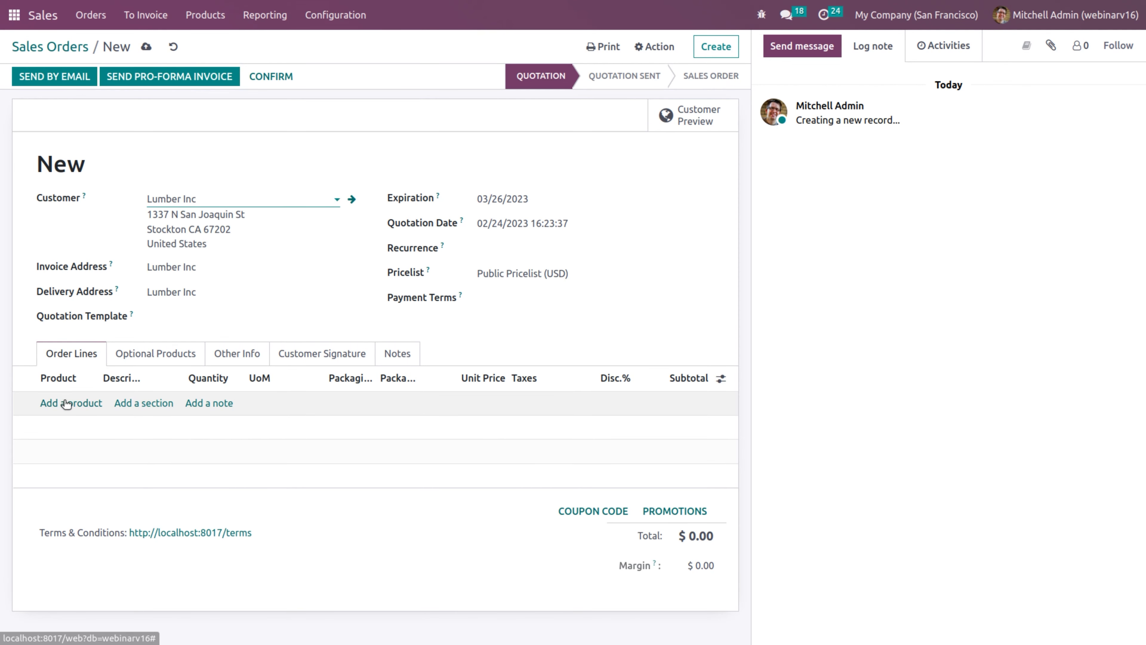
left_click(64, 403)
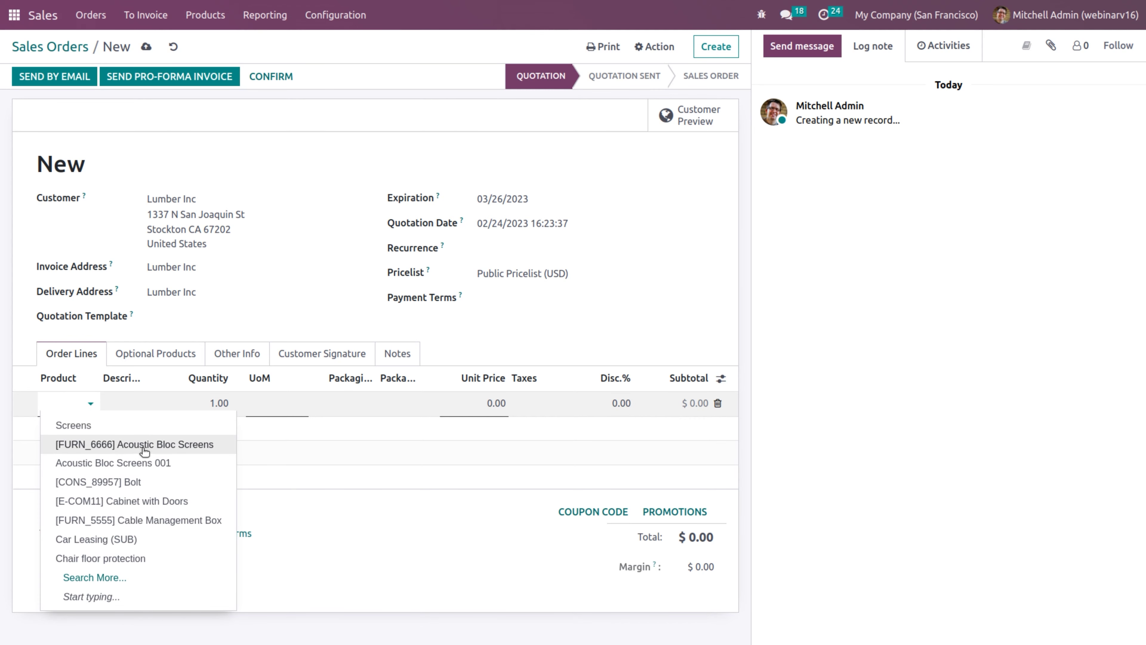
left_click(143, 501)
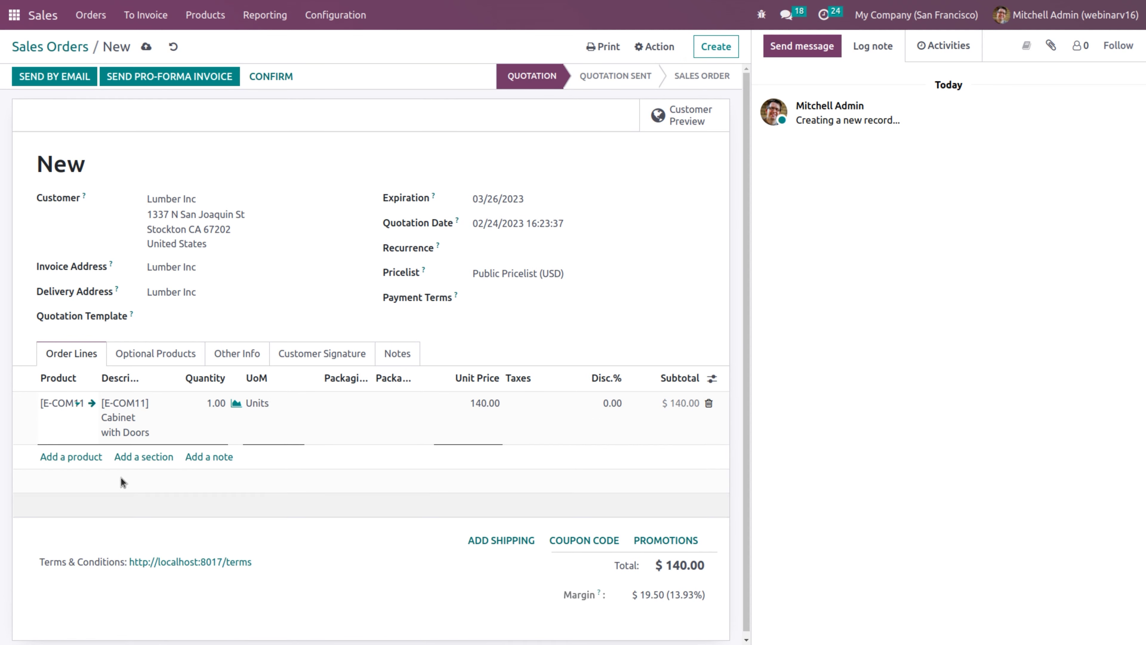
- Add Chair floor protection as the second line, removing an accidental duplicate Cabinet with Doors line
left_click(71, 456)
left_click(70, 456)
left_click(71, 456)
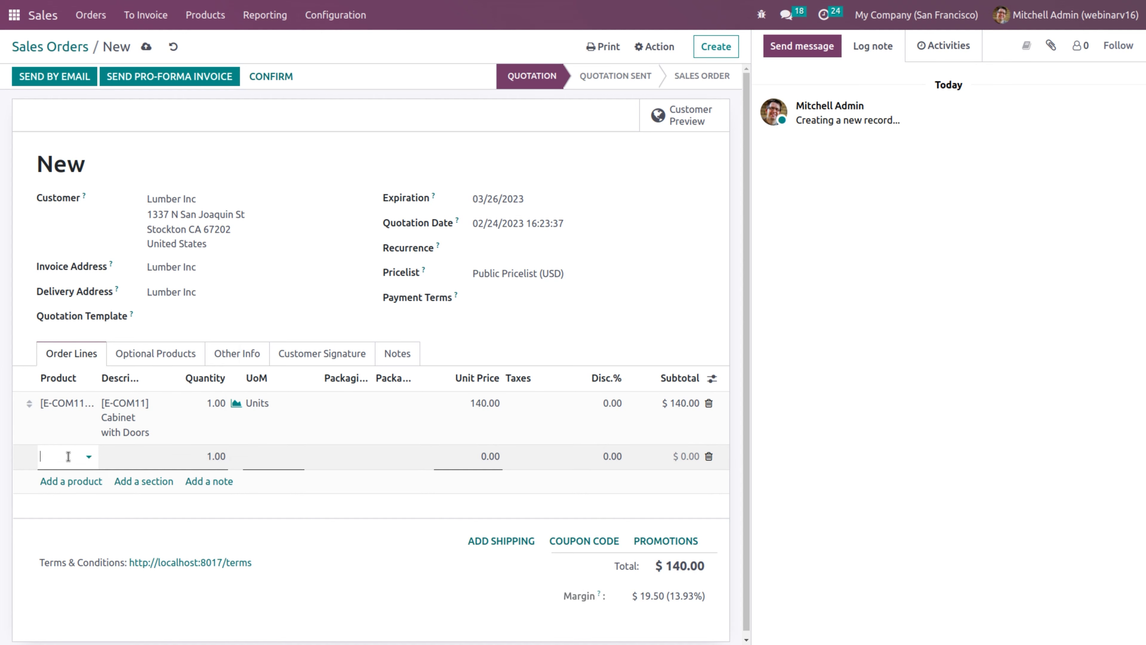
left_click(72, 457)
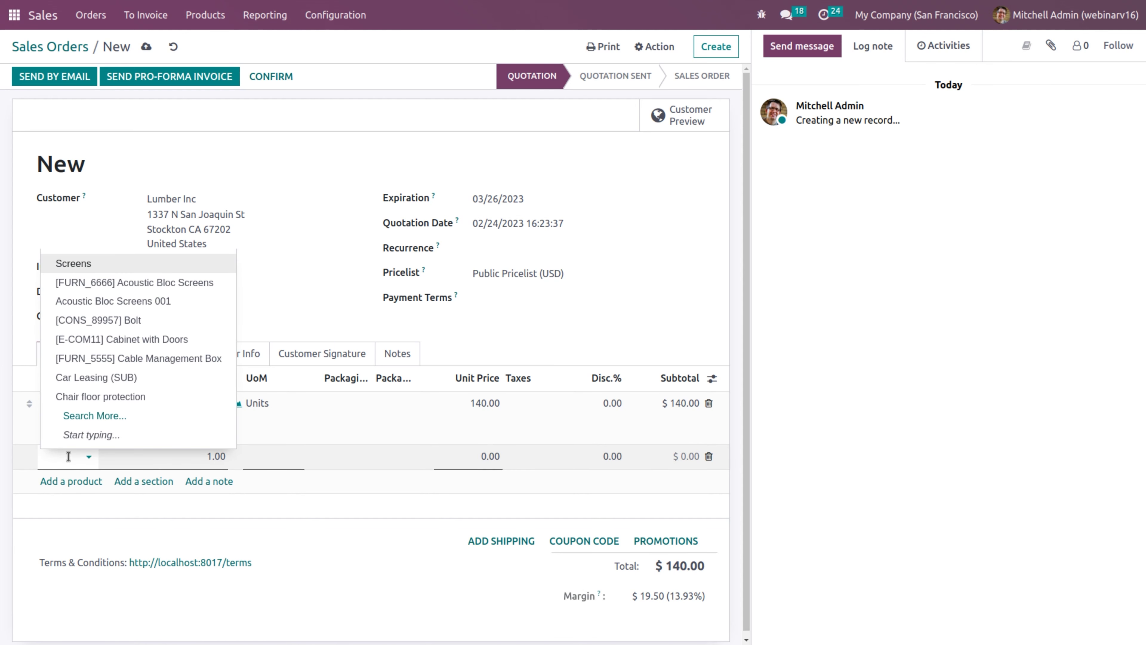
left_click(122, 339)
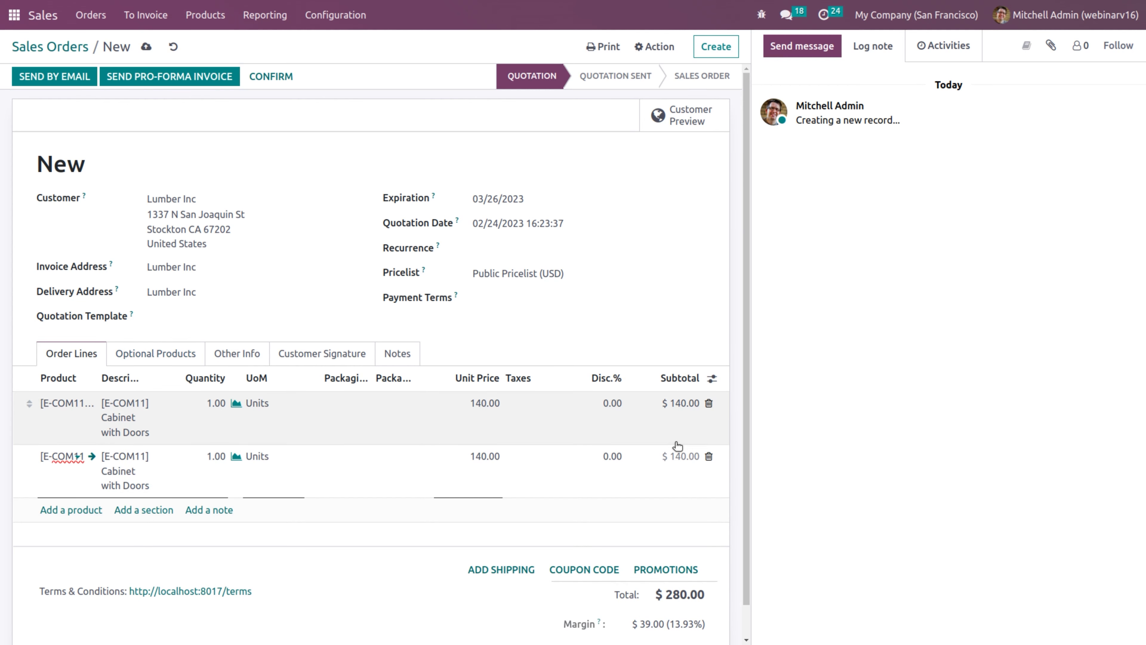
left_click(709, 456)
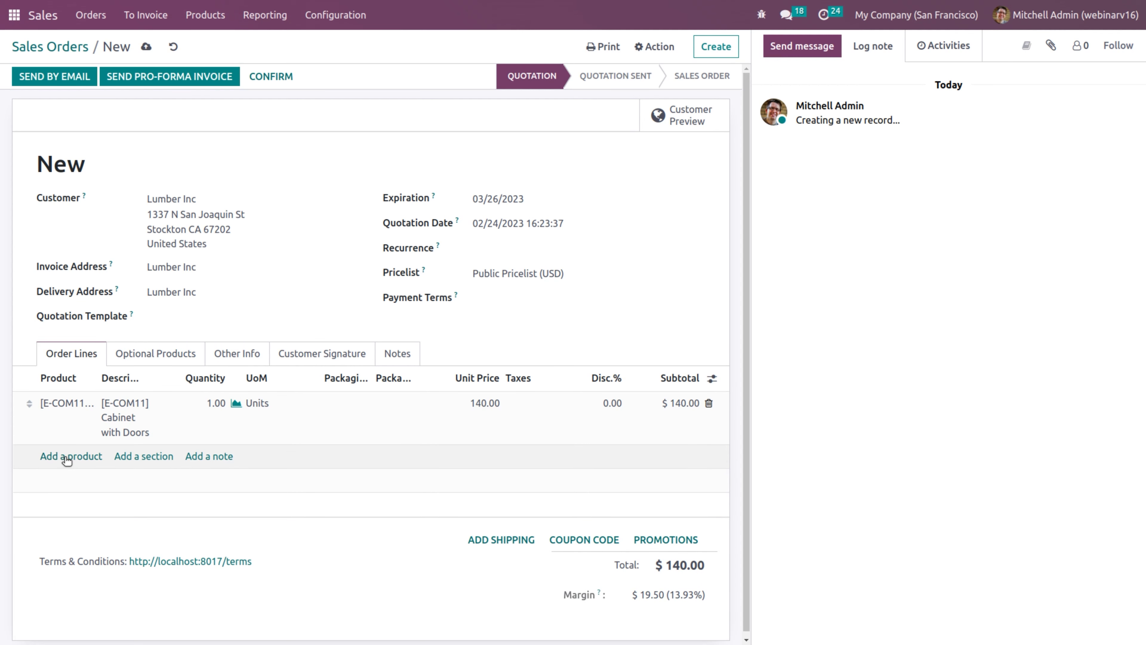
left_click(69, 456)
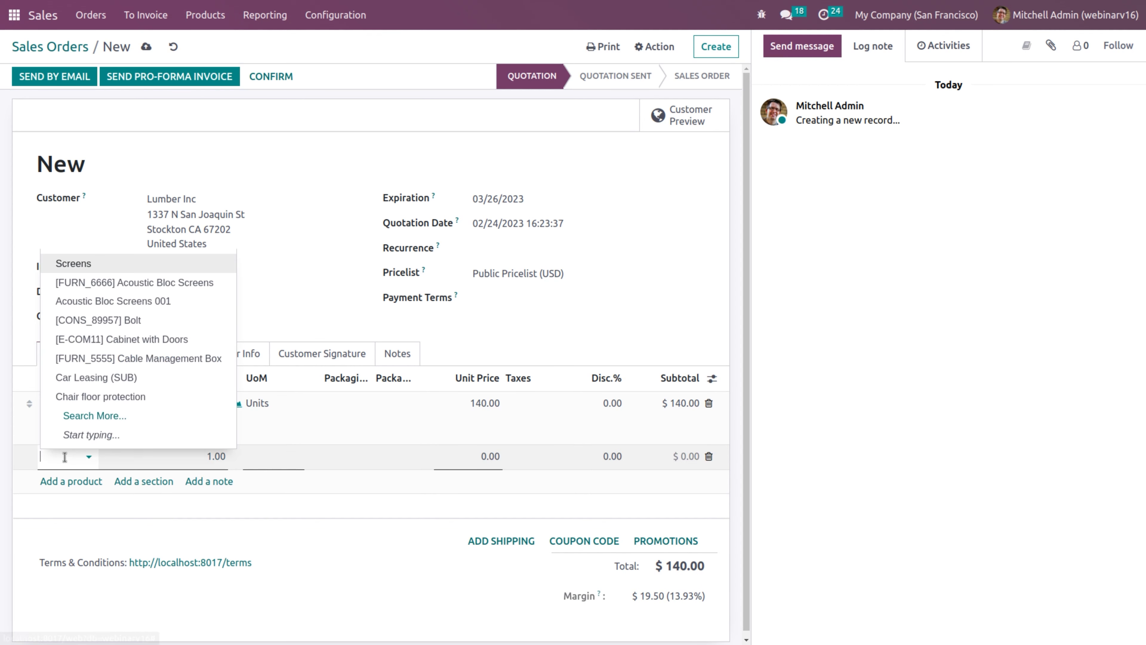
left_click(126, 397)
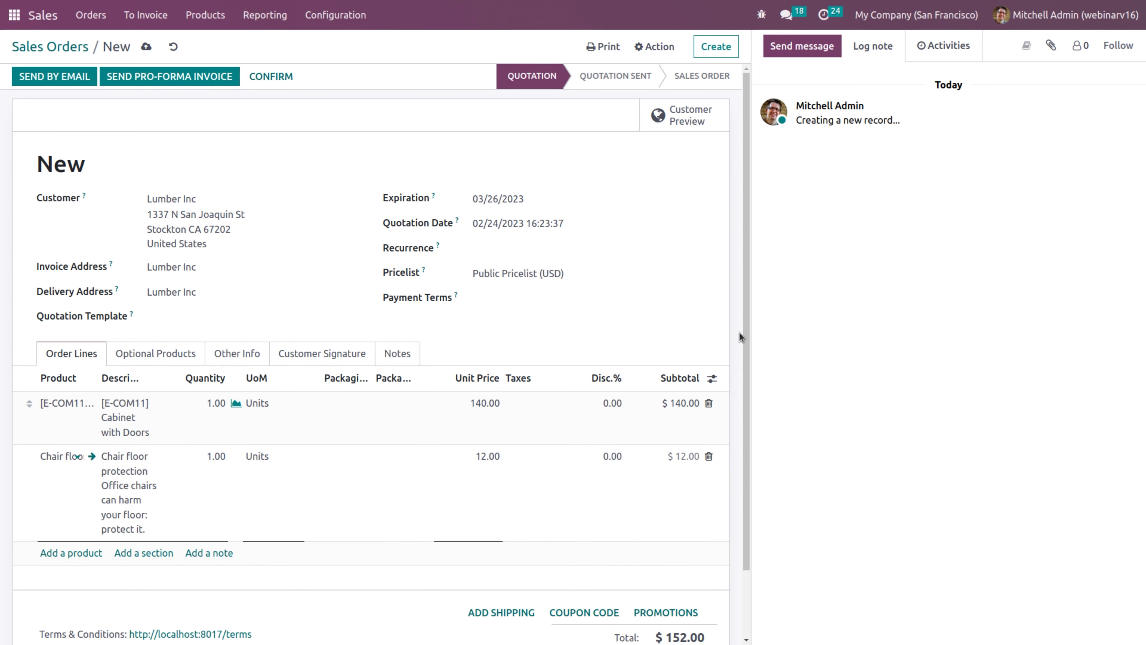
left_click_drag(751, 332, 756, 471)
- Save quotation S00064, paste the coupon code and apply the 15% reward, leaving a $150.20 total
left_click(571, 537)
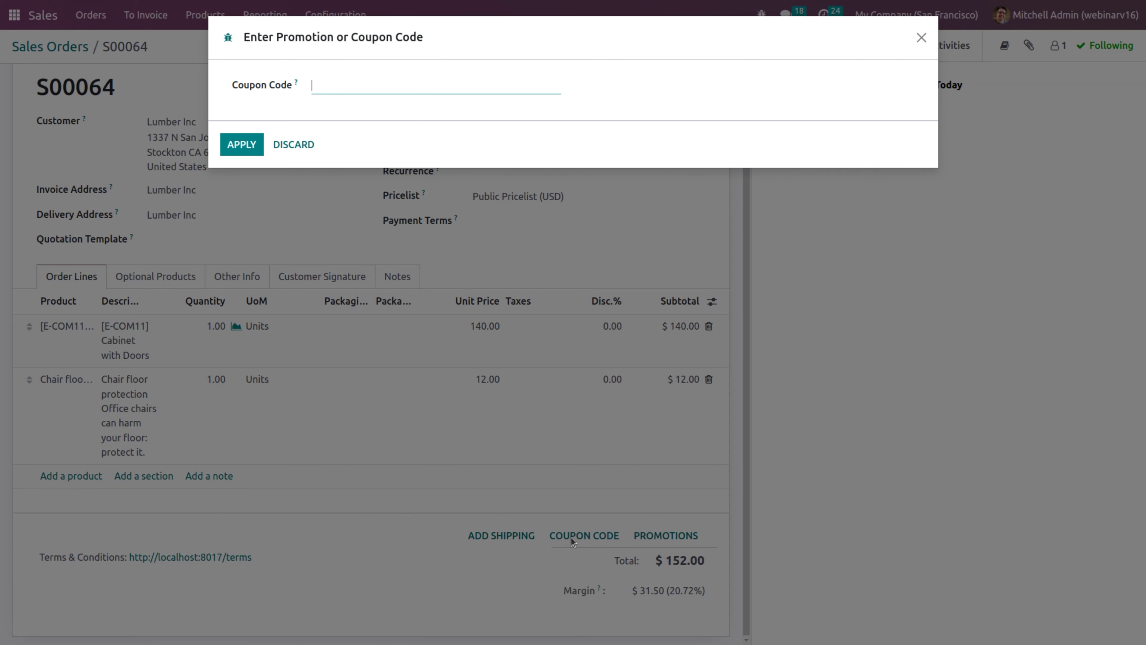
left_click(242, 143)
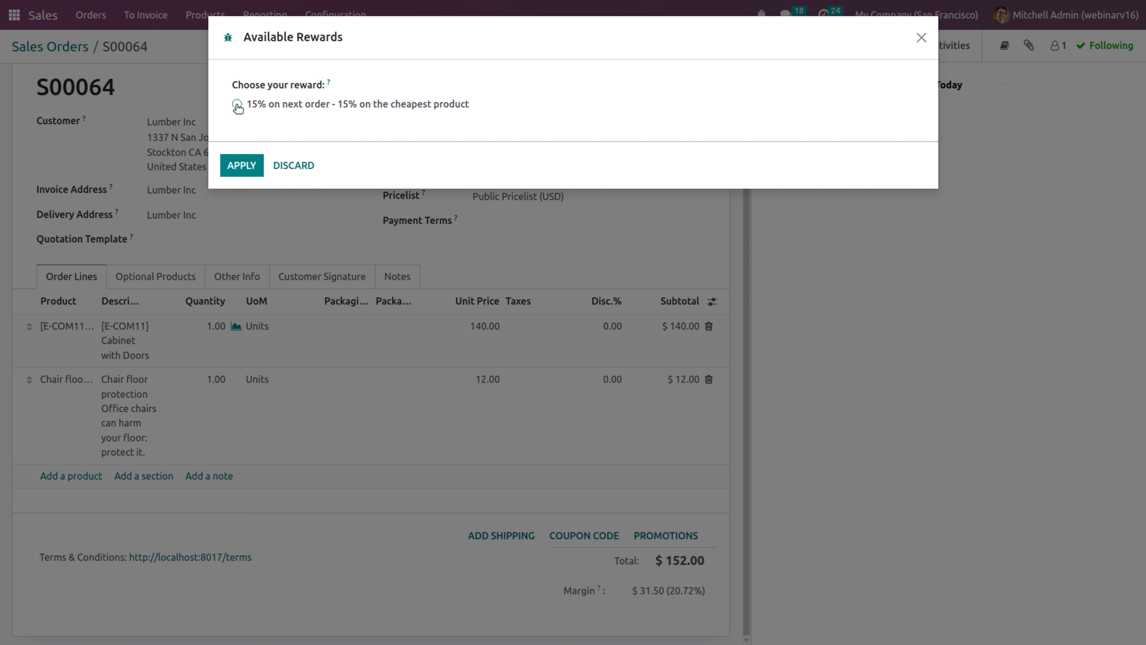
left_click(246, 164)
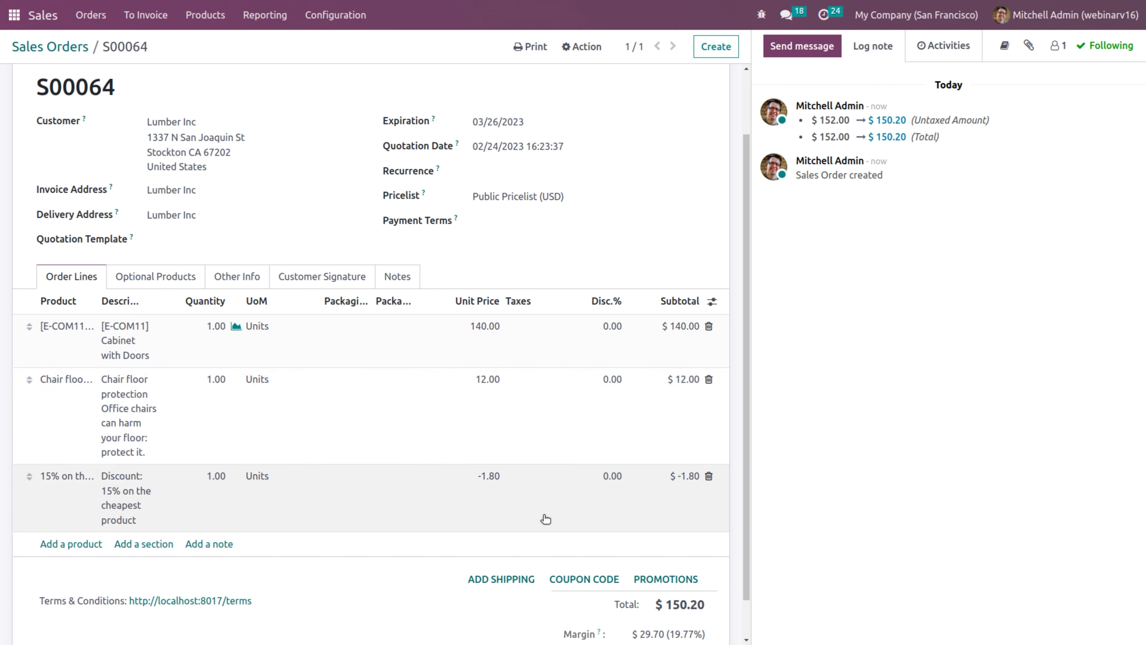
left_click_drag(747, 425, 764, 295)
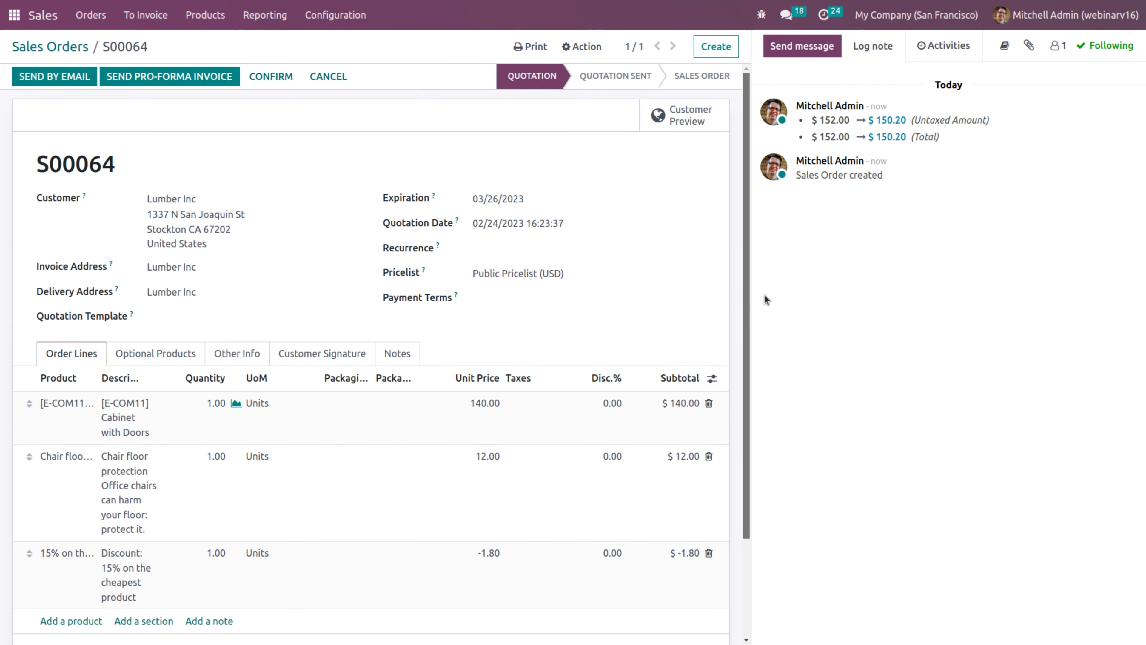
- Open the Loyalty Program from Discount & Loyalty, check its five loyalty cards, then return to it
left_click(162, 14)
mouse_move(205, 15)
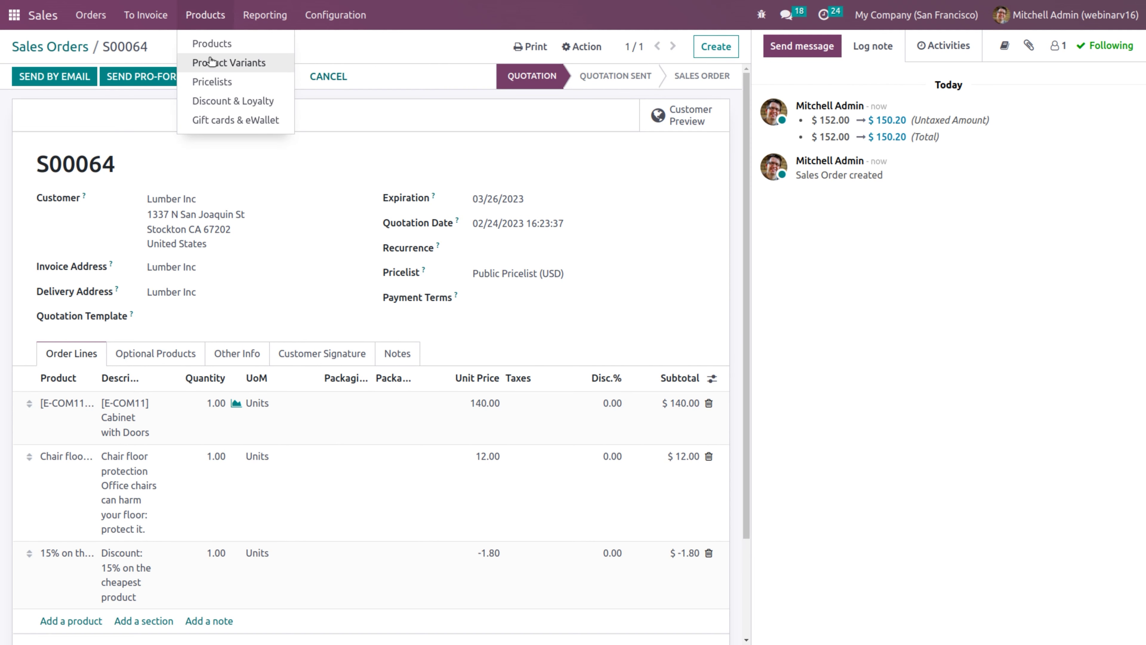
left_click(224, 102)
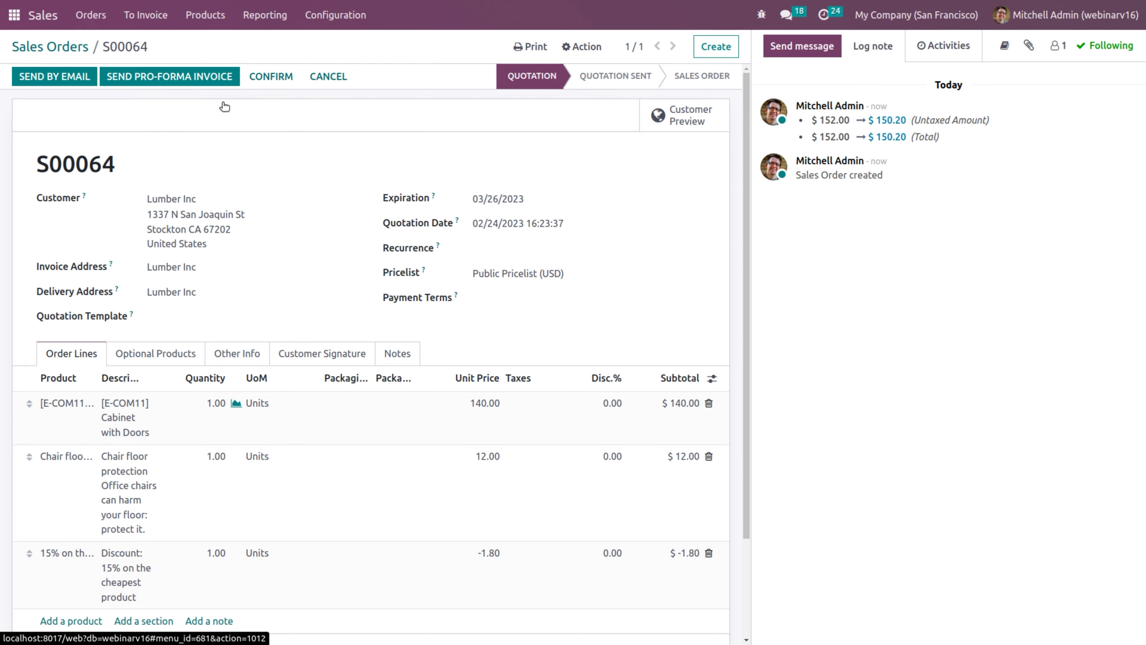
left_click(360, 161)
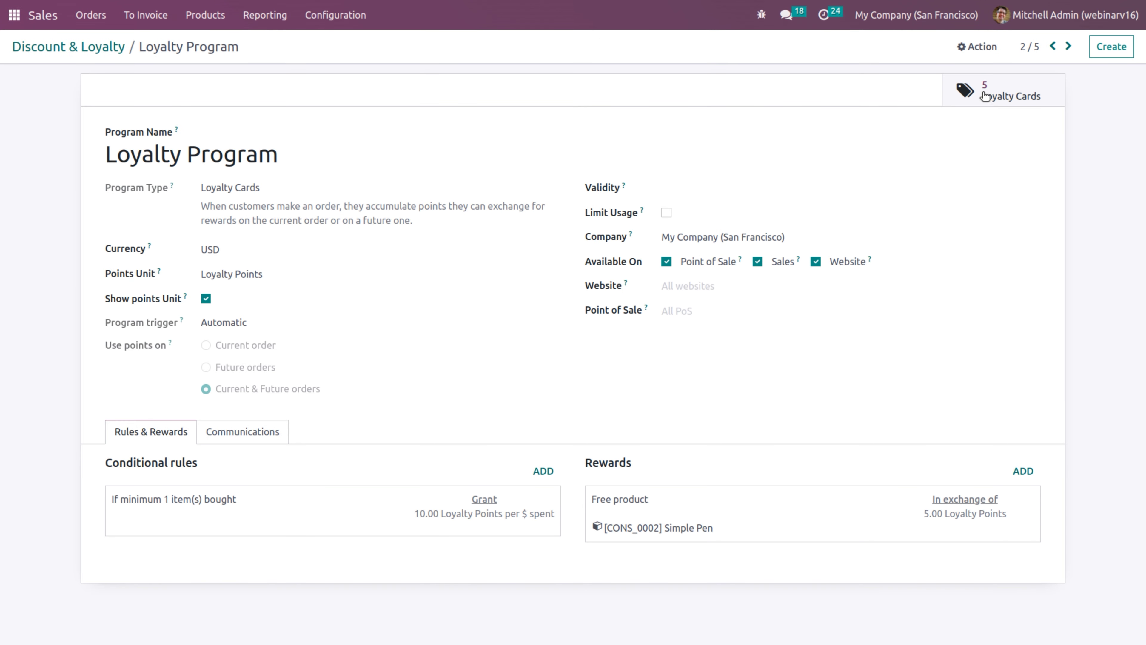
left_click(987, 96)
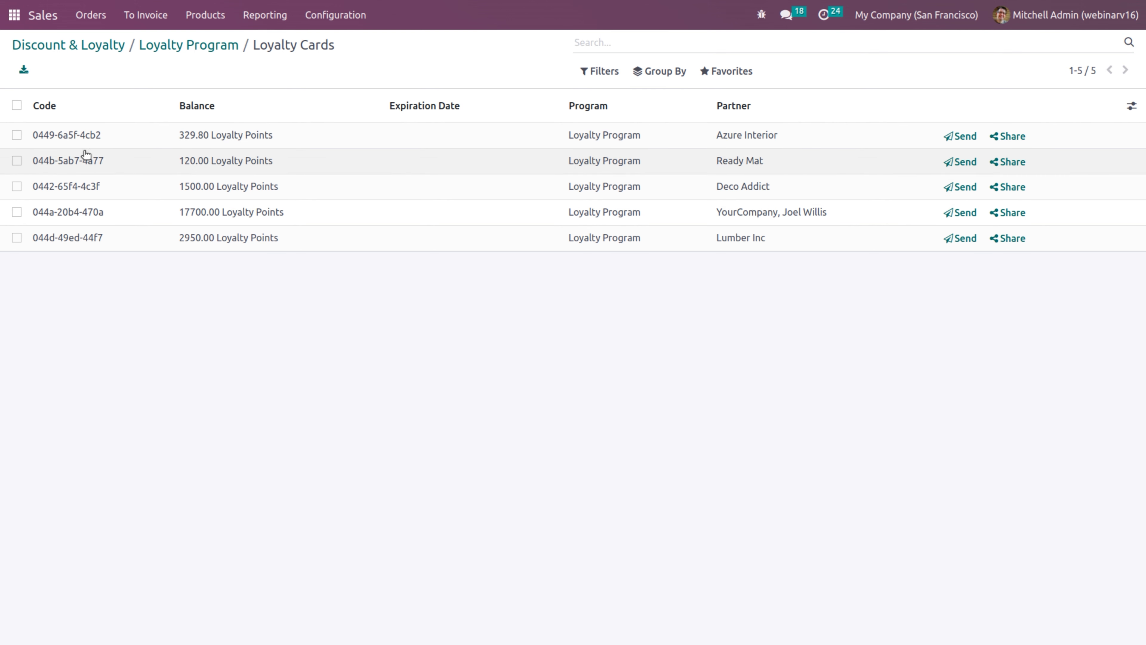
left_click(192, 44)
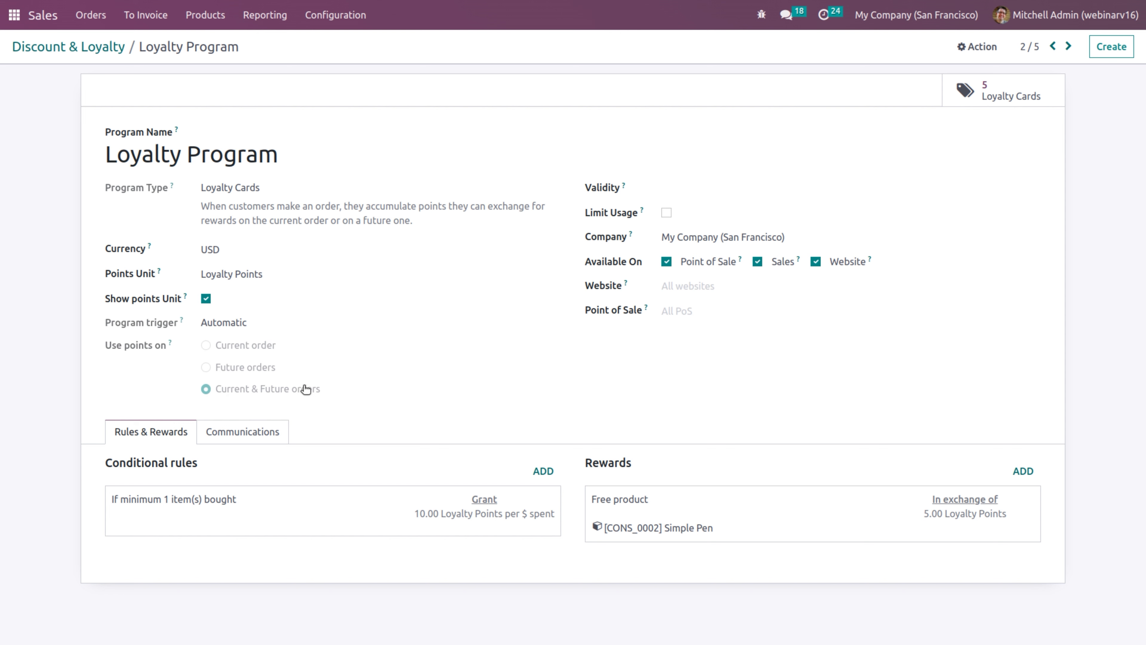
left_click(195, 500)
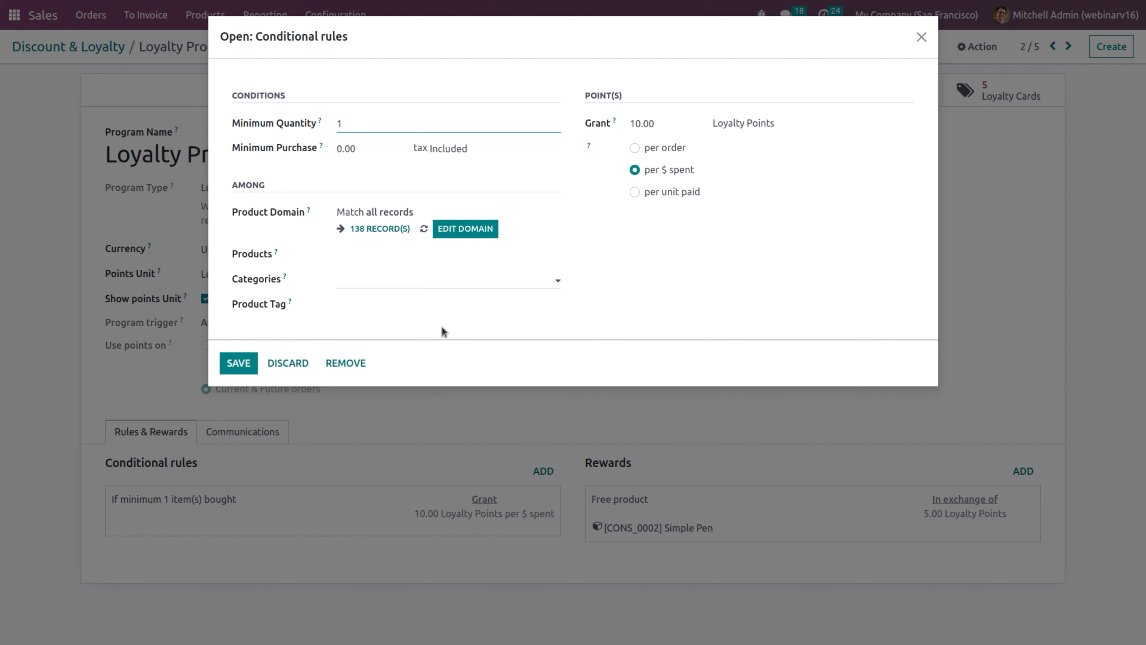
left_click(246, 366)
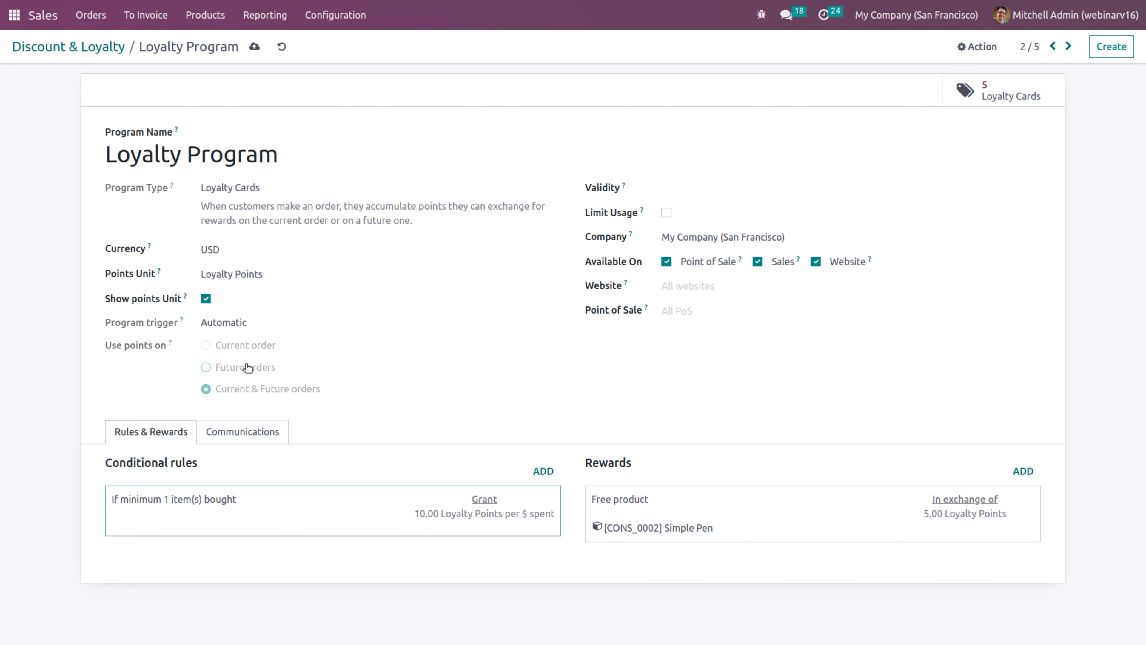
left_click(752, 529)
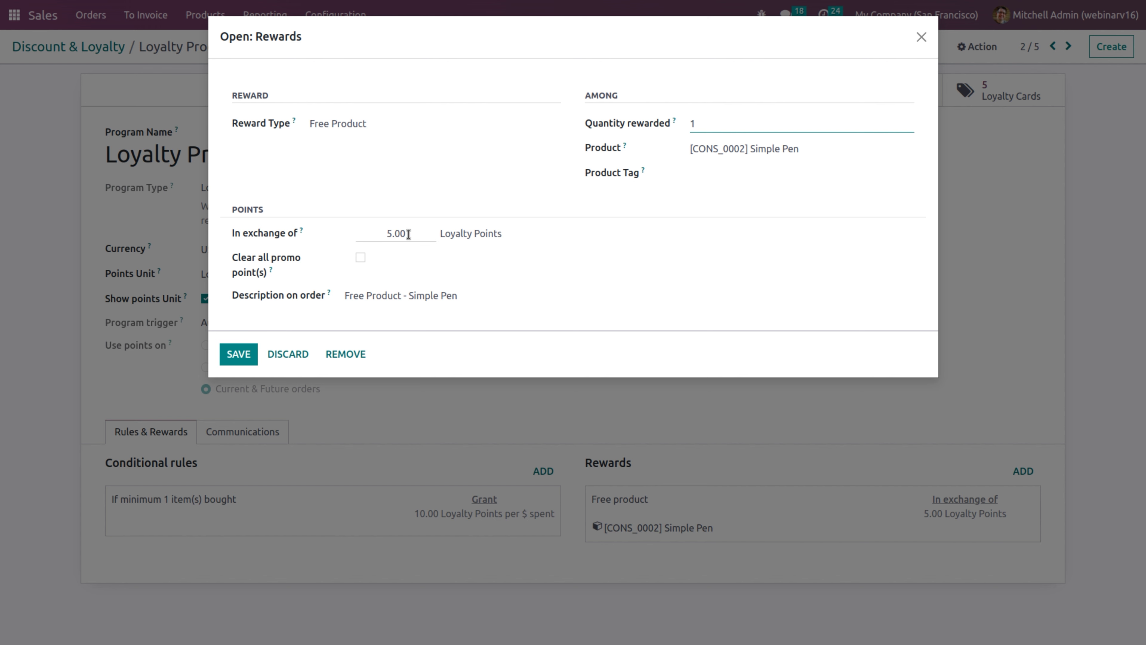
left_click_drag(414, 231, 362, 232)
type("5.00")
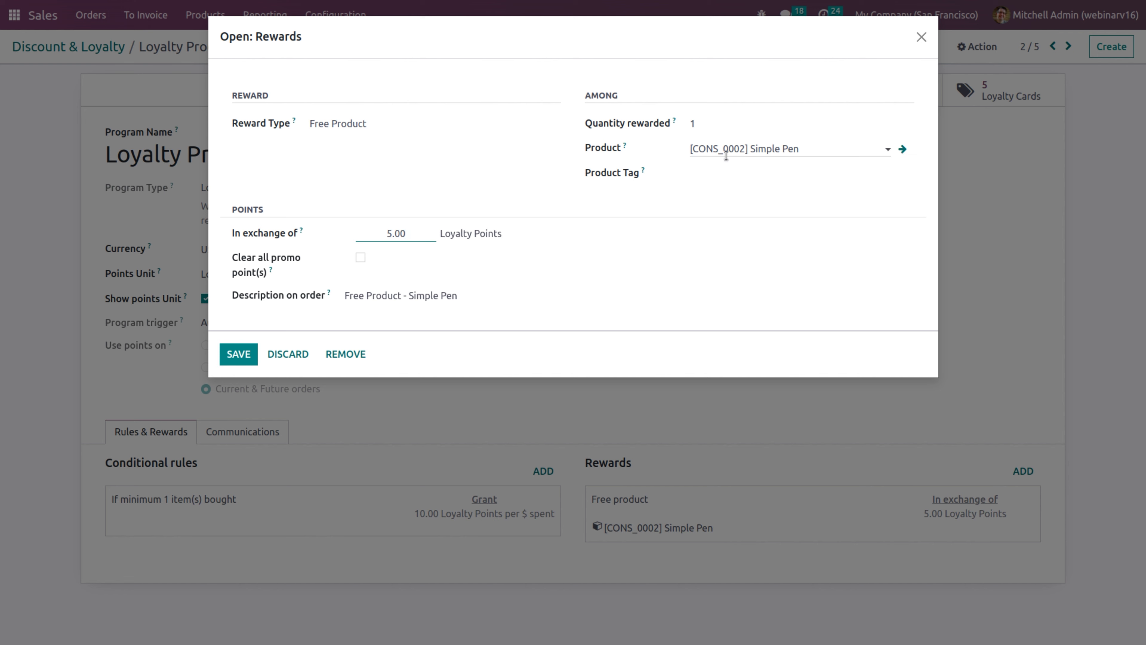
left_click(284, 362)
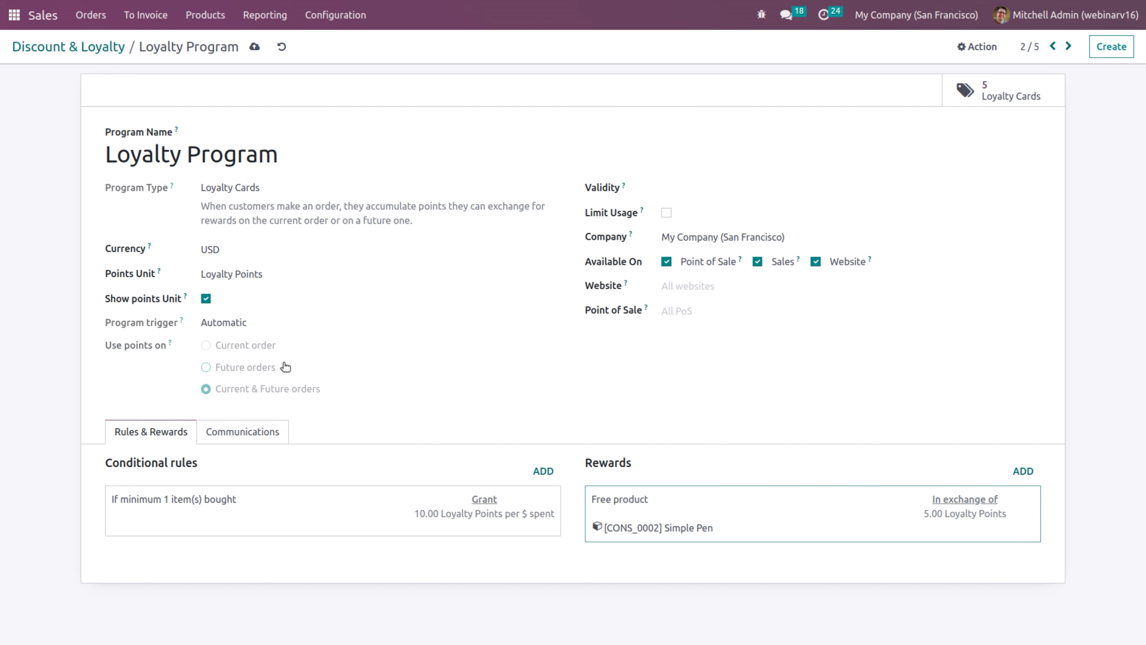
- Recheck the Loyalty Program's cards, go back to the programs list and open Code for 10% on orders
left_click(1012, 93)
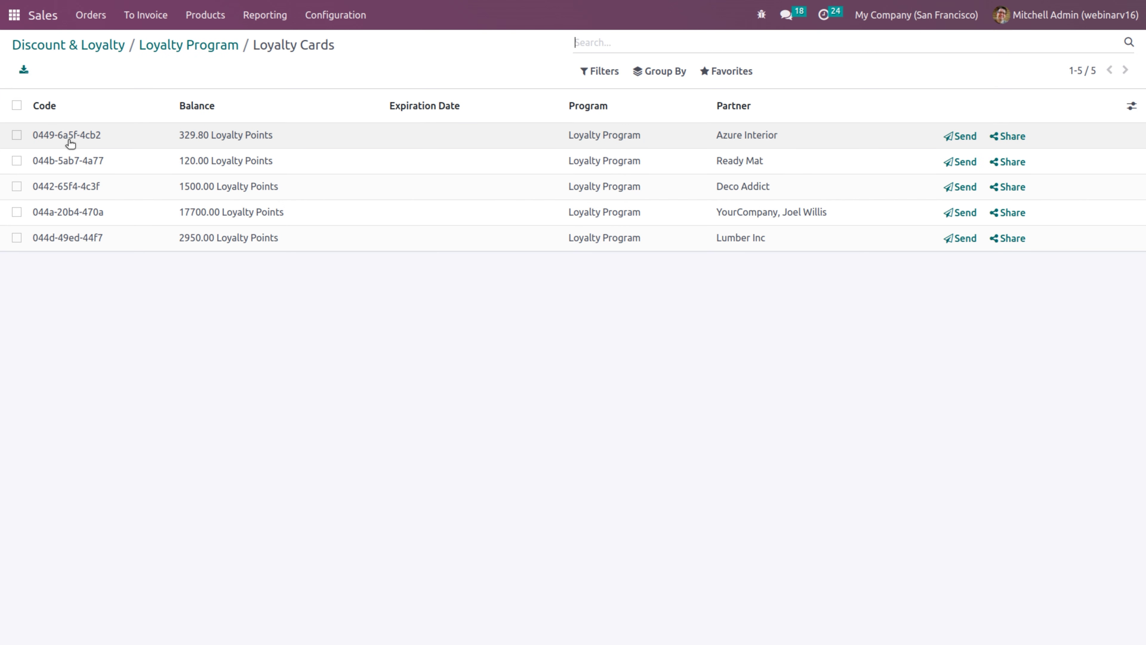
left_click(158, 47)
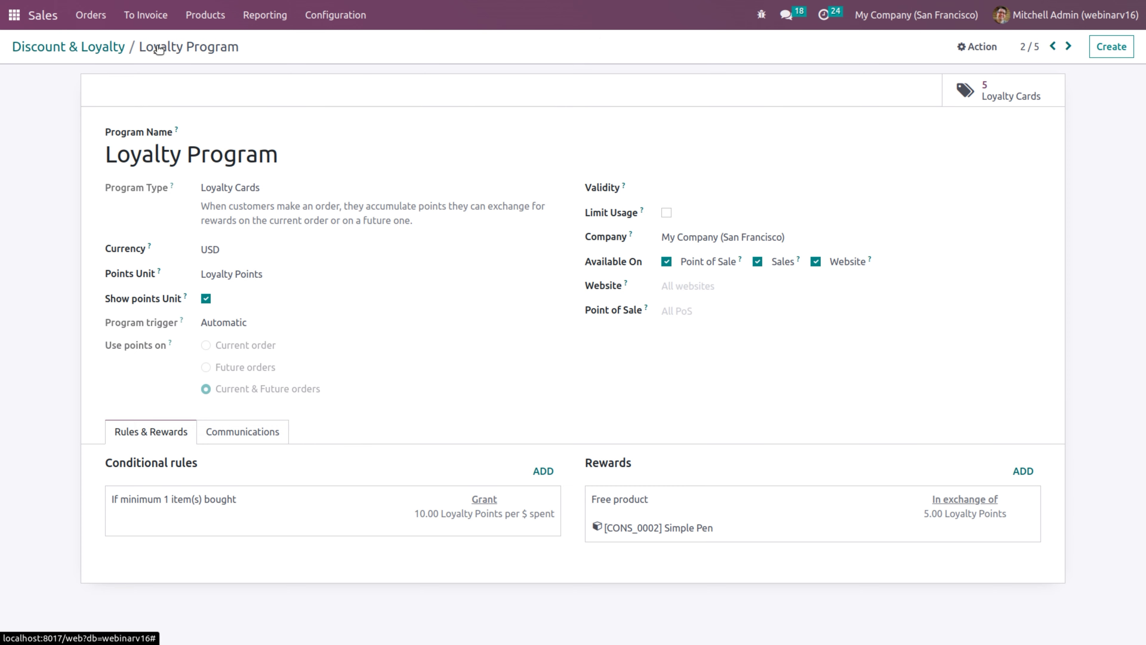
left_click(119, 45)
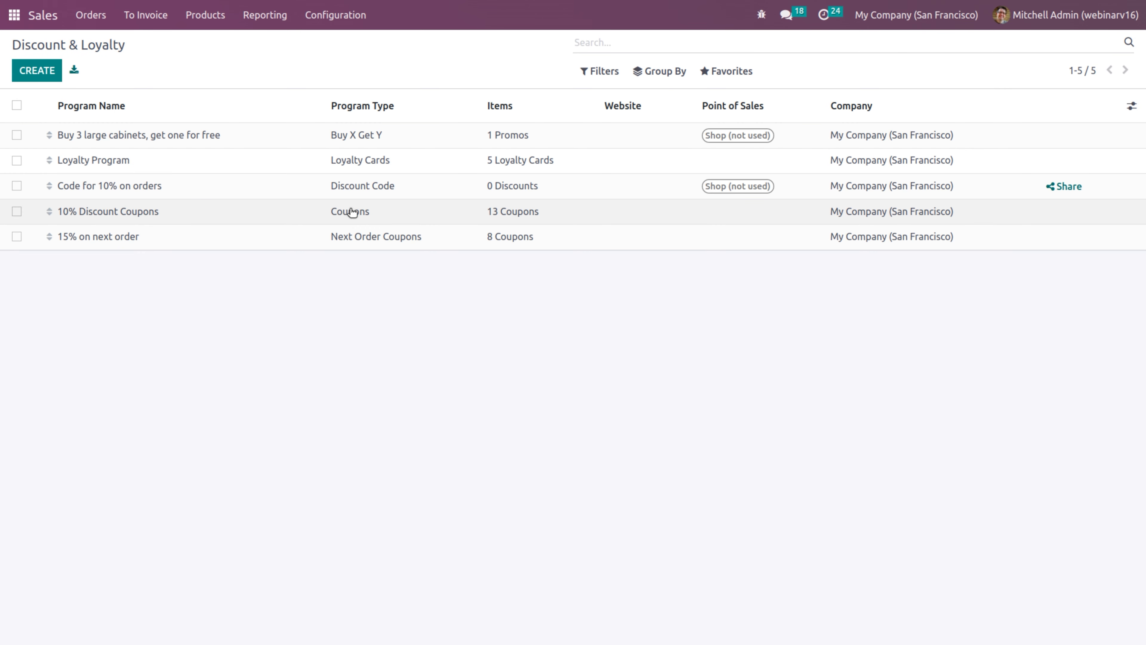
left_click(356, 186)
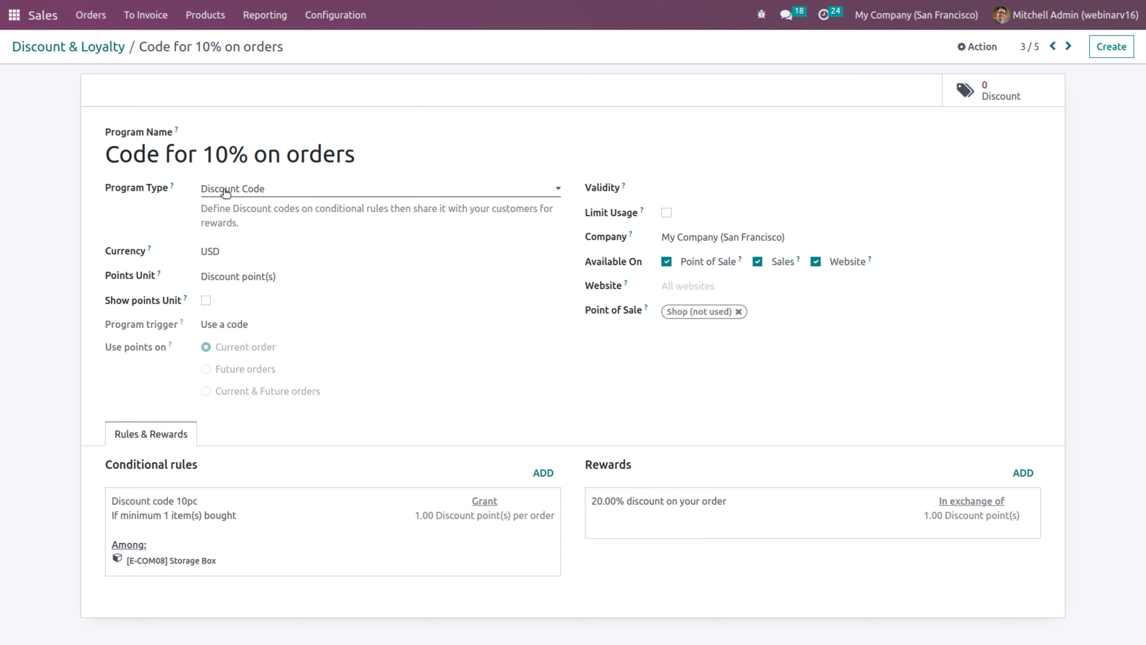
left_click(291, 520)
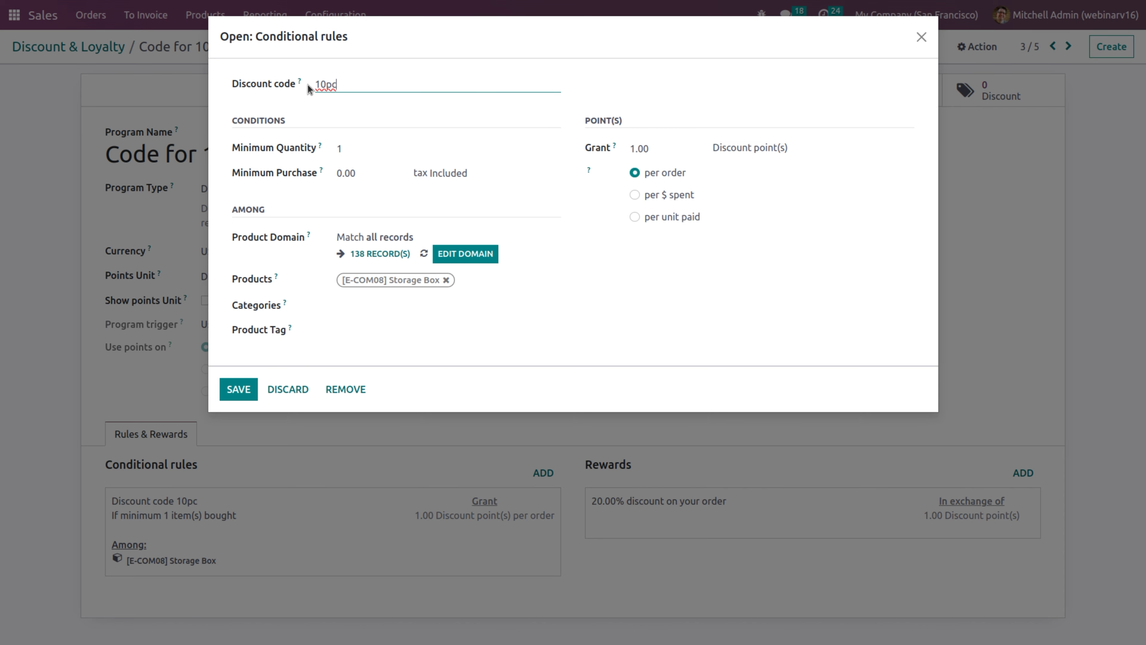
double_click(318, 83)
left_click(282, 391)
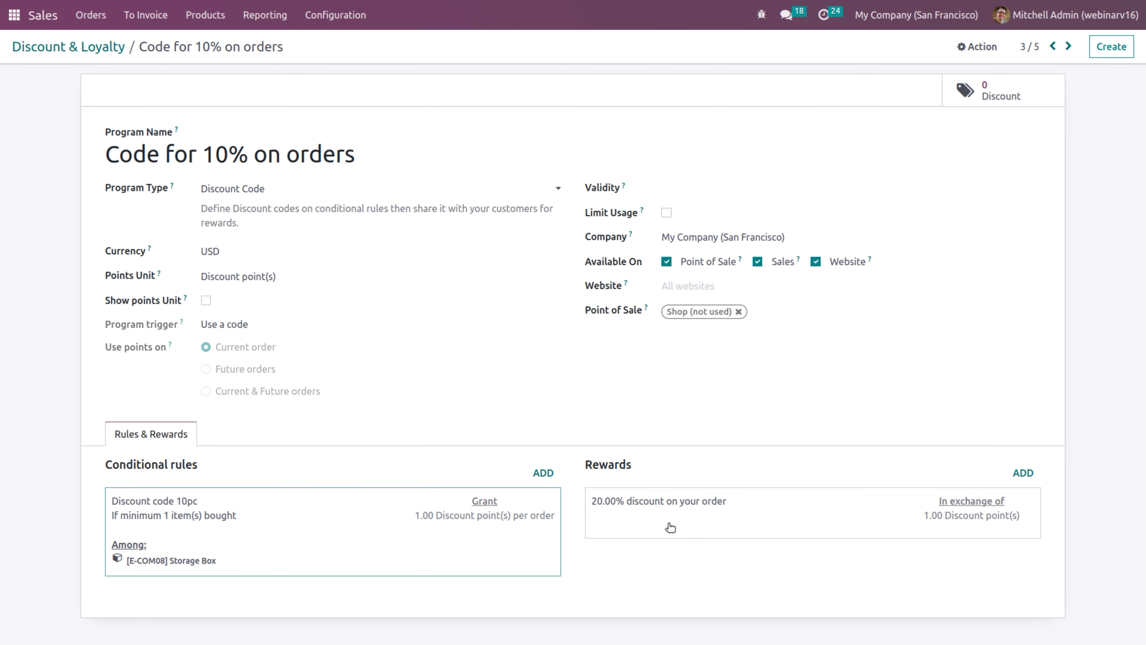
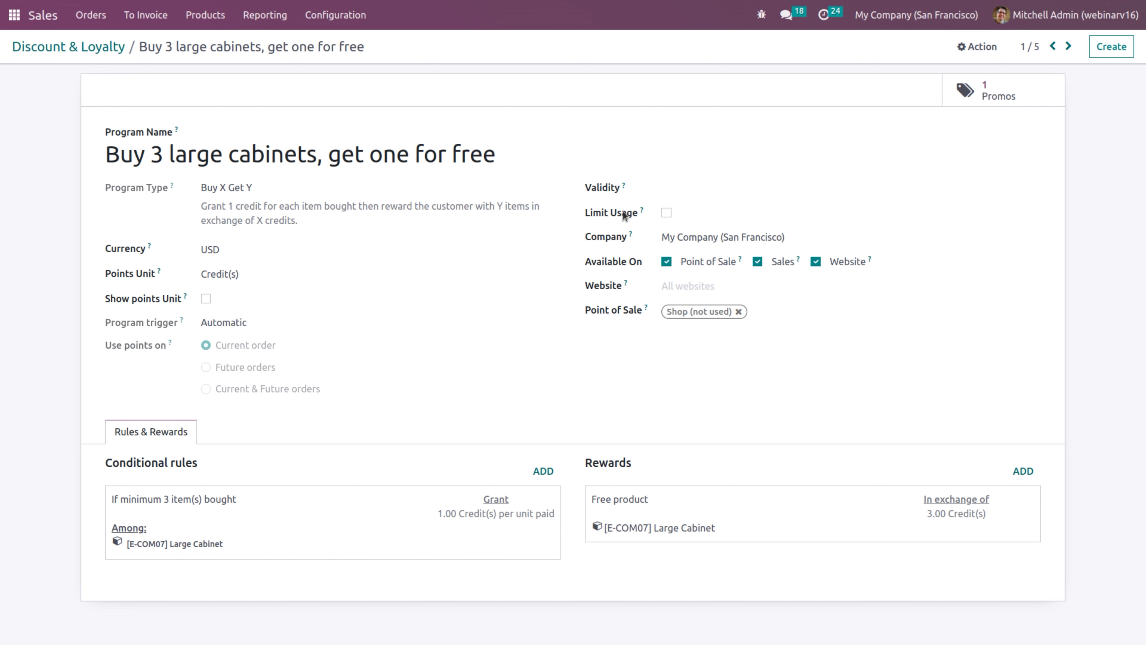
- Switch on Limit Usage for the 'Buy 3 large cabinets, get one for free' program
left_click(666, 214)
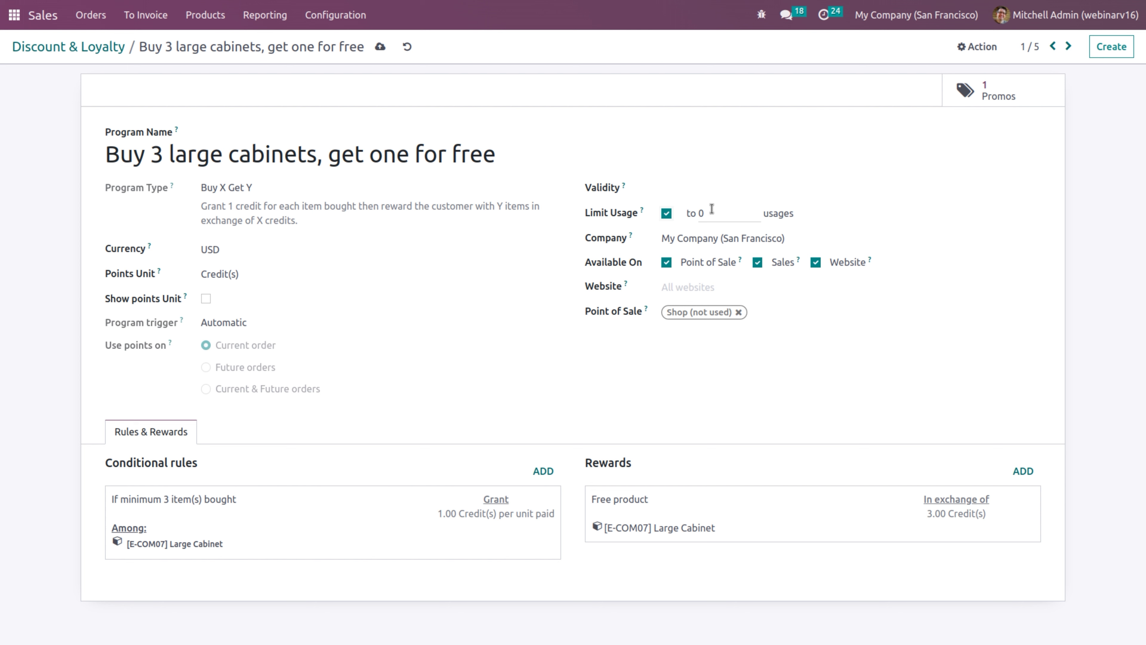
- Turn Limit Usage back off and check the rule's Minimum Quantity of 3, saving the rule
left_click(667, 213)
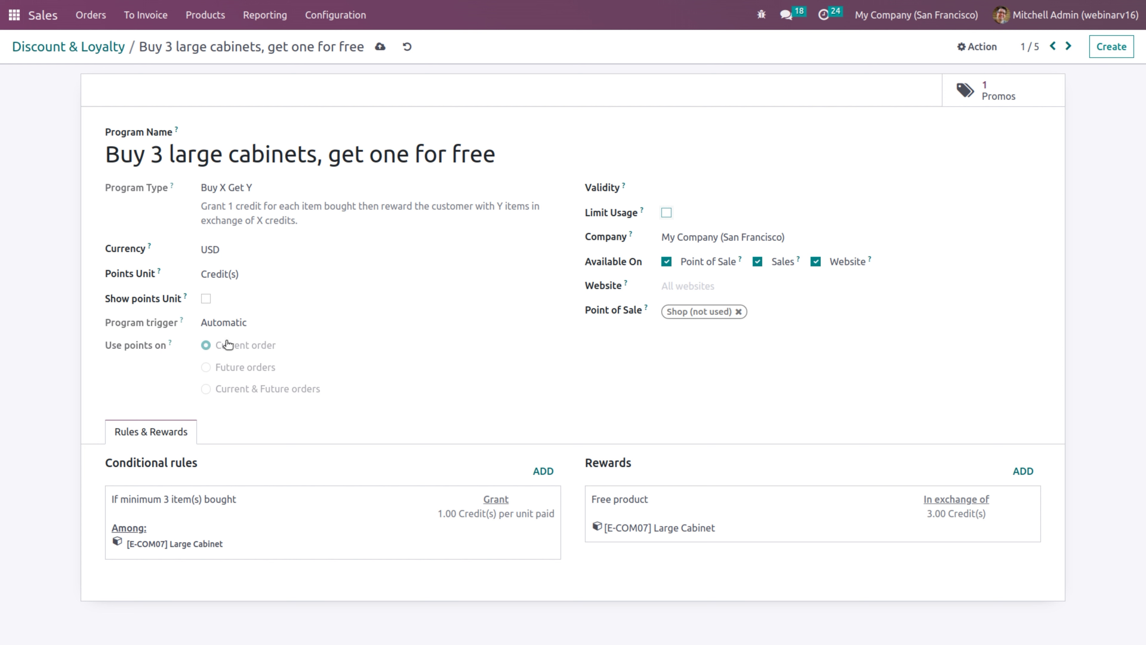
left_click(223, 509)
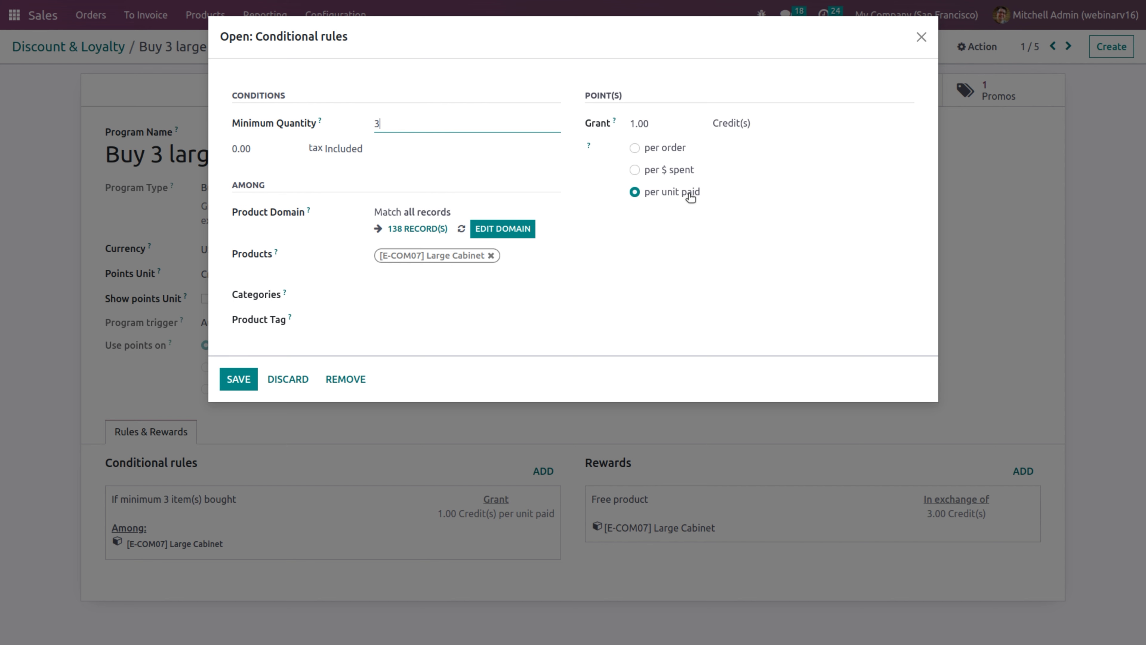
left_click(392, 121)
left_click(239, 379)
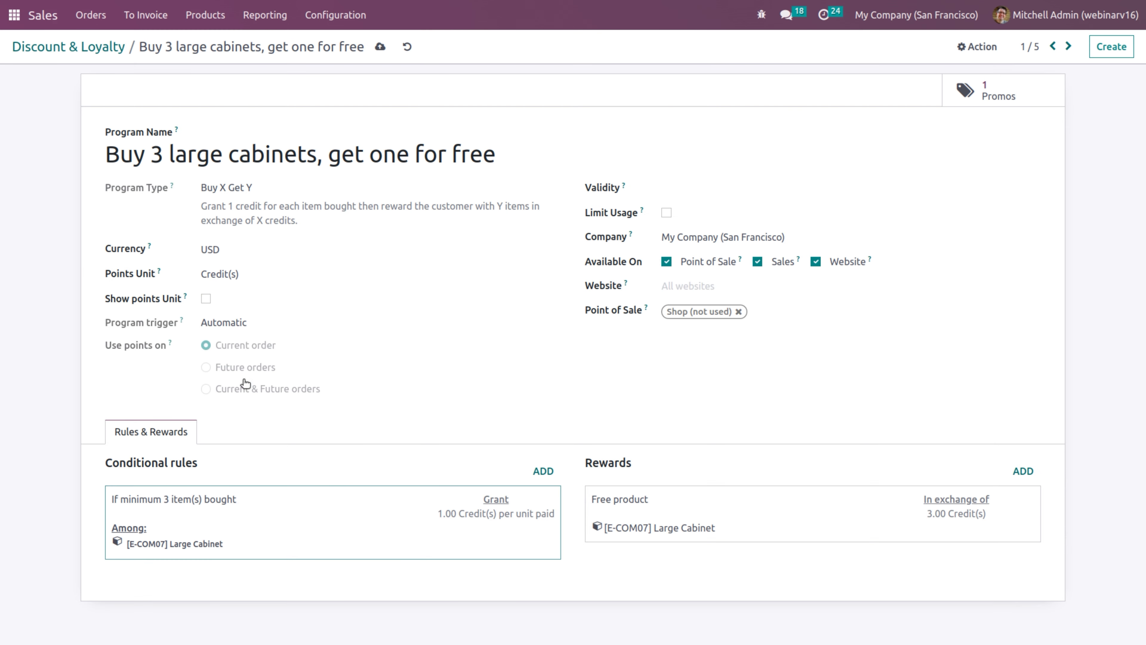
- Review and save the free Large Cabinet reward, then save the promotion program
left_click(707, 513)
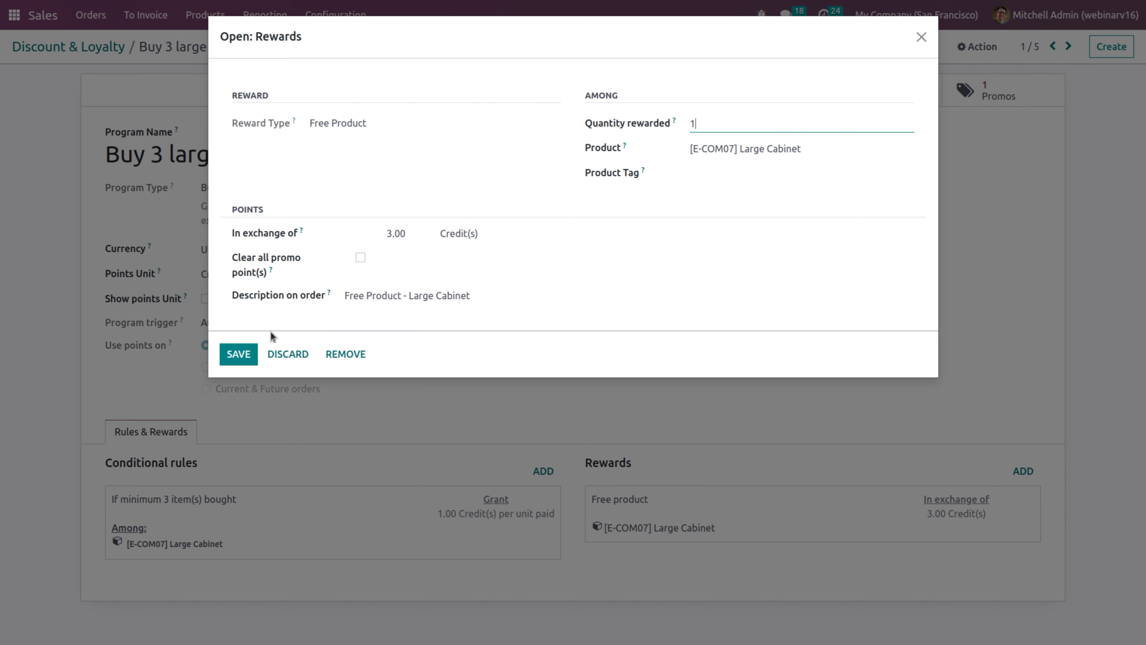
left_click(233, 355)
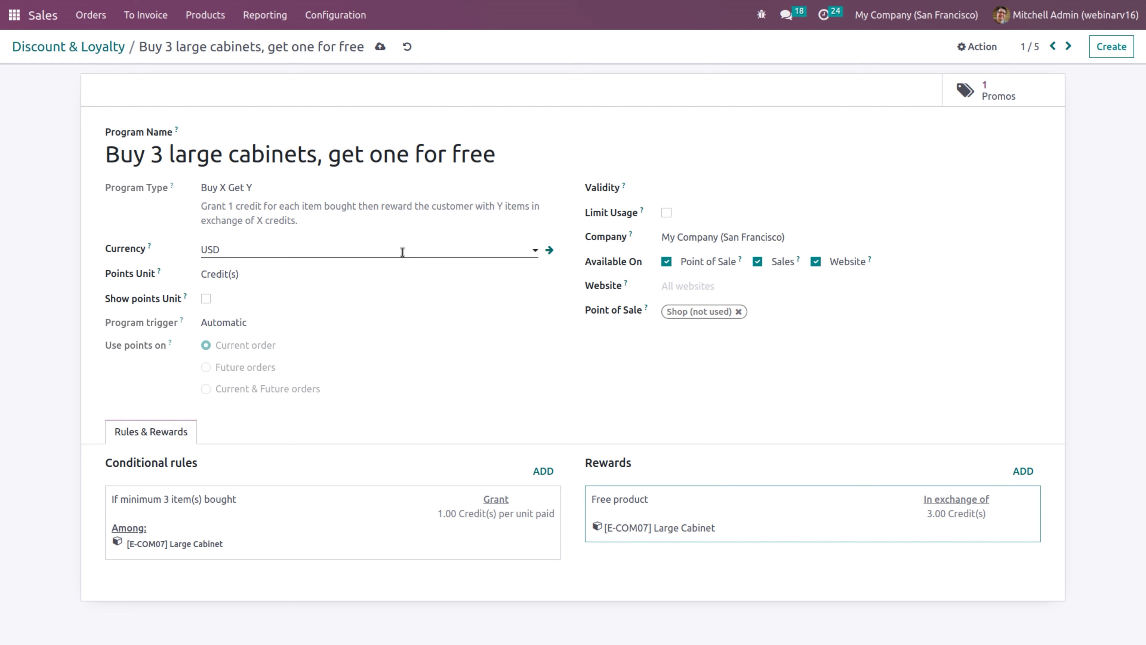
left_click(381, 48)
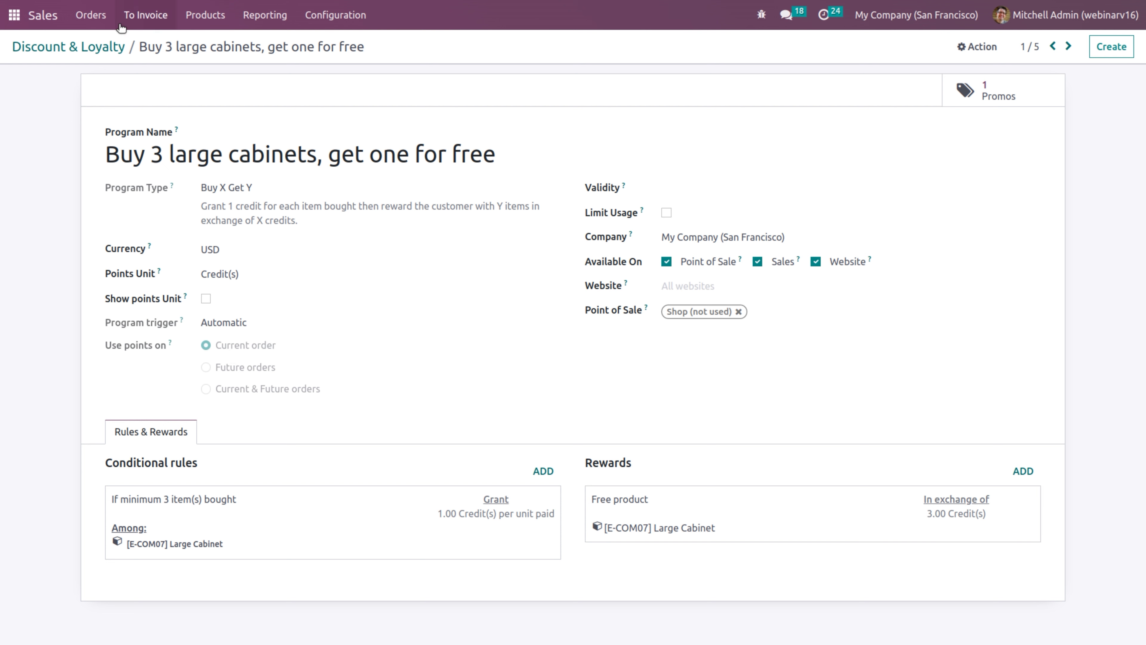
- Start a new sales quotation with Deco Addict as the customer
left_click(92, 16)
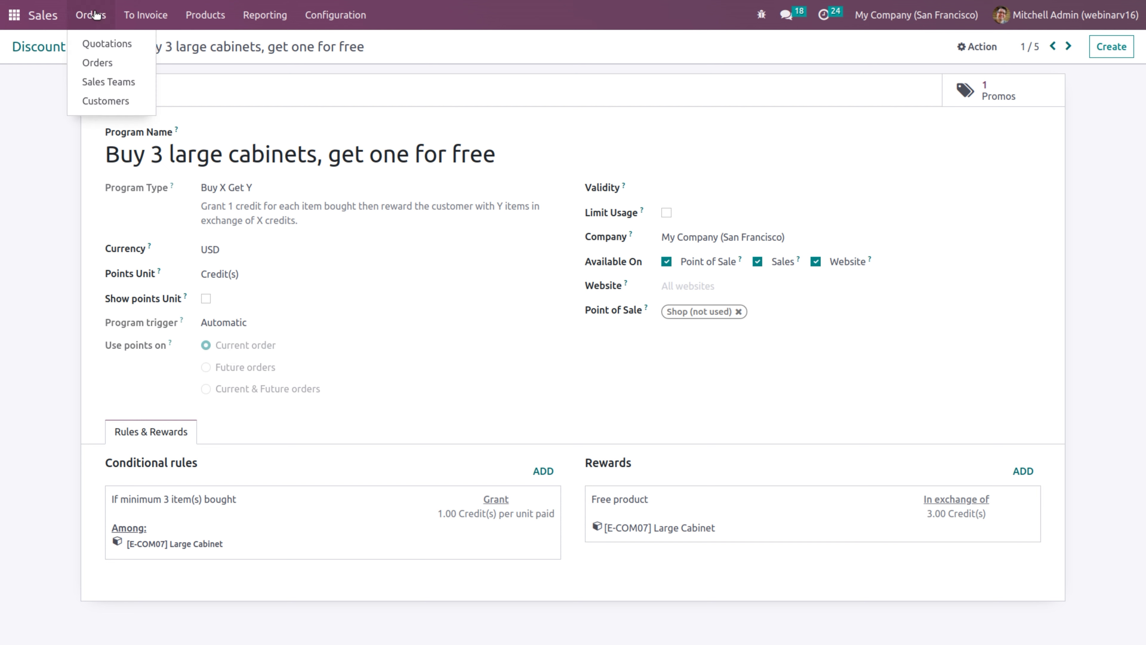
left_click(105, 62)
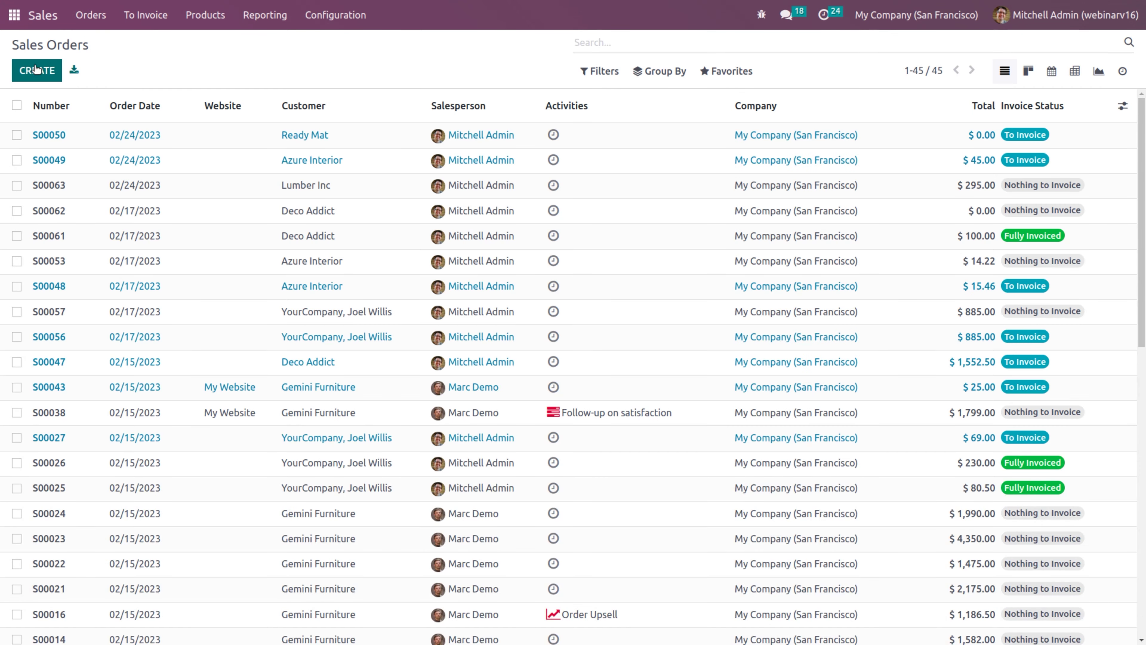
left_click(35, 70)
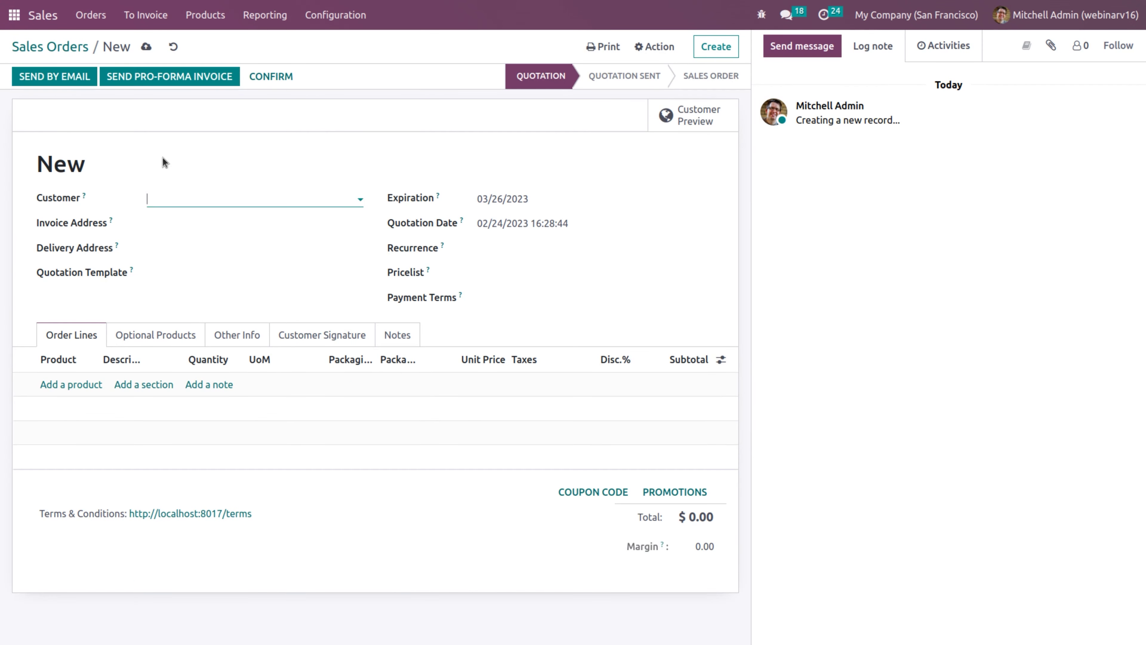
left_click(162, 199)
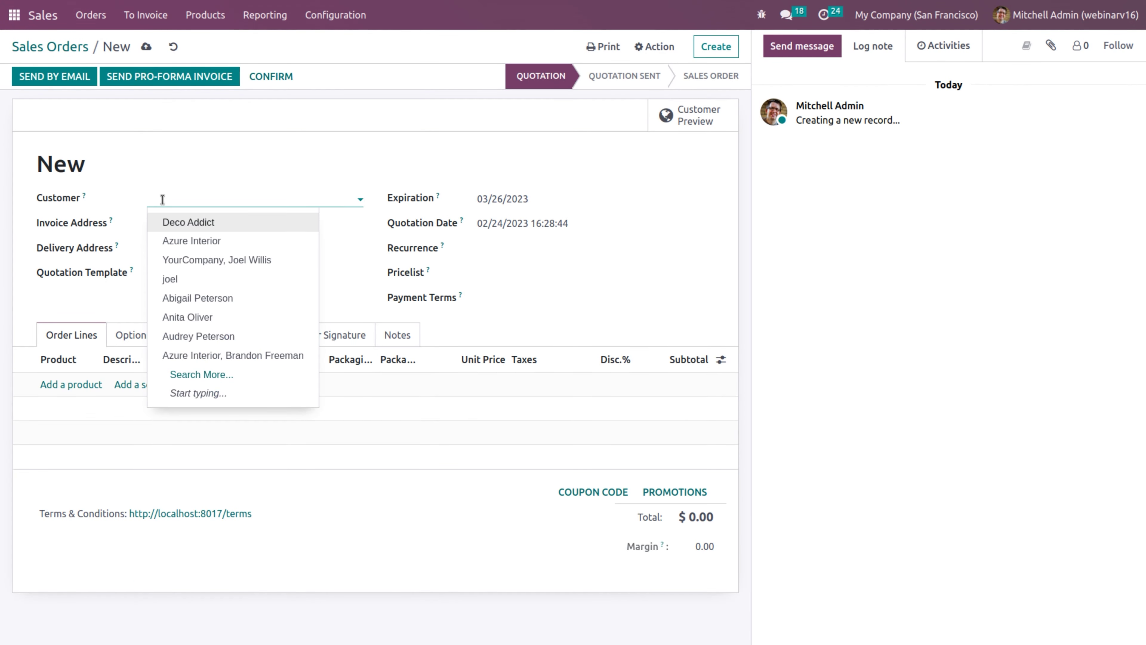
left_click(171, 223)
- Add 3 Large Cabinets ($960.00) to the quotation and show its available promotion rewards
left_click(64, 404)
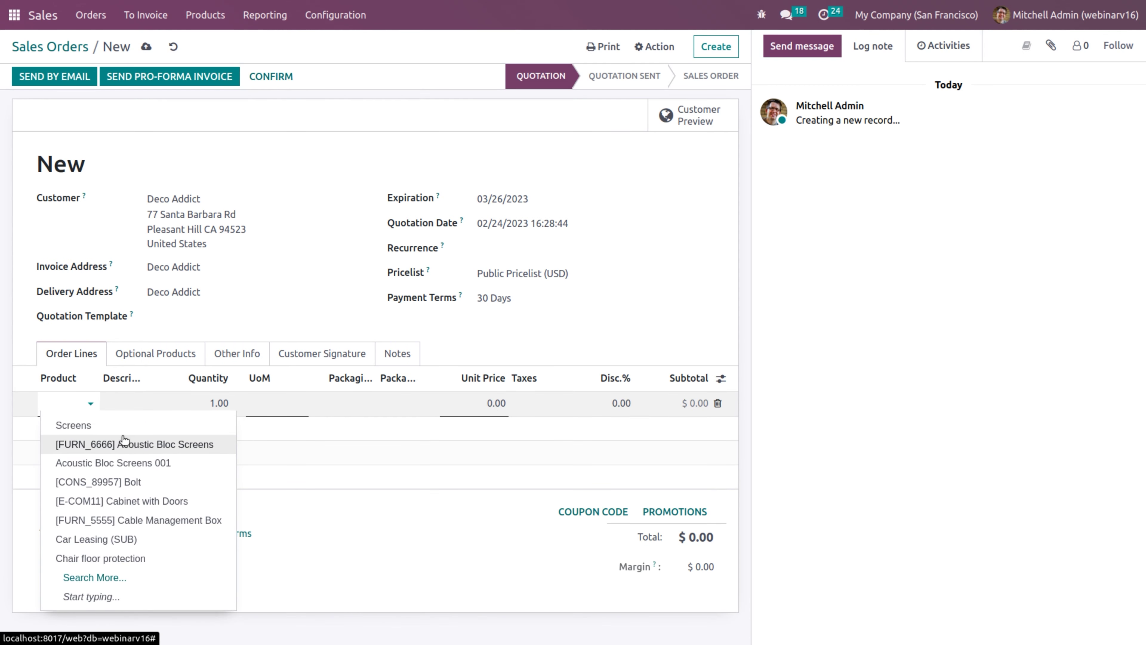
type("laege")
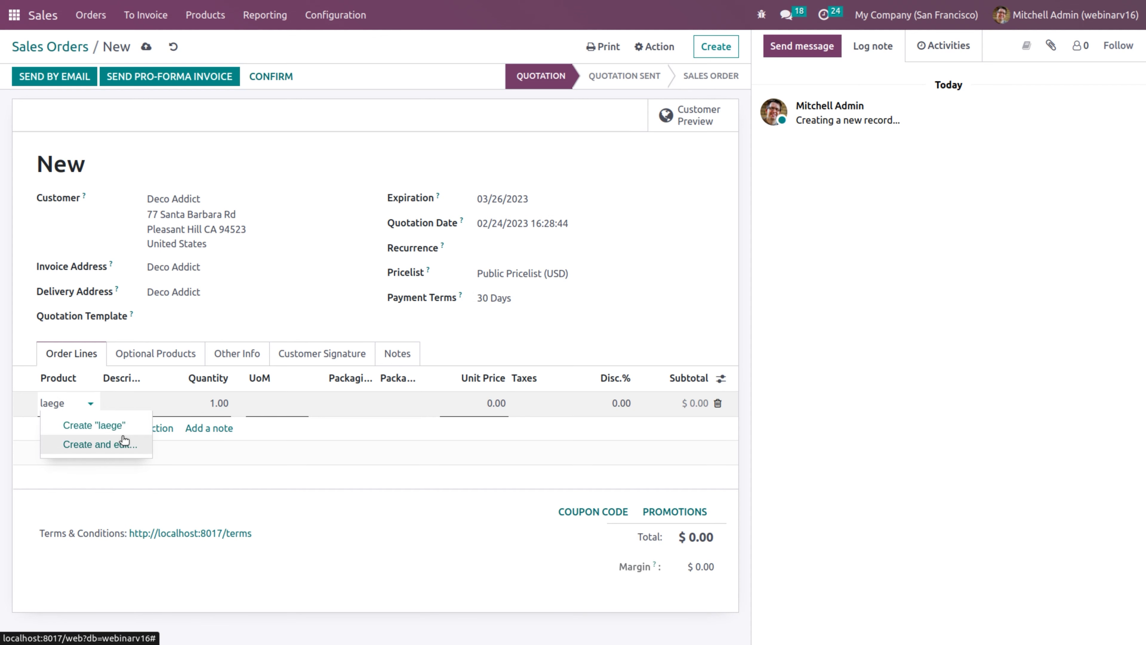
key("BackSpace")
key("BackSpace")
key("BackSpace")
type("rge")
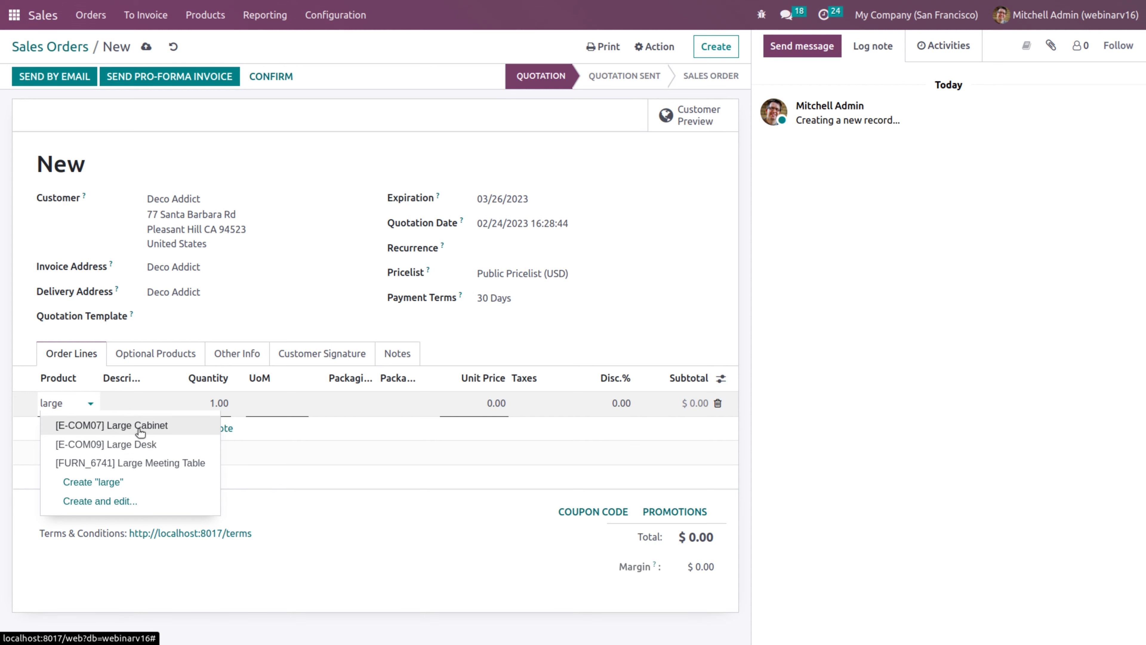
key("Escape")
left_click(201, 396)
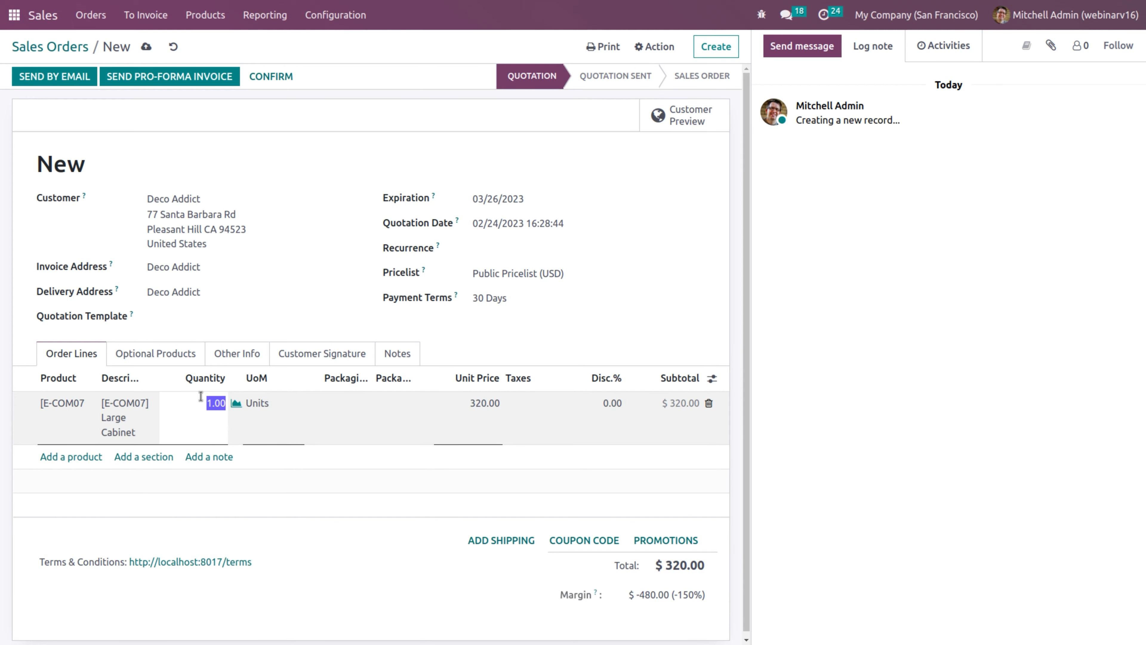
type("3")
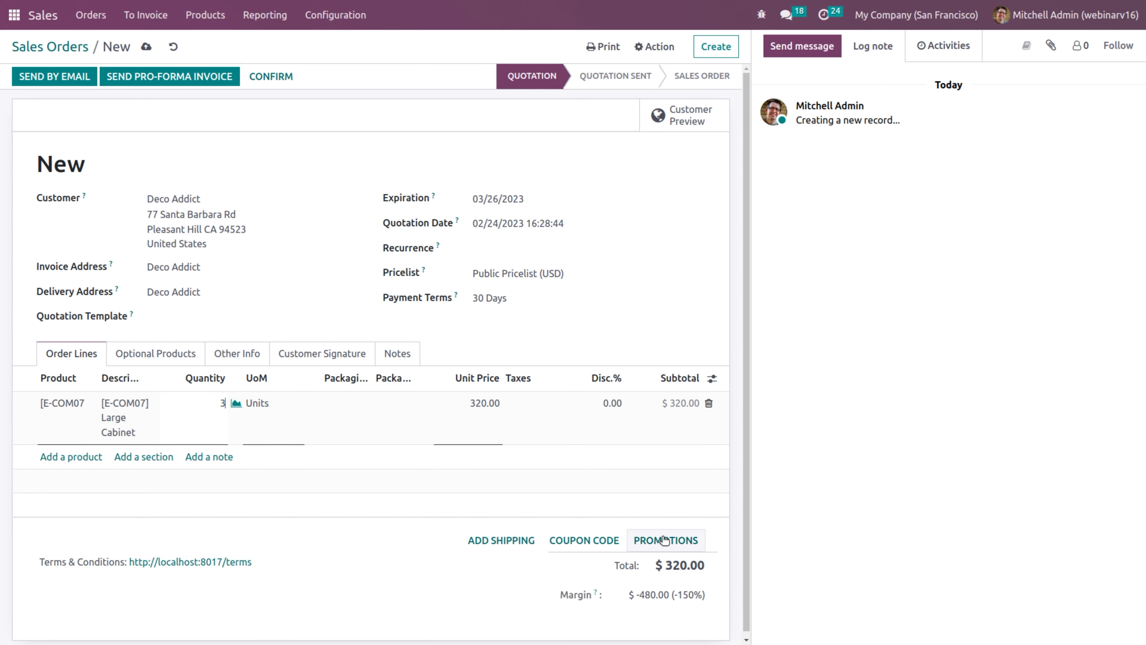
left_click(511, 589)
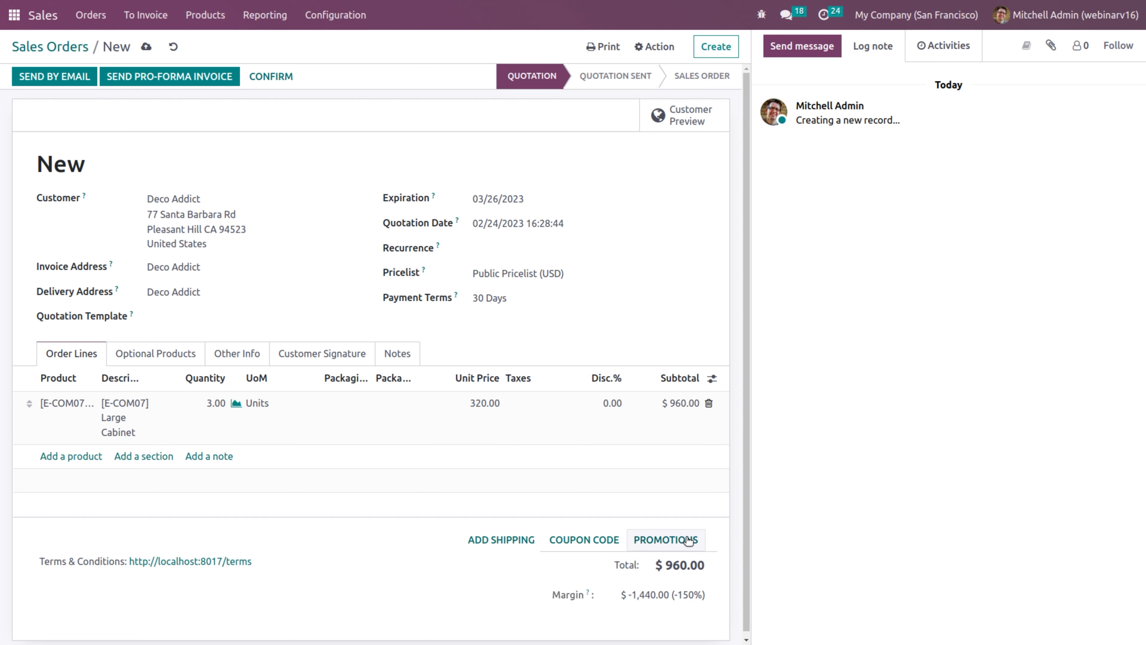
left_click(688, 540)
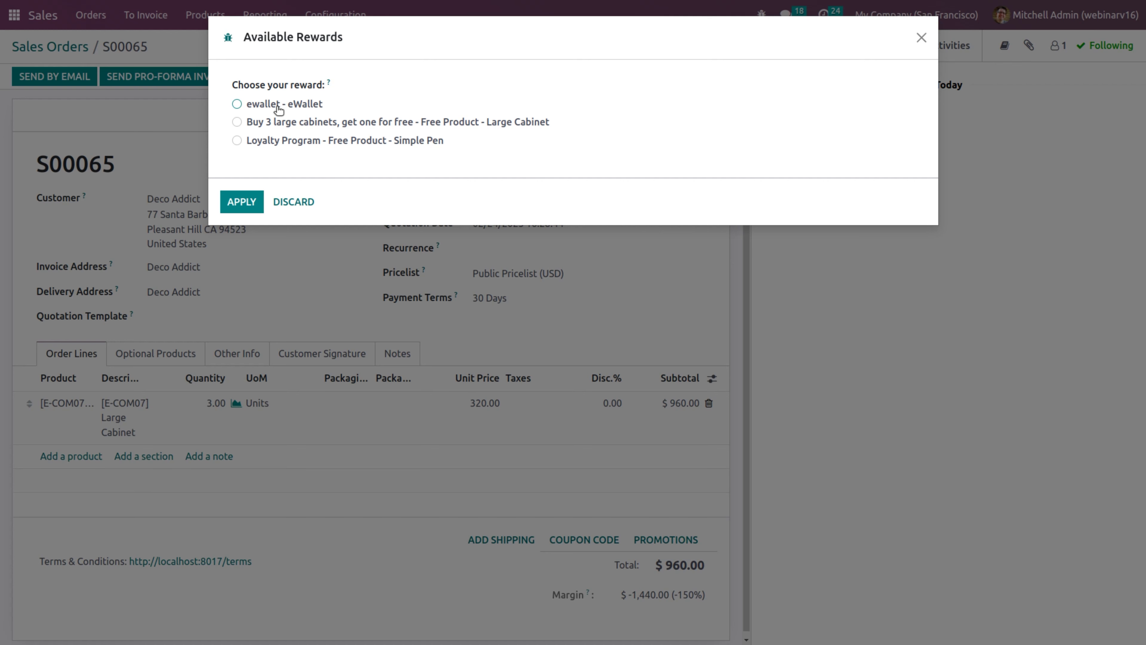
- Apply the buy-3-get-one-free reward, adding a free Large Cabinet line, and confirm S00065
left_click(236, 120)
left_click(246, 202)
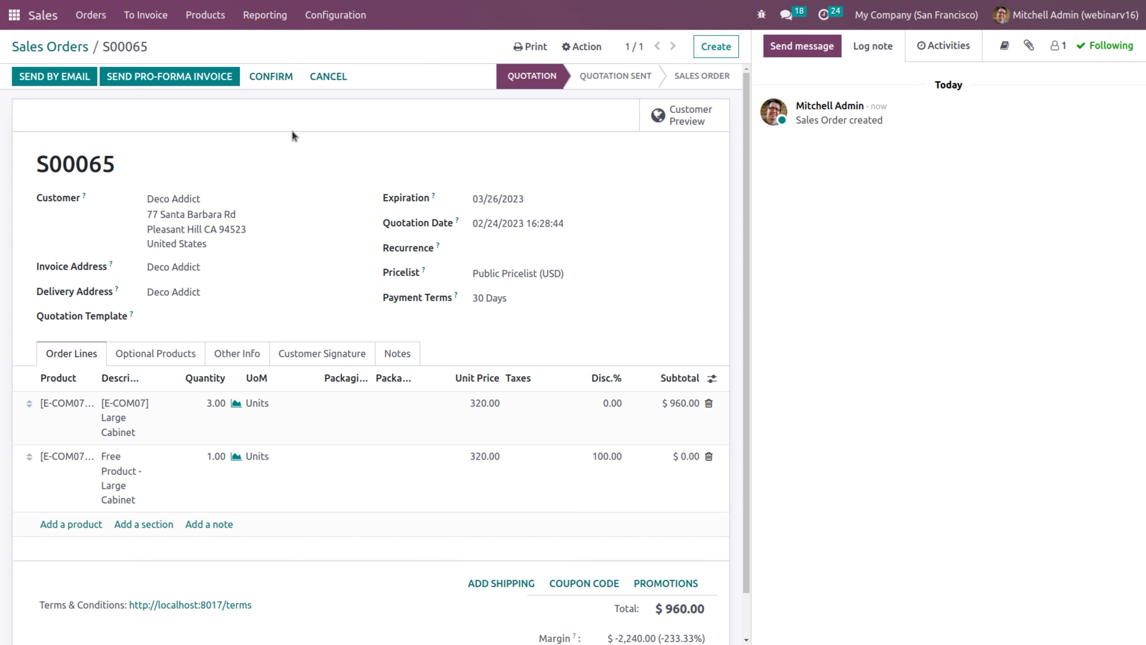
left_click(268, 80)
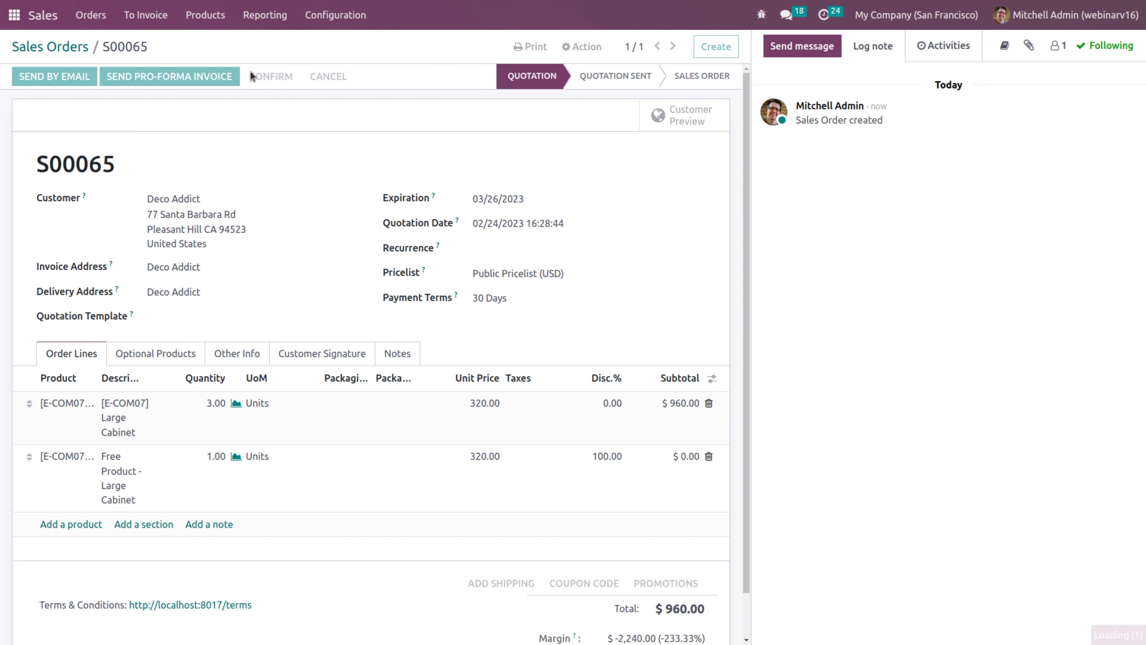
left_click(218, 19)
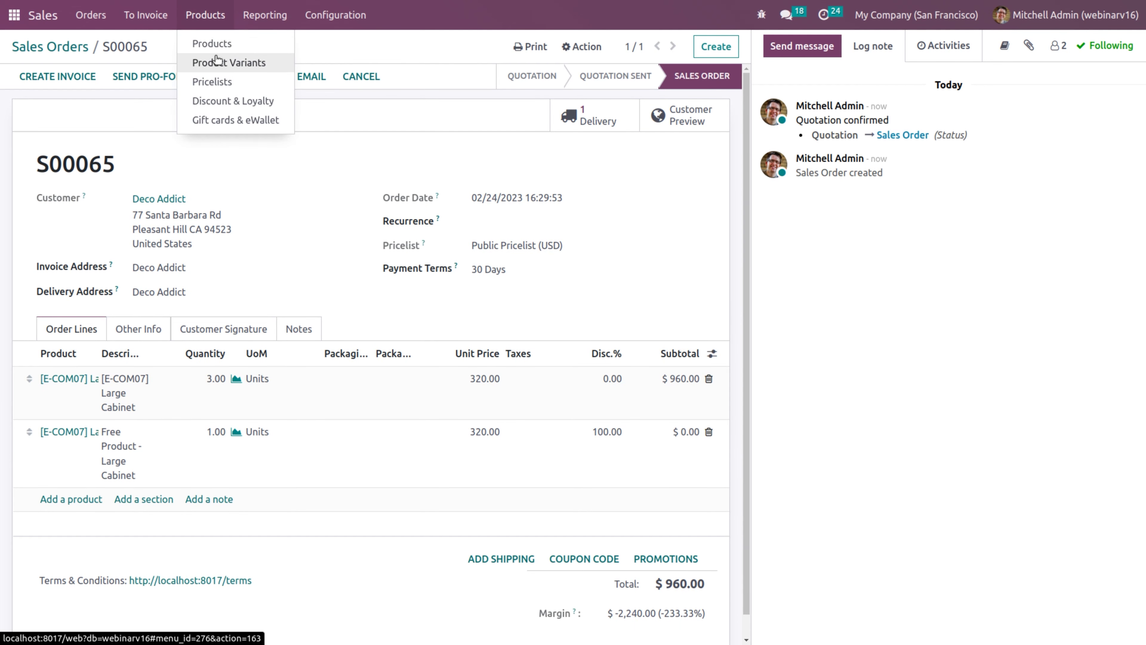
- Open the Gift cards & eWallet programs and look at the Gift Cards program
left_click(224, 129)
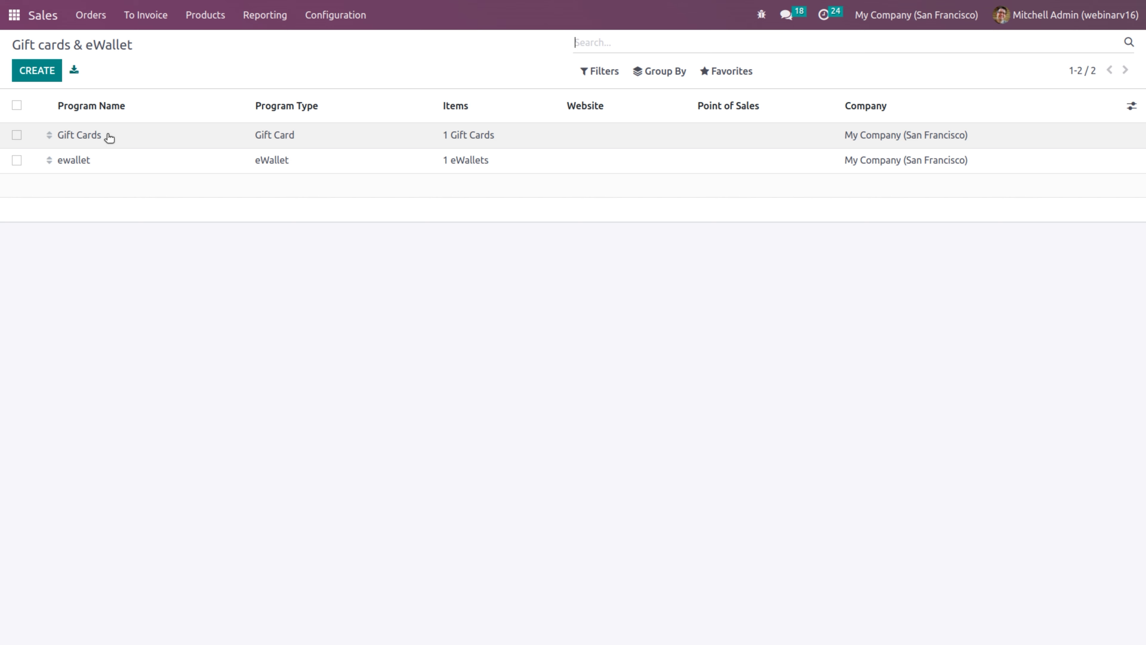
left_click(108, 135)
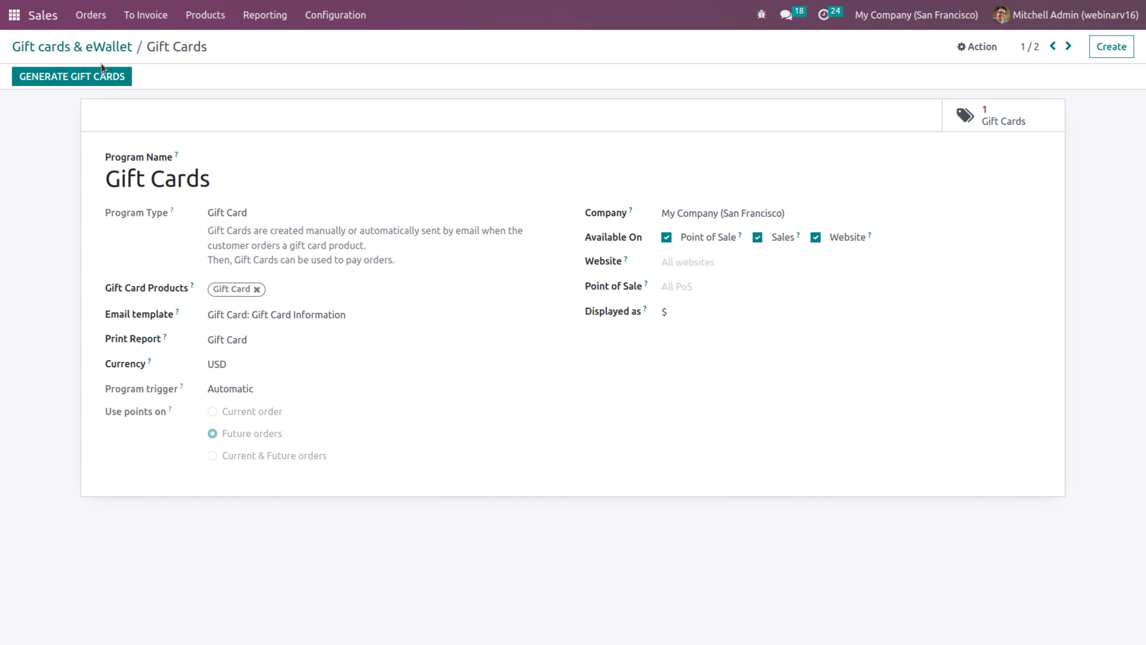
left_click(74, 51)
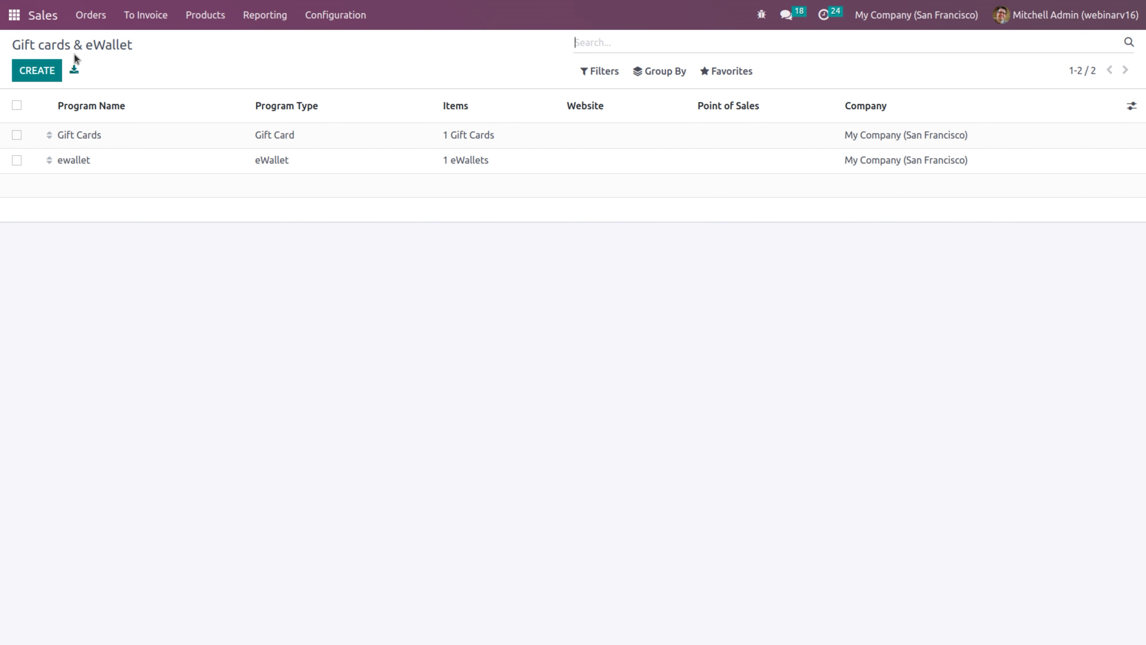
- Start a new program, keep Gift Card as its type, then go back to the programs list
left_click(42, 68)
left_click(261, 220)
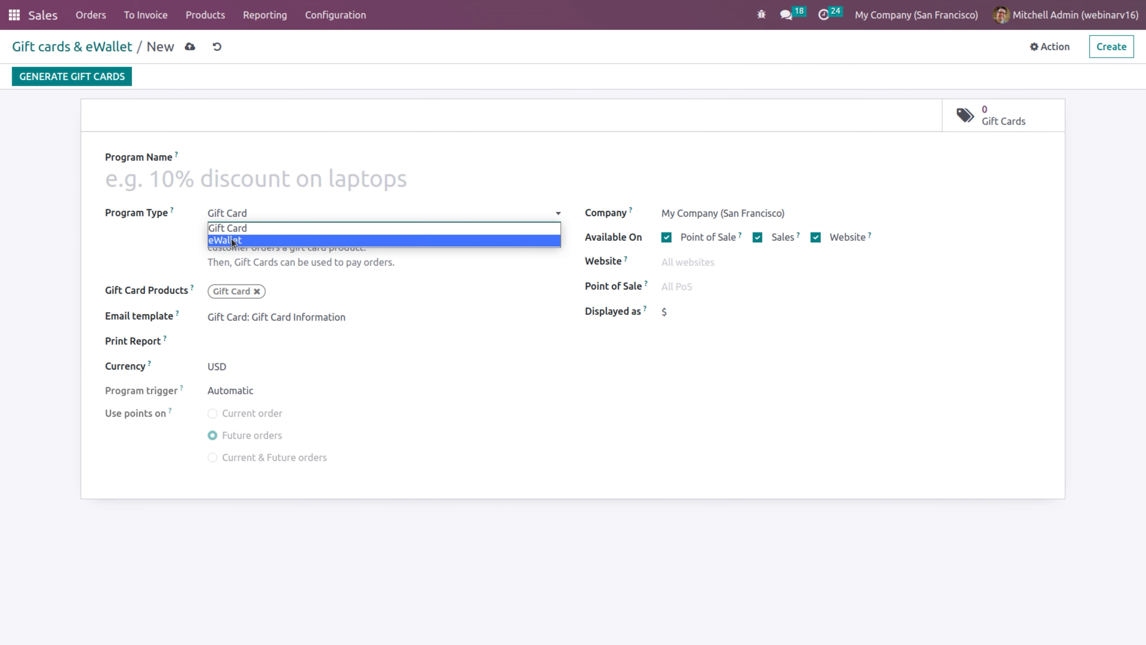
left_click(112, 51)
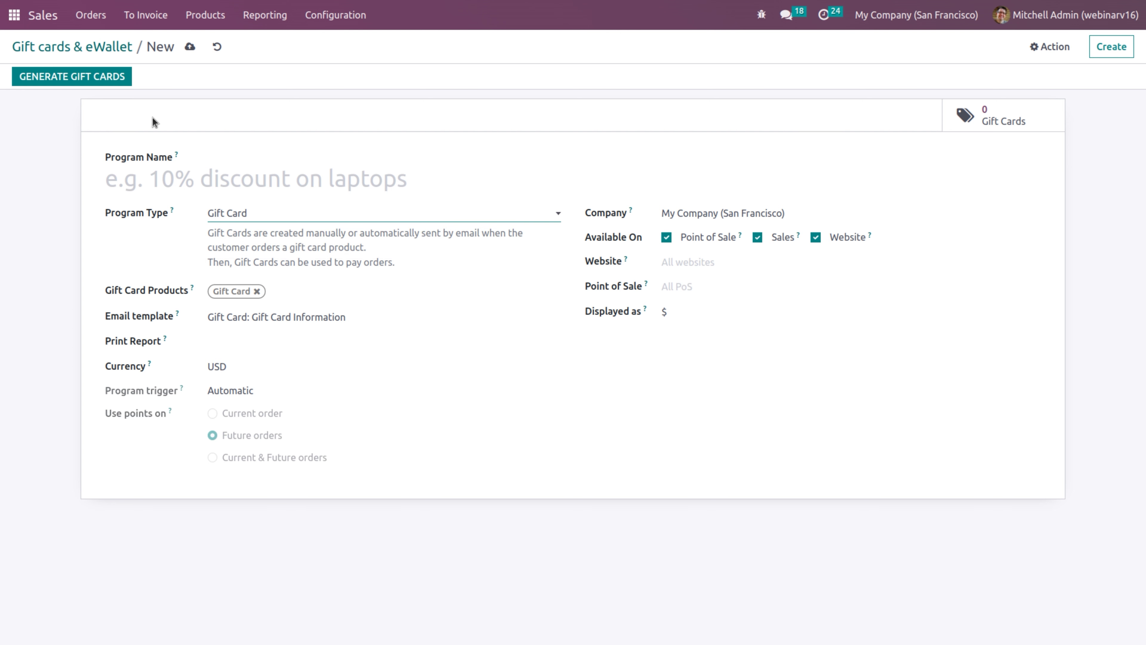
left_click(125, 50)
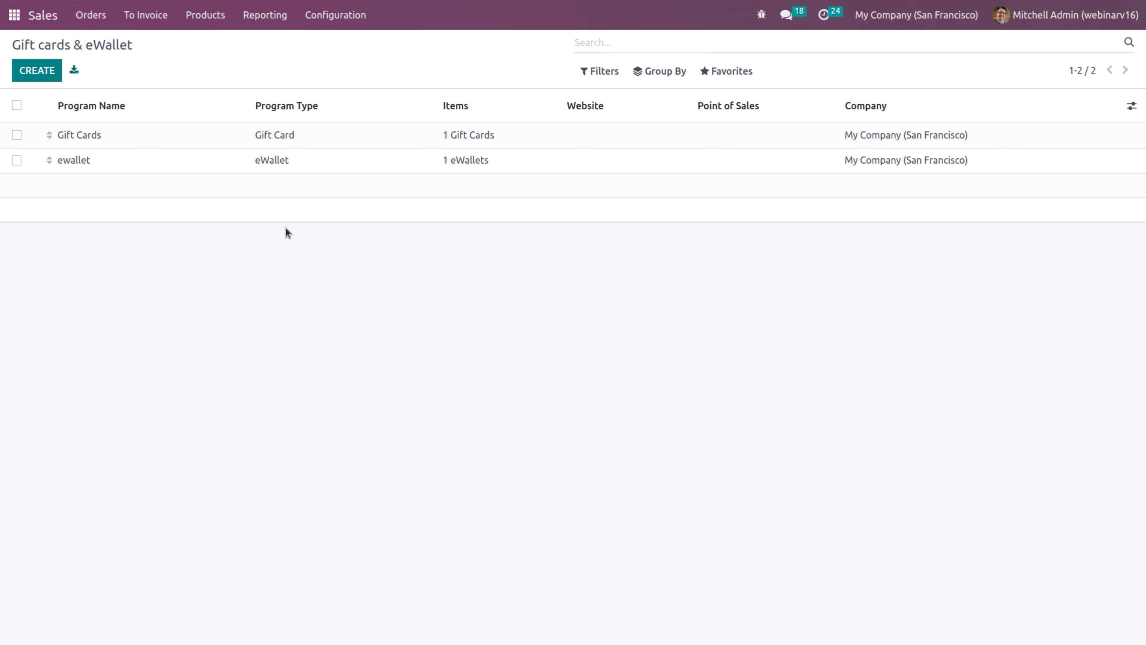
- Open the Gift Cards program using the Gift Card product on Point of Sale, Sales and Website
left_click(288, 143)
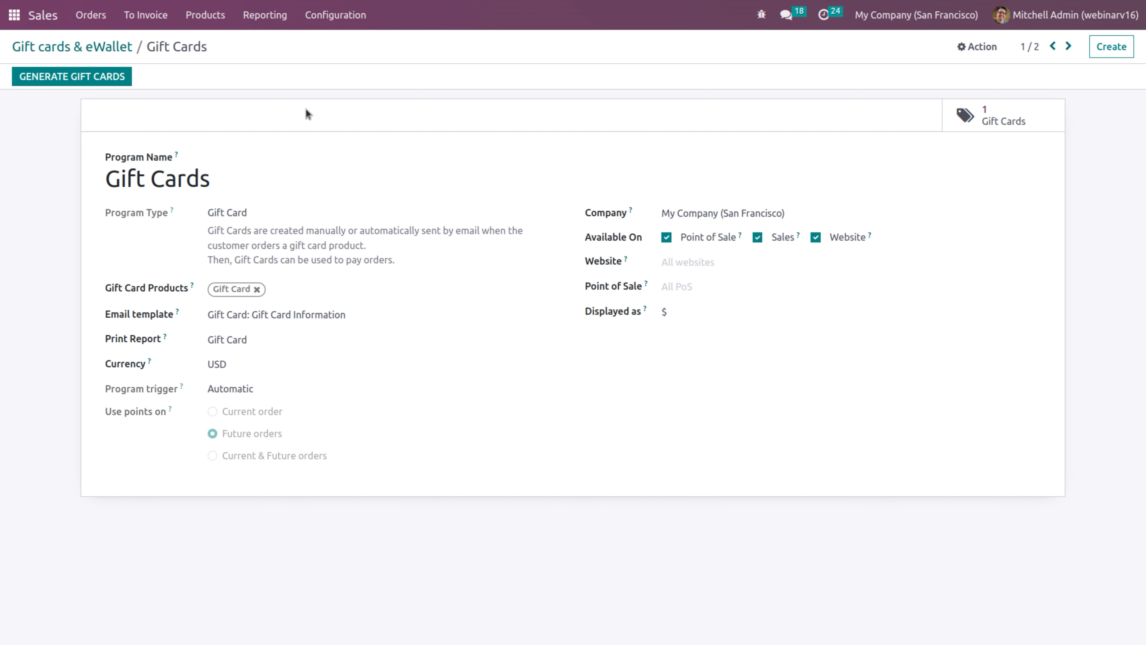
- View the sales orders, then search the product catalogue for 'gift cards'
left_click(146, 14)
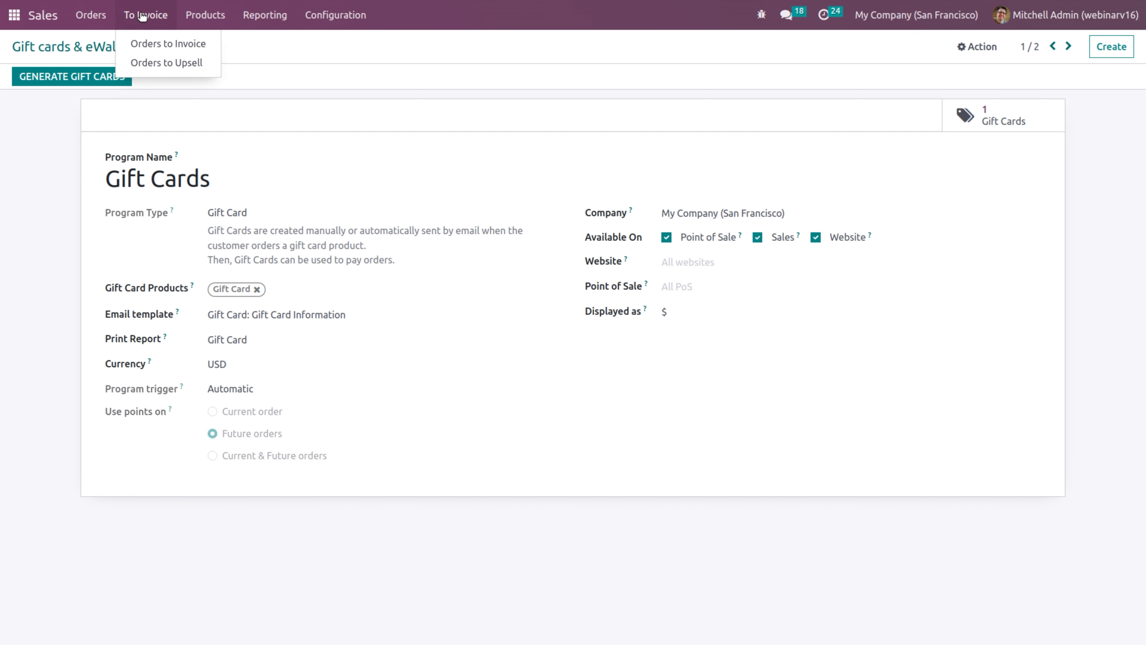
mouse_move(110, 14)
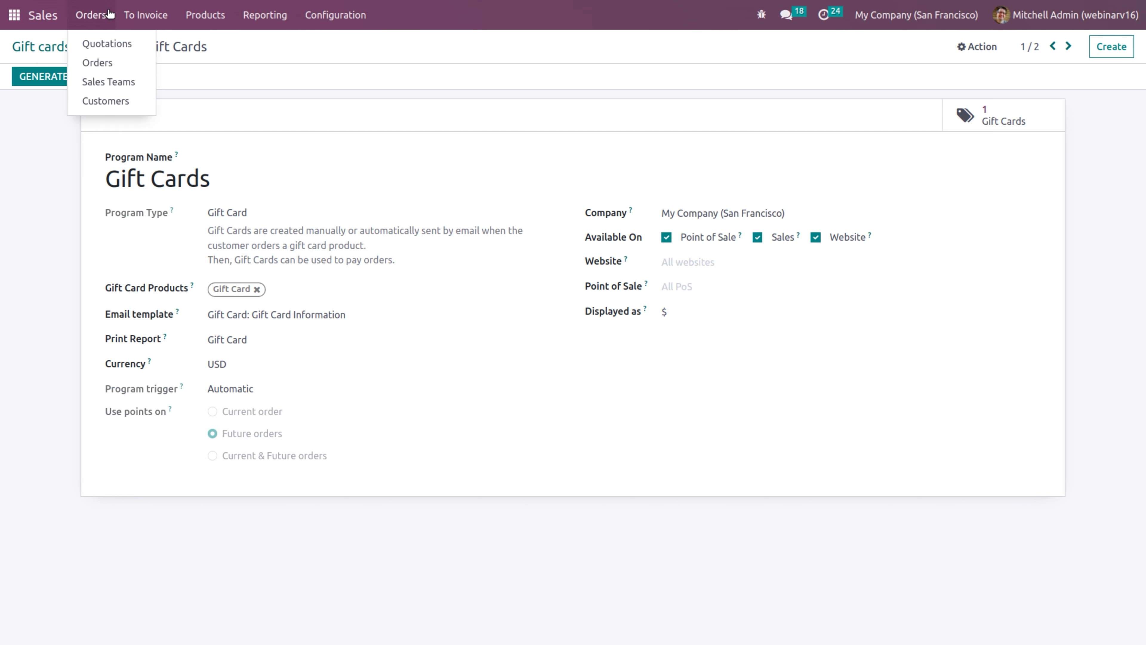
left_click(102, 63)
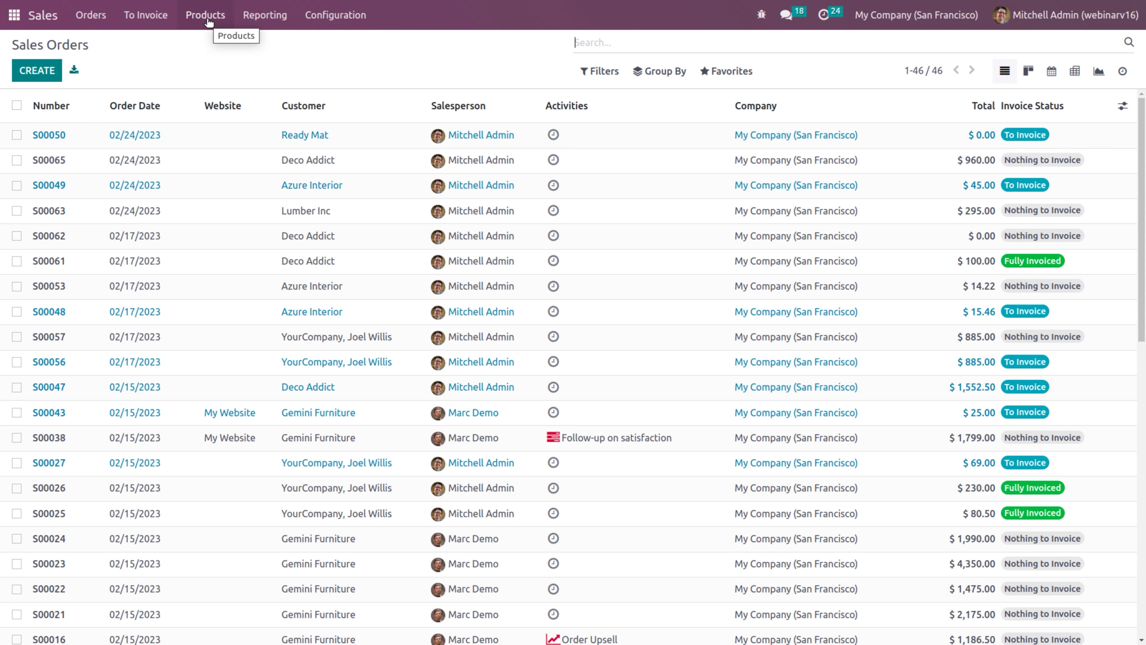
left_click(205, 17)
left_click(225, 45)
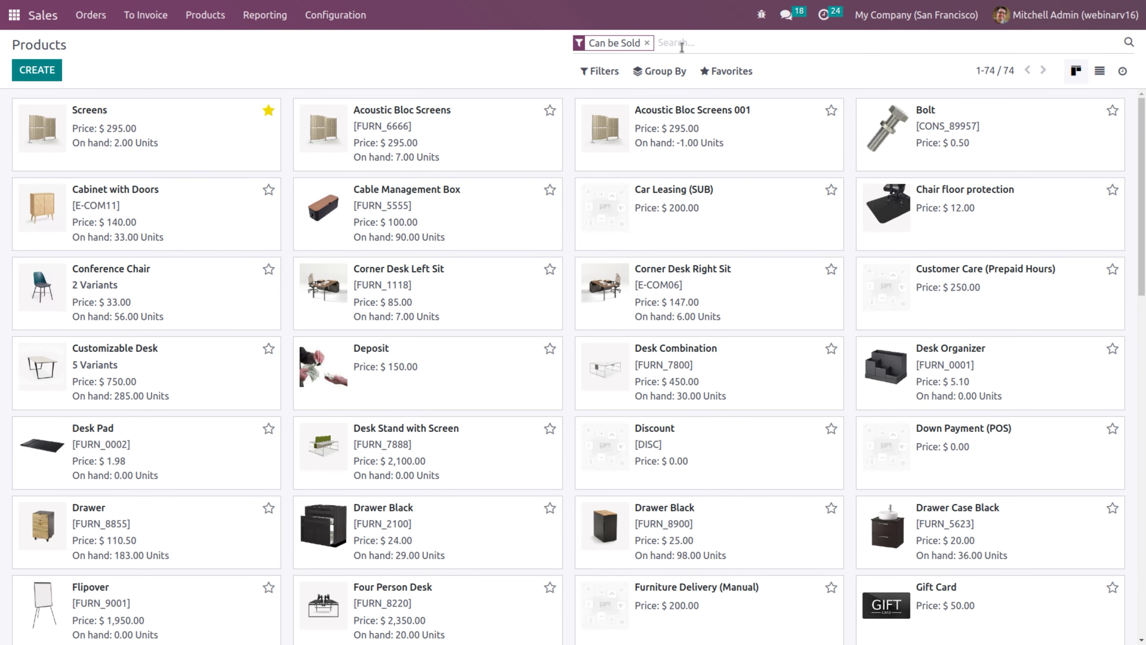
type("gift cards")
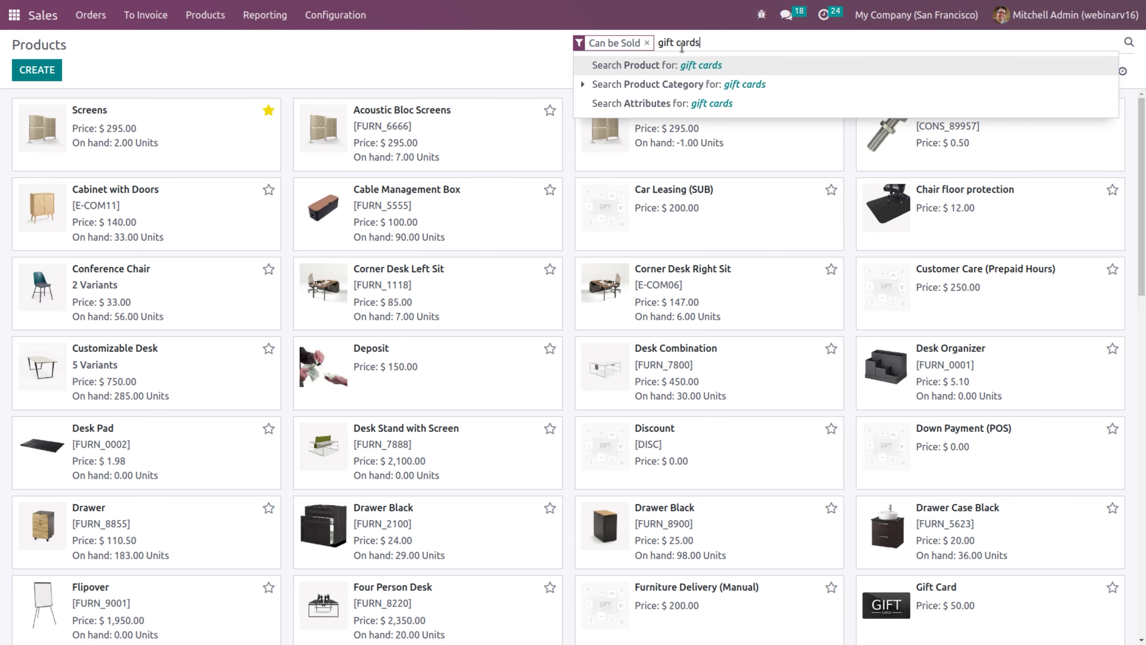
key("Return")
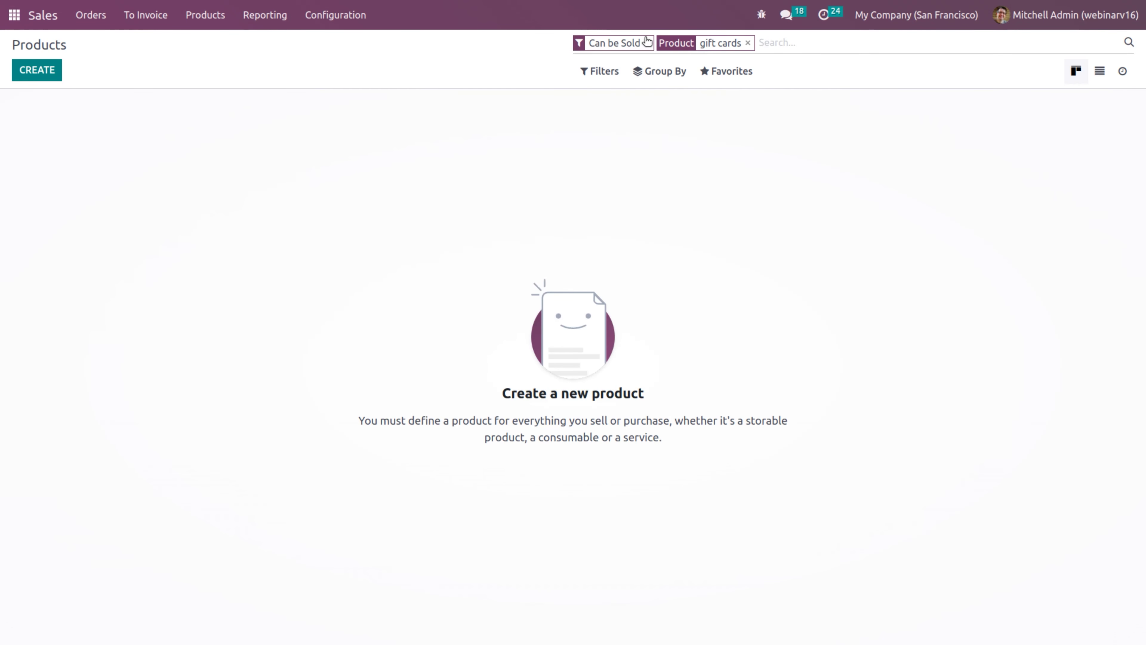
- Remove the Can be Sold filter, search 'gift' and open the $50.00 Gift Card product
left_click(647, 42)
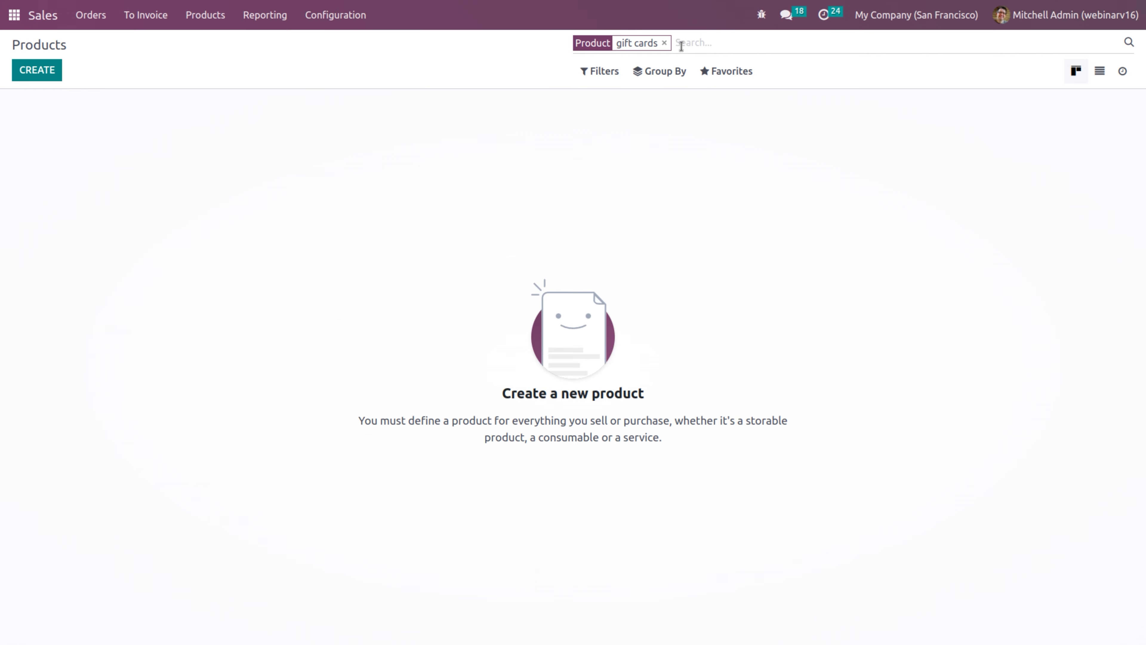
key("BackSpace")
type("gig")
key("BackSpace")
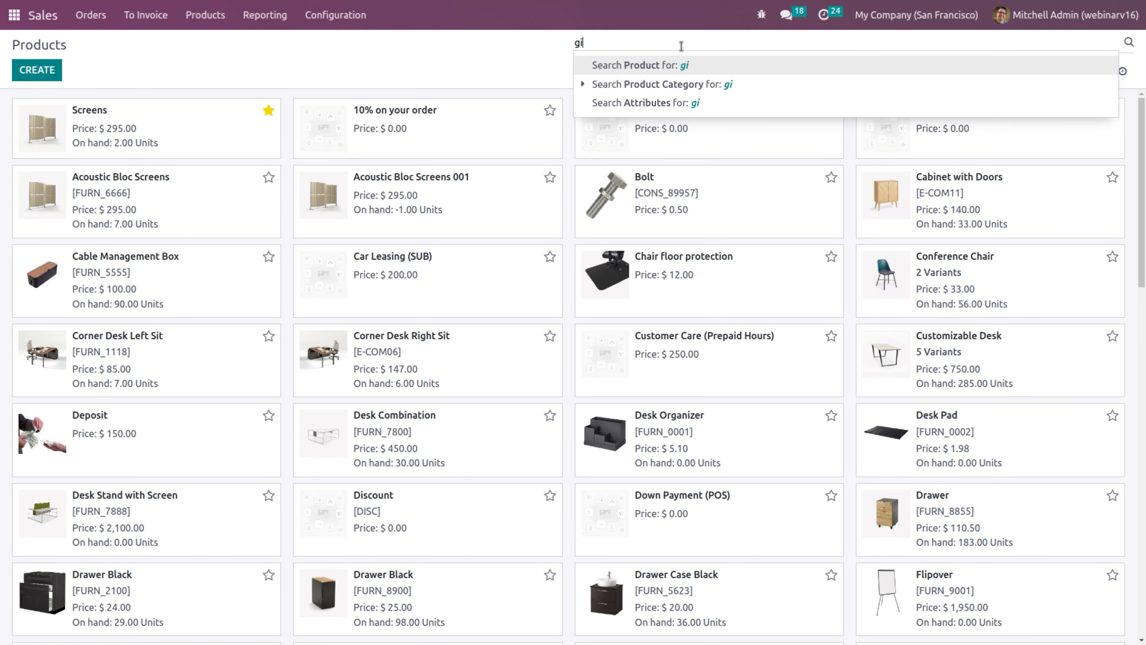
type("ft")
key("Return")
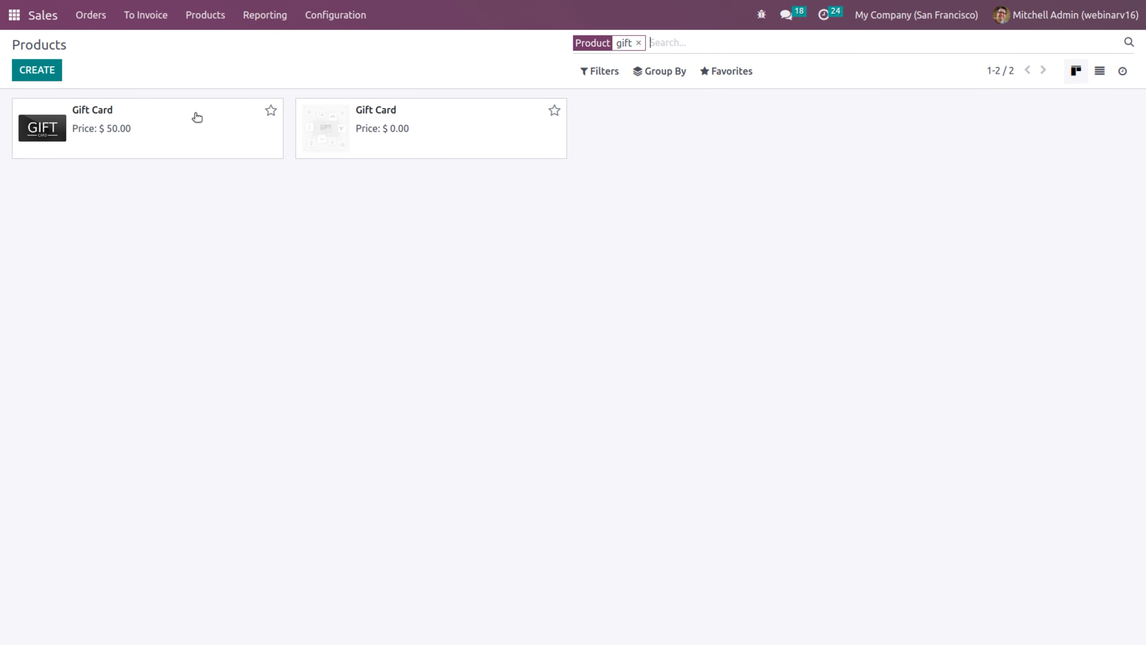
left_click(173, 119)
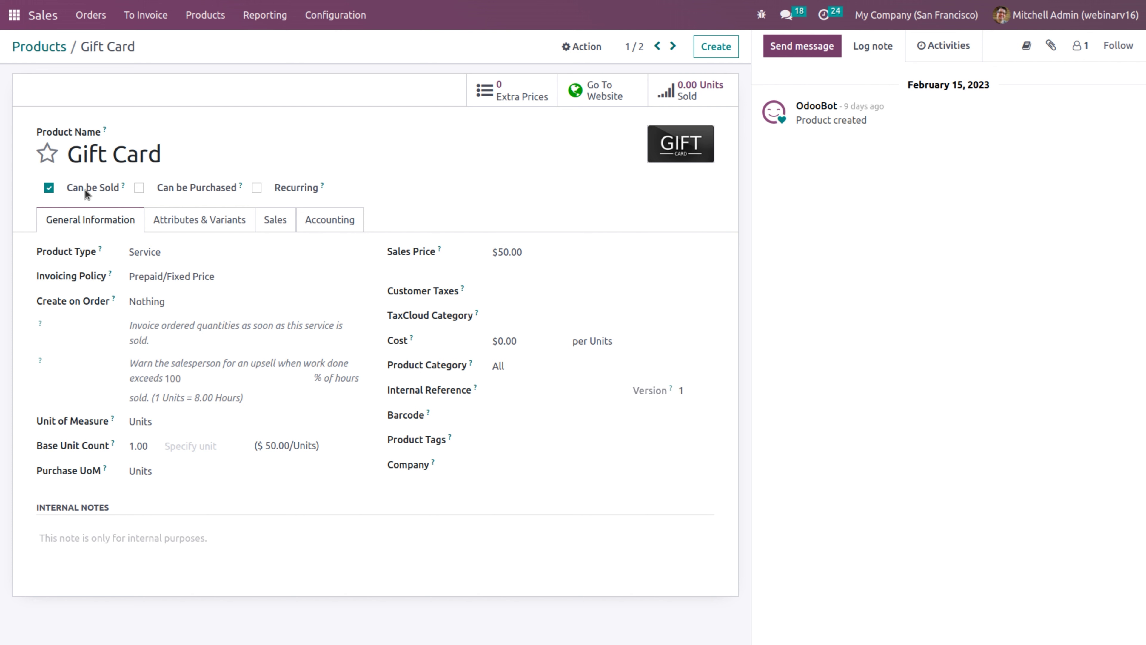
- Create a new quotation with Deco Addict as the customer
left_click(90, 15)
left_click(98, 45)
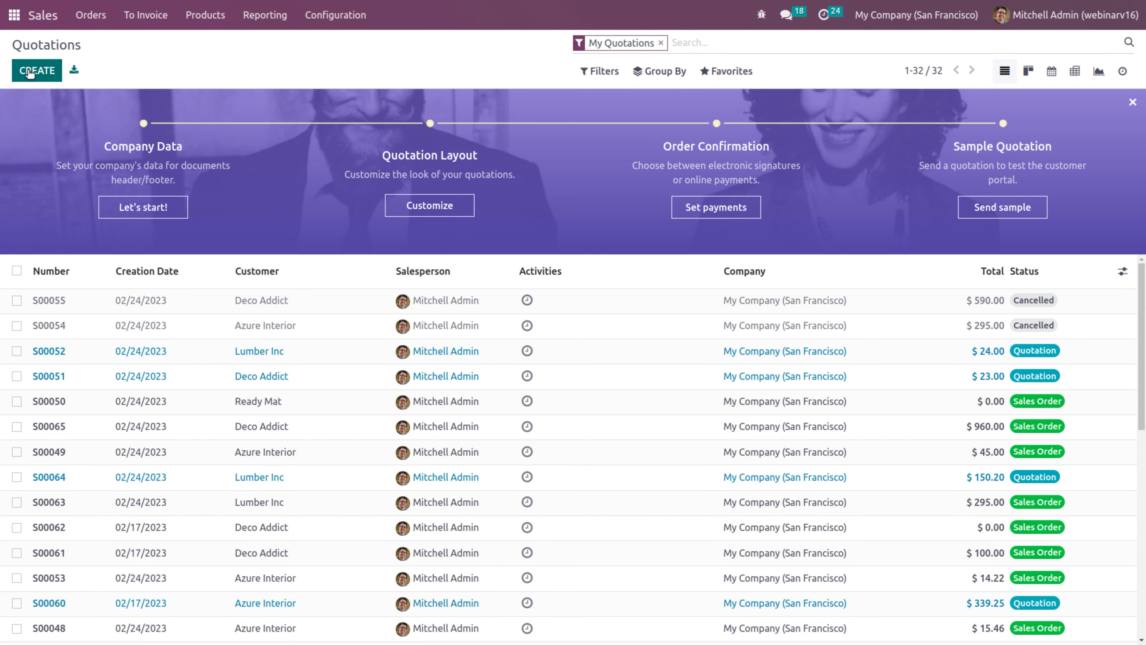
left_click(30, 72)
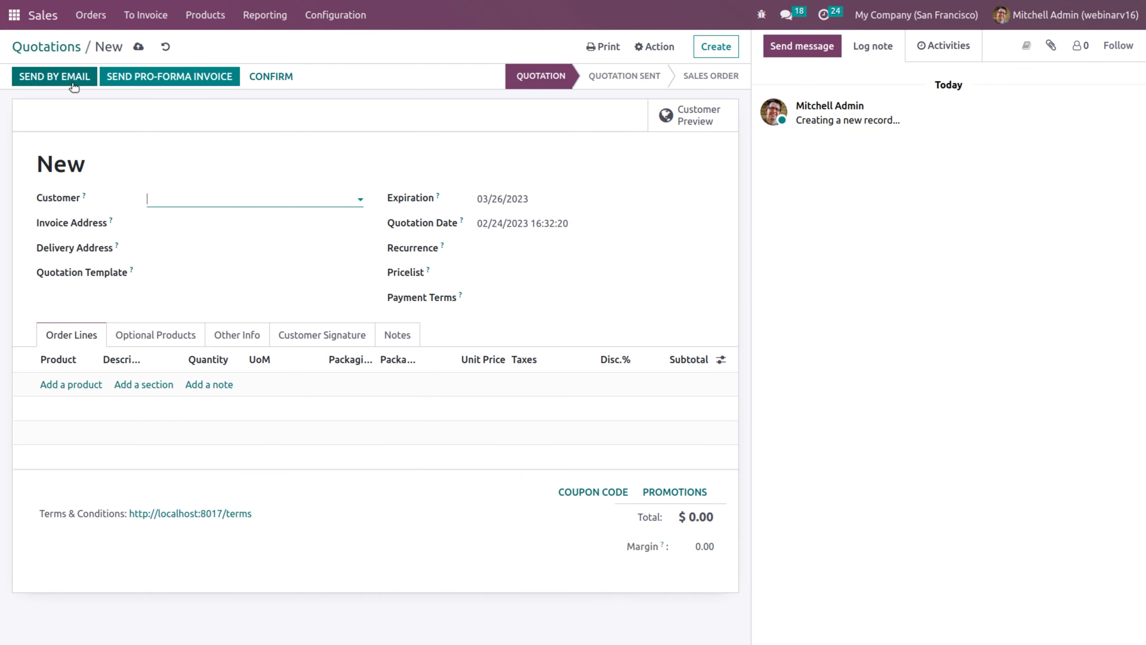
left_click(183, 199)
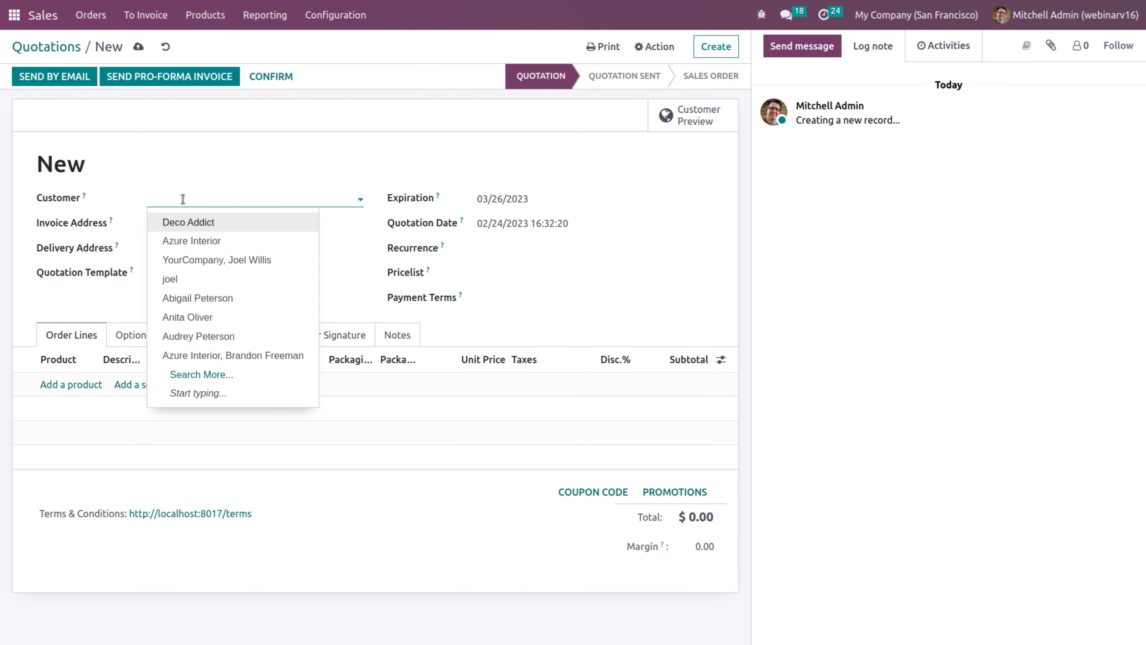
left_click(183, 222)
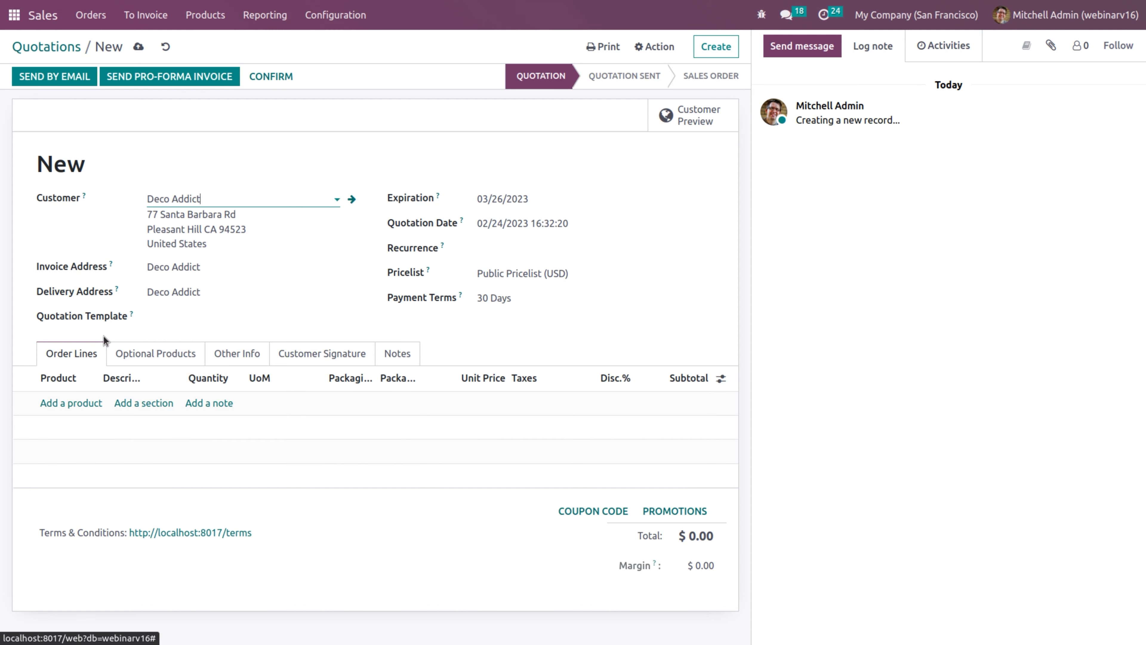
- Add a Gift Card line at unit price 100.00 and confirm the order as S00066
left_click(72, 406)
type("gif")
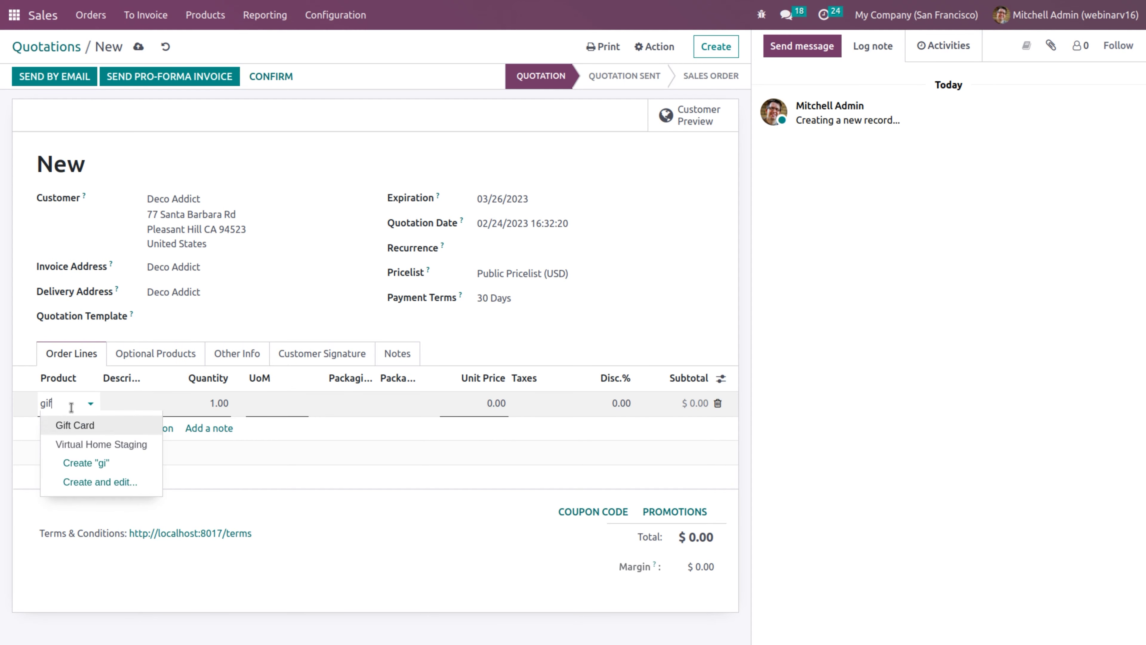
left_click(76, 427)
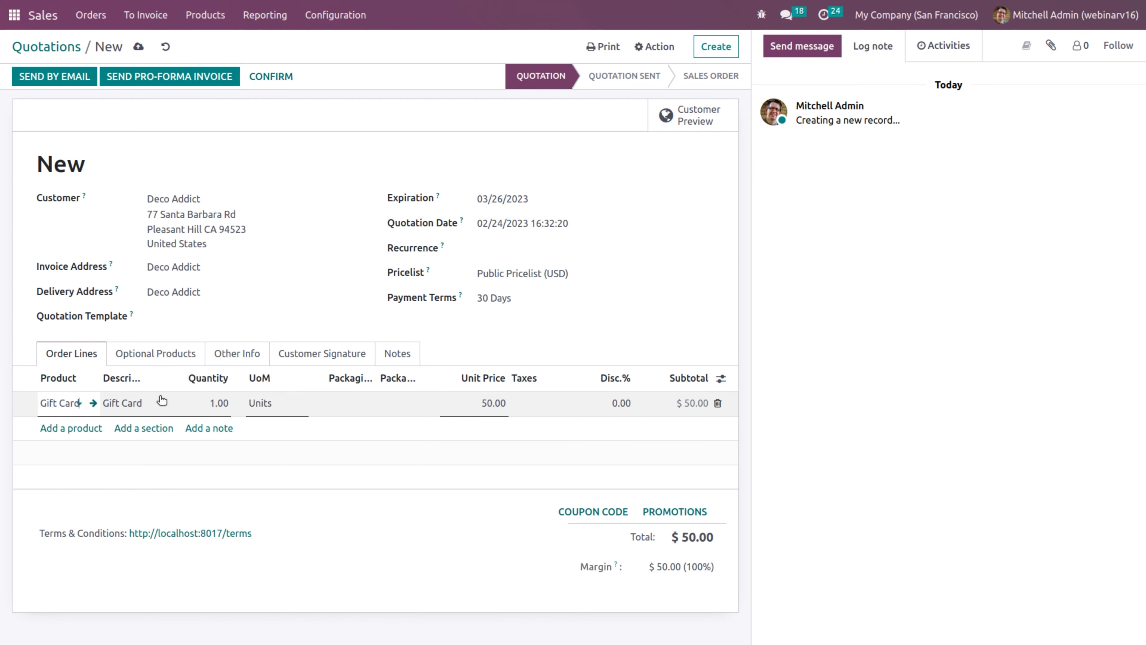
left_click(474, 403)
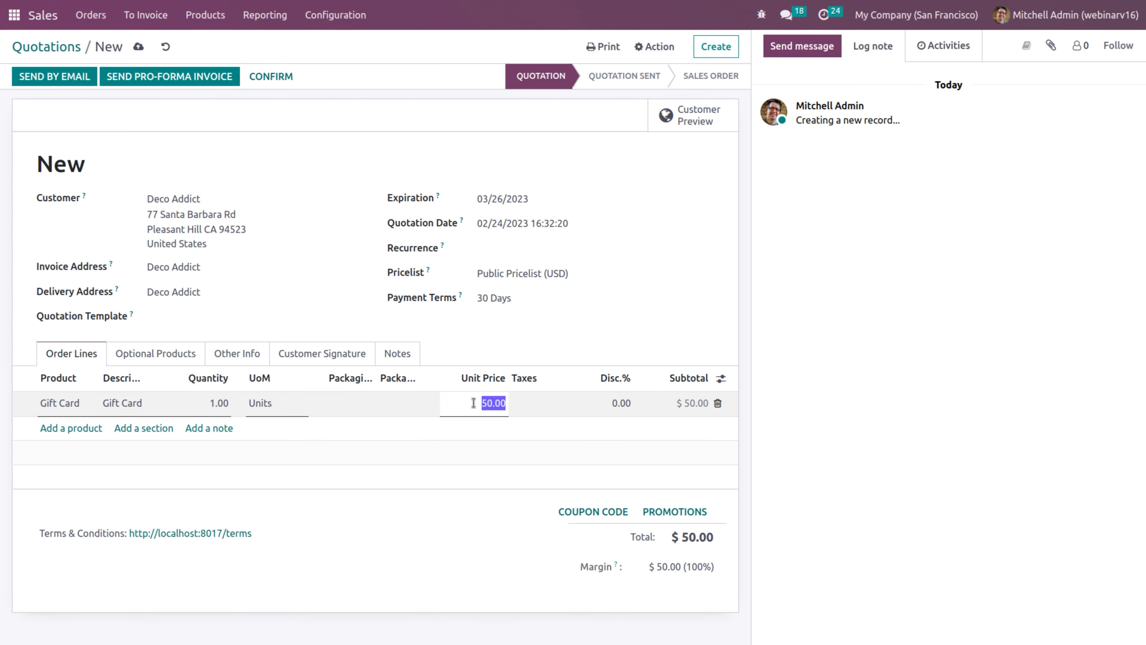
type("100")
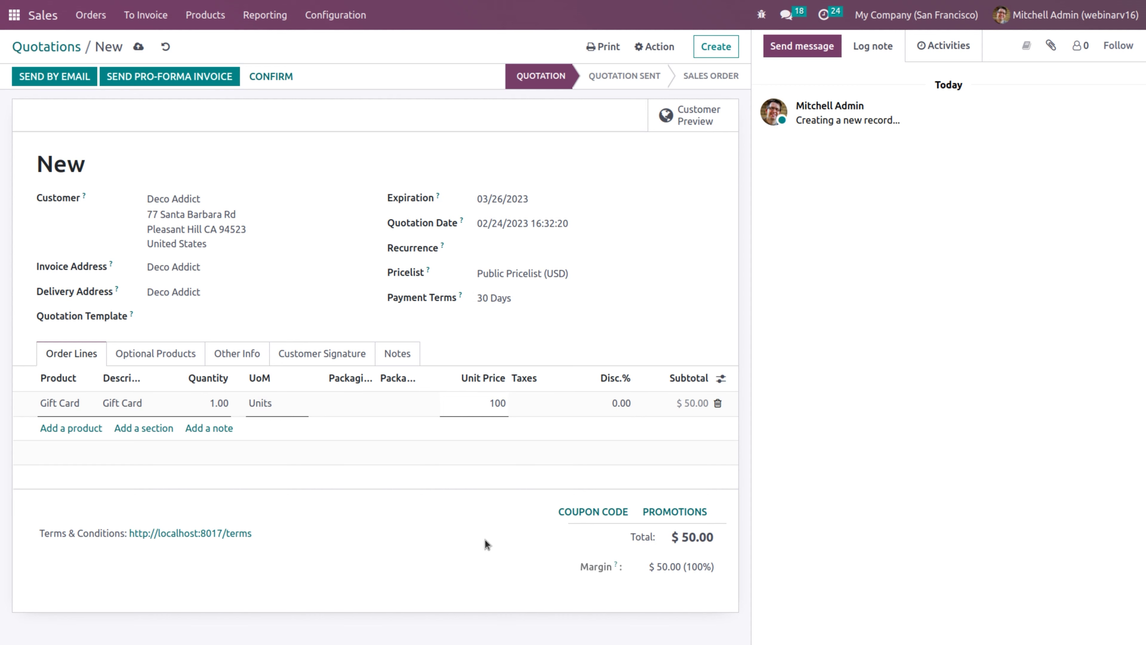
left_click(486, 551)
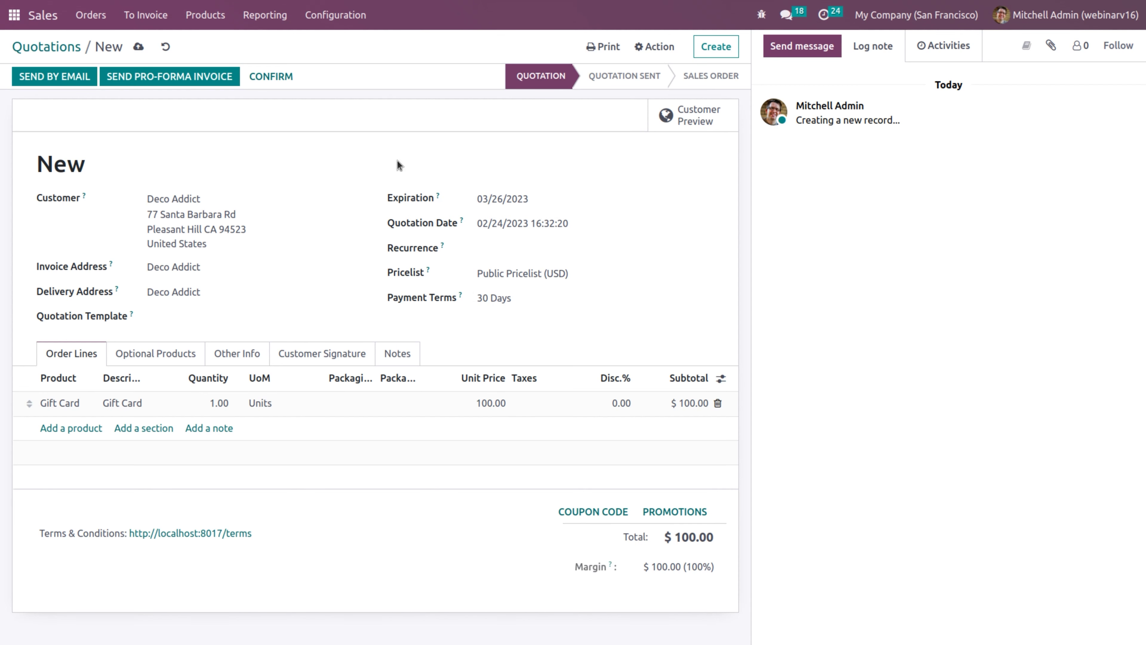
left_click(277, 79)
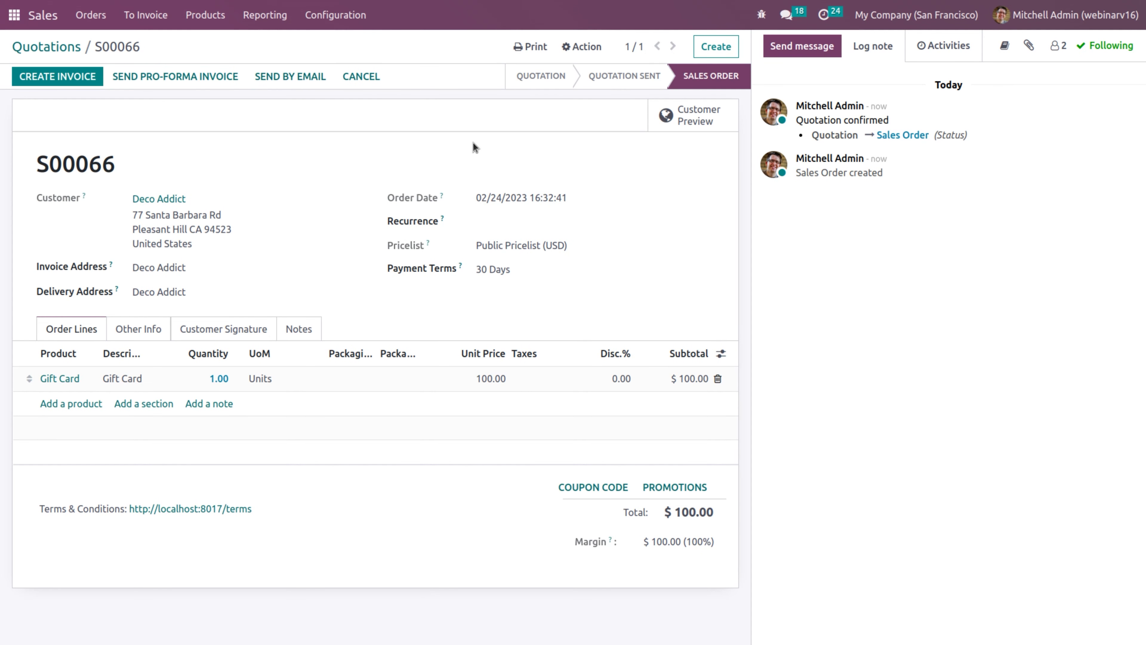
- Preview S00066 in the customer portal, view the Gift Card product page, then return home
left_click(685, 116)
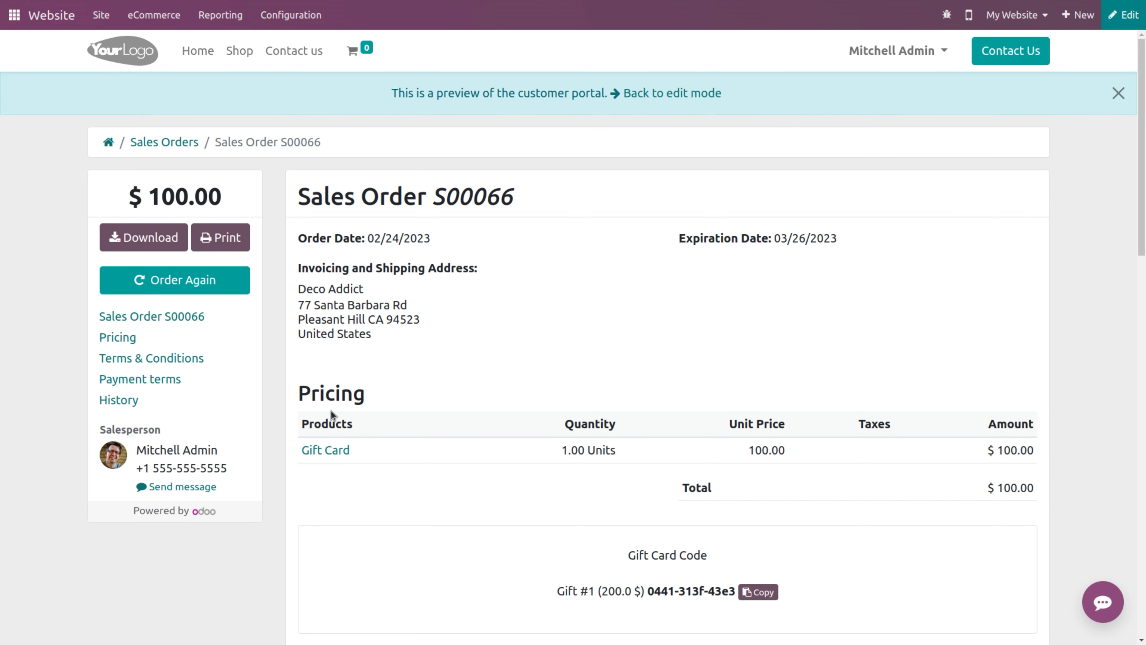
left_click(317, 451)
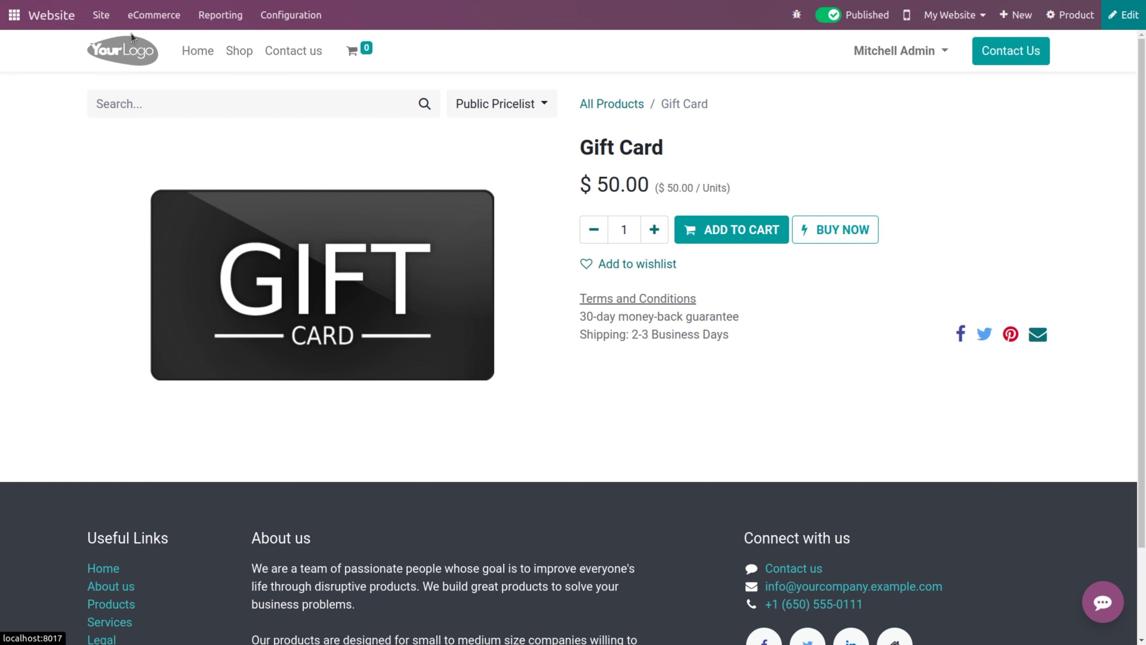
left_click(15, 16)
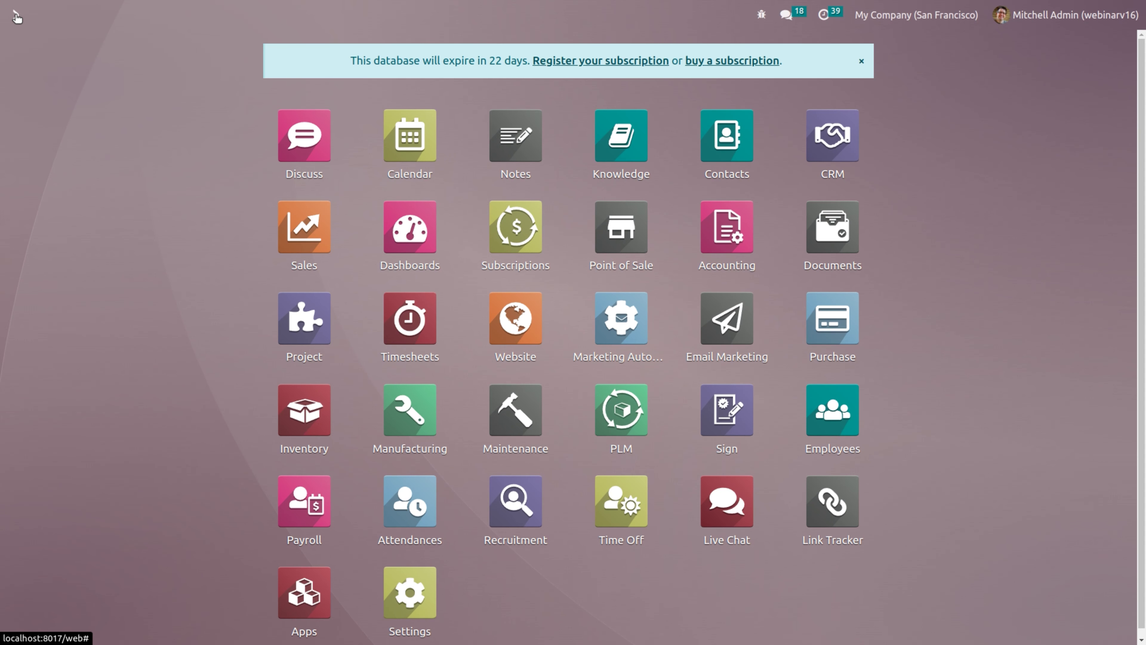
- Open Sales and list the gift cards issued by the Gift Cards program
type("sale")
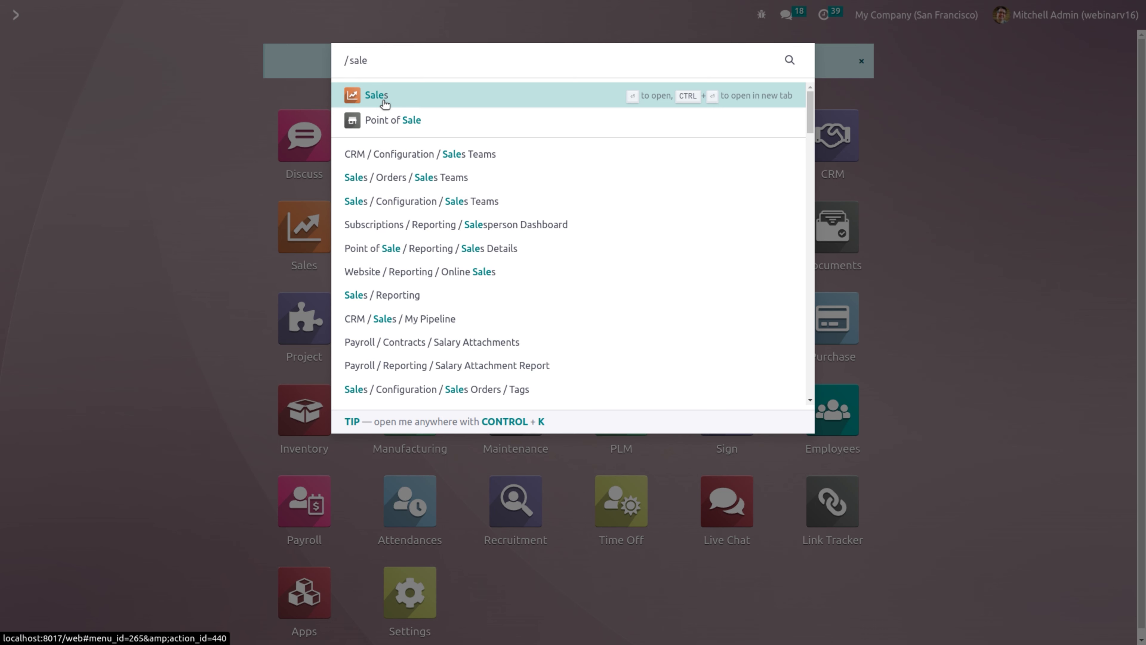
left_click(385, 104)
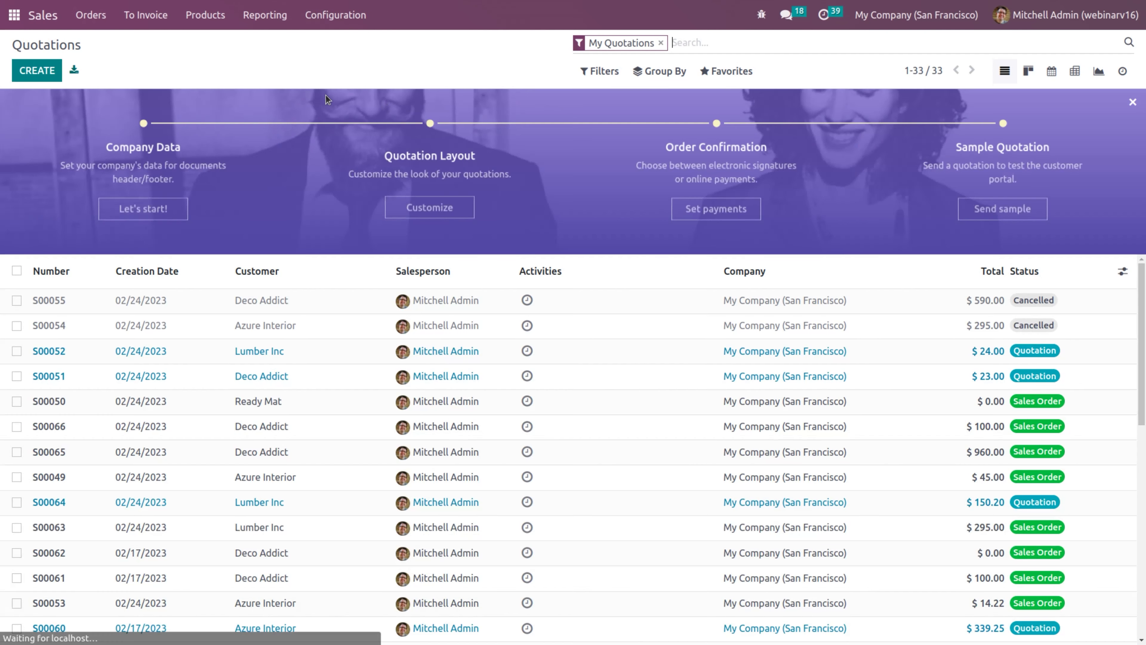
left_click(200, 21)
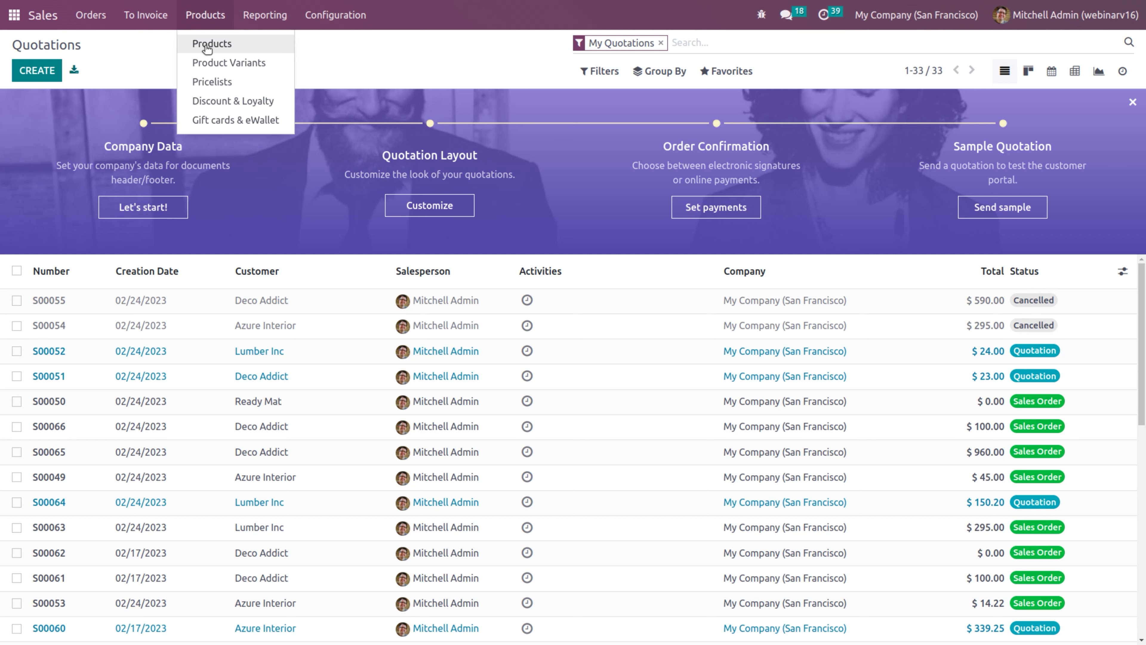
left_click(216, 120)
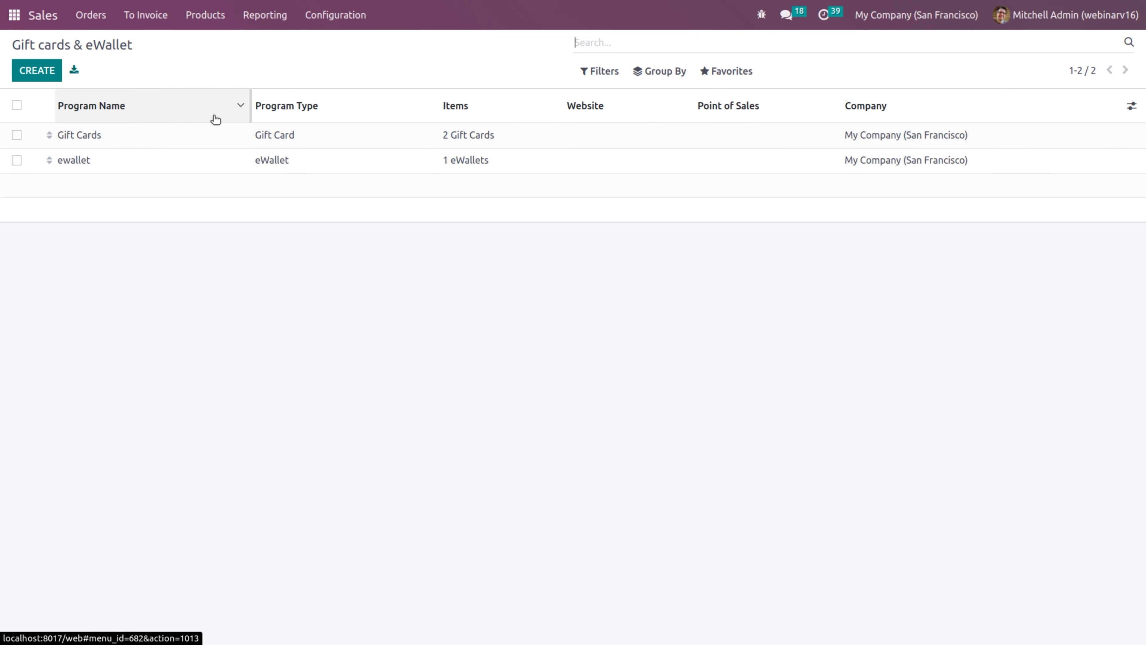
left_click(444, 137)
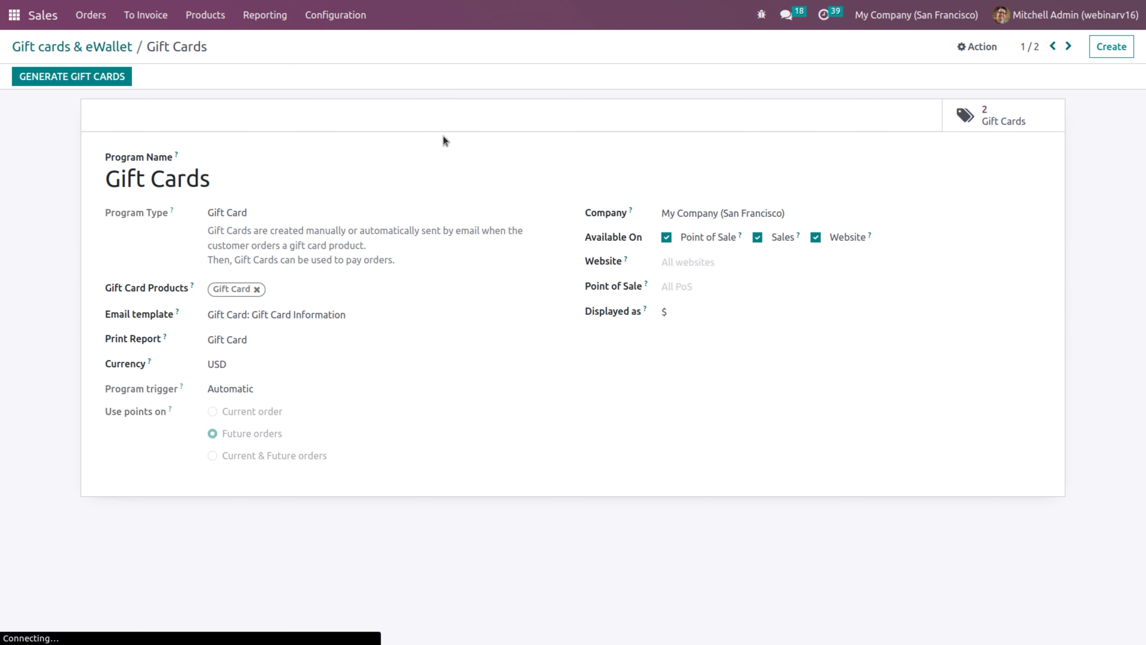
left_click(1022, 113)
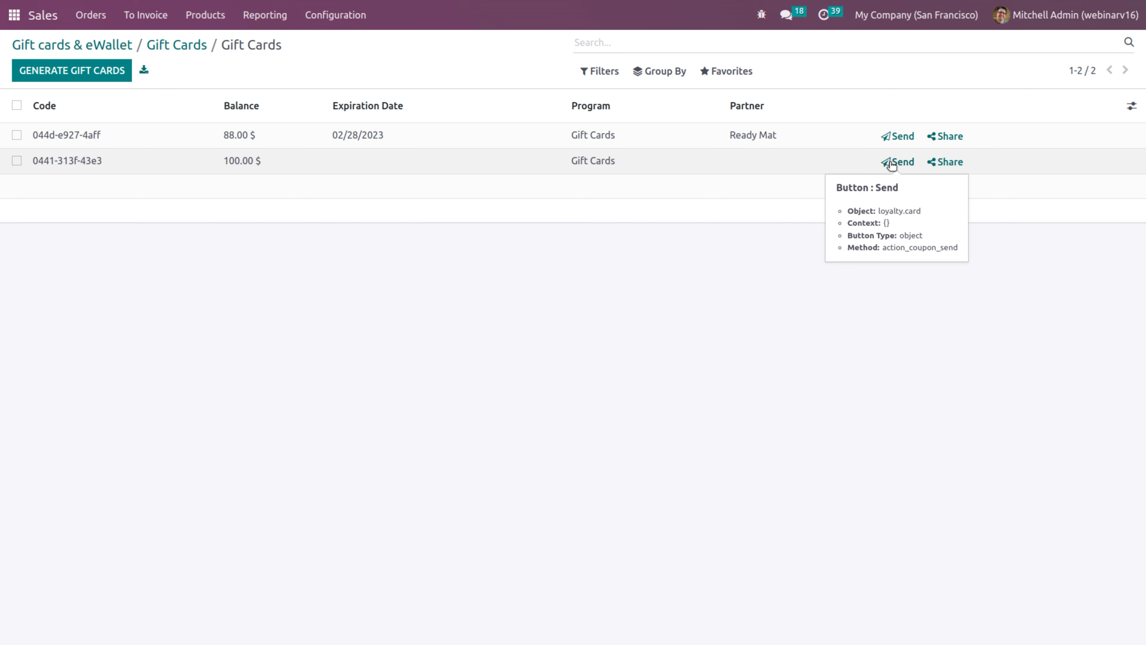
left_click(608, 165)
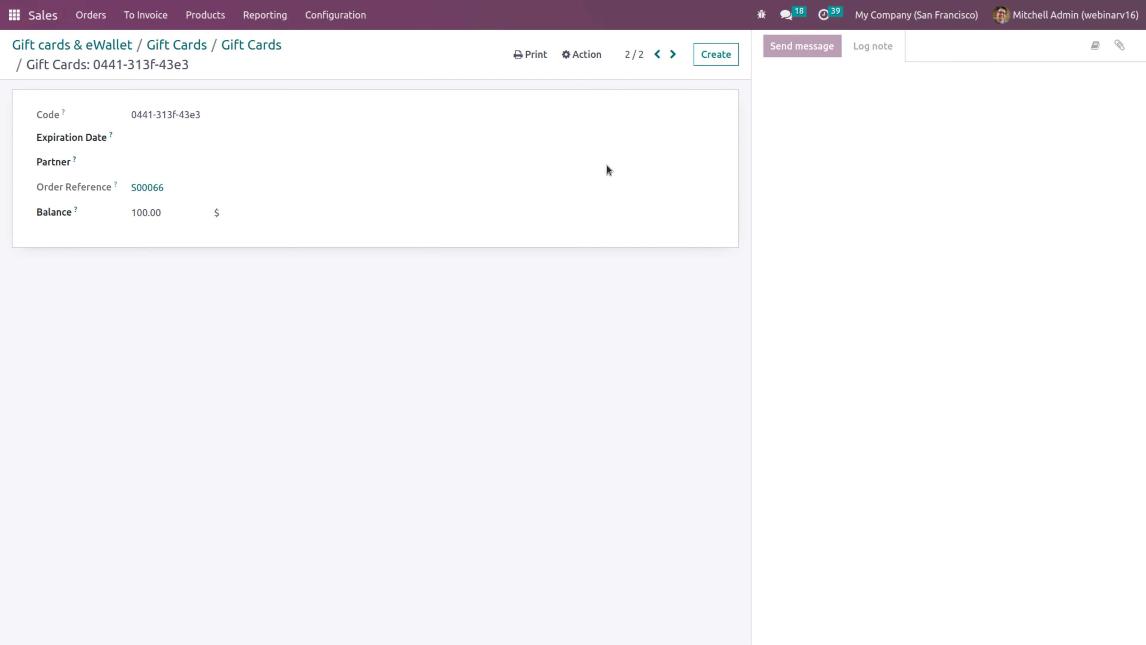
left_click(529, 55)
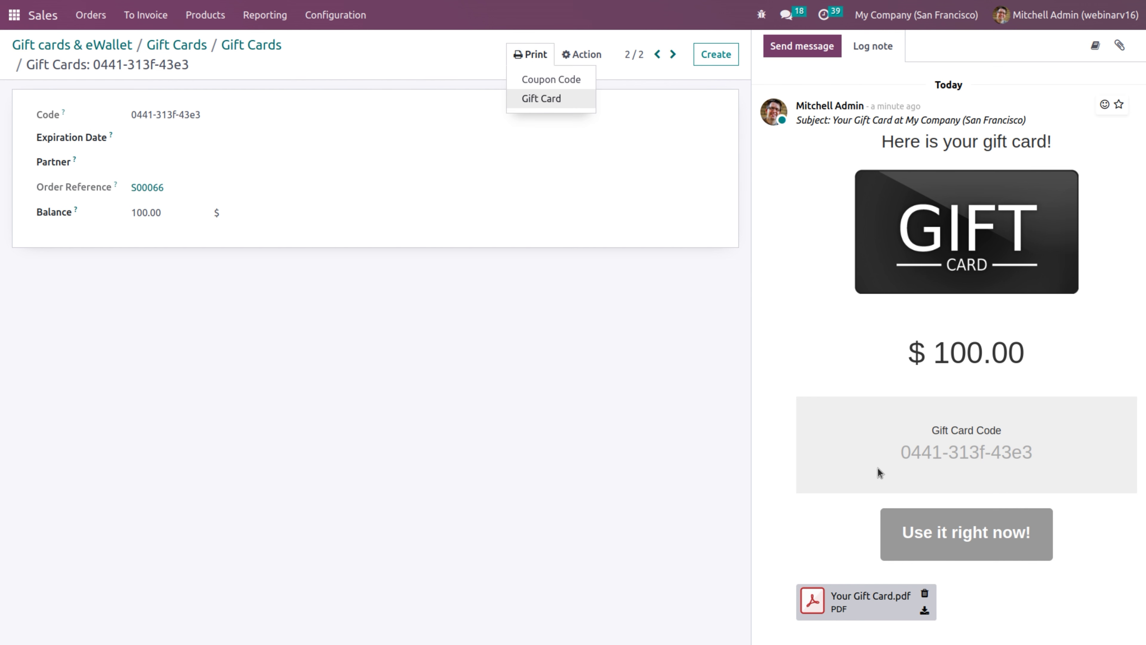
left_click_drag(900, 452, 1030, 457)
key("ctrl+c")
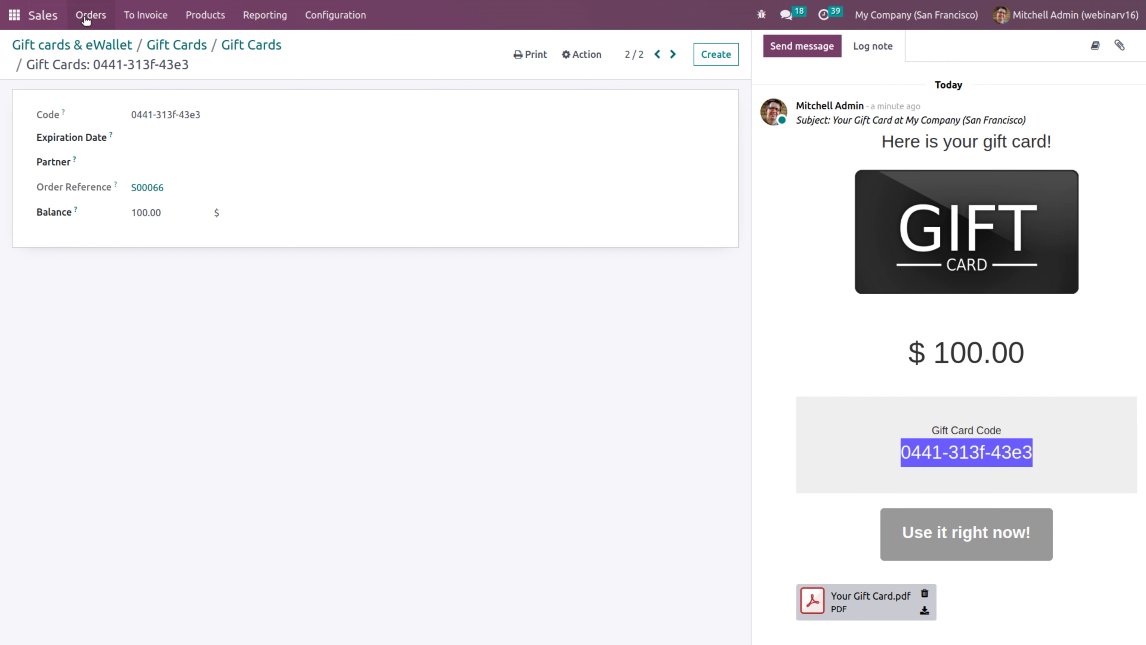
left_click(85, 16)
- Redeem the pasted gift card code on S00052, adding a -24.00 Gift Card line for a $0.00 total
left_click(105, 43)
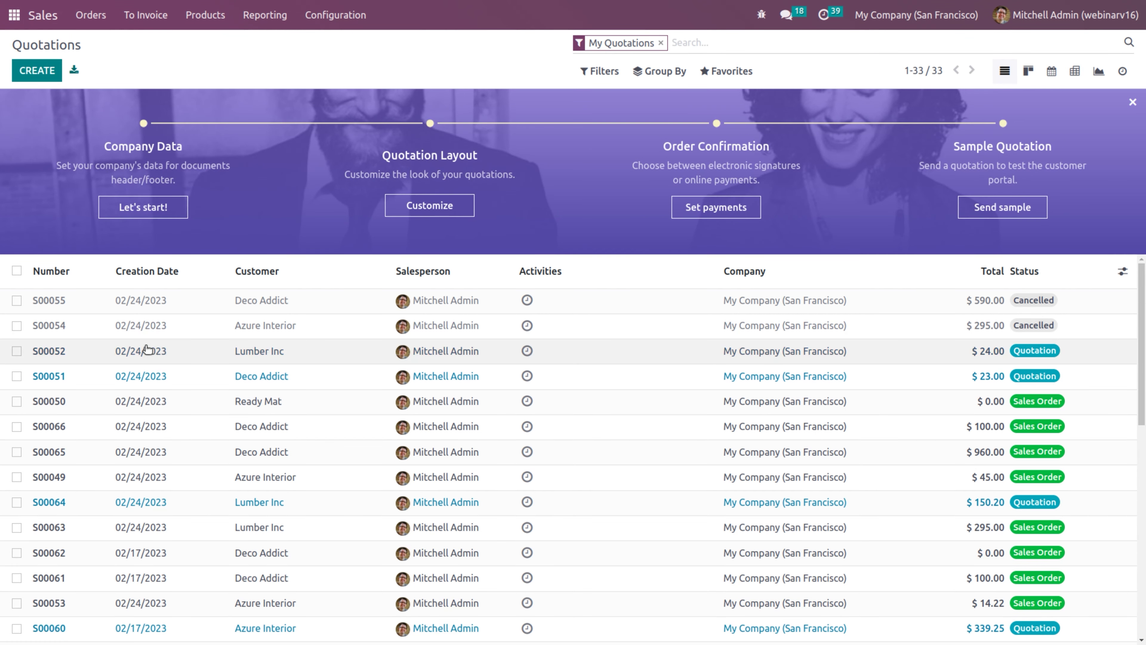
left_click(144, 354)
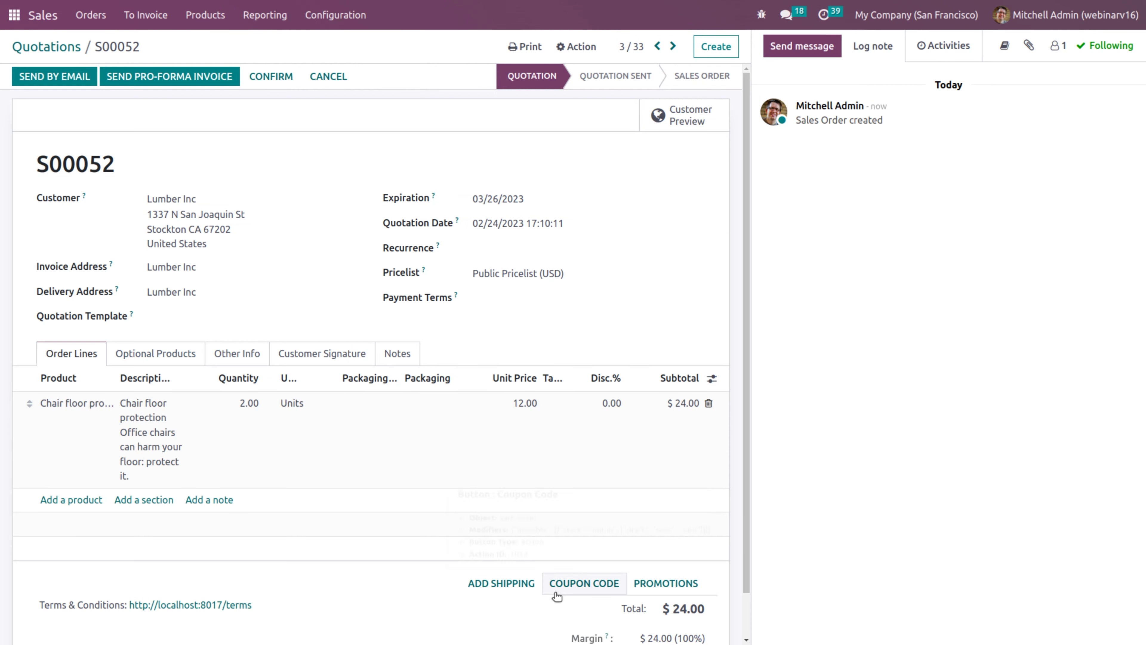
left_click(579, 585)
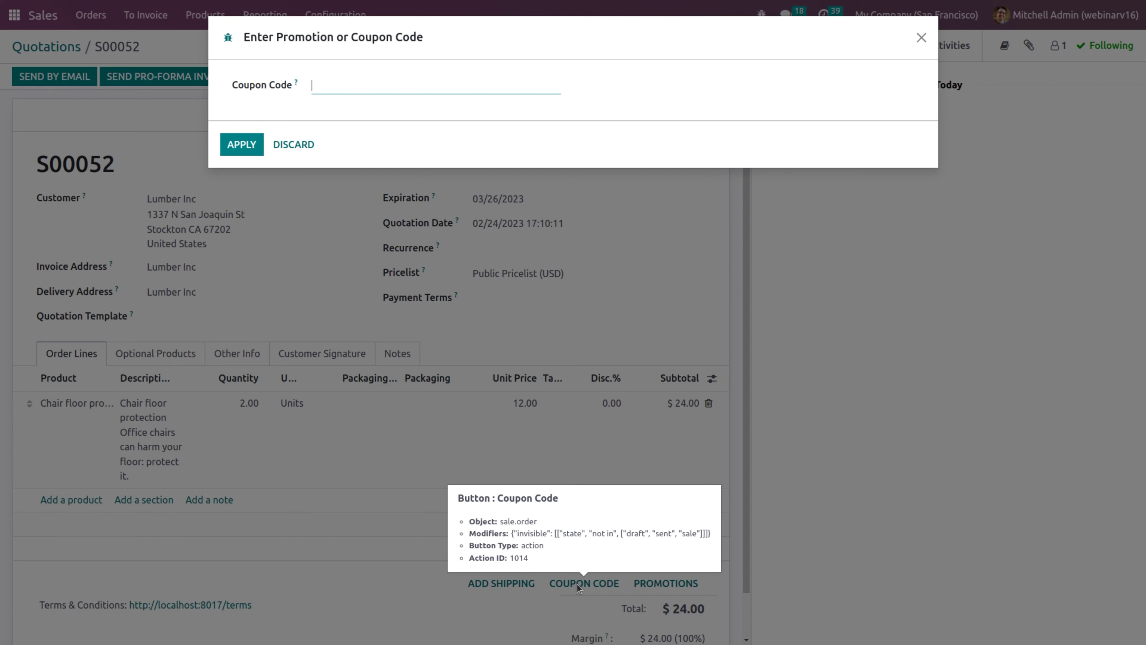
key("ctrl+v")
left_click(243, 146)
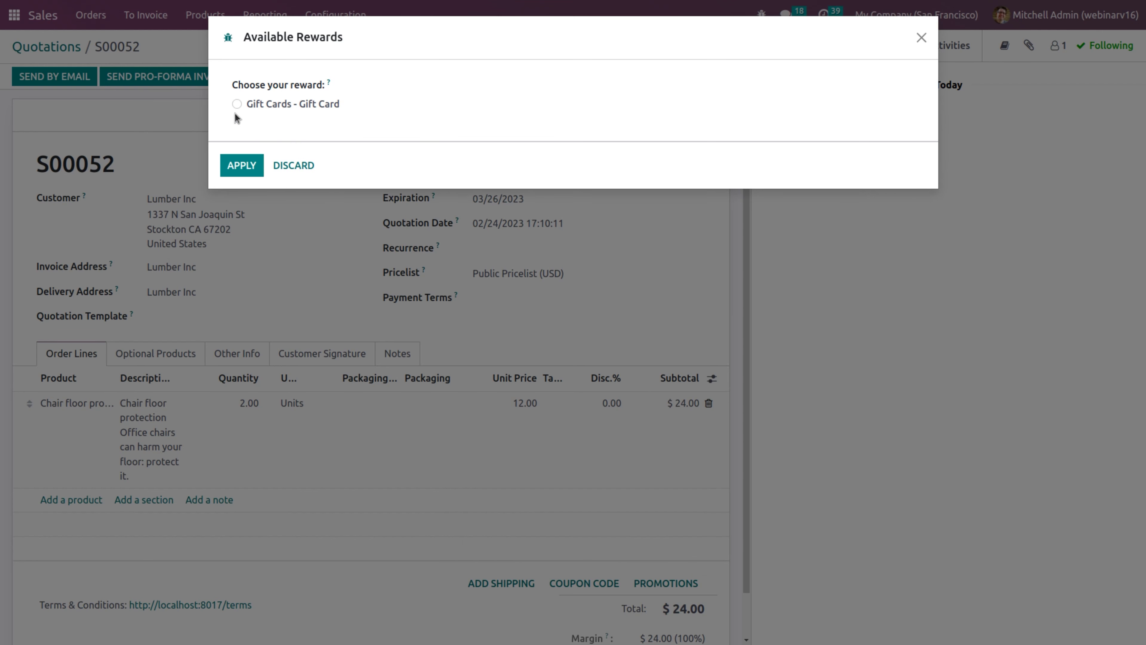
left_click(238, 103)
left_click(247, 164)
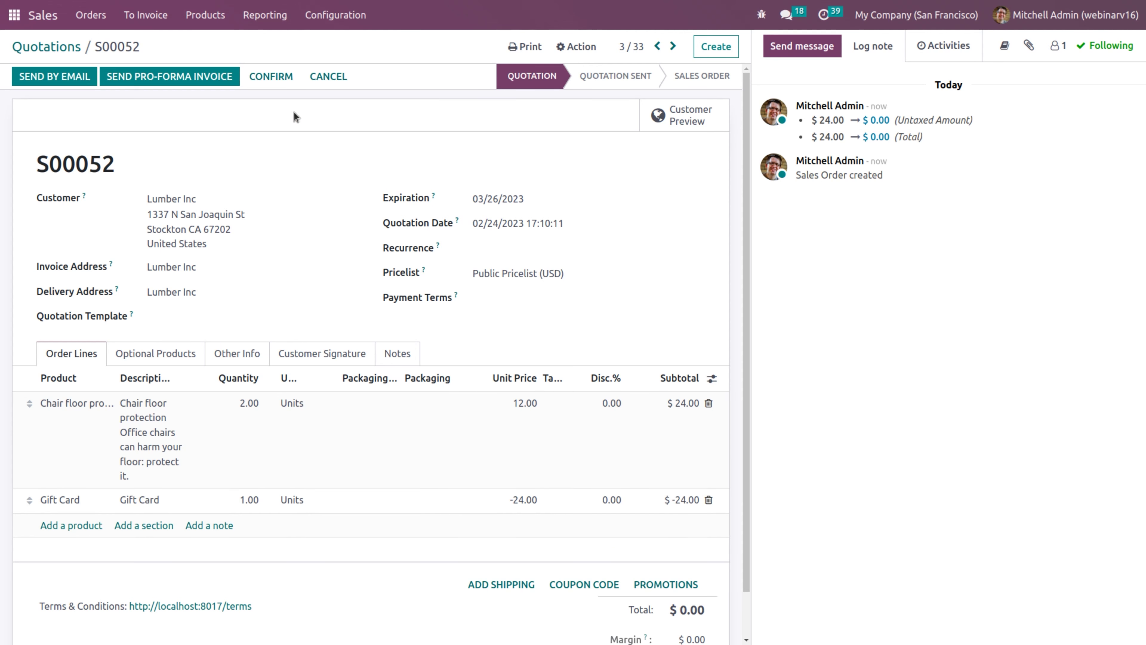
- Confirm quotation S00052 as a sales order
left_click(272, 78)
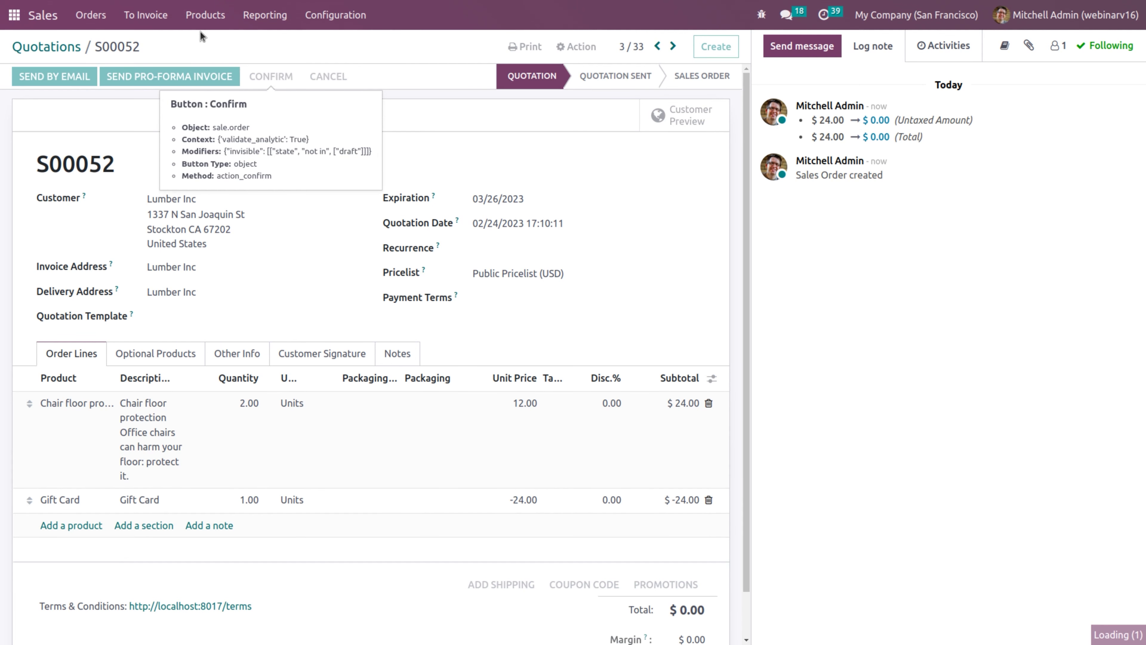
left_click(203, 16)
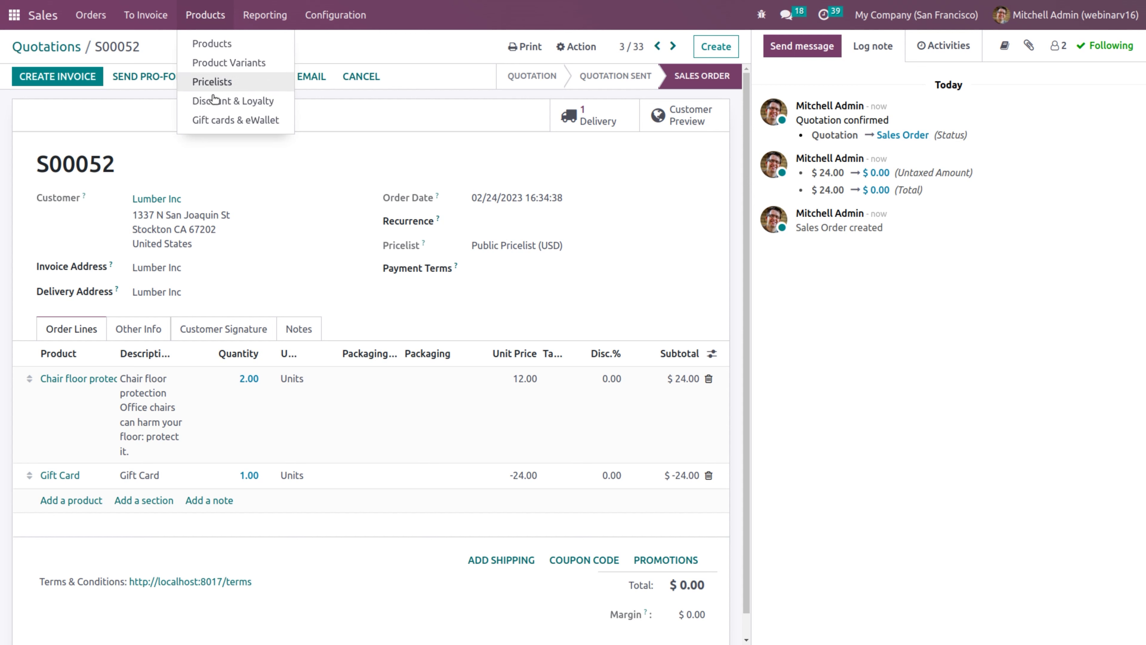
left_click(216, 102)
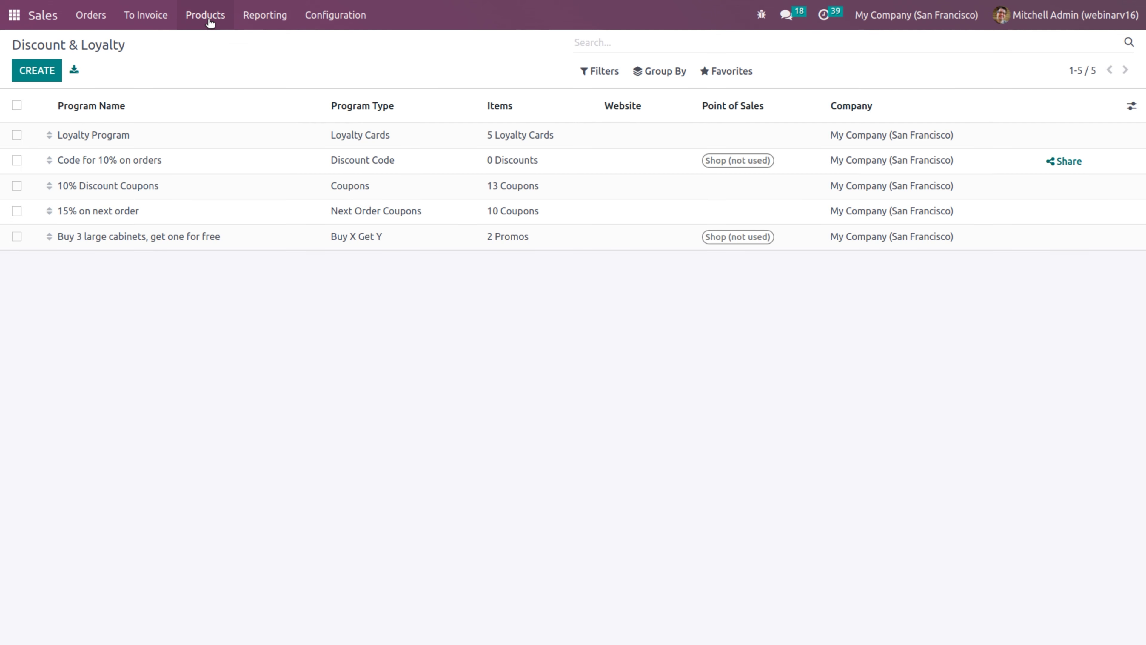
- Check the Gift Cards program's cards, where the redeemed card now shows a 76.00 $ balance
left_click(205, 15)
left_click(225, 120)
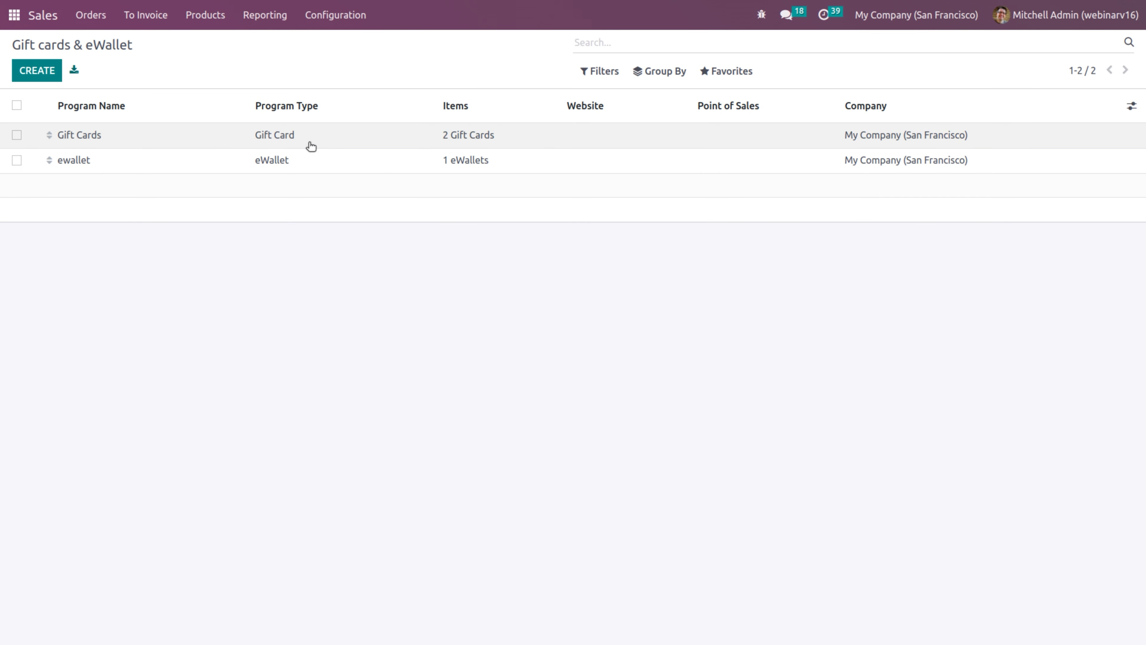
left_click(308, 141)
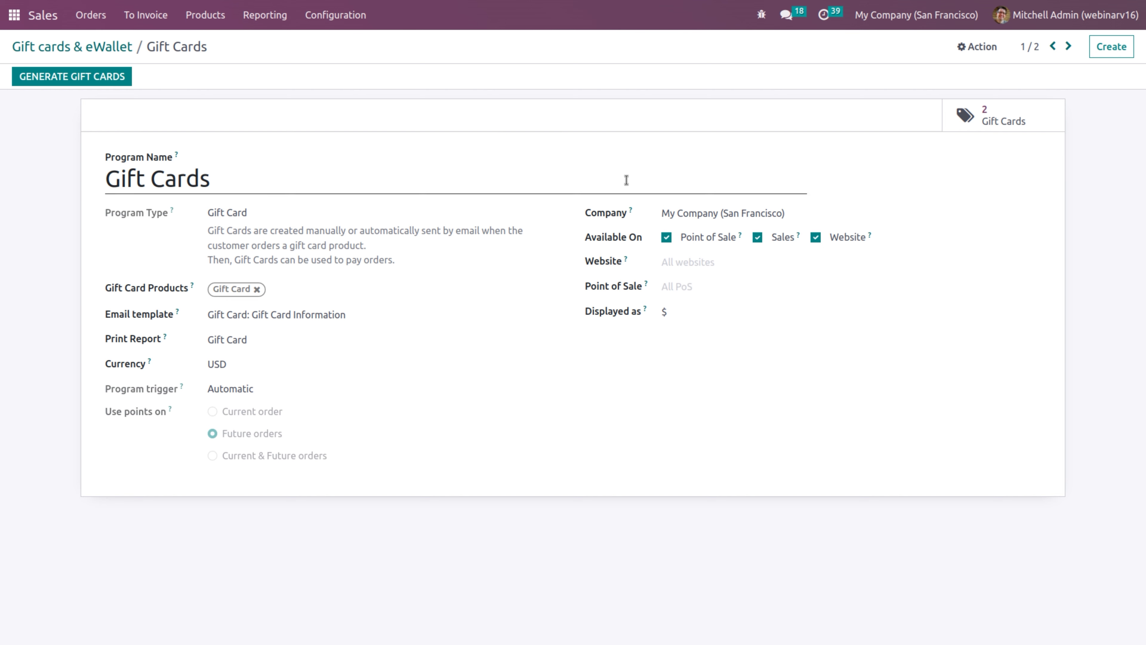
left_click(956, 120)
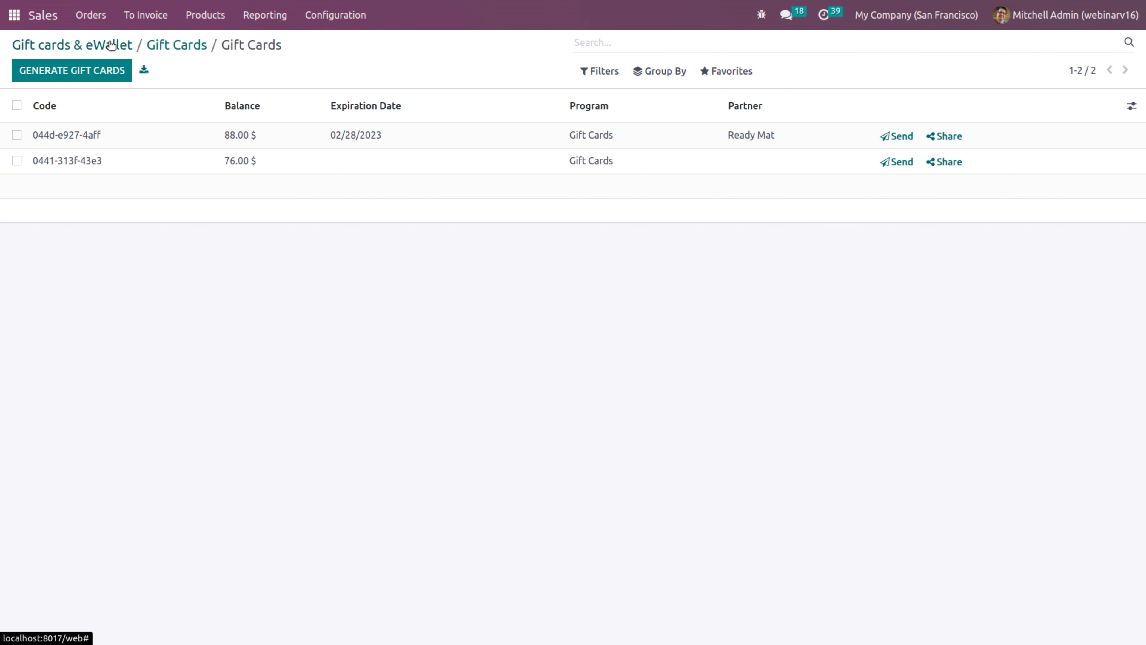
left_click(109, 44)
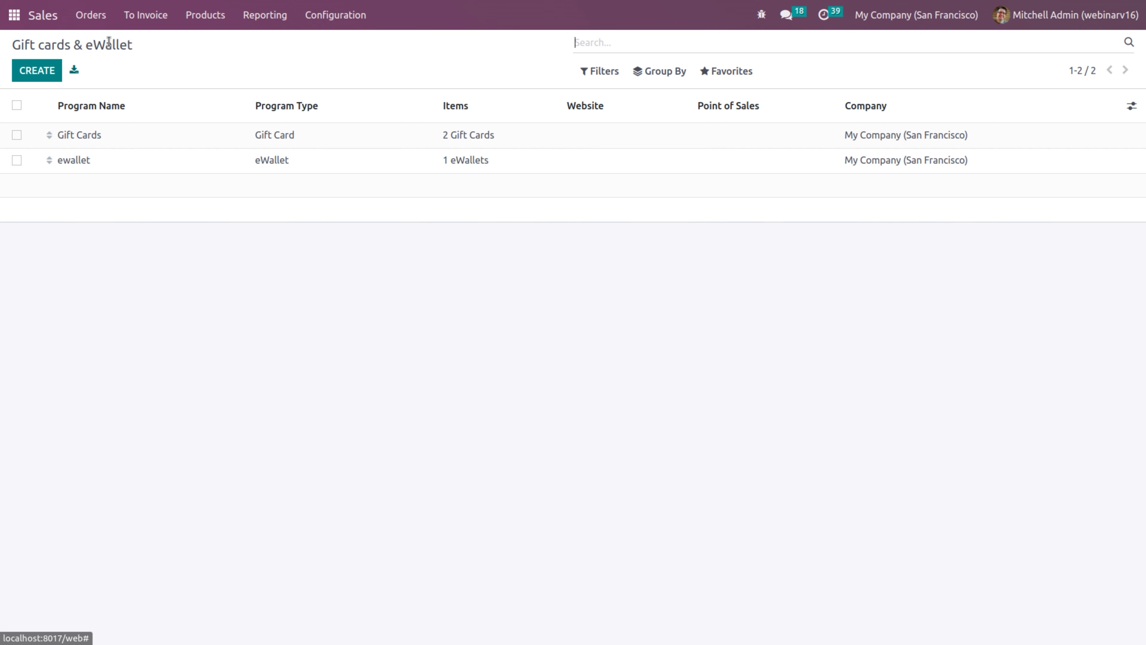
- Open the ewallet program, begin generating an eWallet for a chosen customer, then cancel it
left_click(120, 160)
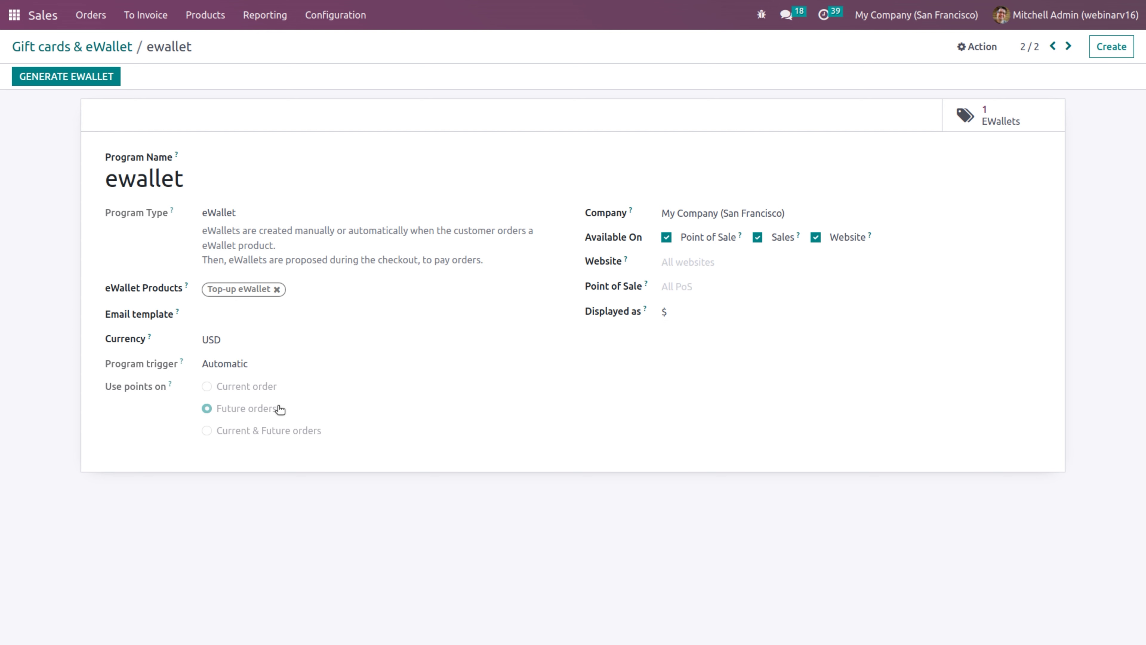
left_click(60, 79)
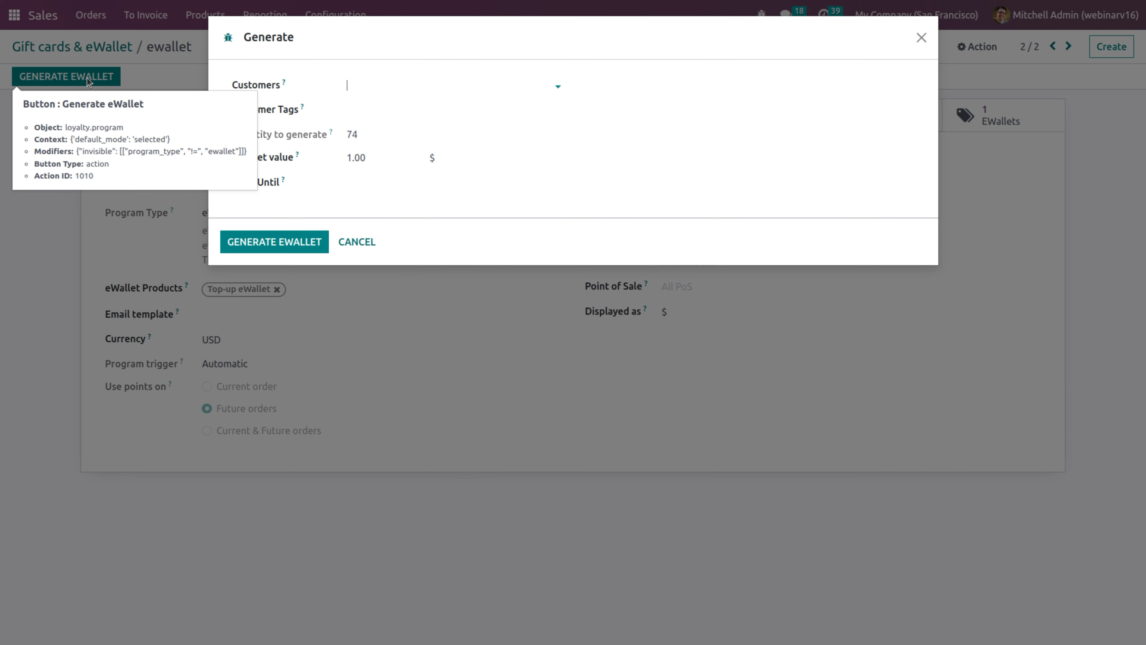
left_click(393, 85)
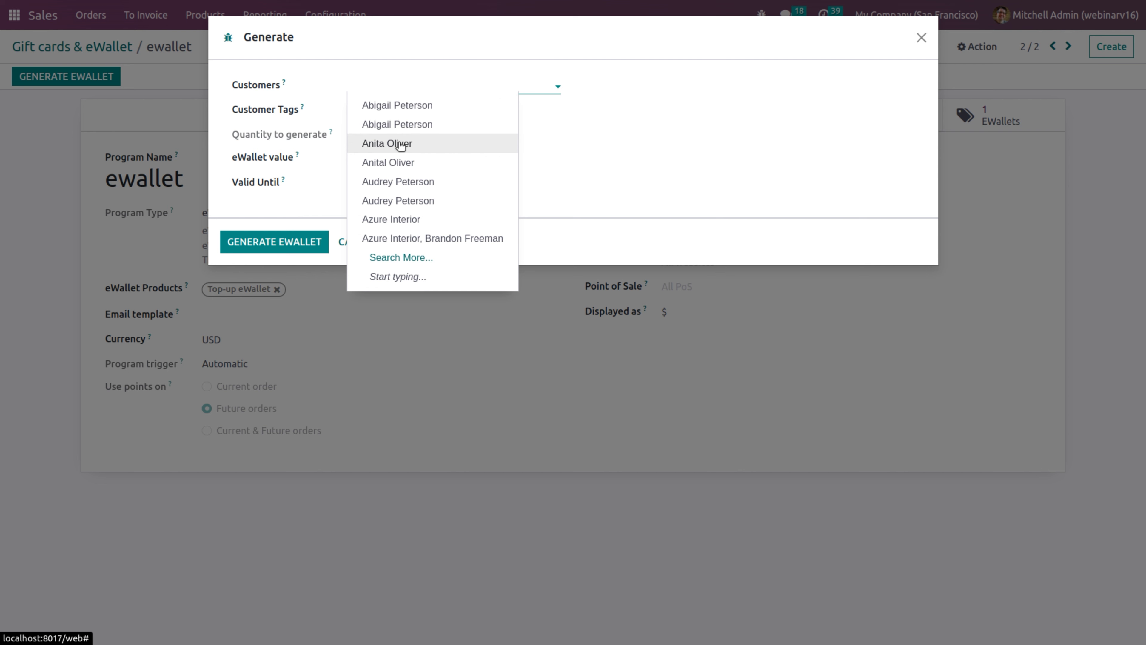
left_click(400, 143)
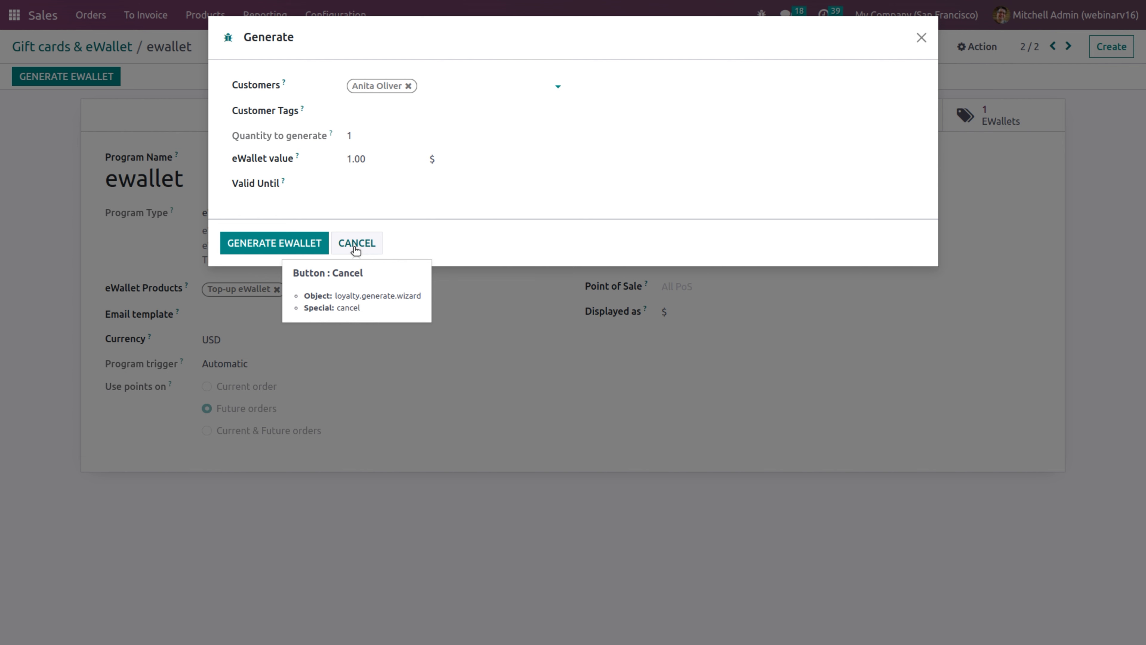
left_click(356, 244)
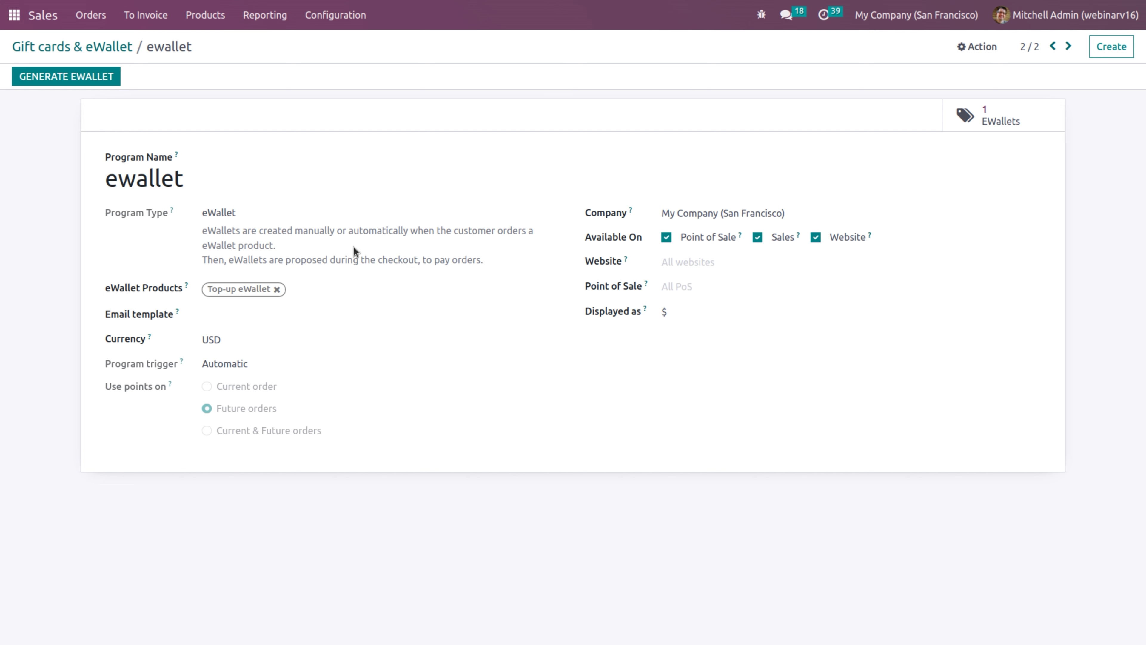
left_click(90, 15)
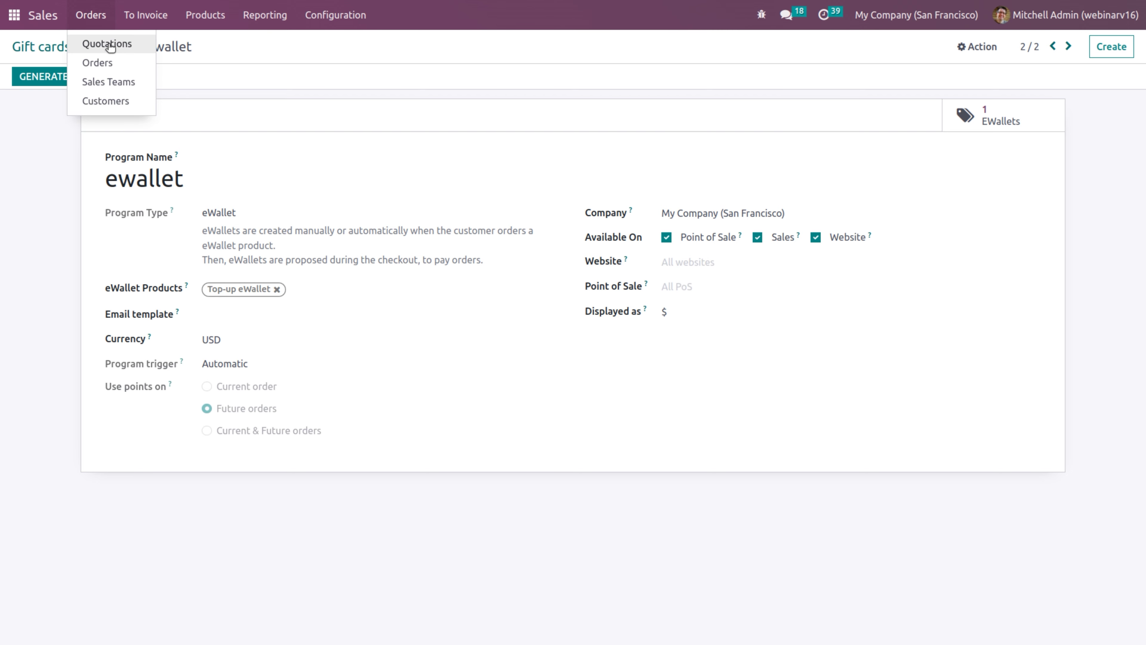
left_click(130, 45)
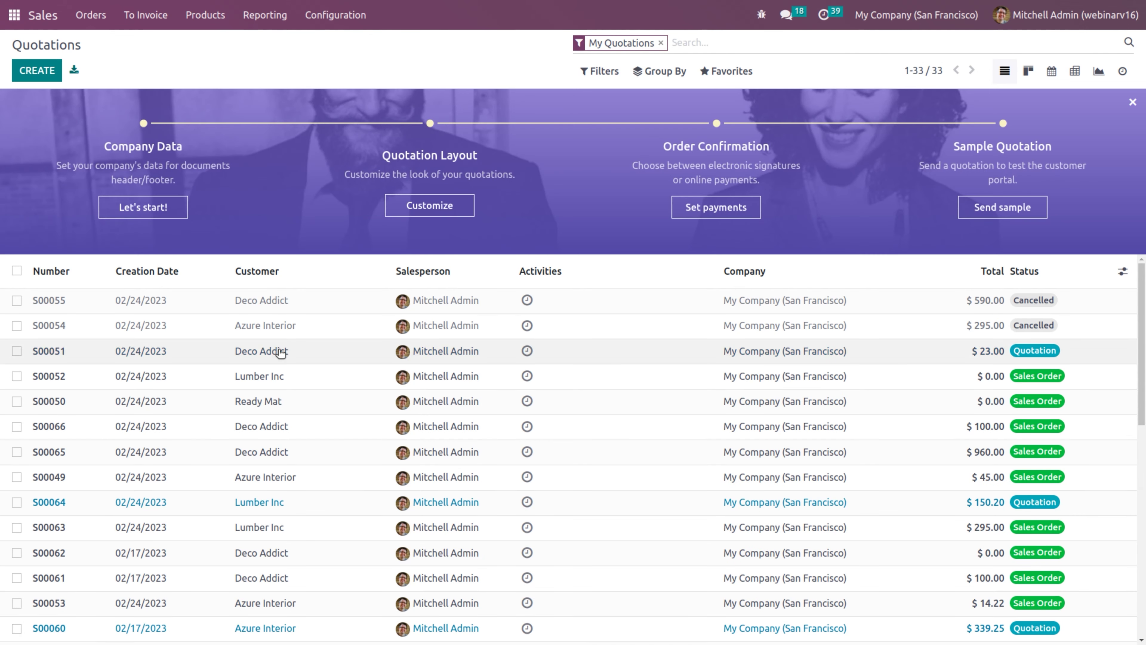
left_click(280, 353)
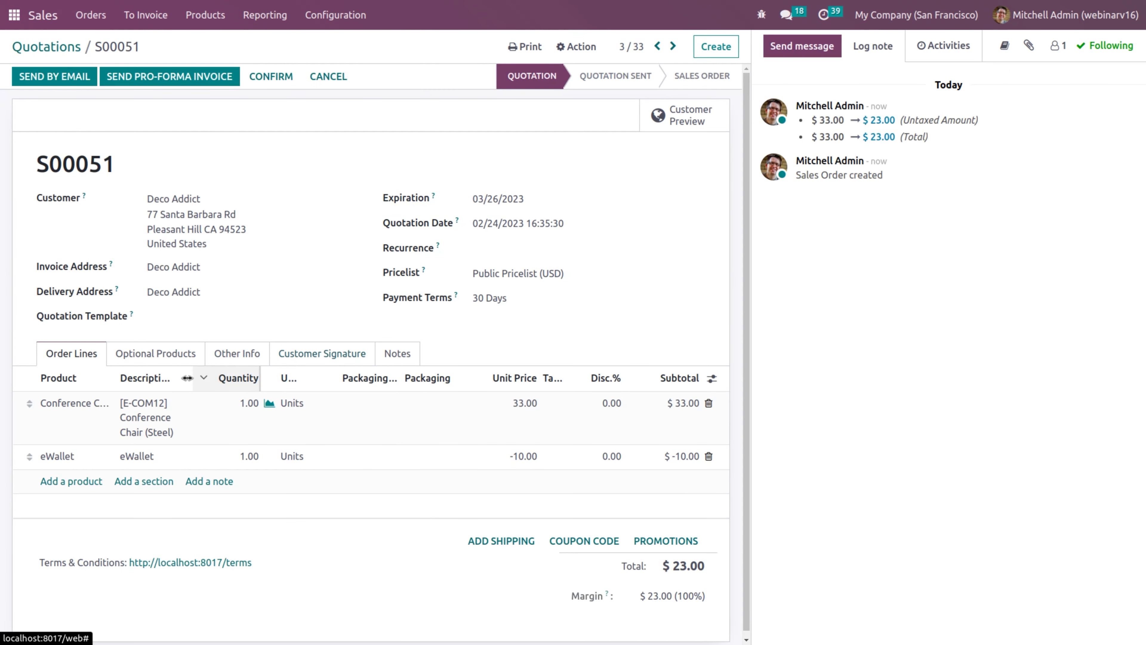
left_click(244, 353)
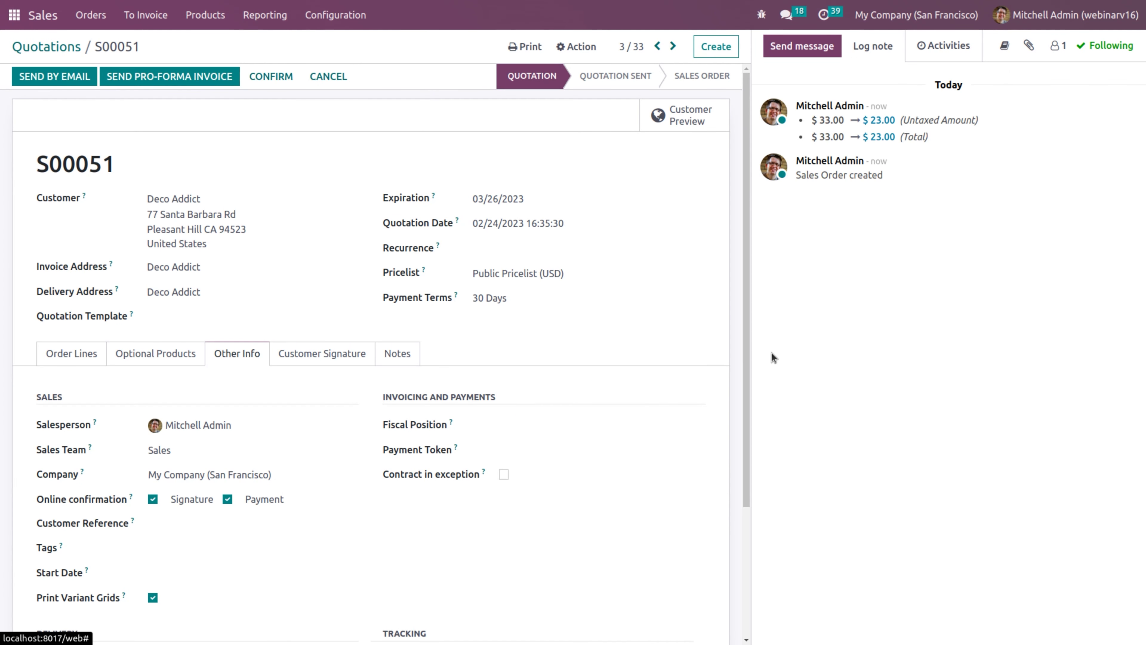
left_click_drag(747, 320, 770, 477)
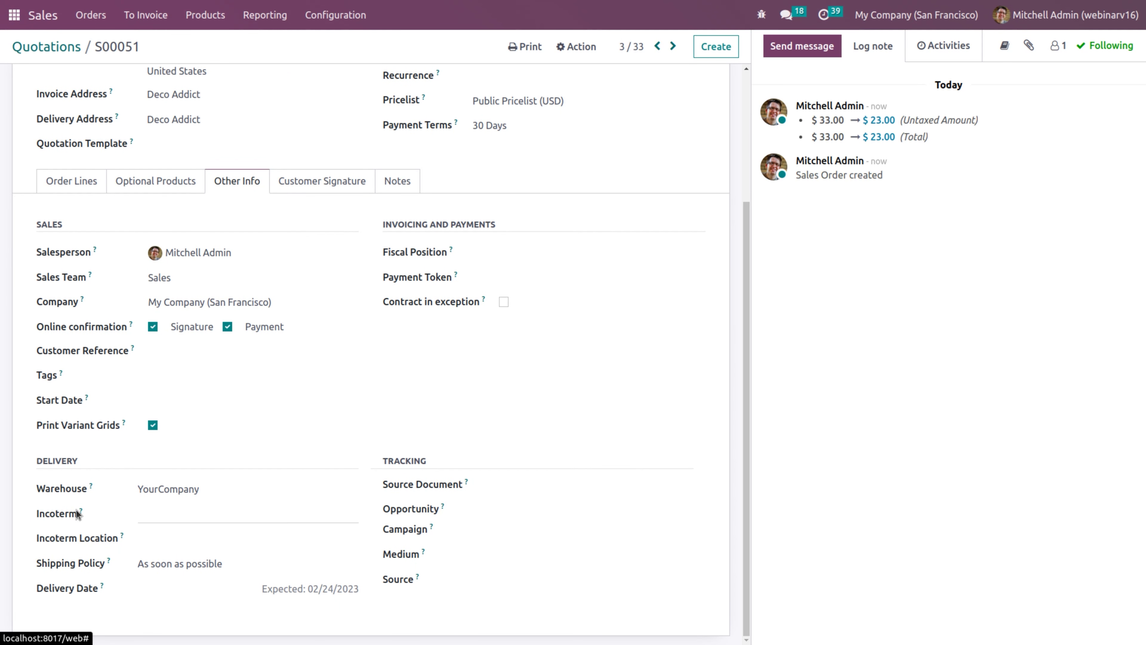
left_click(171, 514)
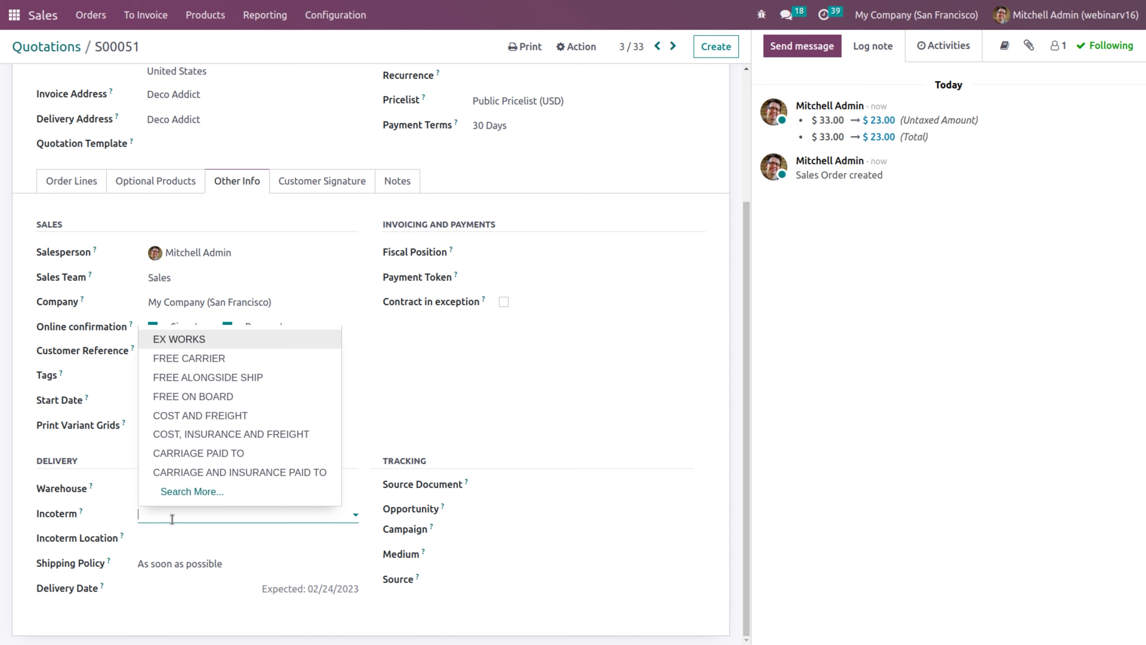
left_click(499, 420)
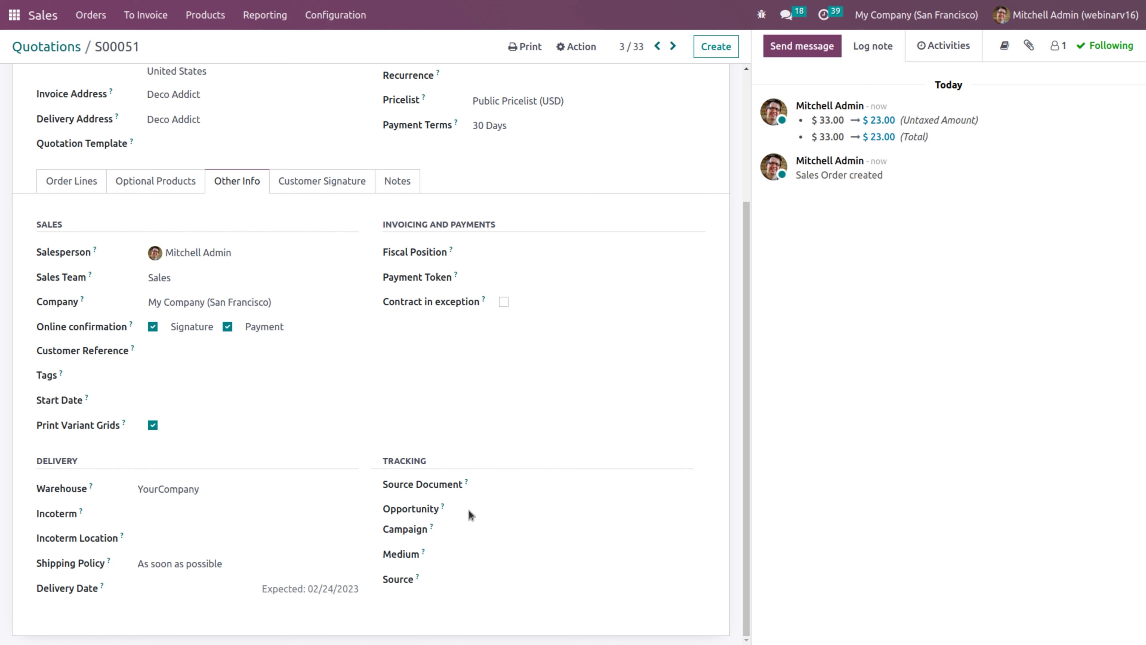
left_click(498, 508)
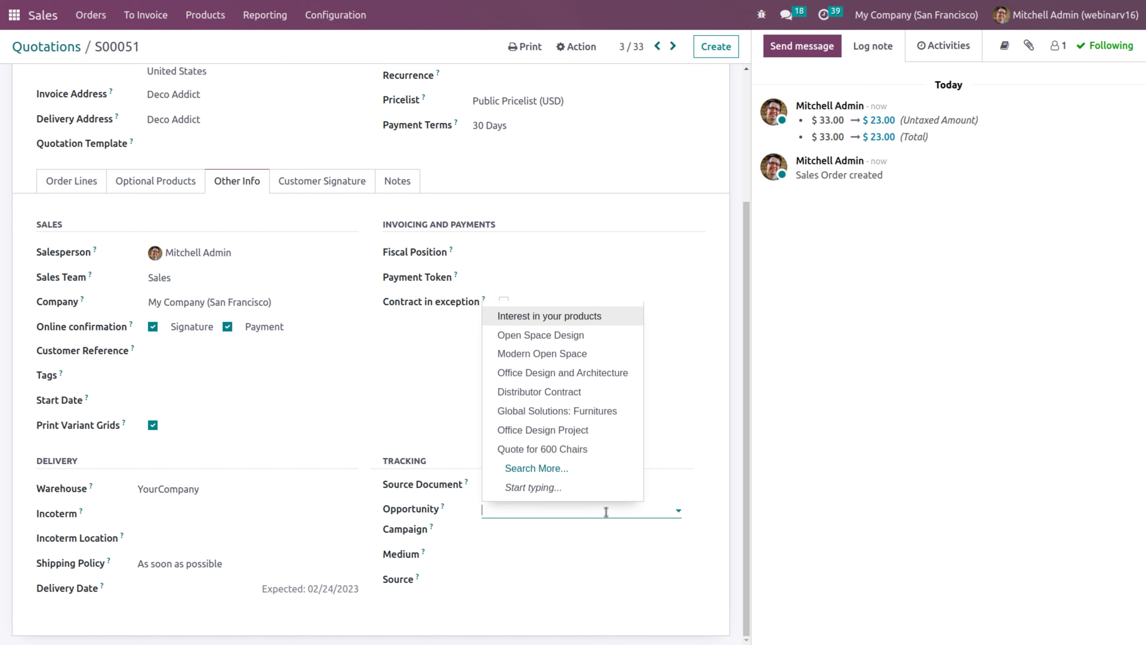
left_click(709, 352)
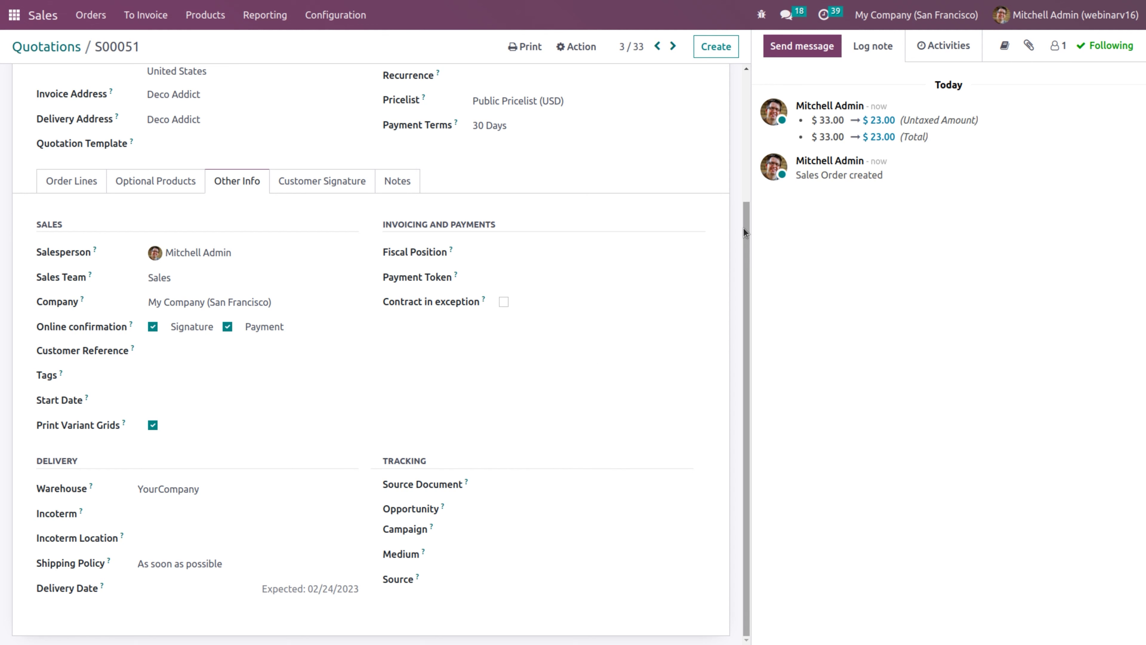
left_click_drag(745, 229, 745, 100)
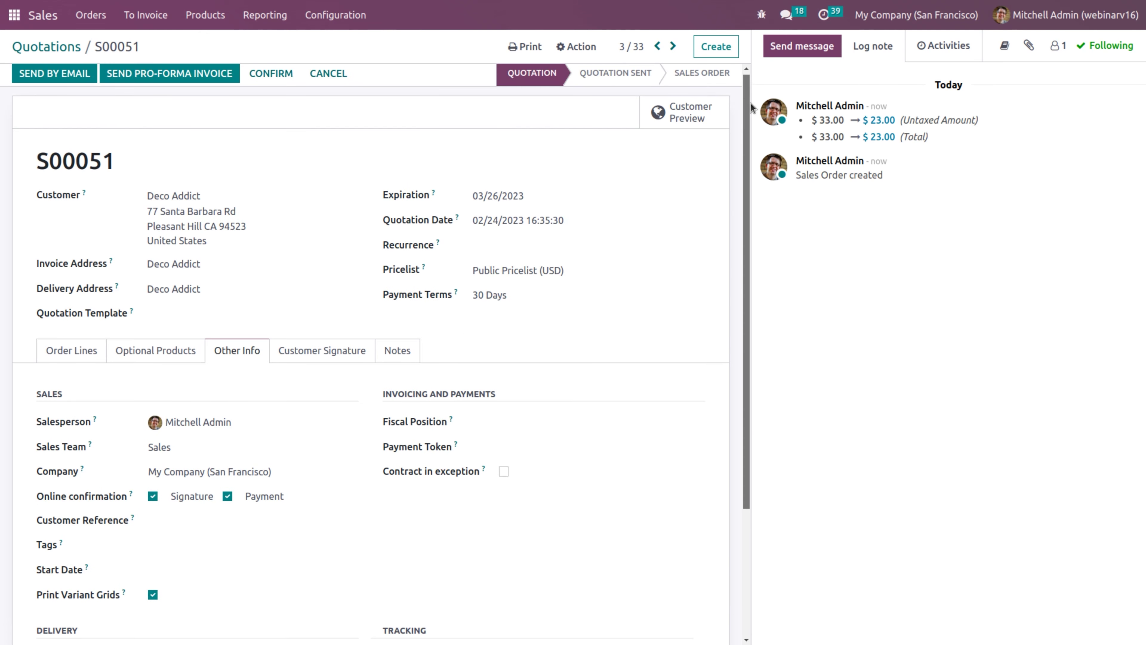
- Go back to the Quotations list and open sales order S00052
left_click(64, 50)
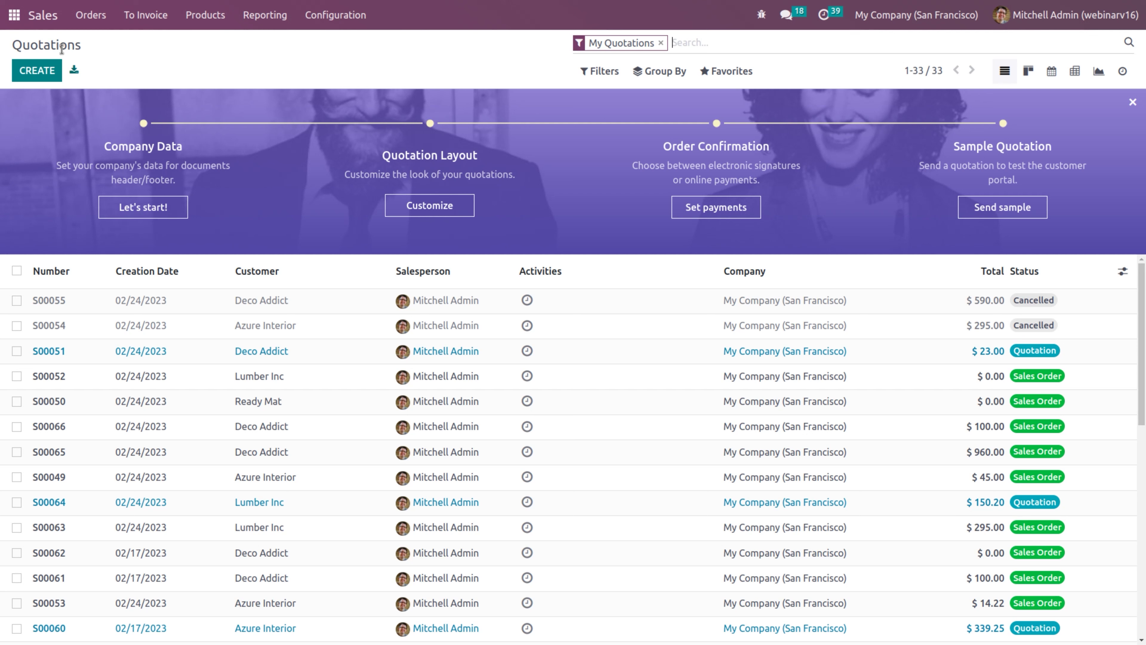
left_click(278, 383)
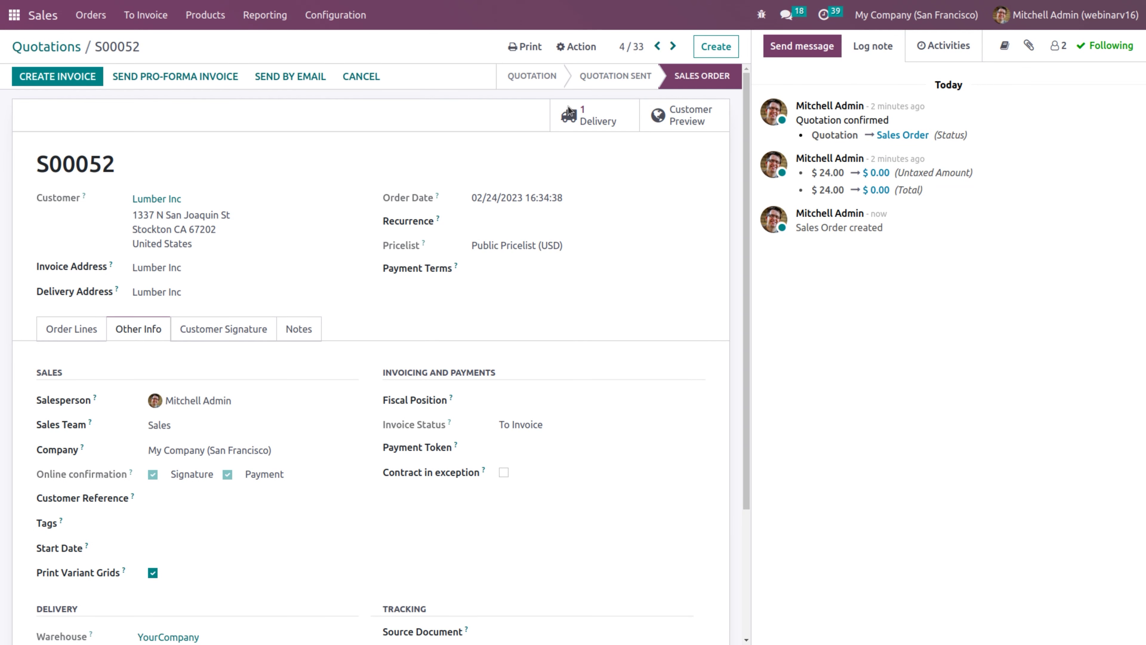
- Start cancelling S00052, closing the Cancel Sales Order prompt without emailing the customer
left_click(360, 77)
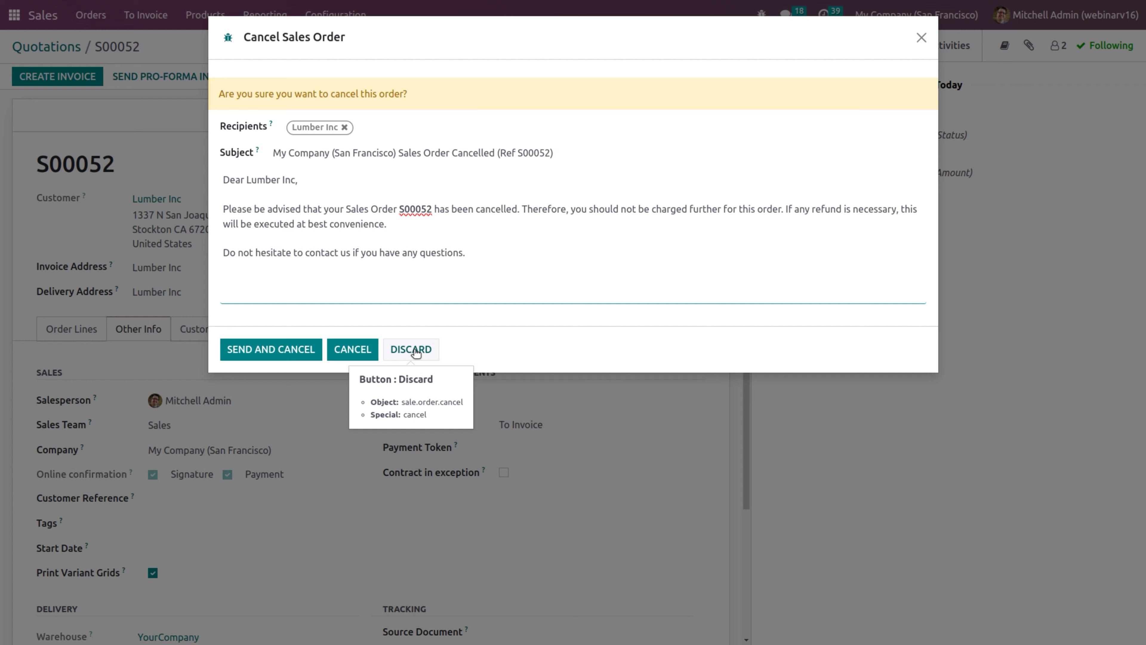
left_click(351, 350)
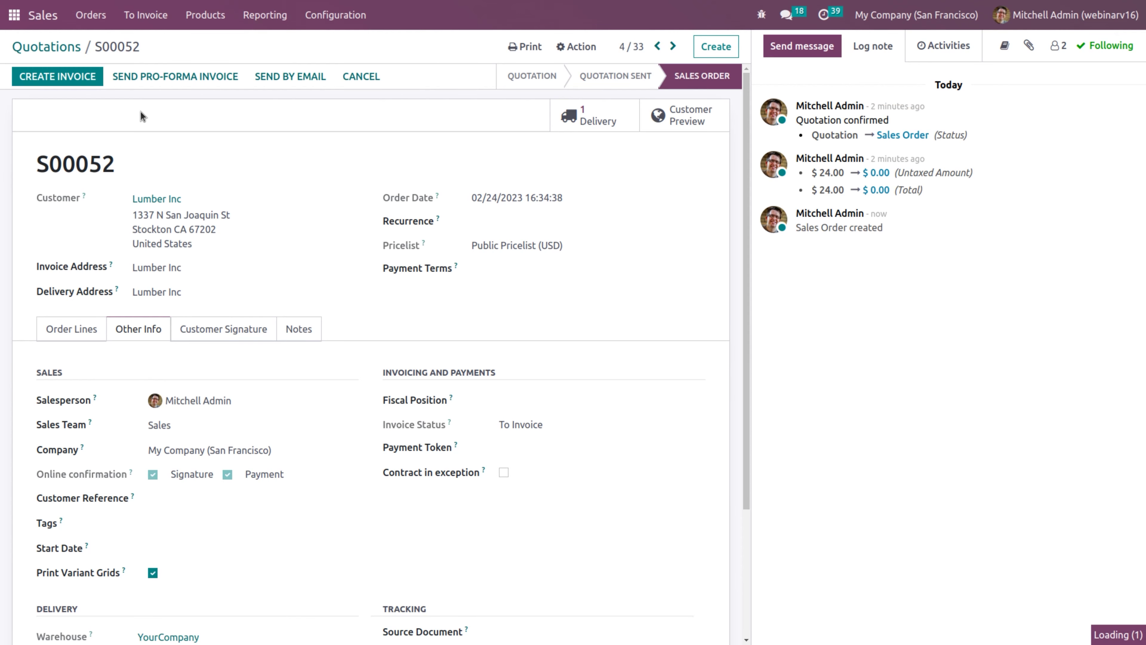
- Open the Purchase app by searching 'purc' and start a new request for quotation
left_click(13, 16)
type("pu")
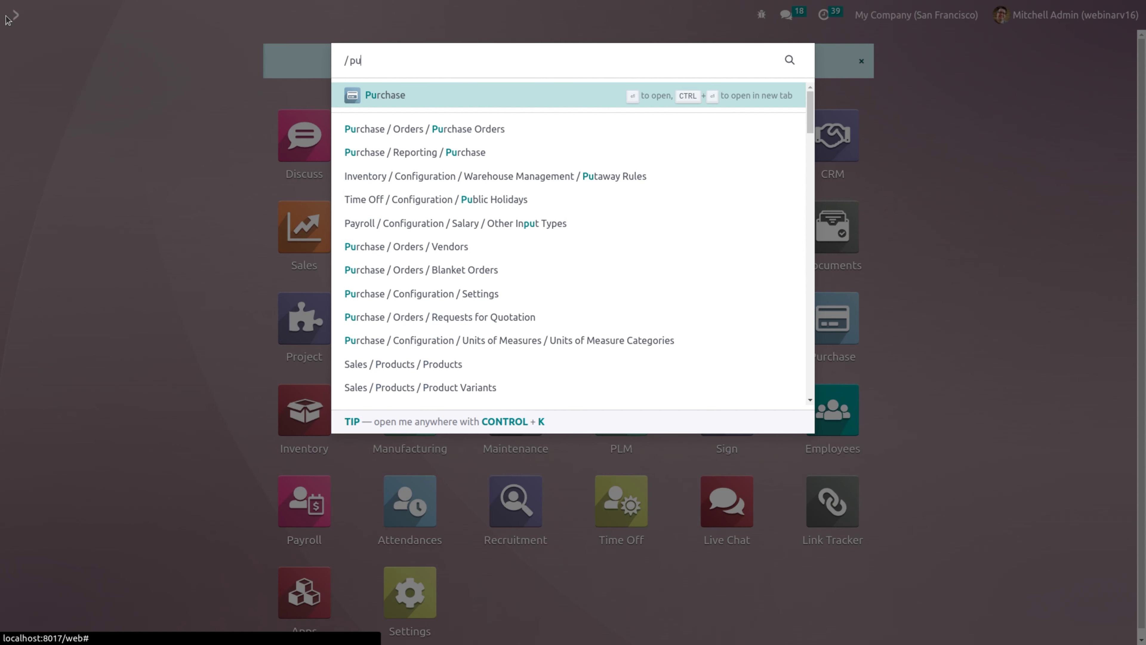
type("rc")
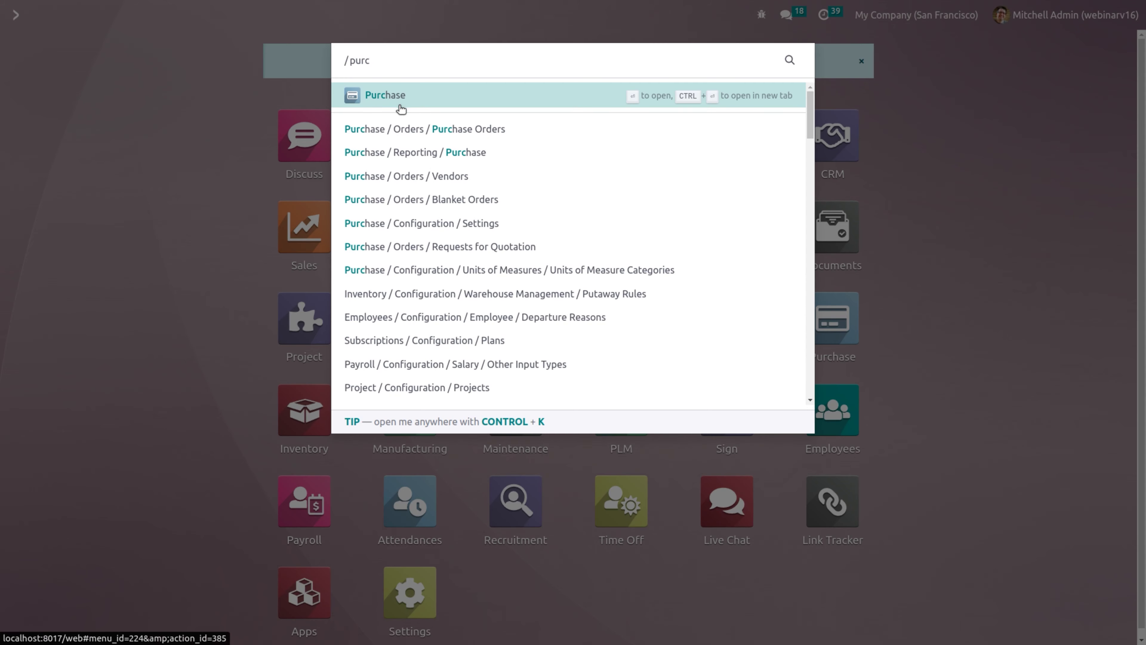
left_click(400, 97)
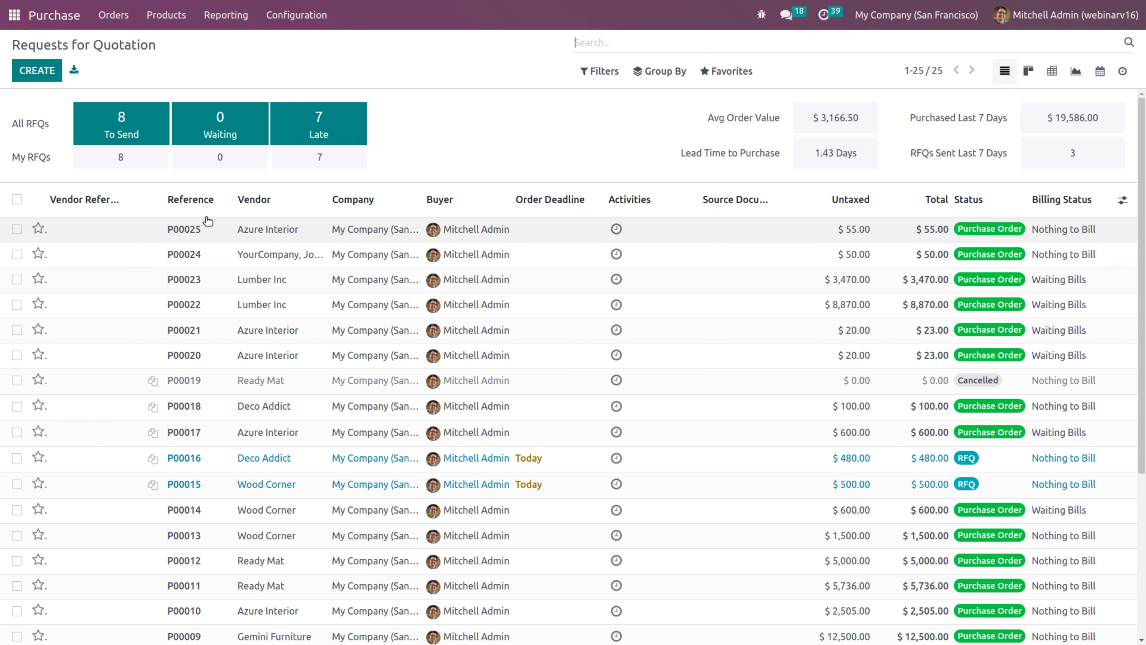
left_click(37, 71)
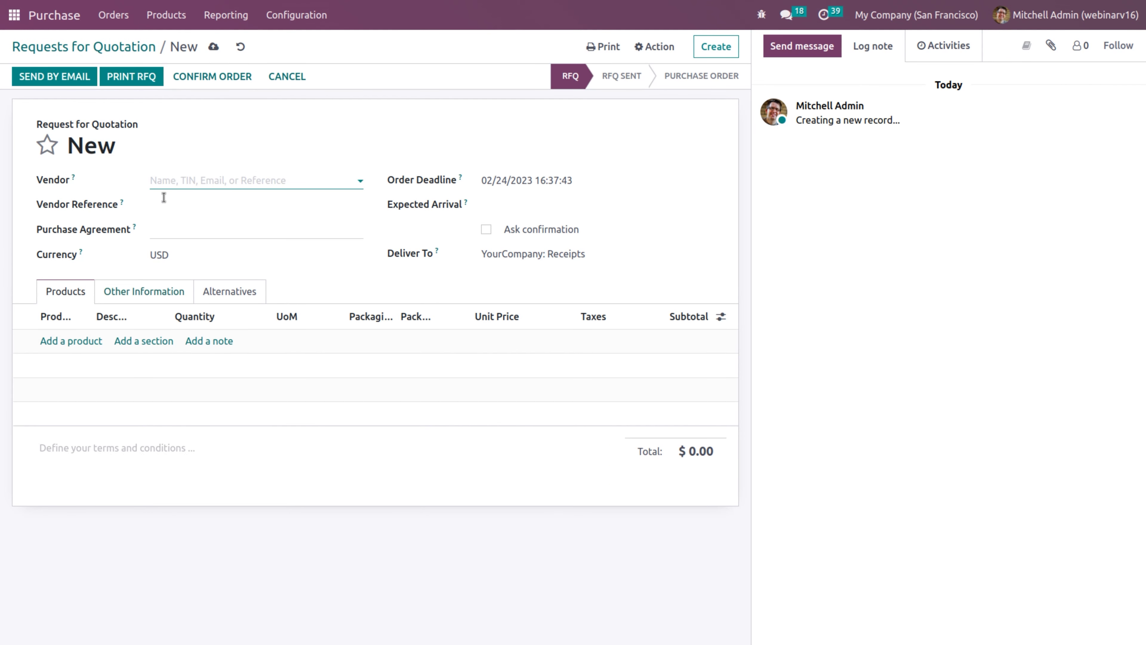
- Save an RFQ from vendor Azure Interior for one [FURN_6666] Acoustic Bloc Screens
left_click(199, 179)
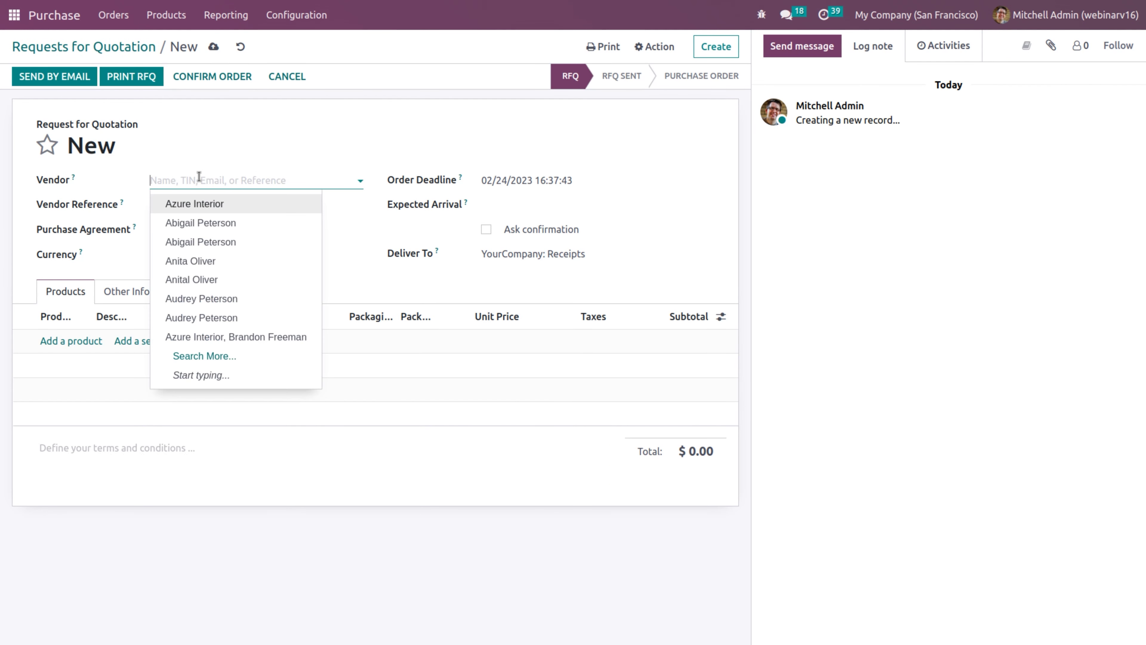
left_click(202, 207)
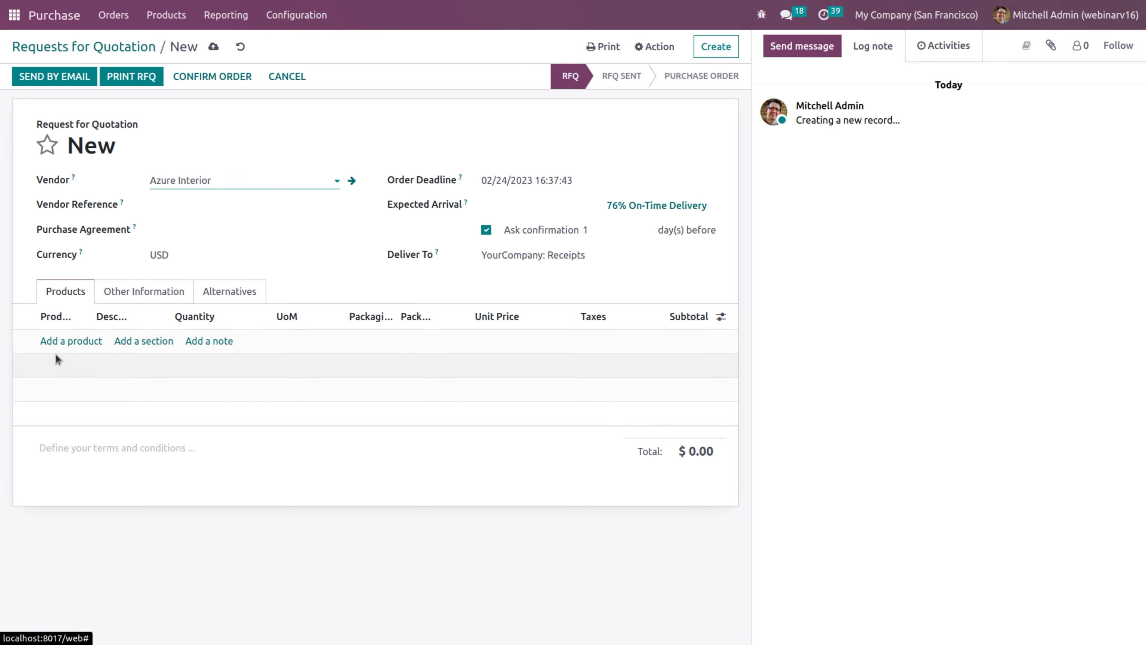
left_click(57, 341)
type("ad")
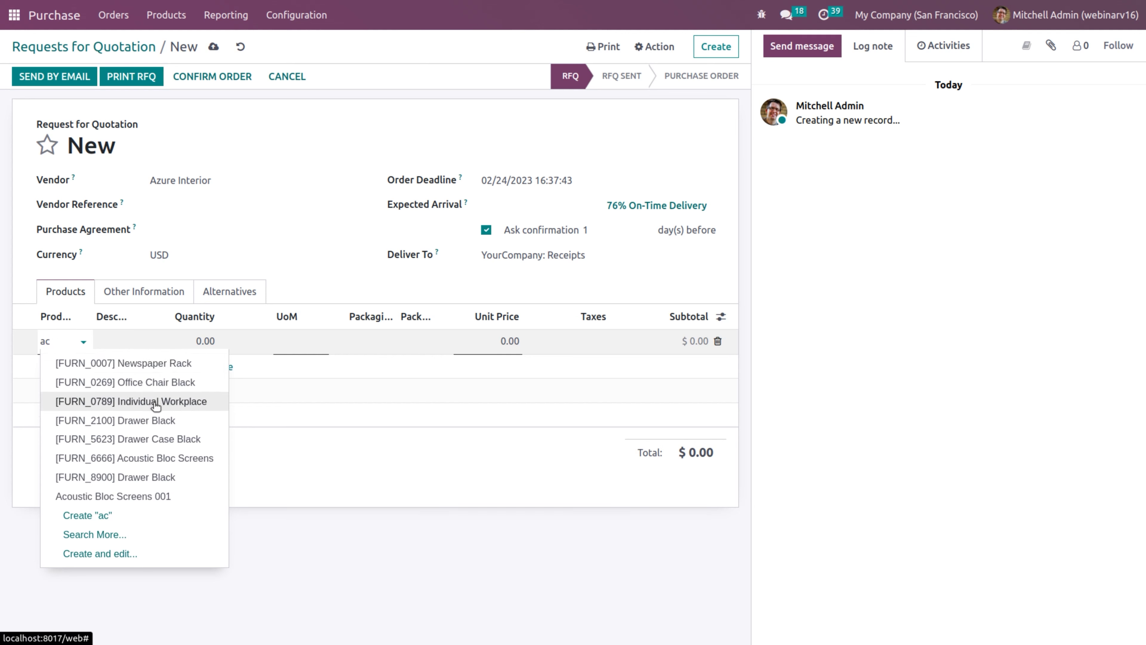
left_click(153, 458)
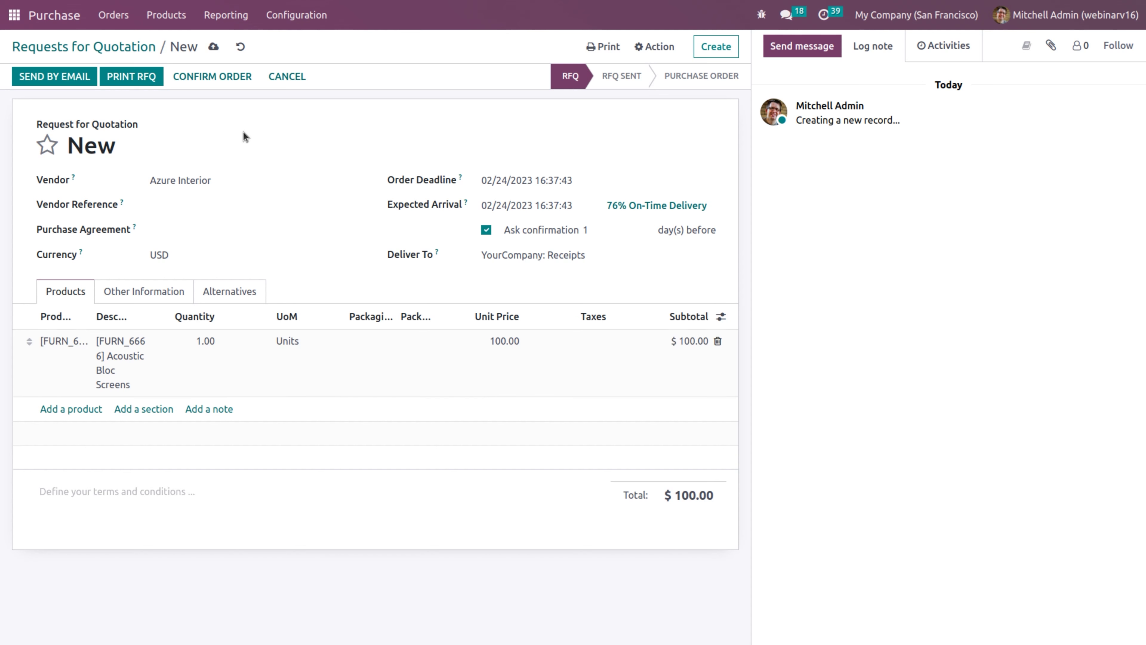
left_click(214, 47)
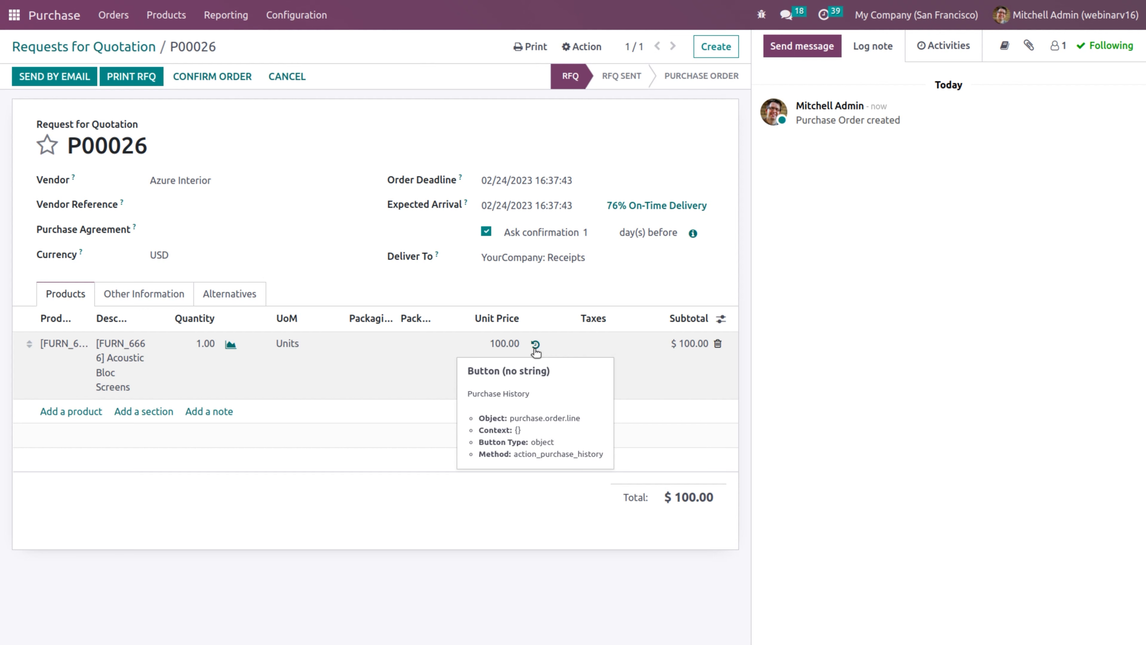
- Review purchase history and set the Acoustic Bloc Screens unit price on P00026 to 300.00
left_click(536, 346)
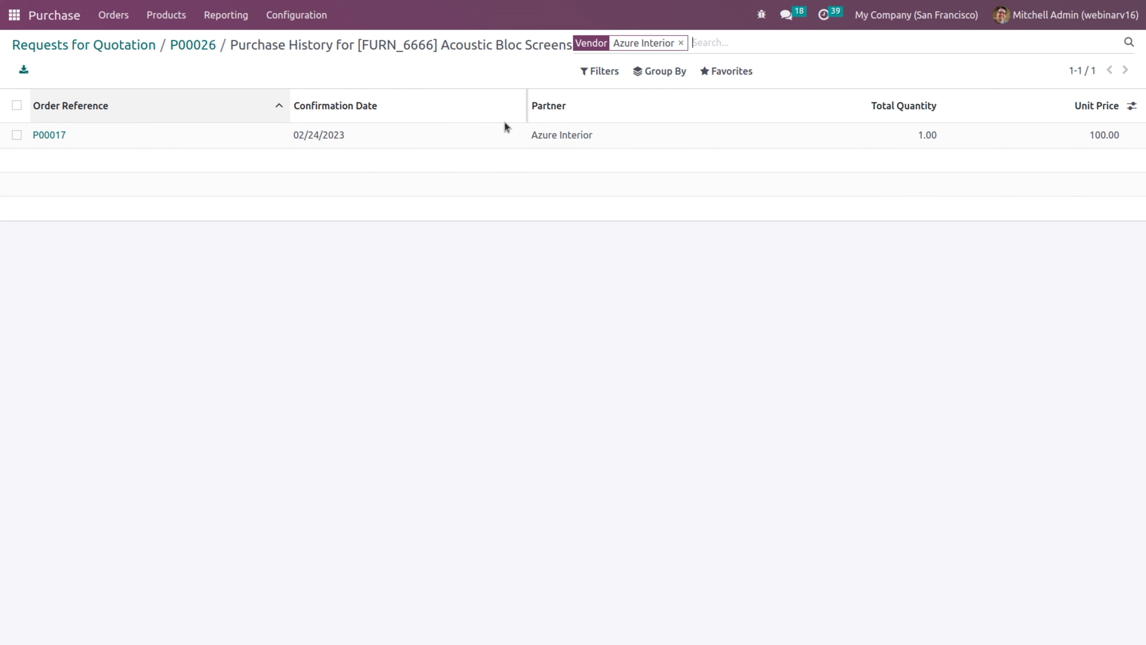
left_click(197, 45)
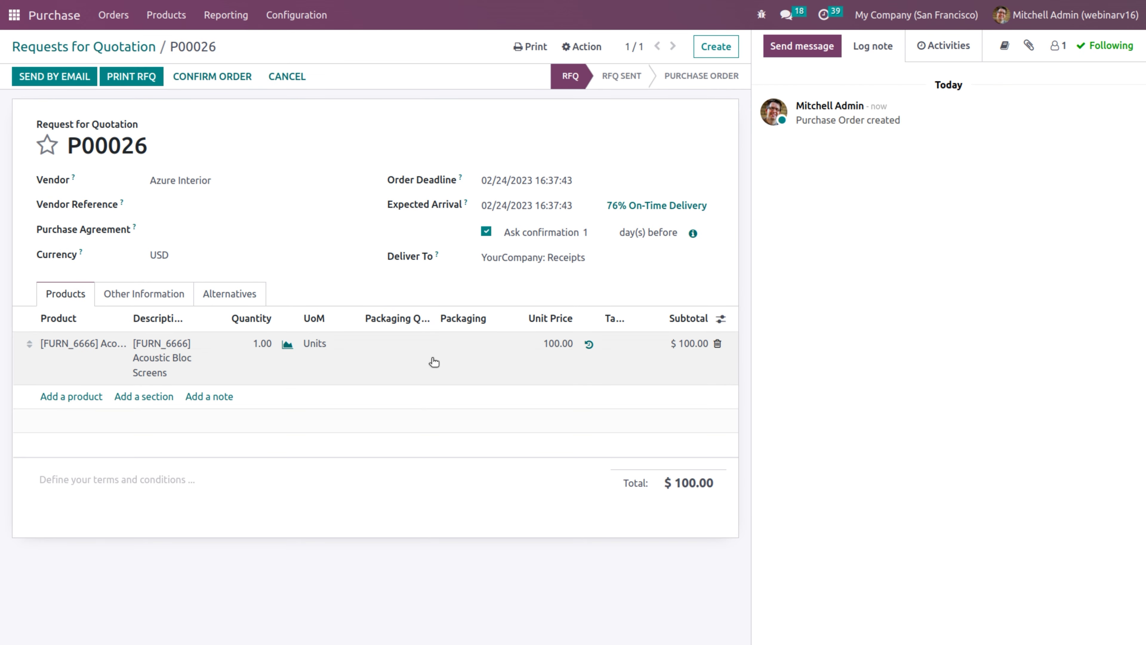
left_click(547, 348)
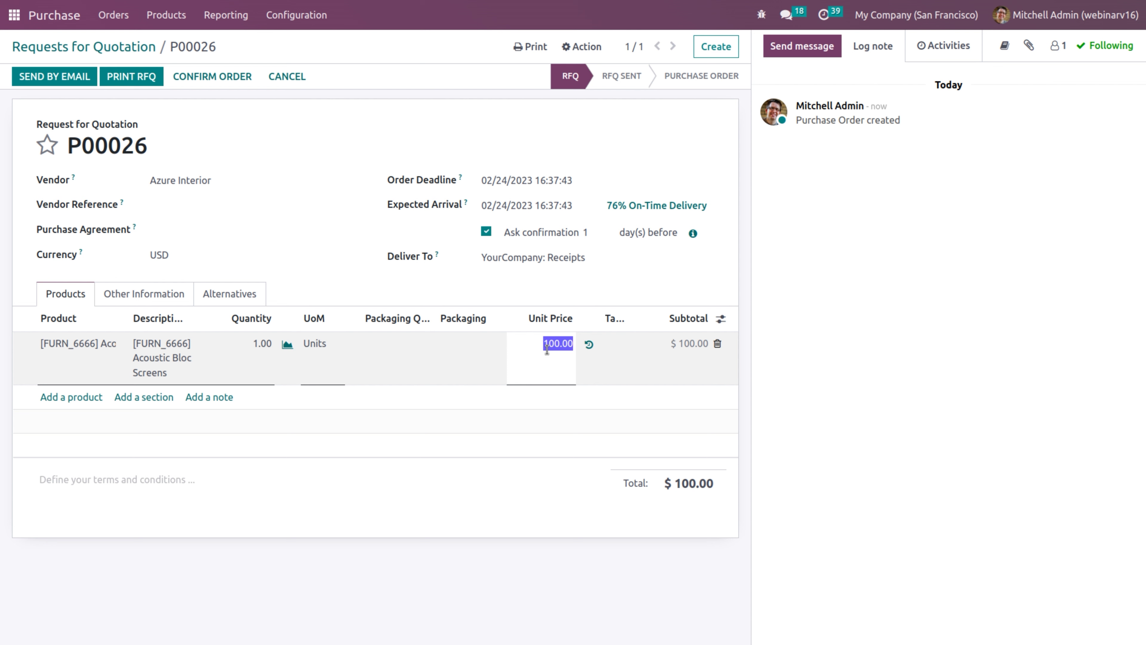
type("300")
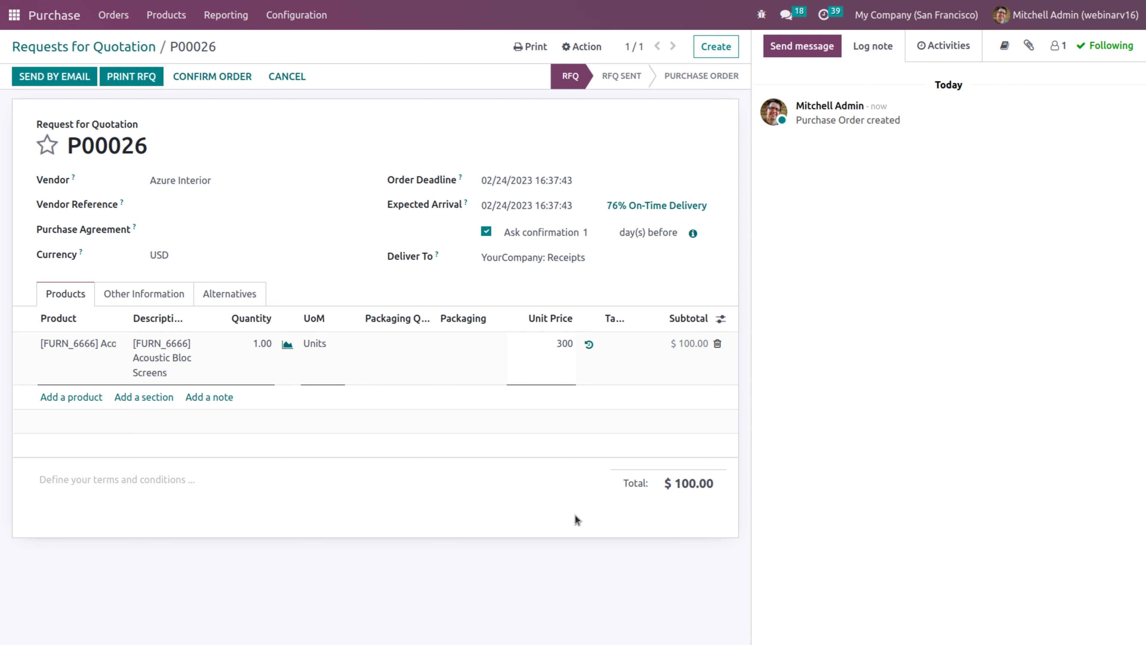
left_click(575, 515)
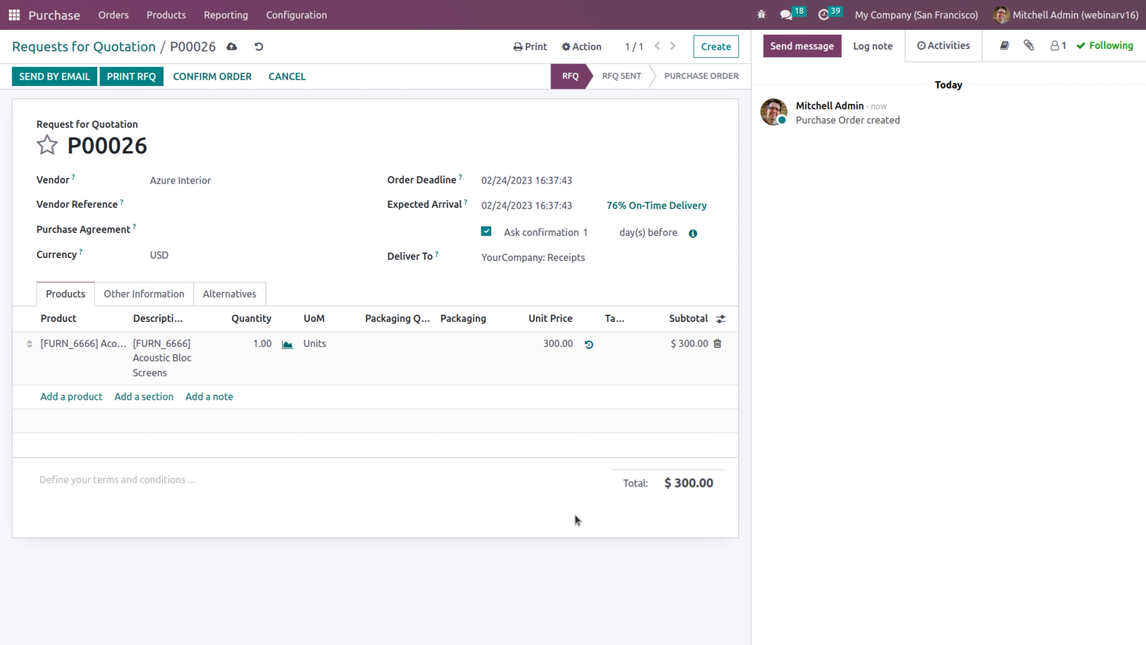
left_click(589, 345)
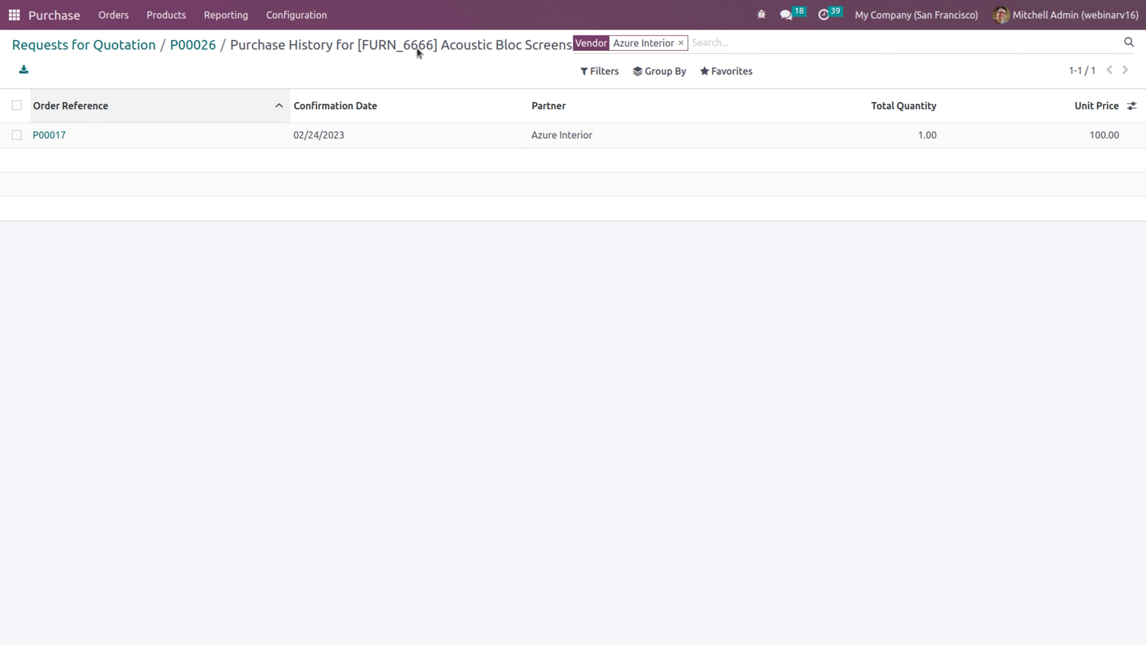
left_click(194, 46)
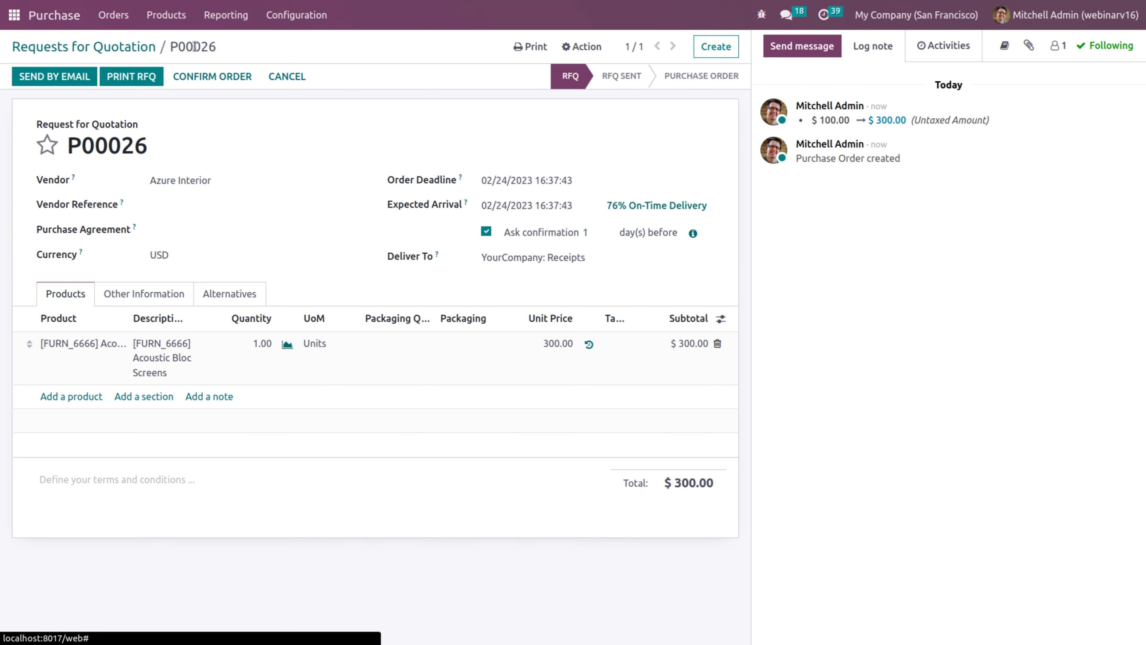
left_click(141, 56)
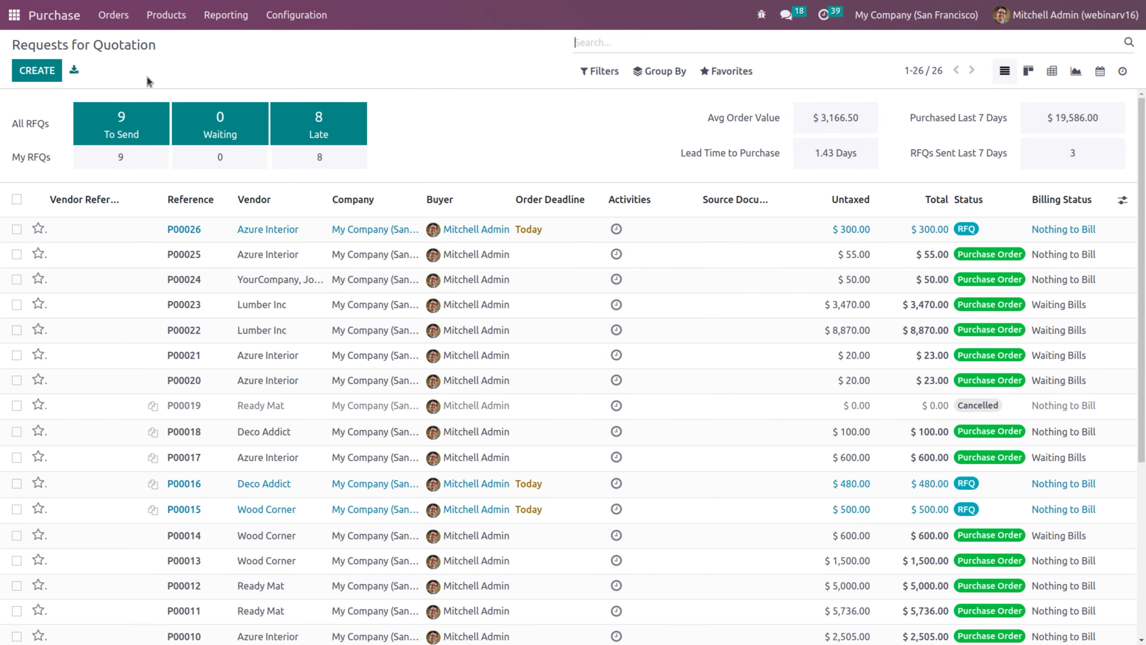
left_click(226, 229)
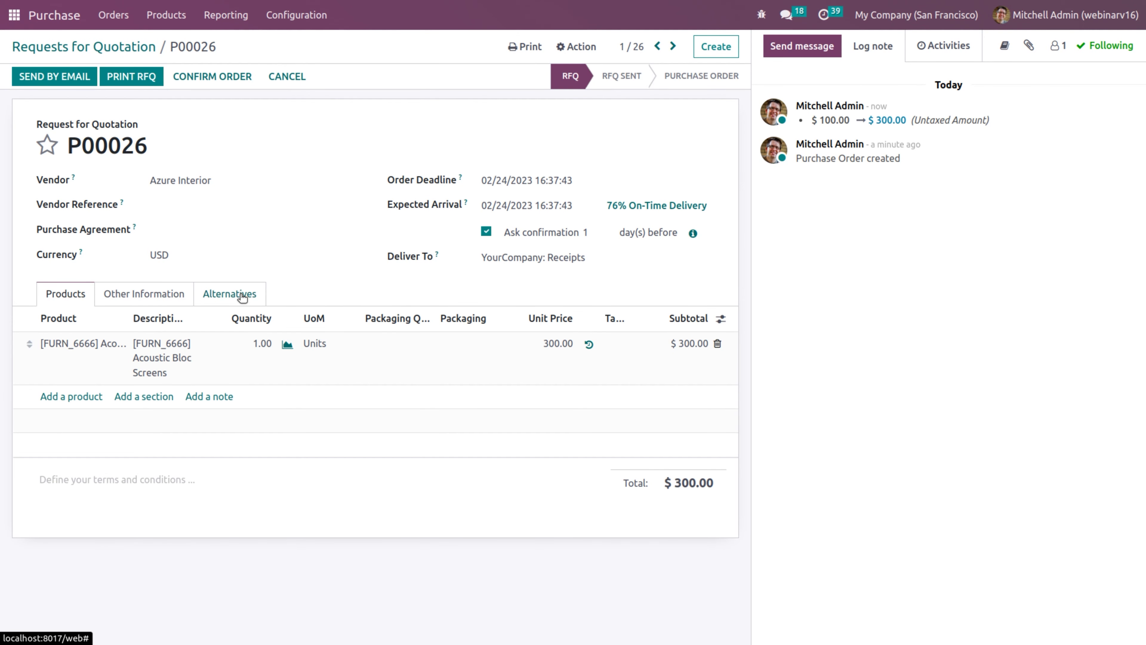
left_click(243, 295)
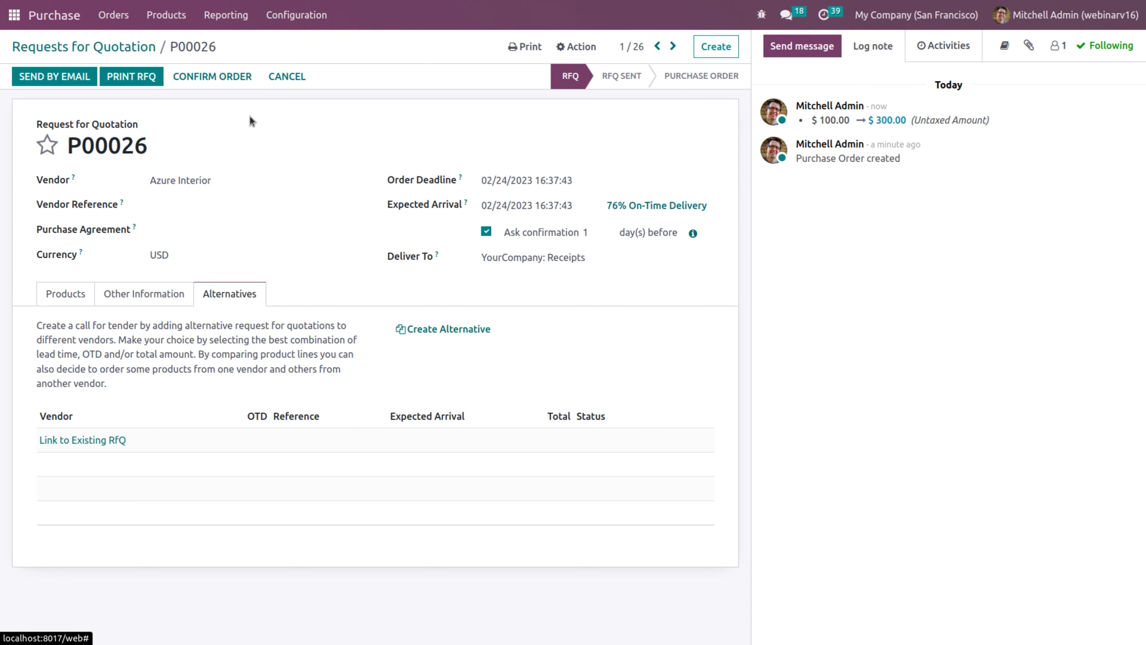
left_click(74, 295)
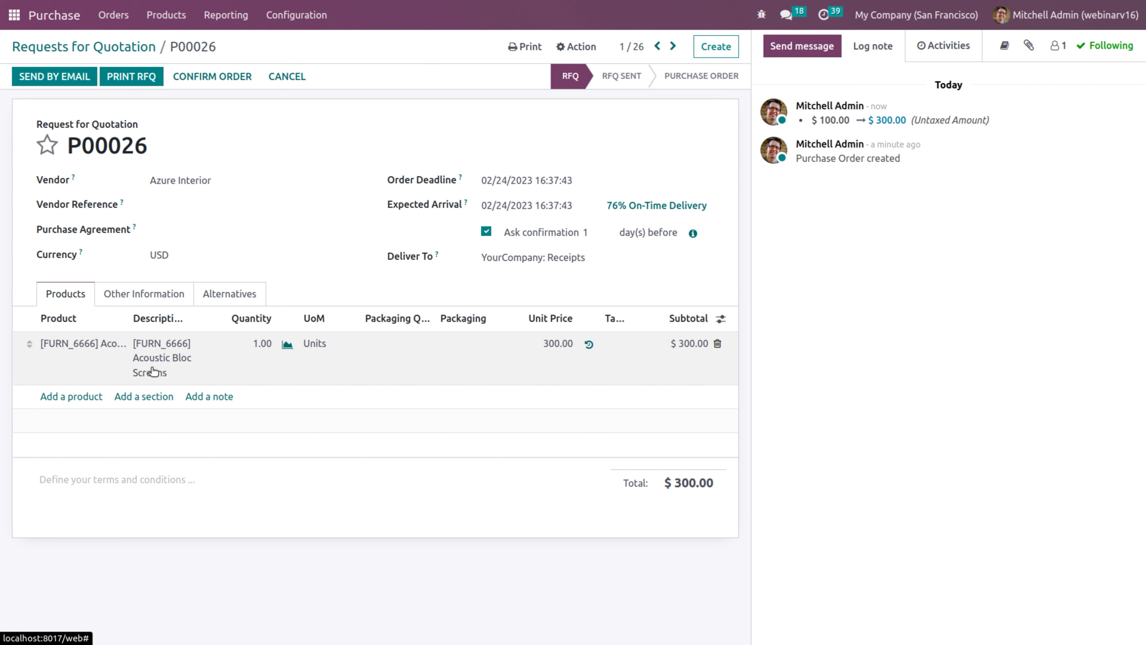
- Add [E-COM08] Storage Box and [CONS_0001] Whiteboard Pen lines to RFQ P00026
left_click(73, 398)
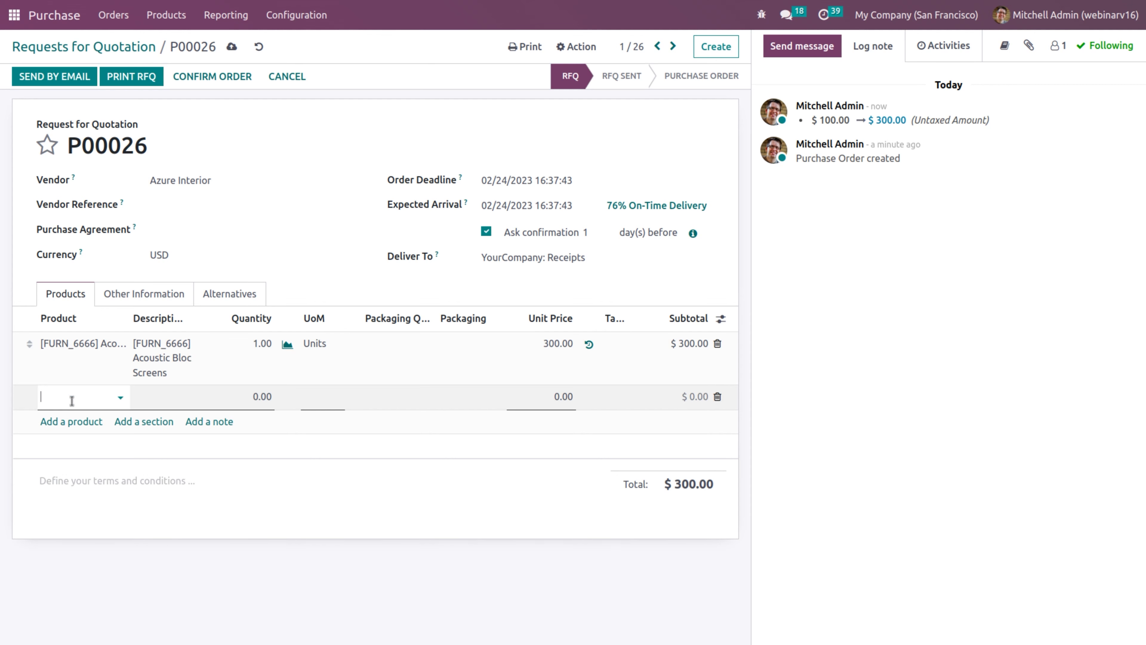
type("sto")
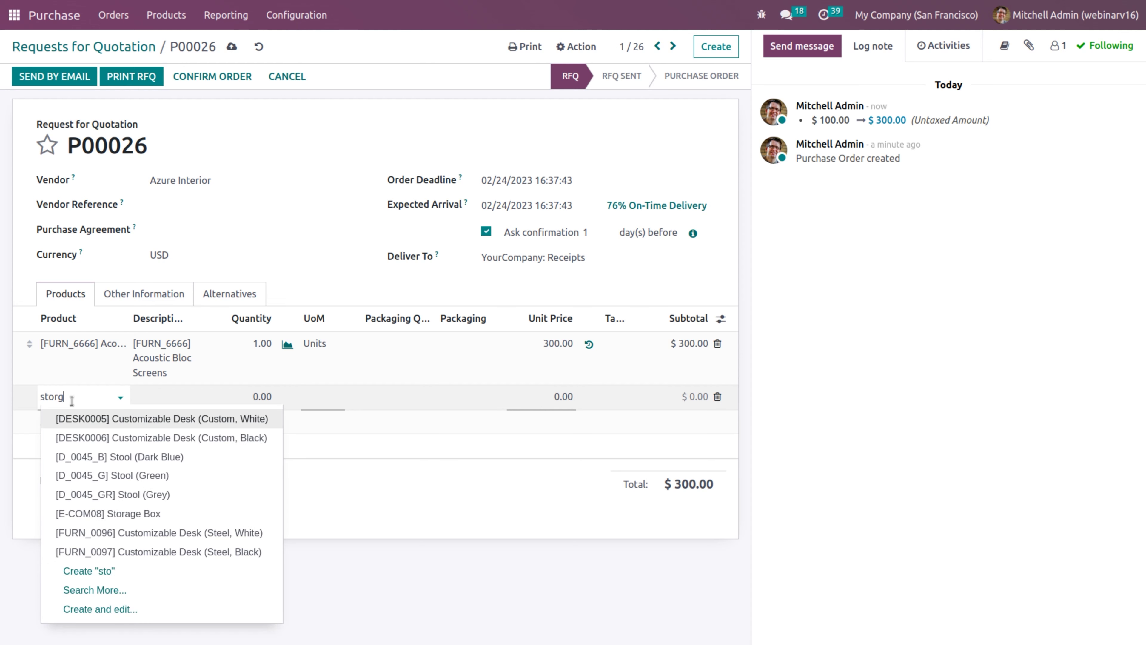
type("r")
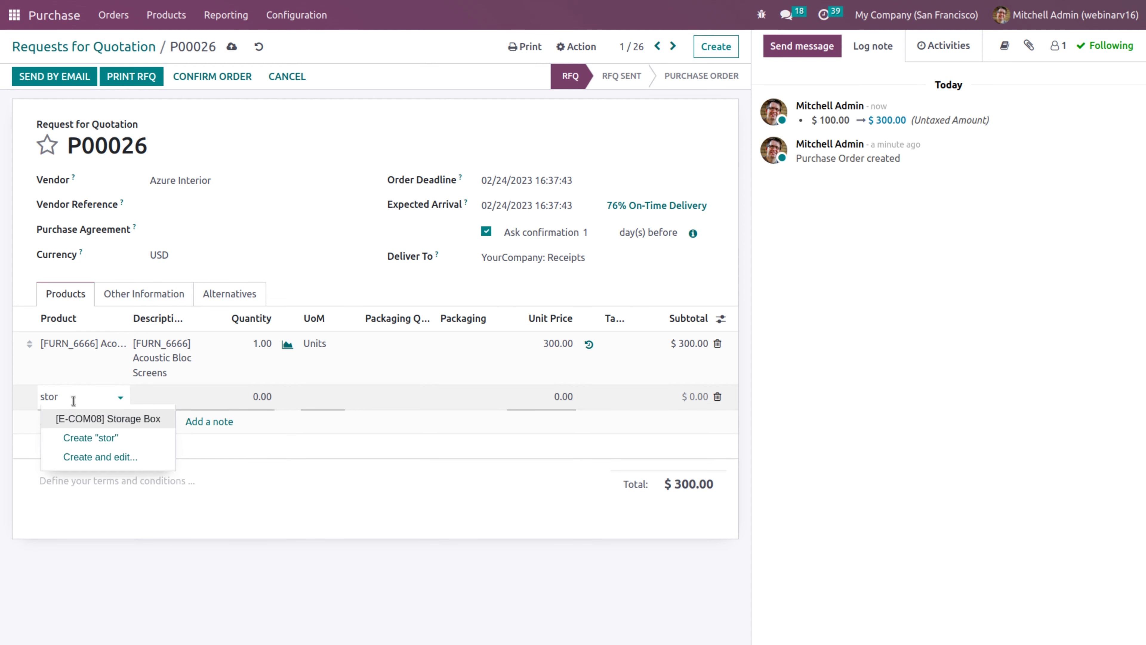
left_click(116, 421)
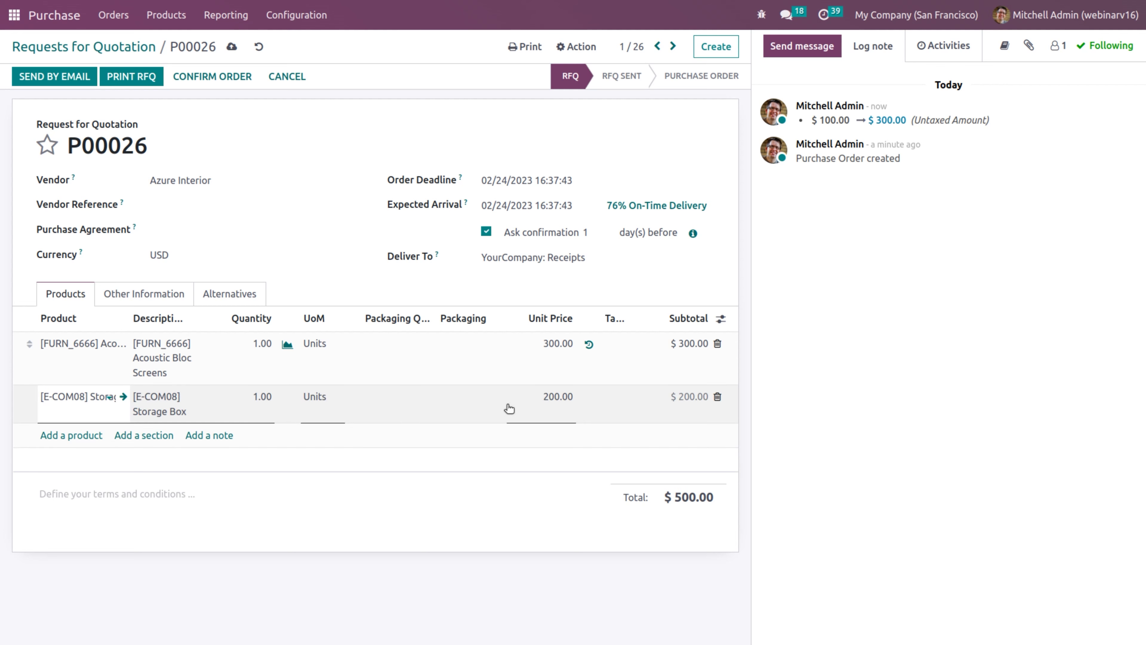
left_click(81, 436)
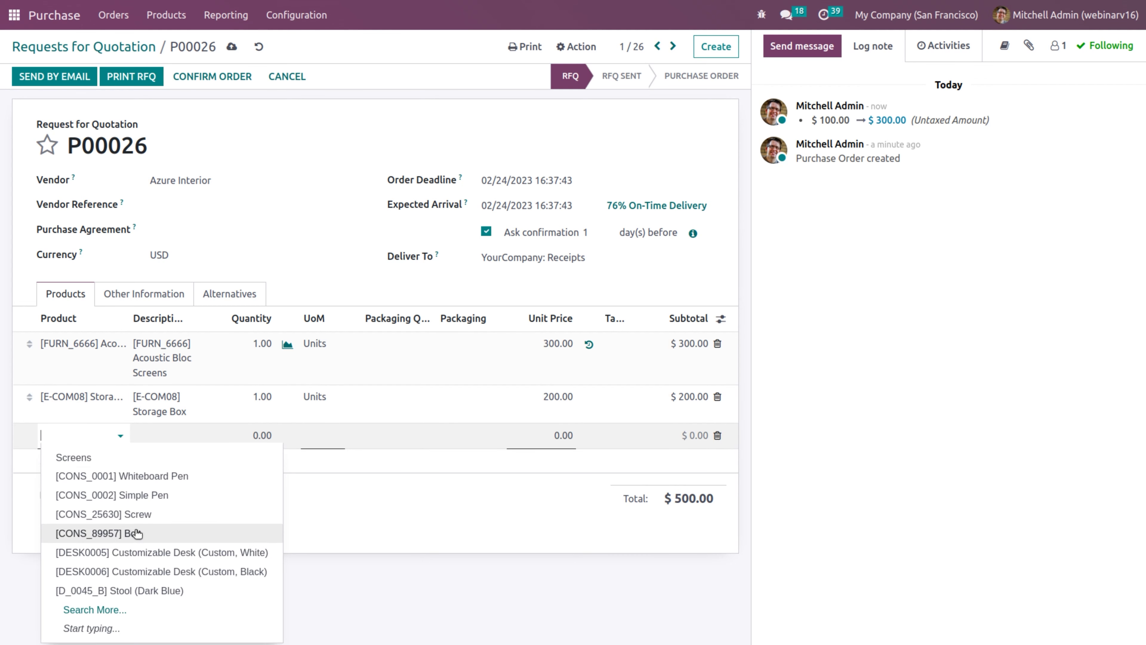
left_click(139, 480)
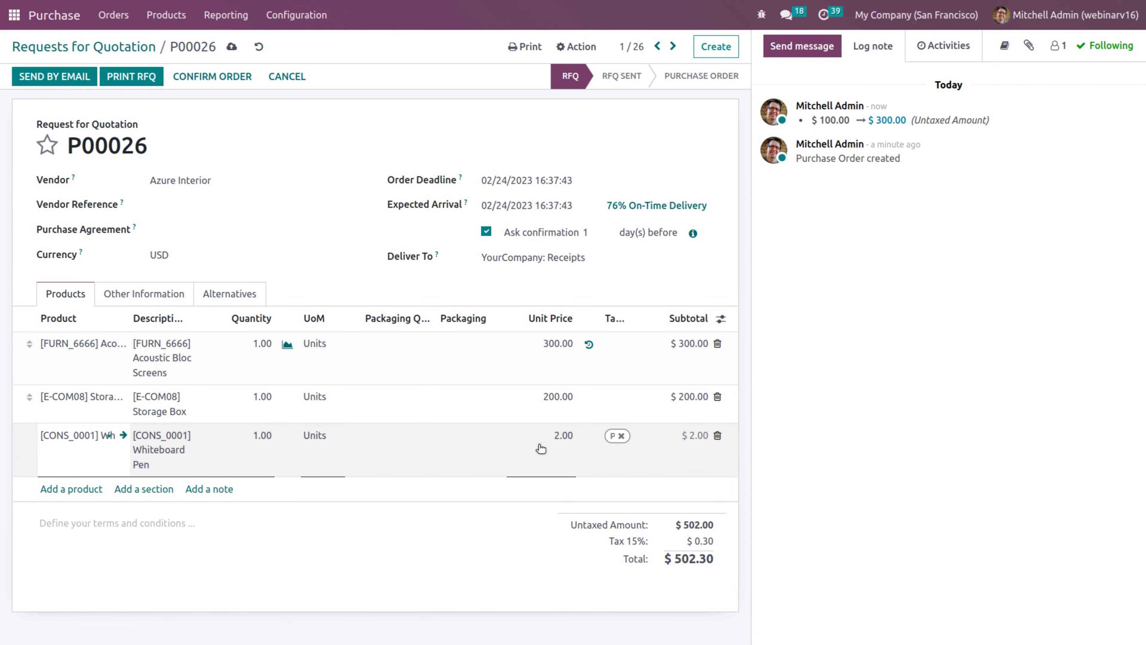
left_click(481, 551)
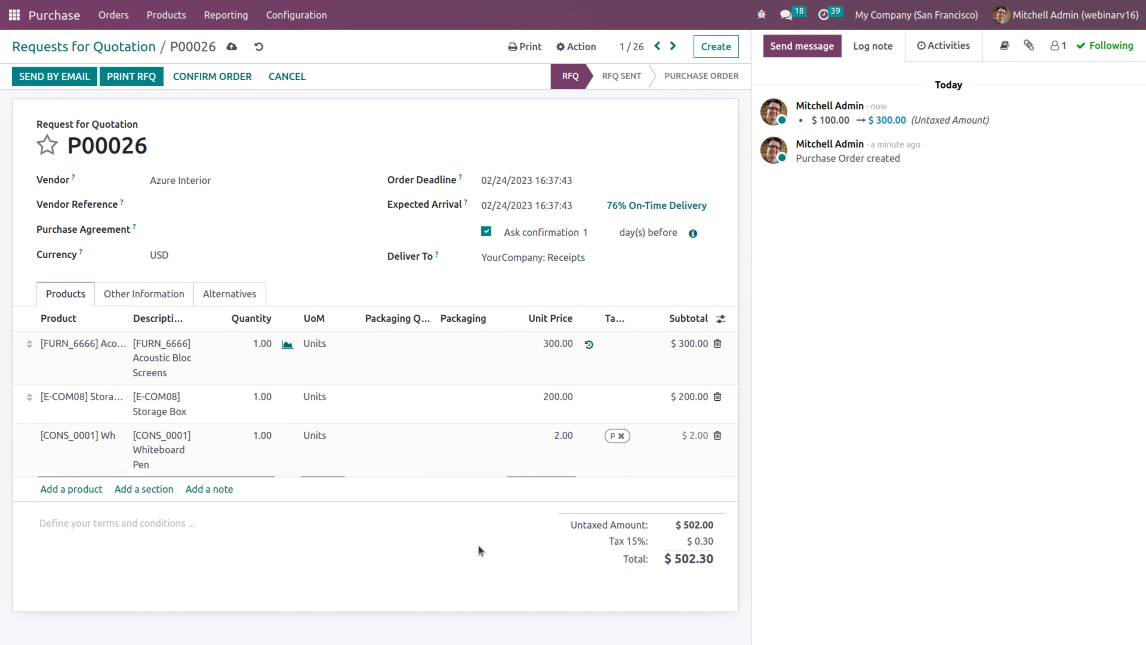
left_click(230, 294)
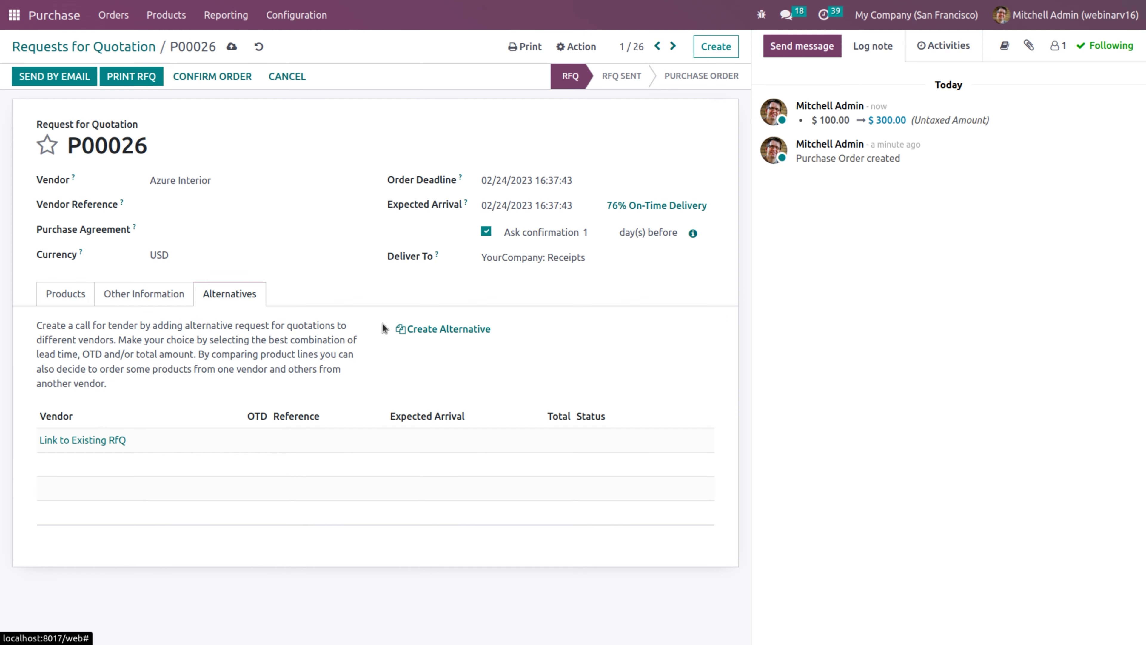
left_click(66, 294)
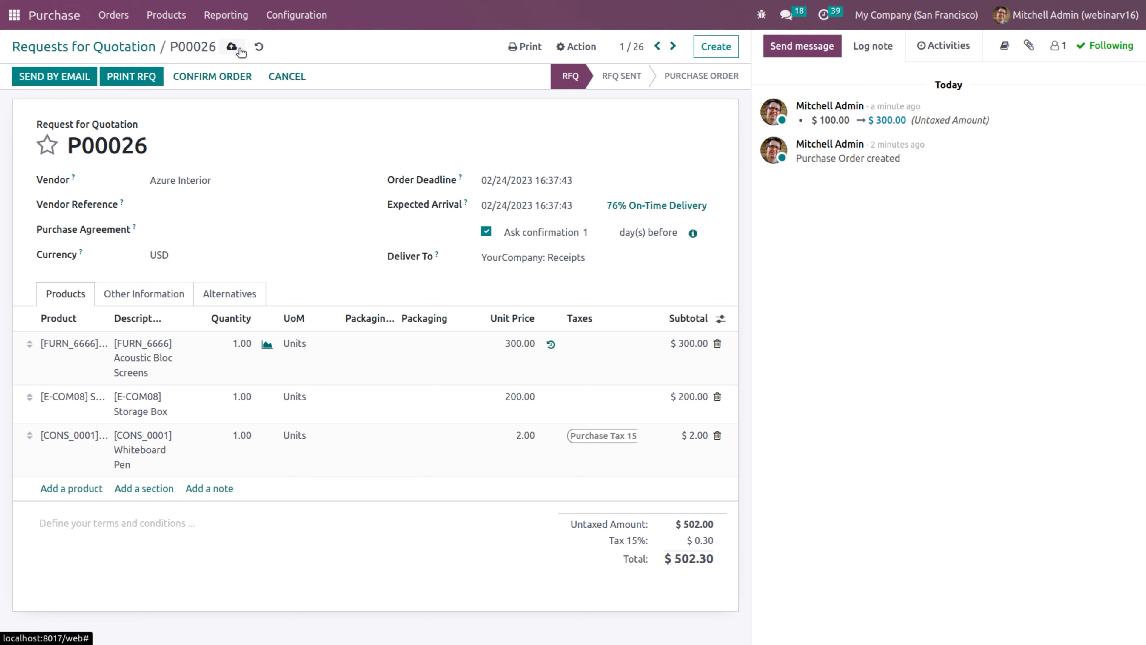
- Email RFQ P00026 to Azure Interior, then start creating an alternative quotation
left_click(68, 79)
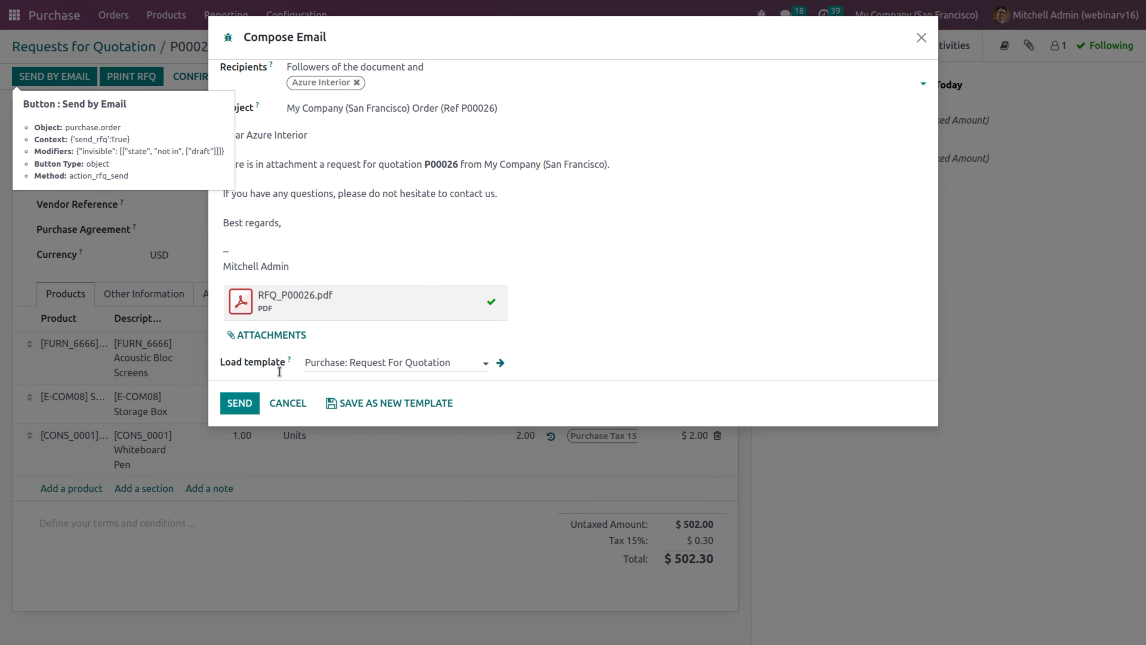
left_click(240, 403)
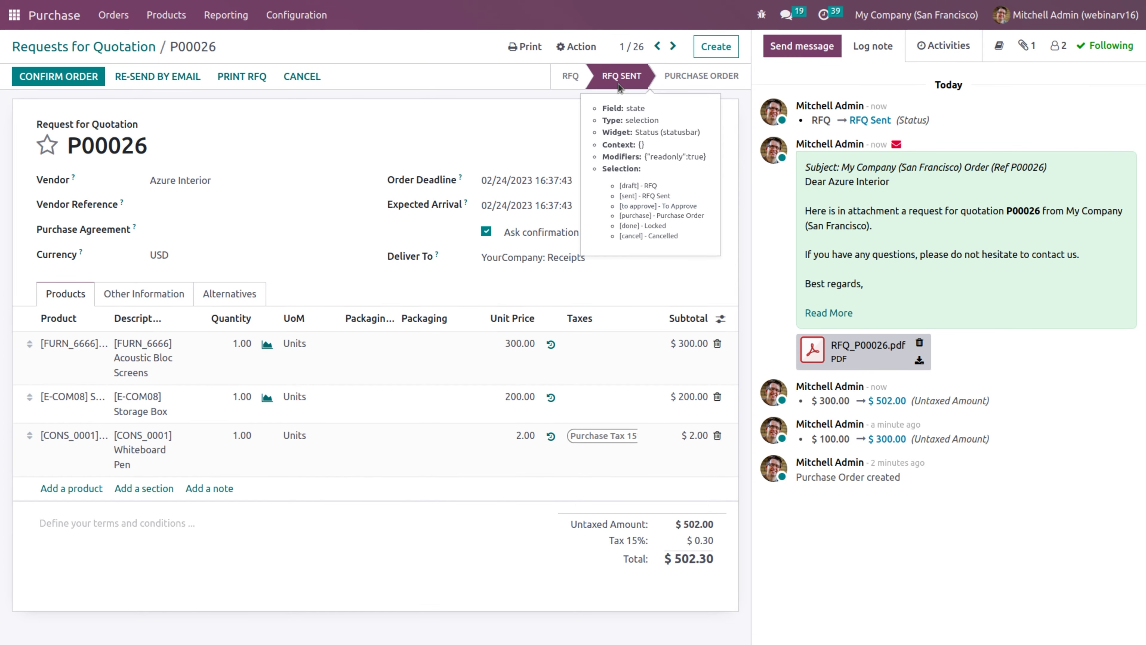
left_click(236, 296)
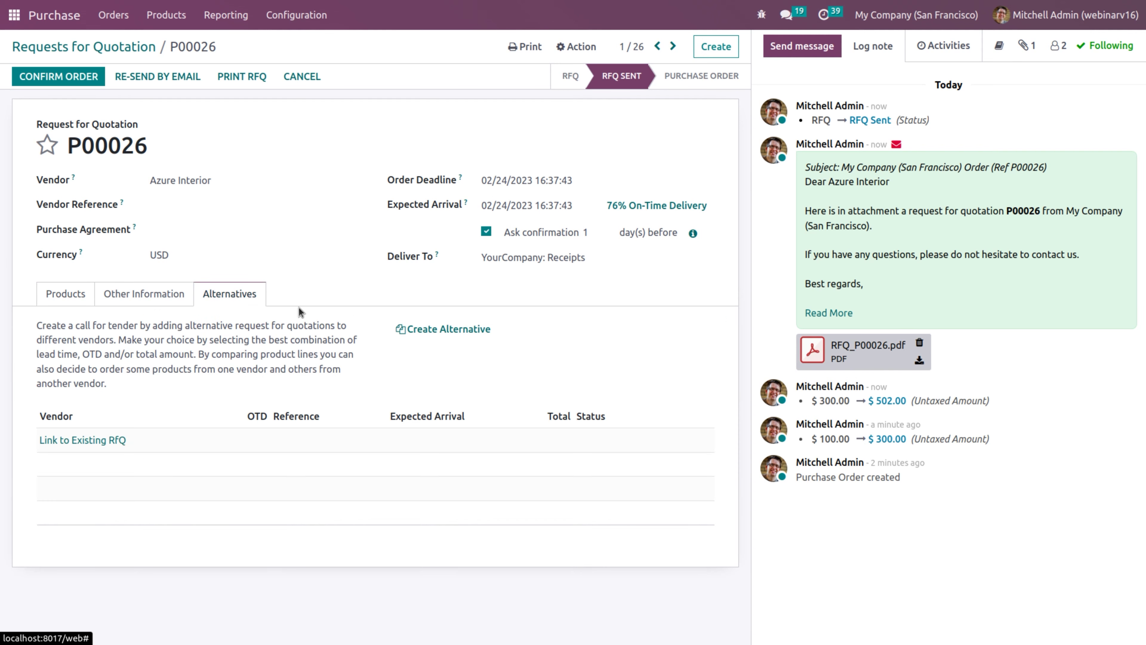
left_click(444, 329)
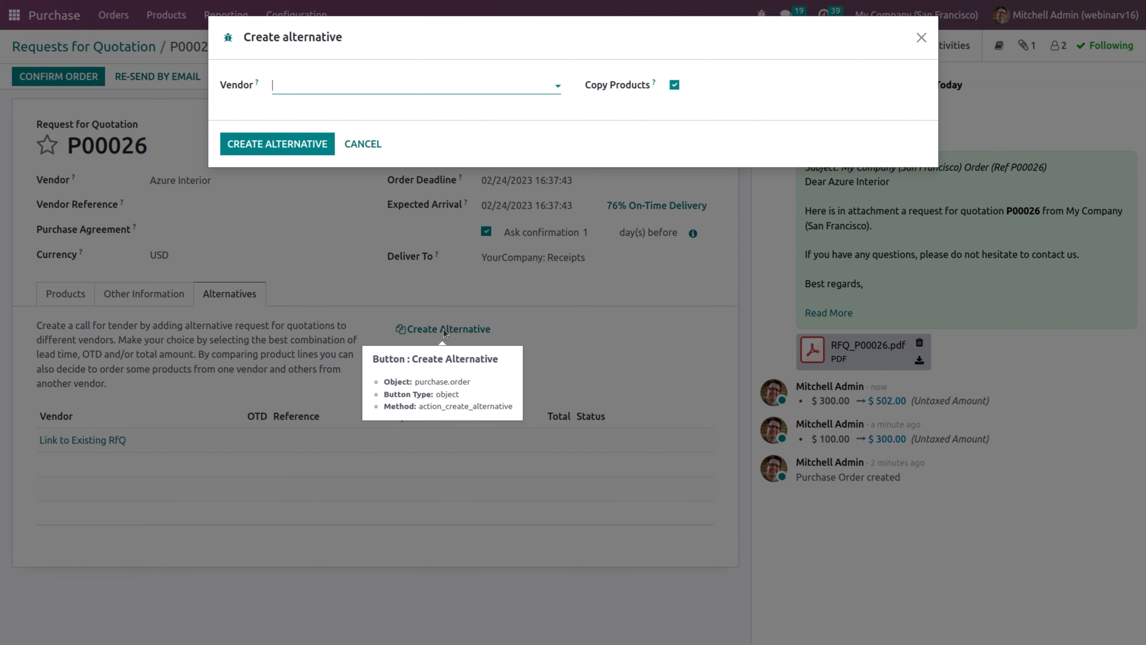
- Set Deco Addict as the alternative's vendor and create it with the products copied over
left_click(365, 87)
type("dec")
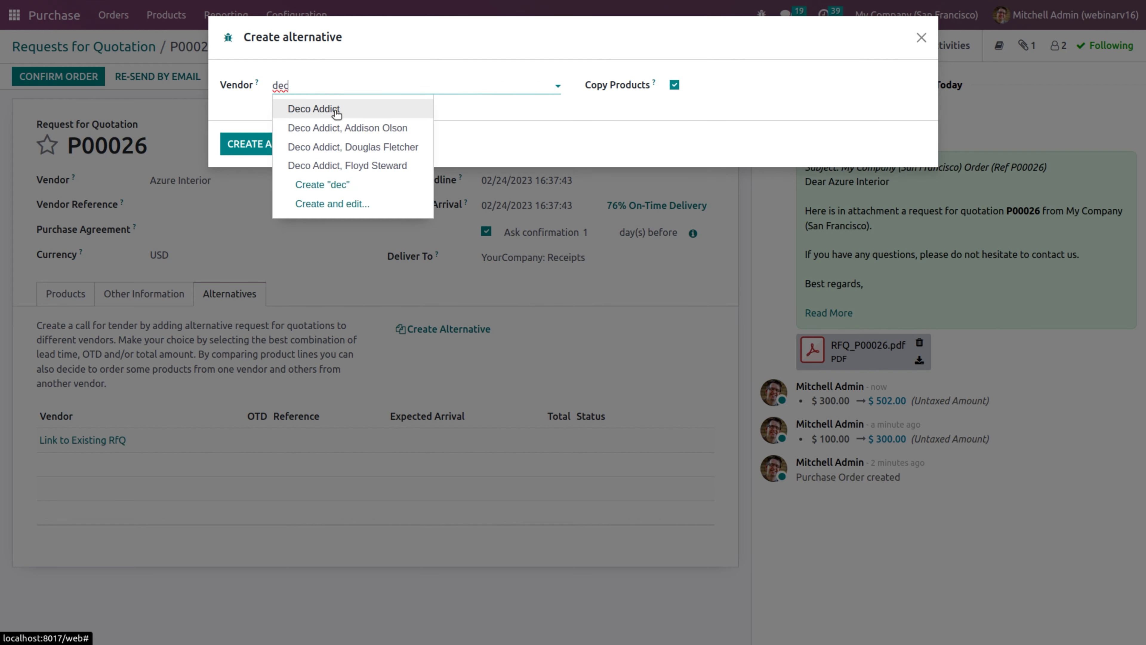
left_click(336, 111)
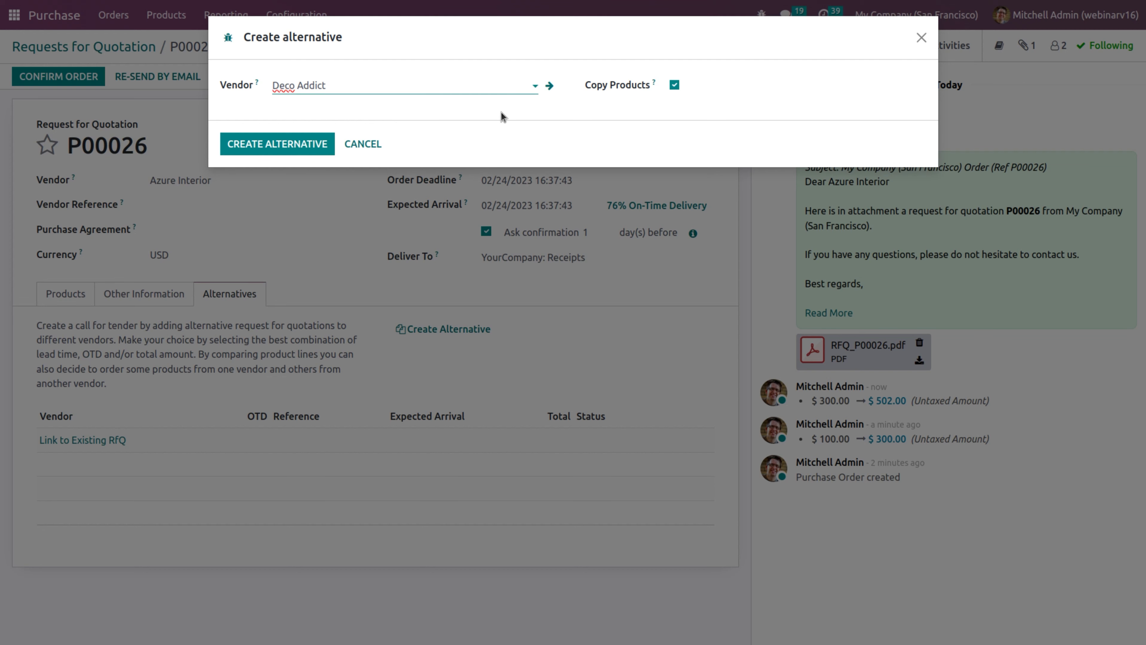
left_click(304, 149)
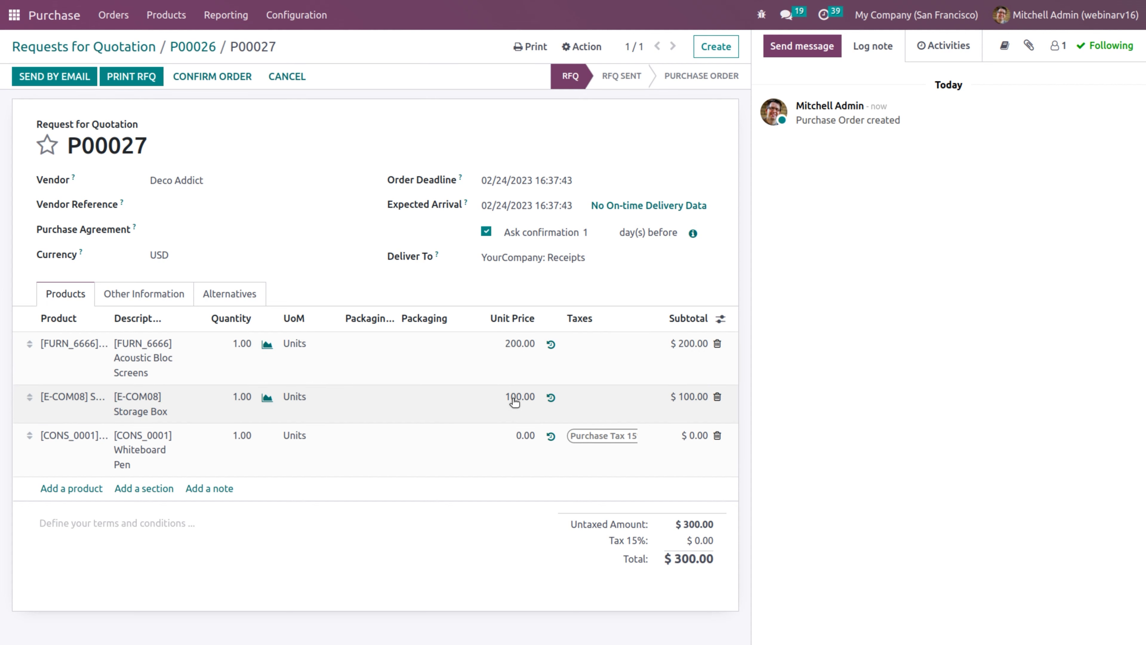
- Set P00027's unit prices to 300 for the Storage Box and 5 for the Whiteboard Pen
left_click(514, 401)
type("300")
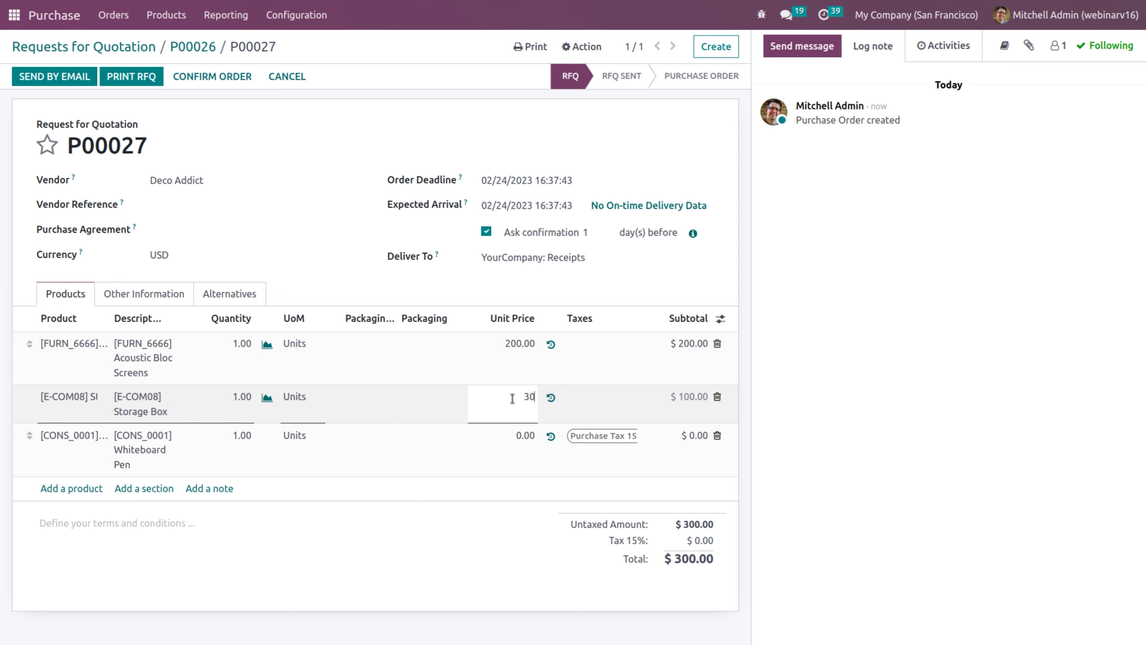
left_click(514, 447)
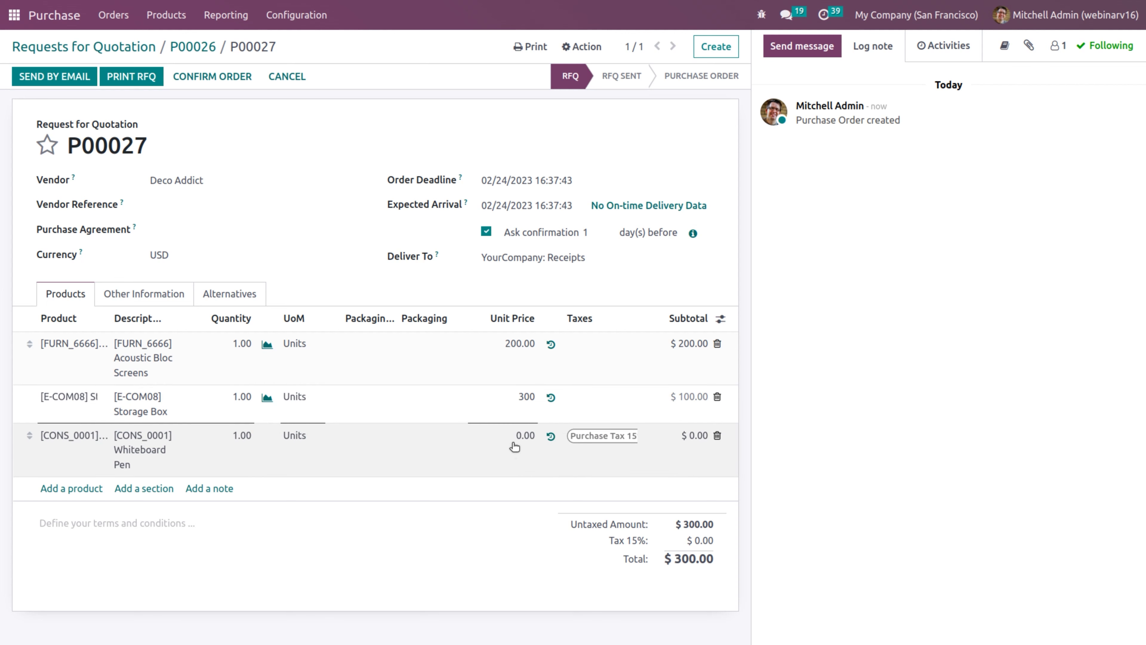
left_click(513, 443)
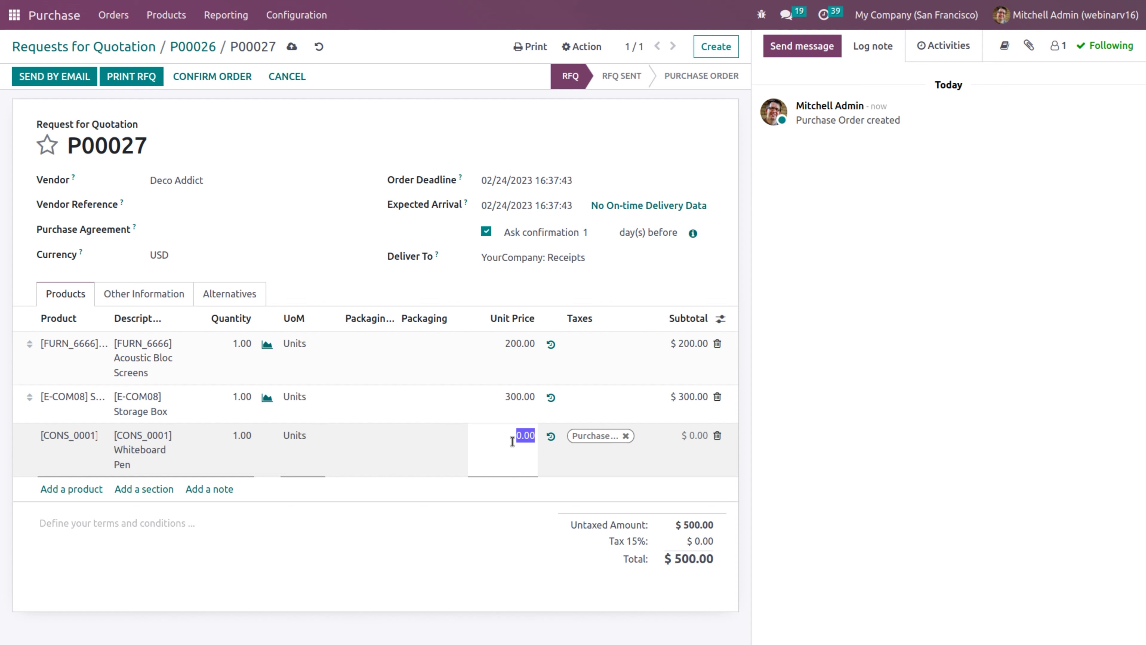
type("5")
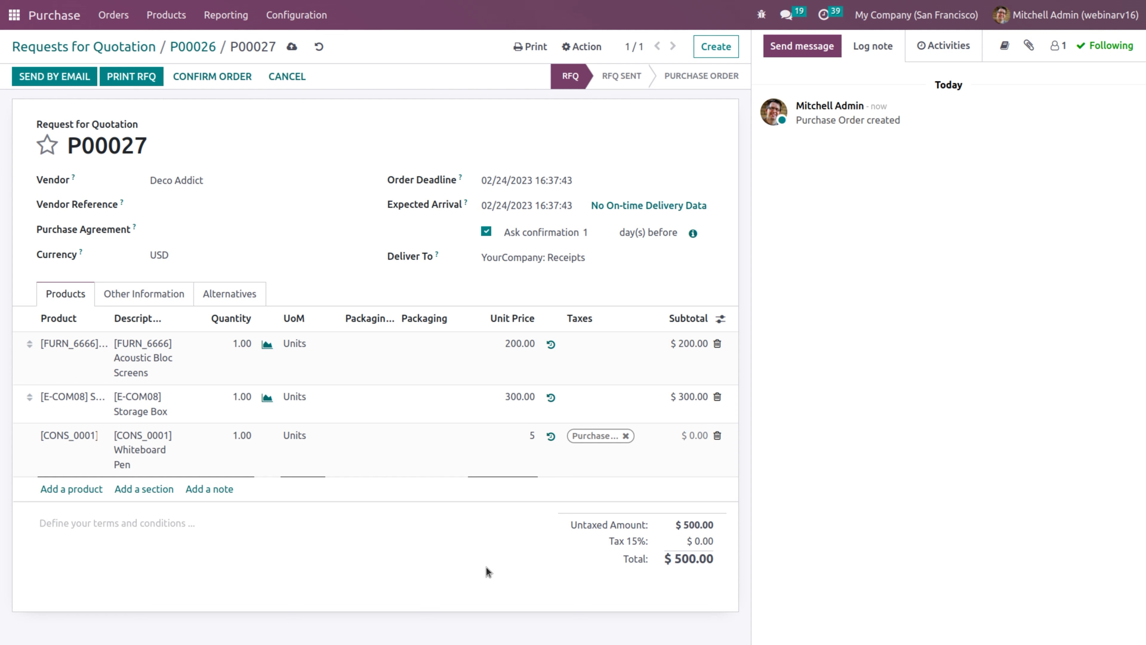
left_click(486, 567)
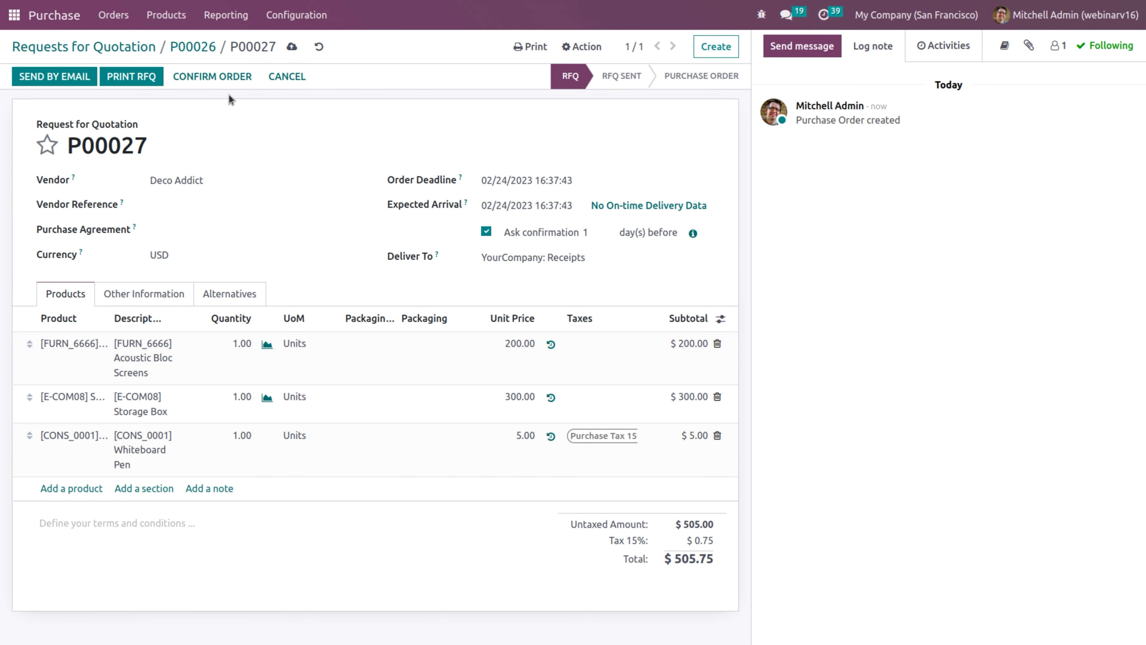
- Email the RFQ to Deco Addict and show its linked alternatives
left_click(81, 75)
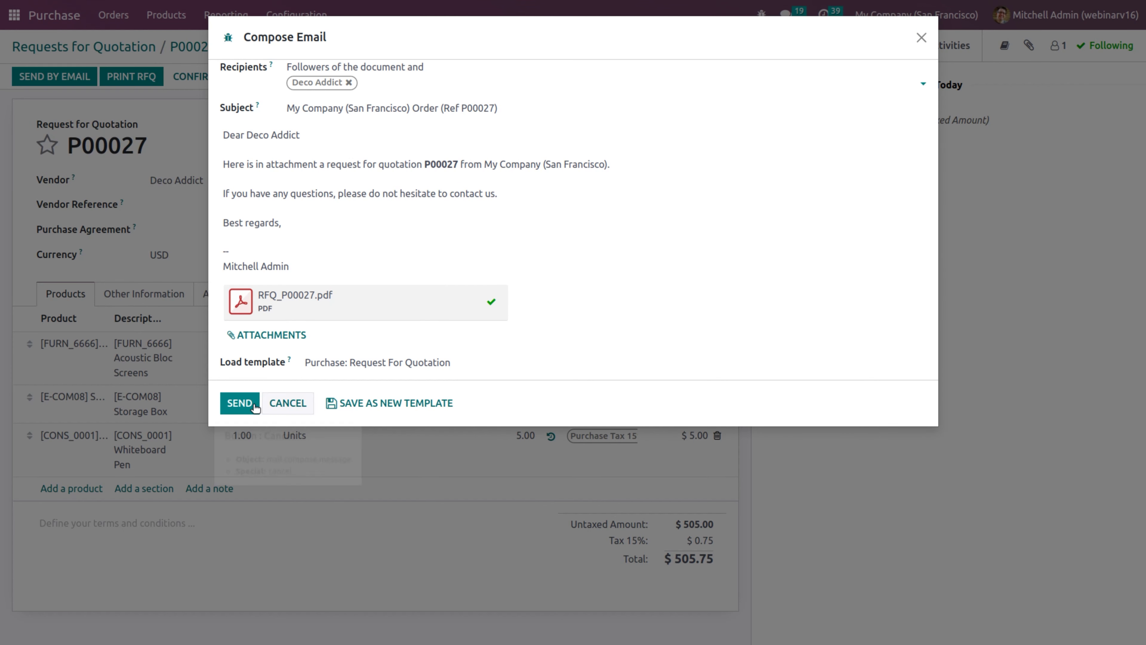
left_click(247, 401)
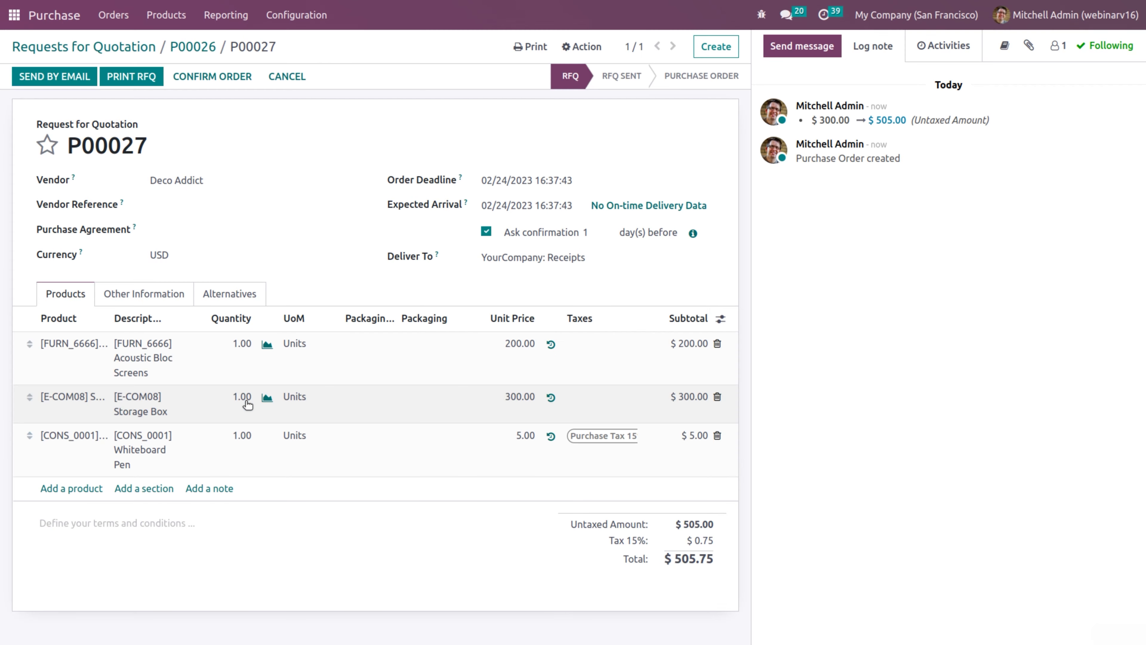
left_click(228, 295)
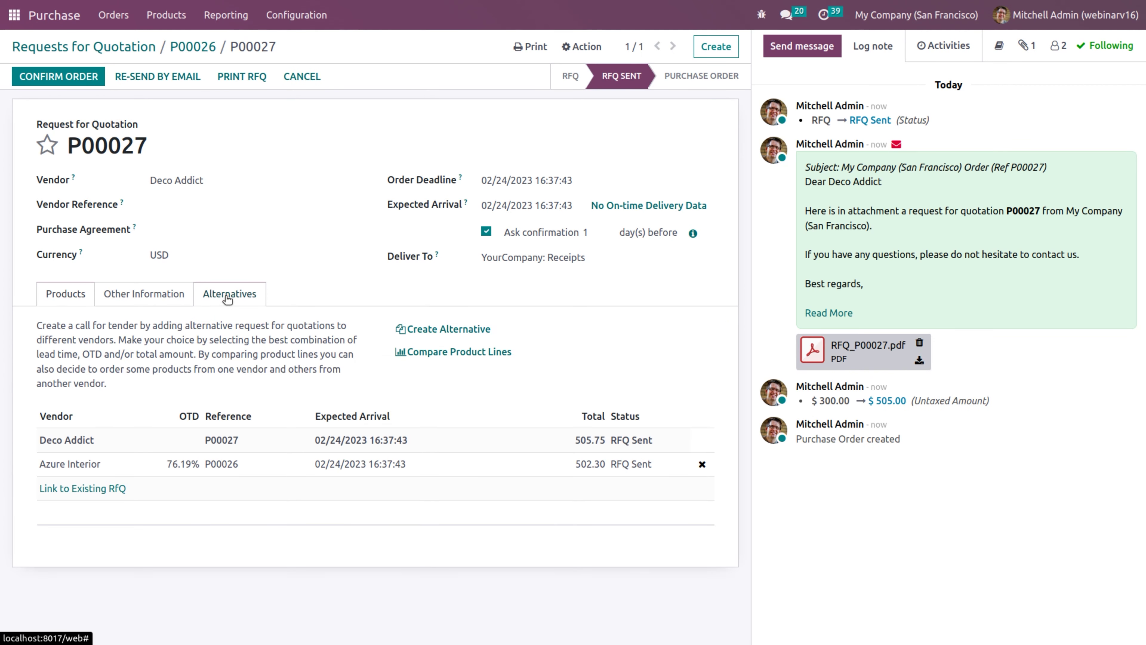
- Create another alternative RFQ for vendor Ready Mat with the products copied
left_click(451, 330)
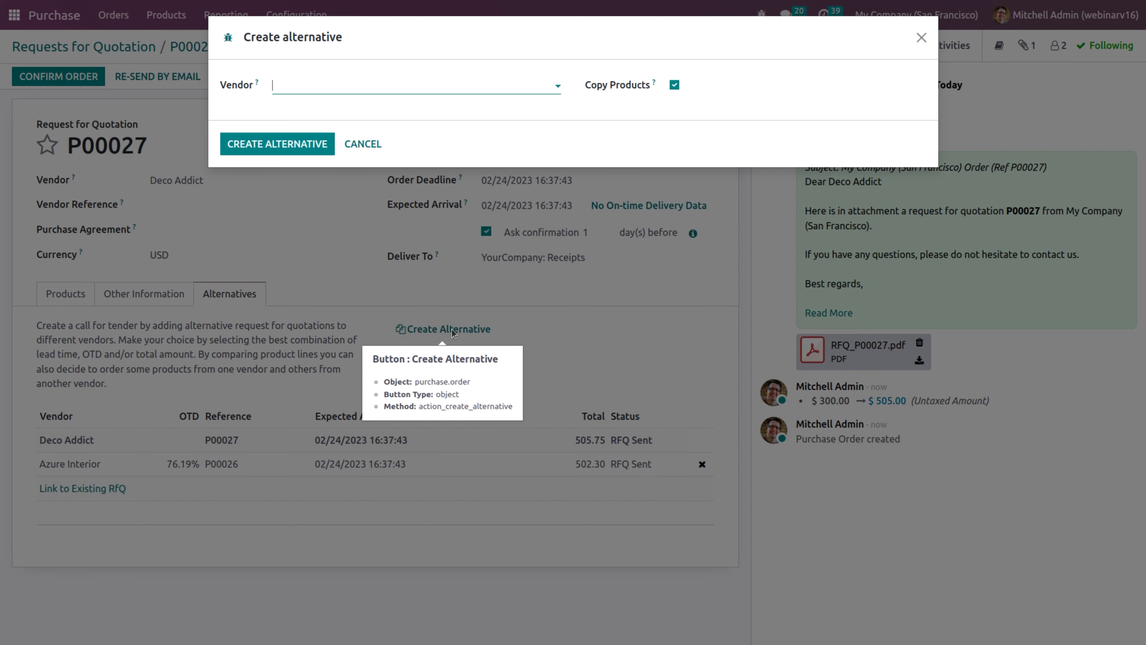
left_click(399, 87)
type("ready")
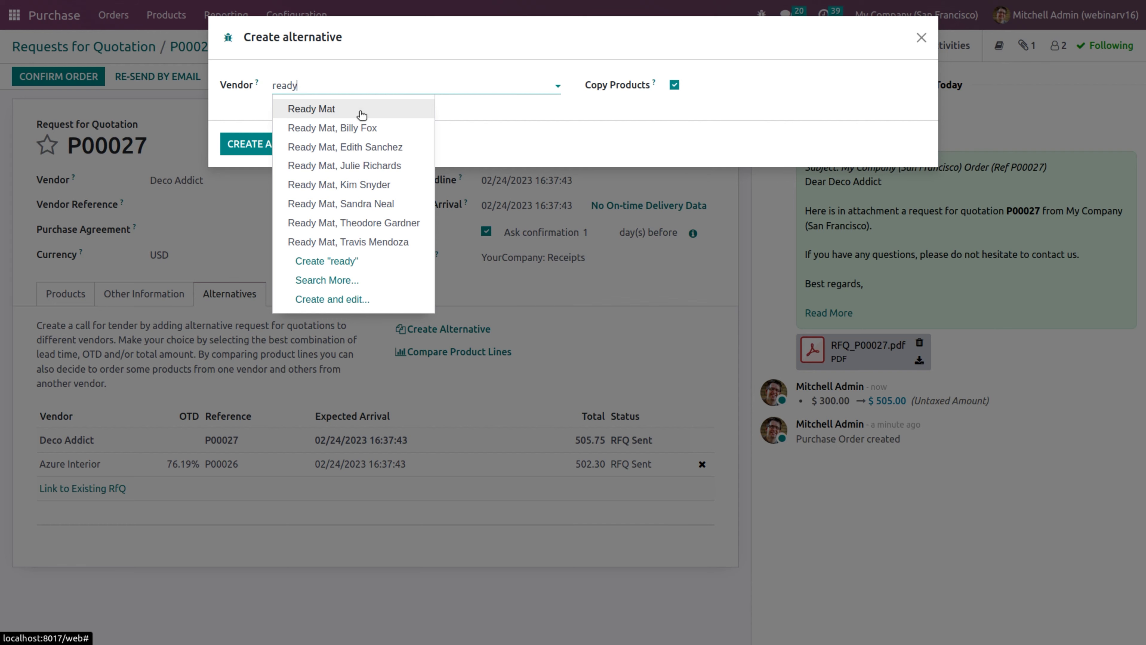
left_click(361, 110)
left_click(277, 145)
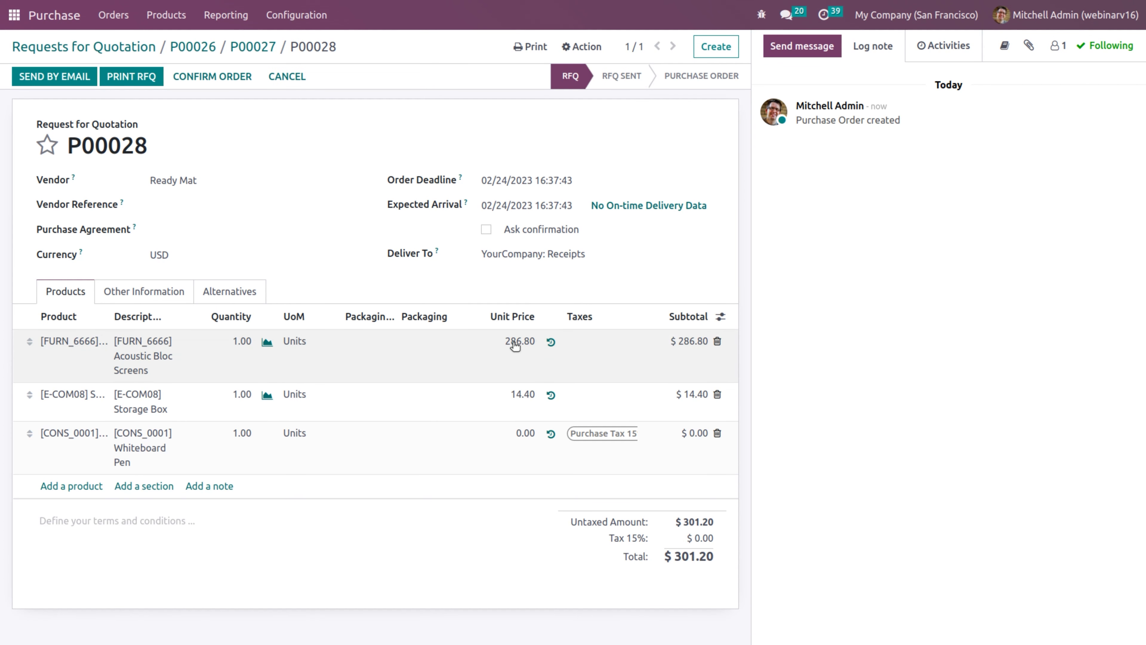
- Price Acoustic Bloc Screens at 500, Storage Box at 400 and Whiteboard Pen at 10, then save
left_click(510, 342)
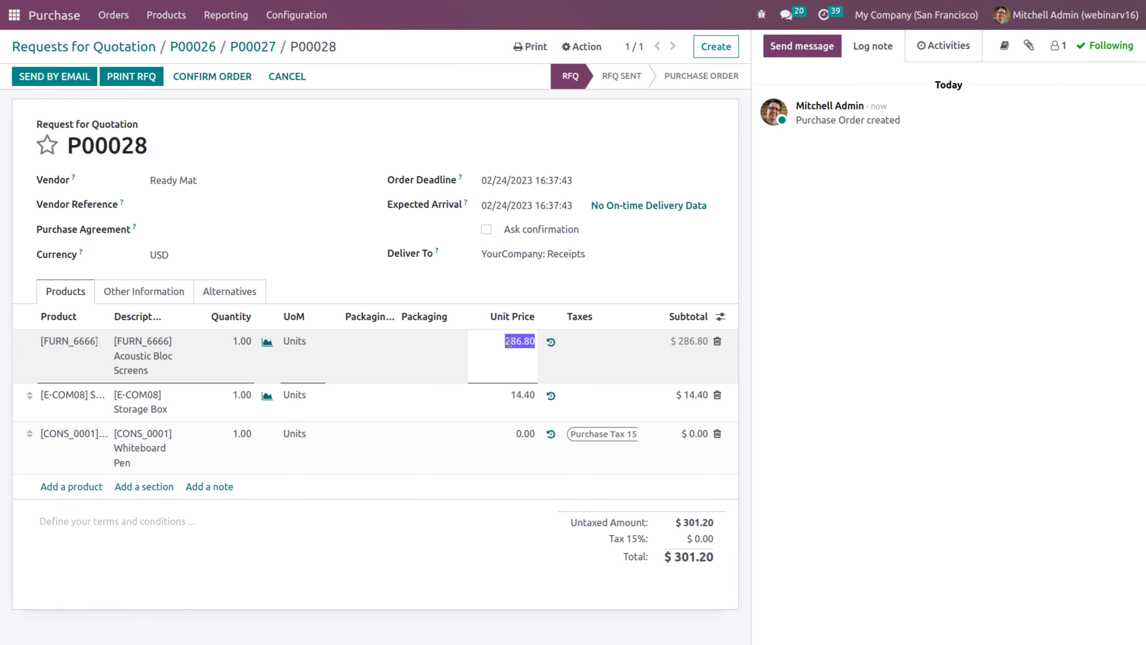
type("500")
left_click(518, 396)
left_click(518, 396)
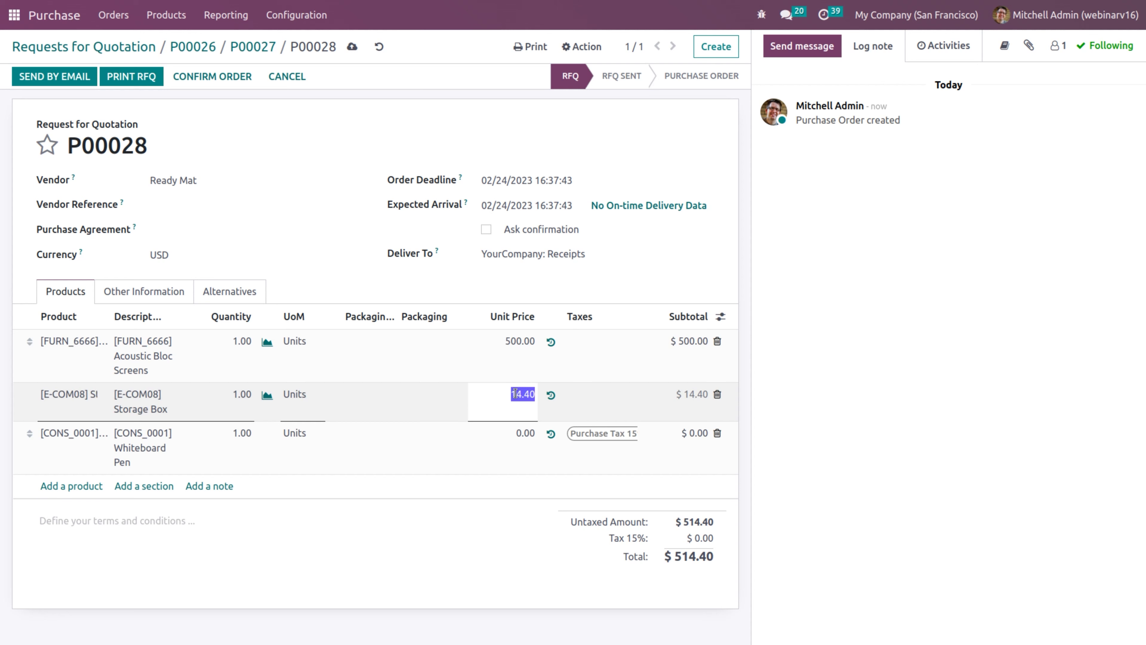
type("400")
left_click(519, 436)
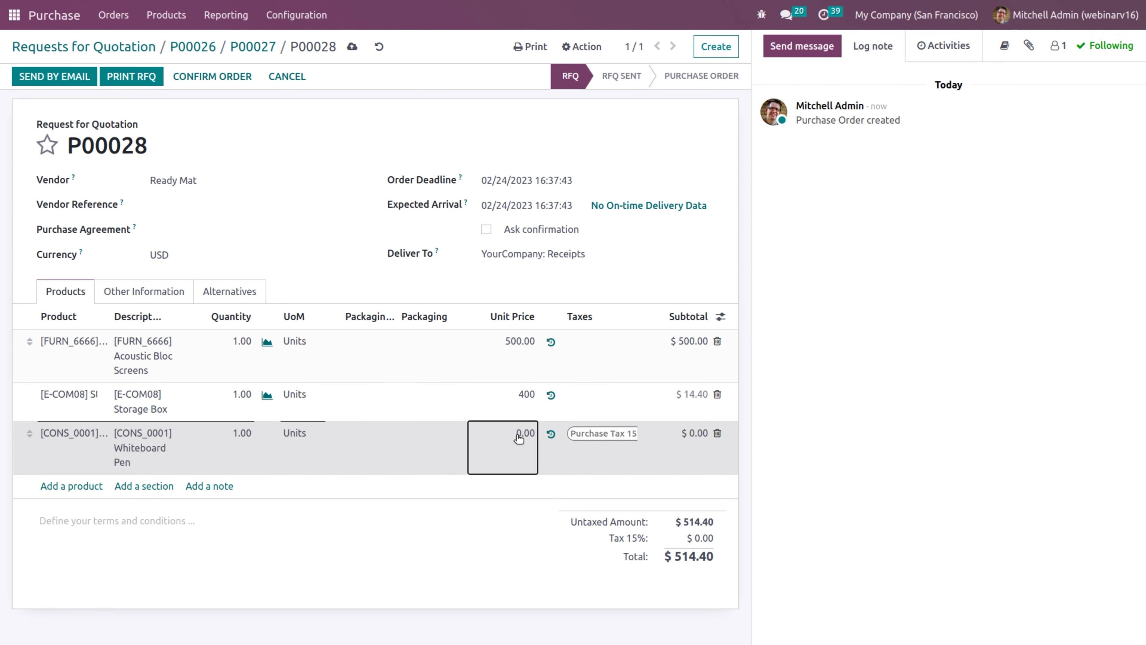
type("10")
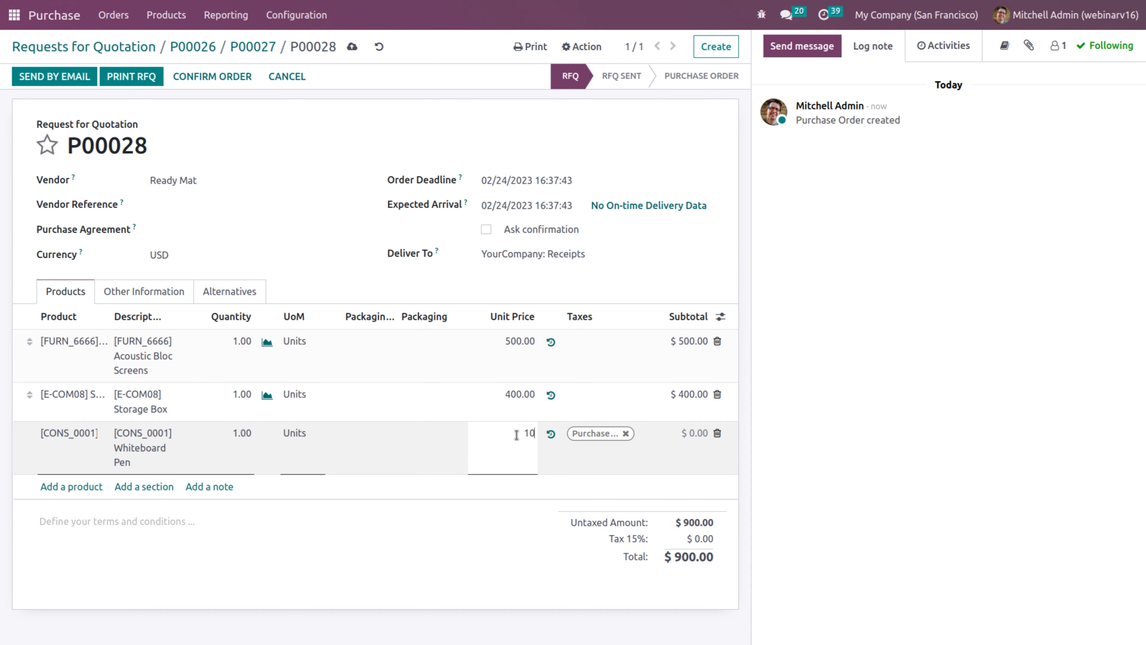
left_click(464, 532)
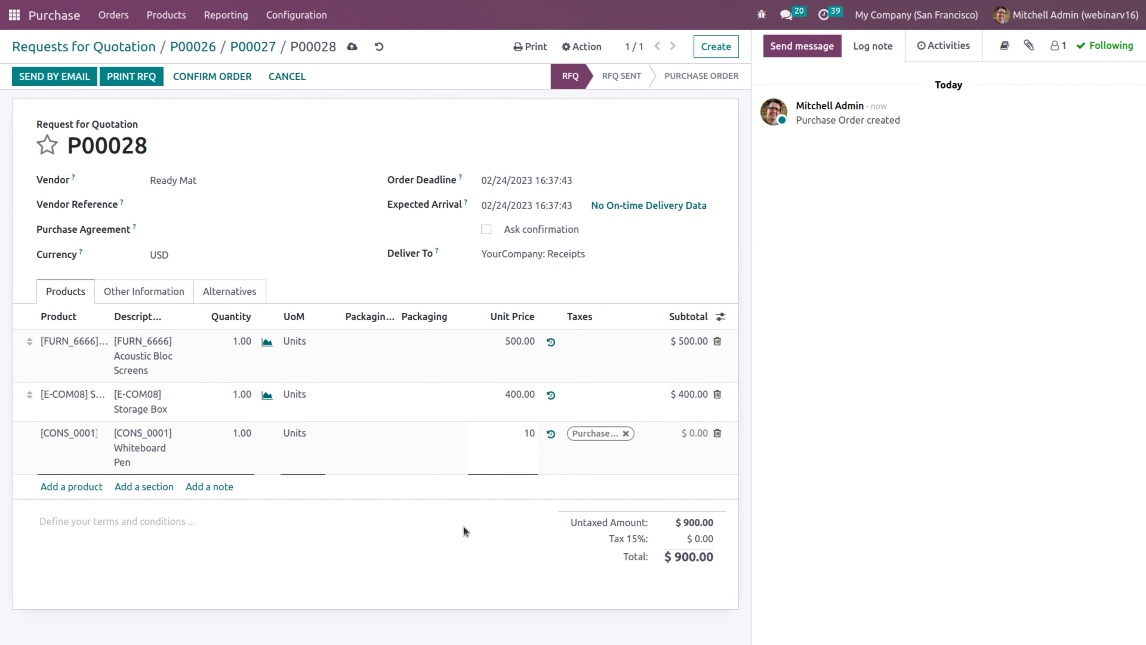
left_click(220, 290)
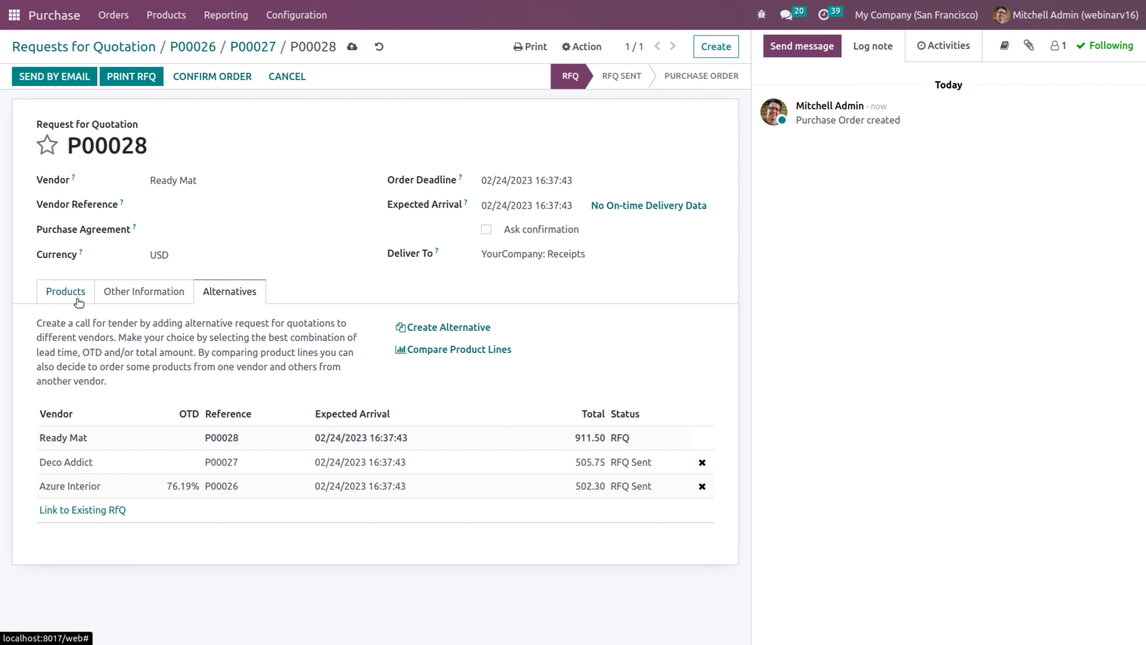
left_click(353, 47)
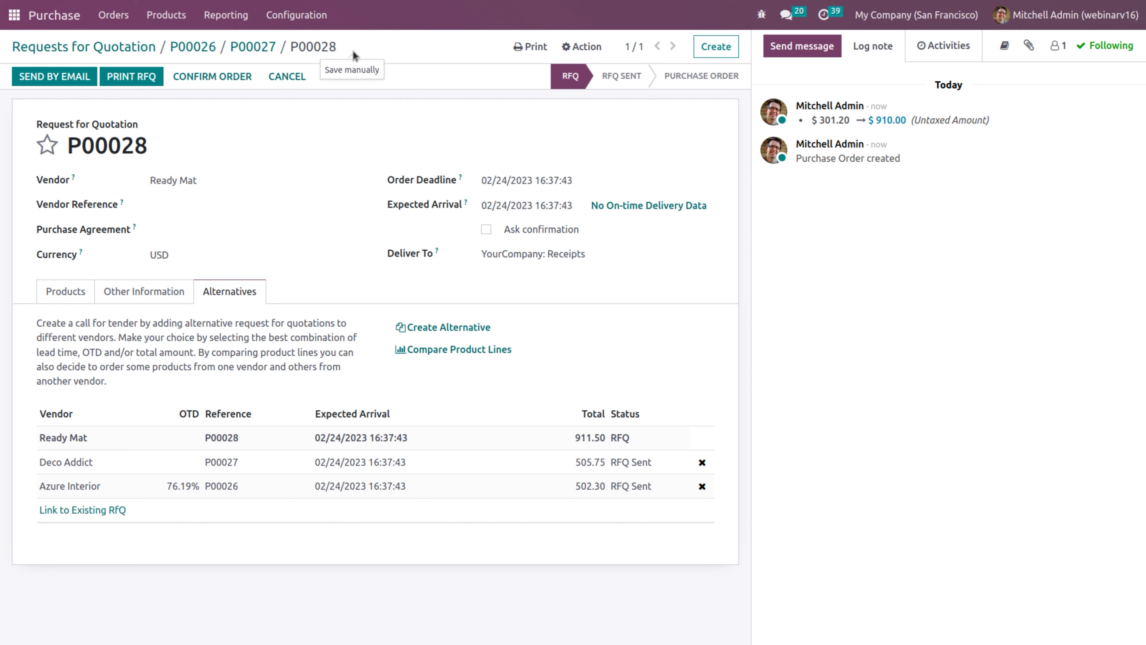
- Email P00028 to Ready Mat and open the product-line comparison of all three RFQs
left_click(86, 79)
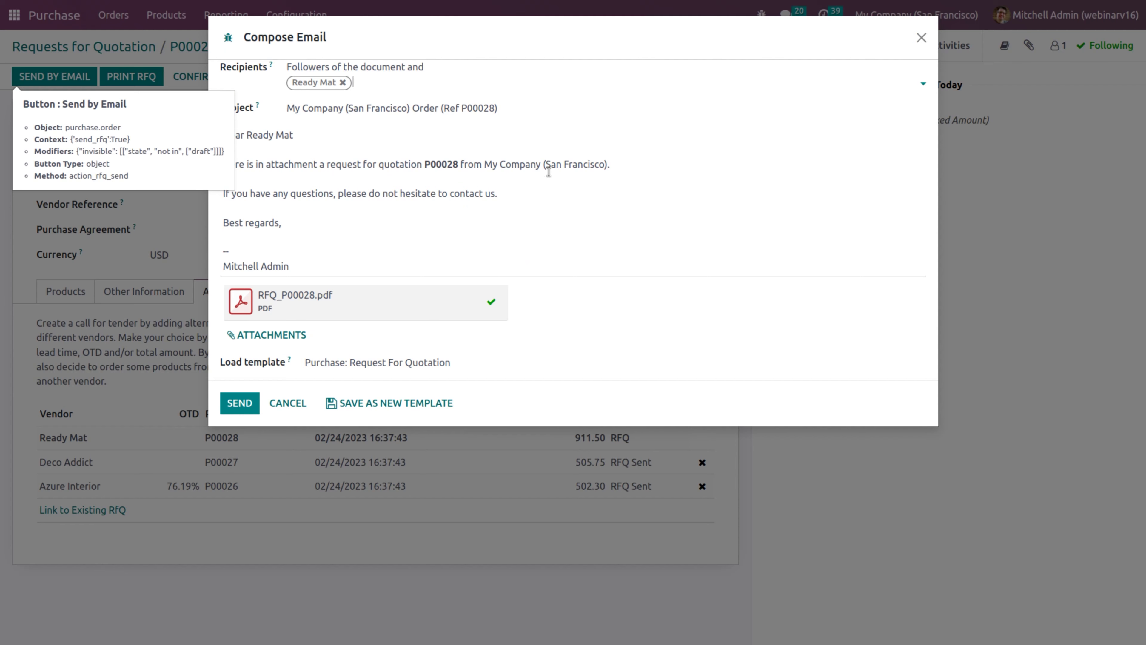
left_click(240, 400)
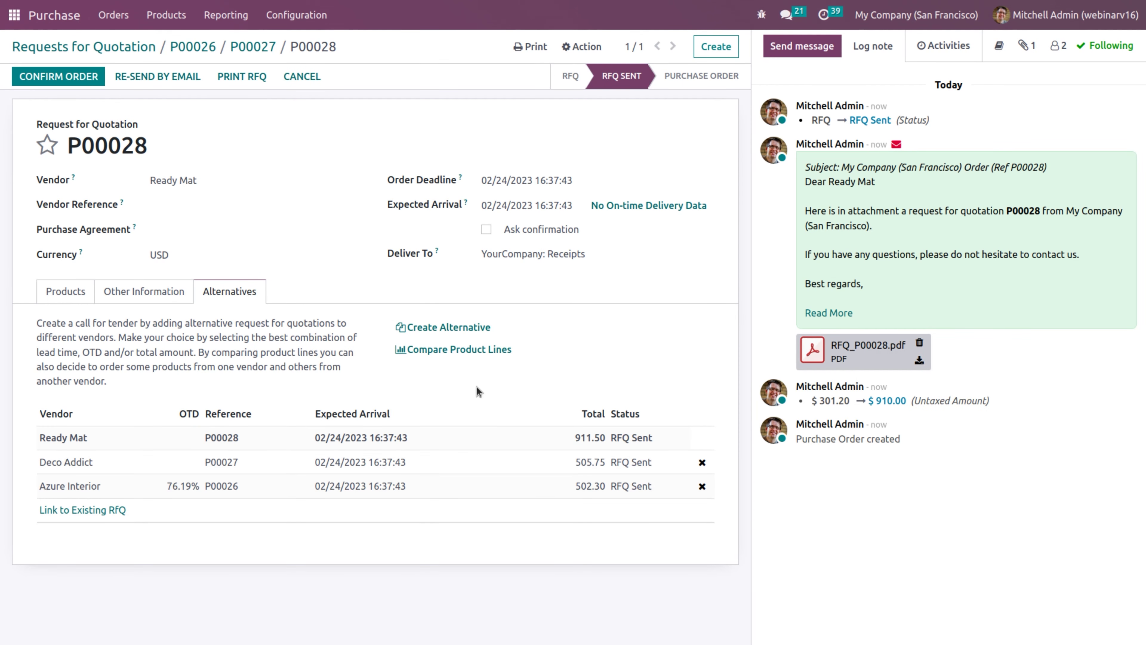
left_click(430, 350)
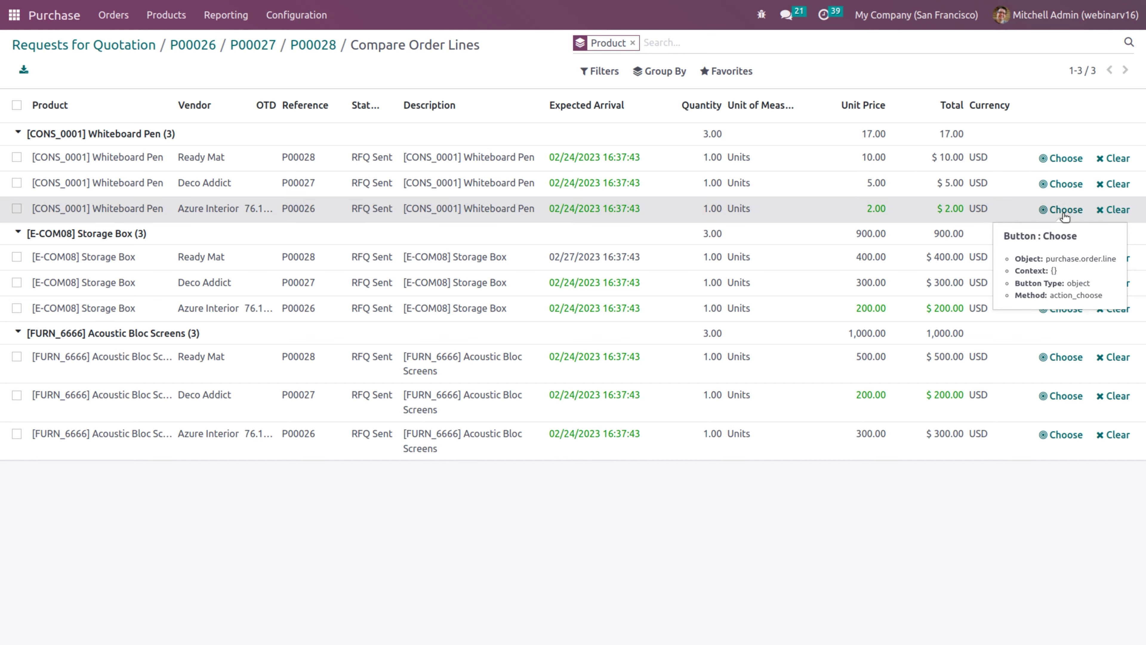
- Choose Azure Interior's pen and storage box lines and Deco Addict's screens line, then return to P00026
left_click(1064, 213)
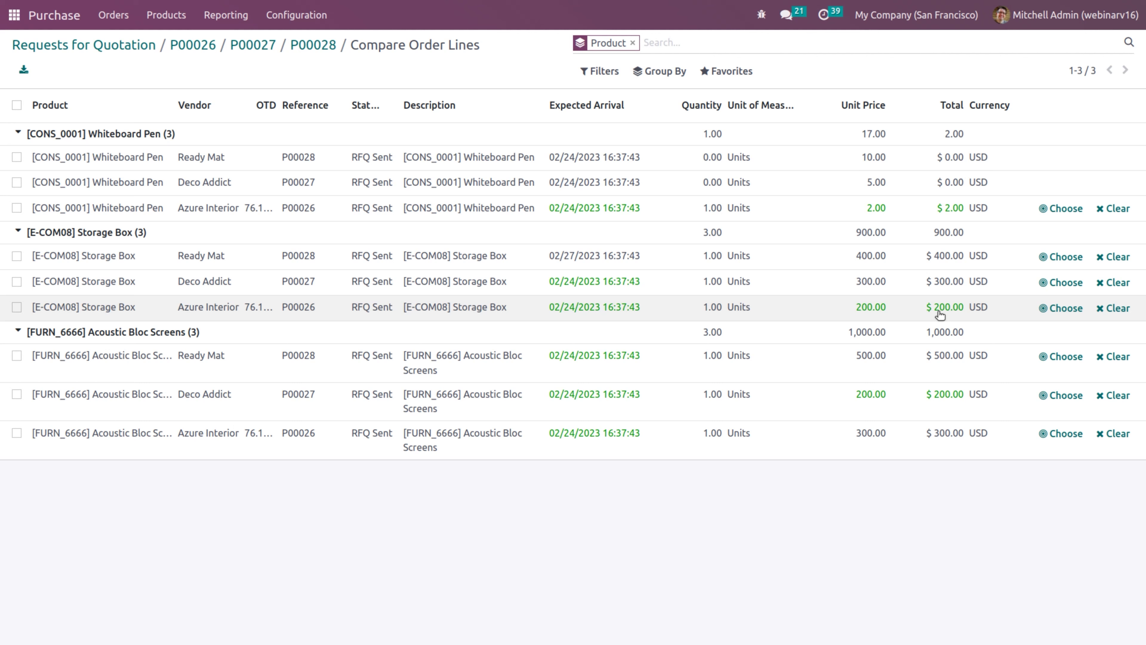
left_click(1060, 308)
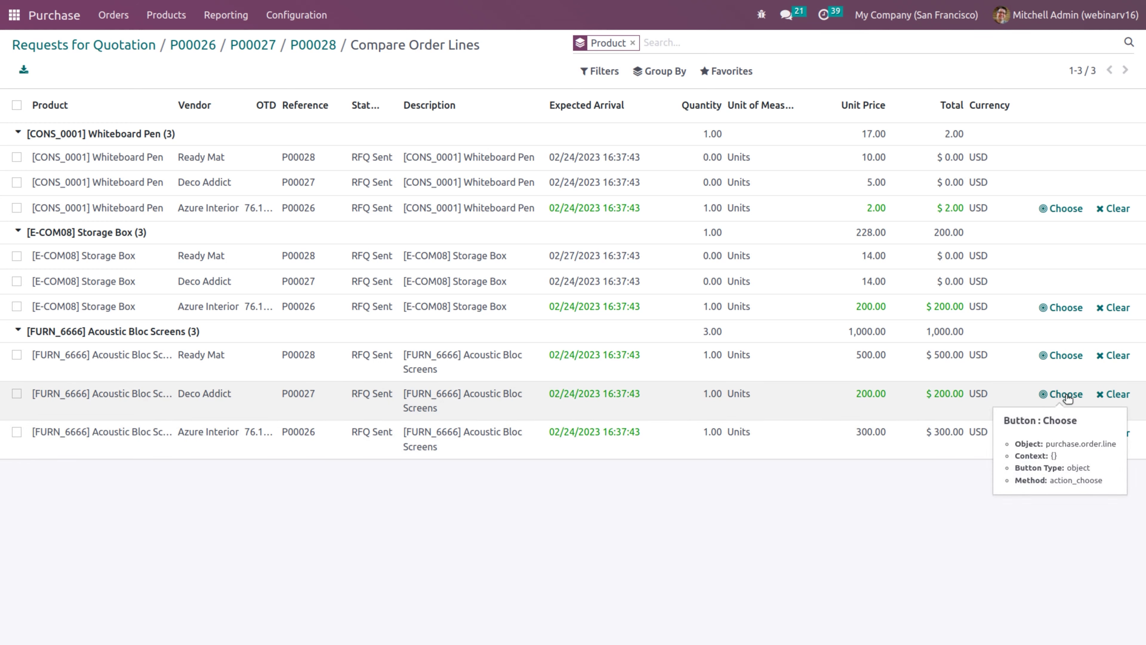
left_click(1066, 394)
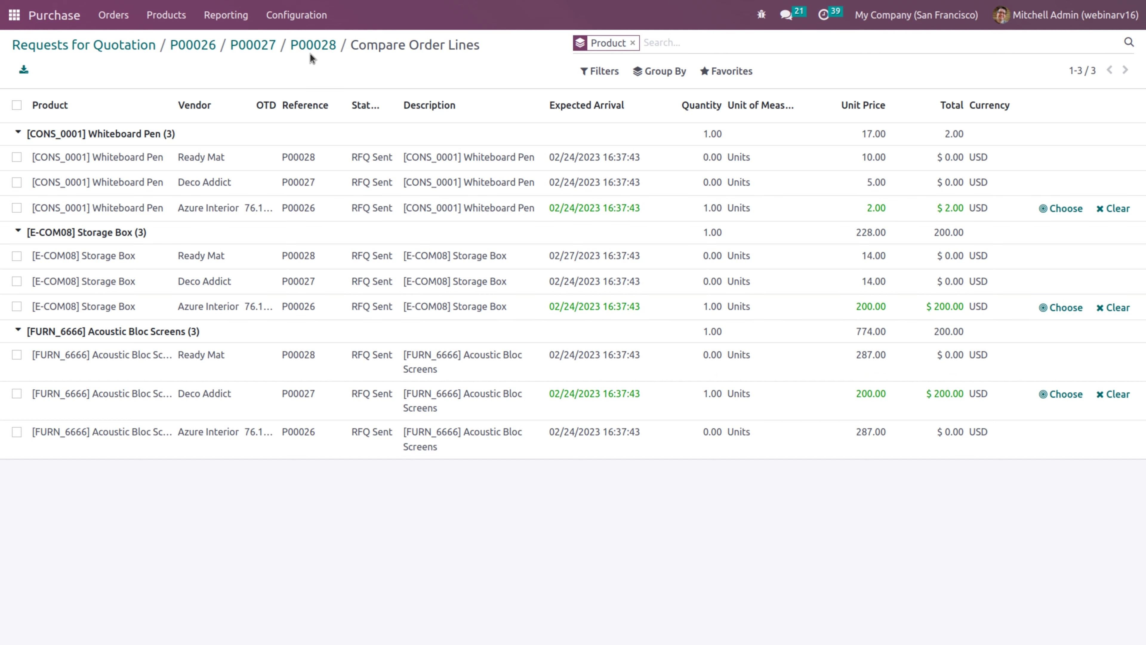
left_click(194, 46)
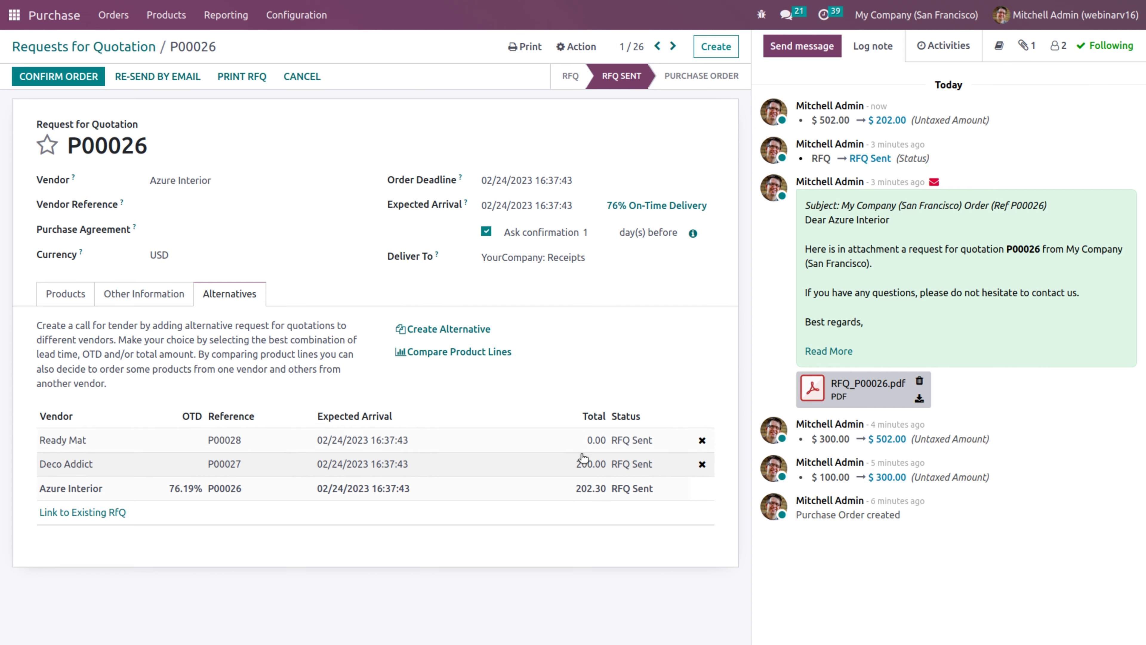
- Confirm P00026 as a purchase order with Keep Alternatives, then go back to the RFQ list
left_click(68, 299)
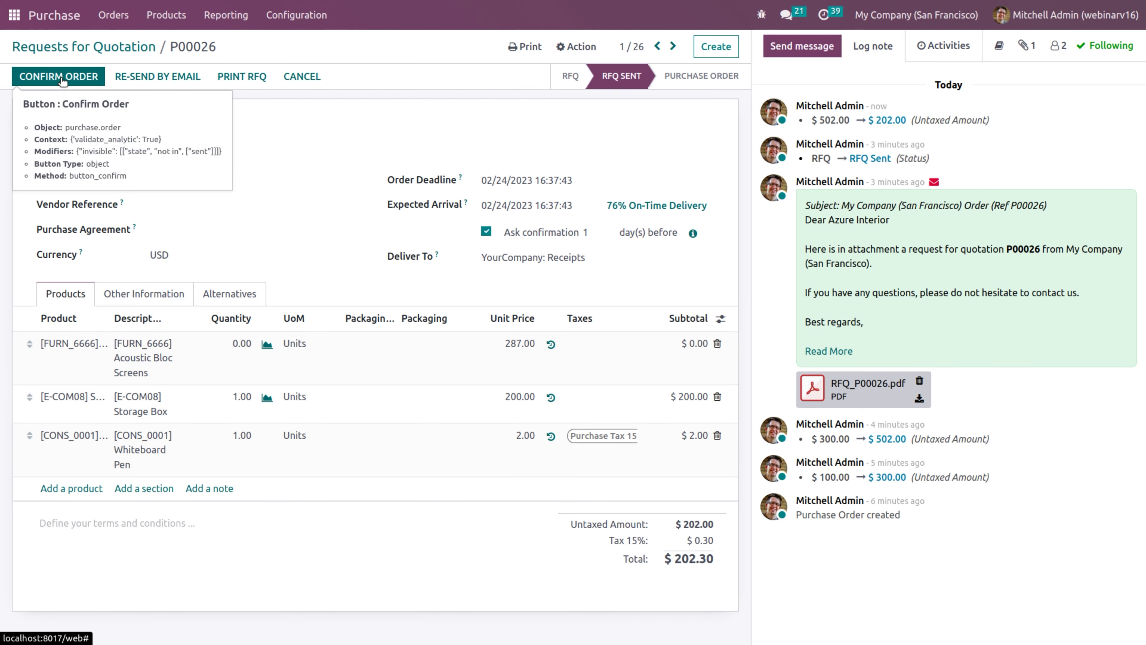
left_click(62, 80)
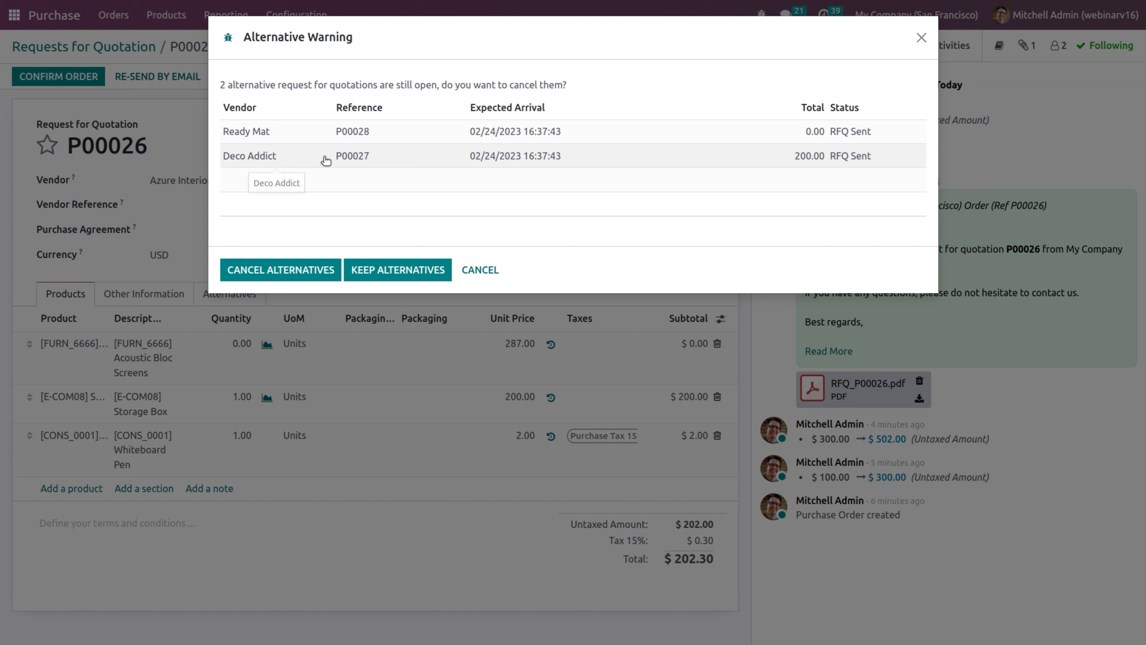
left_click(410, 269)
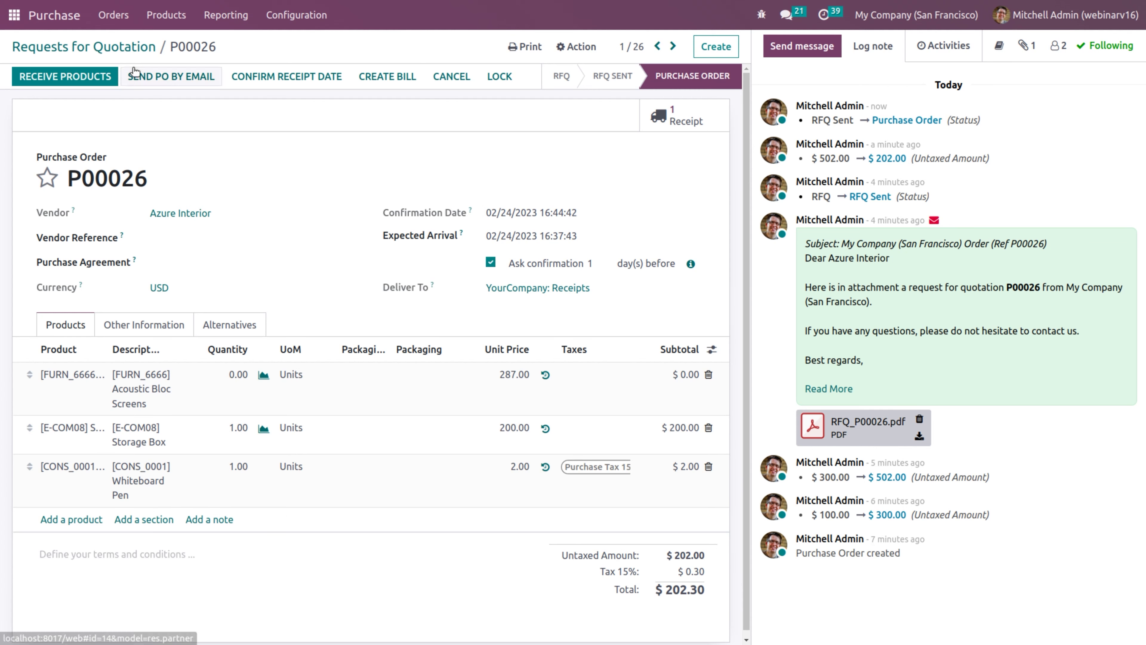
left_click(127, 46)
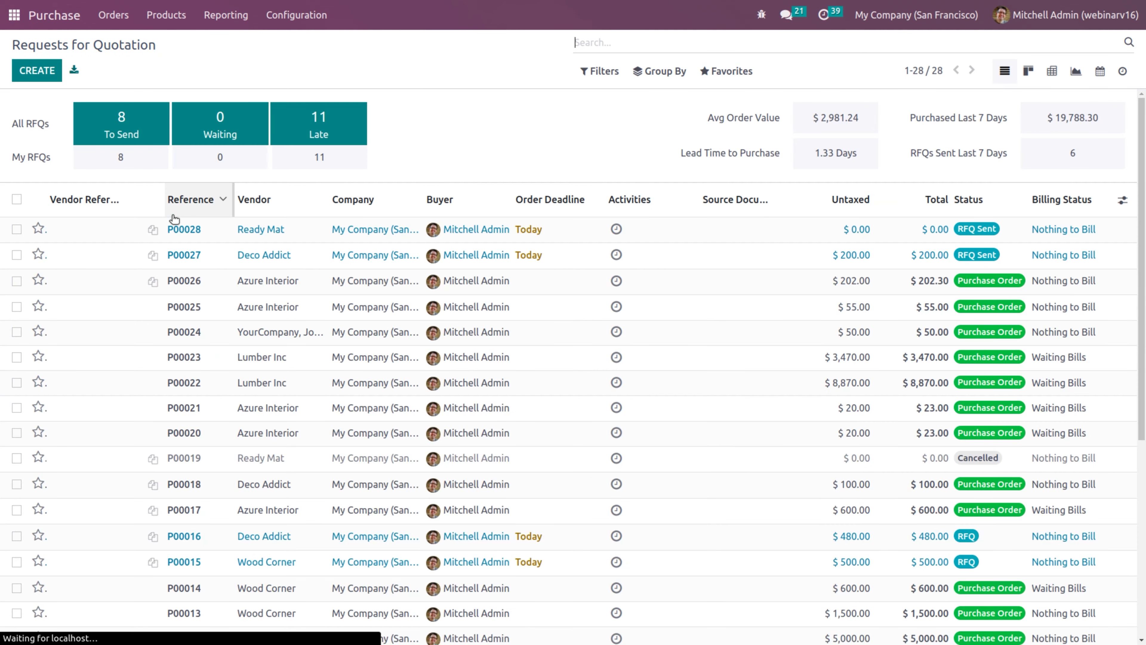
- Confirm P00027 as a purchase order, cancelling the remaining alternative P00028
left_click(189, 255)
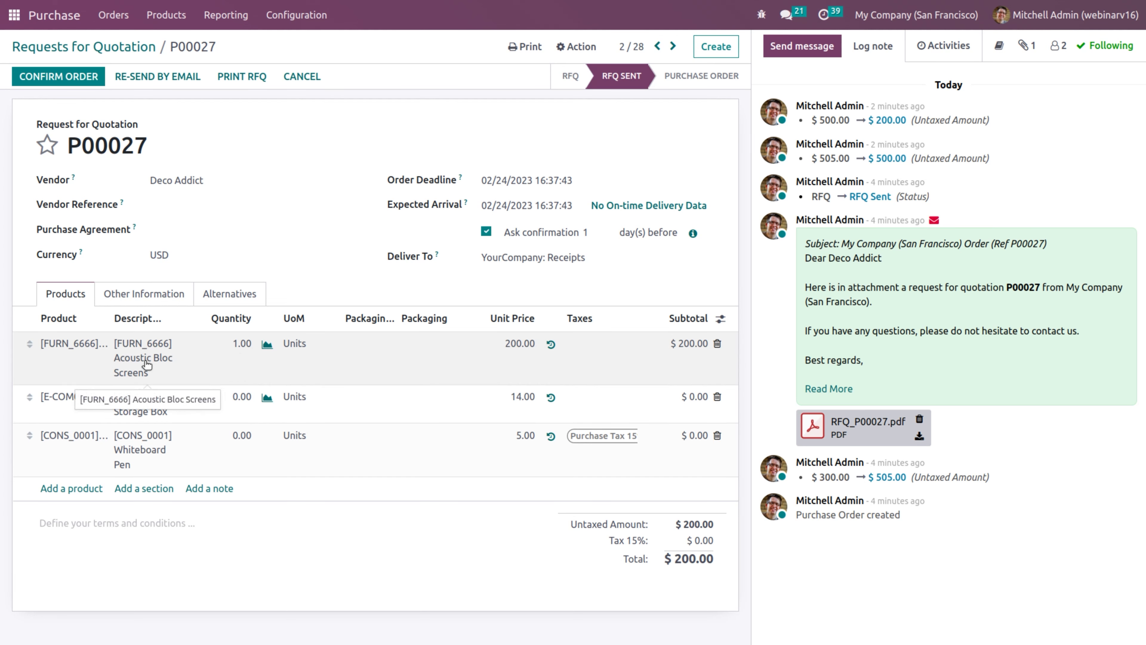
left_click(77, 79)
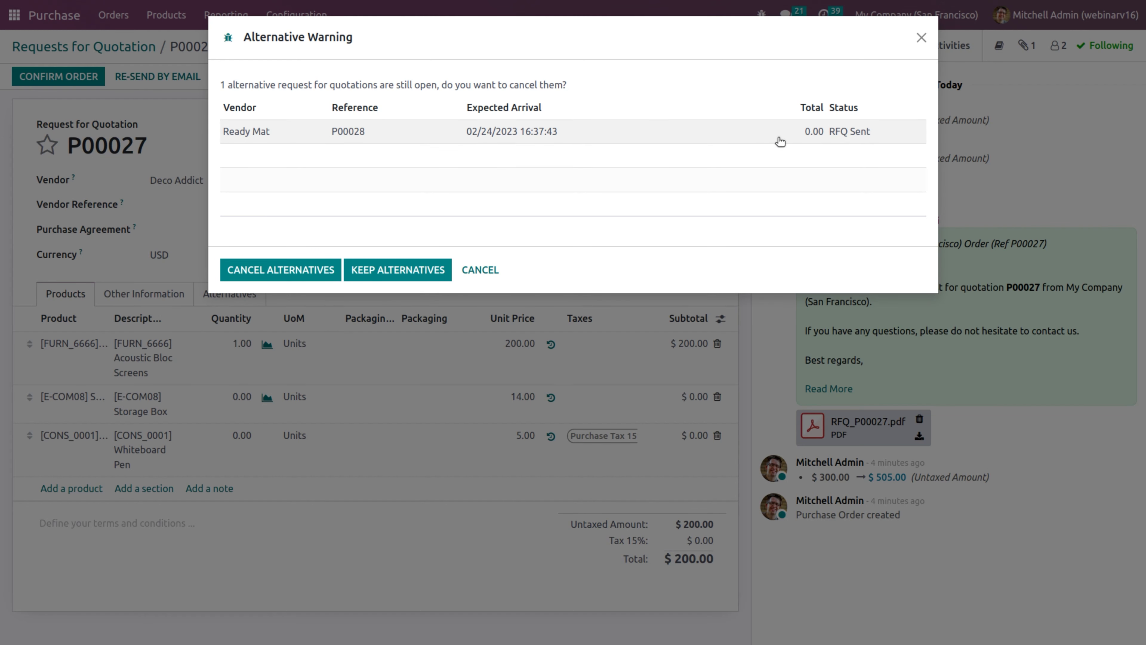
left_click(288, 270)
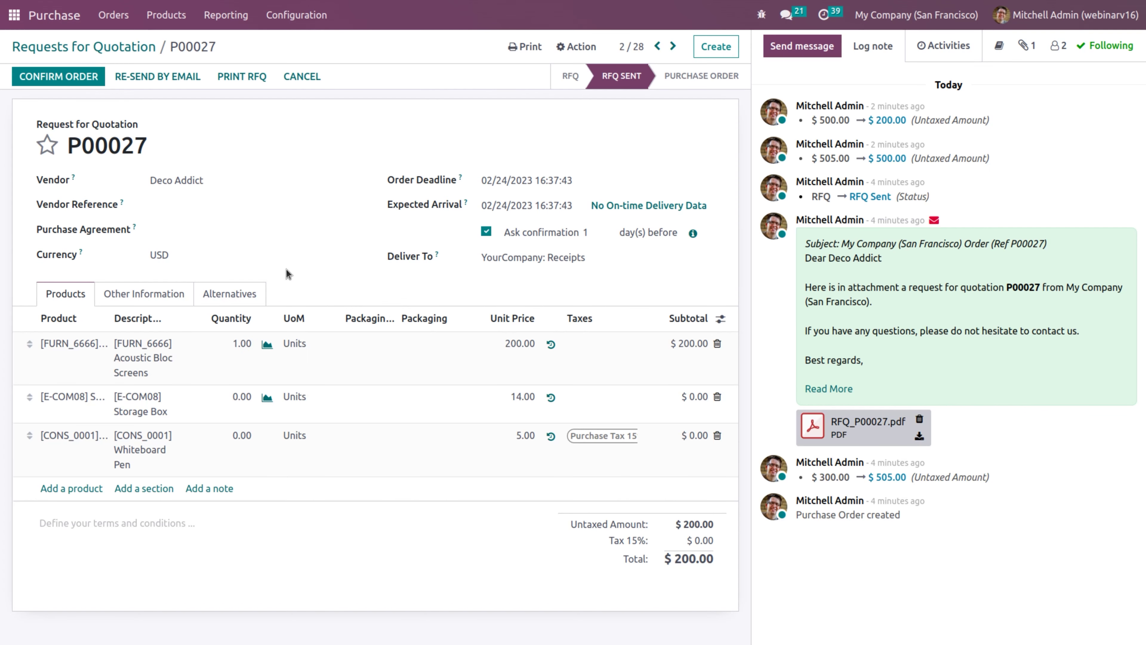
- Return to the RFQ list and advance the presentation to the Inventory slide
left_click(132, 47)
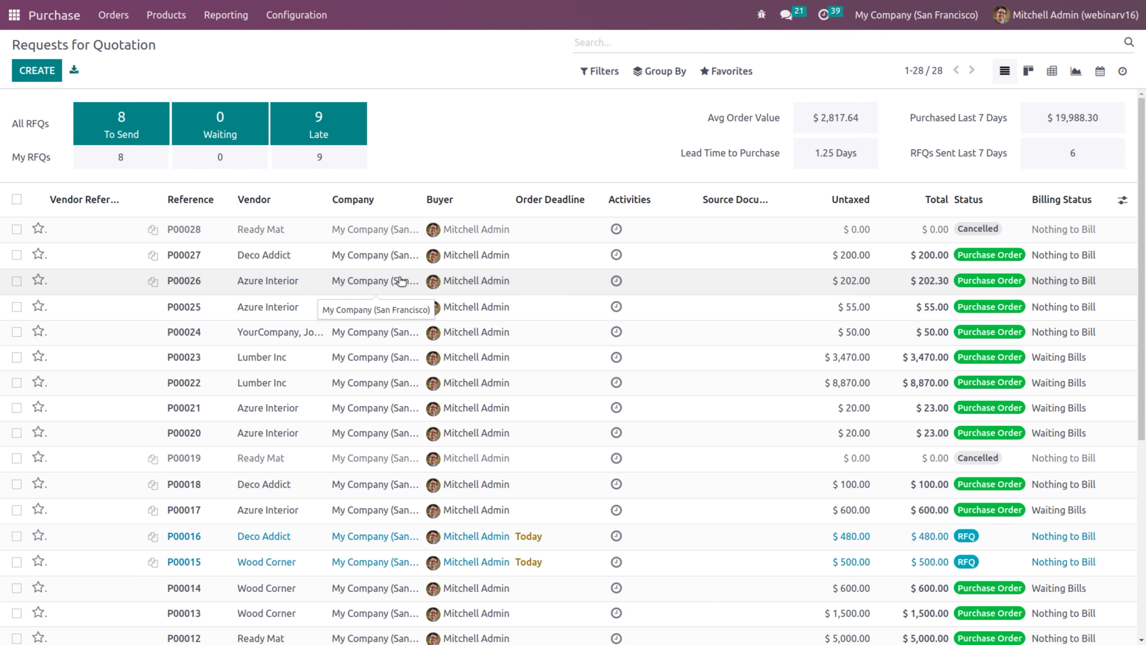
key("alt+Tab")
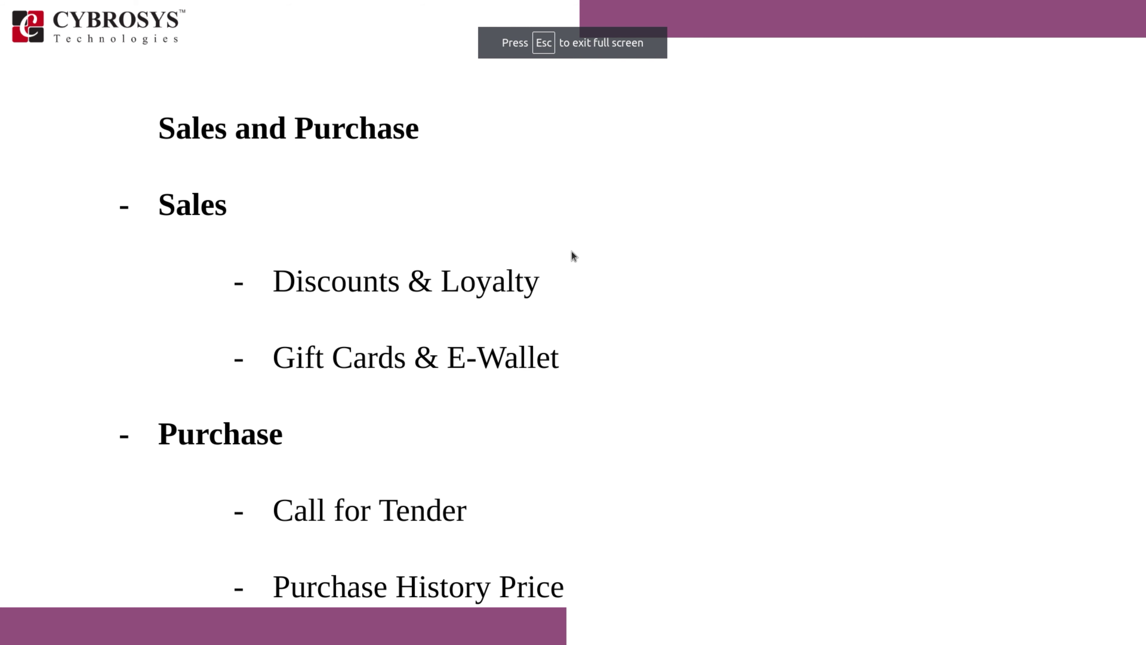
key("Right")
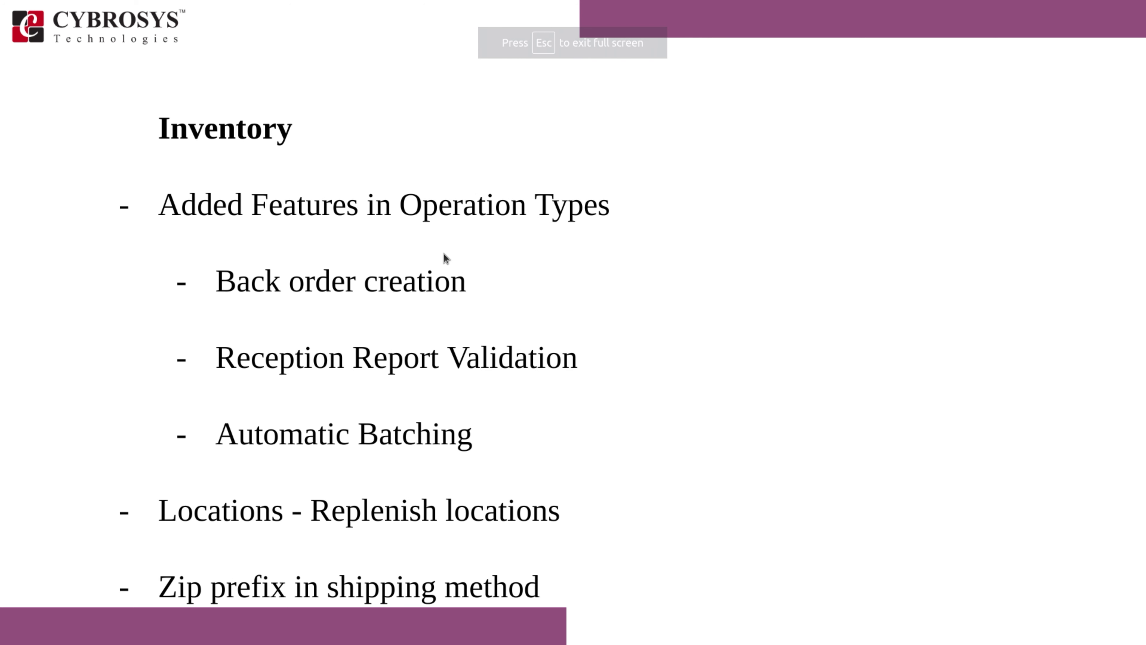
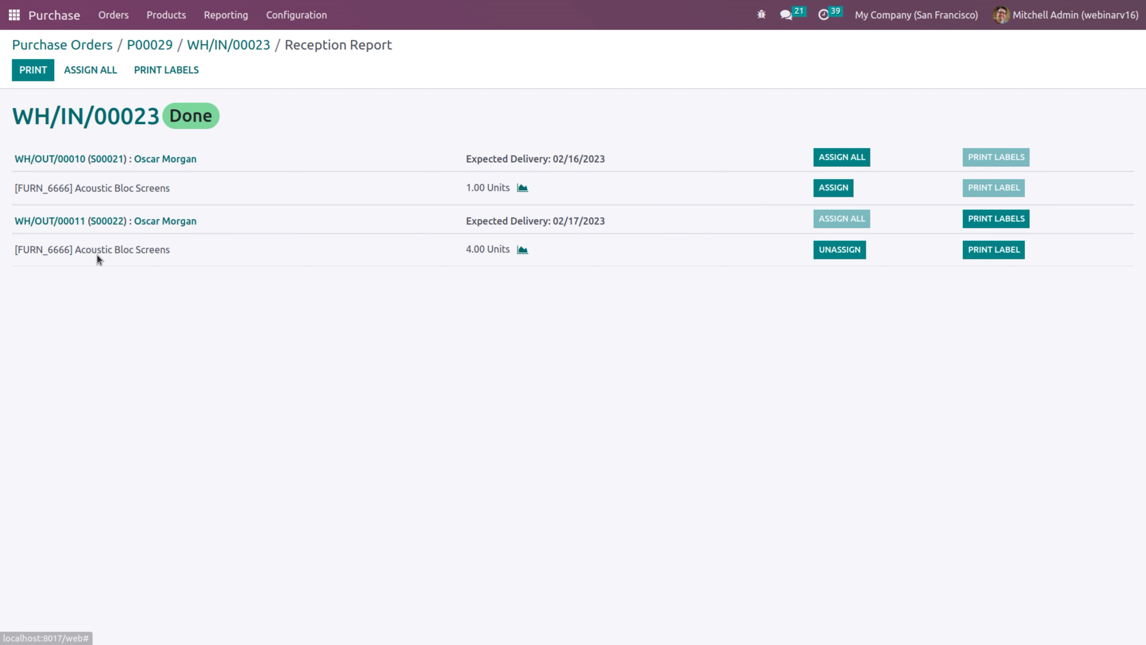
- Go from receipt WH/IN/00023 to the Inventory Operation Types list
left_click(203, 44)
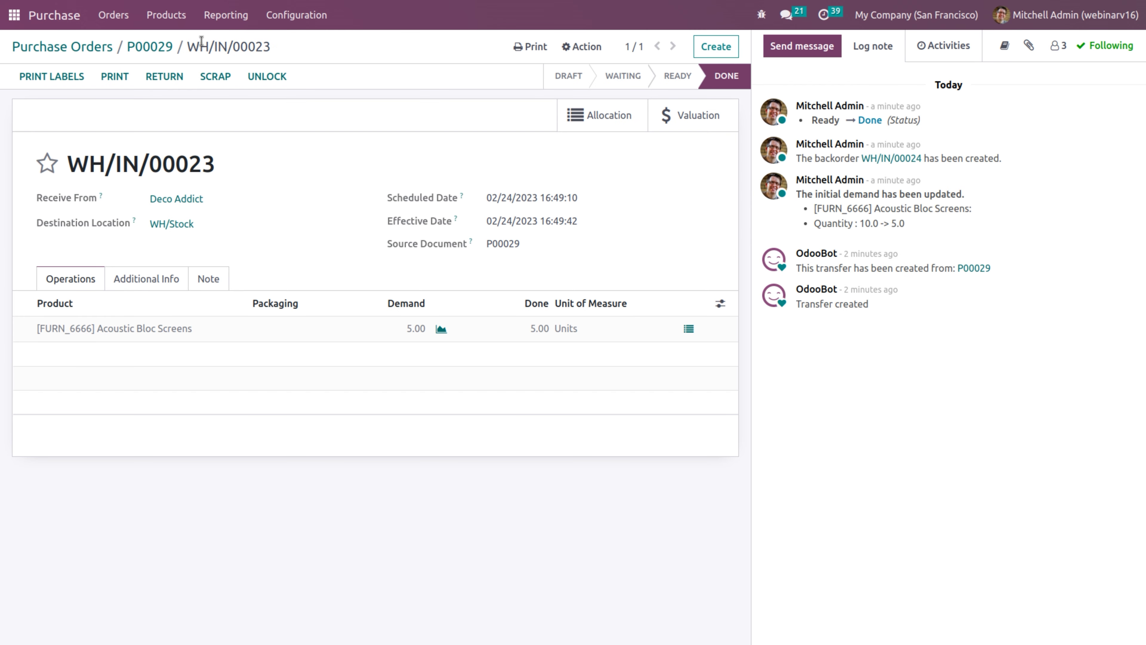
left_click(15, 15)
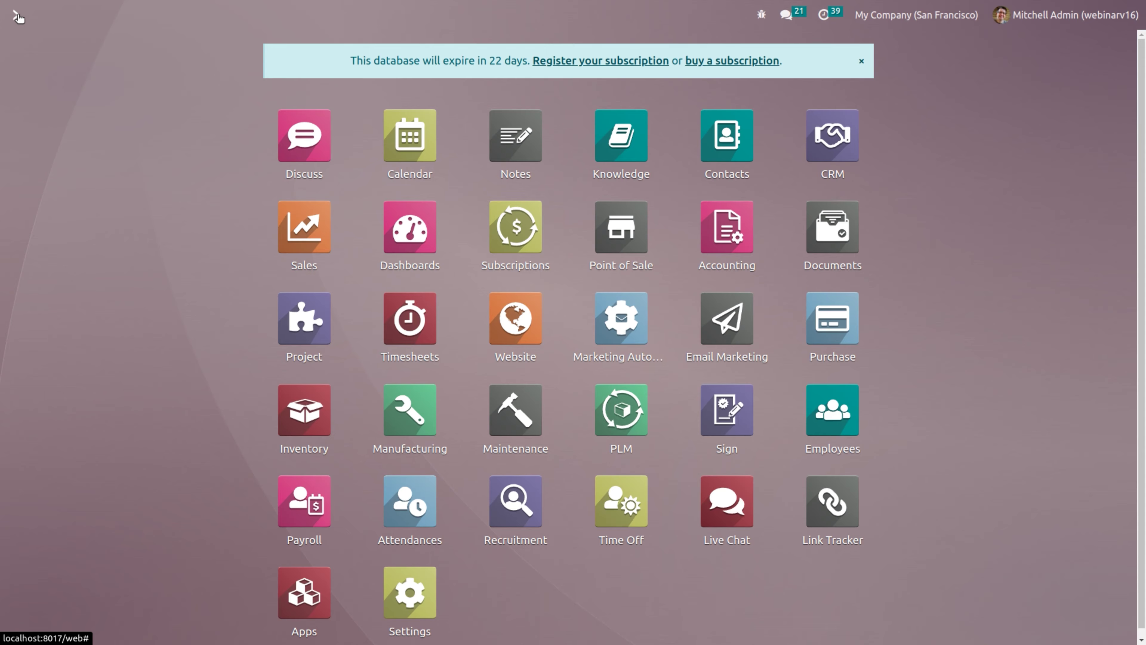
type("in")
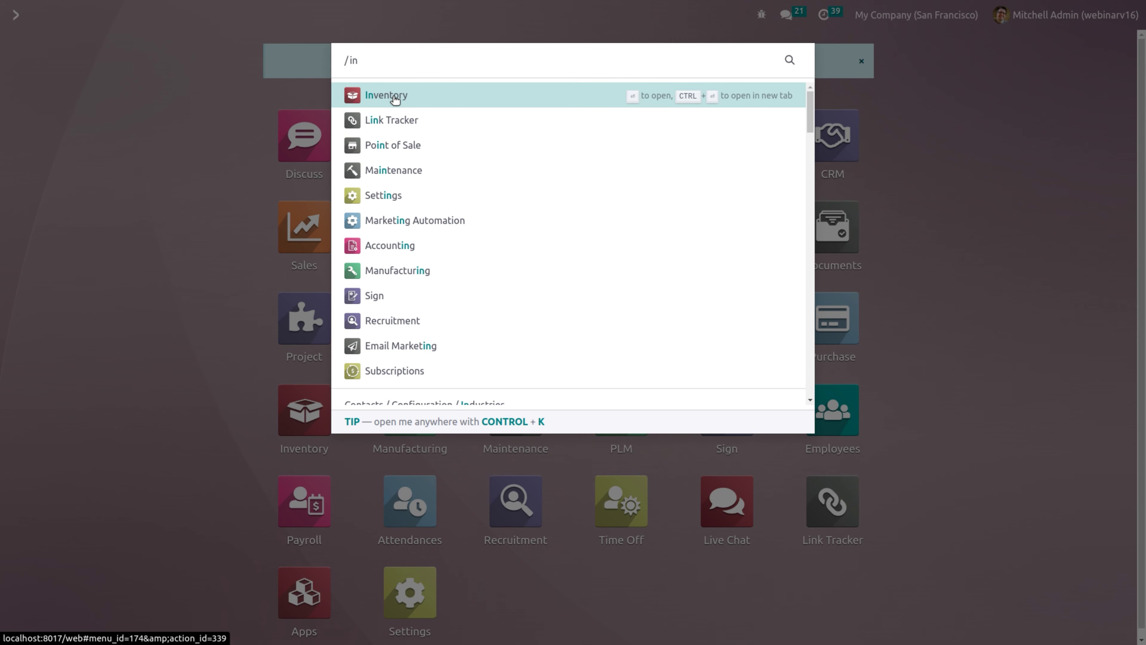
left_click(396, 99)
left_click(389, 25)
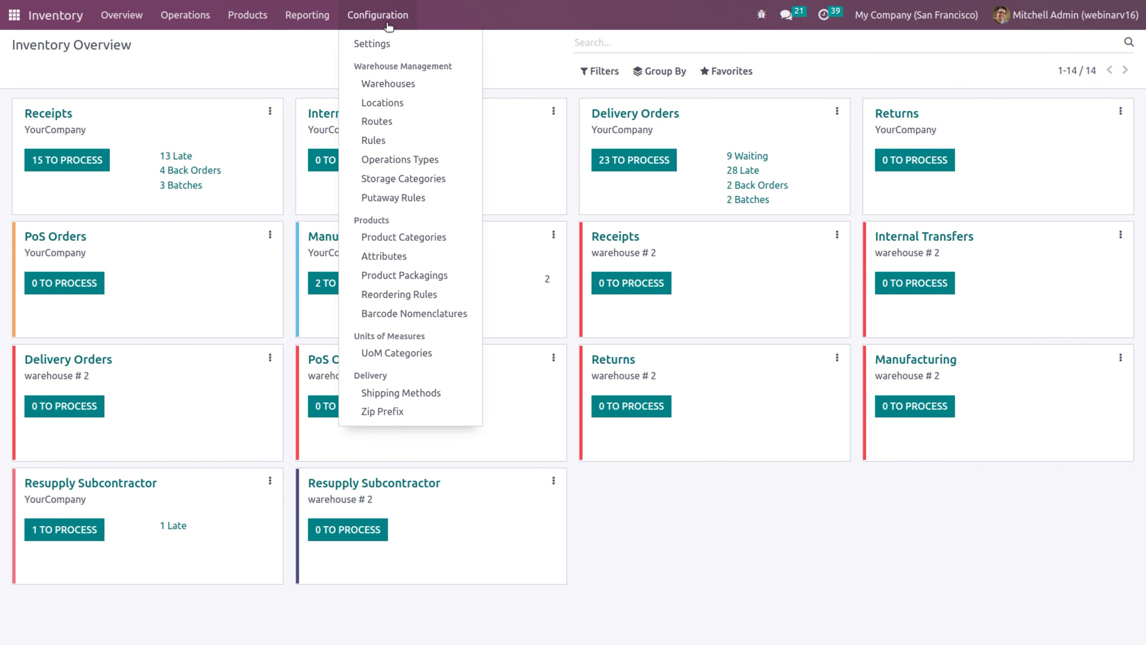
left_click(399, 166)
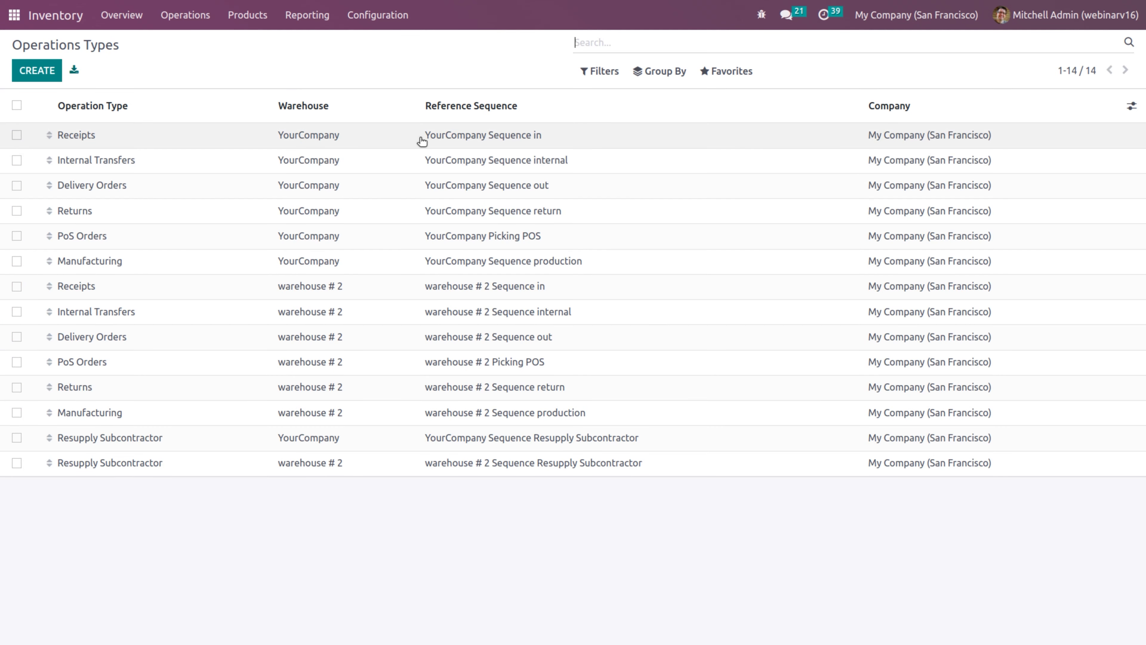
- Set YourCompany Receipts' Create Backorder to Always, save, and return to the home screen
left_click(464, 133)
left_click(725, 203)
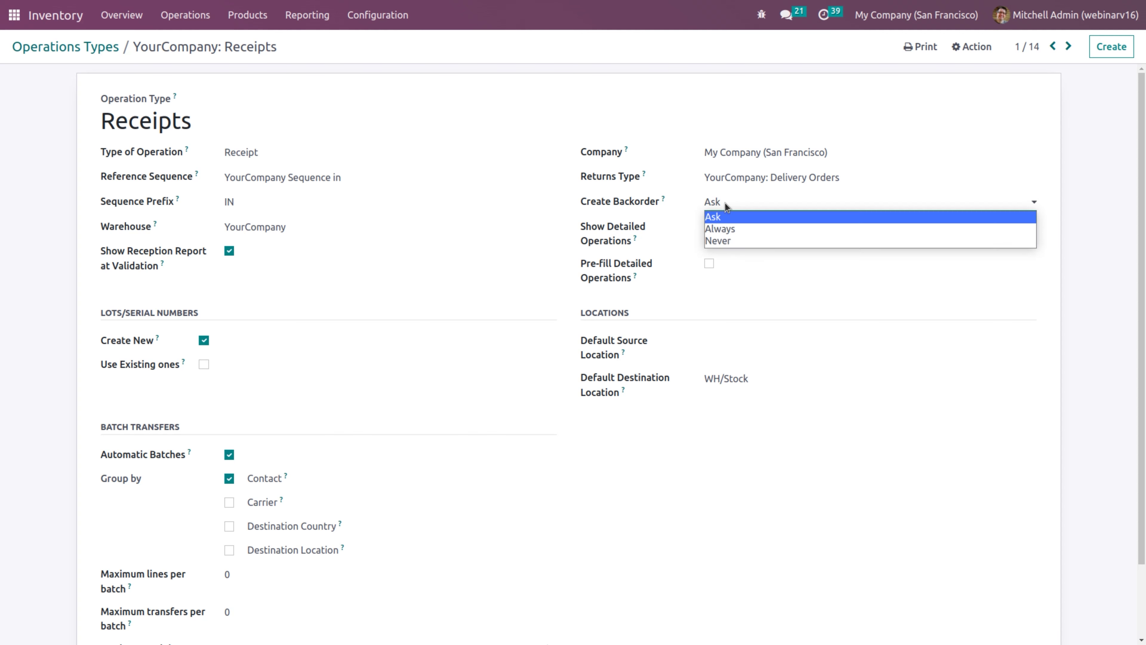
left_click(731, 230)
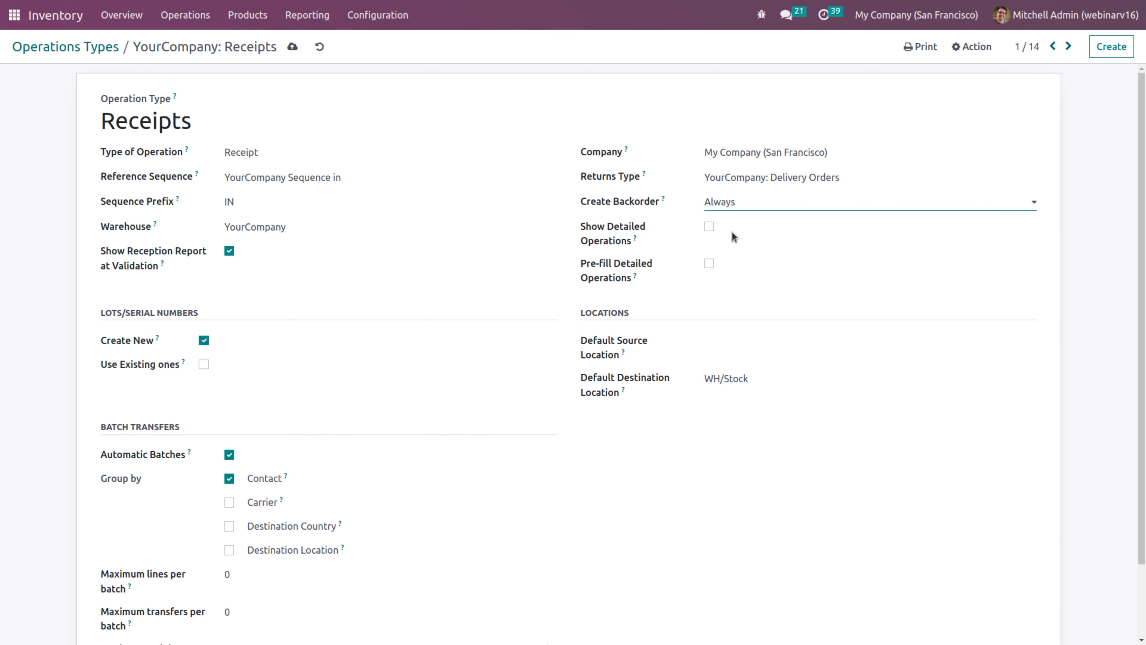
left_click(292, 48)
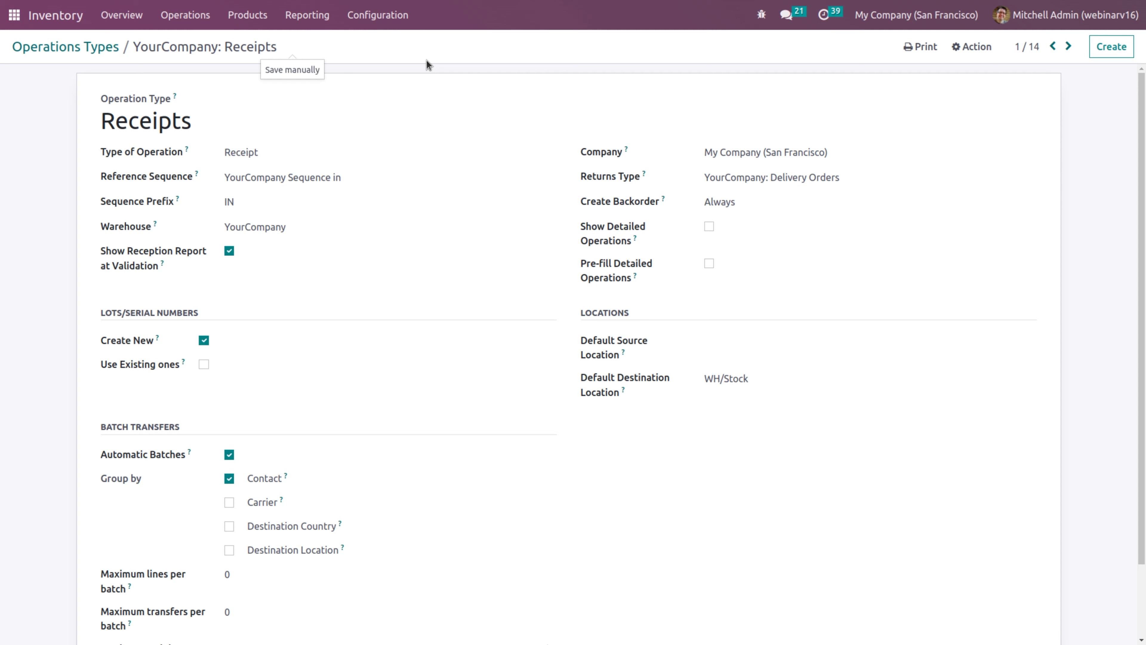
left_click(15, 16)
- Duplicate purchase order P00029 as P00030 and confirm it
type("pur")
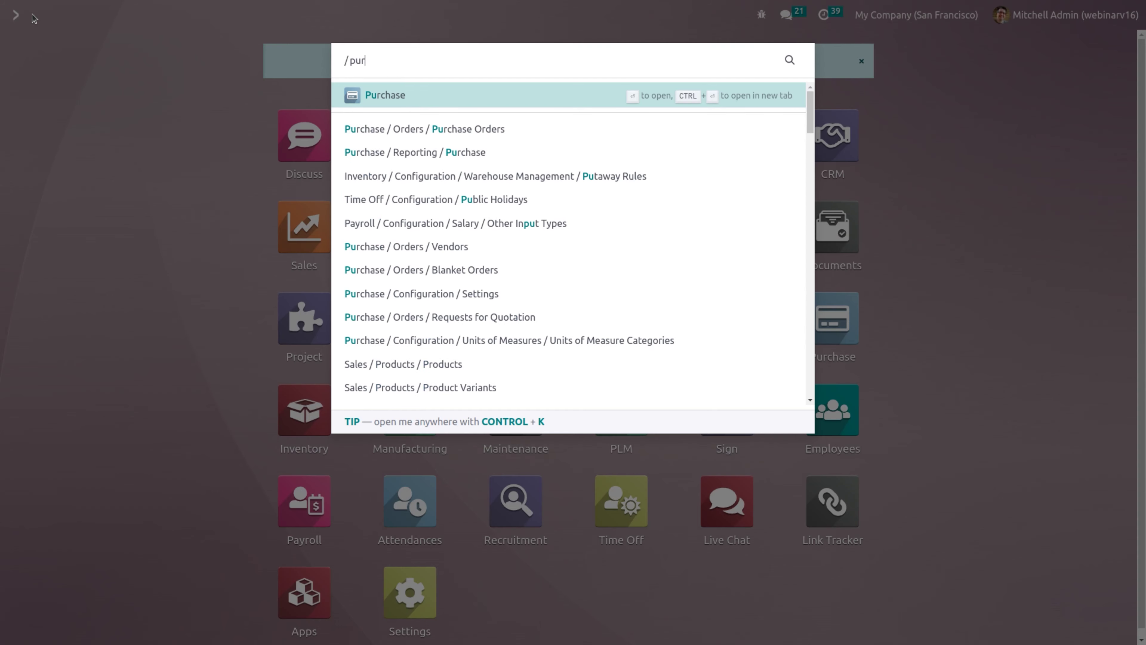
left_click(372, 100)
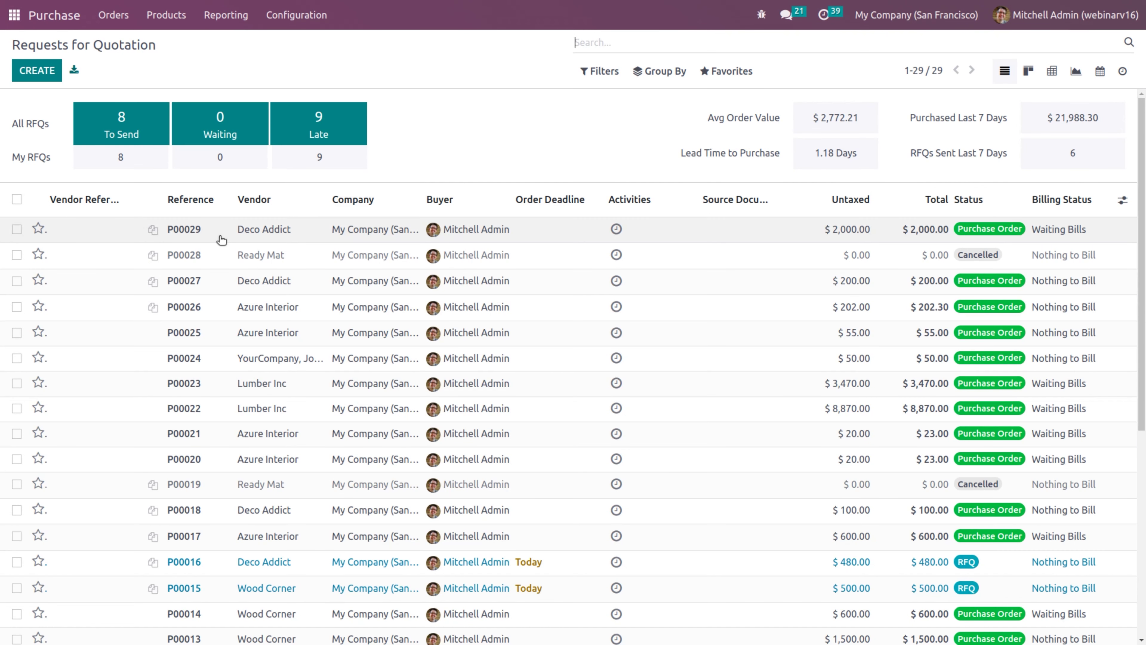
left_click(221, 239)
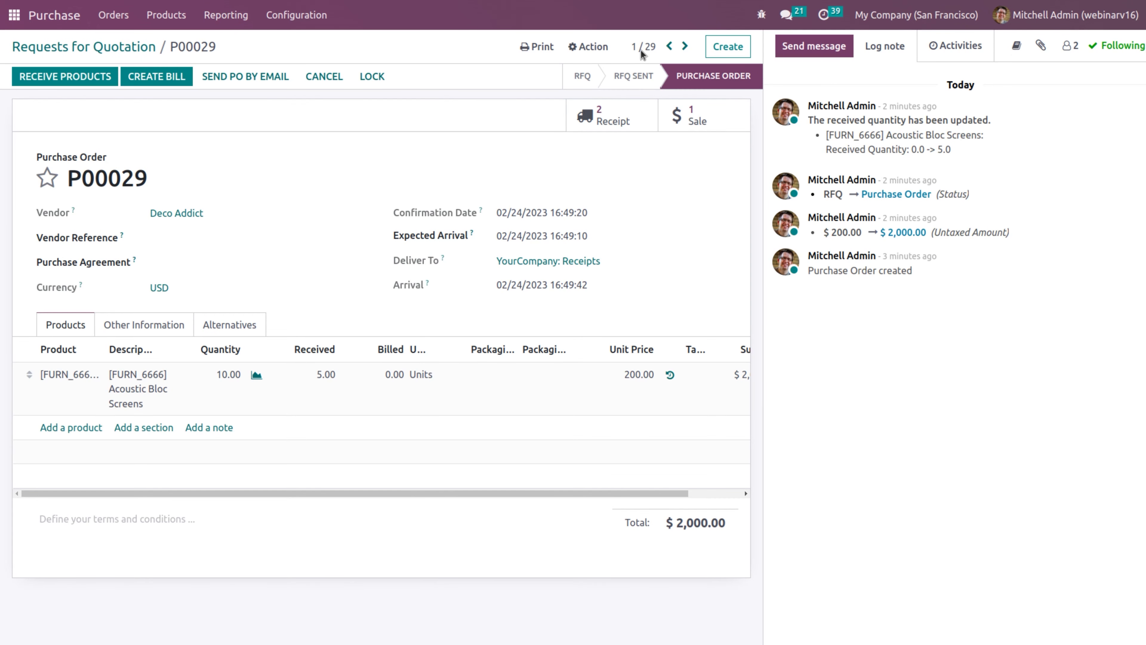
left_click(584, 46)
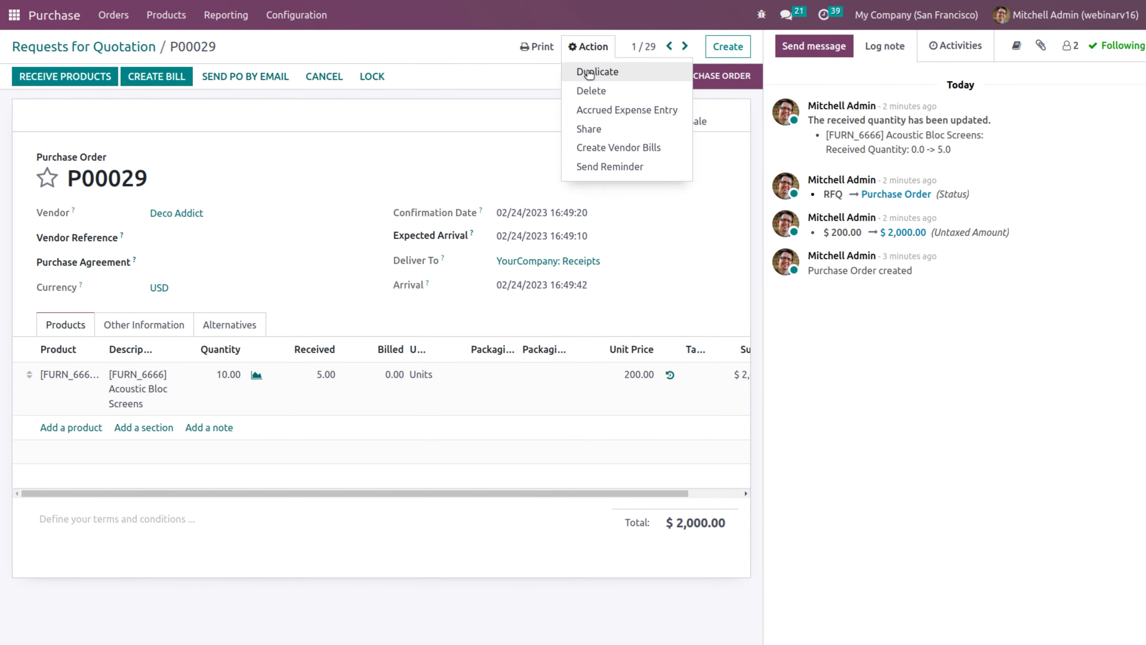
left_click(590, 74)
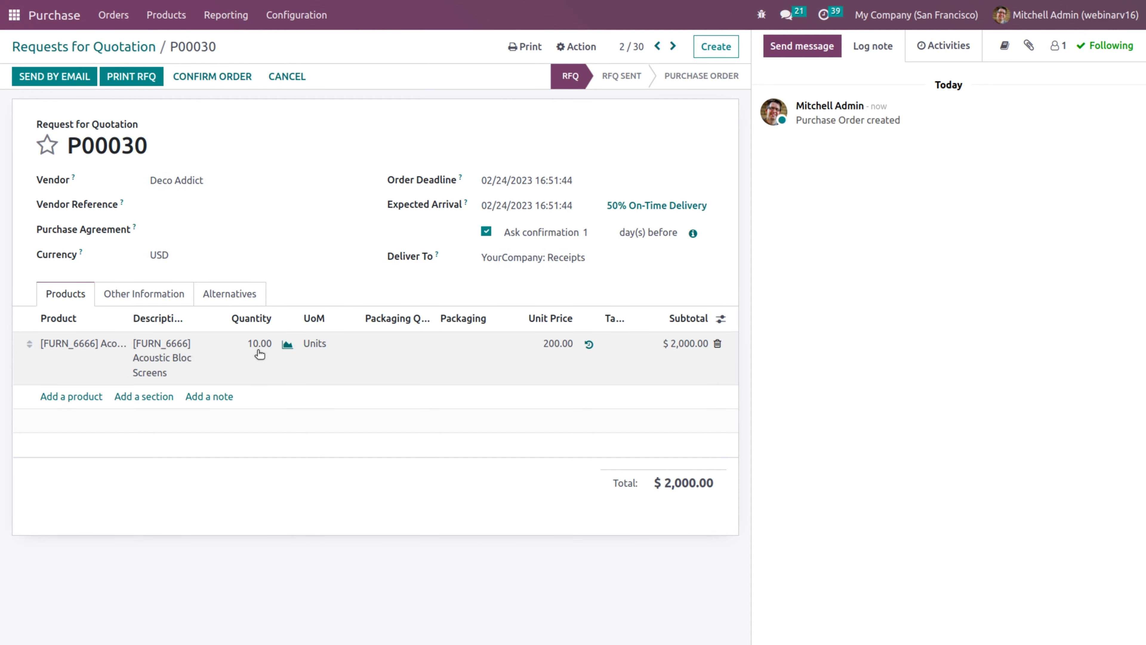
left_click(211, 76)
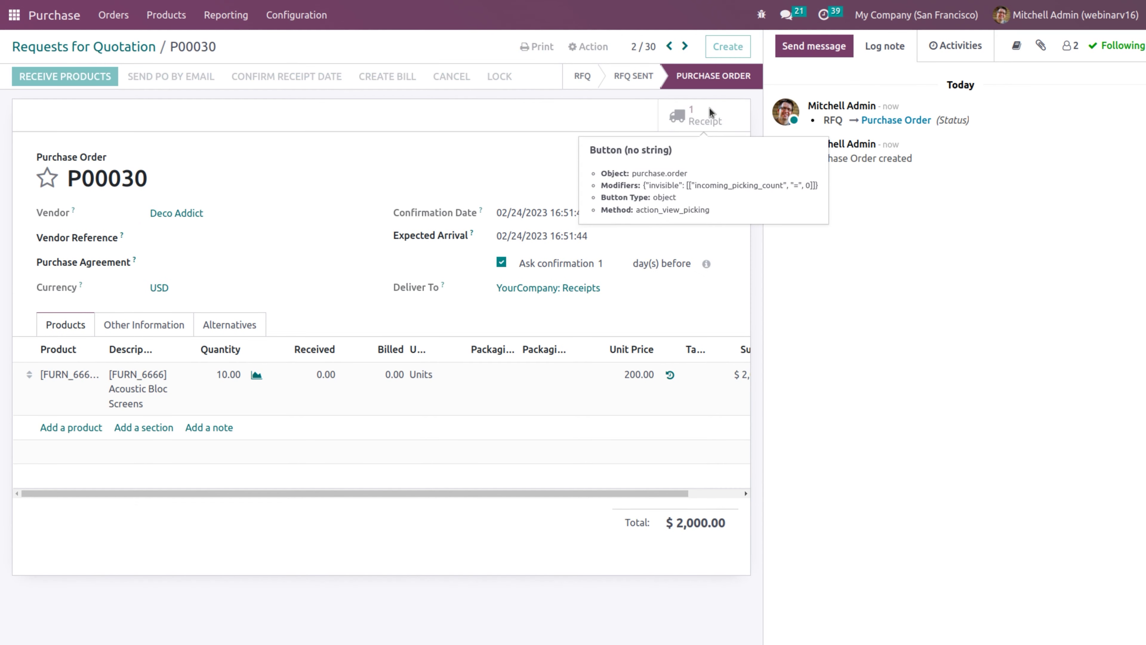
- Receive 6 of the 10 screens on receipt WH/IN/00025 and validate it
left_click(709, 108)
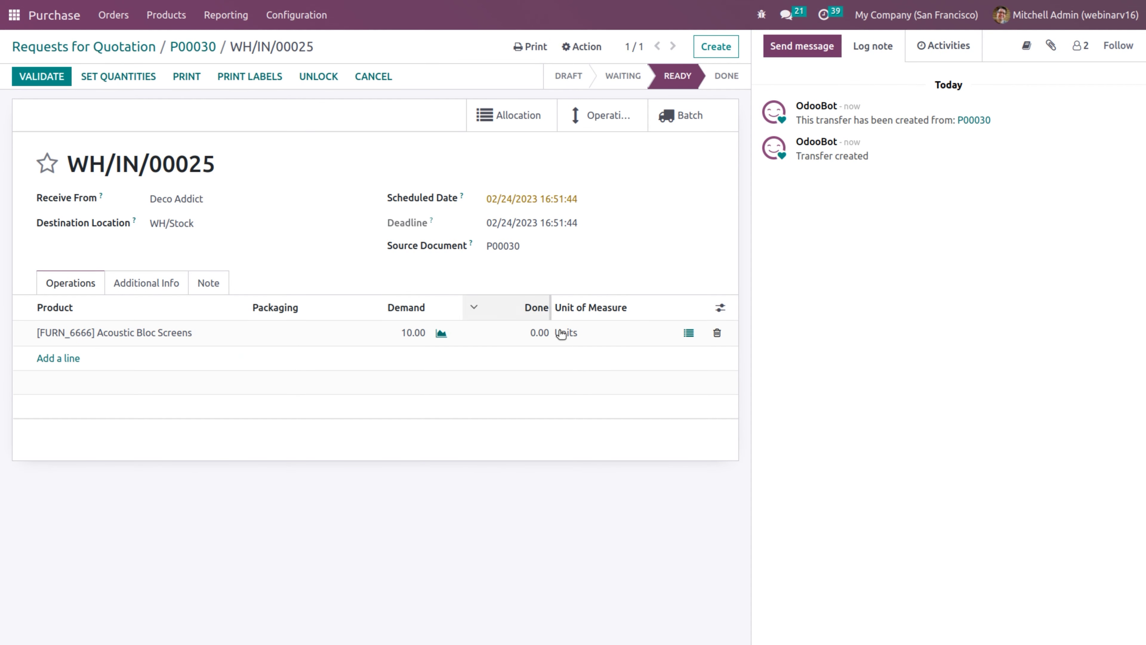
left_click(540, 334)
type("6")
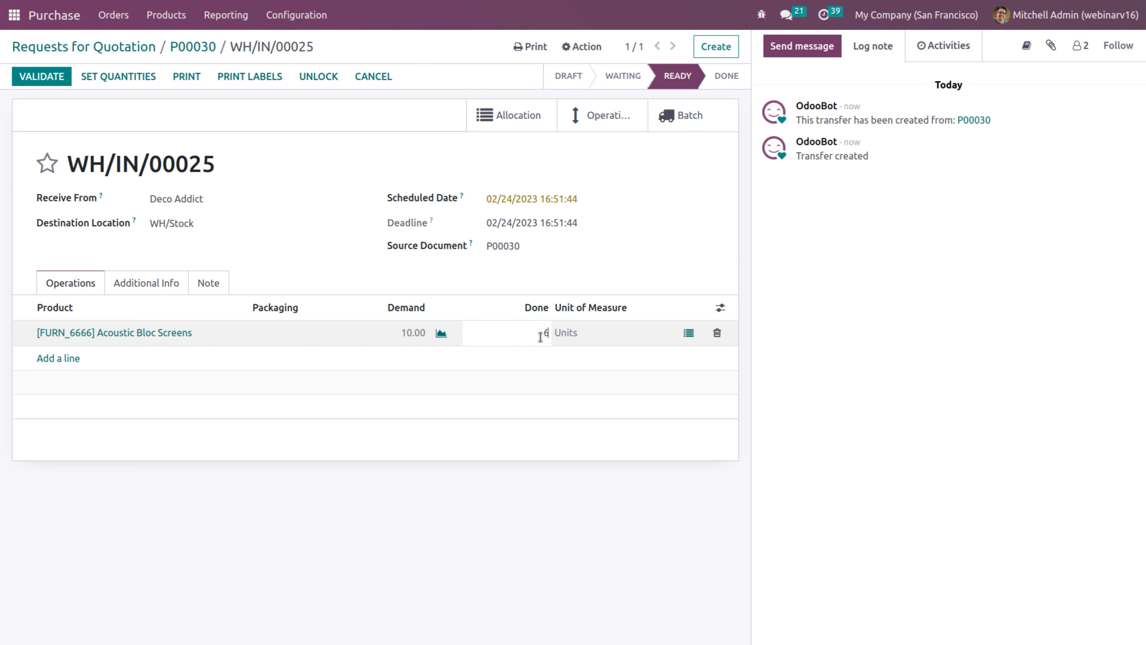
left_click(474, 404)
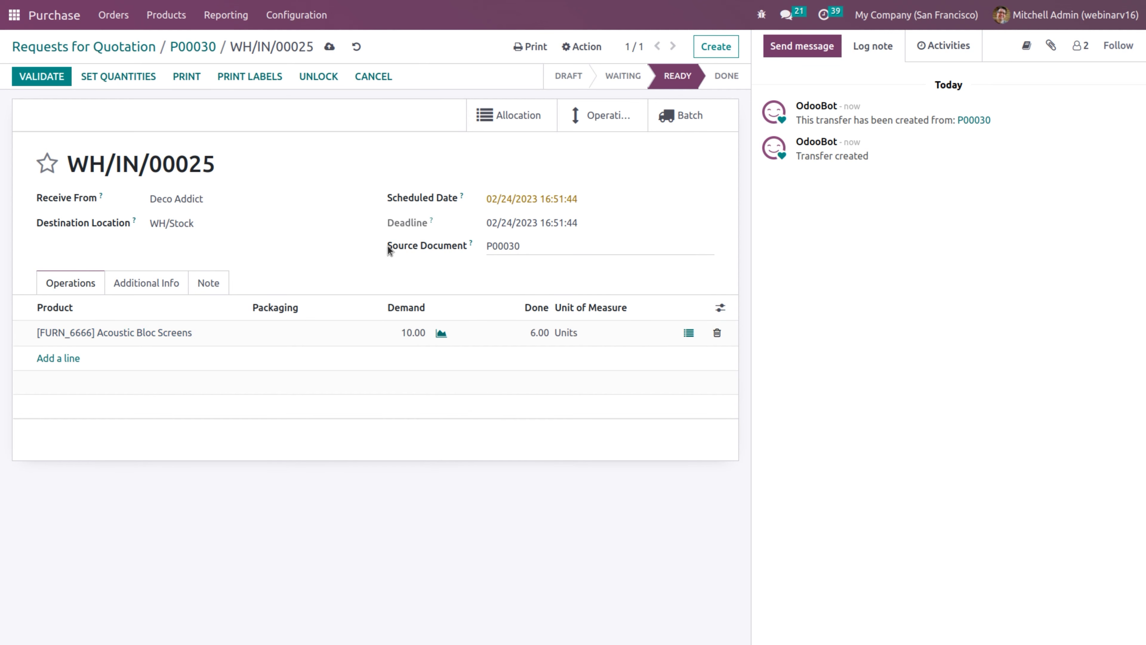
left_click(43, 78)
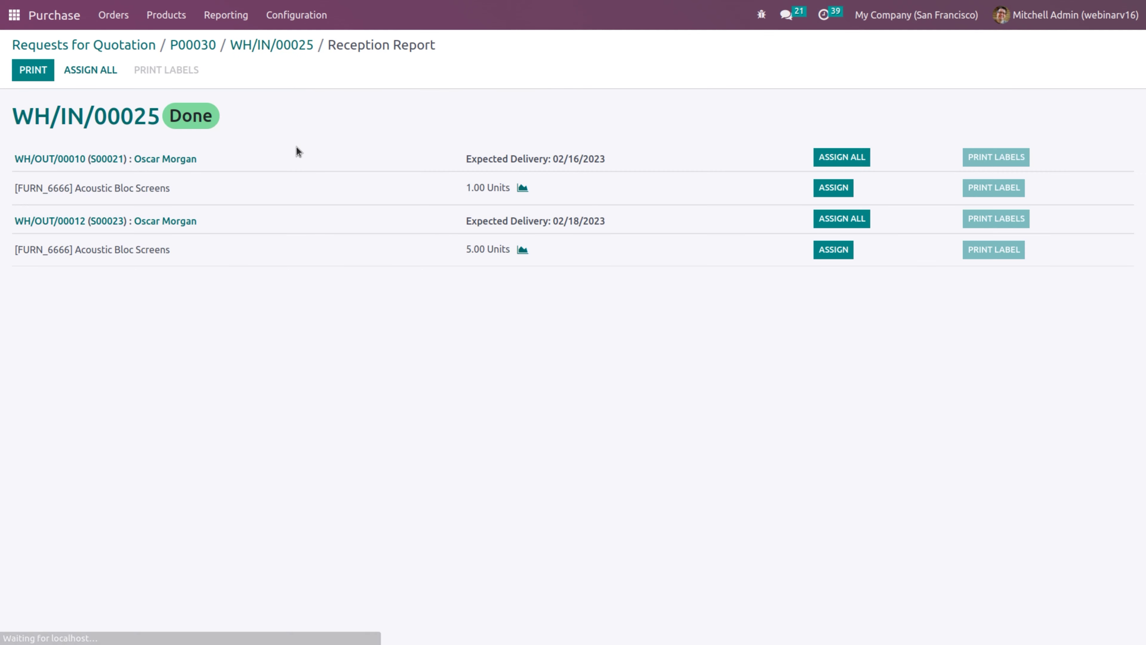
- Review P00030's done receipt WH/IN/00025 and backorder WH/IN/00026, then go home
left_click(284, 54)
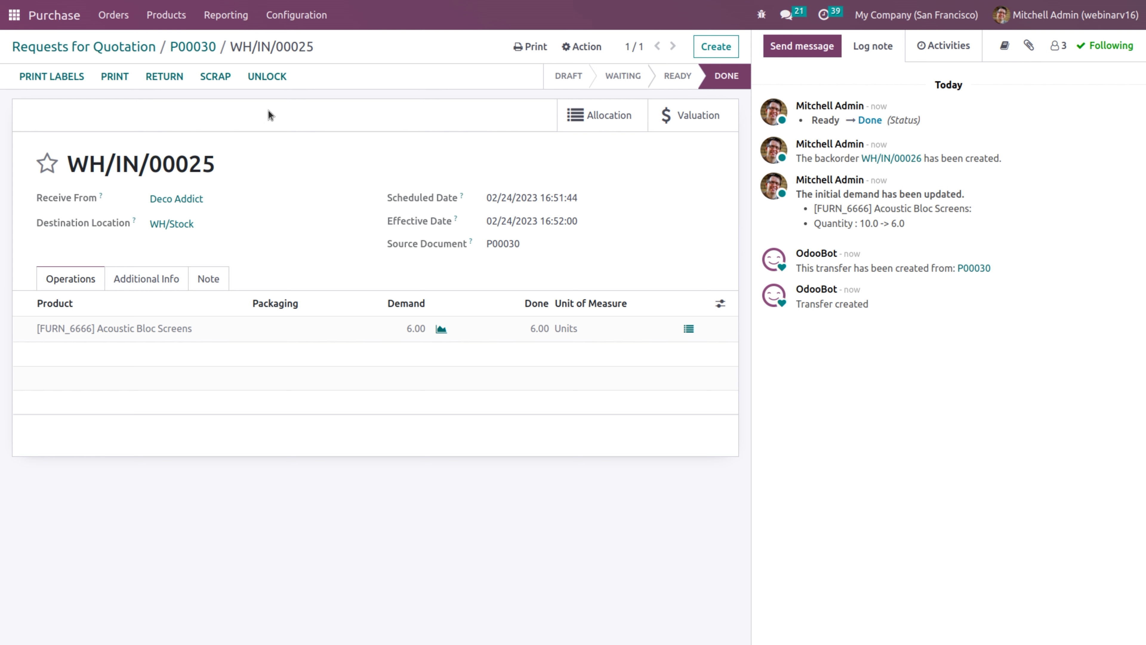
left_click(197, 45)
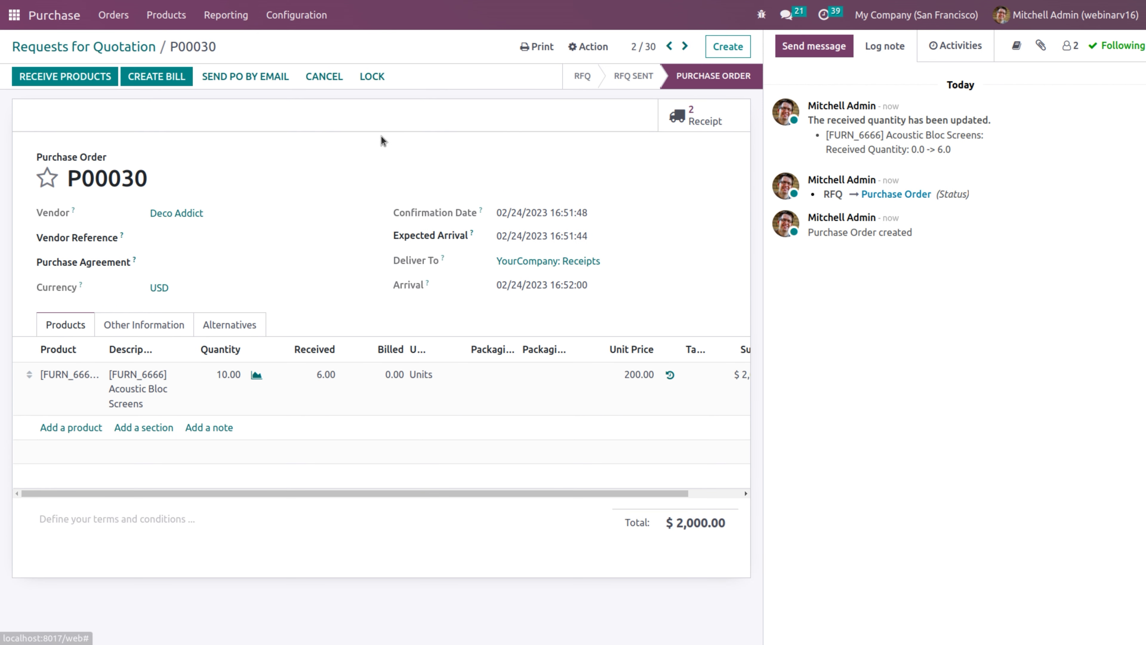
left_click(708, 126)
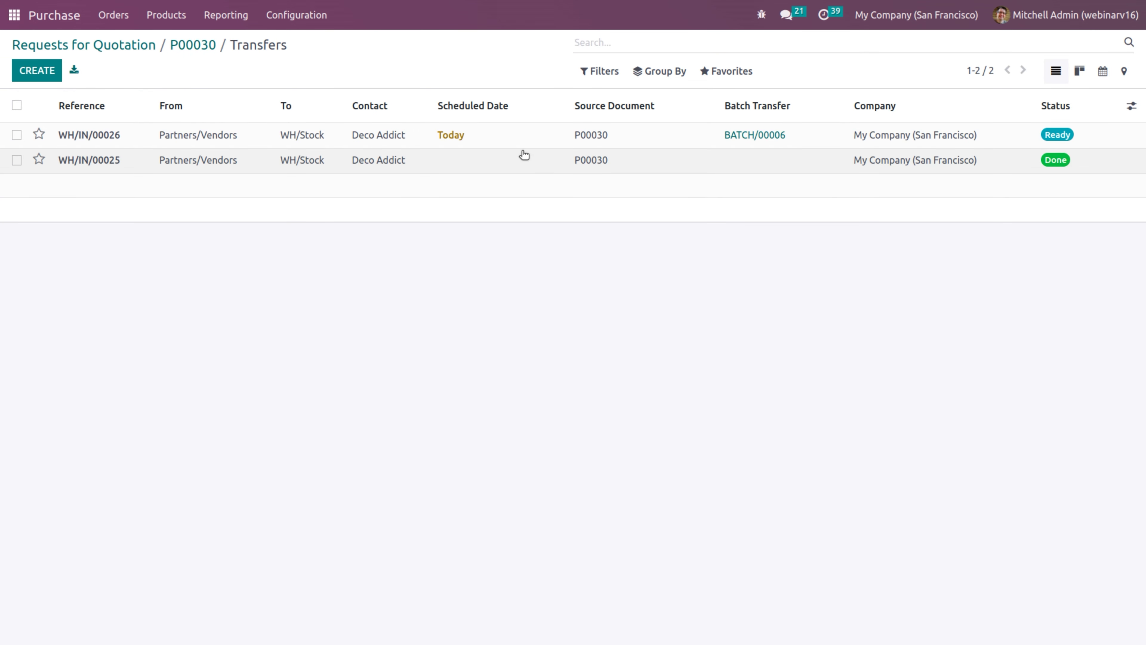
left_click(553, 172)
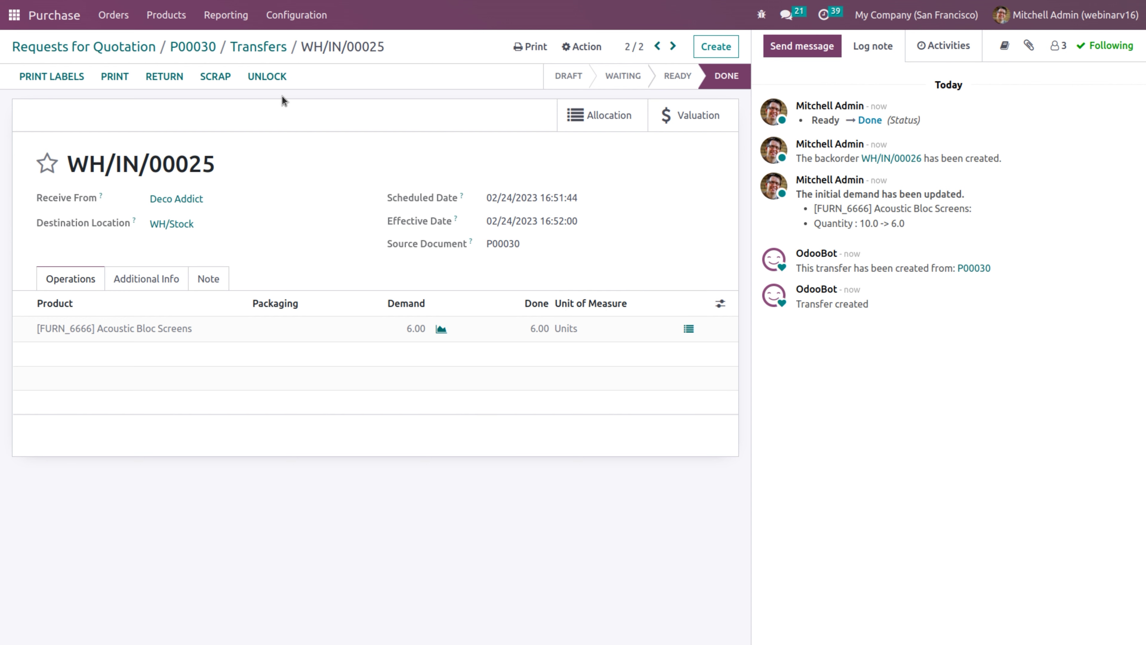
left_click(261, 53)
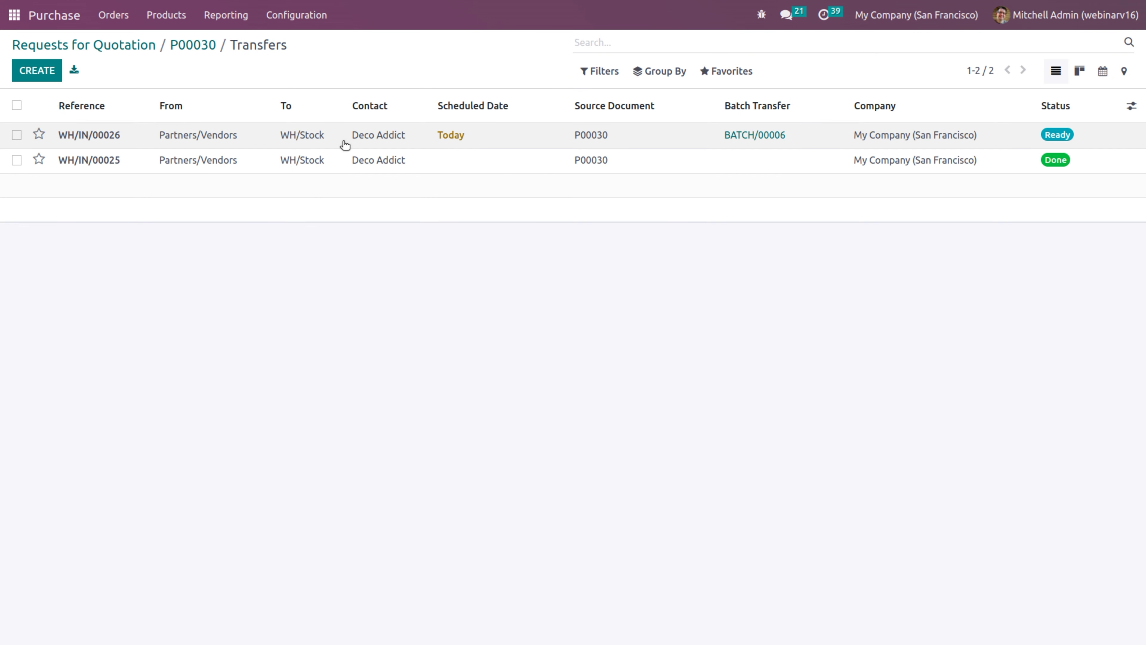
left_click(344, 142)
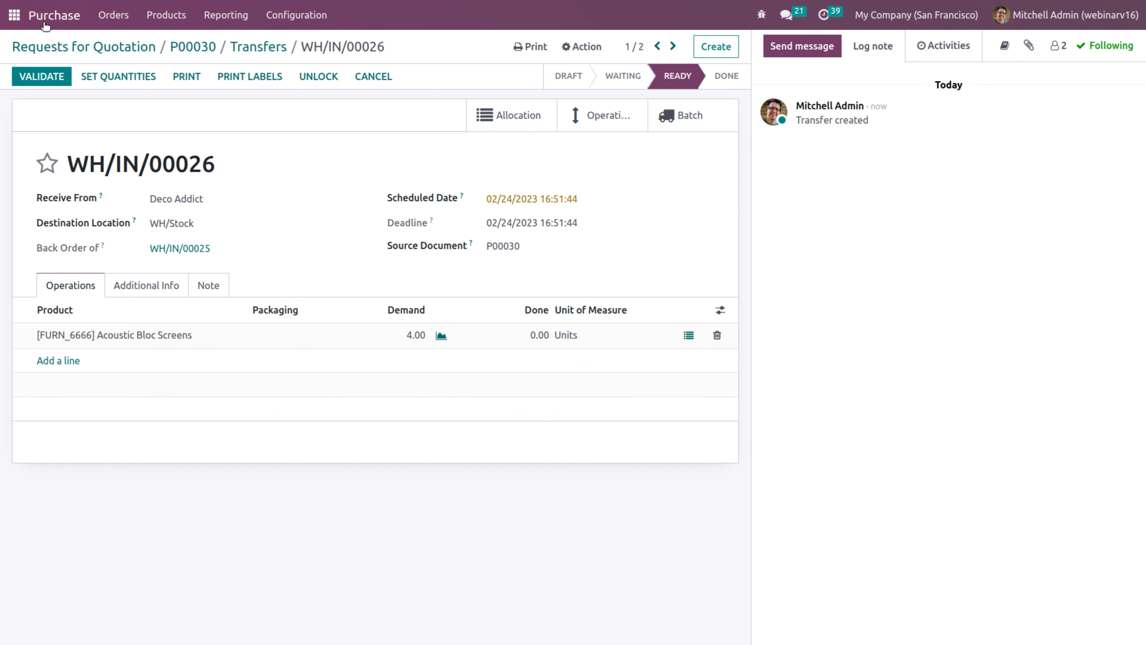
left_click(16, 15)
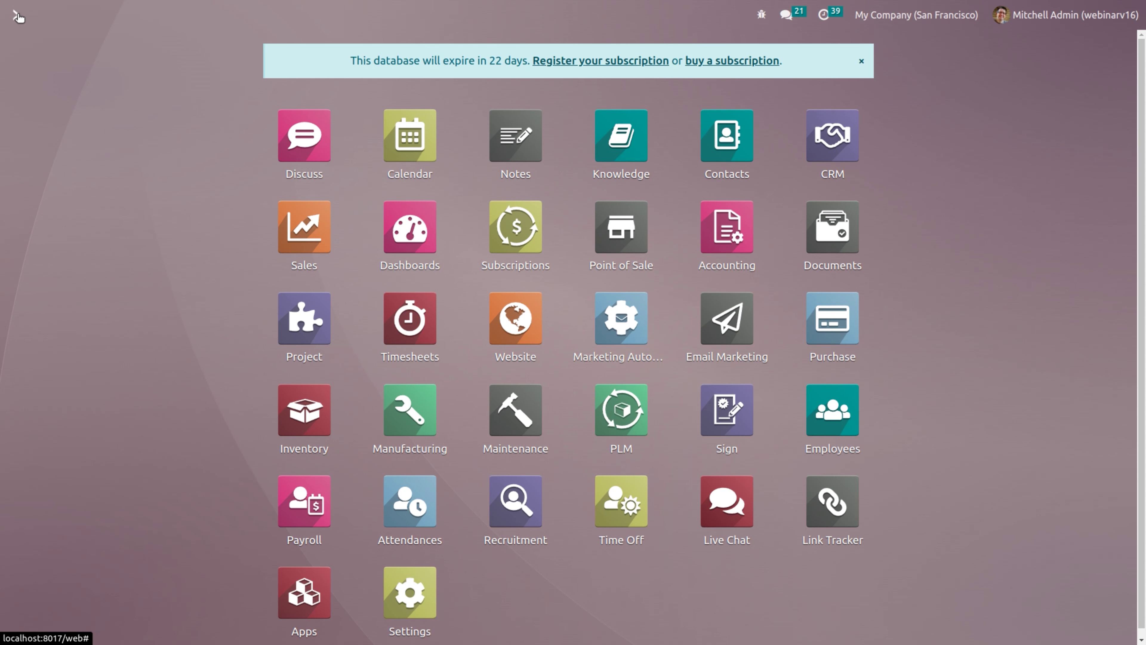
- Open the YourCompany Receipts operation type in Inventory configuration
type("inv")
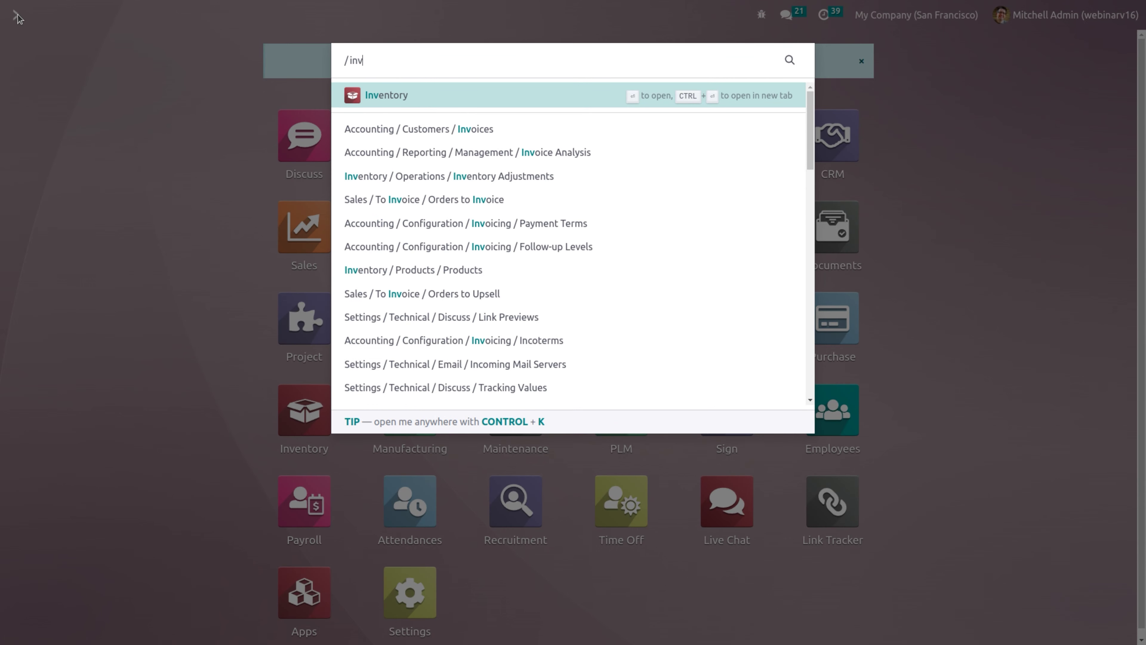
left_click(392, 95)
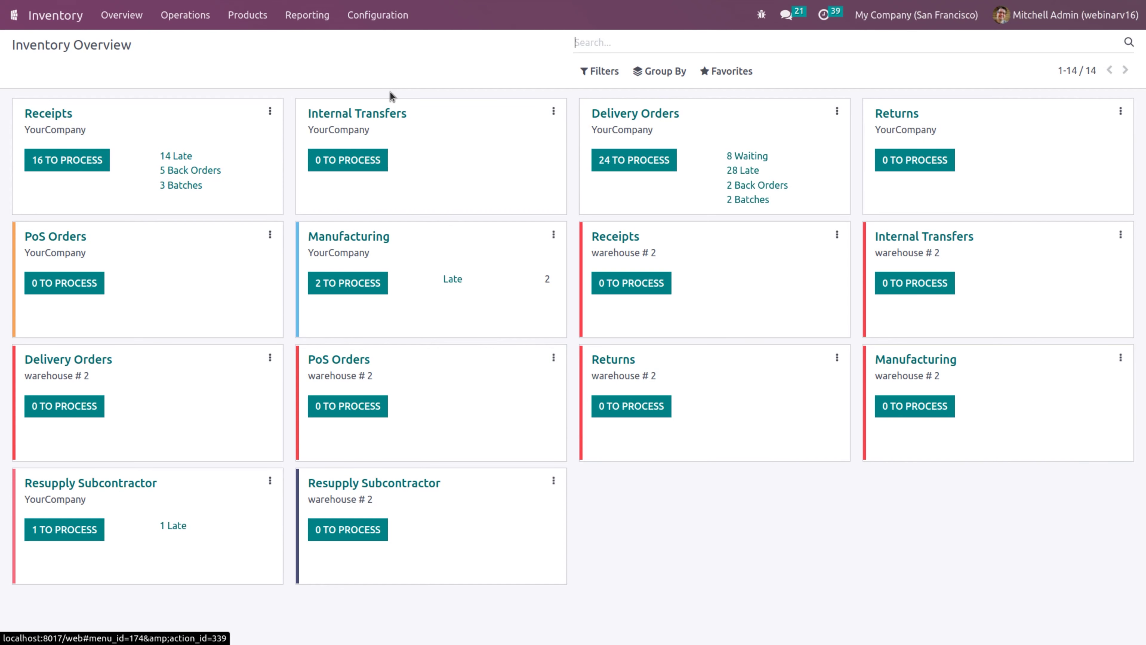
left_click(369, 16)
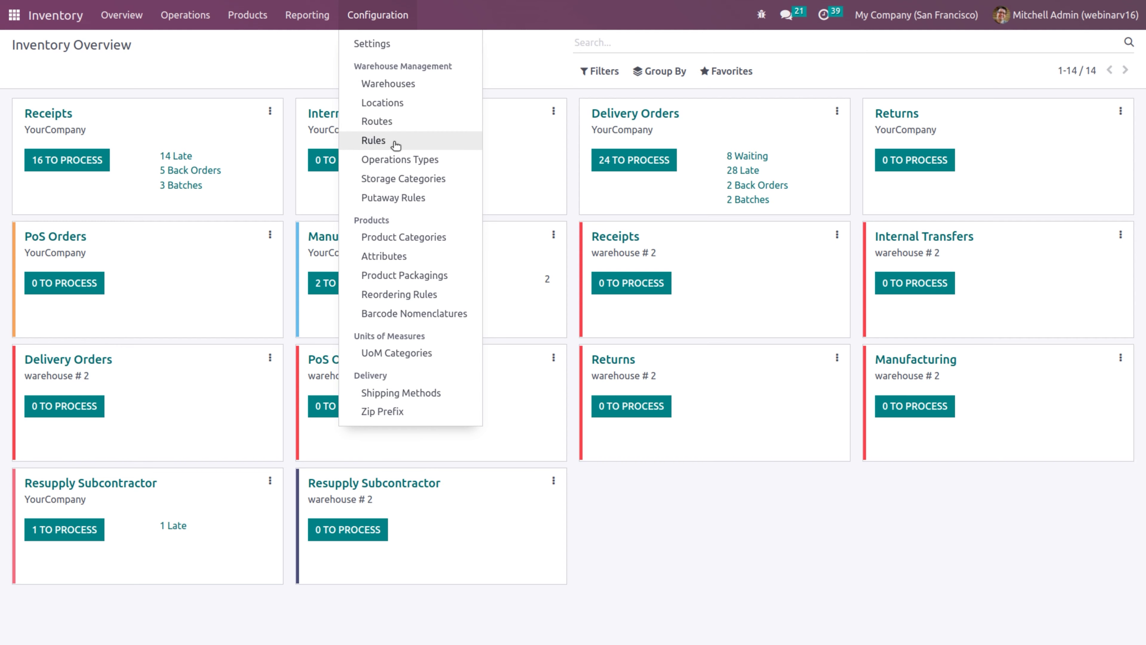
left_click(399, 159)
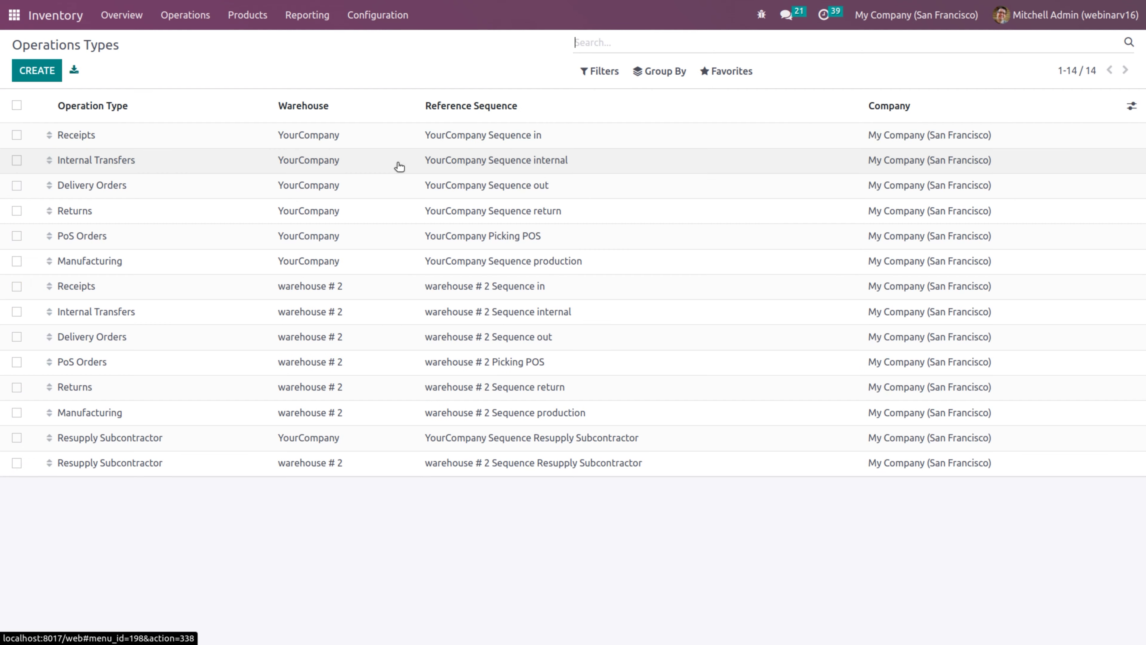
left_click(482, 137)
- Change Create Backorder to Ask and highlight the Batch Transfers section heading
left_click(724, 202)
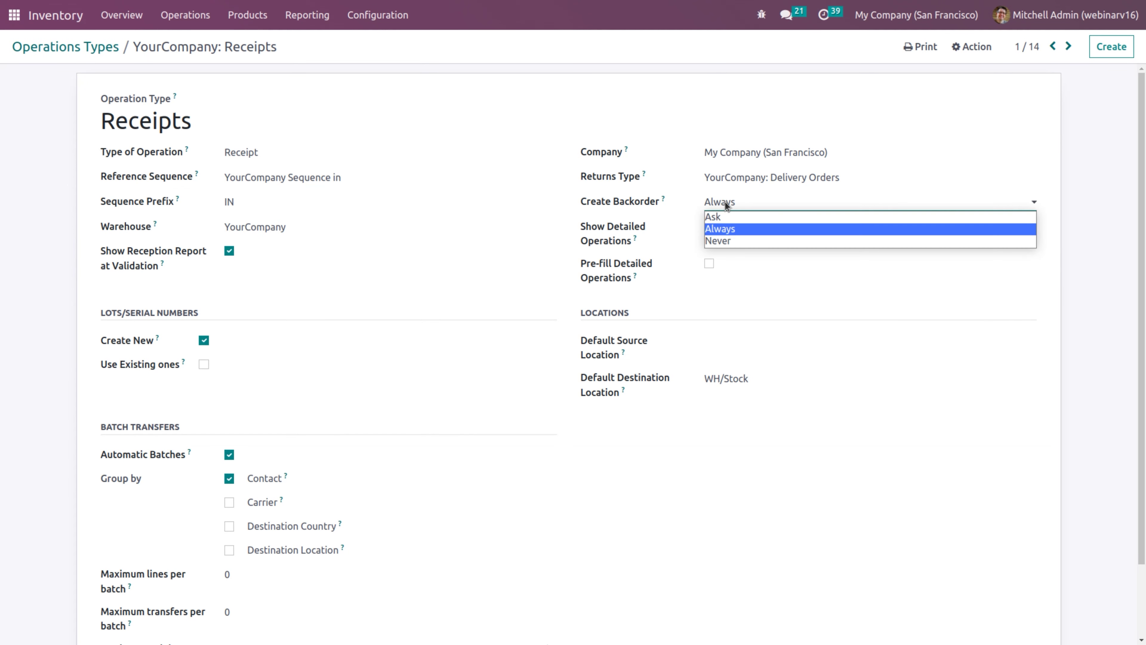
left_click(729, 241)
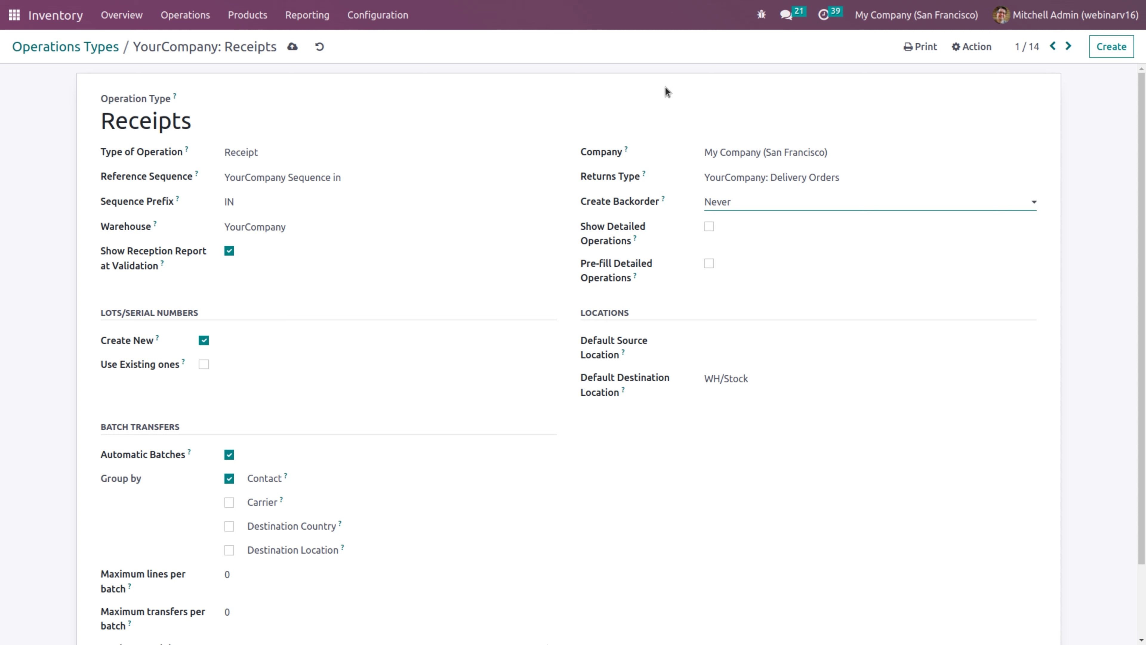
left_click(747, 201)
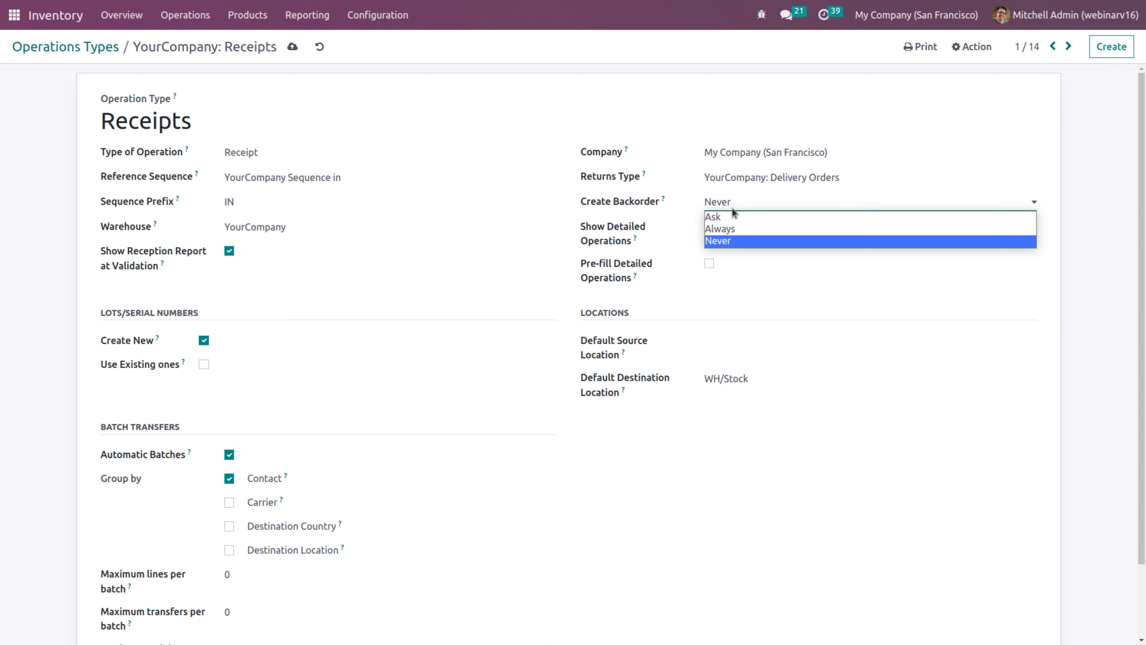
left_click(722, 219)
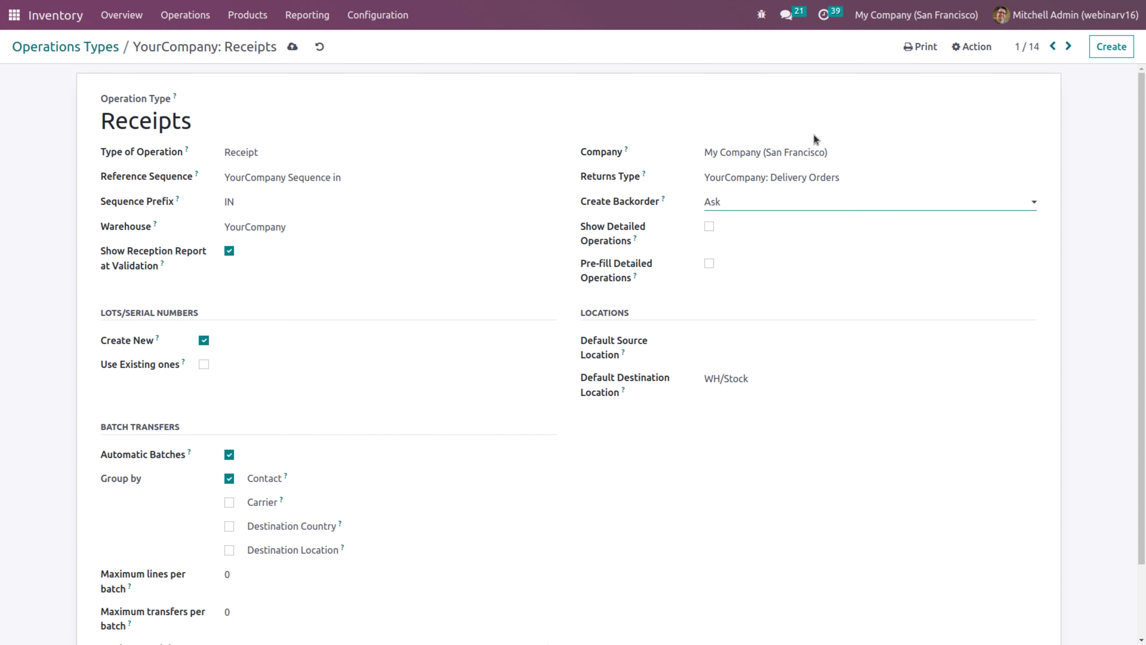
left_click_drag(1142, 145, 1144, 197)
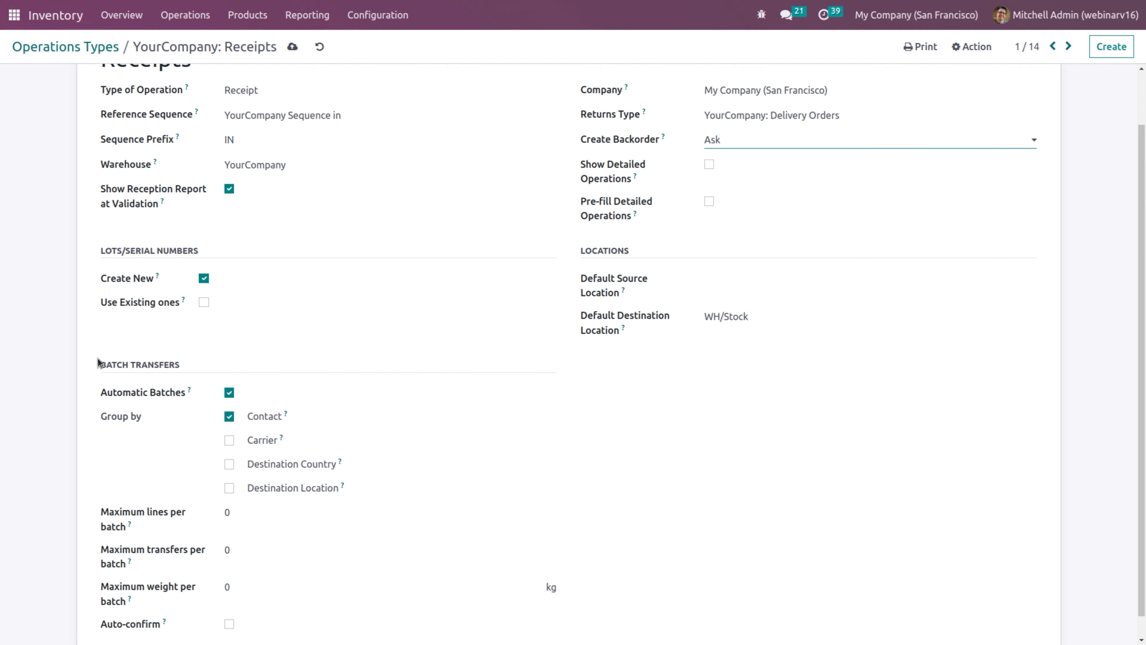
left_click_drag(99, 365, 181, 364)
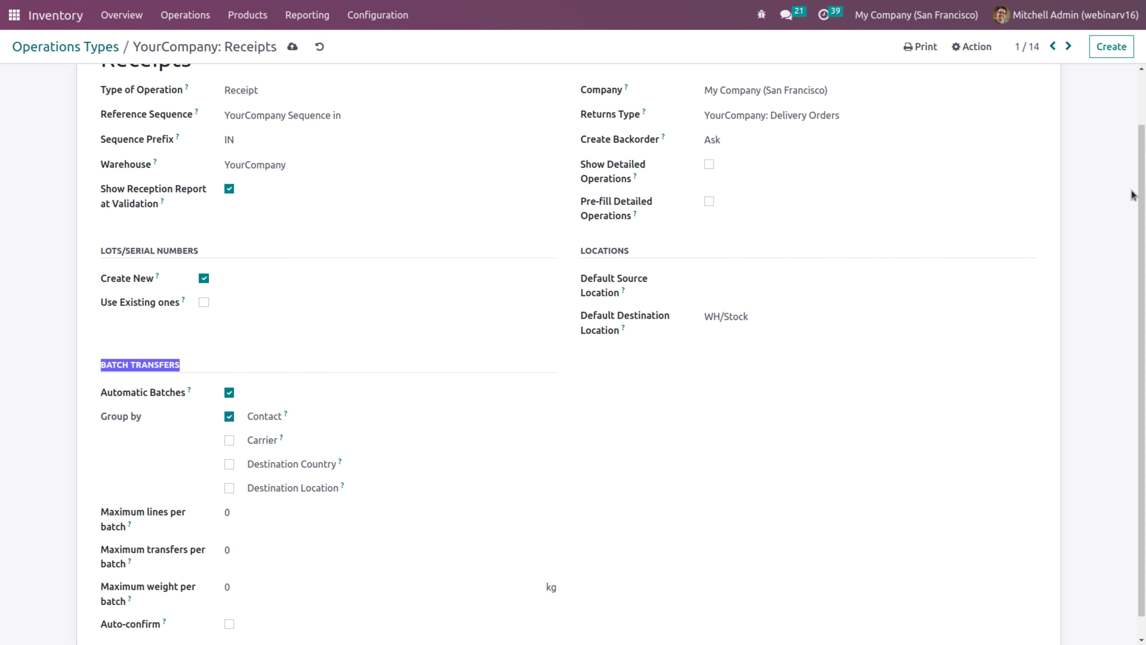
scroll(1133, 195, "down", 1)
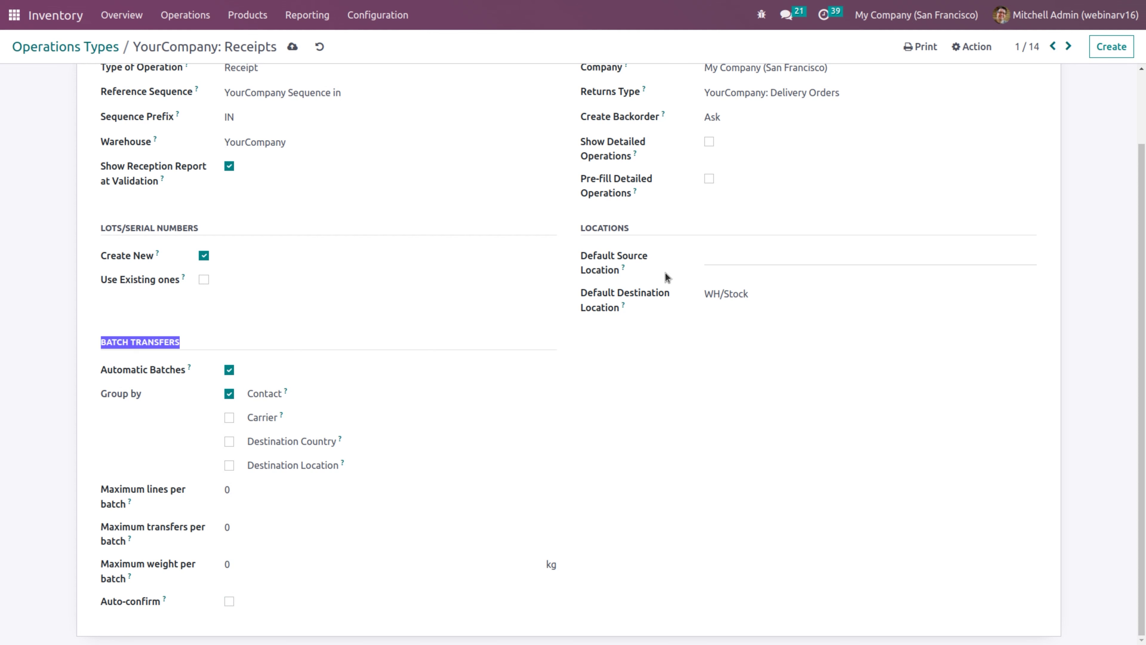
scroll(1144, 111, "up", 2)
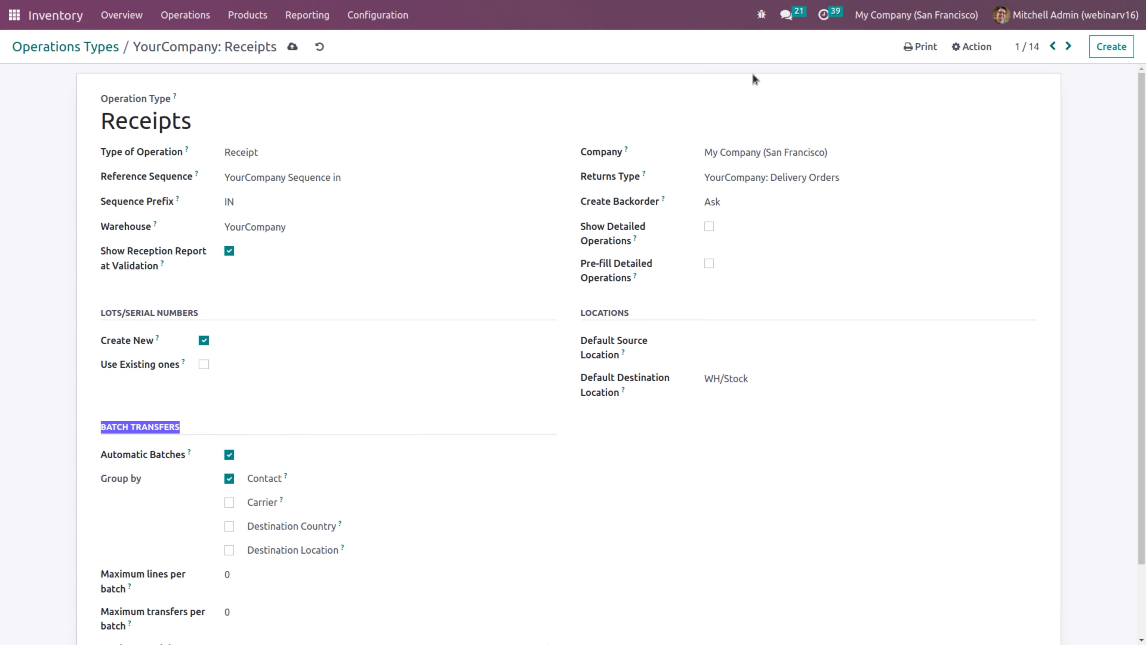
- Open batch BATCH/00006 from the Batch Transfers list
left_click(195, 17)
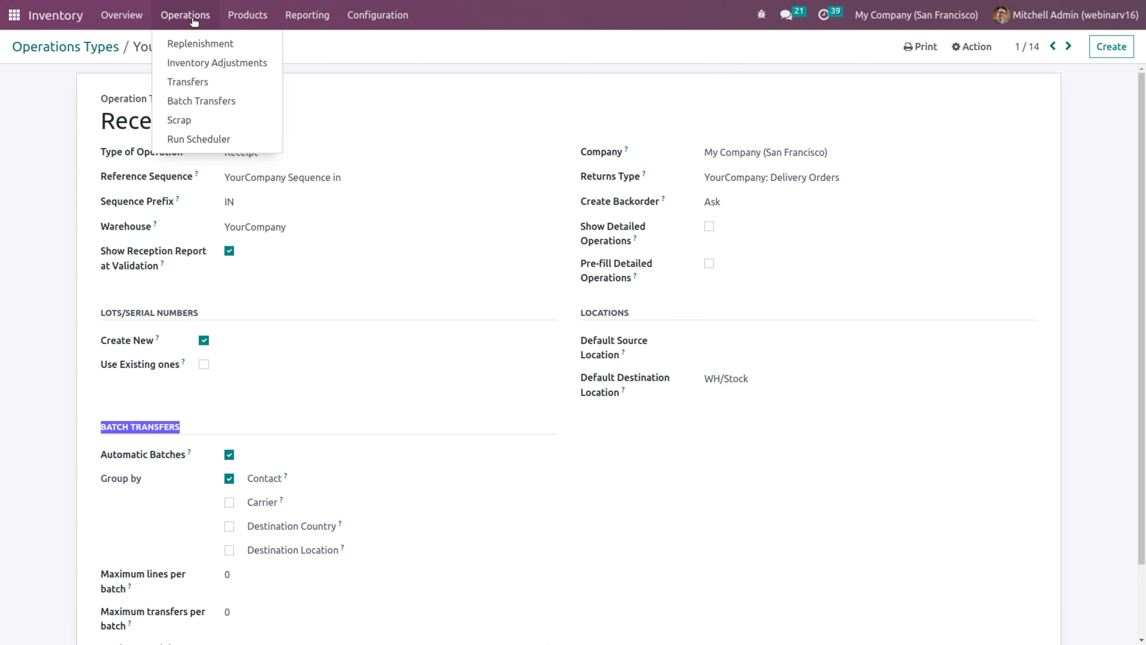
left_click(199, 86)
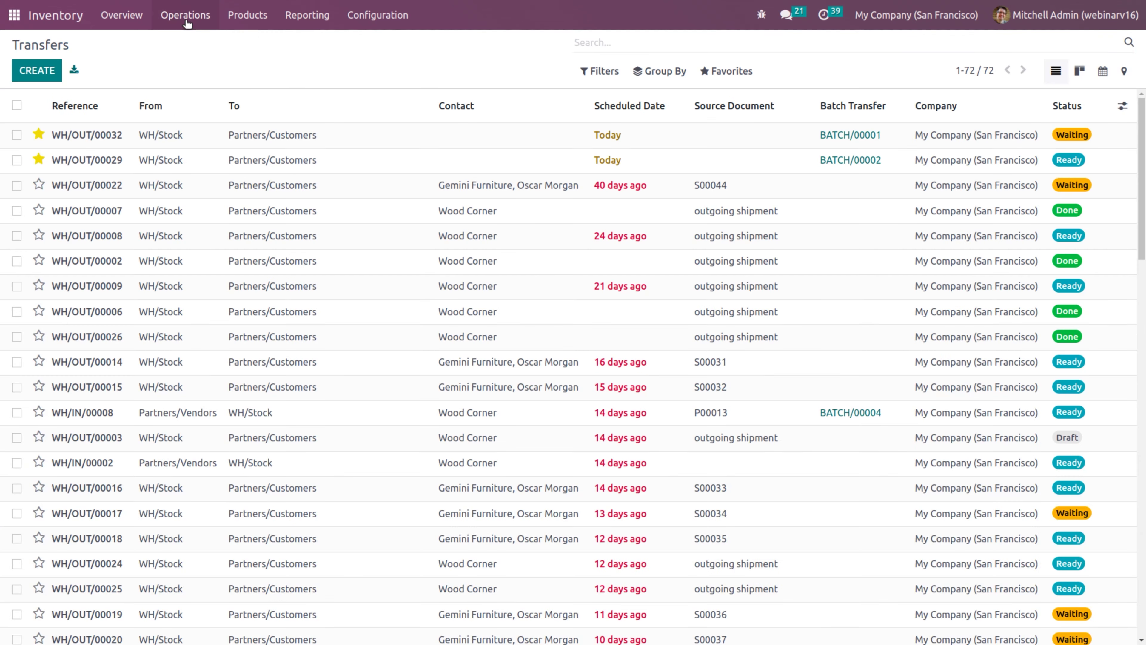
left_click(186, 18)
left_click(189, 102)
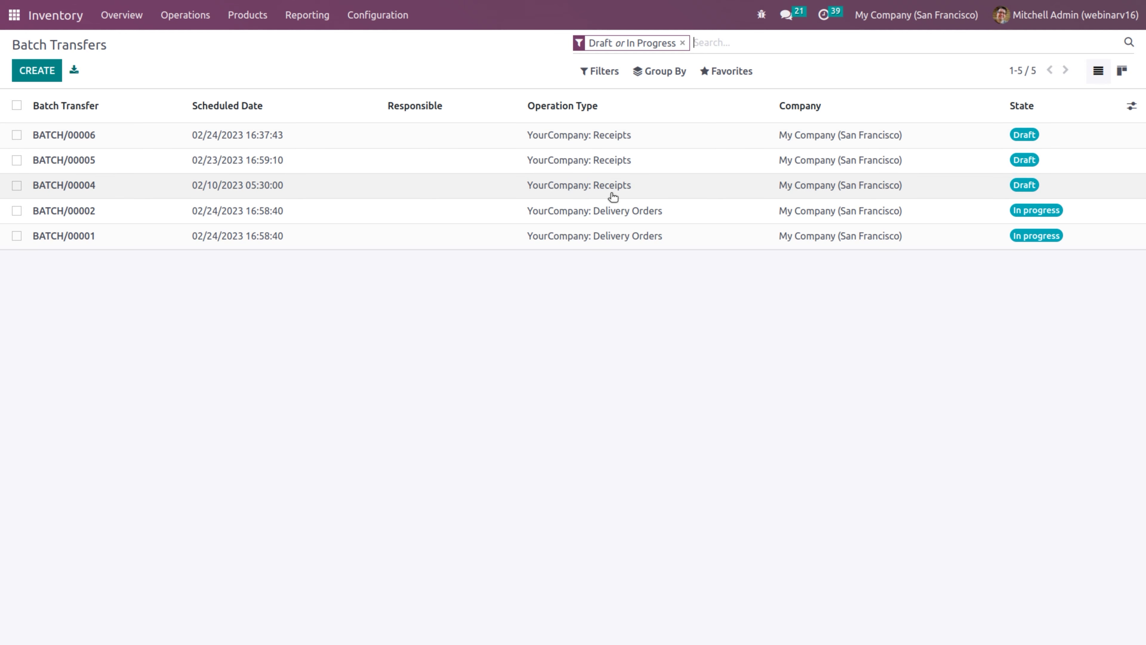
left_click(230, 136)
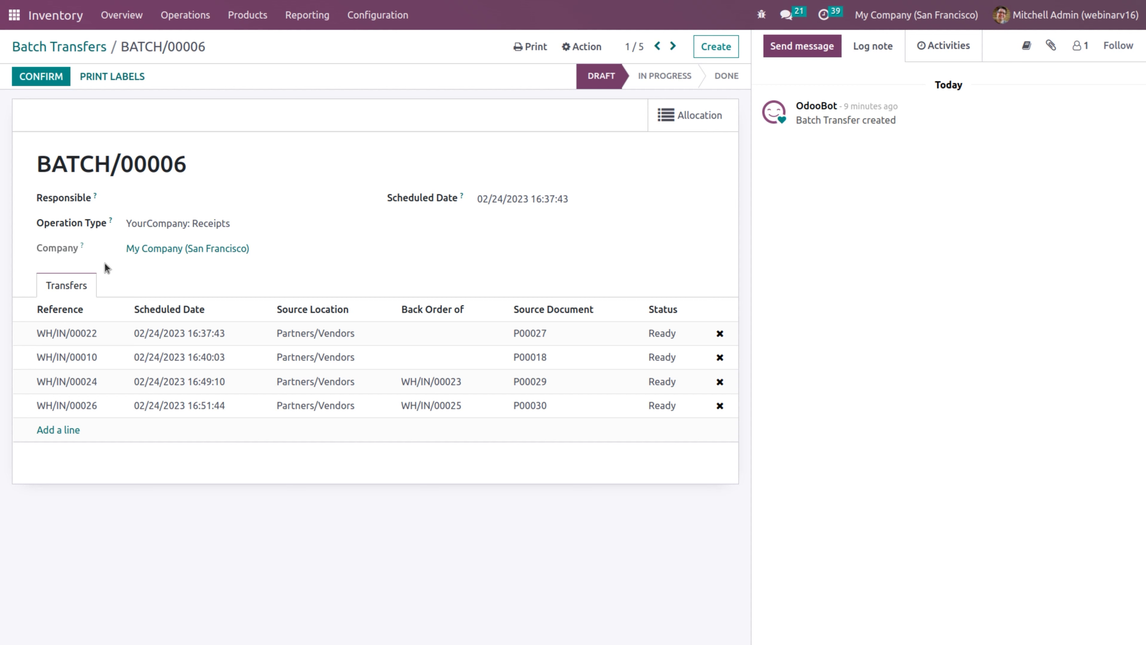
- Open receipt WH/IN/00022 from the batch, save and close it, then return to the apps screen
double_click(525, 334)
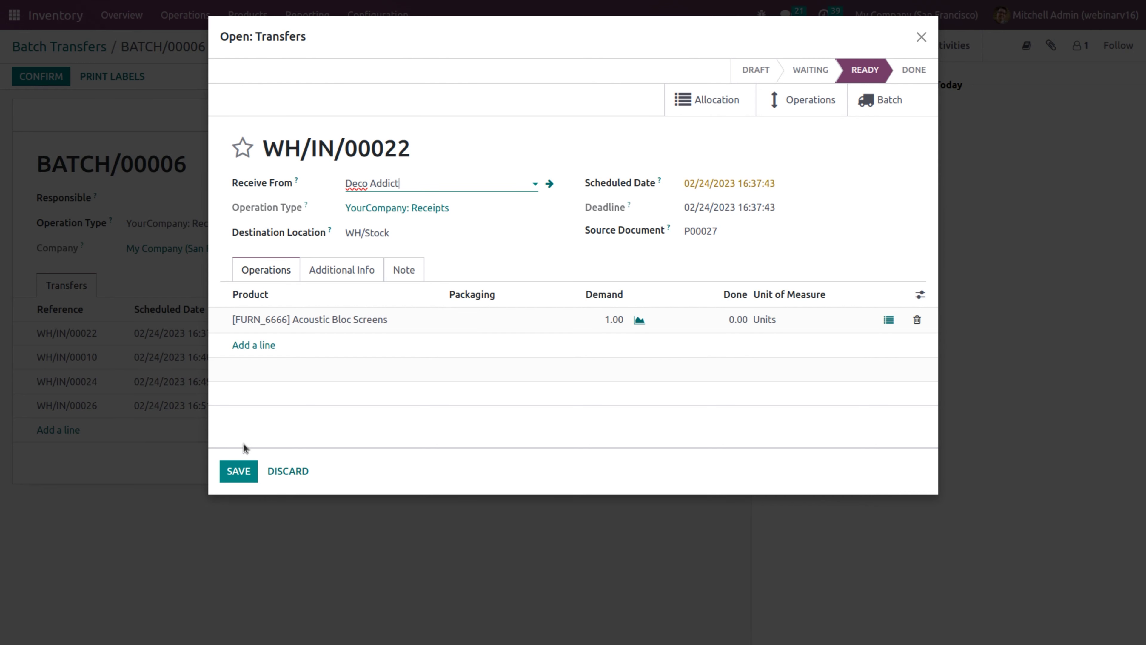
left_click(240, 471)
left_click(274, 315)
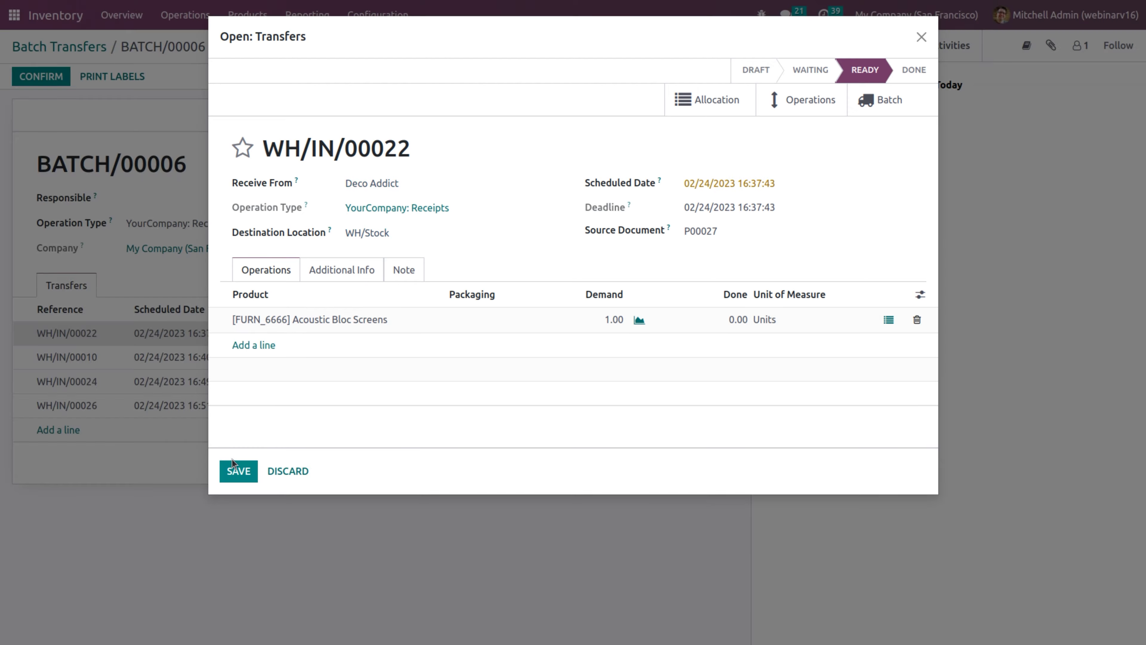
left_click(239, 473)
left_click(243, 475)
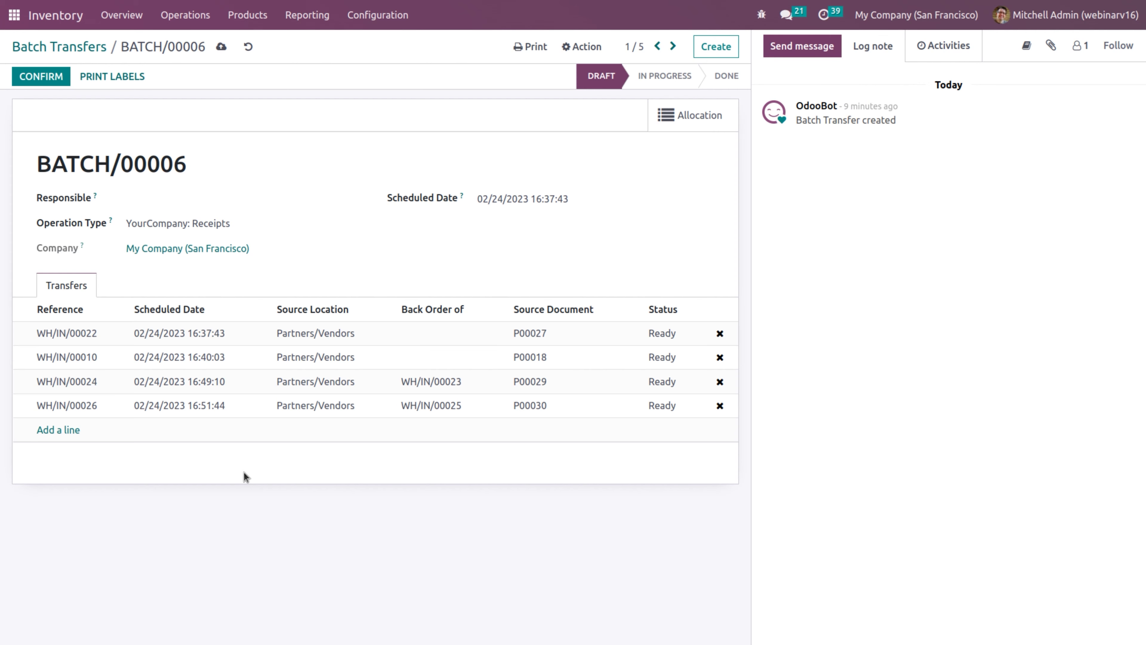
left_click(98, 45)
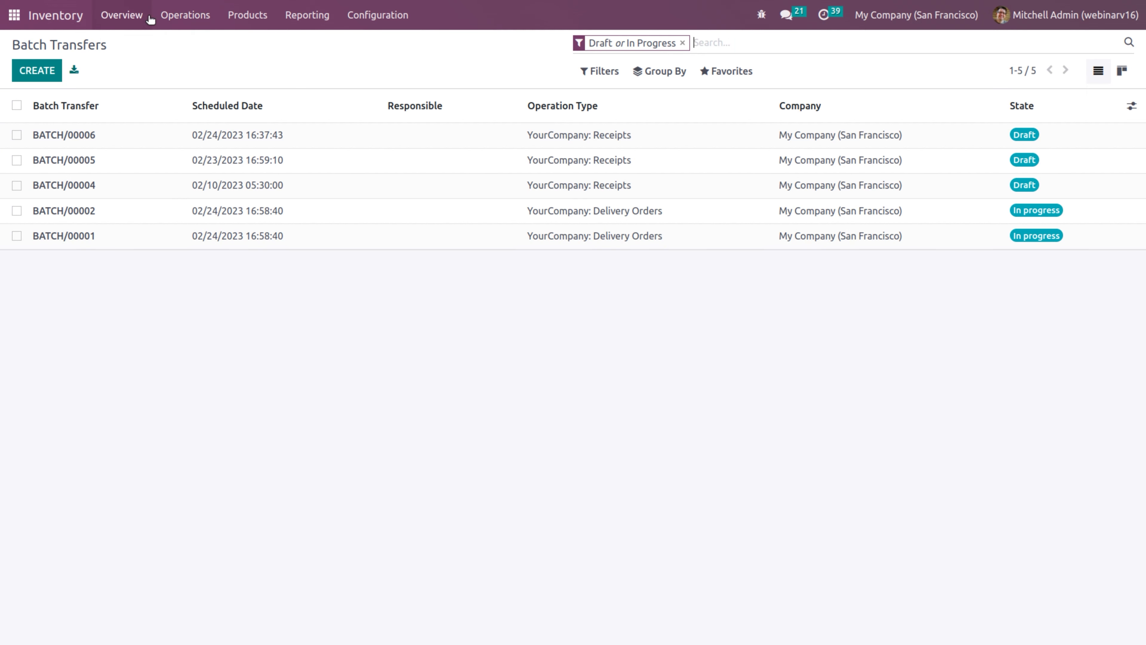
left_click(14, 15)
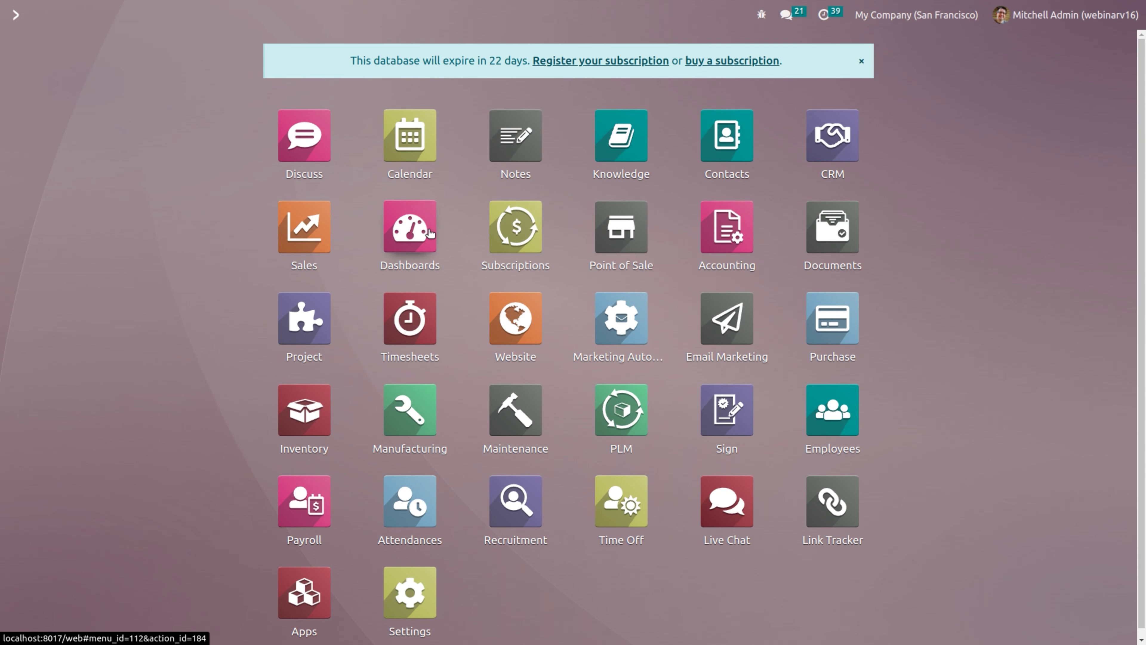
- Start a new vendor record from the Purchase Vendors list
type("pur")
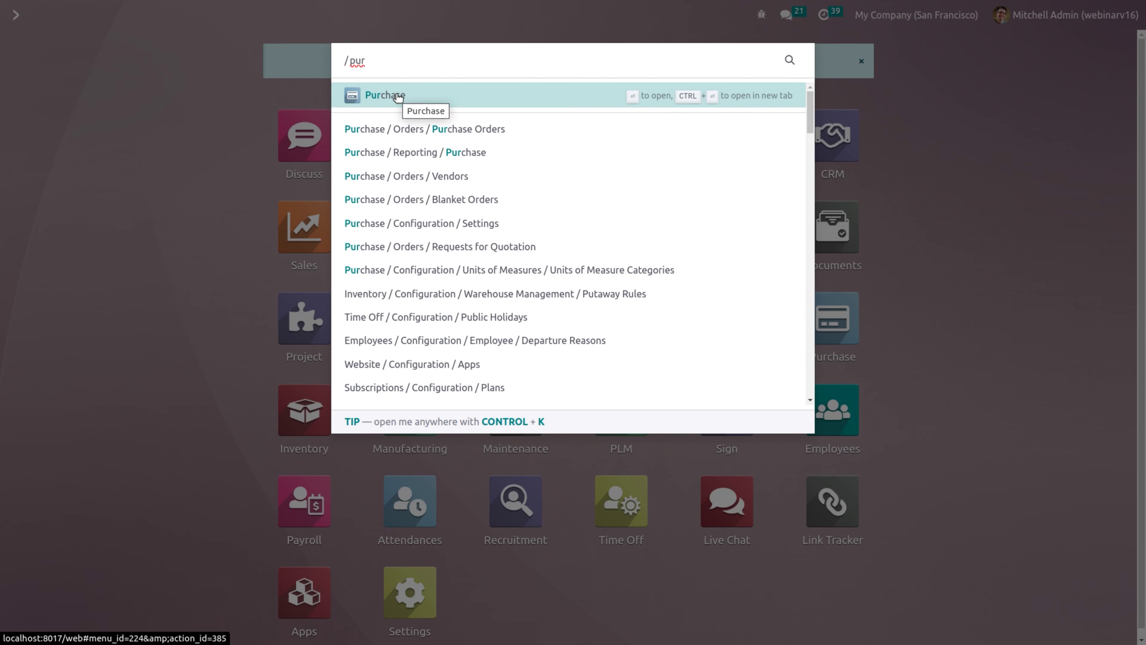
left_click(397, 95)
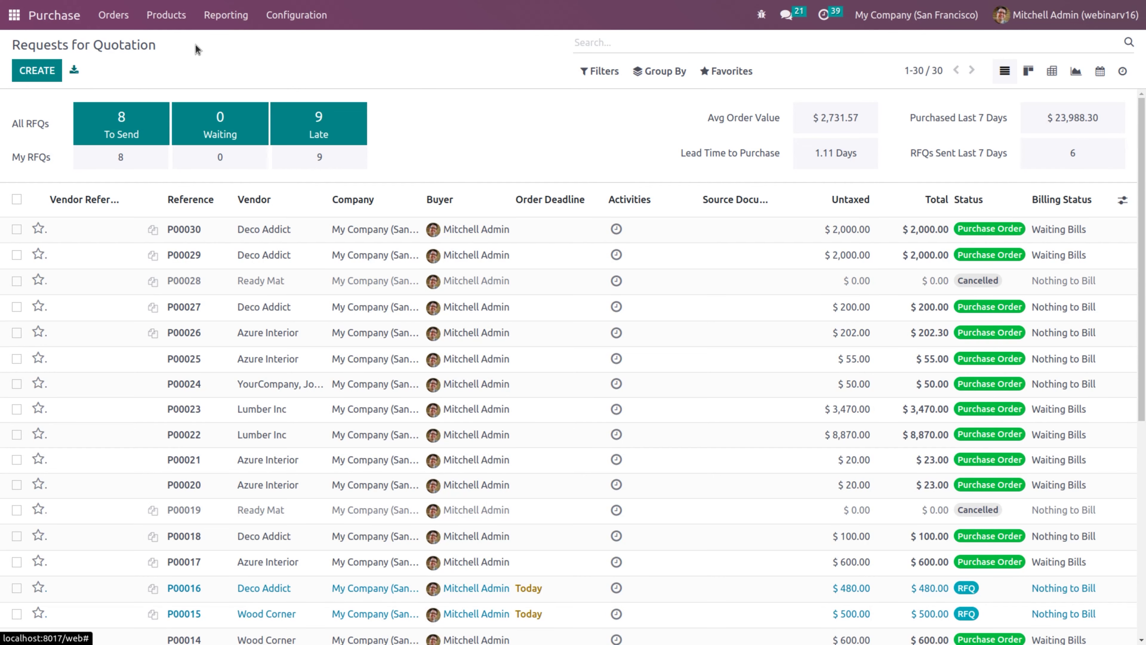
left_click(166, 15)
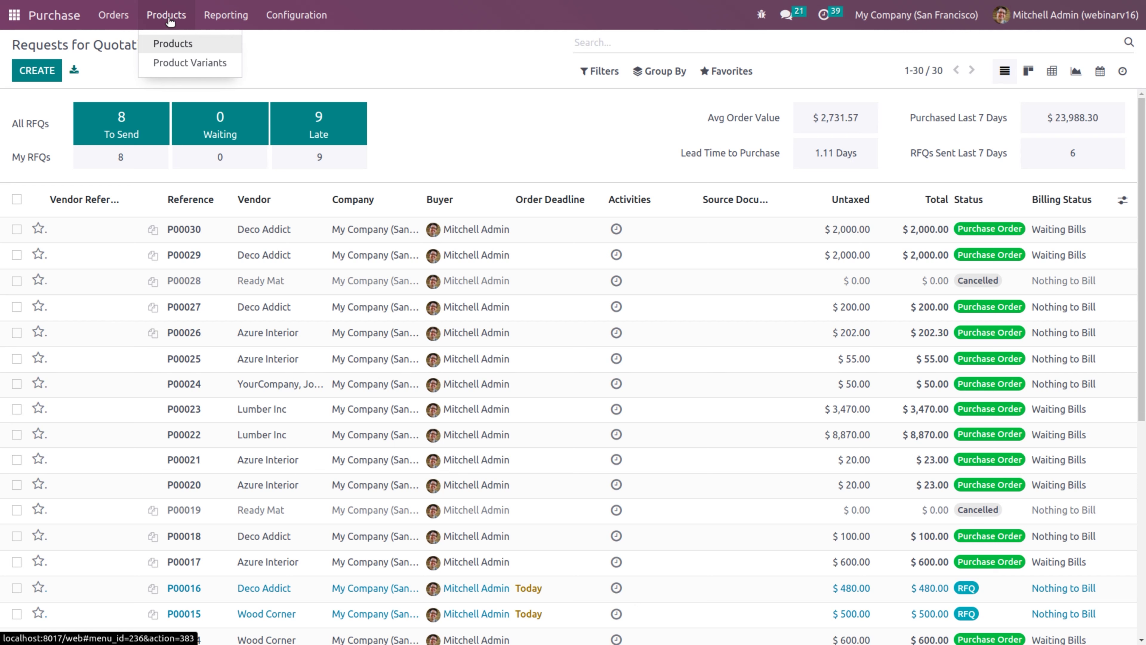
mouse_move(116, 18)
left_click(155, 102)
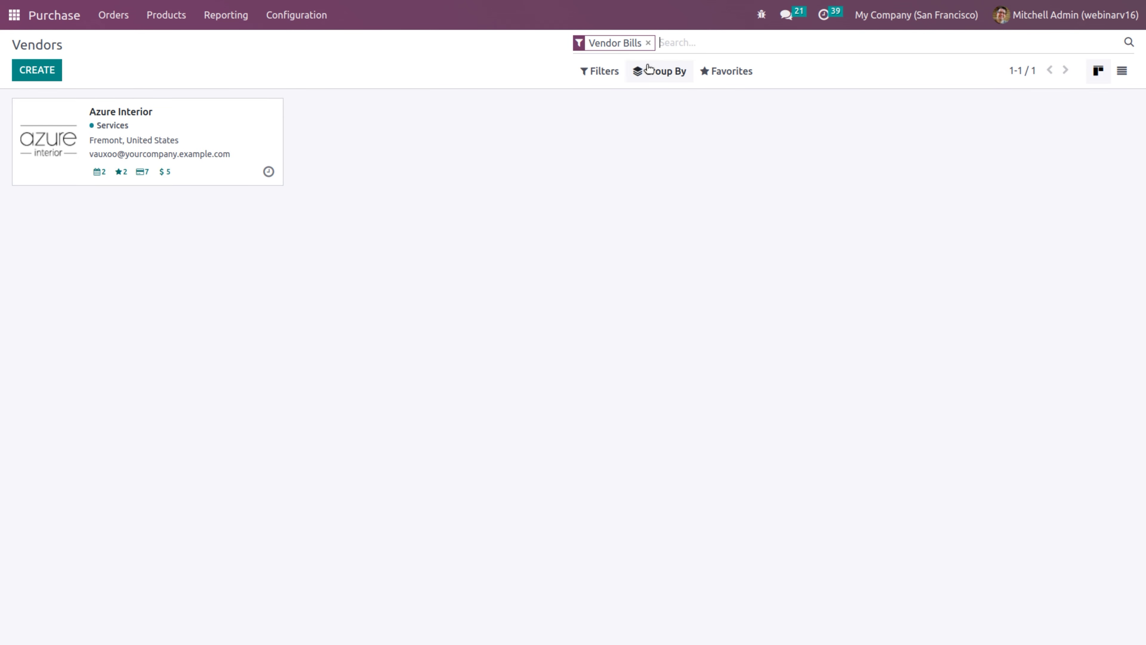
left_click(44, 75)
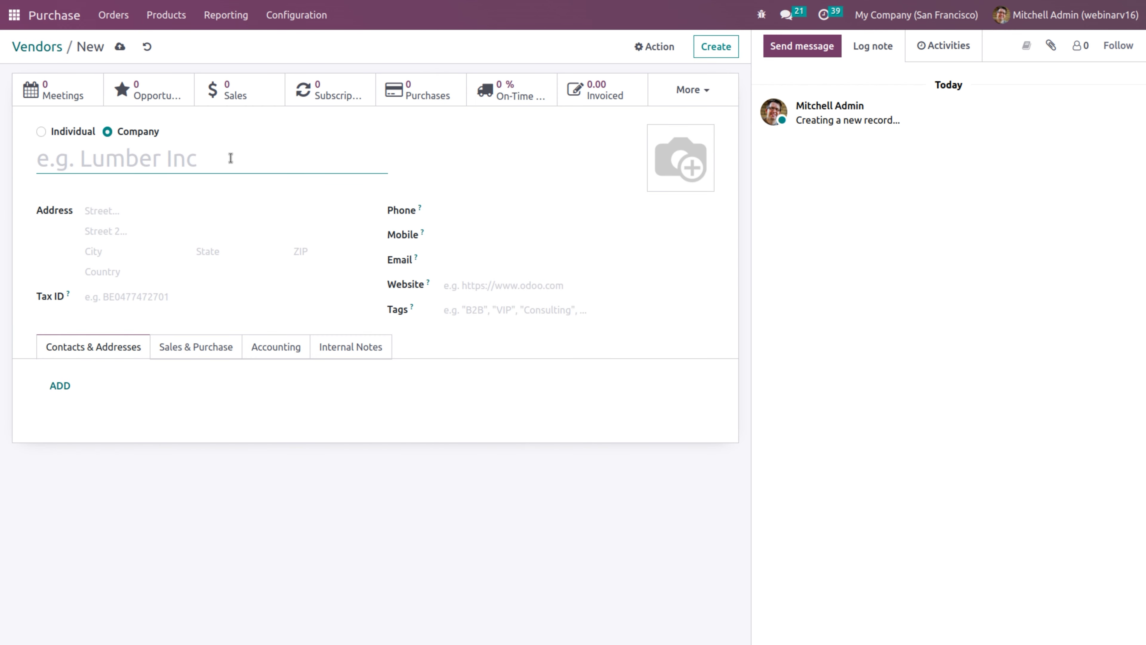
- Name the vendor 'New vendor', fixing the typo
type("New ")
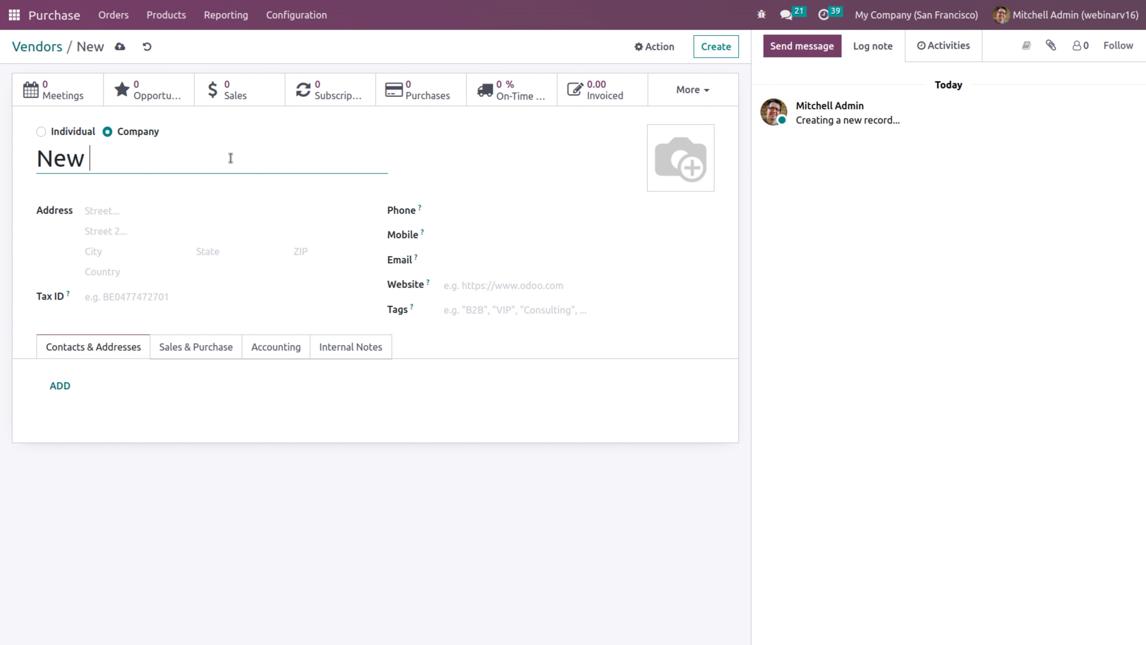
type("vendot")
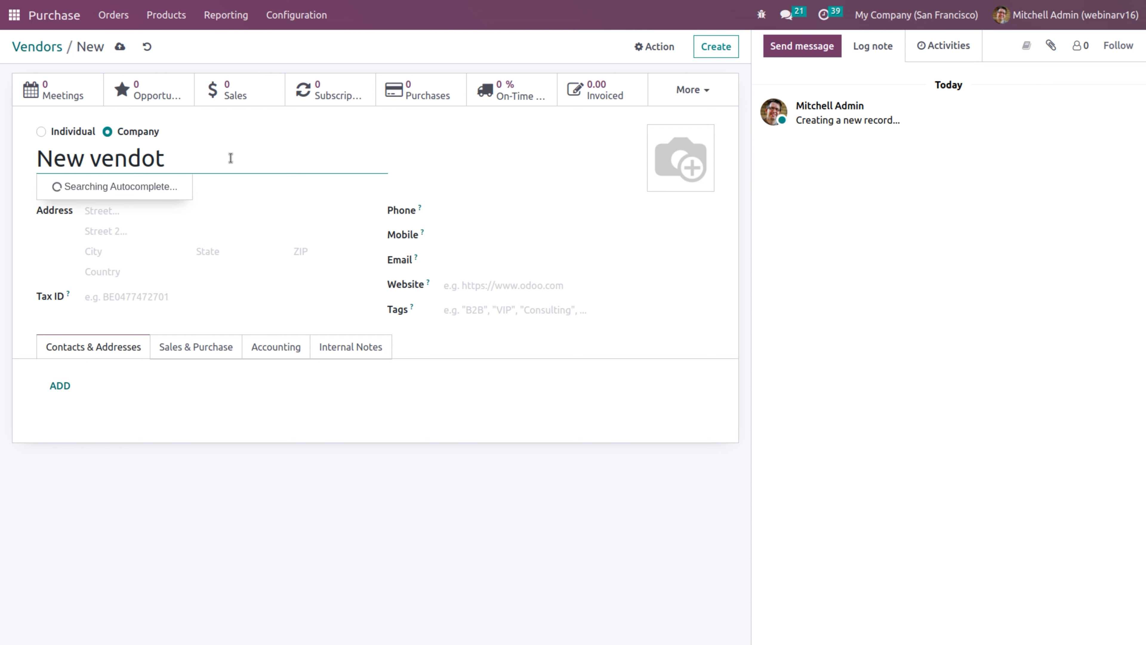
key("BackSpace")
key("BackSpace")
type("r")
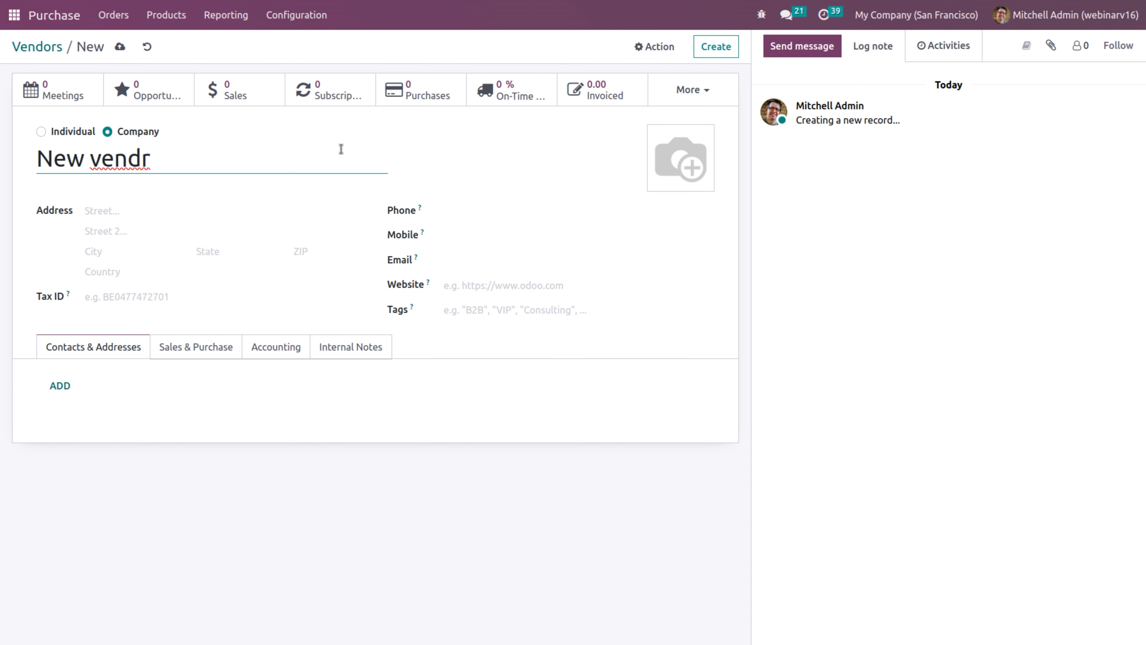
key("BackSpace")
type("or")
left_click(459, 144)
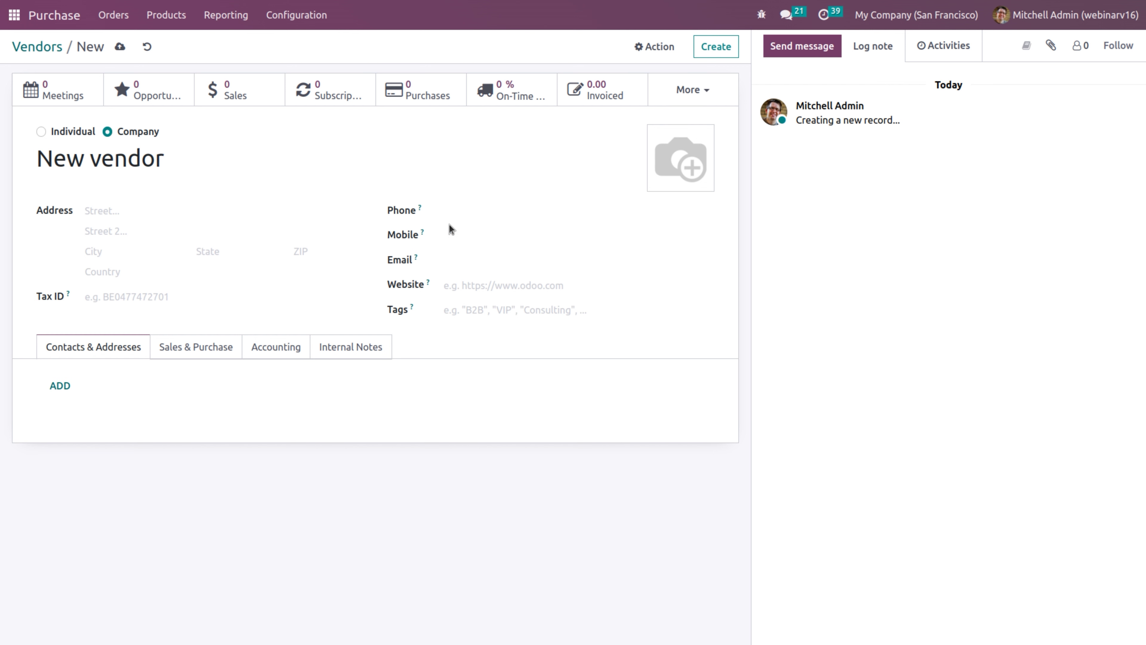
- Enter the vendor's phone number and e-mail address
left_click(472, 214)
type("234567890")
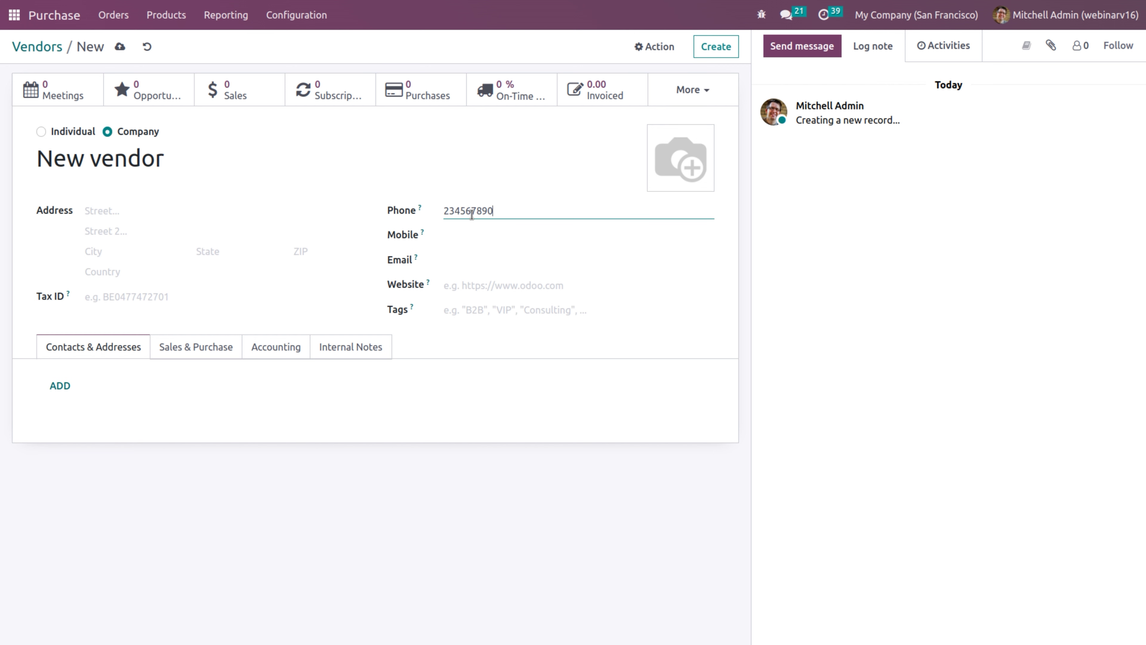
left_click(460, 259)
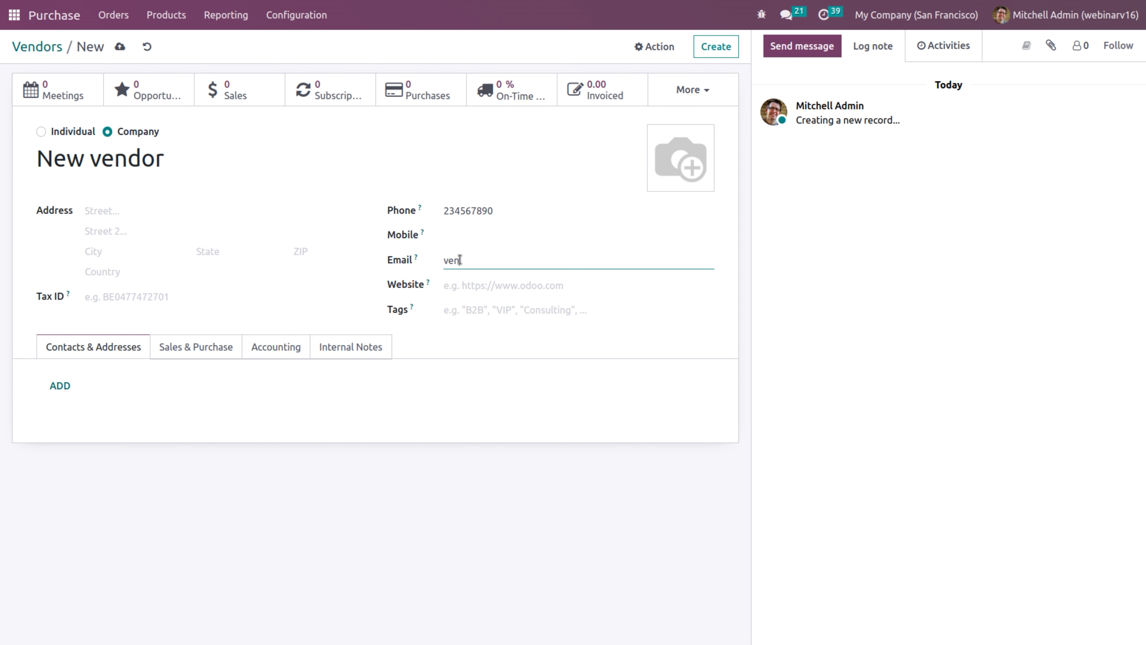
type("vendor2test.com")
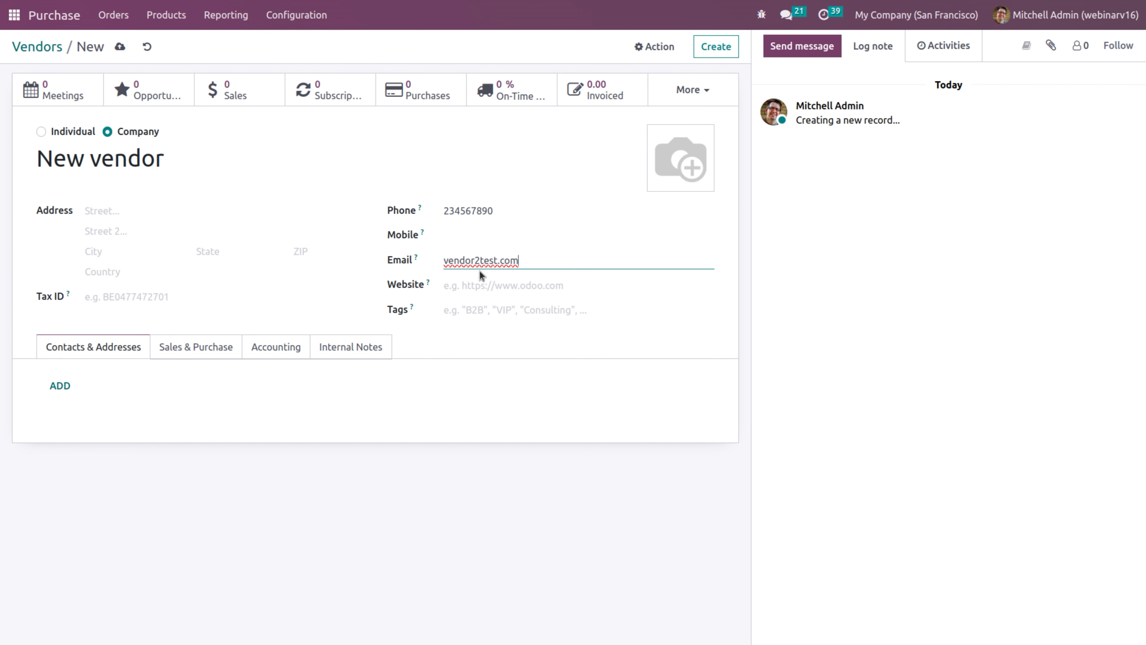
left_click(479, 260)
key("BackSpace")
type("@")
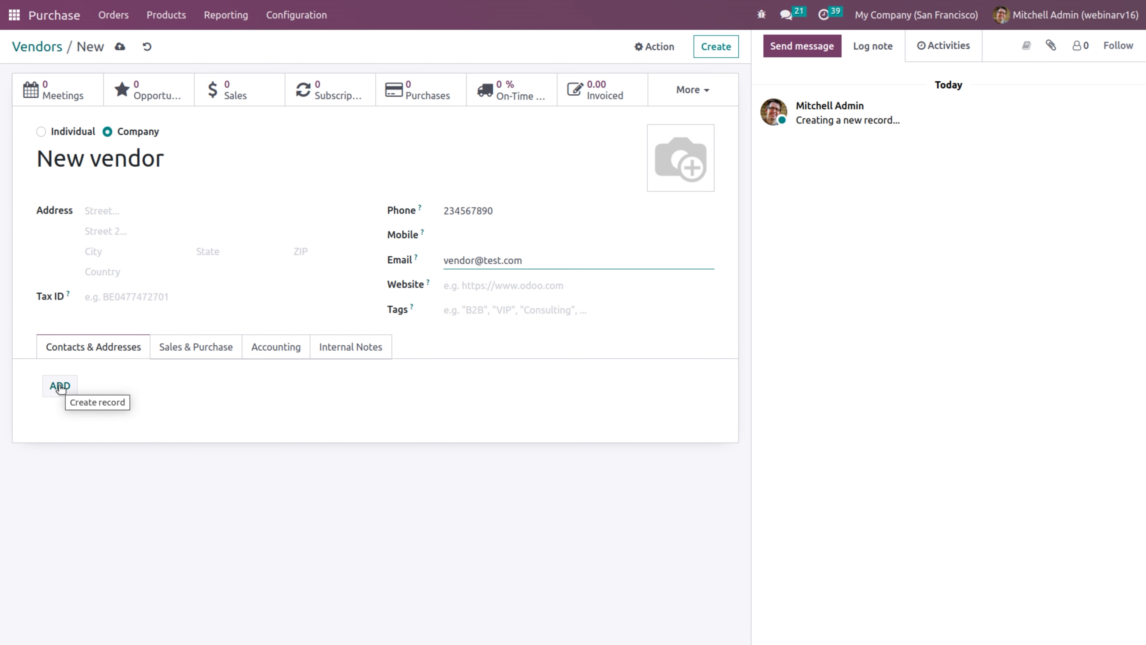
- Open a new contact form for New vendor, then discard it without saving
left_click(60, 386)
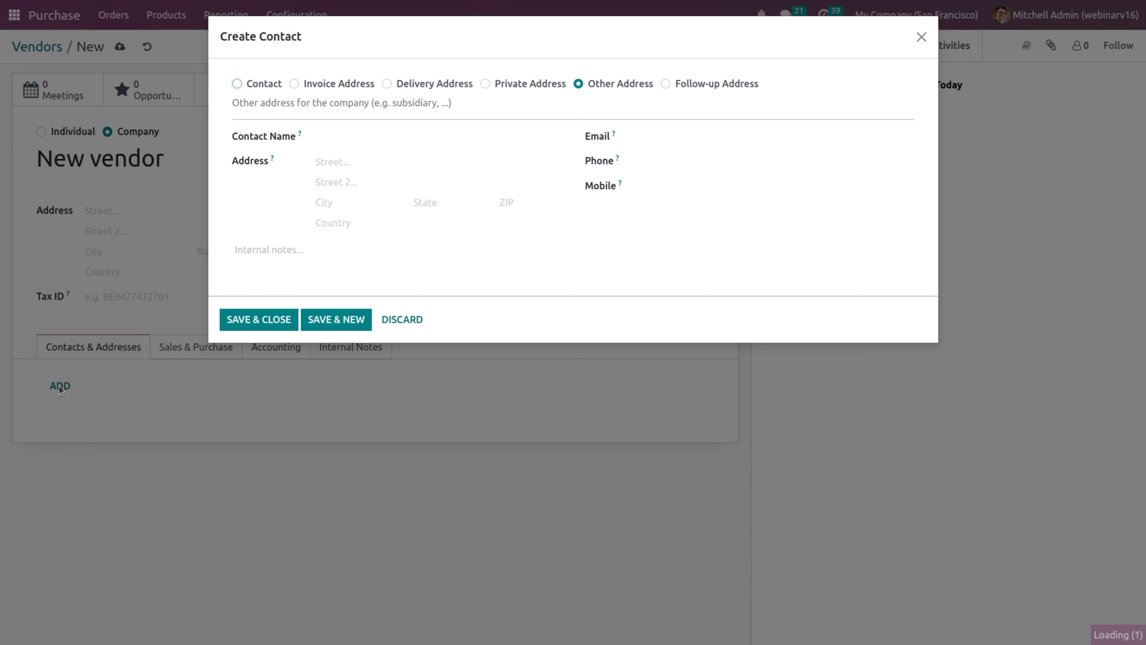
mouse_move(264, 96)
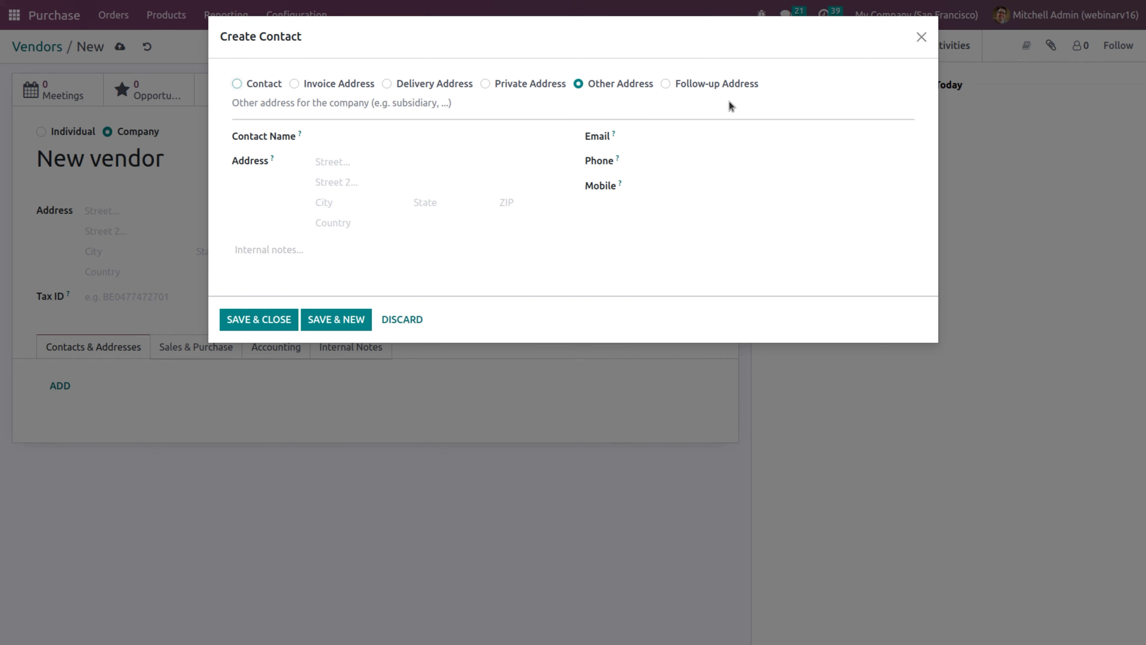
left_click(402, 319)
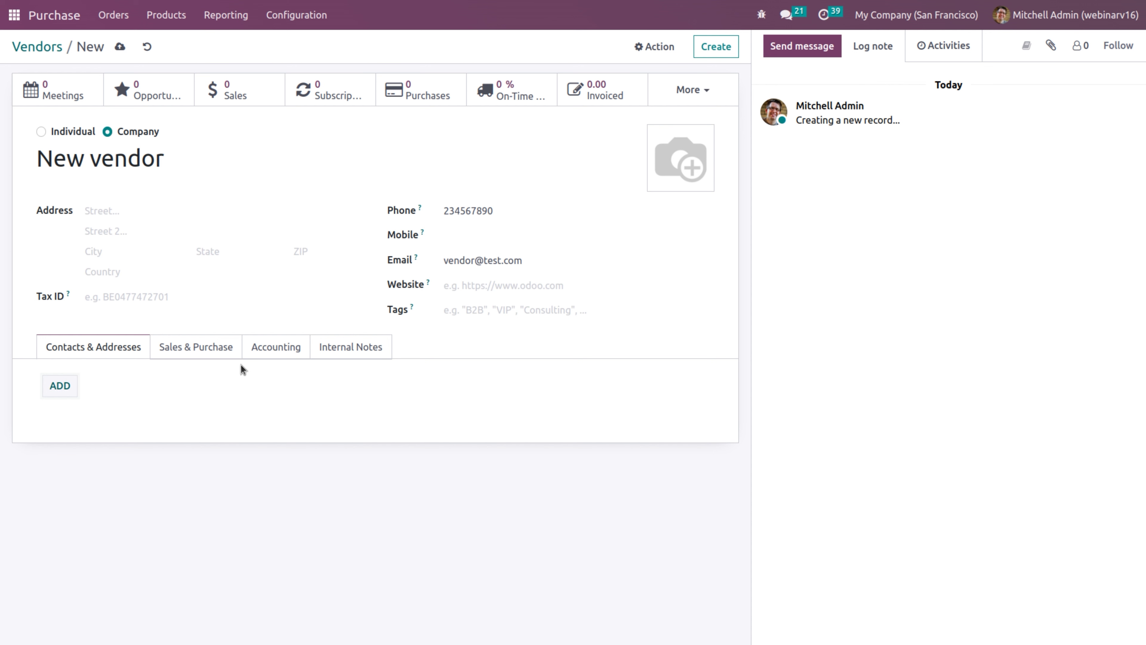
- In the Accounting tab, add two BNP Paribas bank accounts with their account numbers
left_click(268, 348)
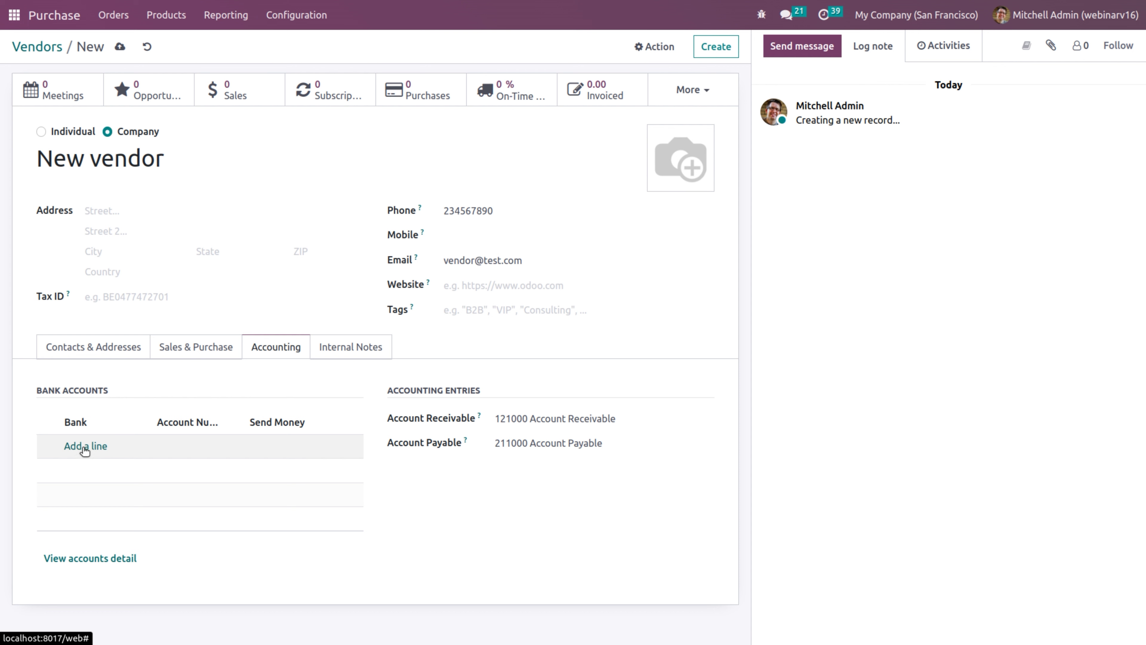
left_click(85, 448)
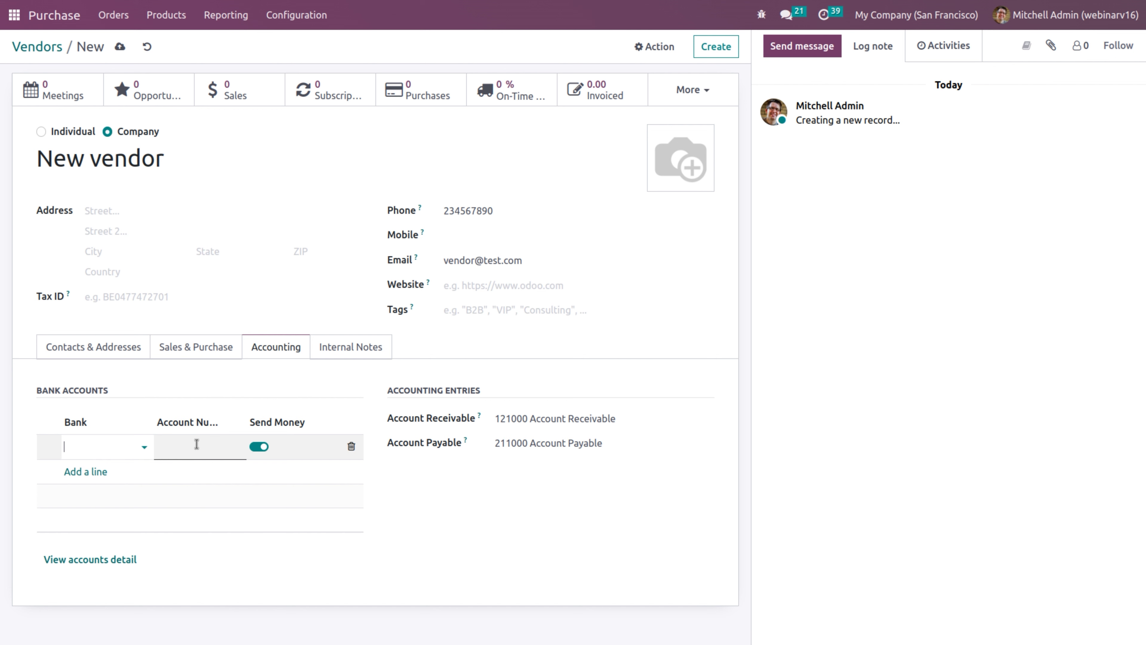
left_click(110, 448)
left_click(141, 469)
left_click(194, 446)
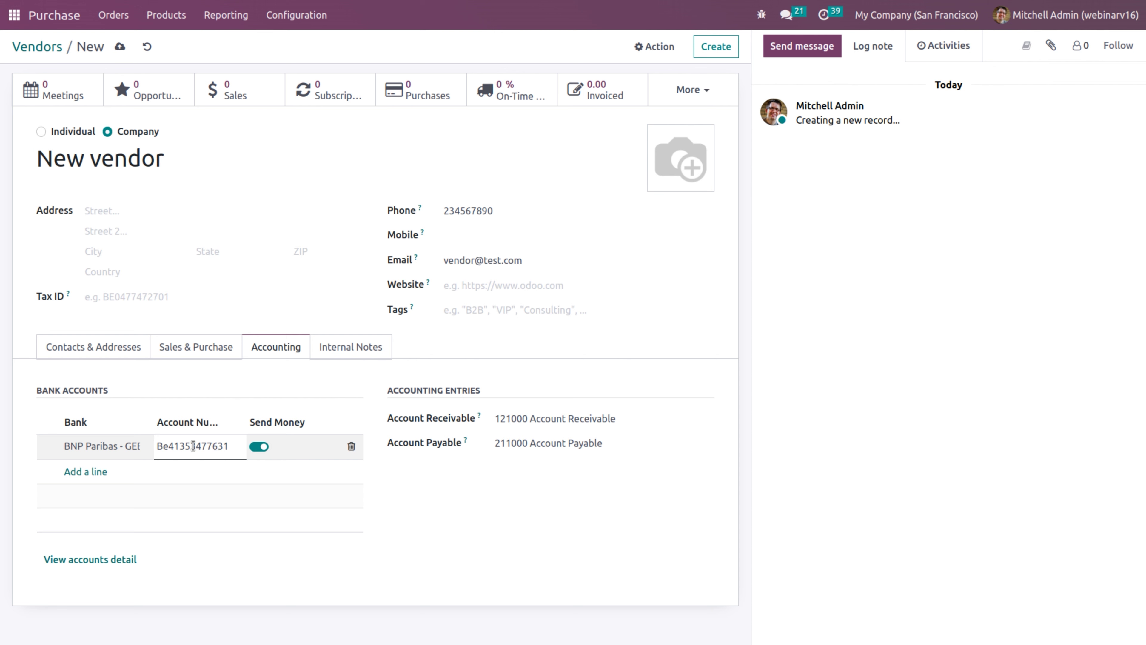
left_click(82, 472)
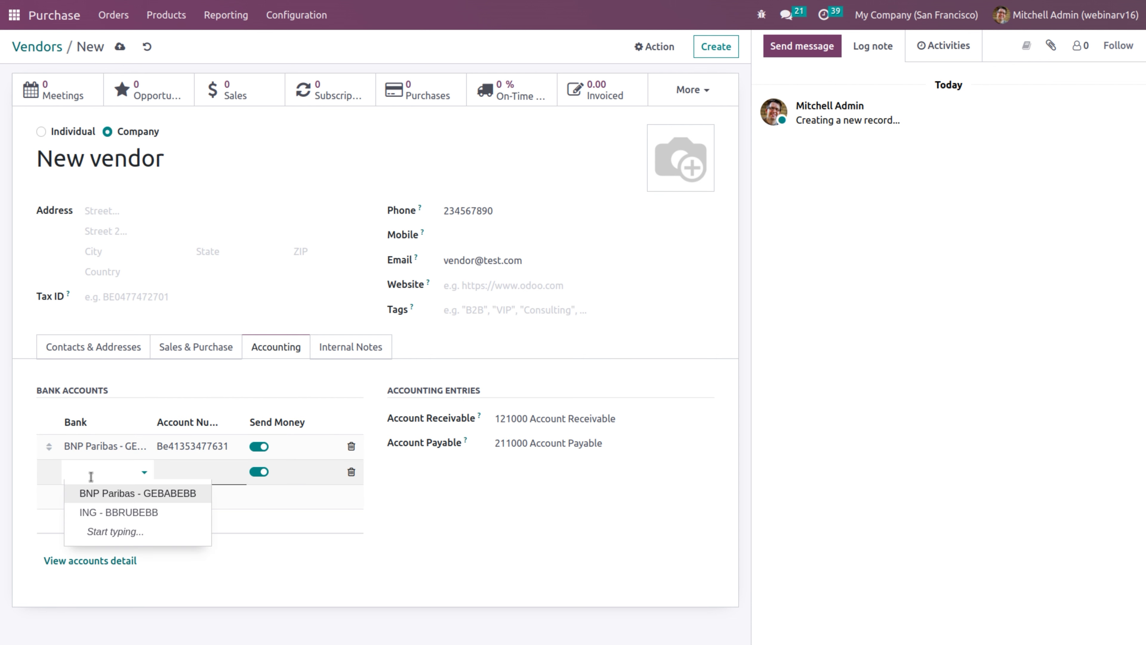
left_click(108, 493)
left_click(190, 466)
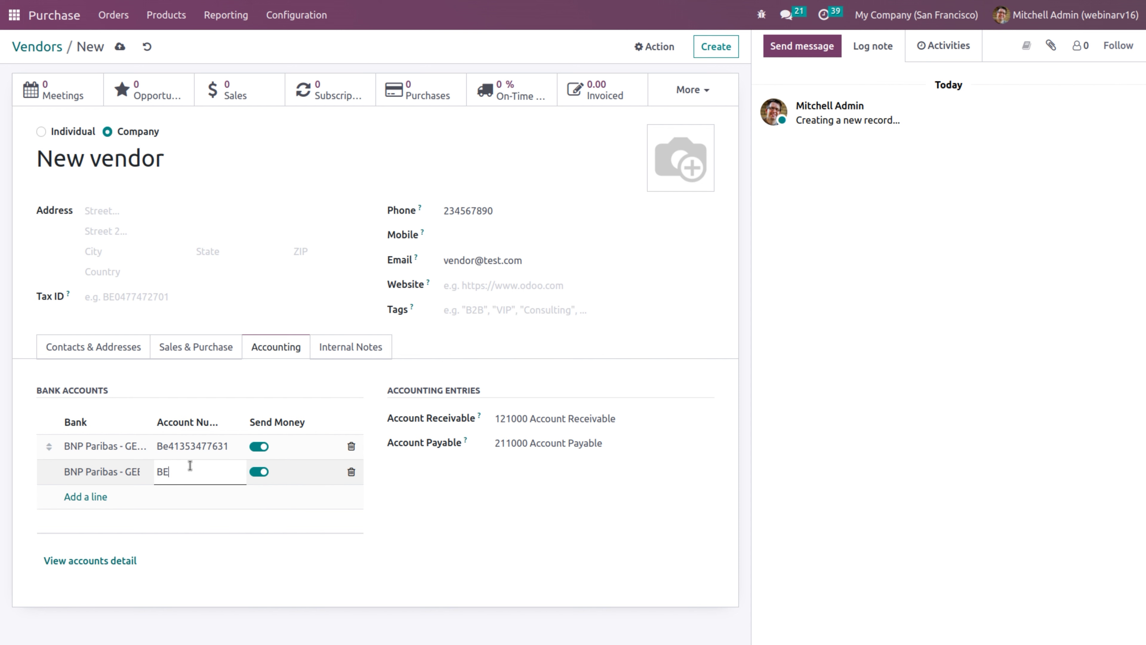
- Add a third bank account at ING with its account number and save the vendor
left_click(86, 496)
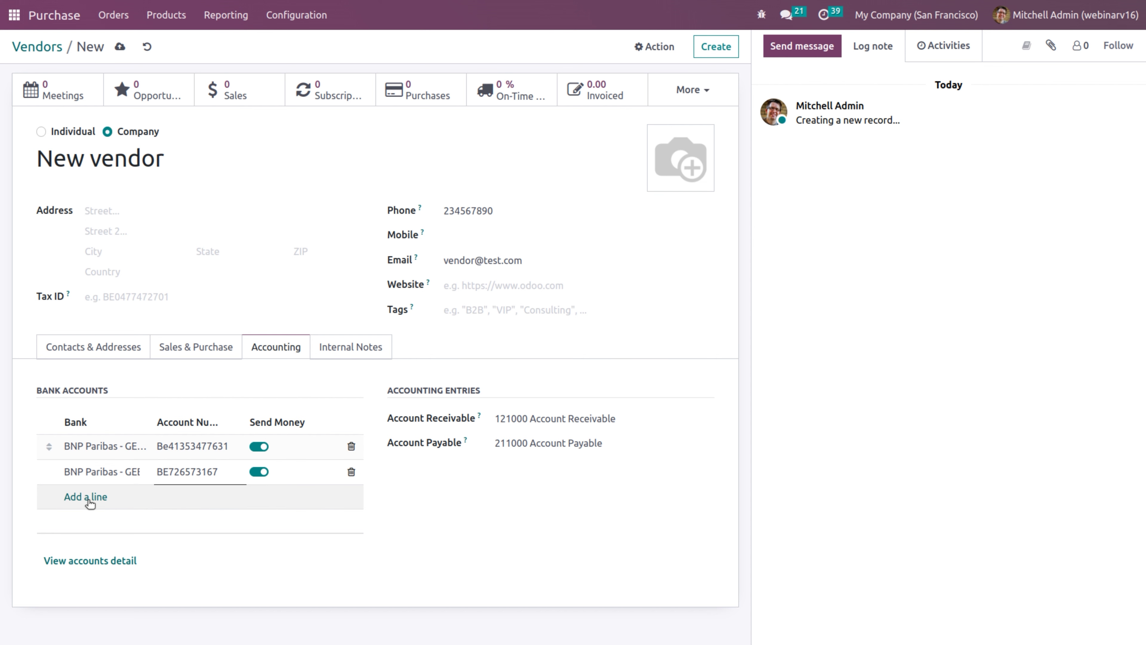
left_click(98, 505)
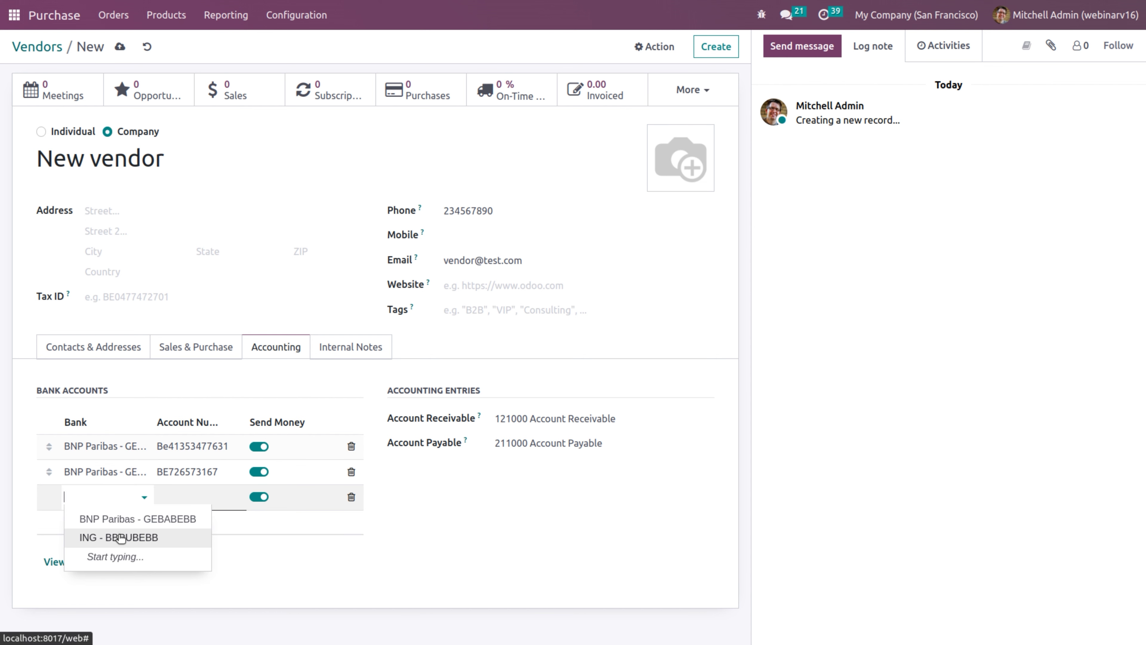
left_click(99, 538)
left_click(203, 497)
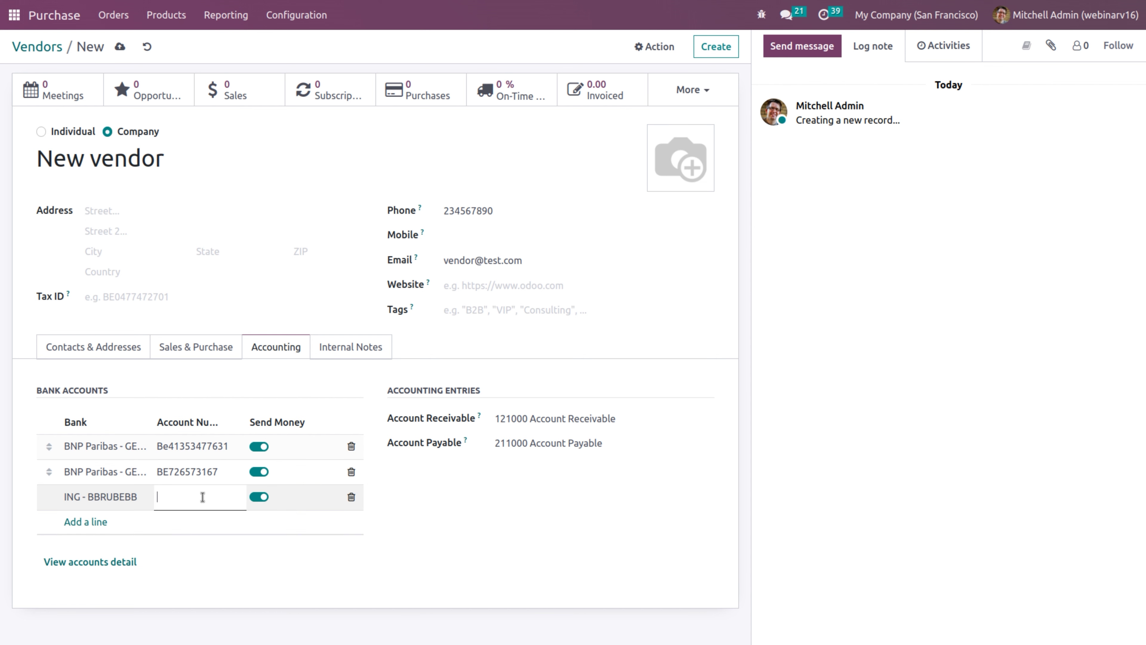
left_click(320, 560)
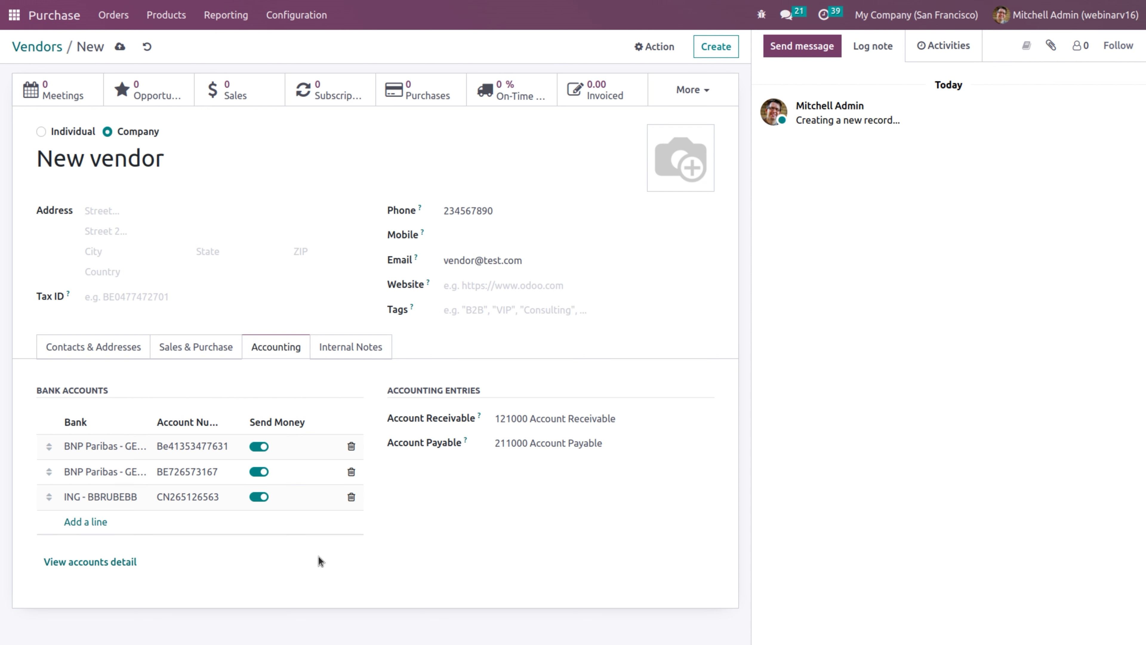
left_click(120, 47)
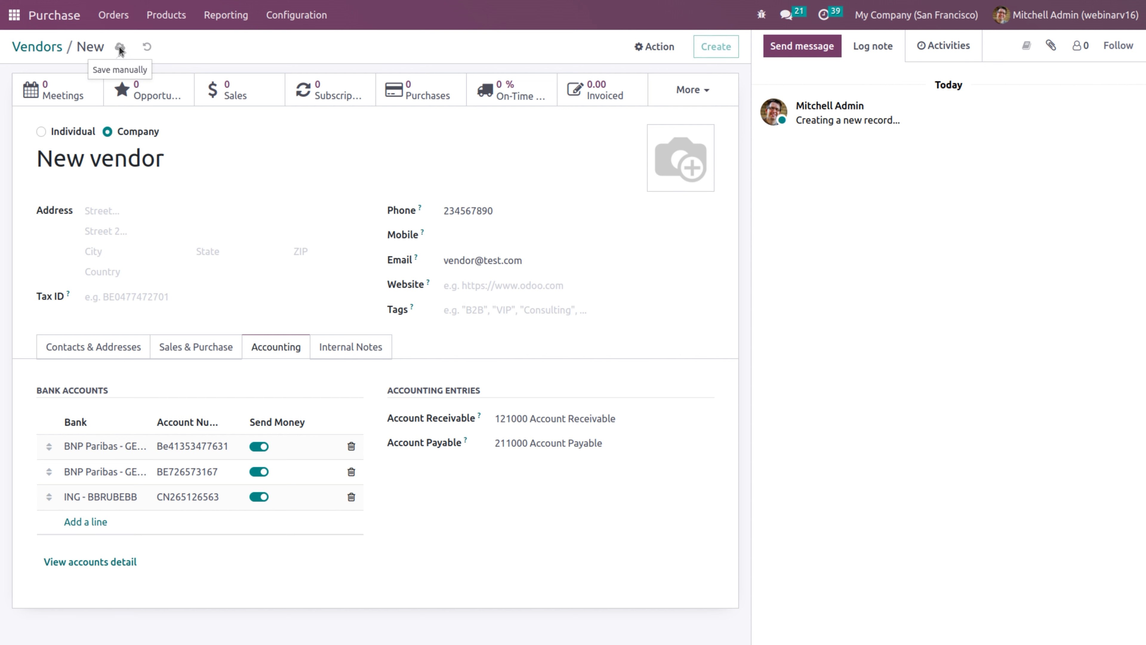
- Start a new request for quotation with New vendor as the vendor
left_click(118, 25)
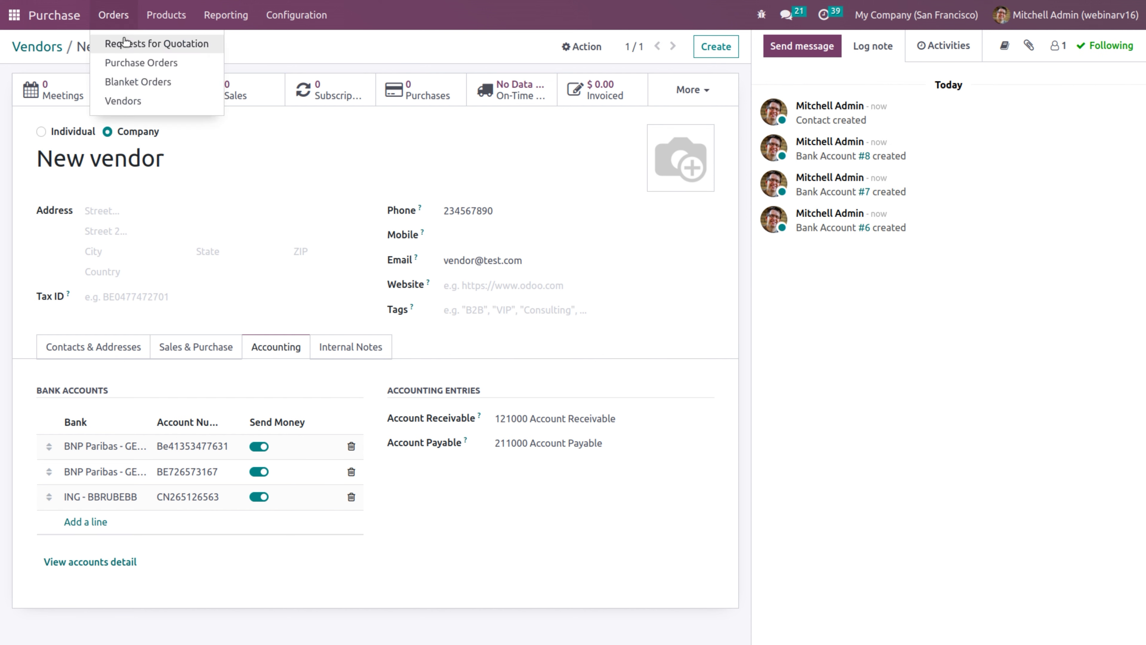
left_click(131, 64)
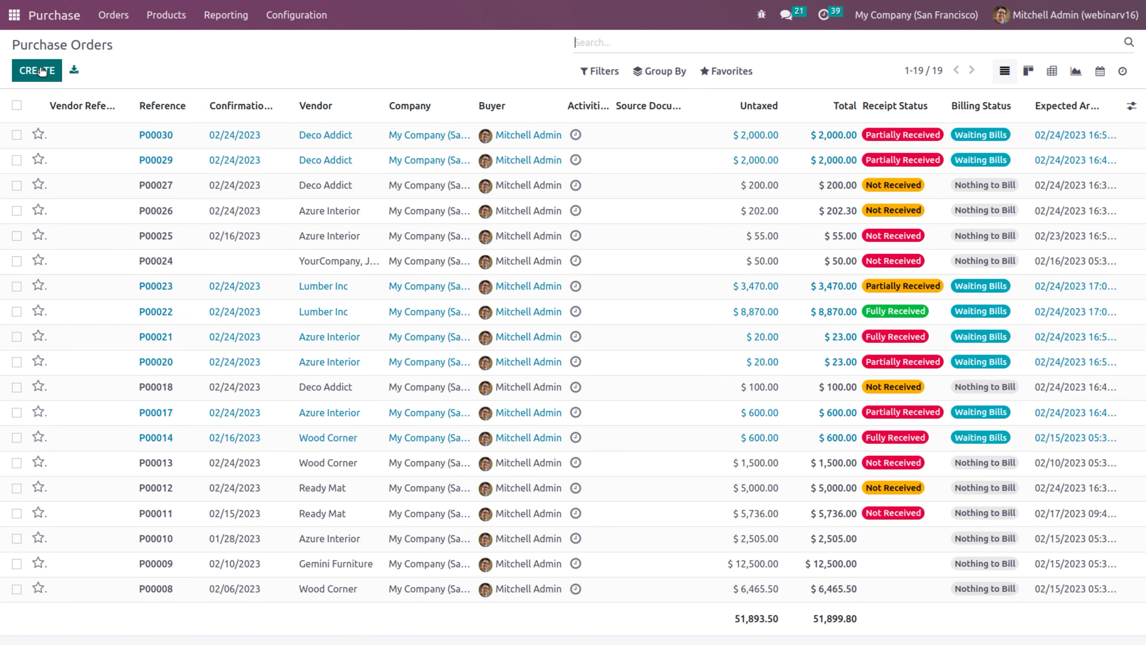
left_click(41, 73)
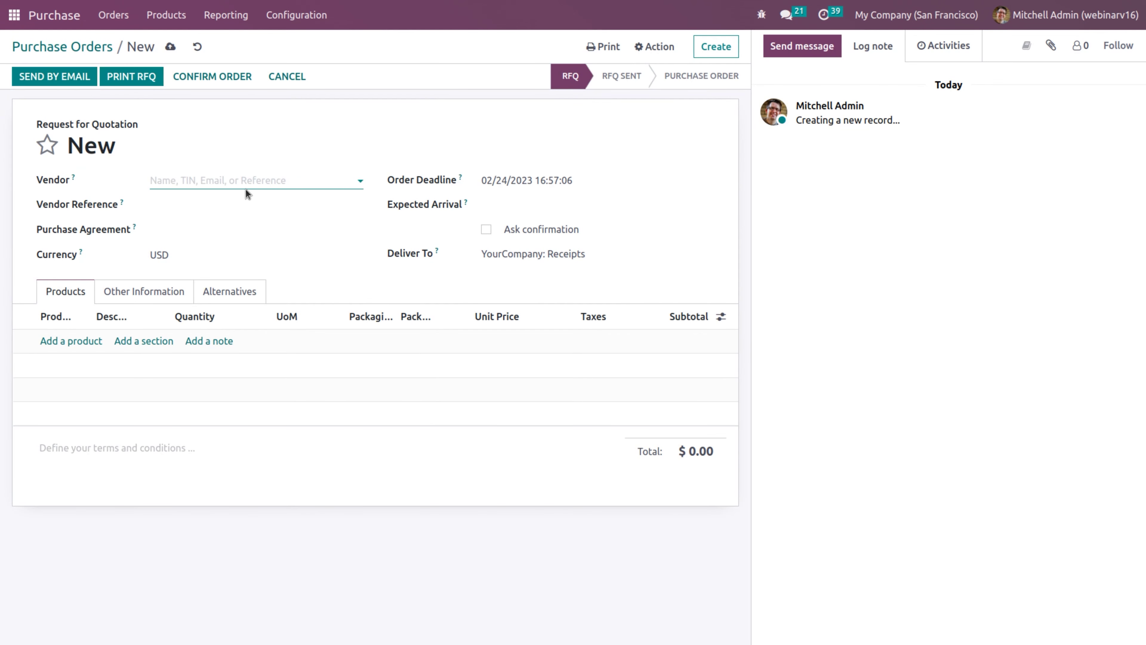
type("new")
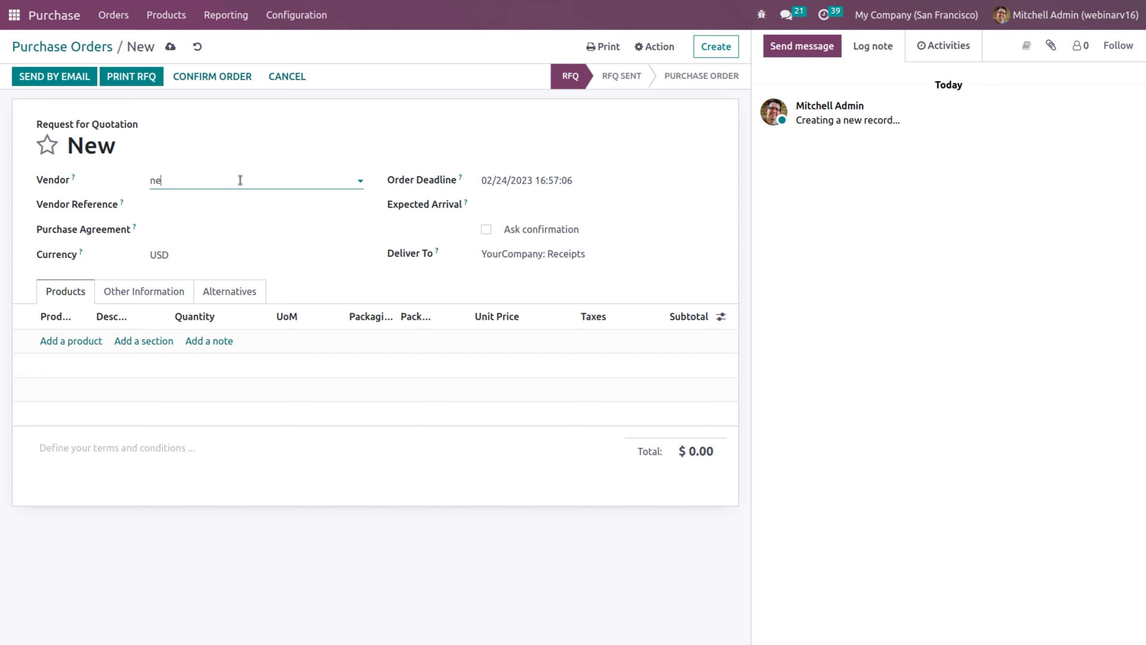
left_click(205, 205)
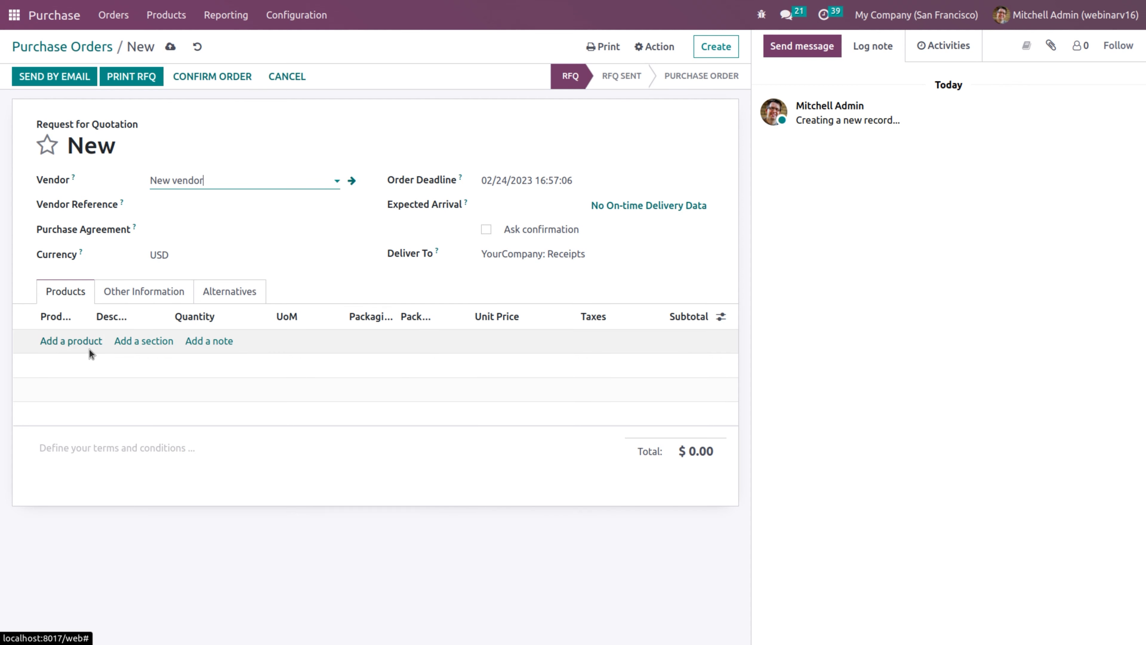
- Add Whiteboard Pen and Simple Pen product lines
left_click(77, 342)
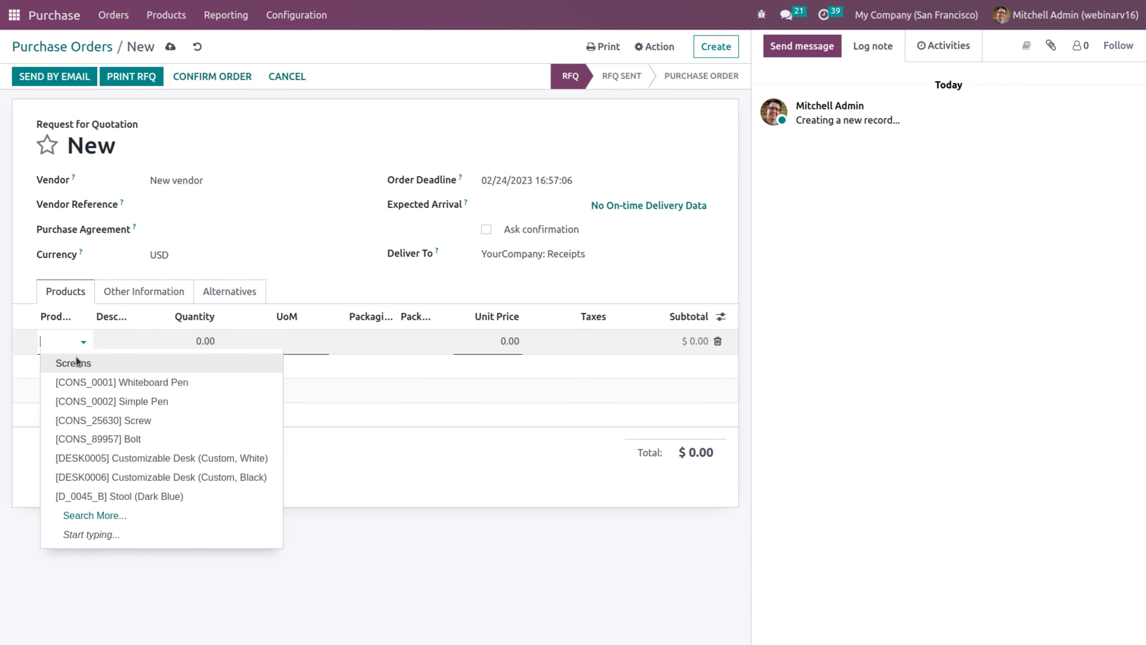
left_click(136, 381)
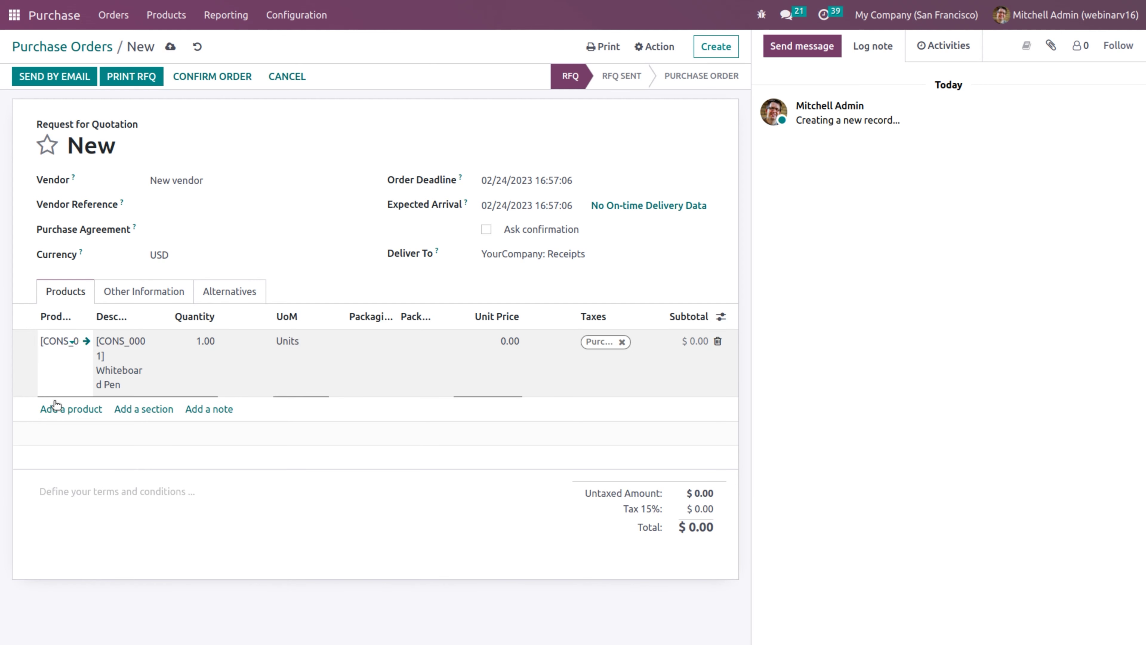
left_click(61, 413)
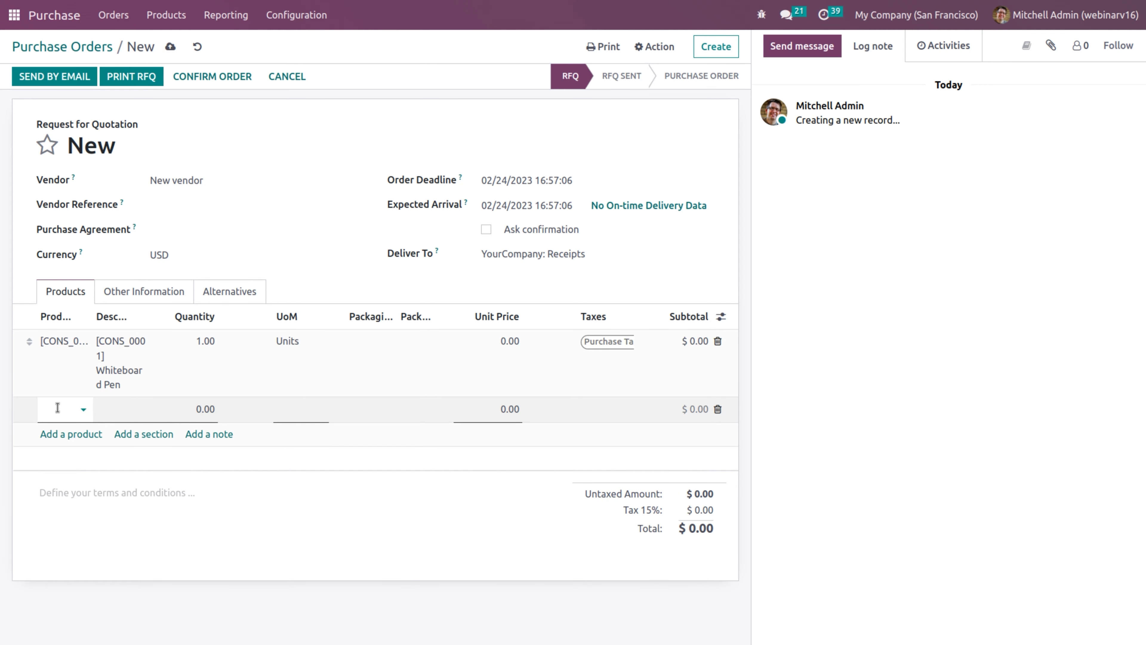
left_click(128, 469)
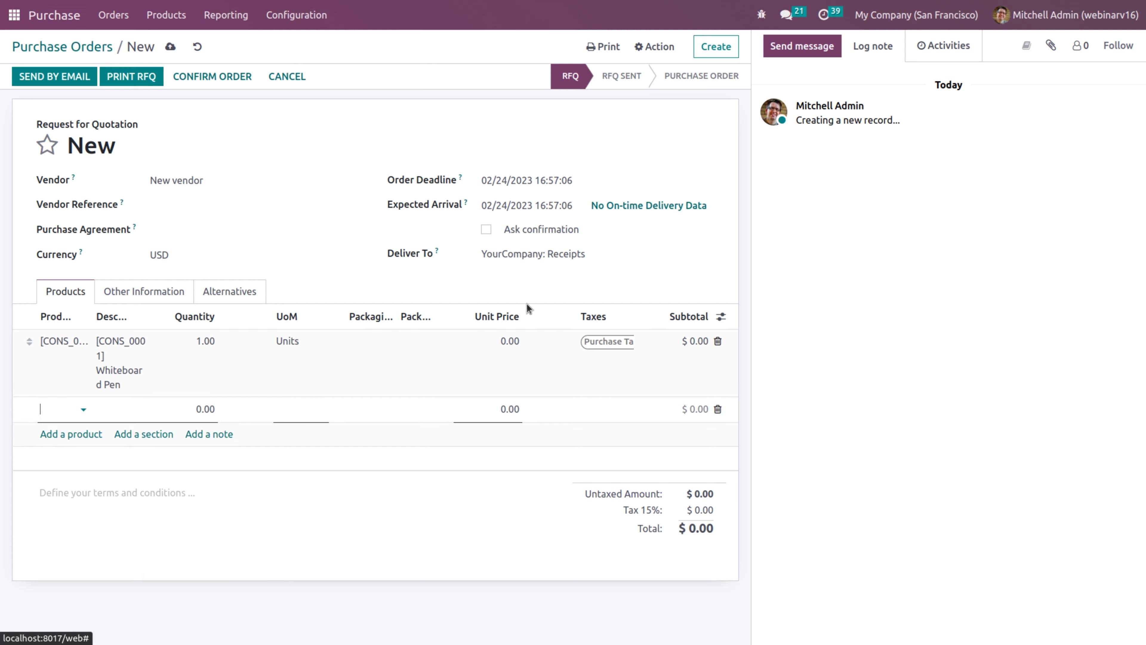
- Price Whiteboard Pen at 10 and Simple Pen at 15, and order 4 Whiteboard Pens
left_click(510, 345)
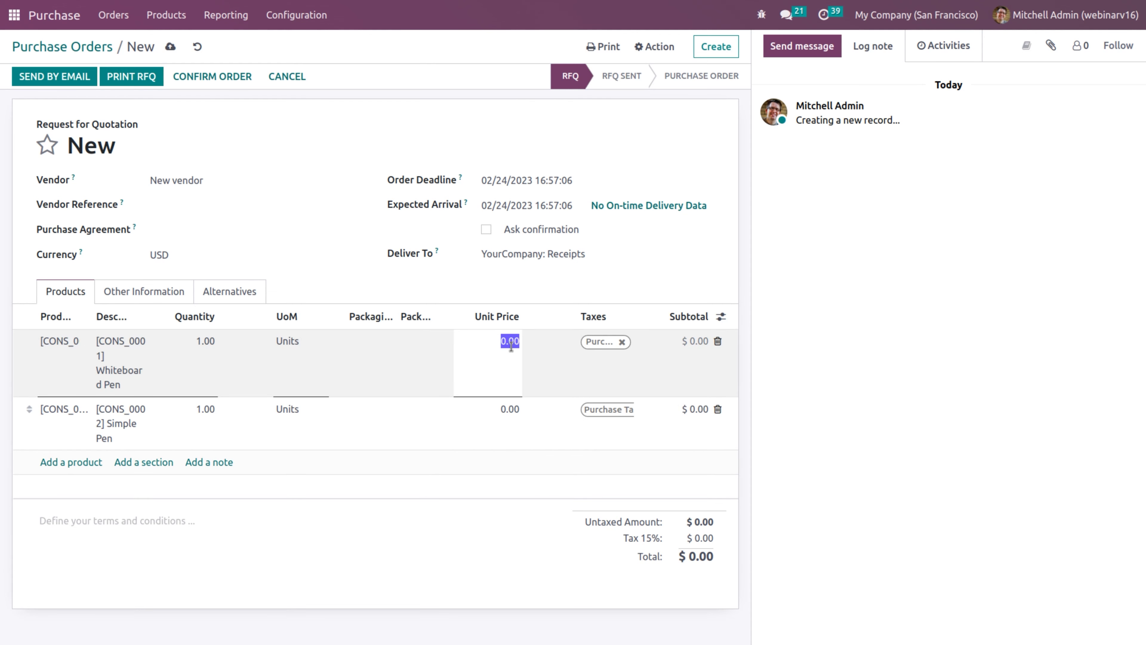
type("10")
left_click(508, 410)
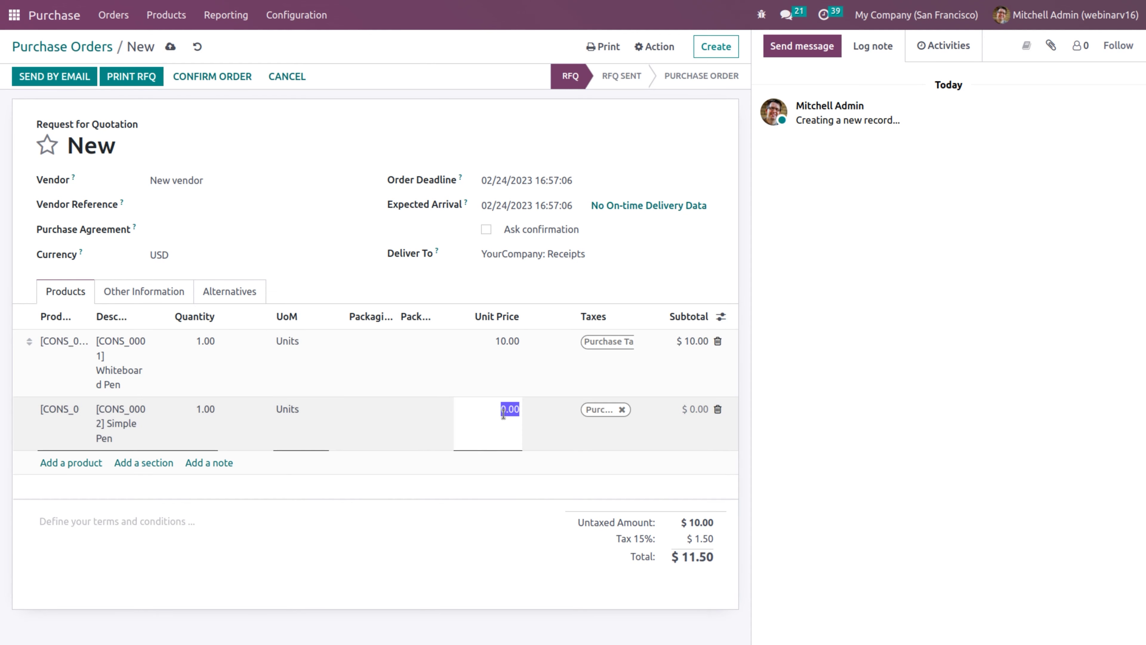
type("5")
left_click(488, 513)
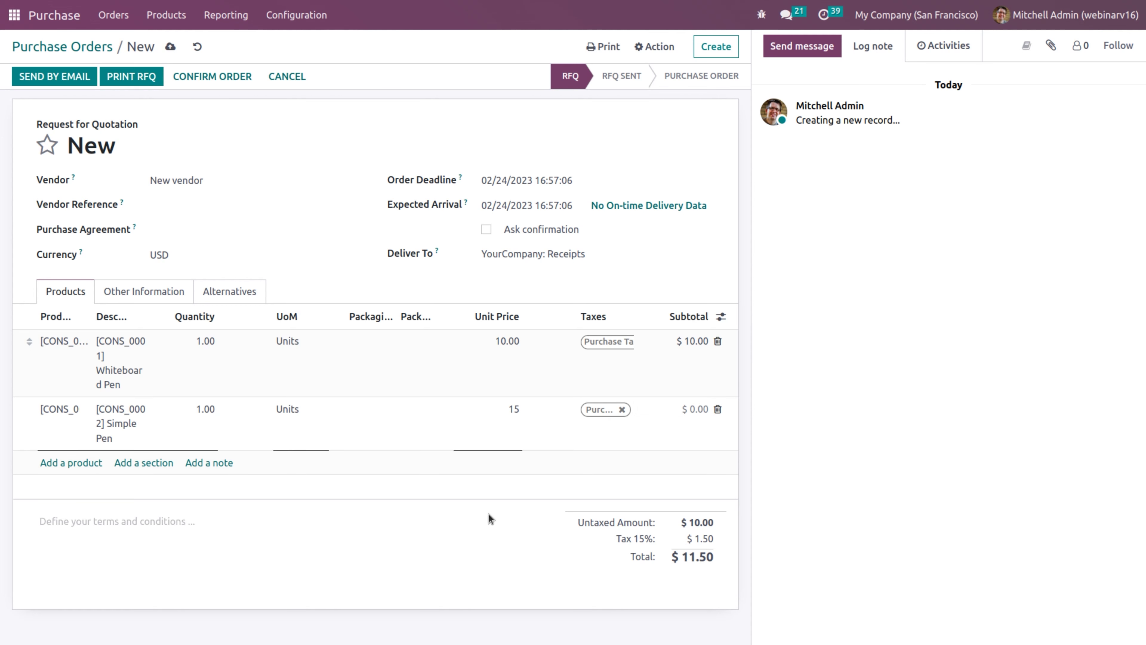
left_click(206, 343)
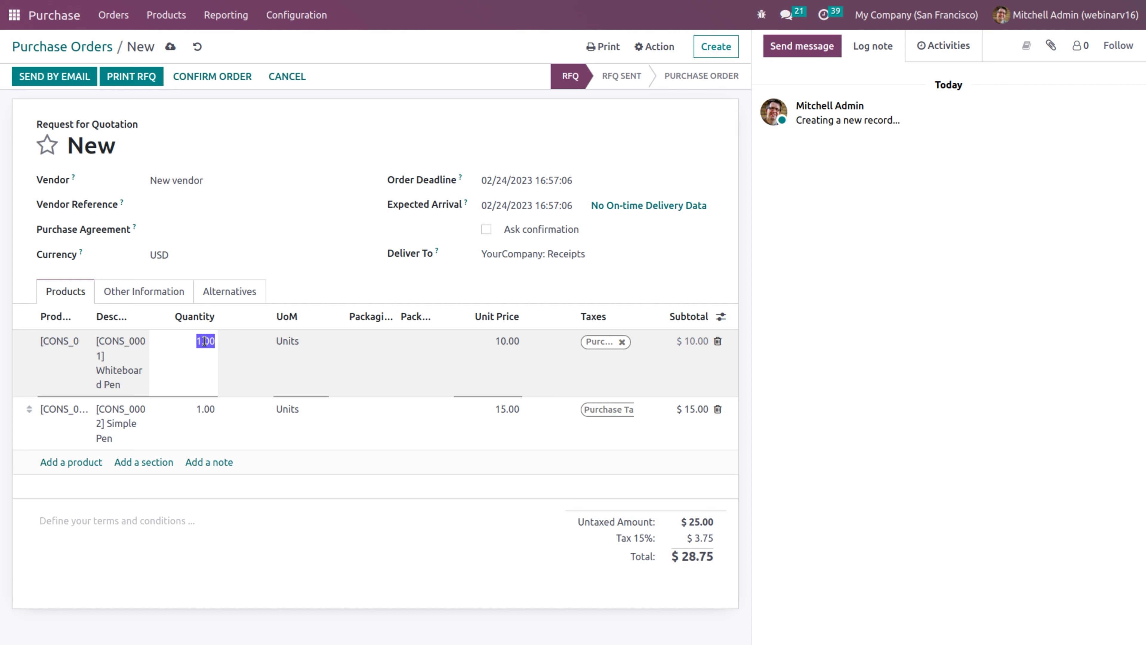
type("4")
left_click(269, 256)
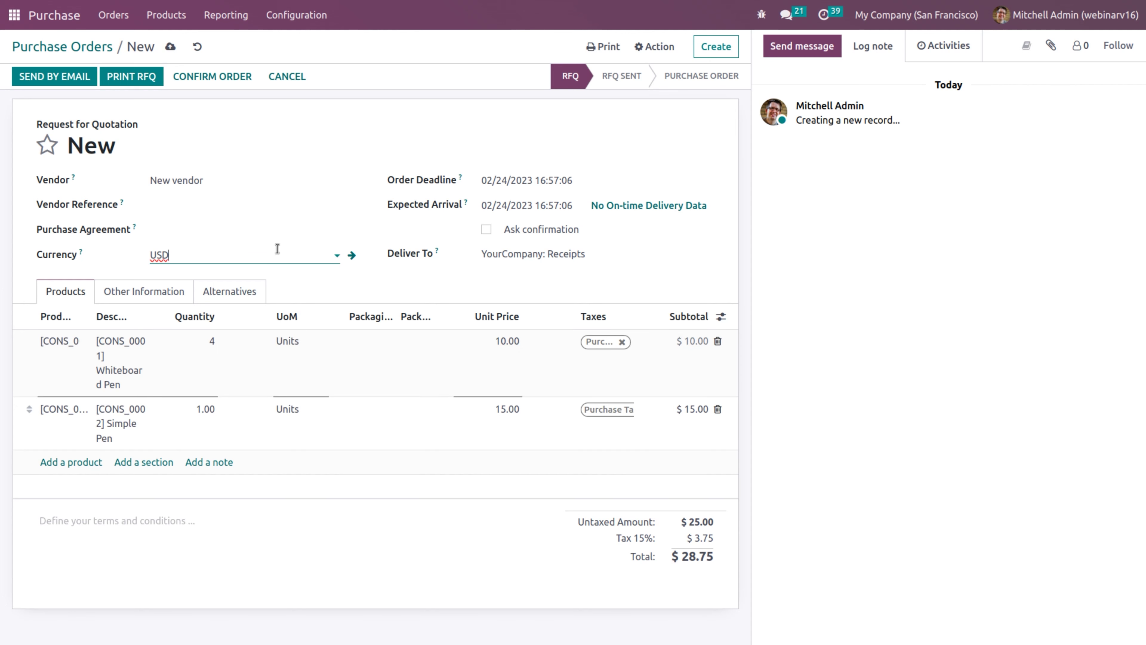
- Confirm the quotation as P00031, then duplicate it into new quotation P00032
left_click(297, 131)
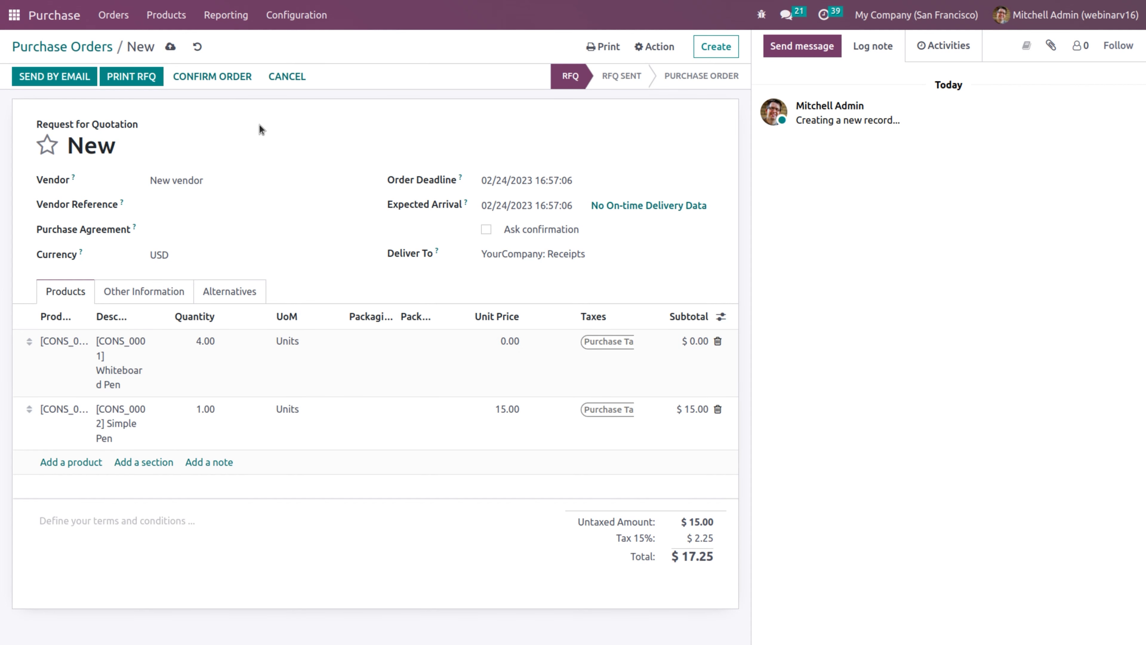
left_click(203, 76)
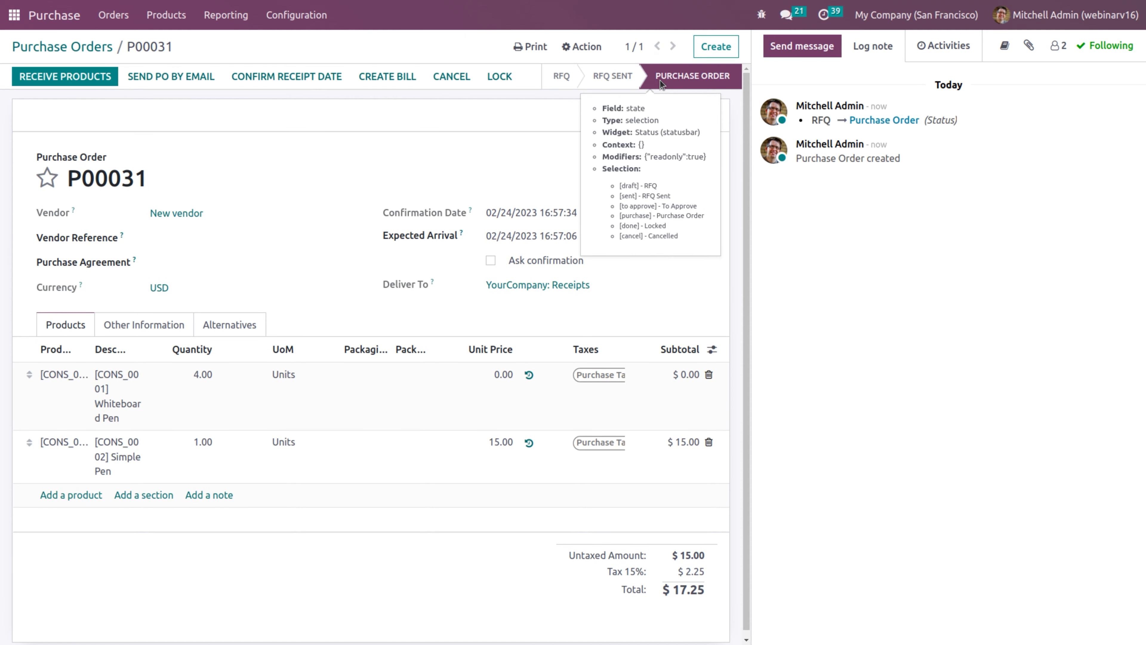
left_click(587, 46)
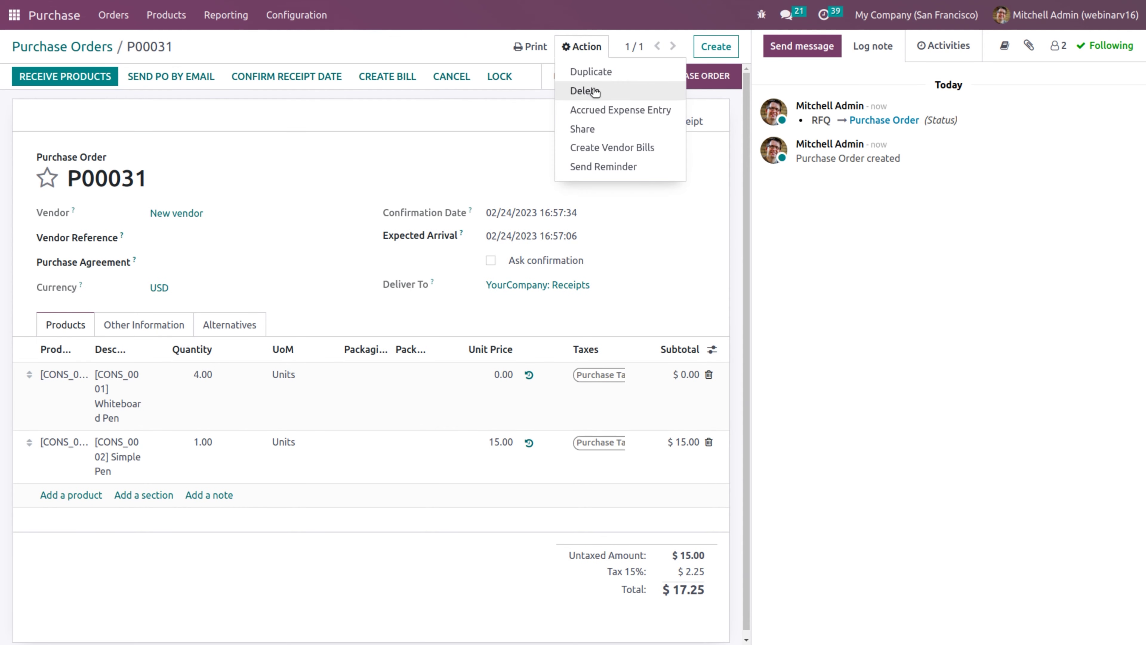
left_click(591, 73)
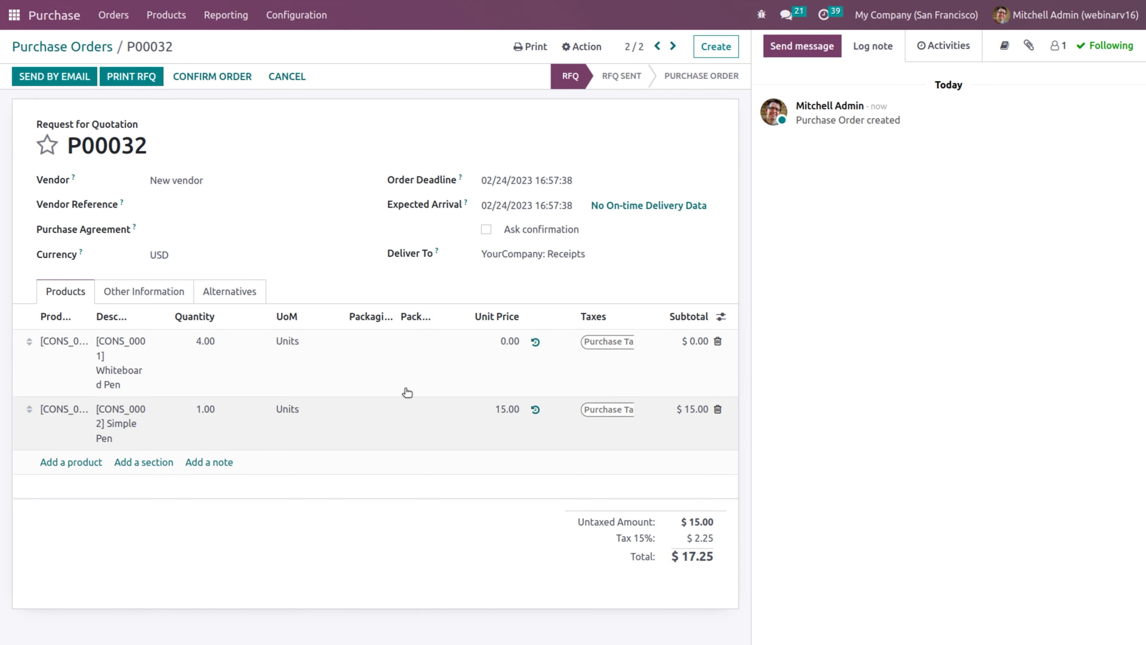
- Replace the copied pen lines with a white Customizable Desk and a Dark Blue Stool
left_click(717, 340)
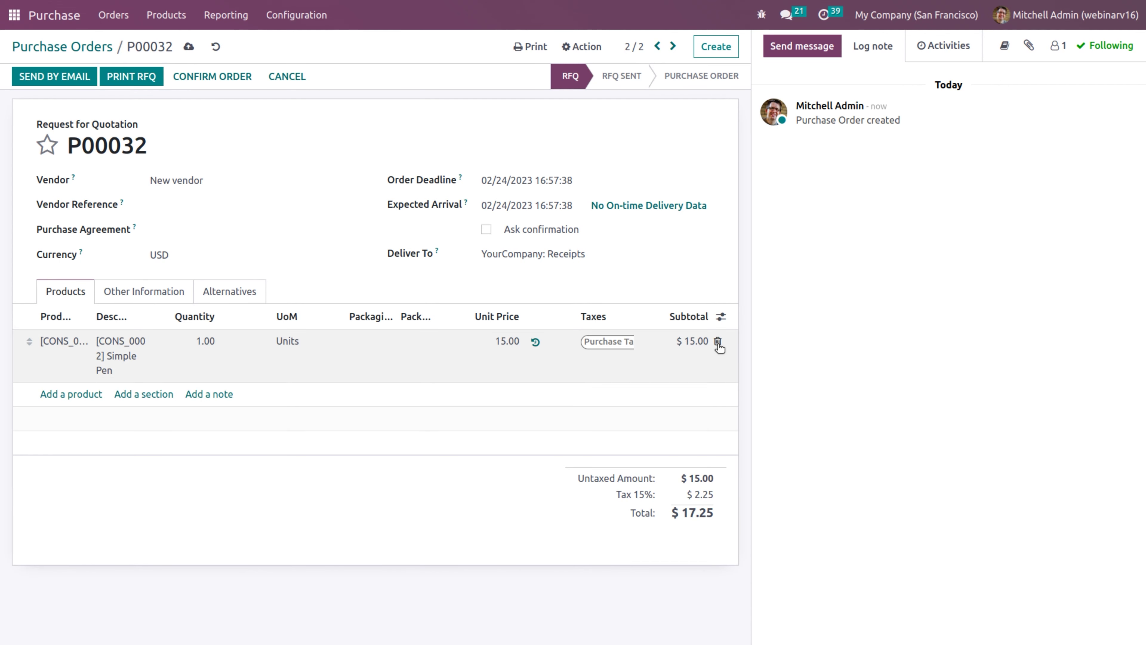
left_click(717, 341)
left_click(72, 341)
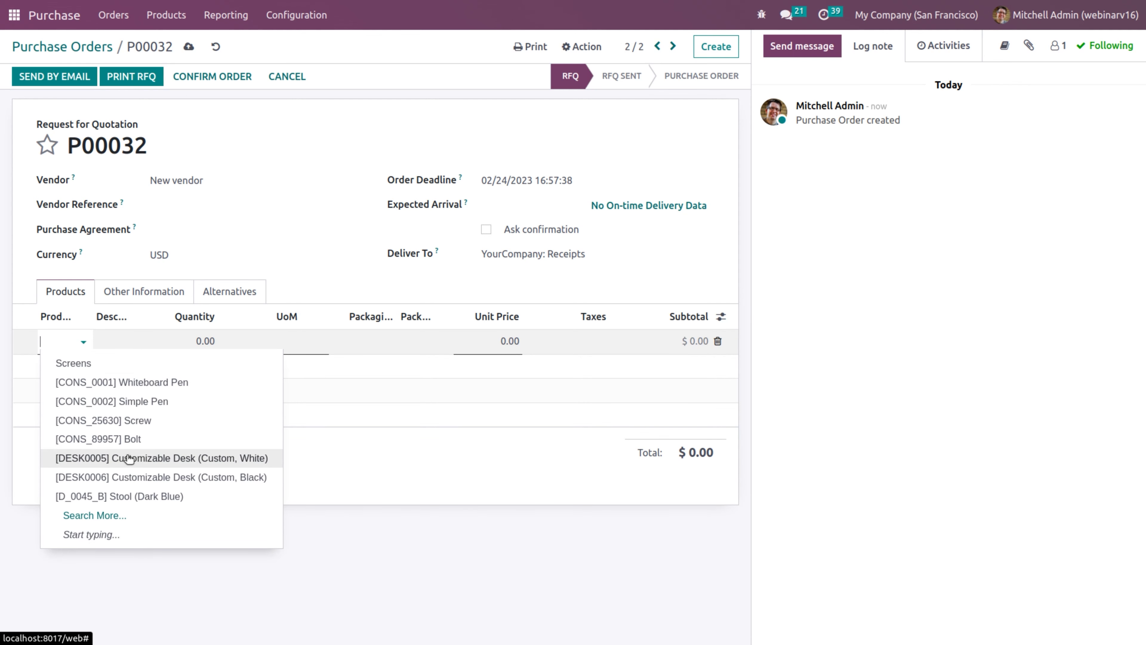
left_click(127, 455)
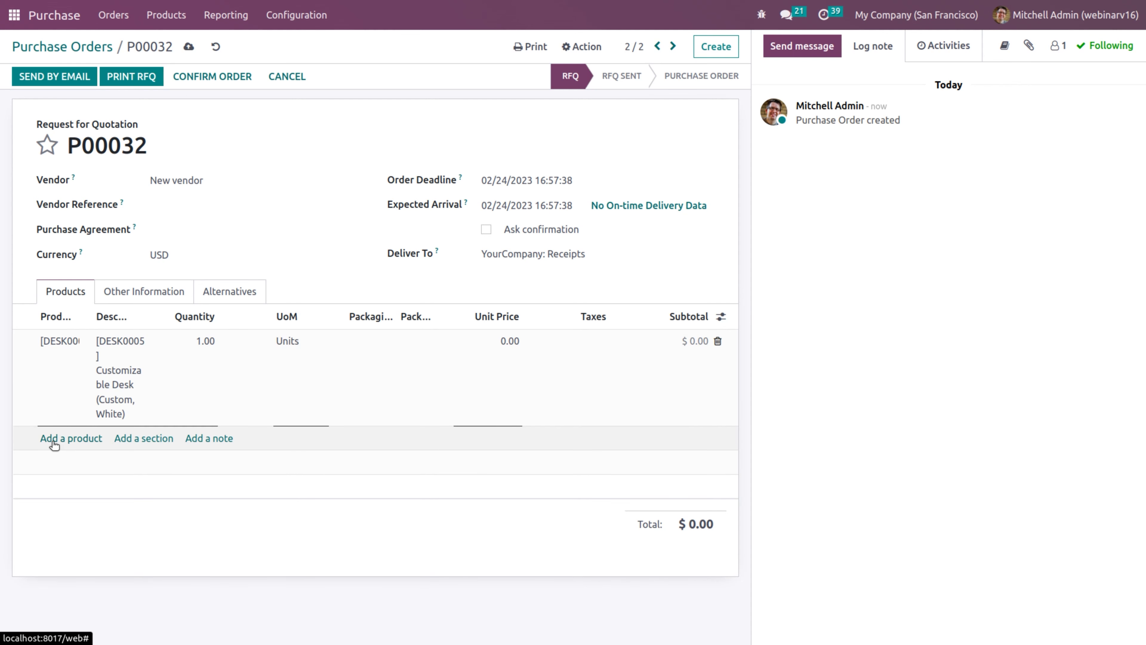
left_click(52, 440)
left_click(52, 441)
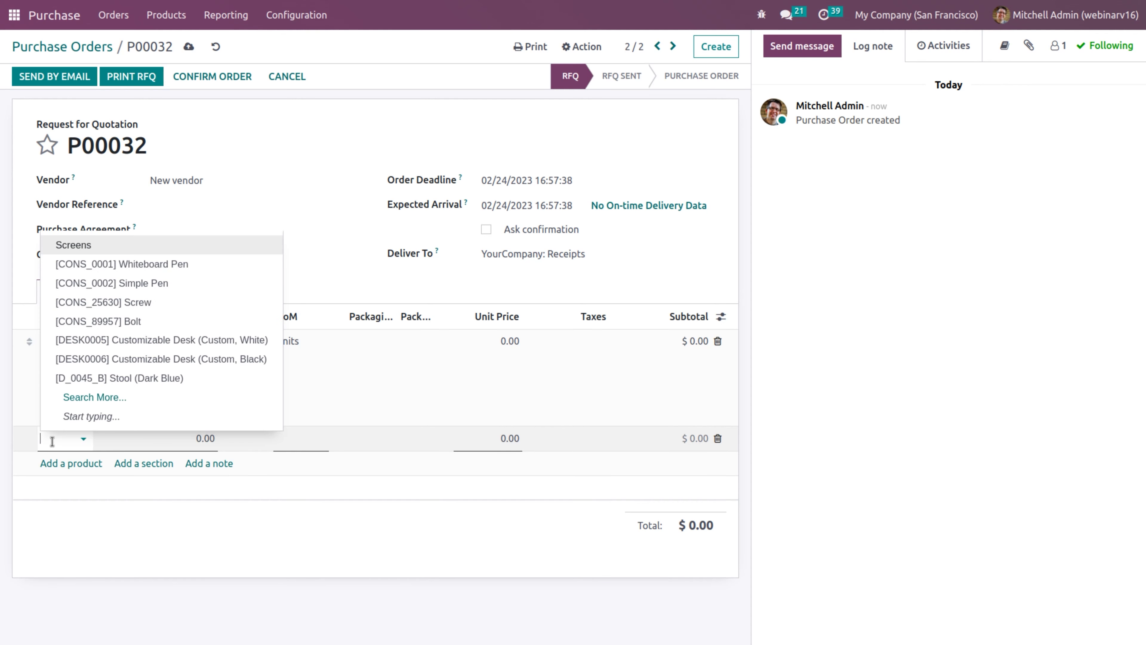
left_click(144, 379)
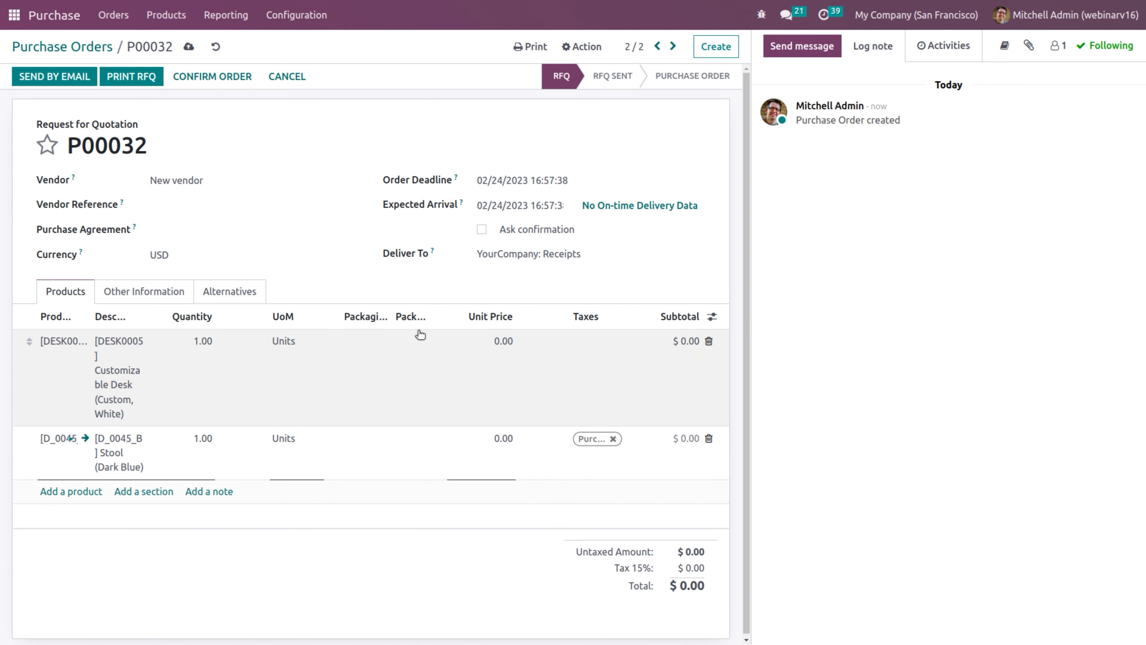
- Set desk and stool prices to 200 and 60, quantities 3 and 6, and confirm the order
left_click(494, 341)
type("200")
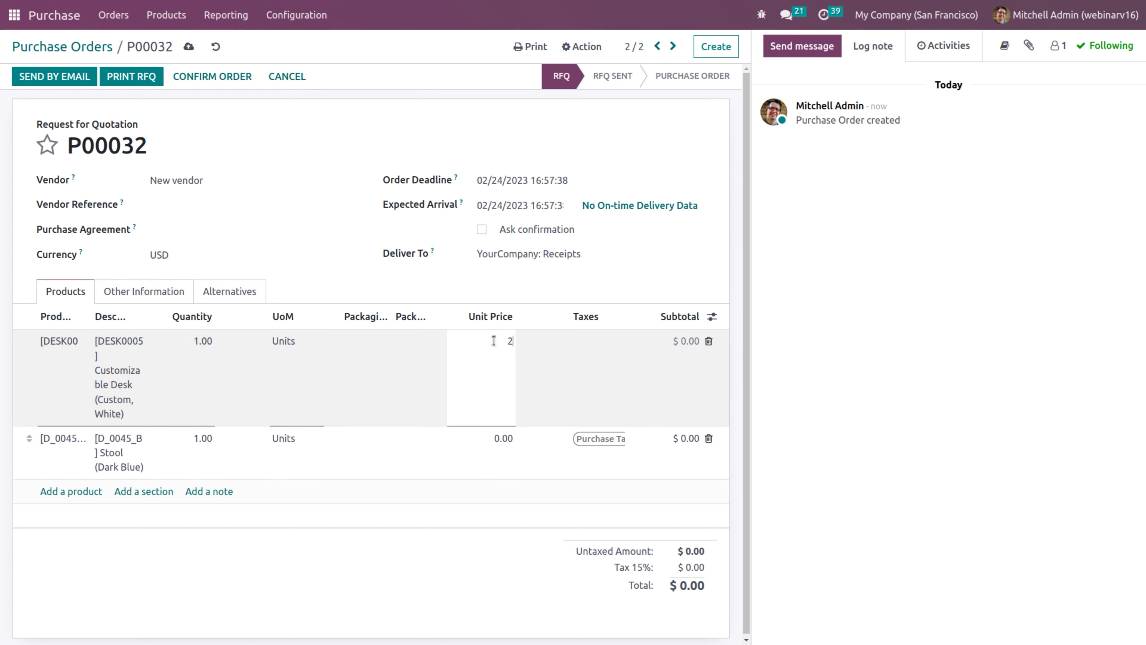
left_click(501, 443)
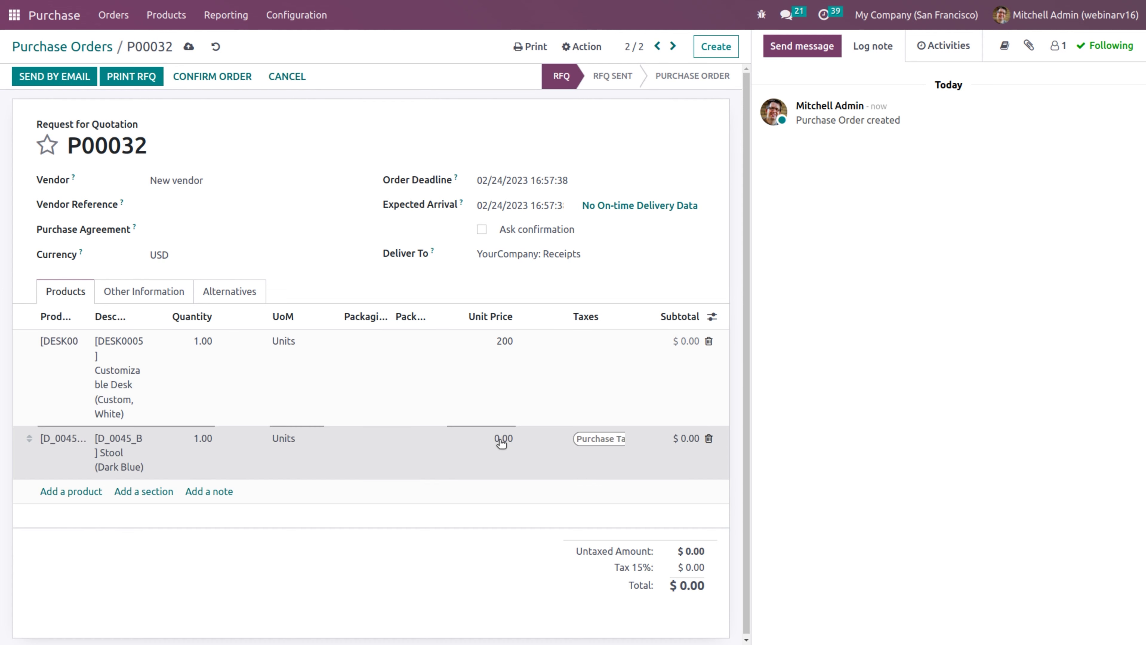
type("60")
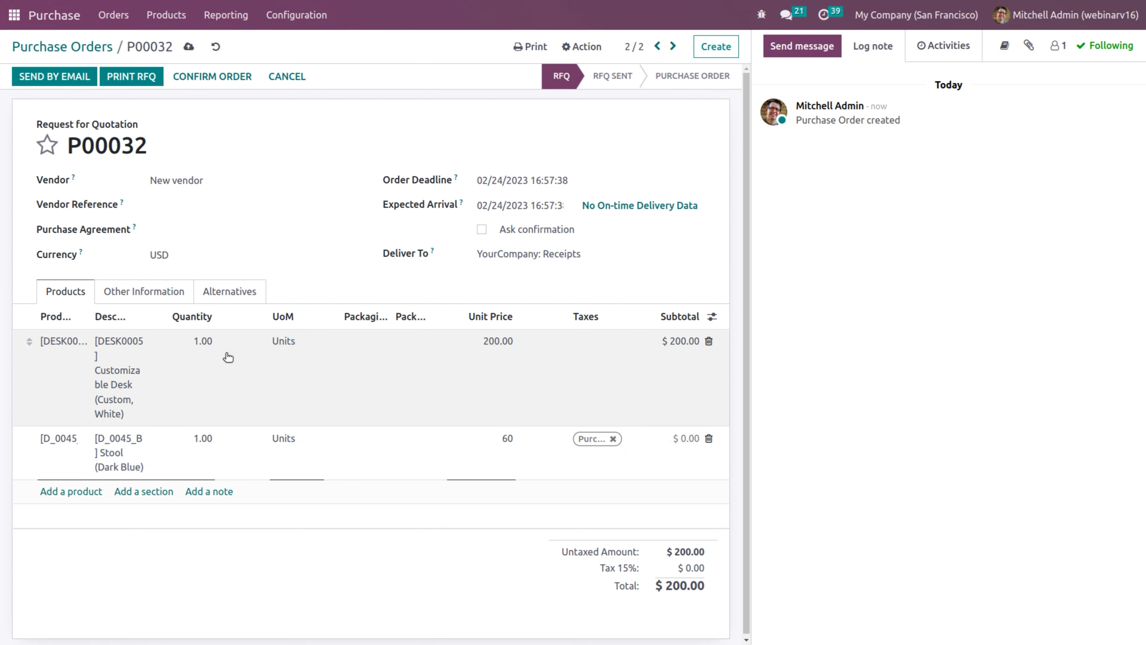
left_click(201, 344)
type("3")
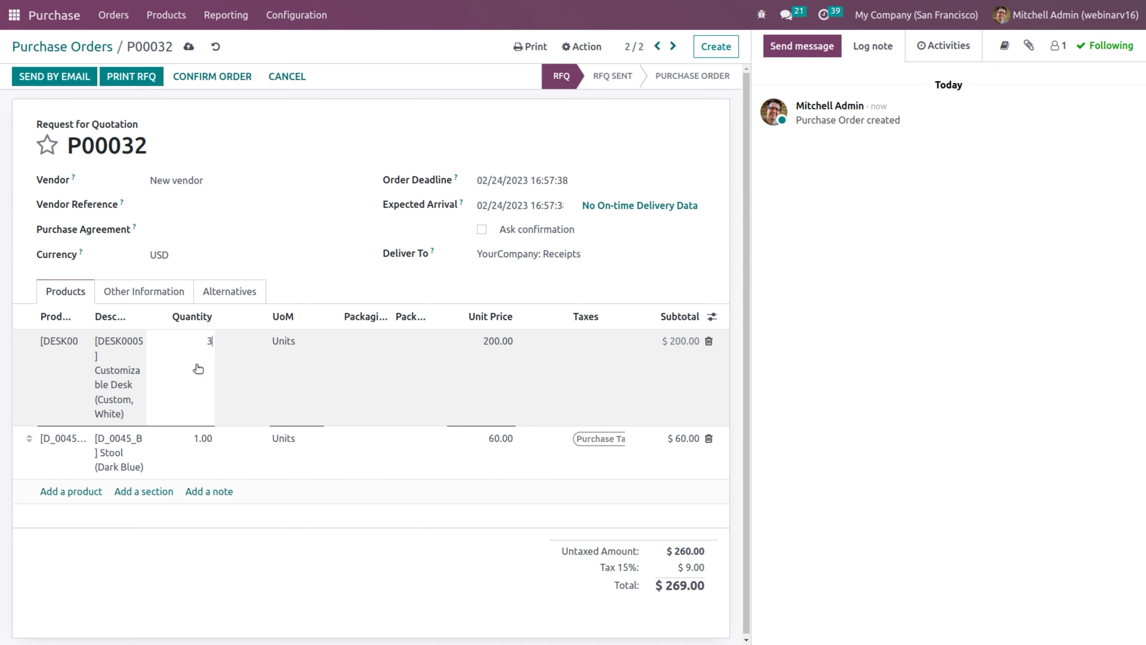
left_click(201, 439)
type("6")
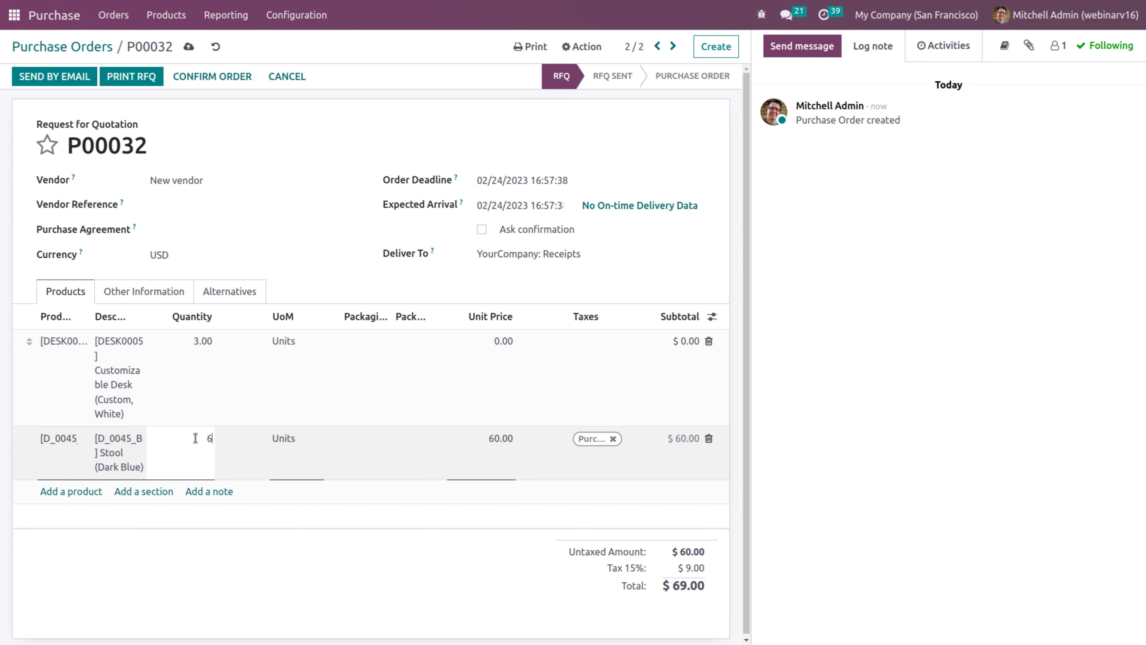
left_click(203, 79)
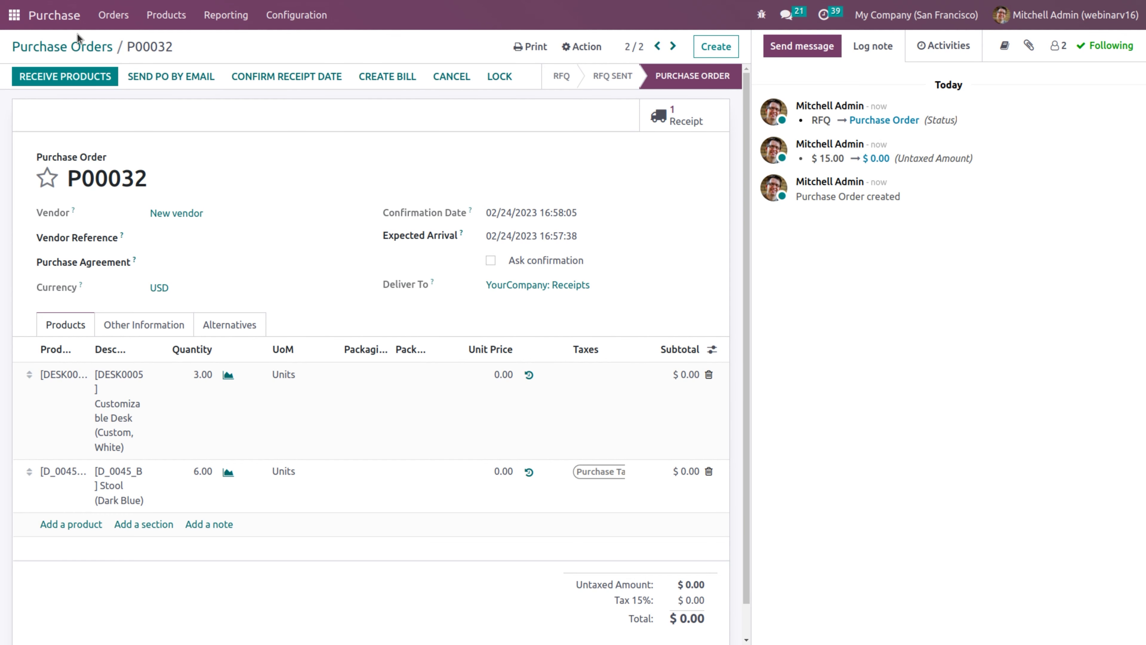
- Check that draft BATCH/00007 groups receipts WH/IN/00027 and WH/IN/00028, then view the Replenishment list
left_click(15, 18)
type("inv")
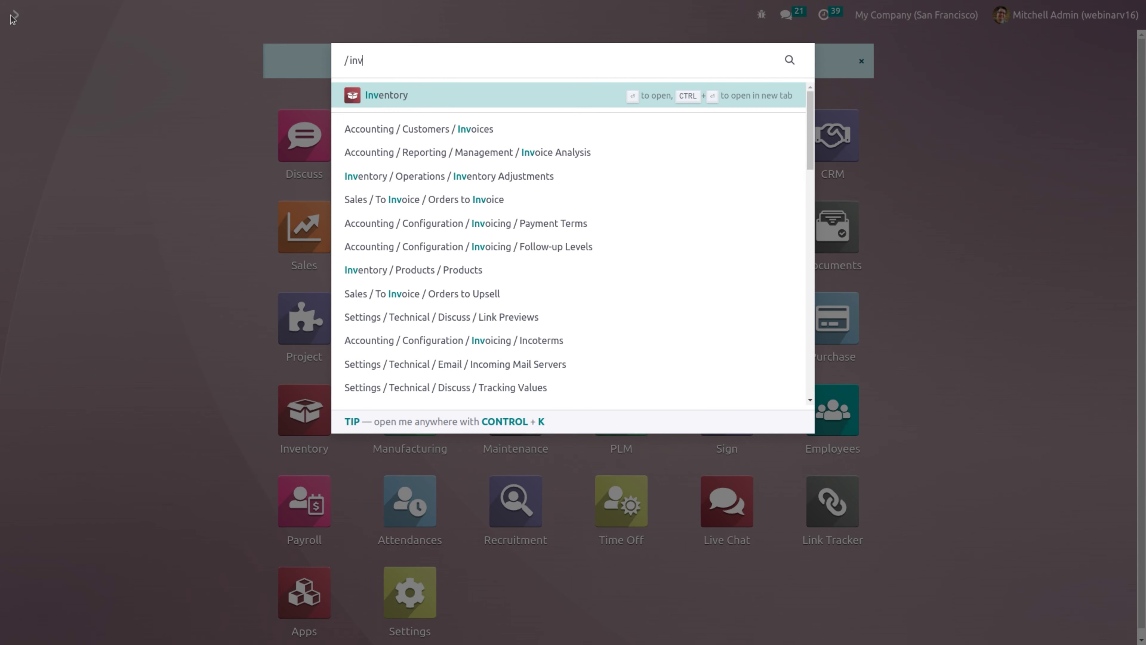
left_click(403, 94)
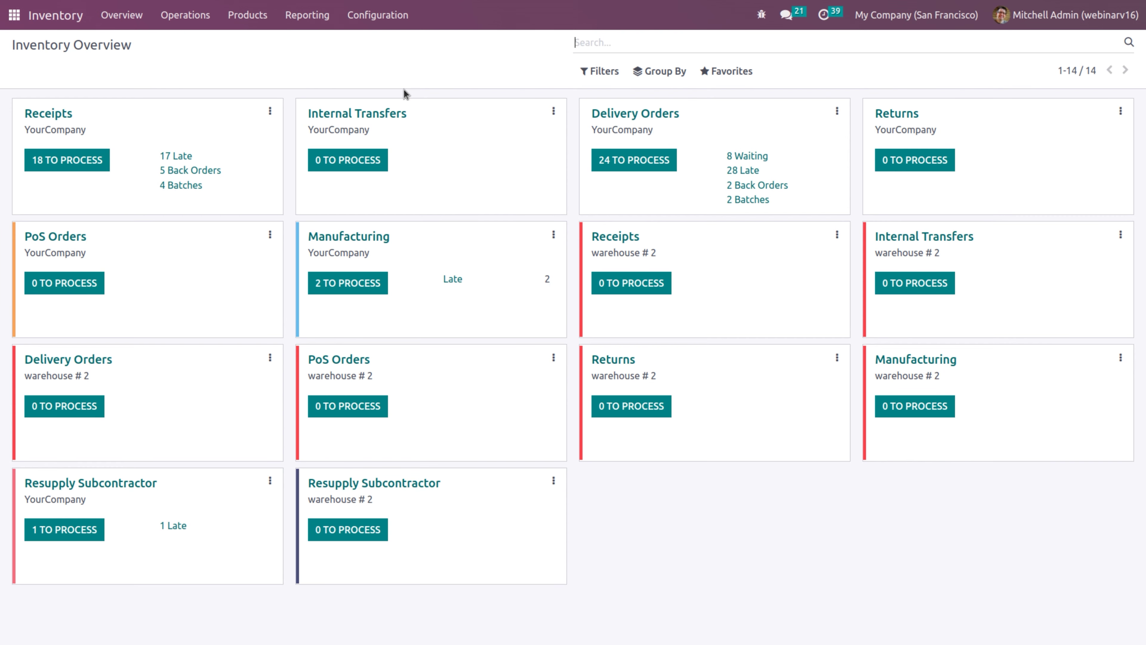
left_click(189, 15)
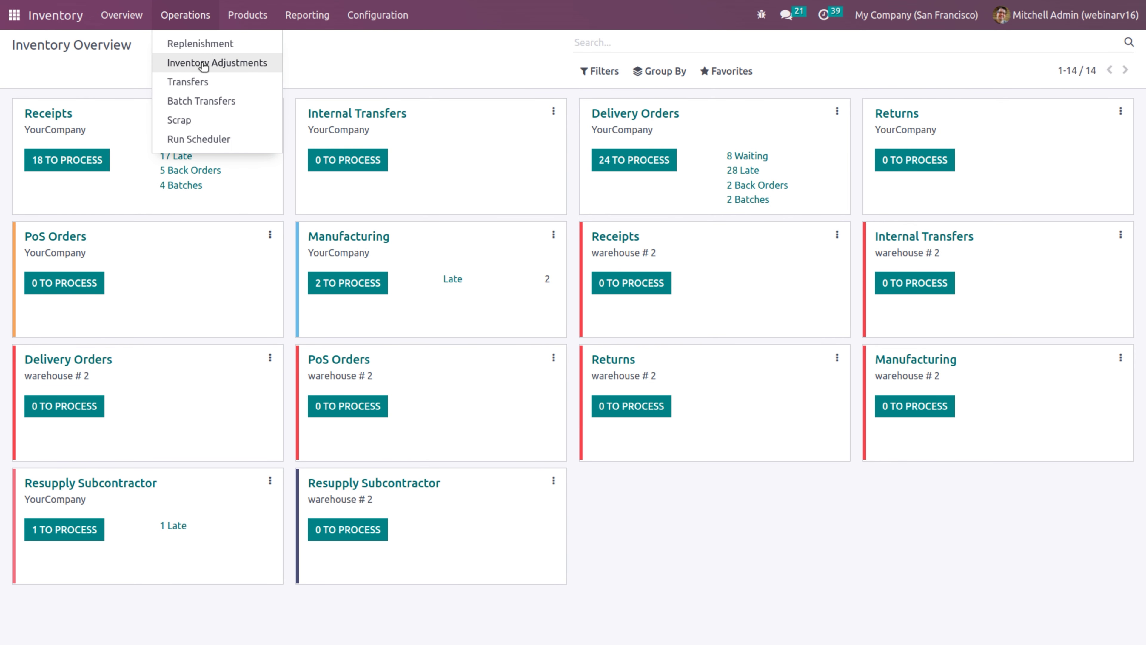
left_click(206, 102)
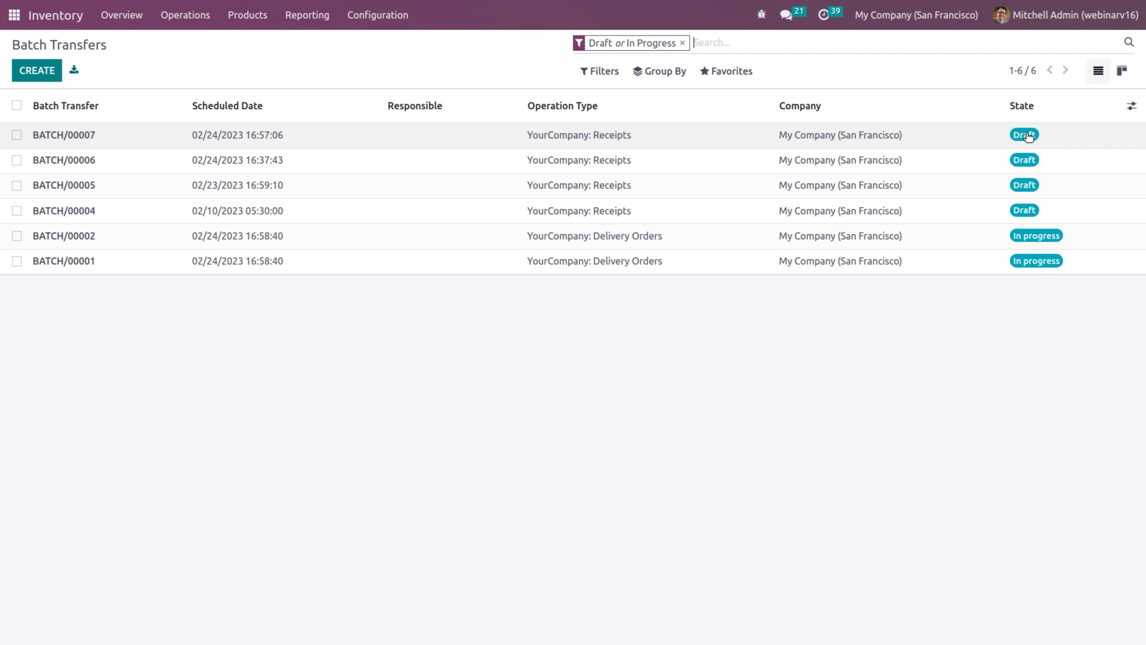
left_click(949, 133)
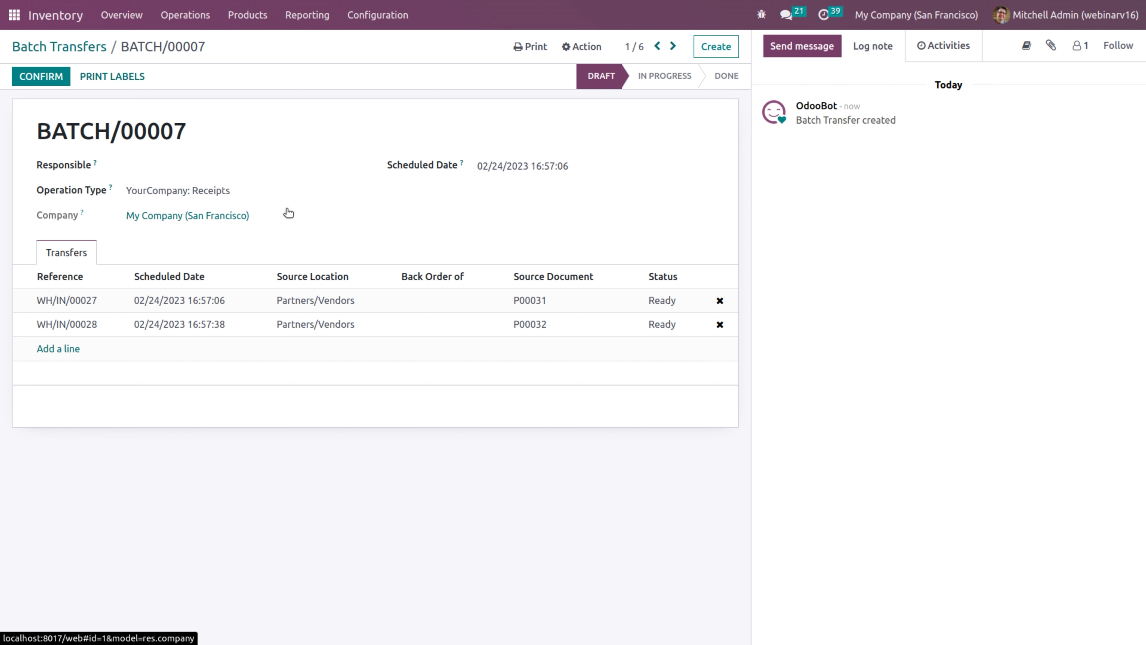
left_click(183, 13)
left_click(201, 44)
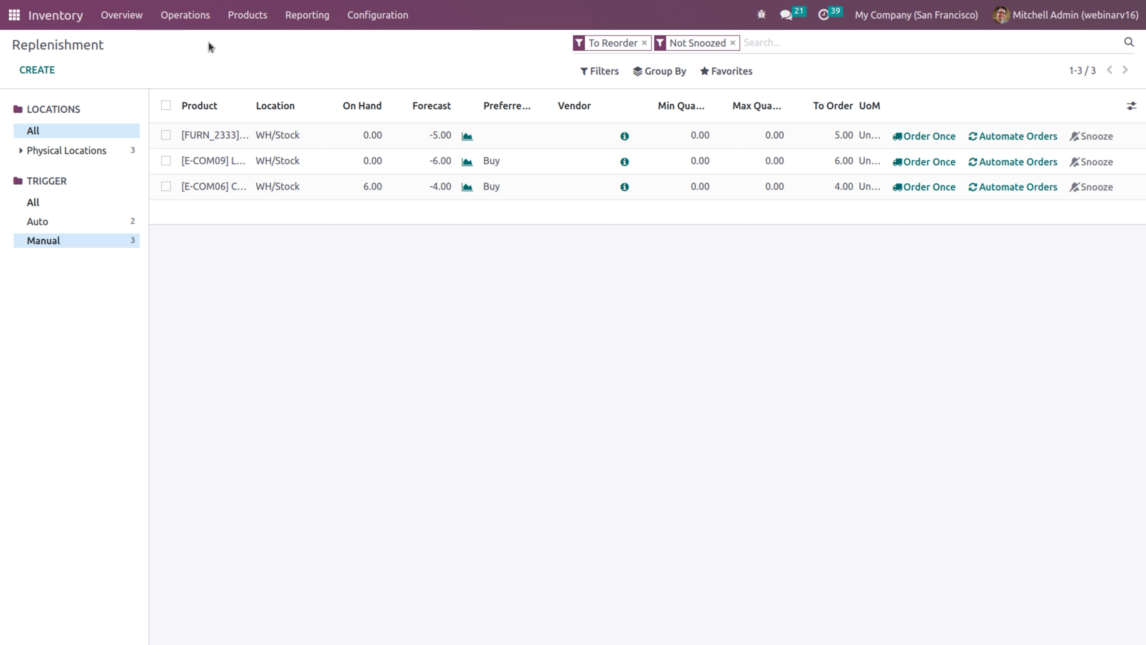
- Show the Inventory Adjustments list of 40 WH/Stock quants, leaving optional columns unchanged
left_click(192, 16)
left_click(211, 62)
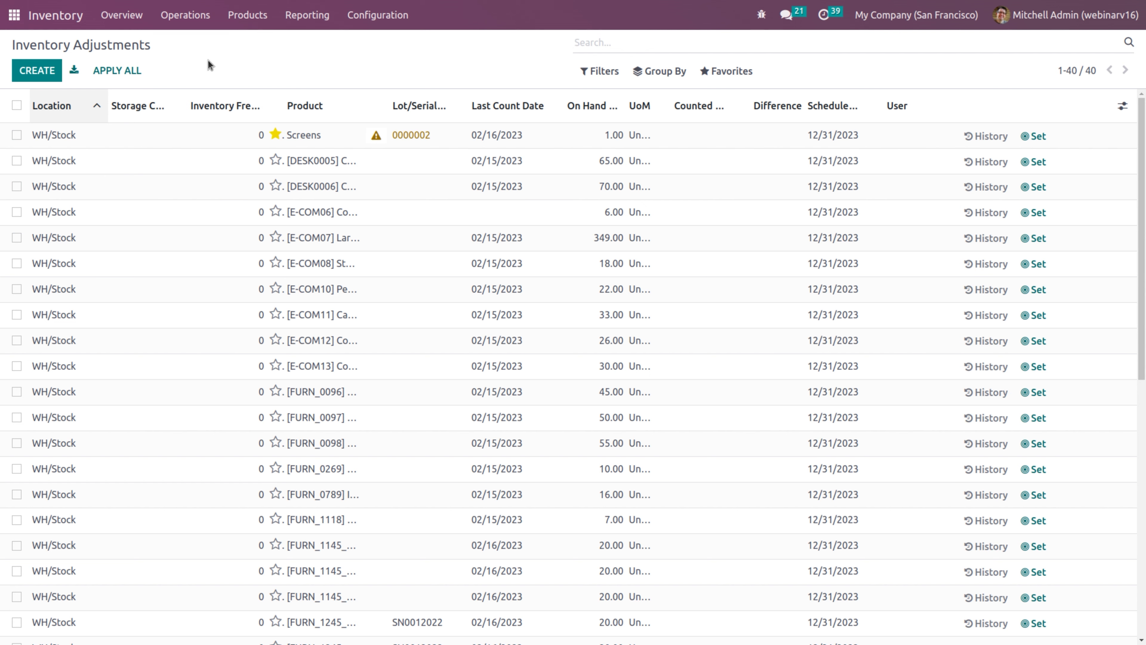
left_click(1125, 106)
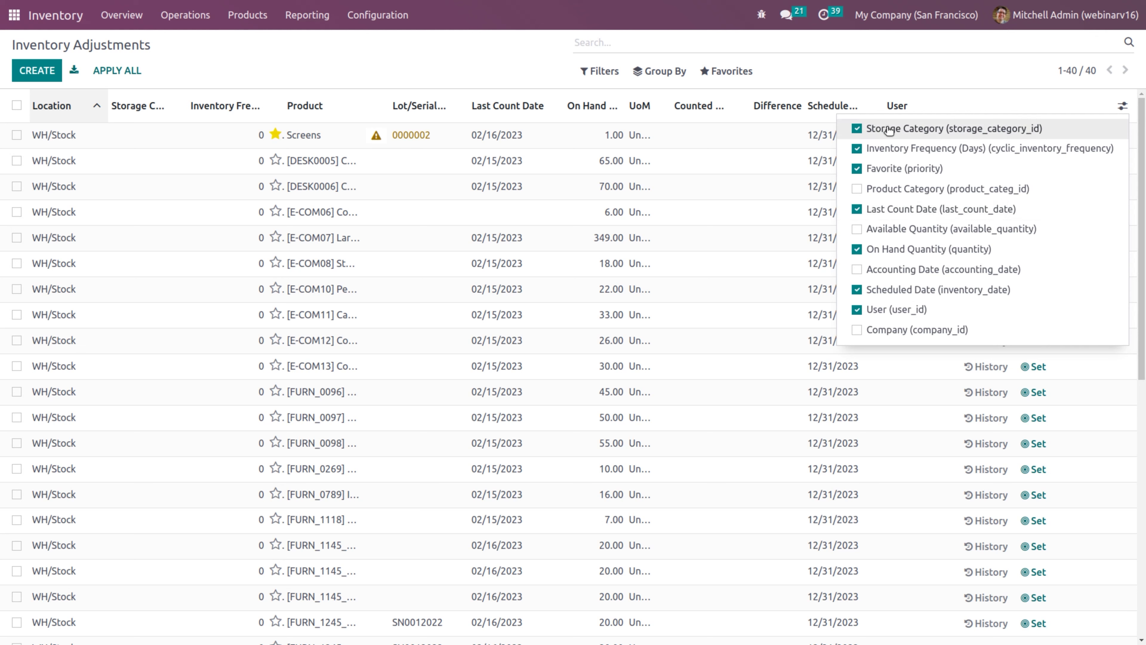
left_click(506, 57)
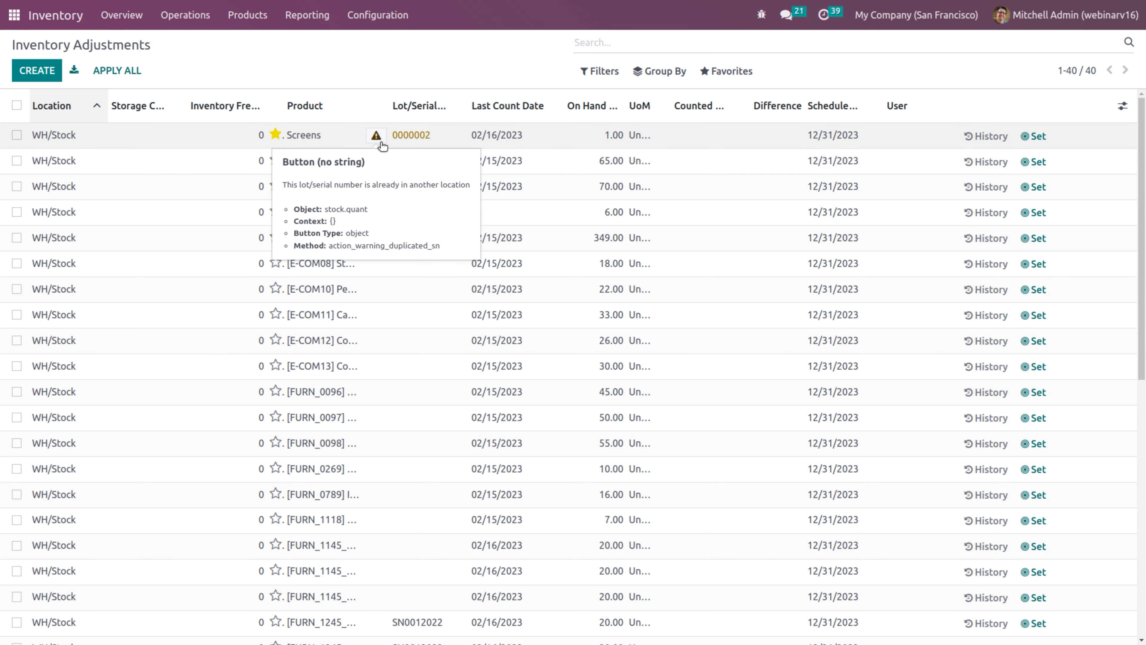
- Filter adjustments to Starred Products, leaving only the two Screens lot 0000002 quants
left_click(277, 135)
left_click(600, 71)
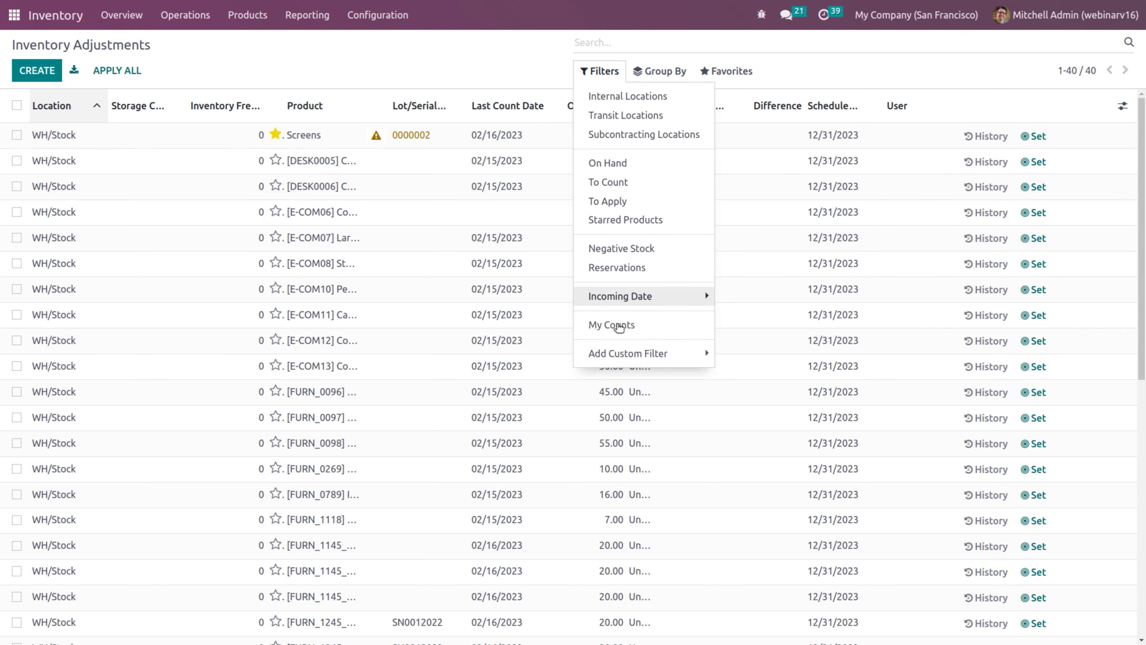
left_click(622, 353)
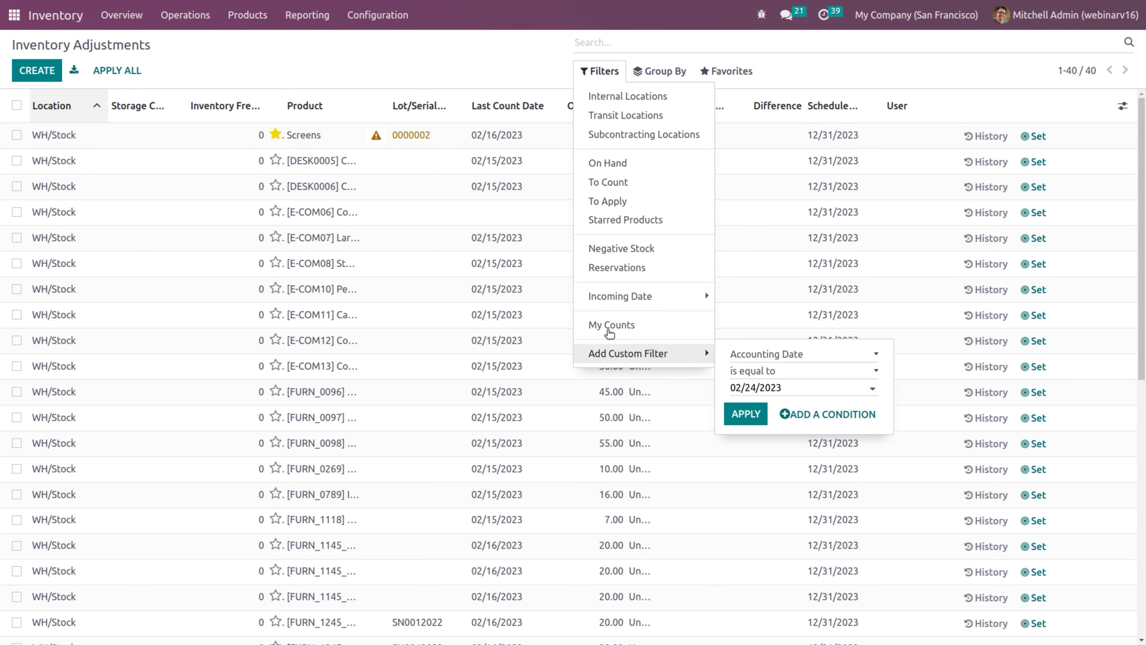
left_click(610, 221)
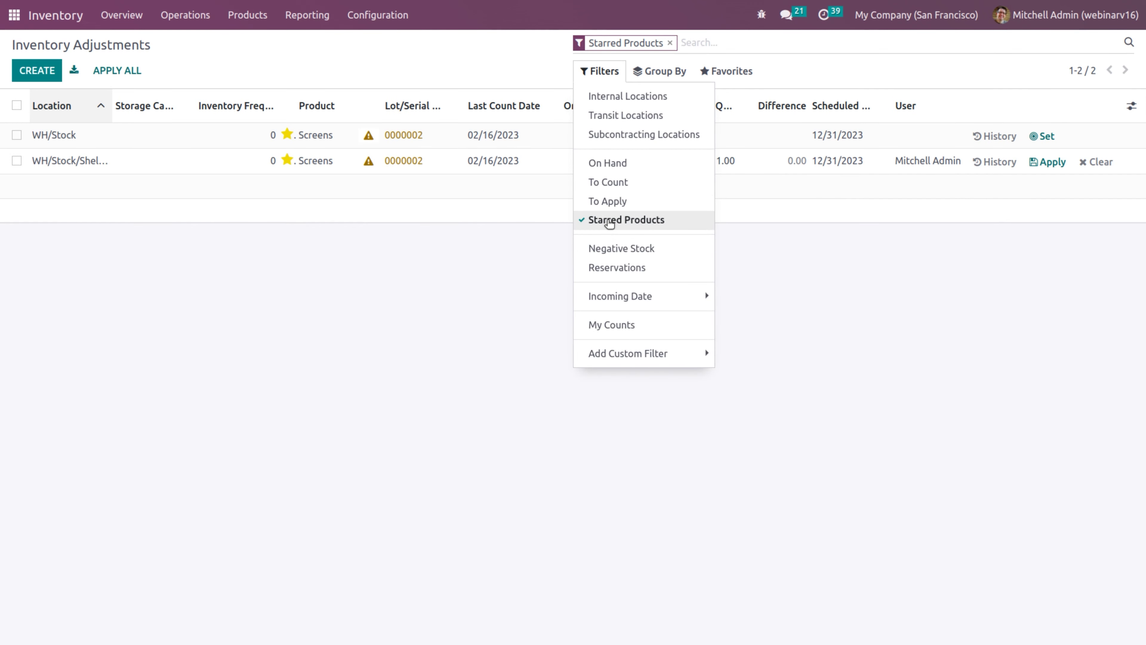
left_click(461, 297)
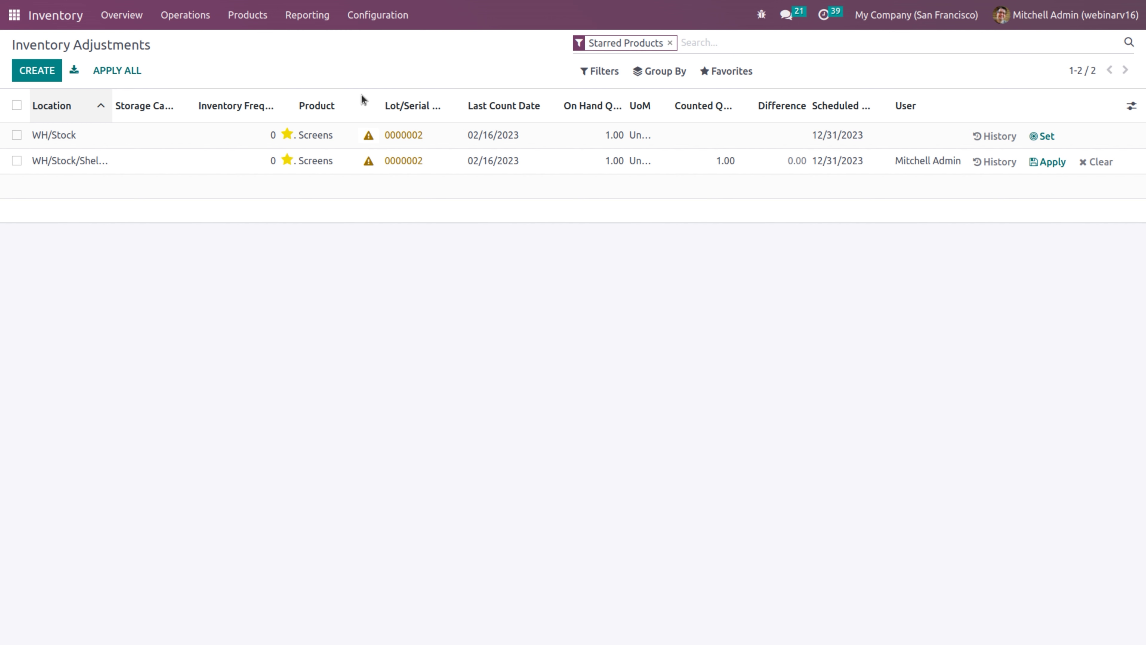
- Open the WH/Stock internal location record from the Locations list
left_click(368, 15)
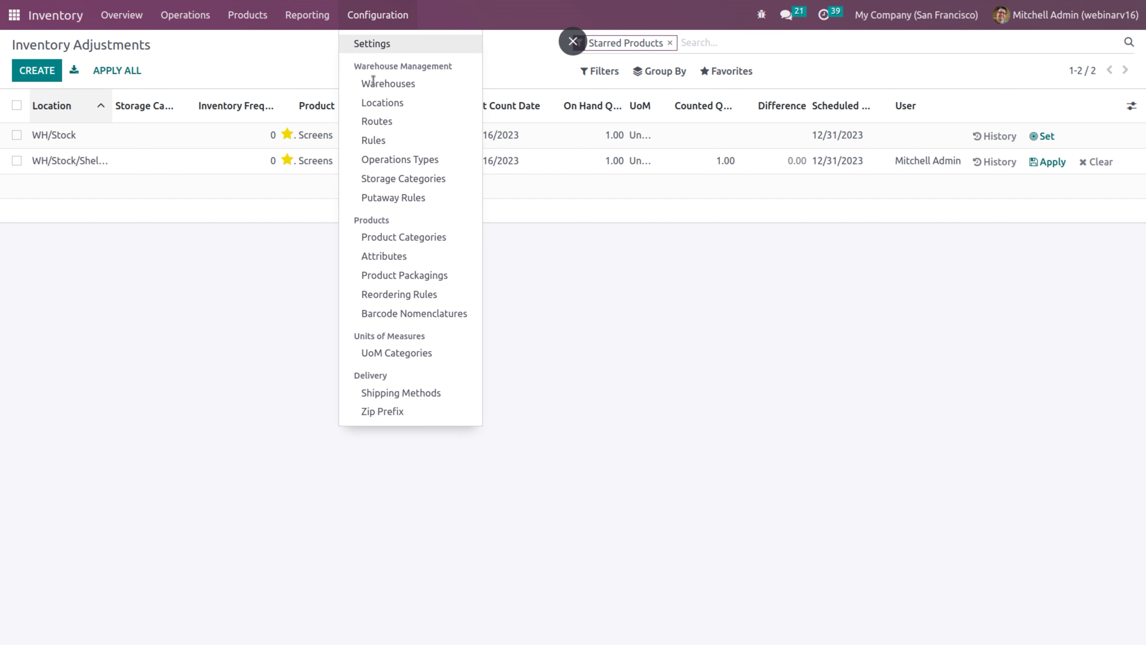
left_click(381, 103)
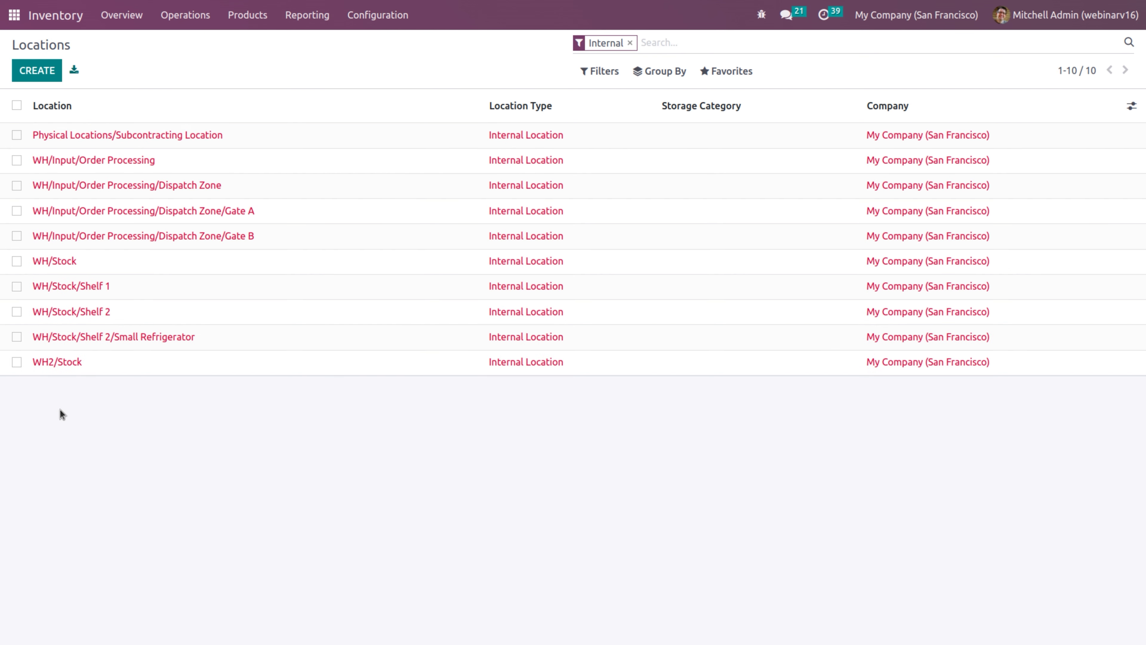
left_click(80, 271)
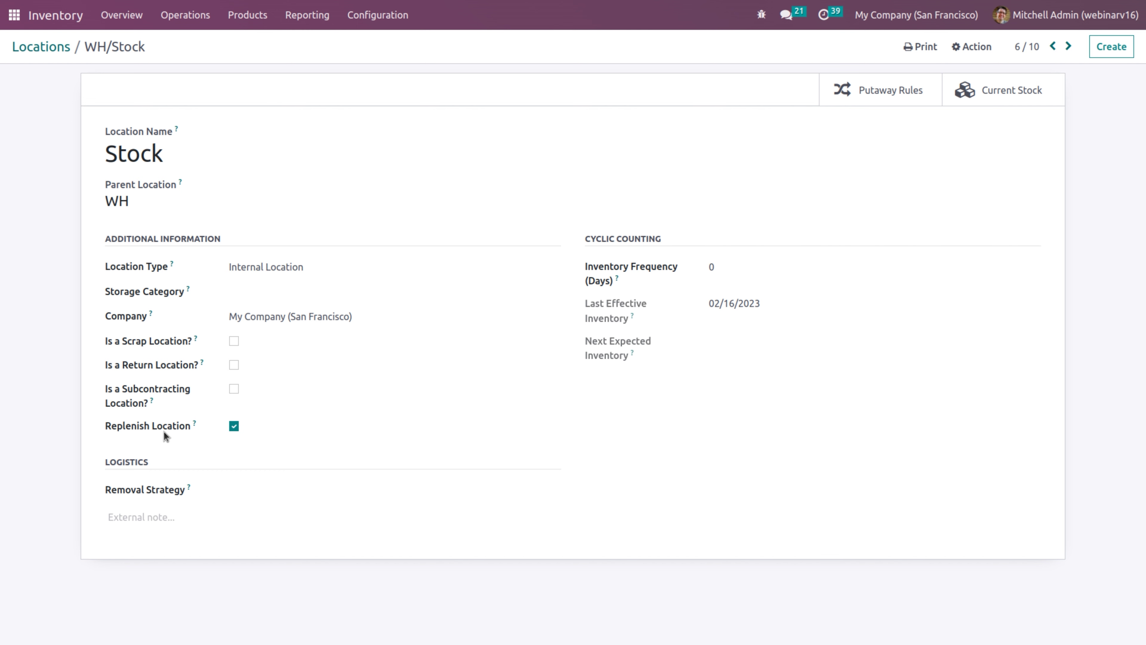
left_click(377, 15)
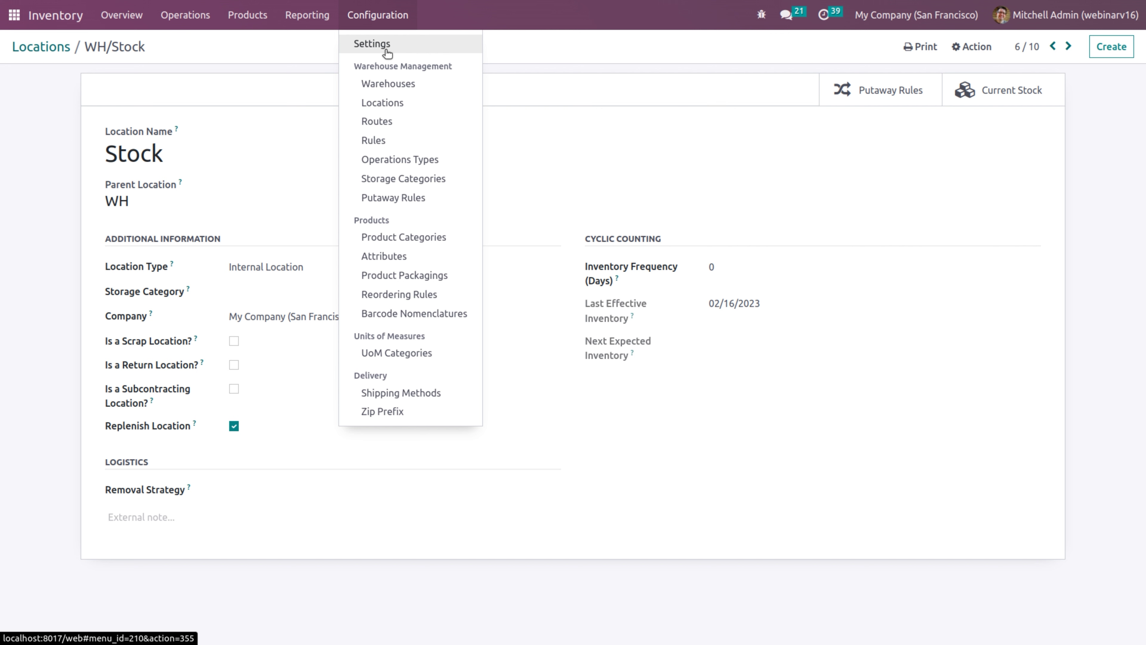
- Enable the UPS Connector and DHL Express Connector under Shipping Connectors and save the settings
left_click(387, 51)
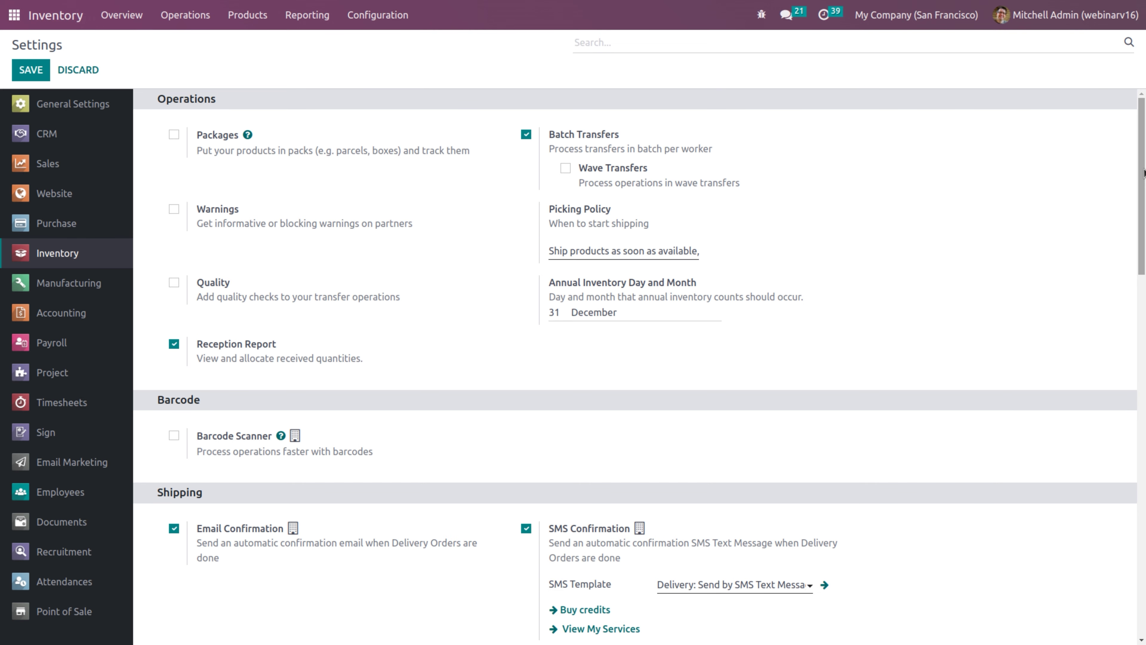
left_click_drag(1144, 173, 1144, 421)
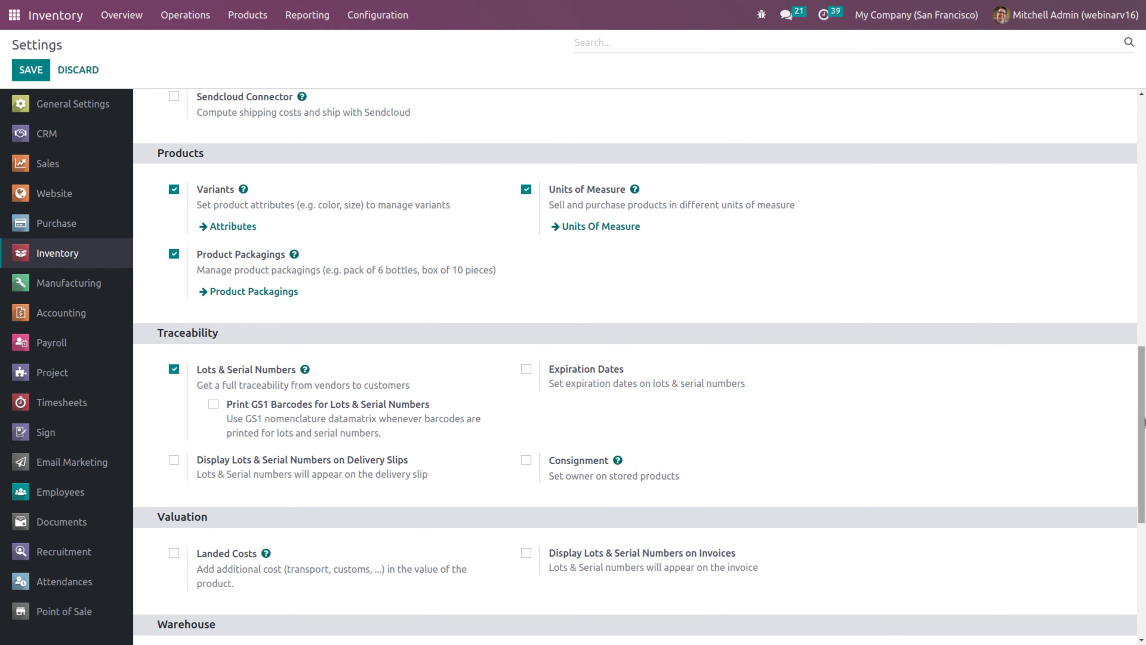
mouse_move(1144, 410)
left_mouse_down()
mouse_move(1144, 540)
mouse_move(1144, 295)
left_mouse_up()
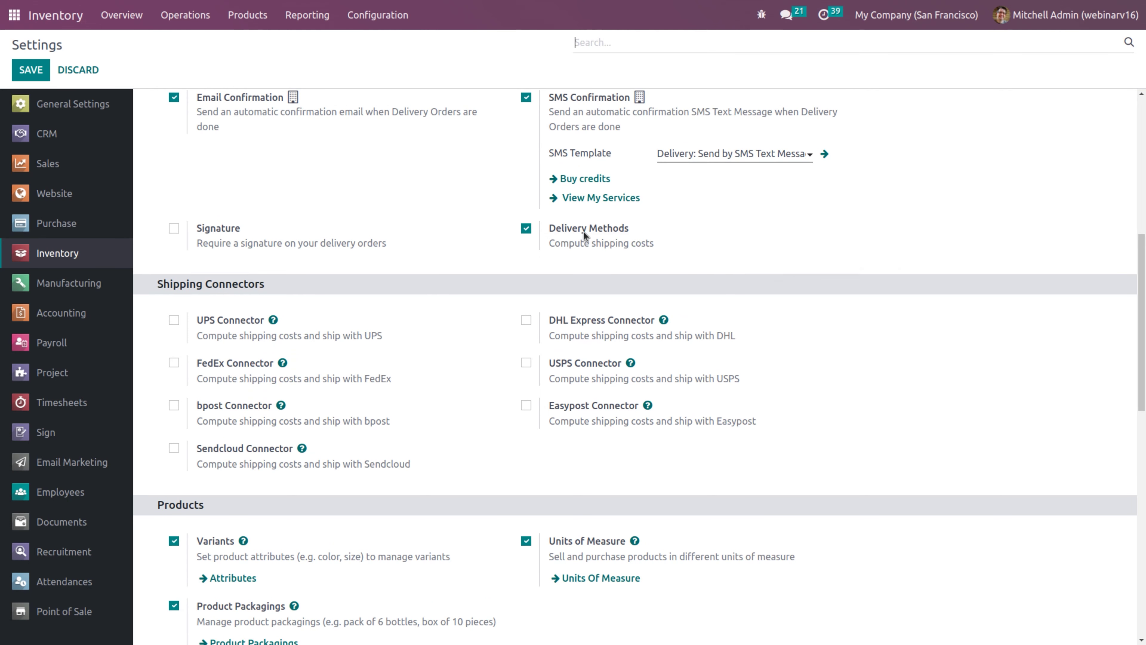
mouse_move(587, 231)
left_click(173, 320)
left_click(526, 321)
left_click(23, 74)
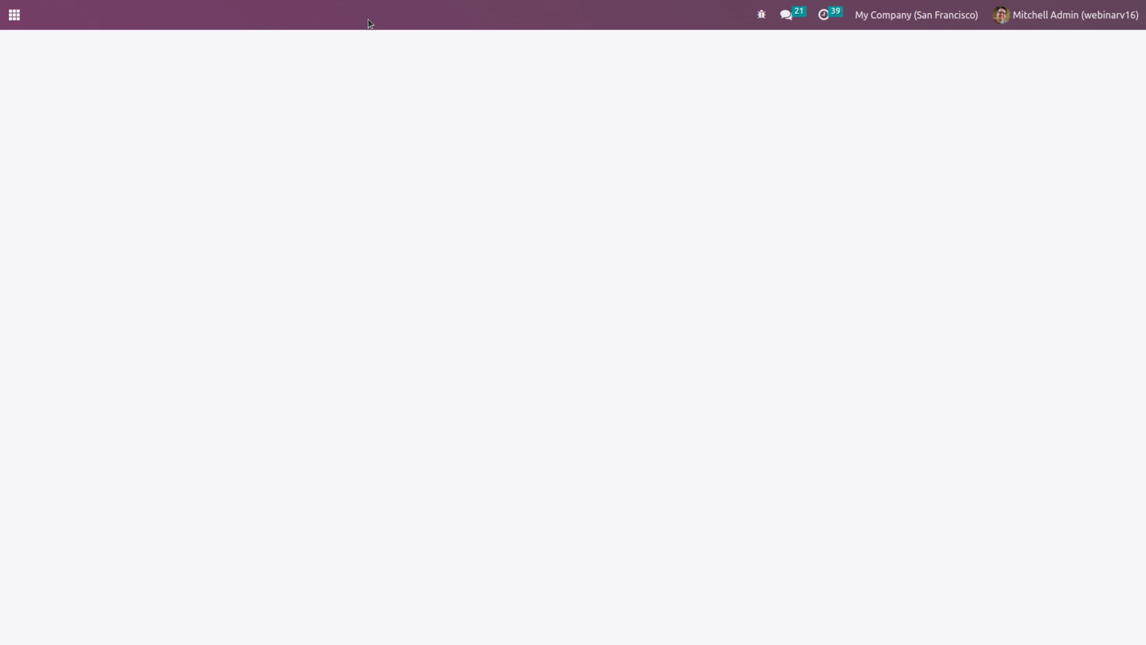
- Open the Free delivery charges entry from the list of 11 shipping methods
left_click(369, 19)
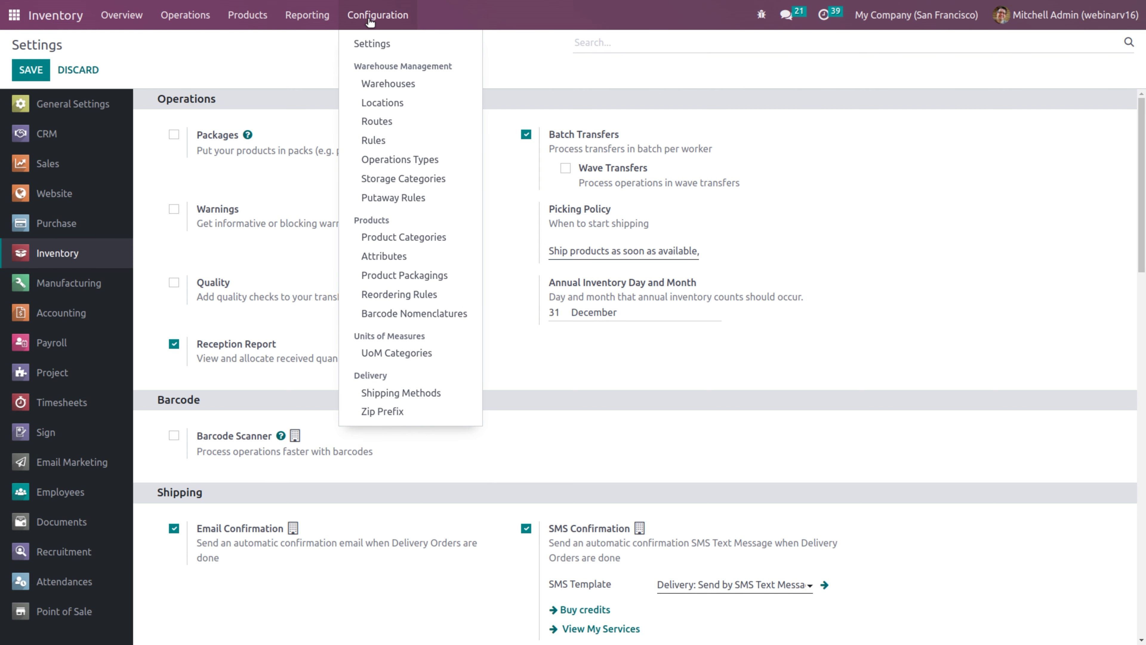
left_click(425, 393)
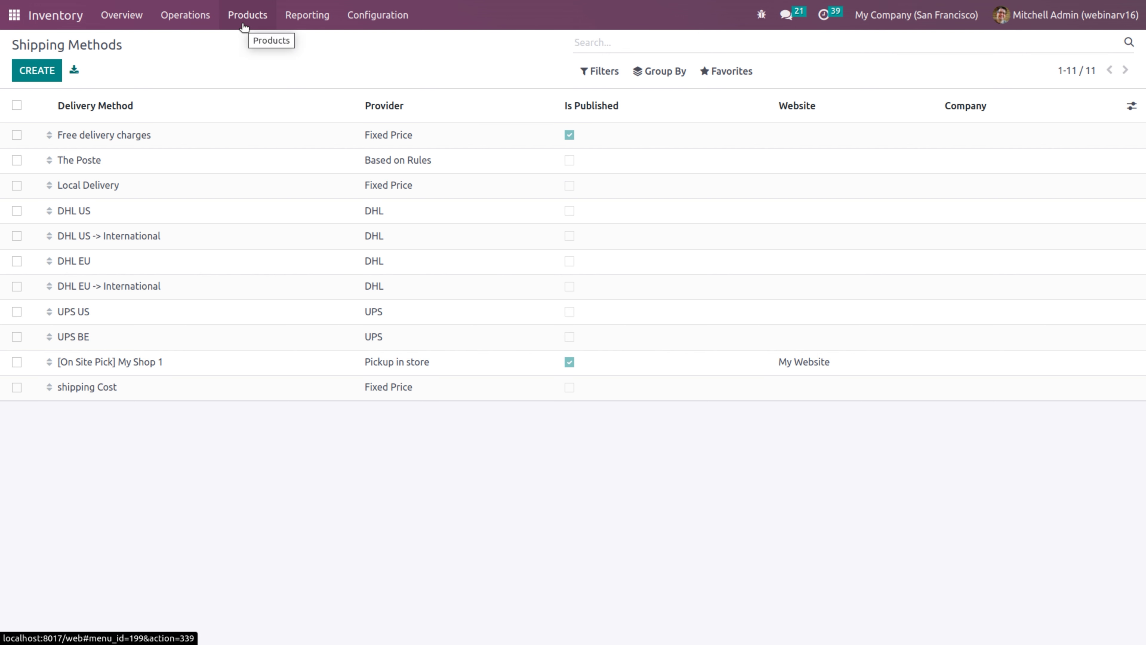
left_click(386, 144)
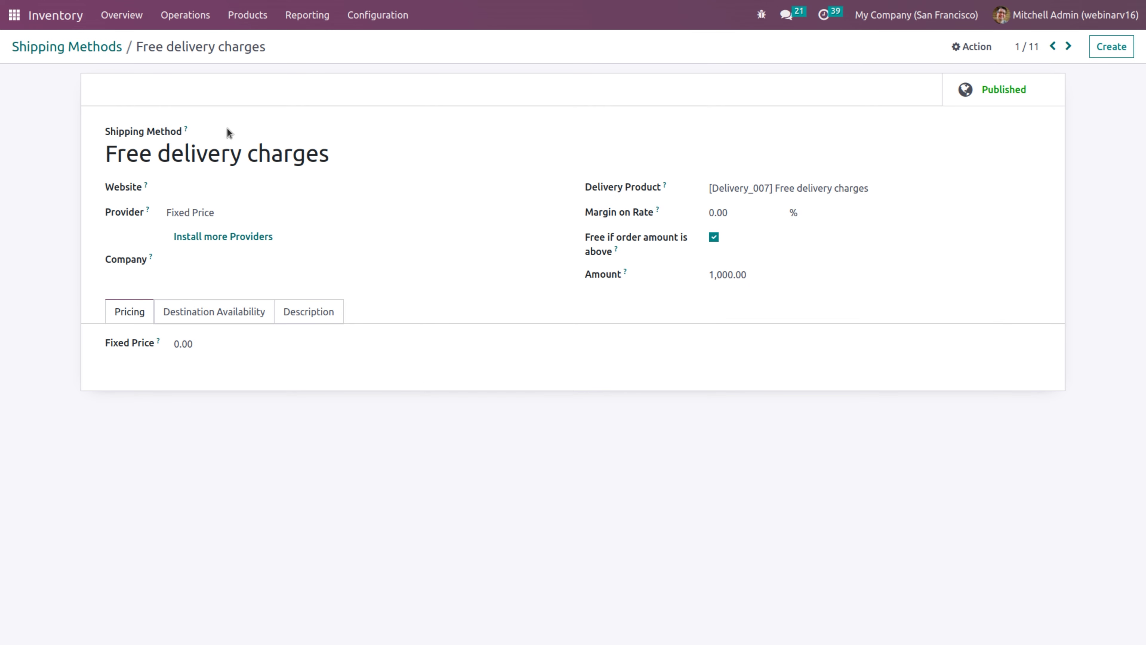
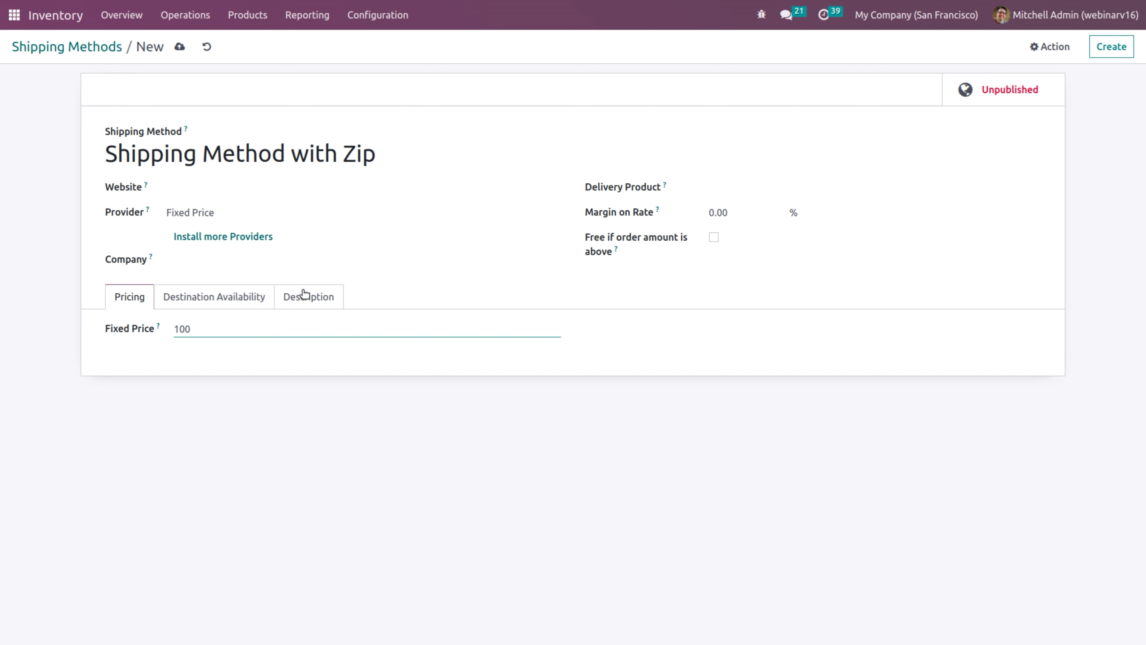
- Restrict Shipping Method with Zip to zip prefix 66 under Destination Availability
left_click(247, 298)
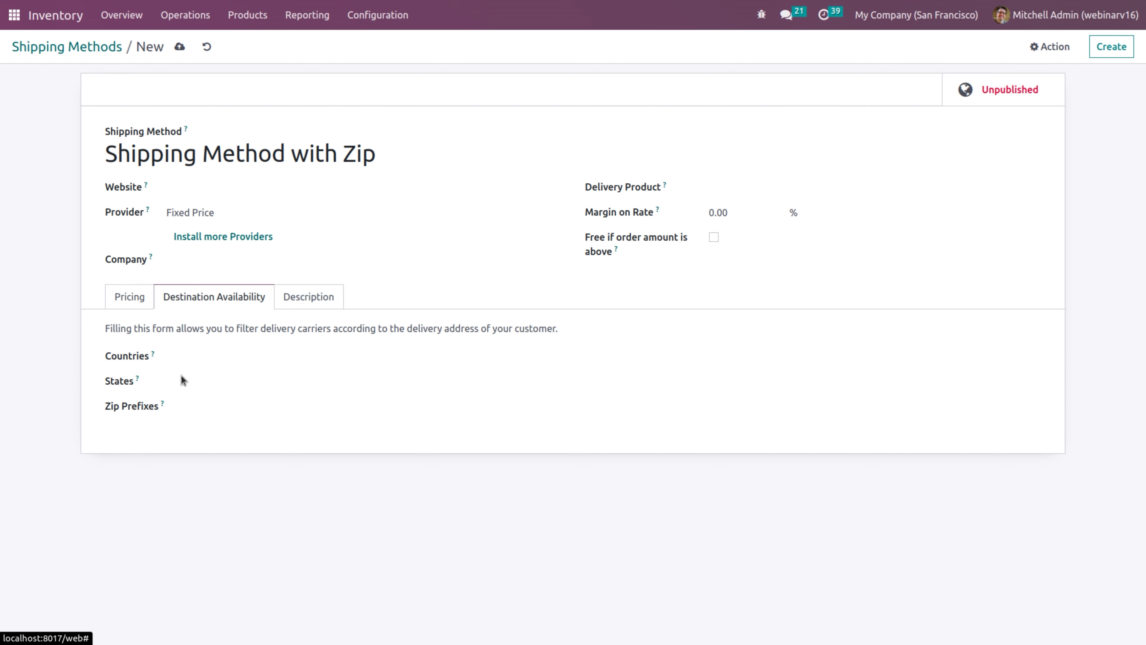
left_click(237, 409)
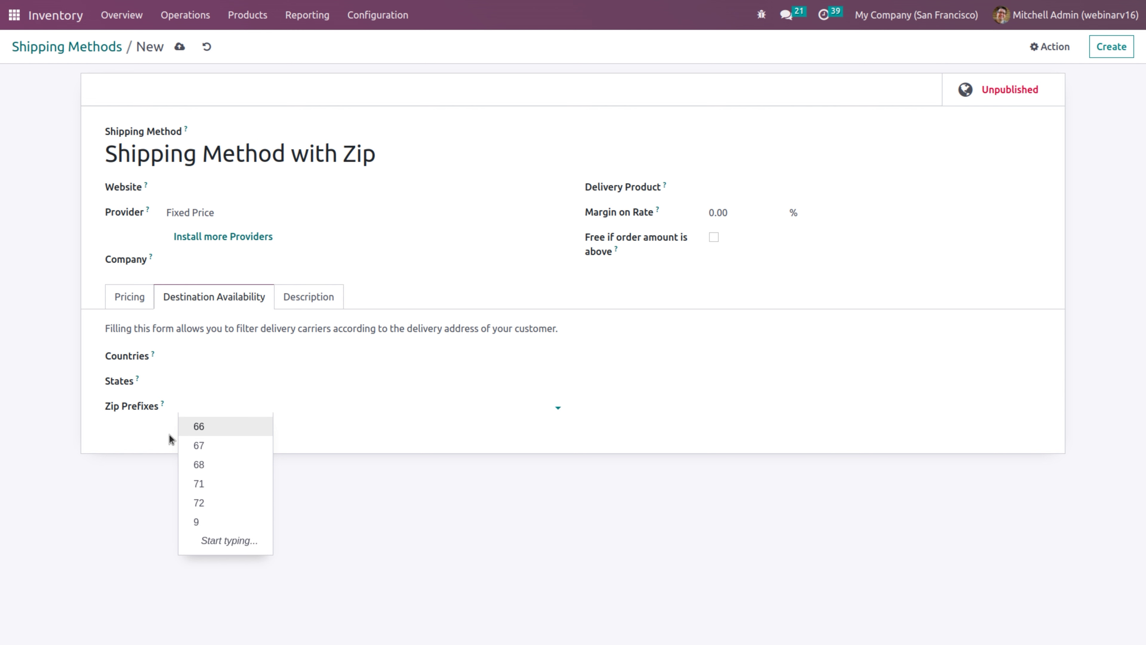
left_click(209, 429)
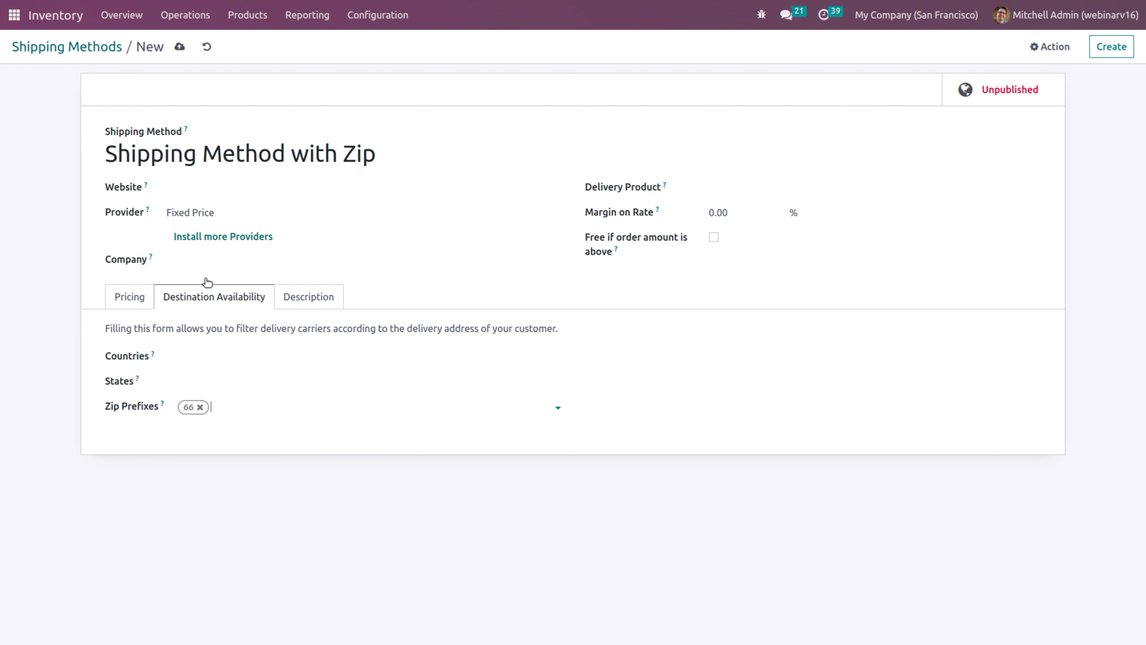
left_click(179, 46)
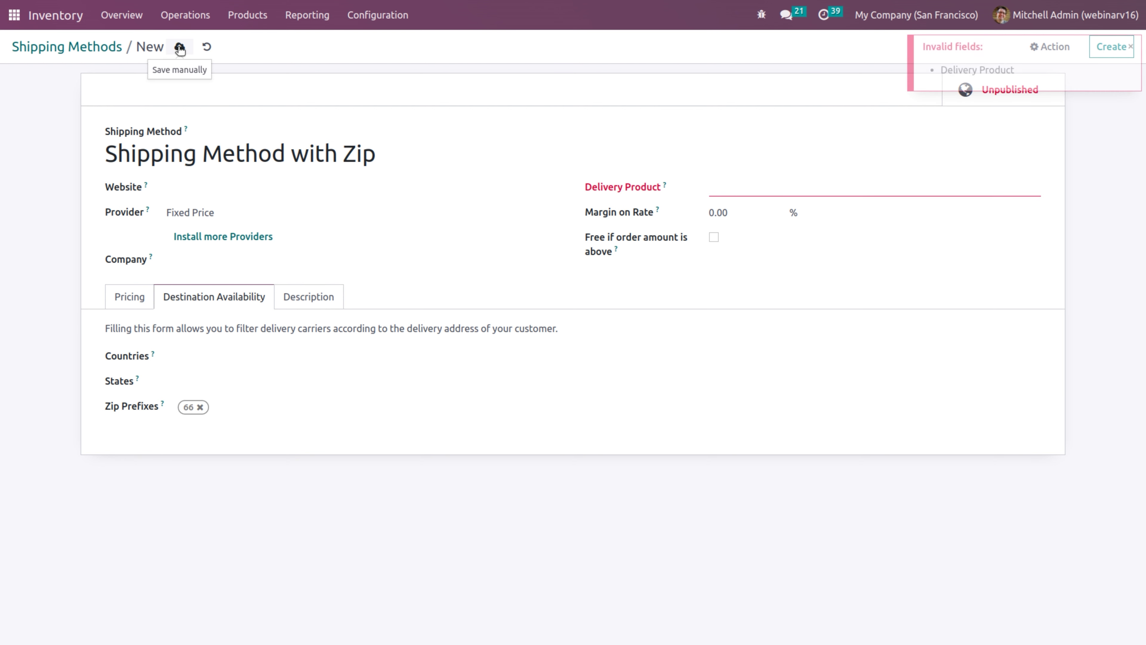
- Set the delivery product to [Delivery_007] Free delivery charges and save the method
left_click(778, 189)
type("deli")
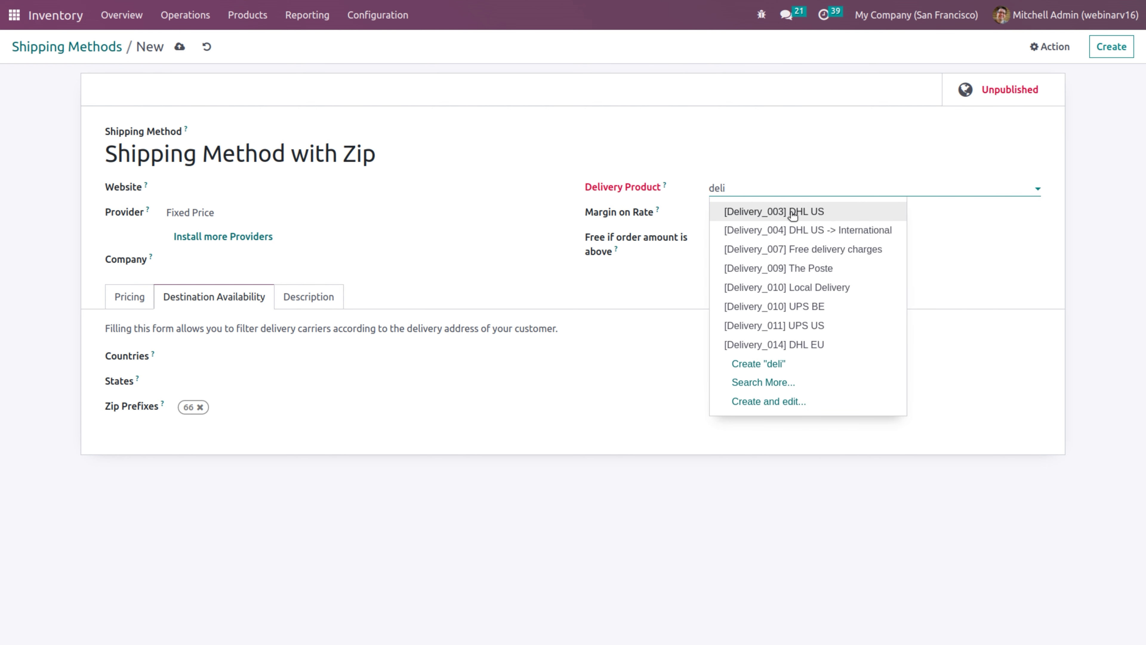
left_click(796, 253)
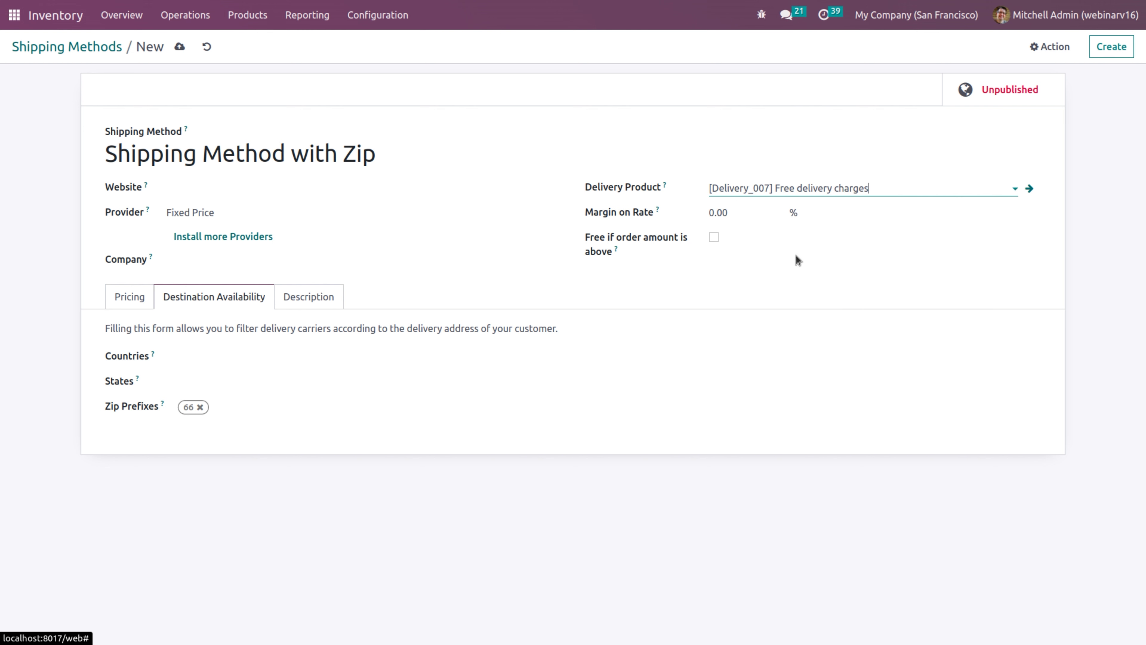
left_click(179, 46)
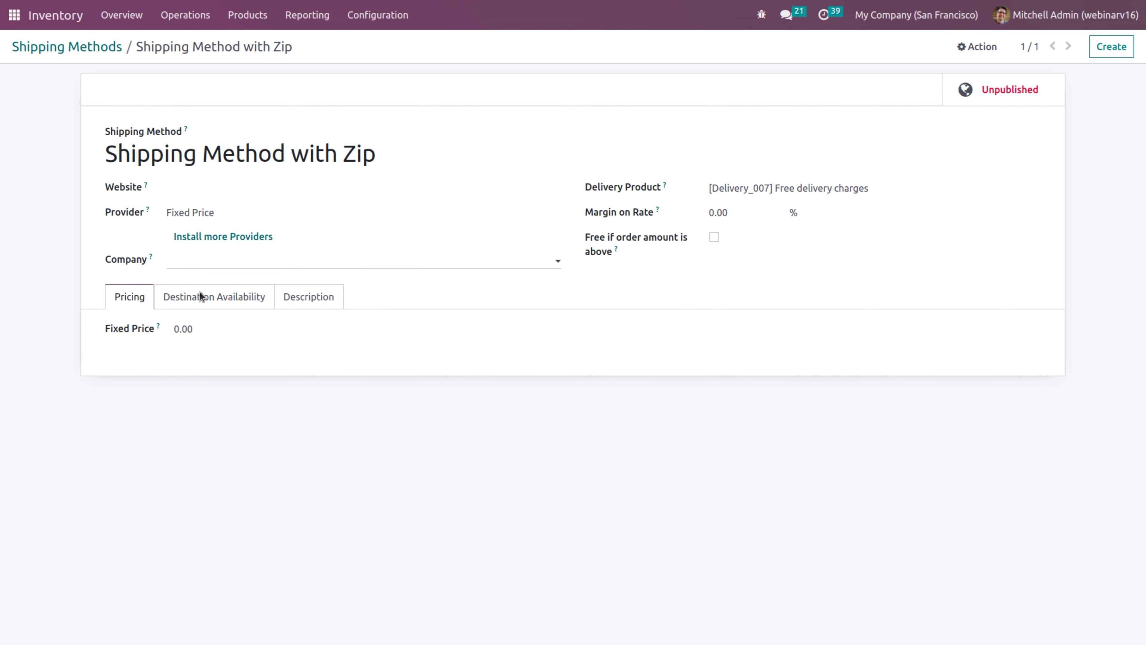
- Restore the fixed price to 100, save, and list the zip prefixes (66, 67, 68, 71, 72, 9)
left_click(210, 329)
key("BackSpace")
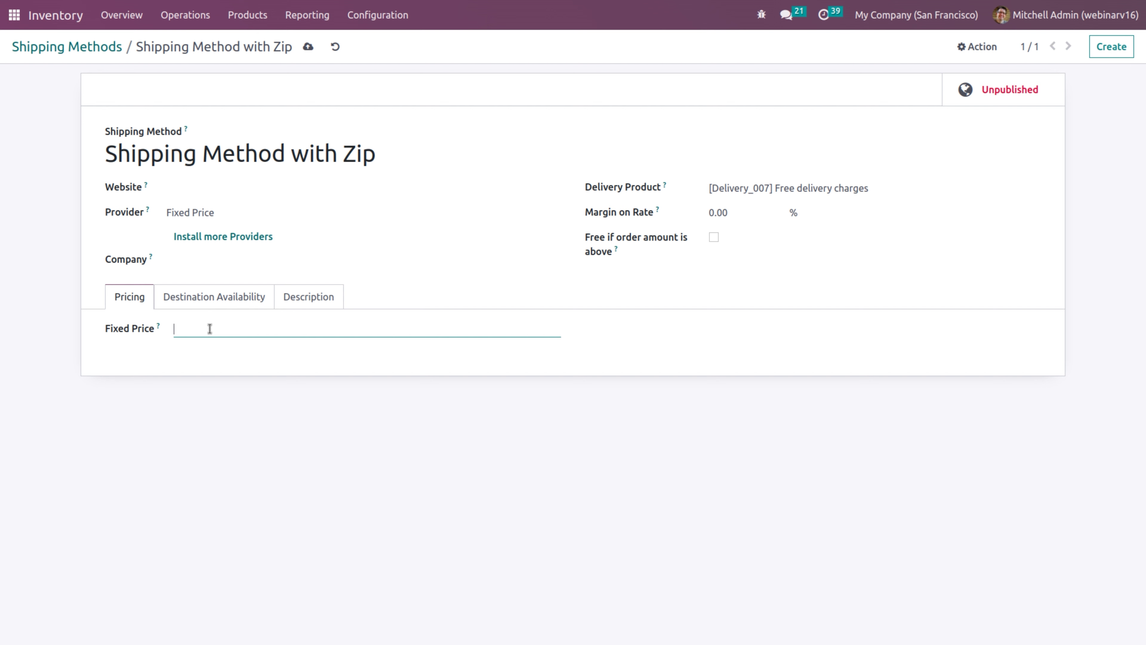
left_click(205, 298)
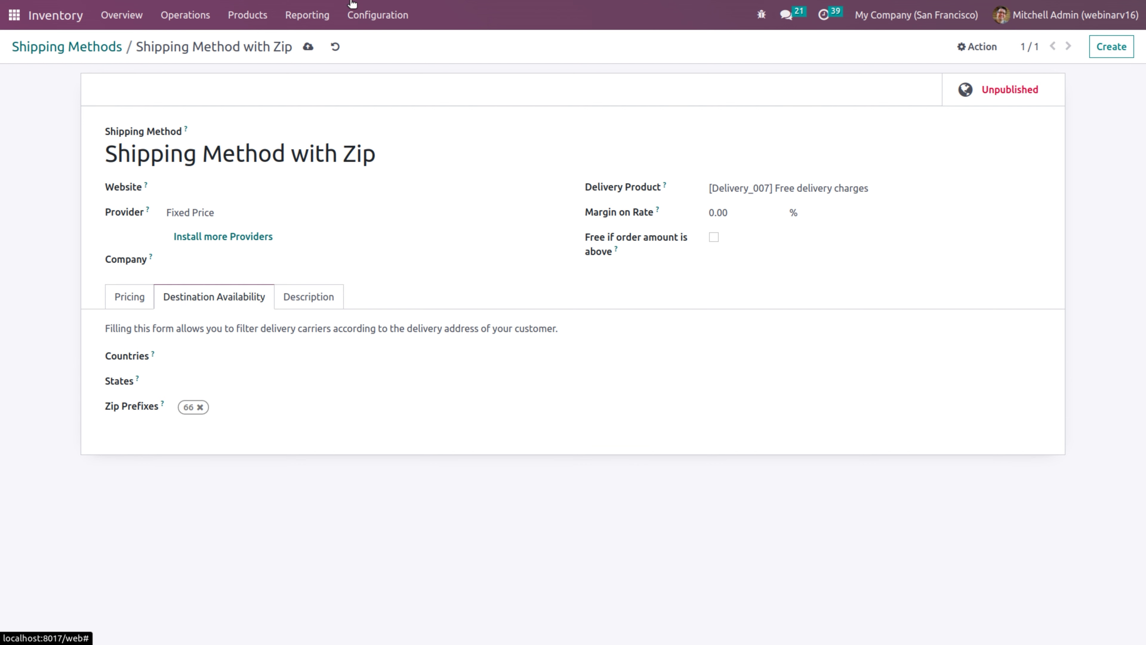
left_click(309, 47)
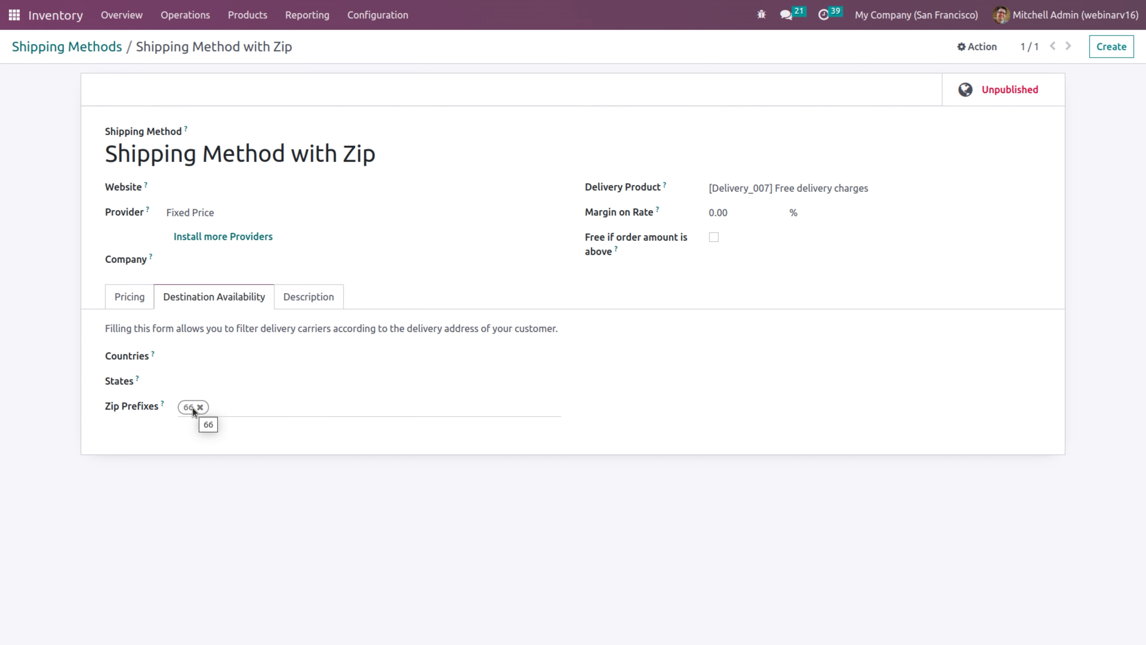
left_click(378, 15)
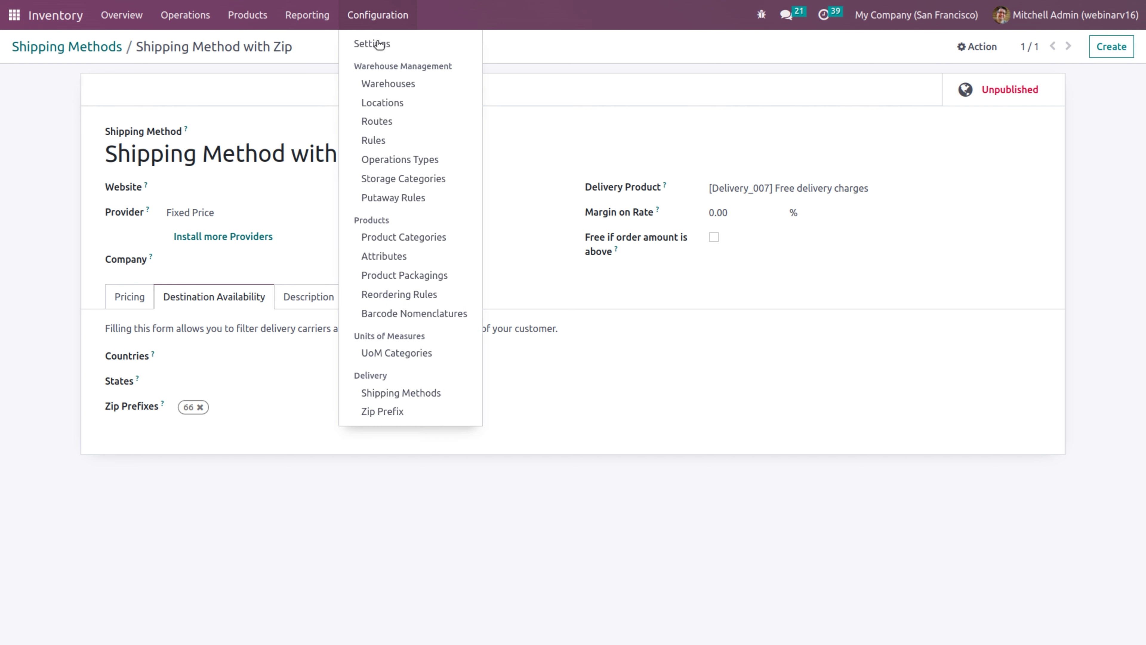
left_click(402, 408)
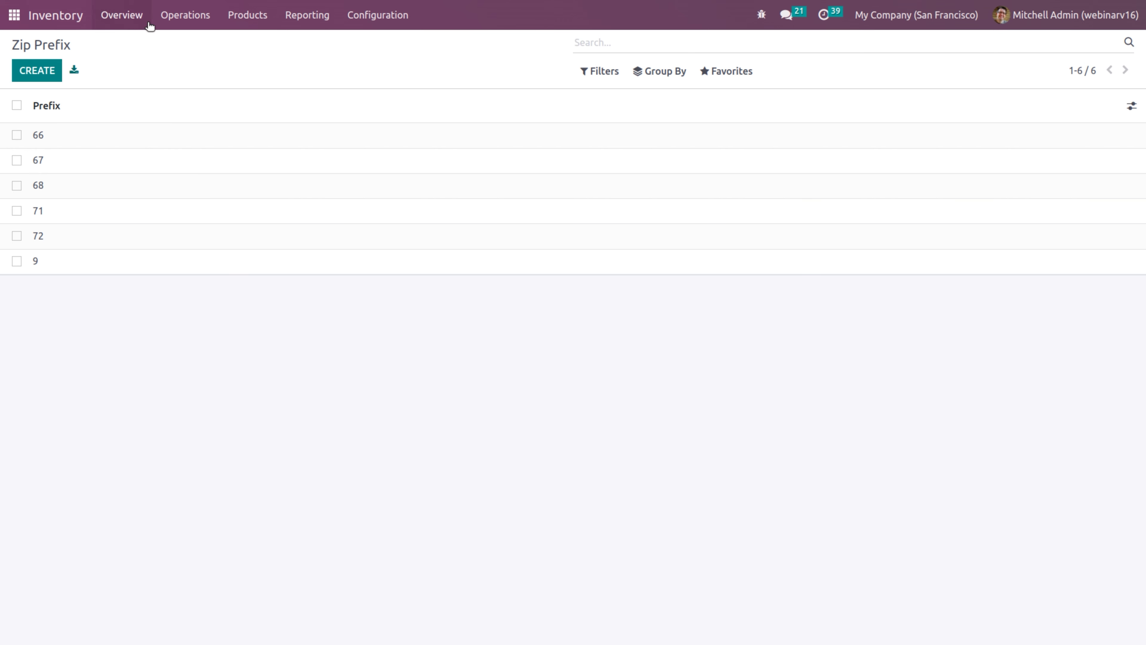
- Go from the home screen to the Sales app via the '/sa' search
left_click(15, 16)
type("/sa")
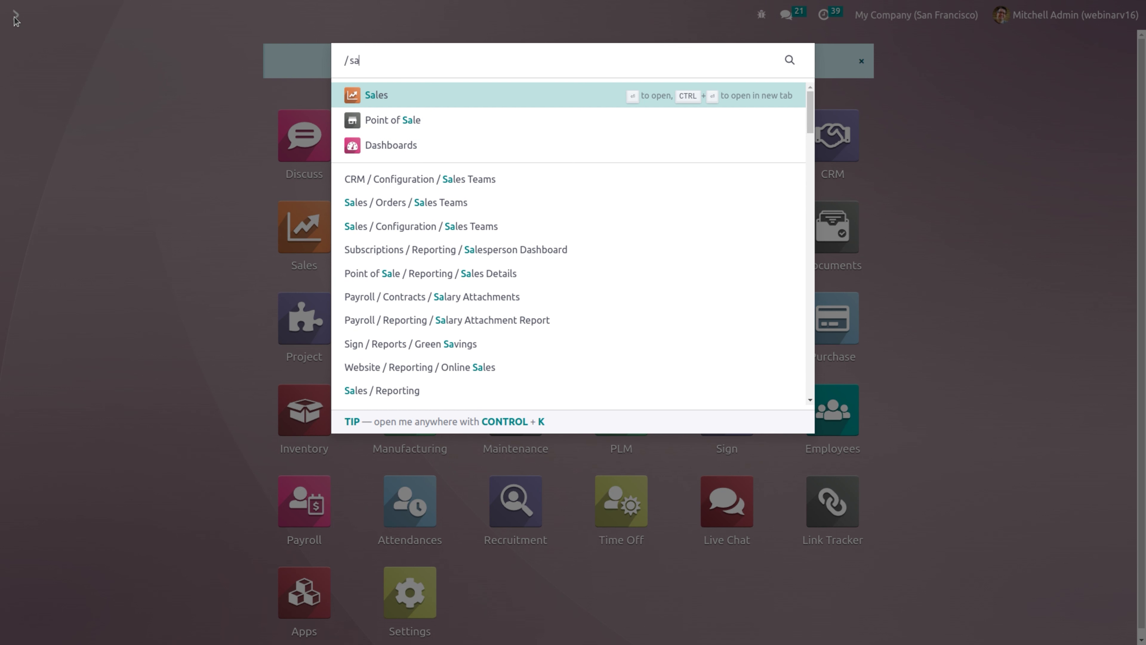
left_click(373, 98)
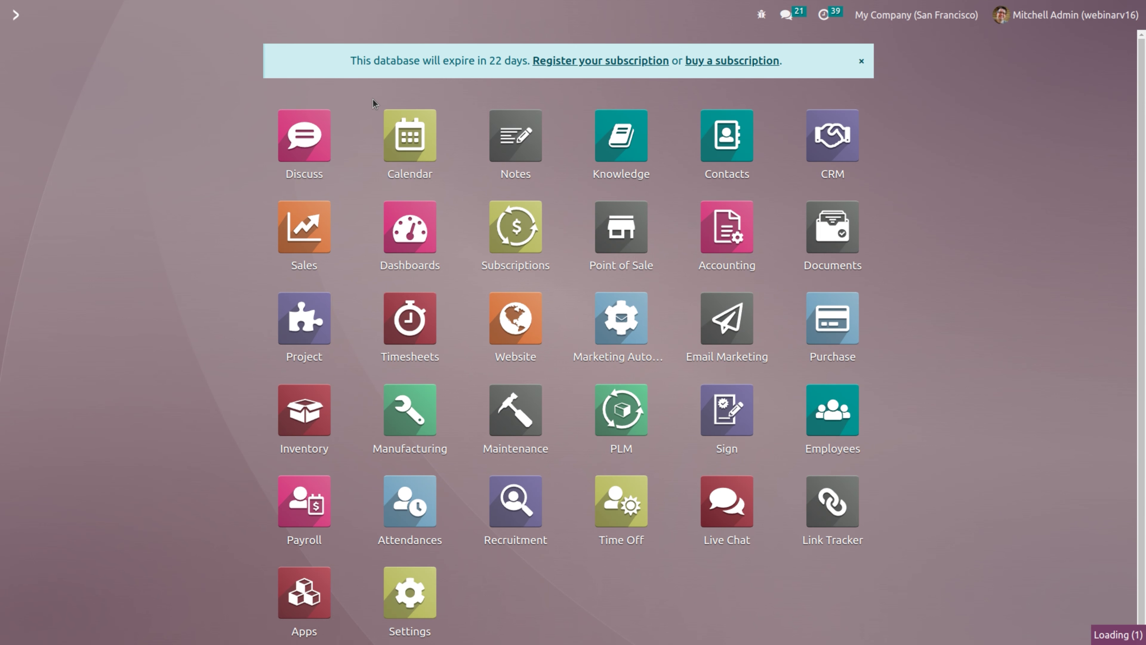
left_click(315, 225)
- Create a new quotation for customer Azure Interior and open its contact record
left_click(37, 70)
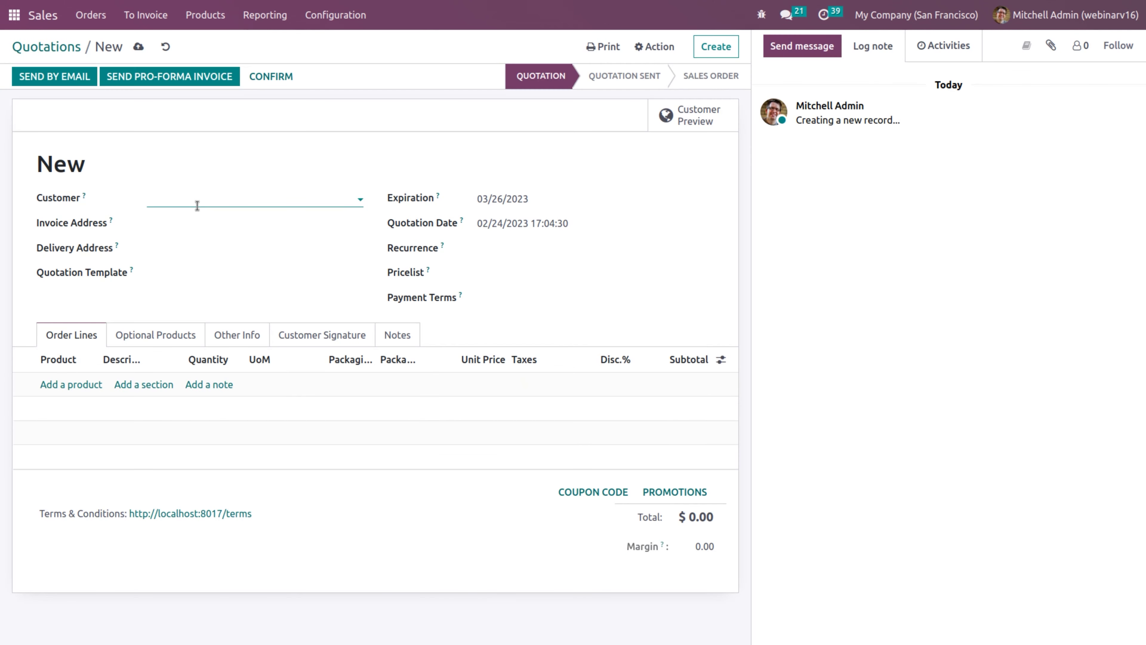
type("azur")
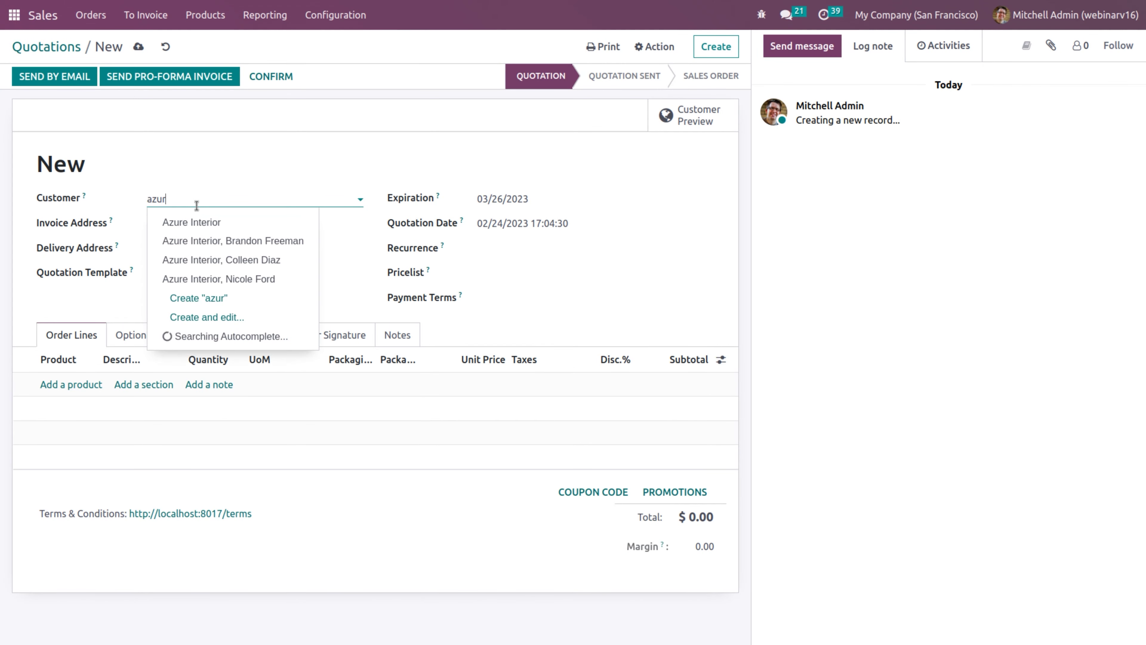
left_click(205, 221)
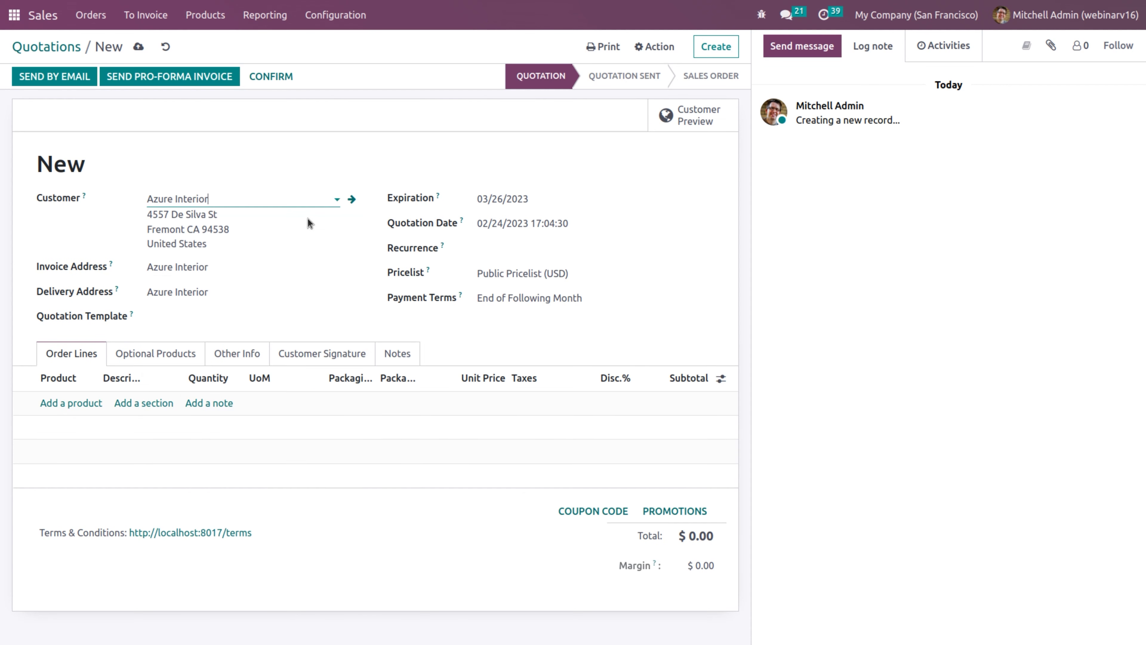
left_click(352, 199)
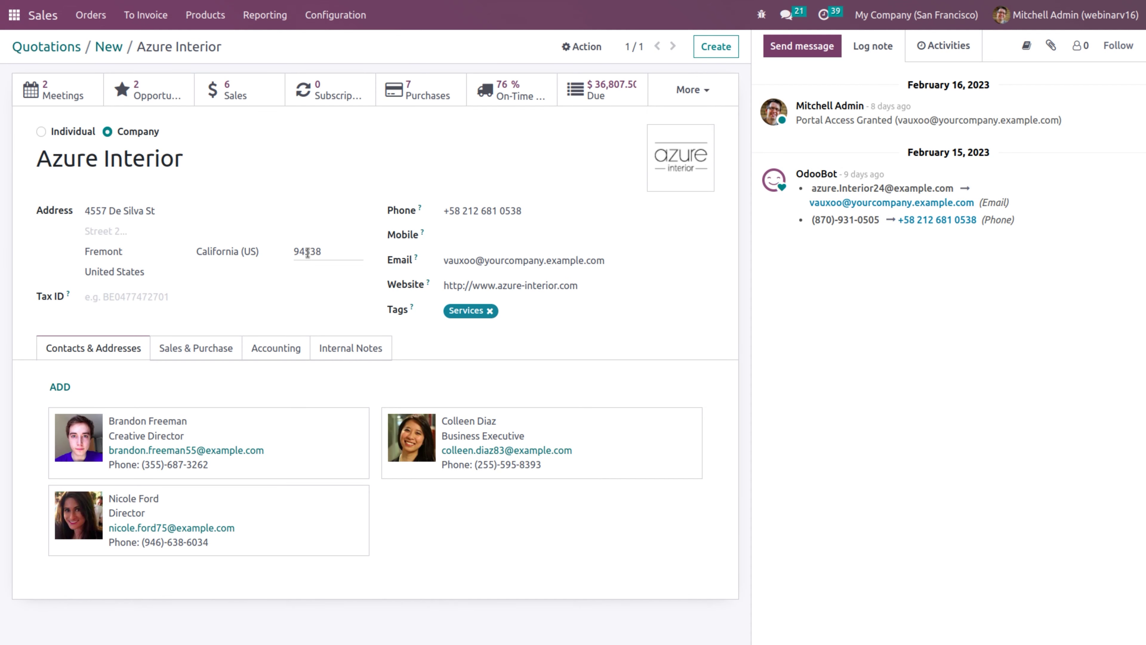
- Back on the quotation, add an Acoustic Bloc Screens order line for $295.00
left_click(110, 47)
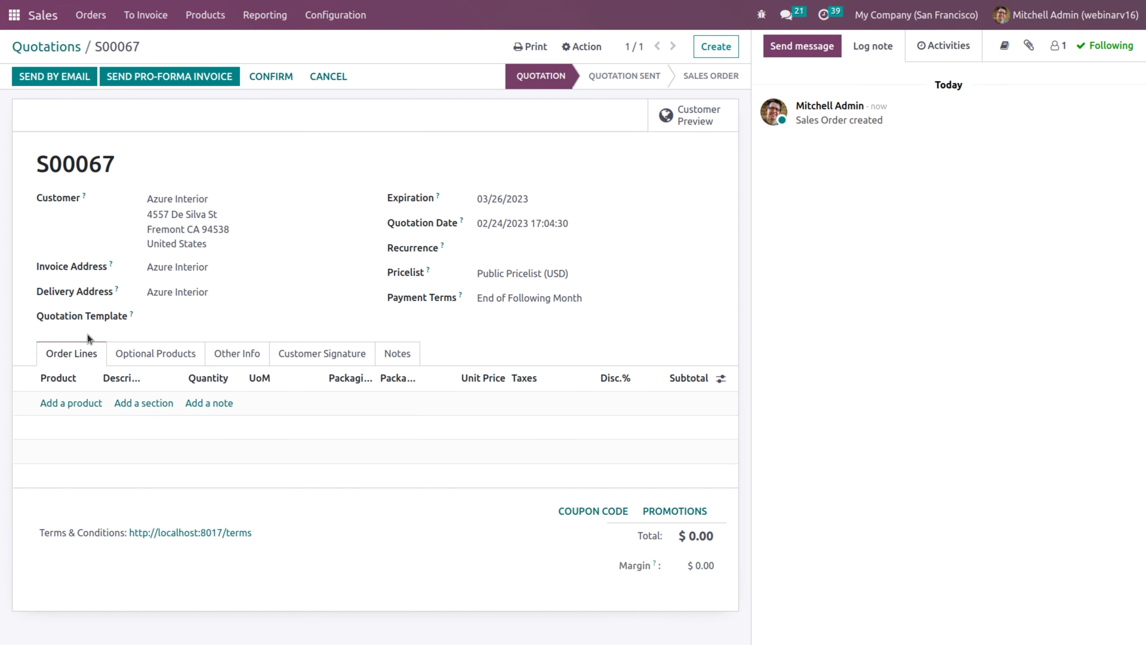
left_click(73, 400)
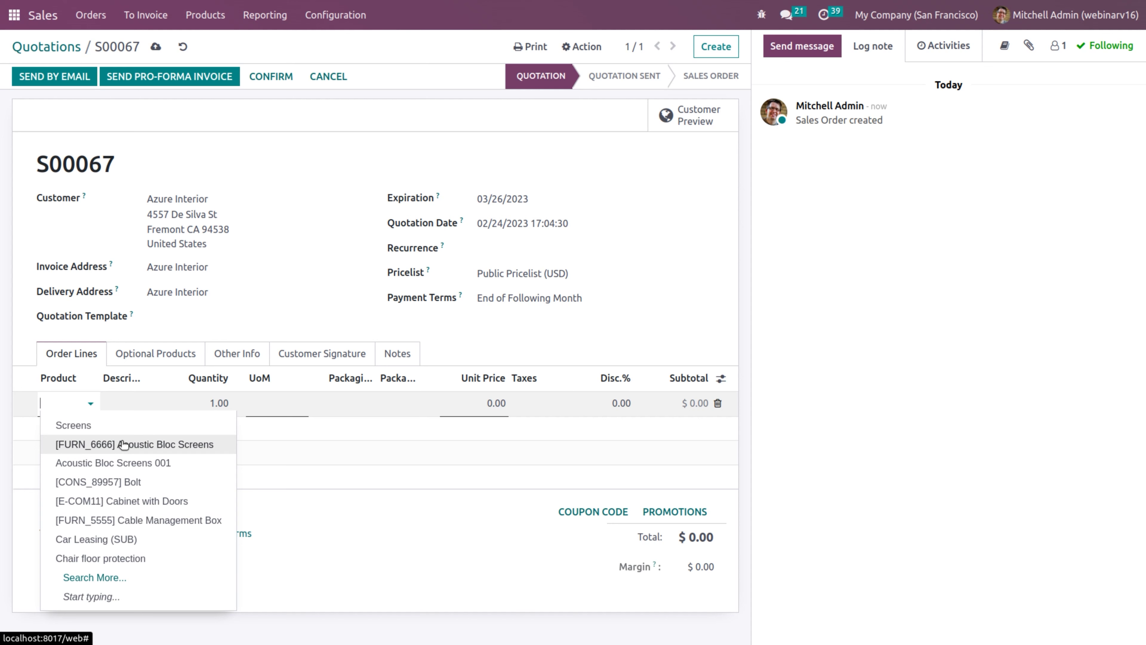
left_click(137, 445)
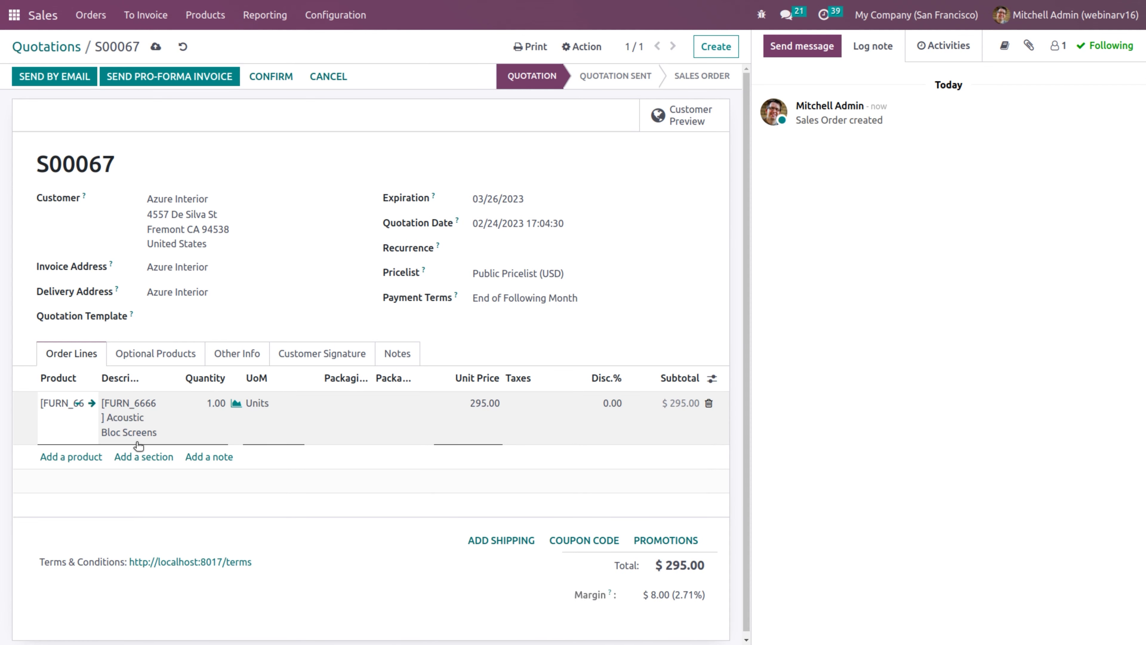
- Browse the full list of shipping methods, then discard the Add a shipping method dialog
left_click(499, 542)
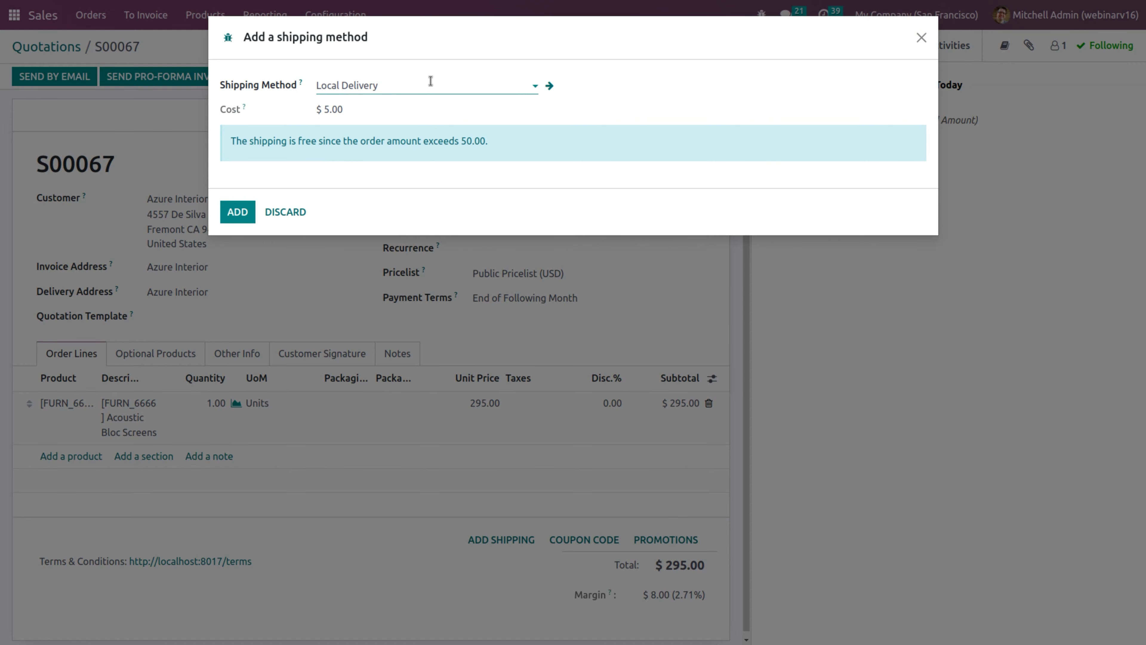
left_click(535, 89)
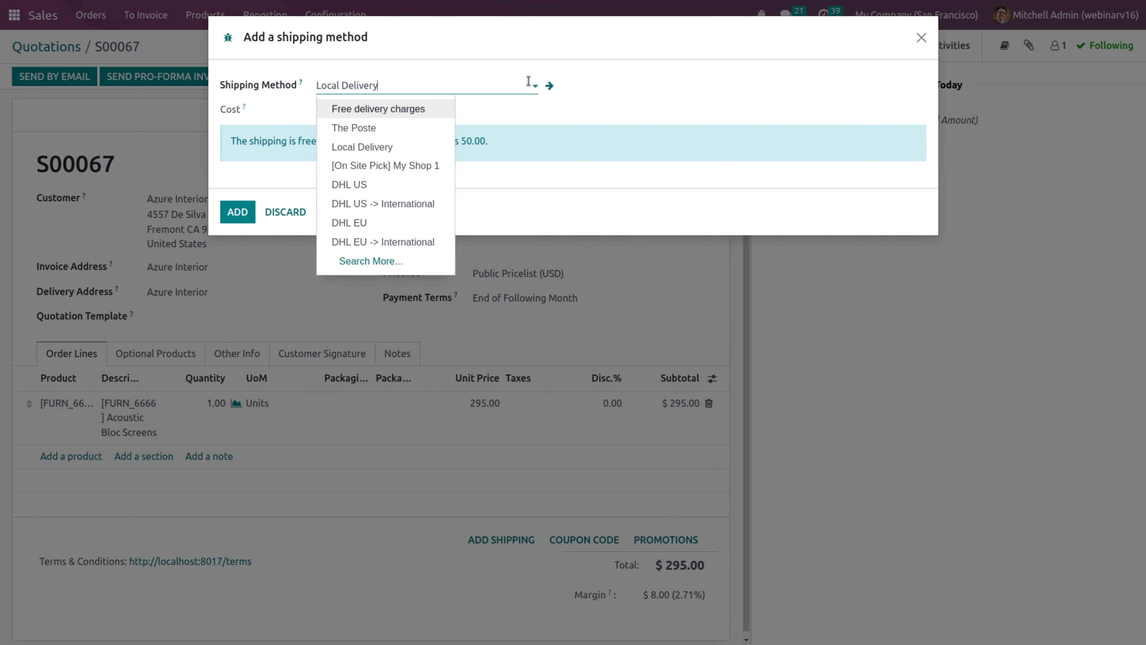
left_click(371, 261)
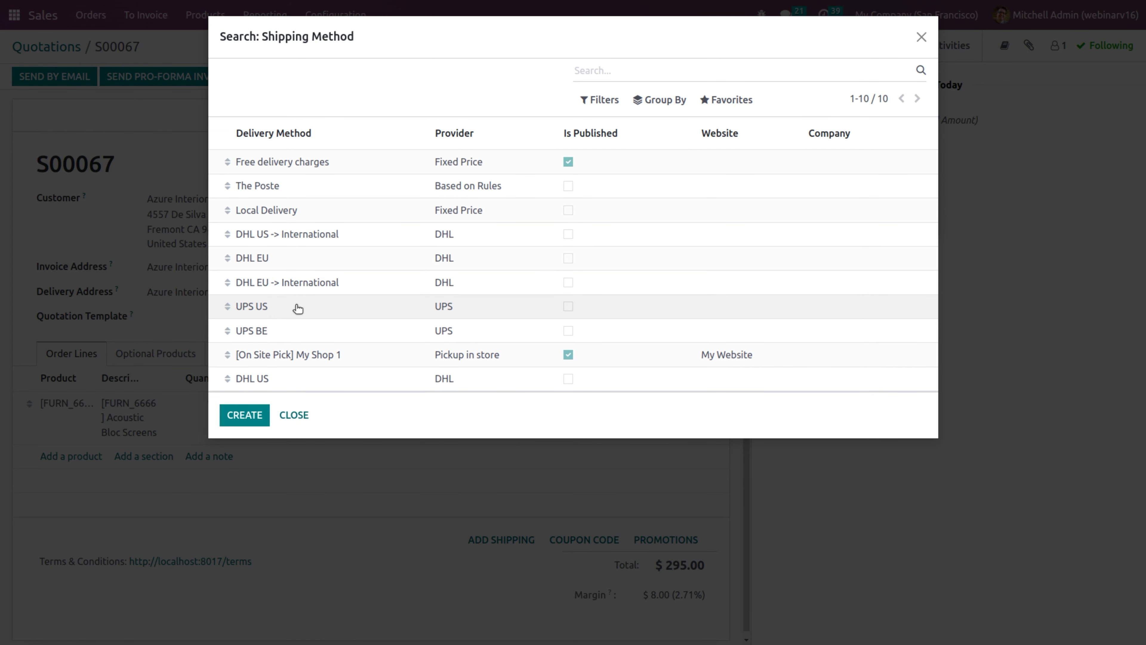
left_click(292, 416)
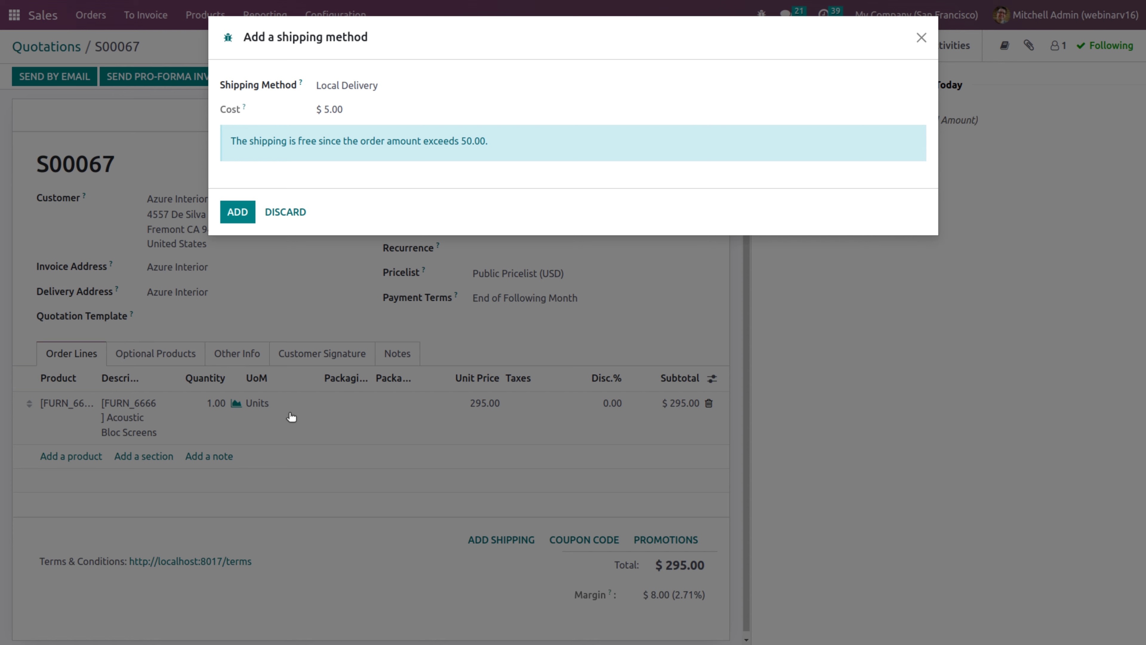
left_click(278, 212)
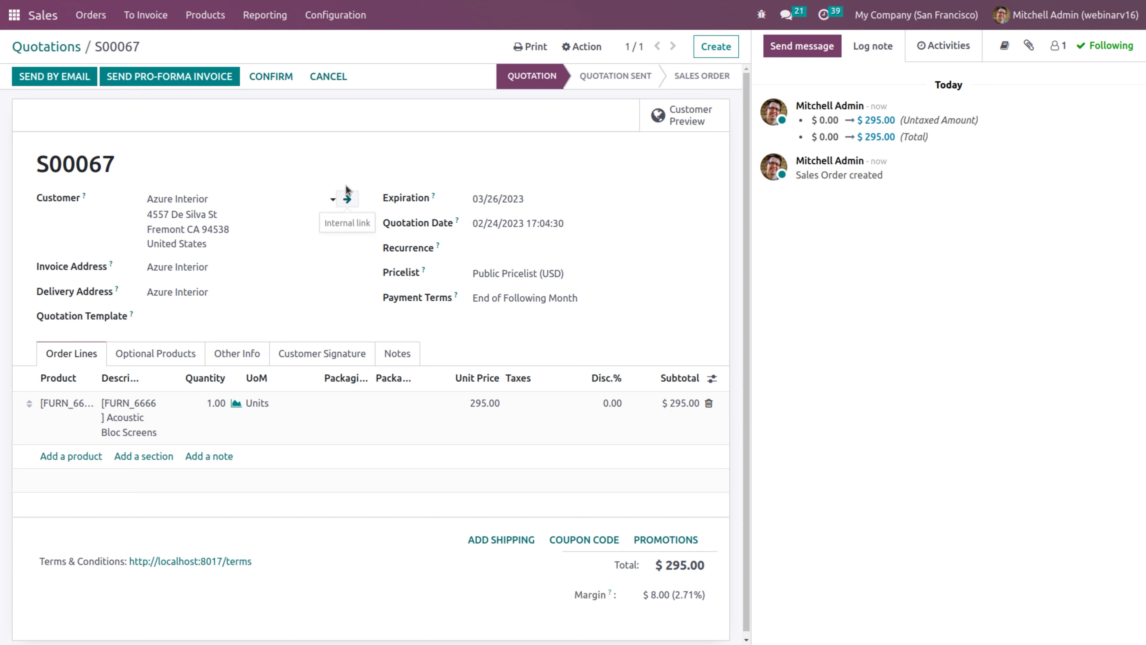
- Change Azure Interior's ZIP from 94538 to 66538, save, and return to quotation S00067
left_click(350, 199)
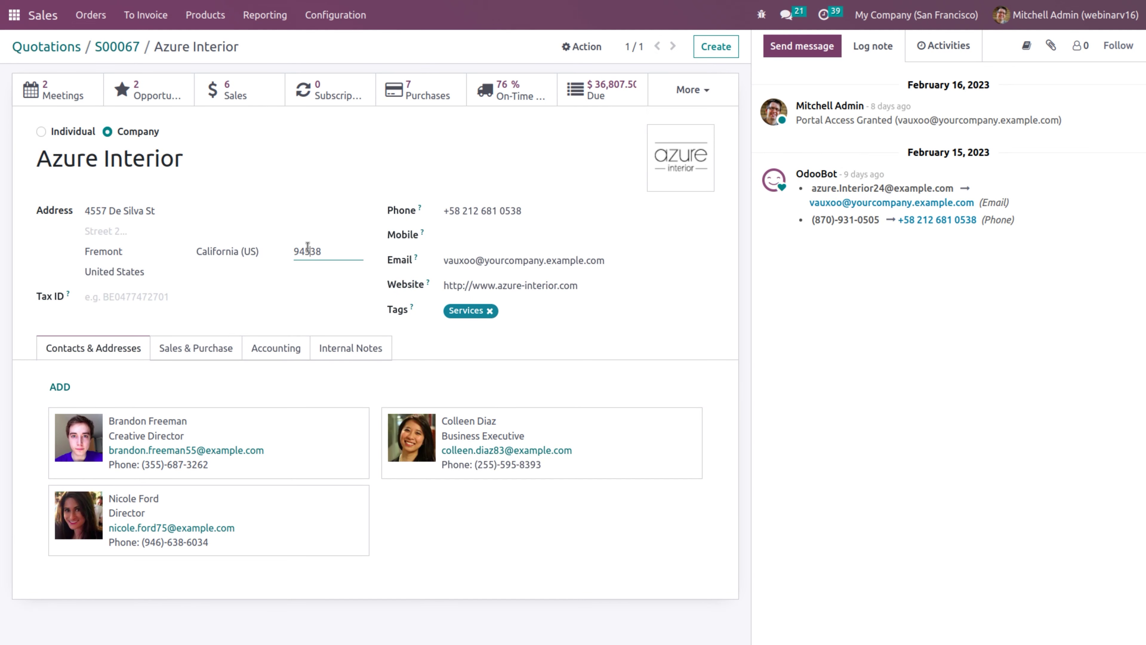
key("BackSpace")
left_click(320, 300)
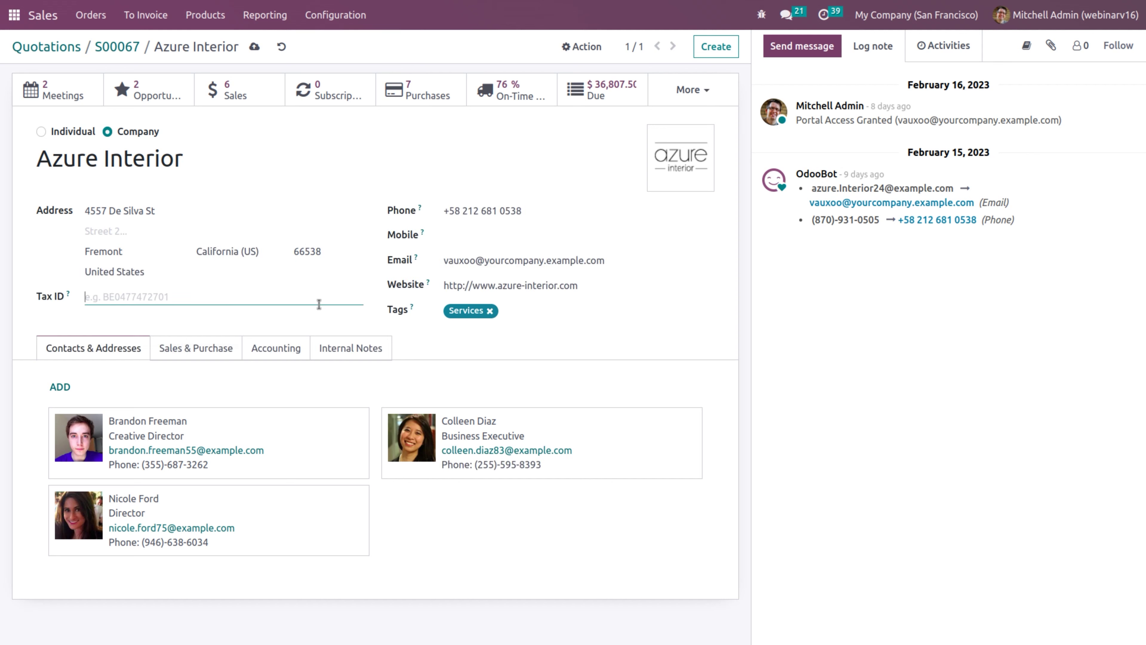
left_click(254, 47)
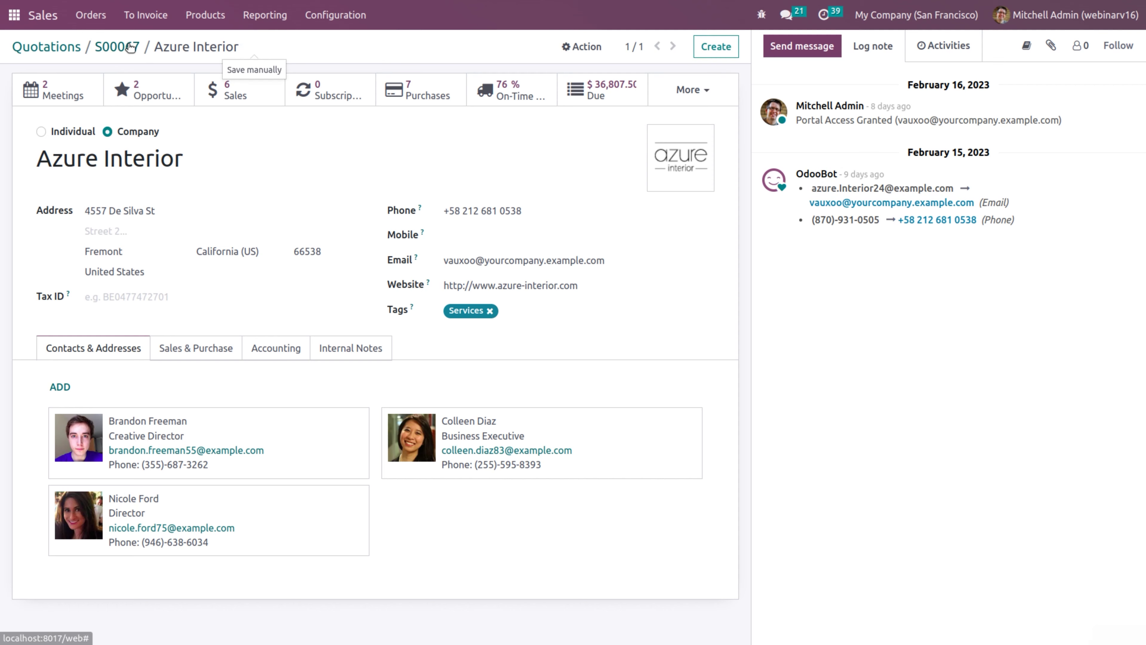
left_click(118, 47)
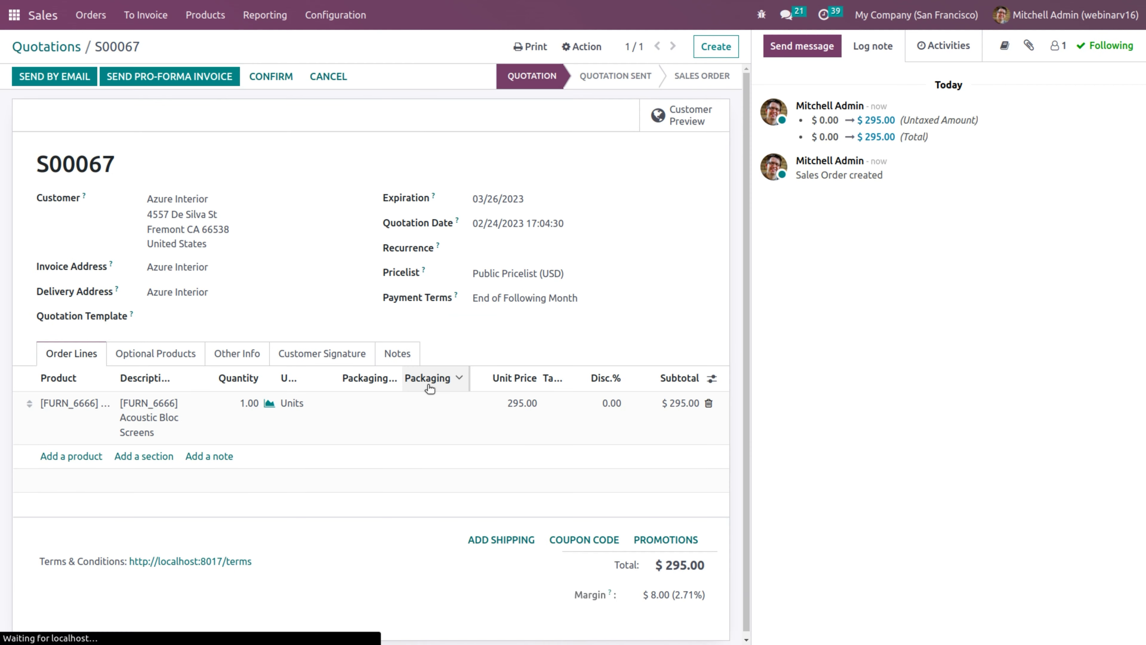
- Add Shipping Method with Zip at $100.00 to S00067, bringing the total to $410.00
left_click(508, 544)
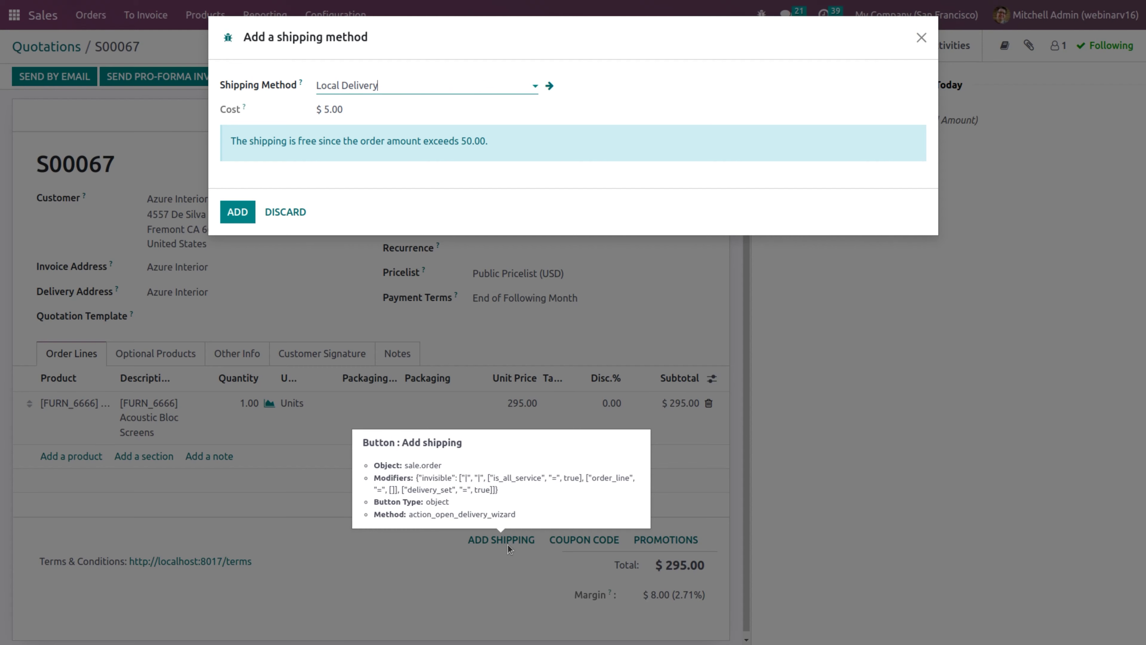
left_click(383, 85)
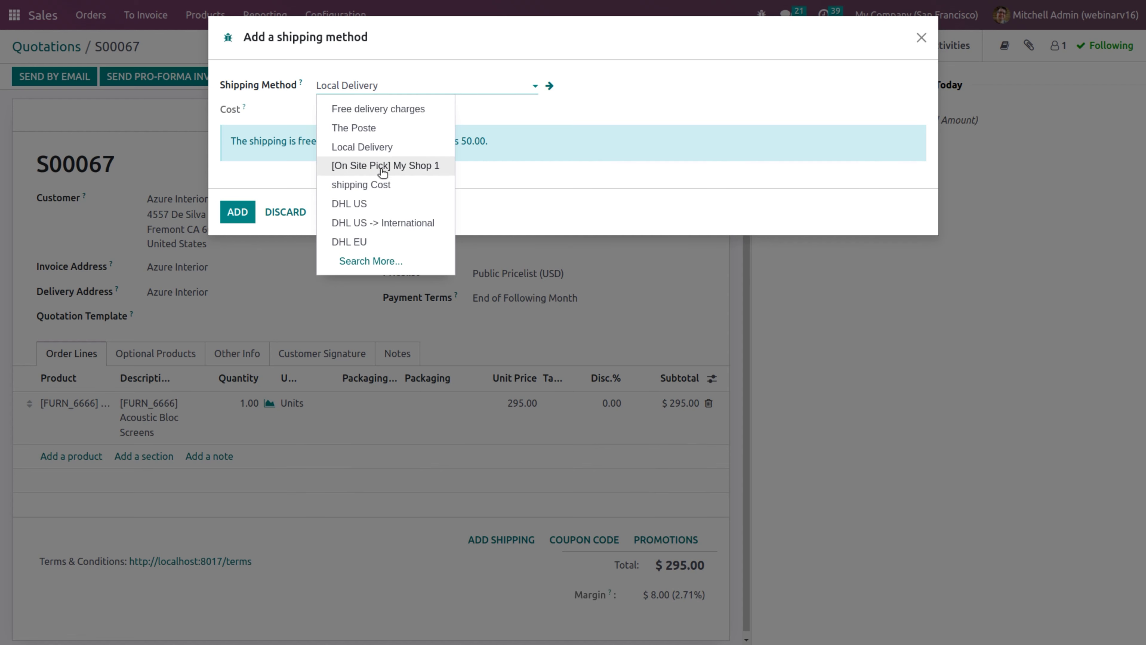
left_click(381, 261)
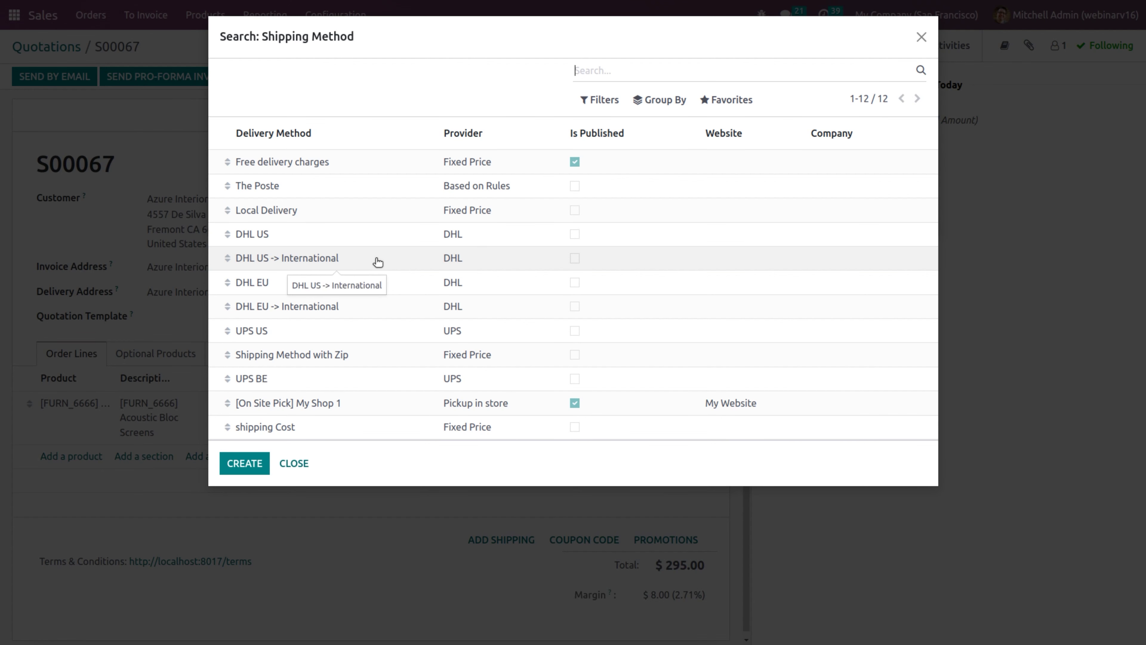
left_click(367, 355)
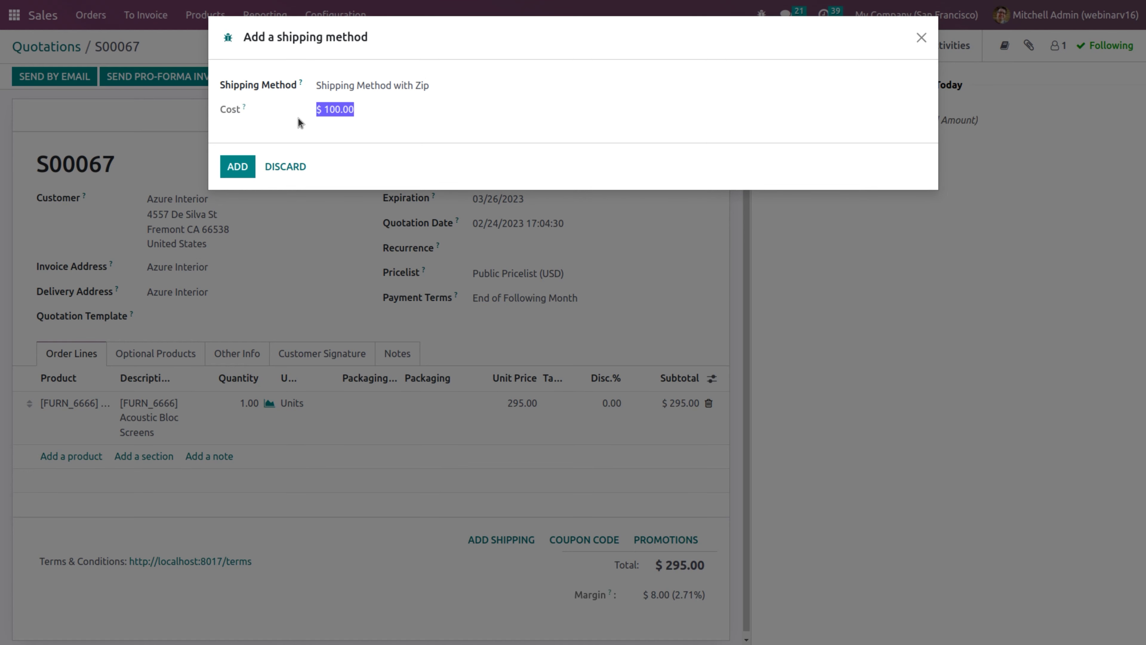
left_click(232, 169)
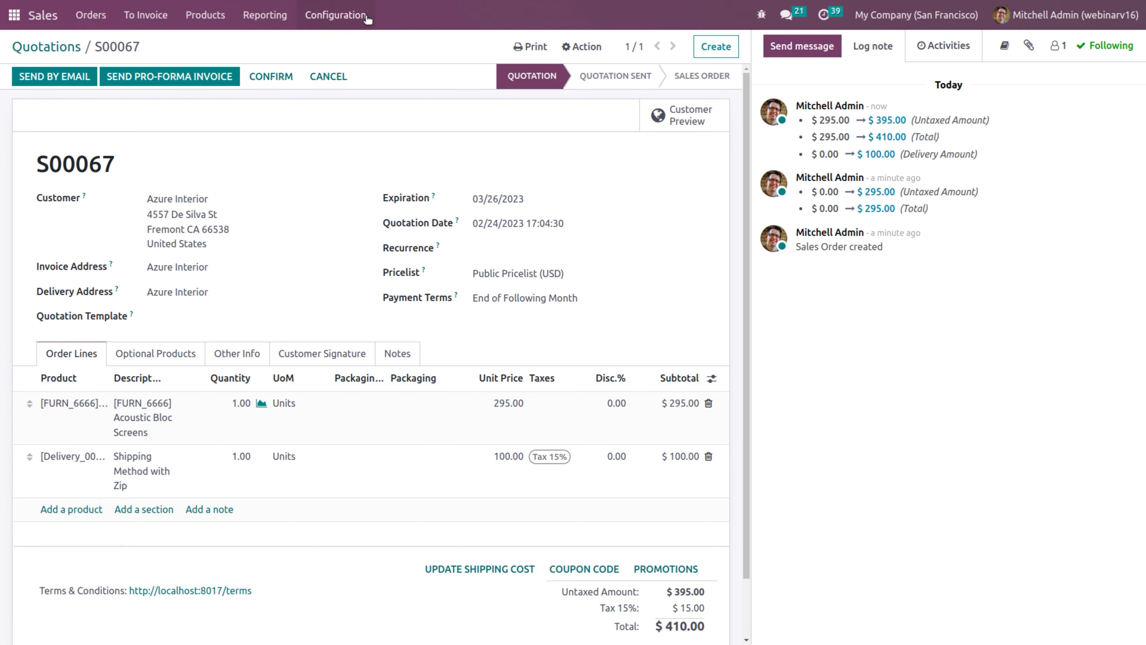
- Switch from Sales reporting to the Inventory Overview by searching 'inv' from the home screen
left_click(266, 16)
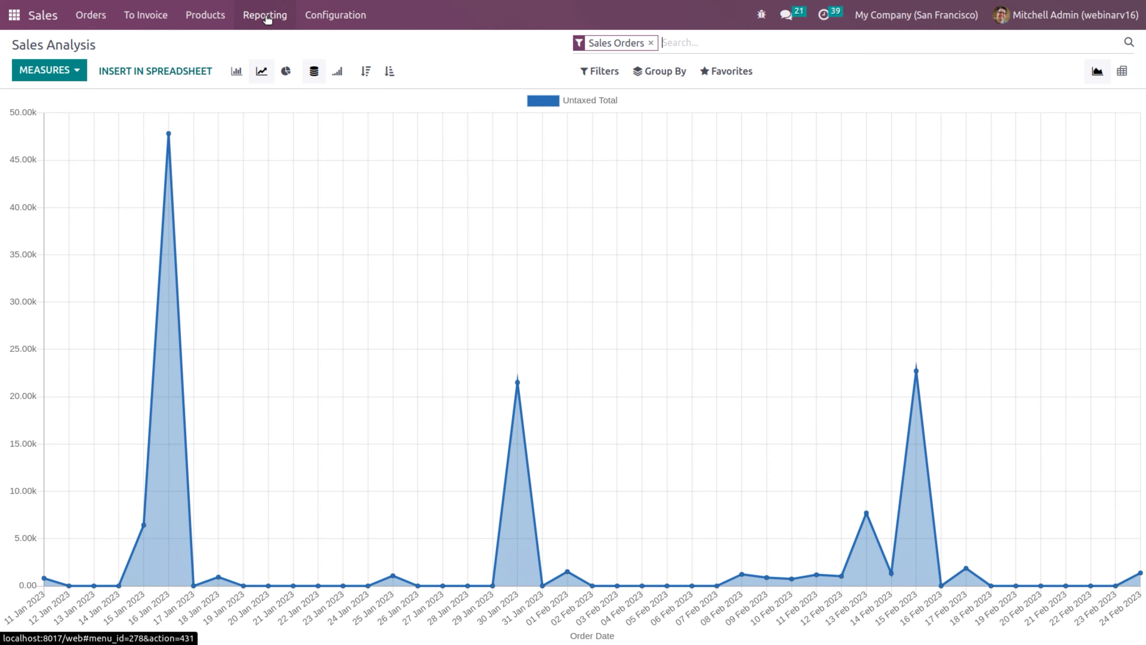
left_click(15, 15)
type("inv")
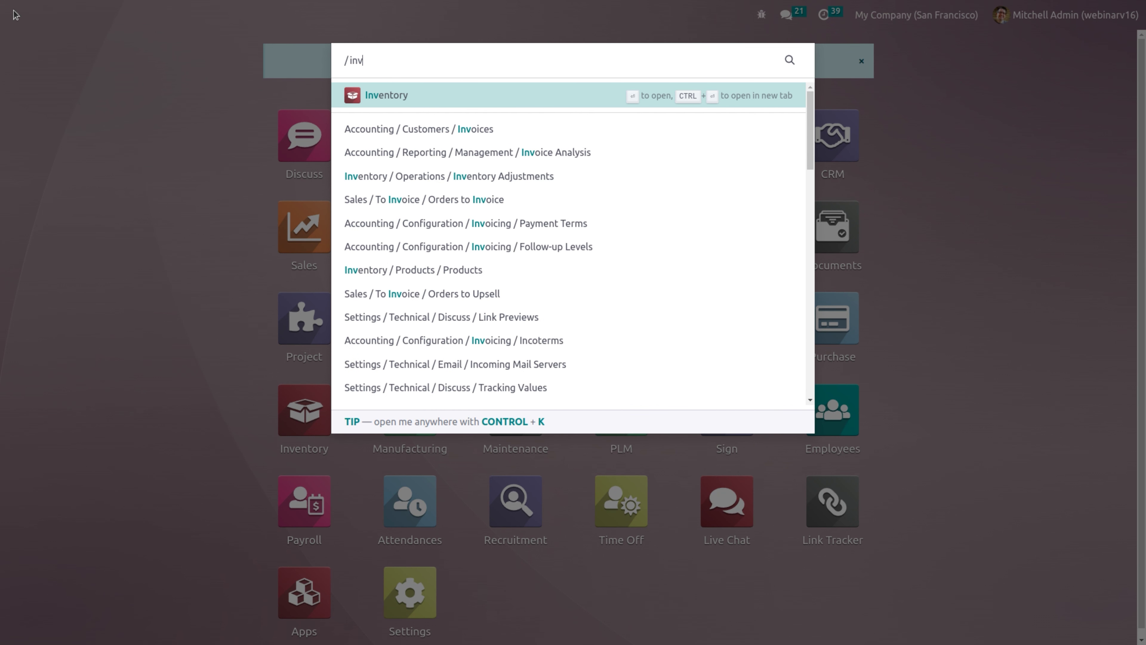
left_click(403, 98)
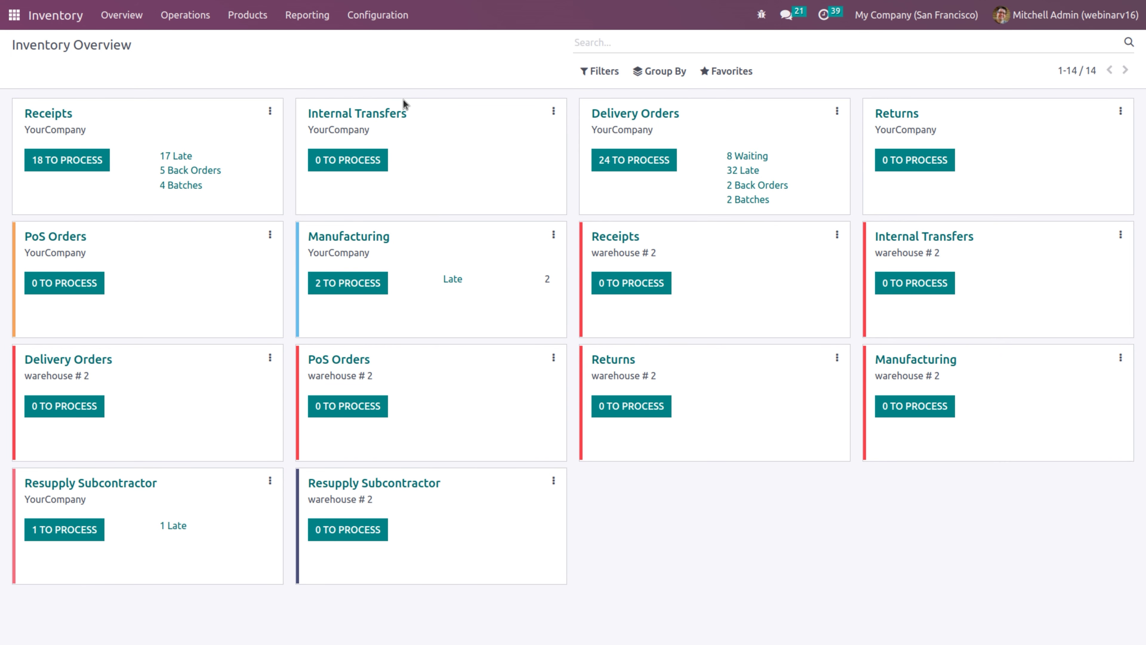
- Open the Inventory Reporting > Stock report and inspect its columns and row buttons
left_click(307, 19)
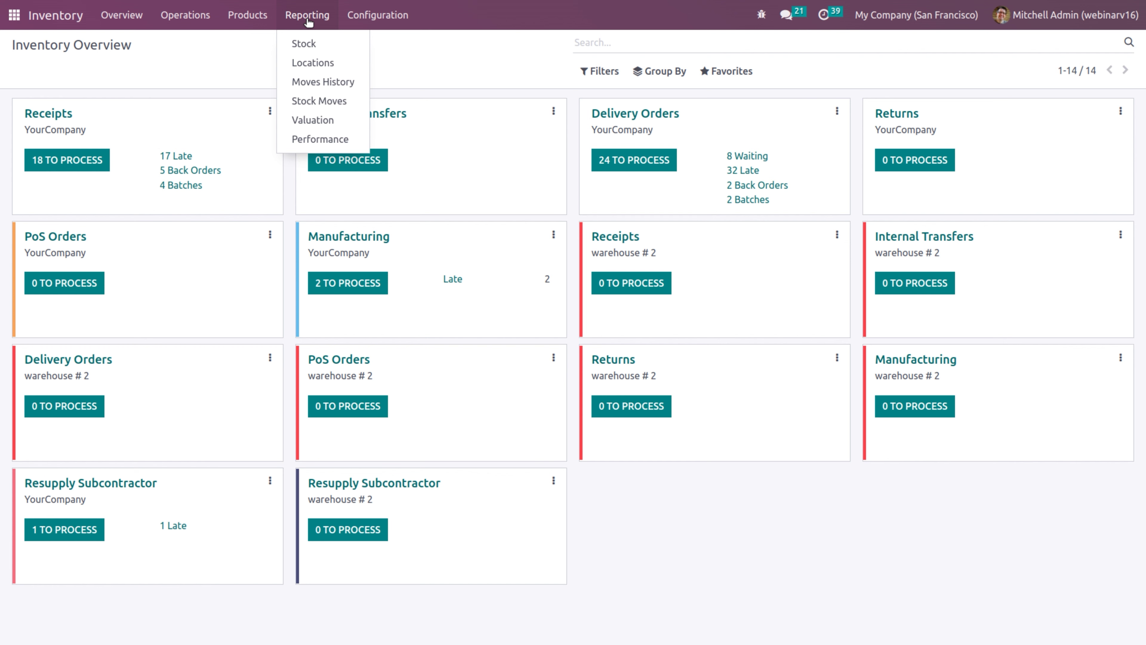
left_click(320, 47)
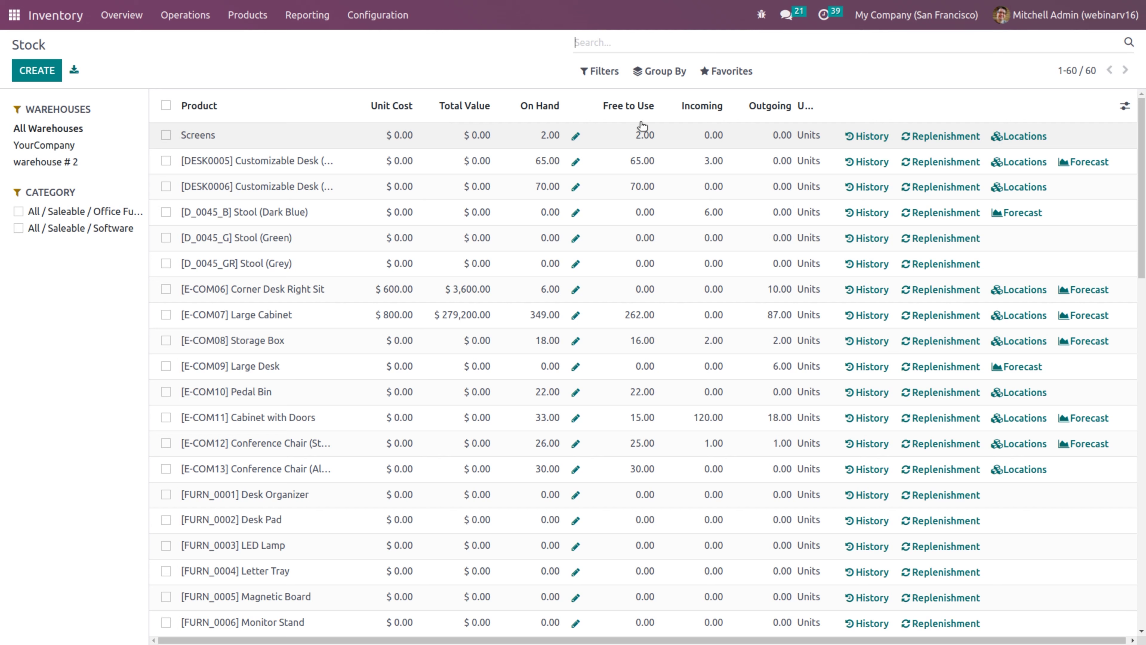
mouse_move(640, 111)
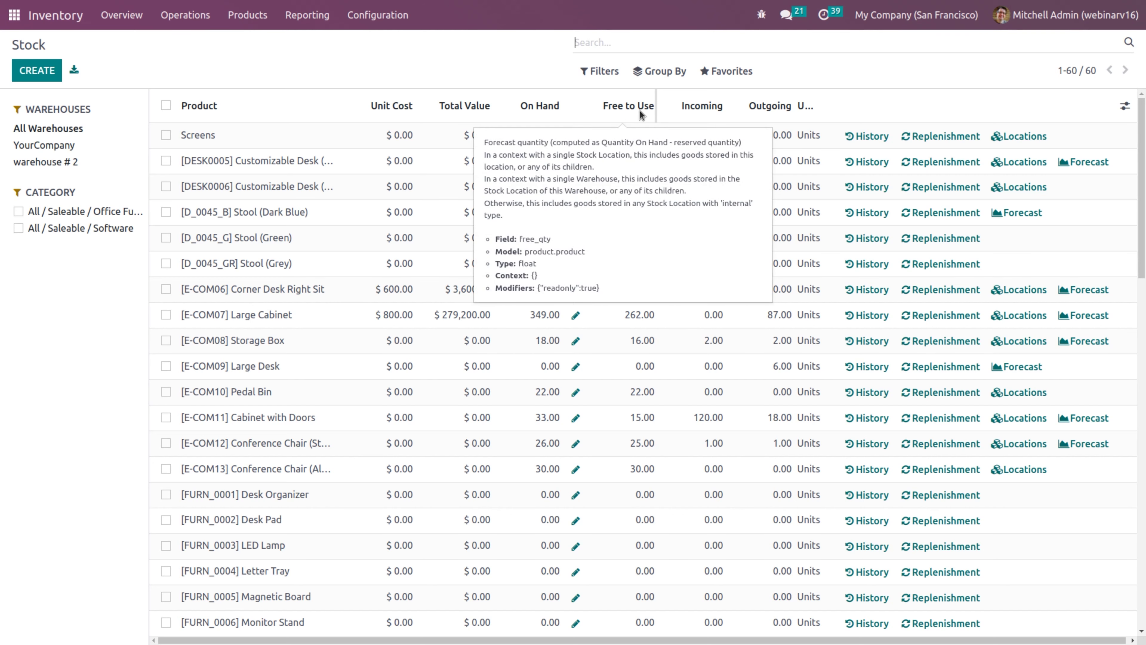
mouse_move(720, 110)
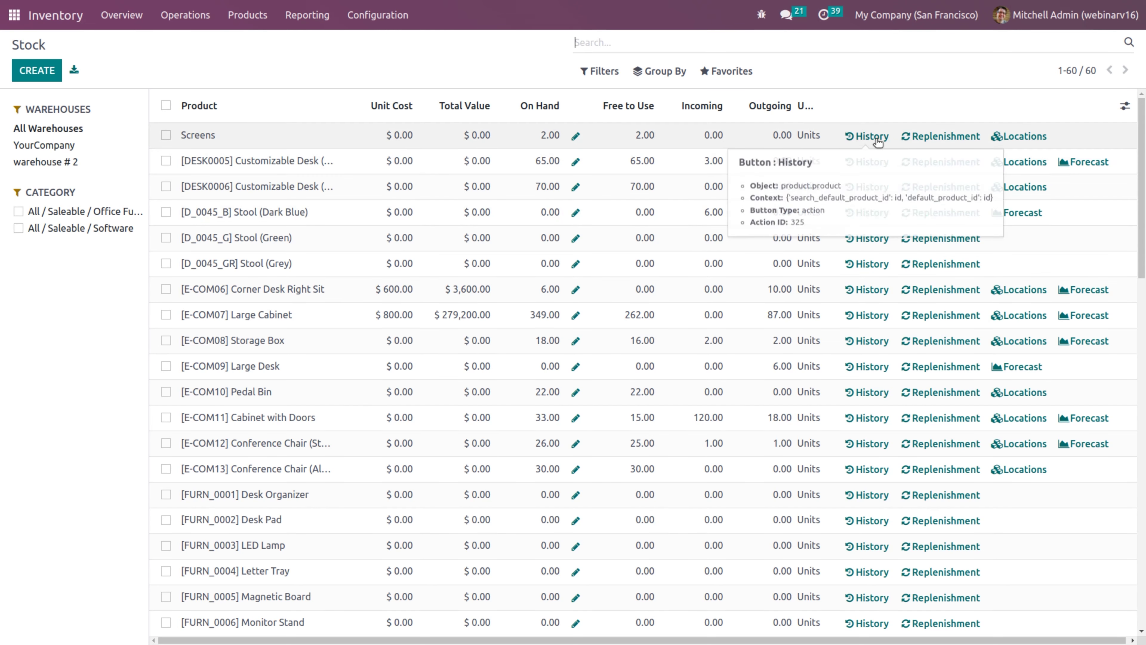
mouse_move(857, 142)
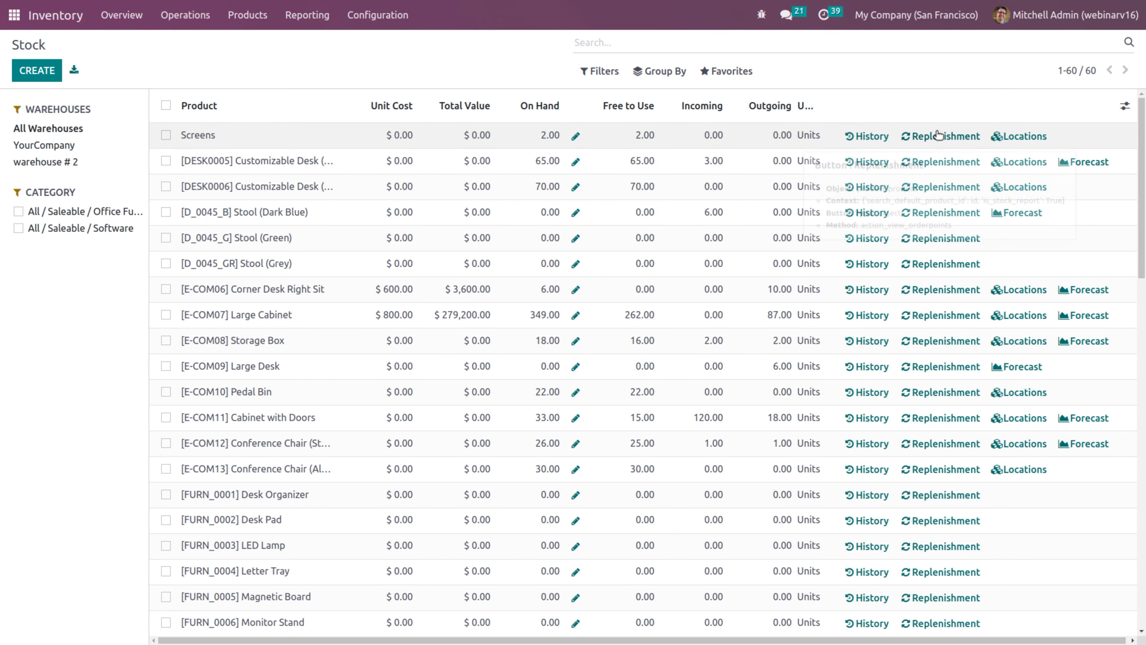
mouse_move(1023, 137)
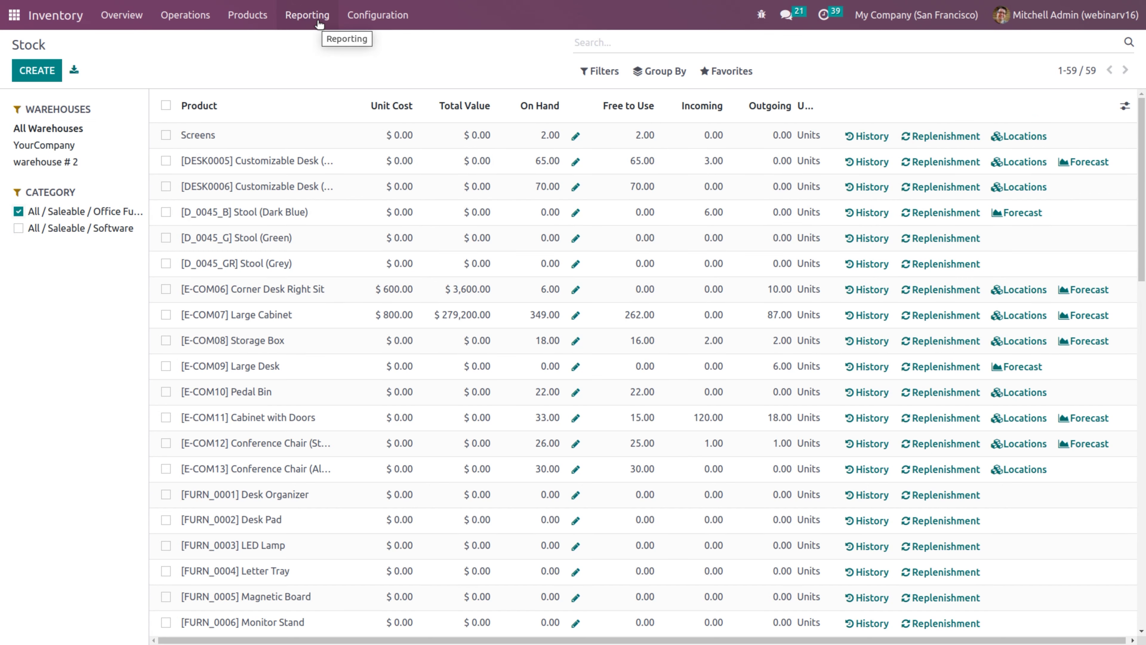
- Open the Locations stock report filtered to Internal Locations, listing 40 records
left_click(310, 15)
left_click(320, 63)
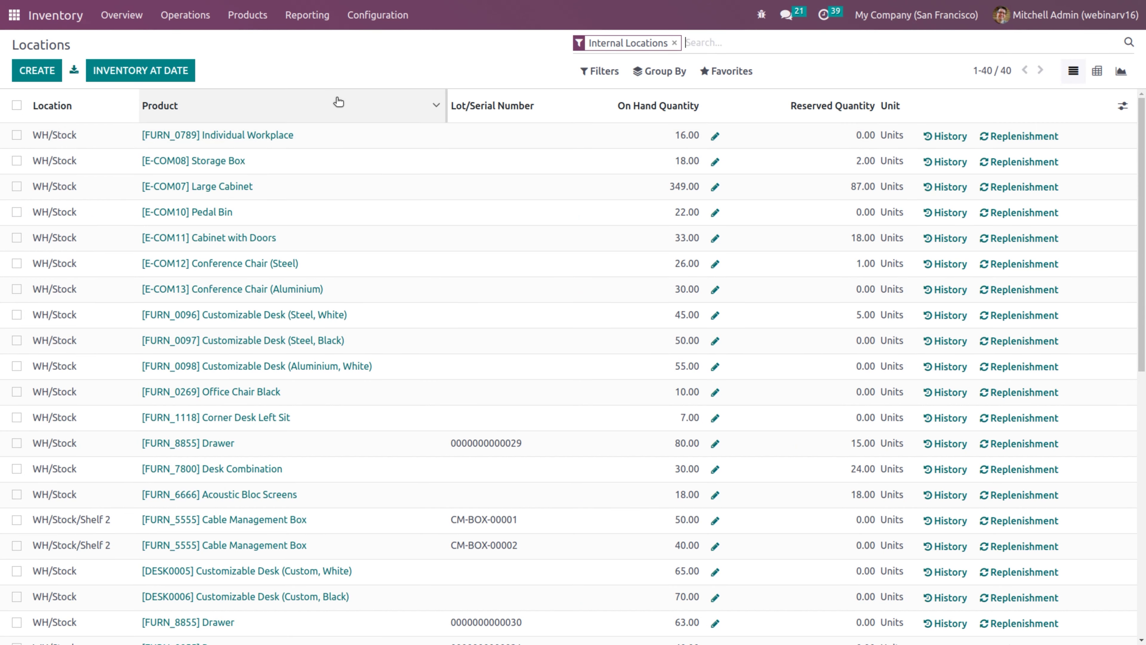
mouse_move(355, 99)
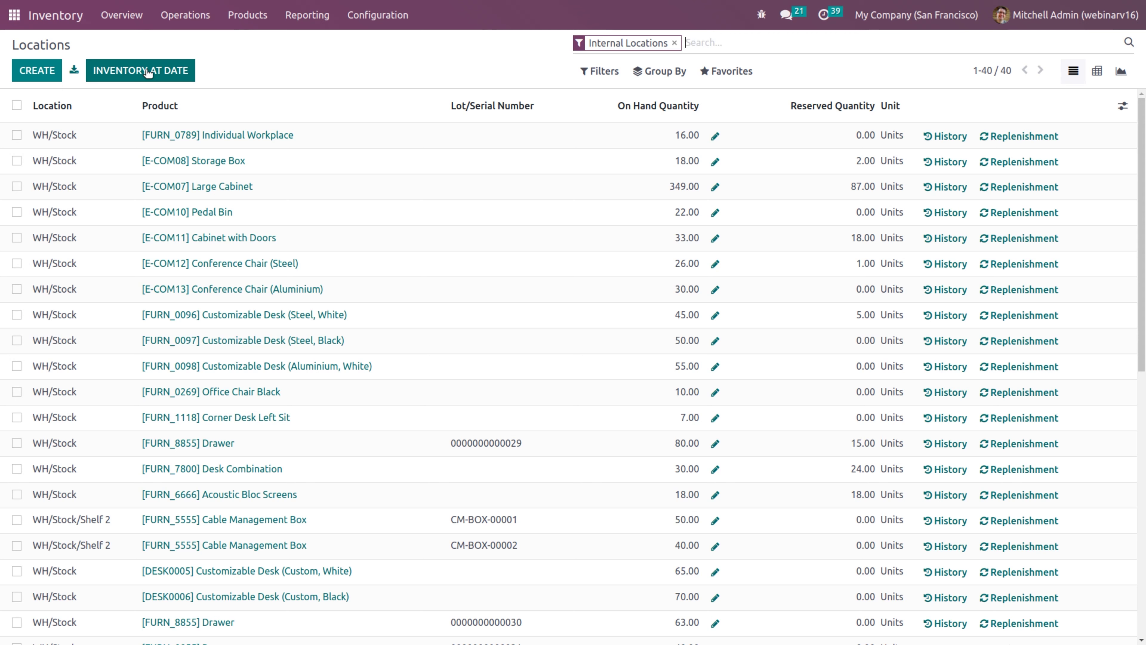
- Use Inventory at Date to show stock as of February 17, 2023
left_click(148, 72)
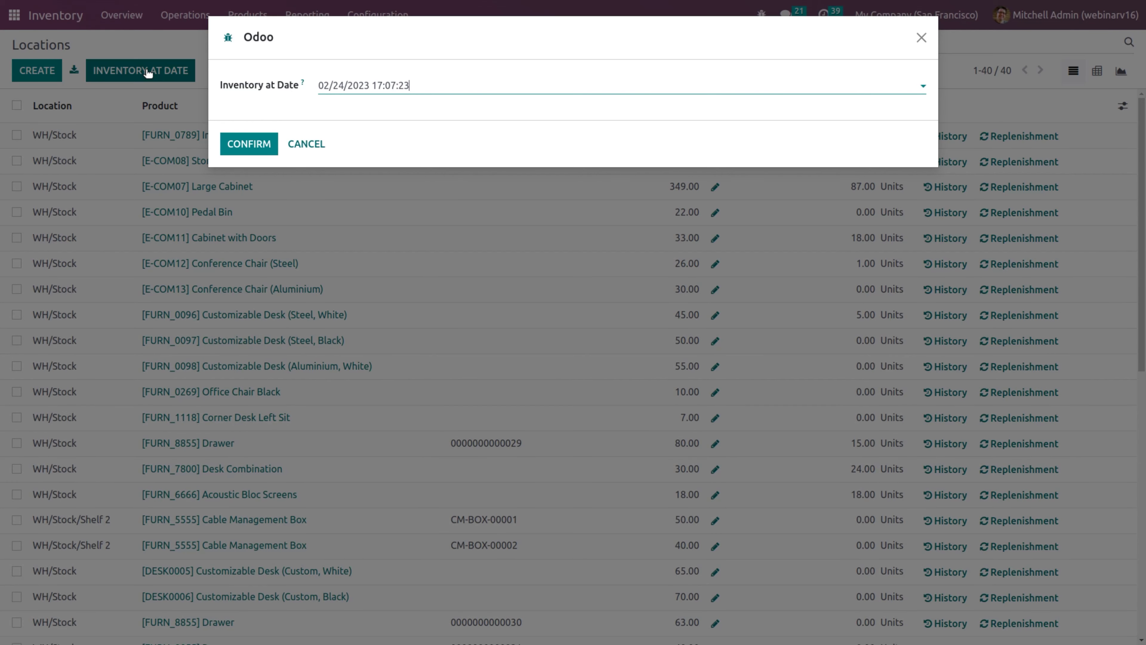
left_click(377, 87)
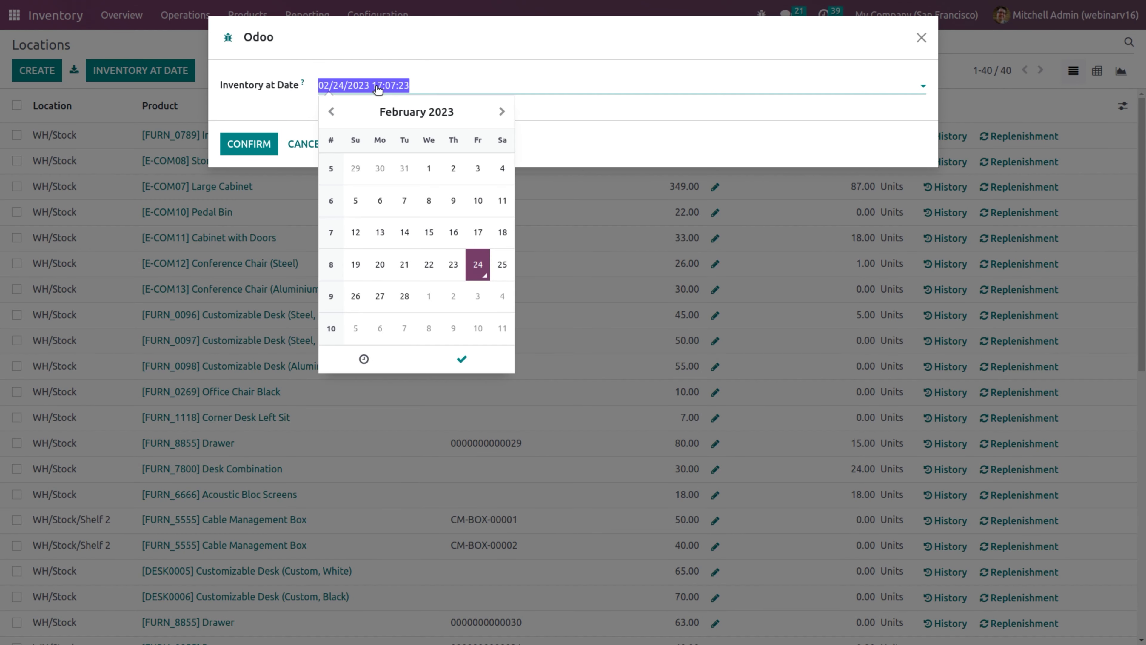
left_click(479, 232)
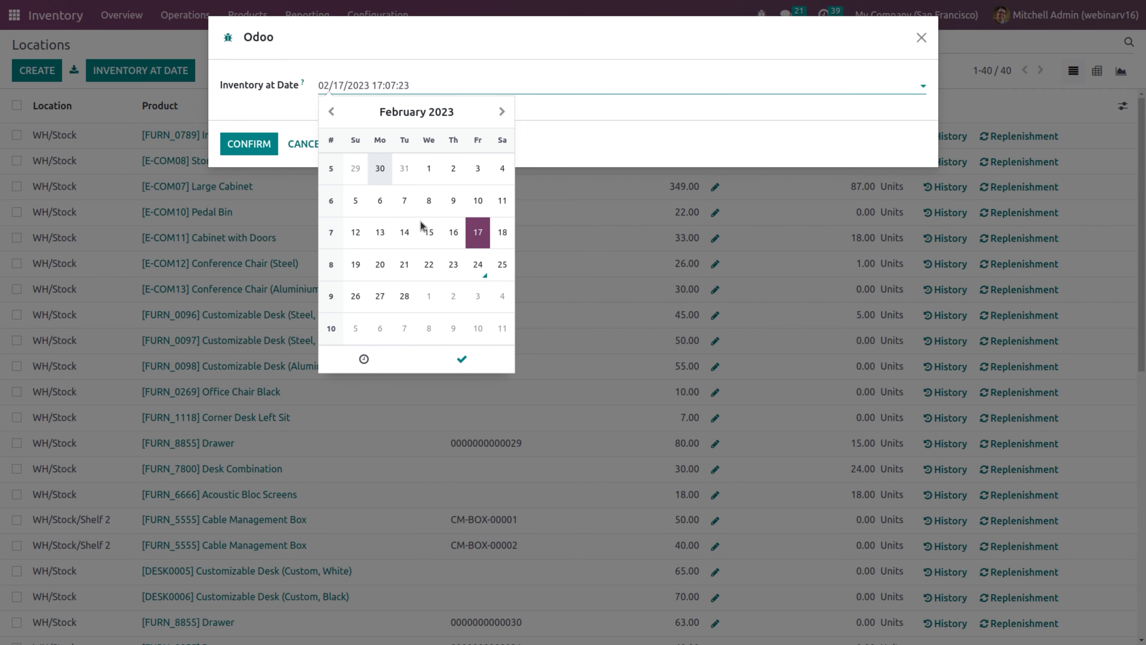
left_click(461, 361)
left_click(267, 143)
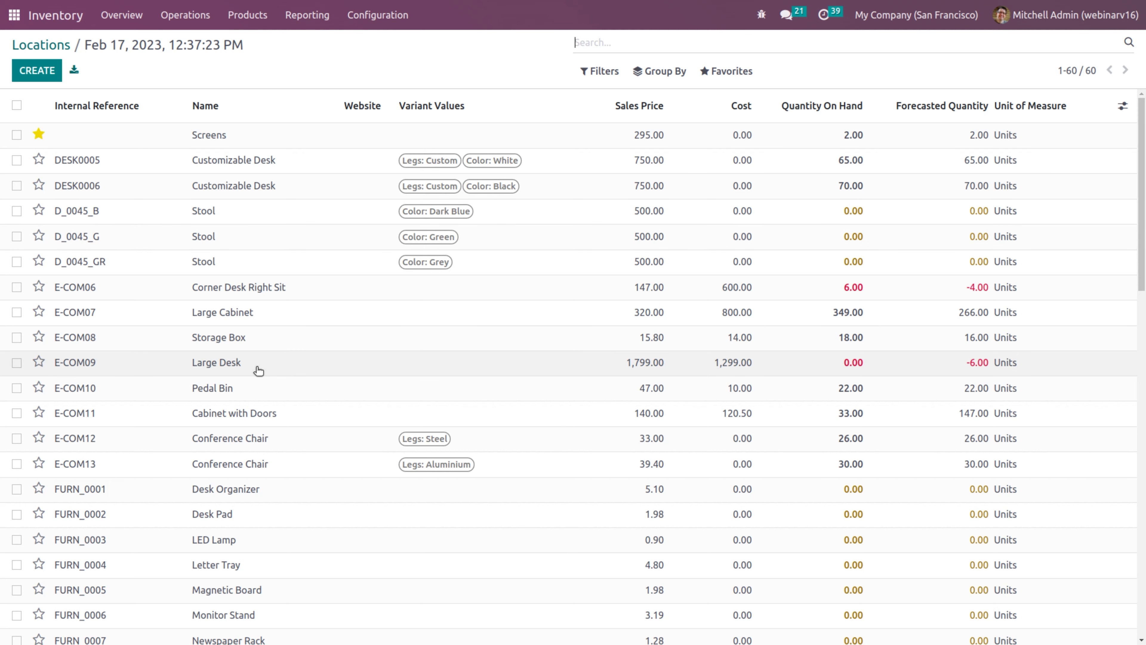
- Open the Moves History report listing the 72 done stock moves
left_click(307, 18)
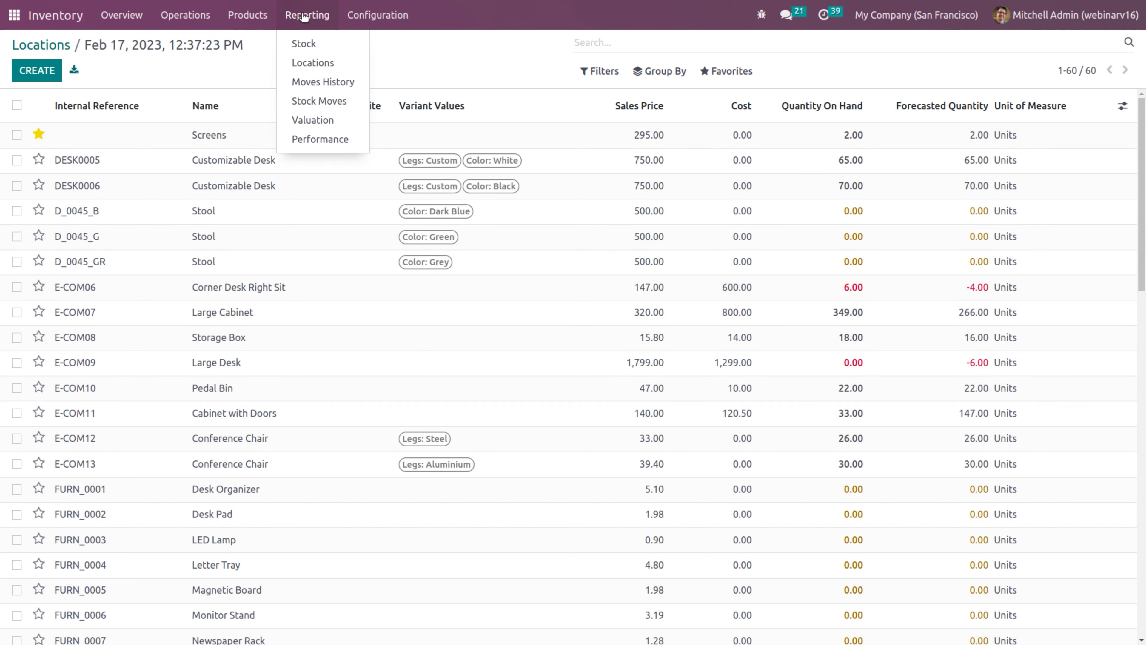
left_click(323, 82)
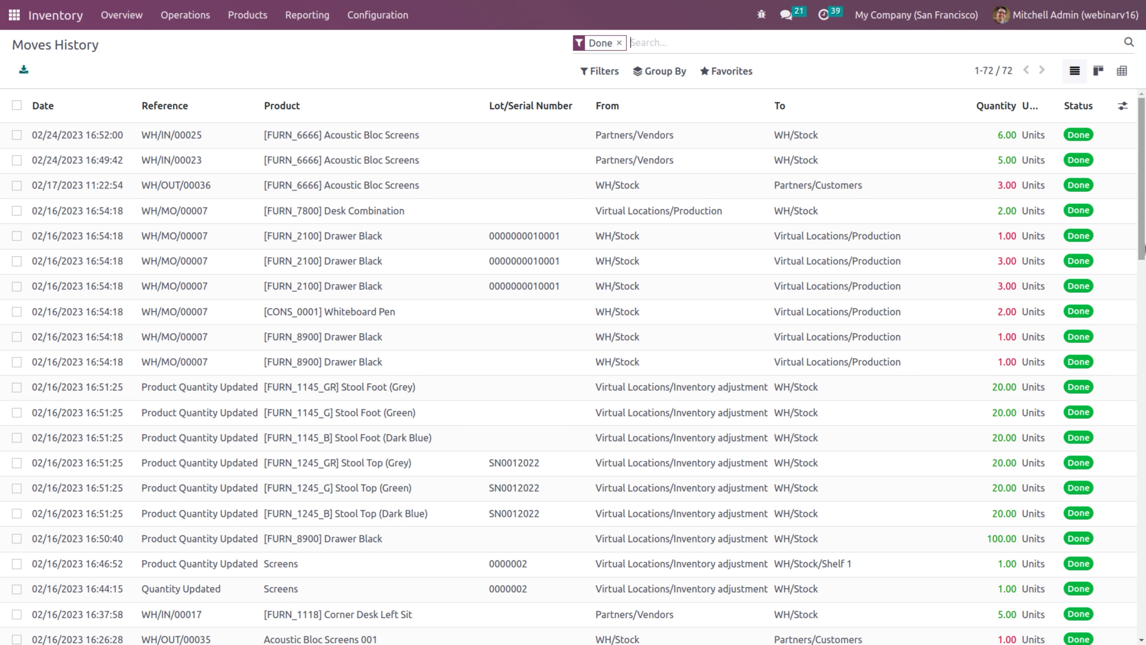
left_click(319, 17)
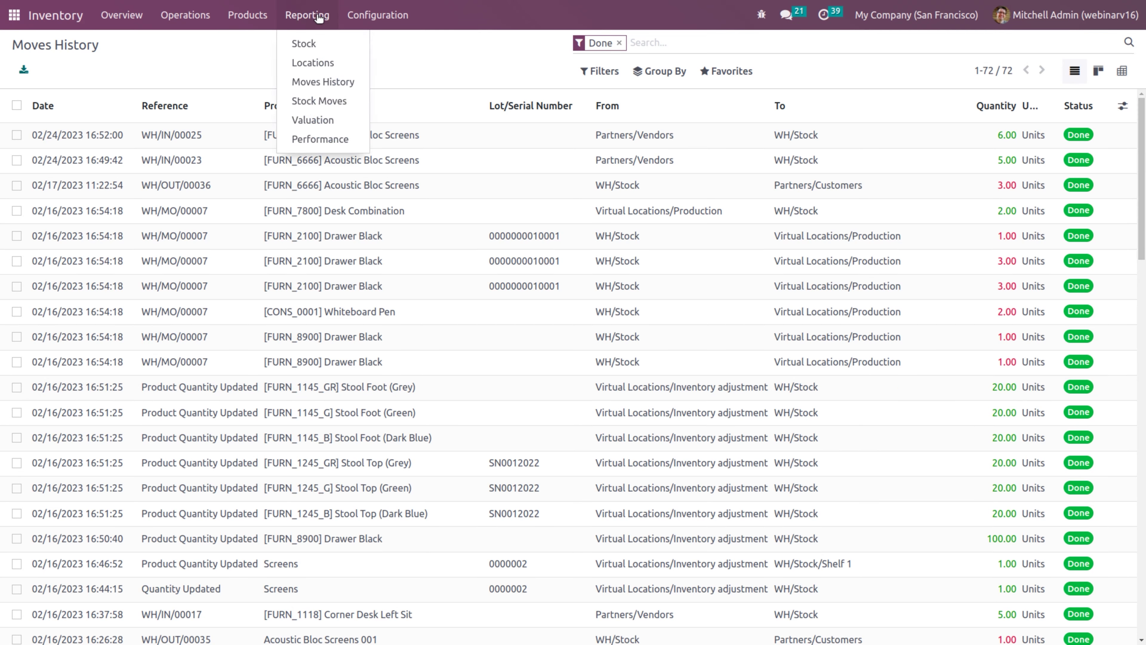
- Add a Packaging column to the Stock Moves list, then view the Stock Valuation report
left_click(326, 107)
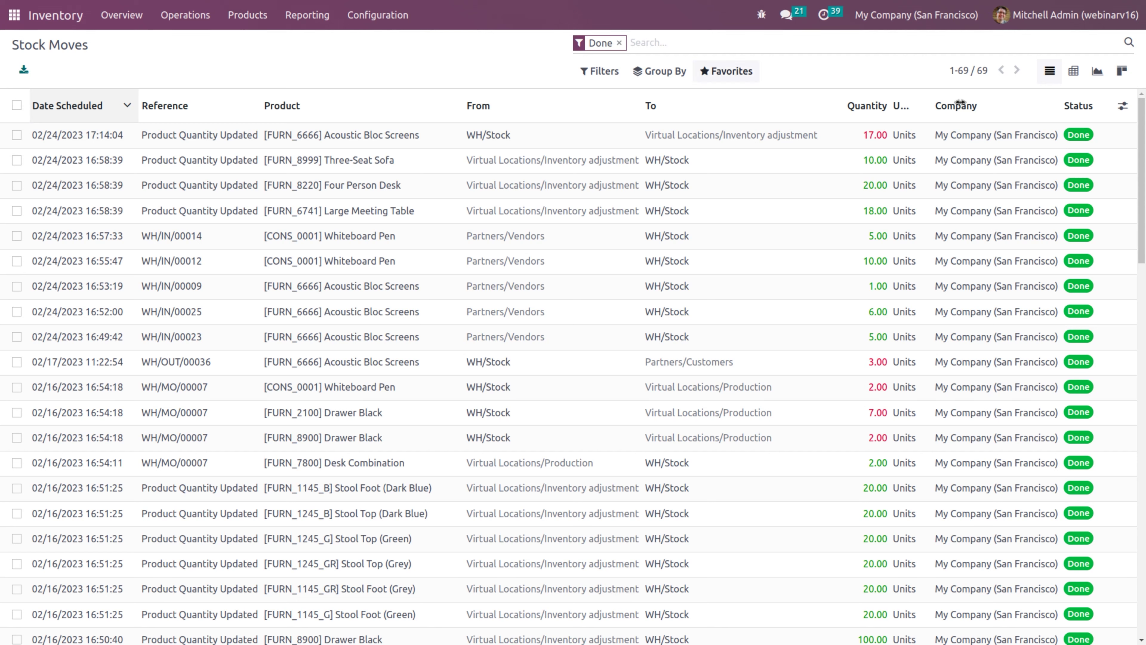
left_click(1123, 106)
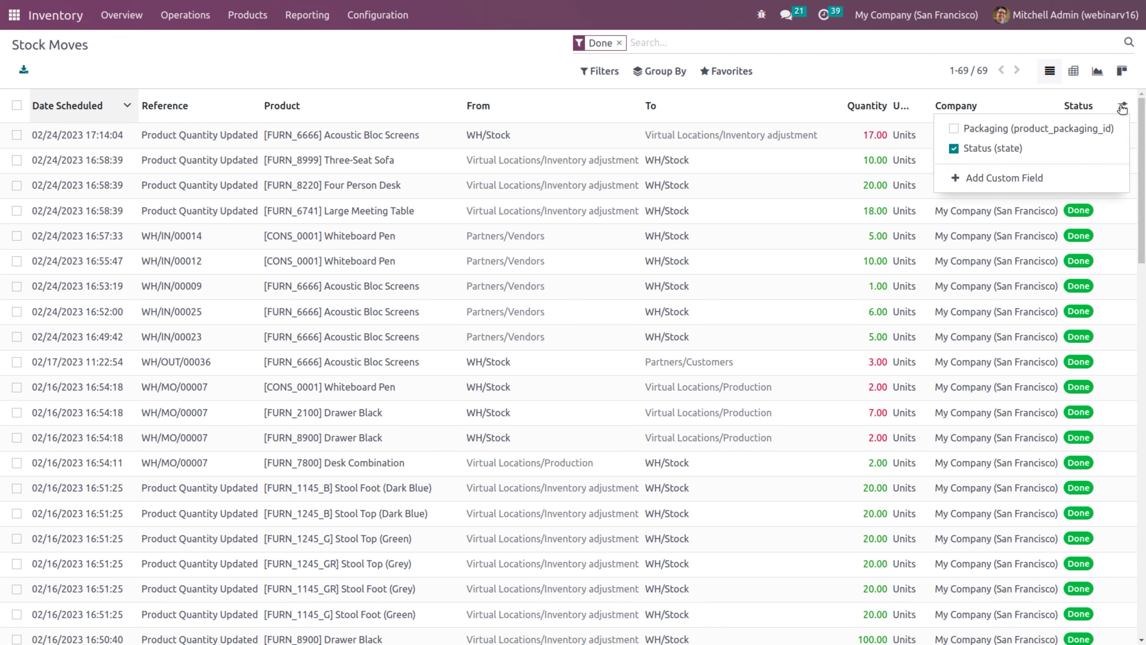
left_click(955, 130)
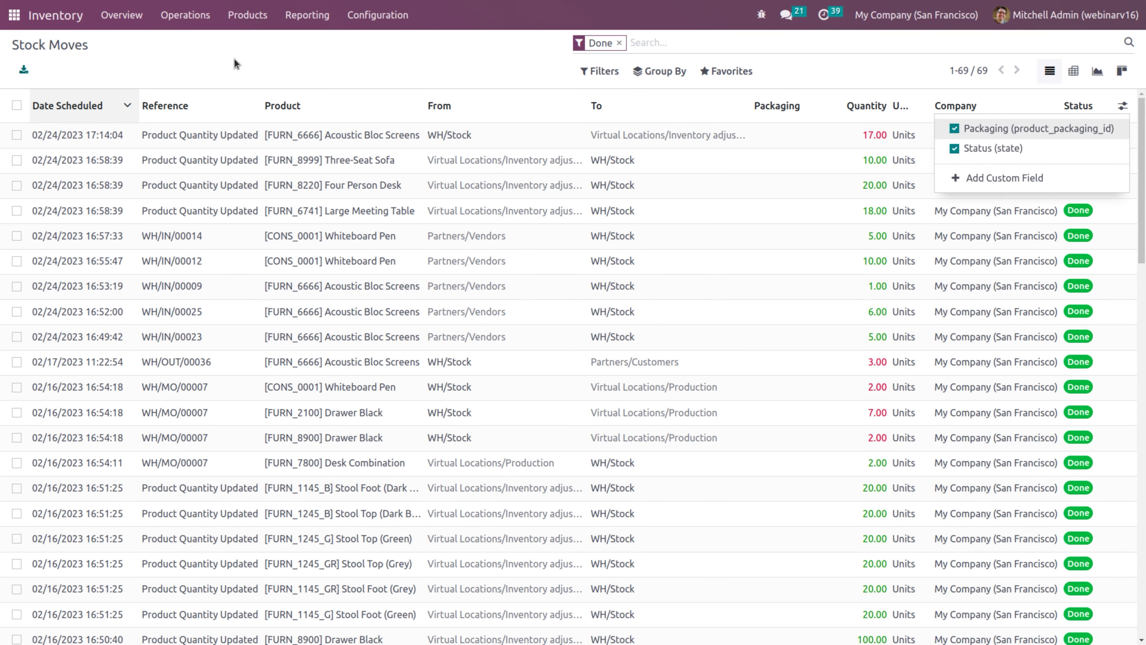
left_click(311, 19)
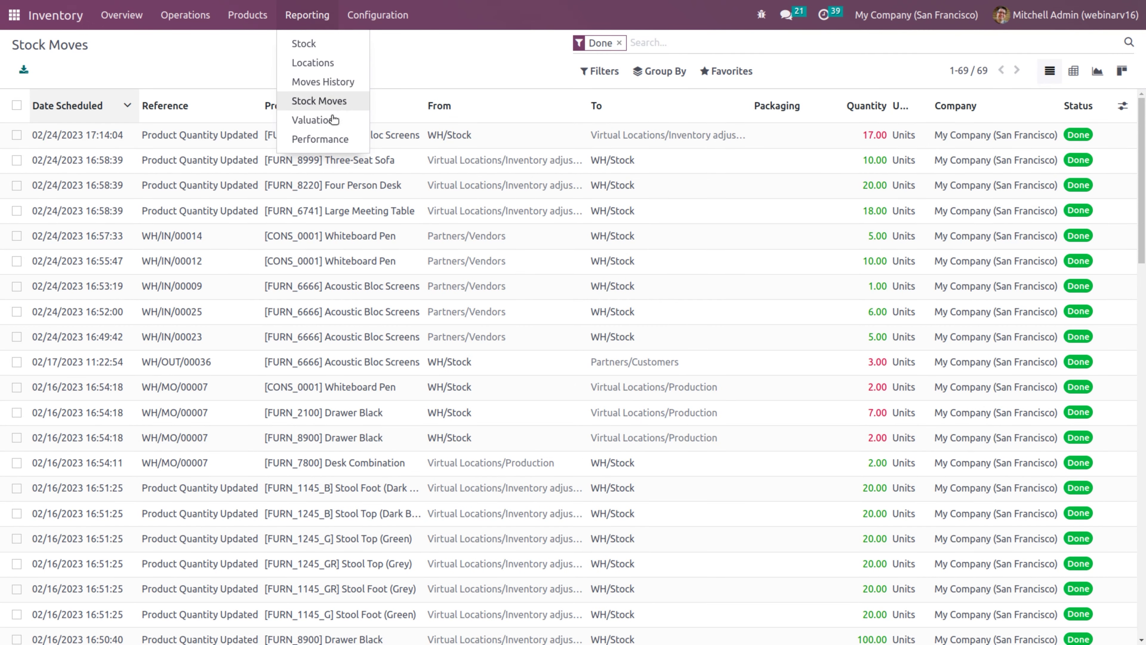
left_click(317, 121)
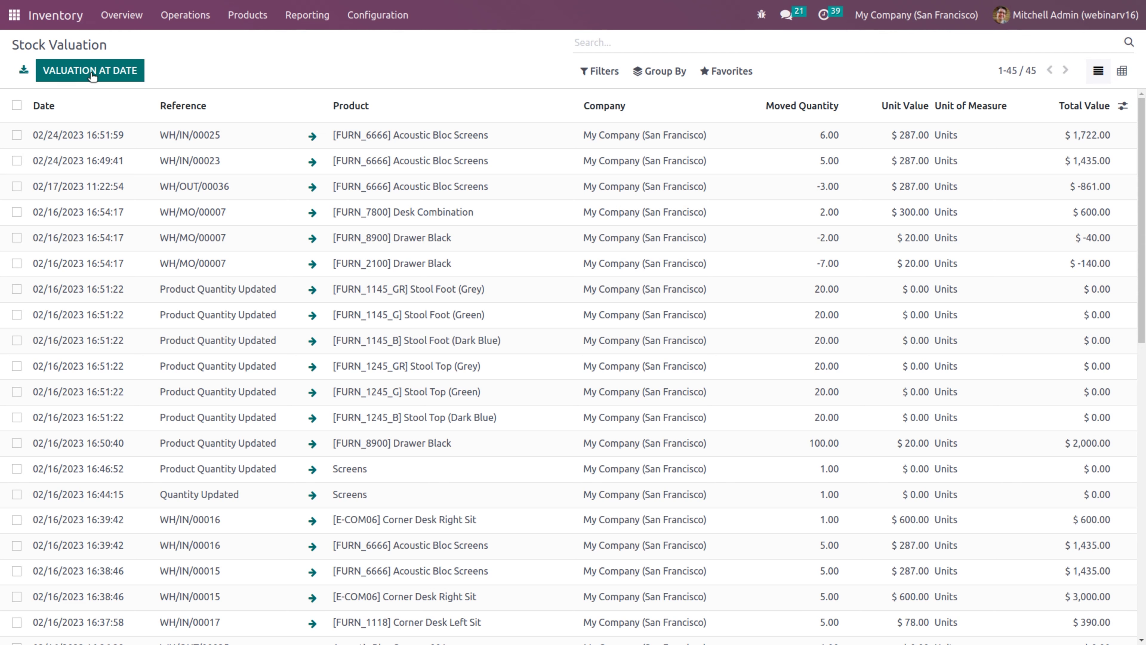
- Check the Valuation at Date prompt on the Stock Valuation report and cancel it
left_click(92, 75)
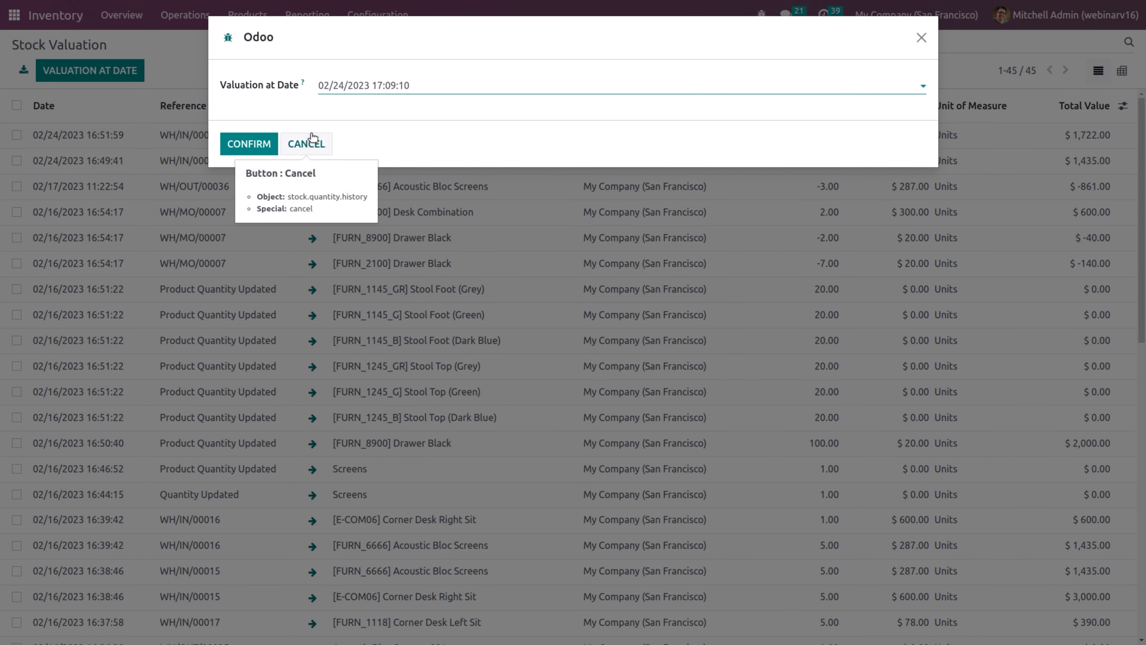
left_click(298, 151)
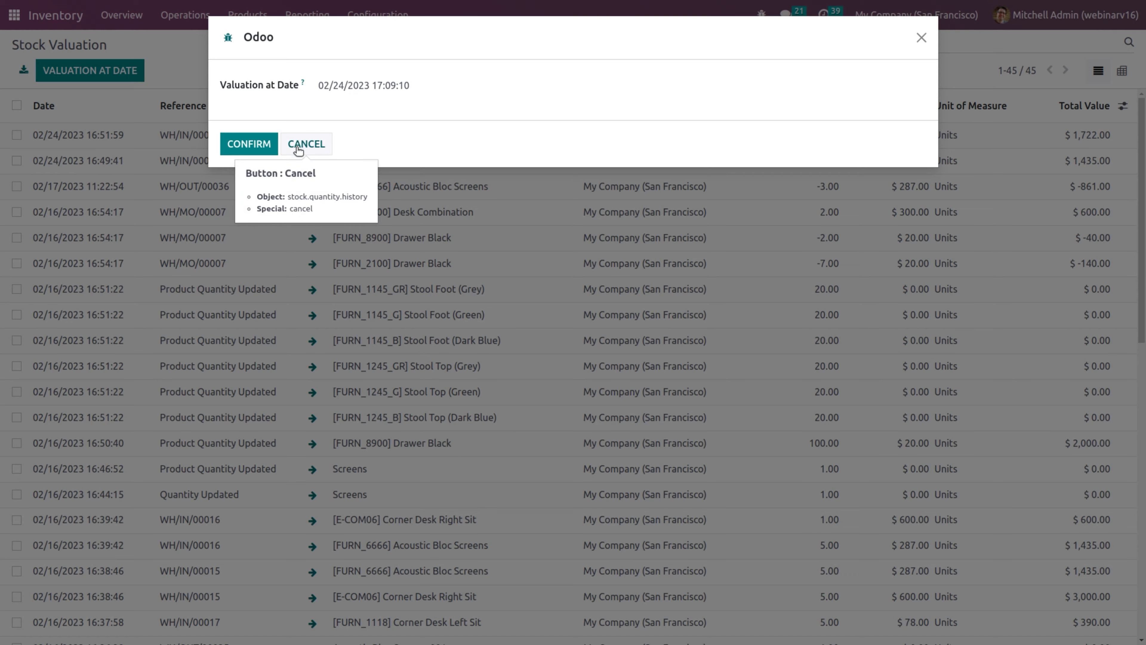
left_click(292, 16)
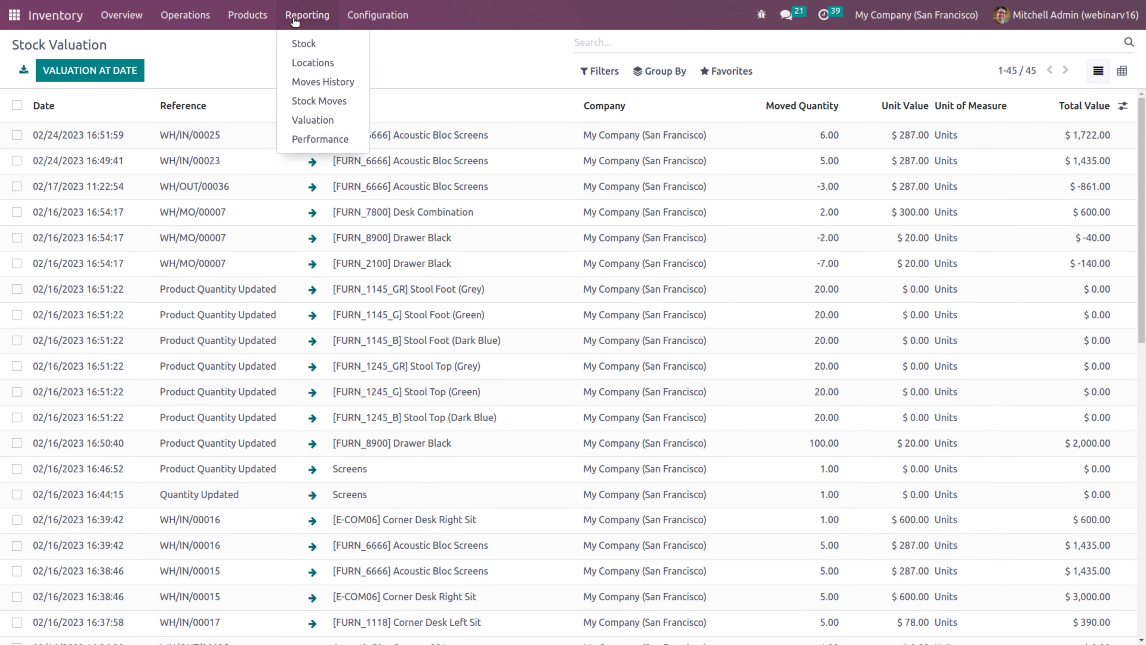
- Show the warehouse Performance analysis as a pivot with the Product Quantity measure
left_click(314, 138)
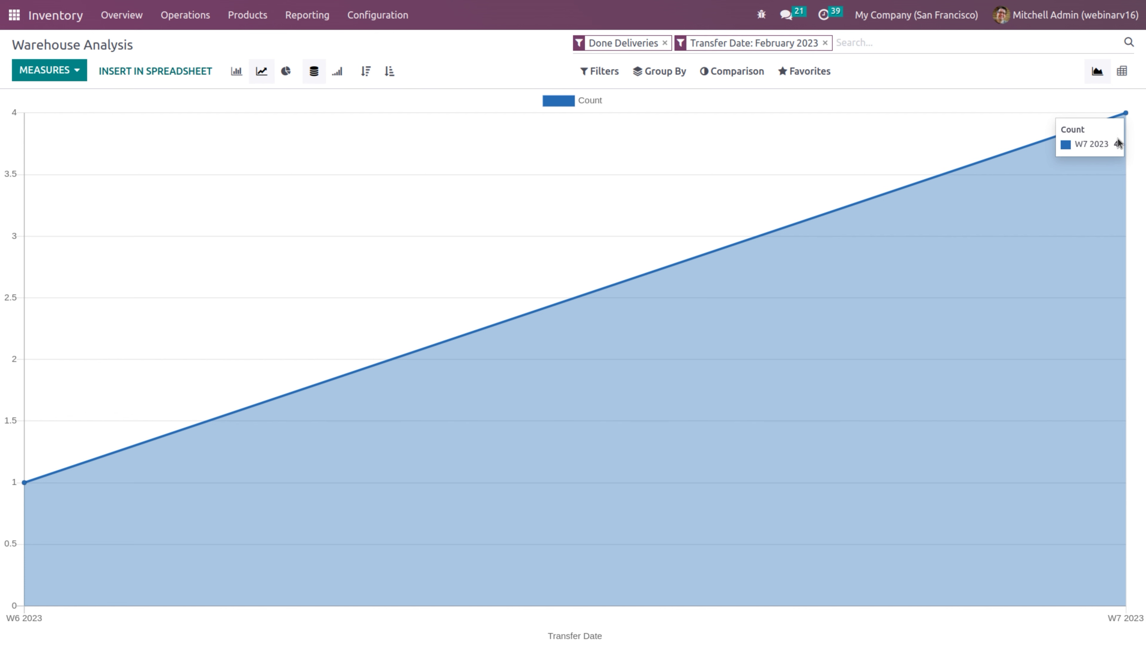
left_click(1124, 72)
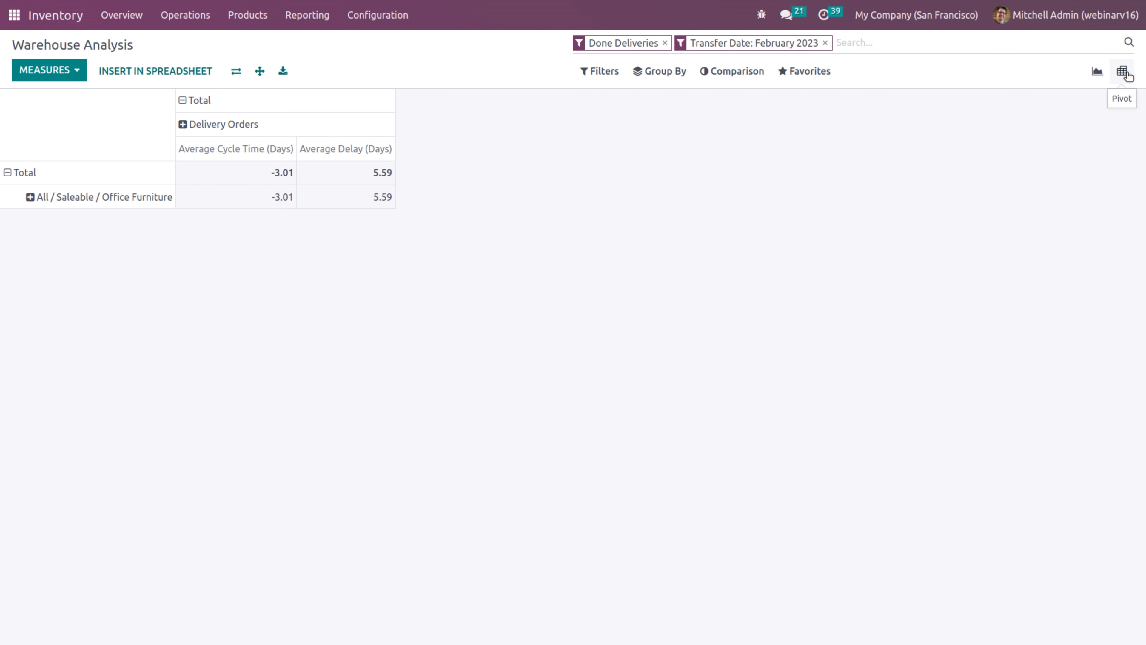
left_click(76, 75)
left_click(78, 136)
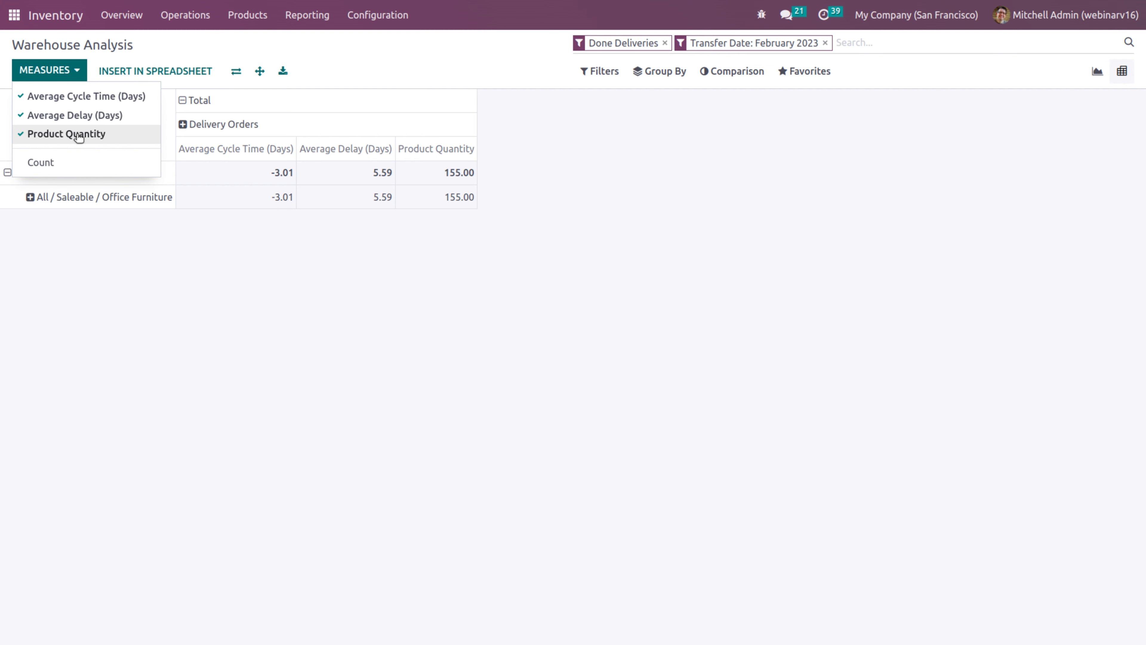
- Break Office Furniture down by partner, then present the V16 Accounting Module slide
left_click(31, 197)
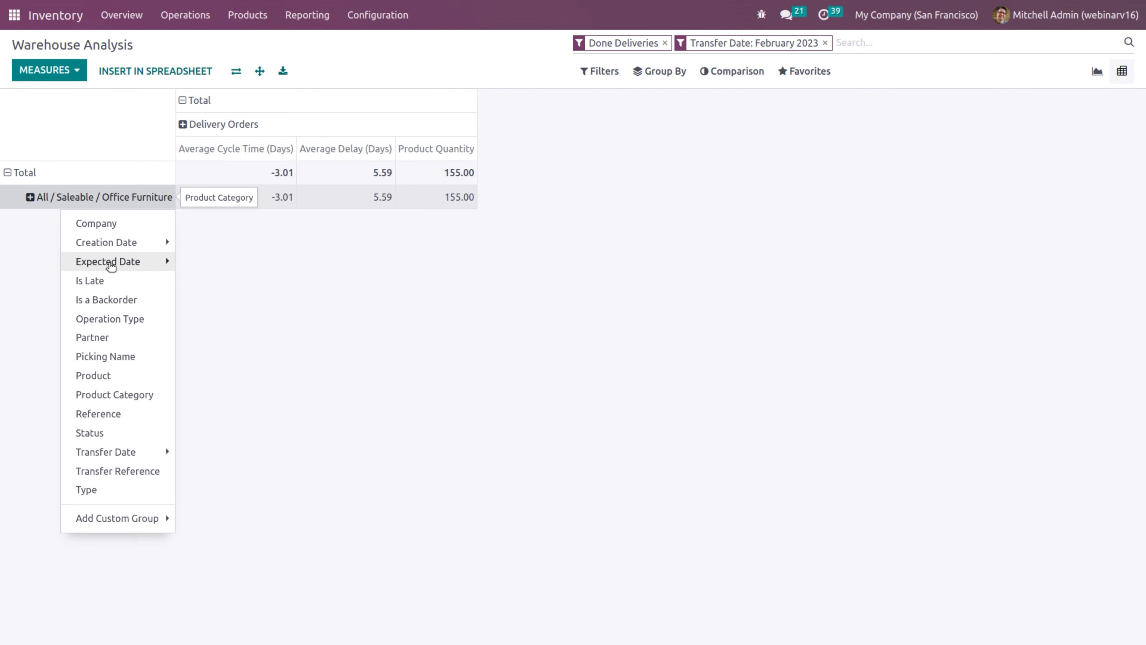
left_click(105, 337)
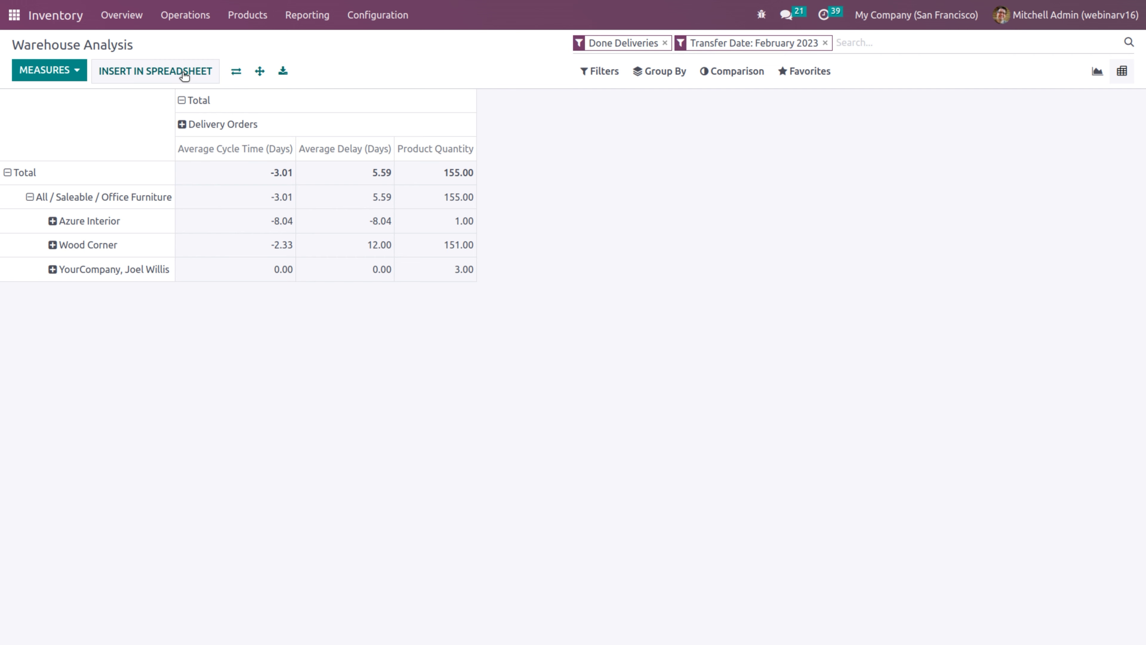
key("alt+Tab")
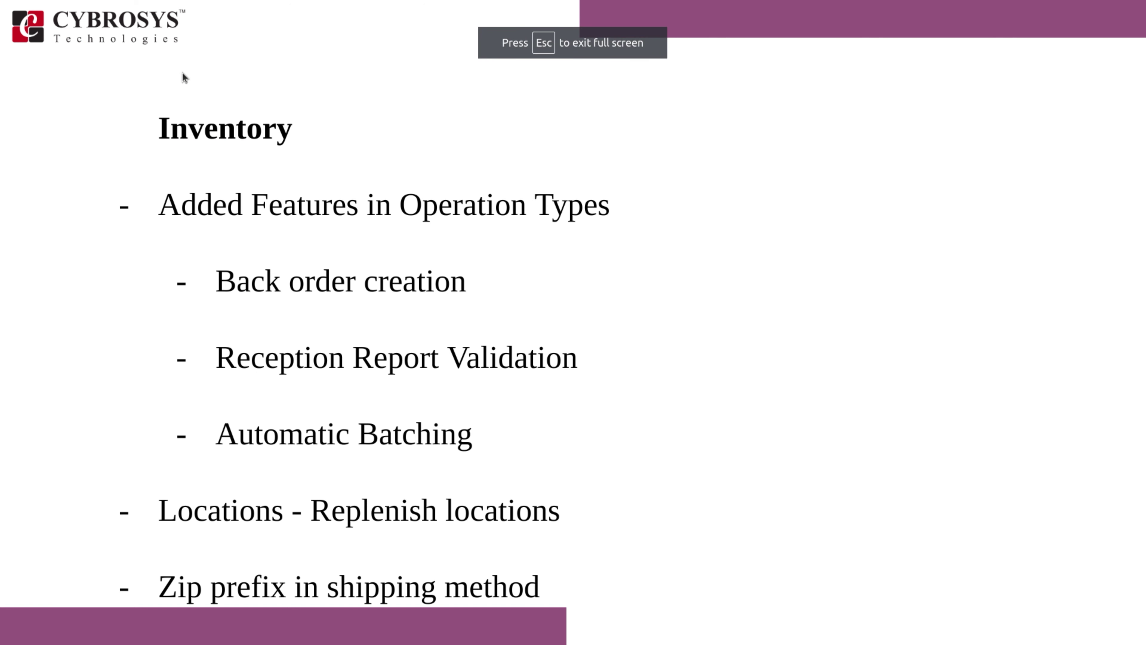
key("Right")
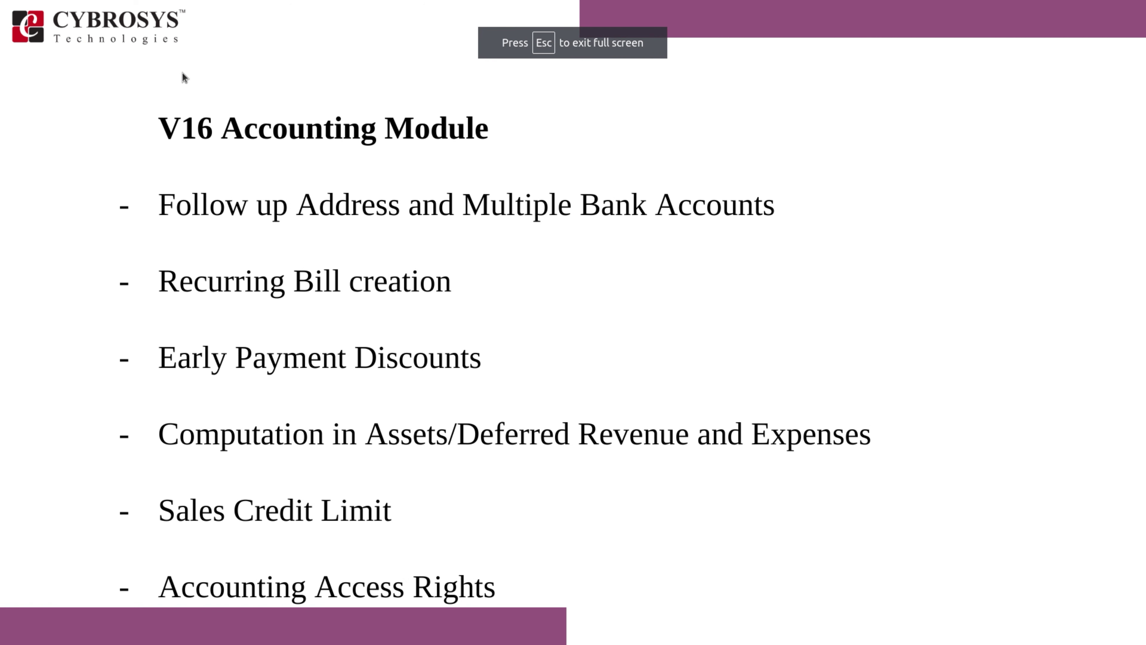
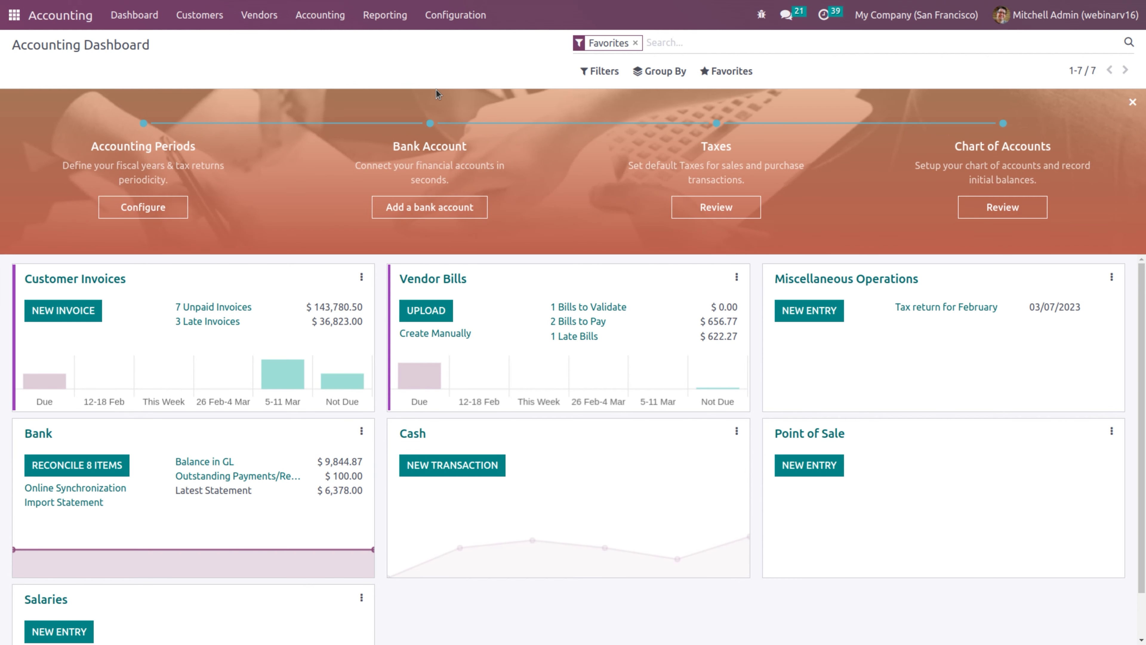
- In the Accounting Settings Taxes section, keep Cash Discount Tax Reduction on 'On early payment'
left_click(456, 15)
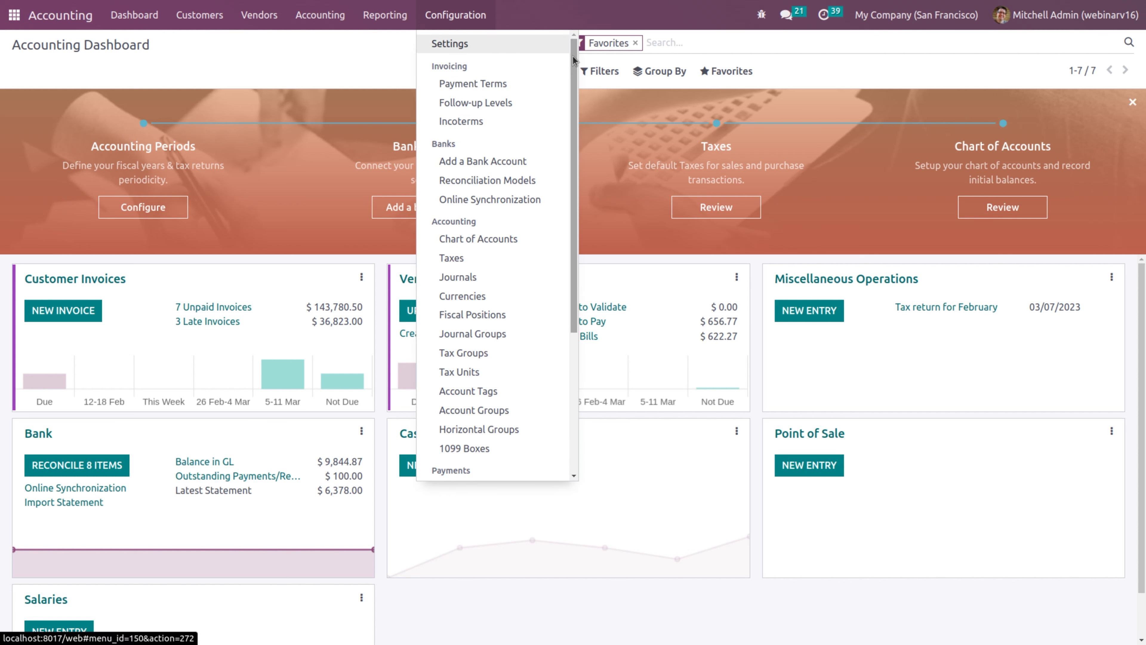
mouse_move(573, 55)
left_mouse_down()
mouse_move(574, 155)
mouse_move(573, 62)
left_mouse_up()
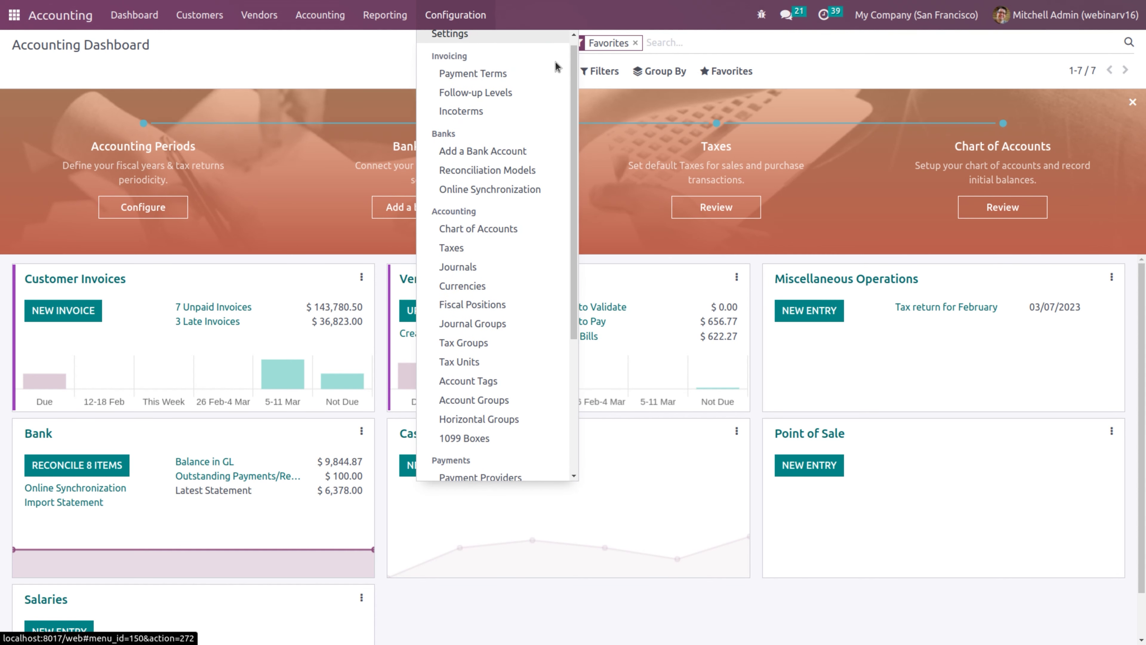
left_click(477, 43)
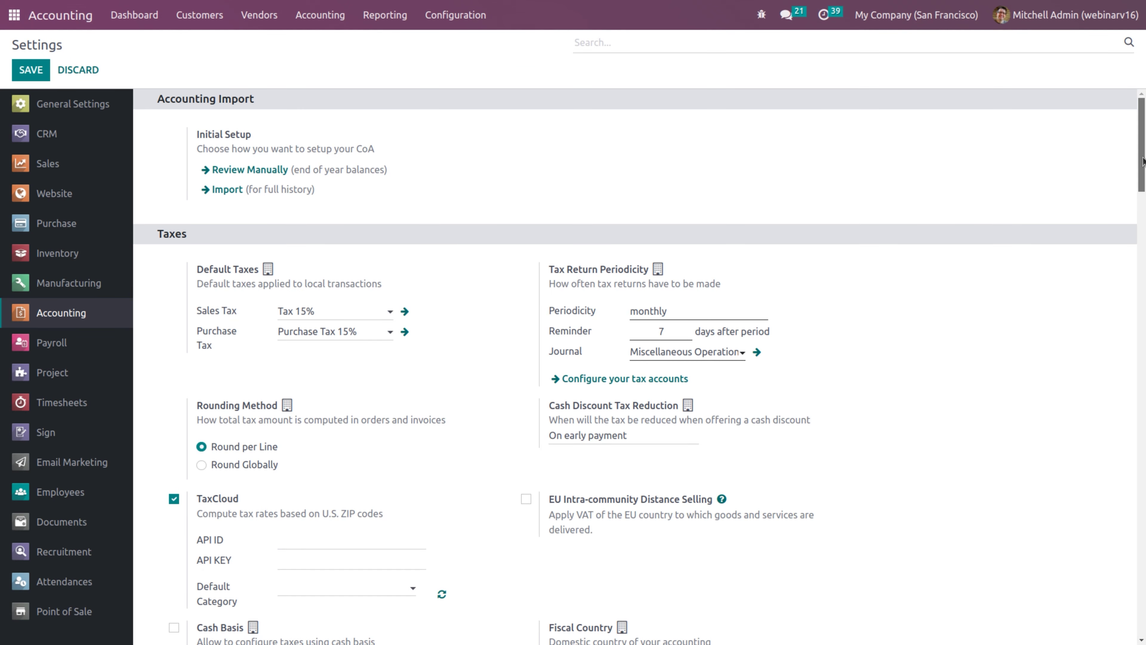
mouse_move(1144, 162)
left_mouse_down()
mouse_move(1144, 535)
mouse_move(1144, 180)
left_mouse_up()
scroll(1144, 538, "down", 7)
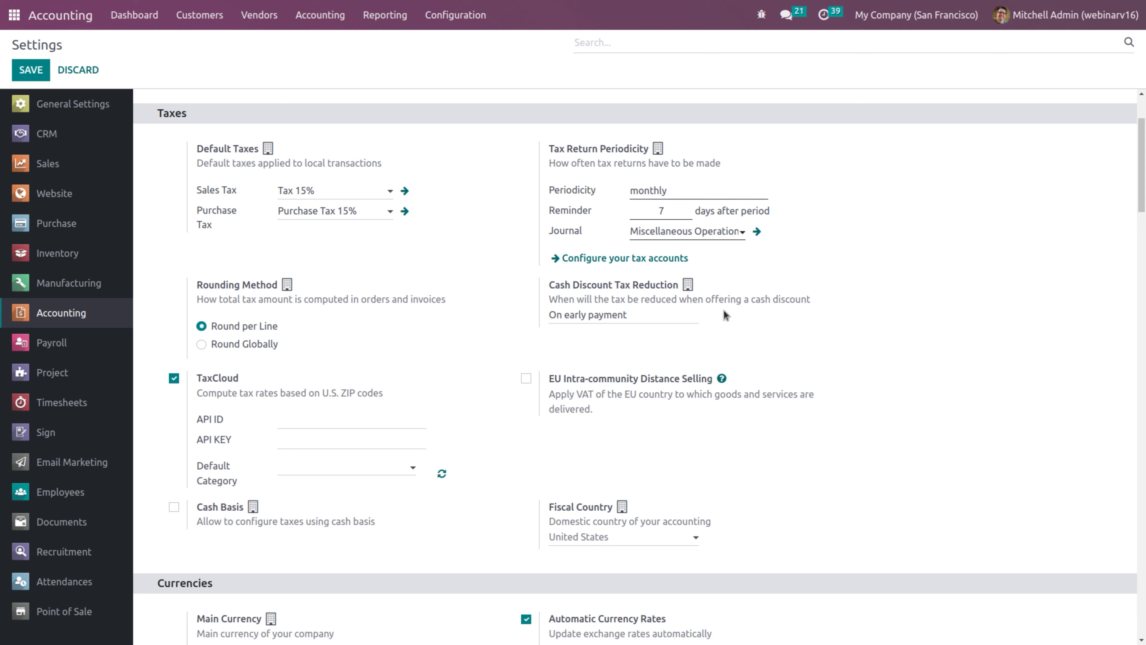
left_click(648, 317)
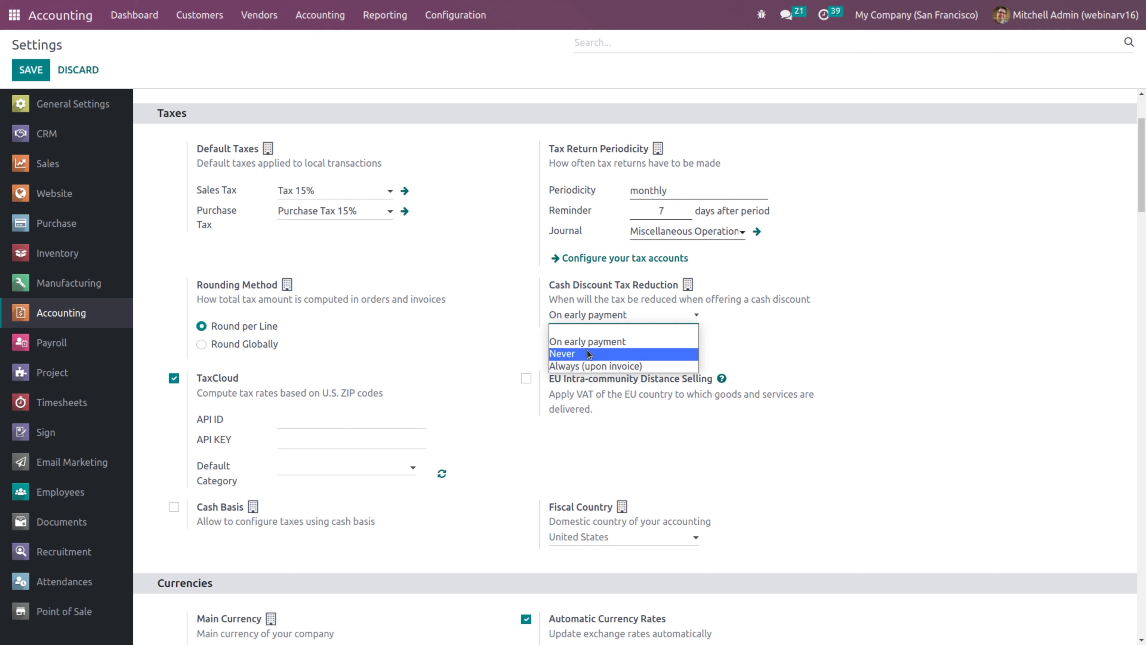
left_click(501, 382)
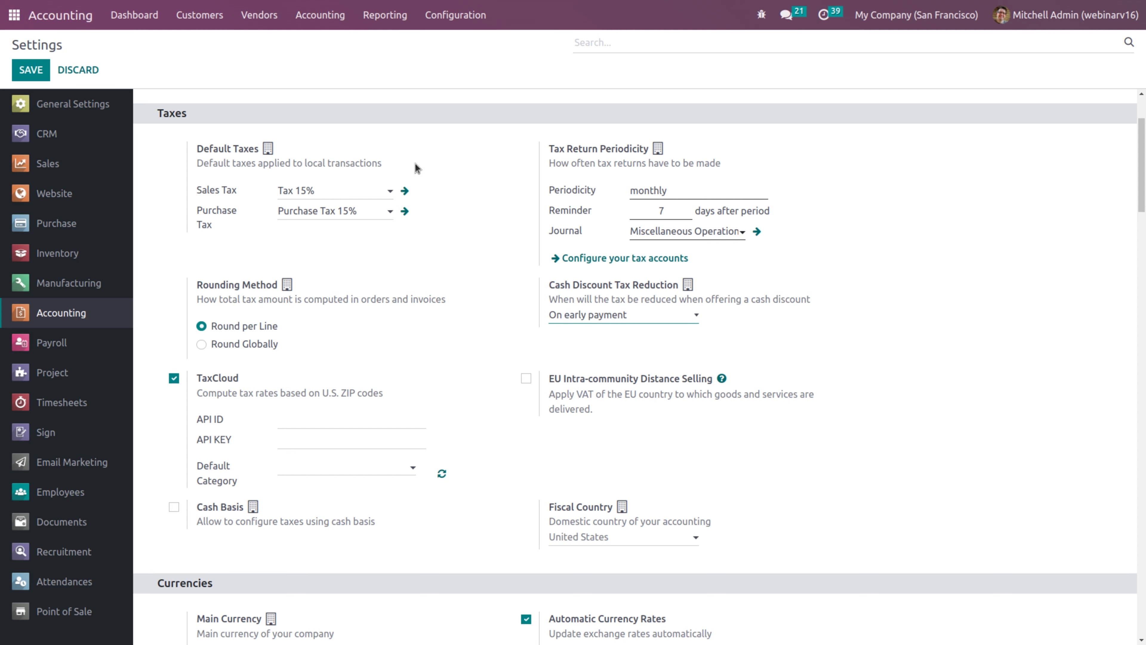
left_click(458, 16)
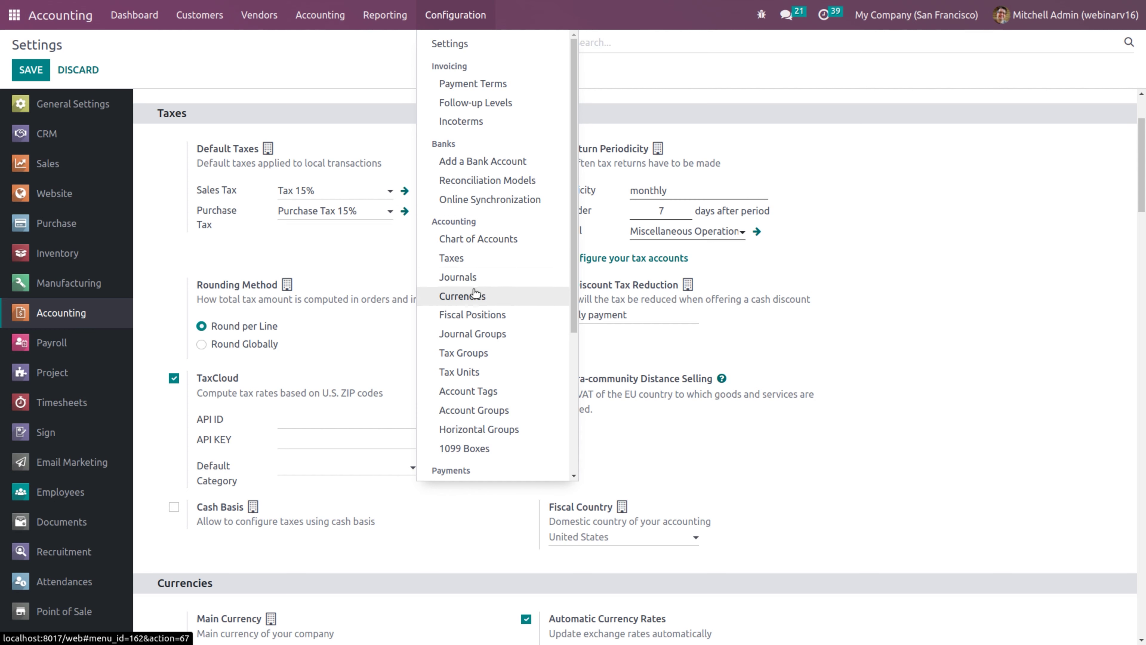
- Open the 15 Days payment term and enable Display terms on invoice
left_click(474, 84)
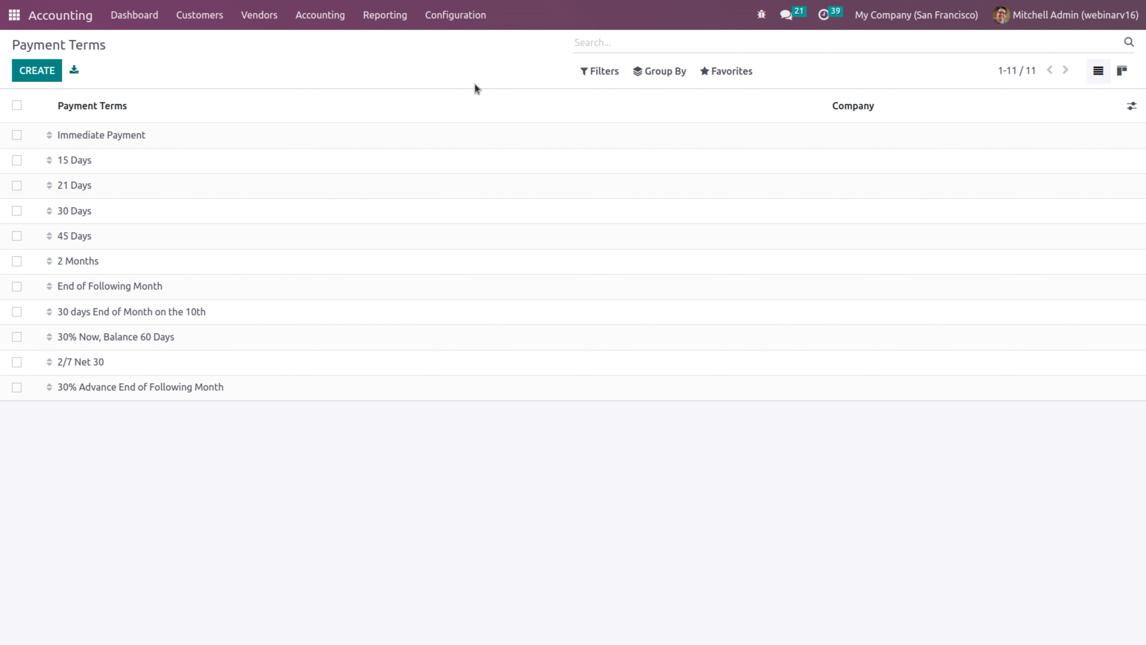
left_click(195, 160)
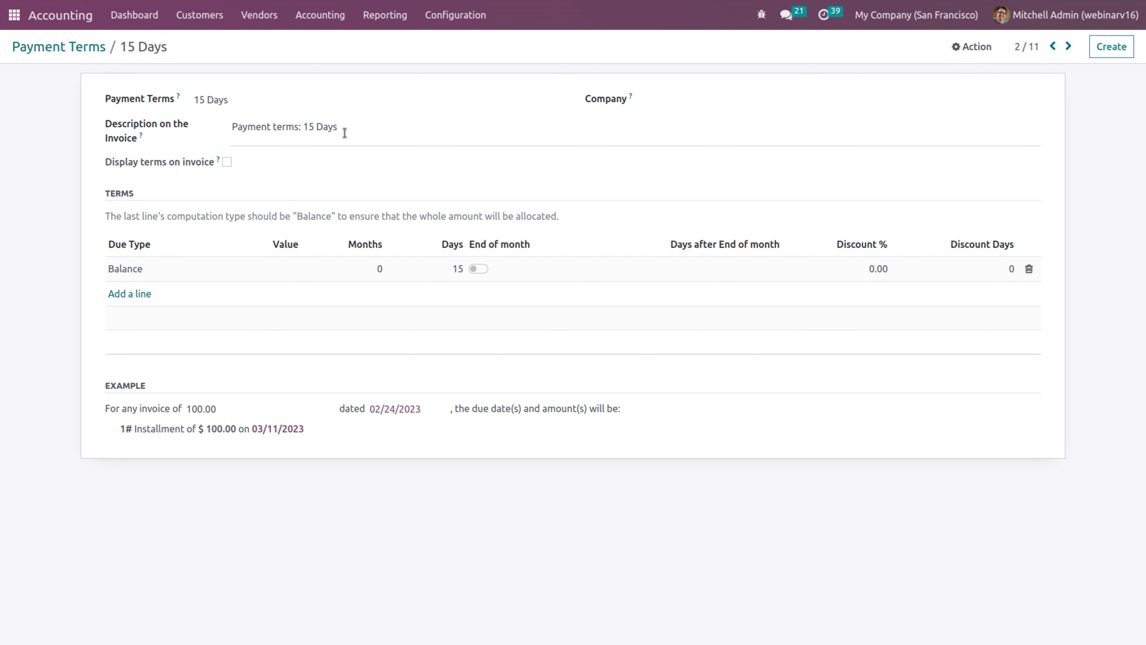
left_click(230, 127)
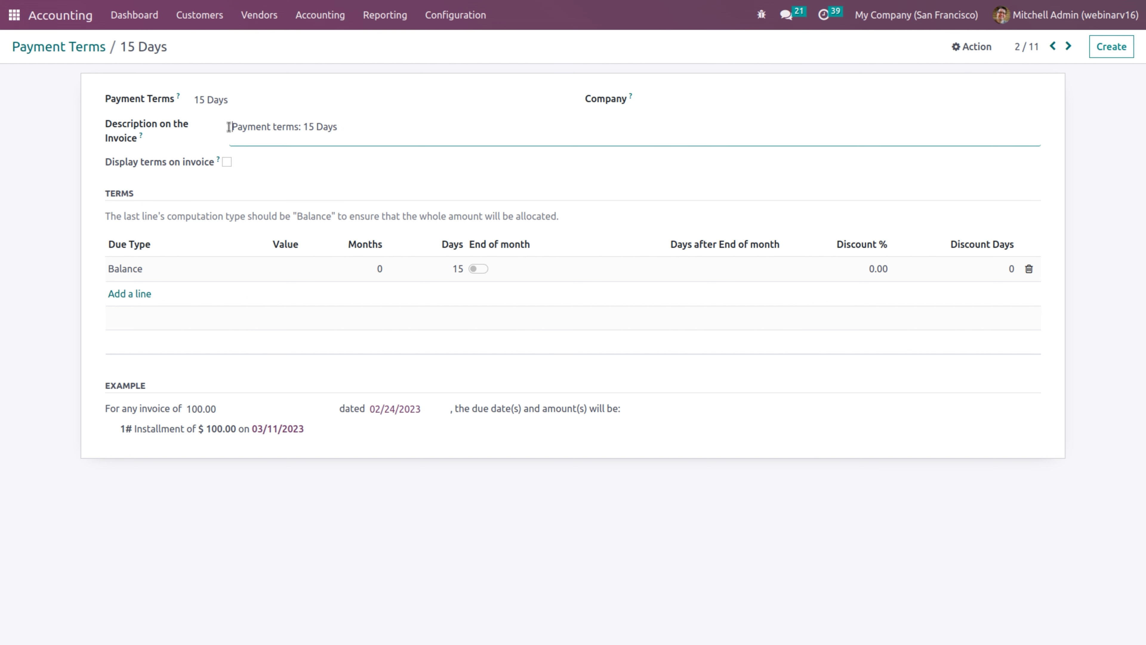
left_click_drag(229, 127, 329, 134)
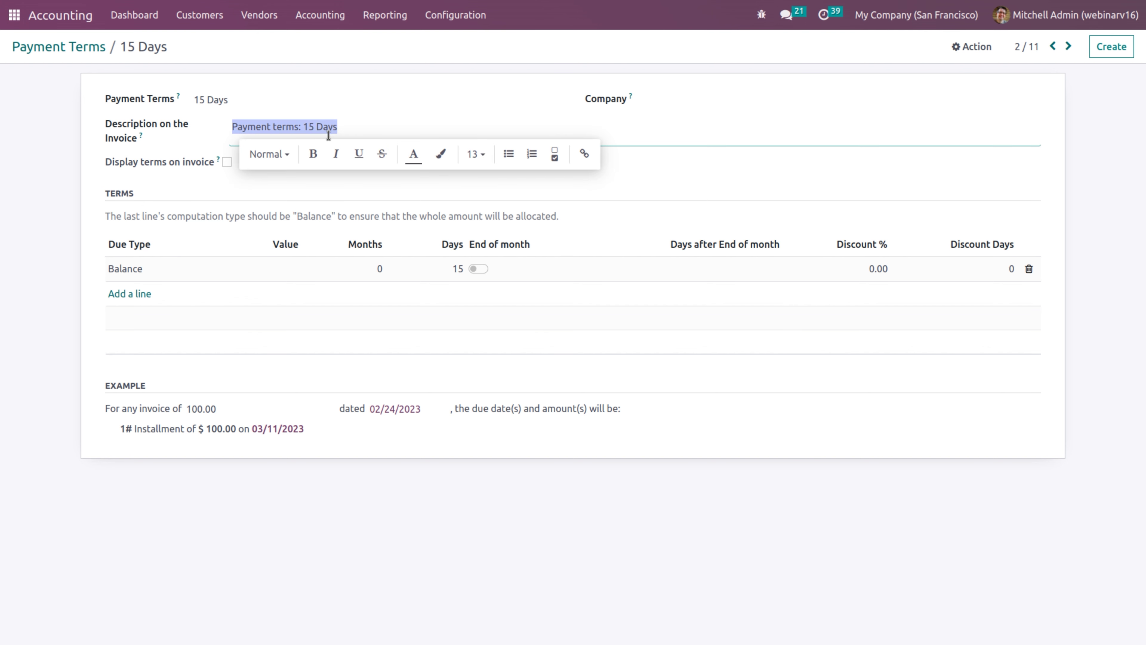
left_click(227, 170)
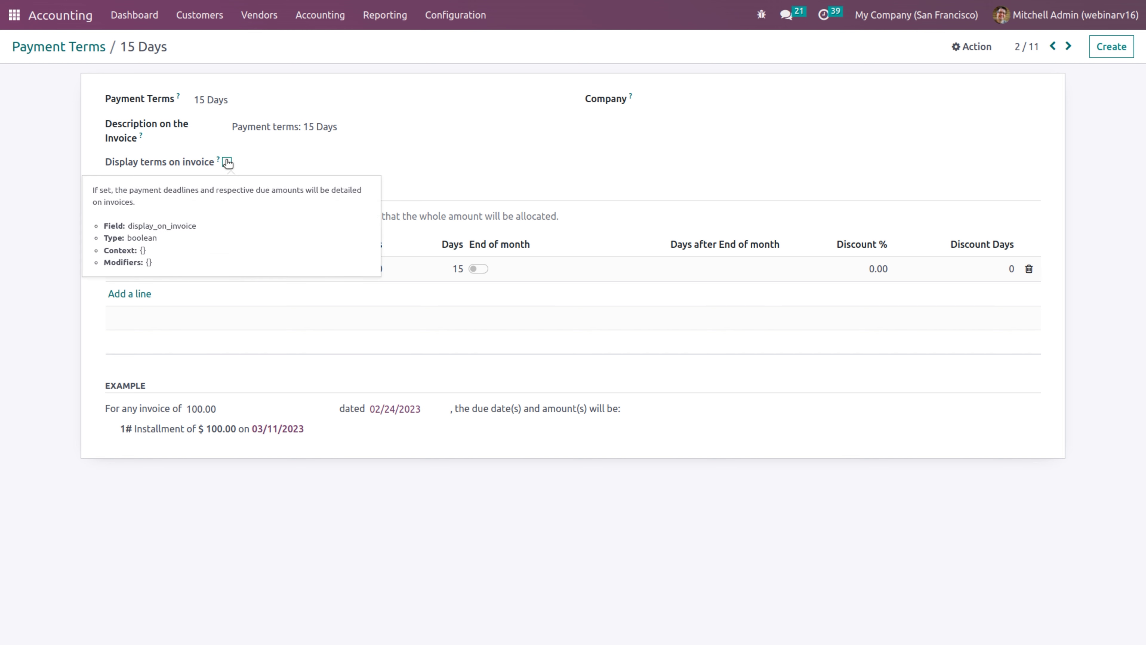
left_click(227, 162)
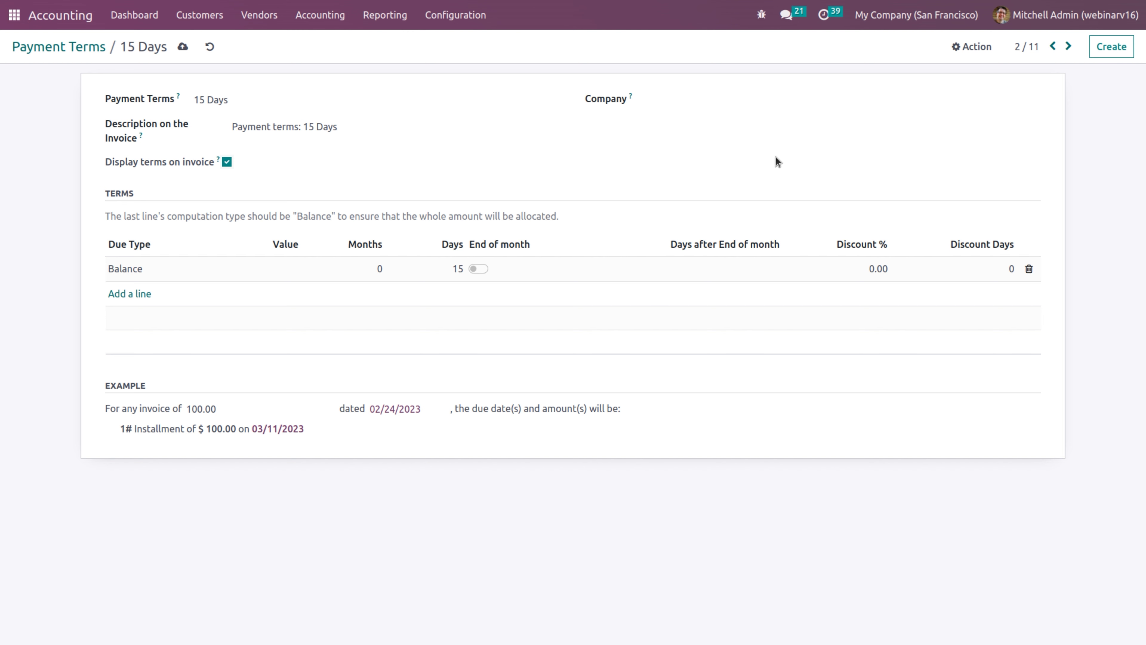
- Give the Balance line 3 discount days and a 1% discount
left_click(983, 278)
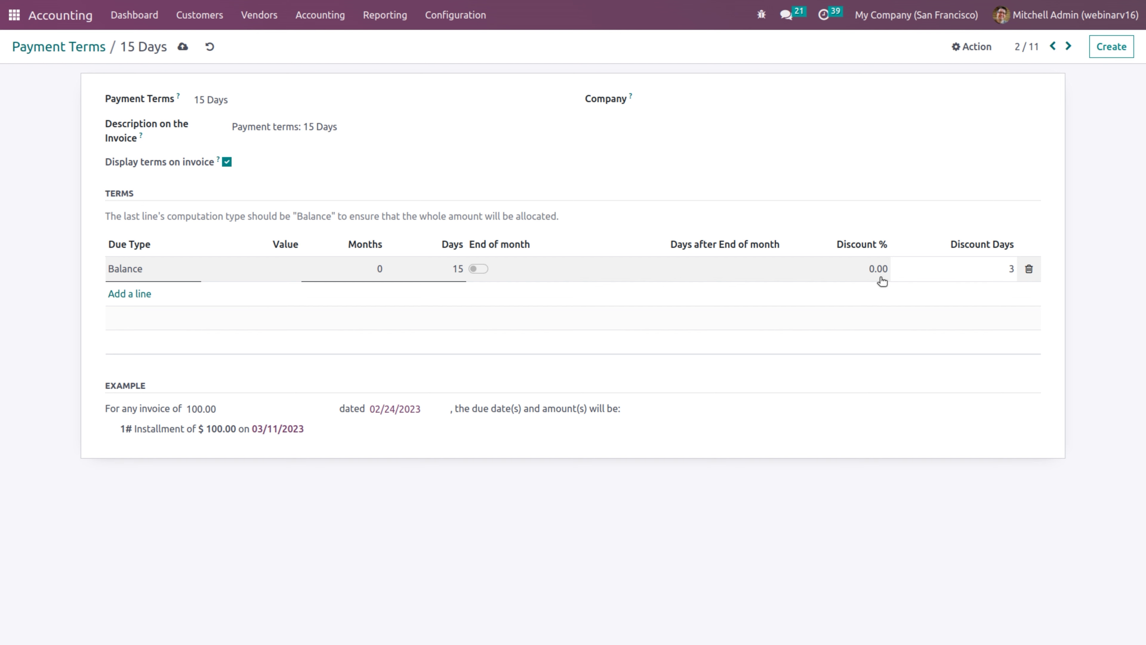
left_click(868, 268)
type("1")
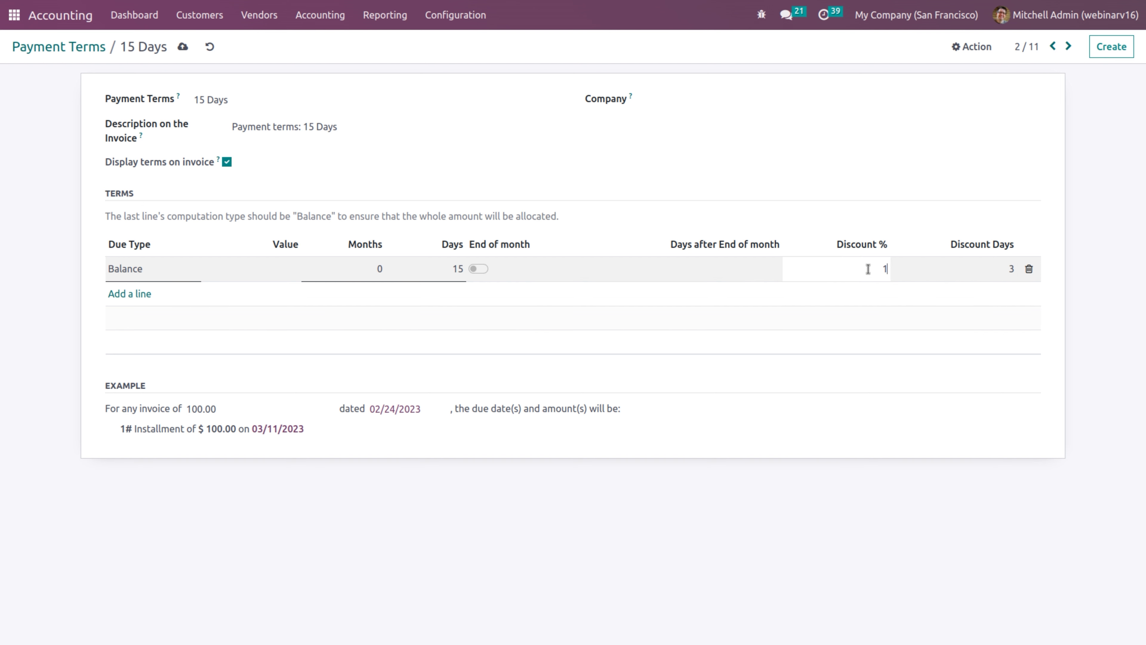
left_click(893, 145)
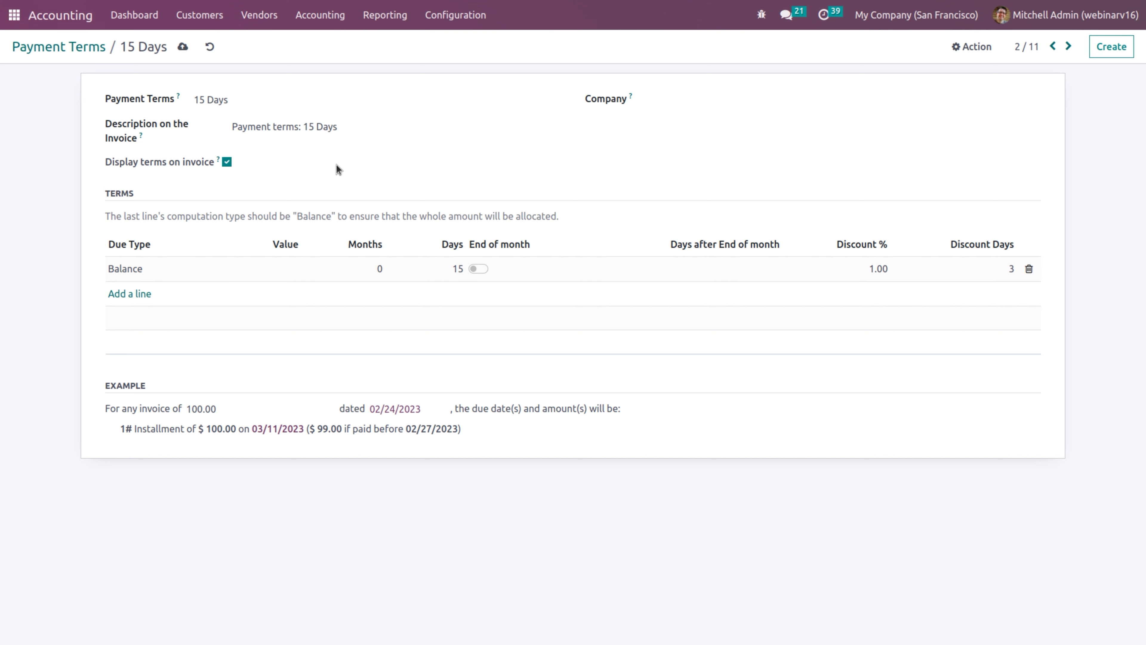
- Save the 15 Days term and start a new customer invoice for Deco Addict
left_click(185, 48)
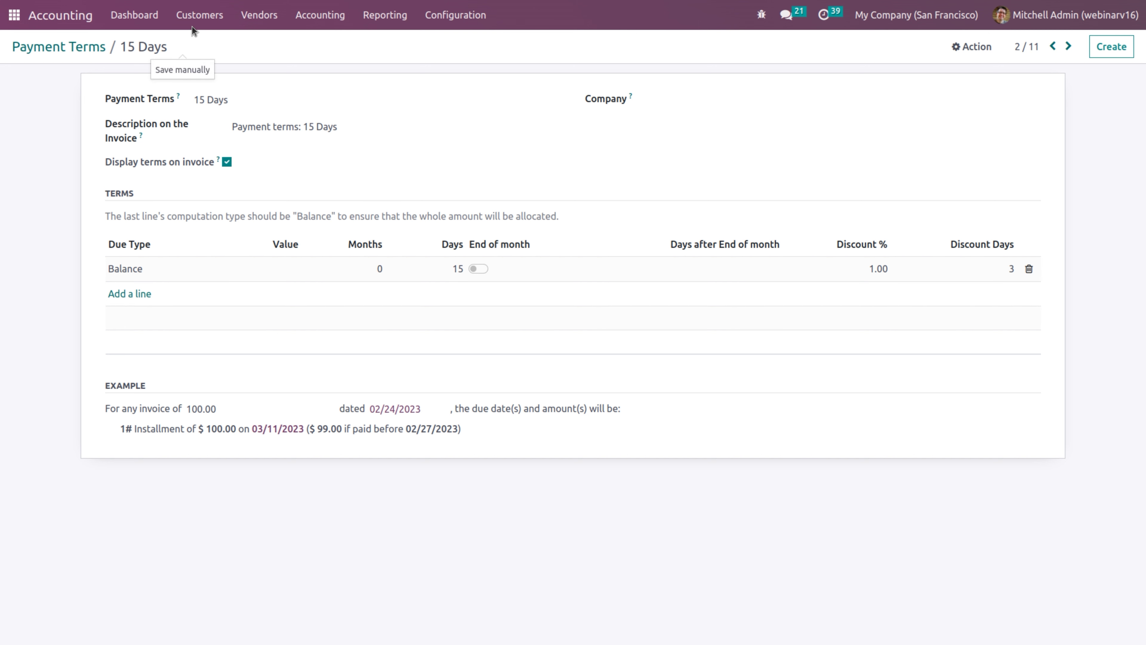
left_click(208, 18)
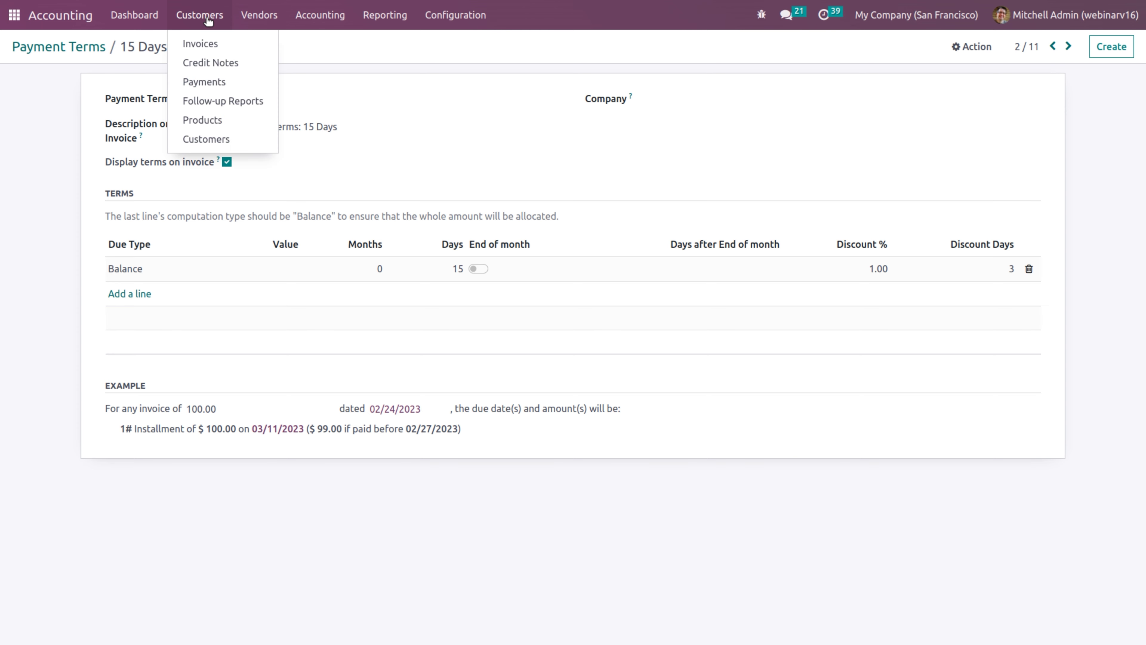
left_click(206, 44)
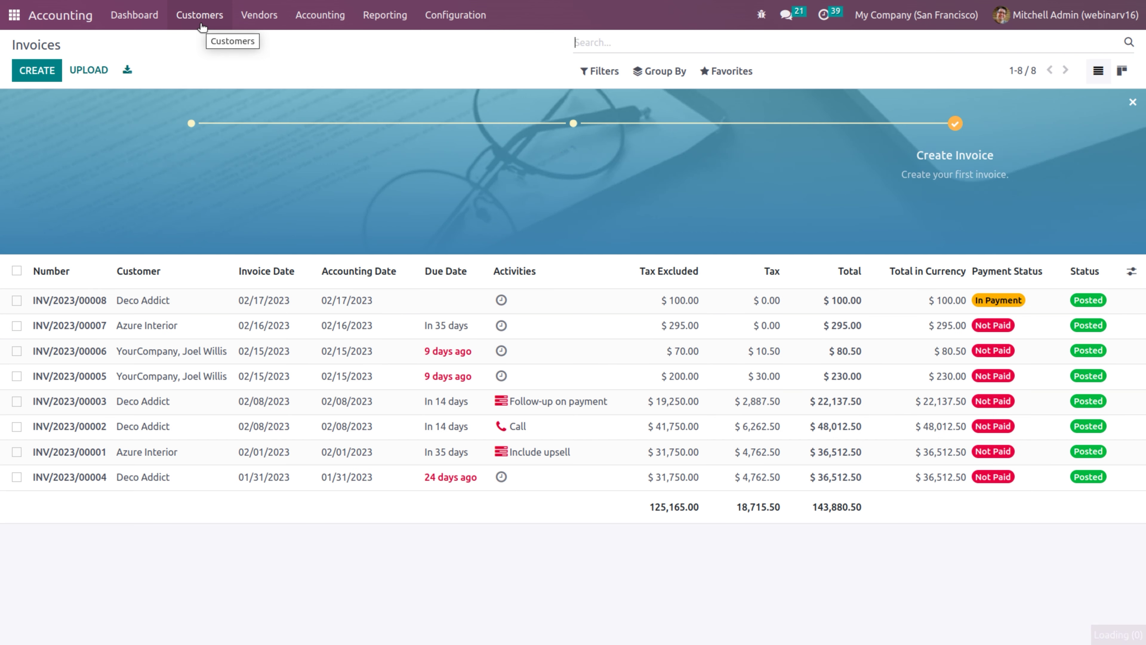
left_click(45, 72)
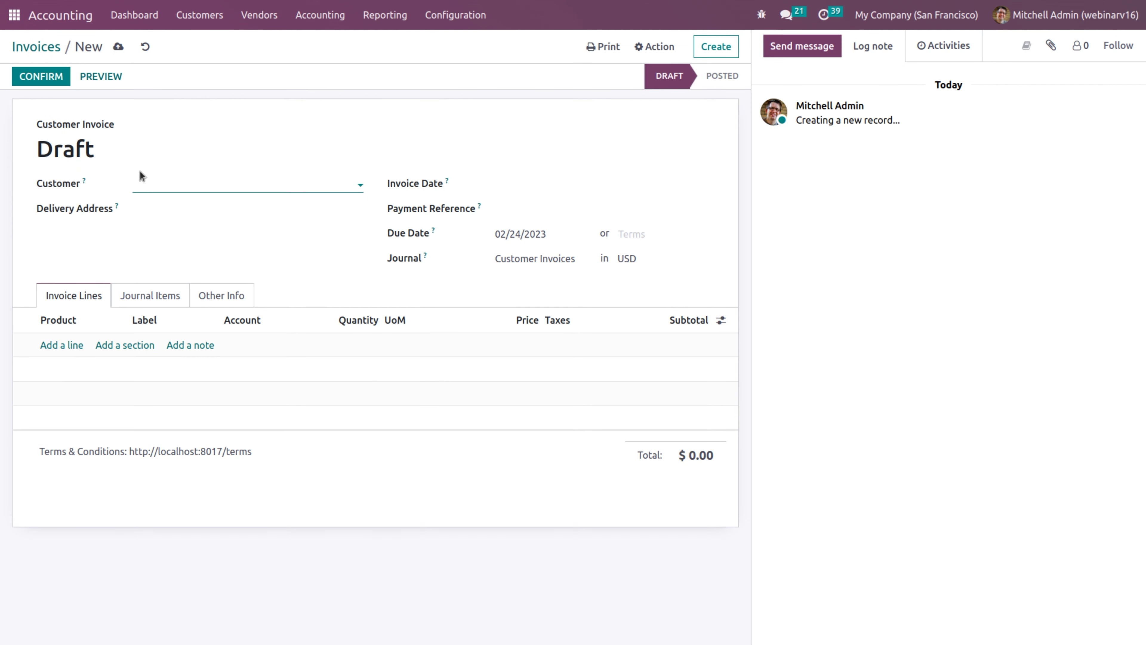
left_click(145, 183)
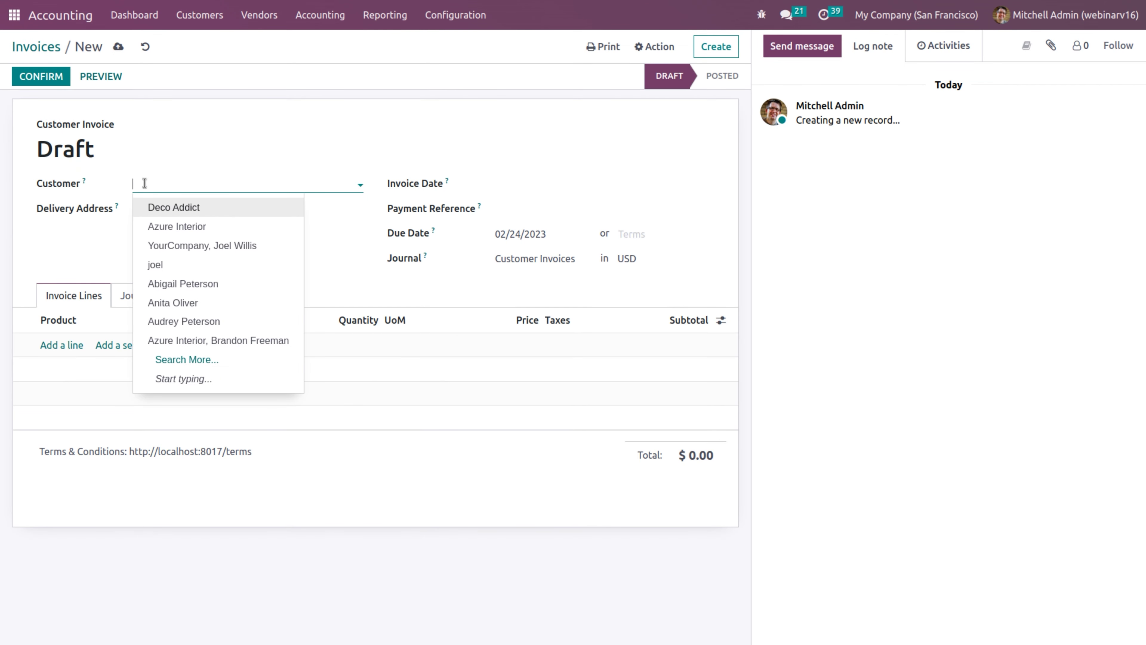
left_click(180, 214)
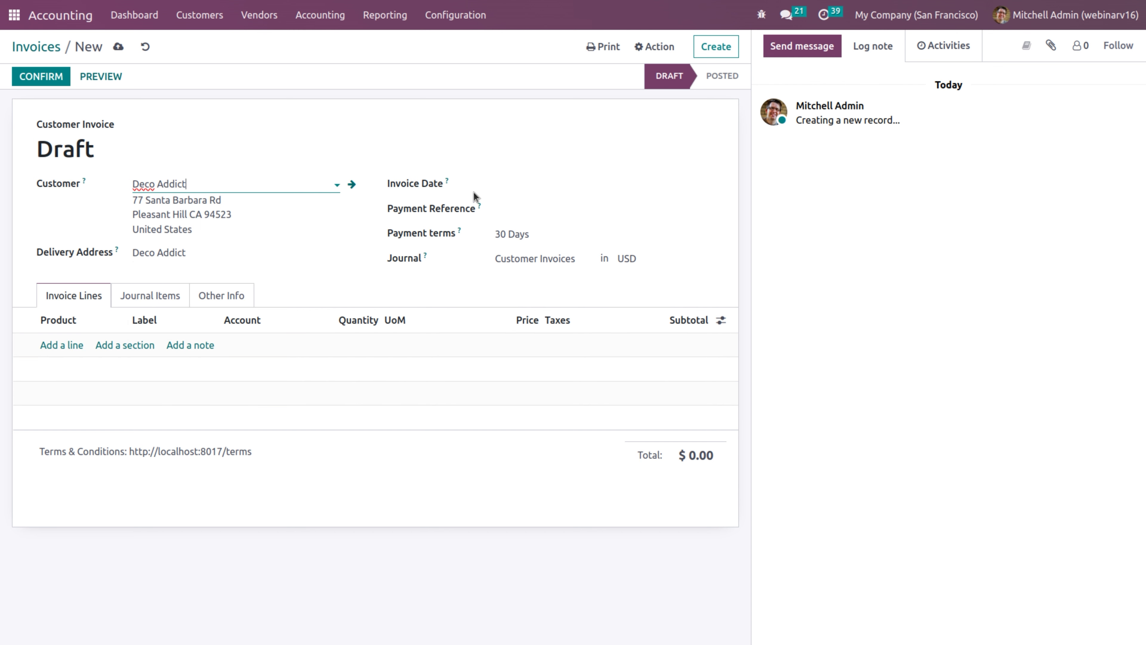
- Date the invoice 02/24/2023 and add a Cable Management Box line
left_click(558, 187)
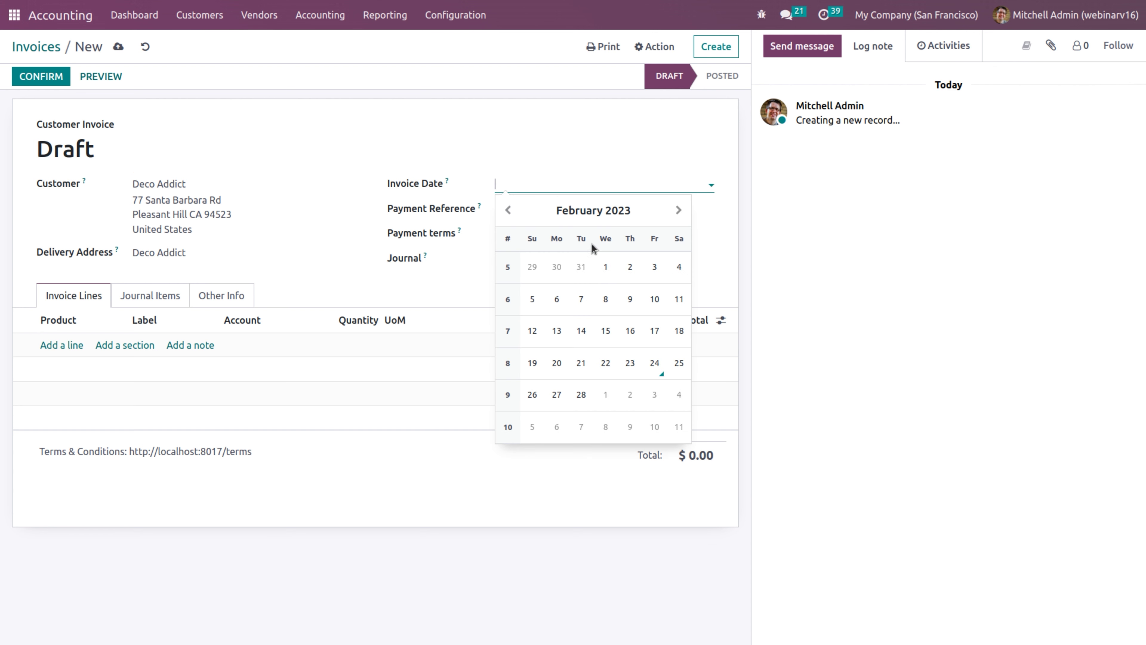
left_click(653, 364)
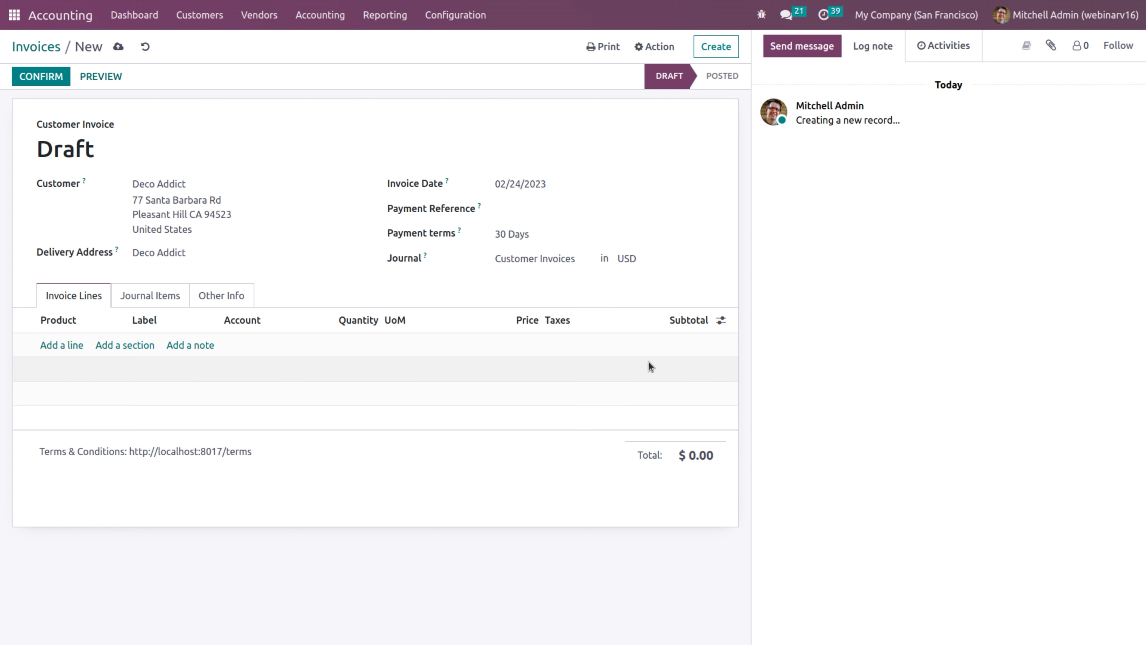
left_click(52, 344)
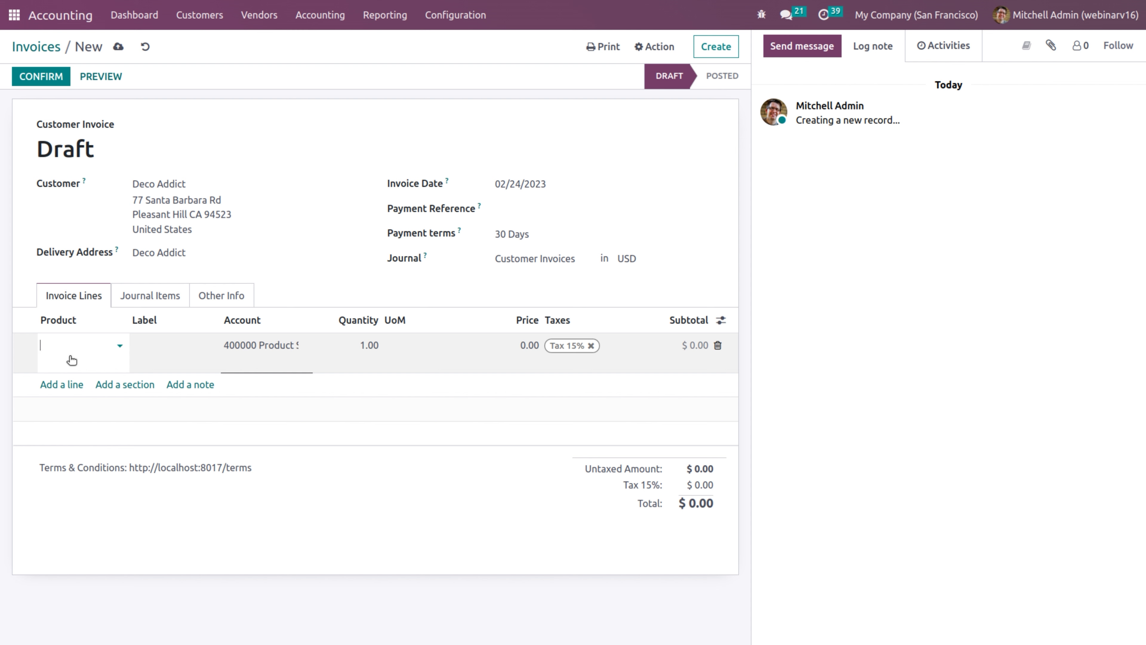
type("cable")
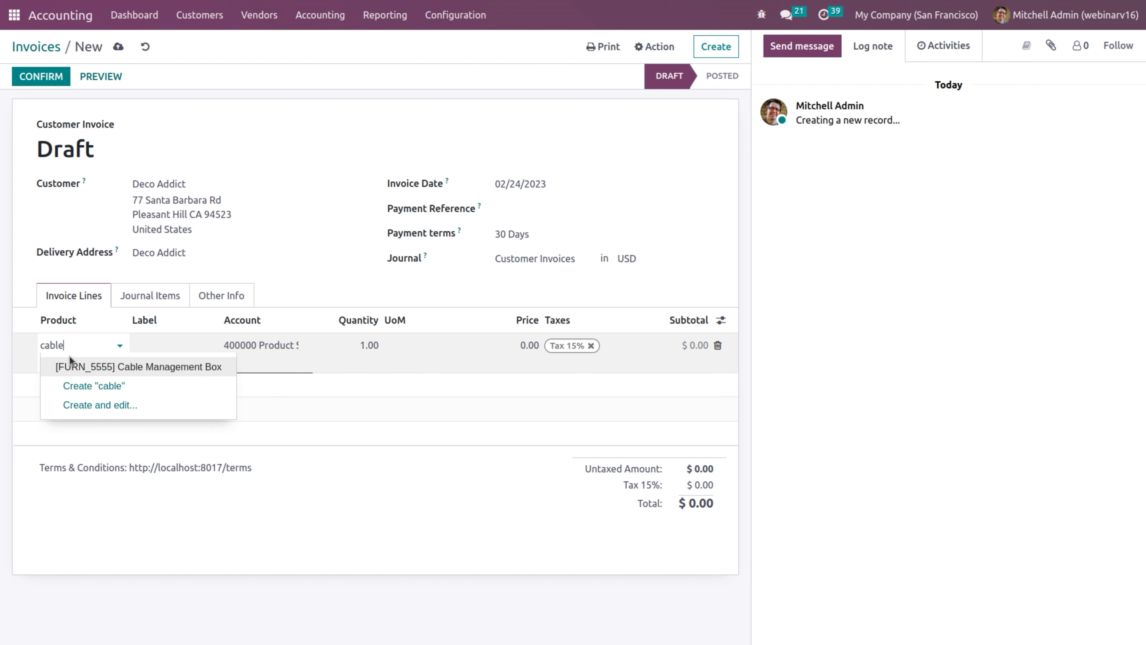
left_click(150, 368)
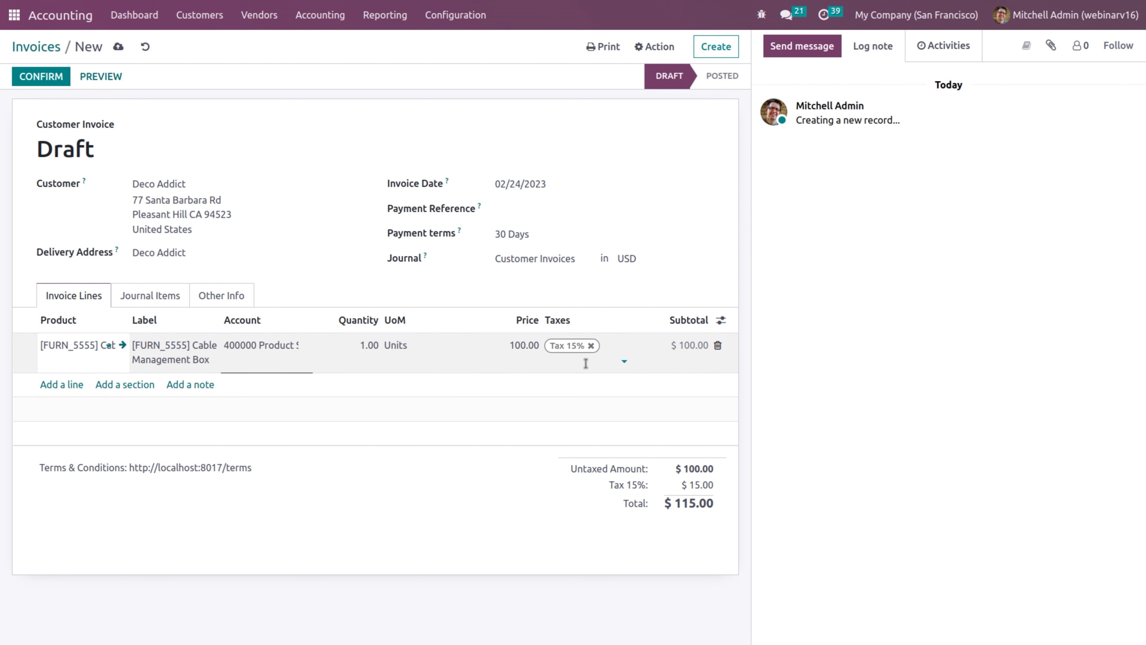
- Set the invoice's payment terms to 15 Days and confirm it
left_click(548, 236)
type("15")
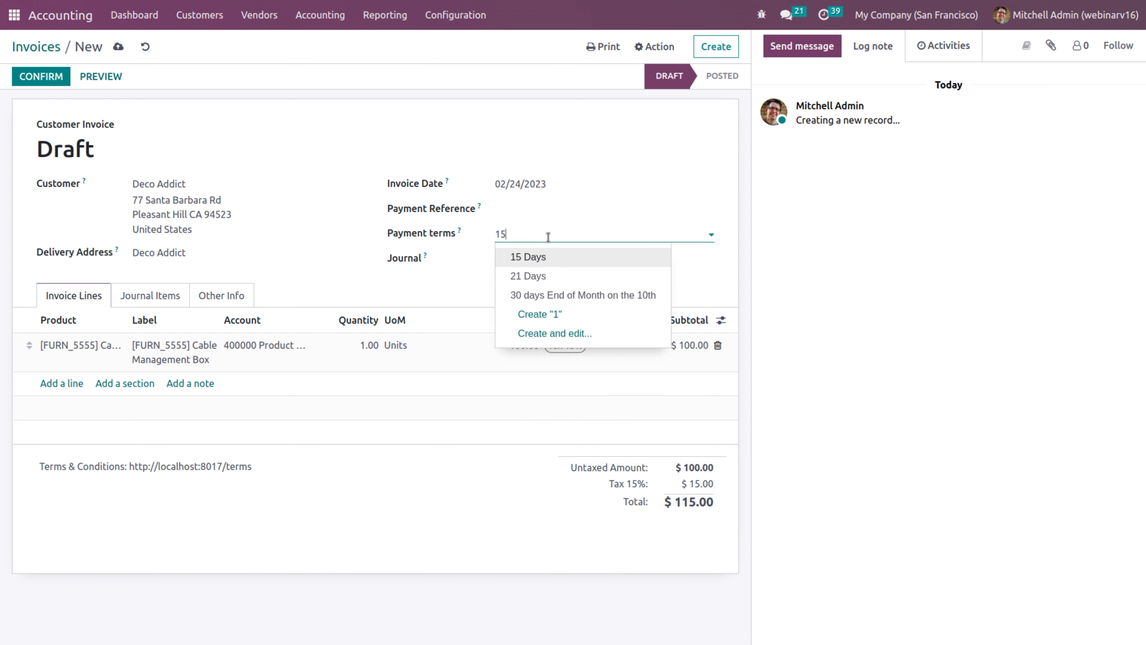
left_click(533, 257)
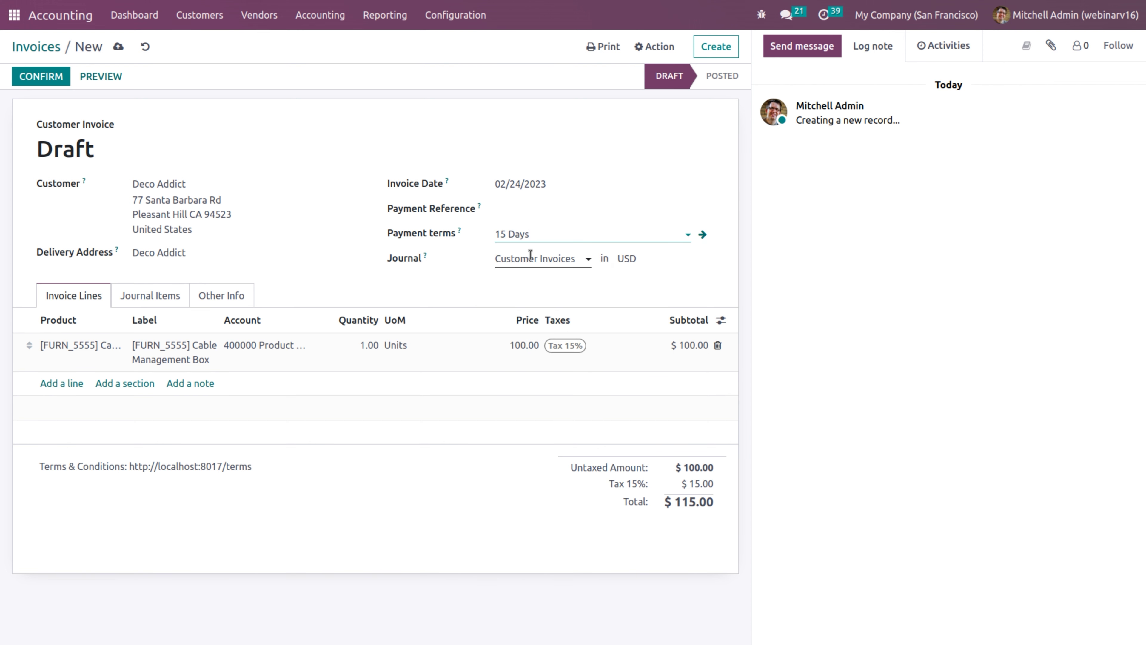
left_click(635, 135)
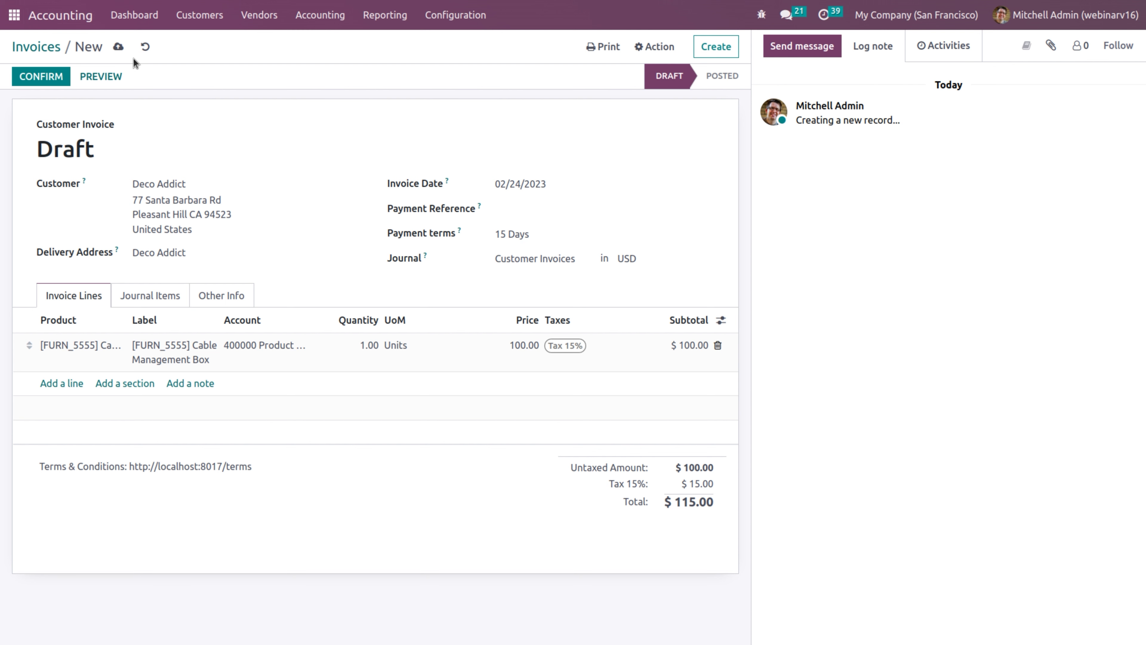
left_click(48, 75)
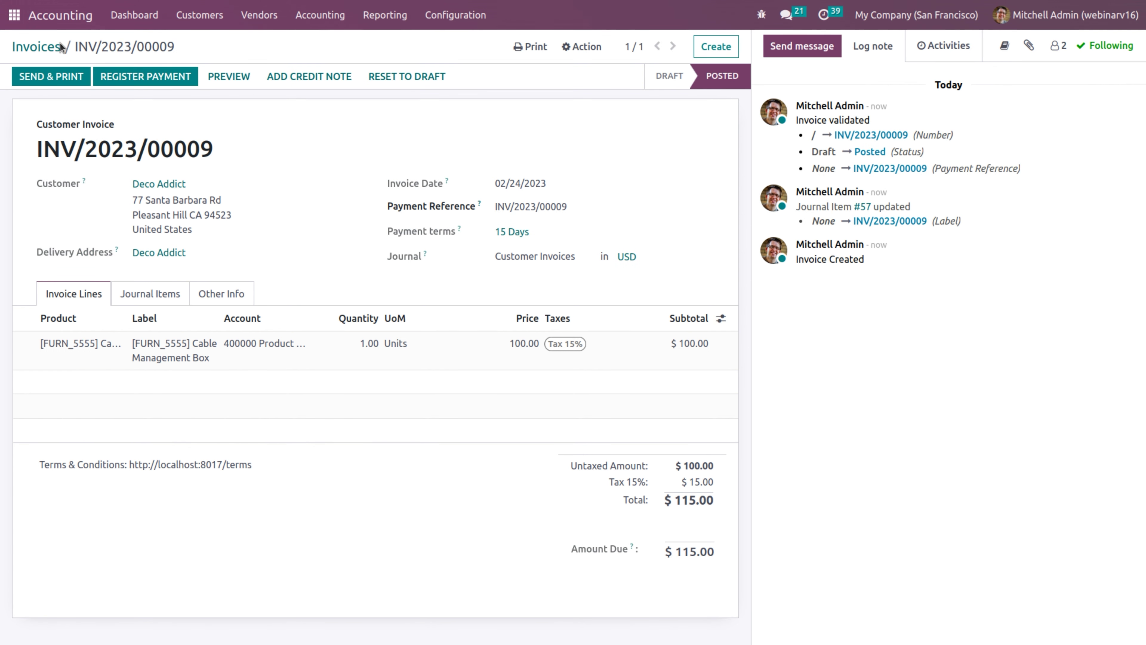
left_click(41, 46)
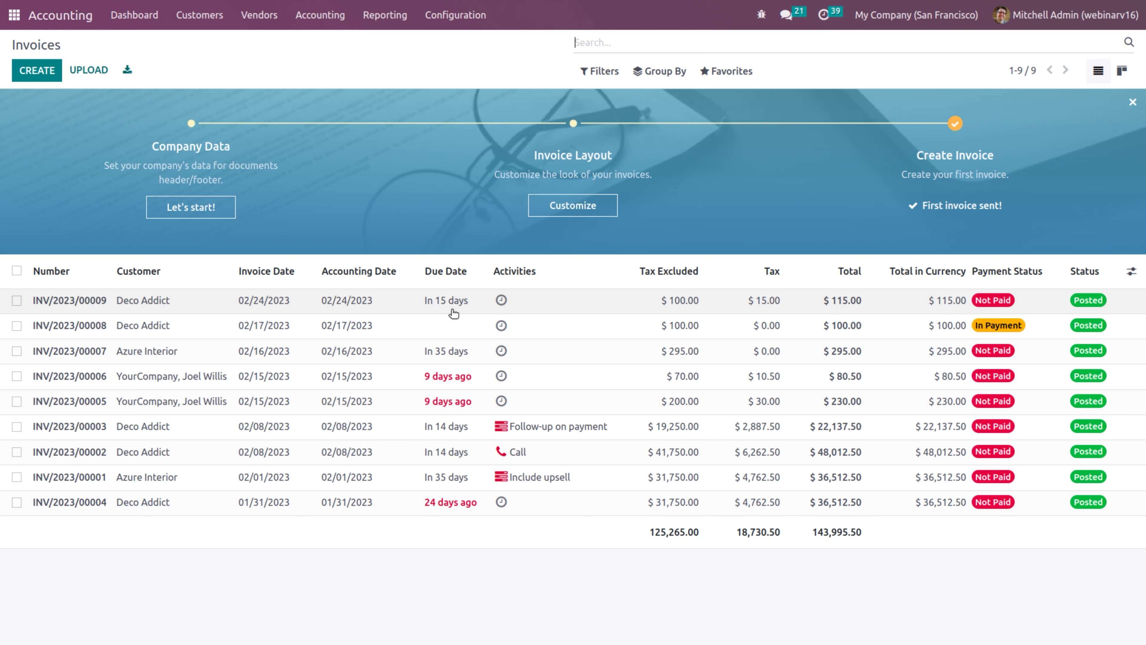
mouse_move(446, 309)
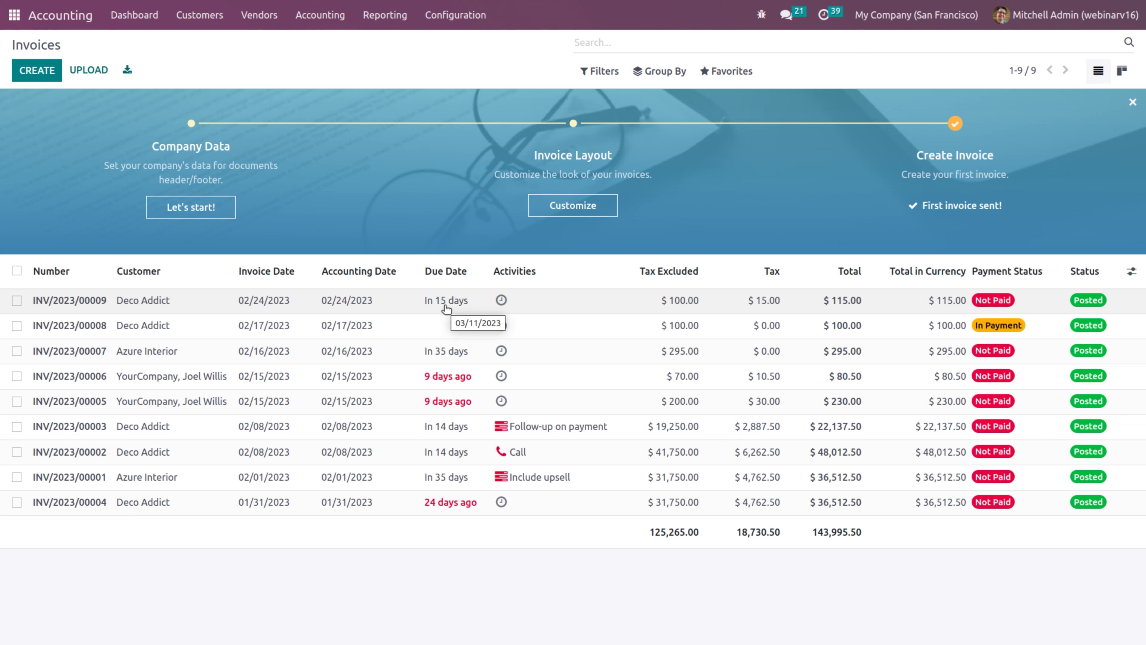
left_click(446, 309)
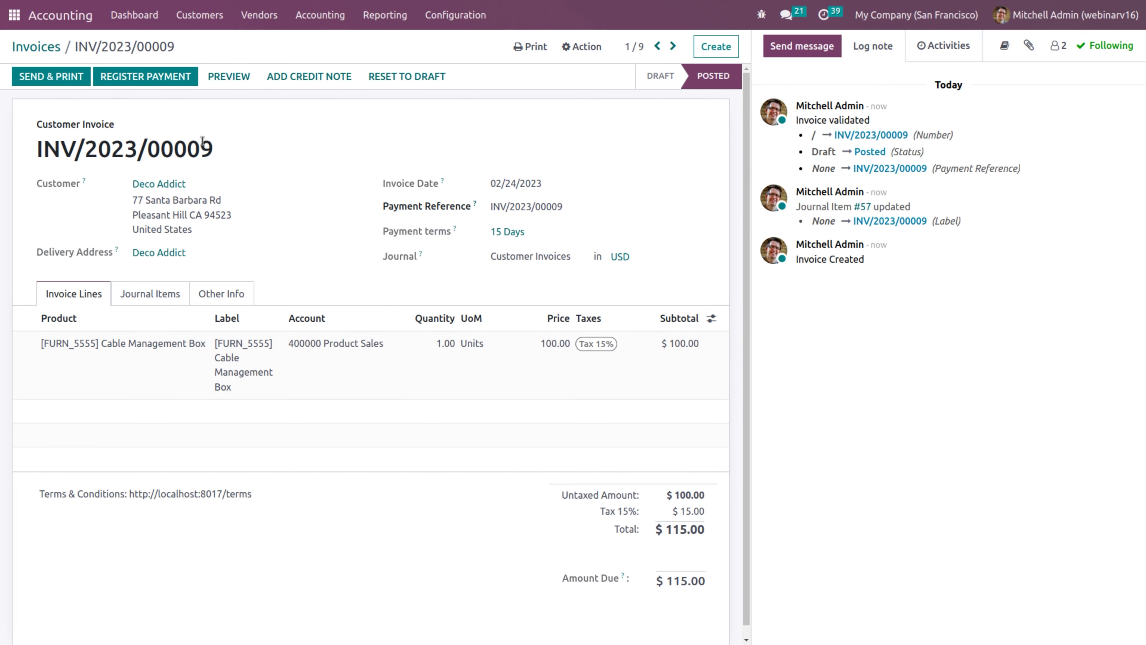
- Register a $113.85 early-discount payment, marking INV/2023/00009 as fully paid
left_click(141, 79)
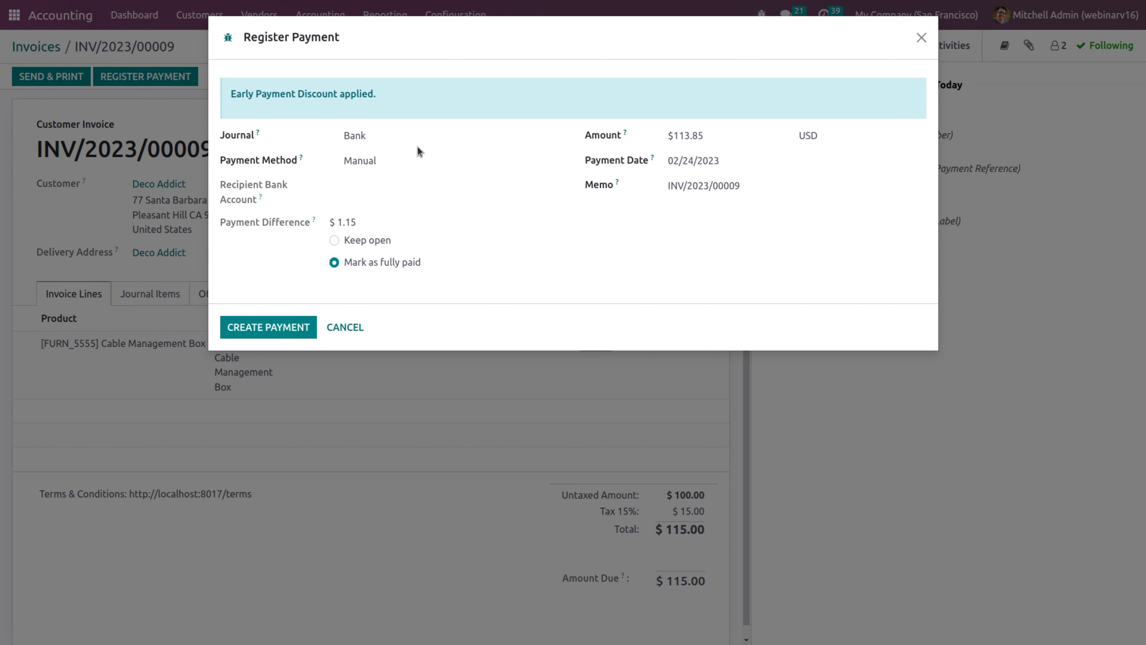
left_click_drag(230, 97, 340, 108)
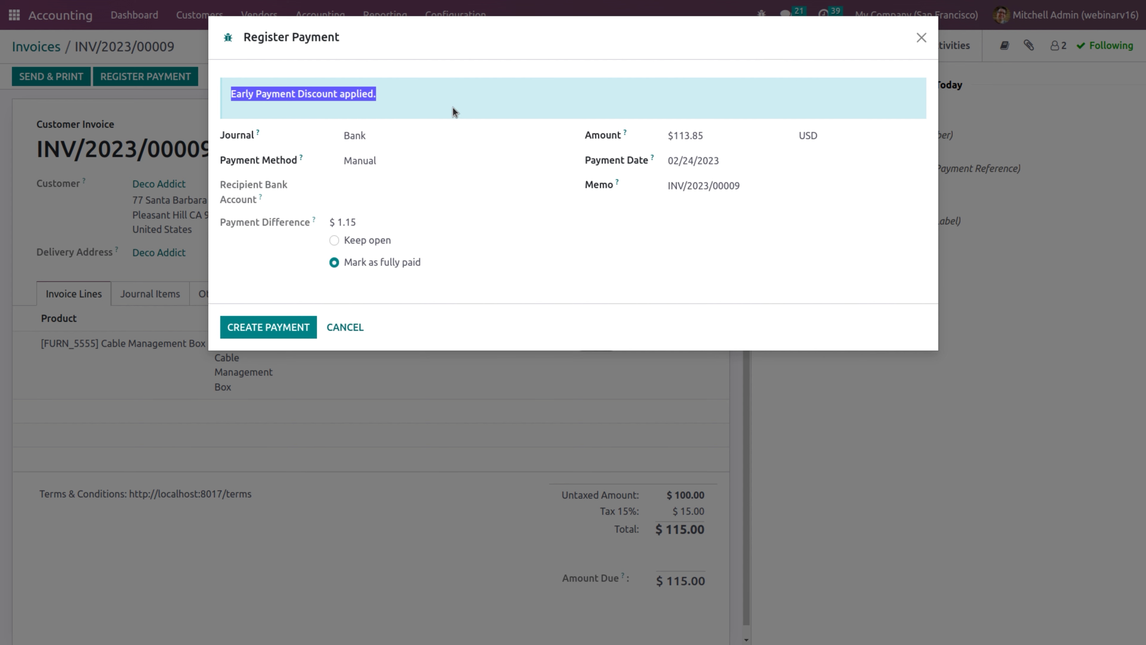
left_click(537, 283)
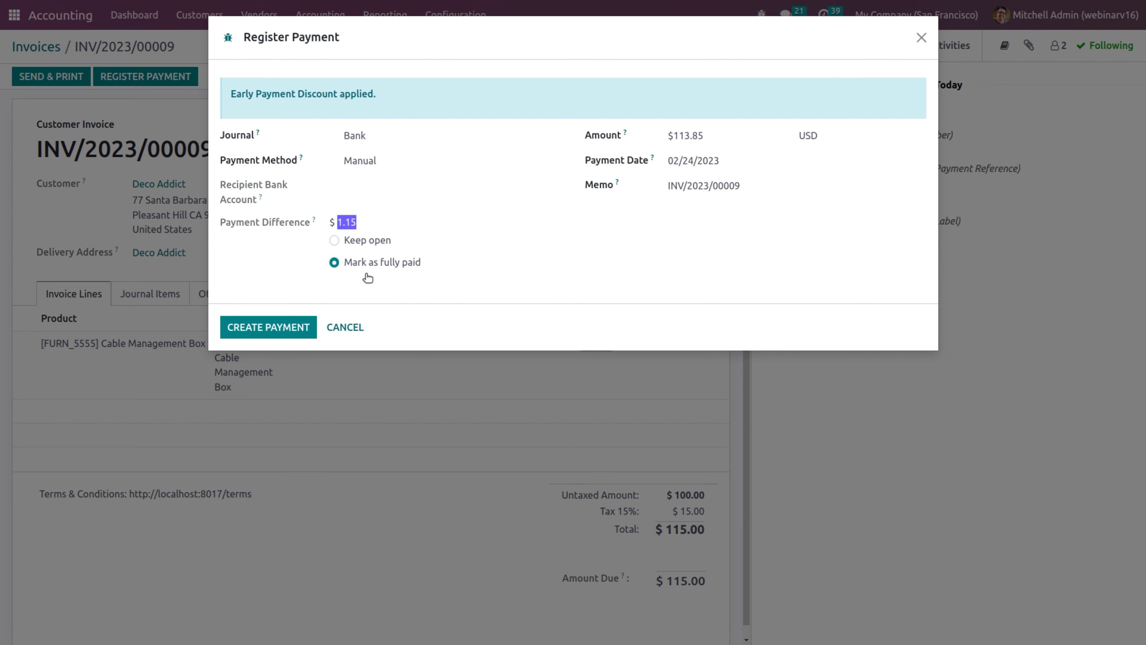
left_click(268, 333)
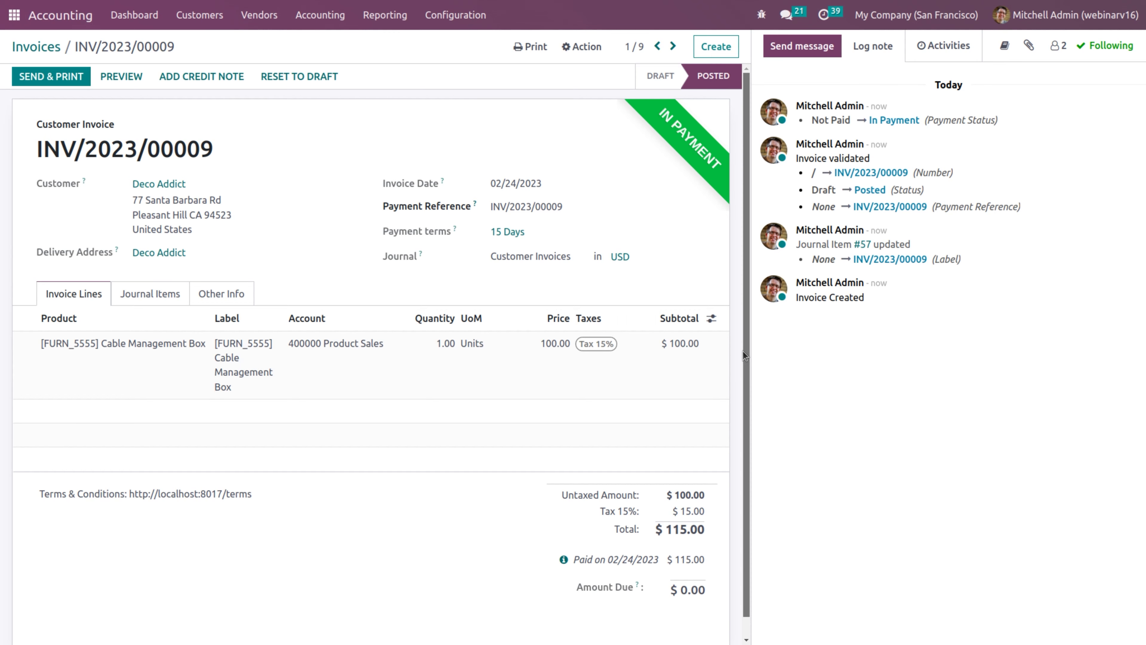
- Review the invoice's journal items, then open the Deco Addict customer record
left_click_drag(745, 356, 747, 448)
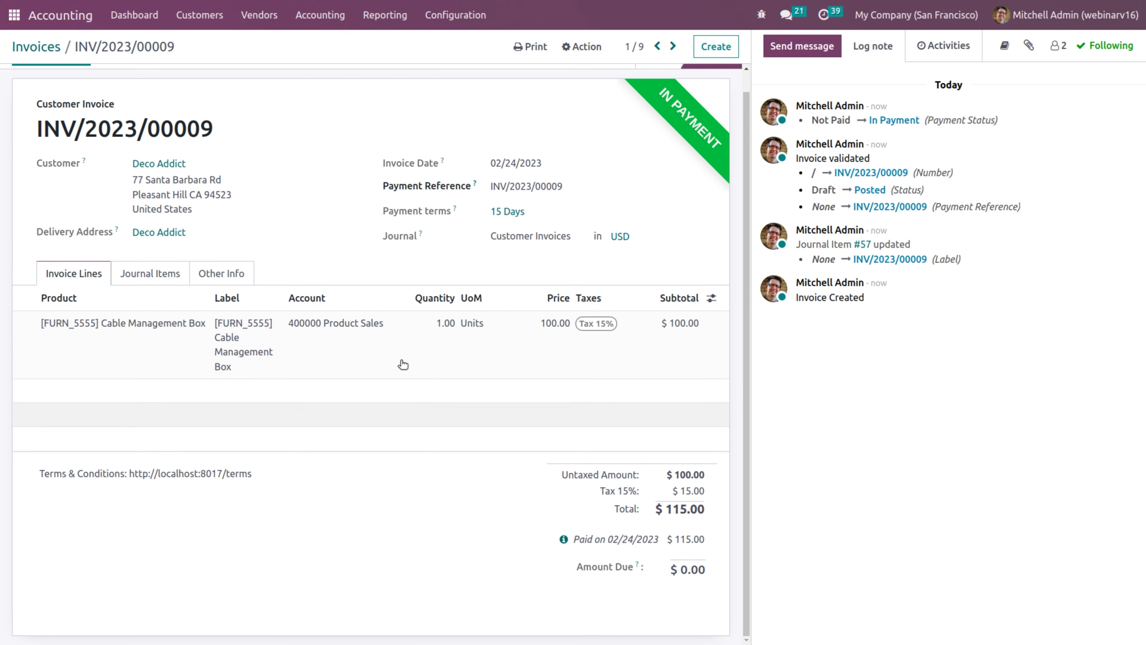
left_click(152, 272)
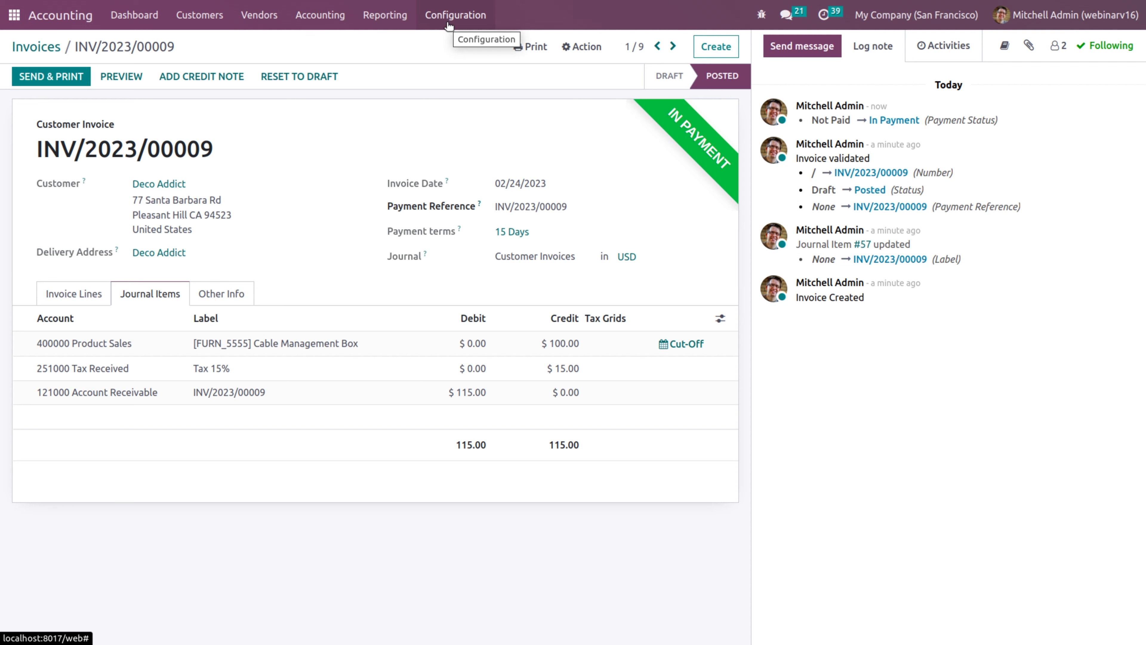
left_click(165, 190)
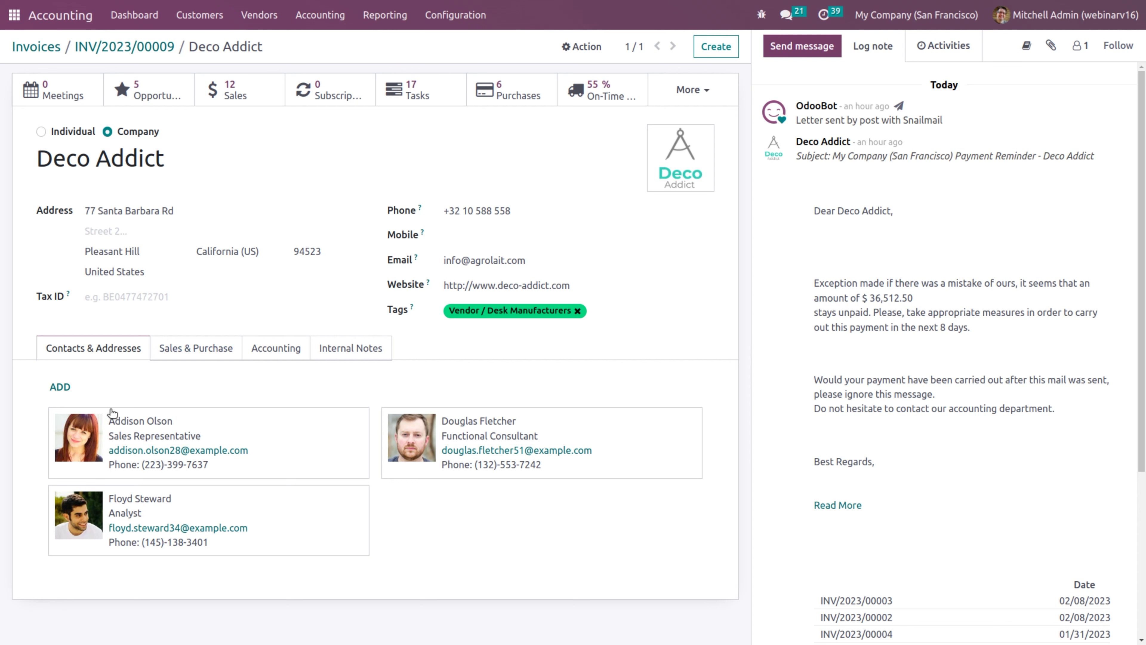
- Add a Follow-up Address contact named 'Deco's follow up adress' with street number 34
left_click(59, 387)
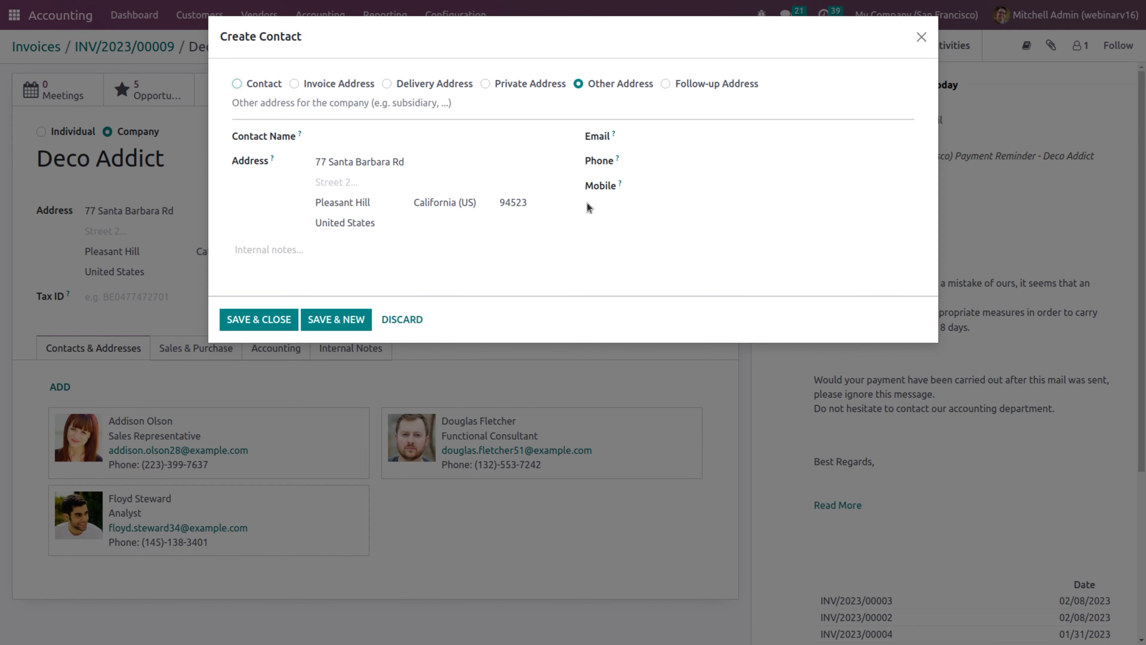
left_click(667, 85)
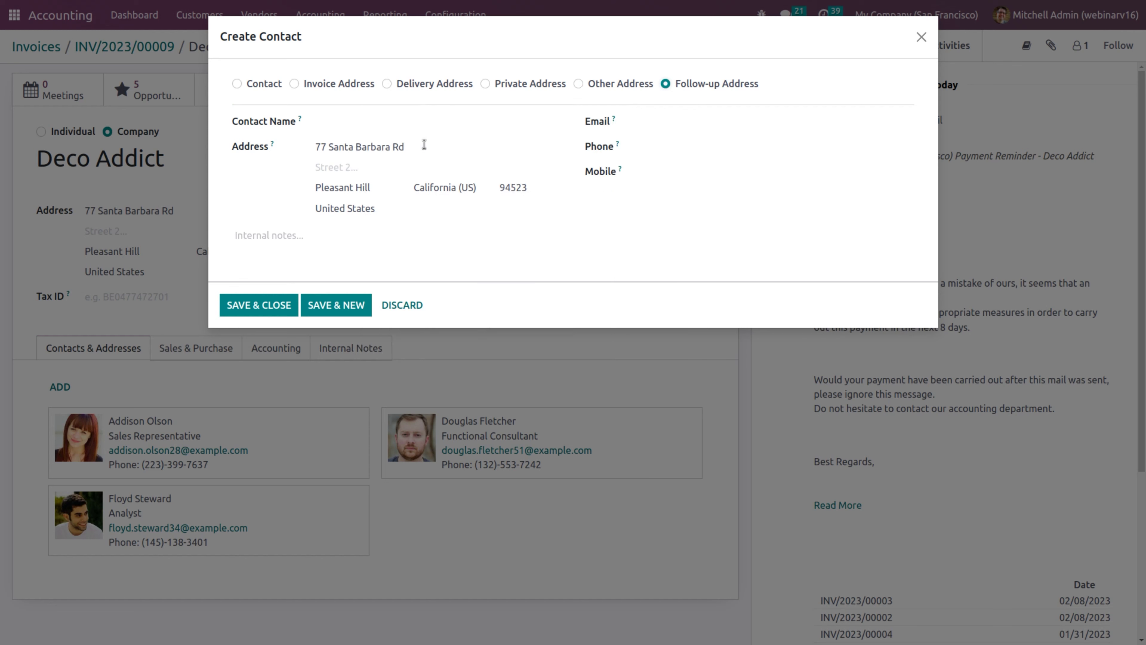
left_click(367, 121)
type("Deco")
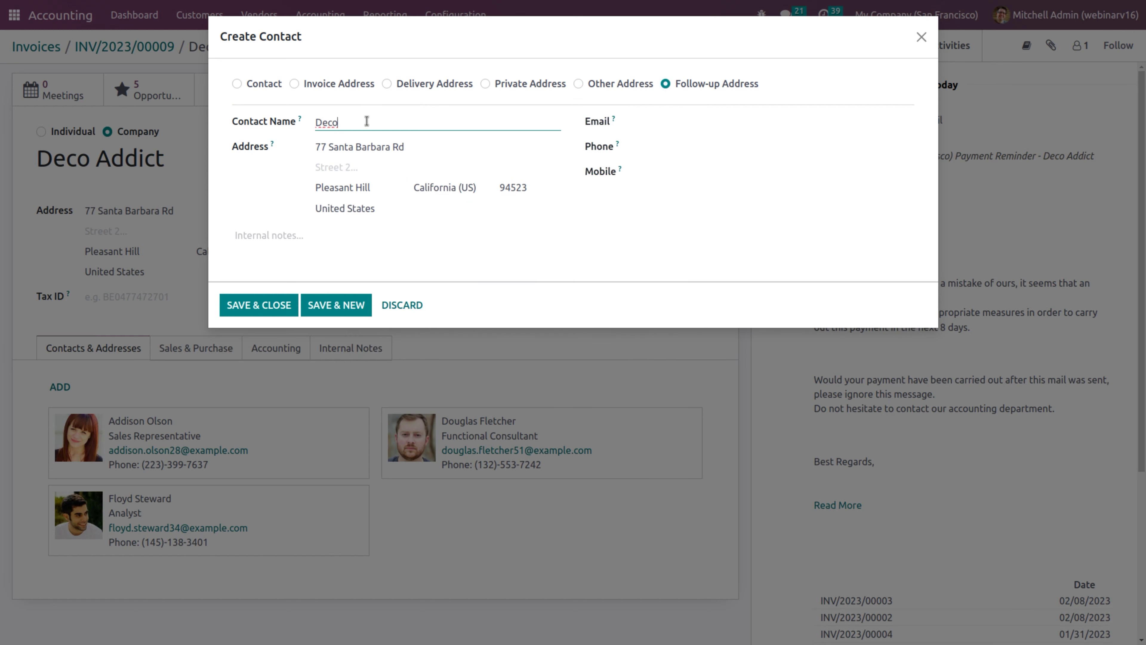
type("'s follow up adress")
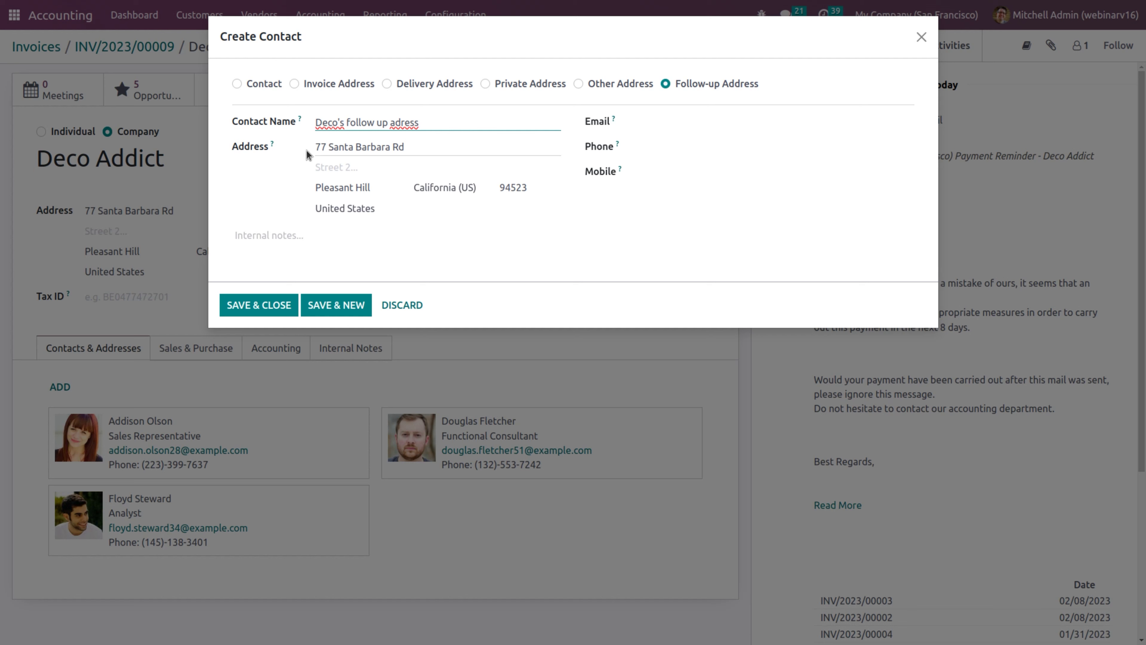
left_click_drag(357, 147, 297, 143)
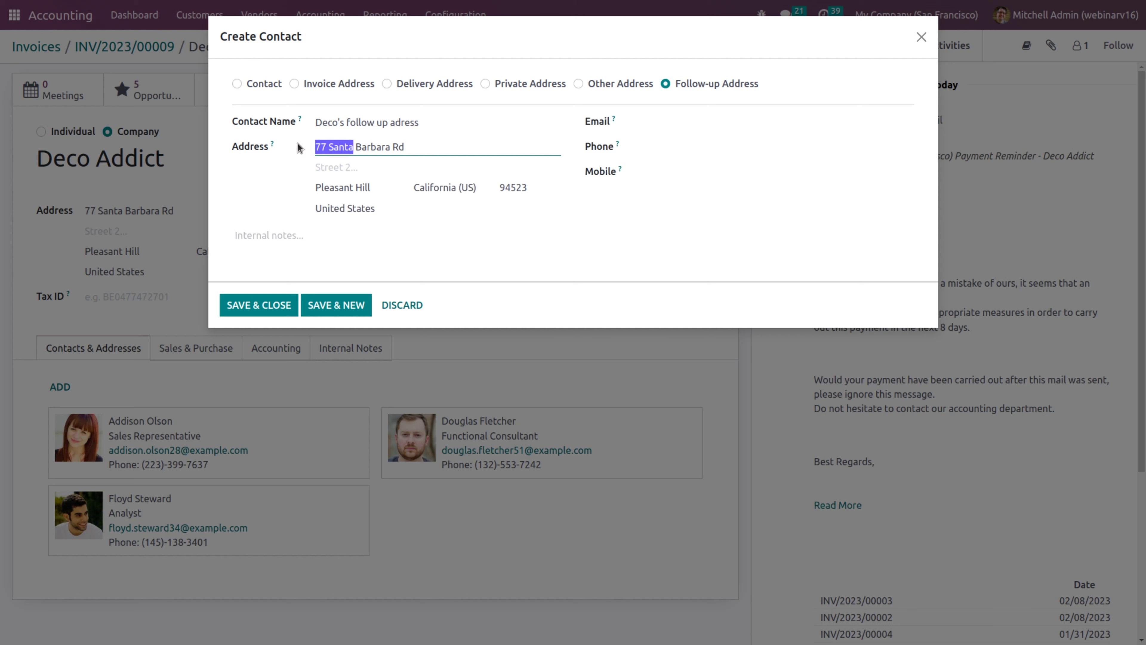
key("BackSpace")
type("34")
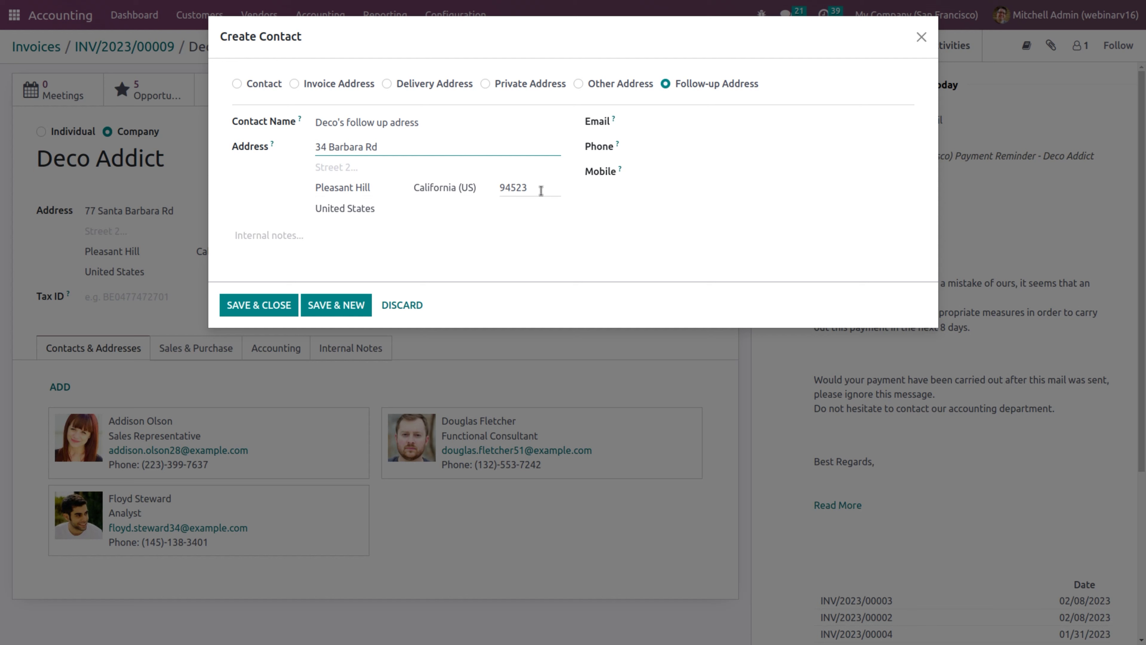
- Set ZIP 7356, state Armed Forces Pacific (US), fill in the e-mail, and save the contact
left_click_drag(542, 190, 485, 182)
type("7356")
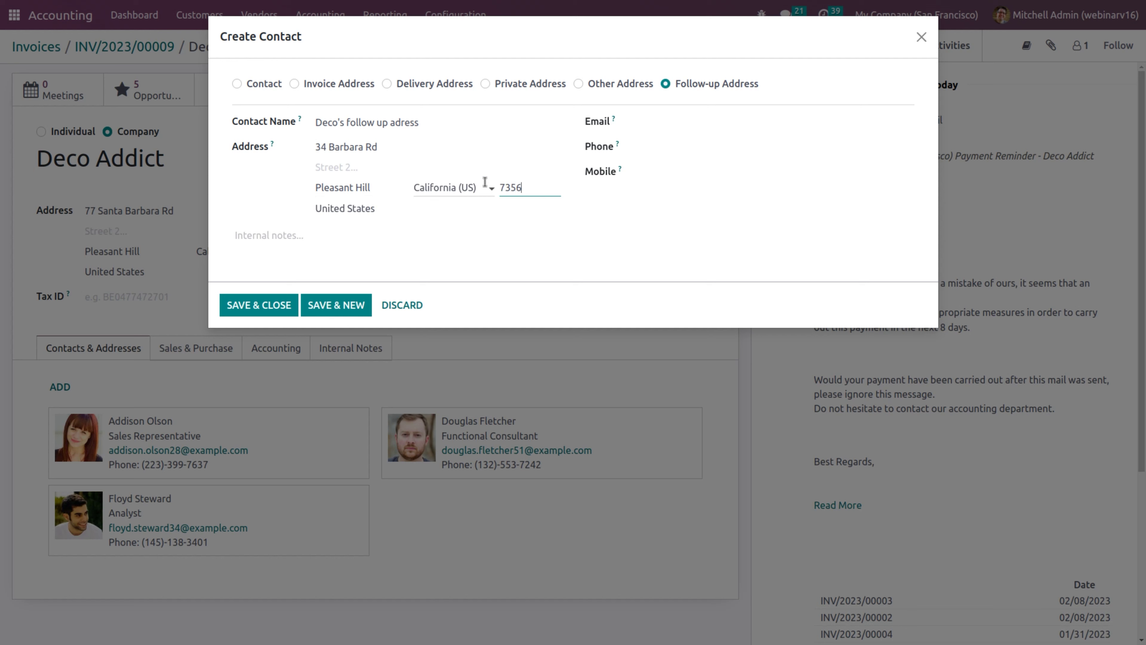
left_click(459, 187)
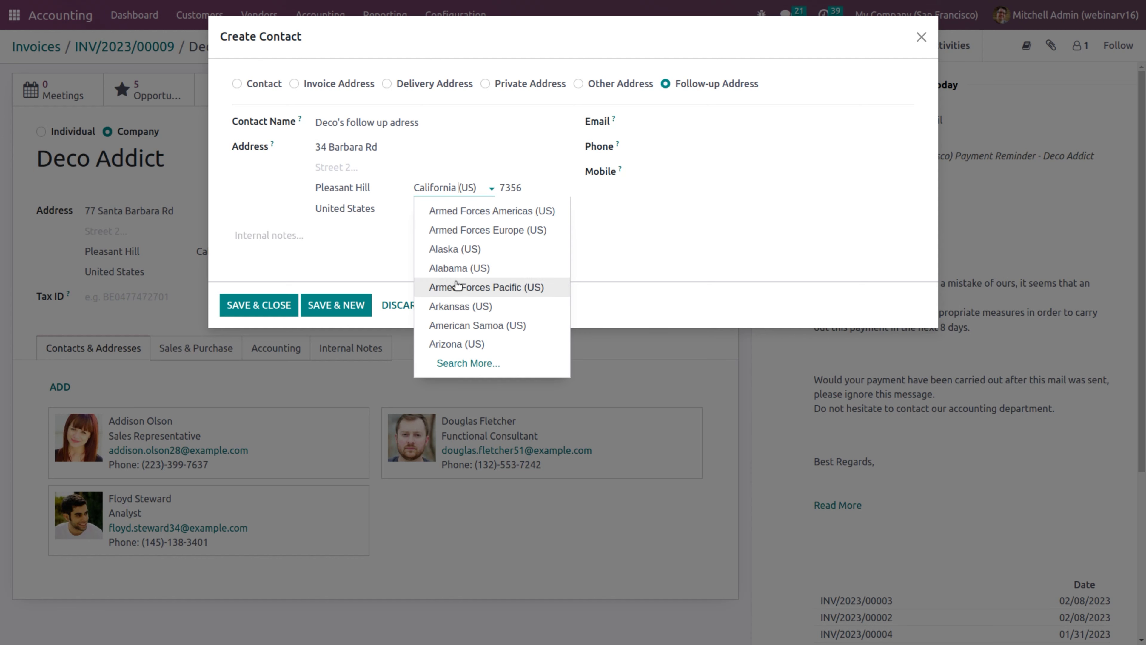
left_click(457, 286)
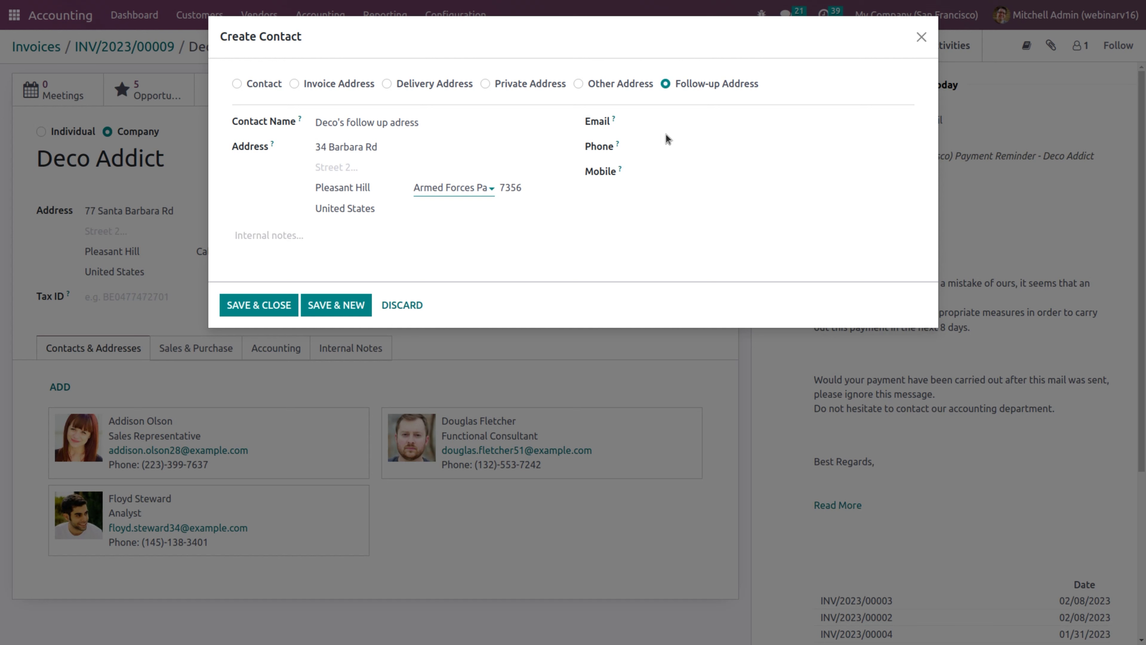
left_click(662, 122)
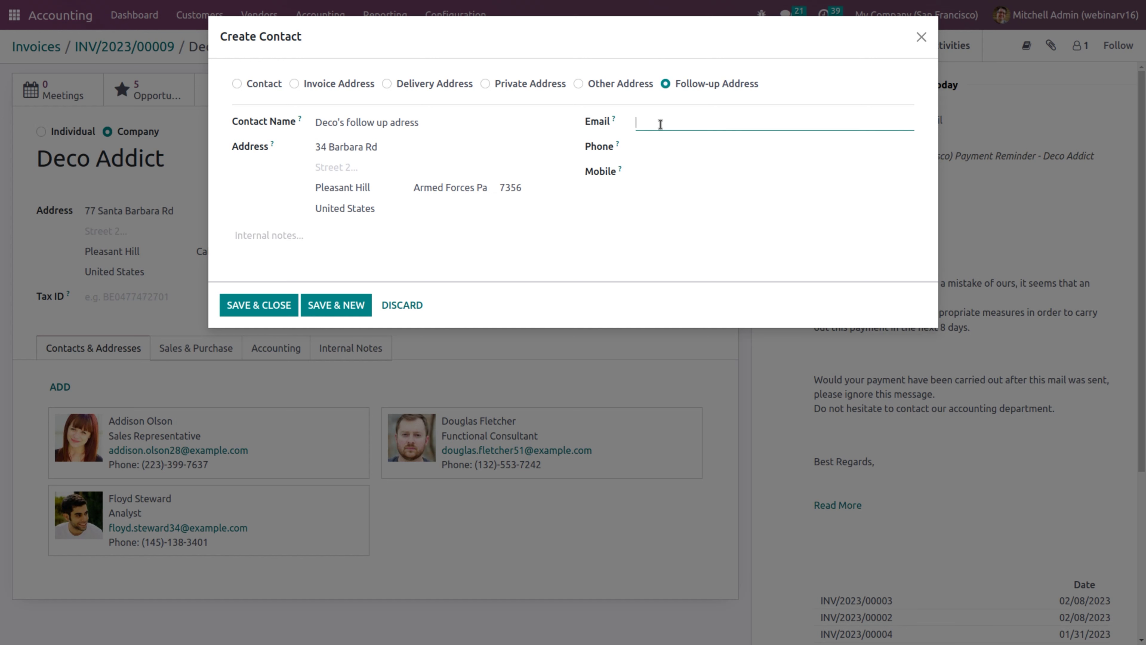
type("followup@example.com")
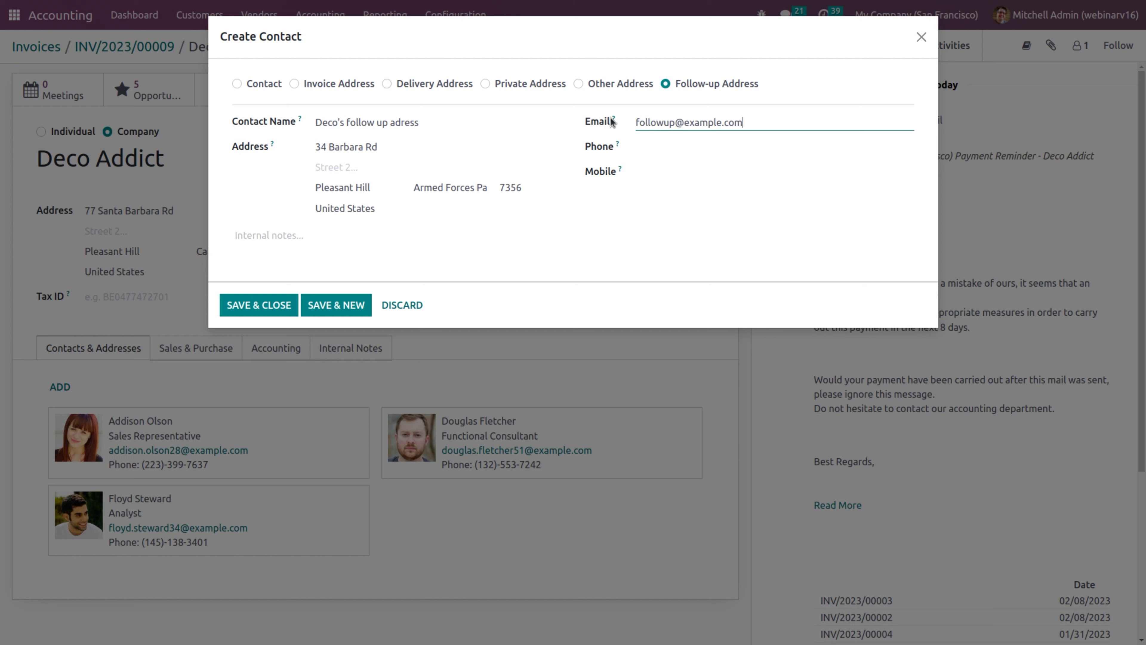
left_click(256, 304)
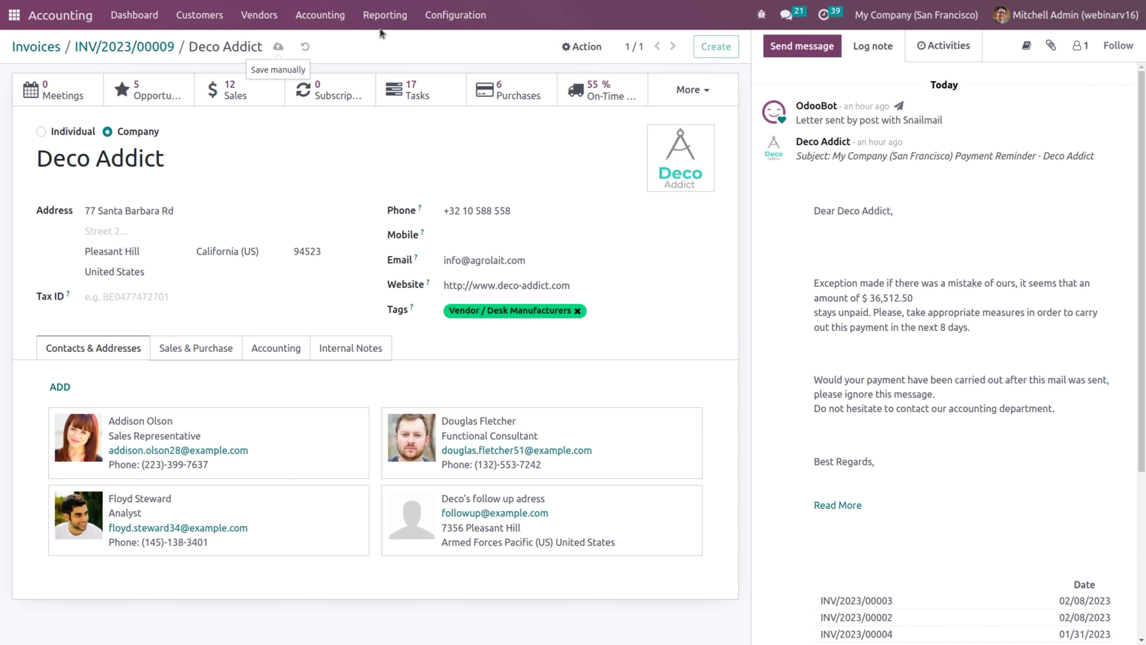
left_click(469, 17)
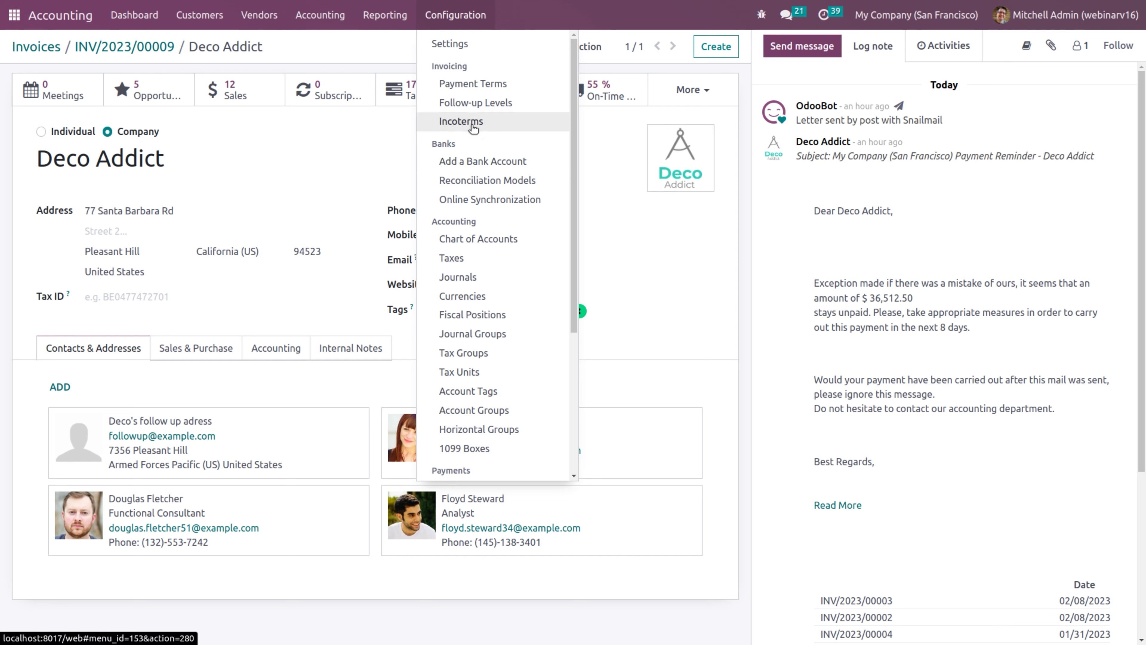
- Open the 15 Days follow-up level, try Remind 5, then discard and return to the levels list
left_click(470, 104)
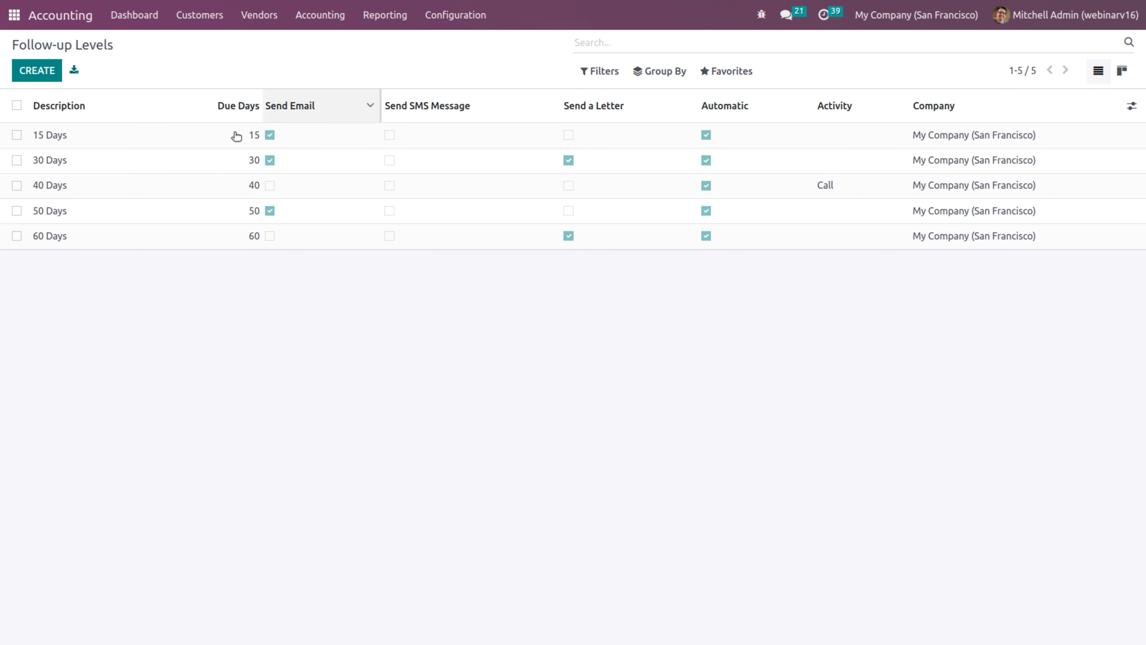
left_click(68, 137)
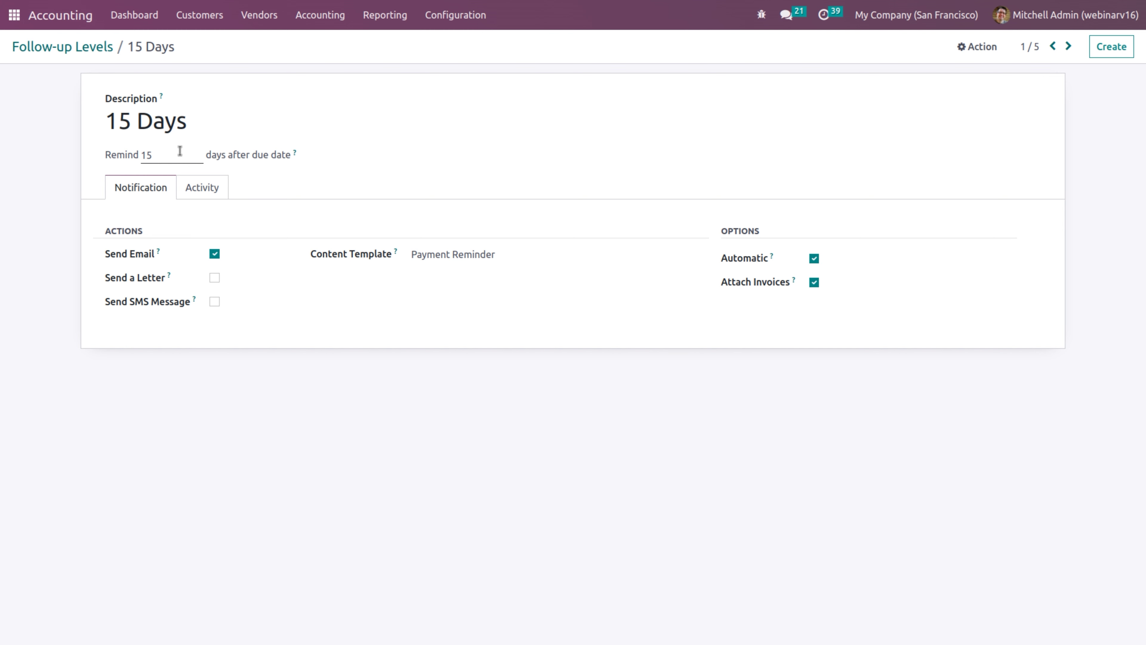
left_click(156, 156)
double_click(156, 156)
key("BackSpace")
type("5")
left_click(217, 47)
left_click(77, 46)
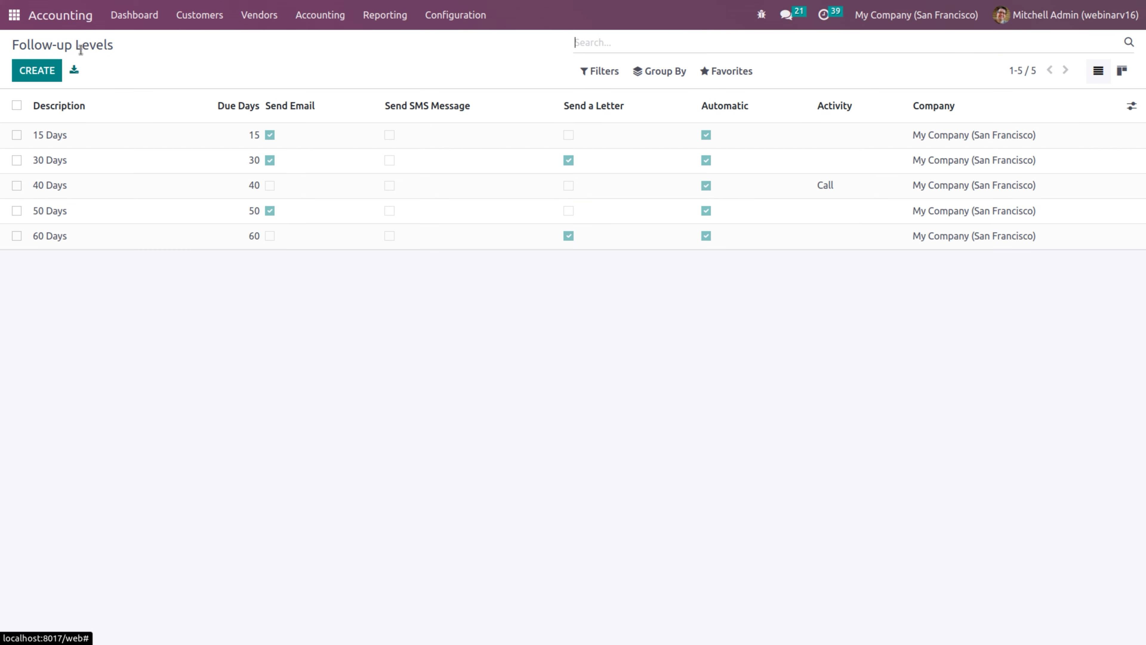
- Create a follow-up level with description 'After 5 days' and Remind changed from 0 to 5 days
left_click(37, 71)
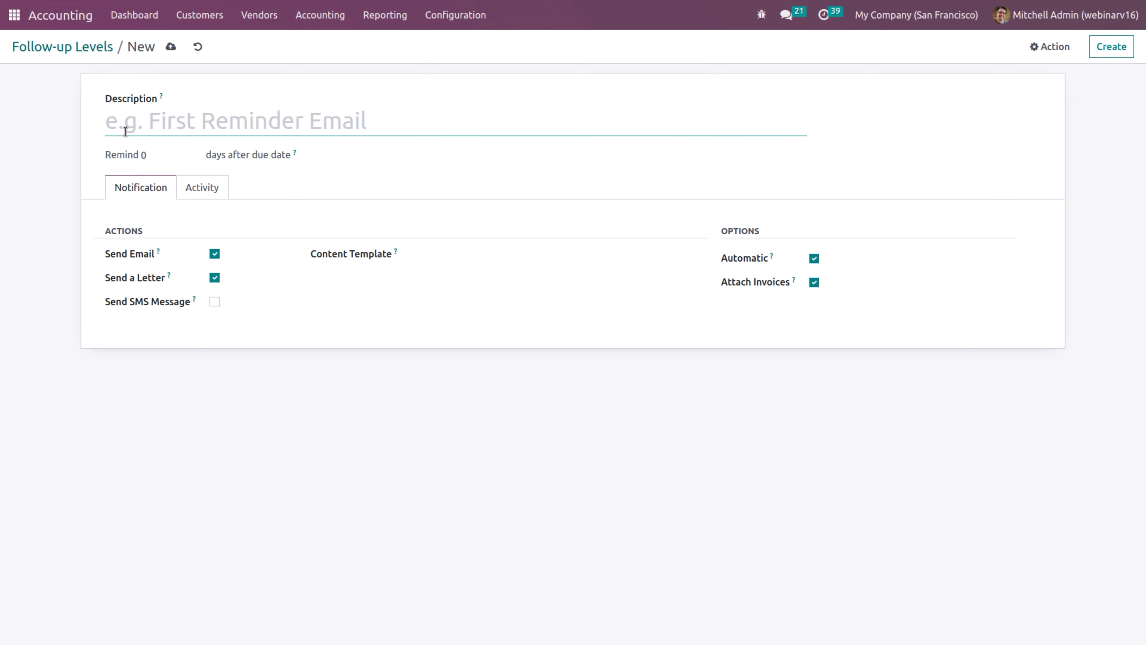
type("After 5 d")
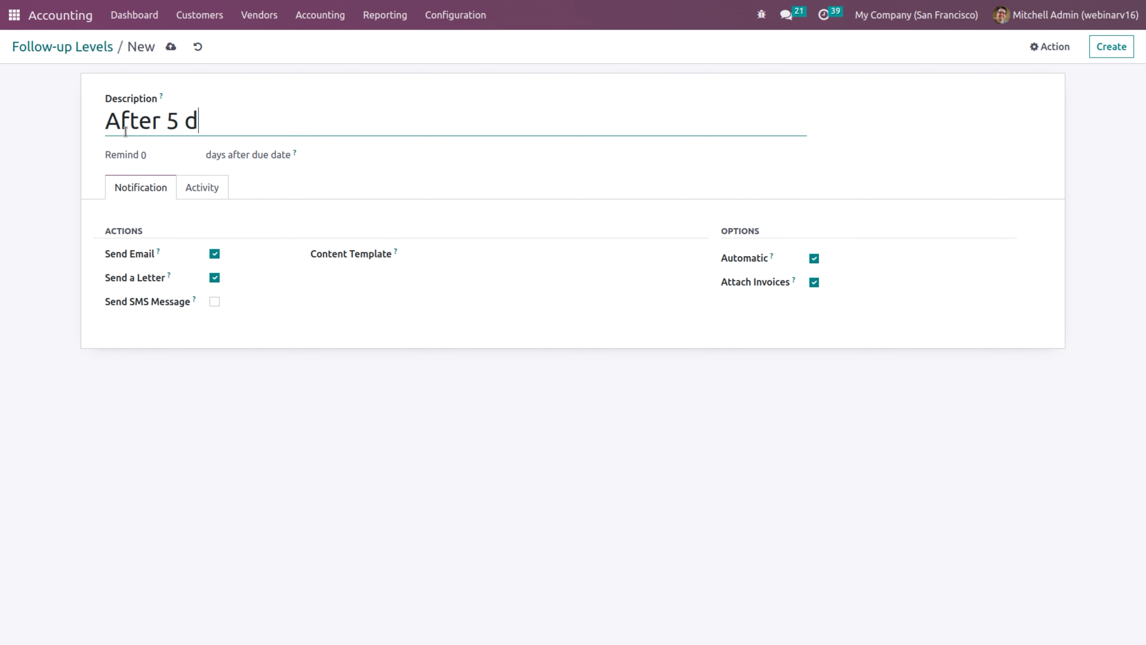
type("ays")
left_click(173, 157)
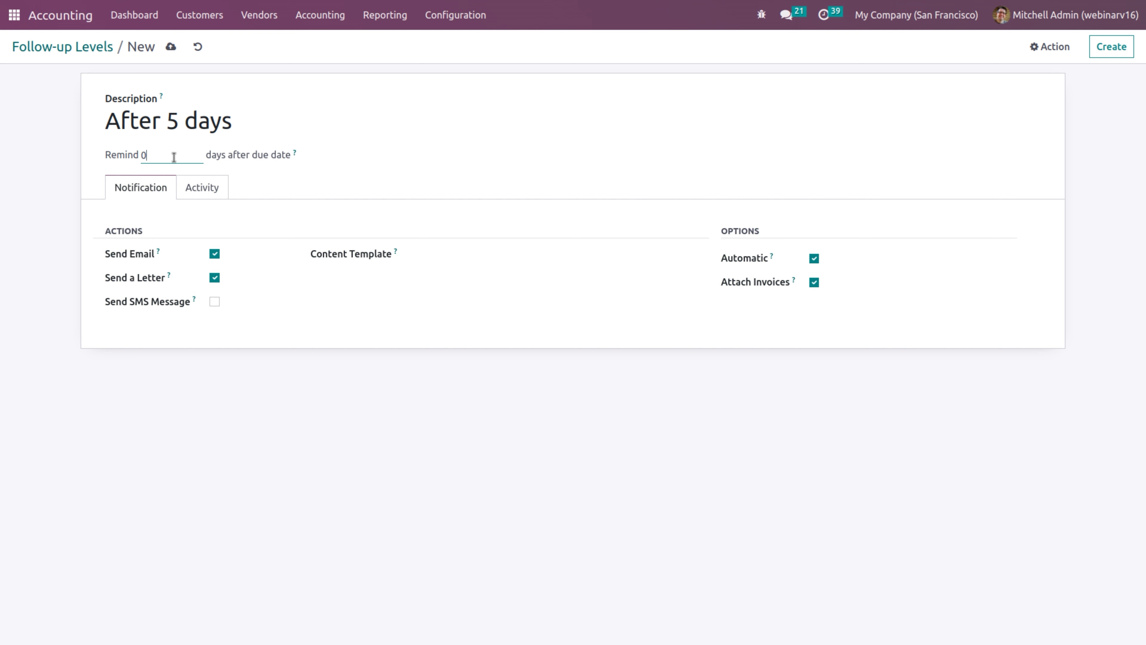
double_click(174, 157)
key("BackSpace")
type("5")
left_click(293, 187)
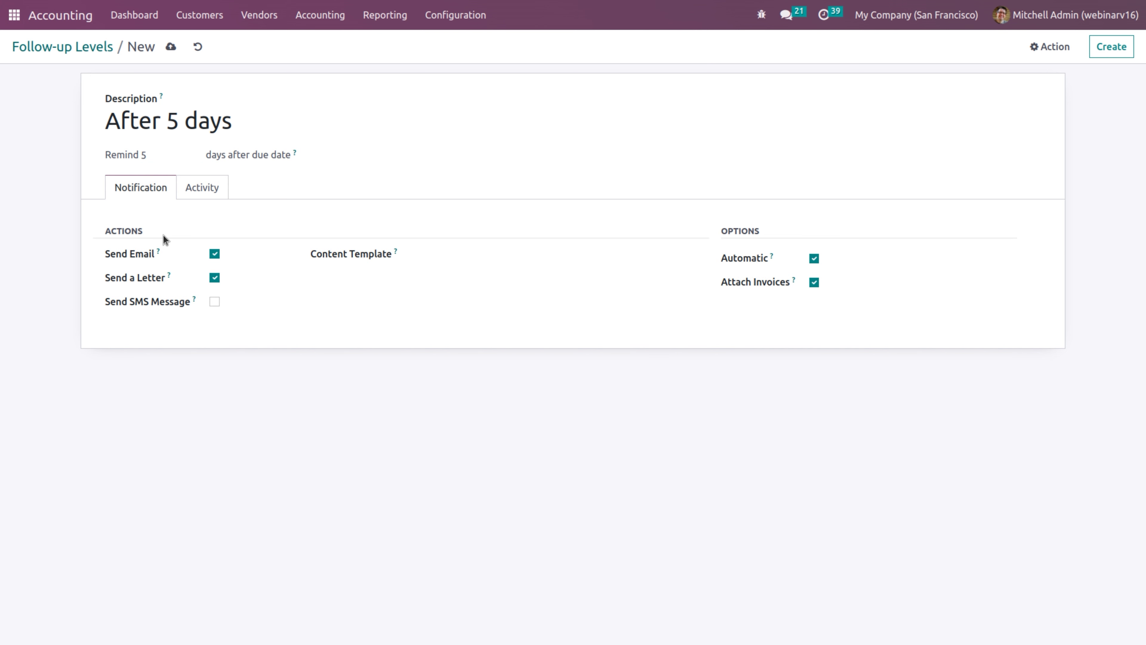
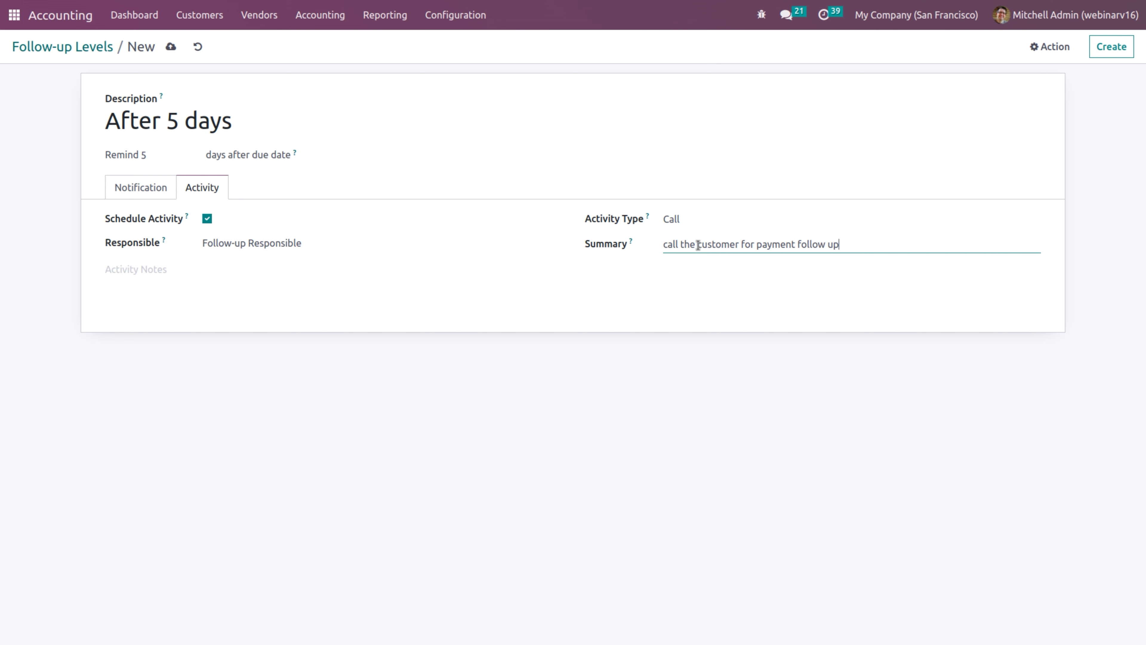
- Save the After 5 days follow-up level and go to the customer Invoices list
left_click(171, 47)
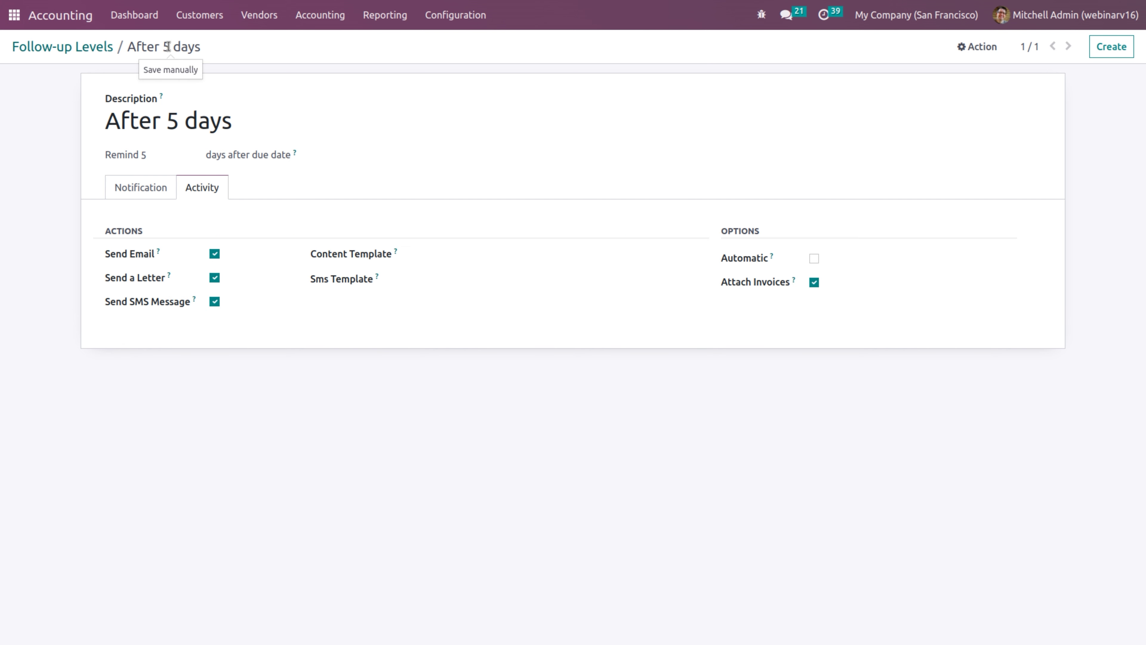
left_click(199, 24)
left_click(211, 44)
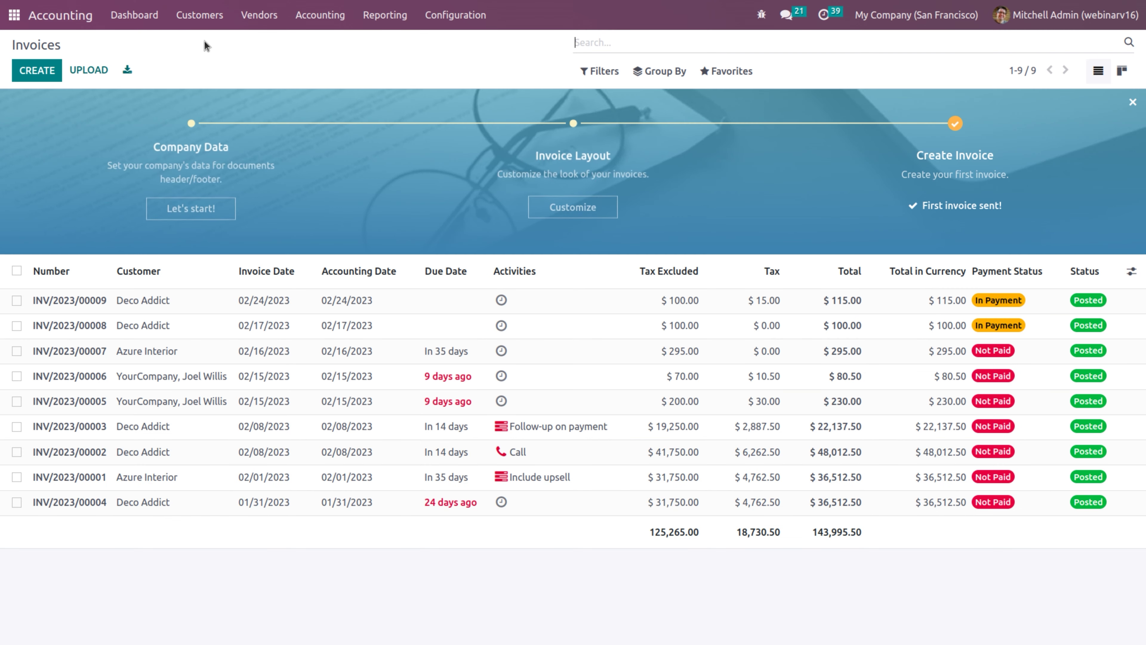
- Start a new customer invoice for Deco Addict with invoice date 02/08/2023
left_click(38, 72)
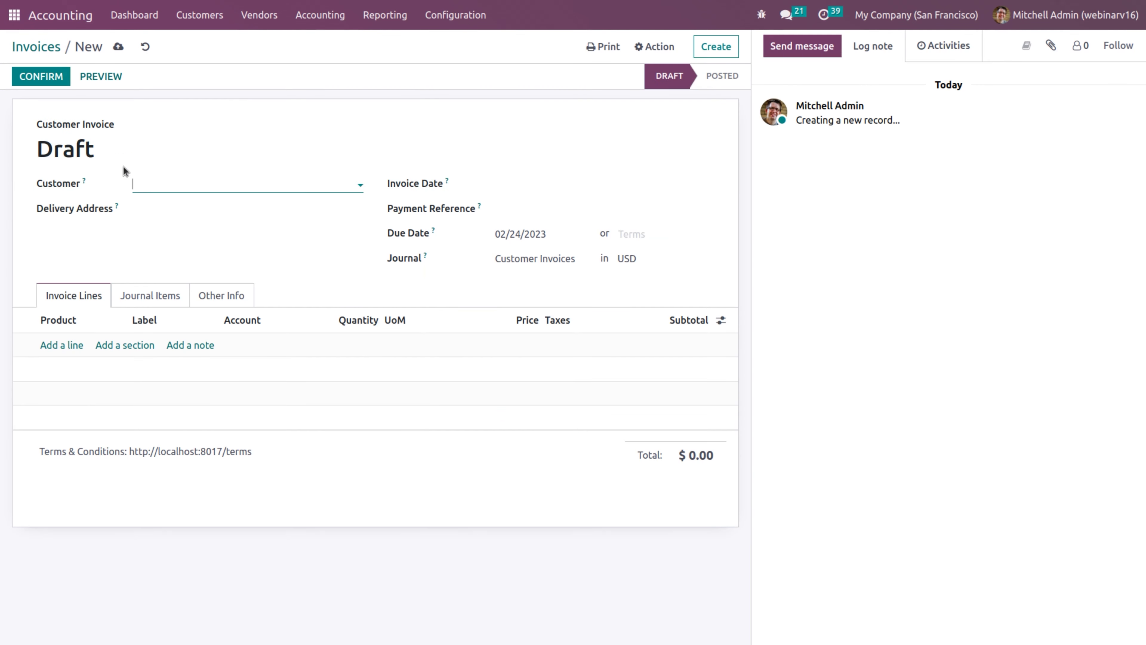
left_click(139, 185)
type("dec")
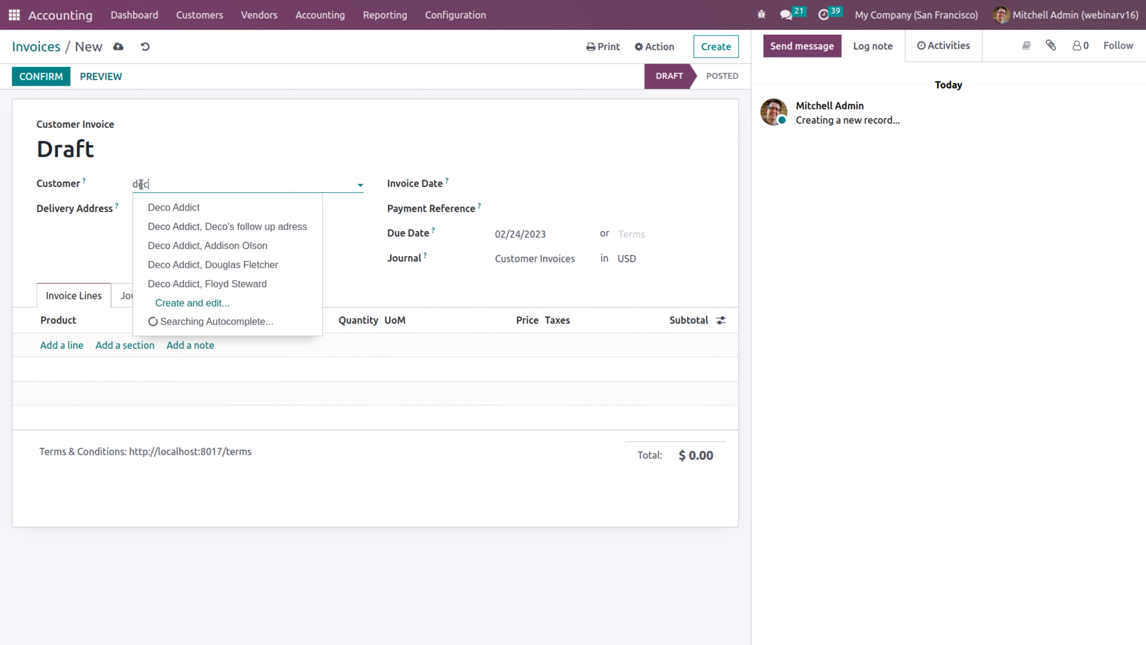
left_click(199, 208)
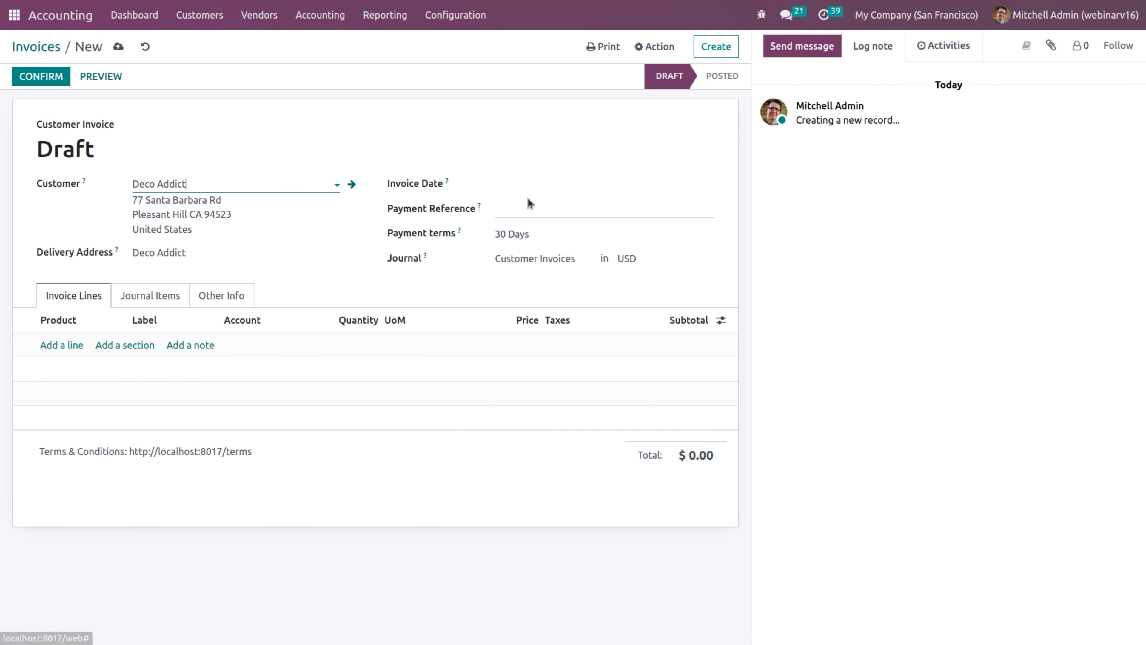
left_click(514, 187)
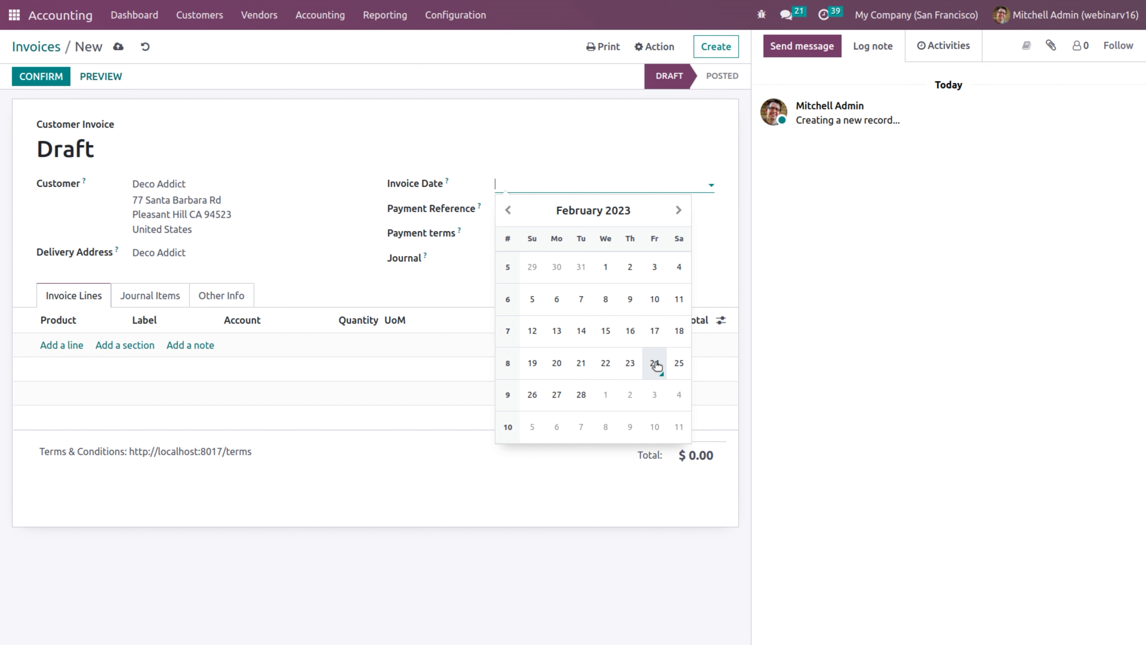
left_click(607, 299)
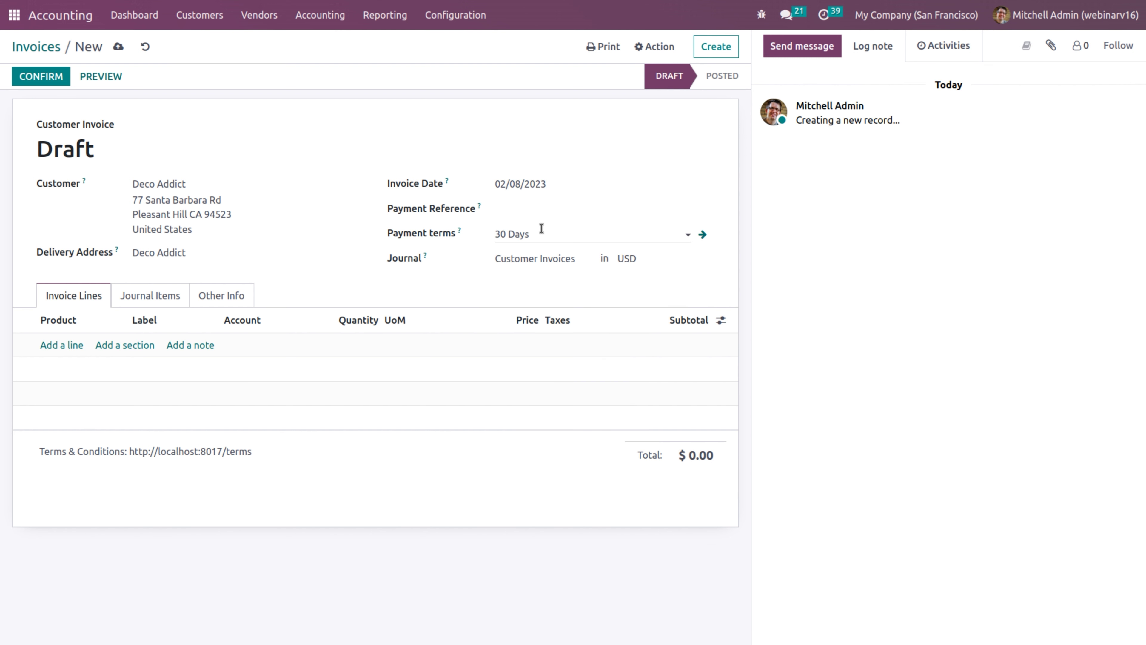
- Clear the payment terms, set the due date to 02/18/2023, and save the draft
left_click(661, 233)
key("BackSpace")
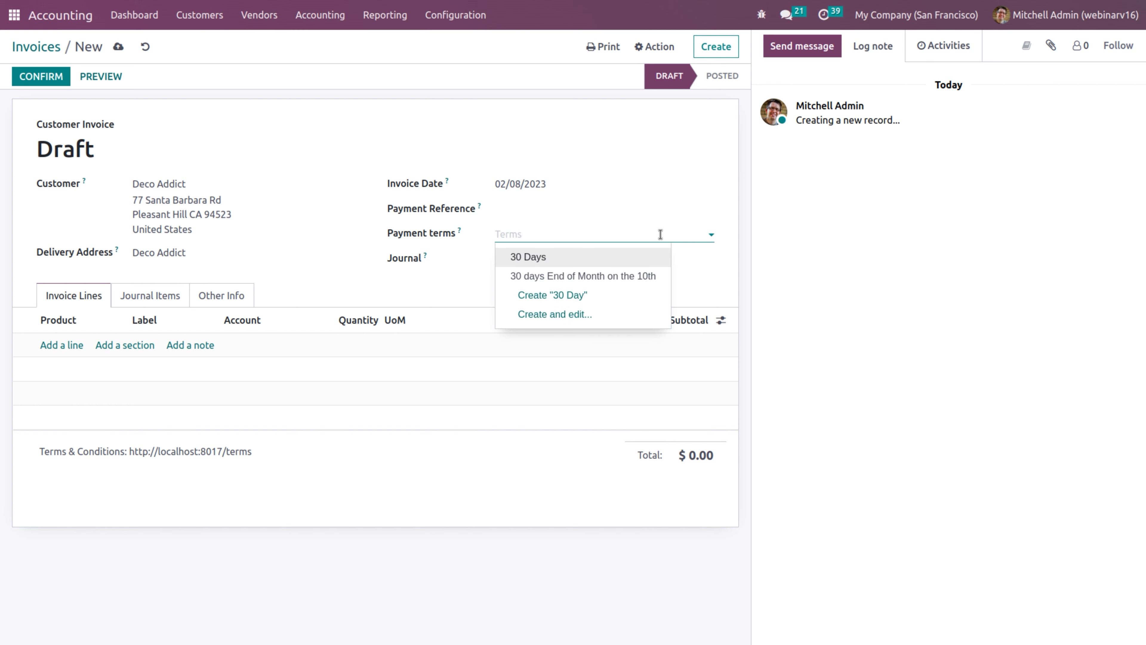
left_click(704, 205)
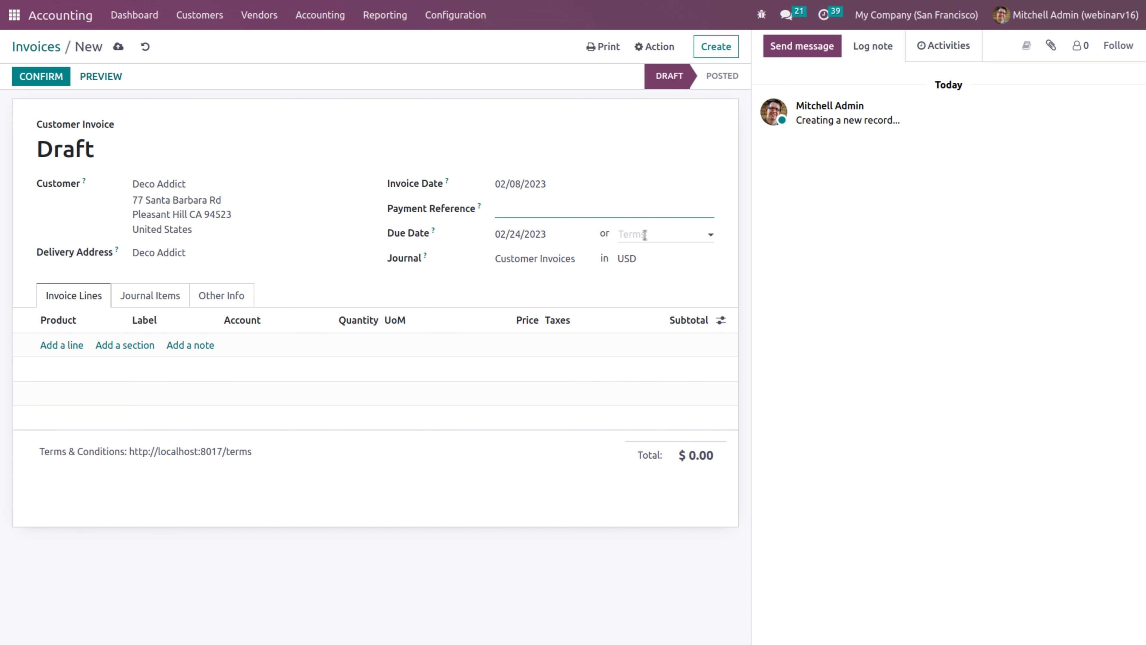
left_click(567, 236)
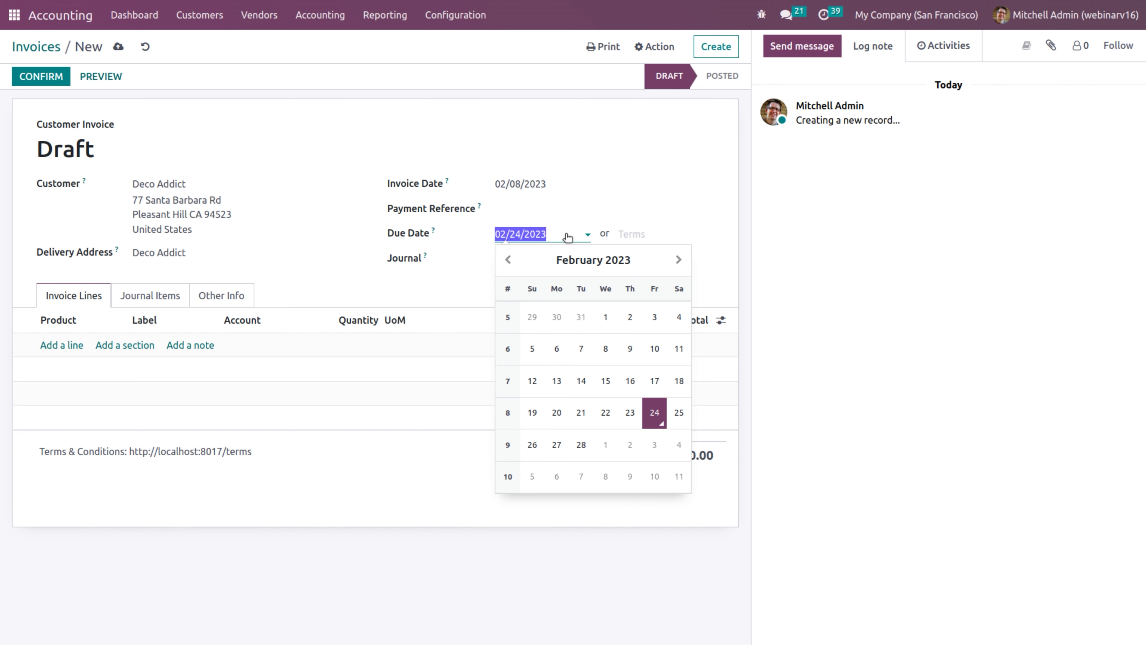
left_click(632, 380)
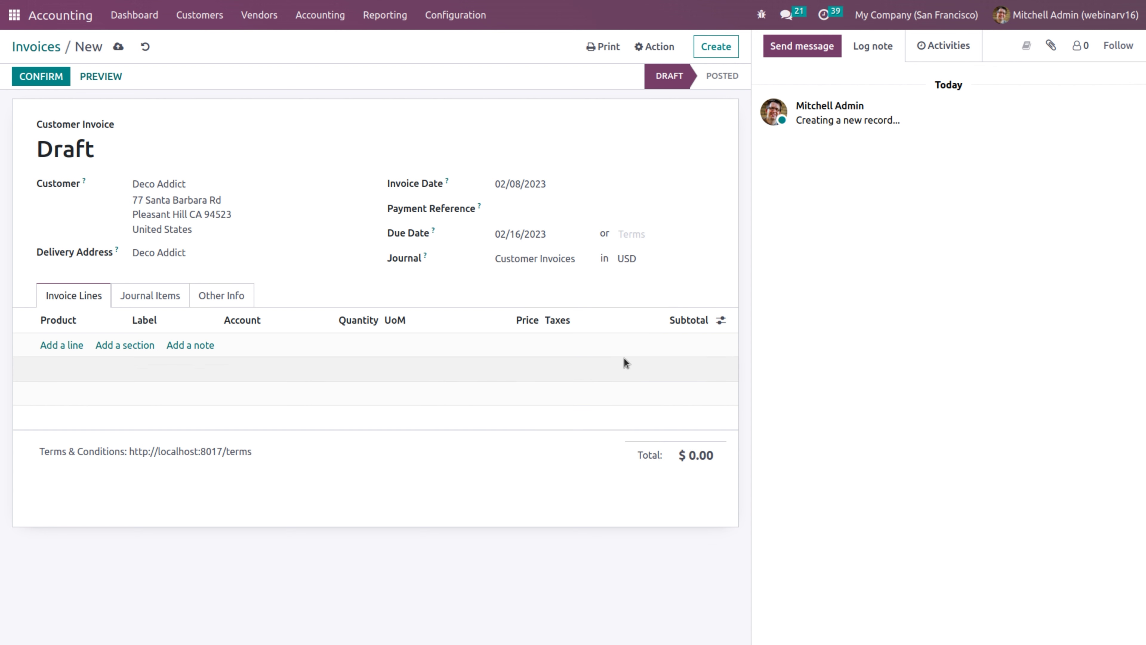
left_click(551, 244)
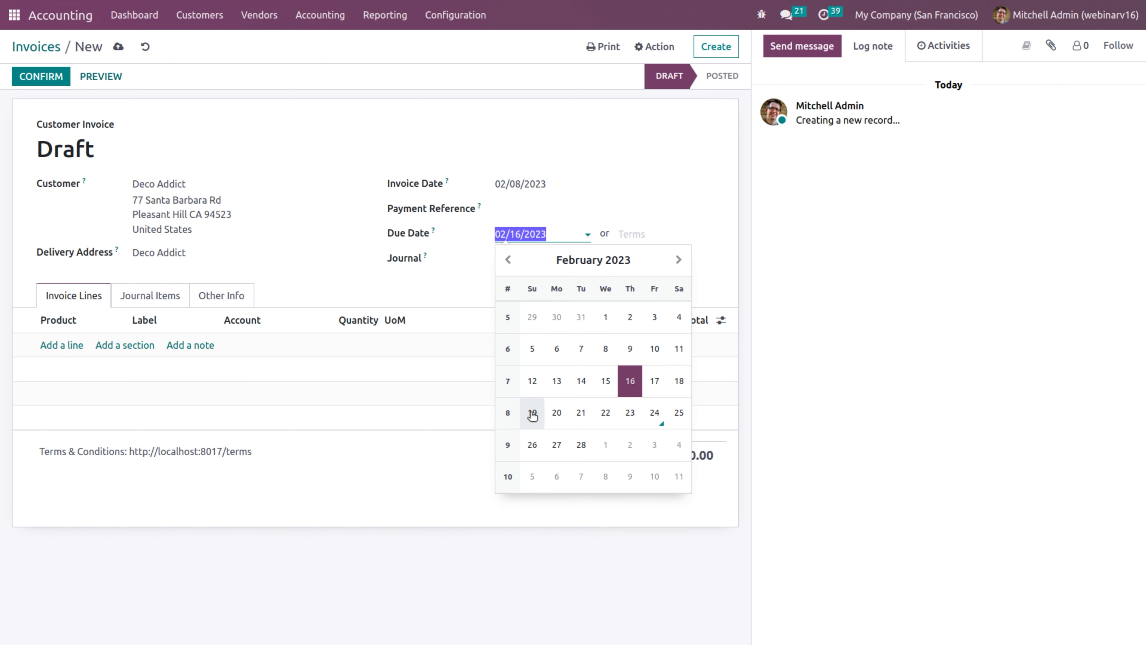
left_click(679, 382)
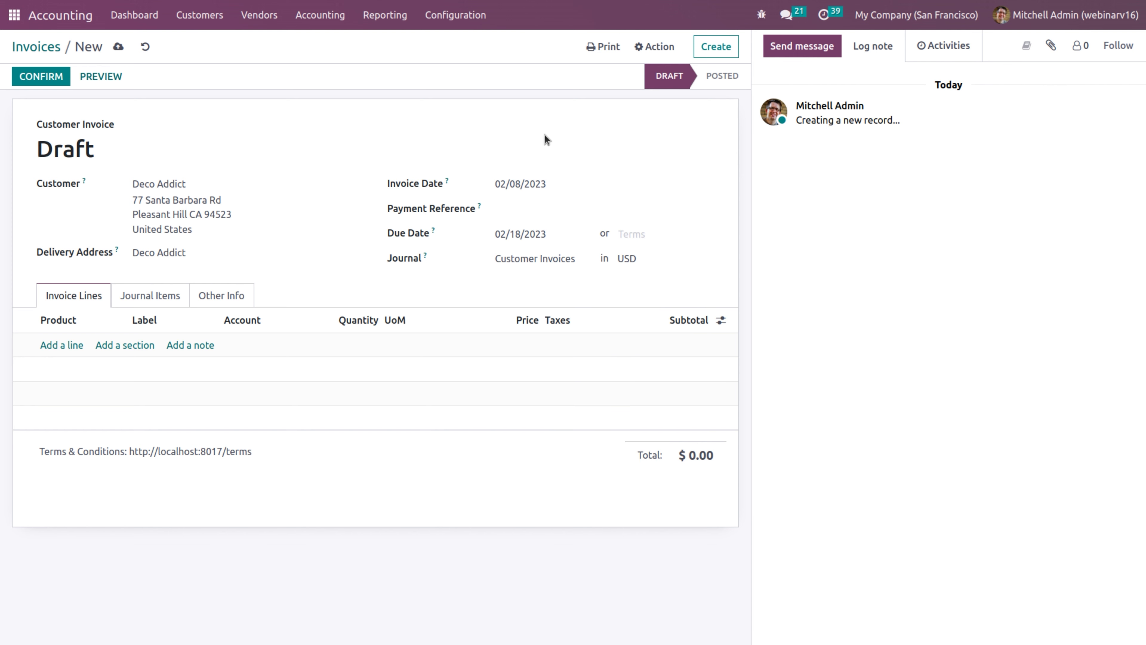
left_click(119, 47)
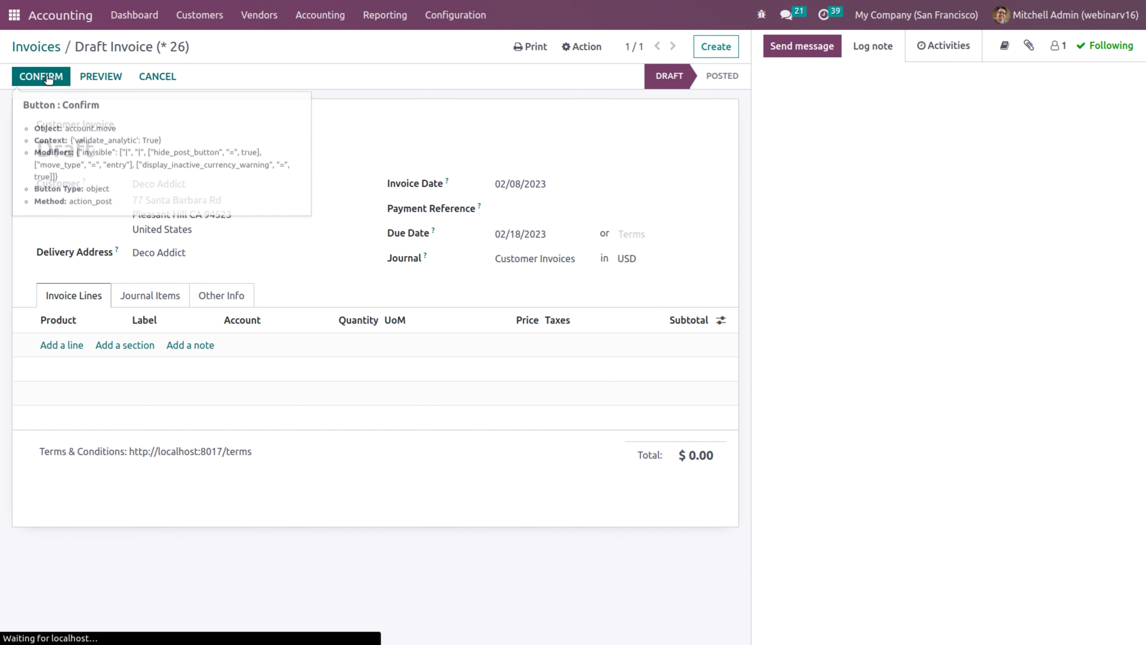
- Add [CONS_0001] Whiteboard Pen and [CONS_0002] Simple Pen lines and post the invoice as INV/2023/00010
left_click(69, 345)
left_click(141, 384)
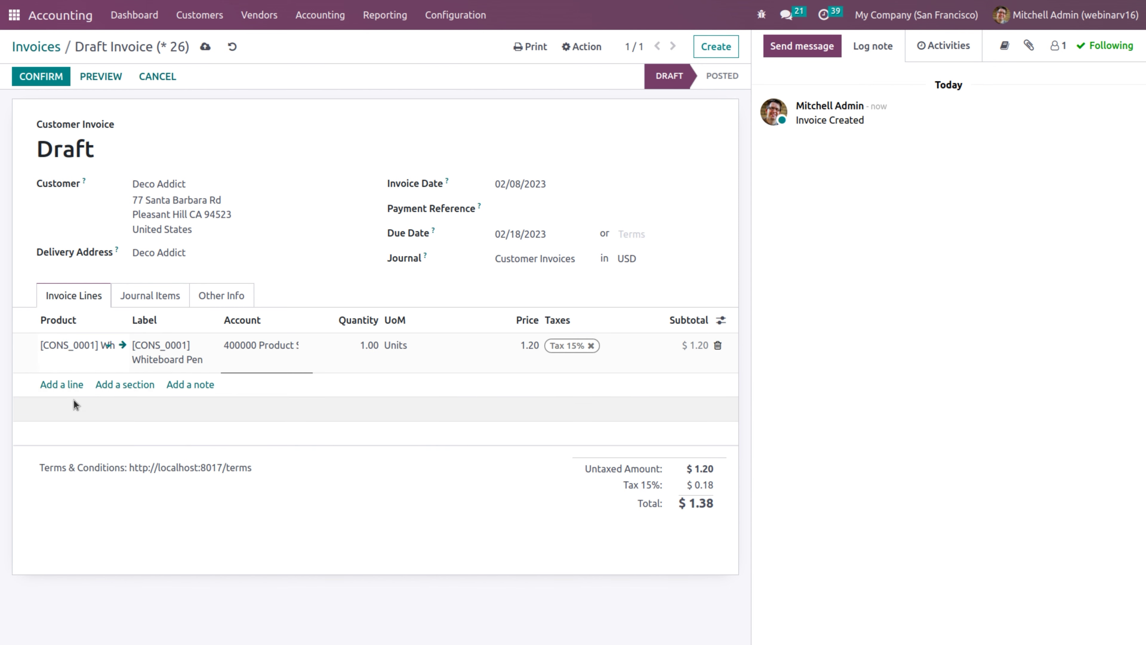
left_click(67, 386)
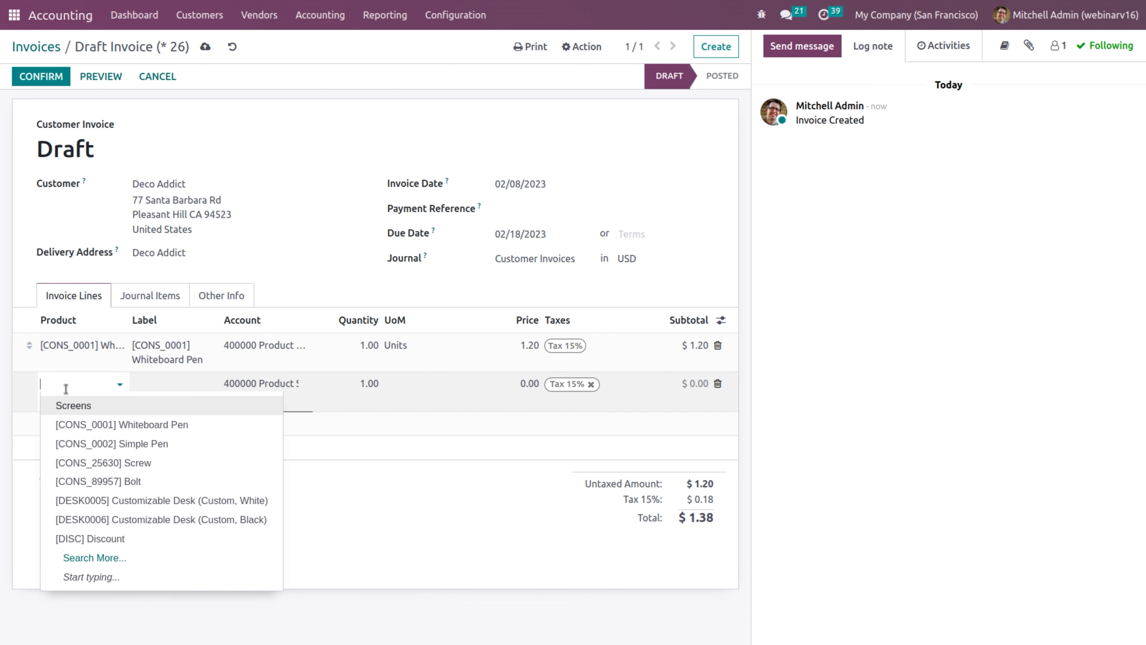
left_click(151, 444)
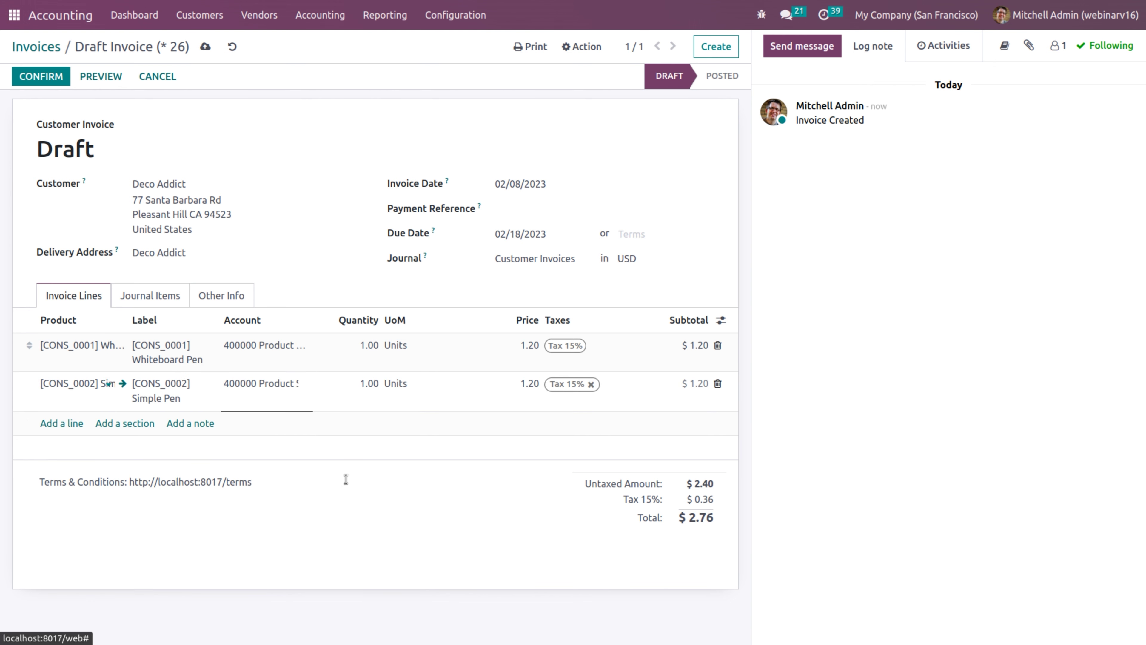
left_click(540, 475)
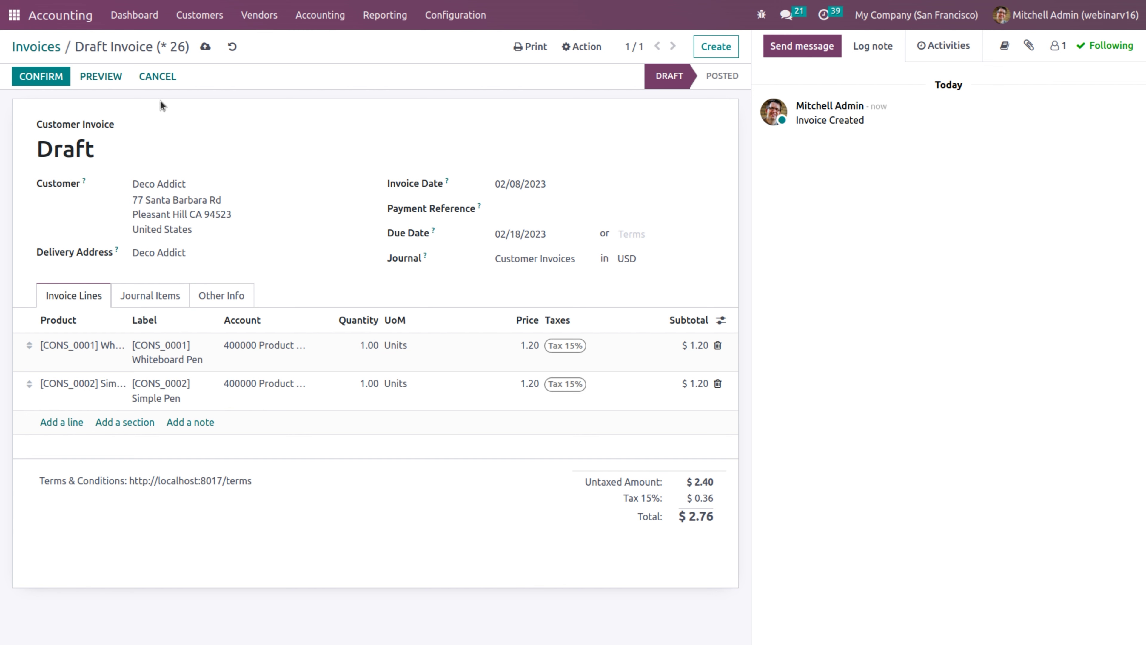
left_click(43, 76)
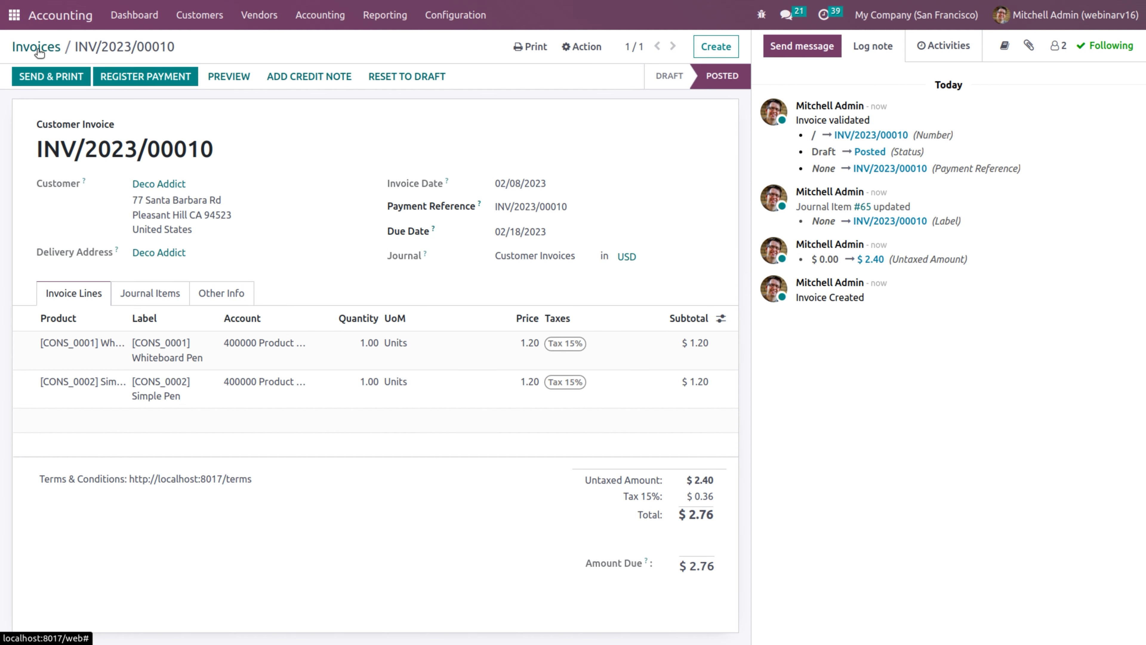
left_click(40, 49)
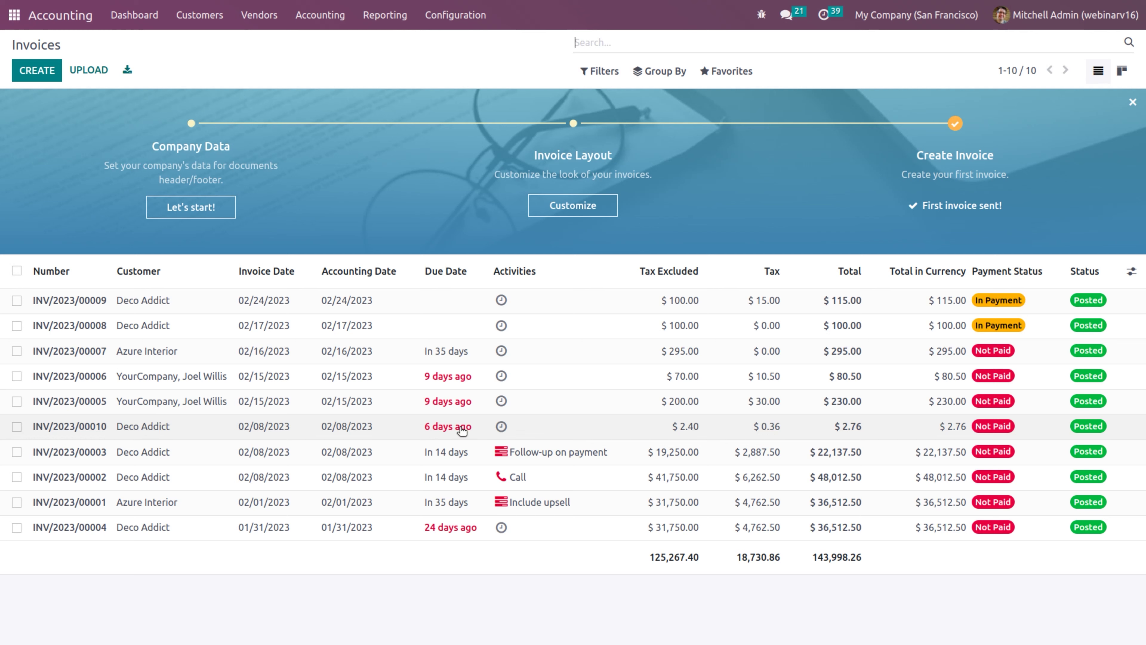
- Open Customers > Follow-up Reports, showing Deco Addict at $36,515.26 overdue
mouse_move(456, 430)
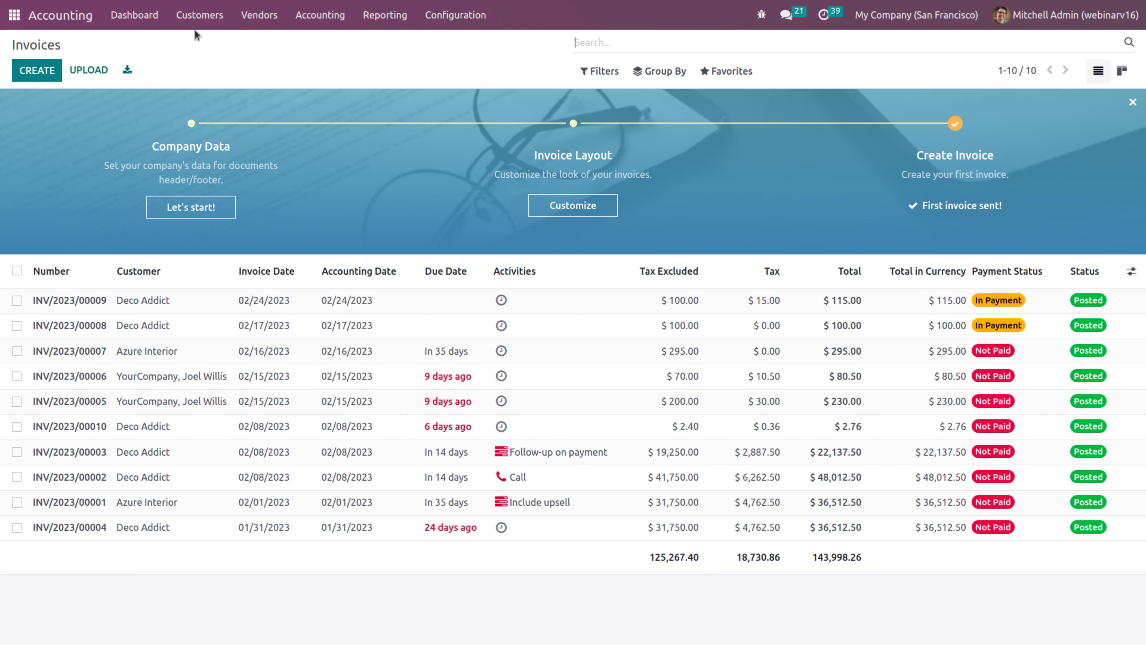
left_click(185, 18)
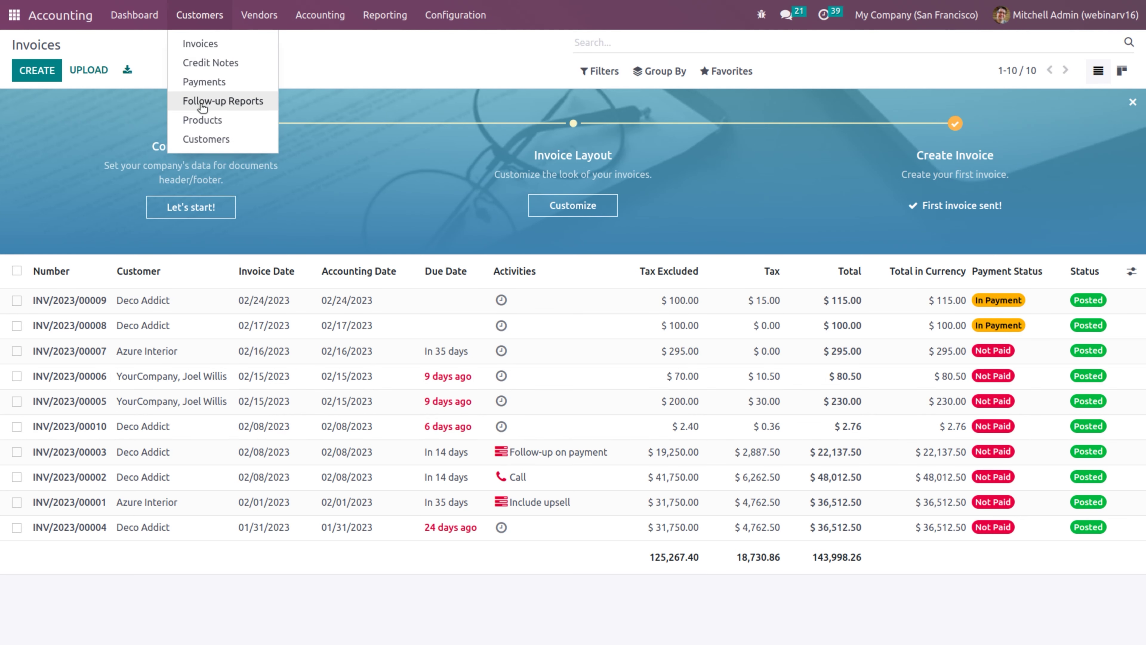
left_click(223, 102)
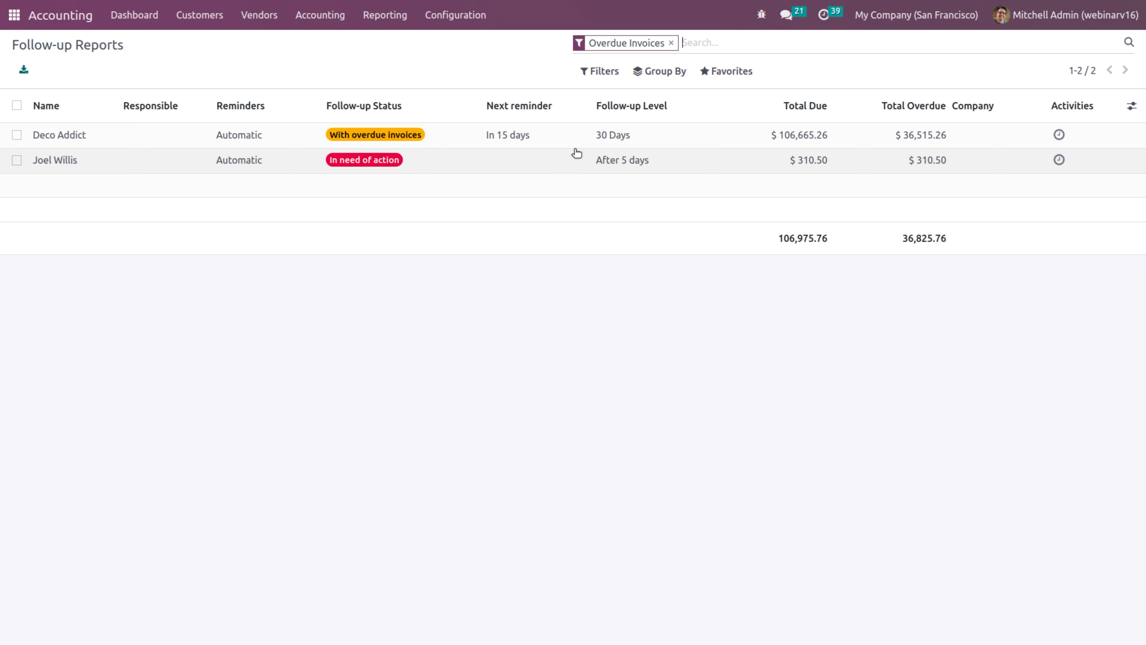
- Open Deco Addict's follow-up report and start its second-reminder Send and Print dialog
left_click(464, 132)
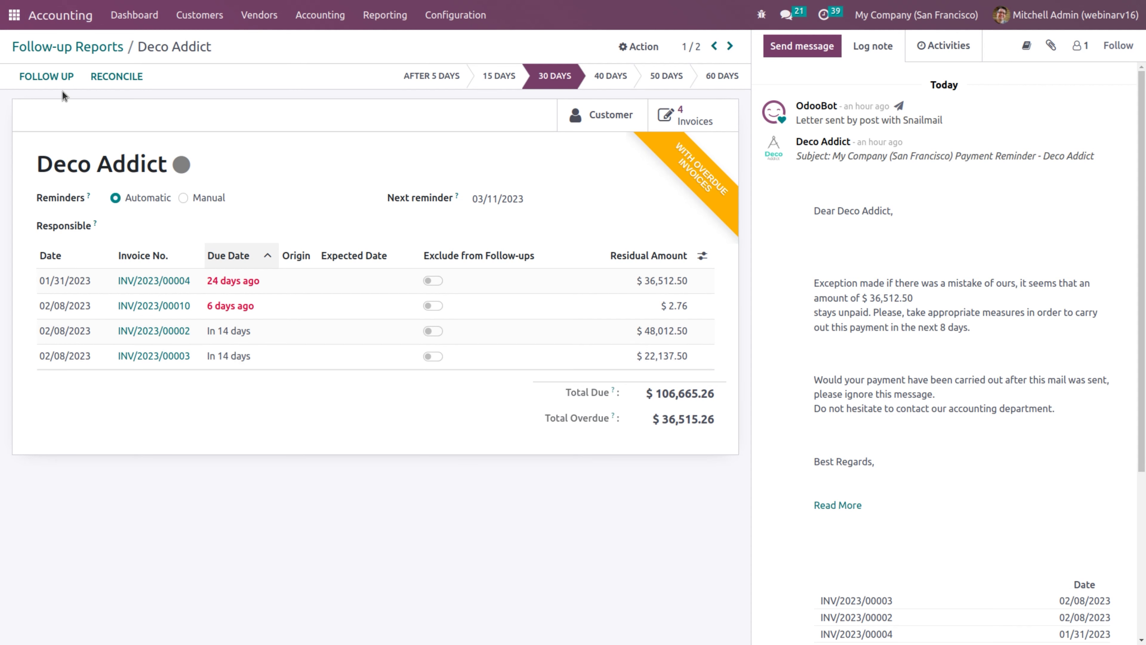
left_click(56, 79)
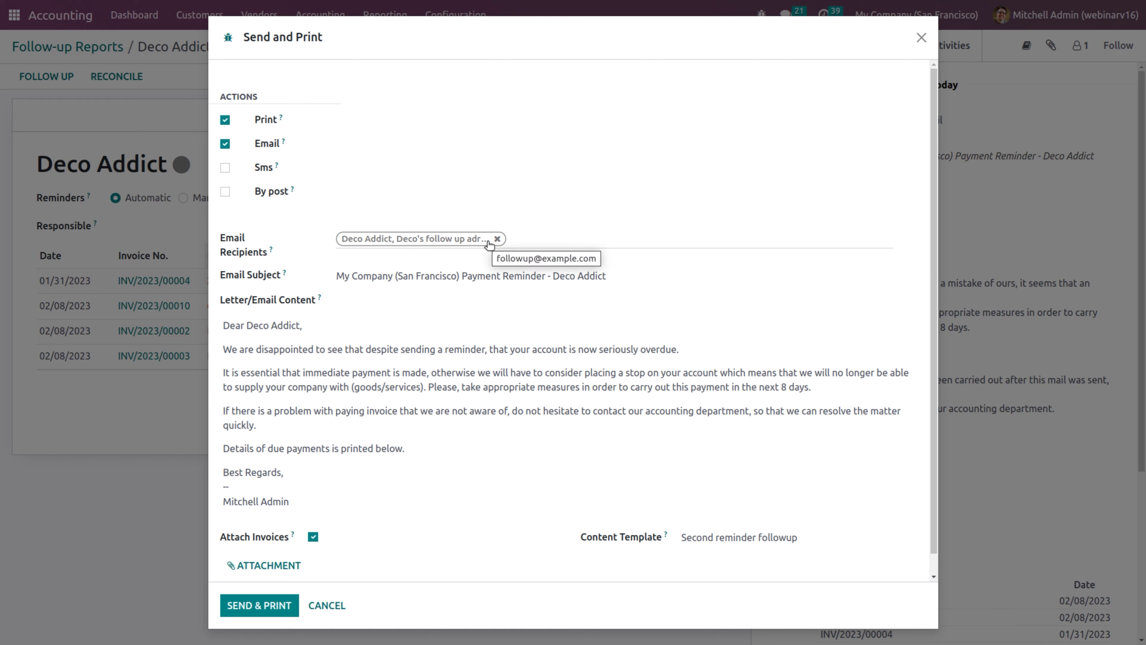
- Send and print Deco Addict's second reminder, then navigate through the Customers and Vendors menus
left_click(274, 604)
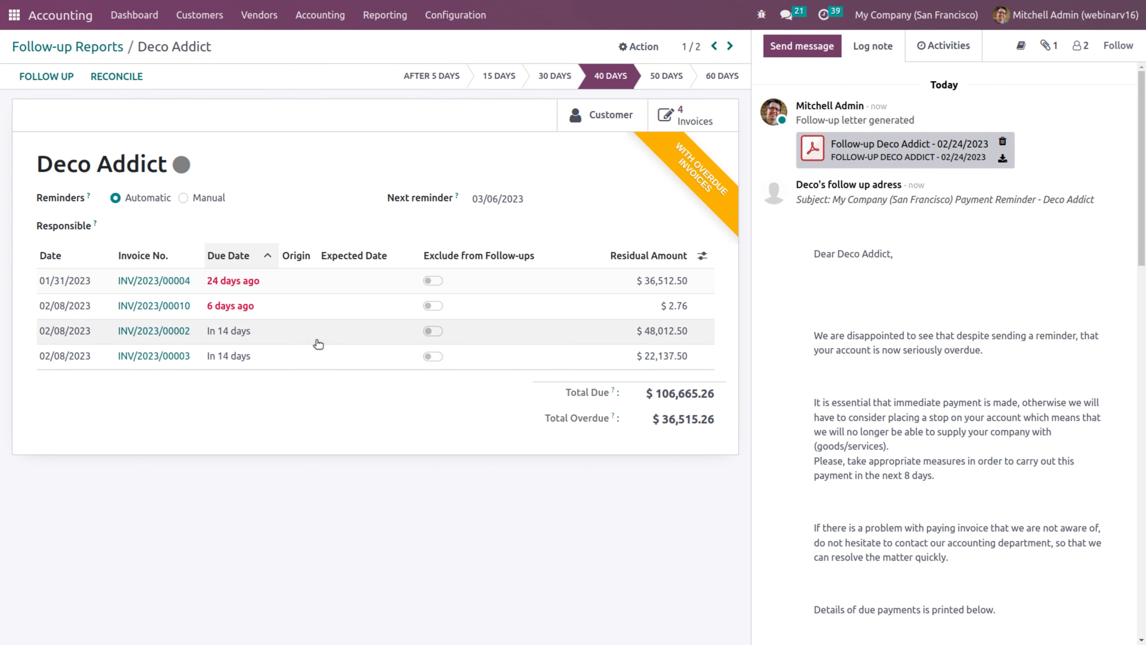
left_click(200, 15)
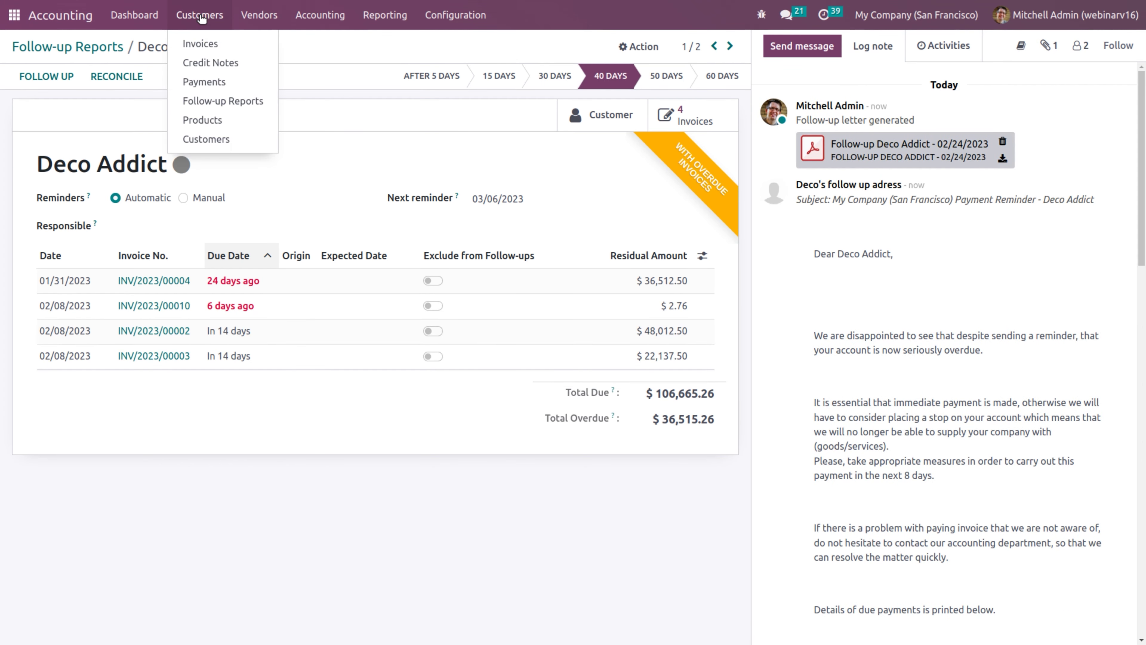
left_click(205, 45)
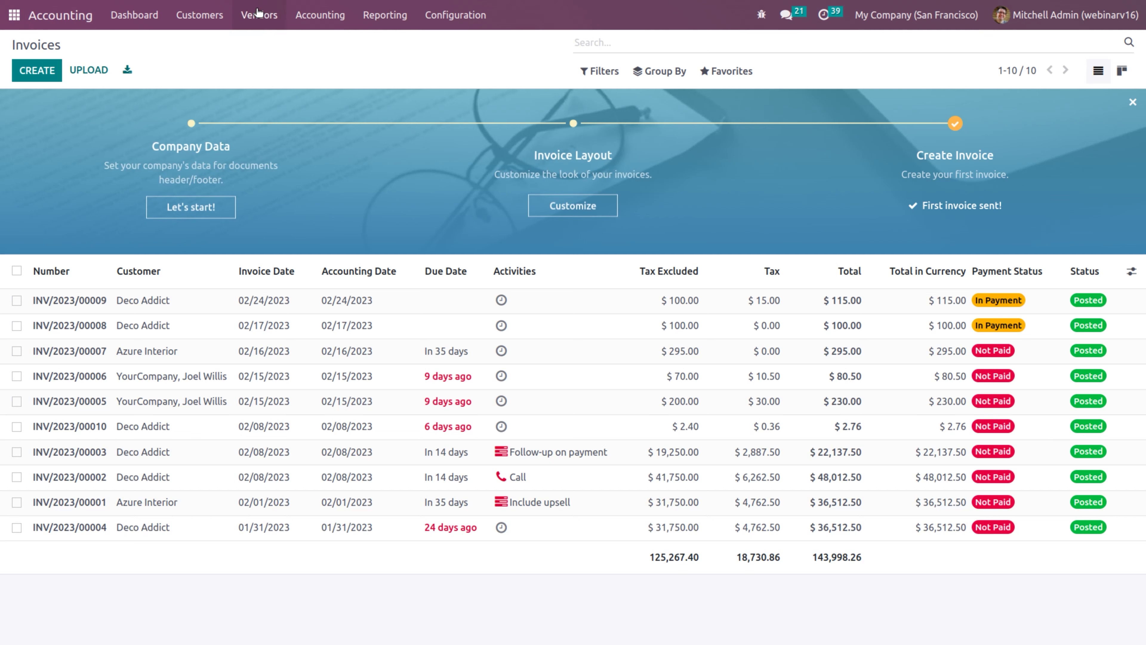
left_click(258, 13)
- Create a trial New vendor bill dated 01/01/2023, inspect its number, then discard it
left_click(266, 45)
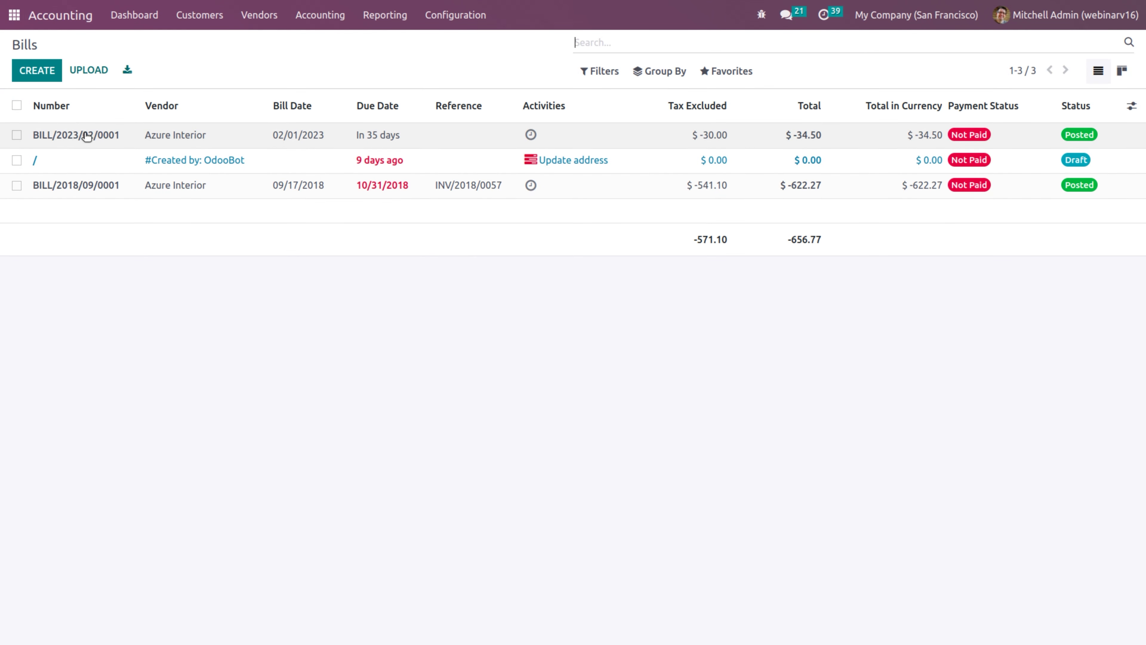
left_click(37, 71)
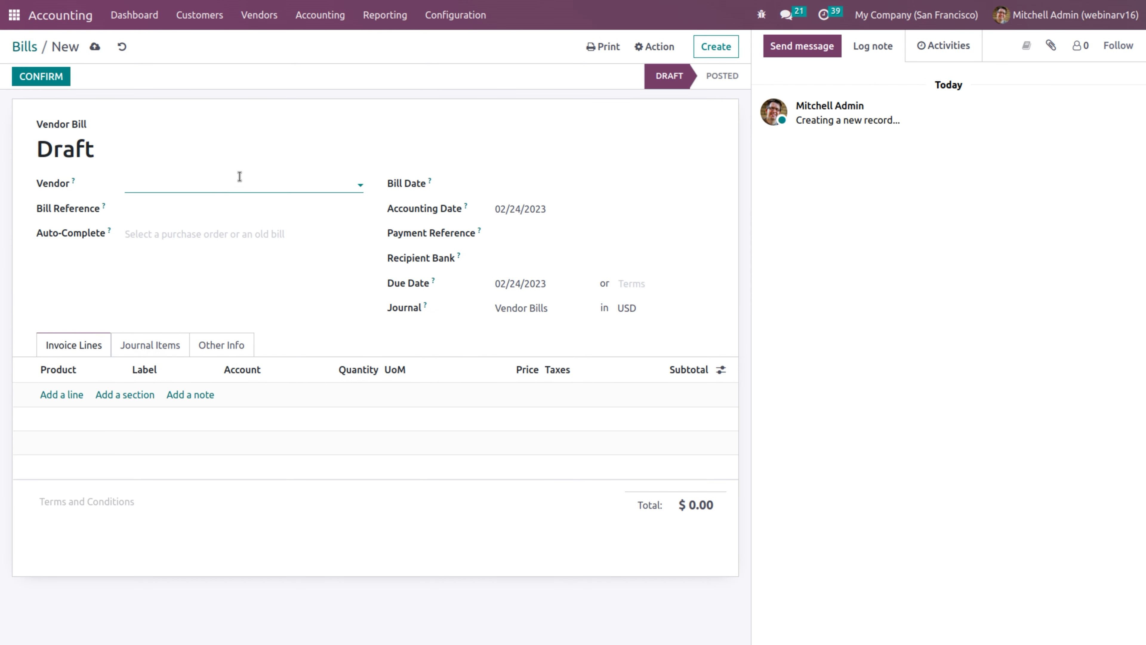
left_click(224, 186)
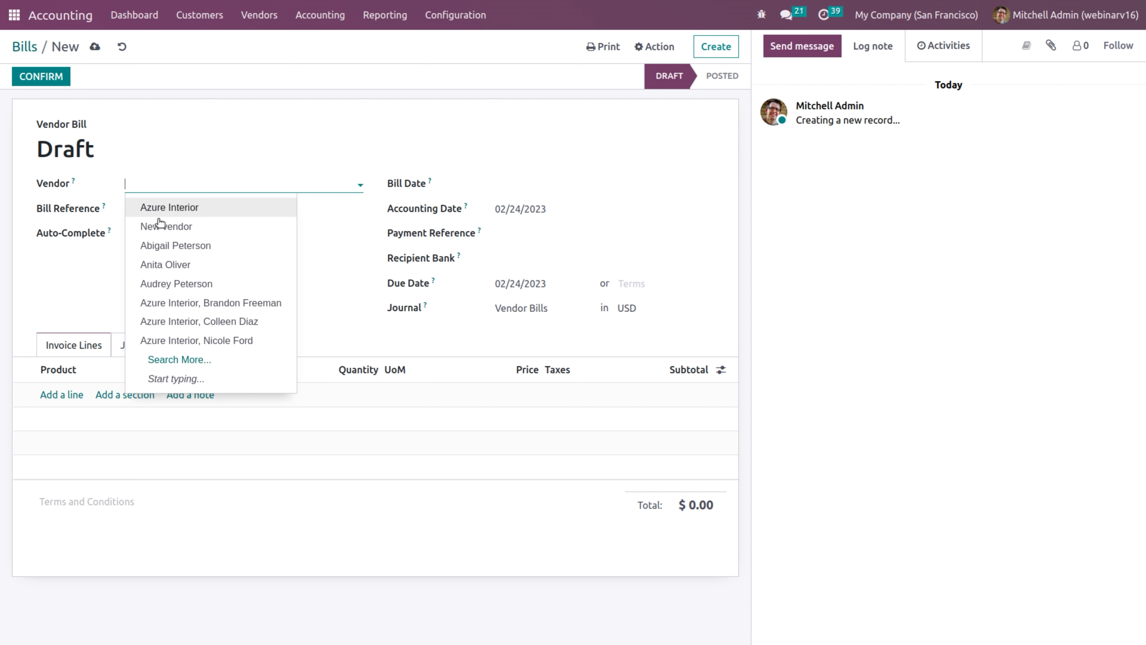
left_click(163, 224)
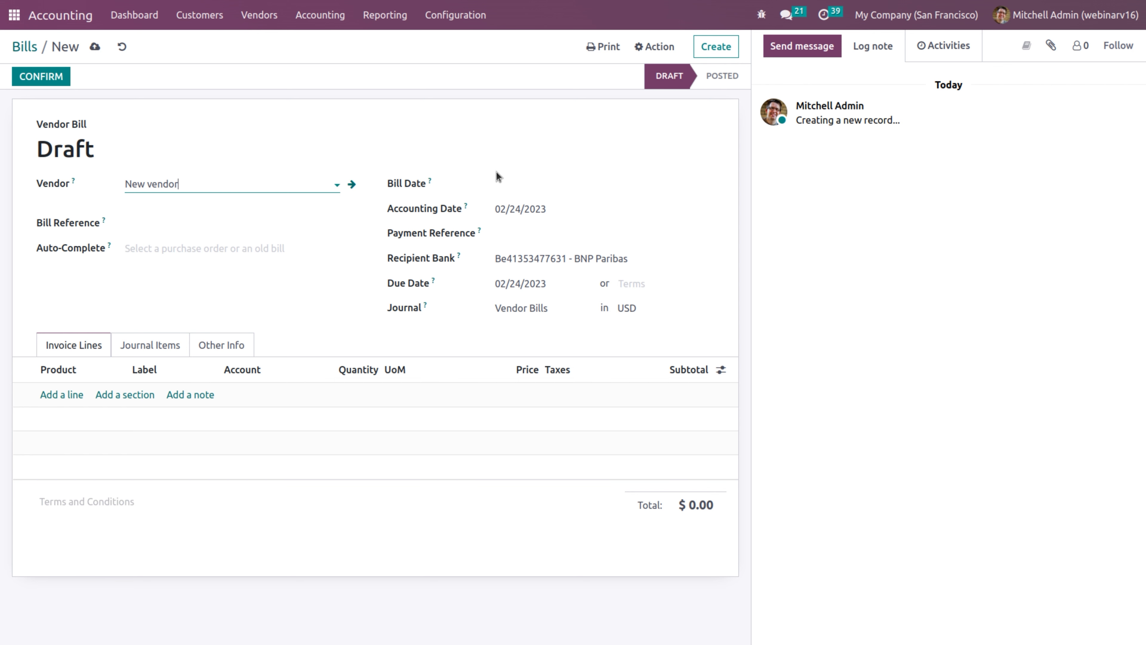
left_click(525, 187)
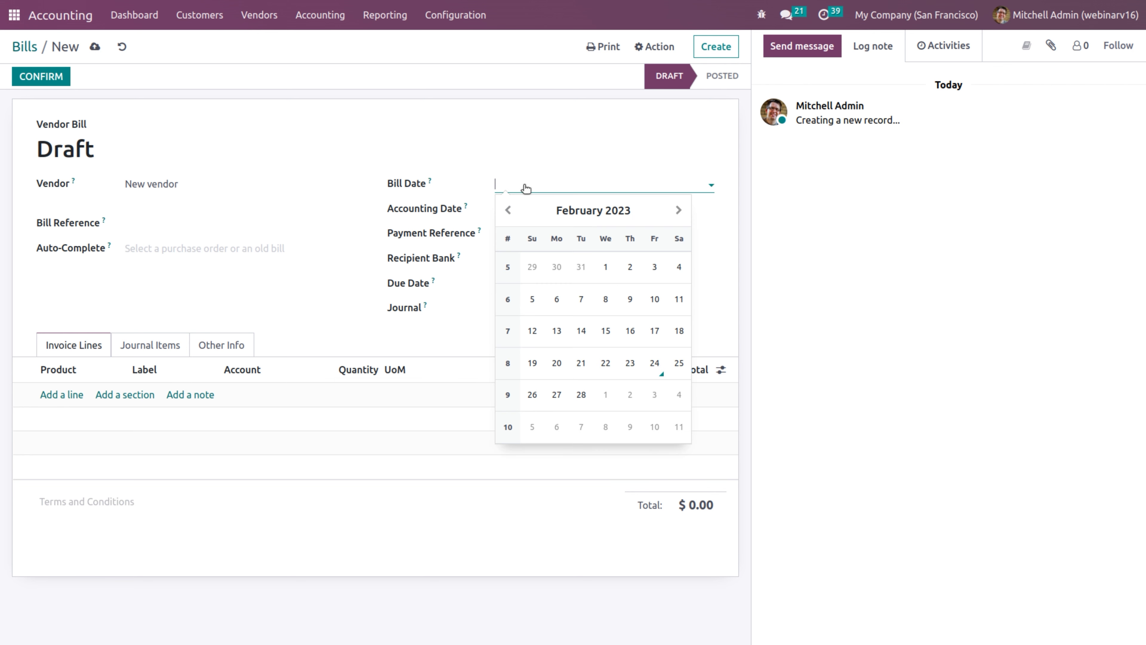
left_click(507, 210)
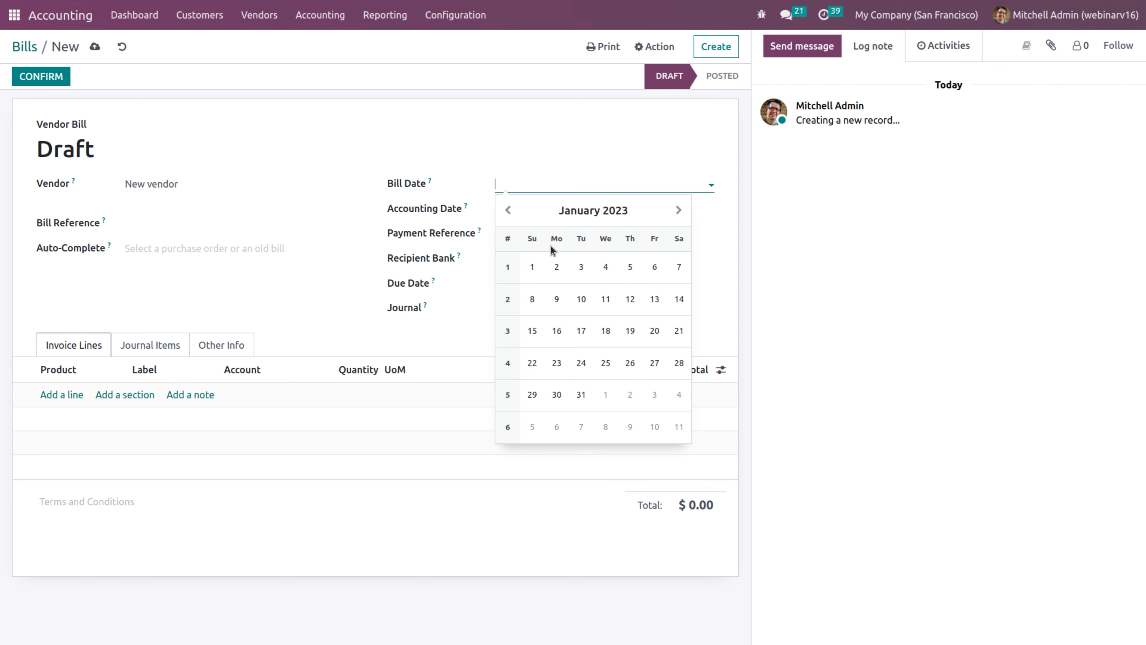
left_click(532, 268)
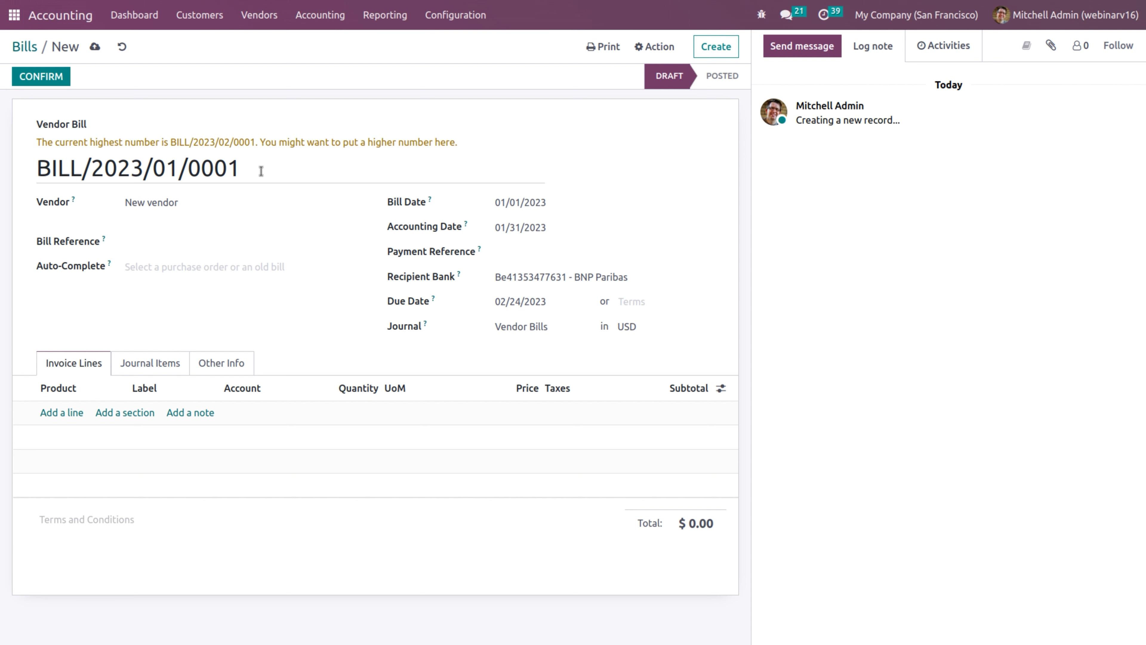
left_click_drag(249, 170, 187, 170)
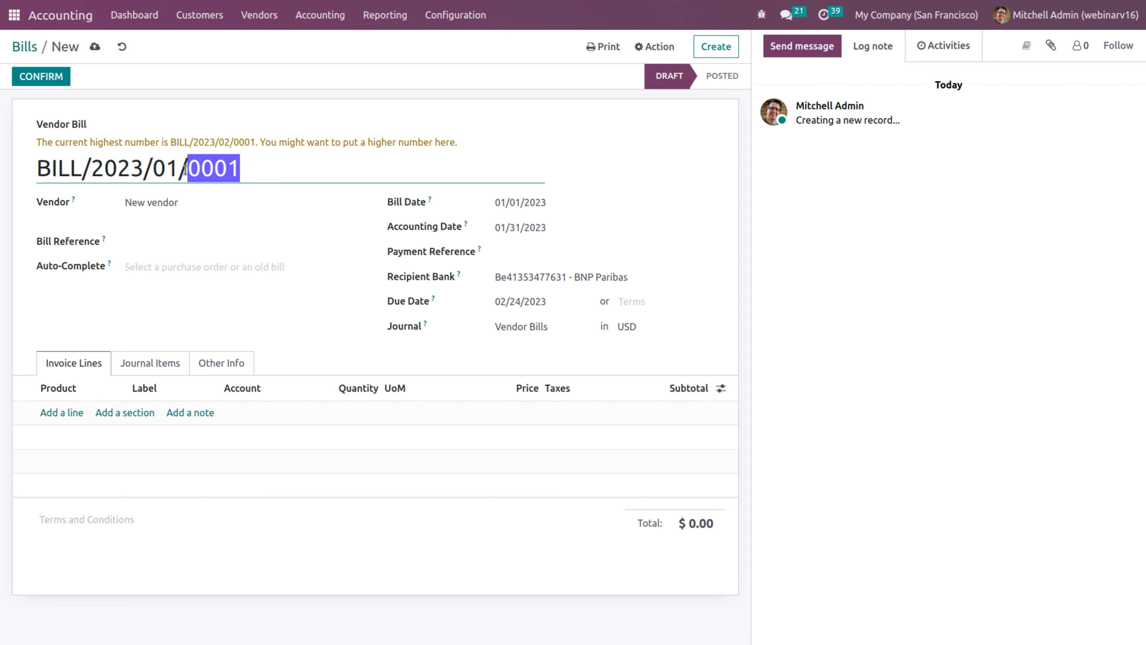
left_click(122, 48)
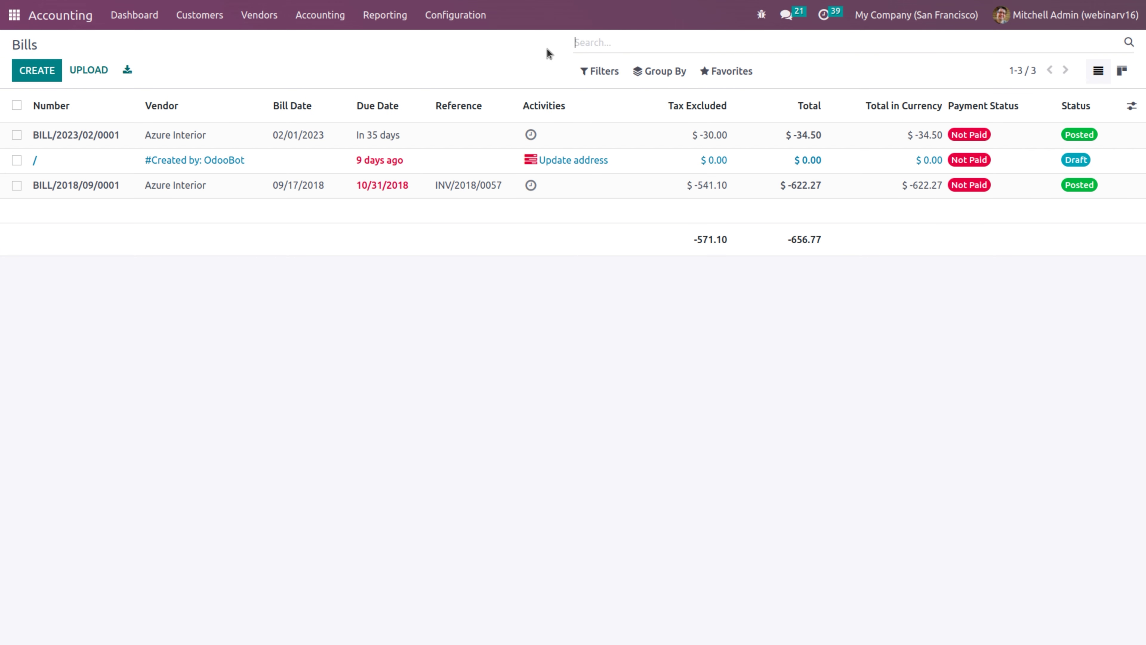
left_click(467, 22)
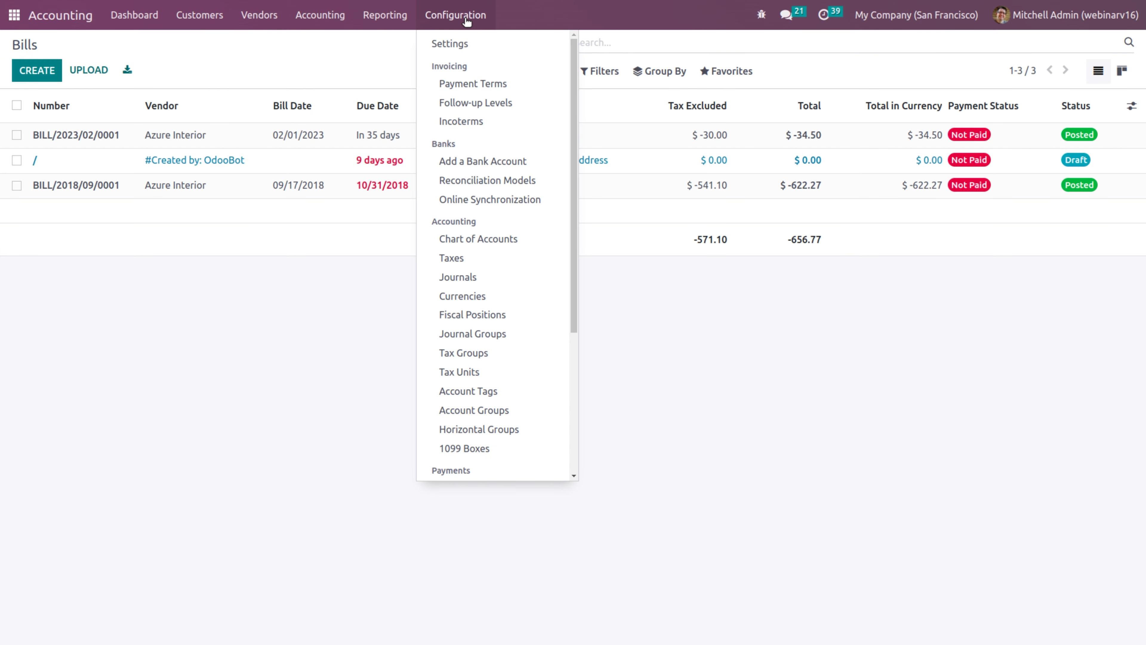
left_click(474, 43)
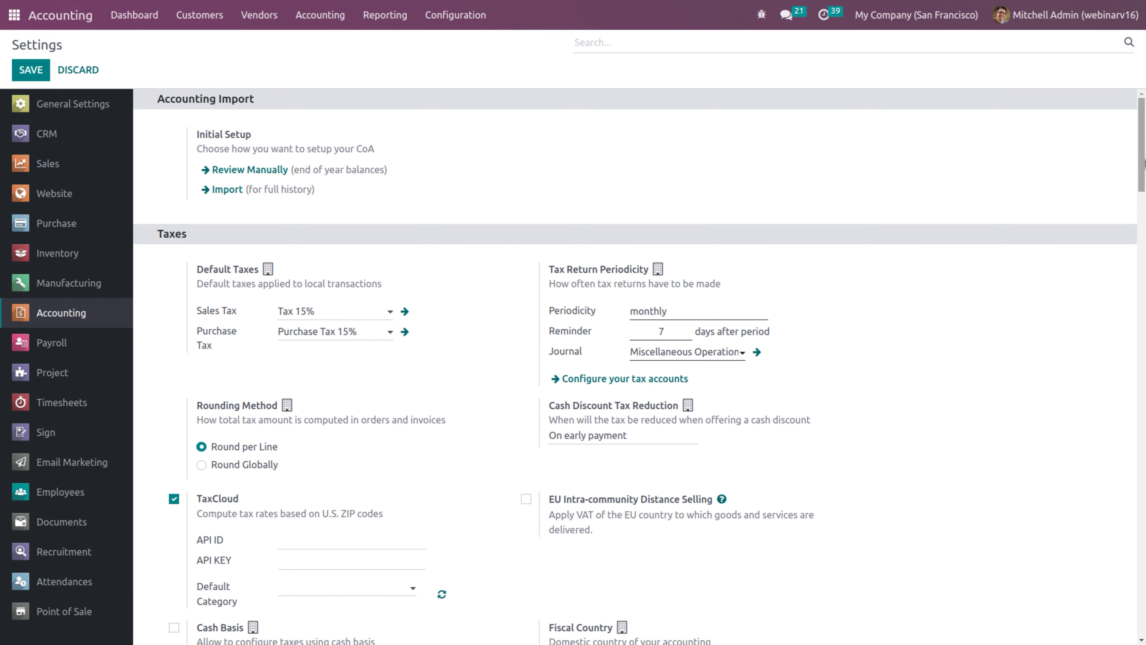
scroll(632, 362, "down", 20)
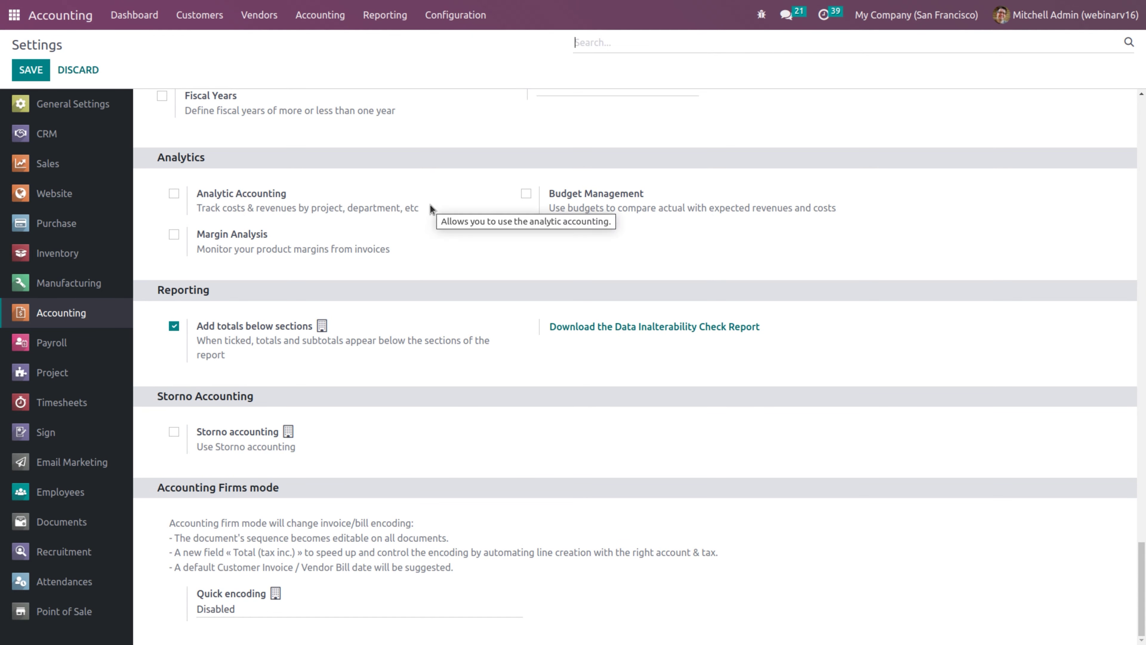
left_click(260, 17)
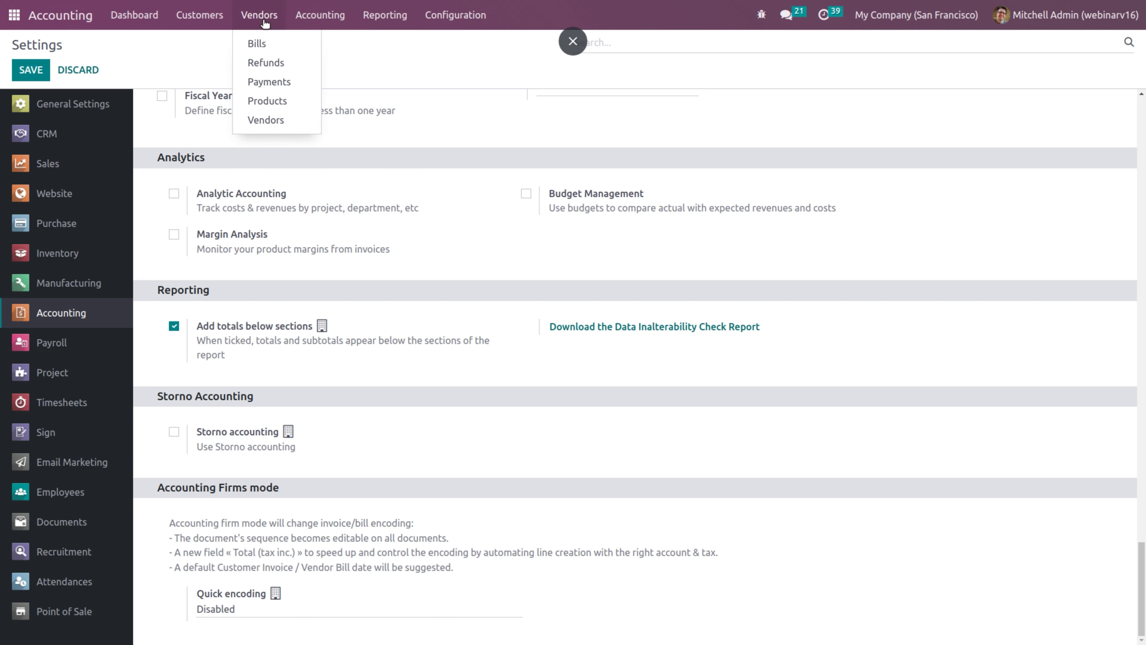
left_click(273, 45)
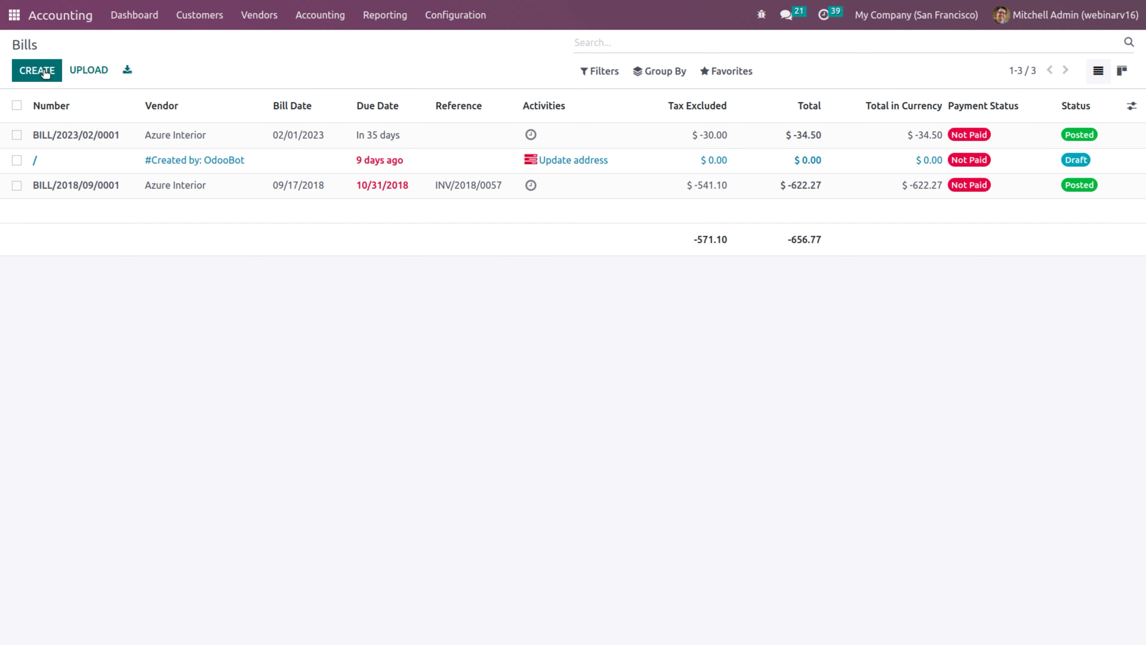
left_click(40, 69)
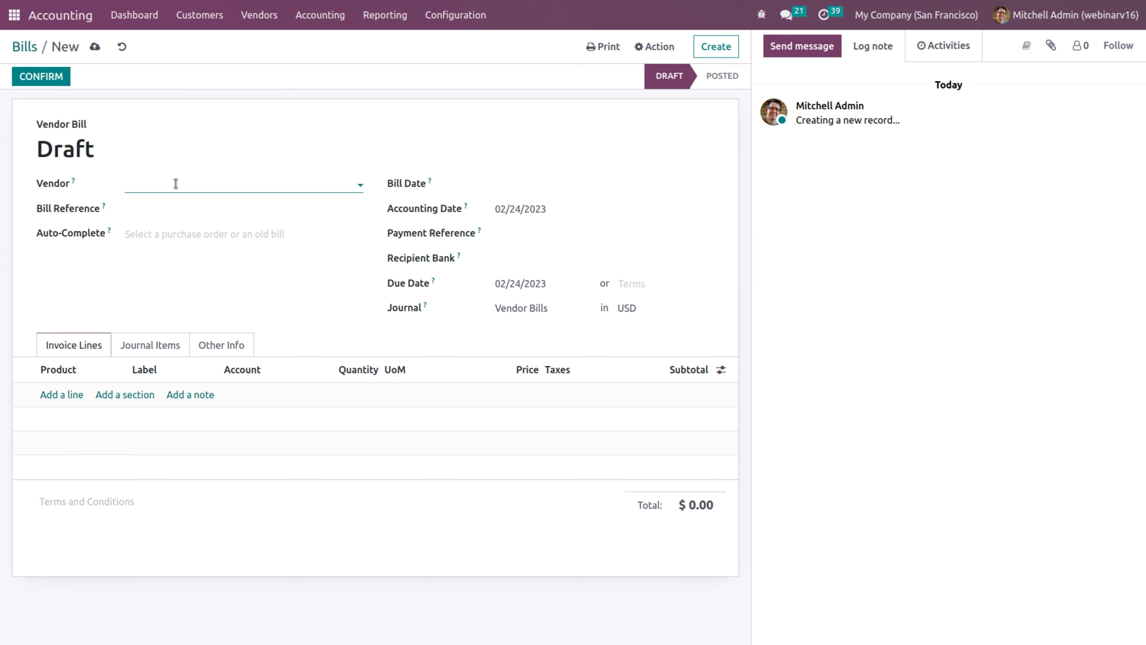
- Choose New vendor and set both the bill and accounting dates to 02/01/2023
left_click(176, 183)
left_click(176, 223)
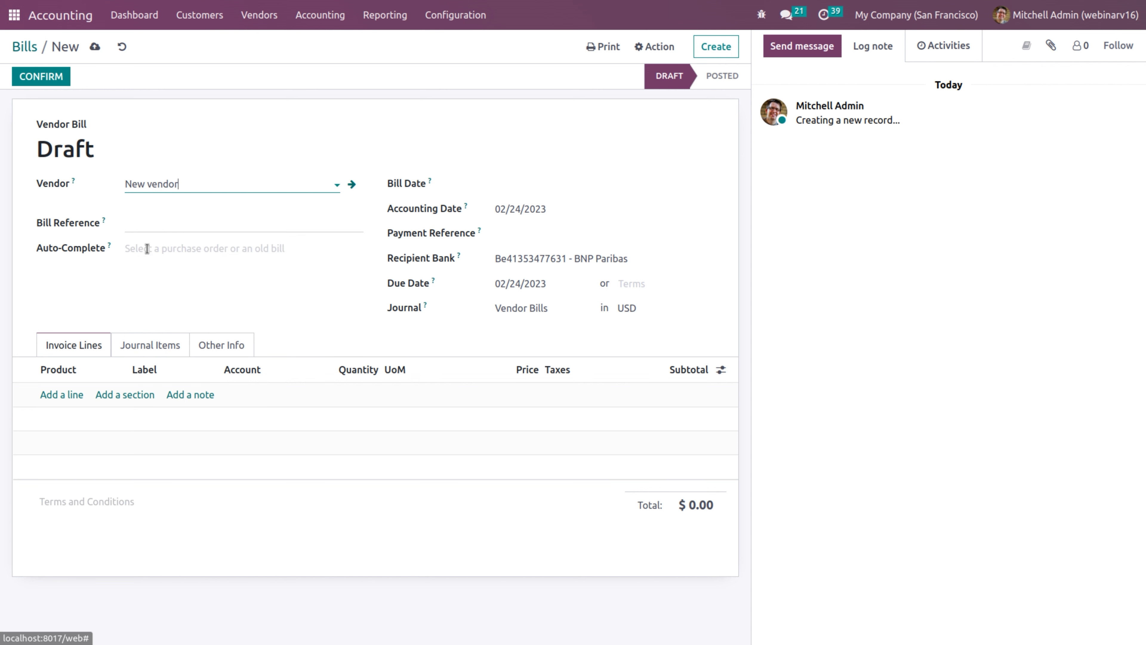
left_click(573, 184)
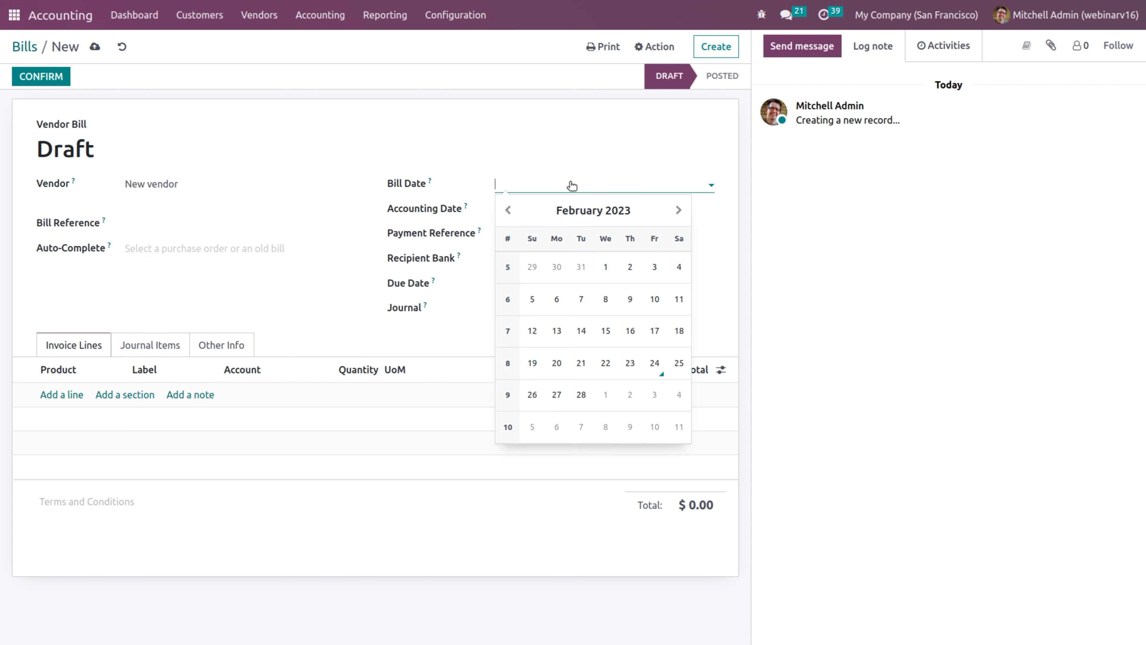
left_click(607, 272)
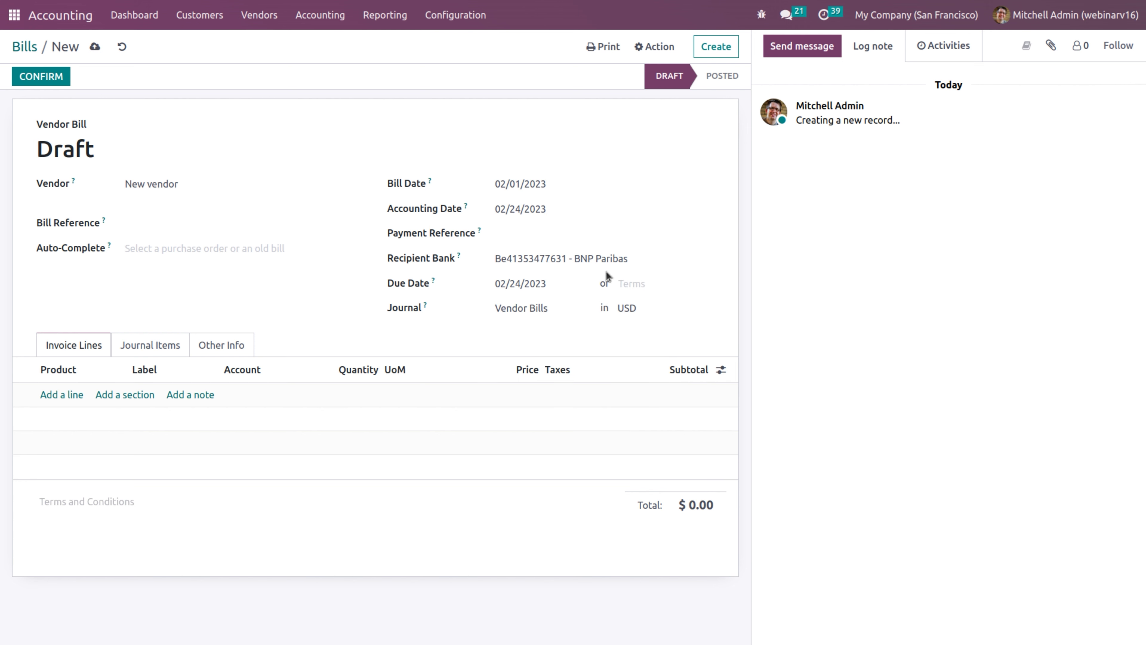
left_click(545, 209)
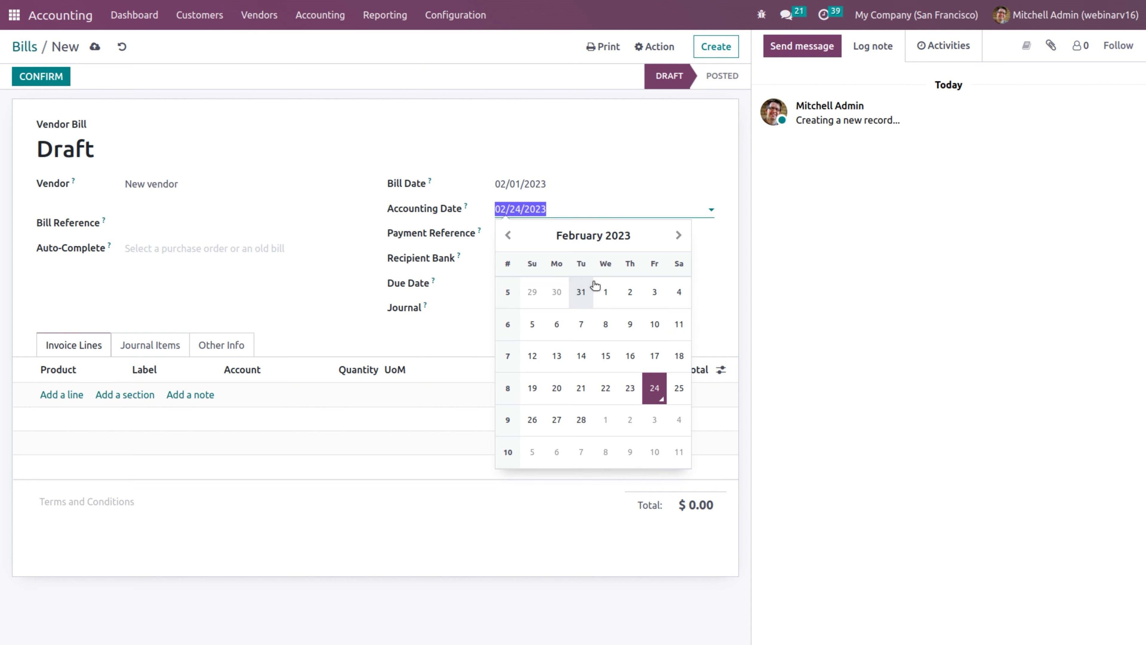
left_click(605, 291)
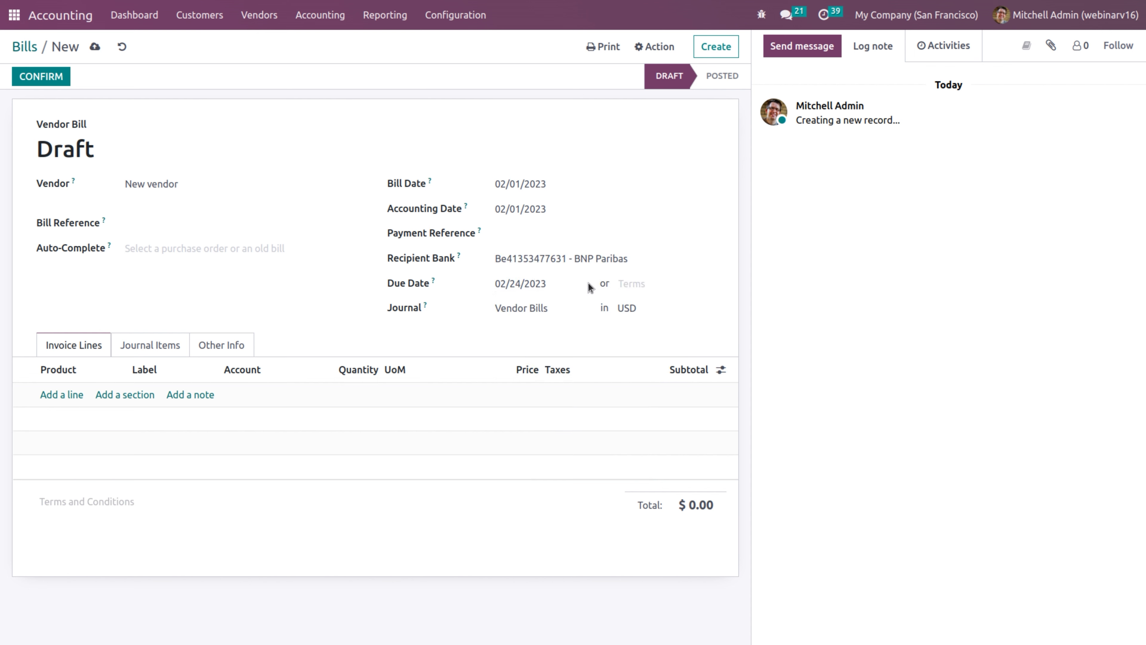
- Add an untaxed Rental Amount line priced at 1,000.00
left_click(52, 396)
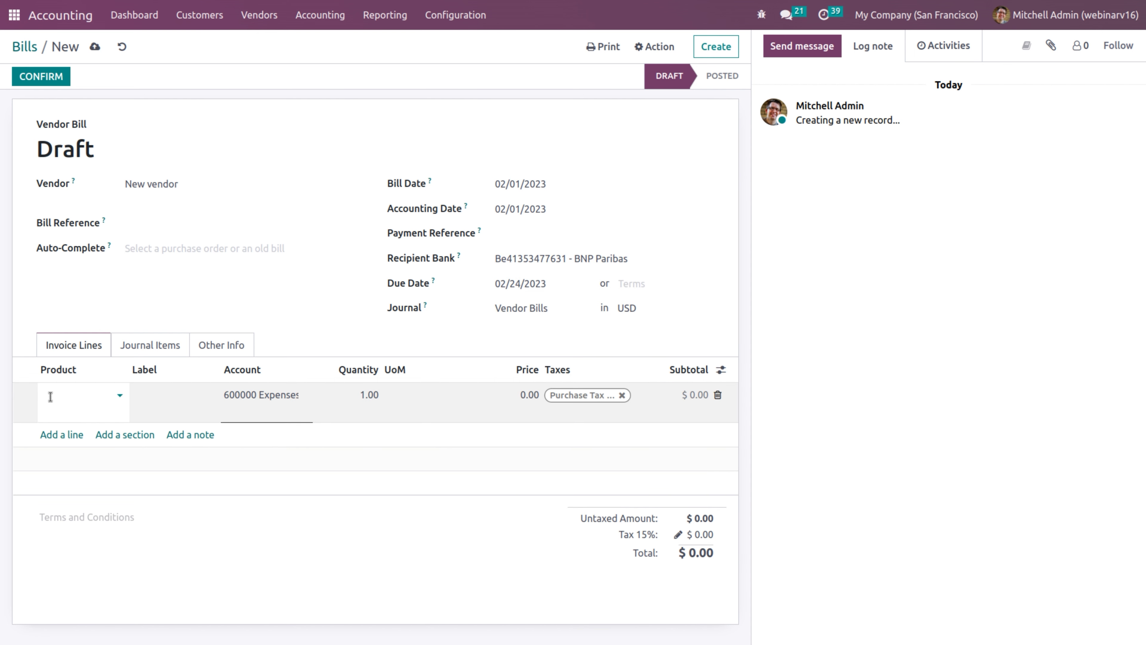
left_click(148, 402)
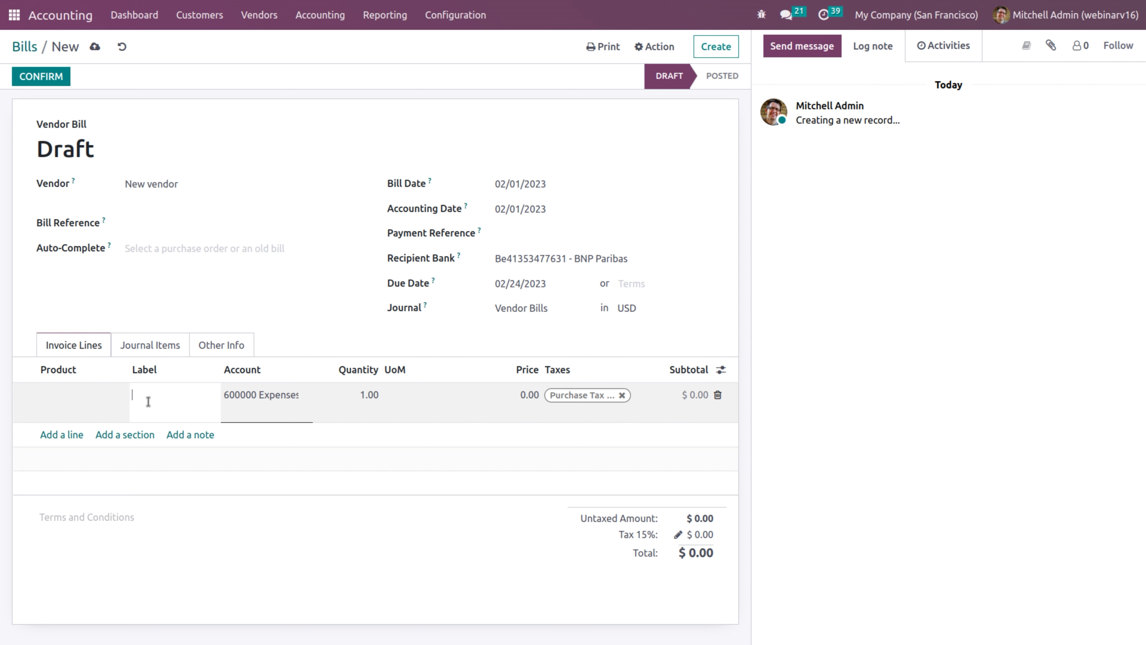
type("Rental Amount")
left_click(327, 475)
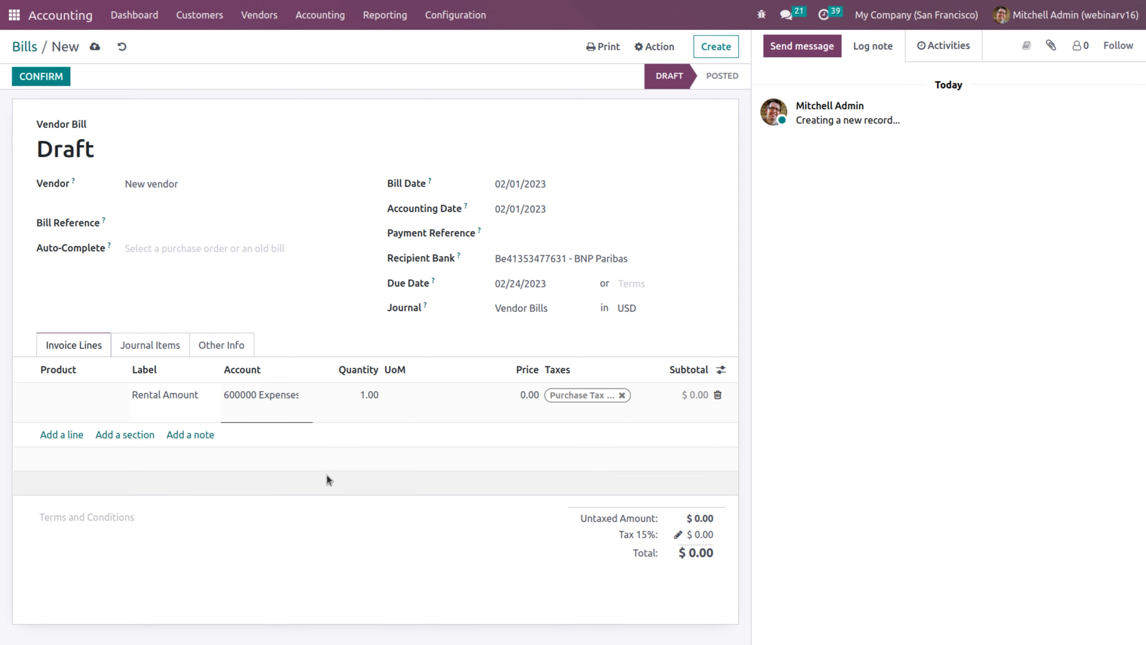
left_click(514, 406)
type("1000")
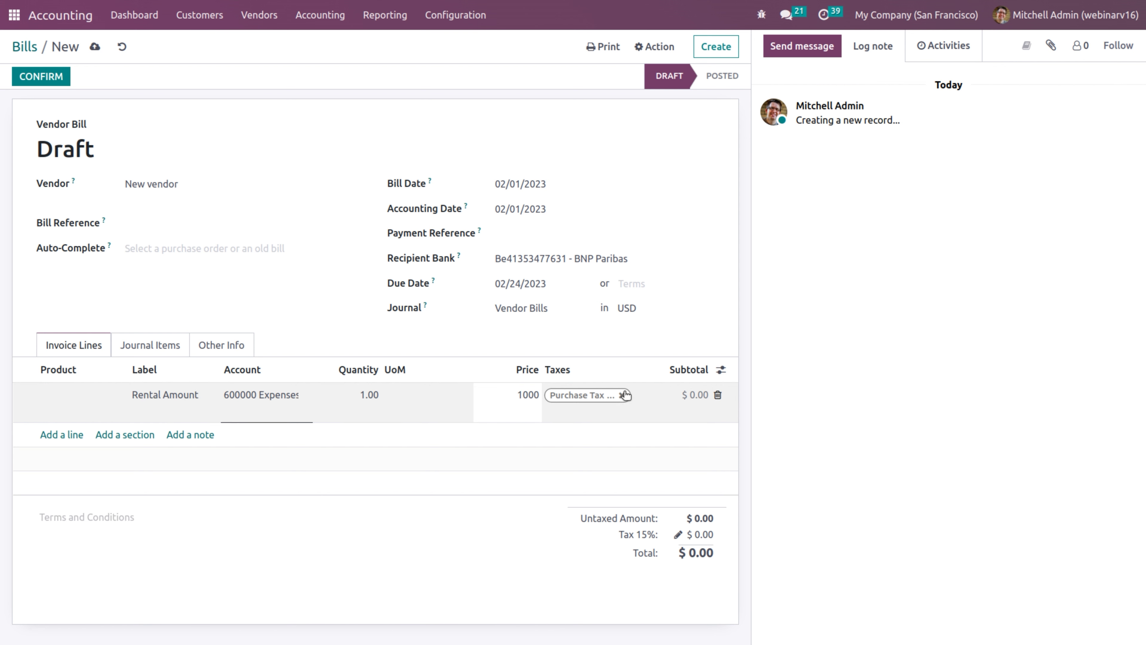
left_click(622, 395)
left_click(478, 547)
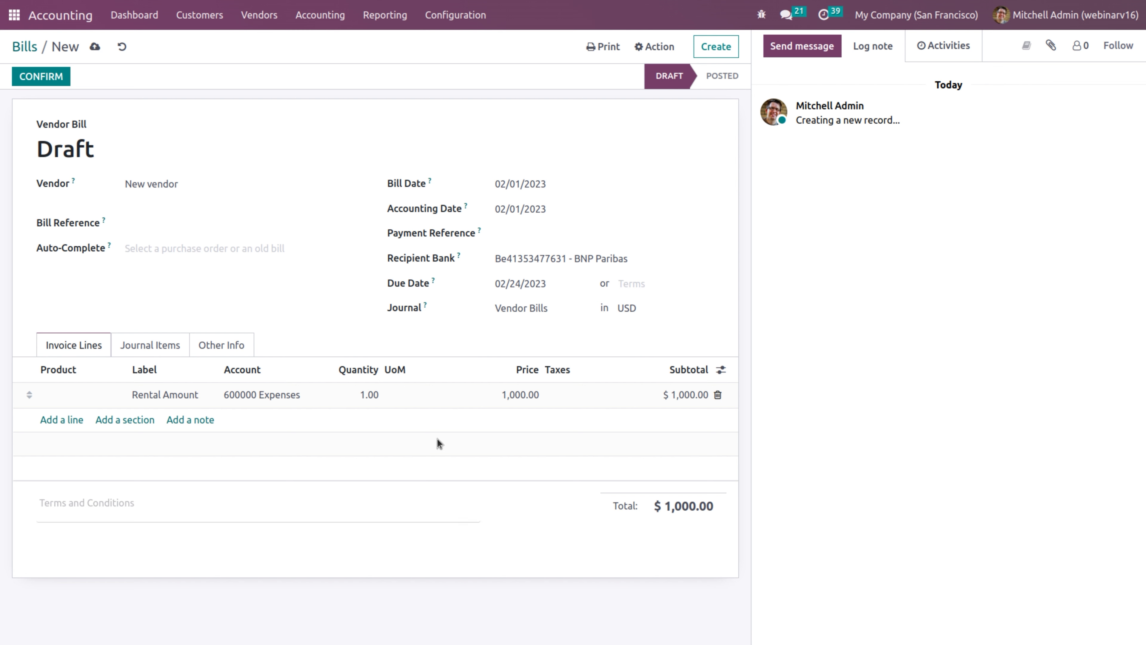
left_click(218, 346)
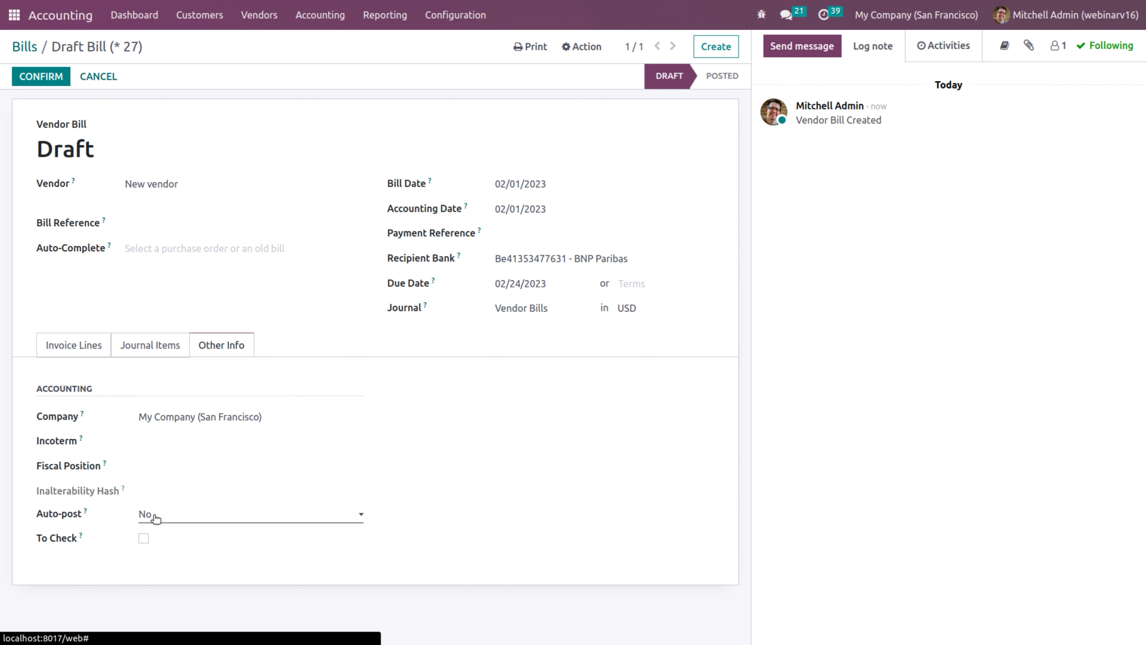
- Set the bill to auto-post monthly until 12/31/2023
left_click(169, 514)
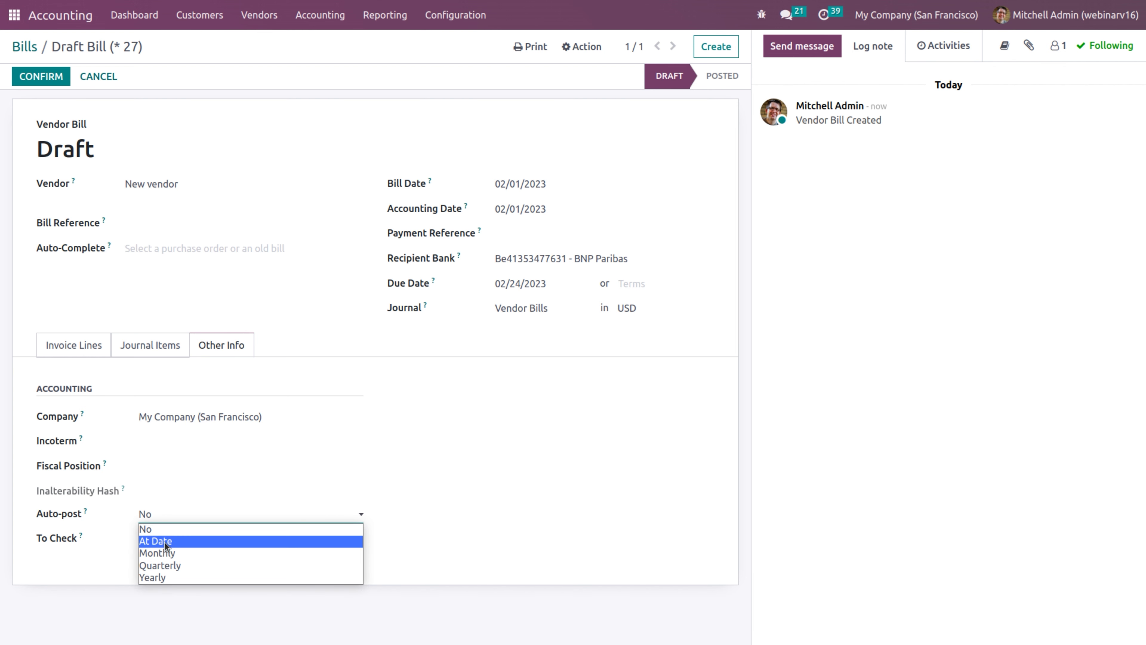
left_click(171, 553)
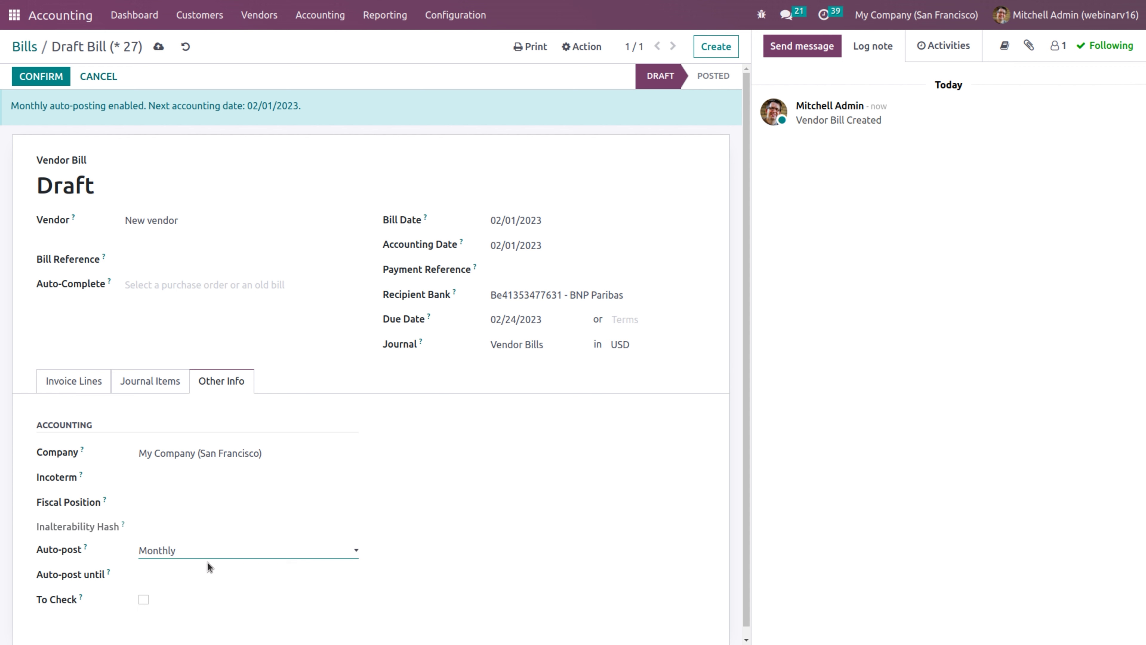
left_click(179, 580)
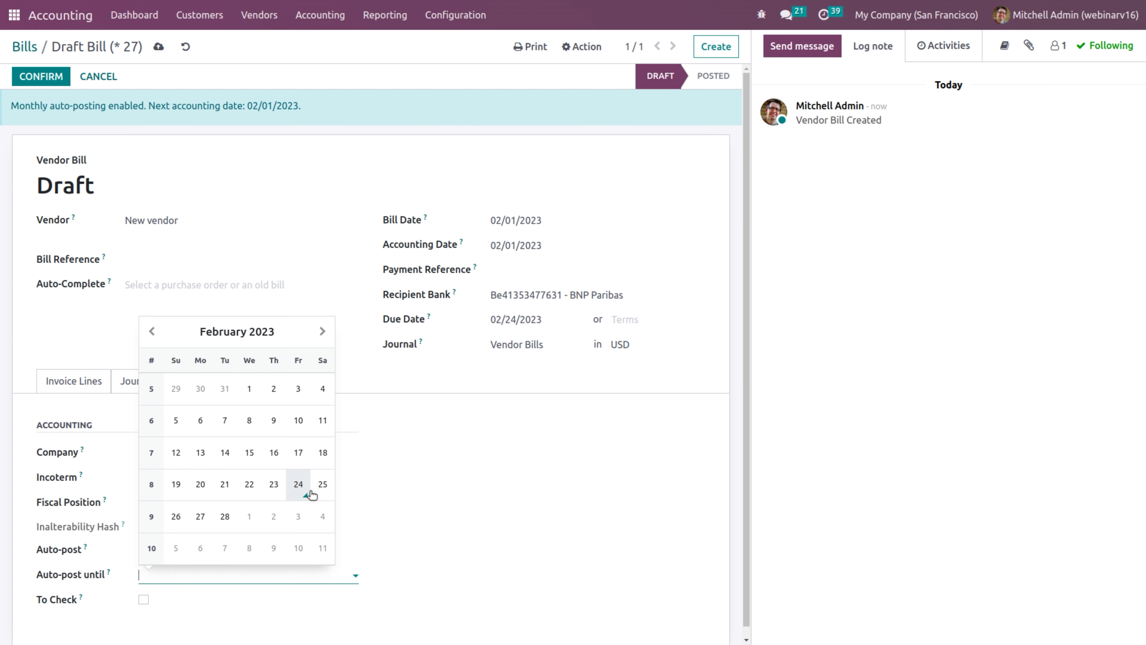
left_click(323, 340)
left_click(323, 339)
left_click(323, 340)
left_click(323, 339)
left_click(323, 339)
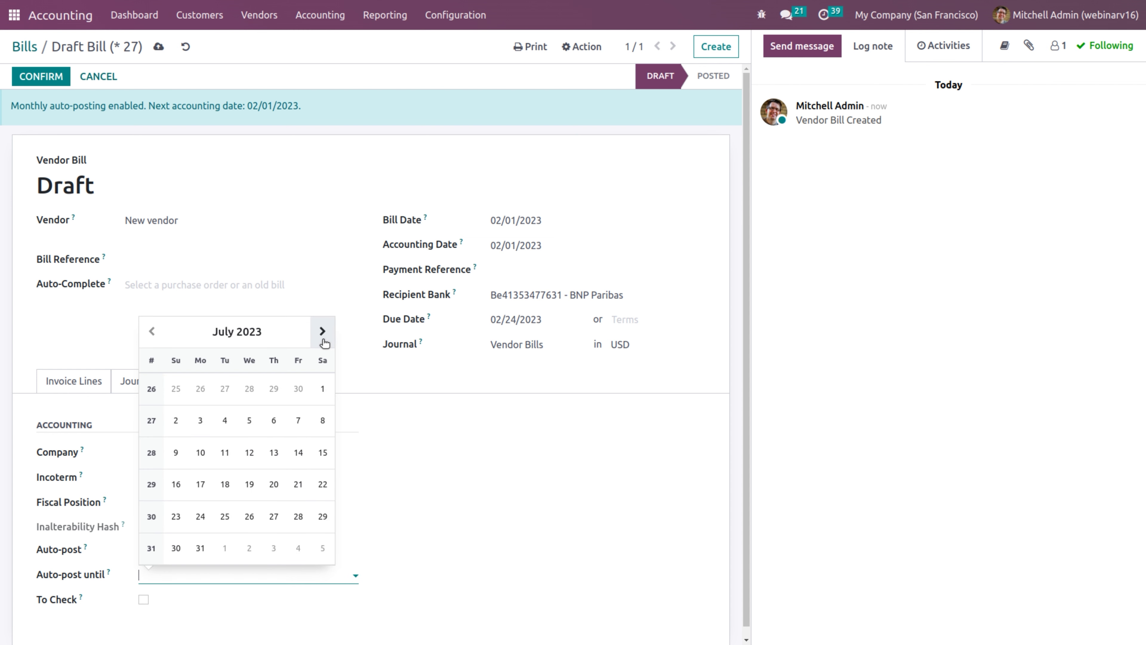
left_click(323, 339)
left_click(323, 340)
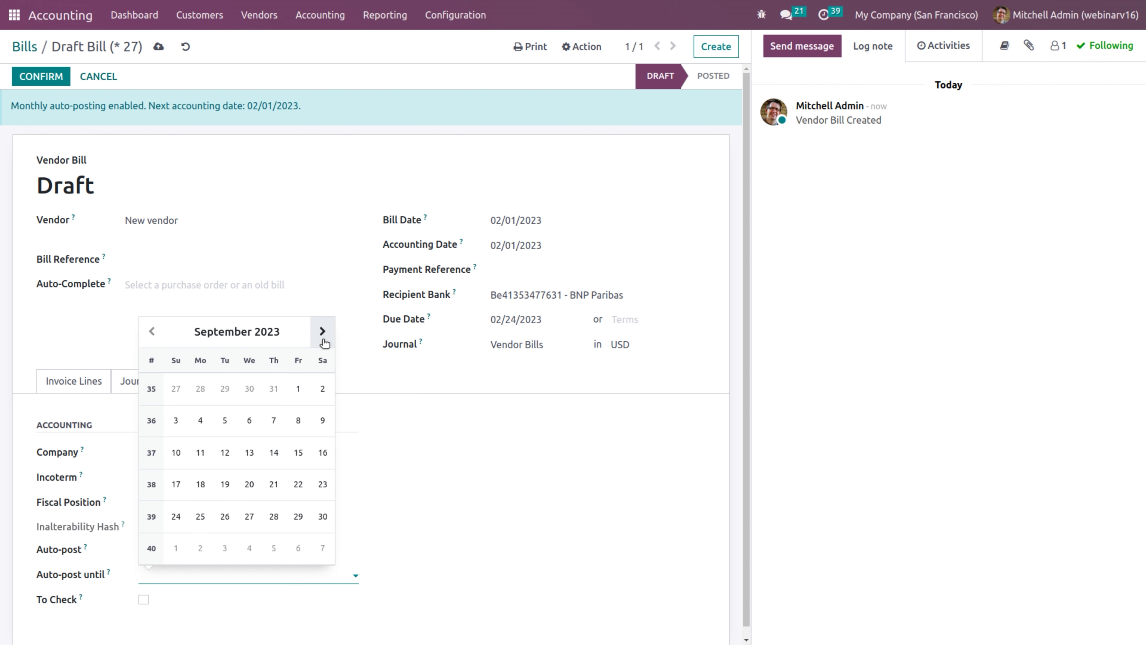
left_click(262, 337)
left_click(299, 552)
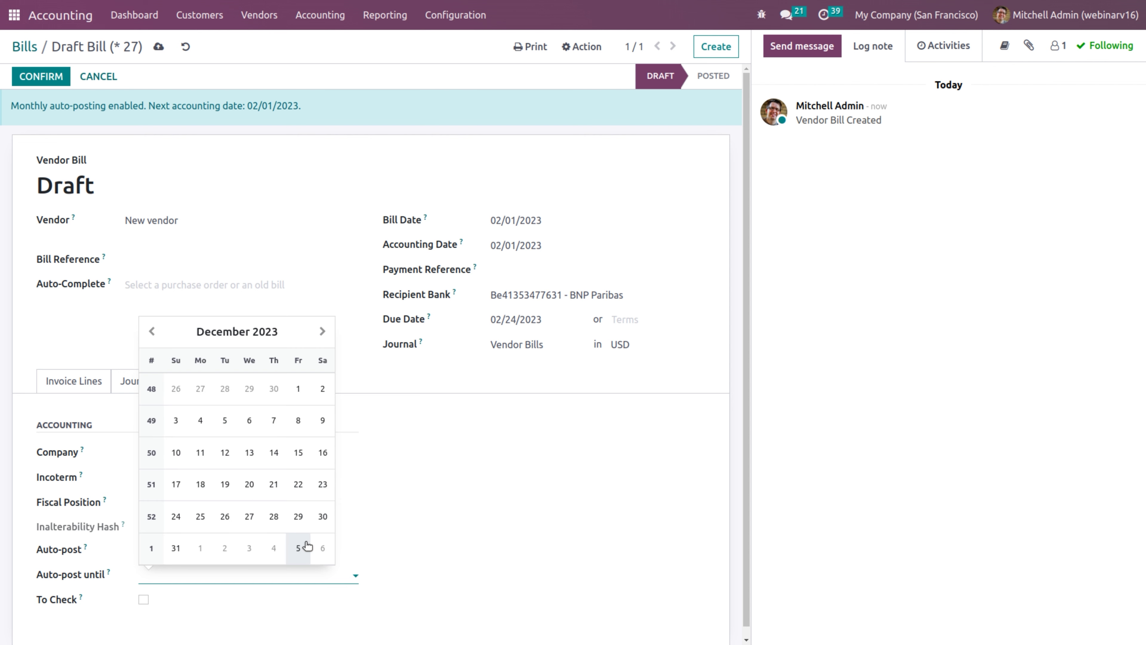
left_click(176, 549)
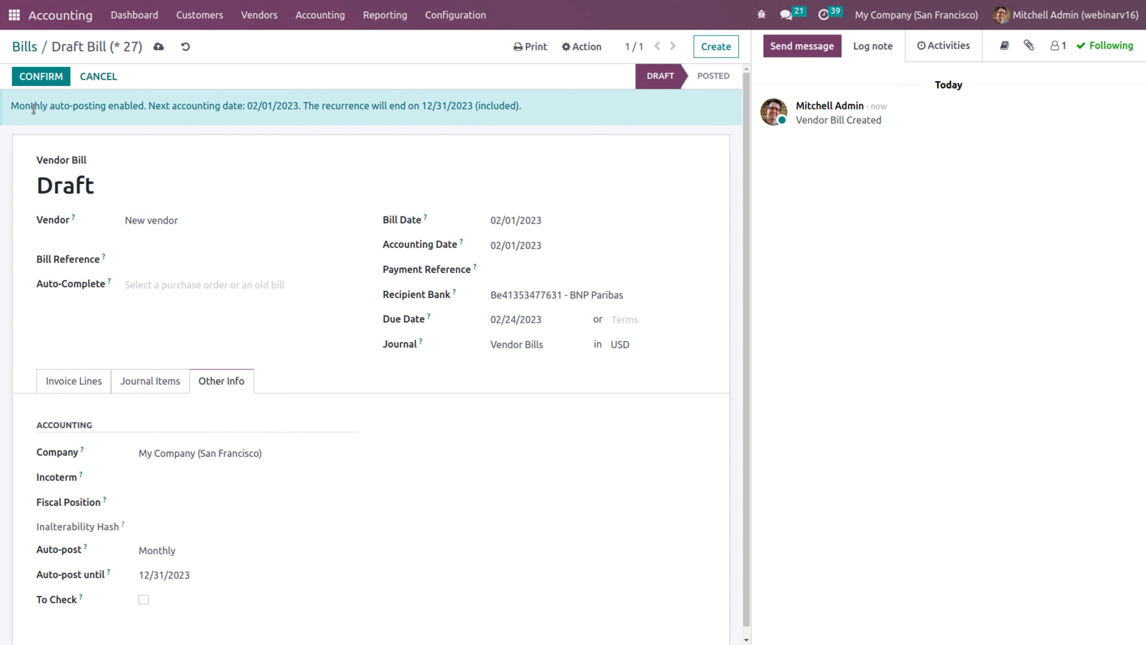
- Keep the Monthly frequency and post the bill as BILL/2023/02/0002
left_click(167, 554)
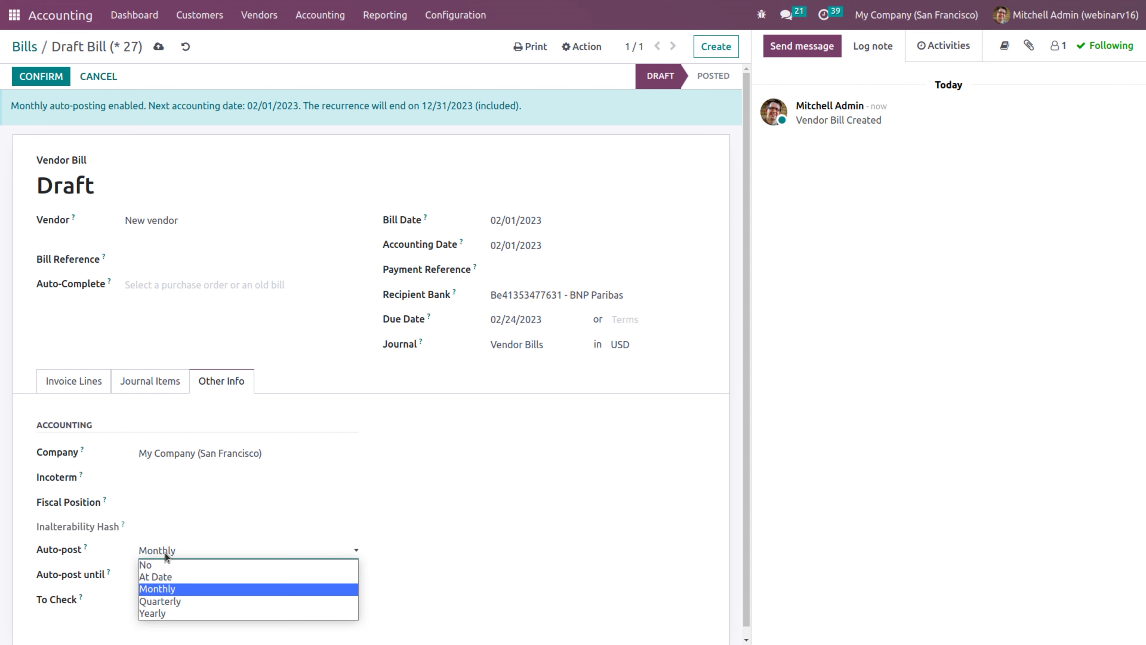
left_click(193, 517)
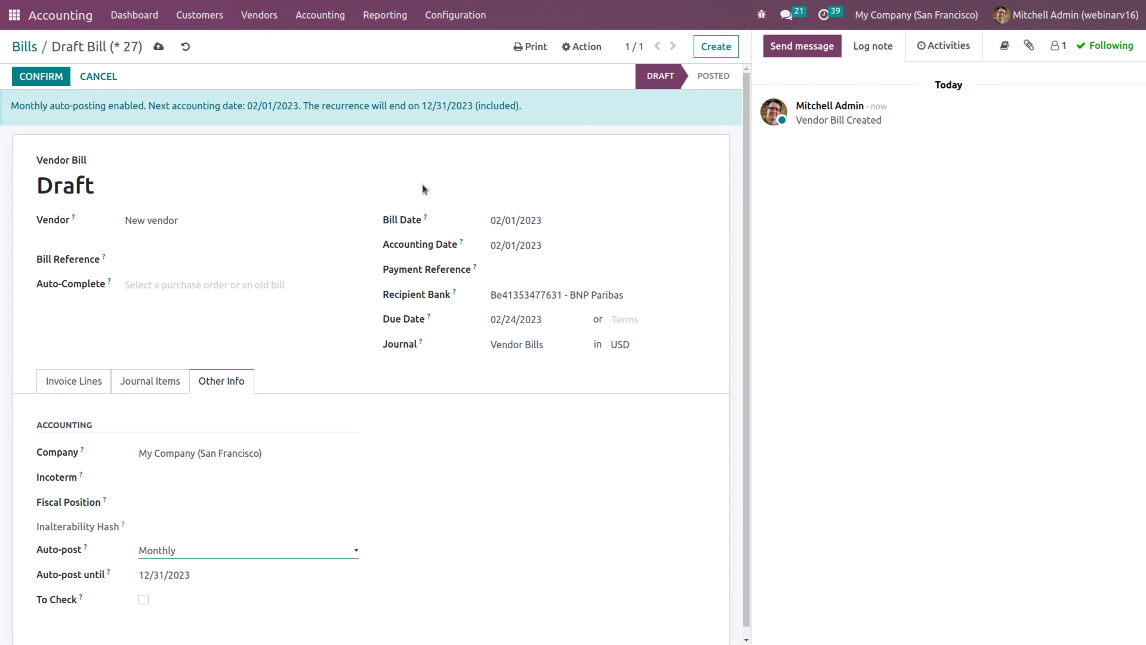
left_click(41, 77)
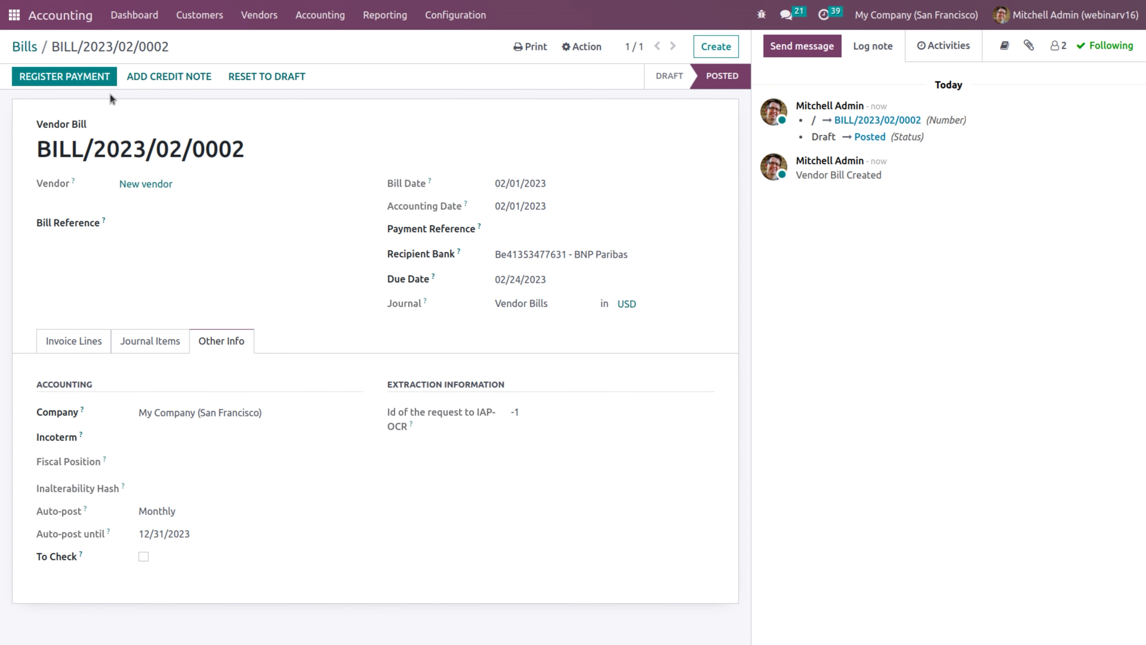
- Open draft BILL/2023/03/0001 and review its Rental Amount line and 03/01/2023 accounting date
left_click(27, 51)
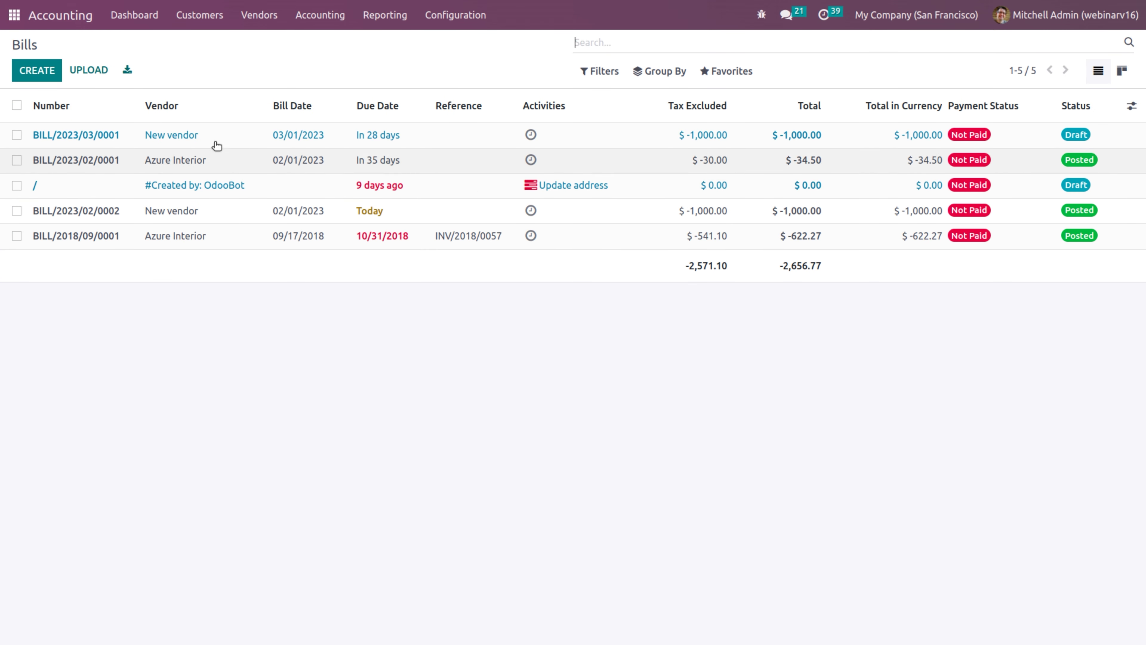
left_click(232, 139)
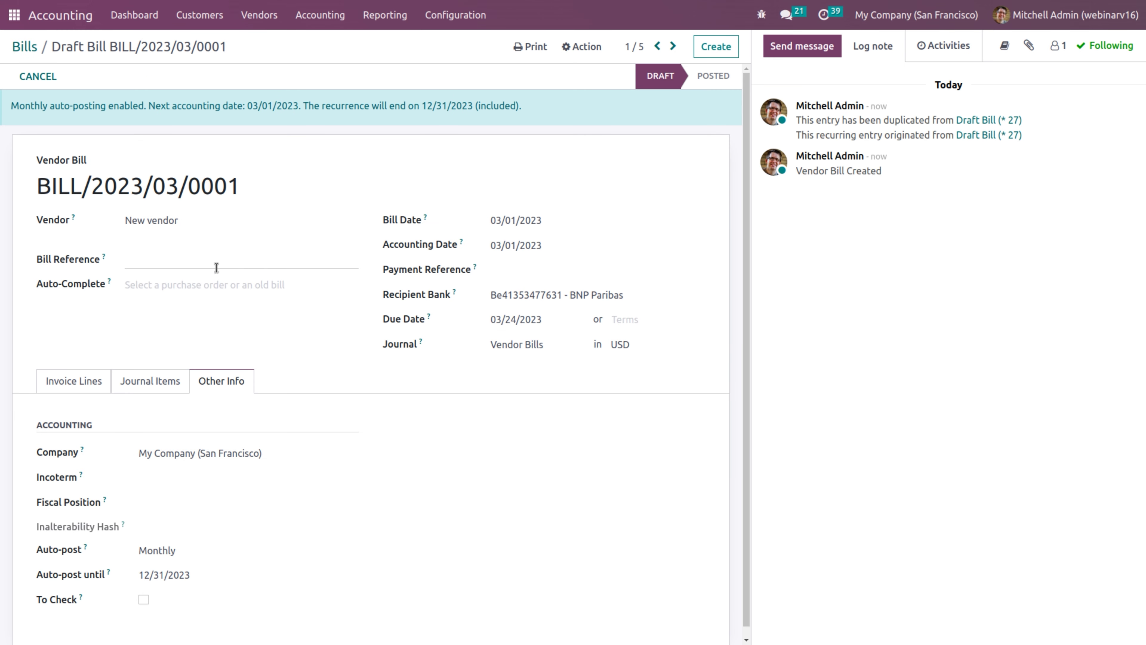
left_click(78, 381)
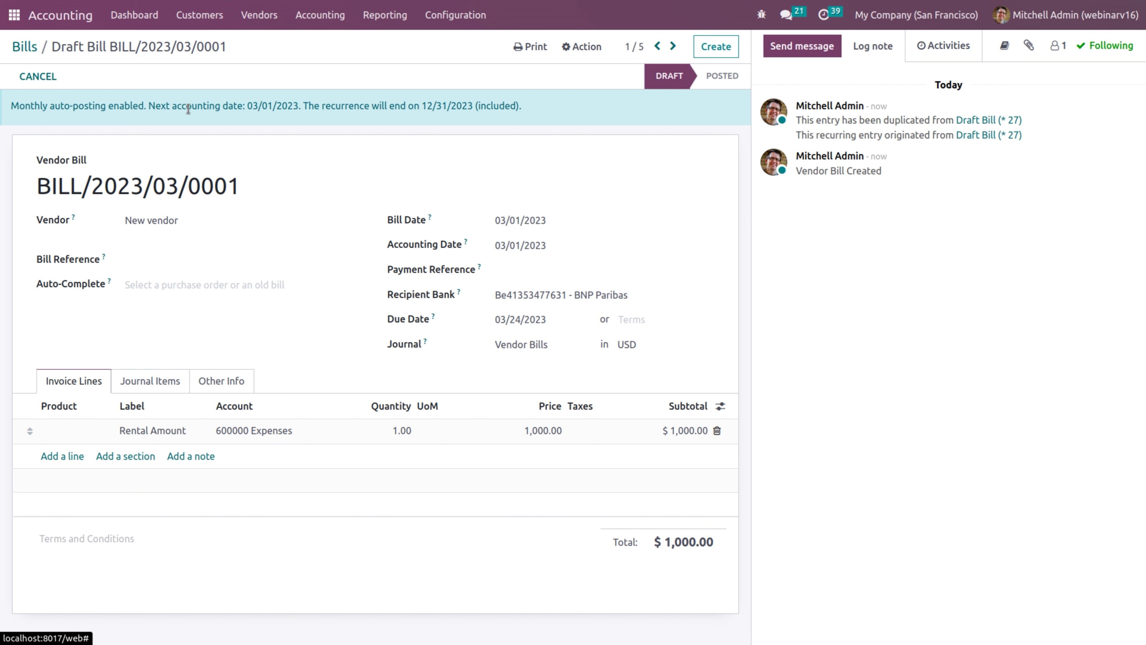
left_click_drag(248, 105, 299, 105)
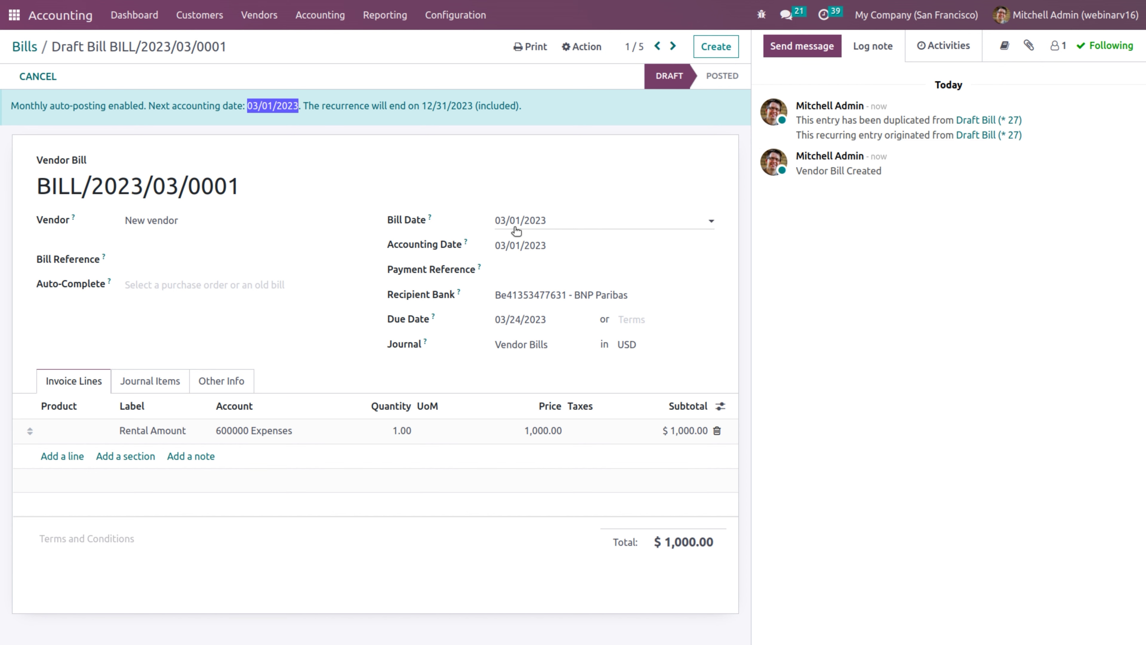
- Go from the dashboard to Management > Assets and start a new asset record
left_click(146, 28)
left_click(214, 23)
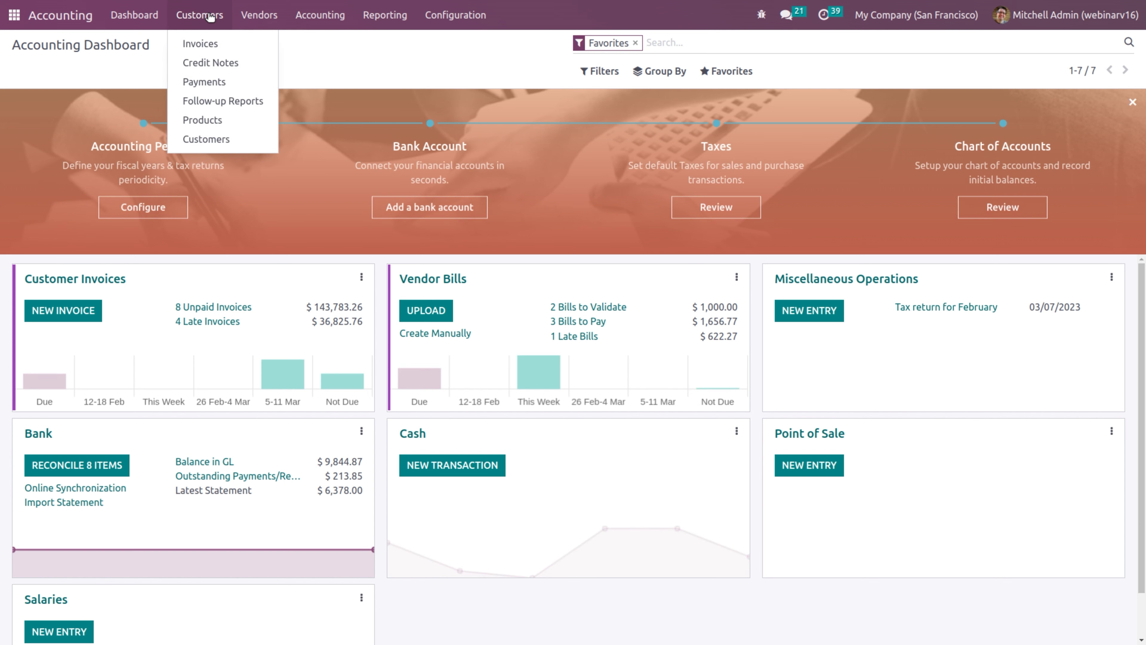
mouse_move(316, 18)
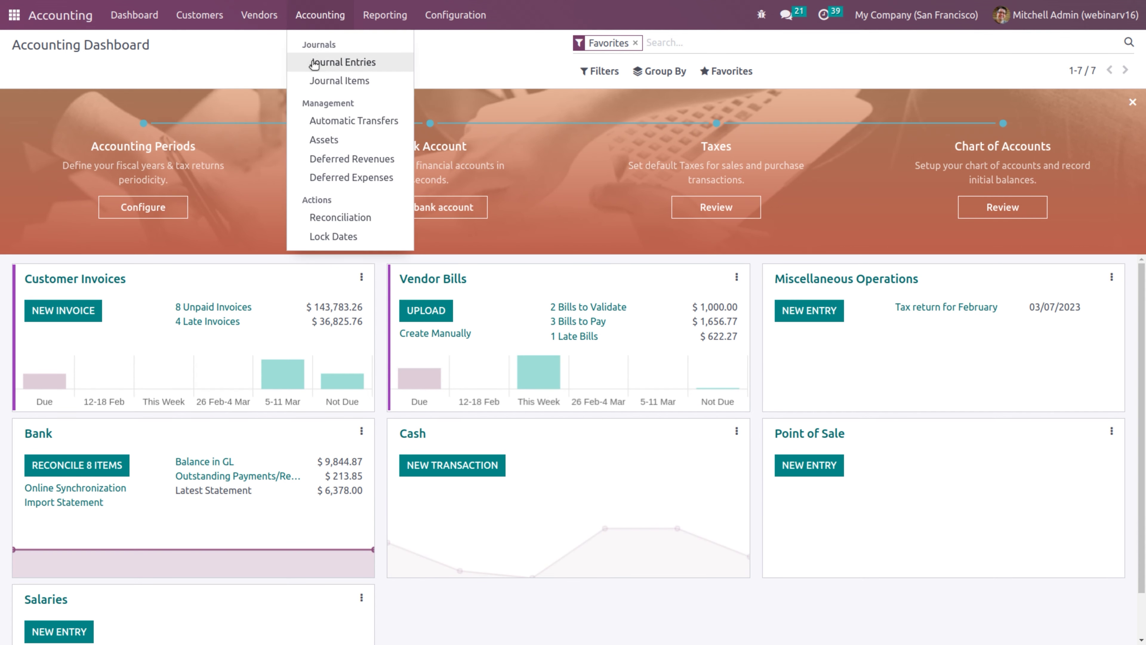
left_click(324, 140)
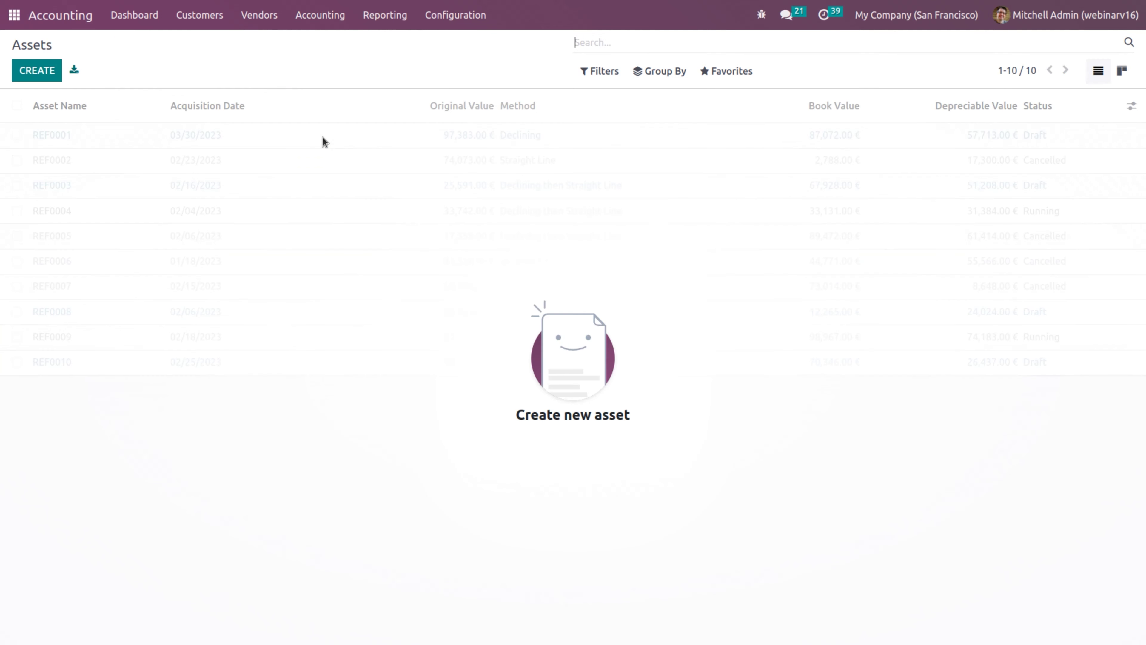
left_click(37, 71)
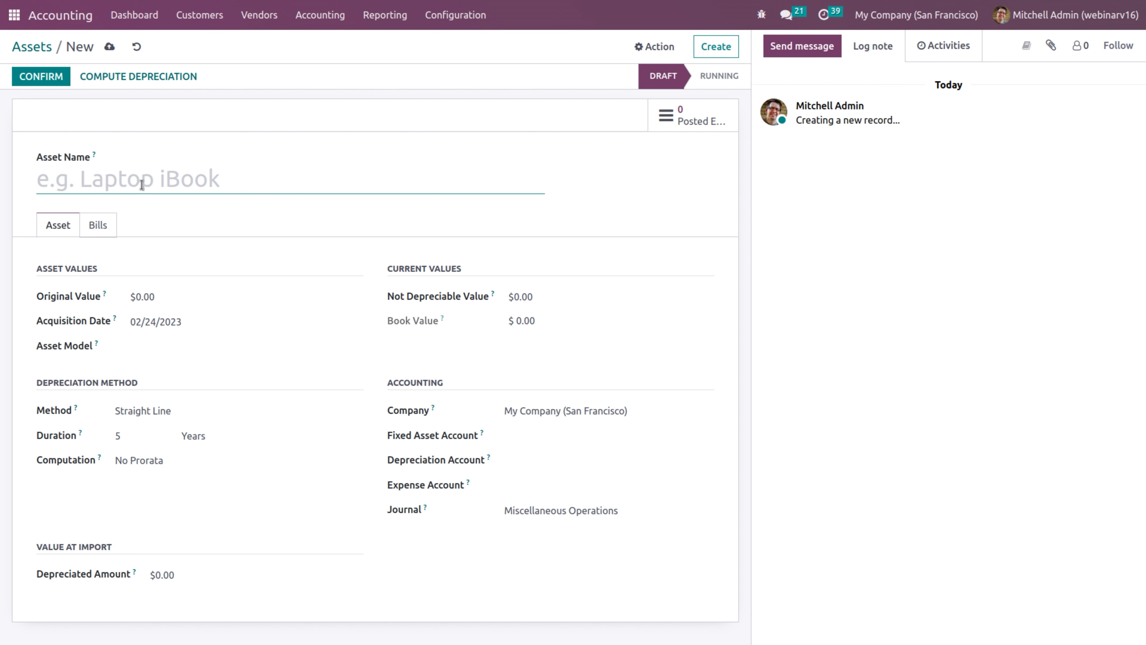
- Name the asset 'office furnitures' and set its original value to 1000
type("office ")
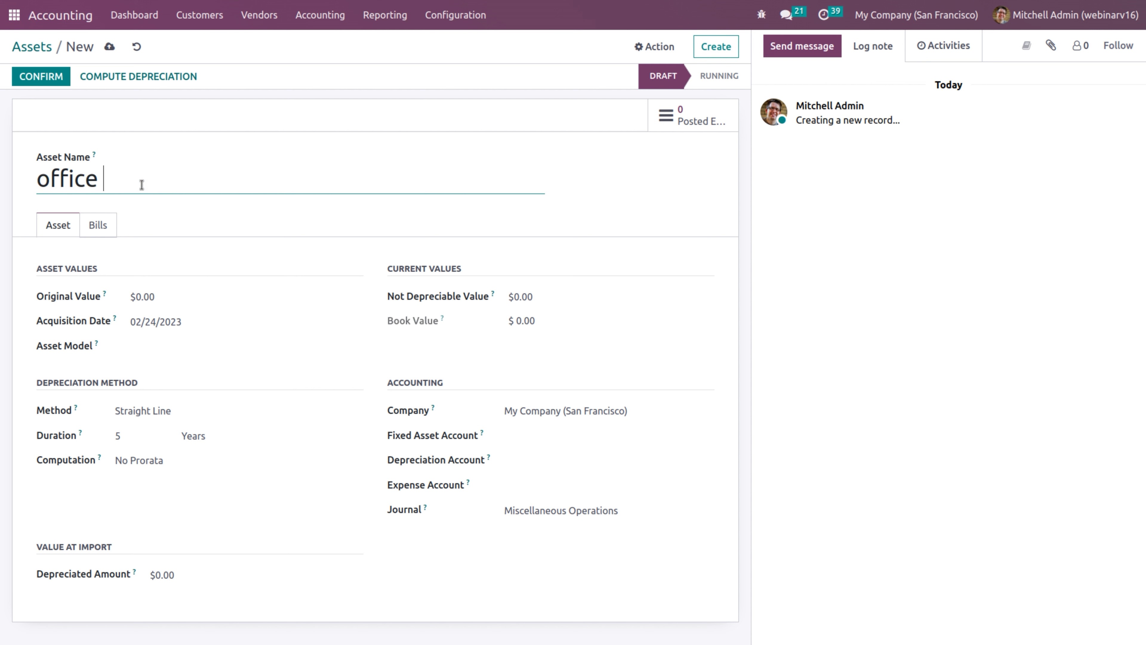
type("furnitures")
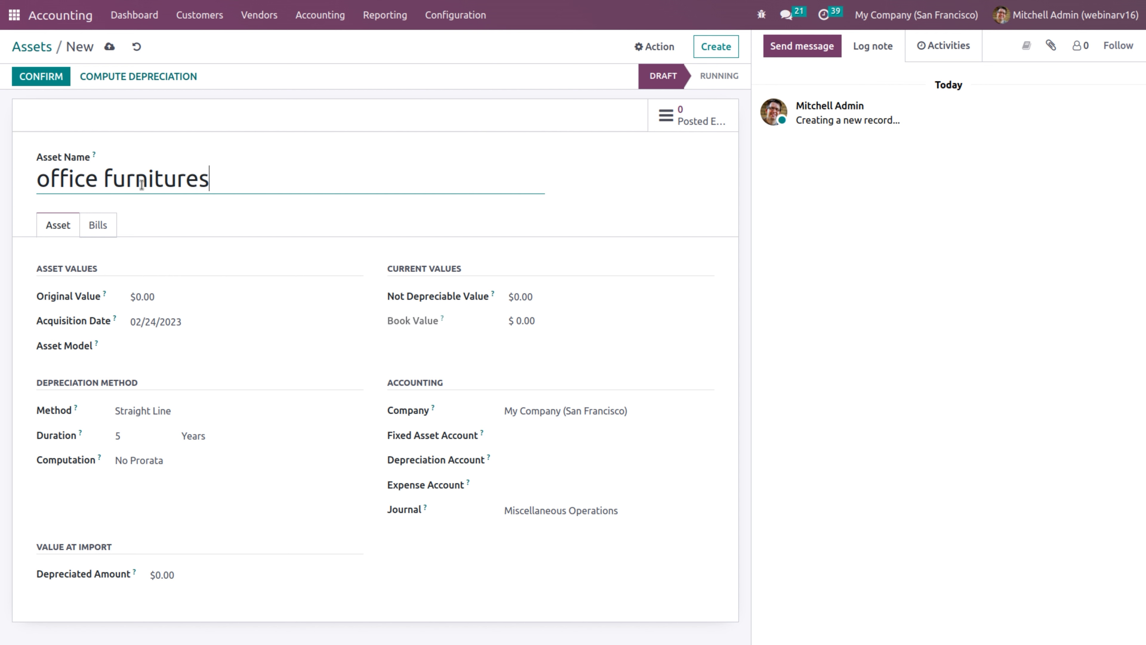
left_click(161, 296)
key("BackSpace")
type("1000")
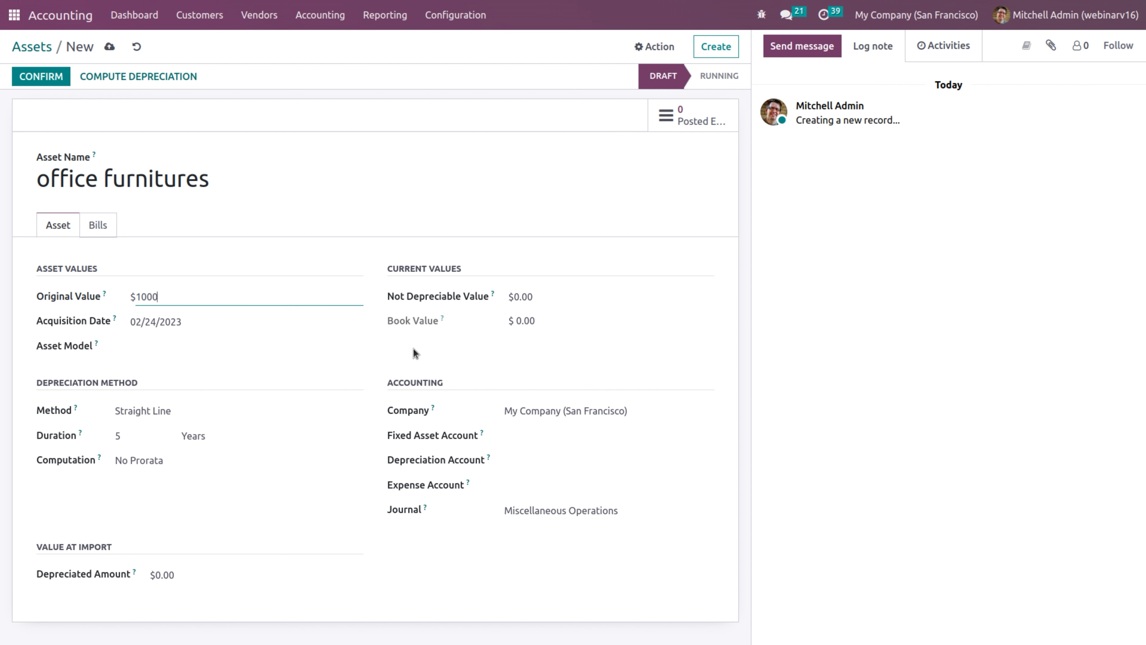
- Try 200 as the not depreciable value, then reset it to 0
left_click(537, 299)
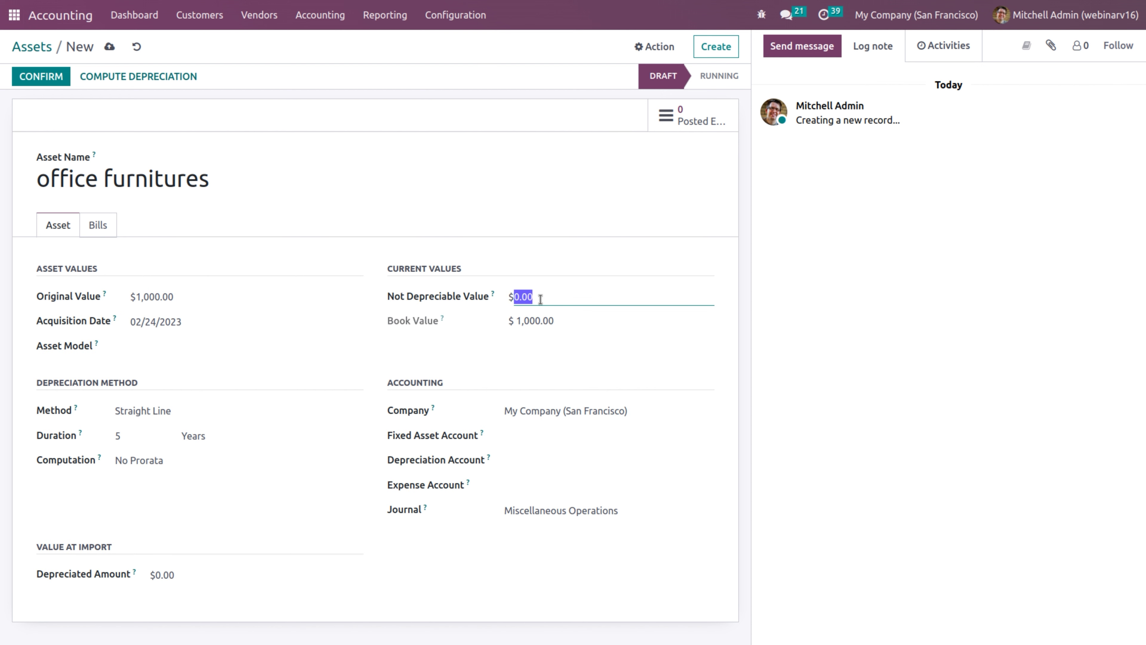
key("BackSpace")
type("200")
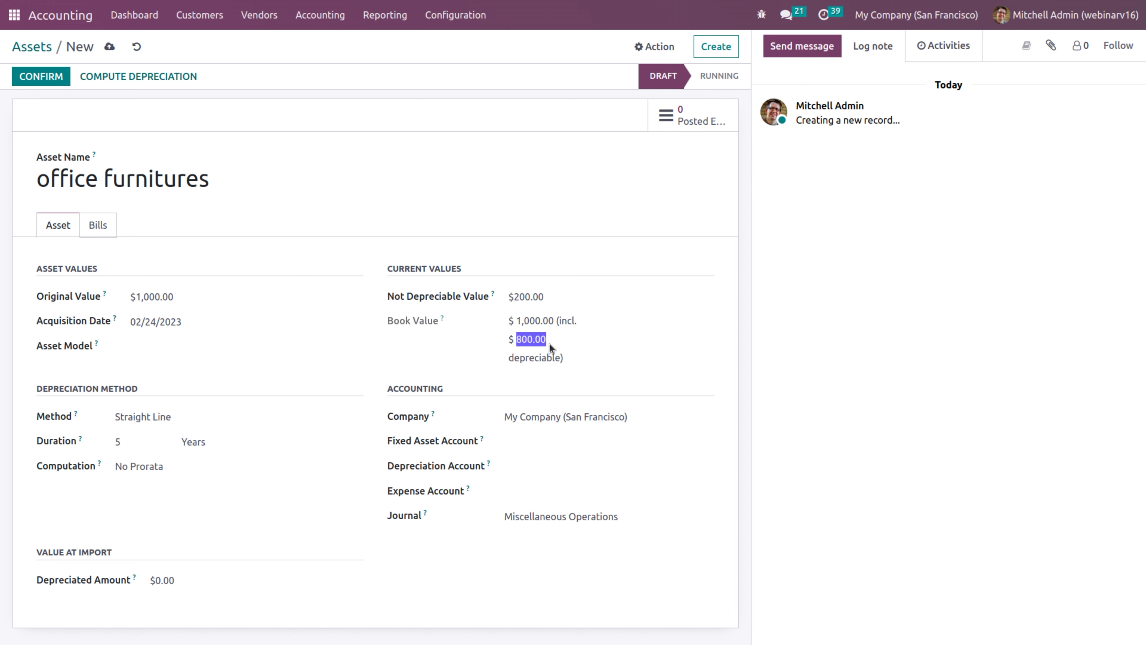
left_click_drag(550, 347, 523, 345)
double_click(552, 300)
key("BackSpace")
type("0")
left_click(512, 217)
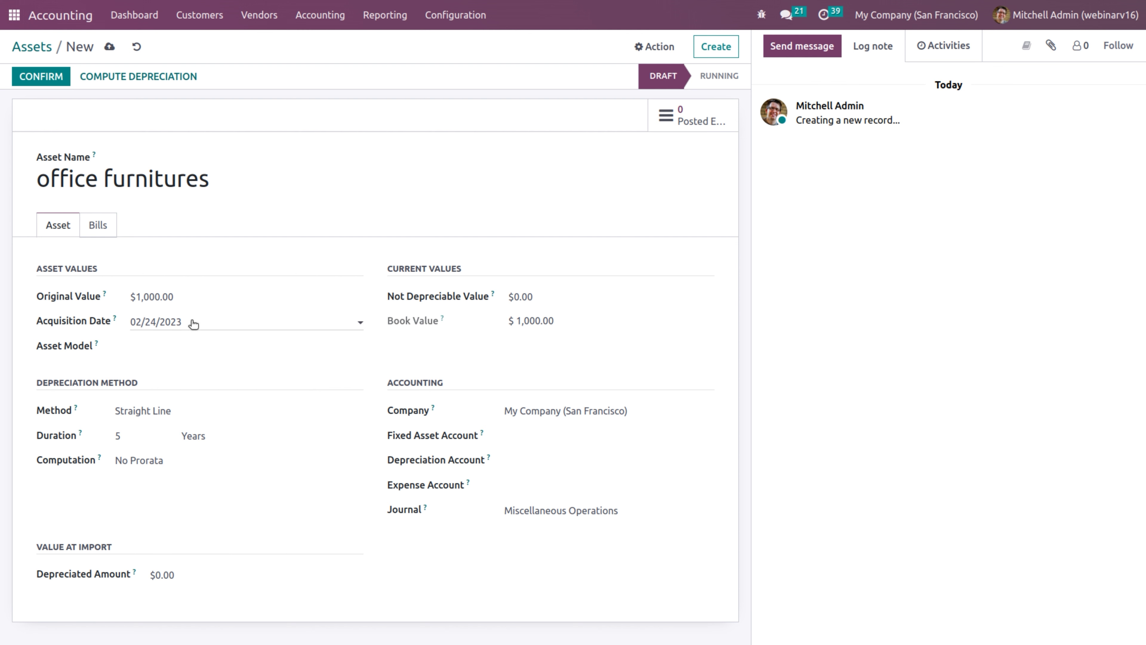
left_click(171, 411)
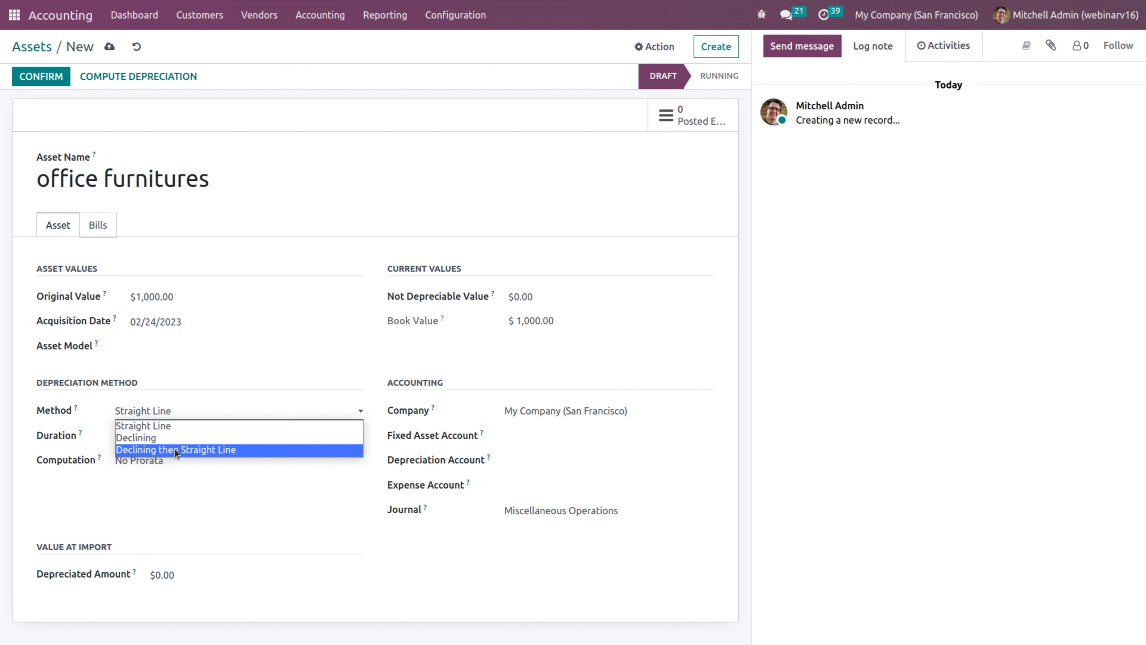
left_click(167, 498)
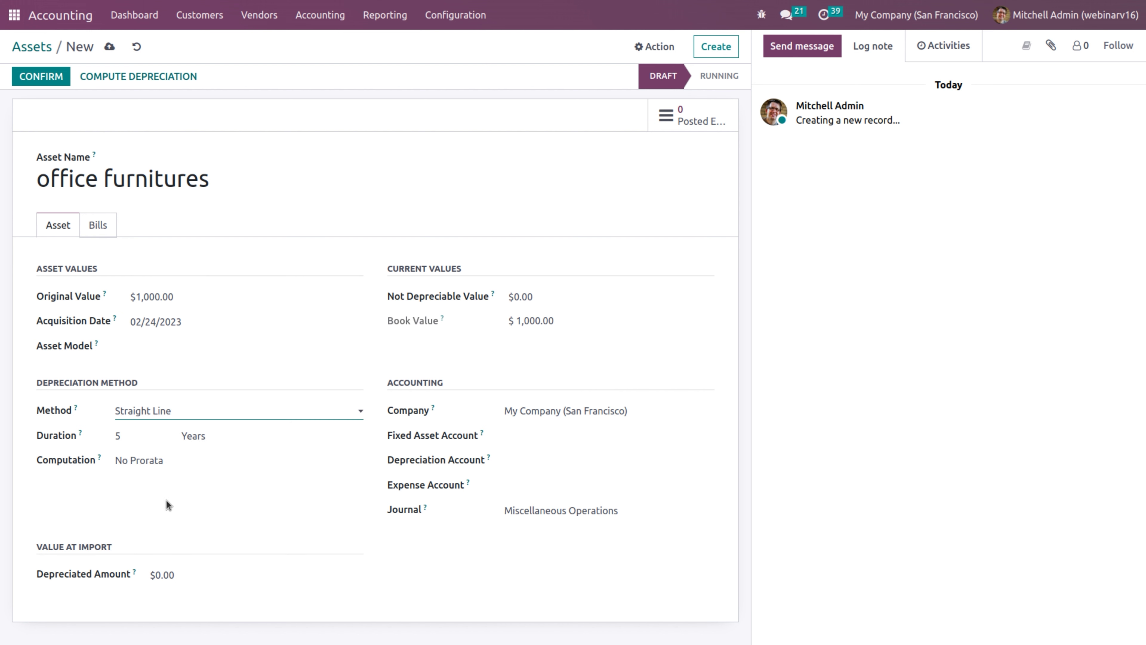
left_click(142, 462)
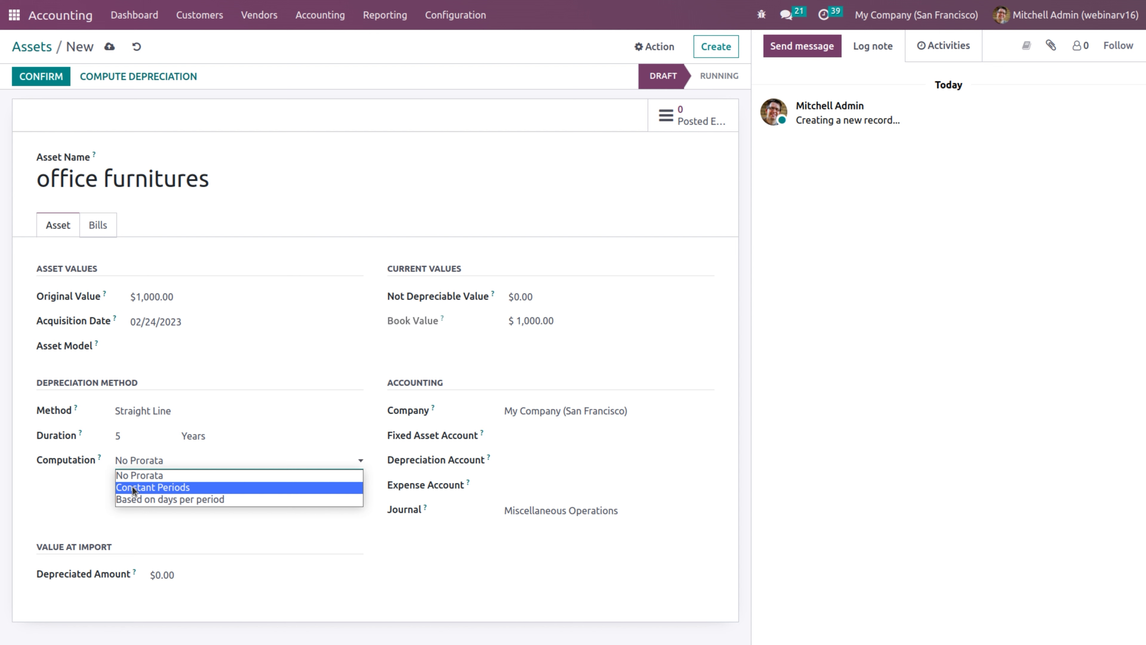
left_click(133, 488)
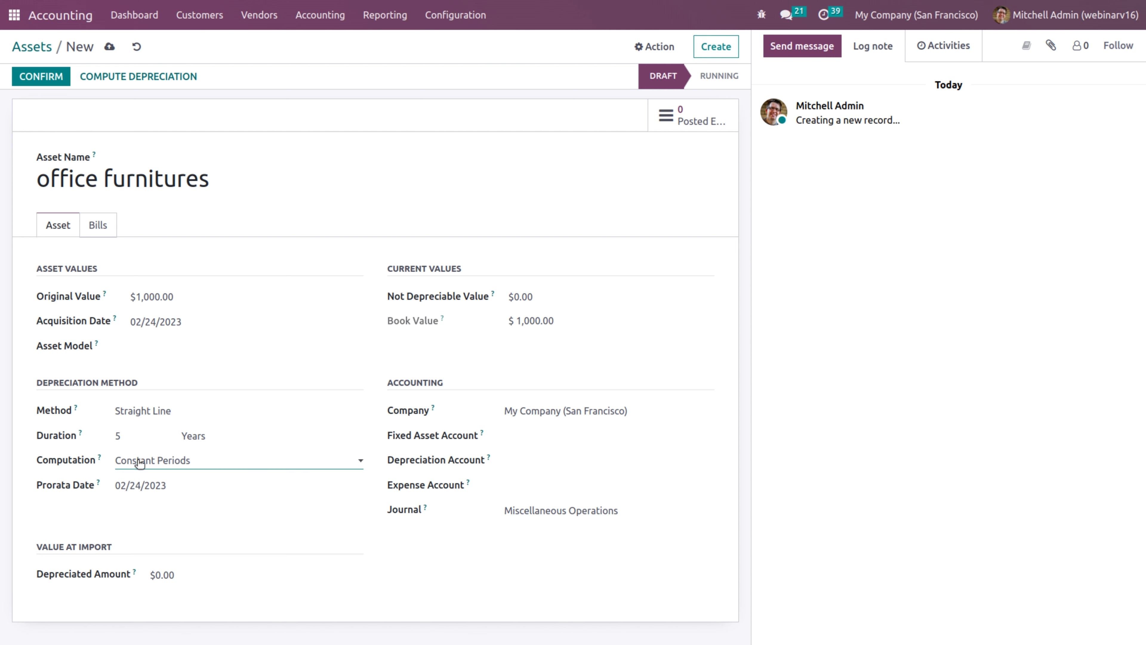
left_click(179, 461)
left_click(184, 498)
left_click(148, 460)
left_click(146, 477)
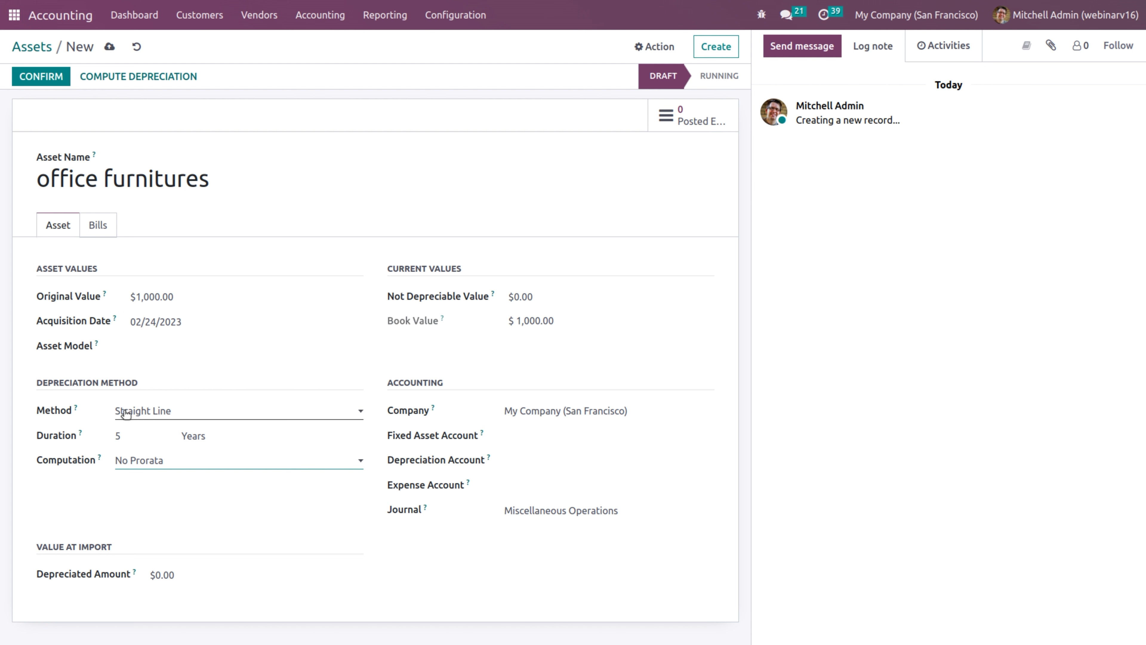
- Set accounts 151000 Fixed Asset and 961000 RD Expenses, then save and compute depreciation
left_click(550, 438)
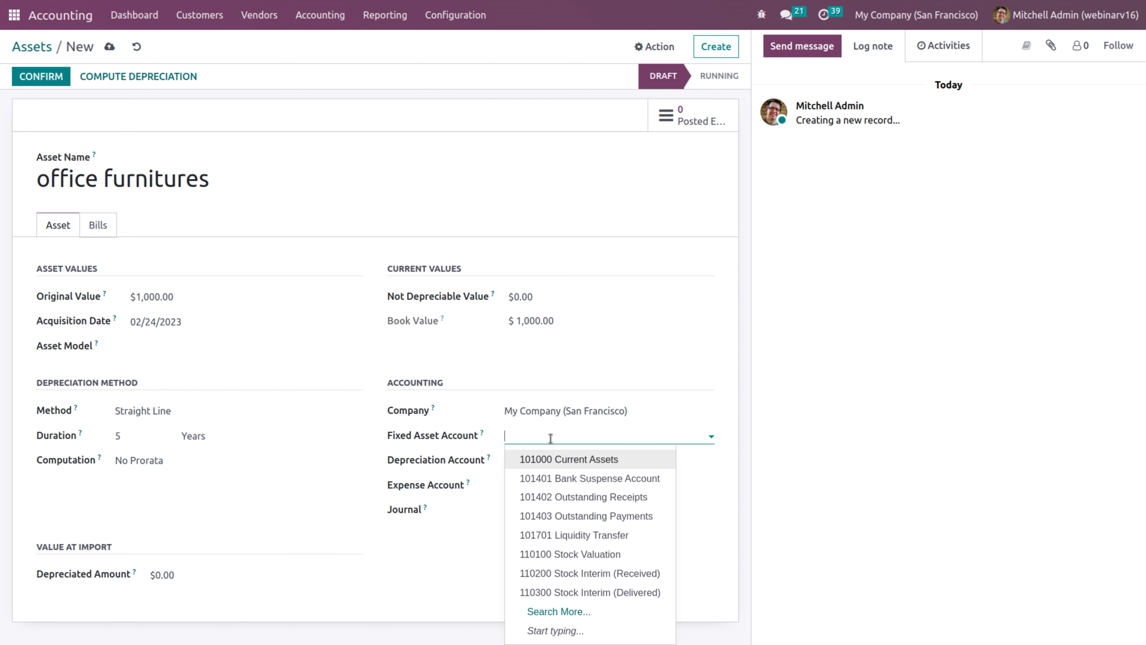
type("fixed")
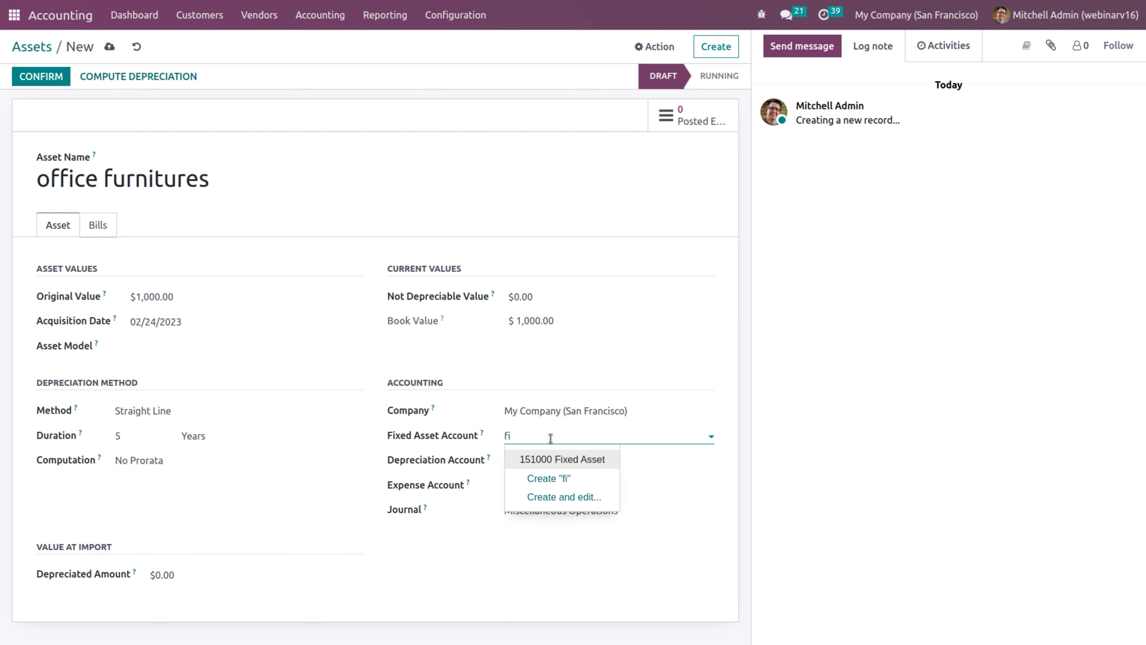
left_click(556, 459)
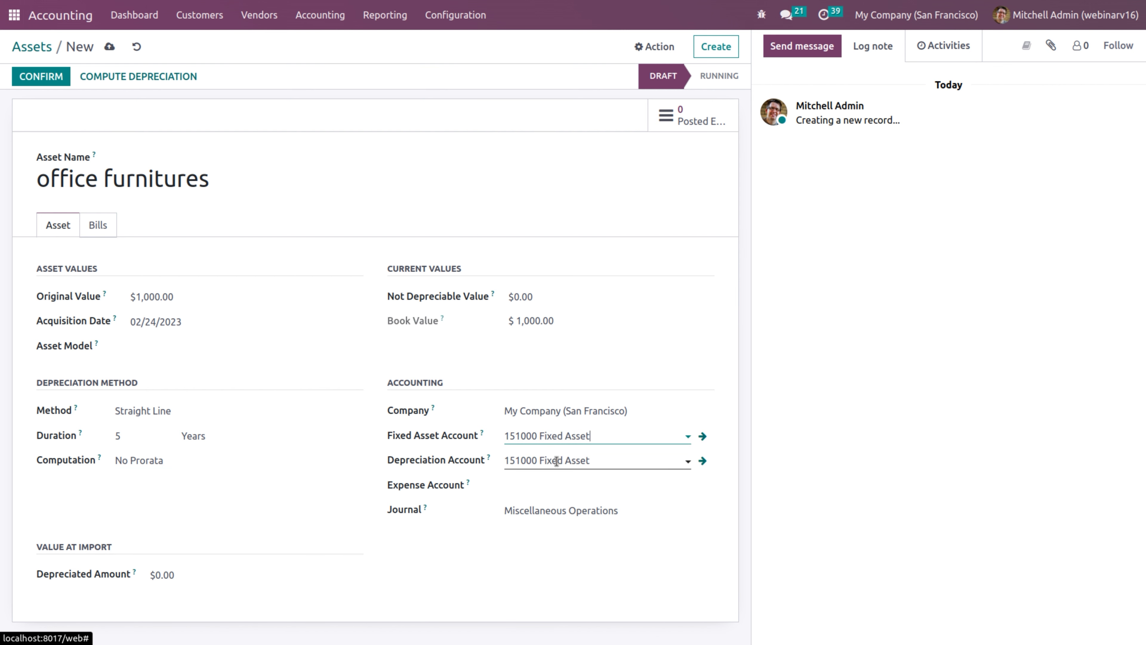
left_click(551, 483)
type("expe")
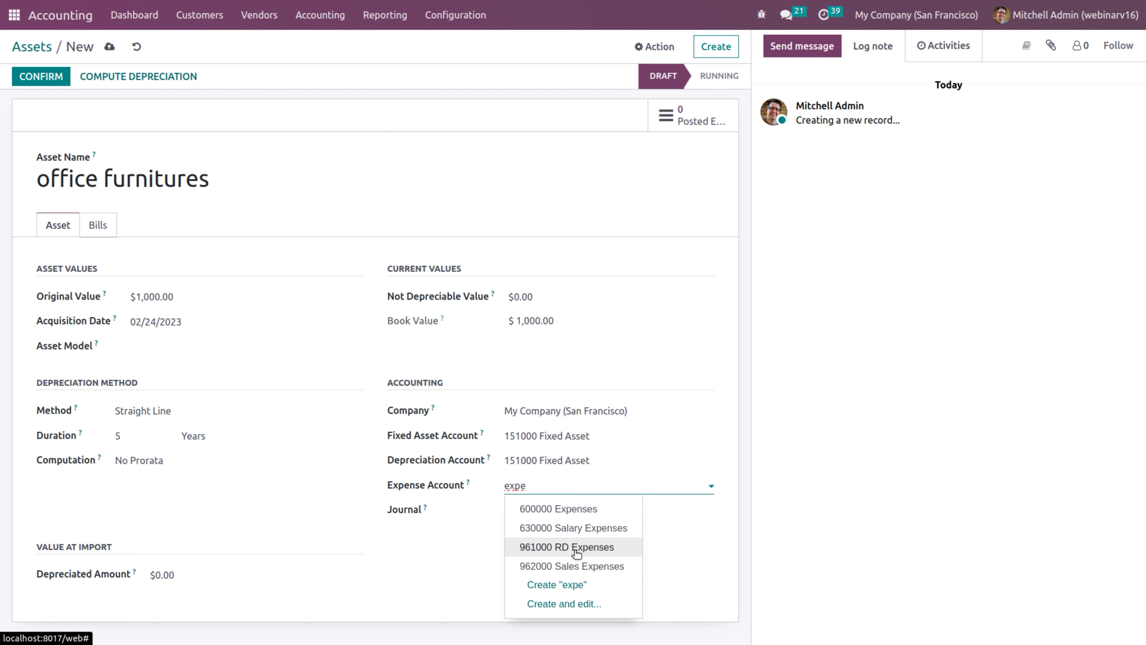
left_click(578, 550)
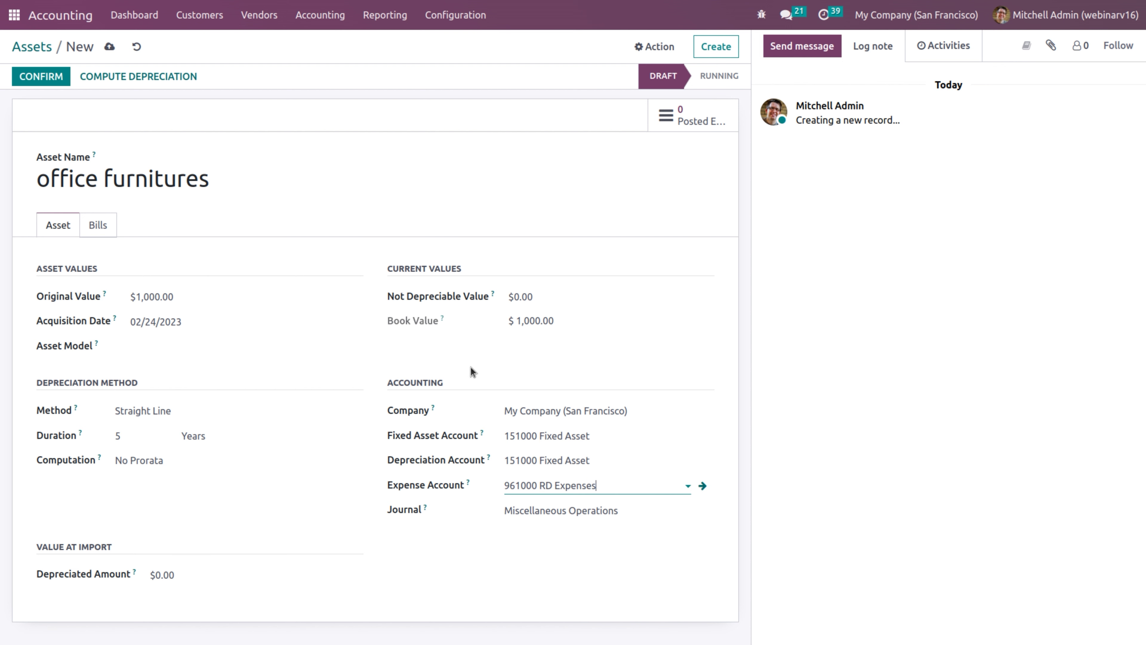
left_click(108, 76)
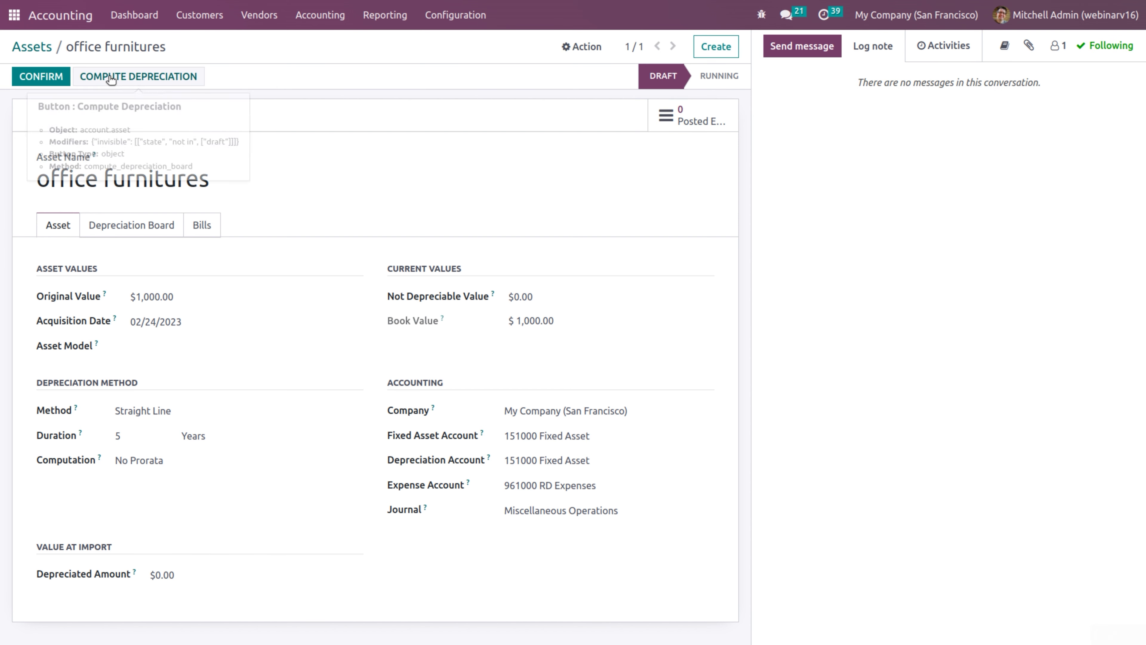
left_click(123, 227)
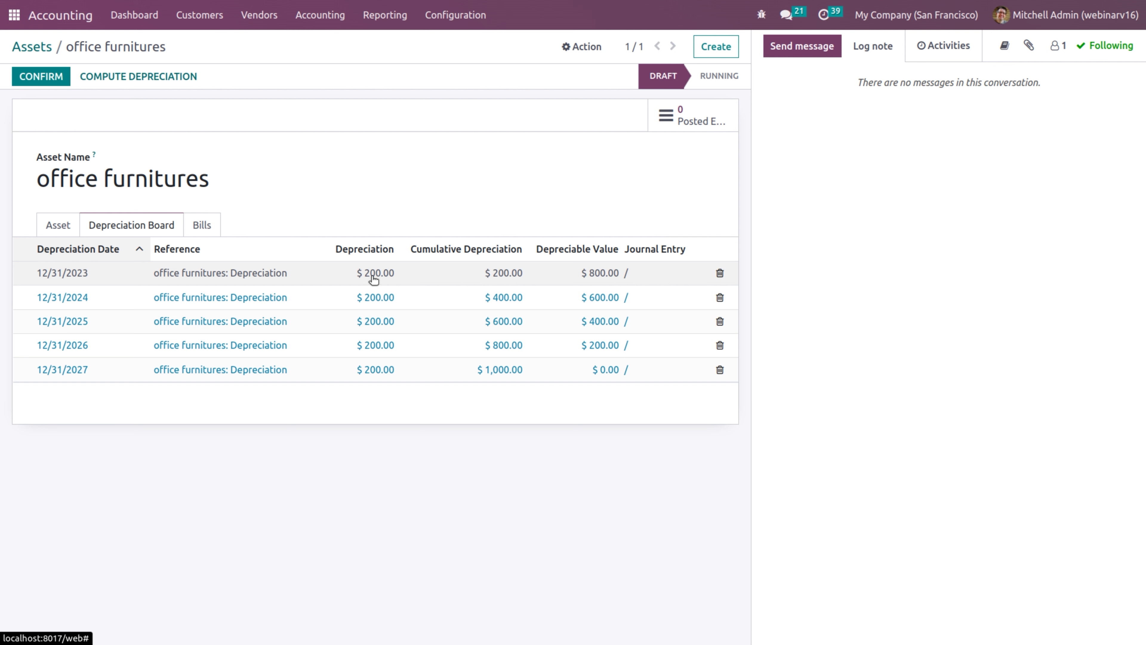
left_click(72, 225)
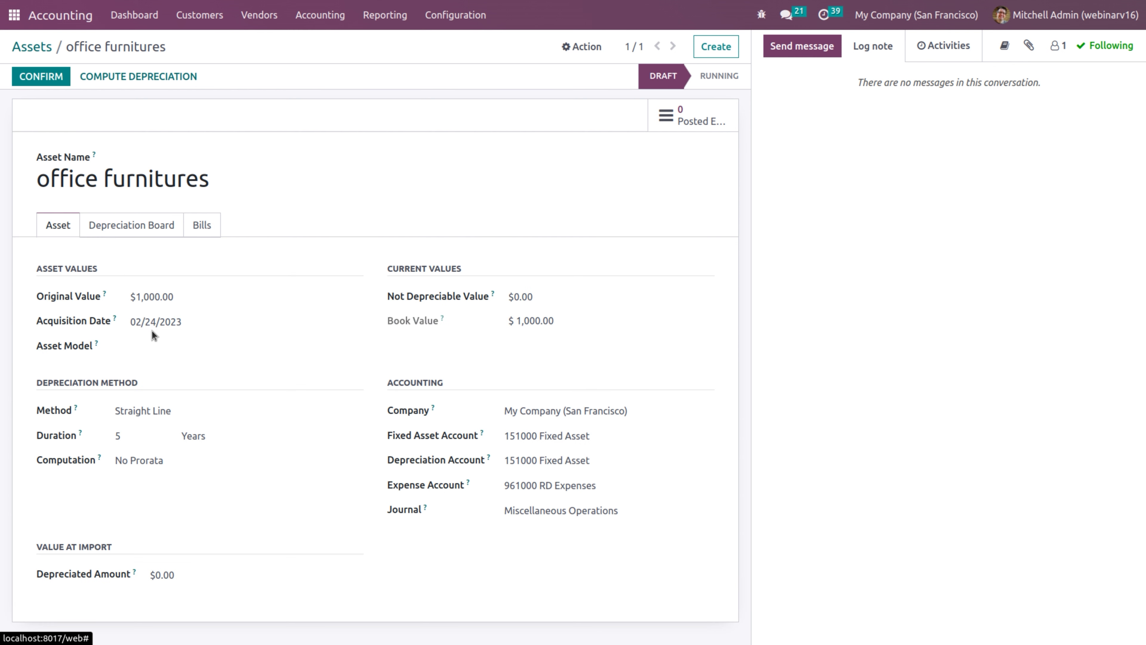
- Recompute the office furnitures depreciation with Constant Periods and review the six board lines
left_click(135, 472)
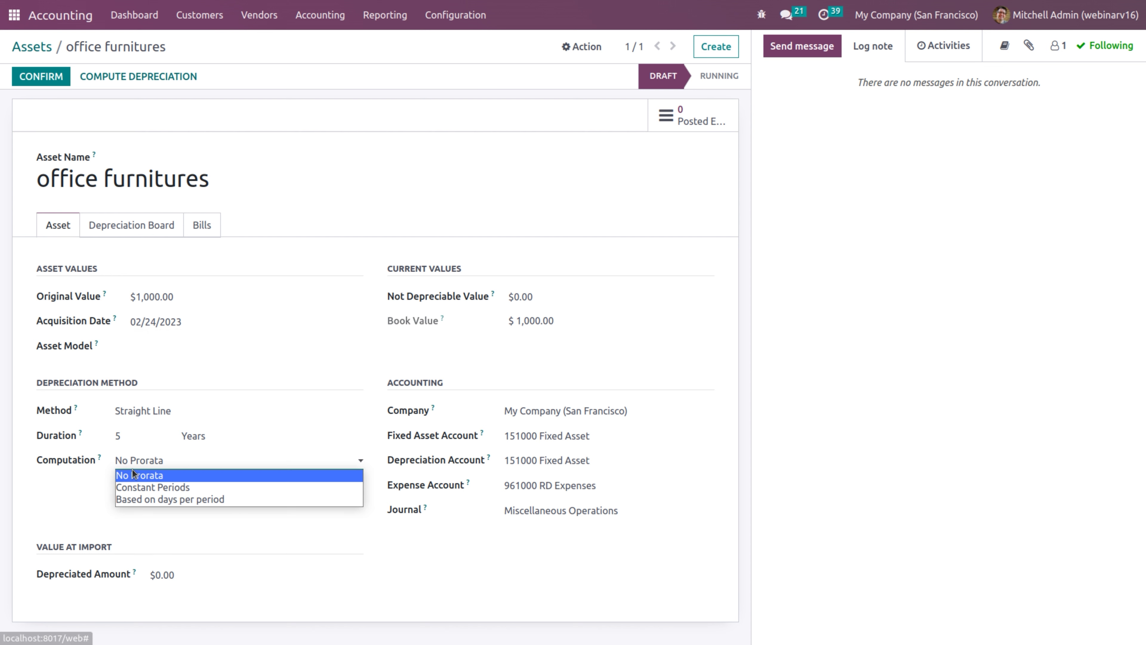
left_click(137, 487)
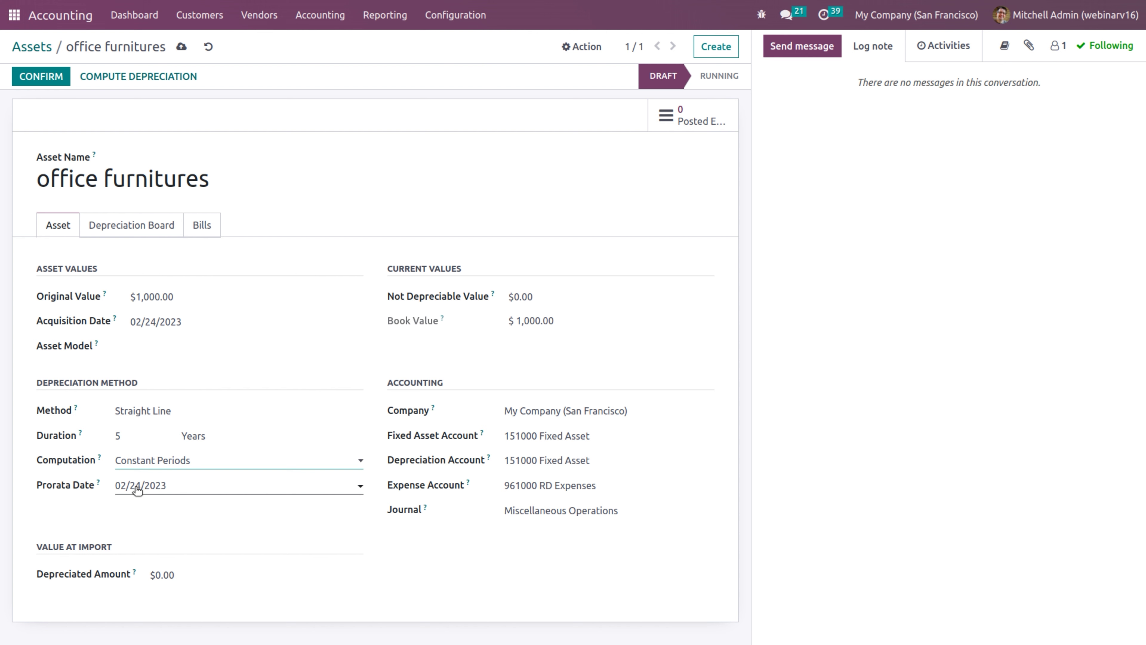
left_click(120, 77)
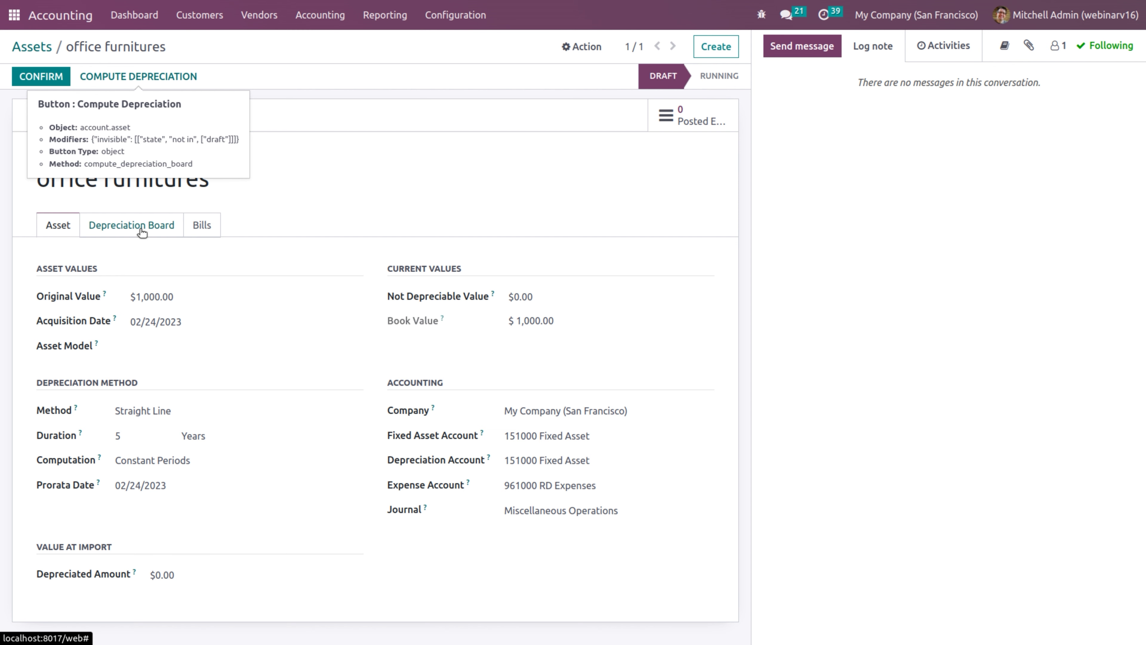
left_click(131, 225)
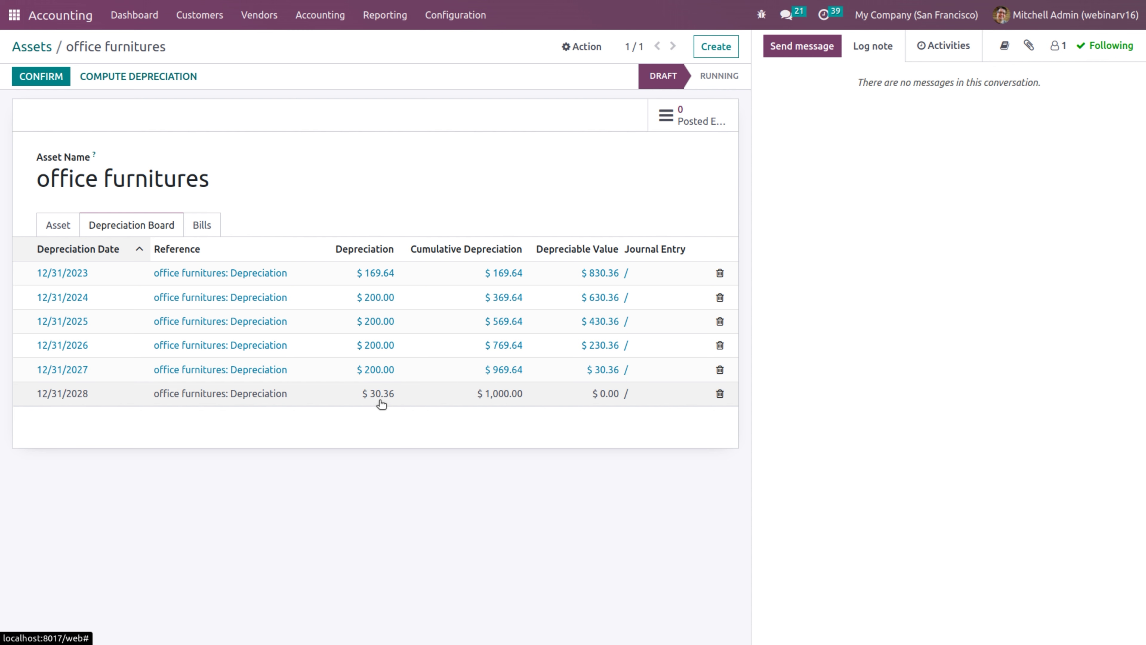
- Recompute depreciation using Based on days per period and review the updated board
left_click(59, 225)
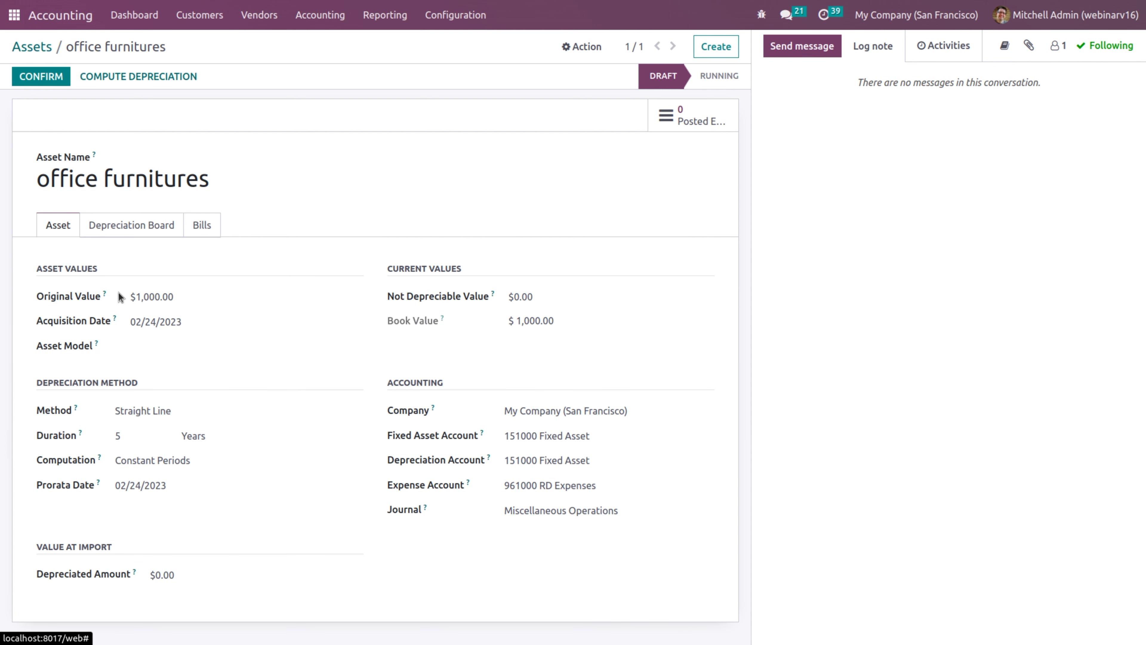
left_click(136, 465)
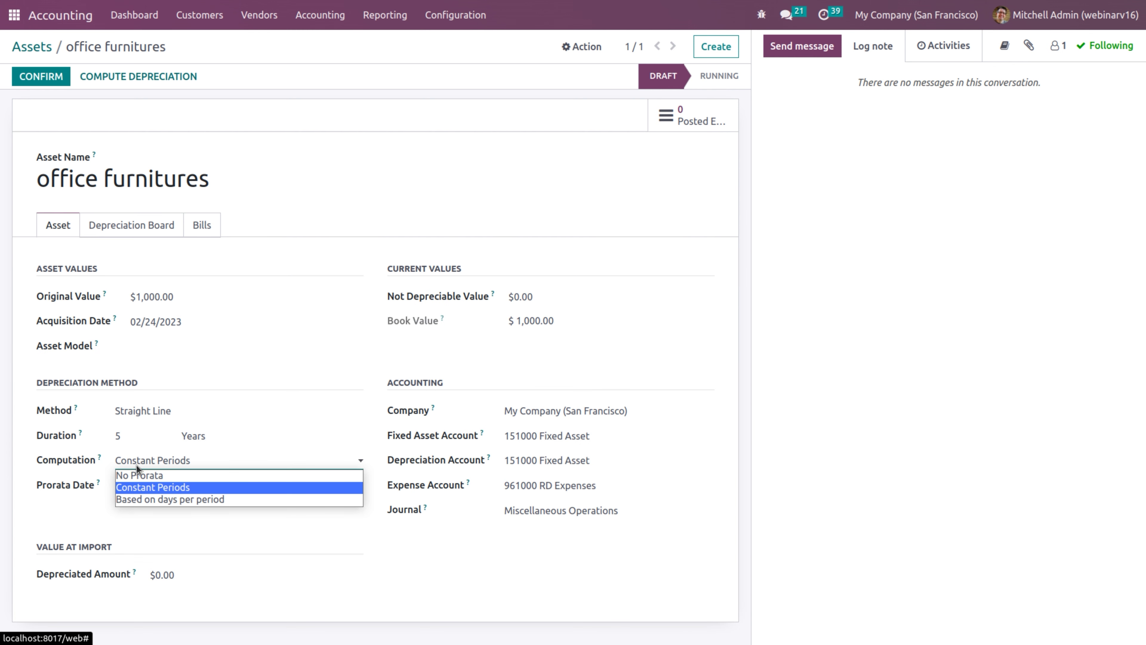
left_click(145, 499)
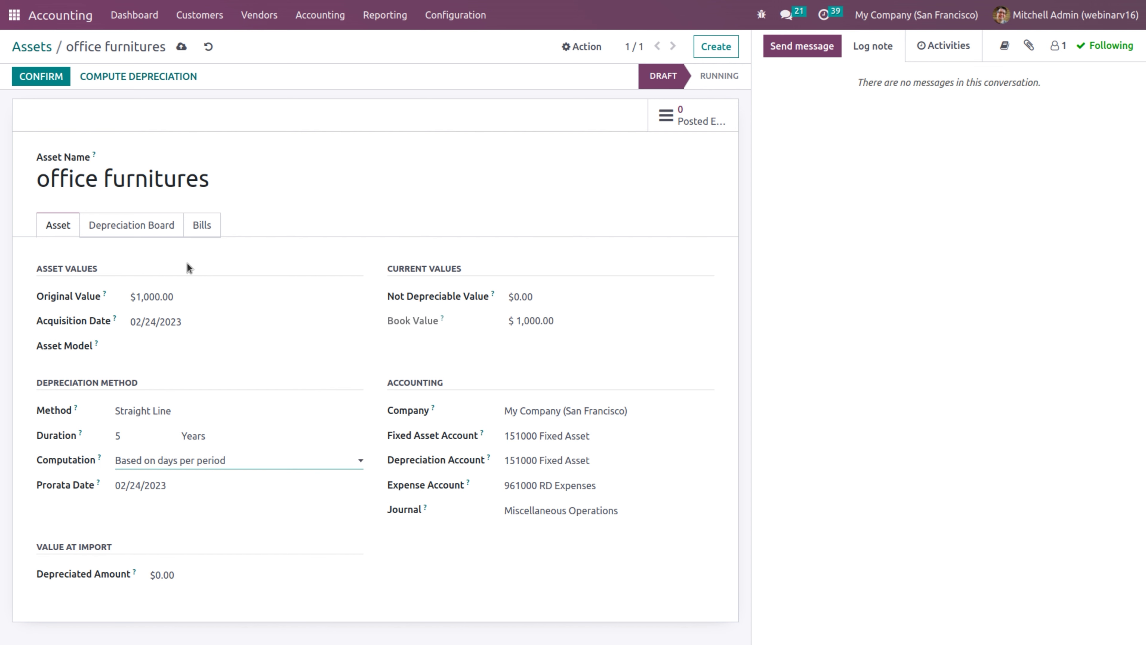
left_click(145, 76)
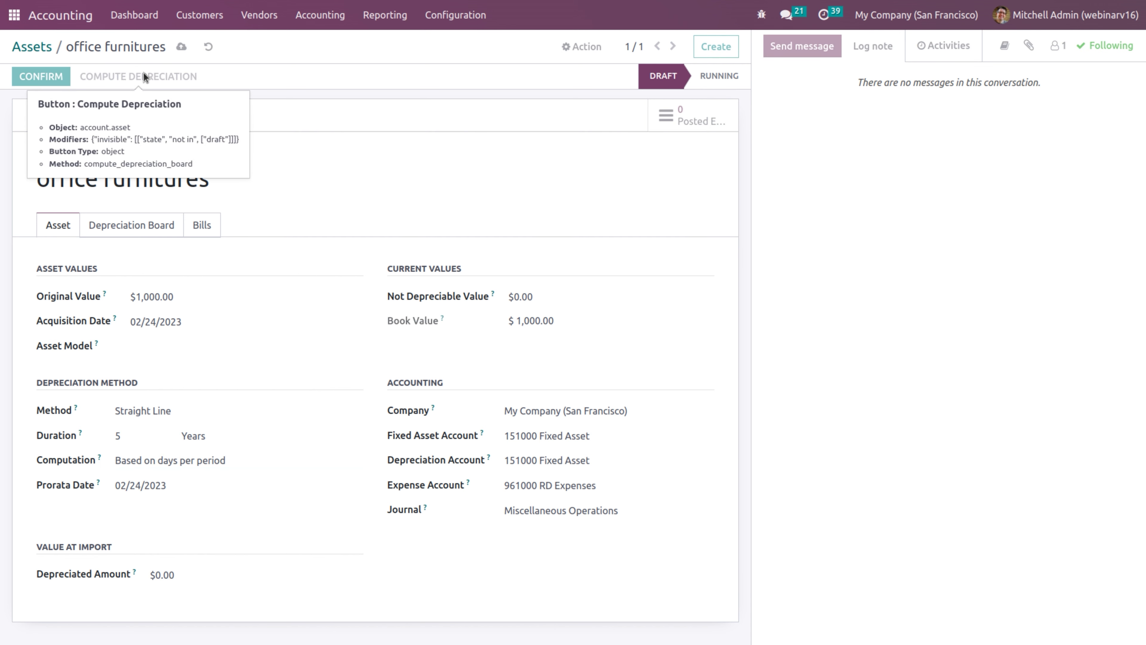
left_click(118, 225)
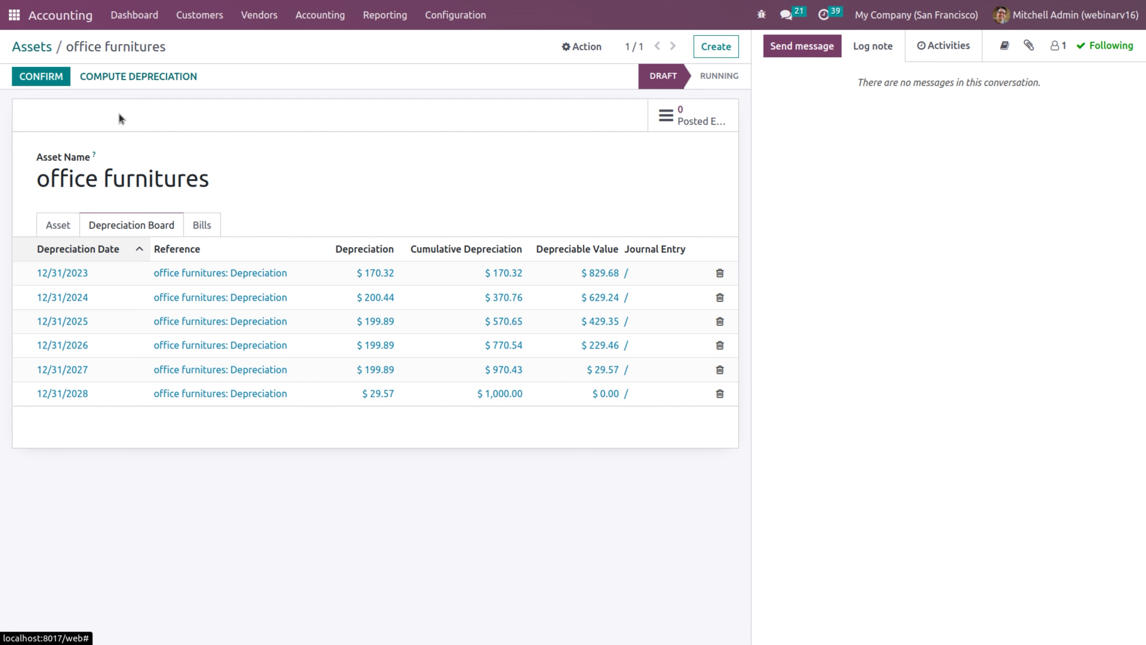
- Create a new deferred revenue from Deferred Revenues, leaving Computation unchanged
left_click(260, 17)
mouse_move(313, 23)
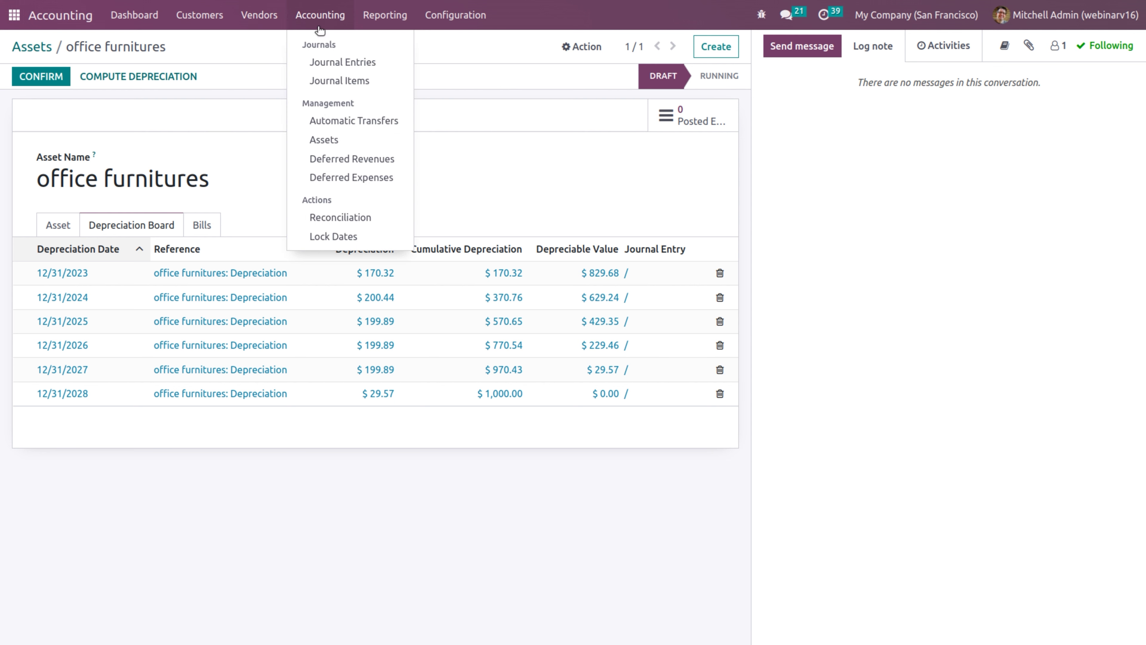
left_click(336, 161)
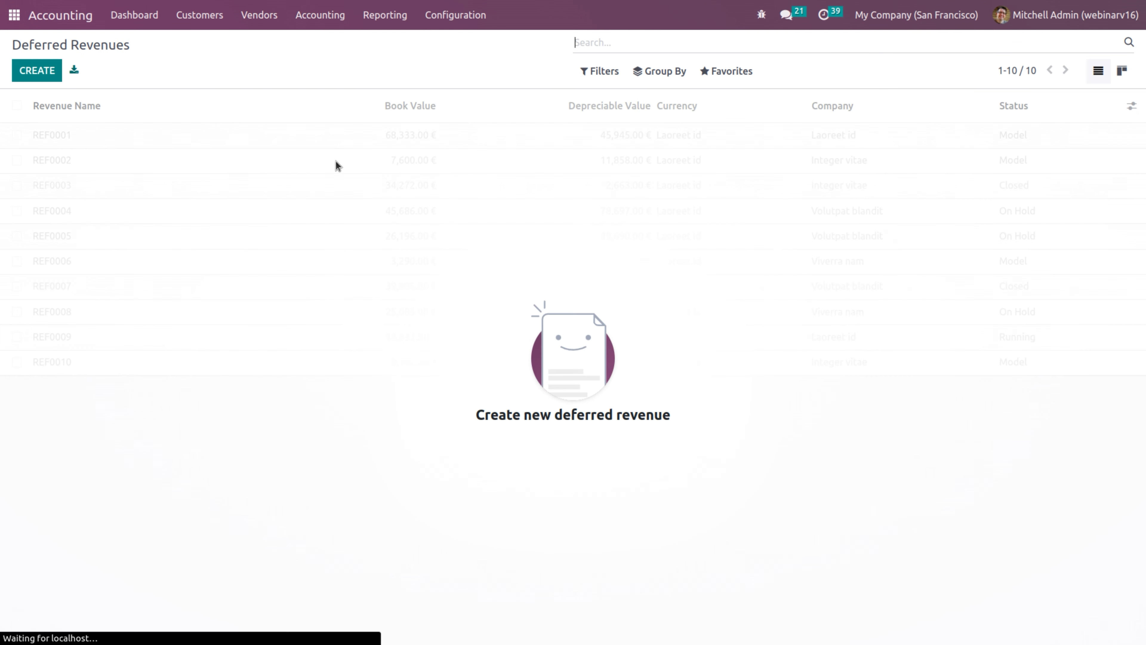
left_click(41, 79)
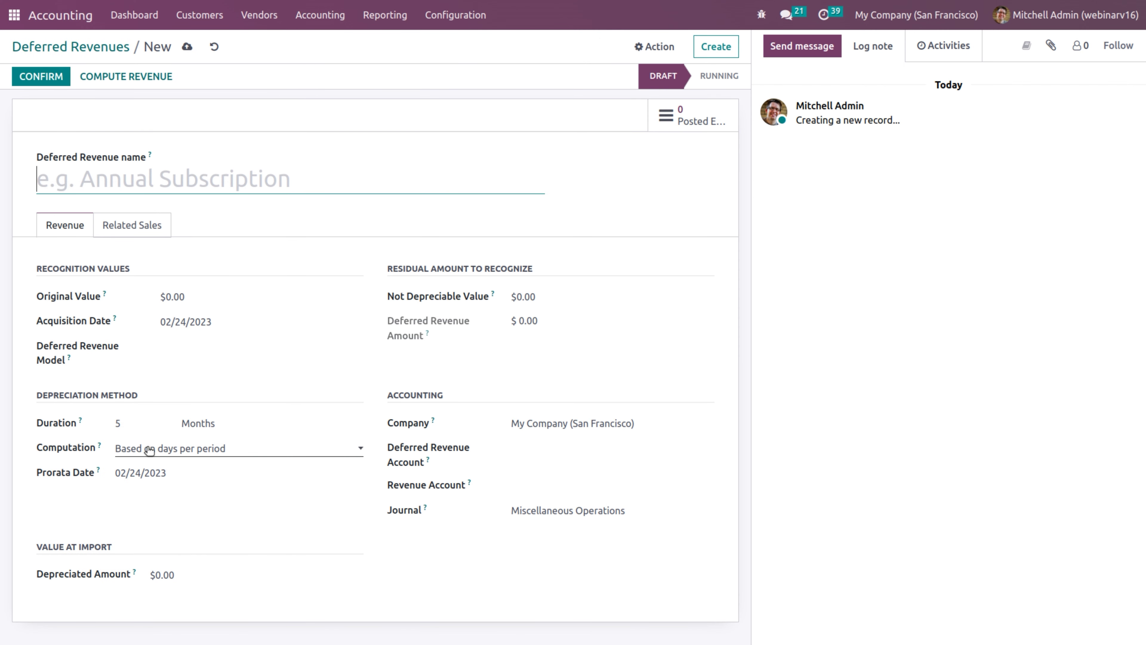
left_click(150, 450)
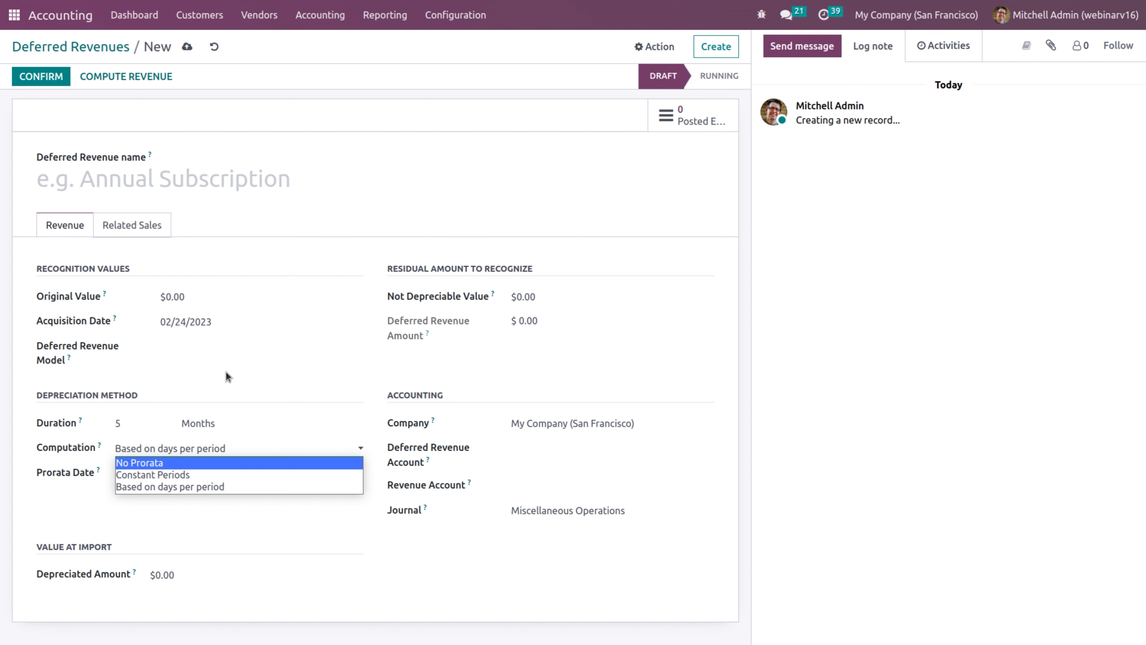
left_click(215, 47)
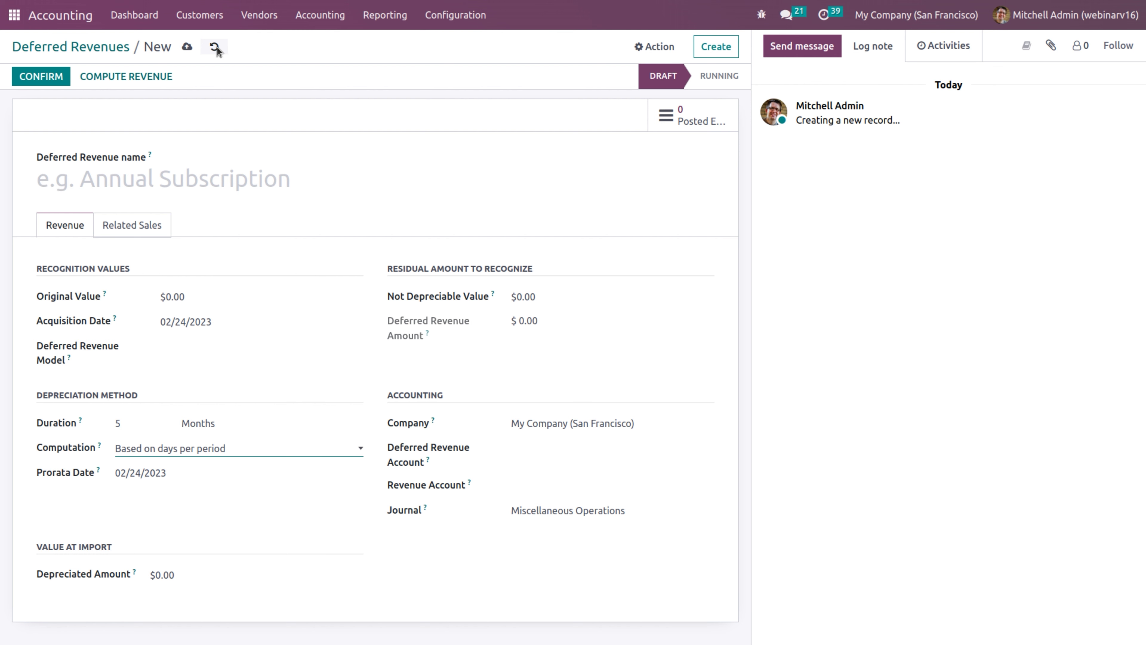
- In Accounting Settings, enable Sales Credit Limit with a 5000 default limit and save
left_click(456, 16)
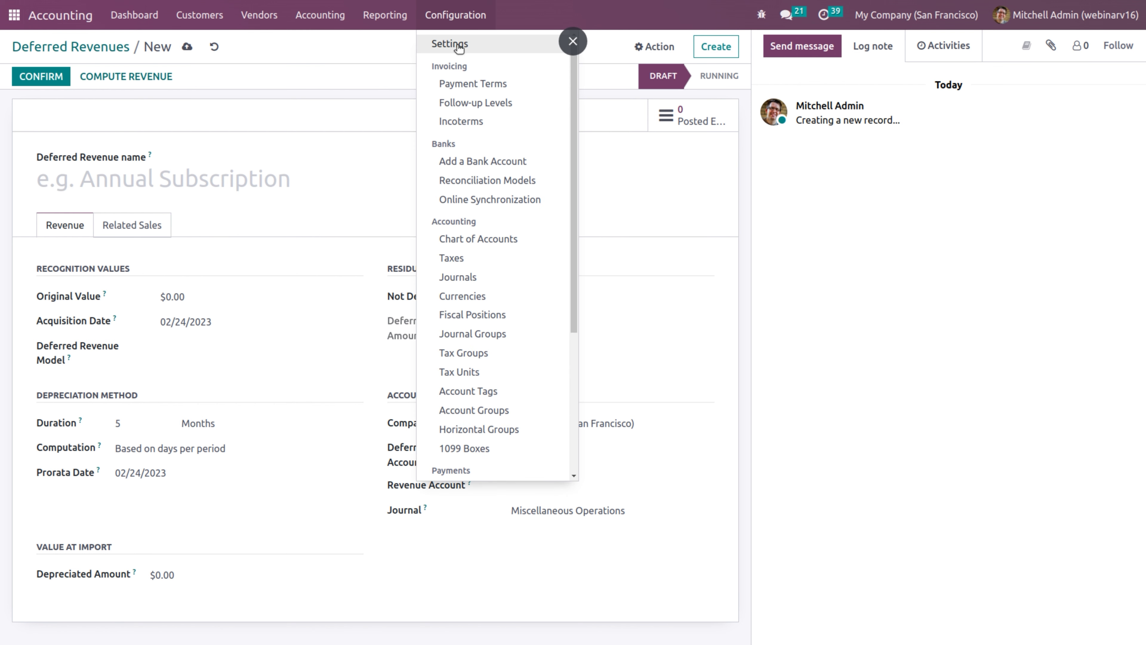
left_click(456, 49)
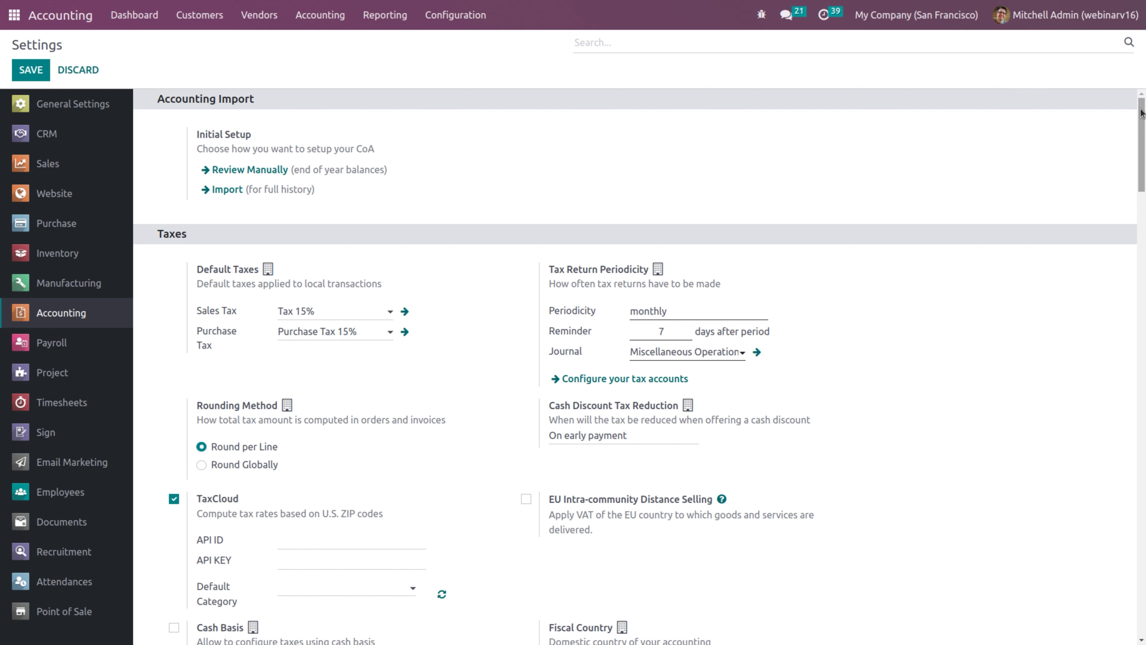
left_click_drag(1142, 113, 1140, 243)
scroll(1140, 243, "down", 3)
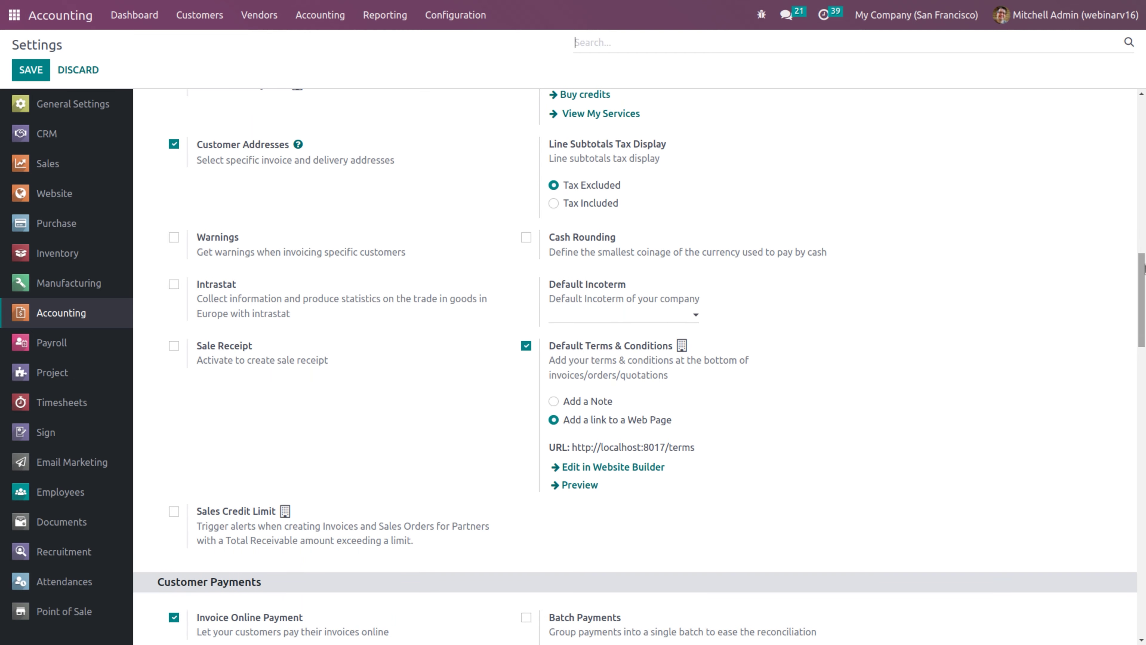
left_click(174, 512)
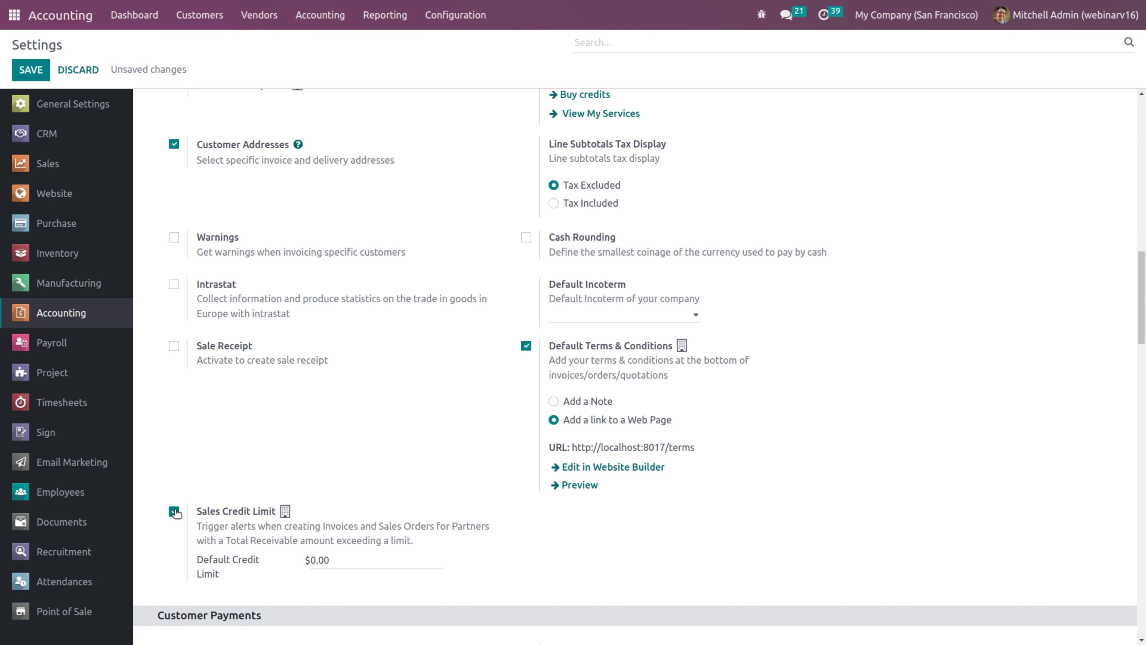
left_click(343, 563)
key("BackSpace")
type("5000")
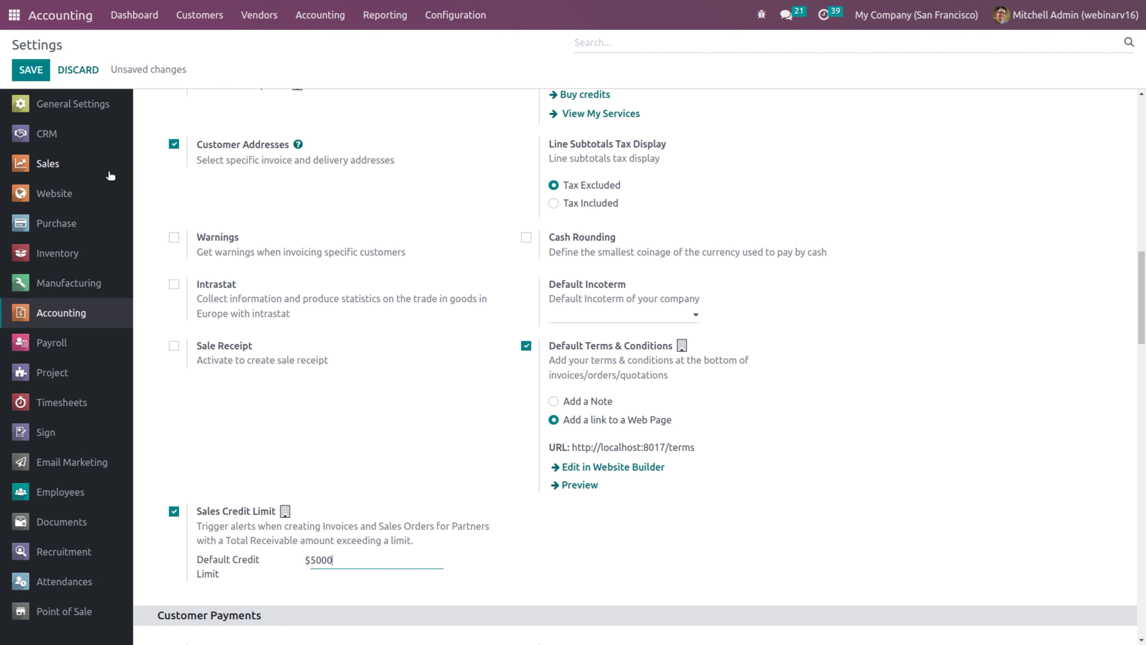
left_click(34, 71)
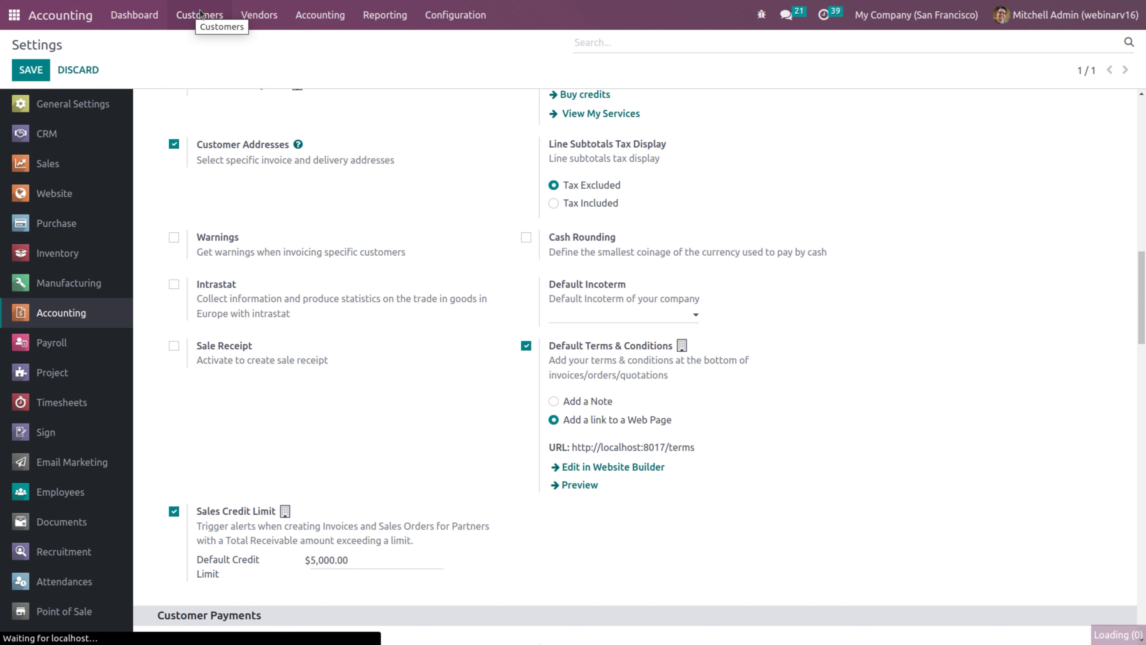
- Open the last customer's record from the Customers list and show its Accounting tab
left_click(212, 18)
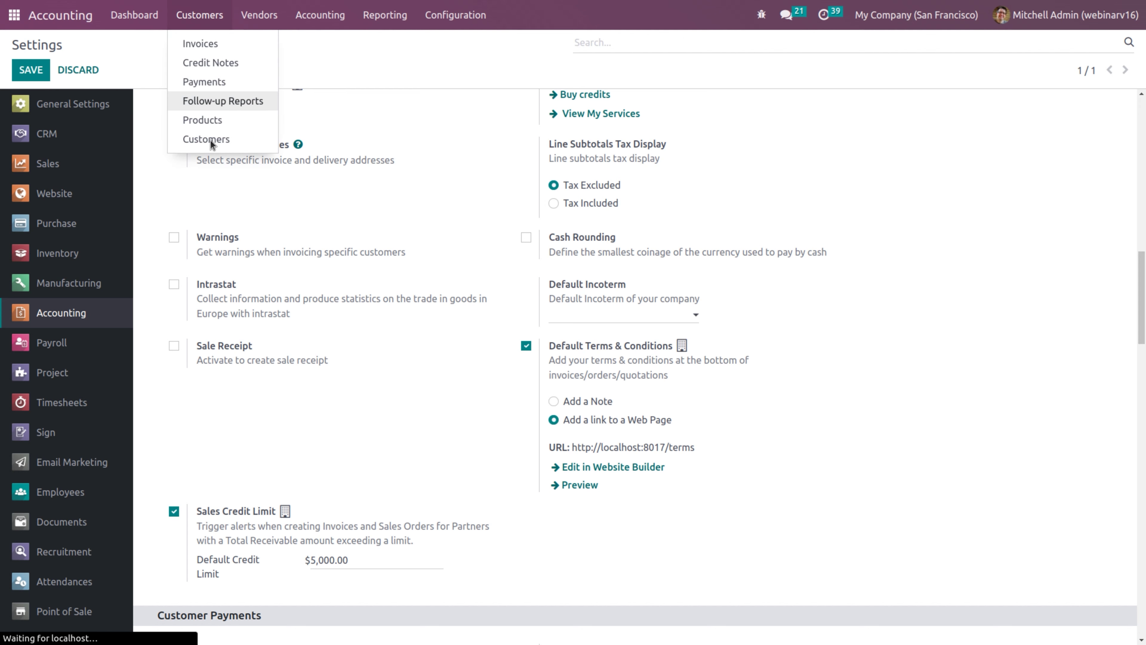
left_click(194, 42)
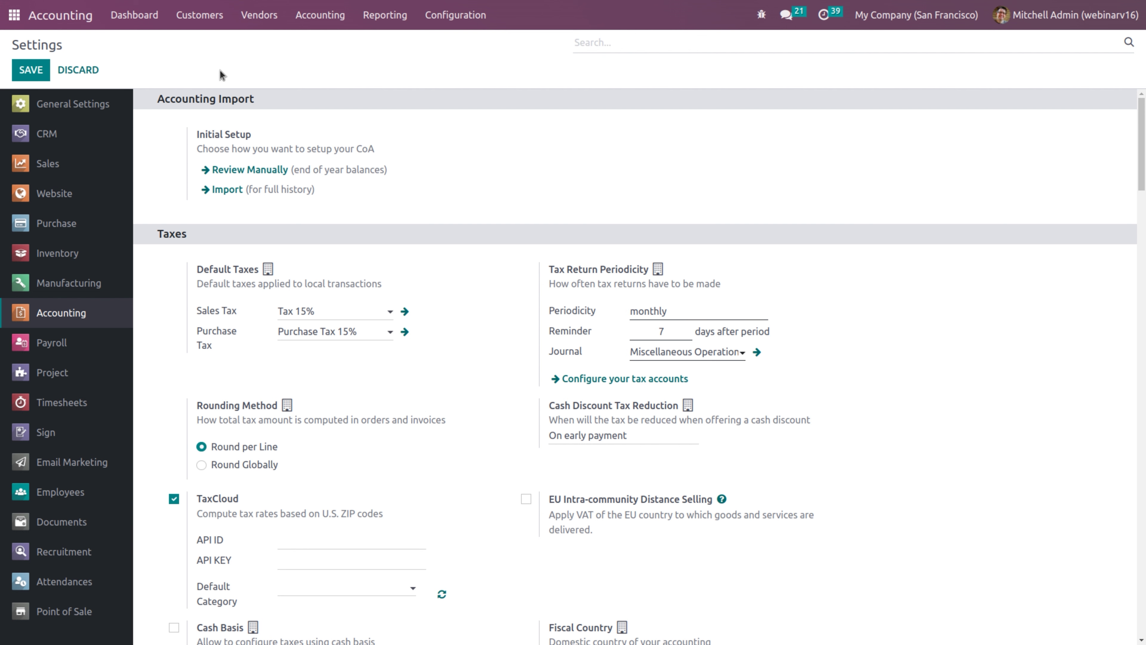
left_click(212, 16)
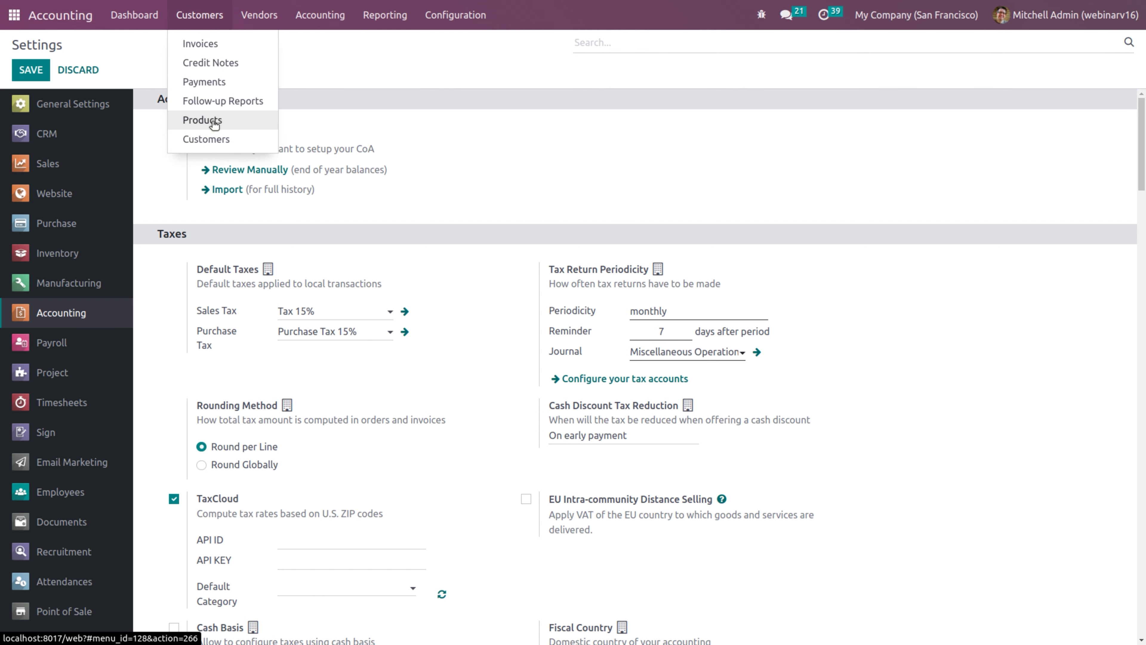
left_click(216, 144)
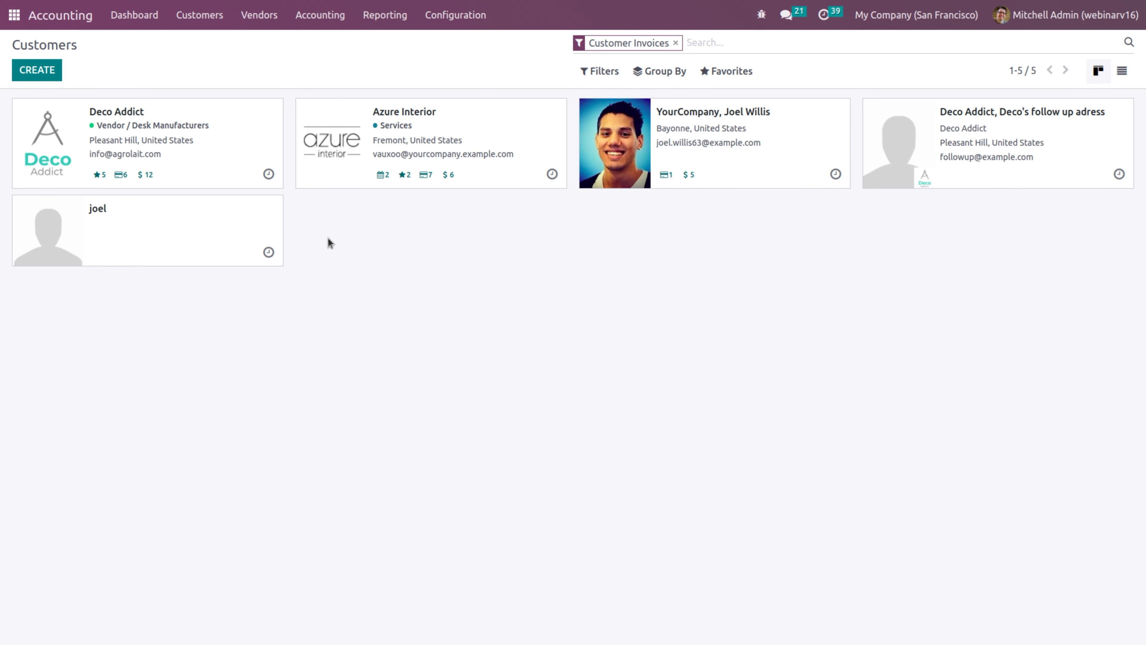
left_click(196, 226)
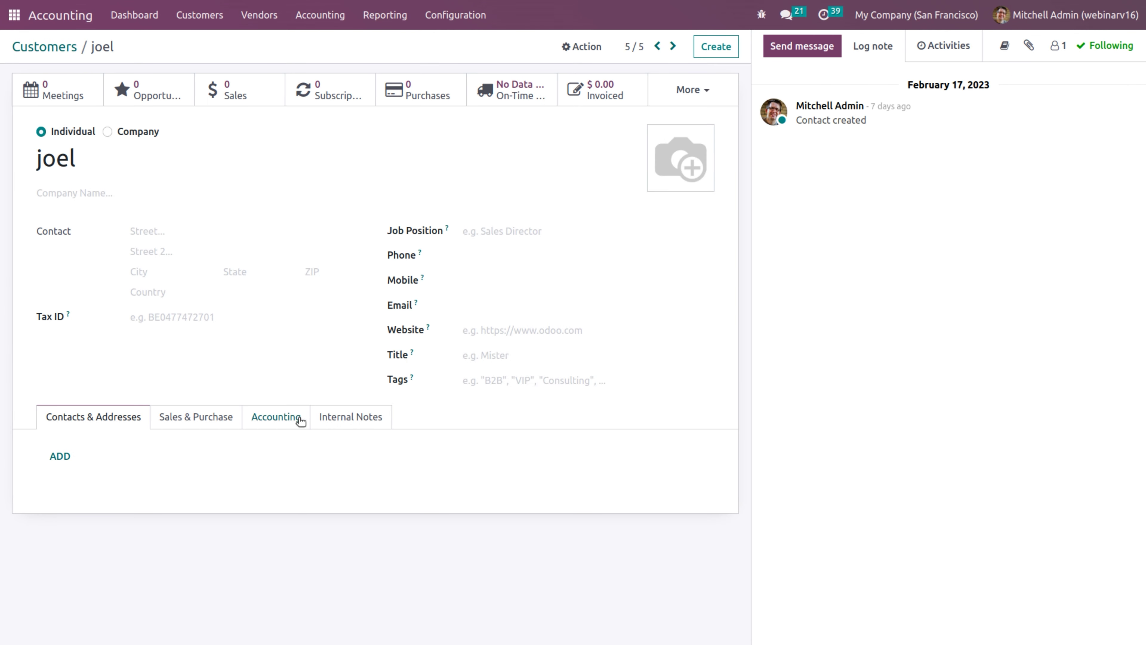
left_click(275, 422)
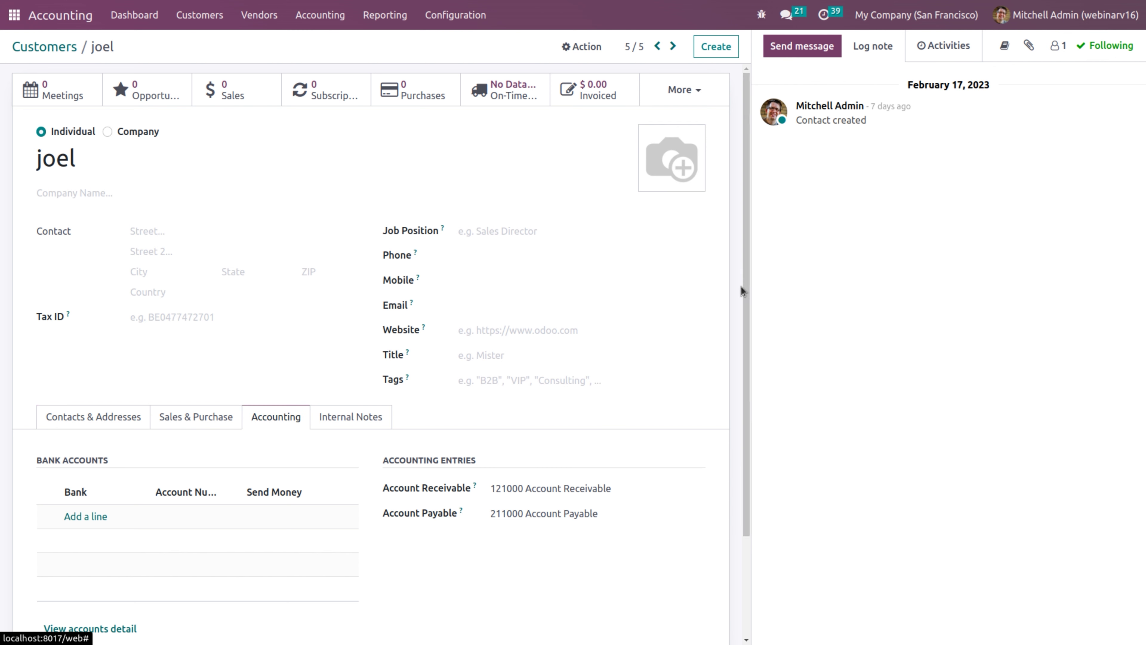
- Enable this customer's Partner Limit at 3,000.00 and save the record
left_click_drag(747, 291, 750, 441)
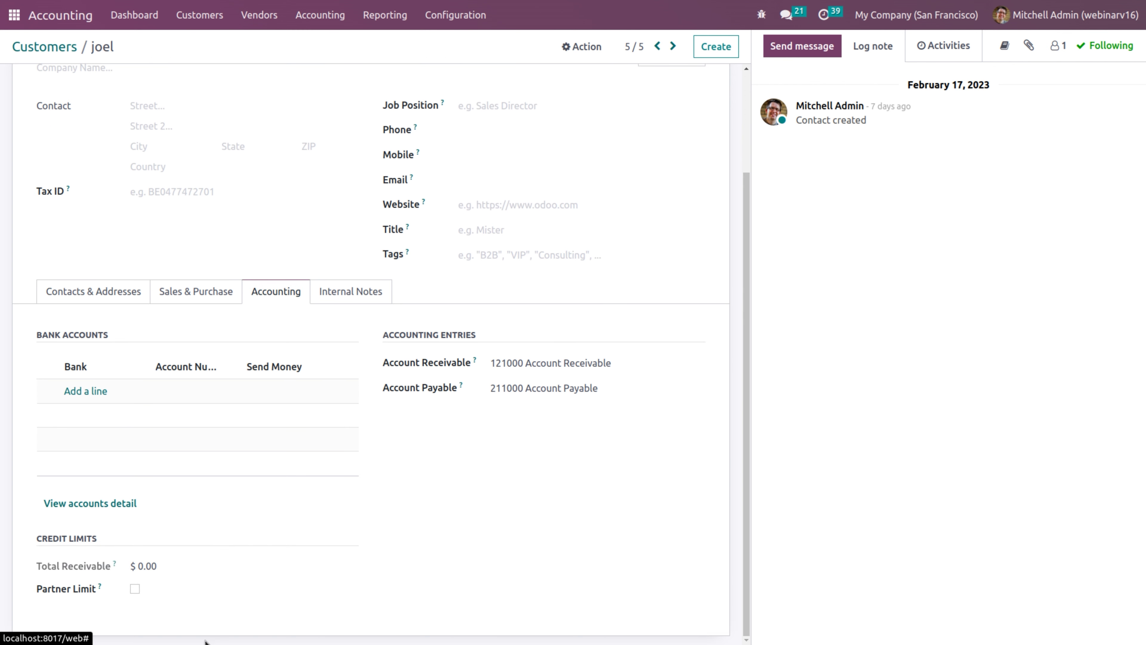
left_click(134, 588)
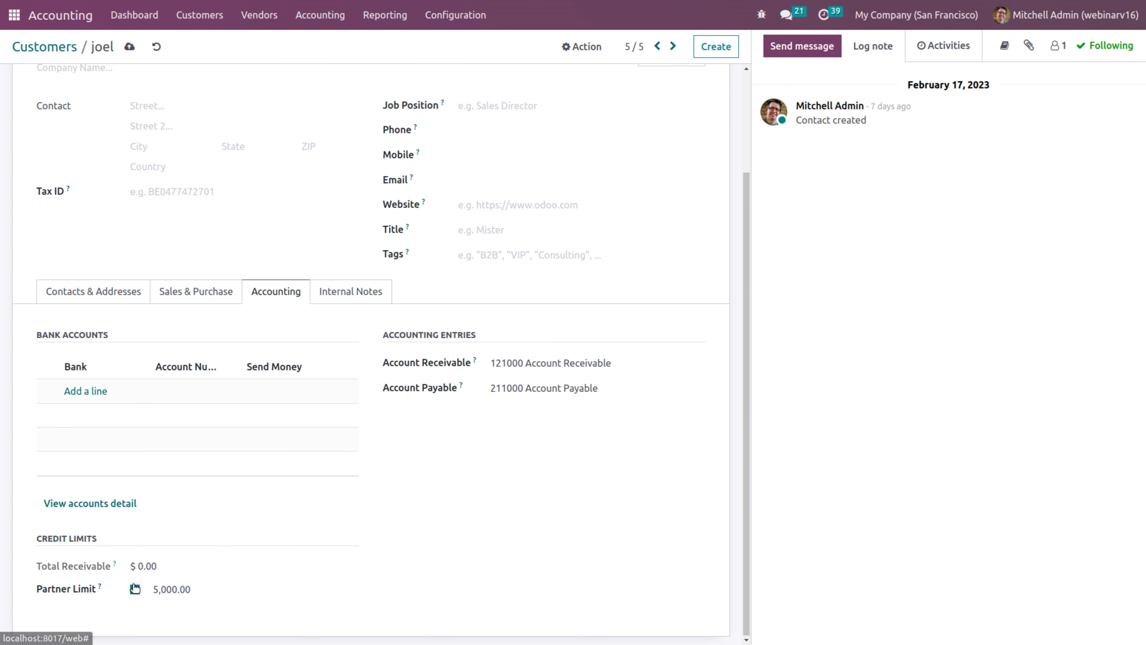
left_click(206, 595)
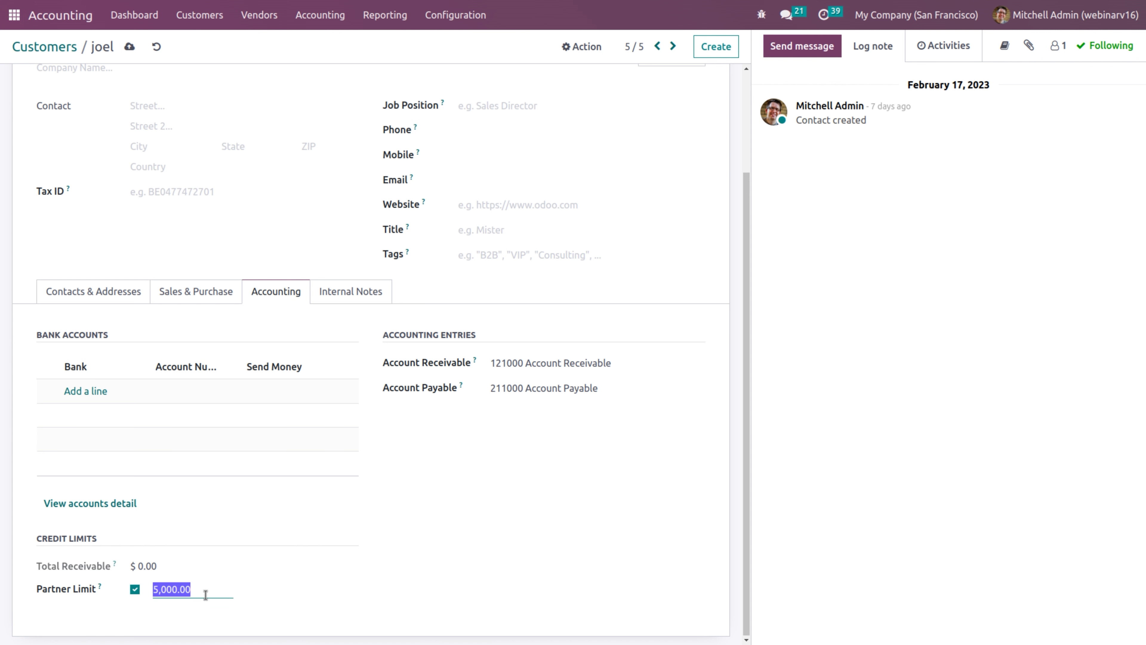
key("BackSpace")
key("BackSpace")
key("BackSpace")
key("BackSpace")
left_click(129, 47)
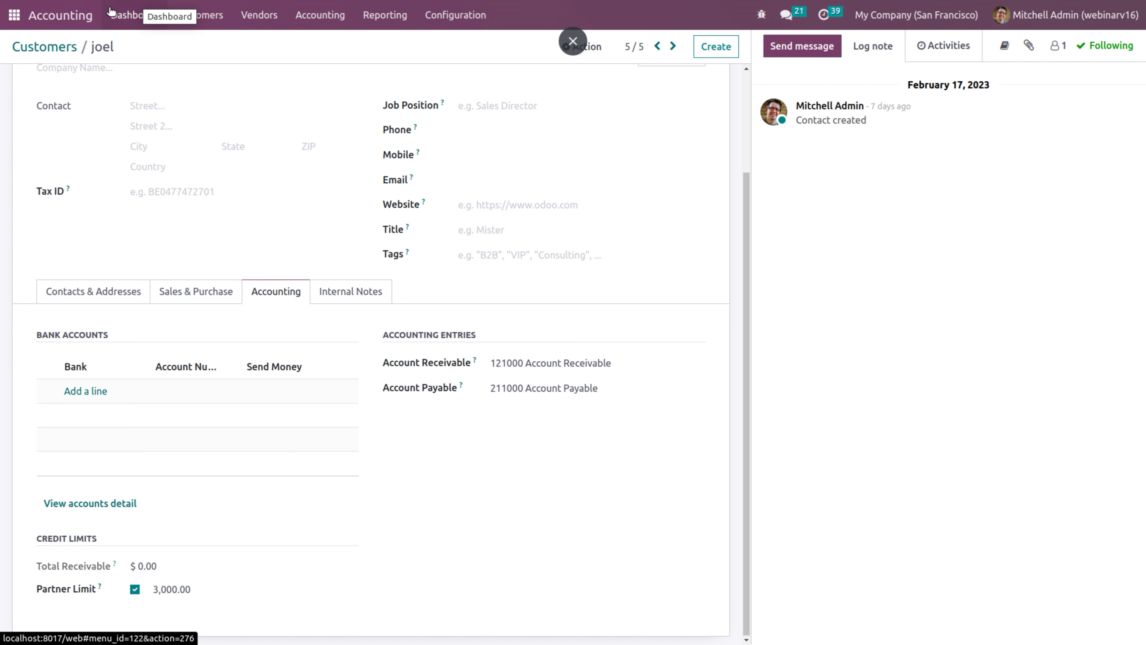
left_click(200, 17)
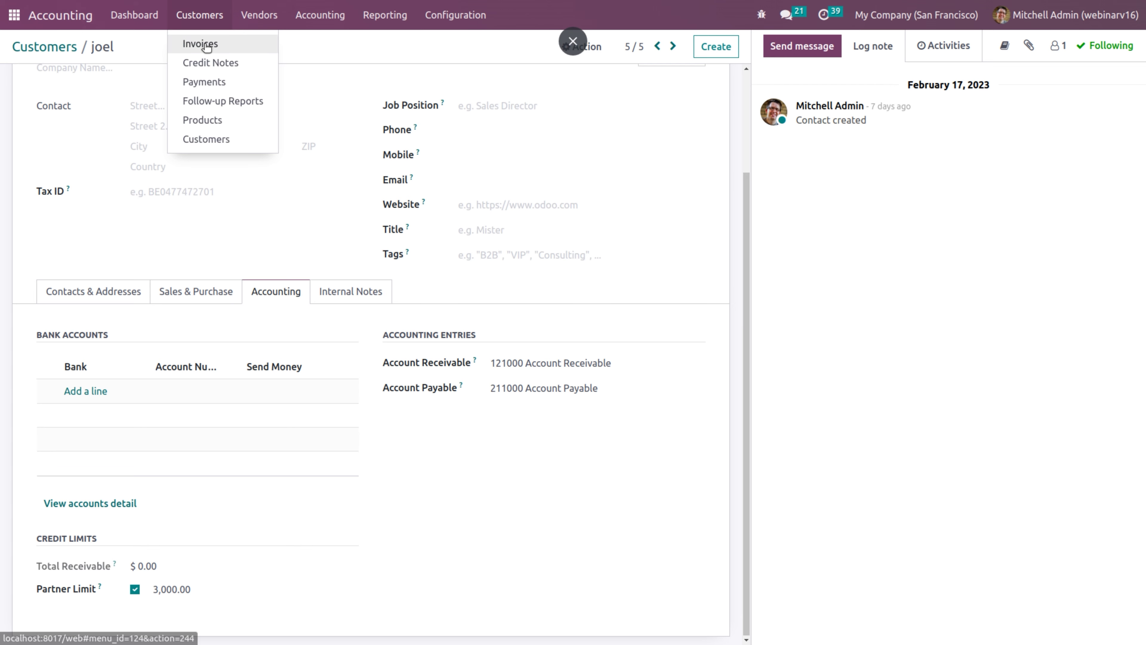
- Start a new customer invoice and select the customer by name
left_click(204, 44)
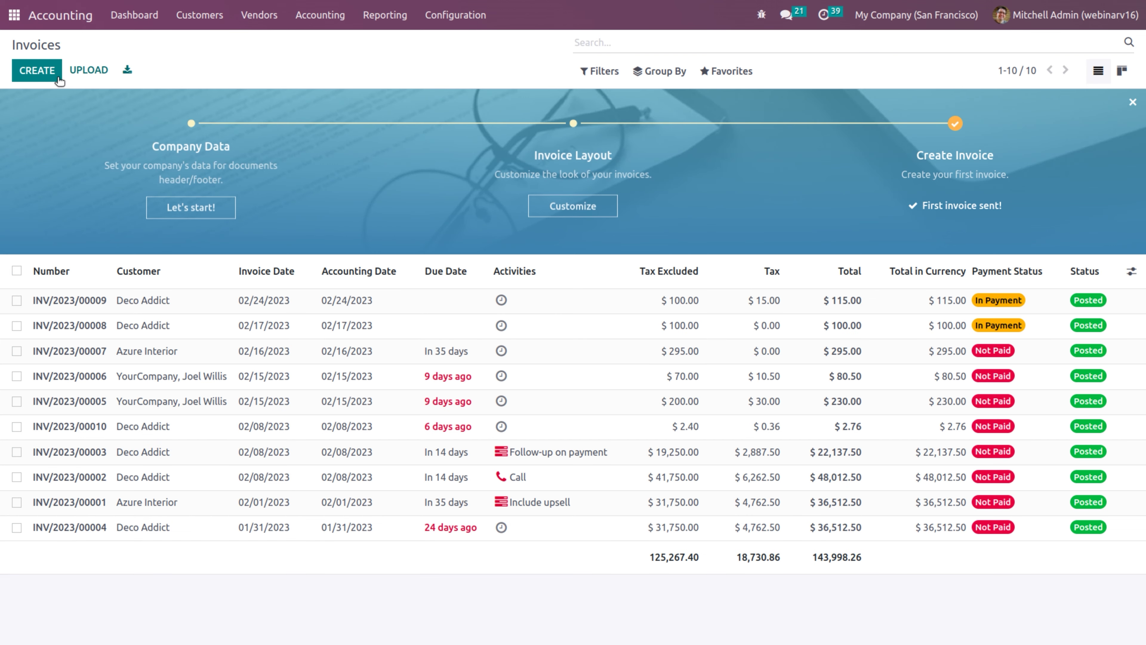
left_click(33, 74)
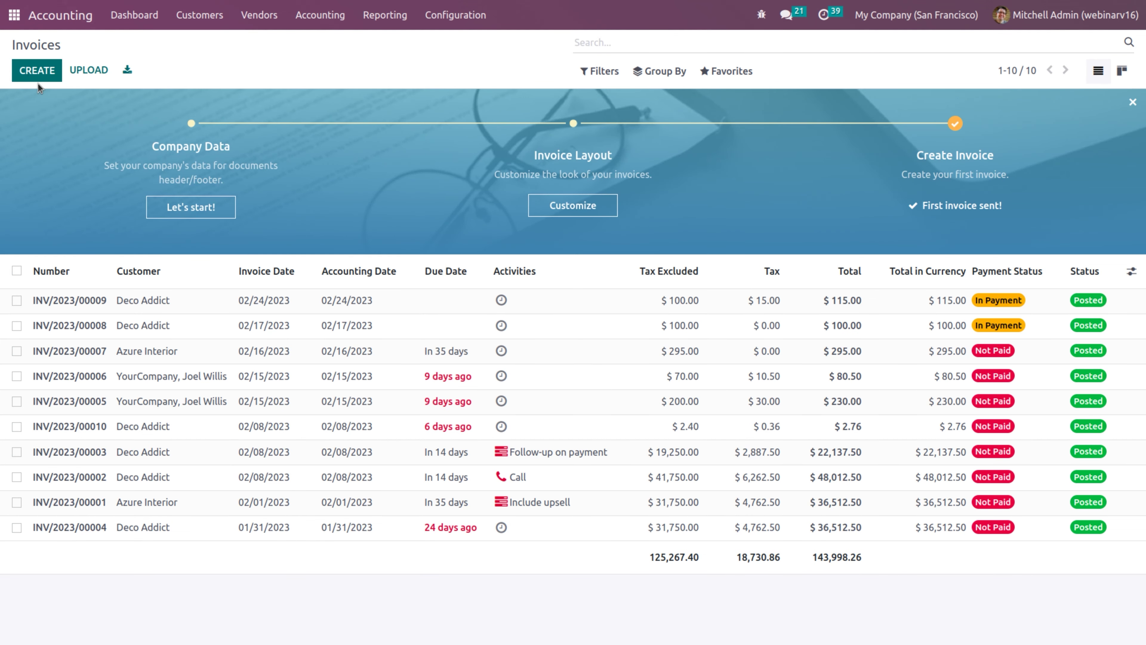
left_click(144, 189)
type("j")
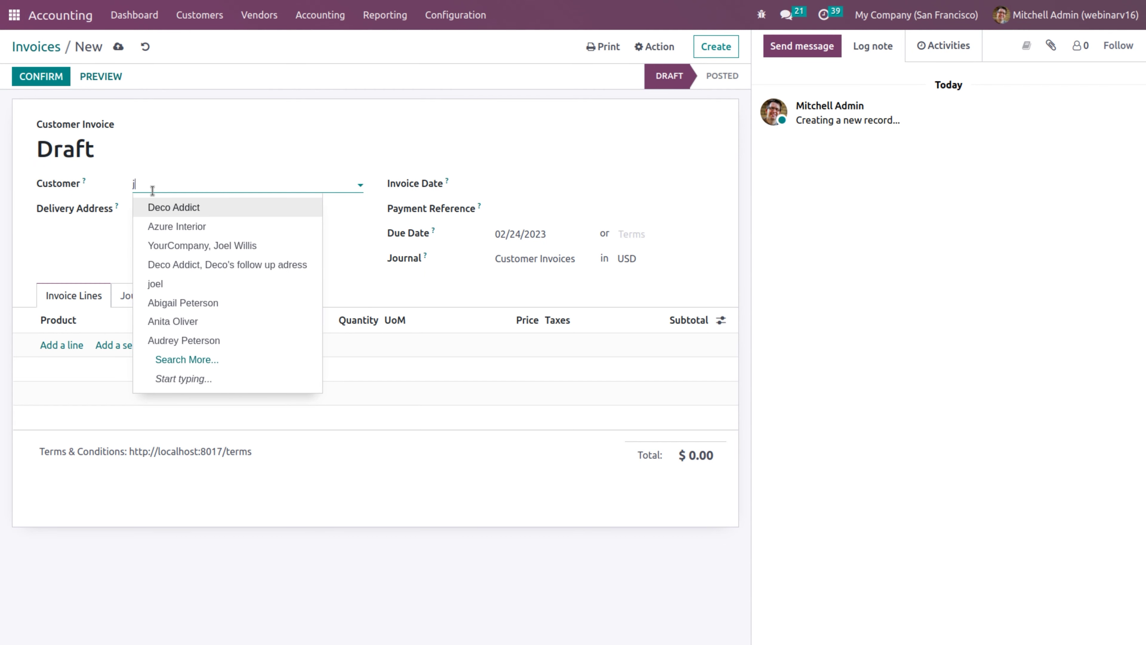
type("oel")
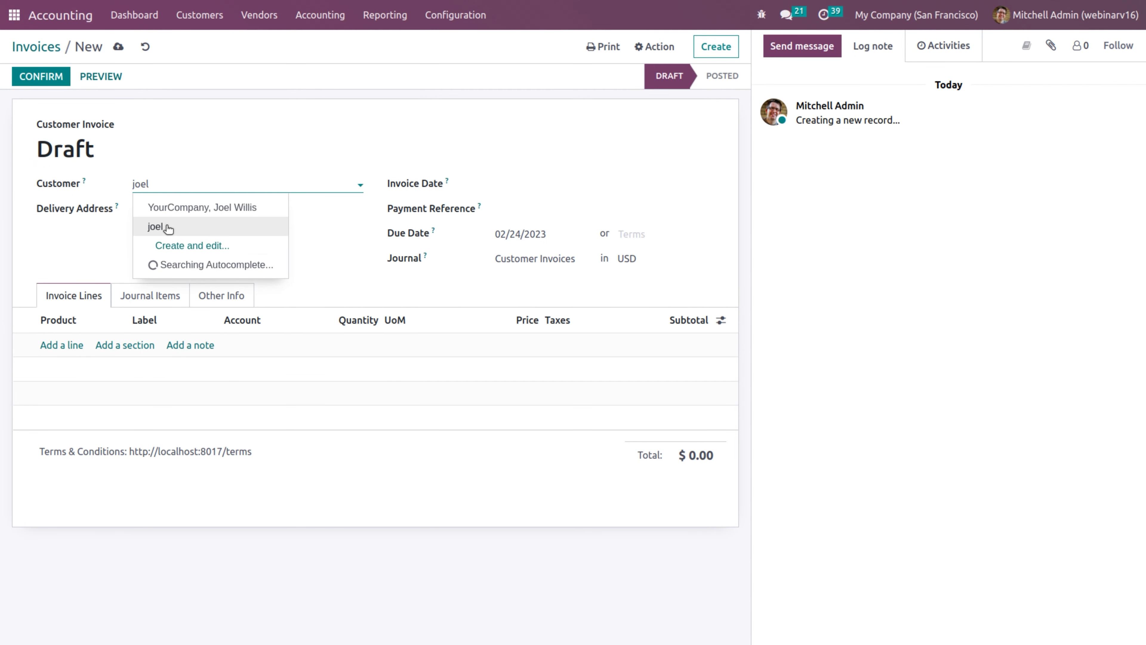
left_click(162, 225)
- Add a 10-desk DESK0005 line, note the credit-limit warning, and discard the invoice
left_click(69, 346)
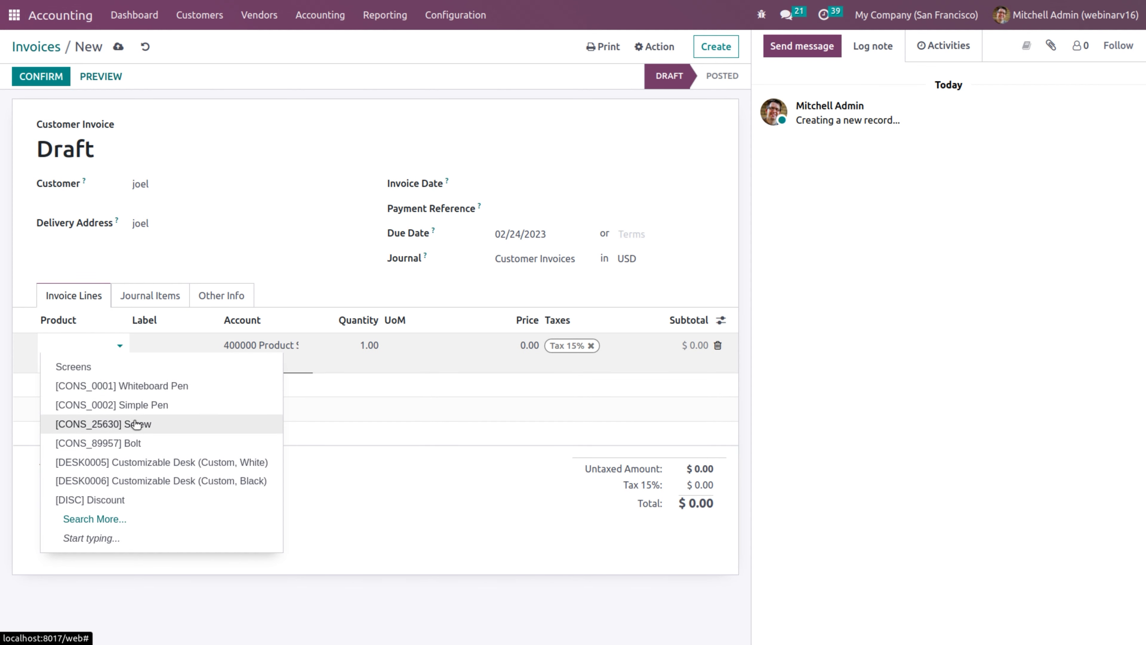
key("Escape")
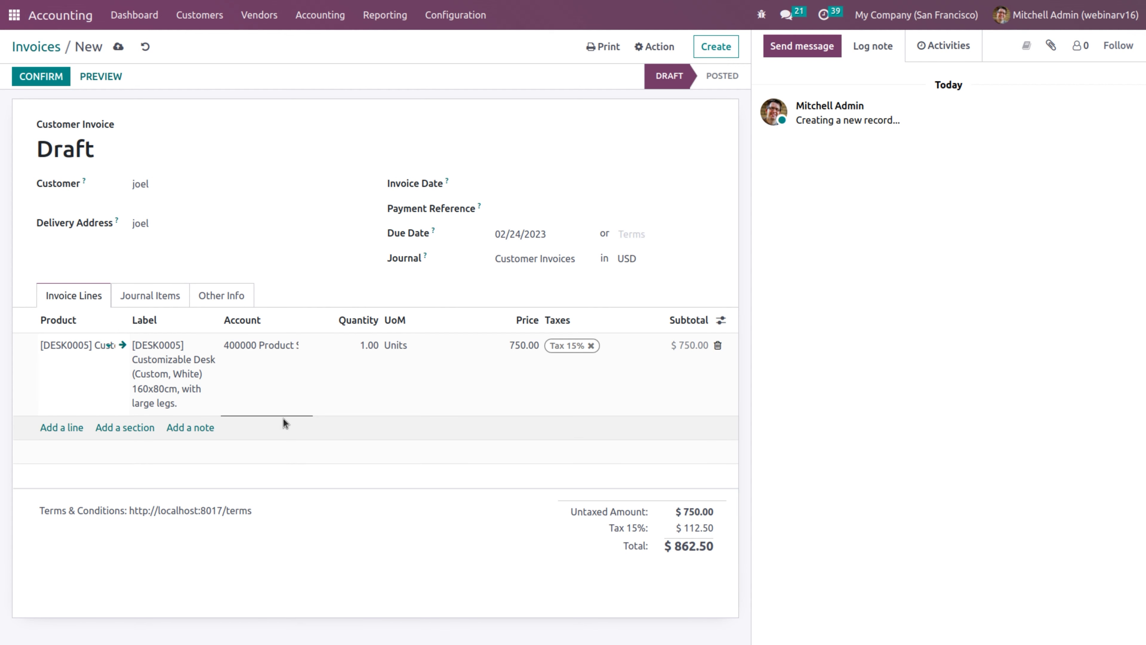
left_click(344, 343)
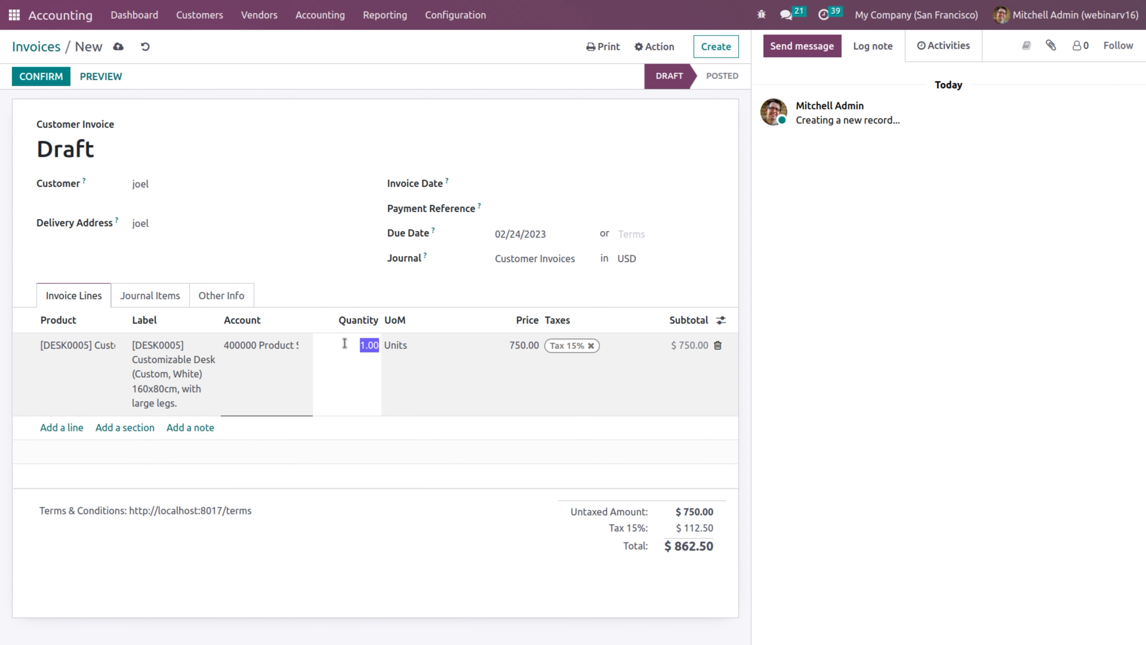
type("10")
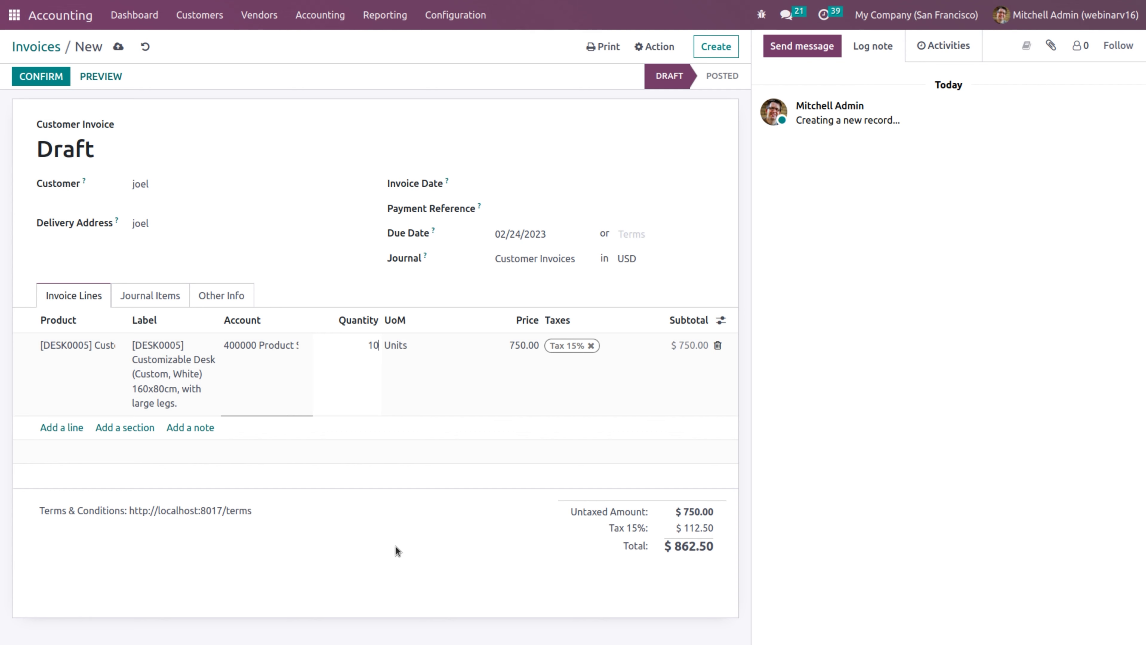
left_click(396, 550)
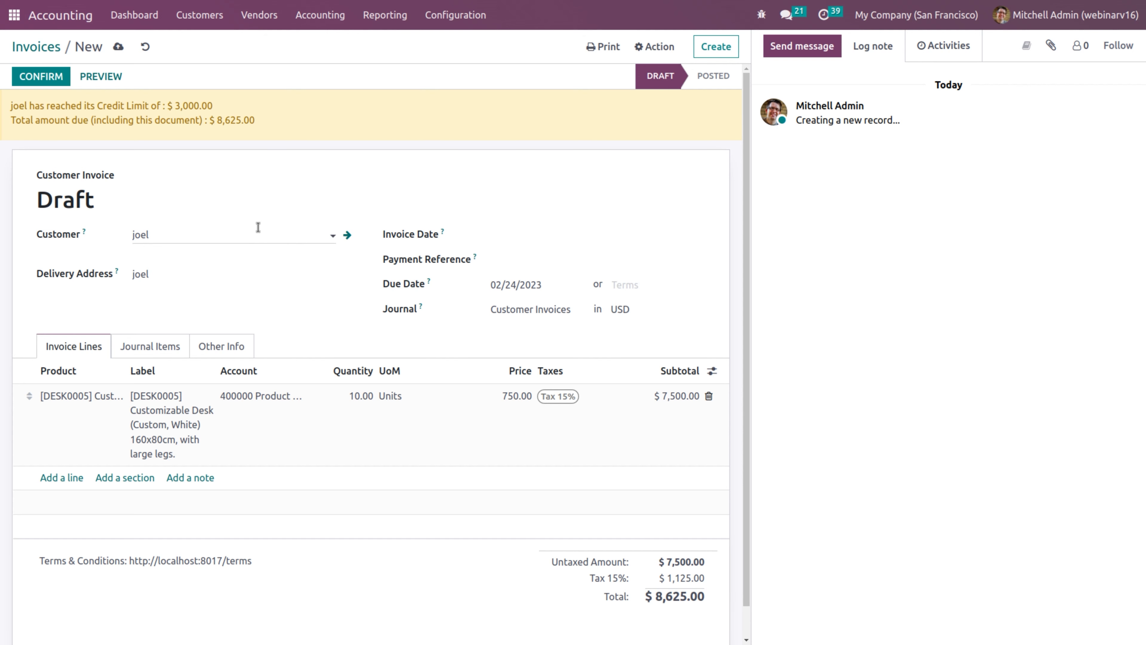
left_click(146, 47)
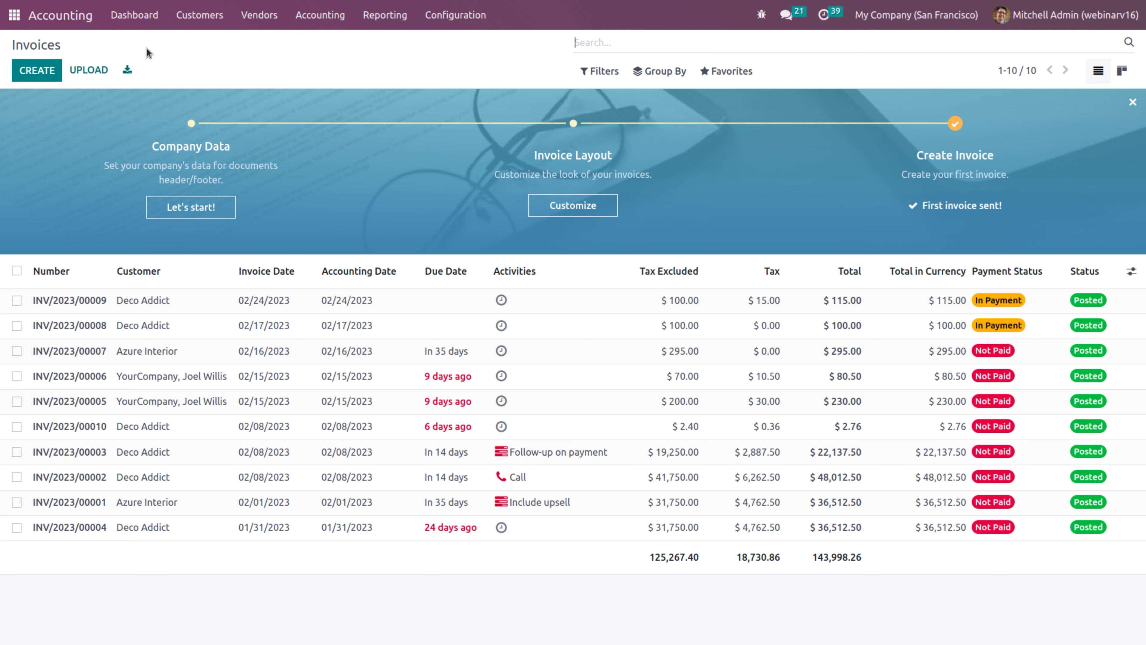
left_click(14, 16)
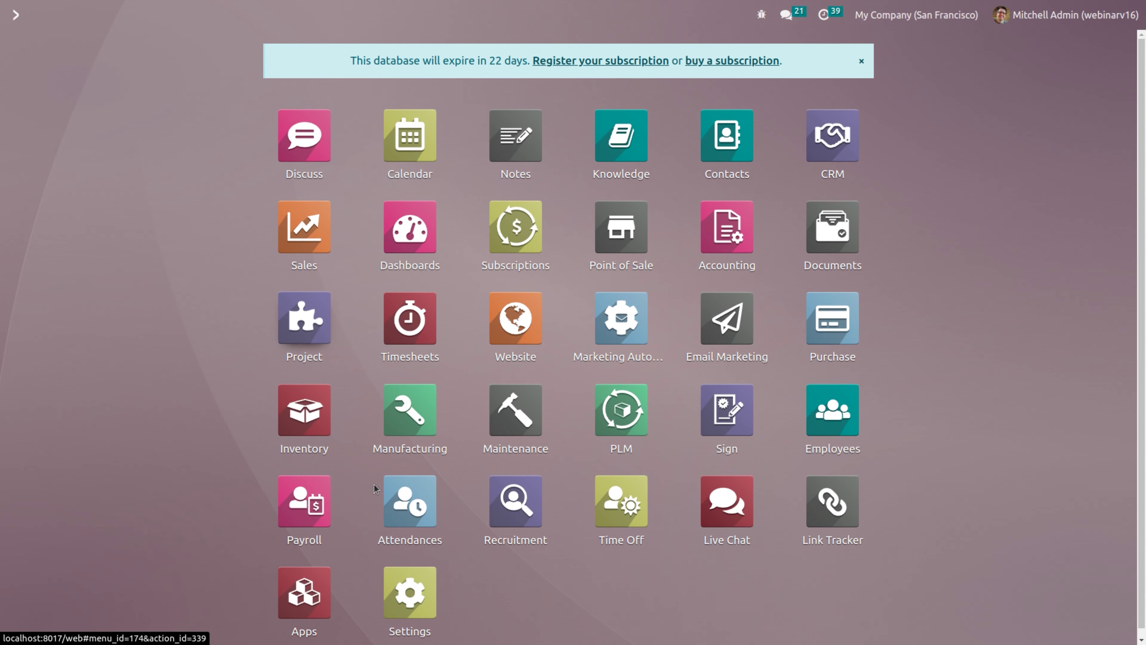
- Open the admin user's record via Settings > Users & Companies > Users
left_click(410, 597)
left_click(410, 598)
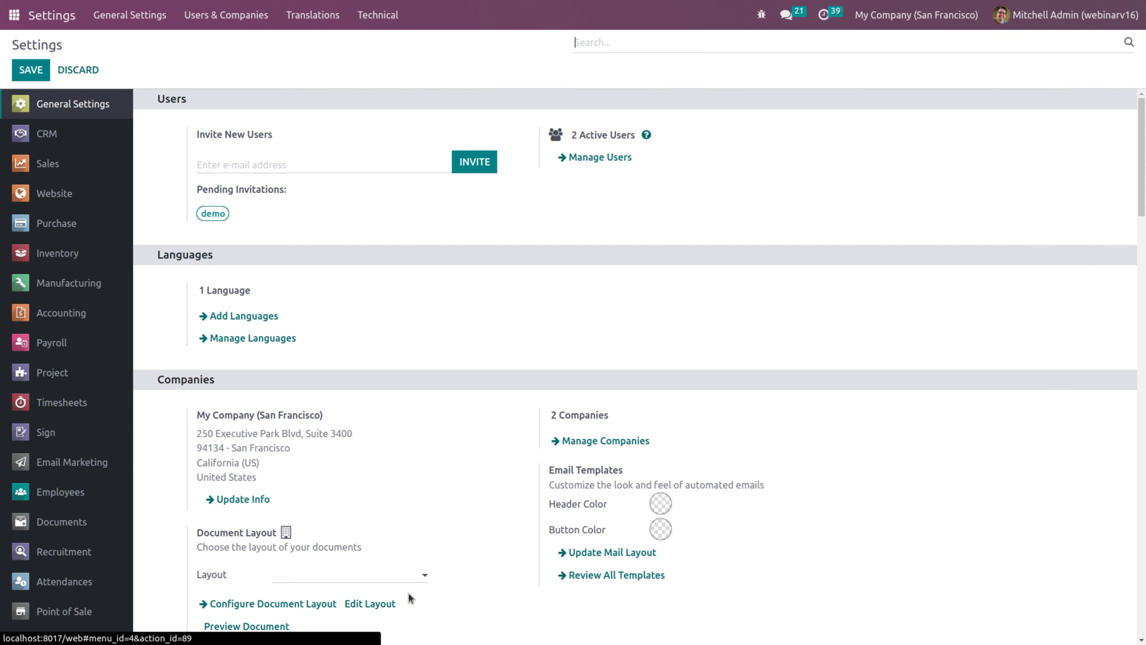
left_click(223, 16)
left_click(220, 48)
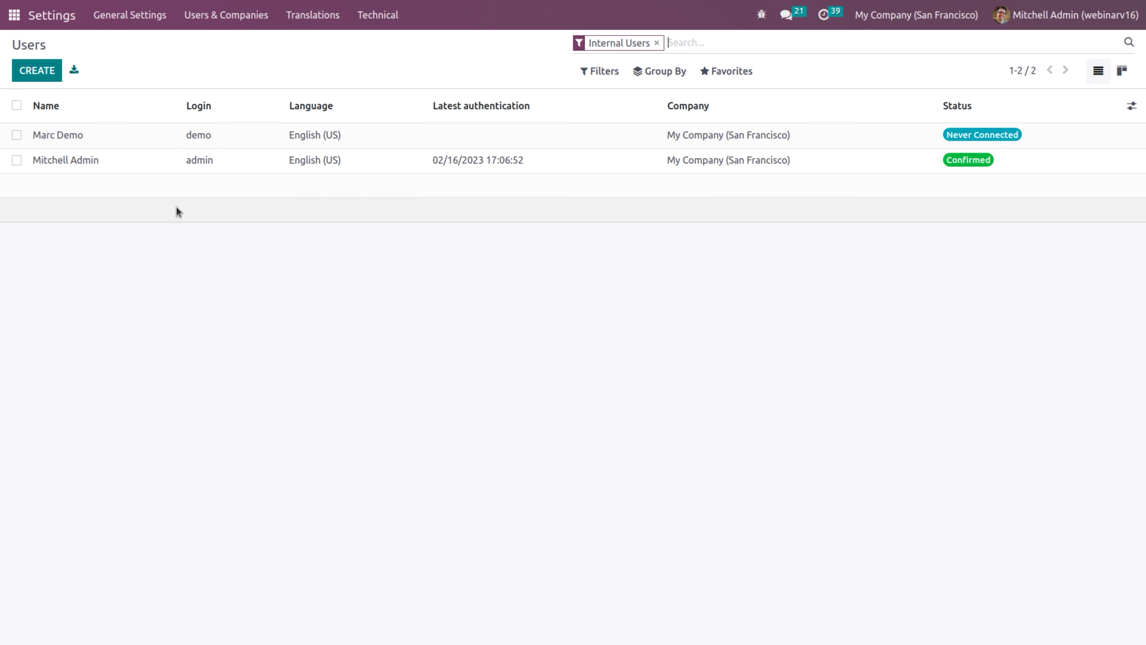
left_click(130, 168)
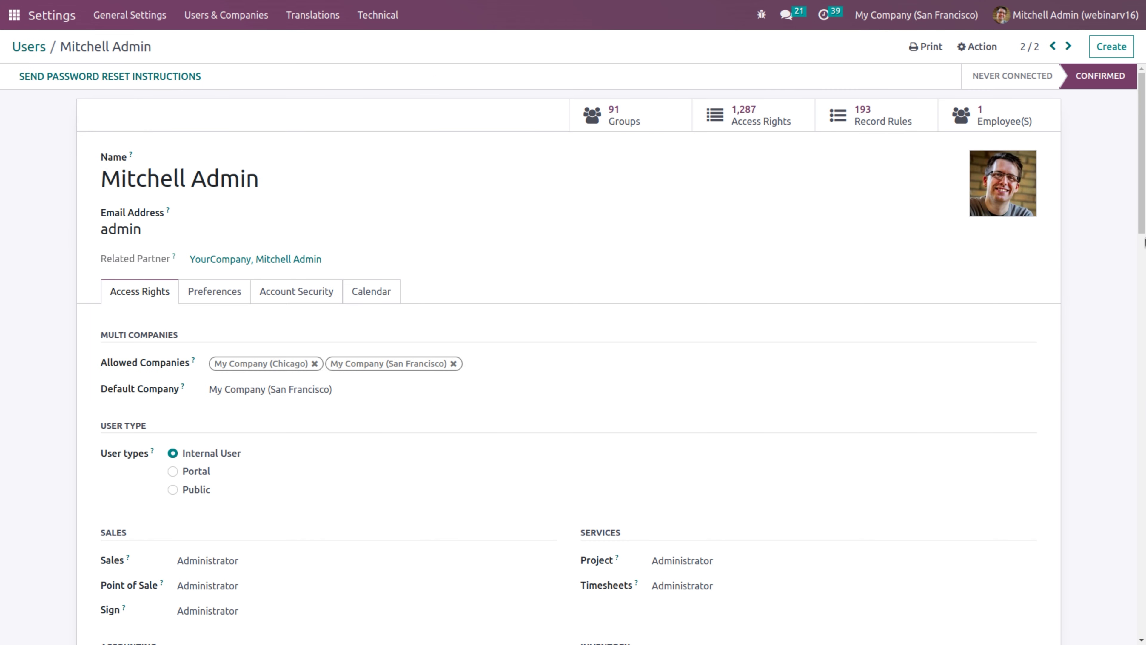
- Try Billing for the admin's Accounting access, restore Accountant, and discard the changes
scroll(1144, 267, "down", 6)
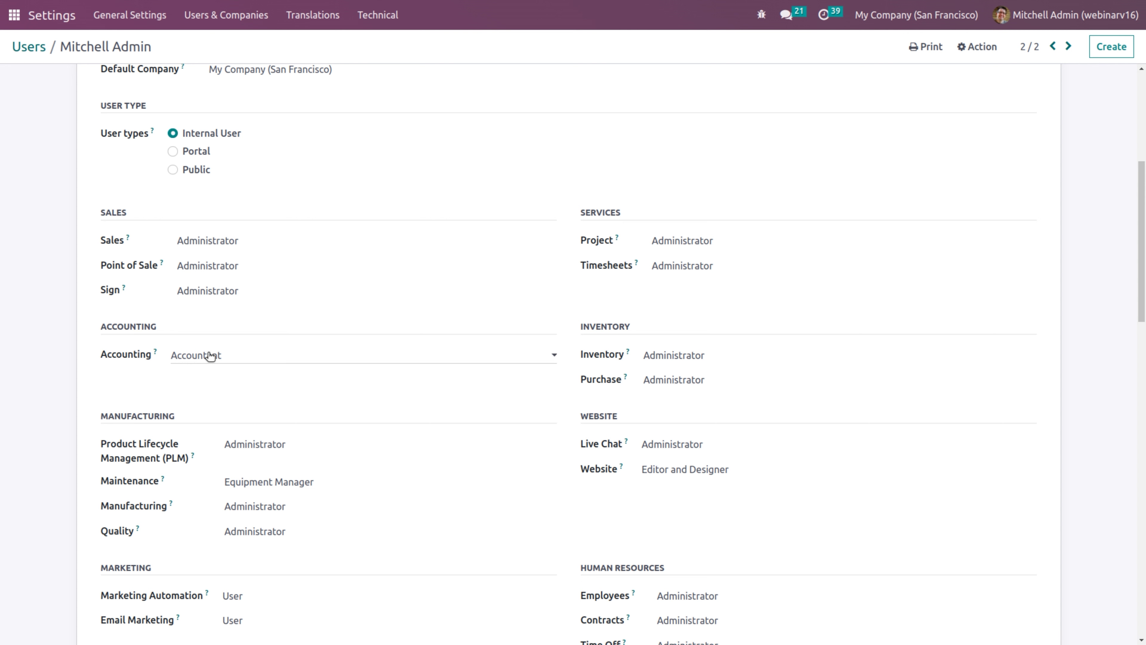
left_click(211, 356)
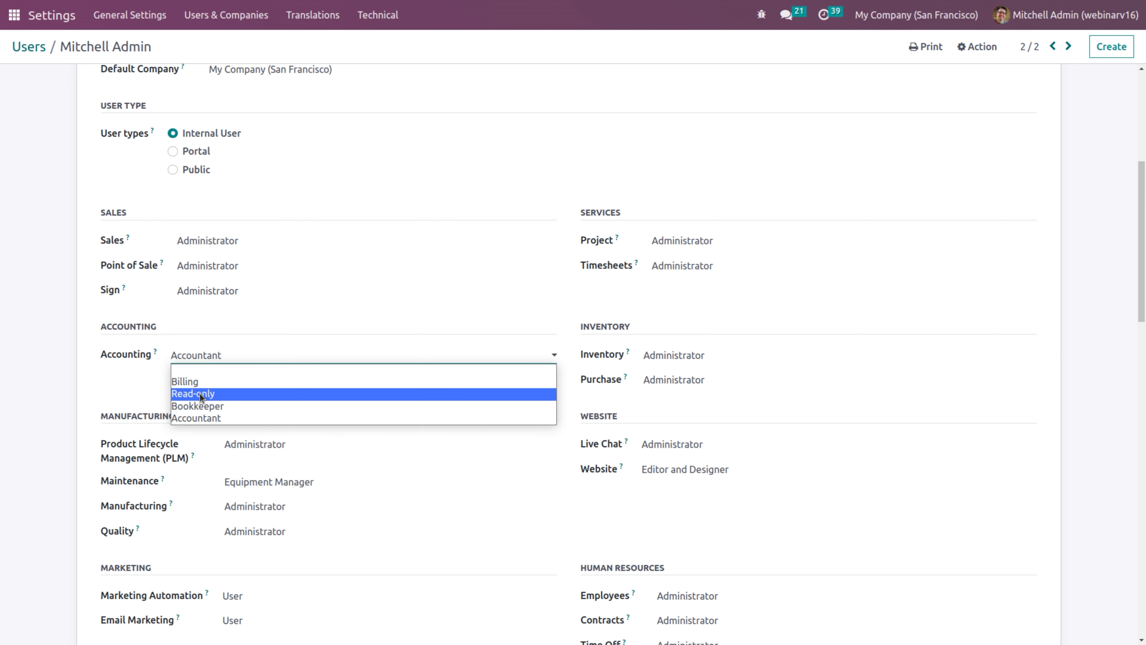
left_click(135, 384)
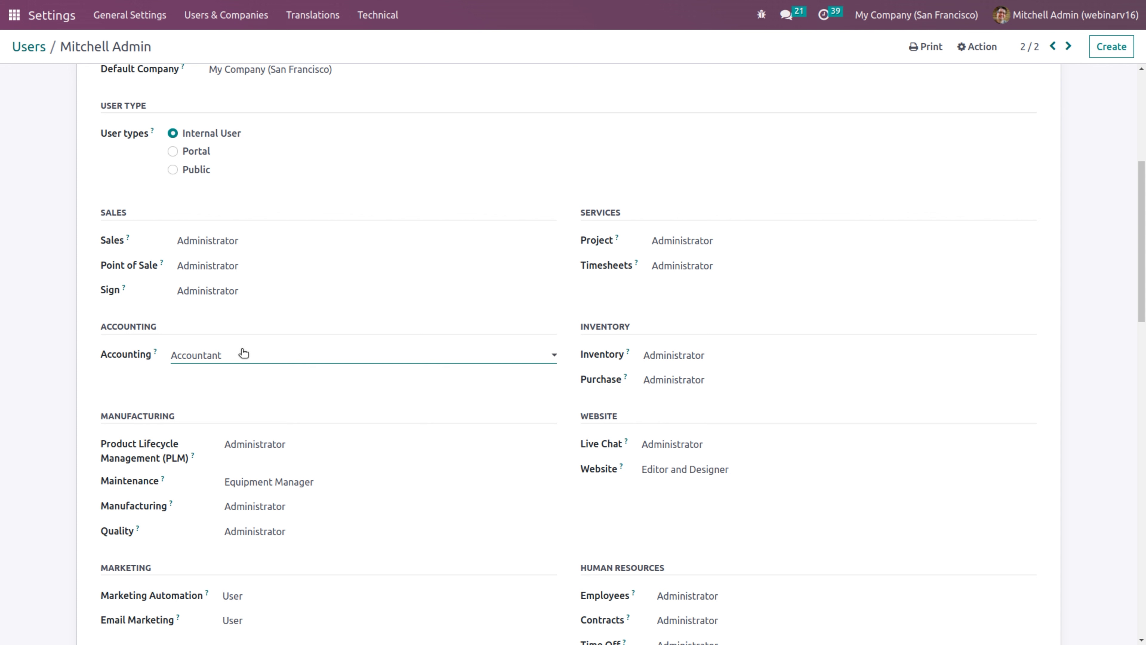
left_click(192, 357)
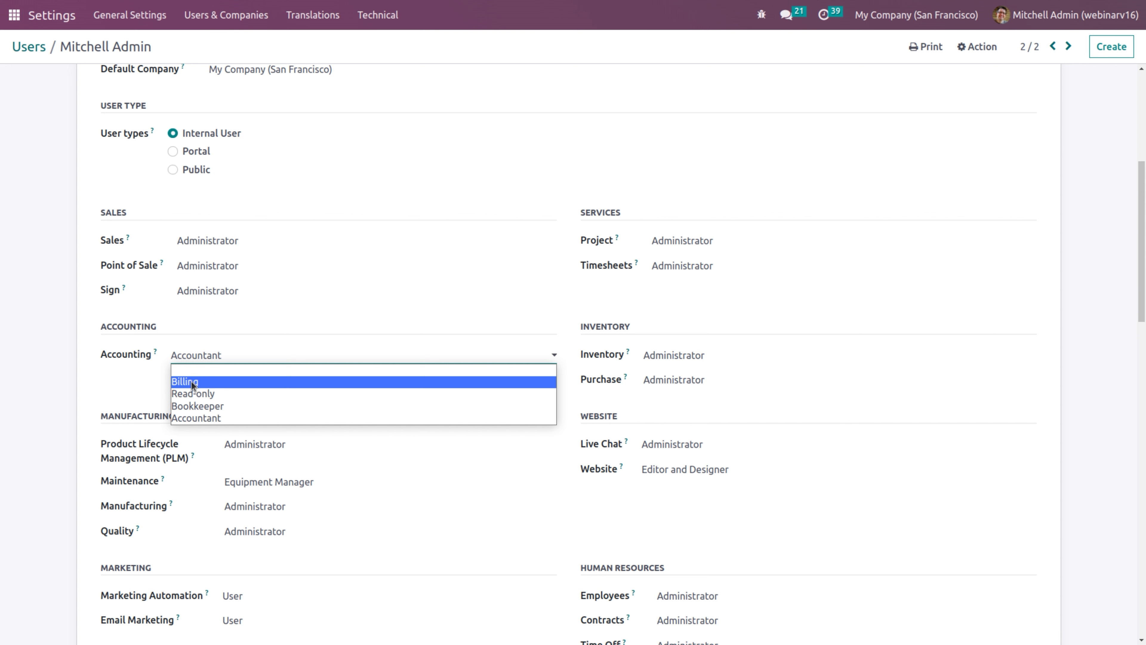
left_click(191, 382)
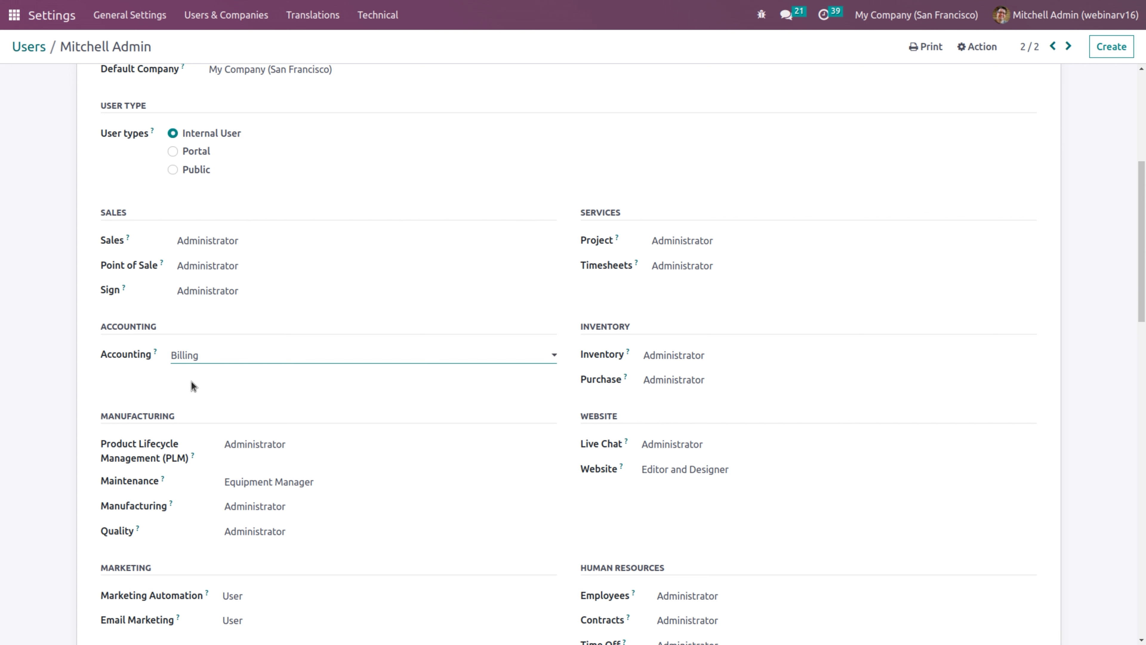
left_click(205, 353)
left_click(198, 419)
left_click(194, 48)
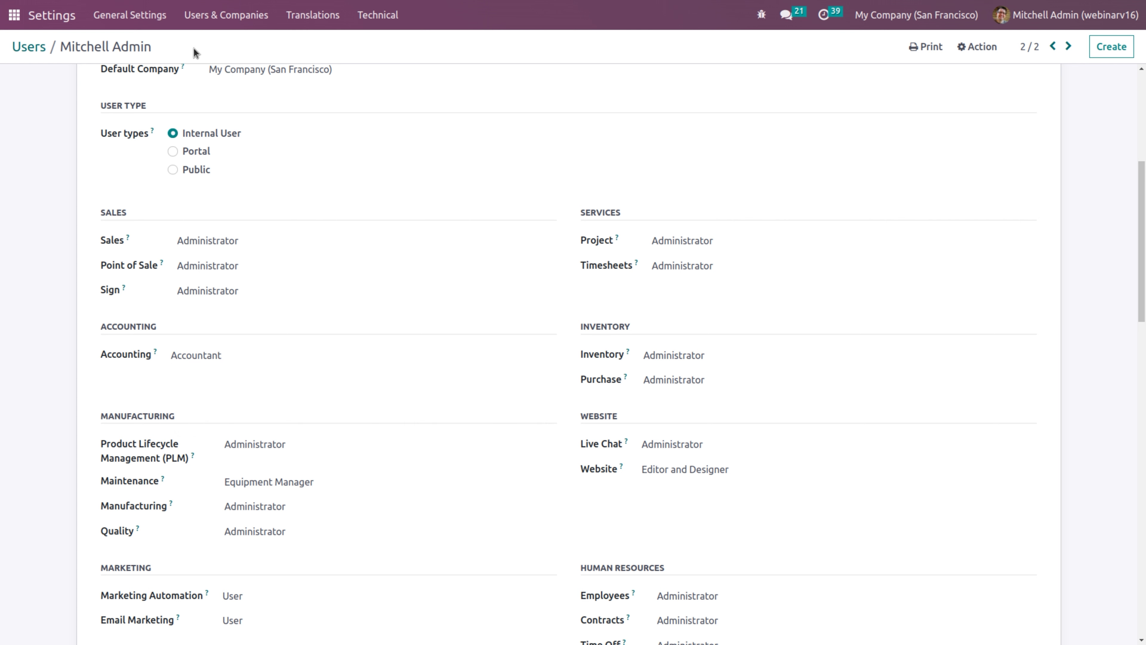
left_click(31, 46)
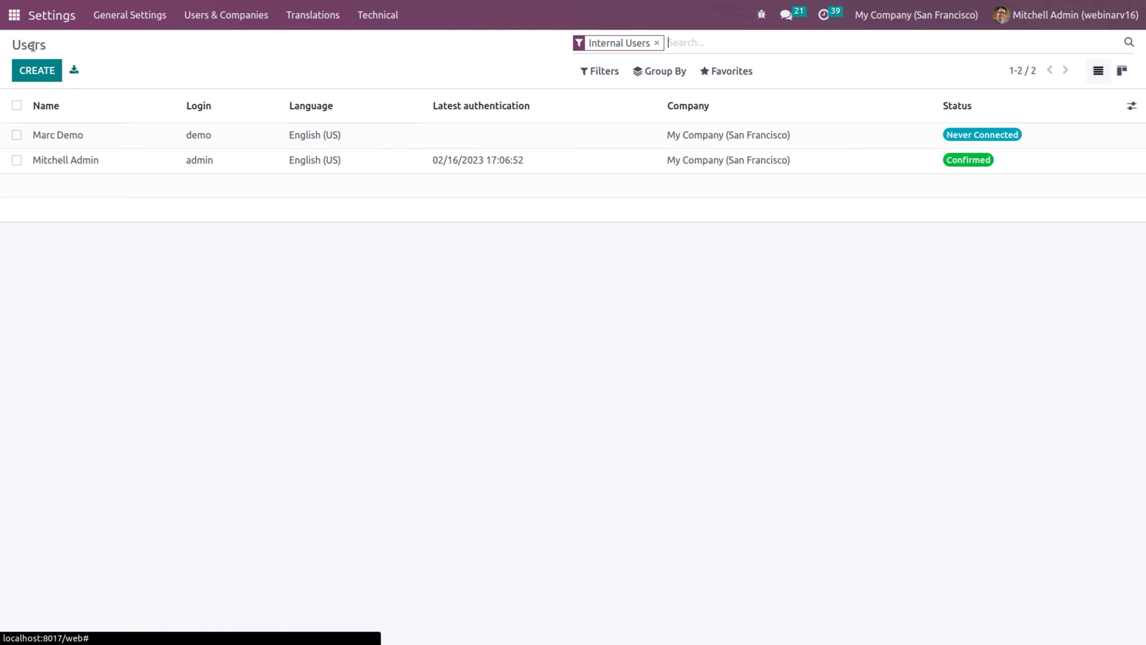
- Create a new user named 'book keeper' with the login bk
left_click(47, 76)
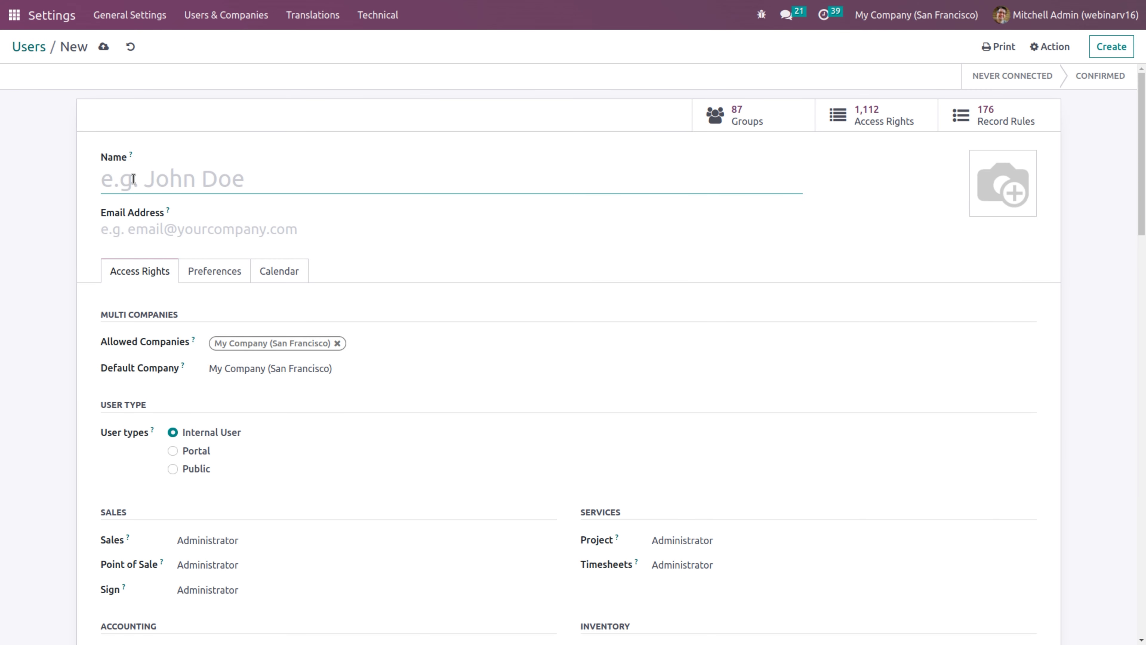
type("b")
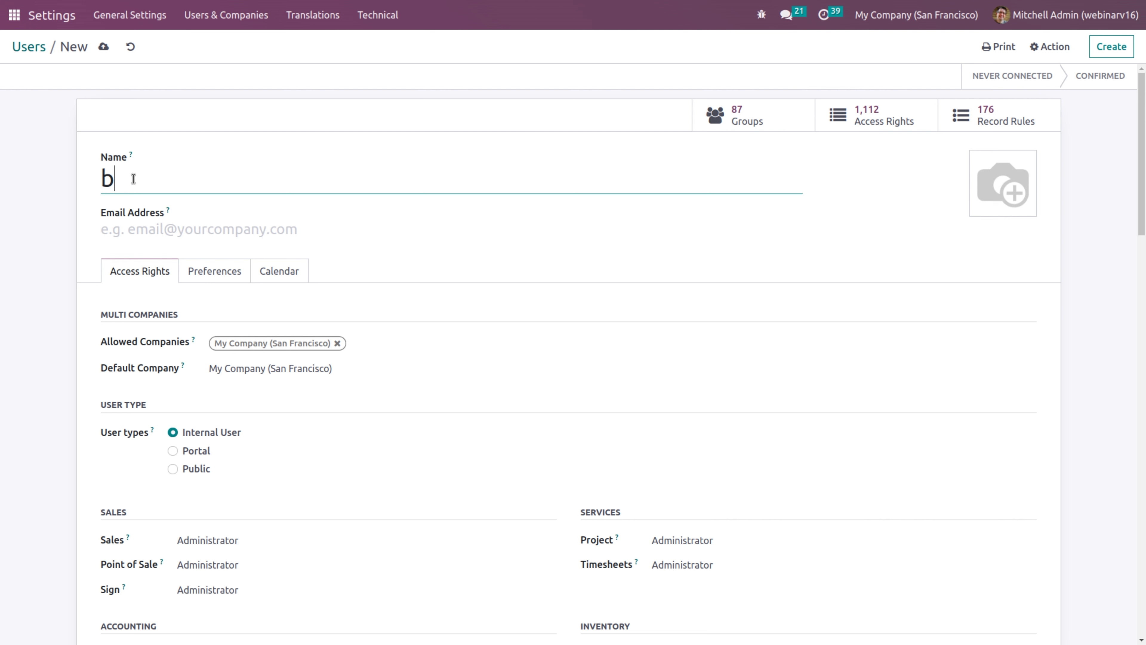
type("ook keeper")
key("BackSpace")
type("er")
left_click(142, 219)
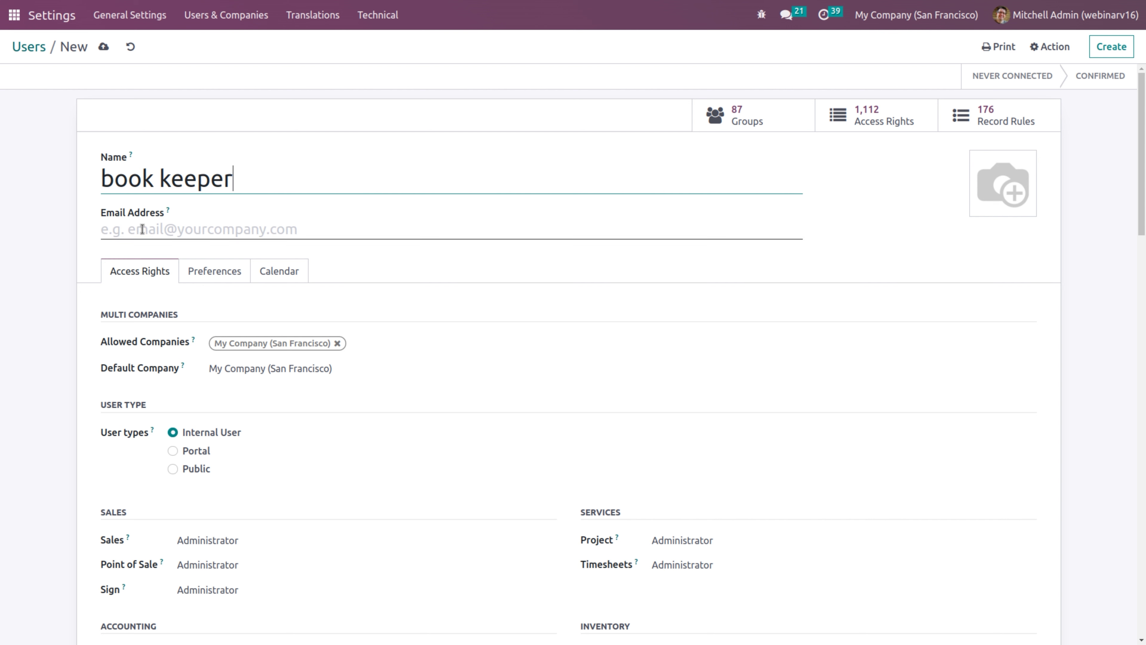
left_click(142, 229)
type("bk")
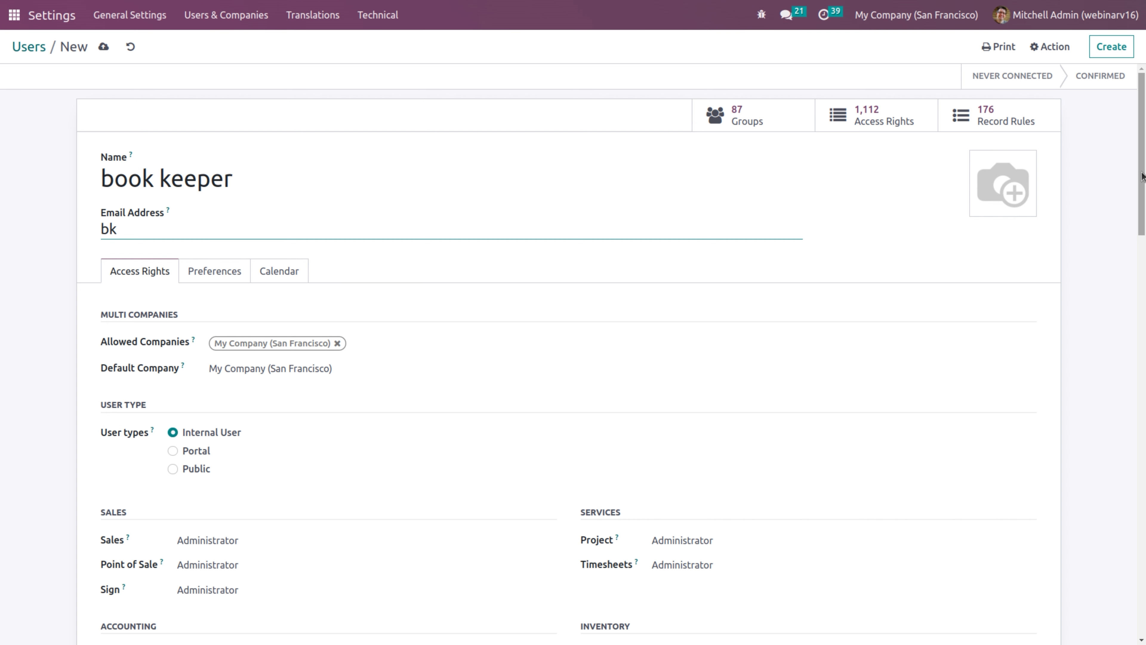
- Give the user Bookkeeper access to Accounting and save the user record
left_click_drag(1143, 177, 1143, 260)
left_click(203, 356)
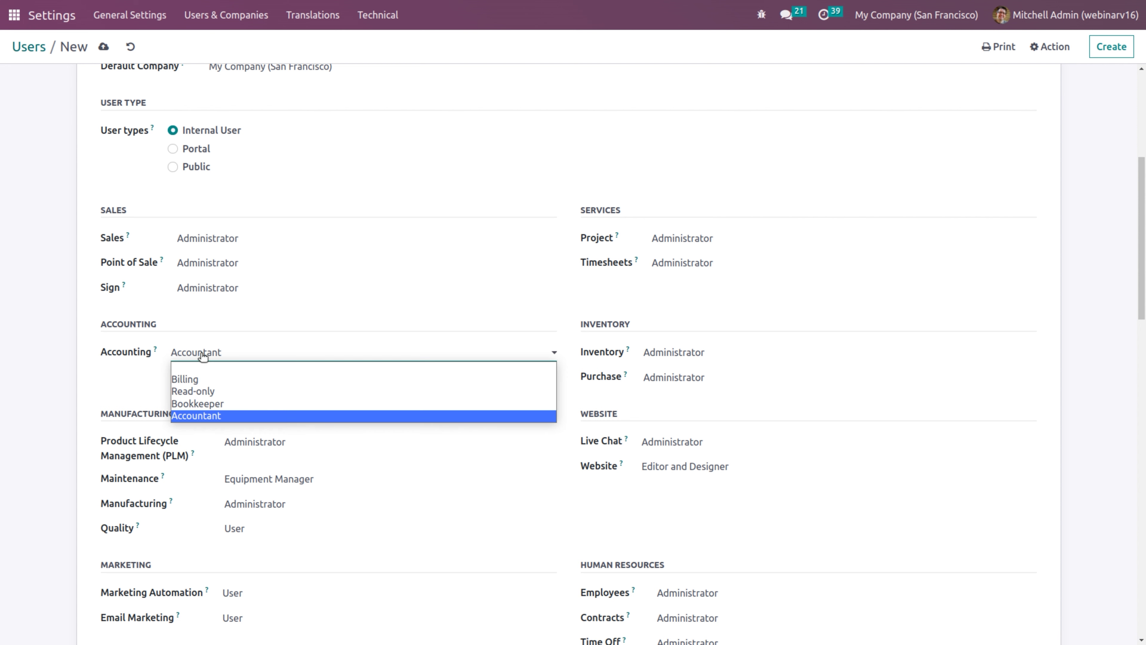
left_click(199, 403)
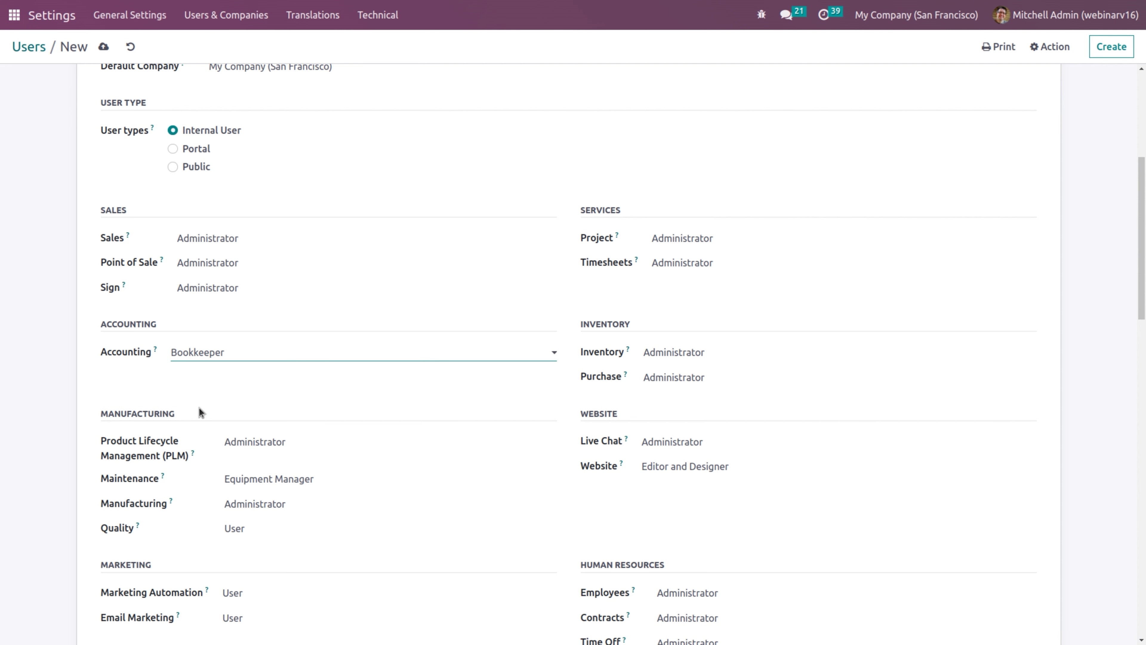
left_click(103, 47)
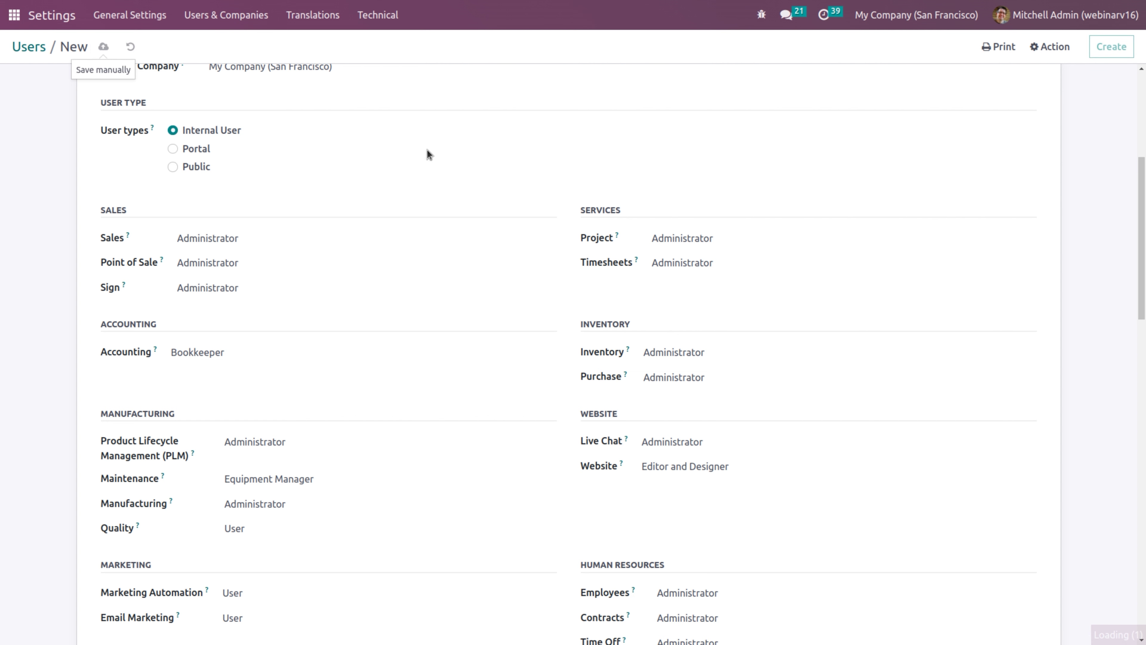
scroll(1143, 118, "up", 7)
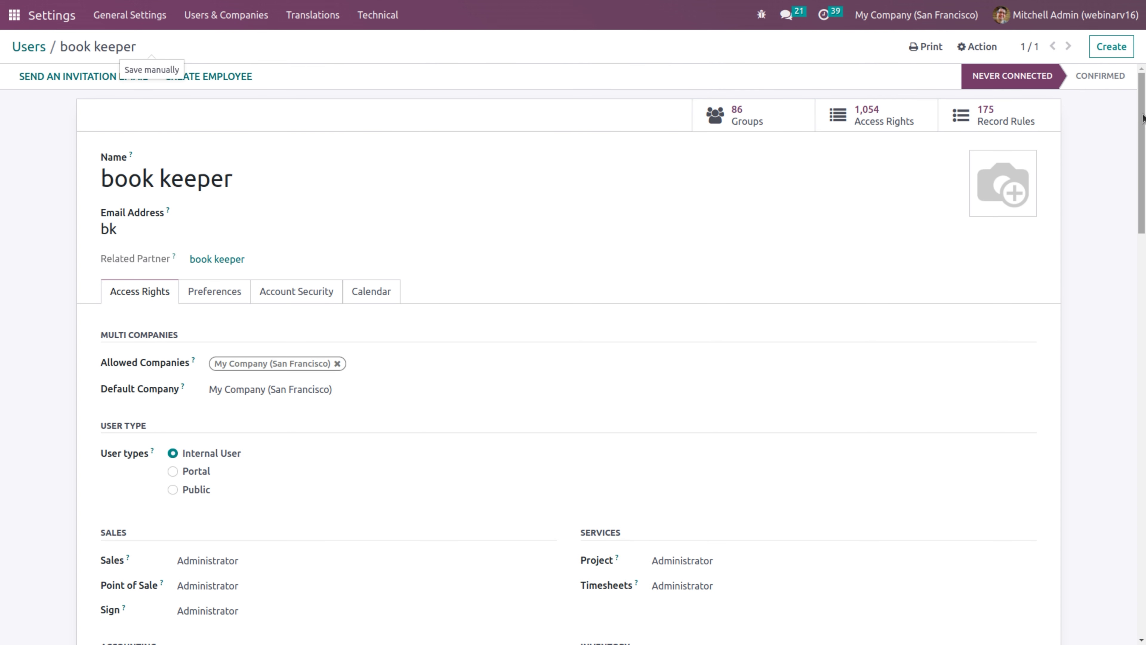
left_click(976, 48)
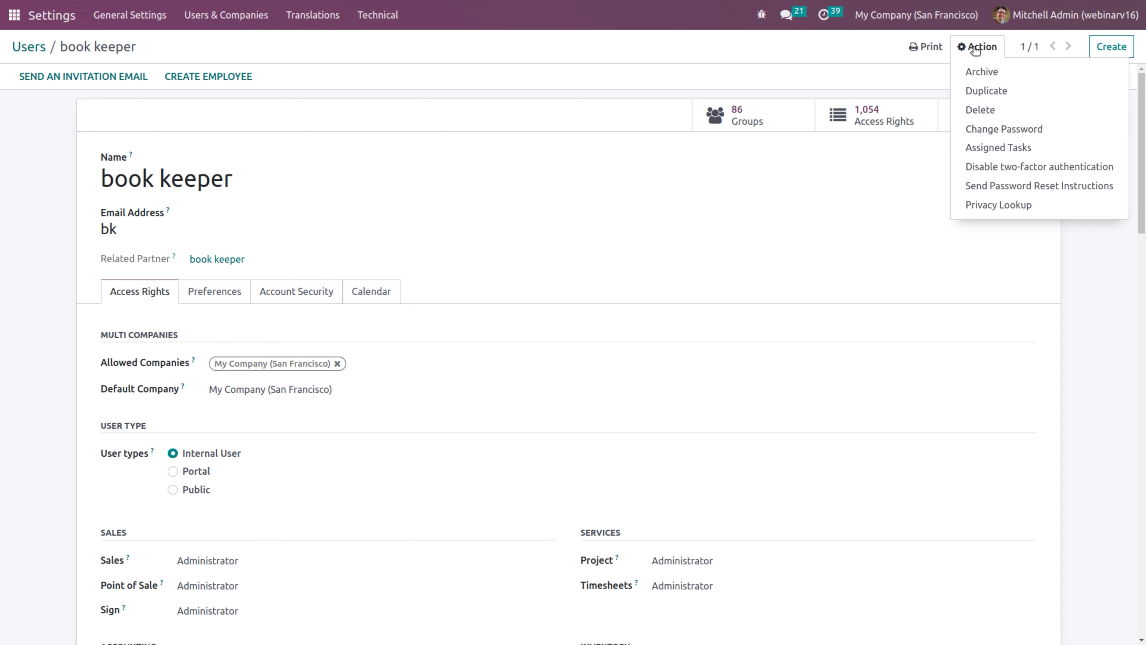
- Set a new password for the book keeper user, then log out of the administrator session
left_click(984, 131)
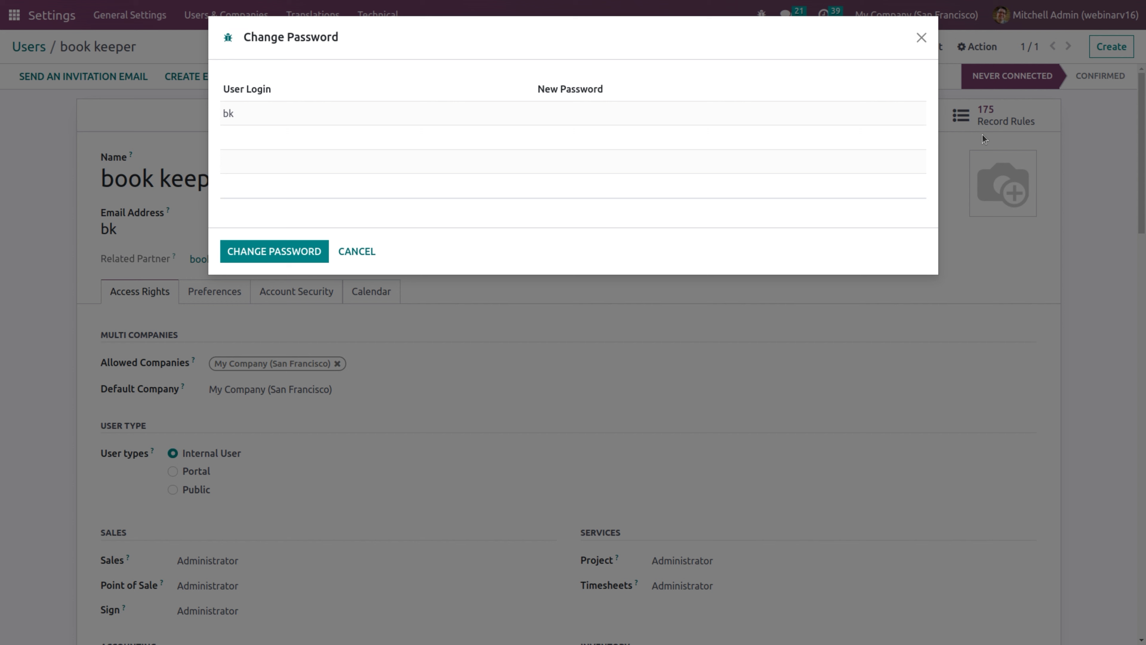
left_click(596, 118)
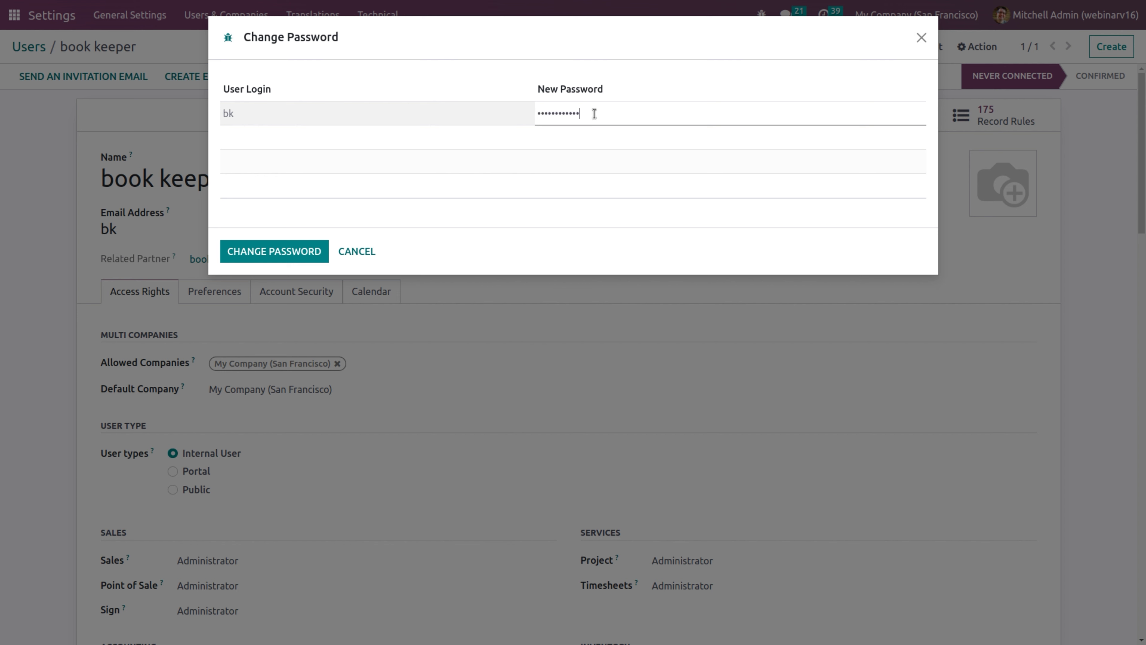
left_click(289, 253)
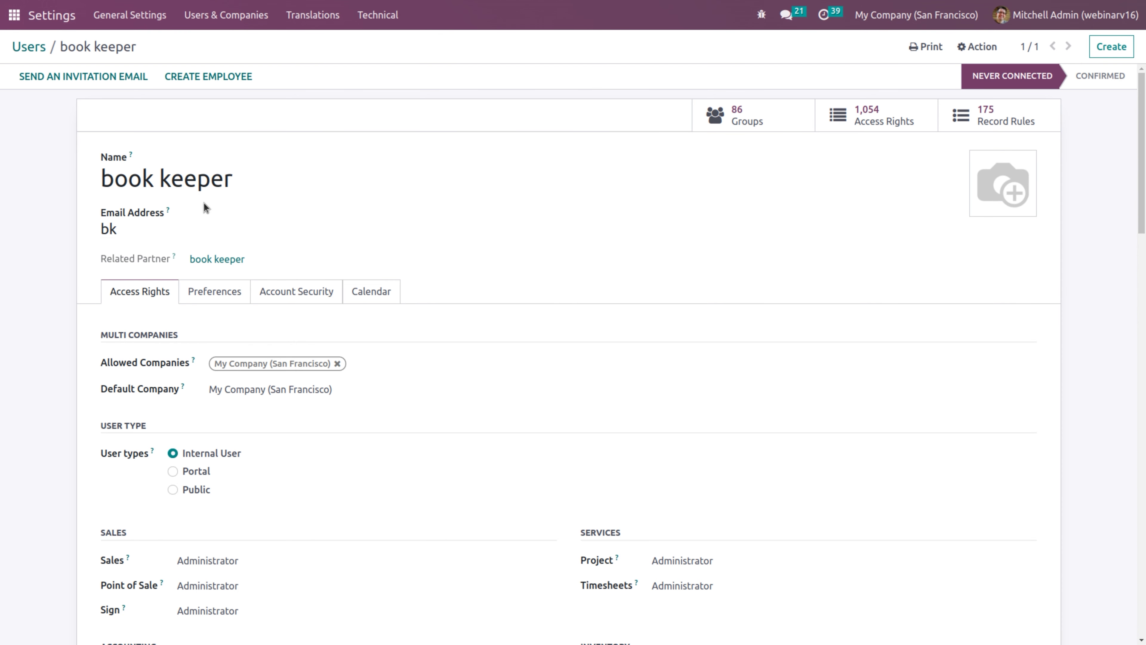
left_click(1062, 17)
left_click(1021, 169)
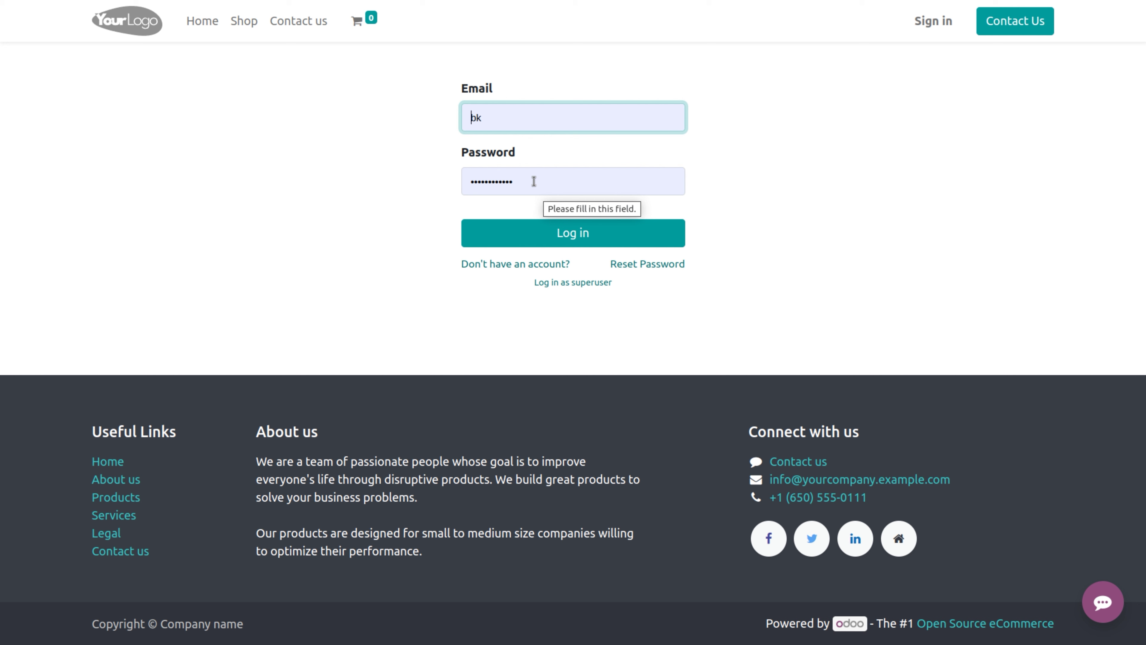
- Log in as bk with the saved password and open the Accounting app via 'ac'
left_click(534, 181)
left_click(475, 235)
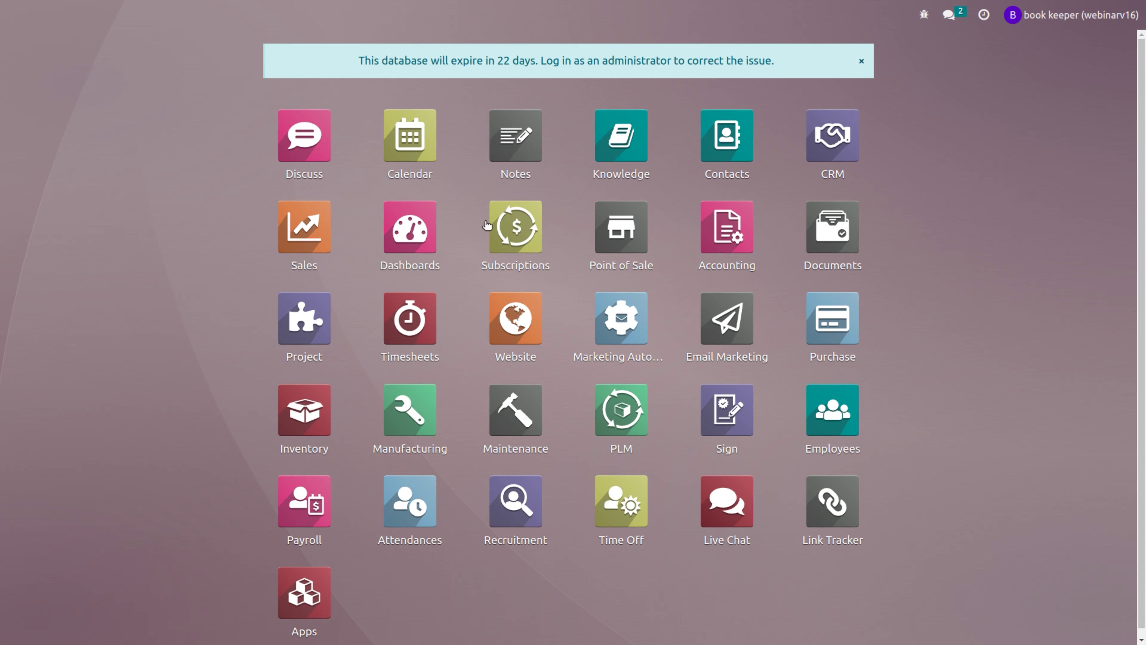
type("ac")
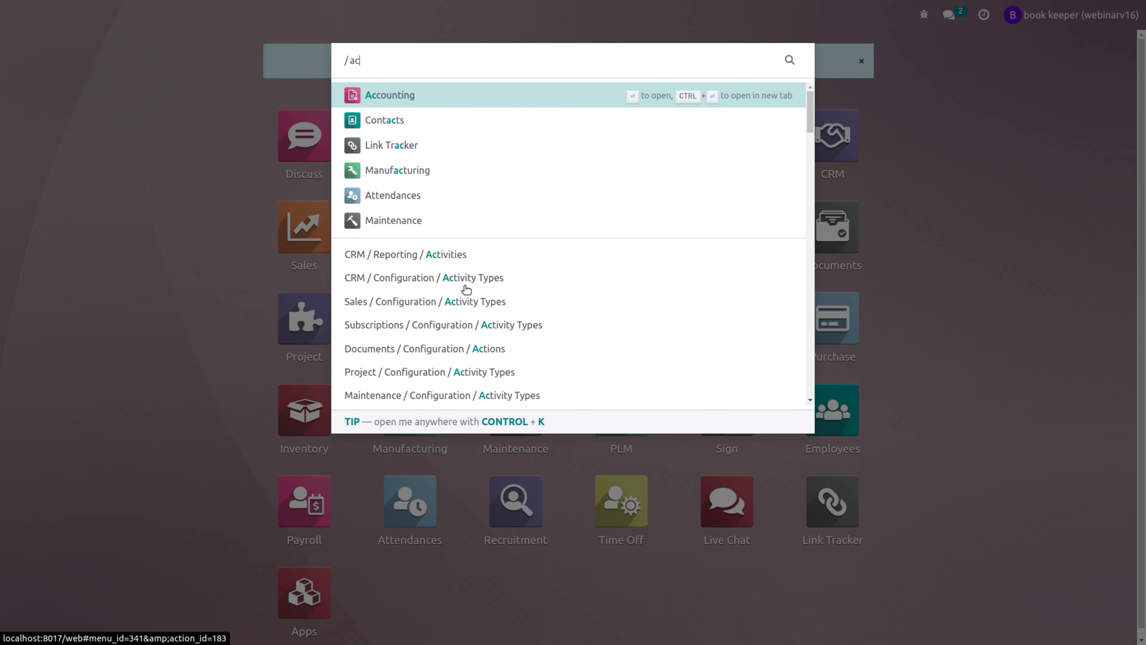
left_click(371, 101)
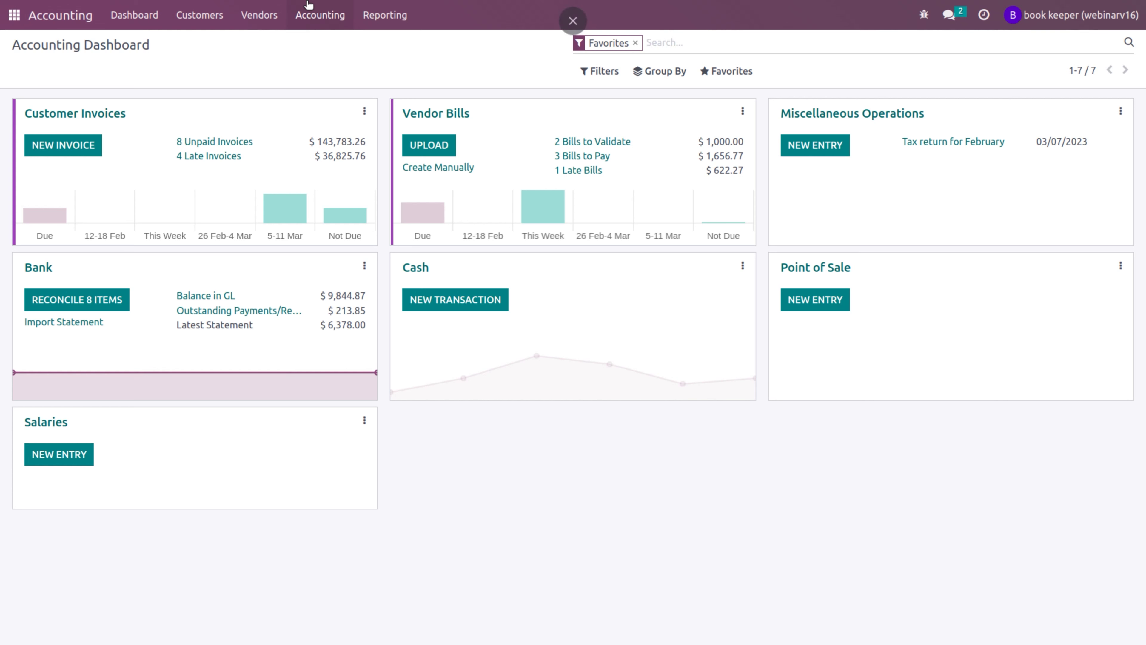
left_click(381, 17)
- Open customer invoice INV/2023/00009 from the Customers > Invoices list
left_click(320, 16)
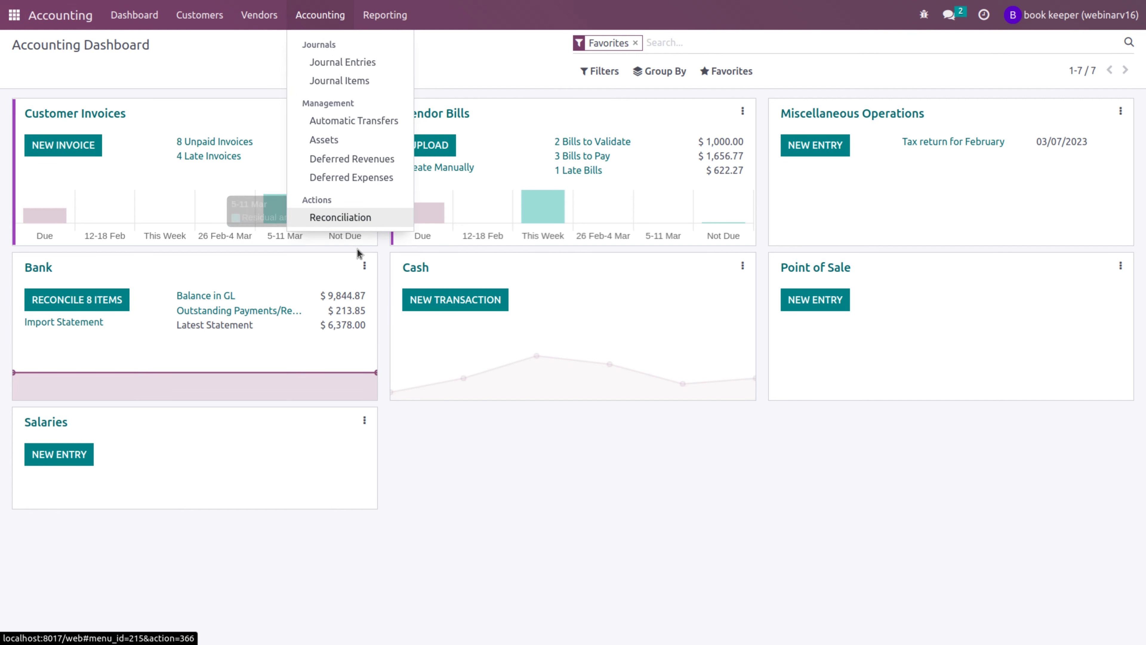
left_click(199, 28)
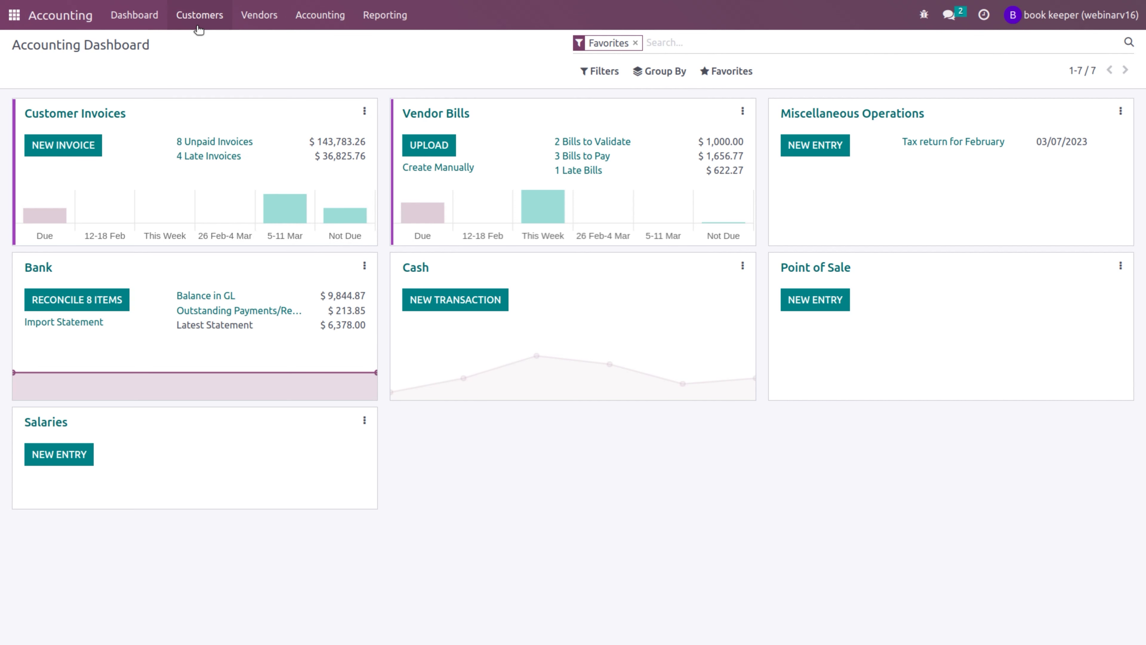
left_click(199, 28)
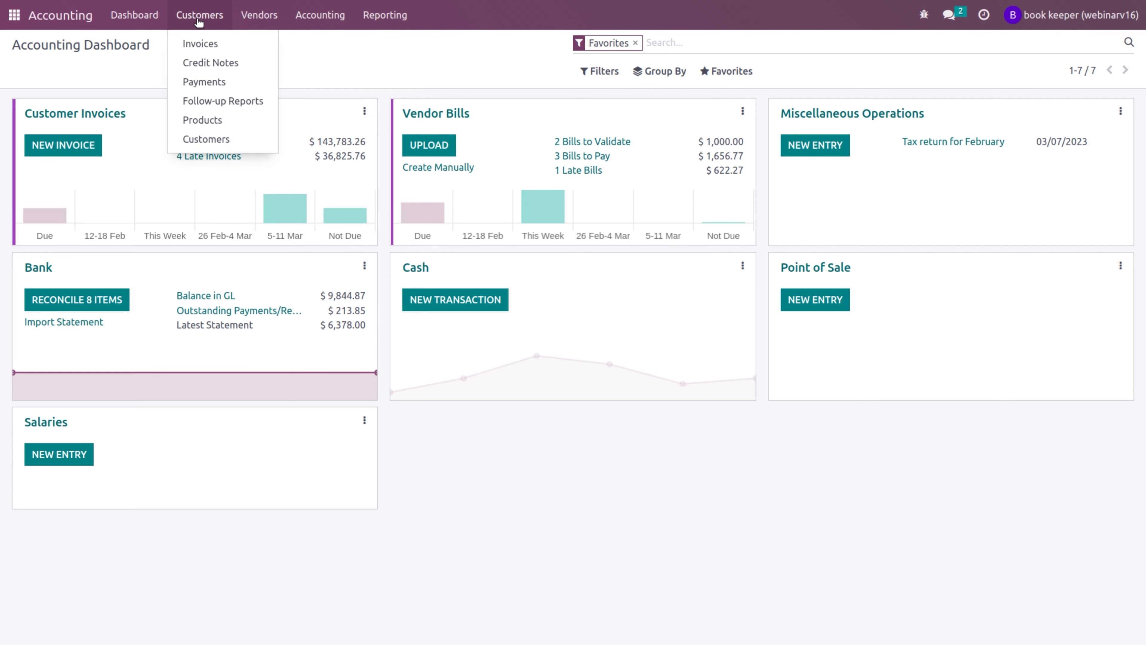
left_click(200, 45)
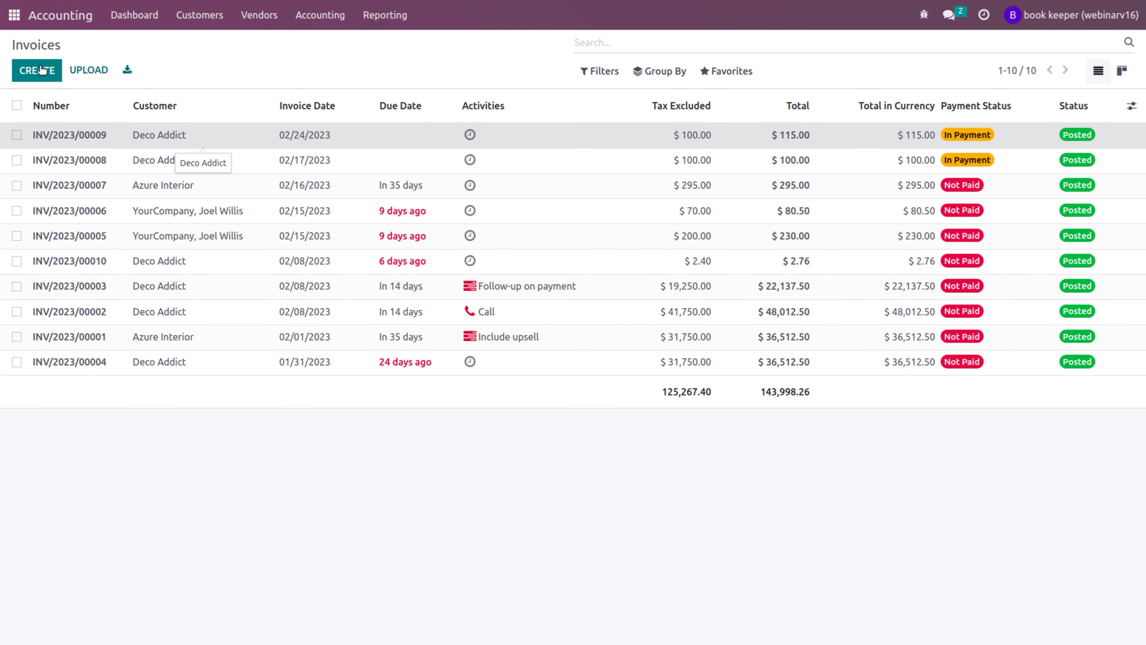
left_click(69, 132)
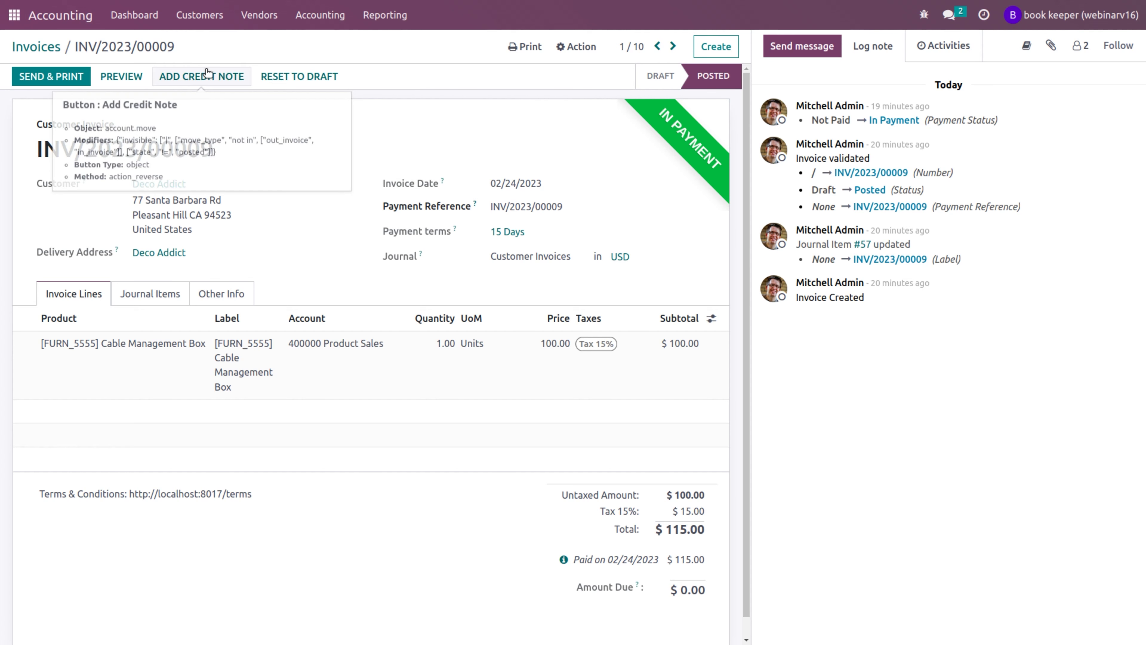
- Open the Deco Addict record from the Customers list
left_click(204, 16)
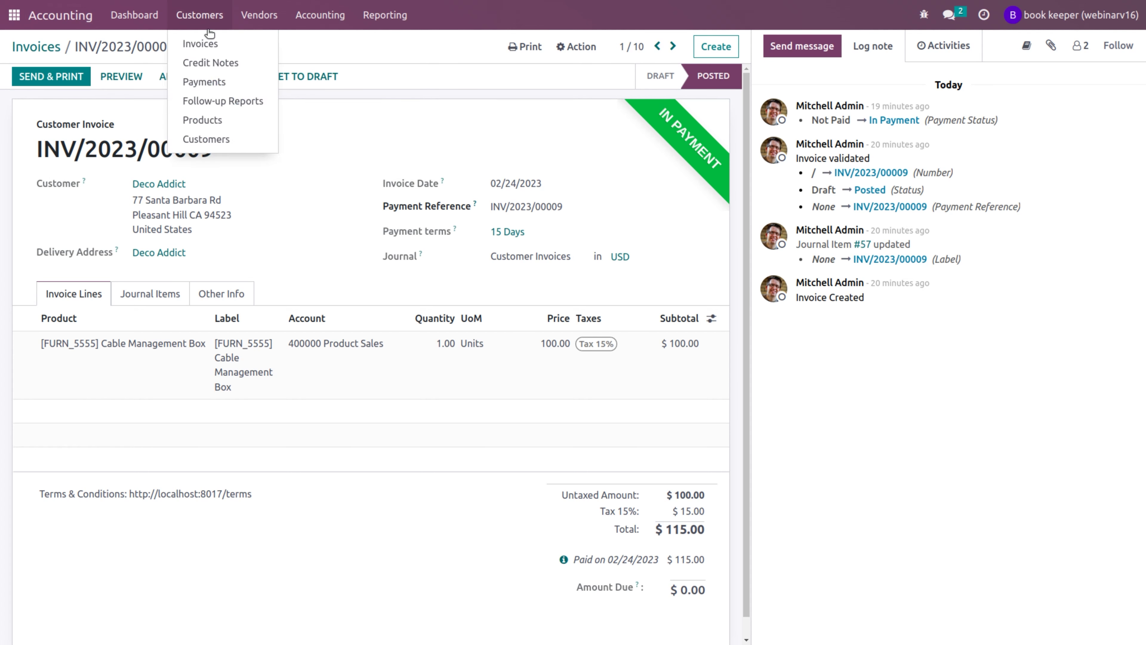
left_click(205, 139)
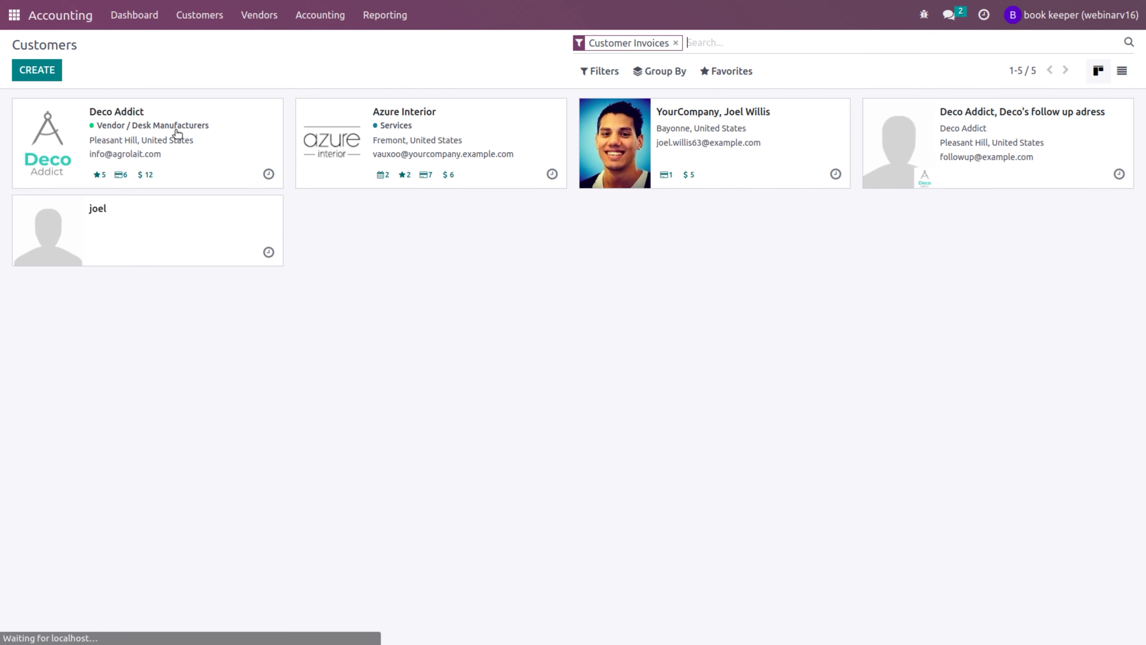
left_click(201, 140)
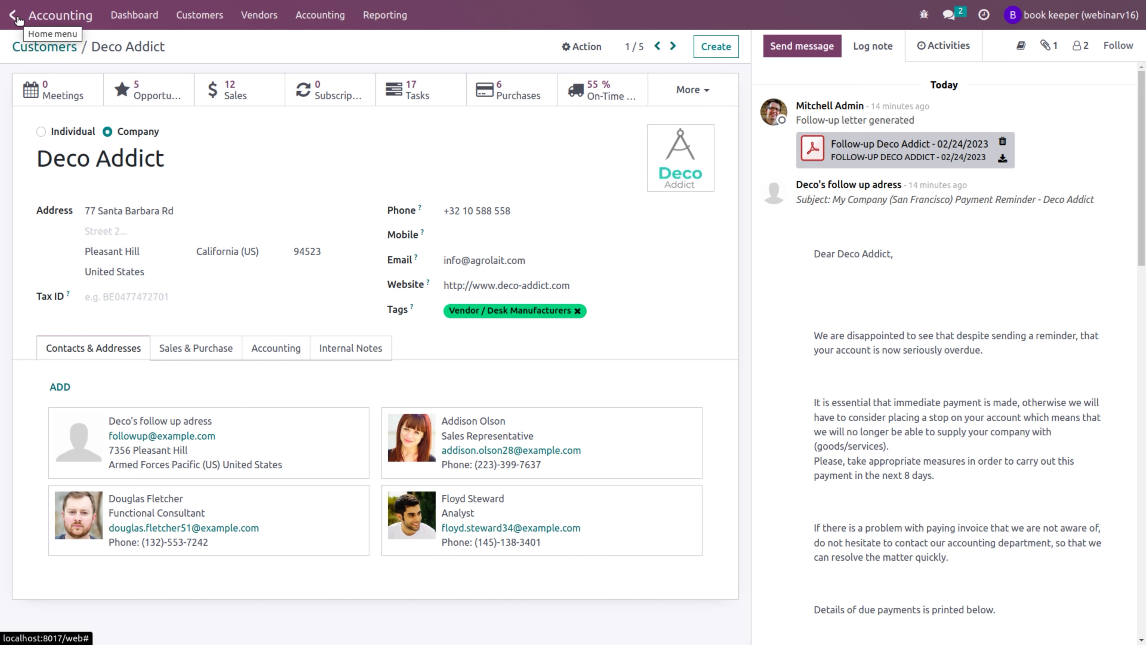
left_click(1113, 18)
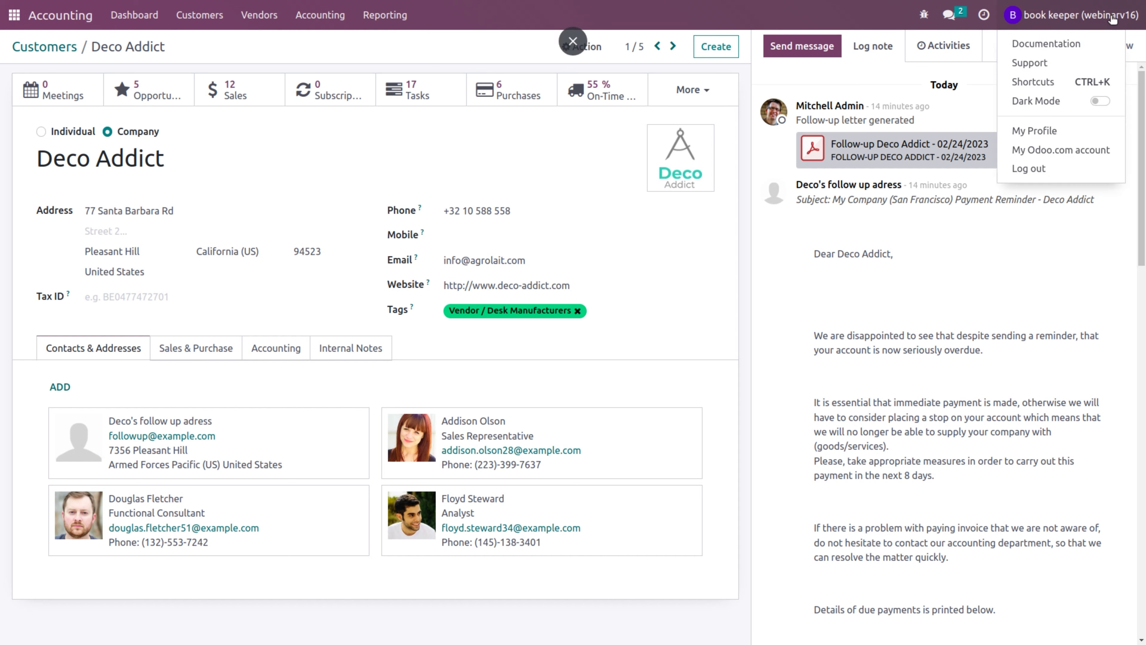
- Log out of bk, sign back in with the saved admin credentials, and open General Settings
left_click(1071, 171)
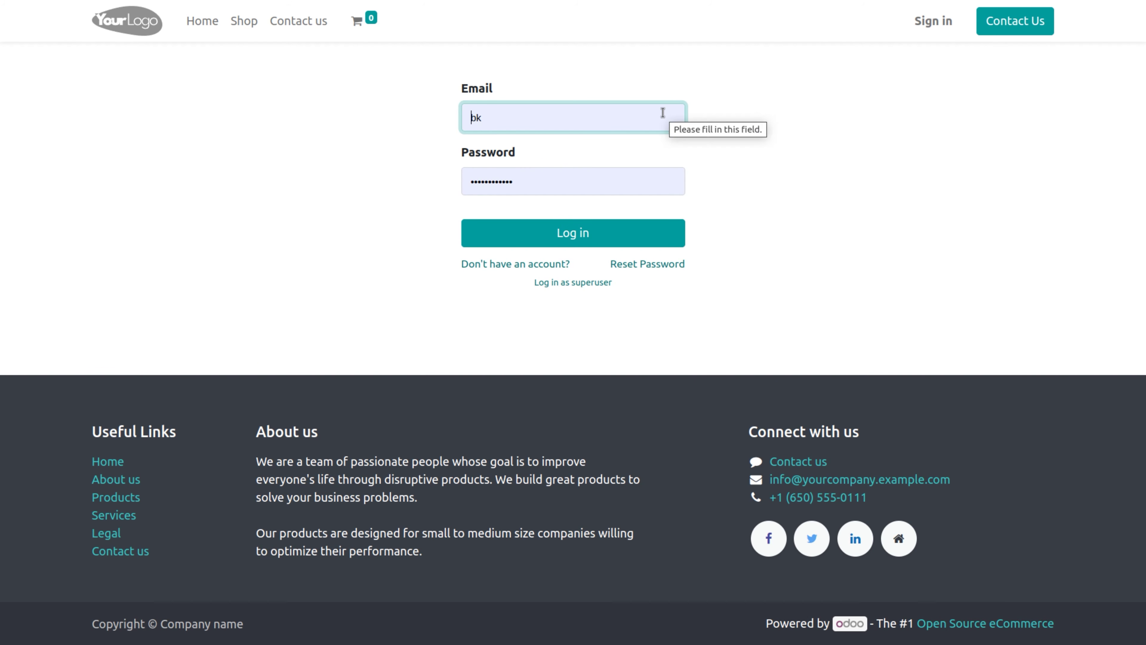
left_click(662, 113)
key("BackSpace")
key("BackSpace")
type("admin")
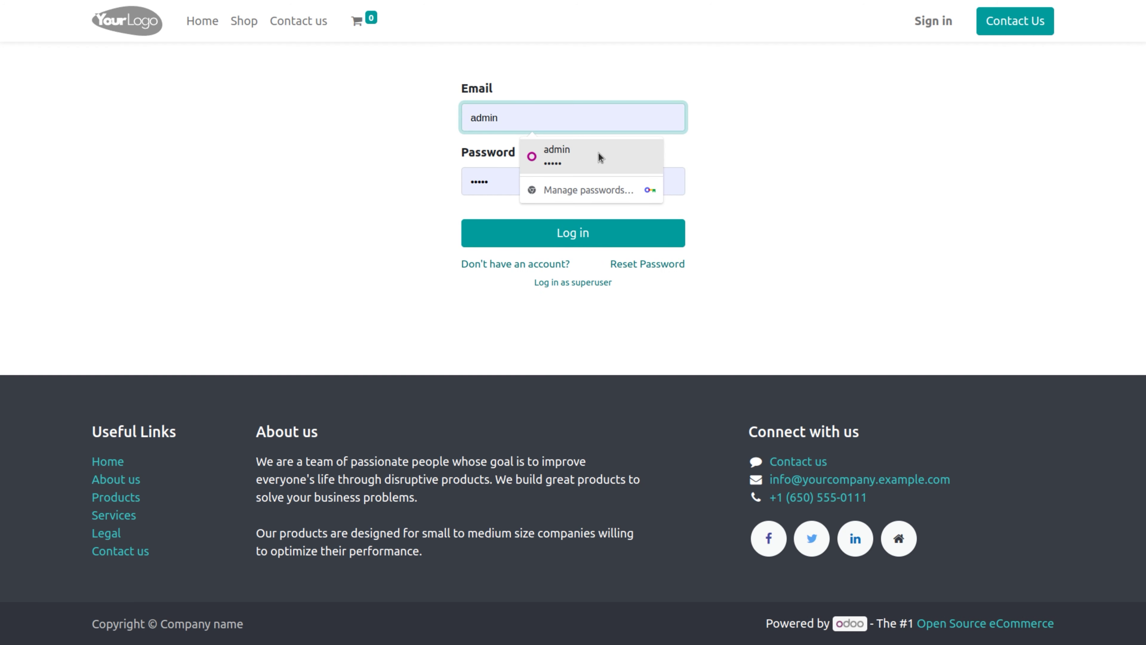
left_click(599, 153)
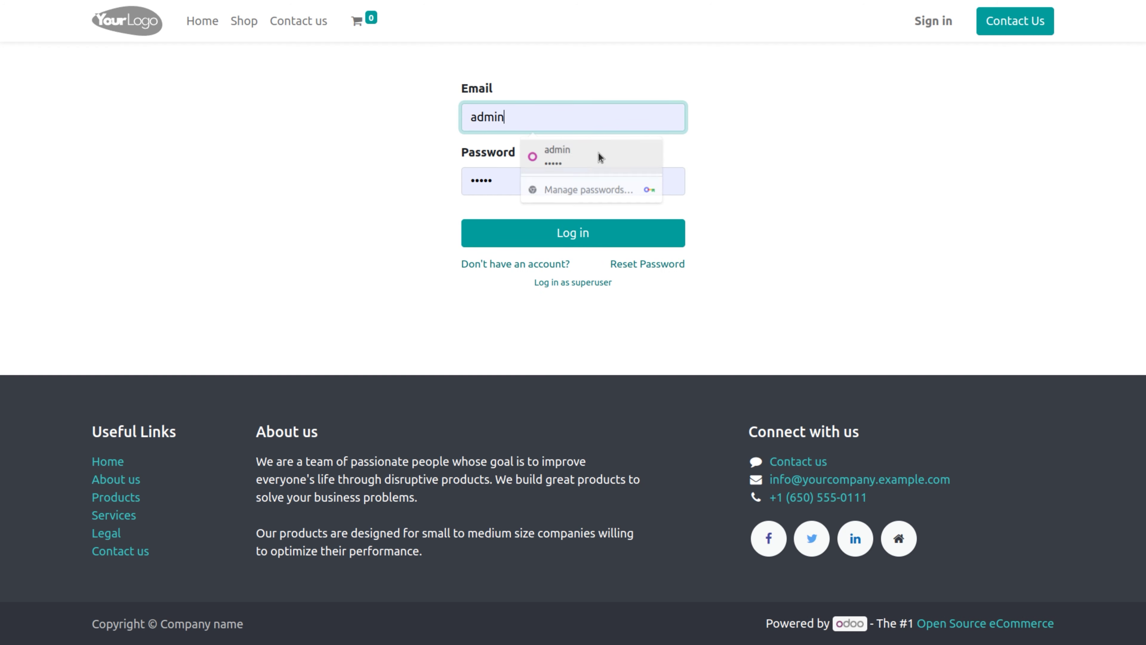
left_click(557, 236)
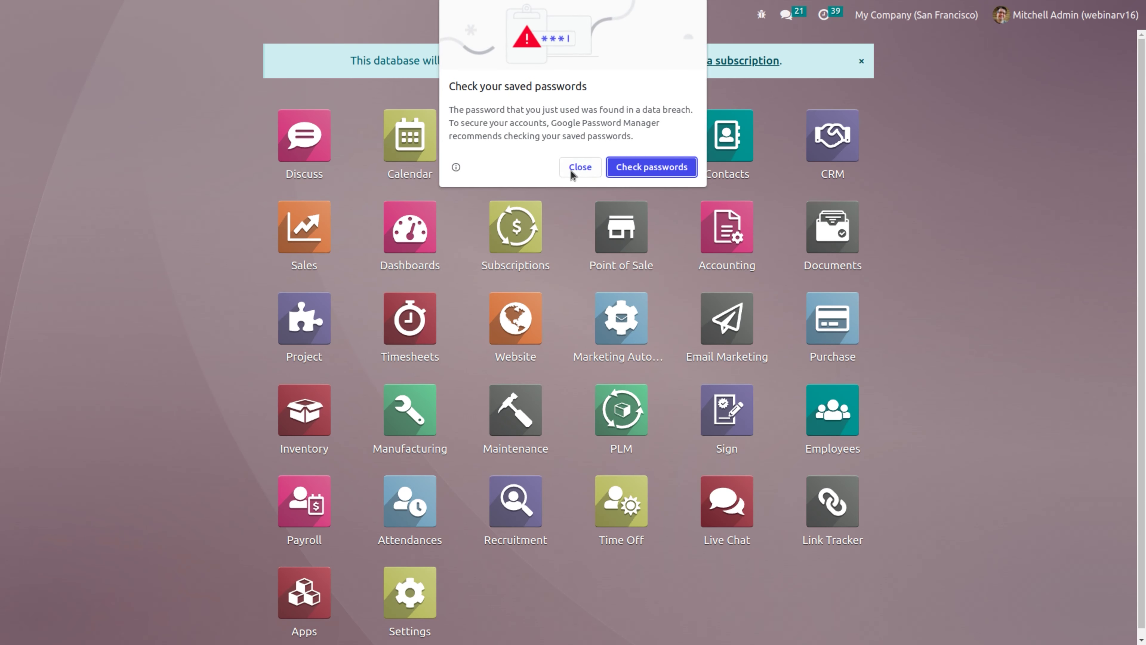
left_click(572, 171)
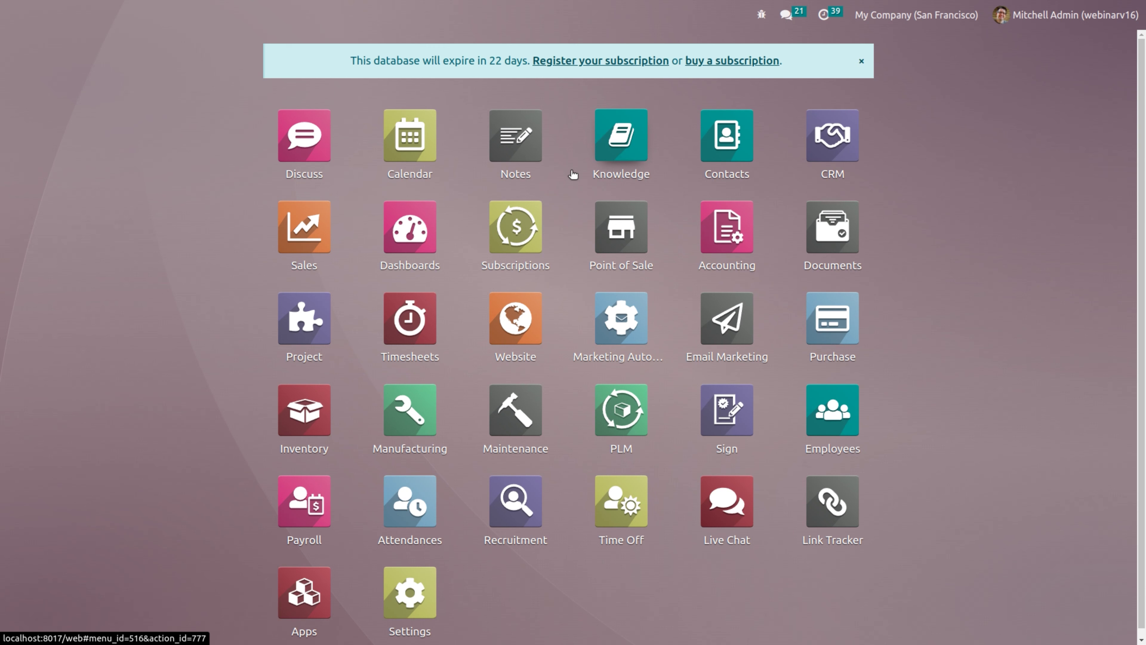
left_click(417, 573)
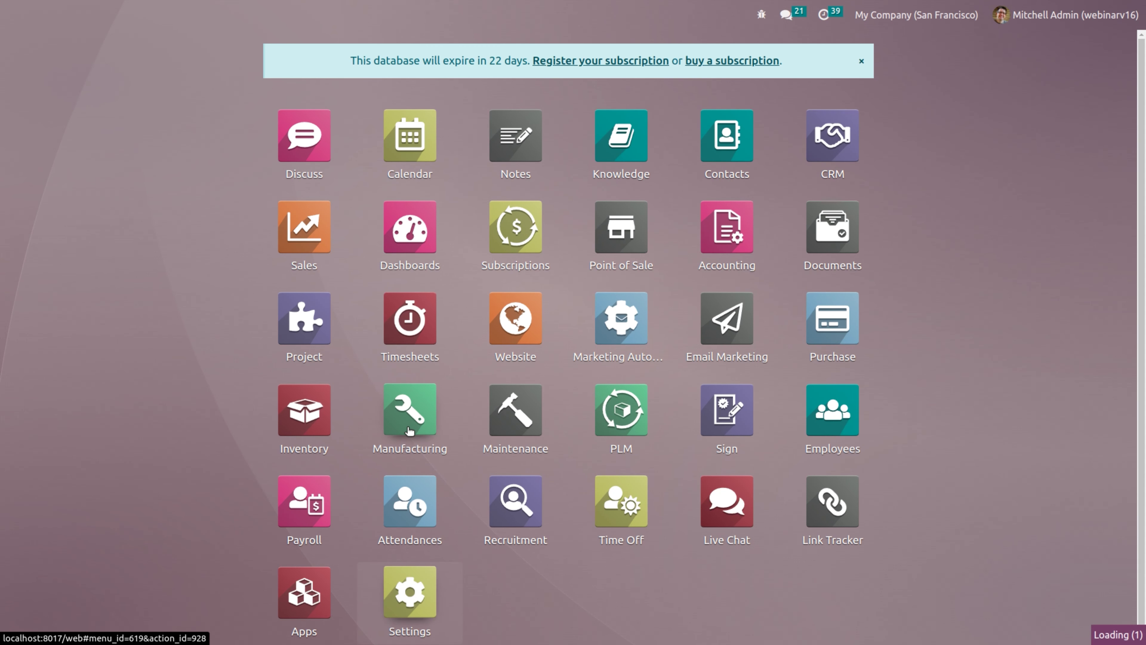
left_click(405, 610)
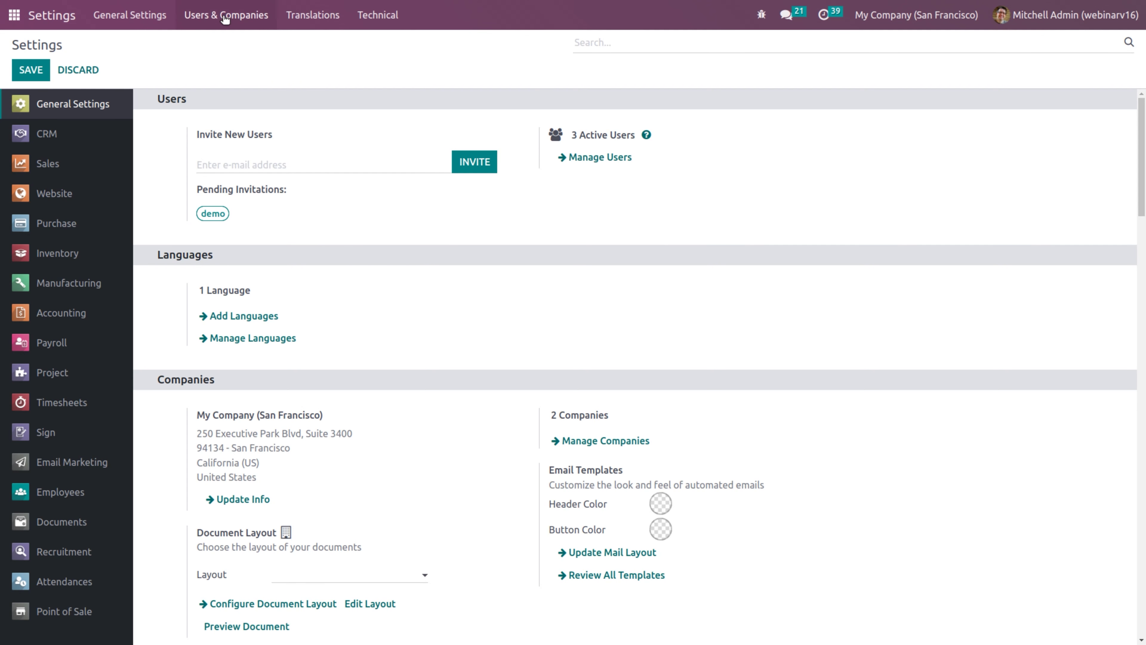
- Open the book keeper user from the Users list and keep its Accounting access at Bookkeeper
left_click(270, 23)
left_click(223, 44)
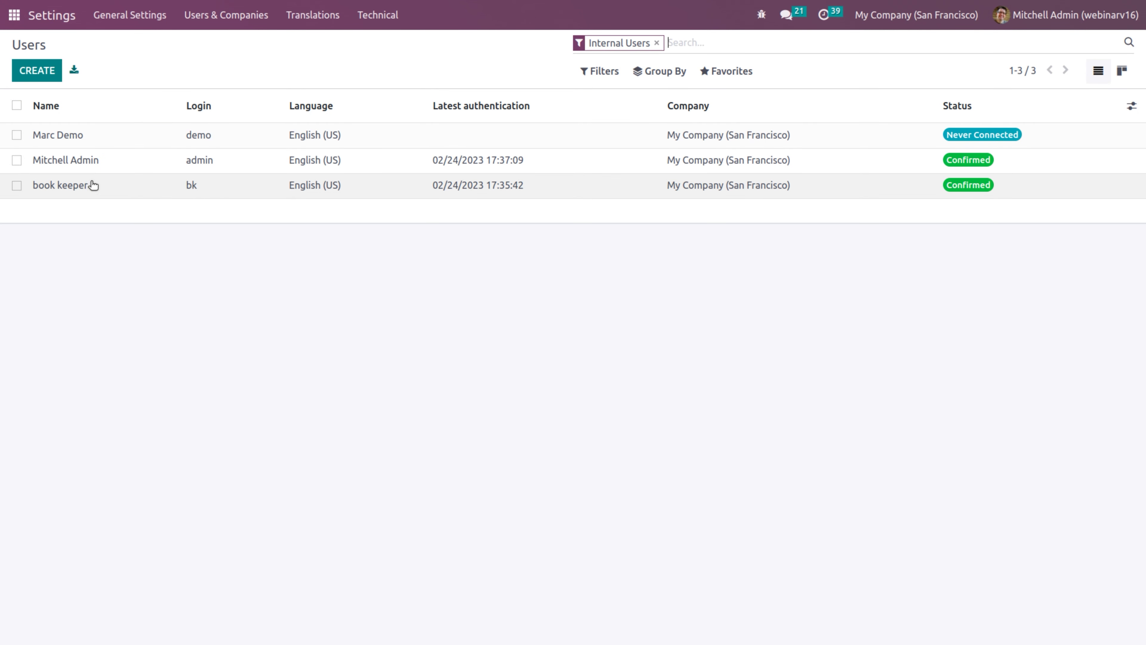
left_click(93, 189)
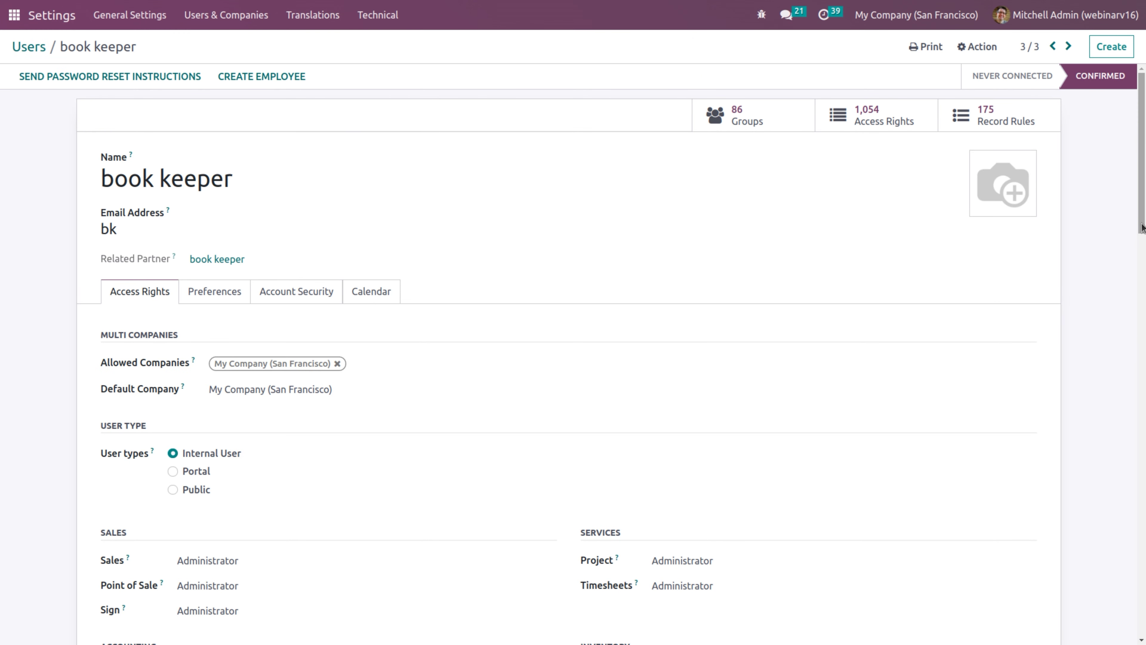
scroll(1142, 239, "down", 5)
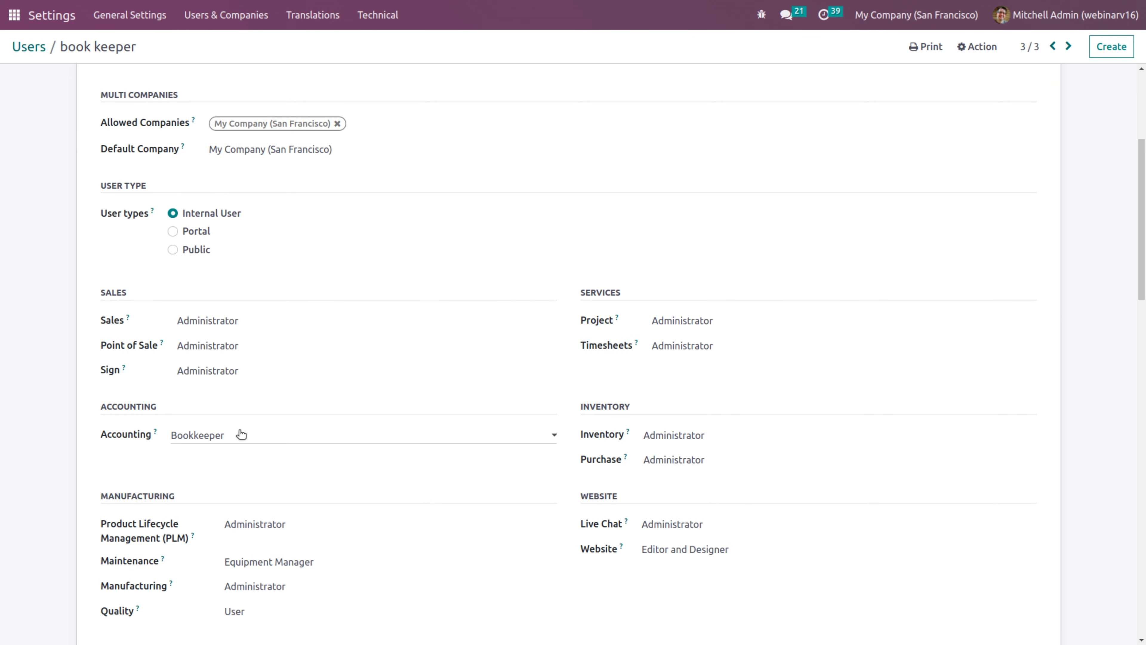
left_click(239, 435)
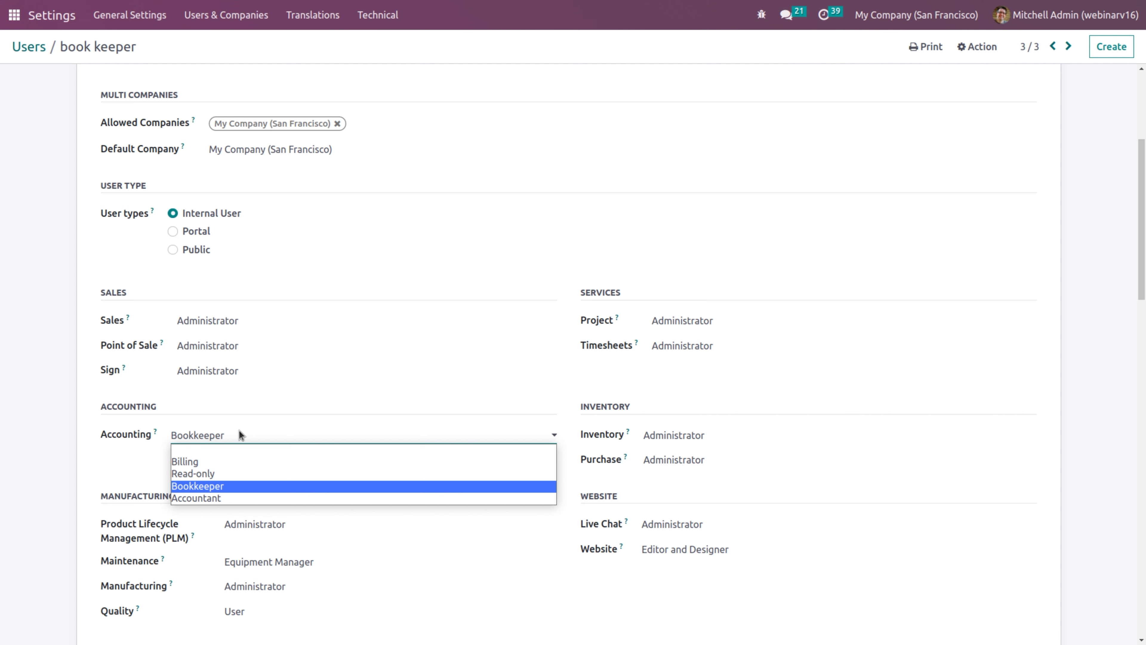
left_click(16, 25)
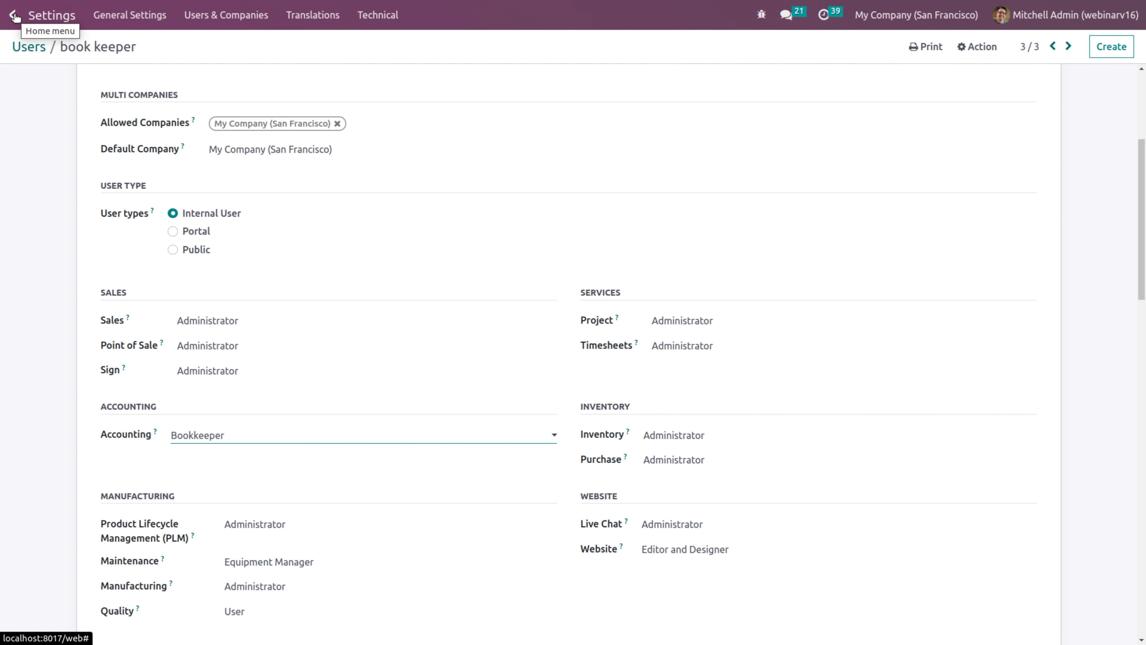
- Return to the apps overview and open Accounting's Configuration > Settings page
left_click(13, 16)
type("Act")
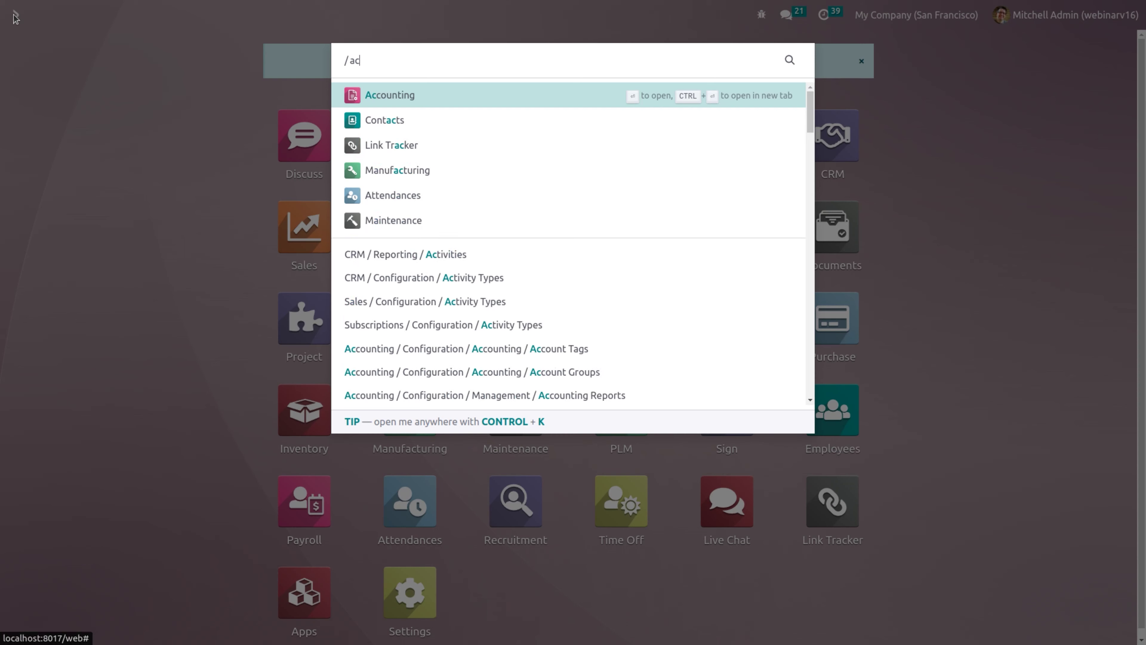
left_click(378, 98)
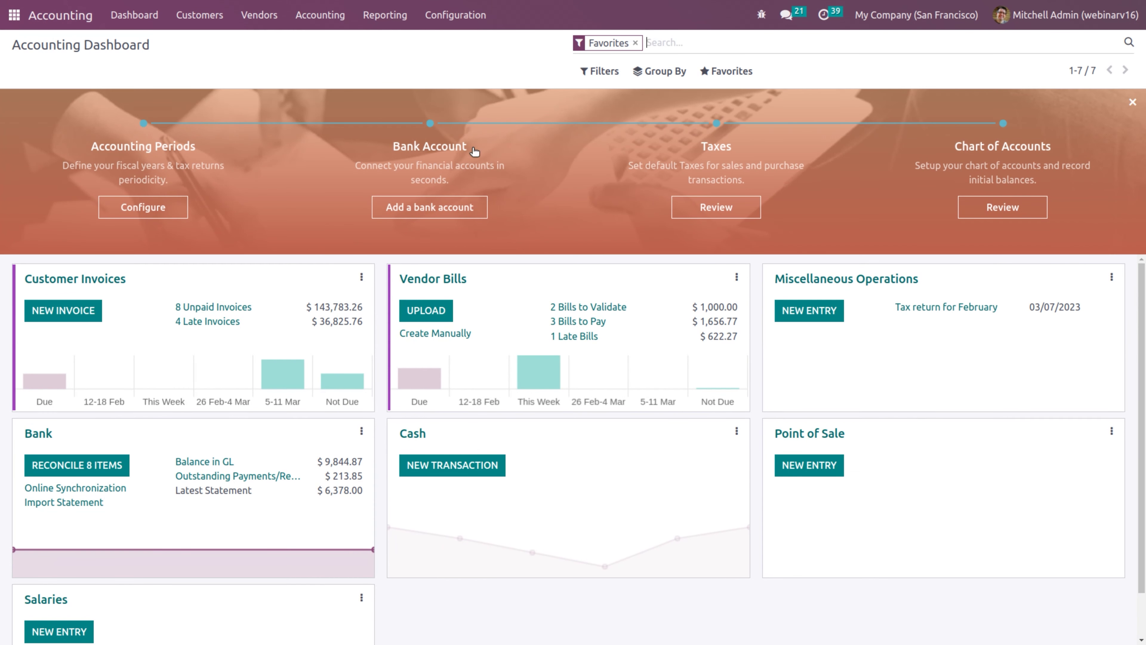
left_click(459, 17)
left_click(462, 45)
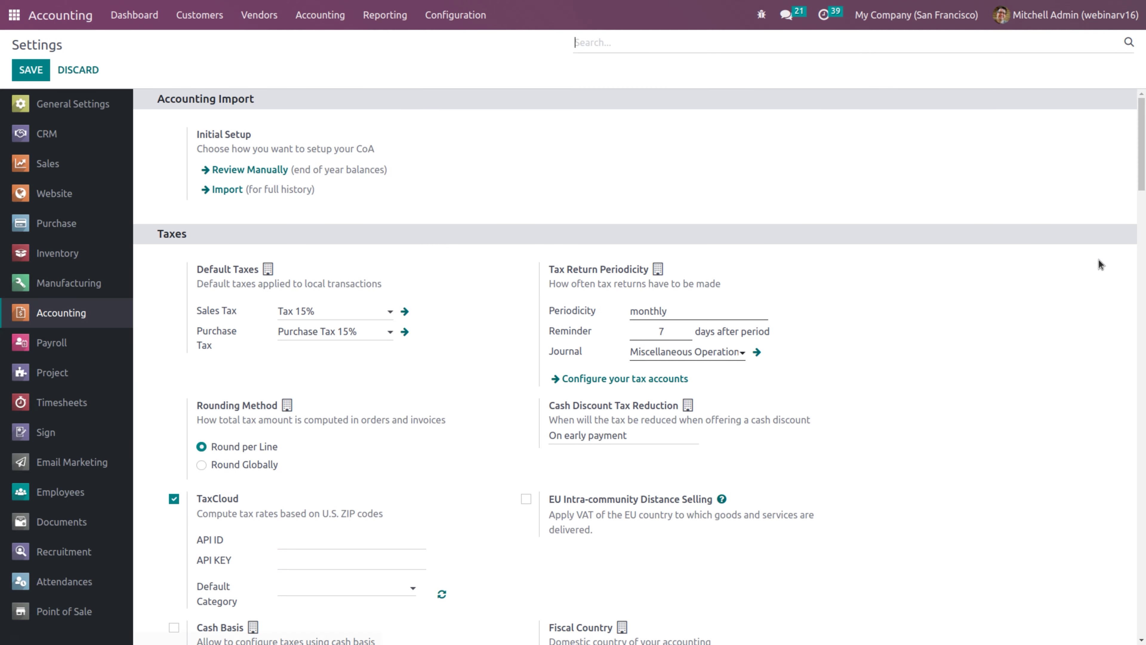
- Leave Storno accounting disabled and save the Accounting settings
left_click_drag(1144, 176, 1144, 623)
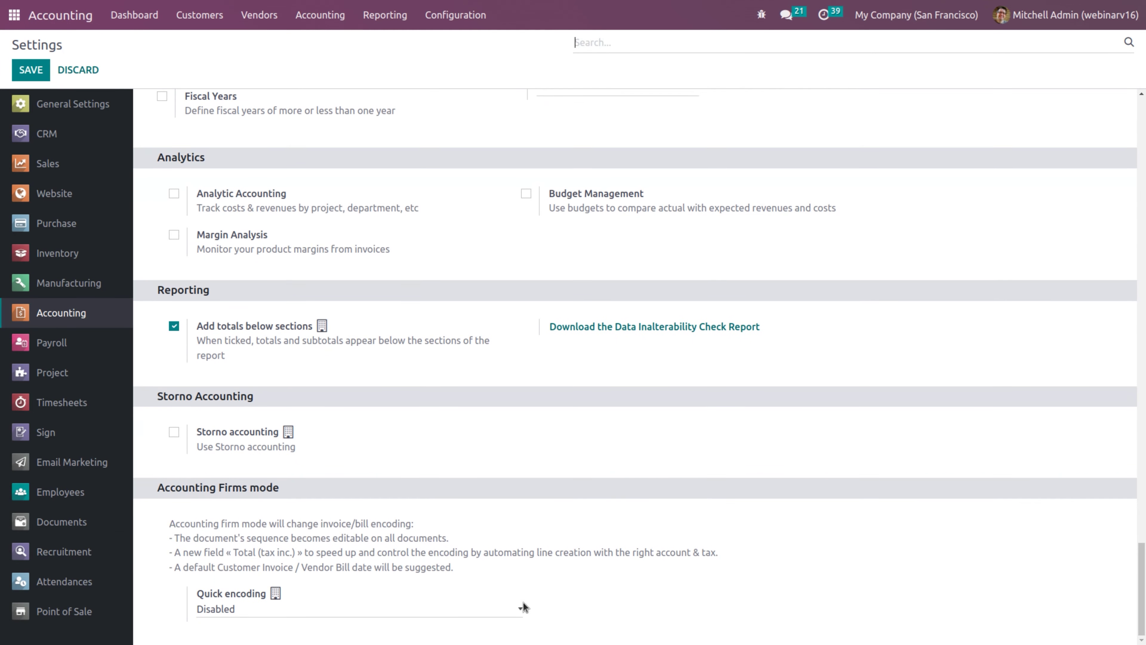
left_click(174, 432)
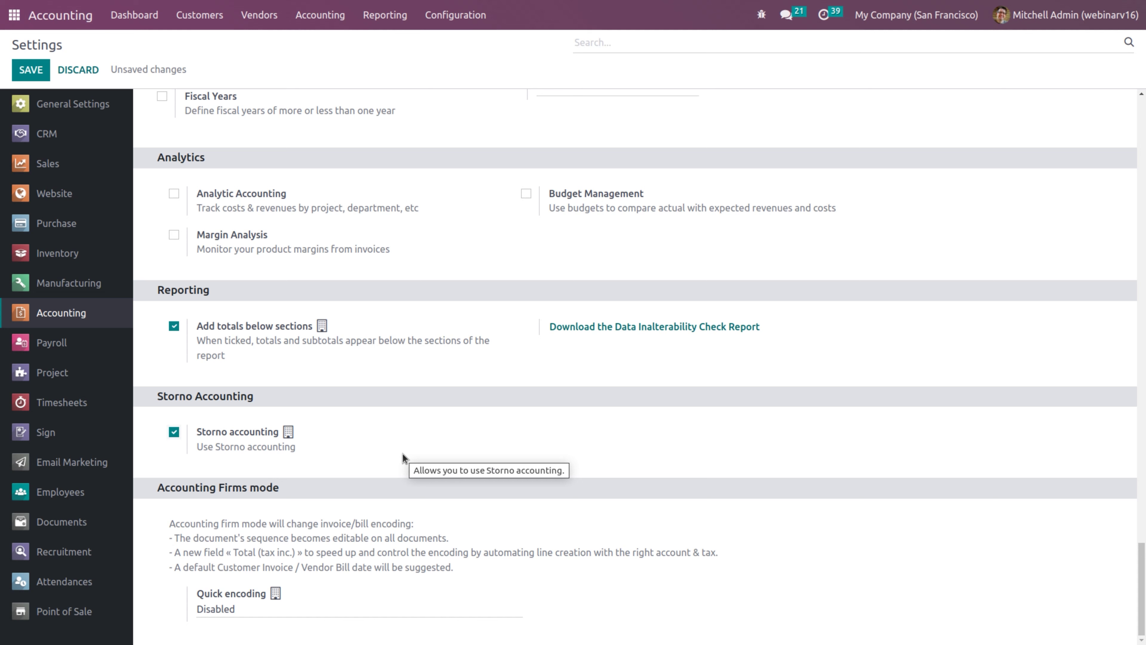
left_click(174, 432)
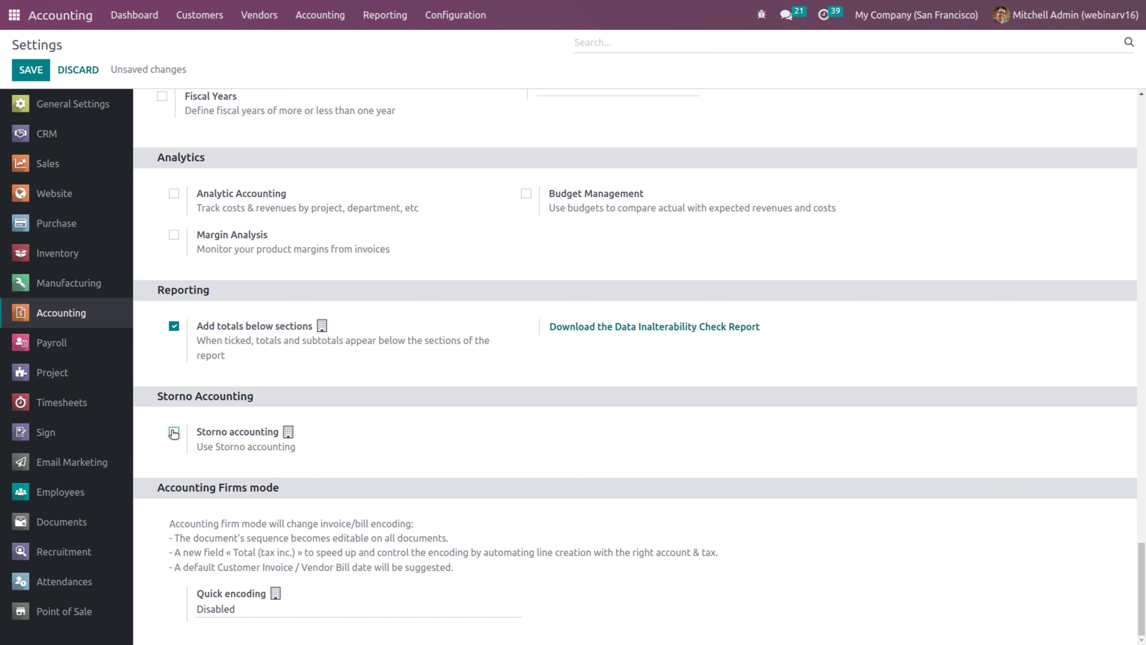
left_click(32, 69)
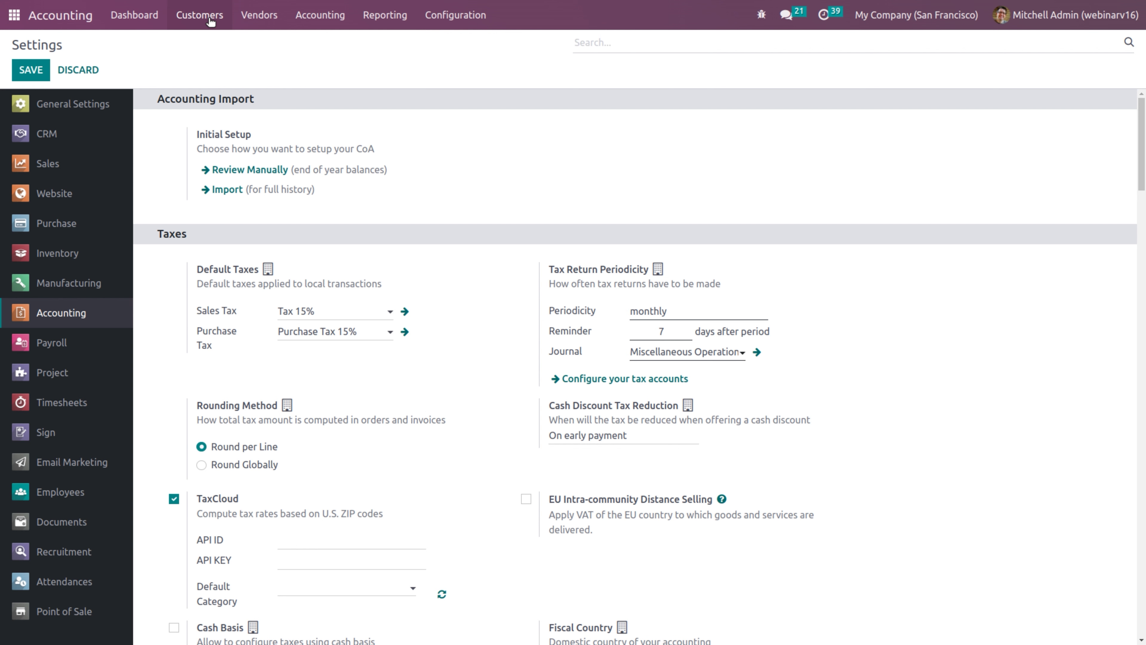
- Open invoice INV/2023/00009 and view its journal items
left_click(210, 22)
left_click(209, 38)
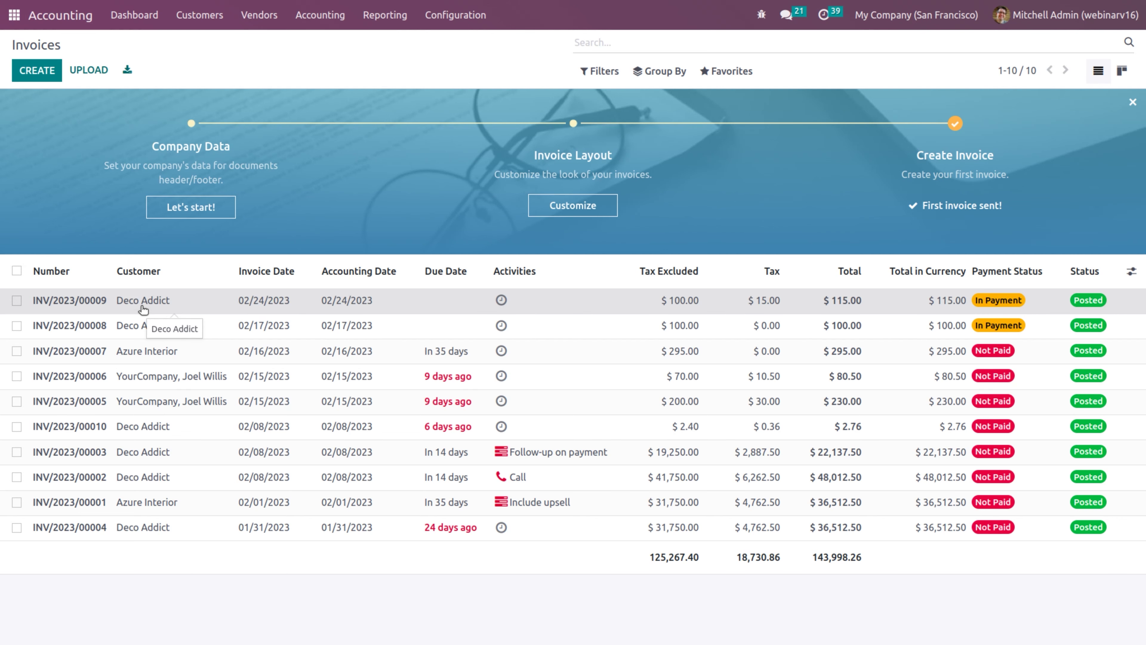
left_click(143, 309)
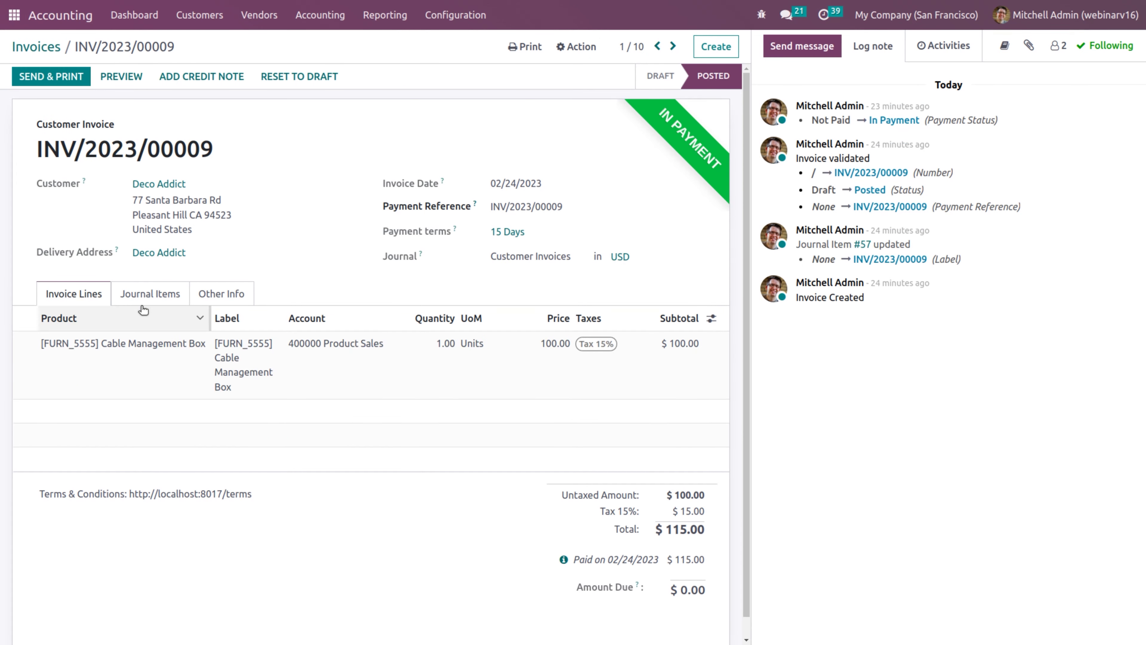
left_click(174, 292)
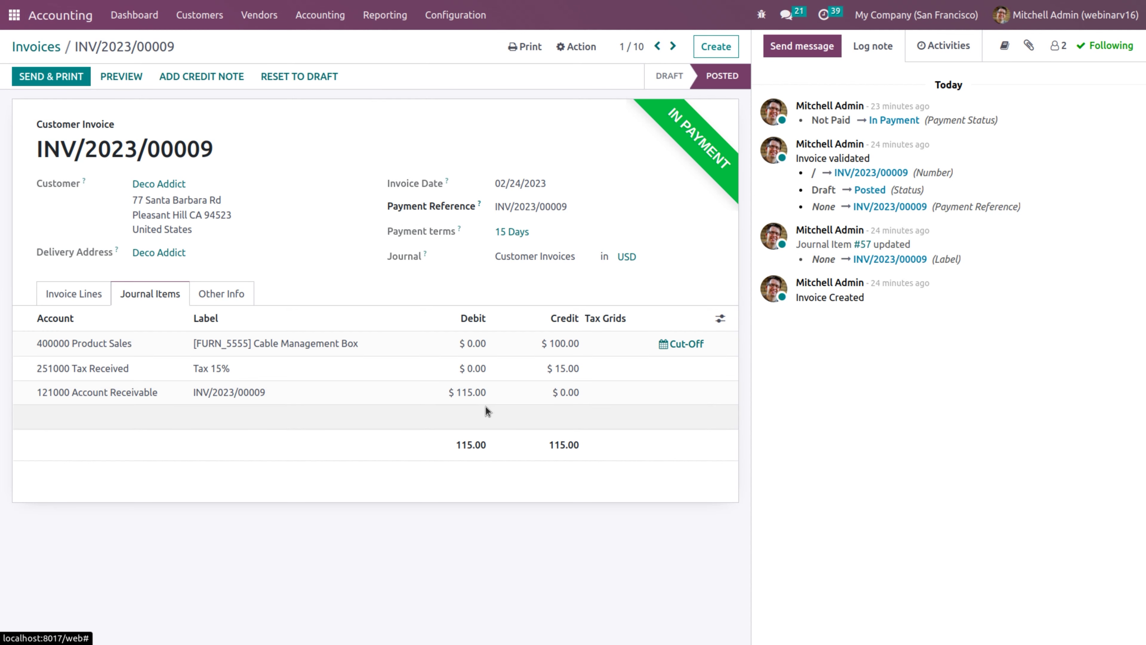
- Reverse it into draft credit note RINV/2023/00001 and view the credit note's journal items
left_click(206, 77)
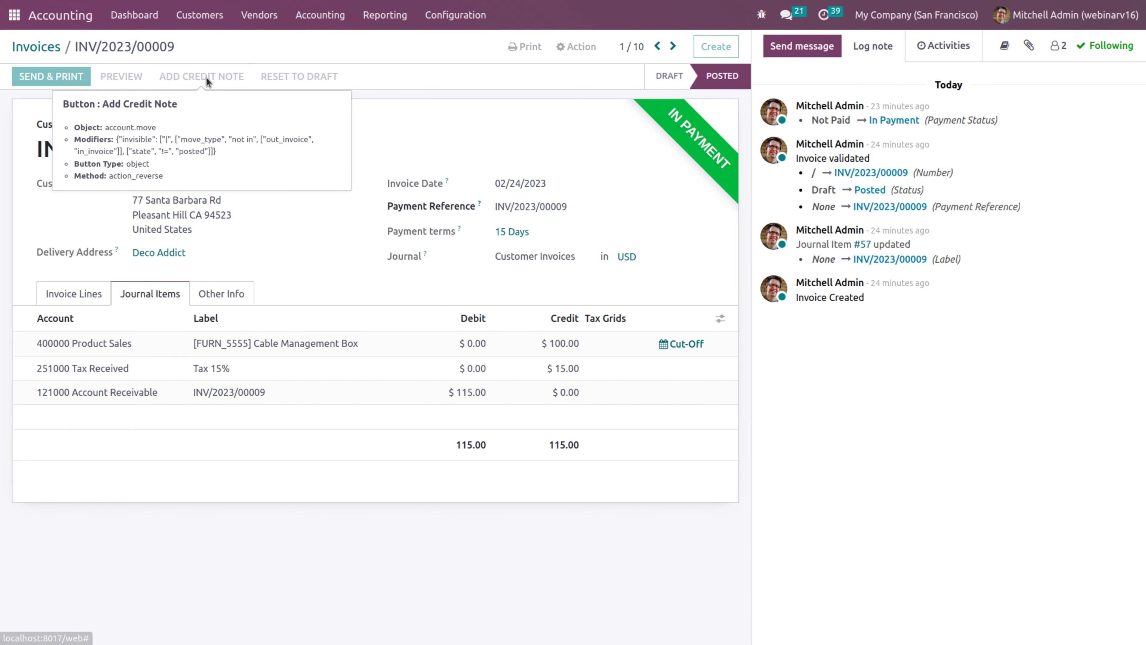
left_click(252, 198)
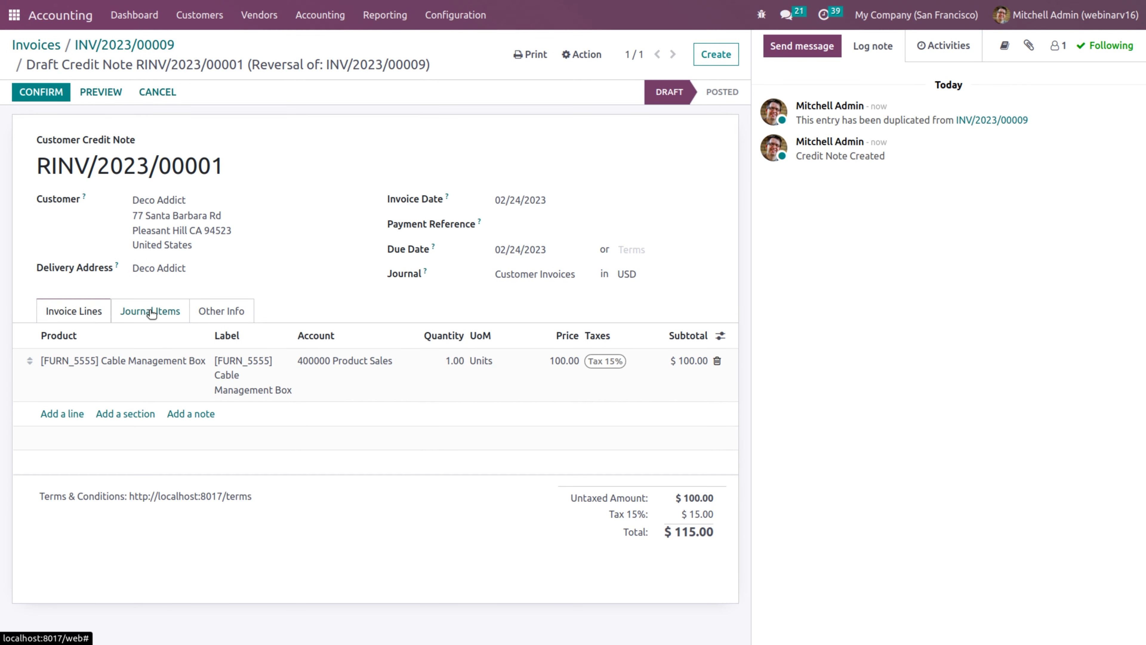
left_click(150, 312)
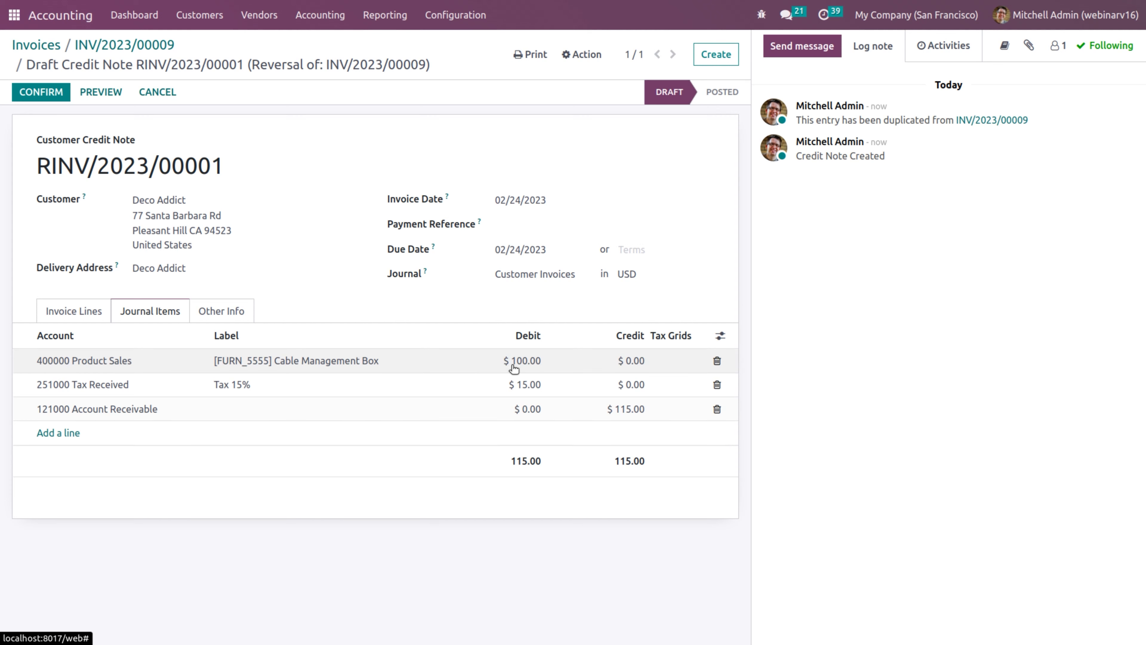
- Open the Accounting settings and enable Storno accounting
left_click(454, 15)
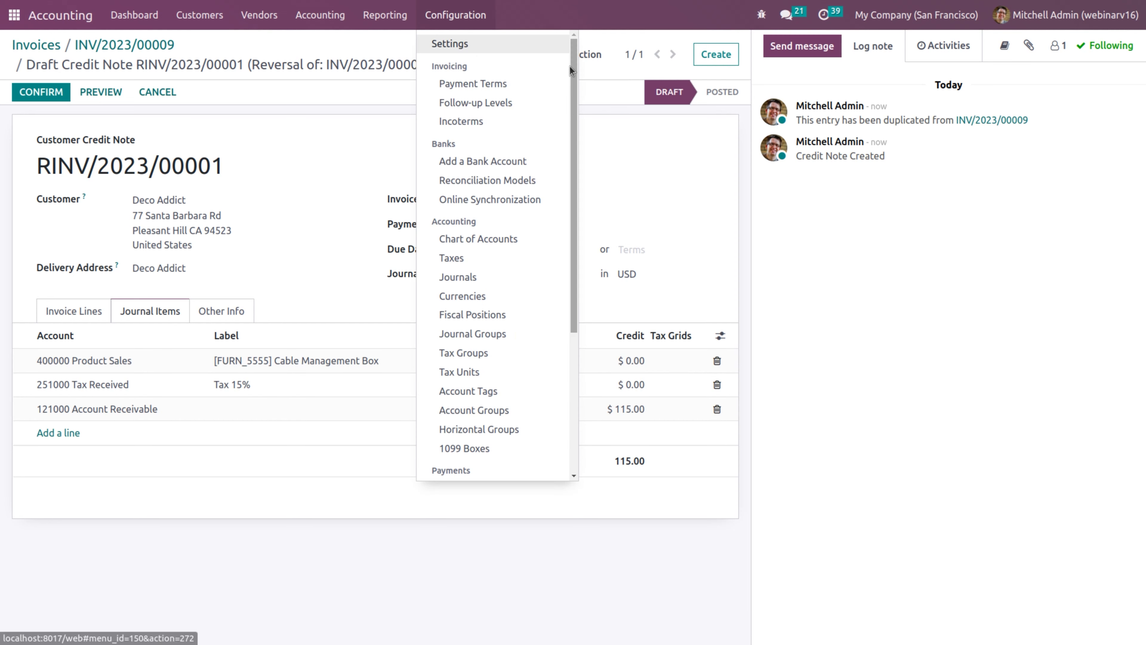
left_click(542, 42)
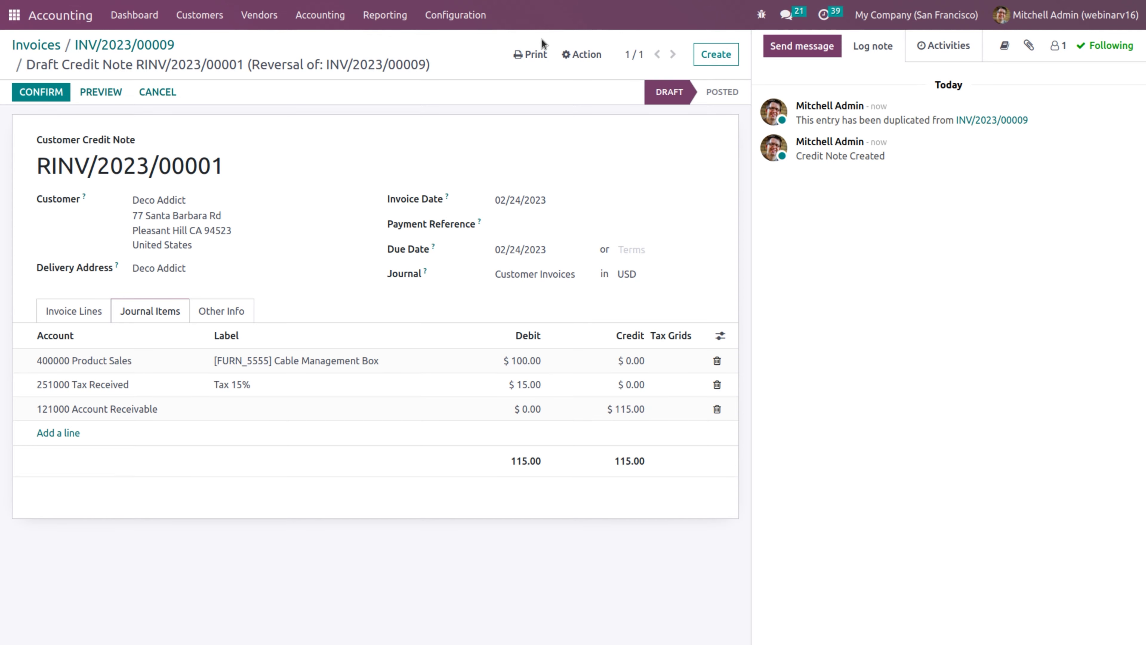
left_click_drag(1144, 168, 1144, 601)
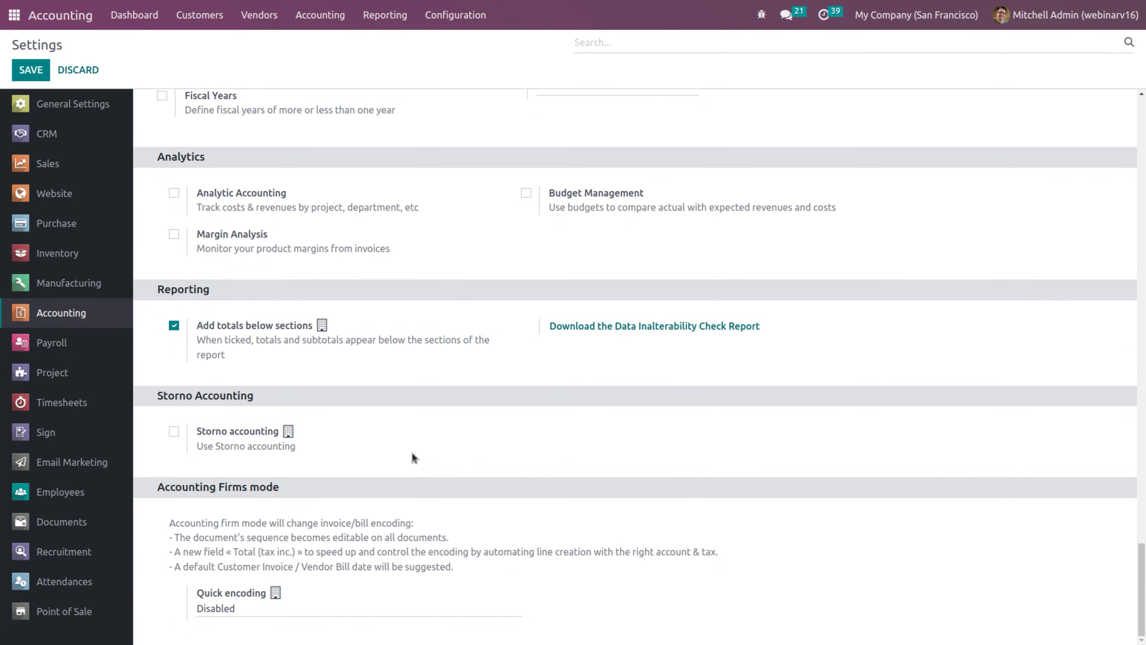
left_click(174, 431)
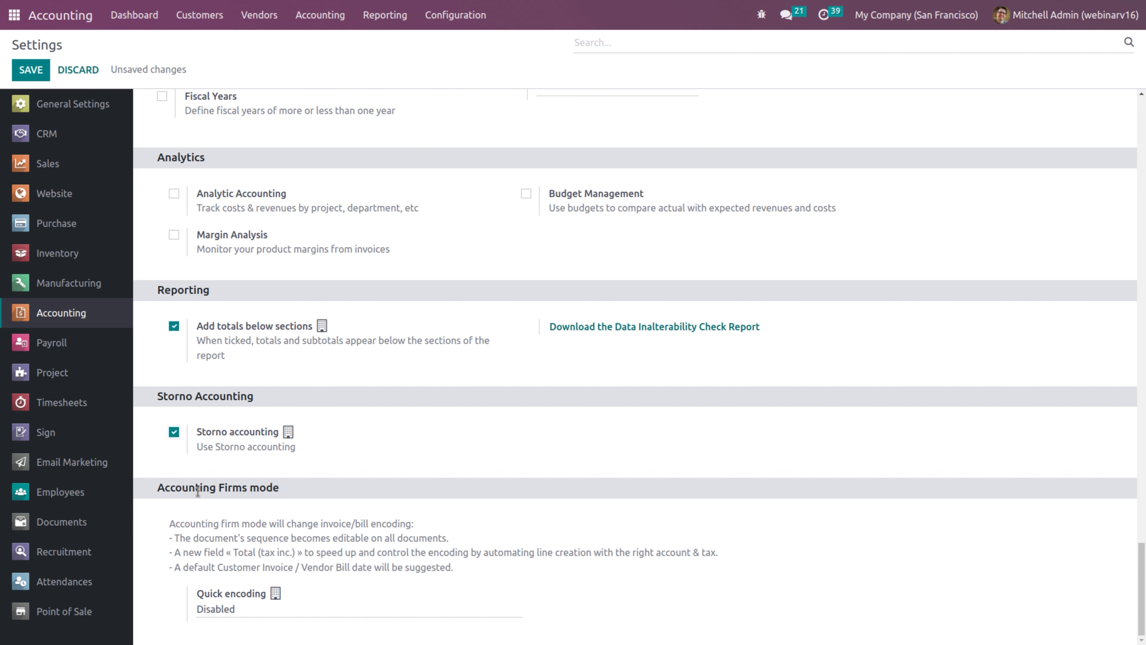
- Set Quick encoding to Customer Invoices and Vendor Bills and save the settings
left_click(251, 609)
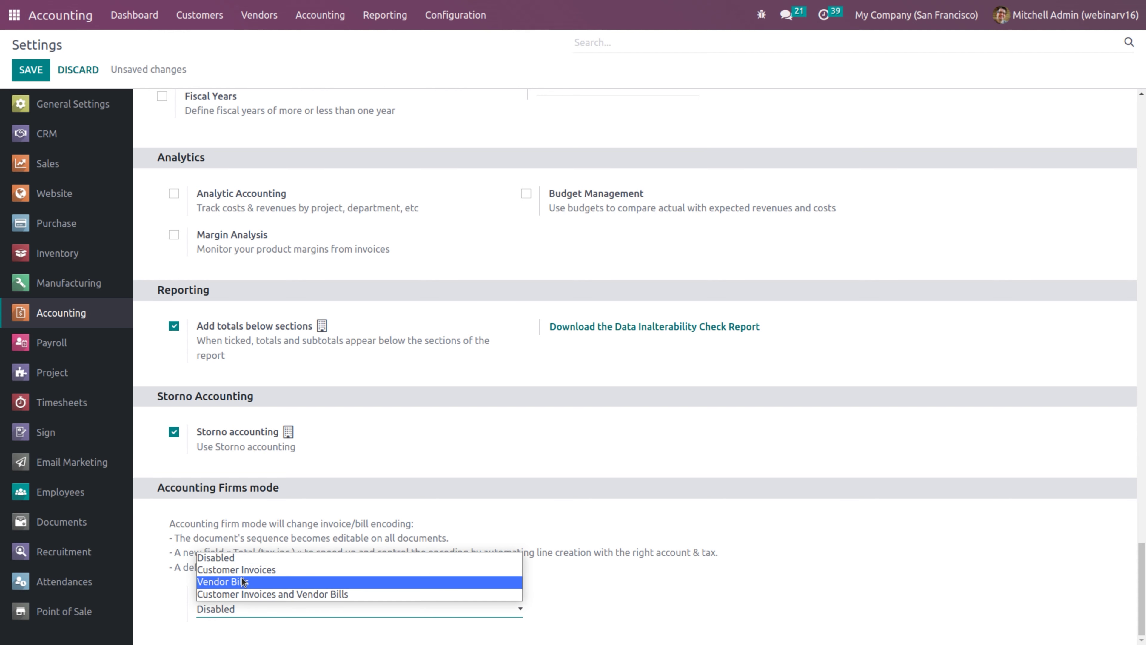
left_click(260, 595)
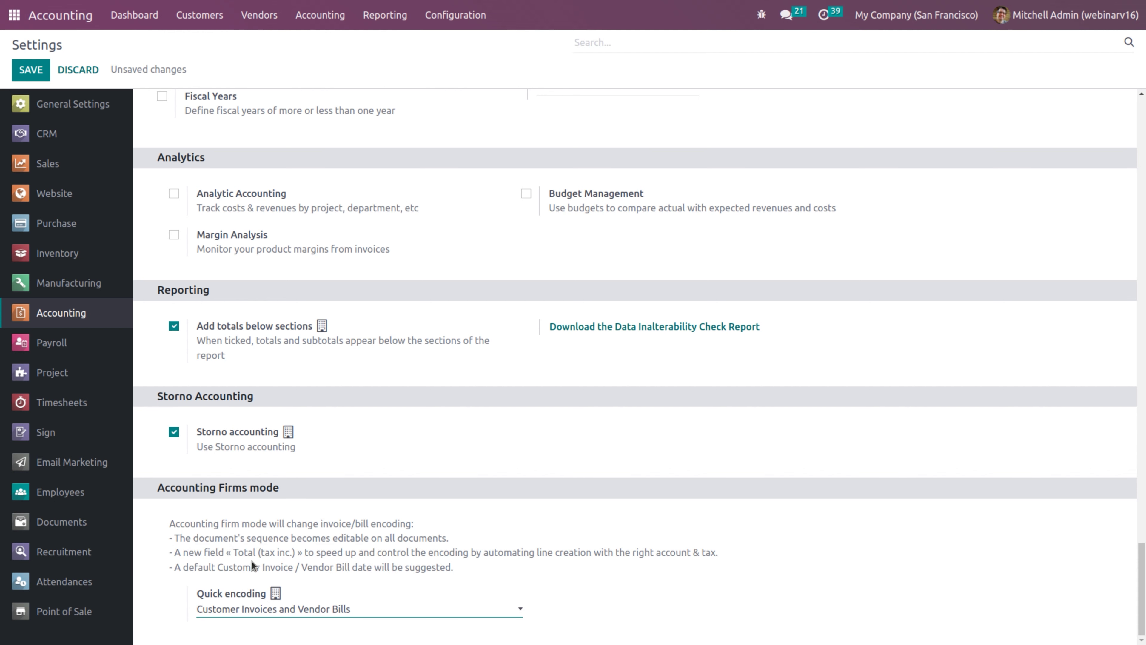
left_click_drag(233, 552, 290, 553)
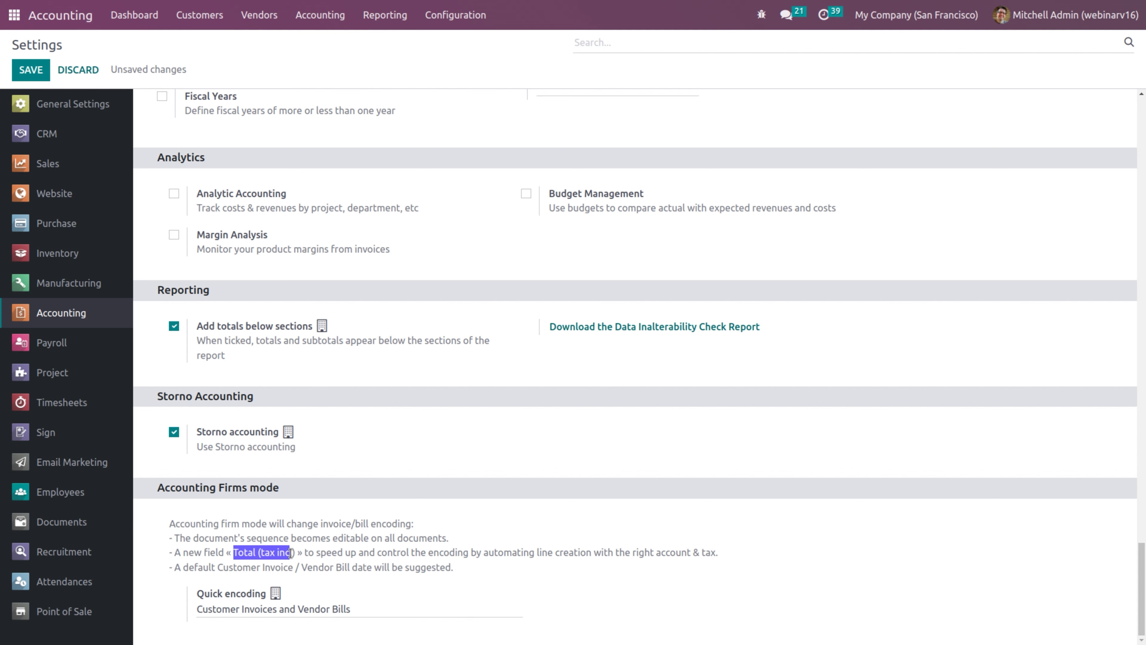
left_click_drag(223, 568, 302, 573)
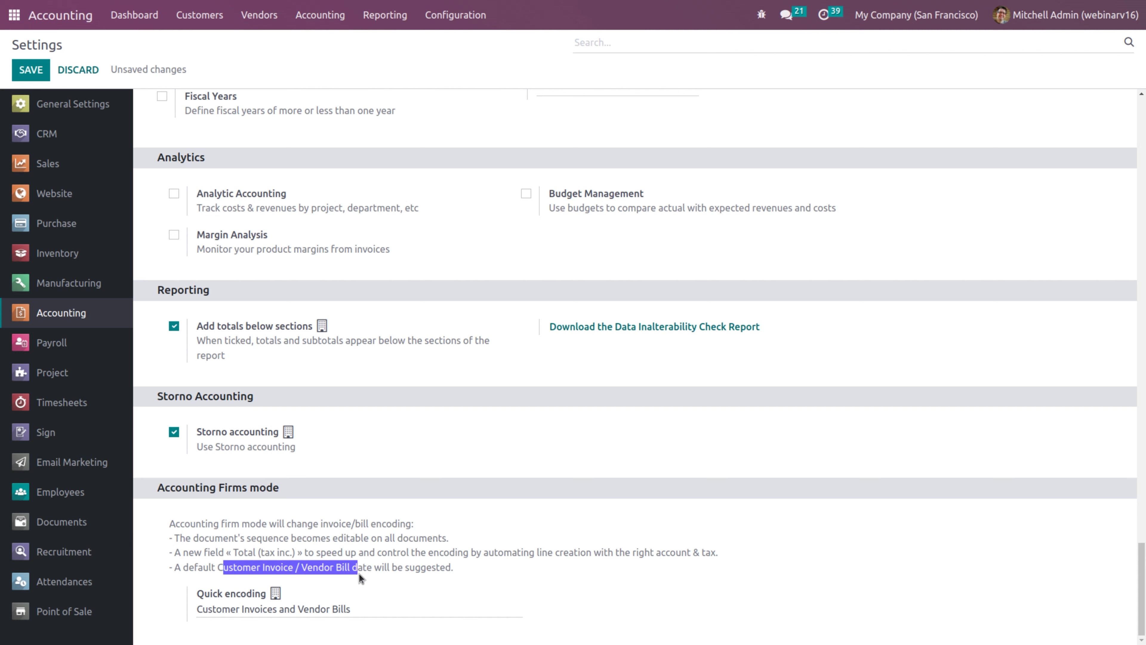
left_click(33, 73)
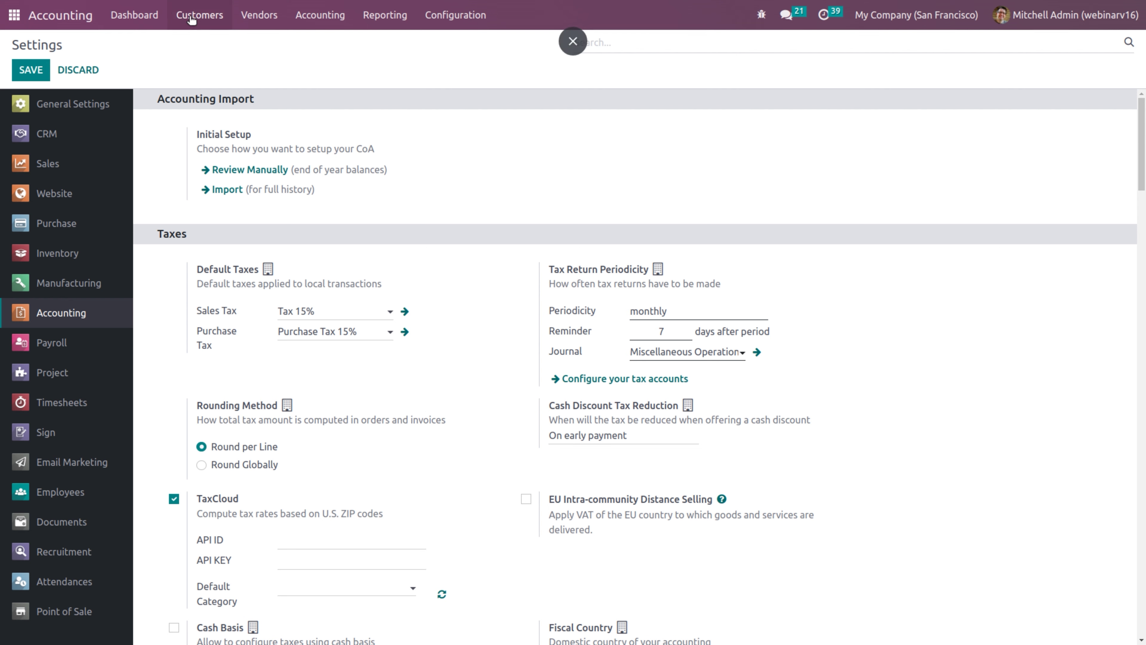
- Start a new customer invoice with a Whiteboard Pen line and check its journal items
left_click(192, 17)
left_click(207, 43)
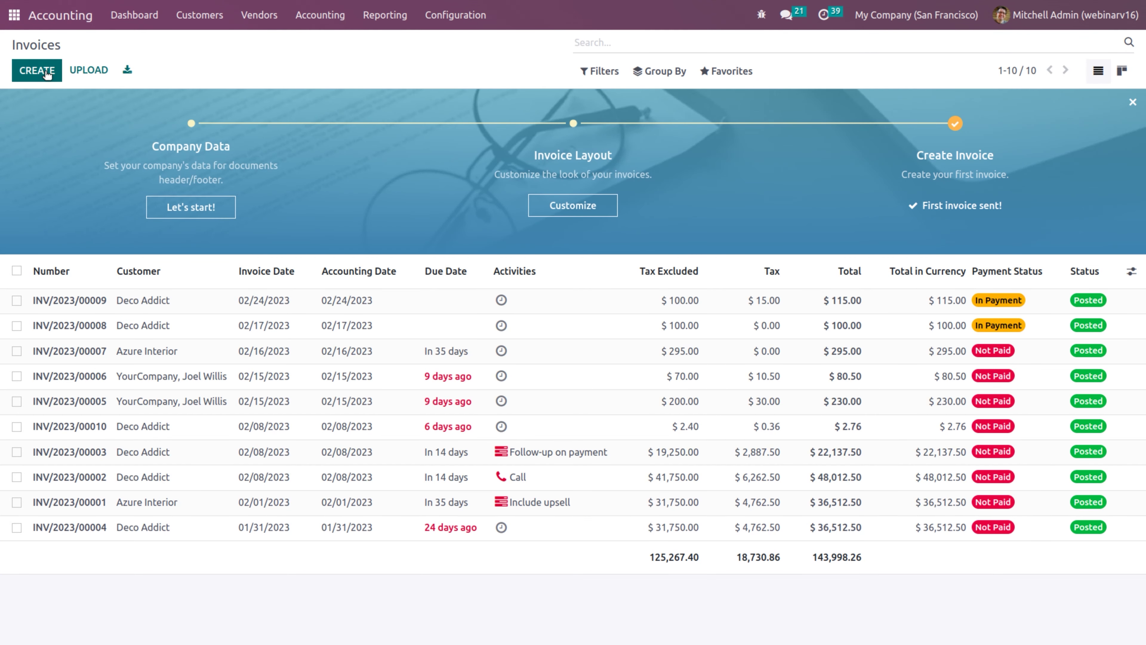
key("alt+c")
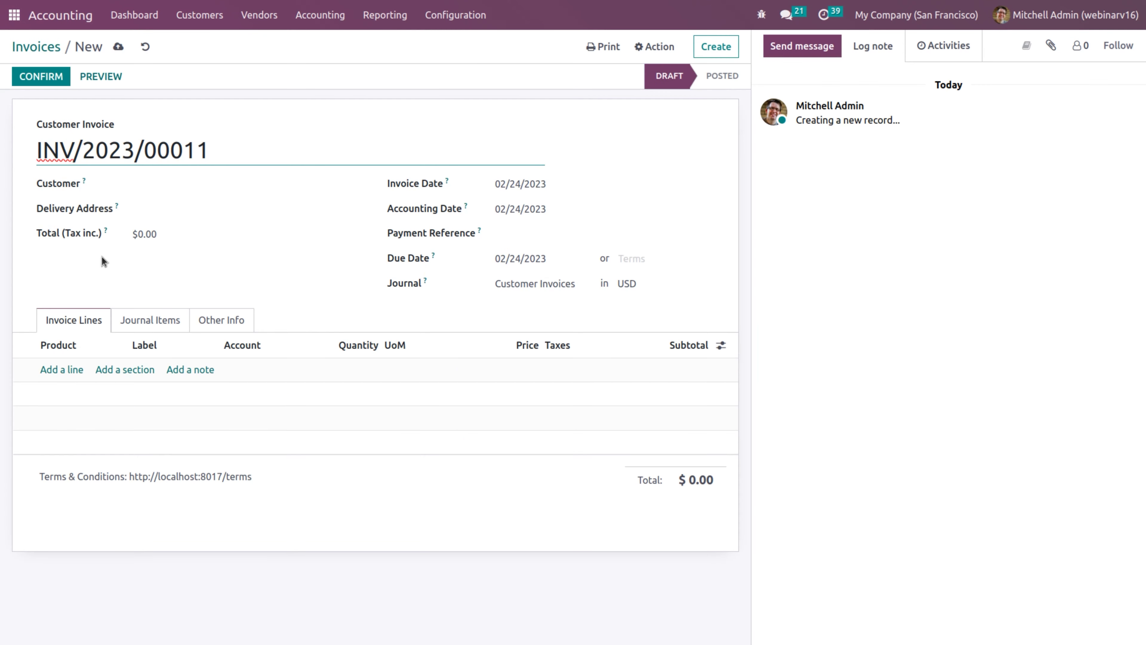
left_click_drag(220, 151, 61, 151)
left_click(217, 150)
left_click(70, 371)
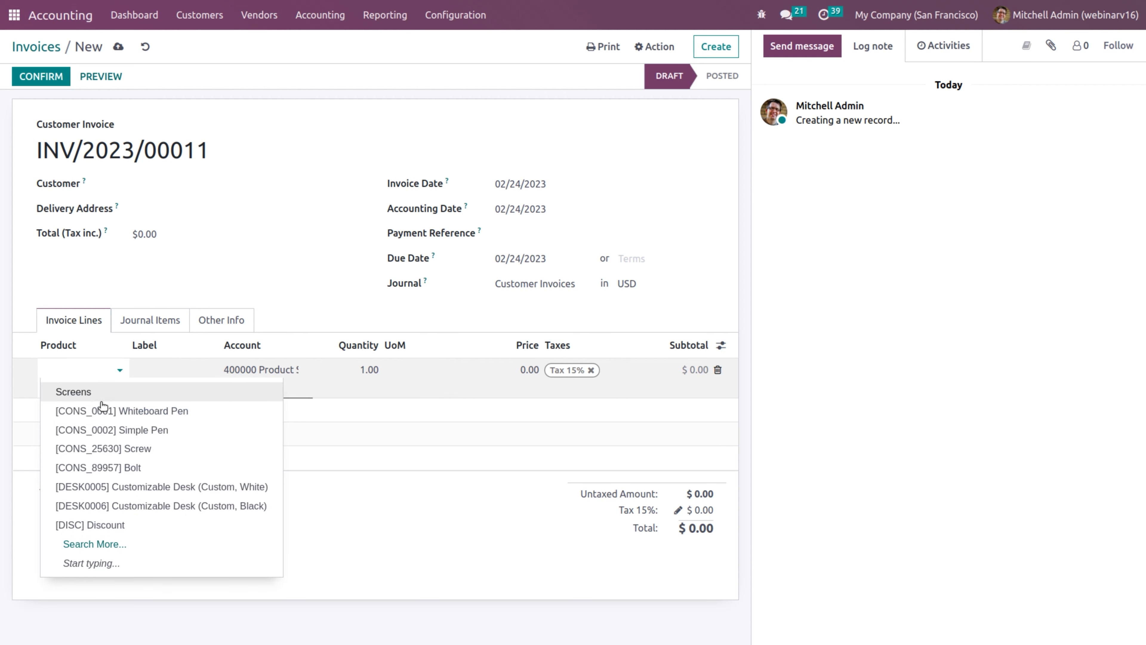
left_click(150, 412)
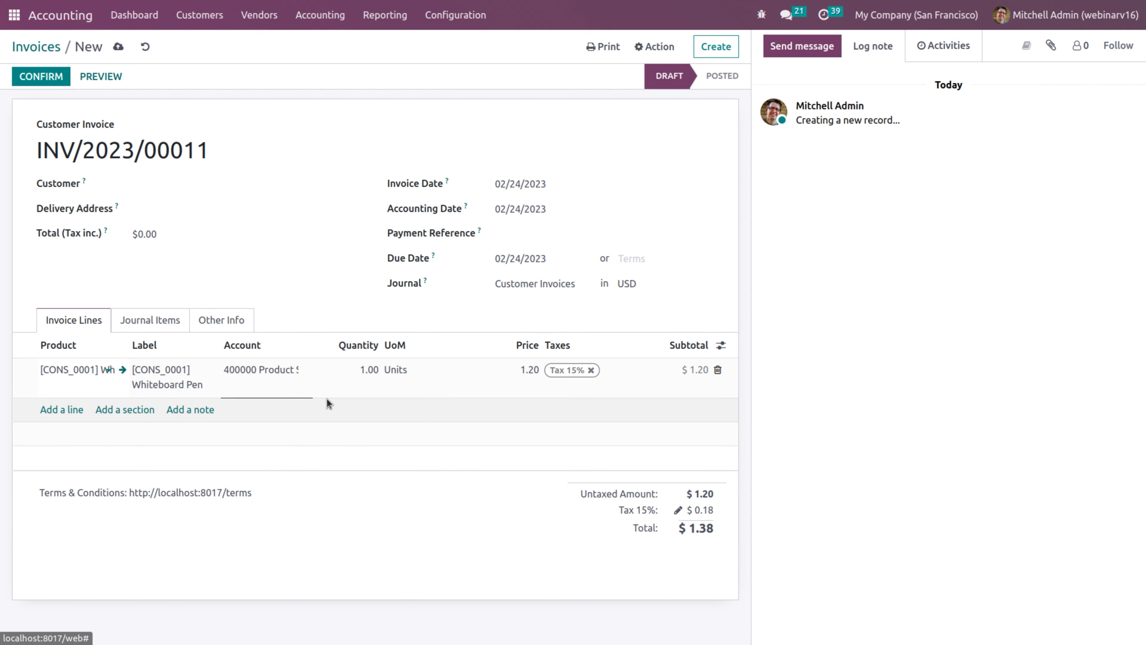
left_click(316, 289)
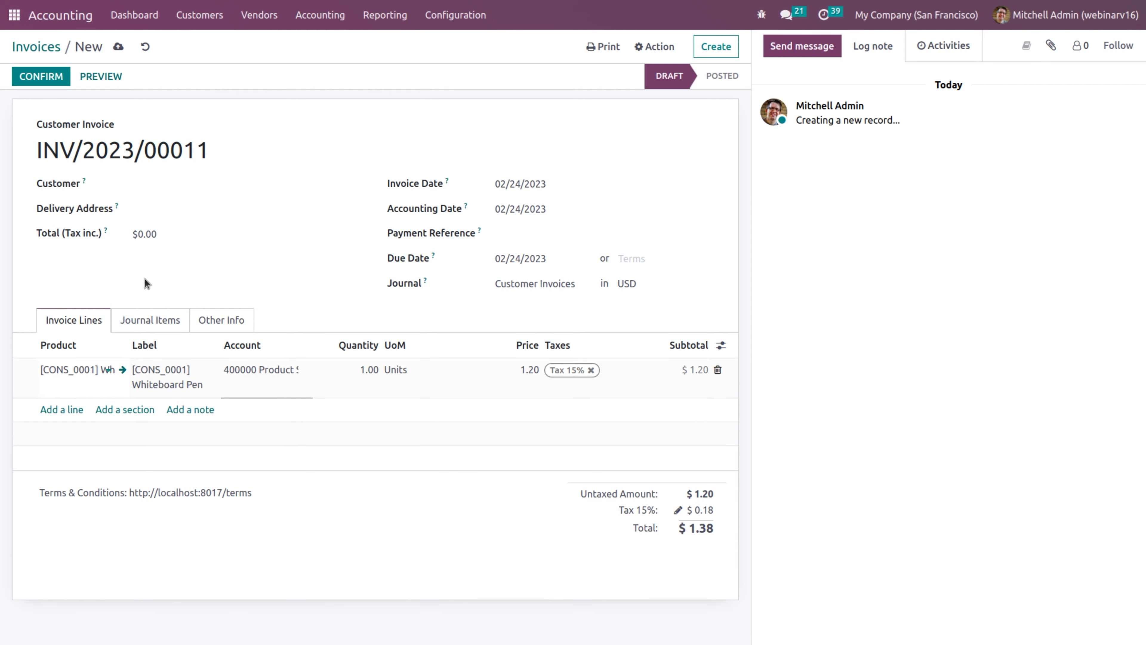
left_click(150, 329)
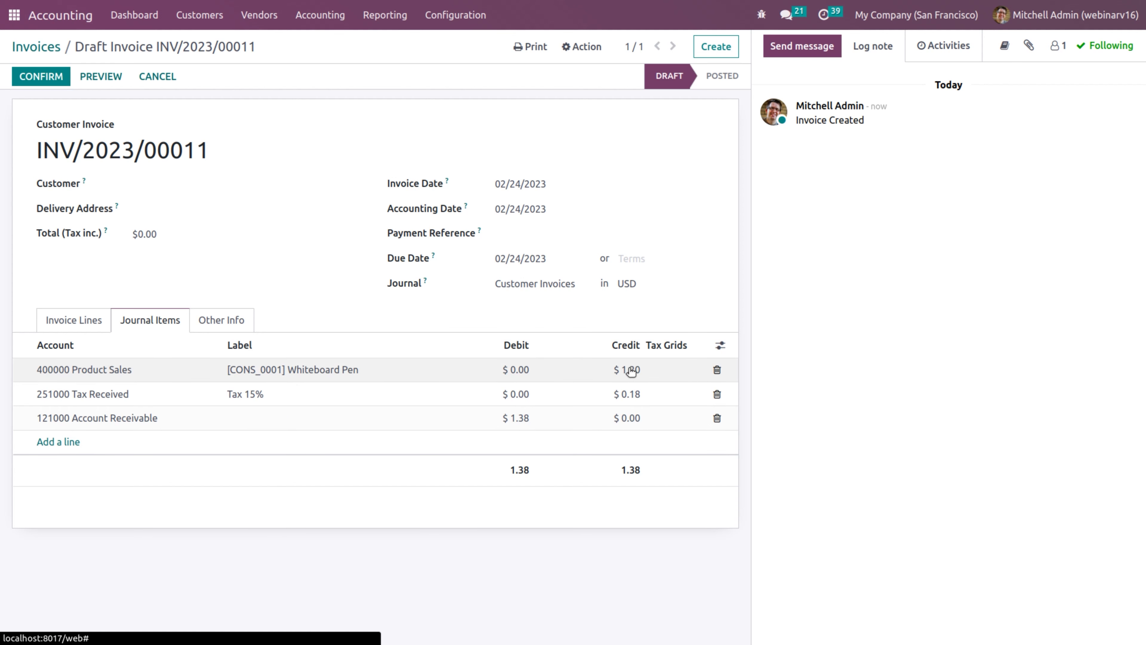
- After the missing-customer error, set Deco Addict as customer and post invoice INV/2023/00011
left_click(39, 77)
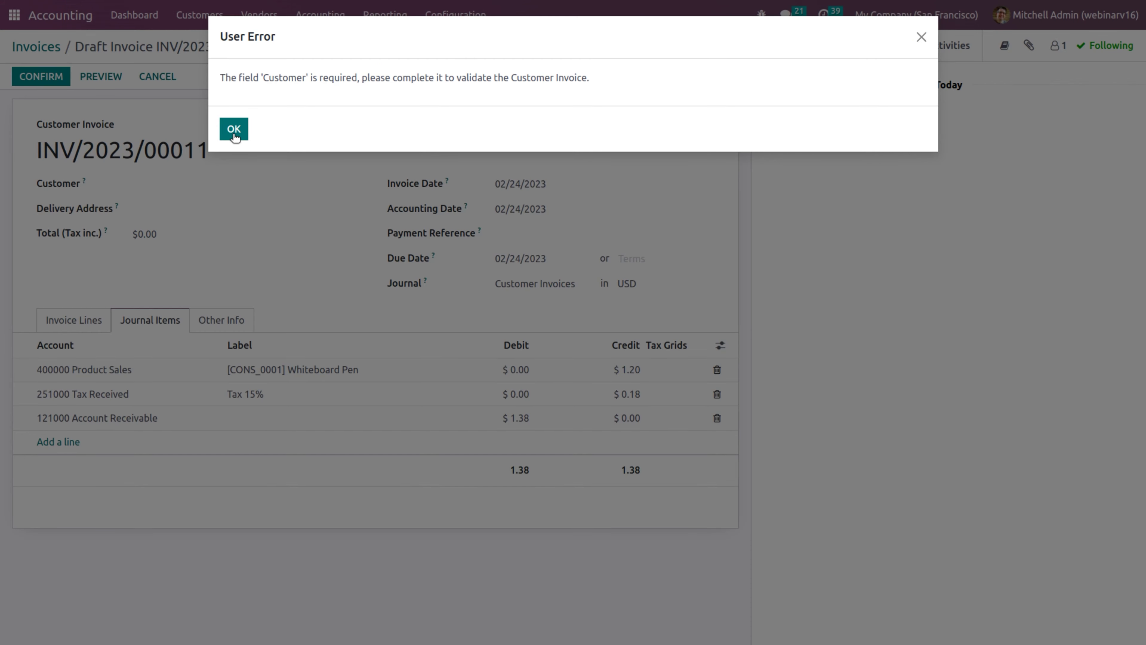
left_click(233, 129)
left_click(193, 180)
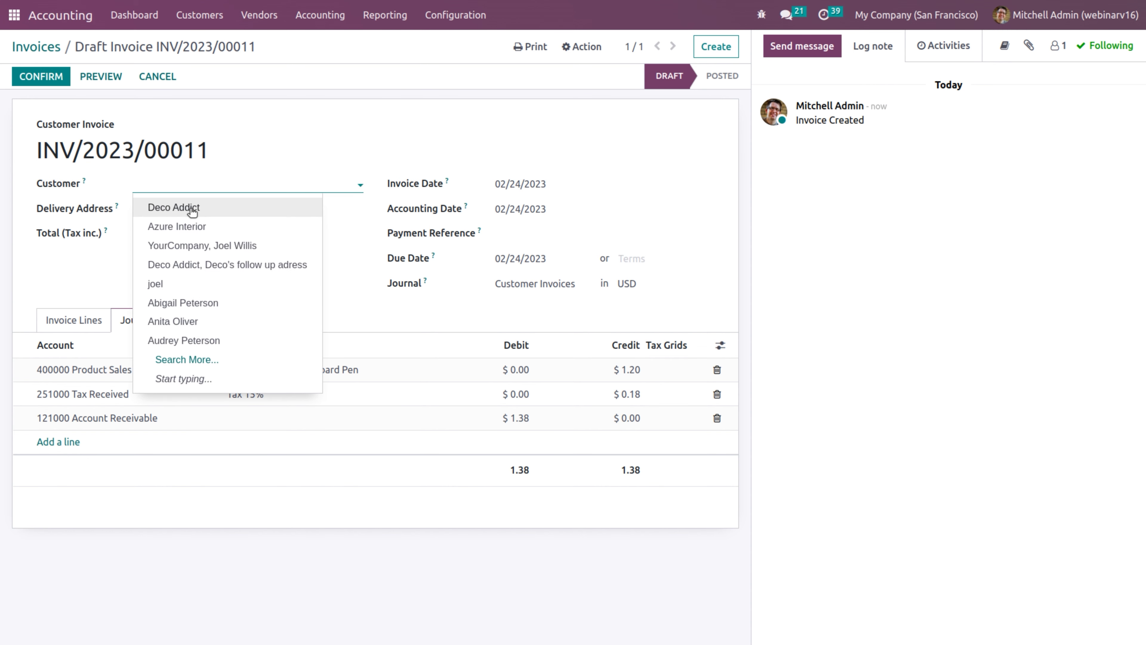
left_click(187, 208)
left_click(57, 79)
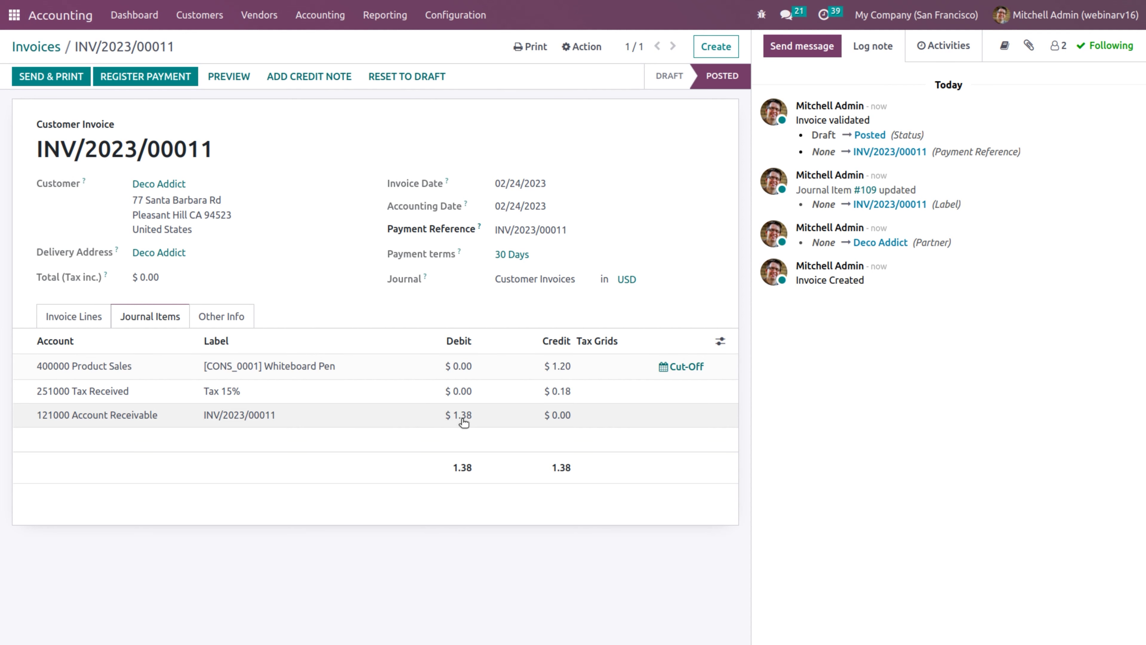
- Reverse INV/2023/00011 with credit note RINV/2023/00002, check its -1.38 receivable line, and post it
left_click(293, 74)
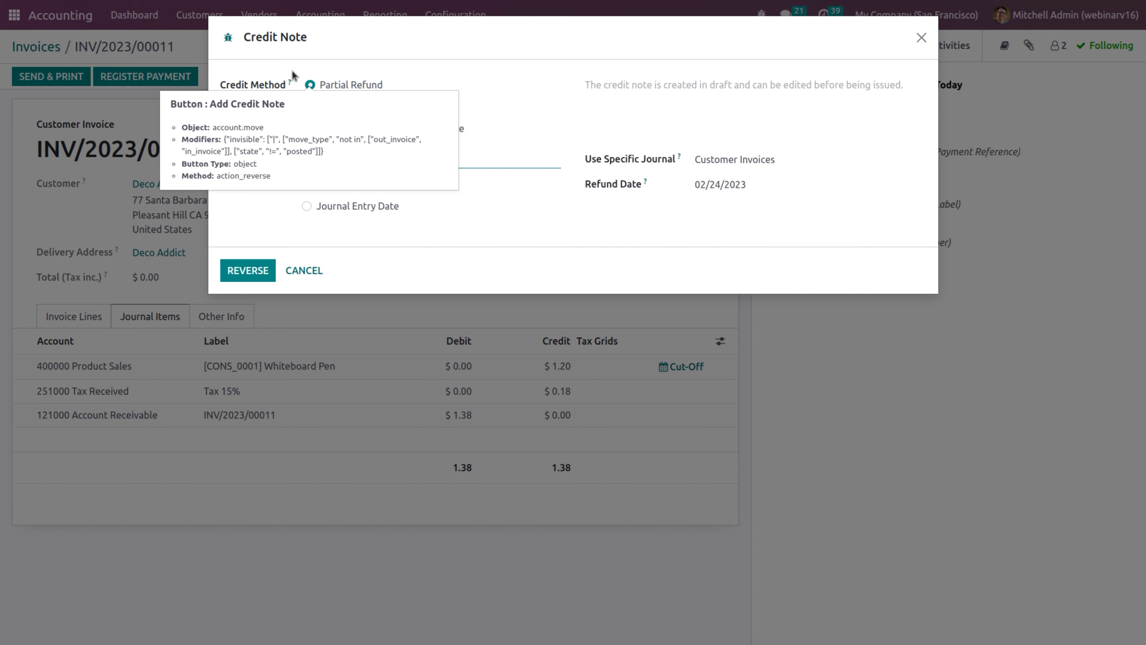
left_click(243, 270)
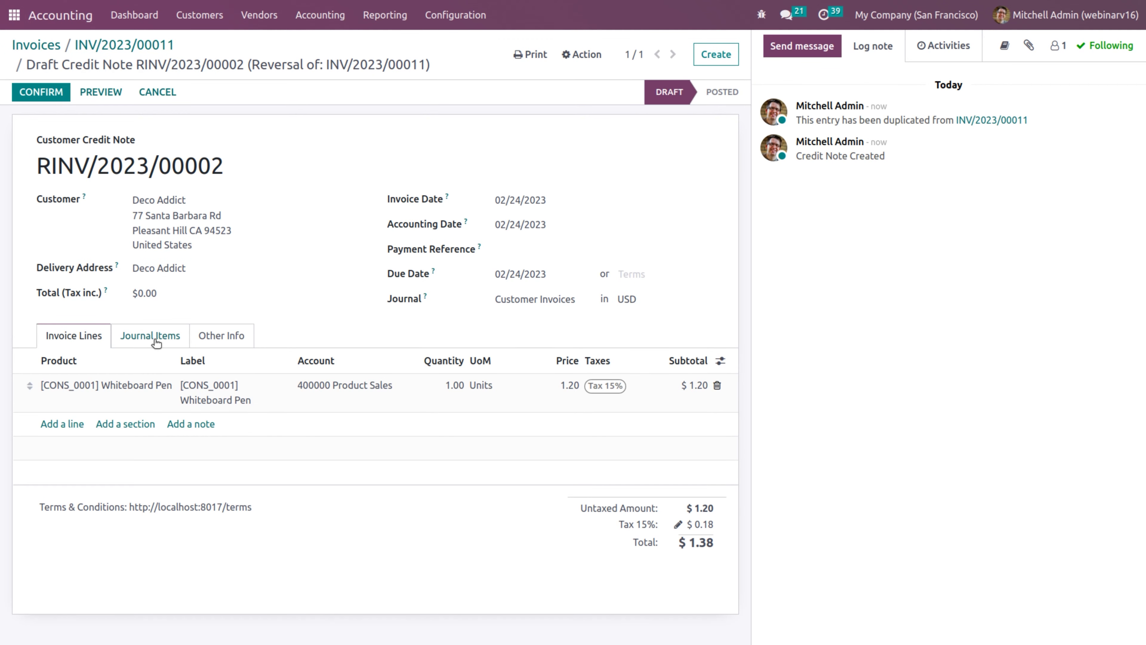
left_click(156, 343)
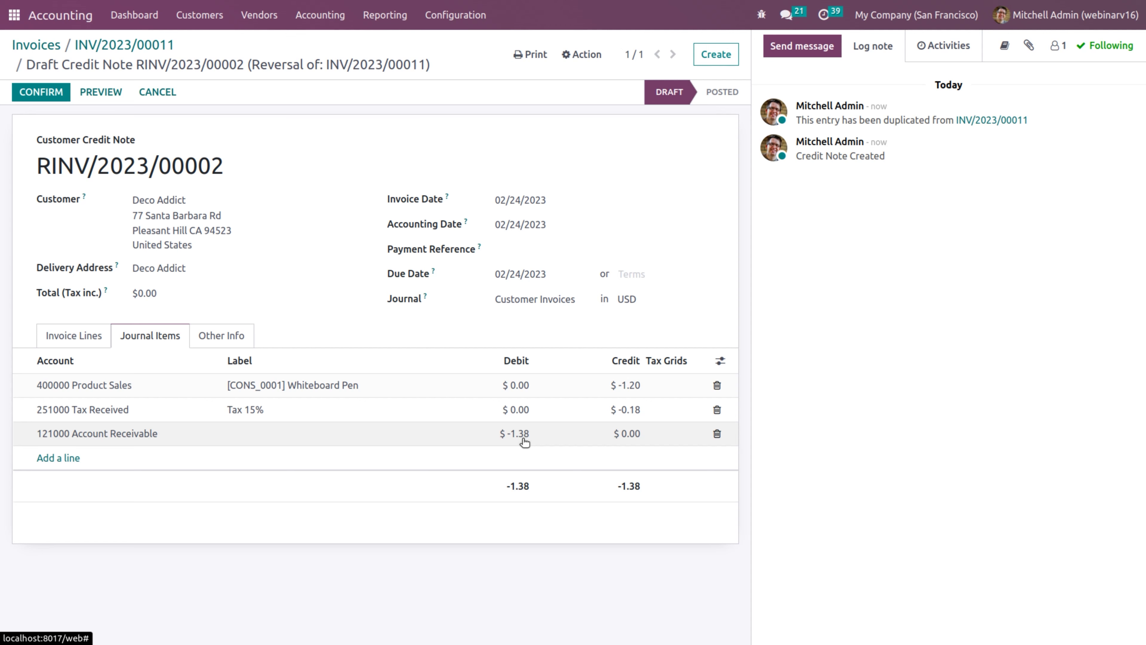
left_click(523, 436)
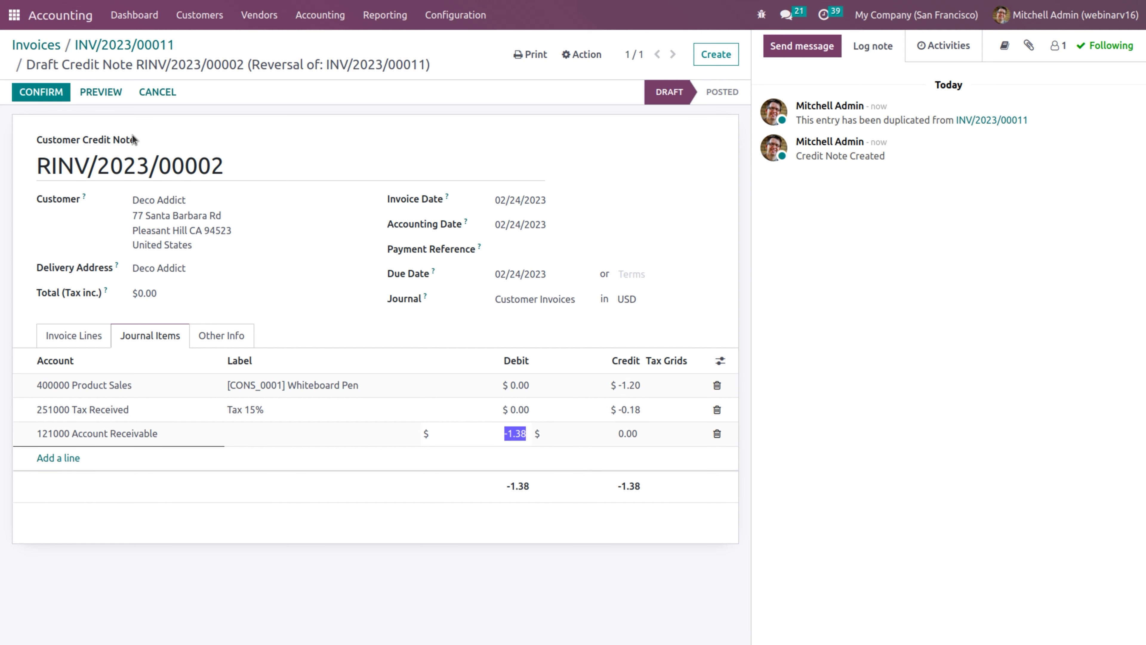
left_click(41, 93)
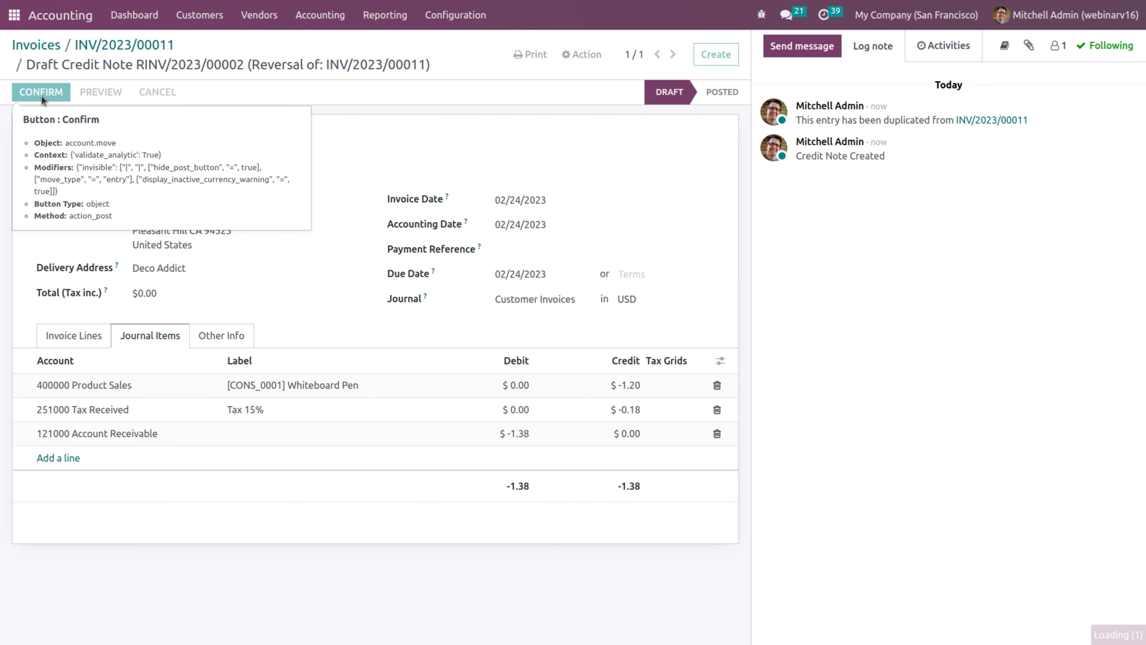
- Open the Profit and Loss report from the accounting reports list
left_click(385, 15)
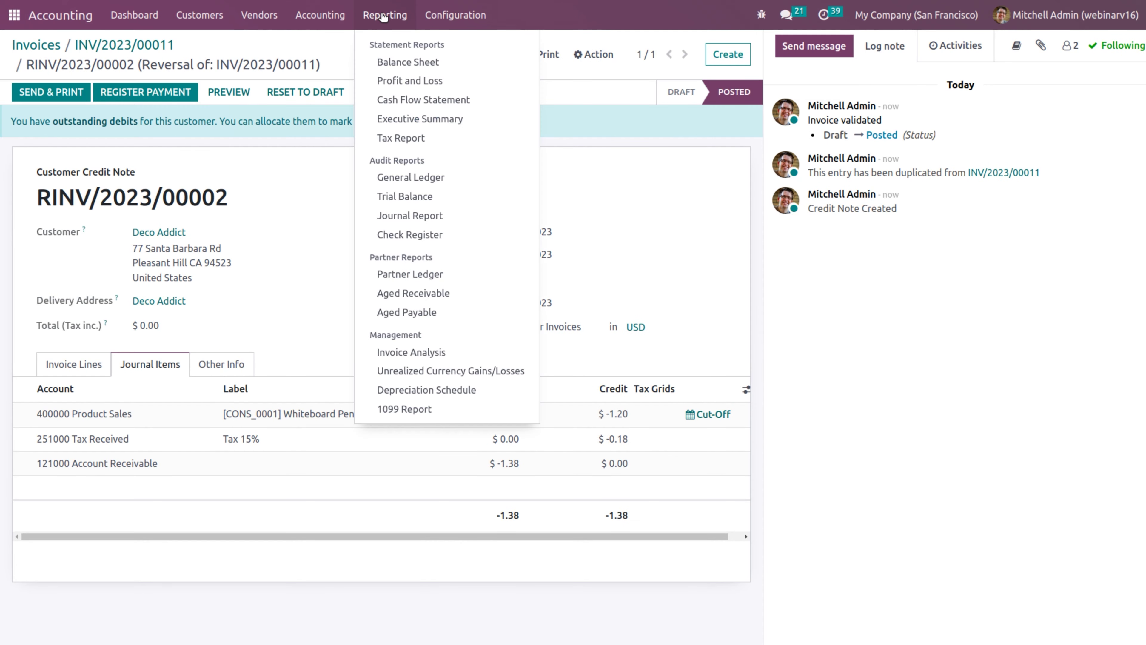
left_click(408, 81)
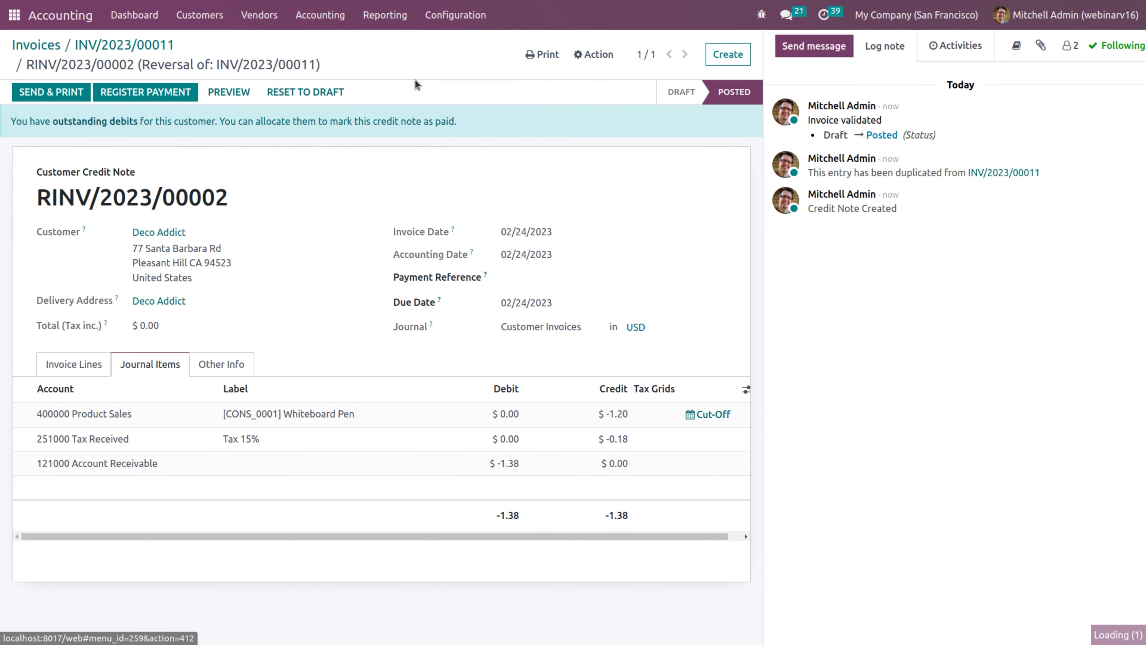
left_click(386, 19)
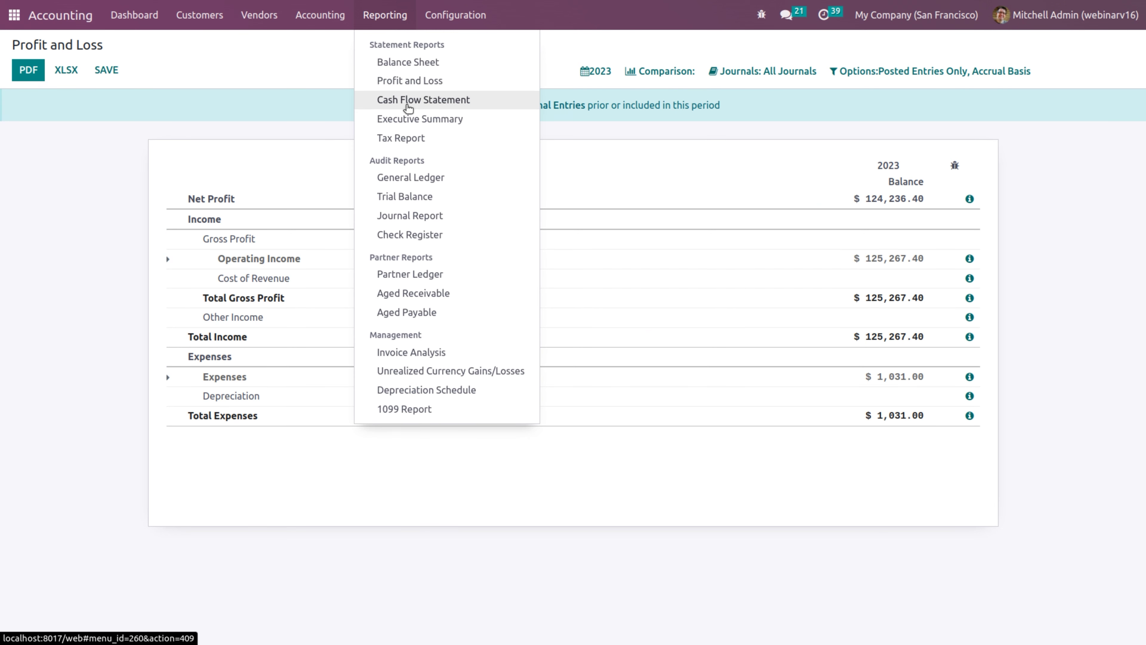
- Open the General Ledger and expand 121000 Account Receivable to find the -1.38 RINV/2023/00002 line
left_click(411, 181)
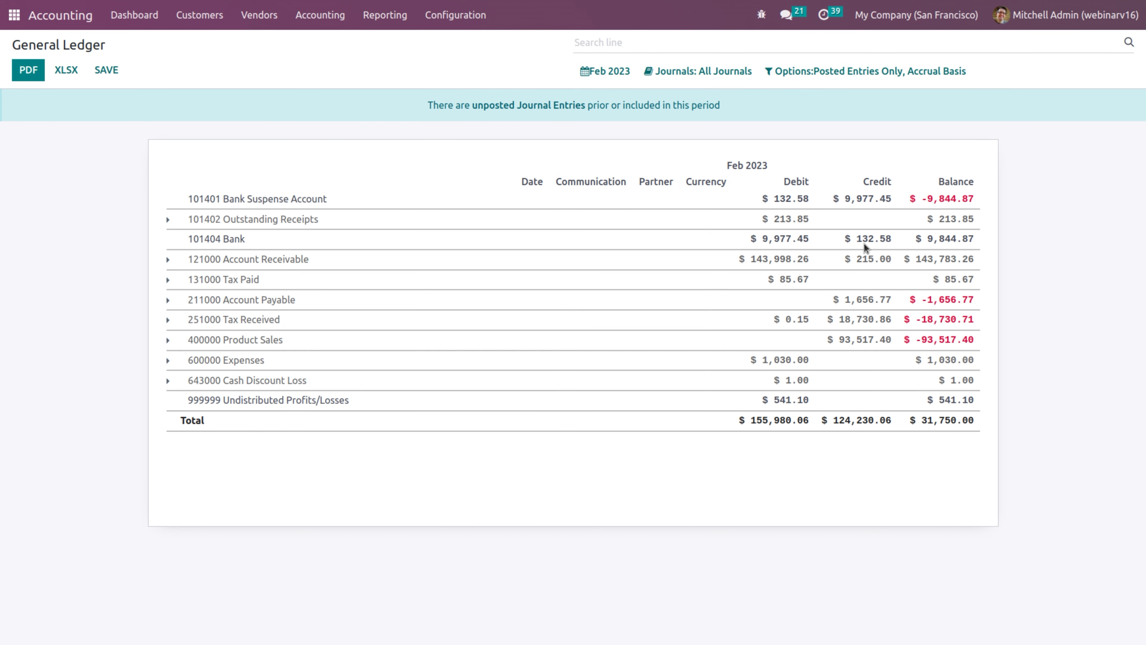
left_click(170, 266)
mouse_move(938, 541)
left_mouse_down()
mouse_move(923, 540)
mouse_move(957, 541)
left_mouse_up()
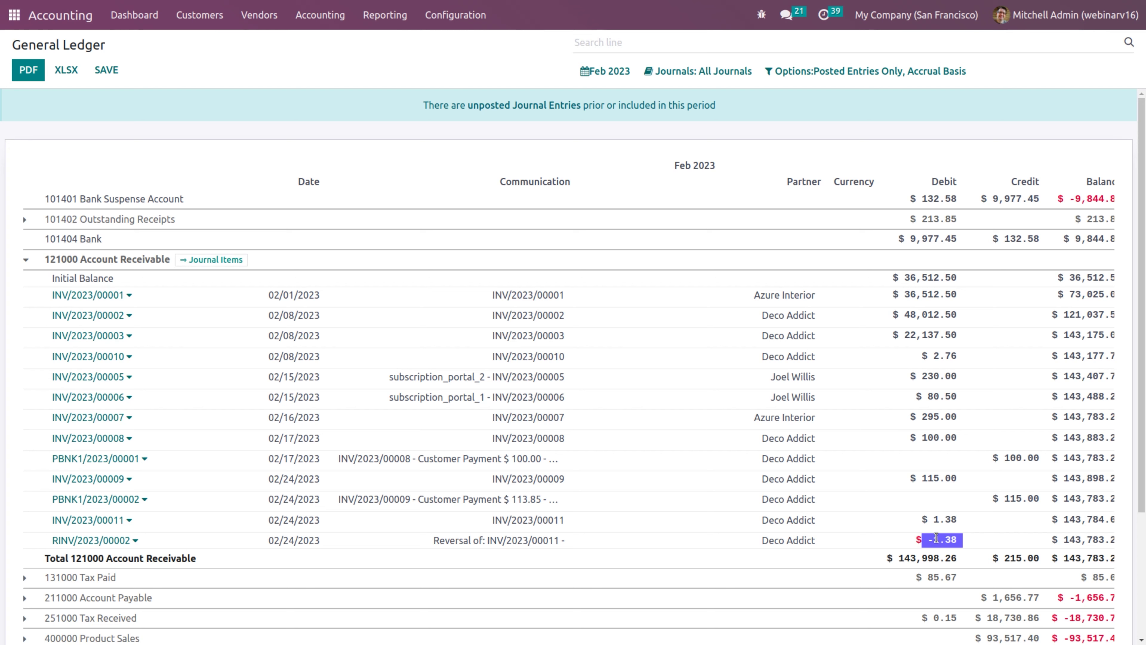
triple_click(406, 70)
left_click(206, 15)
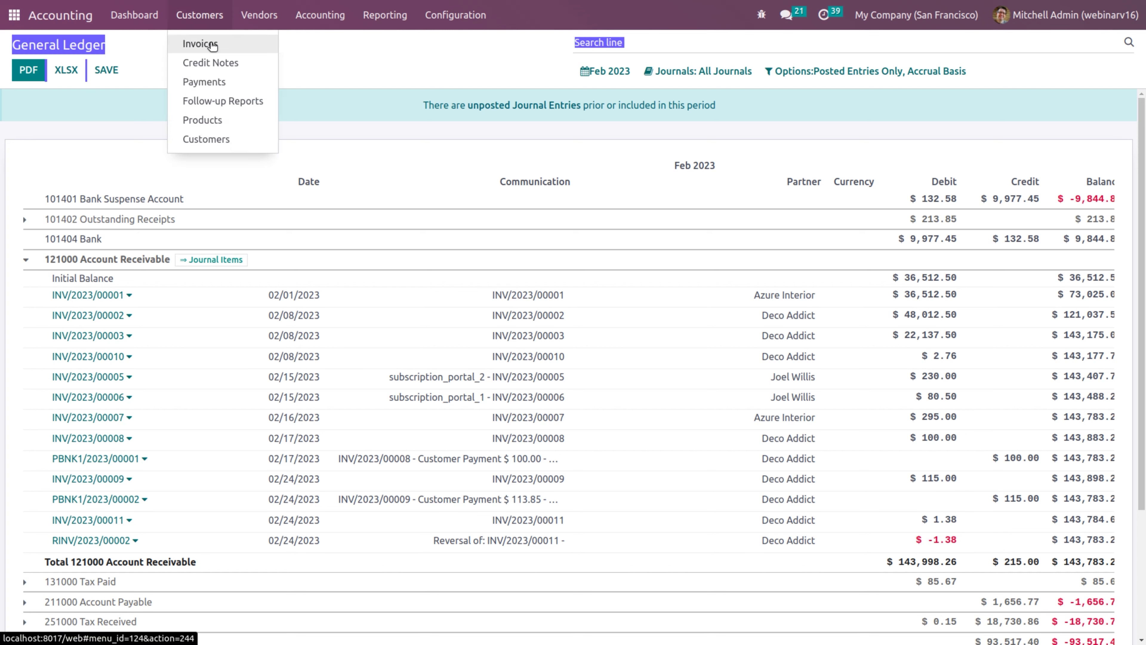
- Duplicate customer invoice INV/2023/00011 as a new draft
left_click(213, 45)
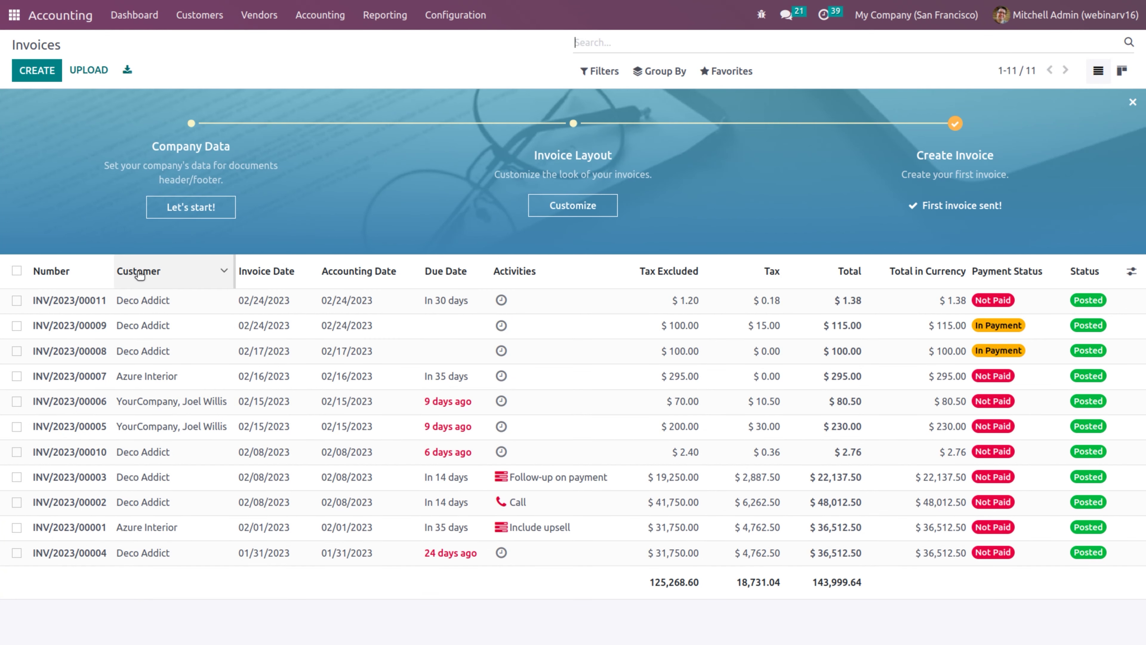
left_click(149, 312)
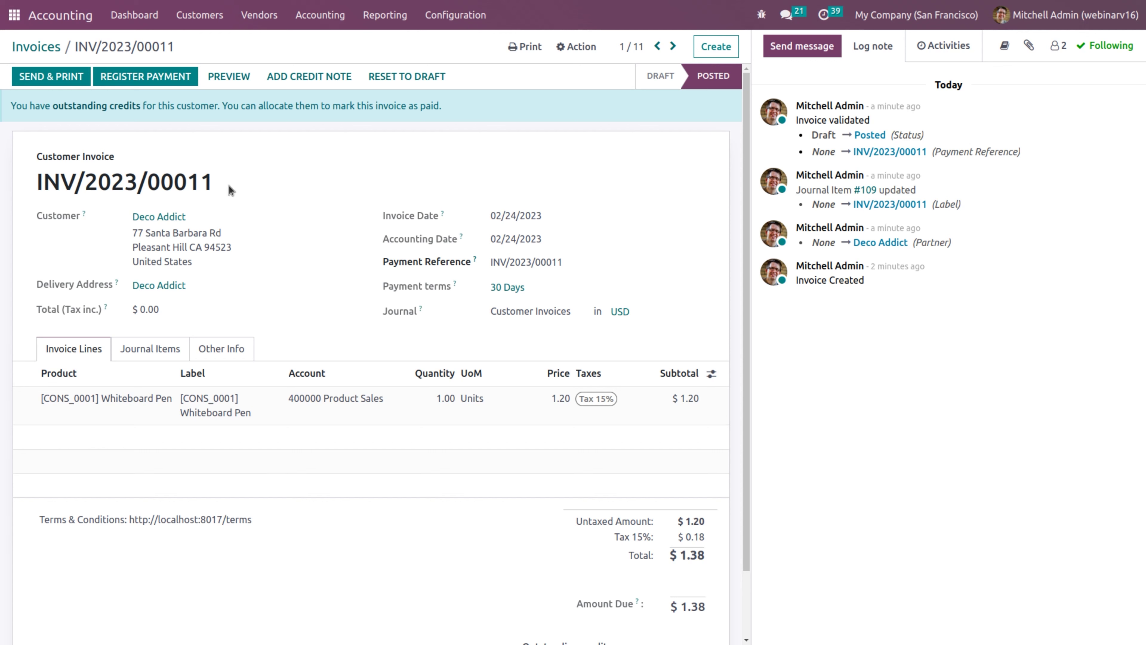
left_click(583, 49)
left_click(591, 77)
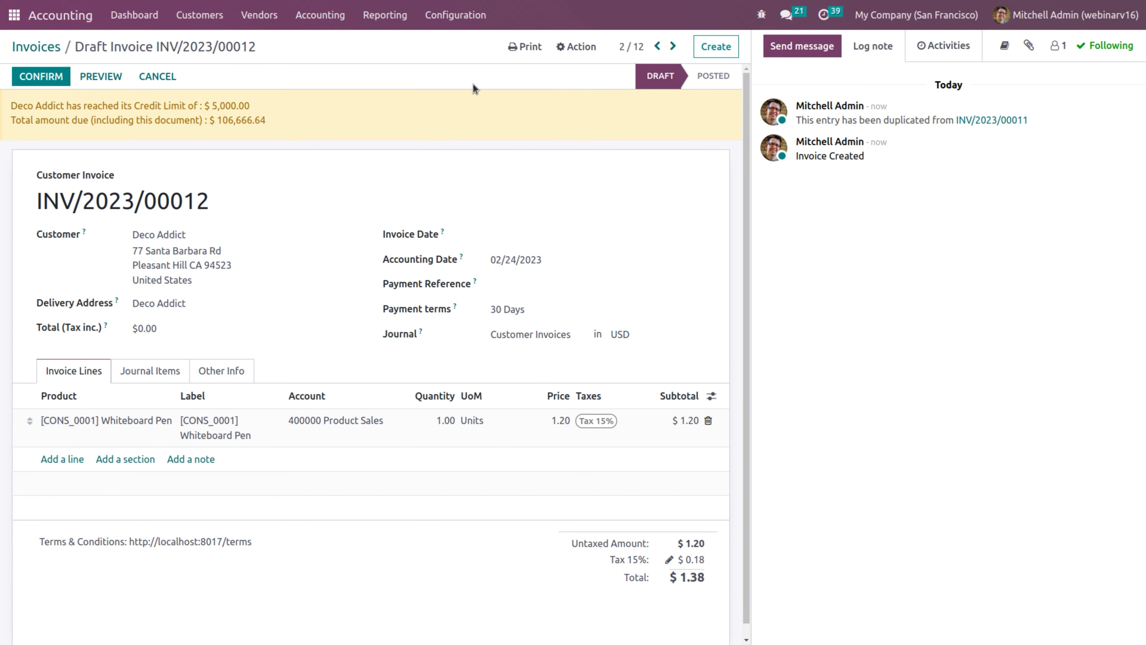
- Renumber the duplicate draft to INV/2023/00015, save it, and return to the Dashboard
double_click(219, 202)
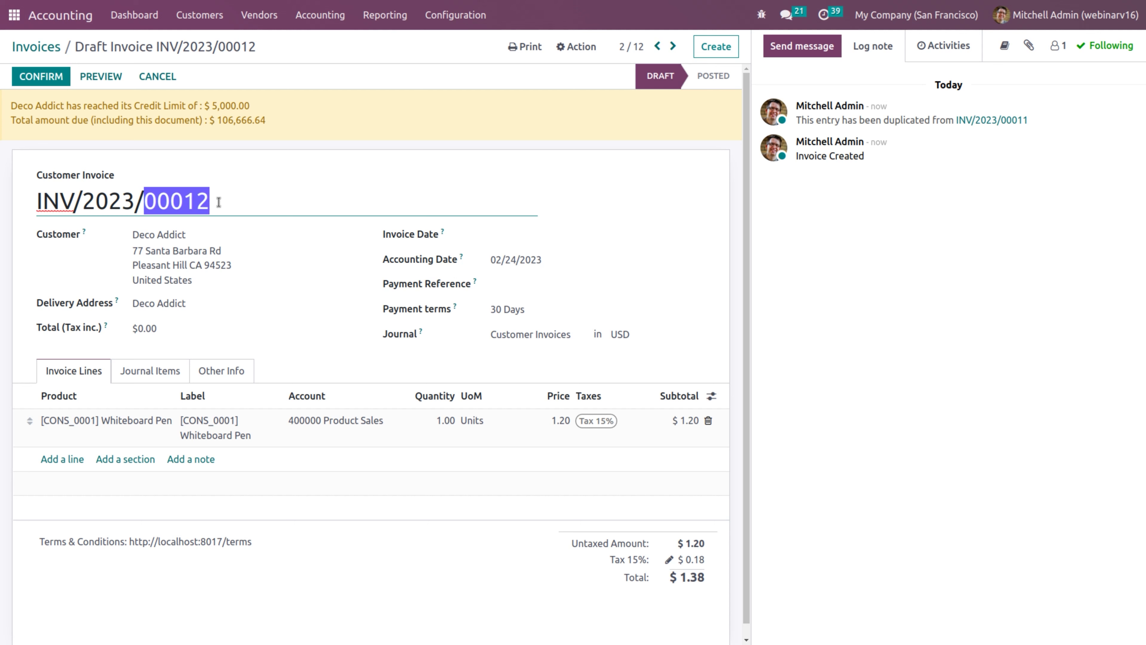
left_click(218, 202)
key("BackSpace")
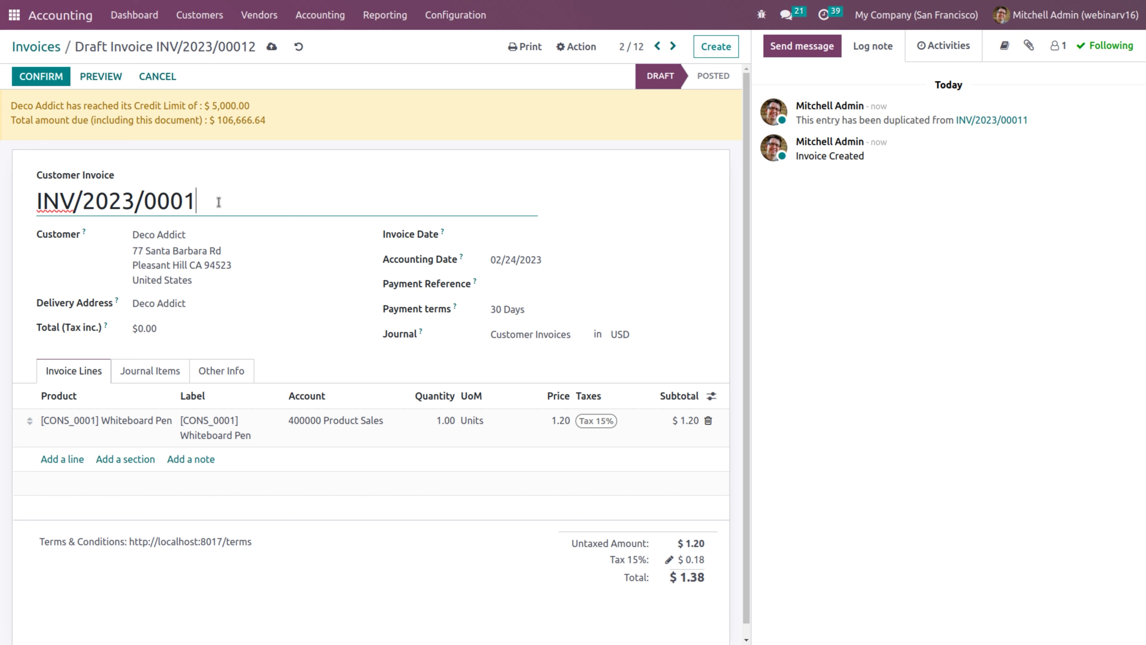
type("5")
left_click(284, 284)
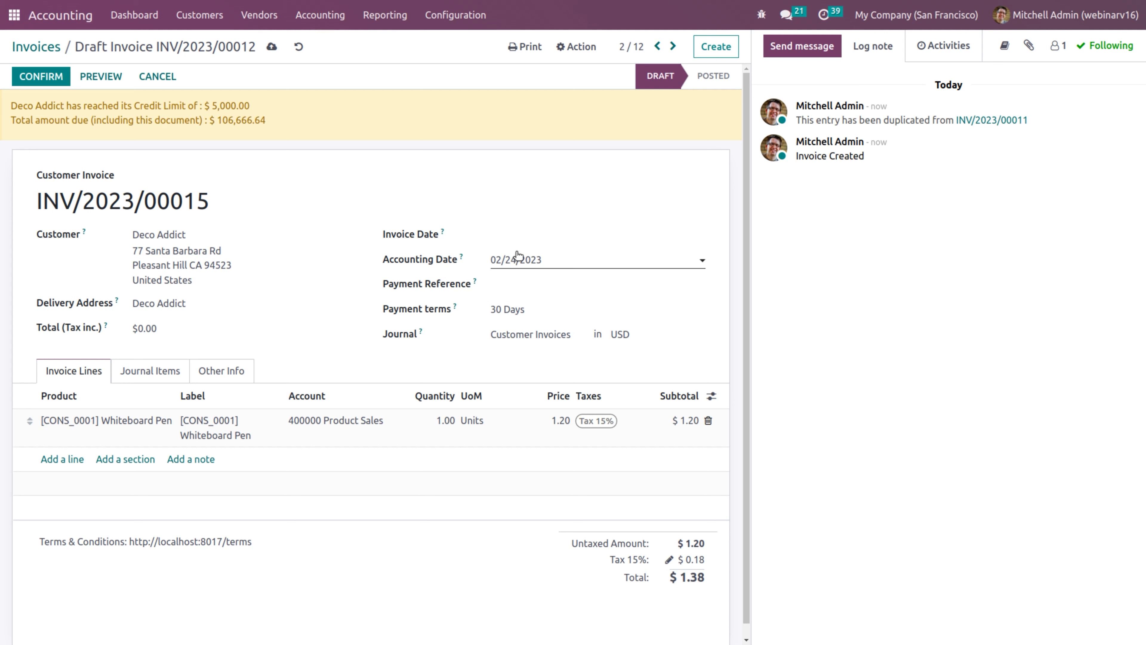
left_click(271, 50)
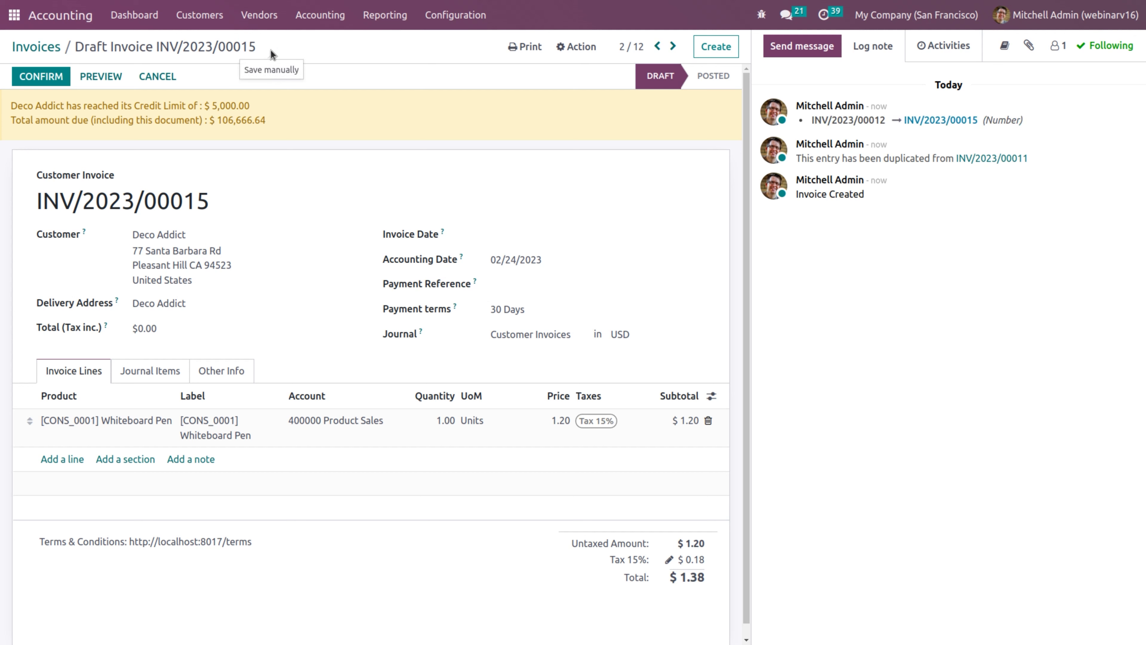
left_click(134, 18)
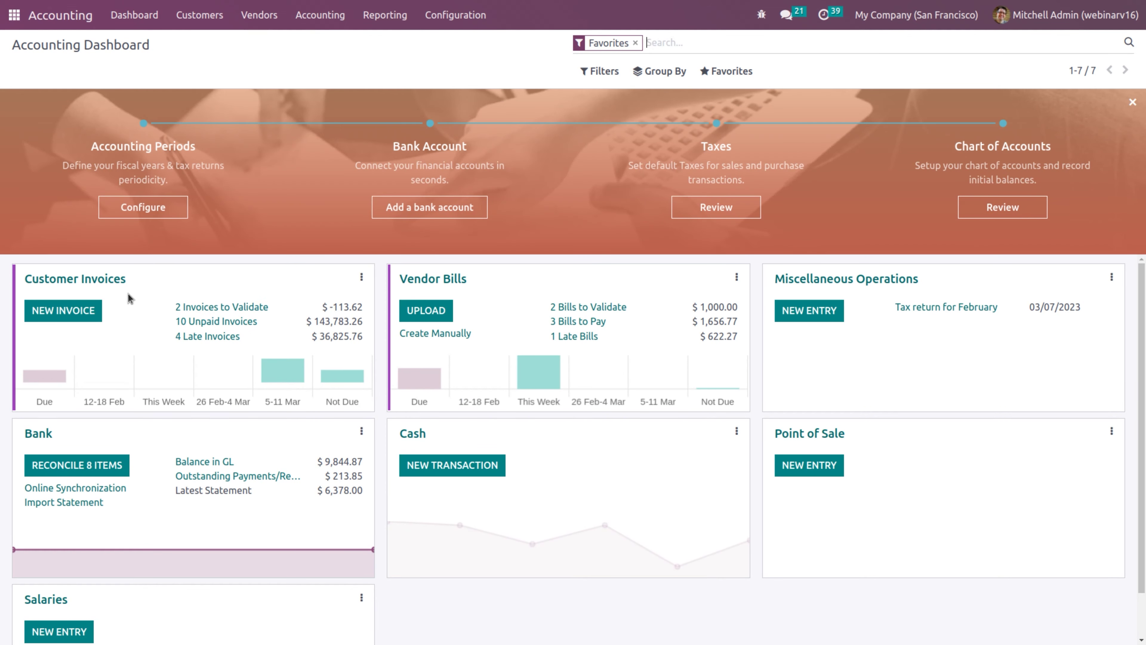
- Create a new draft customer invoice, INV/2023/00016, from the customer invoices list
left_click(188, 16)
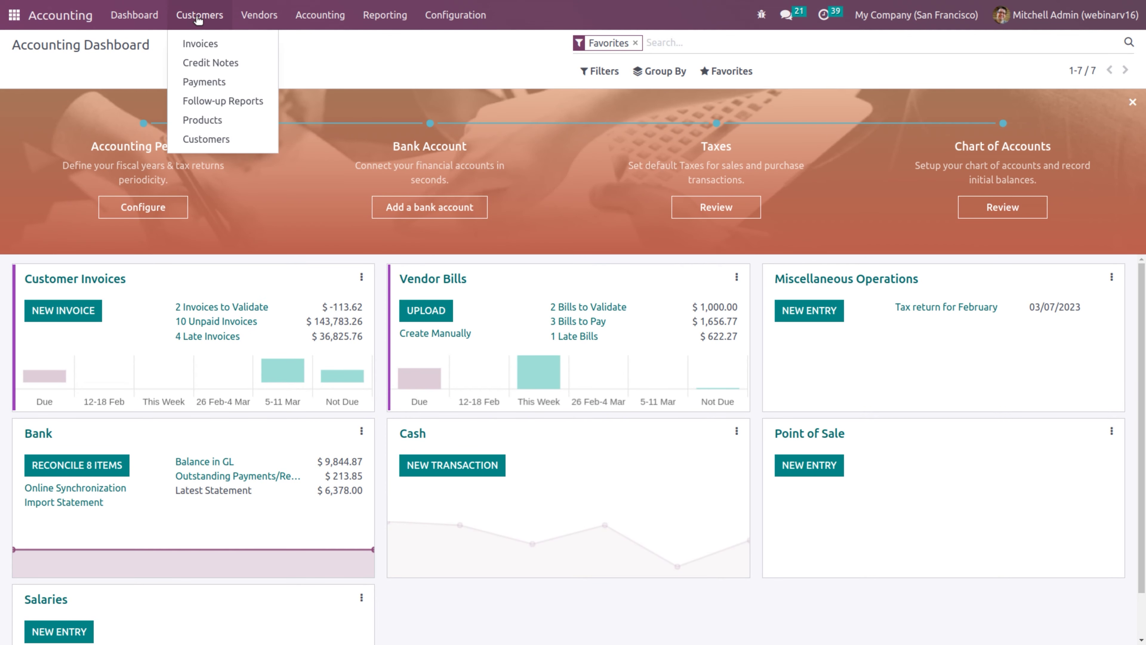
left_click(204, 43)
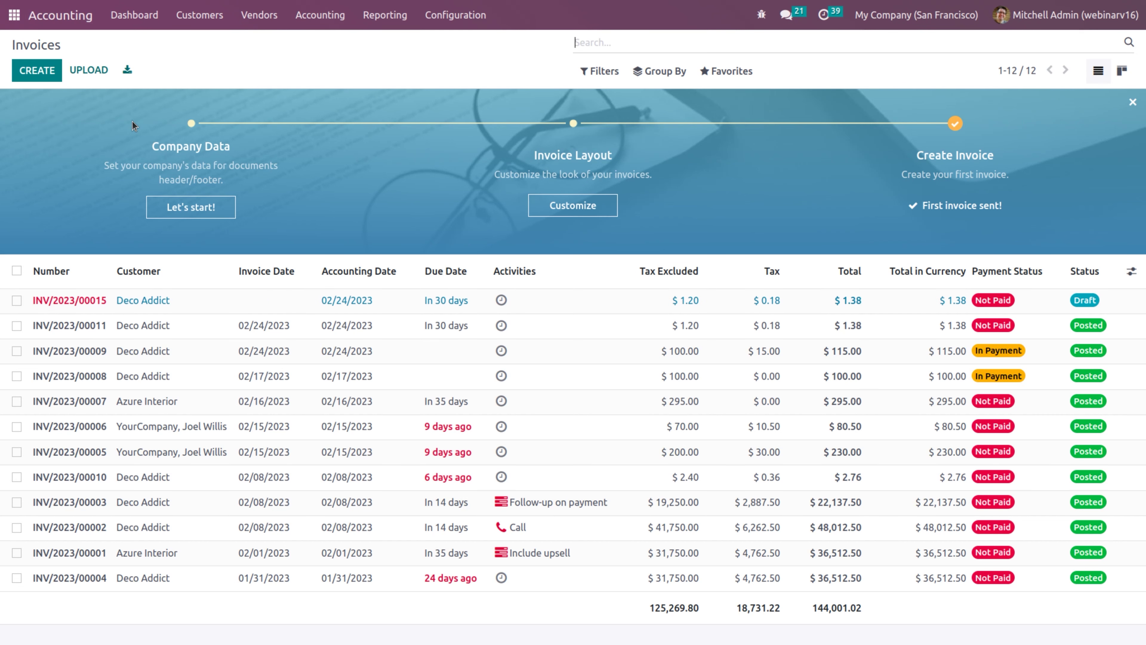
left_click(197, 18)
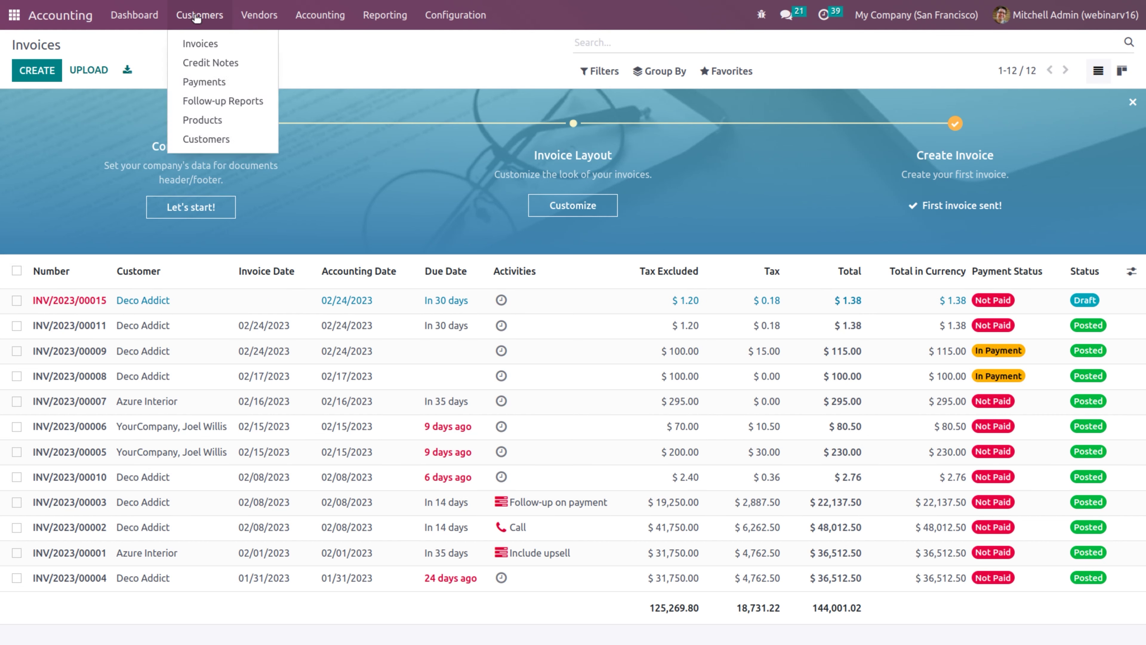
left_click(207, 48)
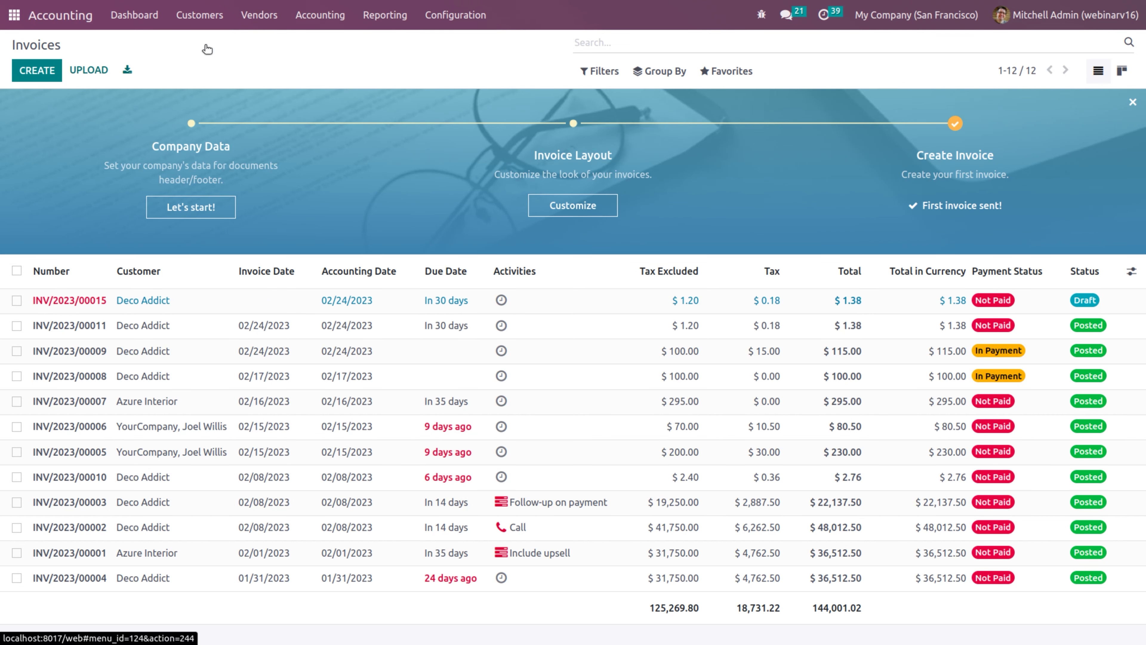
left_click(39, 70)
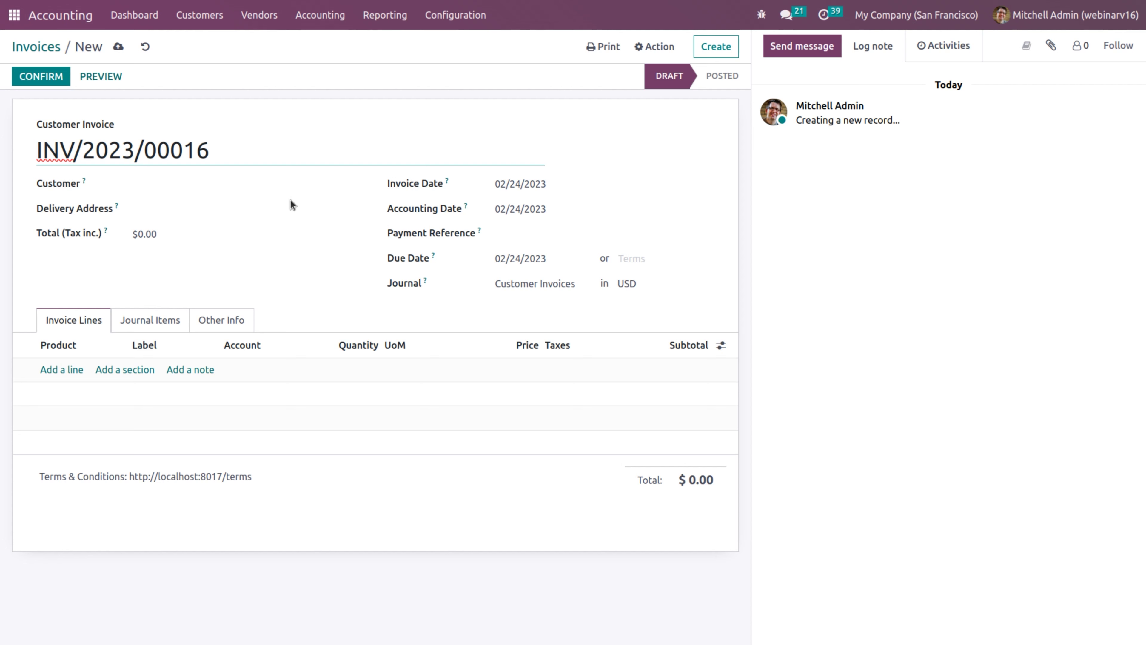
left_click(181, 240)
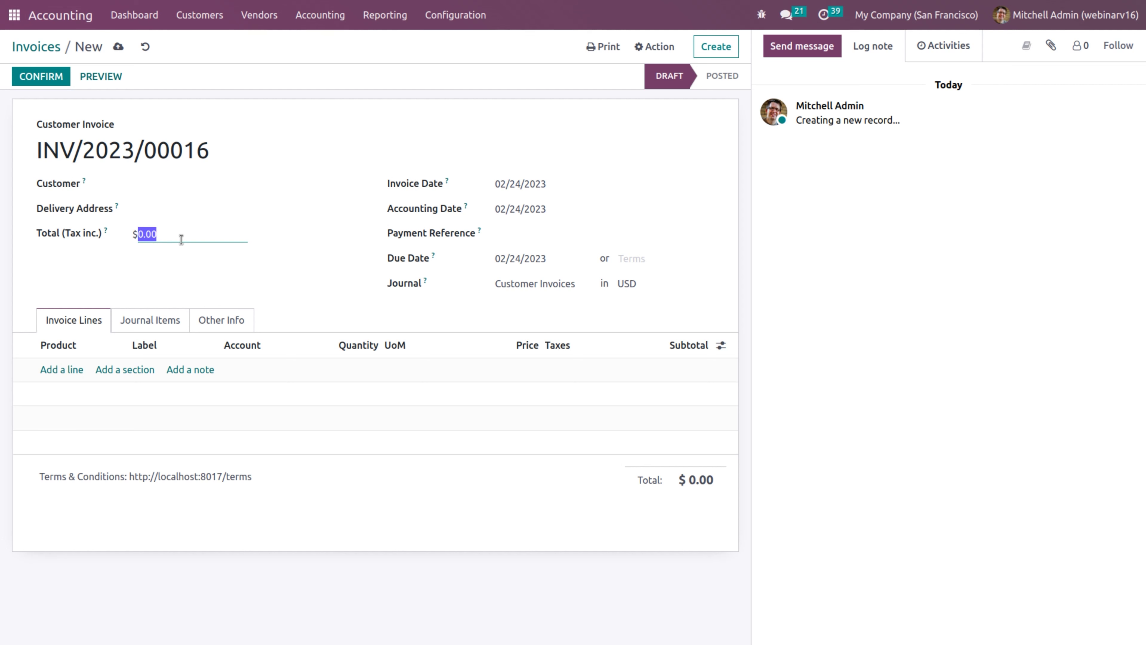
- Enter a 1,000 total, add a line labelled 'warranty payment', and delete the extra -0.01 line
type("1,0")
type("000")
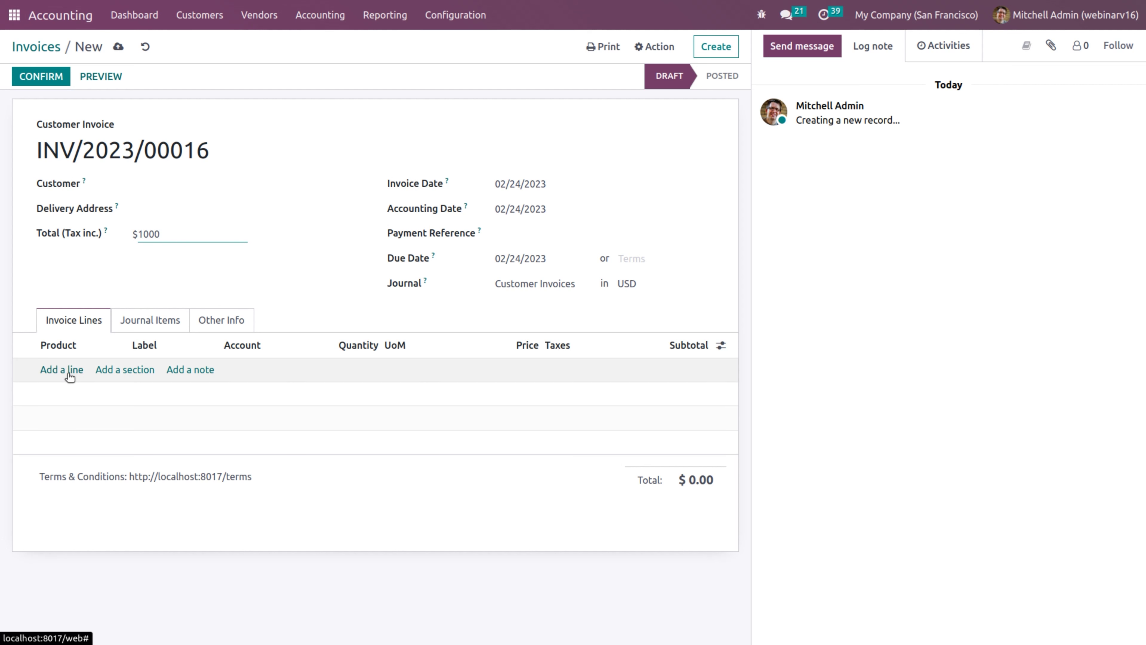
left_click(69, 371)
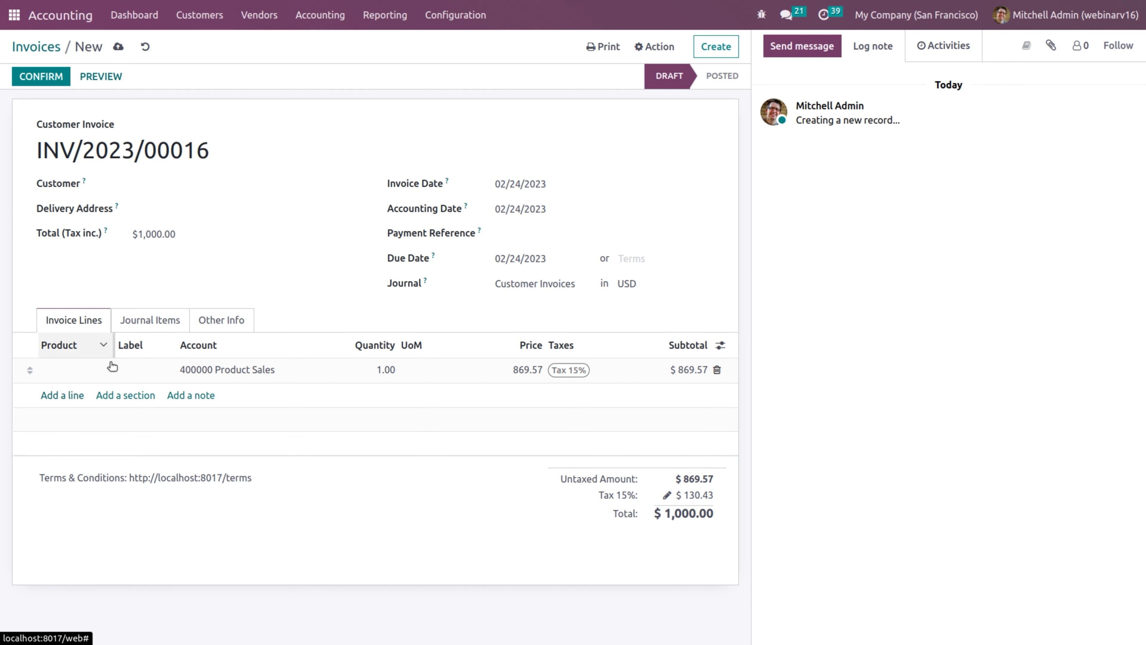
left_click(132, 370)
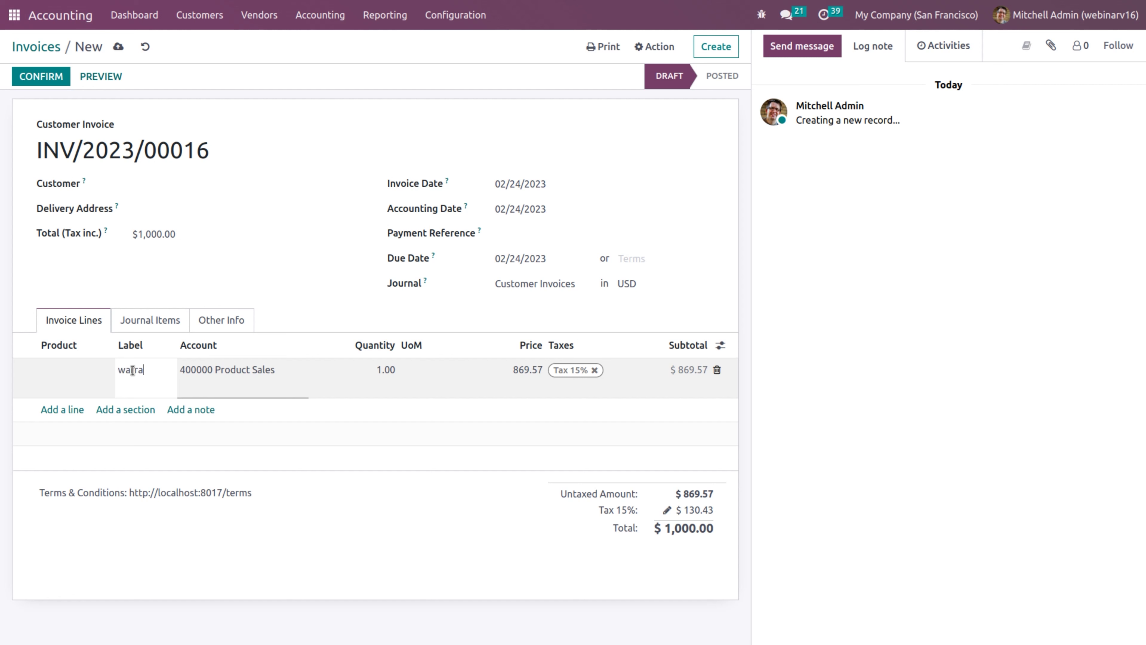
type("warranty payment")
left_click(150, 571)
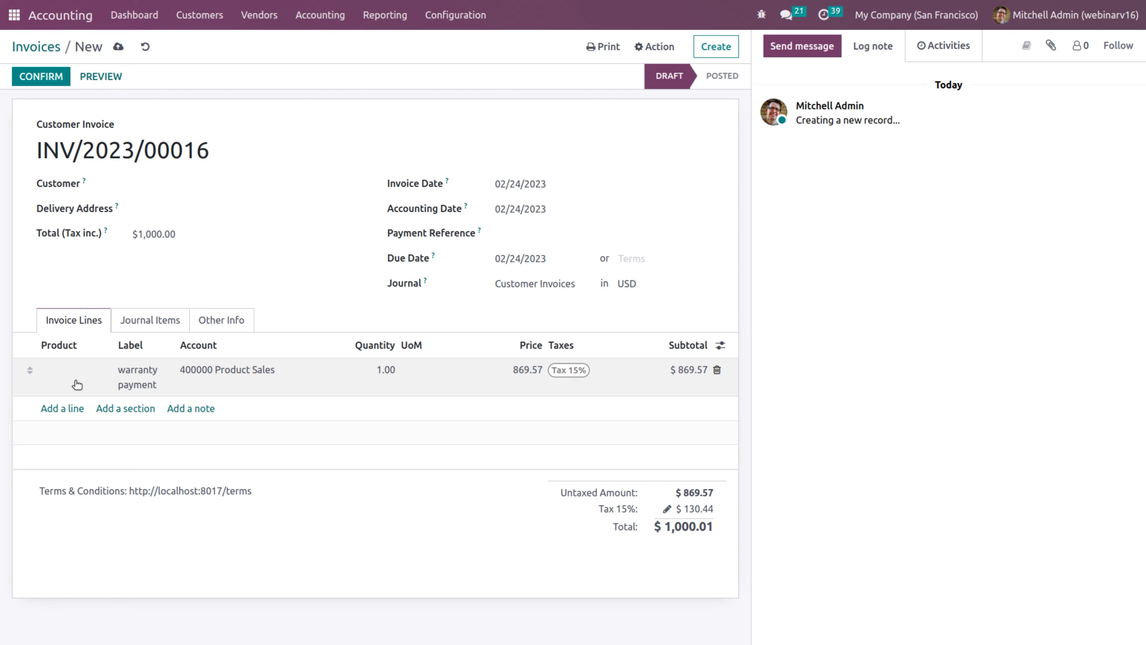
left_click(63, 409)
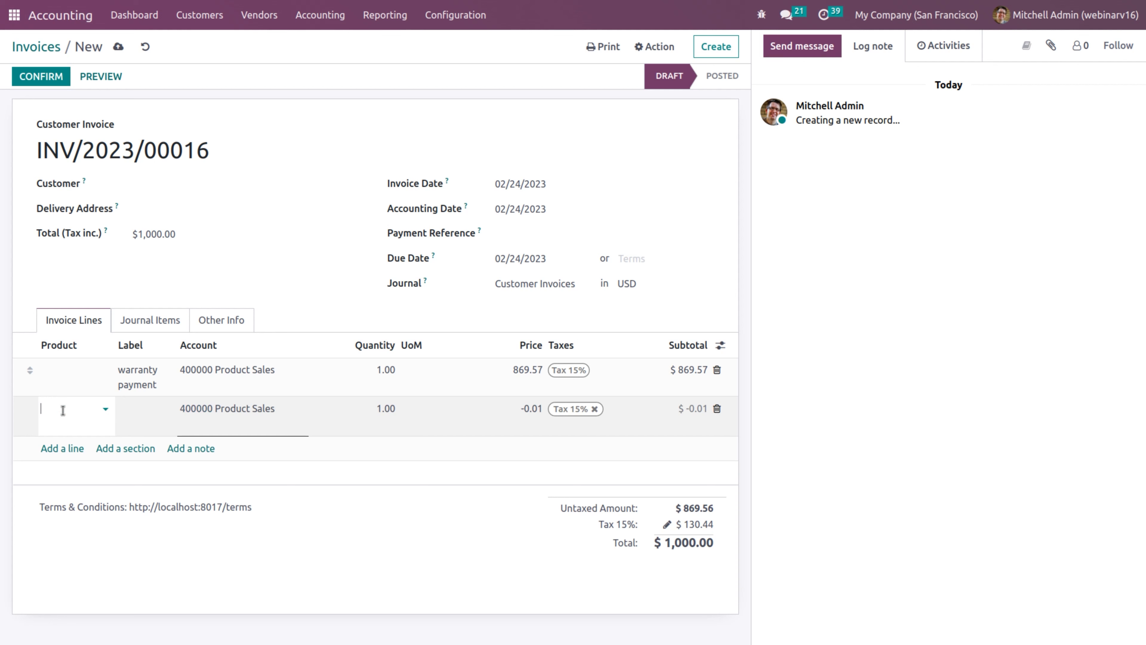
left_click(718, 410)
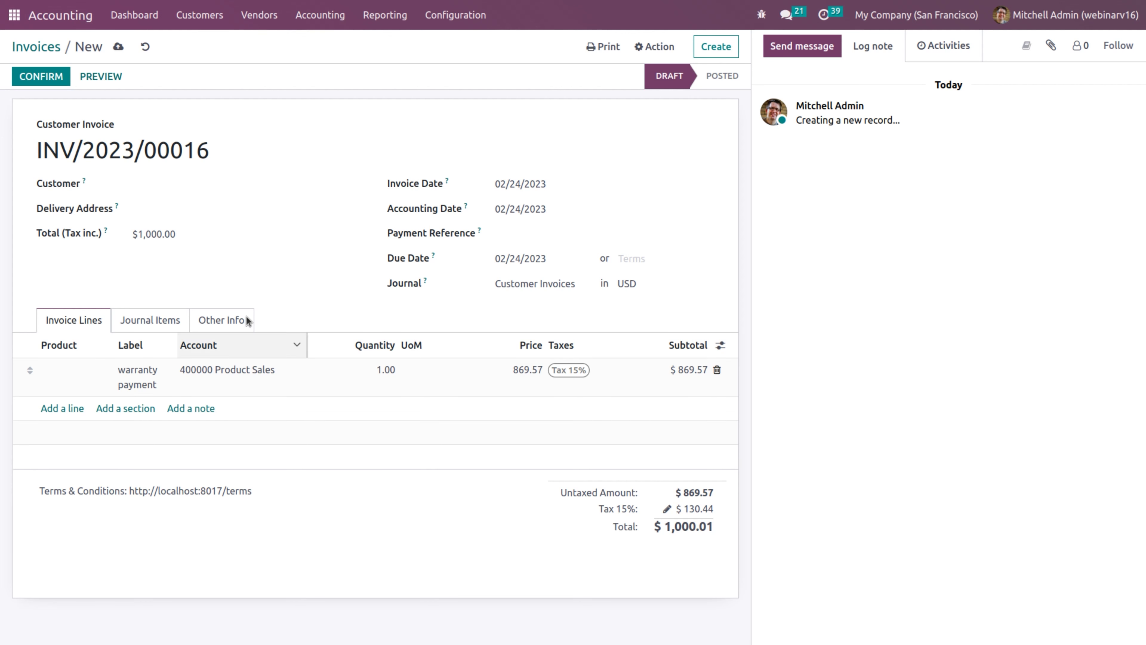
left_click(192, 187)
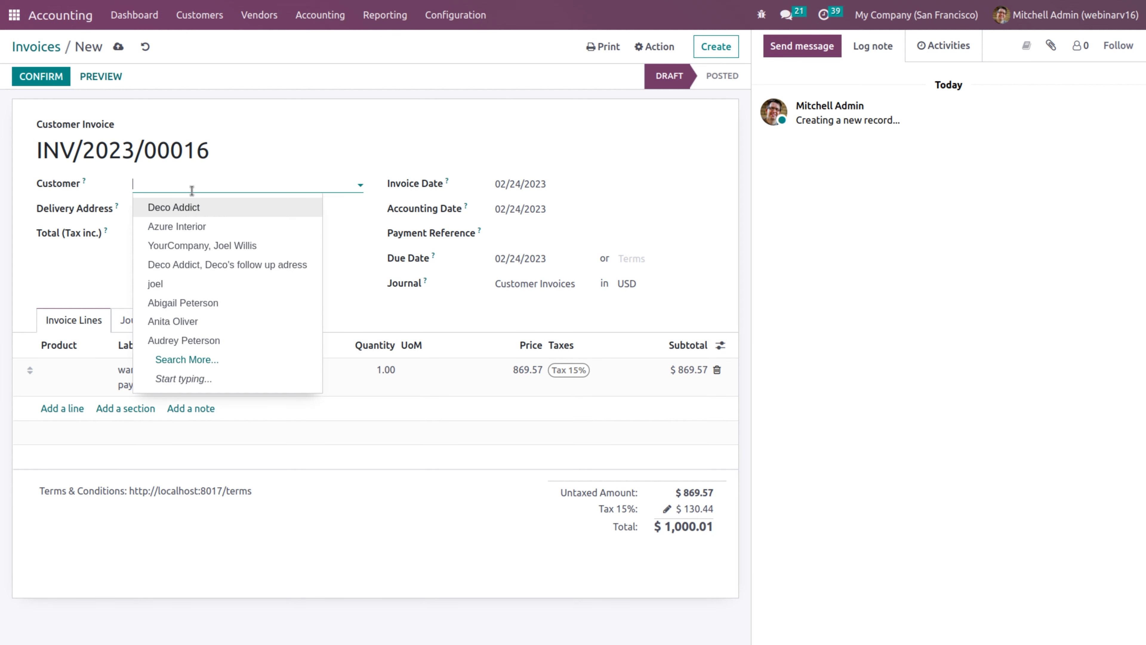
- Bill Deco Addict, renumber to INV/2023/00018, and try posting, triggering the $1,000.01 vs $1,000.00 error
left_click(179, 209)
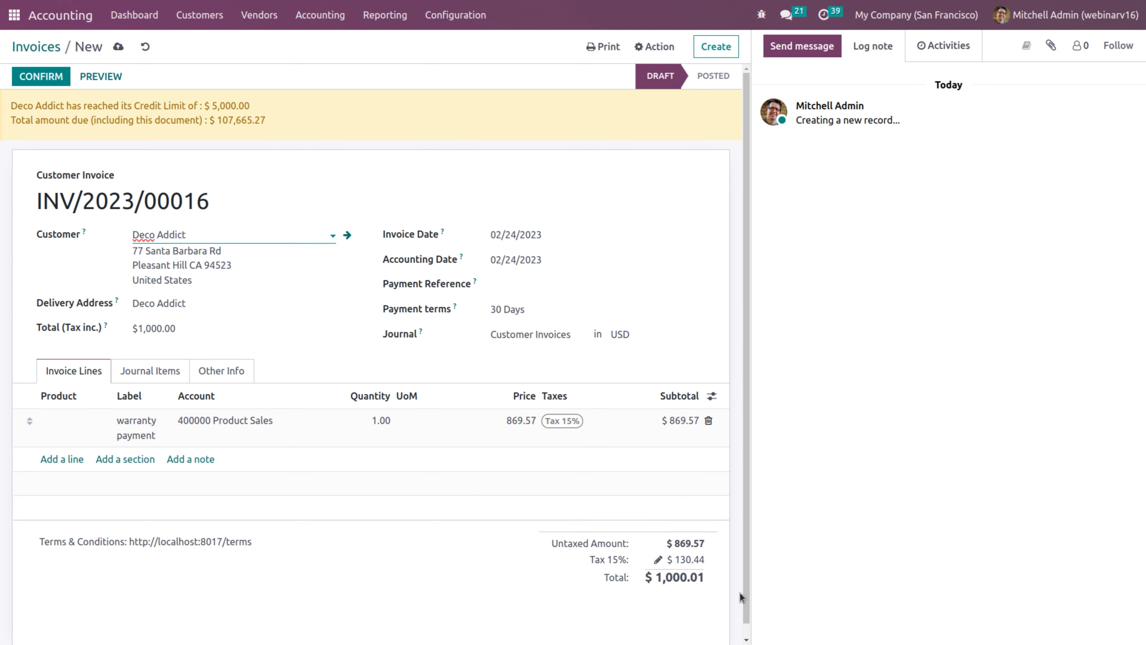
left_click(224, 199)
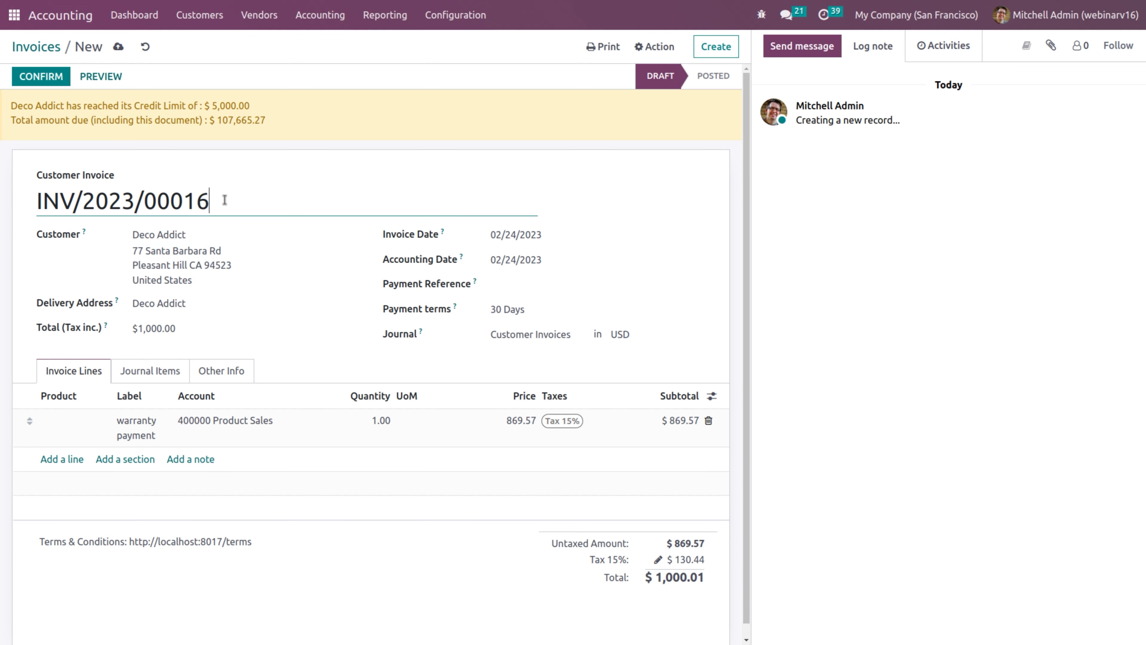
key("BackSpace")
type("8")
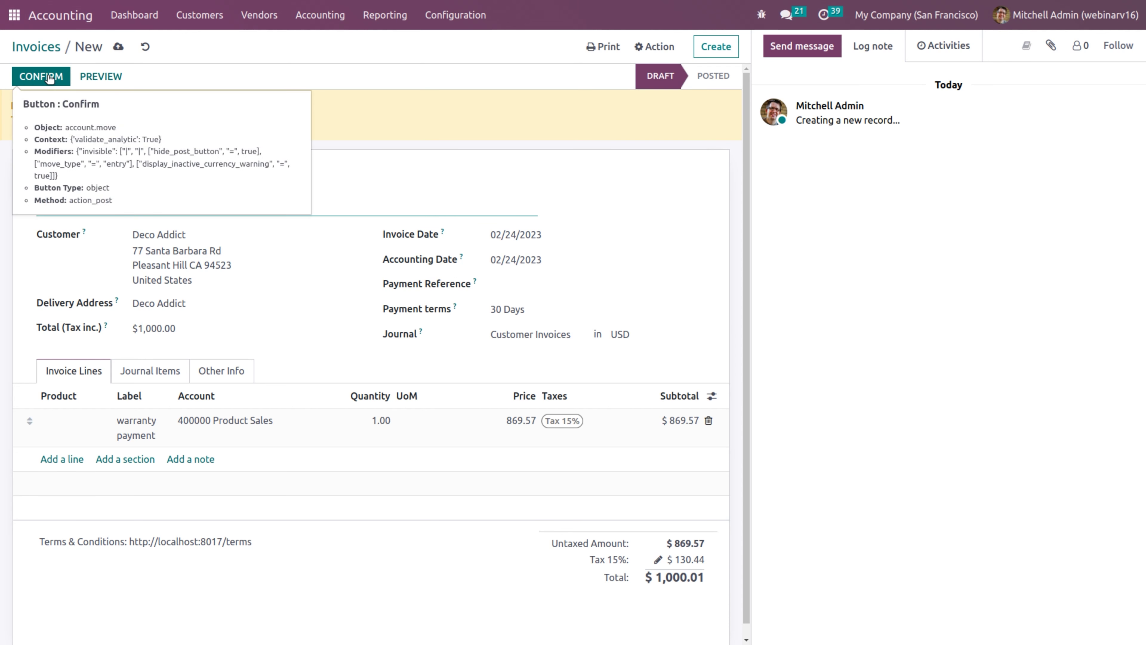
left_click(50, 77)
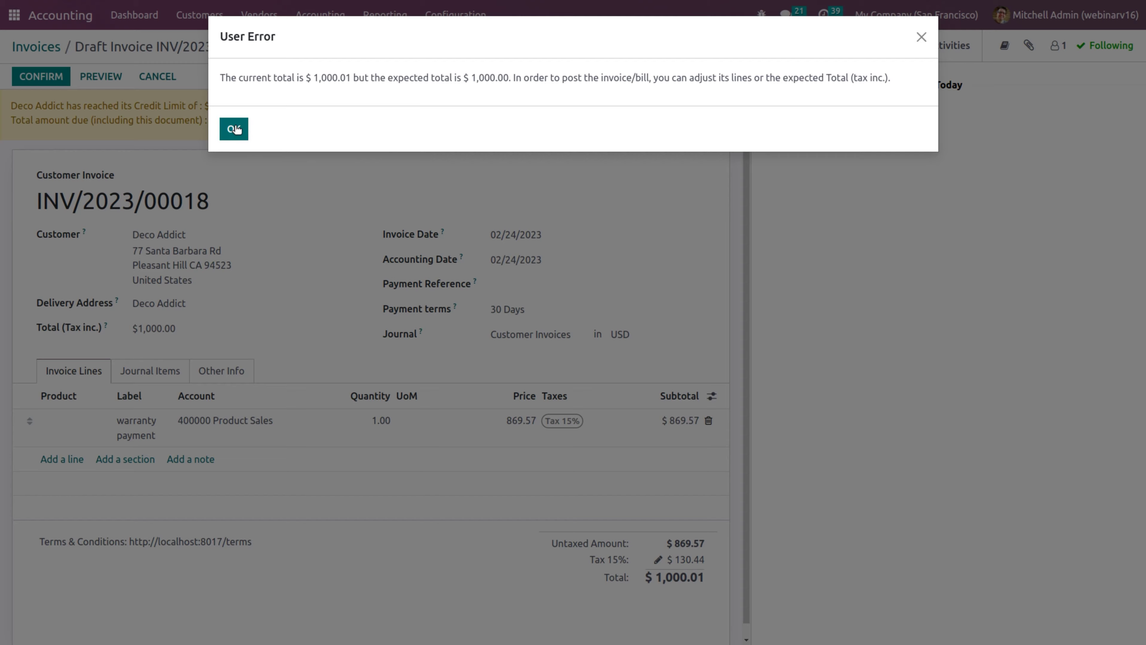
- Correct the expected total to 1,000.01, post INV/2023/00018, and return to the Dashboard
left_click(236, 129)
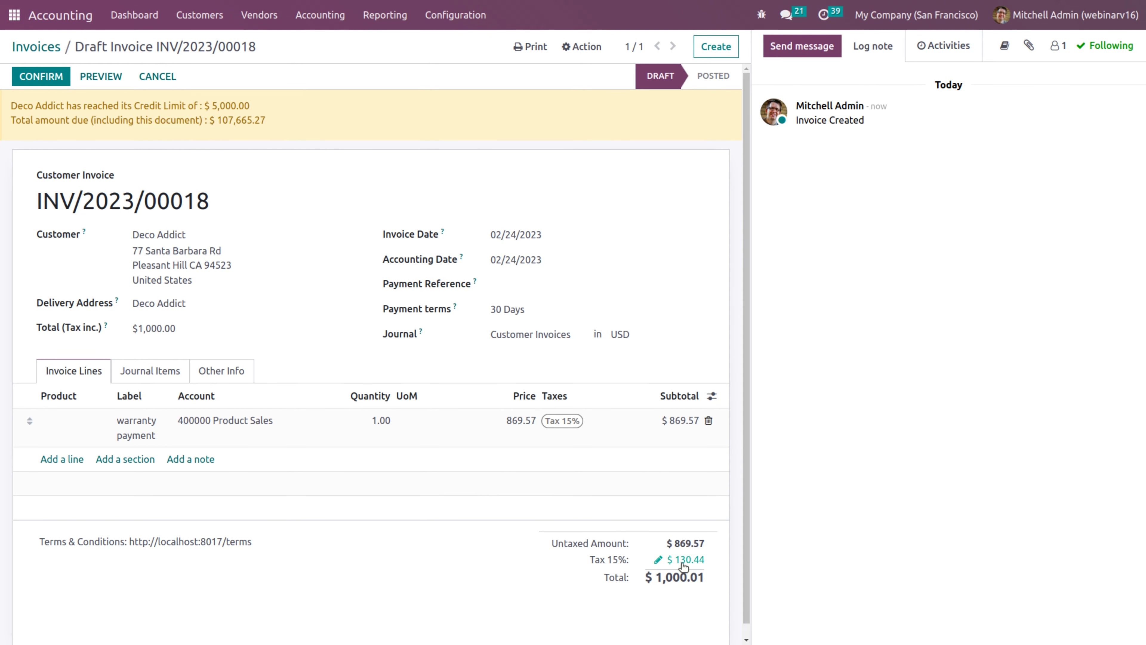
left_click(207, 321)
key("BackSpace")
type("1")
left_click(271, 47)
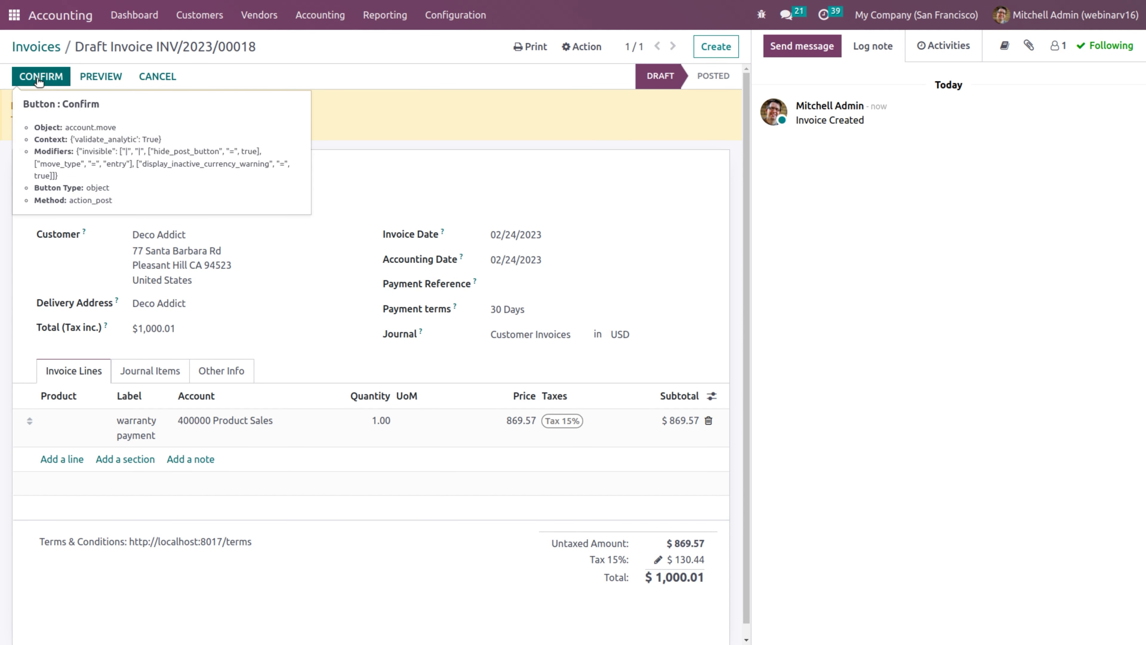
left_click(40, 77)
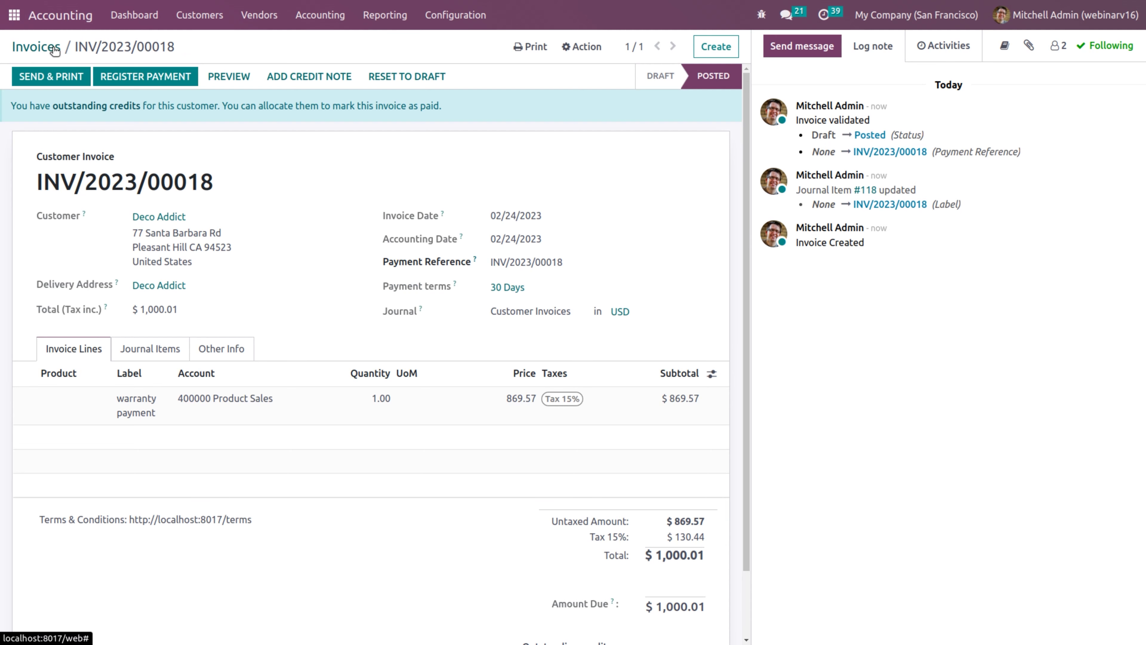
left_click(55, 50)
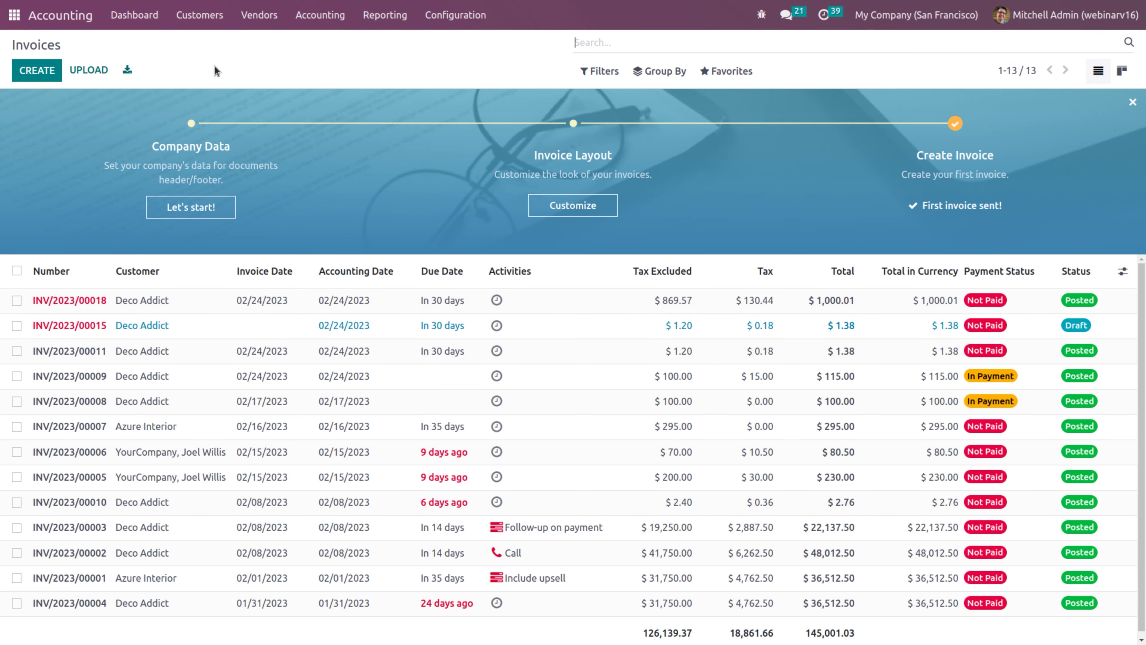
left_click(144, 23)
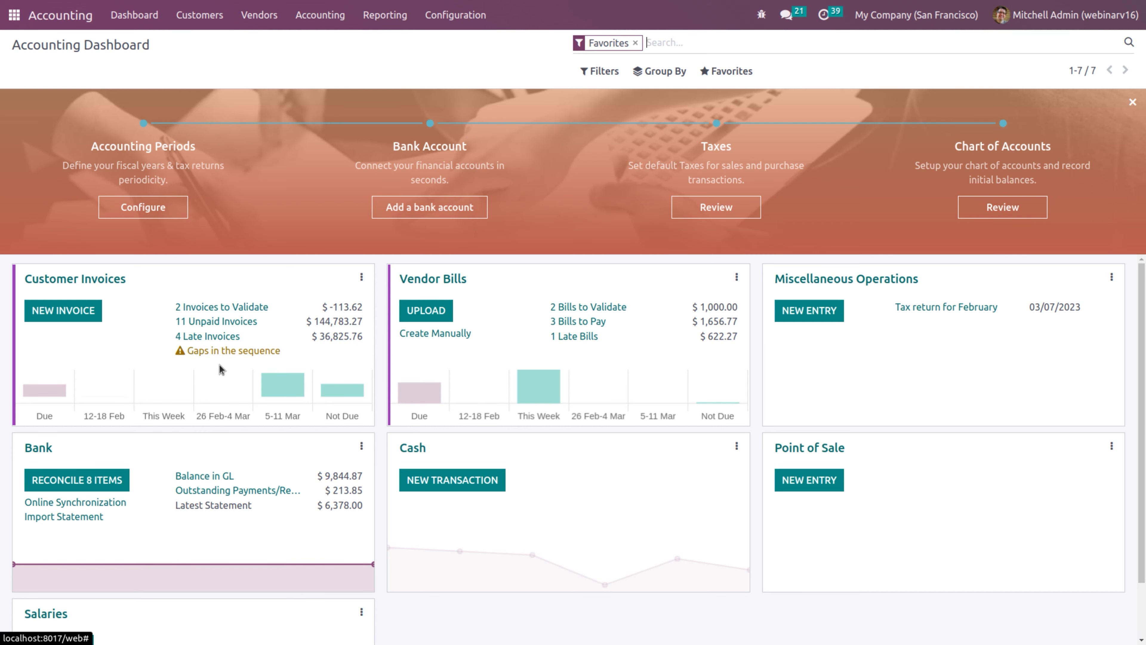
- Resequence all 13 INV/2023 invoices from the gaps list so INV/2023/00018 becomes INV/2023/00013
left_click(212, 353)
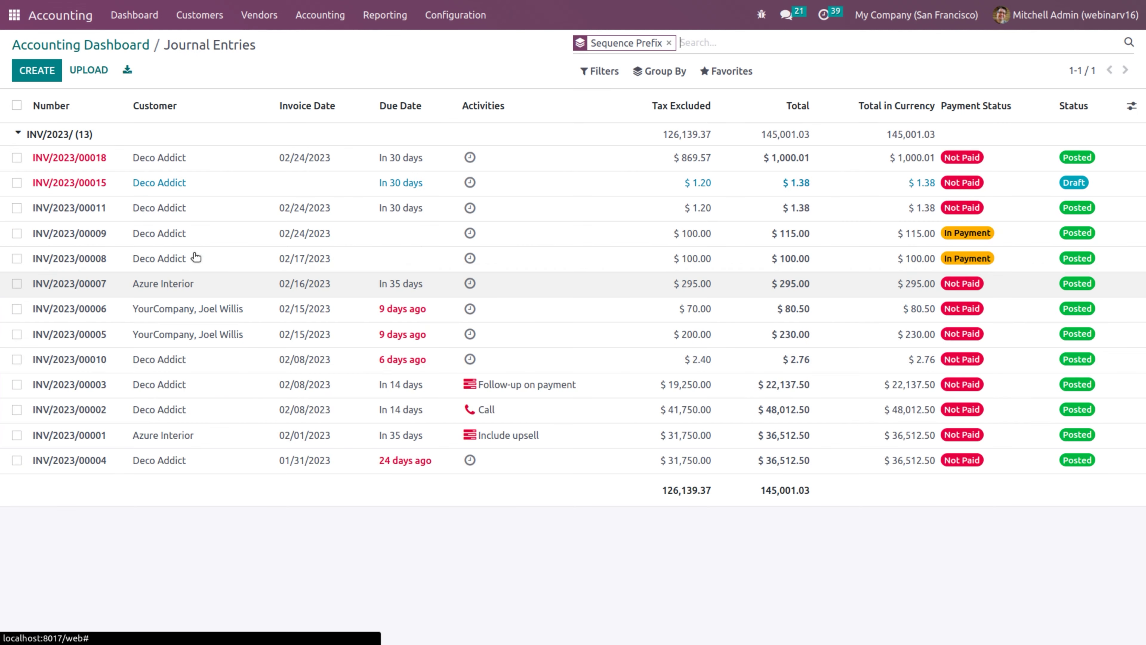
left_click(17, 106)
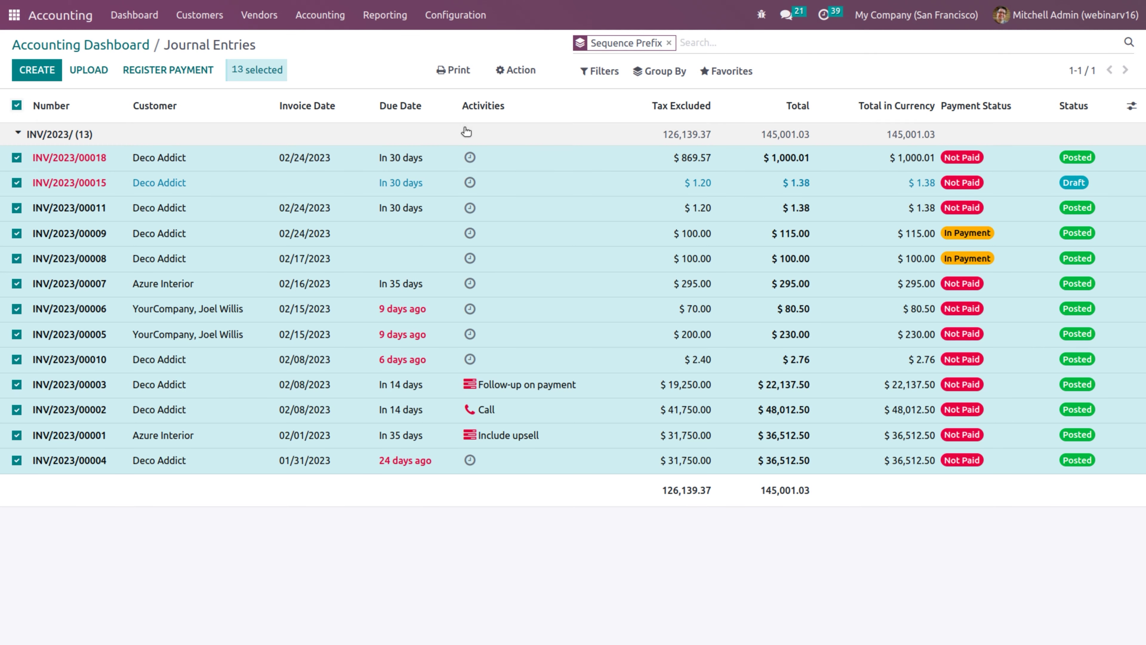
left_click(519, 70)
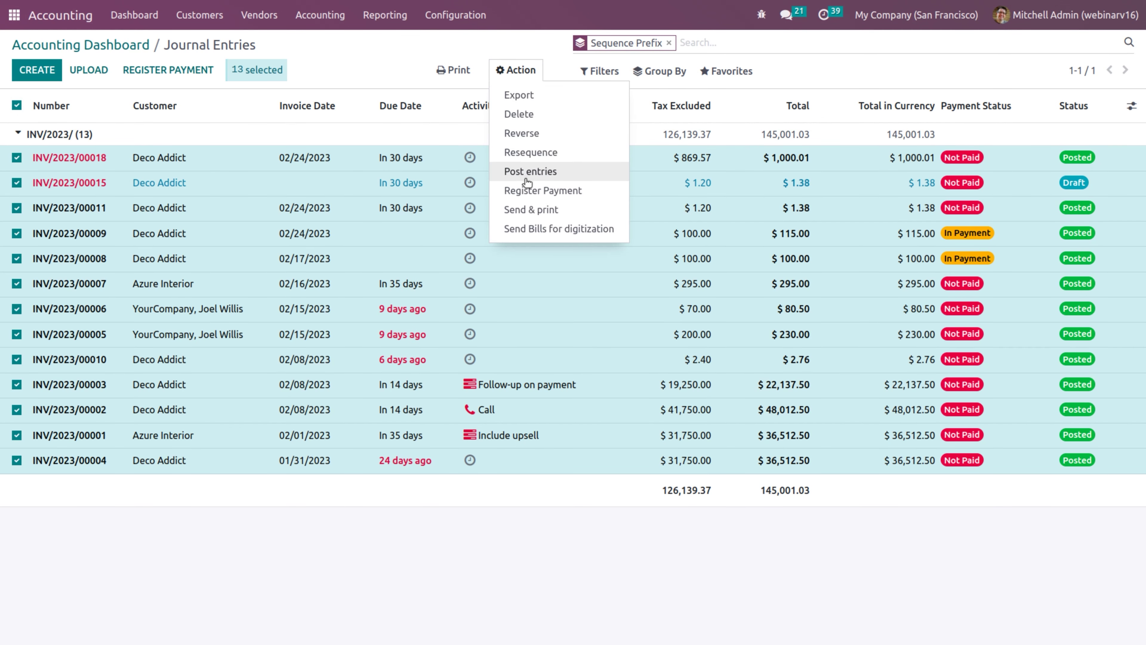
left_click(520, 152)
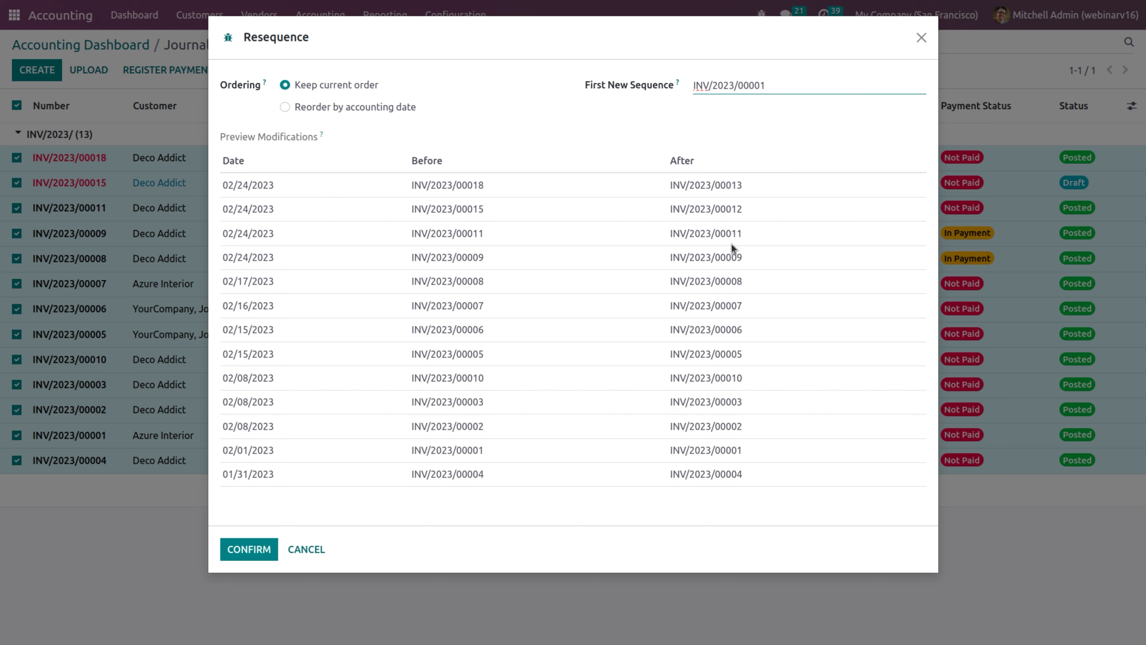
left_click(256, 551)
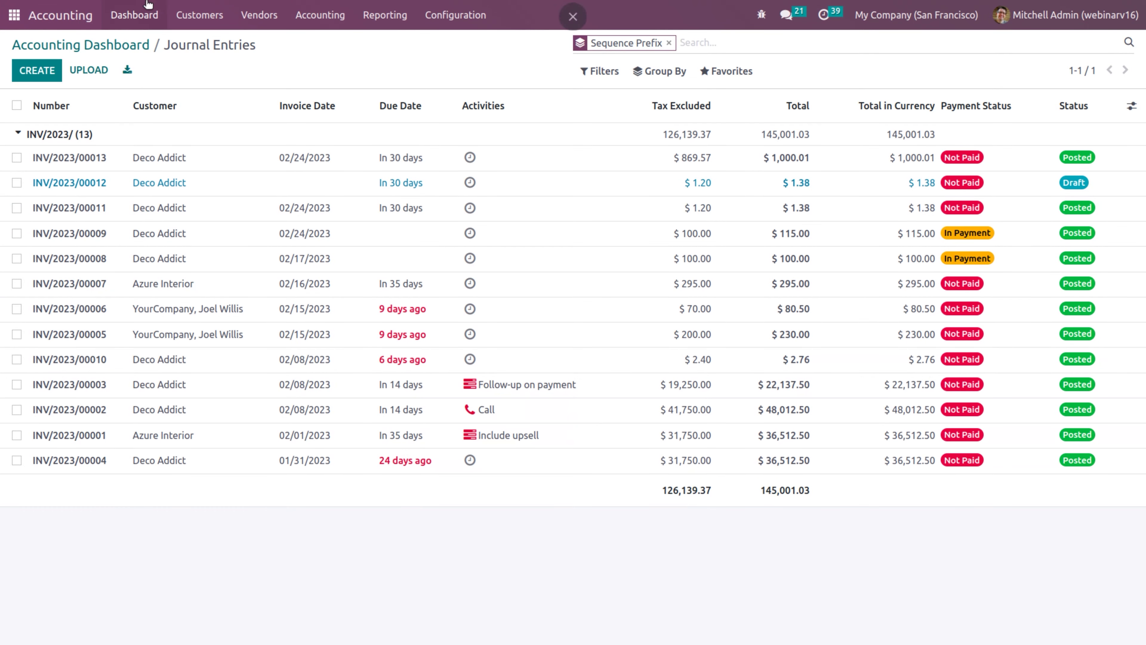
- Check the customer invoices list and return to the Accounting Dashboard
left_click(121, 47)
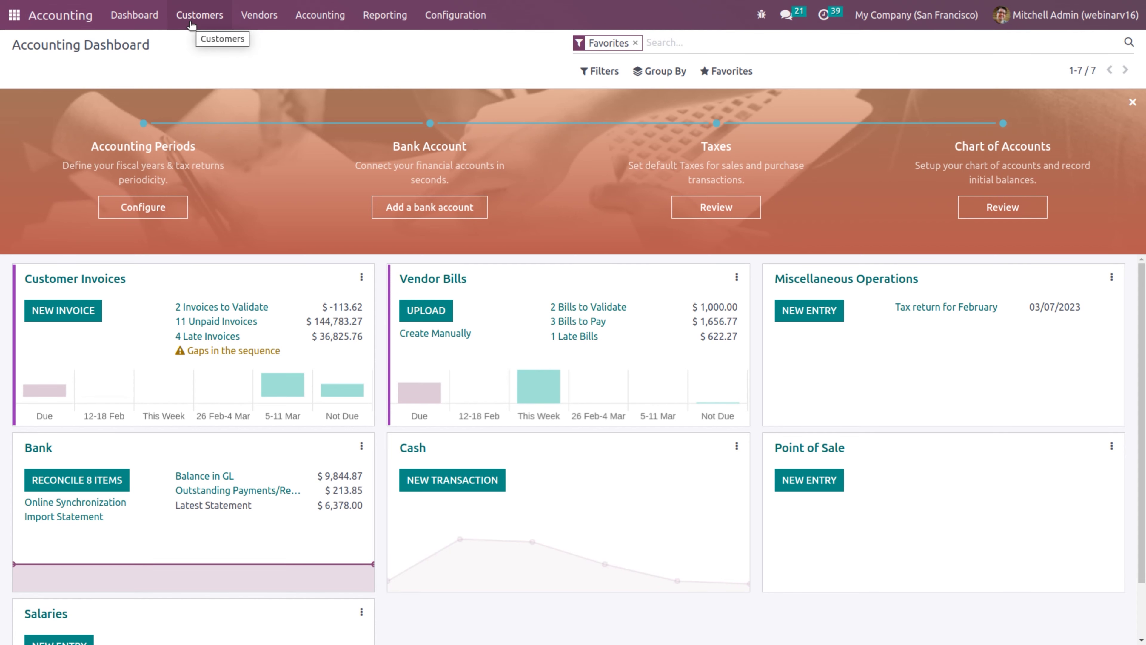
left_click(213, 16)
left_click(207, 43)
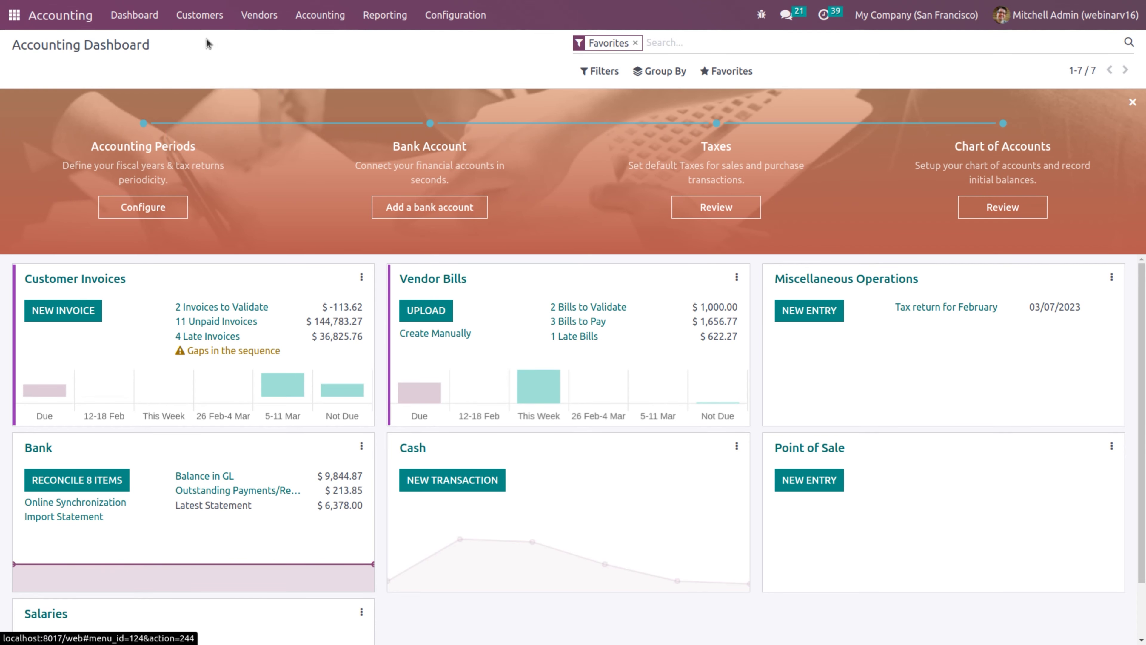
left_click(124, 21)
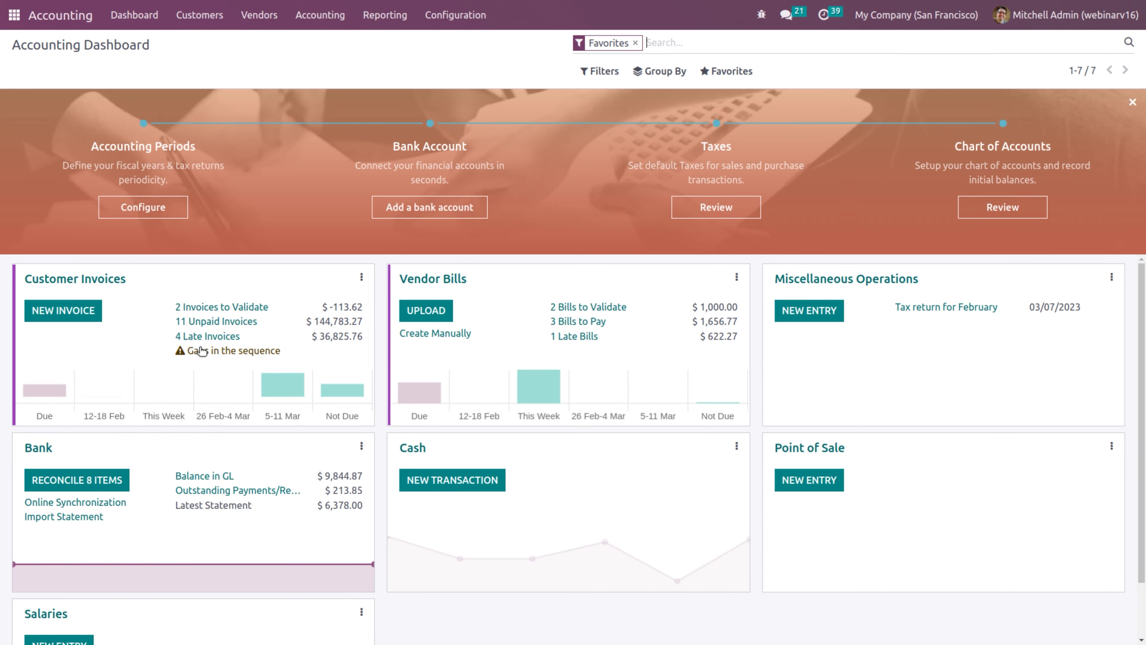
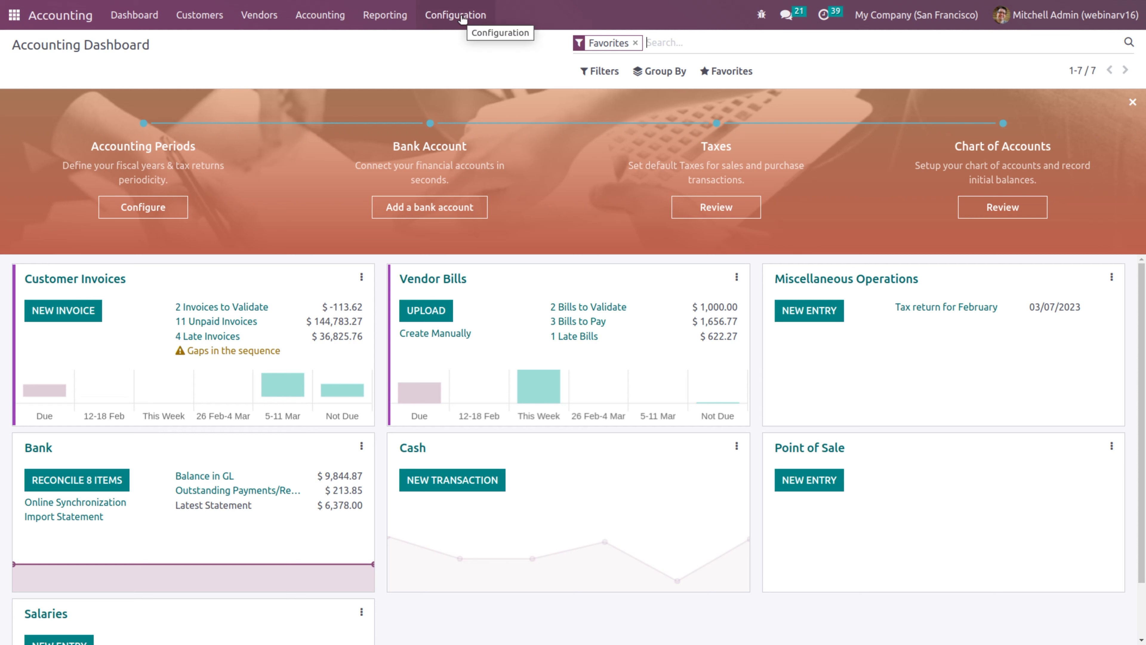
- From Customers > Invoices, open posted invoice INV/2023/00013 for Deco Addict, totalling $1,000.01
left_click(214, 23)
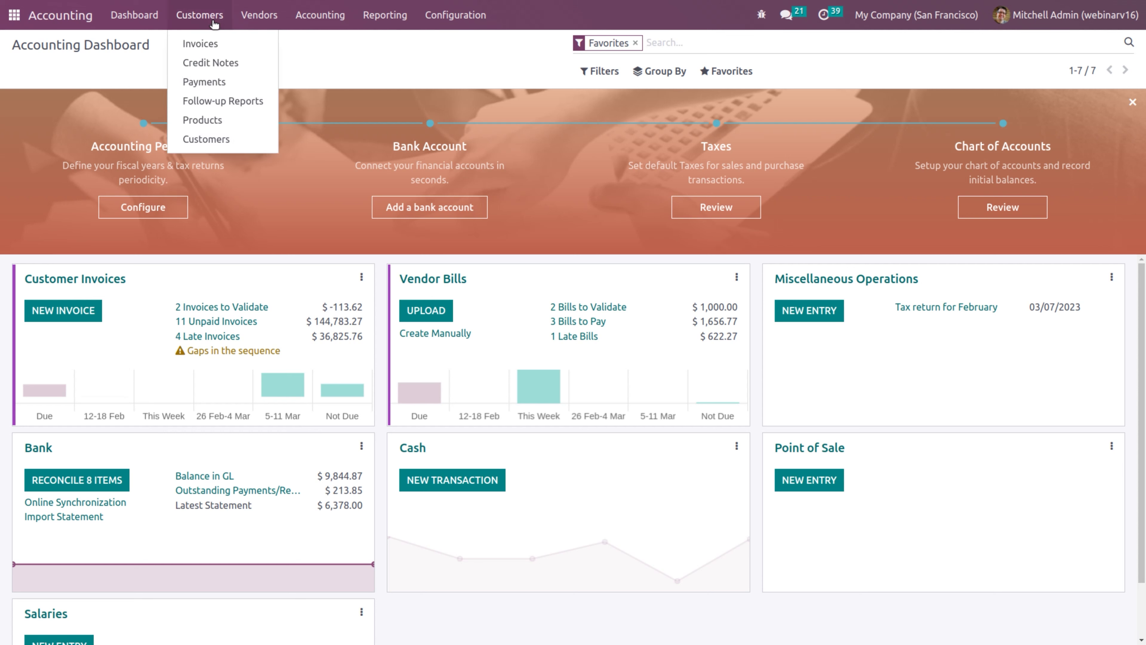
left_click(220, 43)
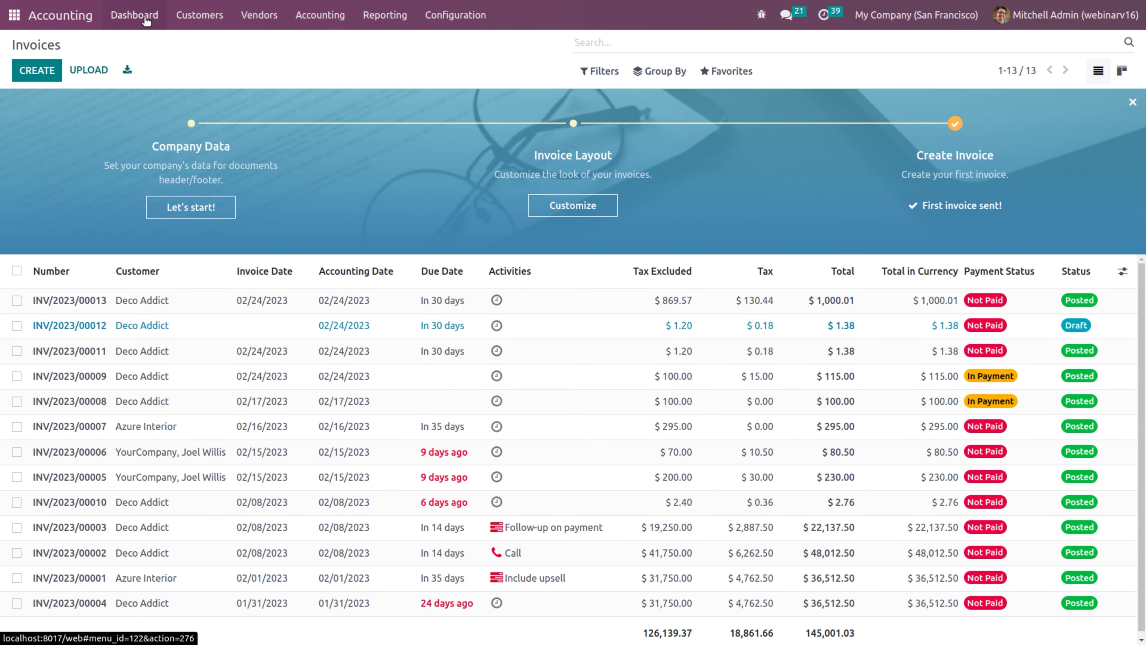
left_click(135, 15)
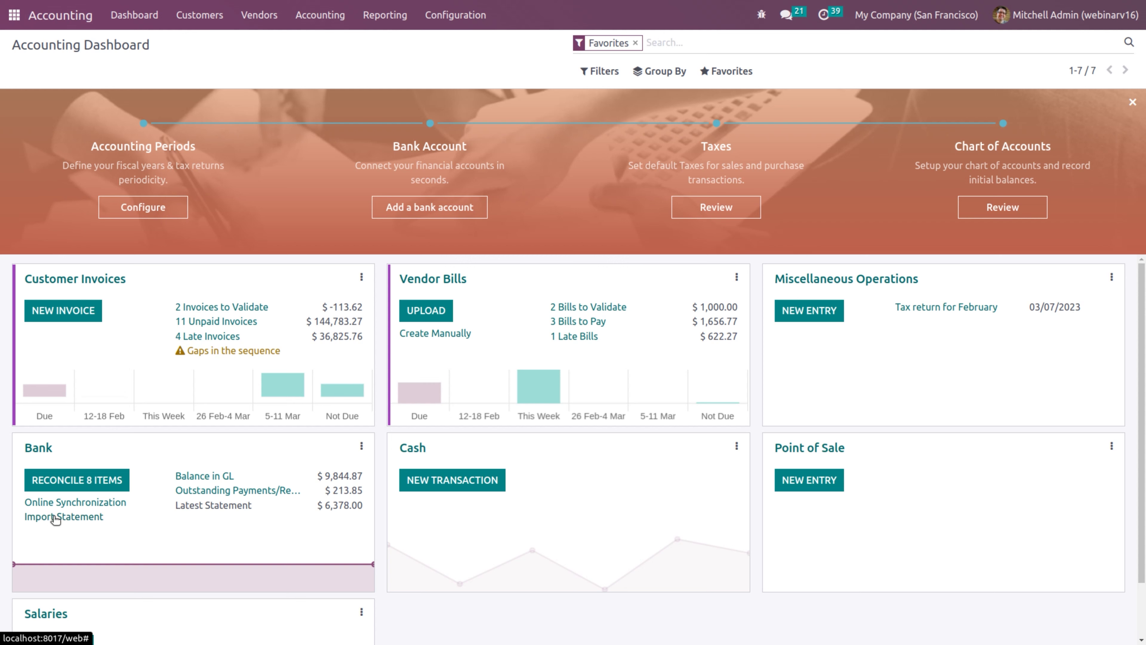
left_click(200, 14)
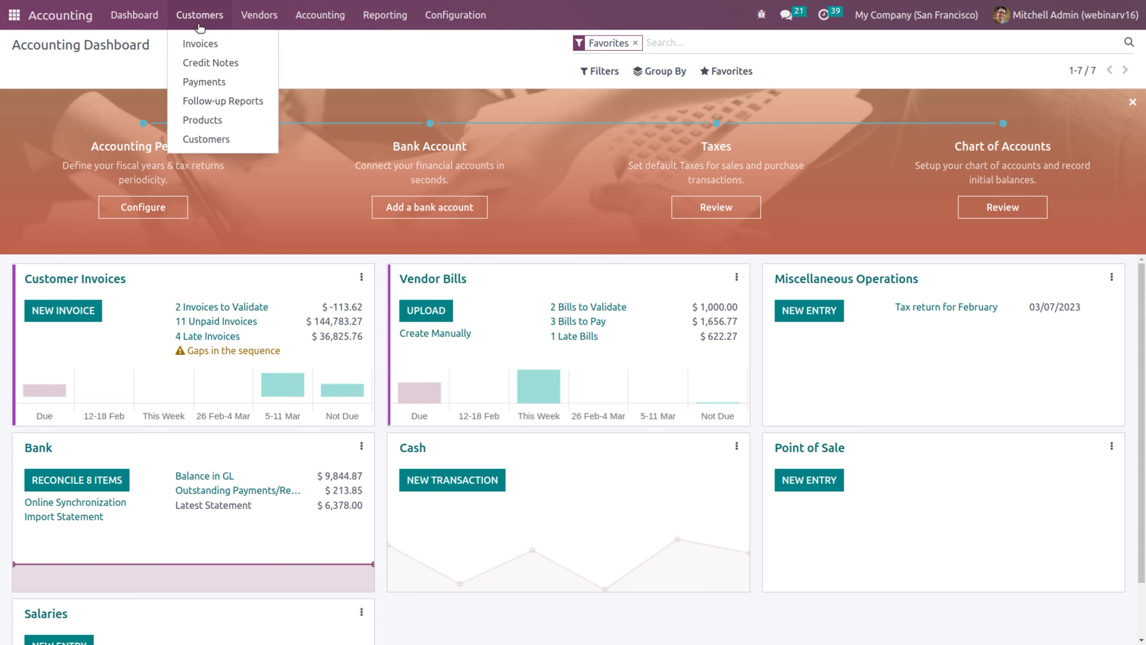
left_click(201, 45)
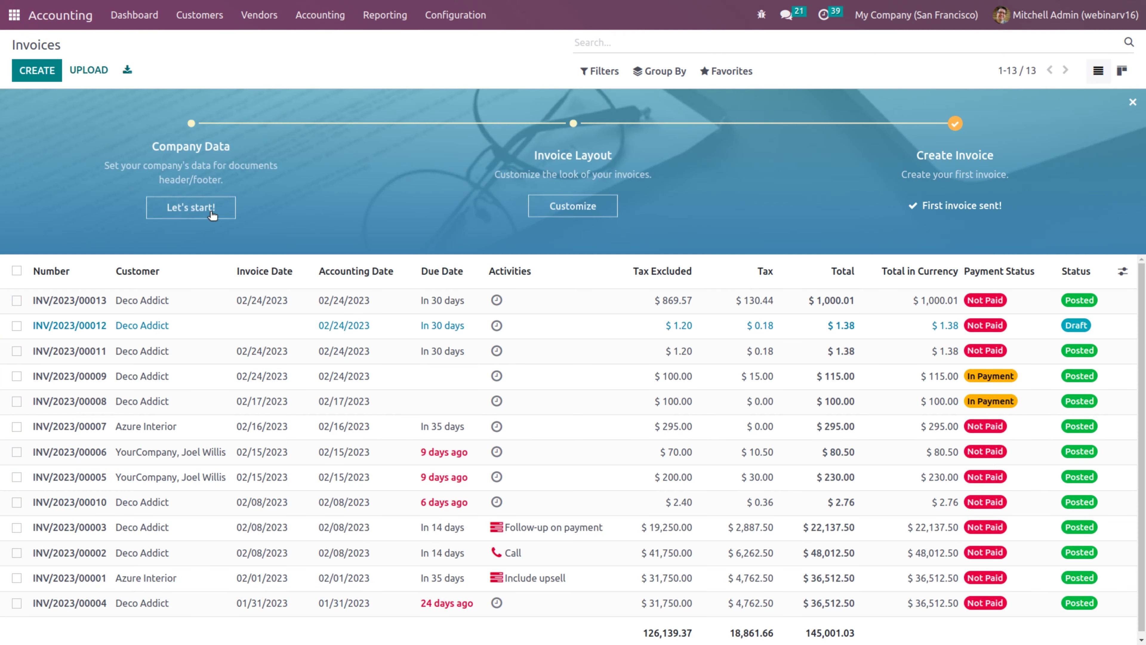
left_click(190, 299)
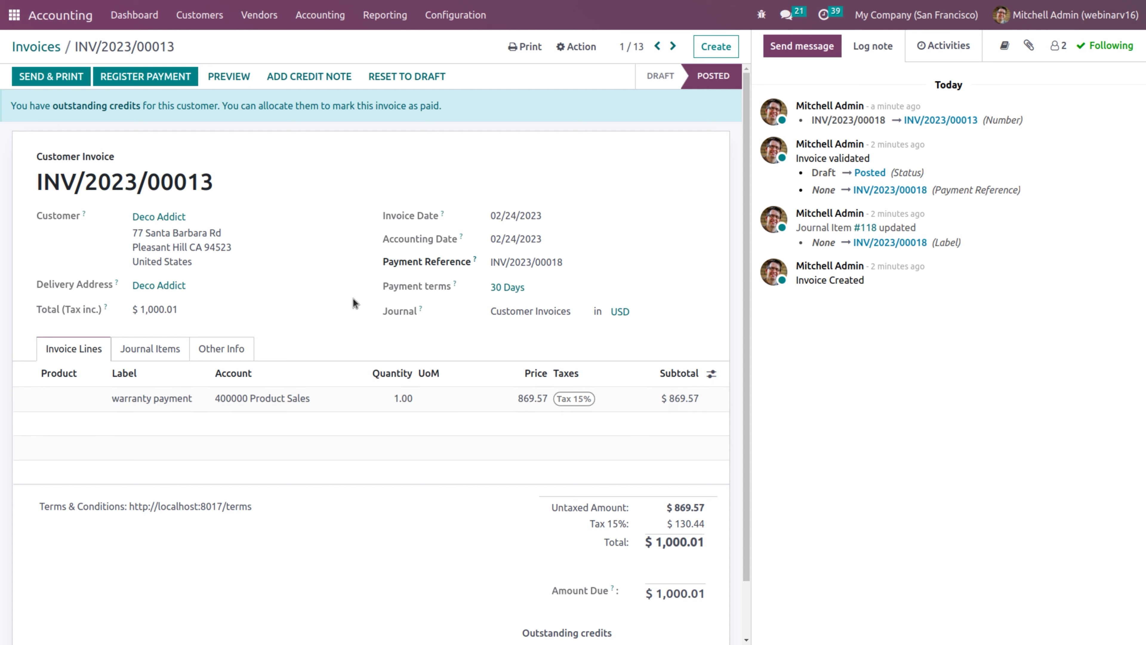
- Copy the invoice number and register the full $1,000.01 Bank payment on INV/2023/00013
triple_click(225, 187)
key("ctrl+c")
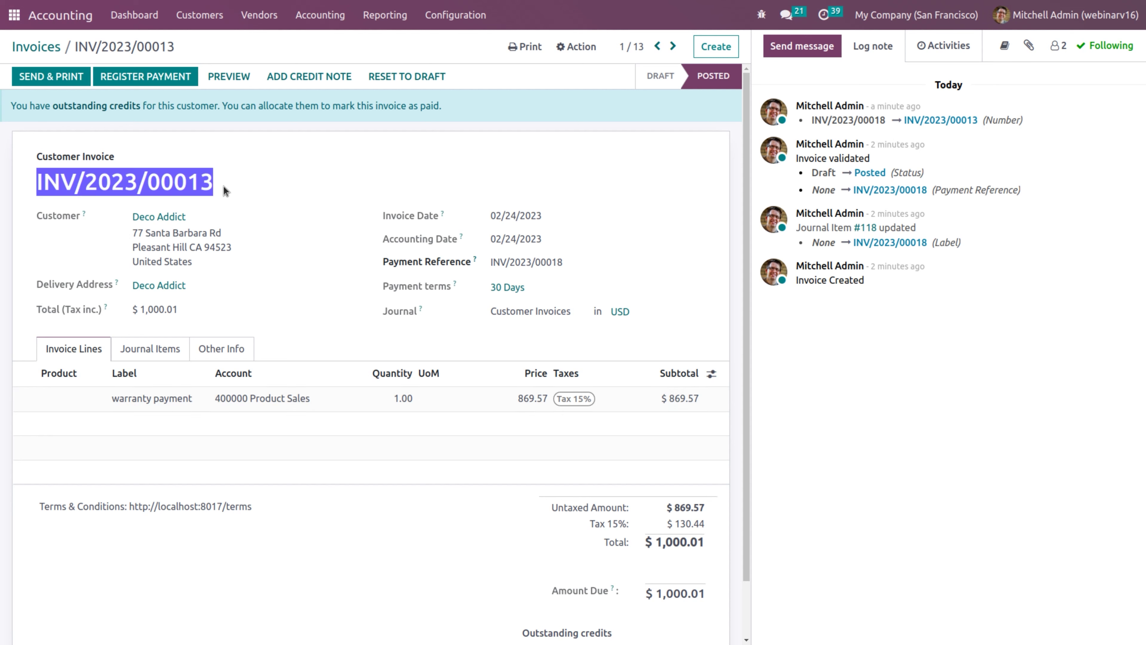
left_click(132, 79)
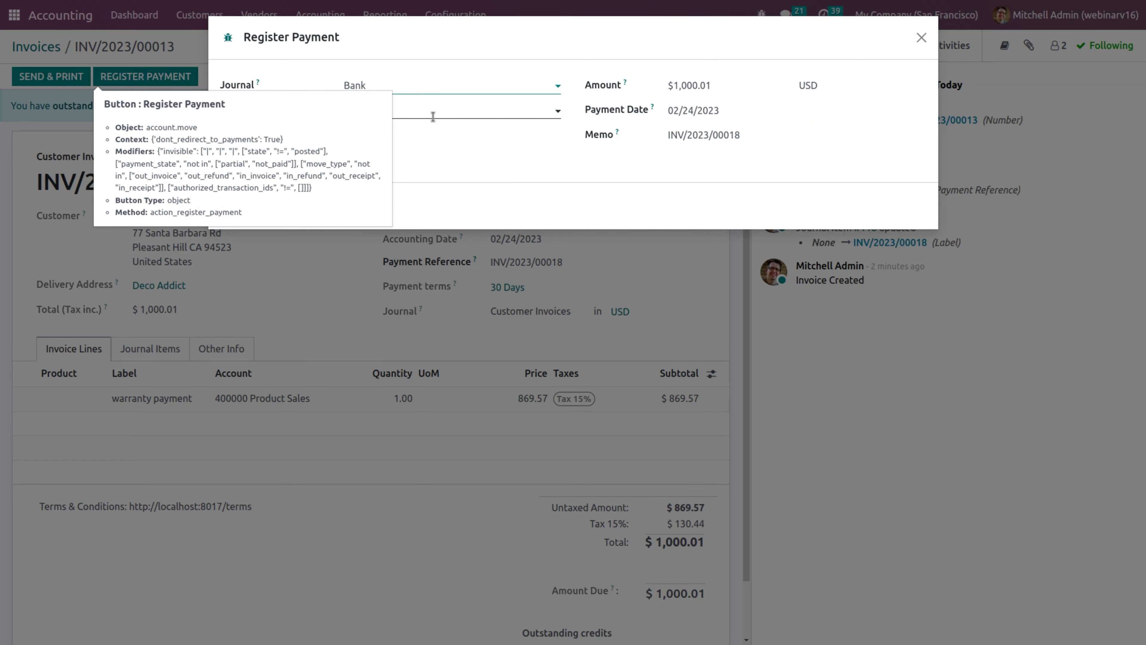
left_click(261, 210)
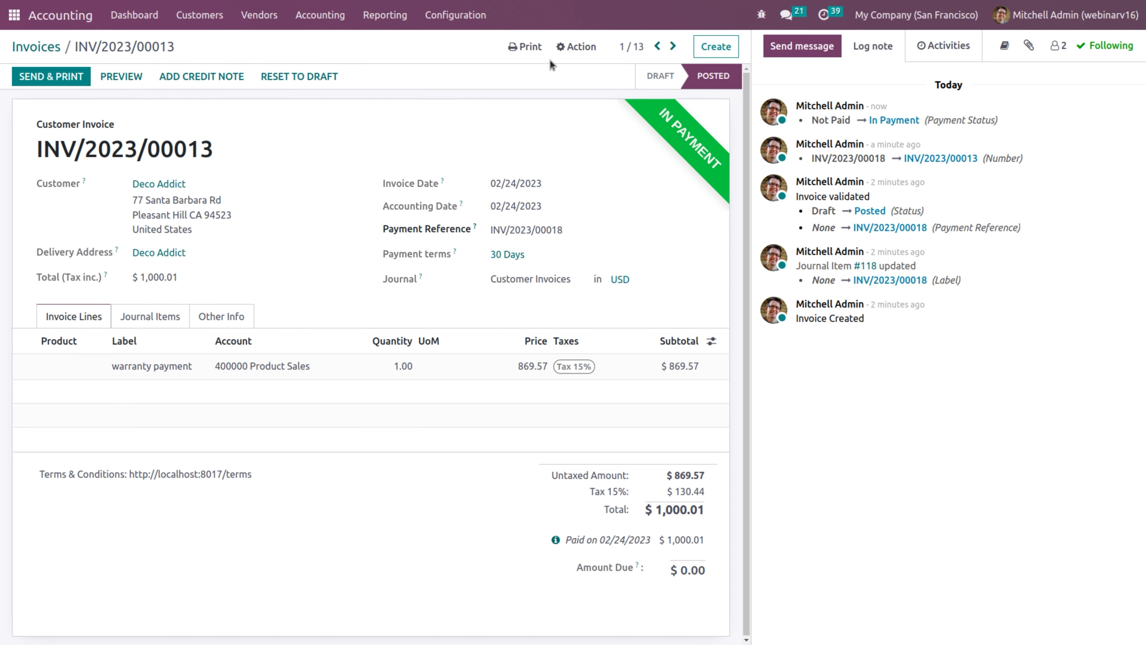
left_click(81, 22)
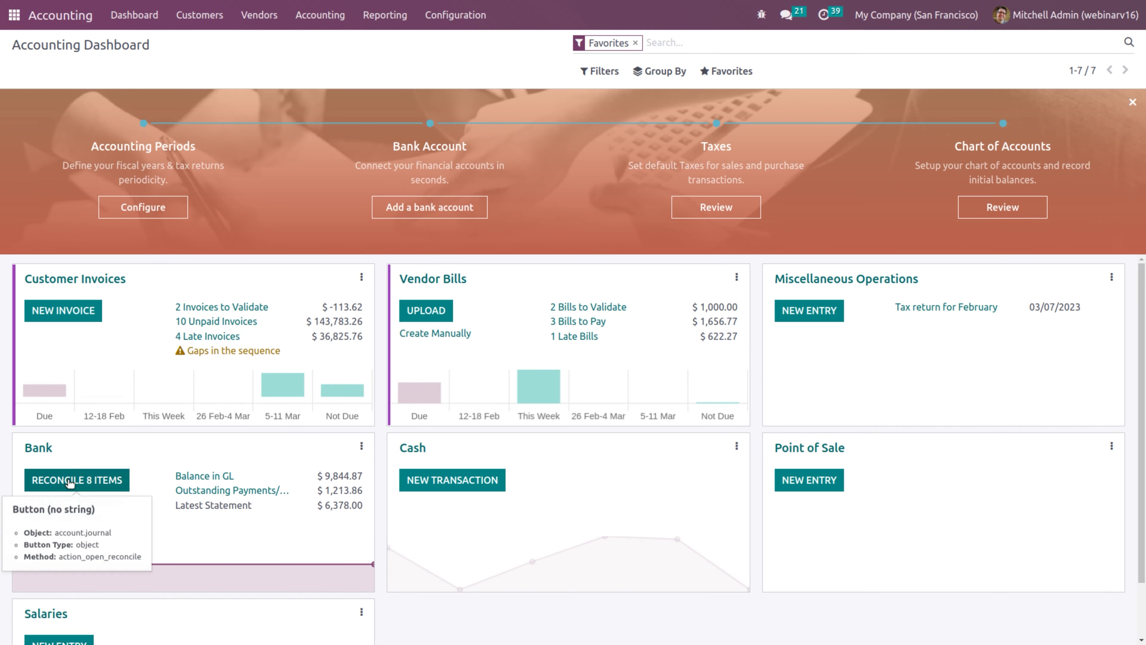
- In bank reconciliation, save a new transaction labelled INV/2023/00013, partner Deco Addict, amount 1000.01
left_click(104, 483)
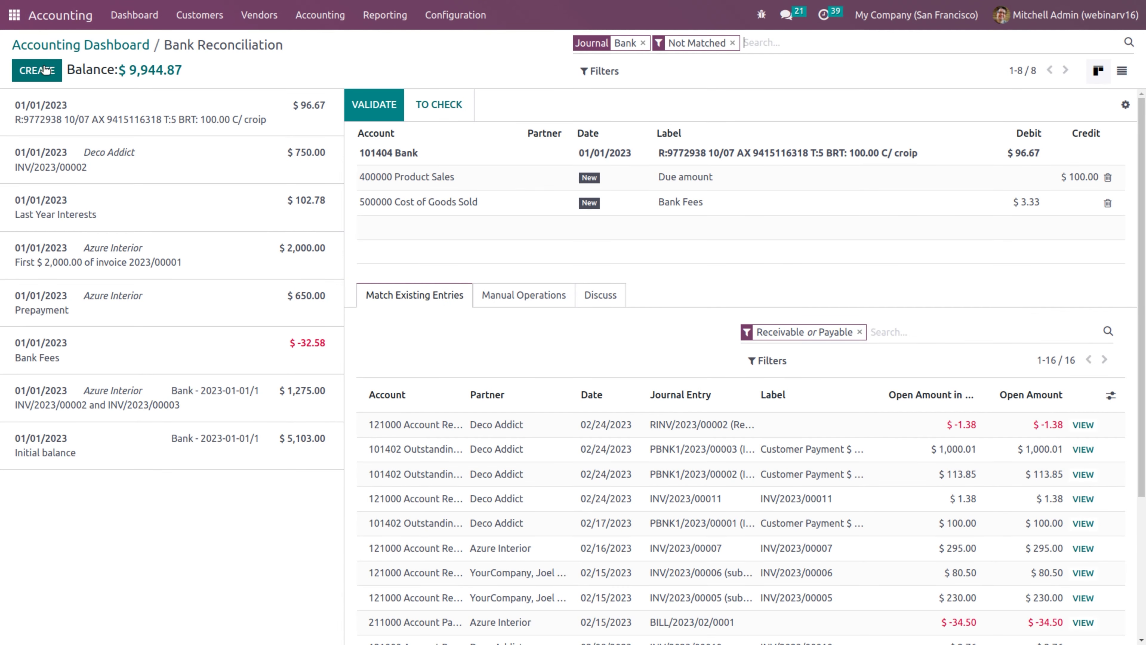
left_click(47, 71)
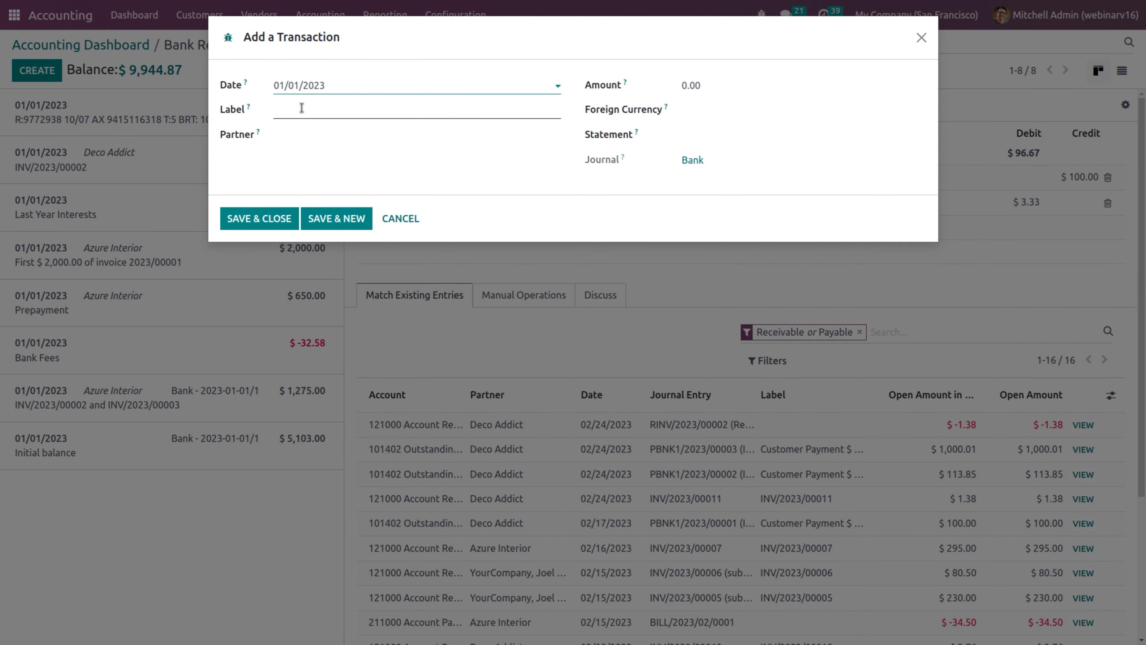
left_click(301, 108)
key("ctrl+v")
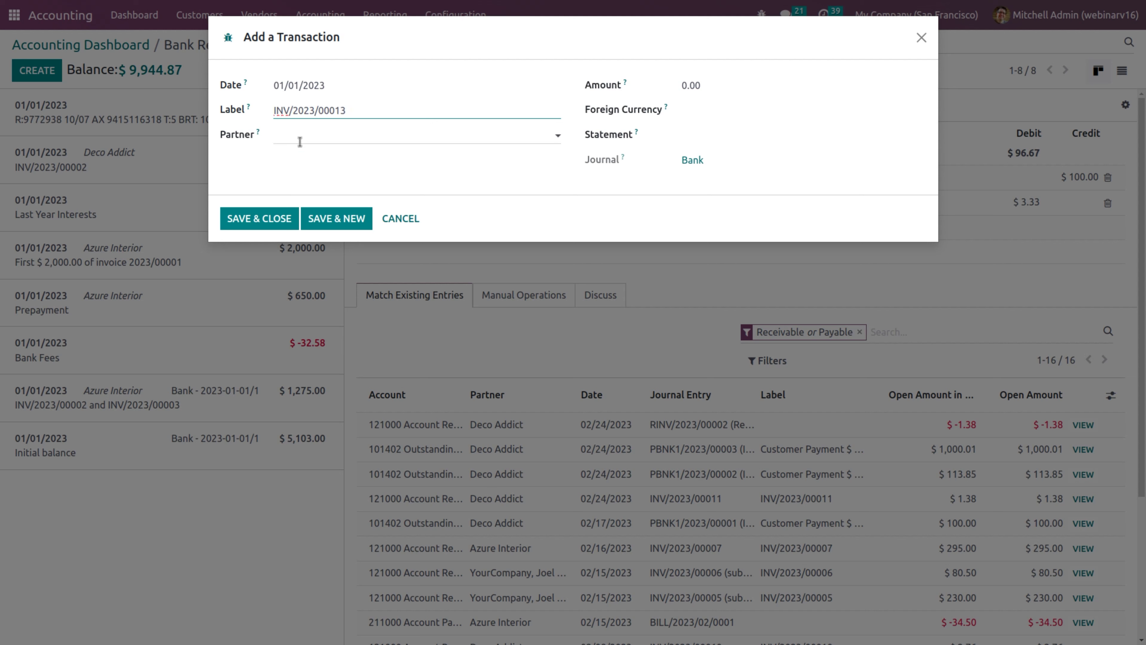
left_click(326, 137)
type("dec")
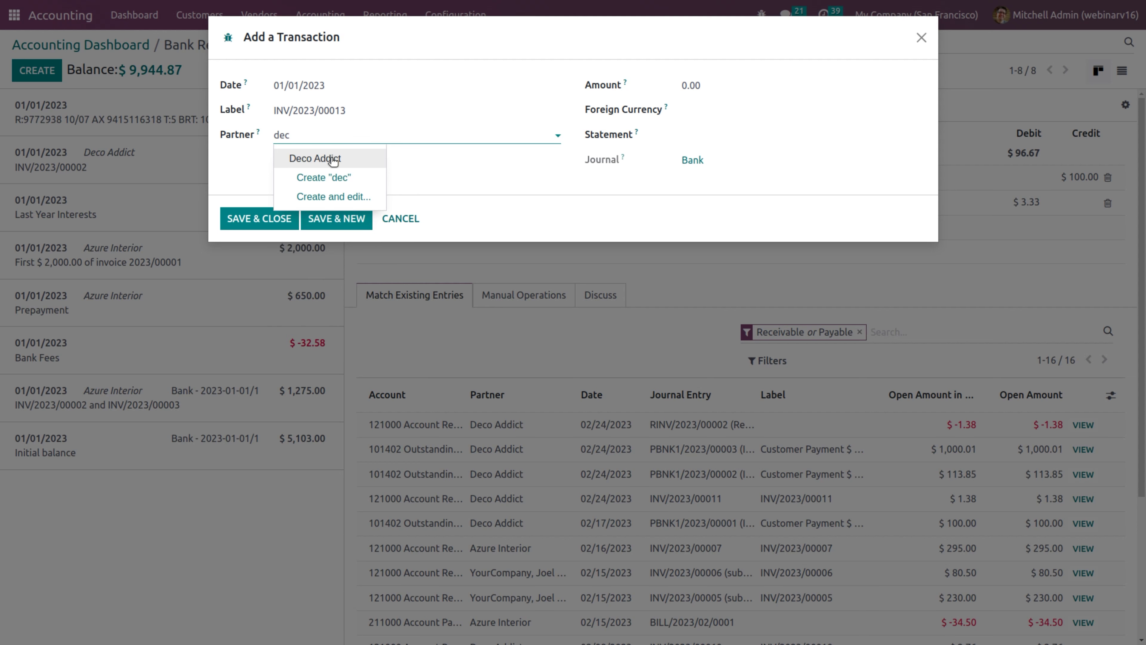
left_click(331, 160)
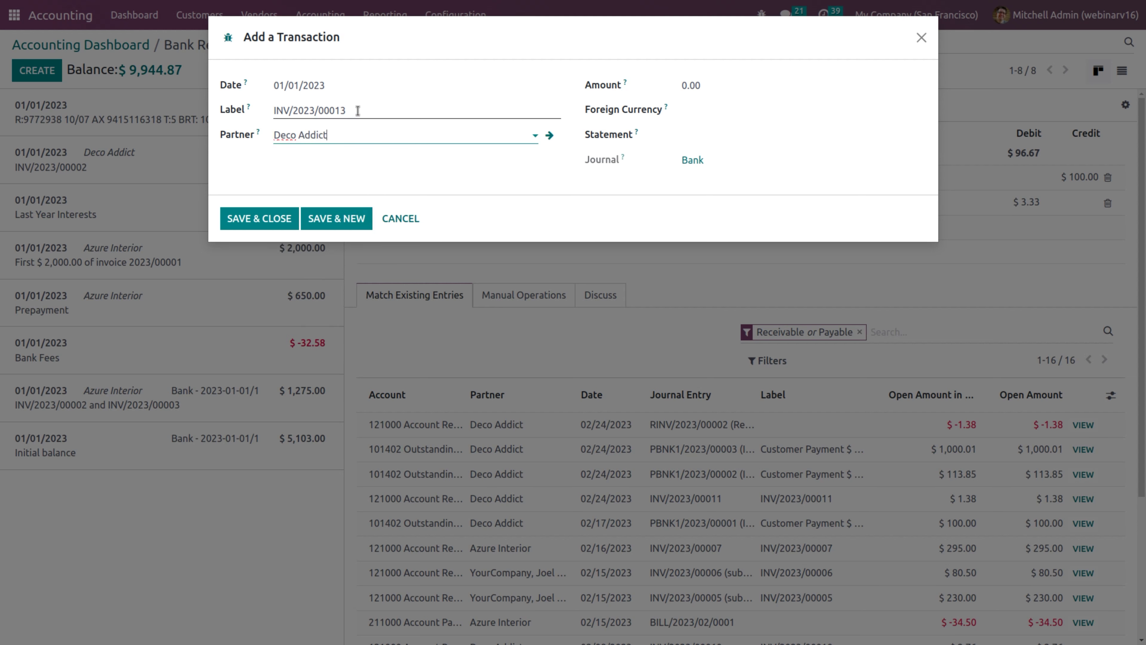
left_click(710, 85)
key("BackSpace")
type("1000")
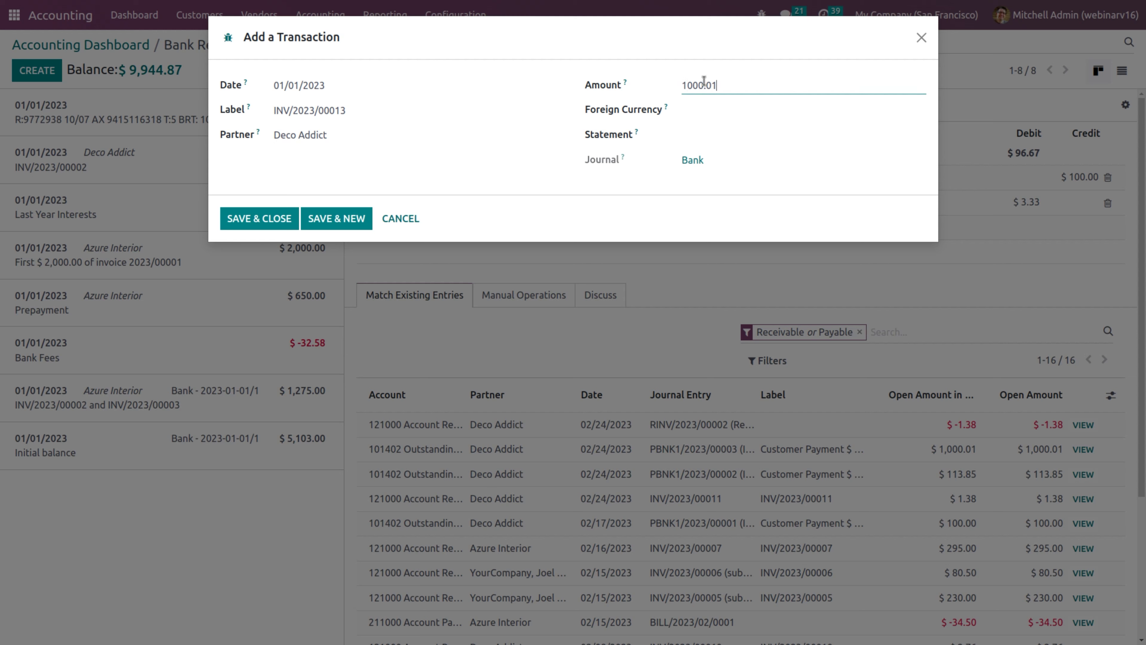
left_click(275, 215)
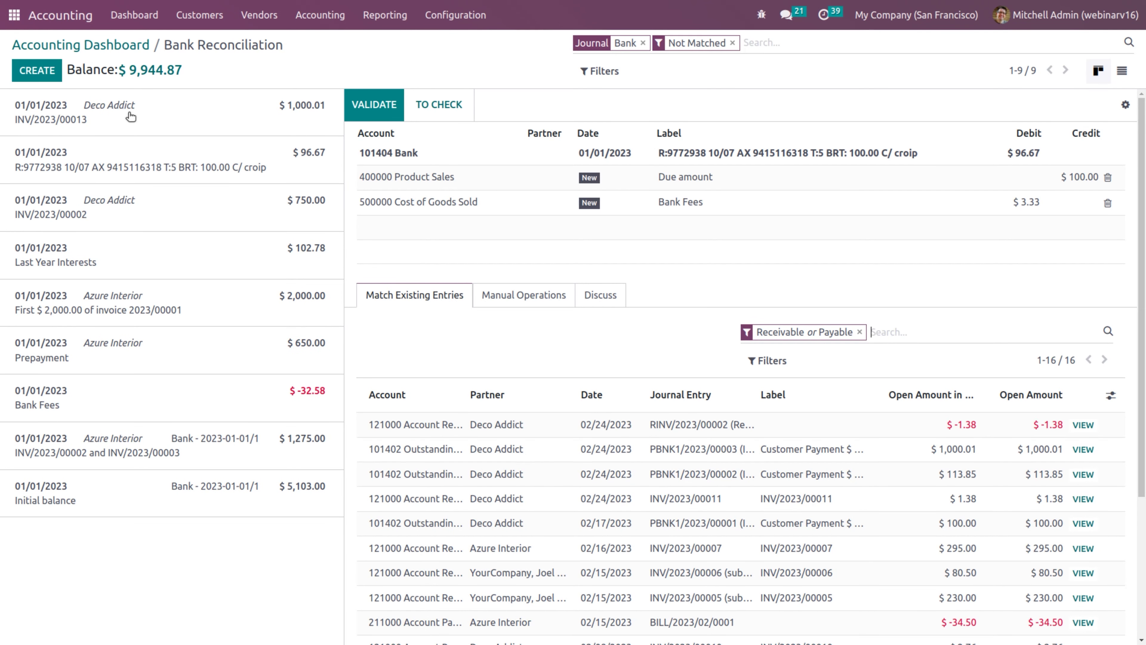
- Match the INV/2023/00013 bank line to its payment, then validate the $96.67 statement line
left_click(109, 111)
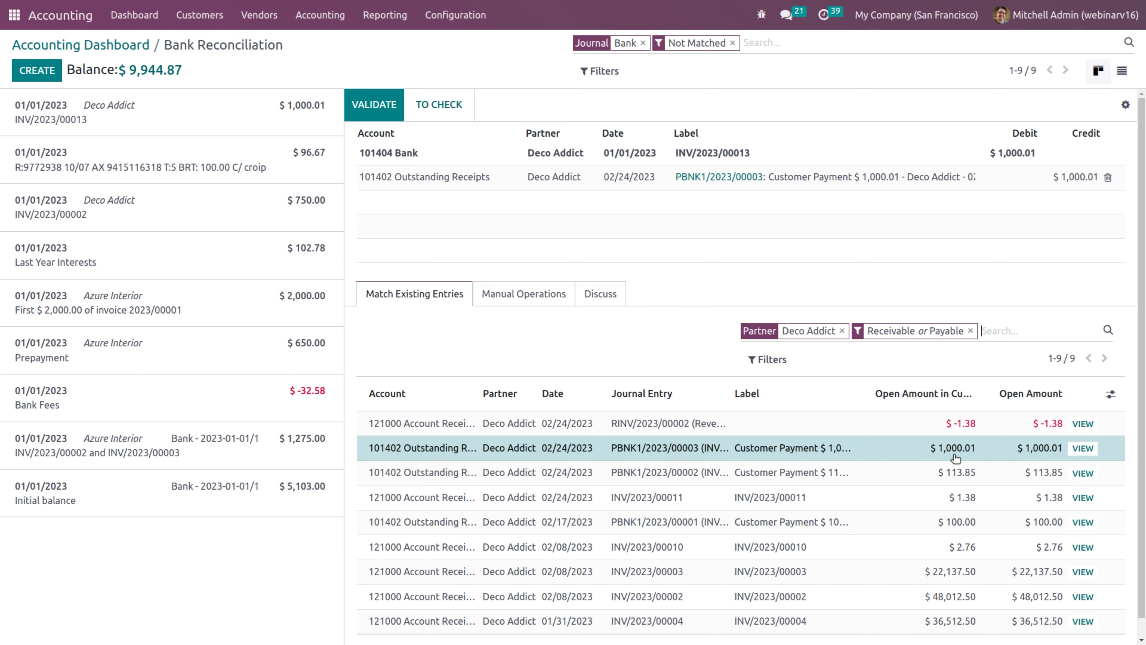
left_click(377, 103)
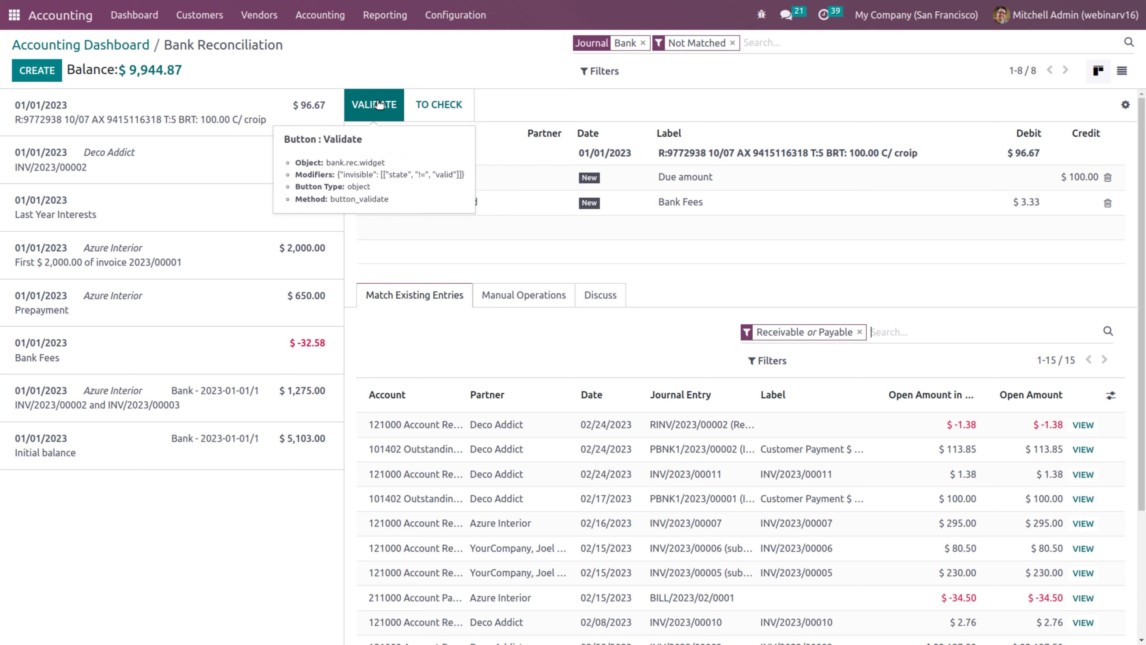
left_click(378, 104)
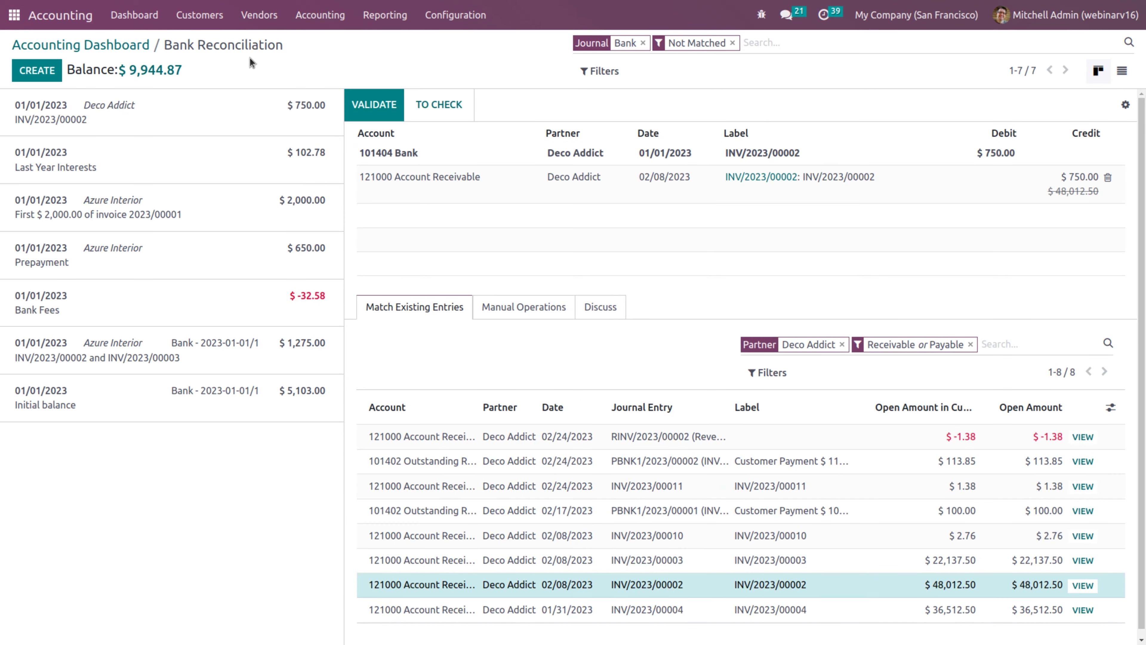
- Review the customer invoices list, then tick Analytic Accounting under Settings > Analytics and save
left_click(210, 16)
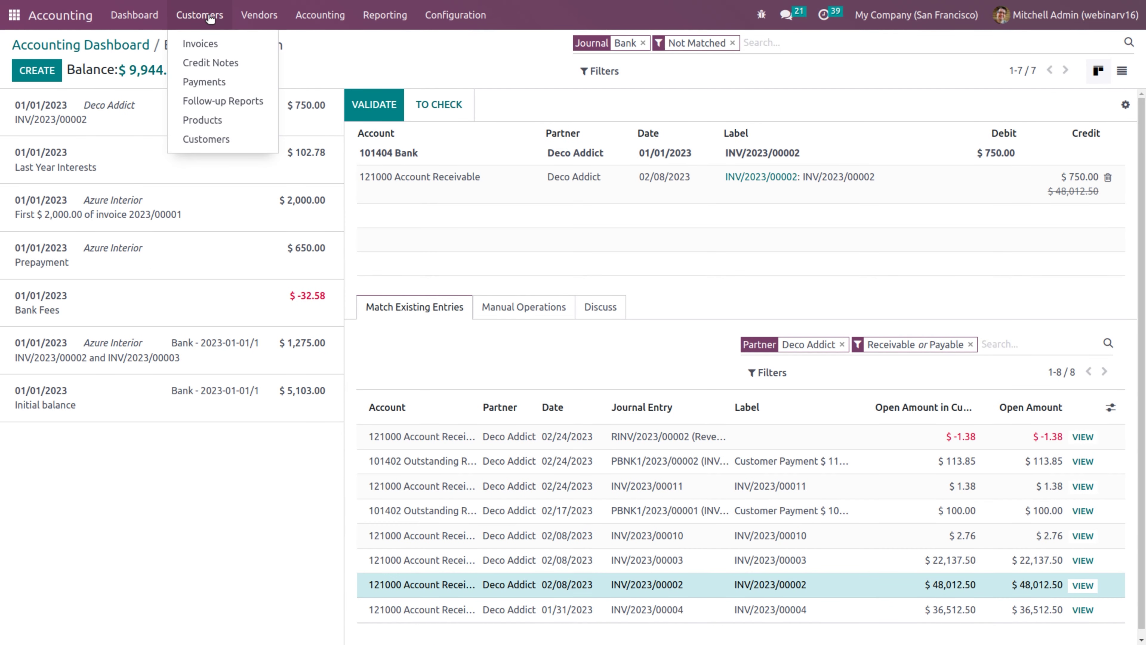
left_click(212, 40)
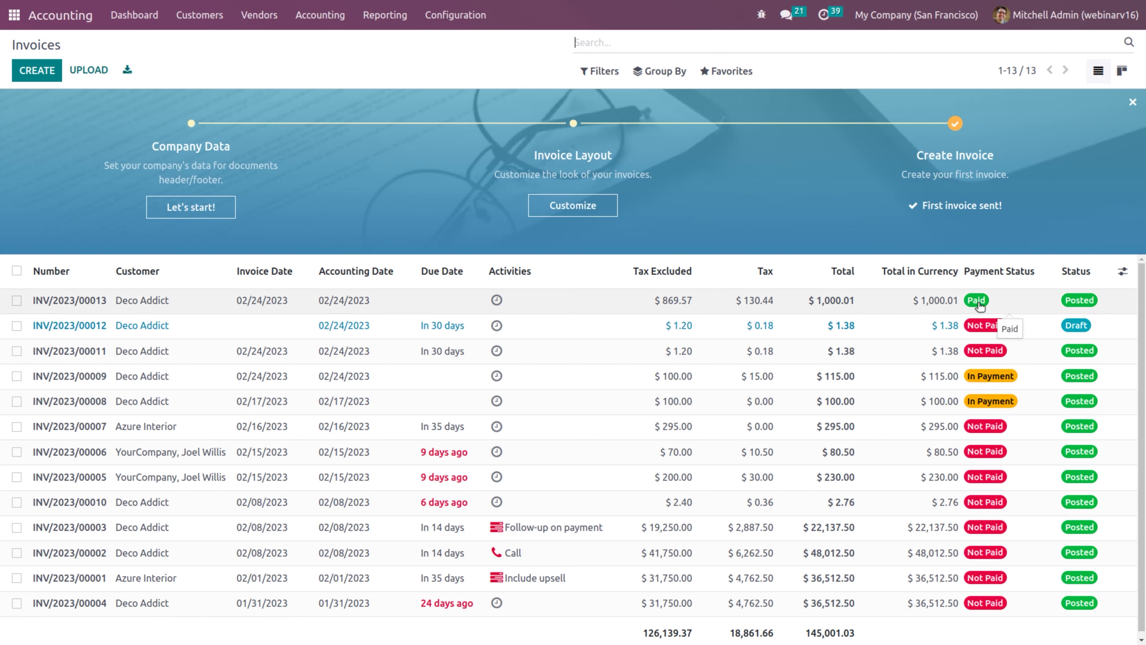
left_click(454, 16)
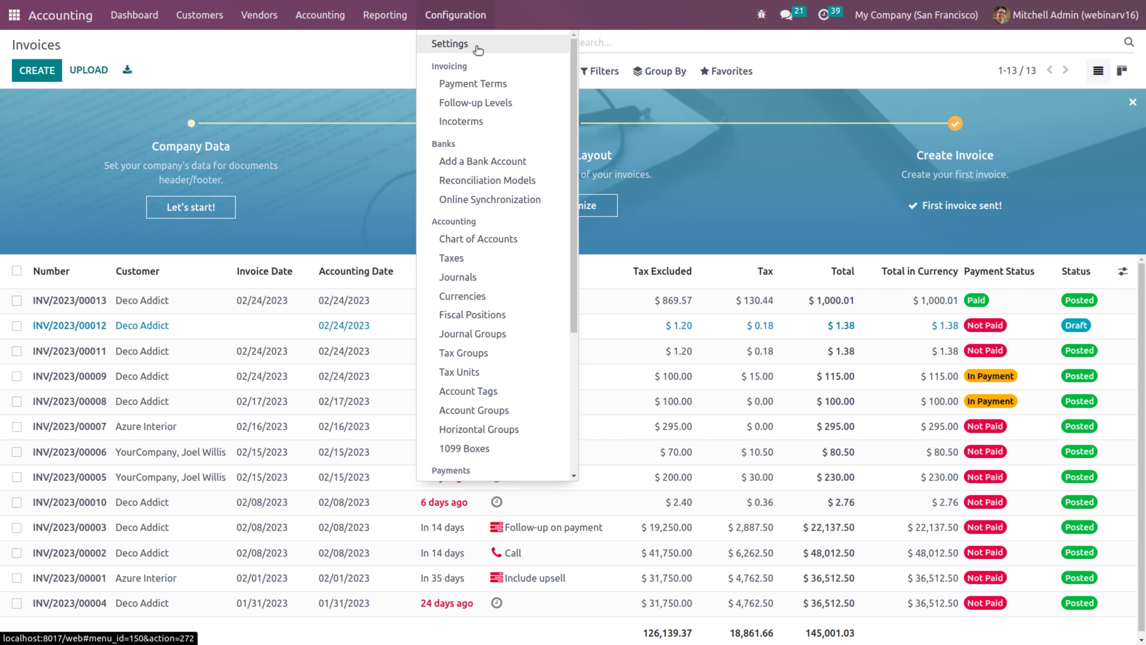
left_click(537, 48)
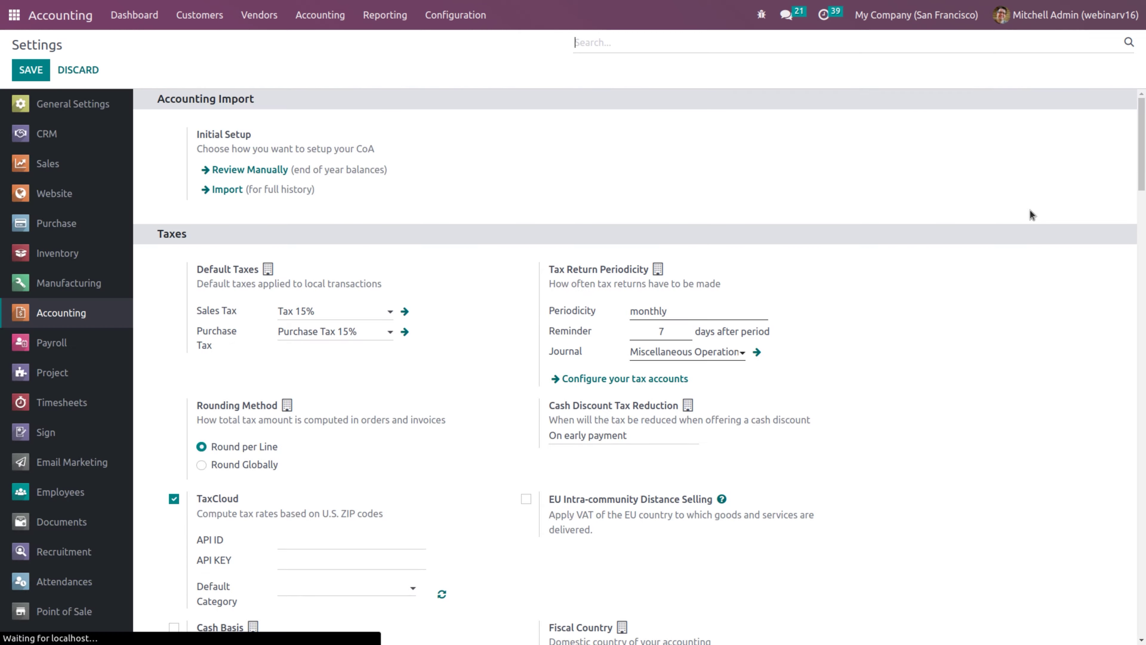
left_click_drag(1142, 181, 1144, 630)
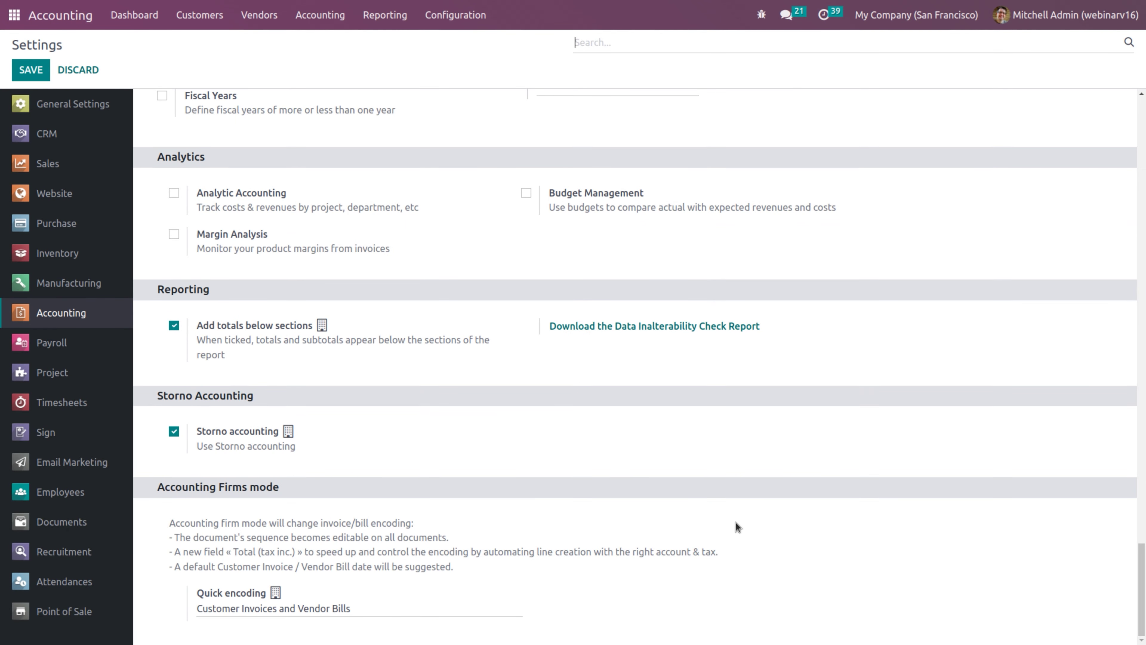
left_click(174, 194)
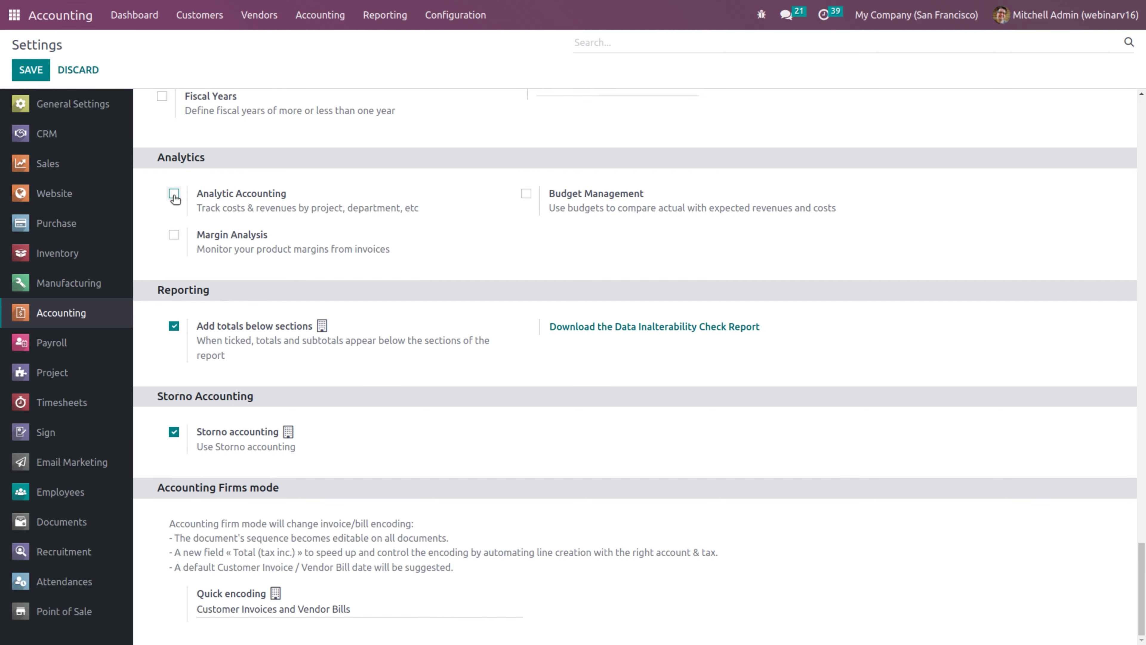
left_click(33, 71)
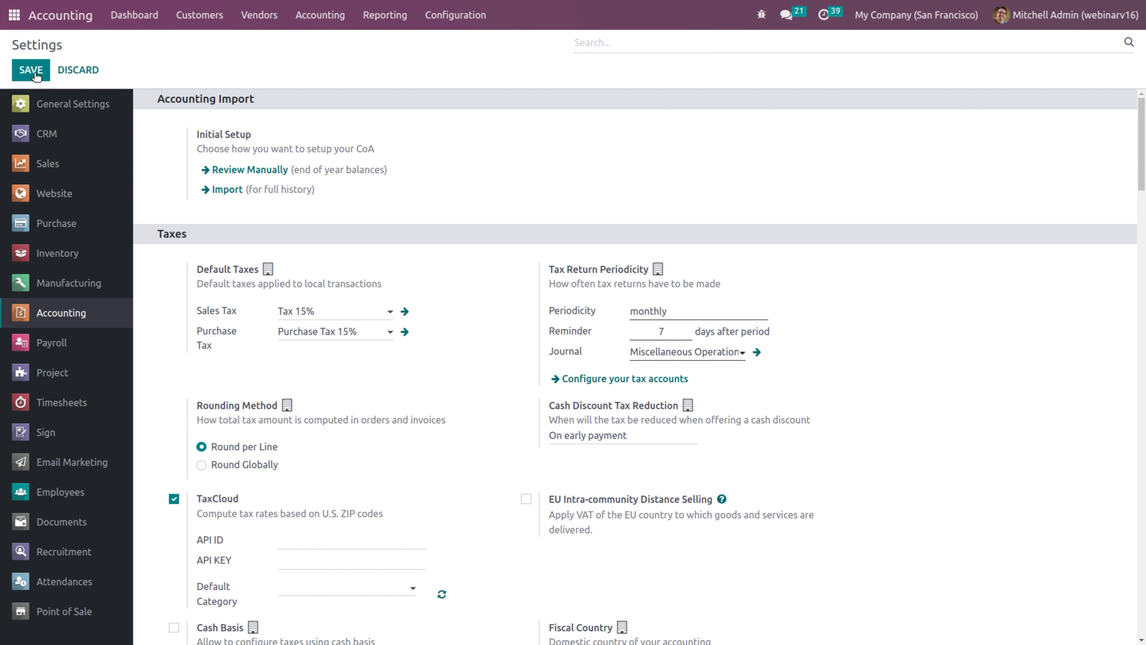
- Go to Configuration > Analytic Plans to list the Departments, Internal and Projects plans
left_click(447, 18)
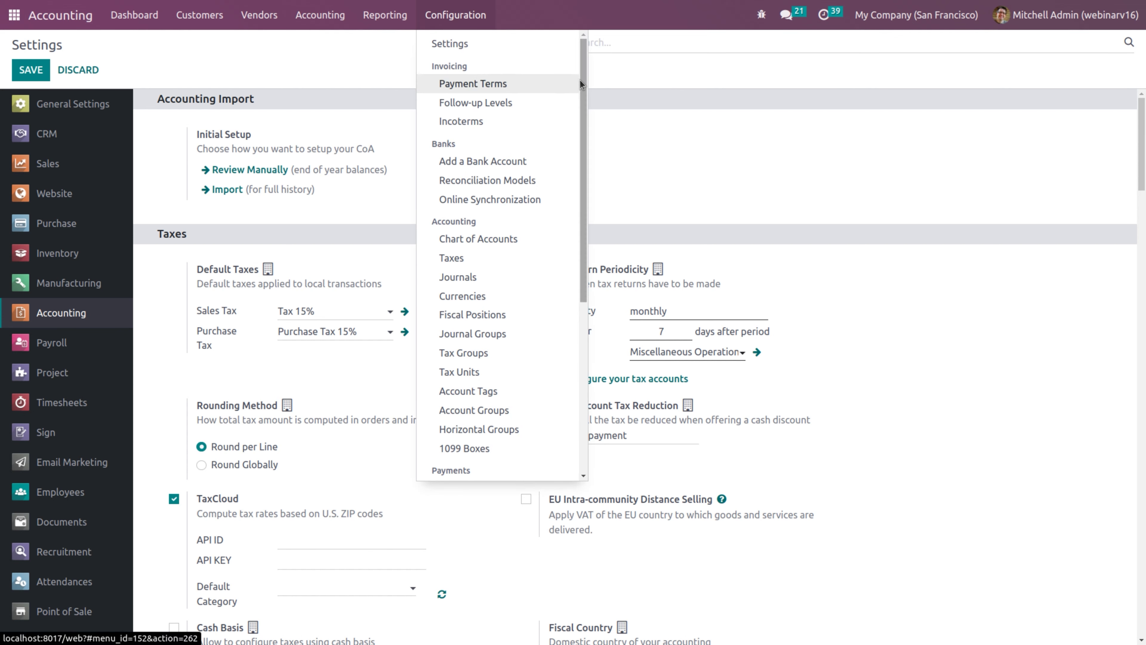
left_click_drag(583, 80, 573, 311)
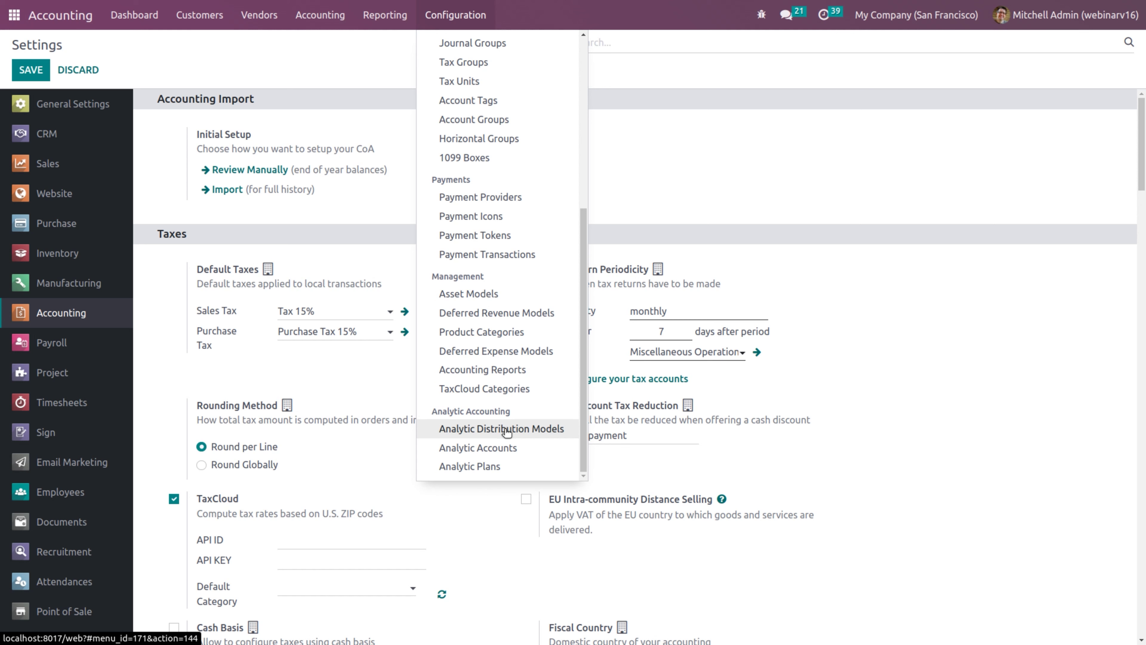
left_click(488, 469)
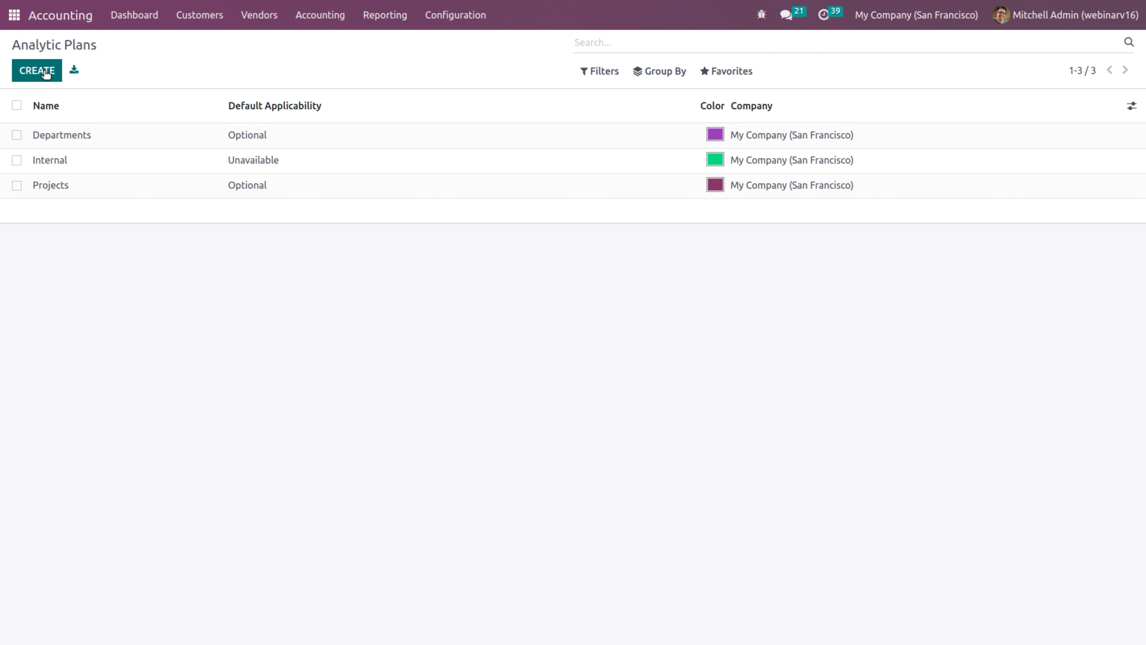
- After viewing the Departments plan, create a new analytic plan and name it 'Internal Expenses'
left_click(62, 135)
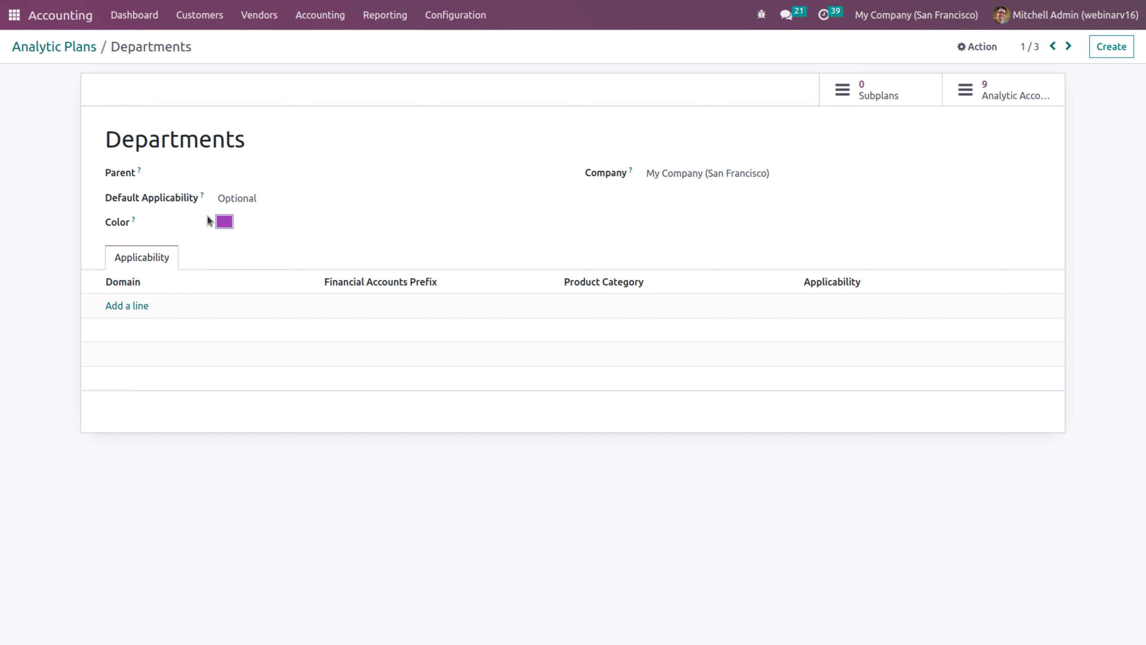
left_click(65, 49)
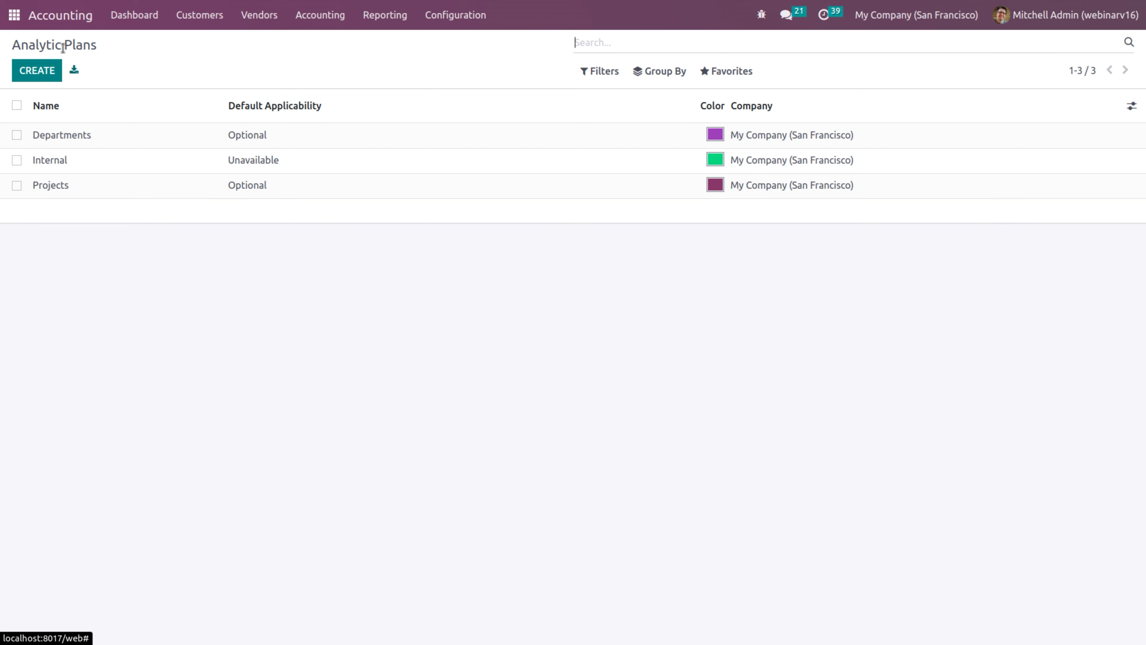
left_click(40, 69)
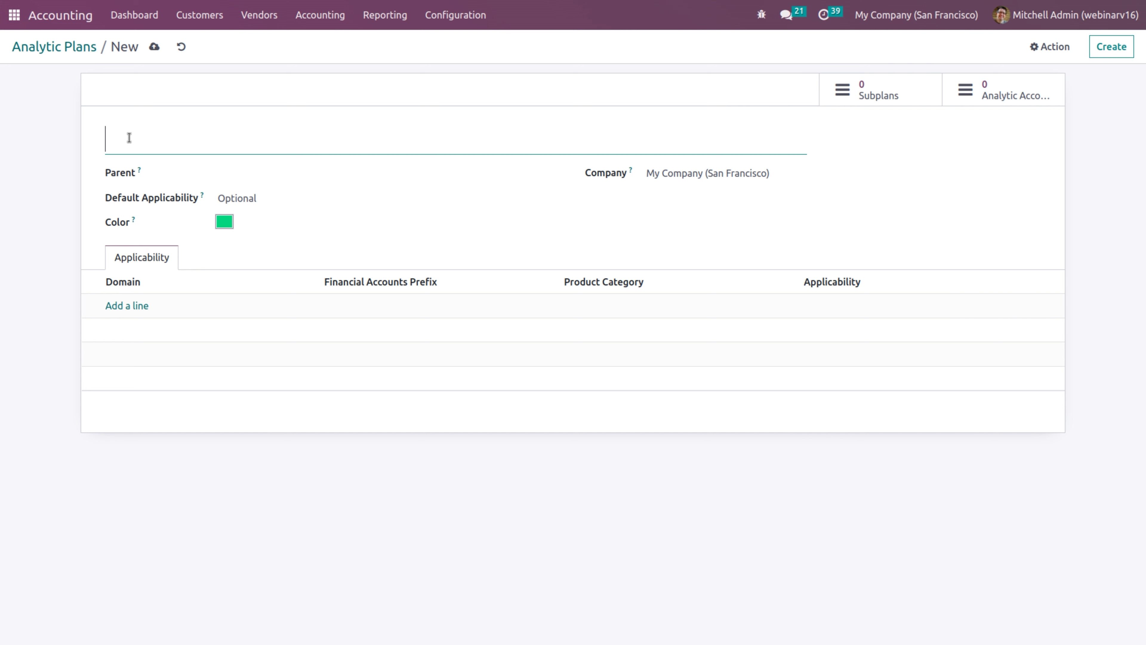
type("Intern")
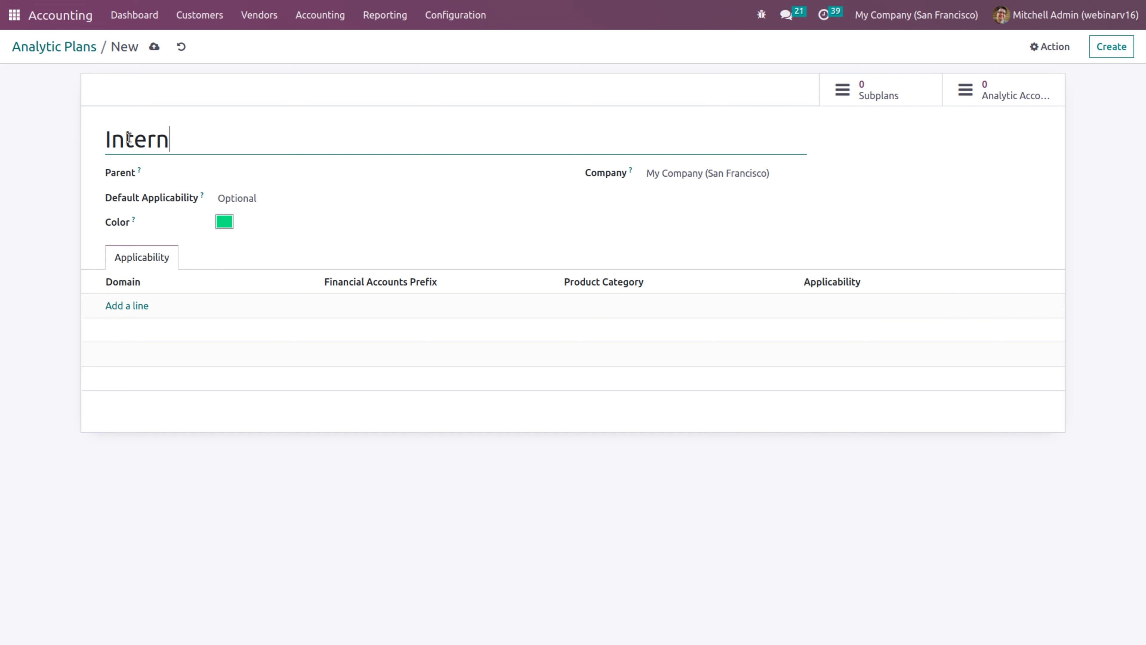
type("al expen")
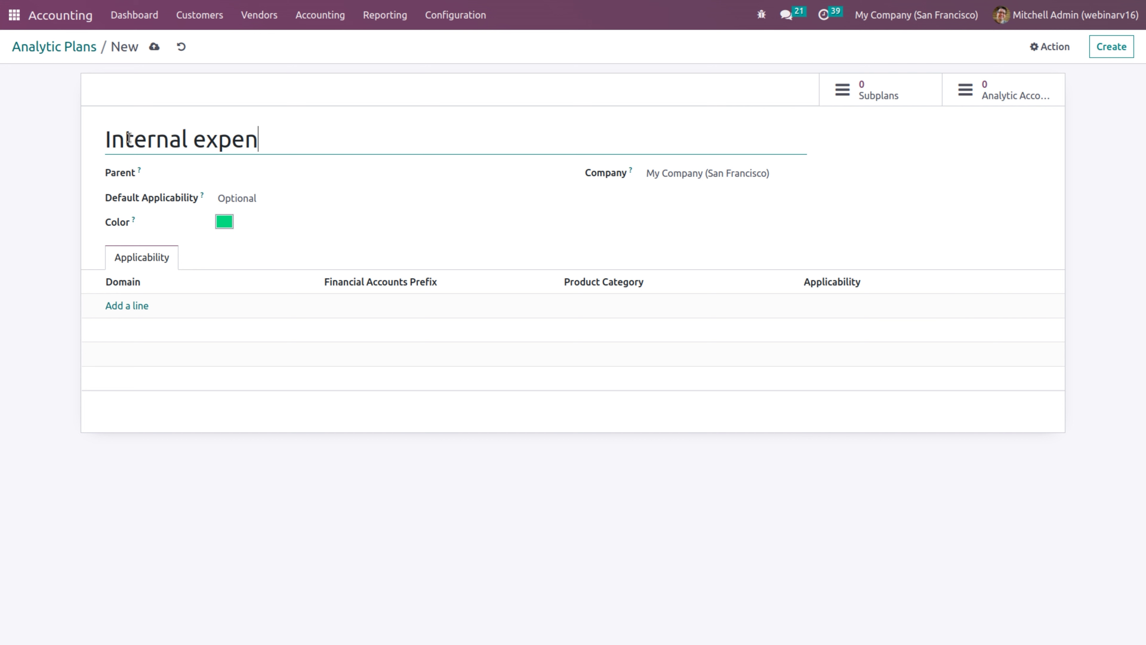
type("ses")
key("BackSpace")
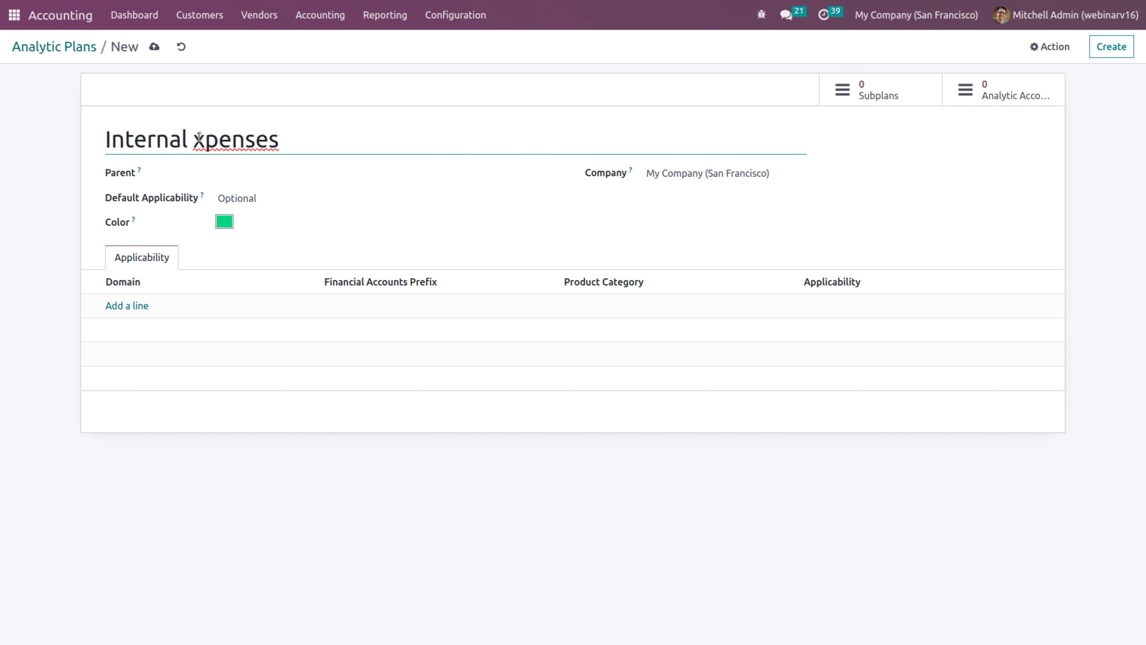
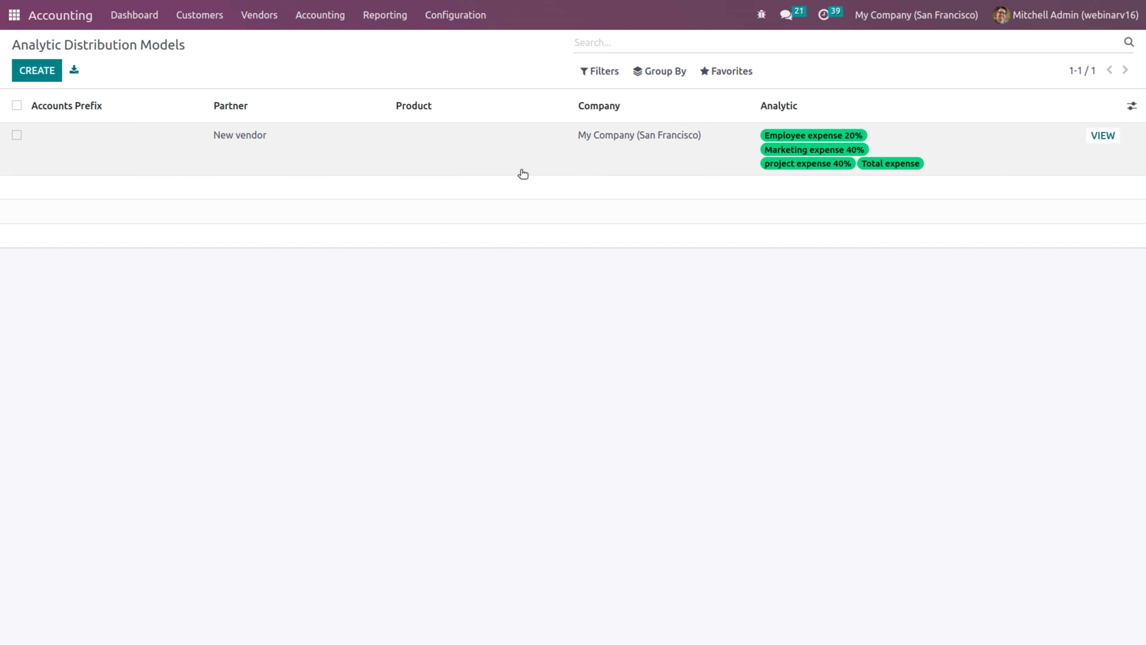
- Open the Vendors menu in Accounting
left_click(267, 16)
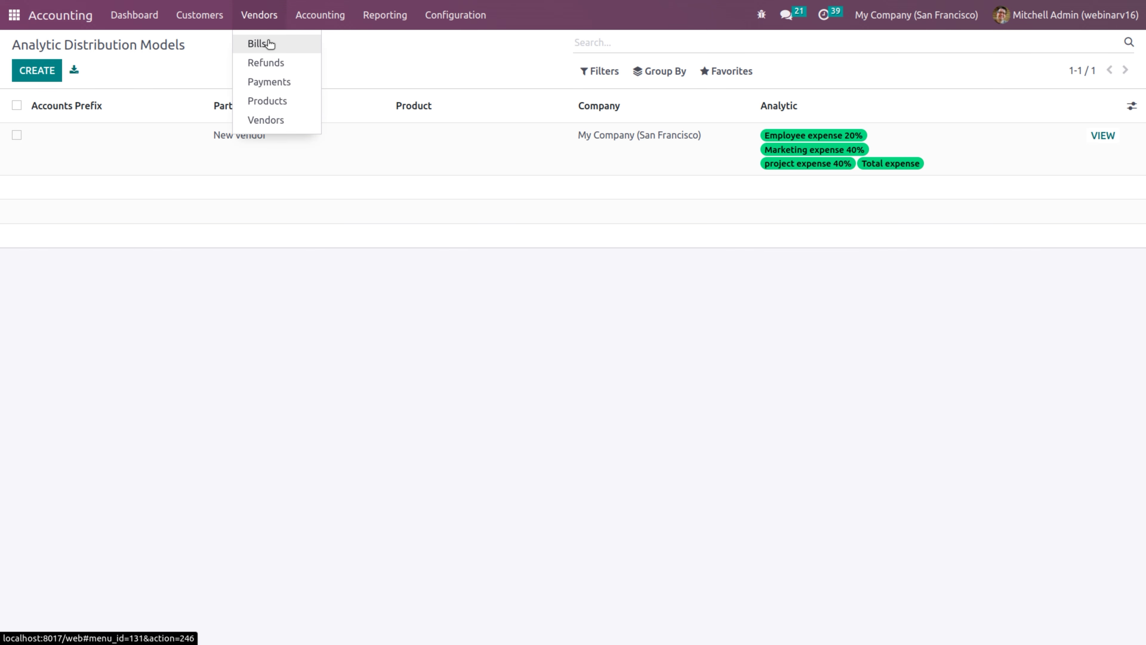
- Start a new vendor bill with New vendor as the vendor
left_click(269, 44)
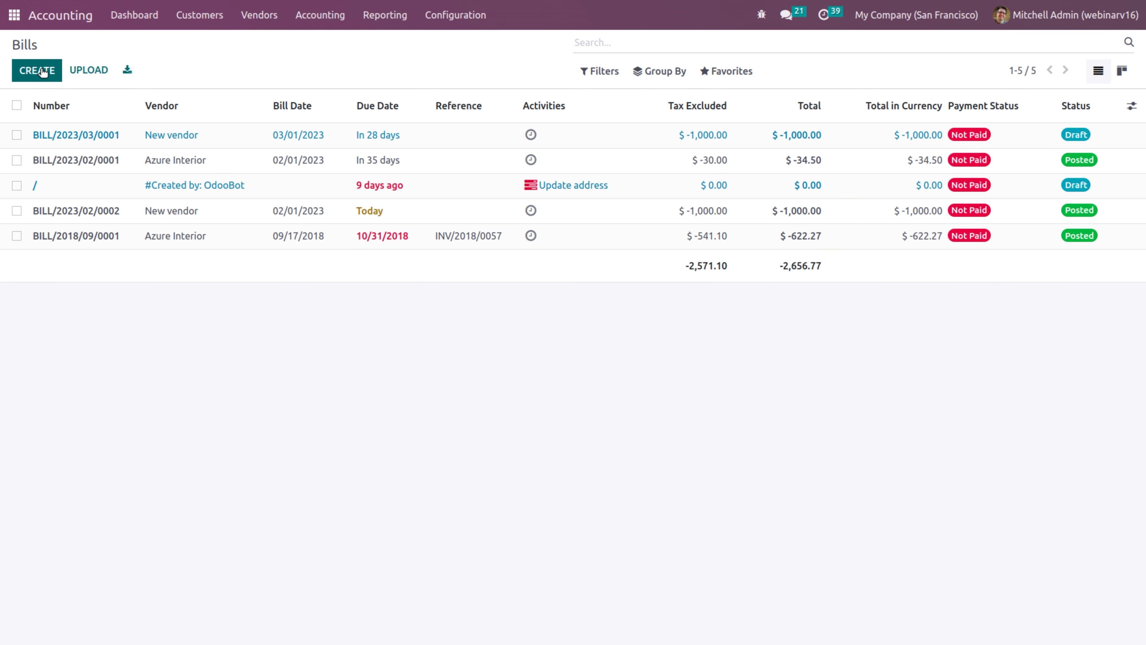
left_click(43, 73)
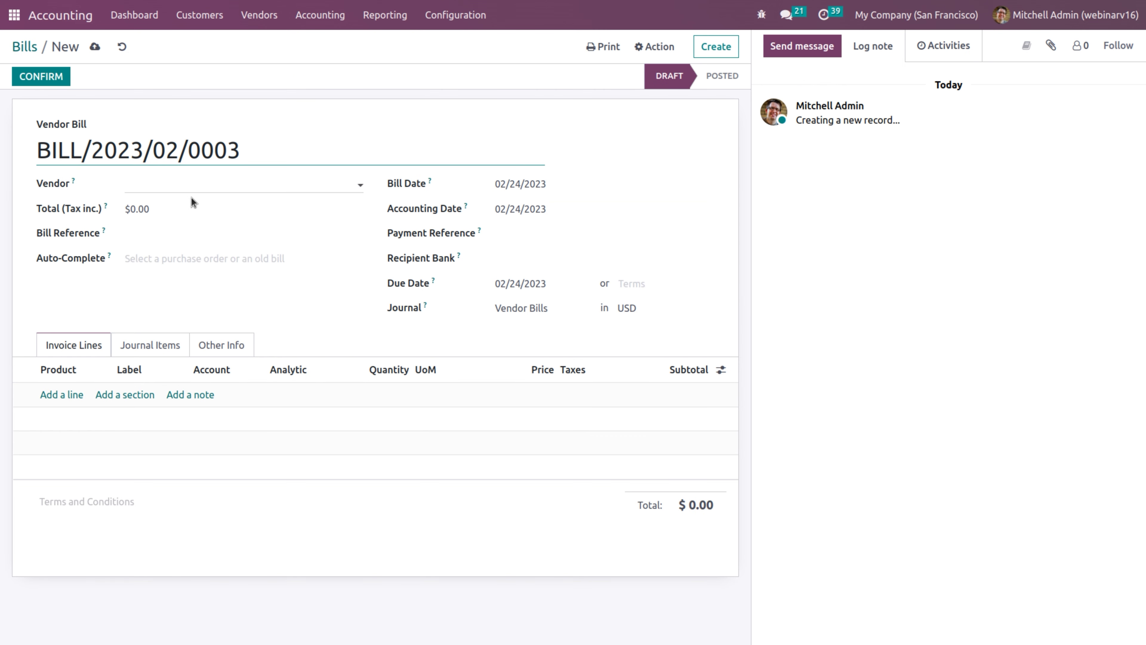
left_click(166, 184)
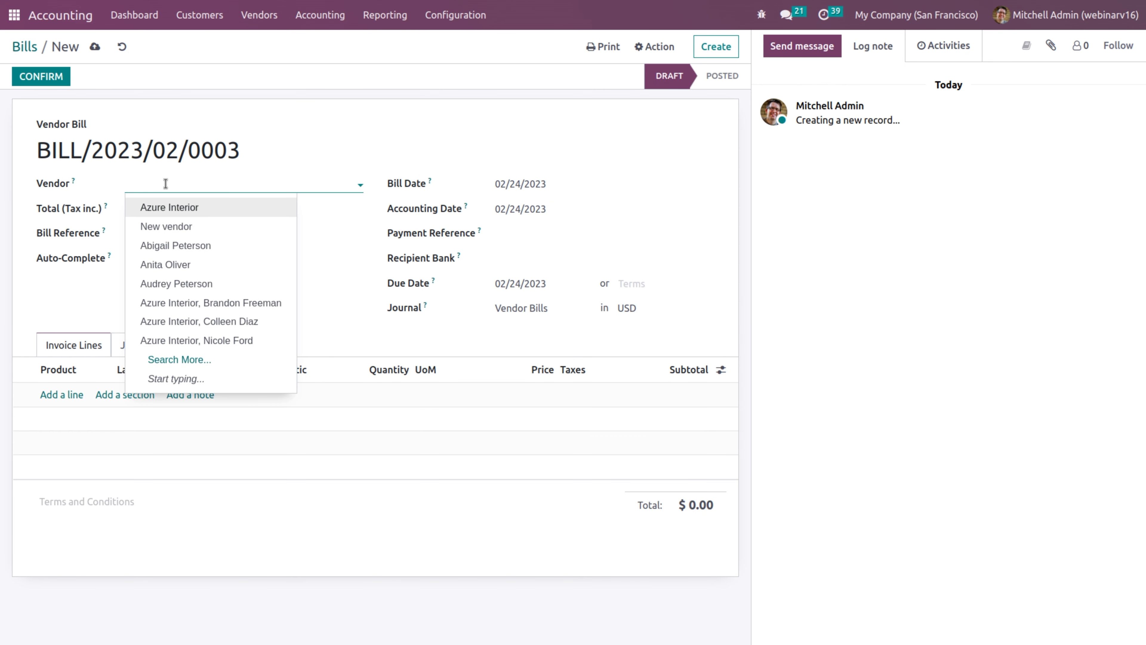
type("new")
left_click(178, 213)
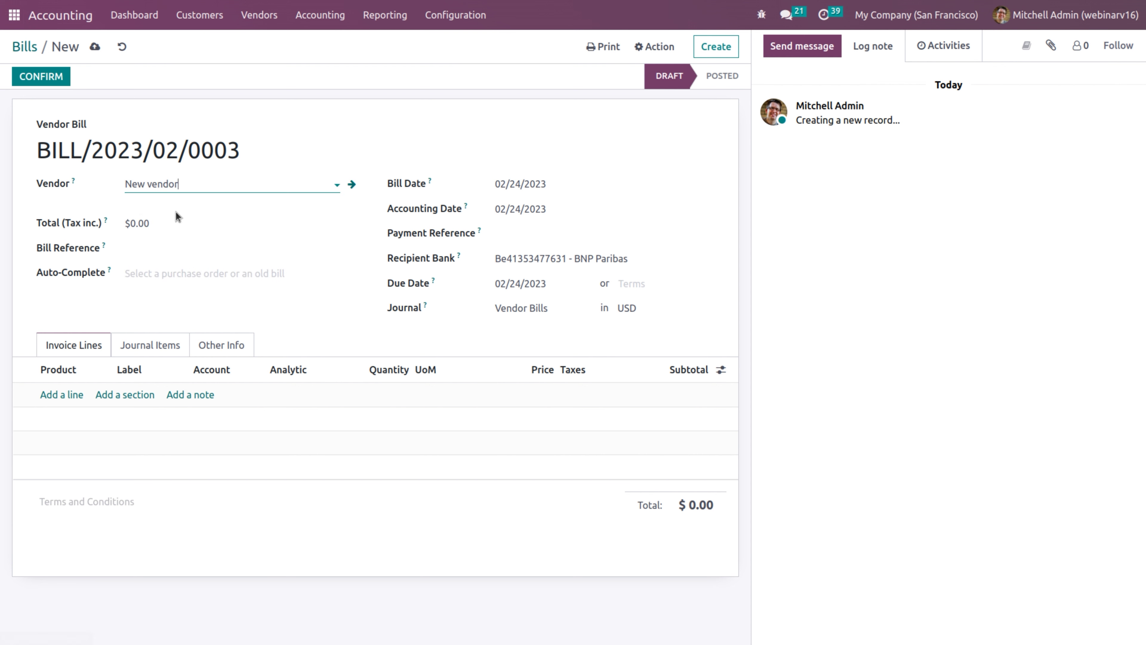
- Set the bill's total to 1000, discarding the empty invoice line
left_click(72, 395)
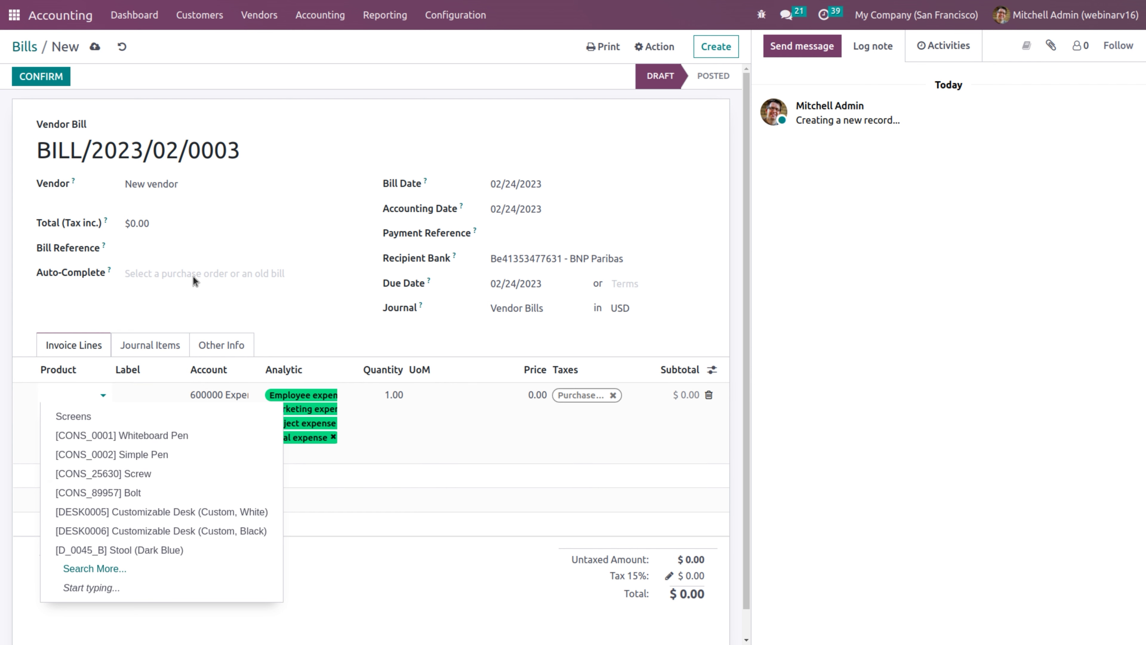
left_click(166, 225)
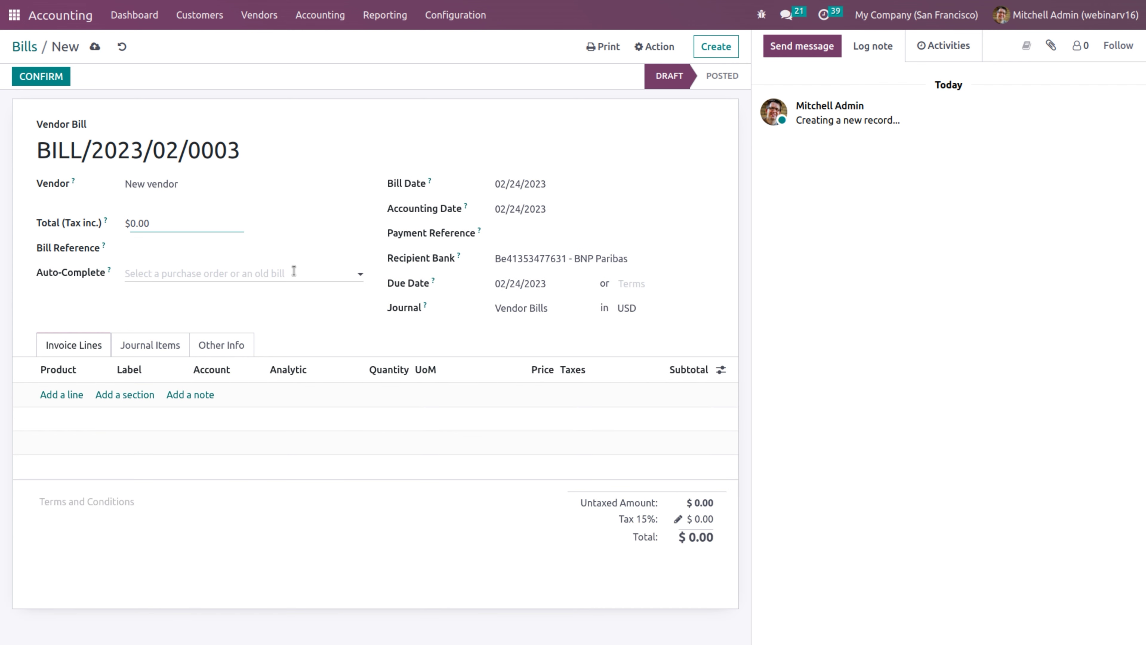
double_click(177, 224)
key("BackSpace")
- Add the $1,000 invoice line, widen the Analytic column to check the 20/40/40 split, and post the bill
left_click(63, 395)
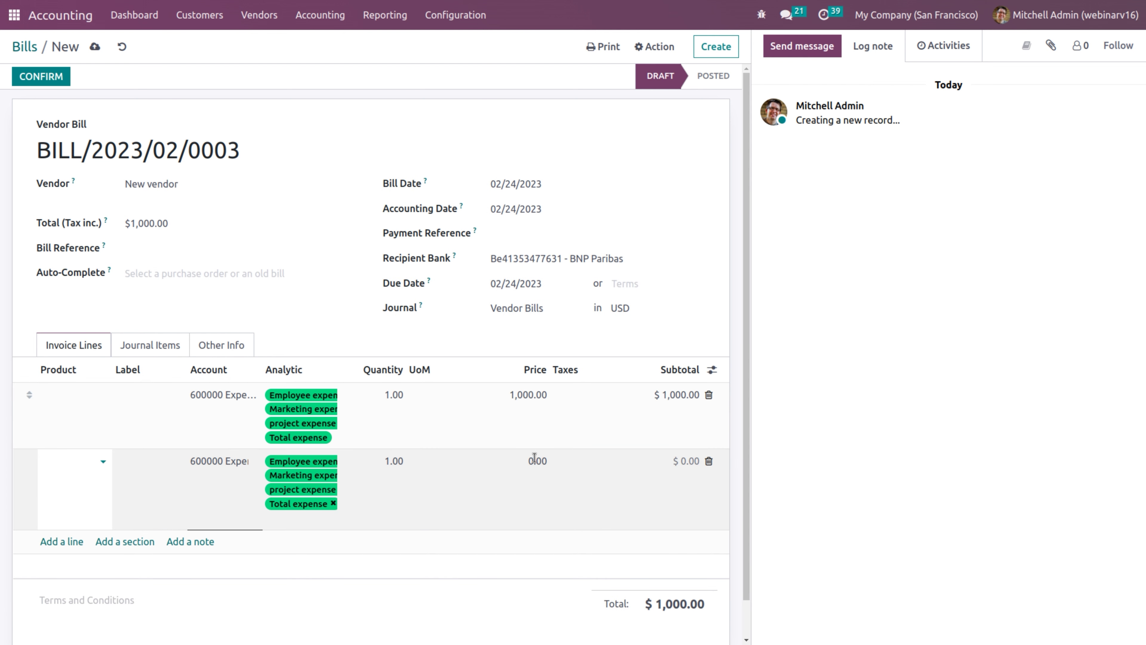
left_click(710, 463)
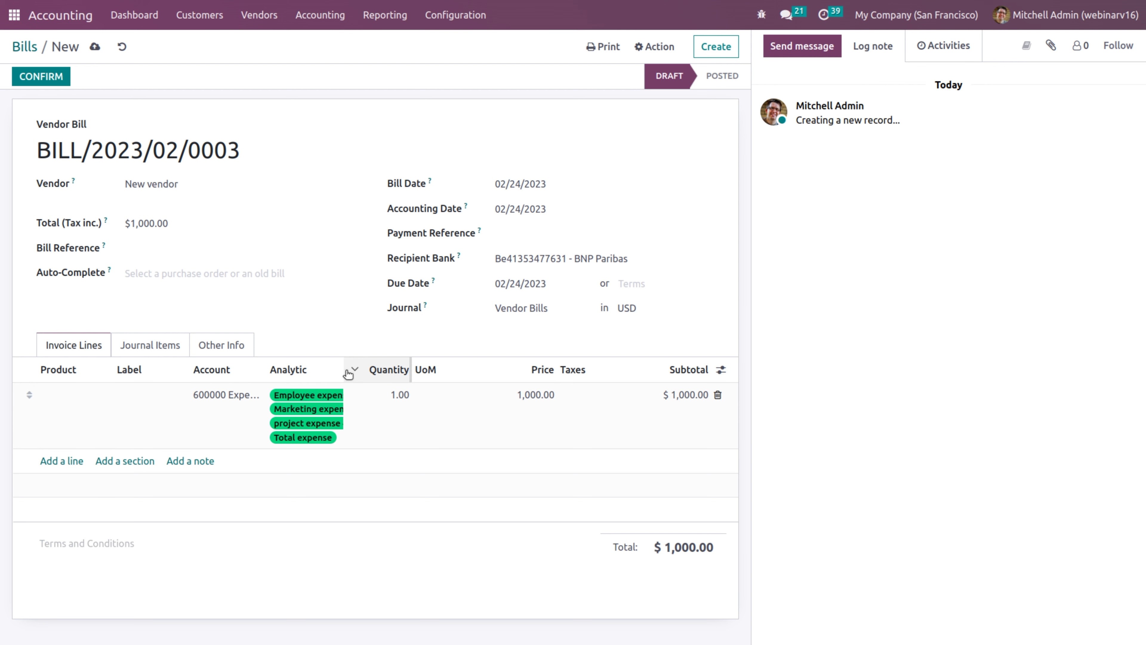
left_click_drag(356, 369, 423, 388)
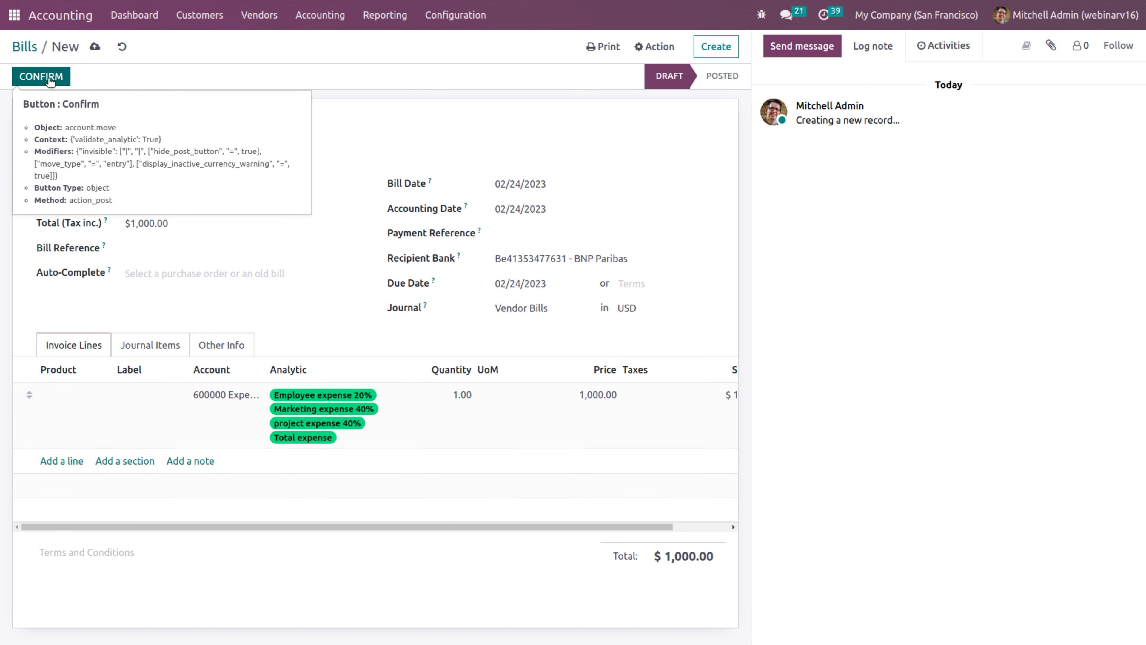
left_click(42, 77)
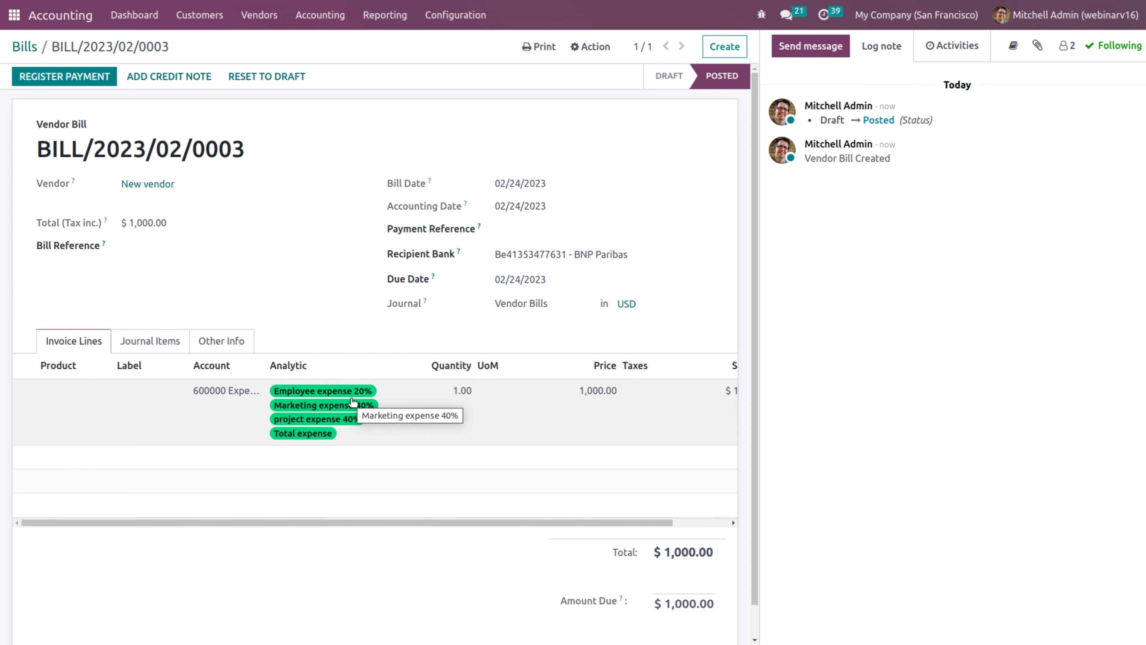
- Open the Analytic Accounts list from Configuration
left_click(456, 15)
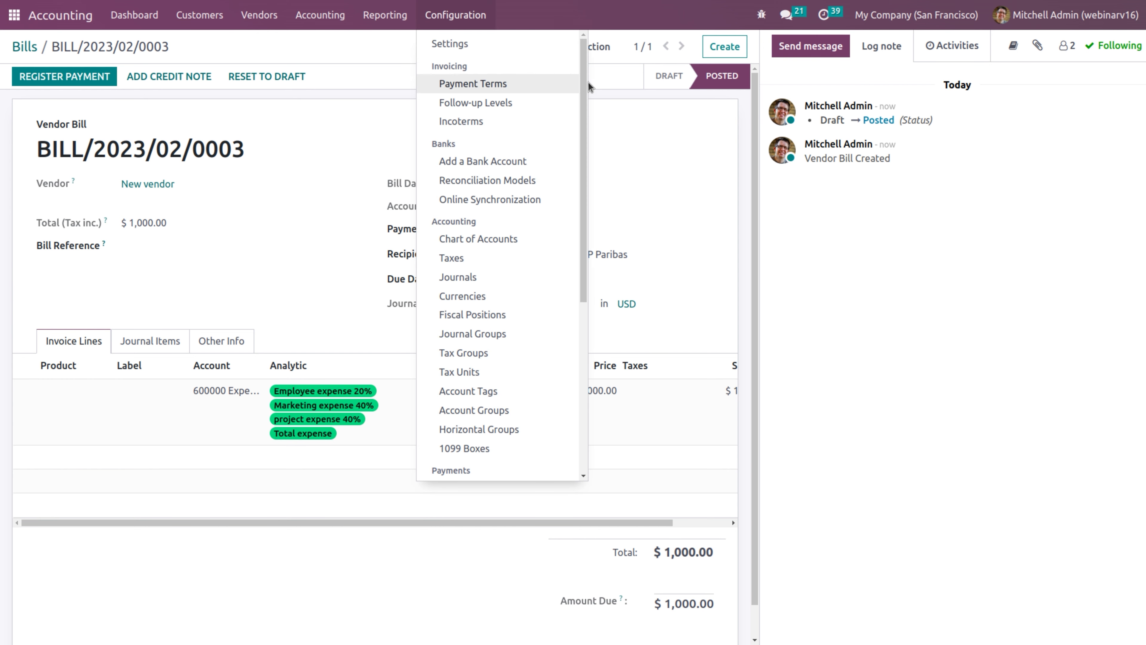
scroll(585, 158, "down", 2)
scroll(585, 158, "down", 5)
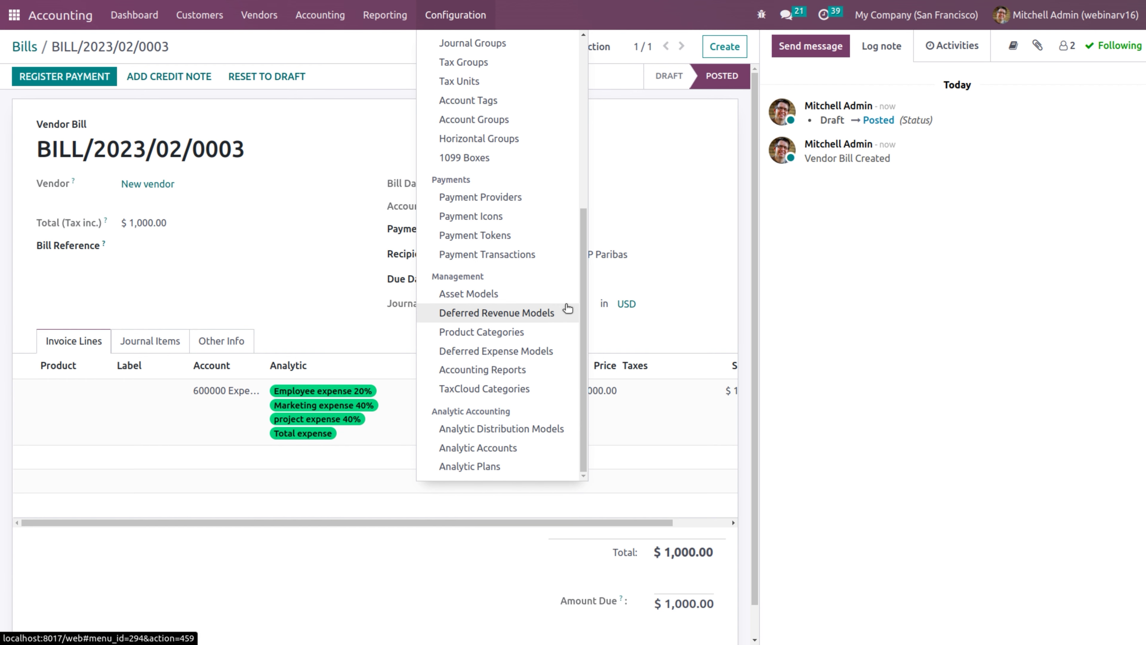
left_click(495, 447)
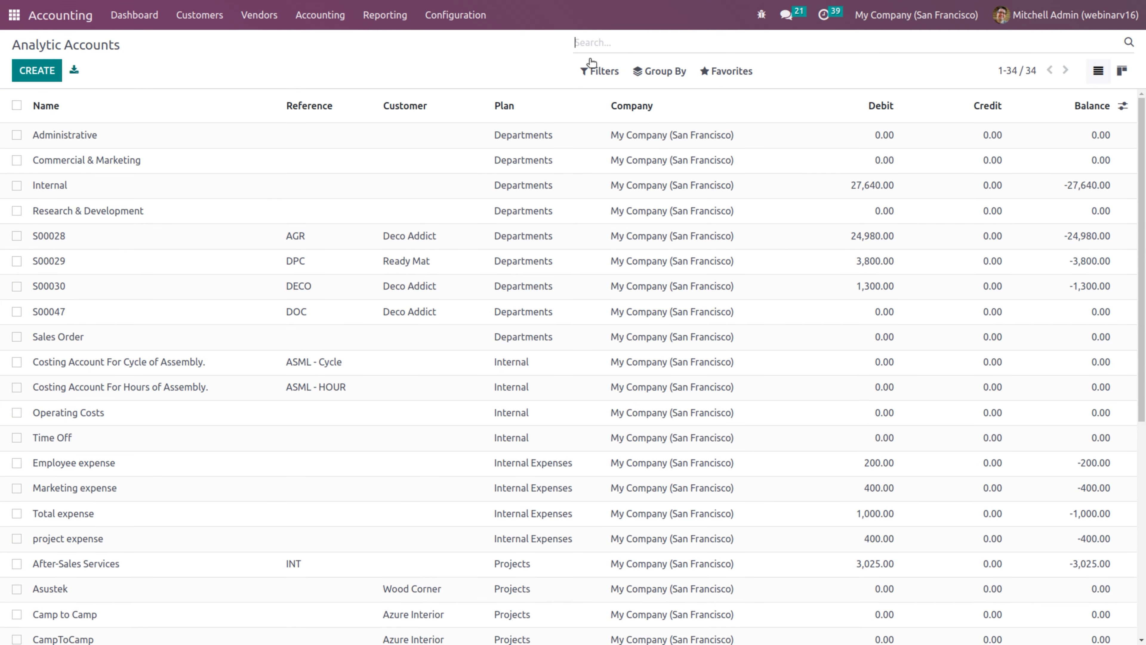
- Group analytic accounts by Plan and expand Internal Expenses to see Employee 200, Marketing 400, project 400
left_click(660, 71)
left_click(683, 125)
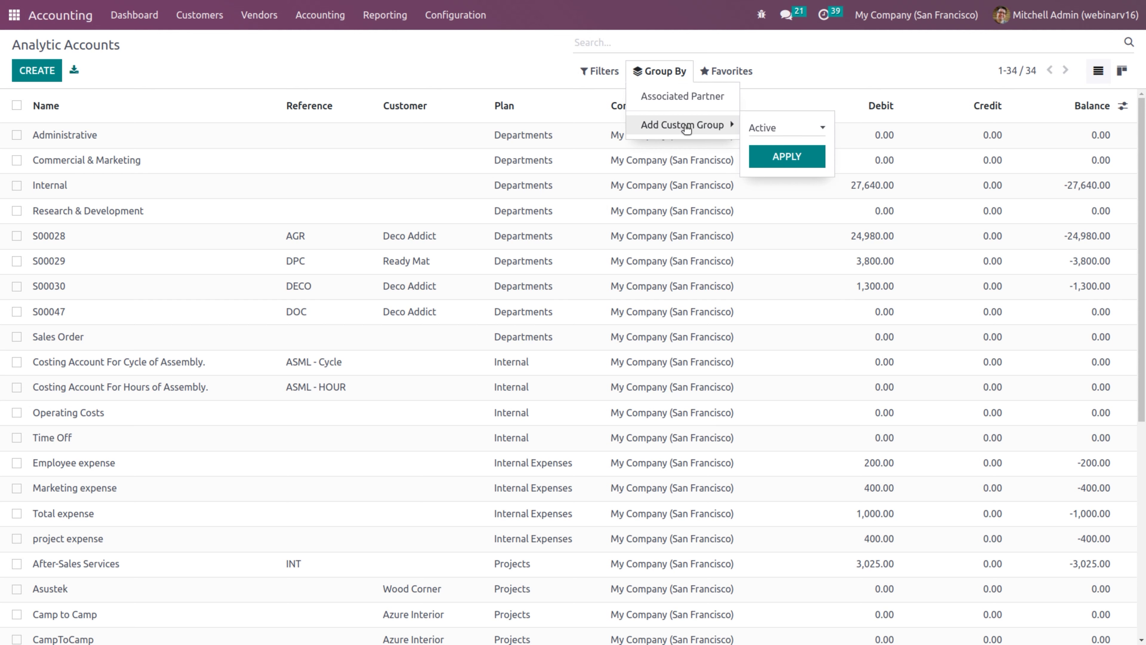
left_click(752, 131)
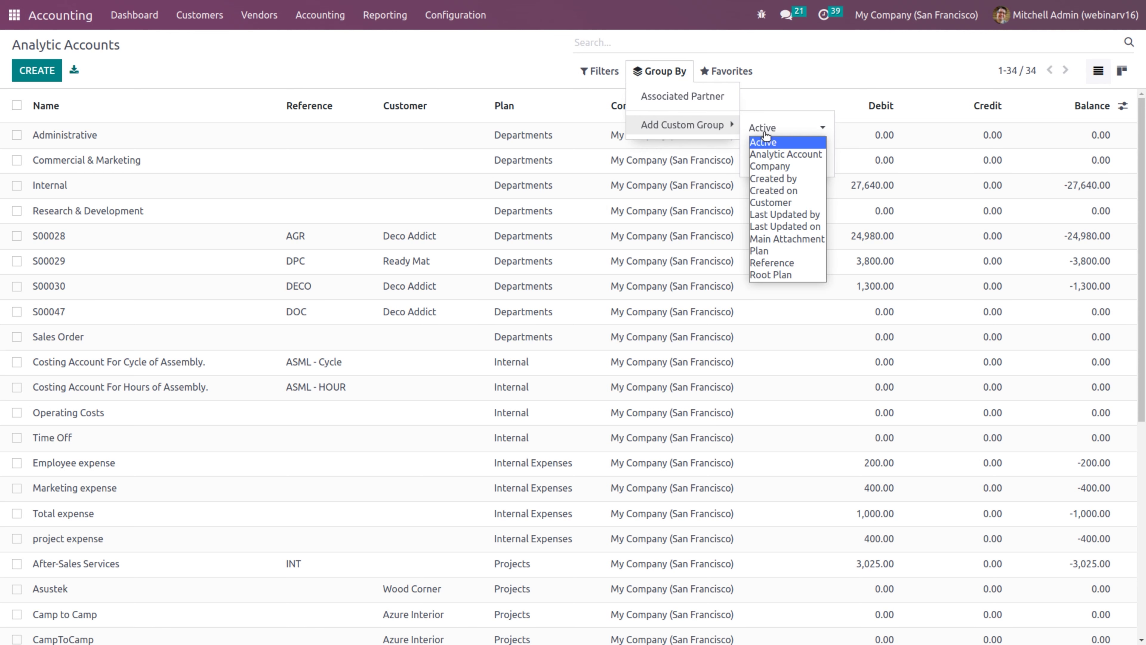
left_click(755, 251)
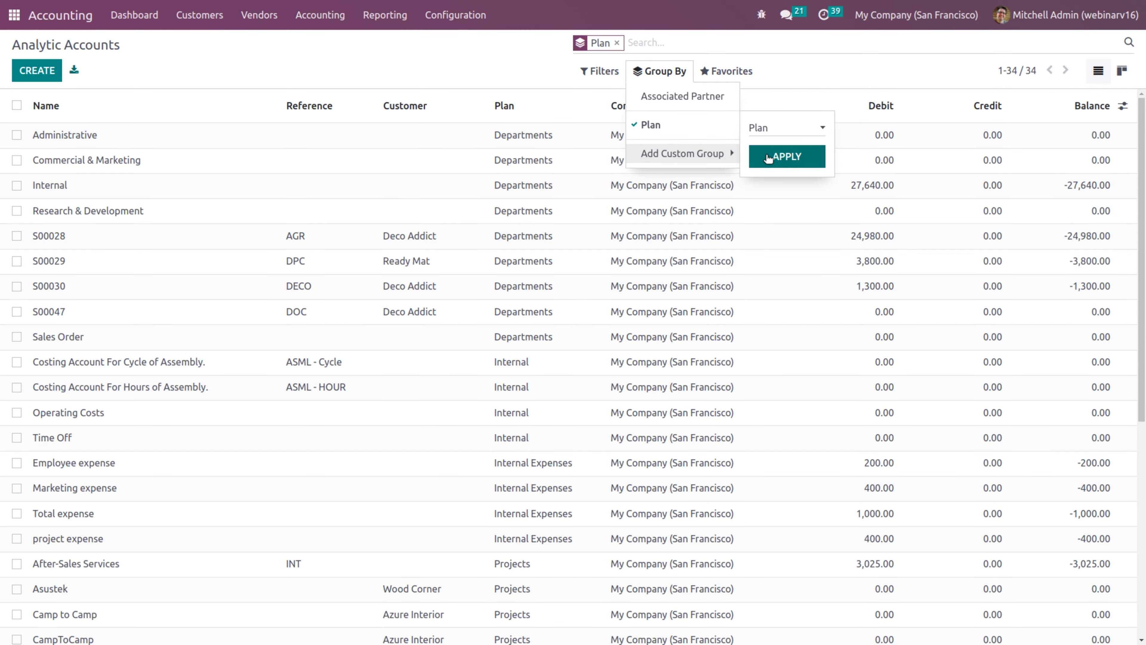
left_click(769, 158)
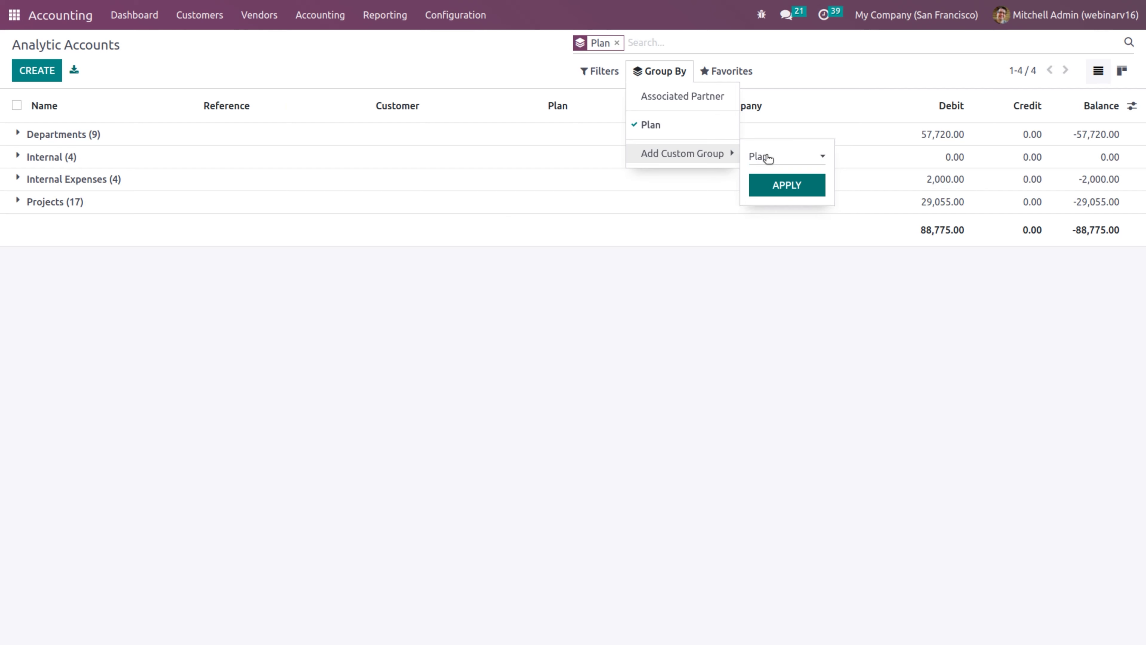
left_click(368, 186)
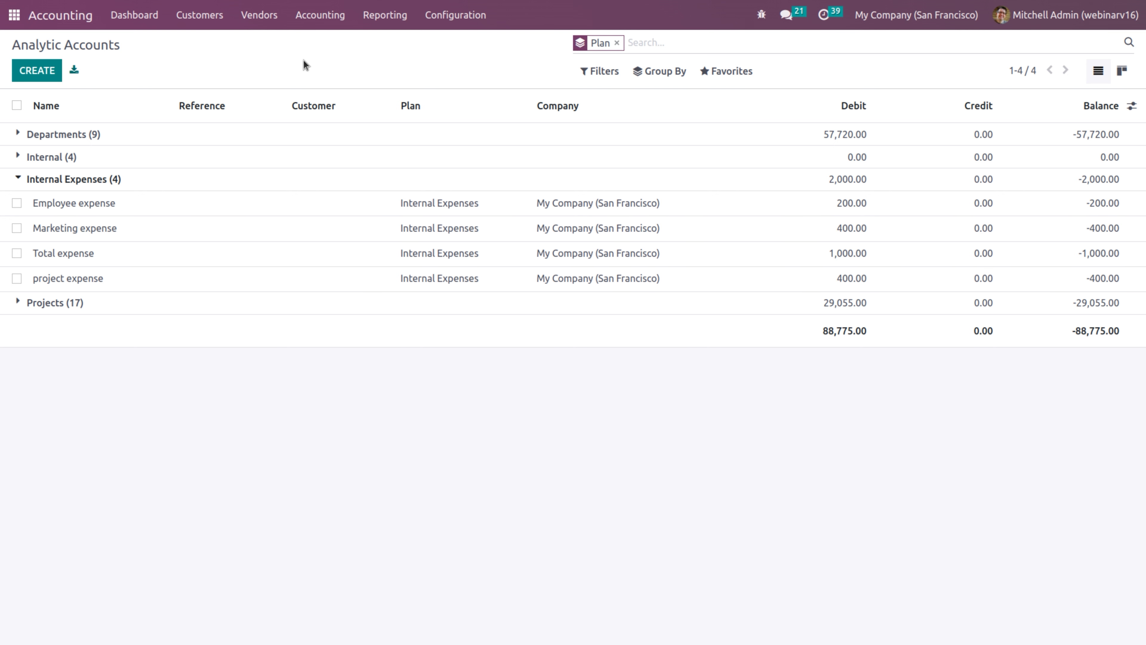
left_click(202, 28)
left_click(202, 44)
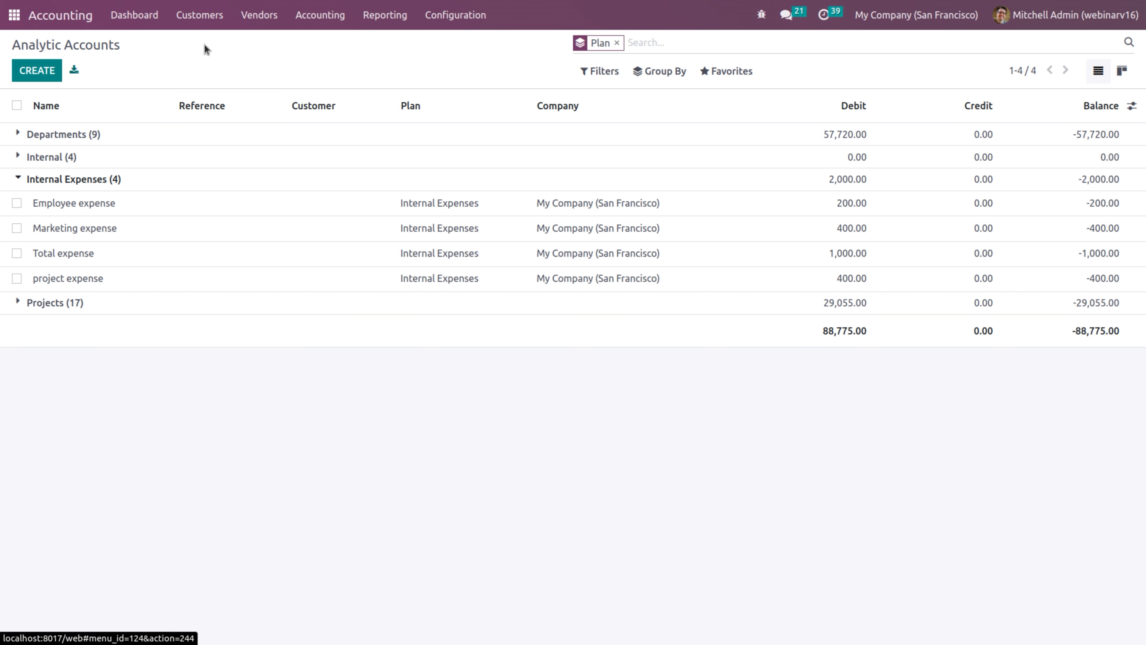
- Start another vendor bill with a Simple Pen invoice line
left_click(254, 16)
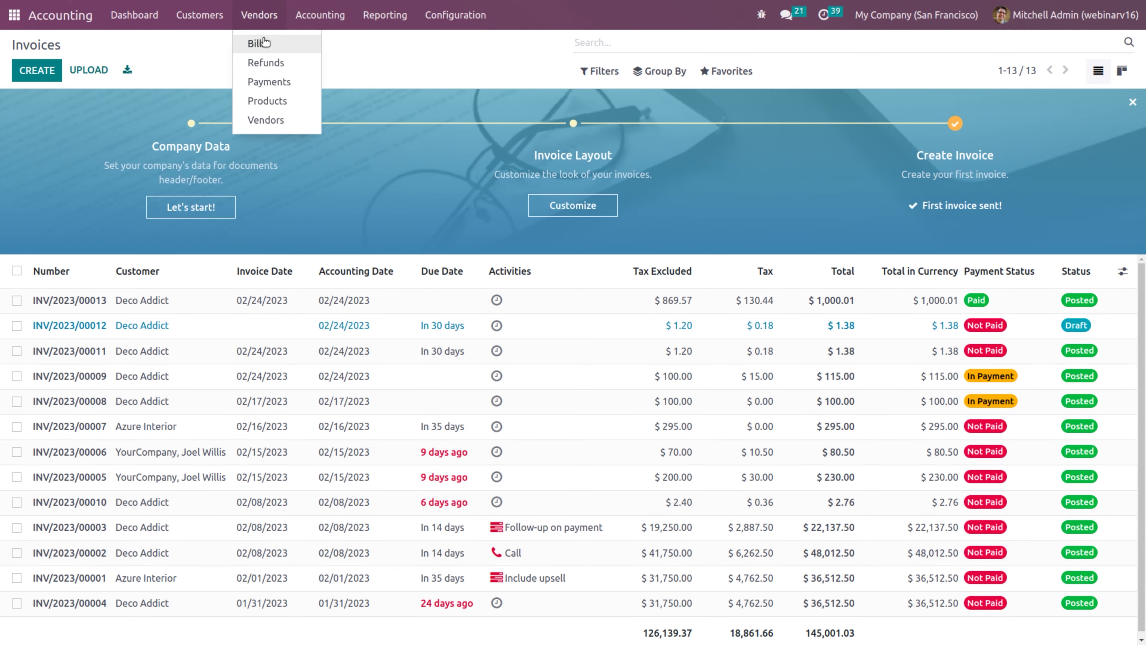
left_click(267, 45)
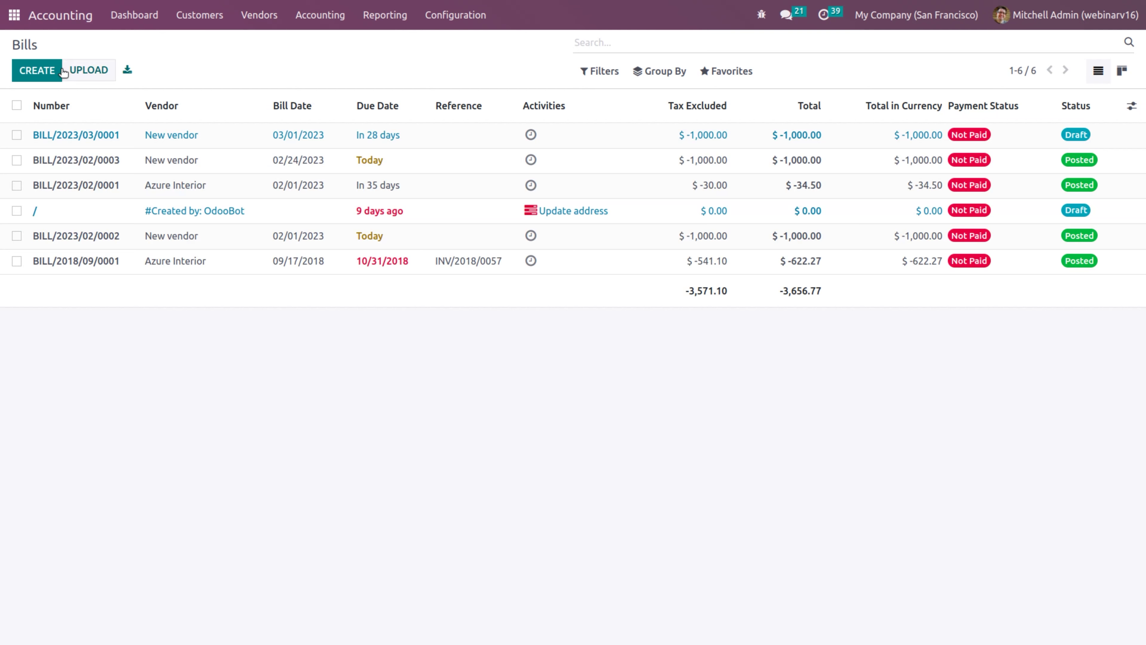
left_click(45, 71)
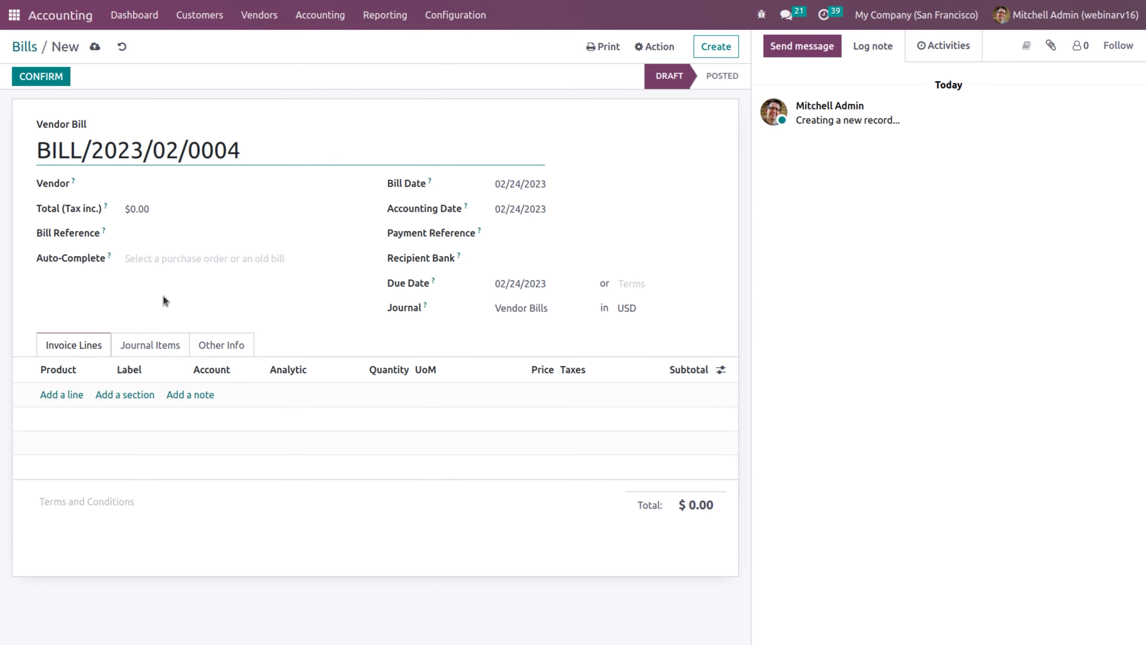
left_click(64, 395)
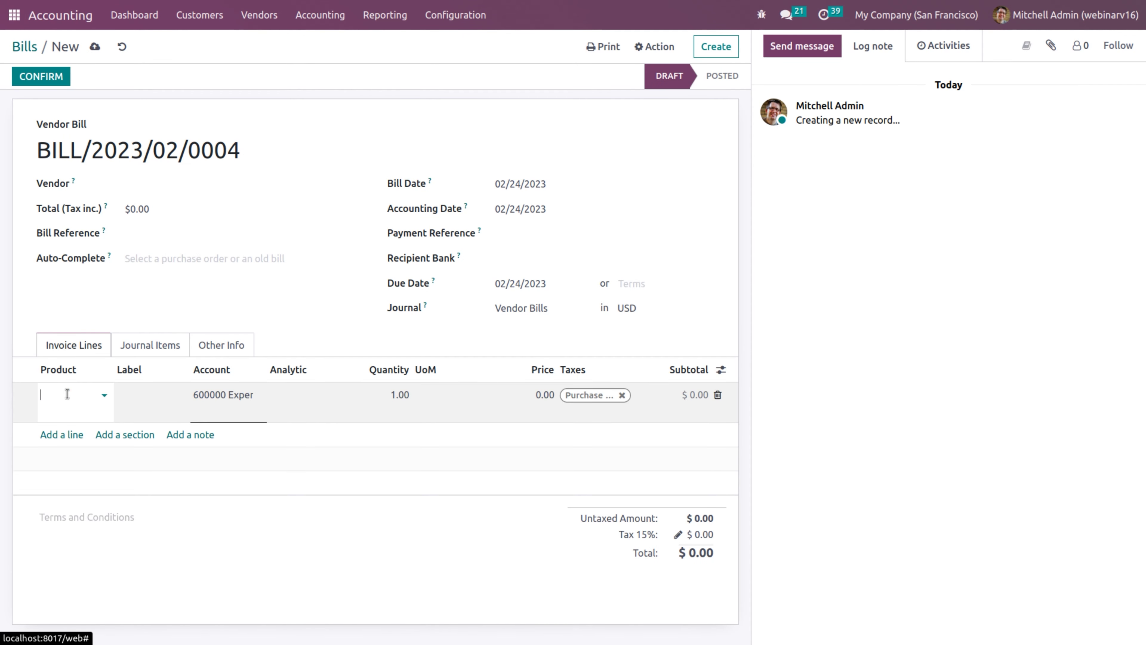
left_click(150, 451)
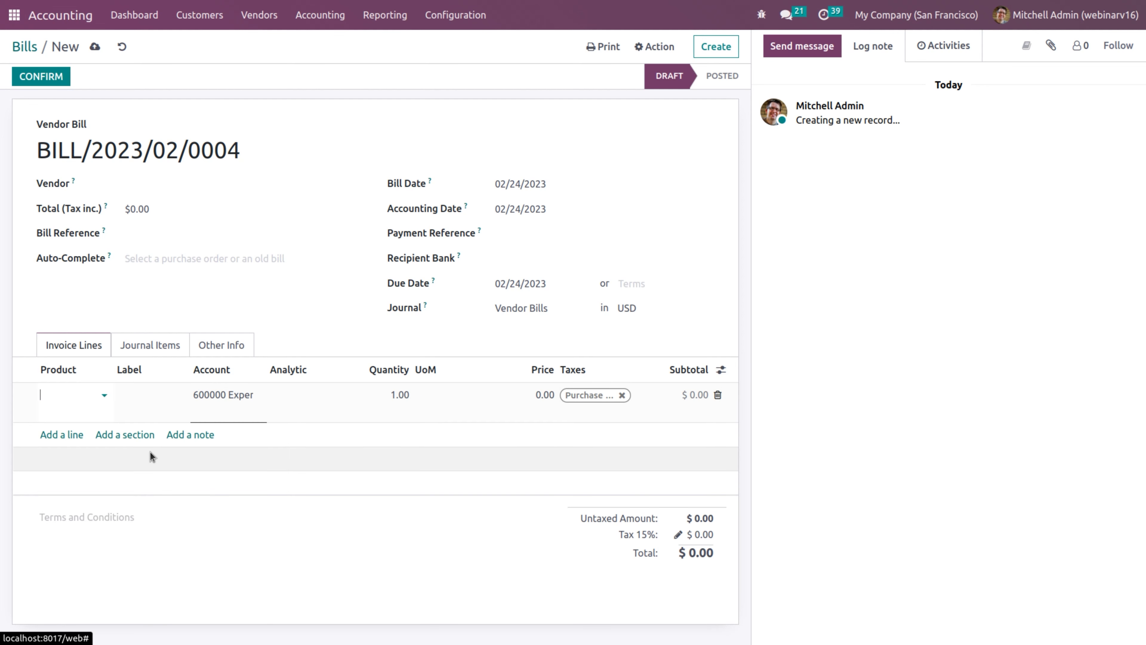
- Give the Simple Pen line analytics Asustek plus Internal at 40%, and save the draft bill
left_click(325, 406)
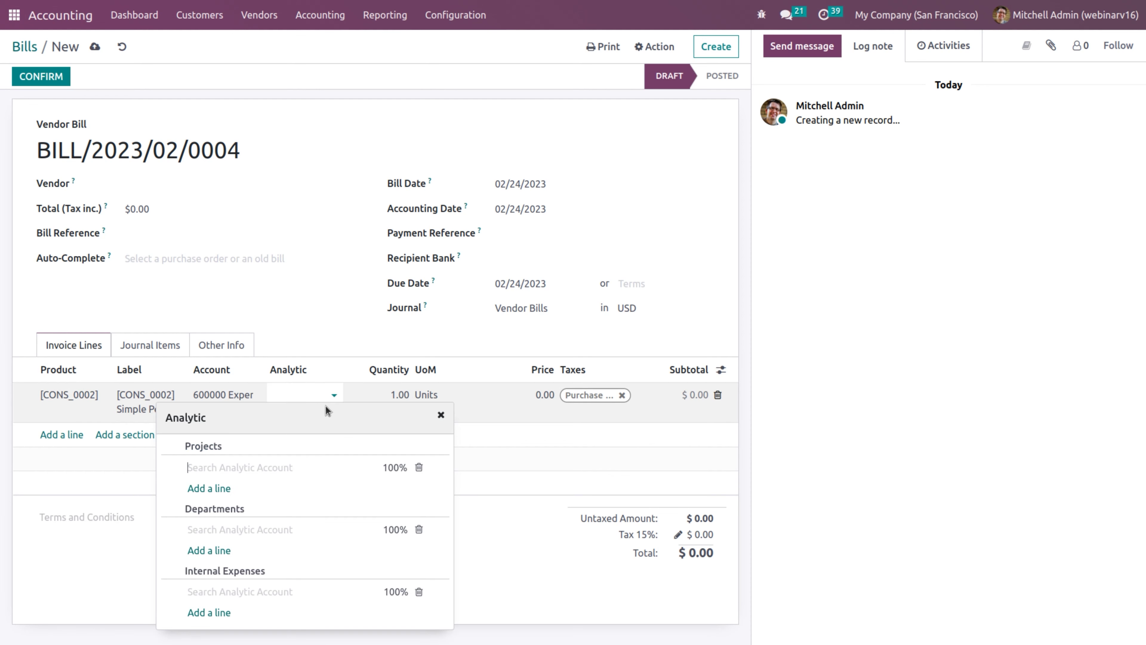
left_click(217, 469)
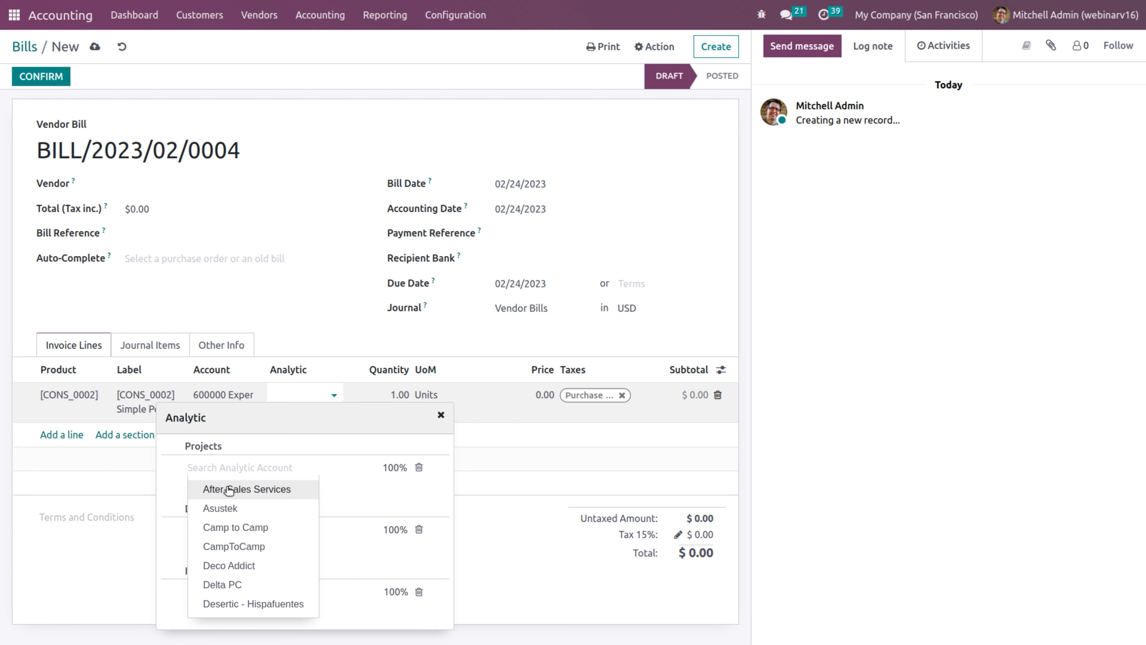
left_click(225, 511)
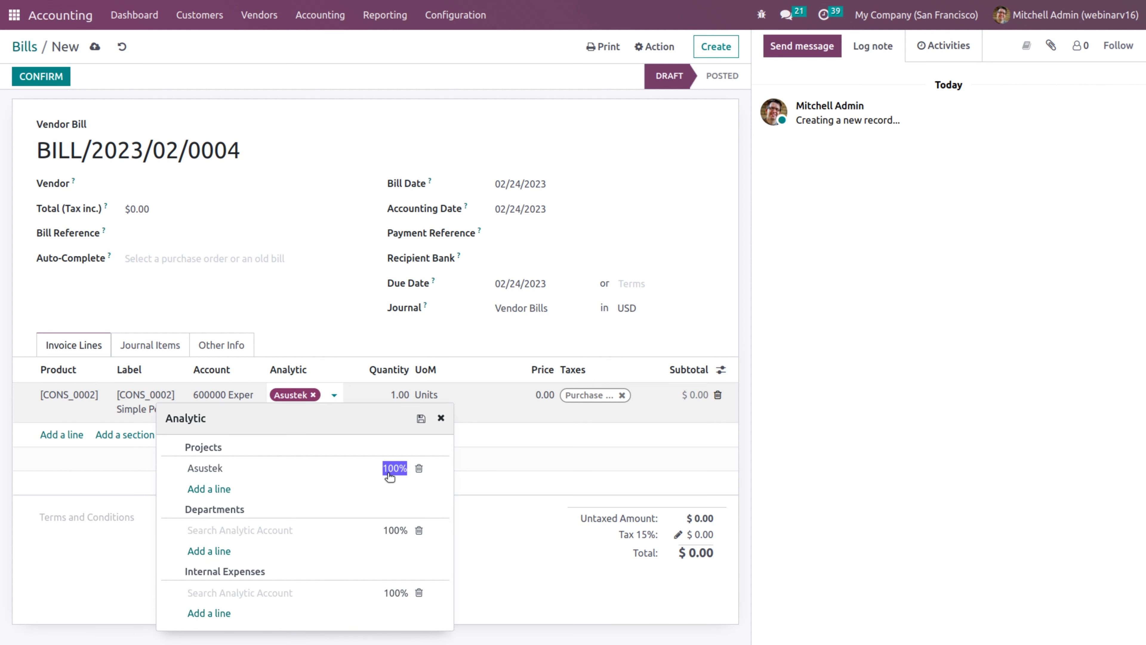
left_click(194, 532)
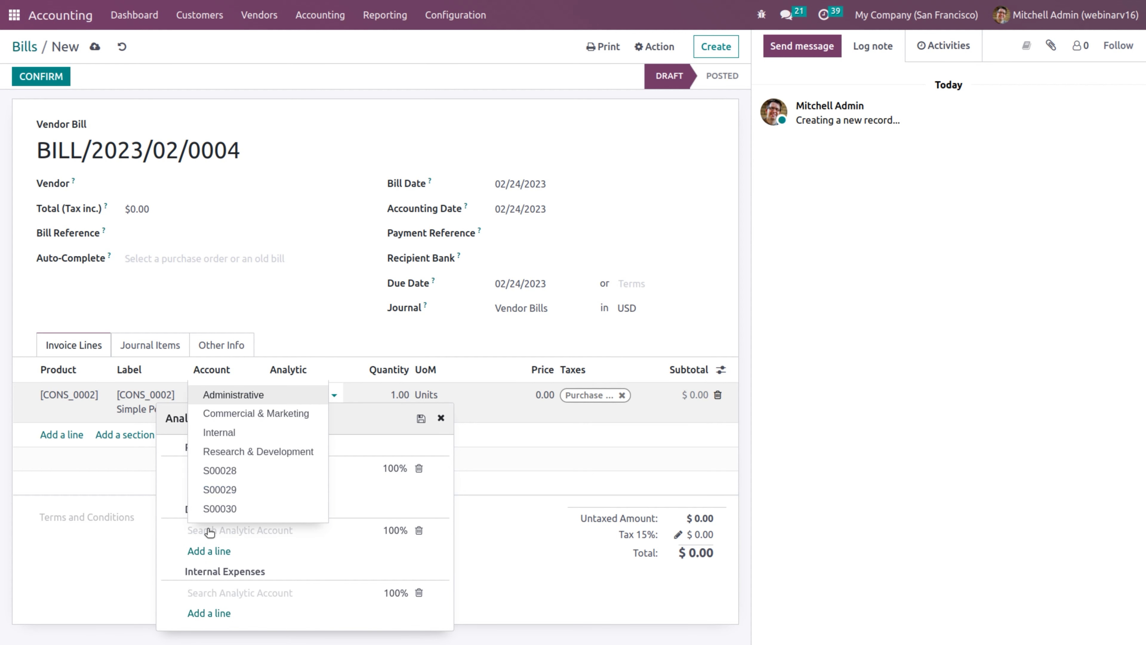
left_click(228, 436)
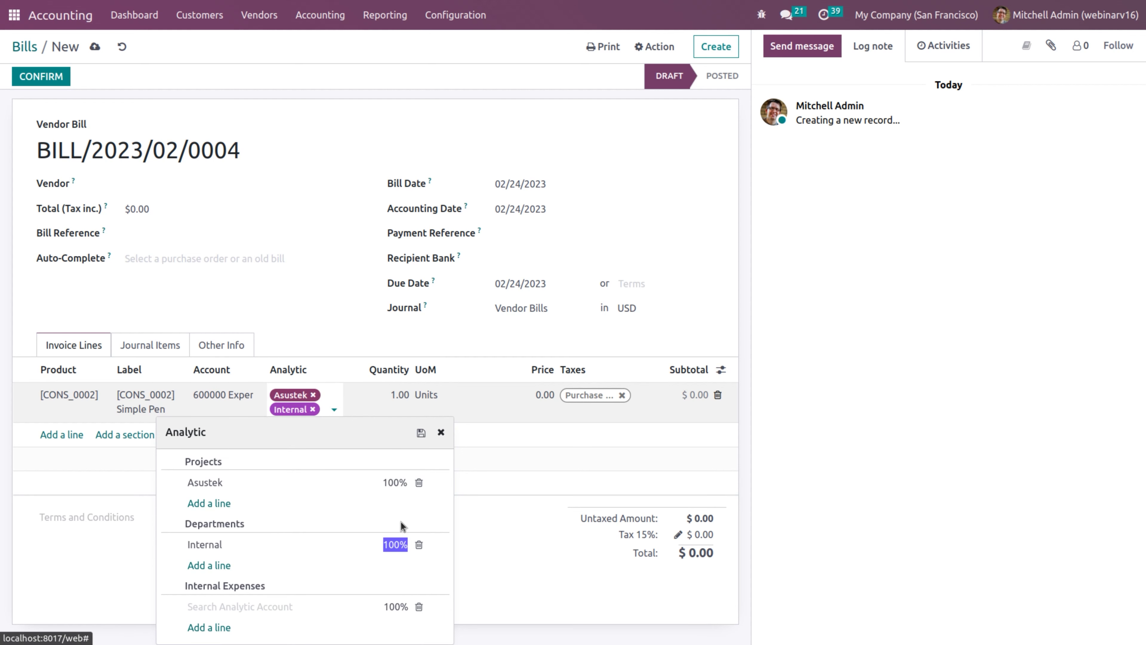
type("40")
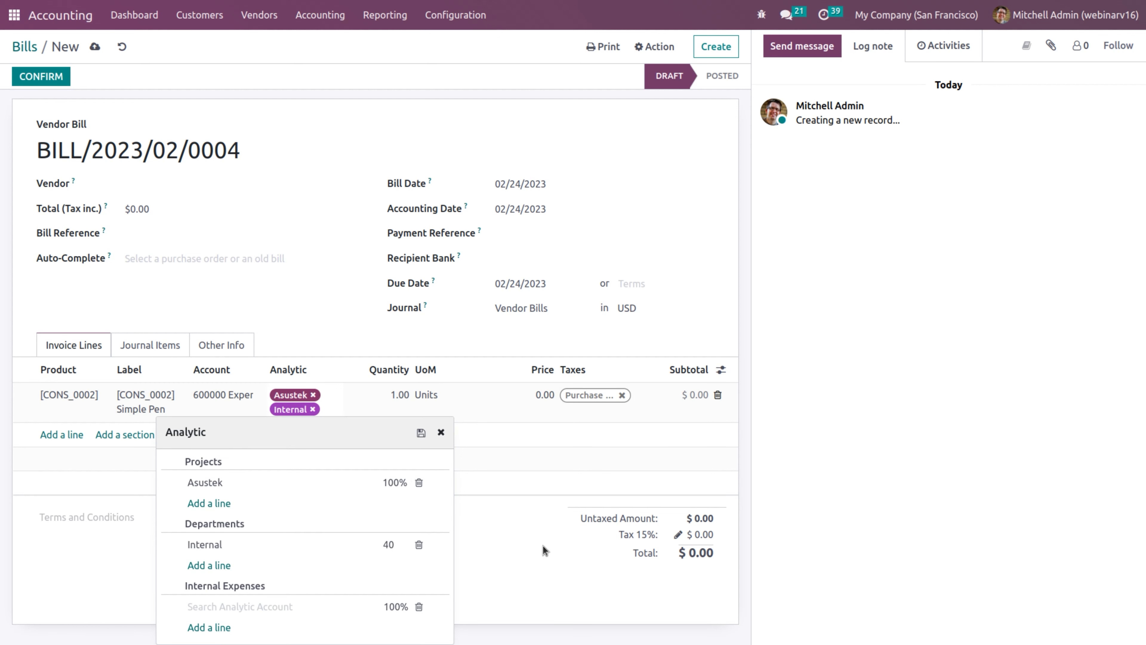
left_click(422, 433)
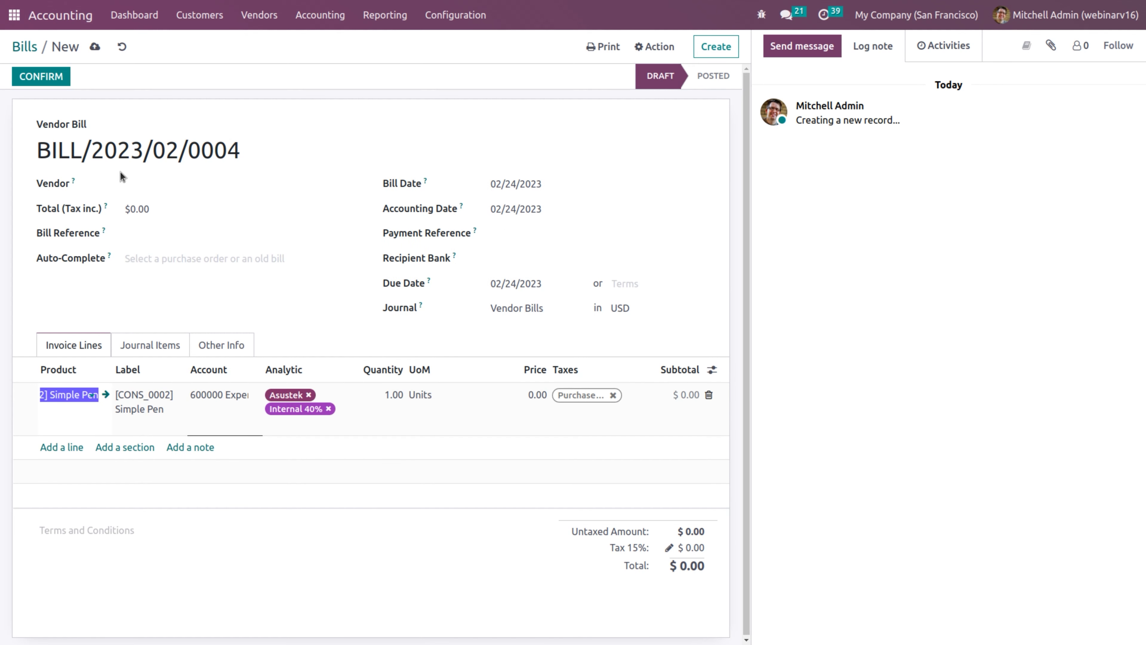
left_click(94, 46)
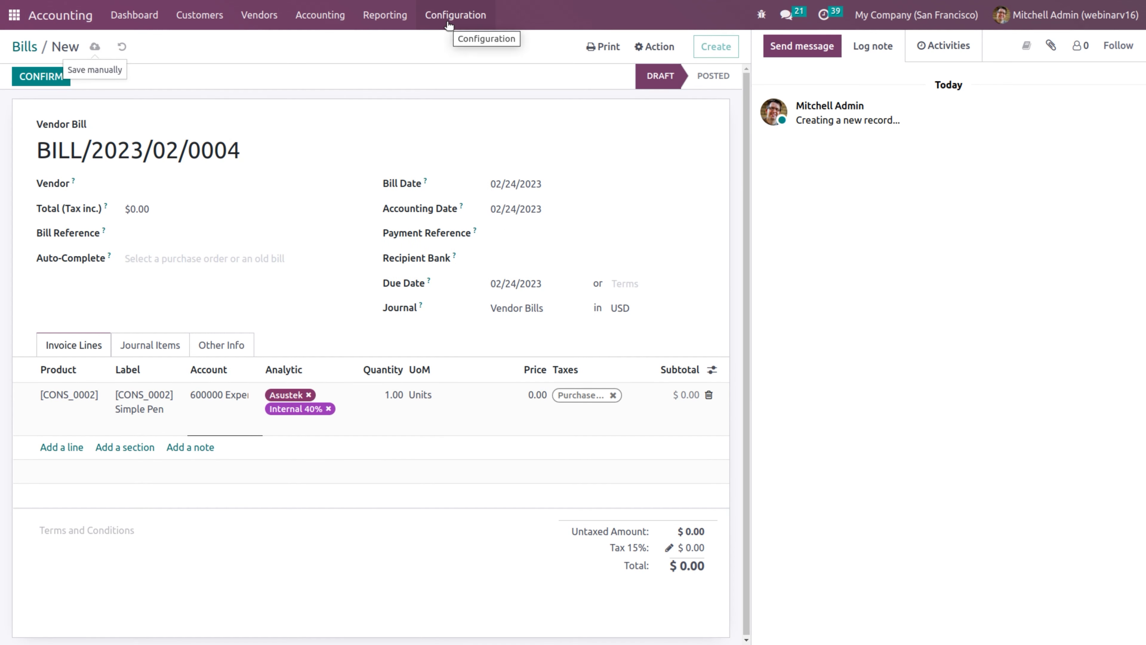
left_click(456, 15)
- Check the Analytic Distribution Models list, then go to the vendor bills list
left_click_drag(583, 120, 587, 359)
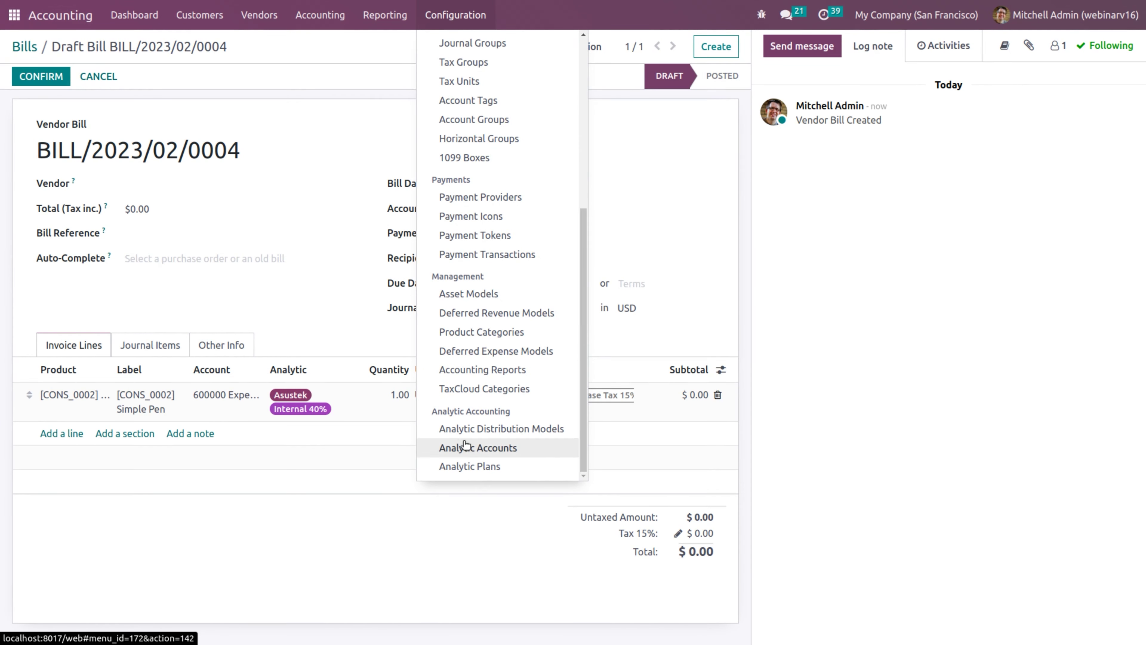
left_click(463, 427)
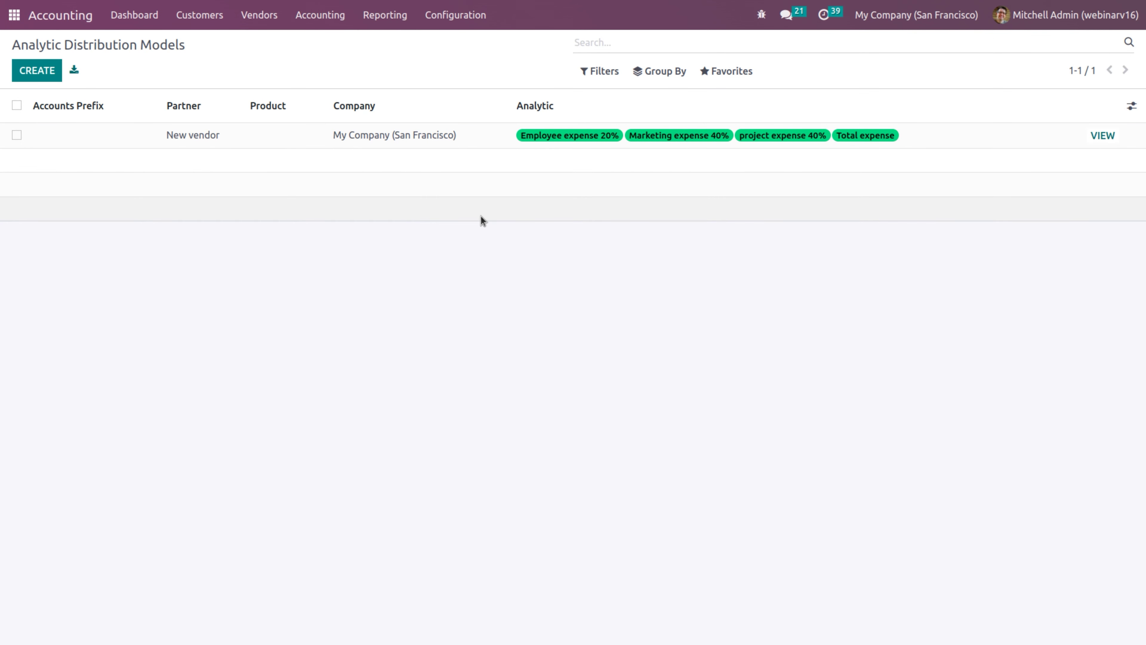
left_click(192, 14)
left_click(251, 21)
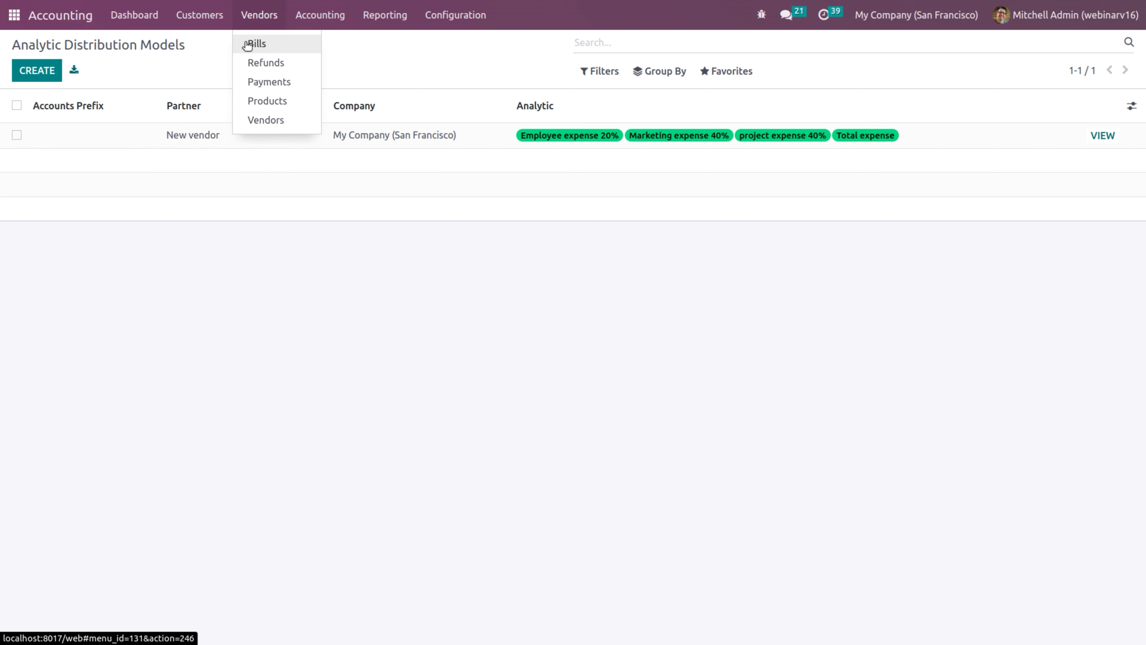
mouse_move(213, 15)
mouse_move(259, 15)
left_click(263, 44)
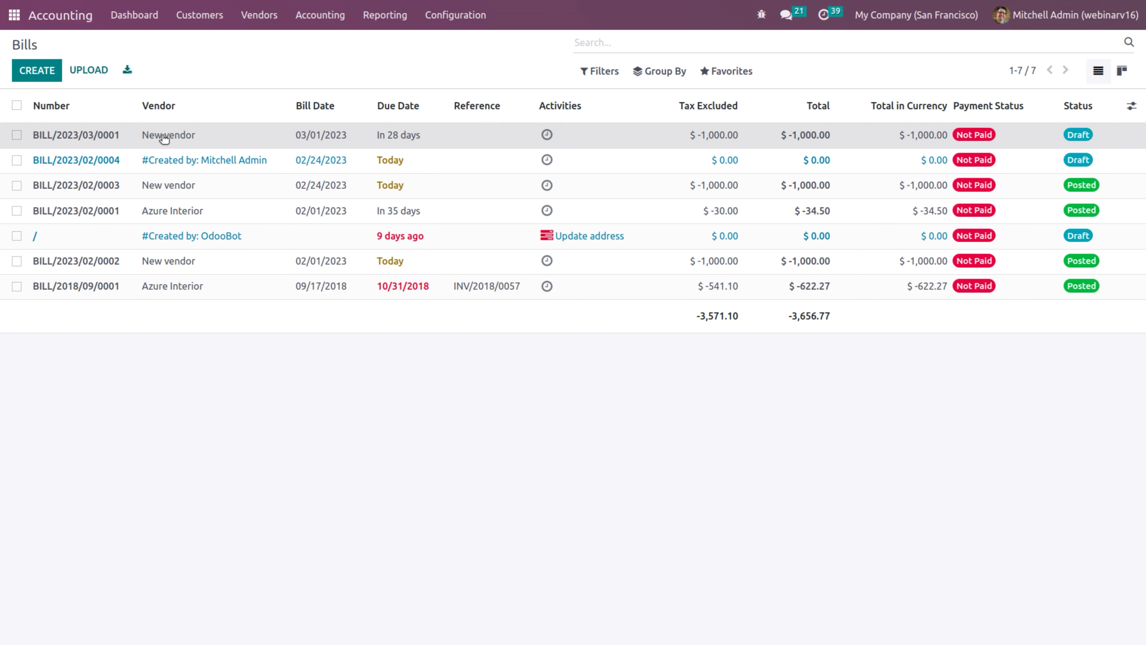
- Look through bills BILL/2023/03/0001, BILL/2023/02/0003 and BILL/2023/02/0002, then start a new vendor bill
left_click(165, 136)
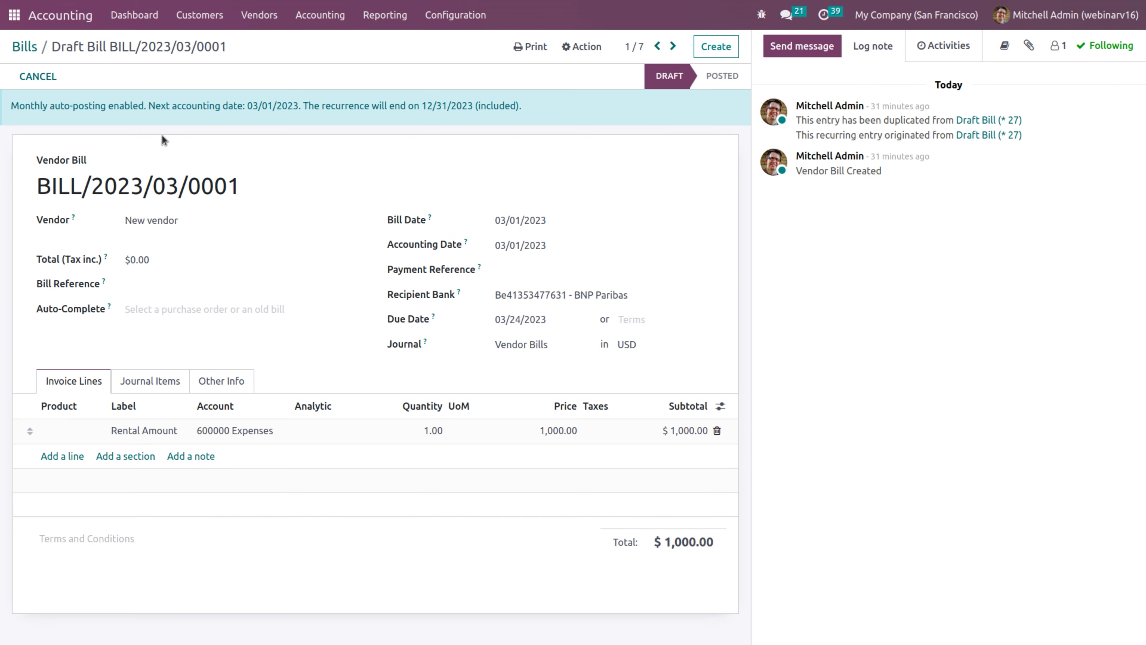
left_click(21, 47)
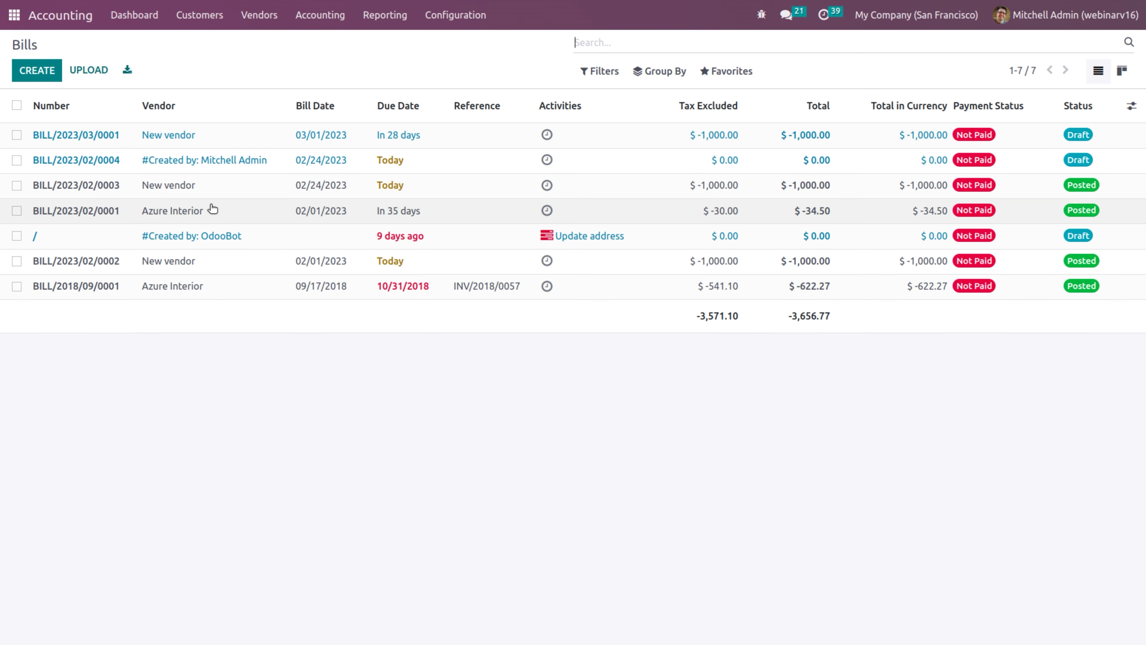
left_click(206, 194)
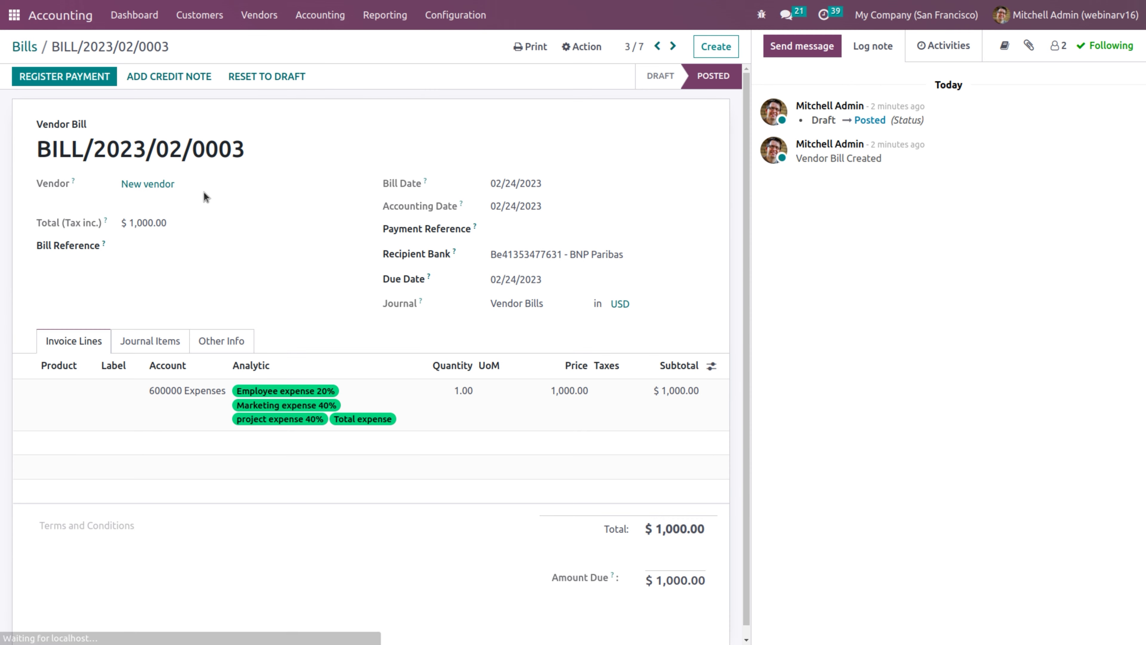
left_click(25, 47)
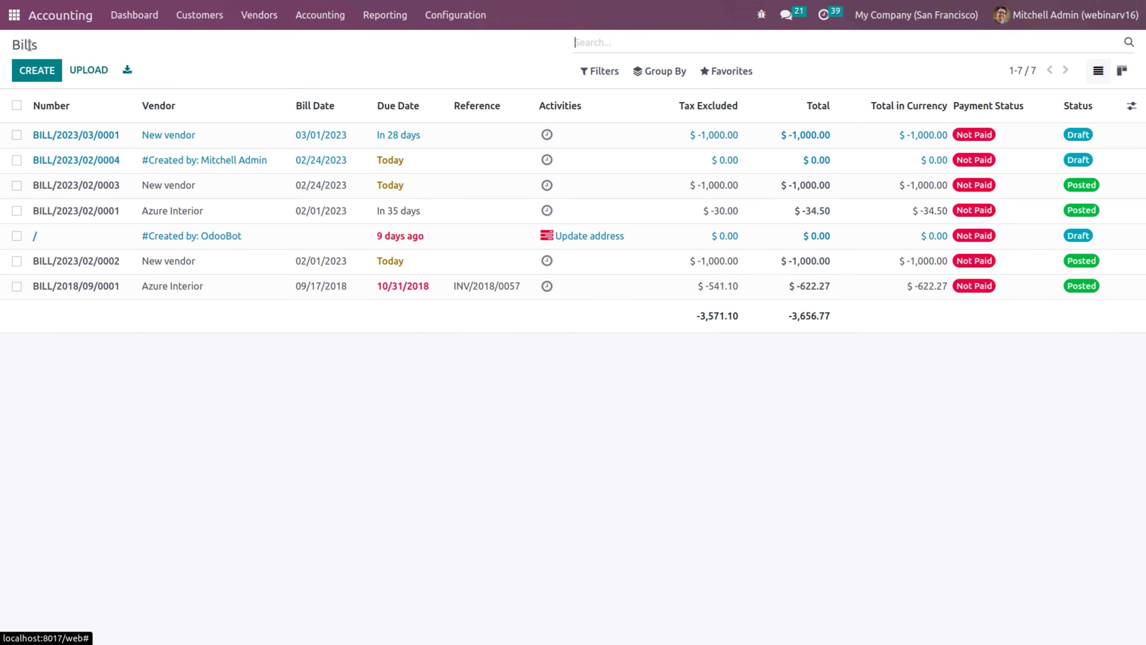
left_click(196, 265)
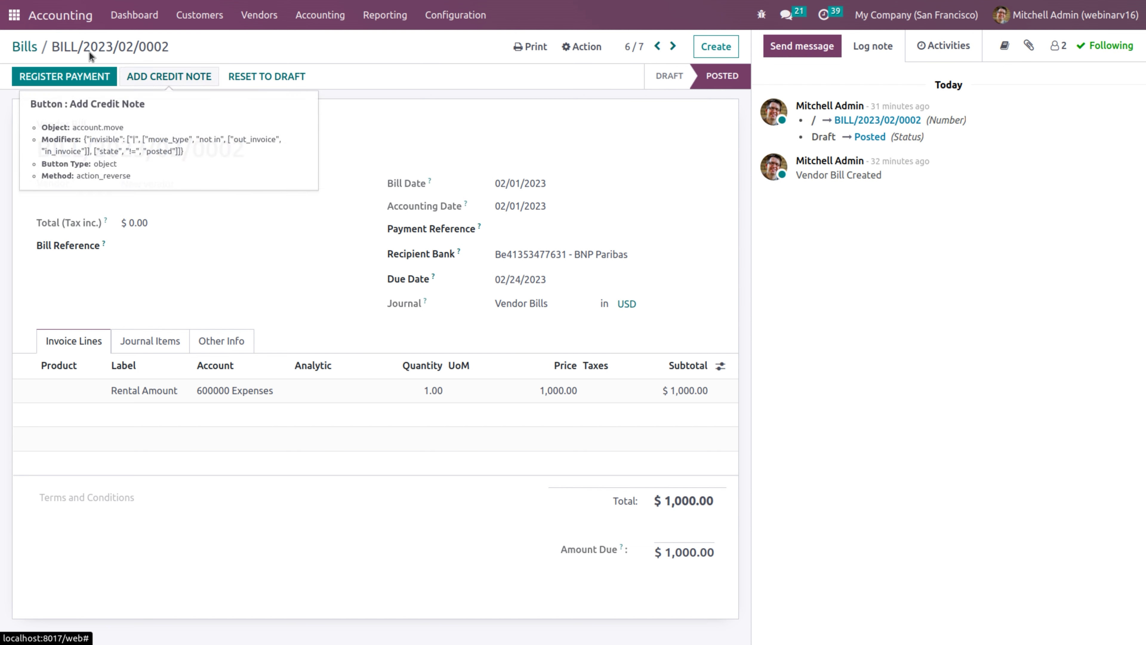
left_click(20, 48)
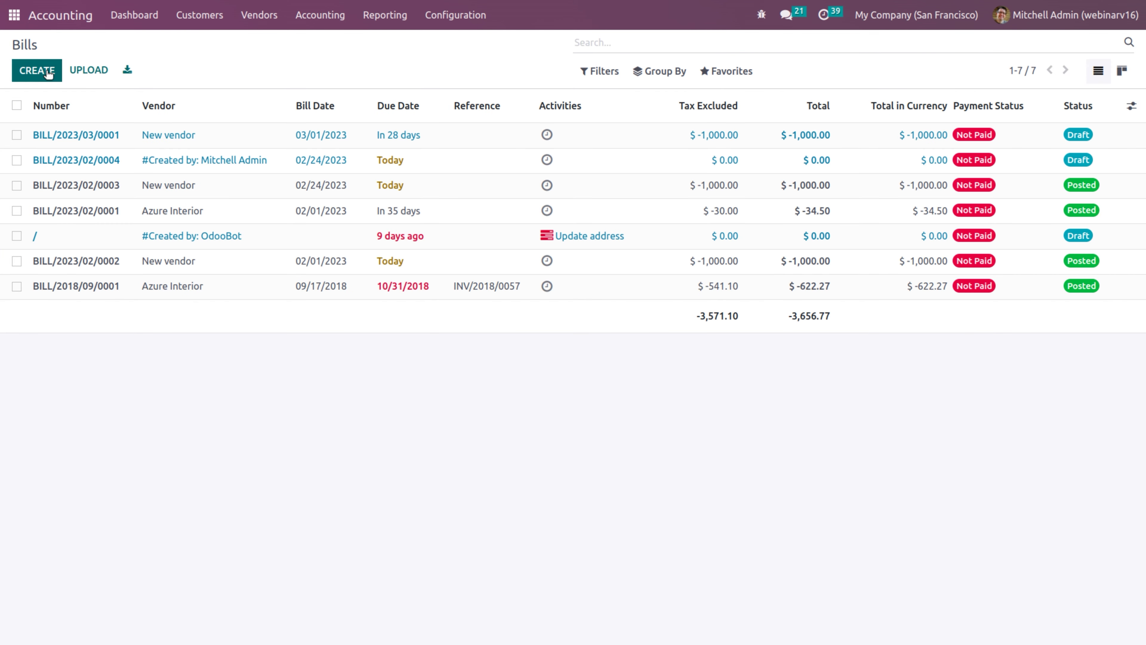
left_click(159, 186)
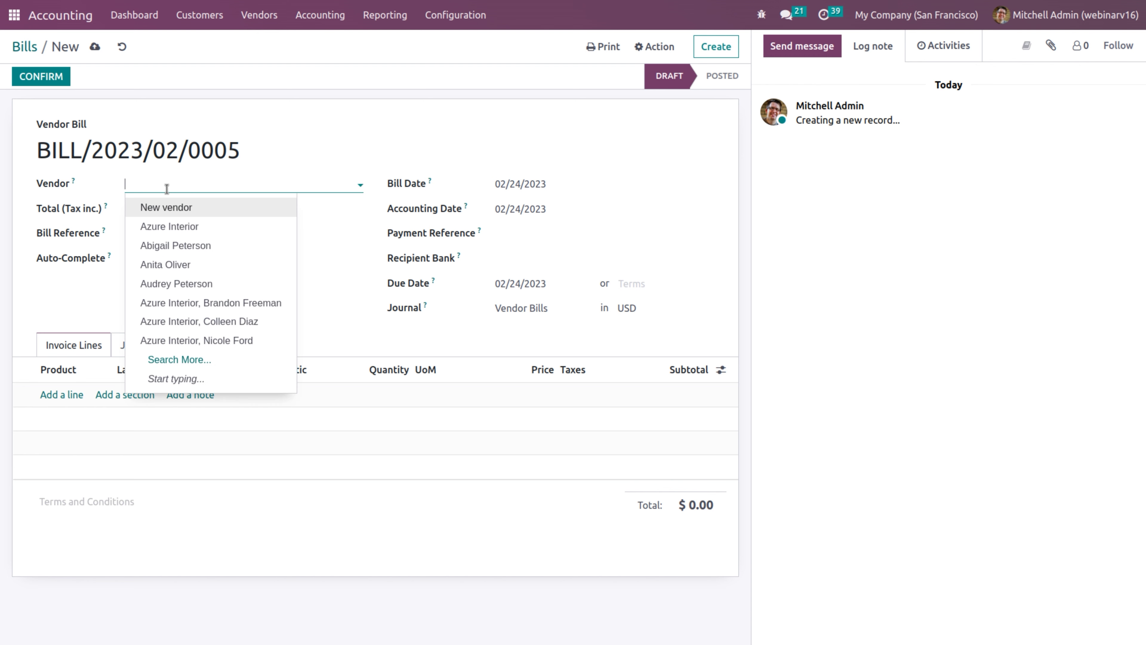
- Set vendor New vendor and add a [CONS_0002] Simple Pen line priced at 300
type("new")
left_click(176, 207)
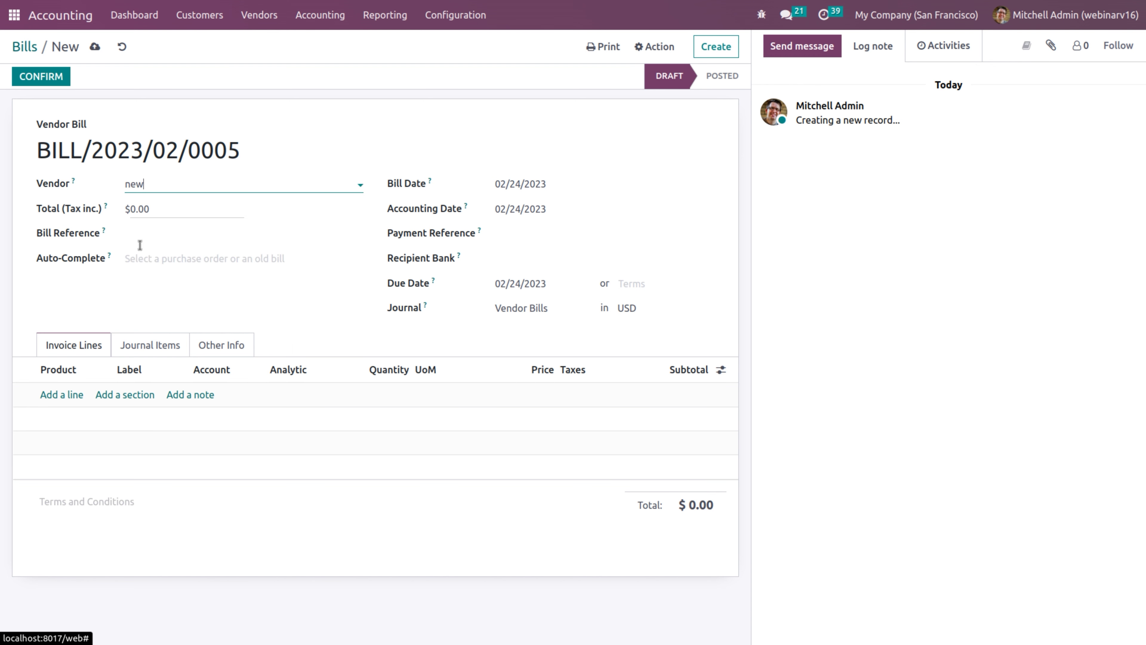
left_click(69, 403)
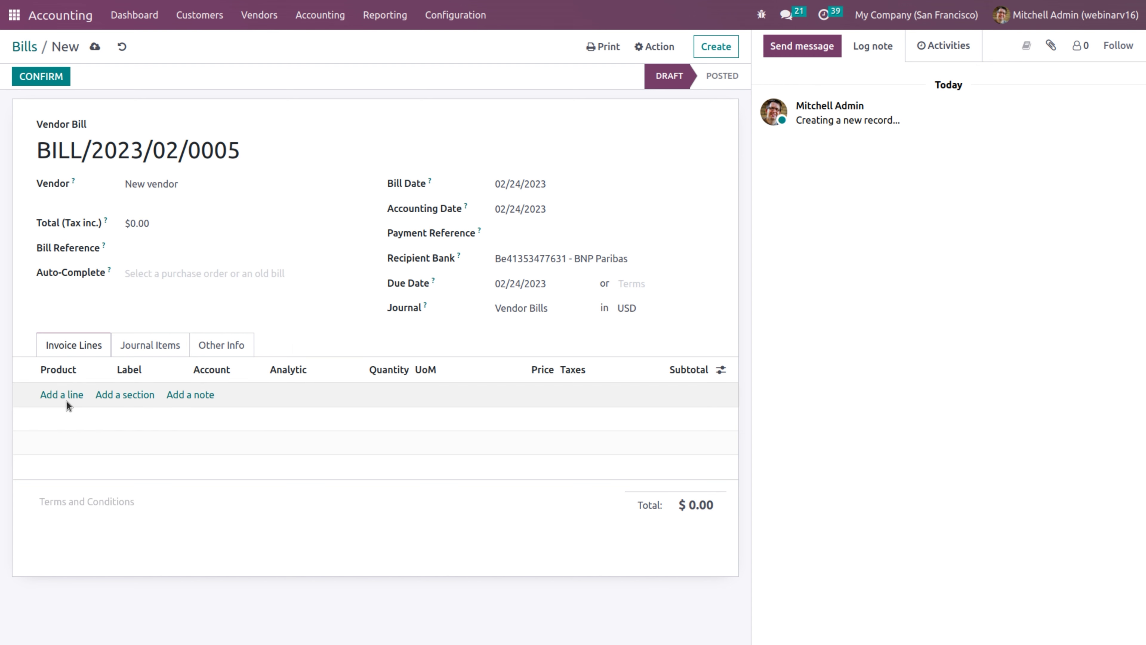
left_click(67, 396)
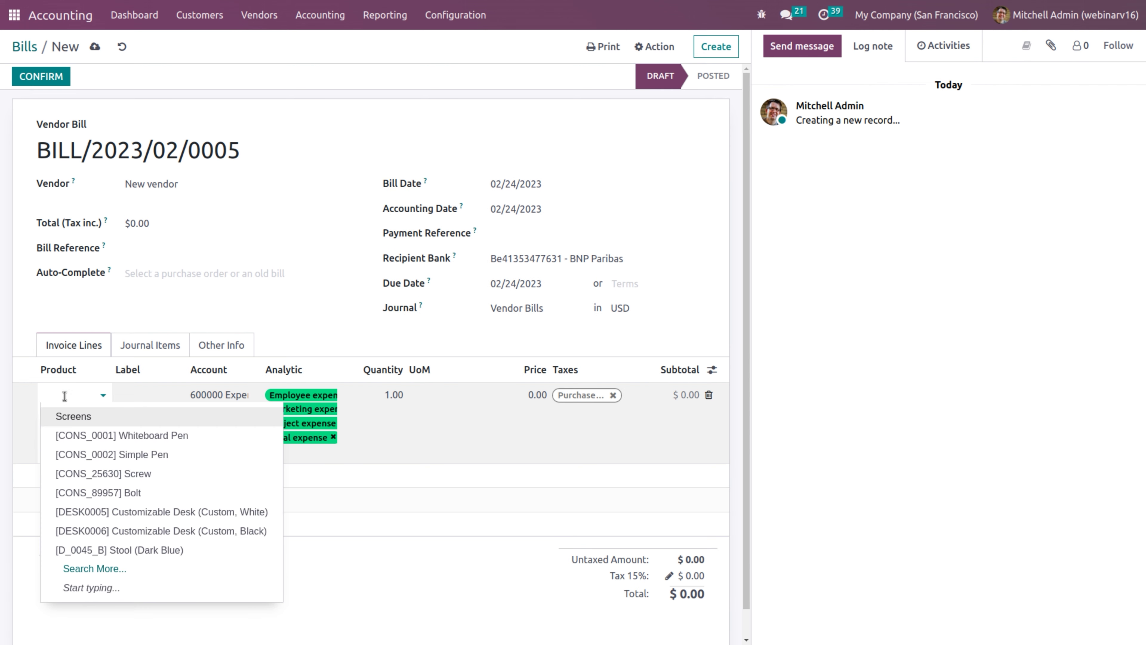
left_click(139, 455)
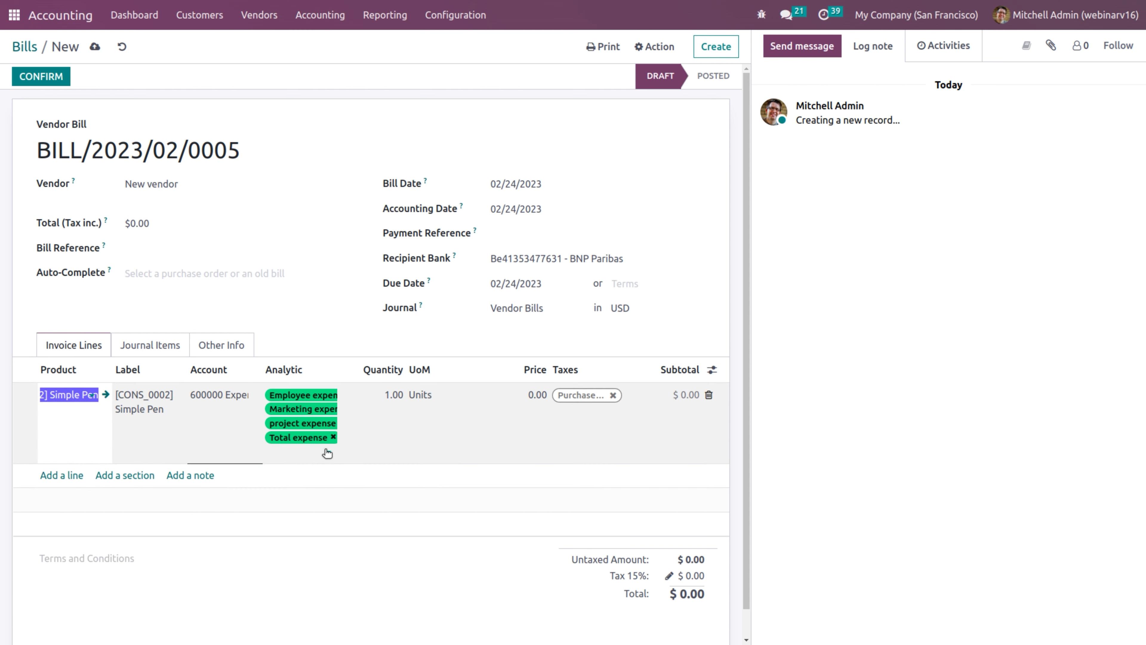
left_click(520, 402)
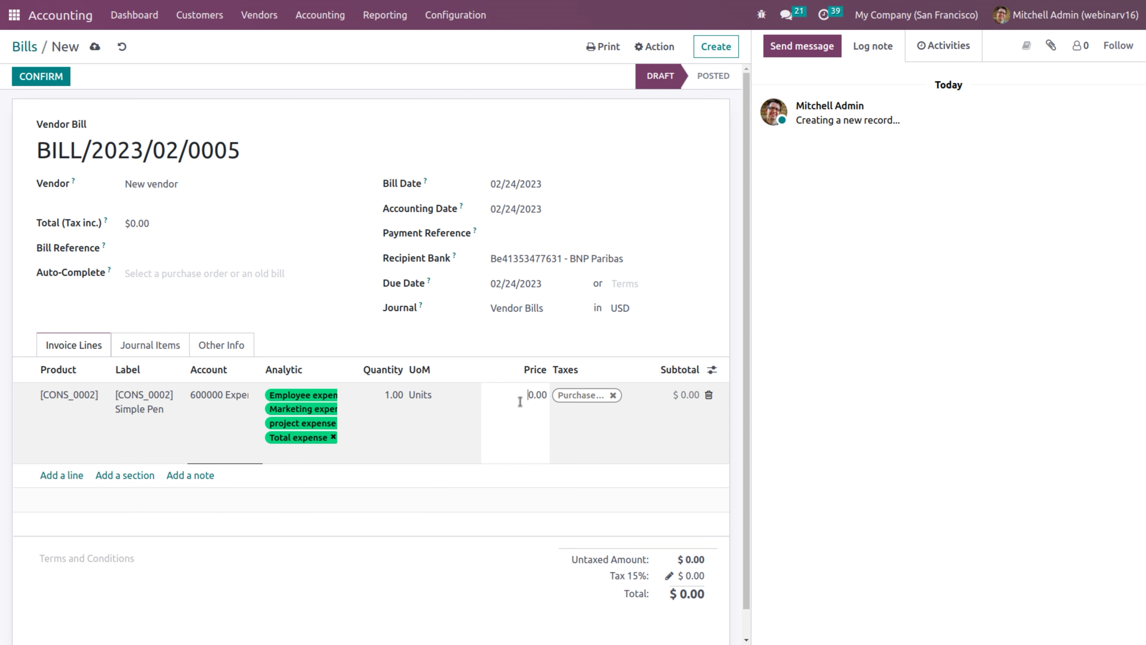
type("300")
left_click(431, 590)
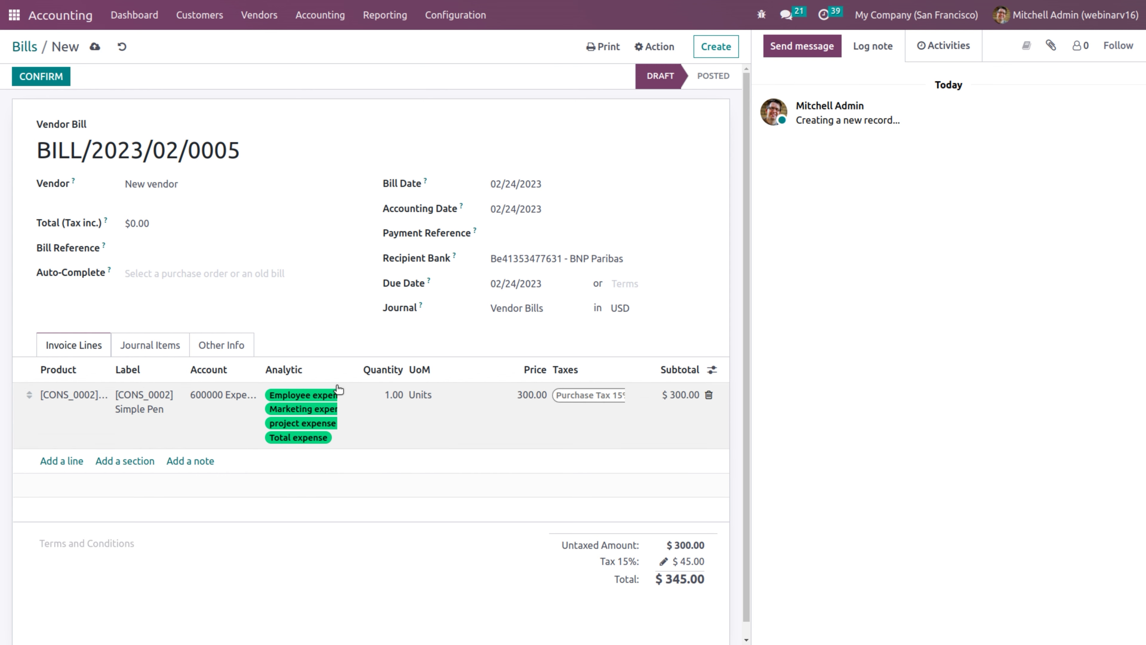
- Remove the project 40%, Employee 20% and Marketing 40% expense allocations from the Simple Pen line
left_click_drag(340, 368, 435, 384)
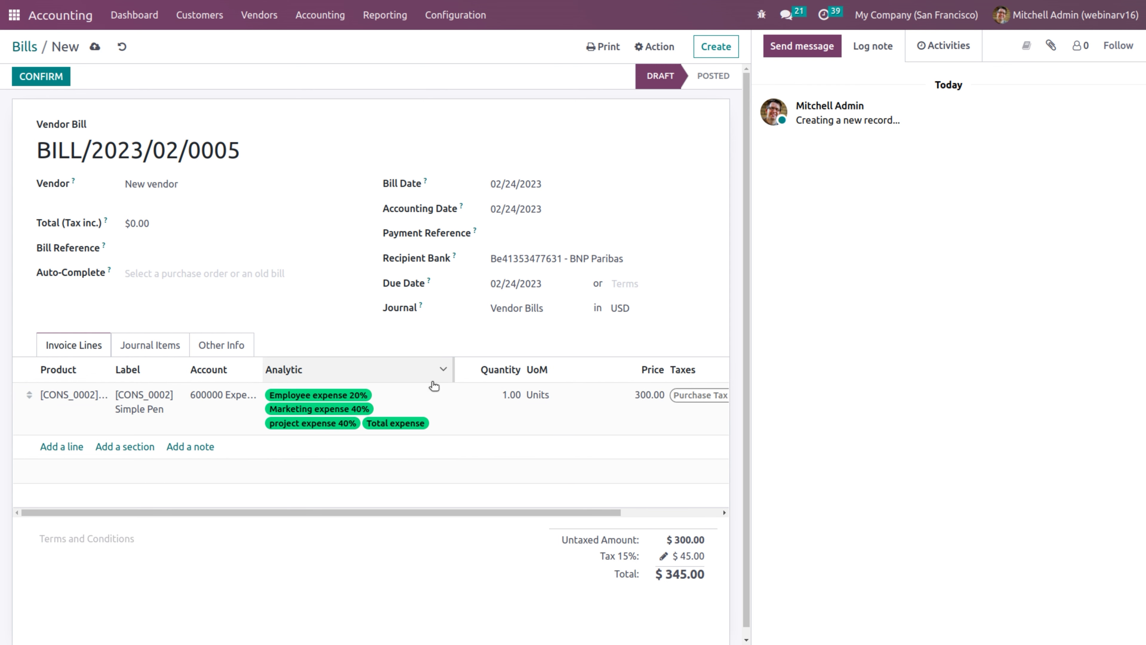
left_click(410, 409)
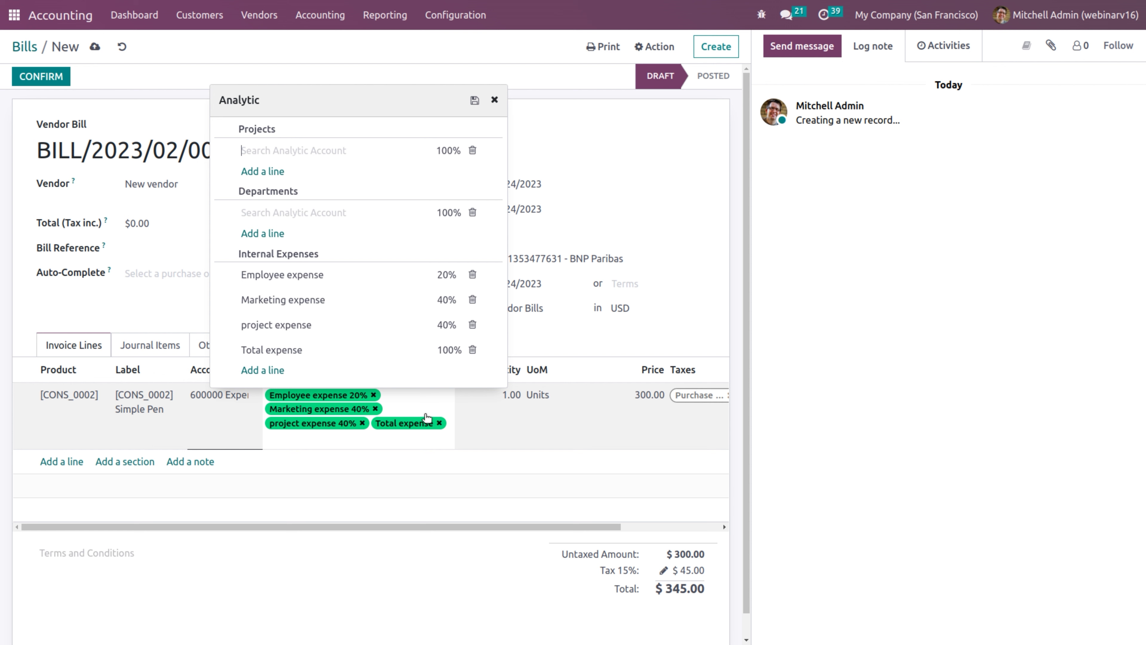
left_click(472, 325)
left_click(473, 300)
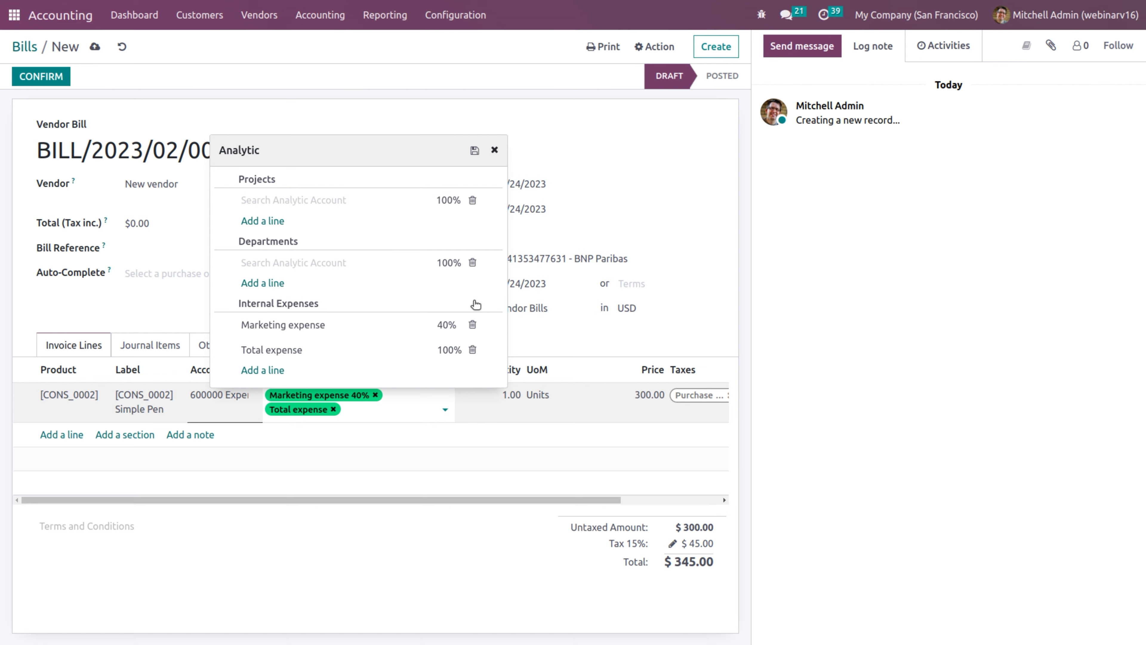
left_click(473, 325)
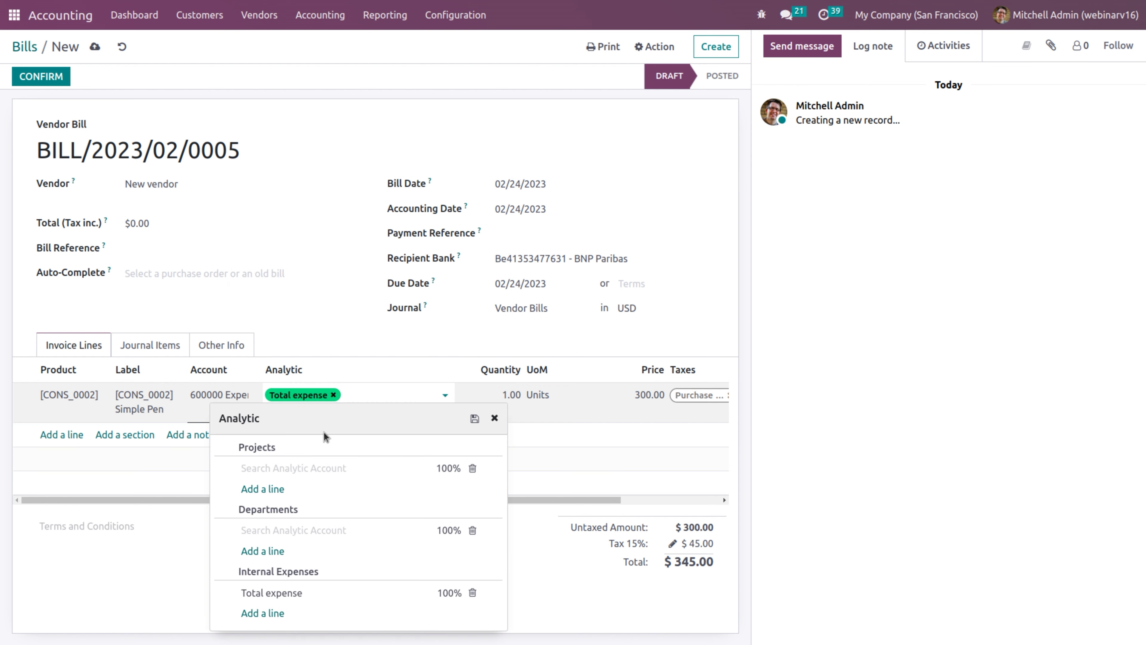
- Add Internal and Commercial & Marketing 40% as Departments allocations and confirm the split
left_click(269, 528)
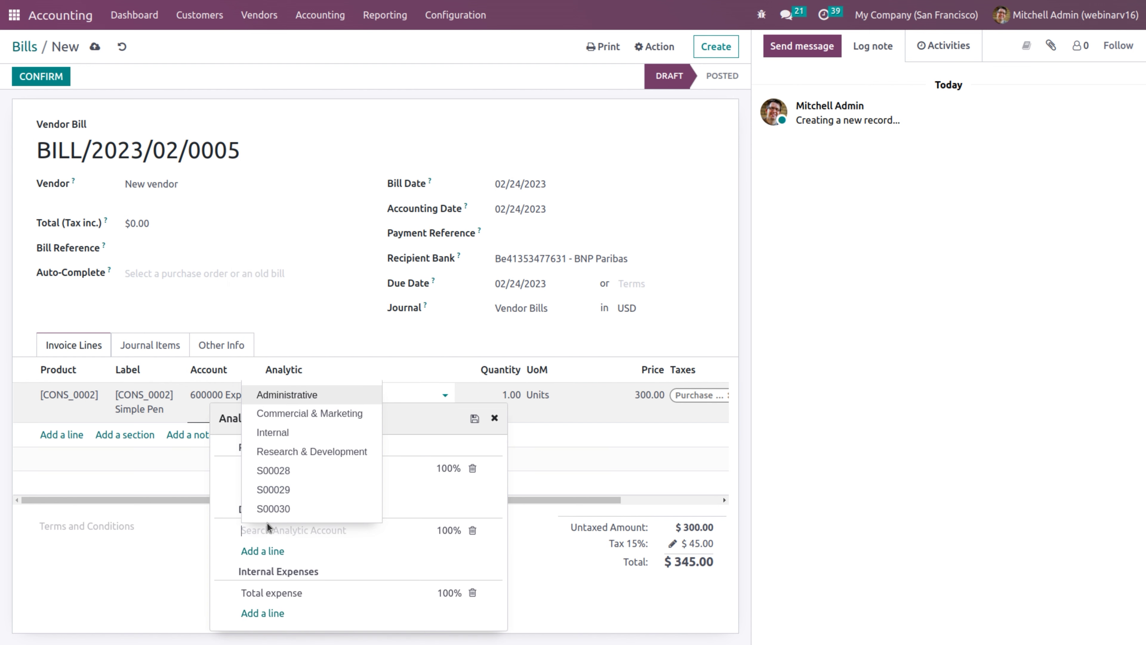
left_click(289, 433)
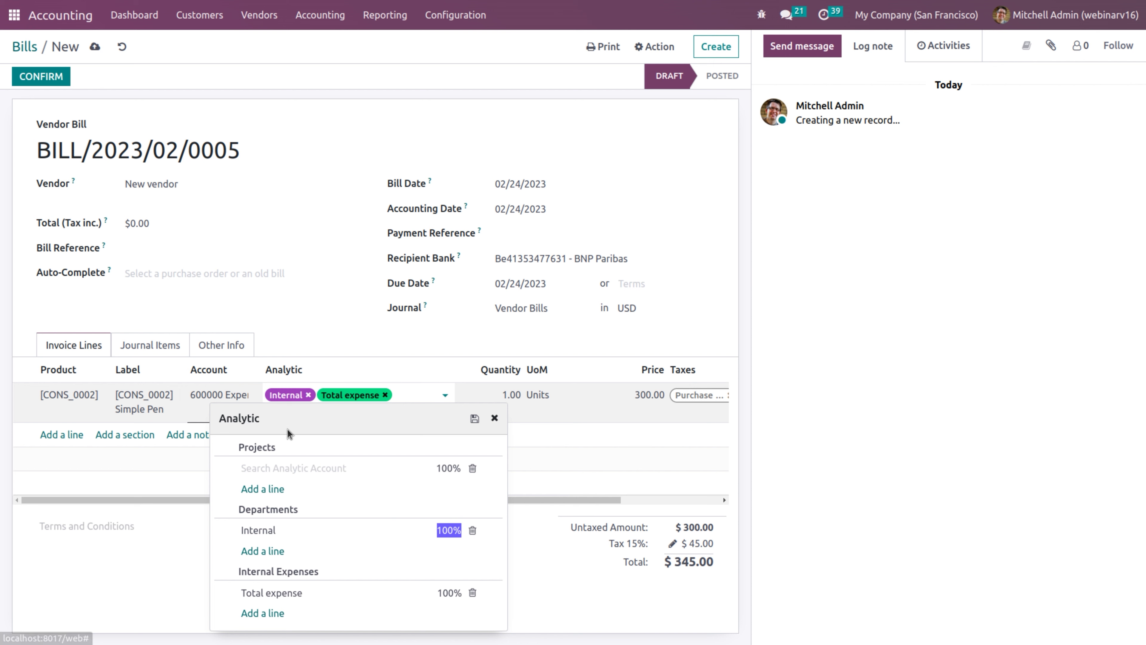
left_click(272, 558)
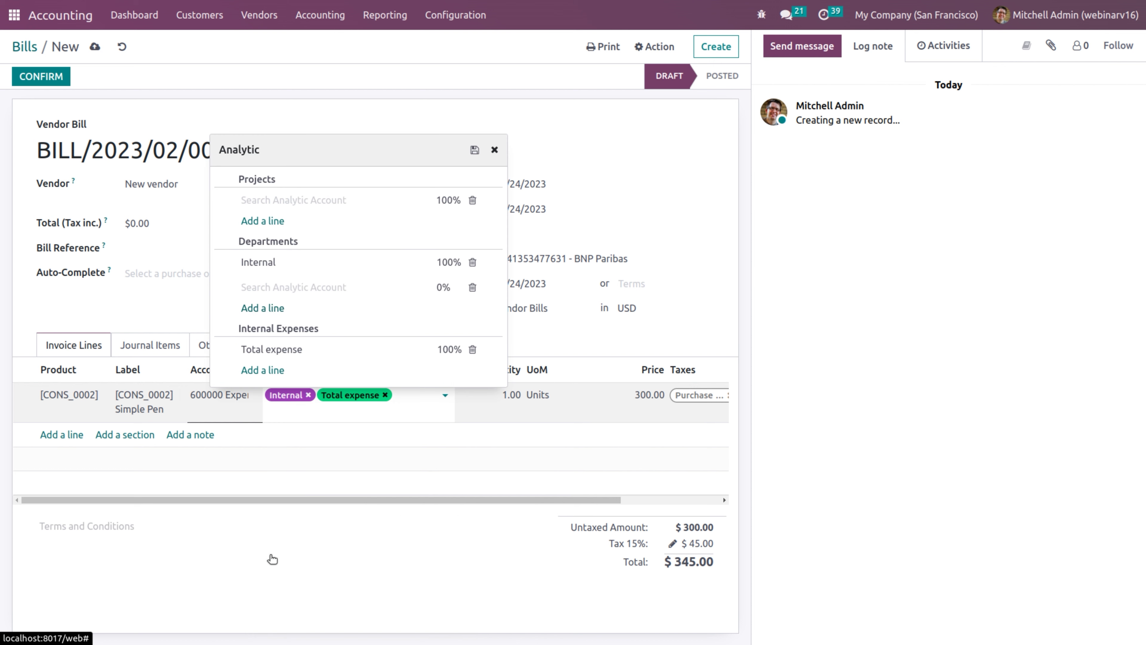
left_click(273, 287)
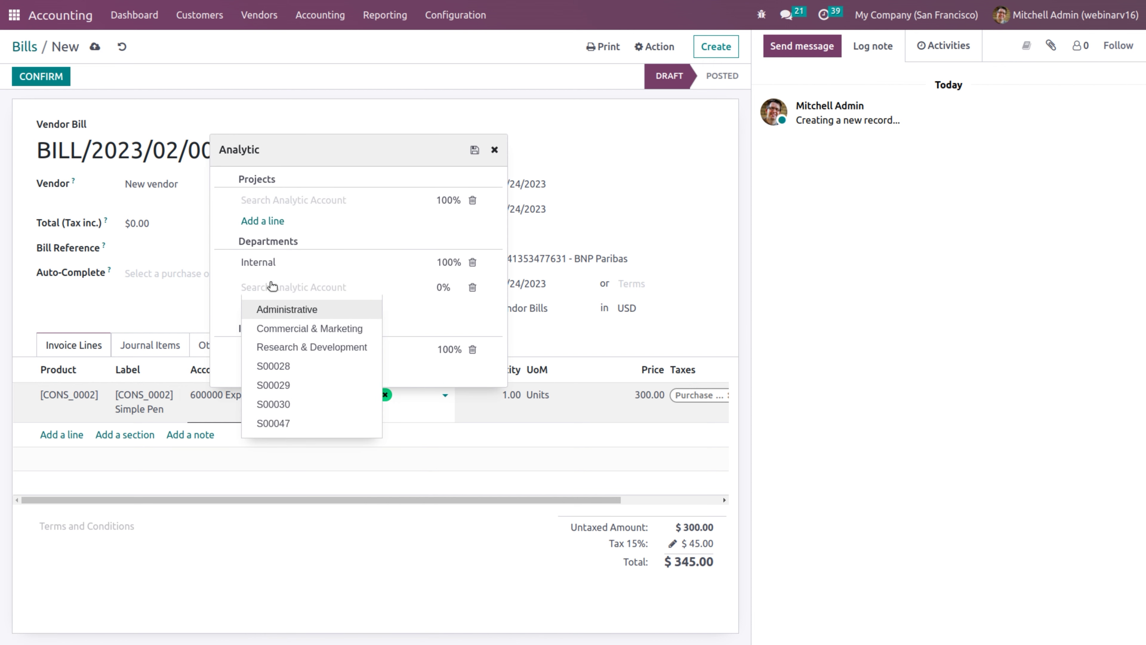
left_click(300, 328)
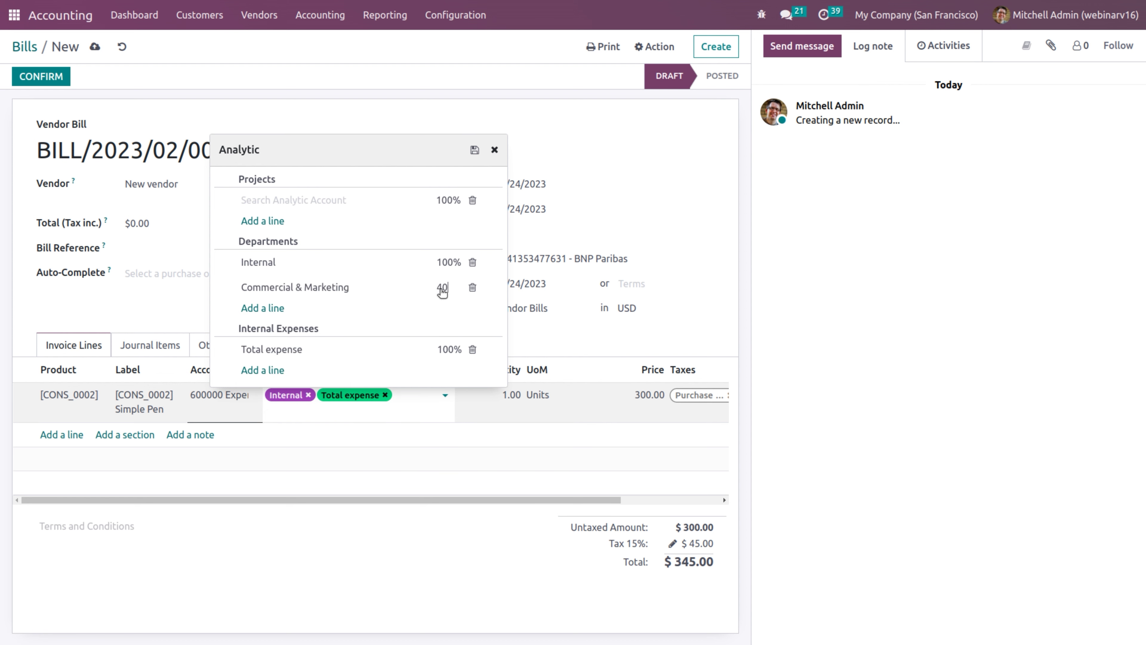
left_click(475, 151)
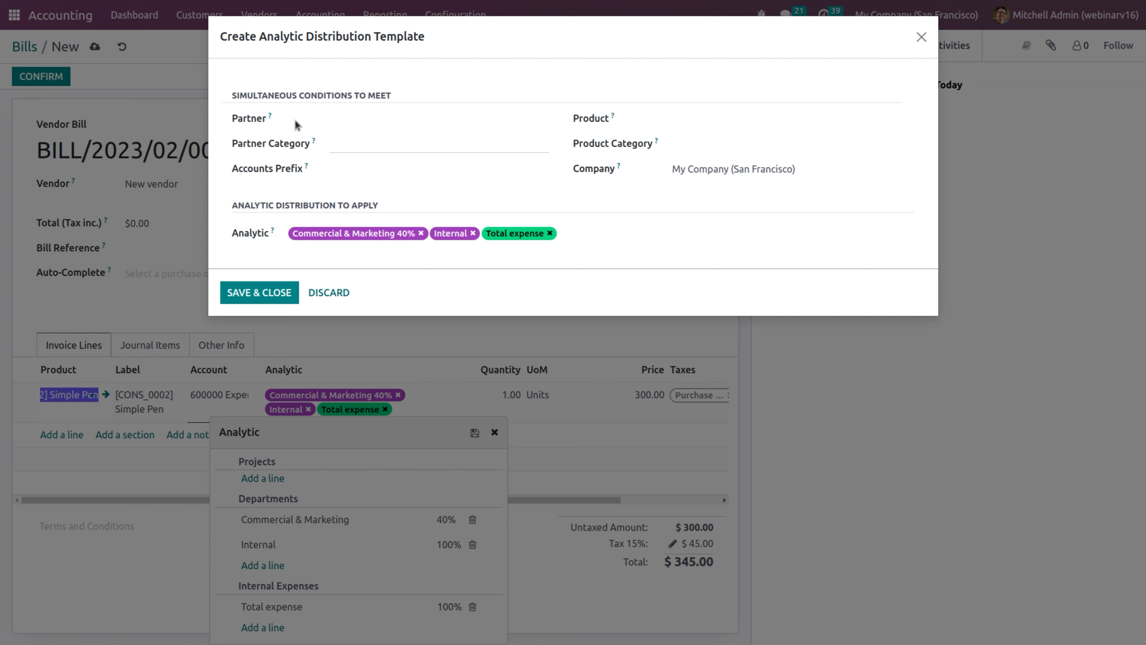
- Dismiss the template form and analytic popup, then post bill BILL/2023/02/0005
left_click(244, 293)
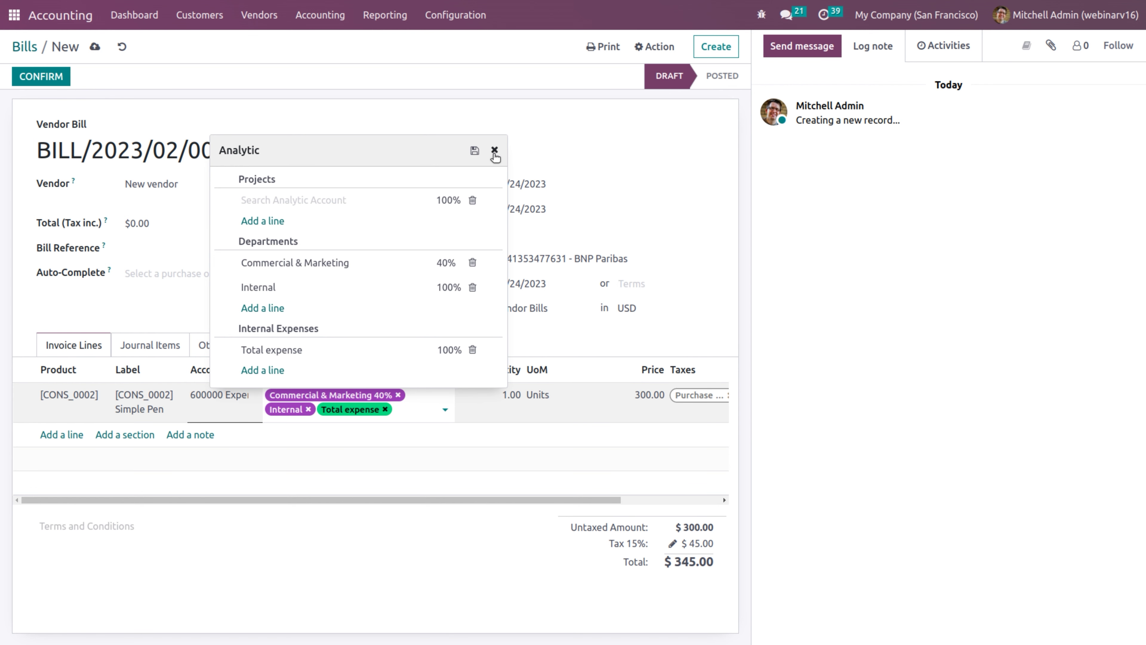
left_click(494, 151)
left_click(41, 76)
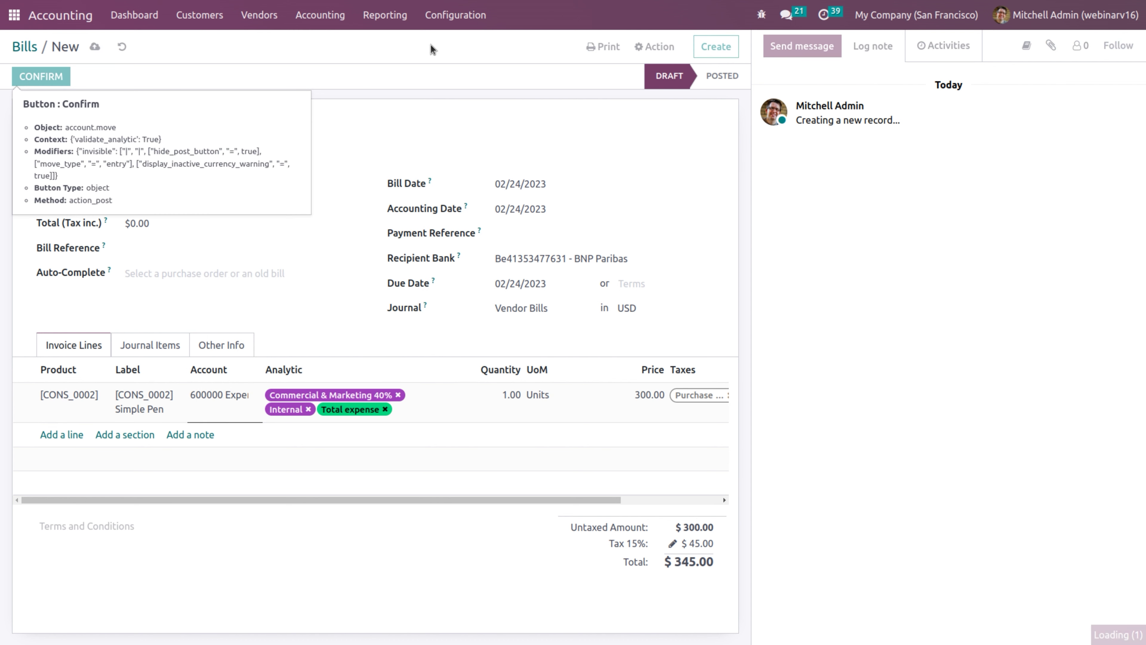
- Review the Analytic Distribution Models list showing the new Commercial & Marketing 40%, Internal, Total expense model
left_click(458, 15)
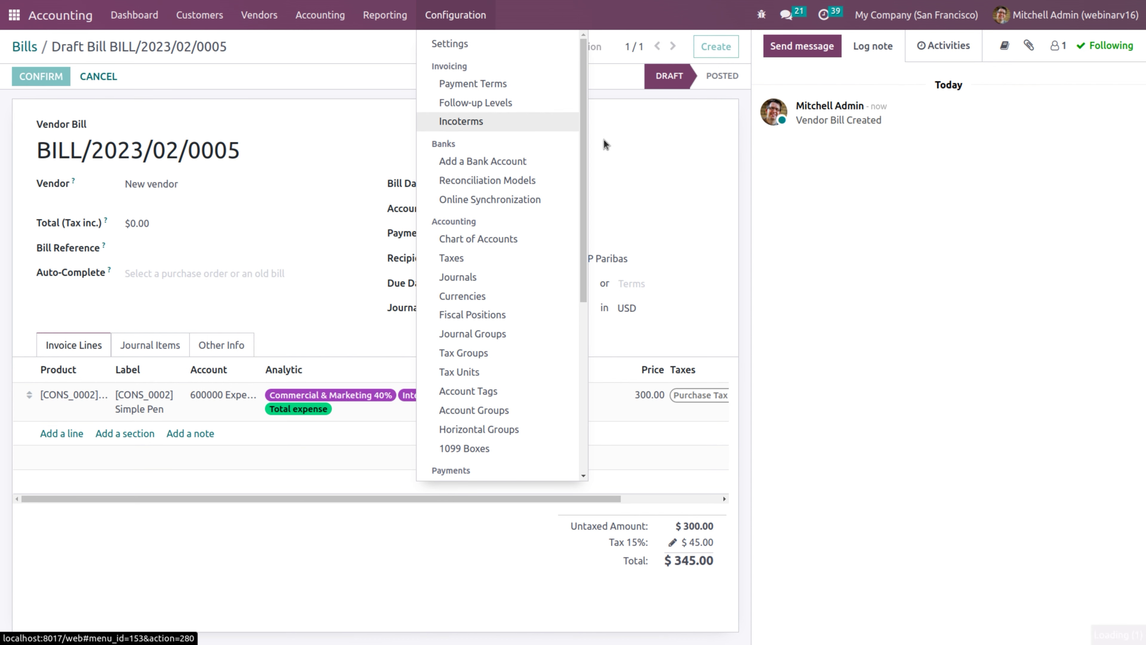
left_click_drag(582, 132, 579, 321)
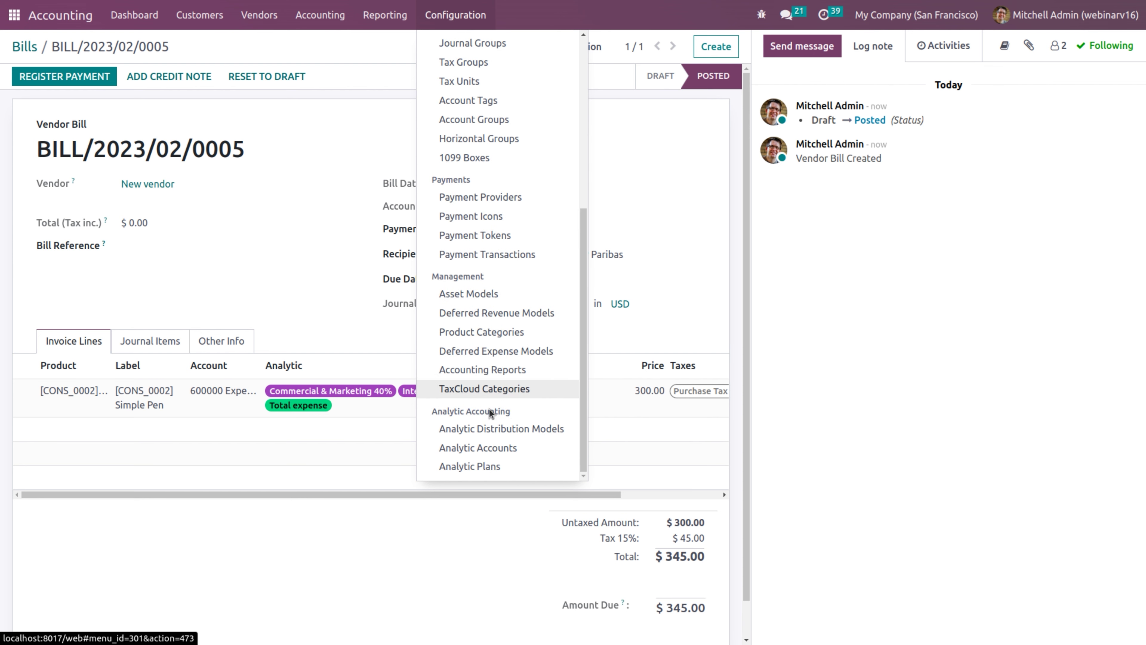
left_click(486, 429)
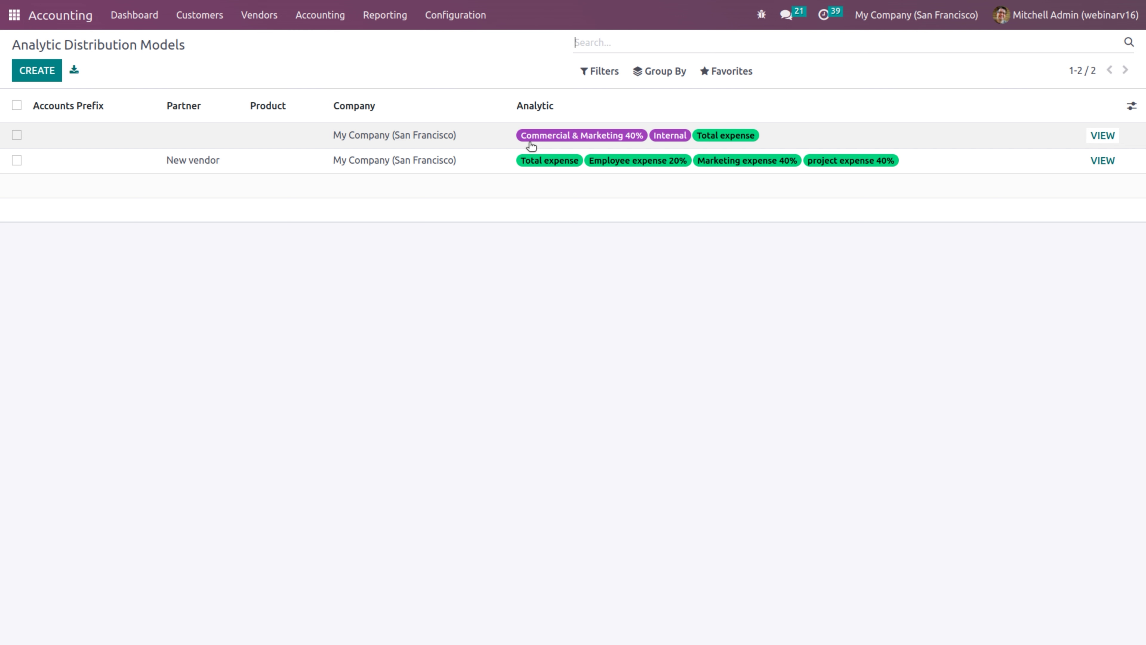
left_click(389, 17)
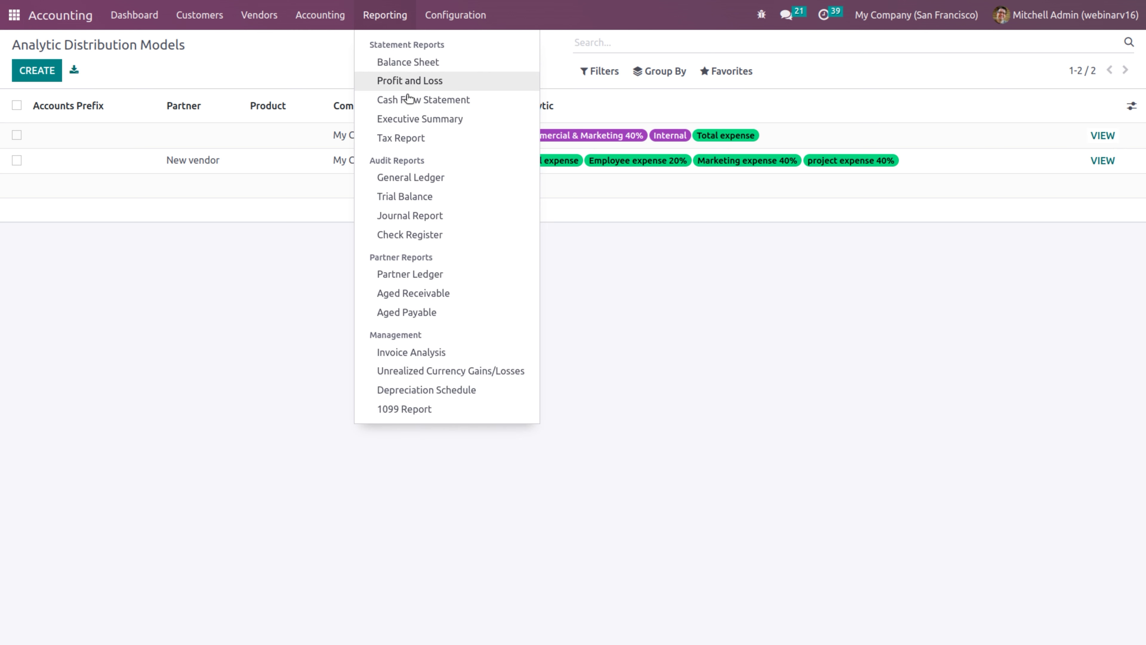
- Open the Journal Report and browse the Customer Invoices and Vendor Bills entries with their taxes
left_click(410, 218)
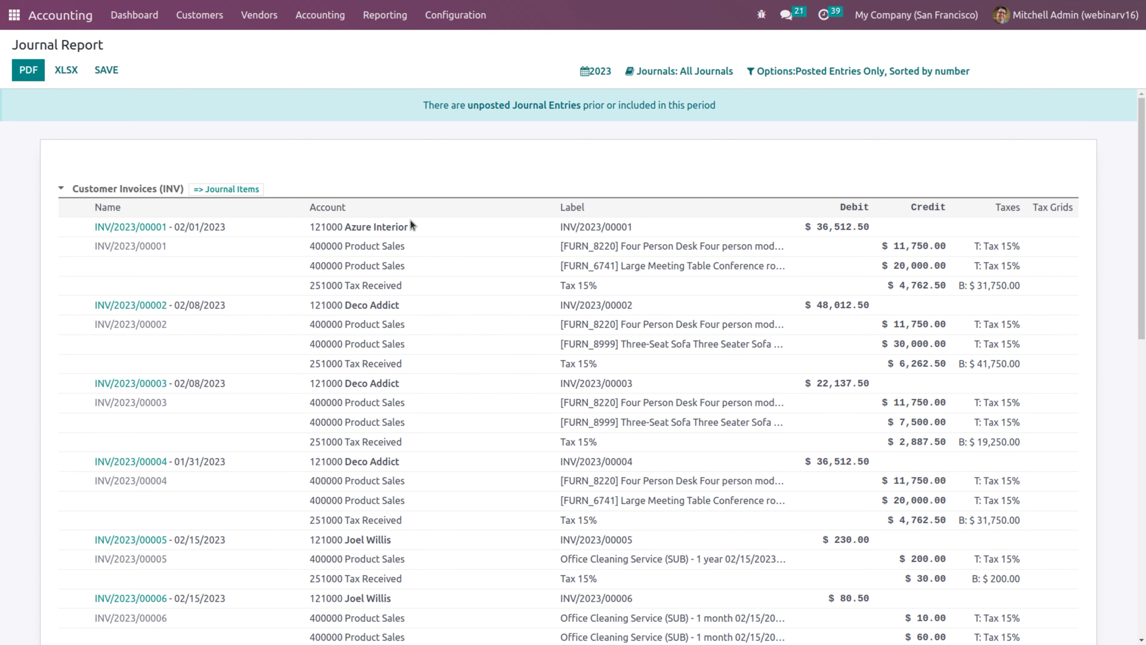
left_click(64, 187)
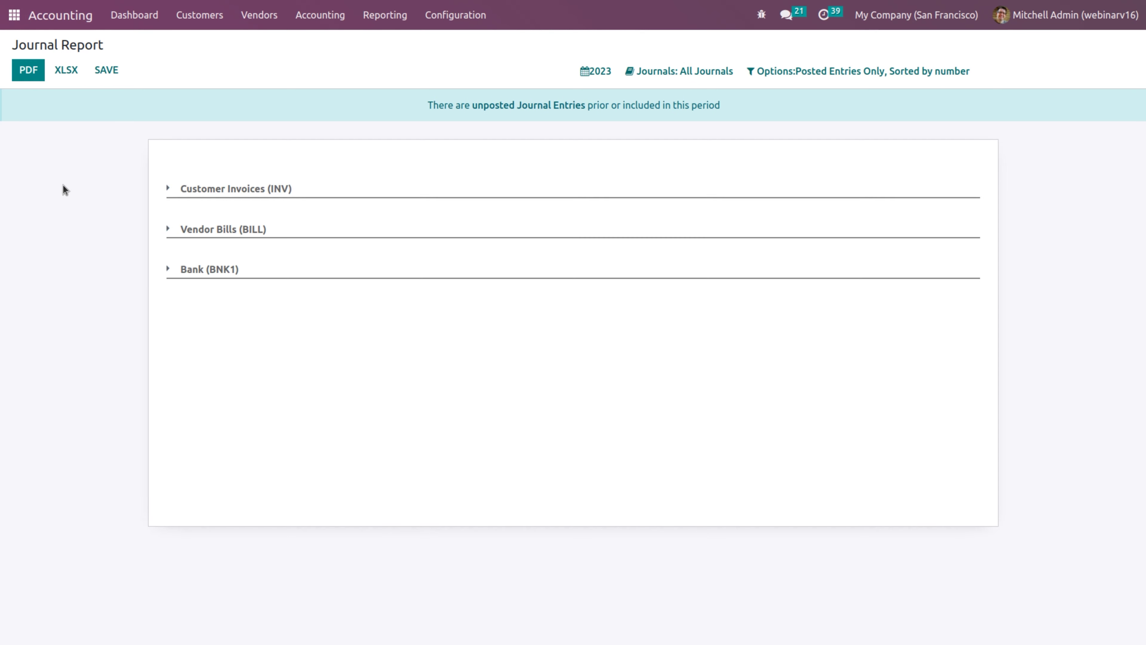
left_click(214, 190)
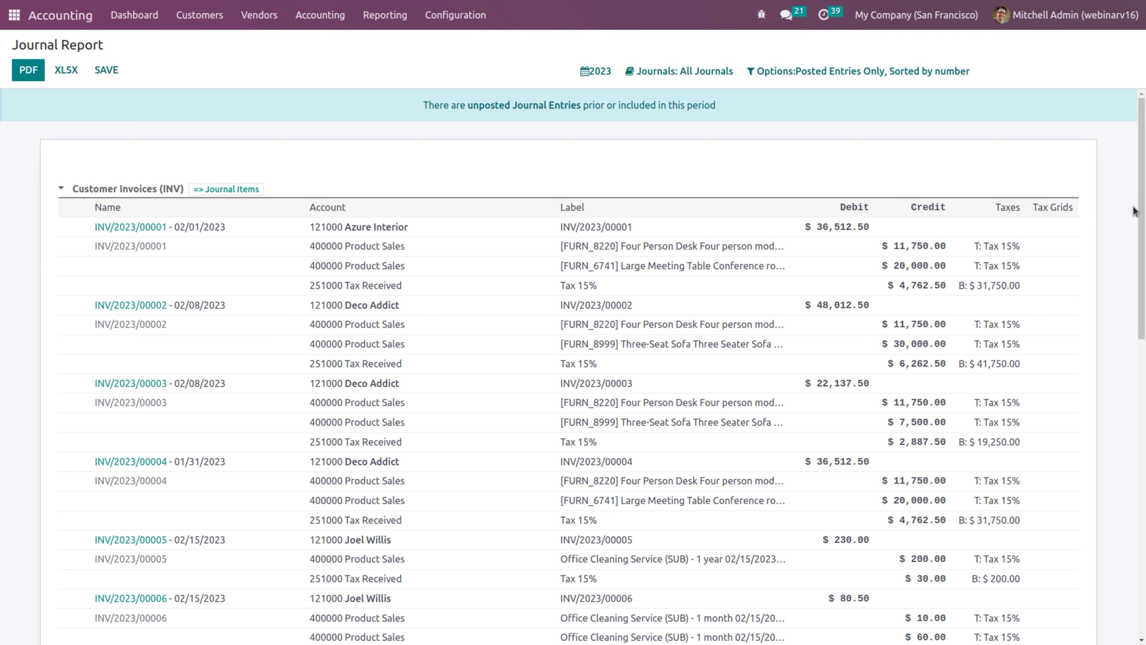
left_click_drag(1145, 194, 1145, 491)
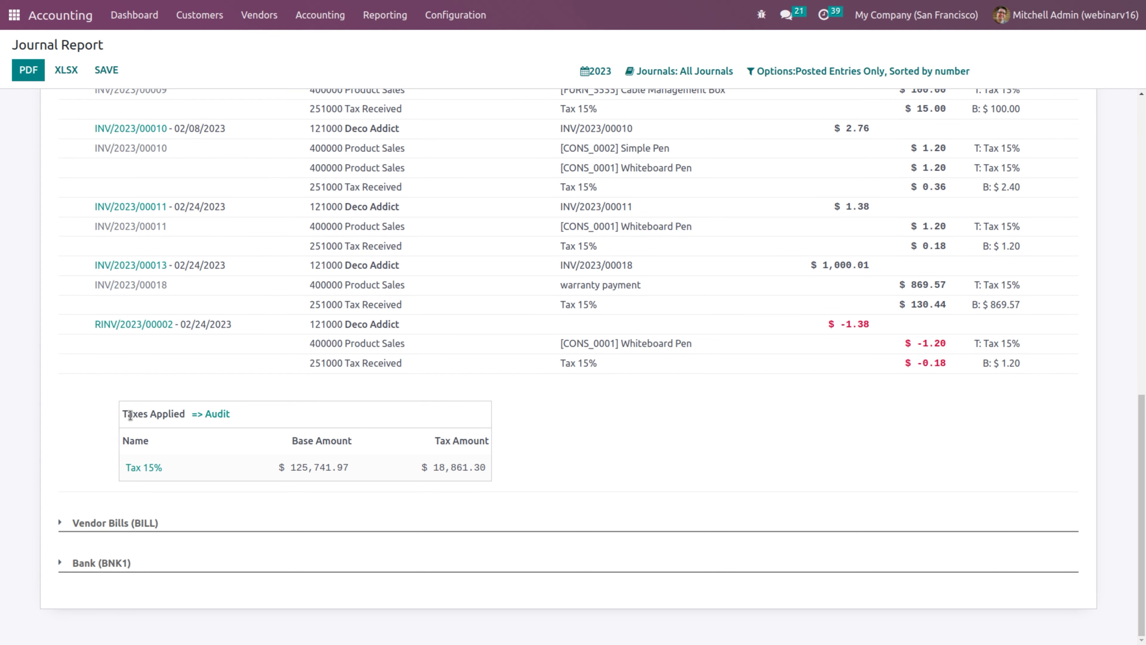
left_click_drag(123, 413, 178, 421)
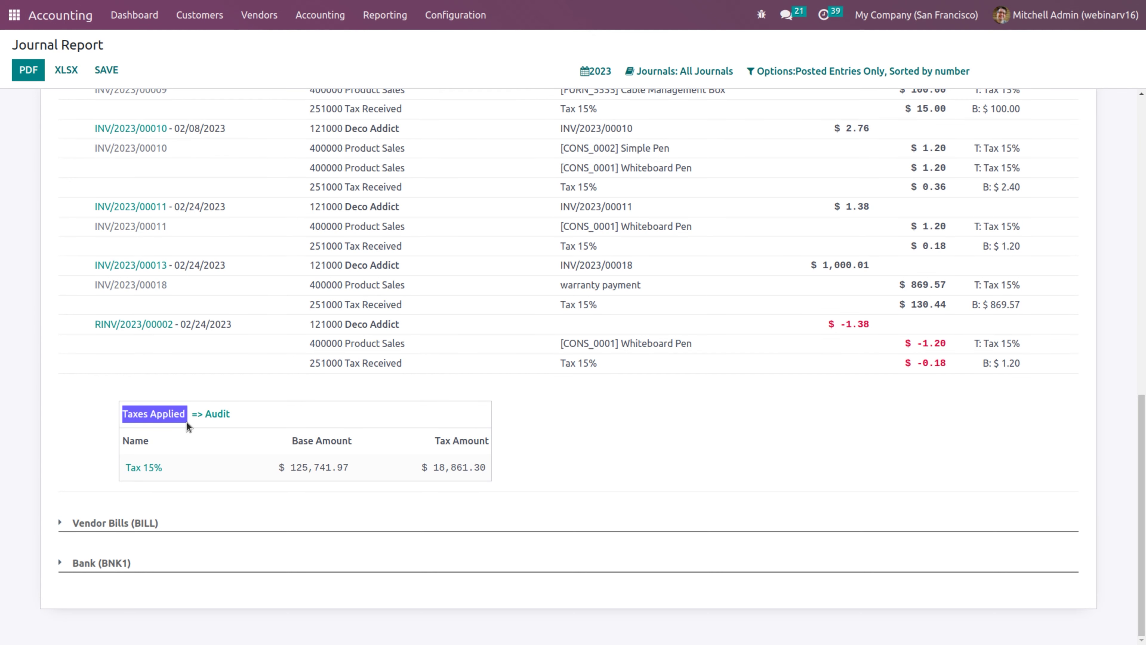
left_click(71, 525)
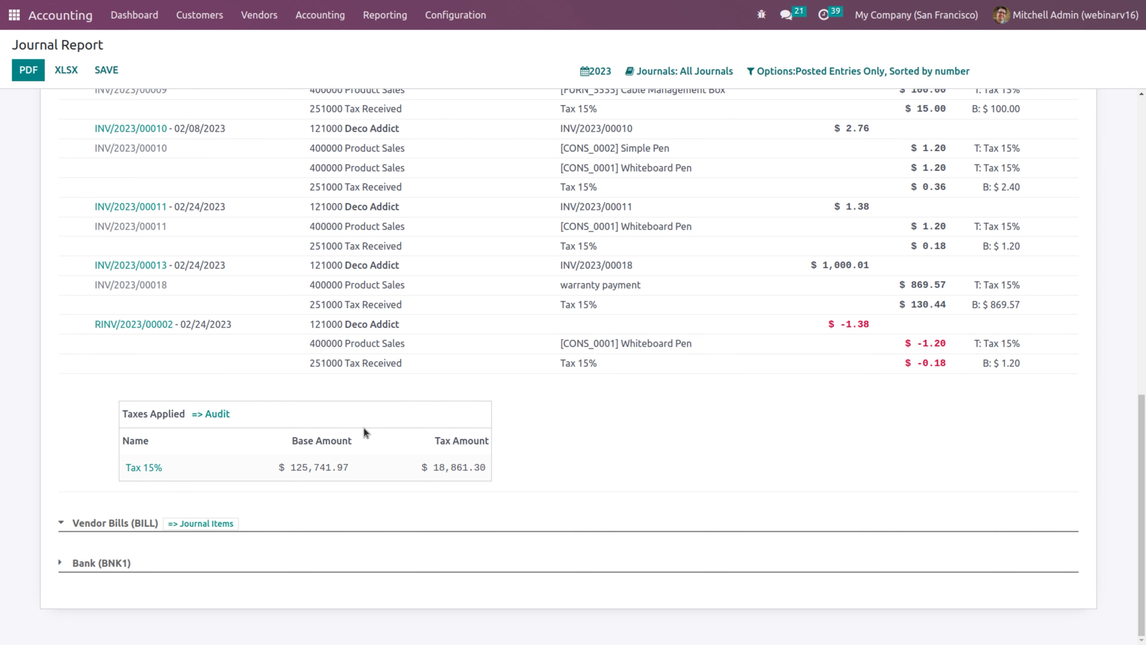
left_click_drag(1140, 354, 1137, 110)
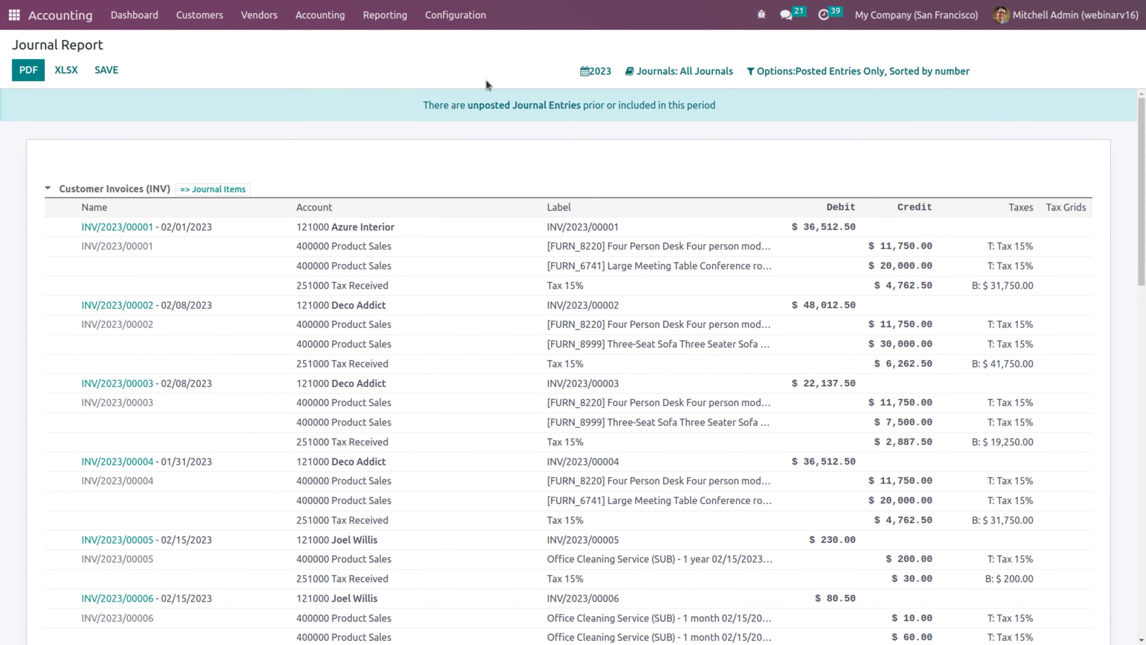
- Create a horizontal group named 'currency' applied to the Profit and Loss report
left_click(438, 19)
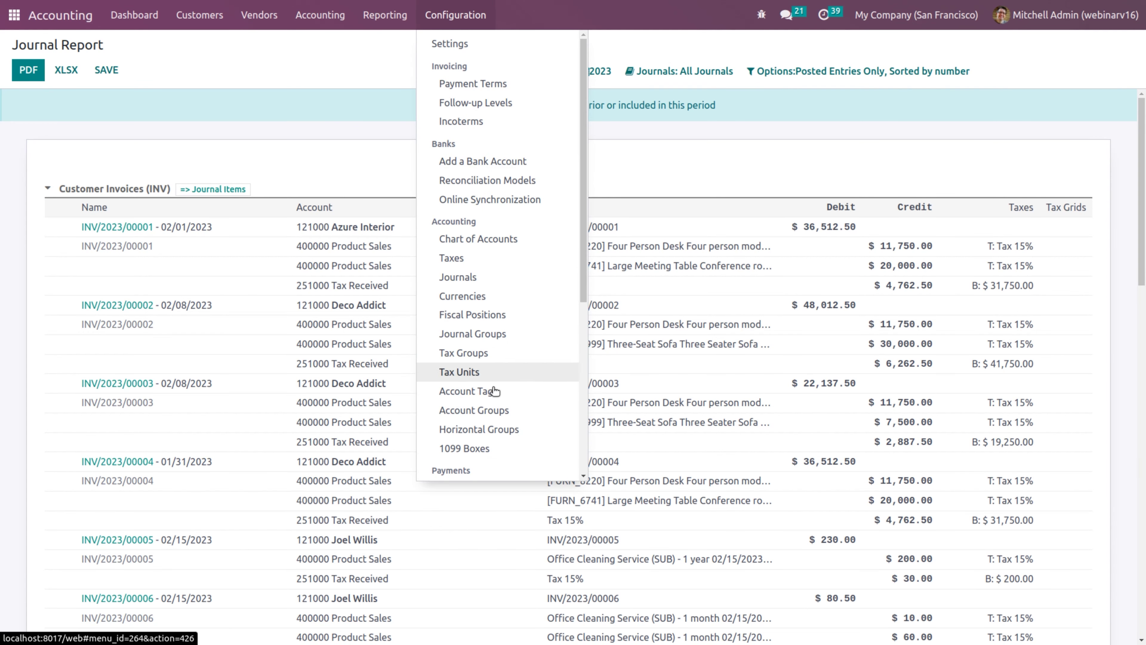
left_click(496, 430)
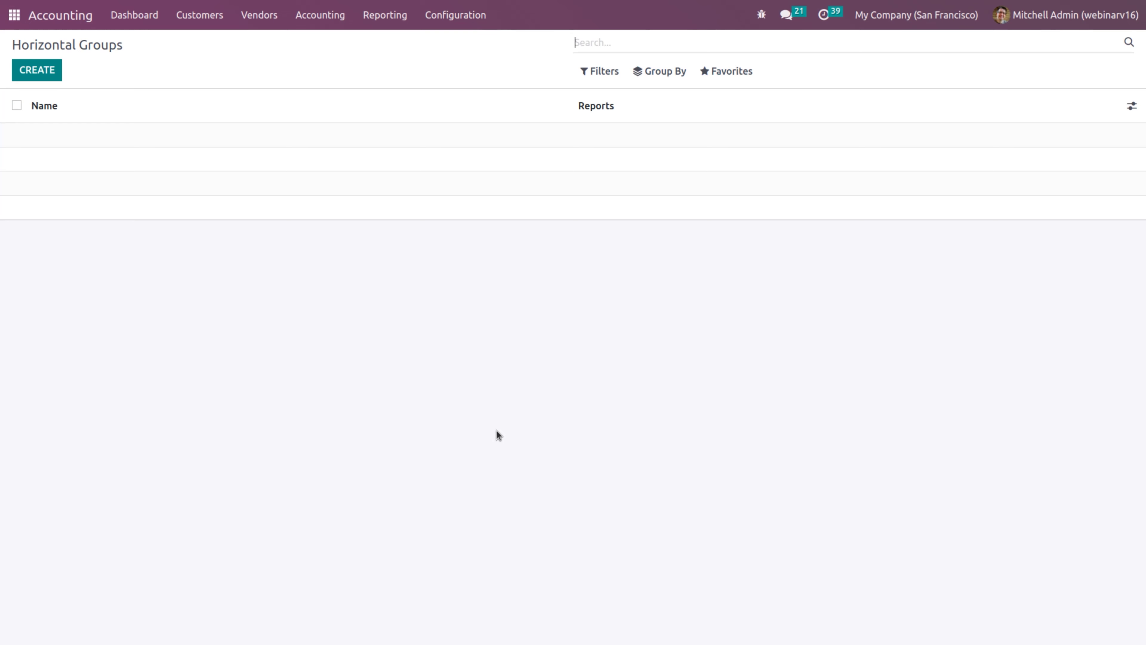
left_click(45, 76)
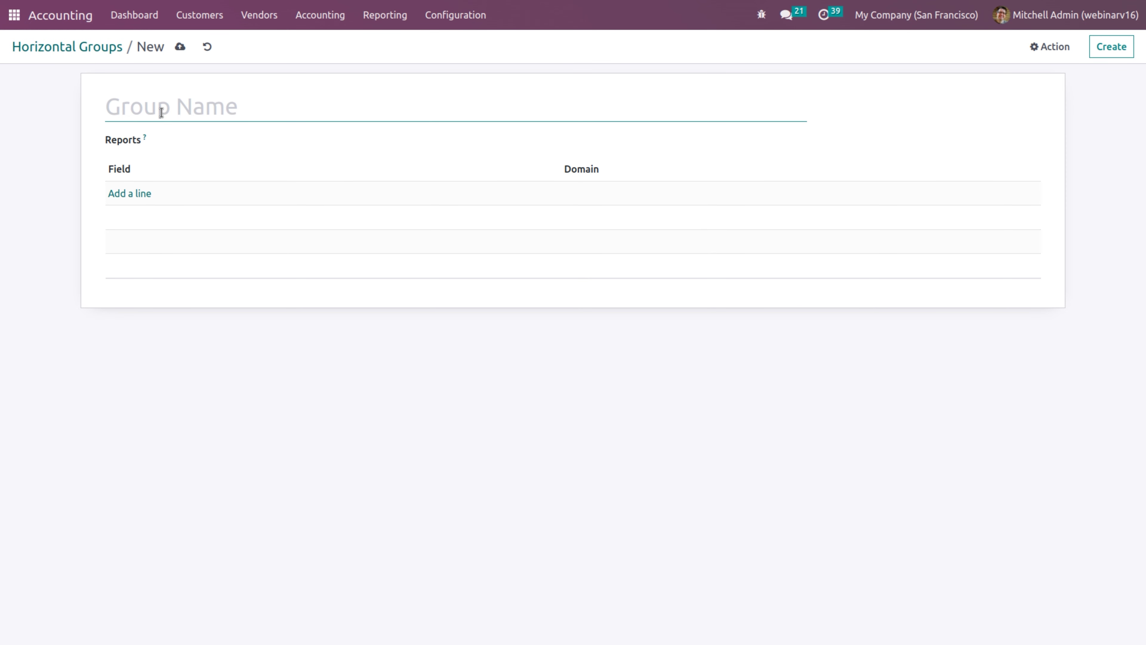
type("curren")
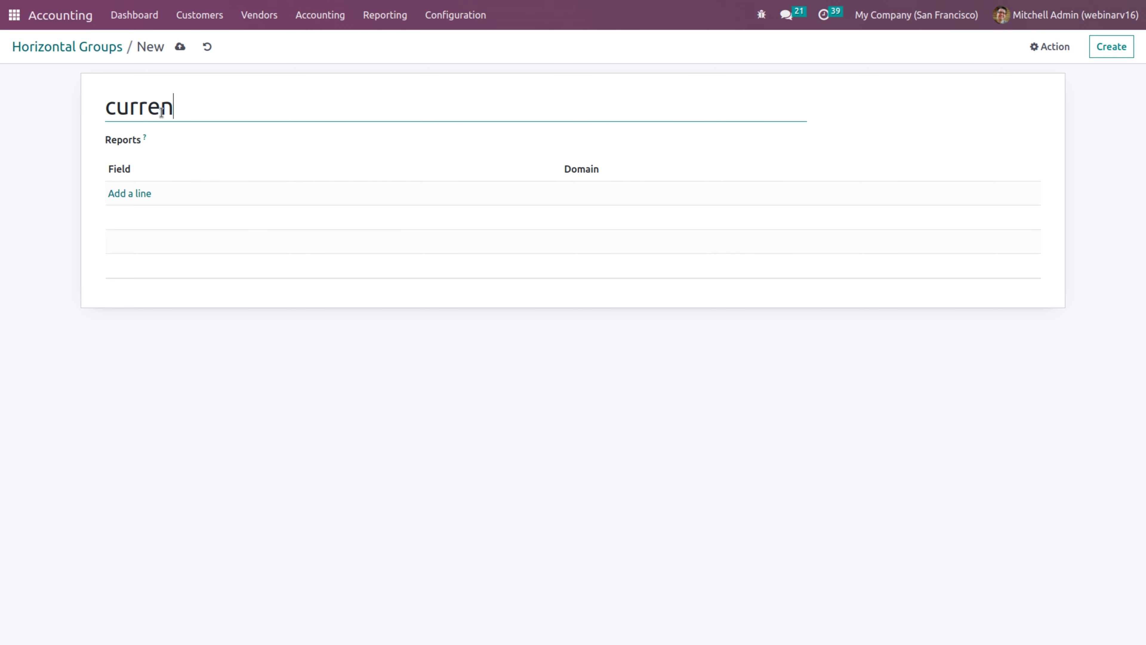
type("cy")
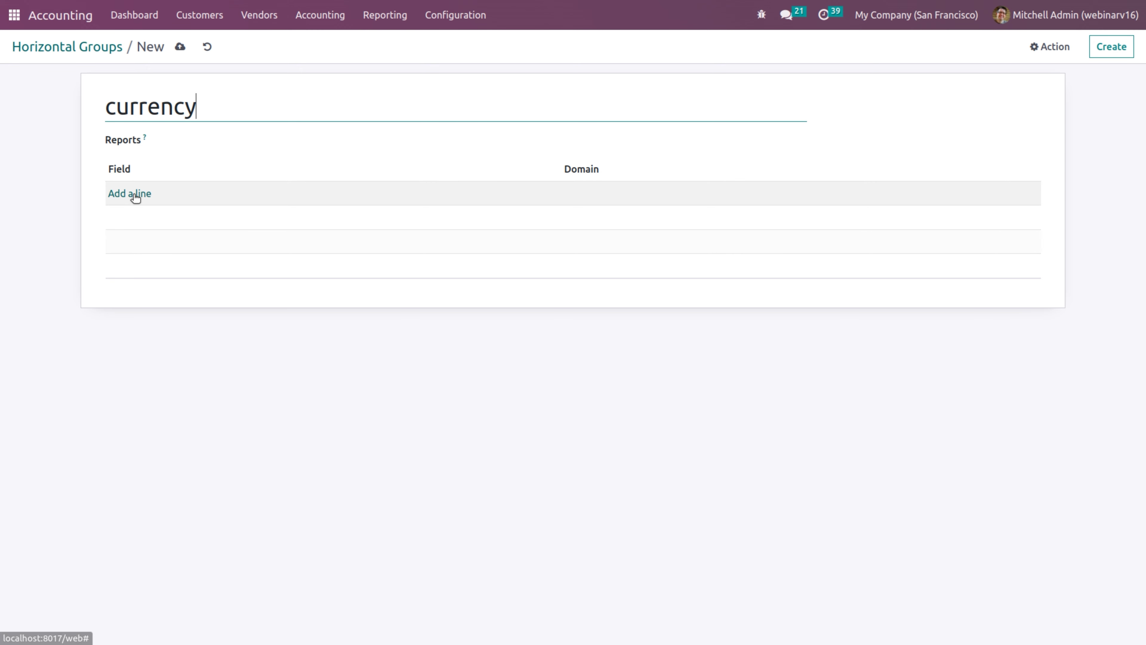
left_click(192, 140)
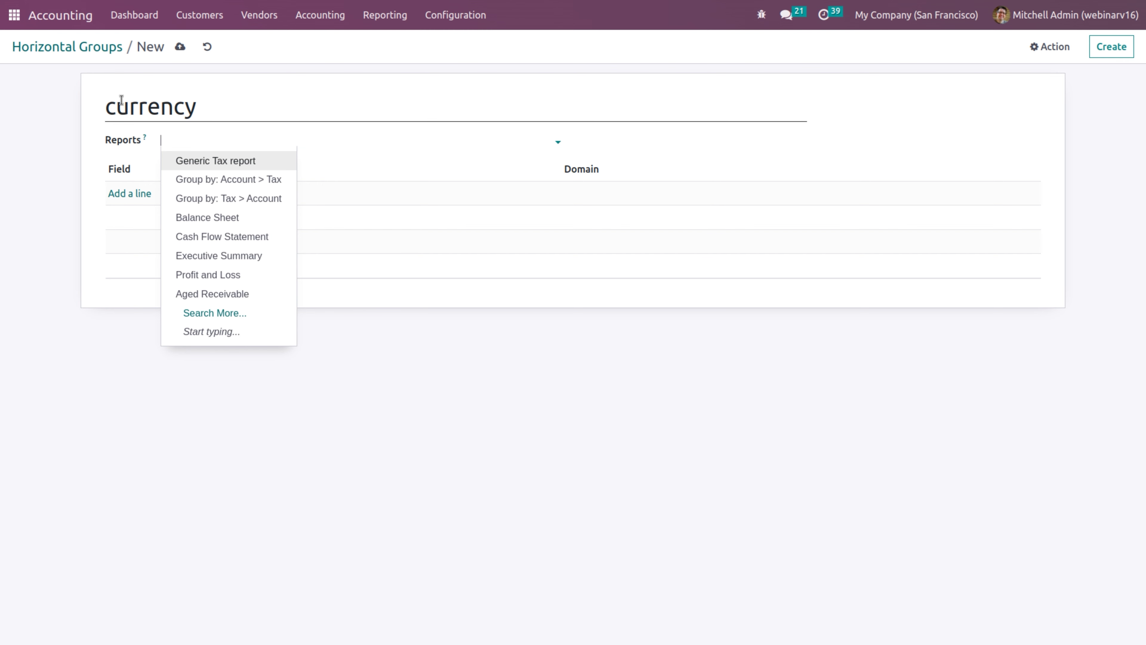
left_click(190, 278)
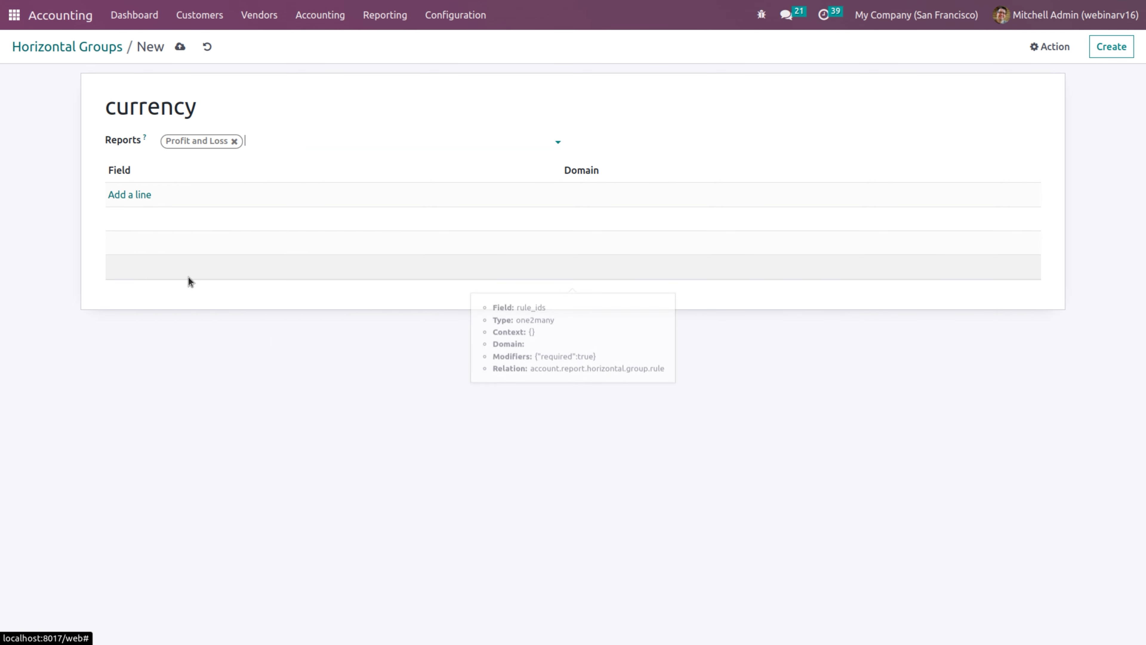
- Add a rule grouping by the Currency field and save the group
left_click(131, 196)
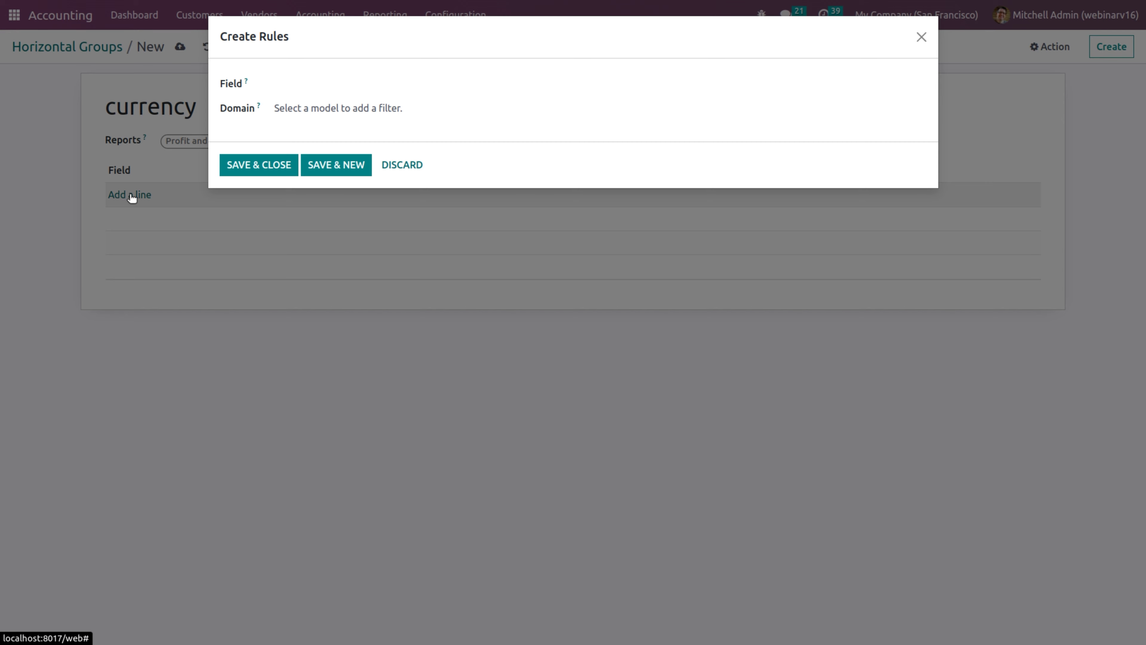
left_click(319, 85)
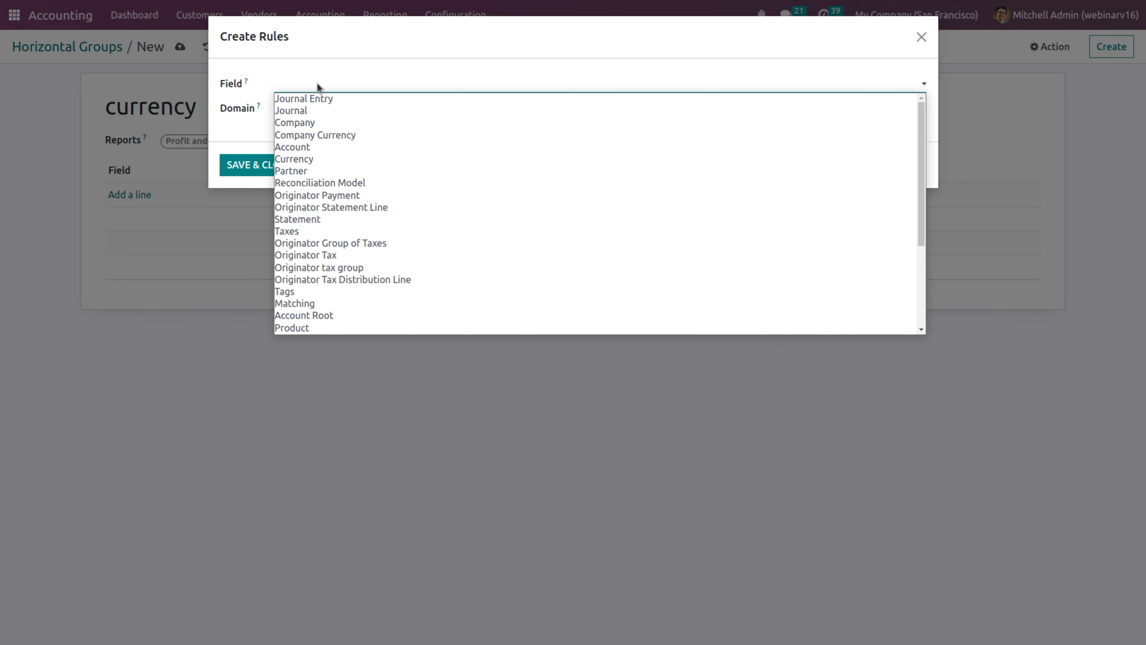
left_click(303, 159)
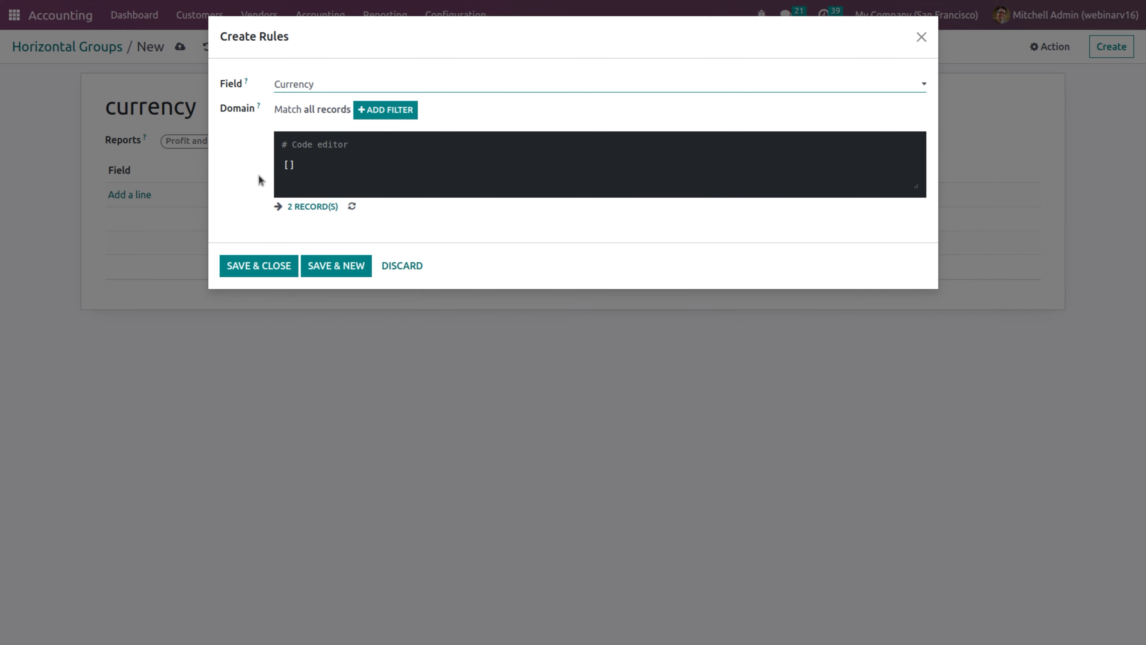
left_click(245, 266)
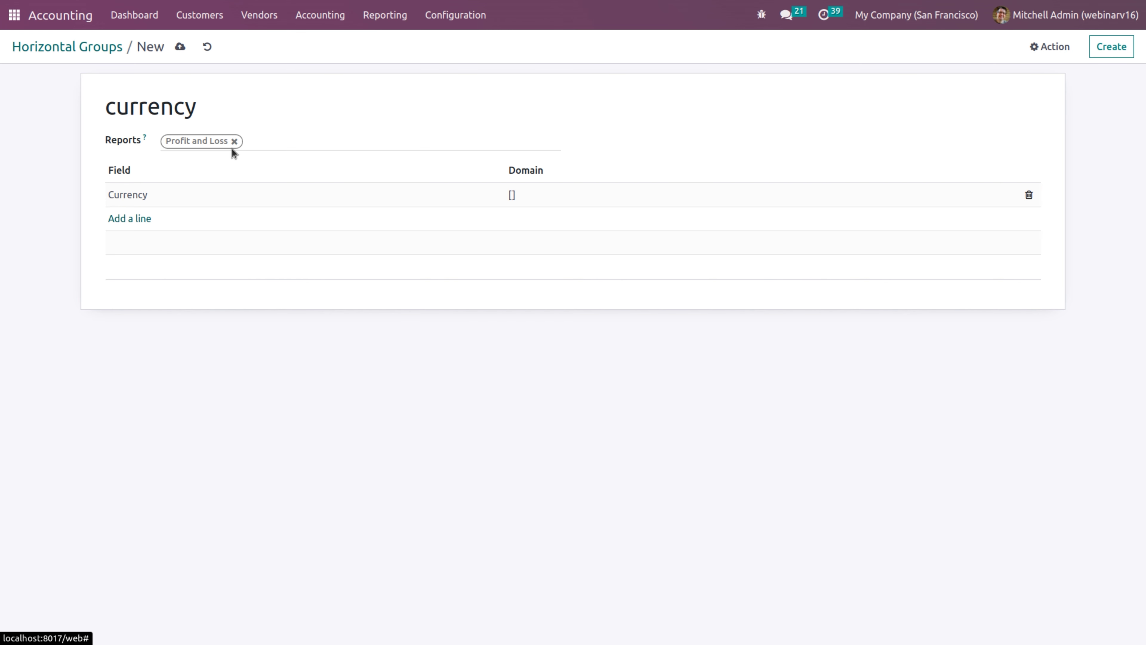
left_click(181, 46)
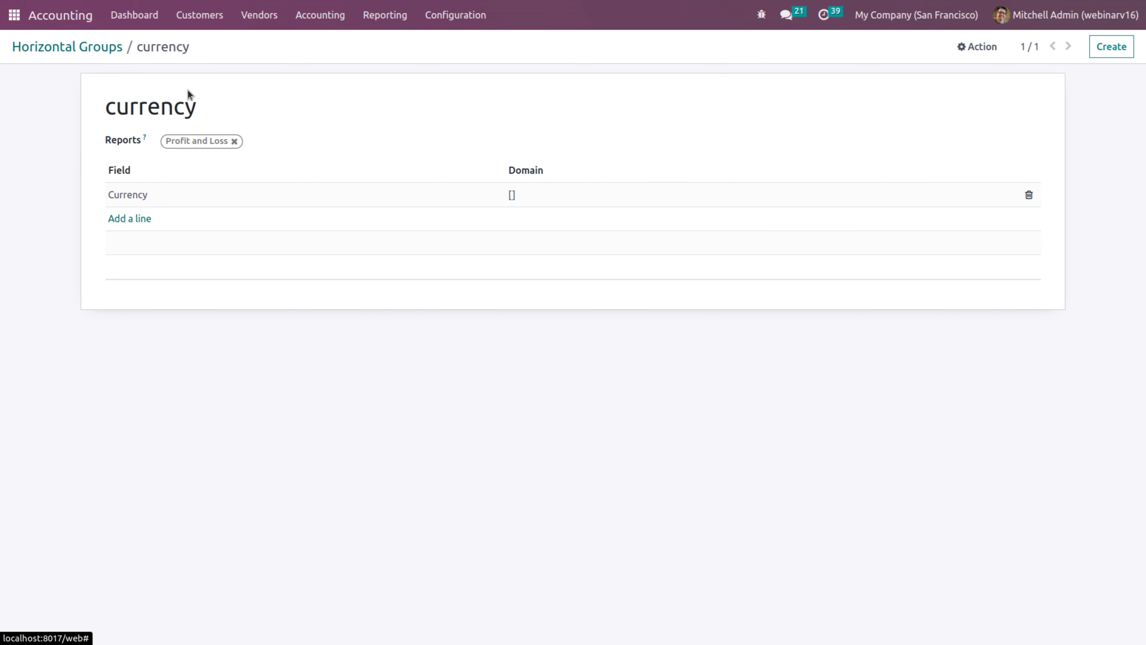
- Open the Profit and Loss report and group its balances horizontally by currency (EUR and USD)
left_click(382, 18)
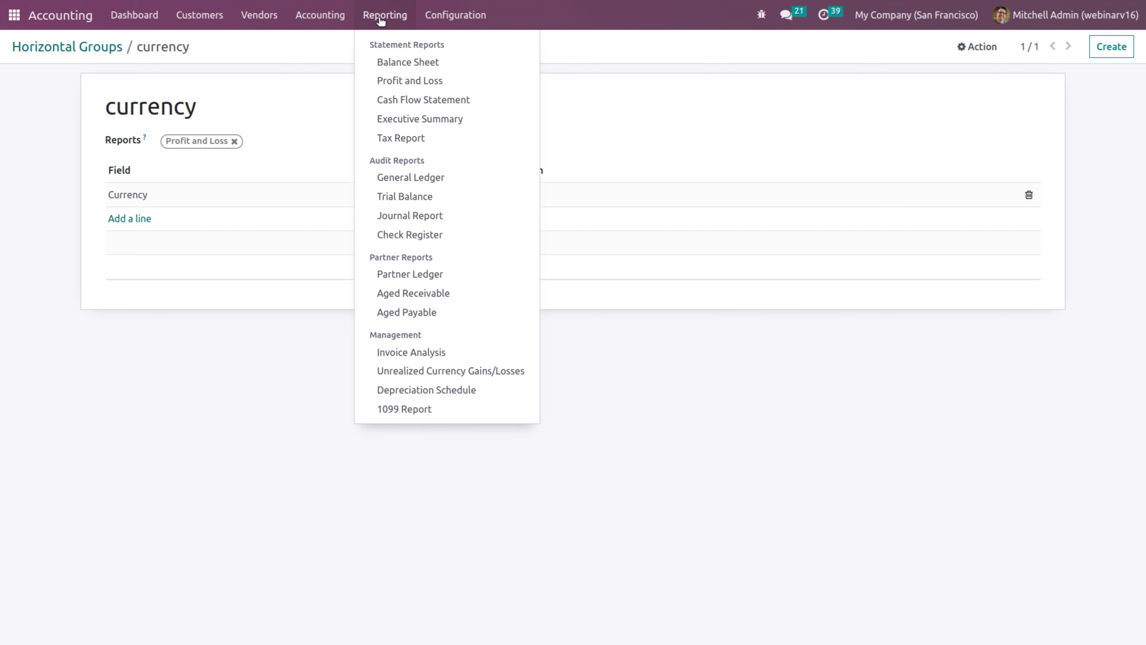
left_click(397, 81)
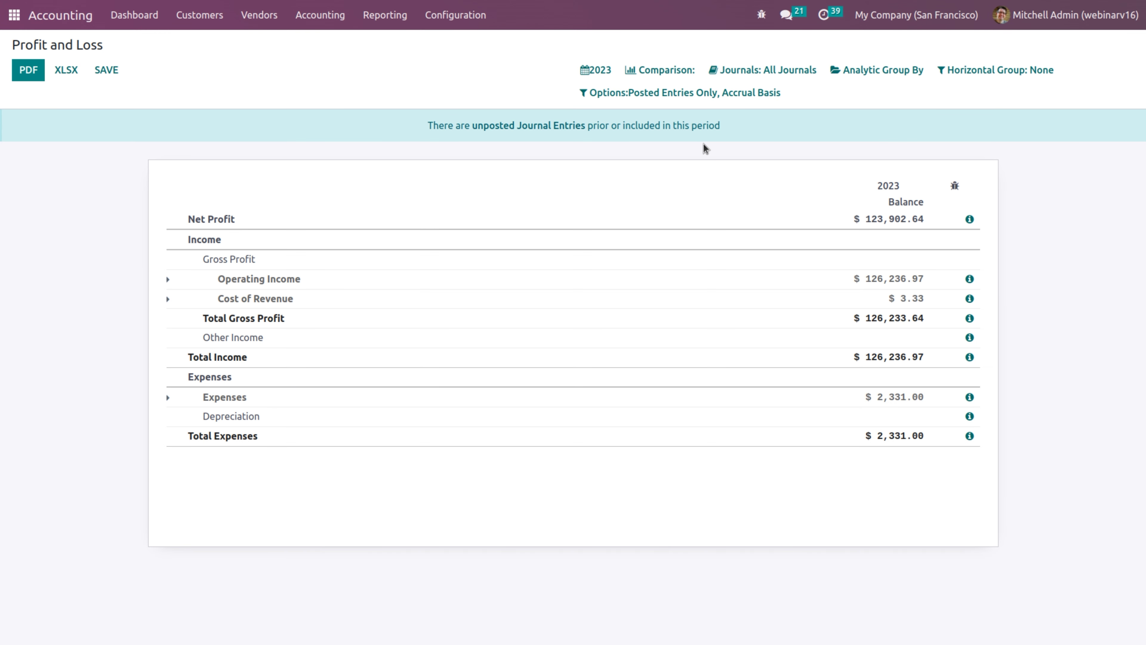
left_click(976, 72)
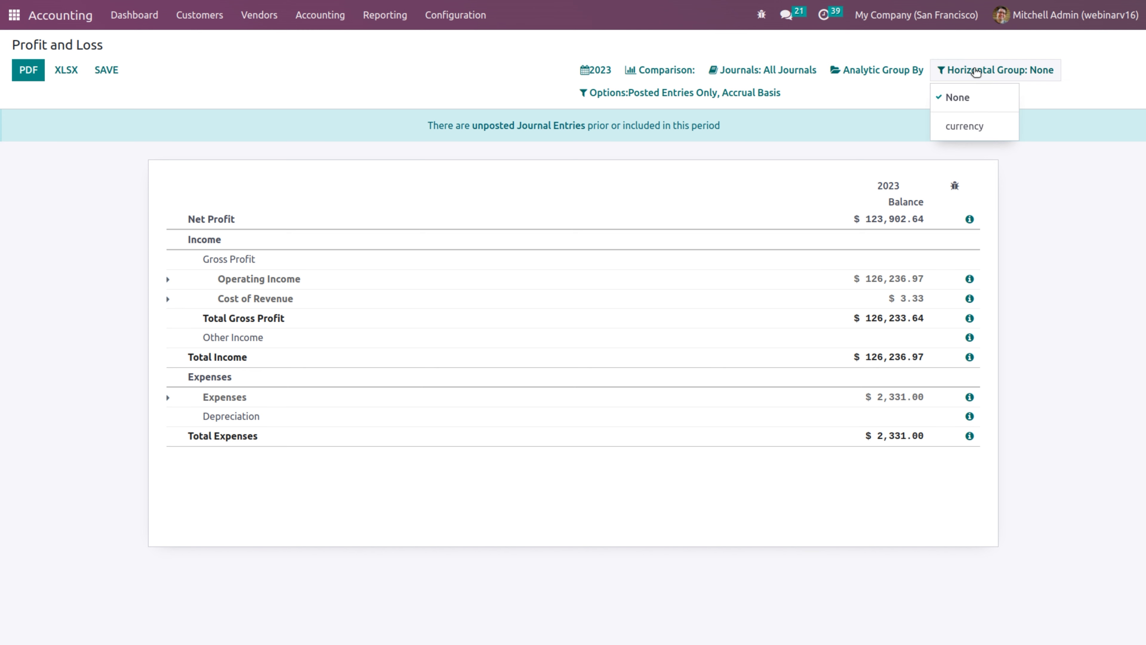
left_click(968, 135)
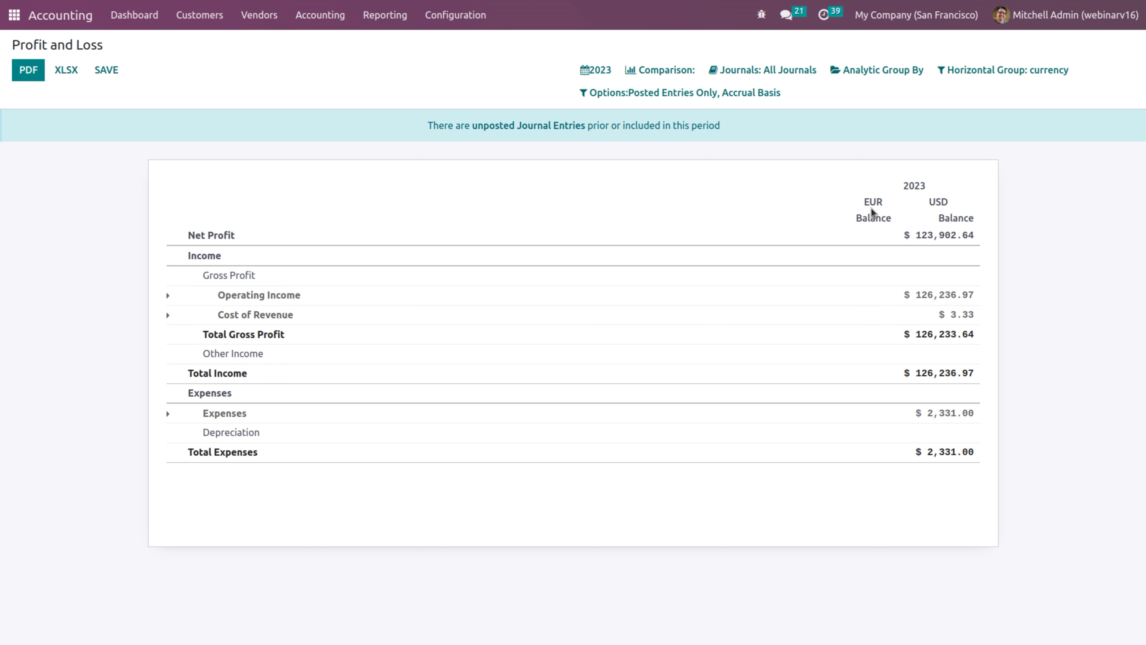
- Go to Configuration > Accounting Reports and open the Aged Payable report form
left_click(463, 17)
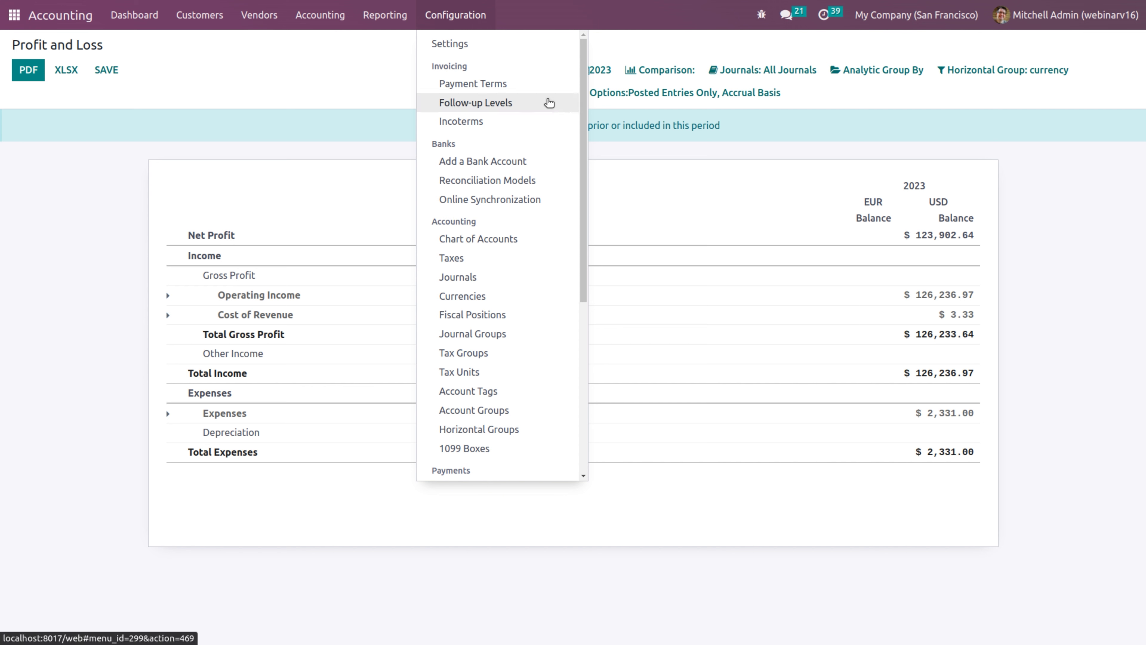
left_click_drag(582, 115, 582, 315)
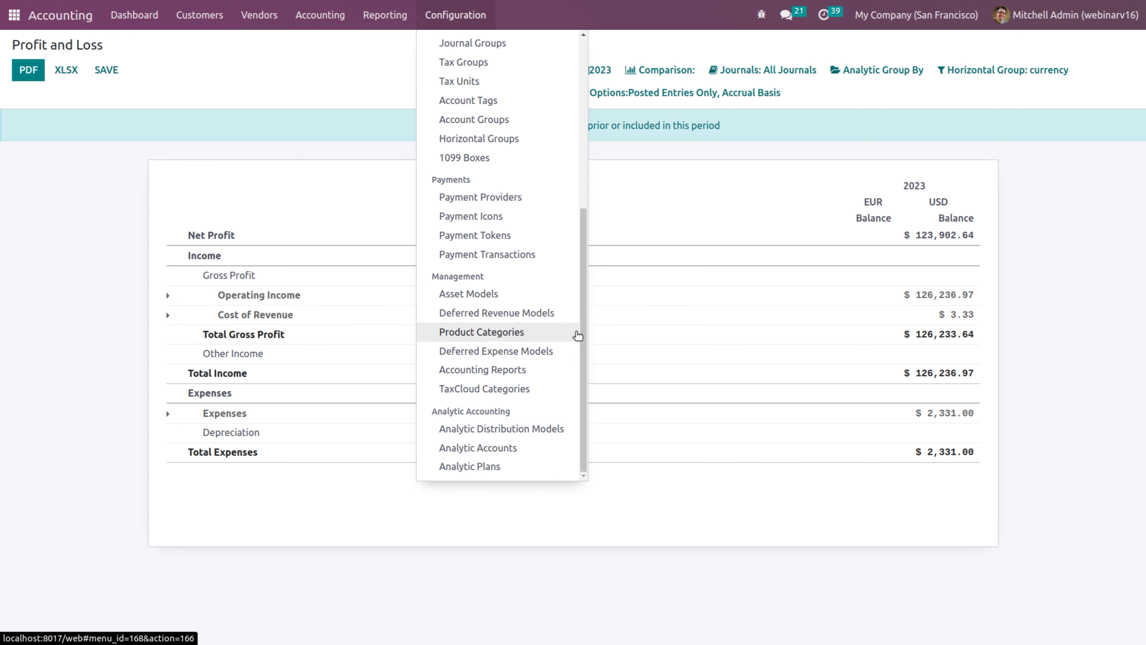
left_click(460, 377)
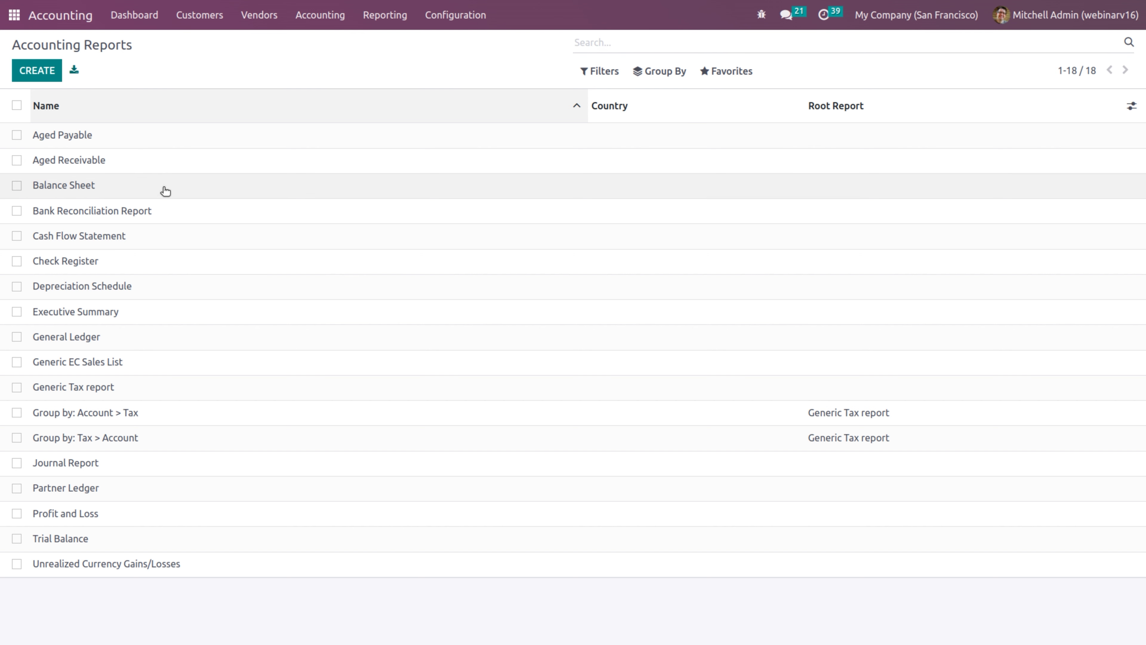
left_click(124, 144)
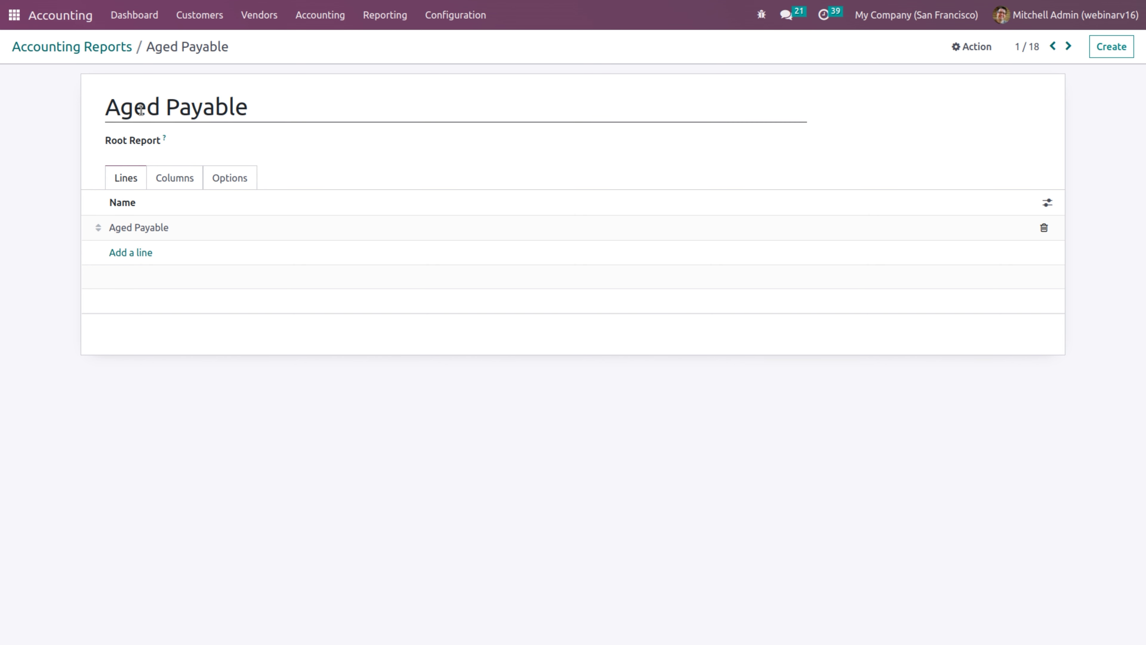
- Review the Aged Payable report's Columns and Lines, then view its Options
left_click(176, 180)
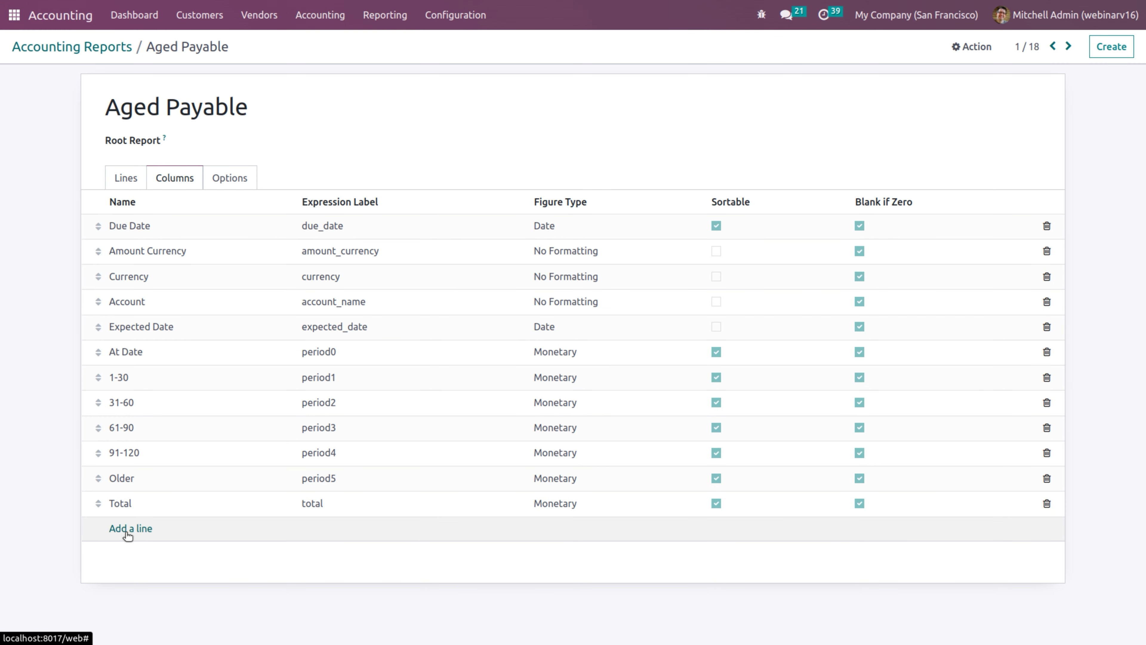
left_click(132, 178)
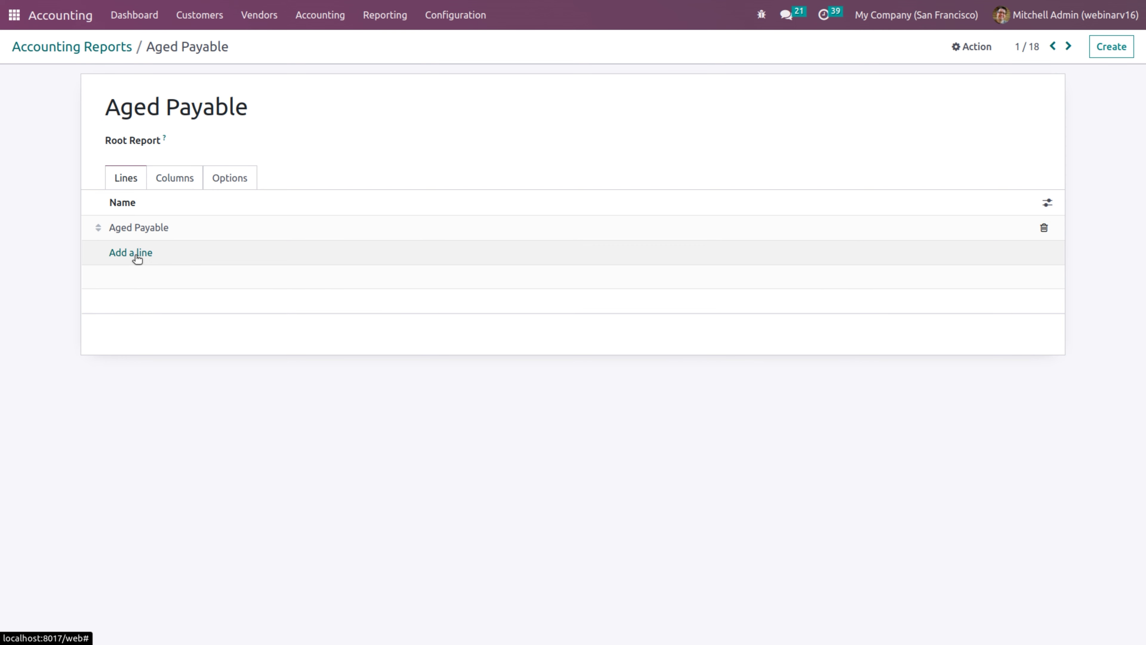
left_click(230, 181)
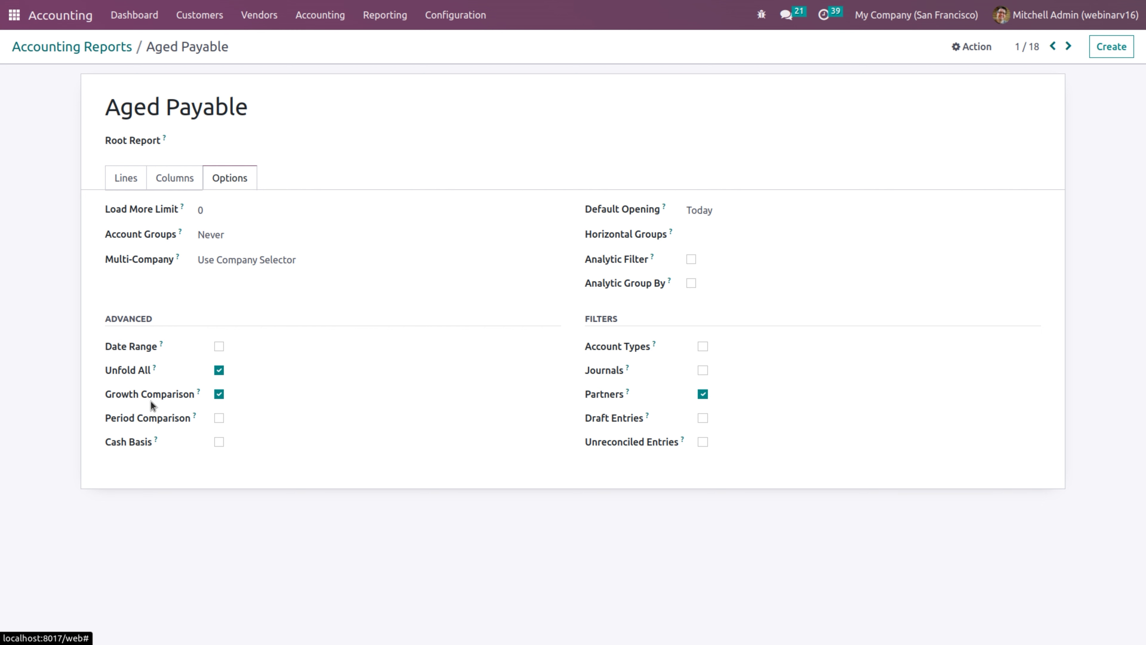
- Enable the Account Types, Journals and Unreconciled Entries filters and save the report
left_click(706, 346)
left_click(703, 370)
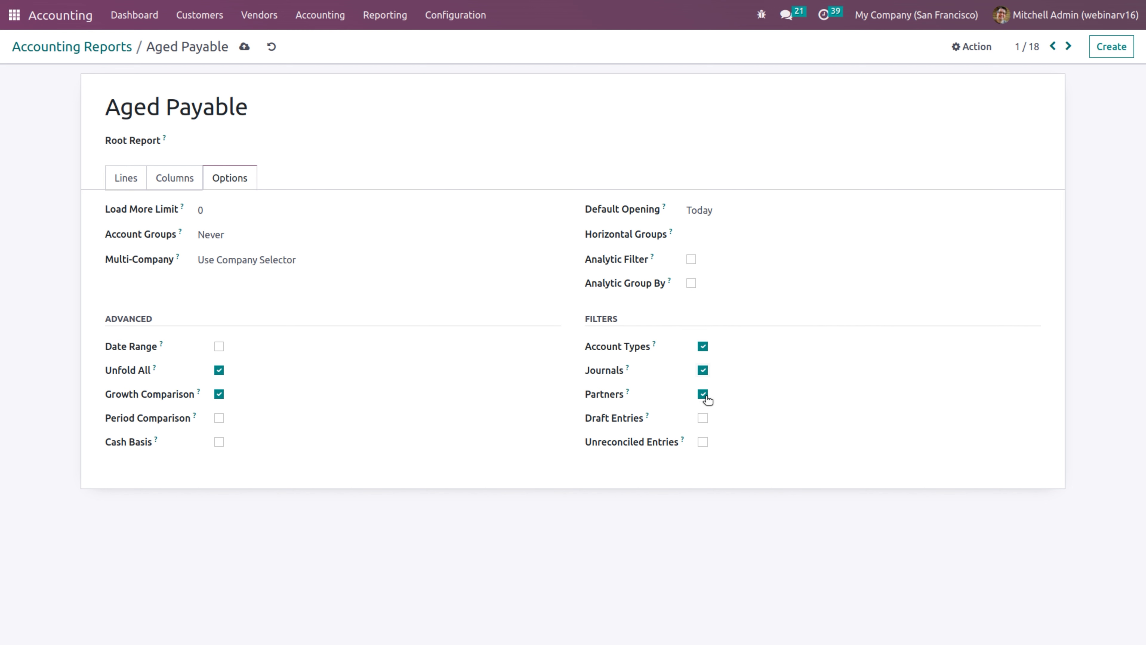
left_click(703, 442)
left_click(244, 46)
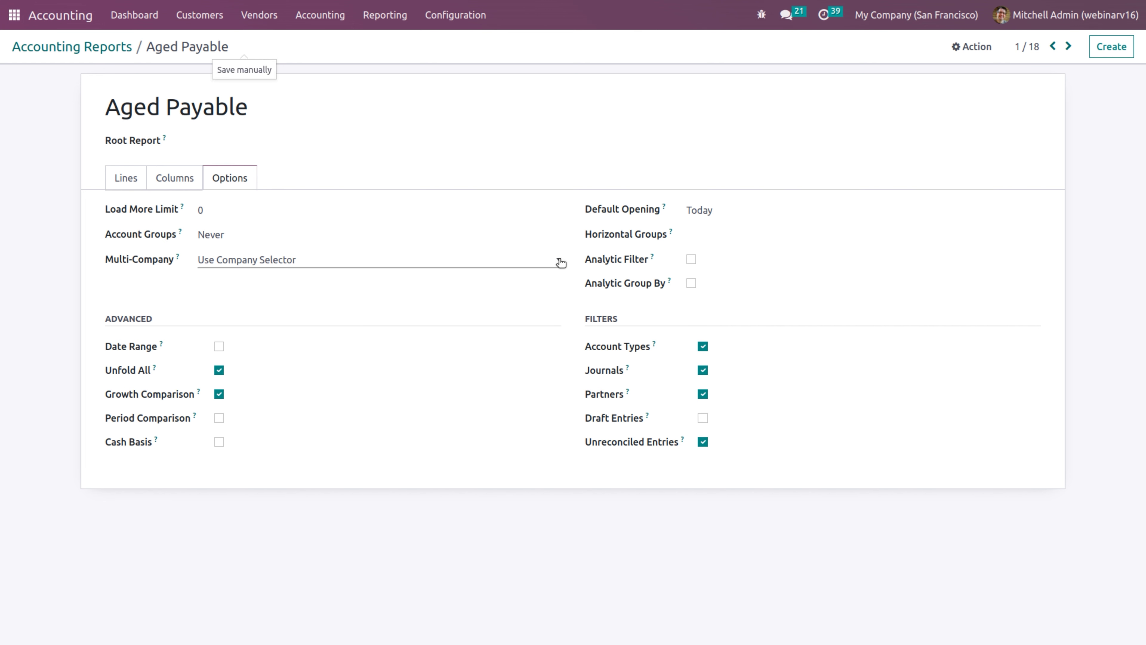
left_click(392, 20)
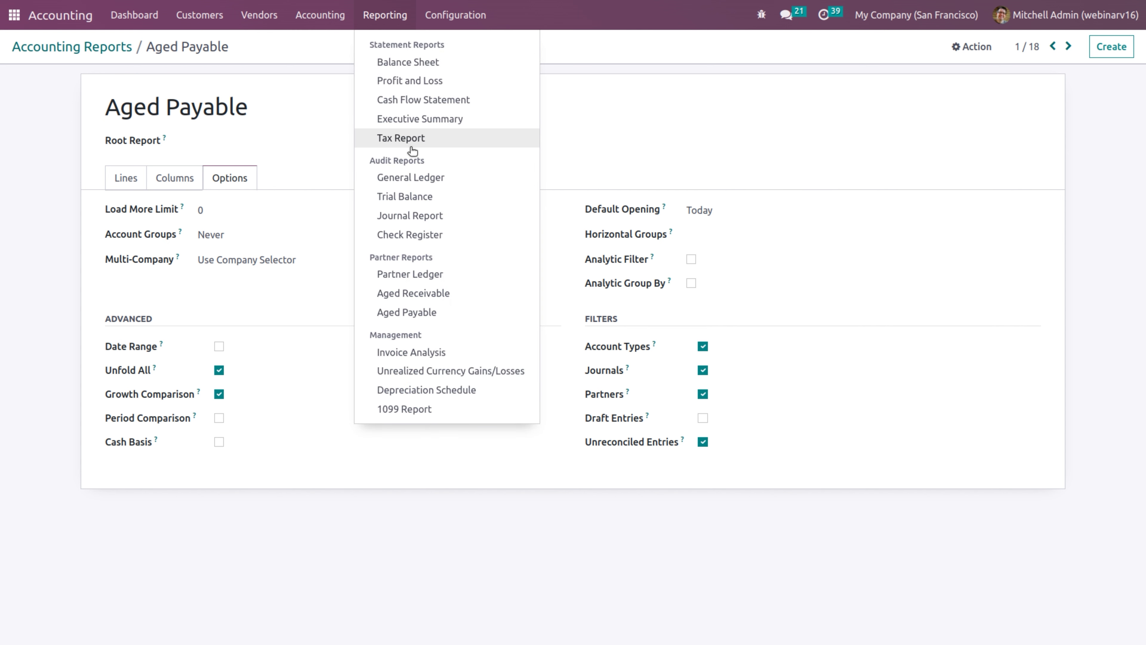
- Run the Aged Payable report and show its account type filter choices
left_click(417, 312)
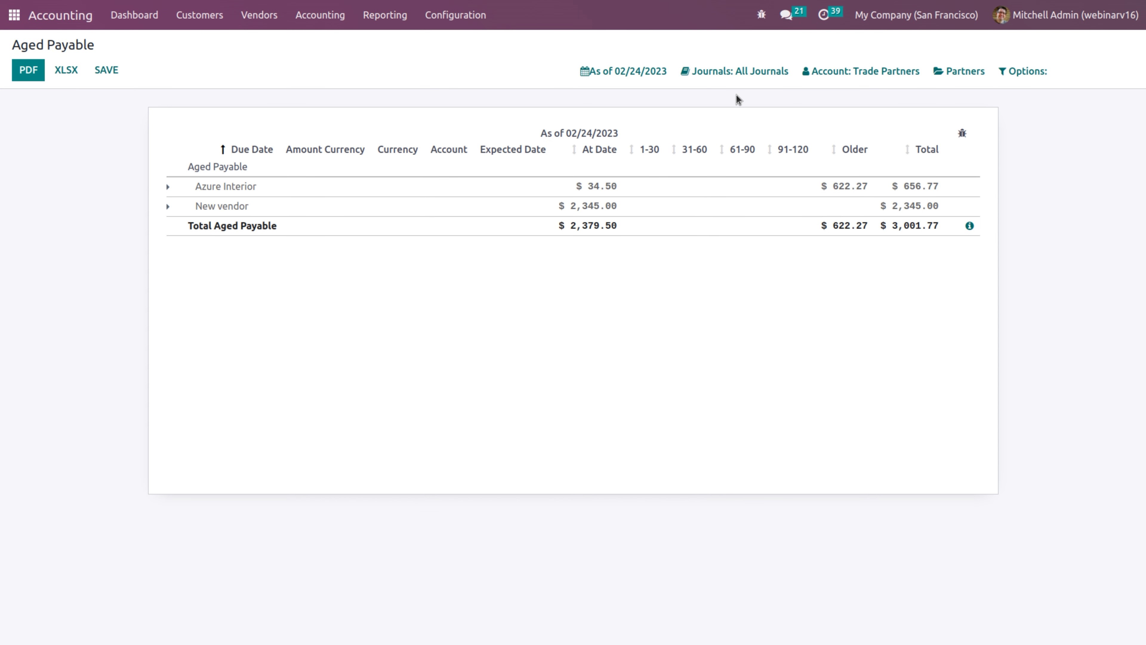
left_click(854, 73)
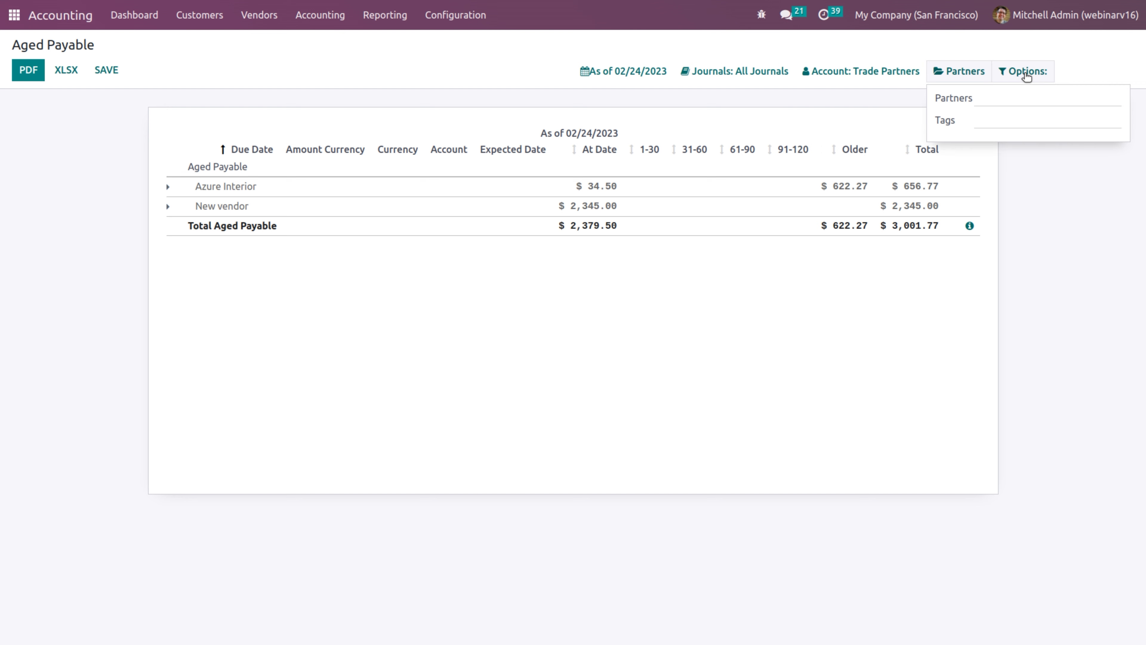
mouse_move(1025, 75)
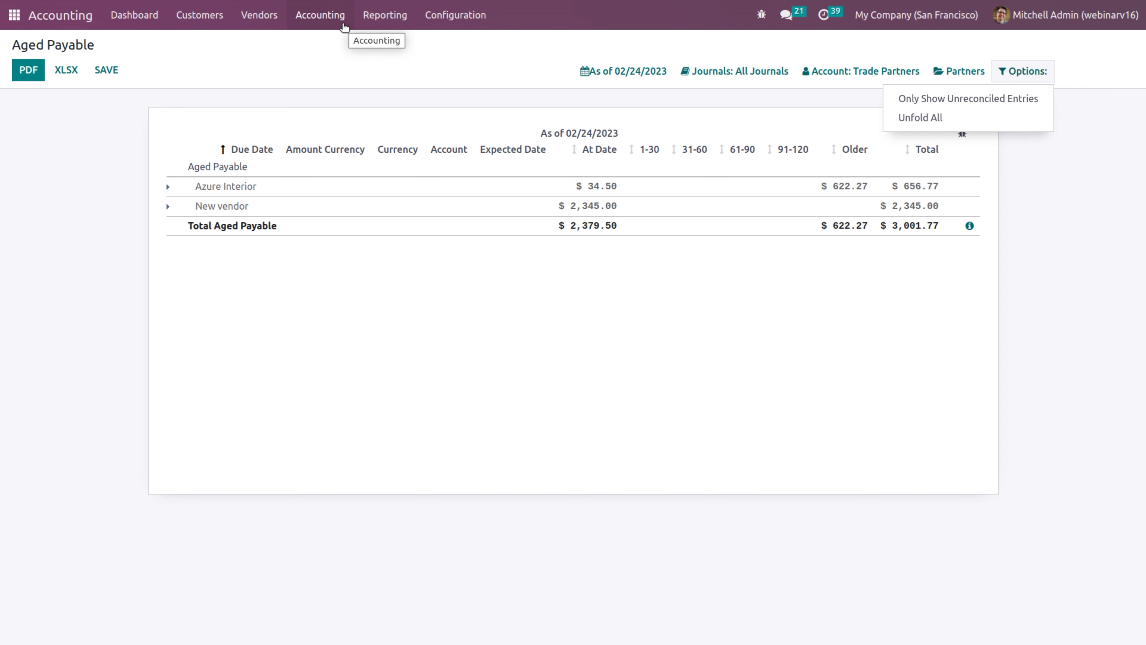
key("alt+Tab")
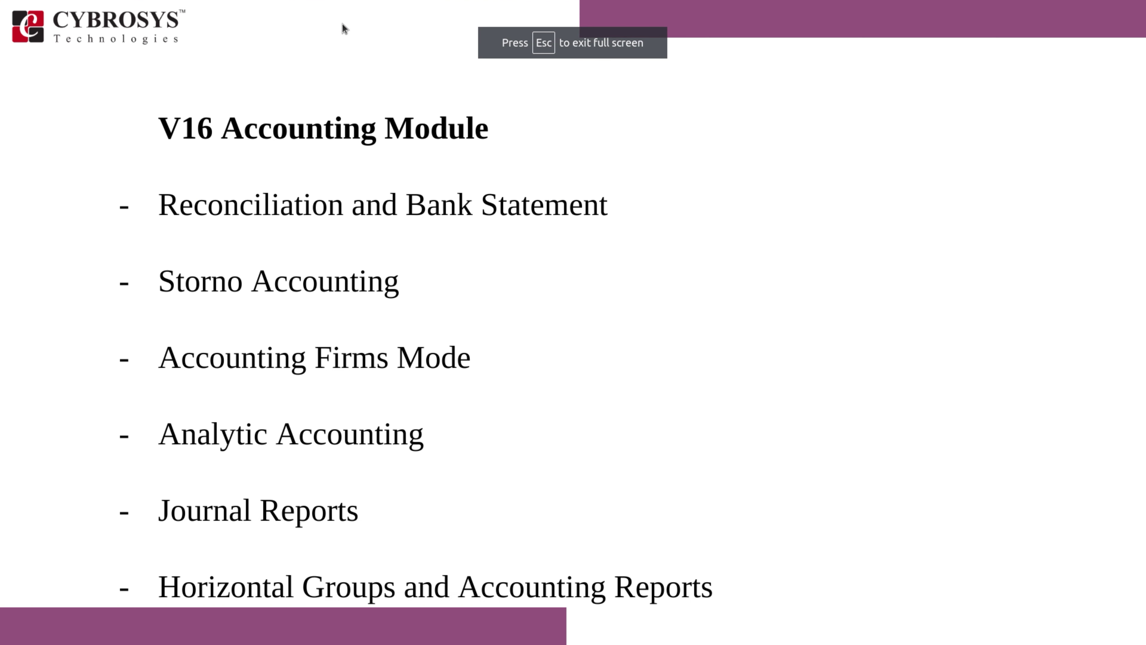
key("Right")
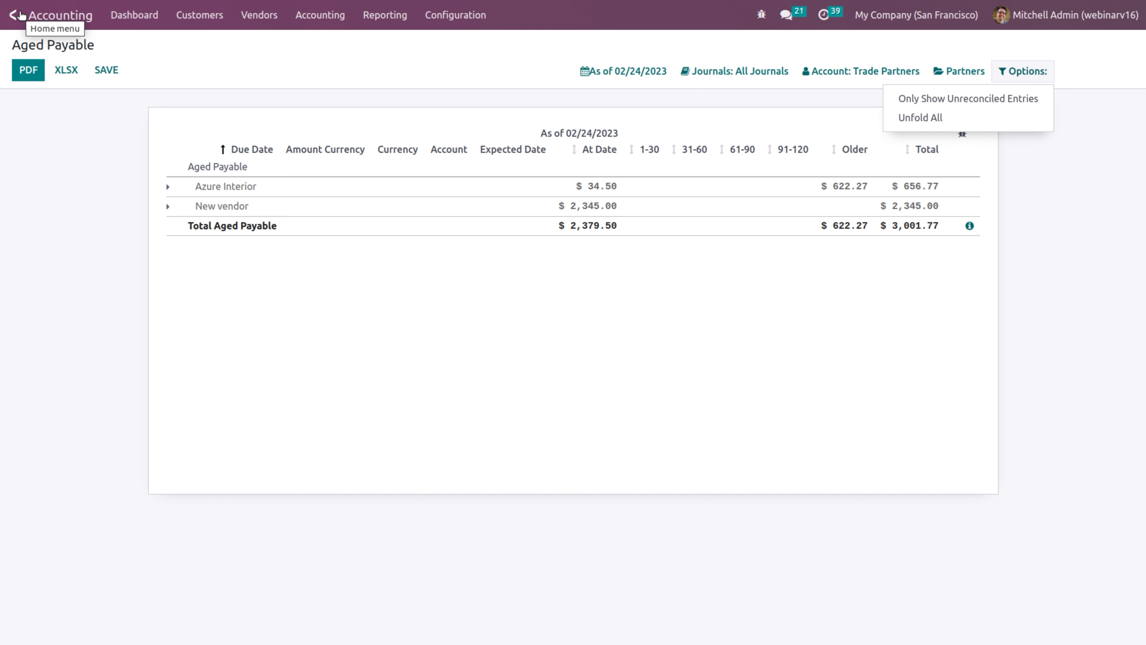
- Search 'poin' to reach Point of Sale, then start a new shop from Configuration > Settings
left_click(20, 15)
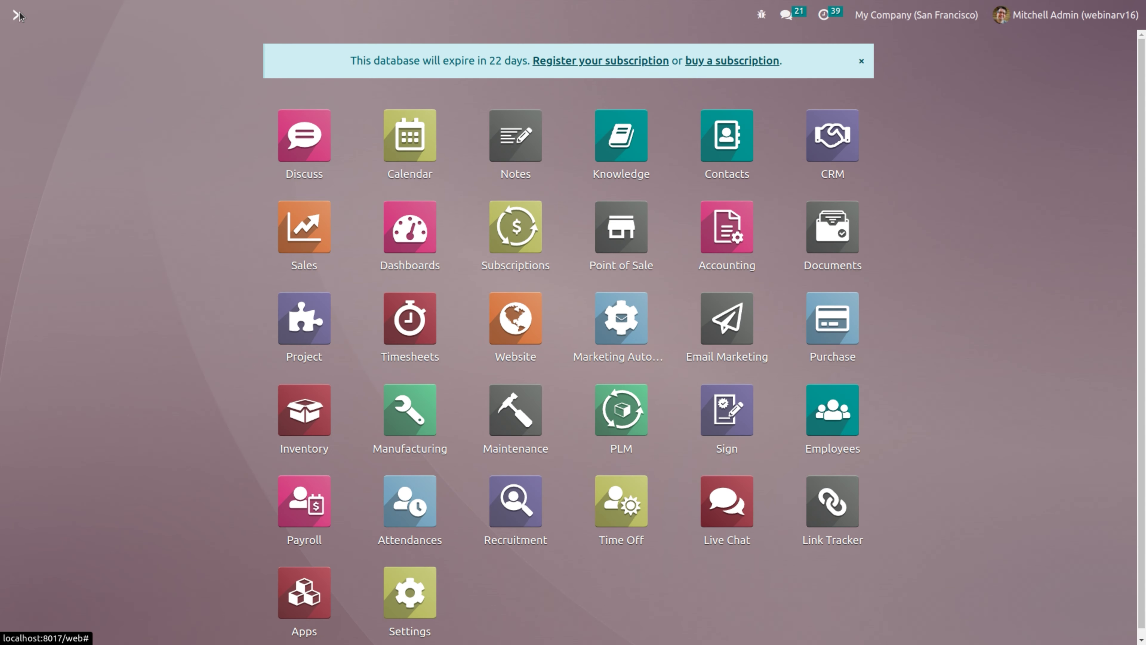
type("poin")
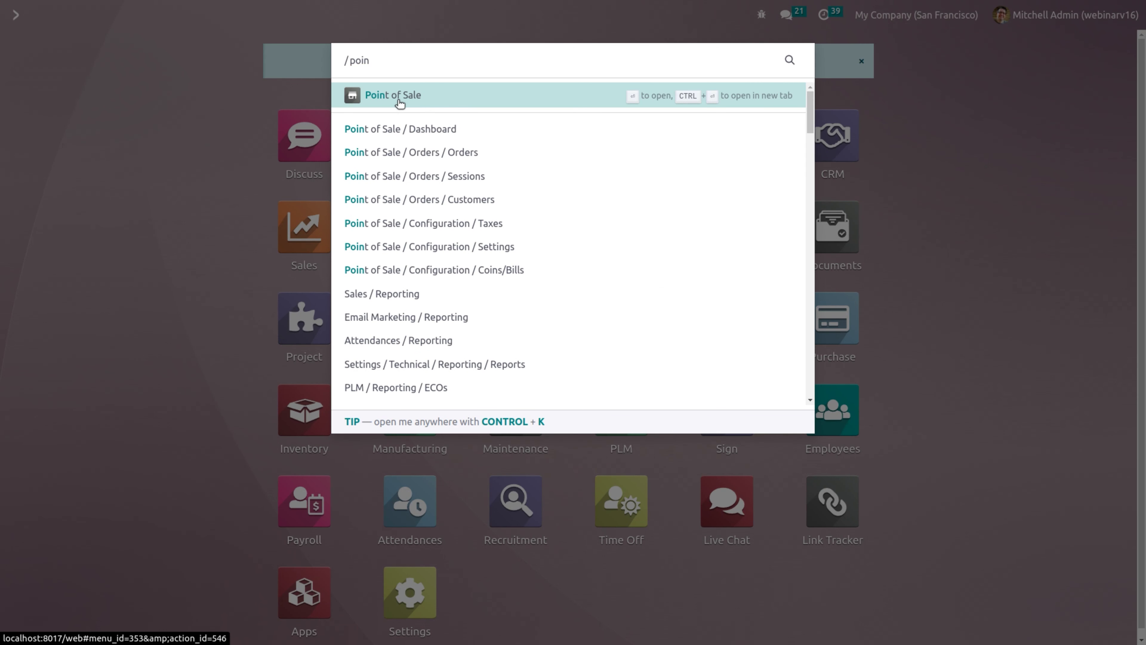
left_click(399, 101)
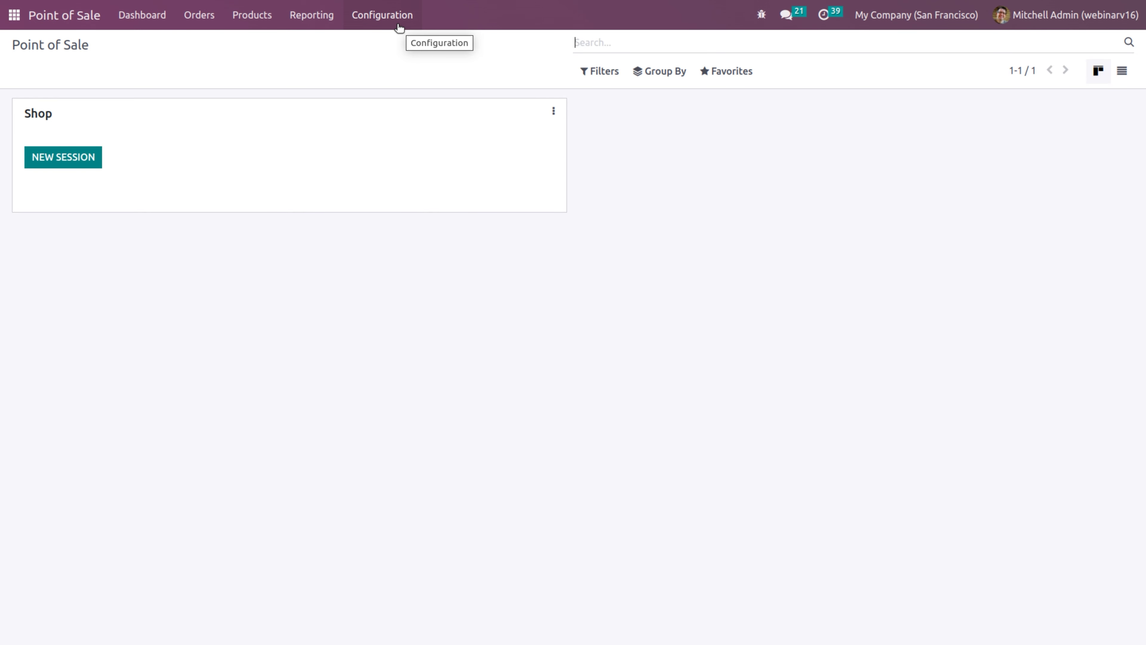
left_click(382, 15)
left_click(400, 49)
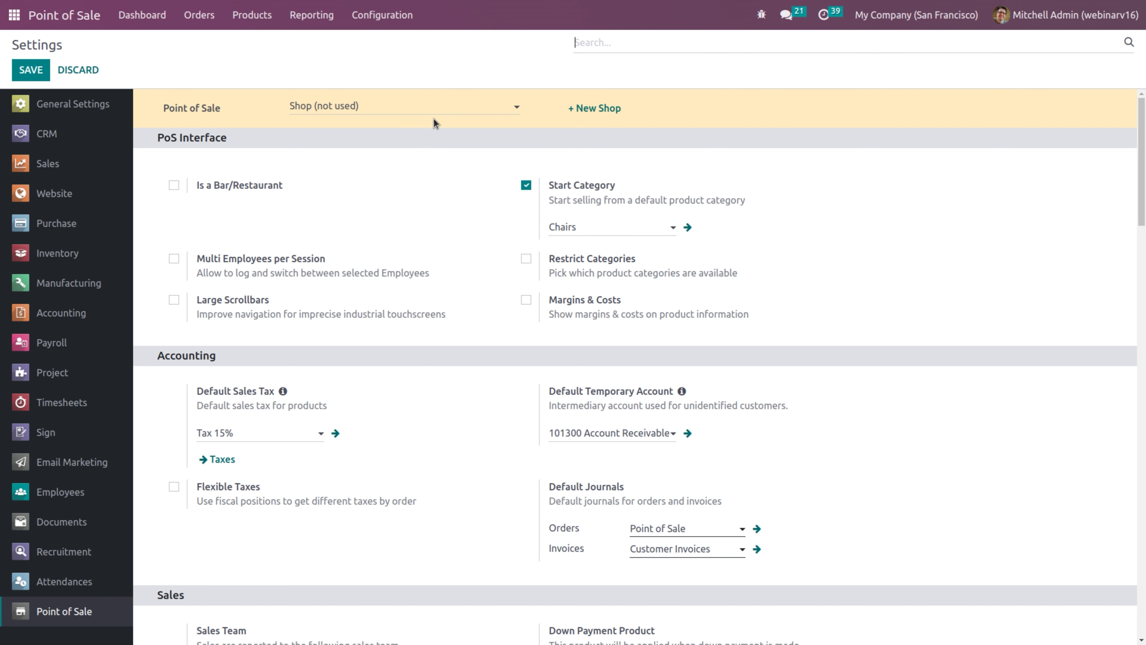
left_click(584, 113)
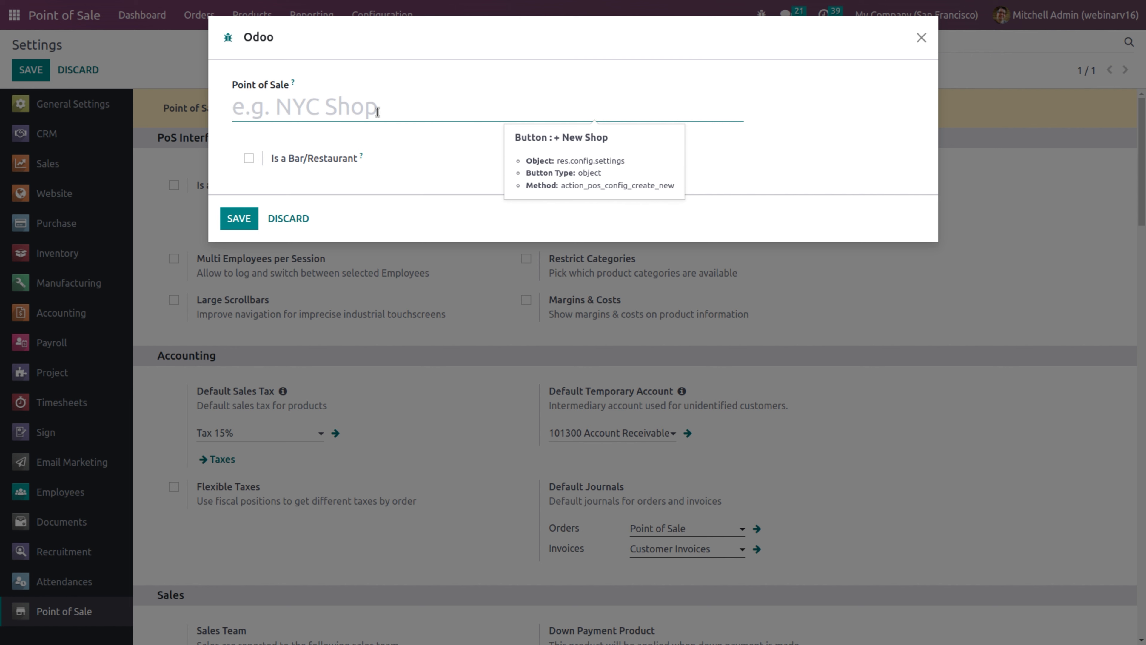
- Name the new point of sale 'restaurant', mark it as a bar/restaurant, and save
type("re")
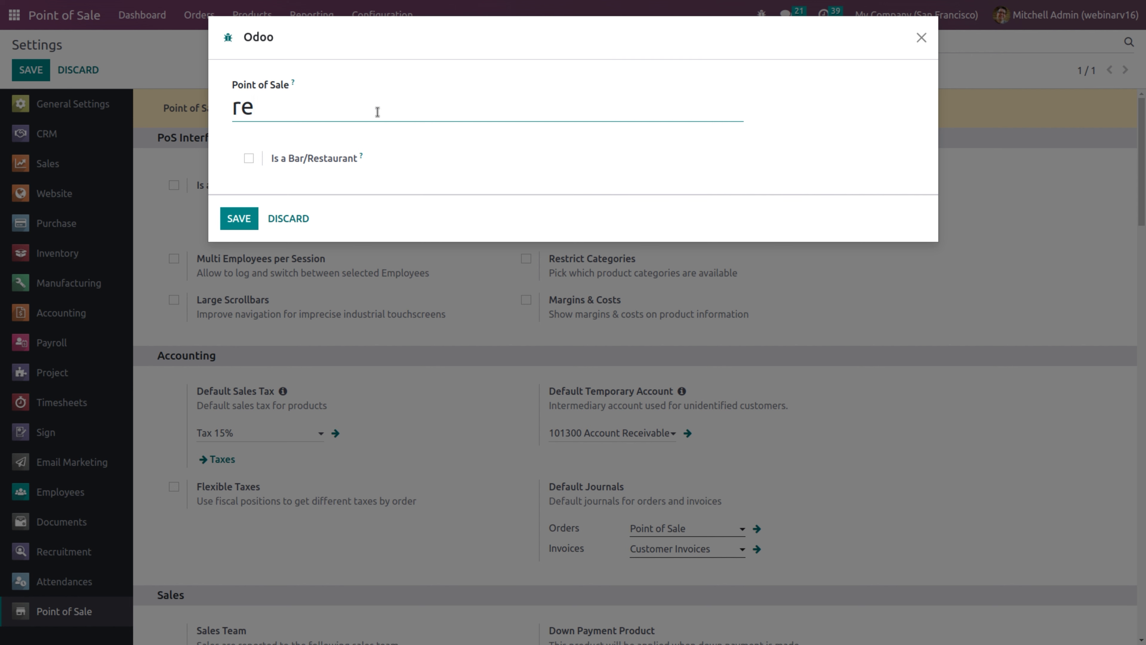
type("staurant")
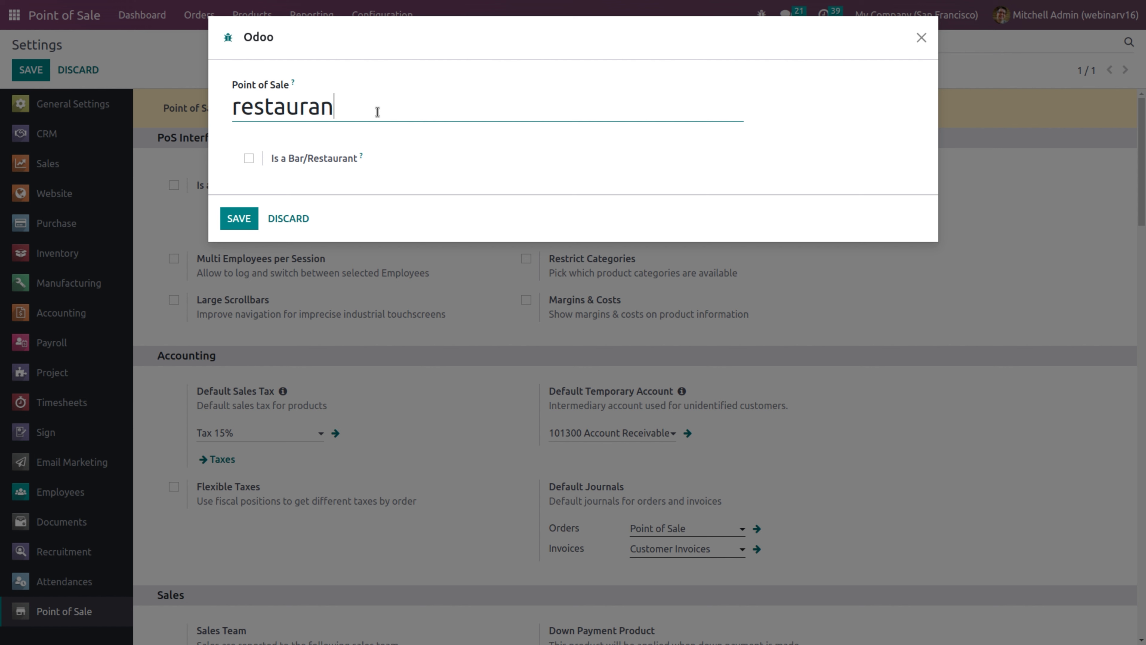
left_click(249, 160)
left_click(242, 219)
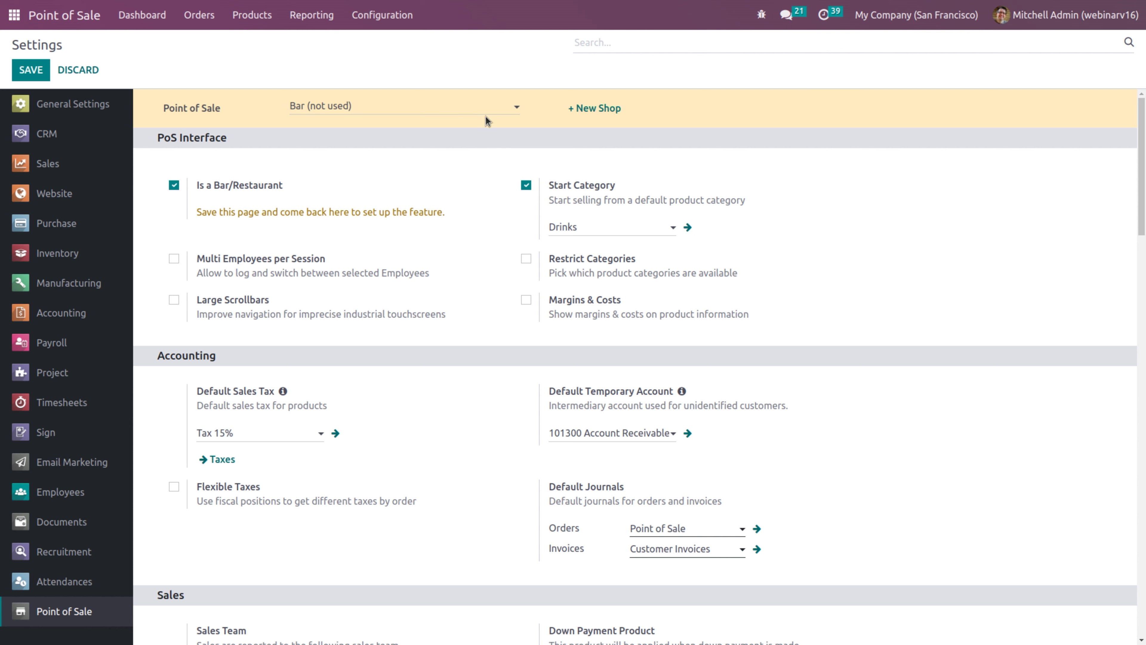
- Switch the settings view between the Shop and restaurant points of sale, ending on Shop
left_click(511, 108)
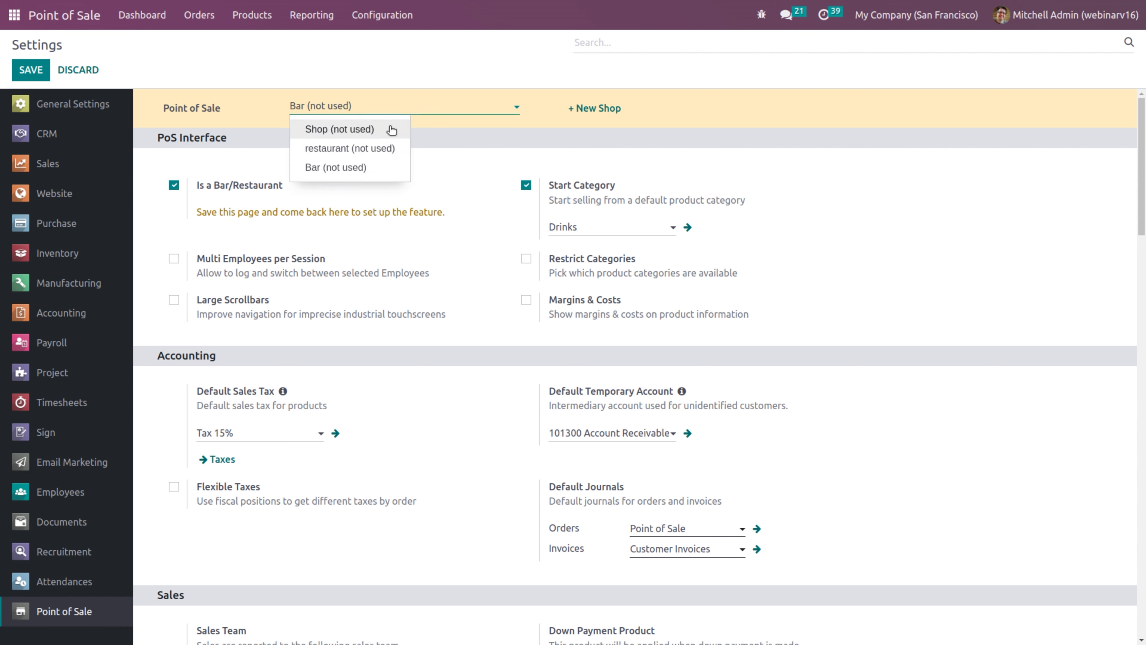
left_click(357, 129)
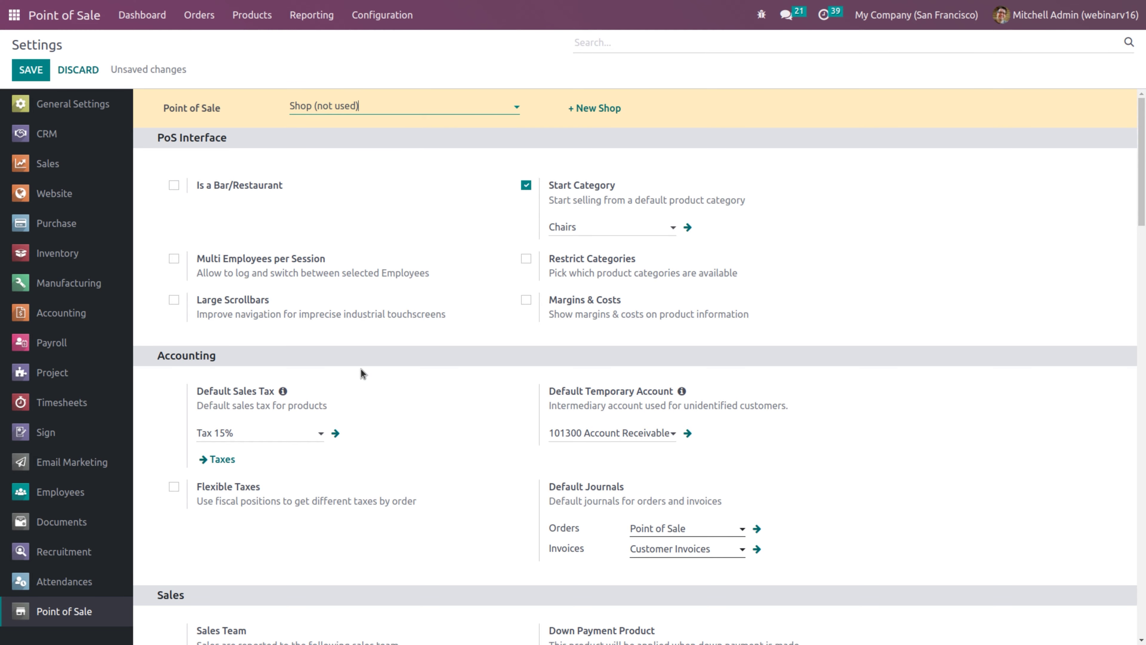
left_click_drag(1143, 173, 1144, 146)
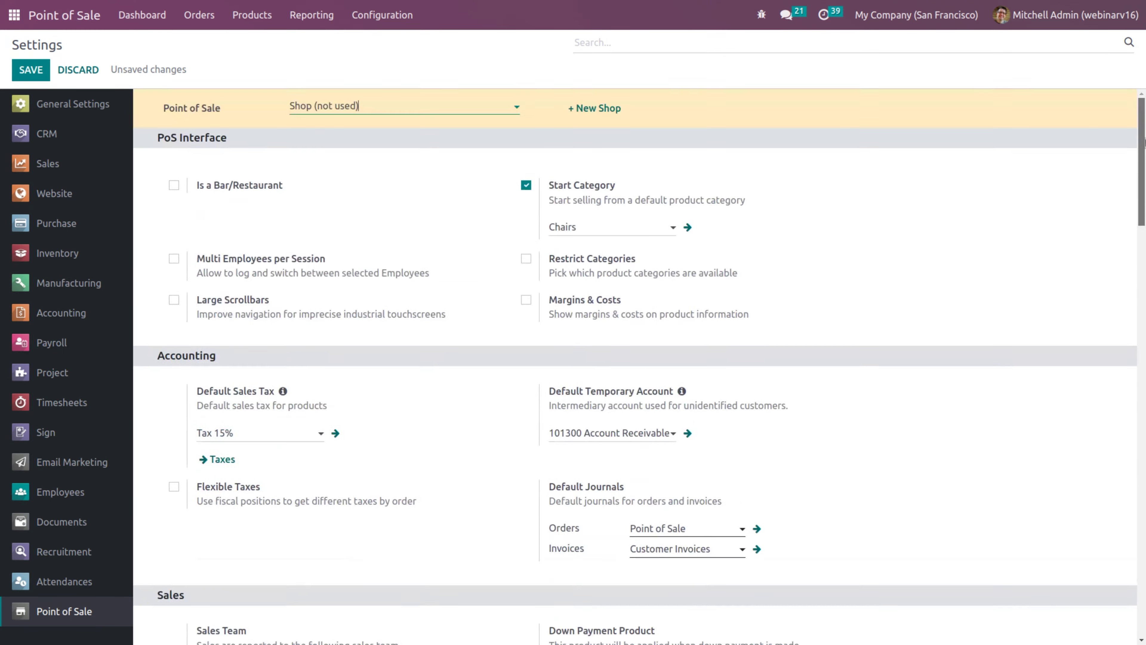
left_click(479, 109)
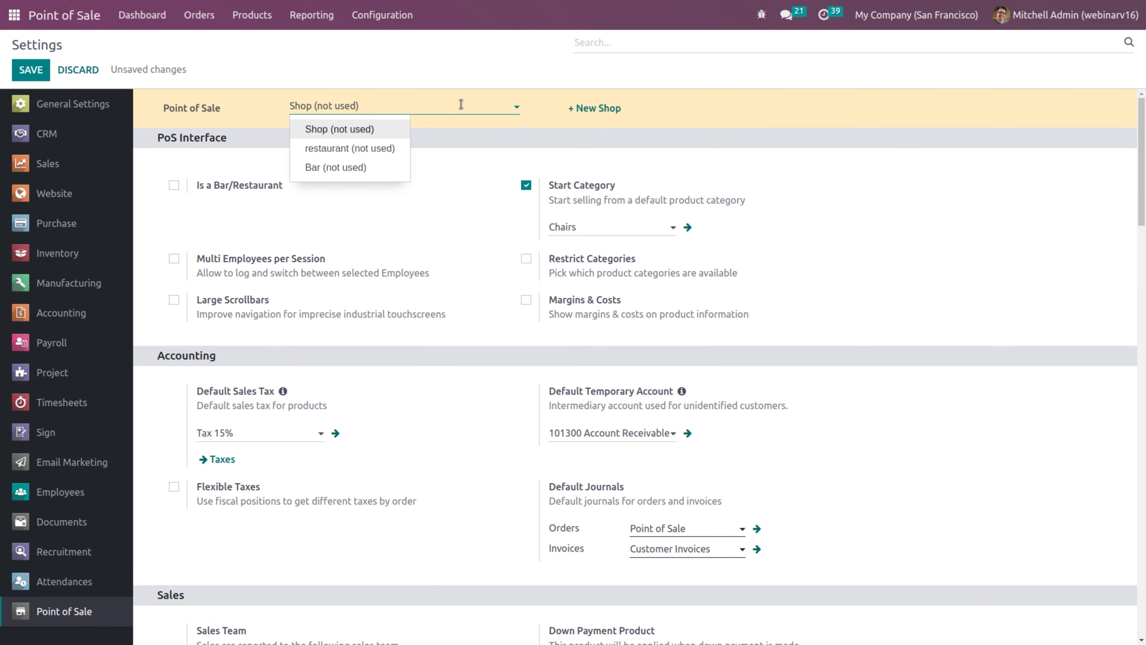
left_click(369, 146)
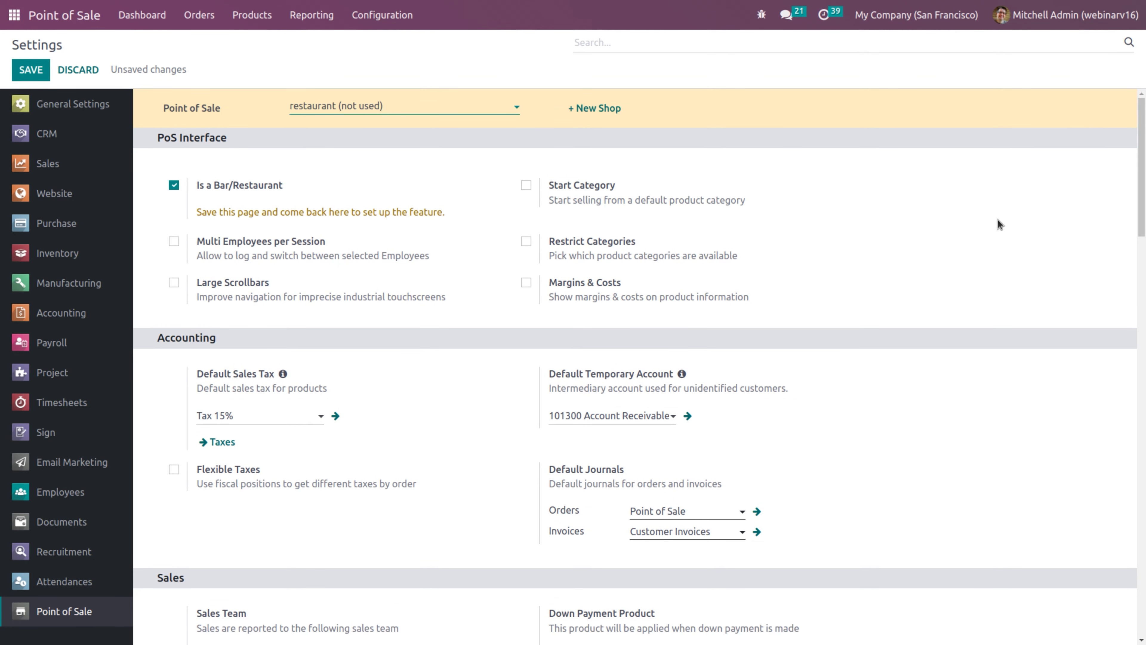
mouse_move(1144, 167)
left_mouse_down()
mouse_move(1144, 262)
mouse_move(1145, 160)
left_mouse_up()
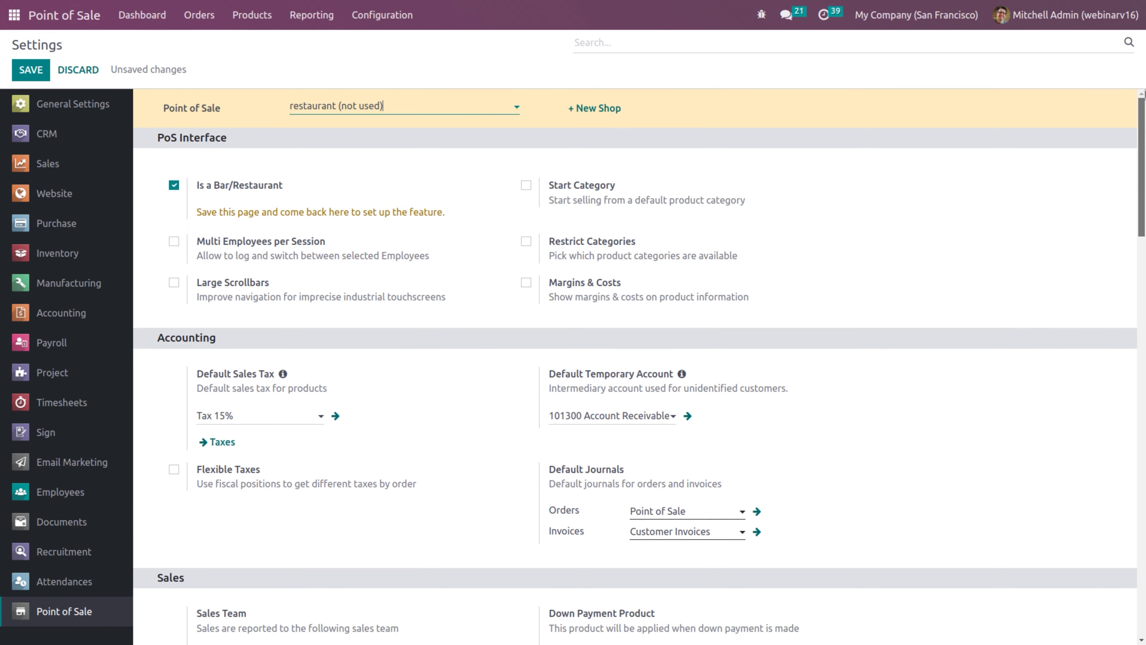
left_click(489, 110)
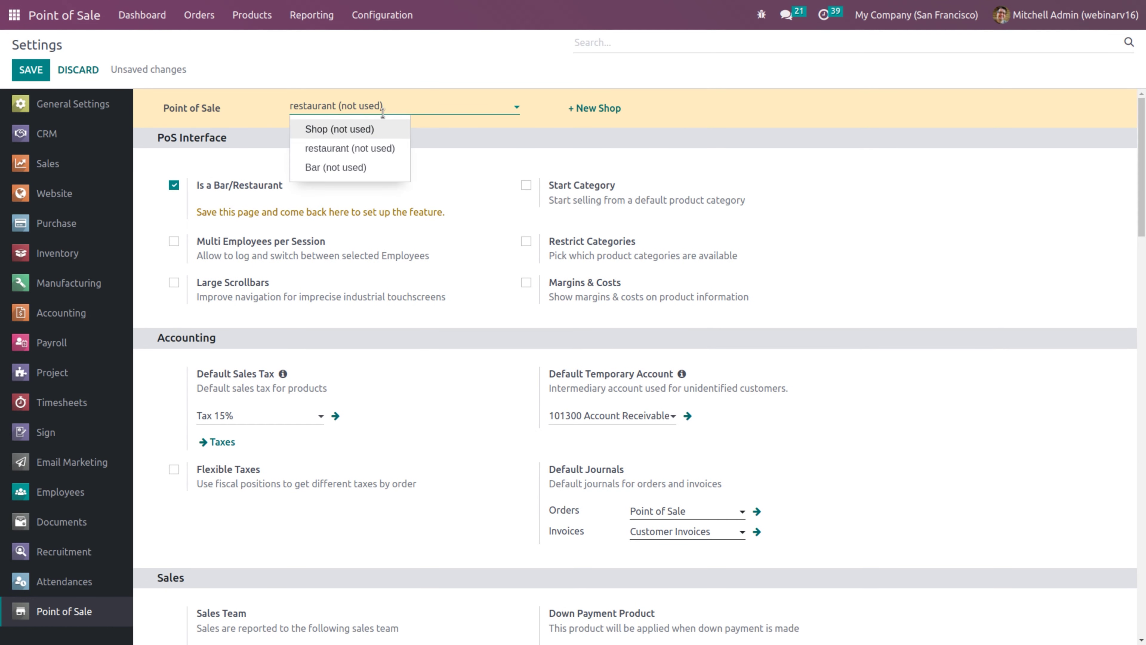
left_click(346, 130)
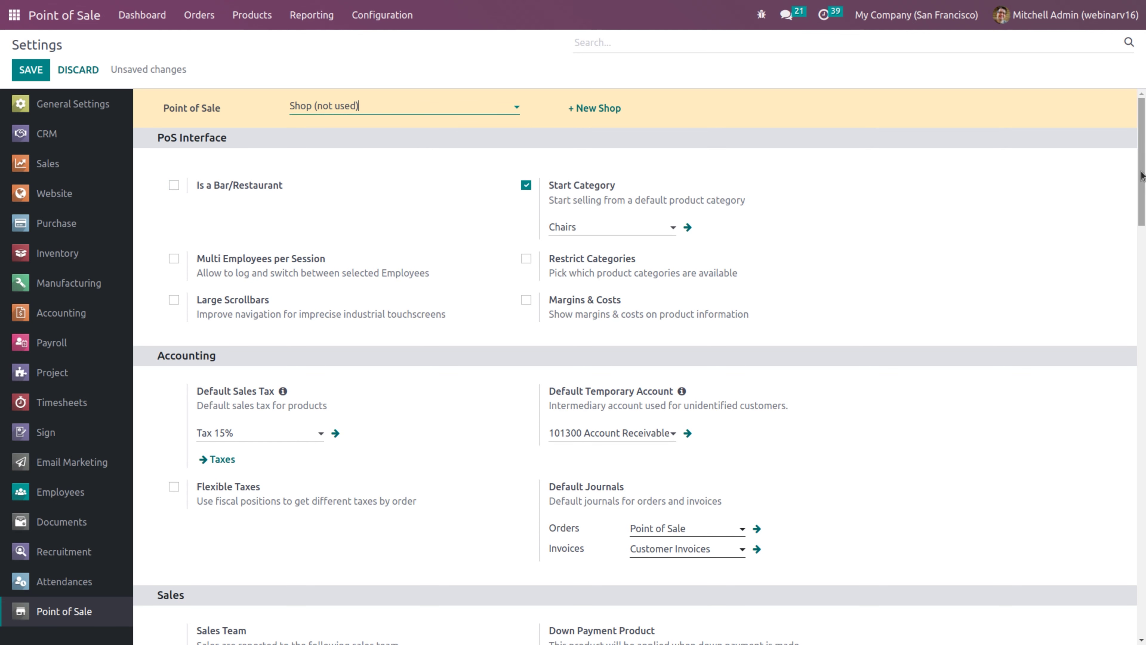
left_click_drag(1143, 176, 1144, 210)
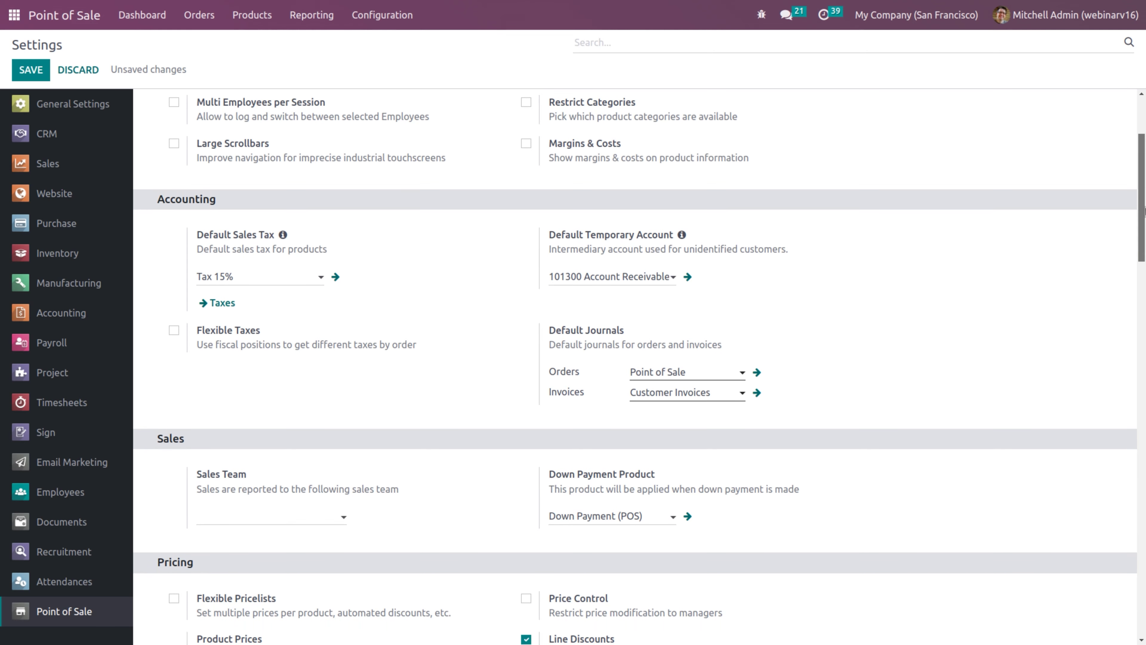
- Enable Margins & Costs and 'Use QR code on ticket', then save the settings
left_click(527, 149)
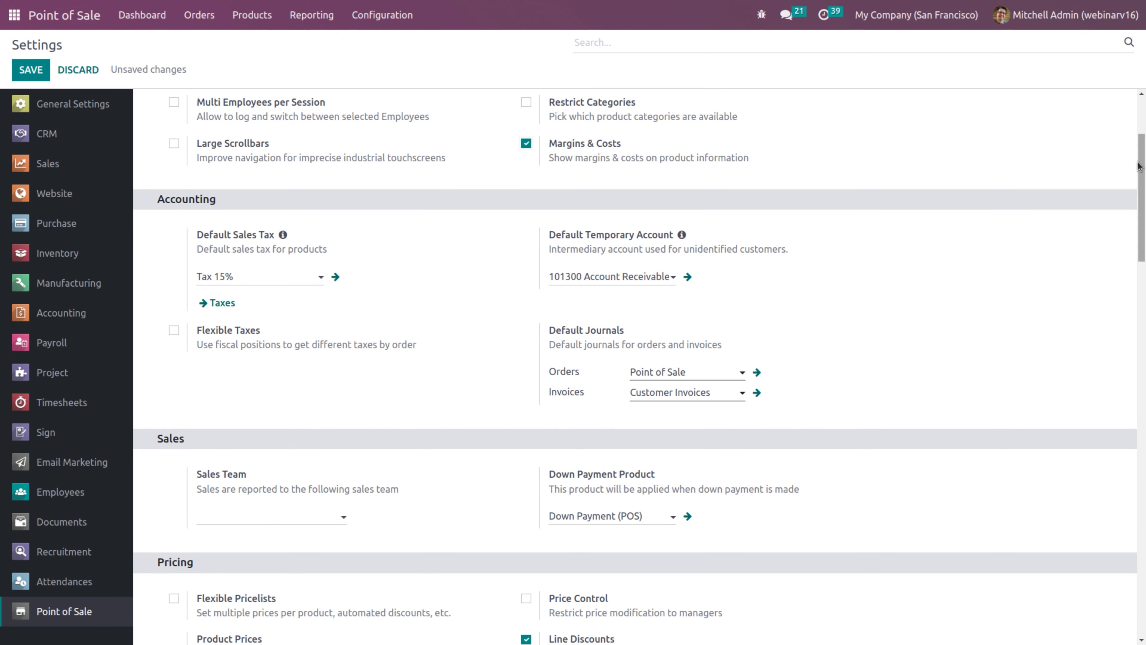
left_click_drag(1145, 168, 1144, 265)
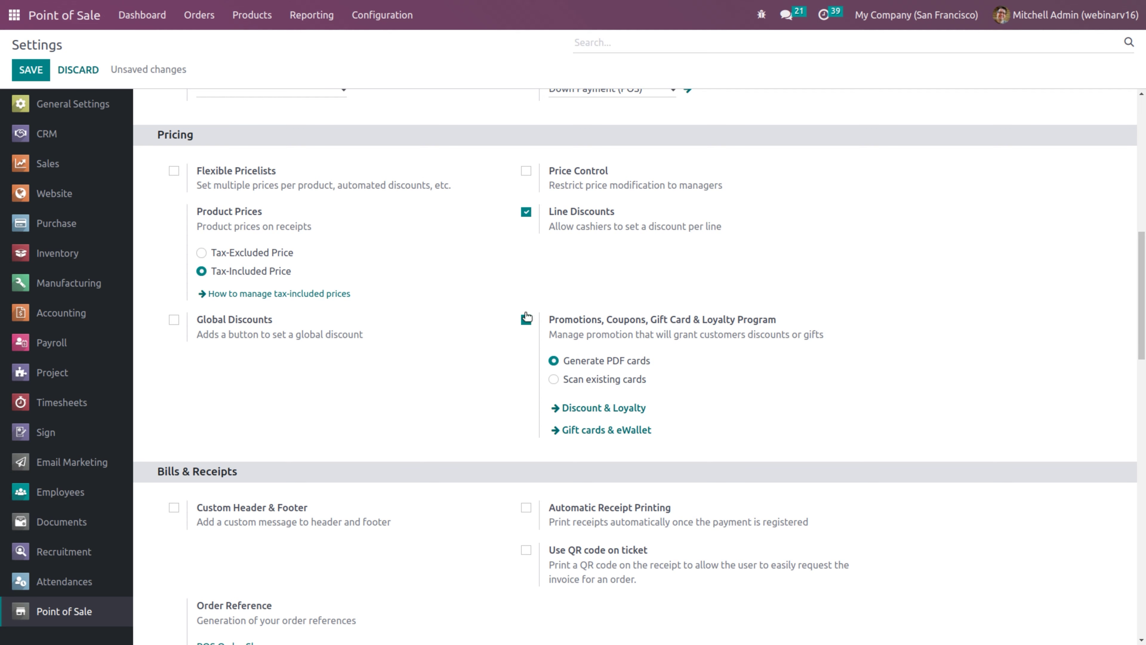
mouse_move(652, 329)
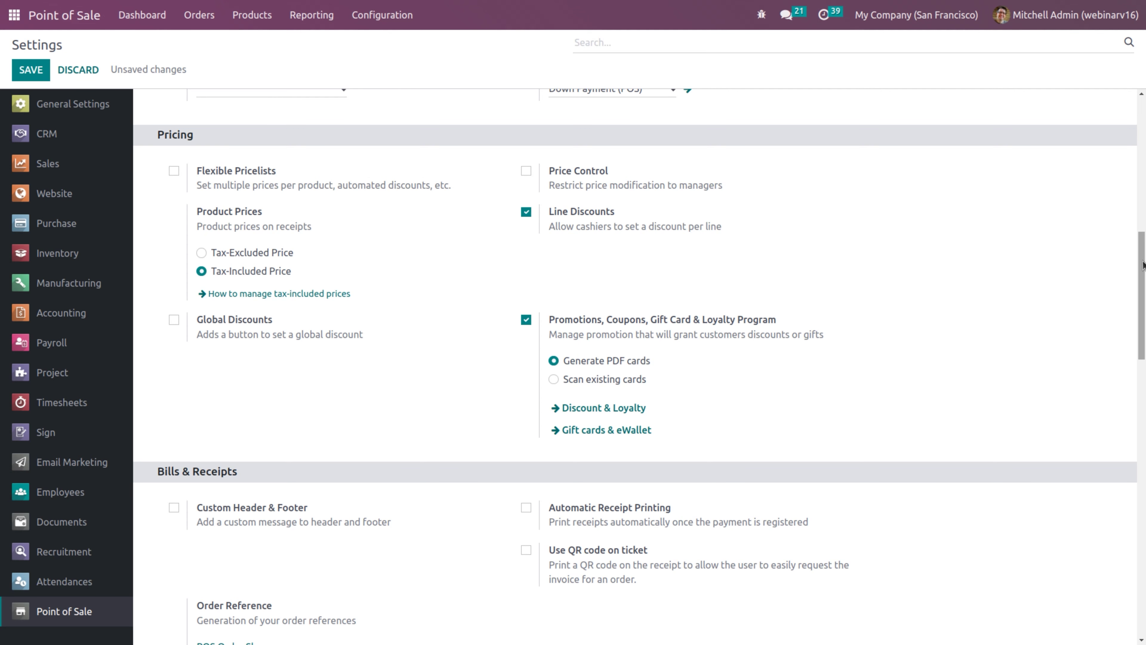
left_click_drag(1145, 264, 1145, 357)
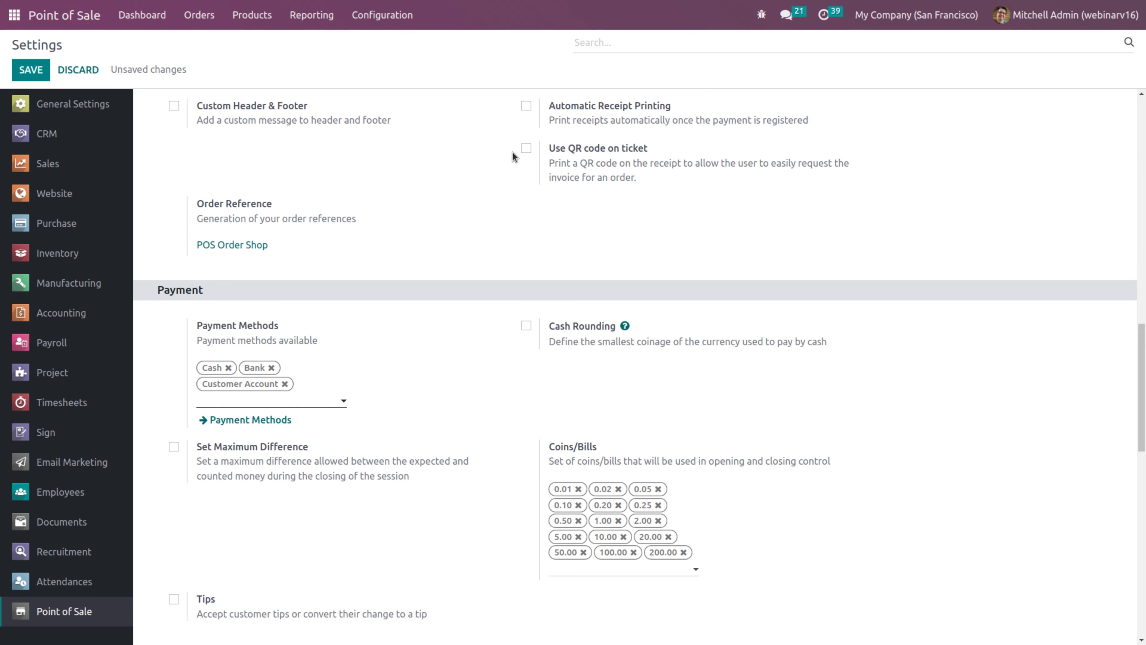
left_click(525, 149)
left_click(24, 71)
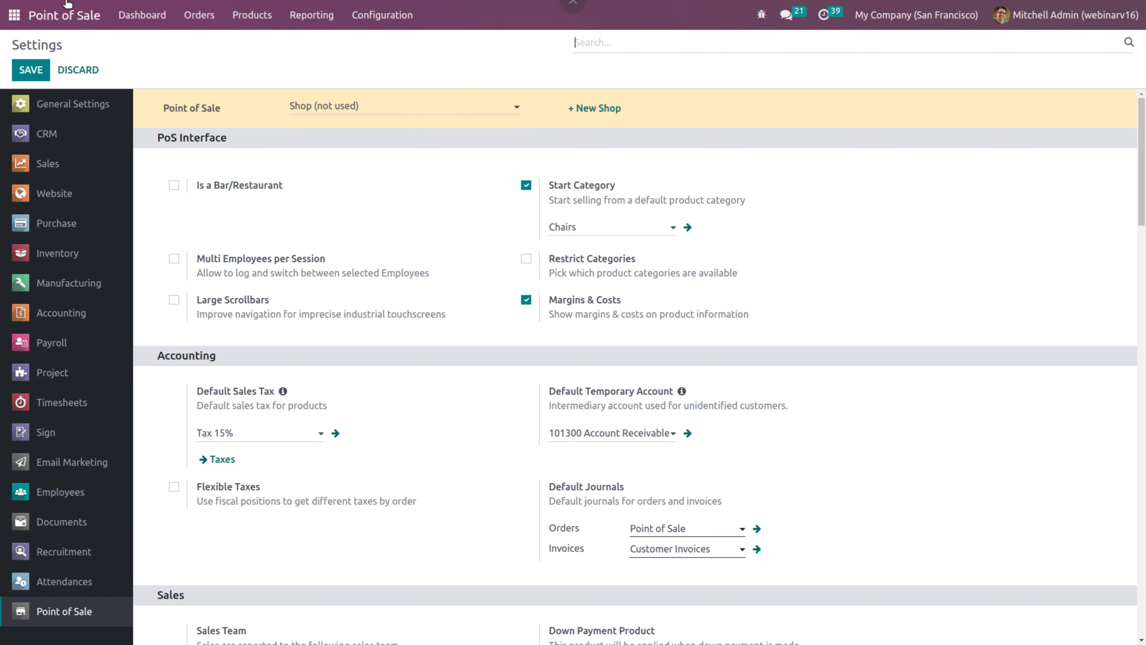
- Open a new Shop session from the dashboard with zero opening cash and close the debug window
left_click(124, 19)
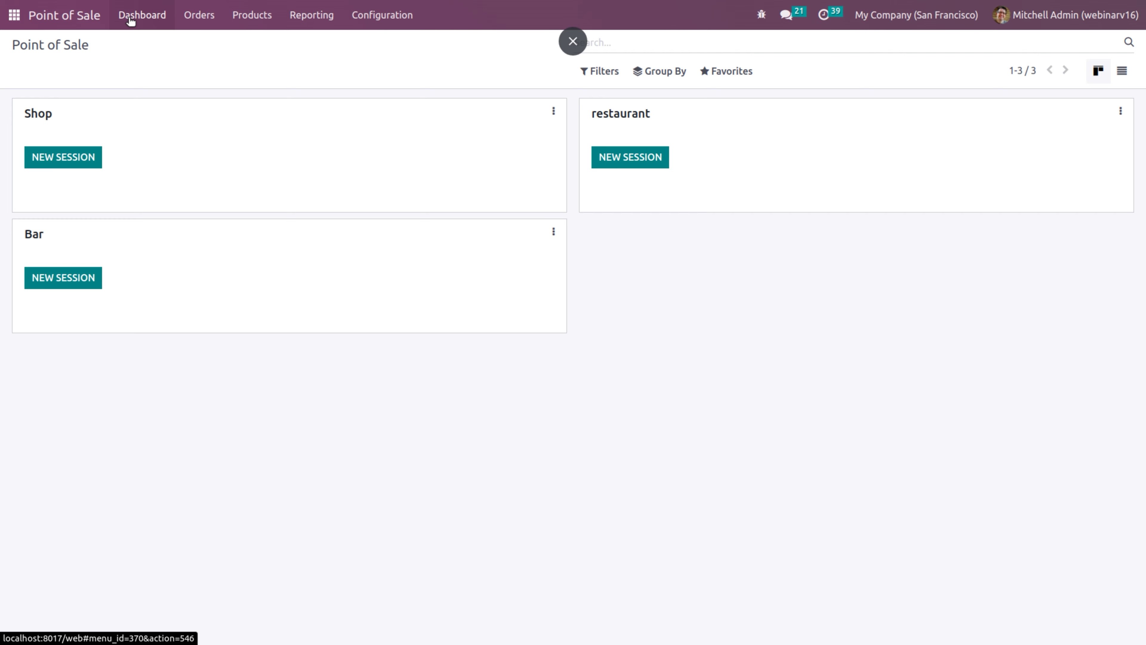
left_click(56, 157)
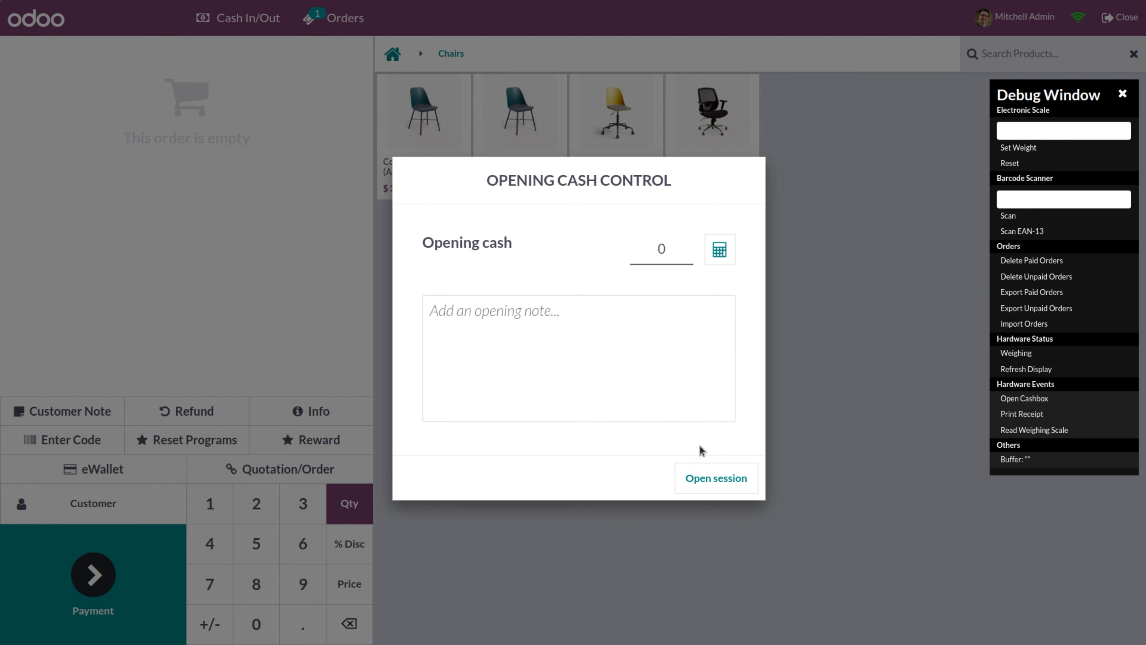
left_click(704, 480)
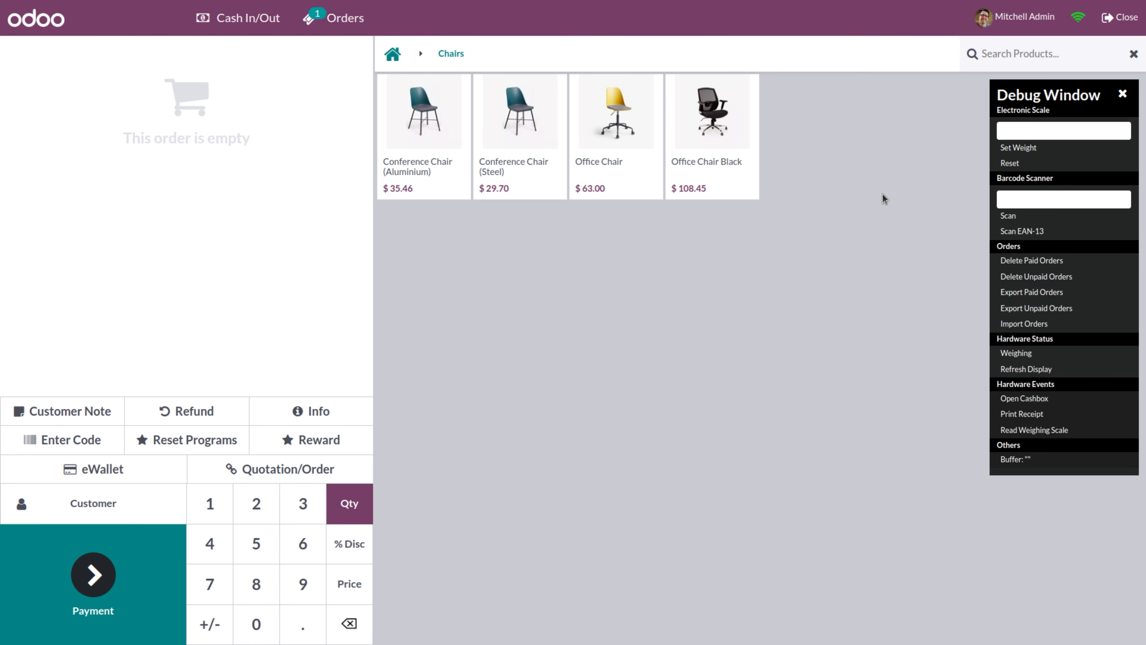
left_click(1124, 94)
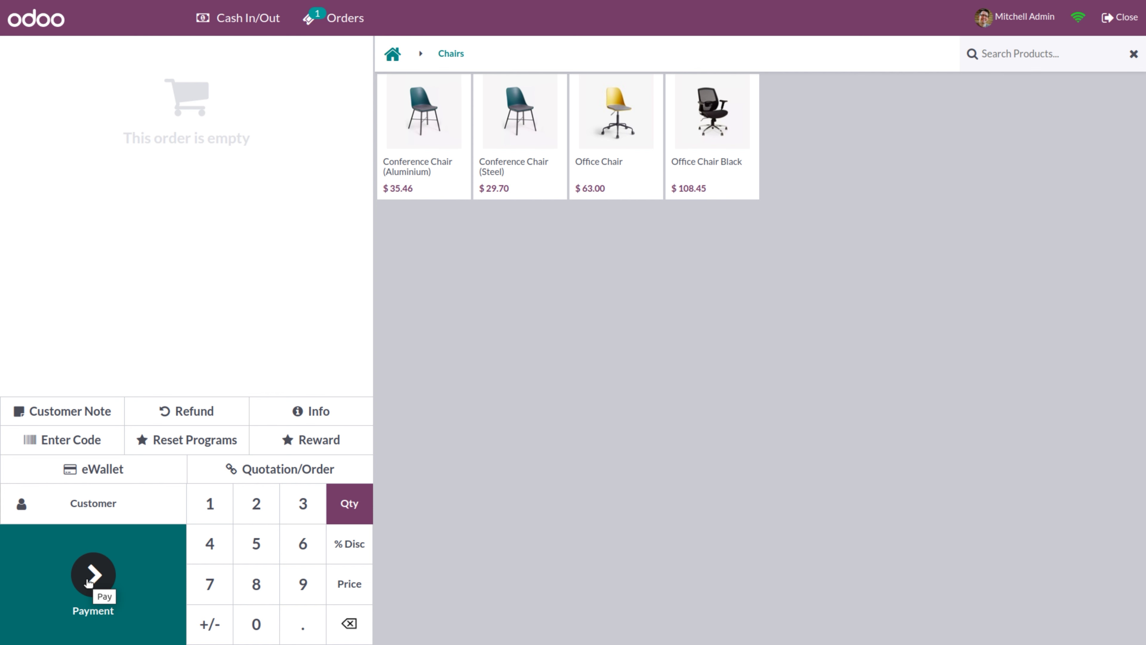
- Add a Conference Chair (Aluminium) to the order and review its cost and margin information
left_click(436, 163)
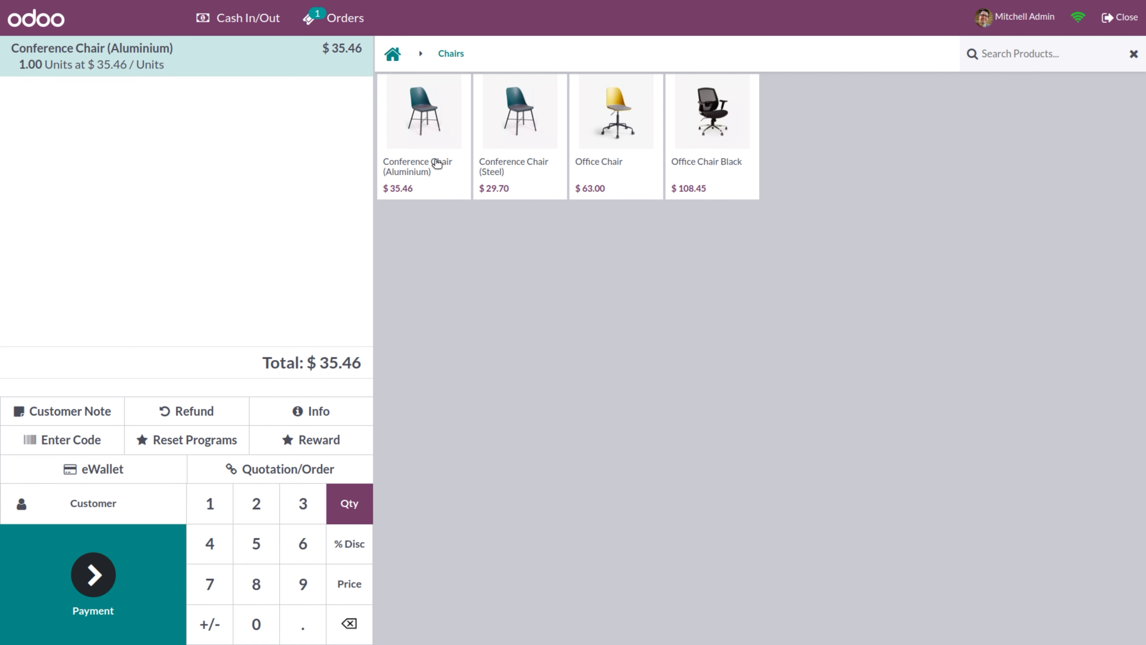
left_click(301, 414)
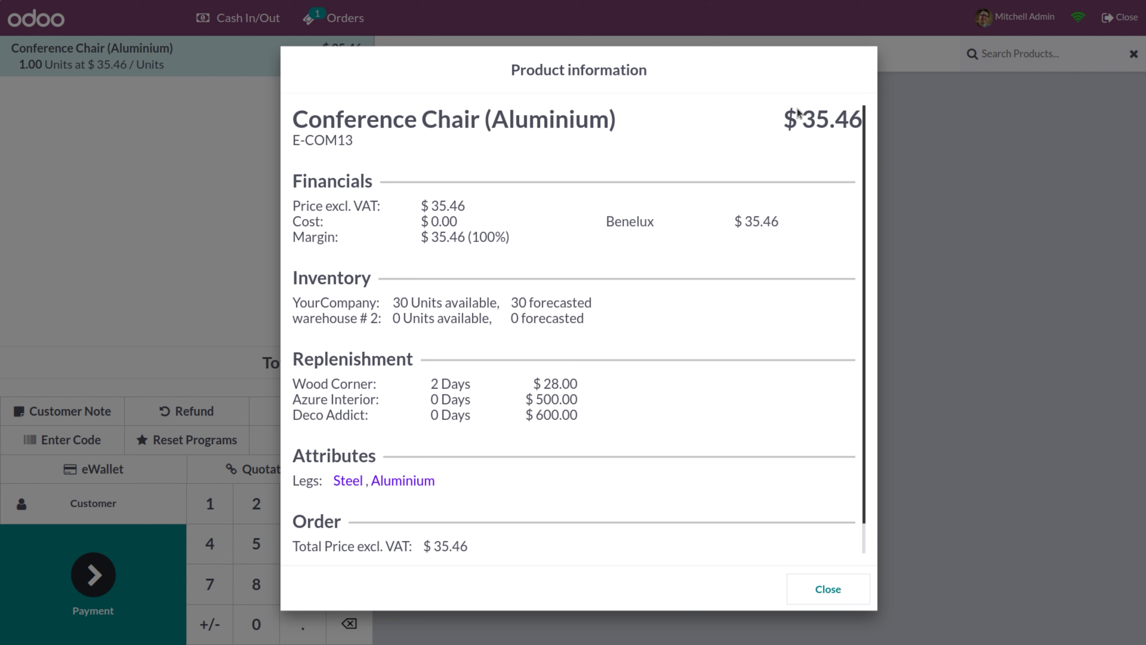
left_click(825, 591)
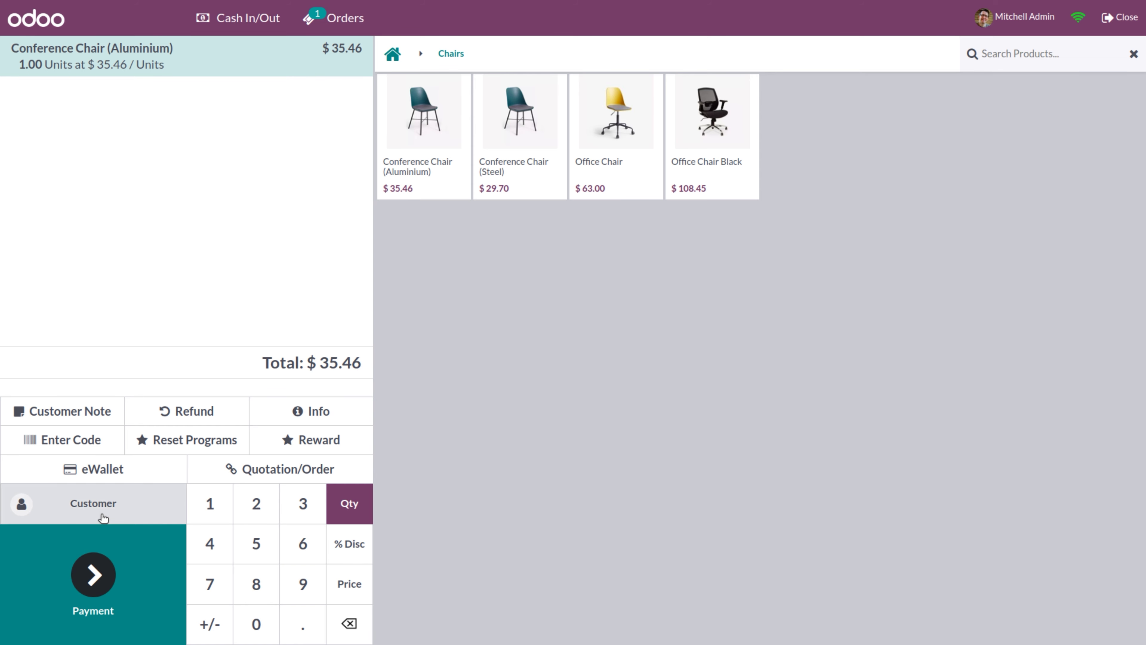
left_click(103, 505)
- Pick a customer and redeem the free Simple Pen reward for 5 points, then try code entry and eWallet
left_click(96, 145)
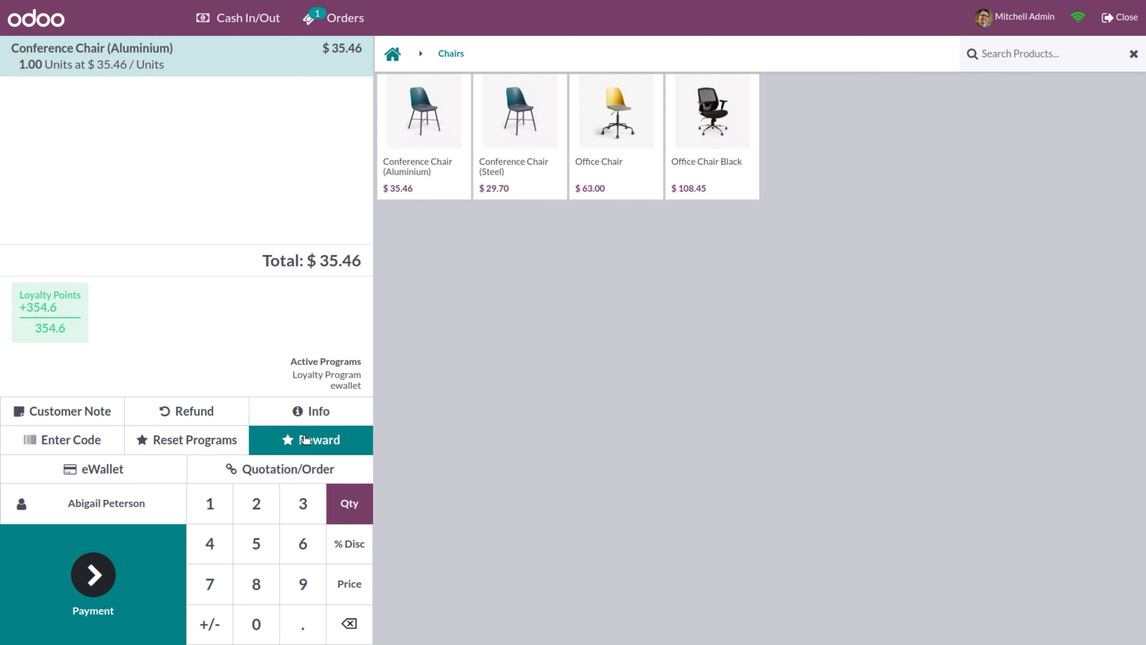
left_click(305, 439)
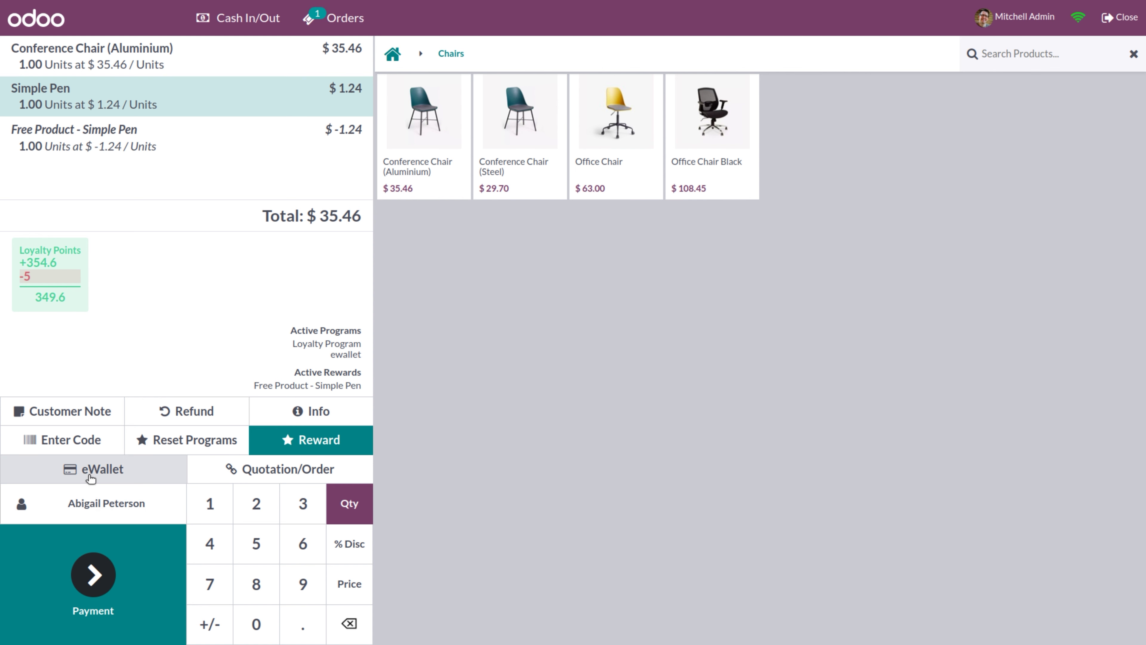
left_click(73, 444)
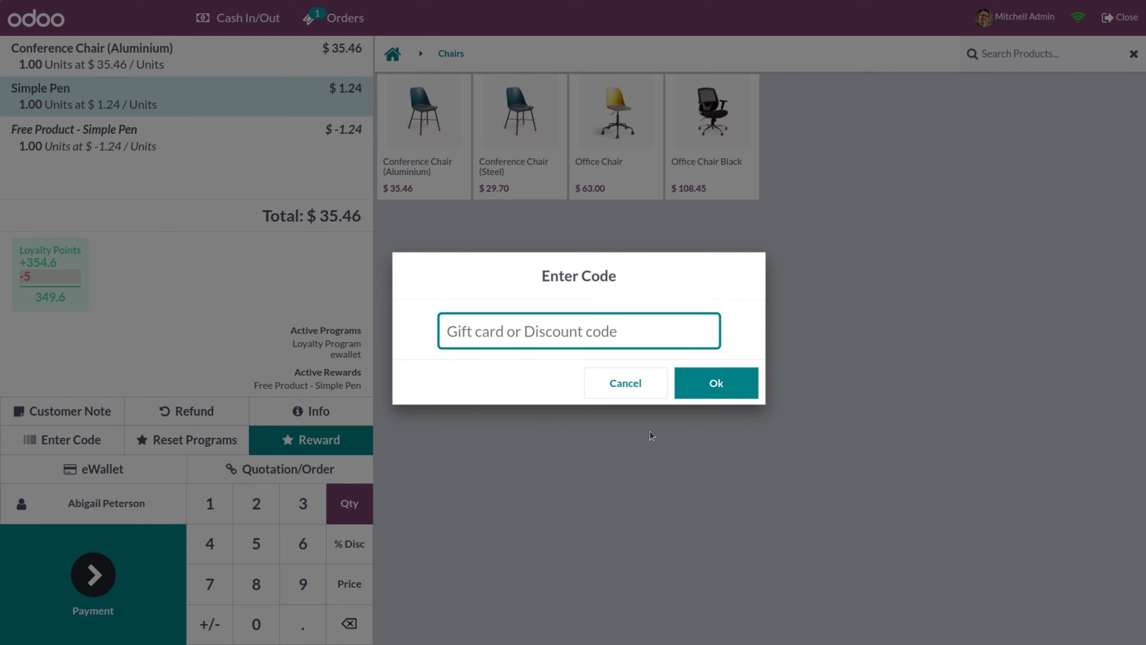
left_click(627, 384)
left_click(93, 474)
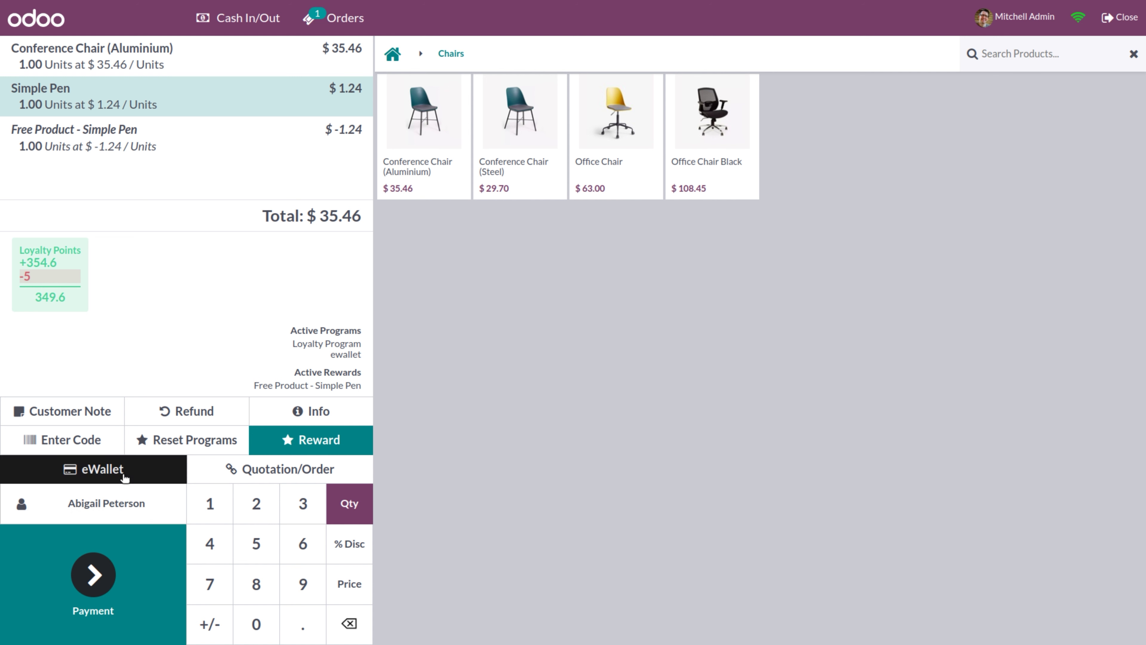
left_click(124, 478)
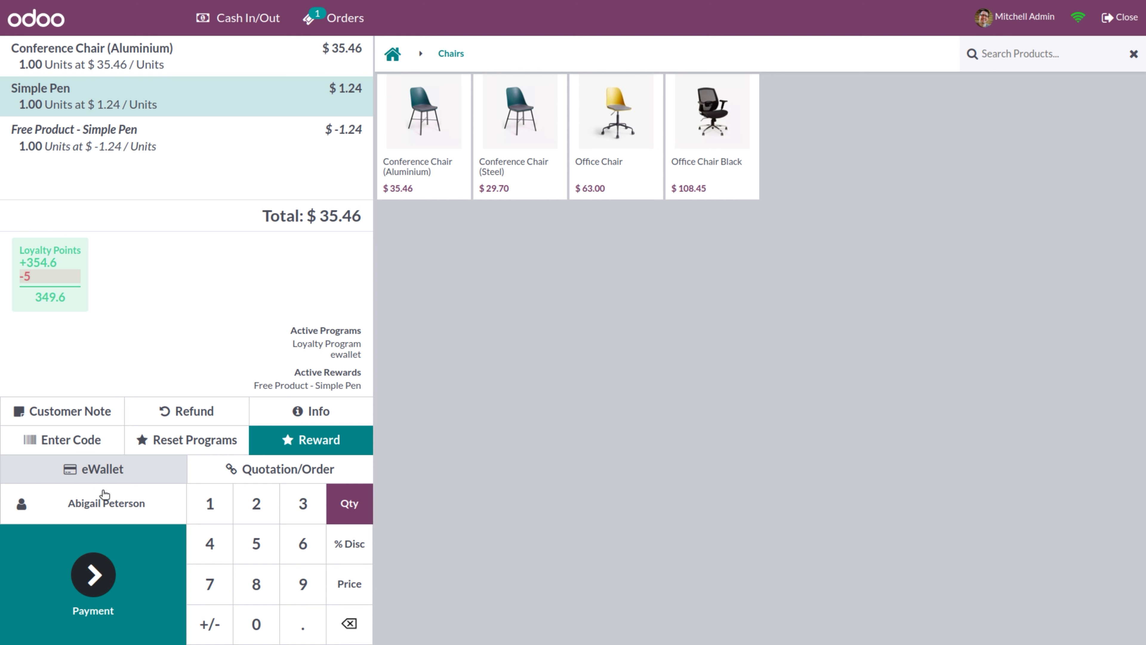
- Pay the $35.46 order in cash, validate it, check the QR-code receipt, and begin a new order
left_click(99, 592)
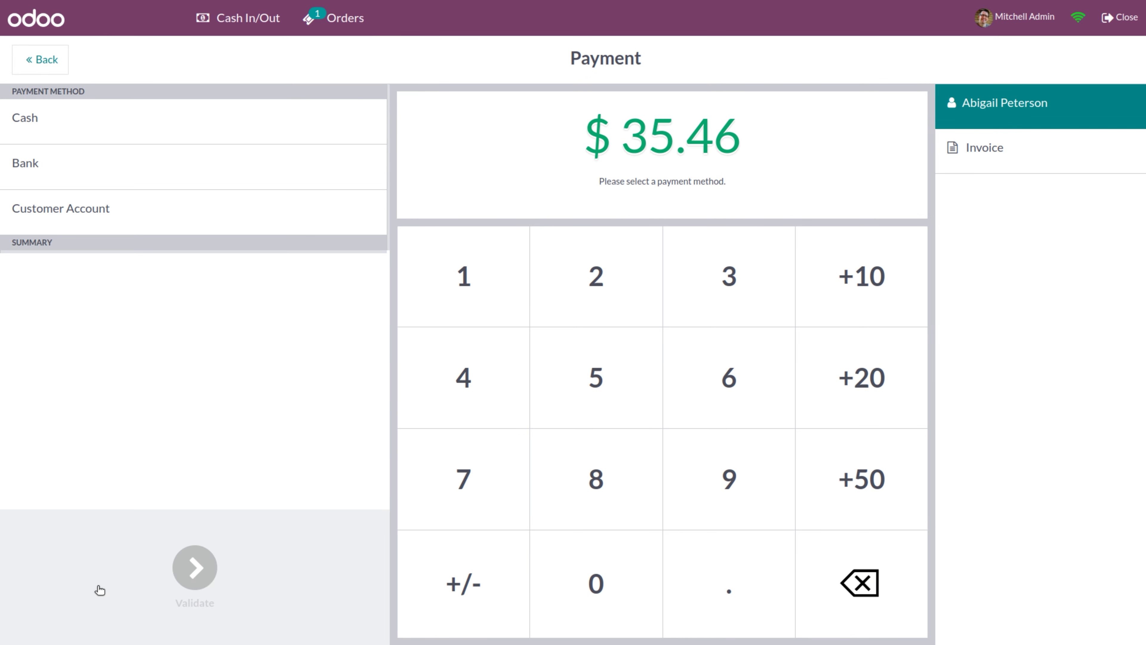
left_click(116, 134)
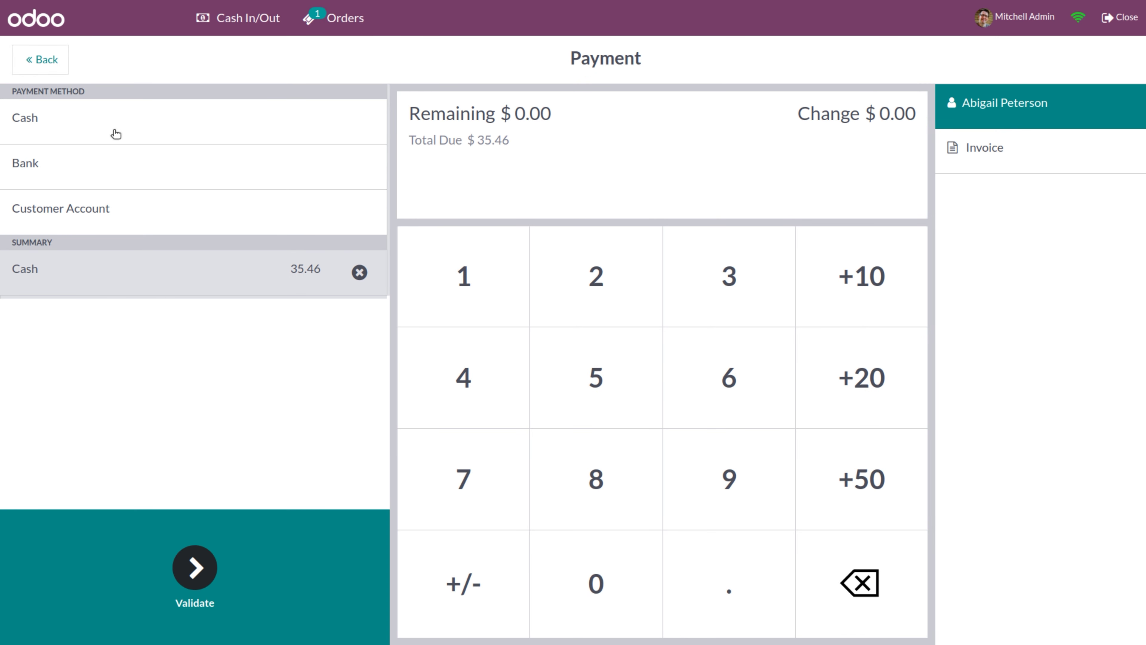
left_click(202, 574)
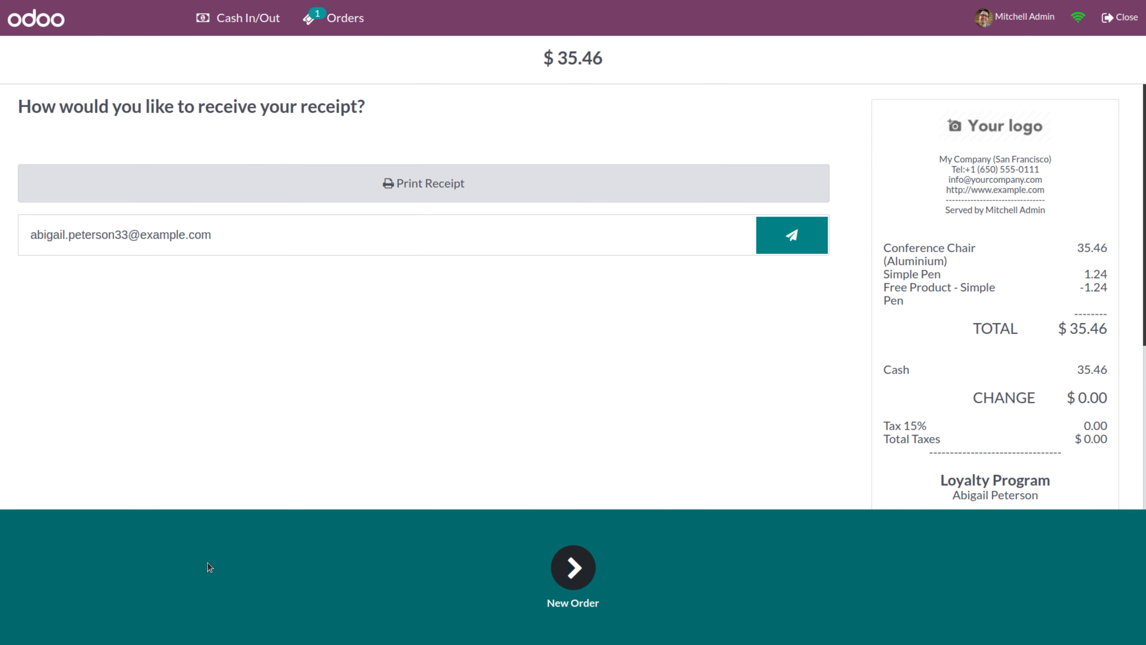
left_click_drag(1145, 251, 1144, 427)
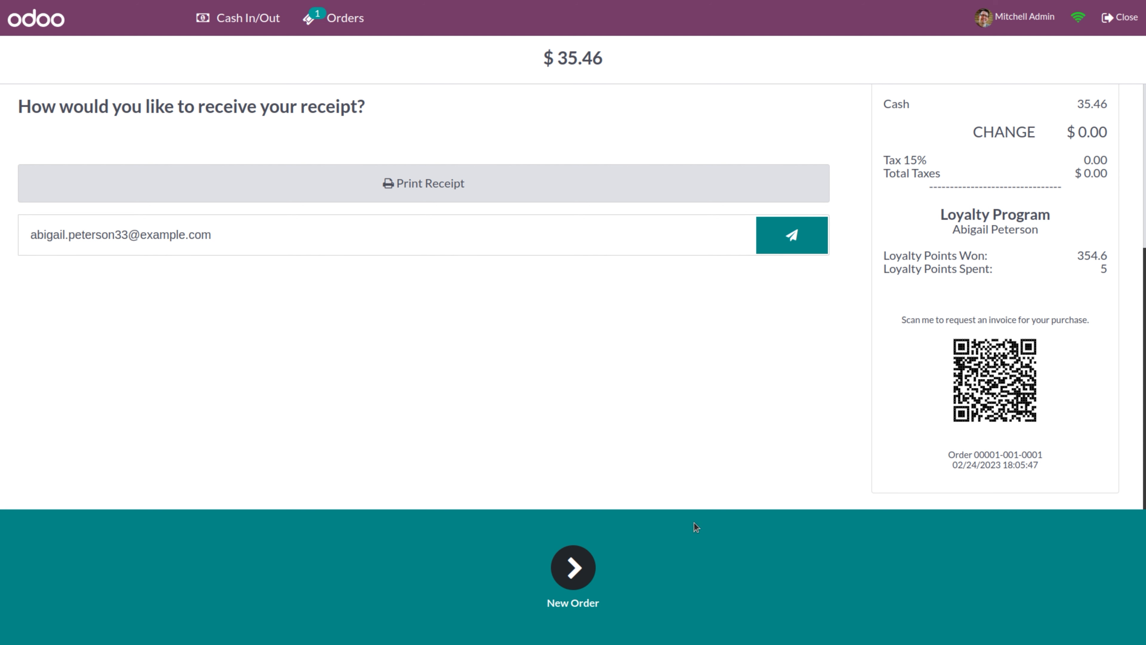
left_click(572, 568)
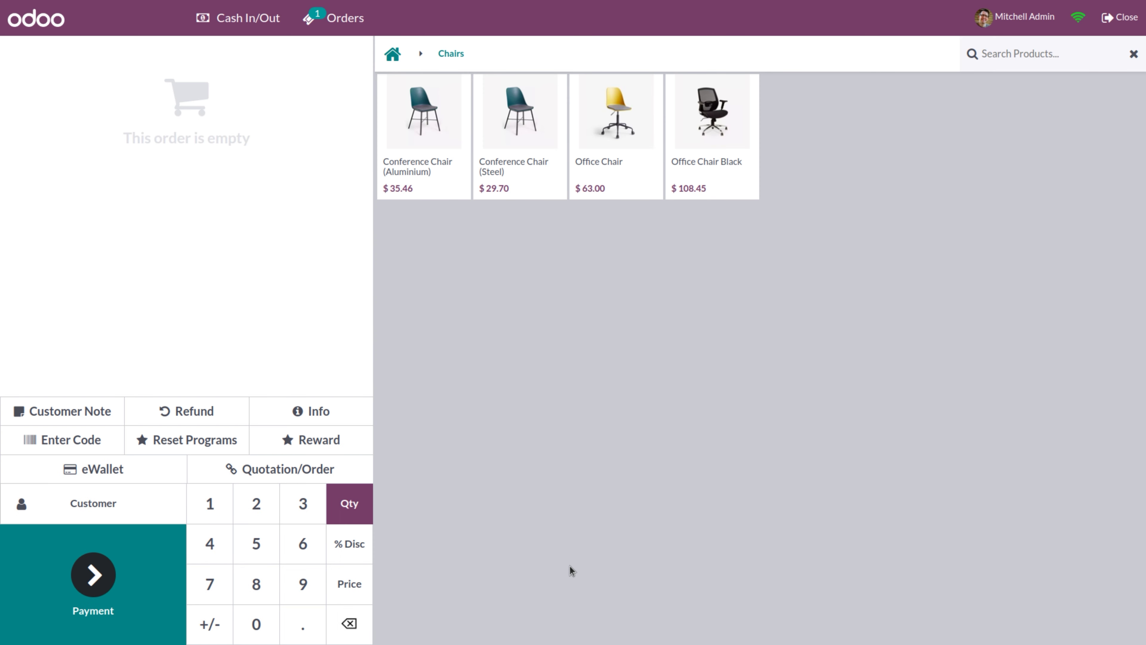
- Enter 35.46 as counted cash, close the Shop session, and advance the slideshow to slide 13
left_click(1126, 18)
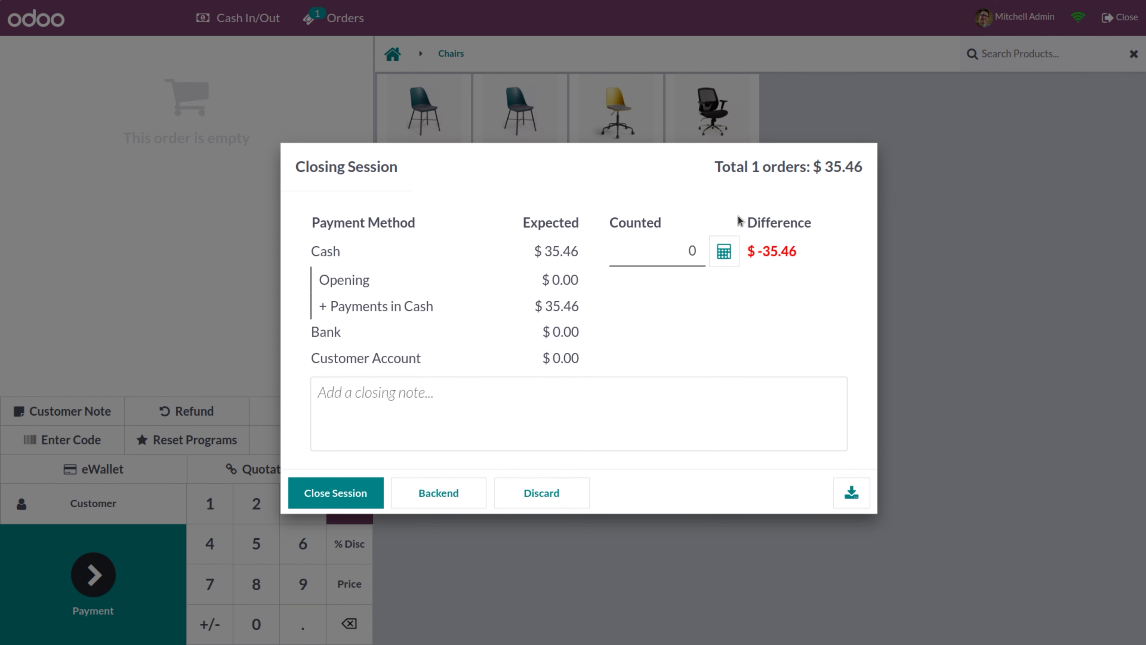
left_click(657, 254)
type("35")
key("Delete")
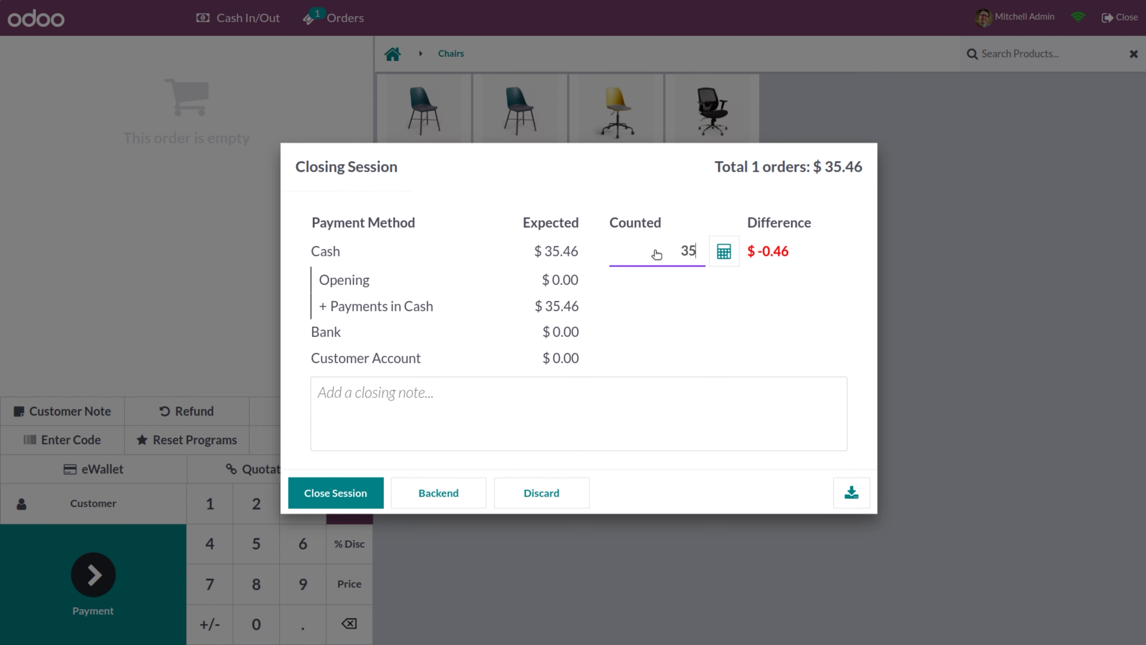
type("46")
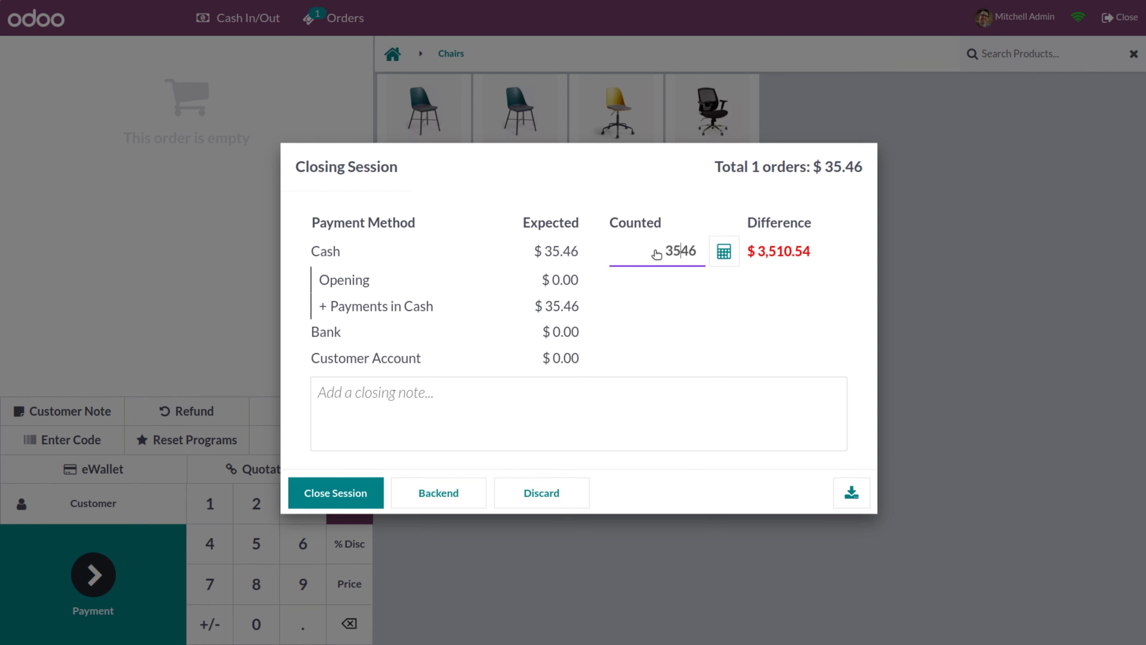
type(".")
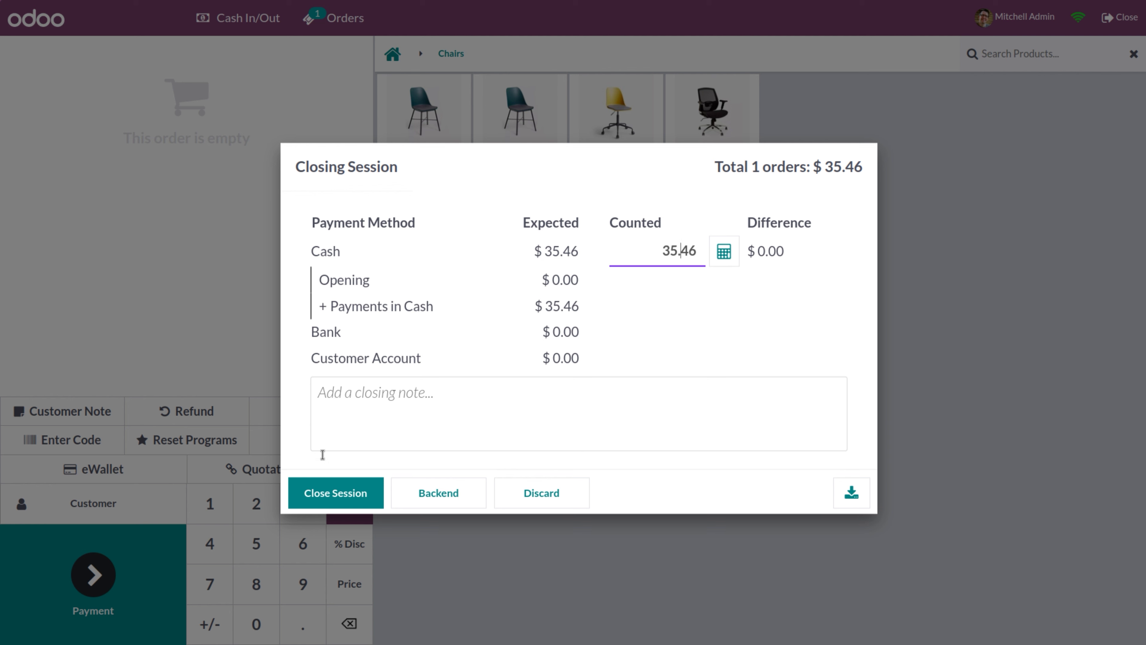
left_click(339, 499)
left_click(339, 497)
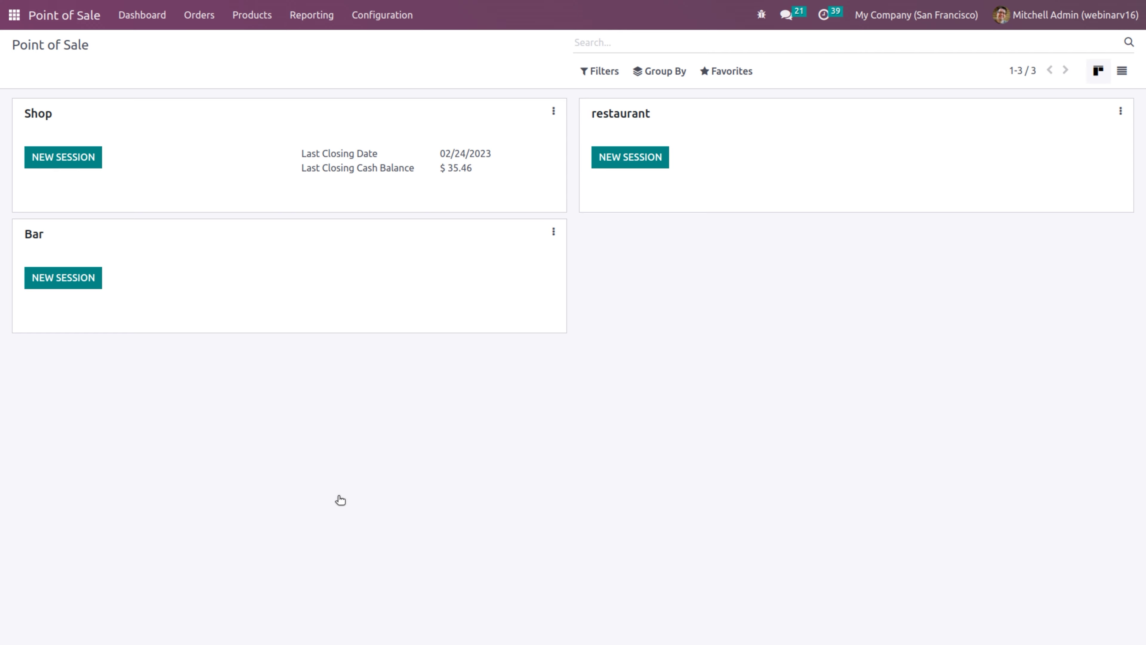
key("alt+Tab")
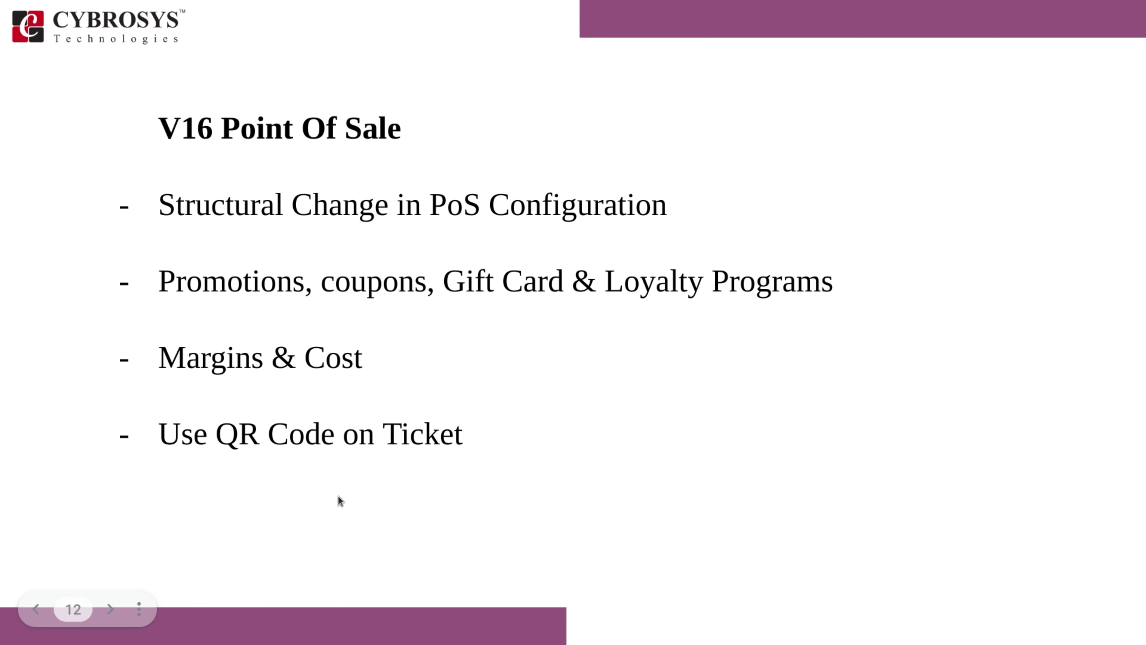
key("Right")
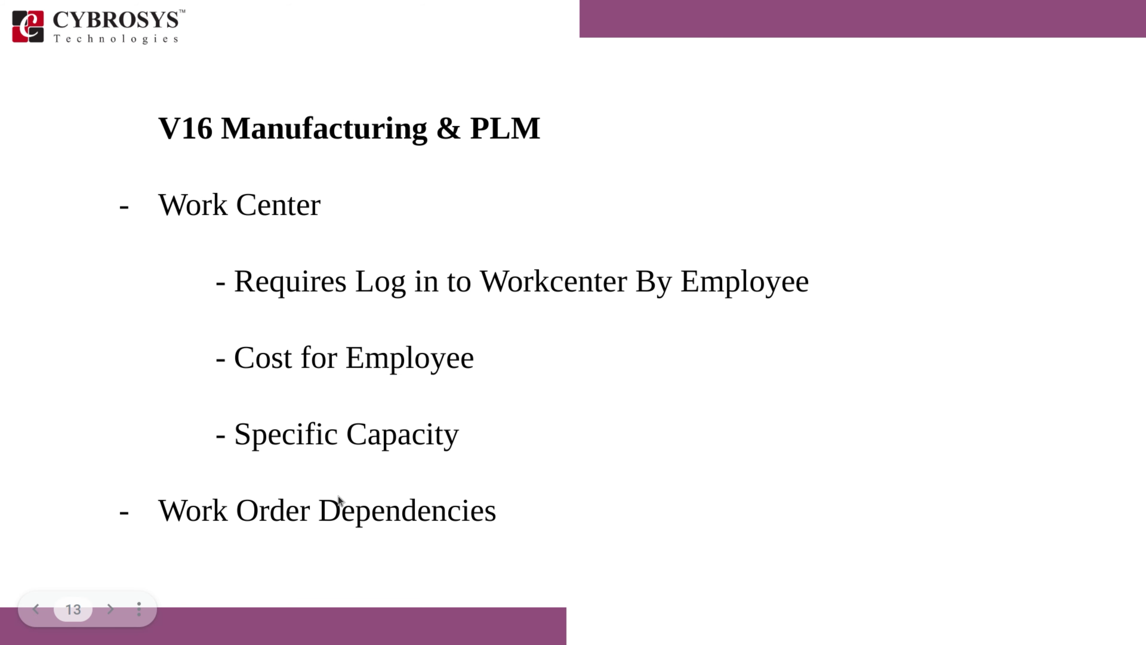
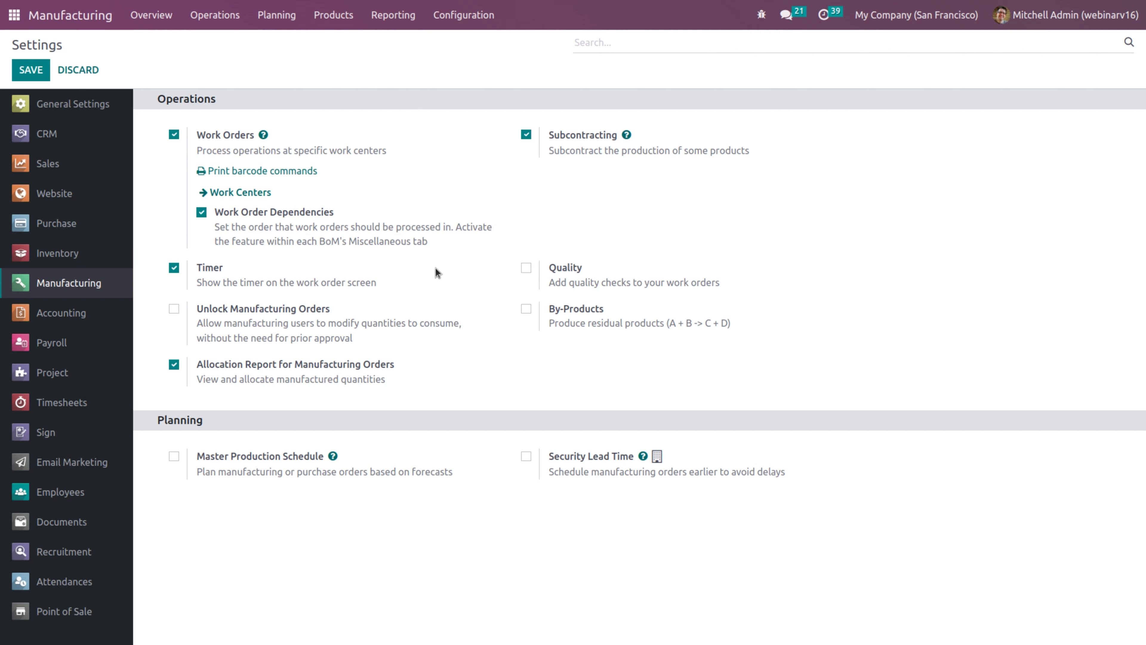
- From the Manufacturing settings, check the Configuration menu, then open the Products menu
mouse_move(230, 248)
mouse_move(405, 246)
mouse_move(235, 214)
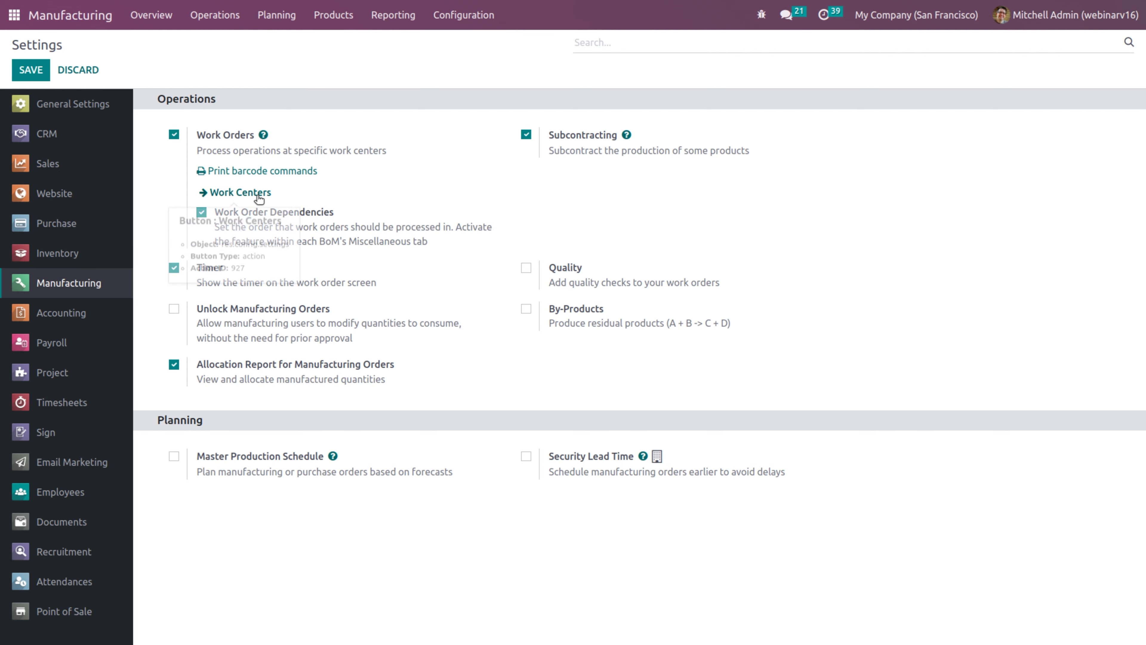
left_click(459, 20)
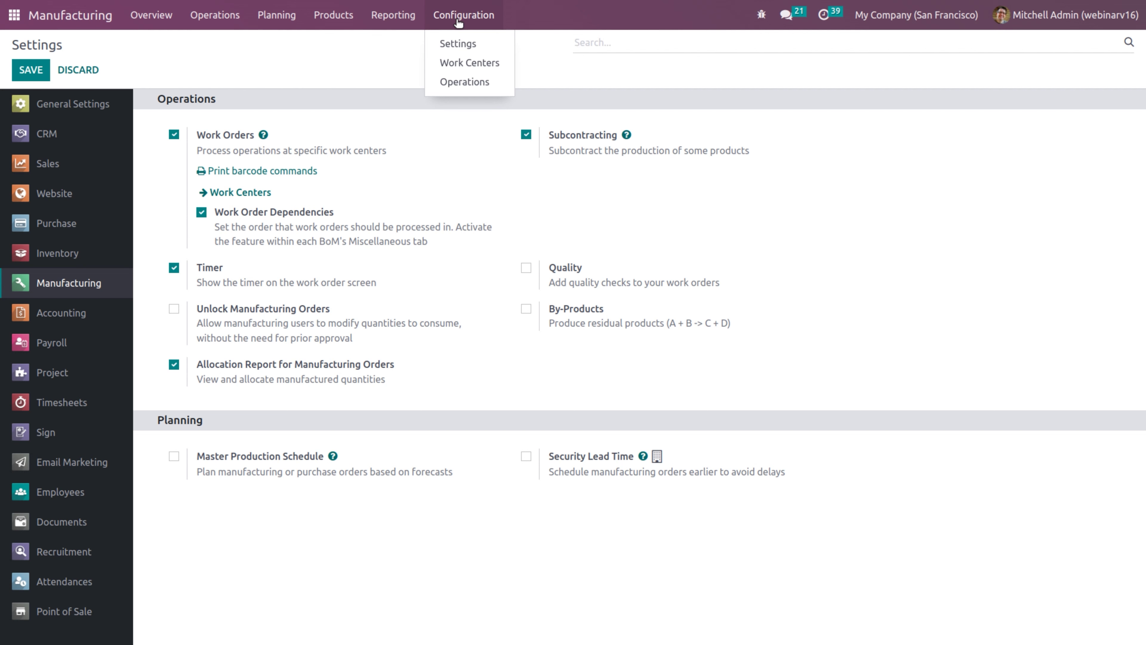
left_click(346, 21)
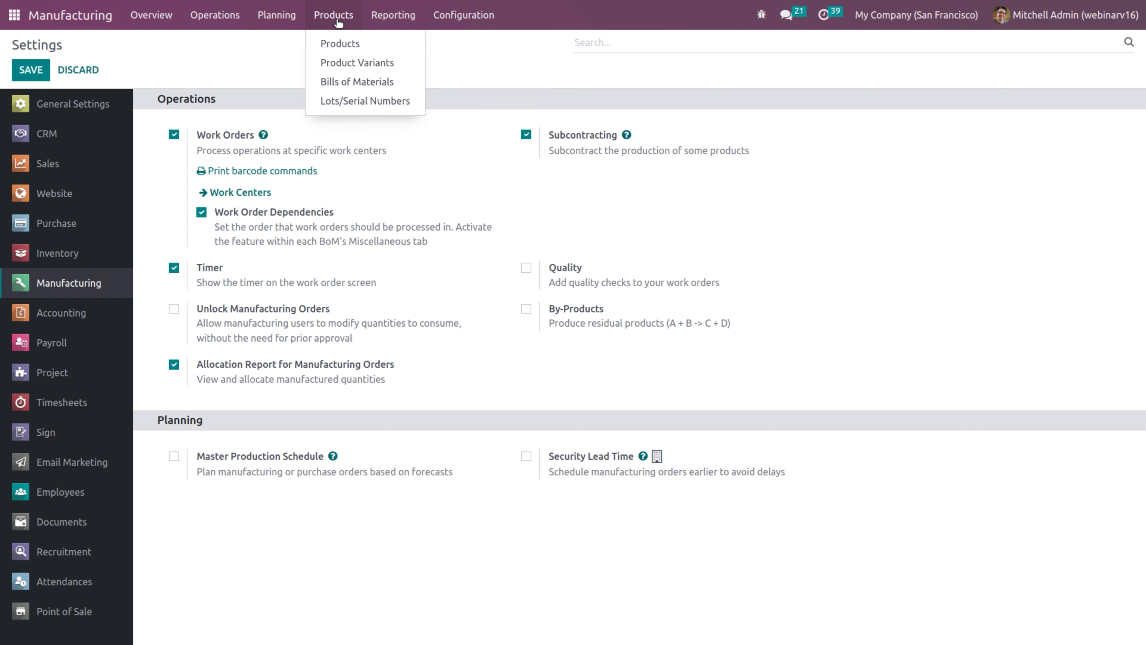
- Add [CONS_25630] Screw as a component to the Desk Combination bill and view its operations
left_click(346, 80)
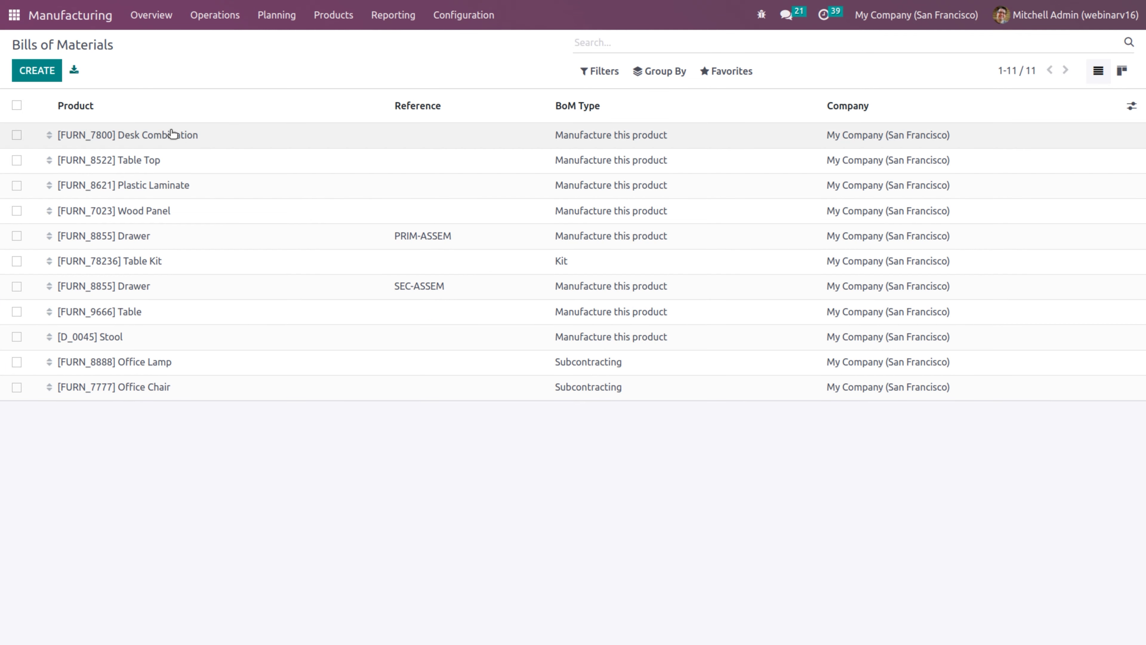
left_click(190, 143)
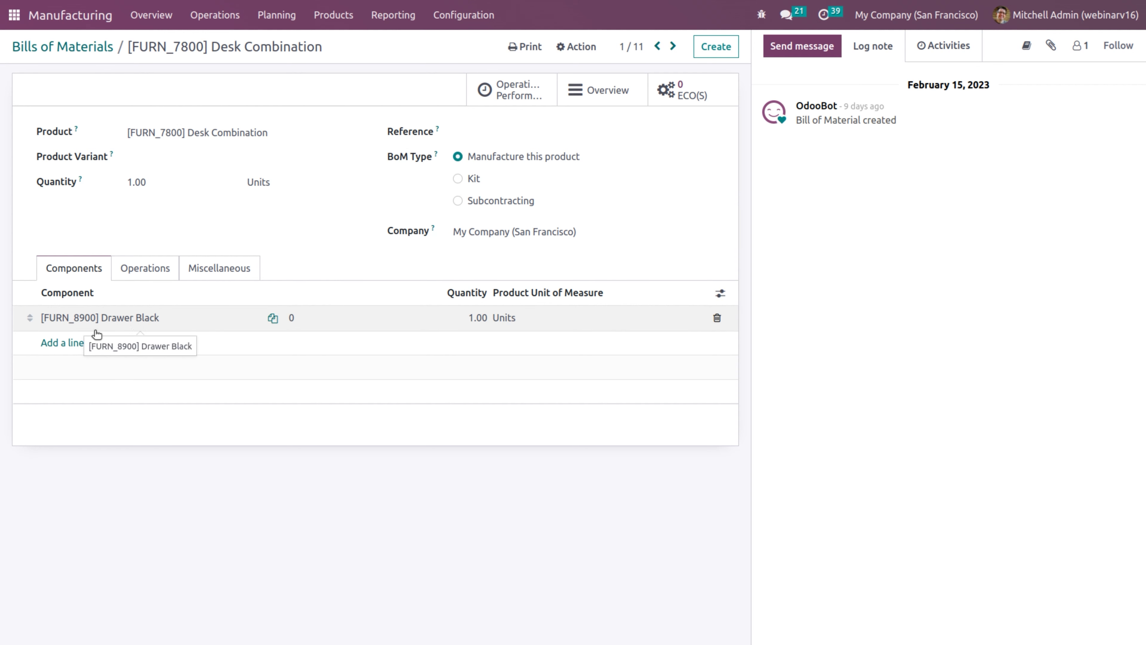
left_click(60, 342)
left_click(59, 343)
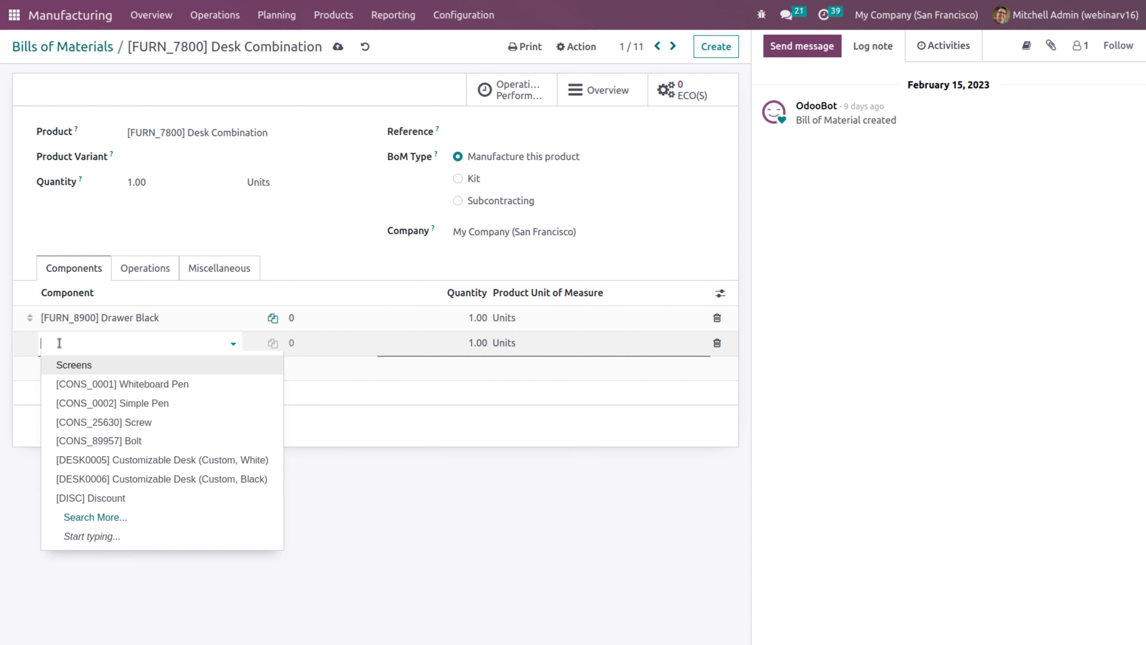
left_click(135, 421)
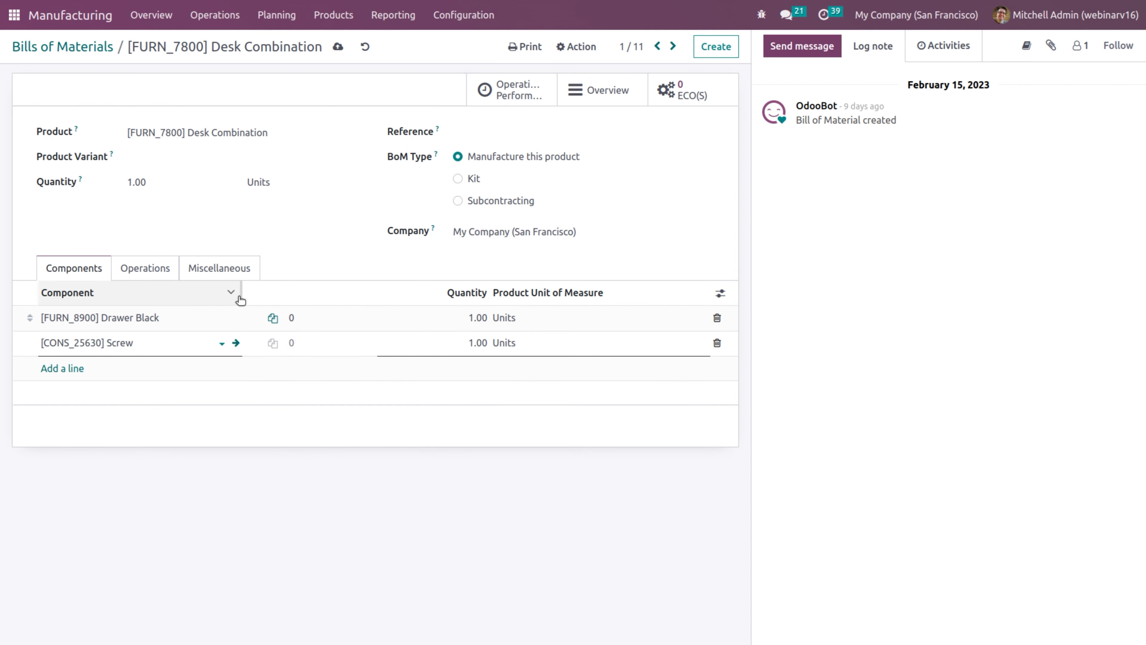
left_click(146, 270)
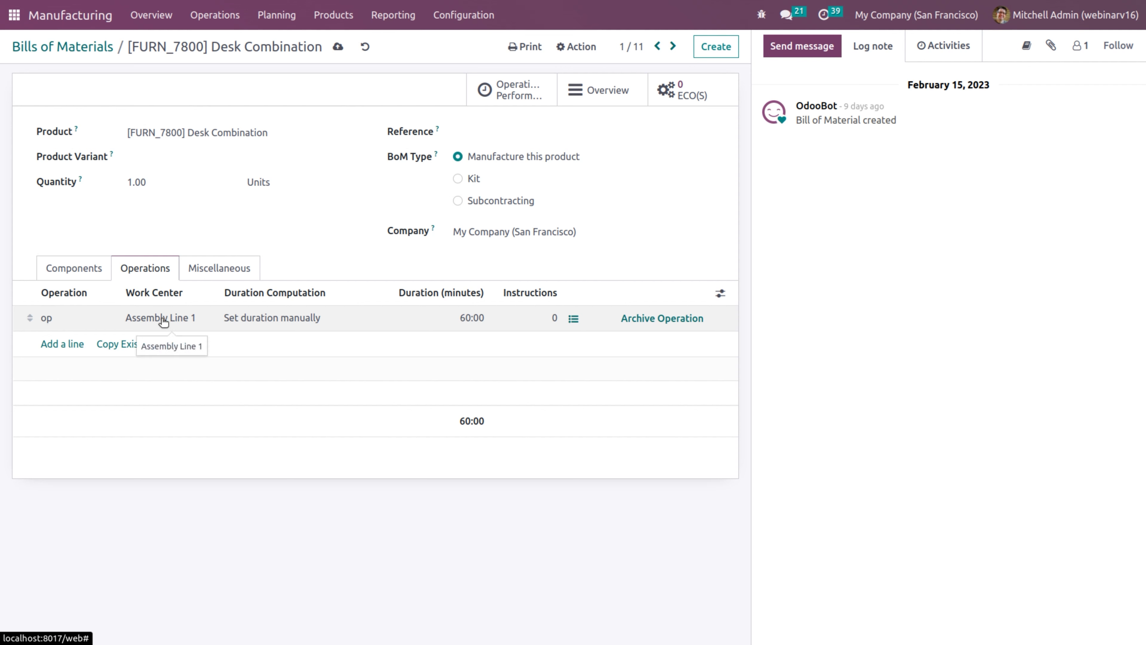
- Create operations op2 and op3, both on work center Assembly Line 1
left_click(56, 346)
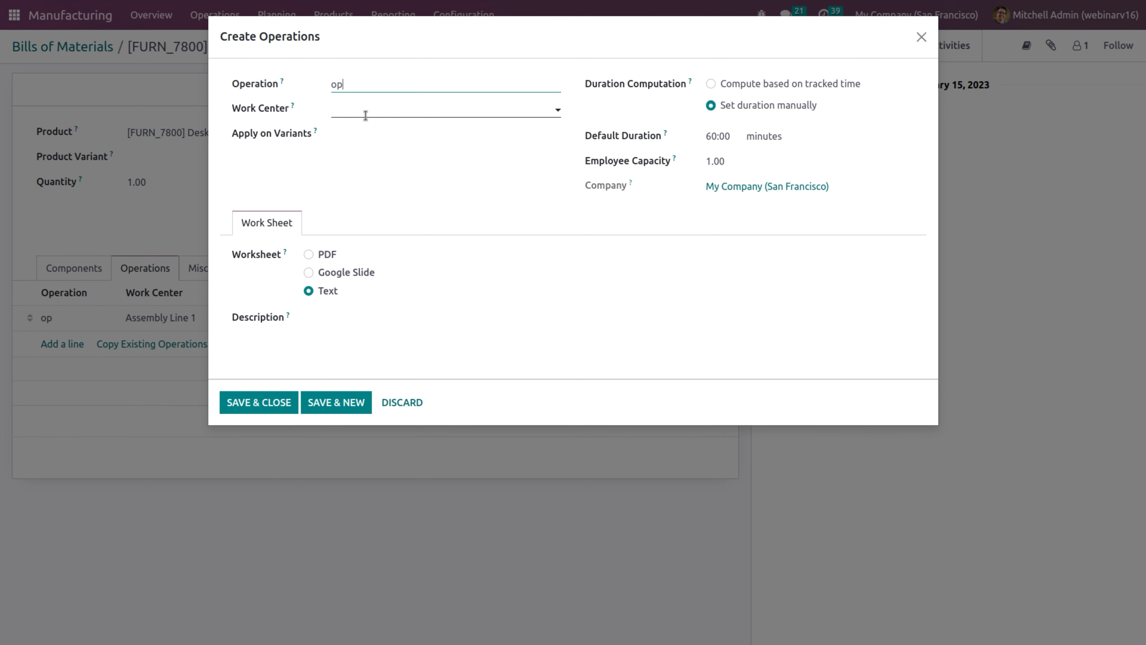
left_click(354, 112)
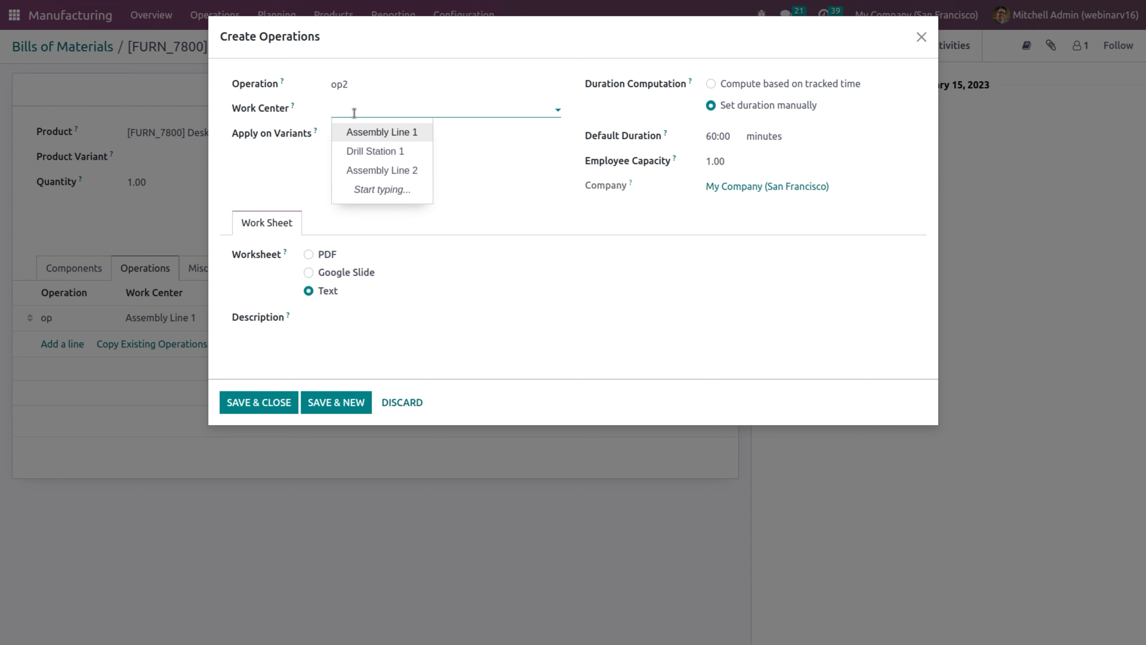
left_click(362, 133)
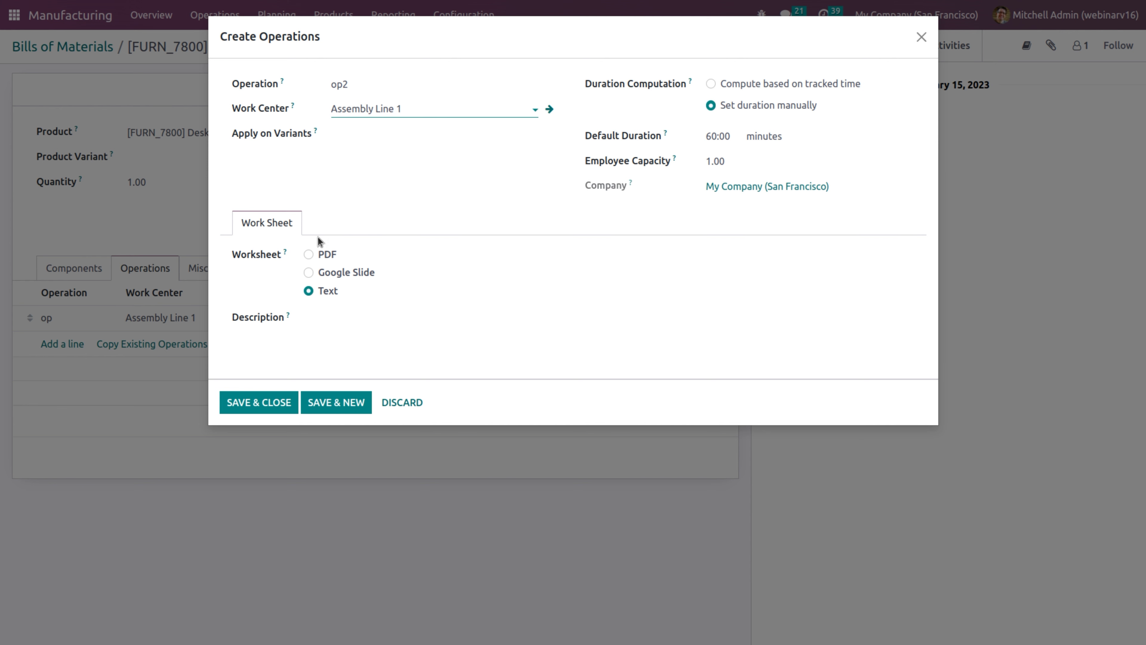
left_click(251, 405)
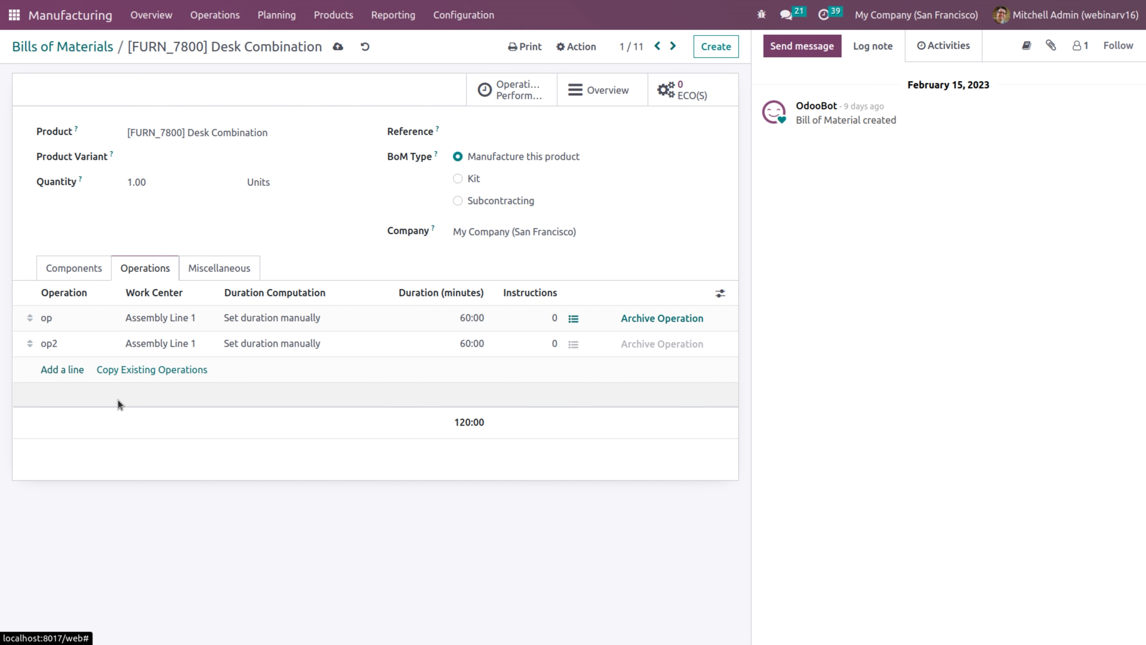
left_click(64, 372)
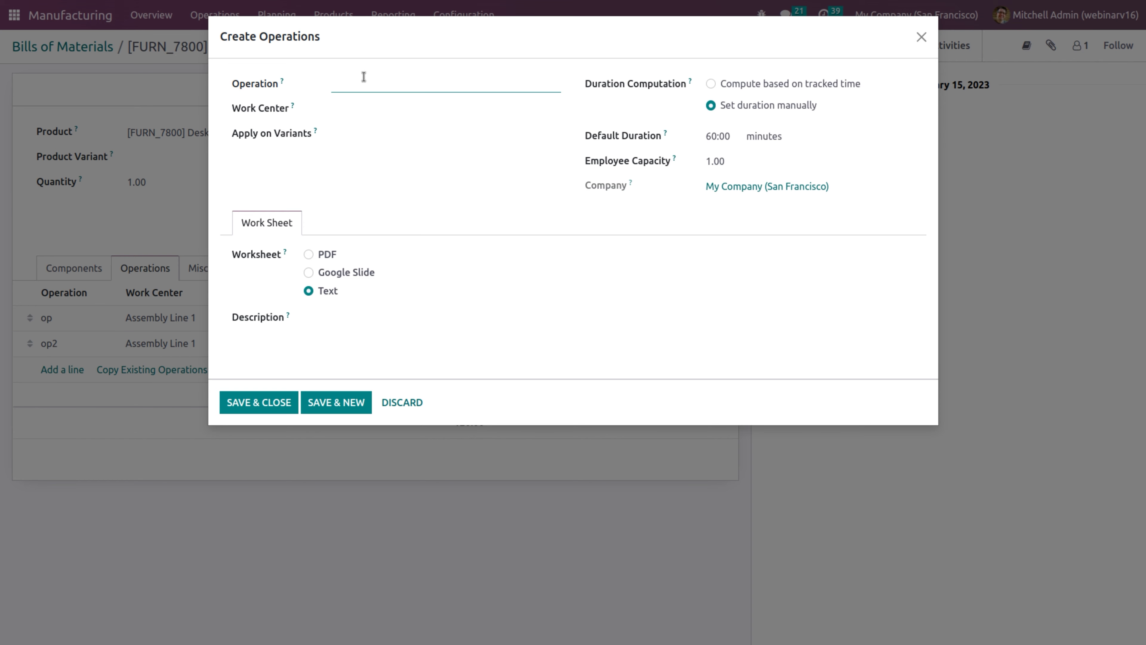
type("op3")
left_click(344, 109)
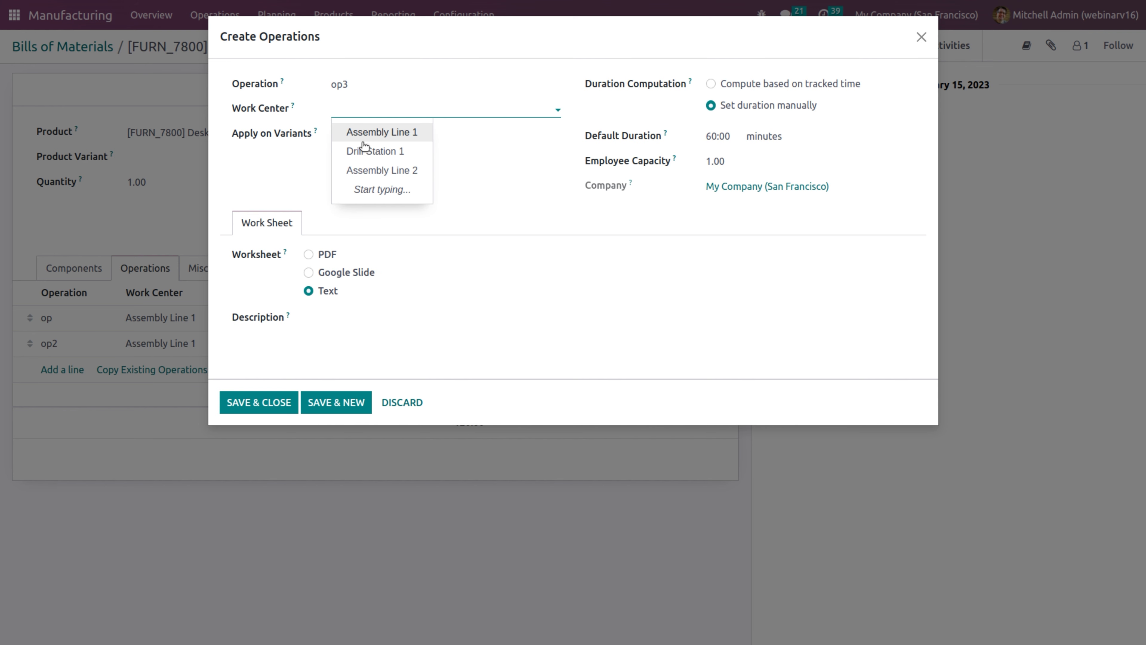
left_click(366, 132)
left_click(262, 402)
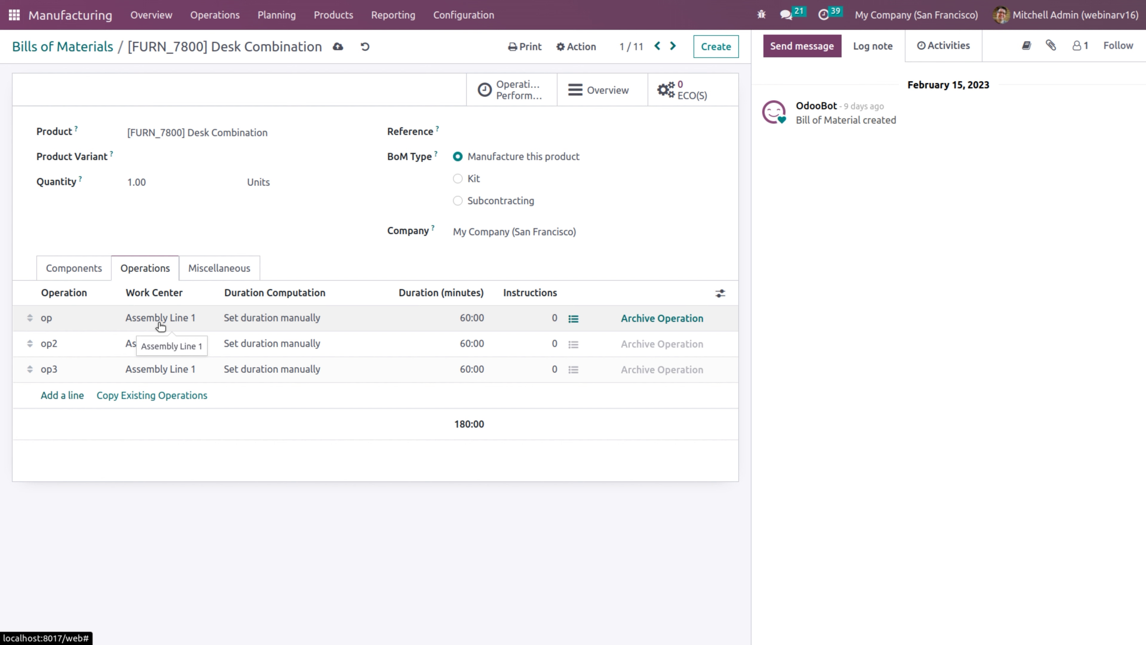
- Enable Operation Dependencies under Miscellaneous and save the bill of materials
left_click(233, 270)
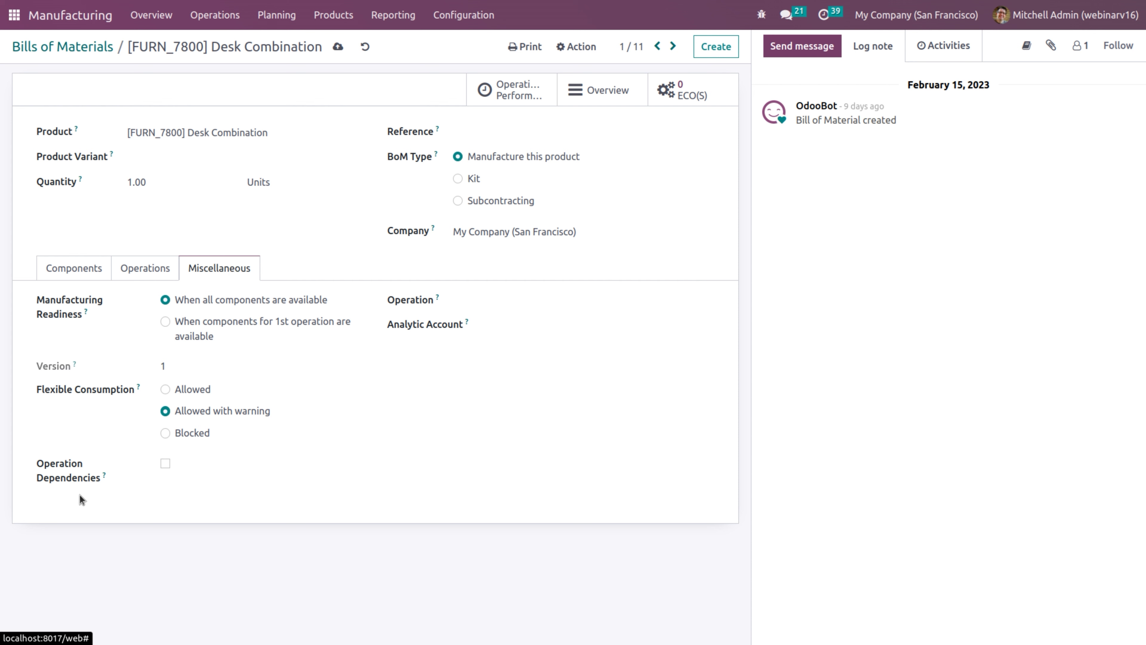
left_click(165, 465)
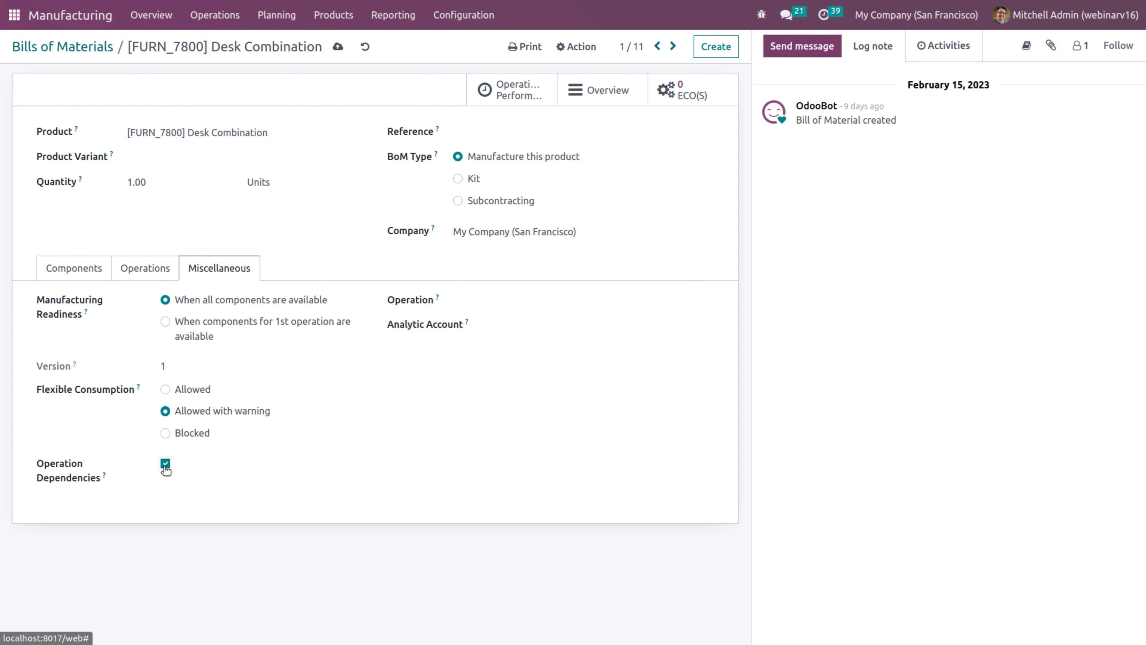
left_click(344, 51)
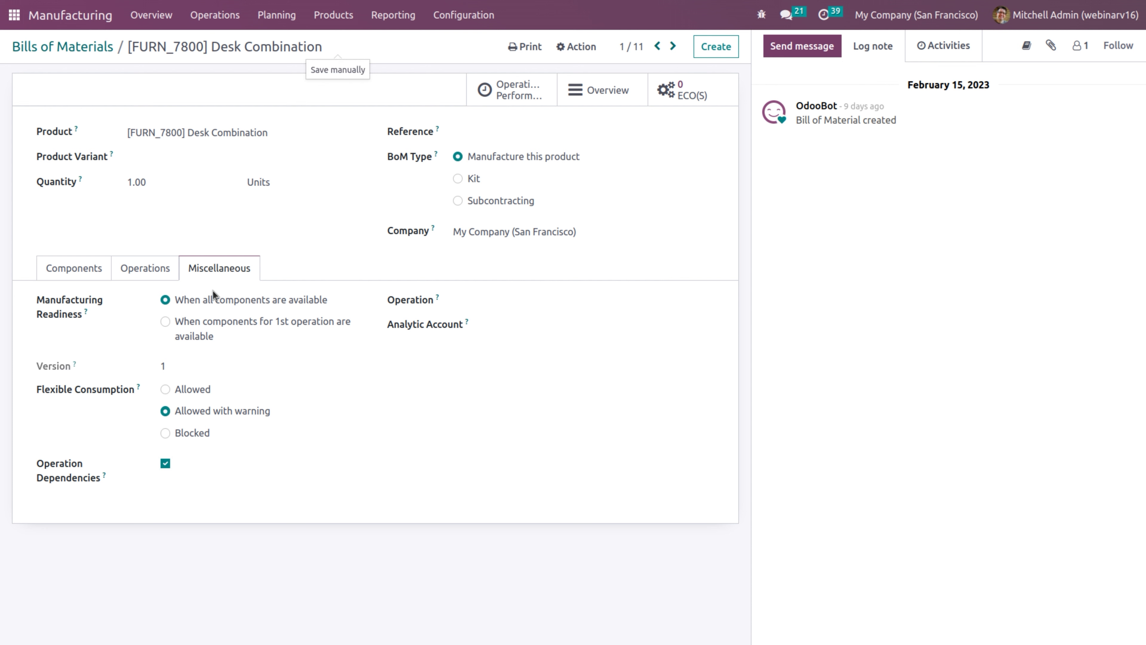
left_click(143, 270)
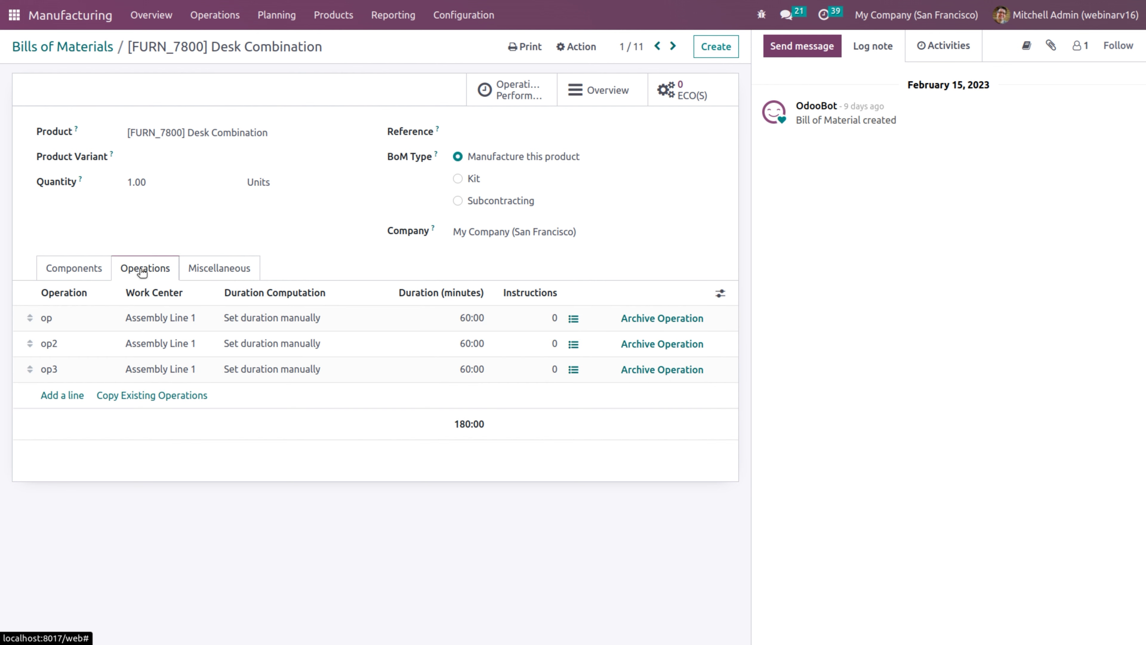
- Show the Blocked By column, then rename op to op1, blocked by op2
left_click(722, 293)
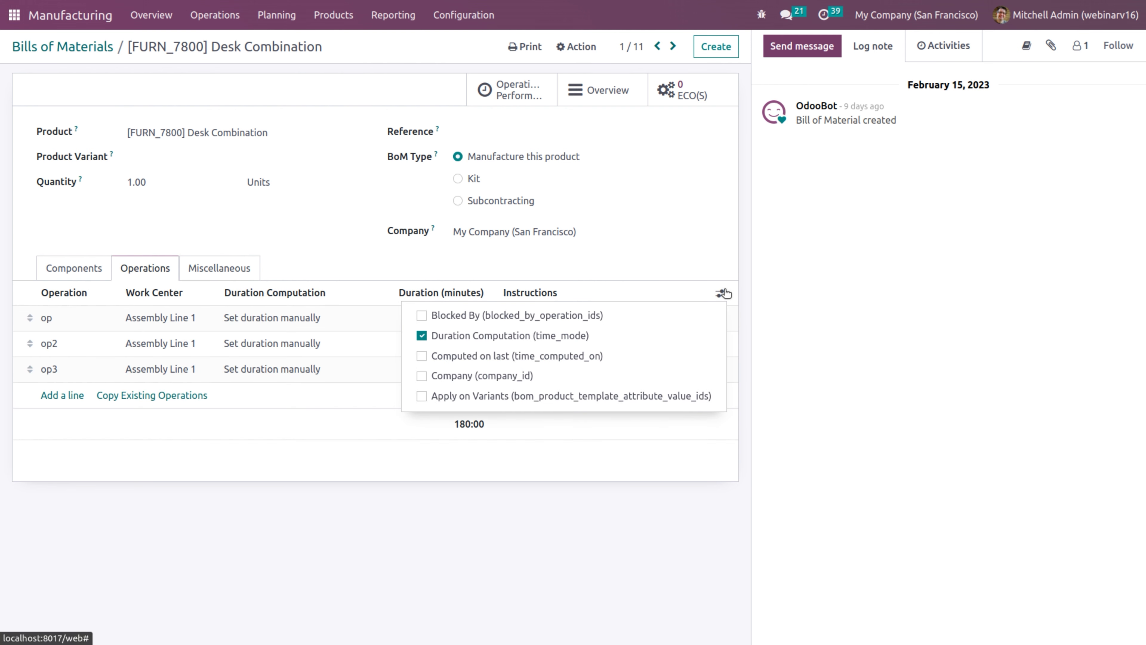
left_click(422, 316)
left_click(225, 445)
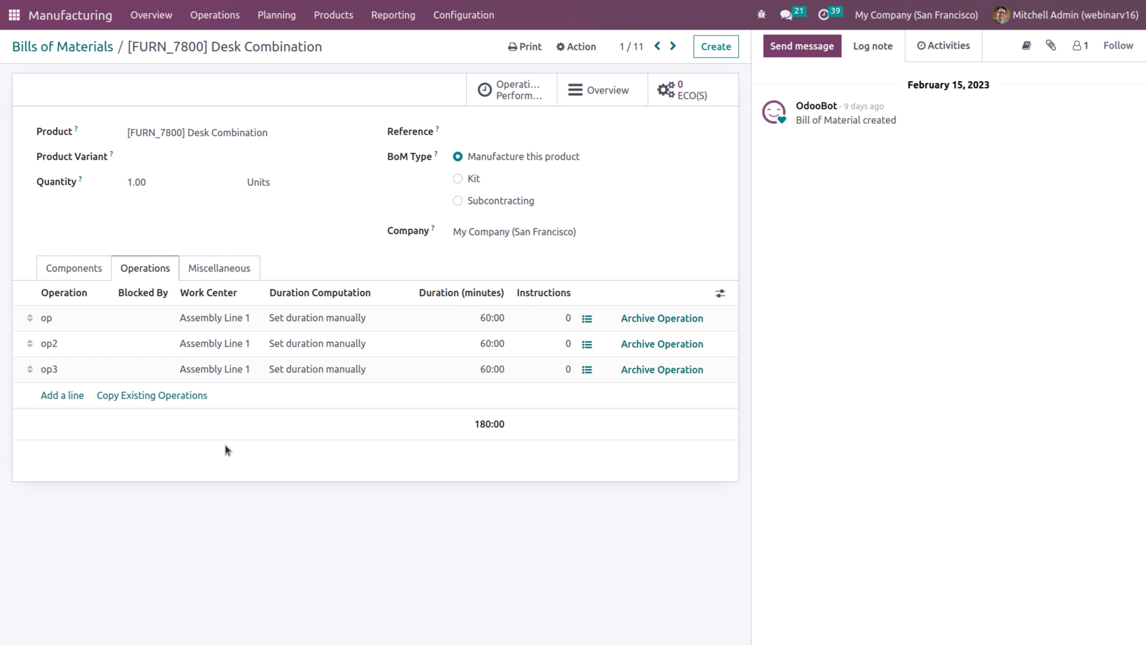
left_click(164, 319)
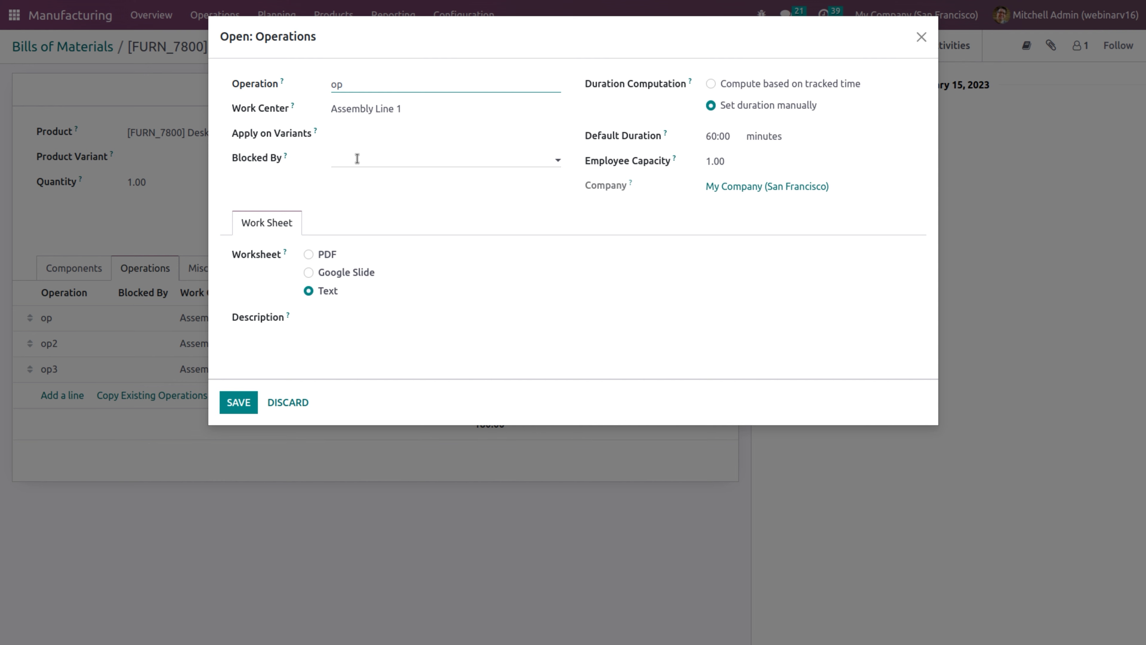
left_click(357, 159)
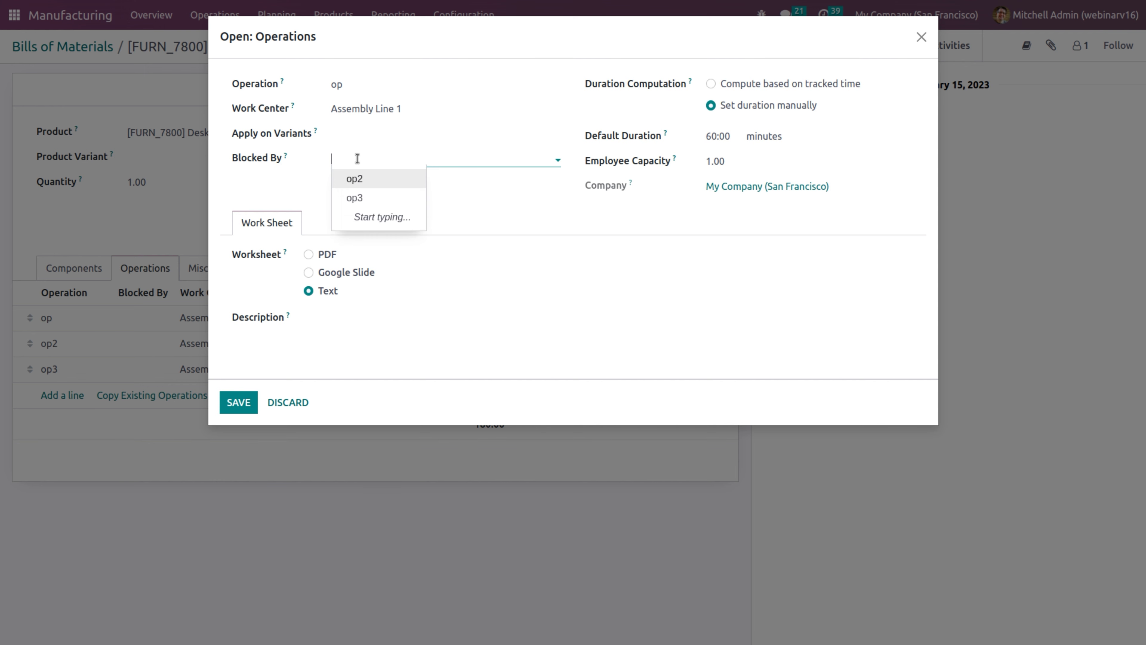
left_click(361, 179)
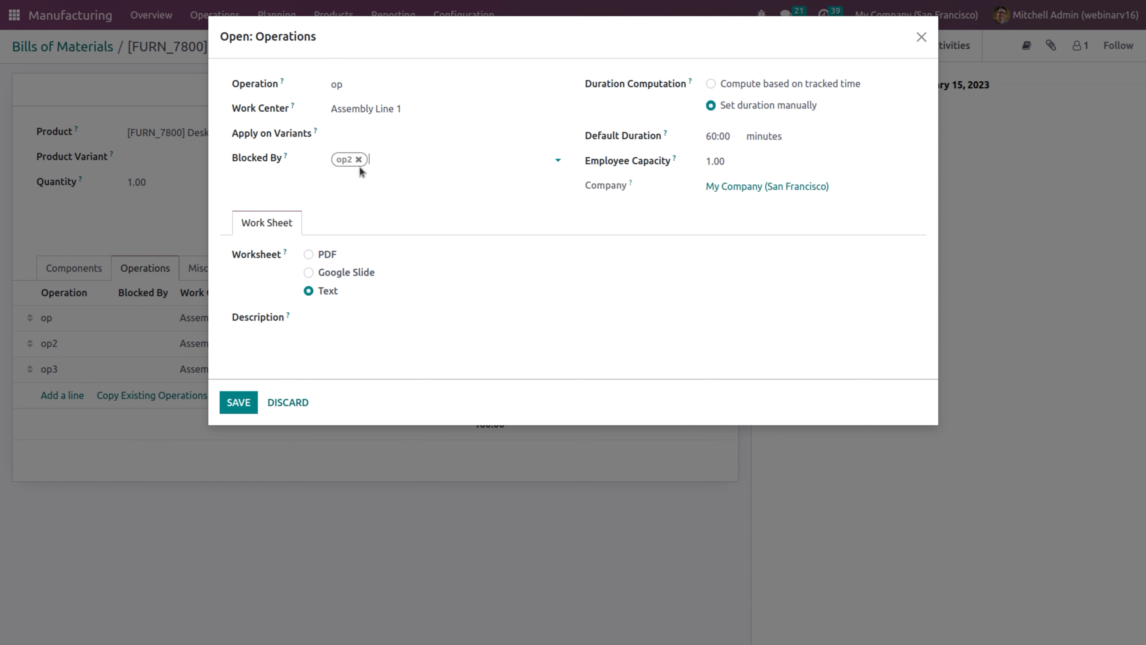
left_click(355, 83)
type("1")
left_click(390, 188)
left_click(249, 396)
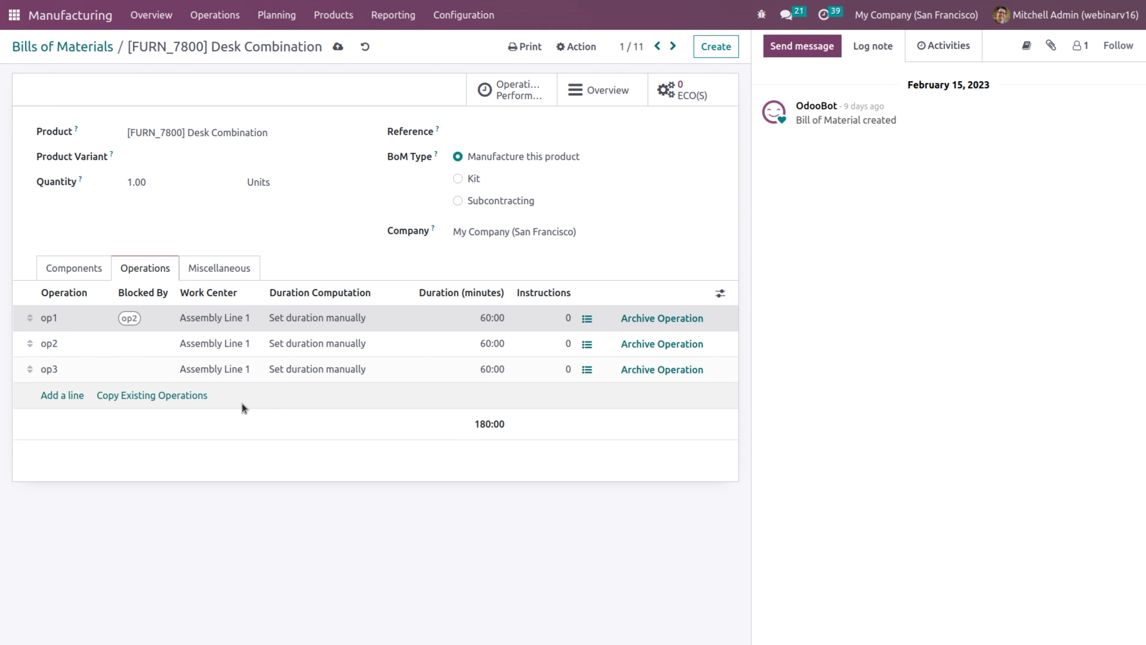
- Make op2 blocked by op3 and save the bill of materials
left_click(126, 353)
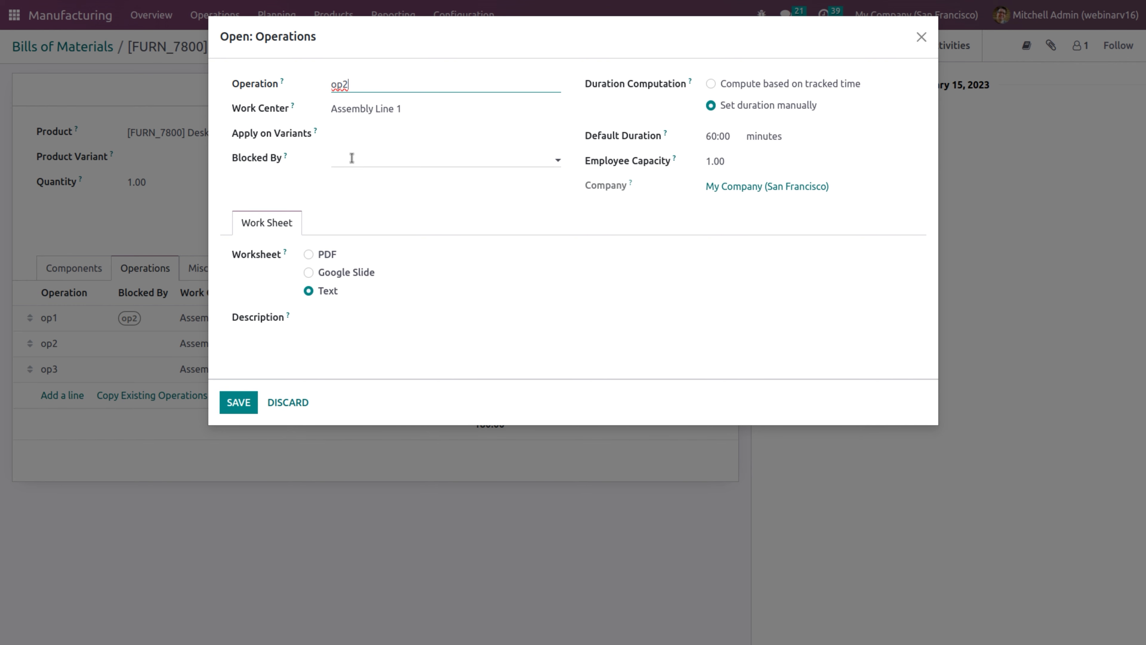
left_click(352, 158)
type("op3")
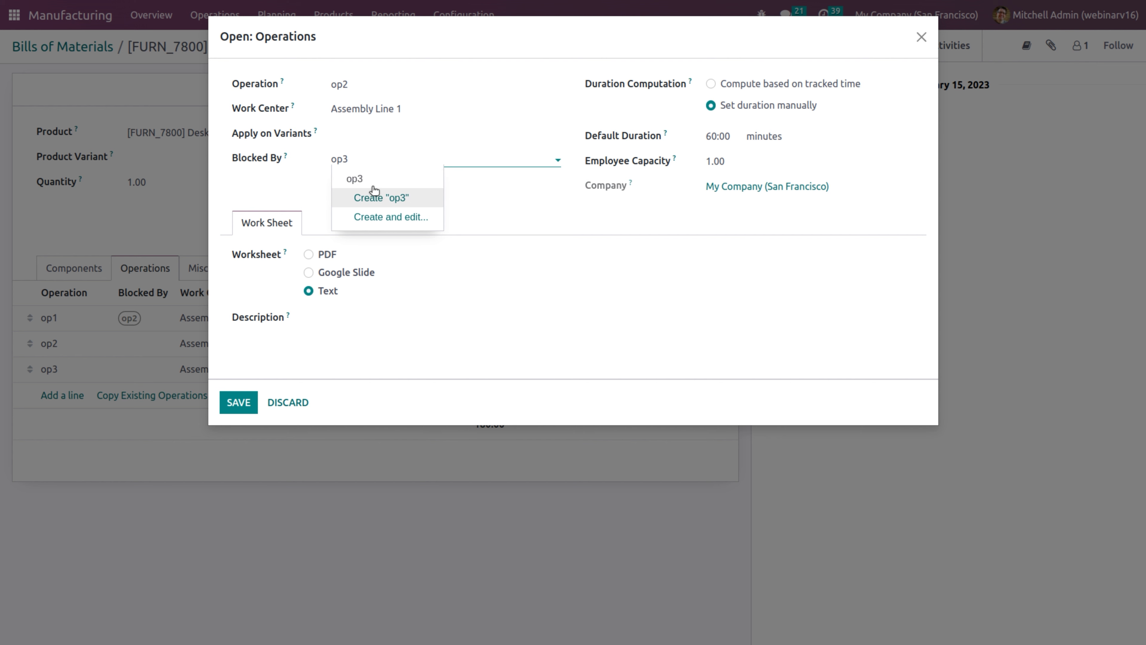
left_click(370, 179)
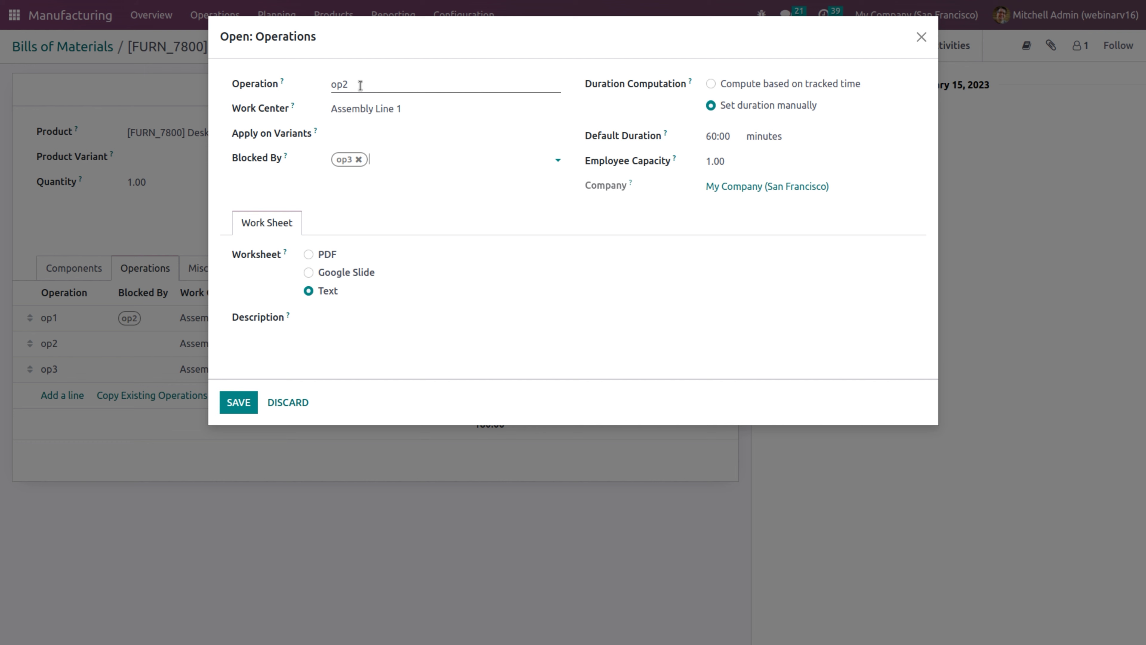
left_click(239, 402)
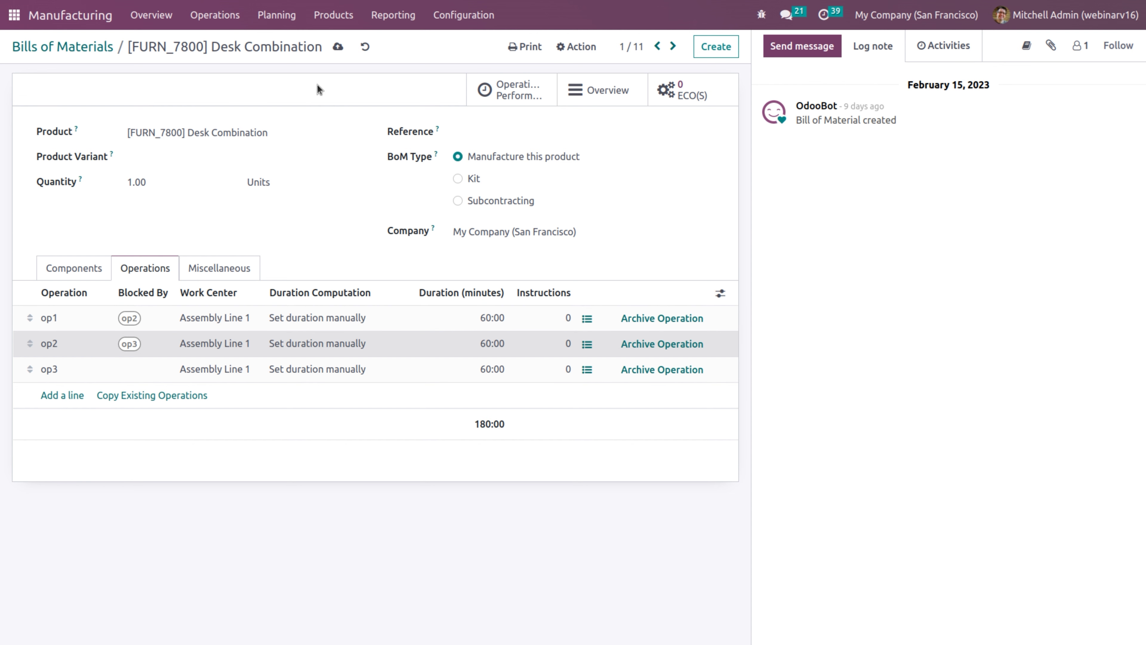
left_click(338, 48)
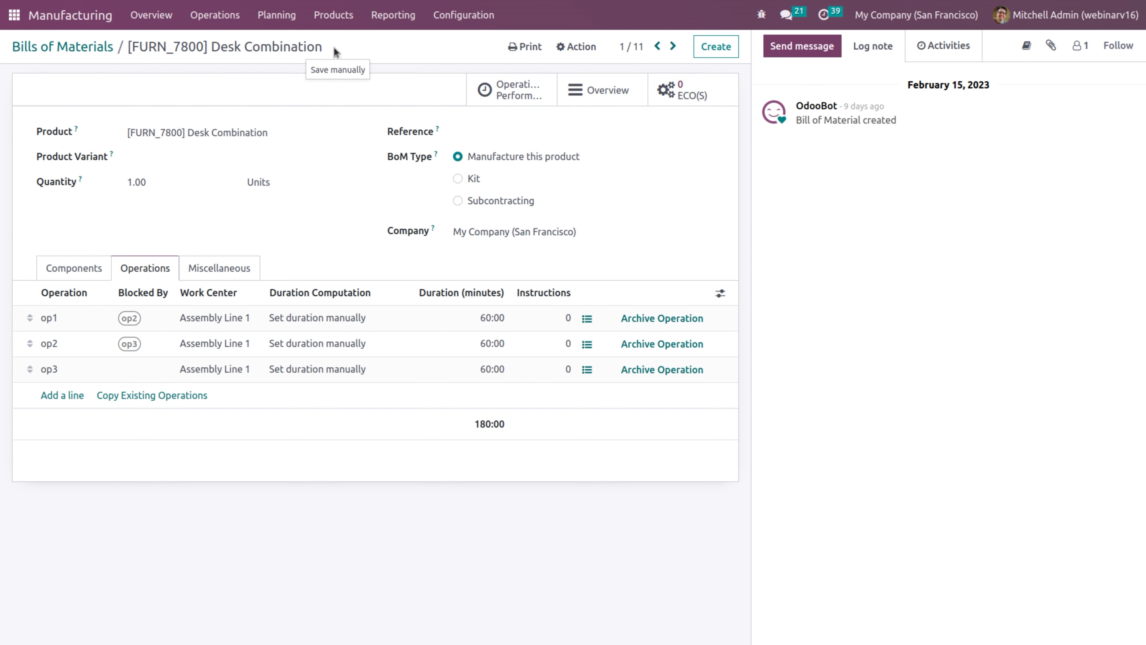
left_click(464, 15)
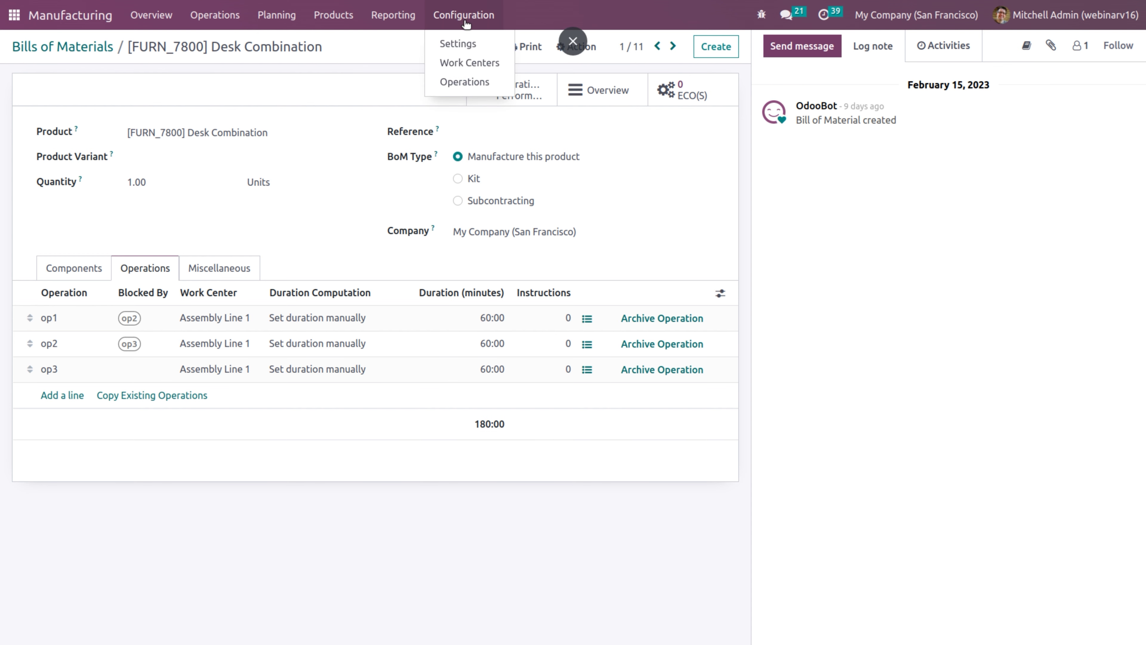
- Add a Whiteboard Pen specific capacity of 15 to Drill Station 1
left_click(471, 65)
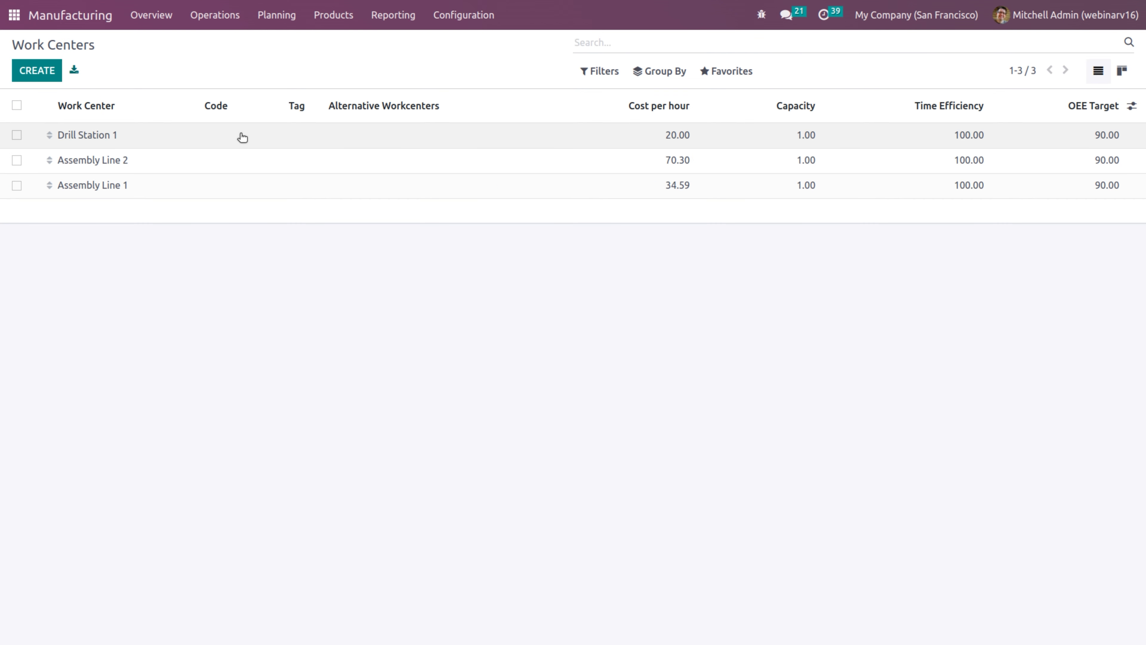
left_click(97, 143)
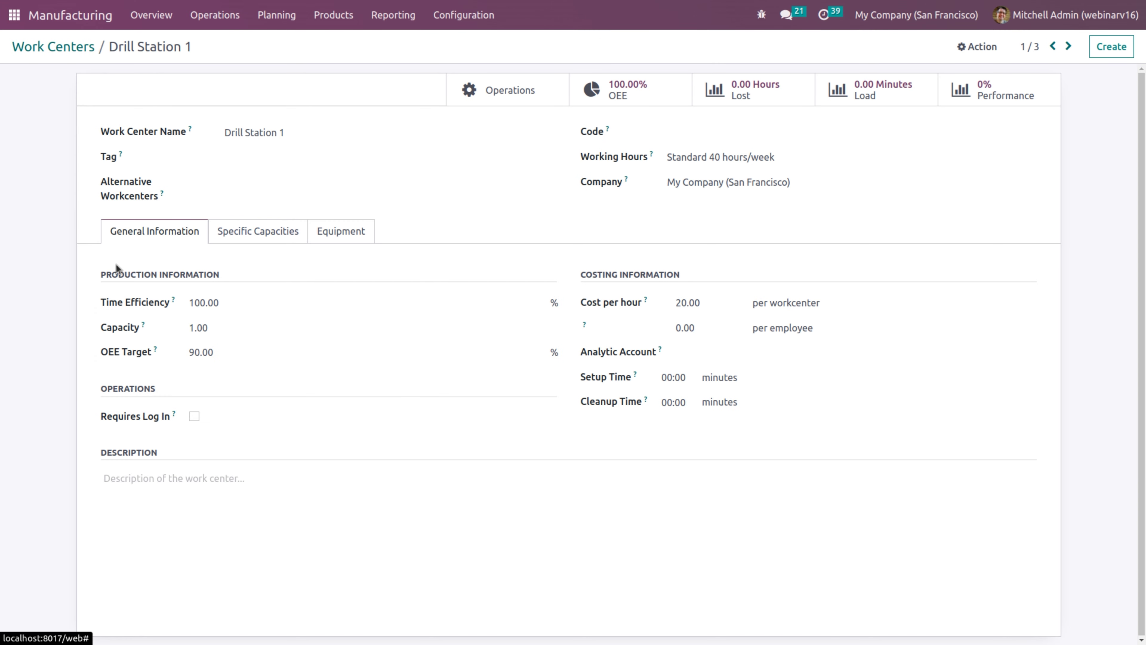
left_click_drag(218, 328, 186, 329)
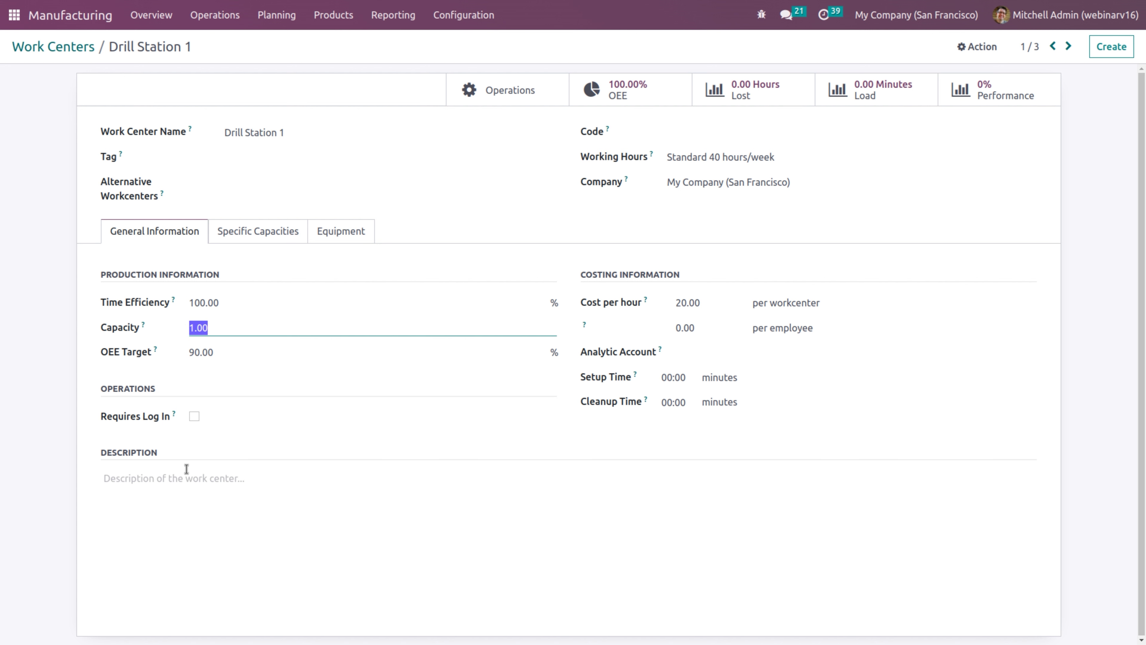
left_click(246, 229)
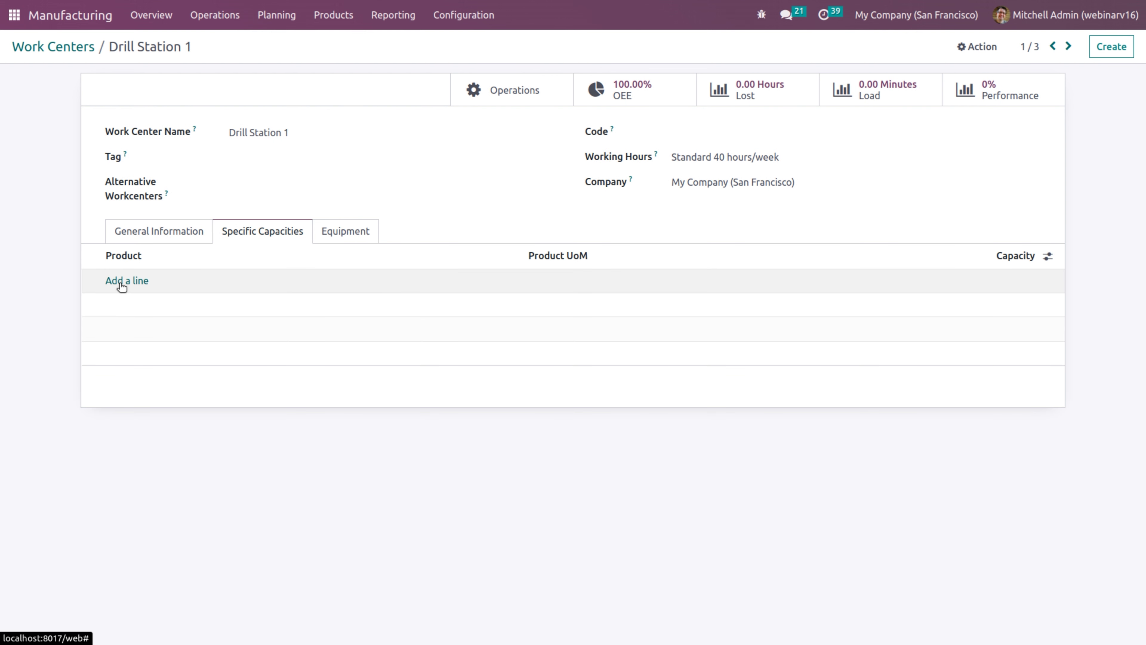
left_click(119, 282)
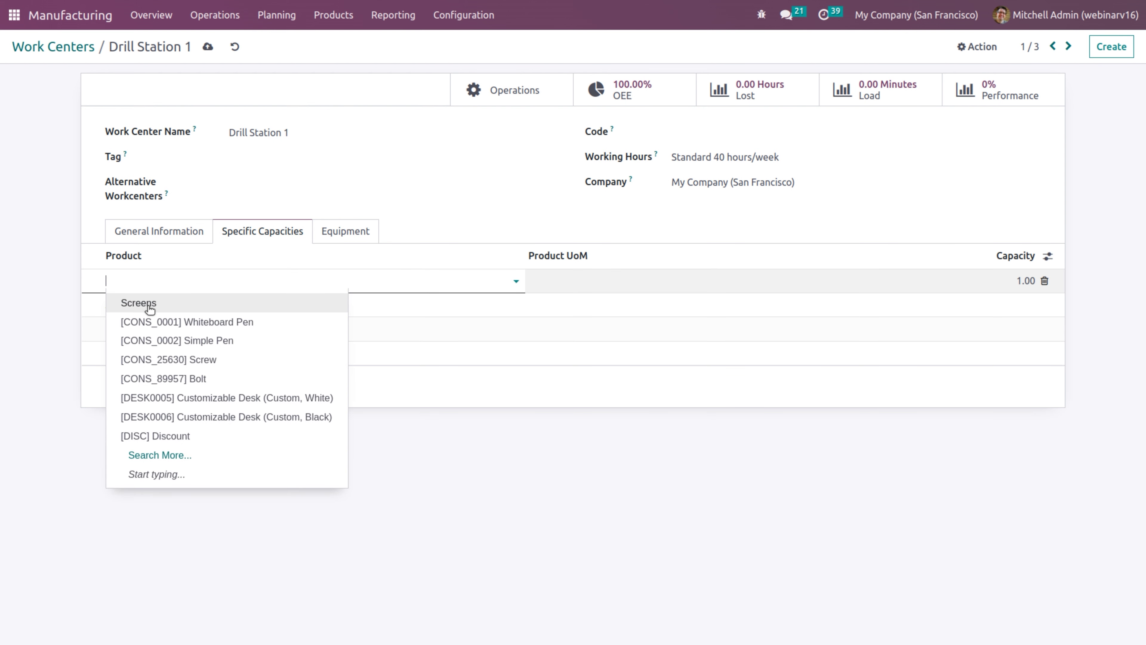
left_click(210, 326)
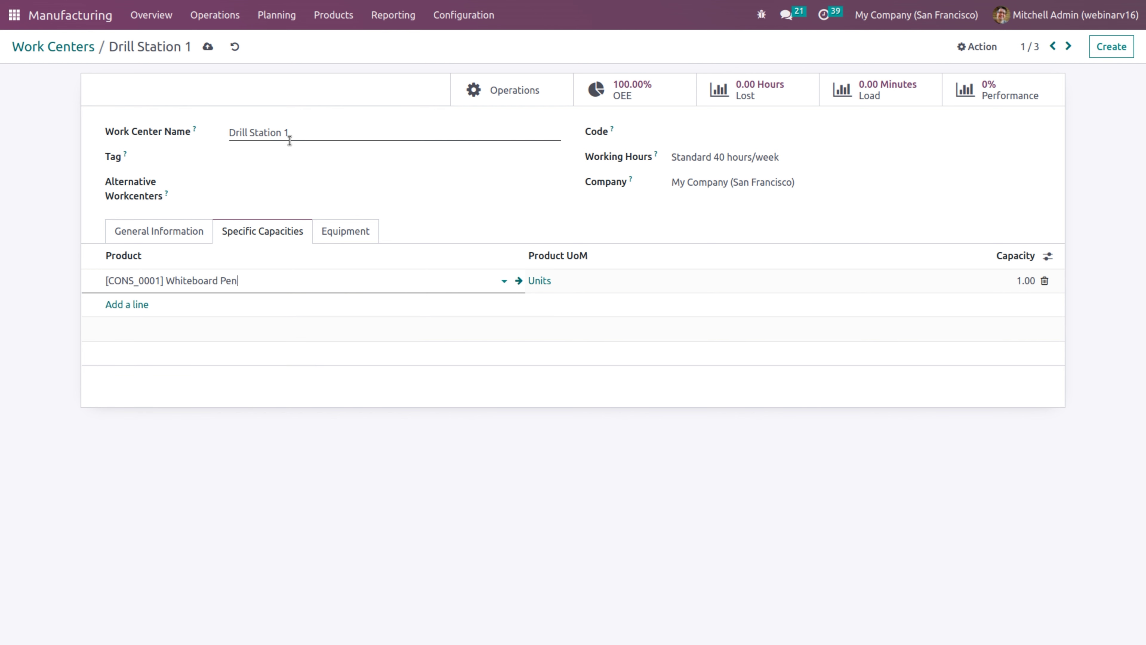
left_click(1013, 284)
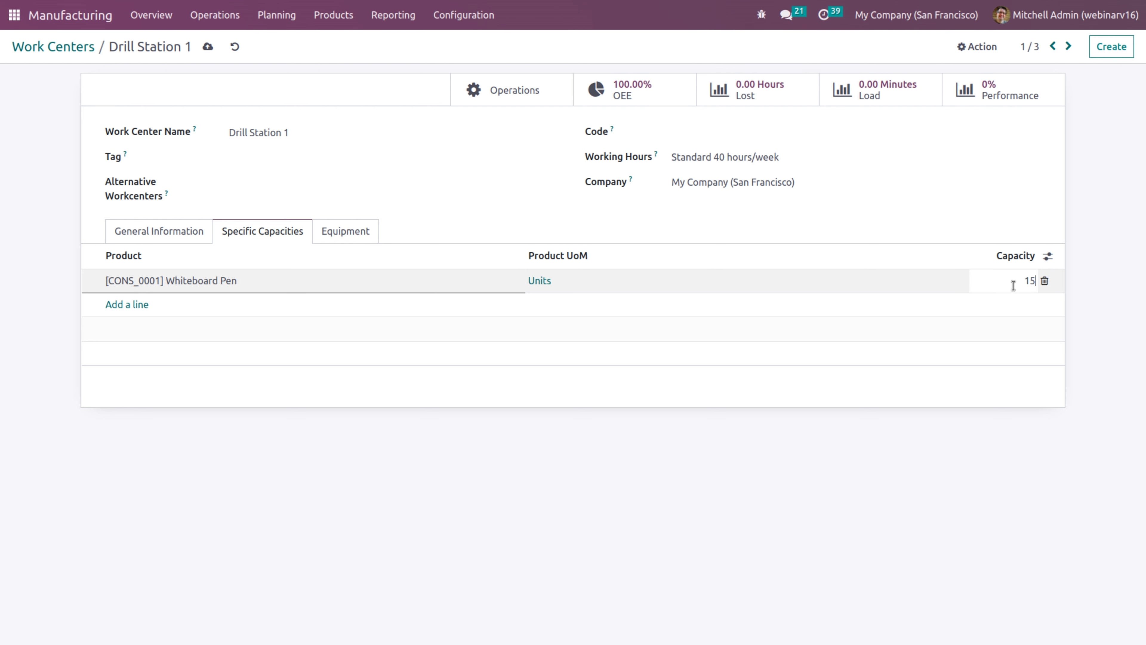
left_click(873, 333)
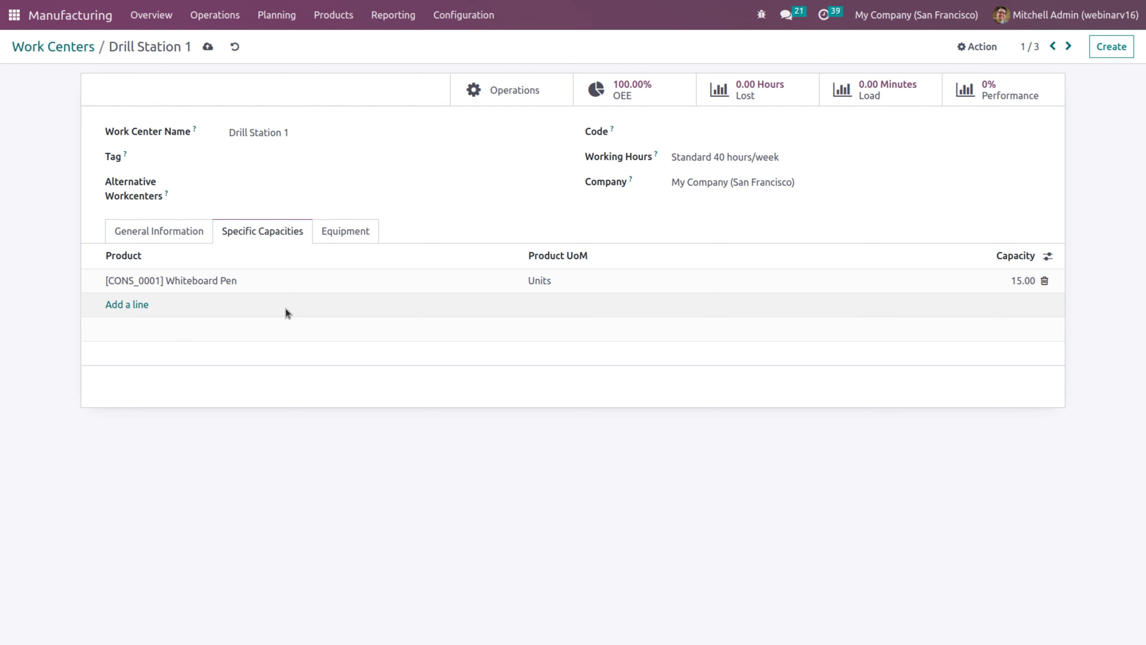
- Add a Simple Pen specific capacity of 10, then return to General Information
left_click(141, 306)
type("simpl")
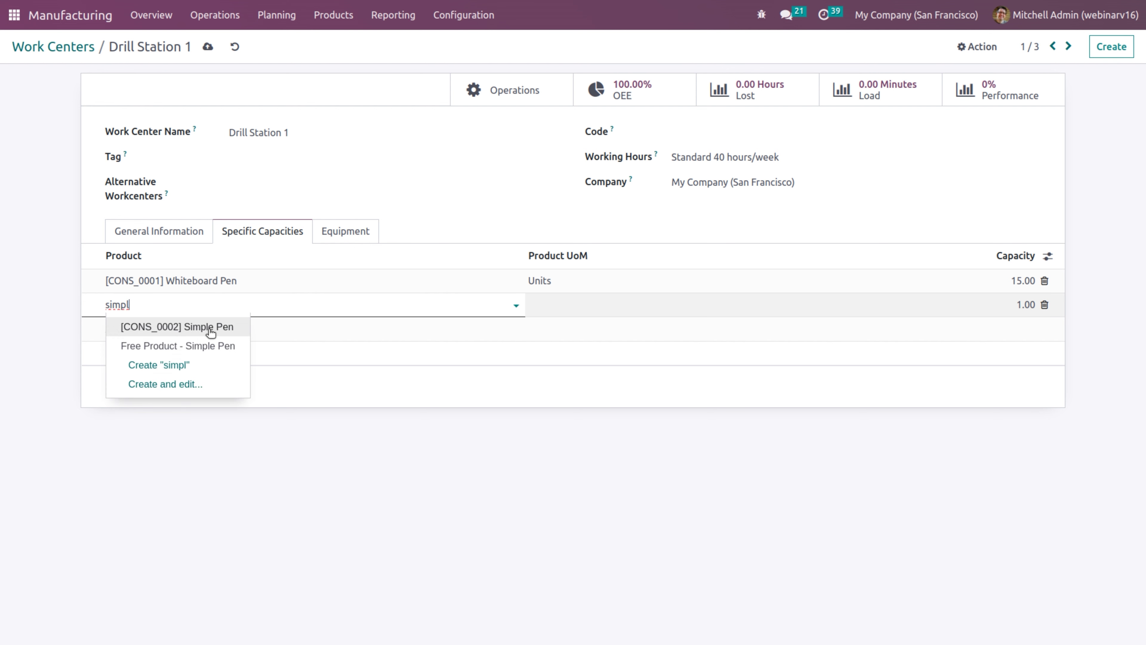
left_click(204, 329)
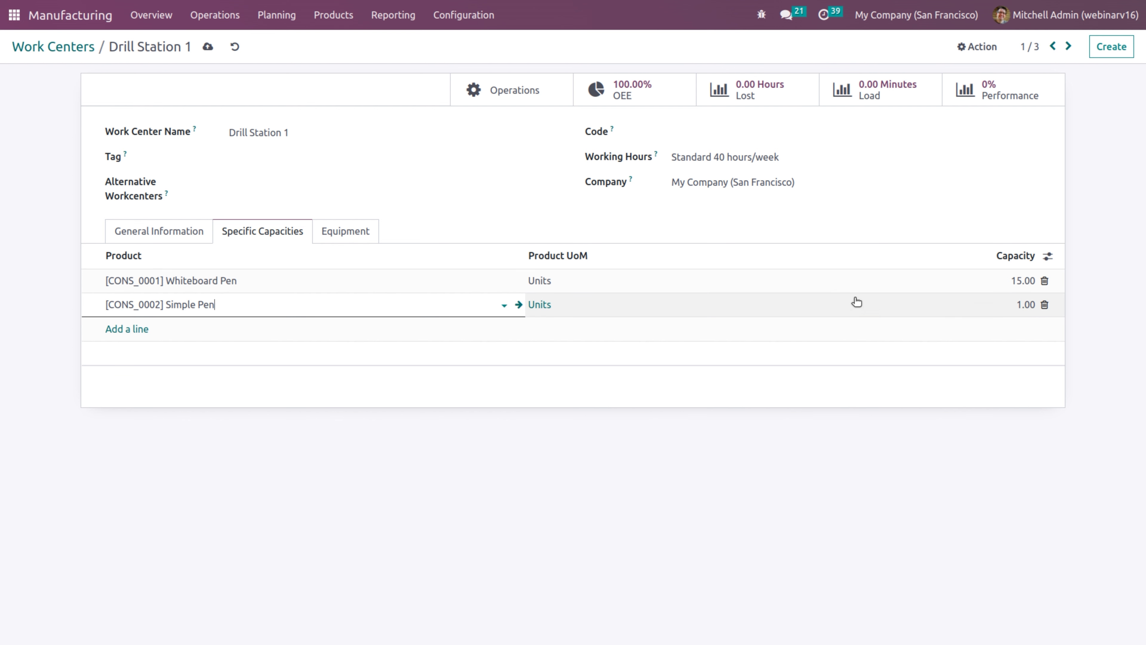
left_click(1006, 306)
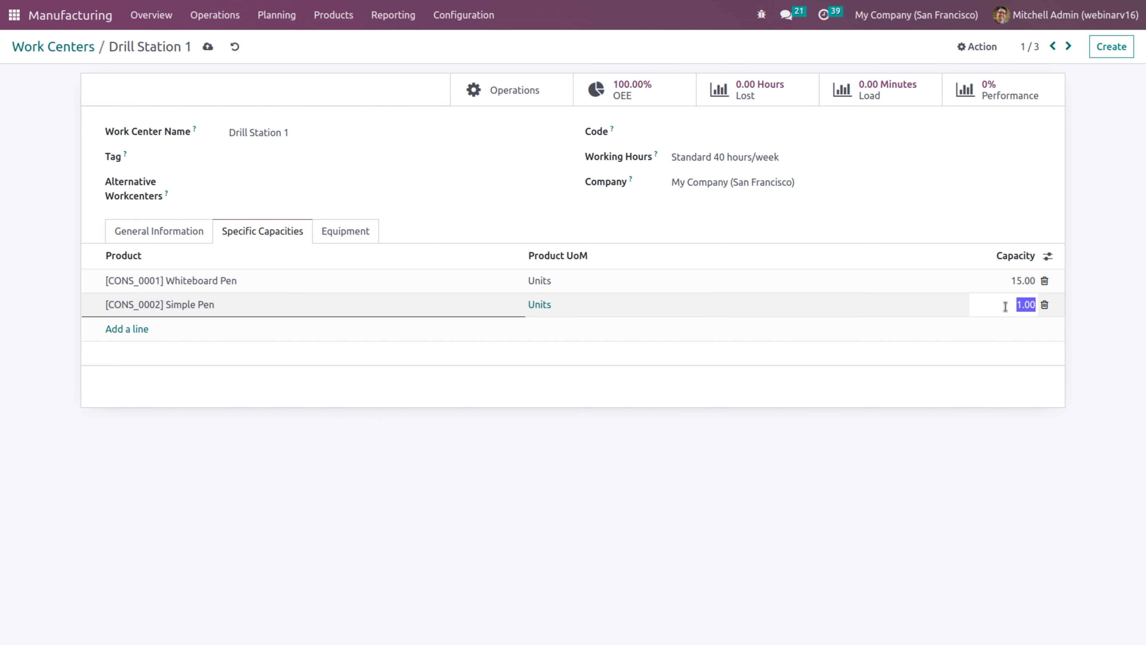
type("1")
left_click(844, 356)
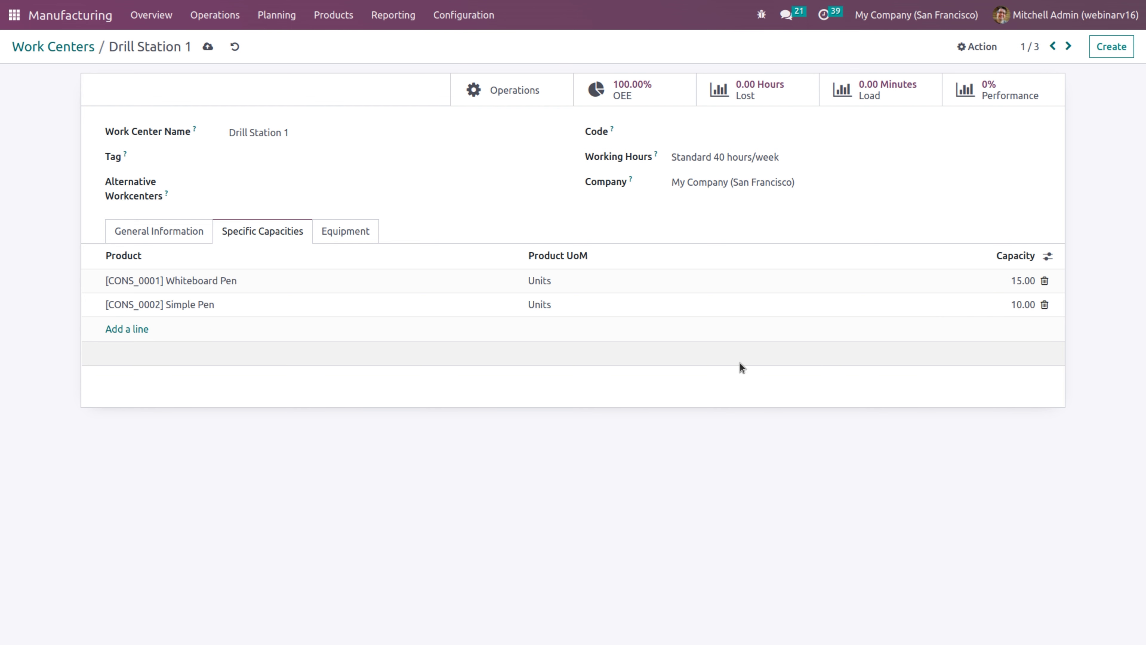
left_click(180, 231)
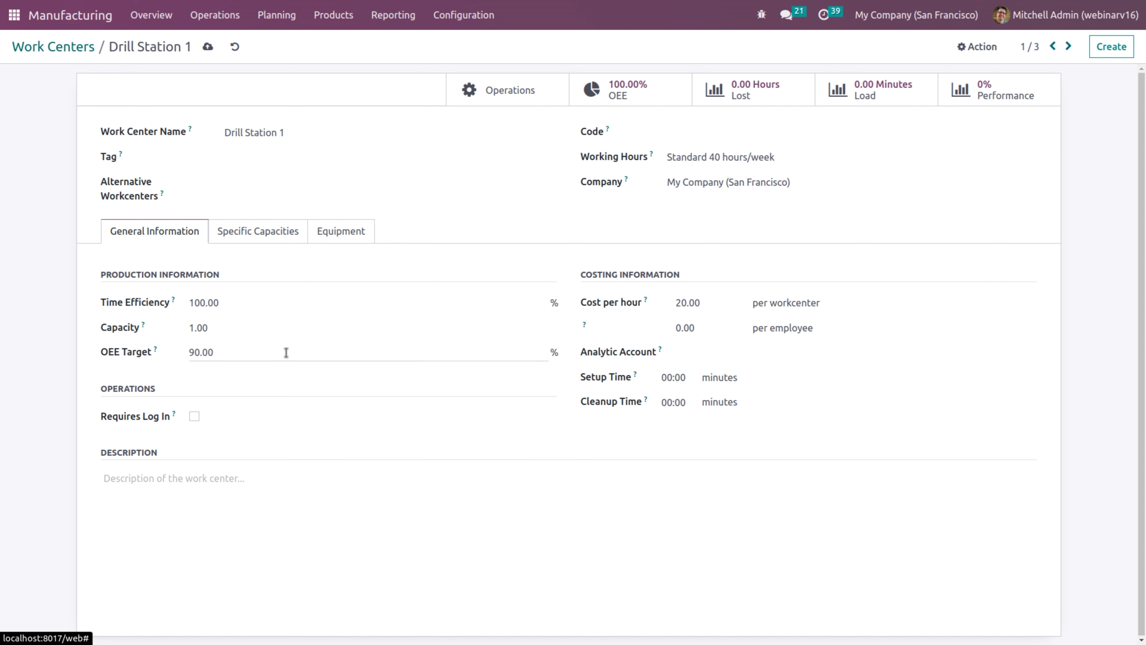
- Tick Requires Log In for Drill Station 1, leave Allowed Employees empty, and go back to Work Centers
left_click(194, 417)
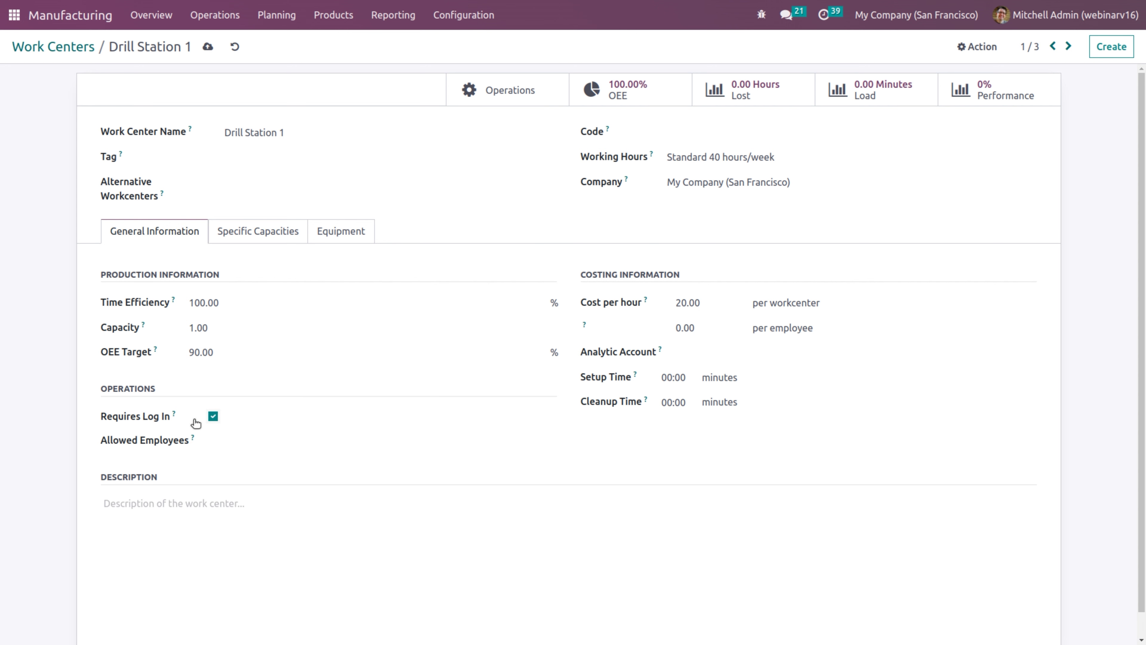
left_click(249, 441)
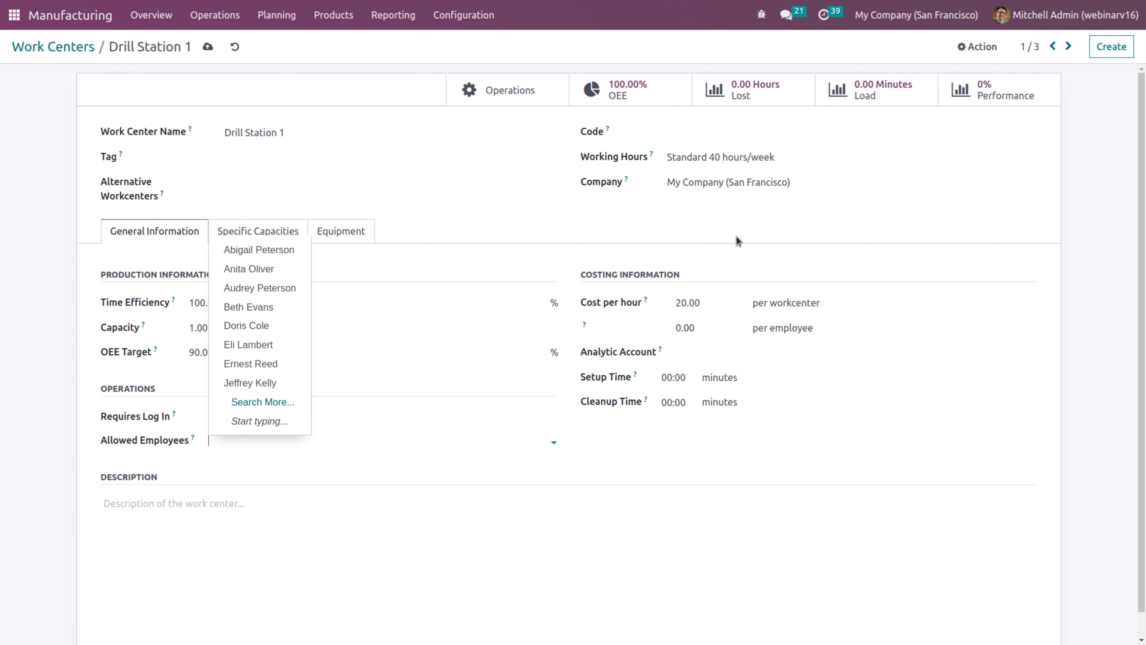
left_click(747, 233)
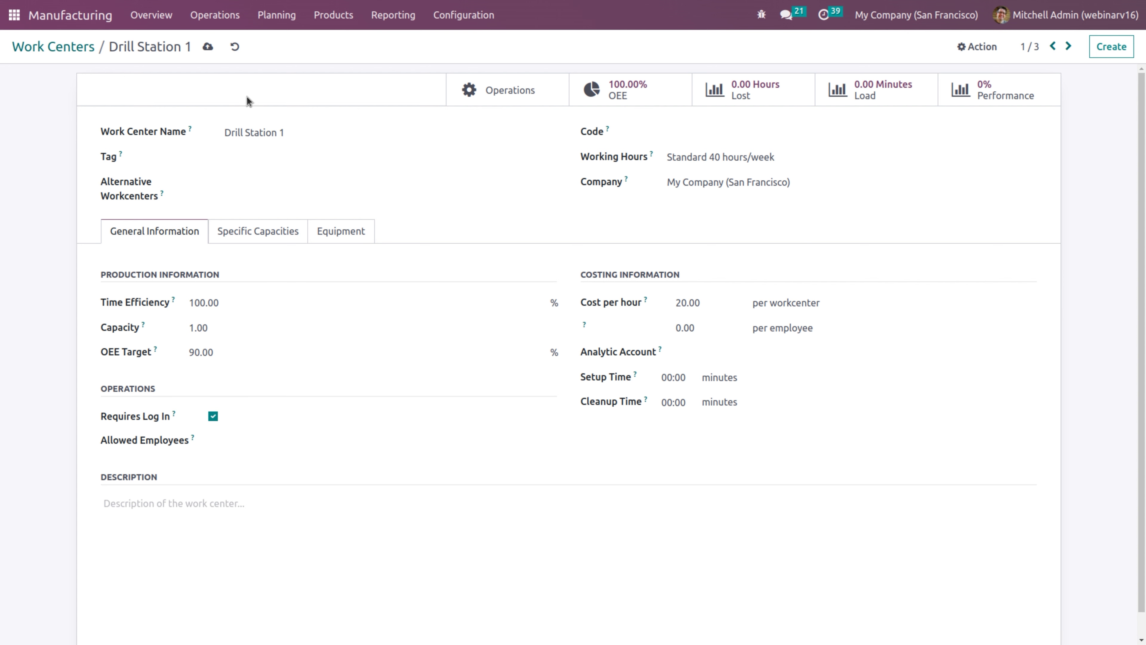
left_click(75, 50)
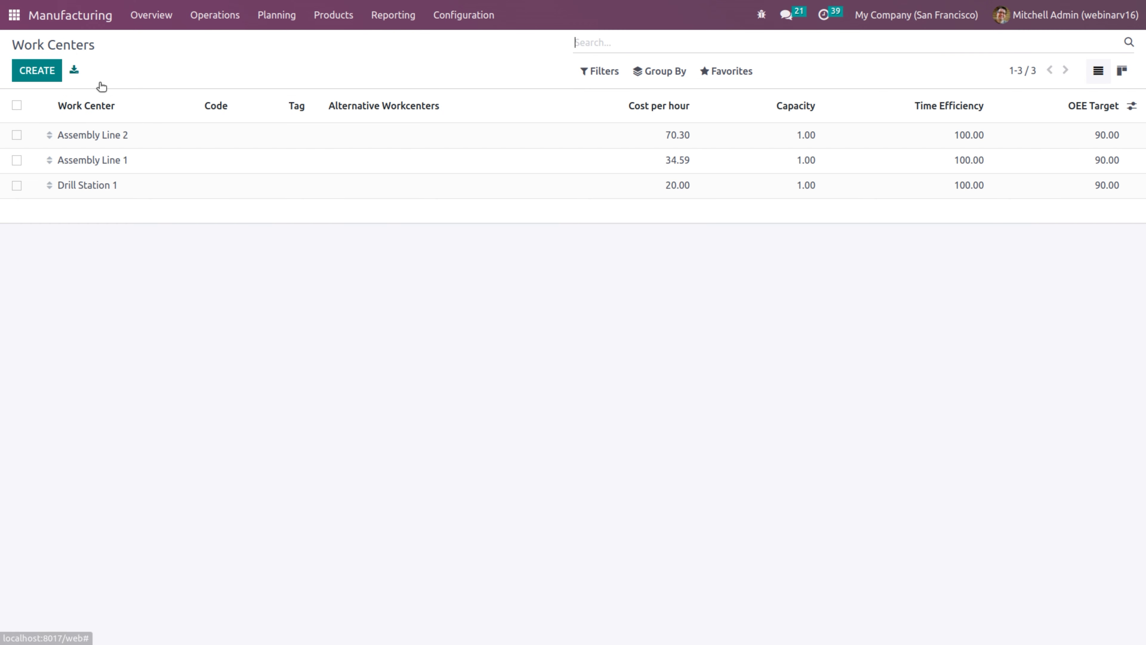
- On Assembly Line 1, require log-in and allow two employees, the first found by searching 'demo'
left_click(144, 159)
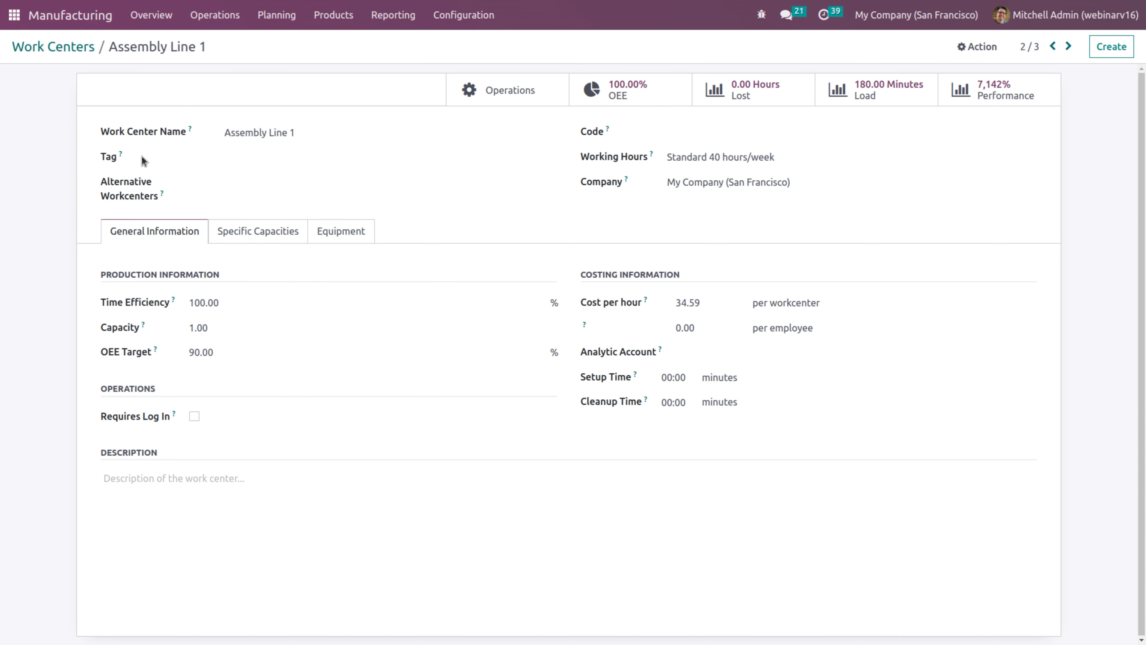
left_click(193, 416)
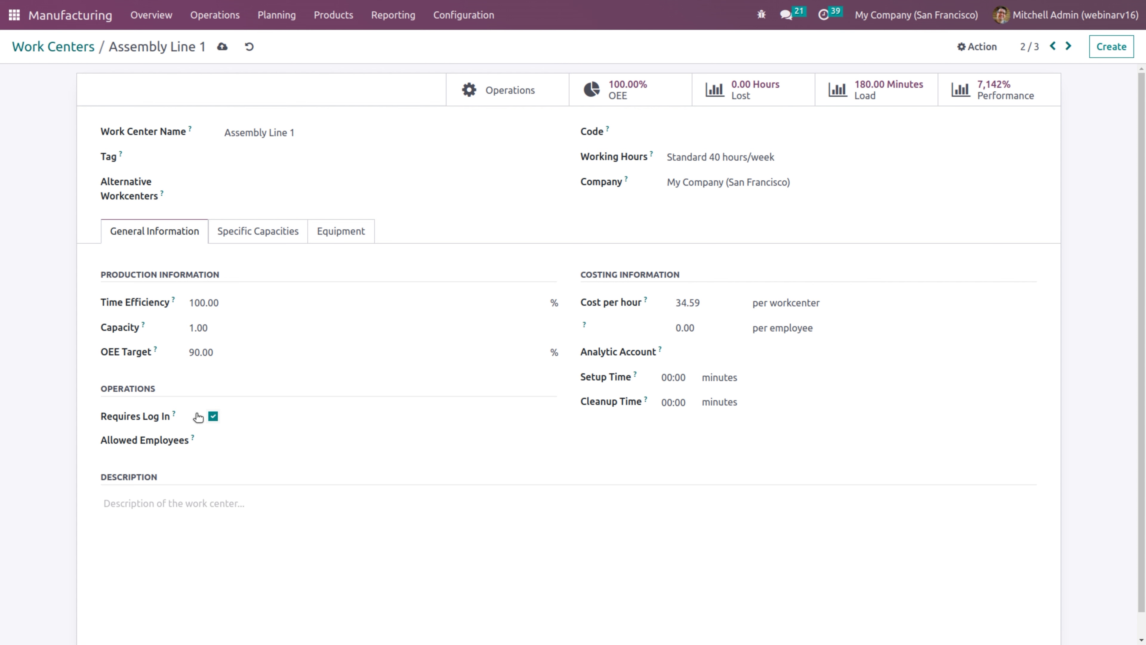
left_click(247, 444)
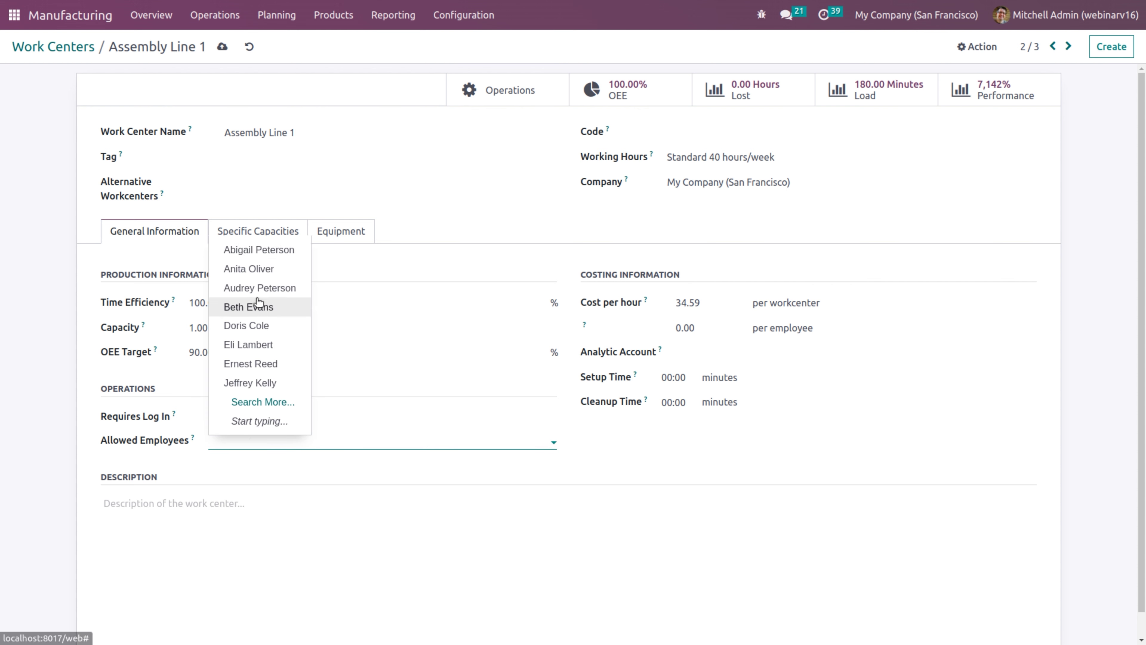
type("de")
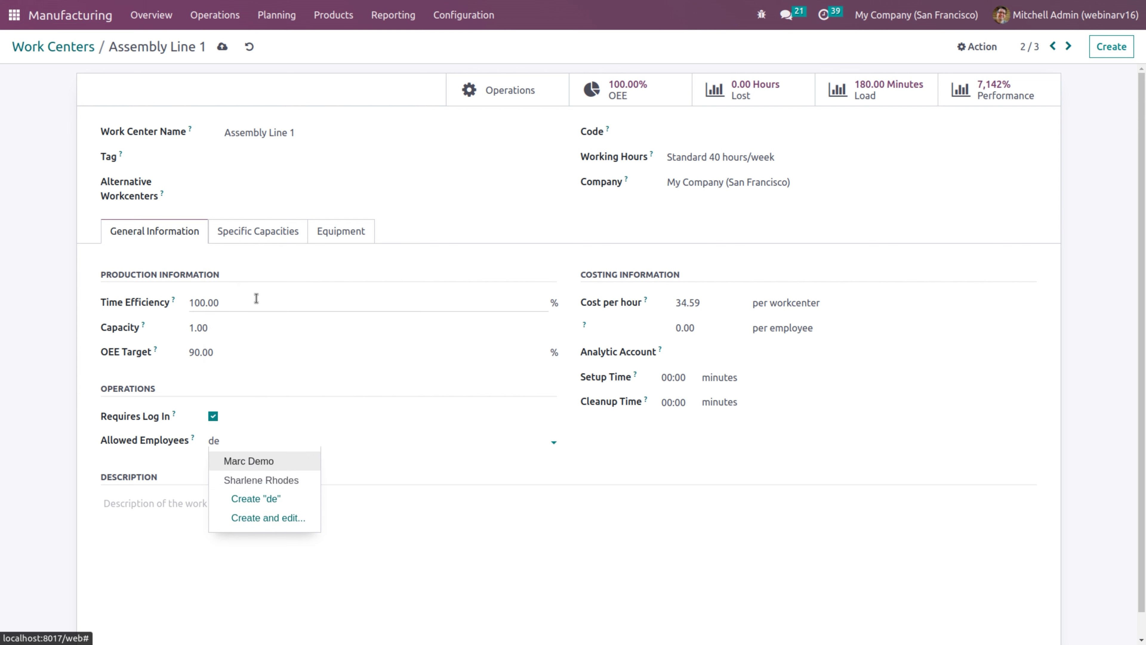
type("mo")
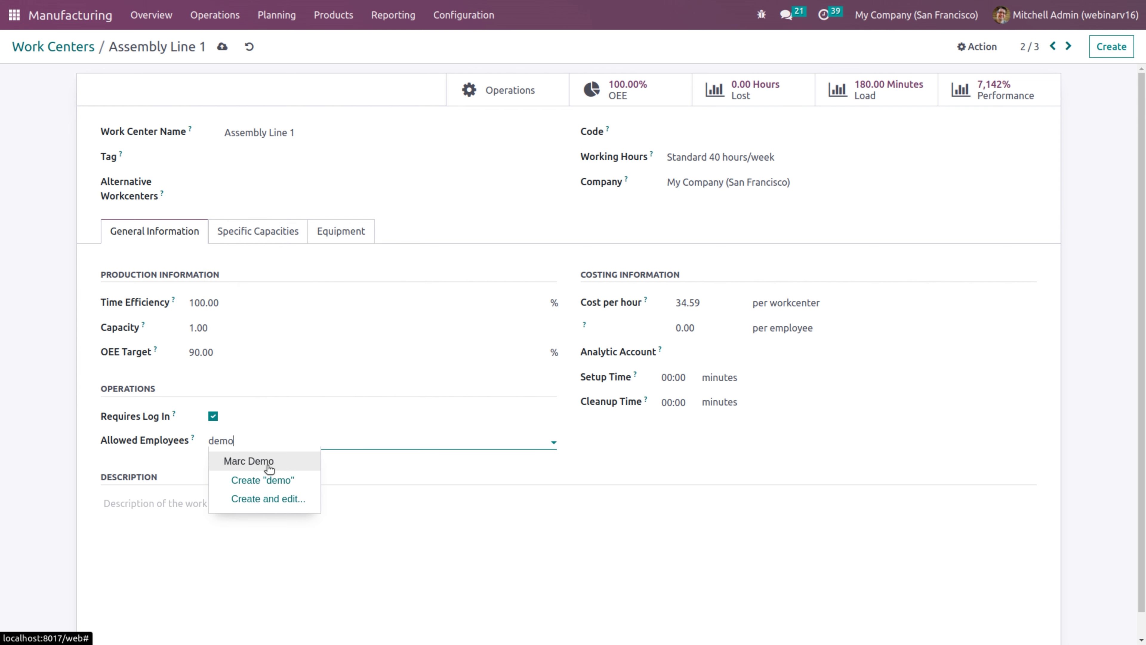
left_click(270, 469)
left_click(301, 440)
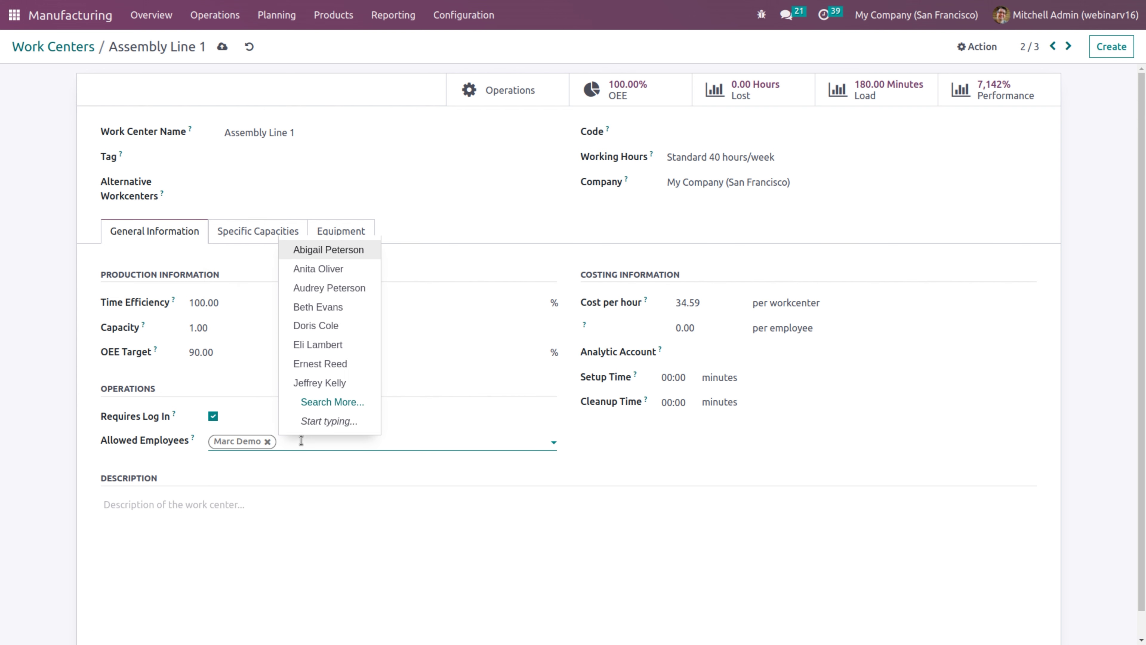
left_click(312, 349)
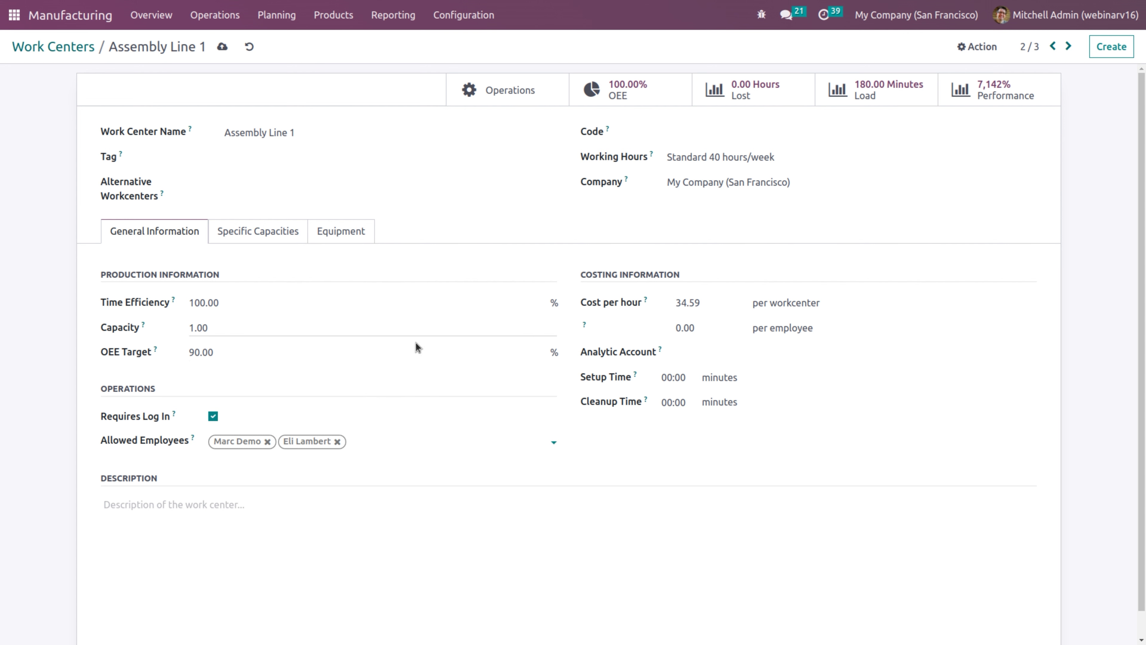
- Set the per-employee cost to 10.00 and save the work center
left_click(692, 327)
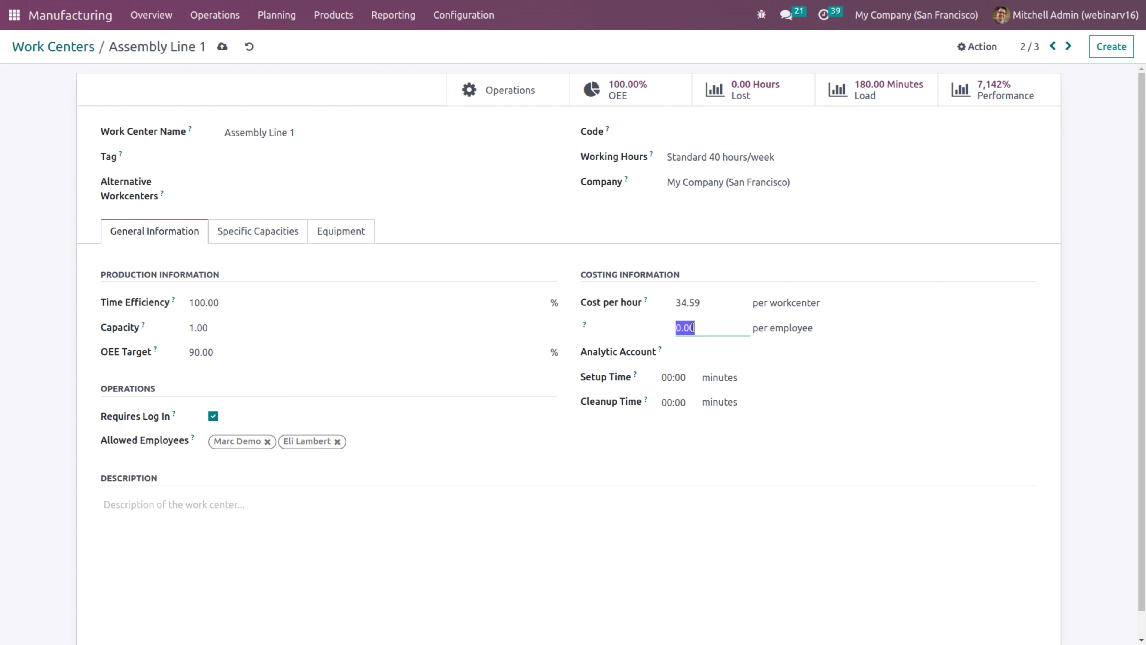
type("10")
left_click(590, 483)
left_click(222, 47)
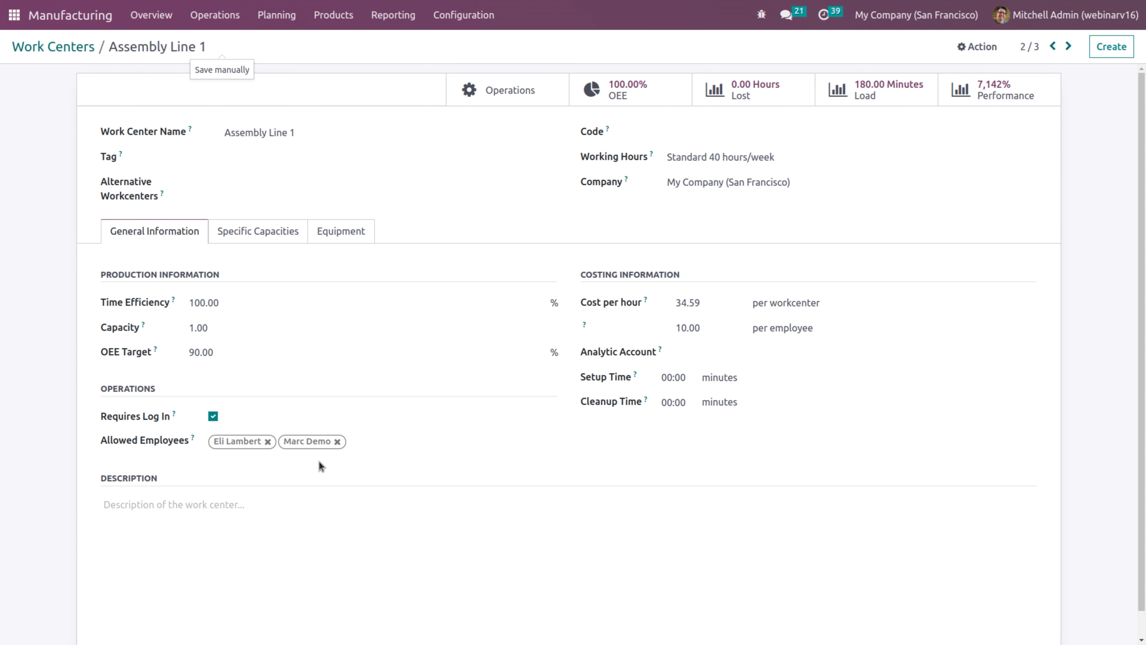
left_click(16, 21)
- In the Employees app, search 'dem' and open the matching employee's record
type("emp")
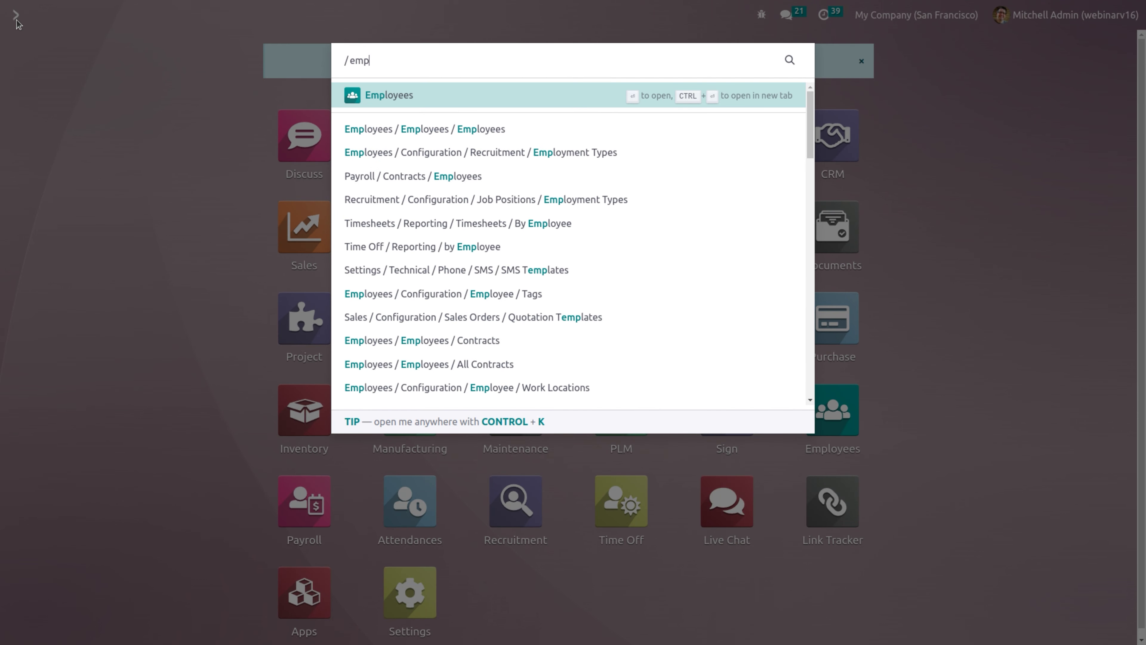
left_click(481, 138)
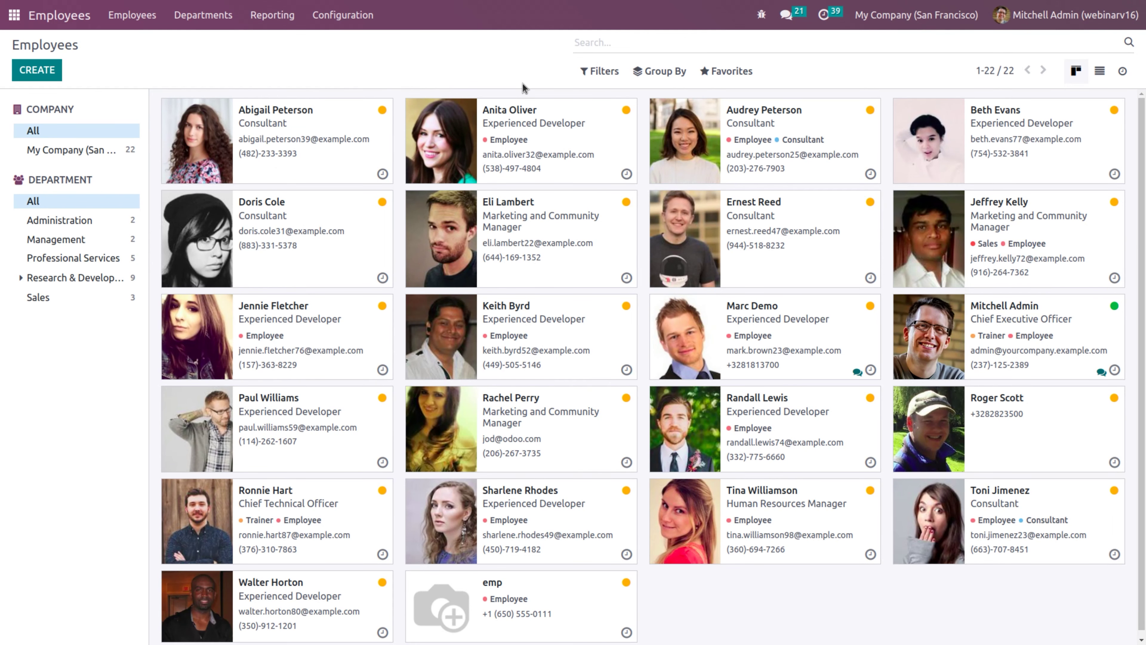
type("demo")
key("Return")
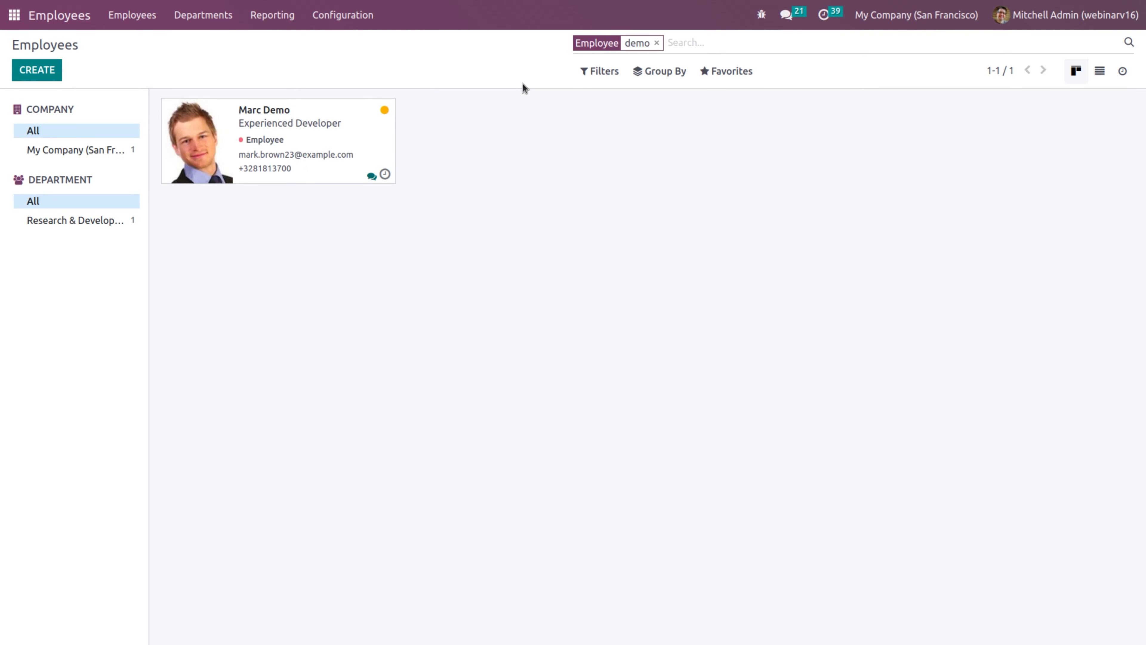
left_click(383, 135)
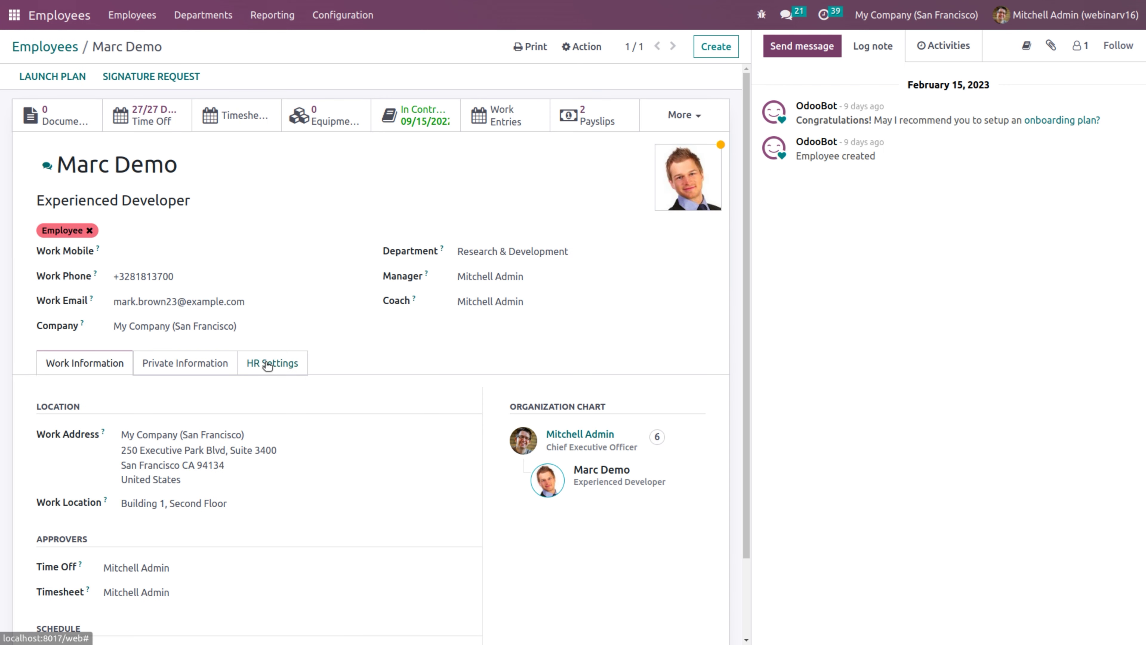
- Enter a PIN code under HR Settings, save, and return to the employee list
left_click(273, 363)
left_click(472, 438)
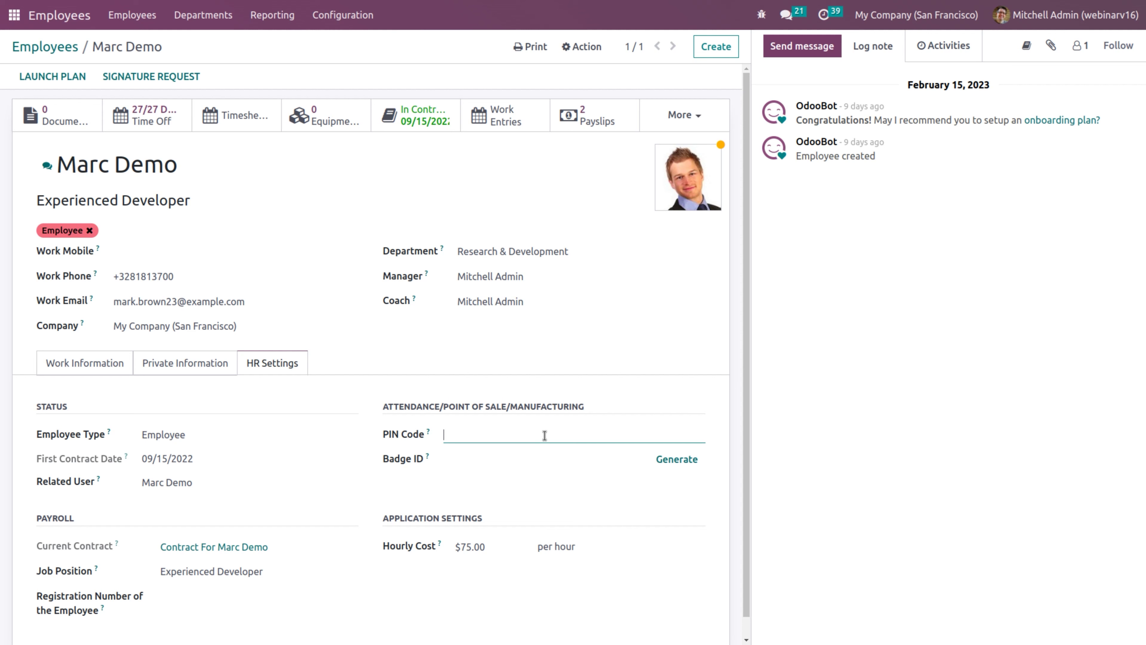
type("1111")
left_click(178, 46)
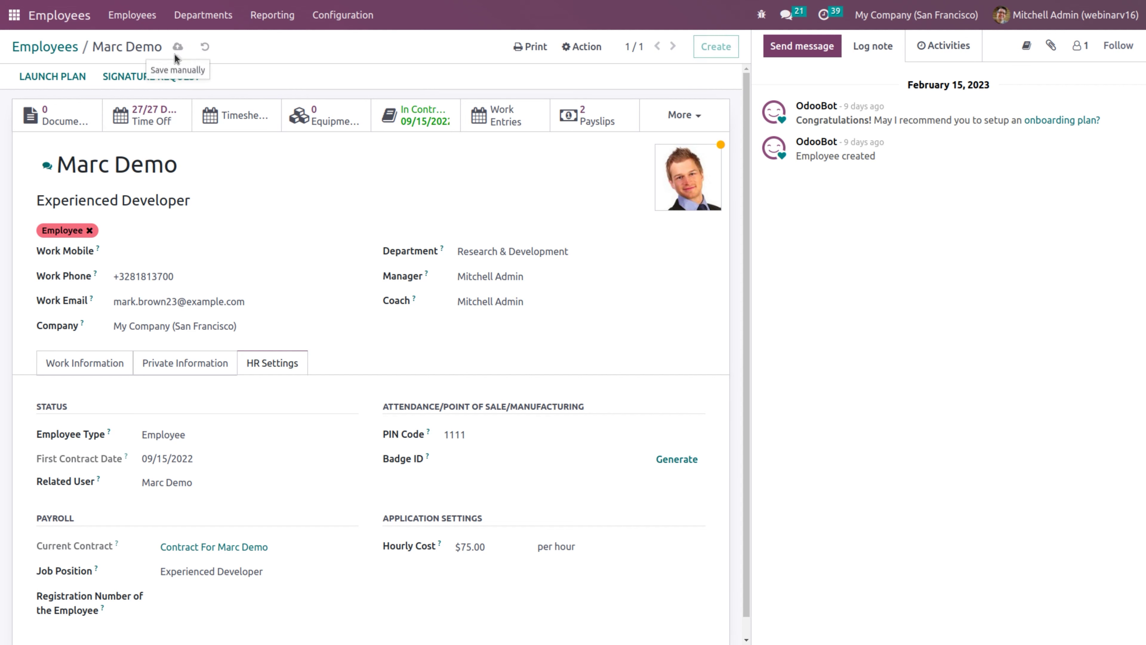
left_click(52, 47)
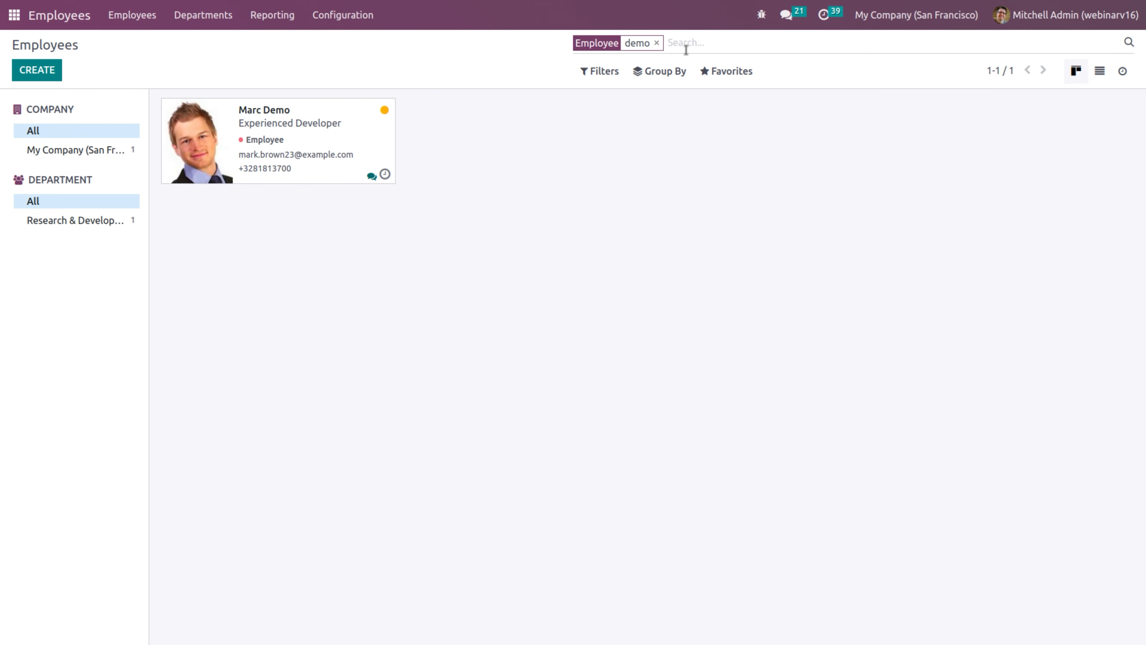
- Search 'eli', open that employee's record, and save a PIN code in HR Settings
key("BackSpace")
type("eli")
key("Return")
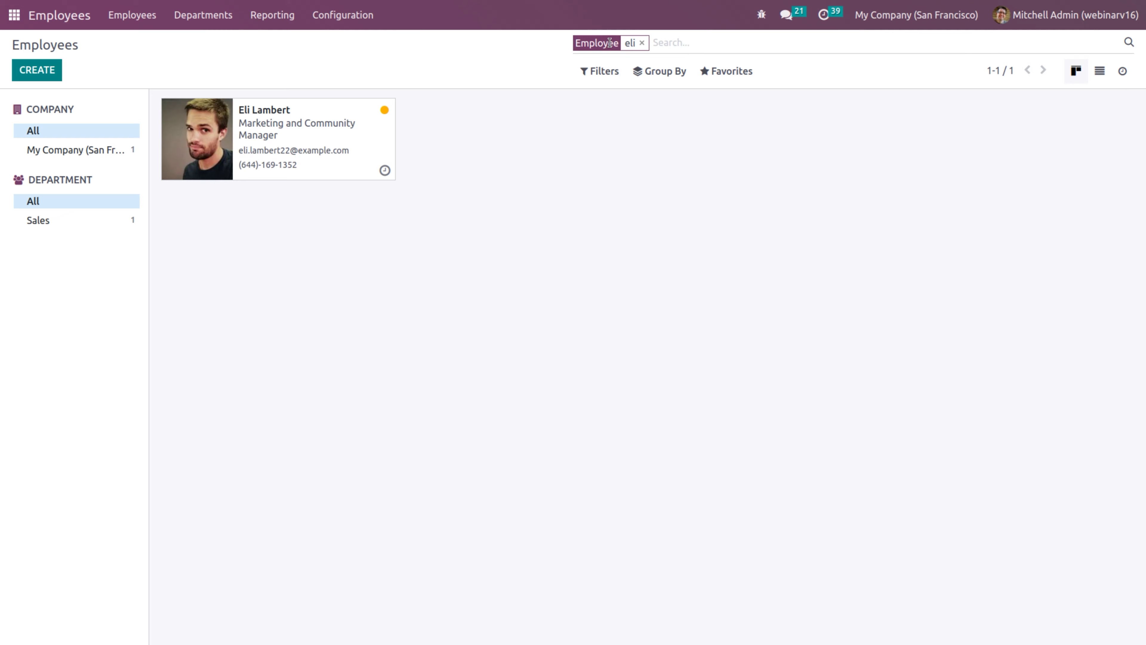
left_click(374, 140)
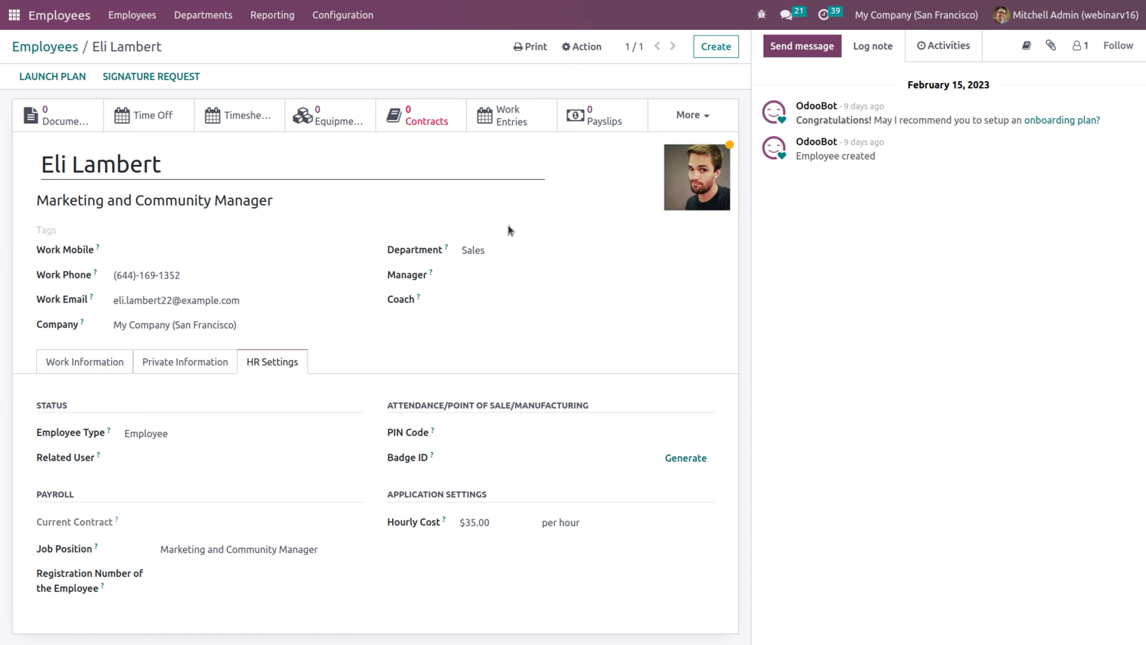
left_click(469, 460)
left_click(460, 435)
type("2222")
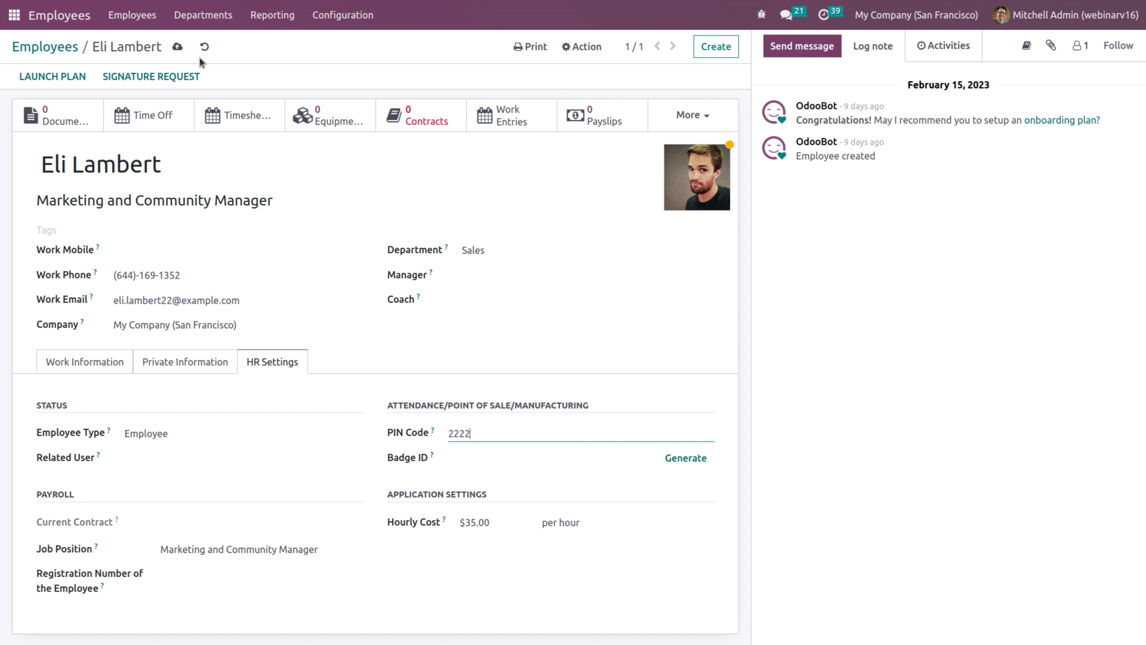
left_click(180, 47)
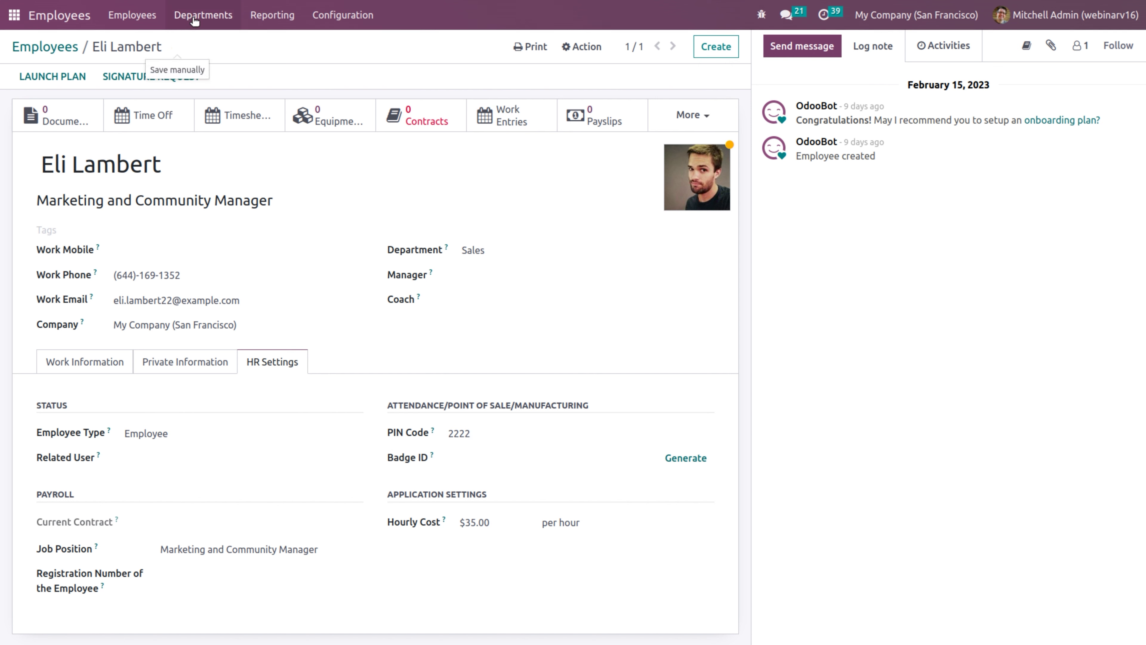
- Go to the Manufacturing app's Manufacturing Orders list
left_click(15, 15)
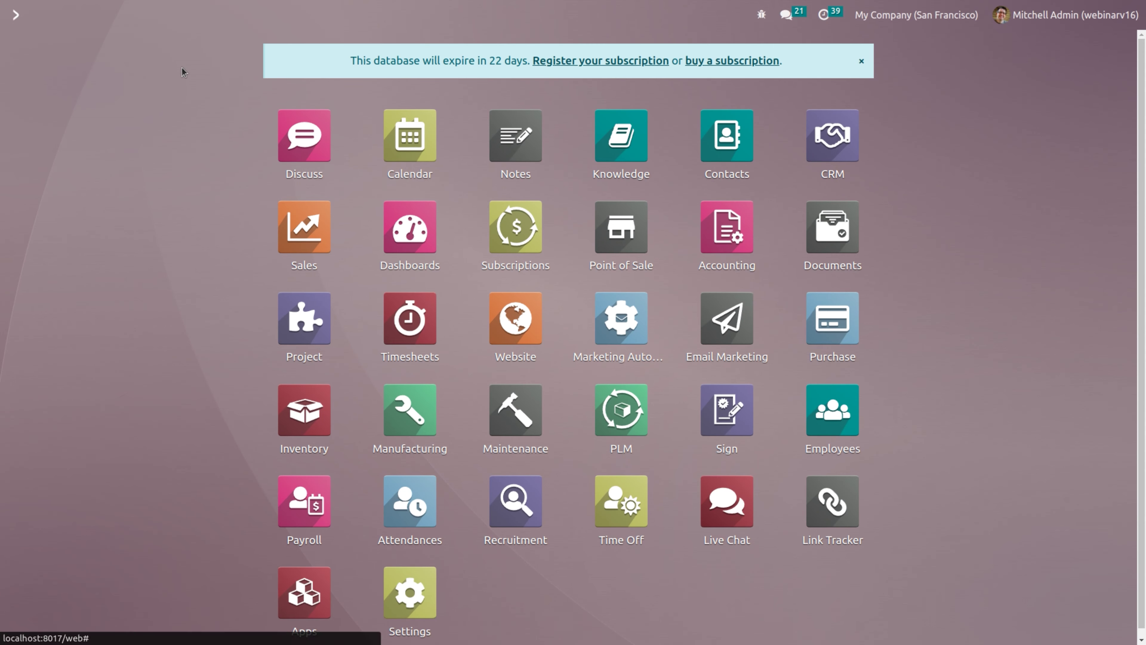
type("man")
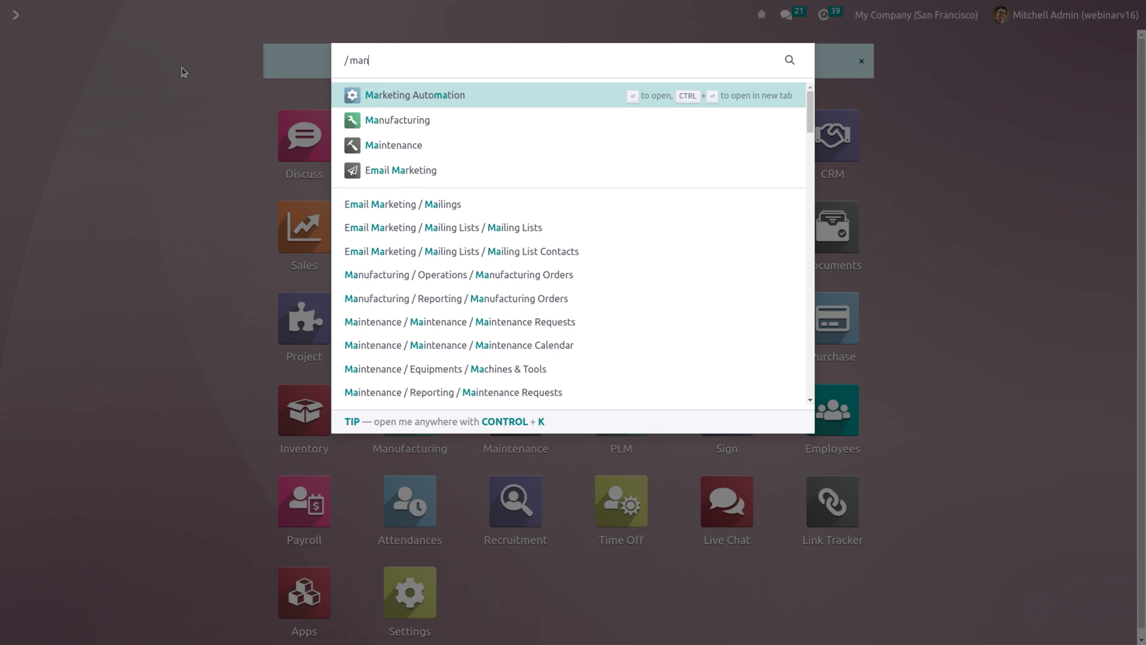
left_click(387, 98)
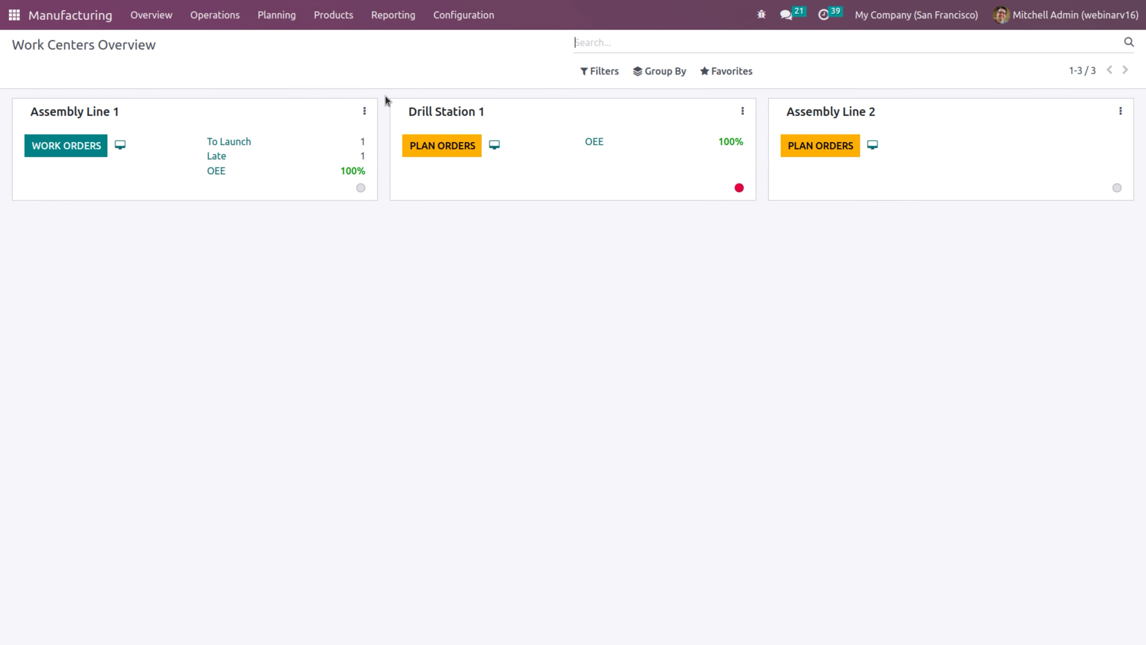
left_click(220, 17)
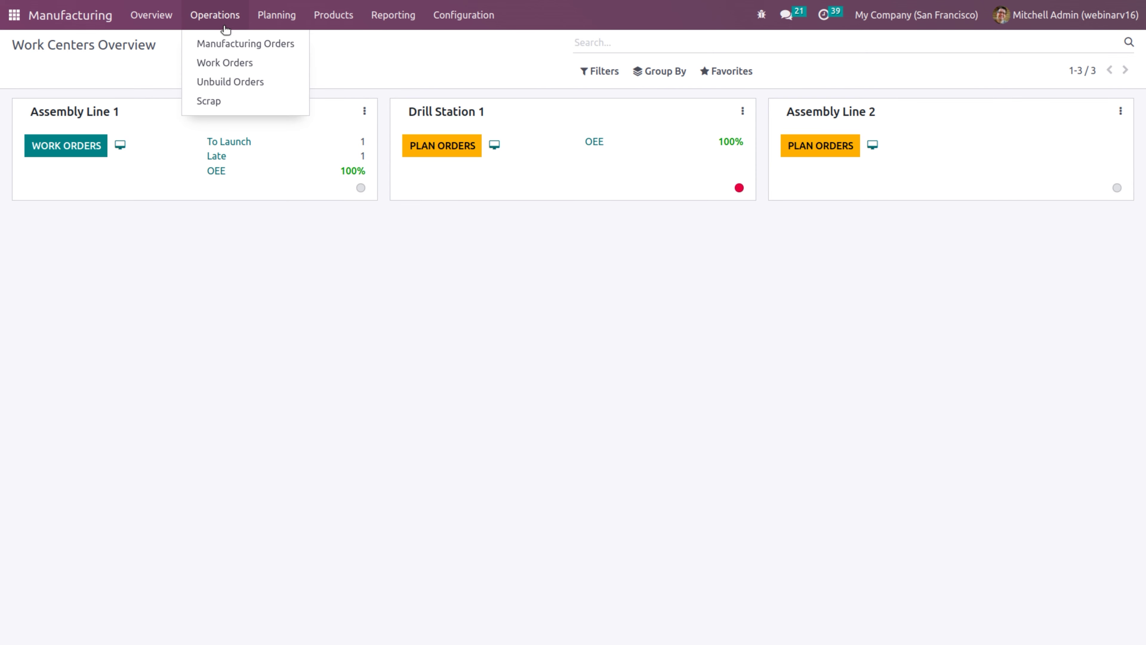
left_click(231, 42)
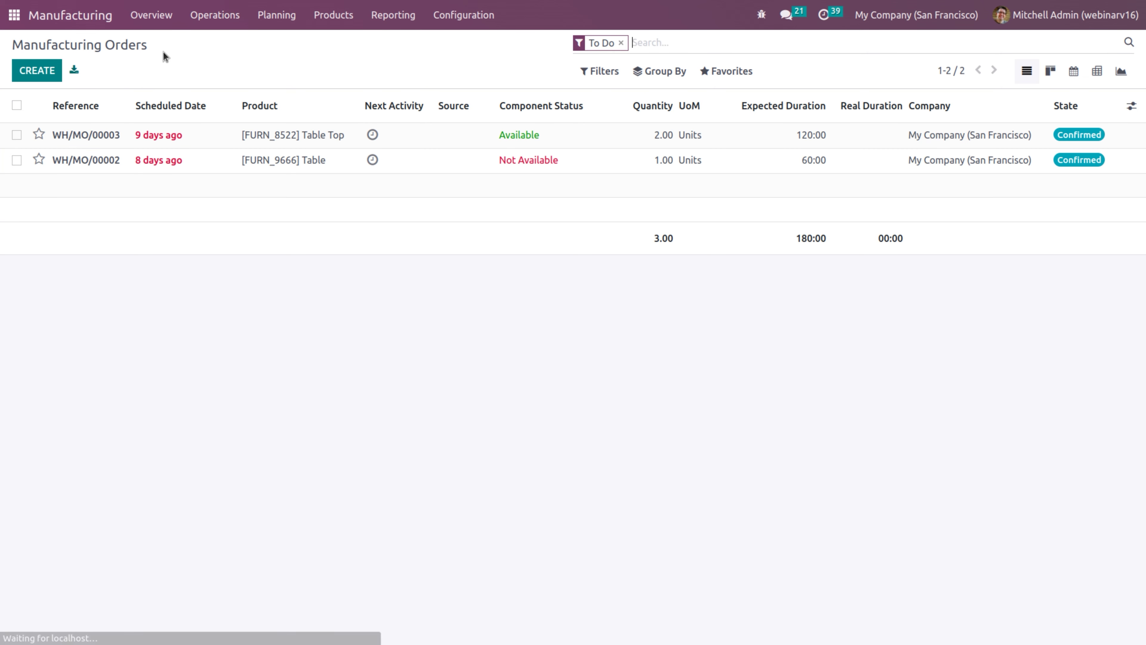
- Create a manufacturing order for [FURN_7800] Desk Combination, review its Work Orders and Miscellaneous tabs, and confirm it
left_click(39, 68)
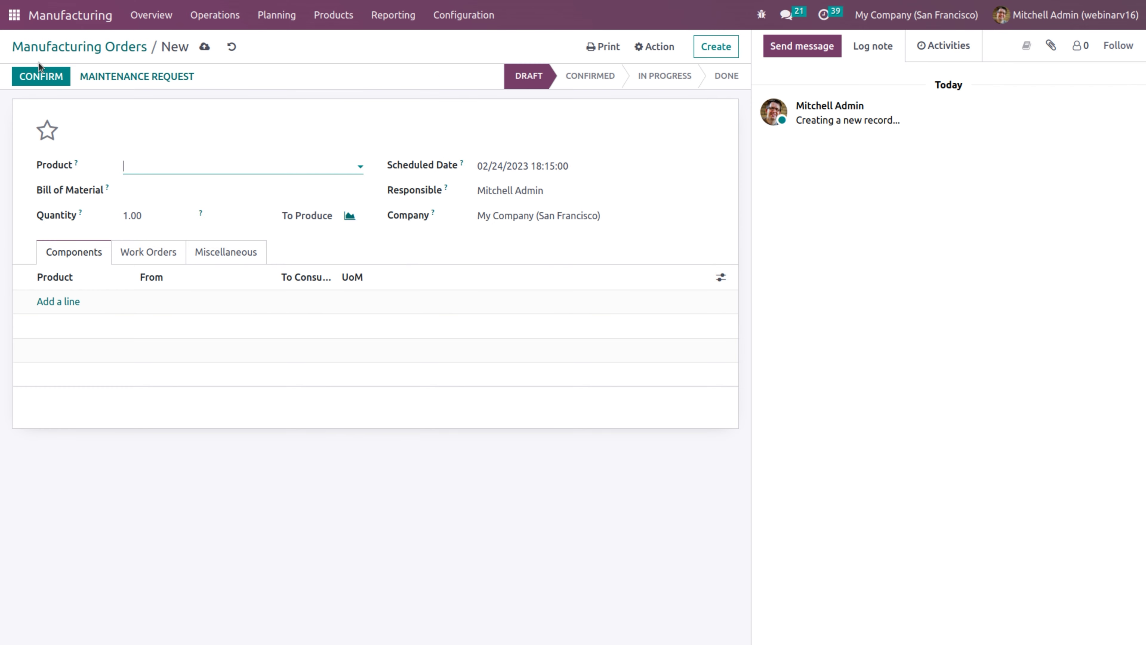
type("desk")
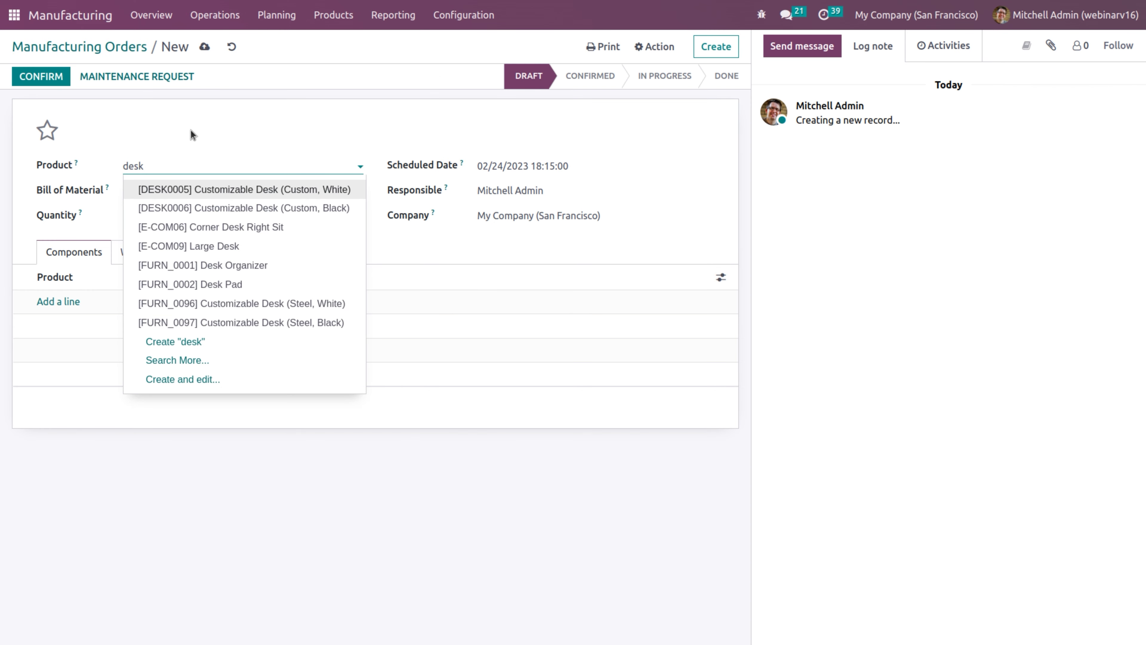
left_click(232, 46)
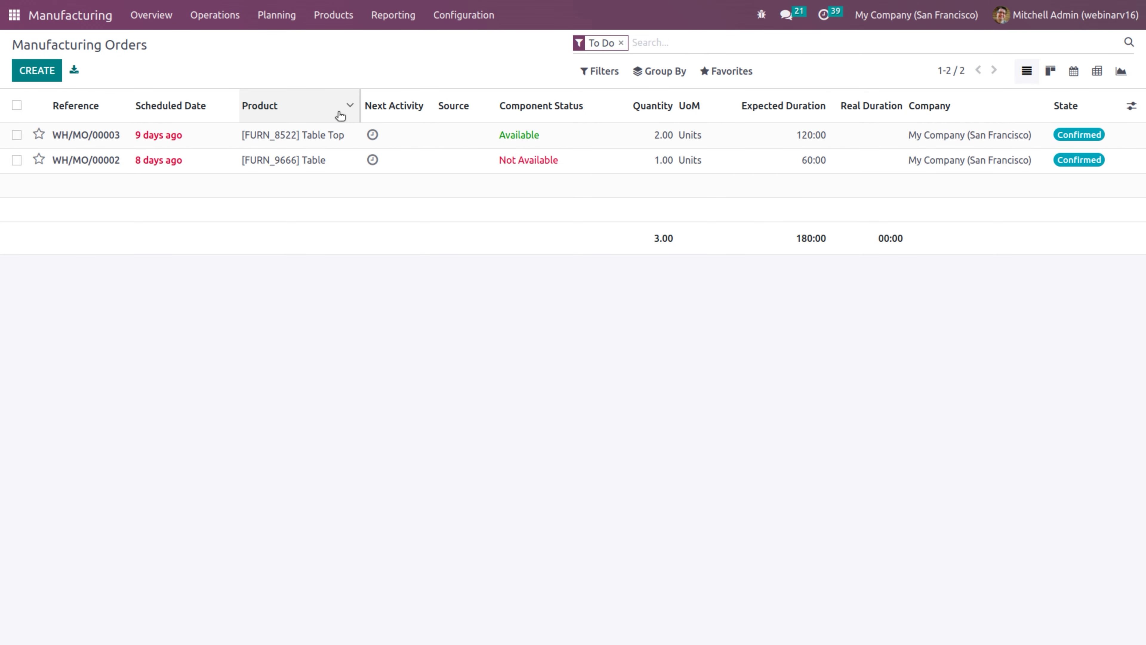
left_click(30, 71)
type("des")
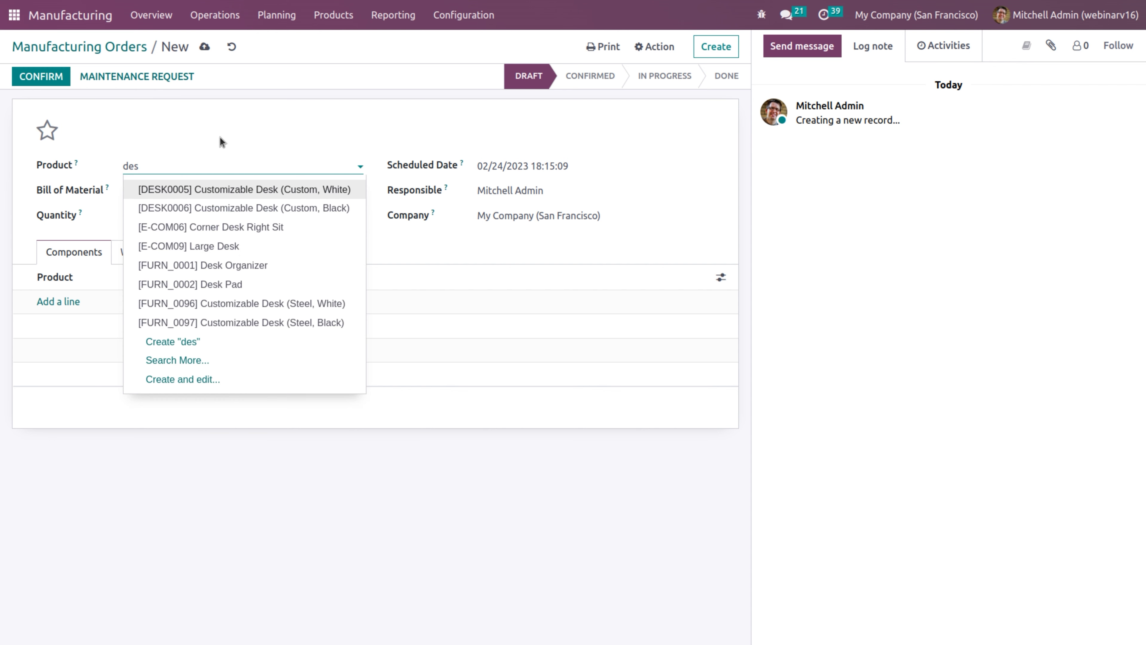
type("k com")
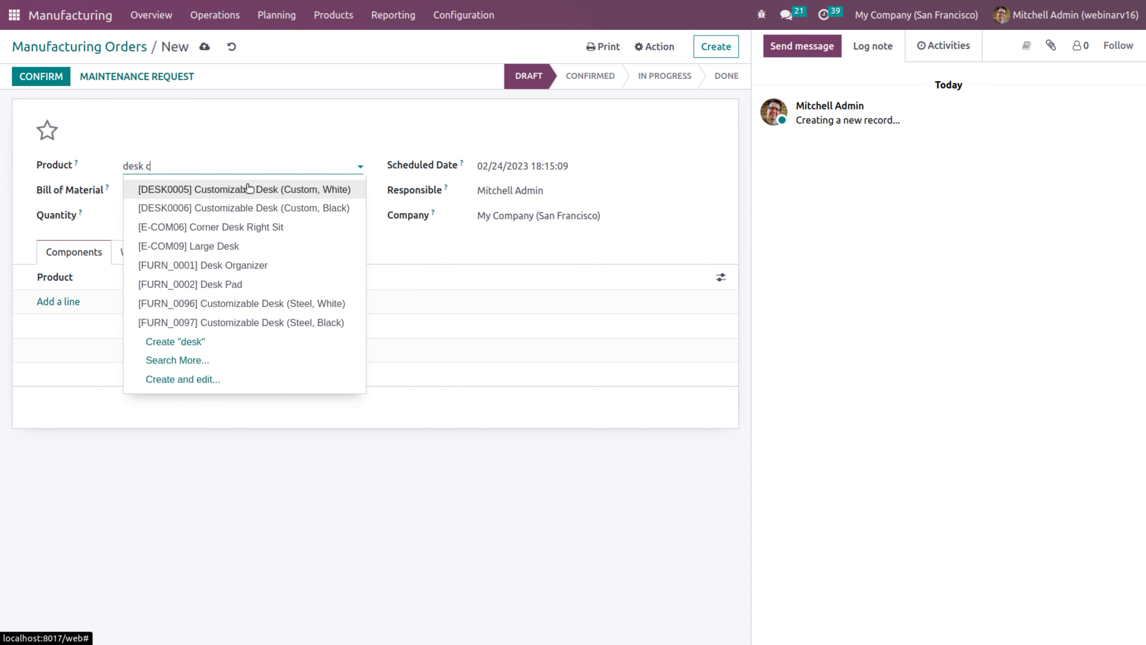
left_click(252, 192)
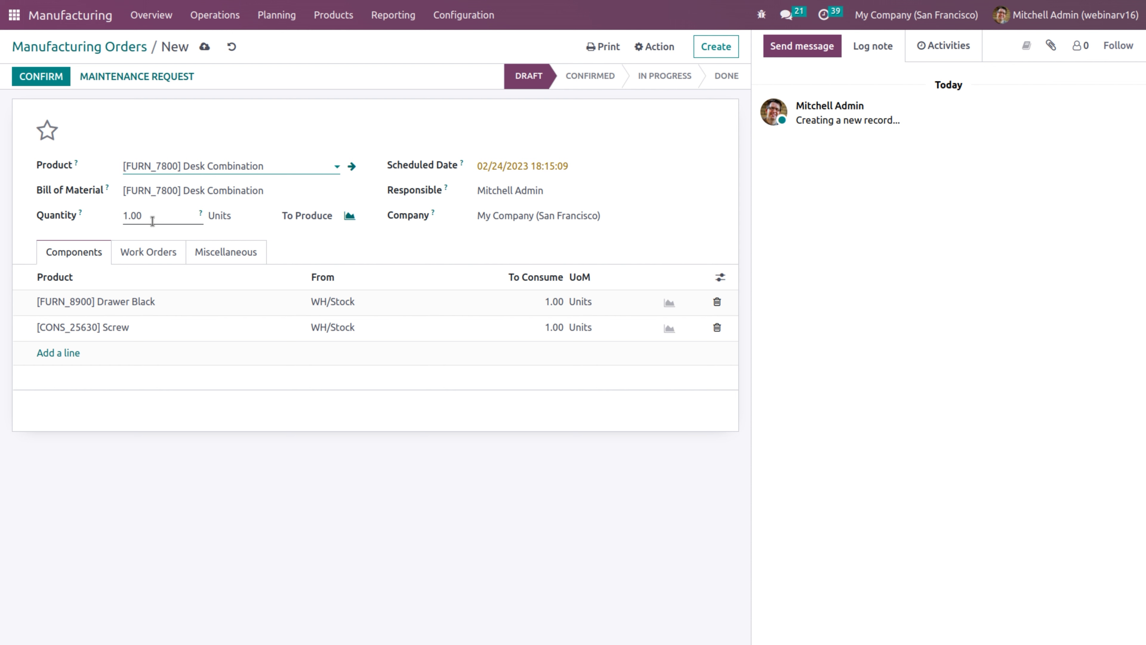
left_click(142, 248)
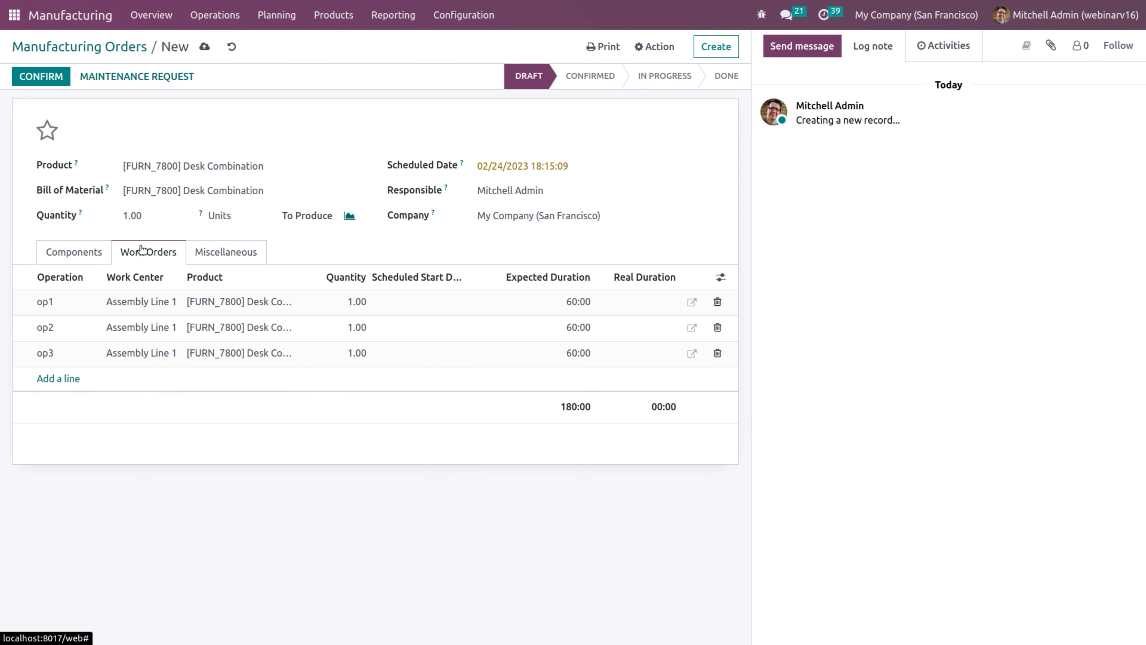
left_click(220, 256)
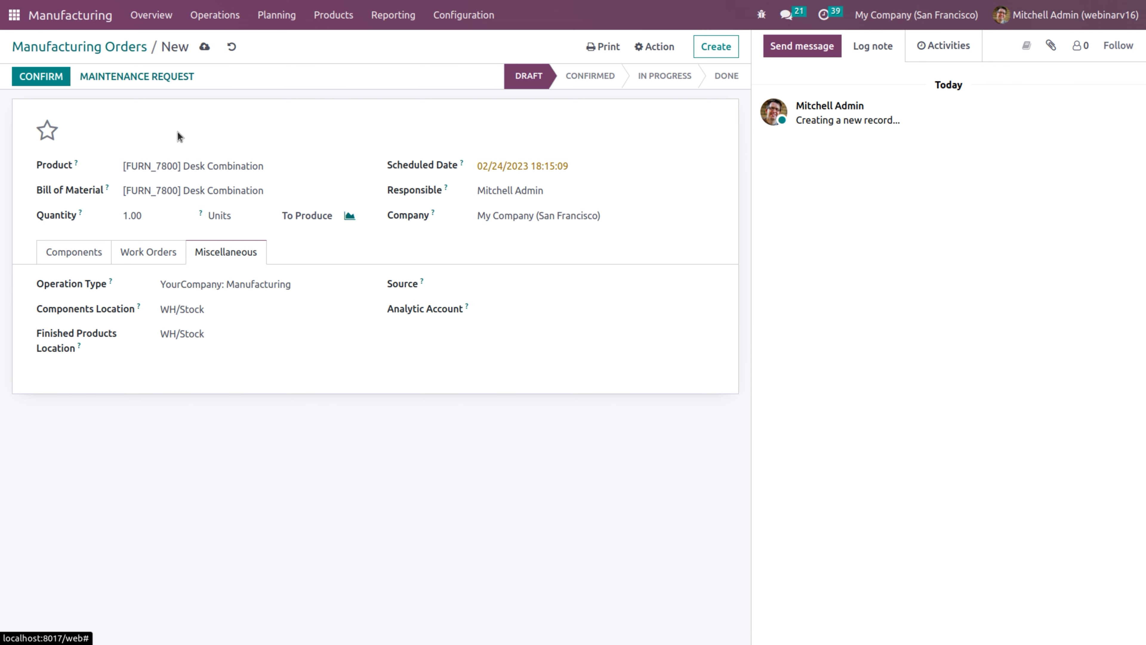
left_click(58, 77)
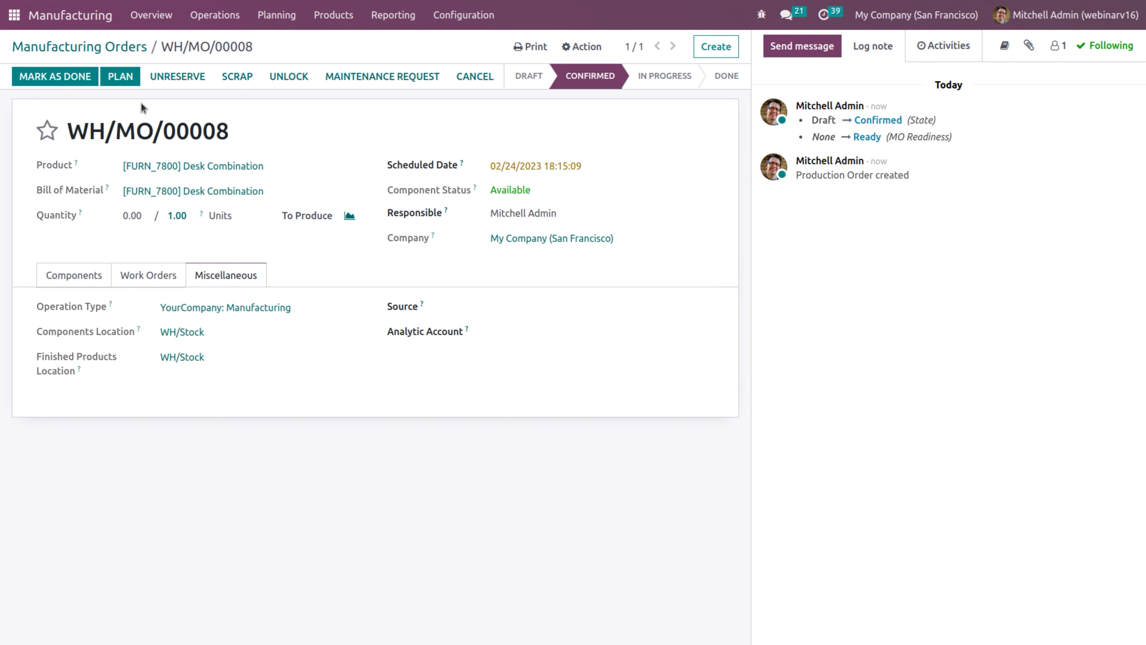
- Plan WH/MO/00008 and check the scheduled work orders op1, op2 and op3
left_click(116, 75)
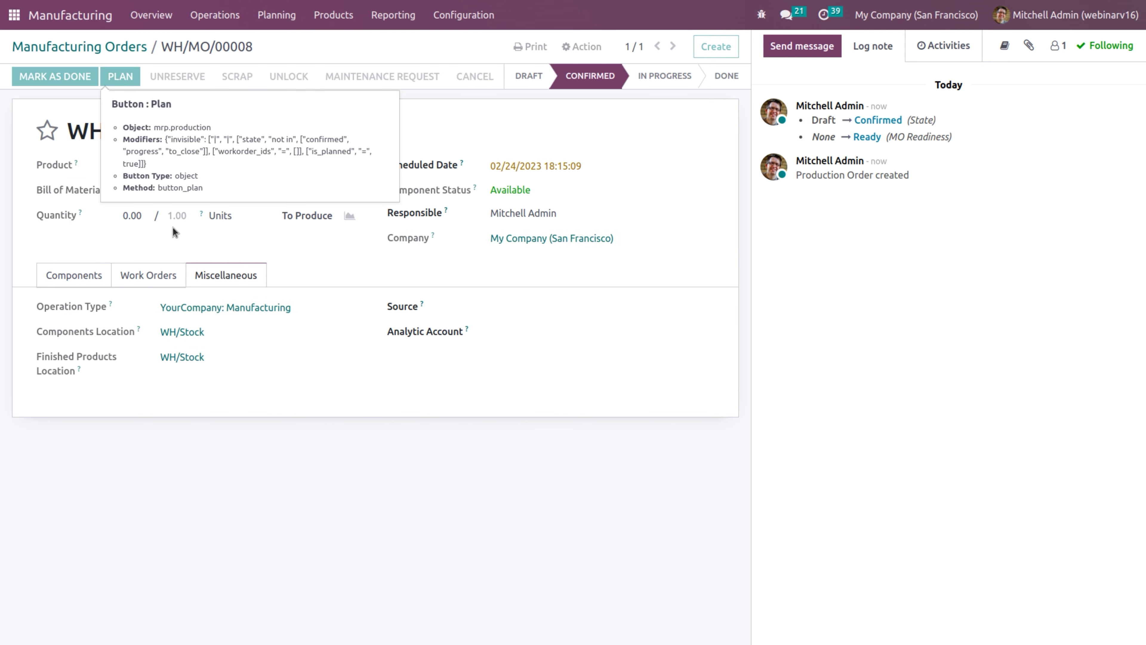
left_click(160, 299)
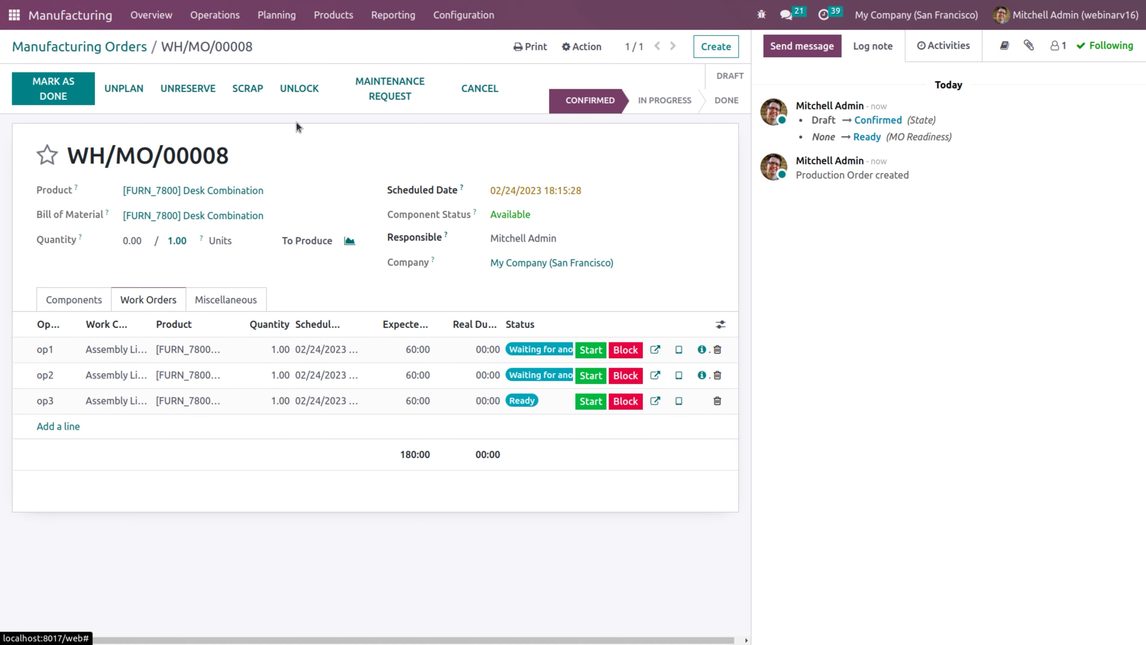
left_click(266, 17)
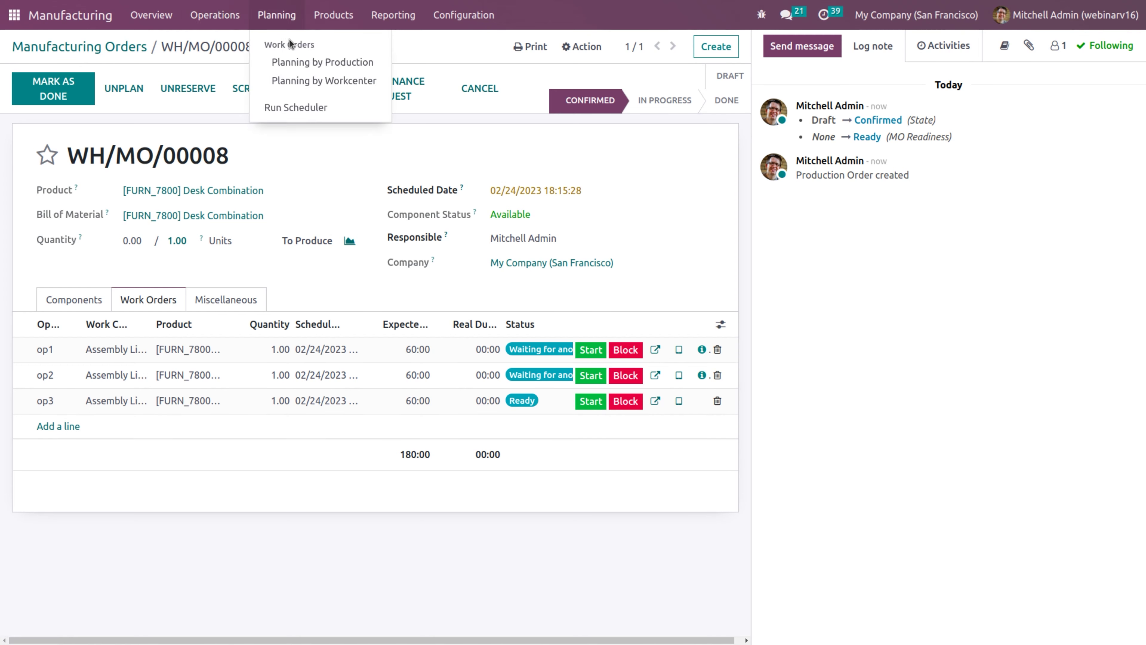
- Inspect WH/MO/00008's Feb 24 bars in Planning by Workcenter, then return to Manufacturing Orders
left_click(316, 82)
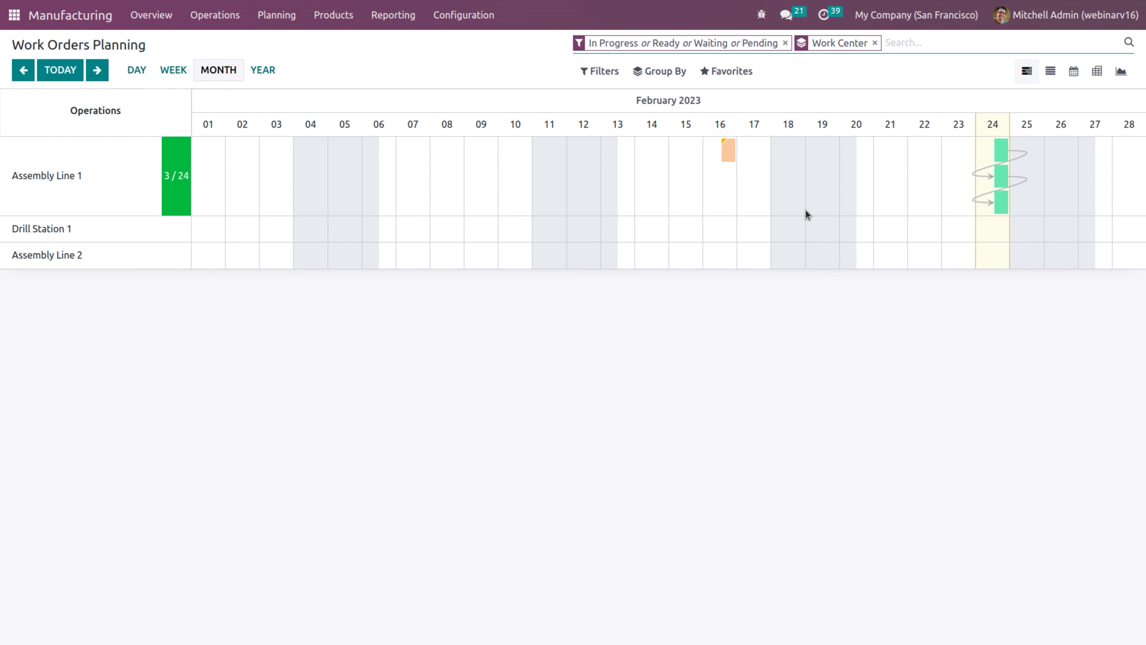
mouse_move(997, 174)
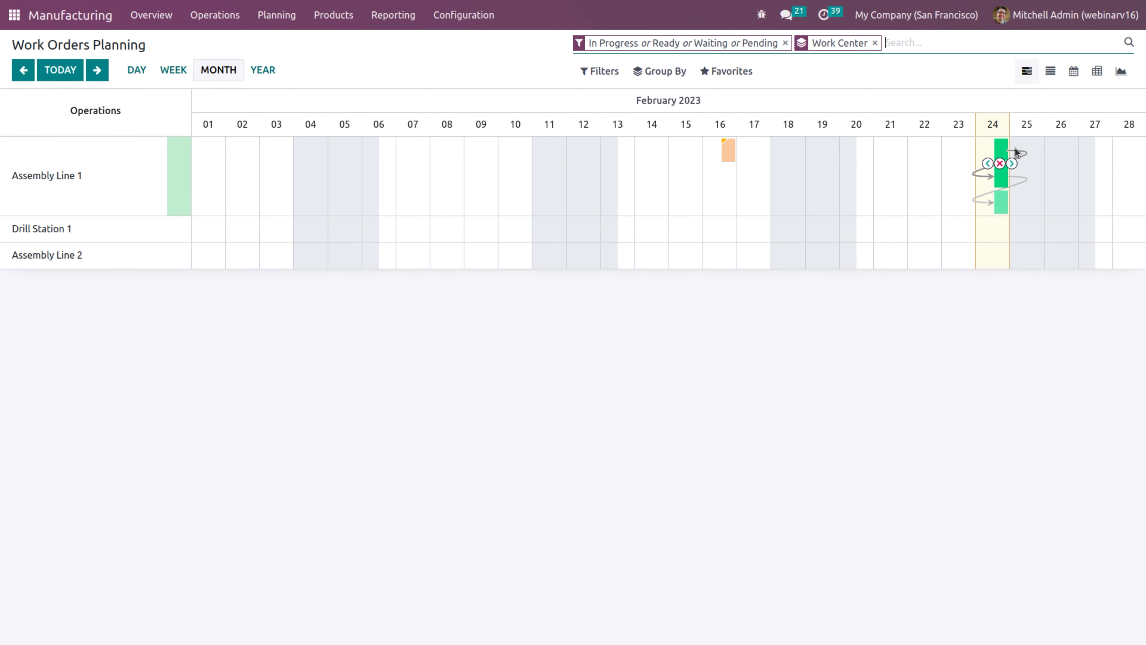
mouse_move(1016, 209)
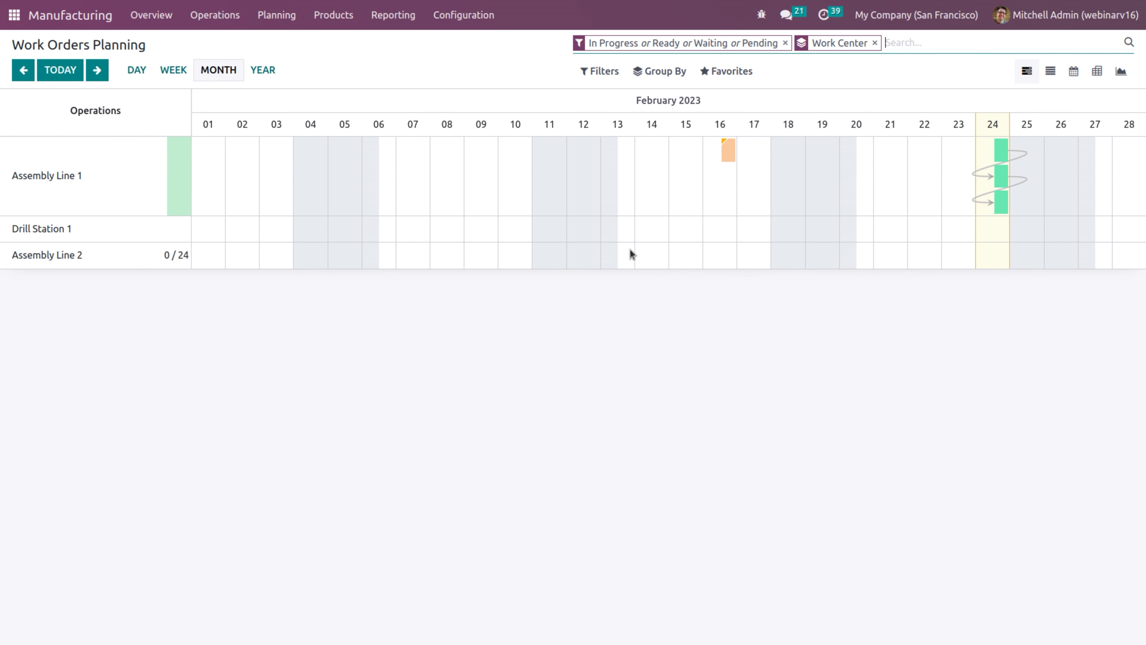
left_click(215, 18)
left_click(245, 45)
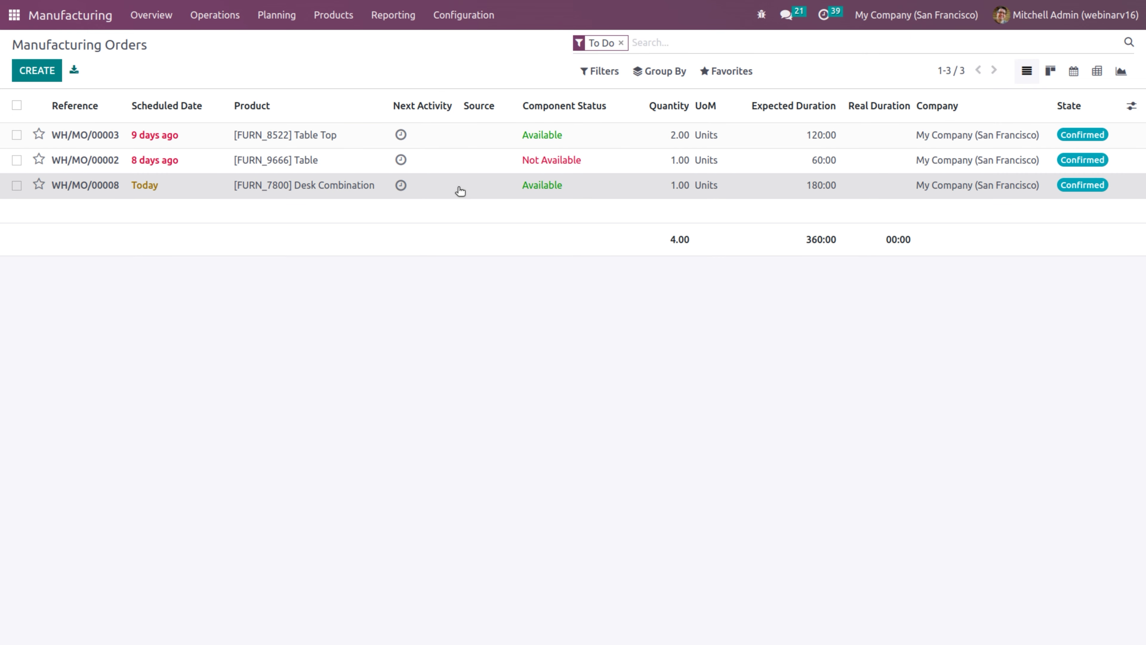
- Review WH/MO/00008's three work orders, then switch to the Work Centers Overview
left_click(460, 192)
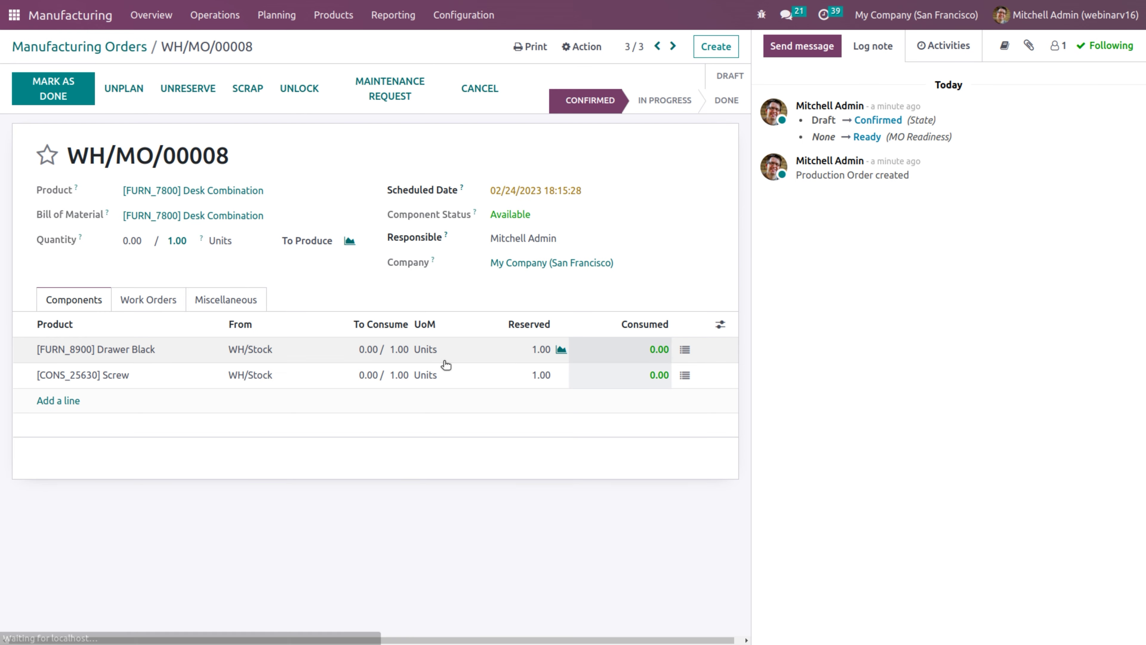
left_click(172, 308)
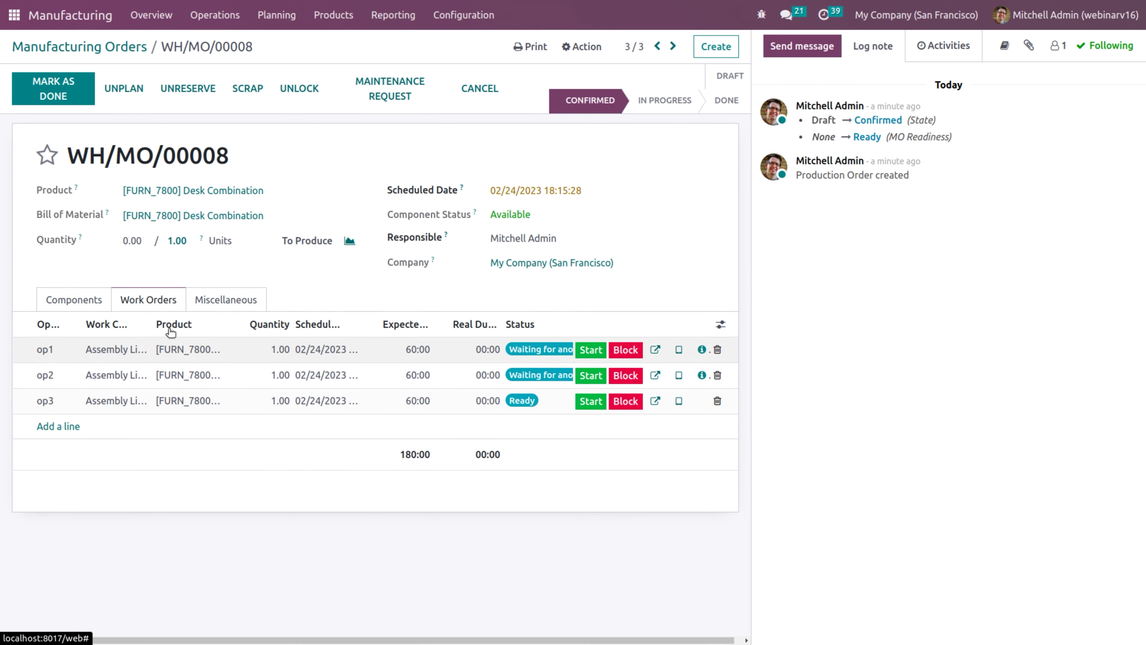
left_click(150, 21)
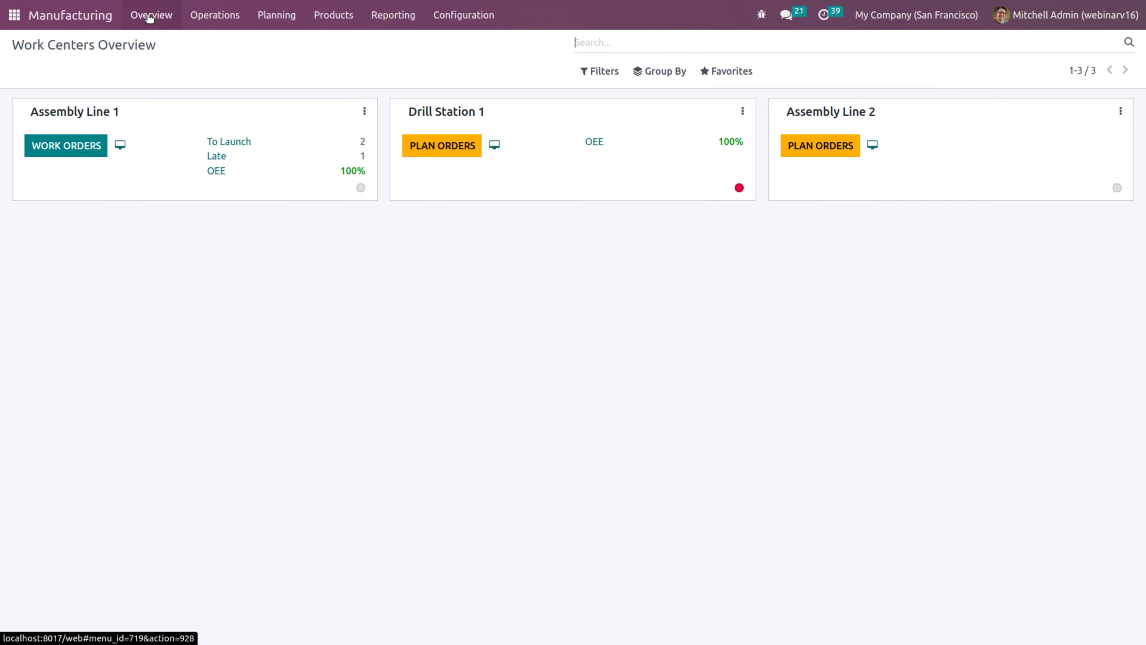
- Open Assembly Line 1's op3 work order for WH/MO/00008 as the employee, entering their PIN
left_click(62, 146)
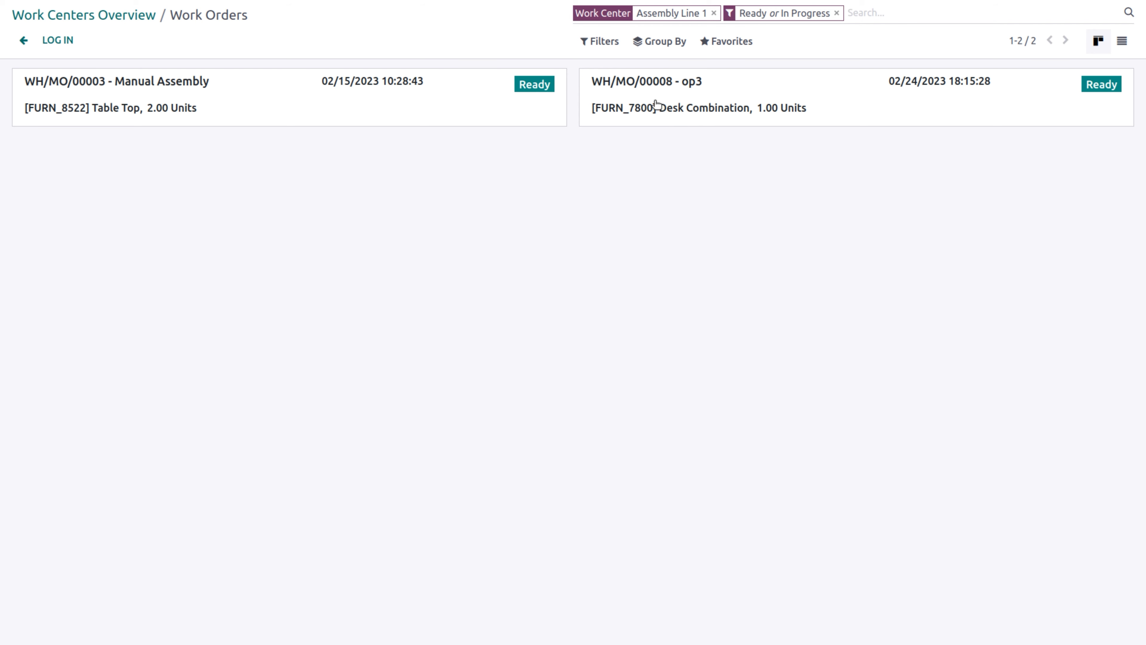
left_click(1101, 85)
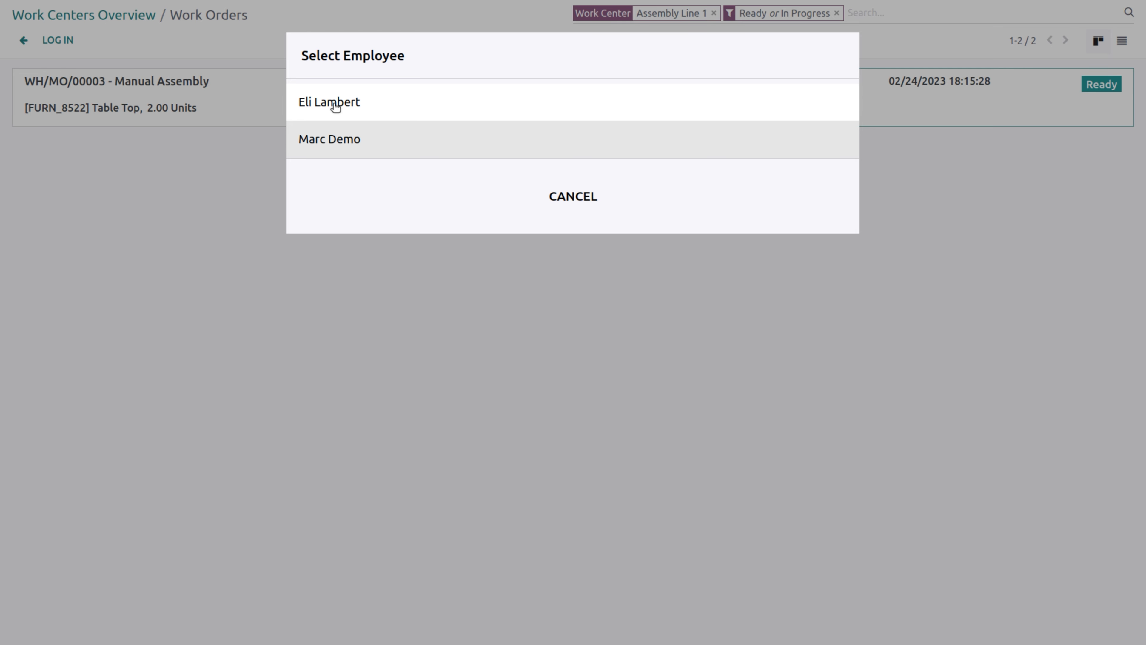
left_click(351, 148)
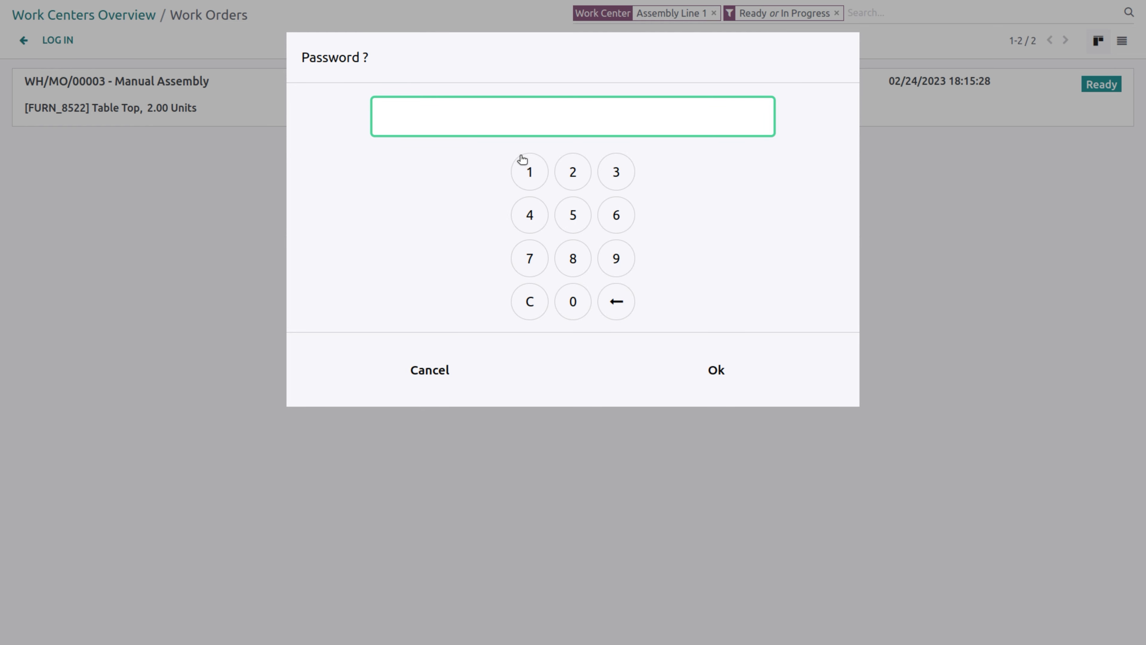
left_click(532, 165)
left_click(533, 164)
left_click(531, 166)
left_click(718, 370)
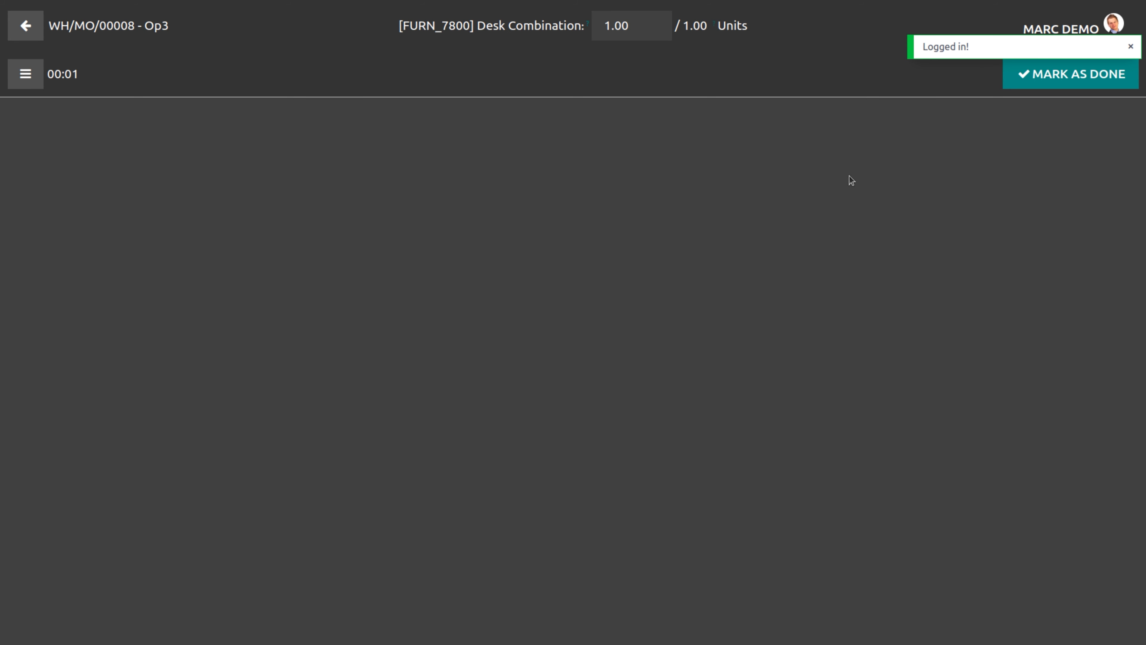
- Dismiss the Logged in! notice and show the Op3 work order's action menu
left_click(1131, 48)
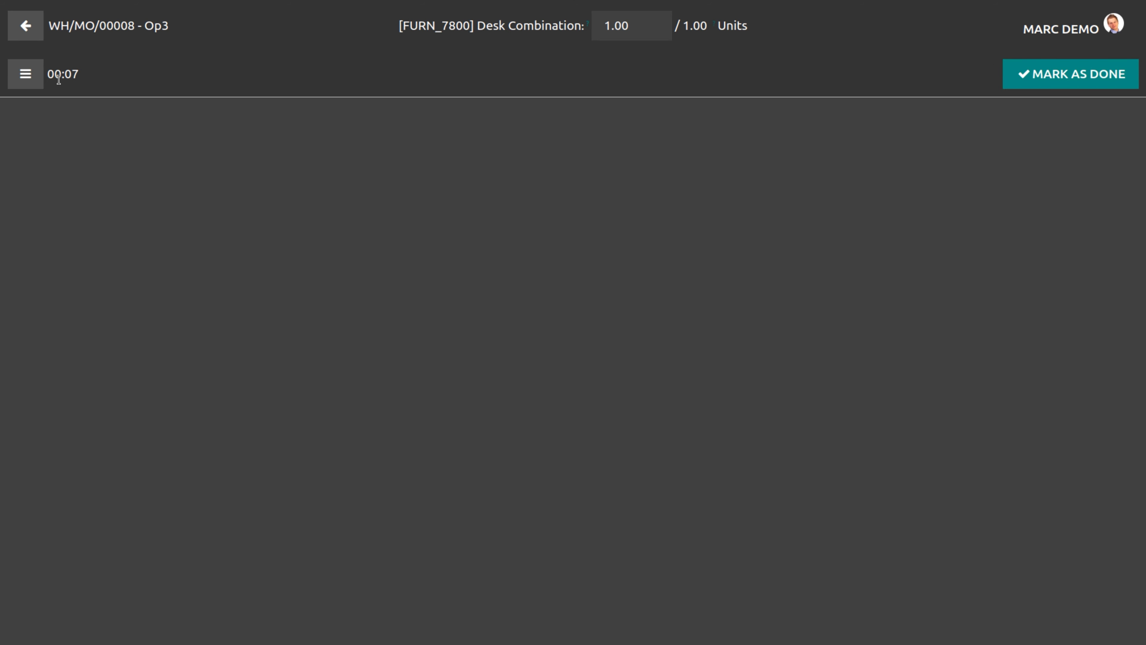
left_click(26, 75)
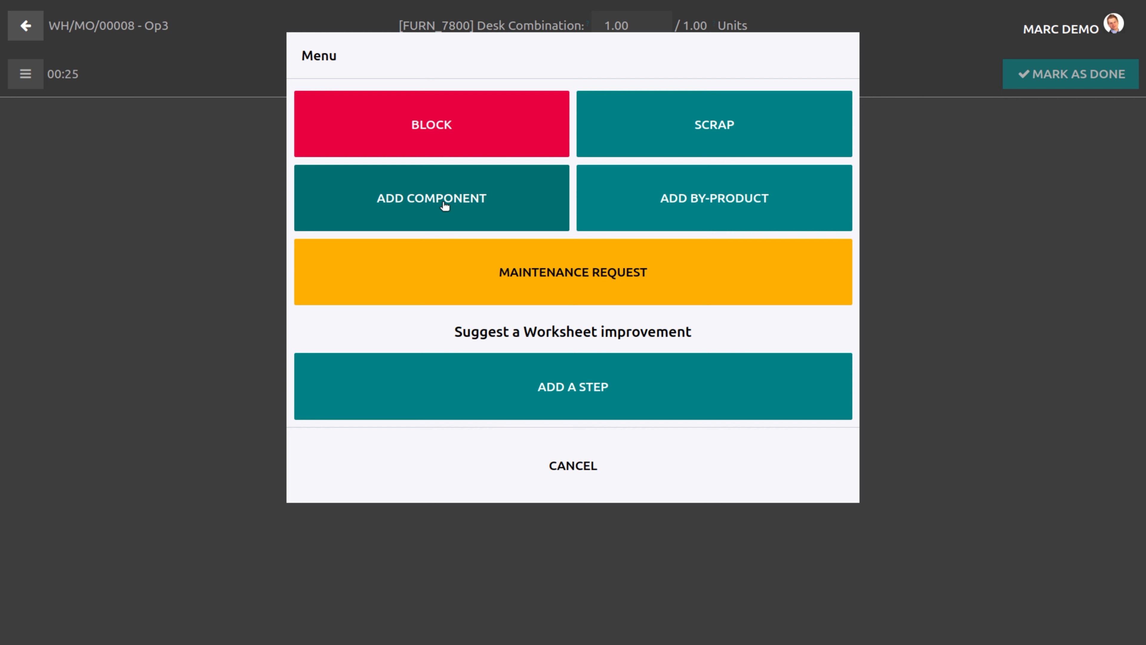
- Add [CONS_0002] Simple Pen as a 1.00-unit by-product on the Op3 work order
left_click(679, 202)
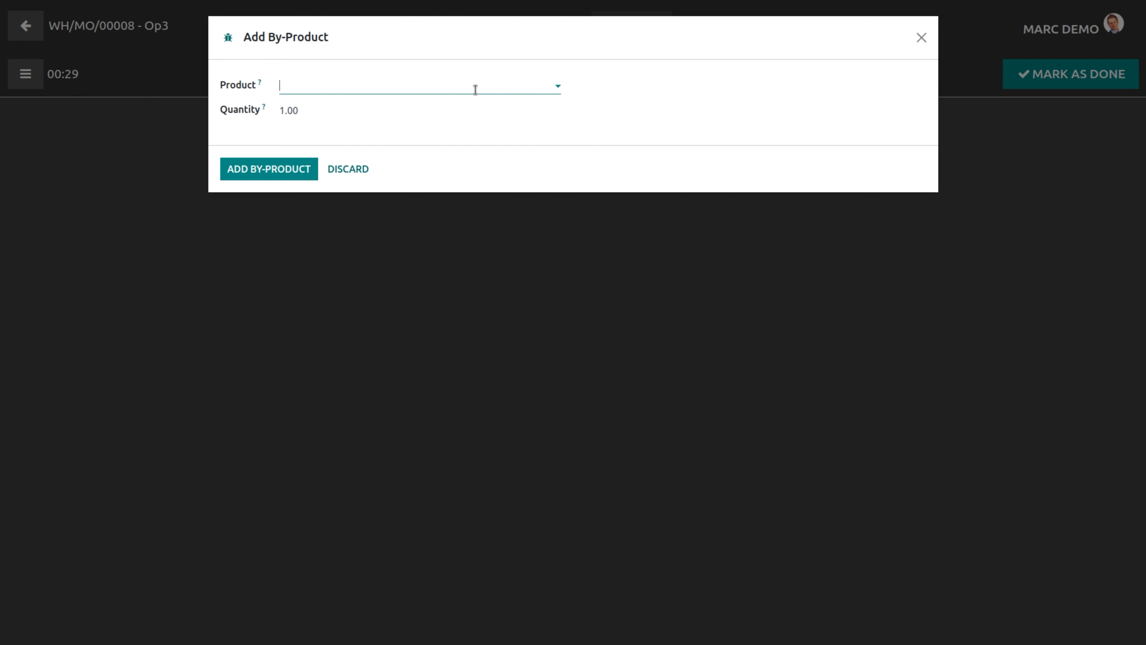
left_click(475, 89)
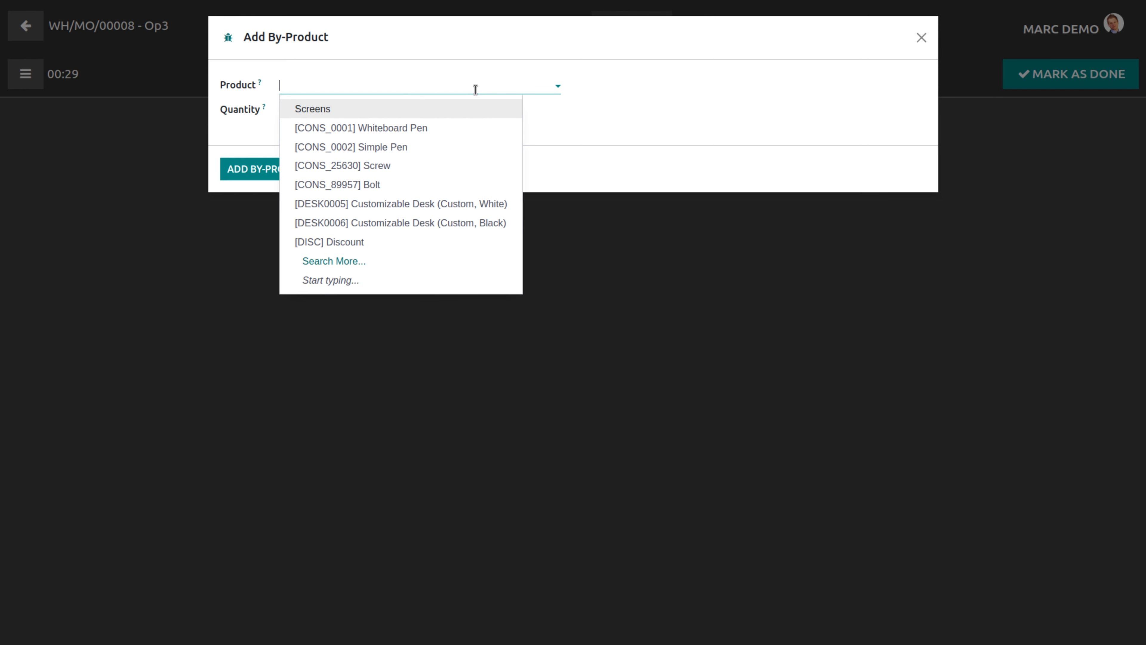
left_click(387, 148)
left_click(261, 167)
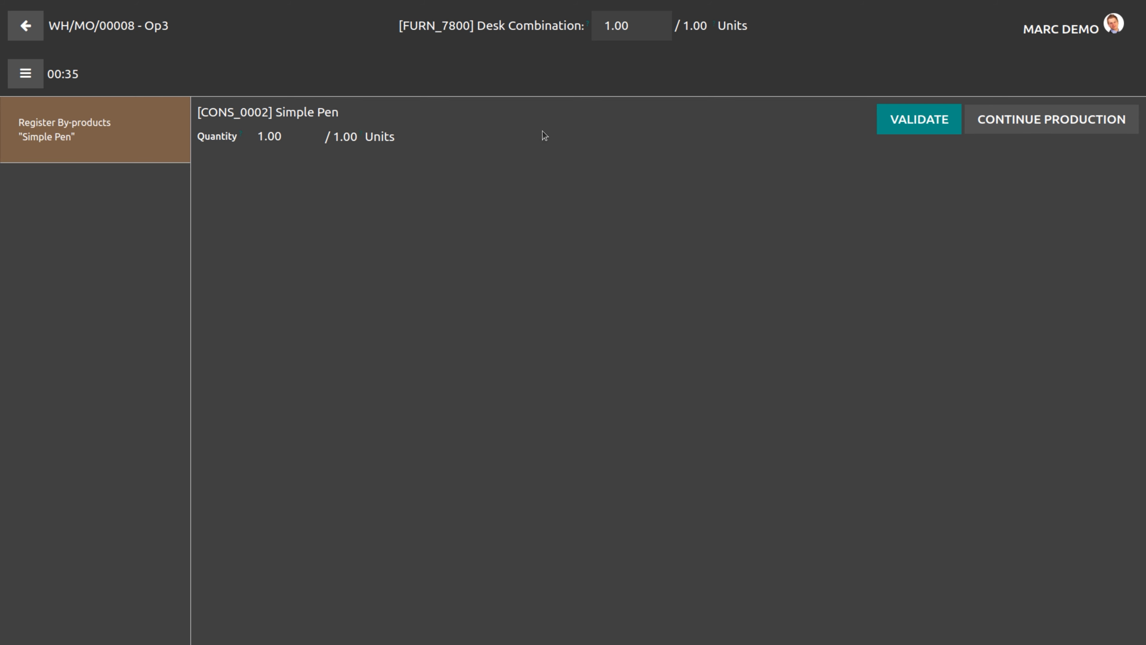
left_click(37, 84)
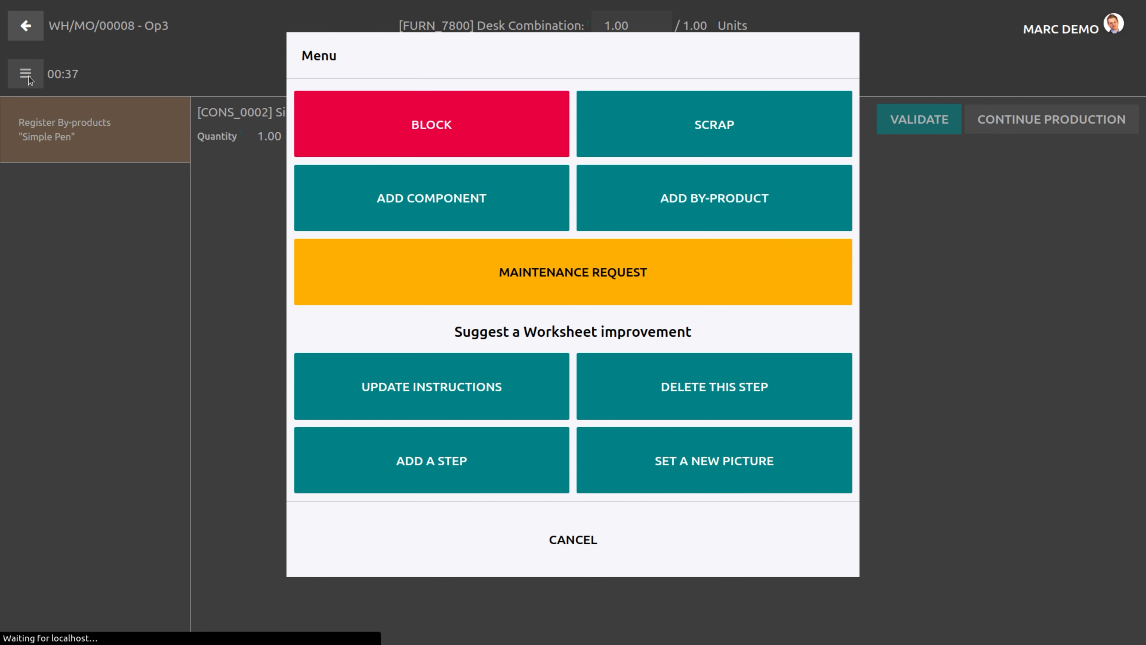
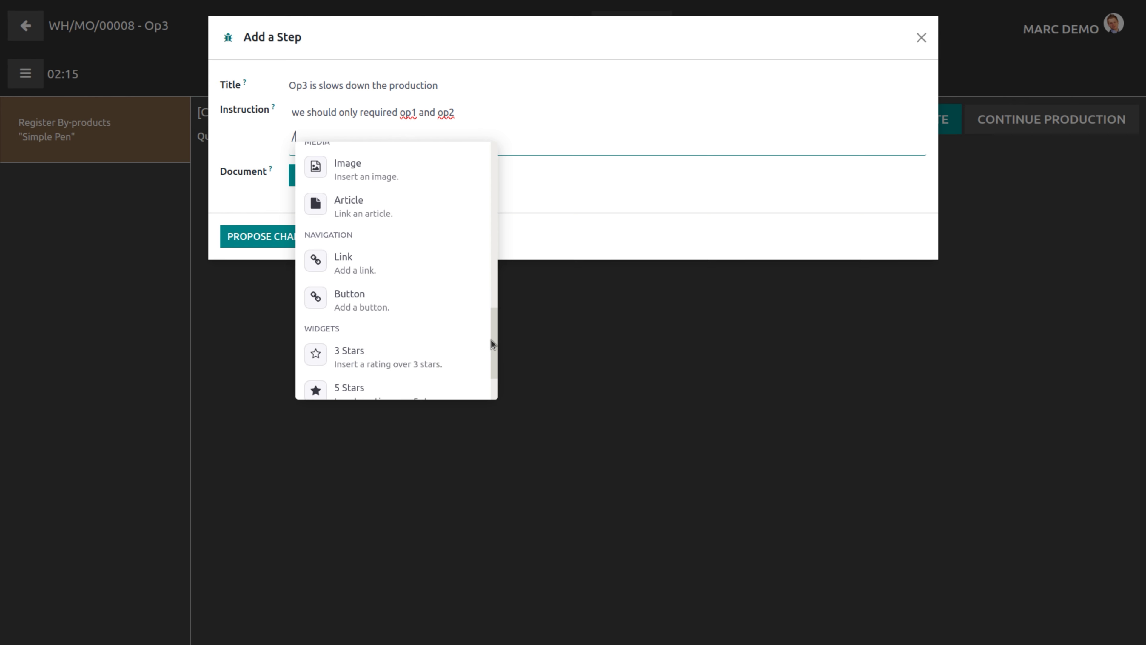
- Remove the stray '/' and propose the new step 'Op3 is slows down the production'
left_click_drag(490, 340, 487, 382)
left_click(570, 195)
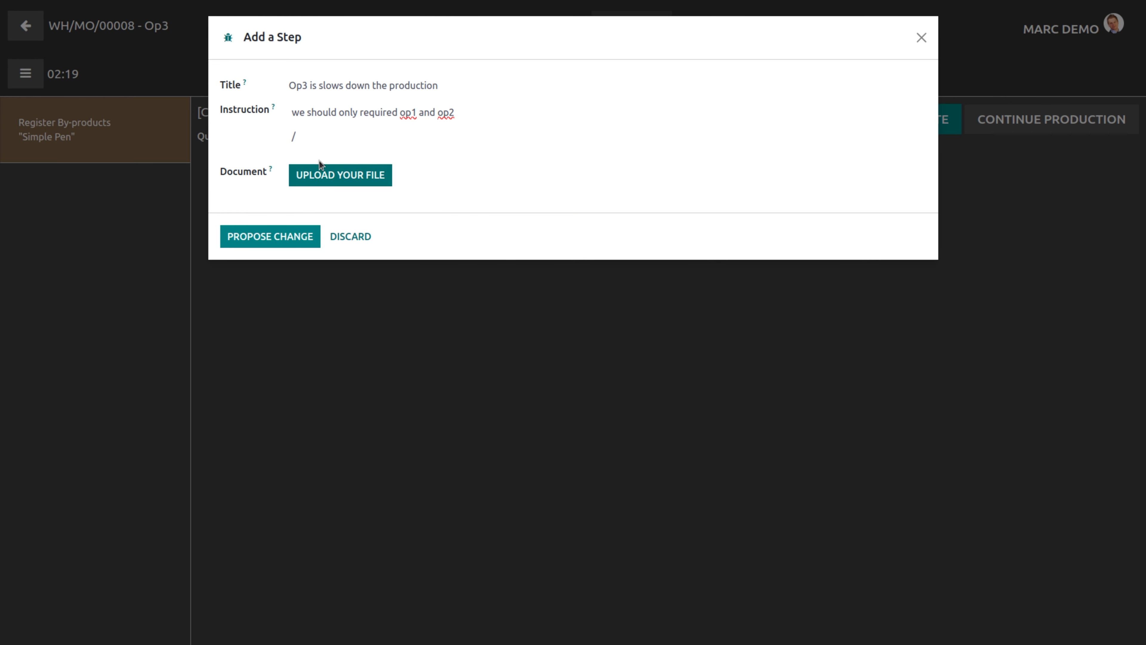
left_click(308, 134)
key("BackSpace")
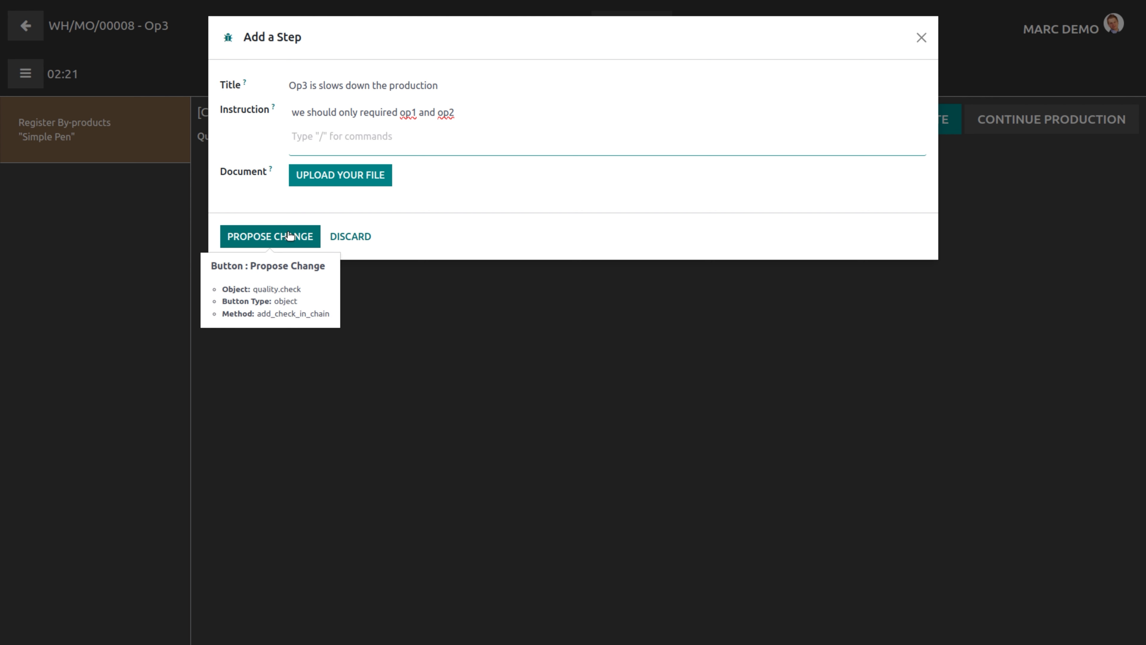
left_click(287, 234)
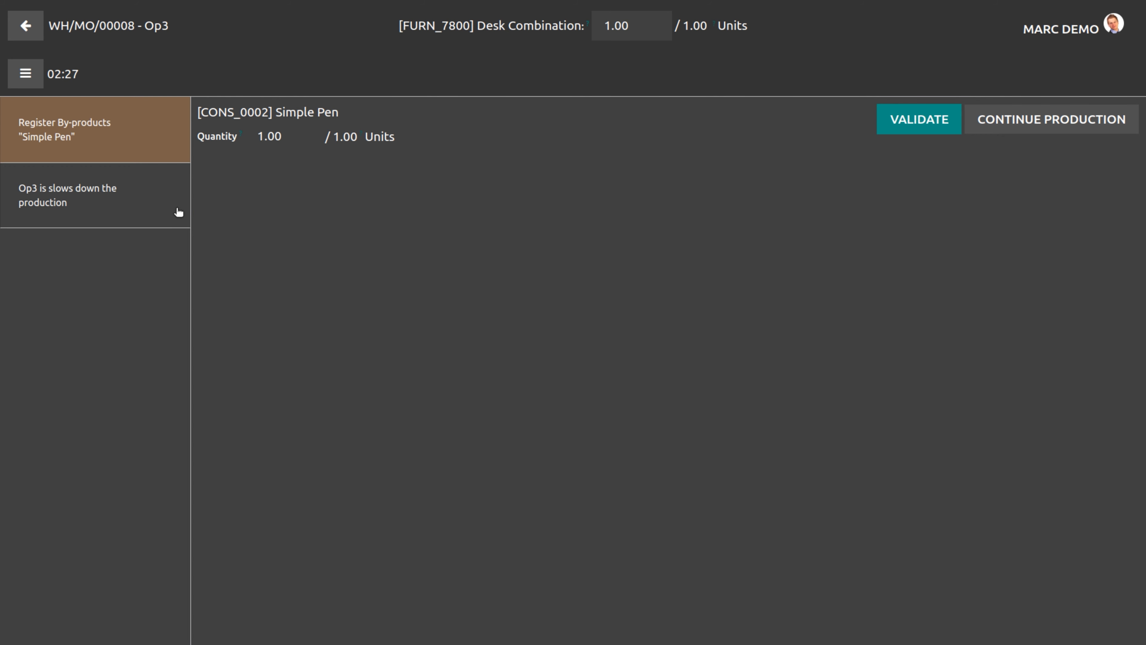
left_click(25, 73)
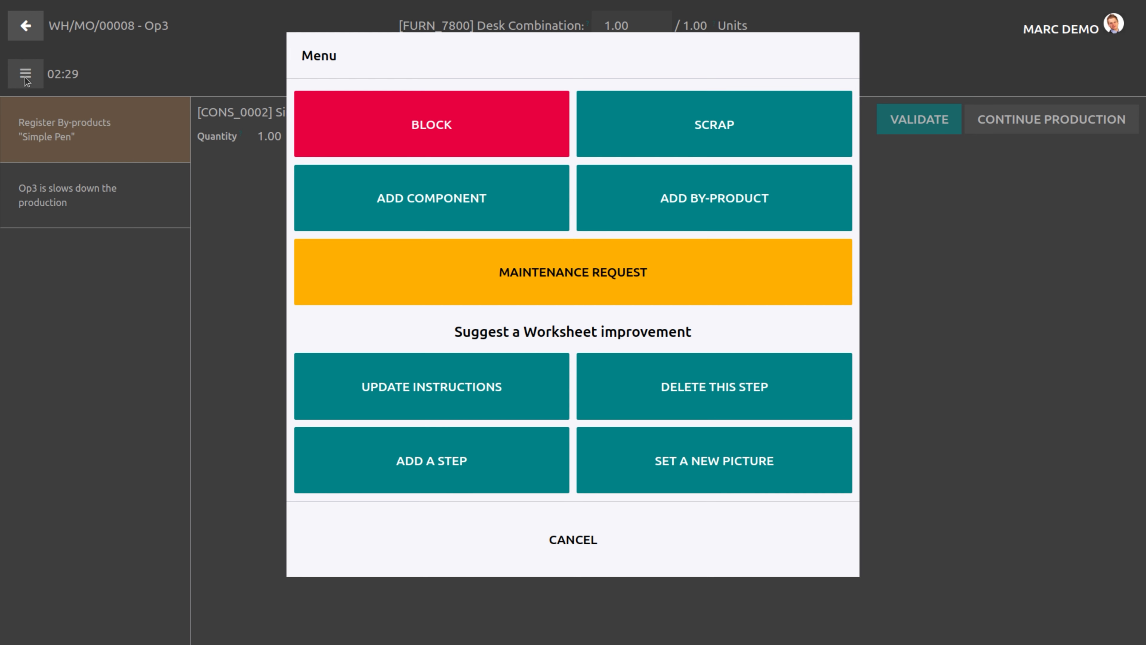
- Propose new instruction text for the Simple Pen by-products step with comment 'comment!!!!!!!!!!!!!'
left_click(397, 390)
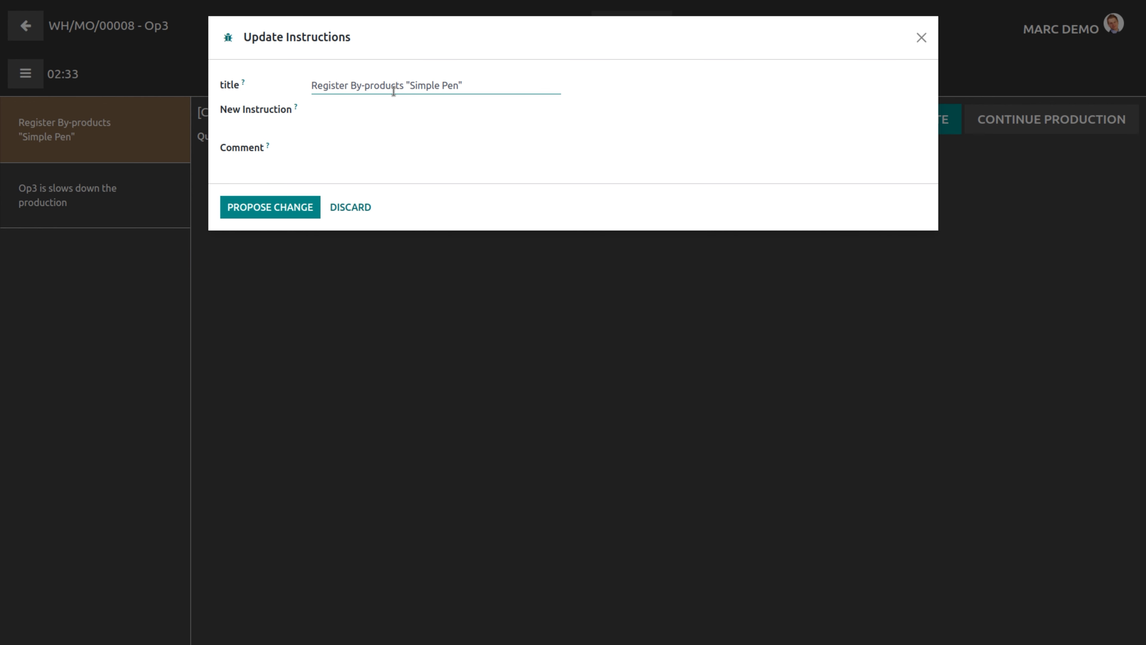
left_click(379, 113)
type("new instruction")
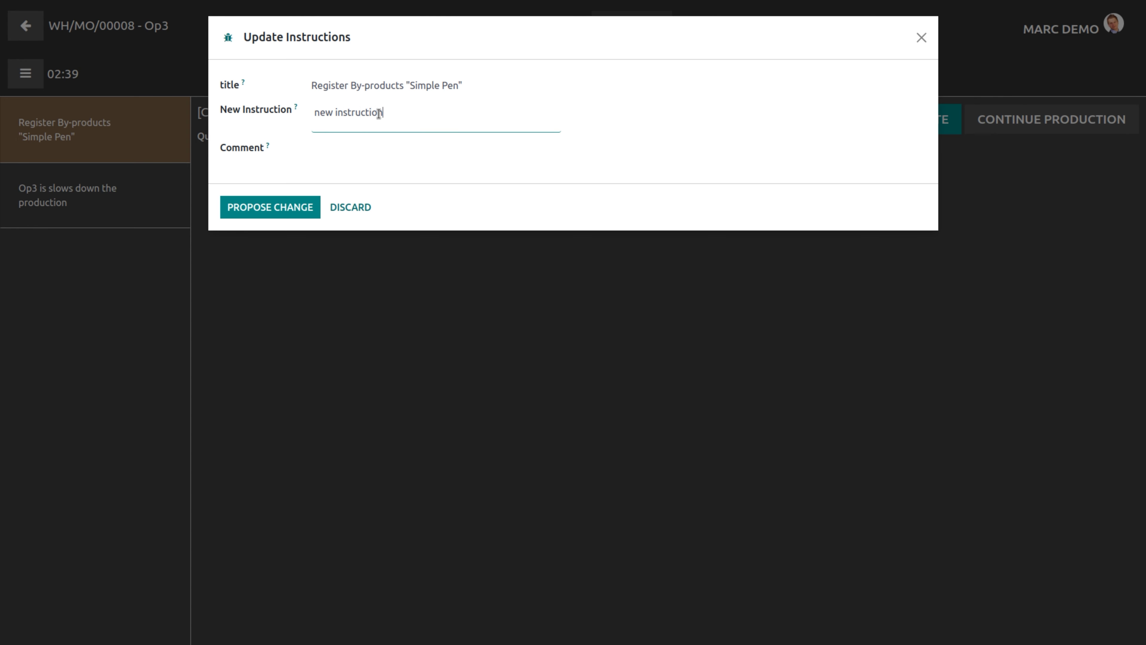
type("!!!!!!!!!!!!")
left_click(355, 150)
type("commen")
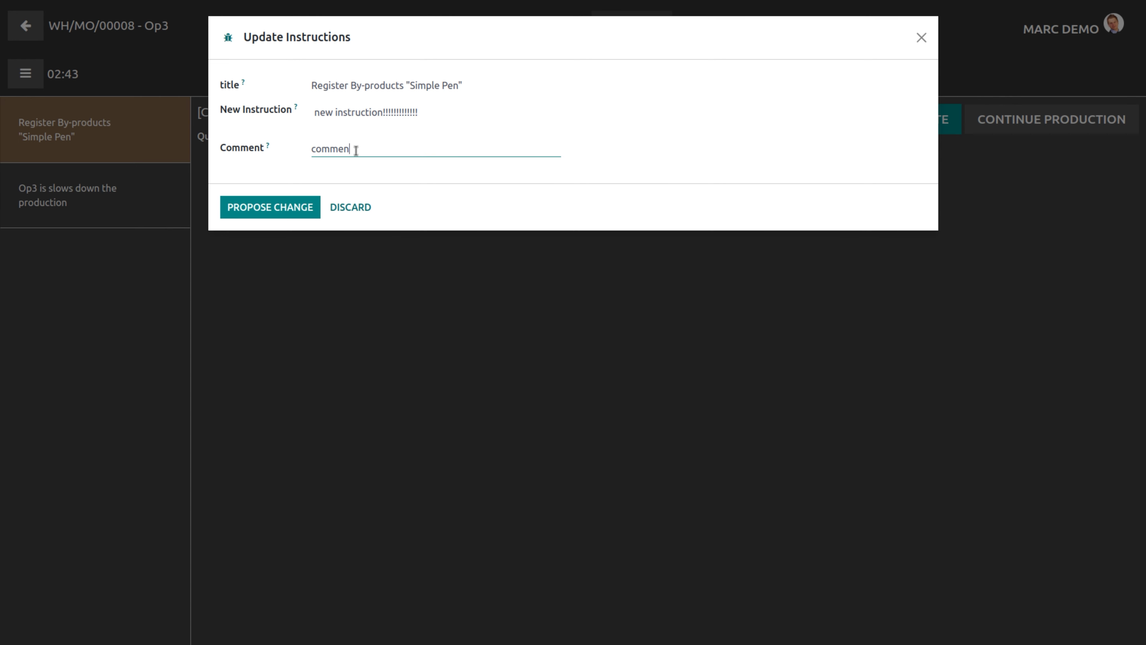
type("t!!!!!!!!!!!!!!!!!!")
left_click(269, 206)
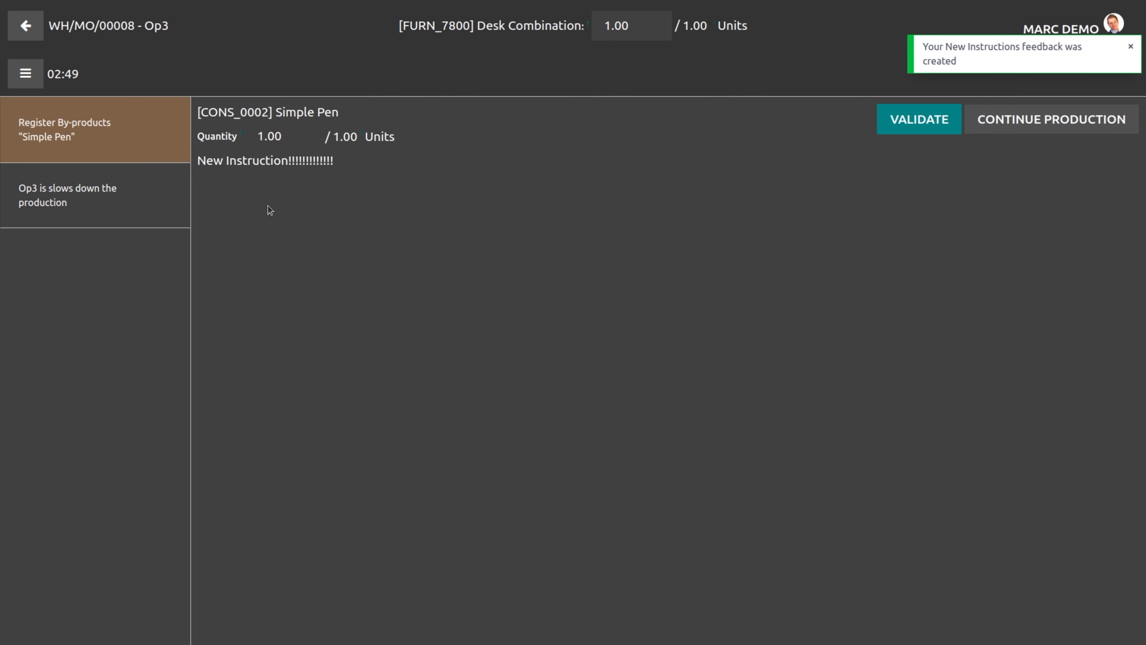
left_click(36, 76)
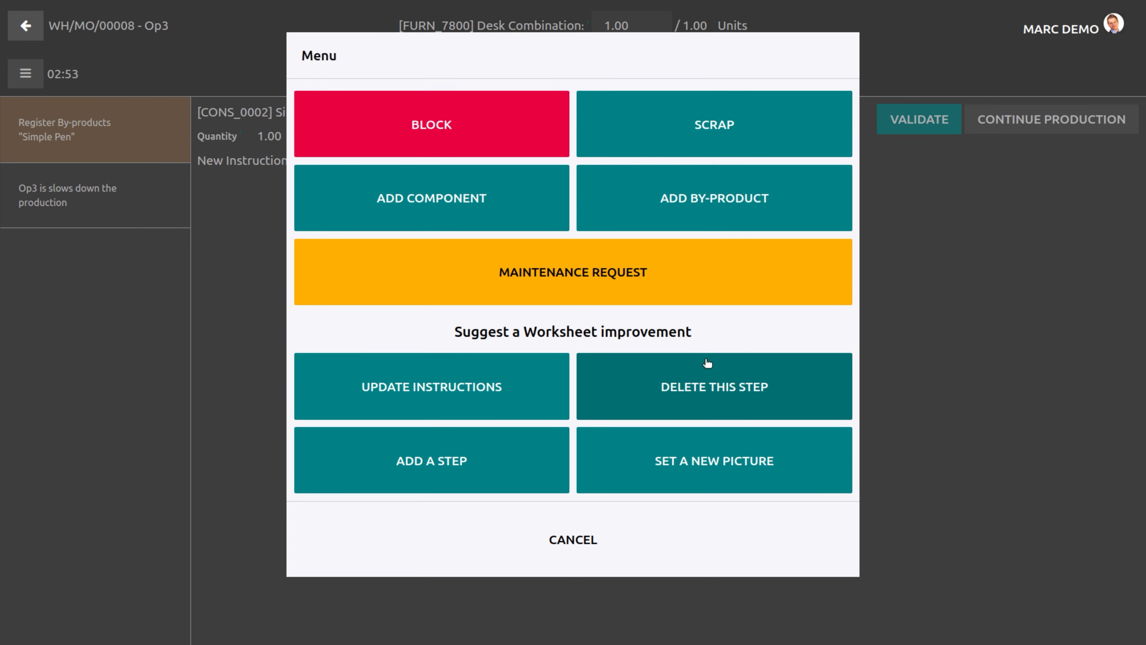
- Propose ohrms.jpeg as the Simple Pen by-products step's picture, then validate that step
left_click(701, 468)
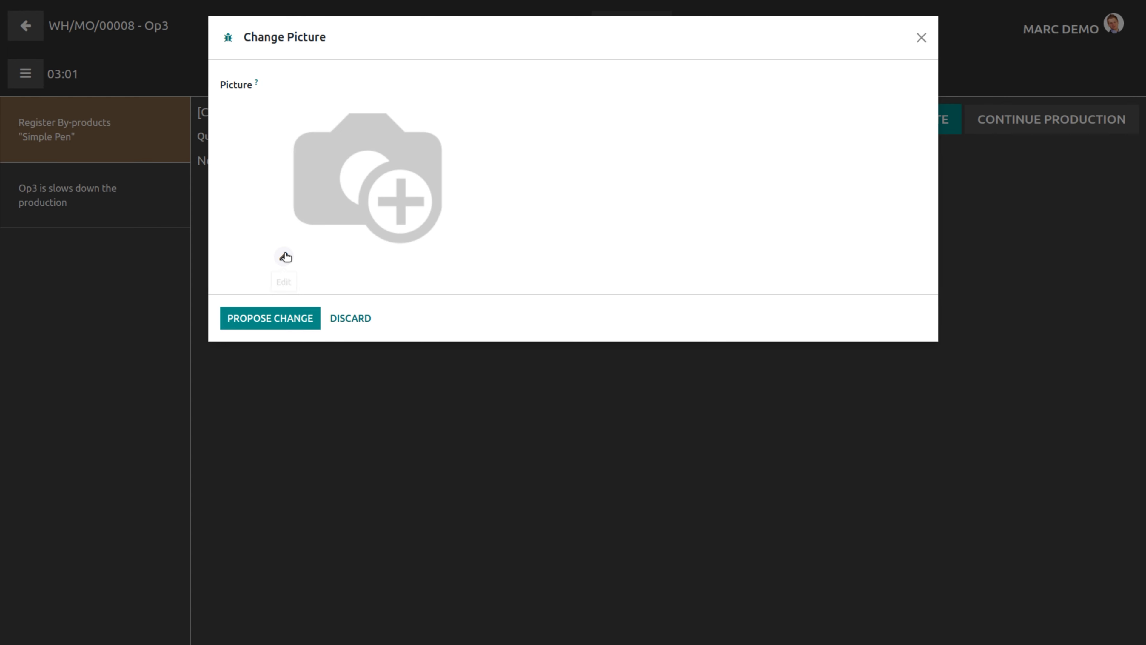
left_click(286, 256)
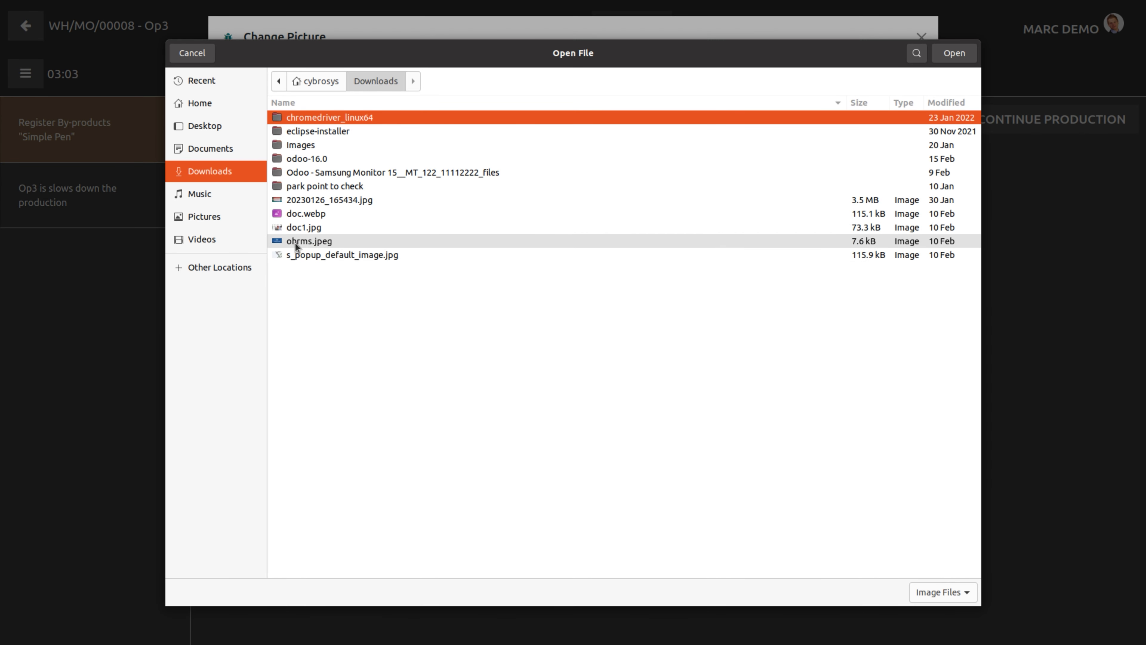
left_click(297, 242)
left_click(955, 53)
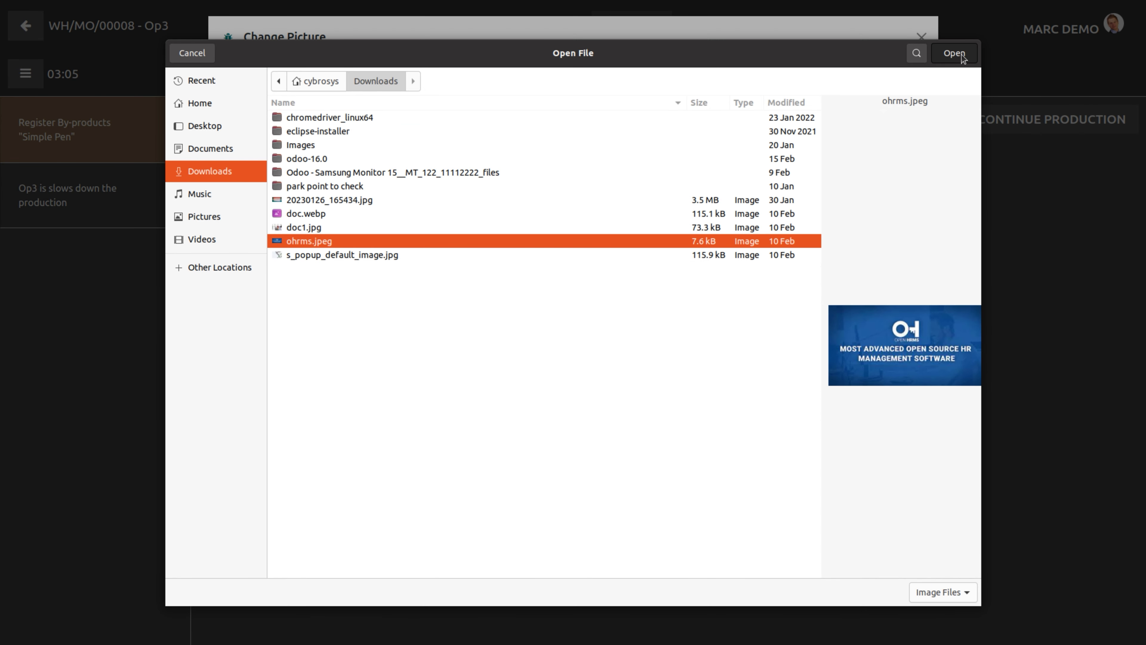
left_click(290, 254)
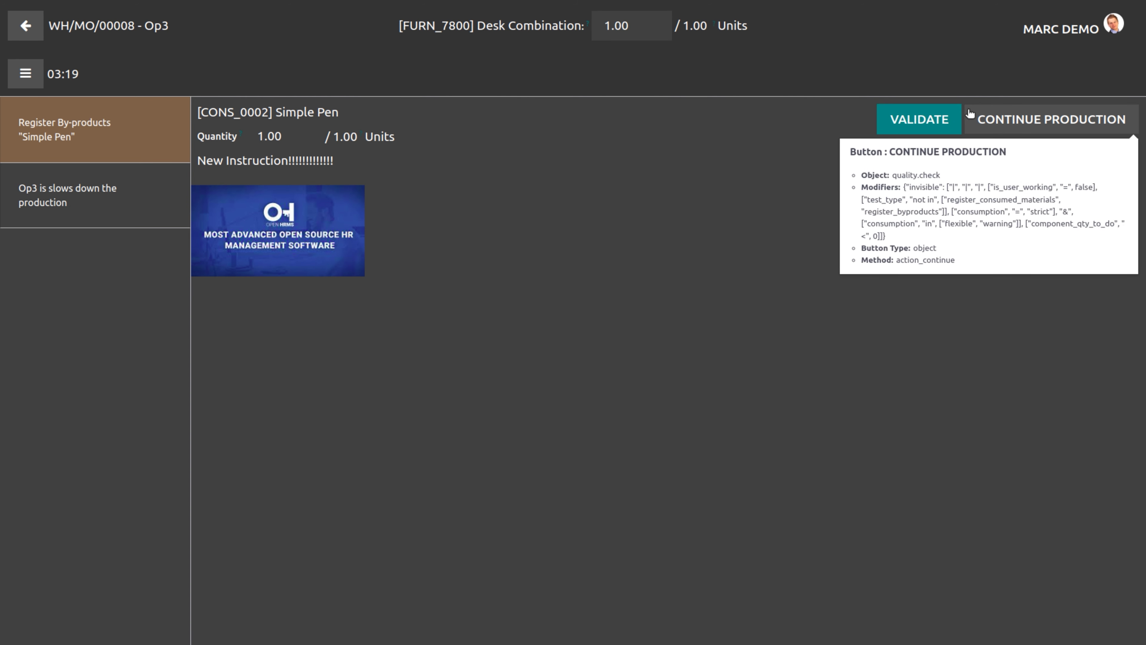
left_click(932, 119)
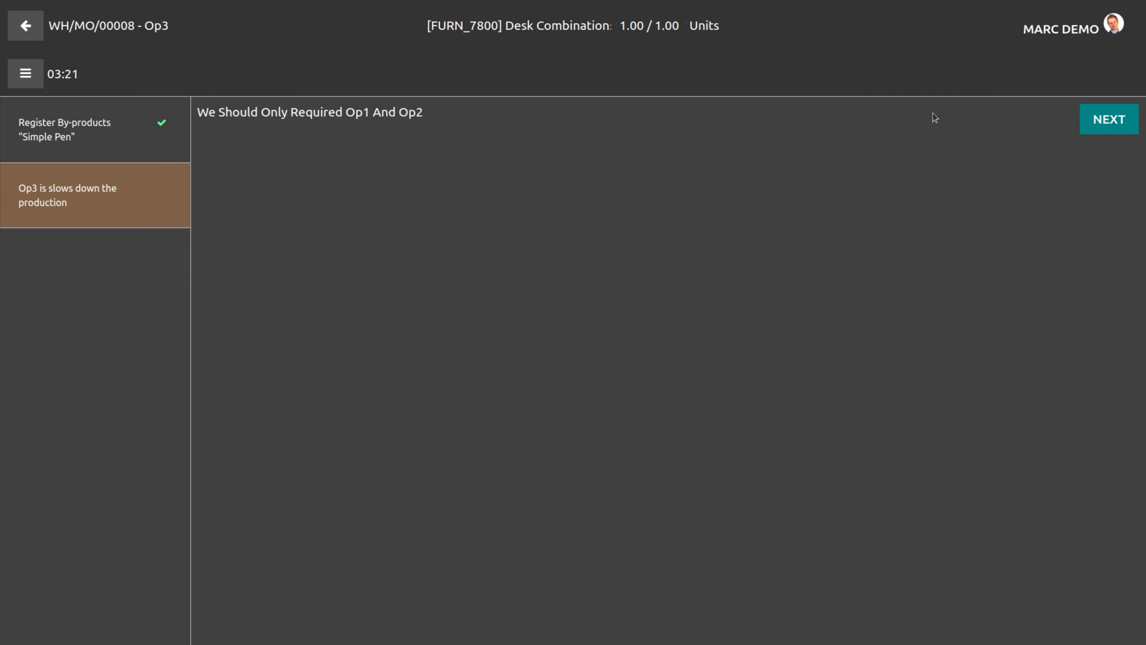
- Validate the Op3 instruction step and mark the Op3 work order done
left_click(1108, 120)
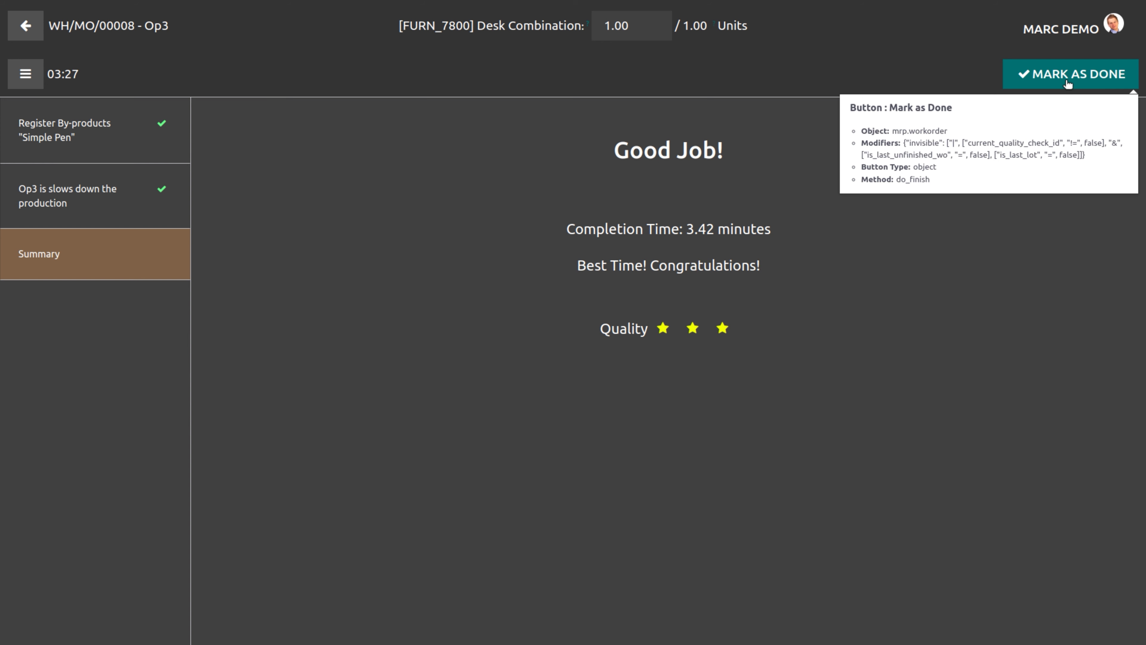
left_click(1068, 84)
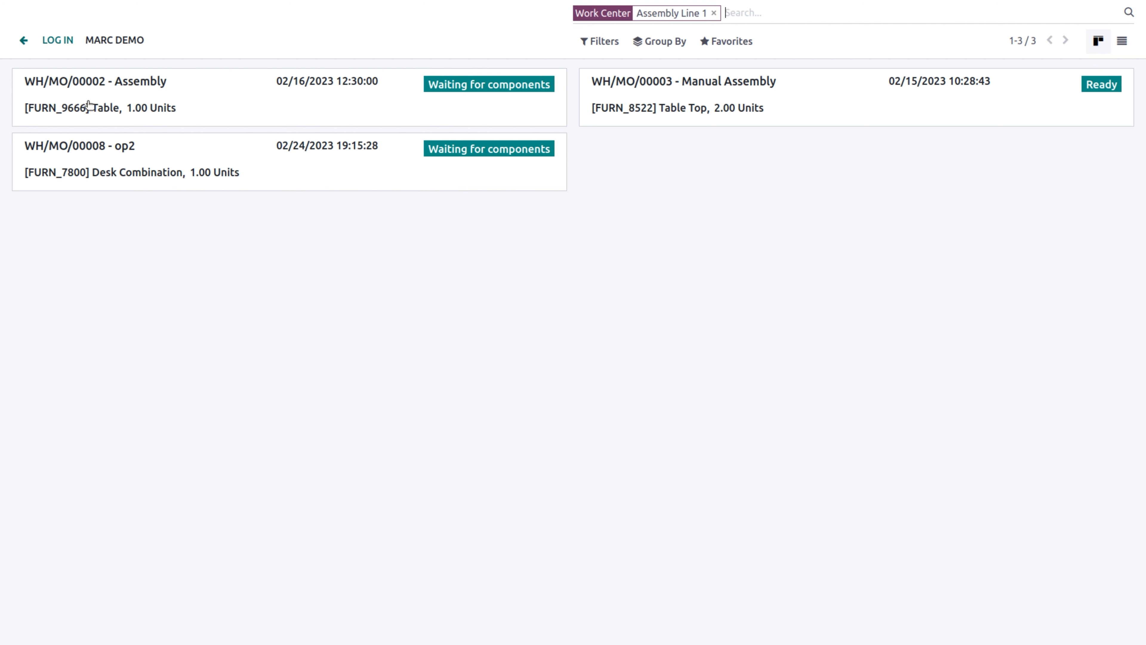
- Show the work orders of manufacturing order WH/MO/00008 for the Desk Combination
left_click(25, 42)
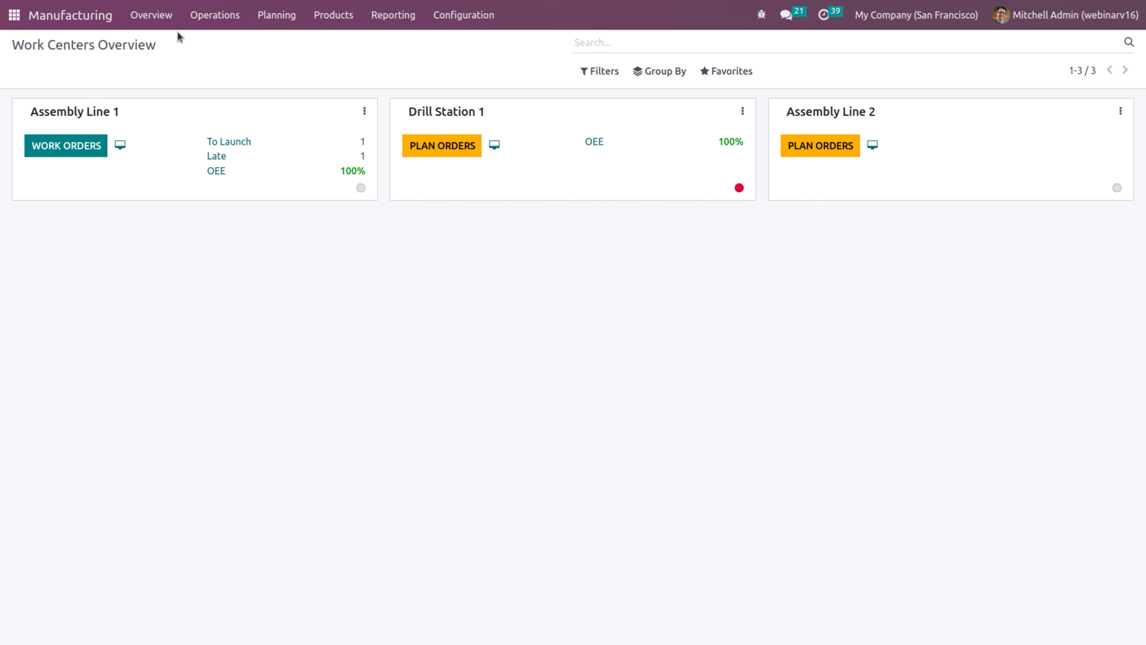
left_click(222, 15)
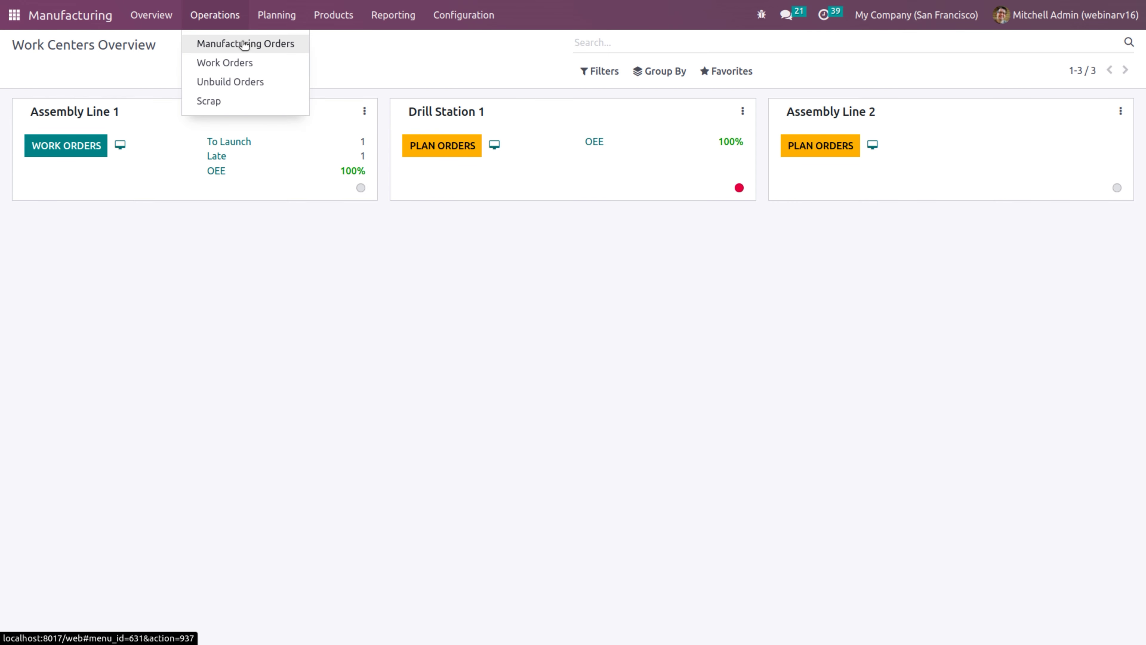
left_click(238, 43)
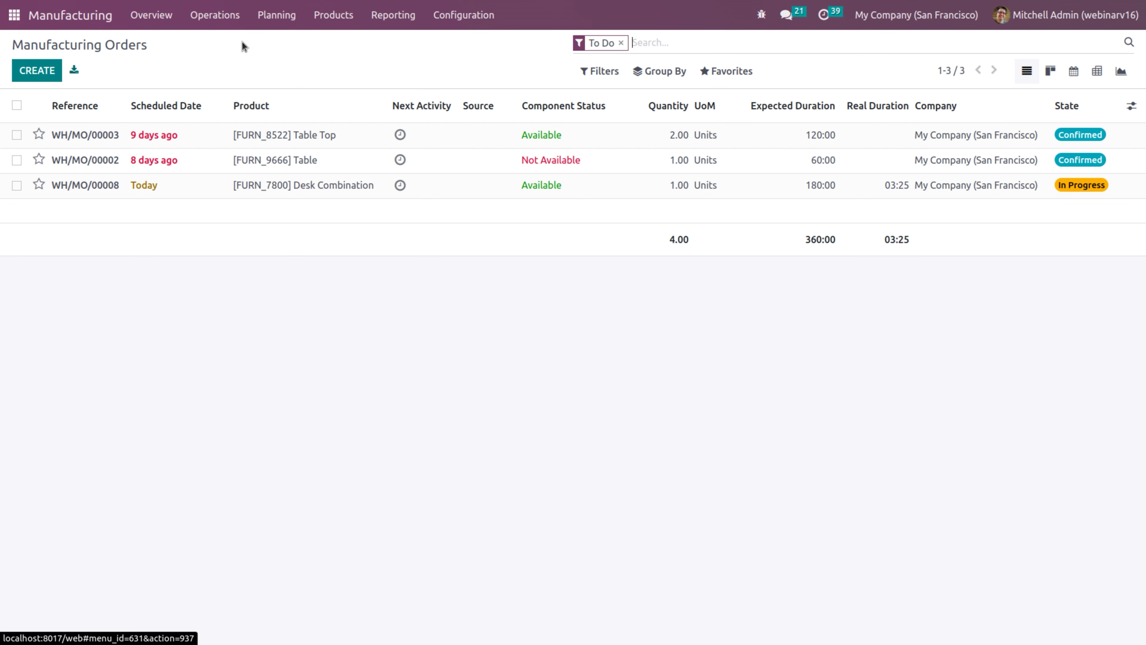
left_click(322, 195)
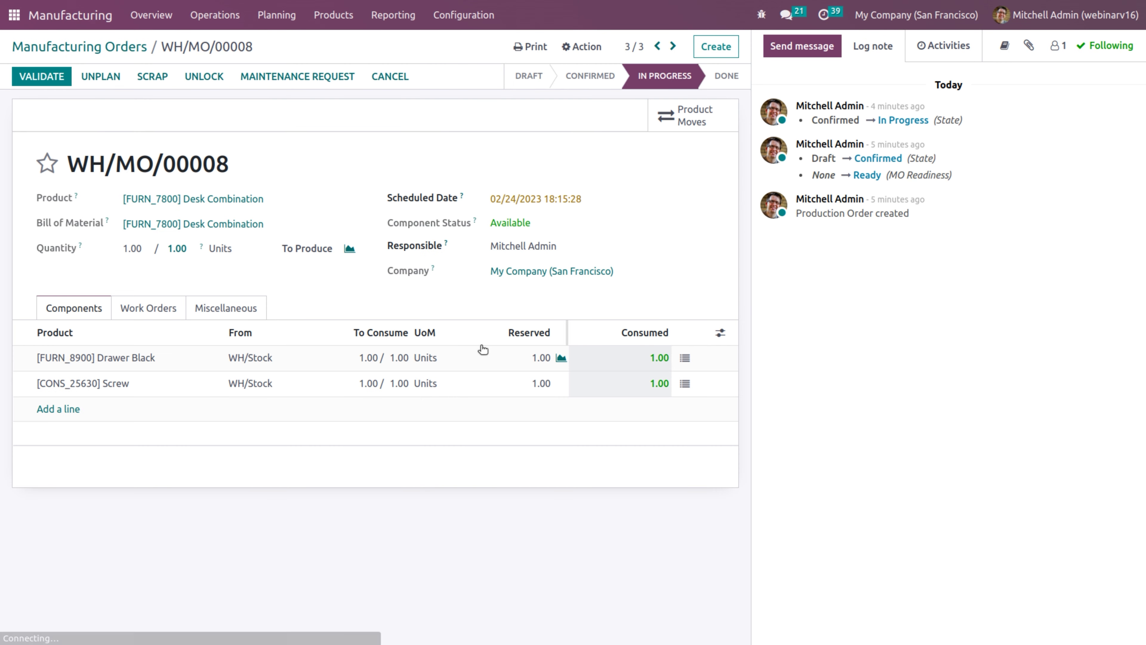
left_click(145, 305)
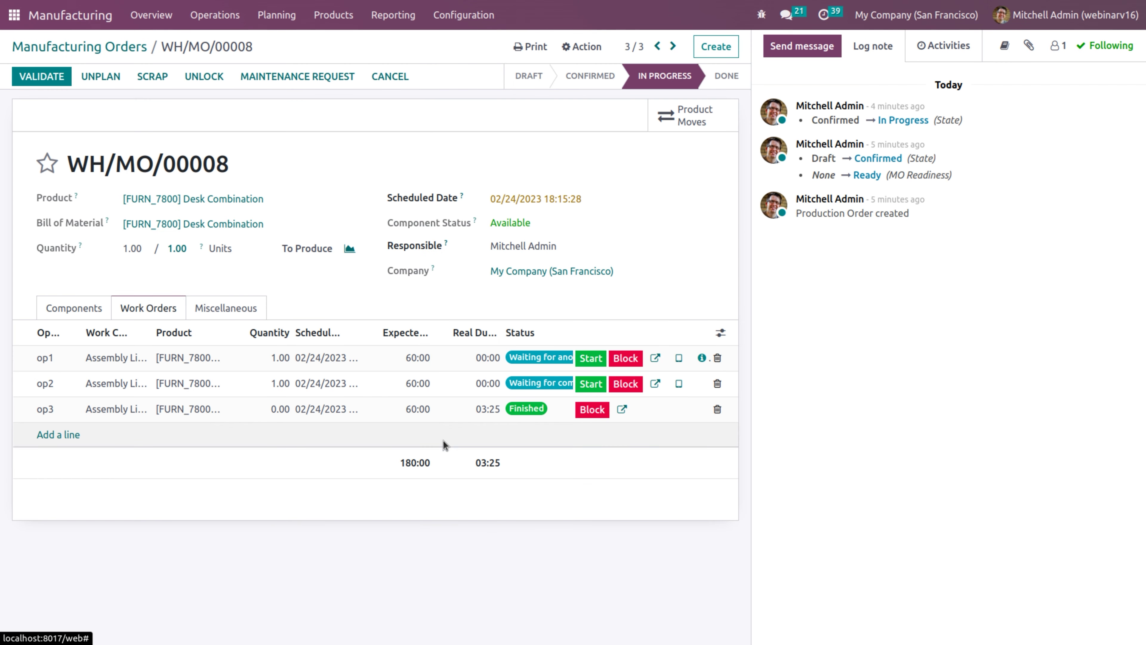
- Start the op2 work order and bring it up in the tablet view
left_click(588, 385)
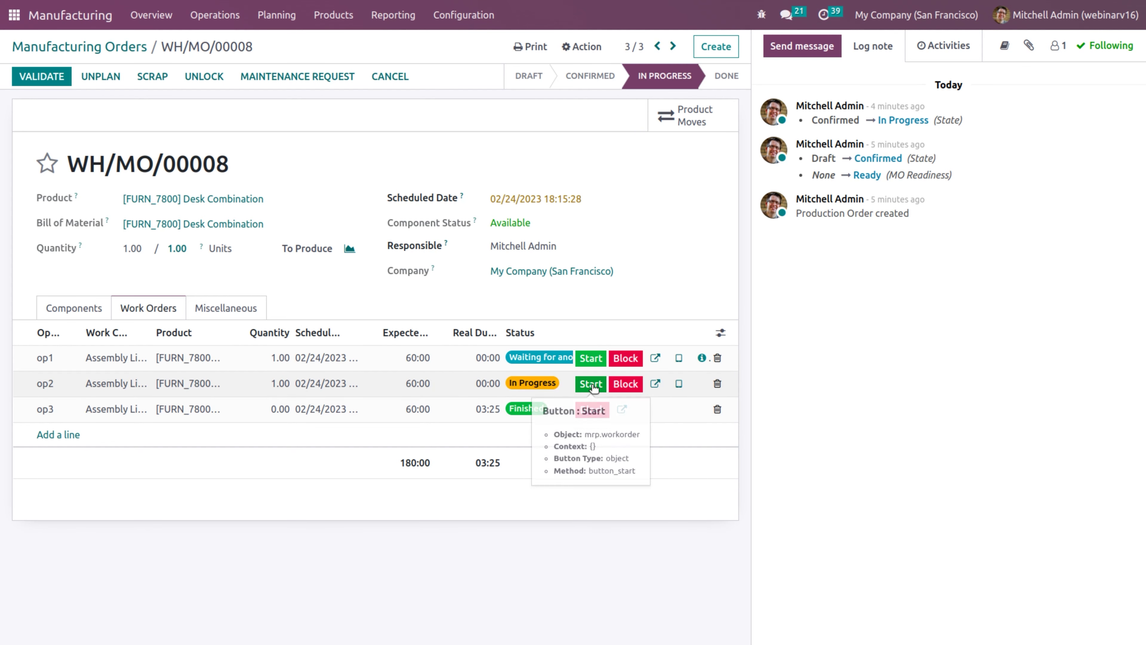
left_click(594, 386)
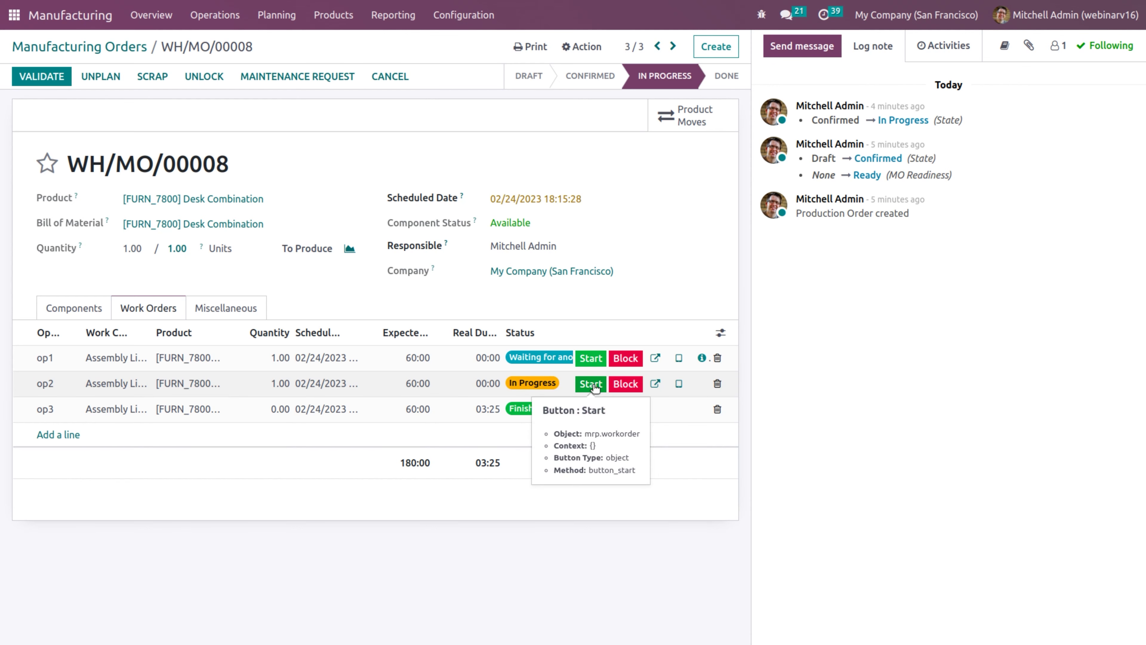
left_click(594, 385)
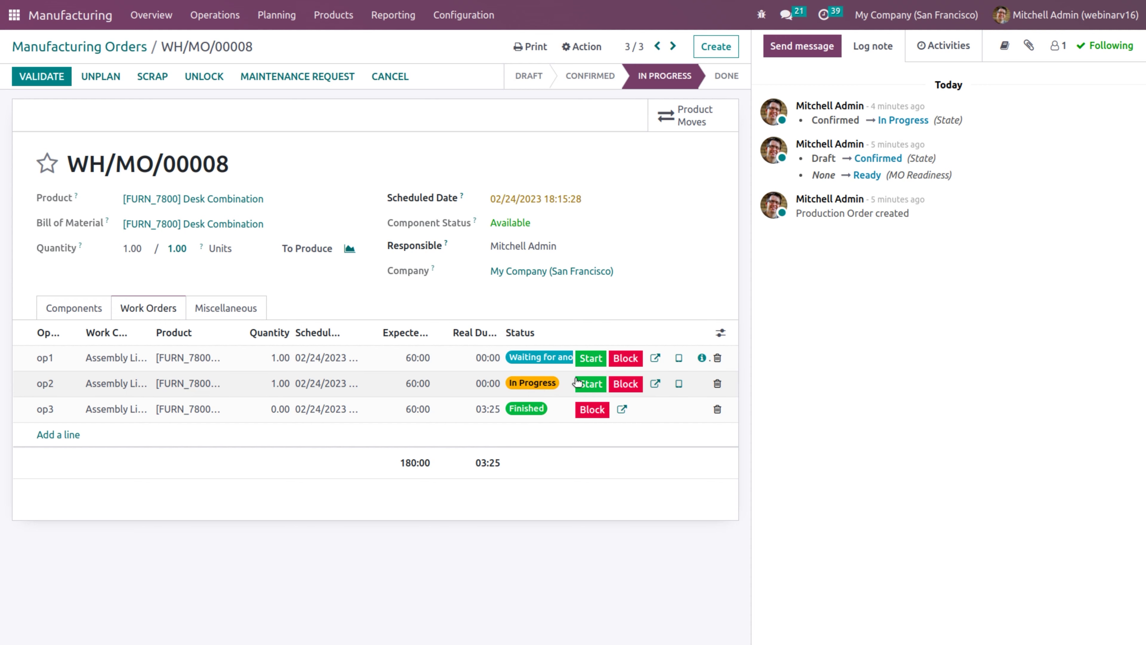
left_click(678, 384)
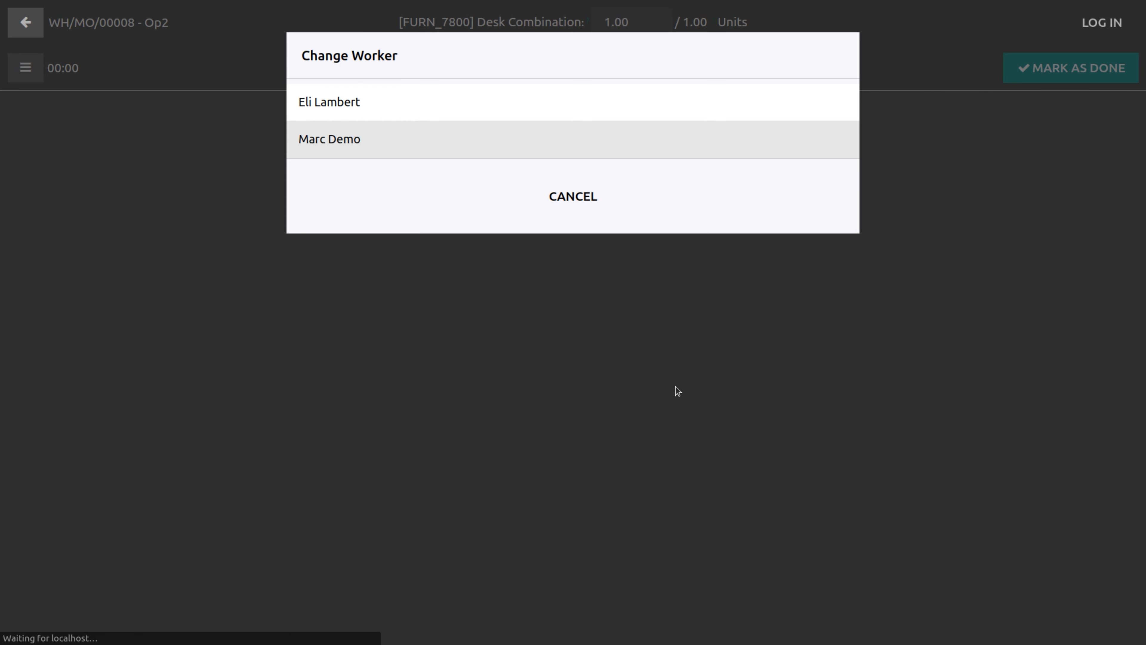
- Assign the worker and finish WH/MO/00008's Op2 and op1 work orders
left_click(325, 132)
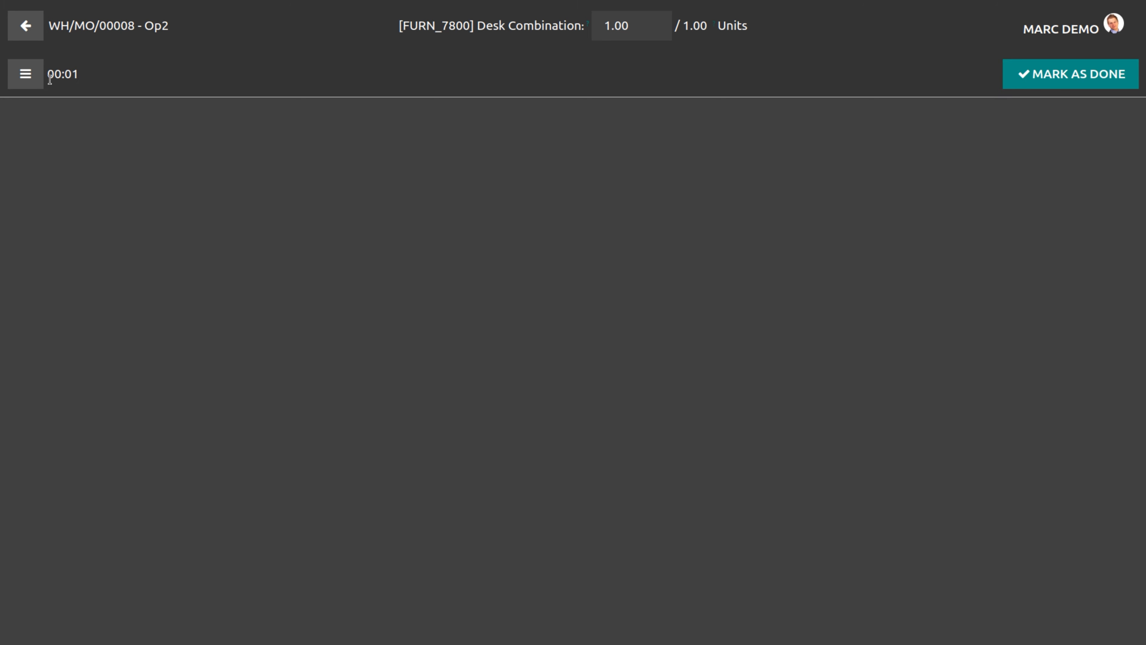
left_click(1052, 81)
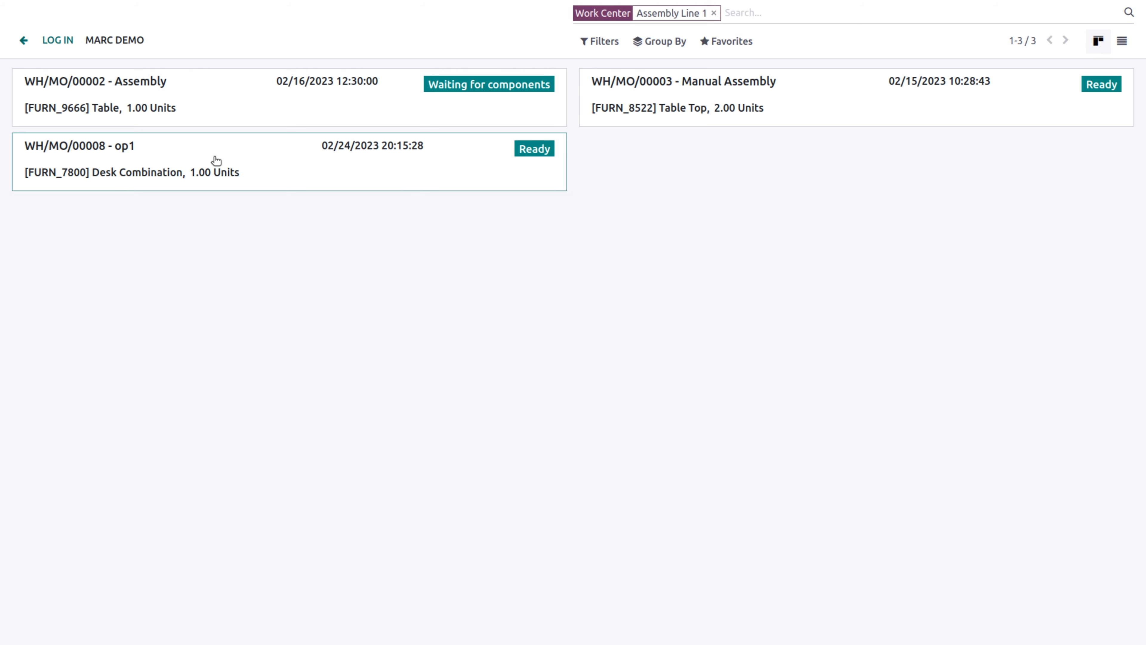
left_click(216, 161)
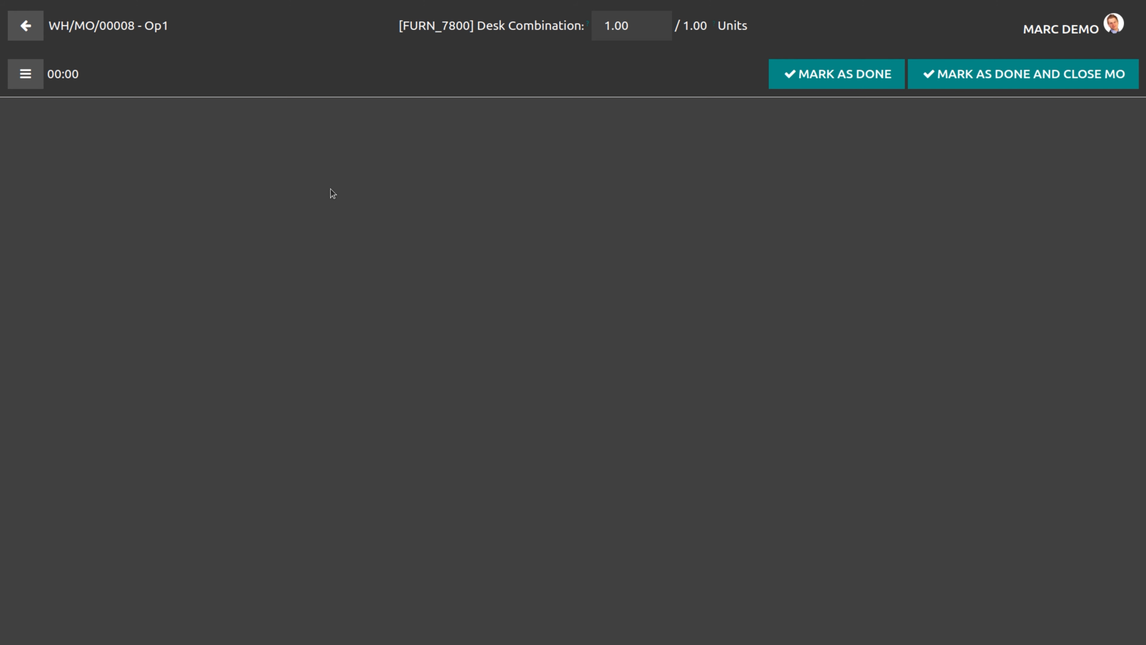
left_click(859, 83)
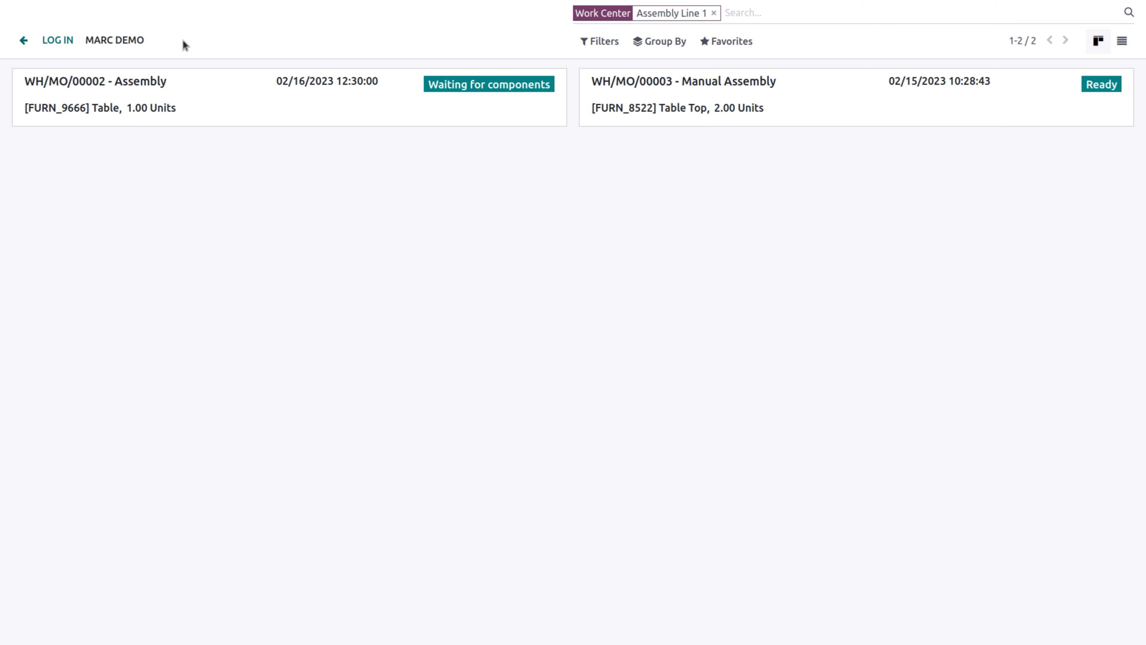
left_click(24, 41)
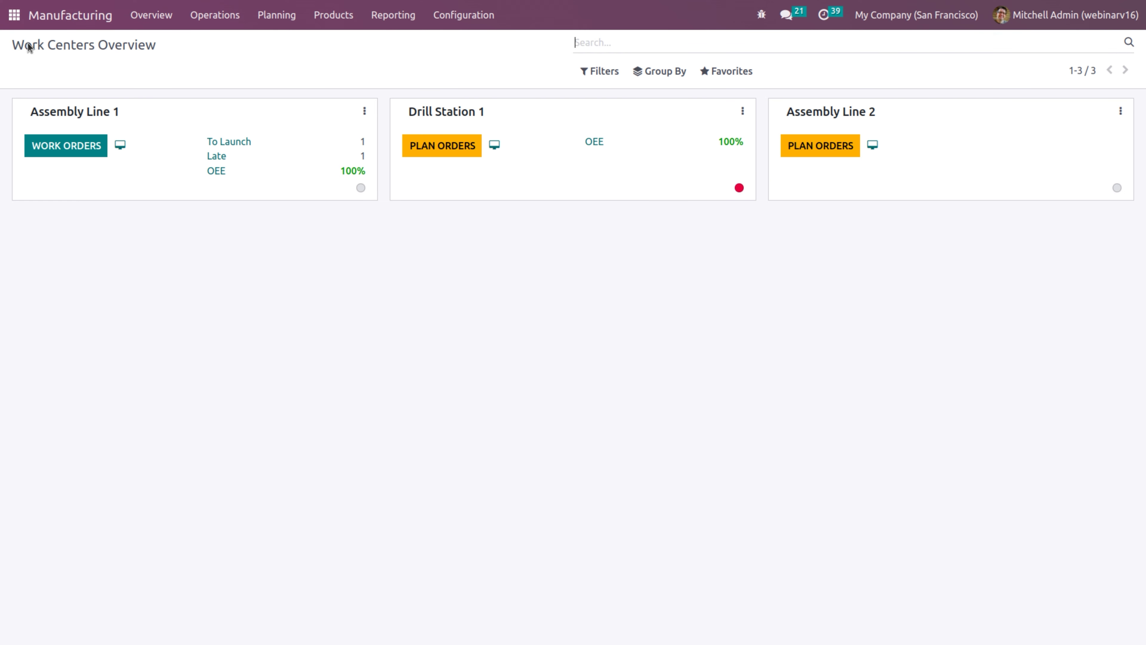
- Open WH/MO/00008 from the Manufacturing Orders list and mark it done
left_click(222, 12)
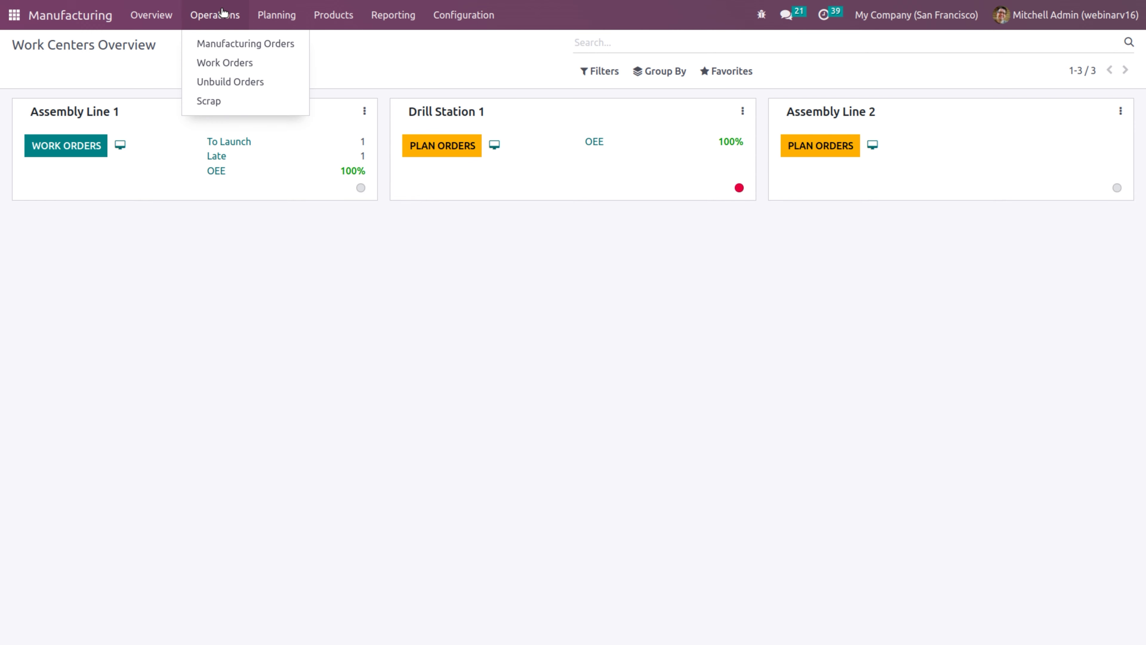
left_click(239, 47)
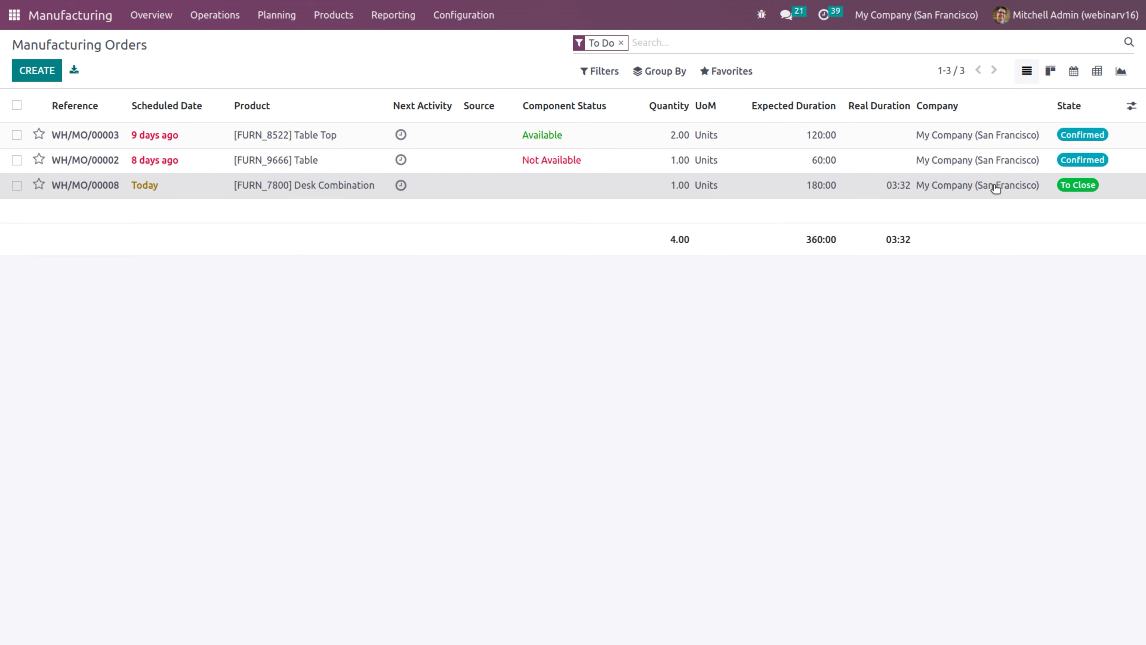
left_click(805, 178)
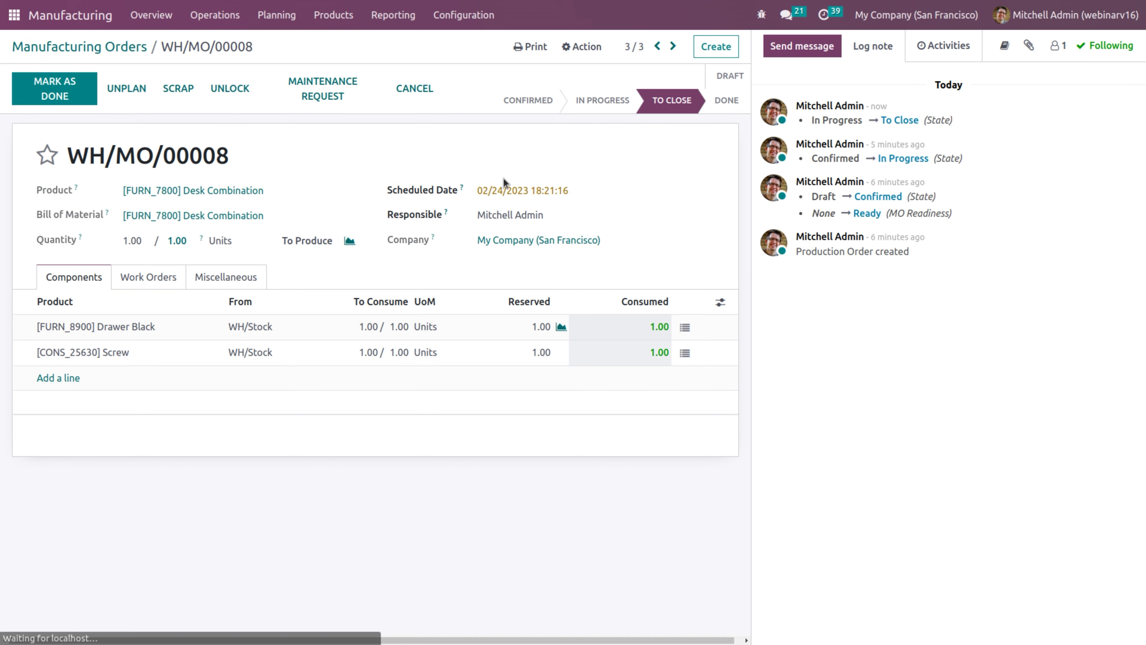
left_click(56, 93)
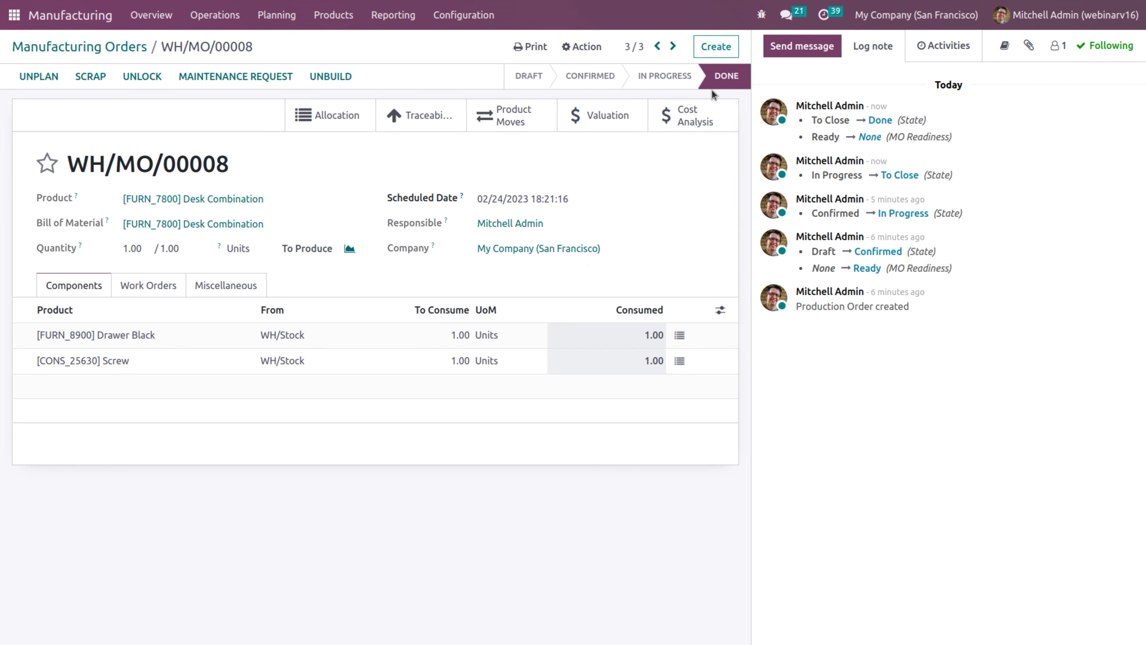
- Check WH/MO/00008's Allocation report, then go back to the Manufacturing Orders list
left_click(330, 117)
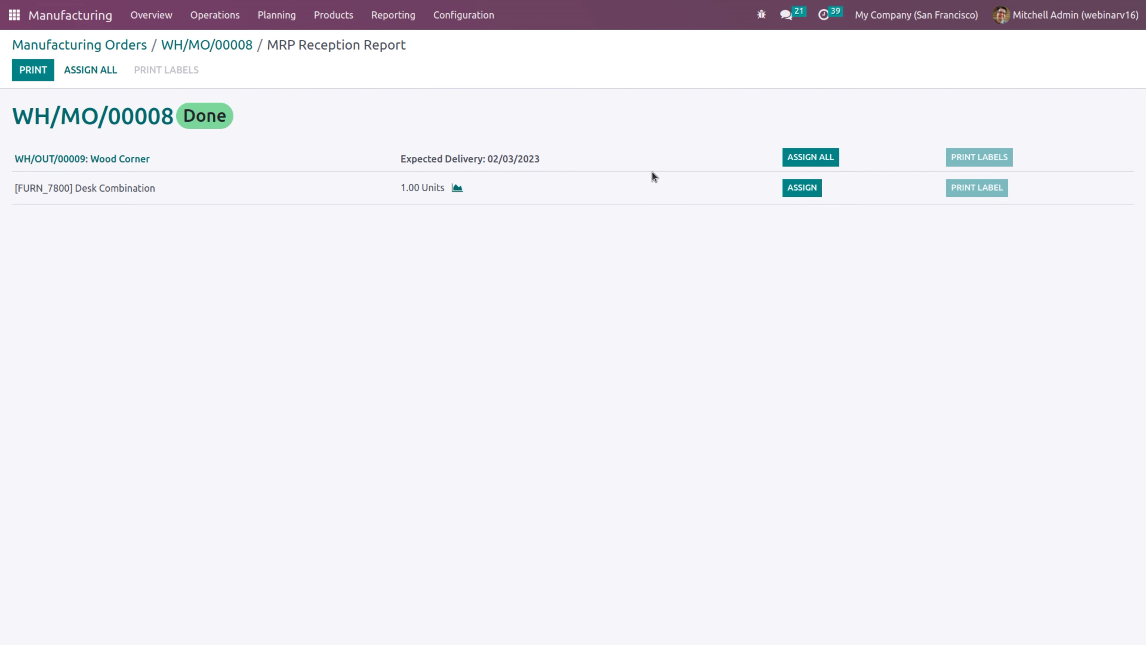
left_click(134, 51)
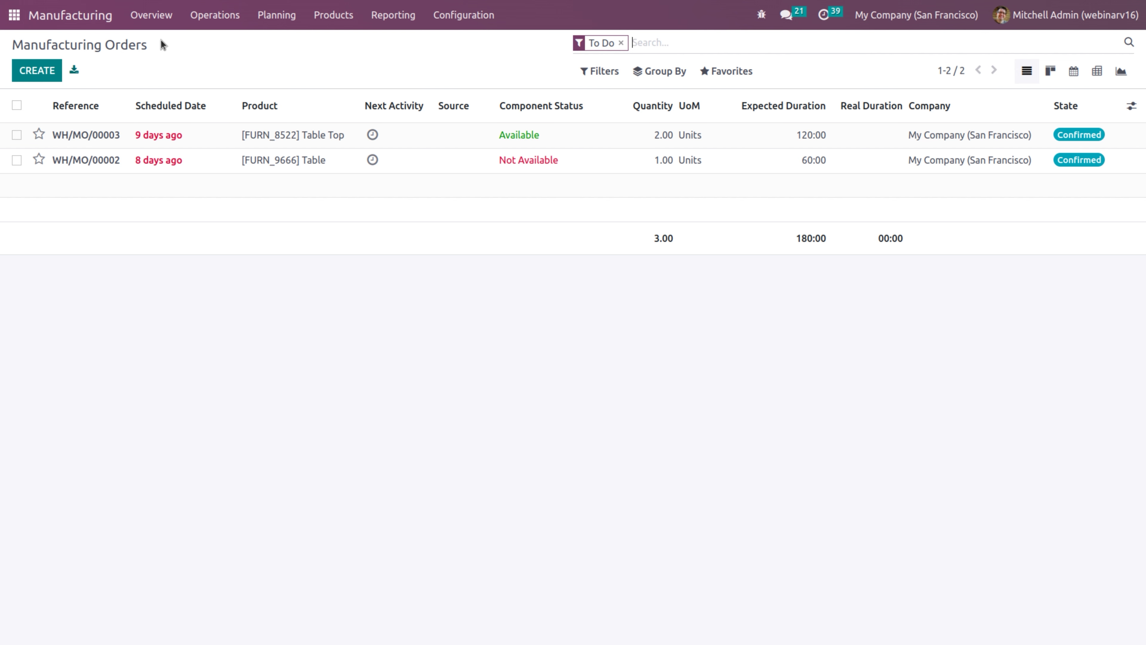
- Open engineering change order ECO0001 in the PLM app
left_click(12, 16)
type("plm")
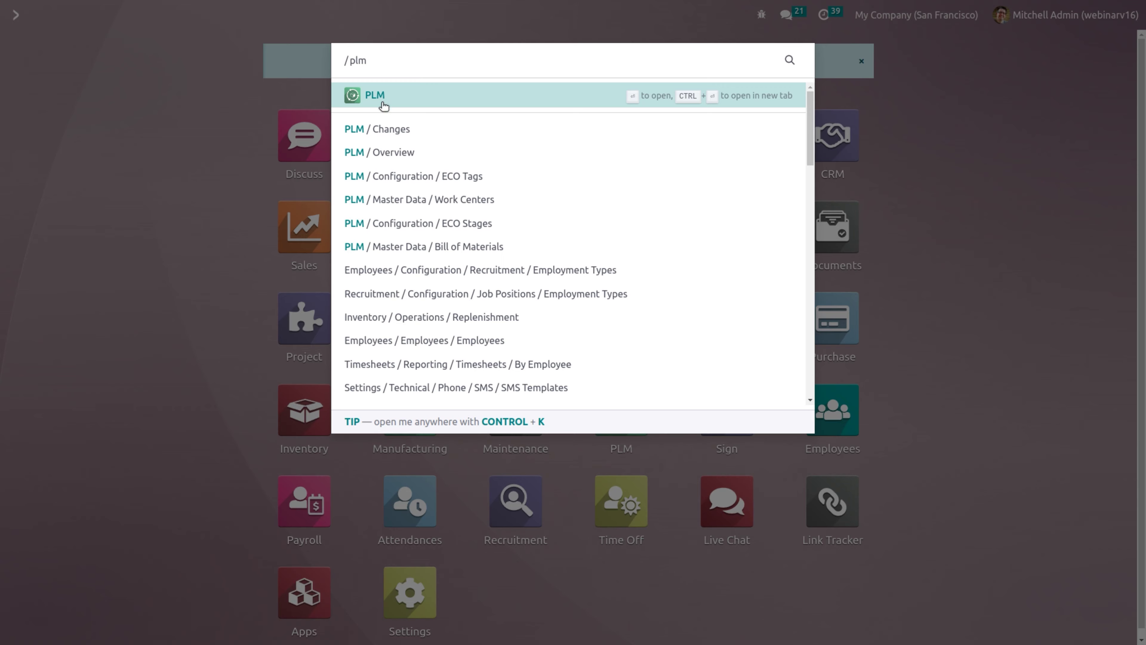
left_click(384, 96)
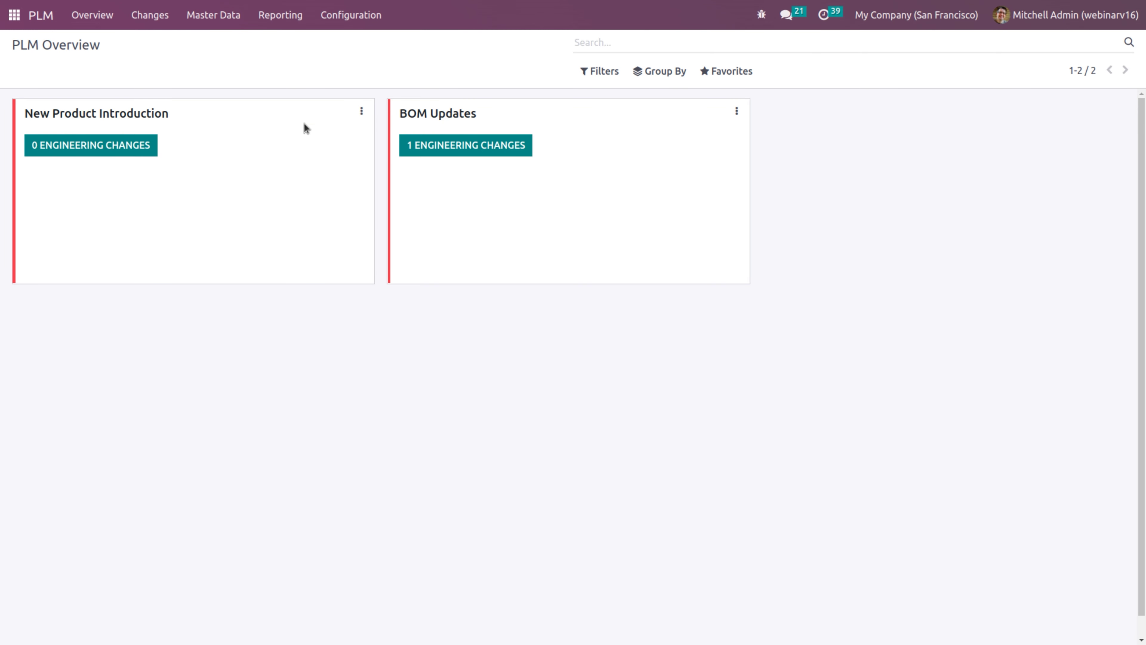
left_click(432, 144)
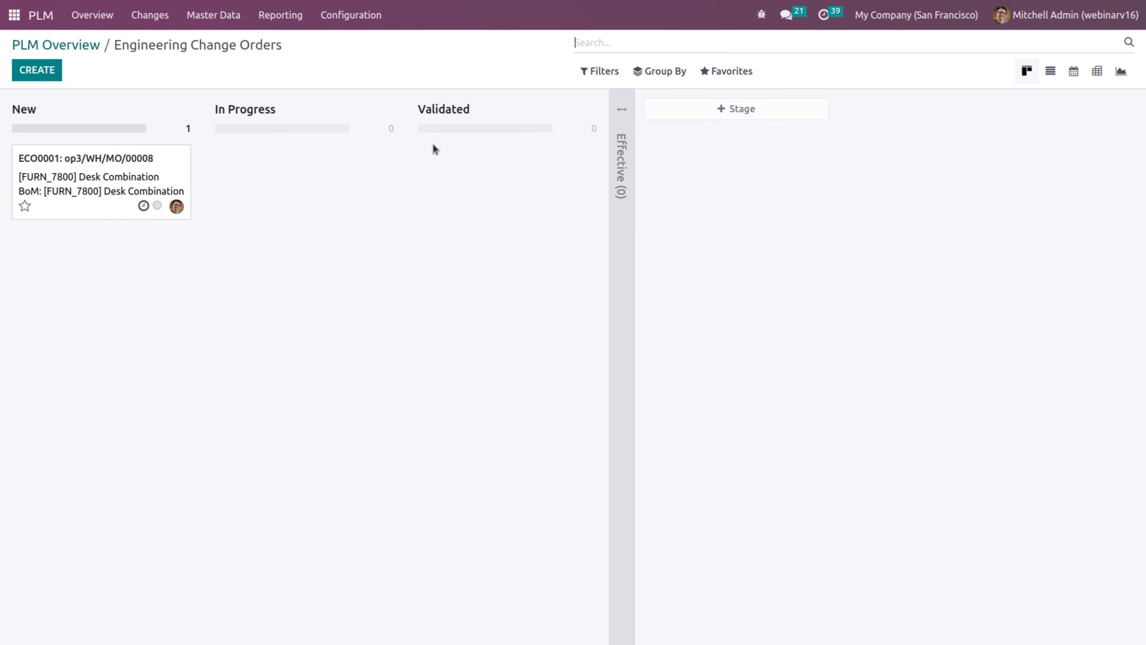
left_click(86, 158)
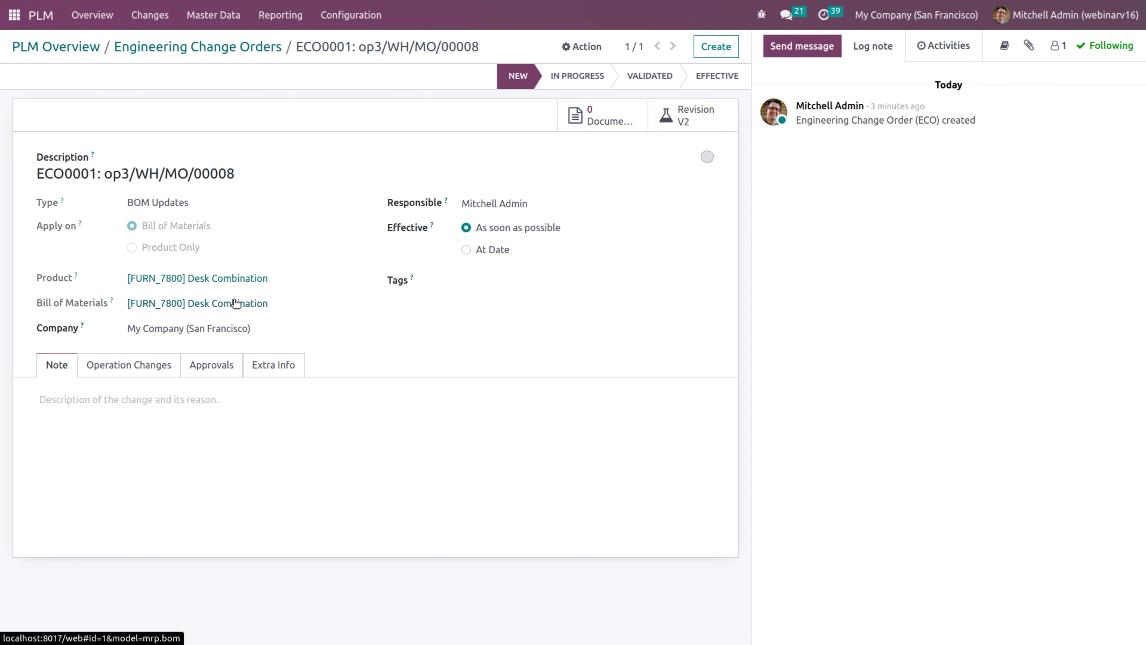
- Review ECO0001's Operation Changes, Approvals and Extra Info tabs
left_click(142, 368)
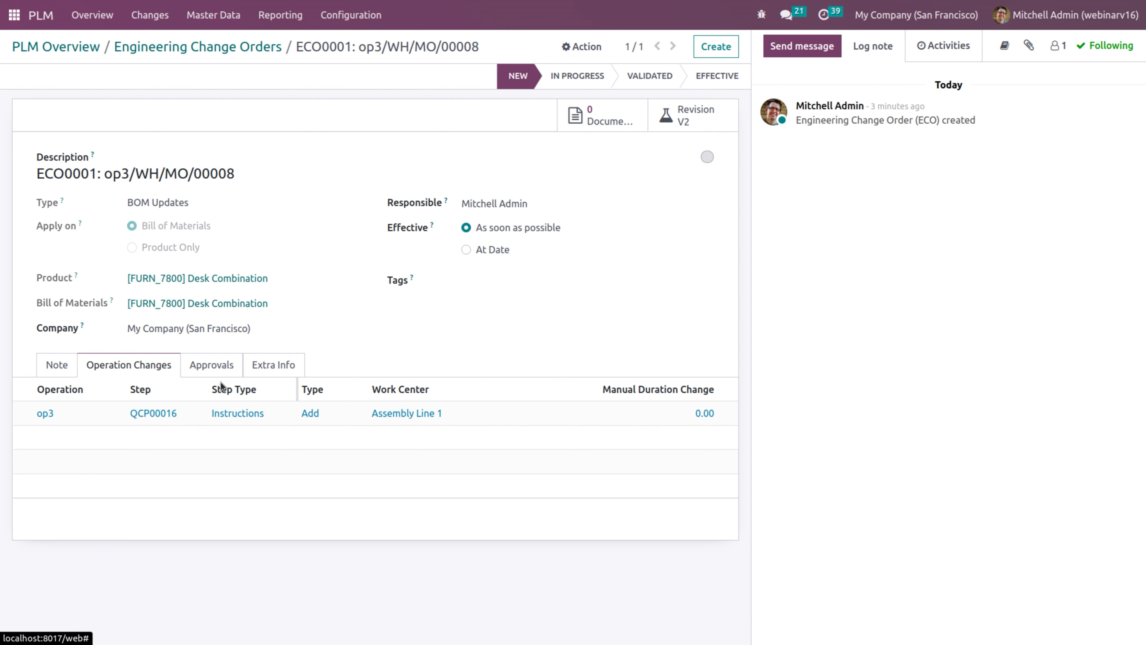
left_click(220, 367)
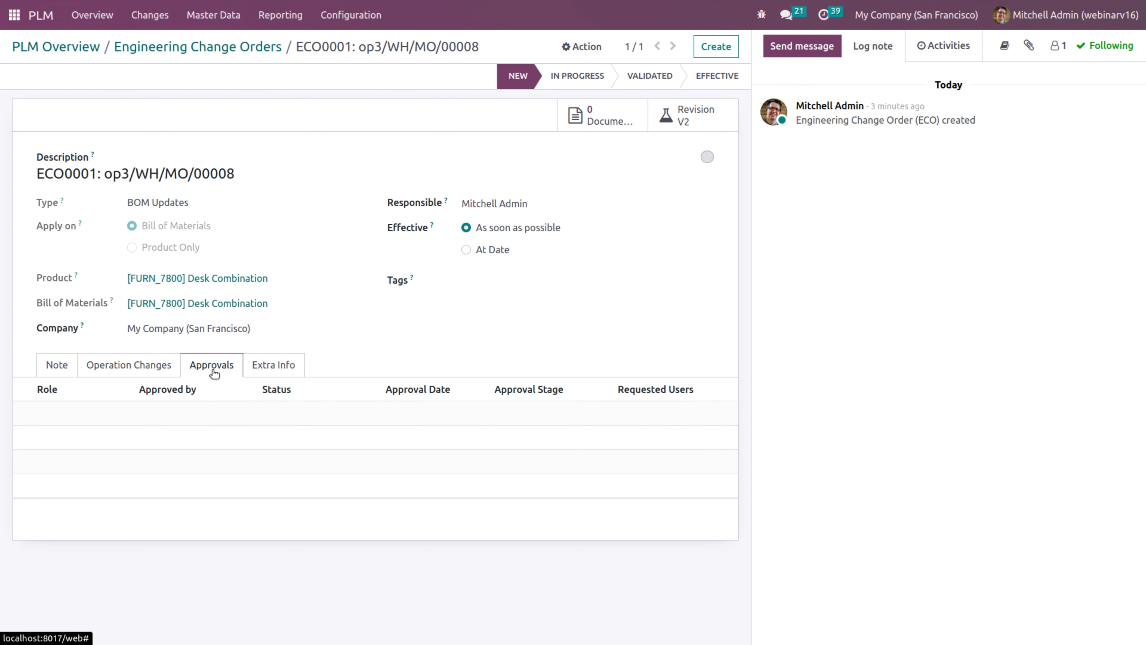
left_click(275, 367)
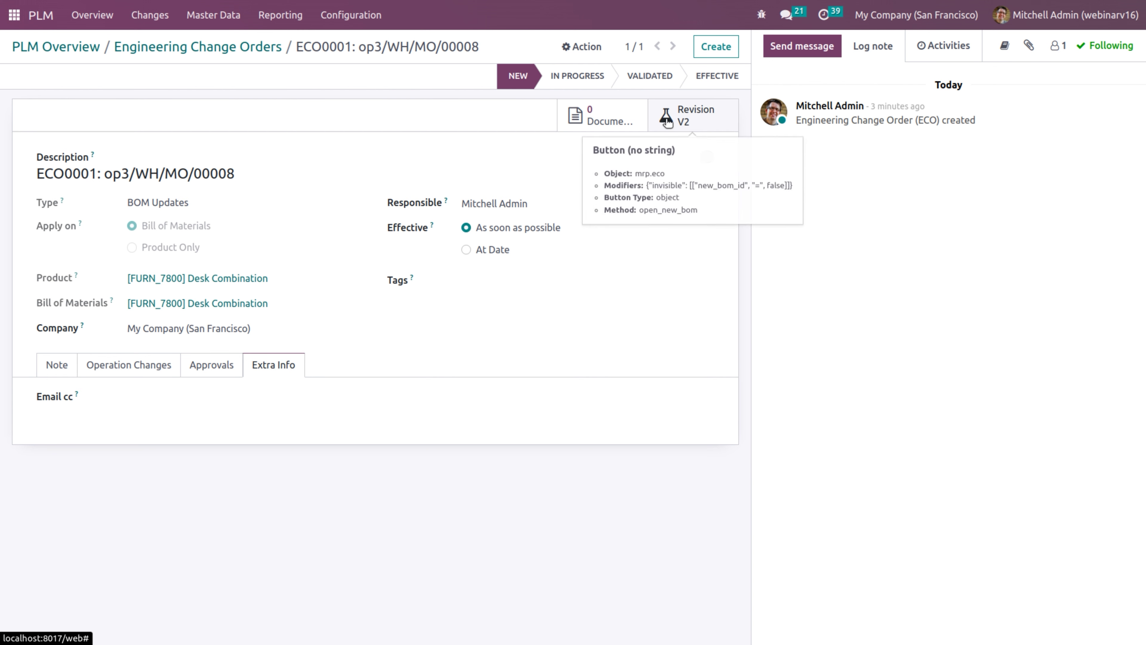
- Move ECO0001 to In Progress and archive op3 from the revised V2 Desk Combination BoM
left_click(587, 78)
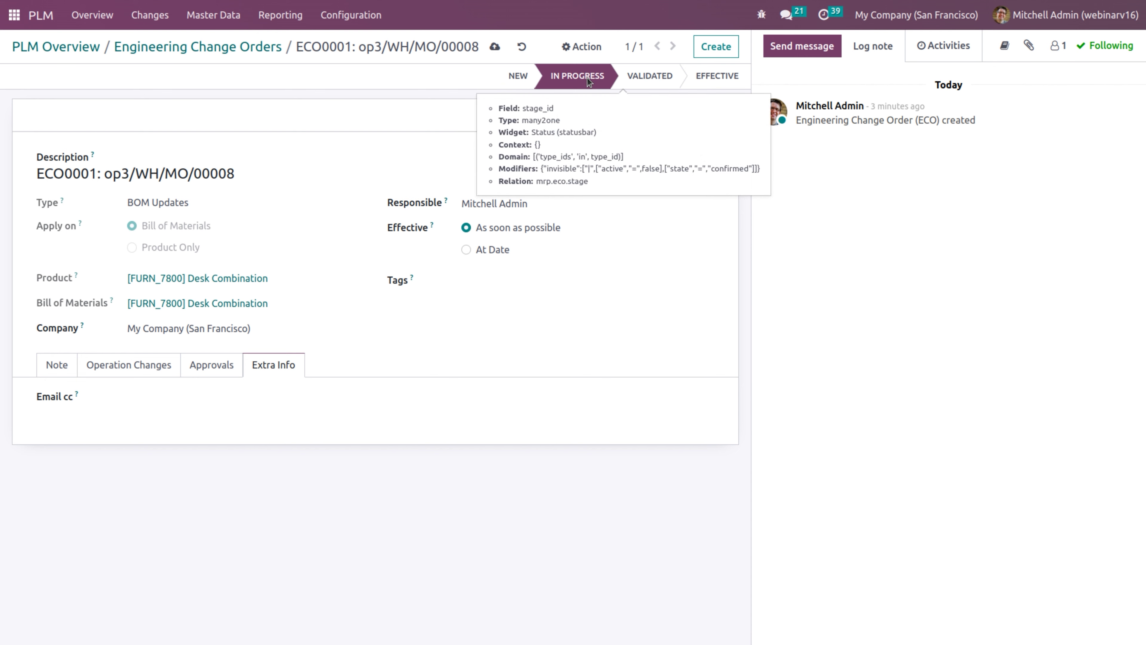
left_click(695, 122)
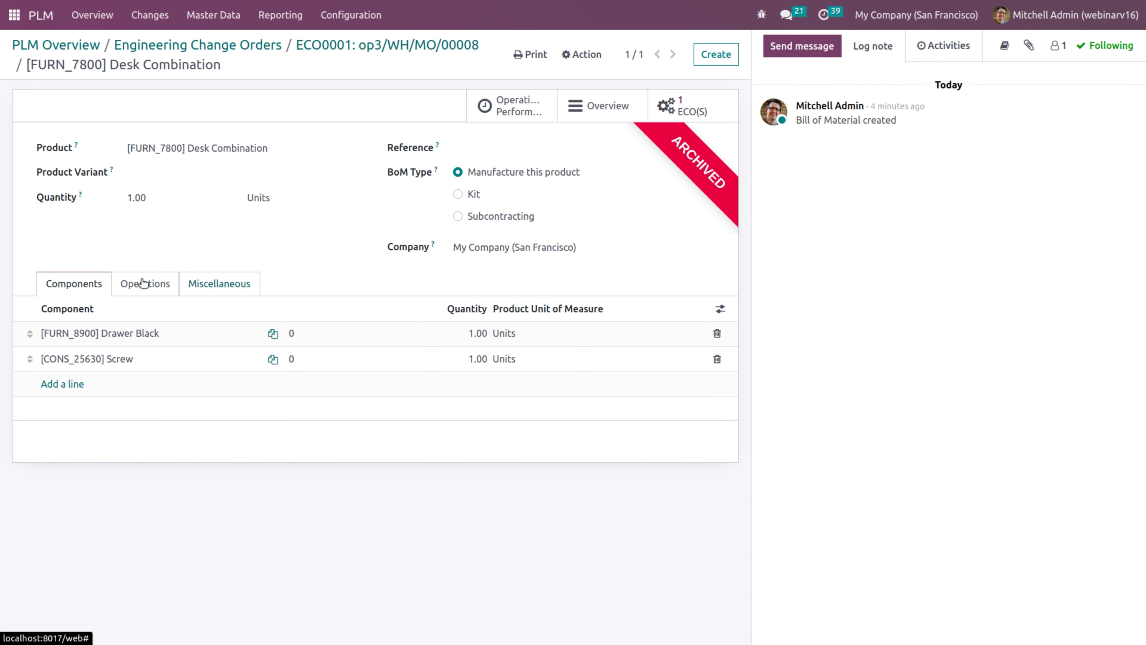
left_click(141, 283)
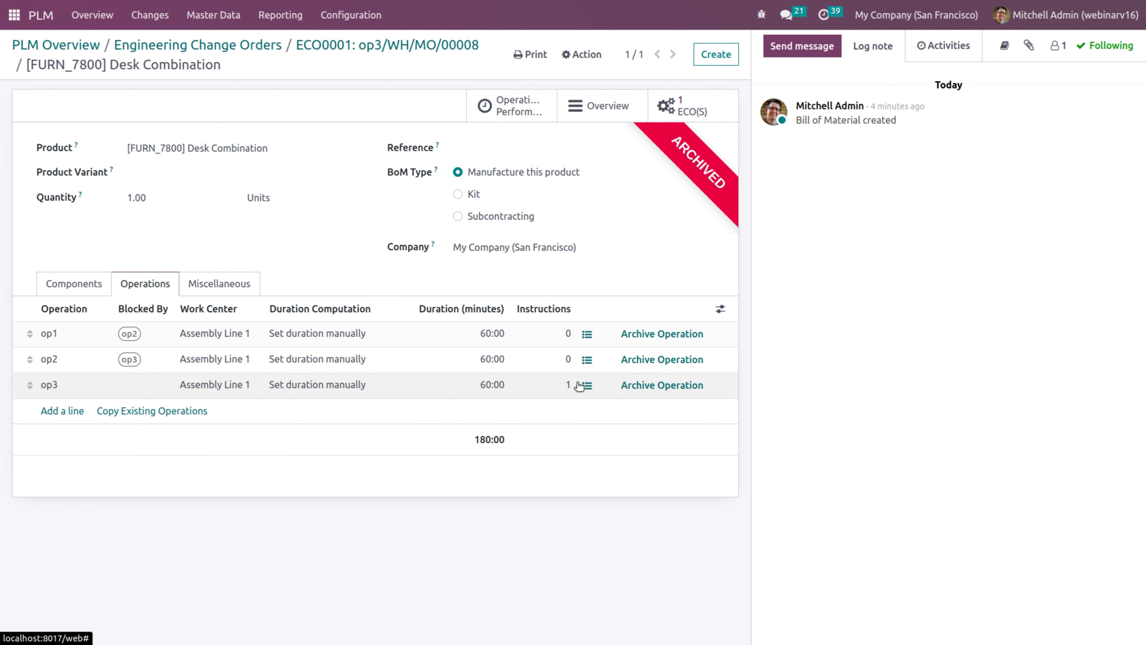
left_click(643, 385)
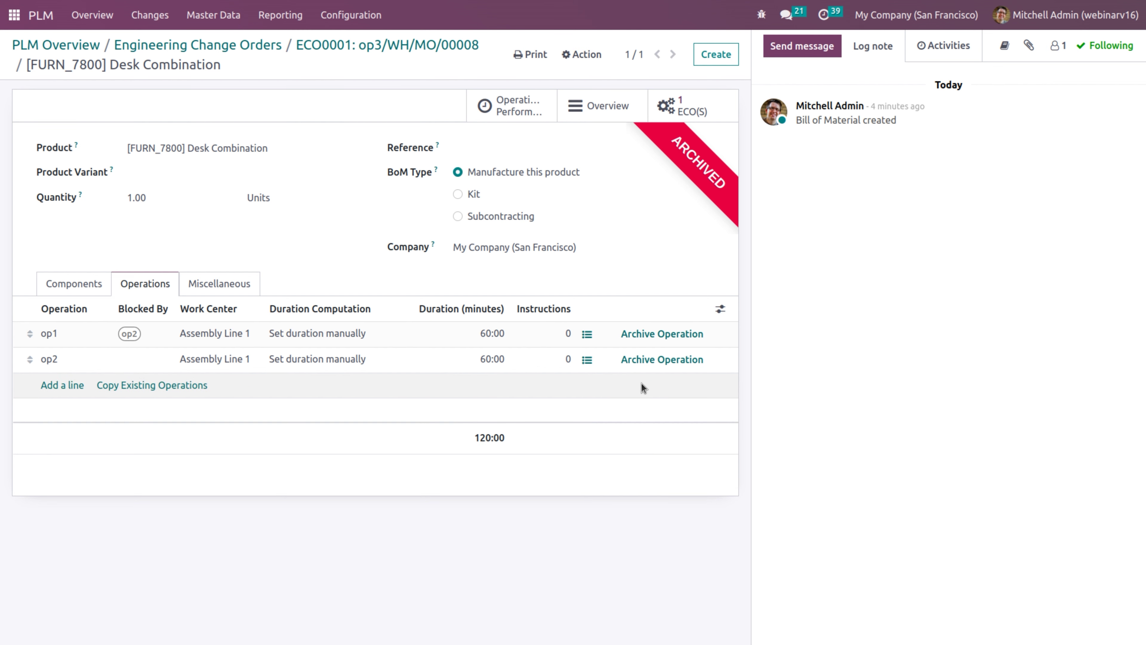
left_click(390, 47)
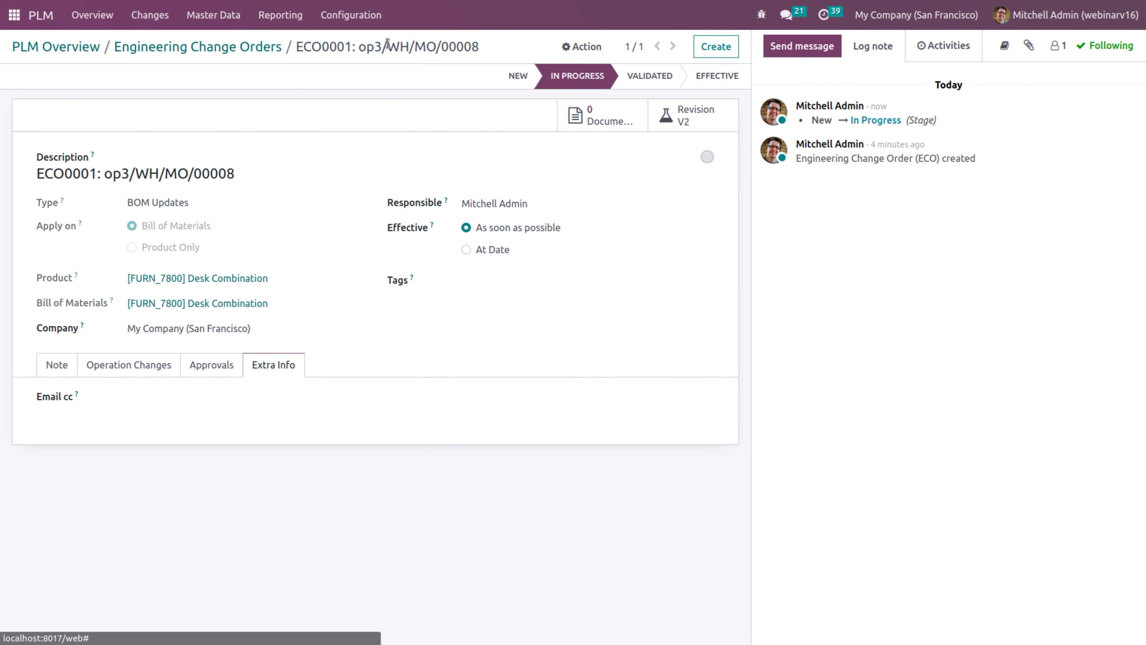
- Move ECO0001 to Validated and apply it so the V2 BoM is Effective, then dismiss the error
left_click(657, 77)
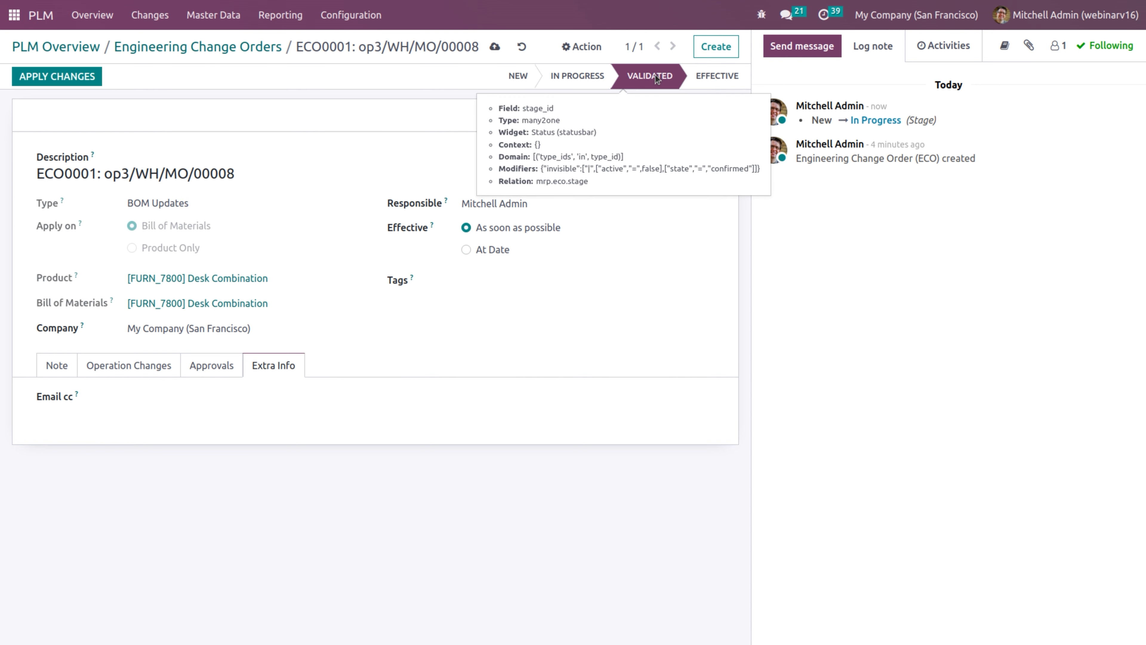
left_click(48, 76)
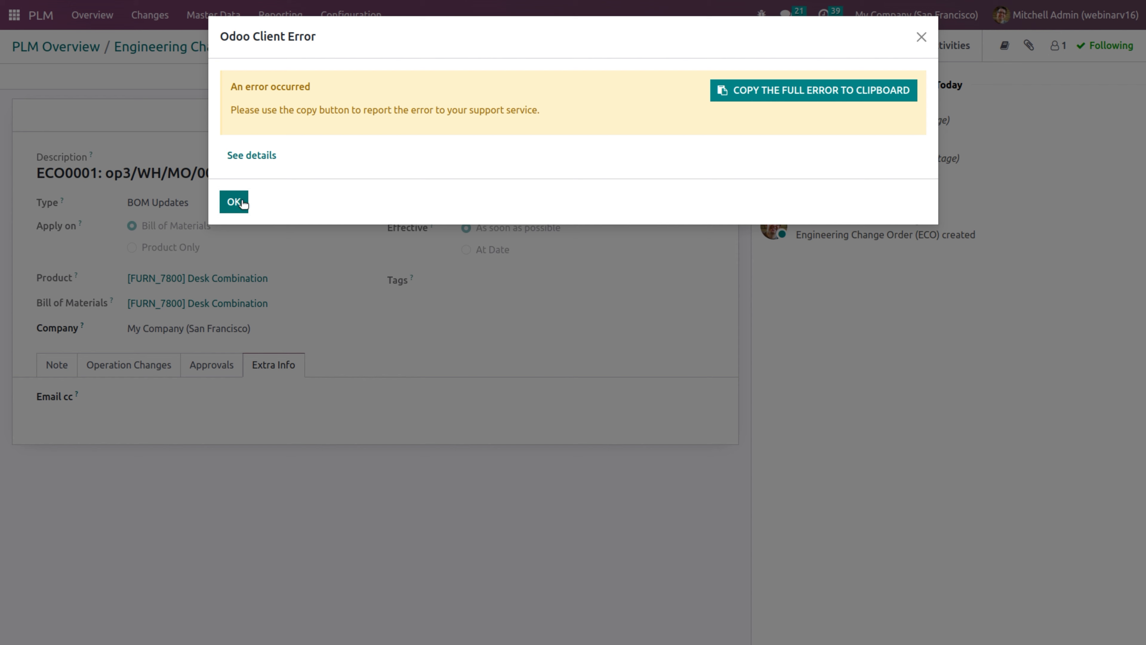
left_click(236, 206)
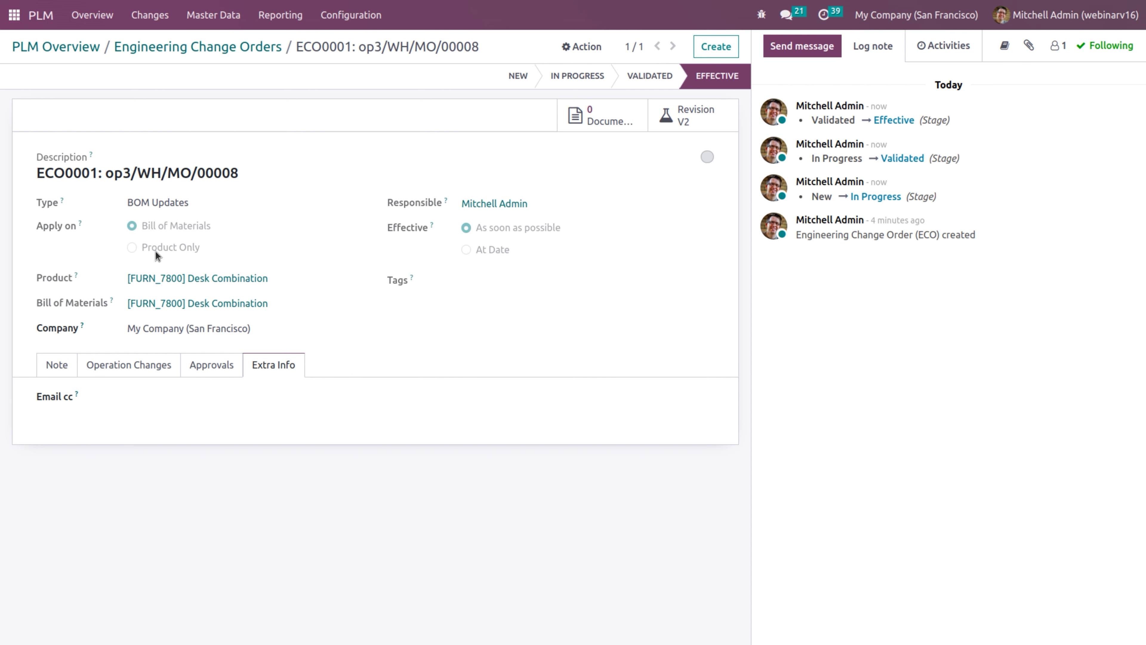
left_click(215, 20)
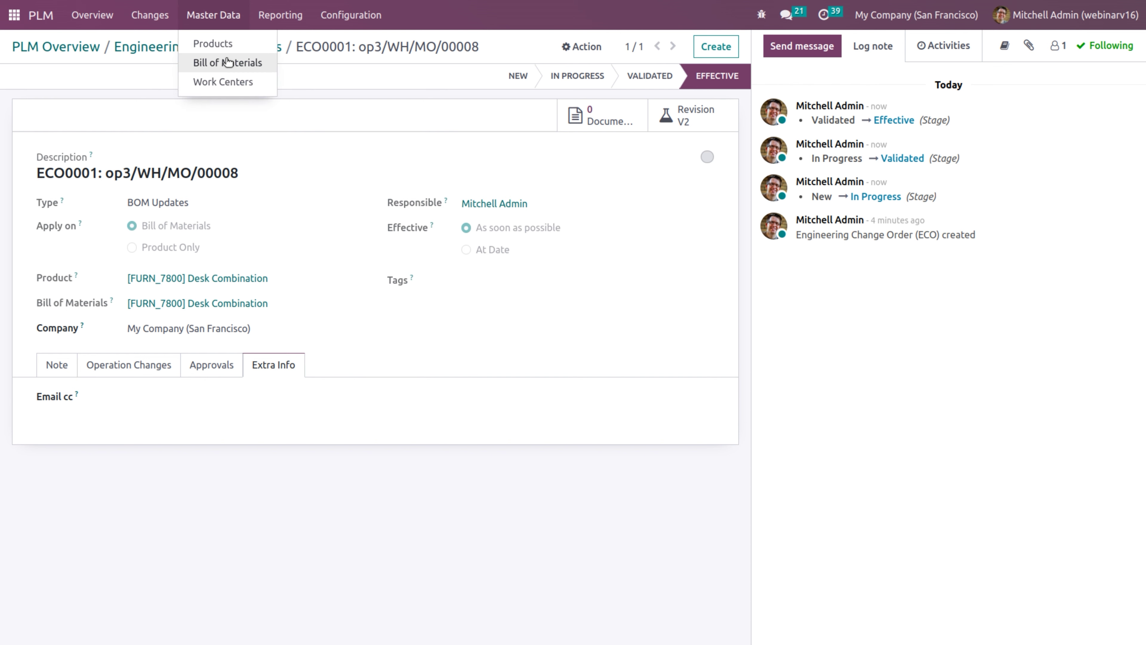
- Check the Desk Combination BoM's operations op1 and op2 and its version 2 settings, then return home
left_click(228, 62)
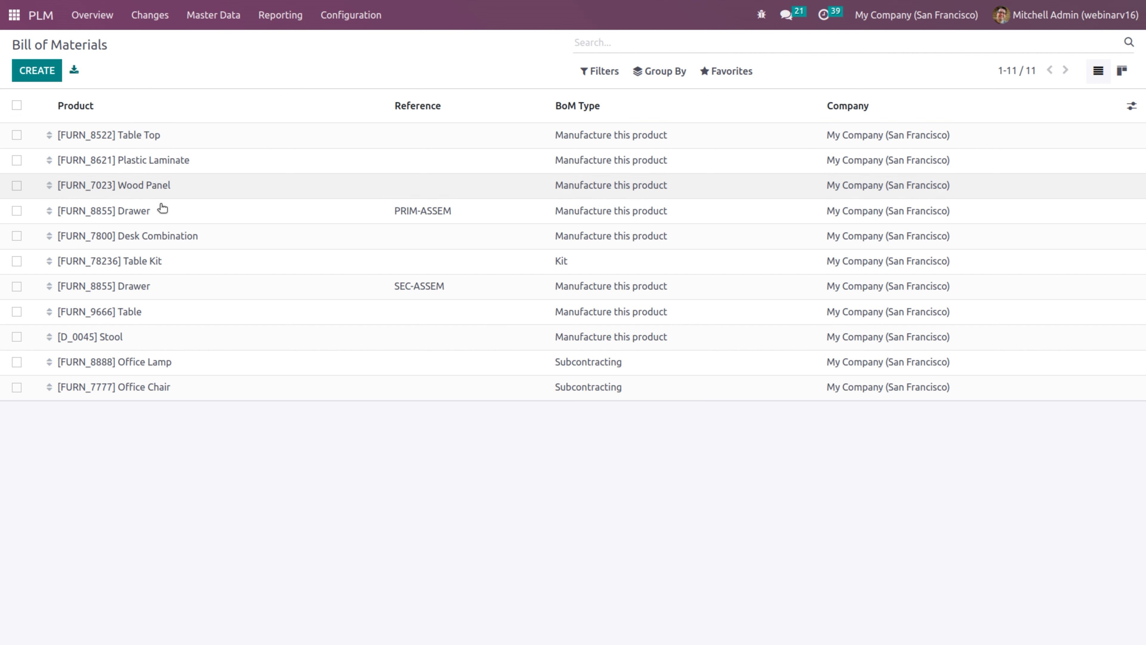
left_click(168, 237)
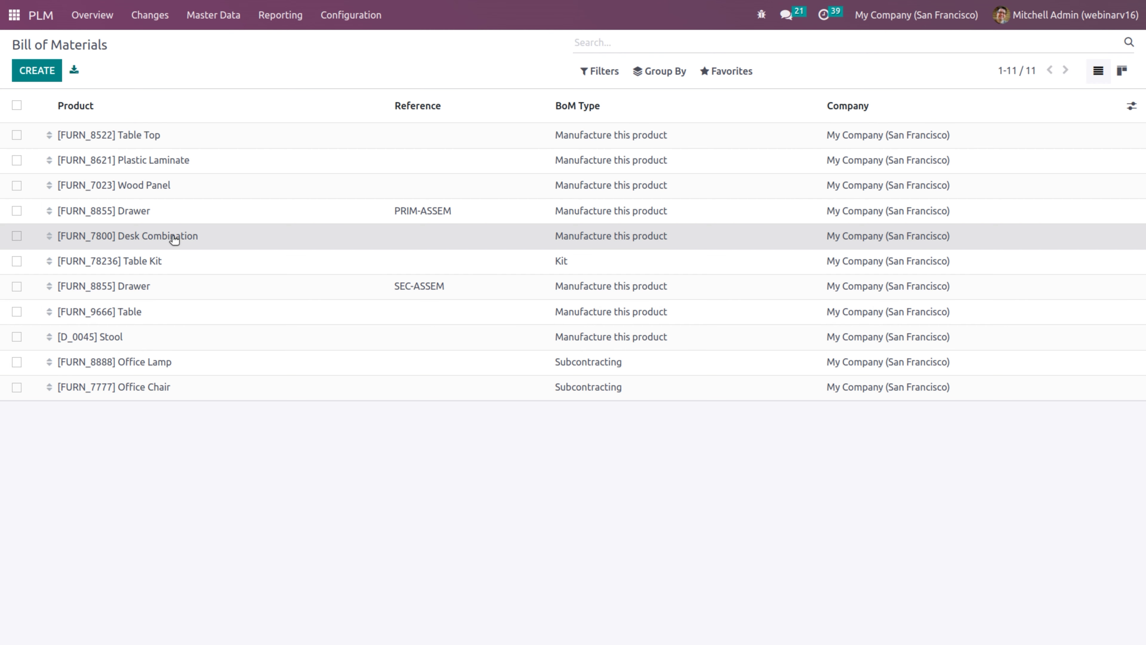
left_click(223, 272)
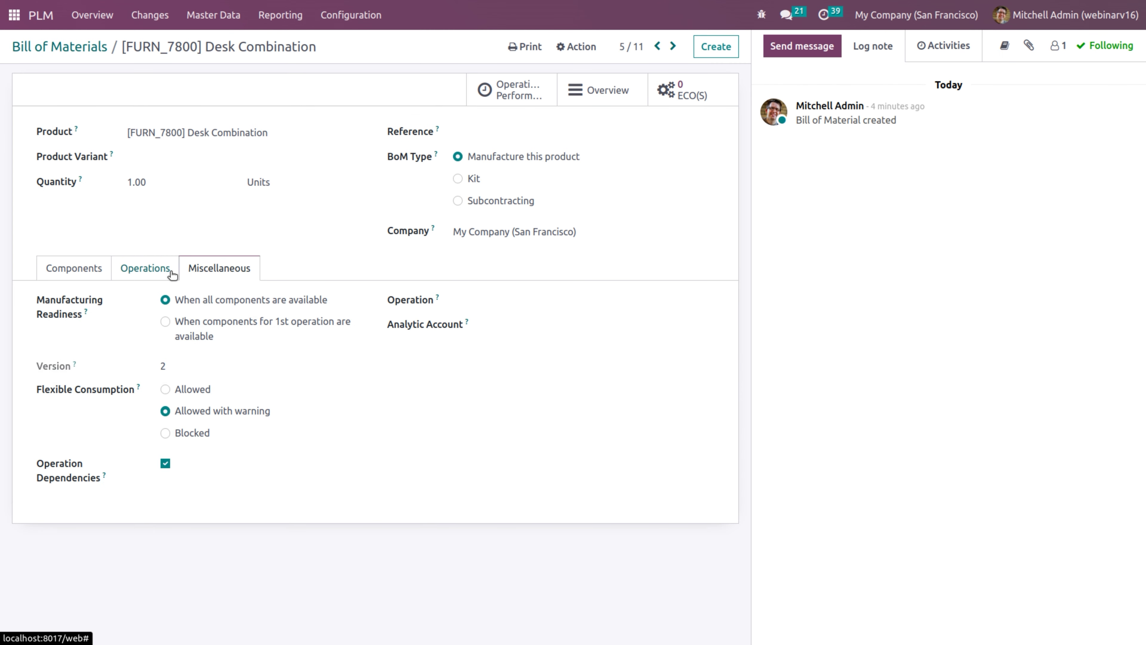
left_click(140, 270)
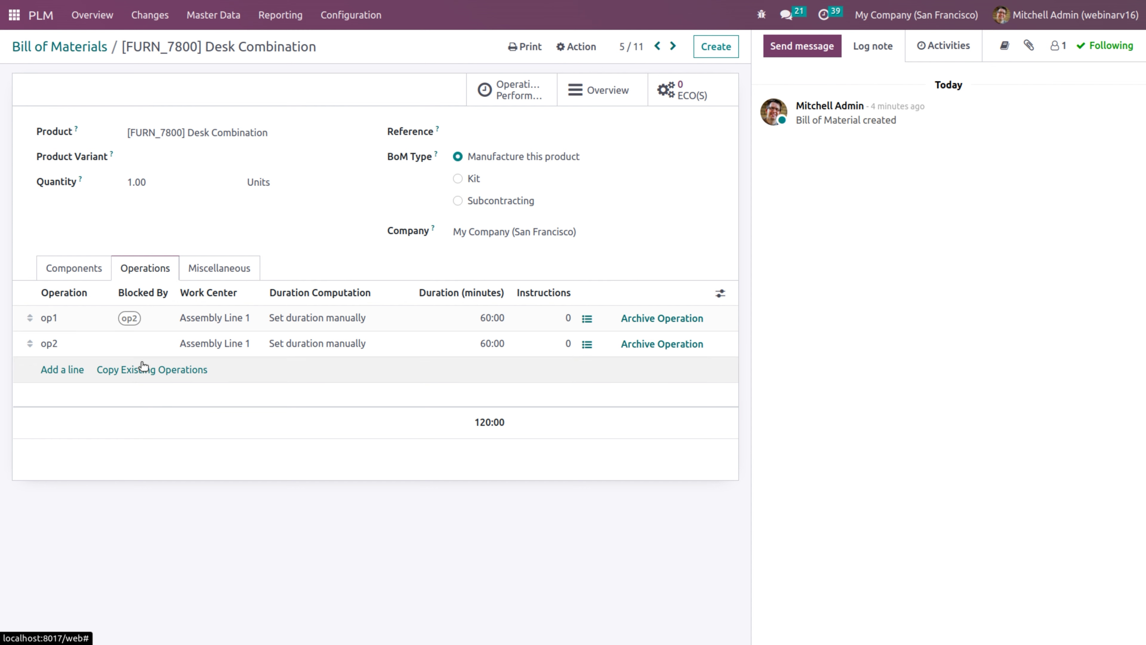
left_click(221, 273)
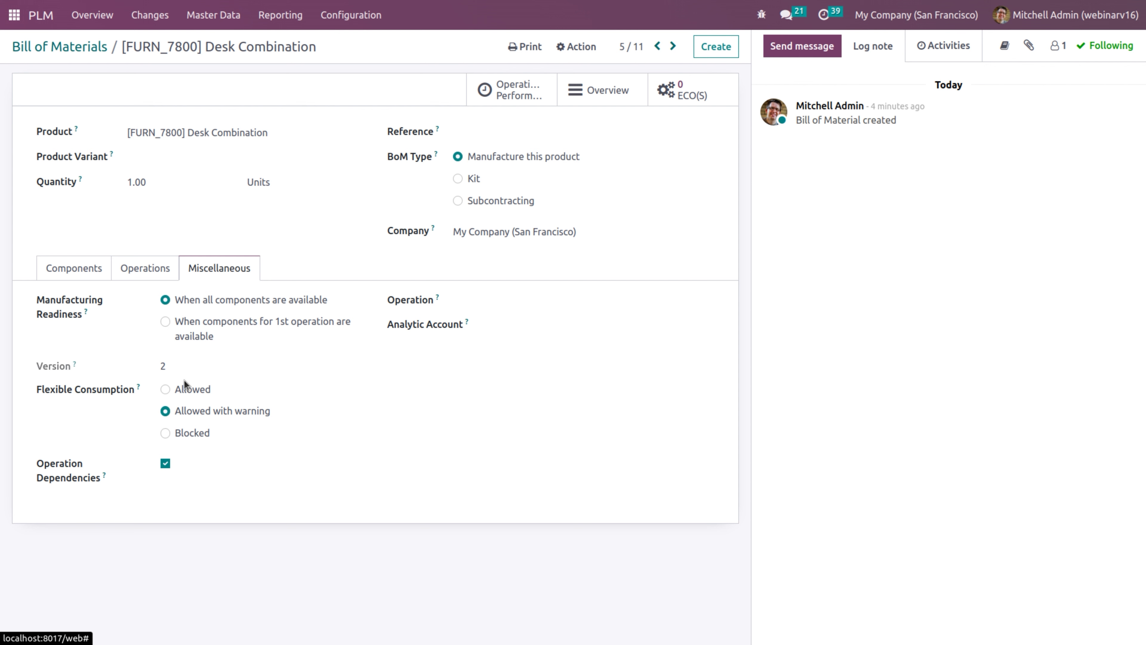
left_click(15, 18)
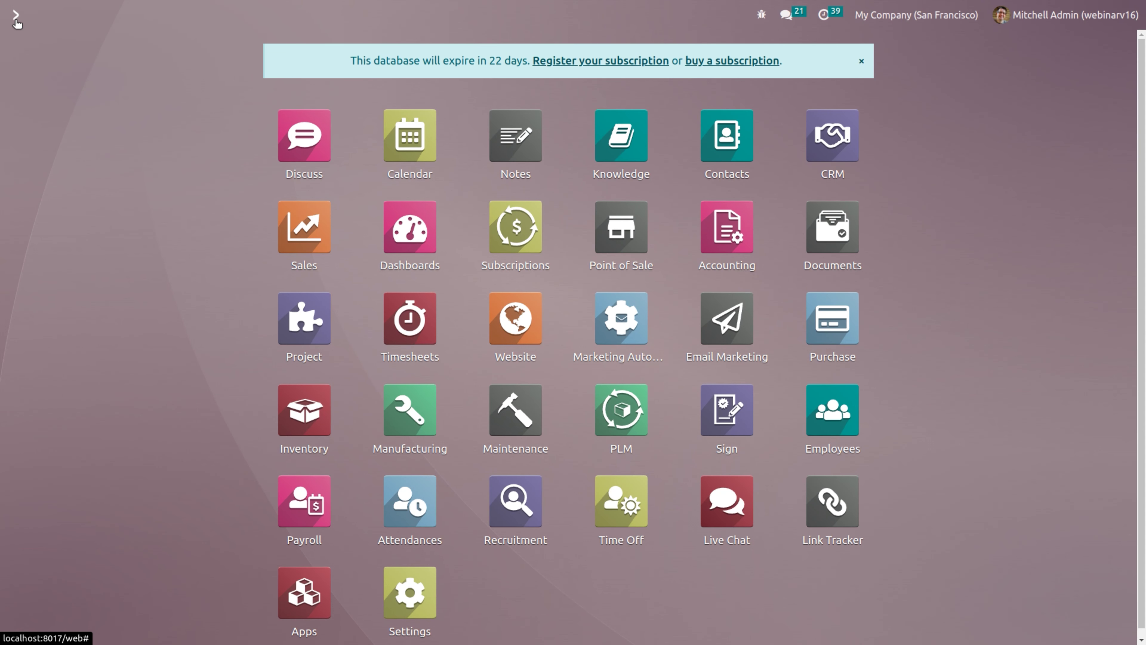
- In Manufacturing (via /manu), review the Desk Combination BoM's operations and miscellaneous tabs
type("/manu")
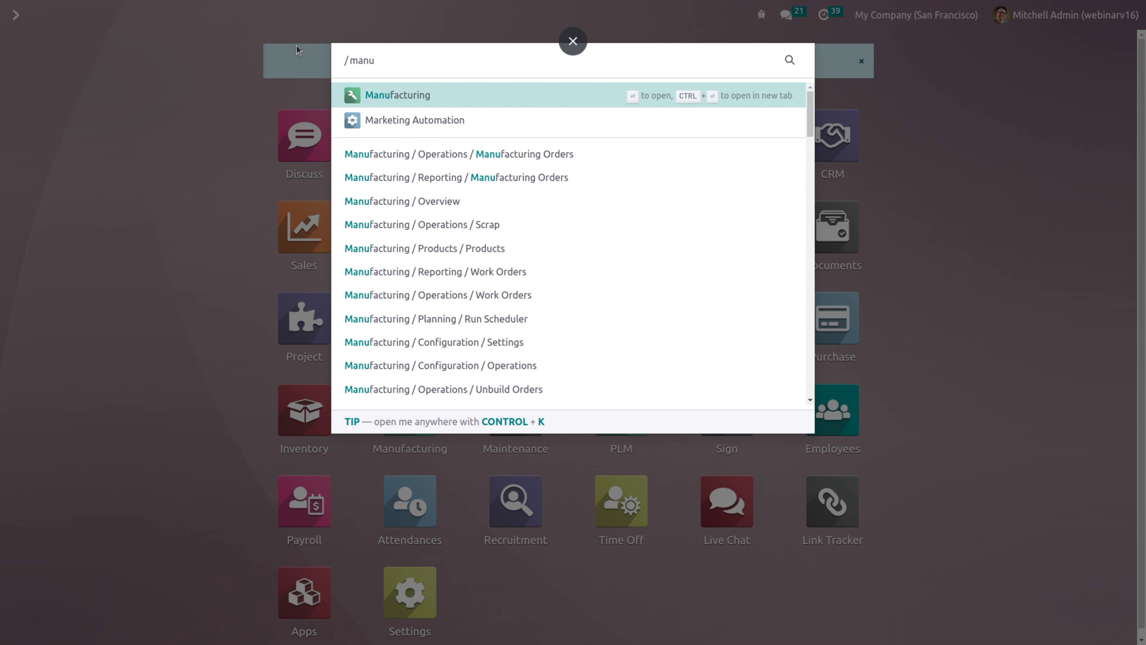
left_click(393, 95)
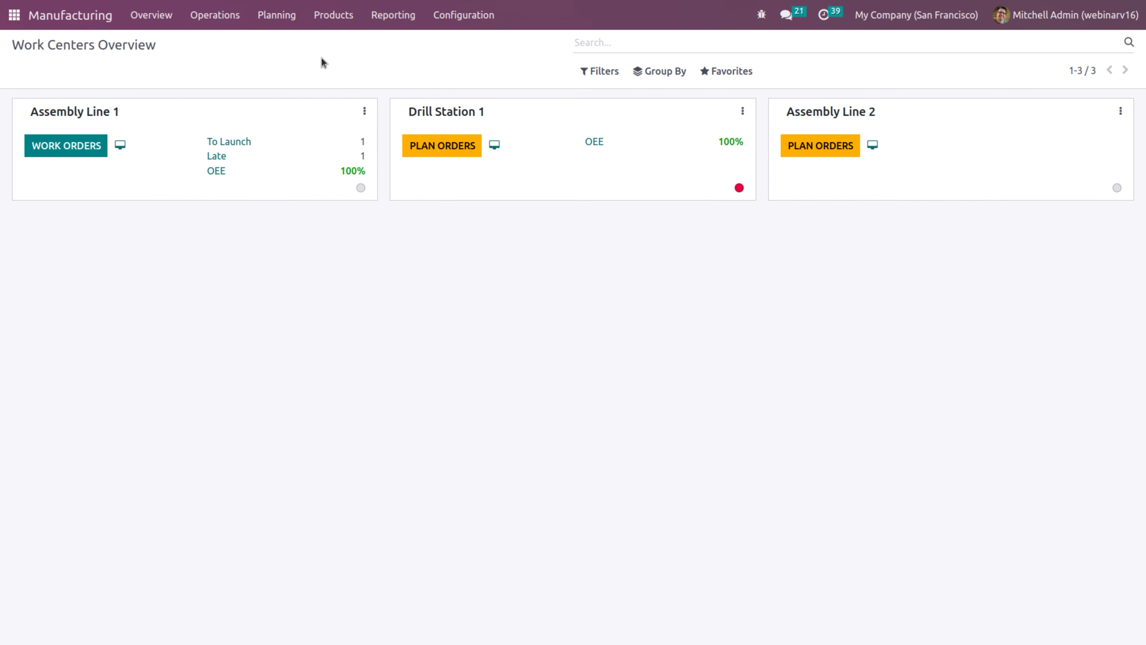
left_click(334, 15)
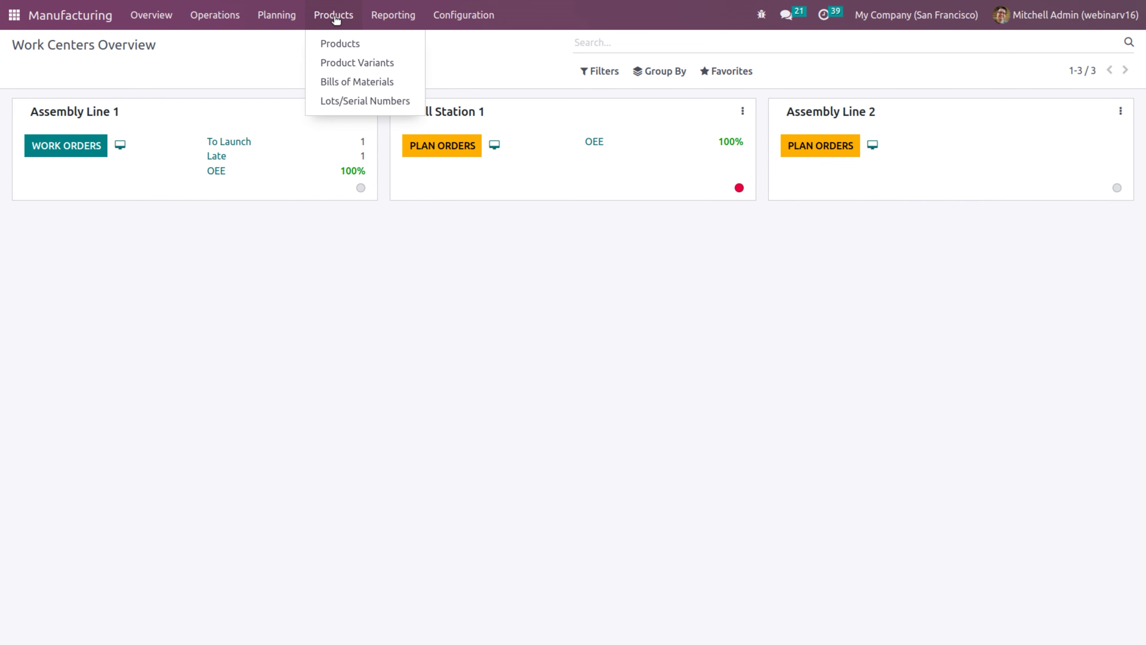
left_click(351, 82)
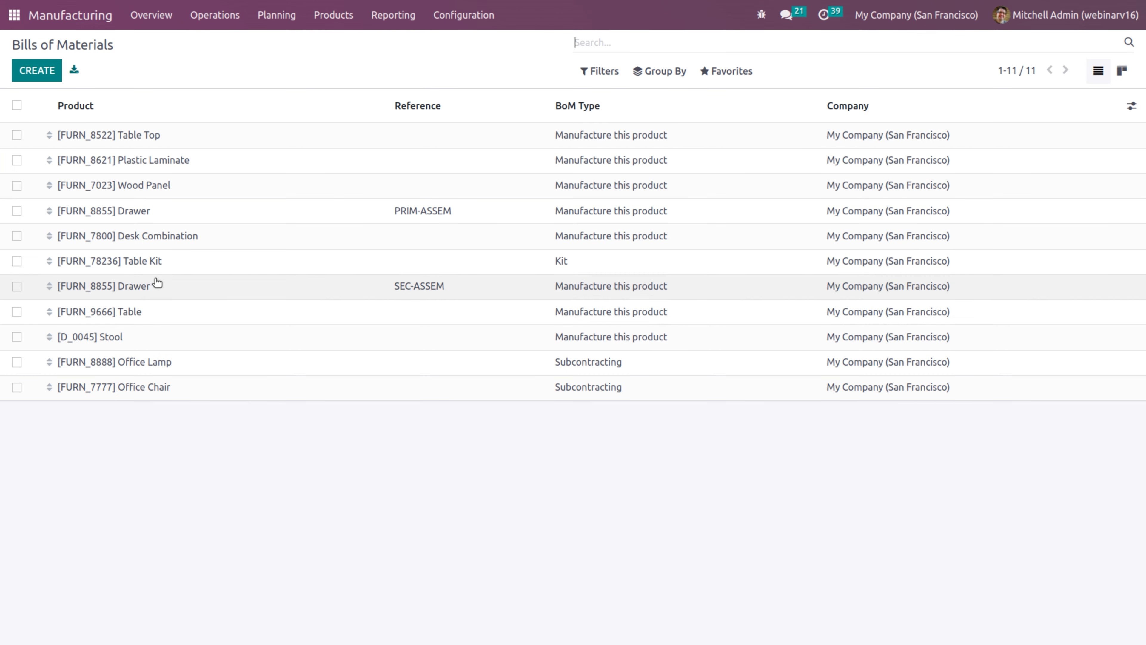
left_click(187, 236)
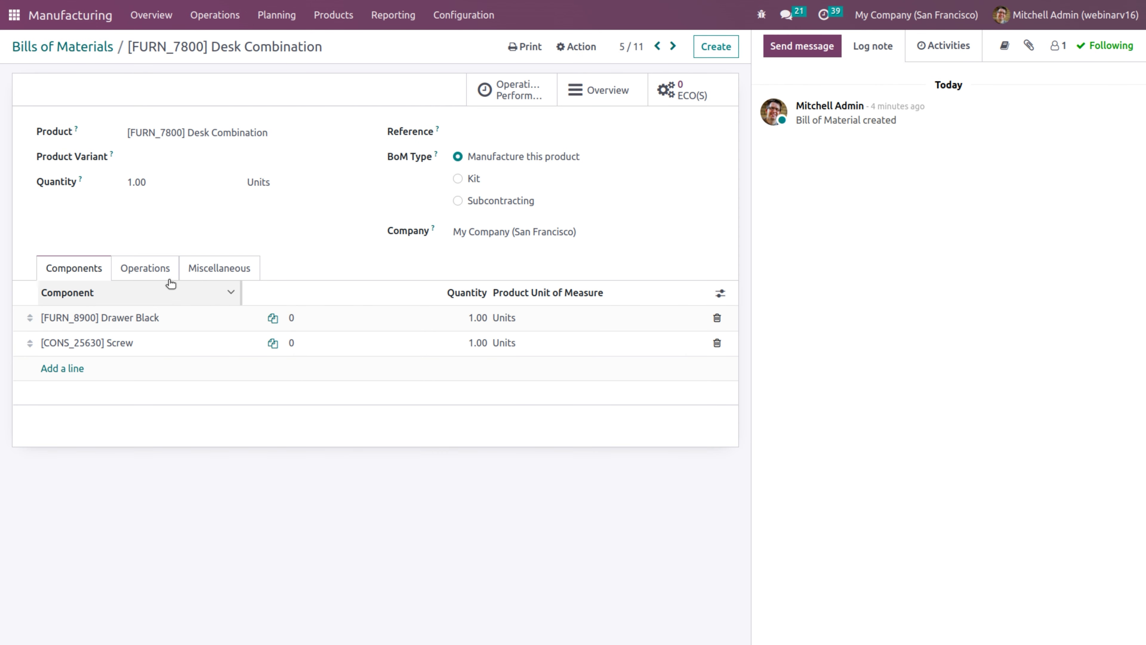
left_click(145, 267)
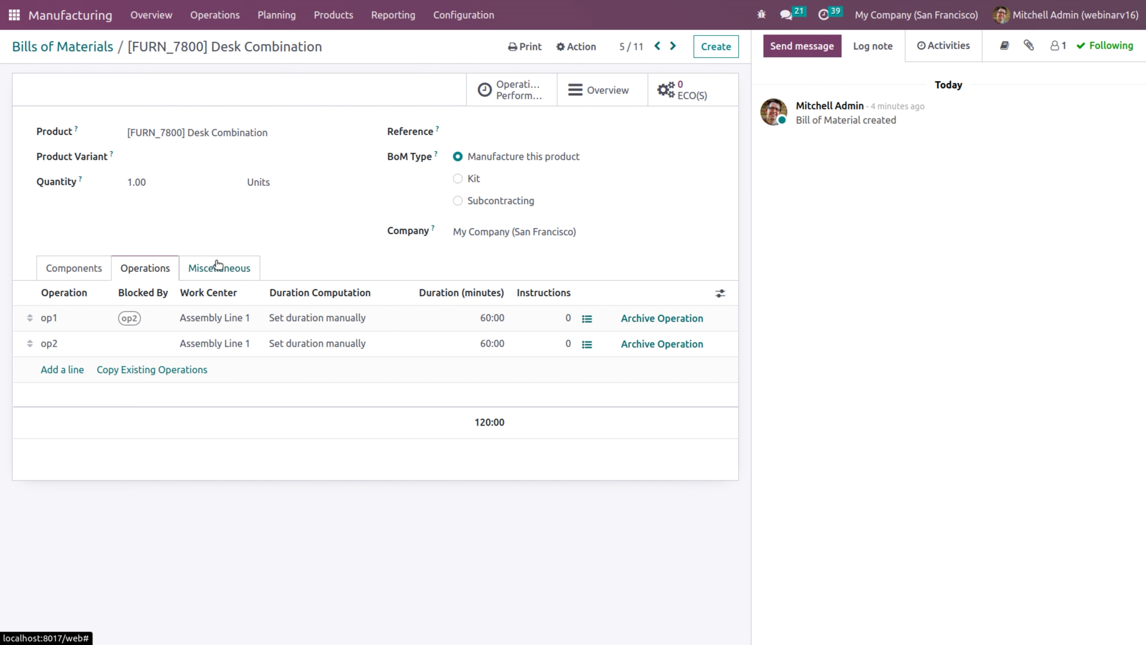
left_click(225, 270)
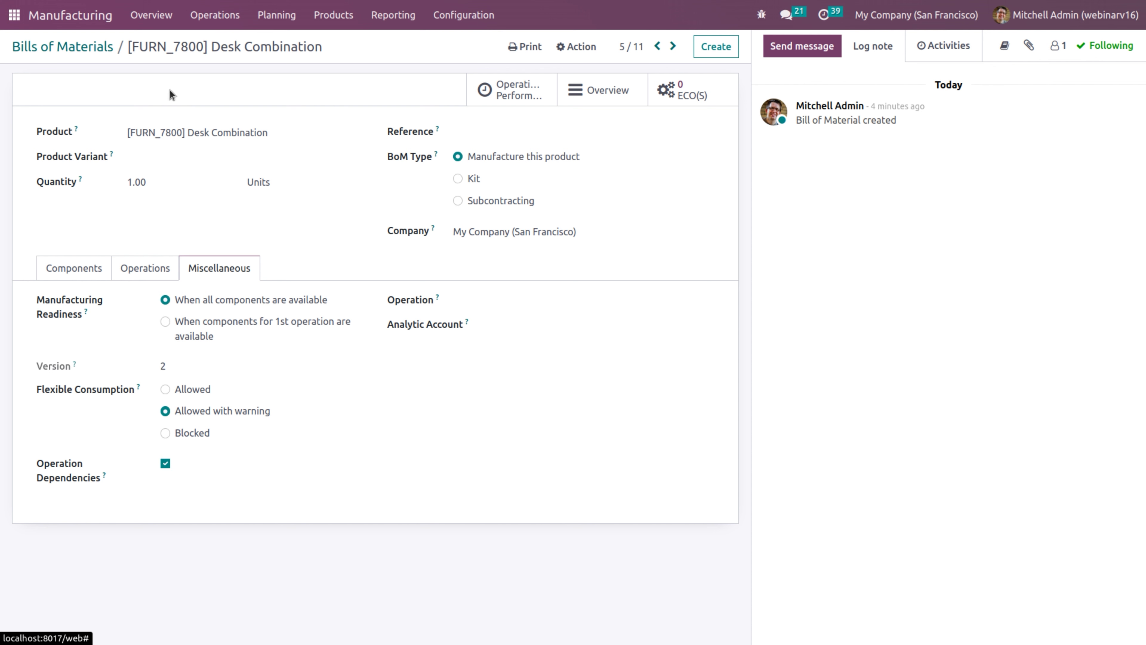
- Go to the Manufacturing Orders list and start a new order
left_click(216, 15)
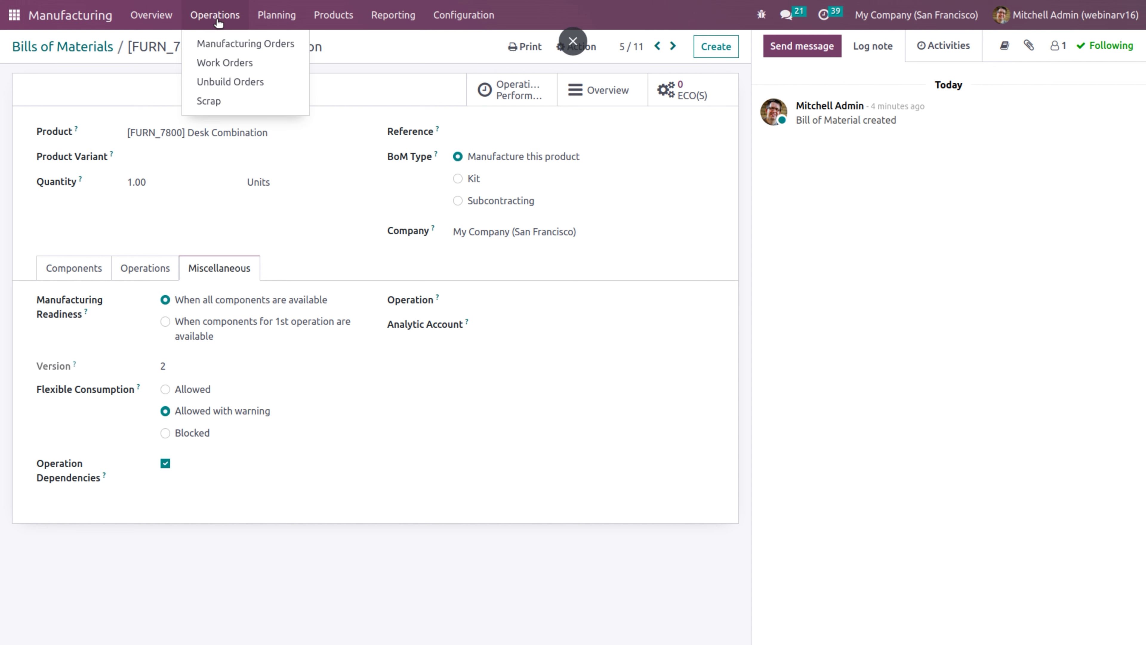
left_click(231, 46)
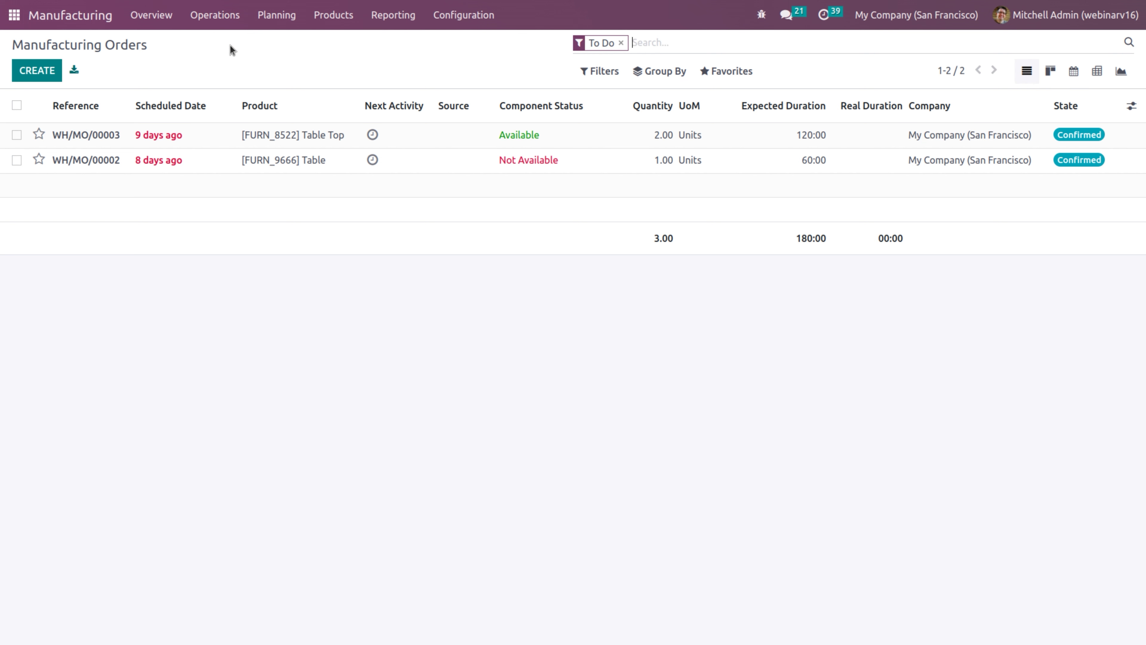
left_click(36, 70)
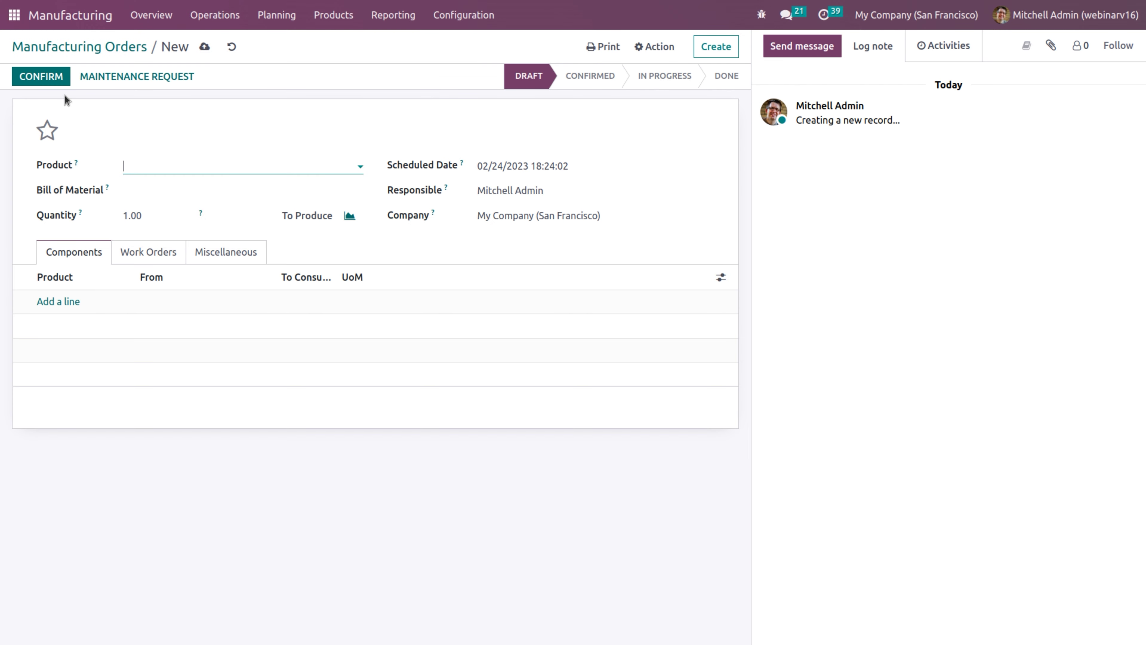
- Save a manufacturing order for 2 units of Desk Combination
left_click(140, 170)
type("desk com")
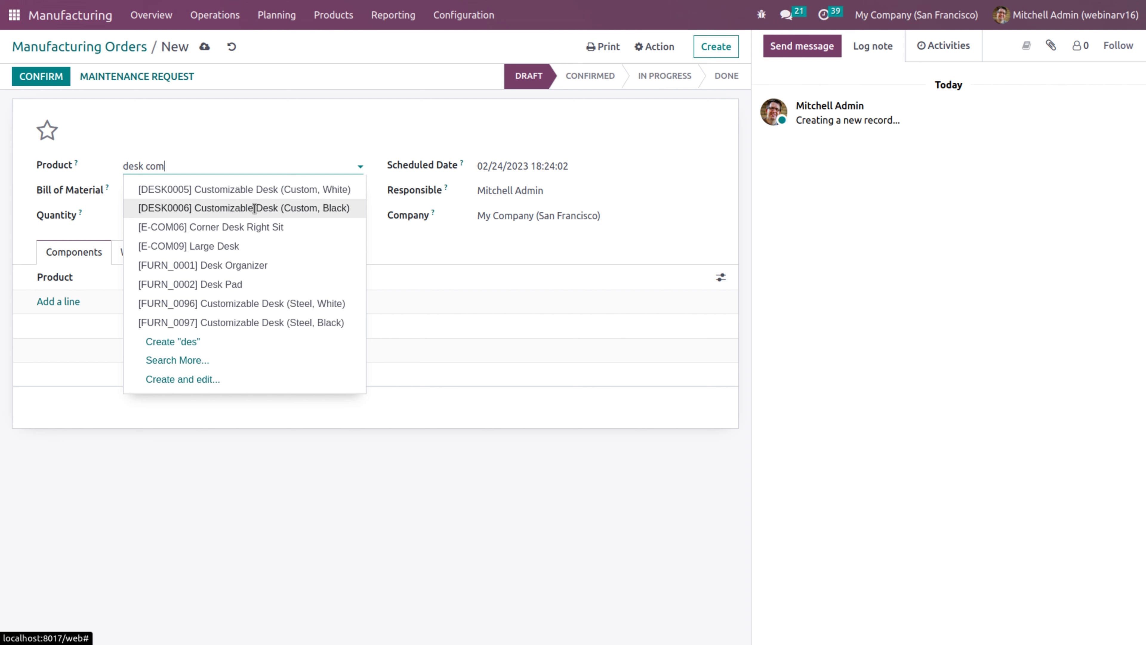
left_click(272, 189)
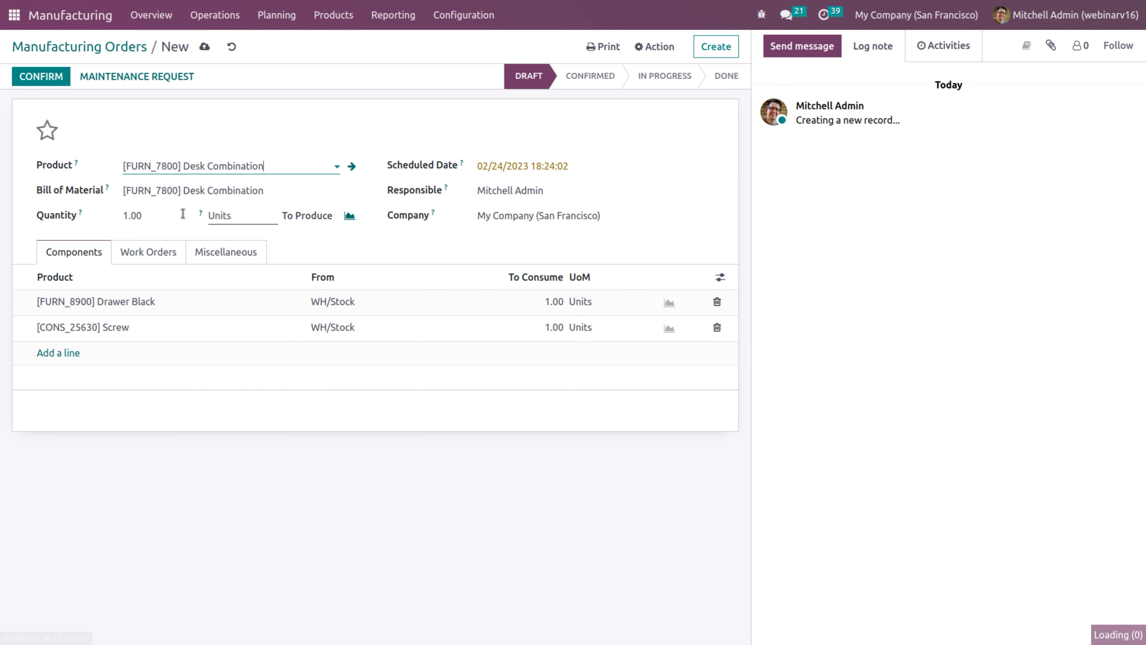
left_click(162, 216)
type("2")
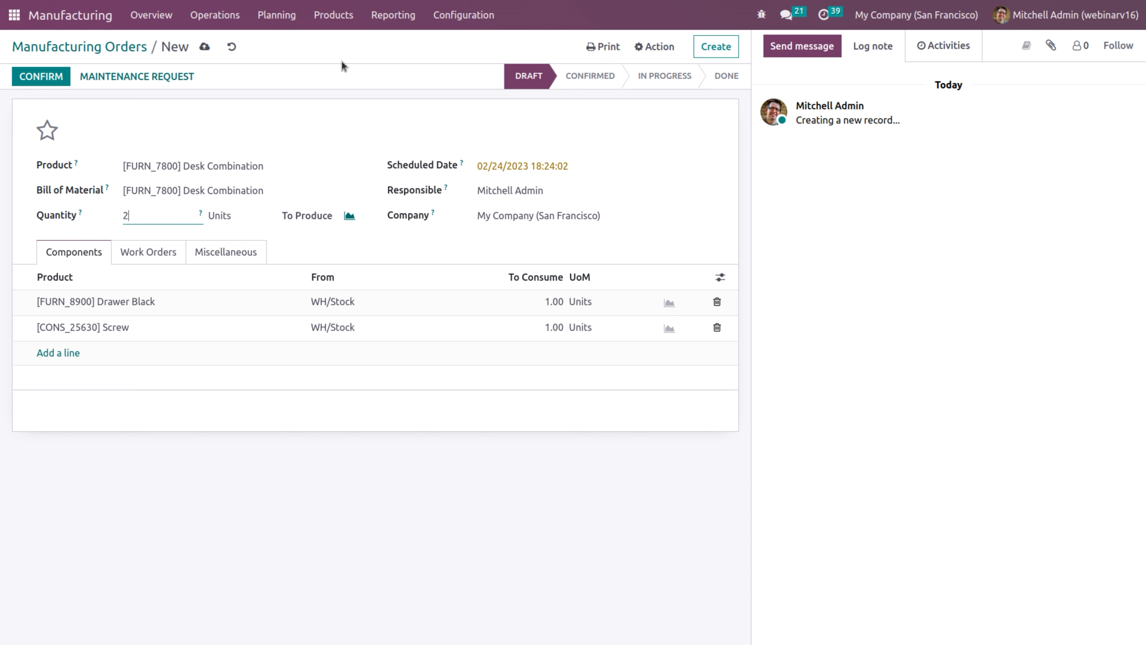
left_click(205, 46)
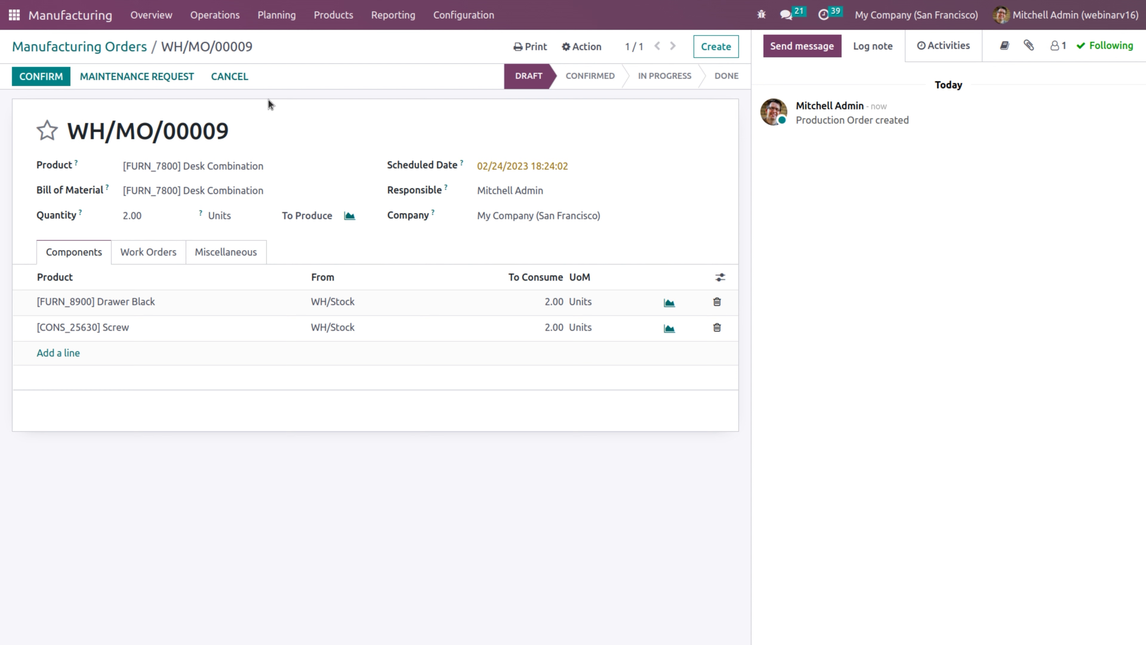
- Create and save a second Desk Combination order for 5 units, then return to the list
left_click(722, 46)
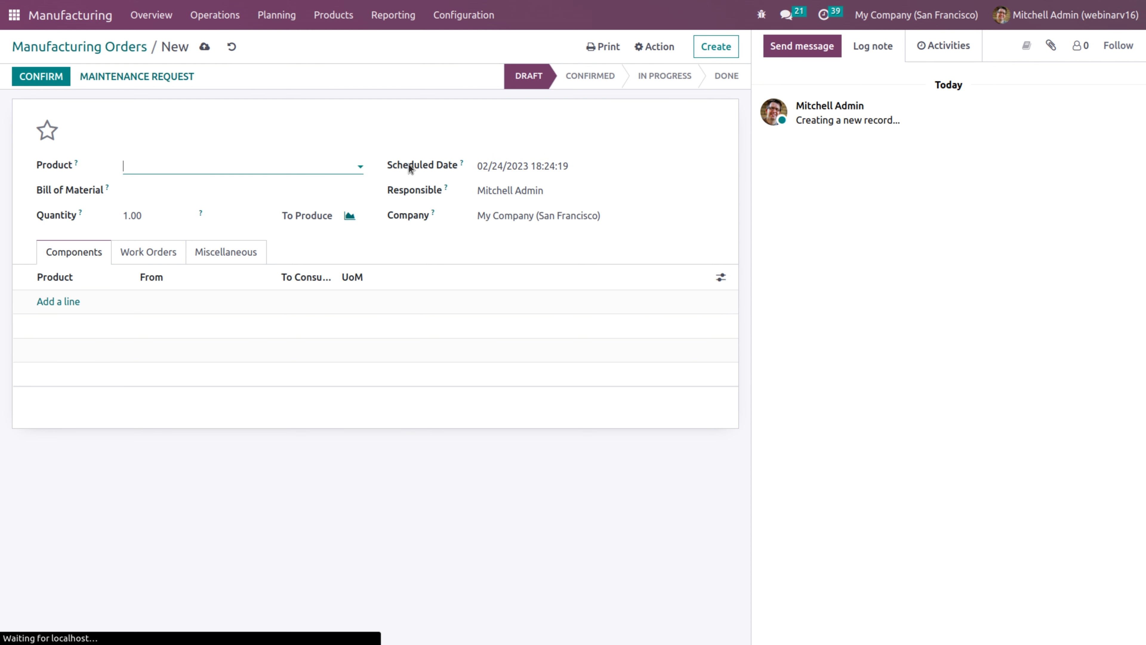
left_click(272, 164)
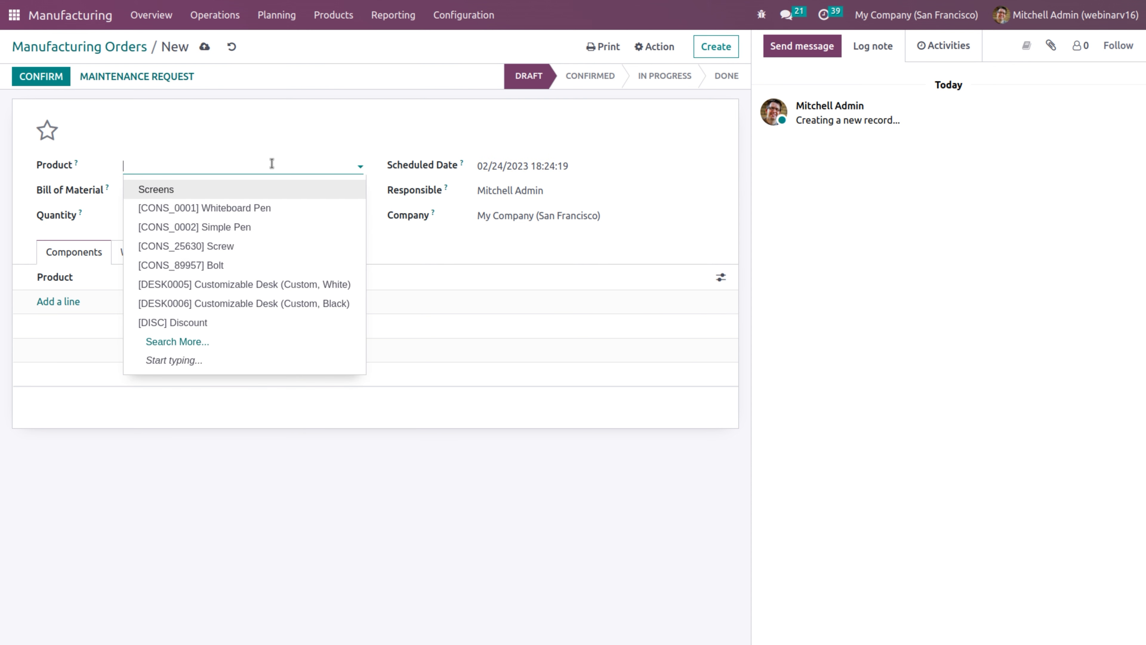
type("desk co")
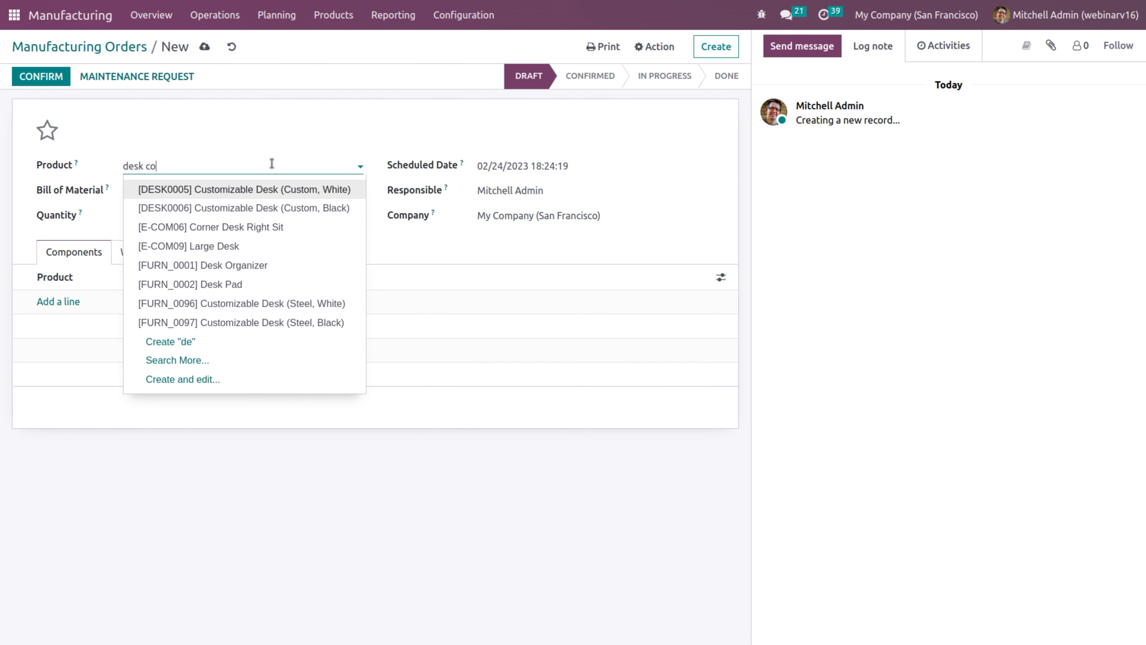
type("mb")
left_click(251, 186)
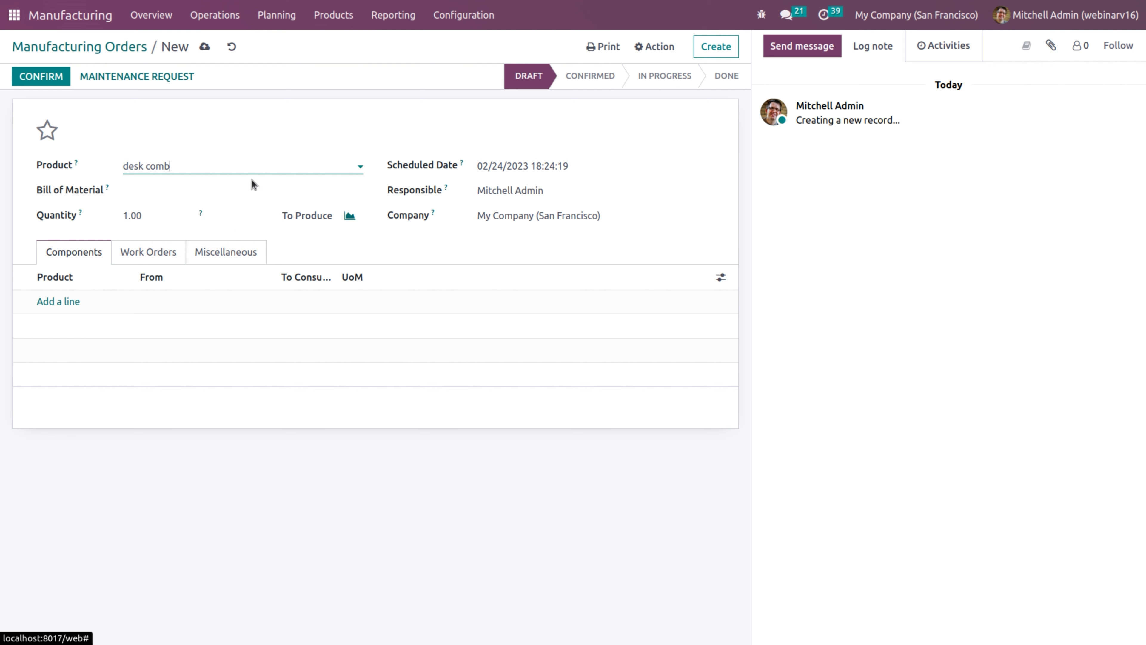
double_click(145, 215)
type("5")
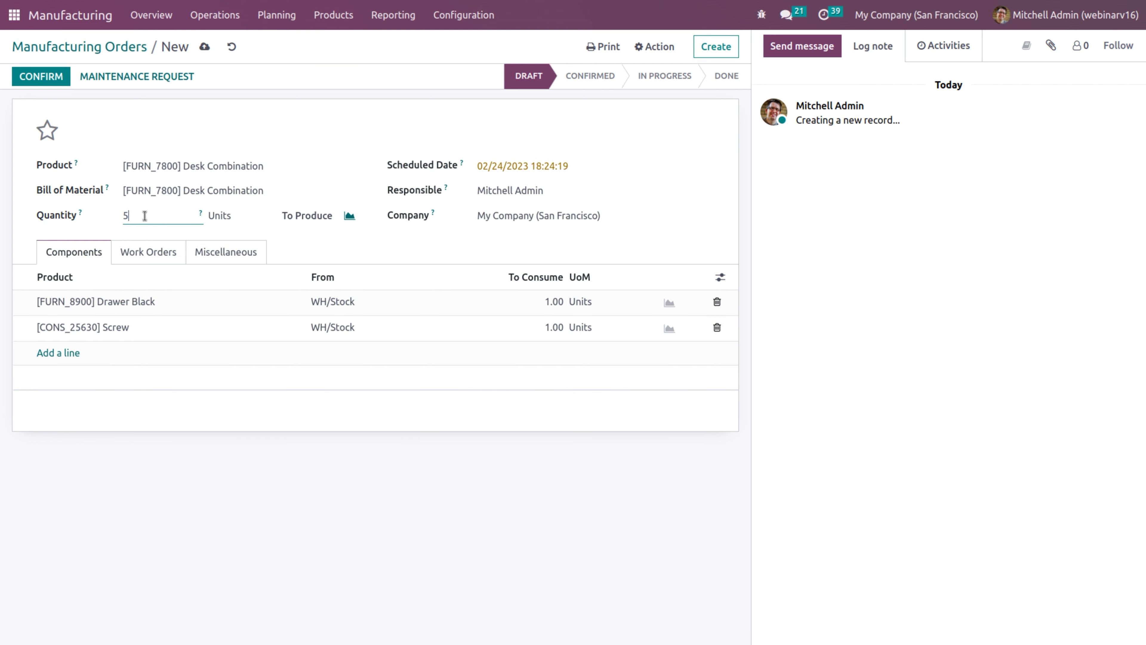
left_click(204, 47)
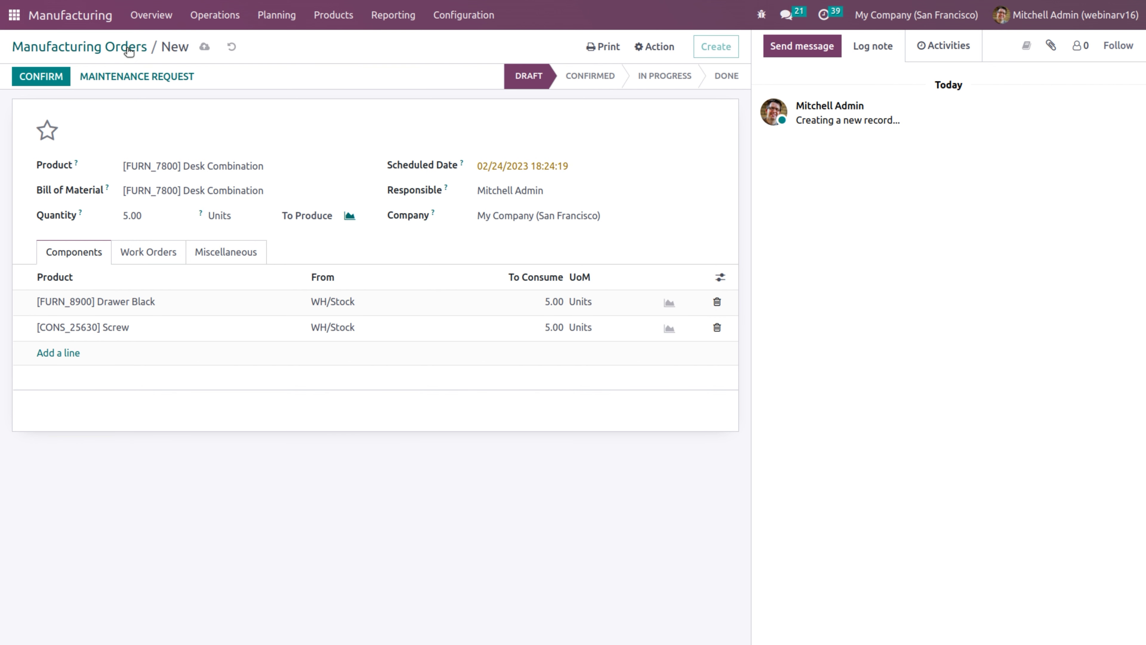
left_click(129, 50)
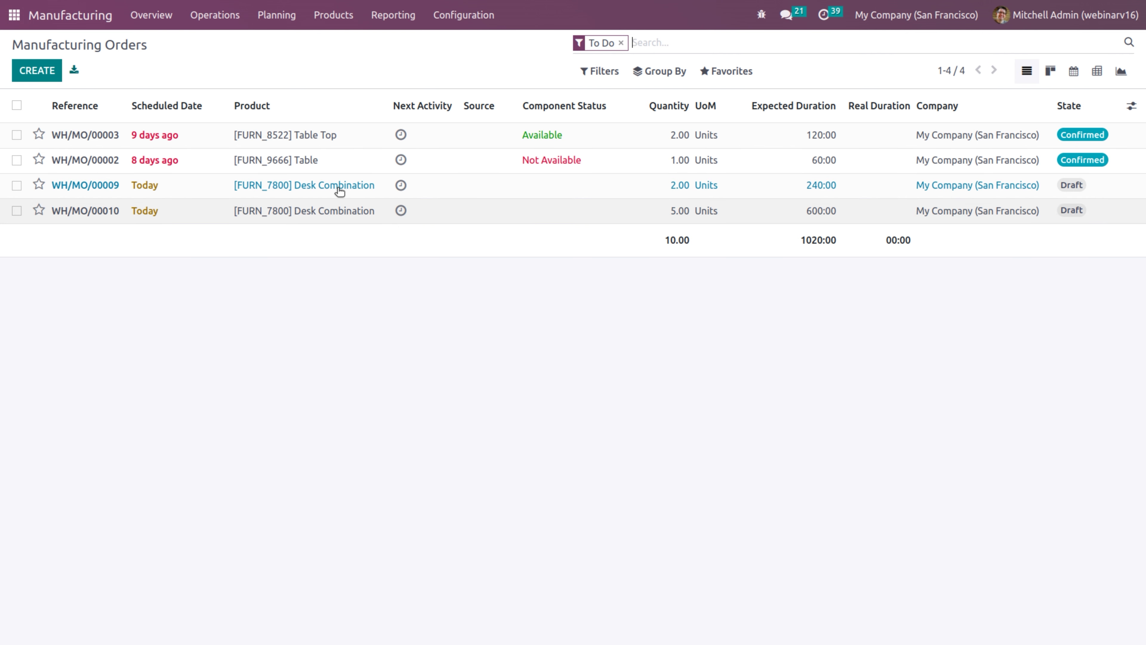
- Merge orders WH/MO/00009 and WH/MO/00010 with Action > Merge
left_click(17, 185)
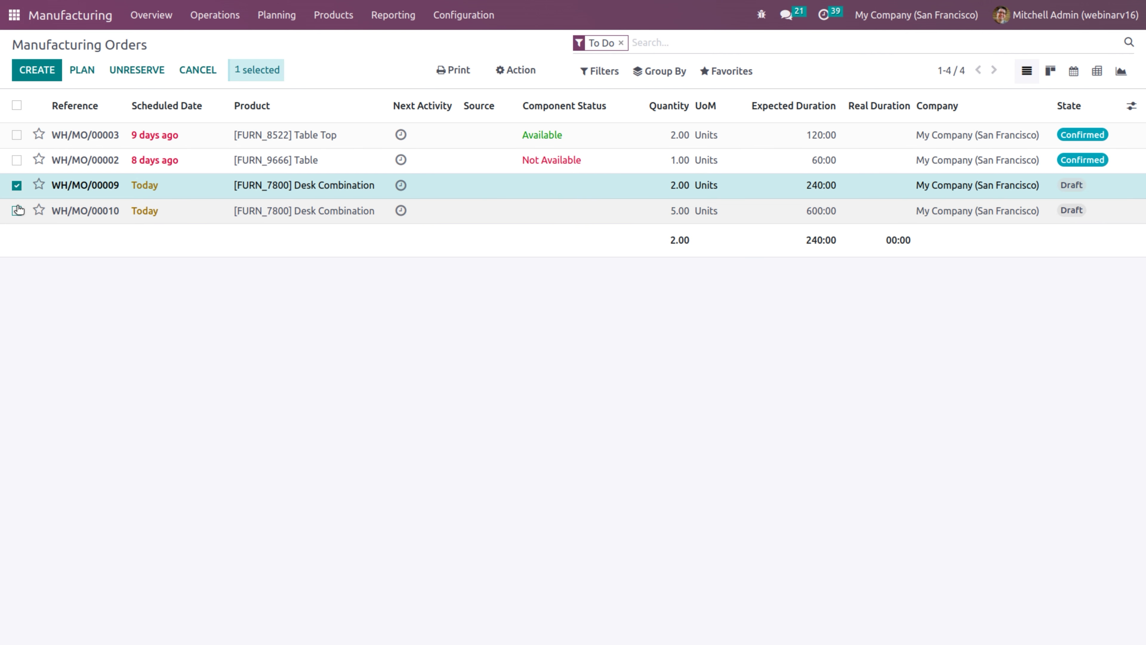
left_click(17, 210)
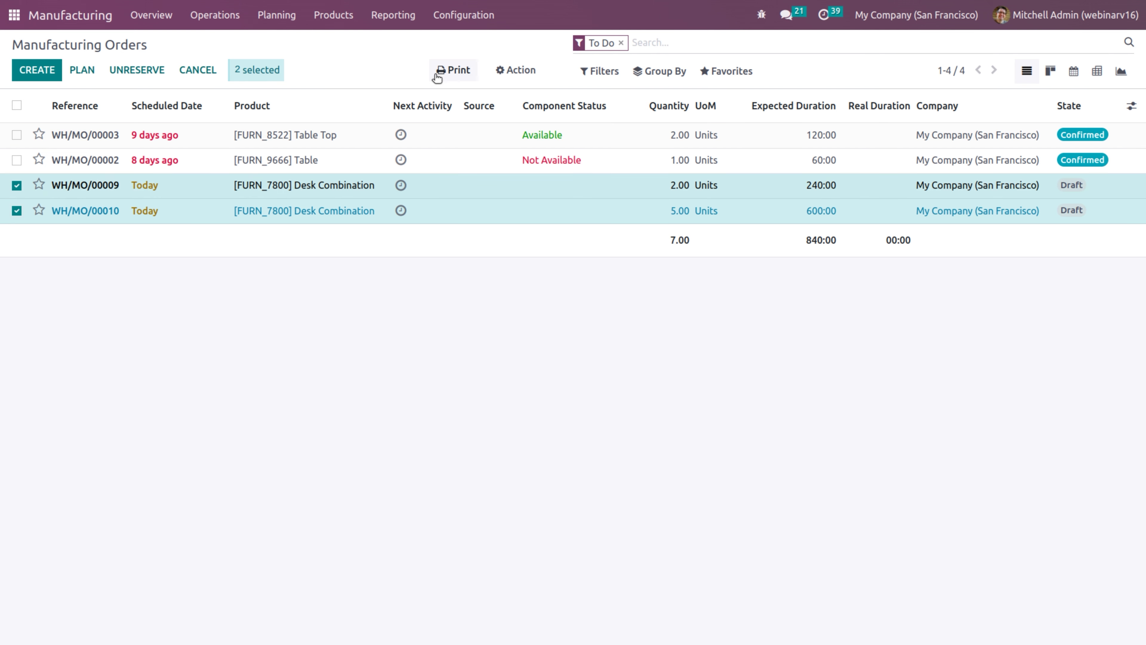
left_click(512, 77)
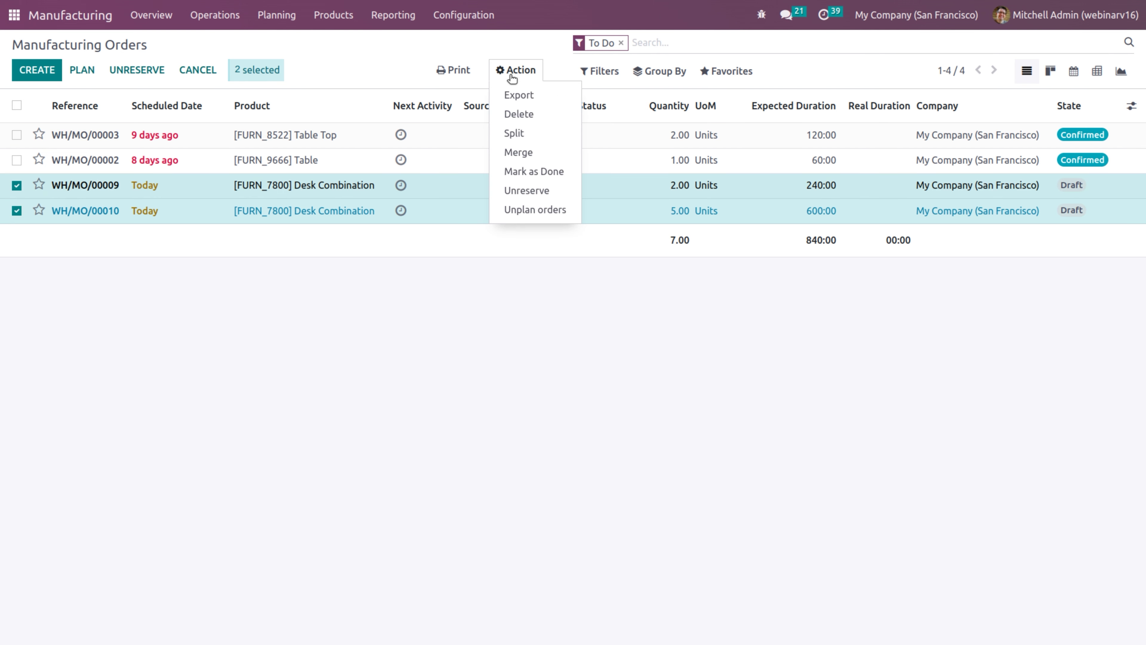
left_click(525, 153)
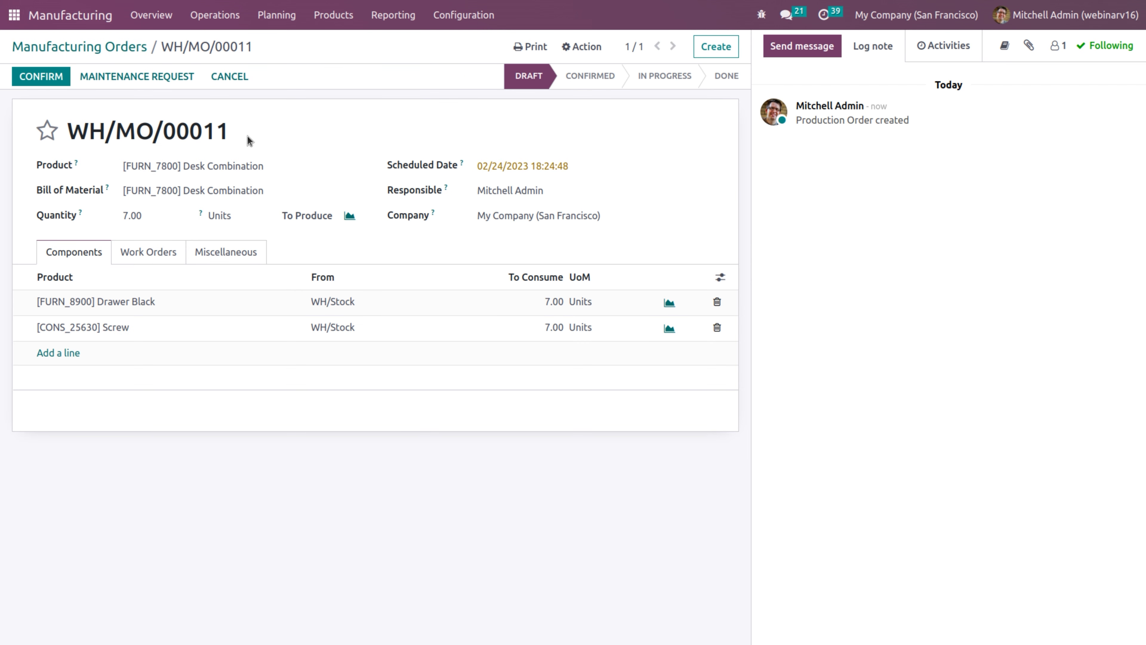
- Review the merged order WH/MO/00011 for 7.00 units, then select it in the list
left_click_drag(247, 136, 180, 128)
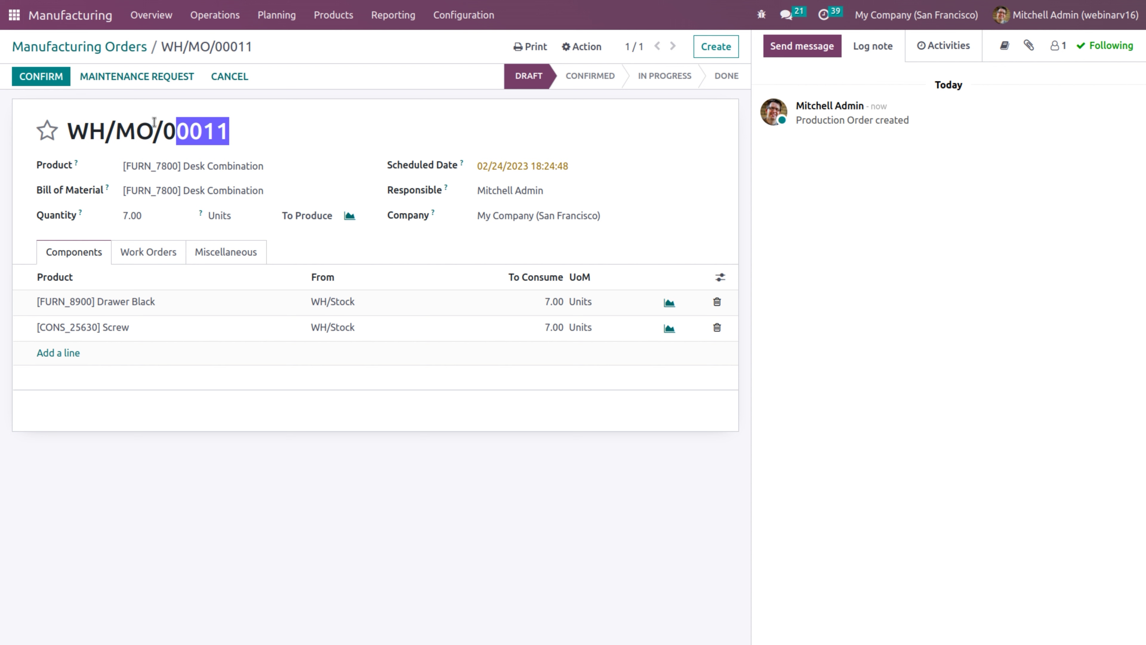
left_click_drag(144, 215, 109, 216)
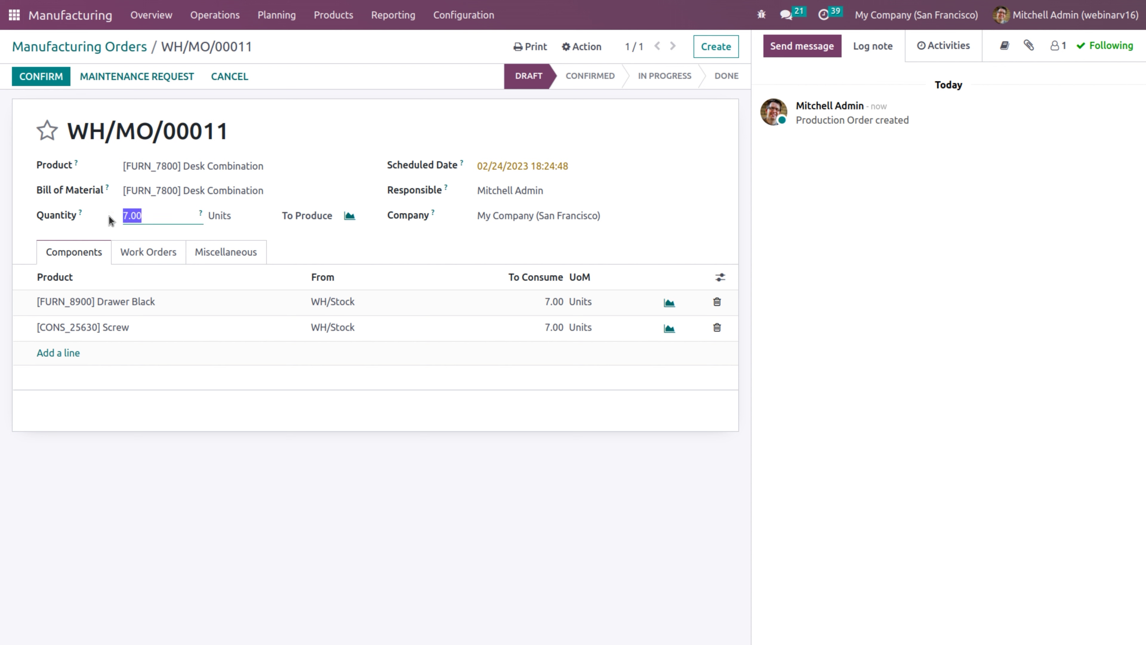
left_click(112, 48)
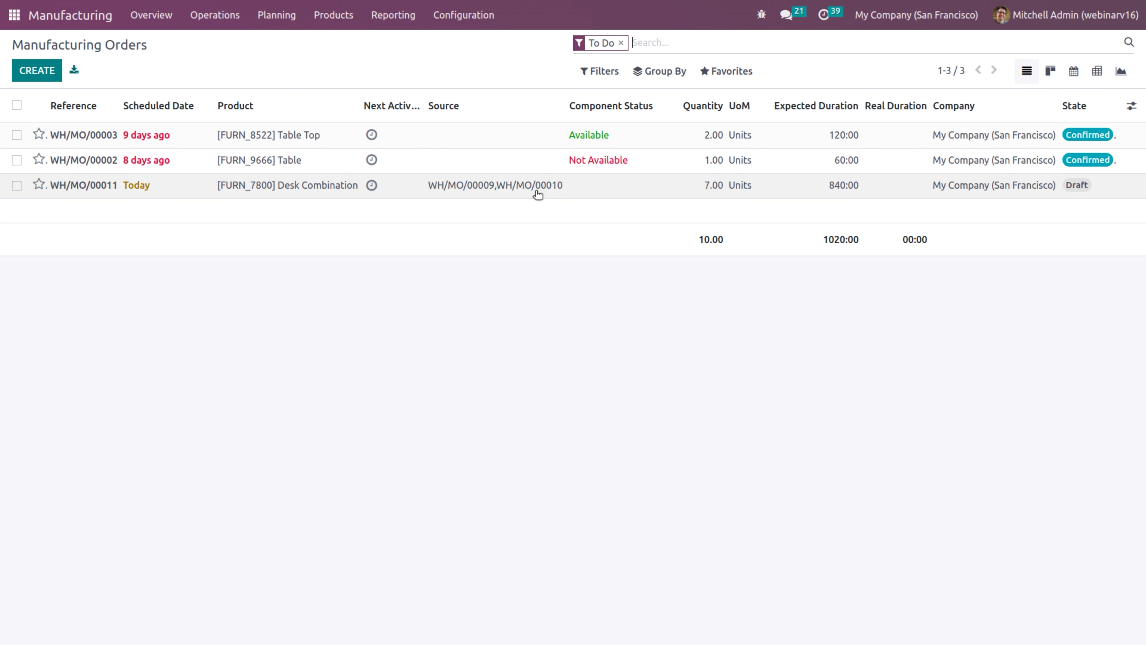
left_click(492, 191)
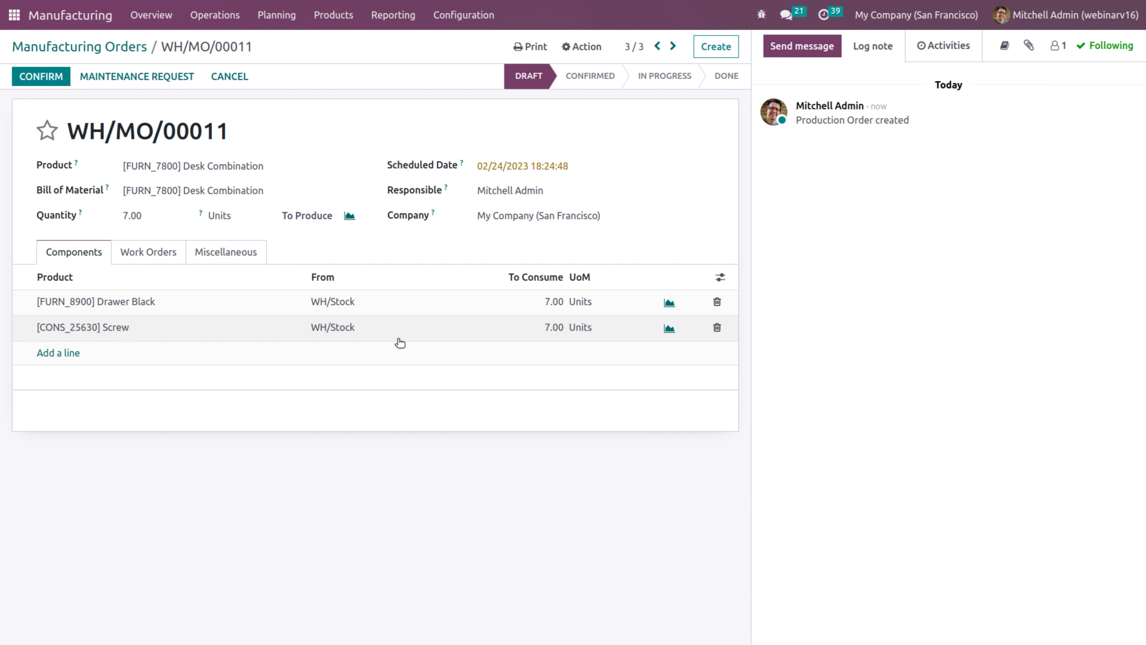
left_click(129, 49)
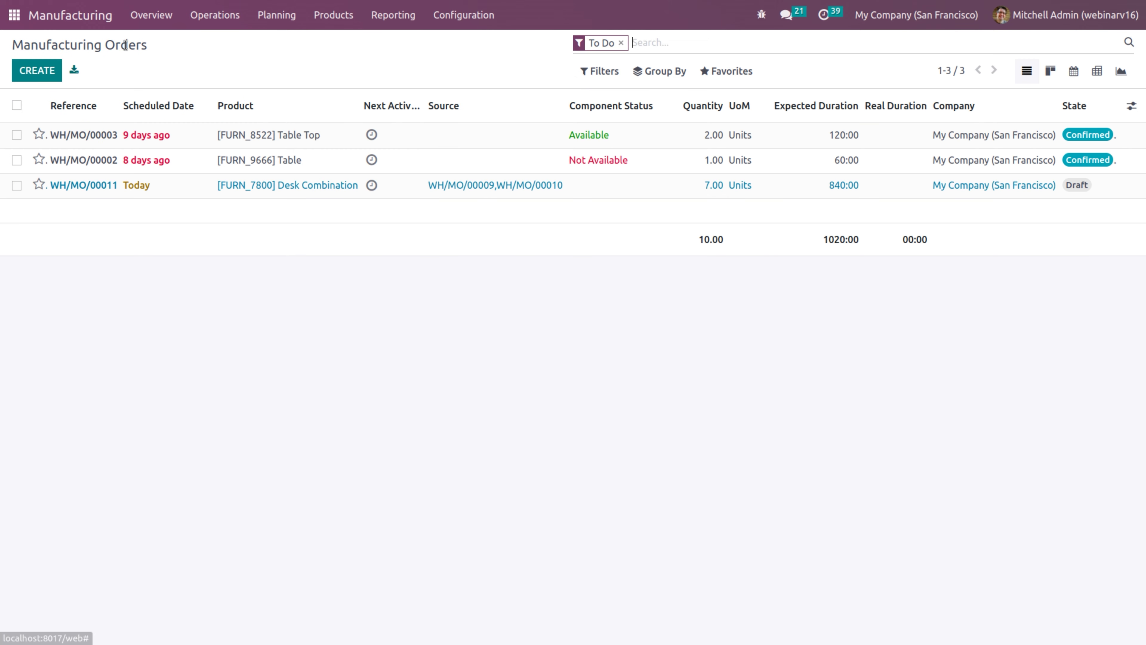
left_click(17, 186)
- Split WH/MO/00011 into 2 orders, giving the first 6 units
left_click(519, 71)
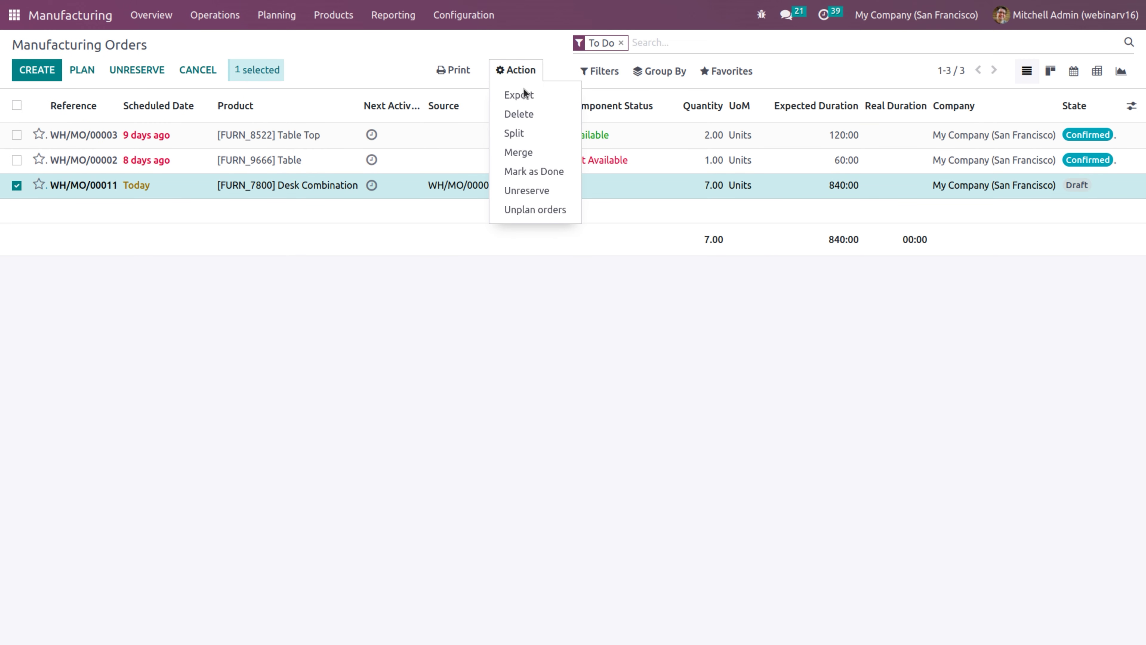
left_click(515, 134)
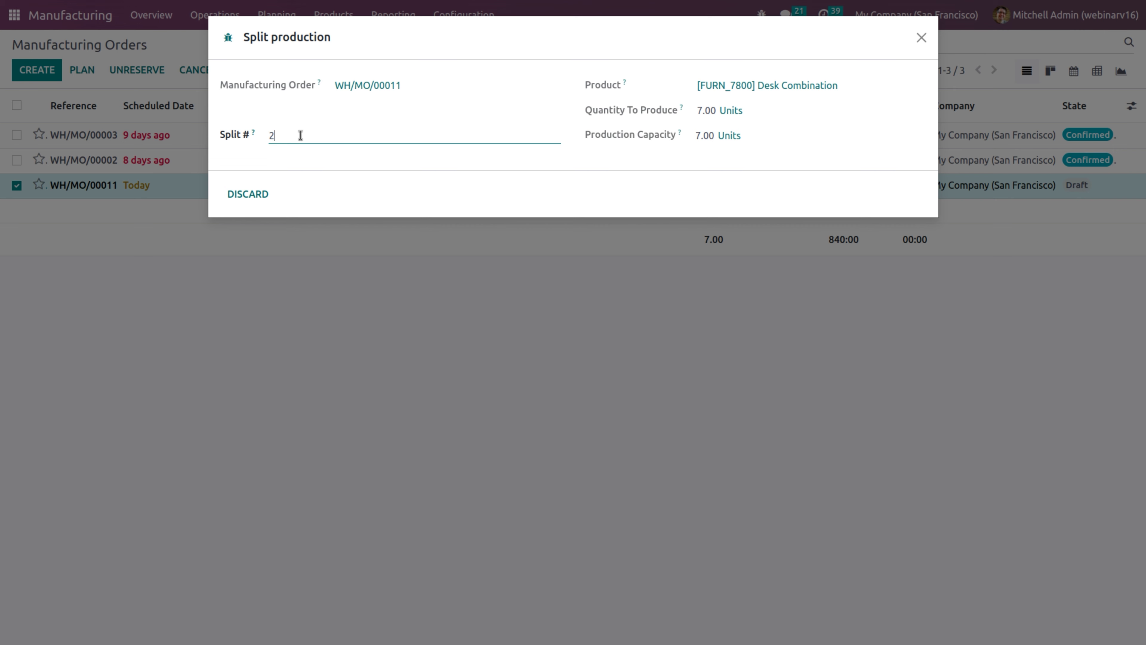
left_click(330, 155)
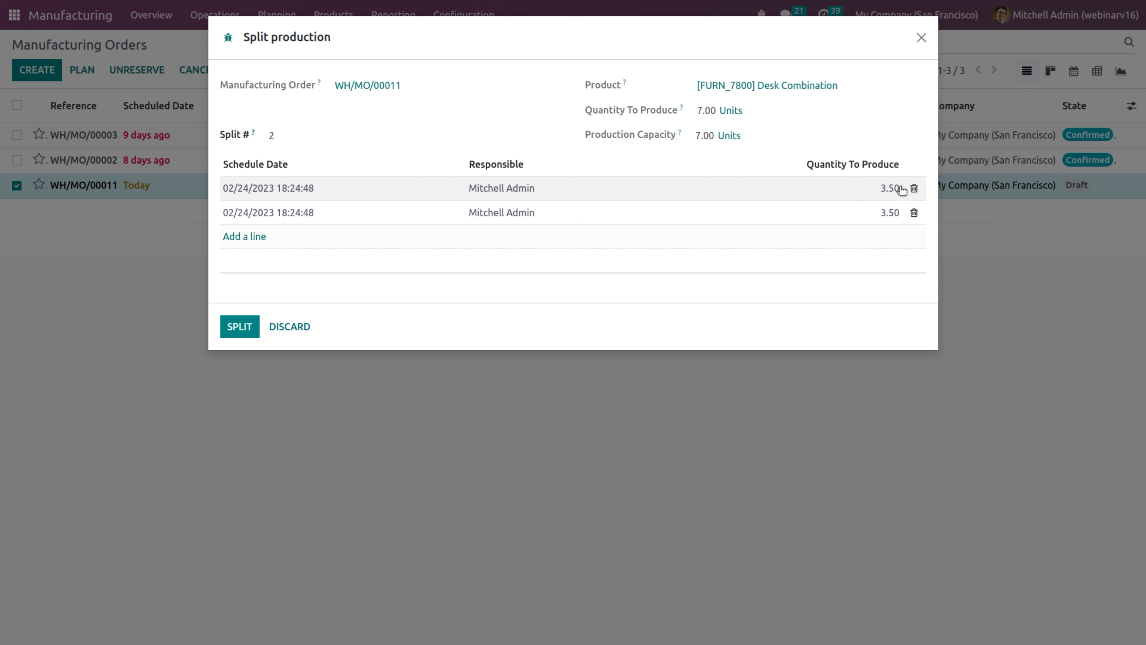
left_click(886, 188)
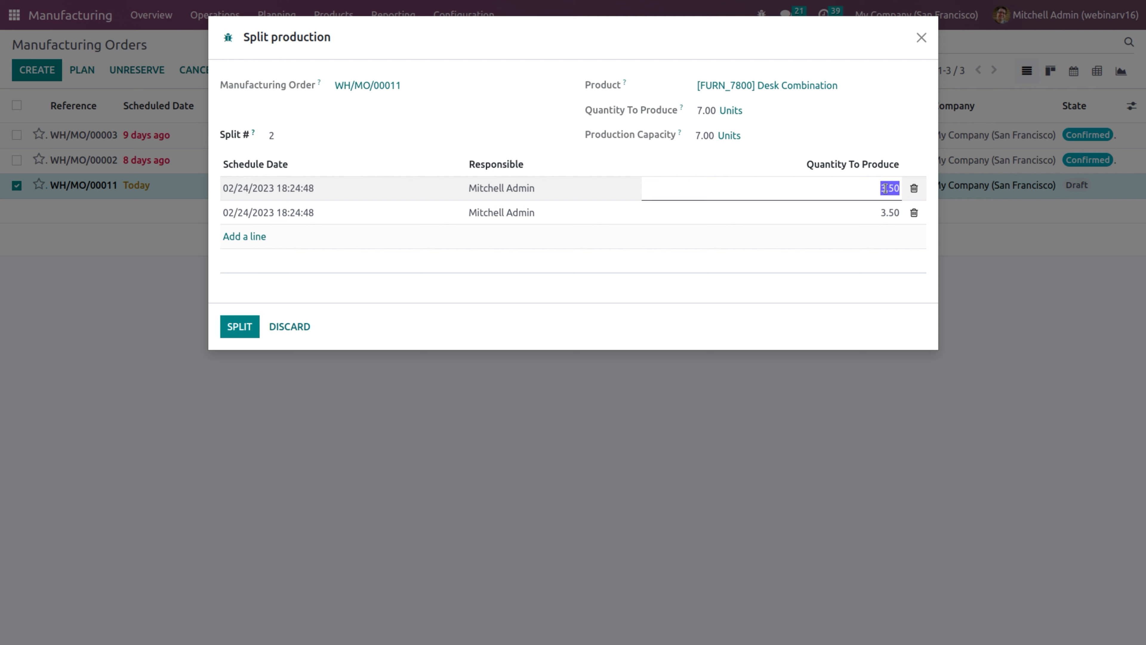
type("5")
left_click(250, 213)
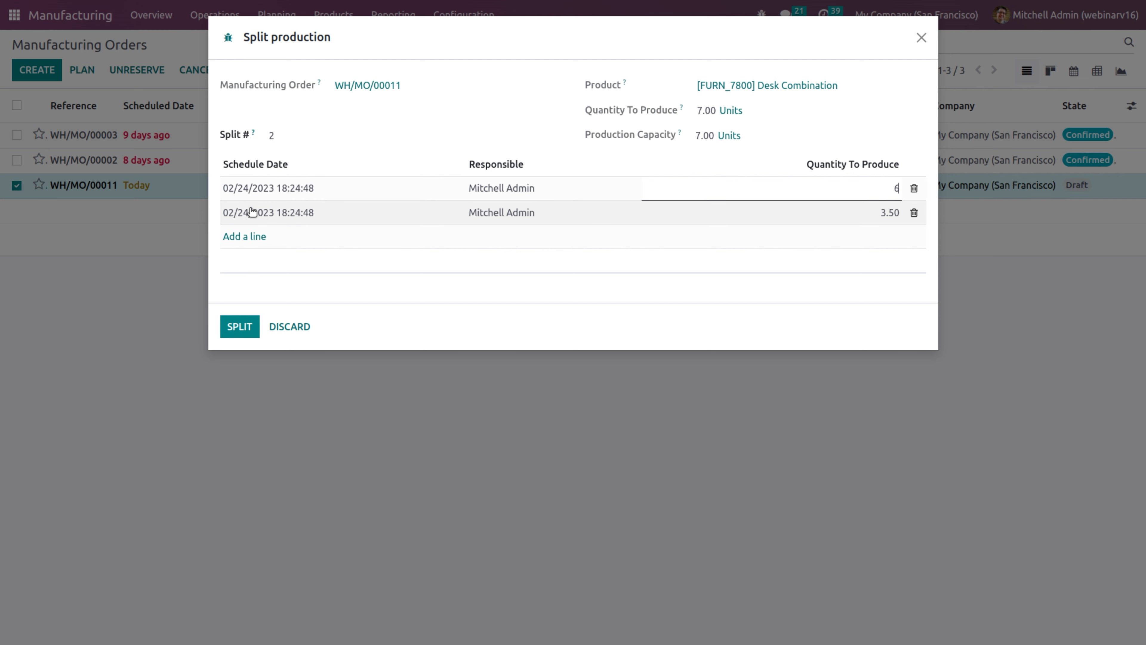
- Schedule the second order for 02/28/2023 with 1 unit and carry out the split
left_click(252, 215)
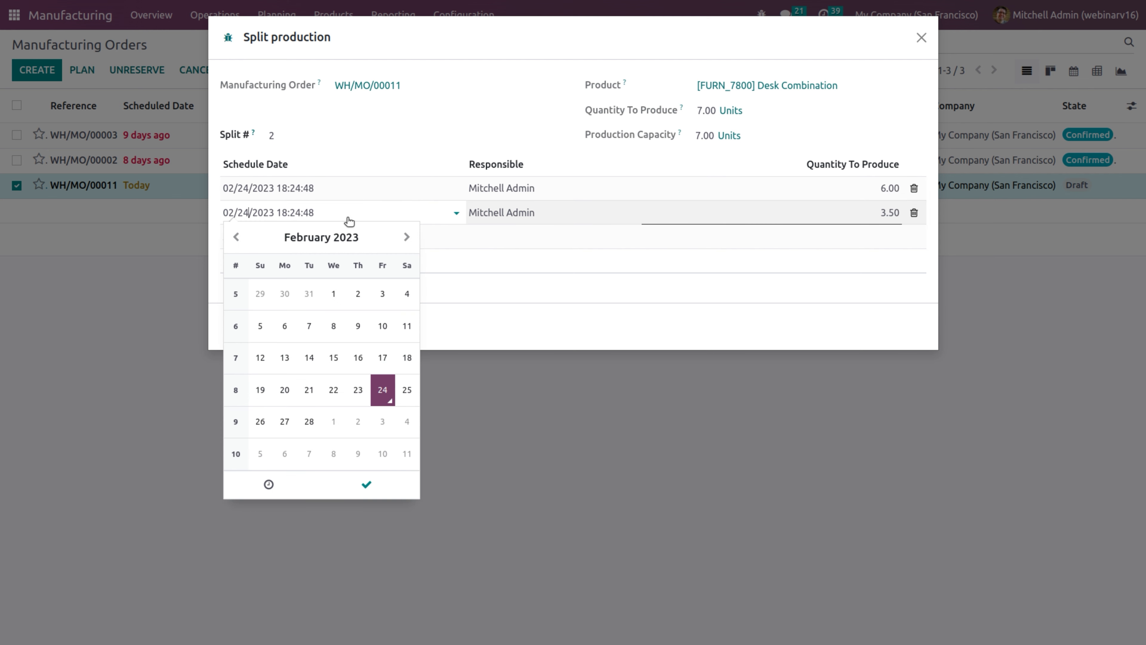
left_click(309, 424)
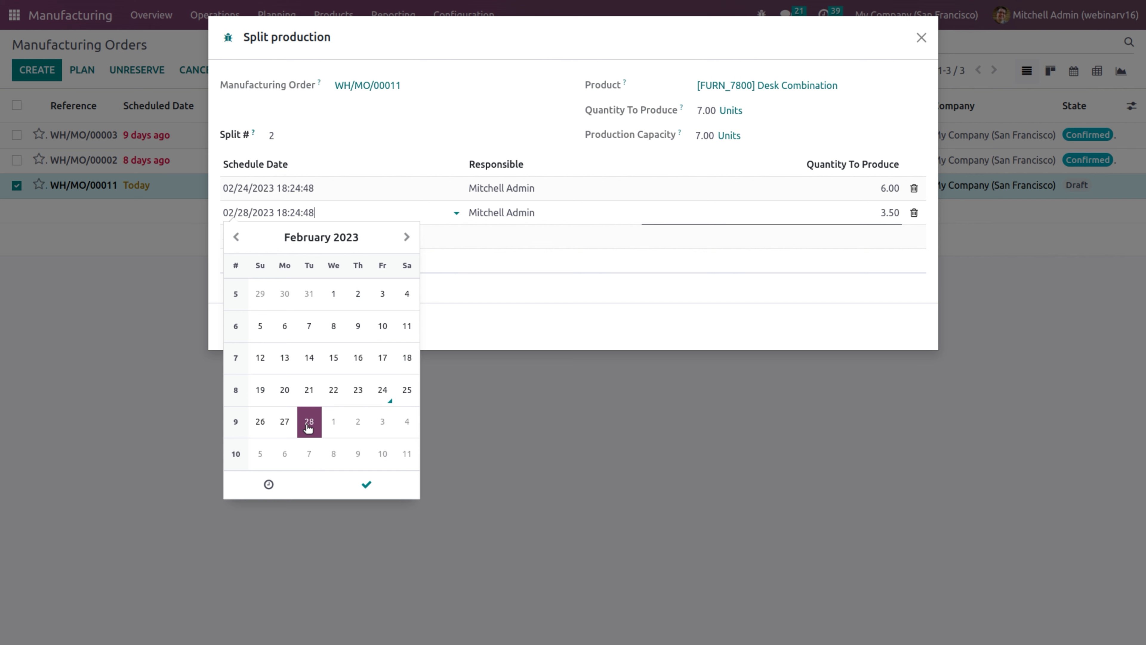
left_click(375, 490)
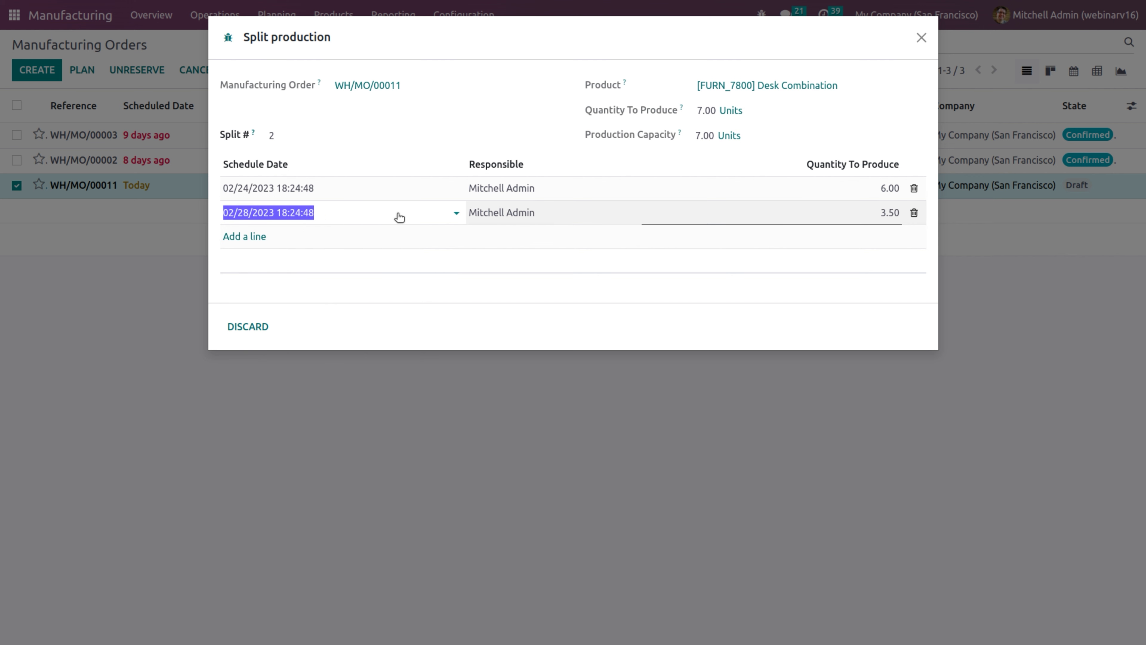
left_click(887, 210)
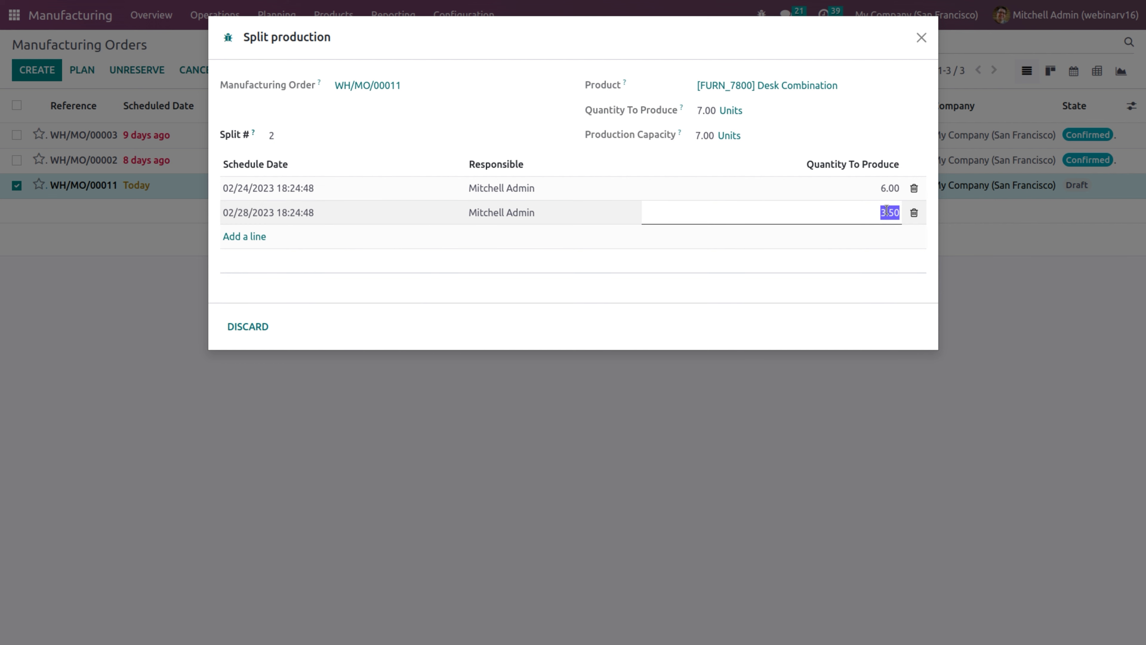
type("1")
left_click(596, 316)
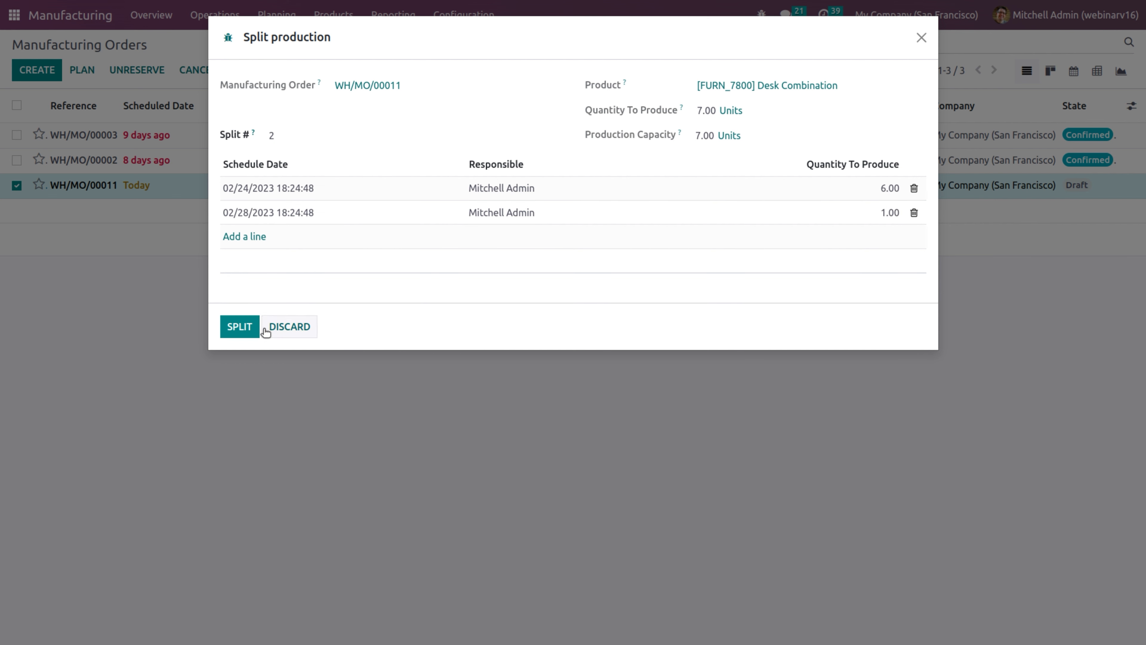
left_click(235, 332)
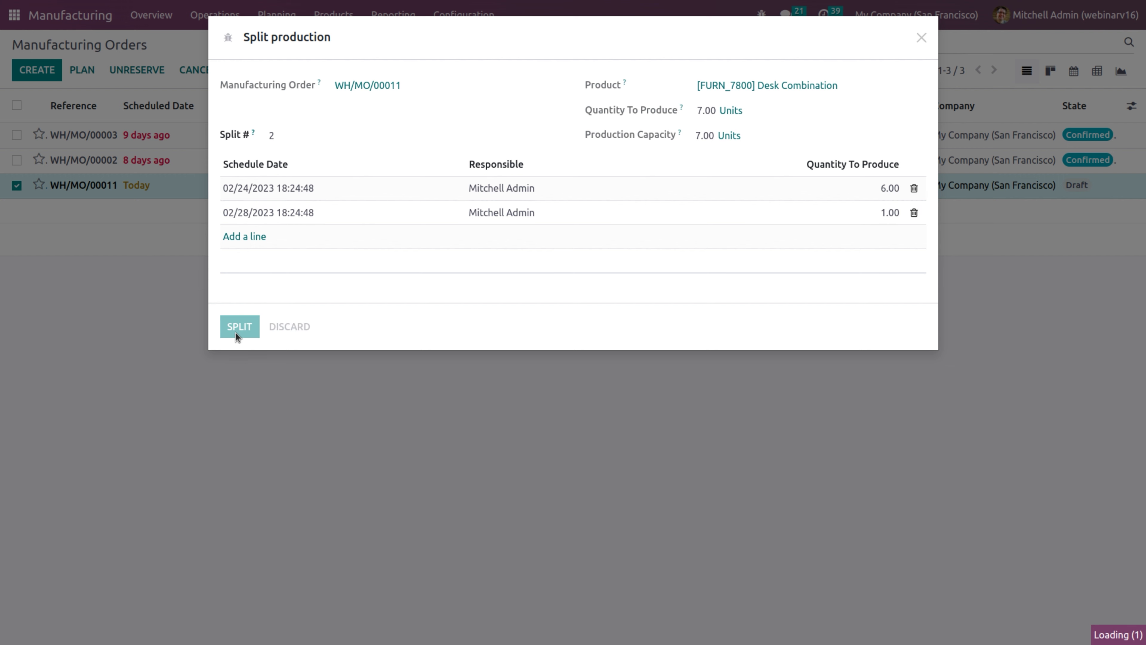
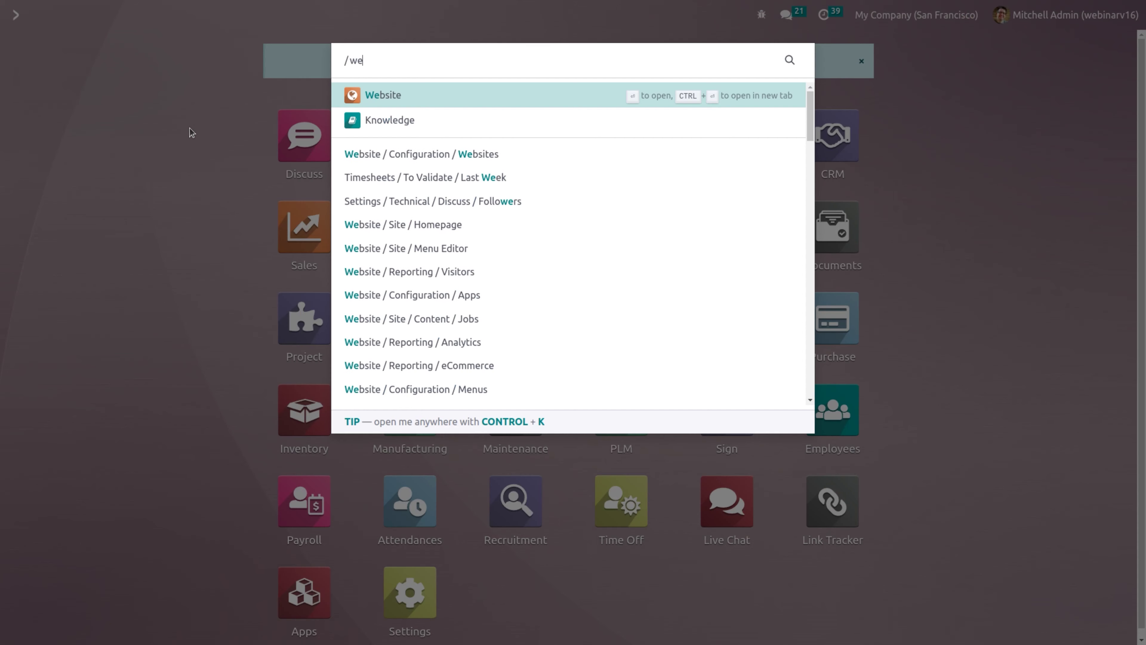
- Open the Website app's Configuration > Settings page
left_click(388, 94)
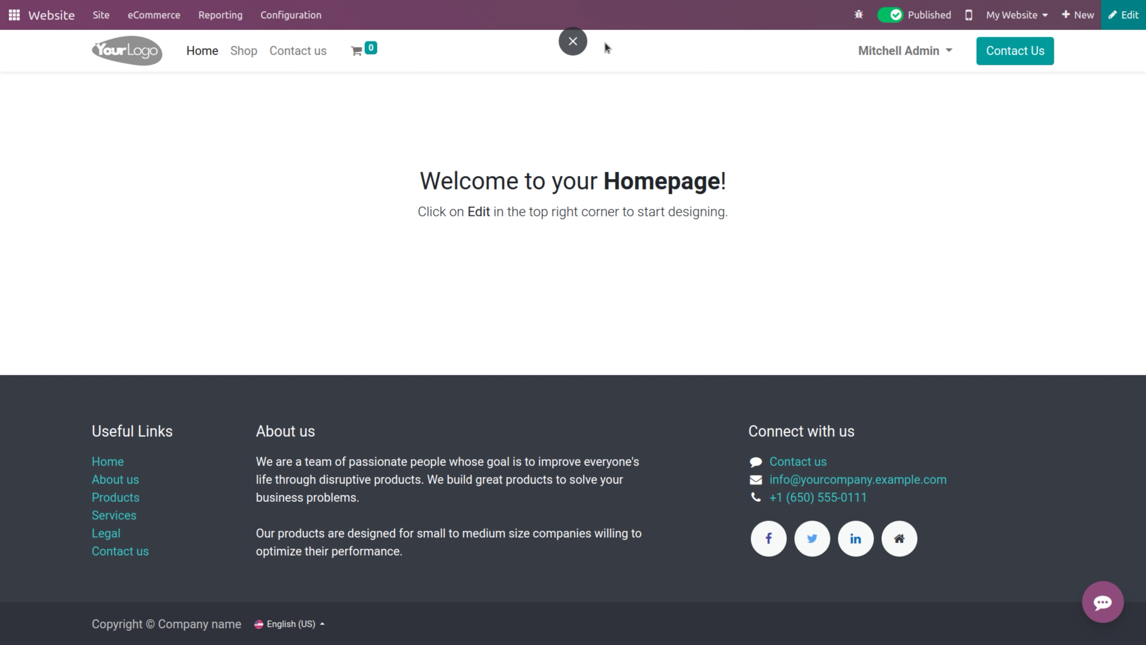
left_click(294, 22)
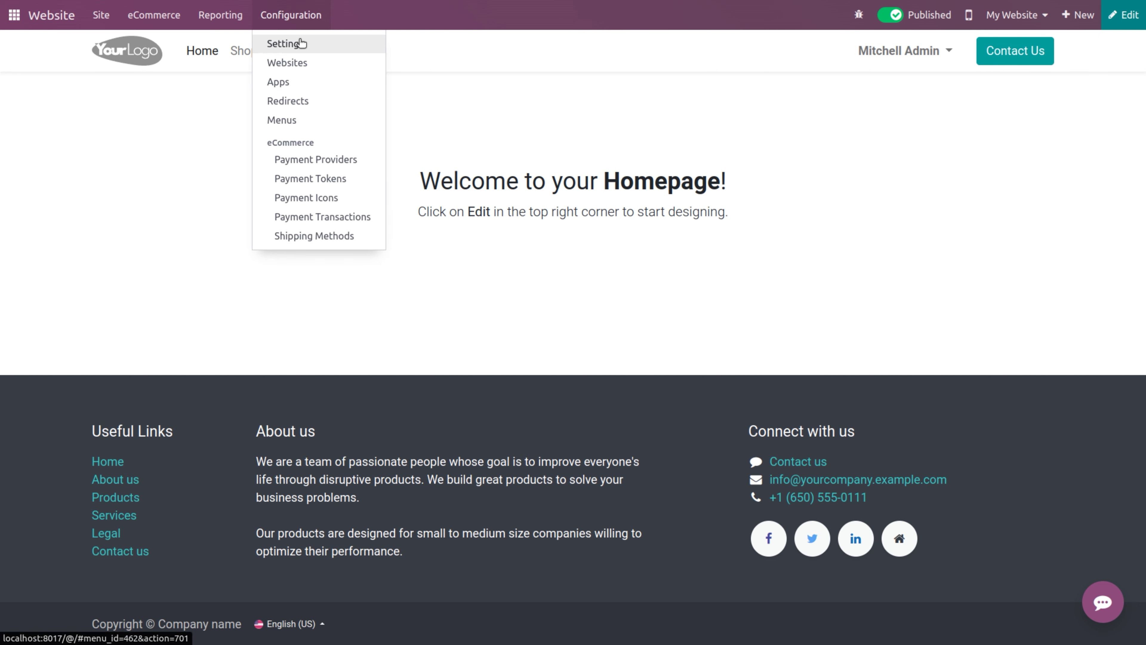
left_click(298, 44)
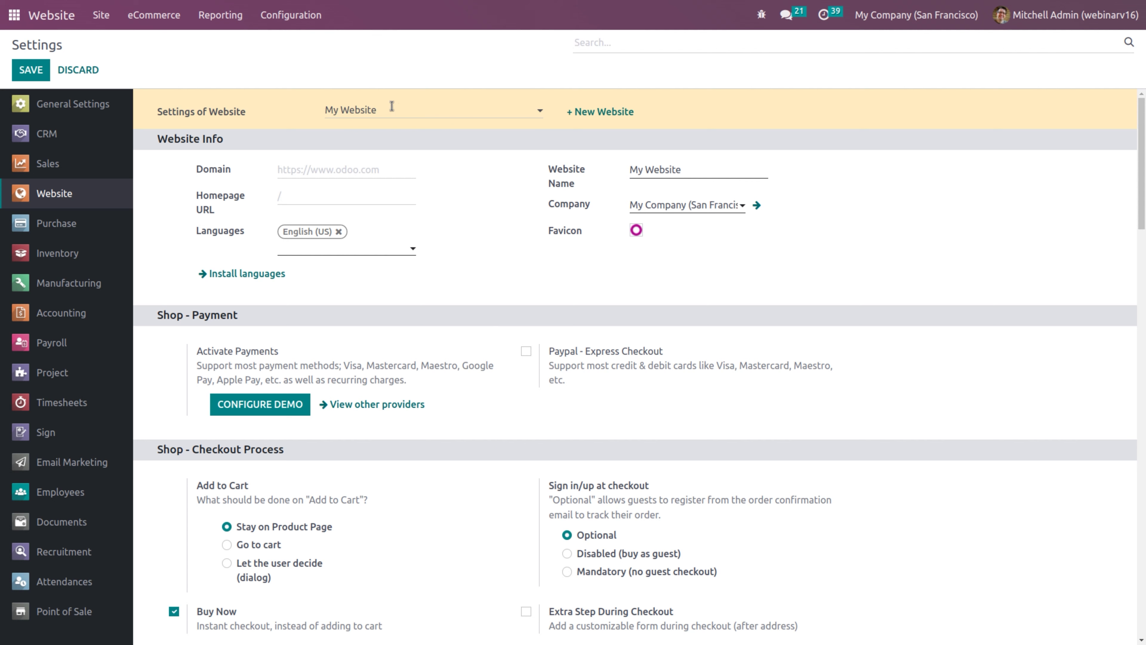
left_click_drag(379, 110, 313, 108)
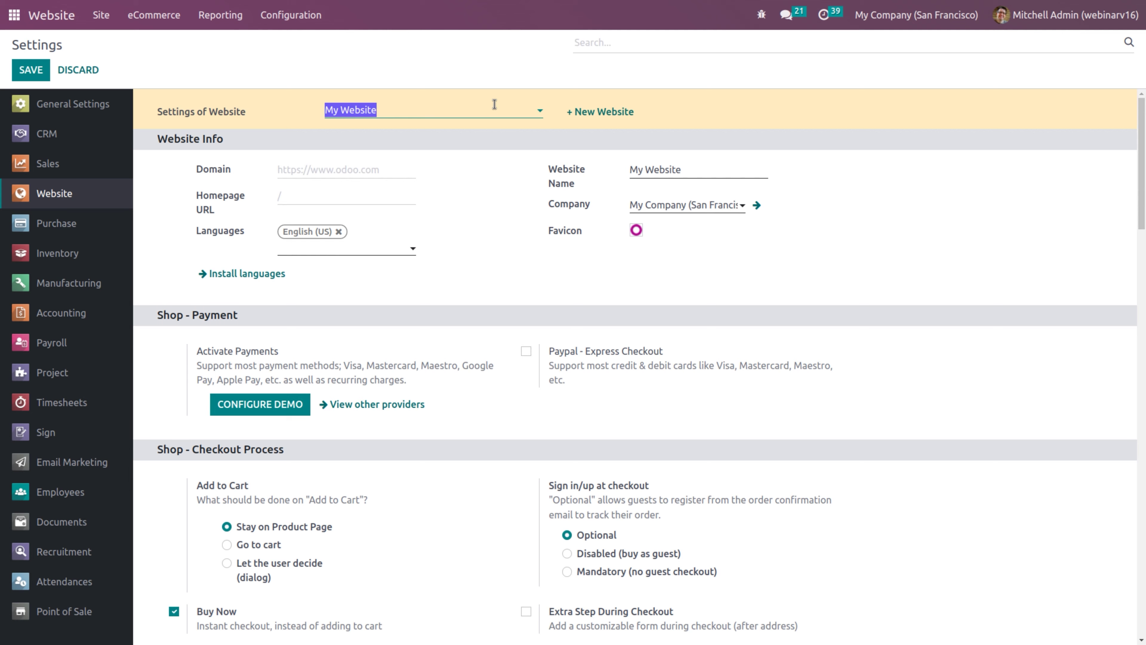
left_click(538, 110)
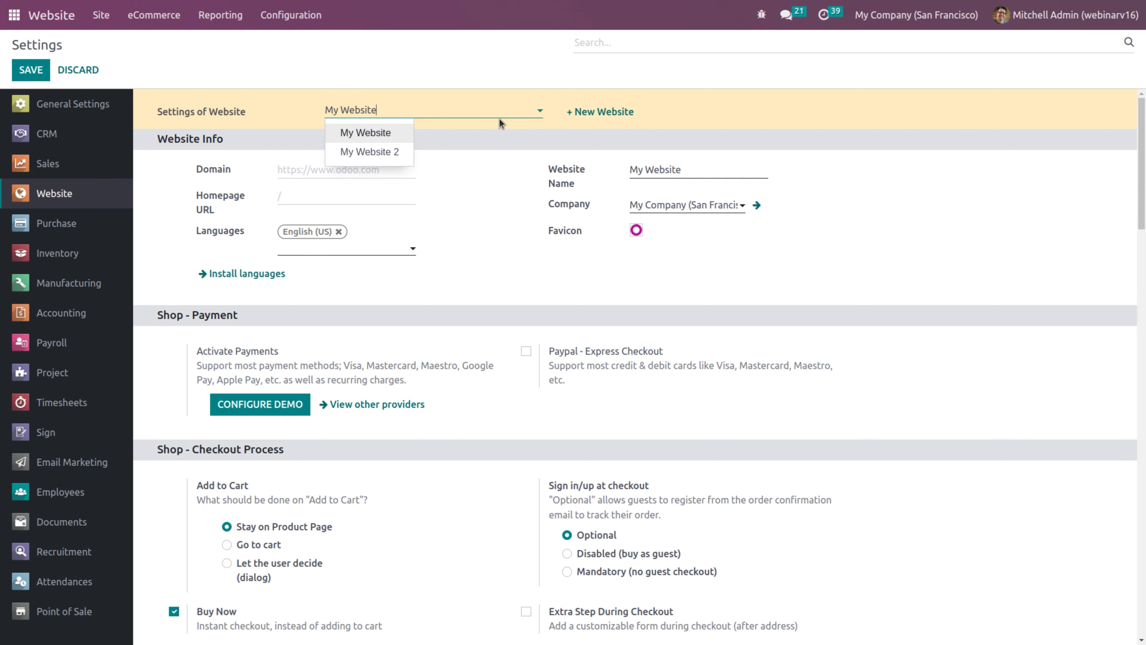
left_click(401, 154)
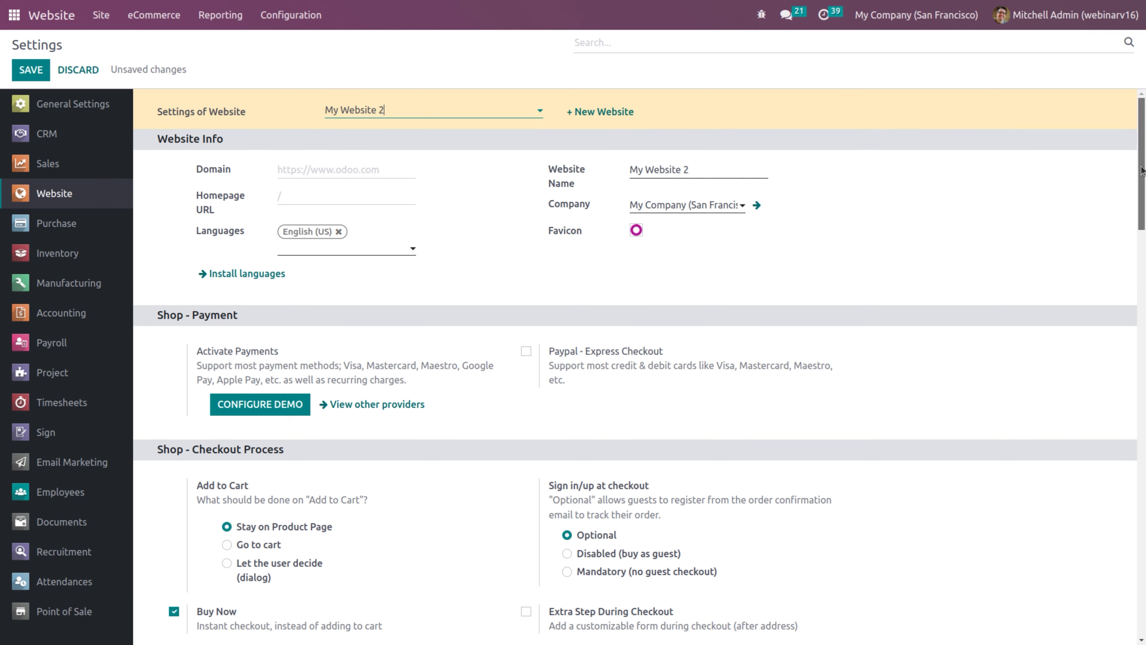
mouse_move(1142, 170)
left_mouse_down()
mouse_move(1142, 271)
mouse_move(1142, 170)
left_mouse_up()
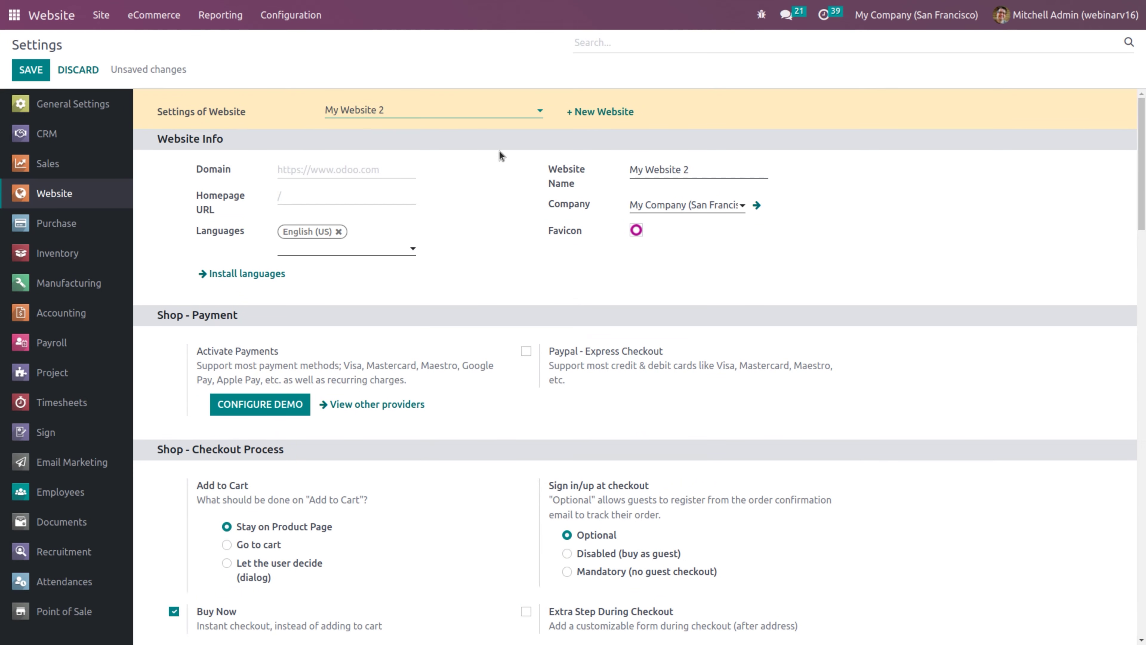
left_click(444, 108)
left_click(373, 137)
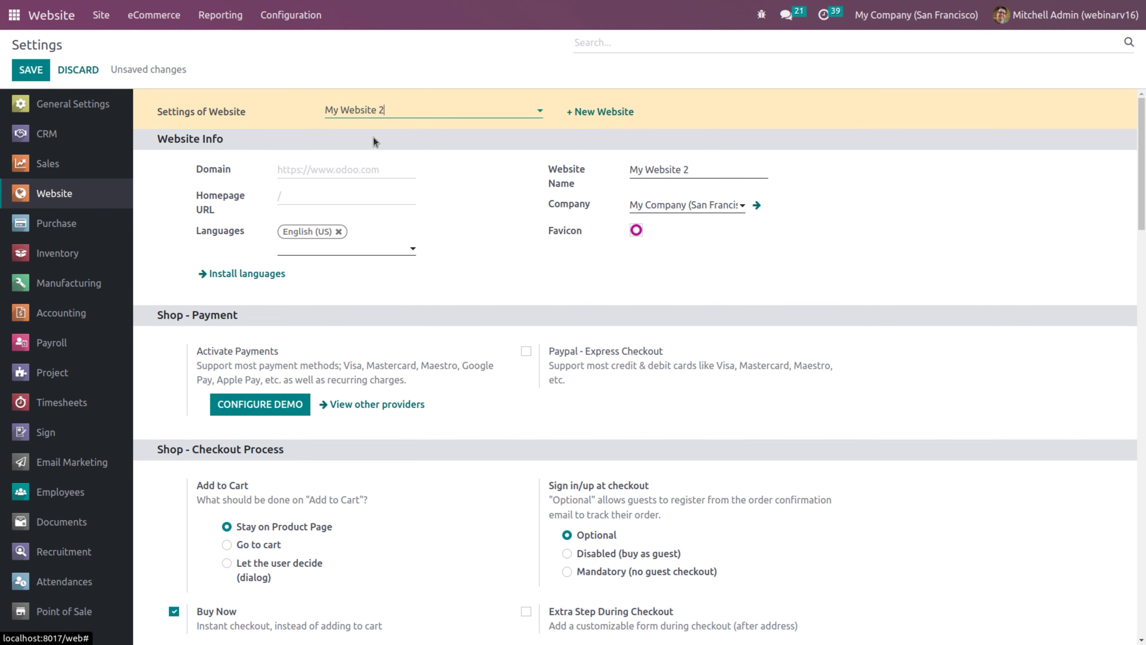
left_click(497, 182)
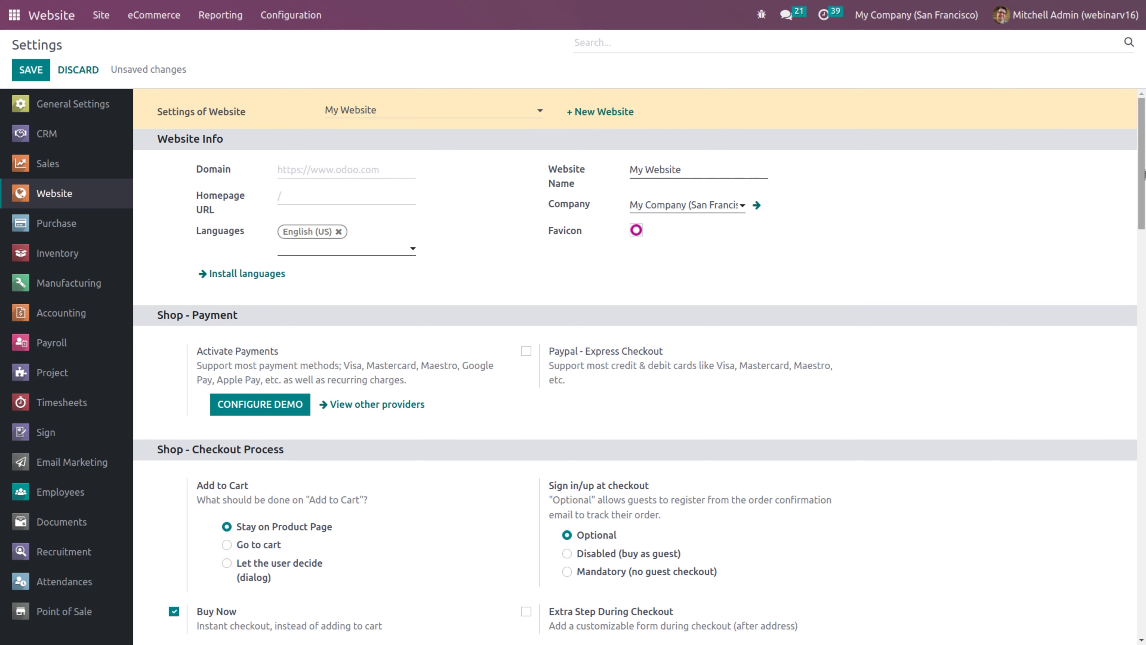
left_click_drag(1144, 167, 1145, 219)
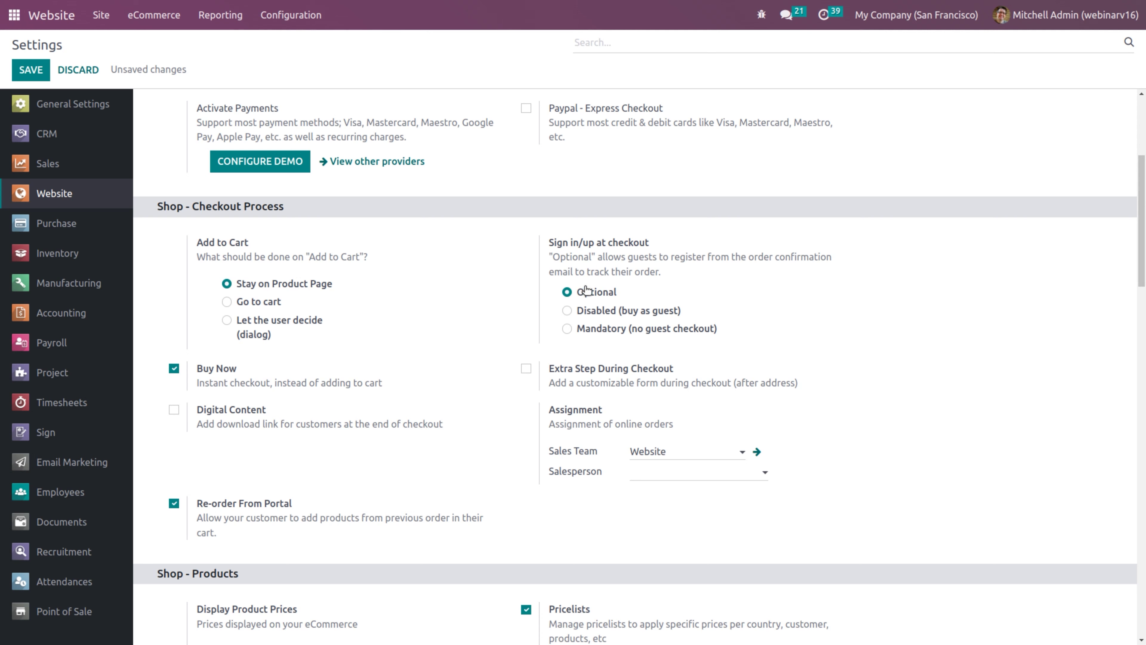
mouse_move(655, 245)
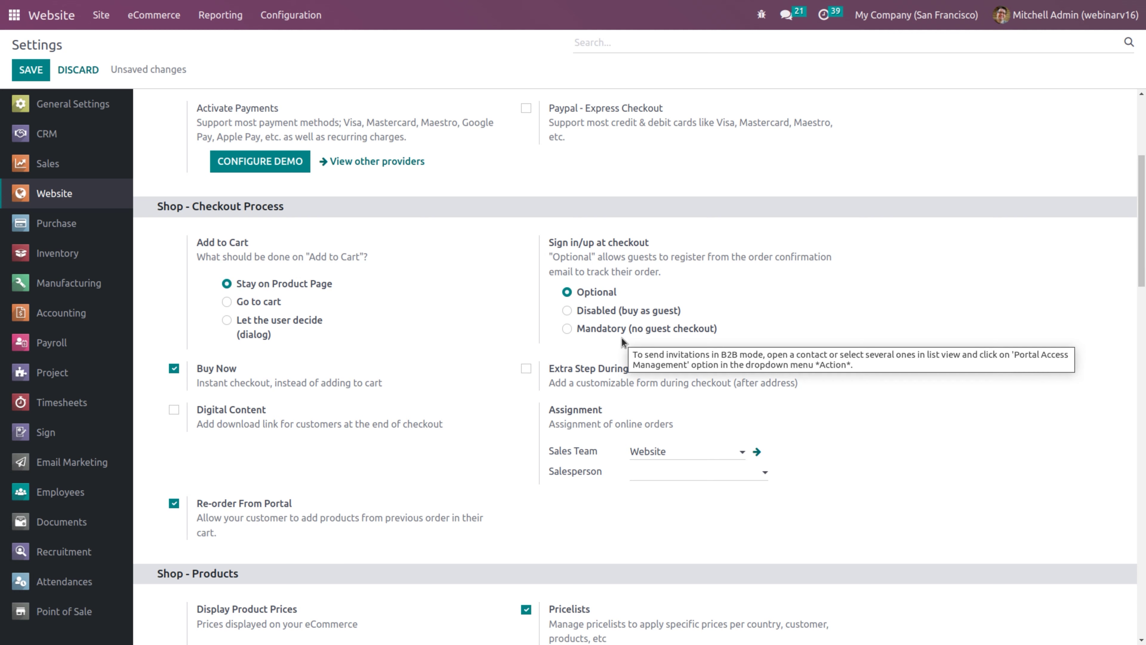
mouse_move(681, 342)
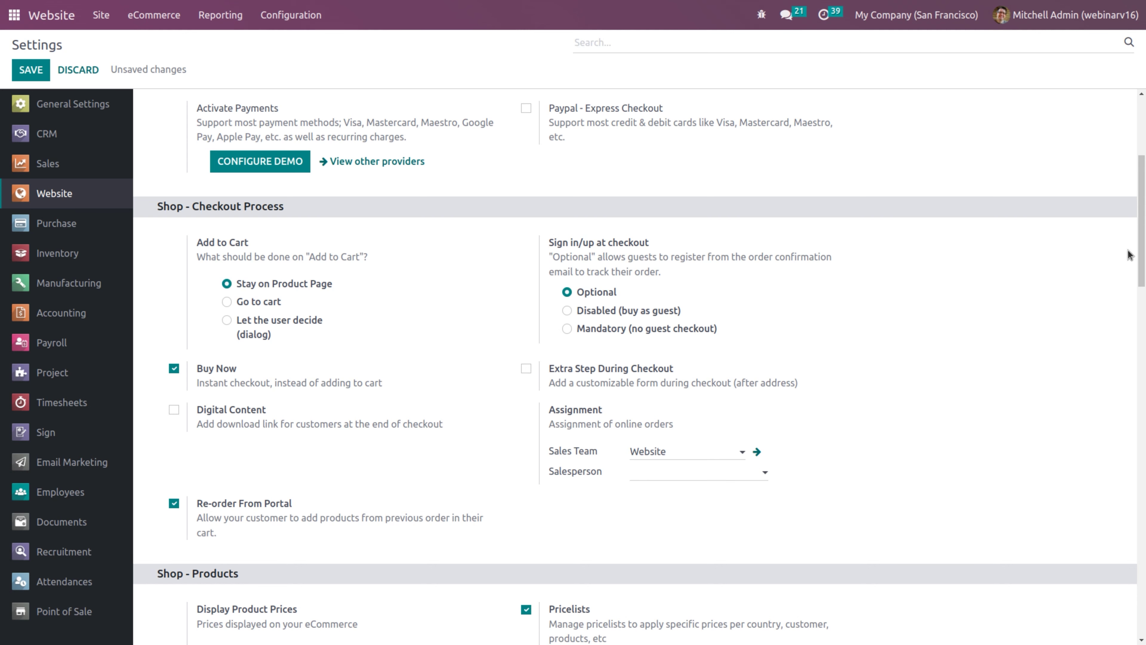
scroll(1143, 228, "down", 2)
scroll(1143, 228, "down", 3)
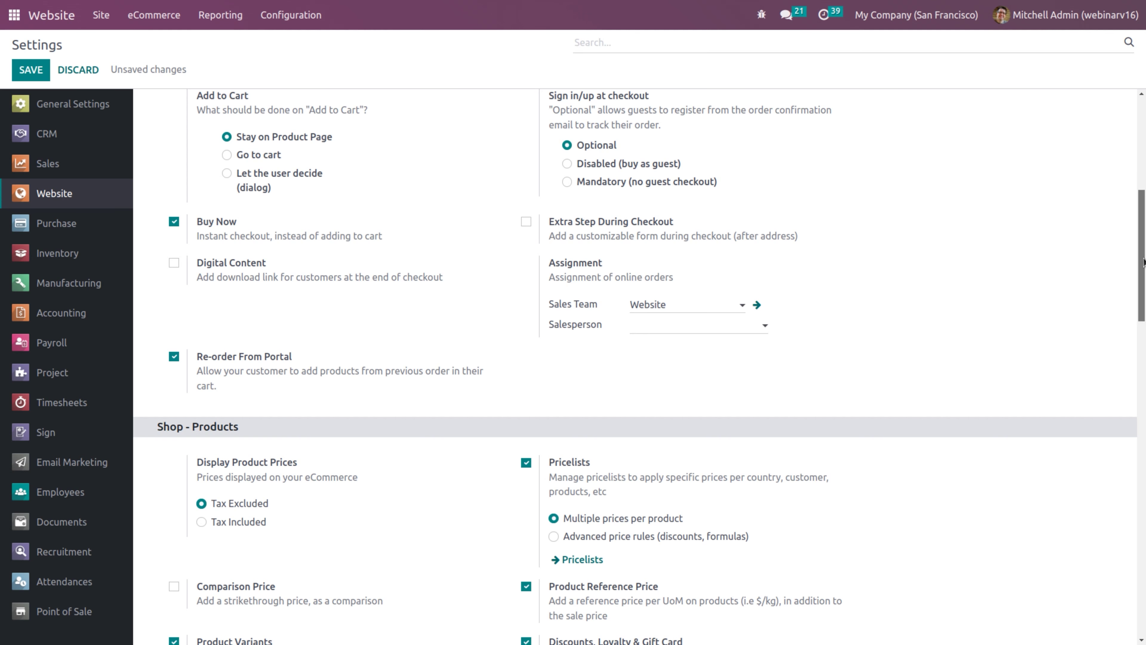
left_click_drag(1144, 262, 1143, 168)
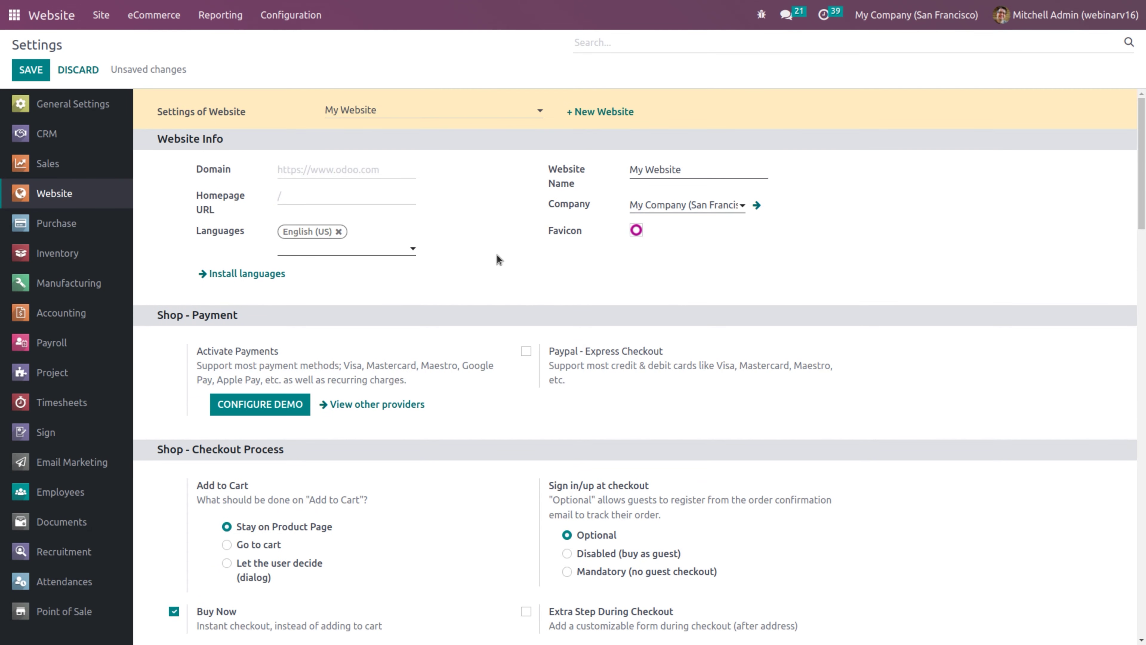
- Set Sign in/up at checkout to Mandatory (no guest checkout) and save the website settings
left_click(34, 70)
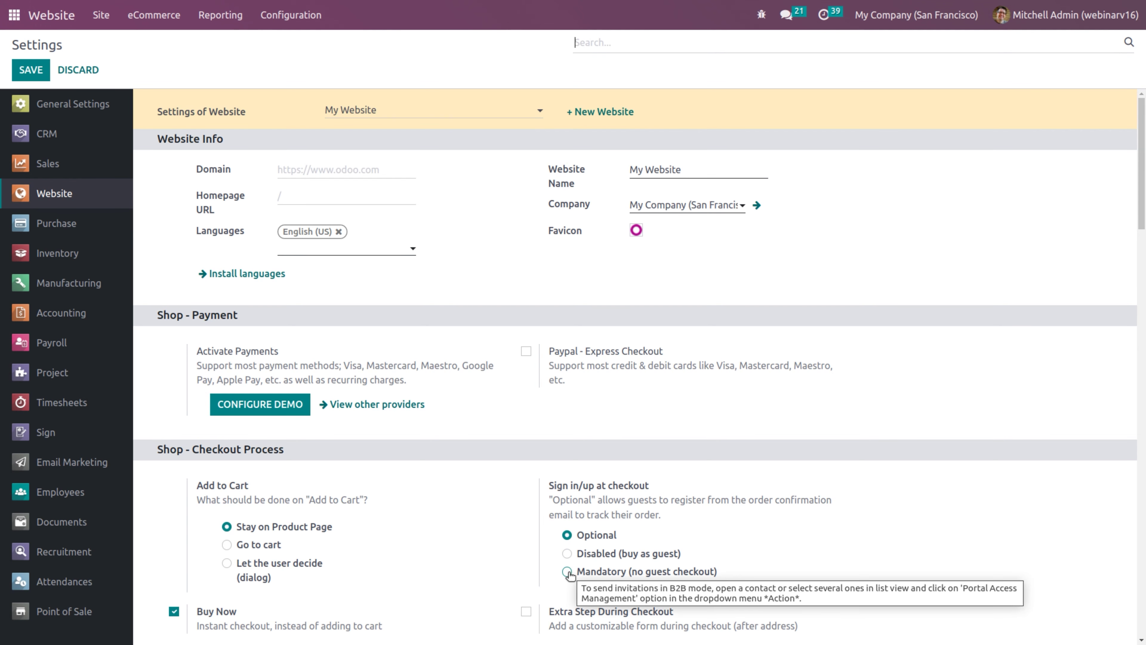
left_click(567, 572)
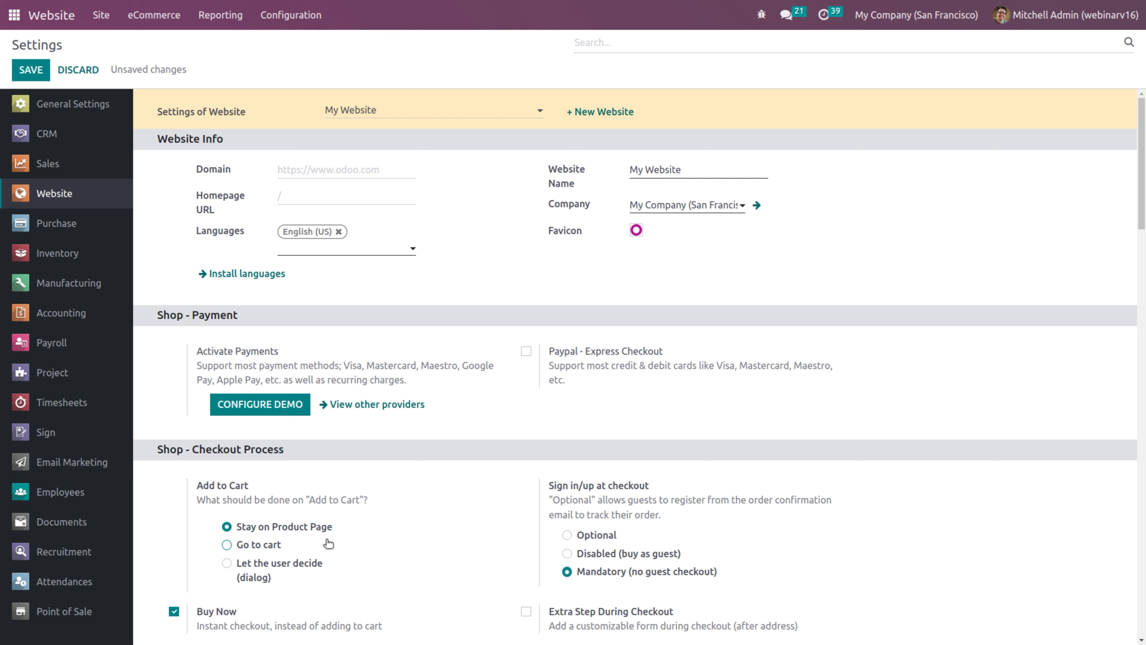
left_click(38, 76)
- Log out of the admin account and go to the website signup form
left_click(1050, 17)
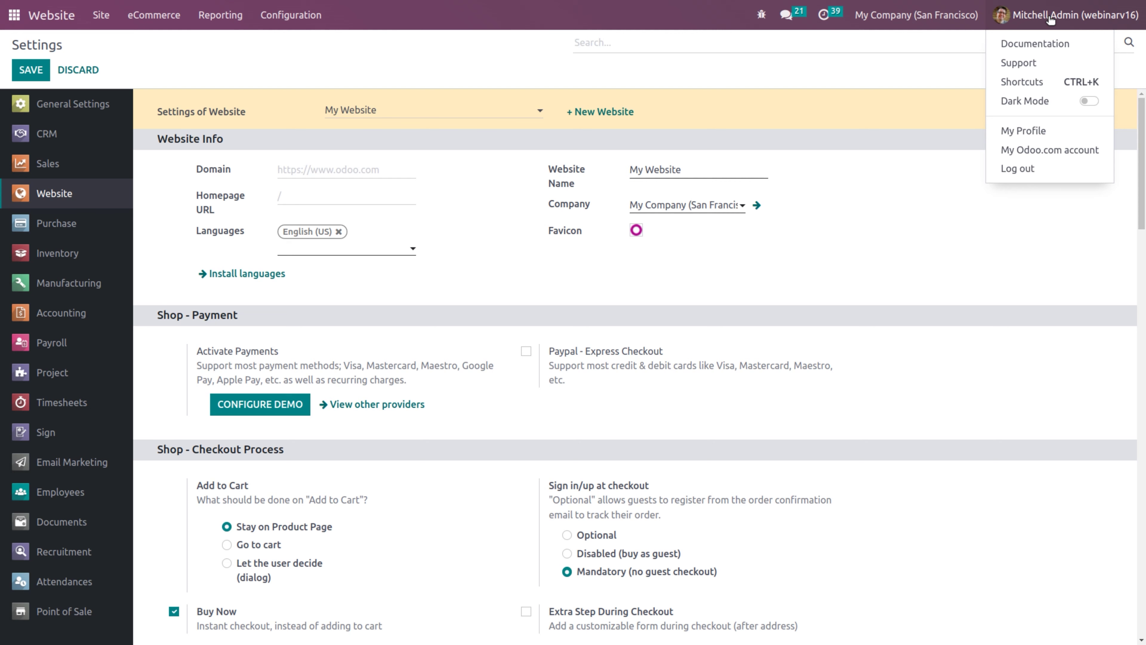
left_click(1035, 168)
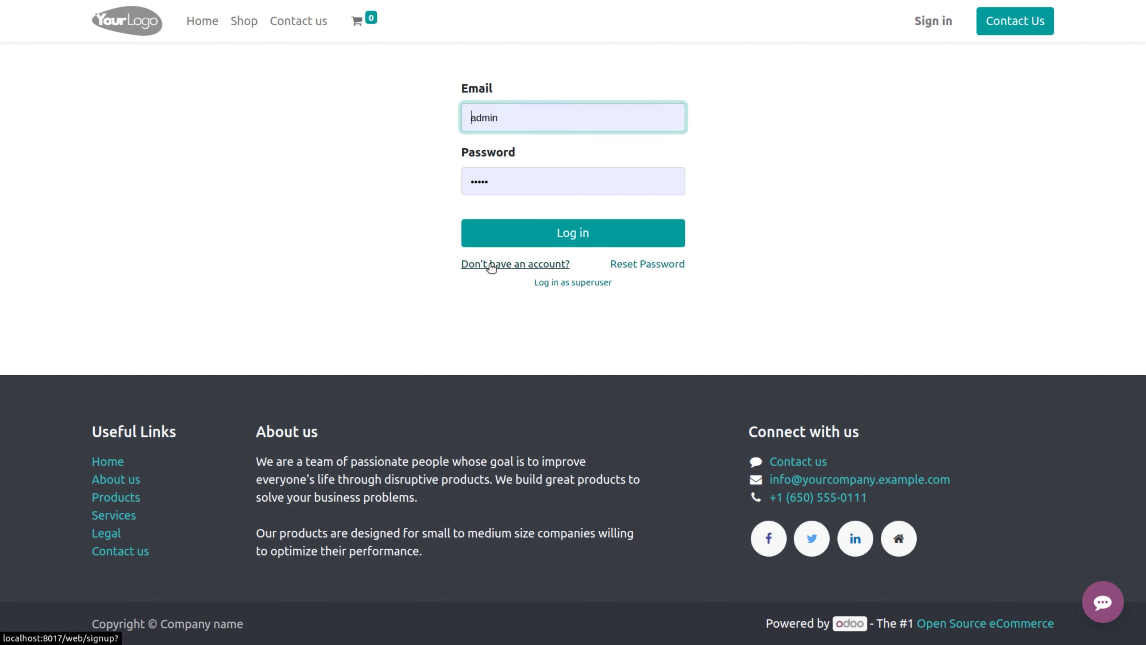
left_click(491, 266)
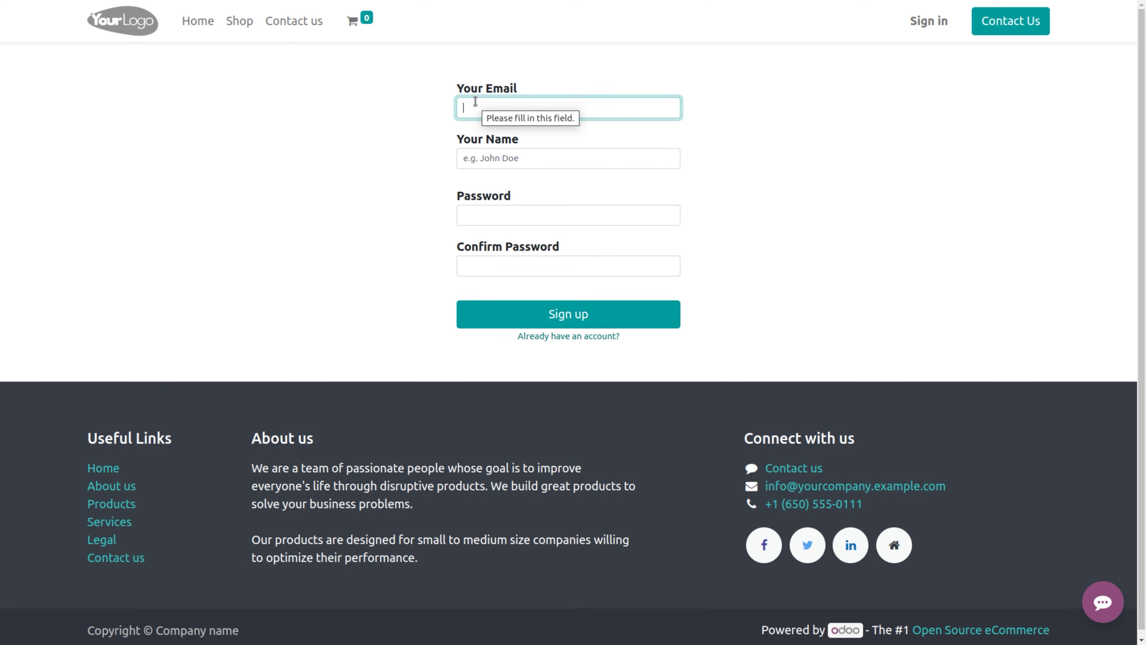
- Enter the new customer's e-mail address and name, correcting the mistaken entries
type("j")
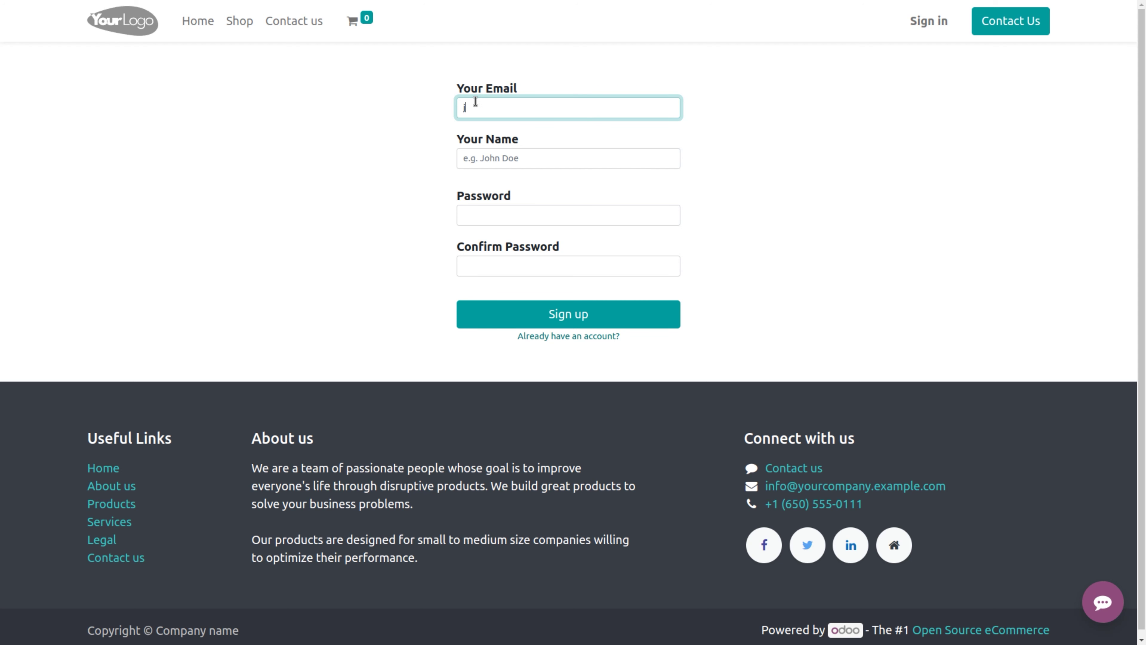
type("ohndoe")
left_click(498, 157)
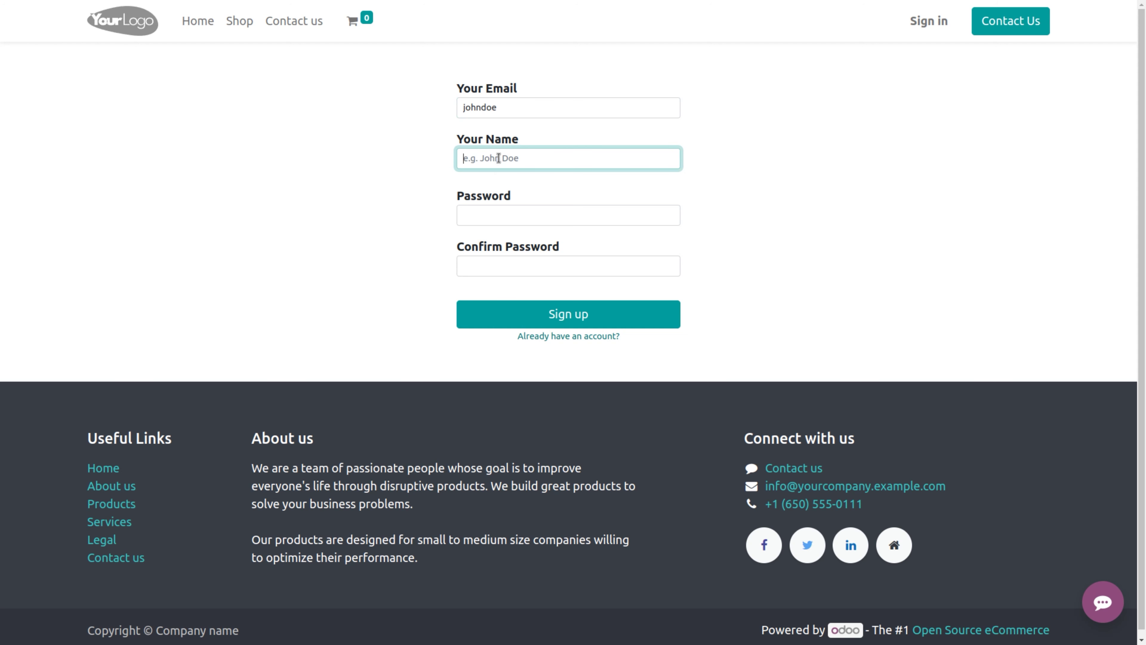
type("john@example.com")
key("ctrl+a")
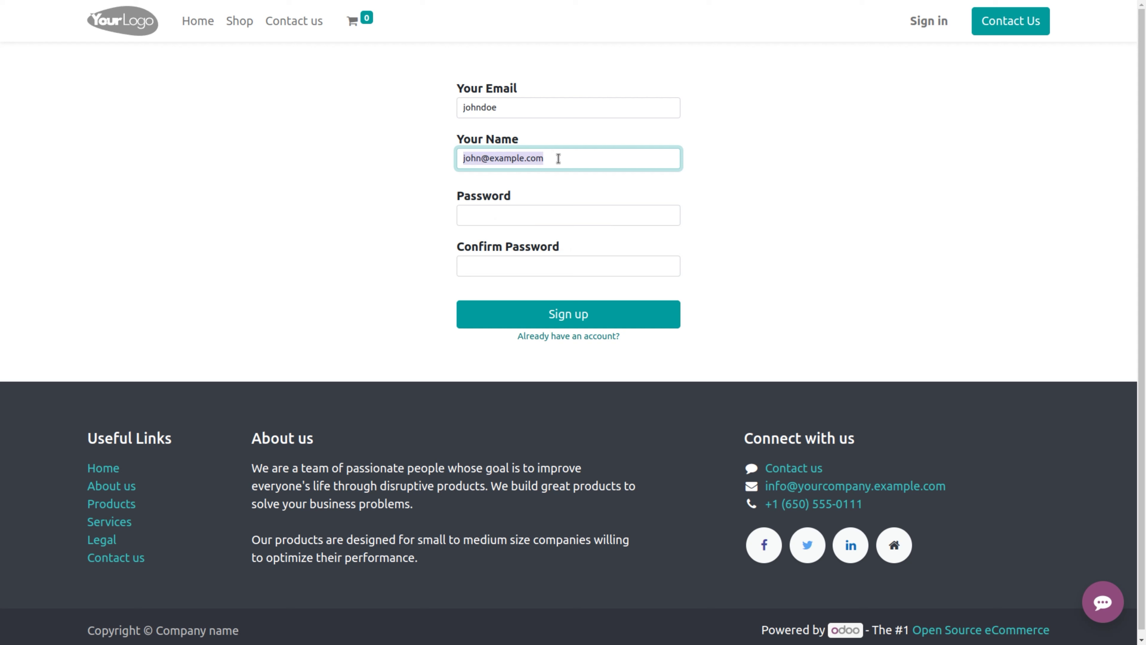
key("BackSpace")
double_click(535, 112)
type("john@example.com")
left_click(517, 158)
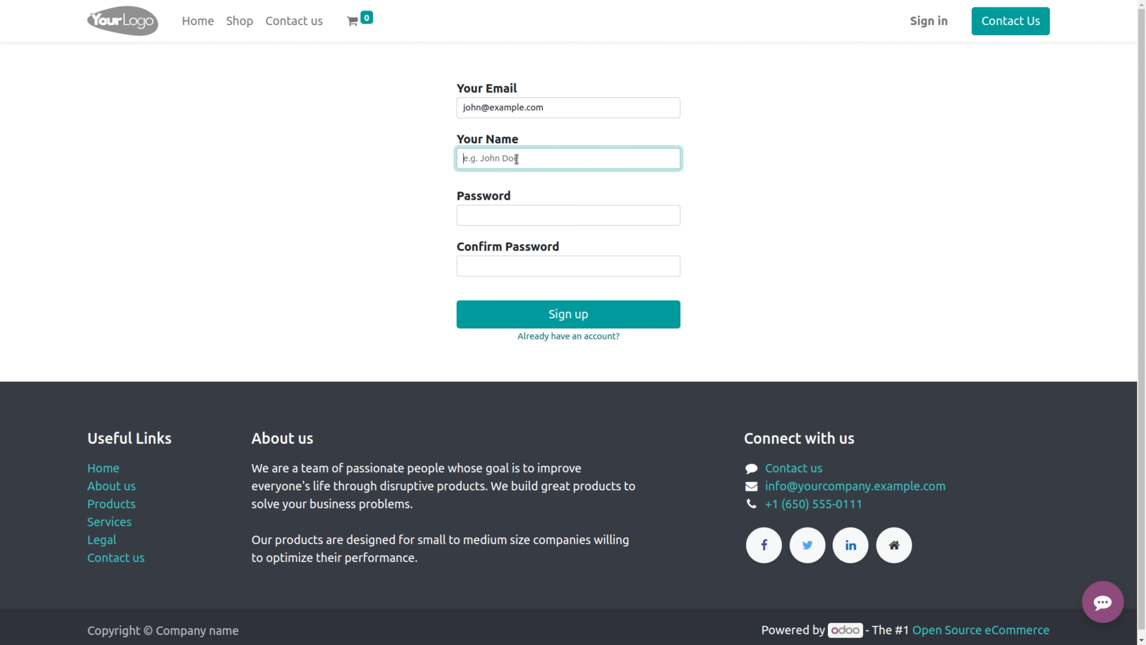
type("John doe")
- Enter and confirm the account password, then submit the signup form
left_click(479, 221)
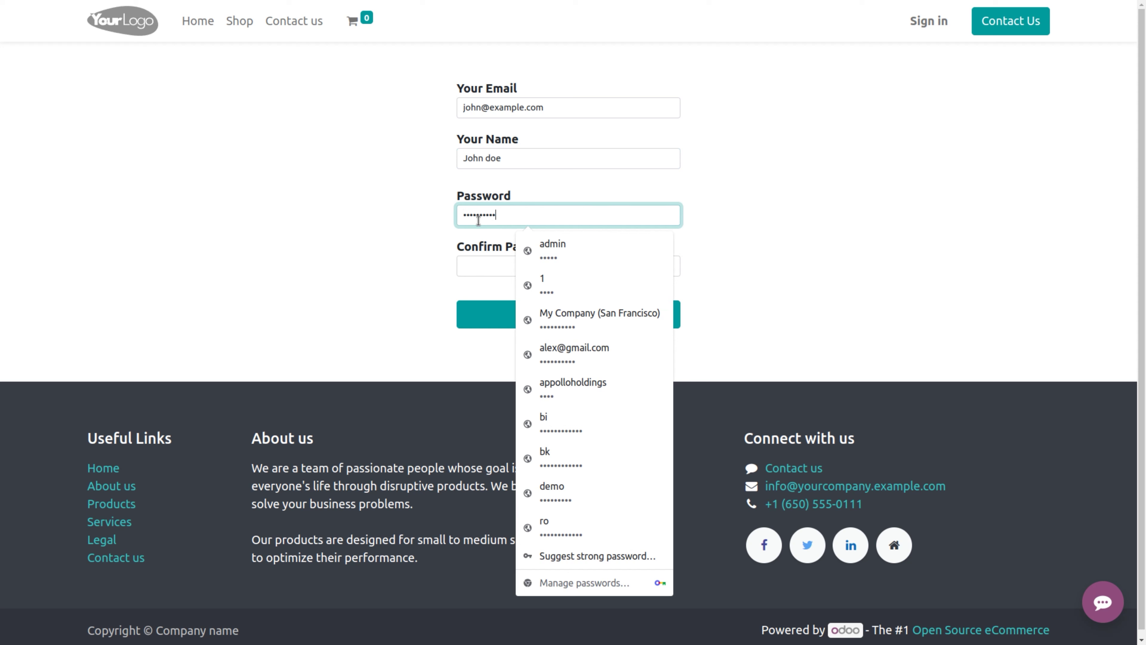
left_click(468, 266)
type("a")
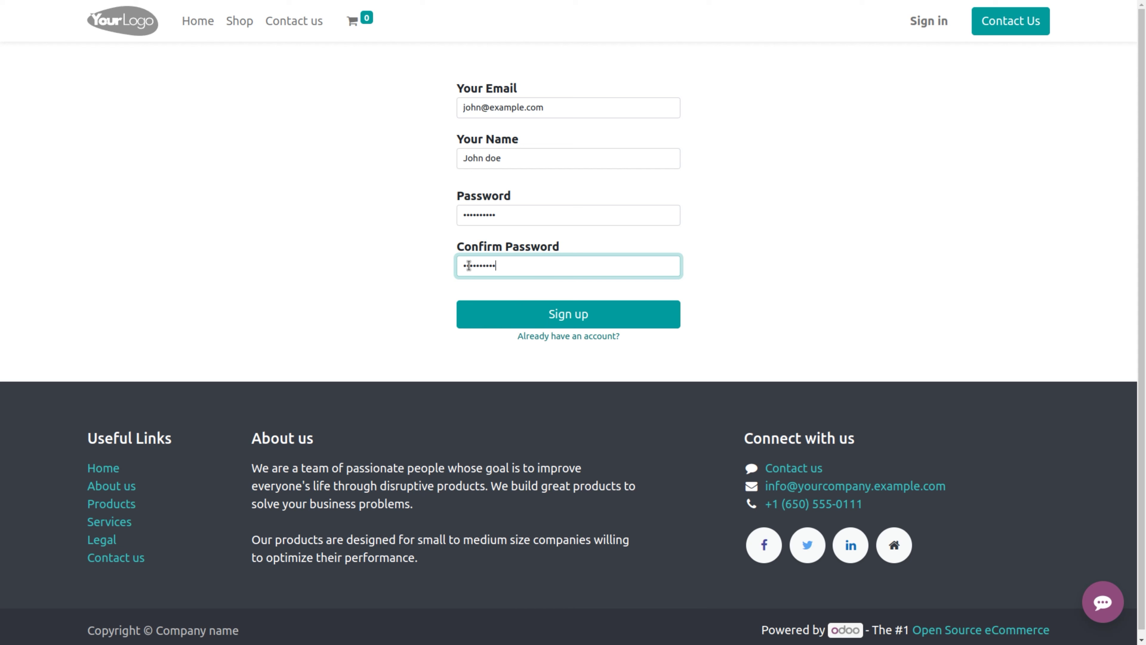
left_click(496, 320)
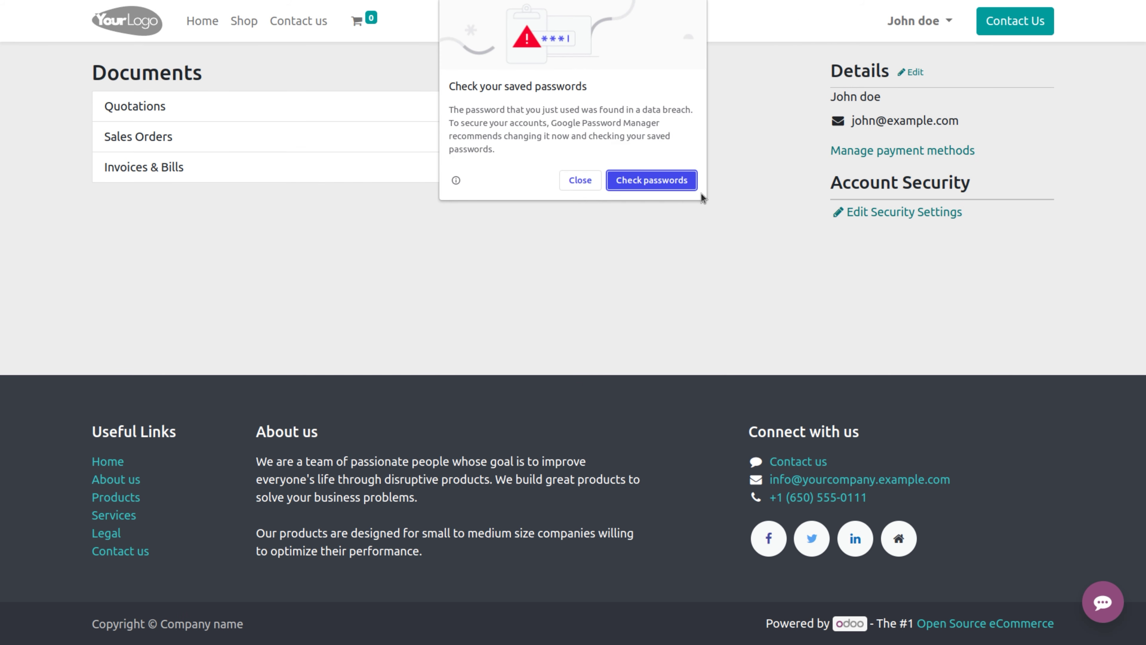
- Dismiss the browser's password prompts and buy the Customizable Desk now from the shop
left_click(576, 181)
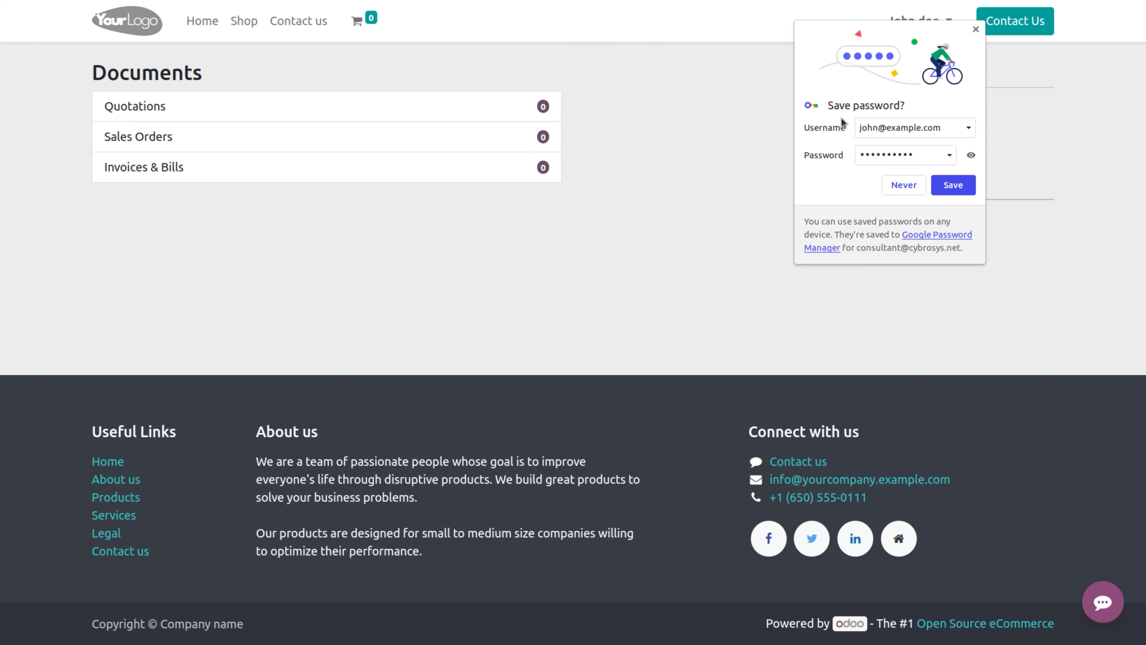
left_click(890, 183)
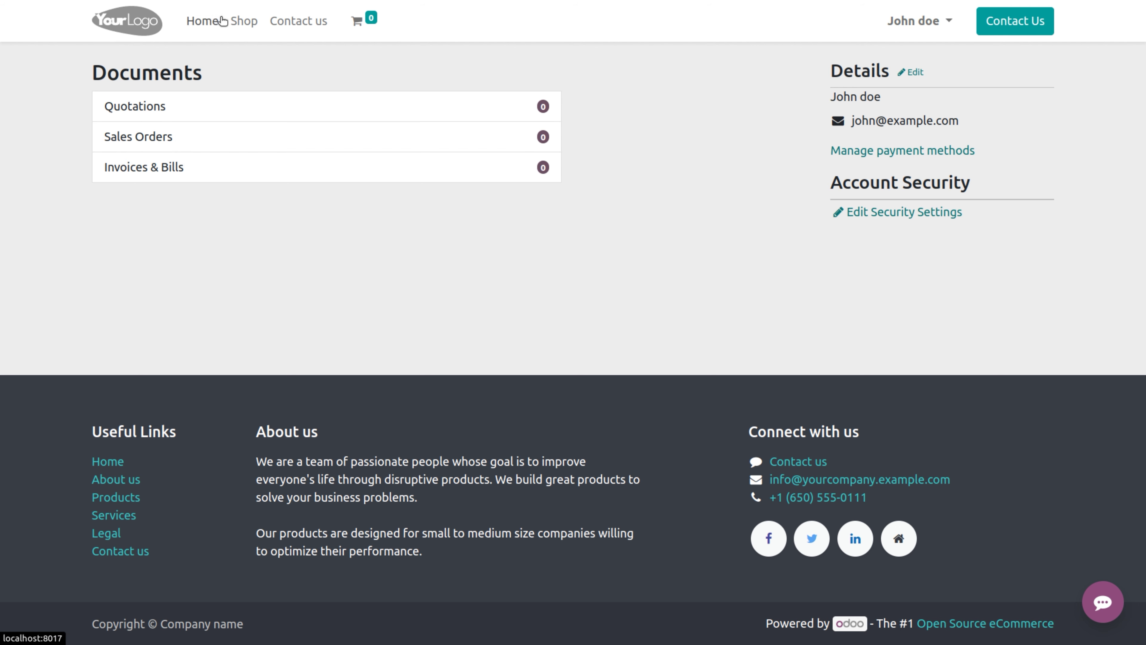
left_click(237, 26)
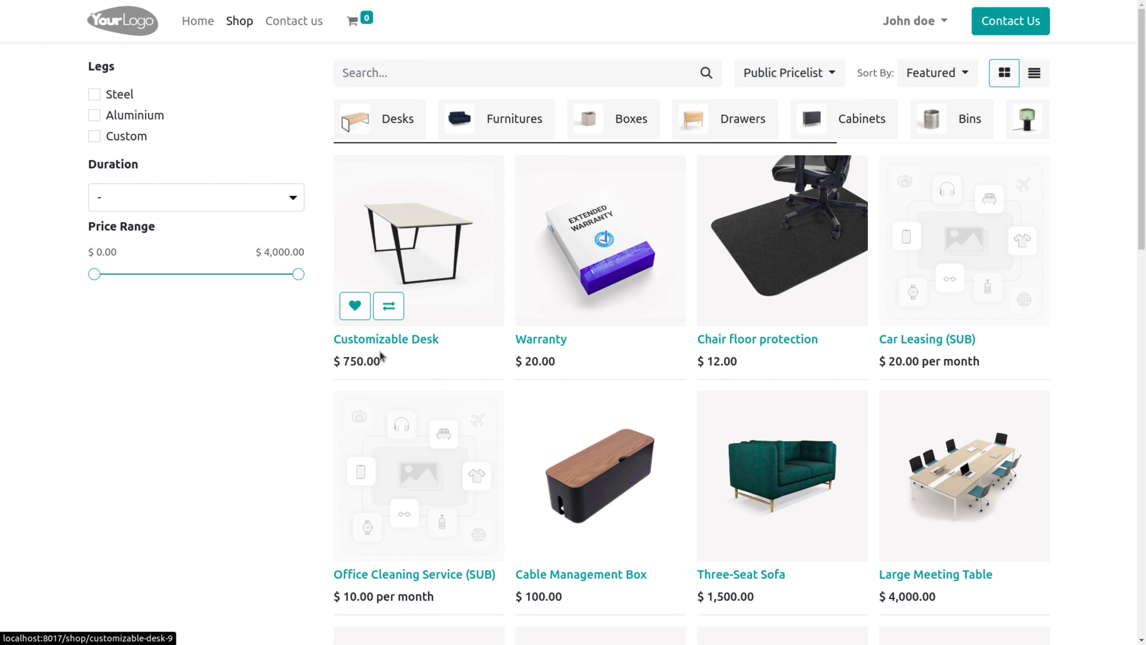
left_click(404, 340)
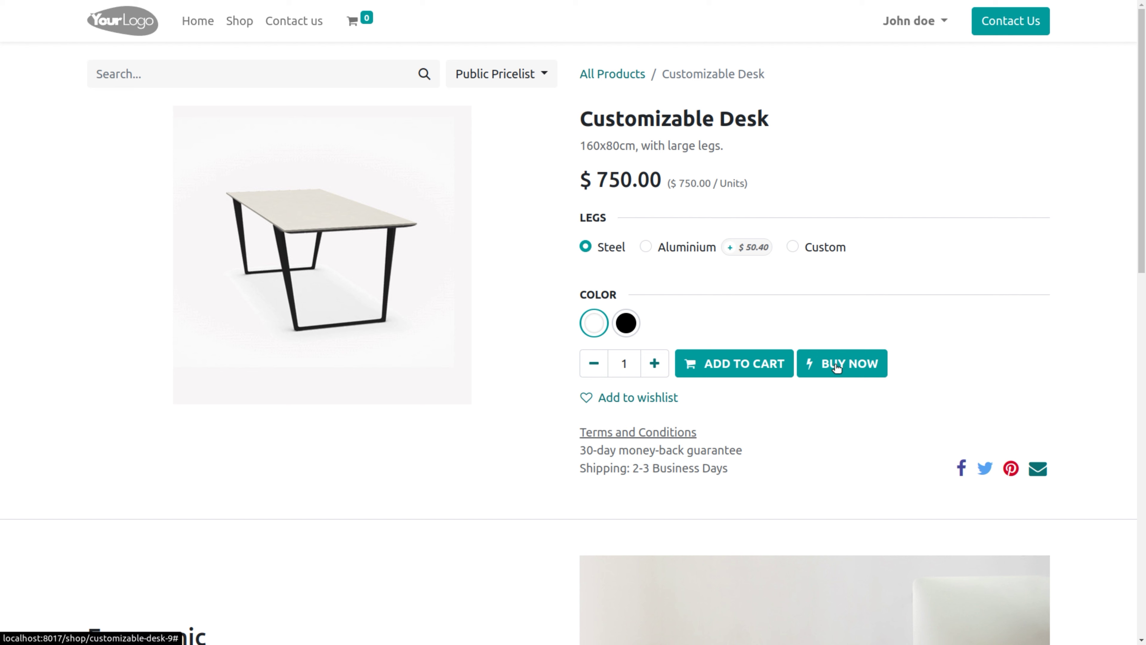
left_click(836, 366)
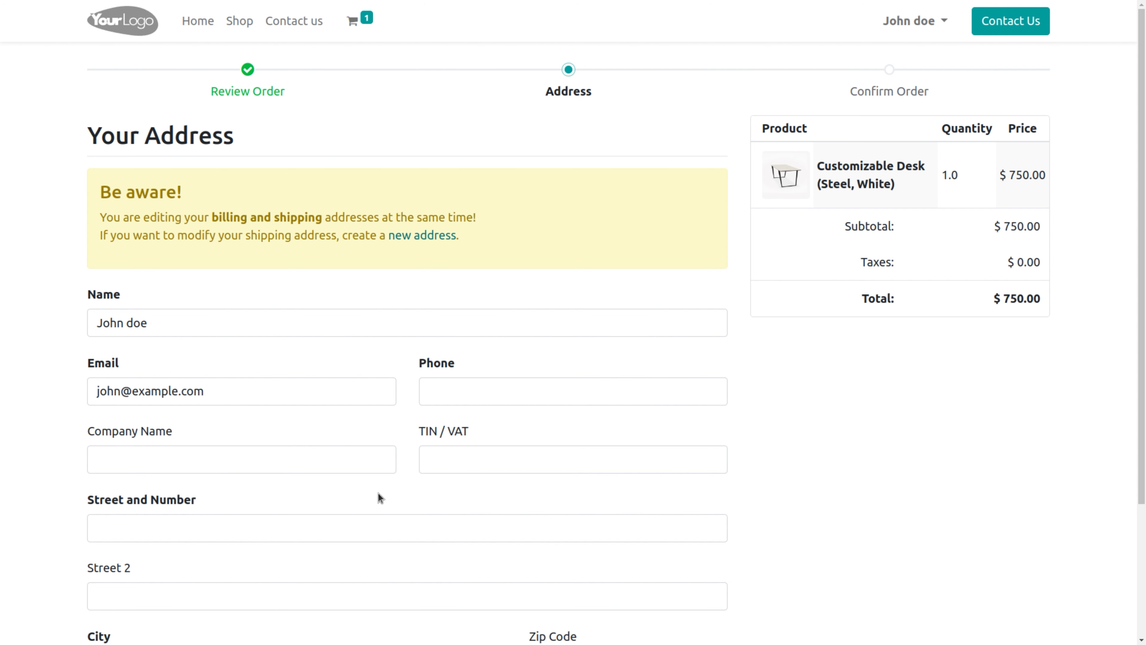
- Enter the customer's tax ID, phone number and both street address lines
left_click(439, 463)
type("23456789")
left_click(452, 395)
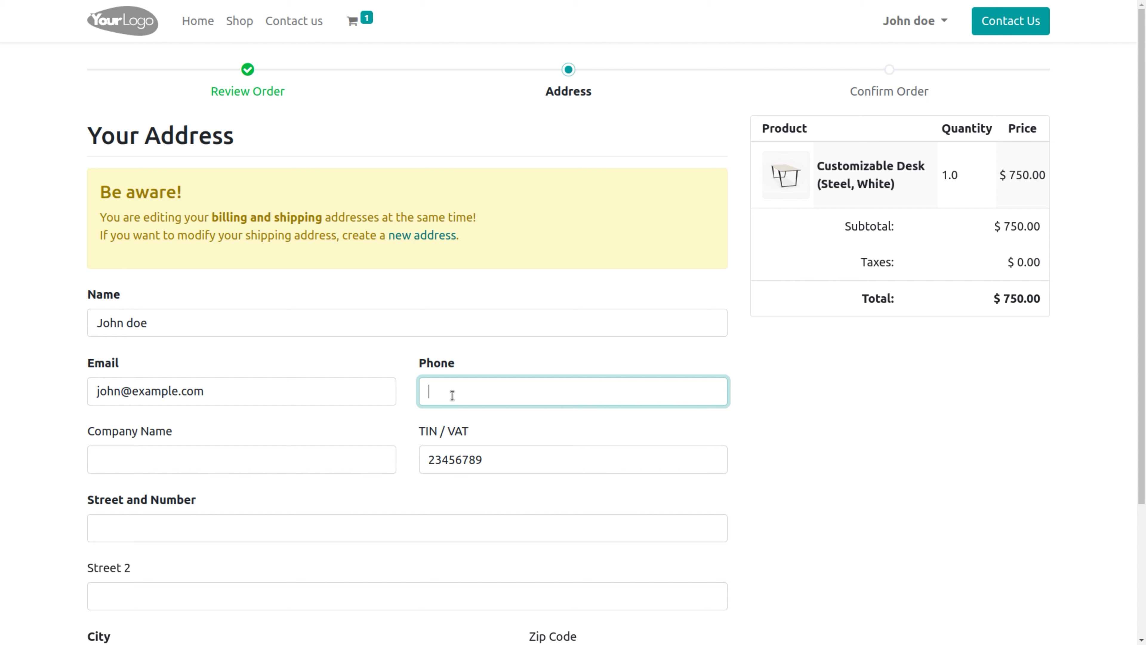
type("234567890123")
left_click(223, 522)
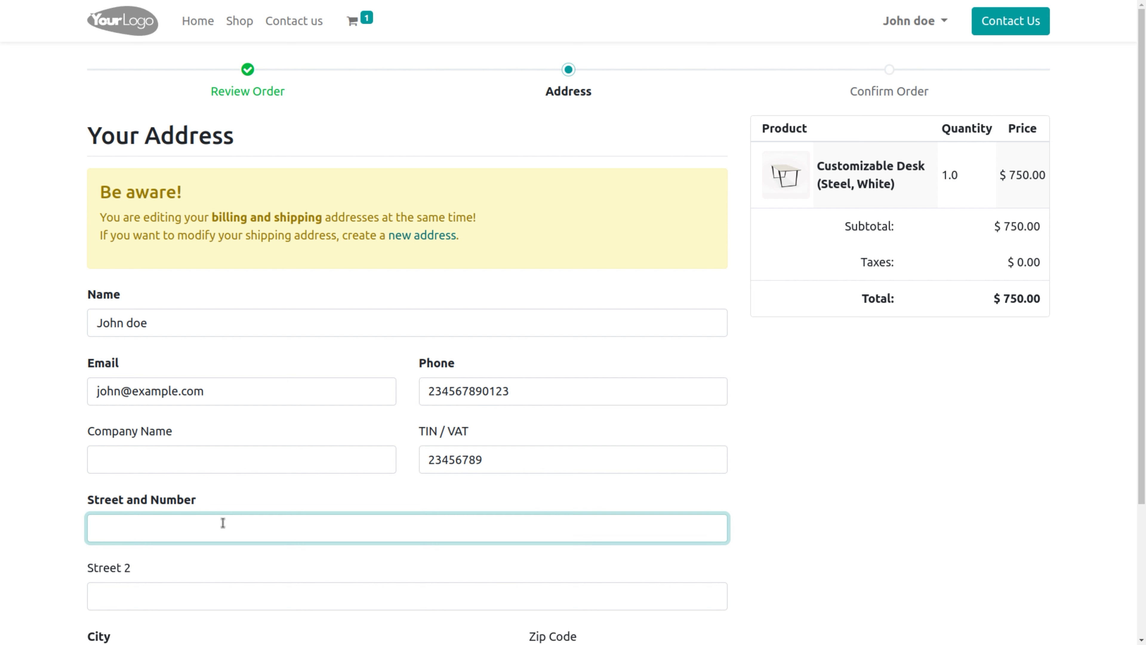
type("qwertyui")
left_click(198, 599)
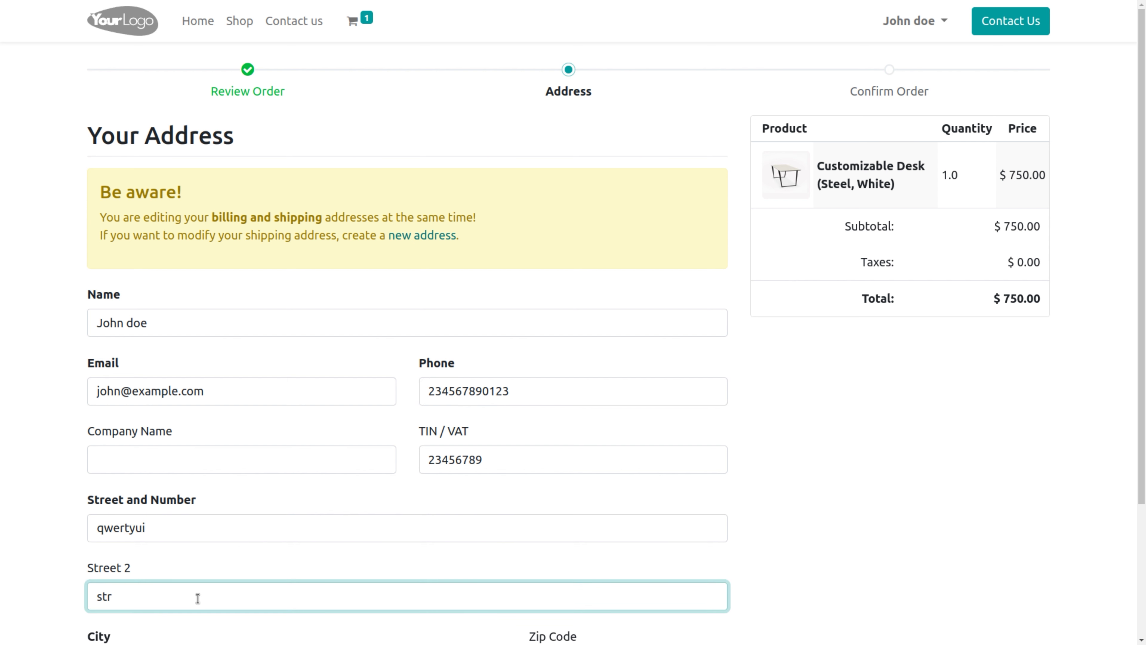
type("strt2")
- Fill in the city and zip code, choose Azerbaijan as country, and continue
scroll(1145, 338, "down", 1)
scroll(1145, 339, "down", 4)
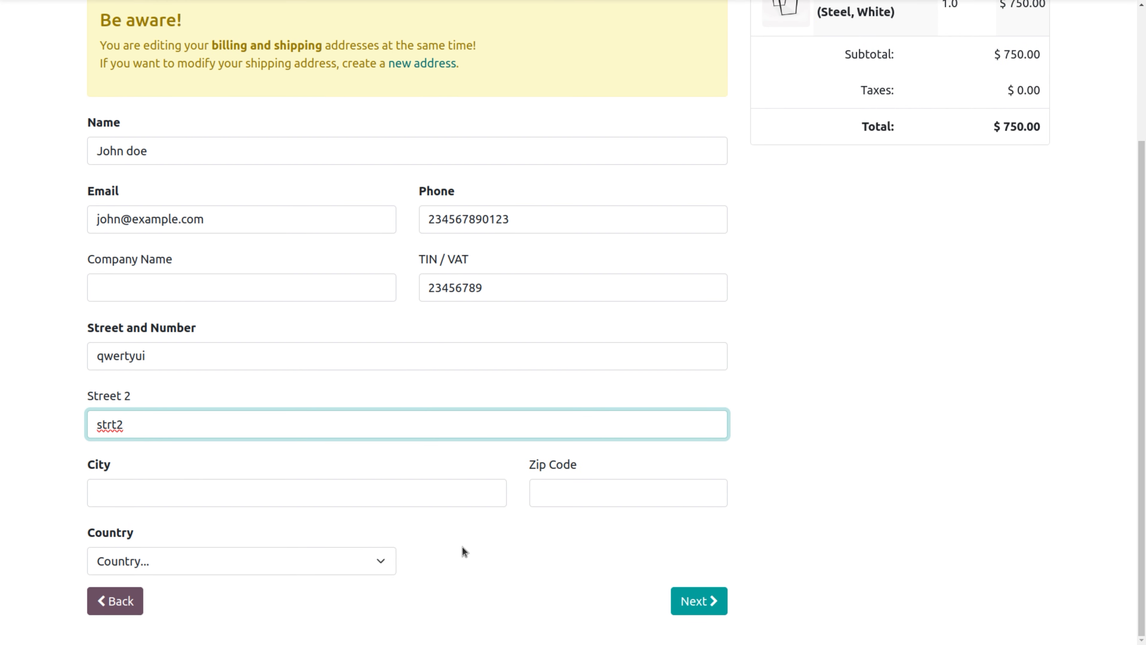
left_click(433, 493)
type("city")
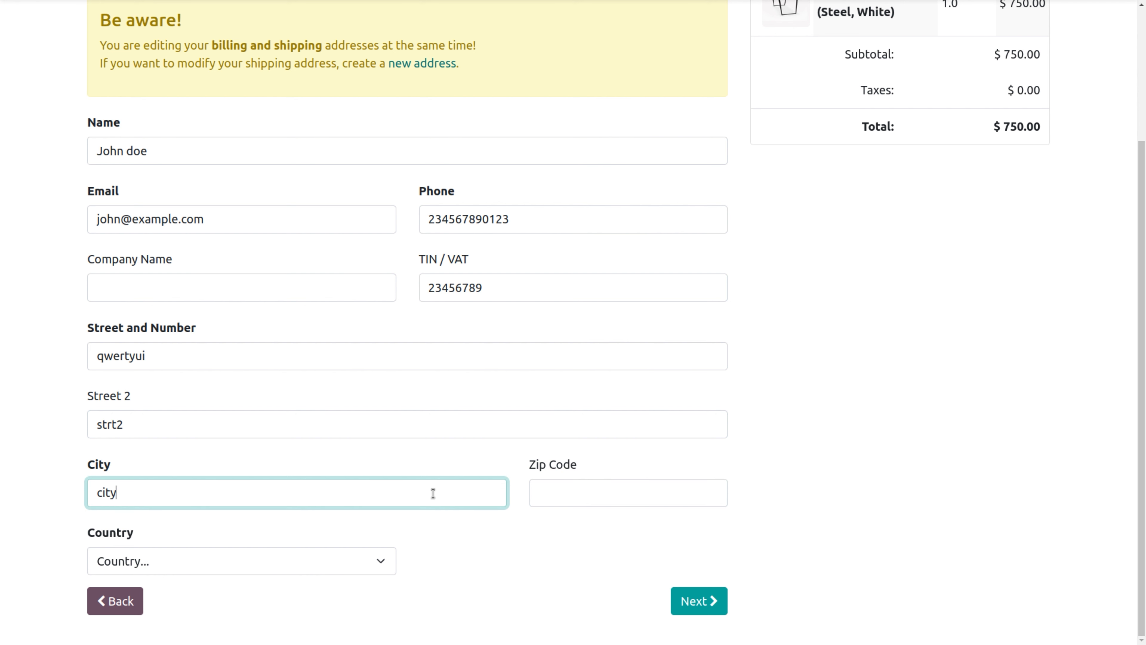
type("4567809")
key("BackSpace")
key("BackSpace")
key("BackSpace")
key("BackSpace")
key("BackSpace")
key("BackSpace")
key("BackSpace")
key("BackSpace")
type("ty")
left_click(582, 507)
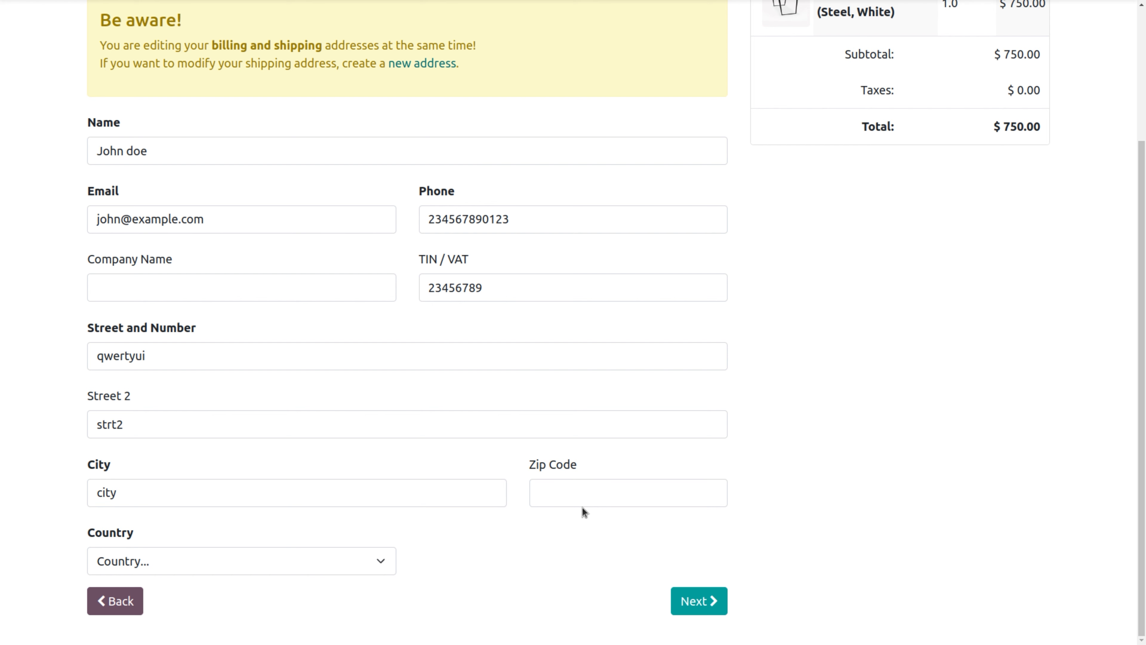
left_click(570, 493)
type("2345678")
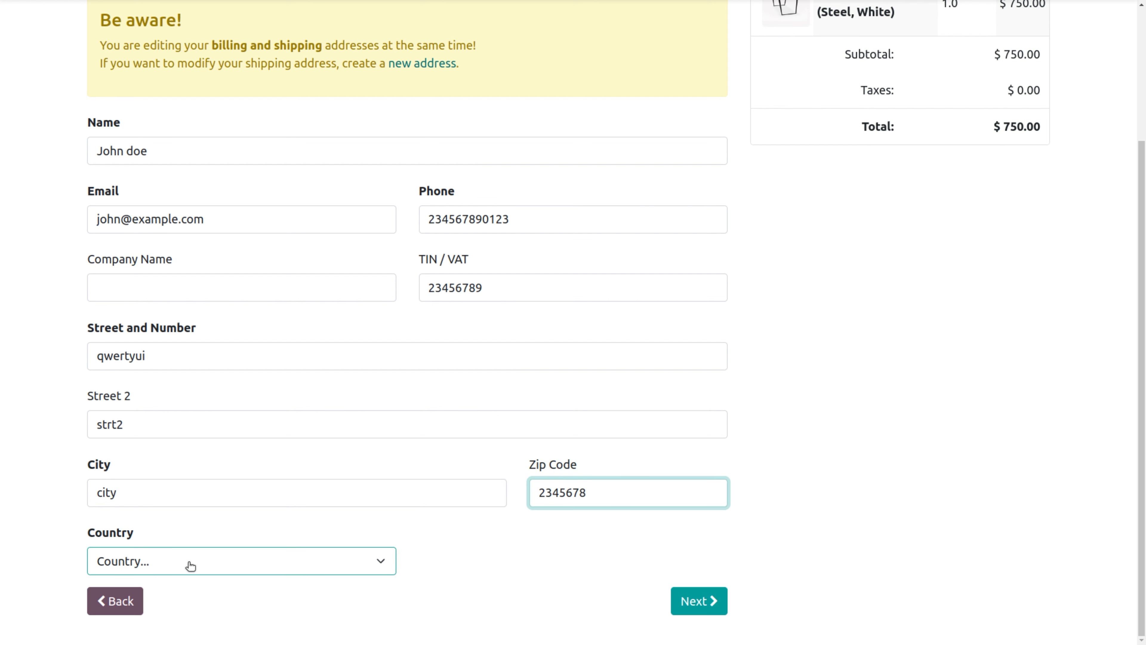
left_click(190, 565)
left_click(145, 476)
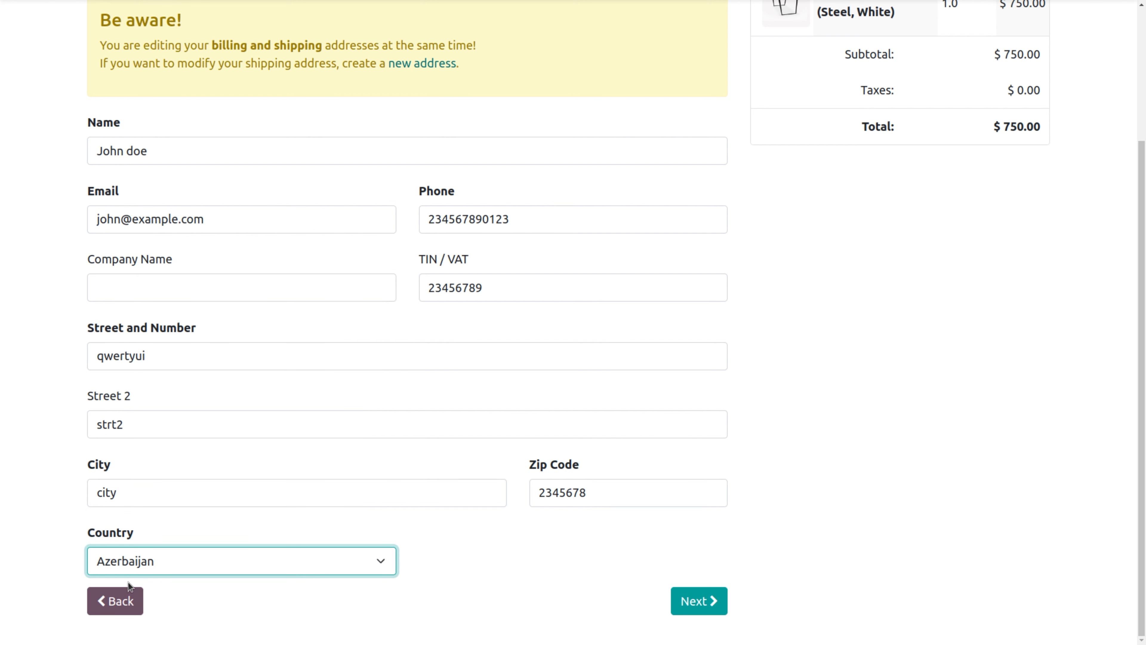
left_click(699, 600)
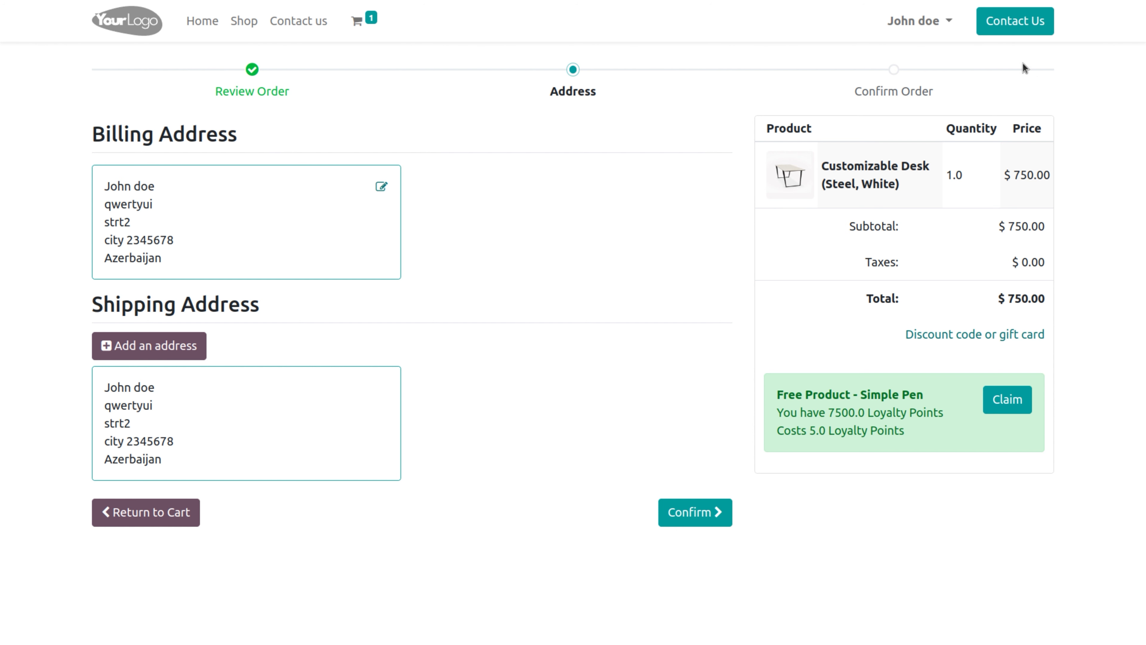
- Confirm the address and pay for the desk with a test card, saving the payment details
left_click(693, 513)
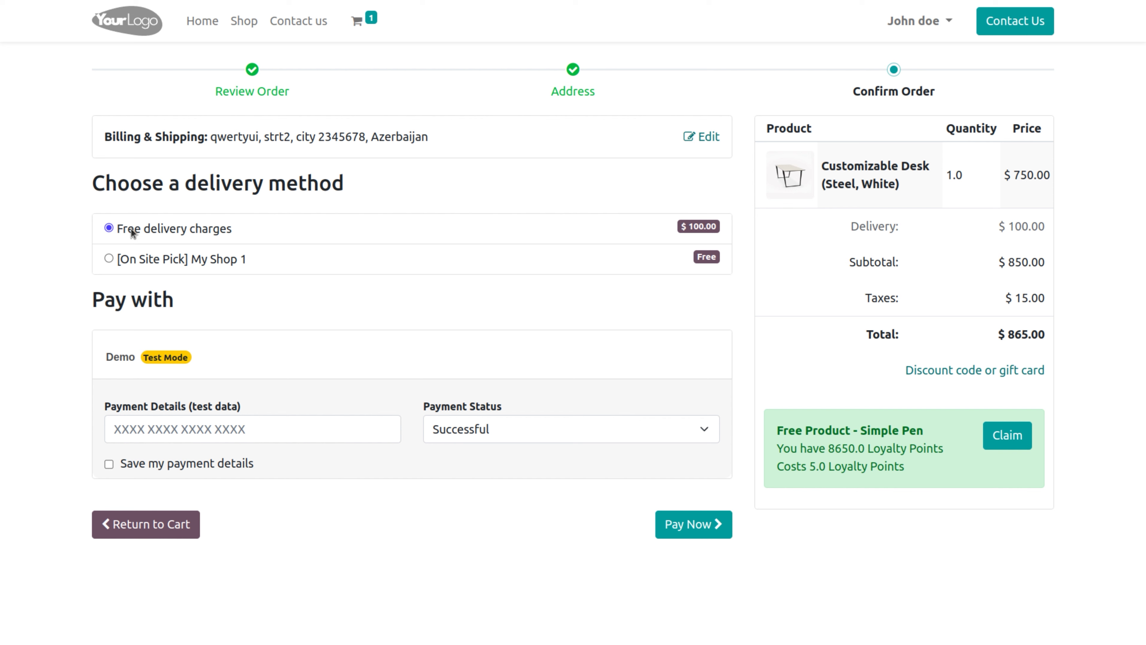
left_click(131, 432)
type("4111")
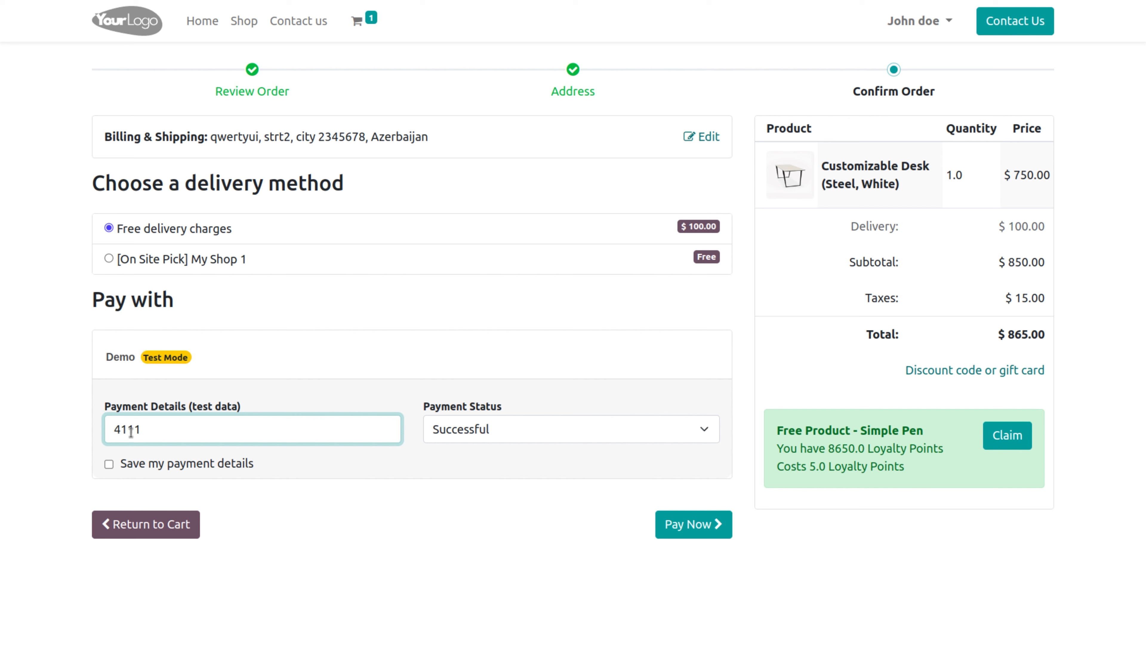
type("12342345")
left_click(111, 466)
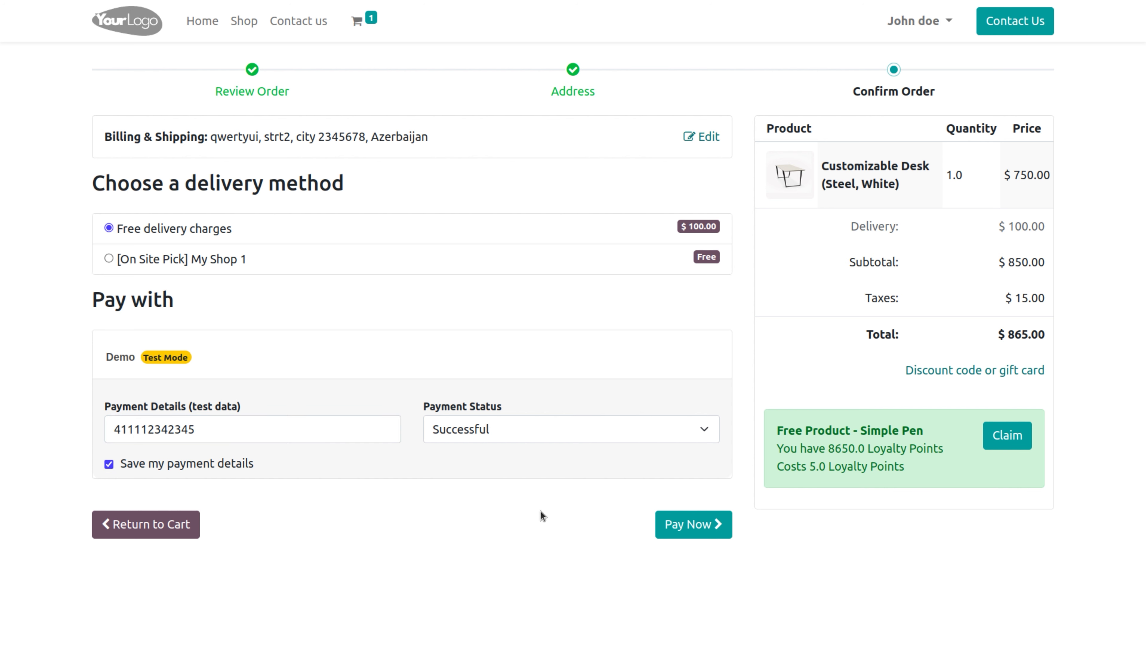
left_click(699, 523)
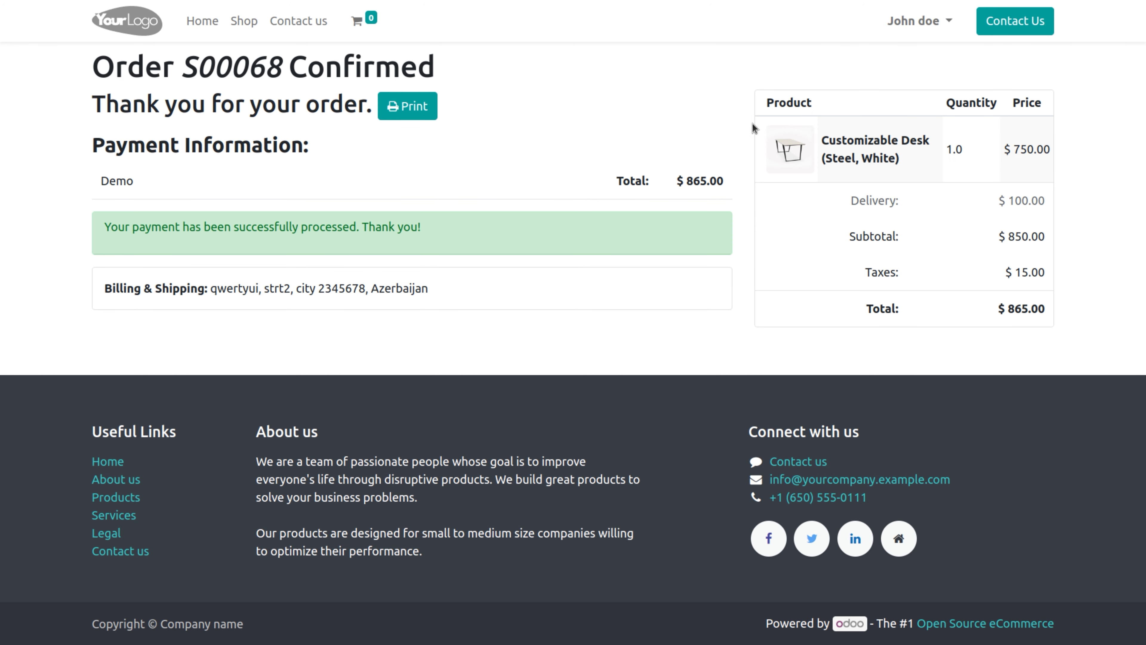
- Open the paid invoice from My Account > Invoices & Bills, review it, and return to portal home
left_click(905, 25)
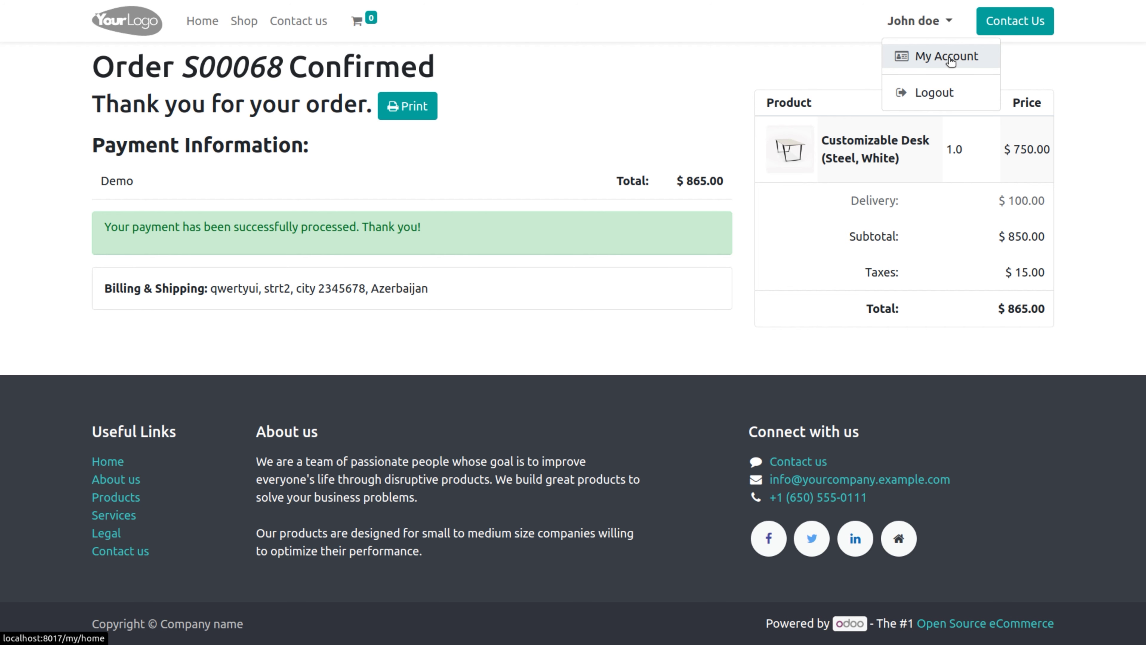
left_click(934, 58)
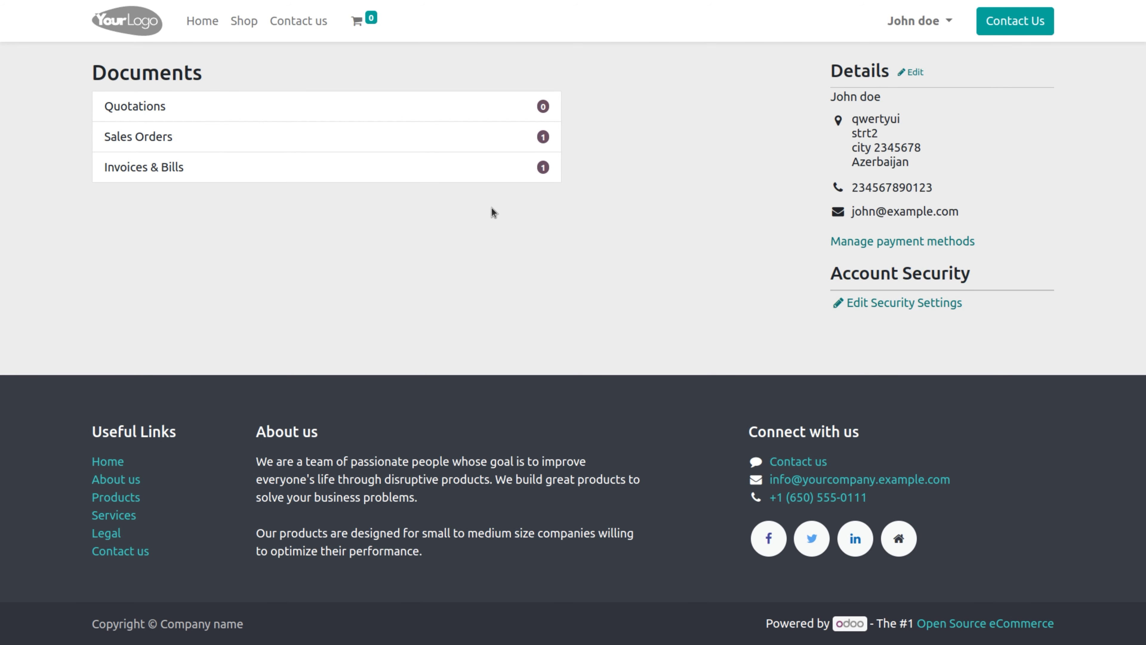
left_click(147, 171)
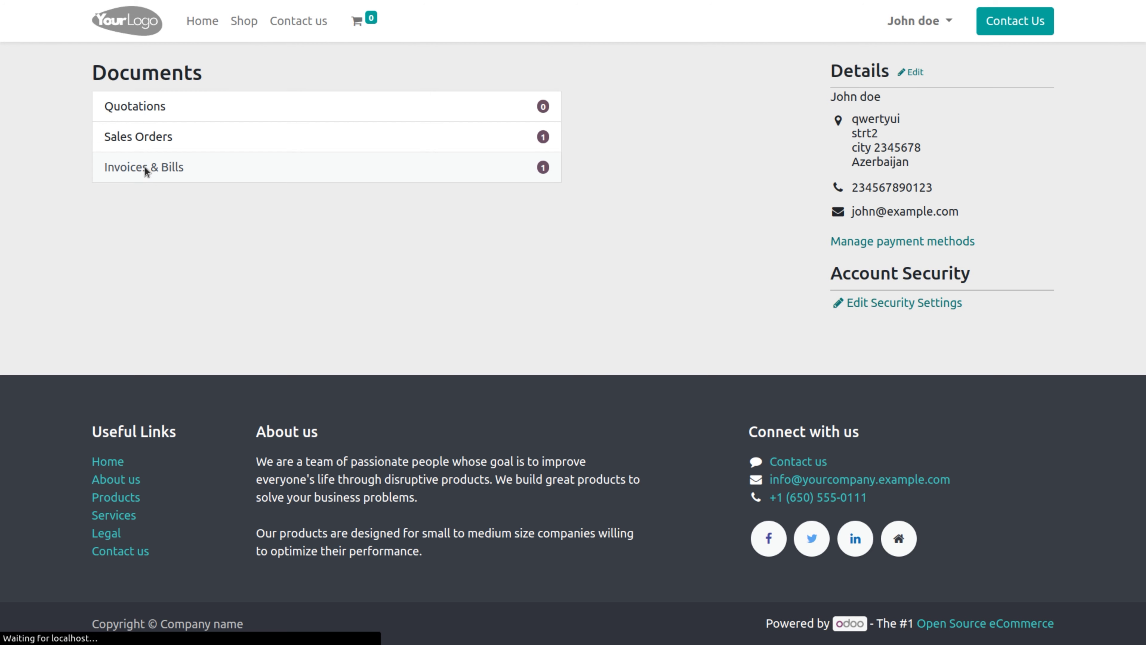
left_click(147, 134)
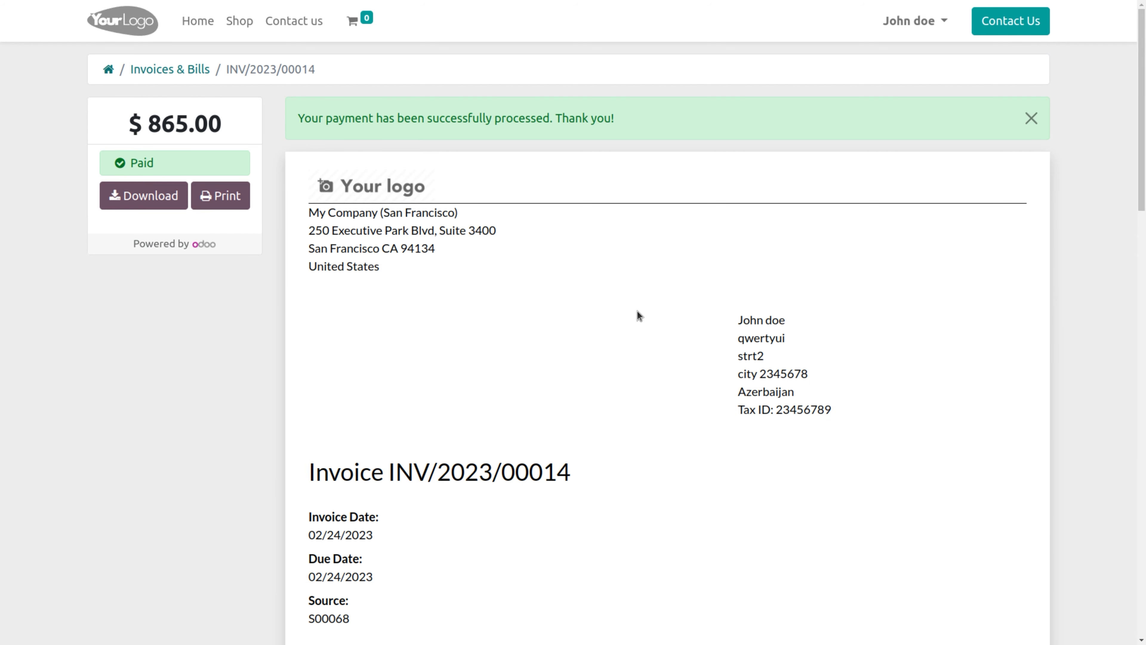
scroll(1144, 180, "down", 10)
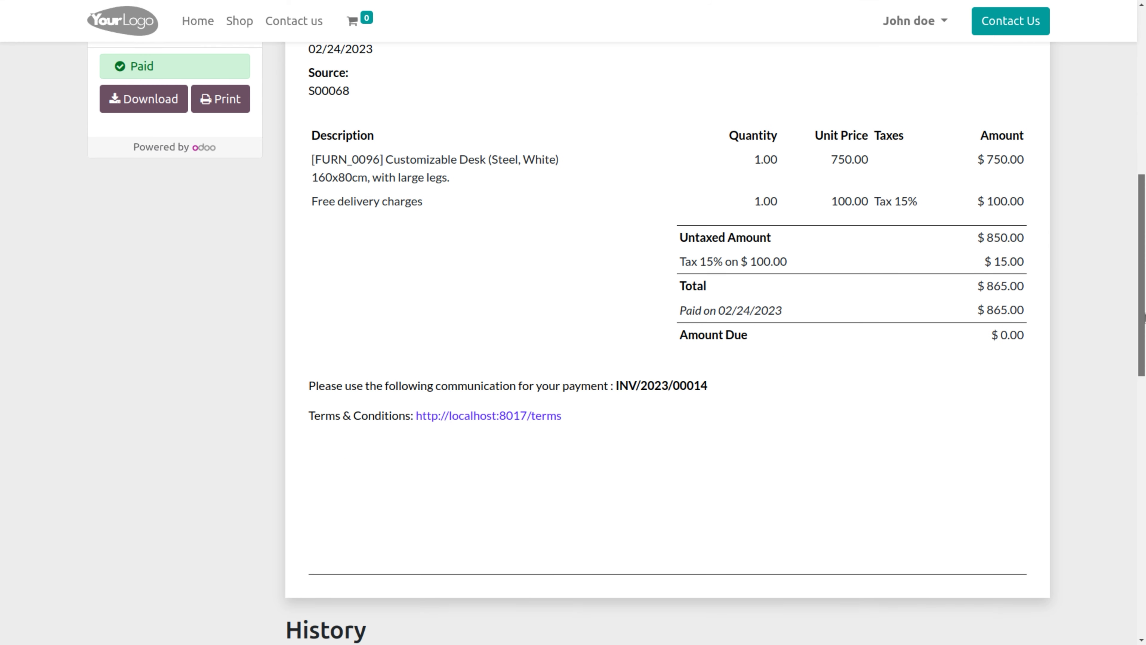
scroll(1145, 181, "up", 10)
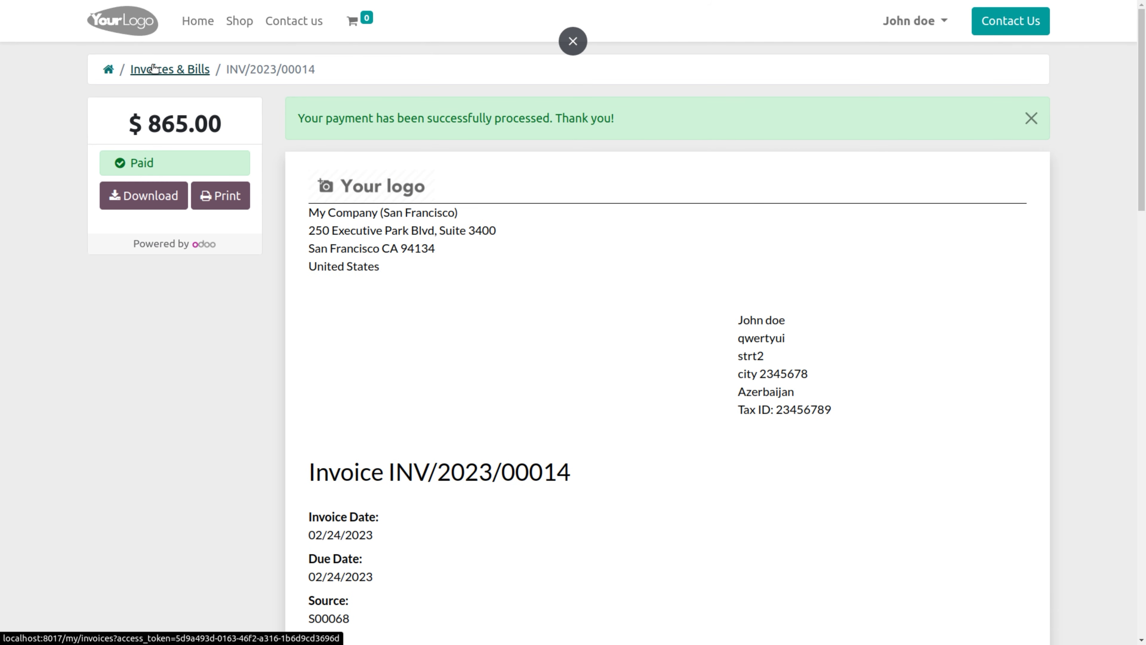
left_click(109, 69)
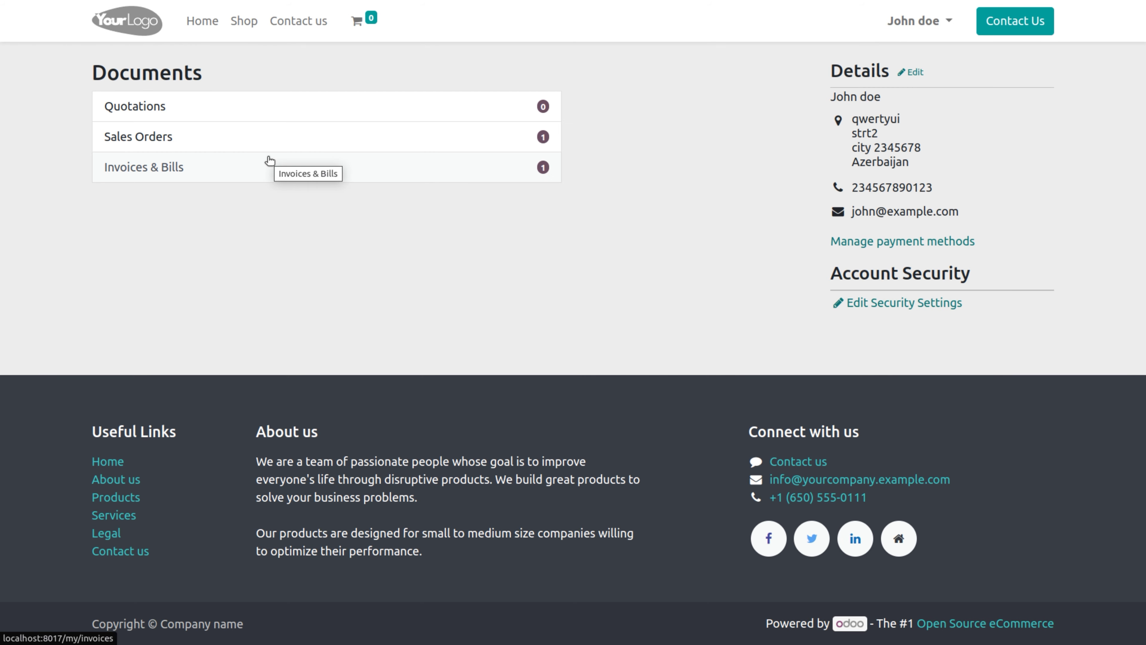
- Open the confirmed desk sales order, try Order Again, and dismiss the resulting error
left_click(174, 137)
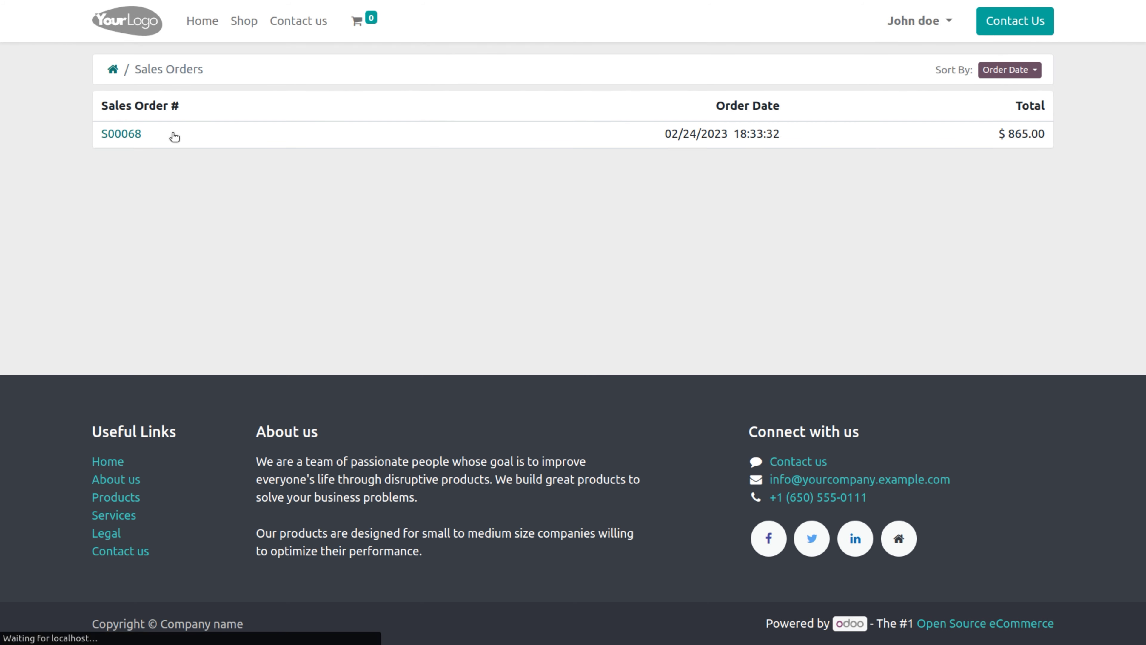
left_click(128, 133)
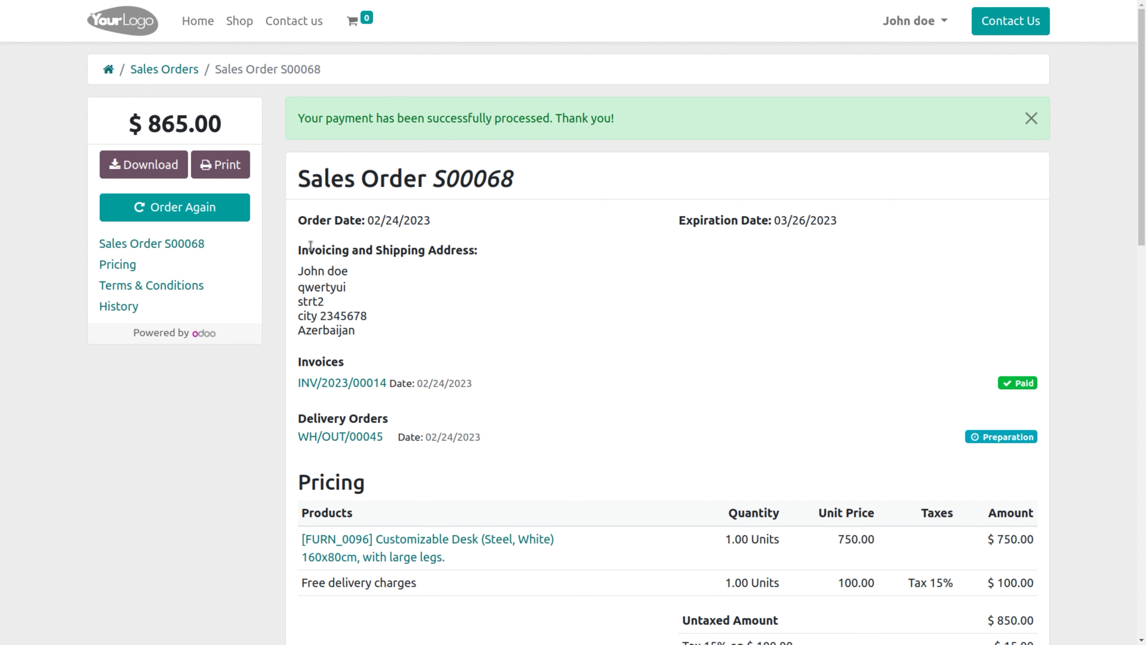
left_click(170, 210)
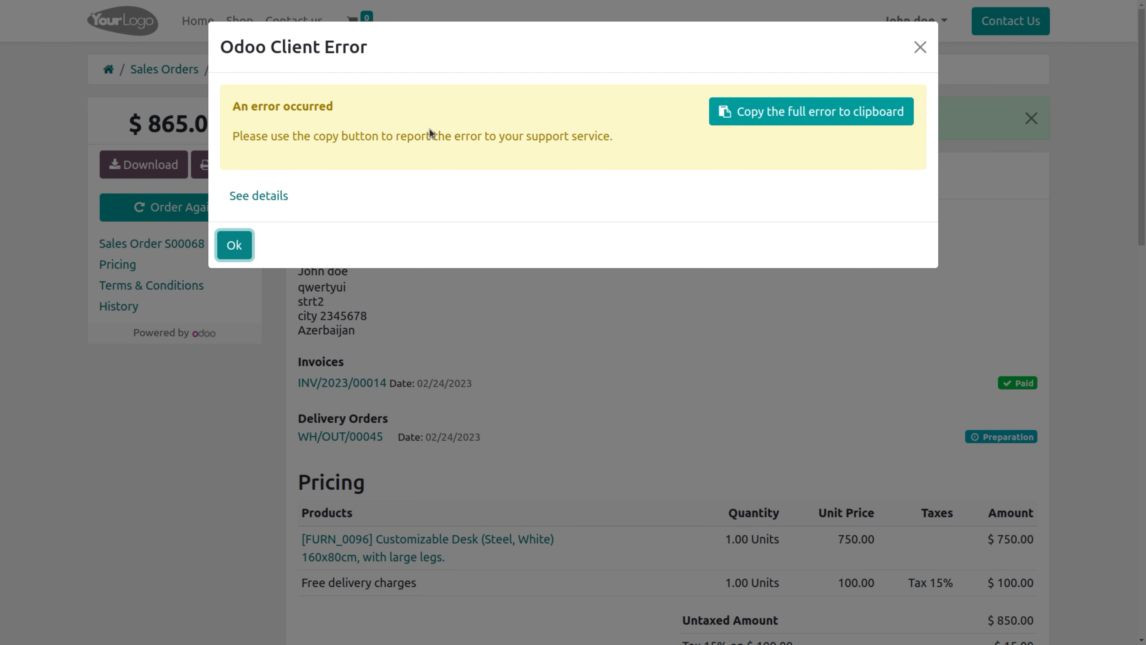
left_click(921, 48)
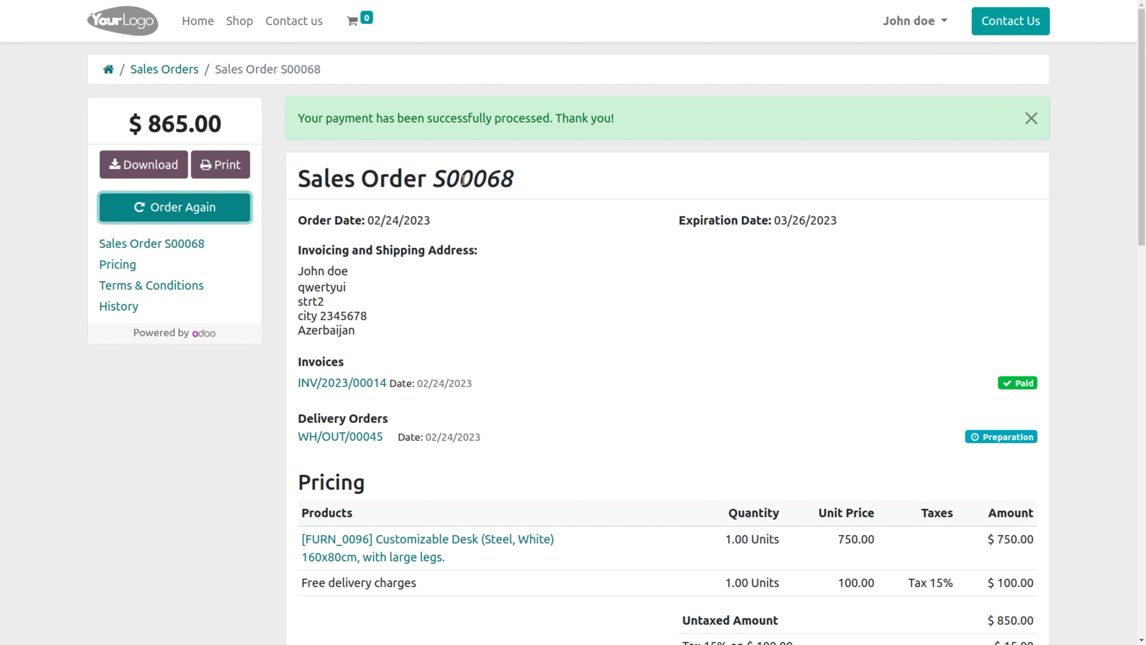
left_click(914, 20)
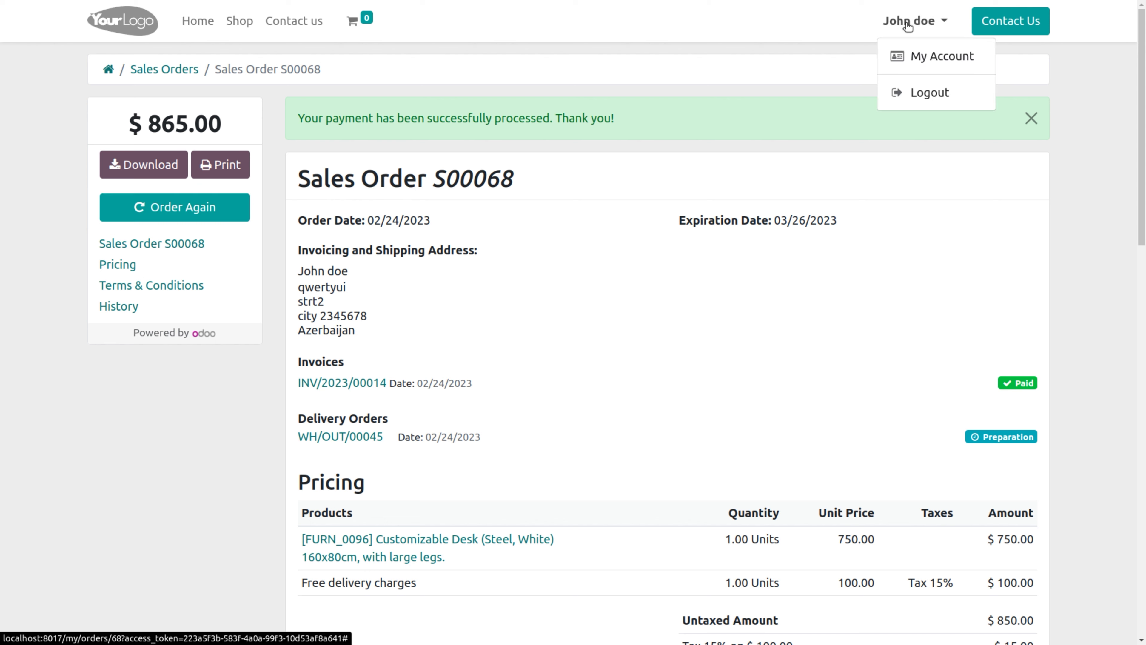
- Sign out and buy a Chair floor protection now from the shop
left_click(914, 94)
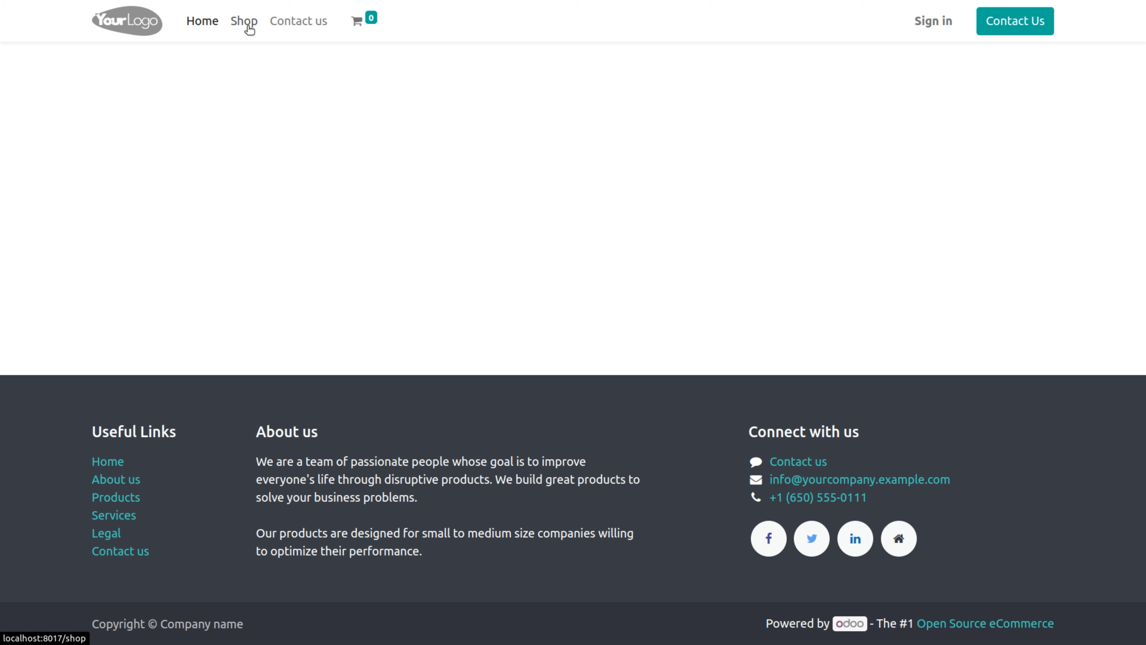
left_click(244, 21)
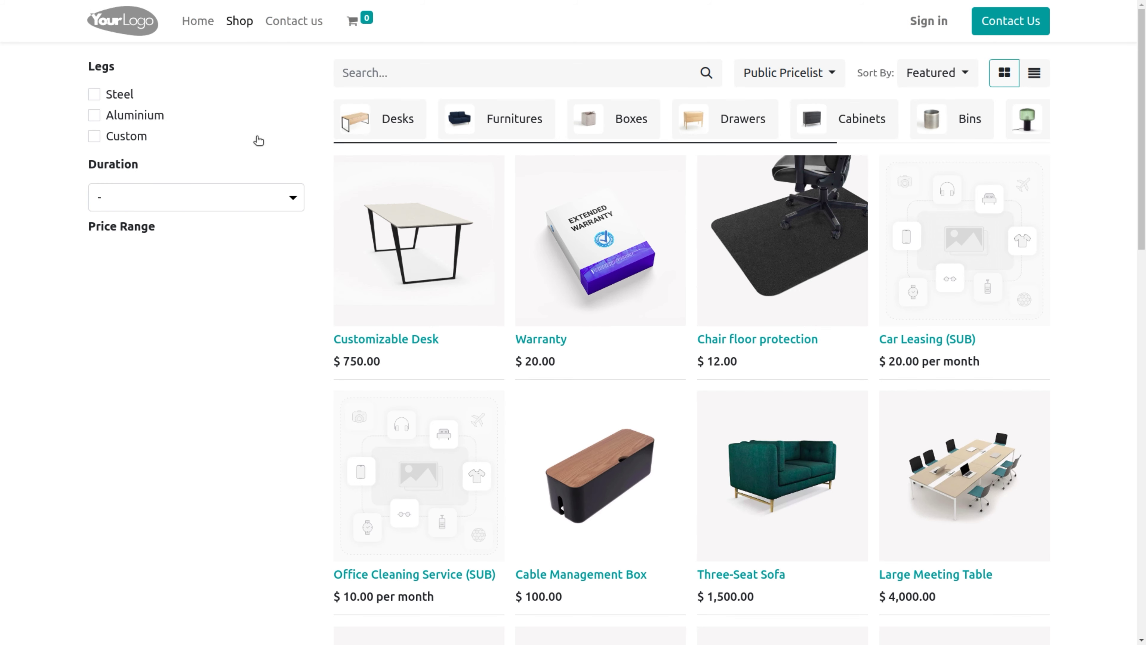
left_click(751, 342)
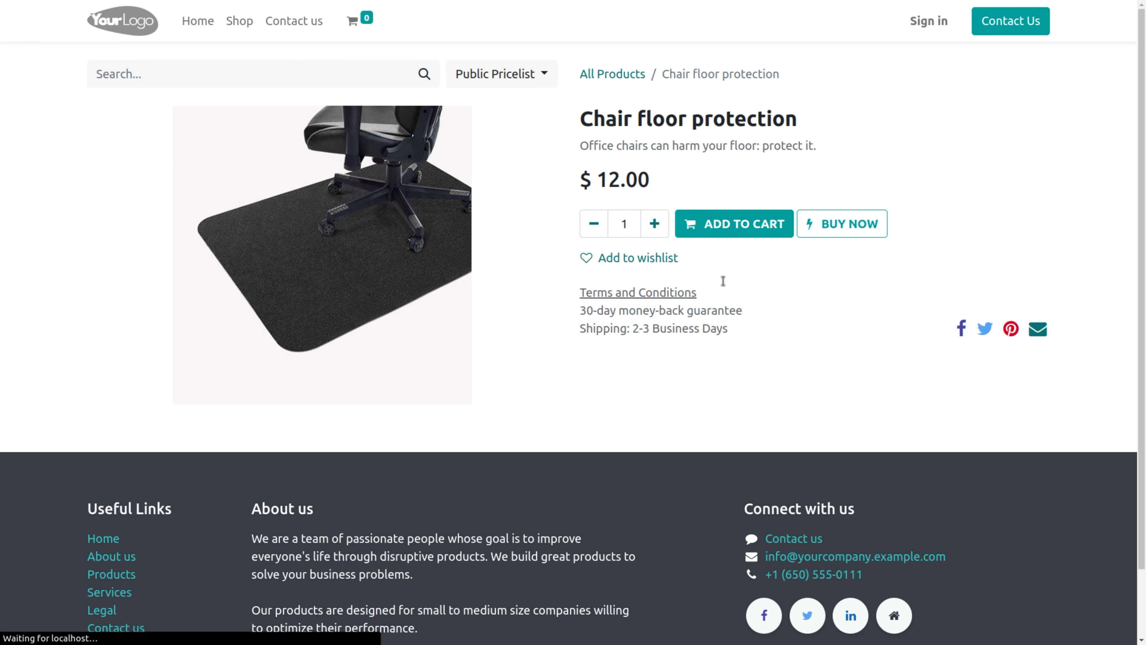
left_click(838, 225)
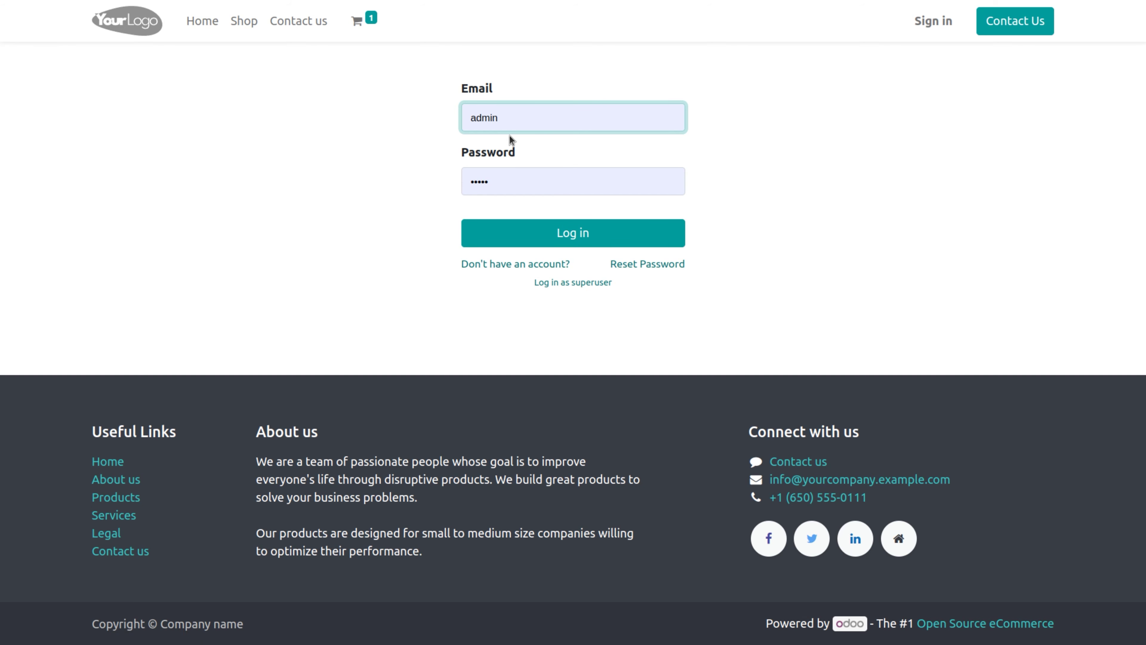
- Add another Chair floor protection and review the cart: 2 units totalling $24.00
left_click(244, 25)
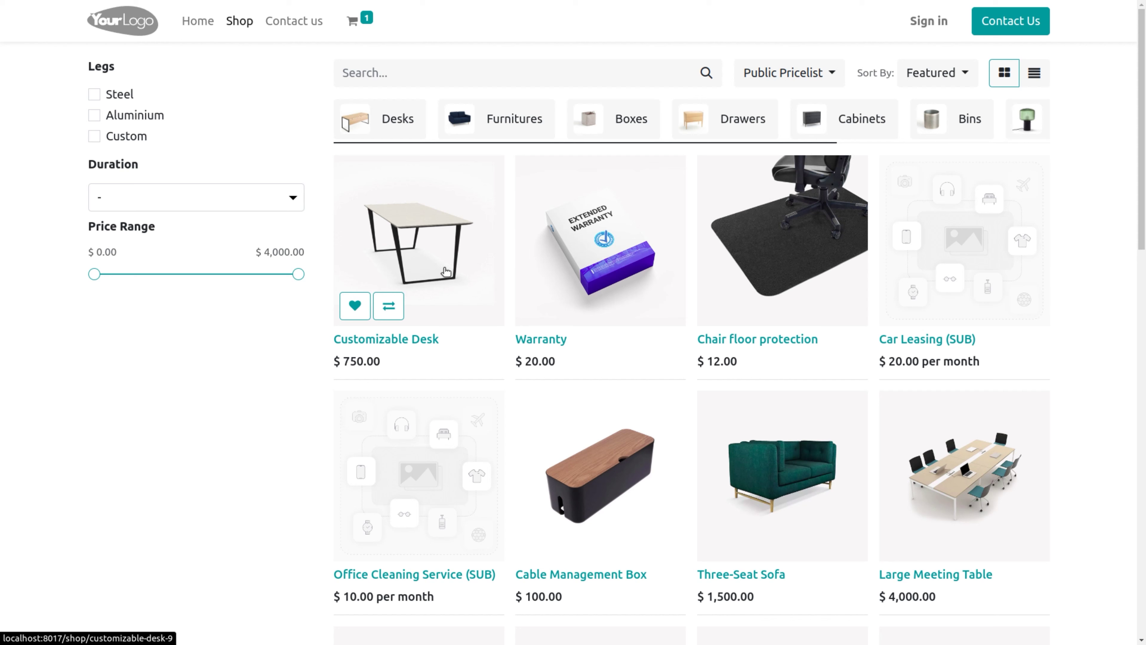
left_click(783, 339)
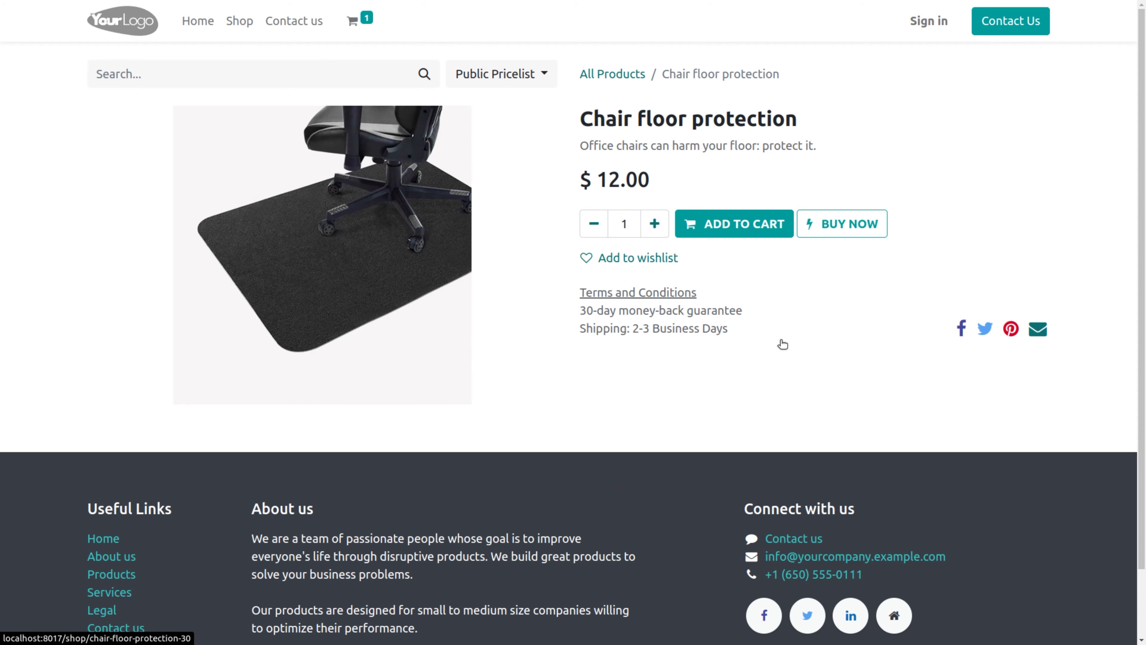
left_click(714, 230)
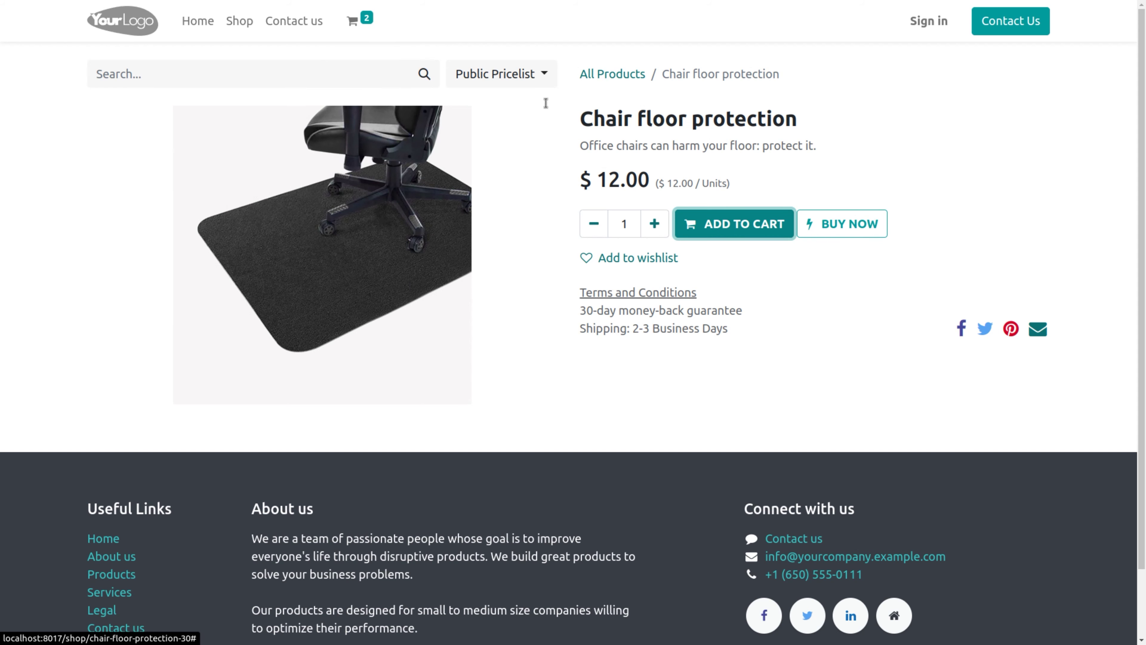
mouse_move(357, 25)
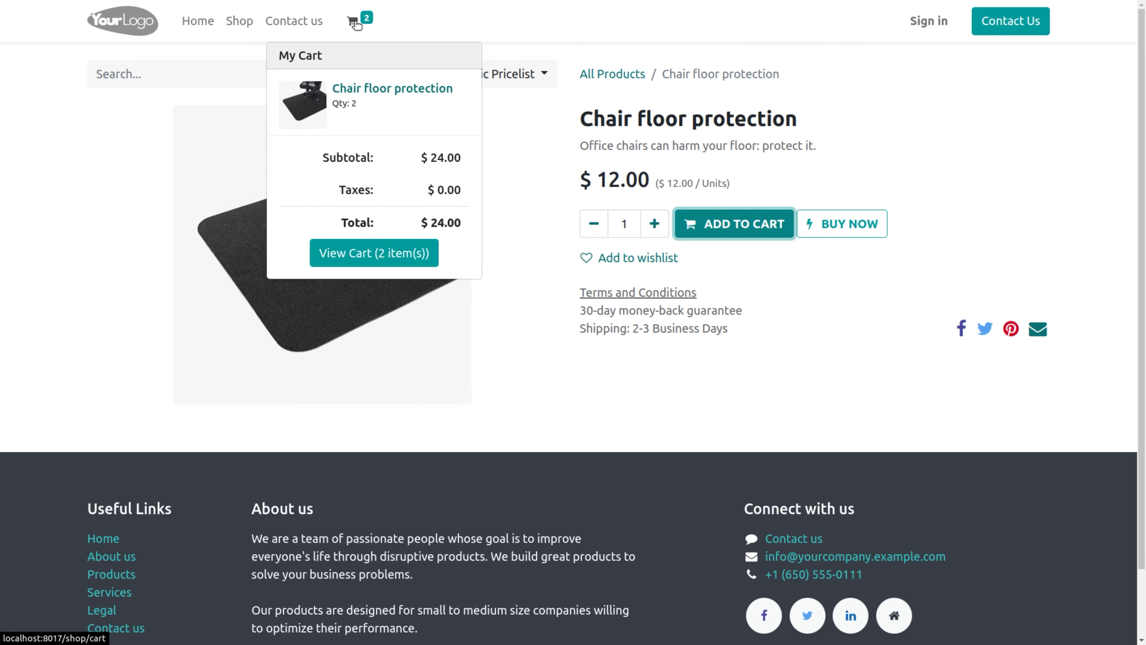
left_click(357, 254)
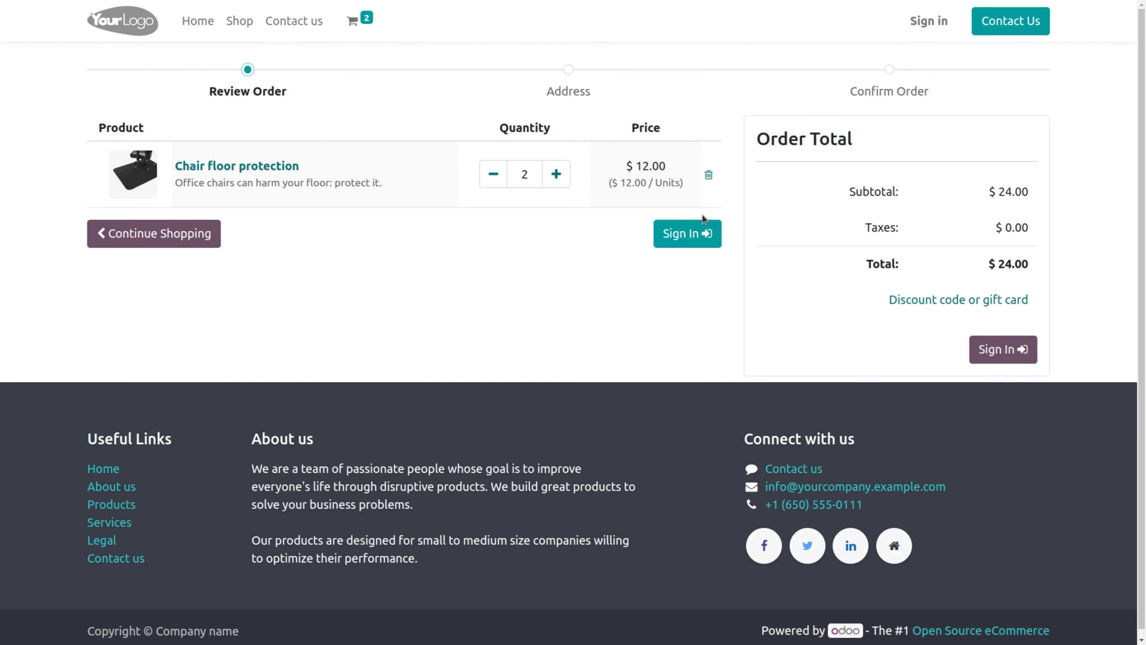
left_click(666, 236)
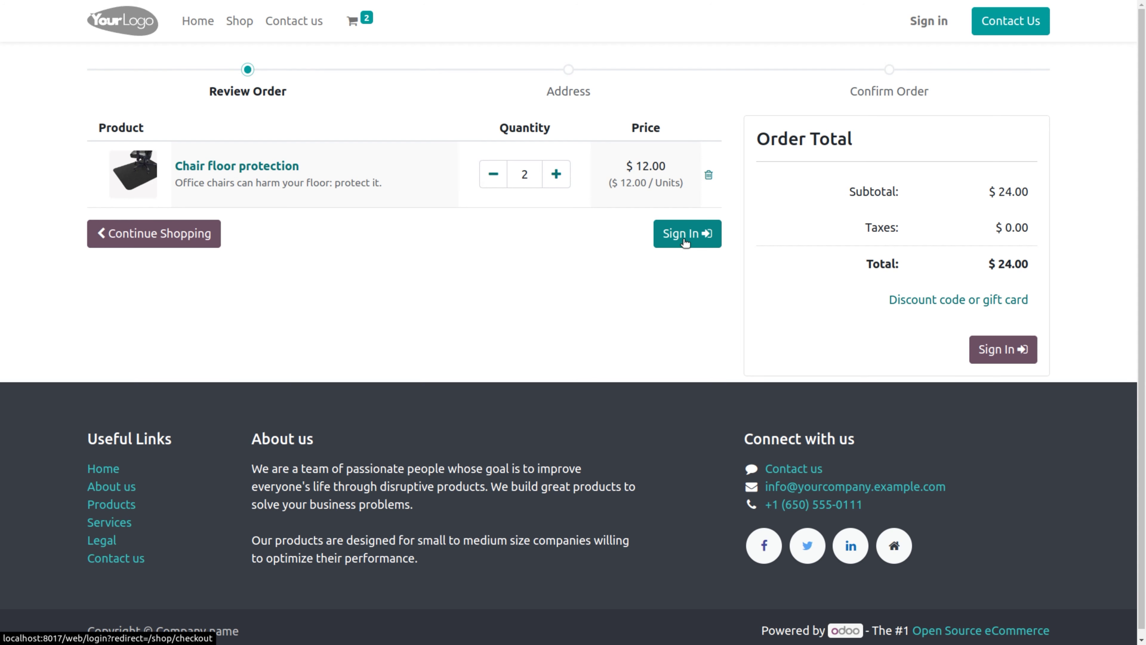
- Log in as the administrator and dismiss the browser's password warning
left_click(931, 22)
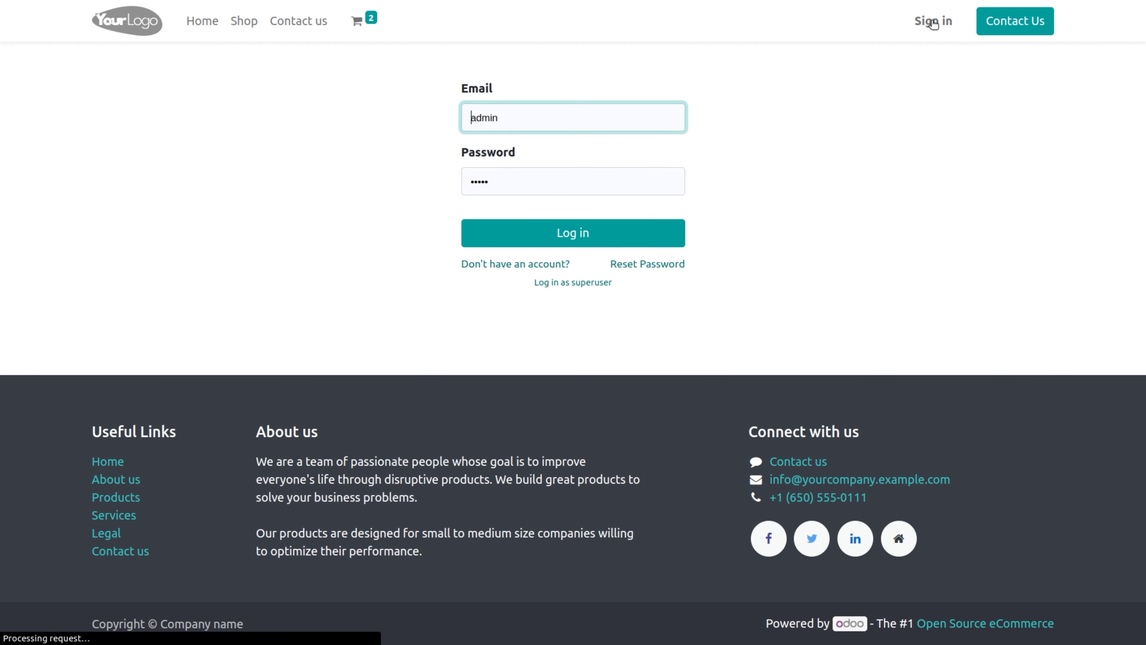
left_click(601, 232)
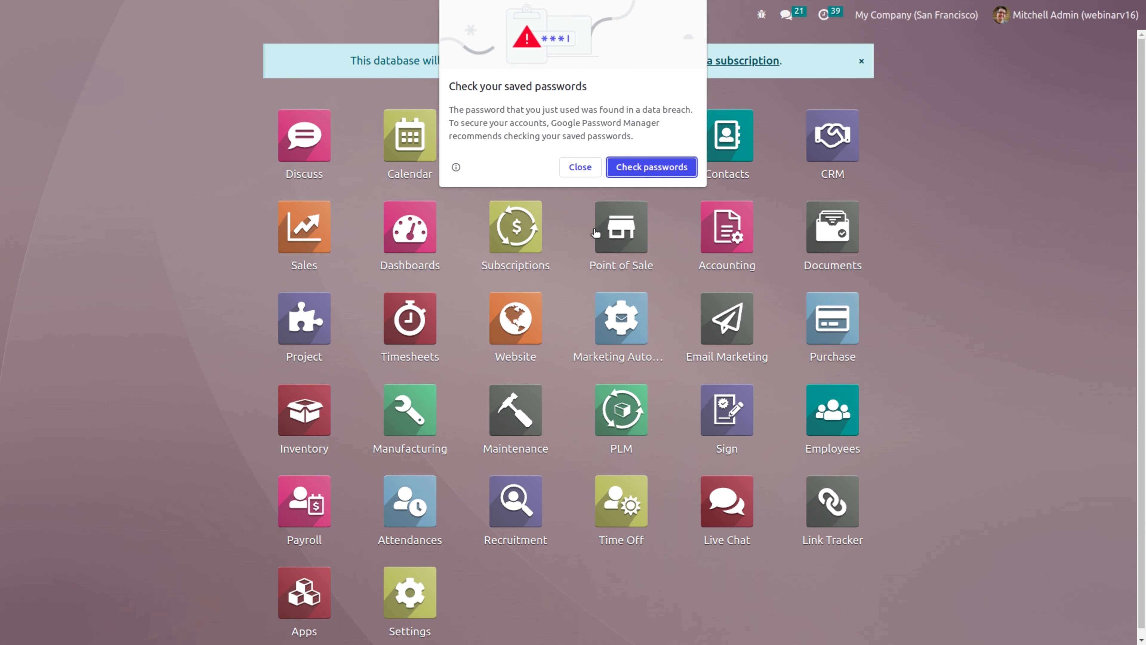
left_click(575, 166)
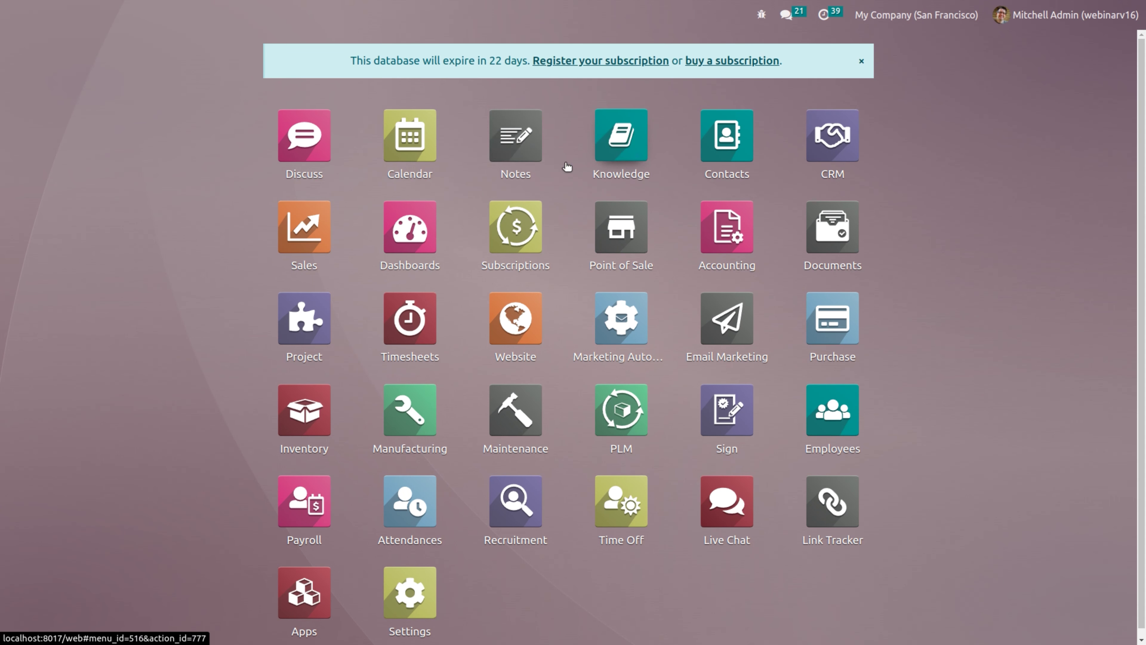
- Open the Website app's Configuration > Settings page for My Website
left_click(521, 332)
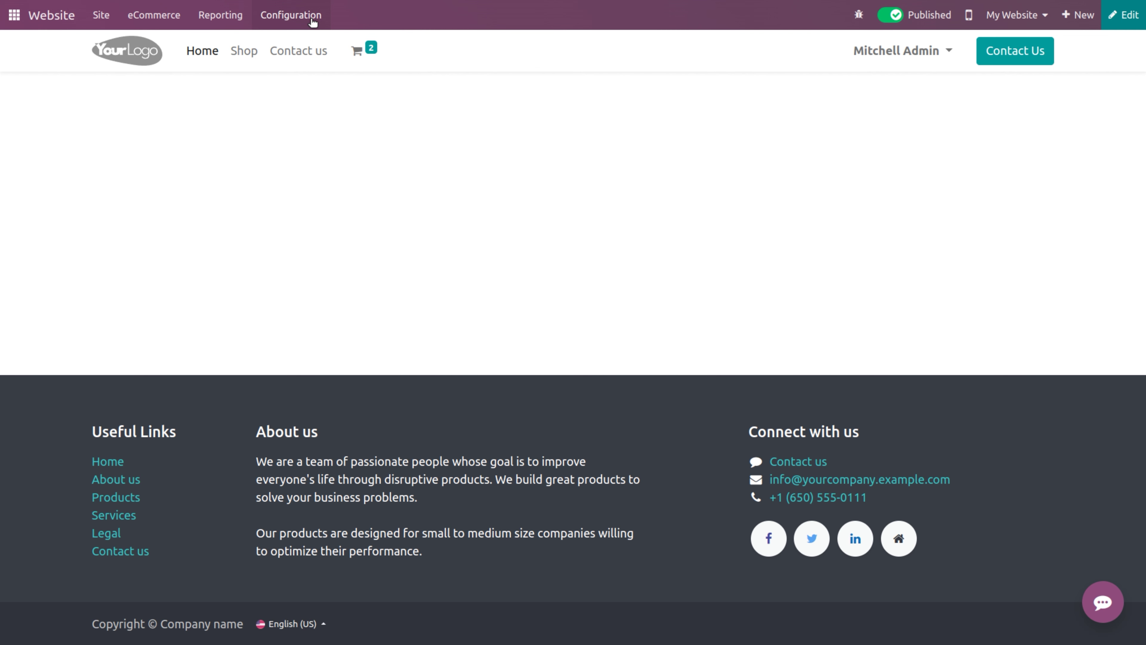
left_click(314, 16)
left_click(317, 49)
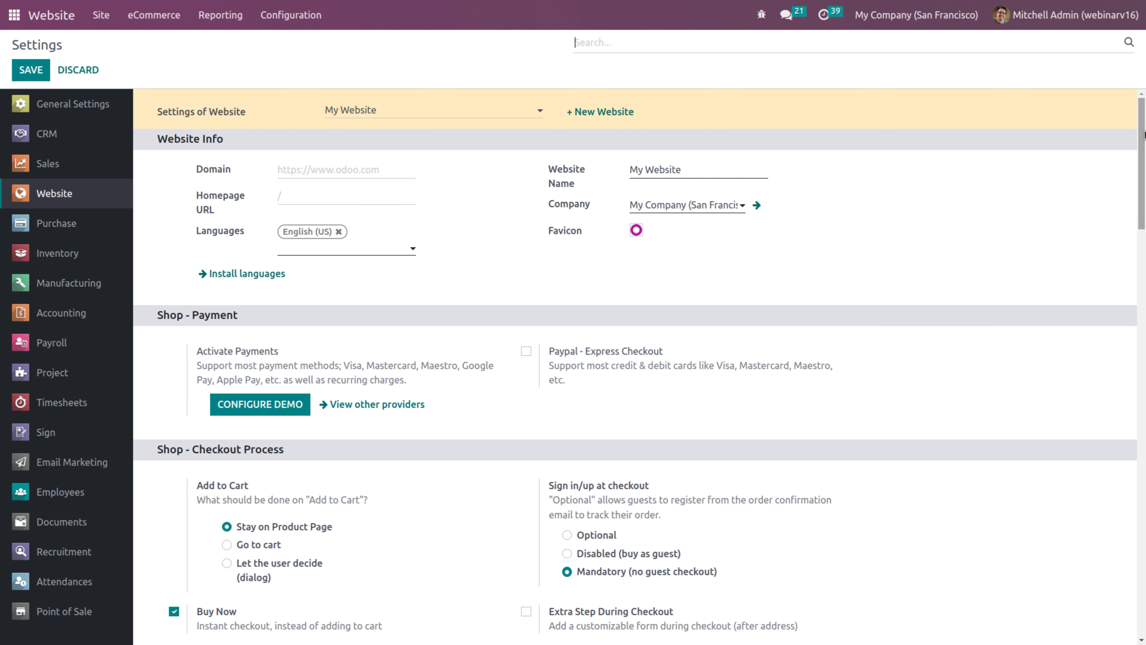
- Tick Comparison Price under Shop - Products in Website settings and save
left_click_drag(1144, 128, 1143, 345)
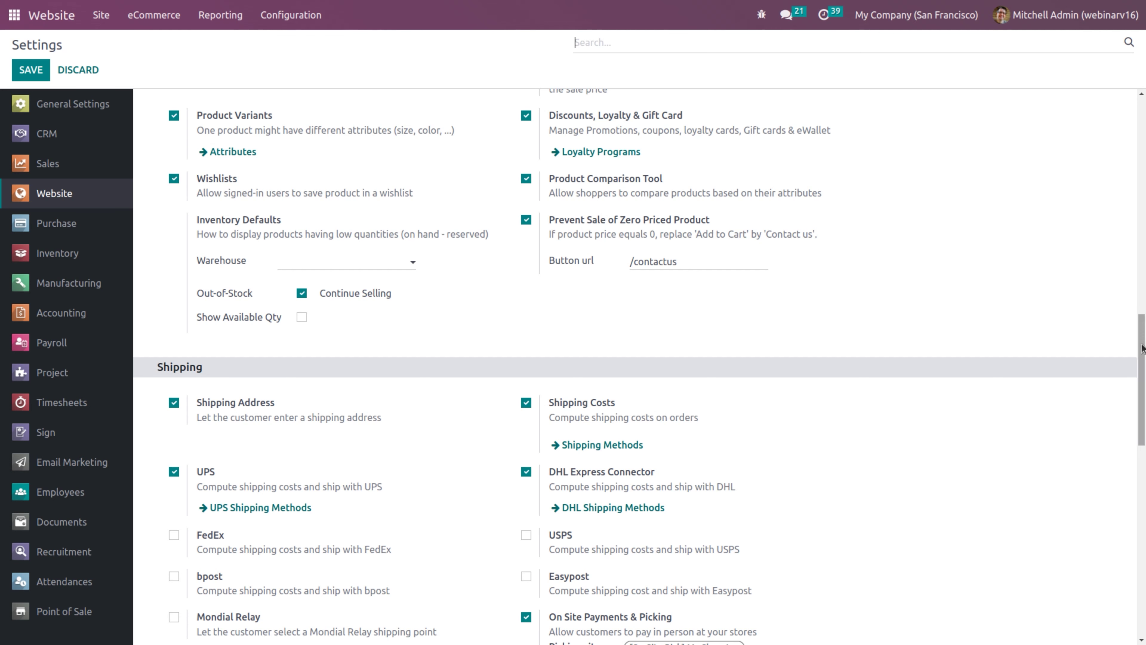
left_click_drag(1143, 348, 1143, 292)
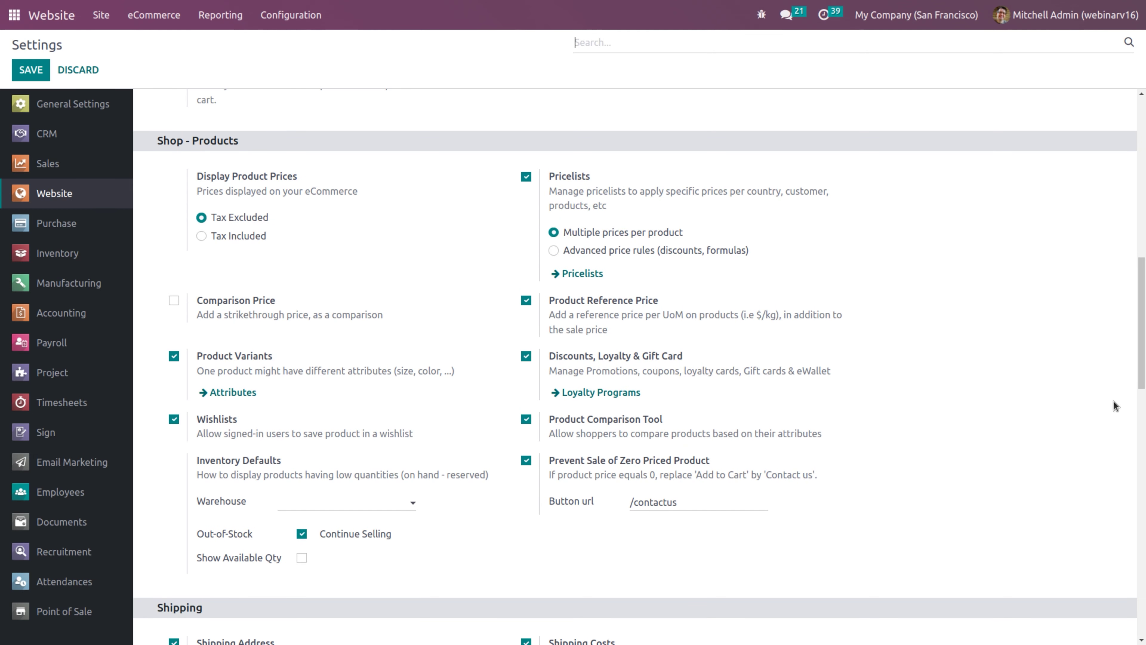
mouse_move(795, 250)
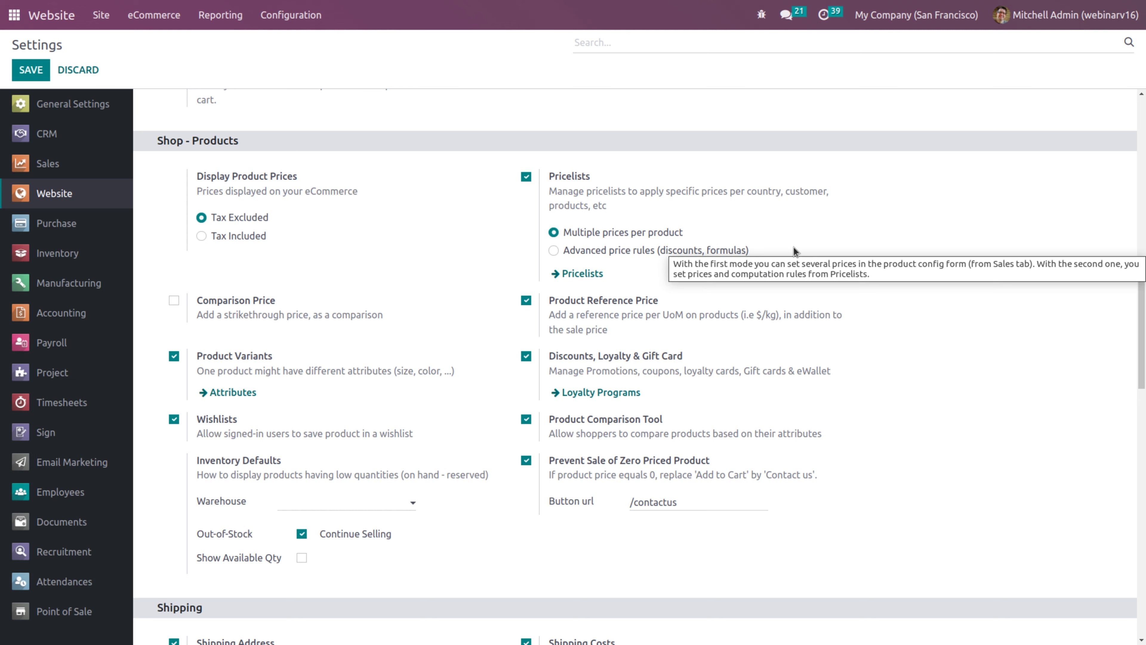
left_click(174, 300)
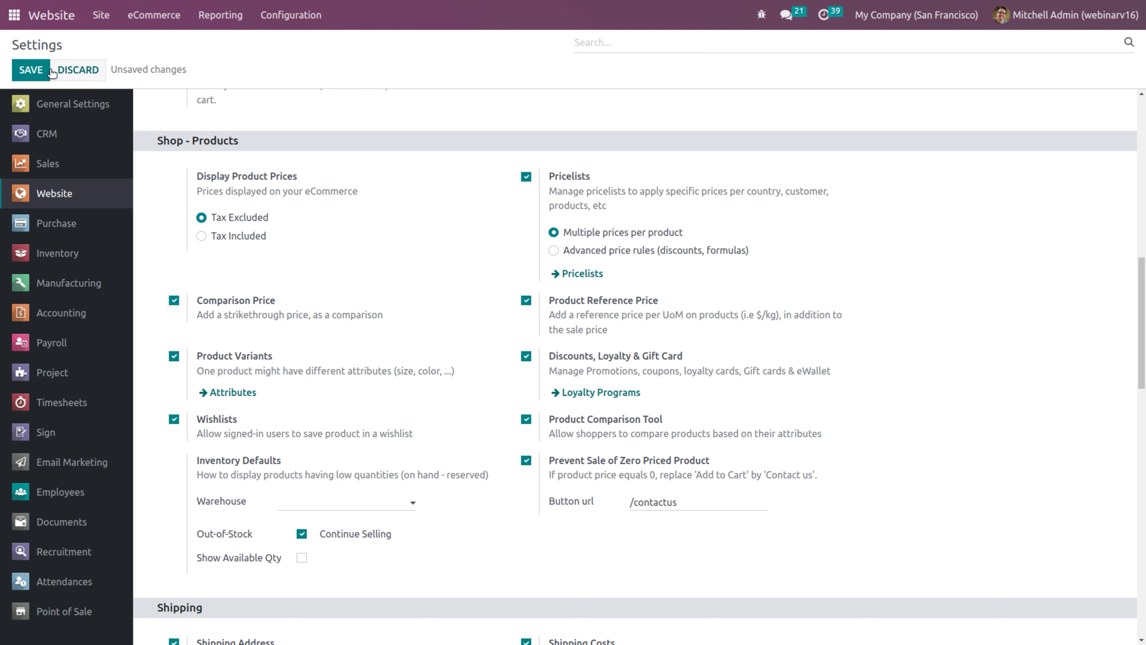
left_click(30, 70)
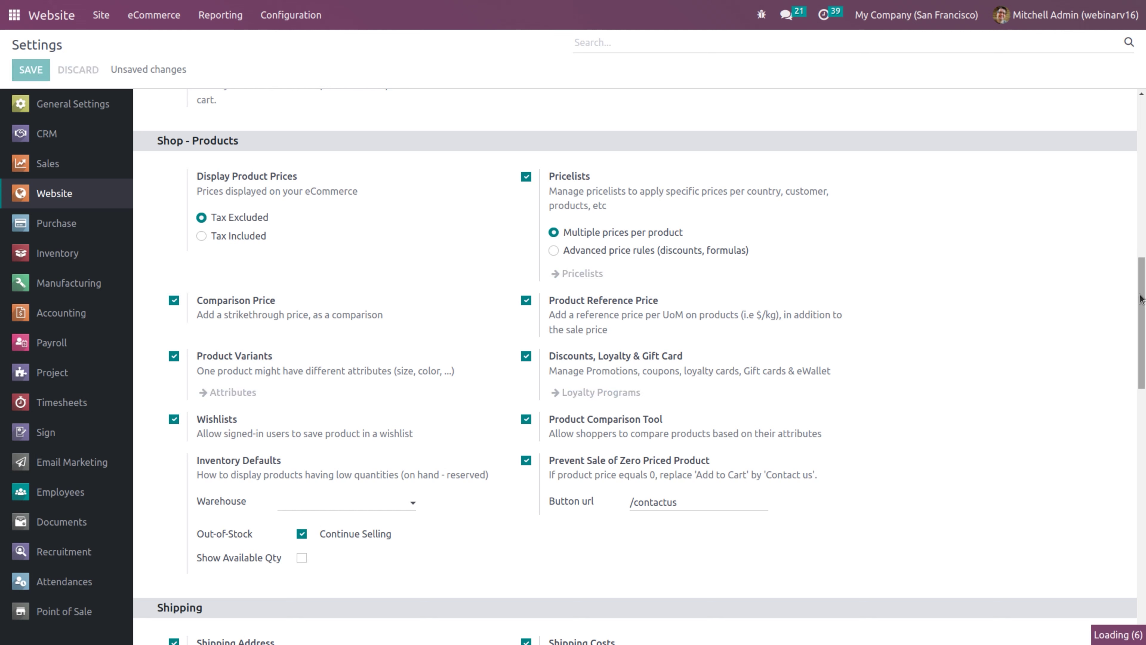
left_click_drag(1143, 301, 1145, 415)
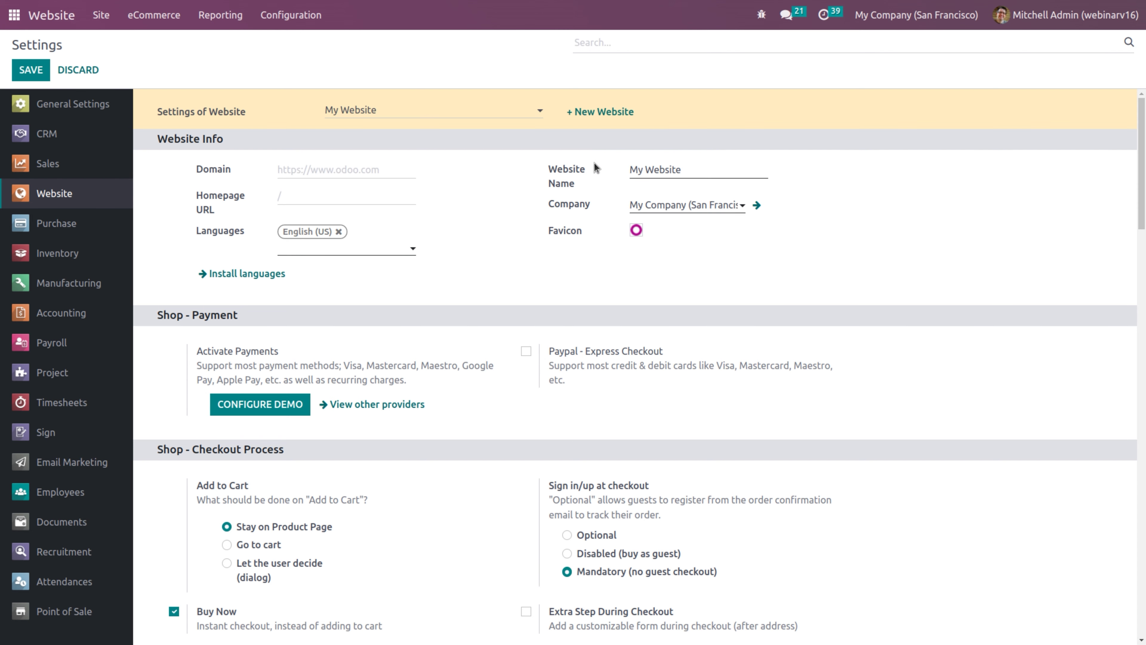
left_click_drag(1142, 189, 1144, 482)
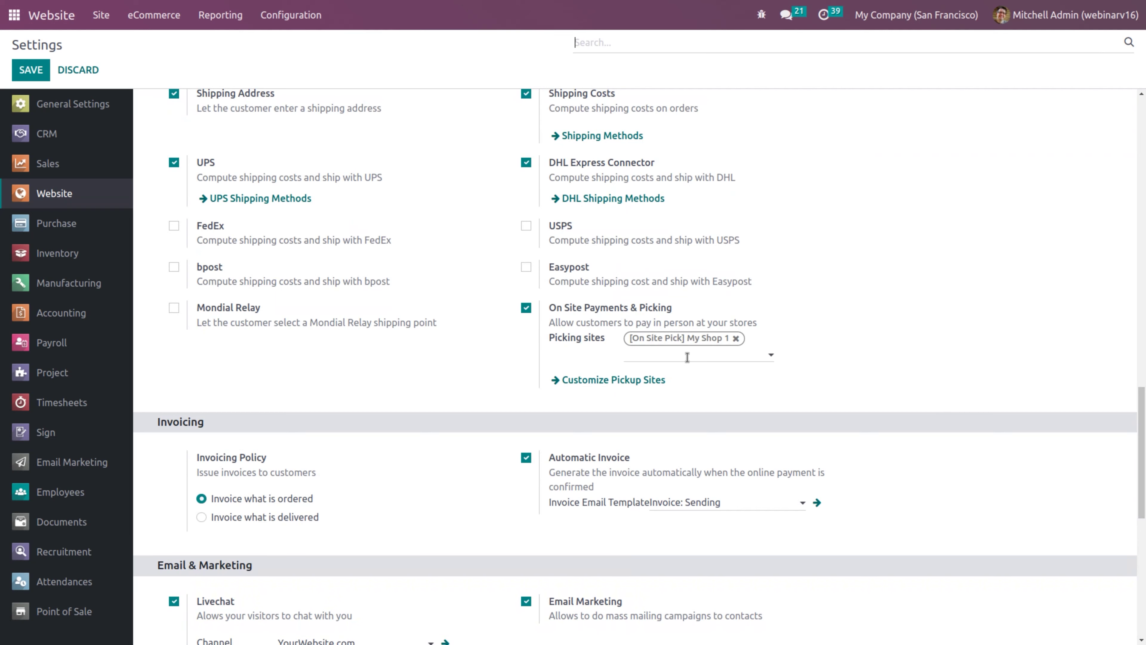
left_click_drag(1141, 402, 1134, 338)
left_click(608, 423)
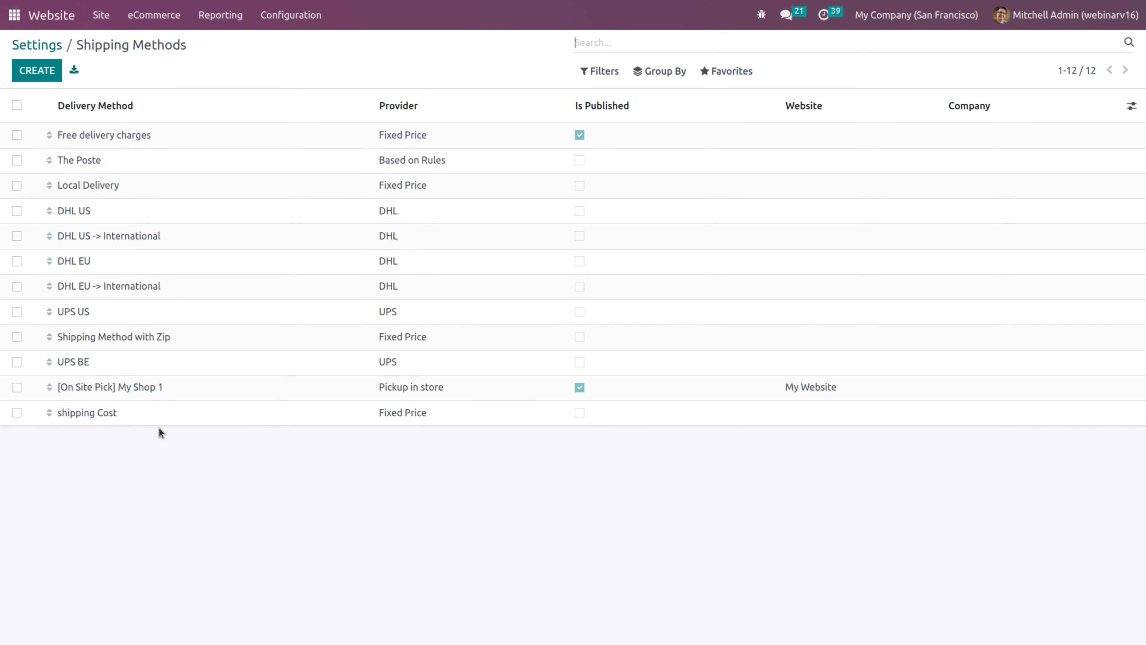
left_click(105, 388)
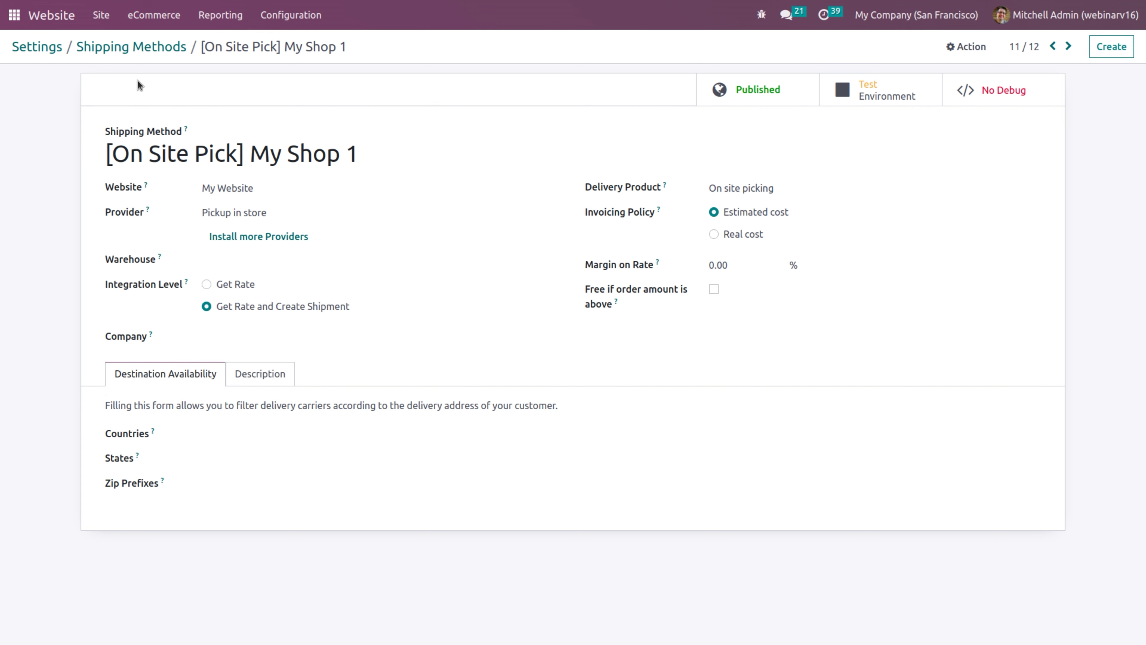
left_click(93, 47)
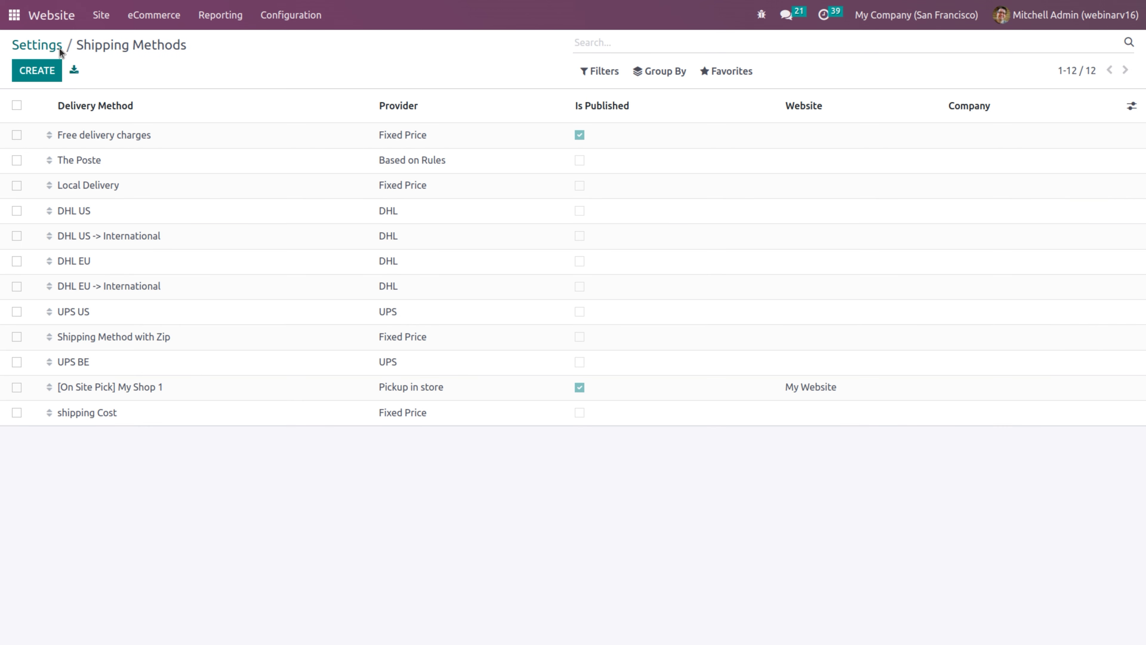
left_click(55, 49)
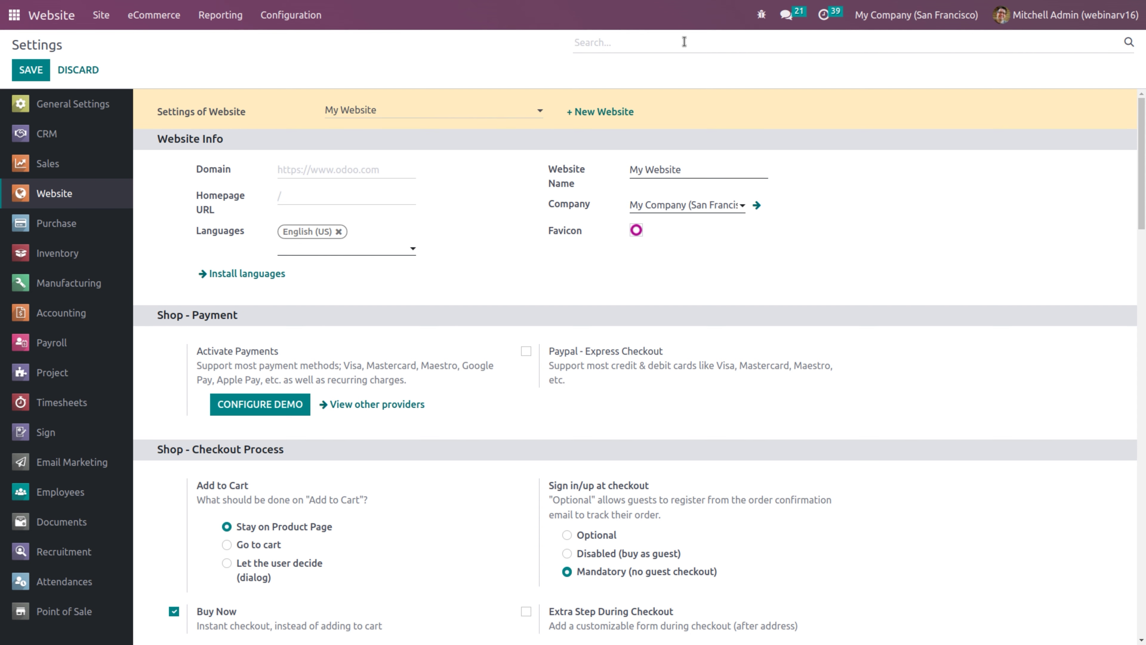
- Find the 'online' payment settings and set the 'Pay in store when picking the product' provider to Test Mode
type("online")
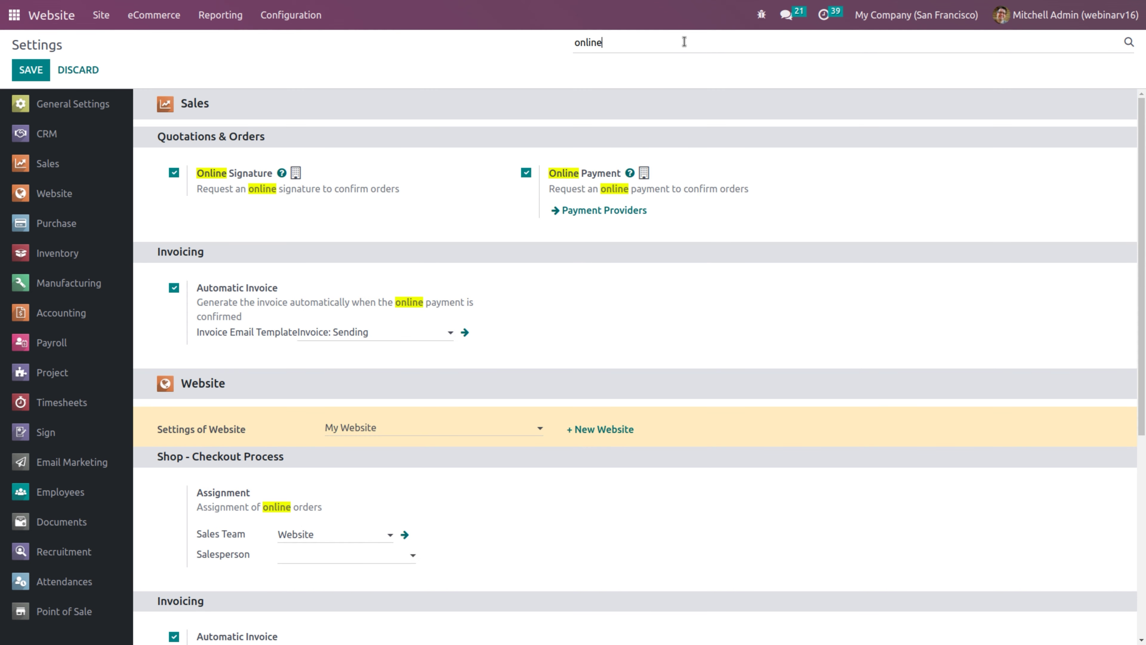
left_click(607, 211)
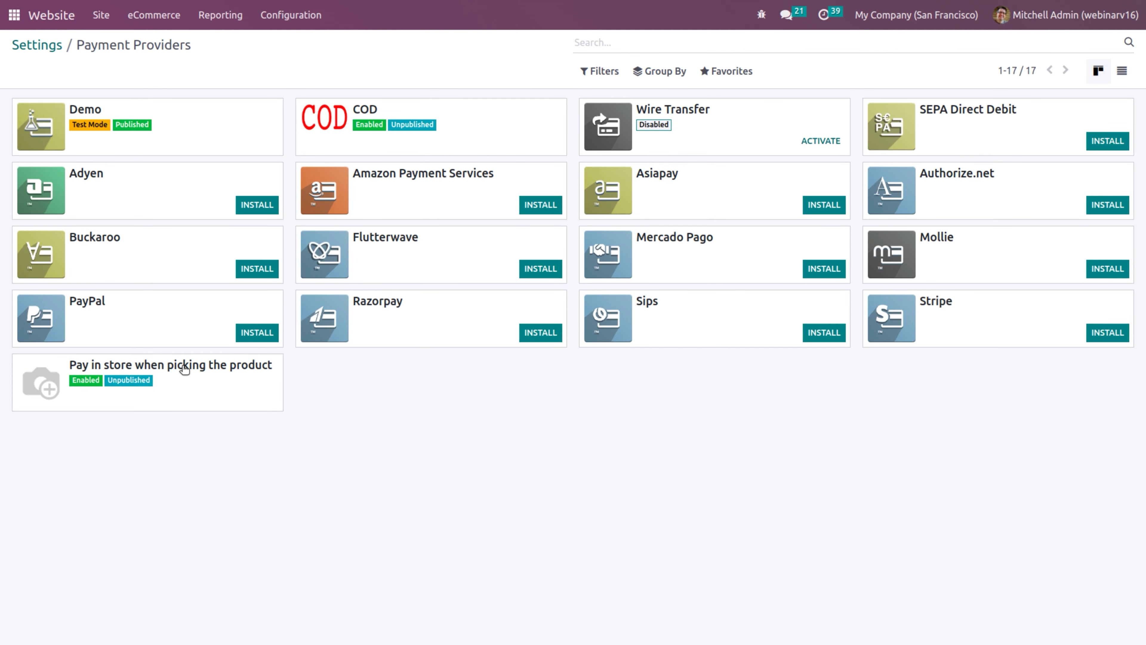
left_click(185, 368)
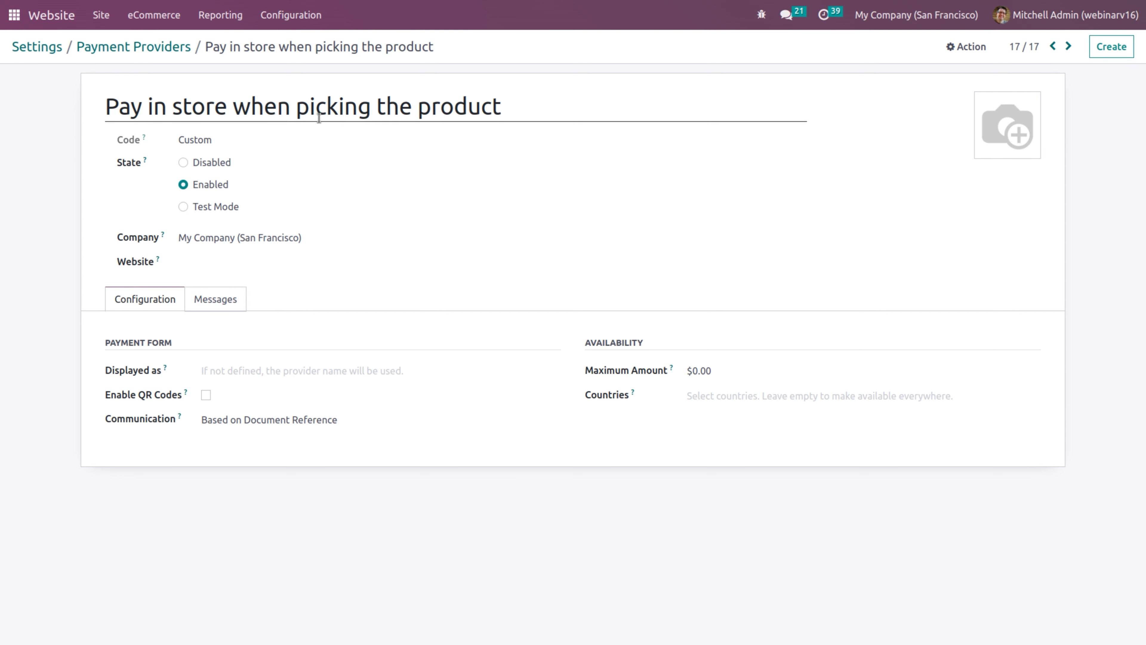
left_click(199, 207)
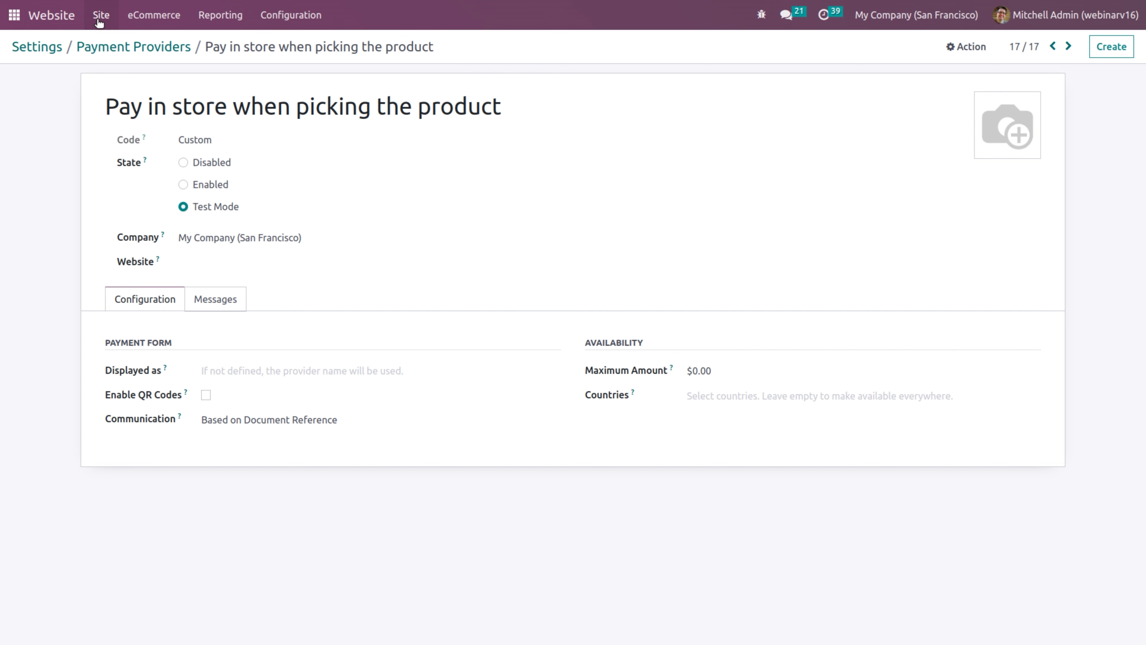
left_click(100, 17)
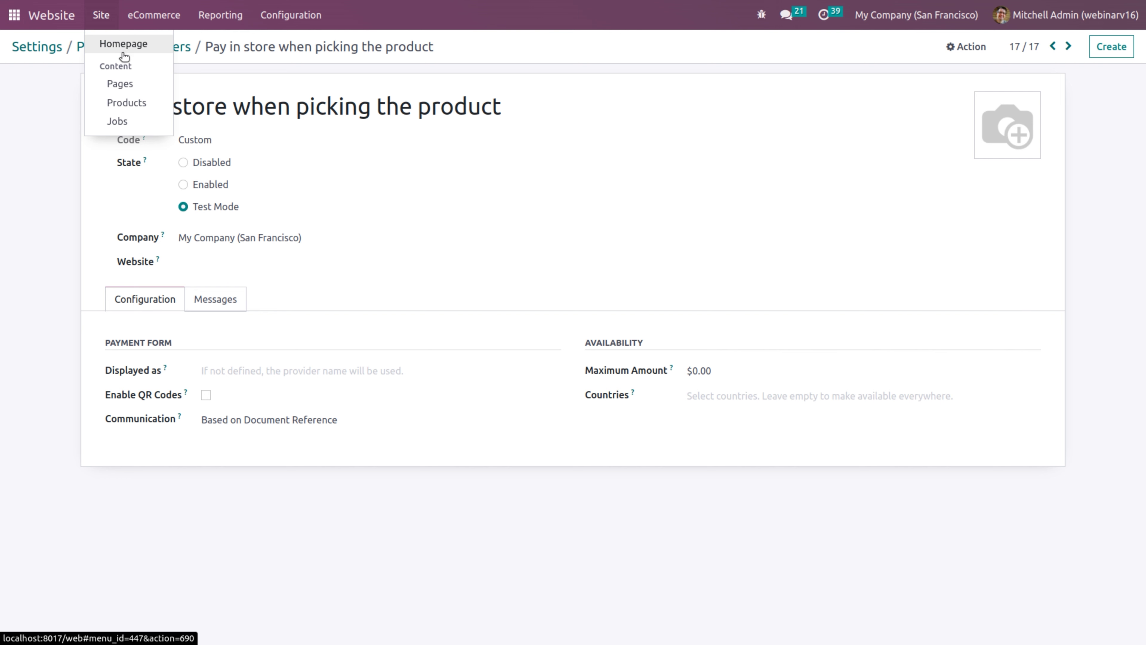
- Go back to the website homepage and reopen the Site menu
left_click(120, 44)
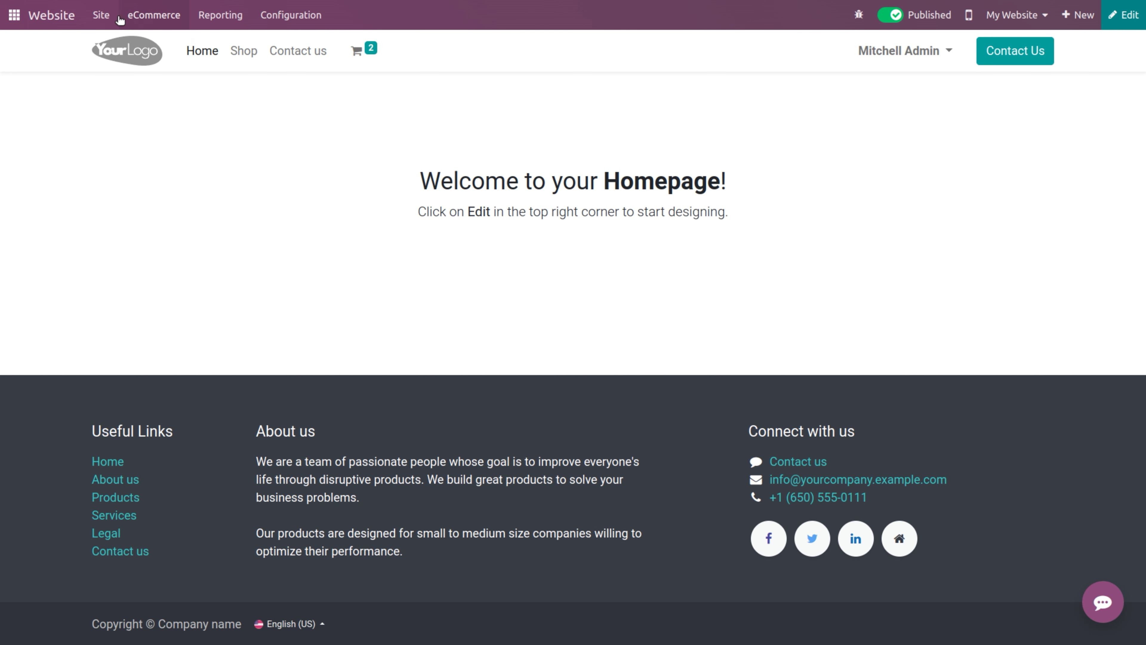
left_click(102, 16)
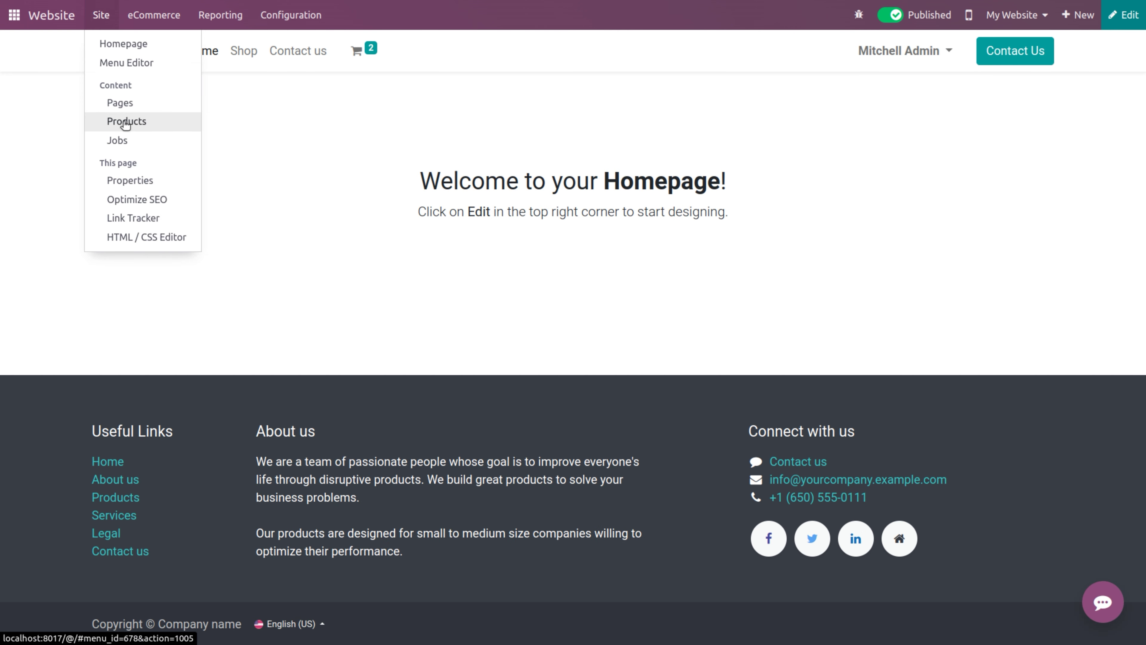
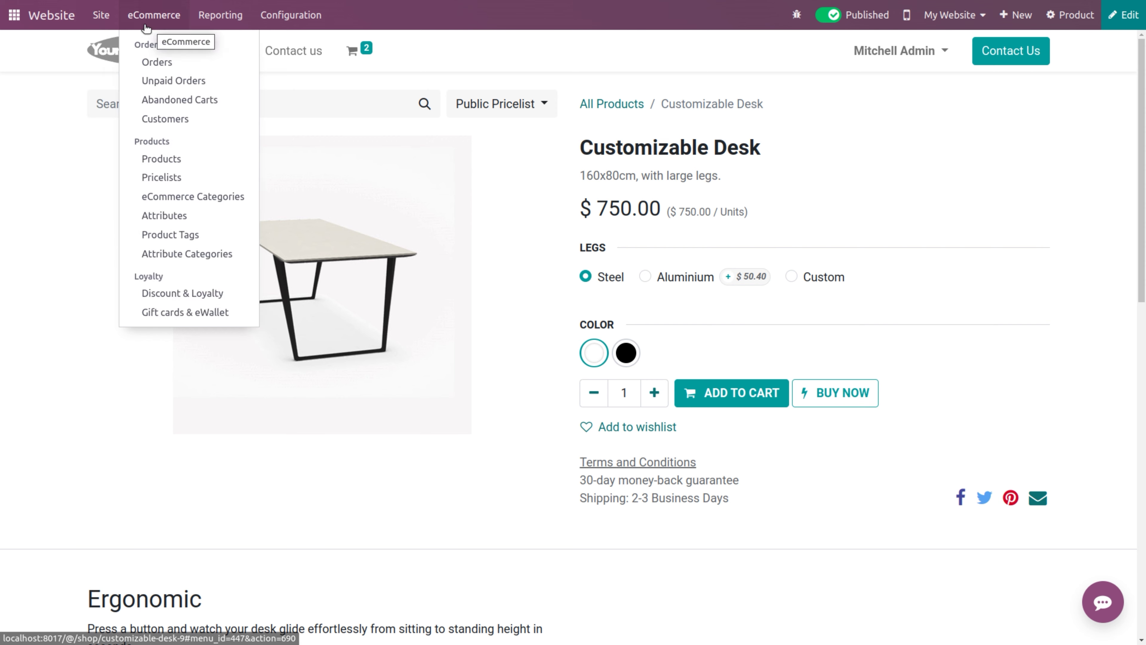
- Open the Product Pages list showing all 111 website products with prices and publish status
left_click(123, 122)
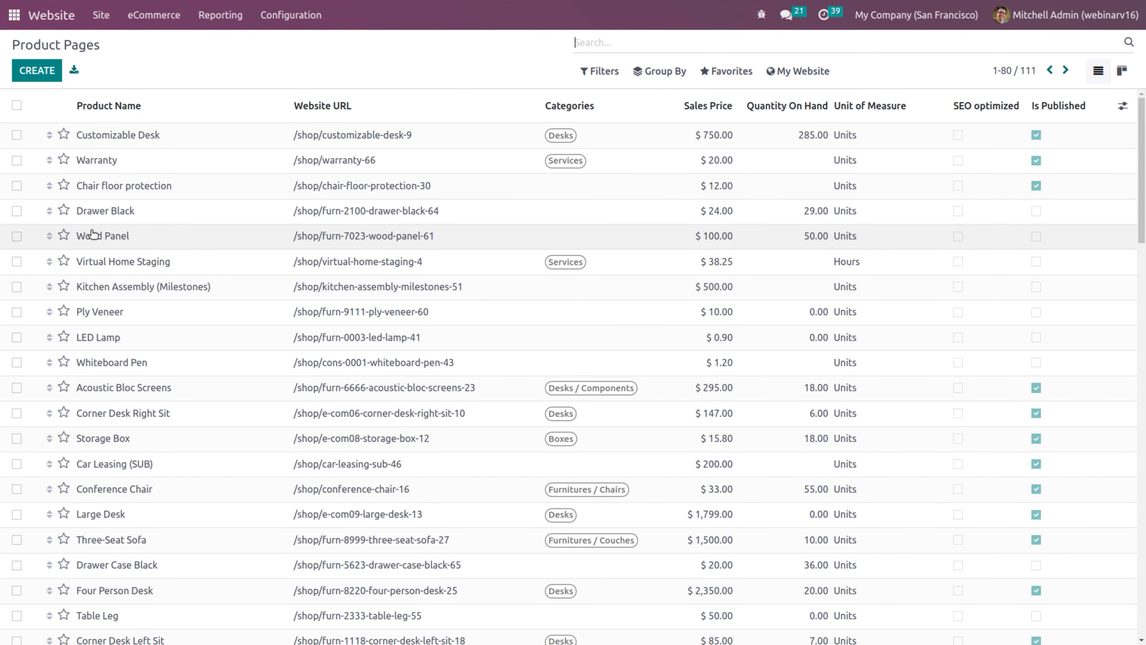
- Open Chair floor protection's shop page, then switch to its backend product form
left_click(105, 195)
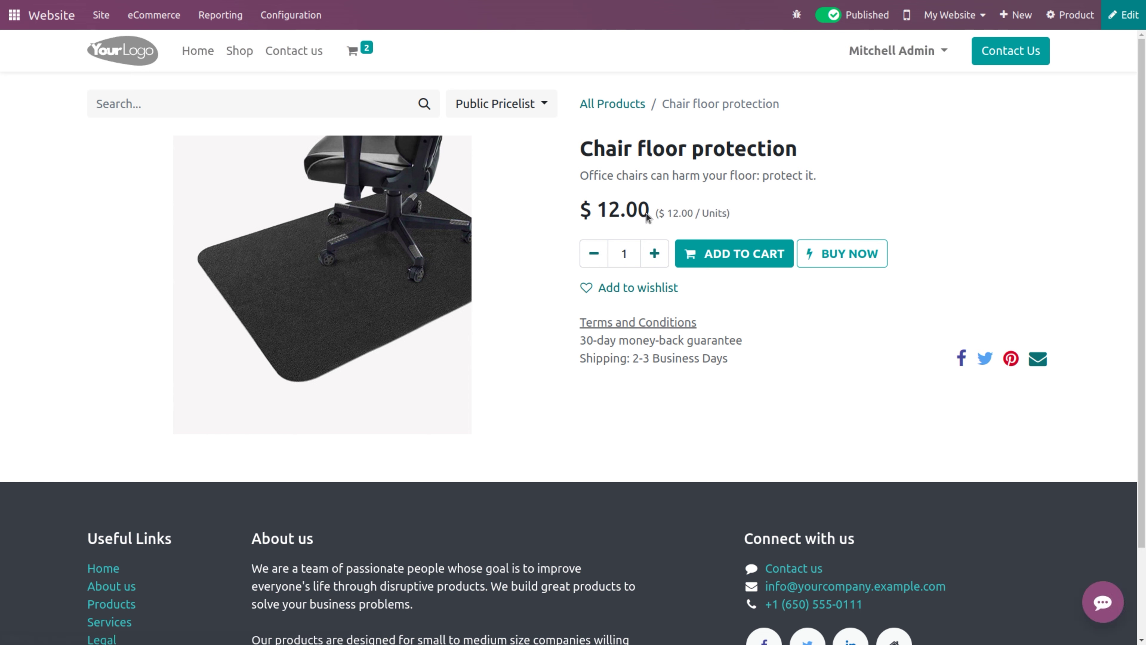
left_click(1069, 17)
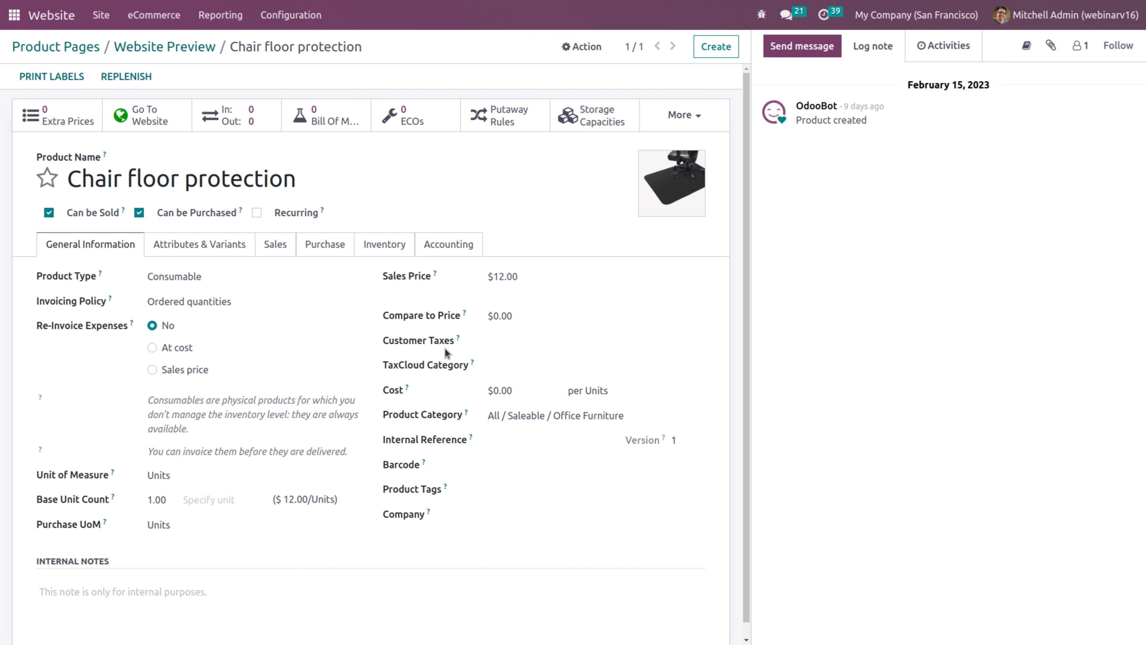
- Set Chair floor protection's Compare to Price to $13.00, save, and check it on the shop page
left_click(510, 312)
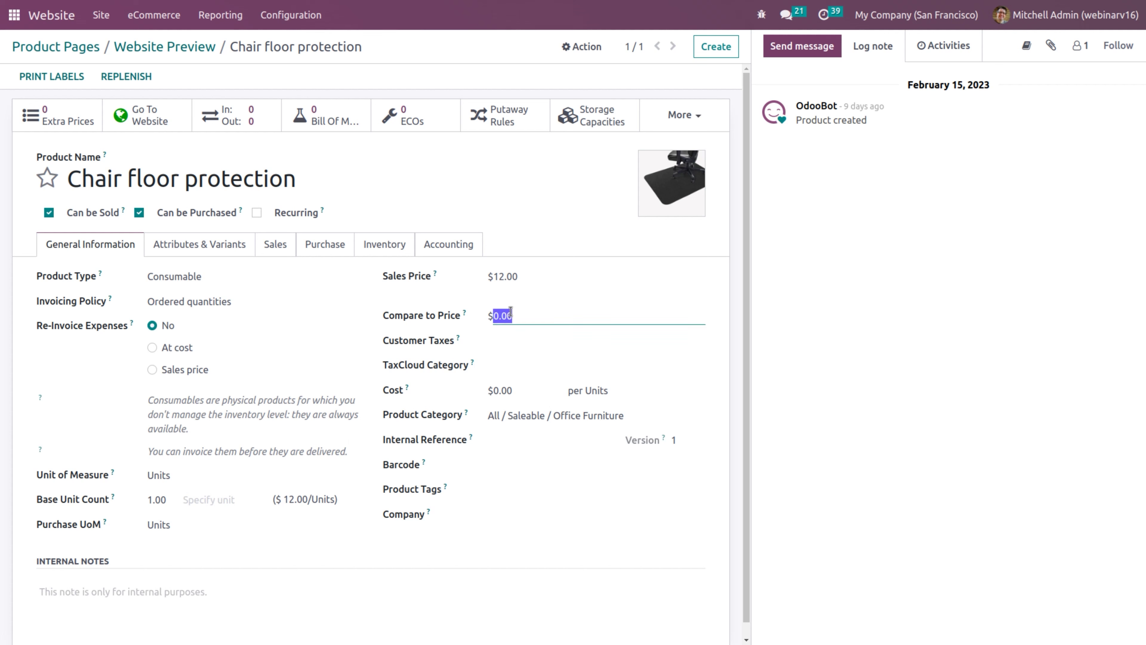
key("BackSpace")
left_click_drag(504, 312, 487, 317)
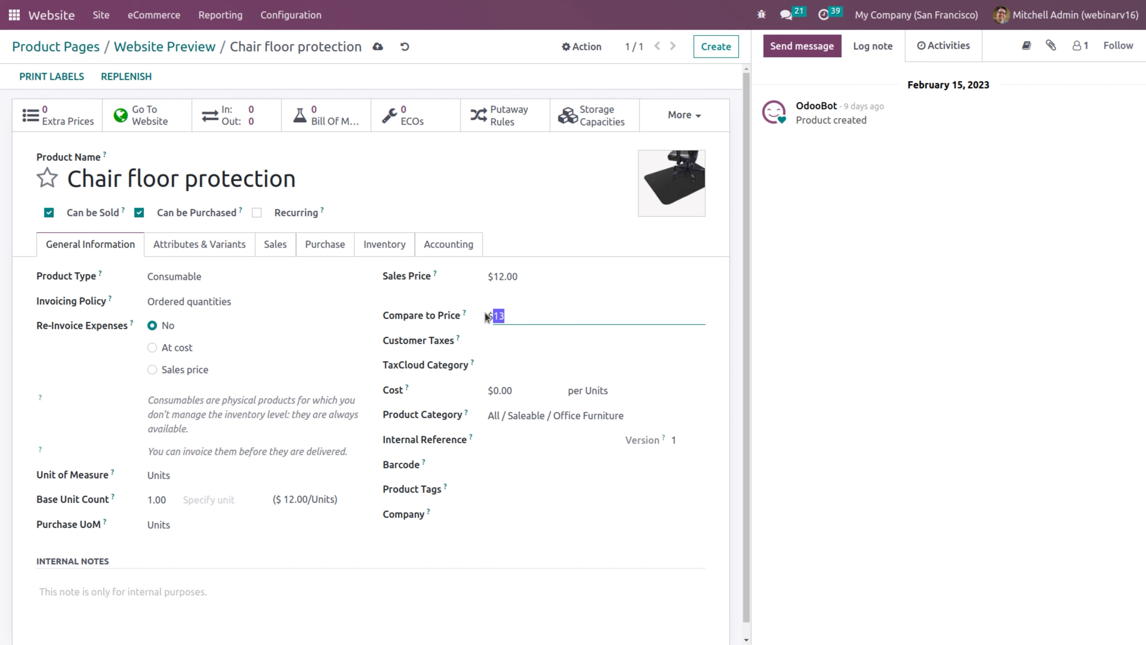
left_click(609, 283)
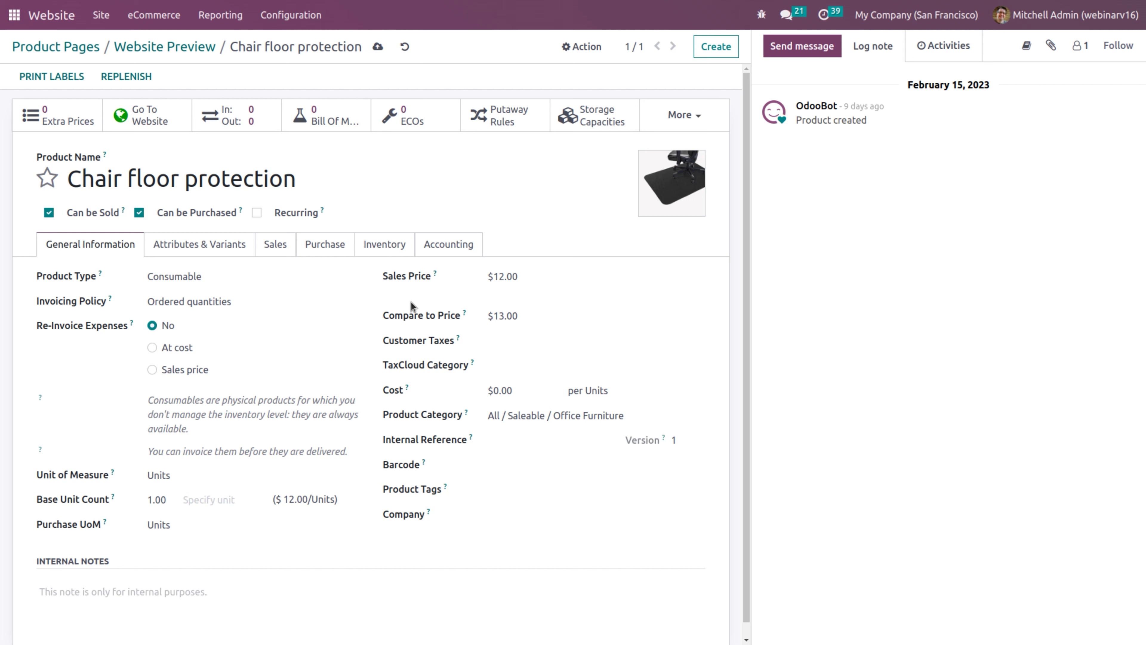
left_click(379, 49)
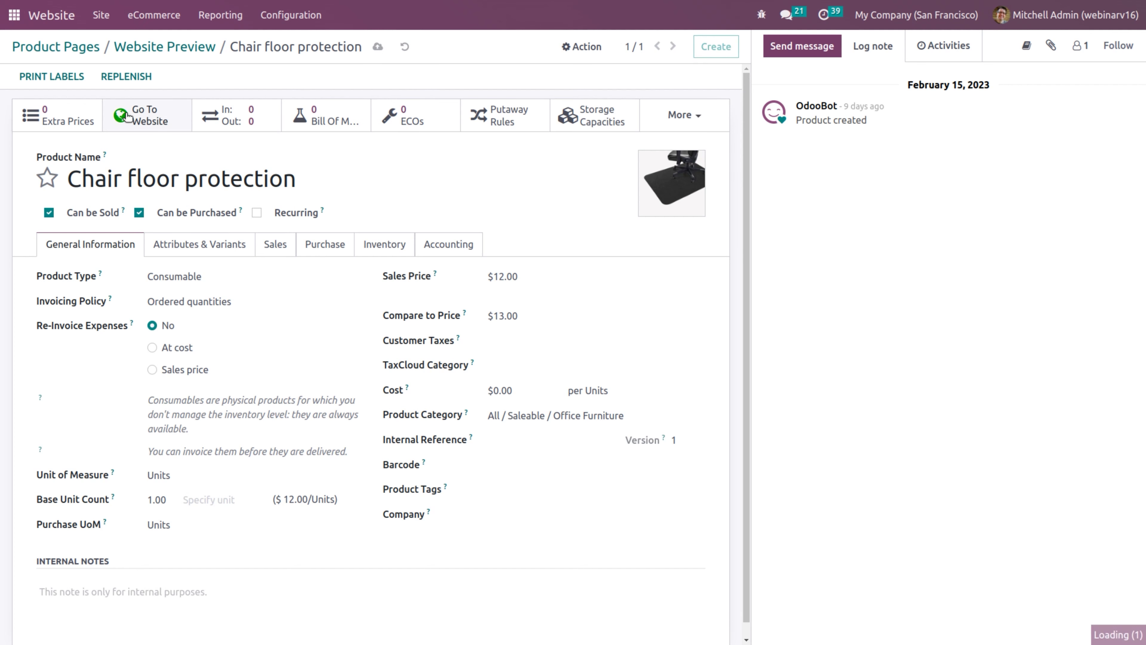
left_click(130, 115)
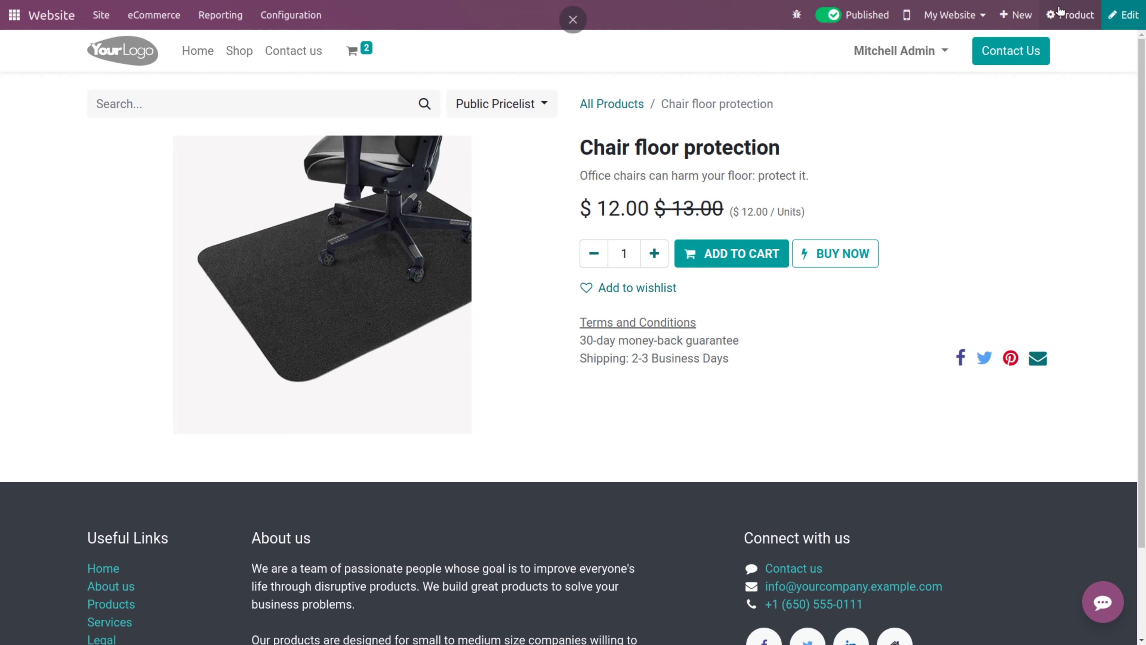
left_click(1069, 22)
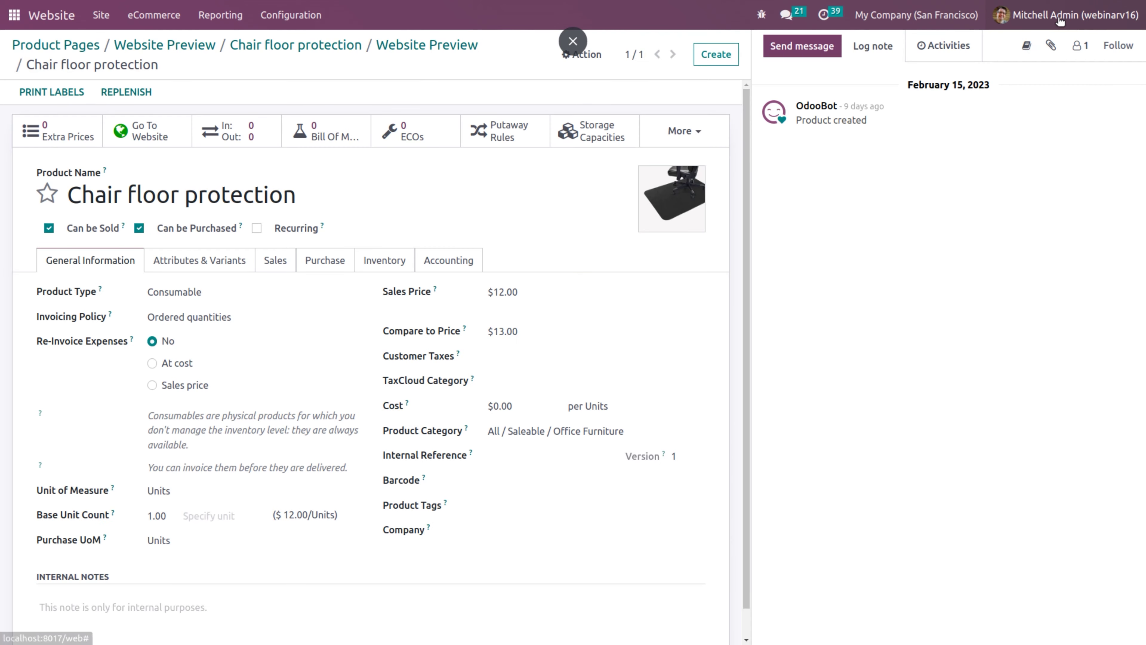
- Clear the Sales Price to $0.00, save, and see the product marked Not Available For Sale
left_click(523, 290)
double_click(522, 290)
key("BackSpace")
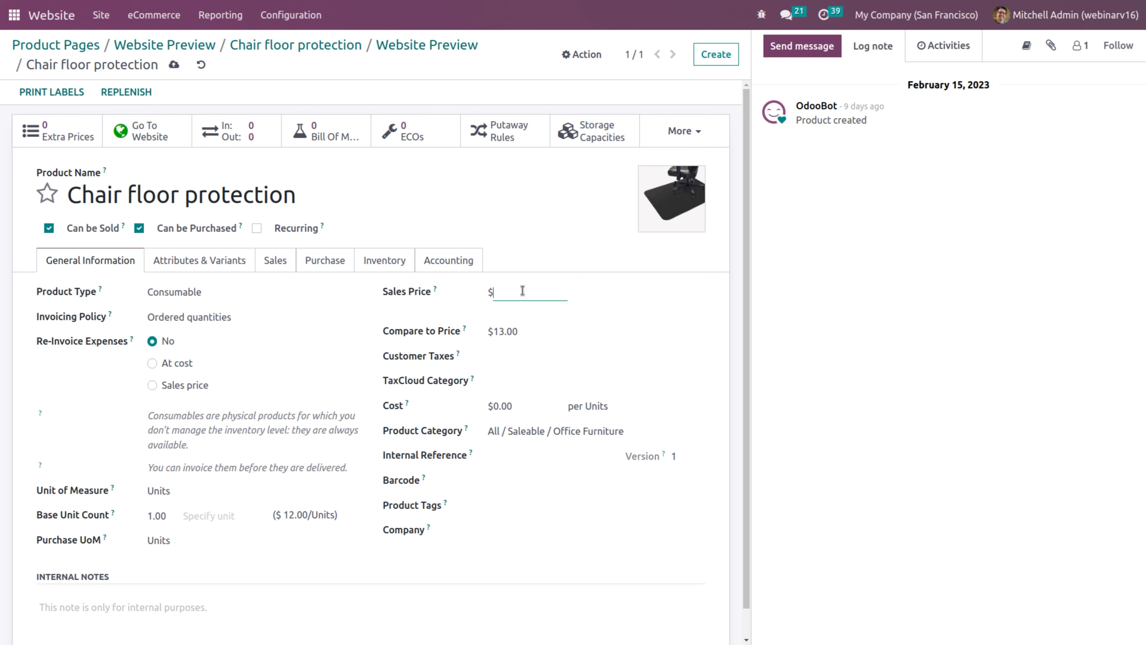
left_click(525, 227)
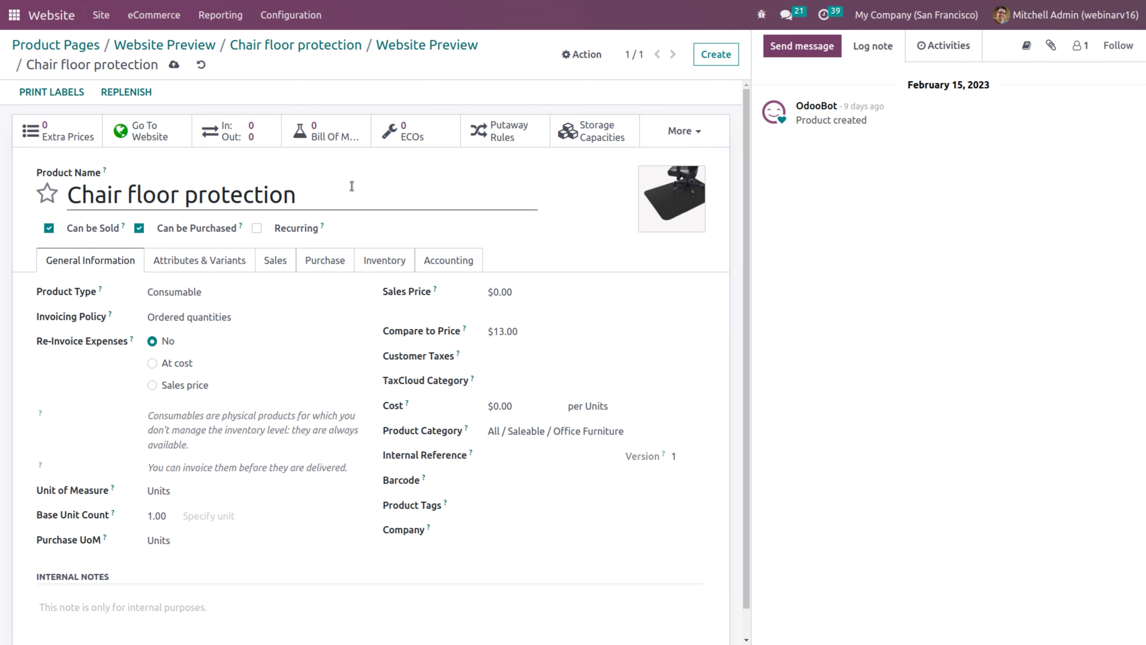
left_click(173, 66)
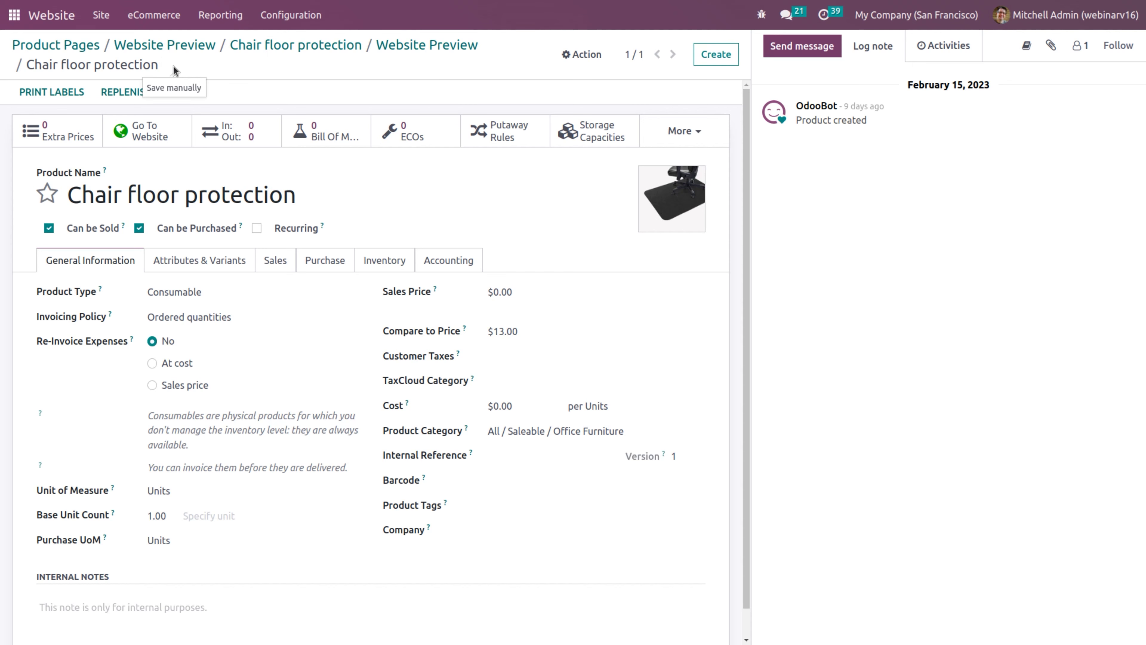
left_click(149, 134)
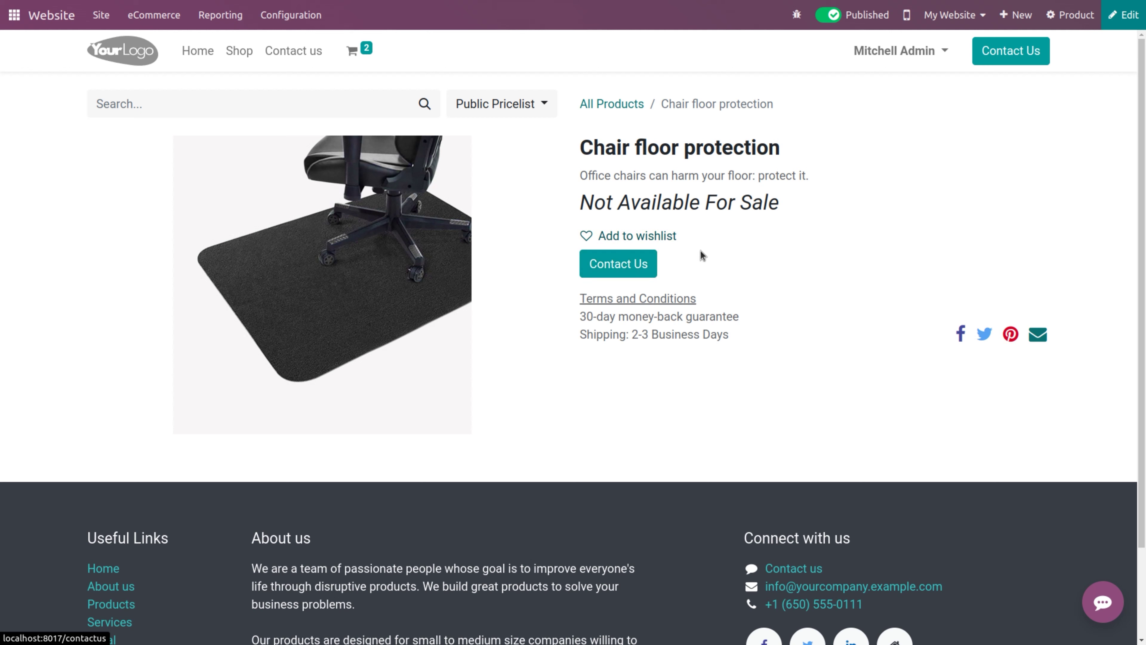
left_click(1073, 13)
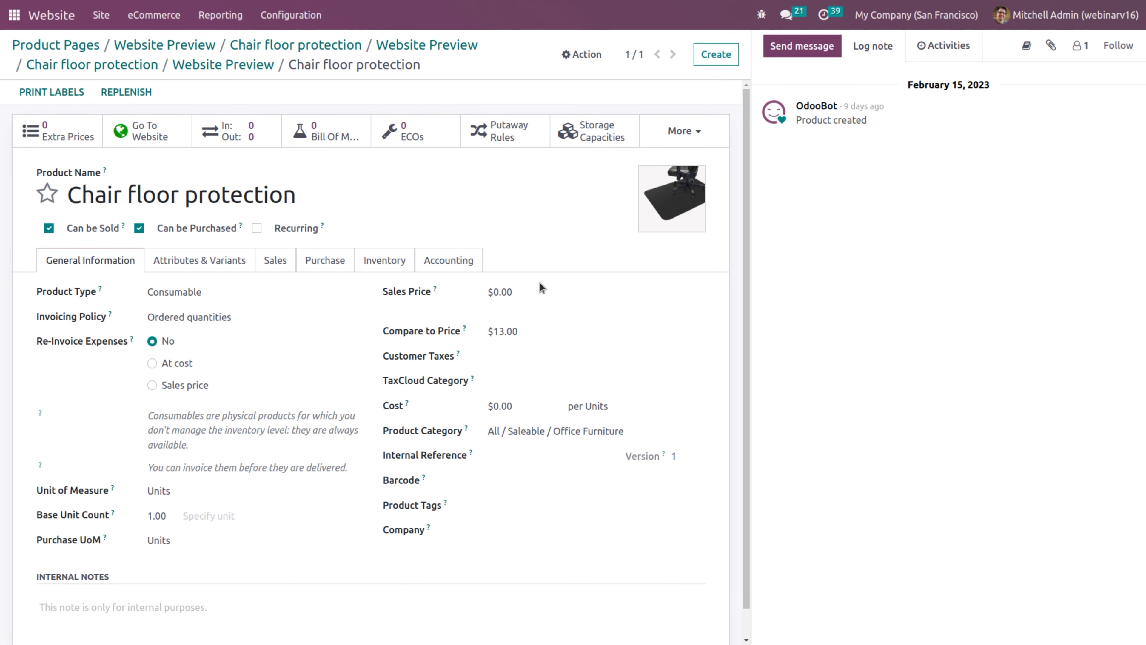
- Restore the Sales Price to $12.00, save, and confirm the shop page shows $12.00 / Units
left_click(530, 294)
key("BackSpace")
left_click(436, 64)
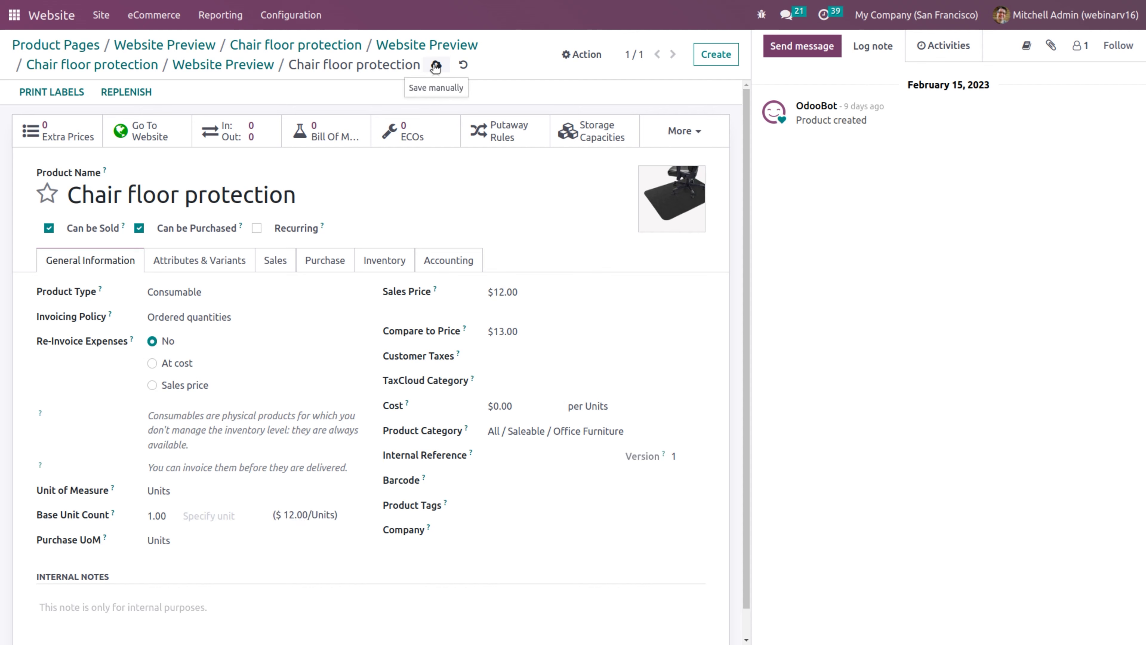
left_click(137, 141)
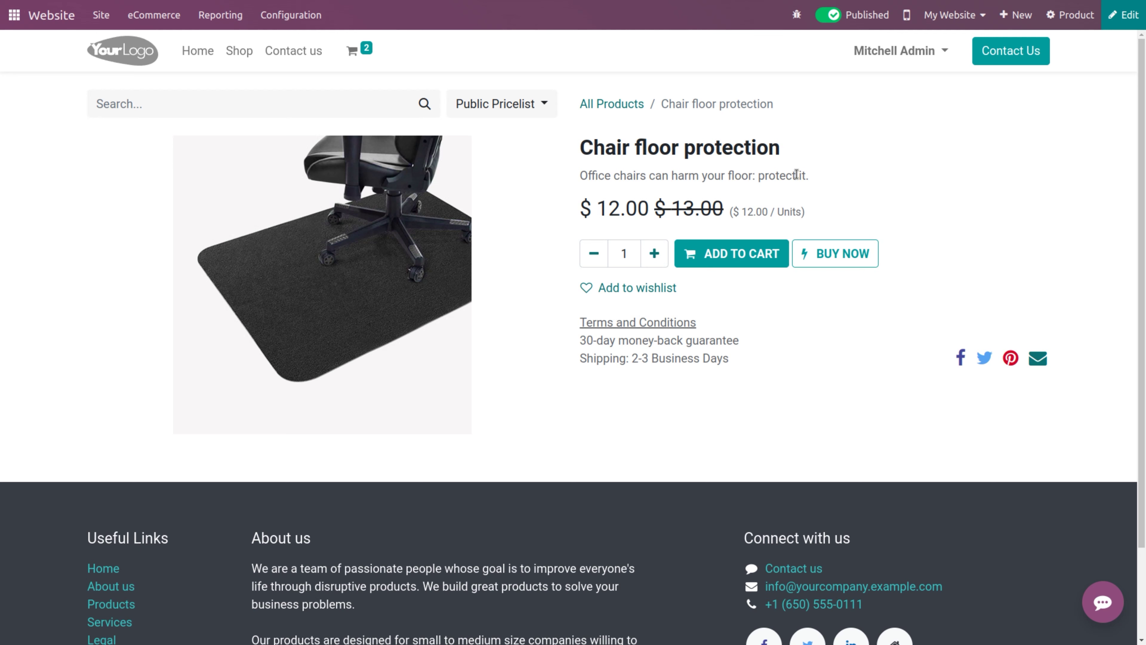
left_click(1073, 17)
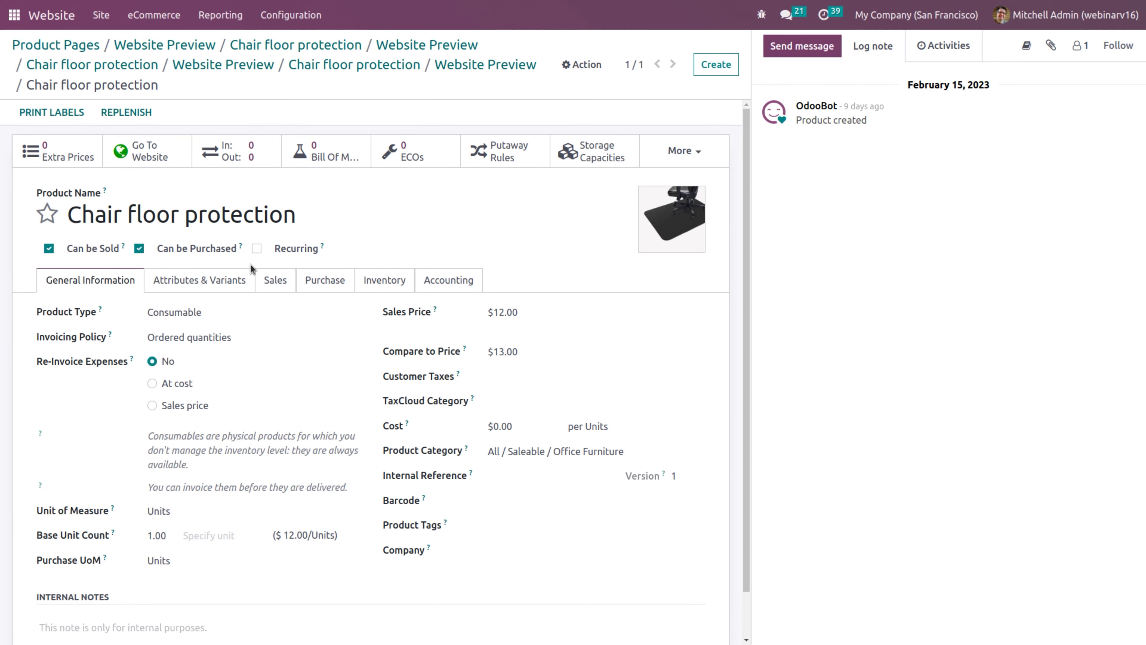
- Add Acoustic Bloc Screens 001 as an alternative product and Whiteboard Pen as an accessory product
left_click(209, 279)
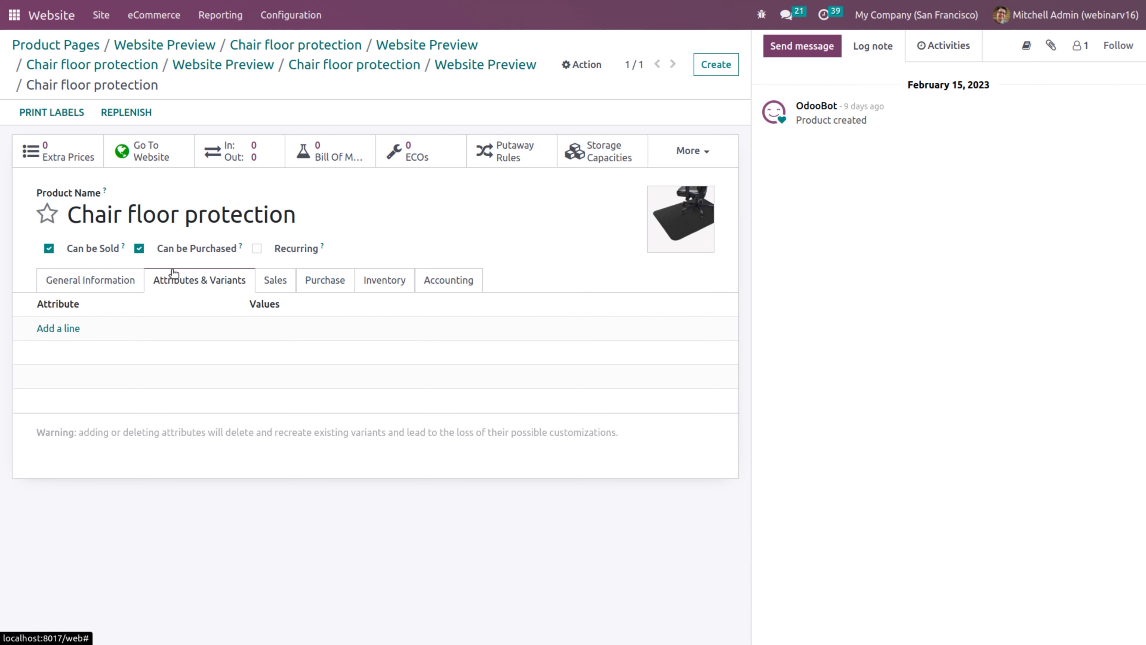
left_click(377, 284)
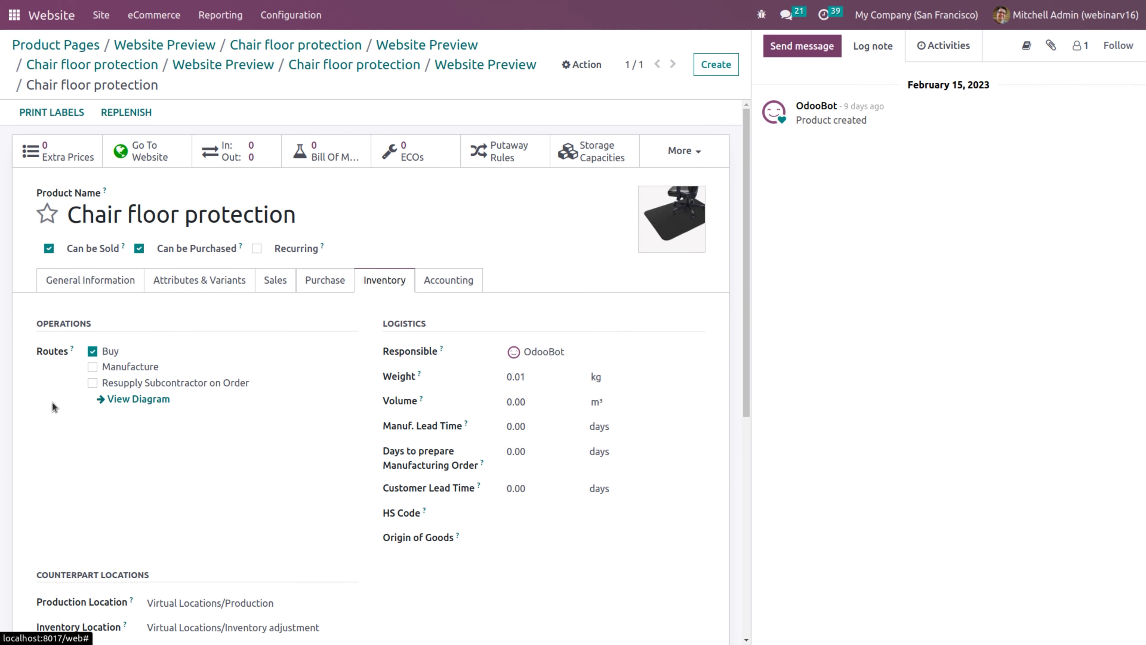
left_click(276, 283)
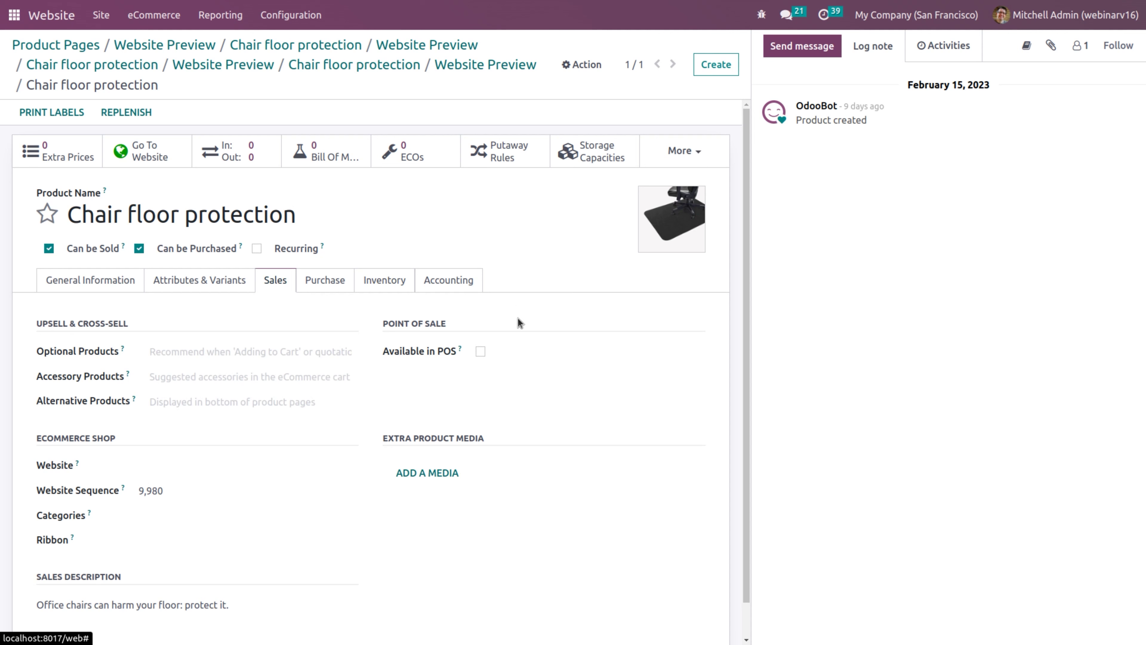
left_click(186, 398)
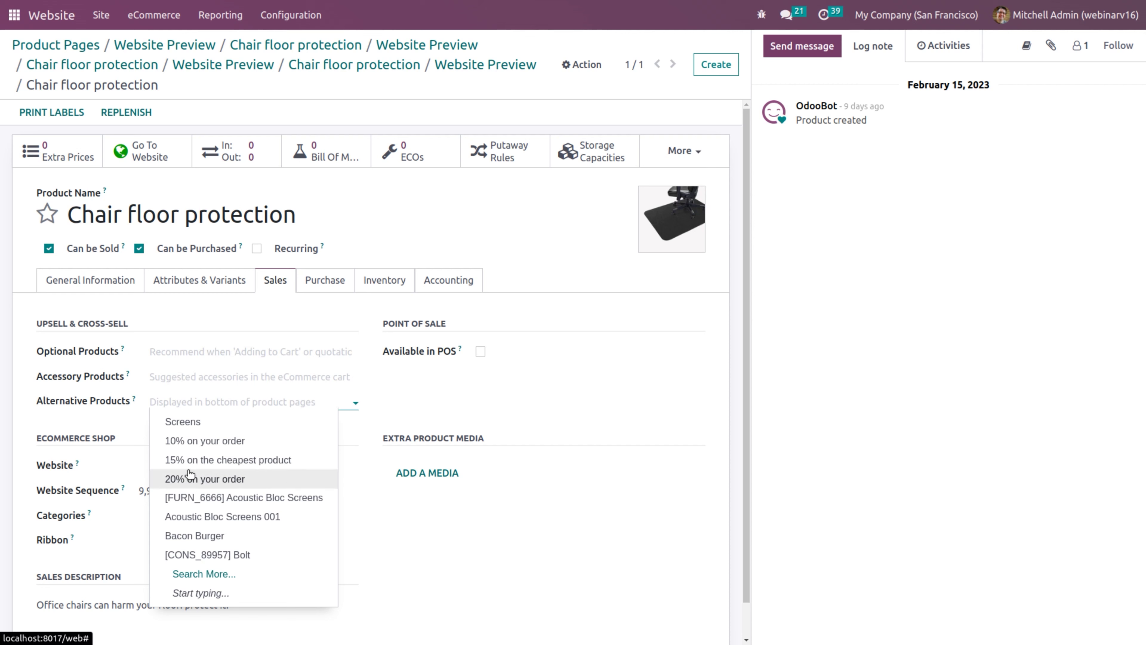
left_click(194, 517)
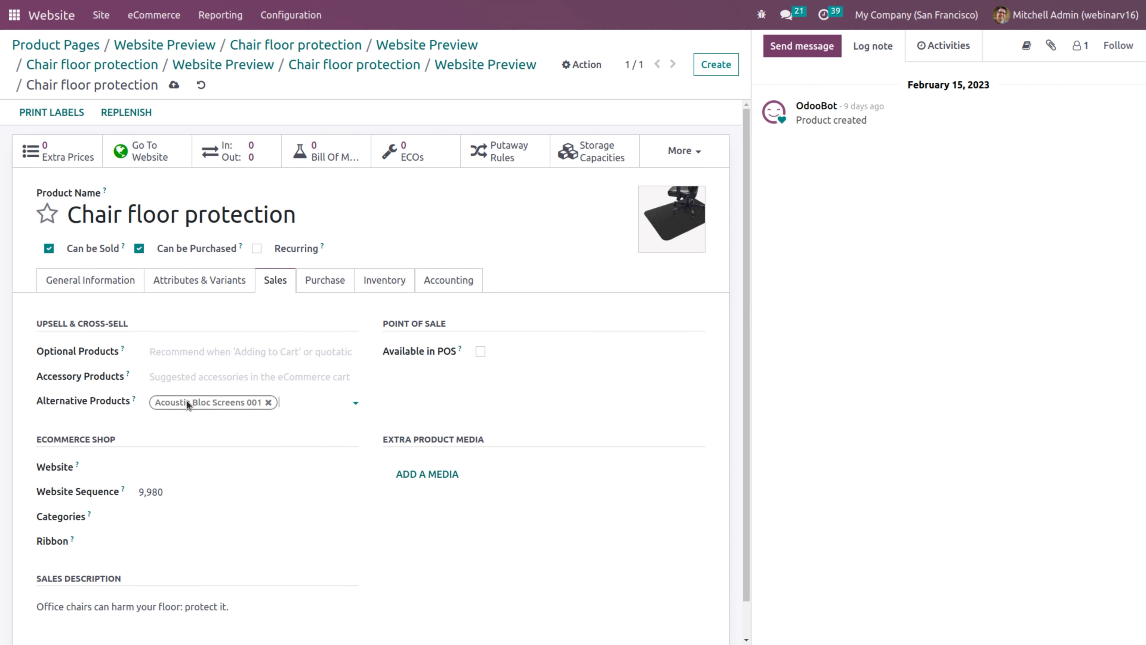
left_click(186, 375)
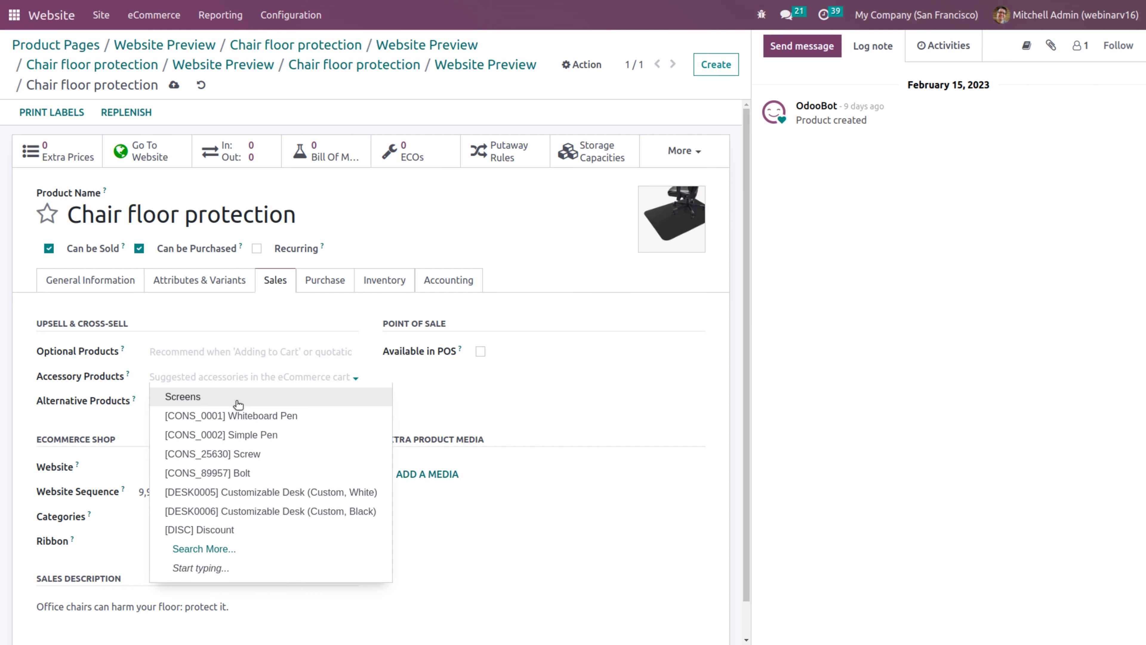
left_click(248, 414)
- Add Cabinet with Doors as an optional product, save, and view the product's shop page
left_click(214, 351)
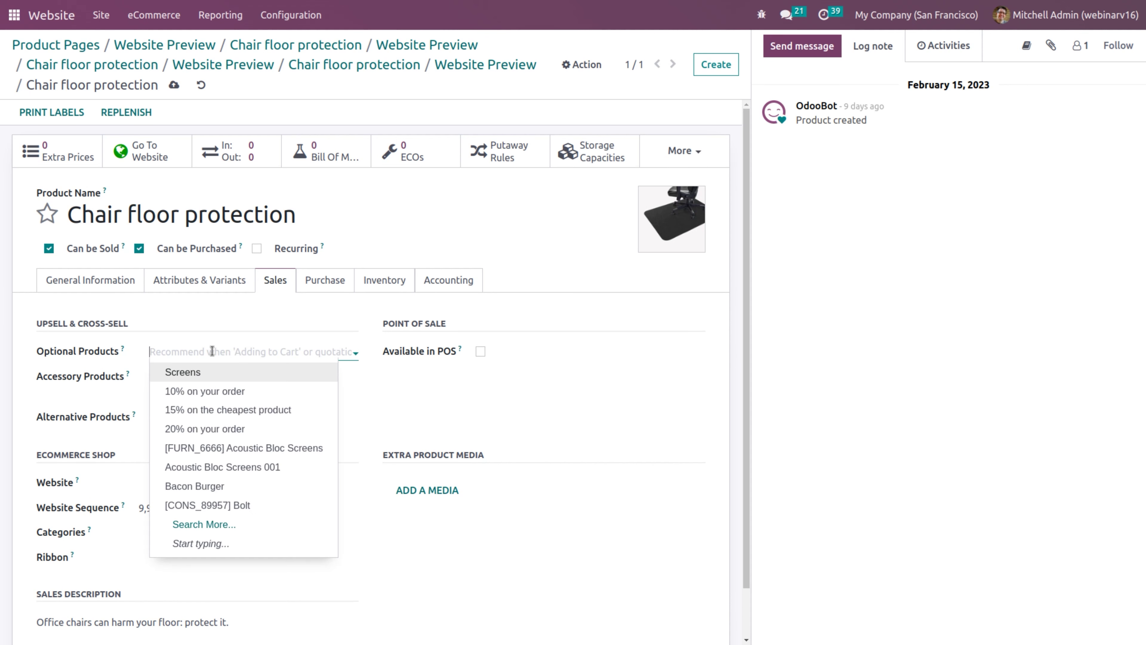
left_click(212, 487)
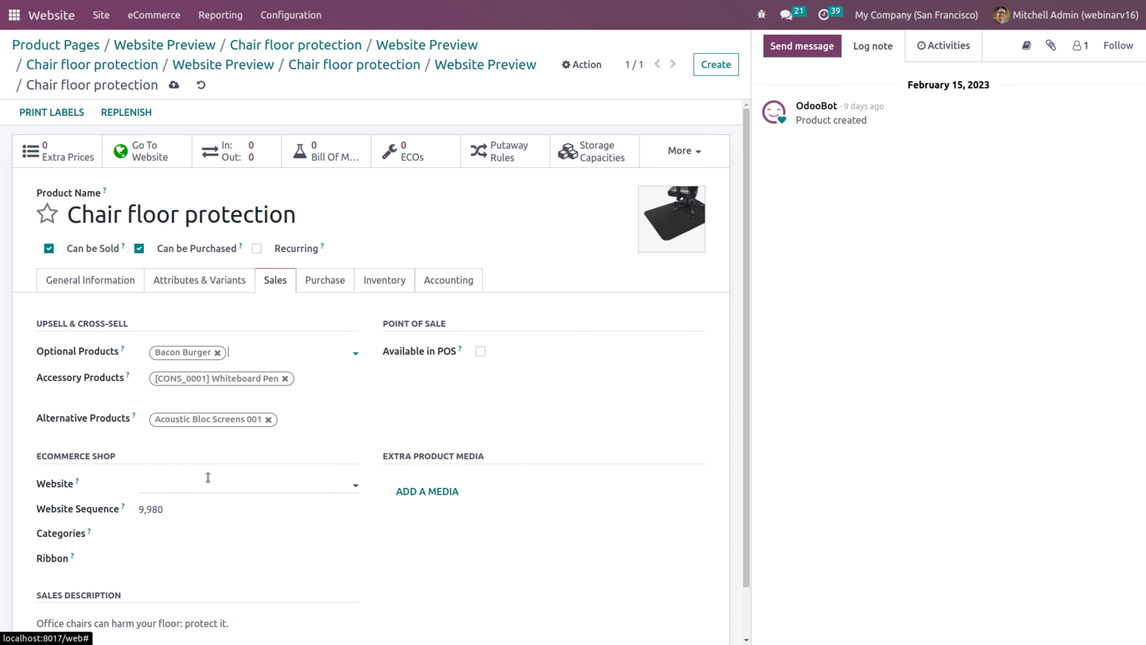
left_click(218, 352)
left_click(212, 351)
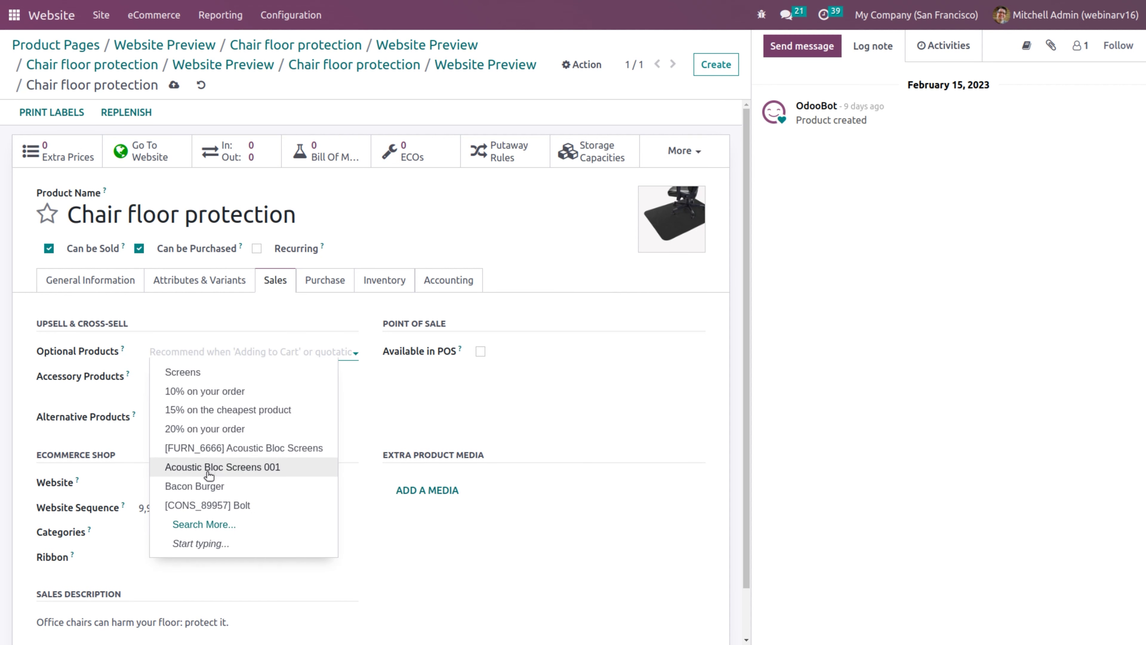
key("Escape")
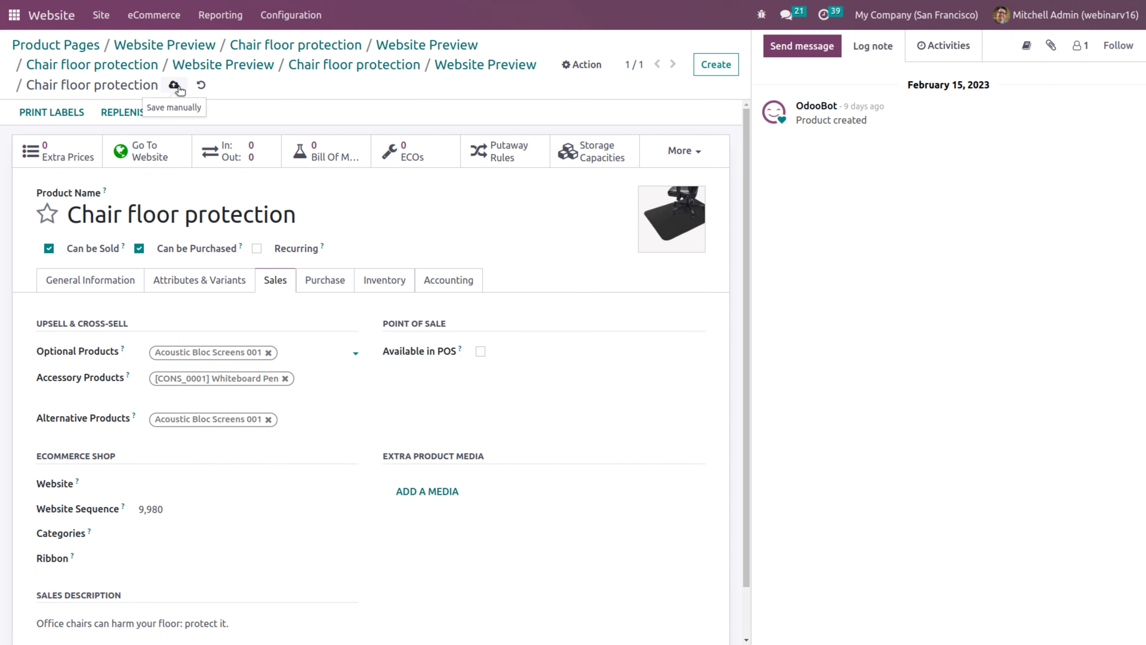
left_click(307, 355)
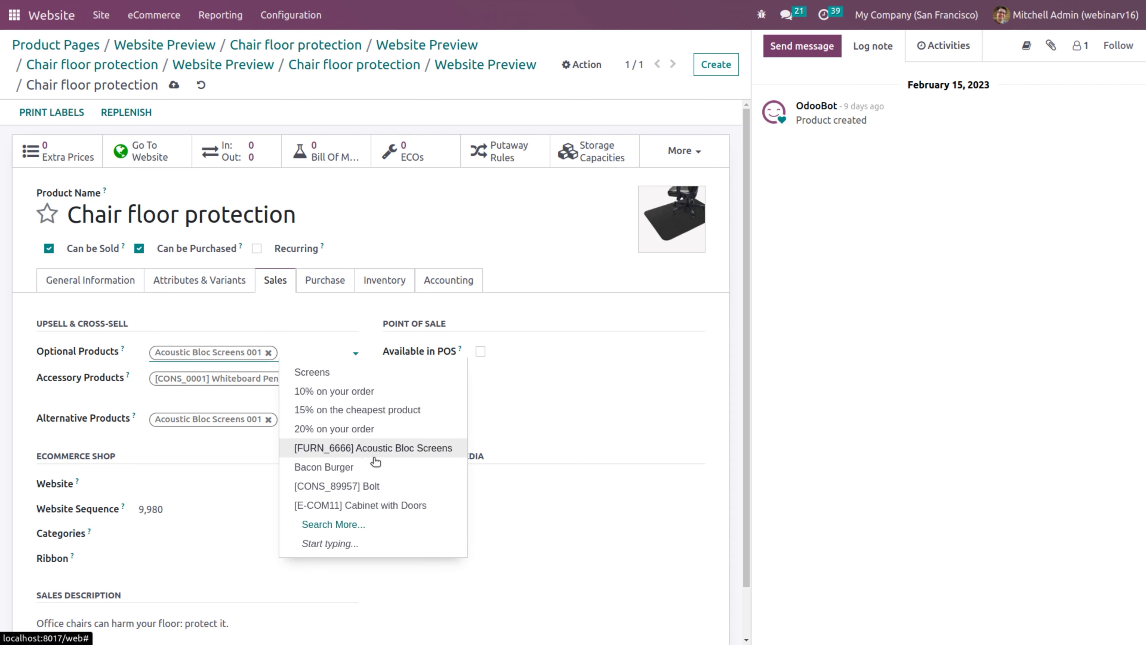
left_click(377, 505)
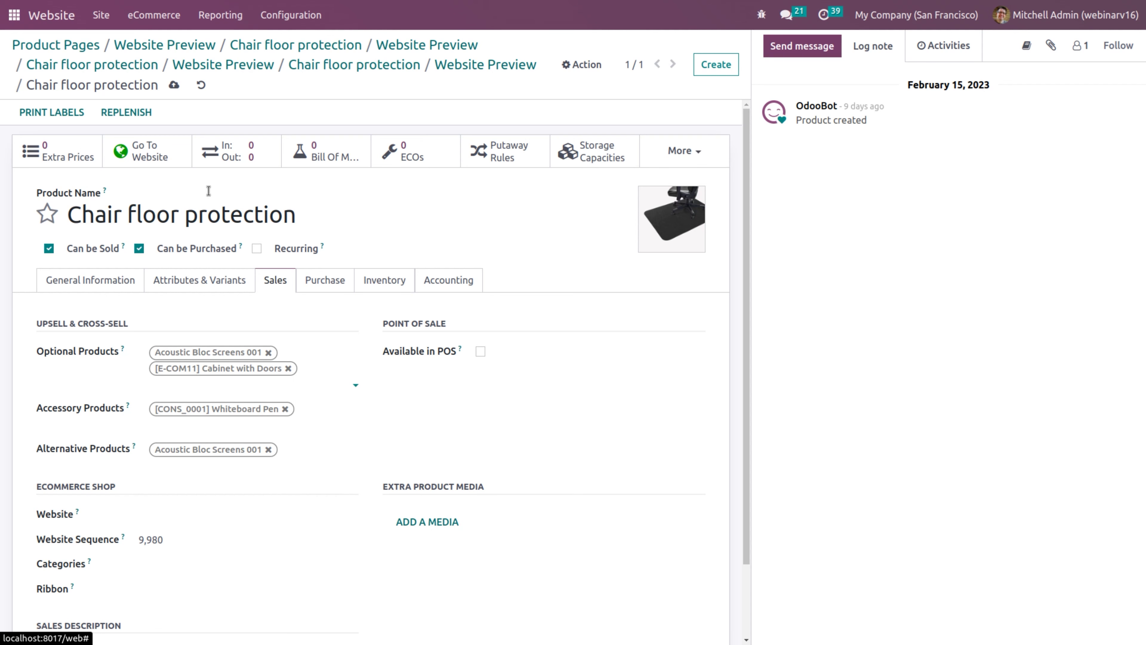
left_click(174, 85)
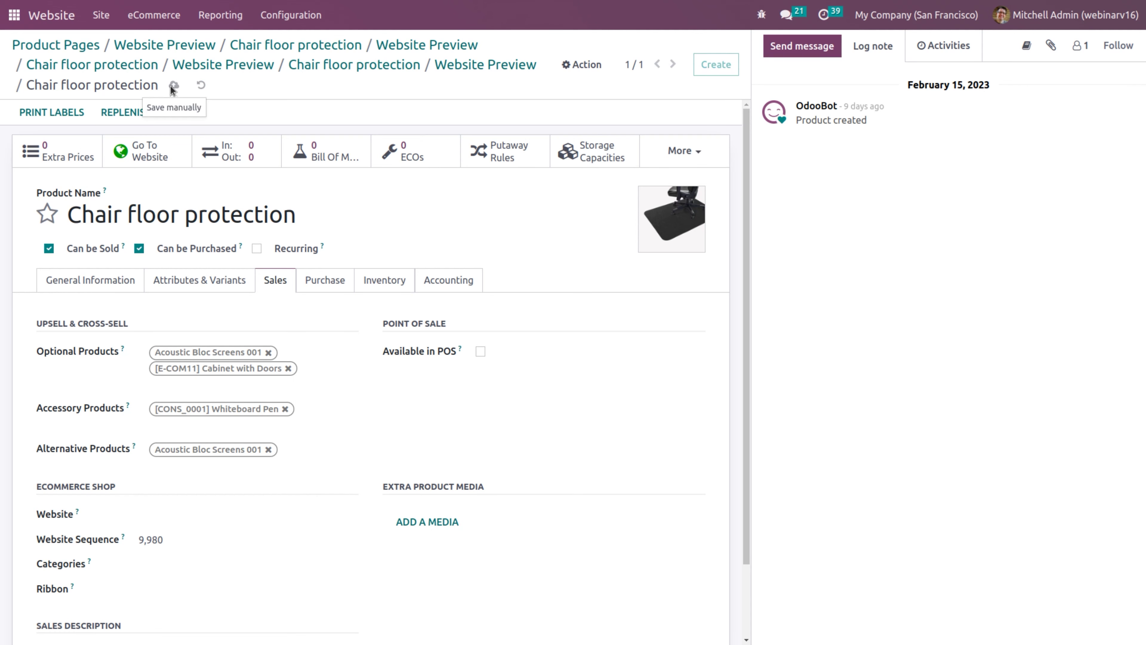
left_click(158, 152)
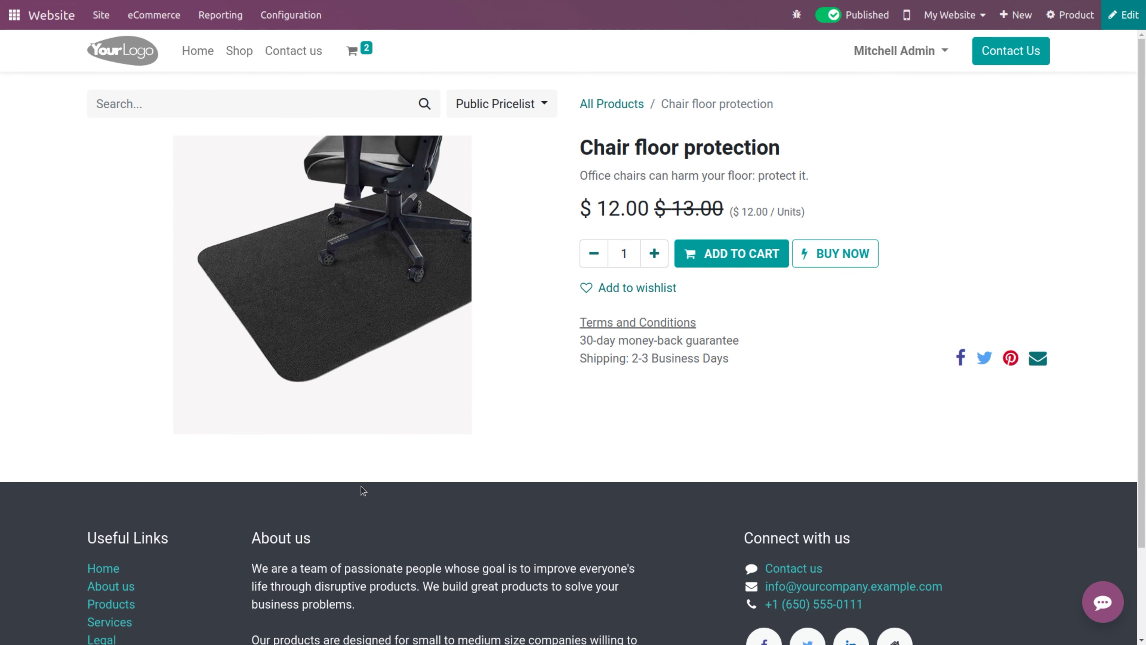
- Enter the page editor and inspect the alternative products carousel before returning to the blocks list
left_click(1123, 23)
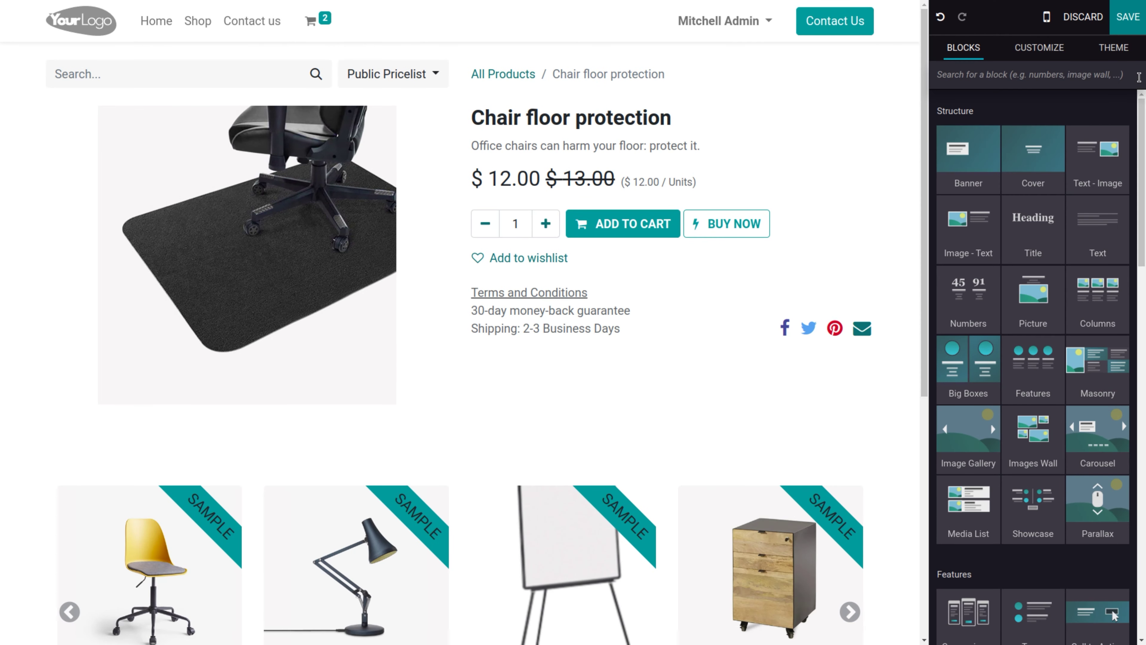
left_click_drag(1141, 113, 1141, 246)
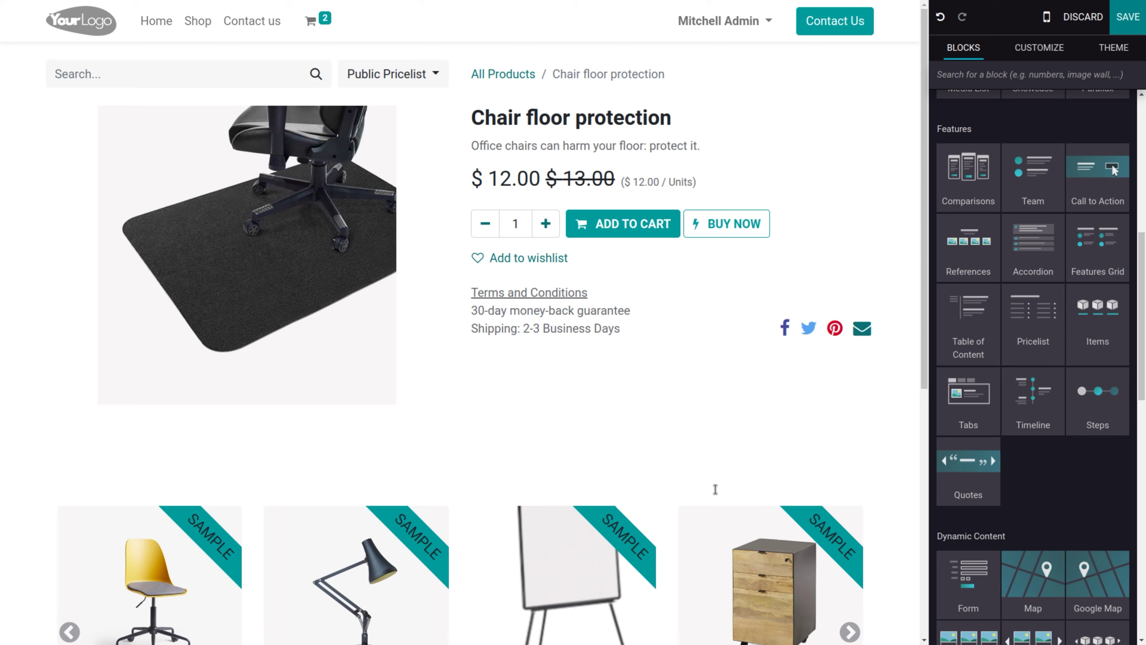
left_click(895, 492)
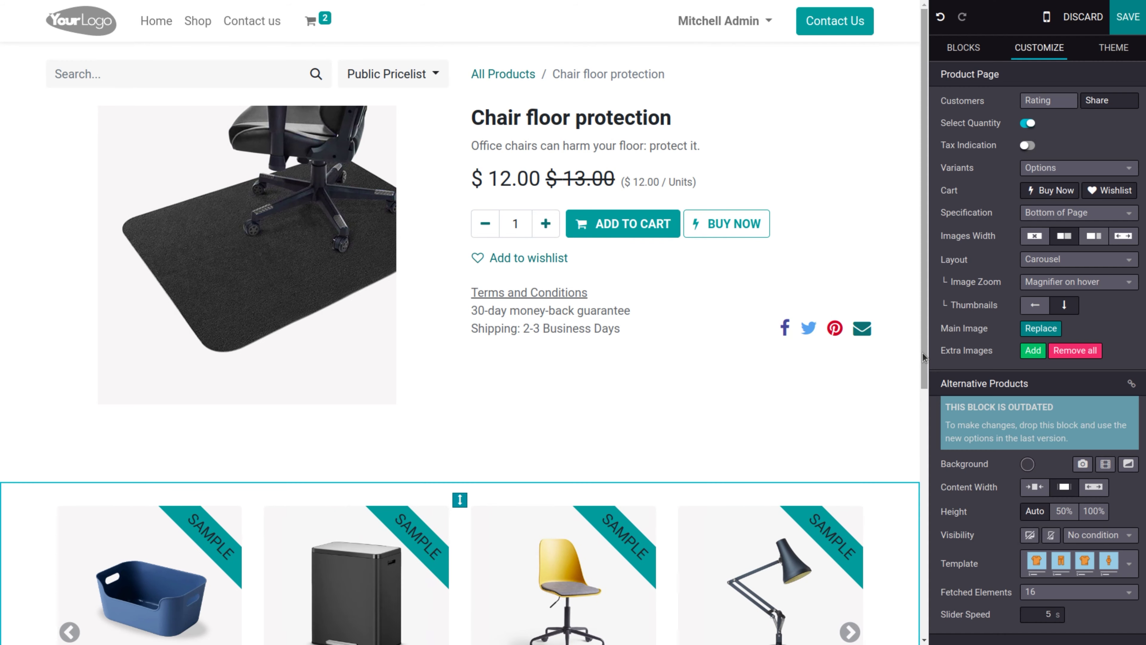
scroll(908, 519, "down", 7)
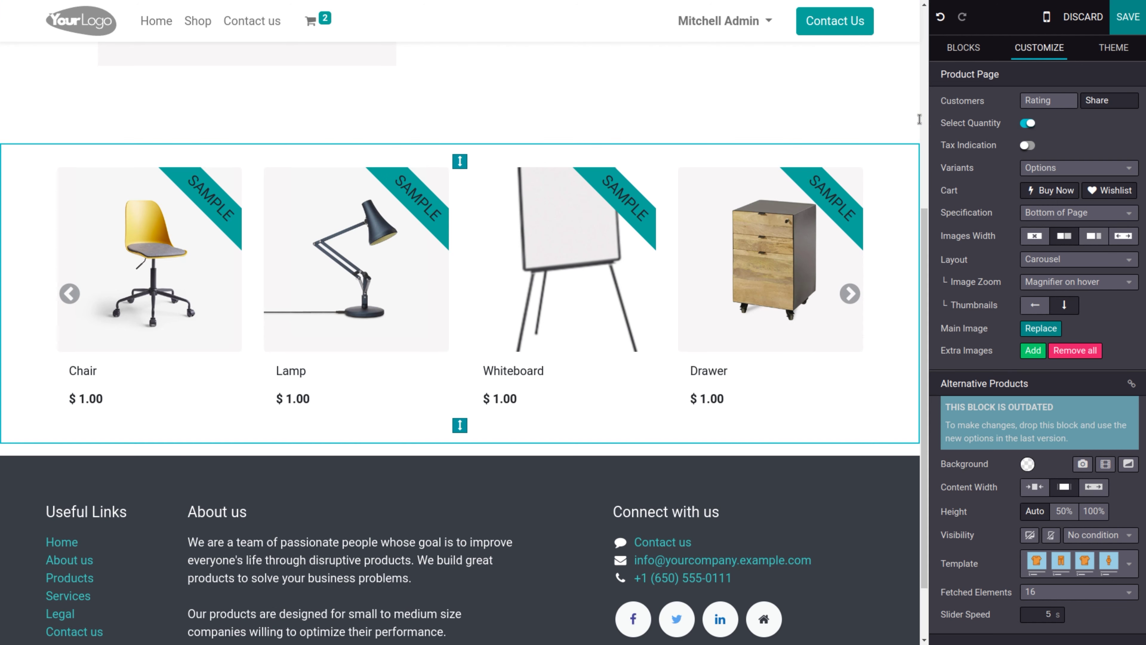
left_click(956, 45)
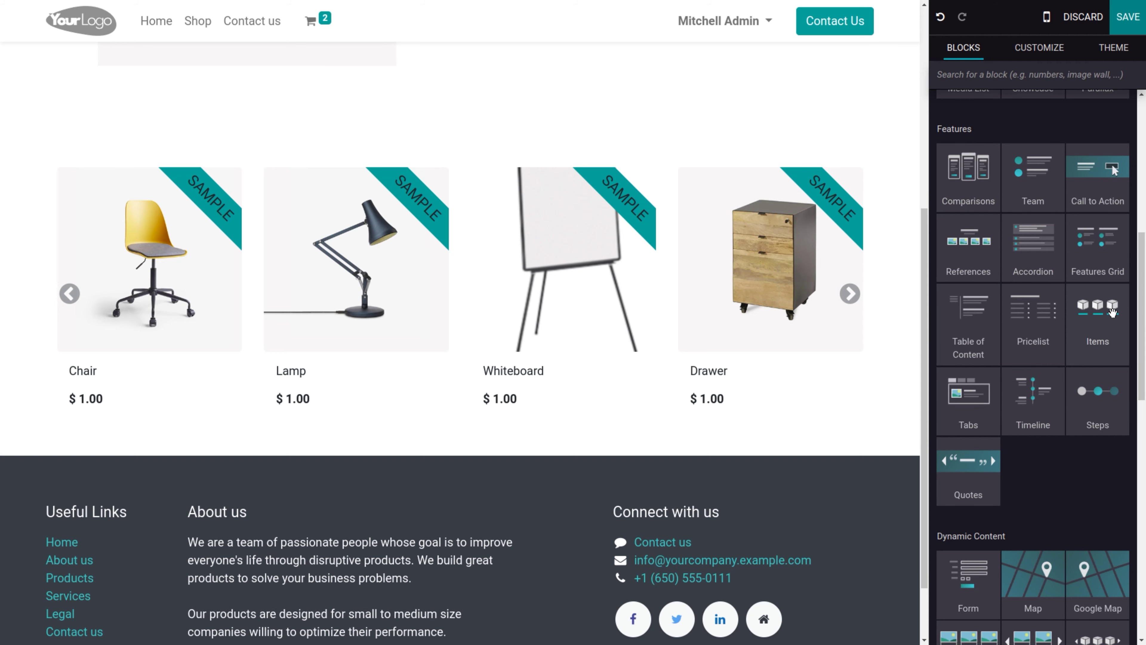
- Place an Items block of six category cards above the product carousel and review its Visibility options
left_click_drag(1098, 307, 572, 155)
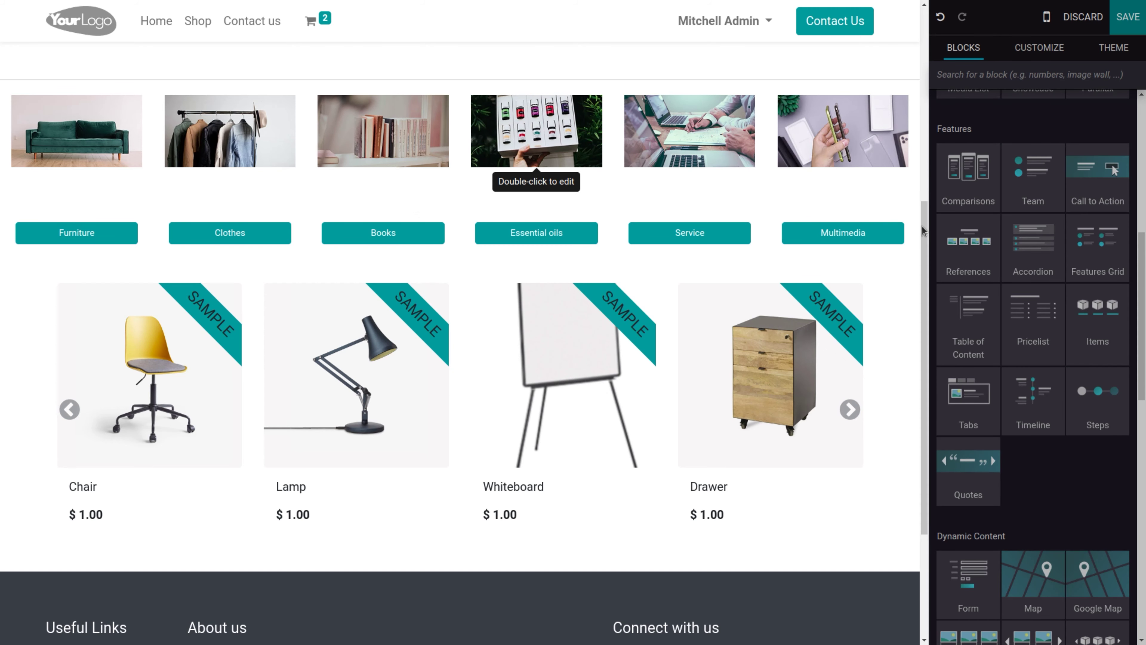
left_click_drag(922, 231, 922, 175)
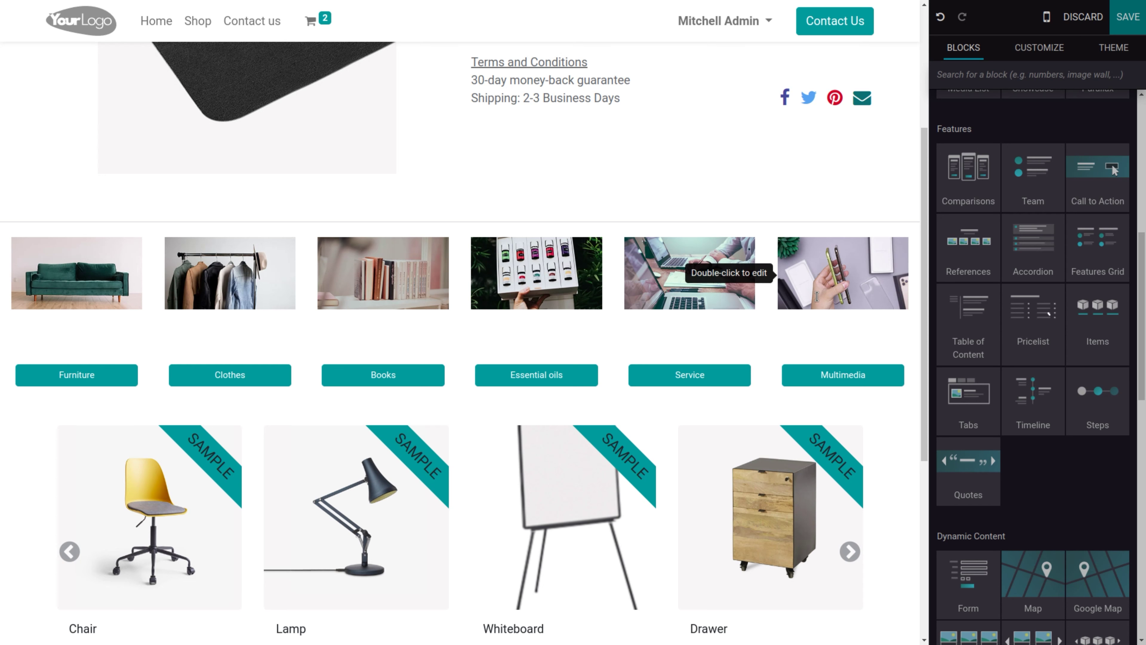
left_click(730, 341)
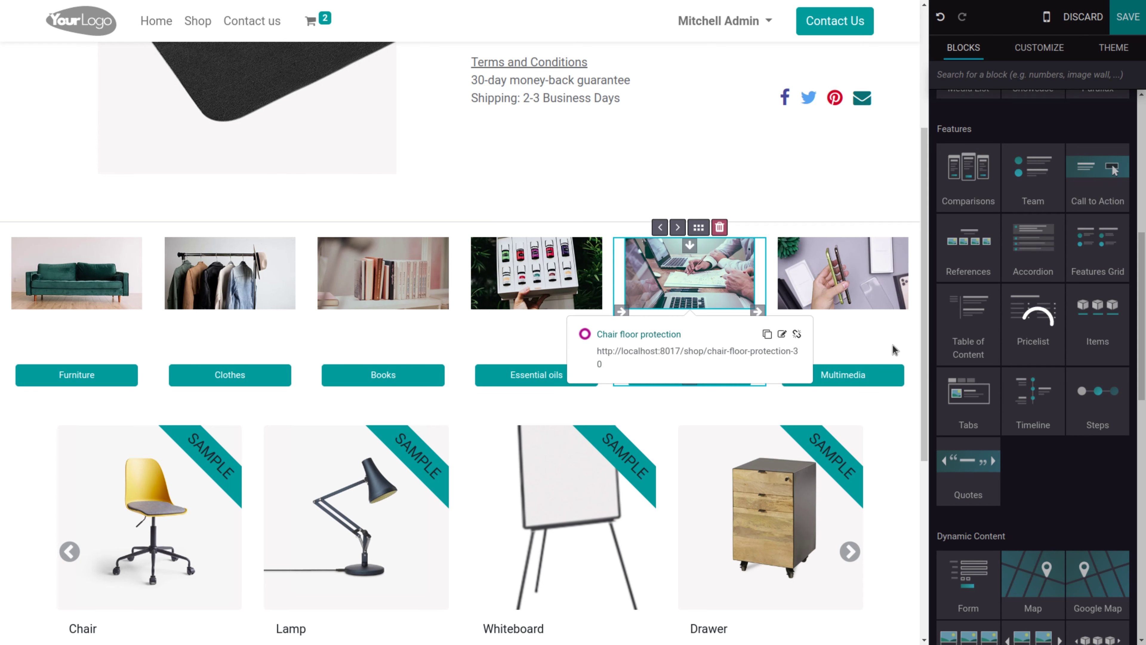
left_click(883, 234)
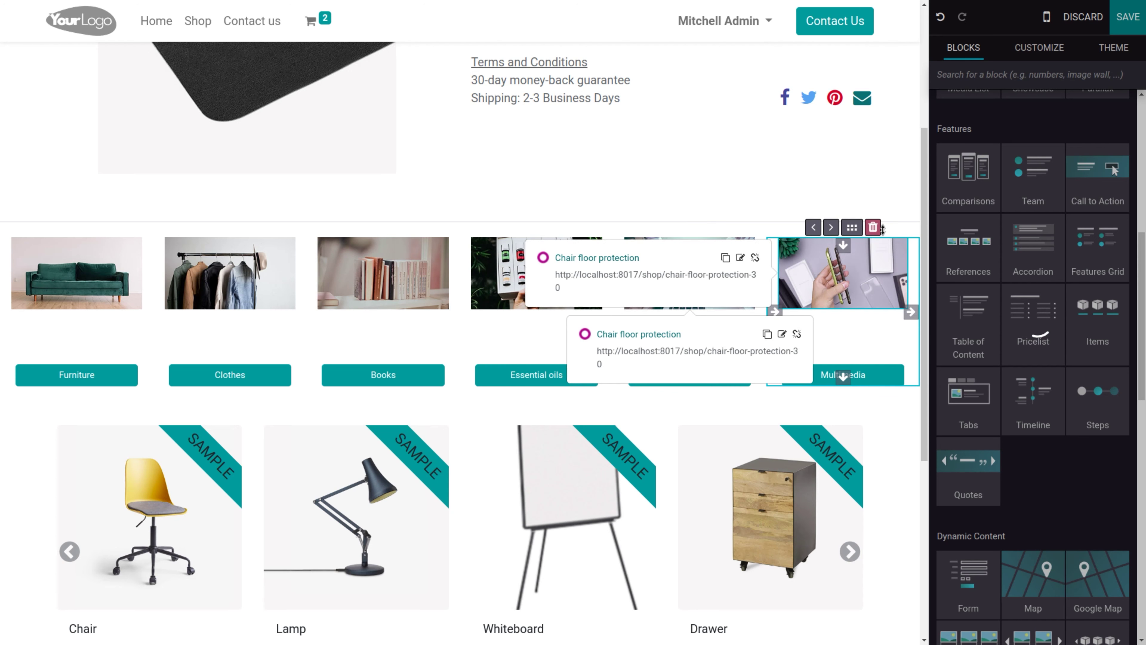
left_click(884, 234)
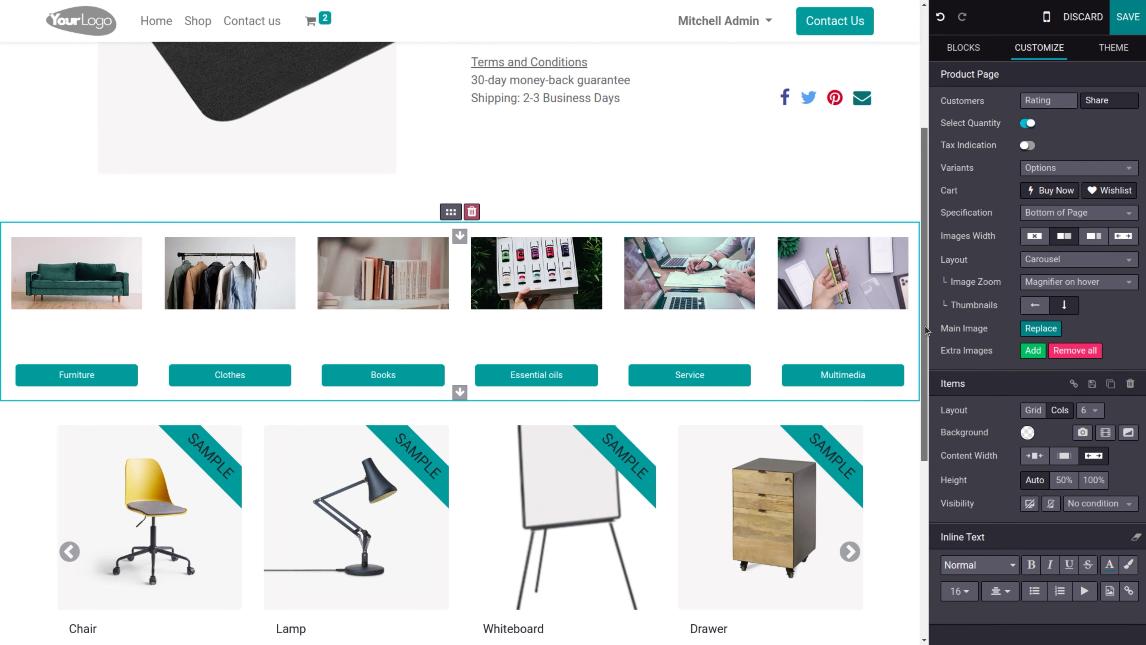
left_click_drag(929, 333, 950, 283)
scroll(812, 343, "up", 1)
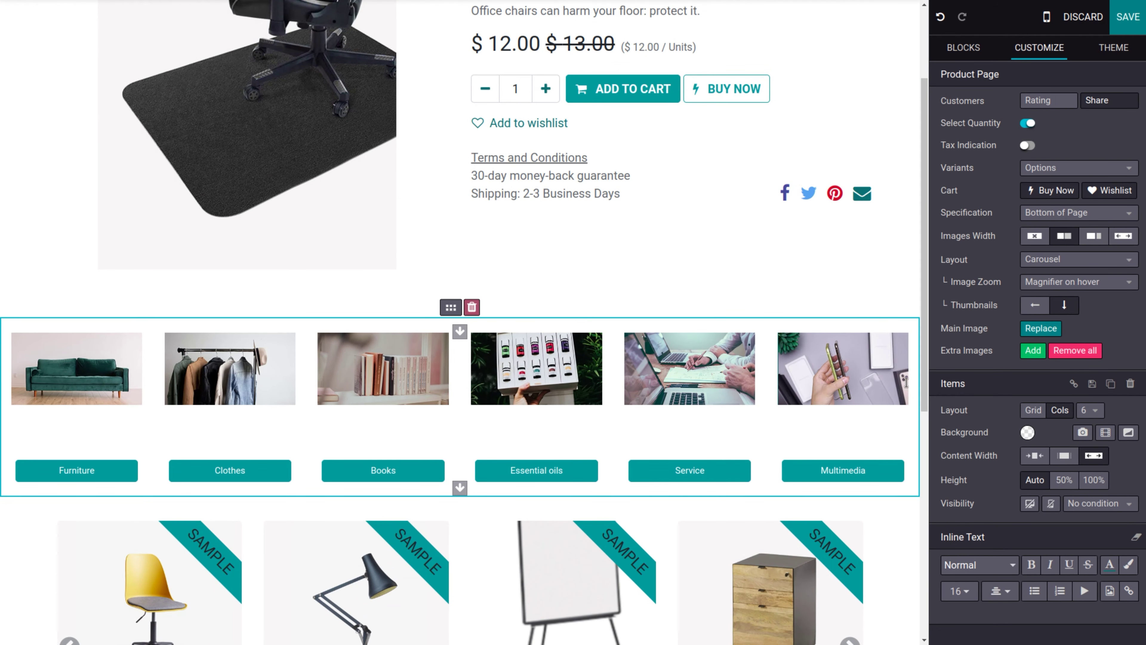
left_click(891, 325)
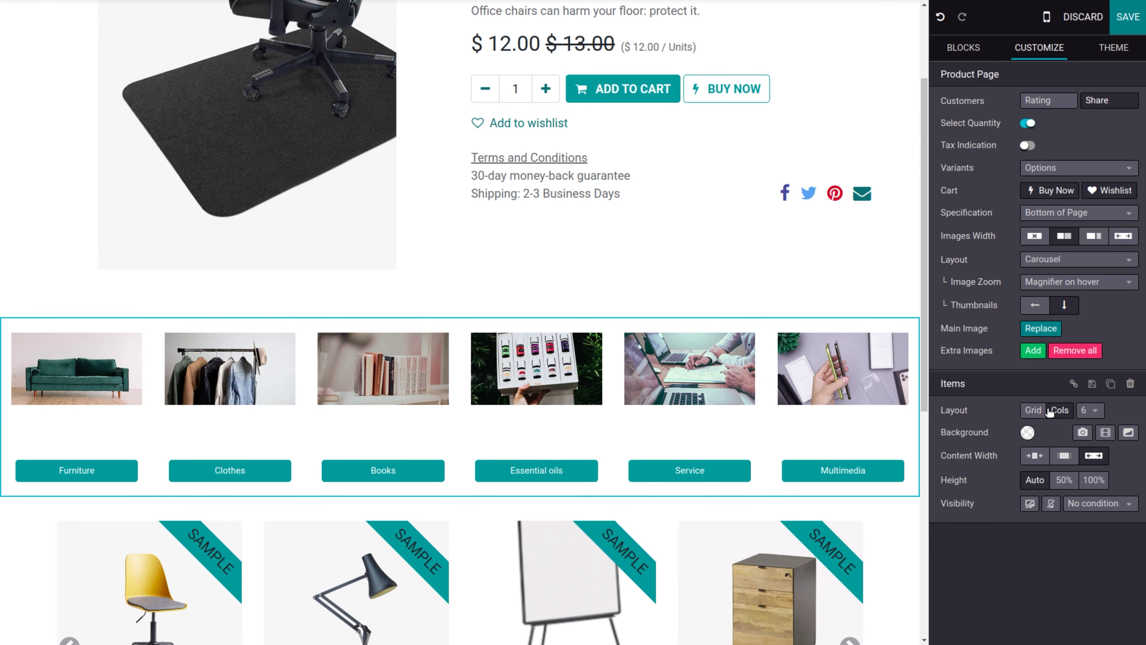
left_click(1092, 504)
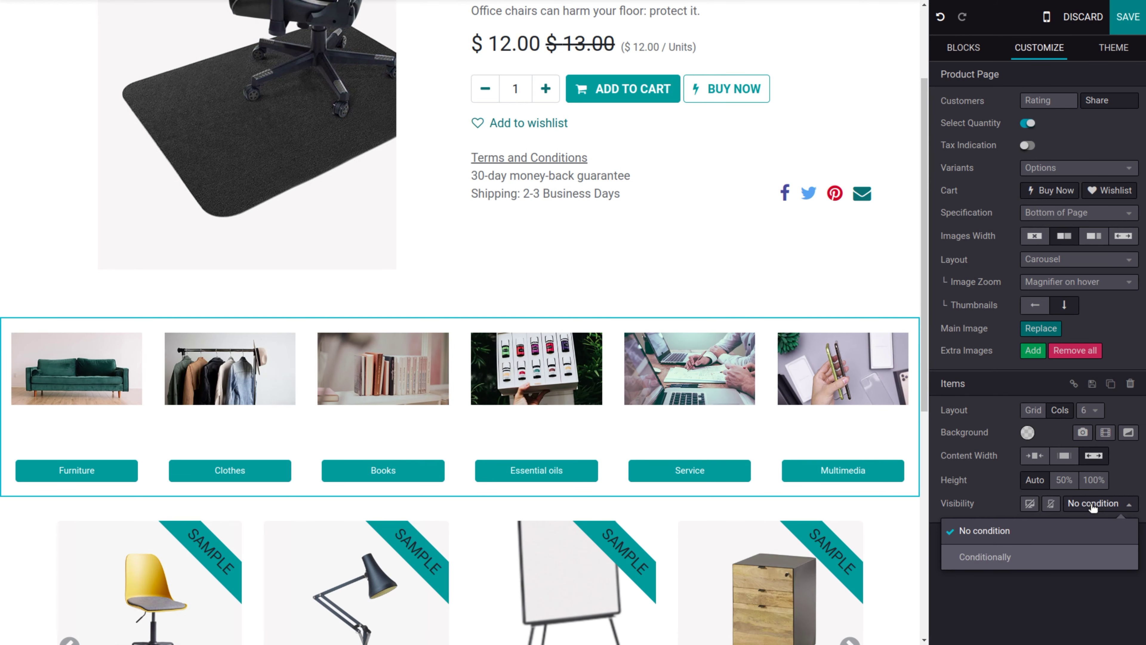
left_click(879, 277)
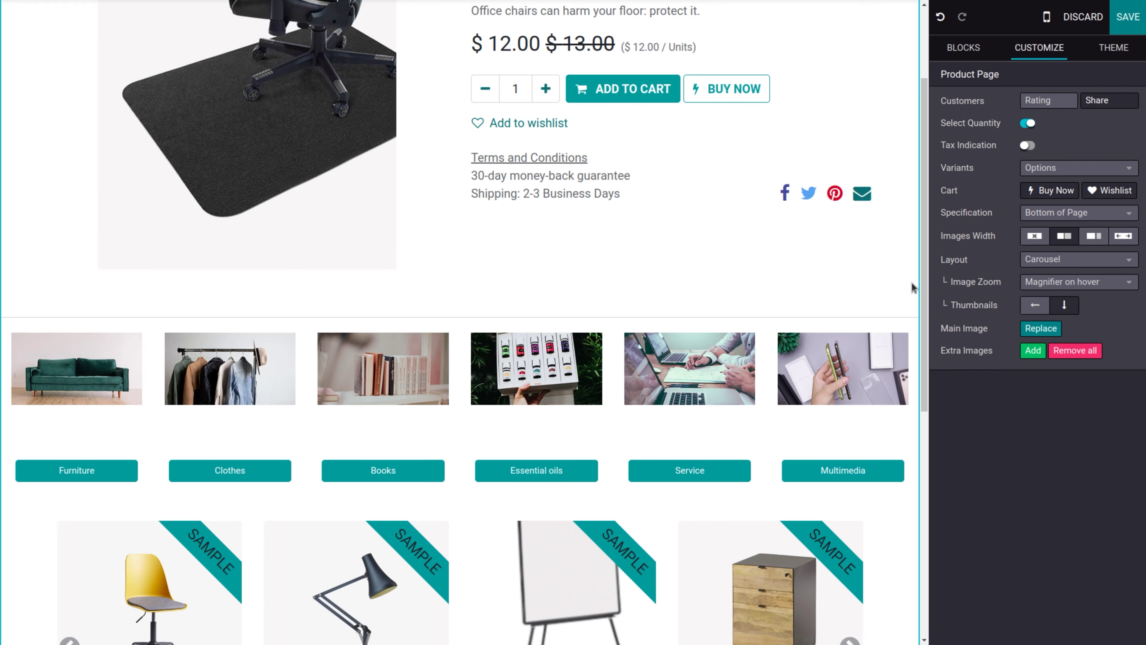
left_click_drag(925, 224, 924, 157)
- Turn on customer star ratings and the VAT Excluded tax indication beside the price
left_click(836, 107)
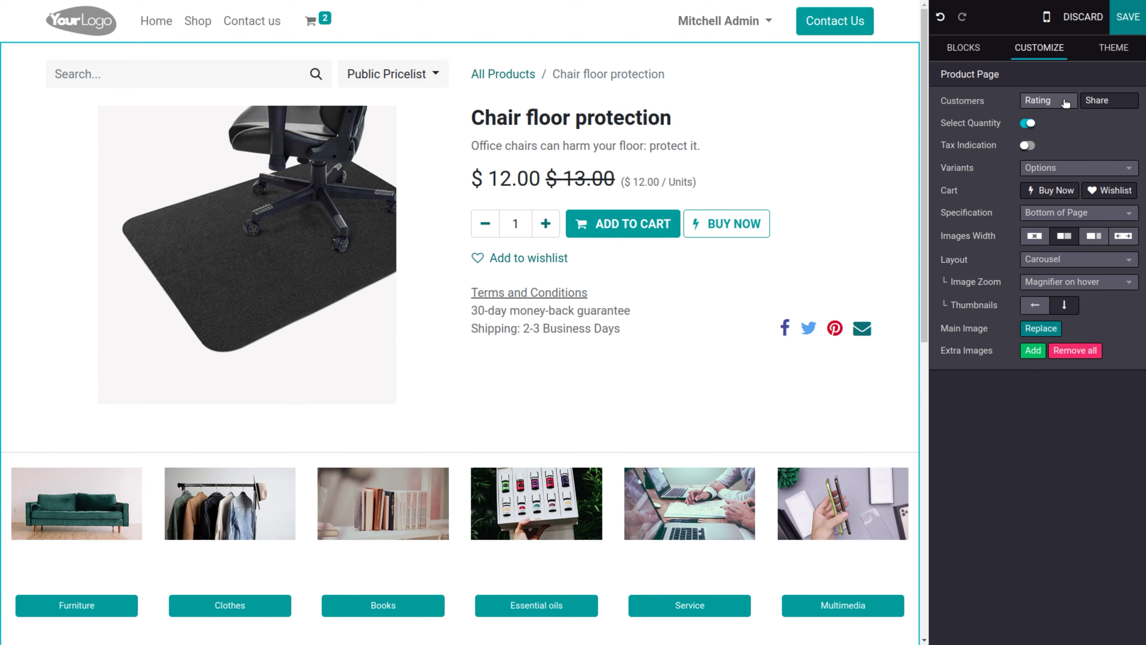
key("ctrl+s")
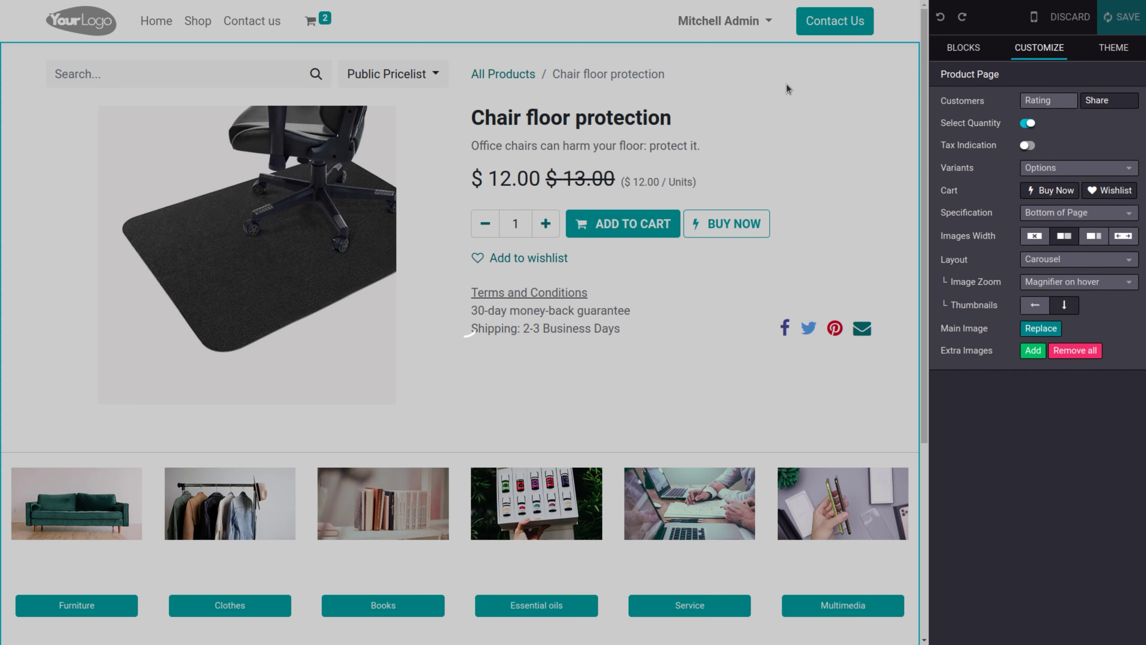
left_click(1027, 146)
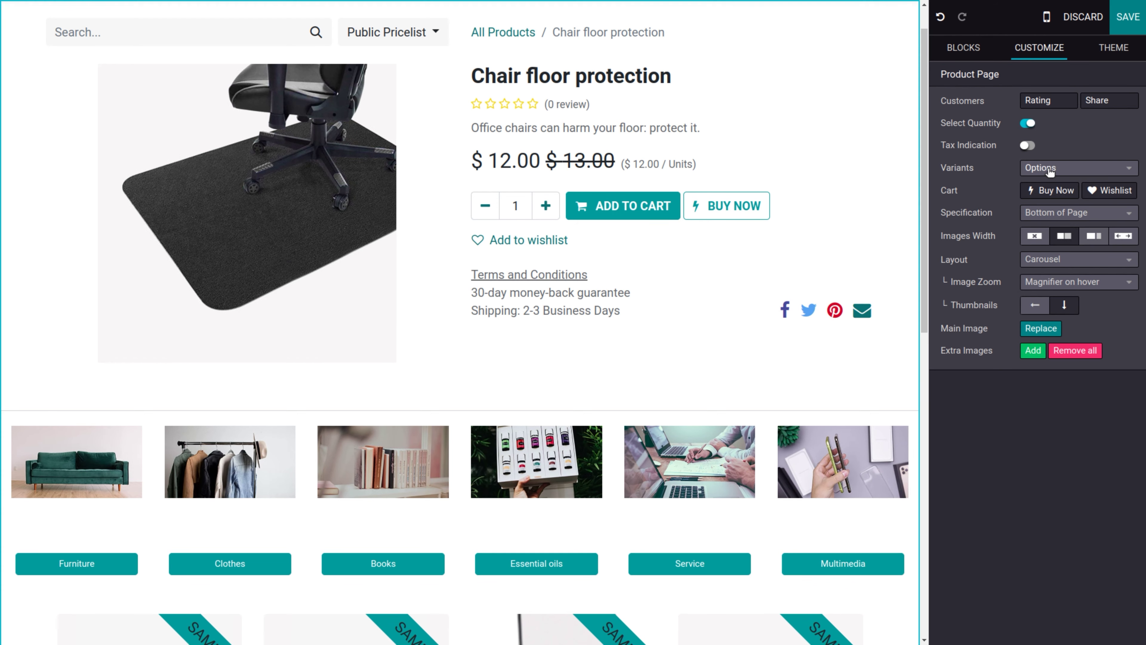
left_click(1029, 146)
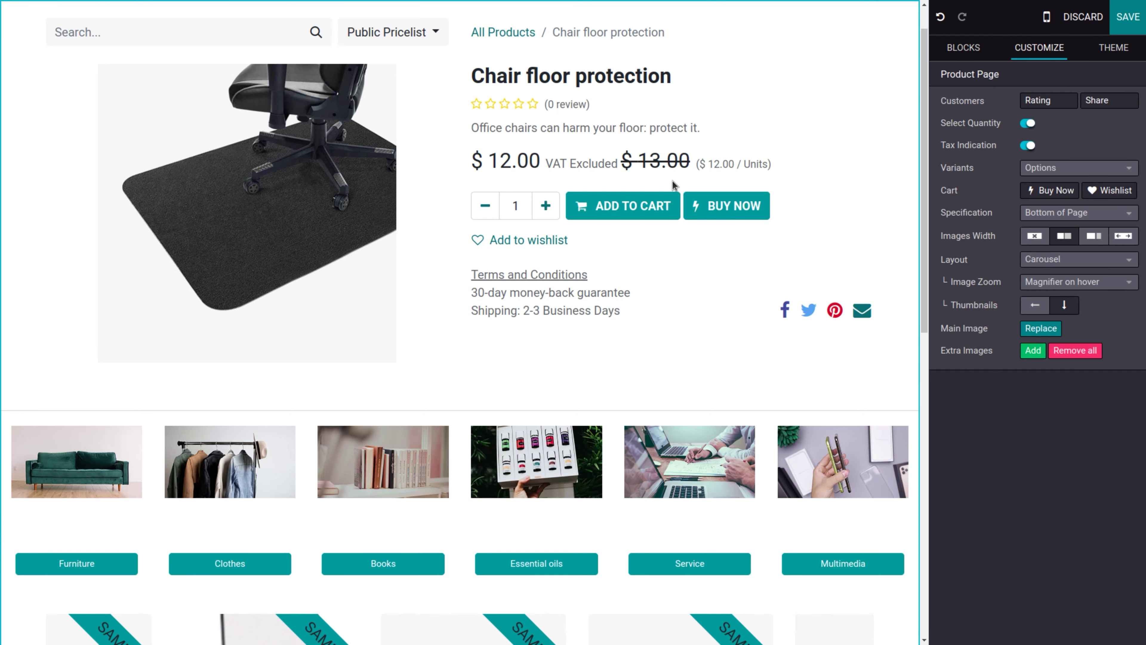
left_click_drag(547, 161, 618, 163)
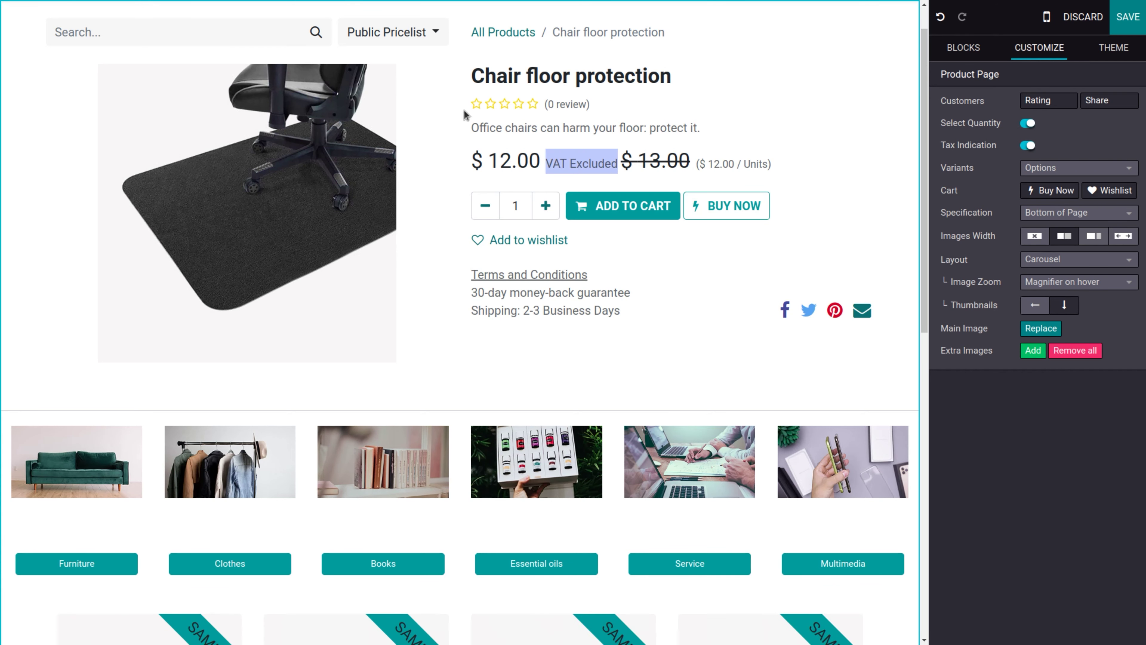
- Keep specifications at the bottom of the page and switch the image layout to Grid
left_click(1050, 214)
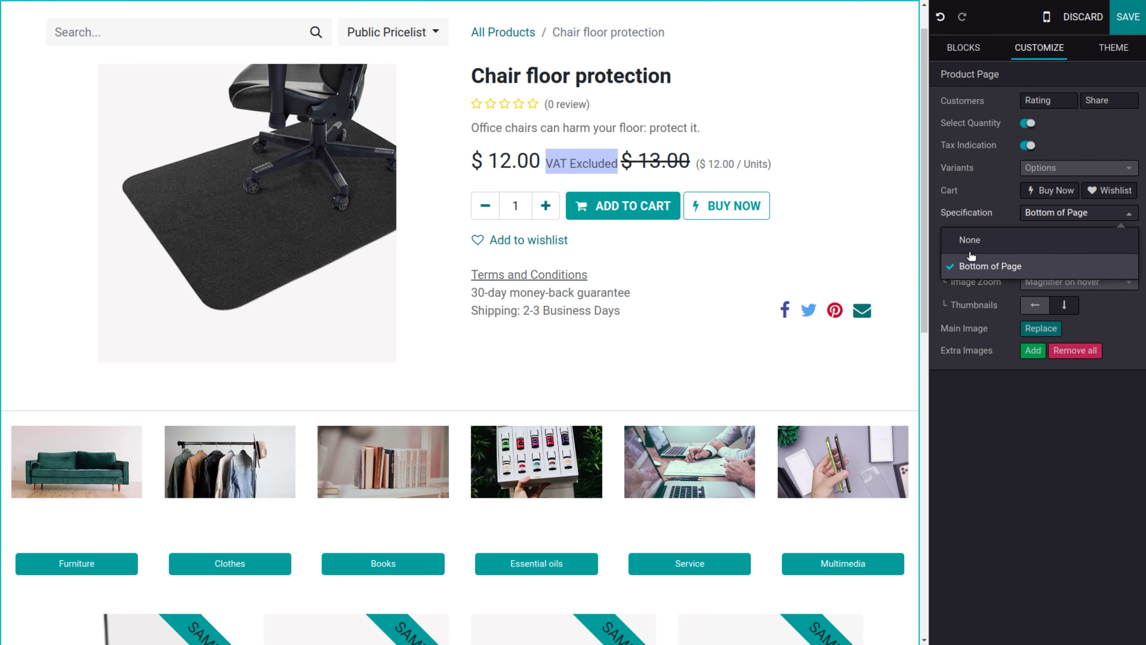
left_click(905, 257)
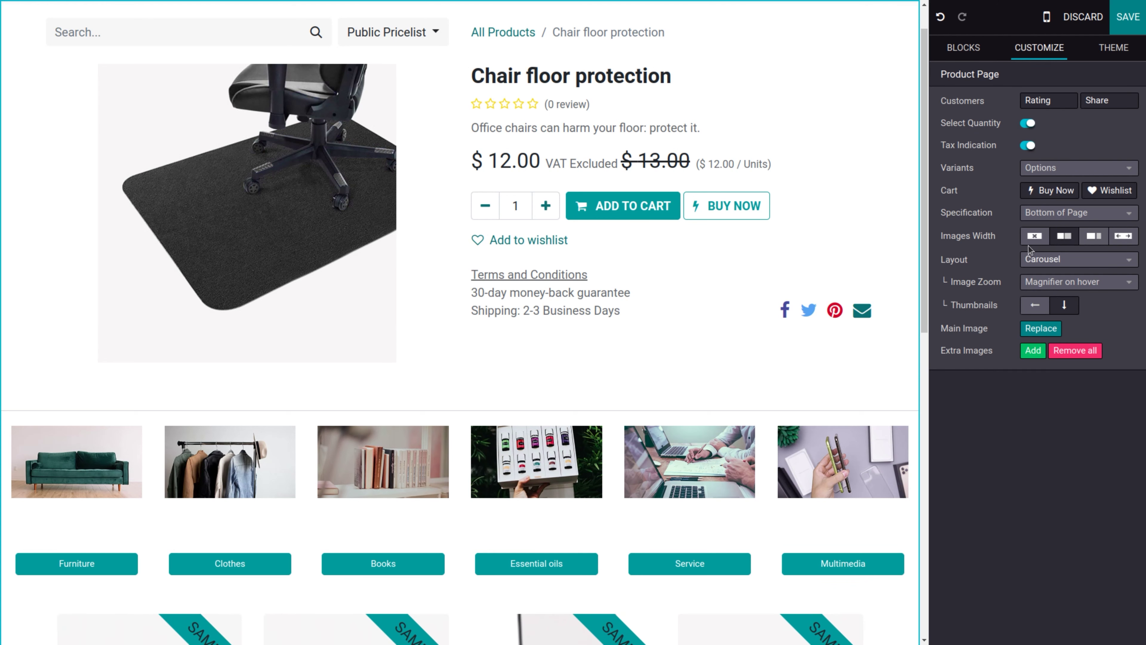
left_click(1046, 265)
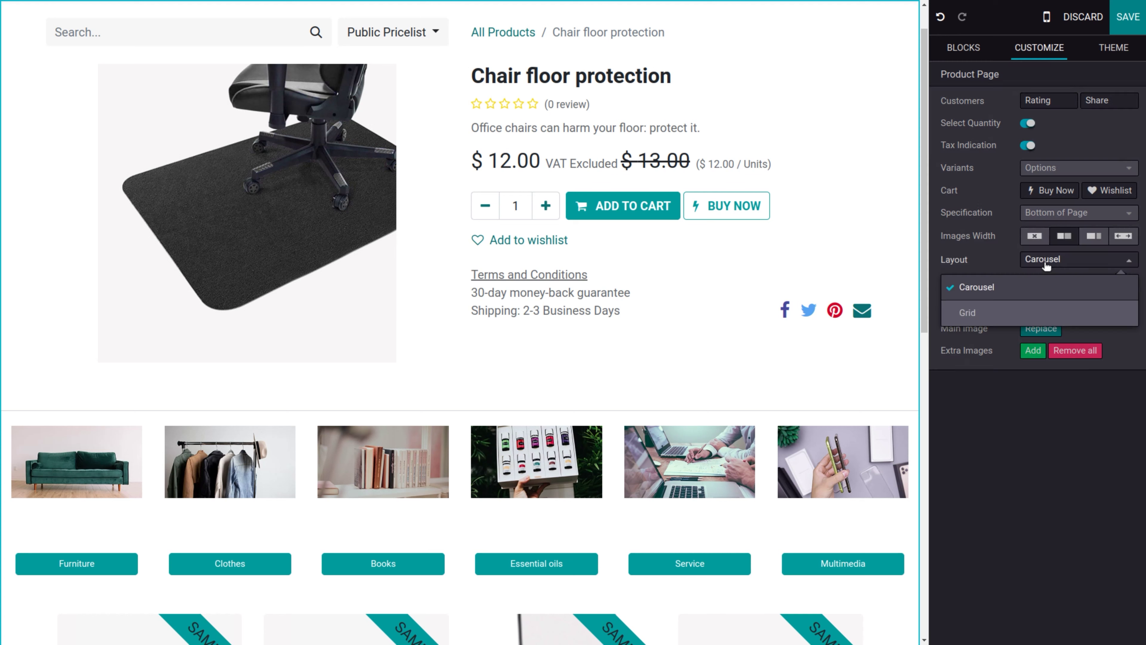
left_click(978, 314)
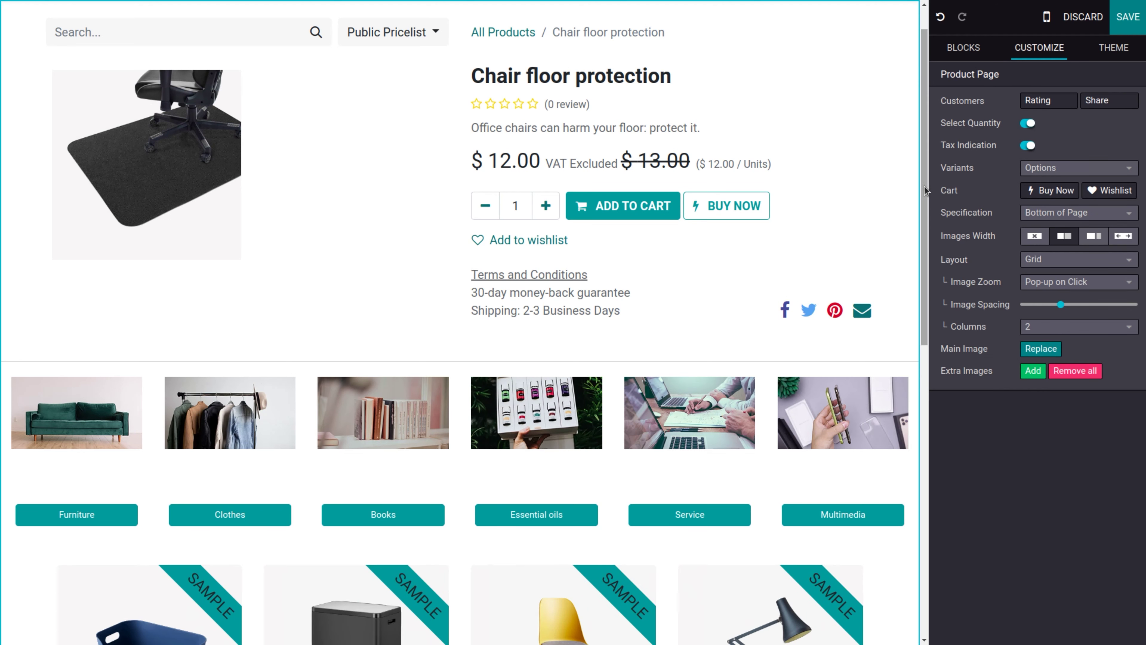
- Save the page edits, add Chair floor protection to the cart, and proceed to checkout
left_click(1132, 18)
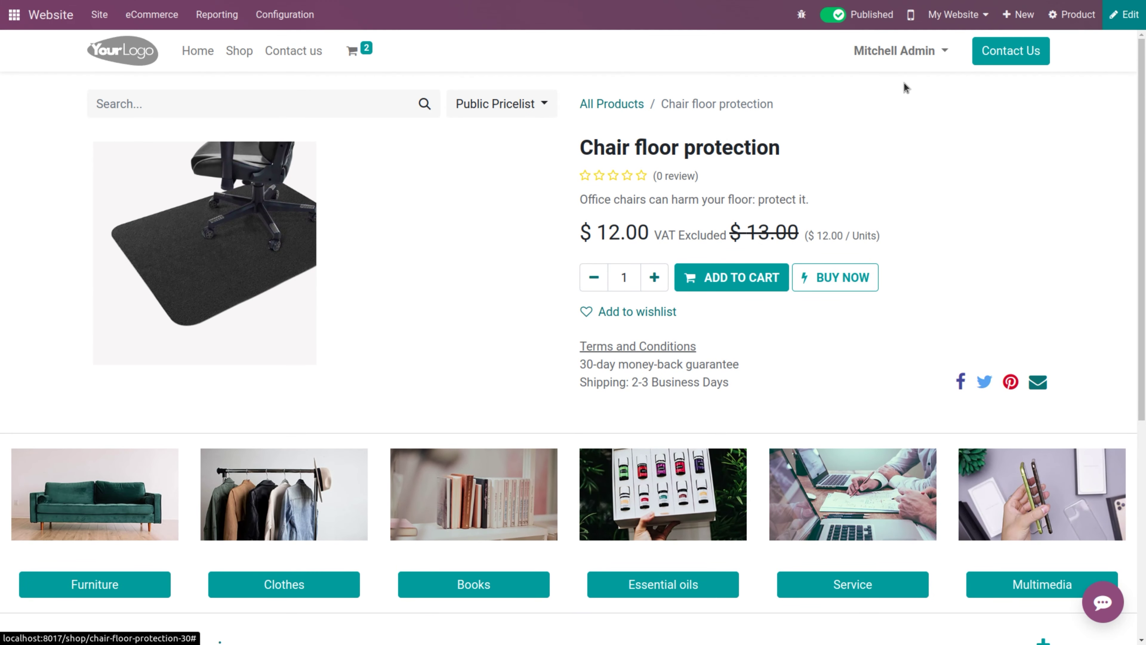
left_click(726, 277)
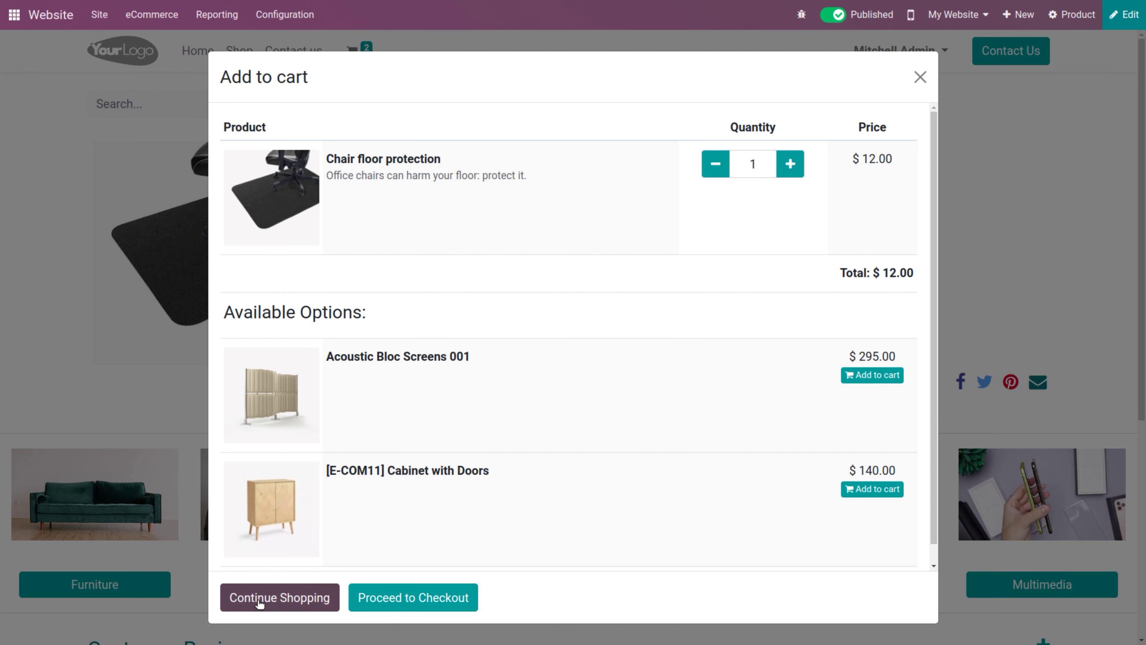
left_click(398, 599)
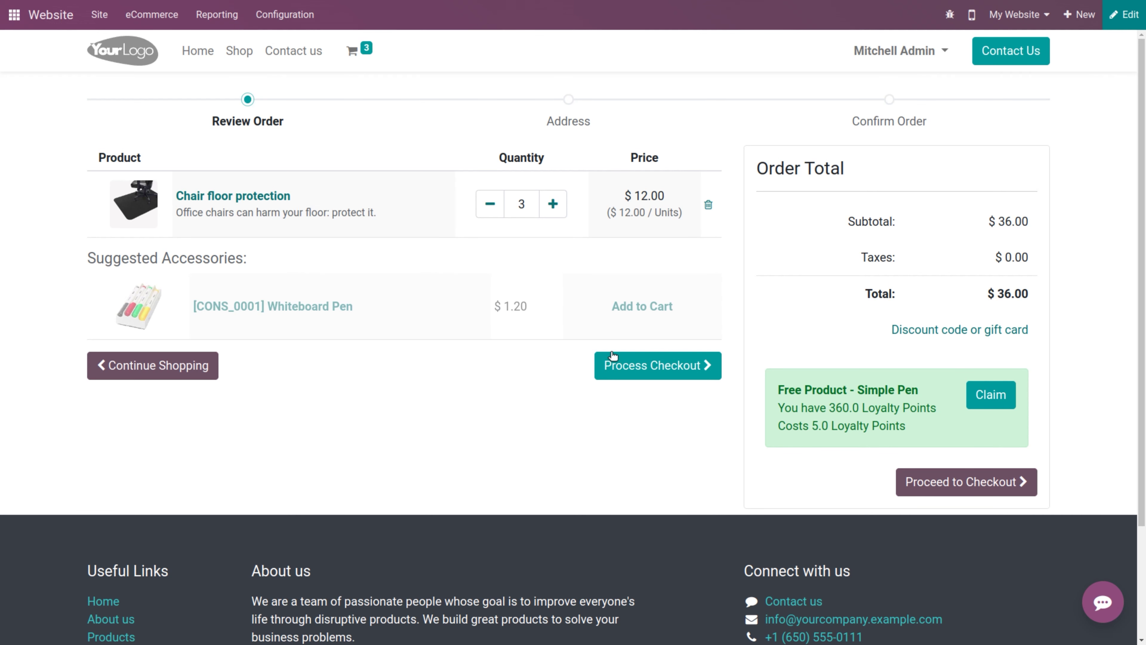
- Choose [On Site Pick] My Shop 1 delivery and Demo as the payment method
left_click(634, 365)
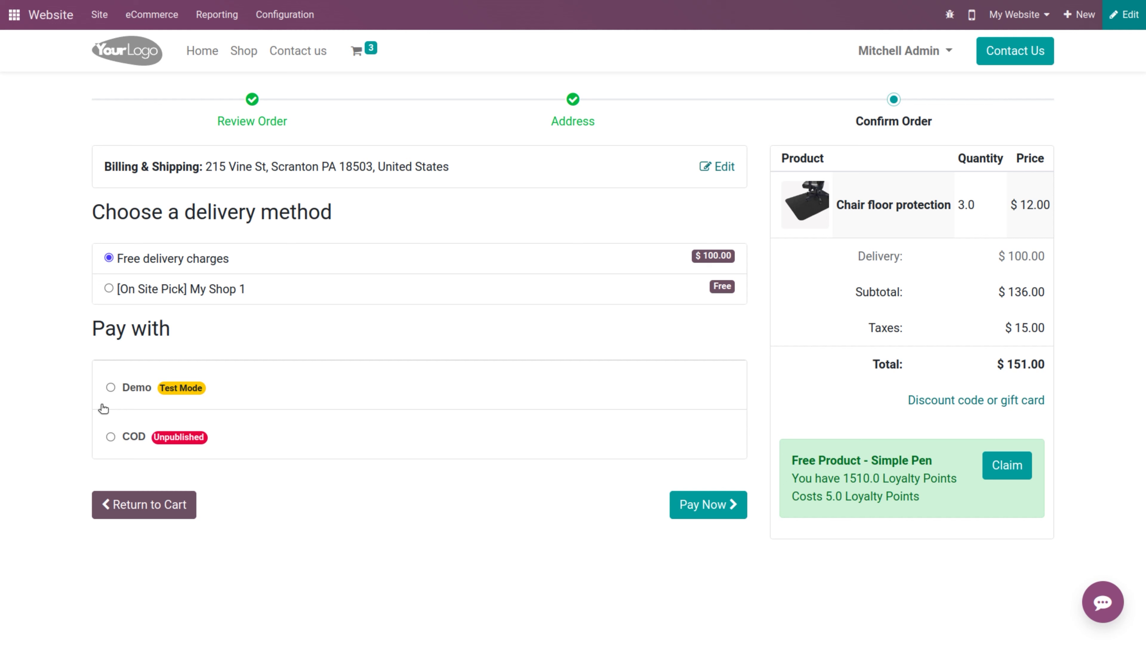
left_click(110, 387)
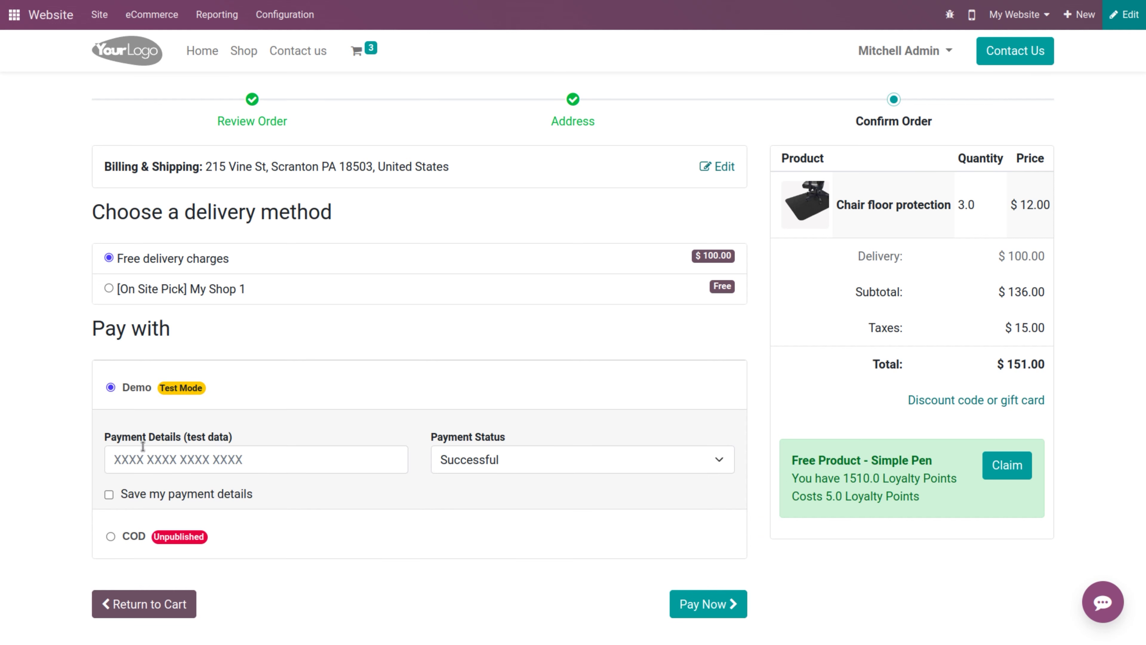
left_click(109, 290)
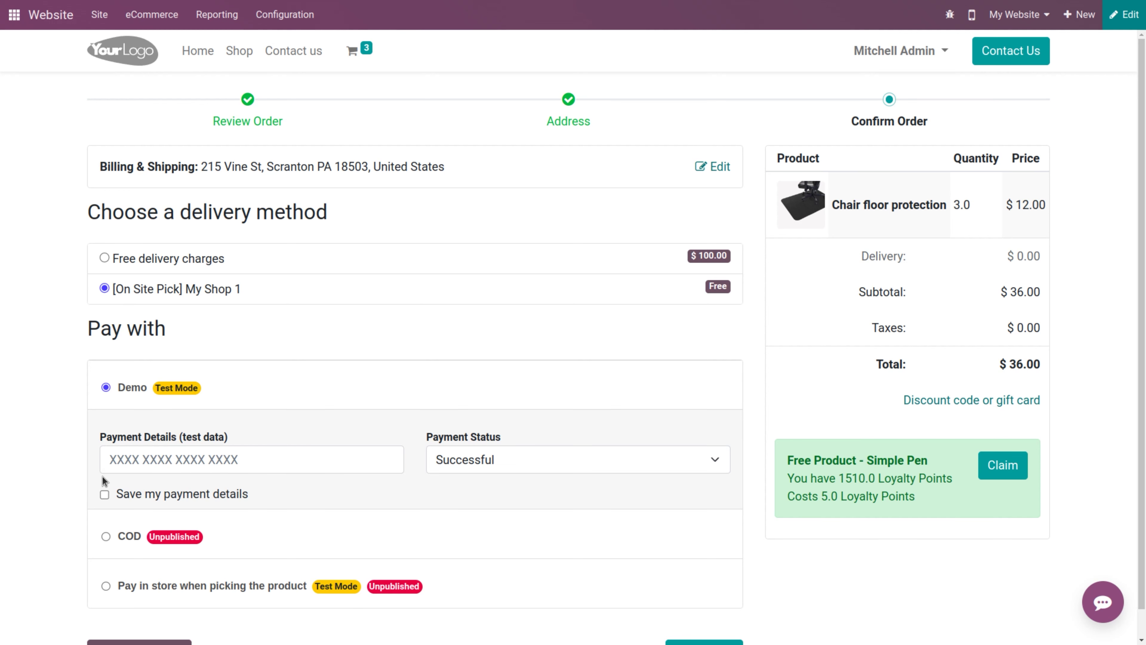
left_click(106, 587)
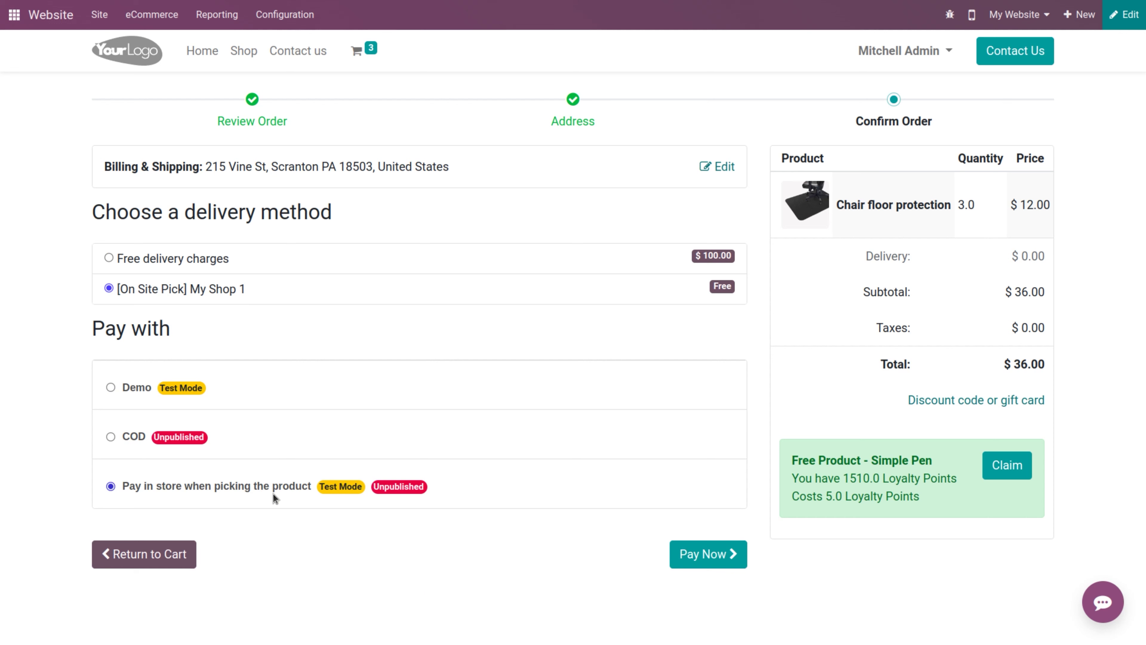
left_click(110, 388)
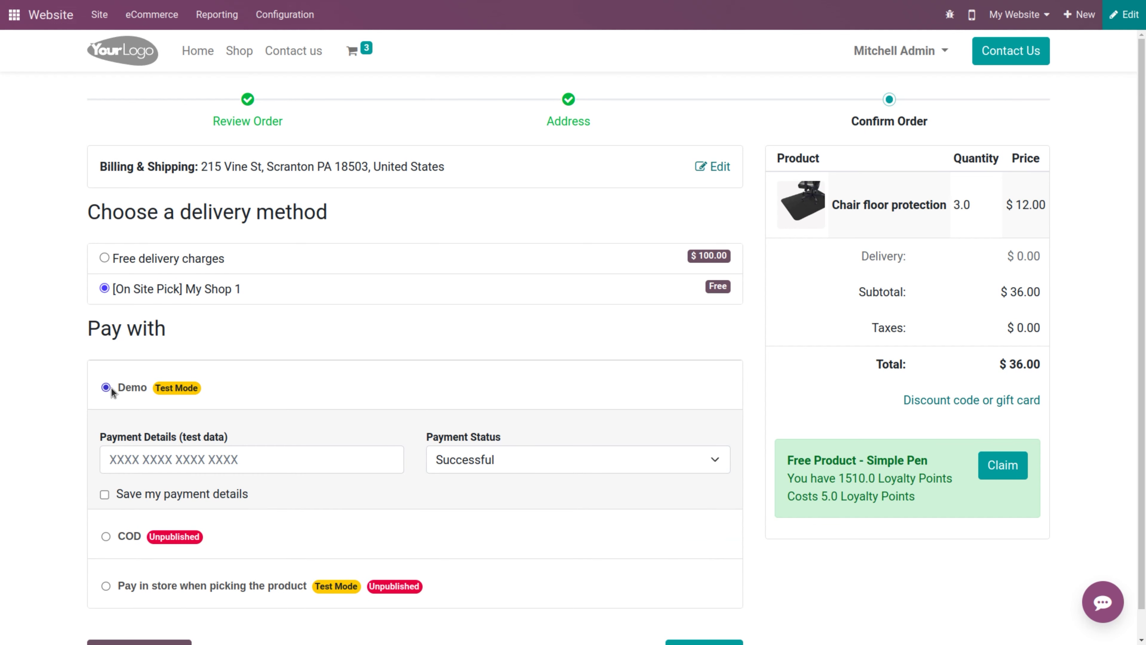
- Enter the test card details and pay the $36.00 order
left_click(149, 452)
type("1")
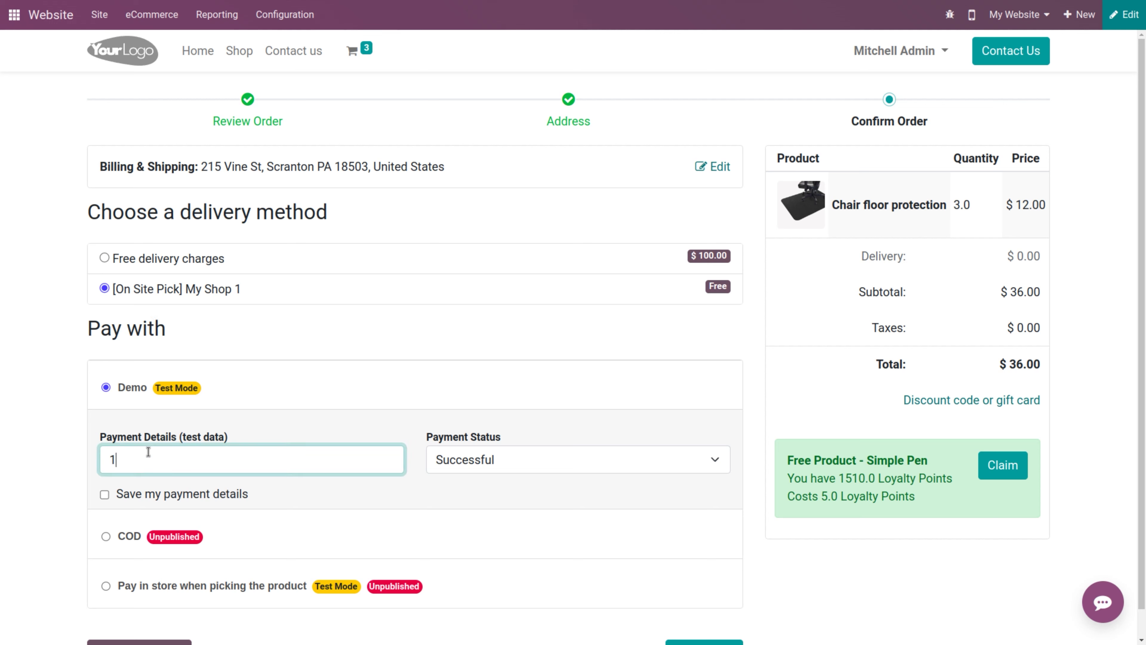
type("23432454365")
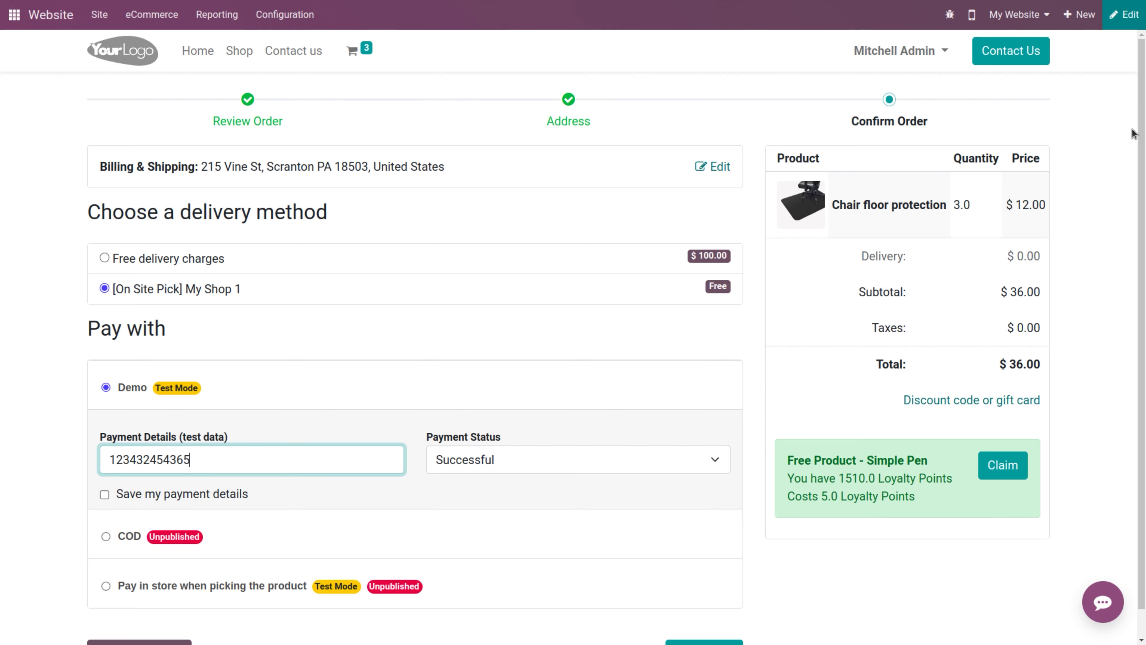
scroll(1143, 133, "down", 2)
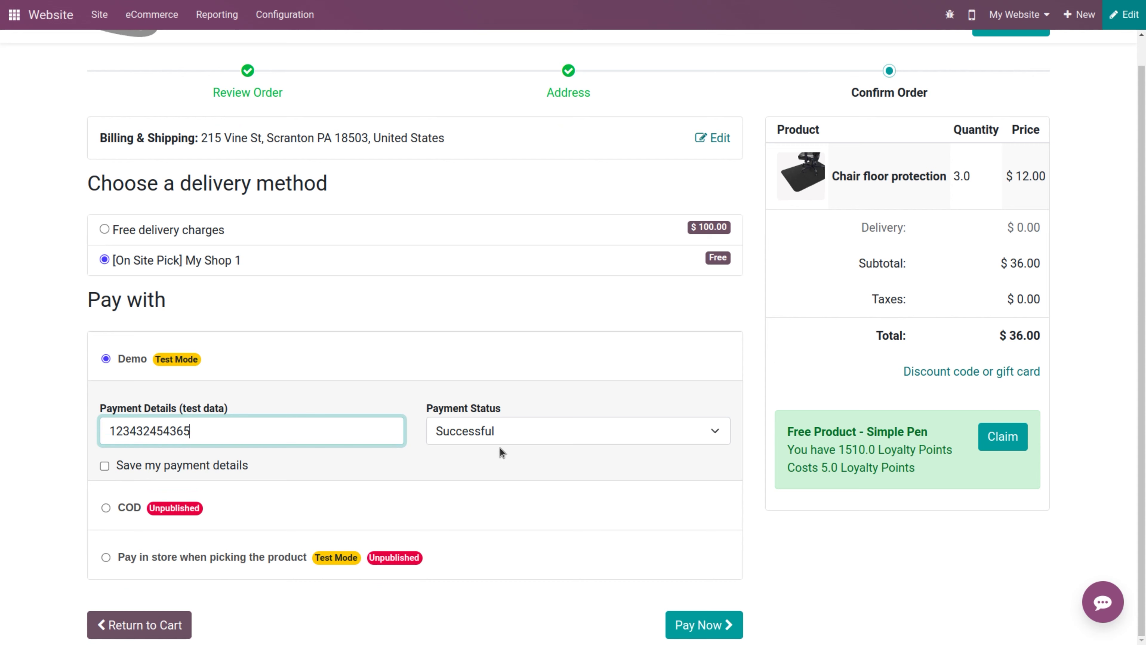
left_click(707, 632)
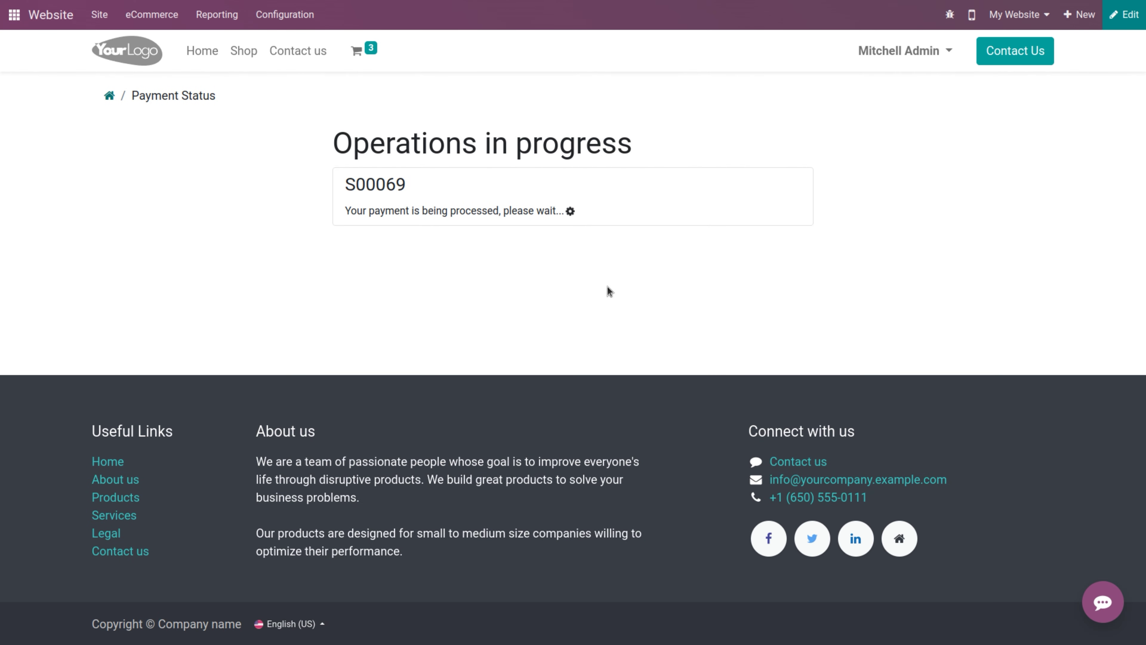
- View order S00069's confirmation, then open the website Orders list from the eCommerce menu
left_click(383, 193)
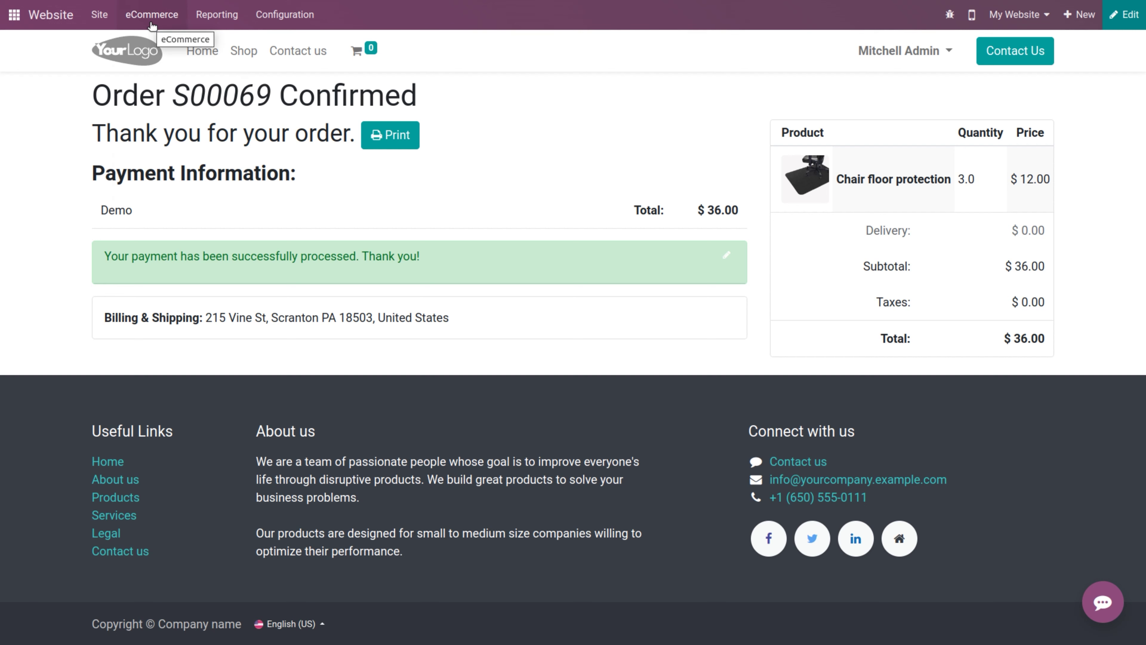
left_click(152, 26)
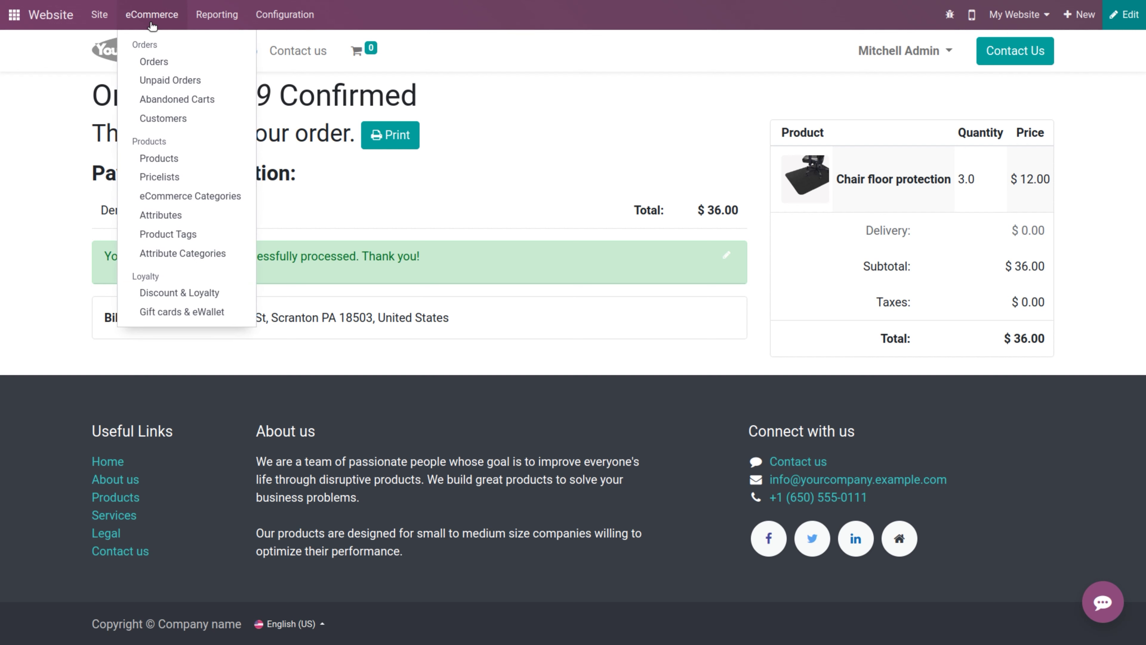
left_click(165, 61)
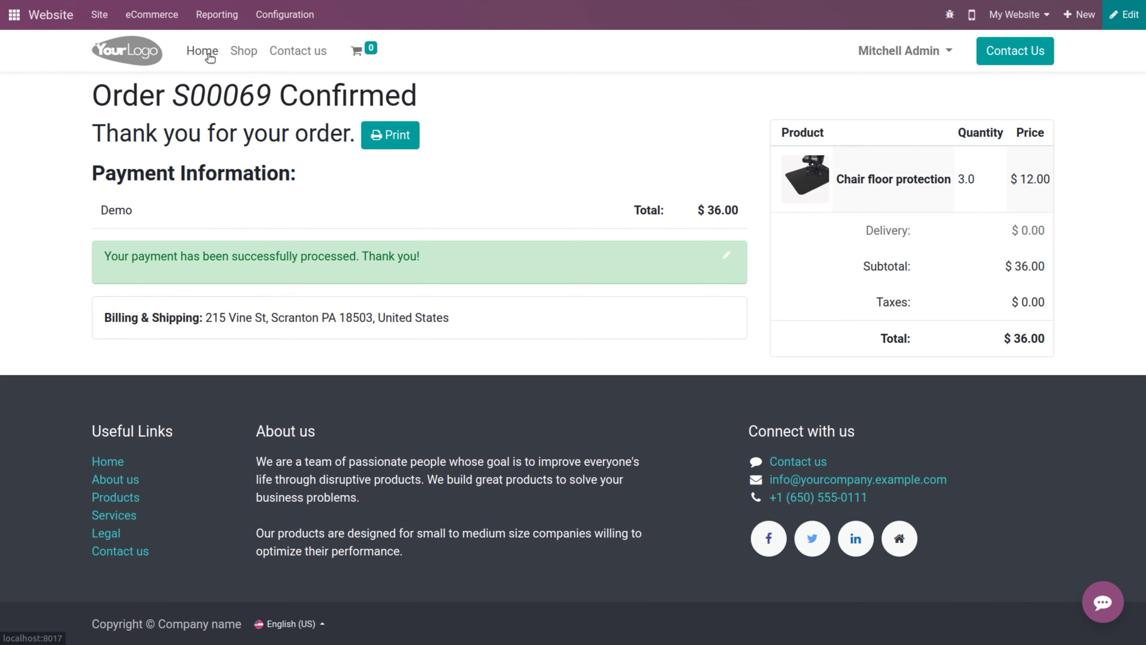
left_click(160, 15)
left_click(185, 64)
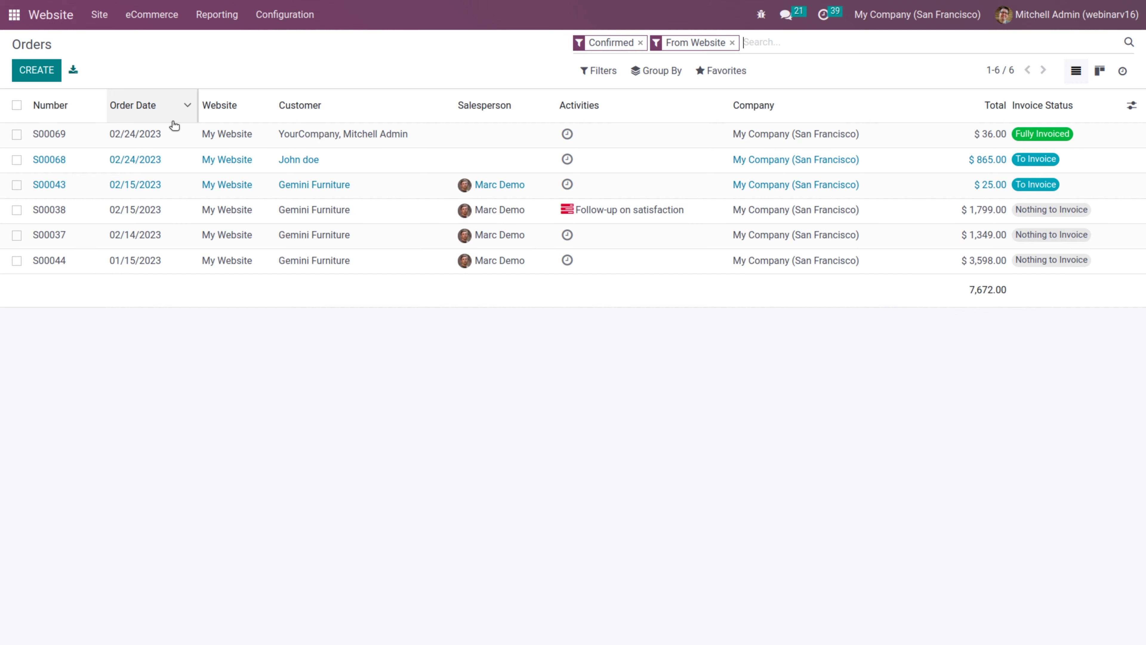
- Validate delivery WH/OUT/00046 of order S00069, shipping all 3.00 Chair floor protection units
left_click(110, 136)
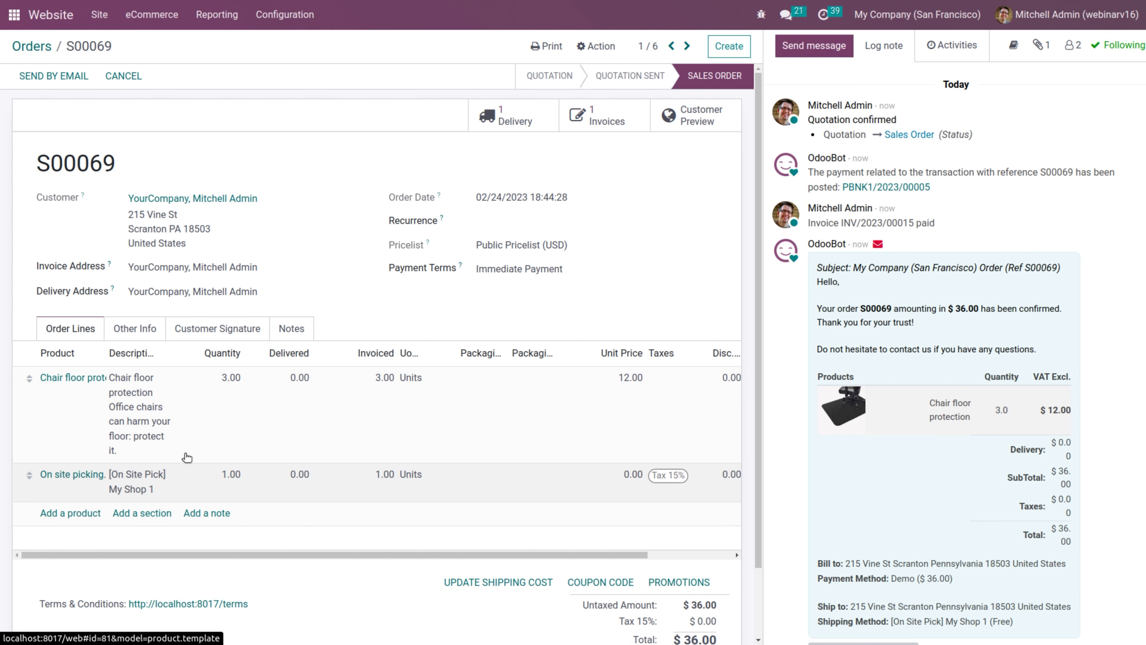
left_click(487, 131)
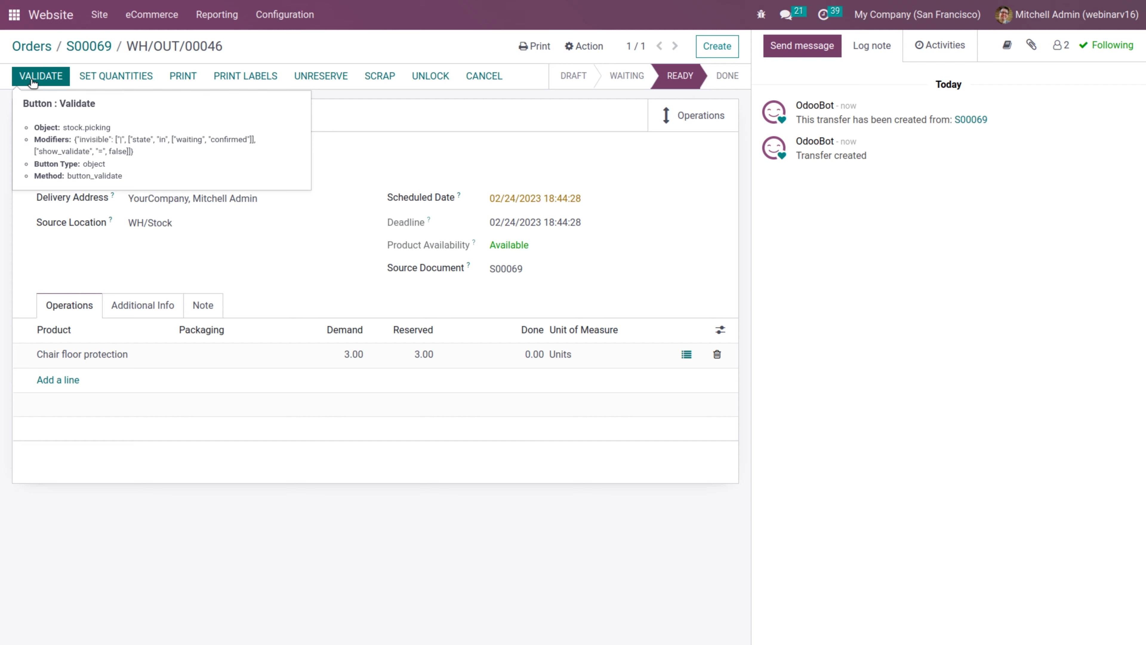
left_click(31, 78)
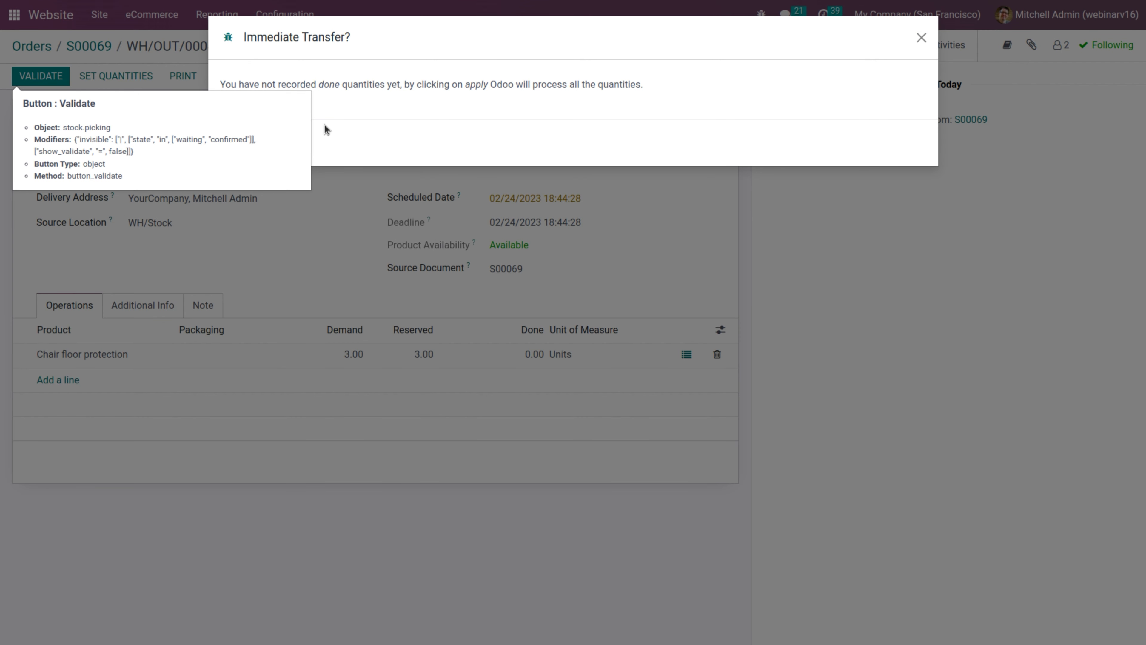
left_click(250, 144)
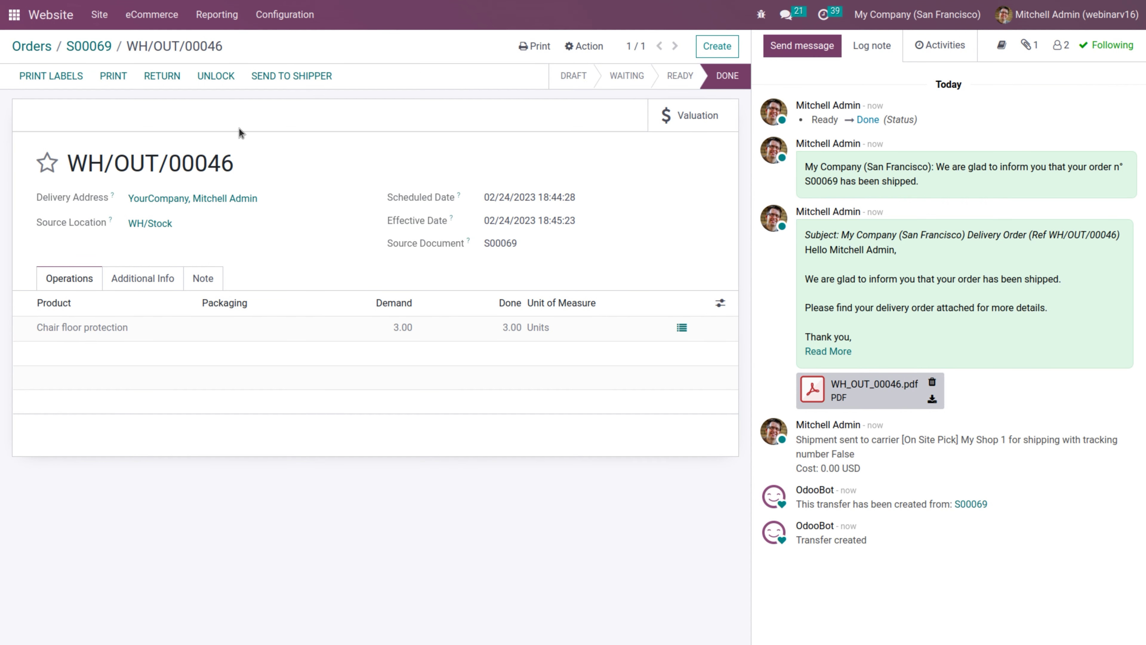
left_click(13, 17)
- Open the Welcome Bot chatbot in Live Chat and launch a website test of it
type("ch")
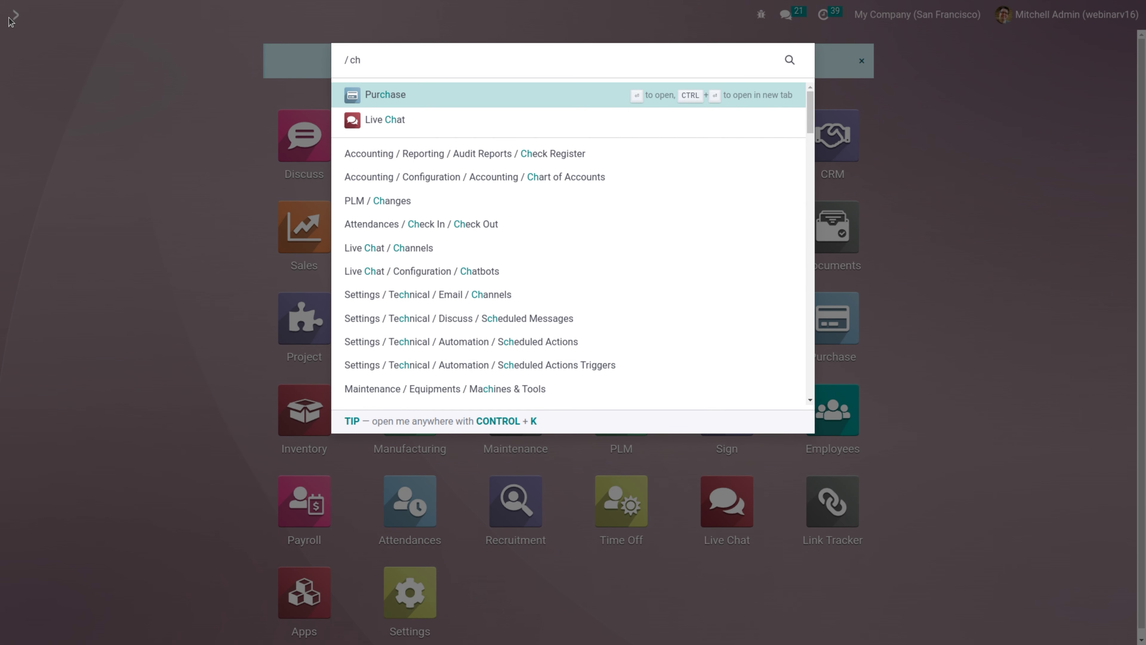
left_click(403, 122)
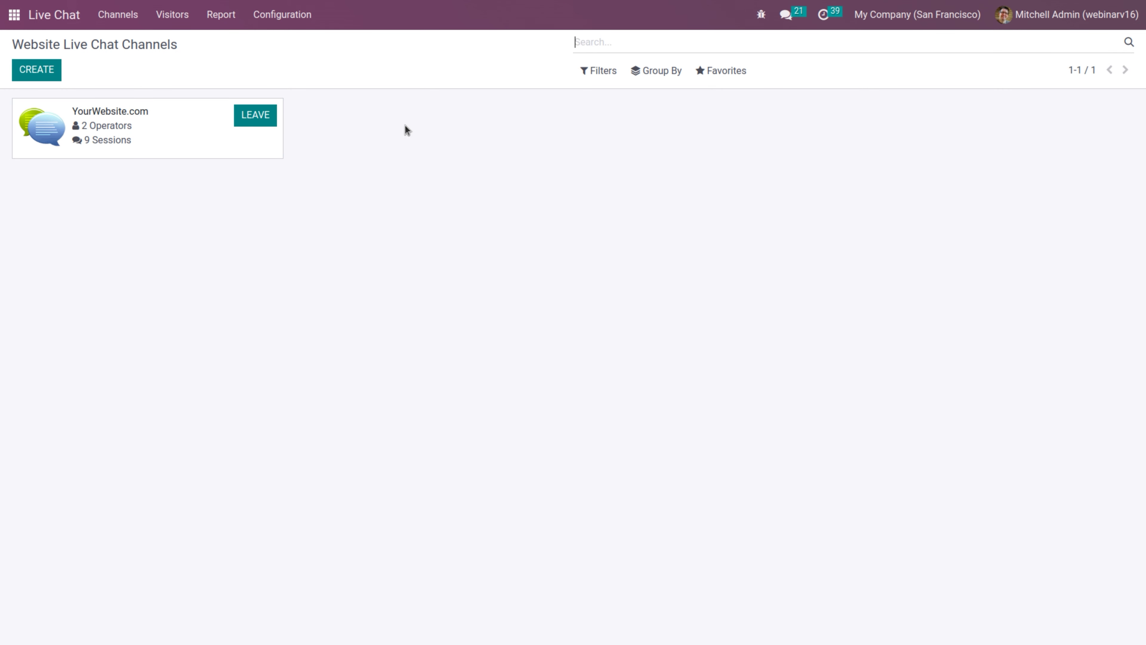
left_click(276, 21)
left_click(295, 67)
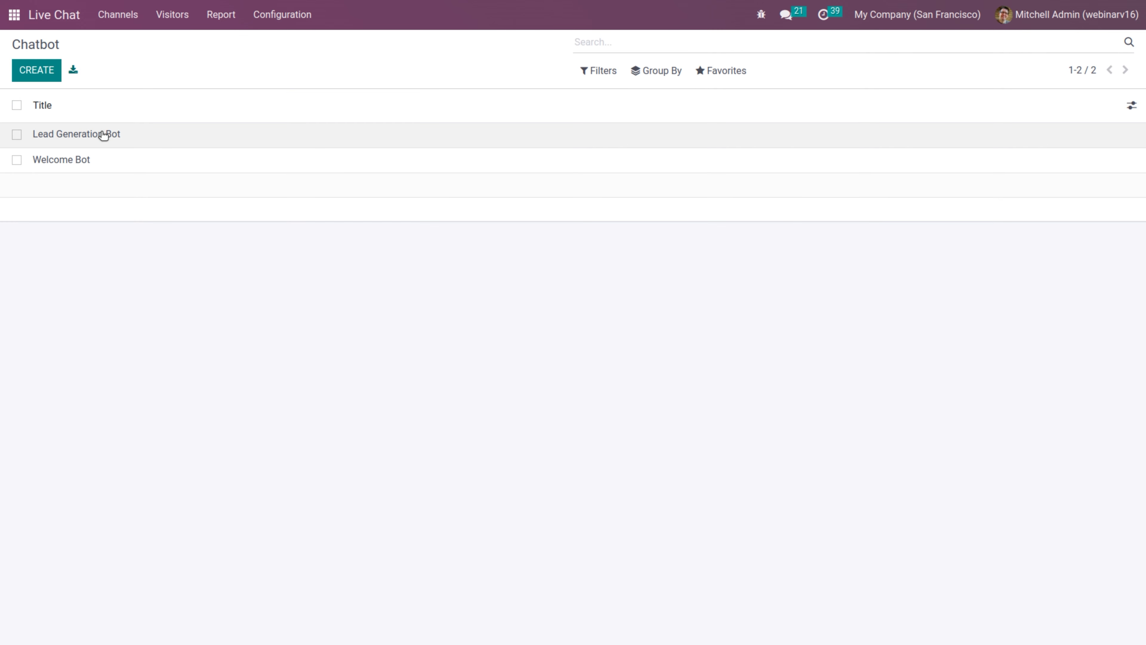
left_click(102, 162)
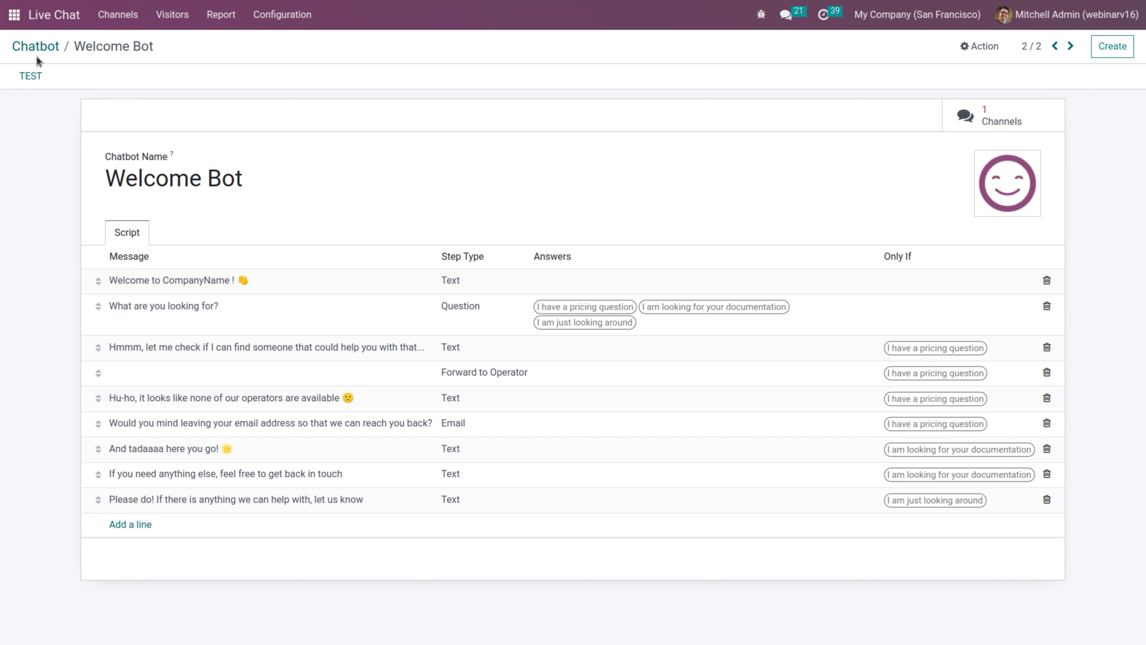
left_click(31, 78)
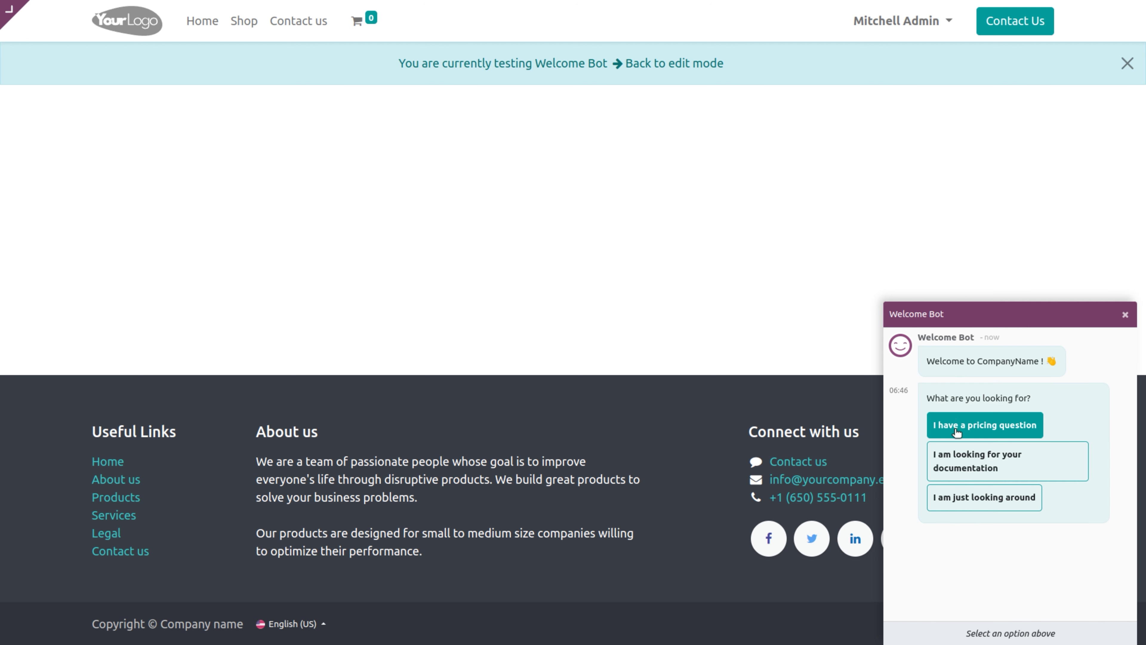
- Answer the Welcome Bot test with 'I have a pricing question', then return to the apps home screen
left_click(957, 430)
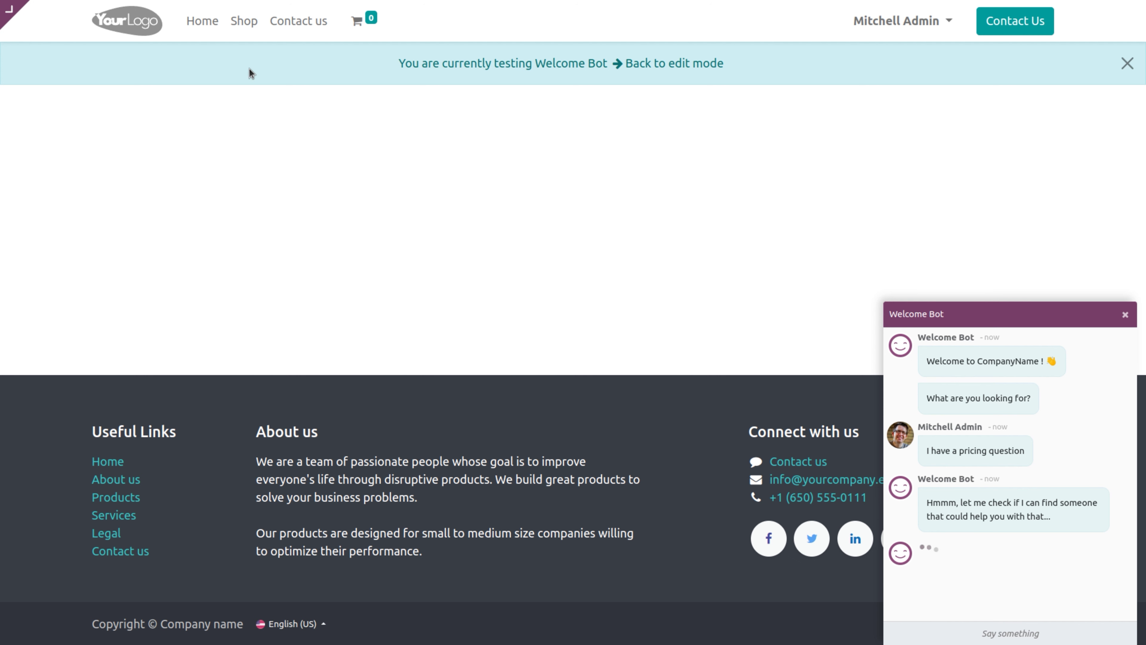
left_click(17, 16)
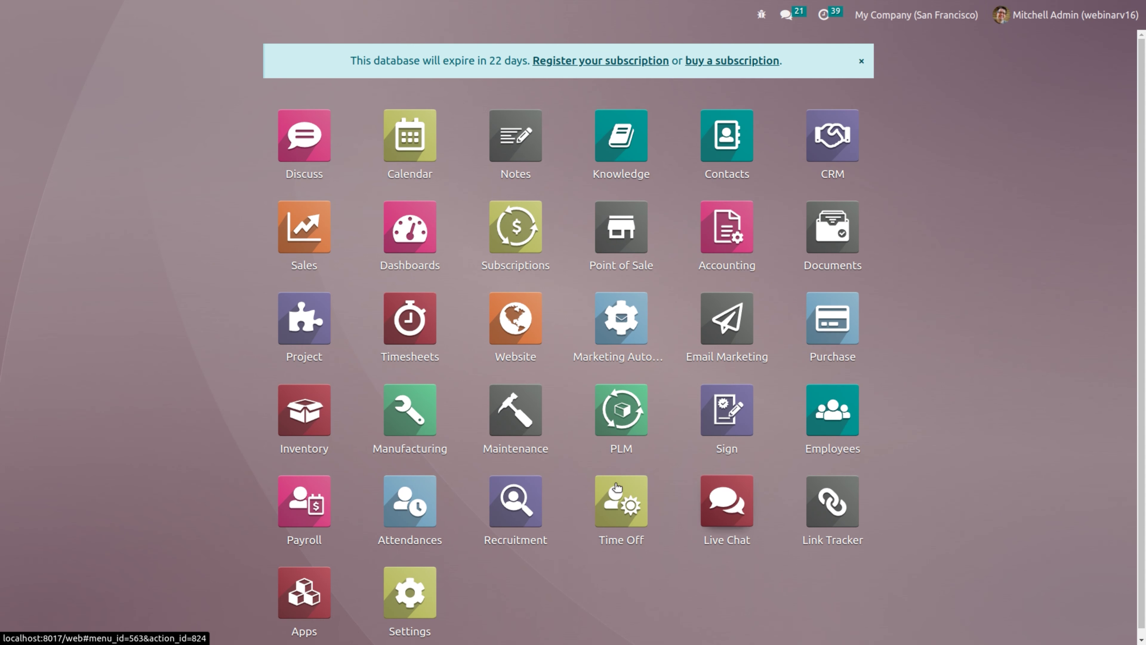
- Review the Recruitment settings, then show applications grouped by the seven job positions
left_click(510, 484)
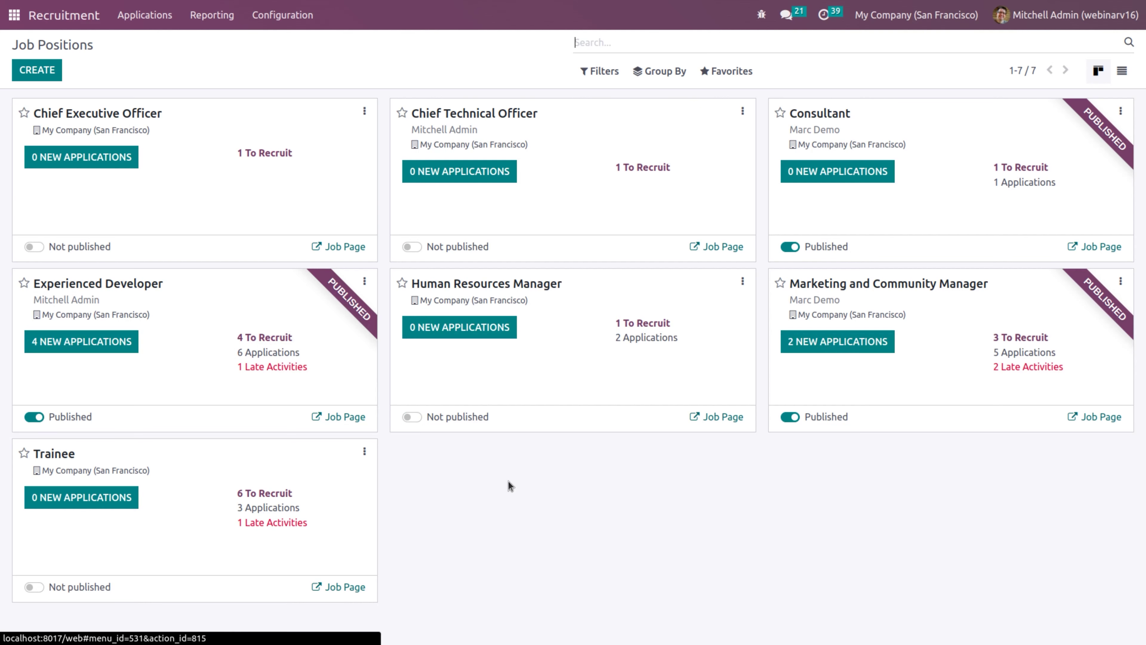
left_click(283, 18)
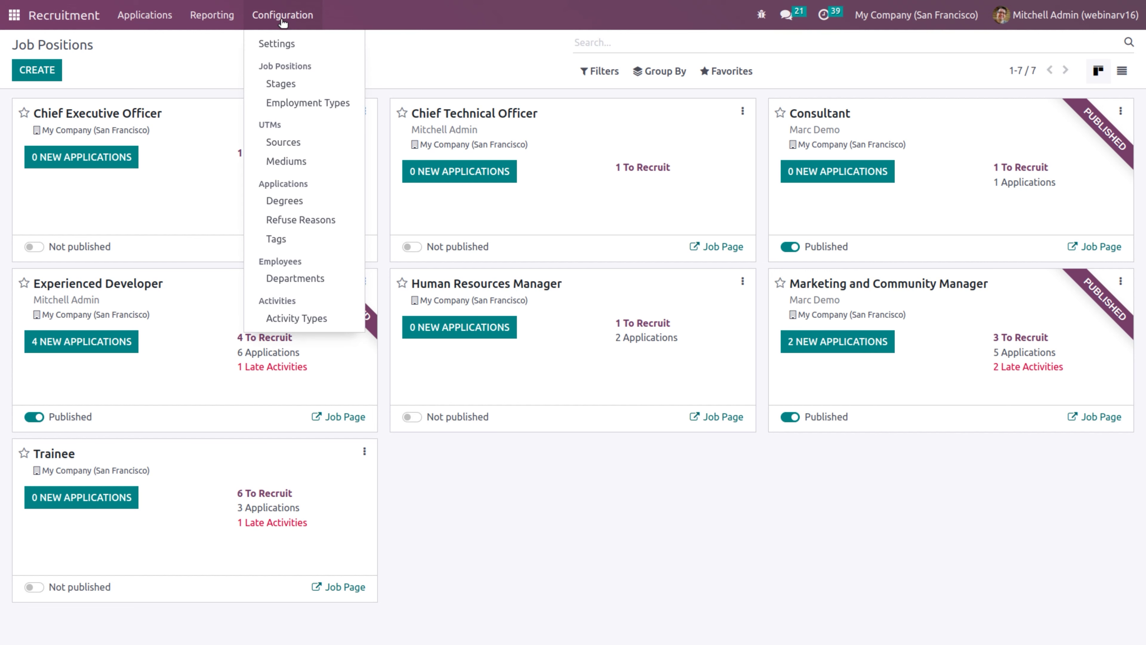
left_click(291, 48)
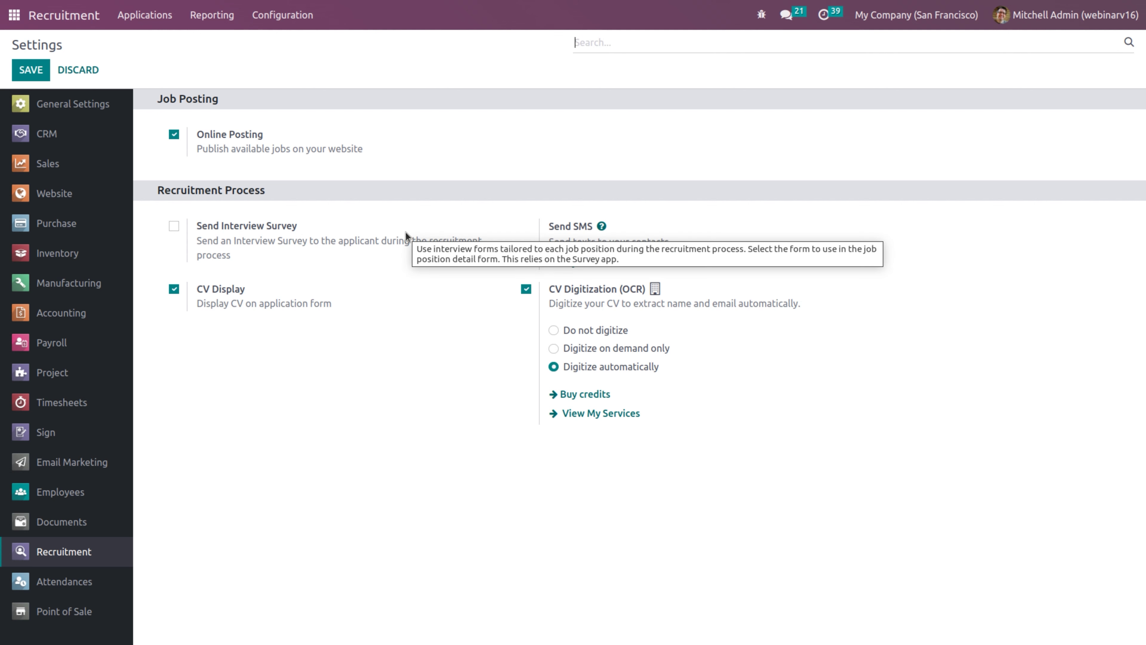
left_click(141, 18)
left_click(159, 45)
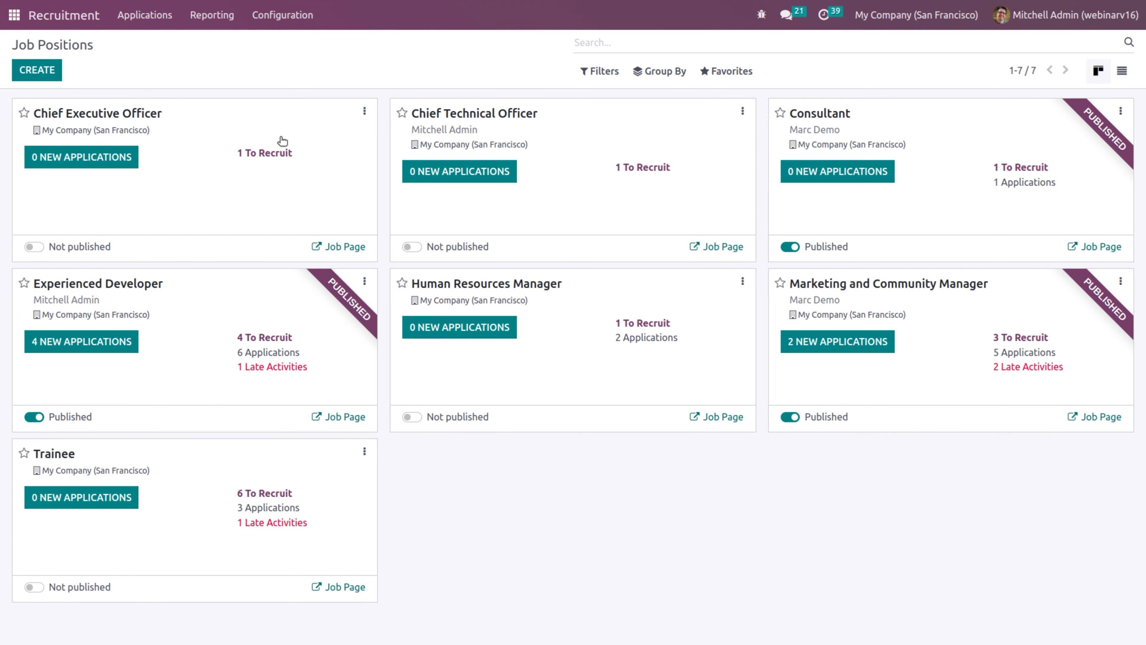
left_click(1017, 170)
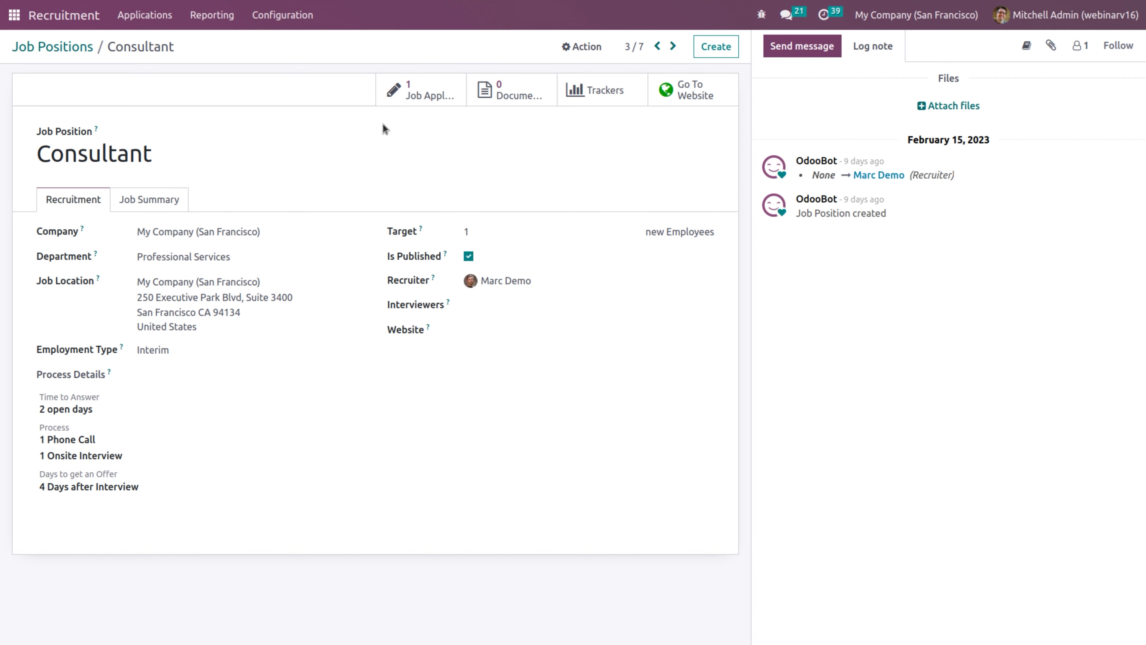
left_click(423, 97)
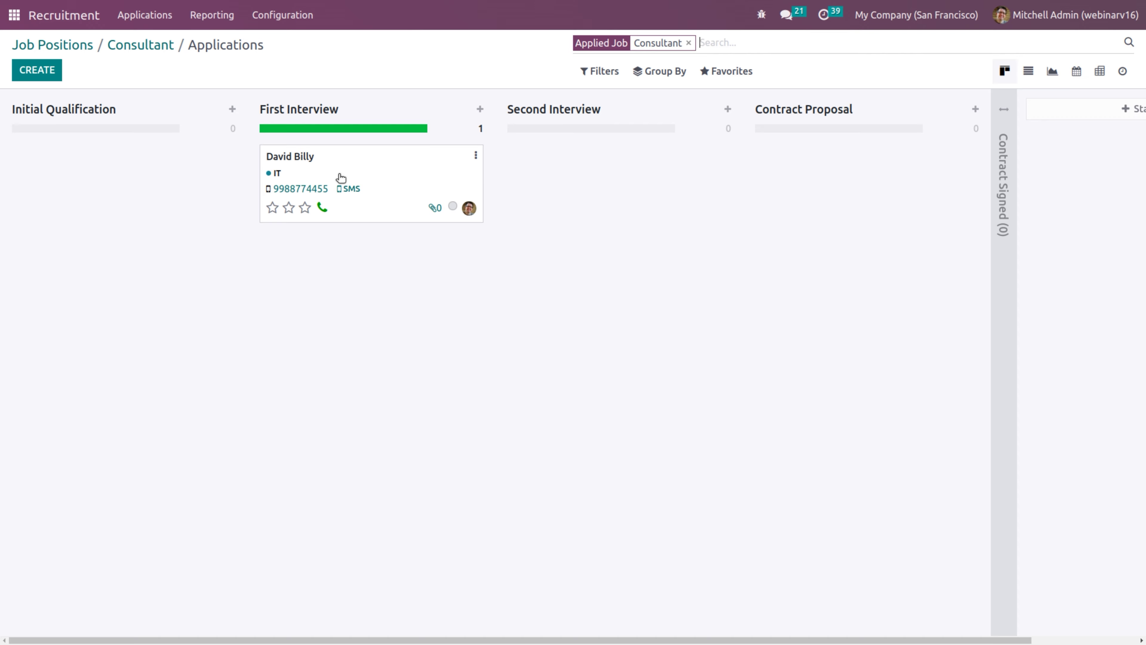
left_click(342, 177)
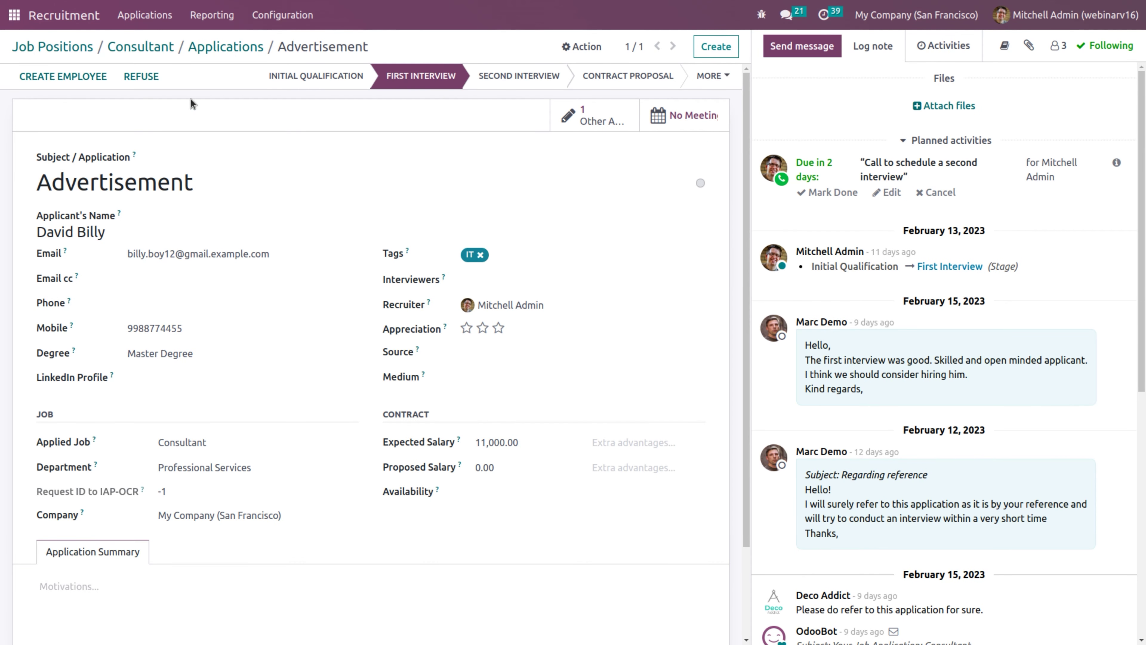
left_click(120, 15)
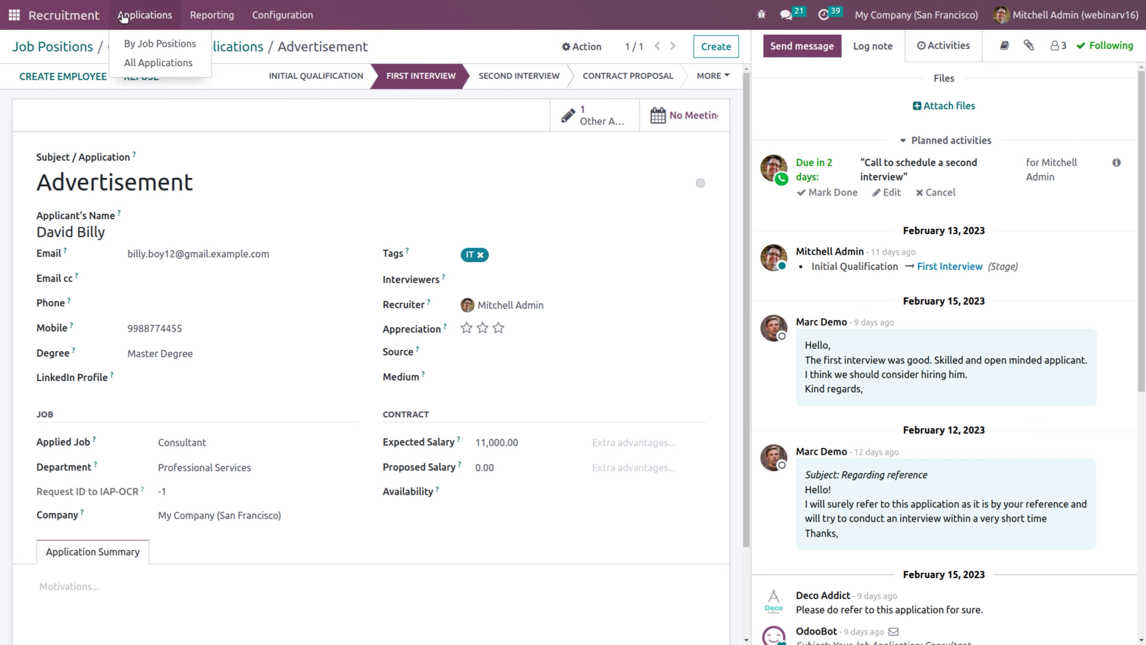
left_click(89, 17)
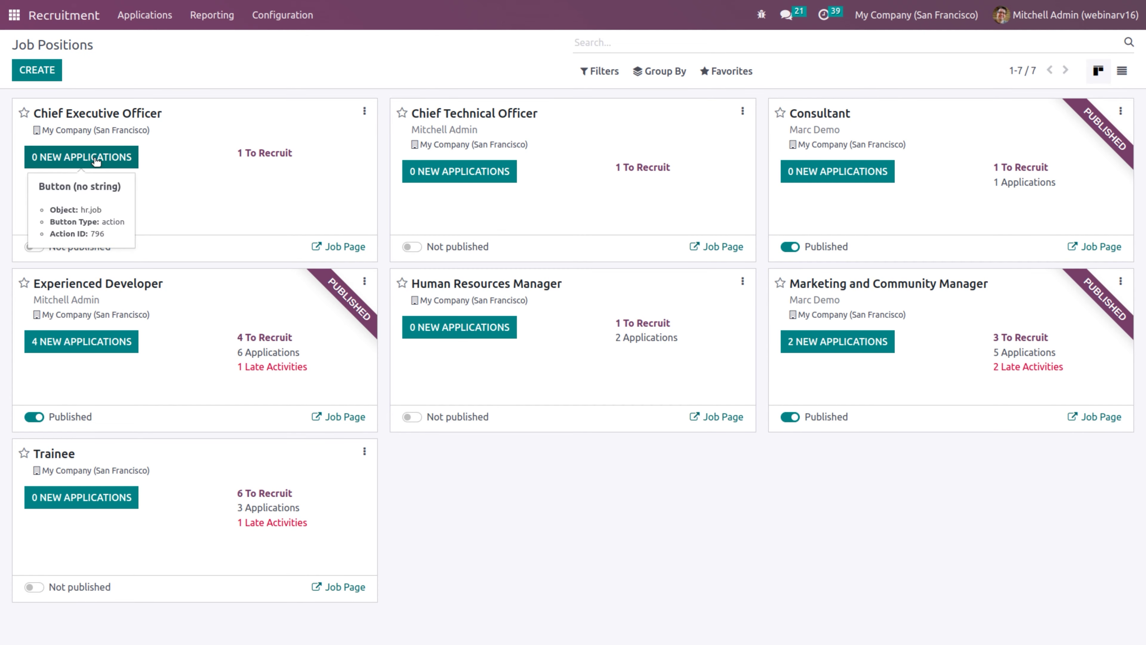
left_click(95, 158)
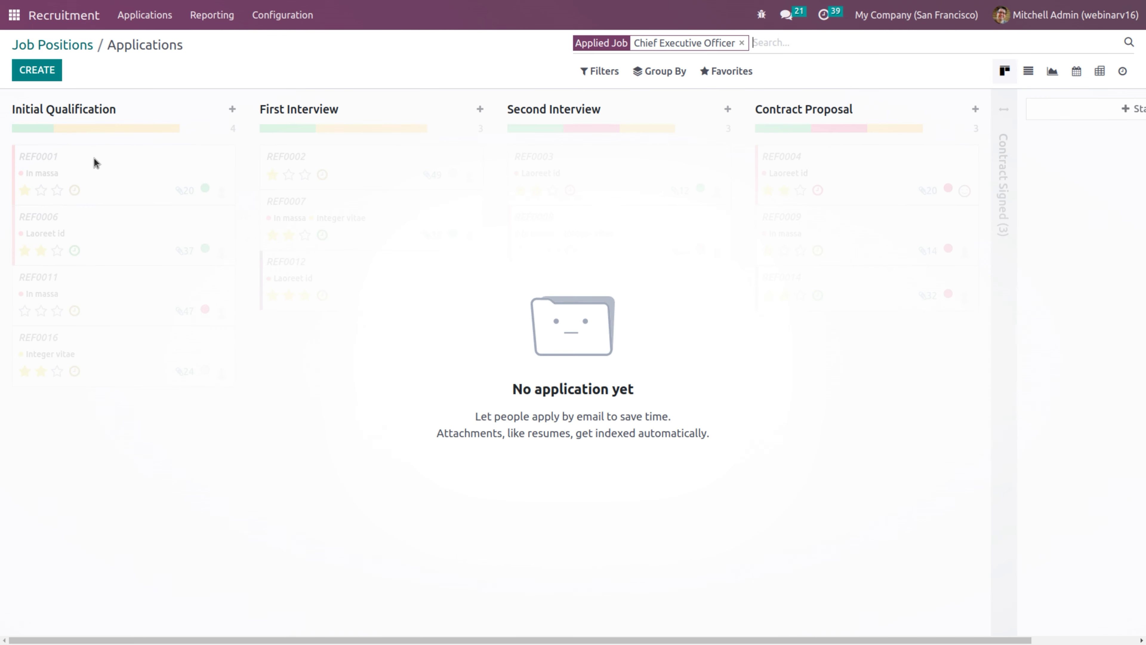
left_click(78, 47)
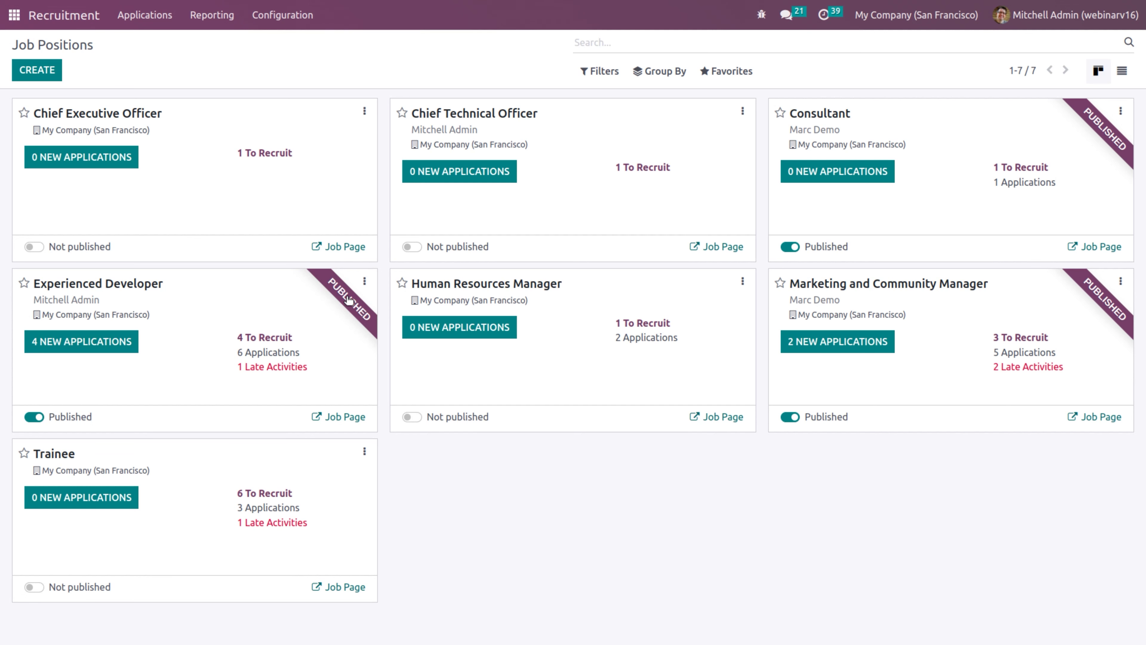
- Open the Experienced Developer application form on the website and clear the applicant name
left_click(317, 418)
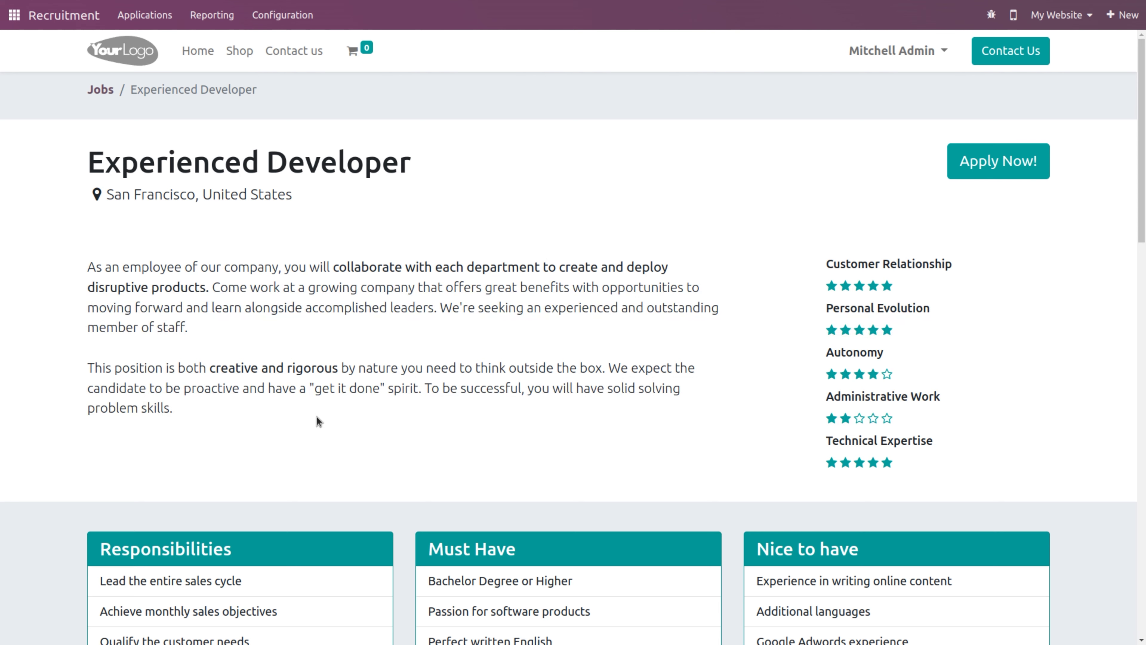
left_click(1004, 164)
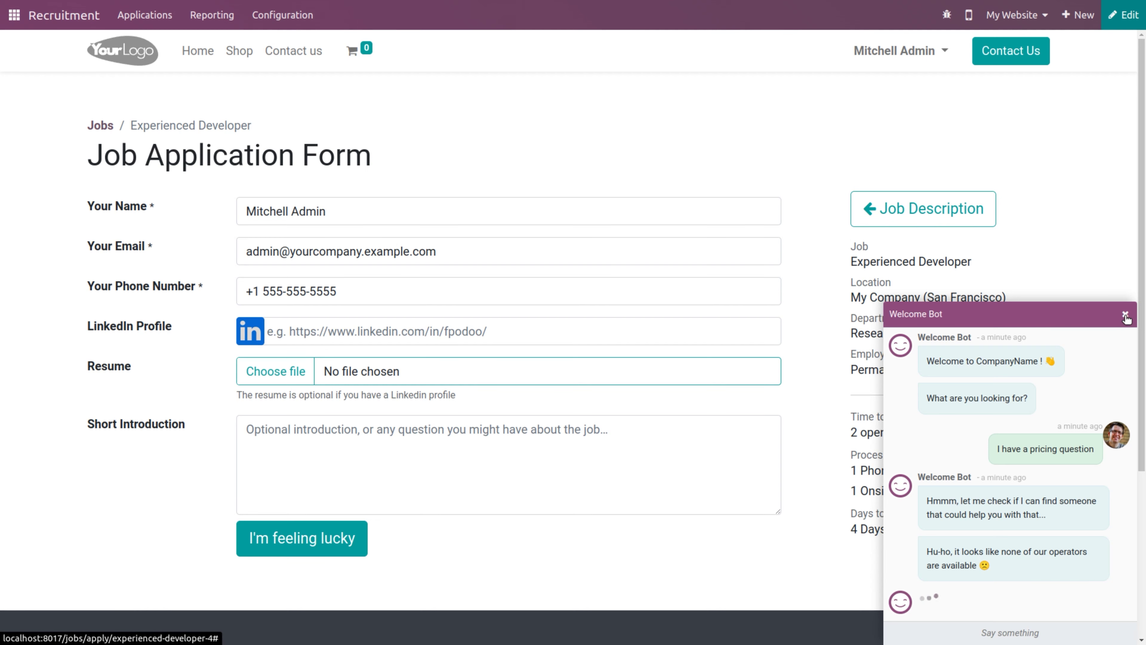
left_click(1125, 314)
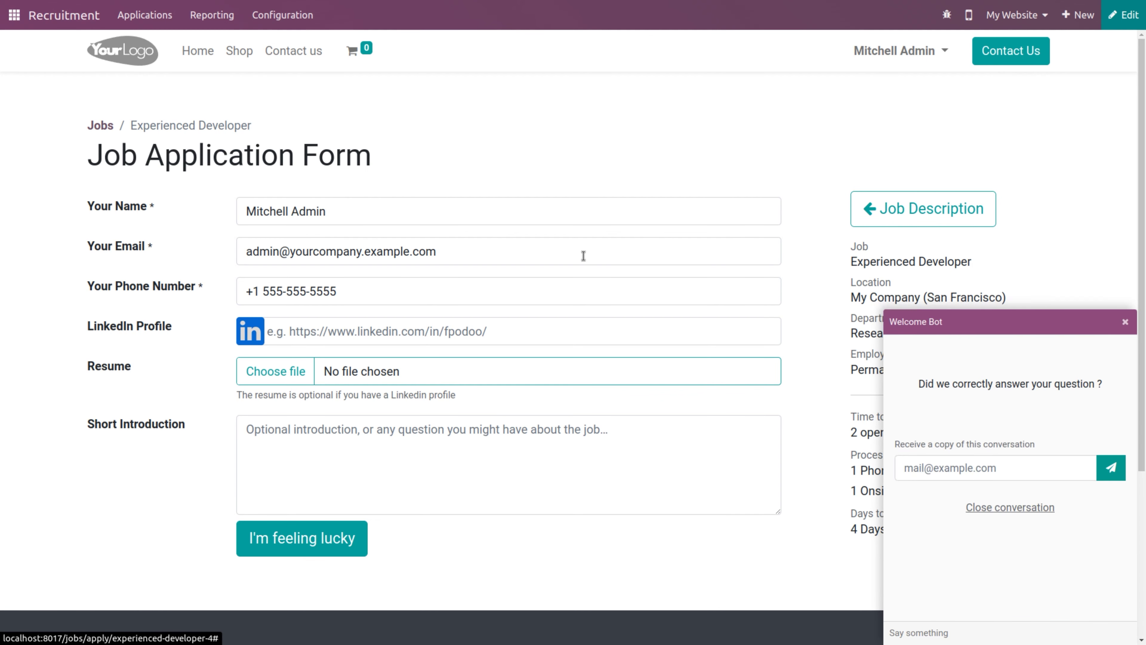
double_click(473, 206)
type("\\")
key("BackSpace")
key("BackSpace")
key("BackSpace")
key("BackSpace")
key("BackSpace")
key("BackSpace")
key("BackSpace")
key("BackSpace")
key("BackSpace")
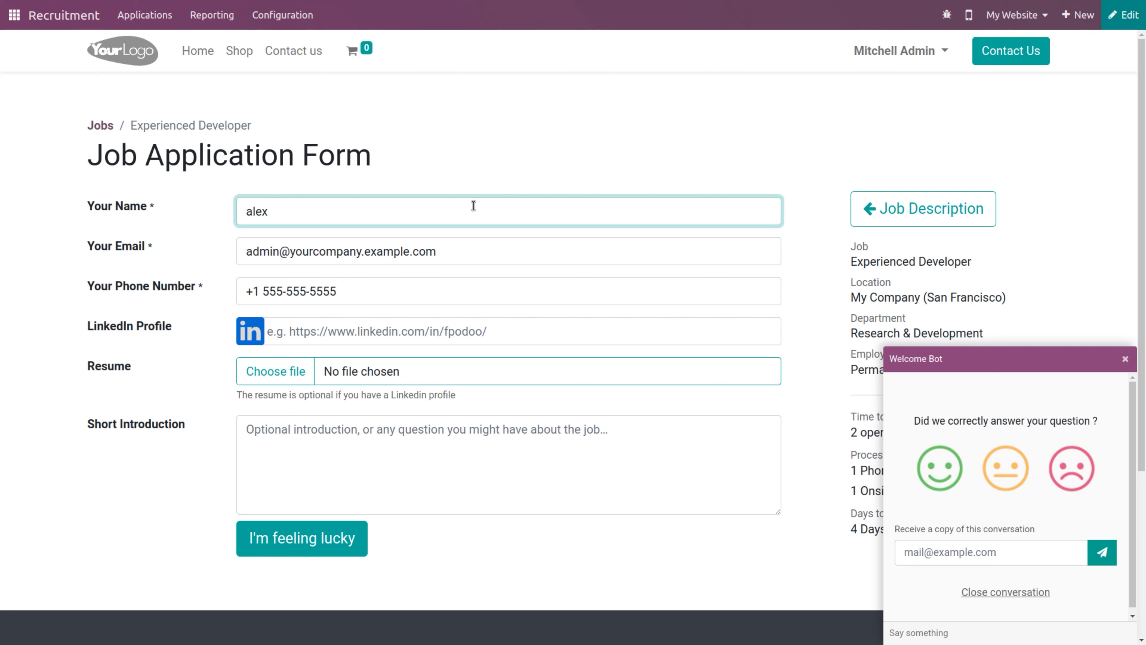
- Edit the applicant email and attach image 20230126_165434.jpg as the resume
left_click(280, 255)
key("BackSpace")
key("BackSpace")
key("BackSpace")
key("BackSpace")
key("BackSpace")
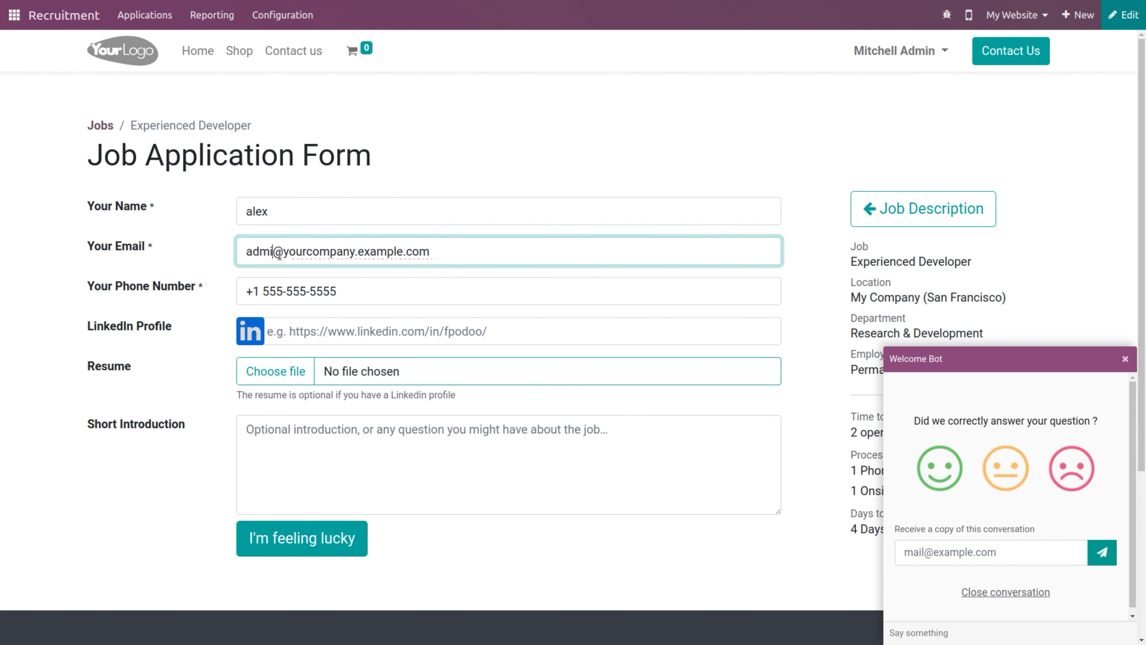
type("alex")
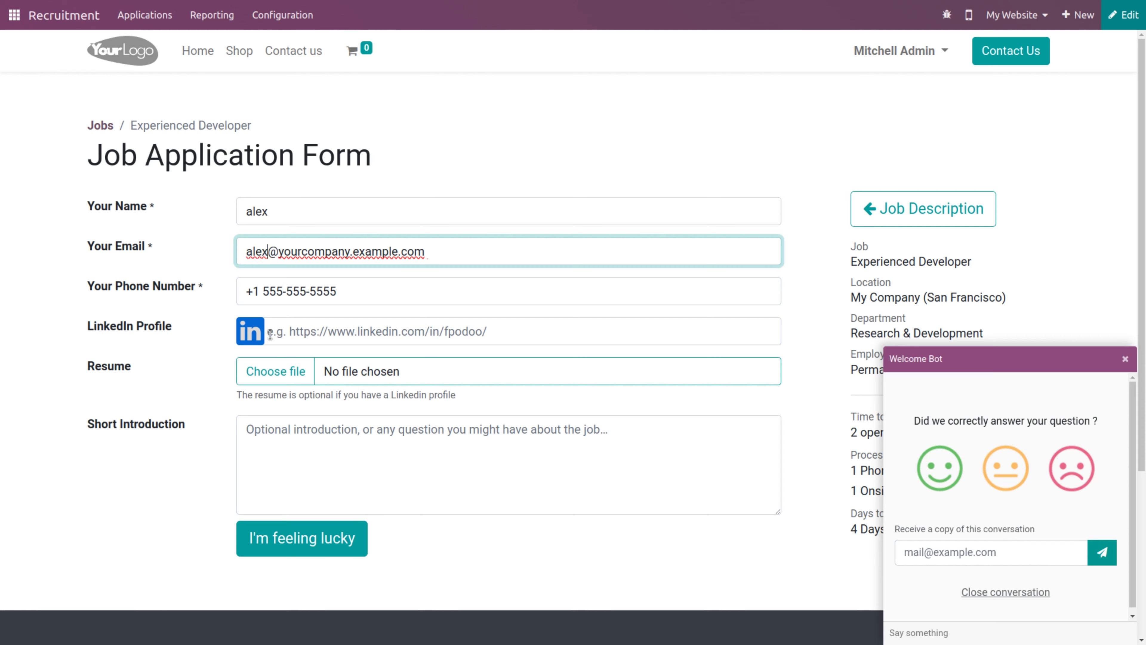
left_click(277, 375)
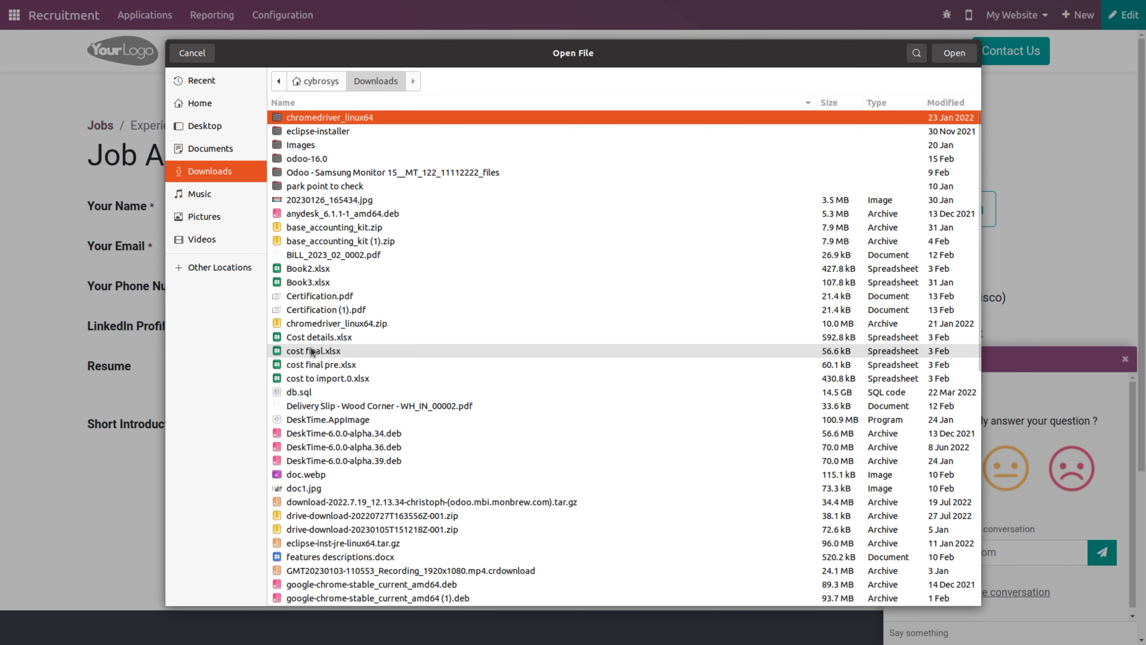
left_click(310, 297)
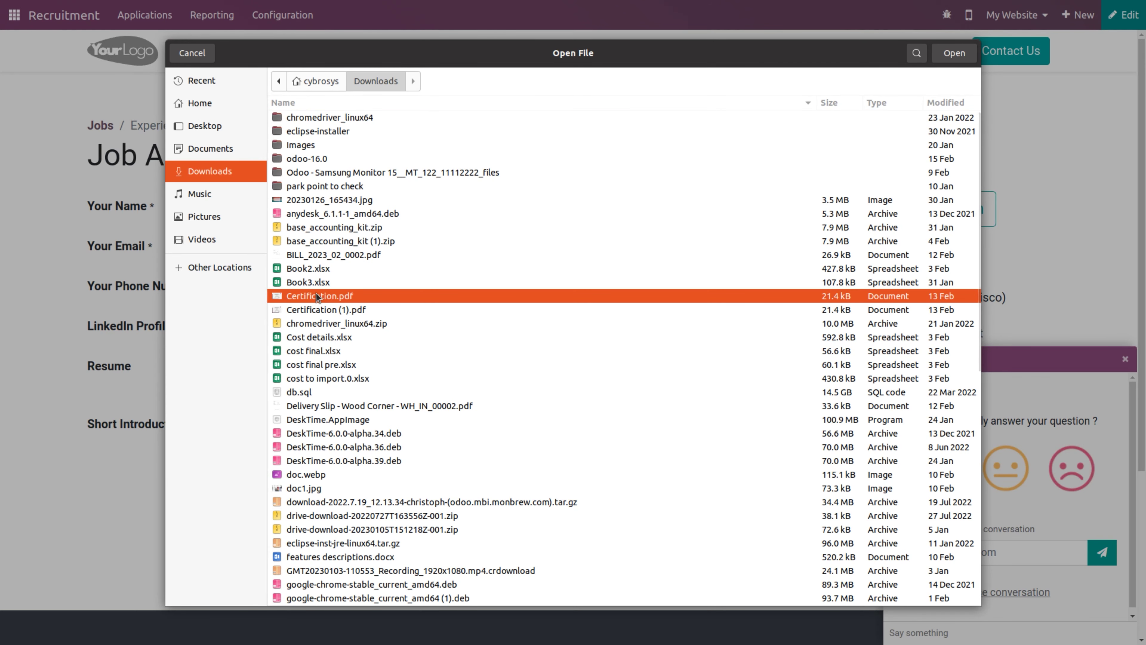
left_click(317, 204)
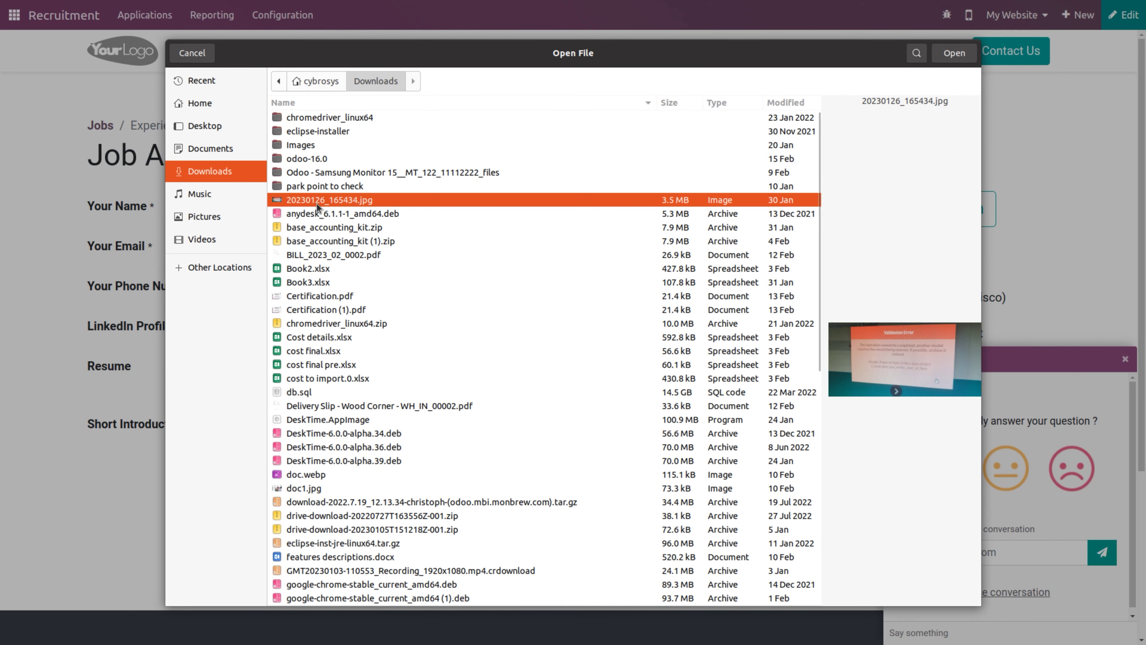
left_click(948, 57)
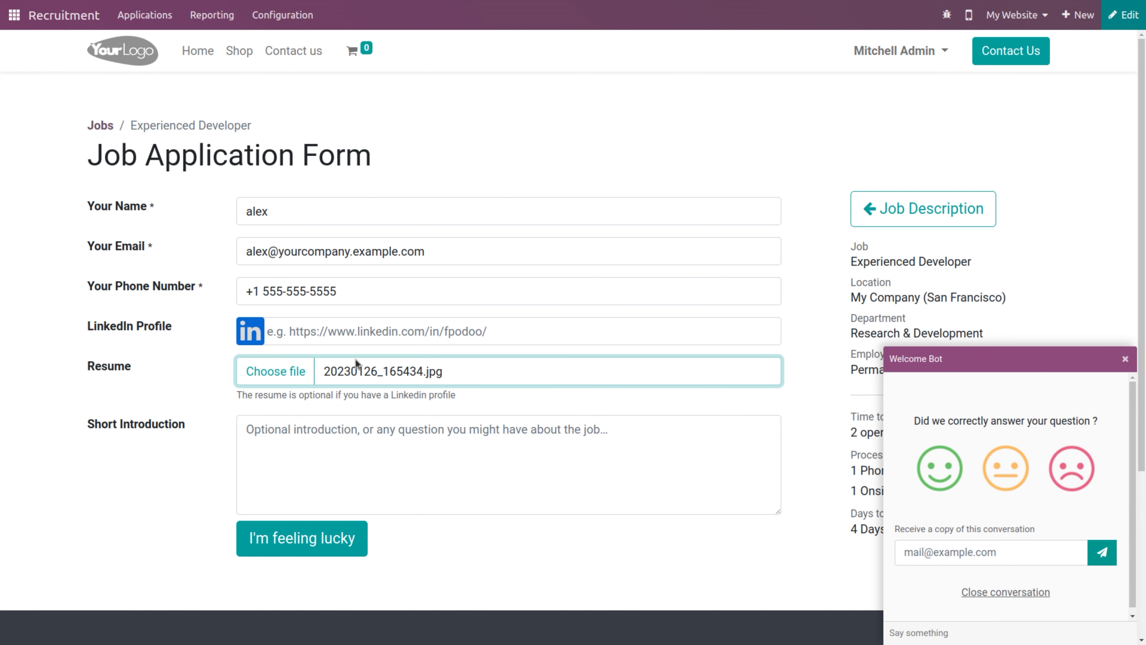
left_click(298, 372)
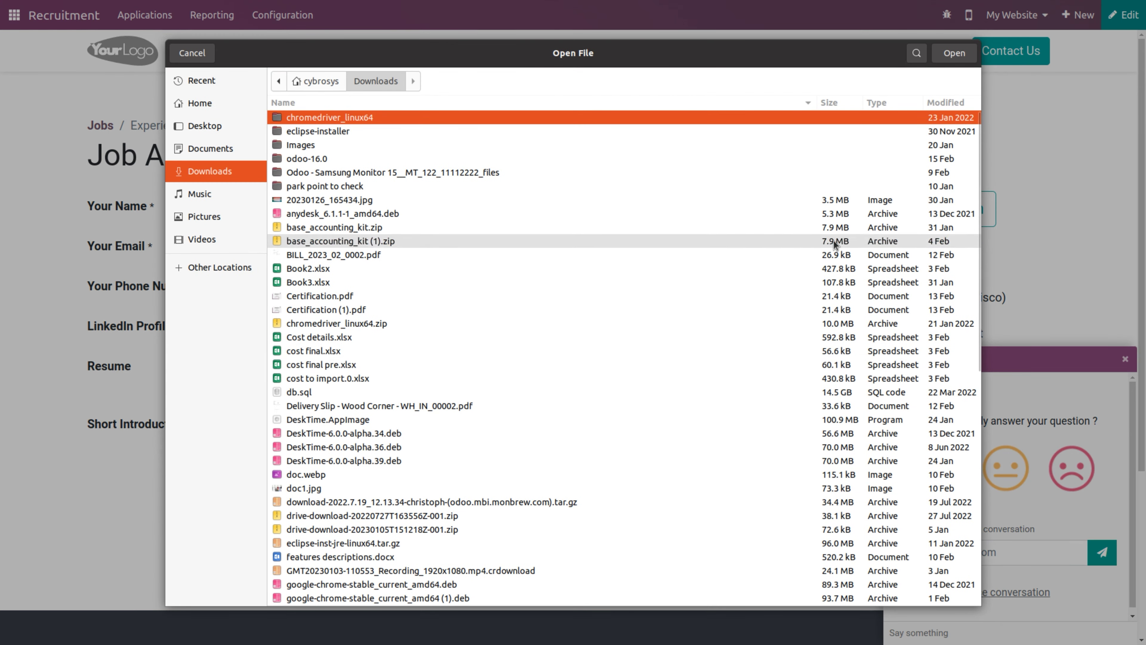
left_click(192, 52)
left_click(14, 17)
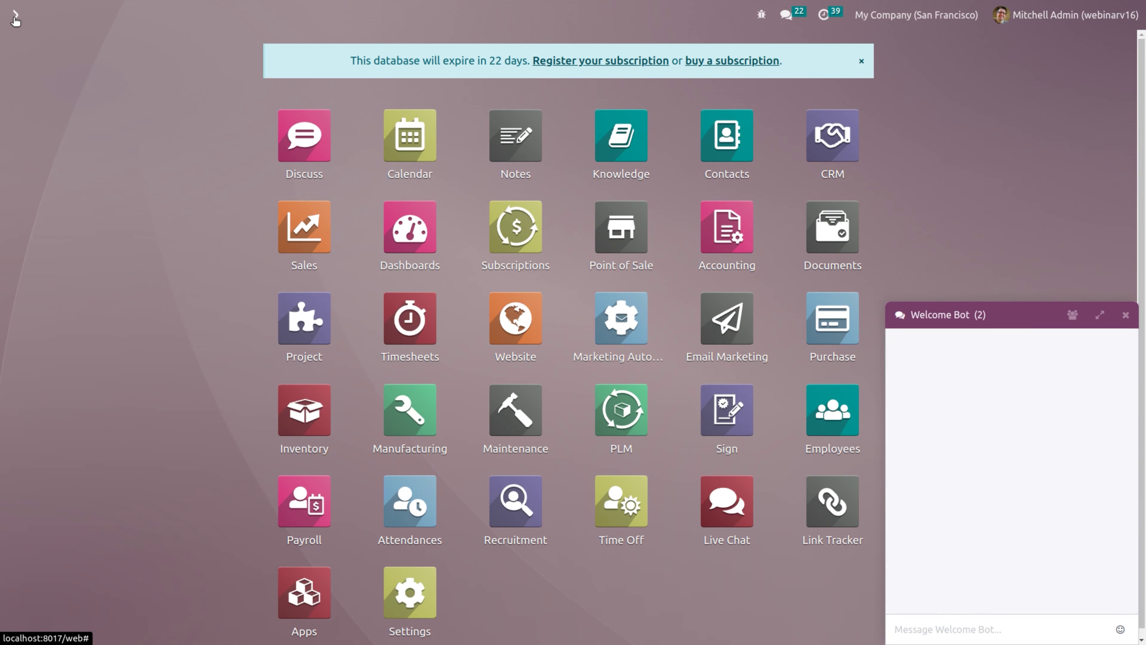
- Print Sales quotation S00054 as the PDF Order - S00054.pdf, then return to the home menu
left_click(296, 238)
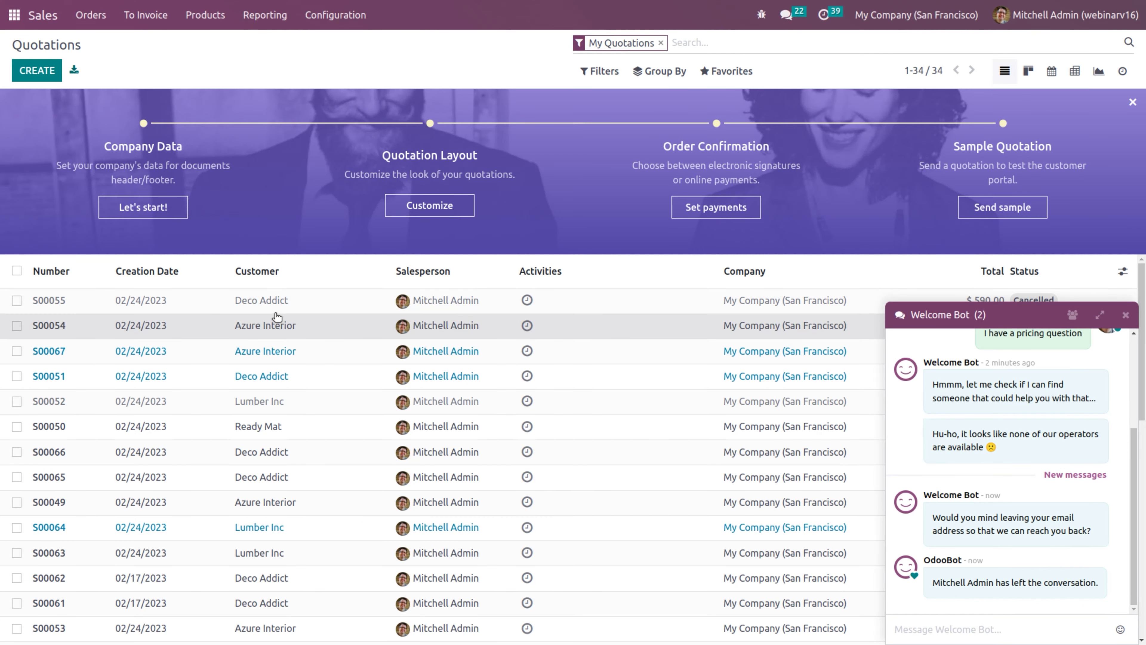
left_click(276, 317)
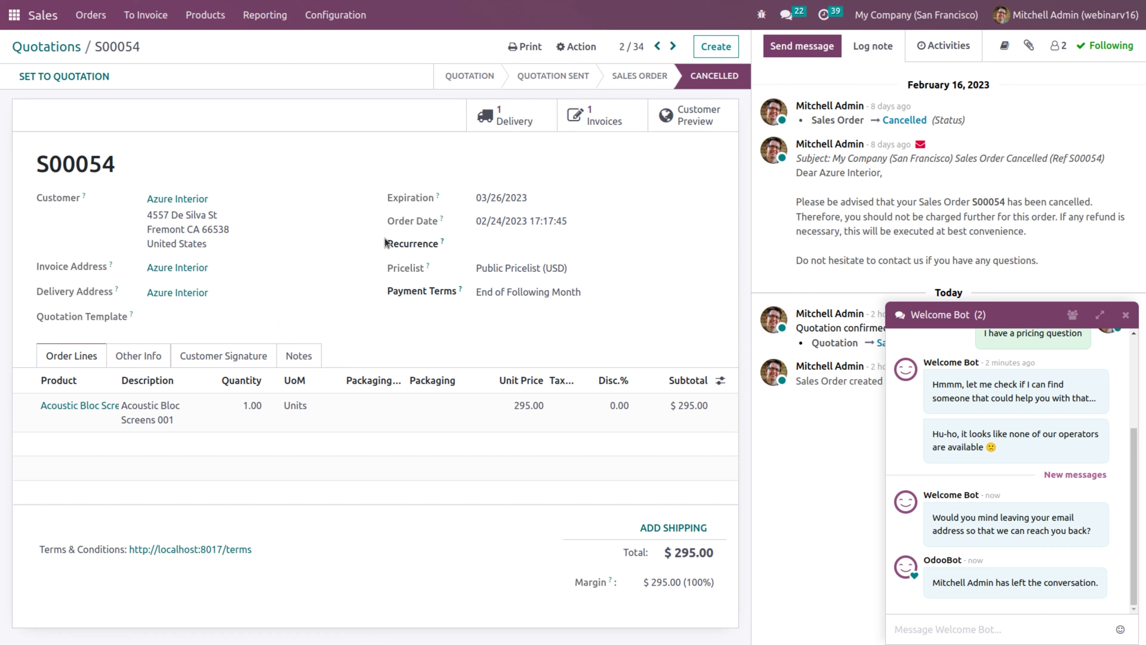
left_click(525, 47)
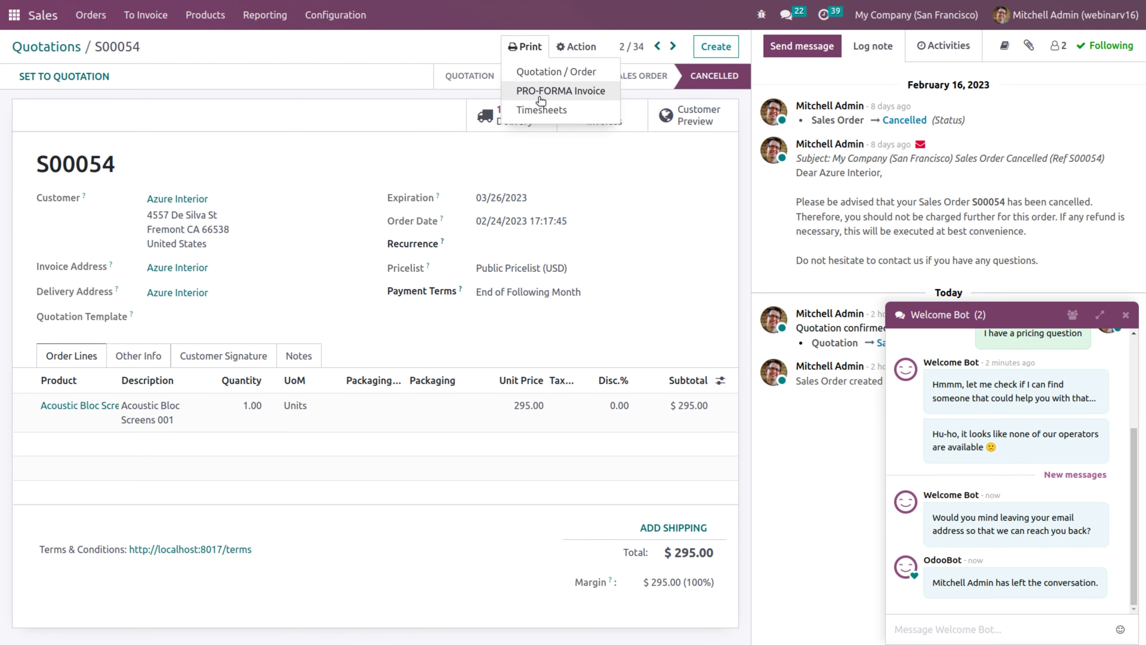
left_click(540, 71)
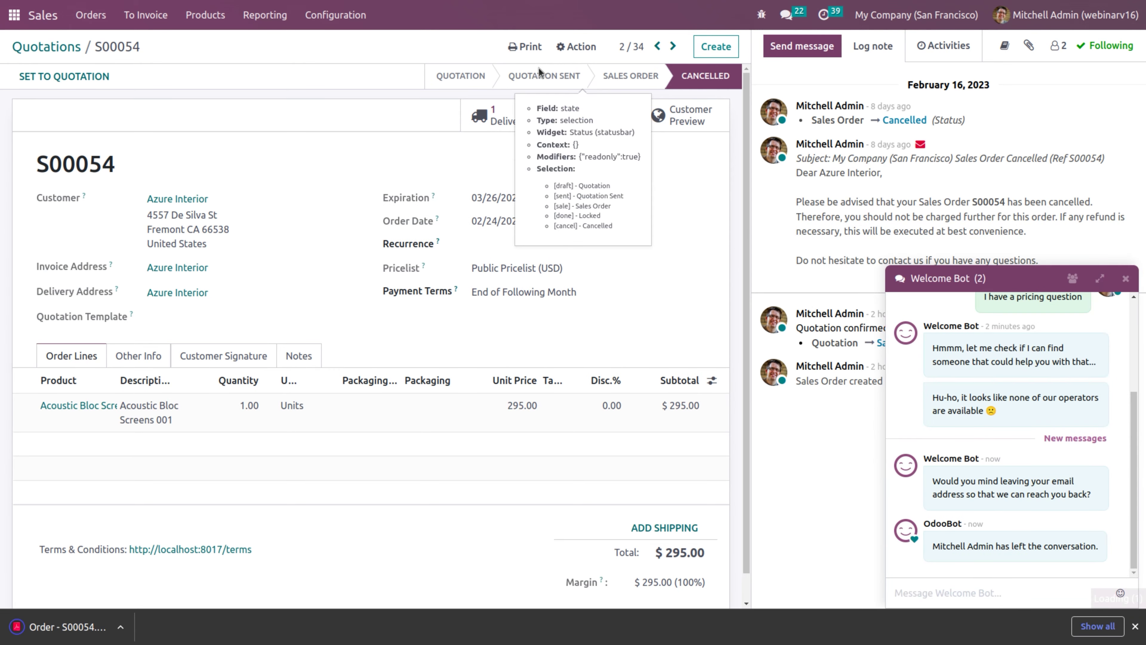
left_click(1126, 278)
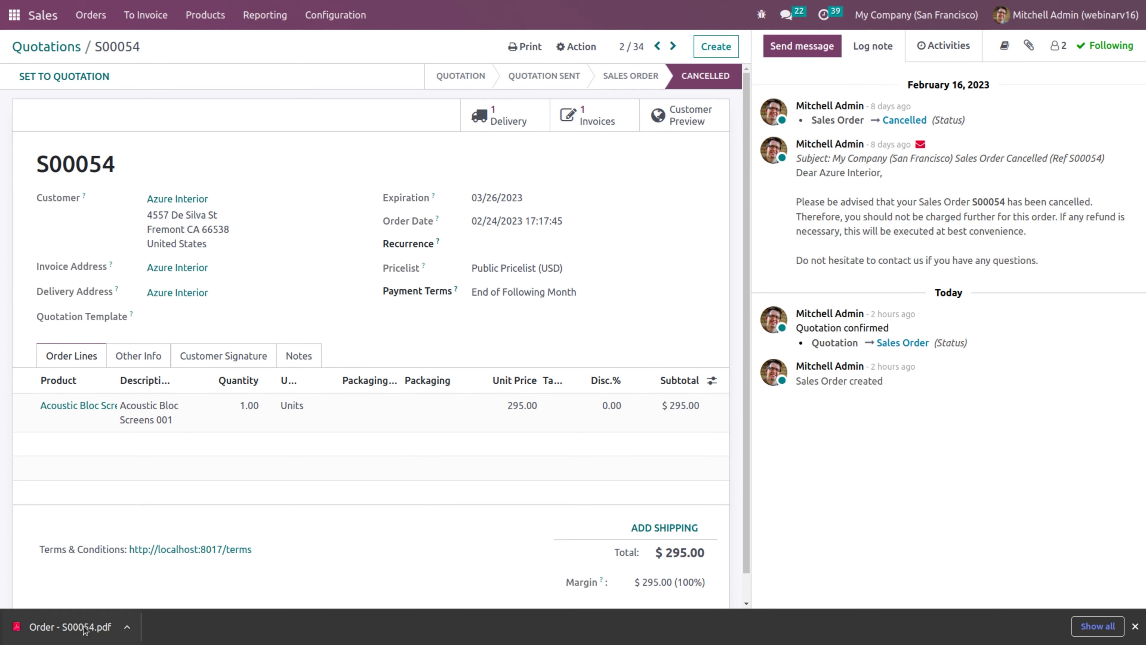
left_click(16, 17)
- Open the Experienced Developer application form, clear the prefilled name and edit the email
type("/rec")
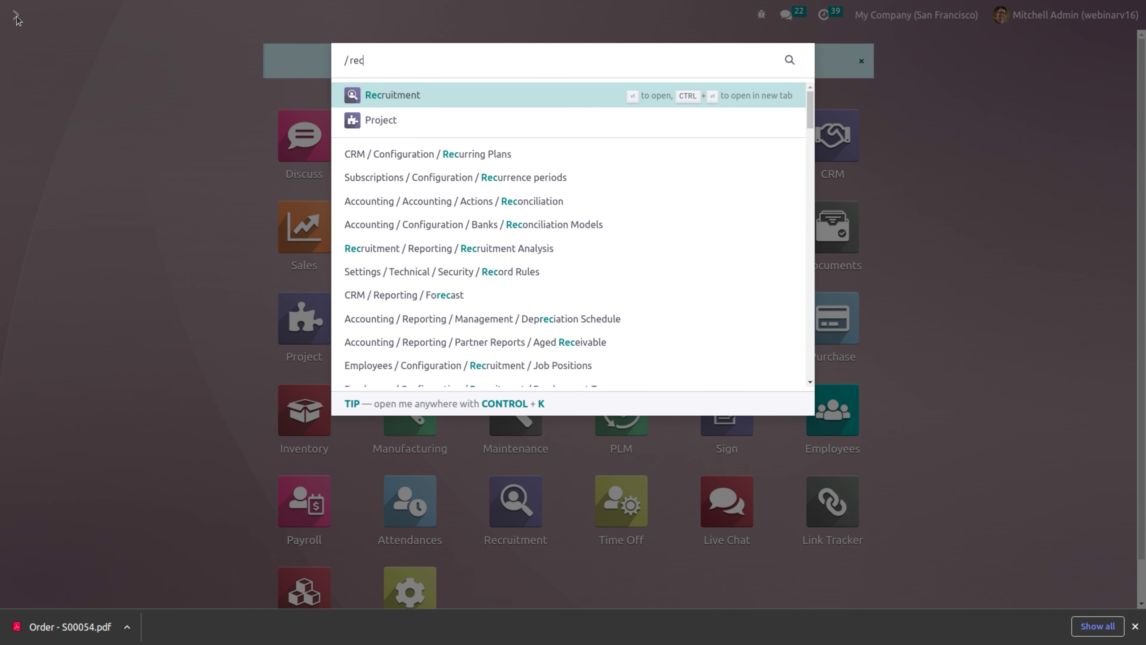
left_click(407, 94)
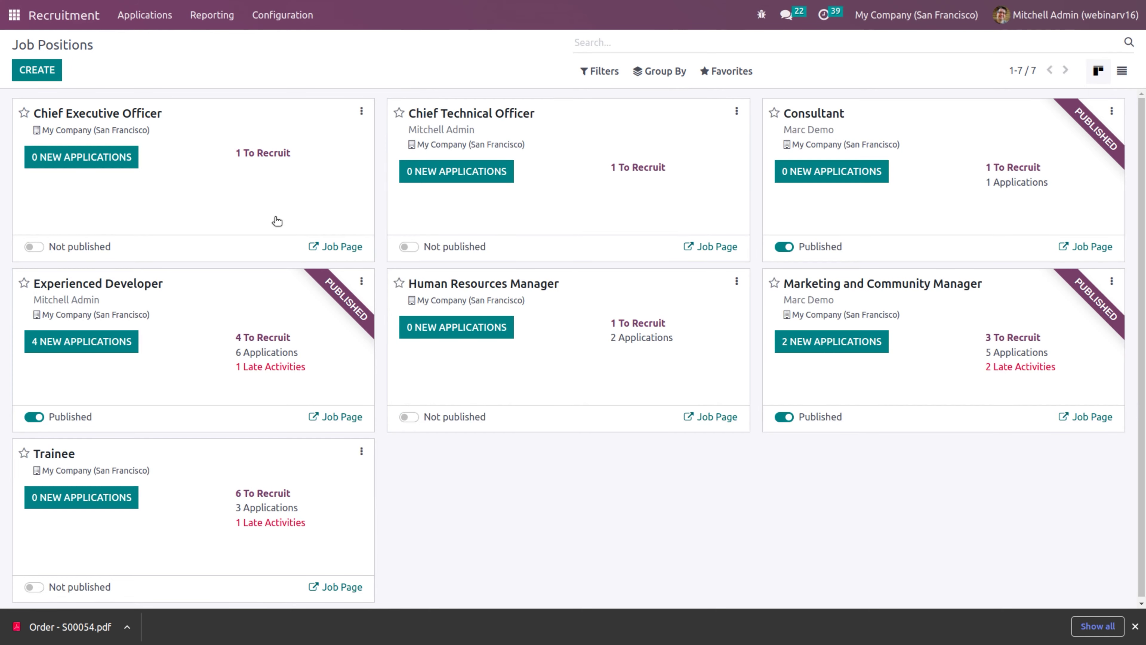
left_click(334, 416)
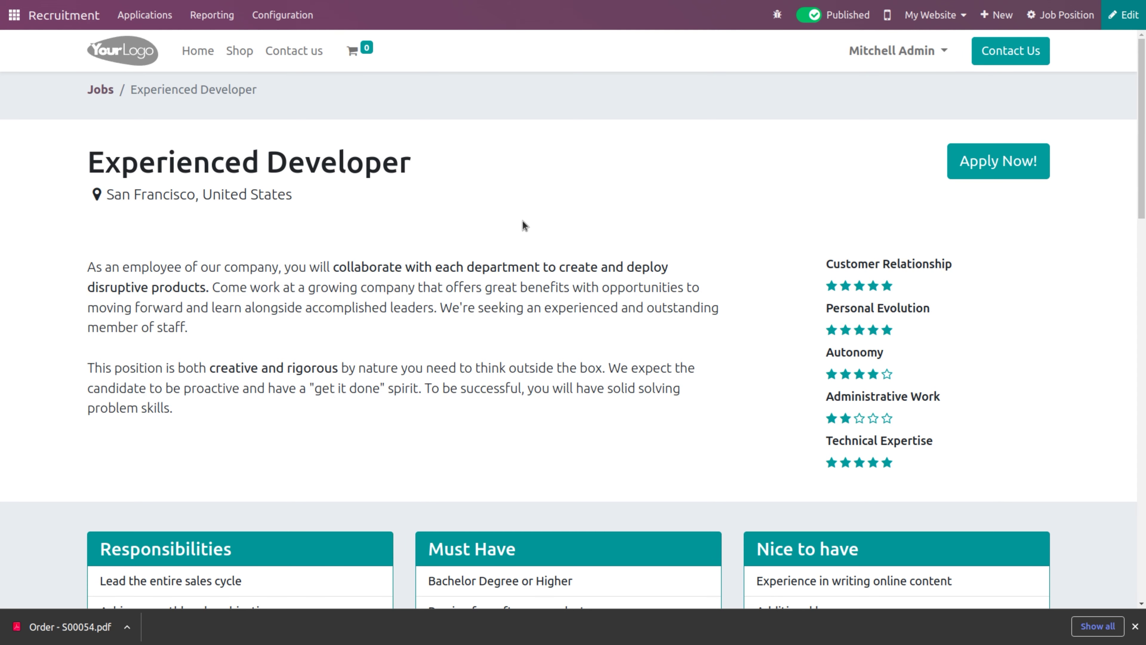
left_click(958, 164)
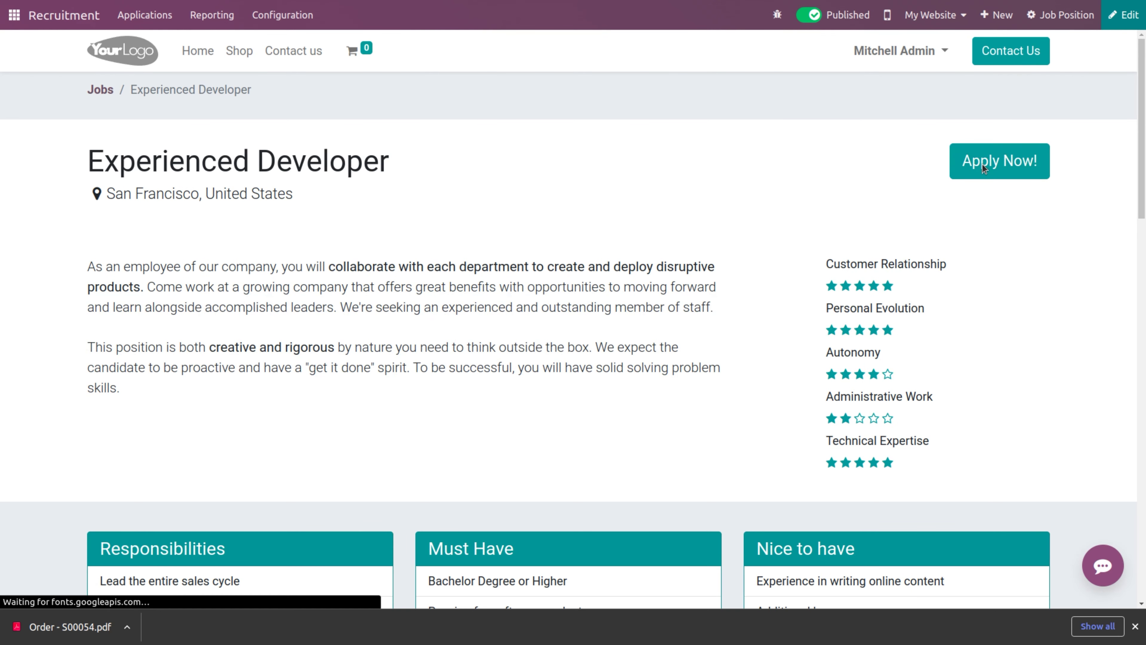
triple_click(347, 206)
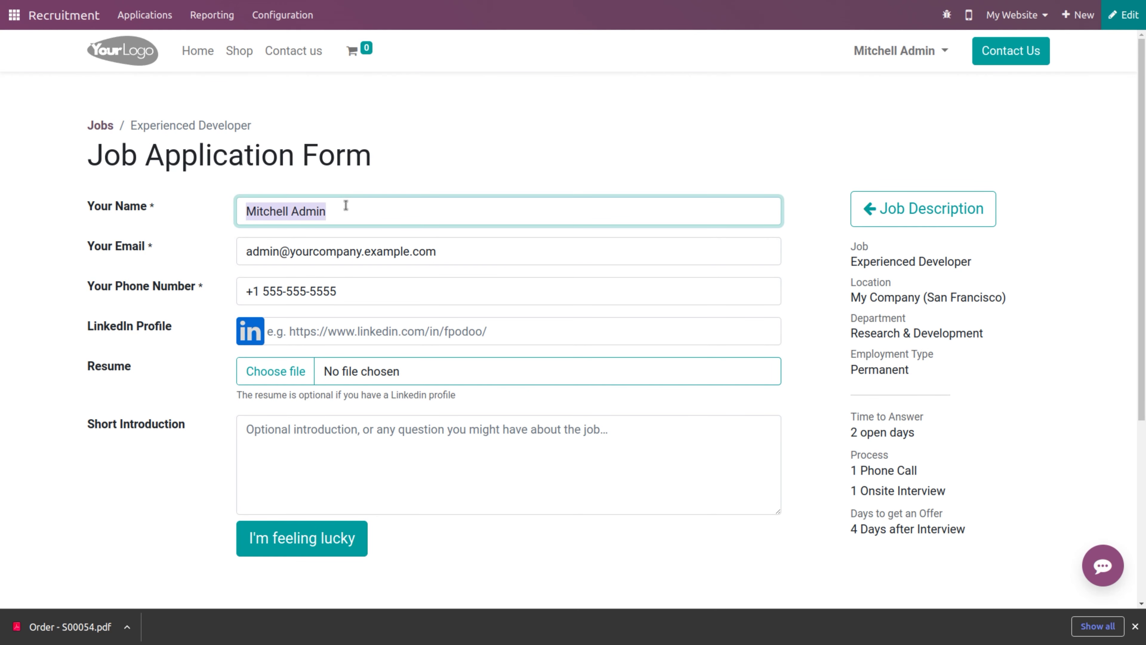
key("BackSpace")
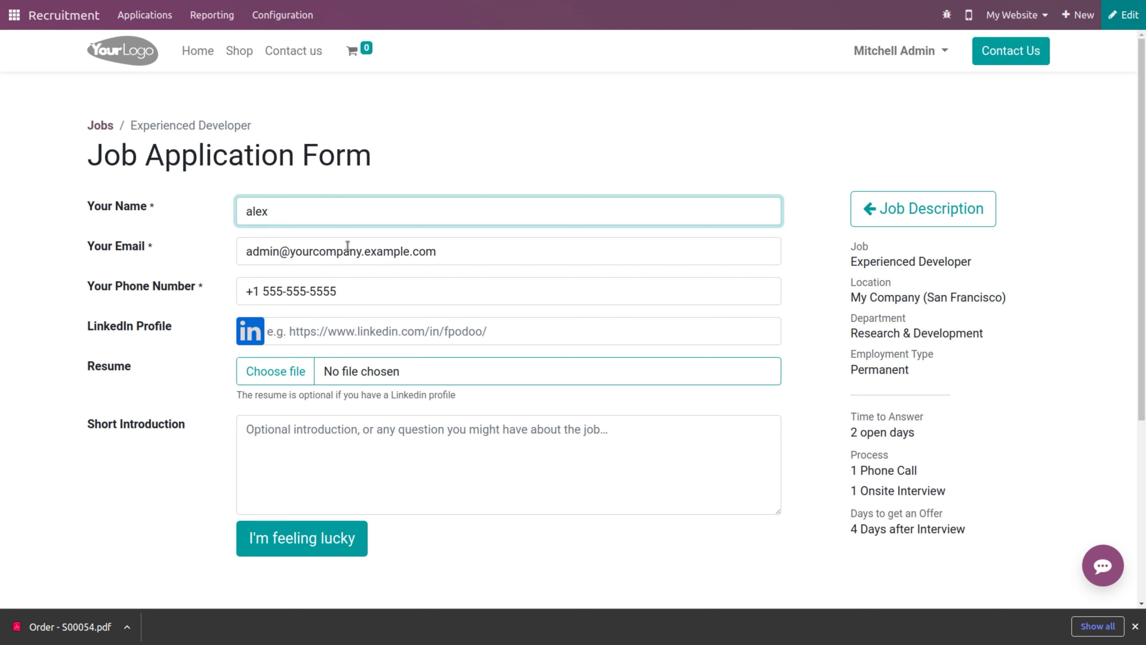
triple_click(275, 251)
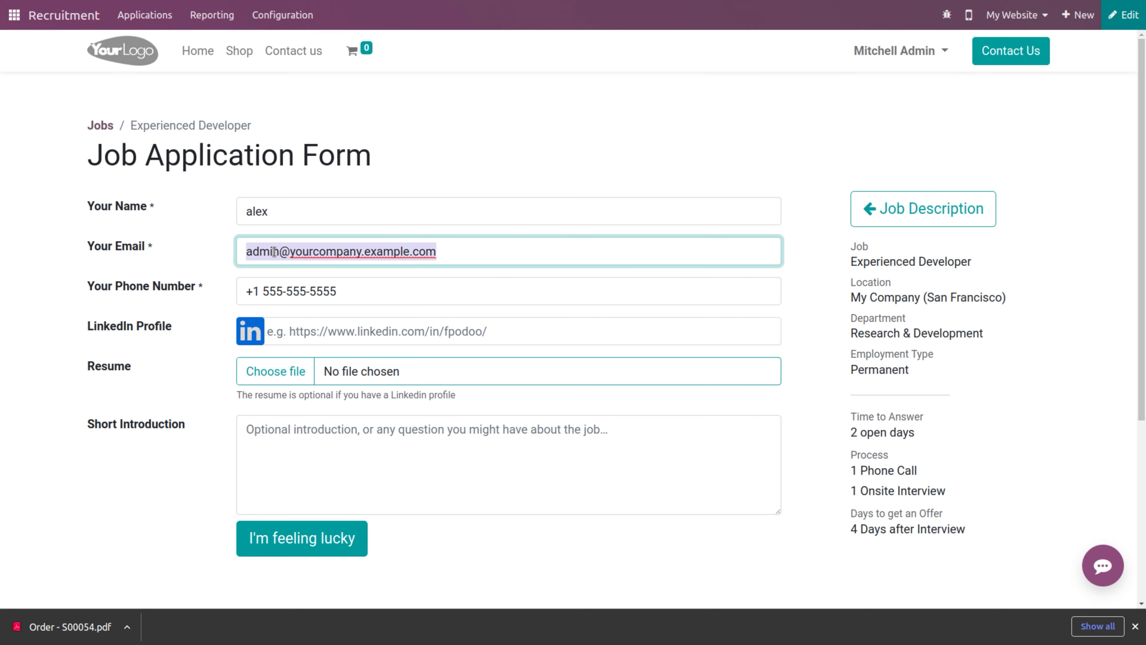
key("Home")
key("Delete")
key("Delete")
key("Delete")
key("Delete")
key("Delete")
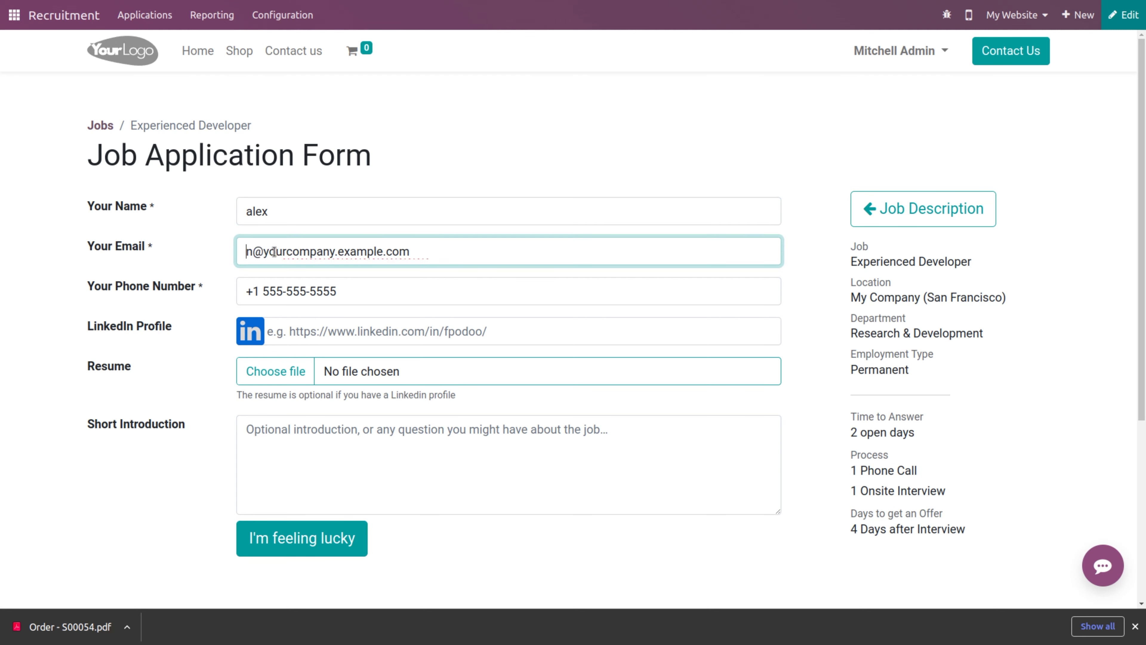
type("alex")
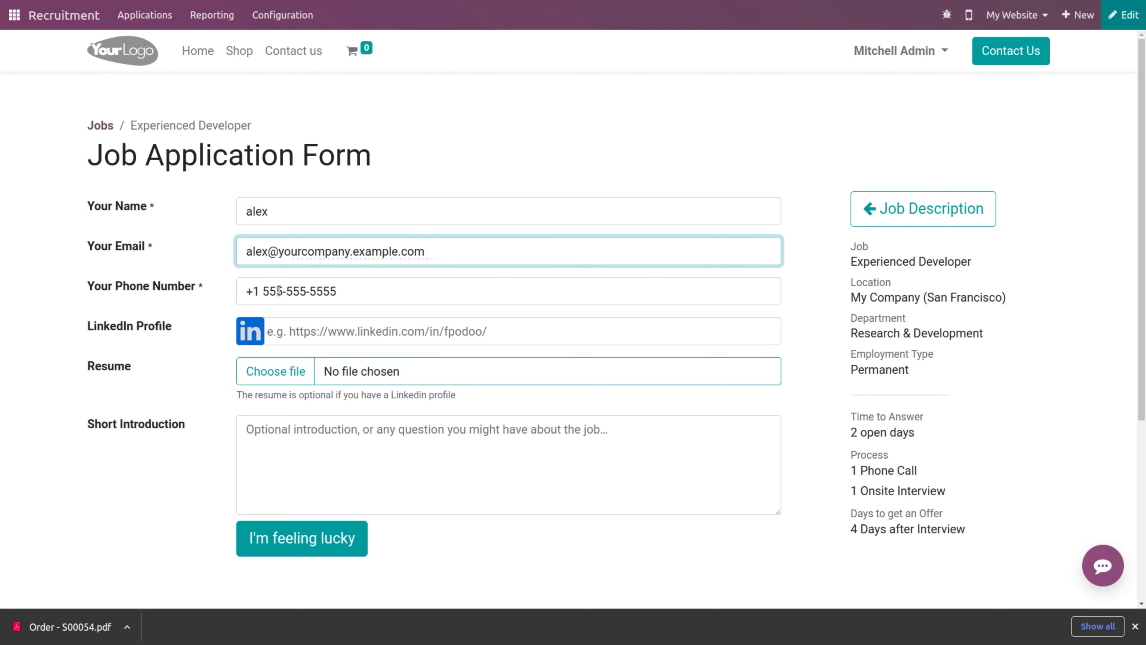
- Attach Order - S00054.pdf as the resume and submit the application
left_click(274, 373)
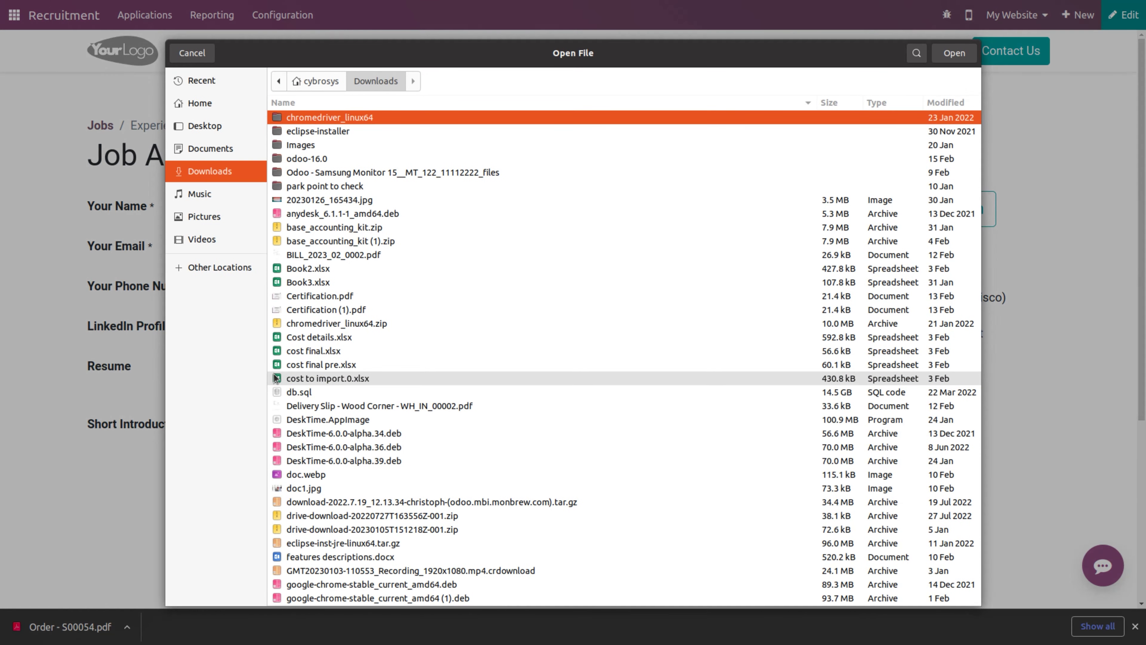
type("order")
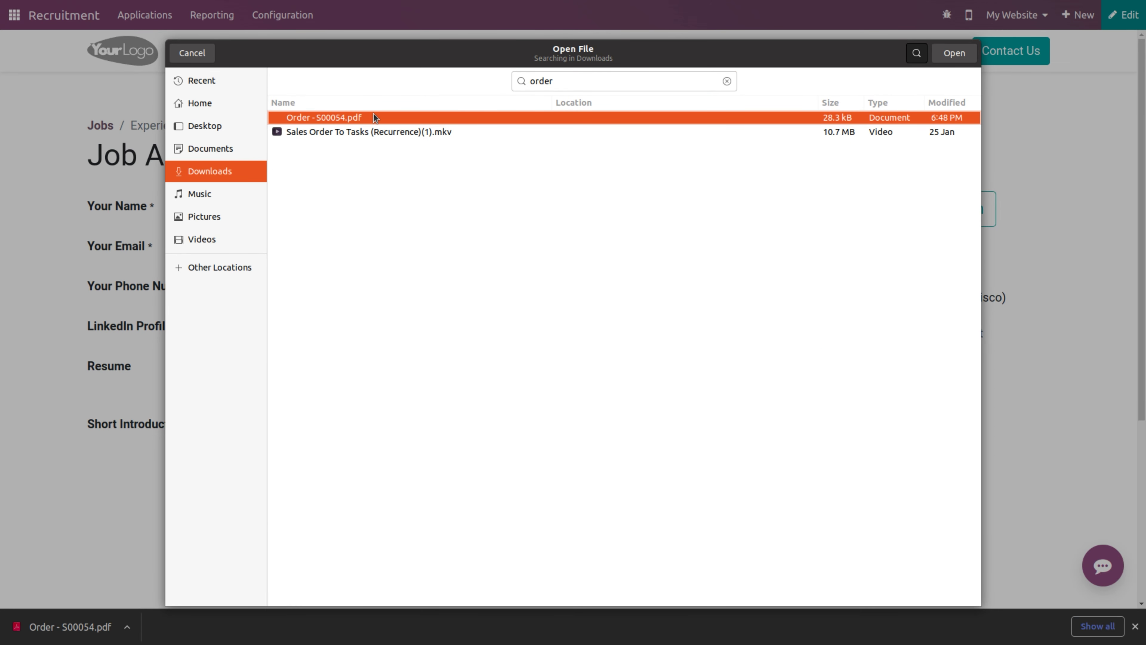
left_click(373, 118)
left_click(955, 53)
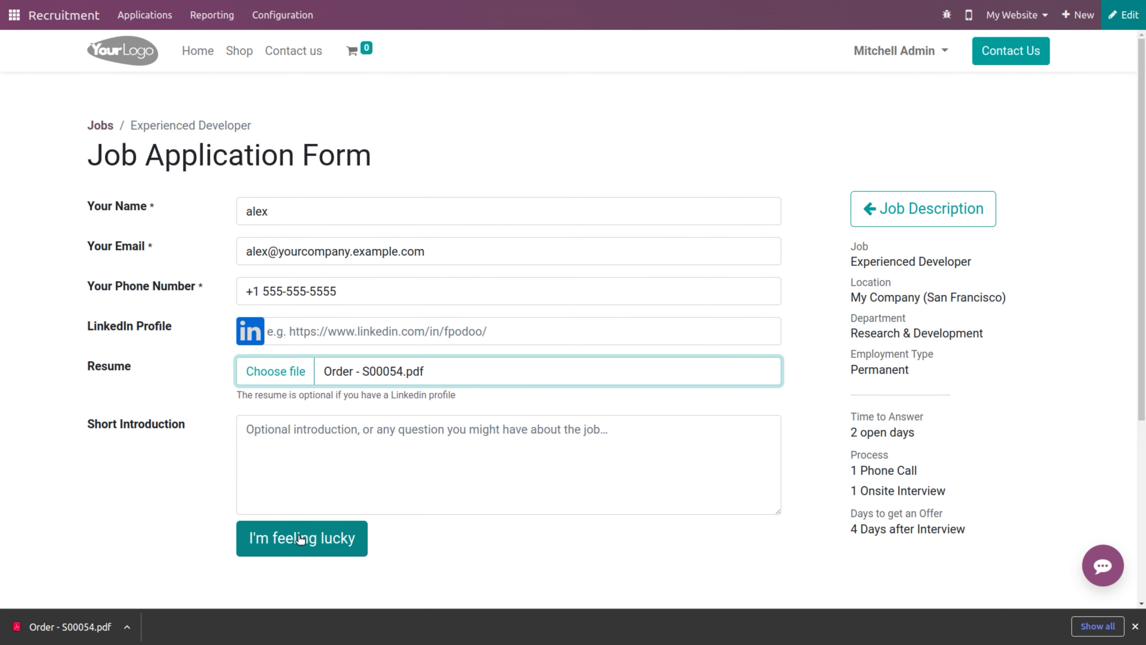
left_click(300, 538)
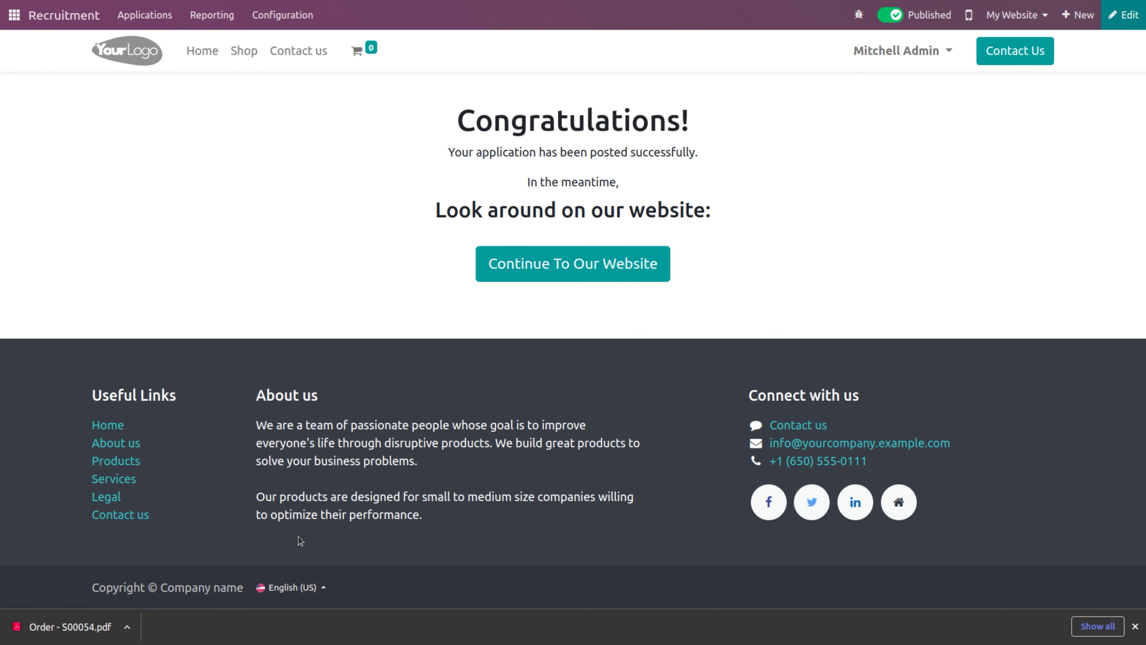
left_click(142, 15)
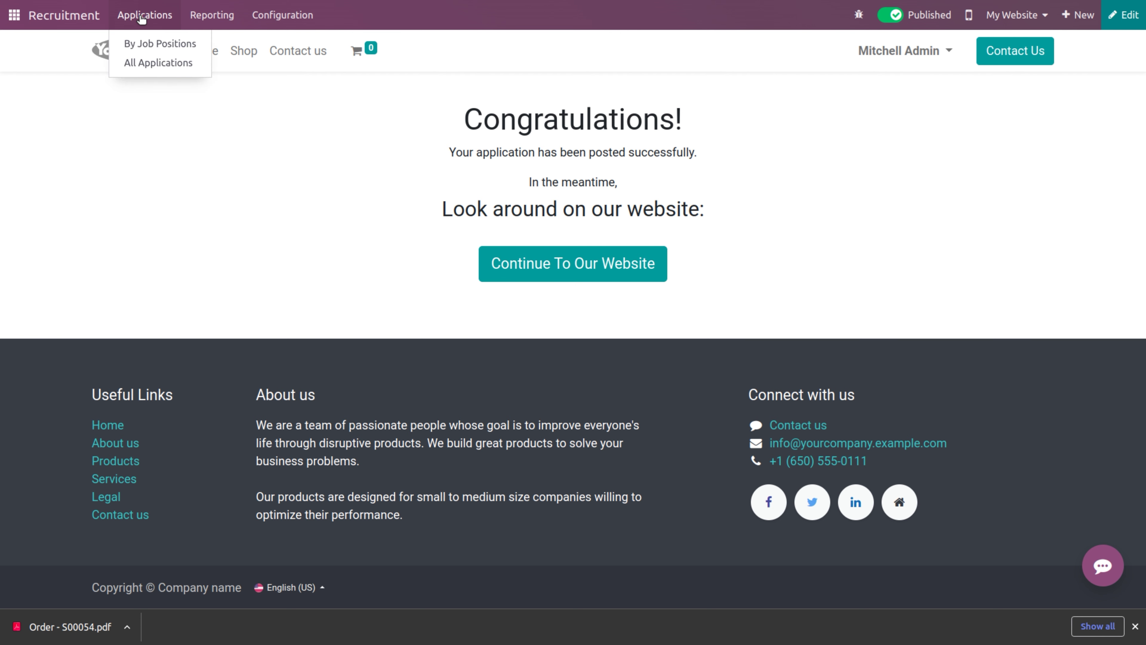
- Open the newest Experienced Developer application and review its Order S00054 PDF resume preview
left_click(149, 44)
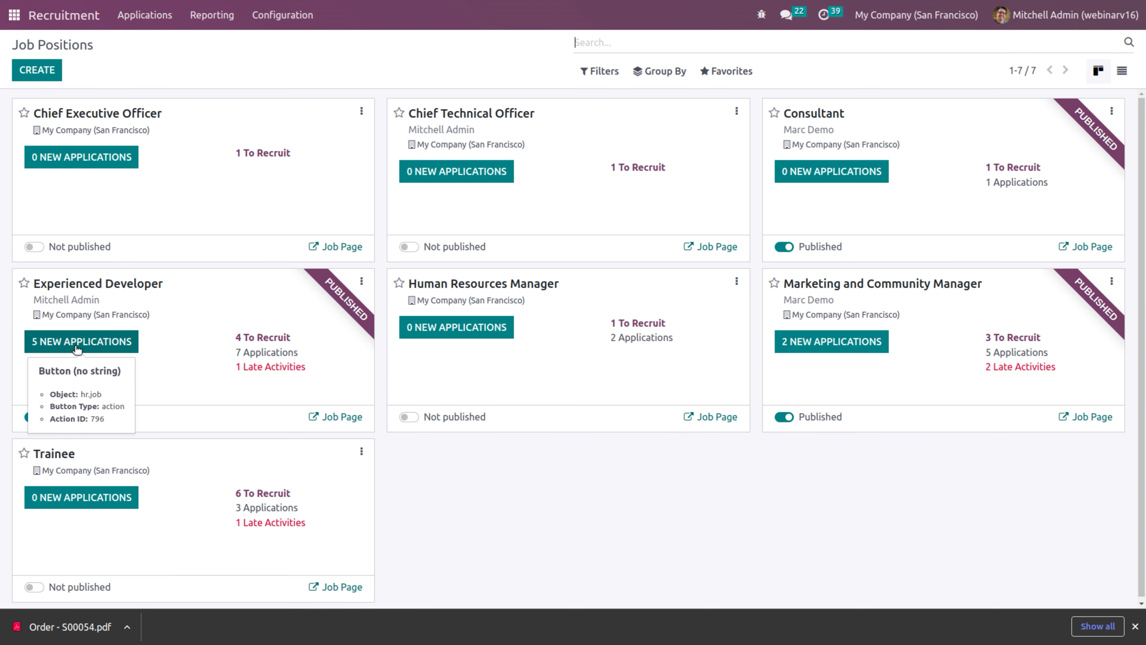
left_click(77, 346)
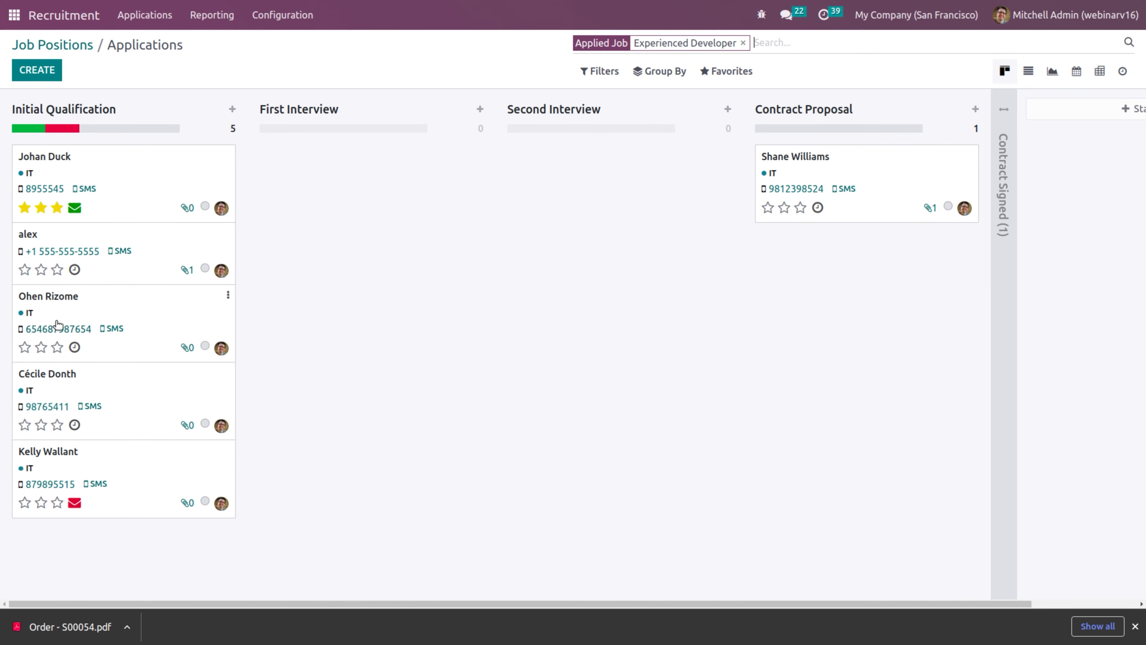
left_click(55, 243)
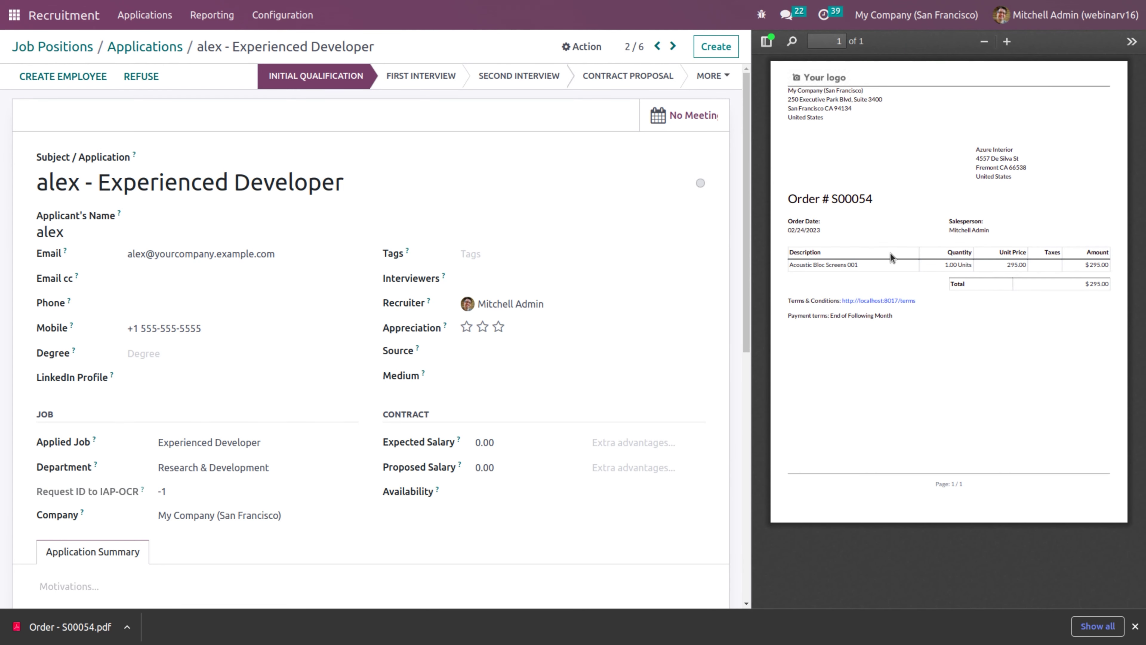
left_click_drag(748, 151, 751, 122)
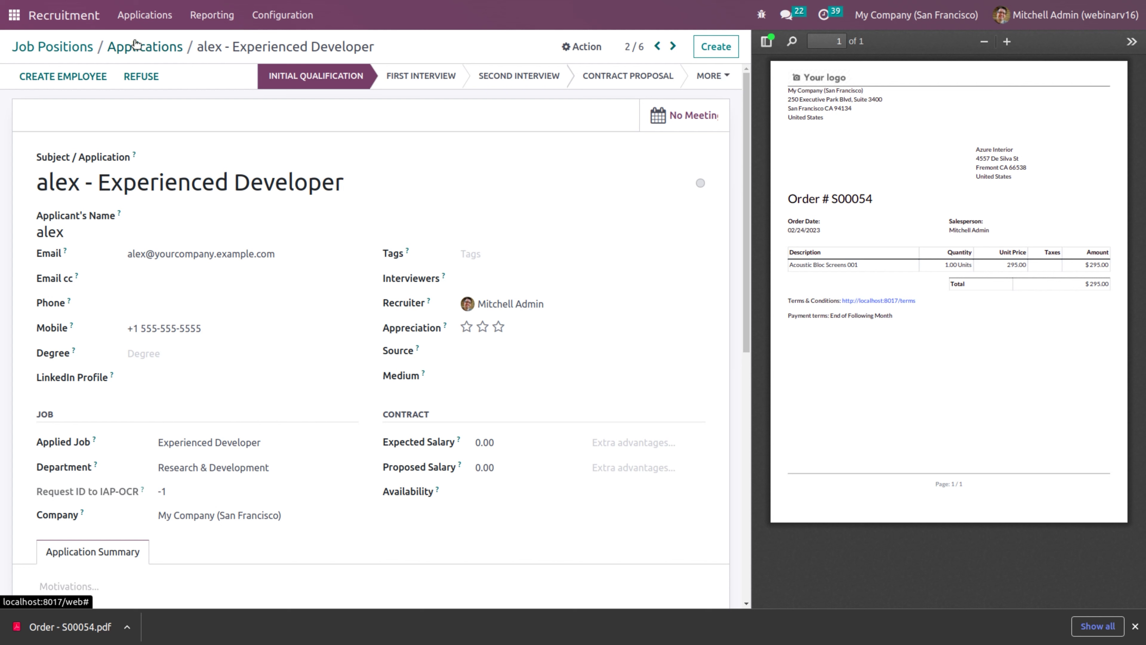
left_click(215, 21)
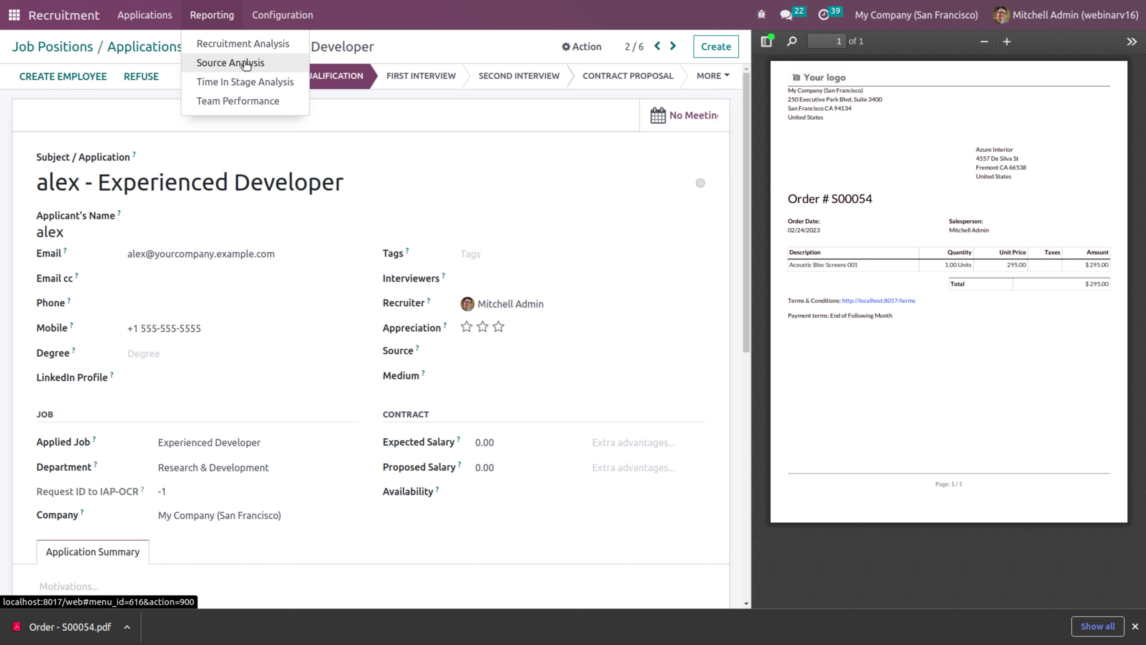
- View the Time In Stage Analysis report, then the Team Performance chart per recruiter
left_click(249, 83)
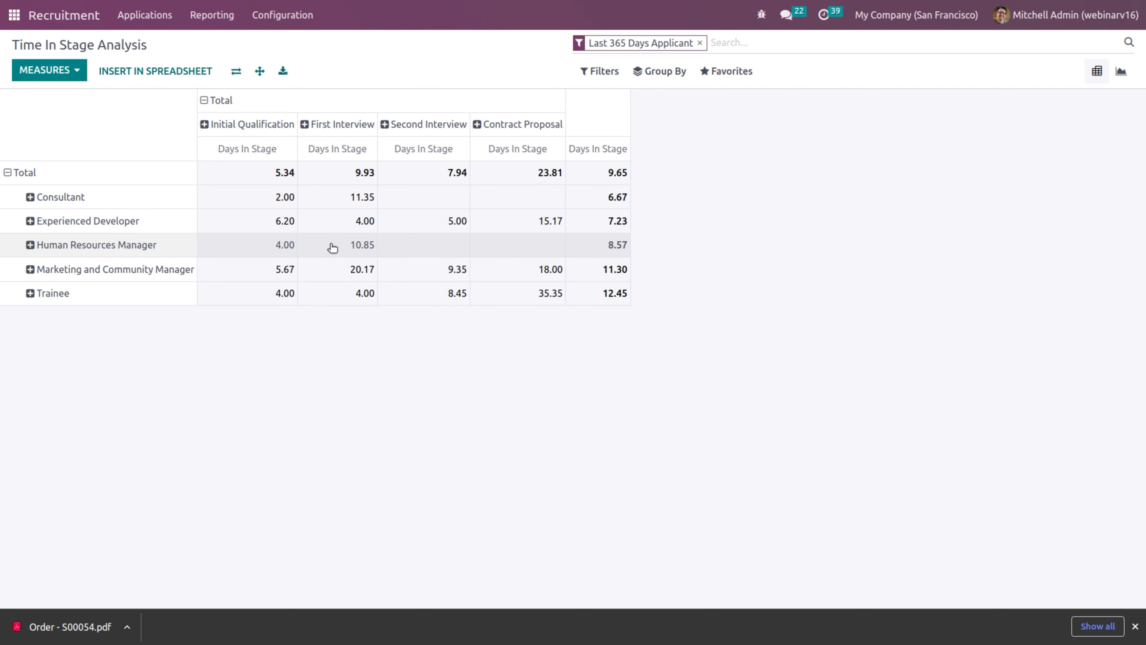
left_click(215, 16)
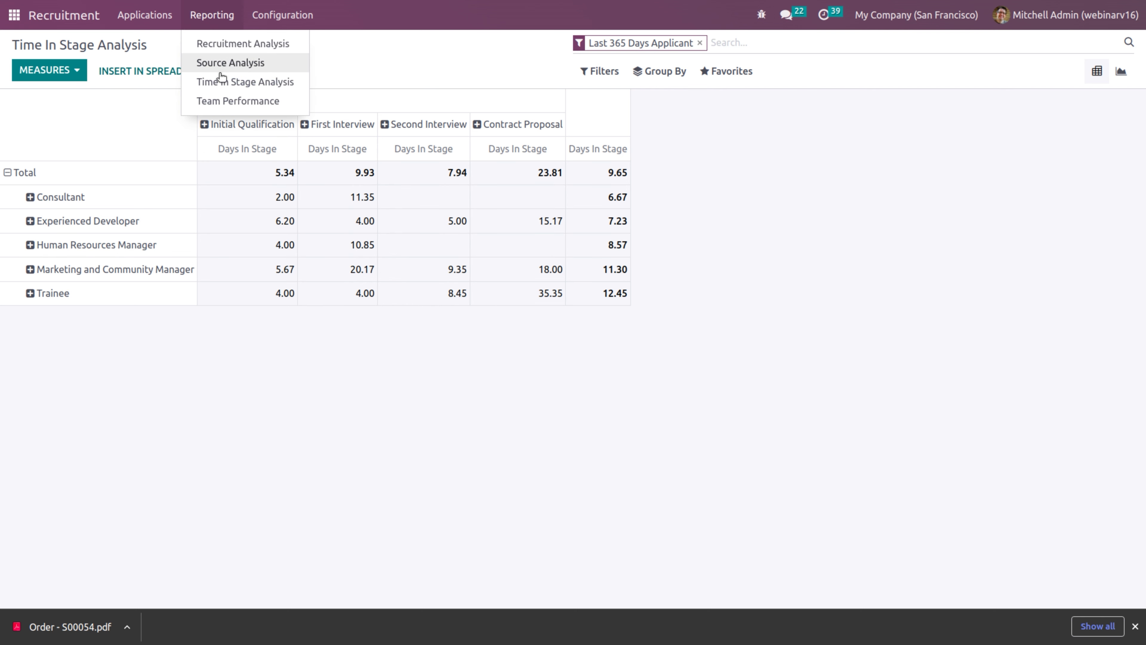
left_click(223, 101)
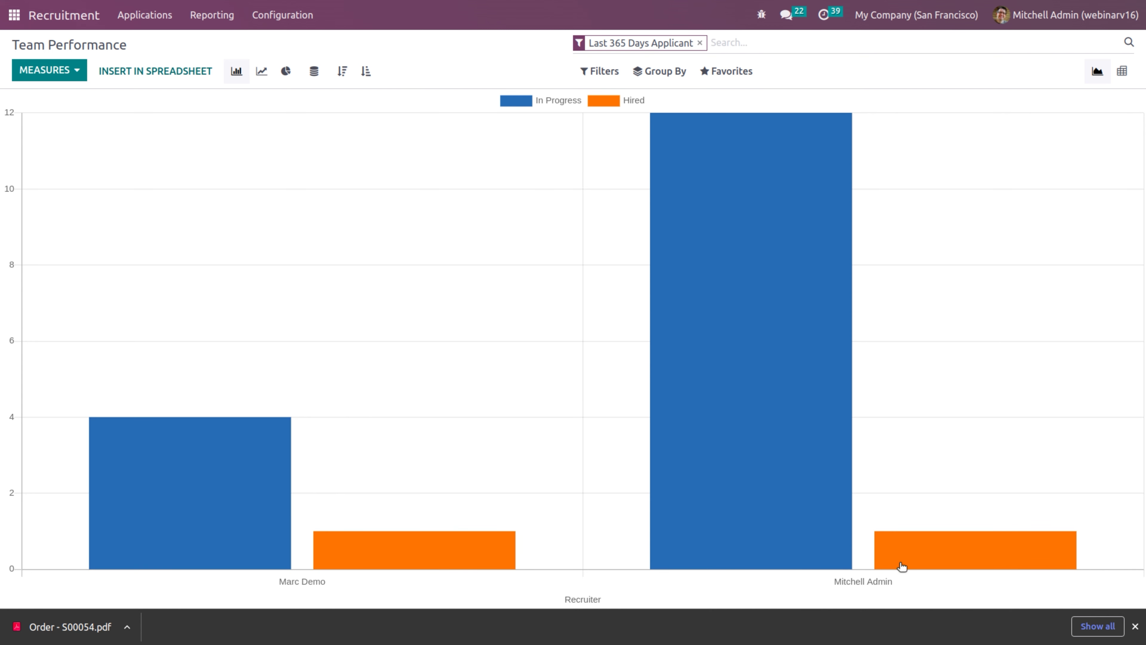
mouse_move(774, 535)
left_click(14, 15)
- Open the first employee's running contract from the Employees app
type("emplo")
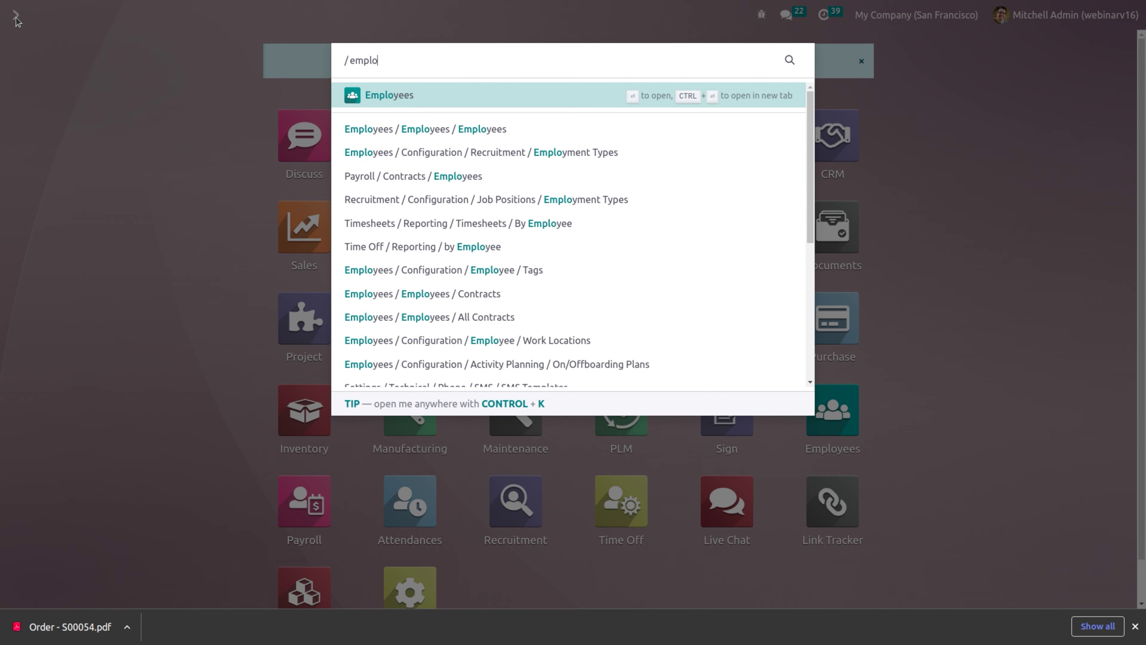
left_click(393, 94)
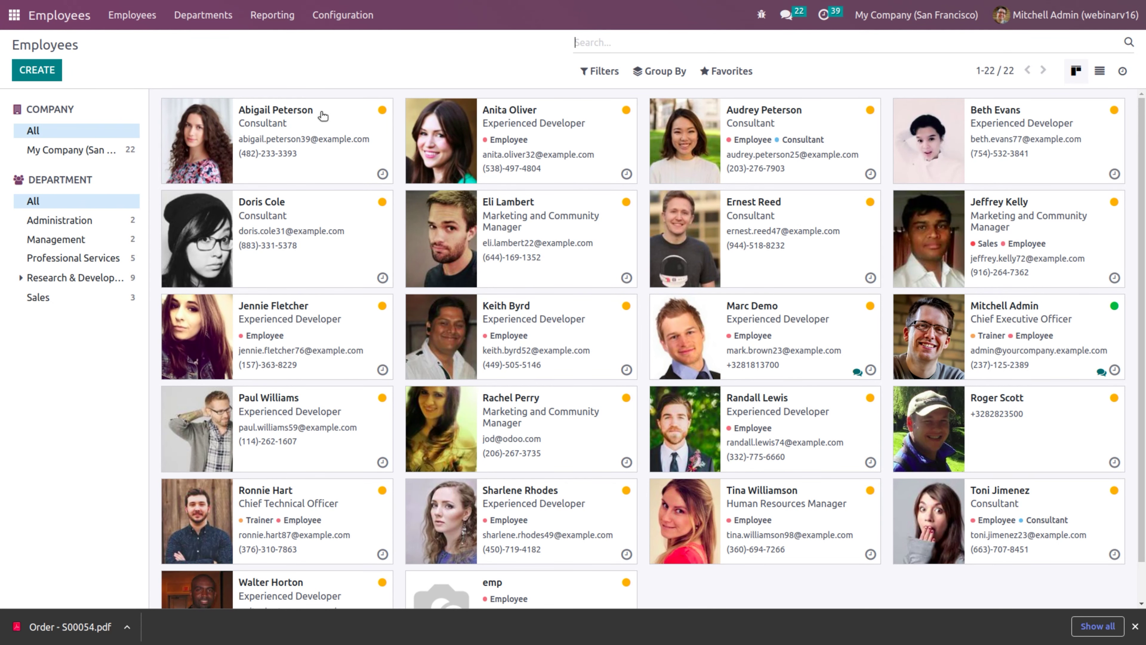
left_click(323, 116)
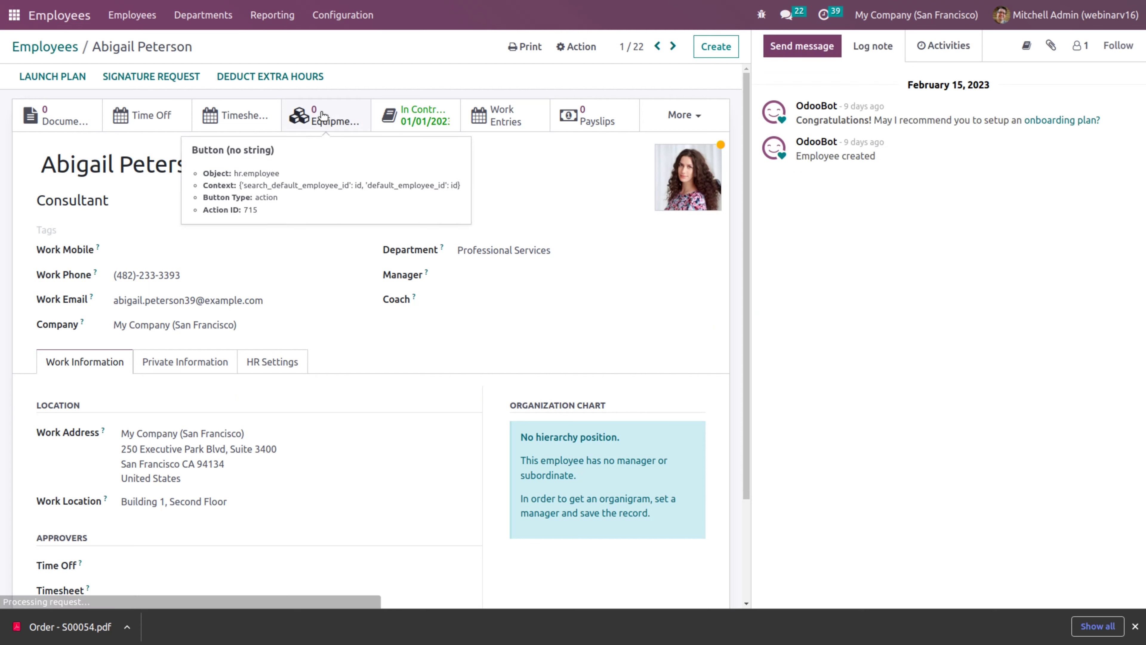
left_click(416, 123)
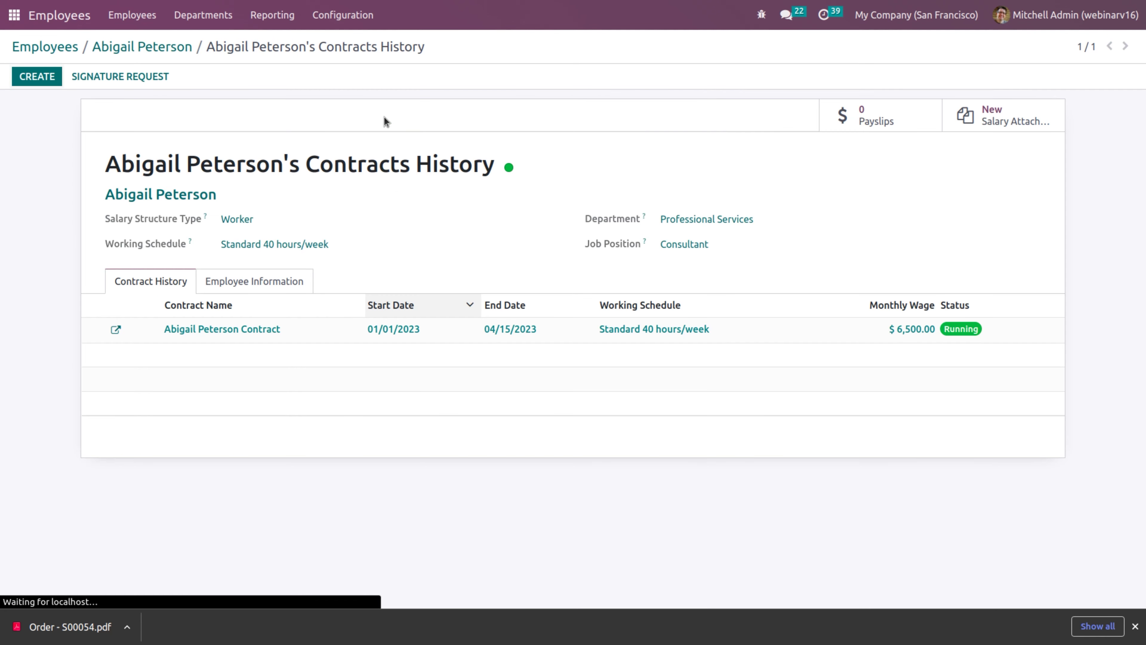
left_click(116, 329)
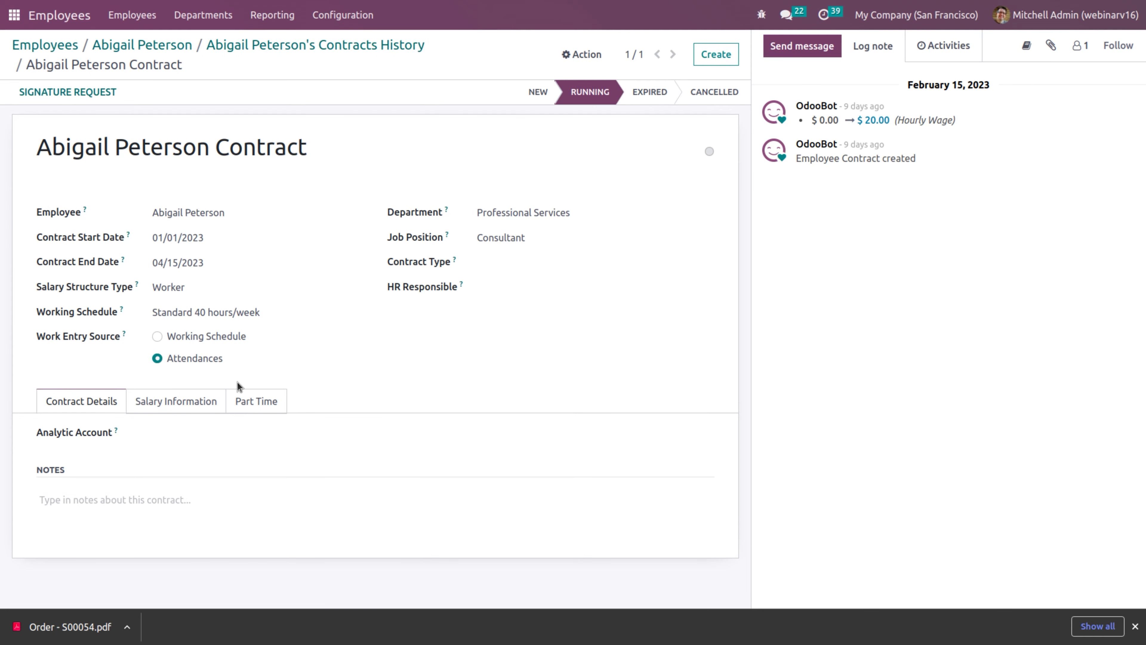
- Tick Part Time on the contract, then discard the unsaved change
left_click(252, 403)
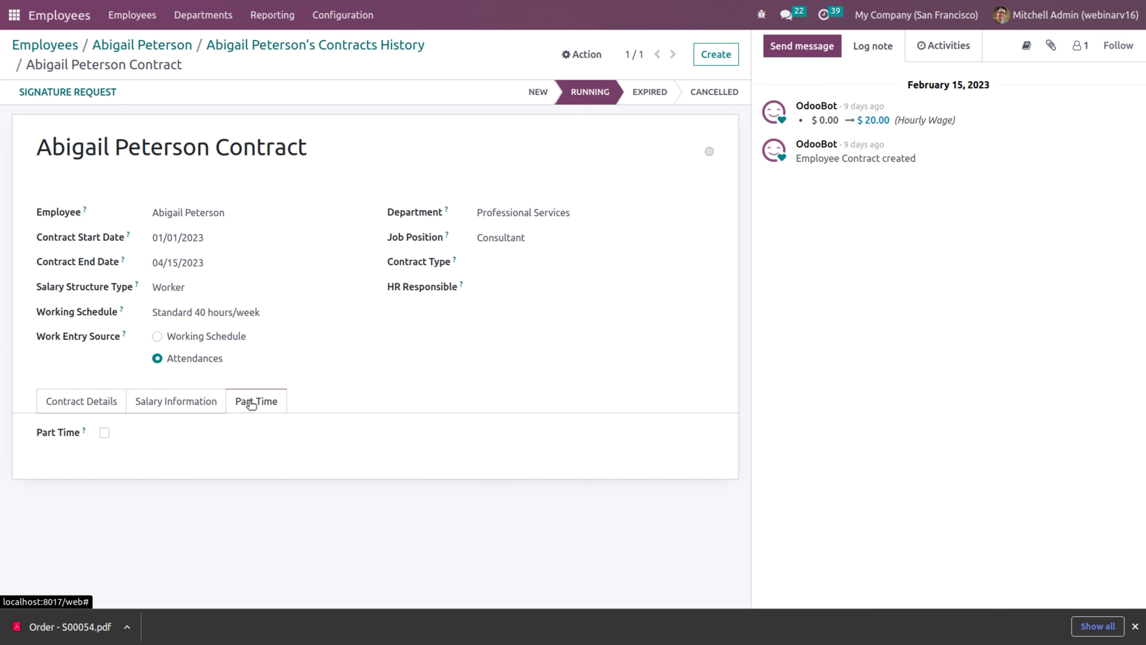
left_click(105, 432)
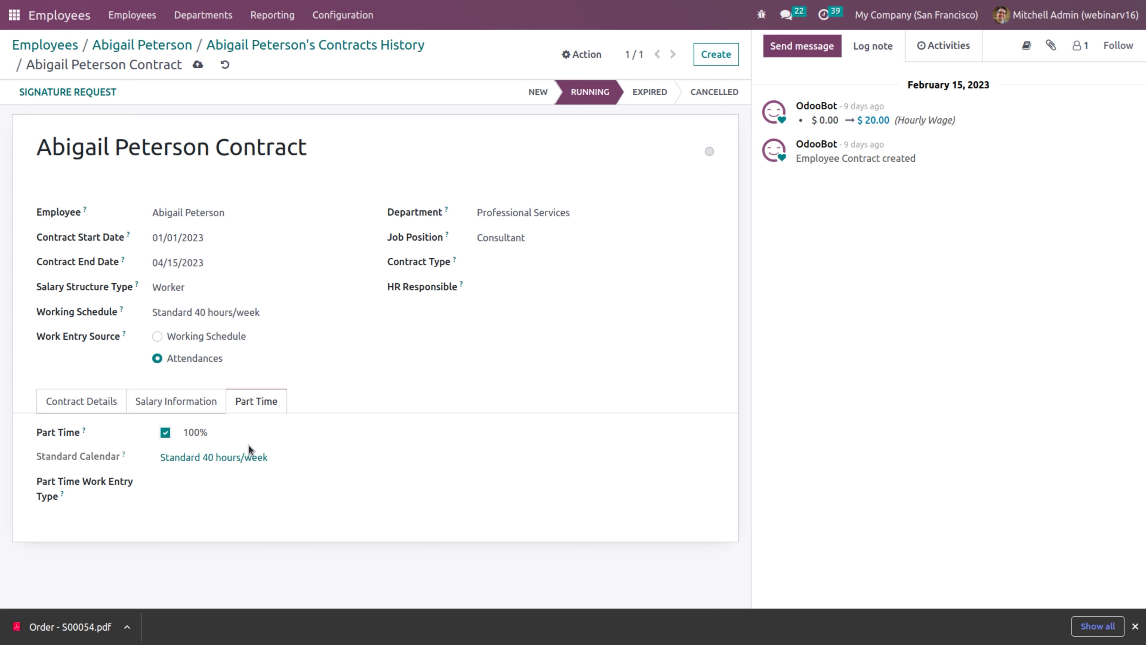
left_click(13, 17)
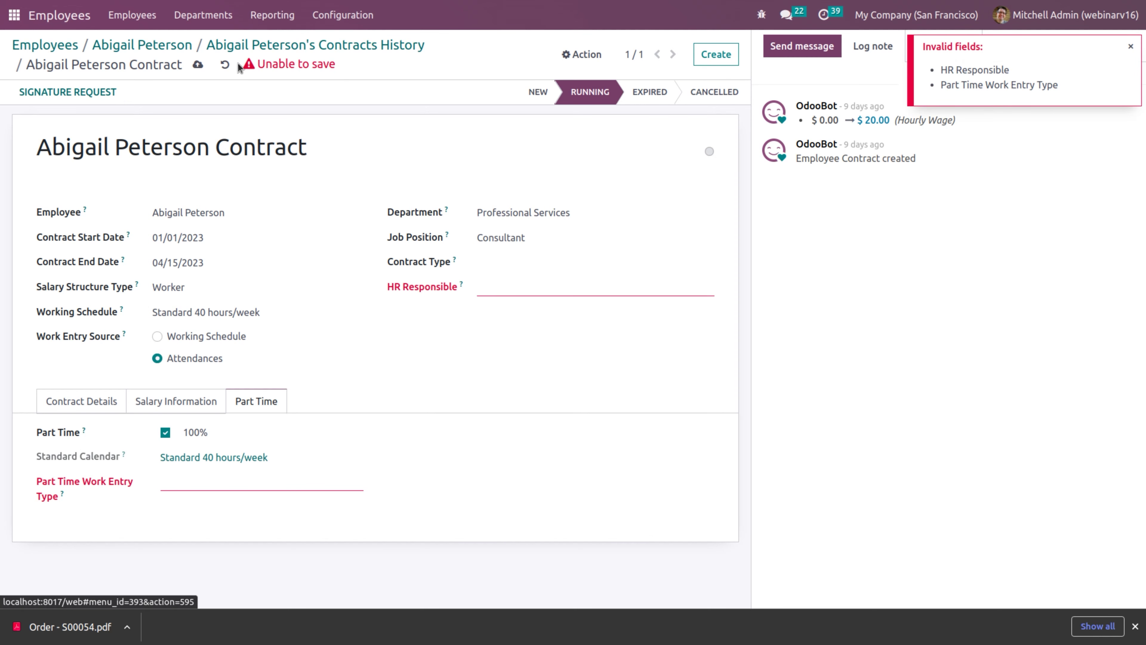
left_click(224, 64)
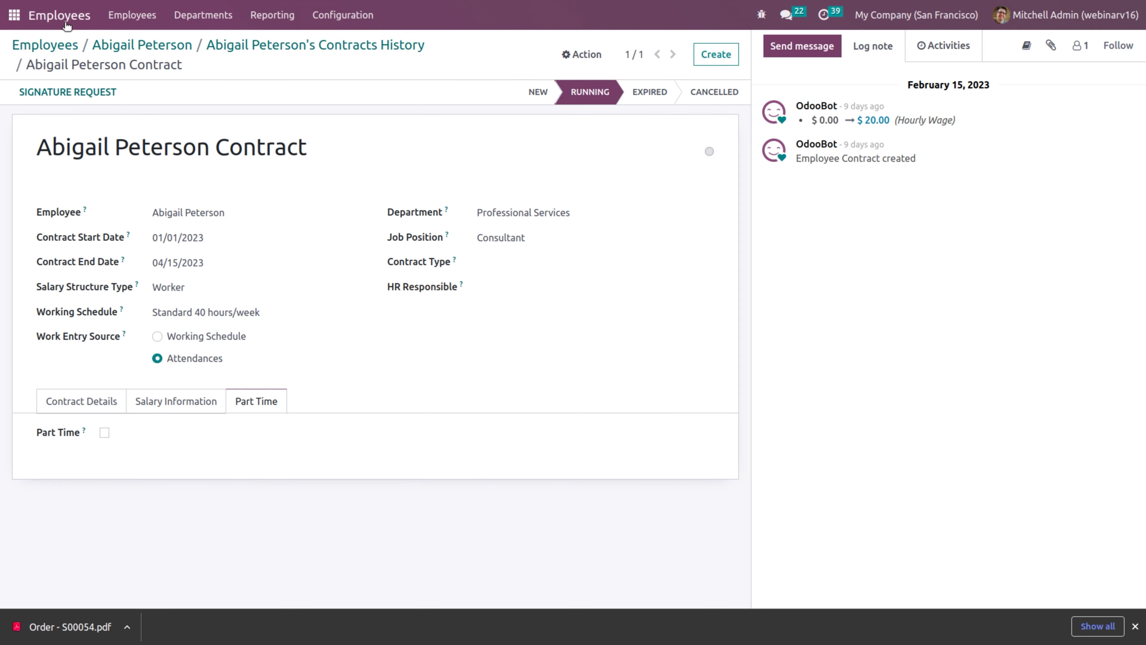
left_click(15, 16)
- Open Attendances via 'att' and review its settings: kiosk barcode mode, Front Camera, extra hours from 01/15/2023
type("att")
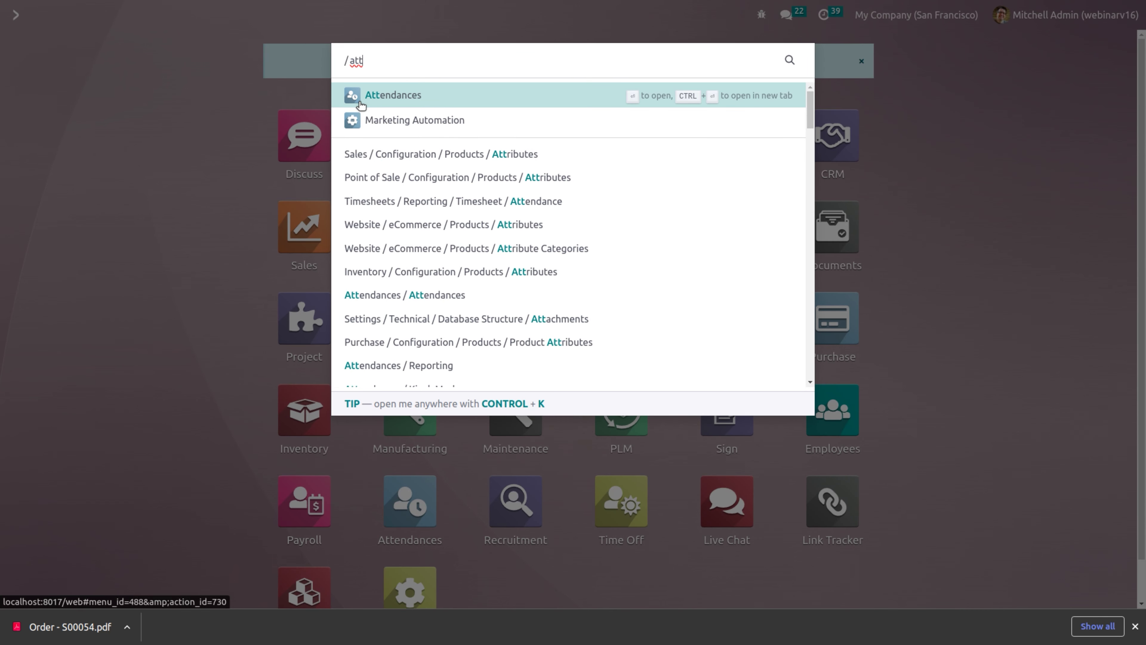
left_click(359, 101)
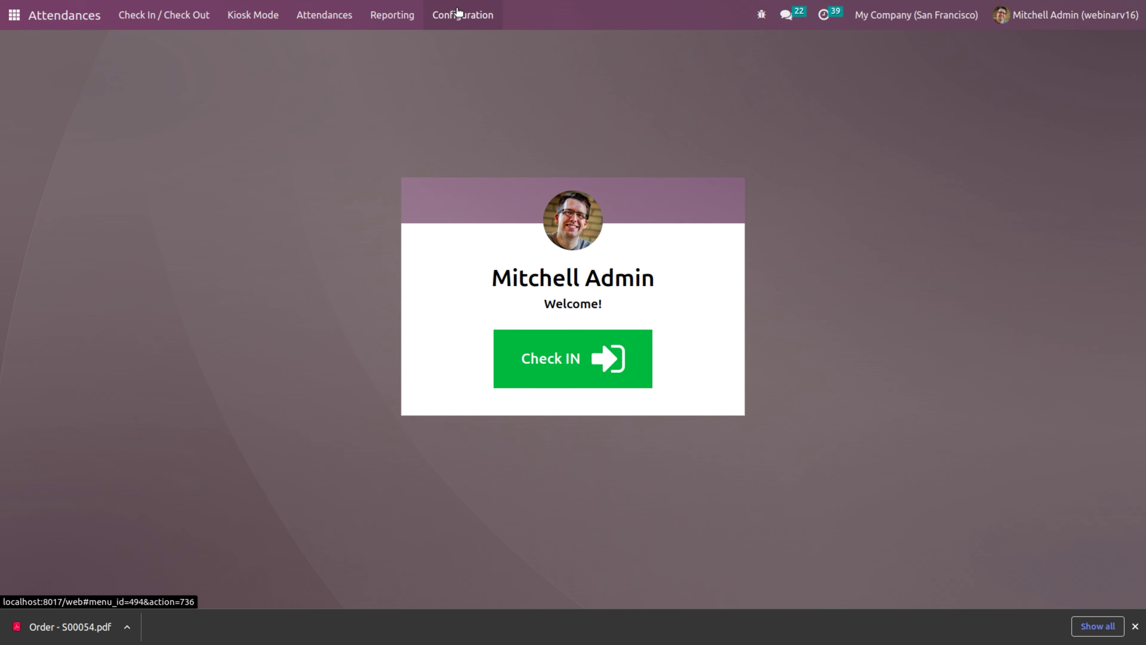
left_click(458, 19)
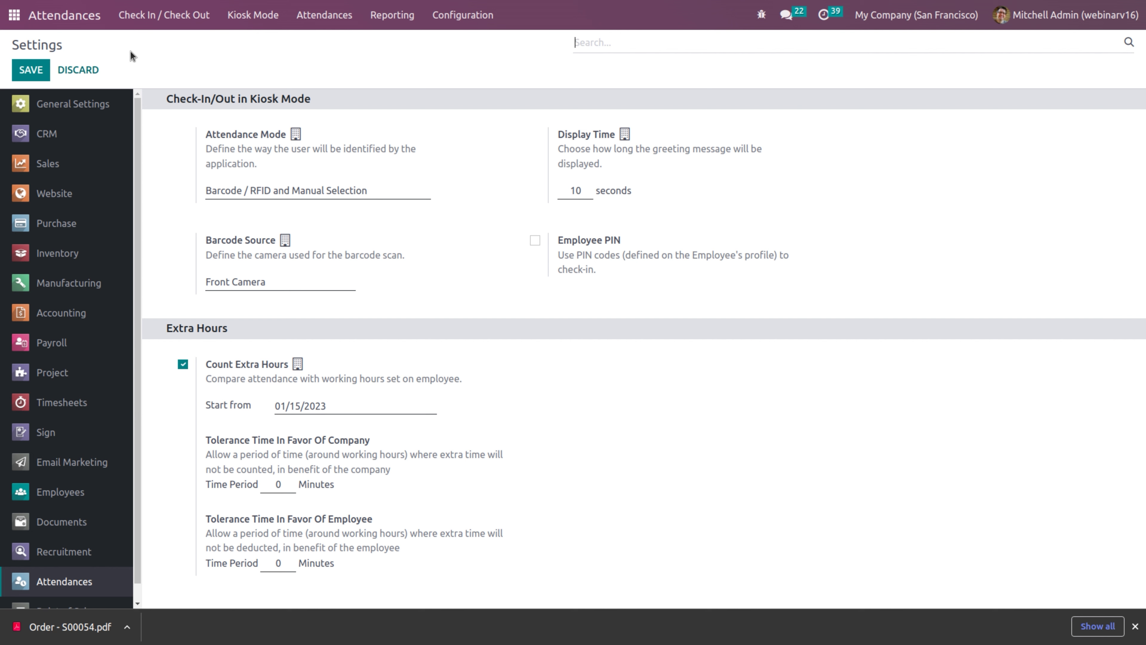
- Return to the home app grid, abandoning the started 'tim' search
left_click(15, 15)
type("tim")
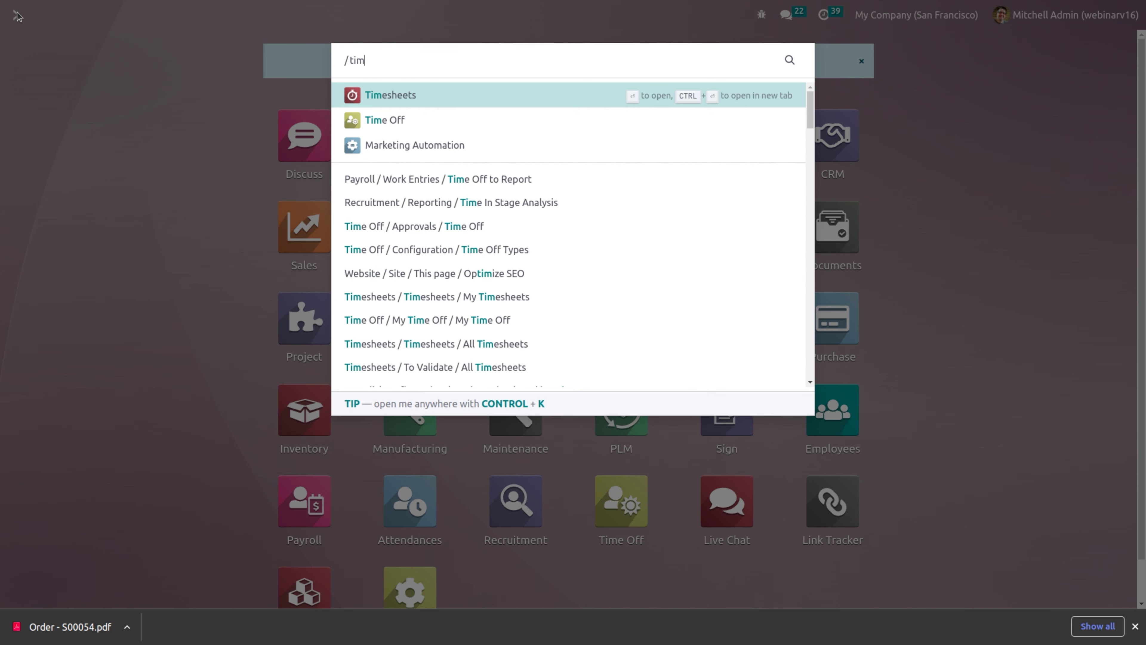
key("Escape")
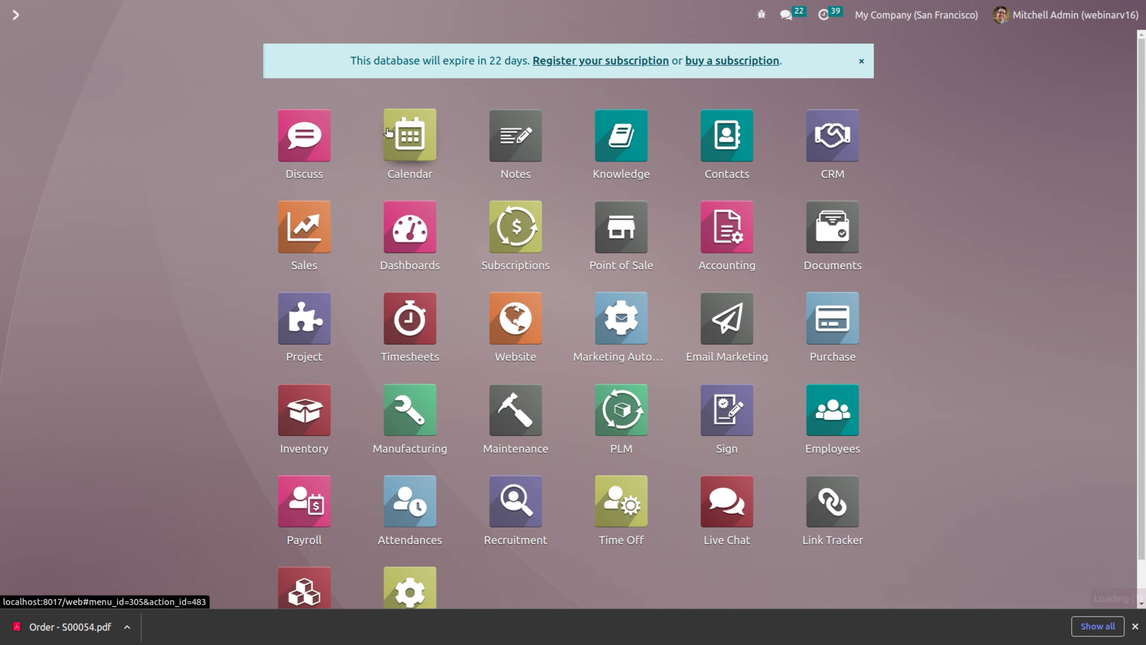
- In Time Off, view the Doctor Appointment time off booked for February 20-23
left_click(388, 132)
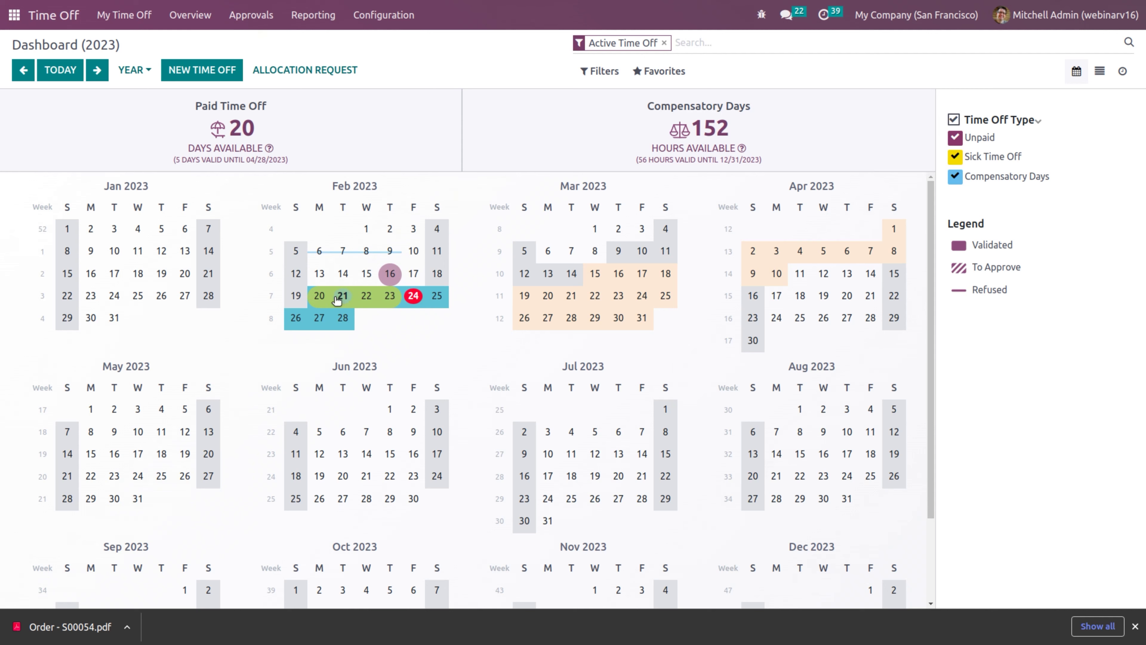
left_click(357, 295)
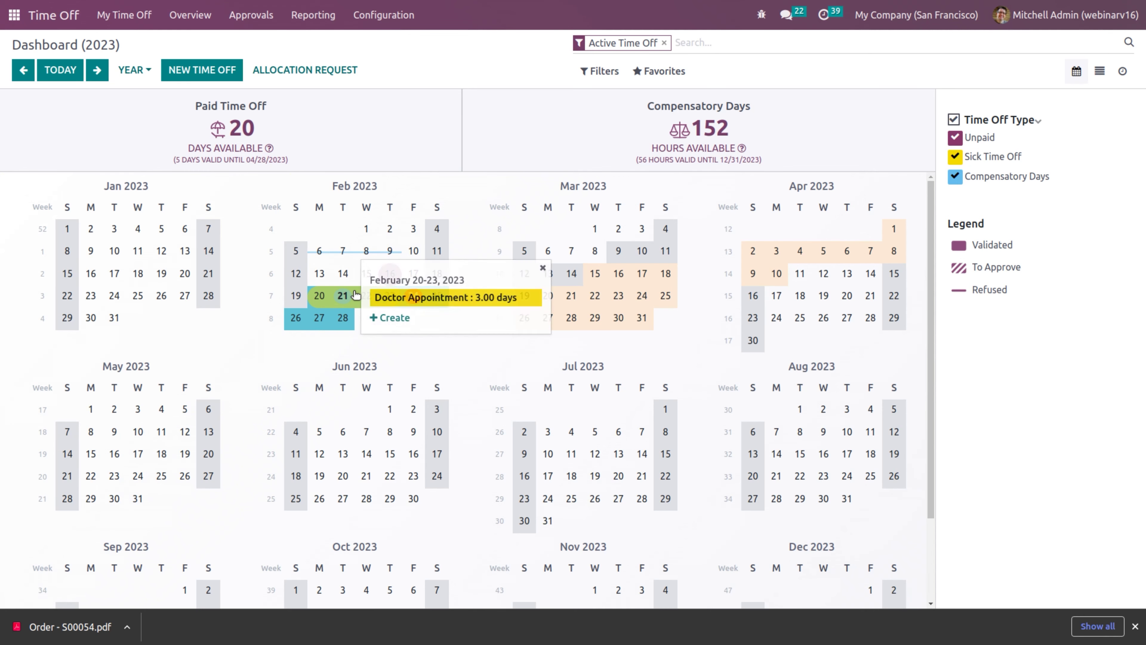
left_click(410, 298)
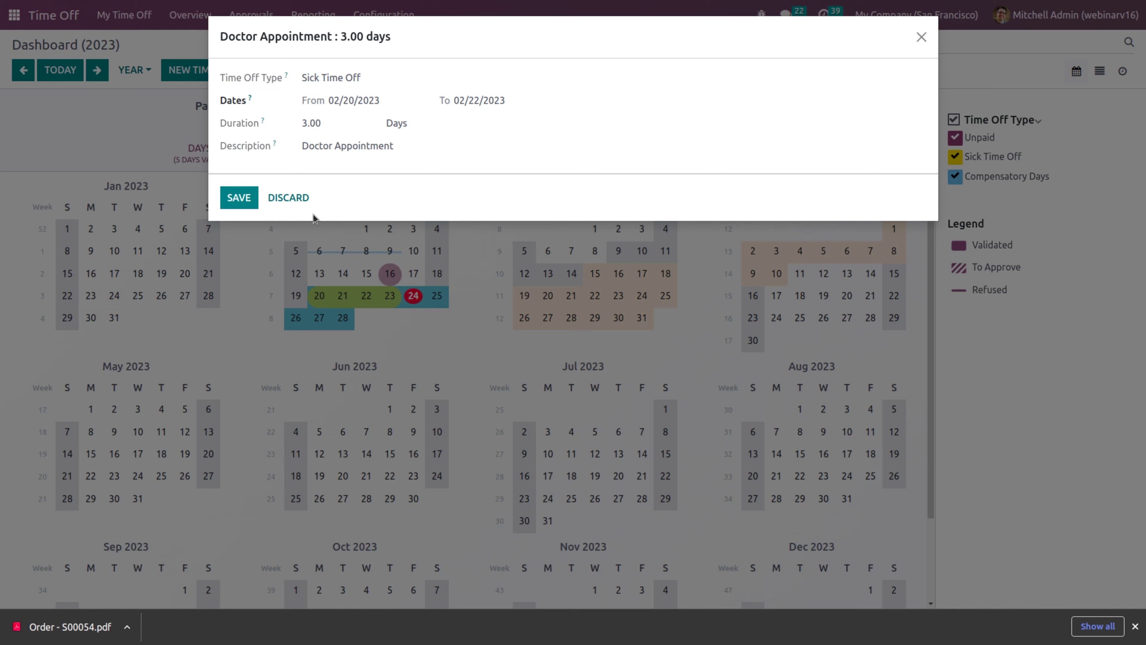
left_click(288, 199)
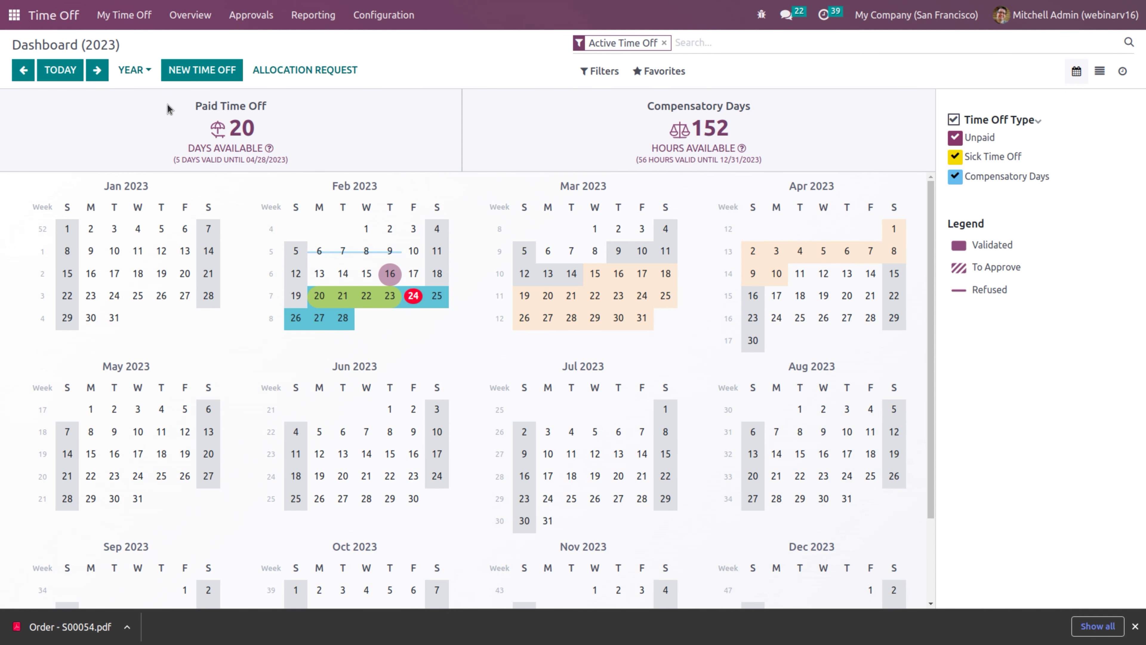
- Create a one-day Paid Time Off request for March 2, 2023
left_click(192, 72)
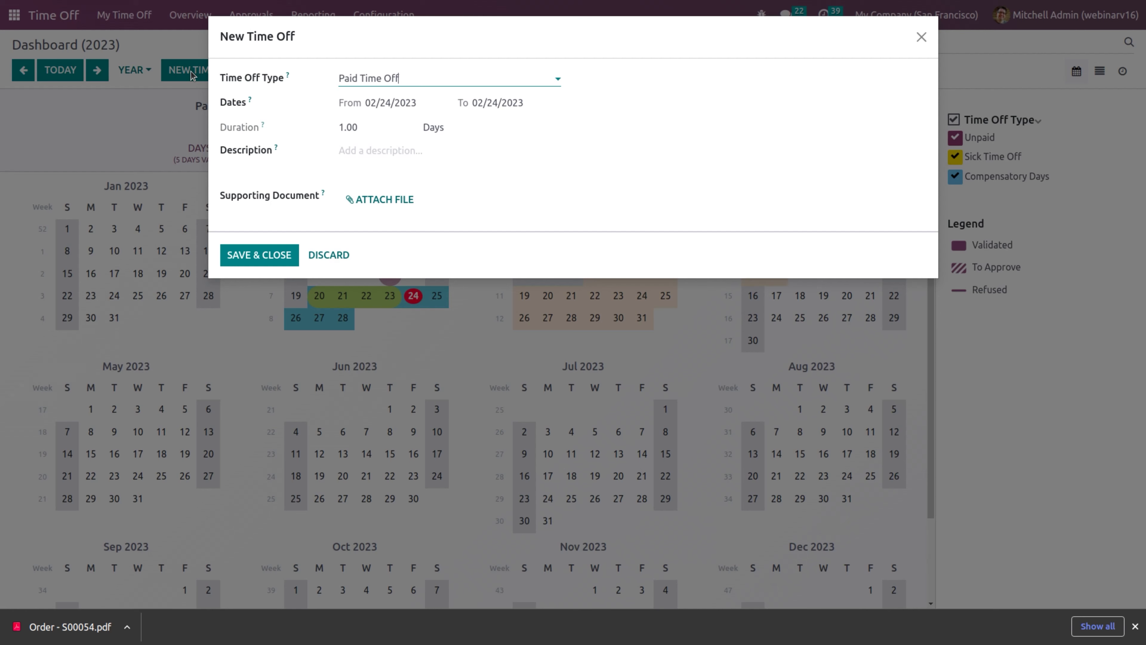
left_click(392, 103)
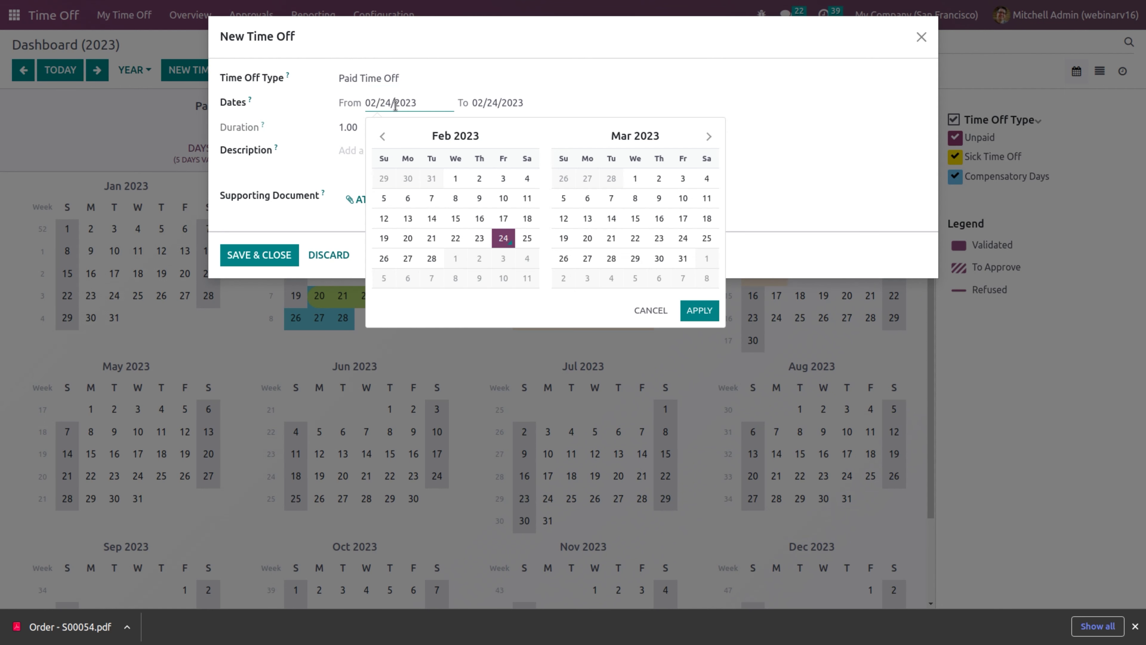
left_click(660, 180)
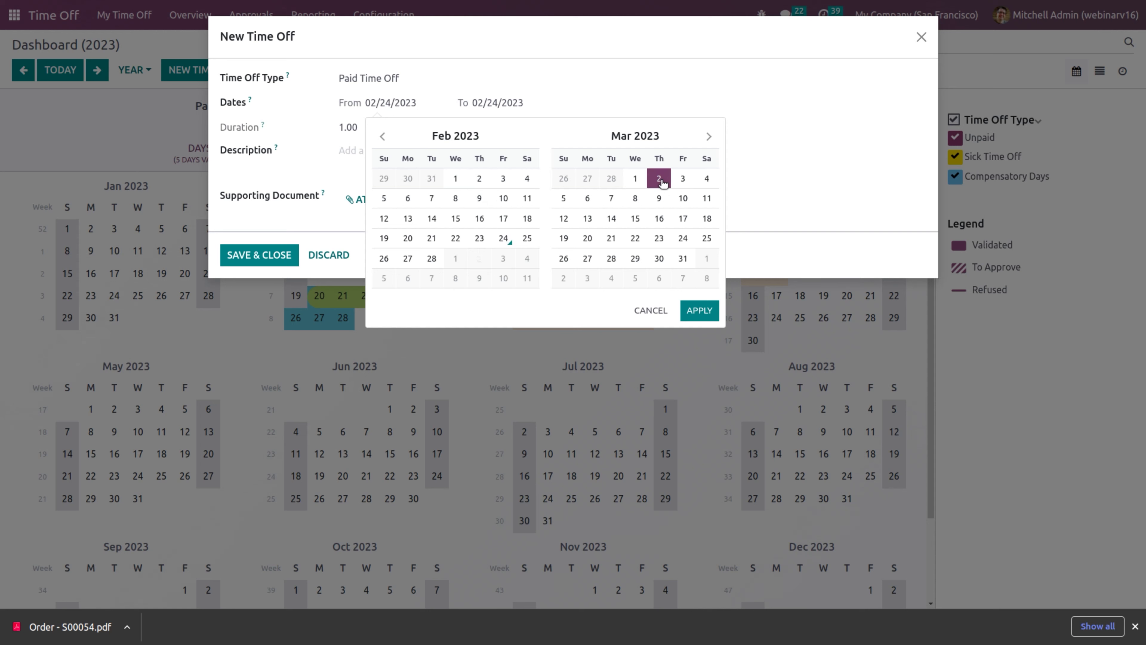
left_click(704, 312)
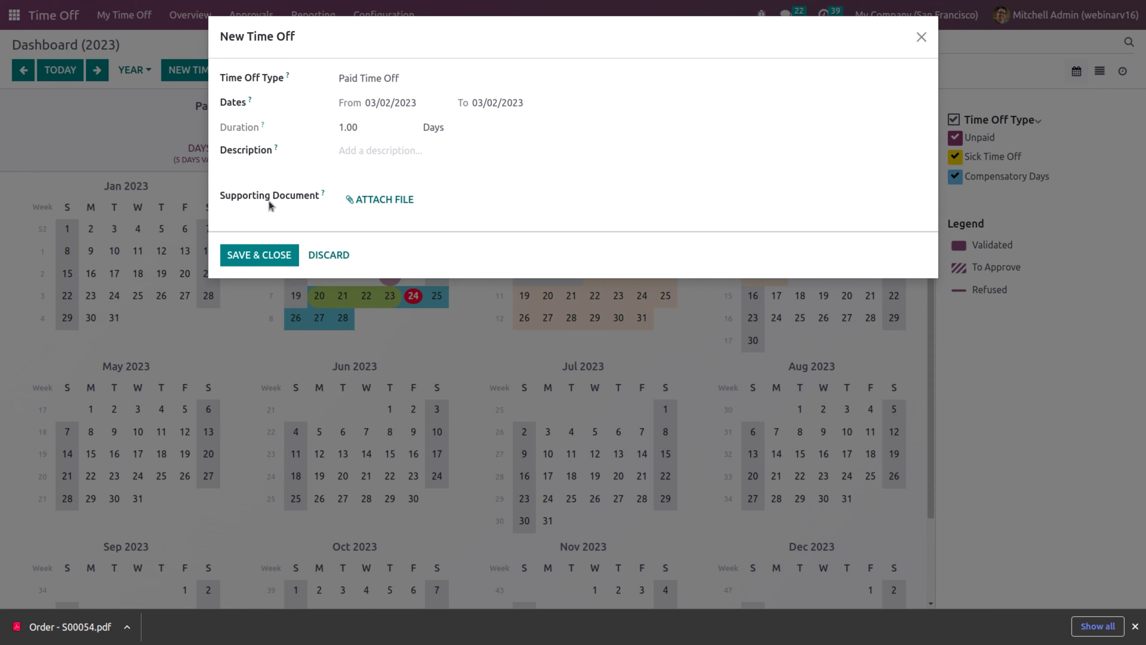
left_click(260, 256)
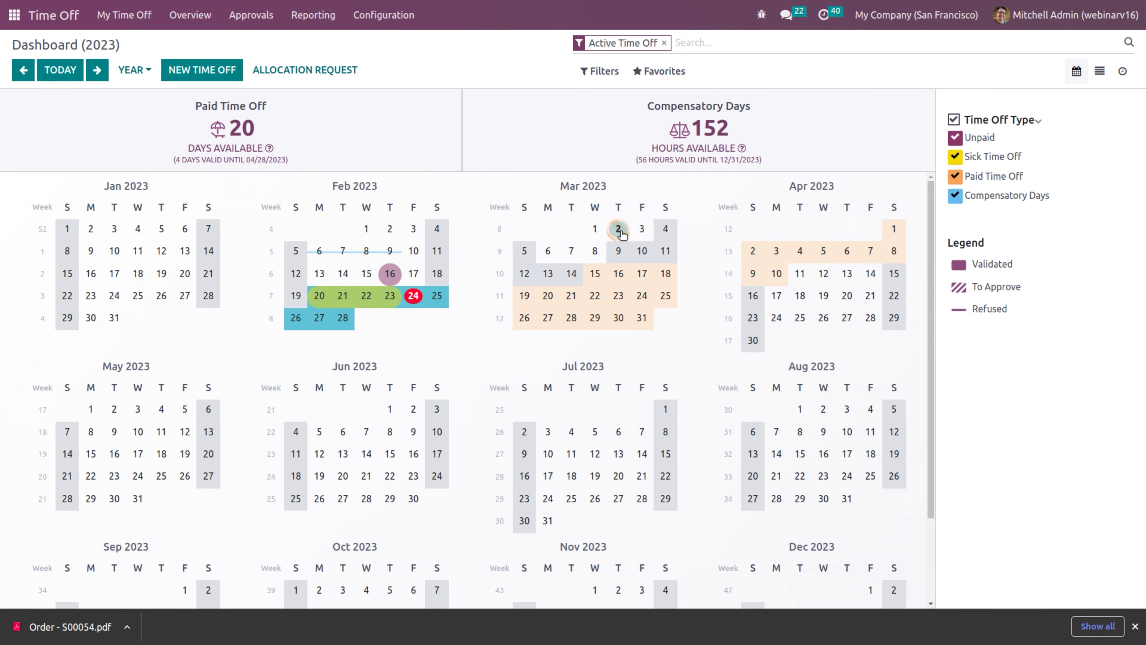
- Approve and validate the March 2 request, then return to the time off dashboard
left_click(253, 15)
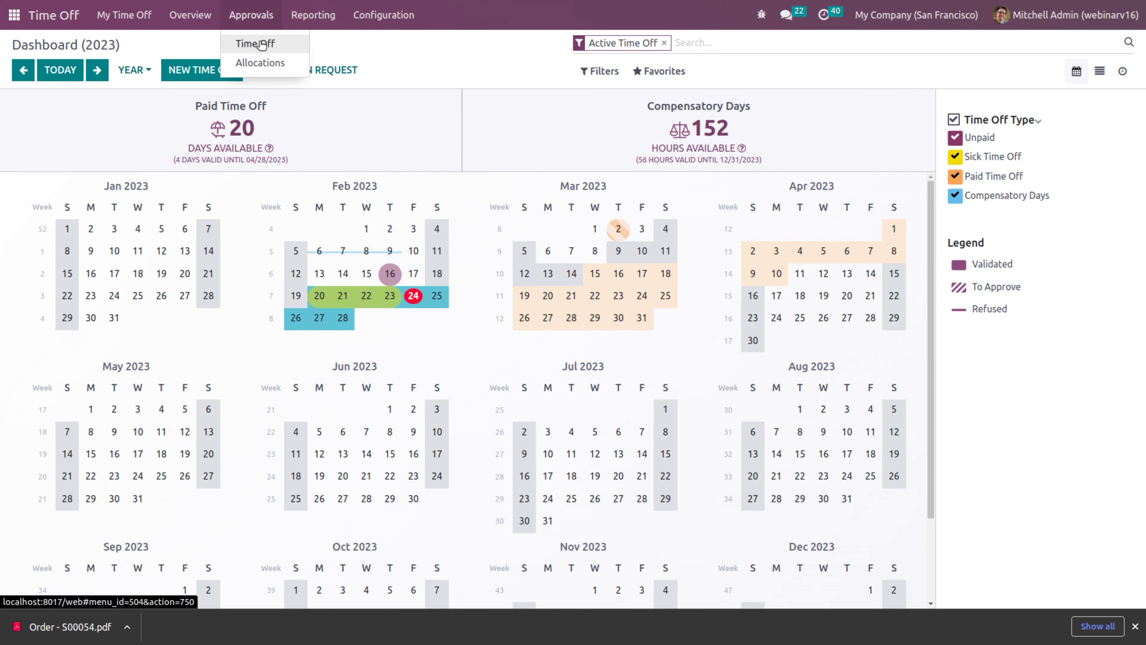
left_click(260, 44)
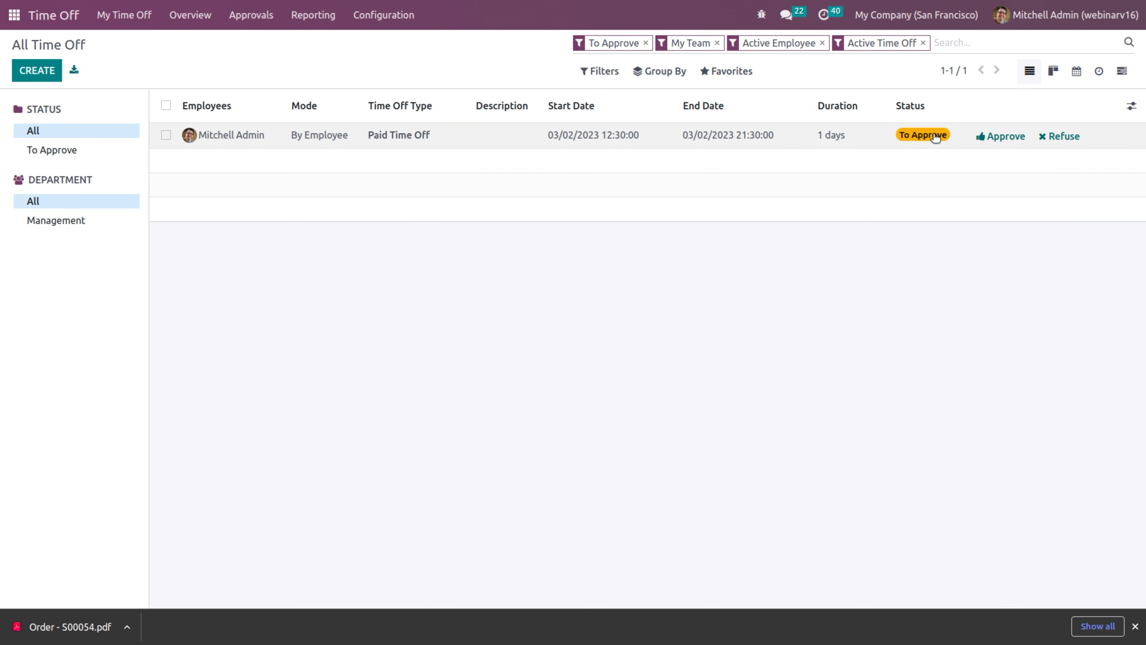
left_click(986, 137)
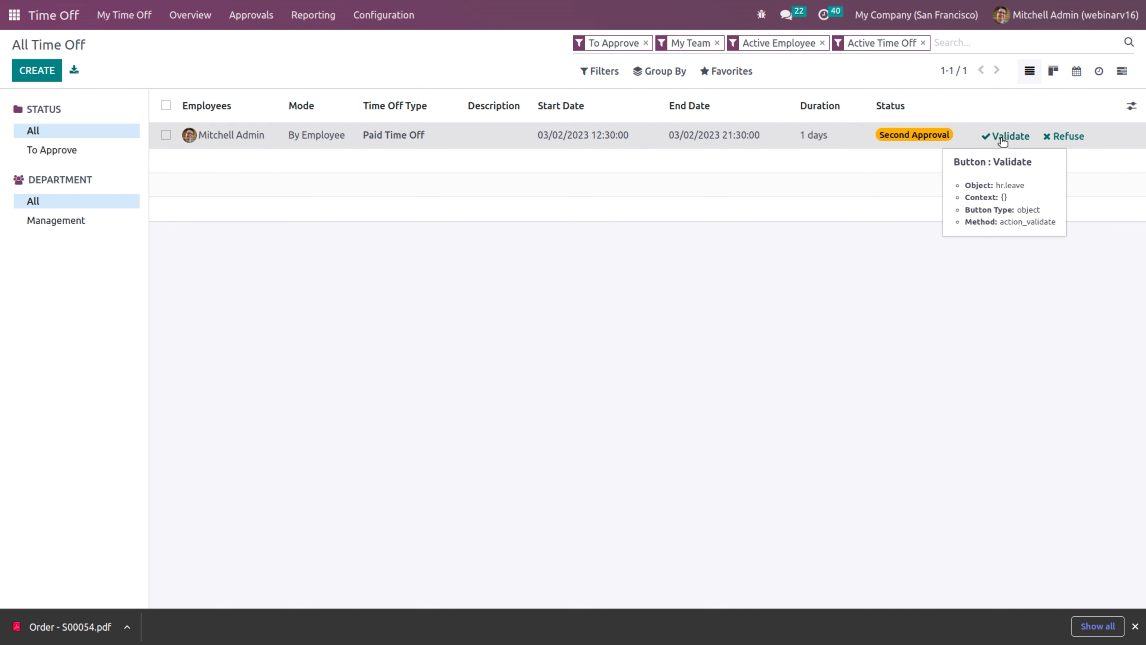
left_click(1003, 138)
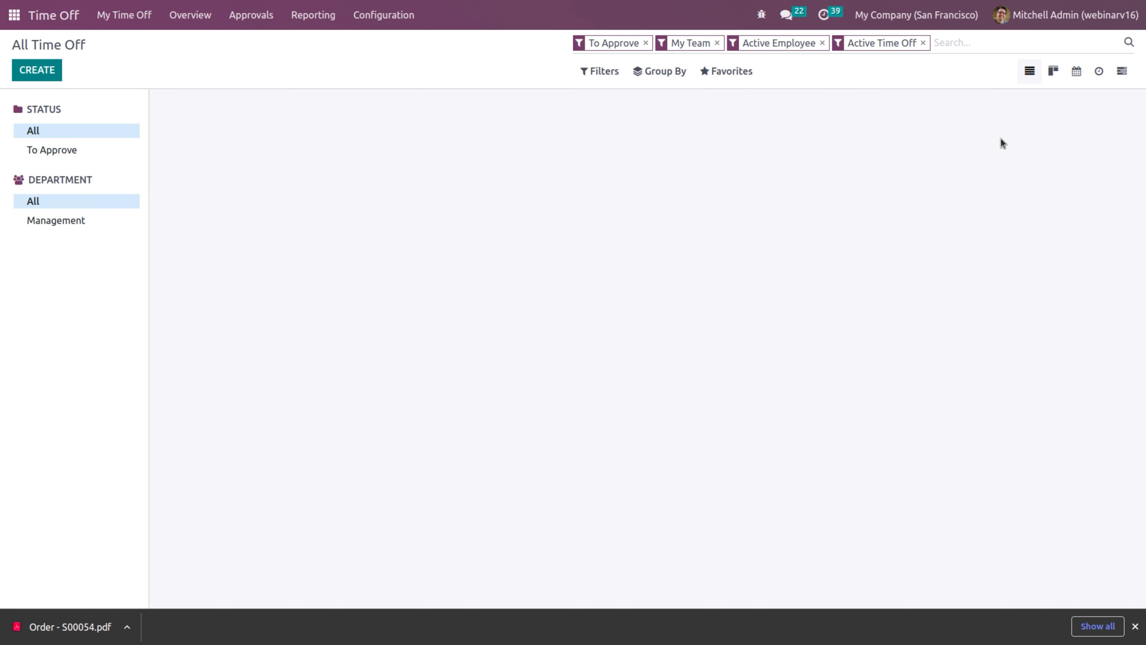
left_click(134, 18)
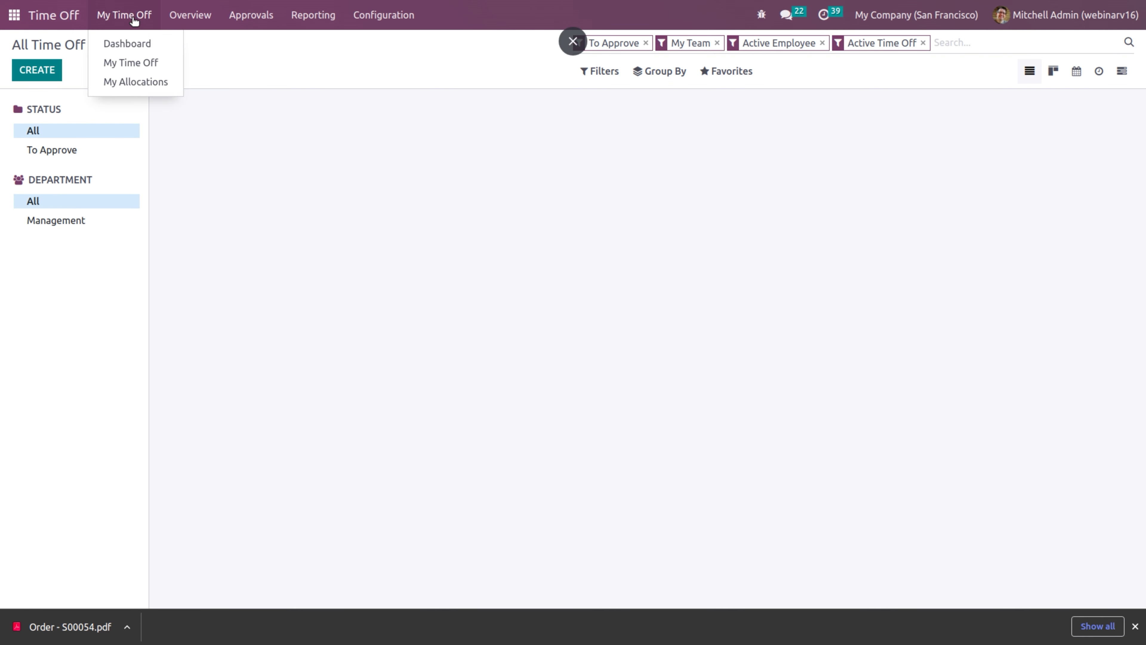
left_click(138, 44)
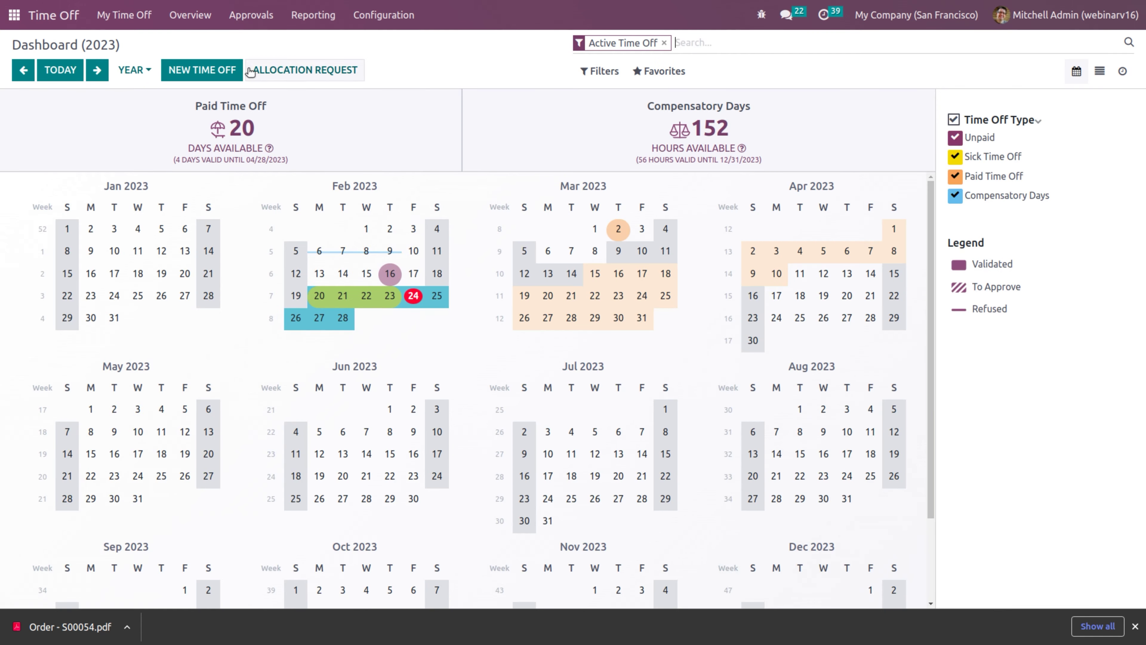
- Cancel the March 2 Paid Time Off with the reason 'reason, not required timeoff'
left_click(620, 229)
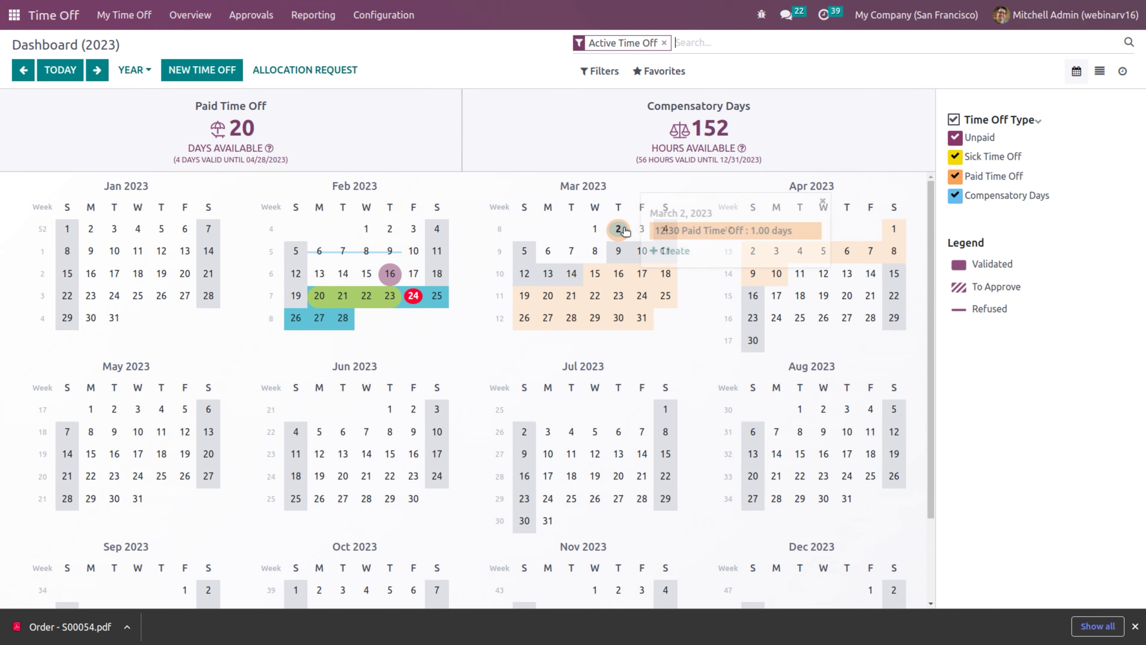
left_click(706, 231)
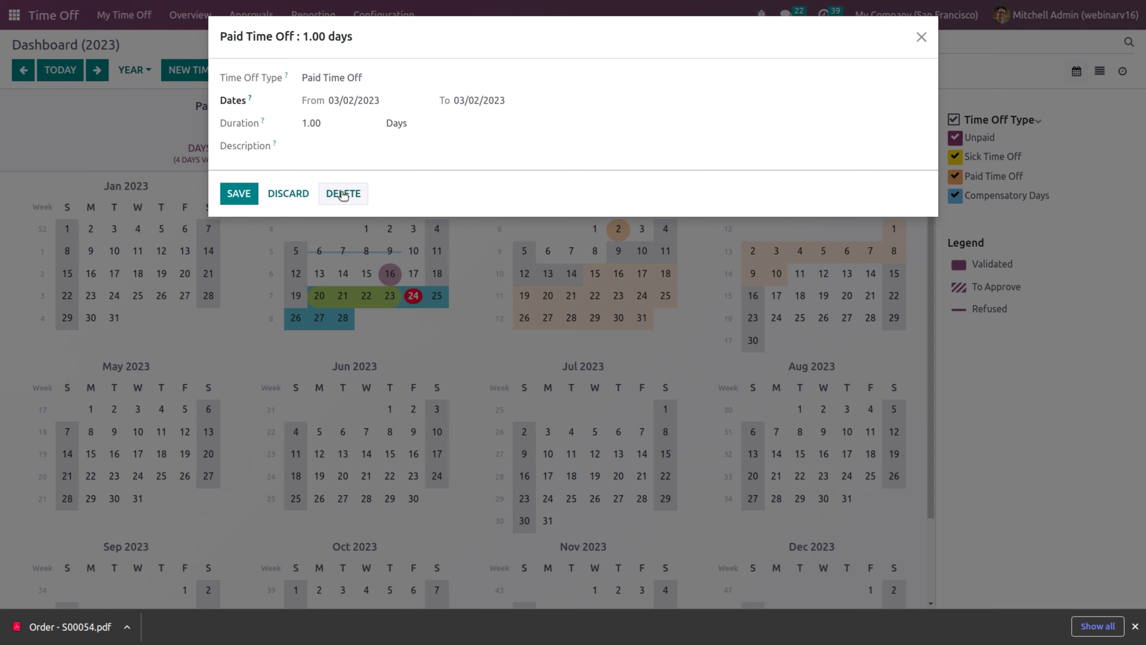
left_click(343, 194)
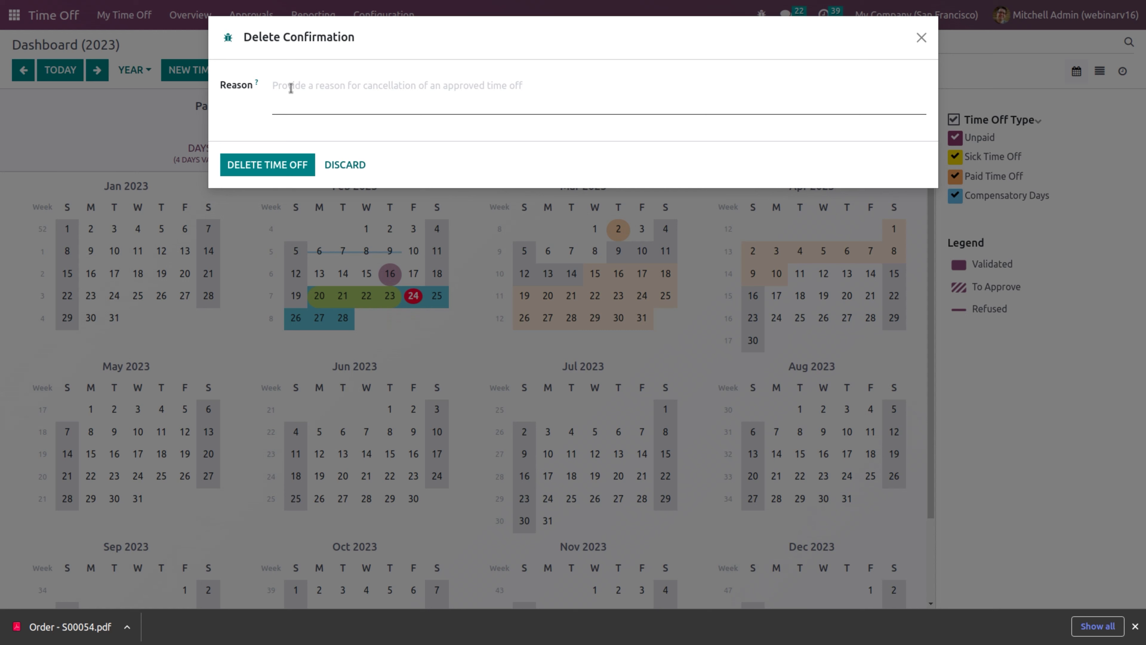
left_click(291, 88)
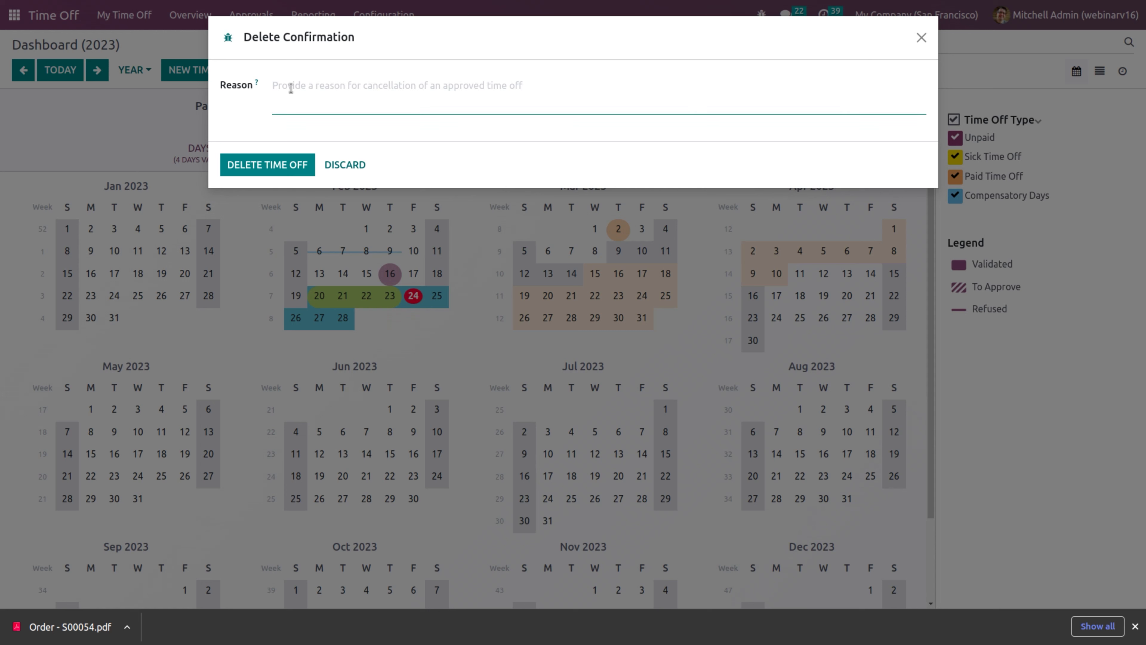
type("reason")
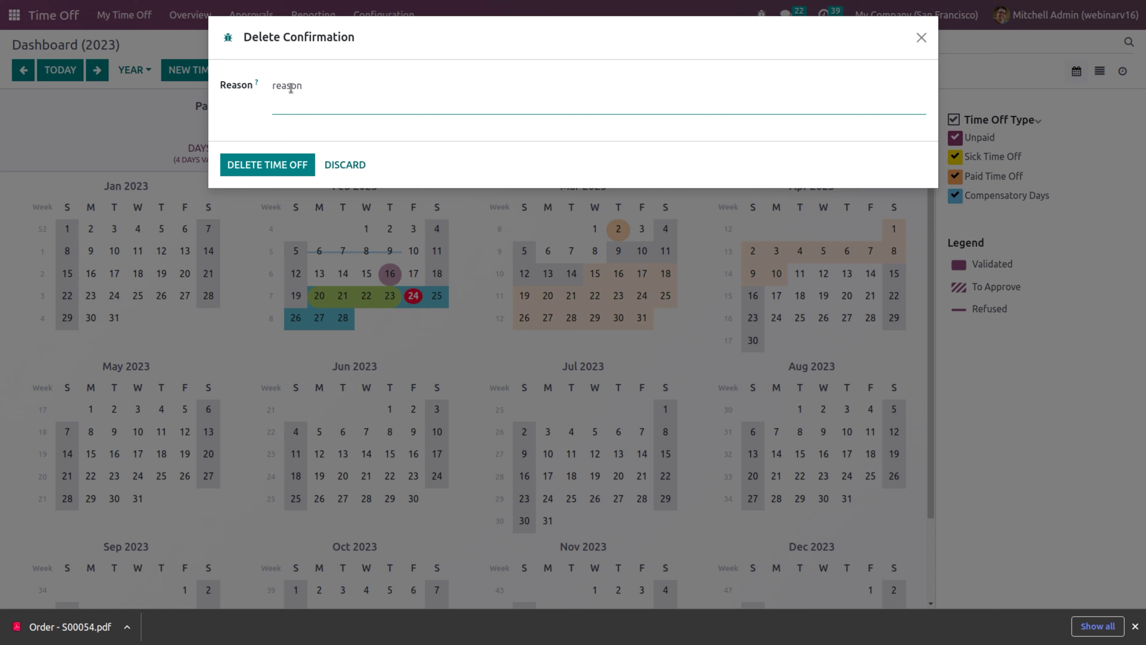
type(", not required timeoff")
left_click(273, 164)
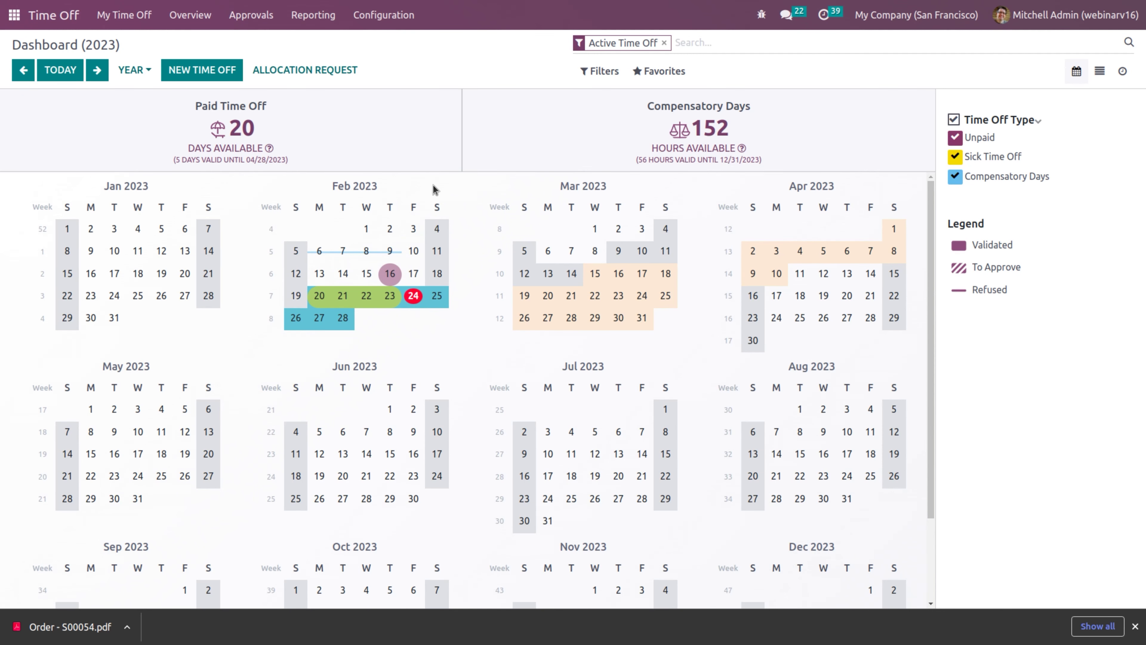
left_click(383, 16)
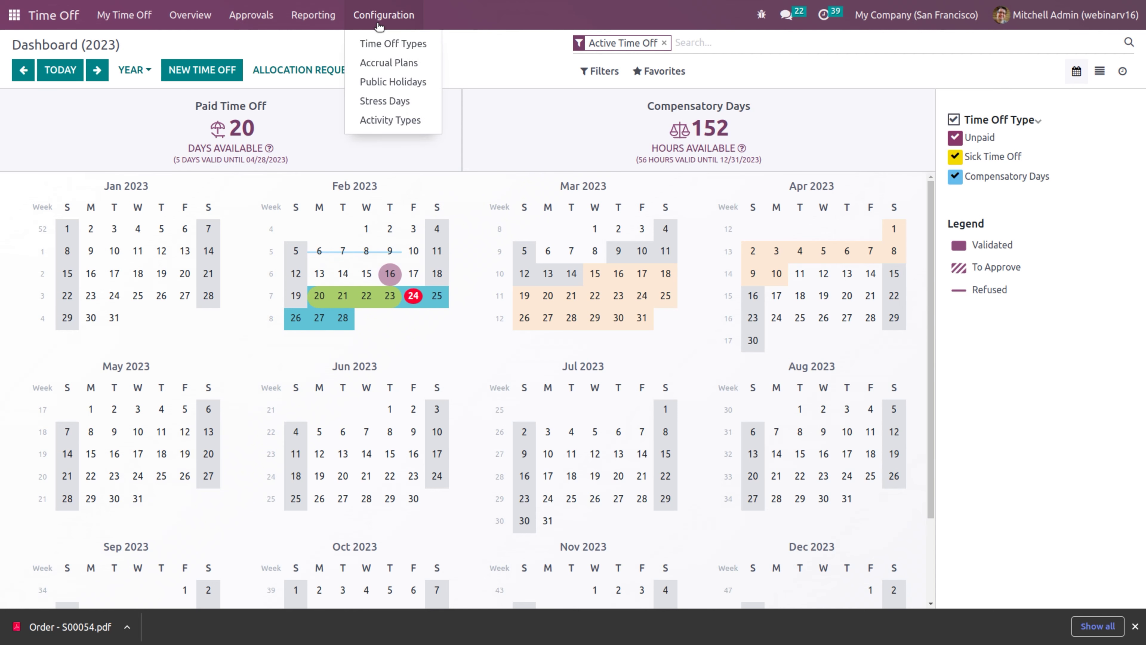
- Check the Stress Days list, then show the 2023 dashboard with Peak Days March 15–April 10
left_click(394, 103)
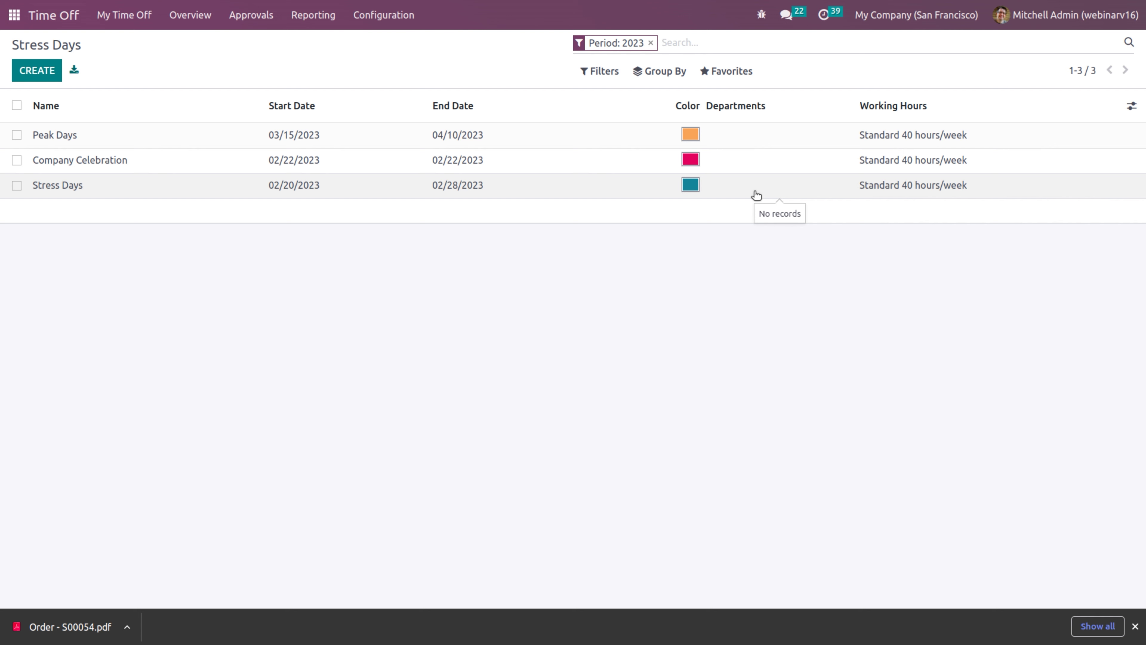
left_click(131, 16)
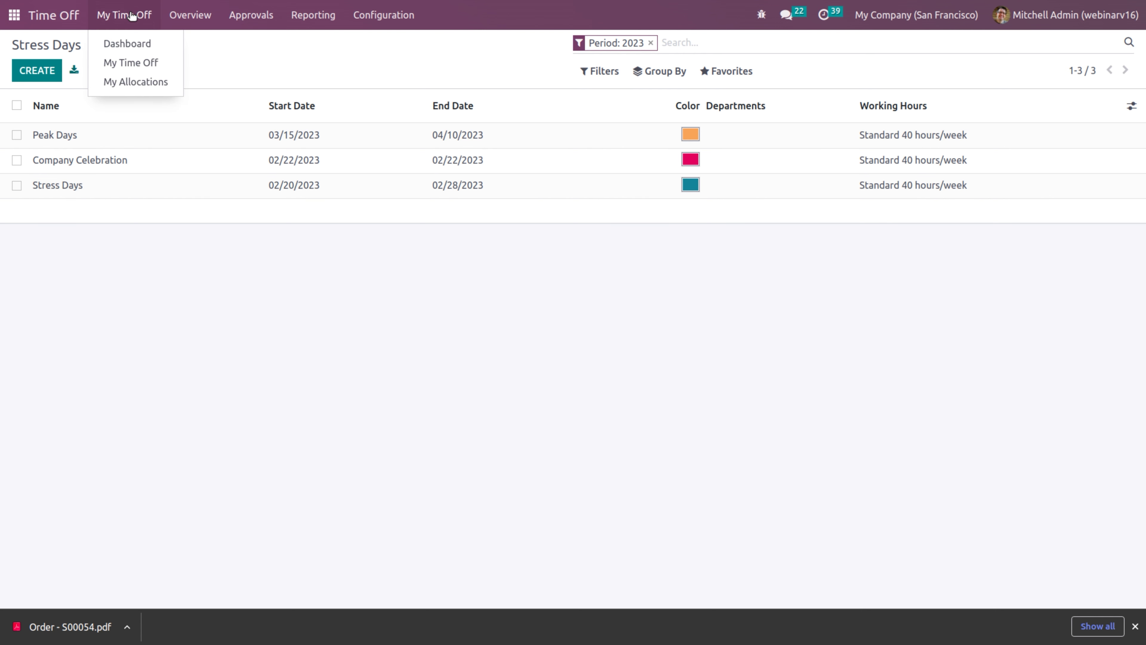
left_click(135, 43)
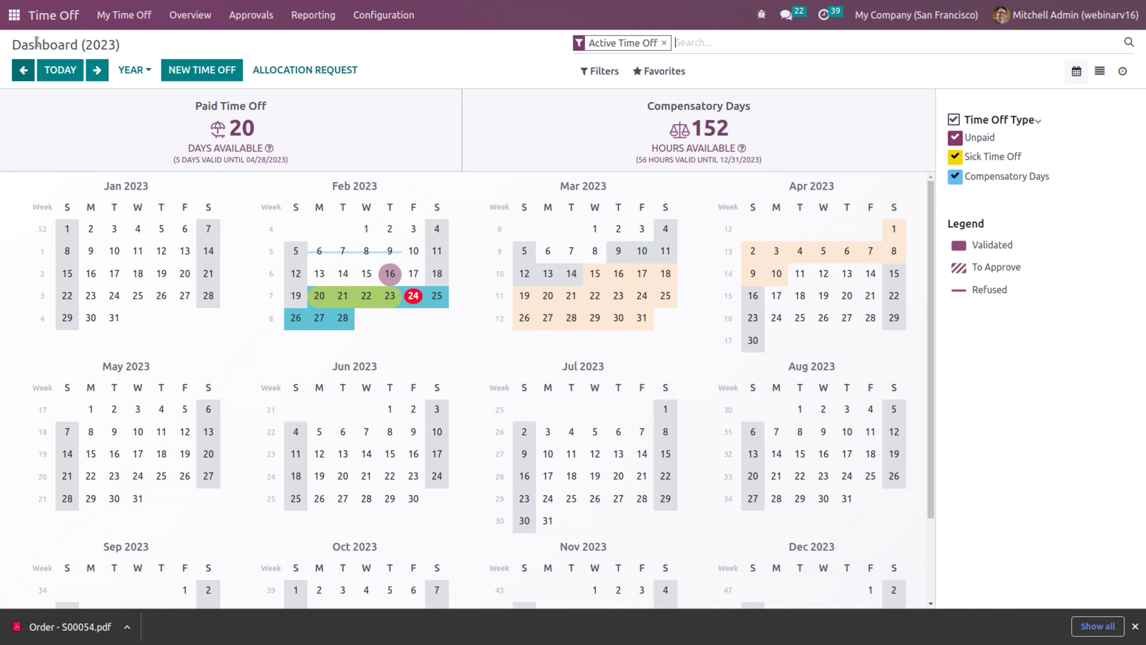
- Open the 'We want to hear from you !' mailing in Email Marketing
left_click(14, 17)
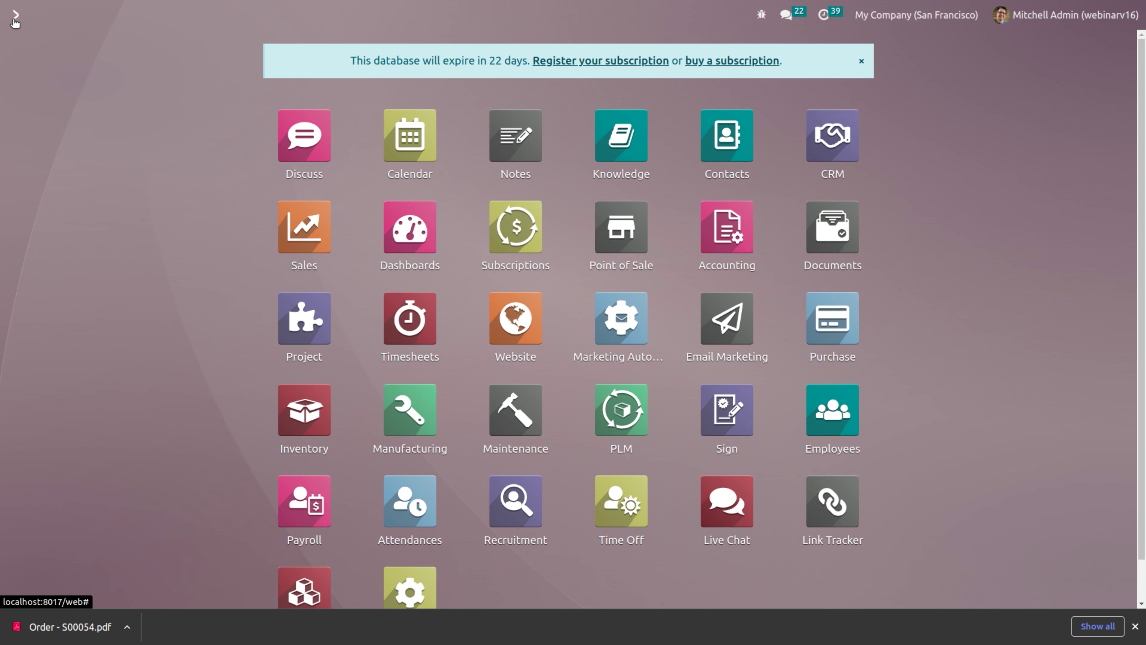
type("em")
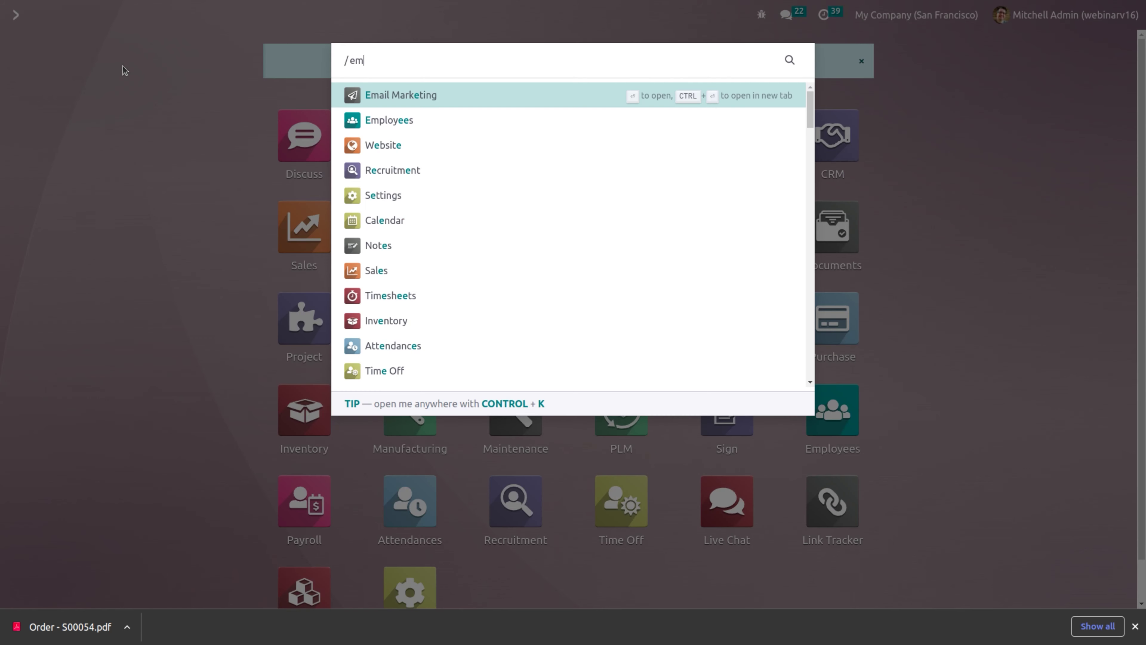
left_click(419, 96)
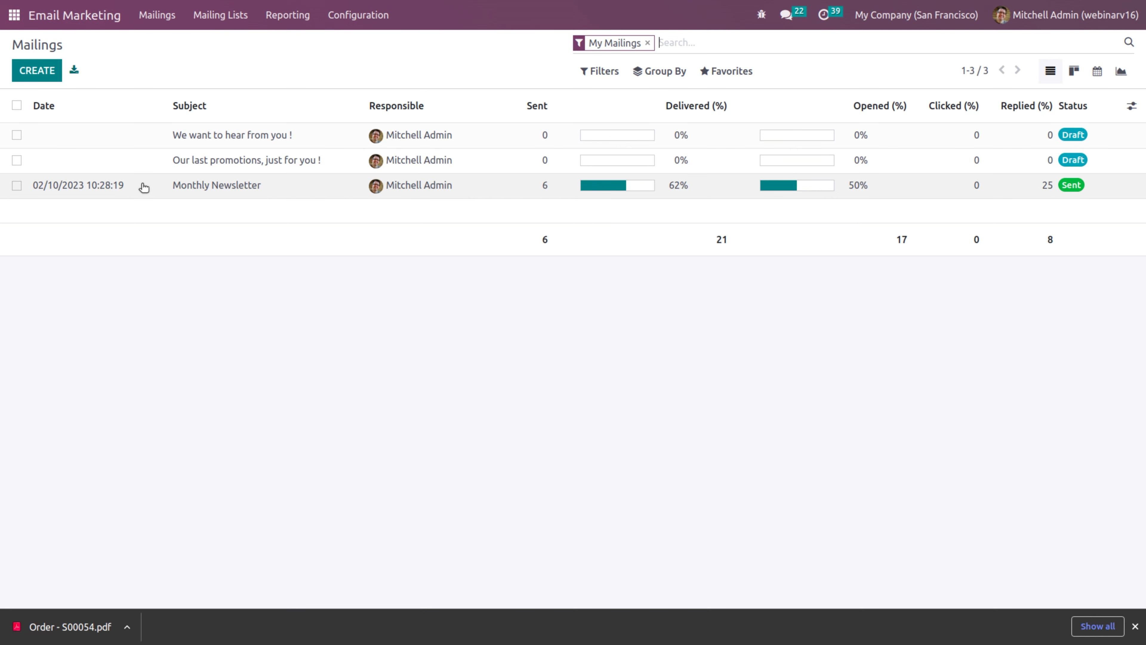
left_click(126, 140)
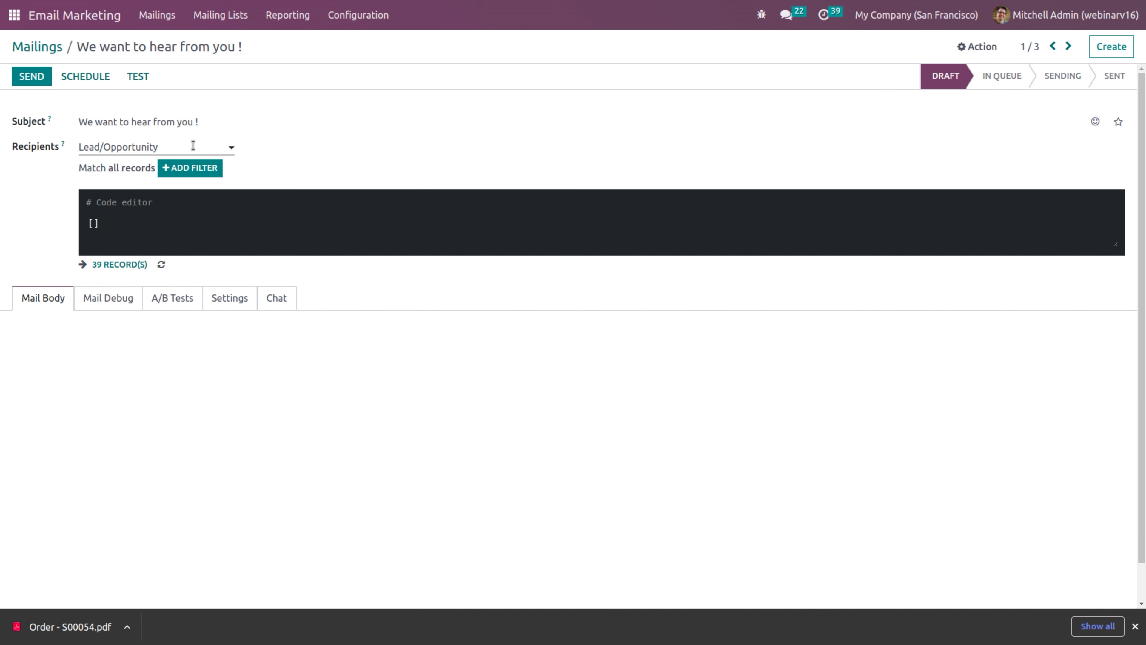
- Enable A/B testing on a 10% sample and dismiss the alternative-version error
left_click(173, 301)
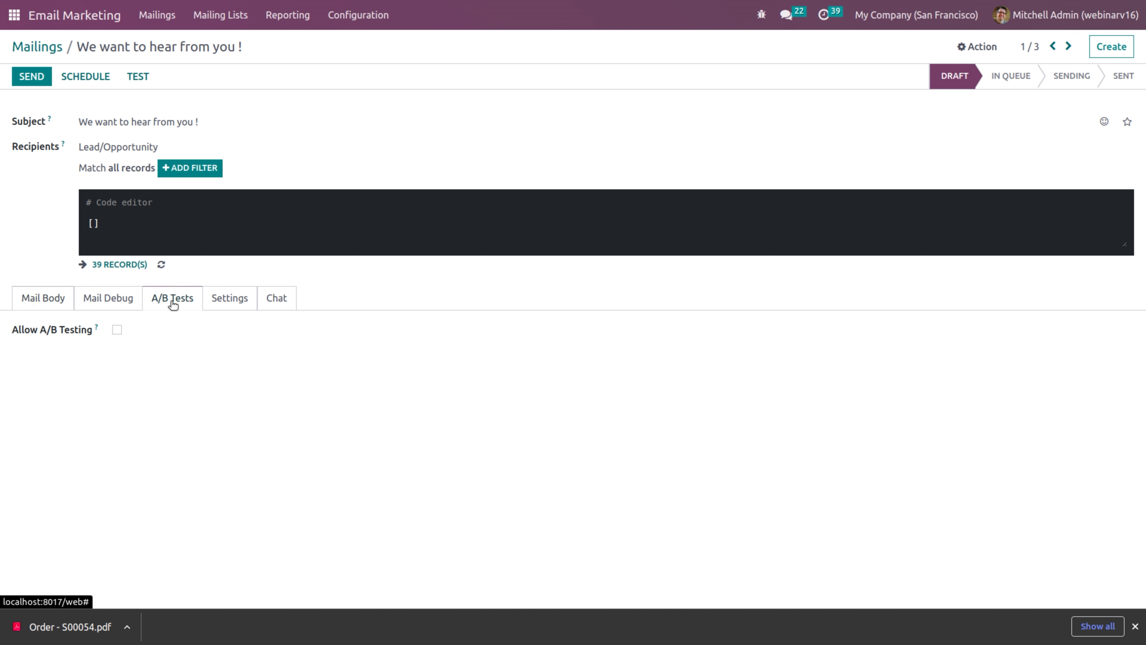
left_click(115, 331)
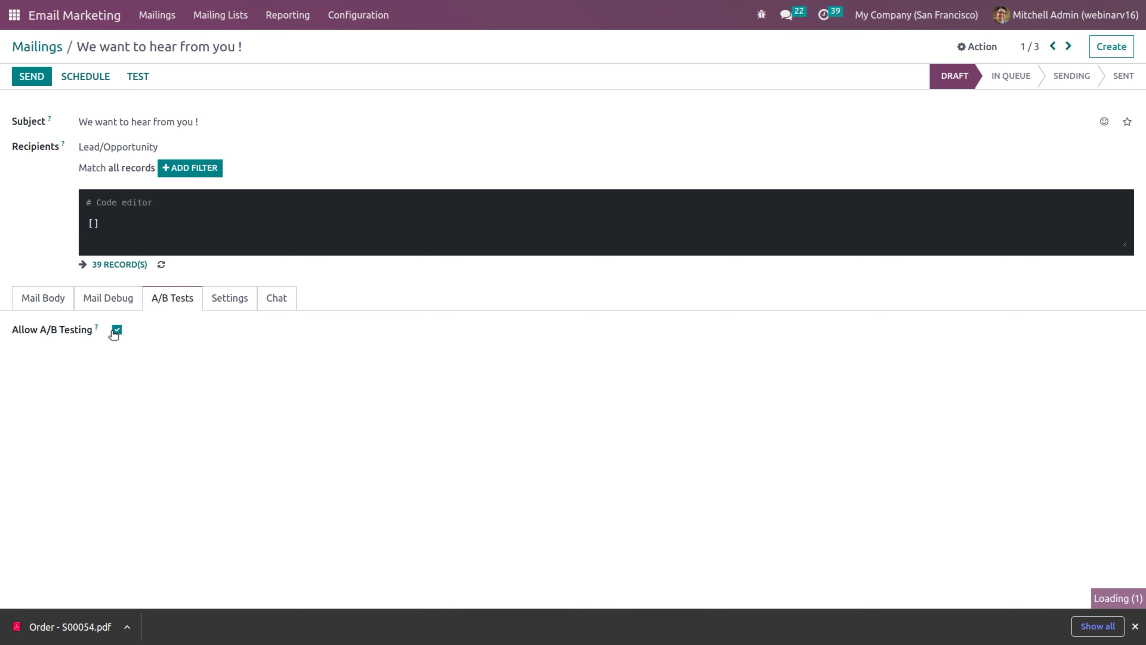
left_click(626, 398)
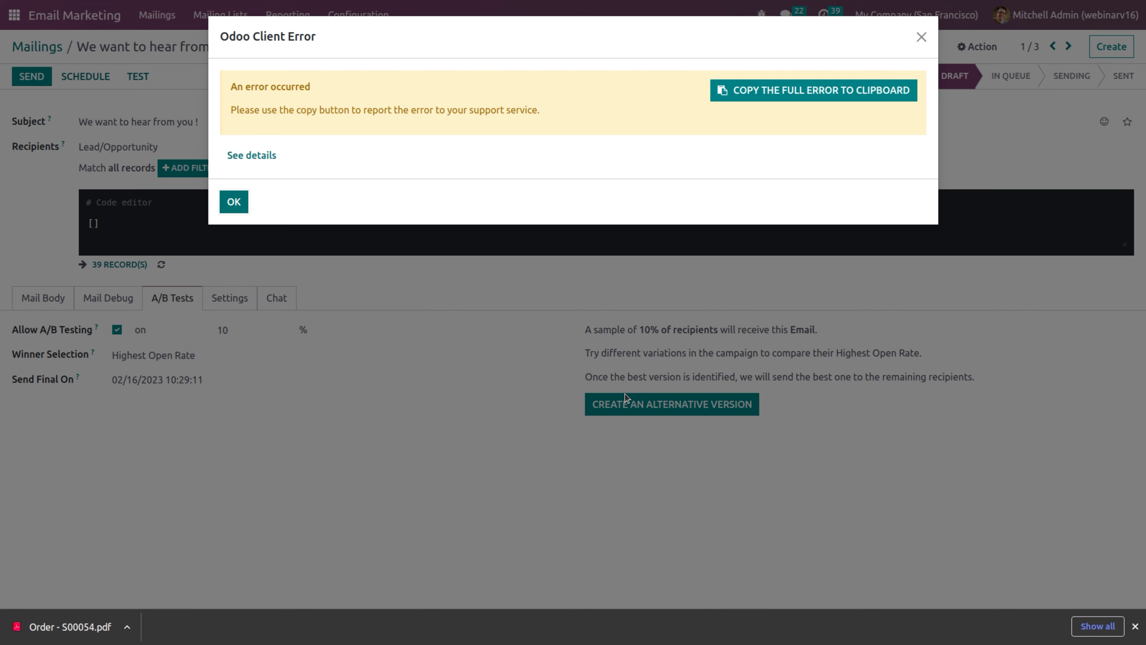
left_click(240, 206)
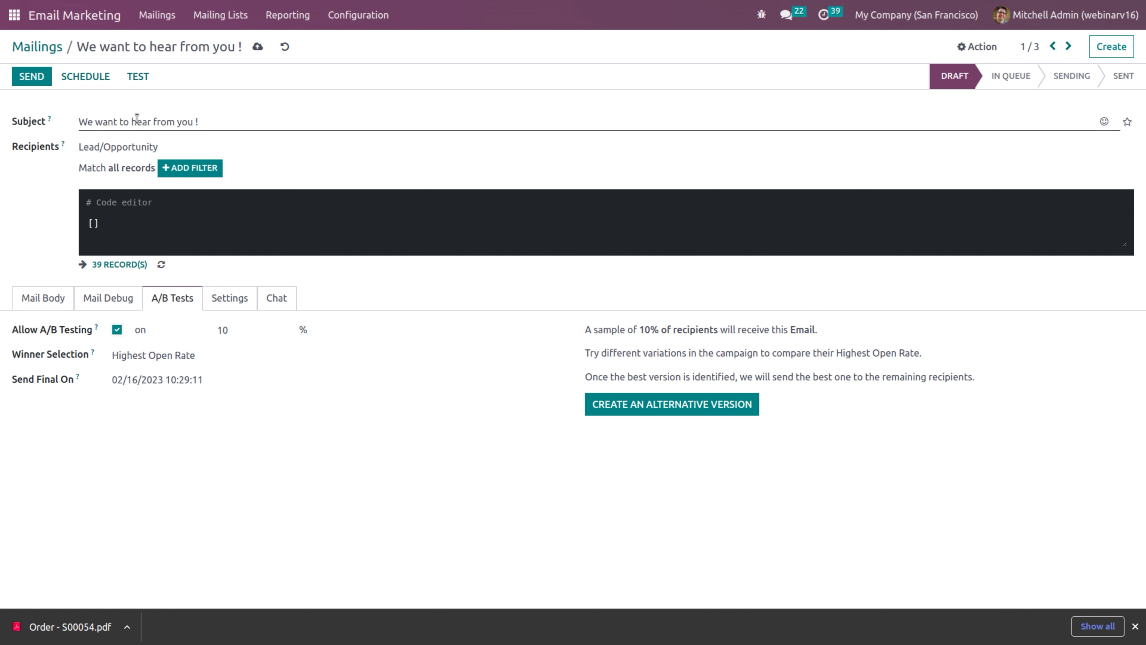
- Address the mailing to the Newsletter mailing list
left_click(151, 146)
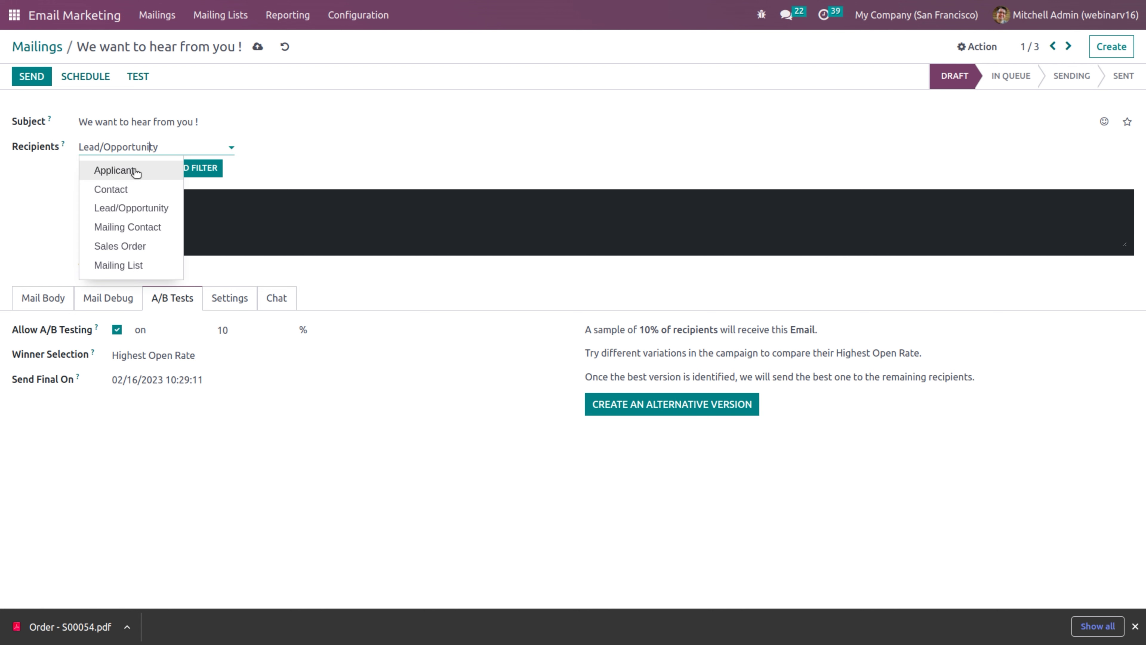
left_click(131, 265)
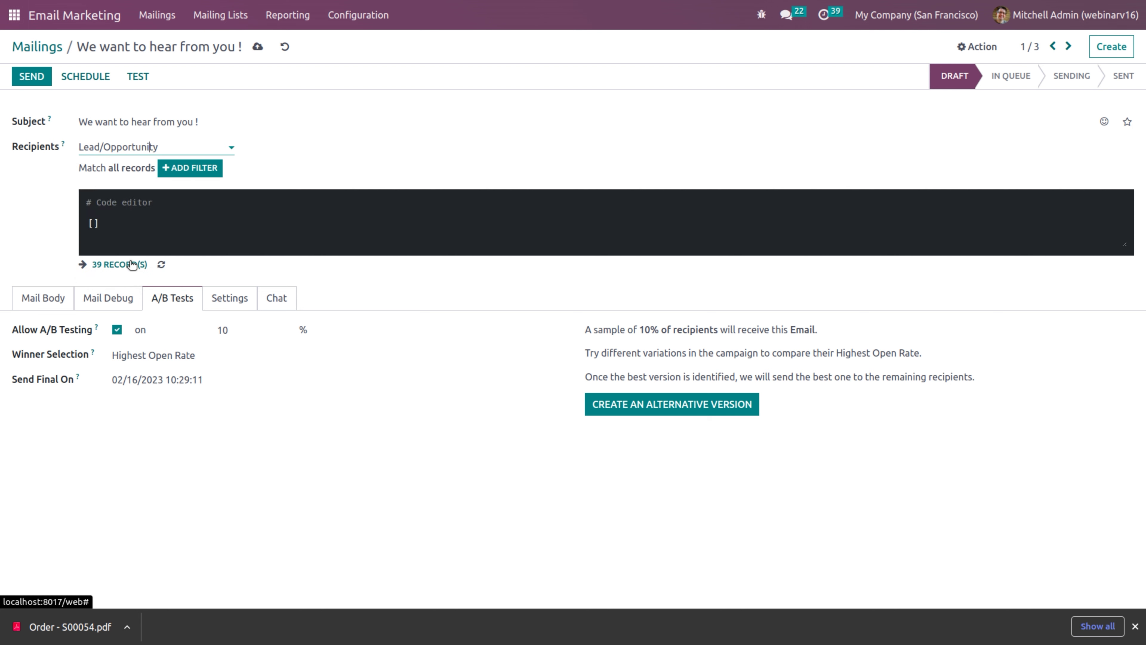
left_click(380, 149)
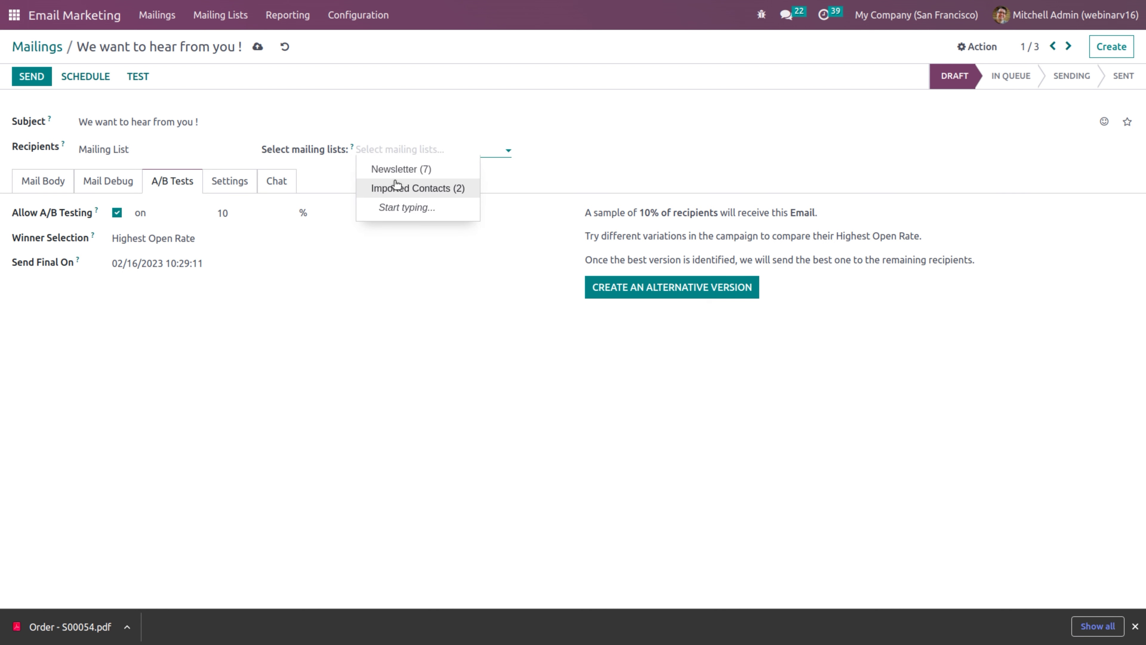
left_click(390, 171)
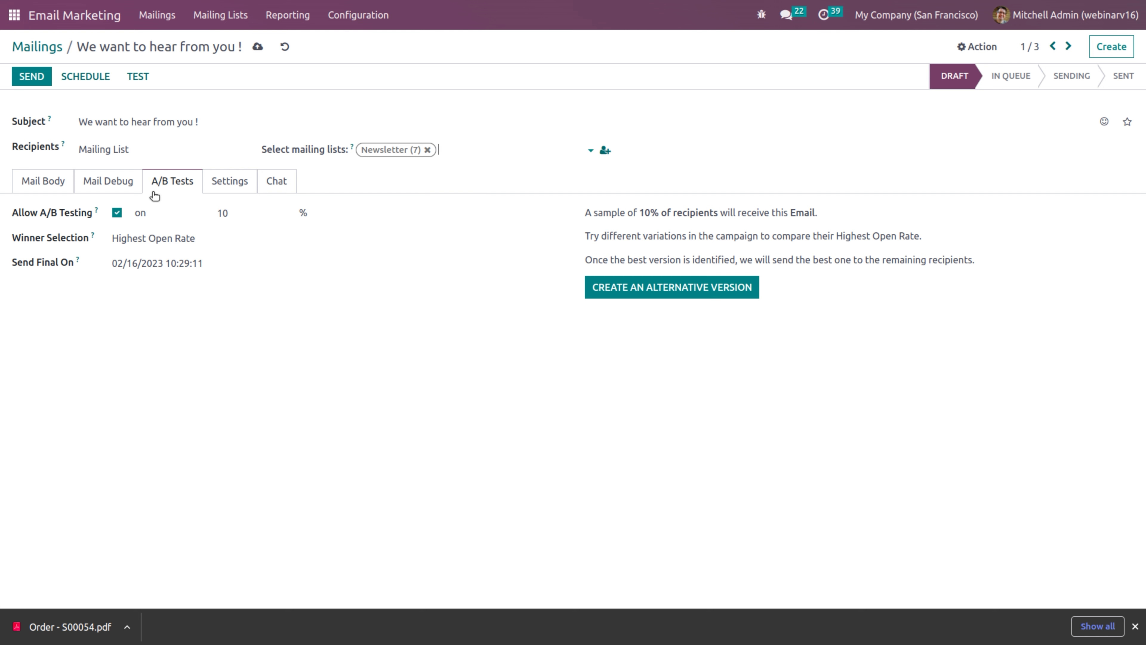
- Apply the Welcome Message template to the mail body and go back to A/B Tests
left_click(62, 179)
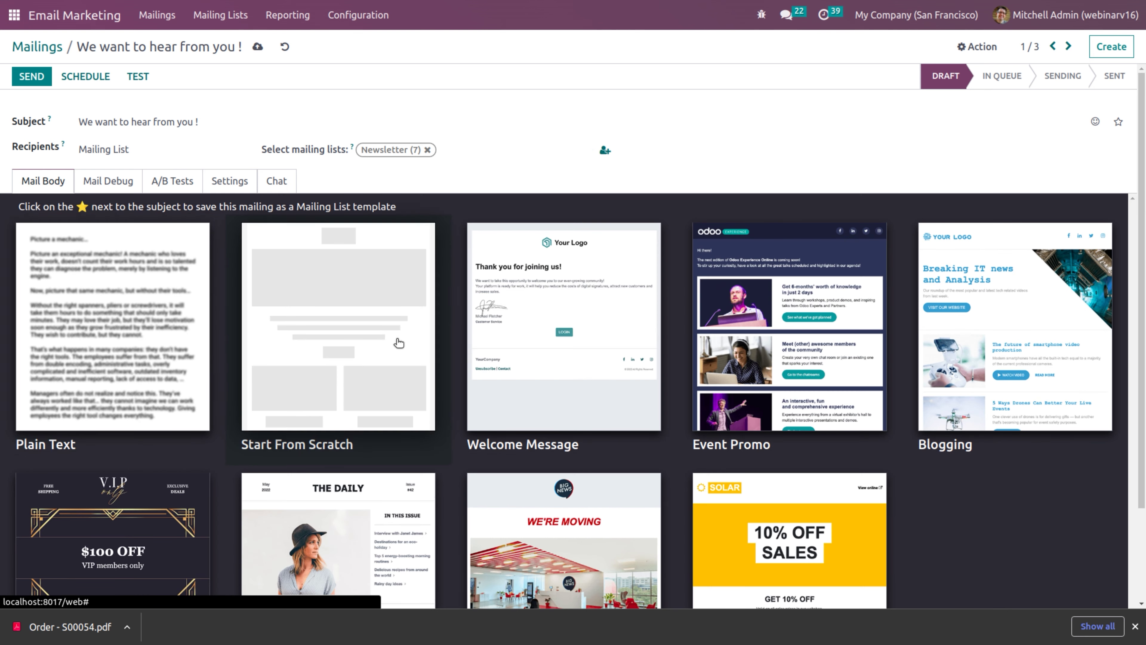
left_click(542, 332)
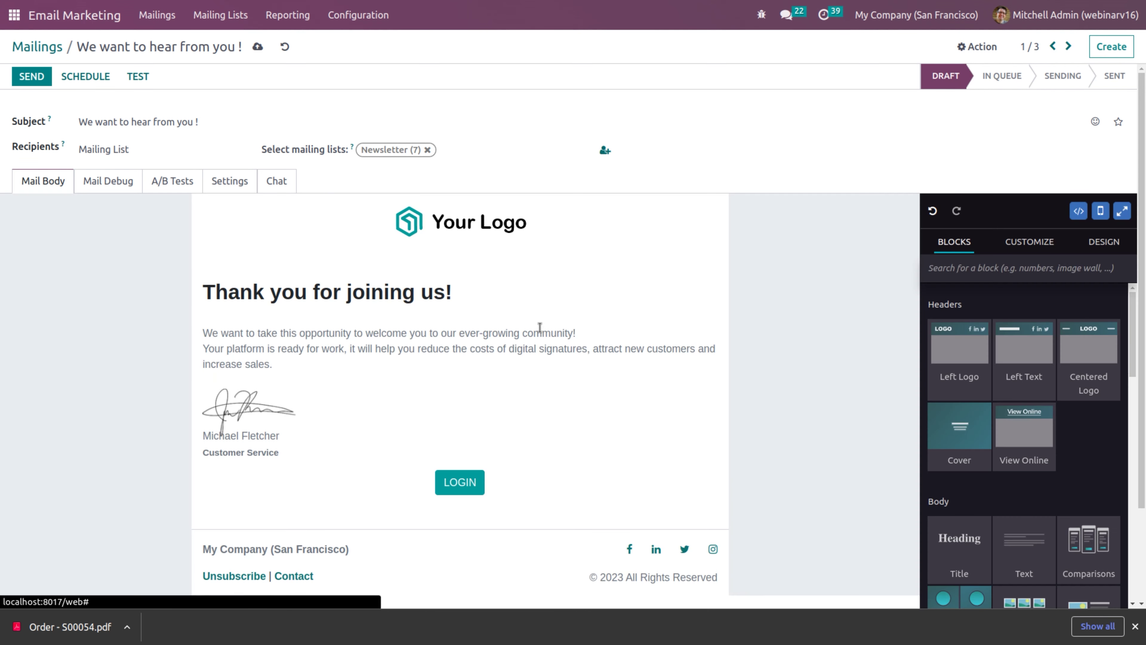
left_click(178, 181)
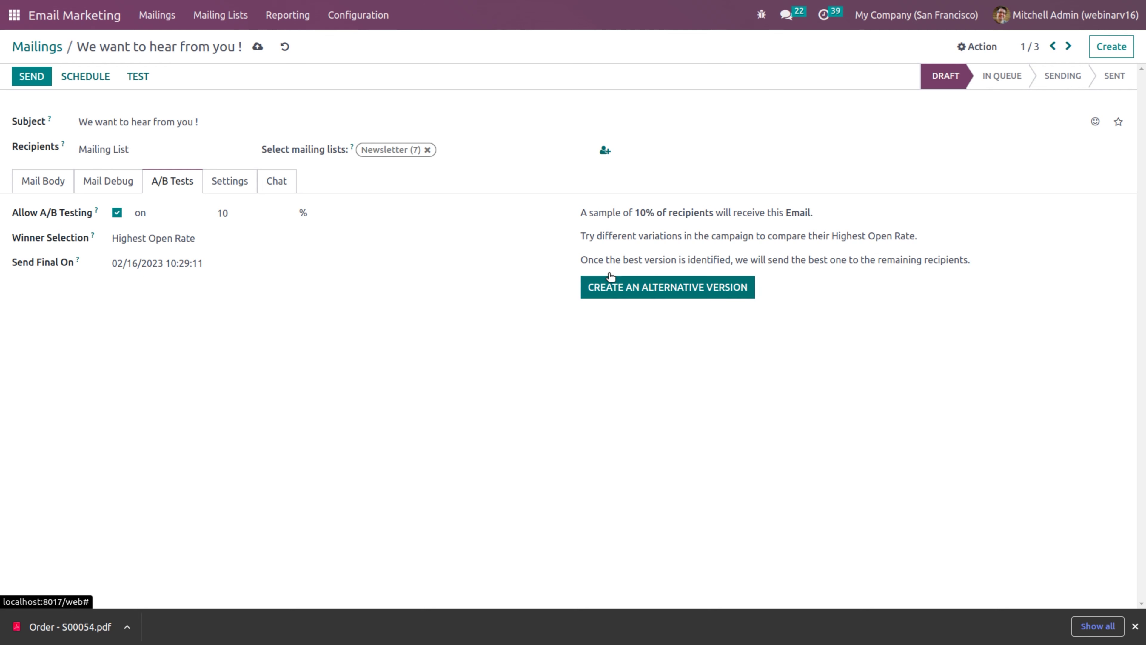
- Create and save an alternative version with a Left Logo header and a Comparisons pricing block
left_click(643, 291)
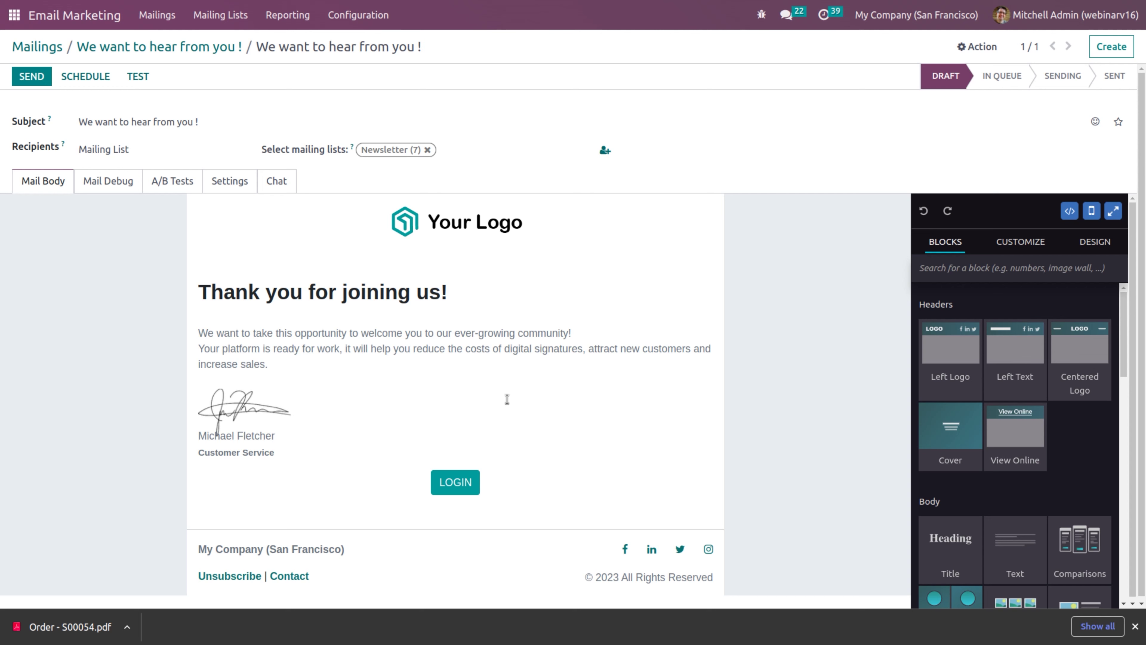
left_click_drag(960, 358, 650, 325)
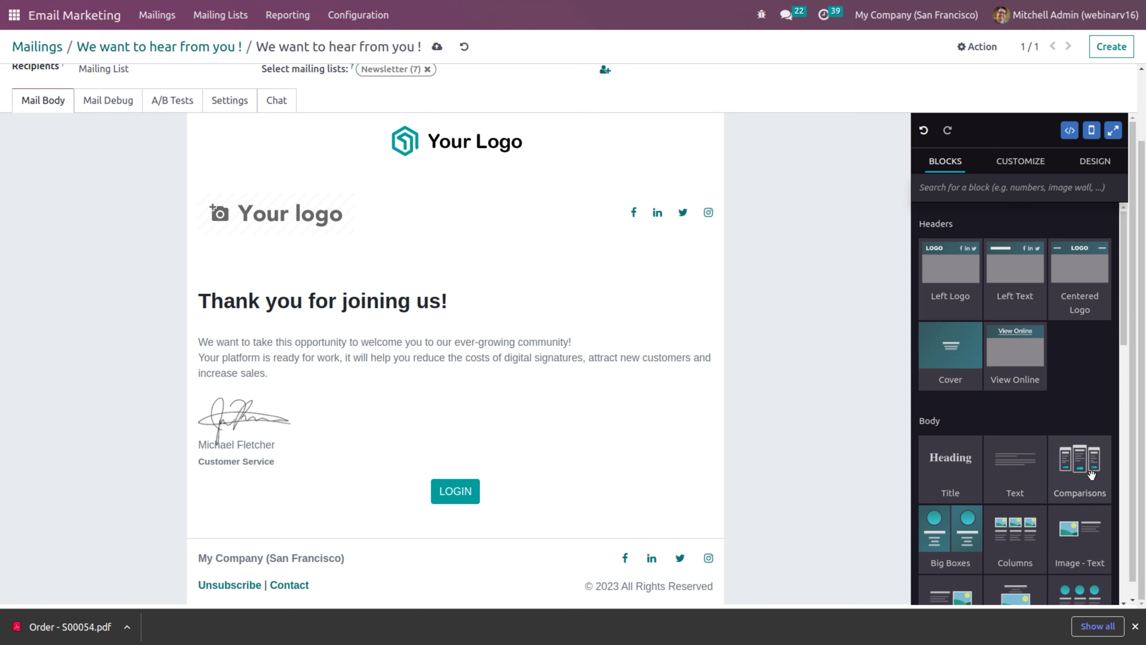
left_click_drag(1074, 490, 641, 271)
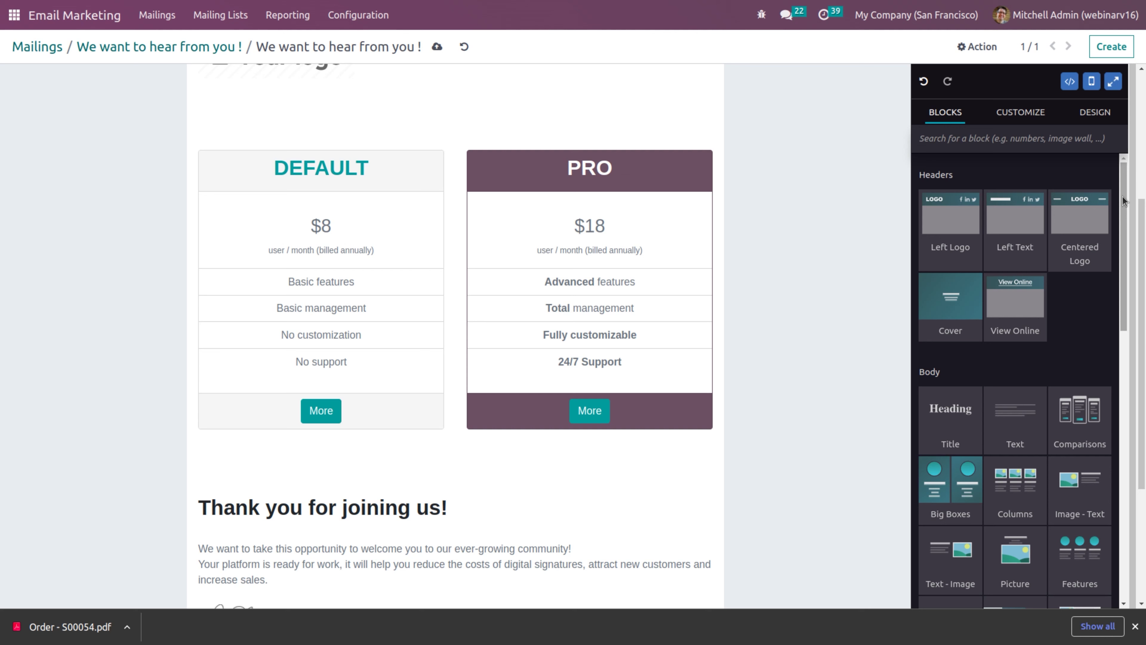
left_click_drag(1142, 215, 1144, 86)
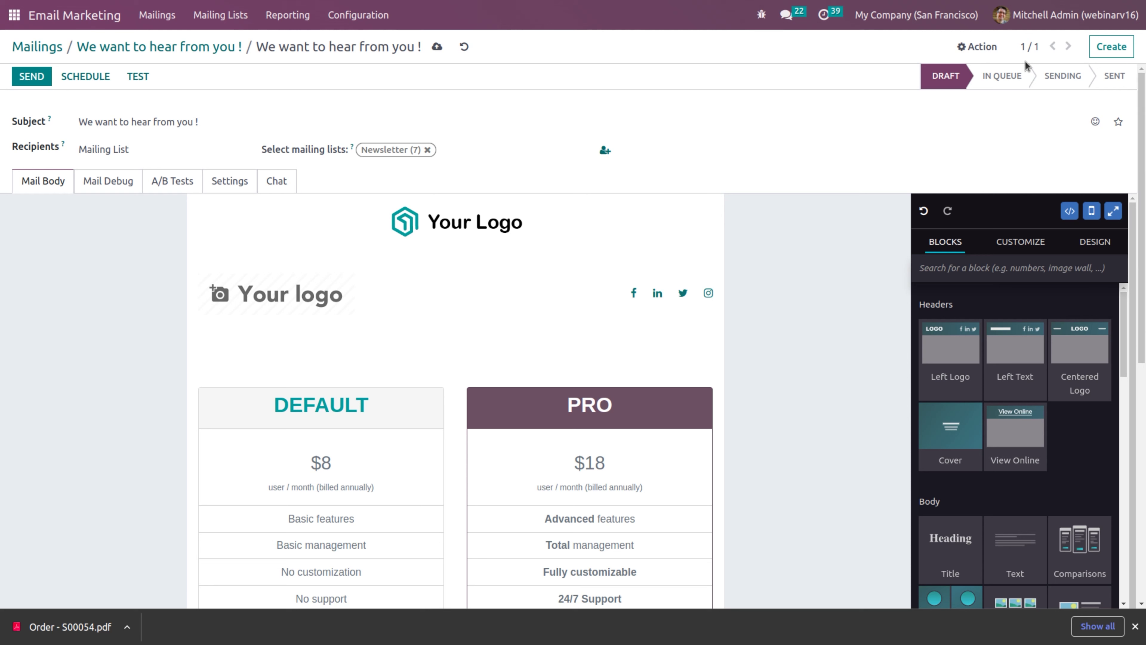
left_click(442, 53)
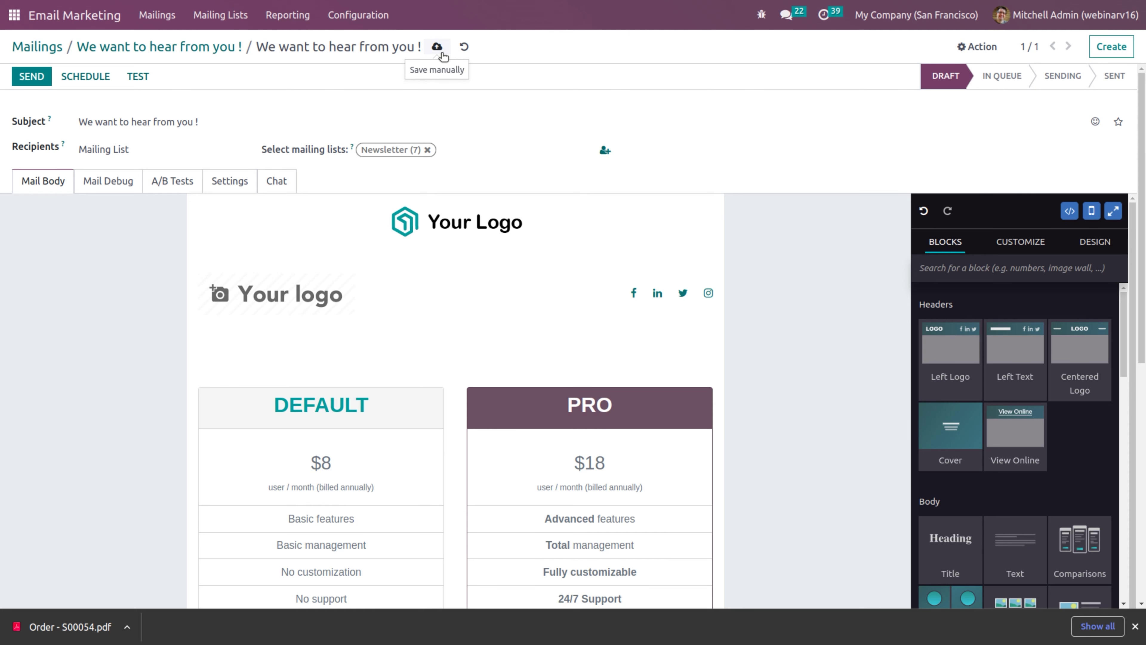
- Confirm the A/B test lists 1 other version, then open Email Marketing settings
left_click(181, 183)
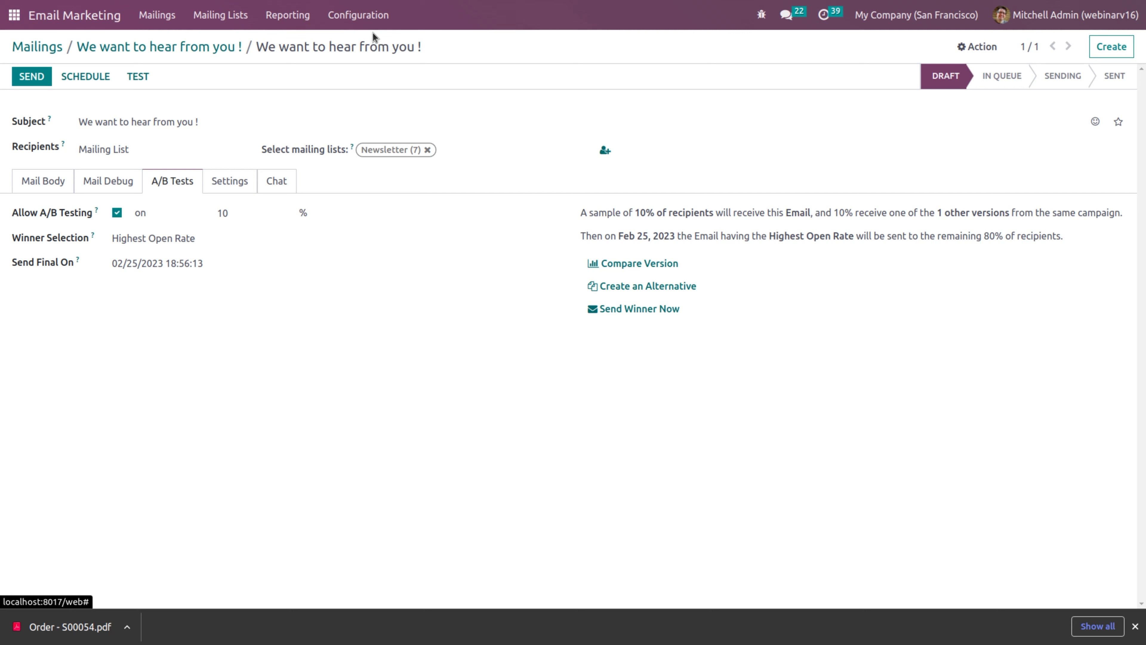
left_click(360, 16)
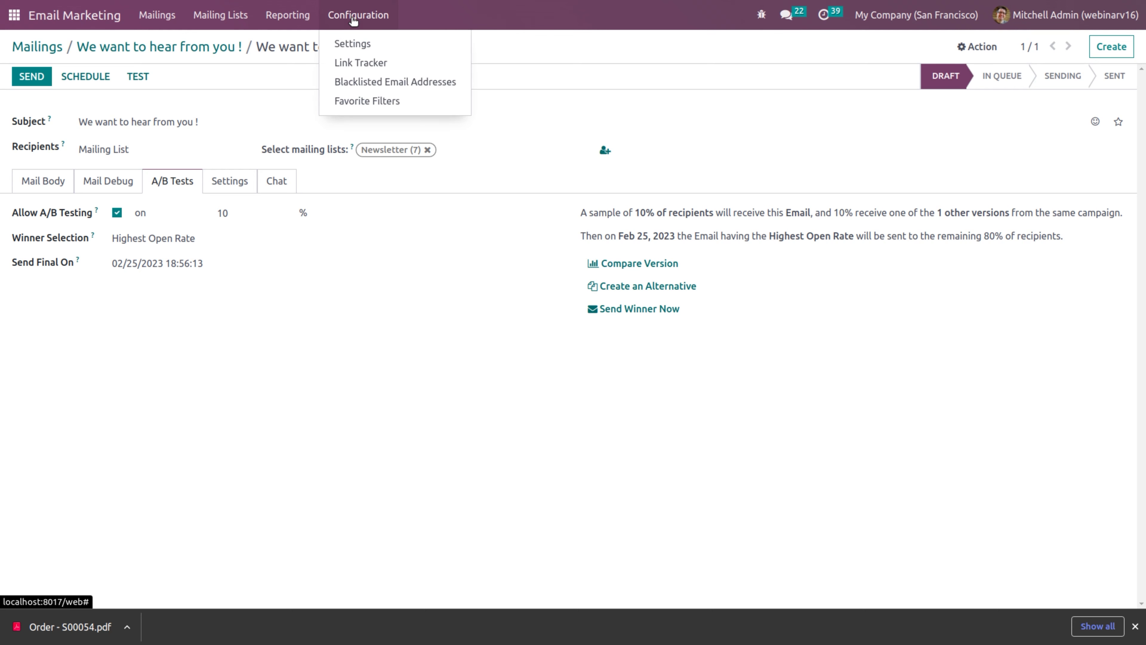
left_click(362, 43)
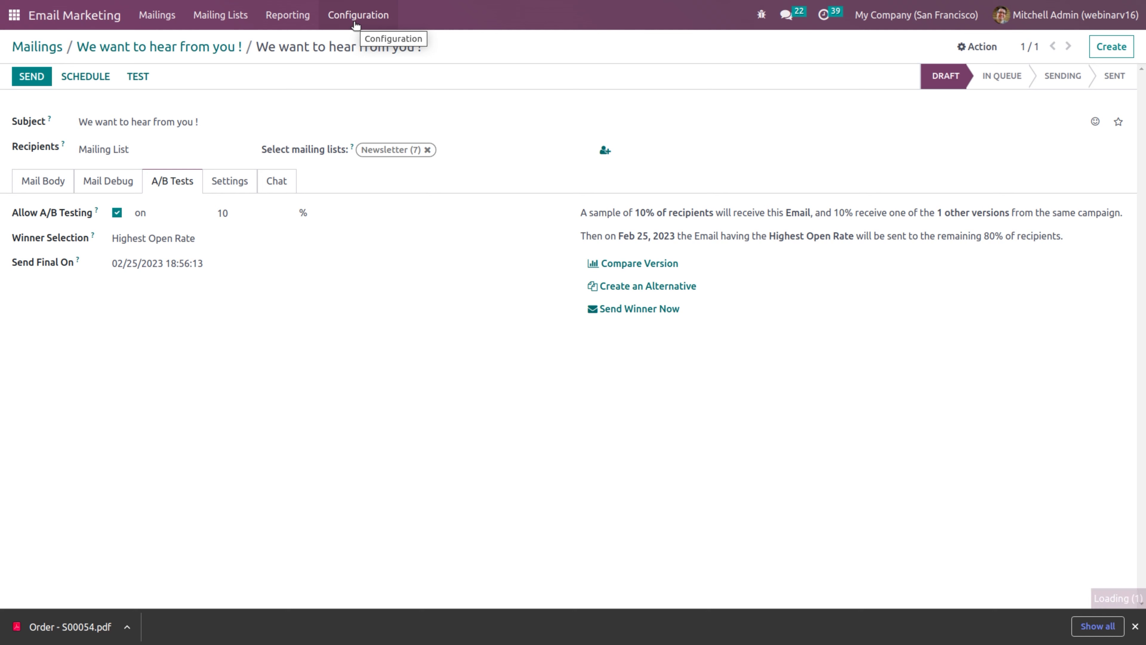
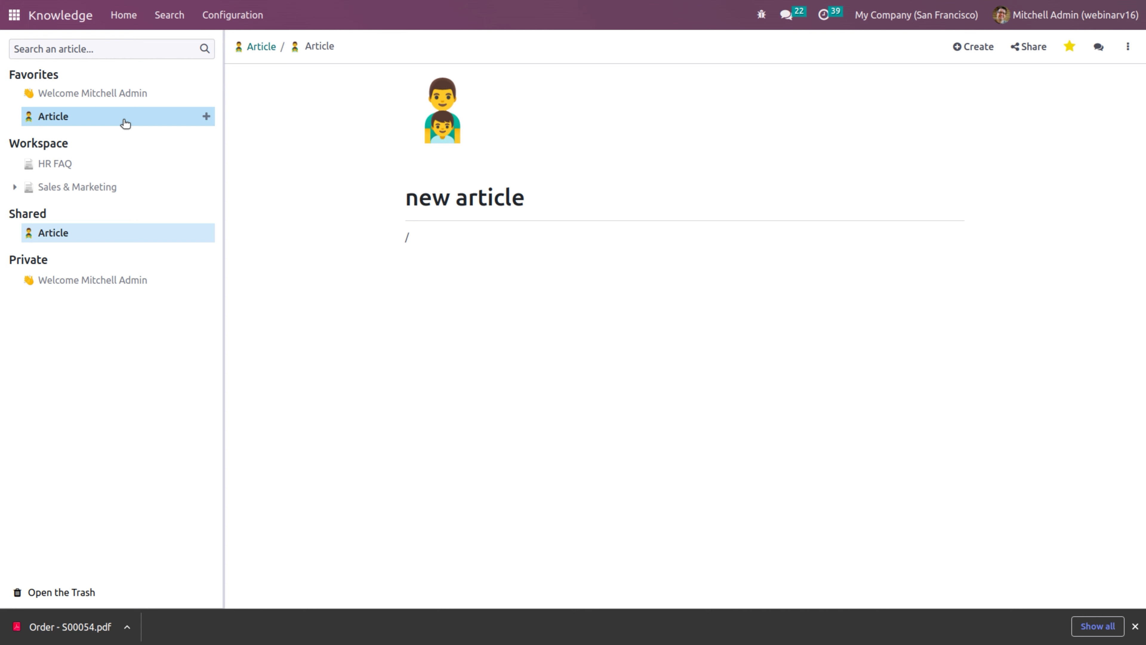
- Try dragging the Article page into Workspace, check its ⋮ actions, then go back to the apps home screen
left_click_drag(125, 123, 133, 190)
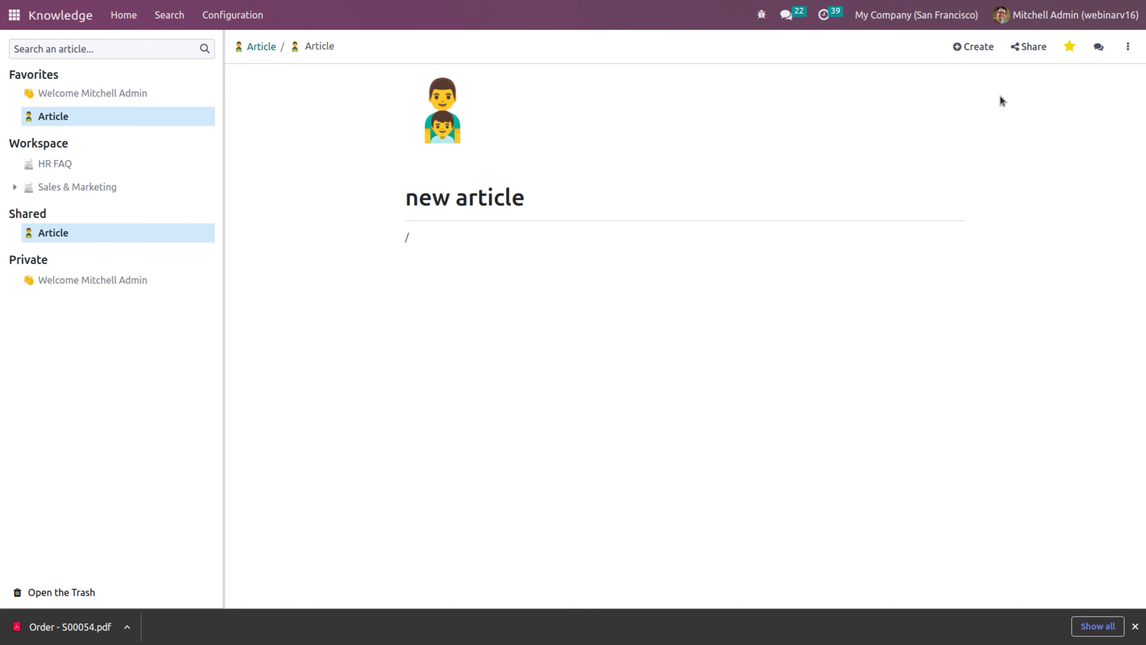
left_click(1136, 48)
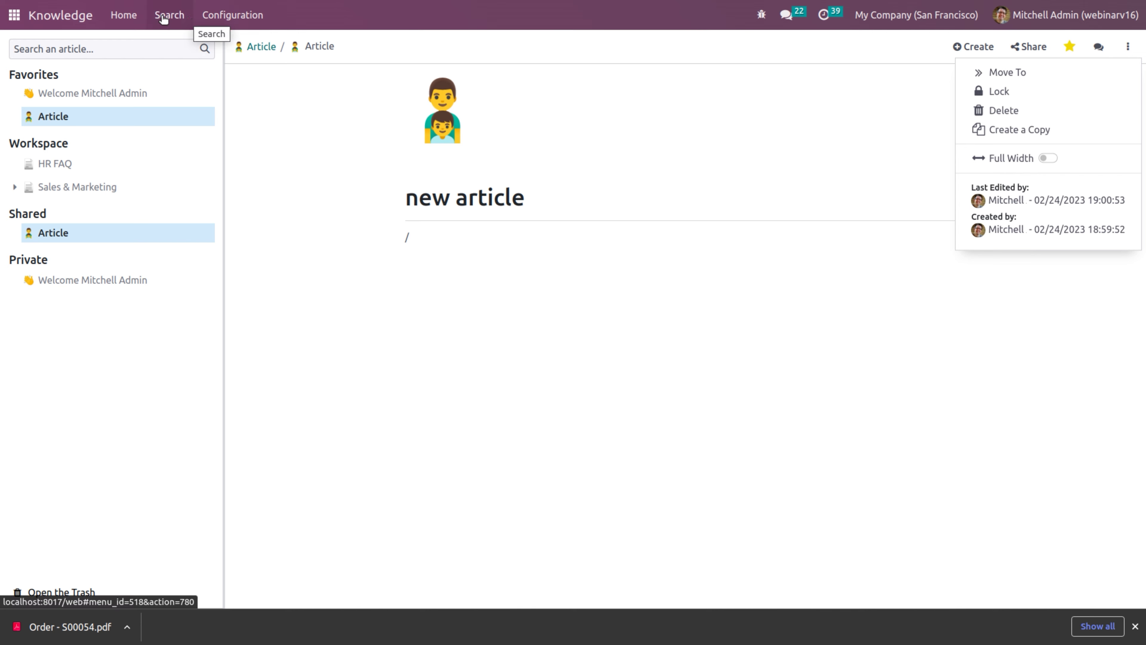
left_click(15, 15)
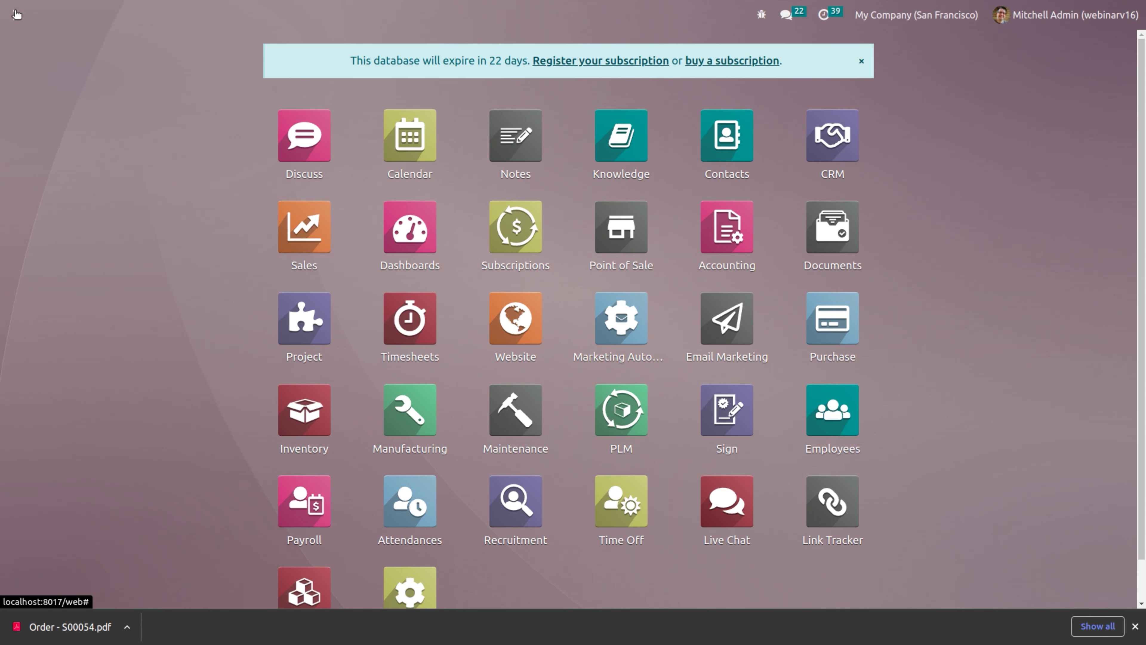
- In Dashboards configuration, create and save a new dashboard named 'My dashboard'
type("das")
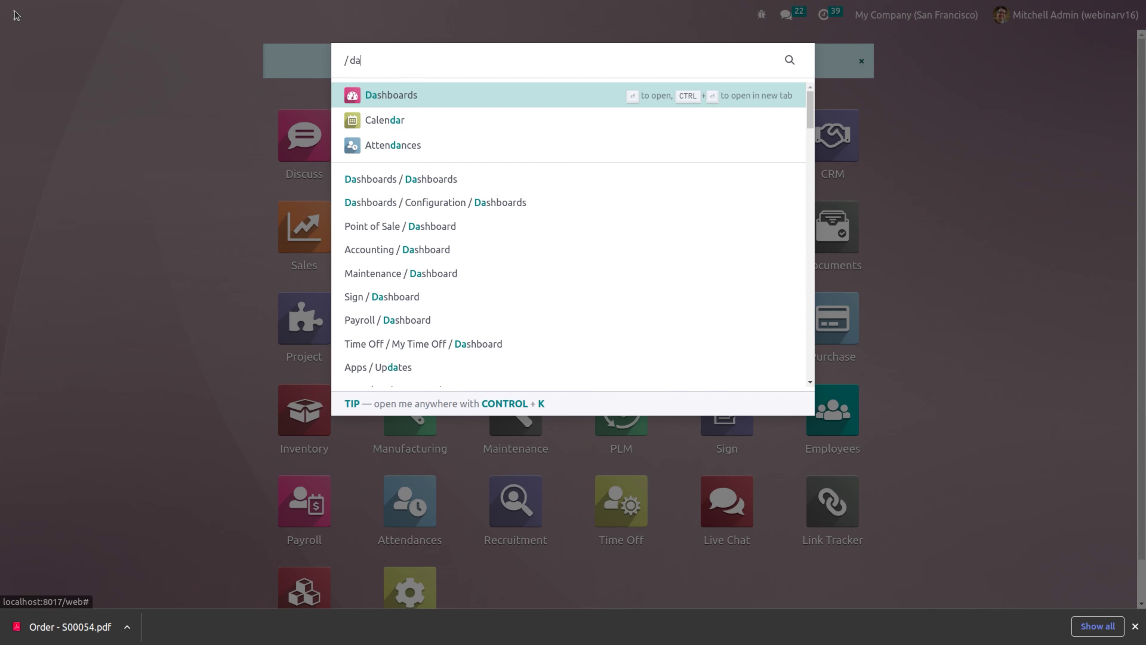
left_click(383, 101)
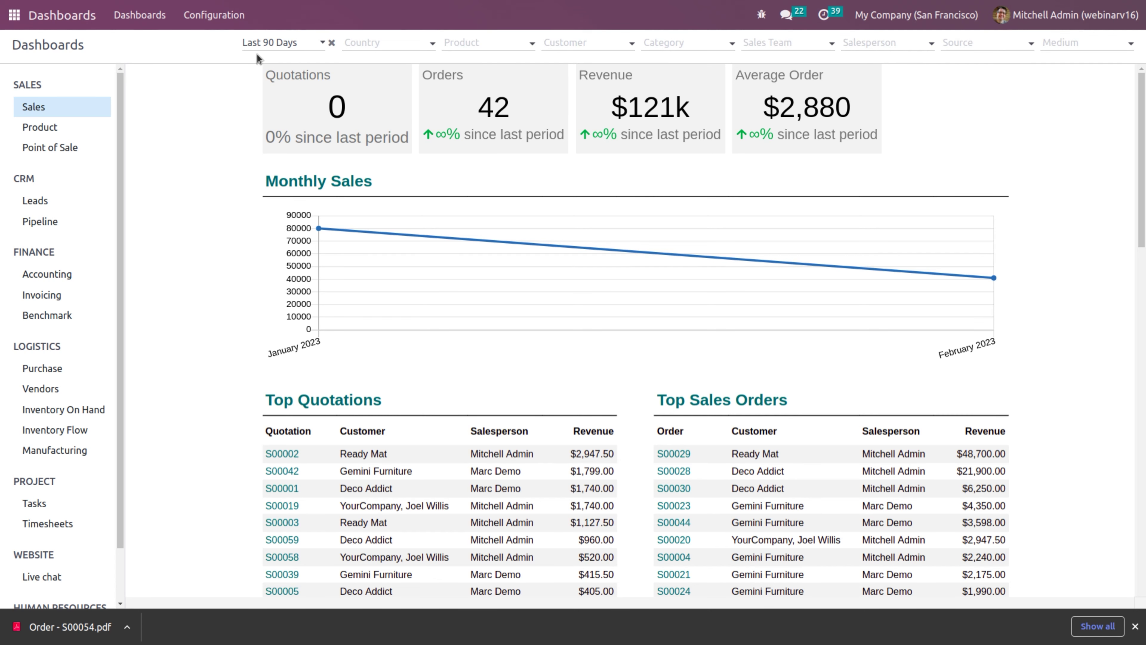
left_click(215, 20)
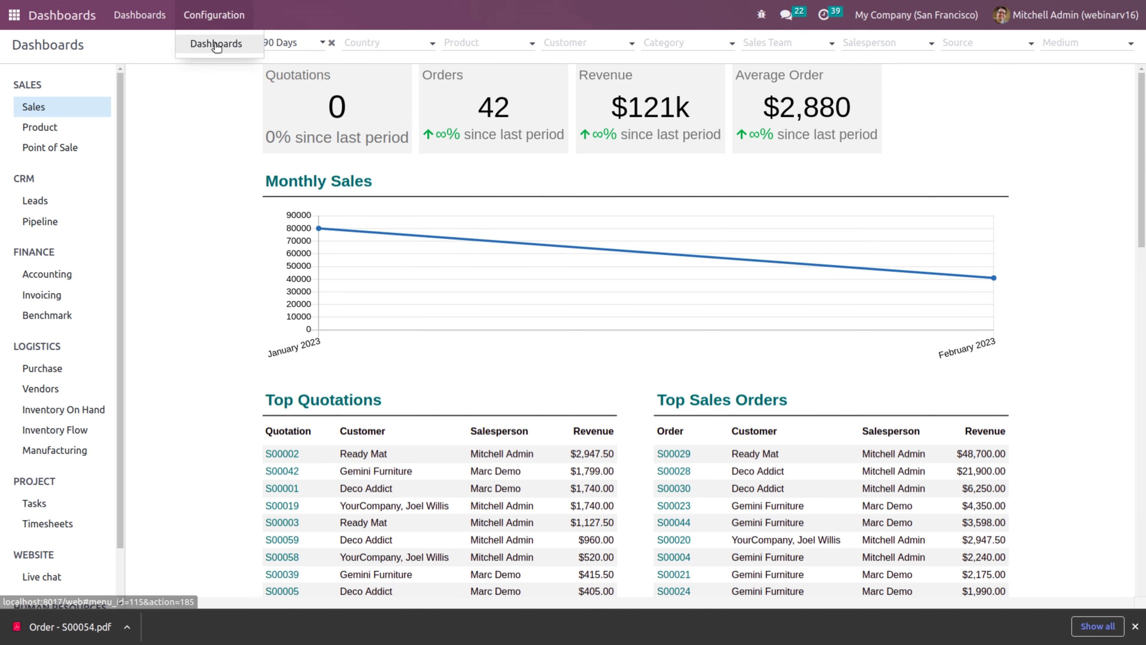
left_click(217, 45)
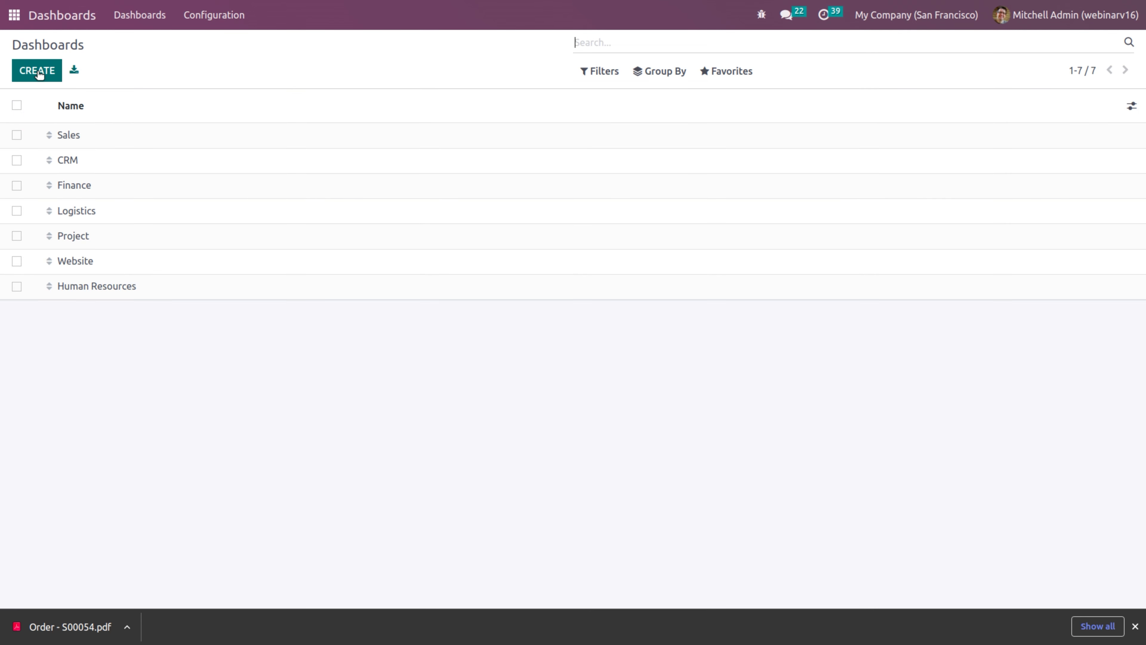
left_click(38, 70)
type("My ")
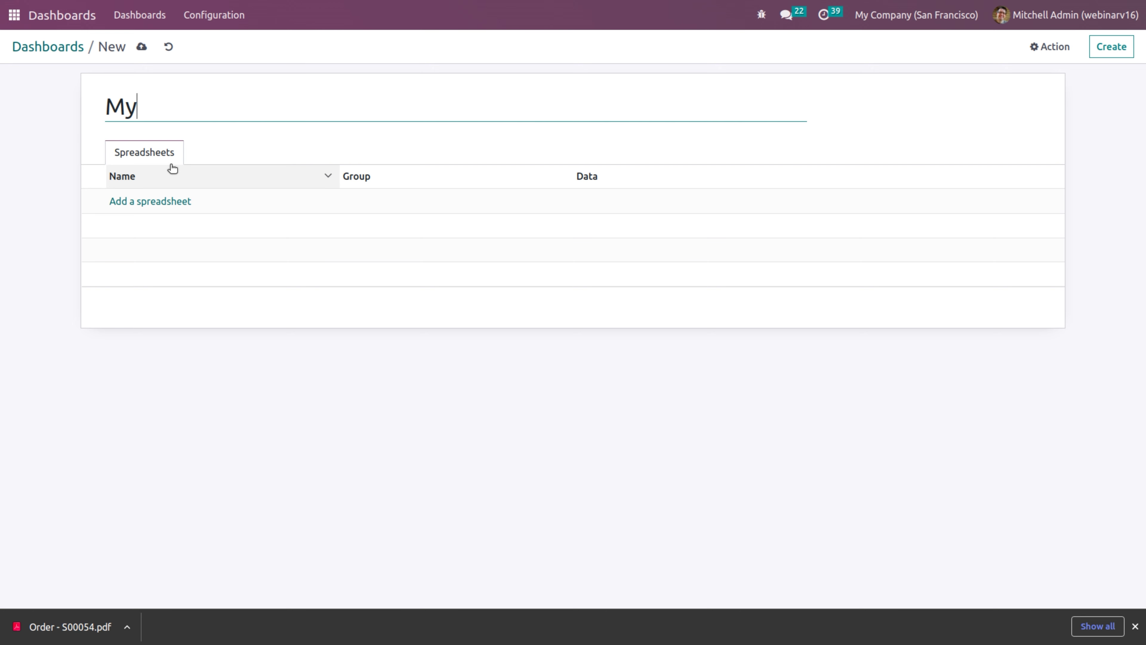
type("dashb")
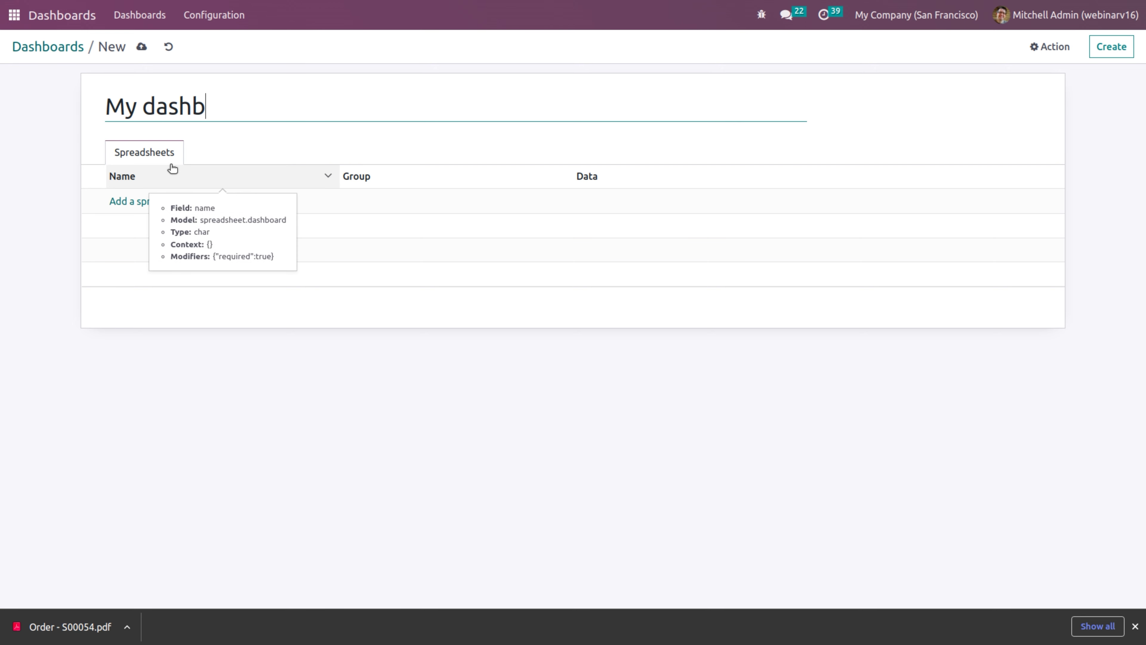
type("oard")
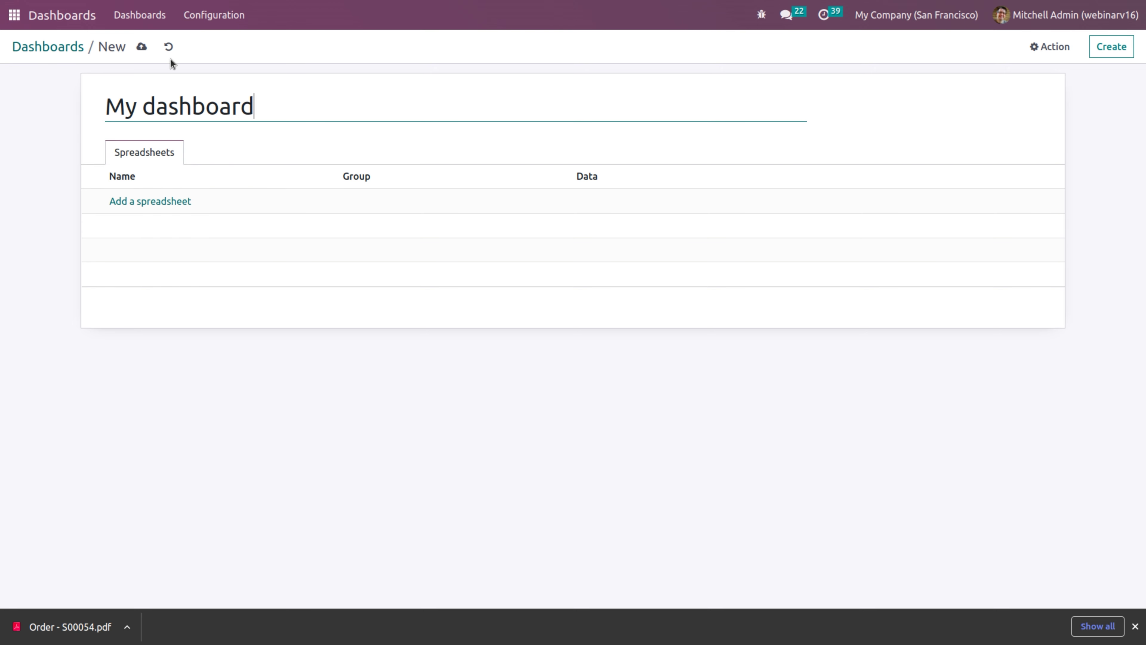
left_click(142, 47)
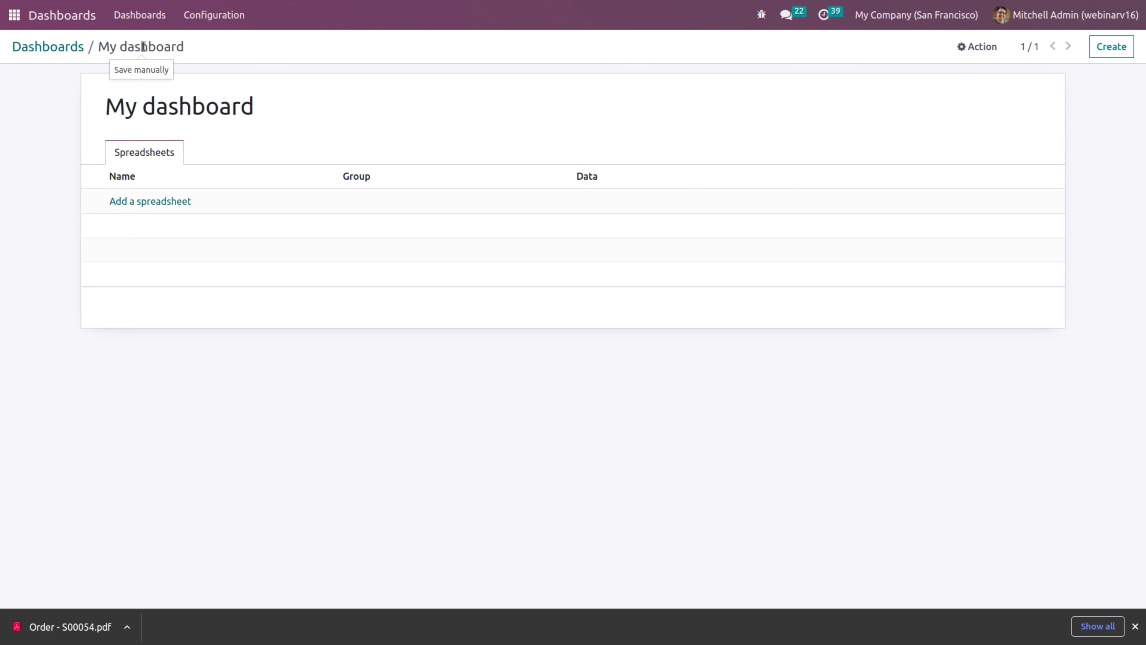
left_click(58, 45)
- Look through the Sales dashboard, then search the apps for 'docum'
left_click(55, 17)
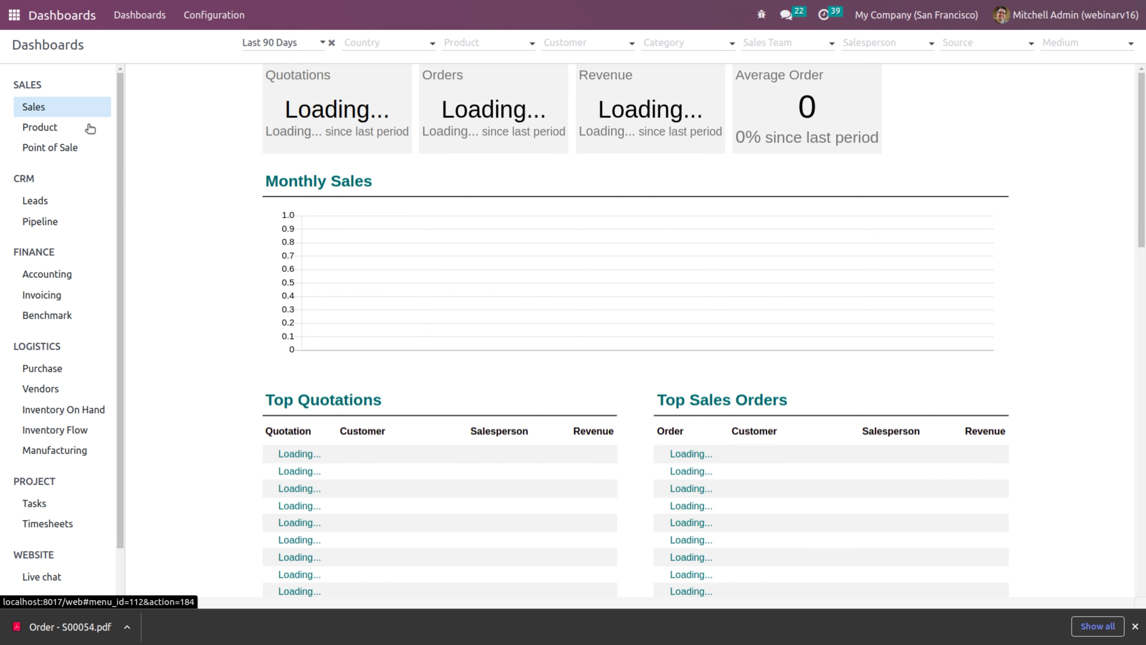
scroll(126, 189, "down", 2)
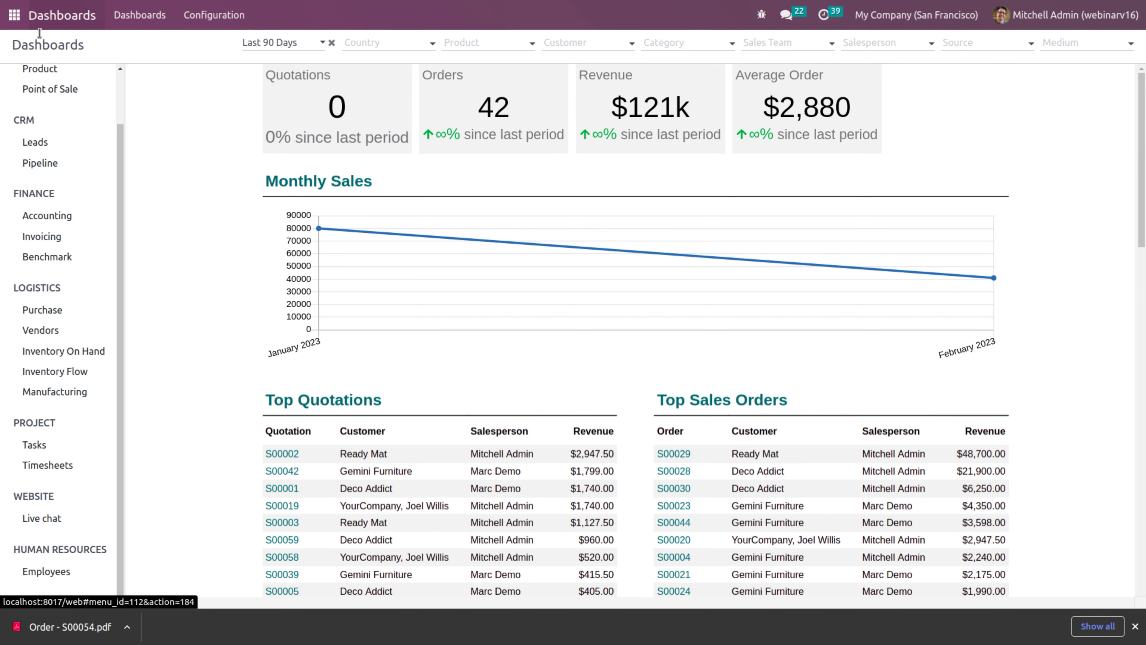
left_click(15, 16)
type("docum")
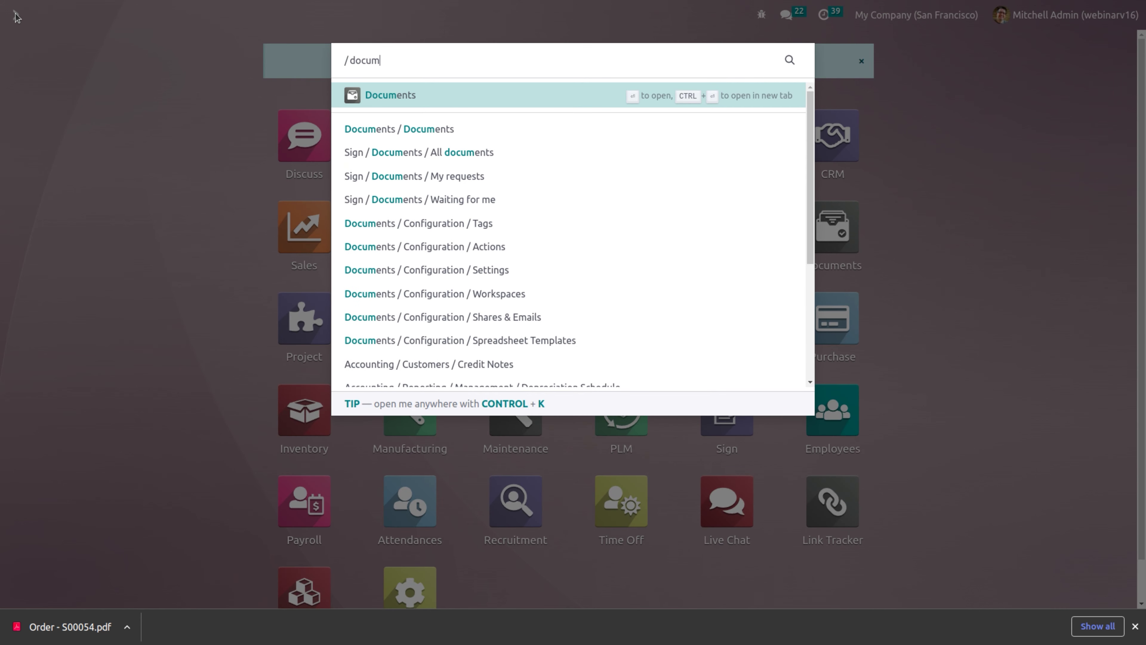
- Create a new blank spreadsheet in the Documents app
left_click(397, 103)
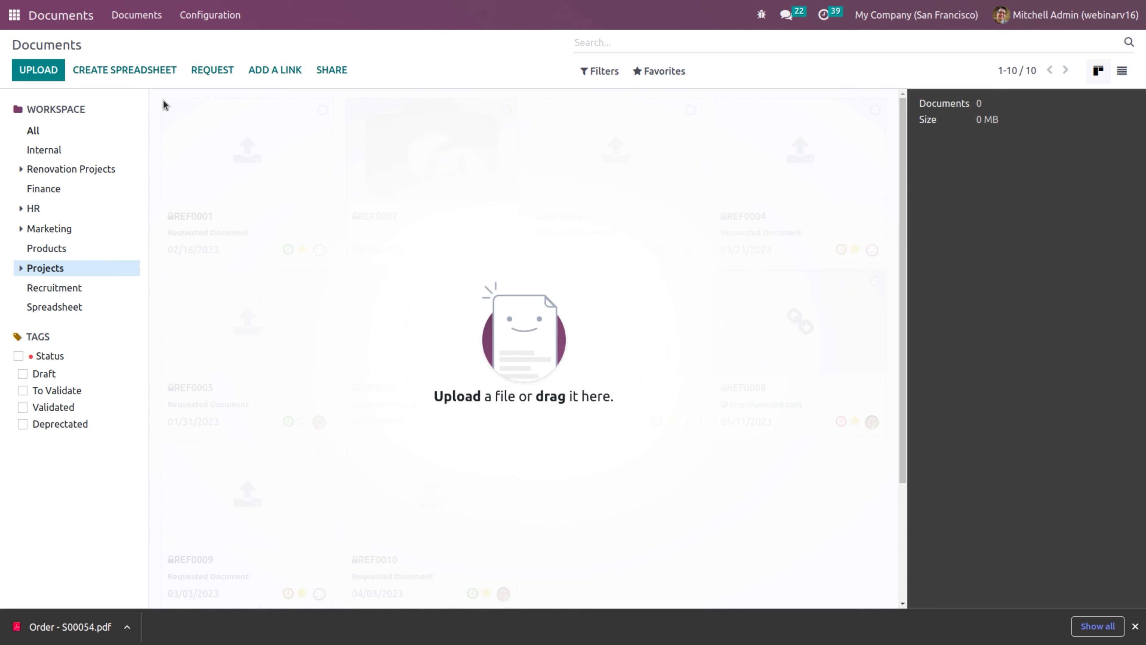
left_click(128, 80)
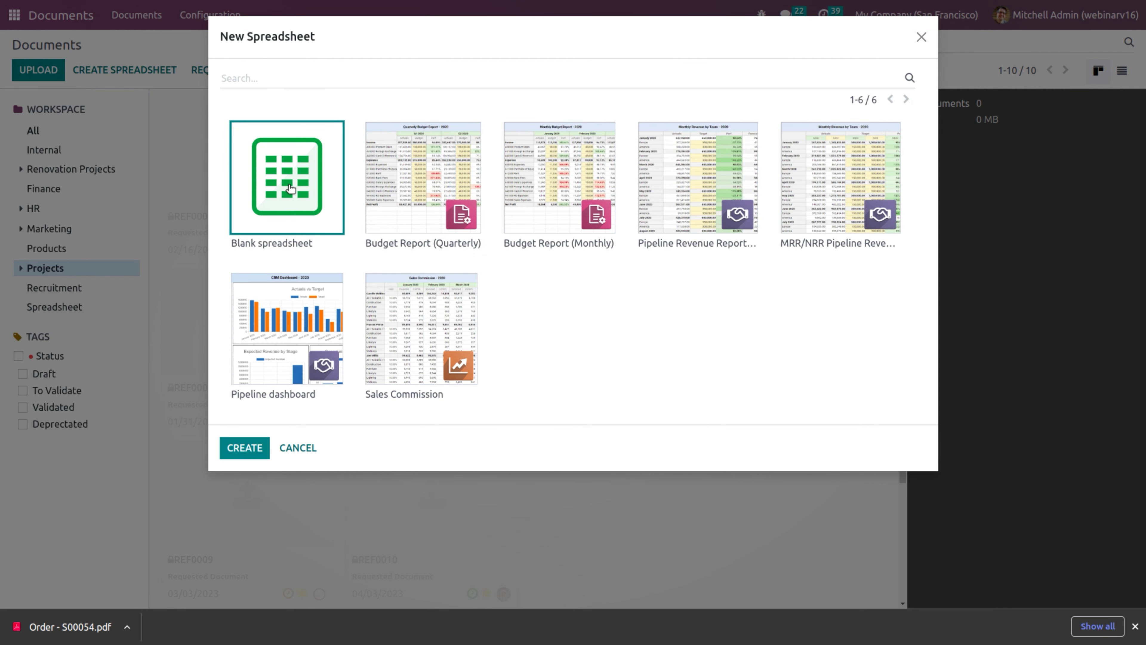
left_click(245, 449)
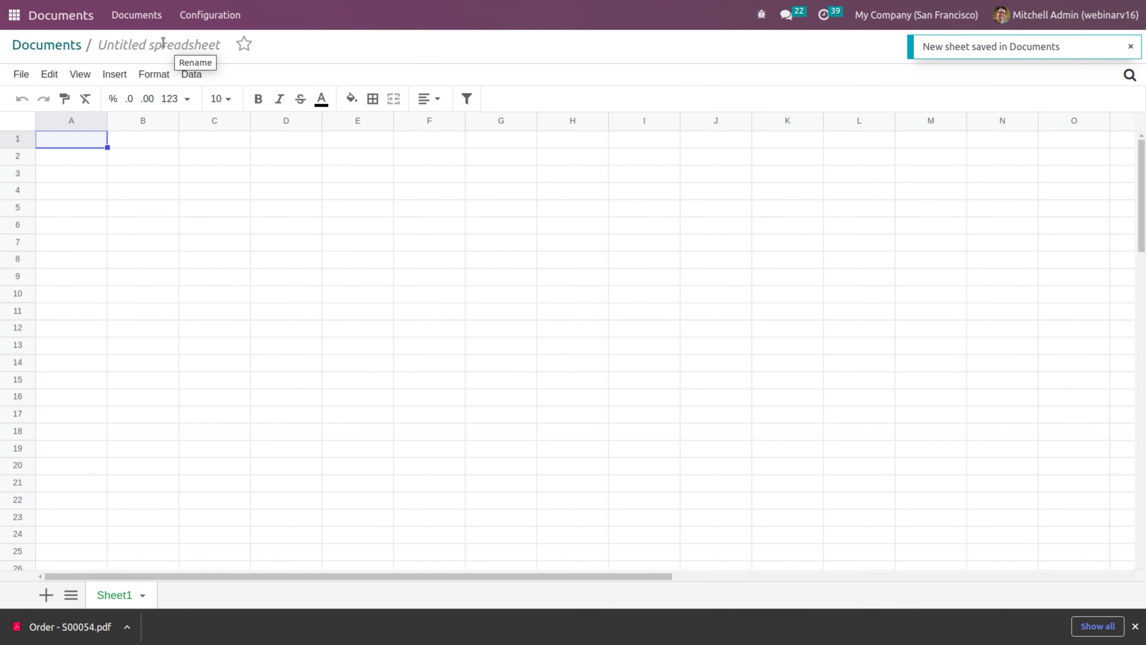
- Rename the spreadsheet to 'empolyee data' and mark it as a favourite
left_click(163, 43)
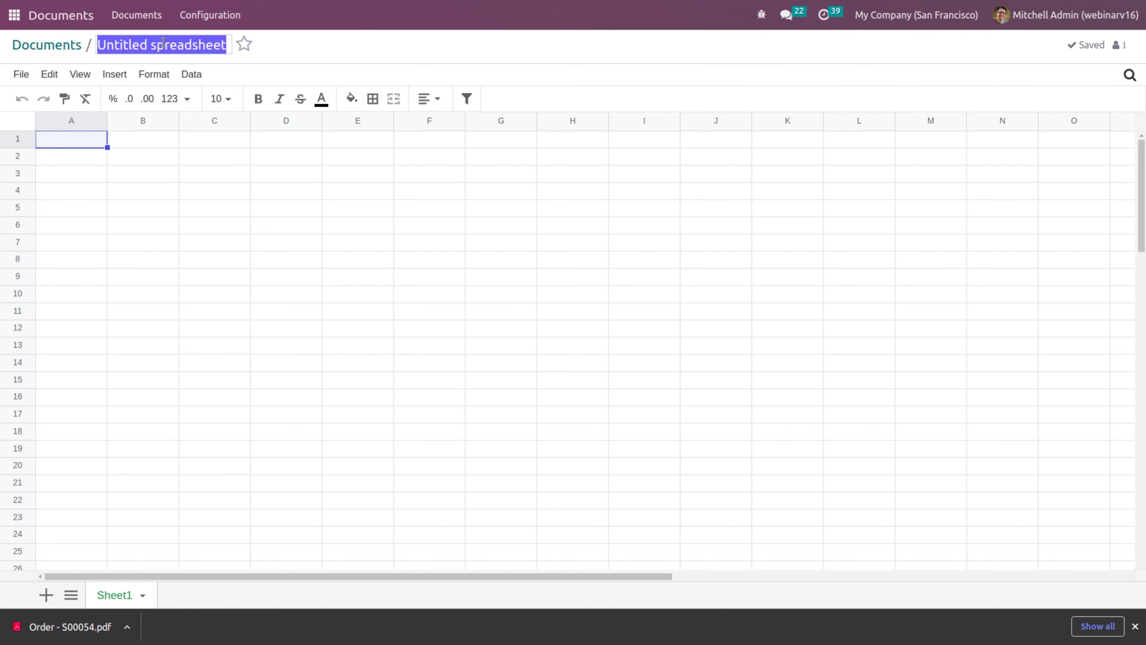
type("My da")
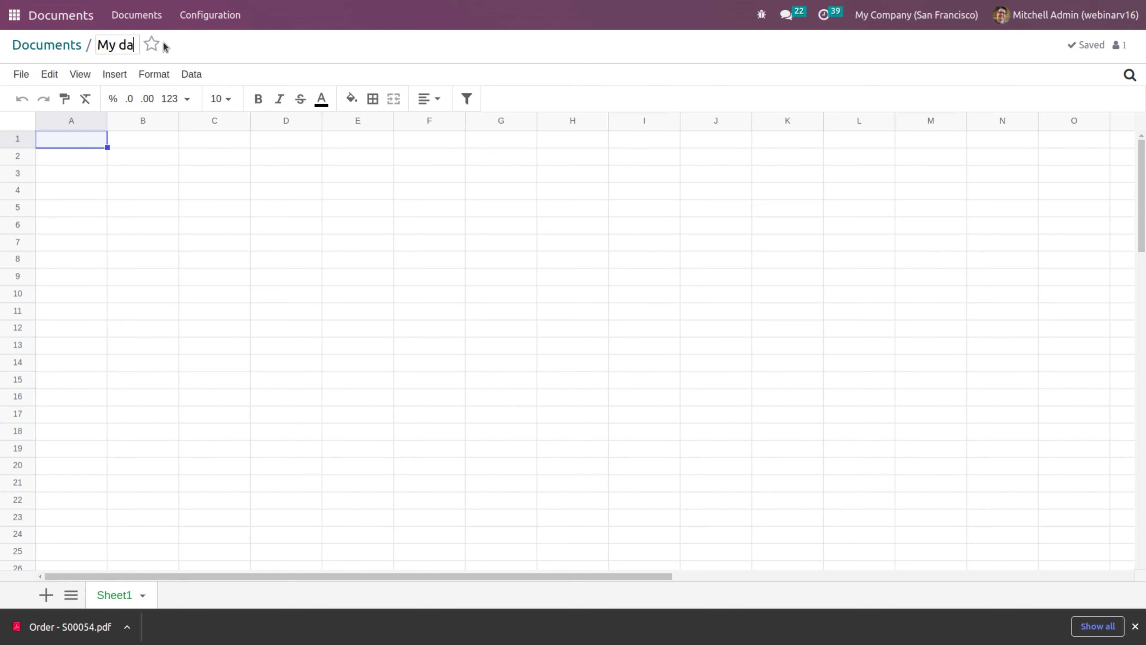
key("BackSpace")
key("BackSpace")
key("BackSpace")
key("BackSpace")
key("BackSpace")
type("empolye")
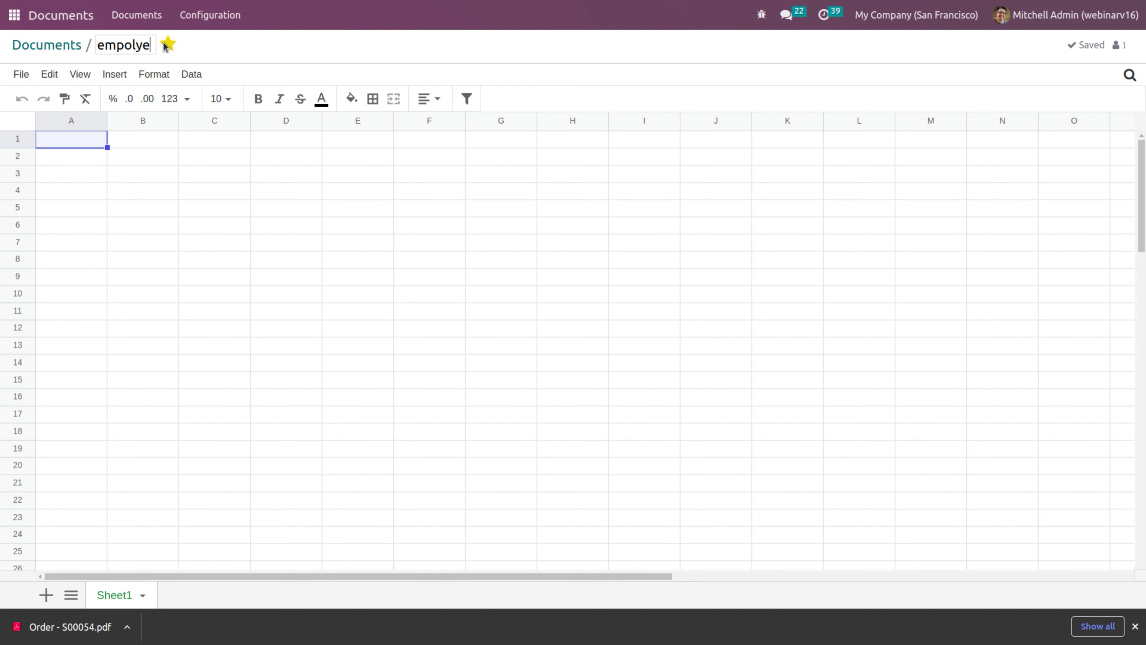
type("e data")
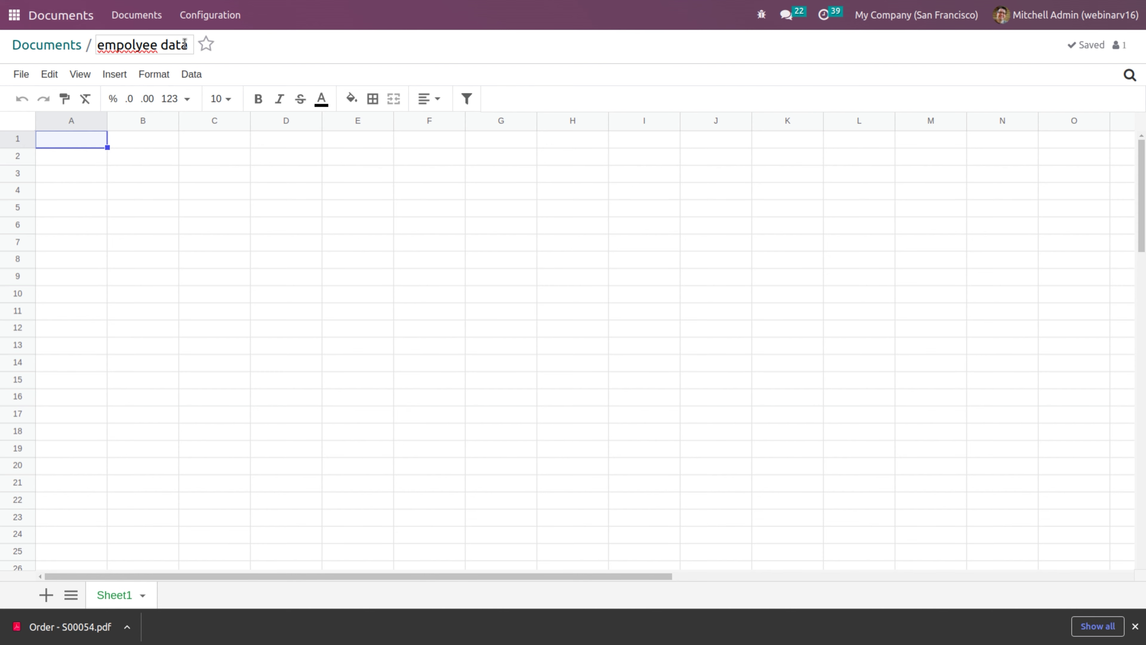
key("Return")
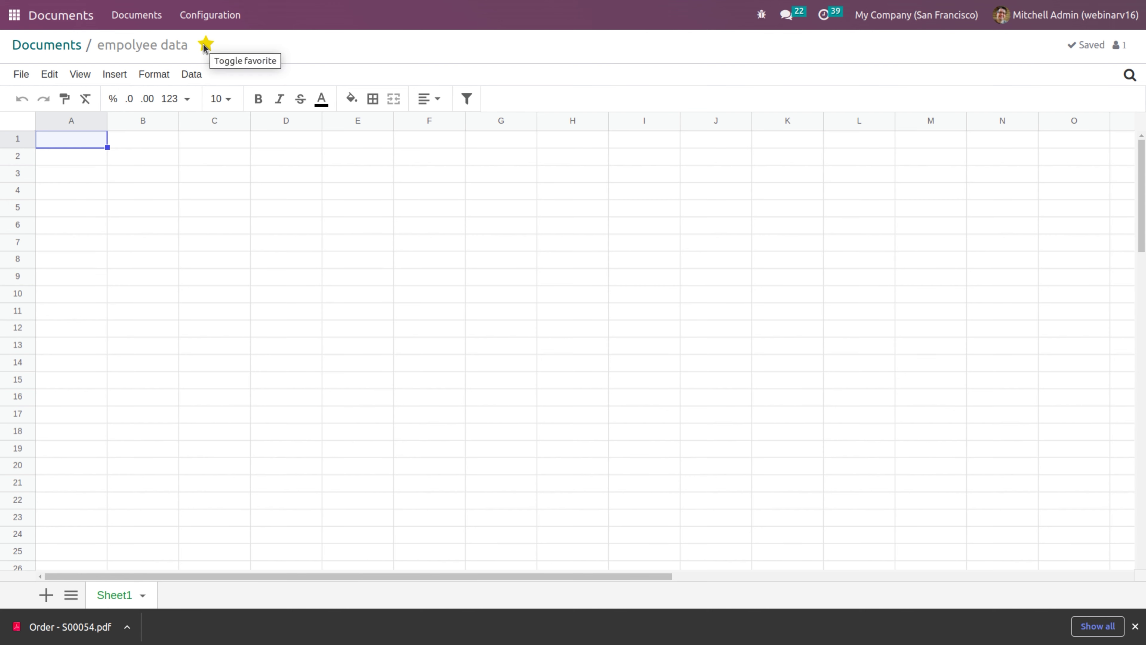
left_click(208, 45)
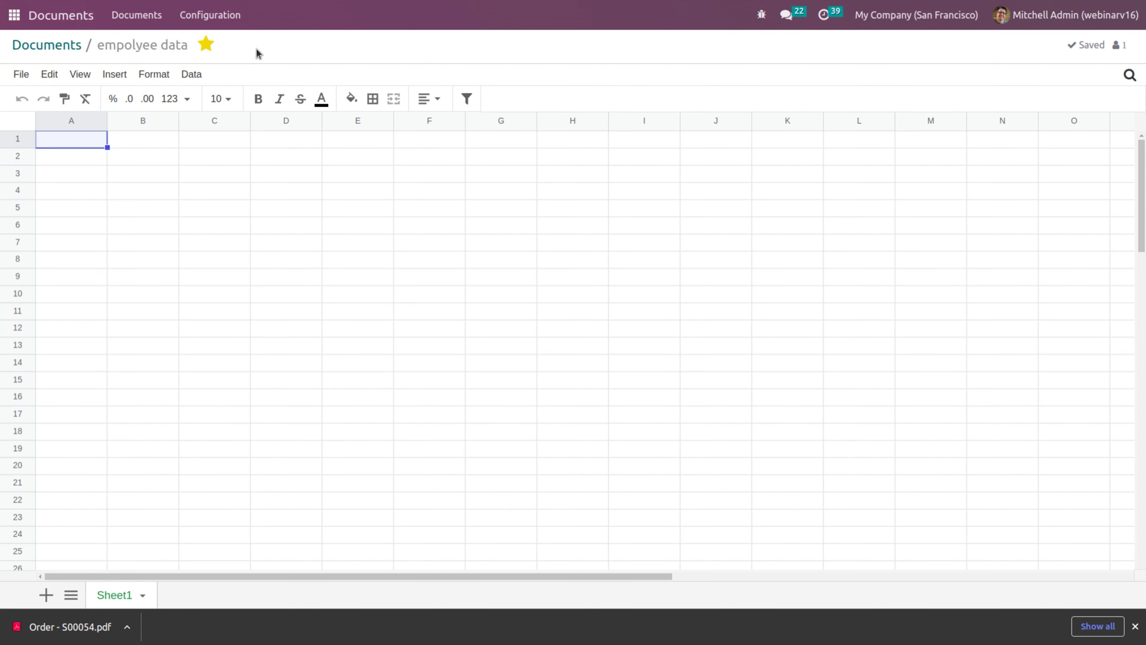
- Open the Employees app and glance at the saved-search options
left_click(16, 16)
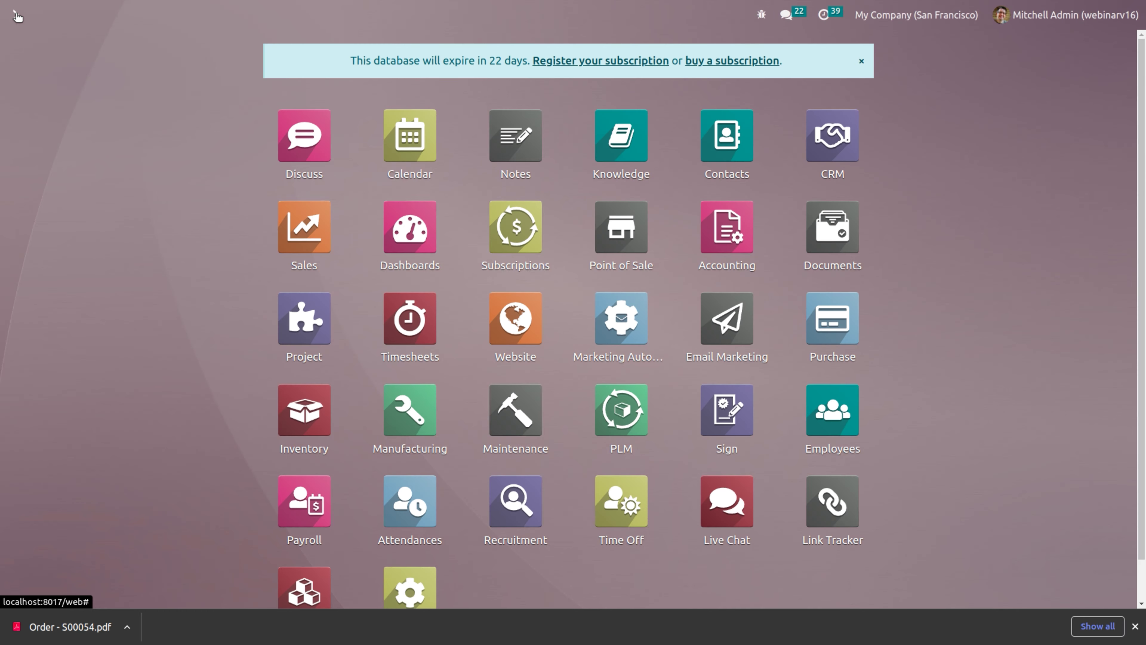
type("emplo")
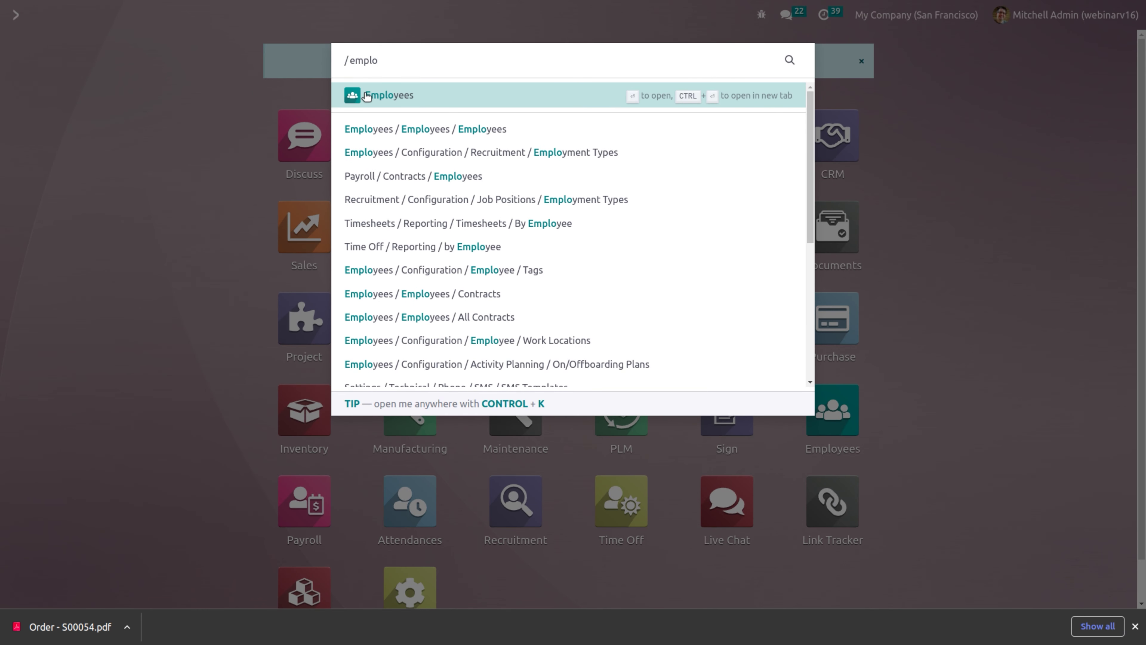
left_click(397, 98)
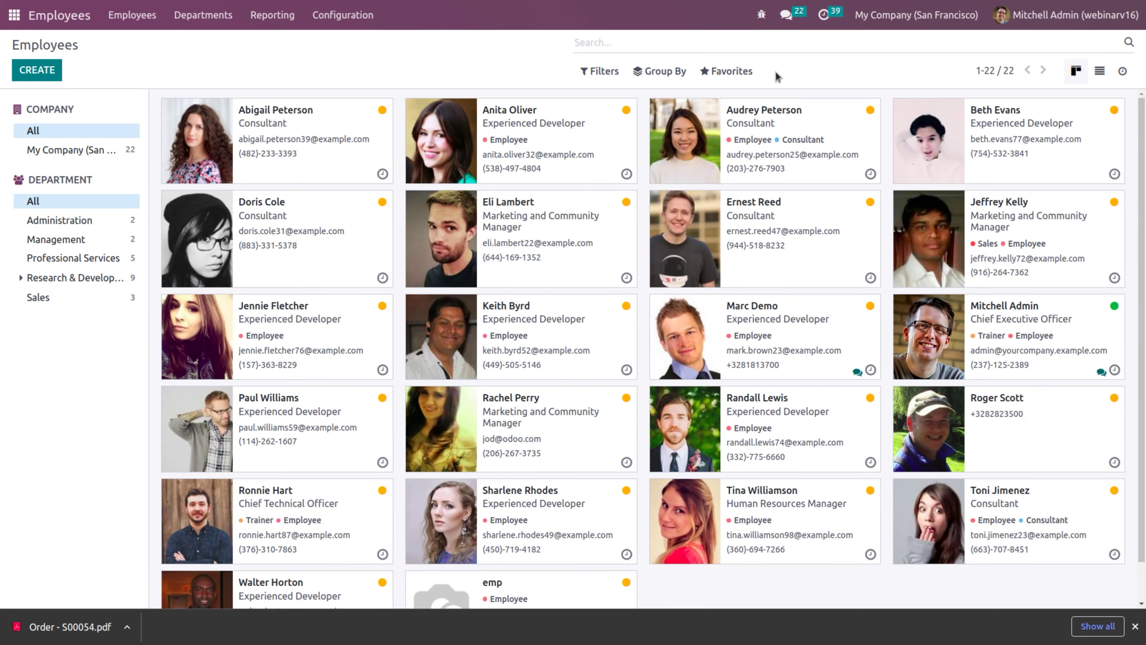
left_click(729, 72)
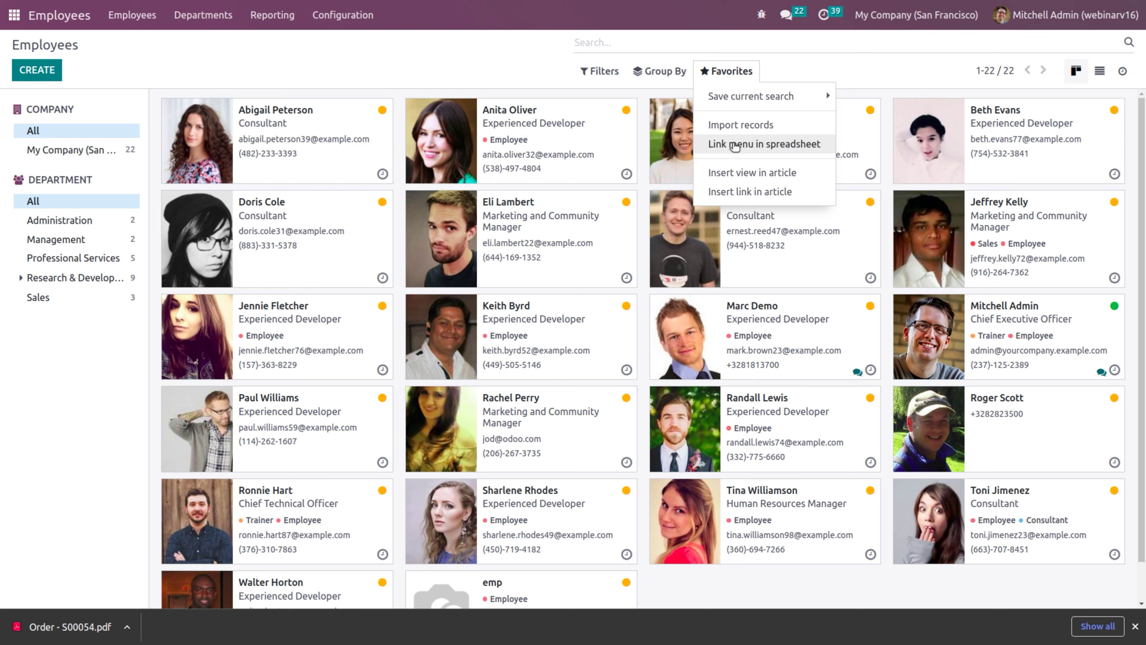
left_click(917, 45)
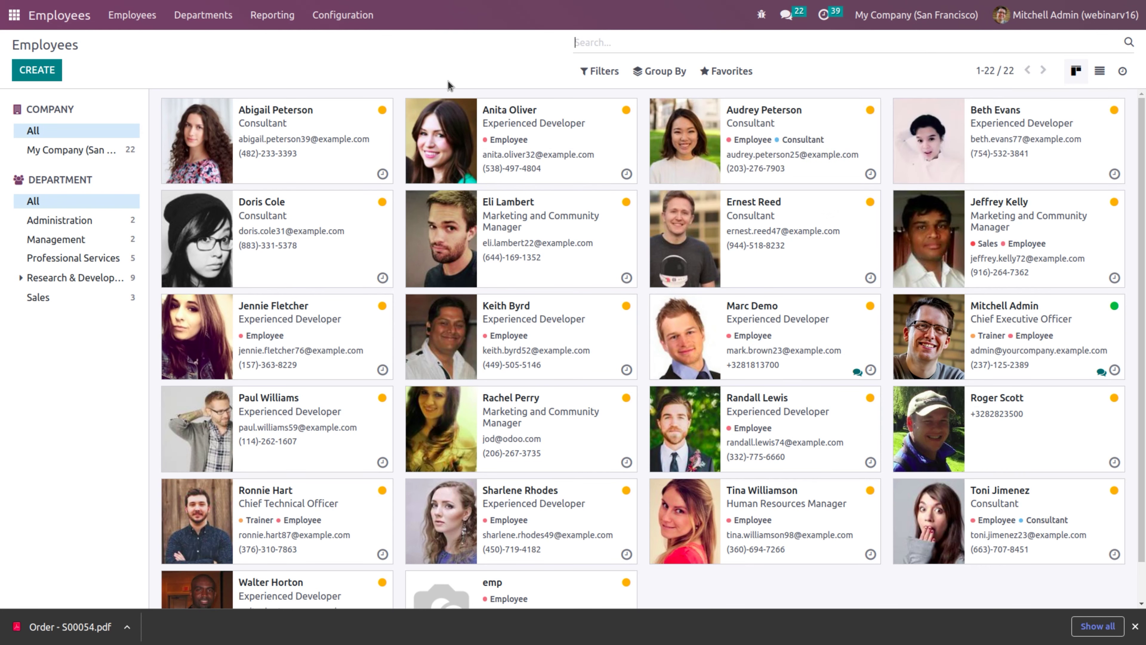
- Visit Departments, return to the employee directory in List view, and open the Favorites dropdown
left_click(207, 15)
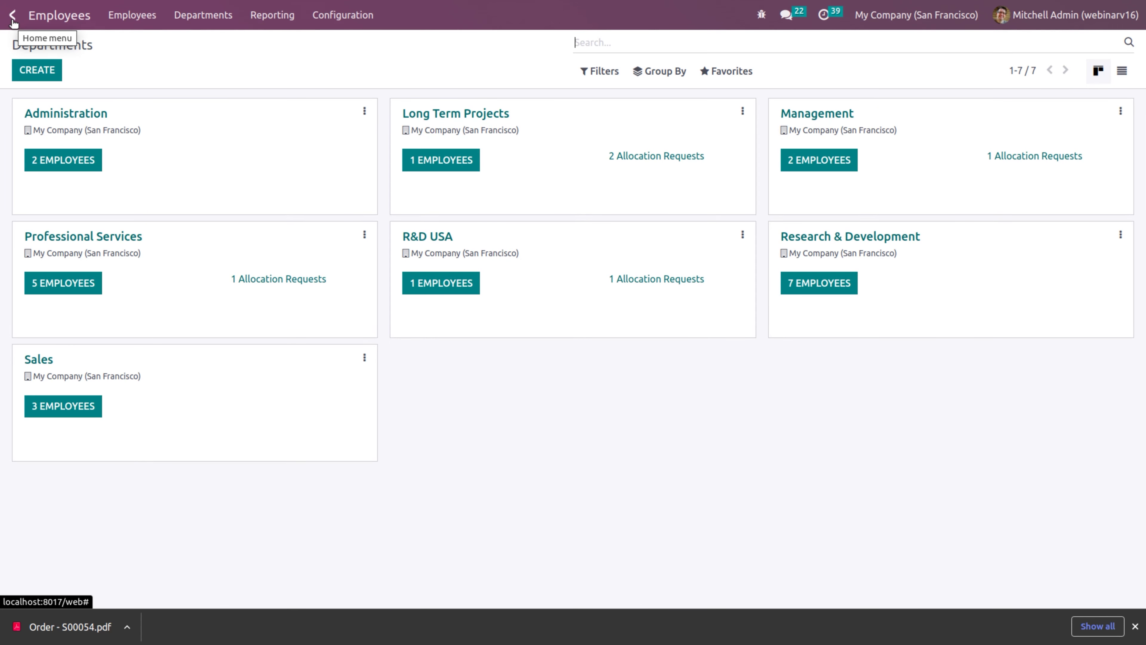
left_click(140, 18)
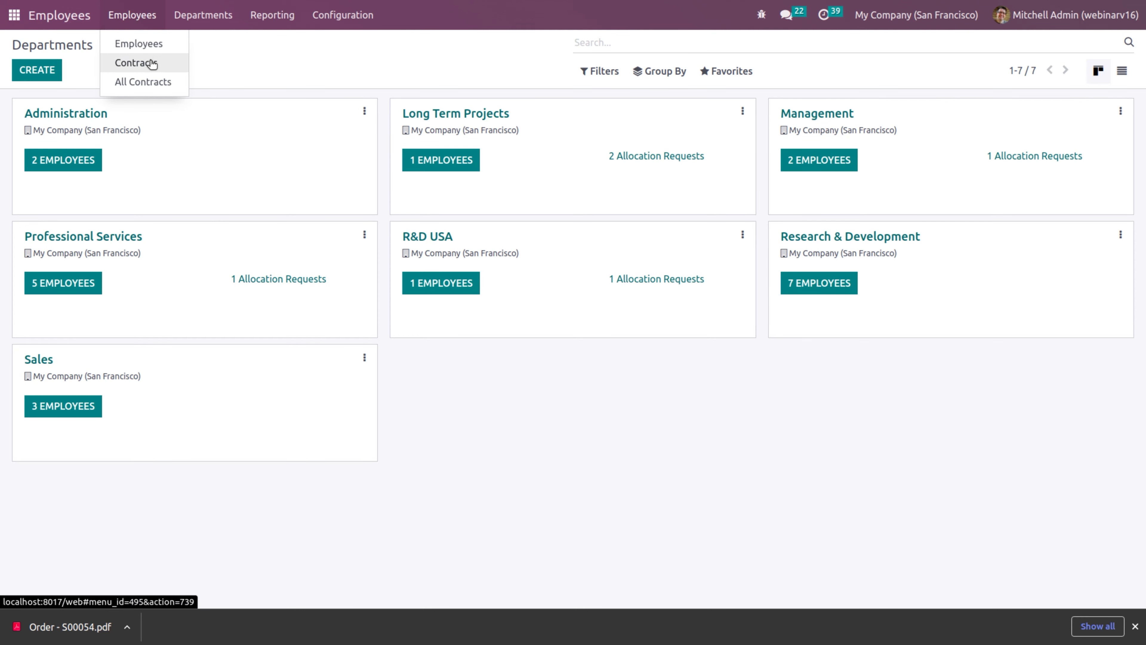
left_click(151, 45)
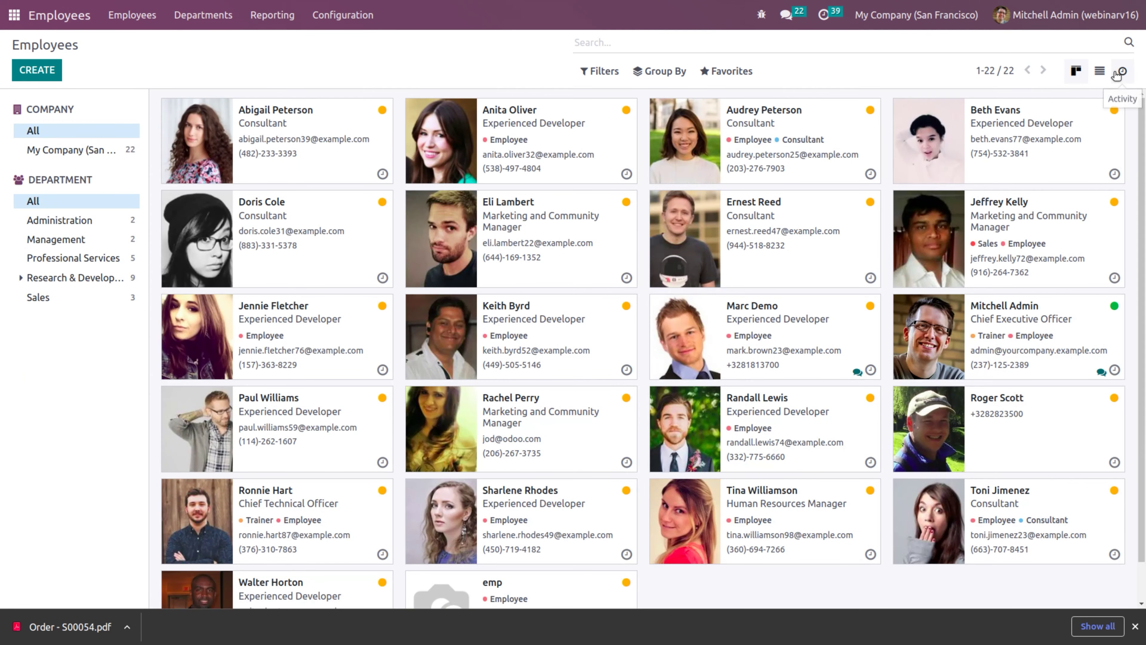
left_click(1102, 72)
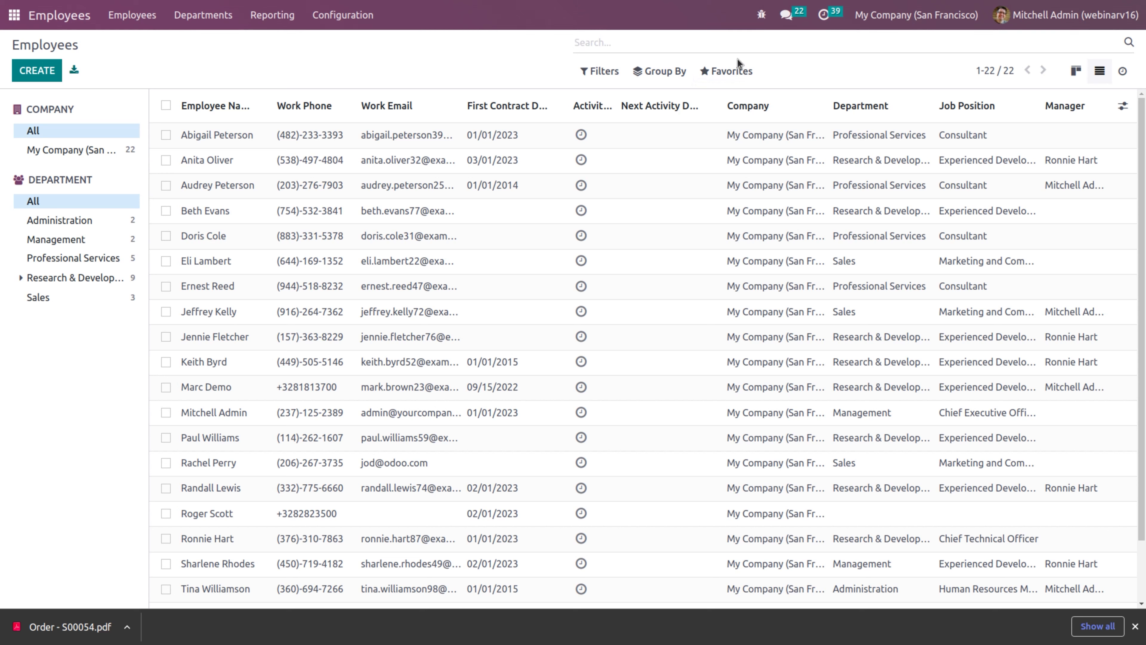
left_click(742, 72)
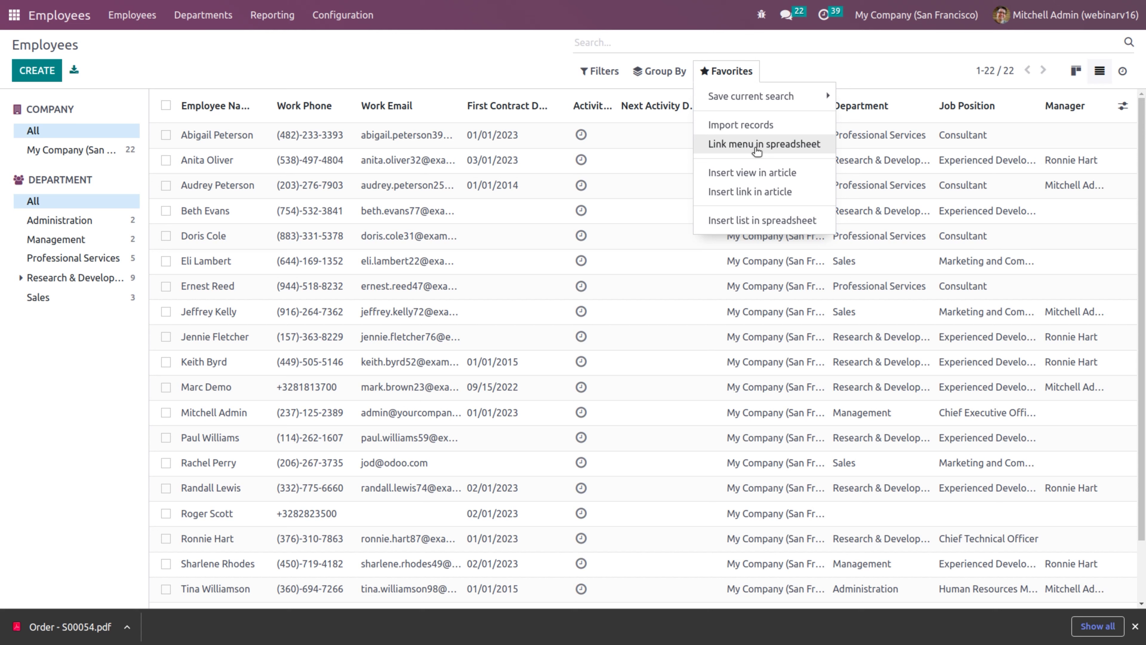
- Insert the employee list into the 'empolyee data' spreadsheet
left_click(748, 220)
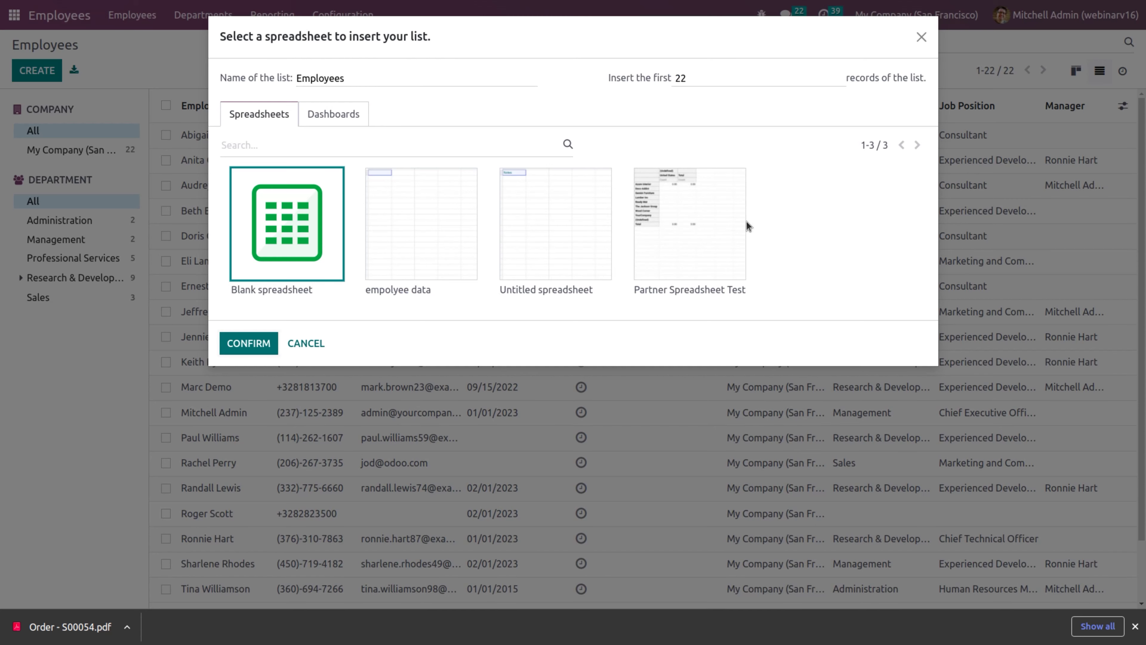
left_click(431, 219)
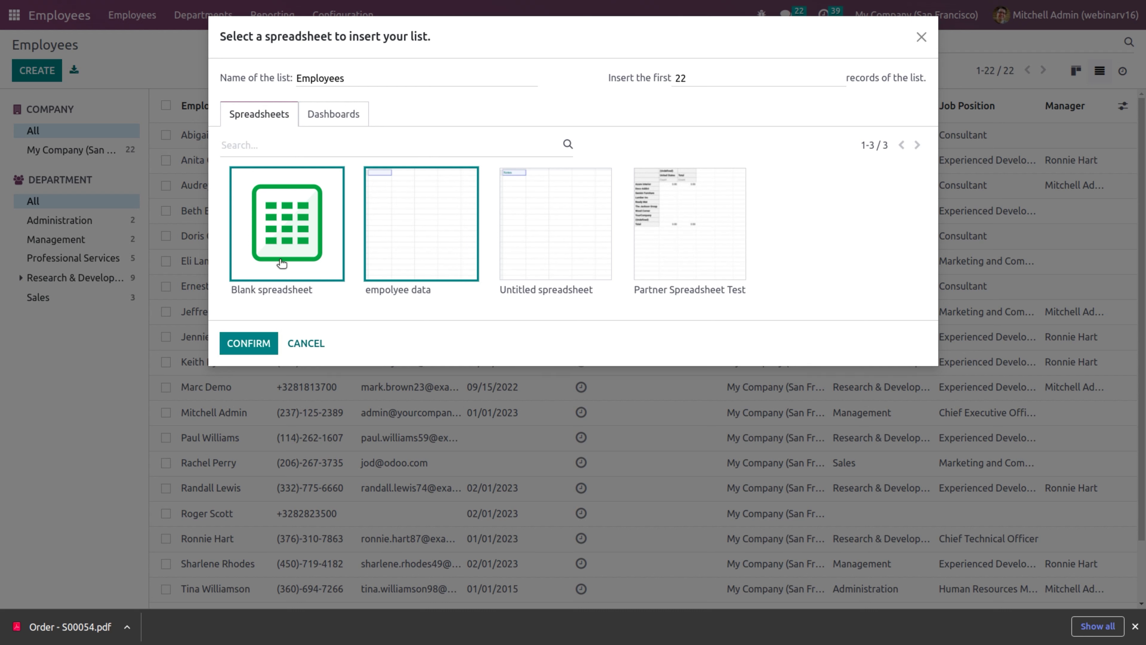
left_click(248, 343)
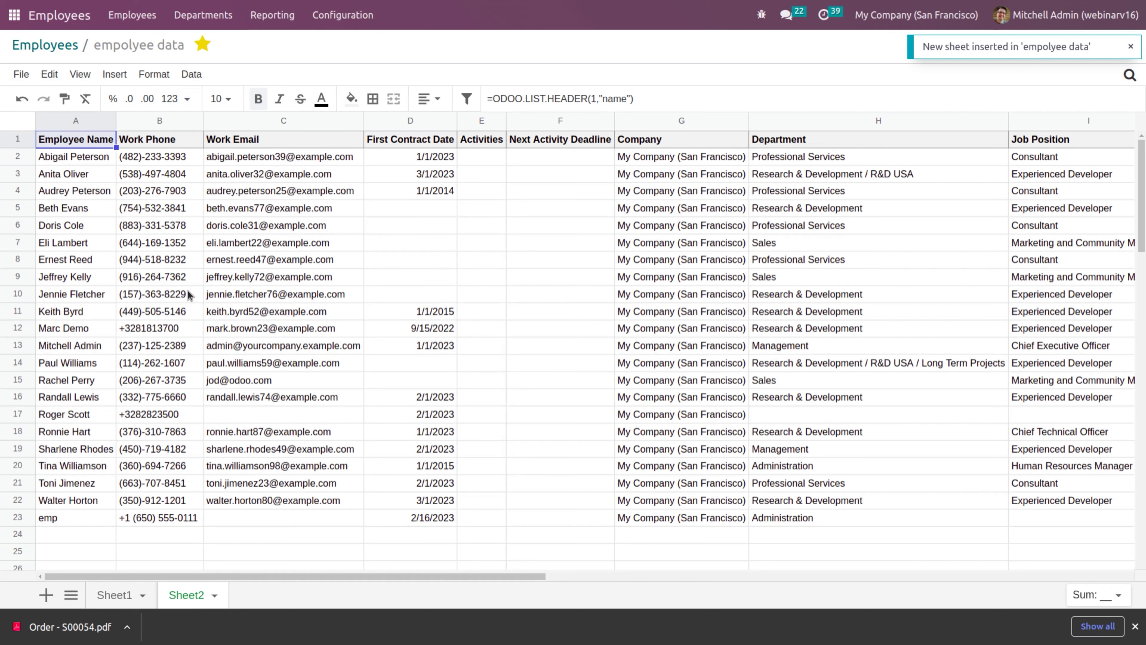
- Check a list cell's formula and Sheet1/Sheet2, then return to the apps home screen
left_click(437, 281)
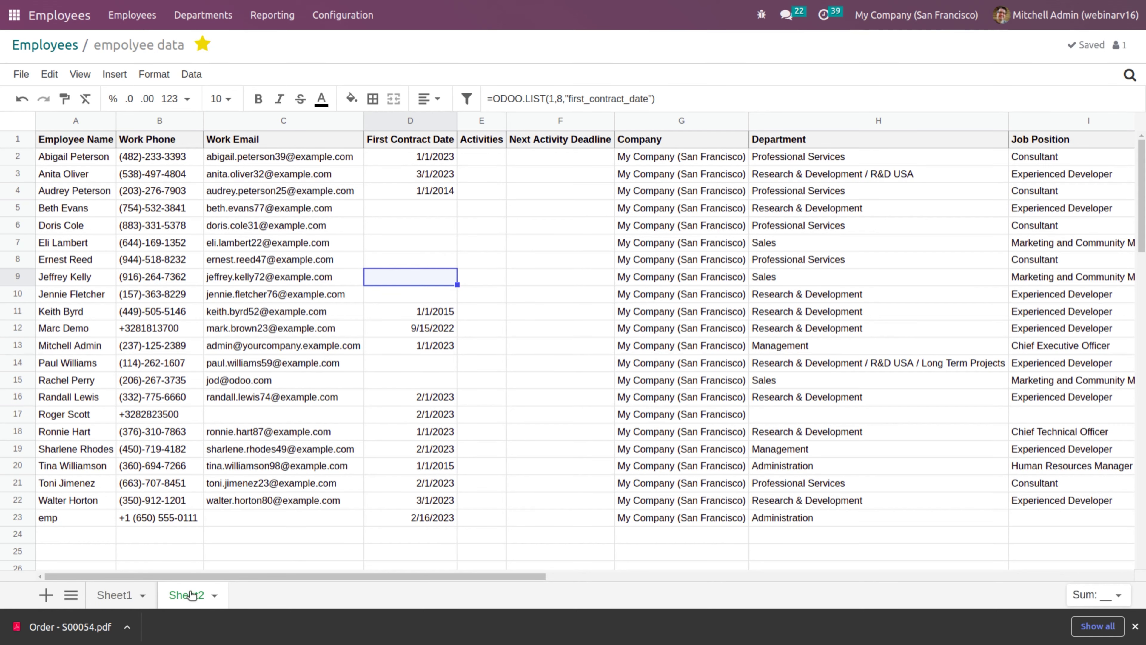
left_click(124, 597)
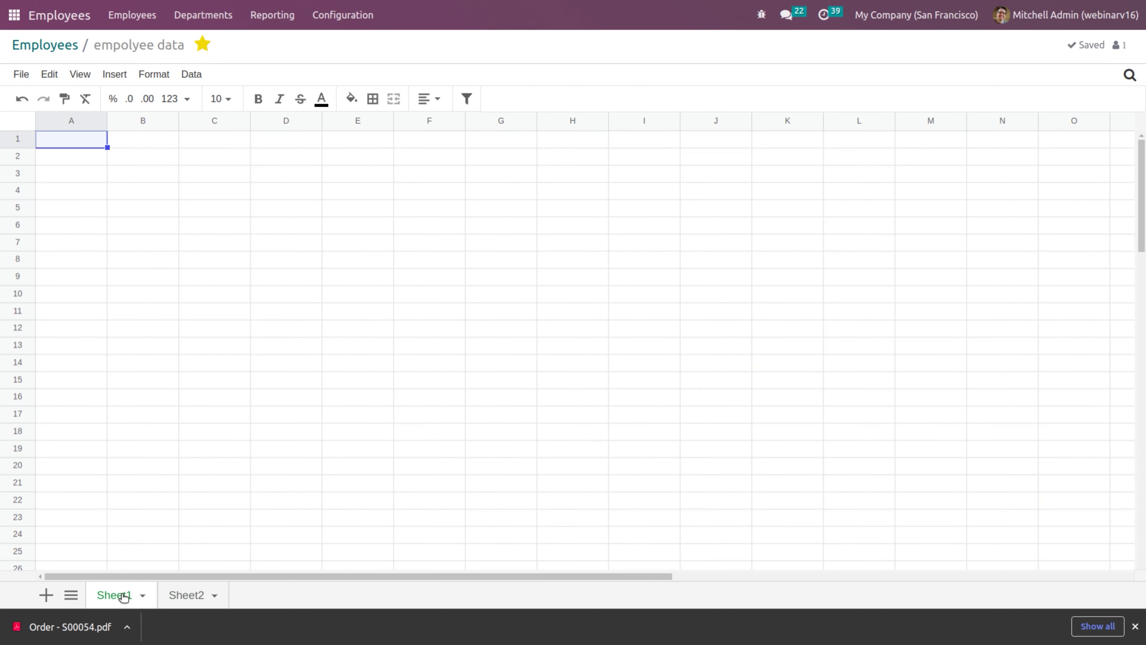
left_click(189, 598)
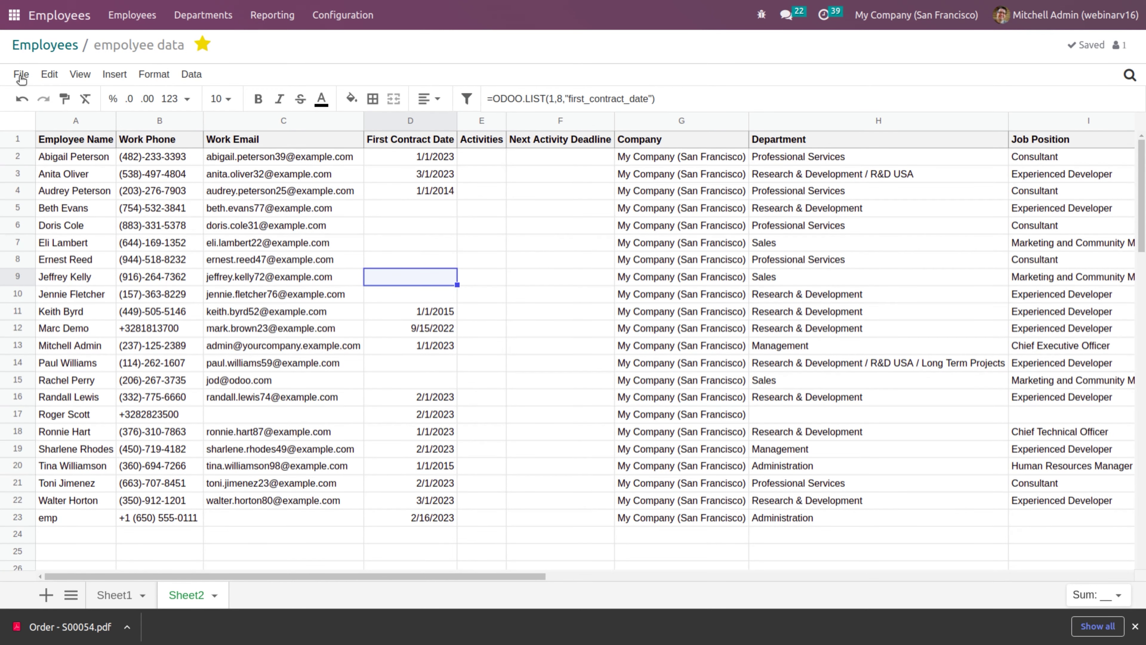
left_click(15, 15)
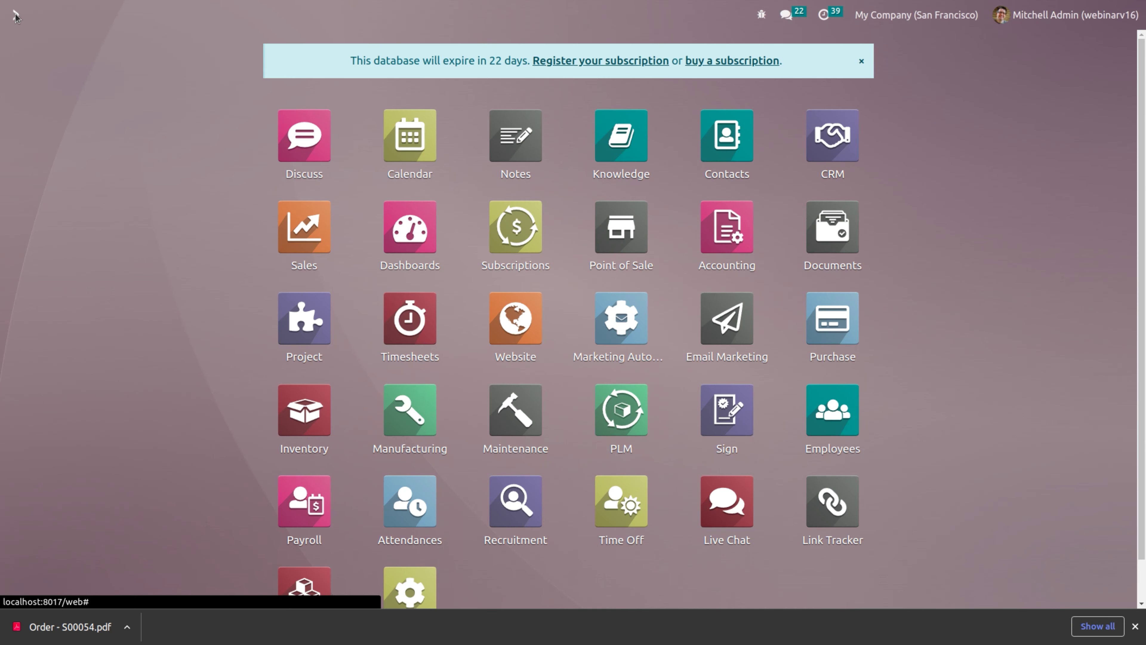
- Show Sales quotations as a pivot without the Total measure and without the My Quotations filter
type("sale")
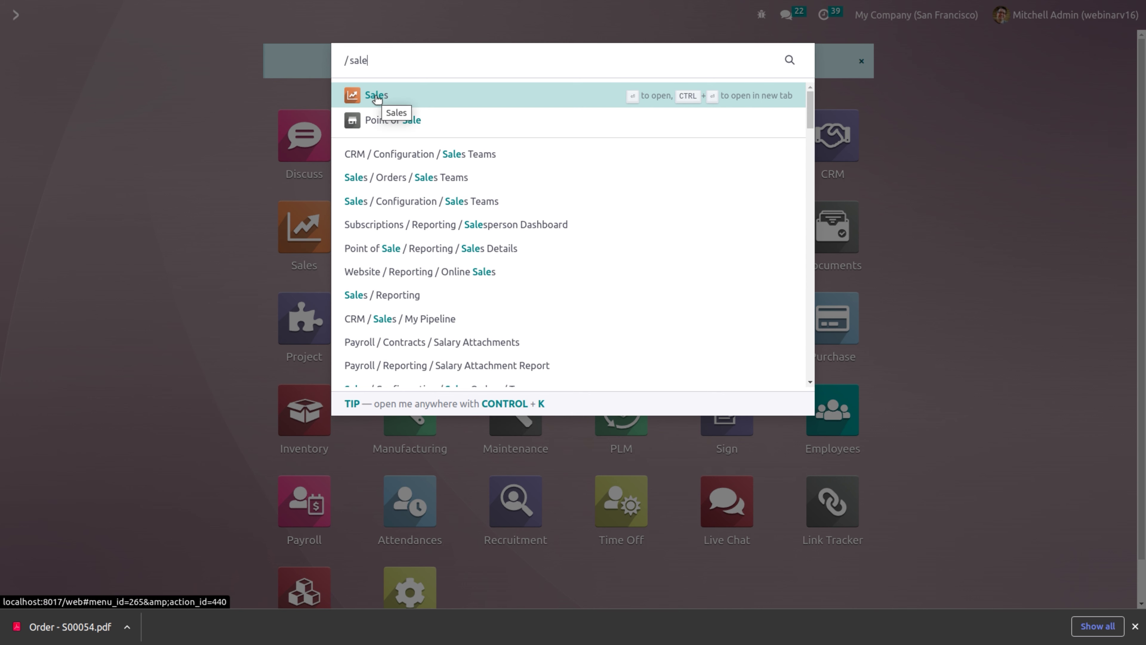
left_click(377, 96)
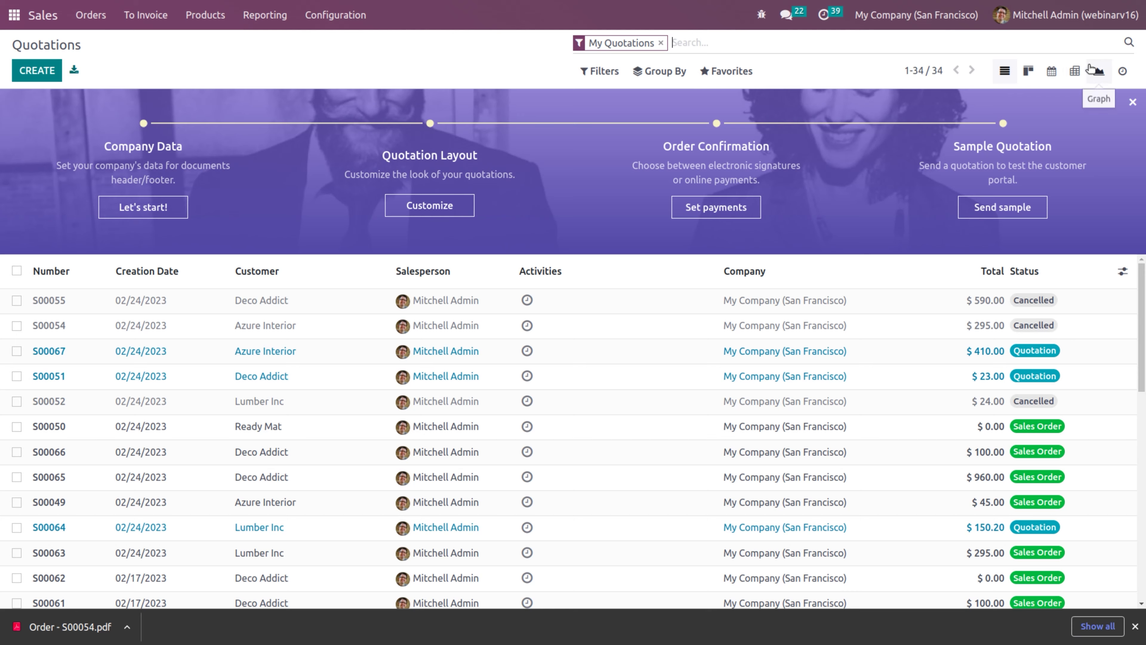
left_click(1075, 71)
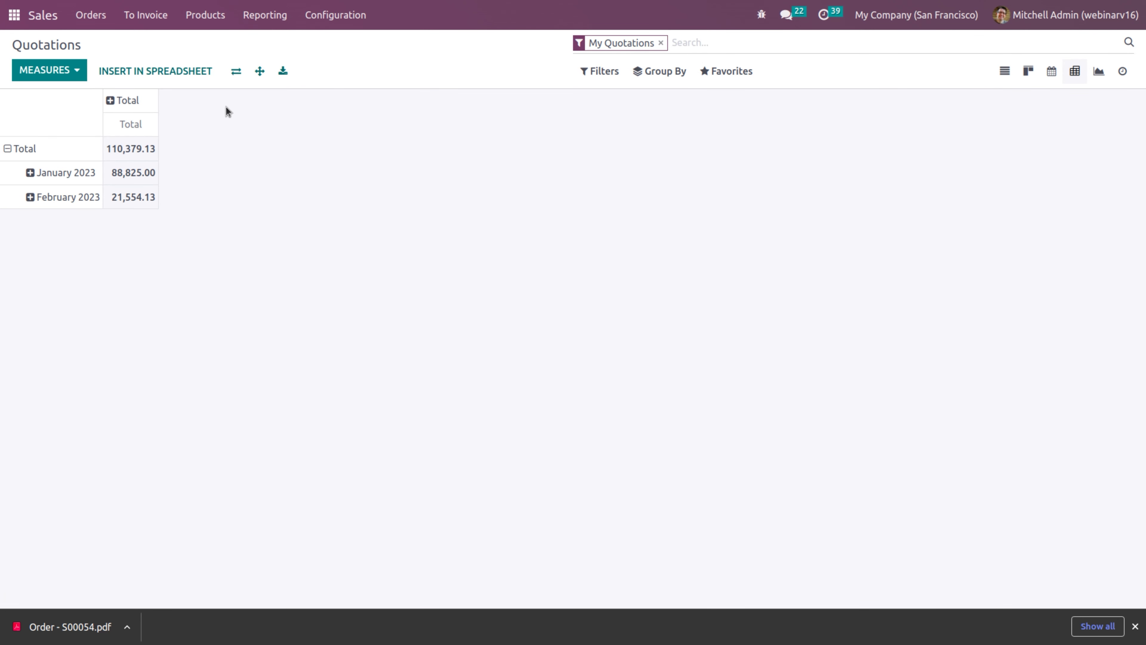
left_click(50, 71)
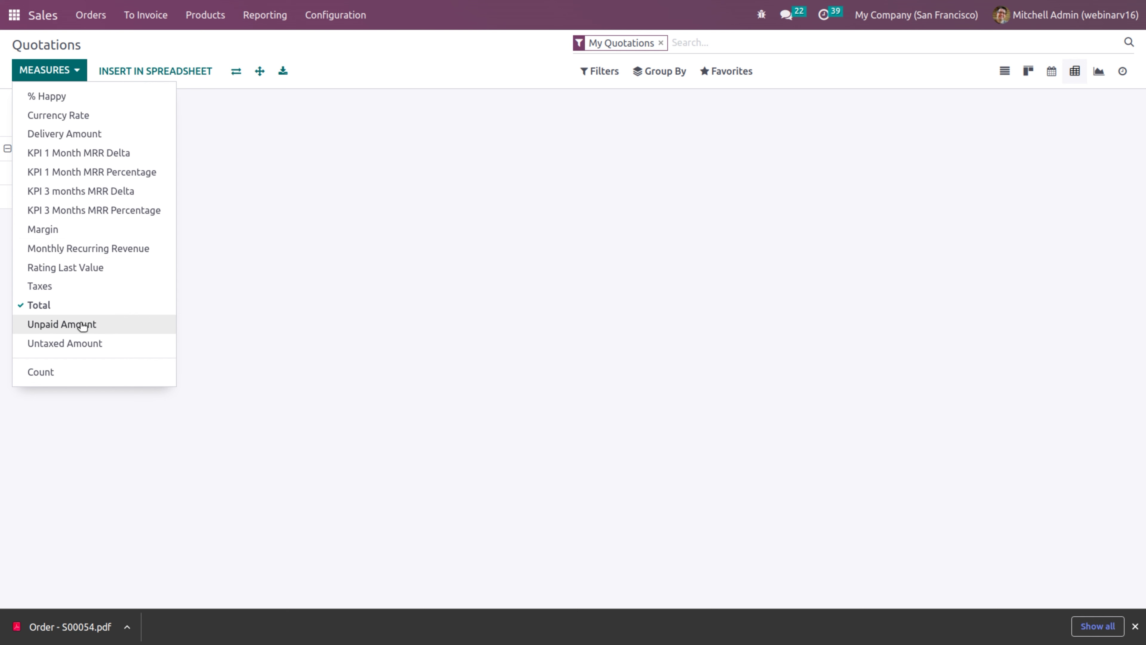
left_click(53, 306)
left_click(361, 263)
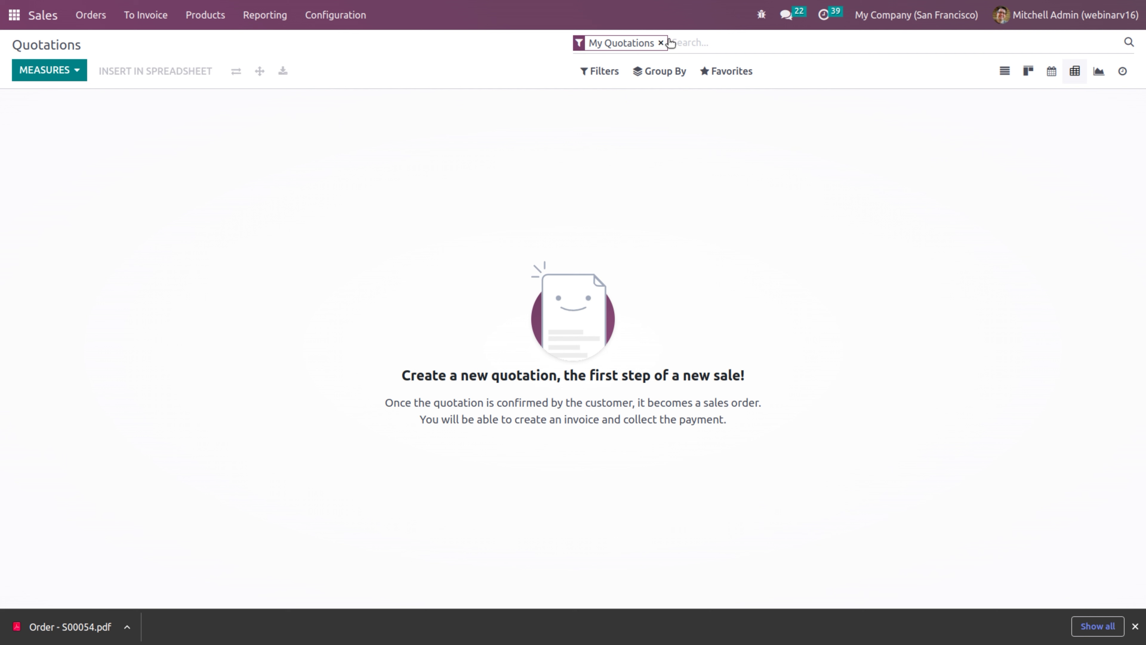
left_click(661, 43)
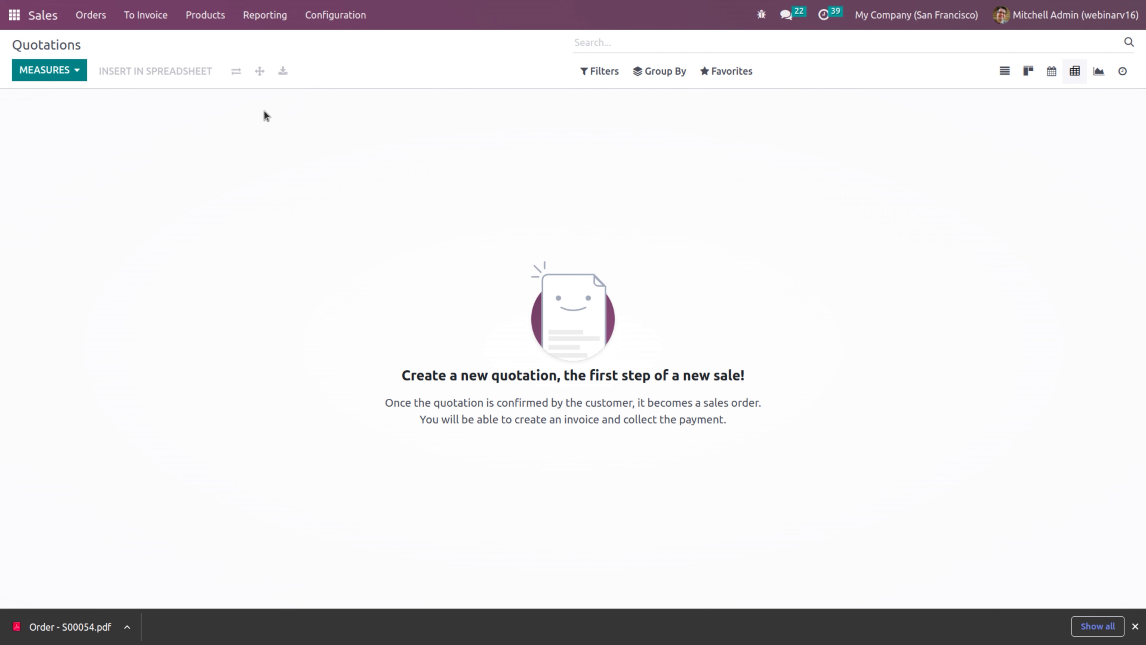
left_click(95, 16)
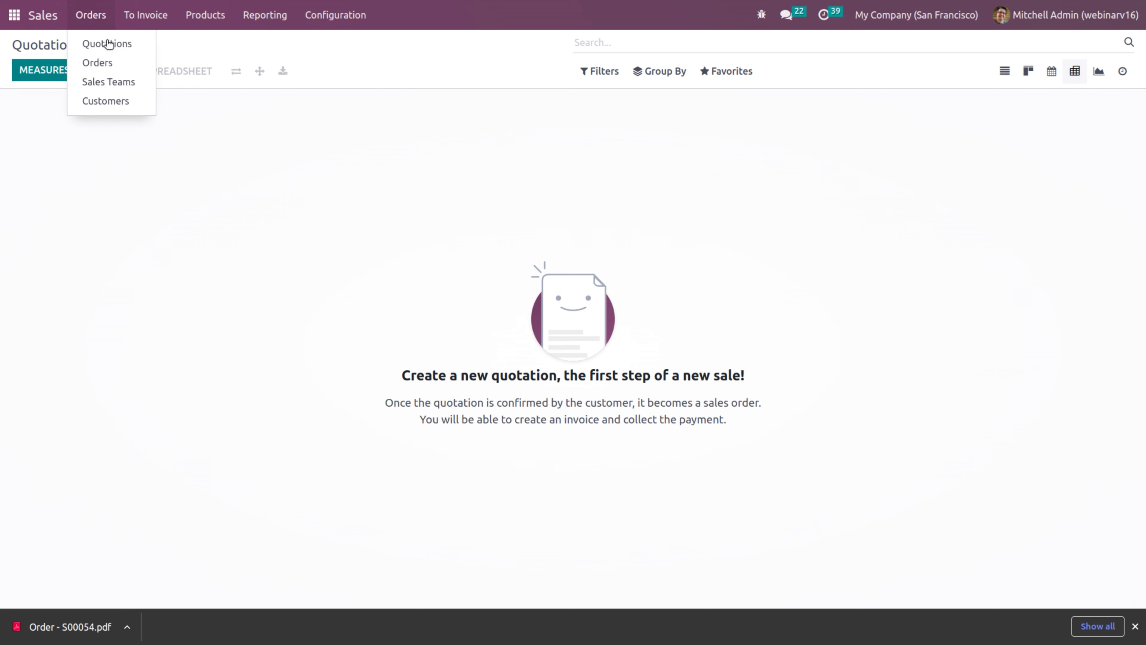
- Show Sales Orders as a pivot and insert it into 'empolyee data' as a new sheet
left_click(113, 60)
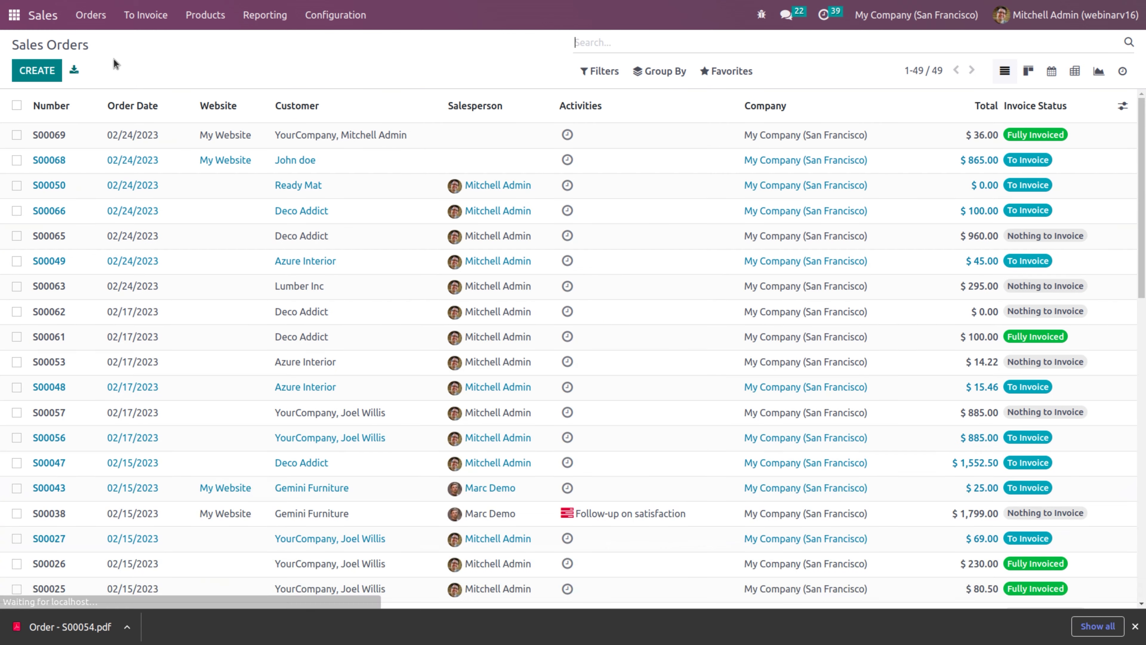
left_click(1076, 73)
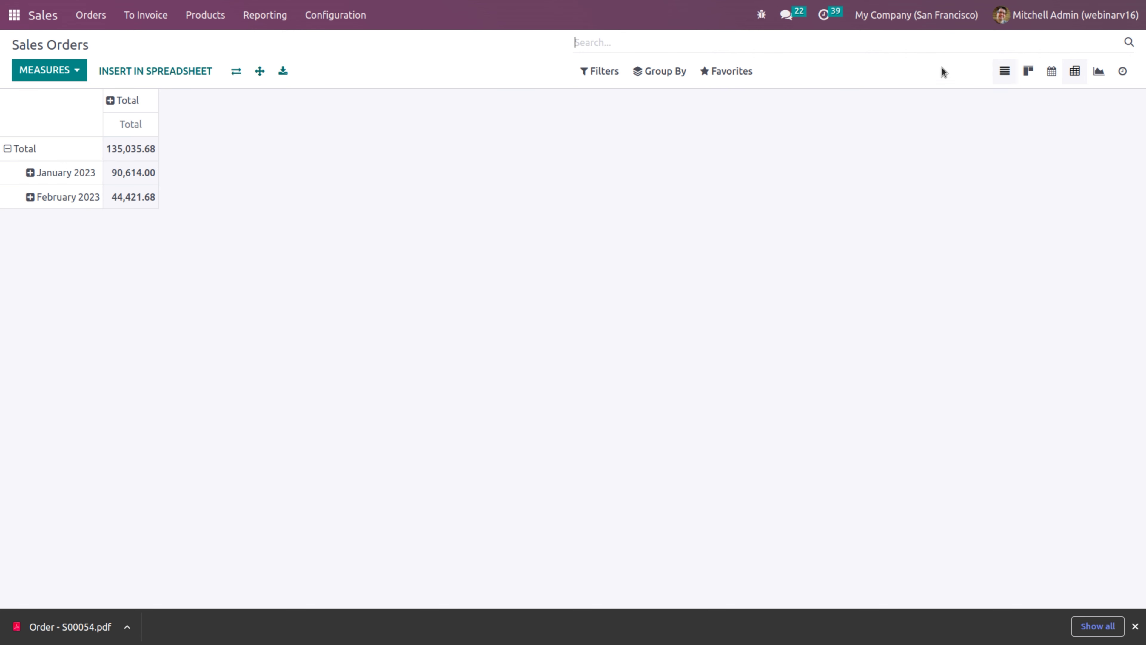
left_click(149, 73)
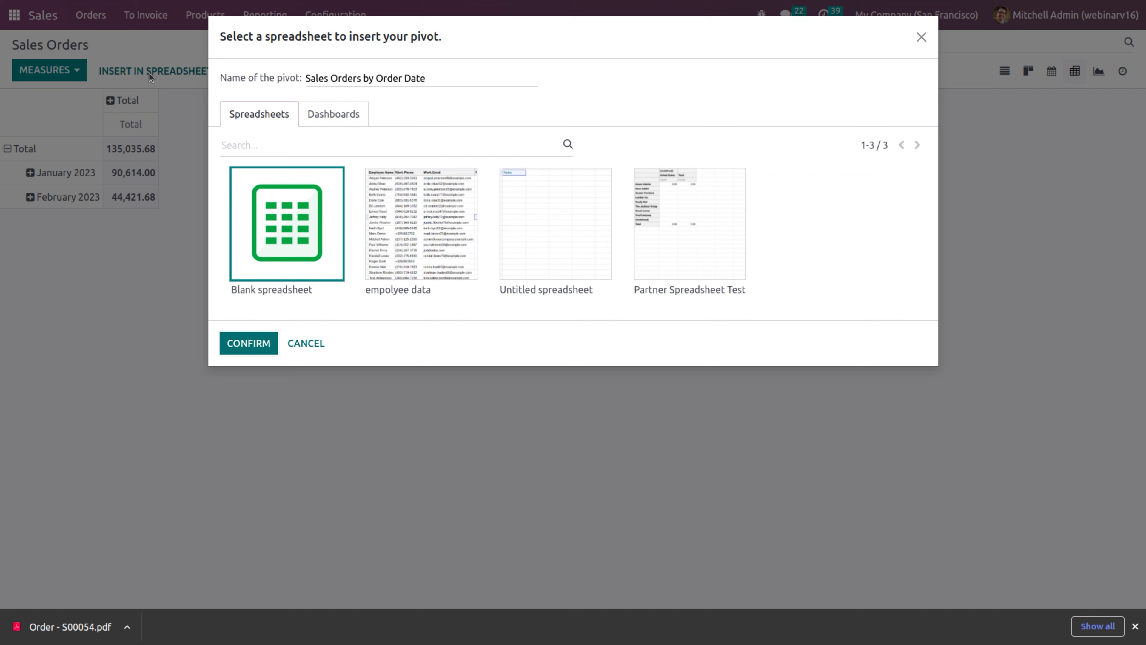
left_click(451, 231)
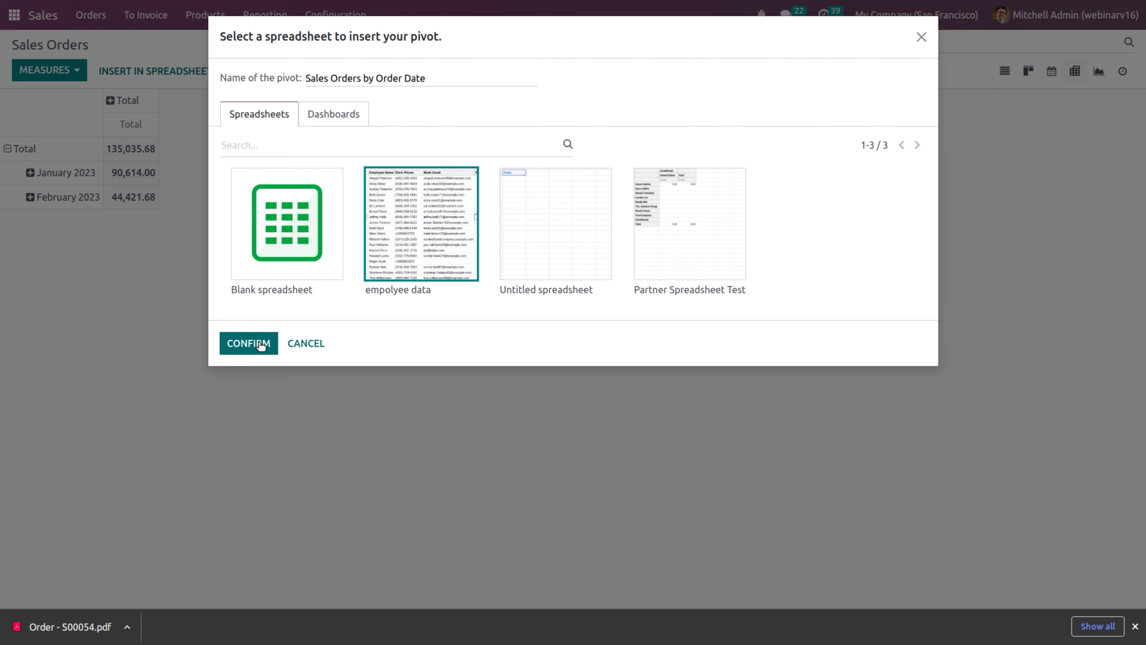
left_click(260, 345)
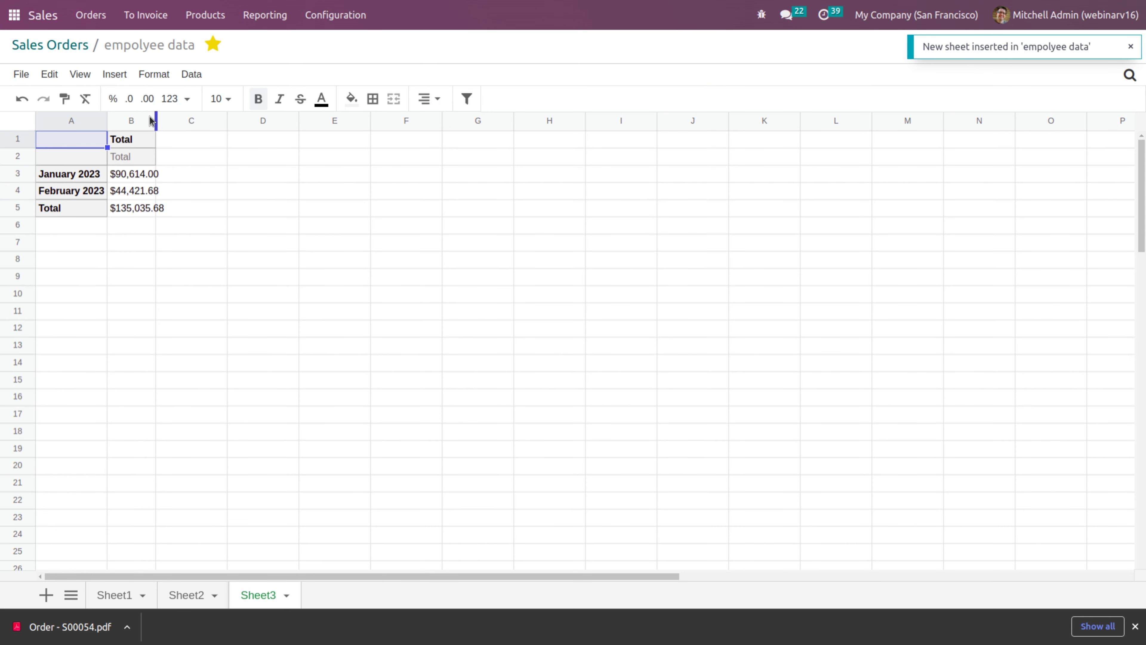
- Widen column B, select the A1:B5 totals table, and paste it into Sheet1
left_click_drag(152, 120, 218, 120)
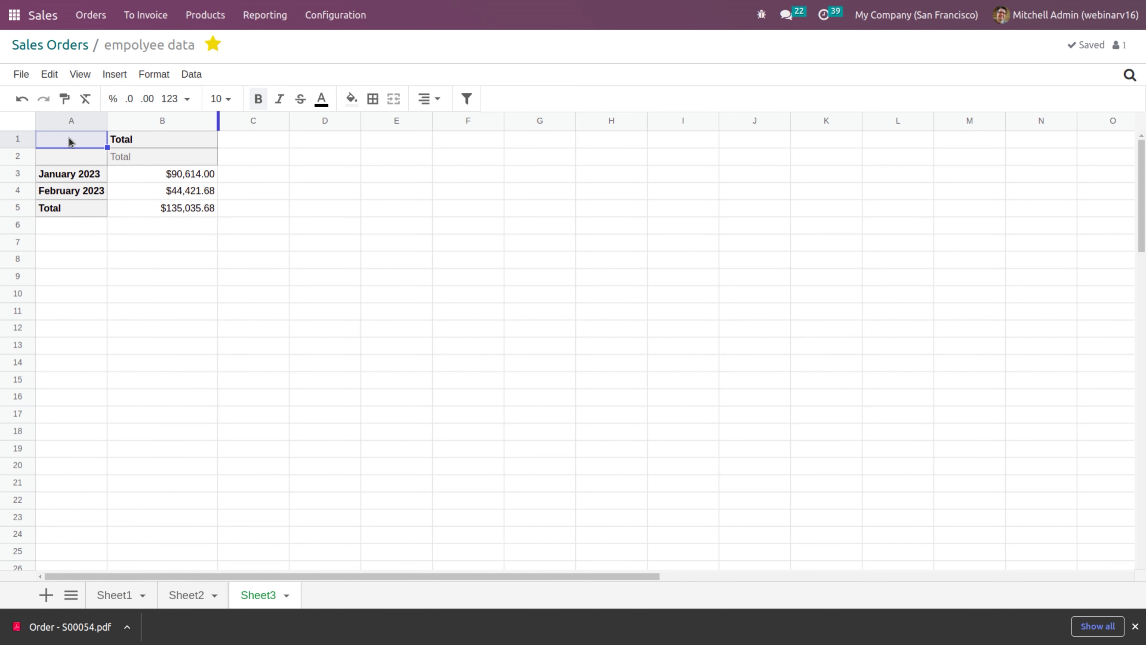
key("shift+Down")
key("shift+Down")
key("shift+Down")
key("shift+Down")
key("shift+Right")
key("ctrl+c")
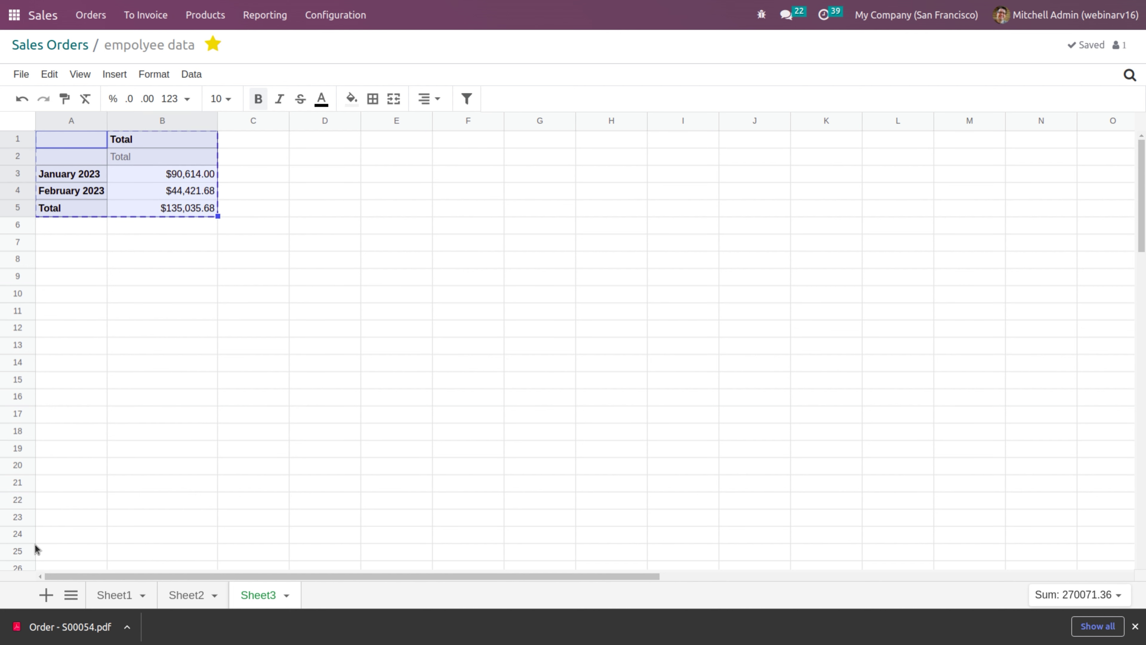
left_click(119, 598)
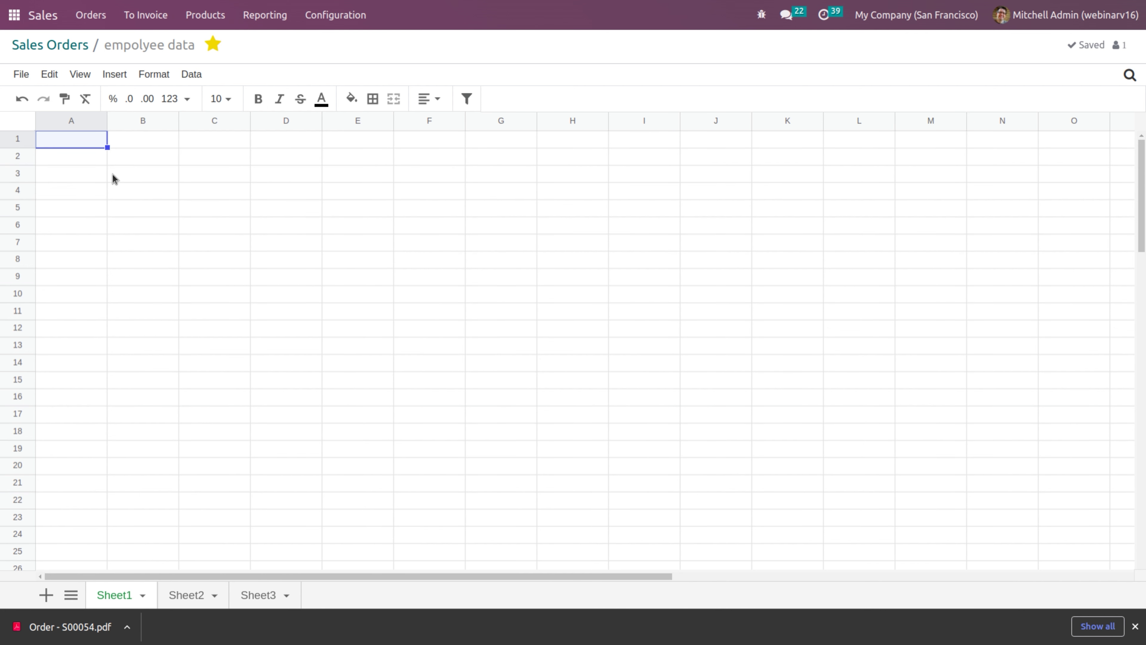
key("ctrl+v")
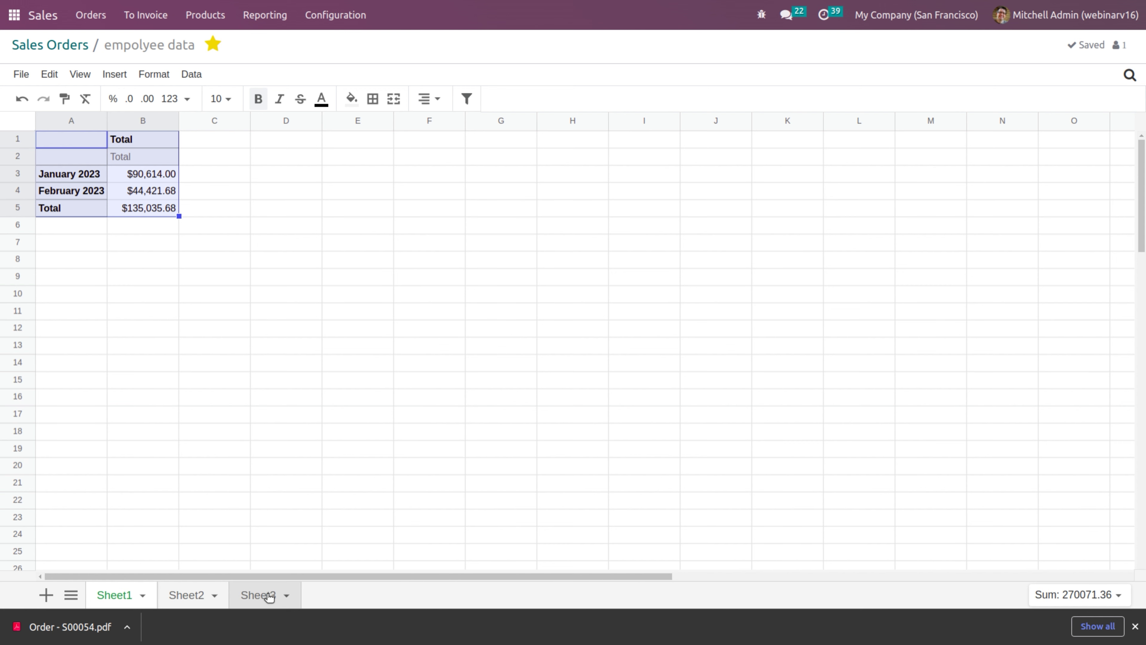
- Back on Sheet3, select the A1:B5 table and look through the Format and Insert menus
left_click(263, 592)
left_click(131, 192)
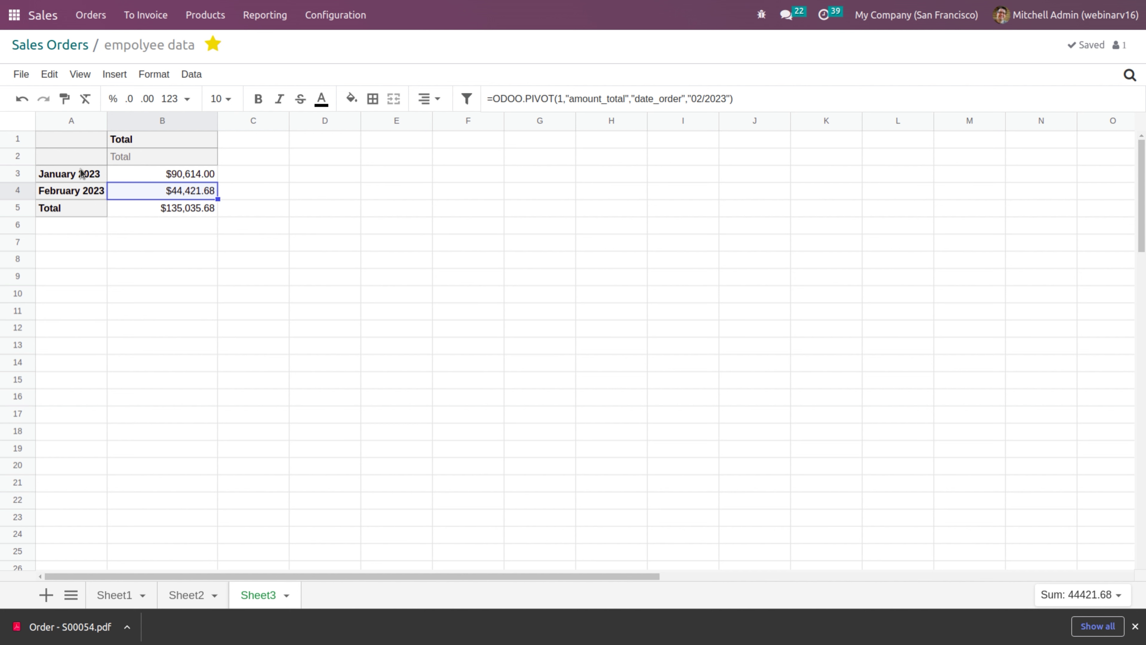
left_click(49, 138)
key("shift+Right")
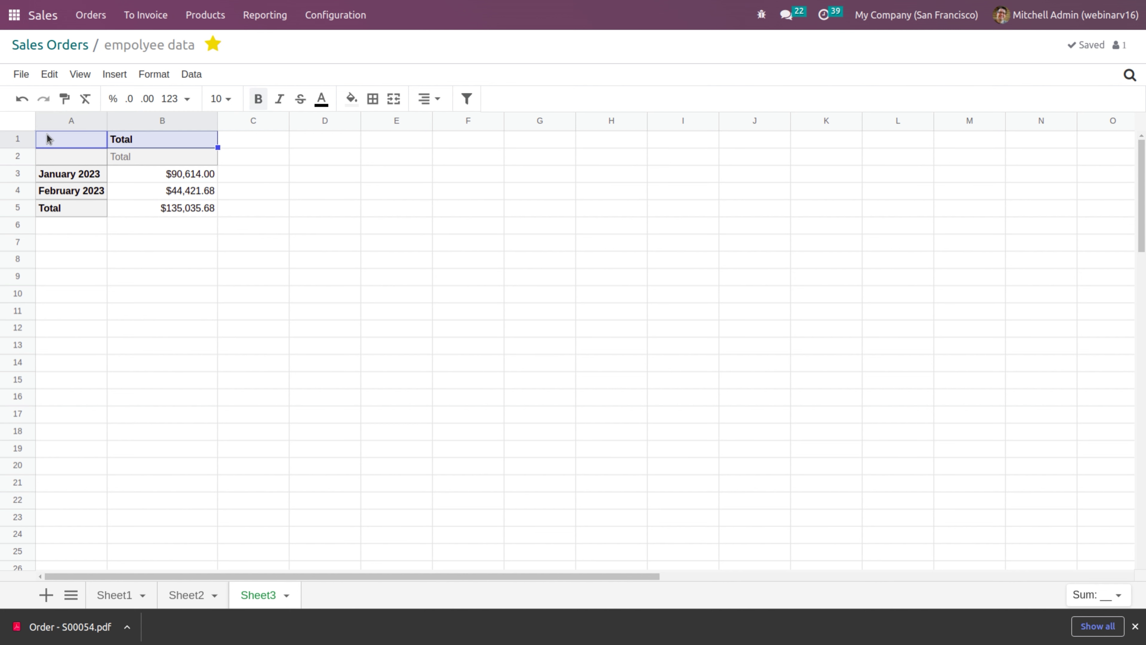
key("shift+Down")
key("shift+Down")
key("shift+Down")
key("shift+Down")
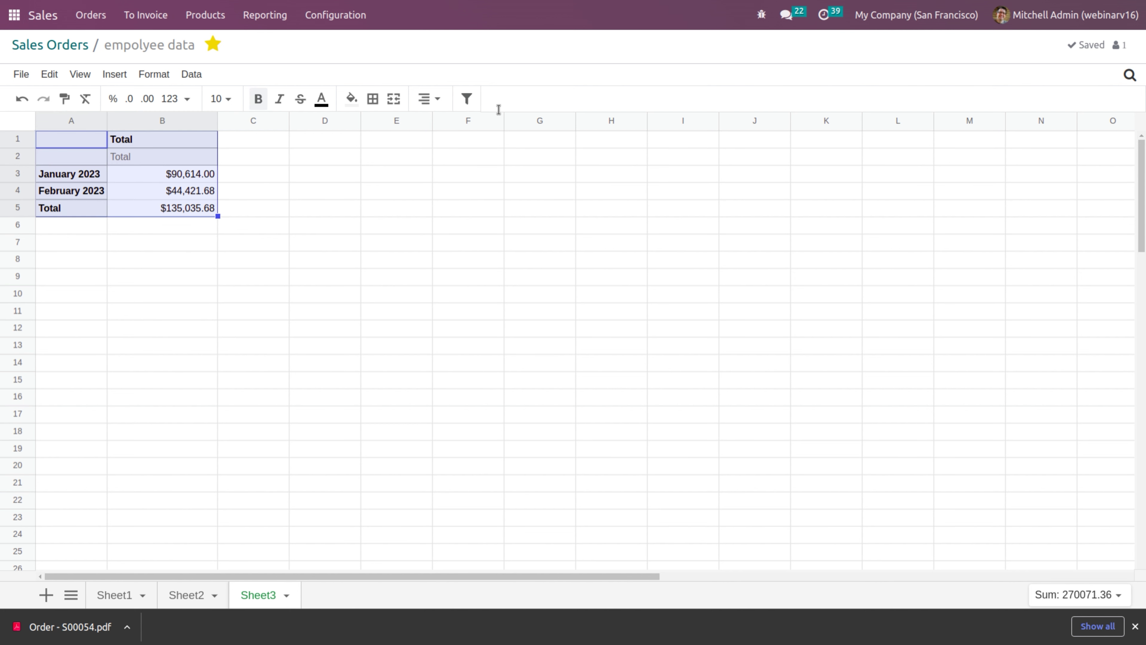
left_click(151, 76)
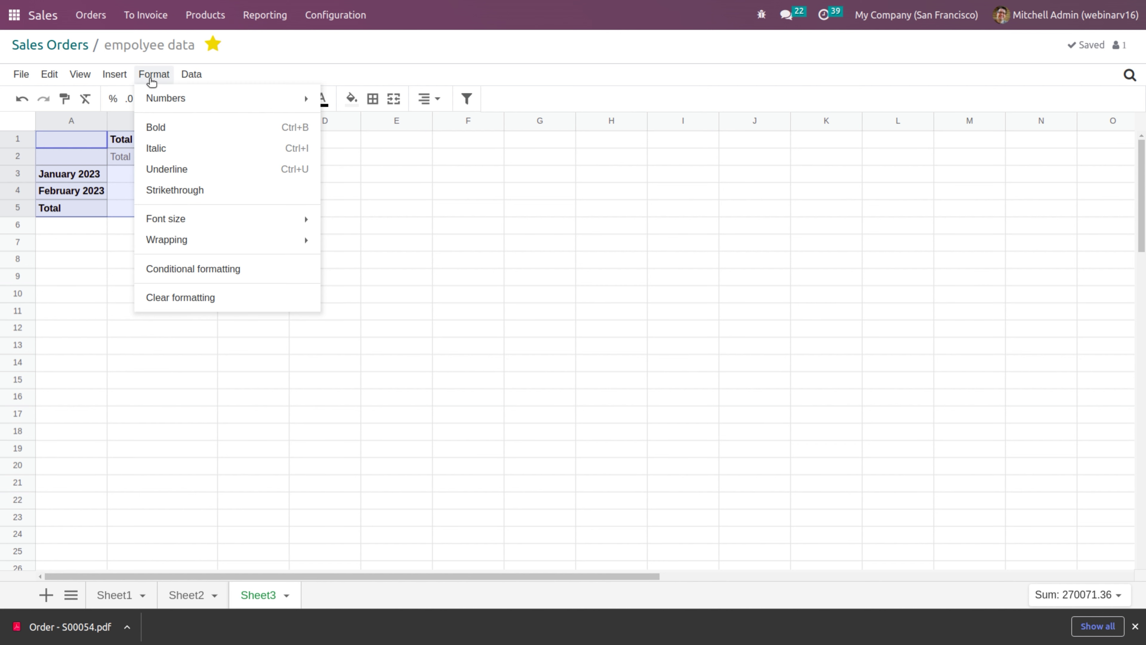
left_click(115, 75)
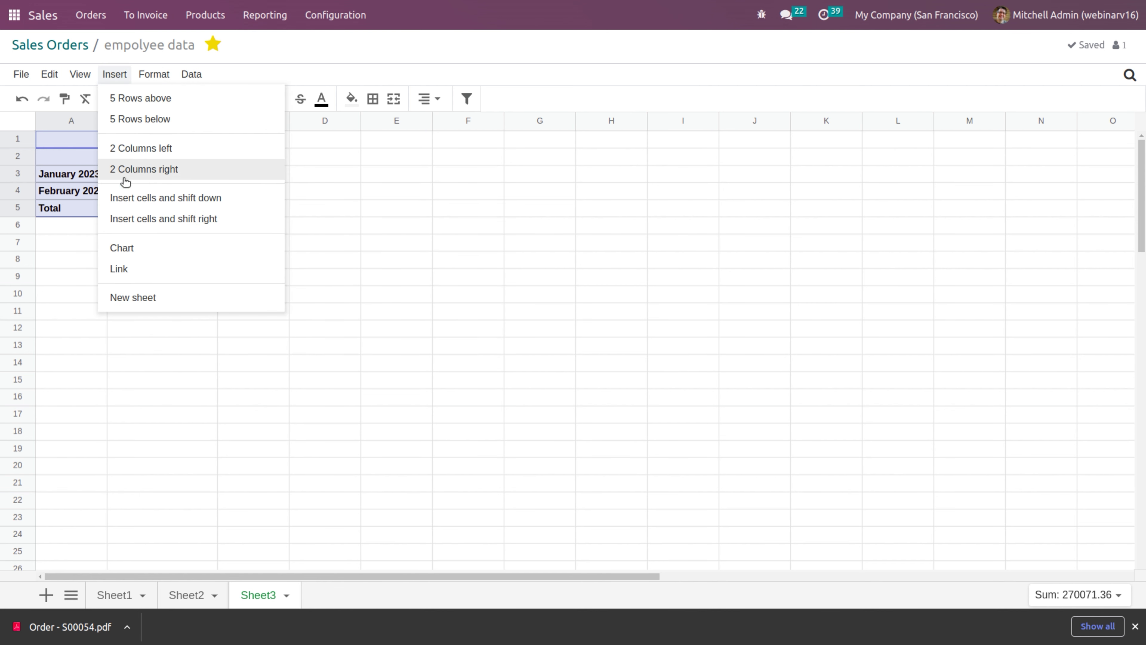
- Insert a trial bar chart, move and narrow it, then delete it
left_click(124, 248)
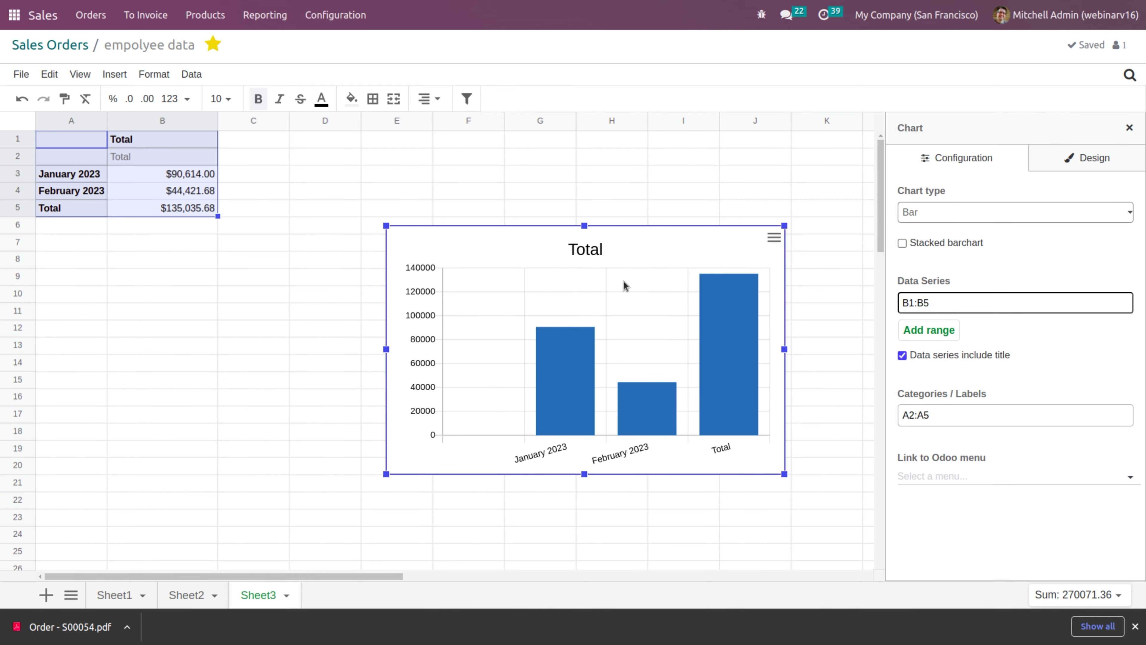
left_click_drag(624, 284, 495, 231)
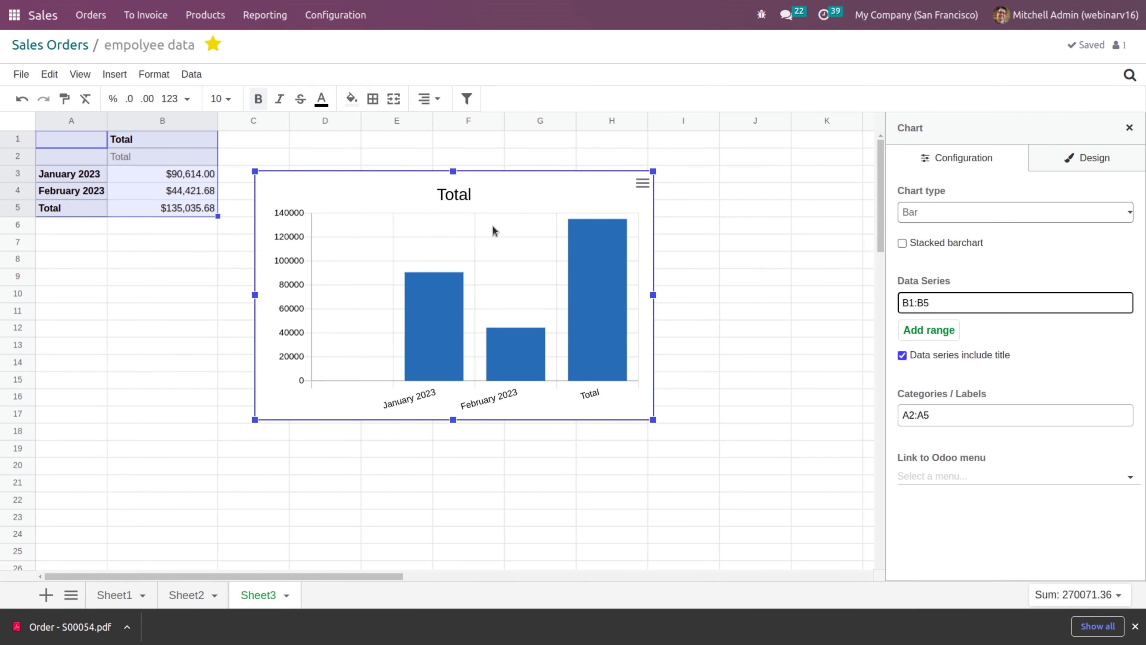
left_click_drag(649, 294, 604, 295)
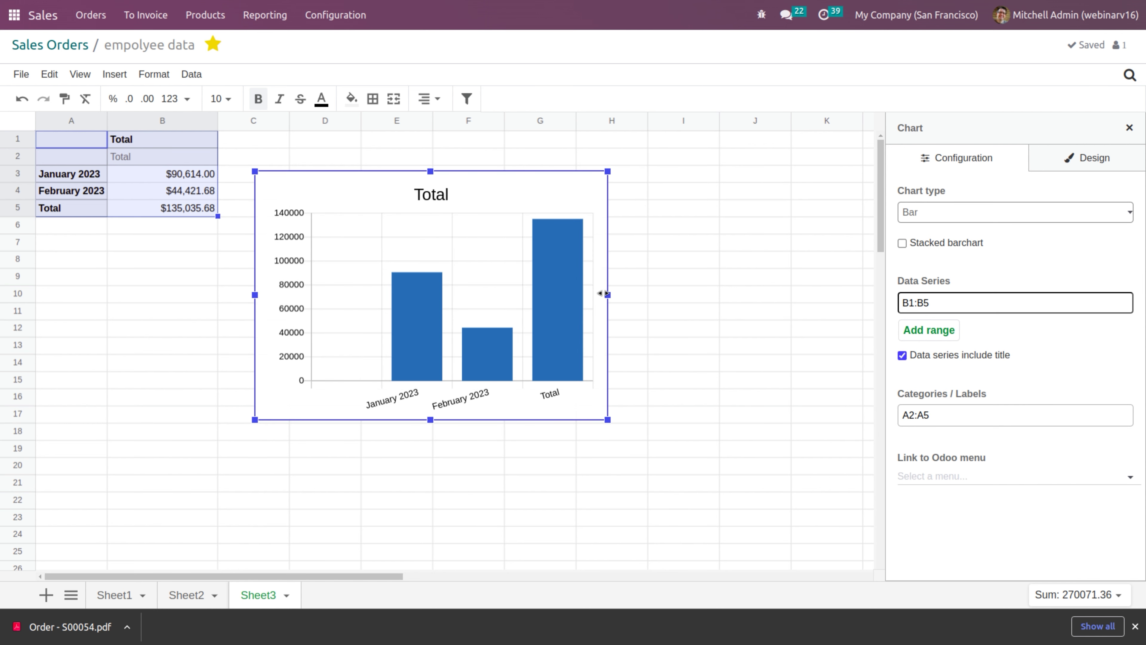
key("Delete")
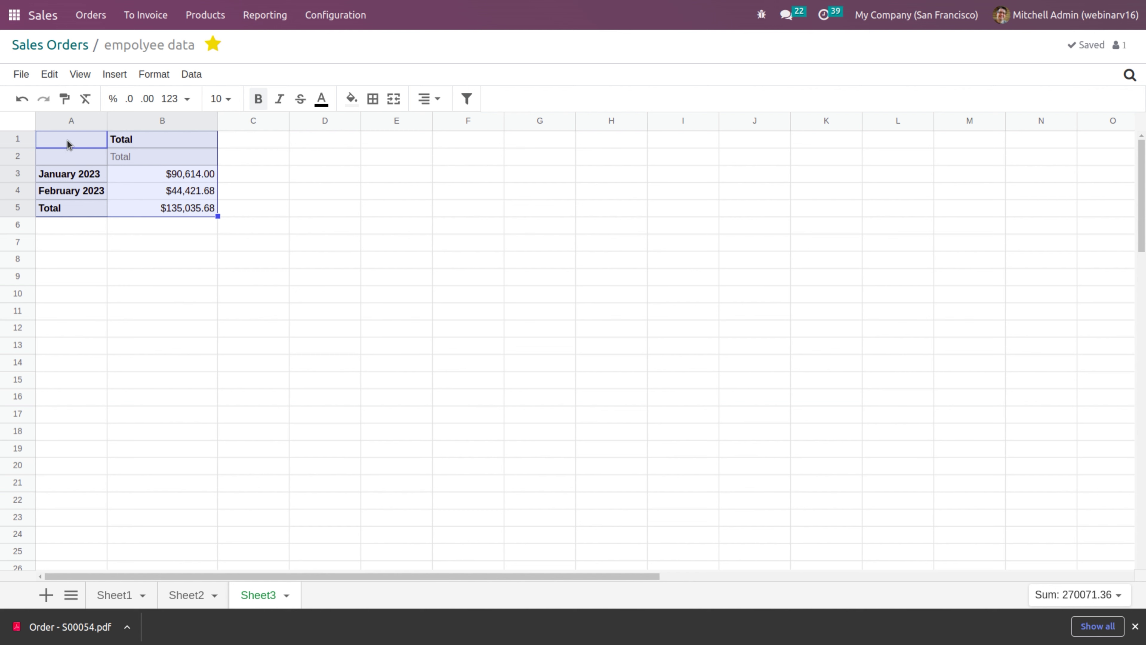
- Insert a bar chart of the two monthly totals in A1:B4, excluding the Total row
left_click(66, 142)
key("shift+Right")
key("shift+Down")
key("shift+Down")
key("shift+Down")
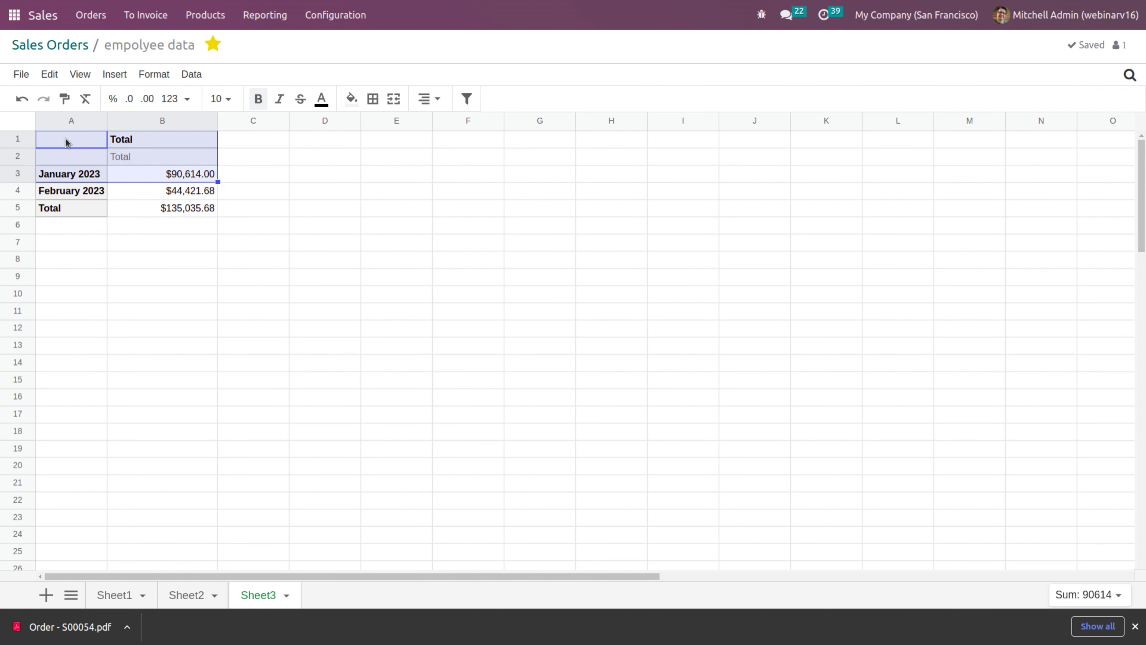
left_click(112, 77)
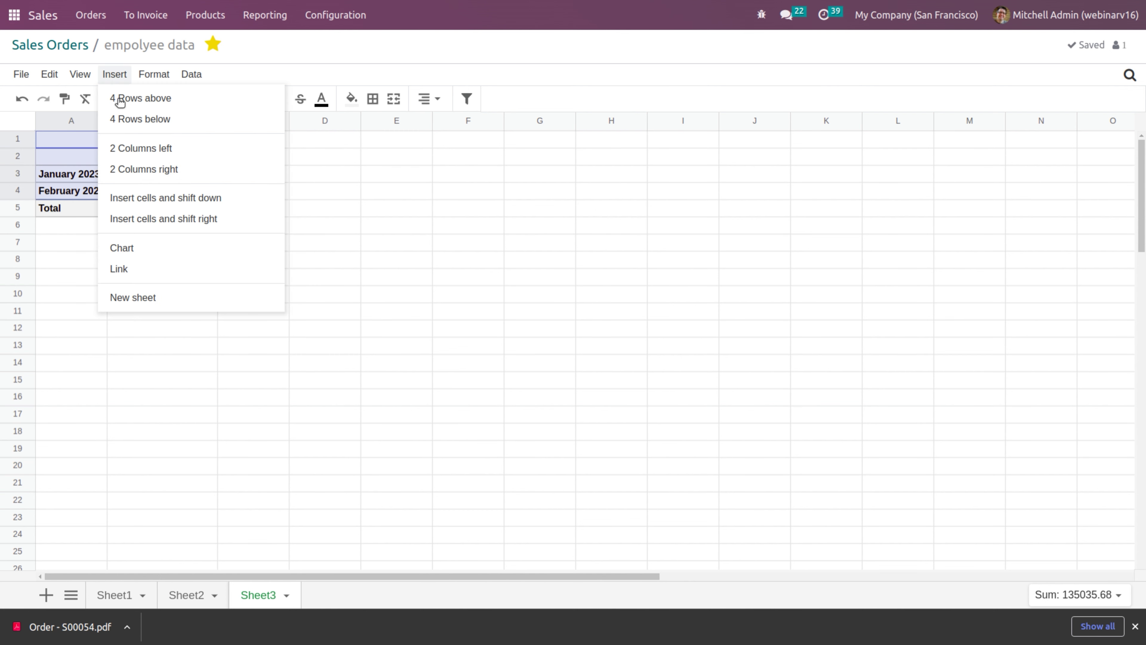
left_click(138, 252)
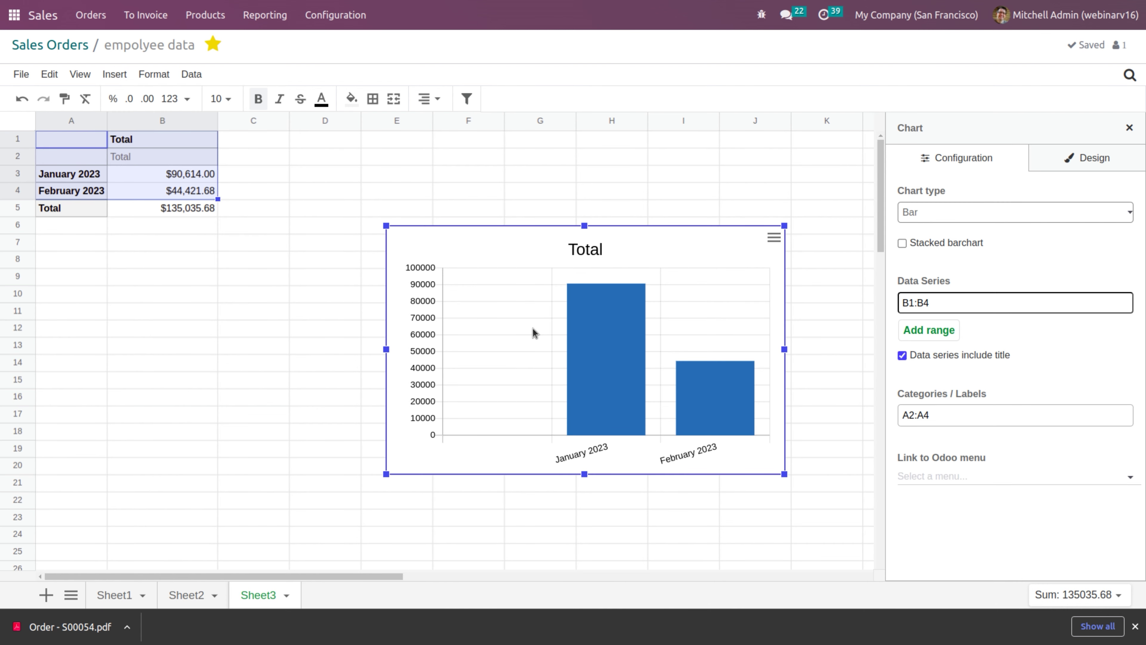
- Paste the chart onto Sheet1 and move it up to row 7
left_click(118, 594)
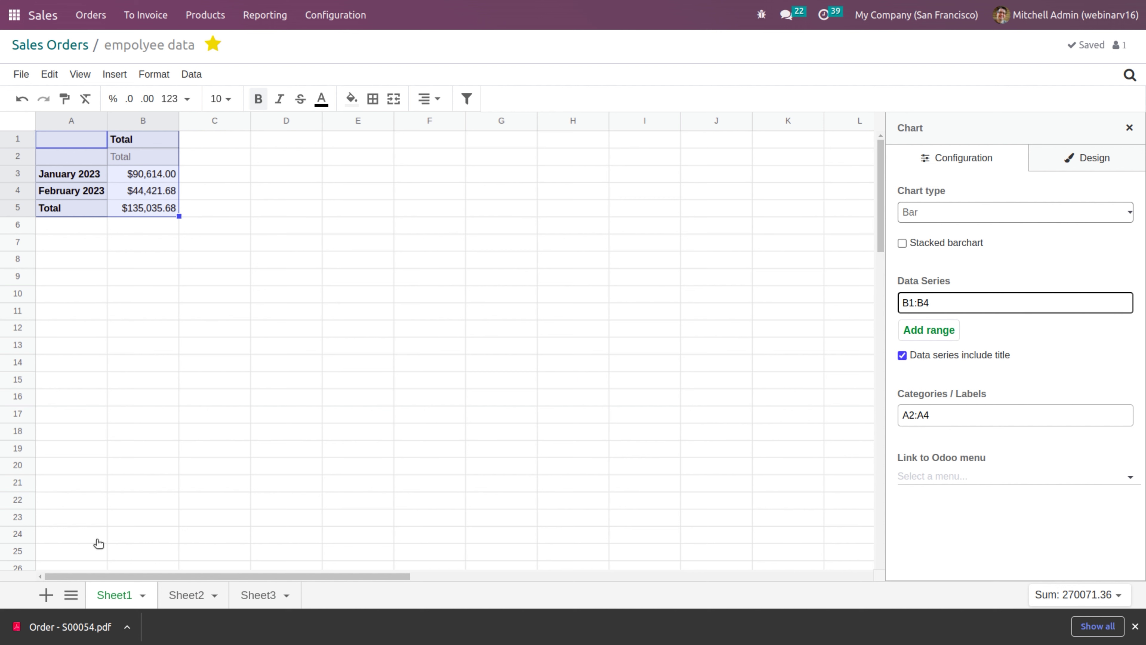
left_click(105, 293)
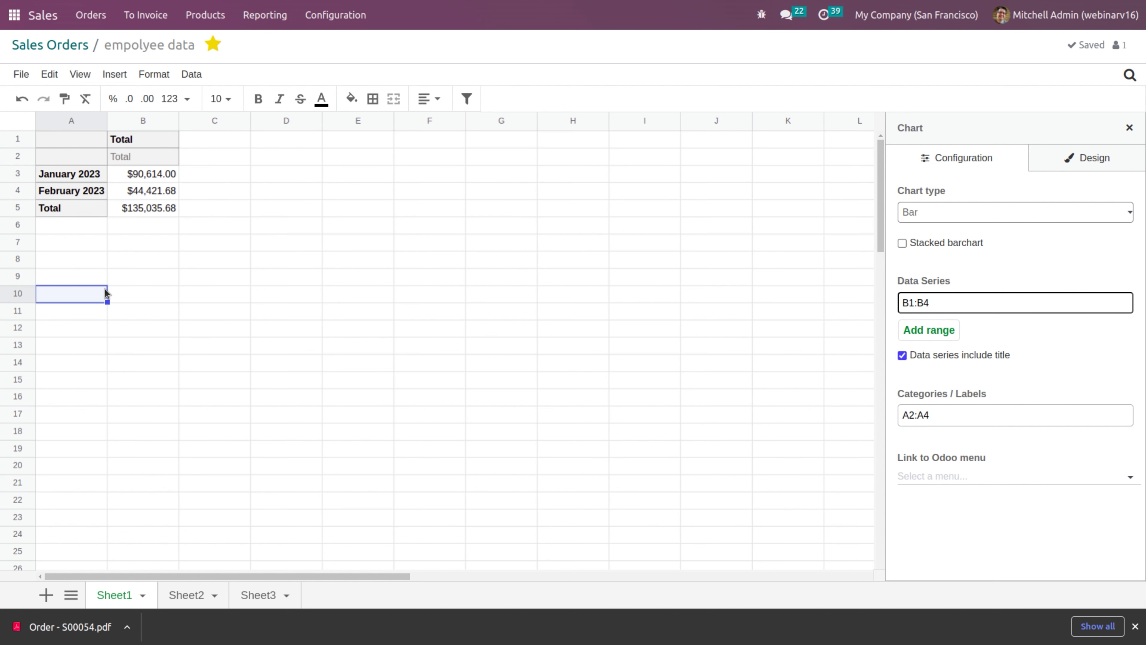
key("ctrl+v")
left_click_drag(118, 307, 127, 257)
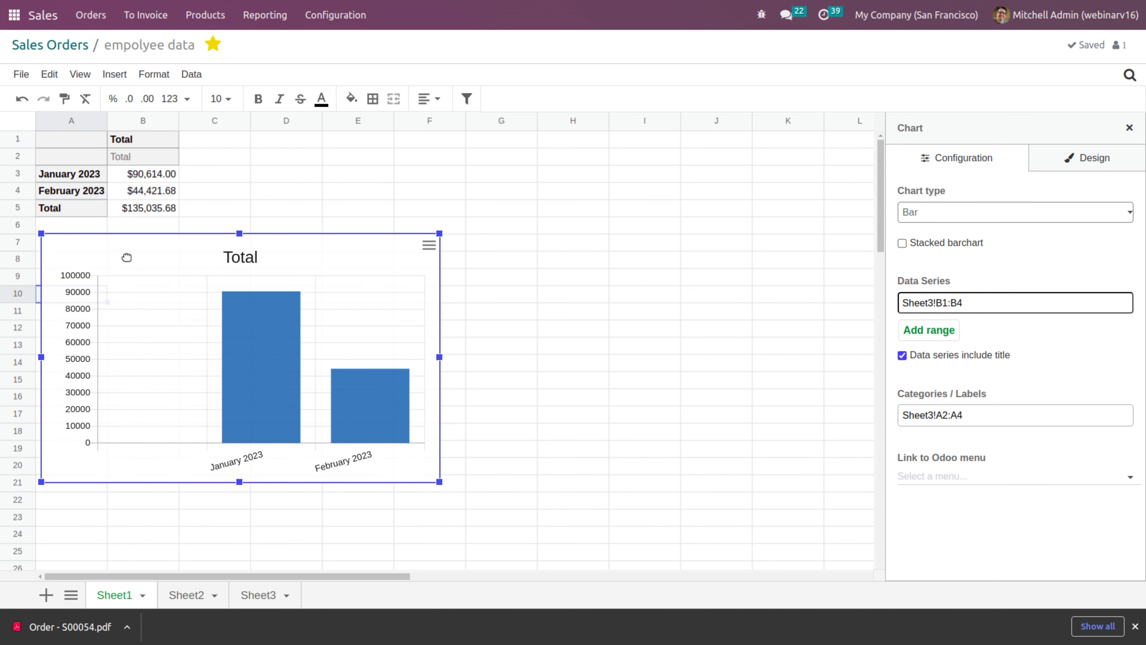
- On Sheet3, switch the chart type to Scorecard, then delete that chart
left_click(264, 595)
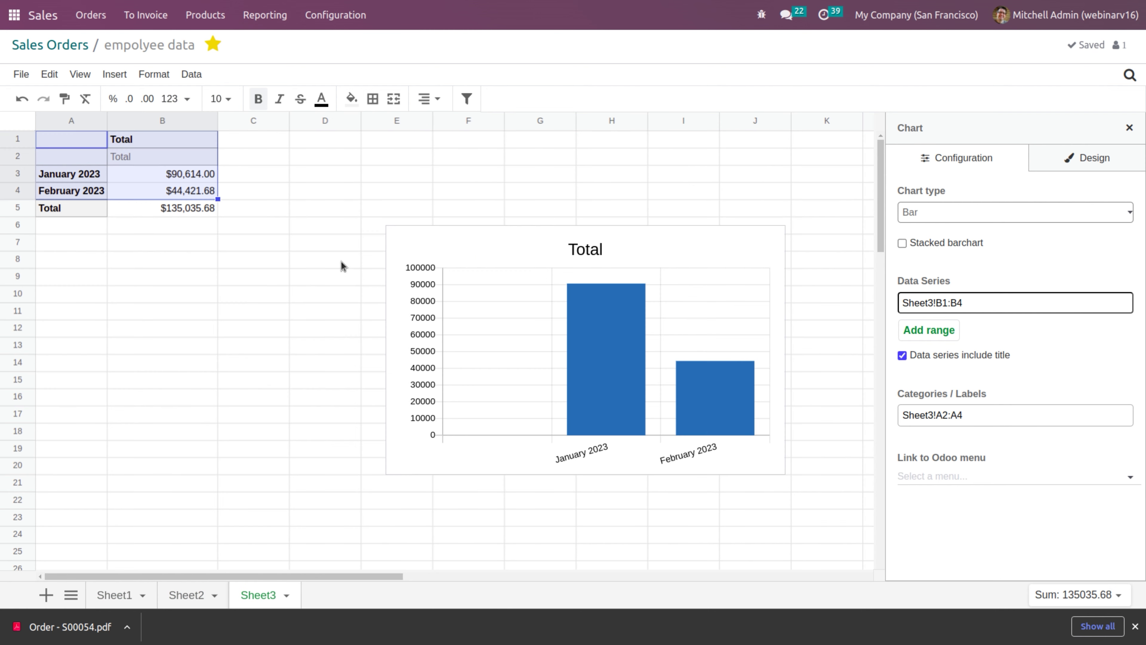
mouse_move(591, 311)
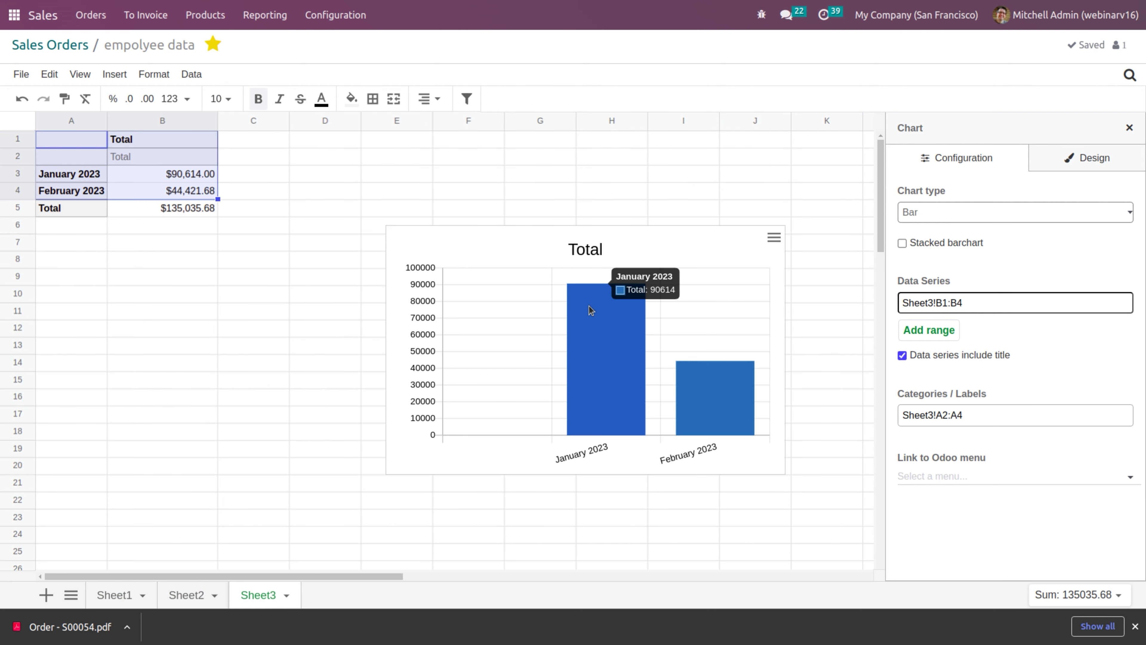
left_click(976, 213)
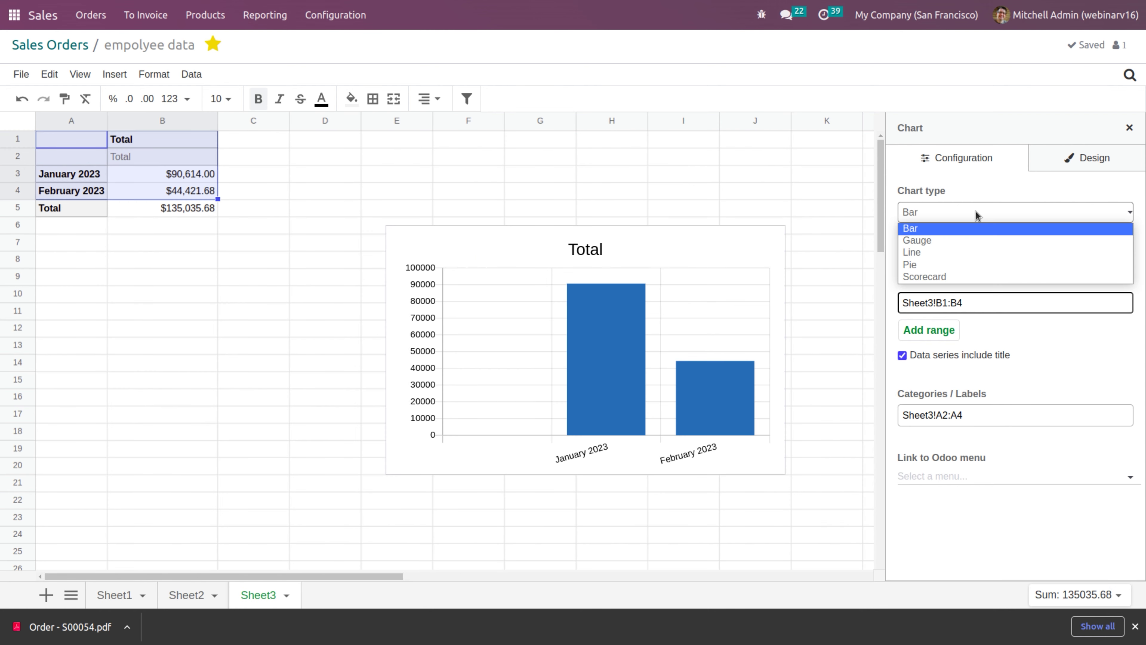
left_click(929, 276)
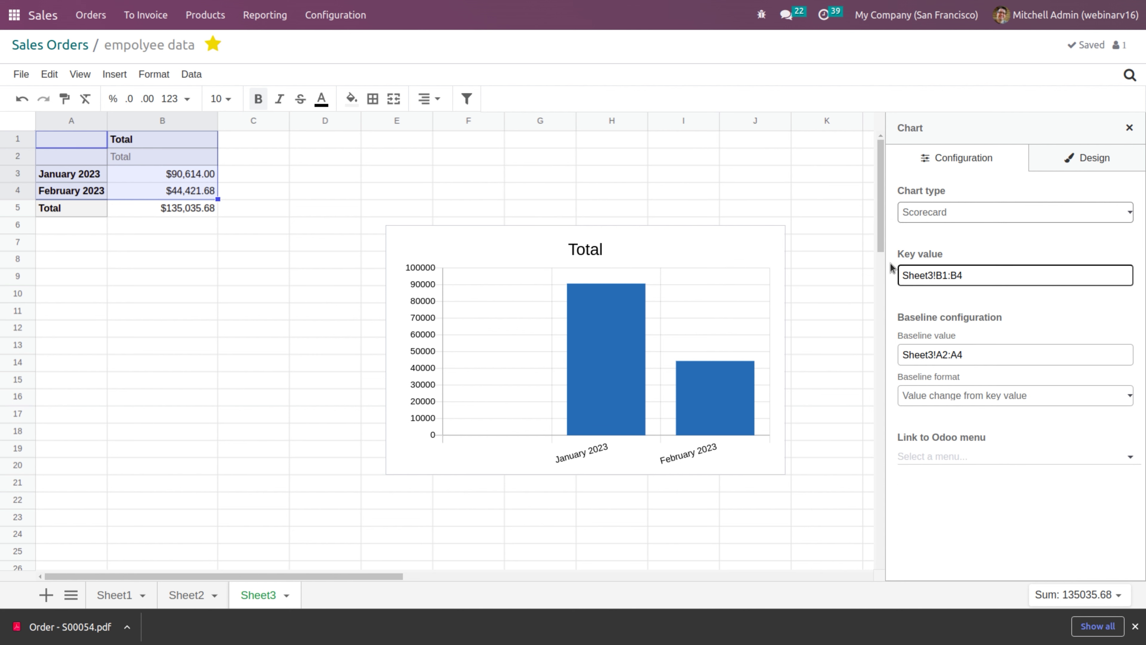
left_click(827, 278)
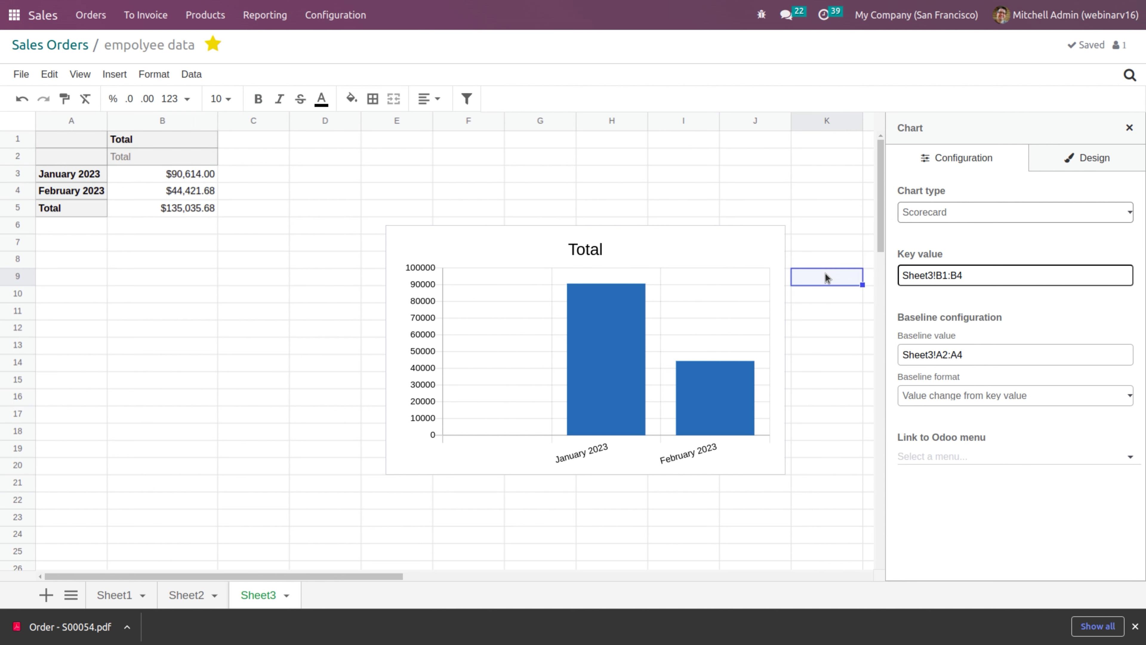
left_click(671, 289)
key("Delete")
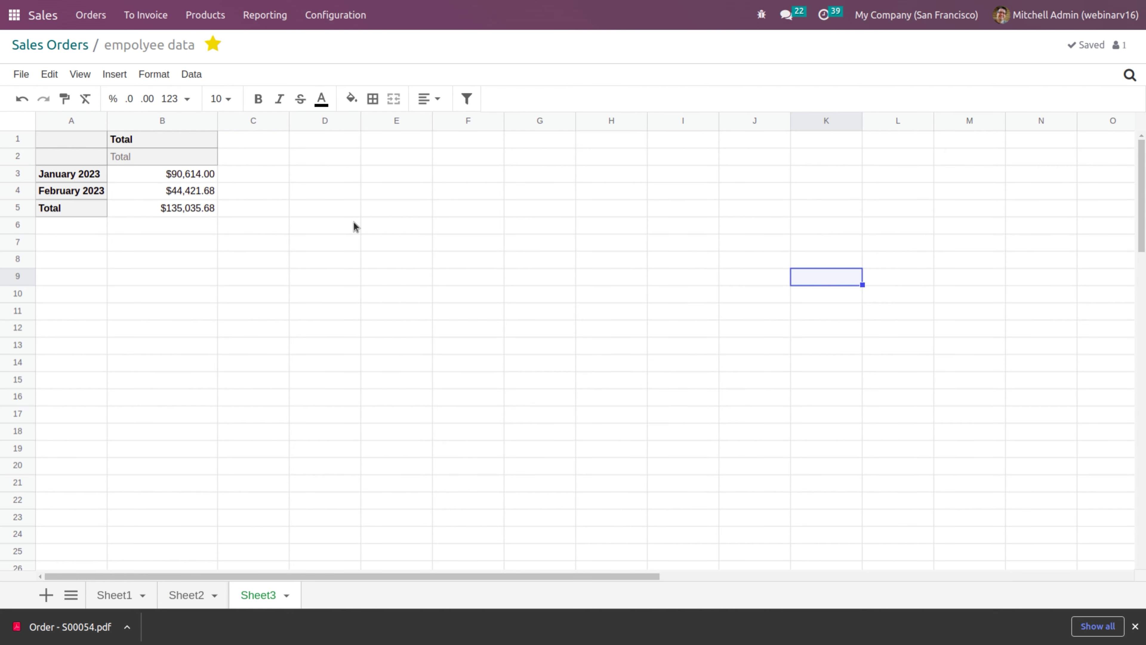
- Insert a Scorecard chart of the grand total in B5
left_click(69, 176)
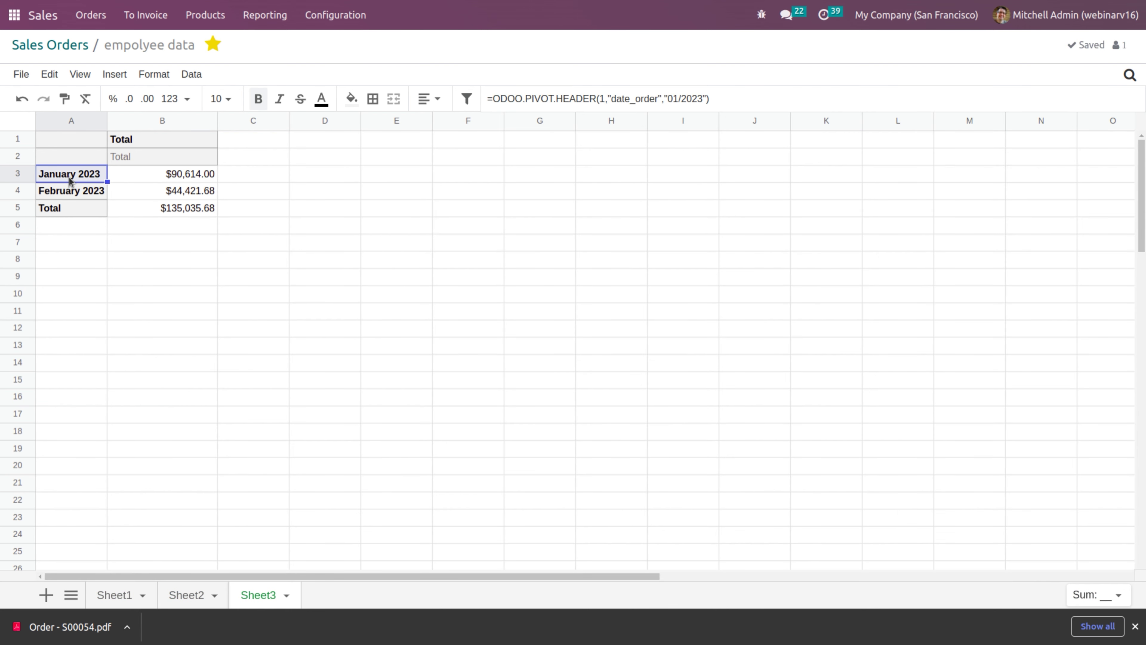
left_click(169, 213)
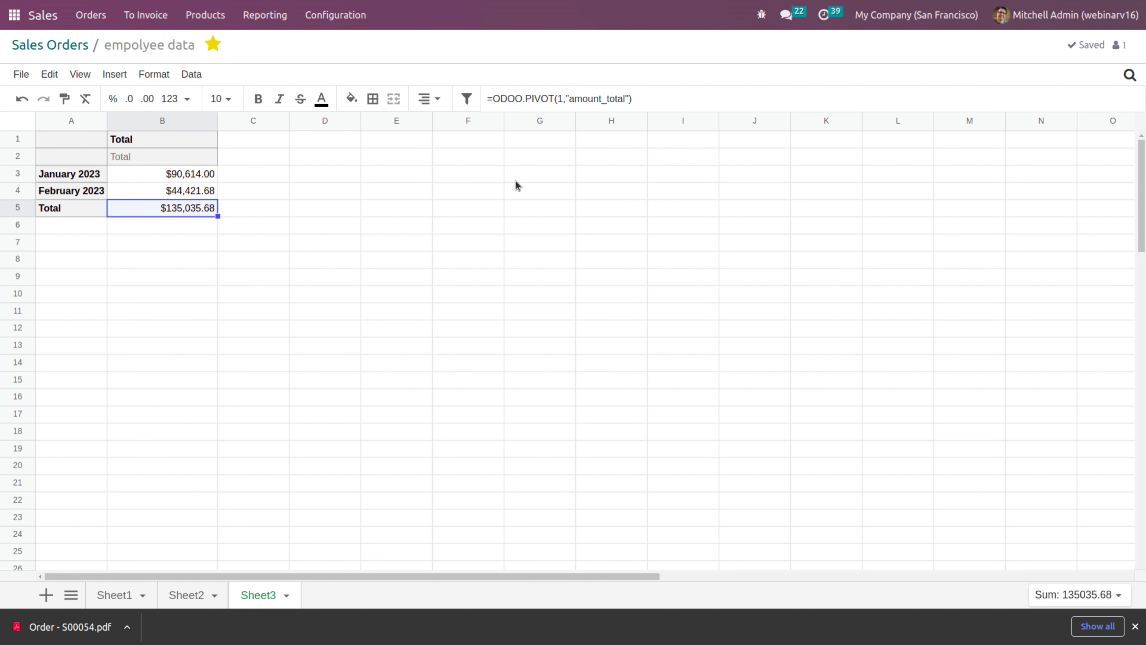
left_click(114, 74)
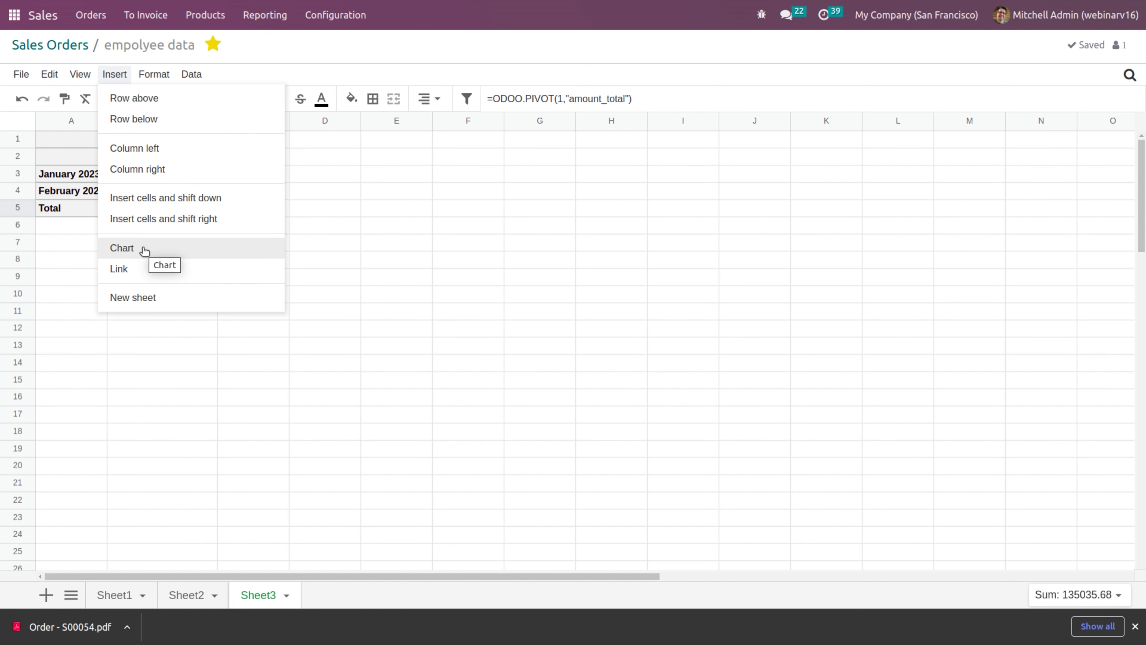
left_click(127, 251)
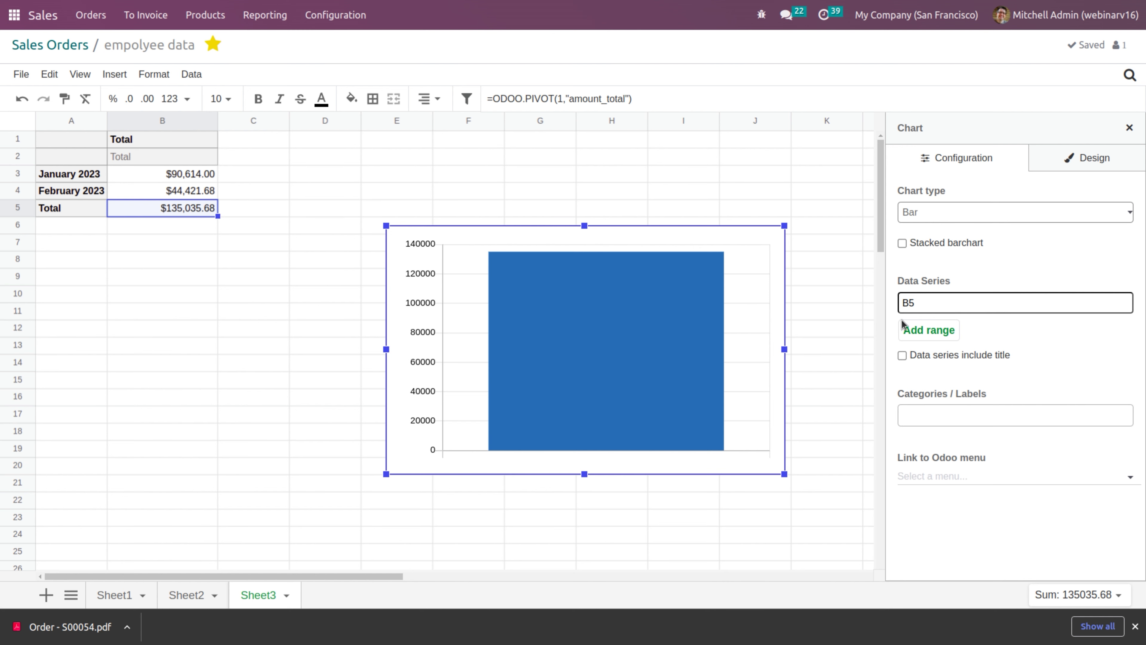
left_click(936, 219)
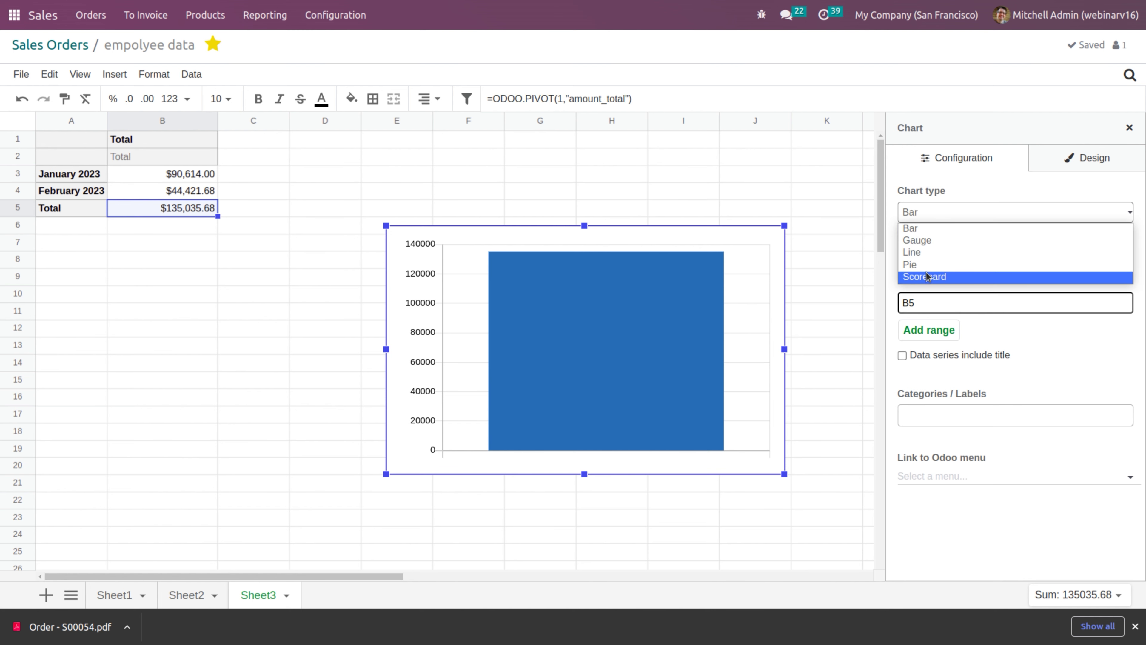
key("Escape")
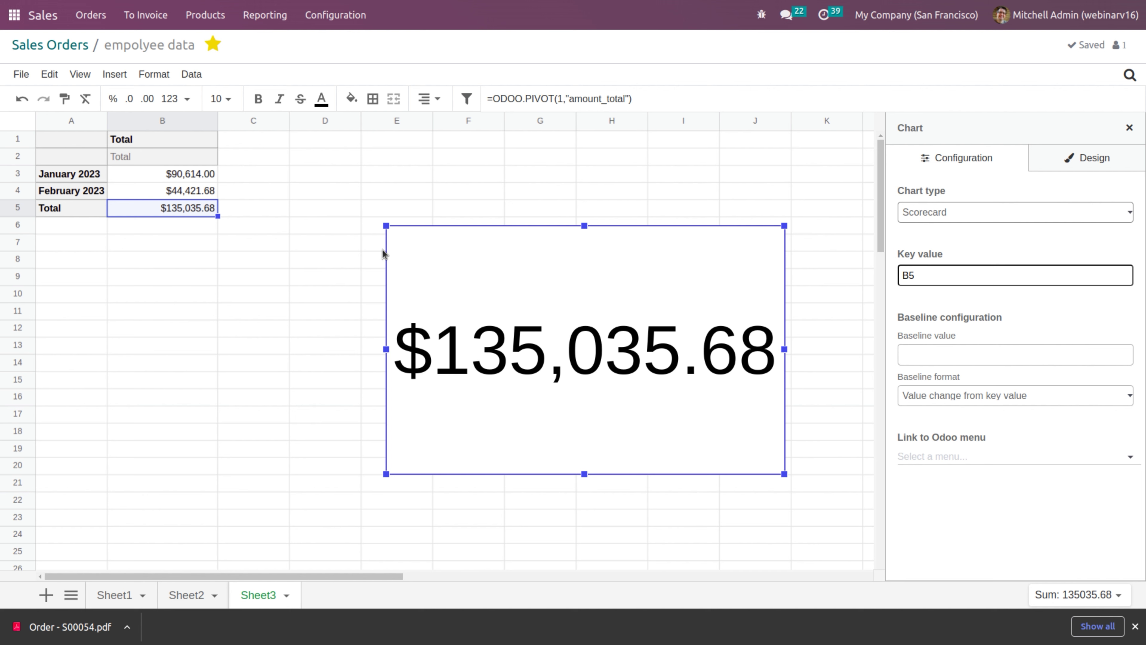
- Enter the 5000000 target in D6 with the label 'Rrag' in D5
left_click(307, 232)
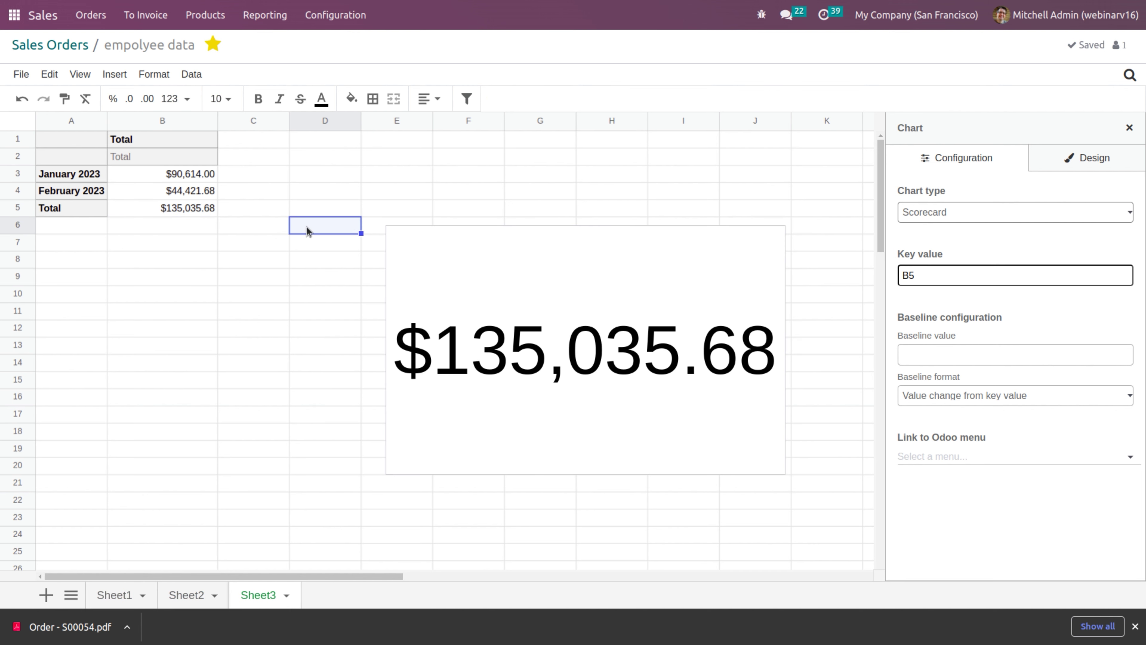
type("5")
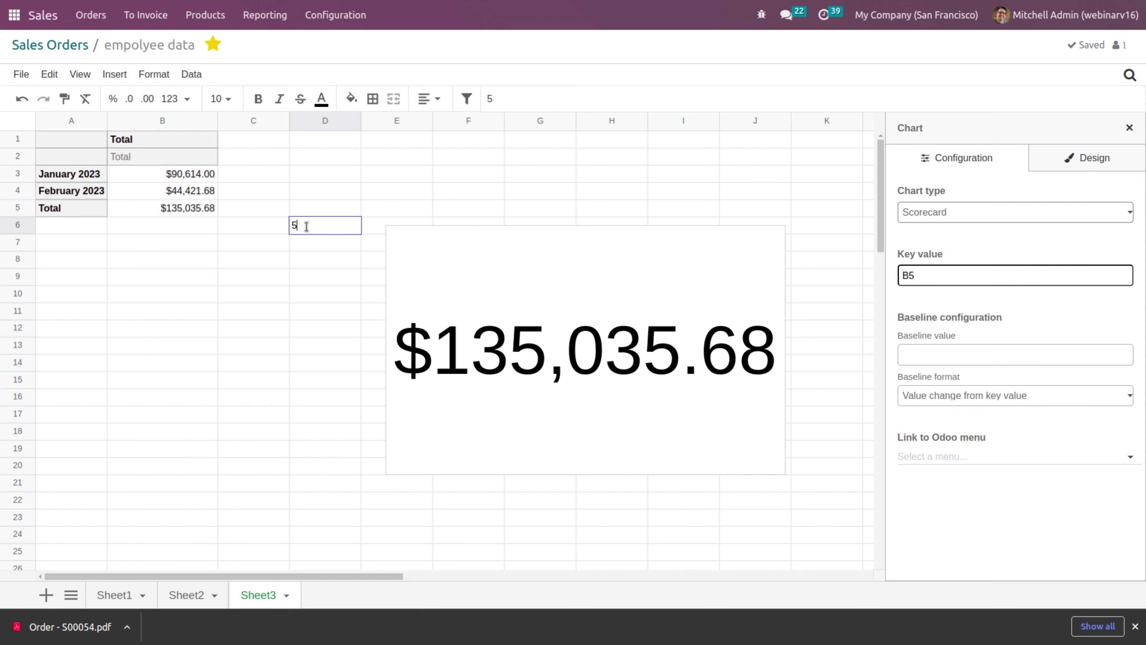
type("000000")
left_click(302, 211)
type("R")
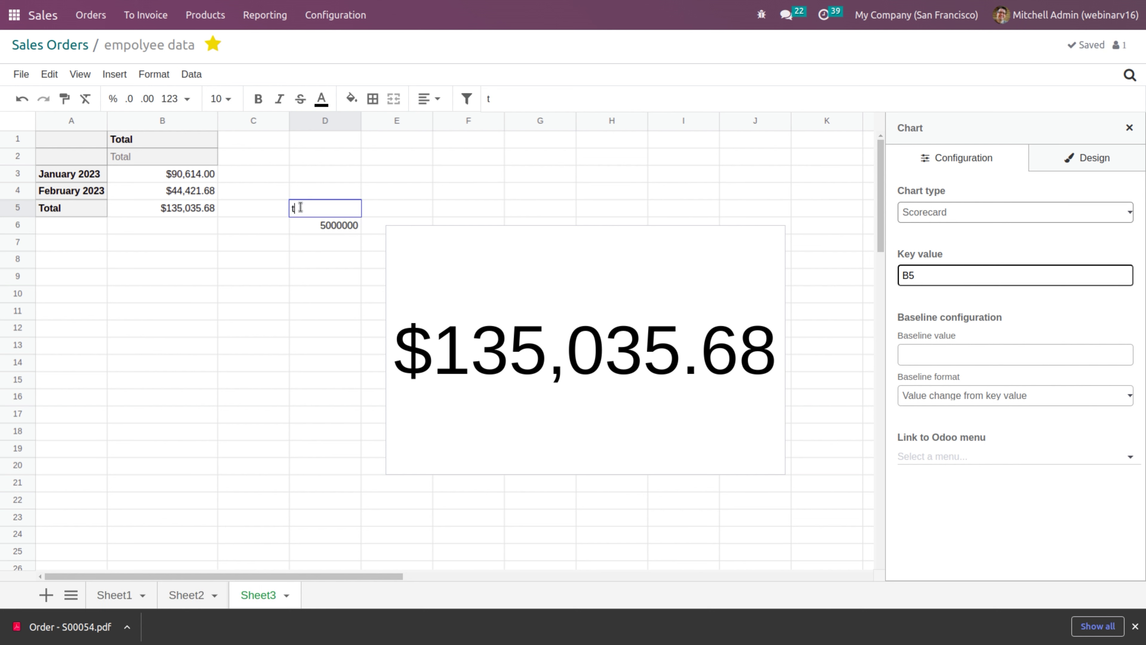
type("raget")
left_click(314, 259)
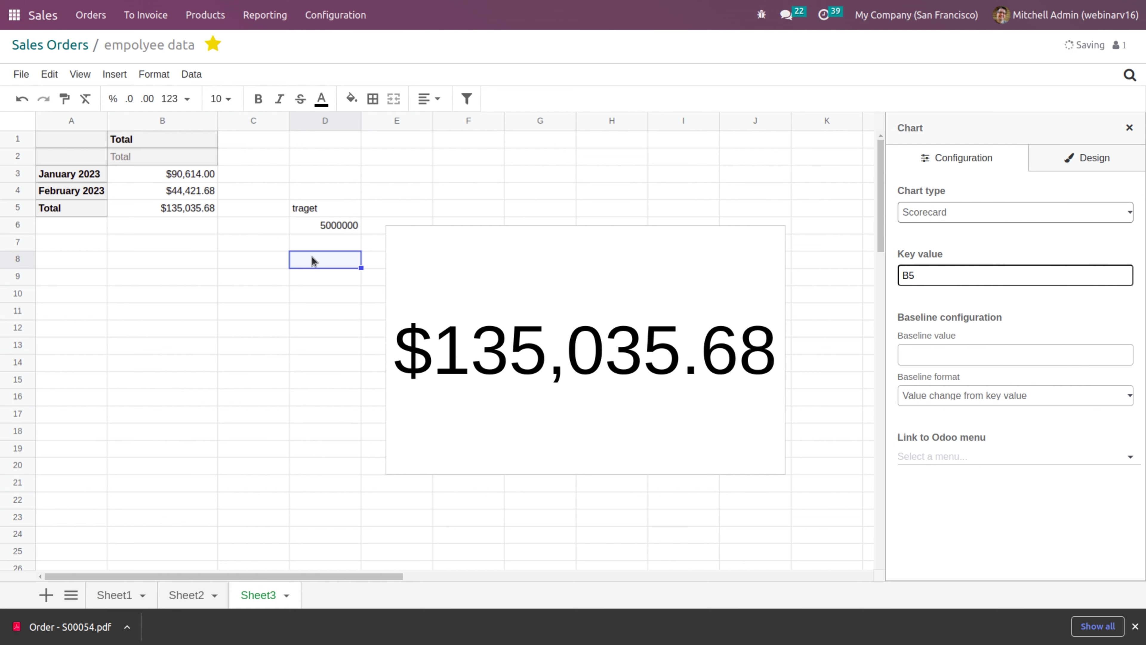
left_click(310, 230)
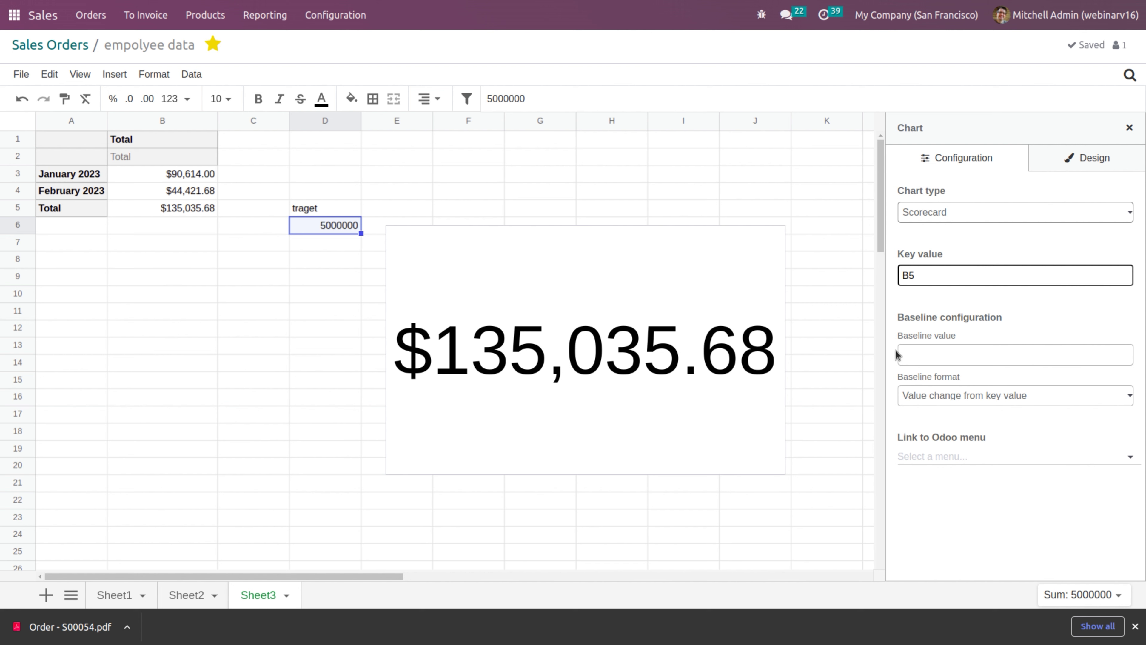
- Set the scorecard baseline to D6 with Percentage change format
left_click(911, 354)
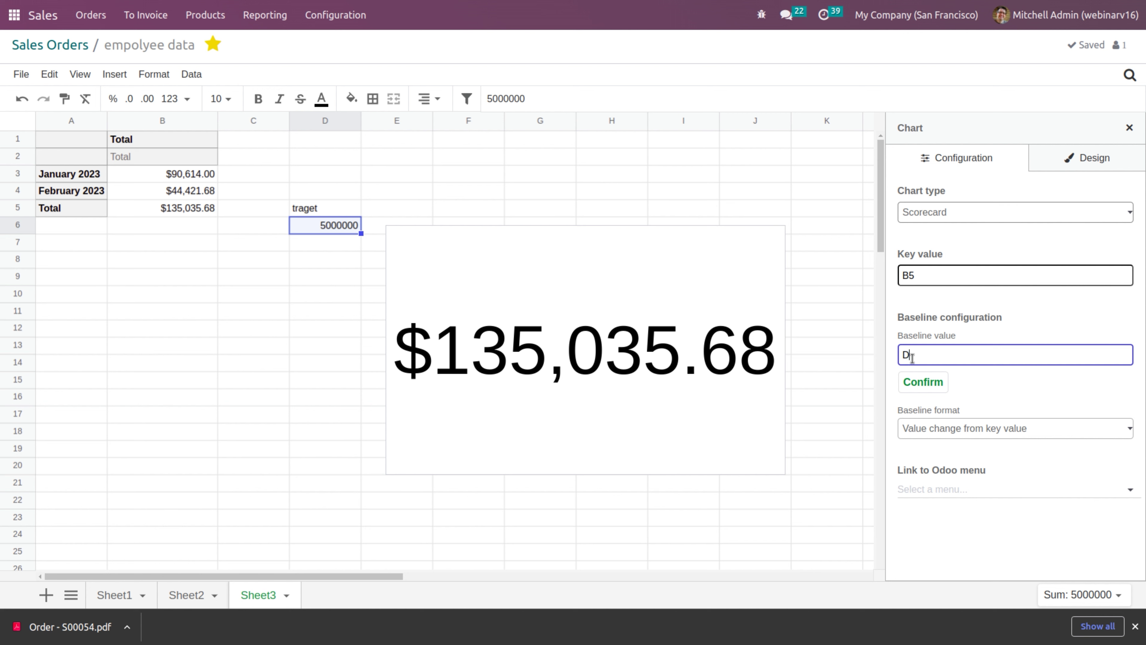
left_click(924, 382)
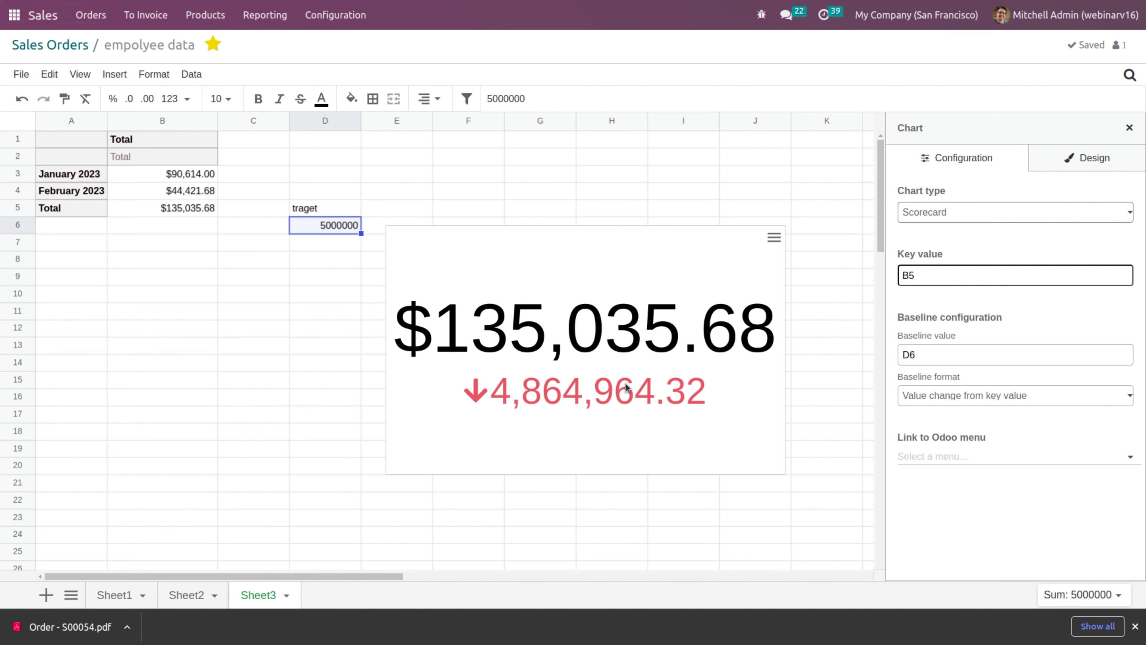
left_click(935, 400)
left_click(932, 411)
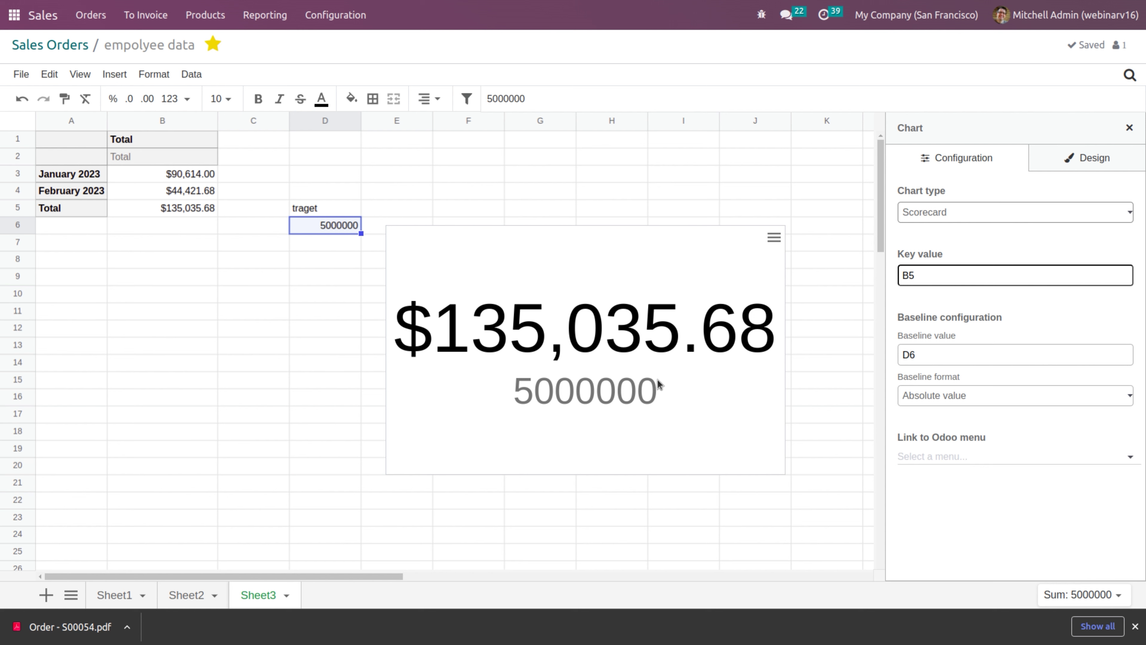
left_click(927, 398)
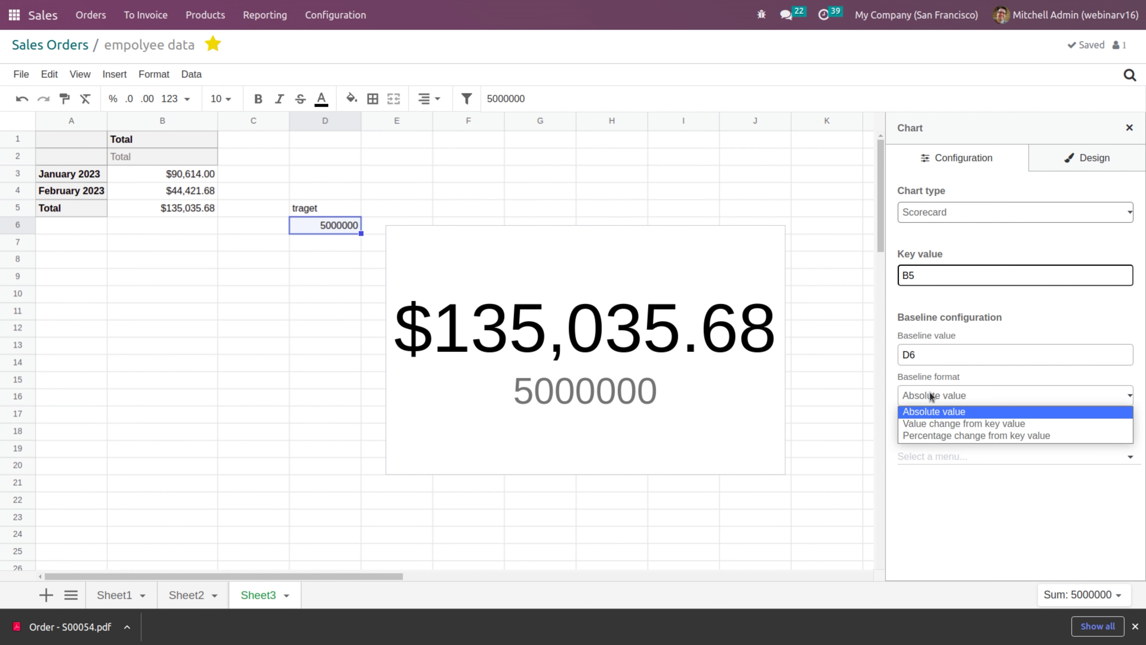
left_click(934, 436)
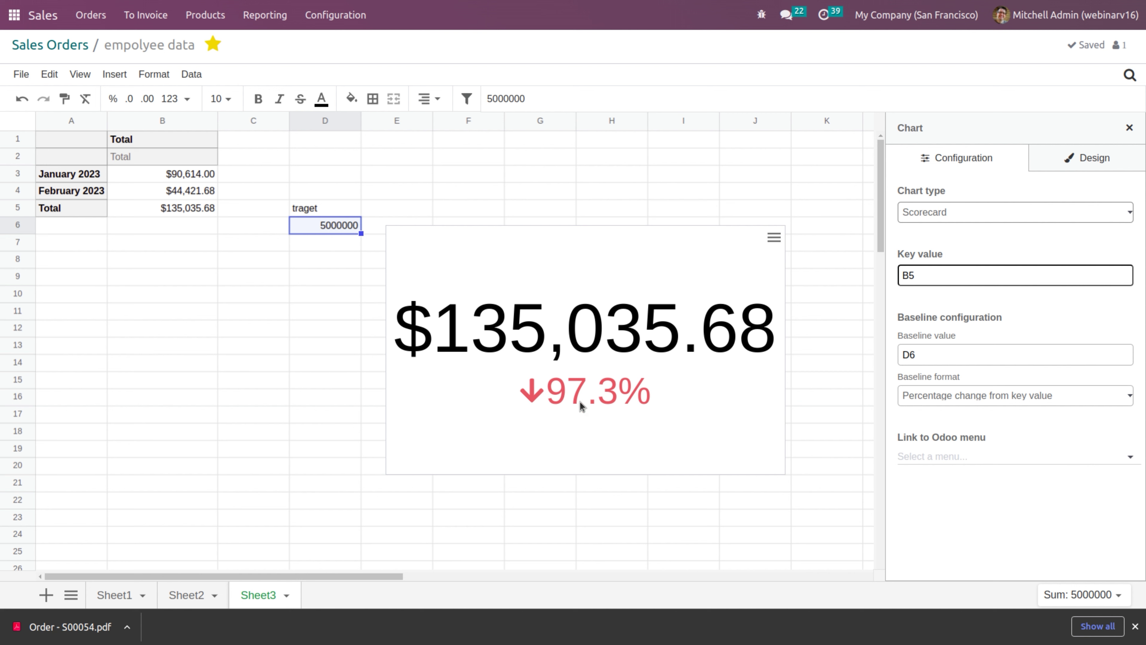
left_click(1093, 158)
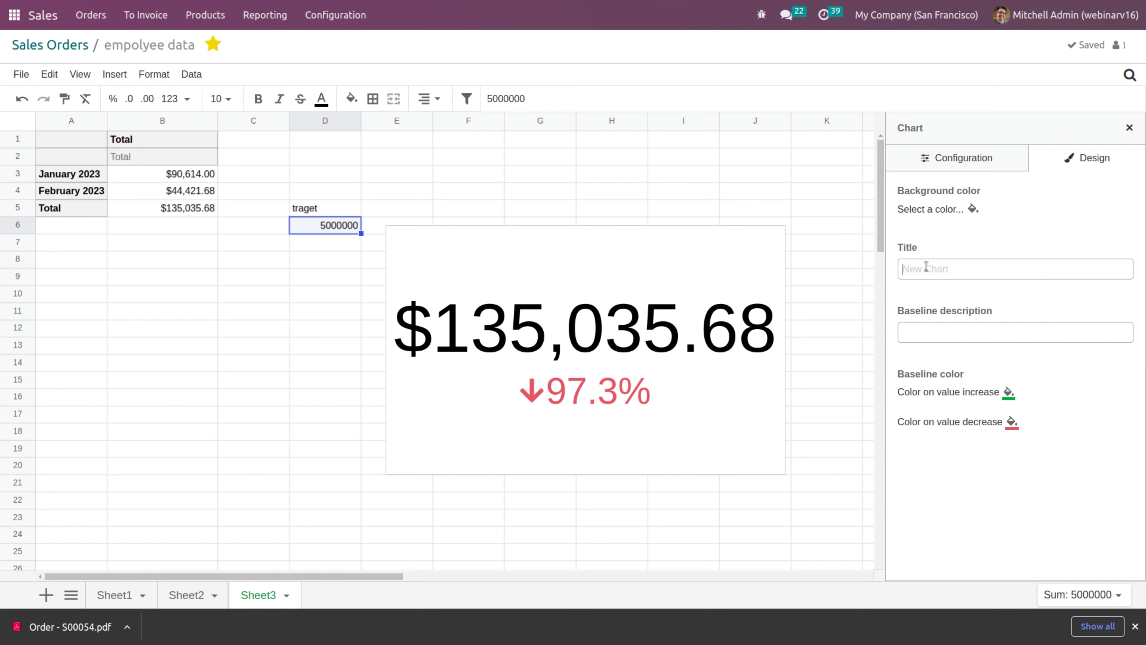
- Title the Sheet3 scorecard 'Total Revenue', shrink it to half height, then show Sheet1
type("Total")
left_click(944, 294)
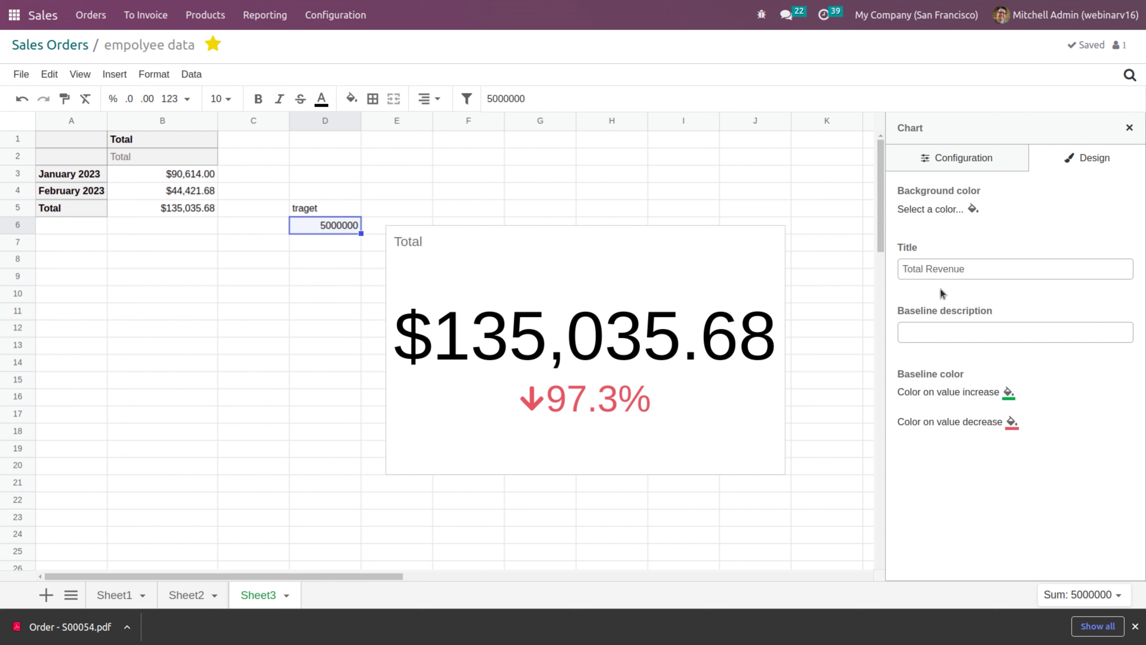
left_click(631, 327)
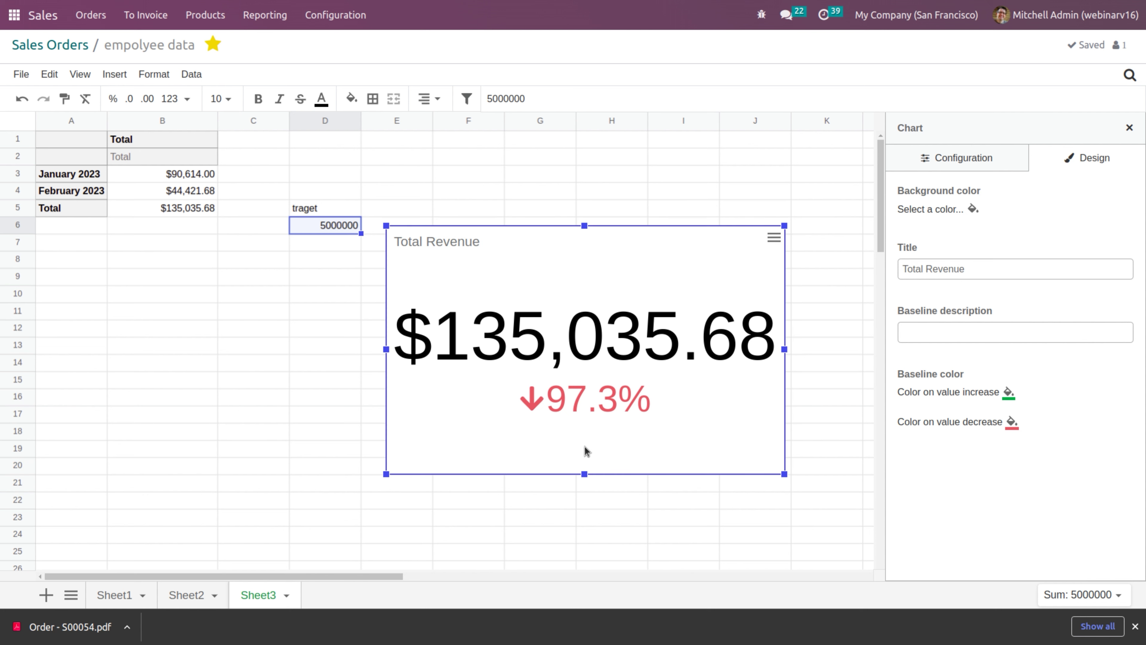
left_click_drag(584, 474, 591, 338)
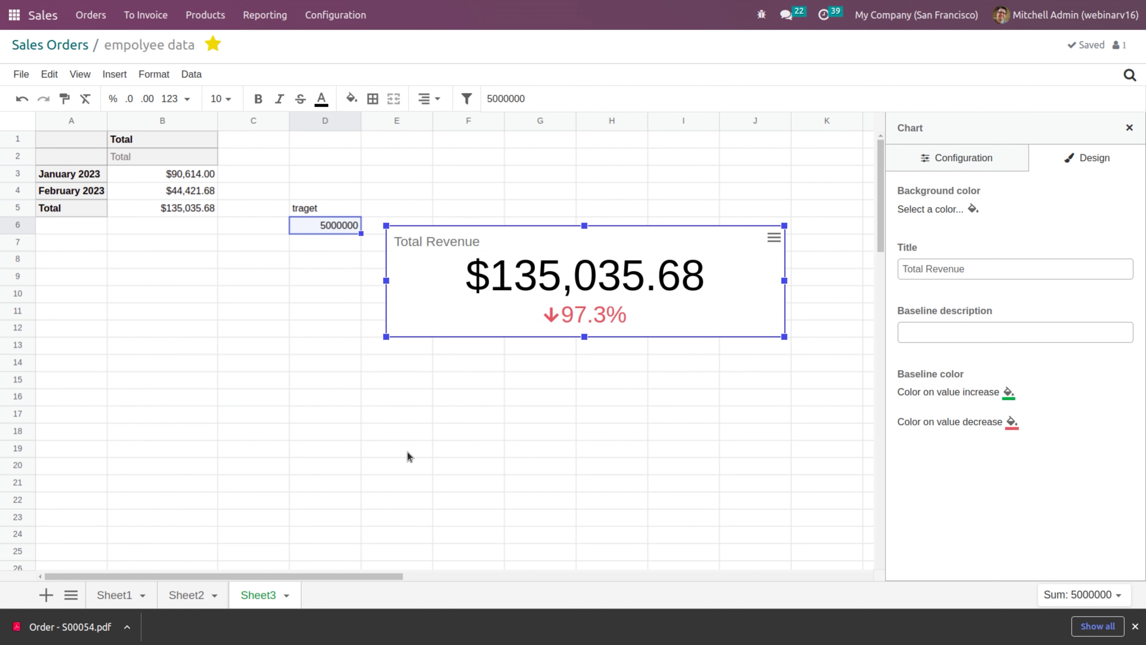
left_click(113, 597)
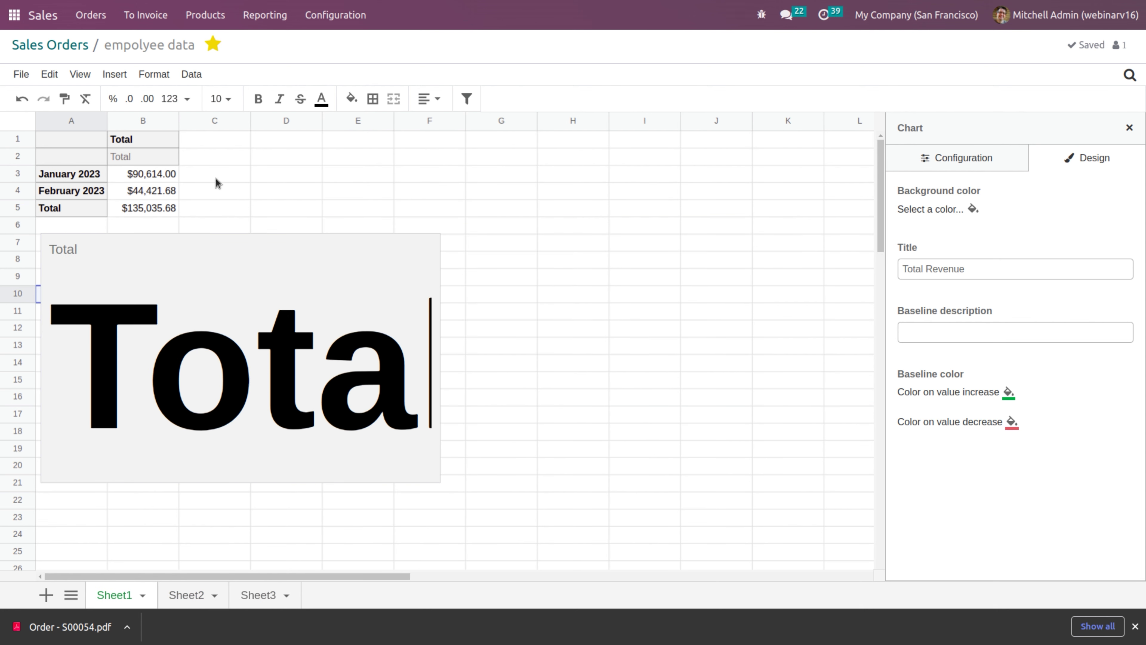
- Delete the old Total scorecard on Sheet1 and paste the Total Revenue scorecard at D1
left_click(281, 284)
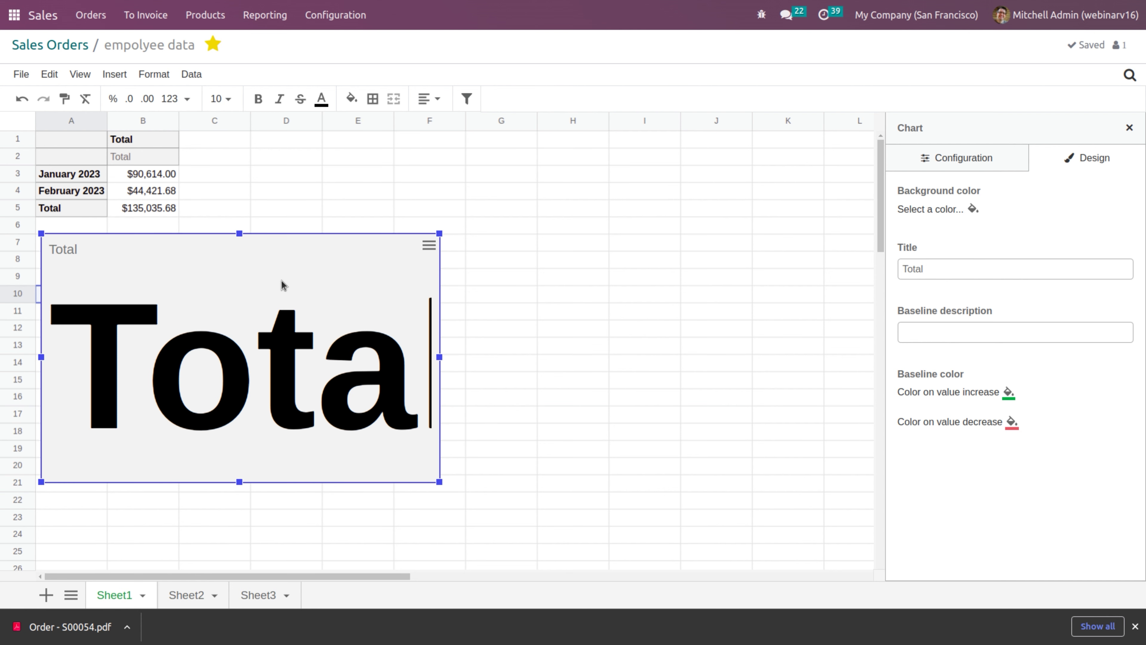
key("Delete")
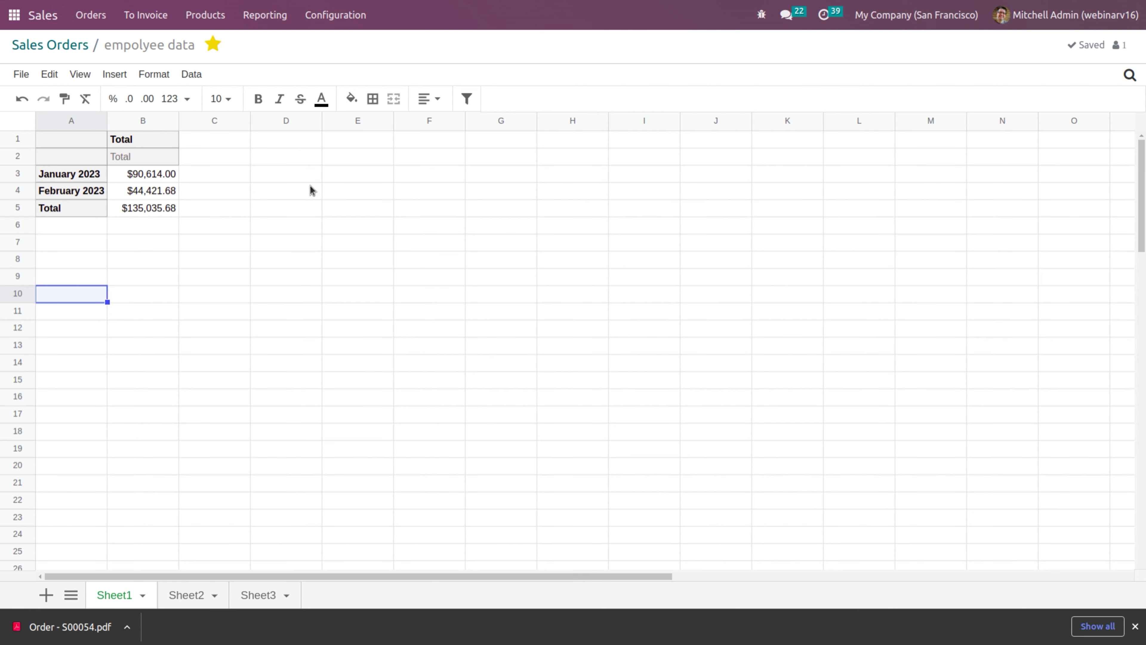
left_click(283, 144)
key("ctrl+v")
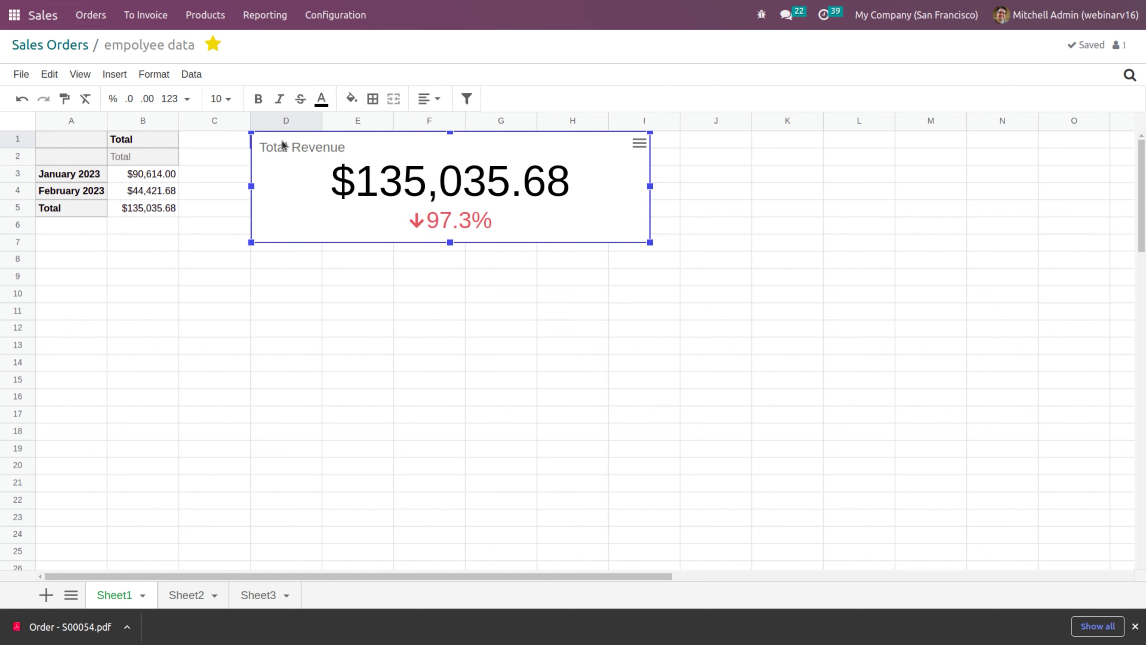
left_click(307, 315)
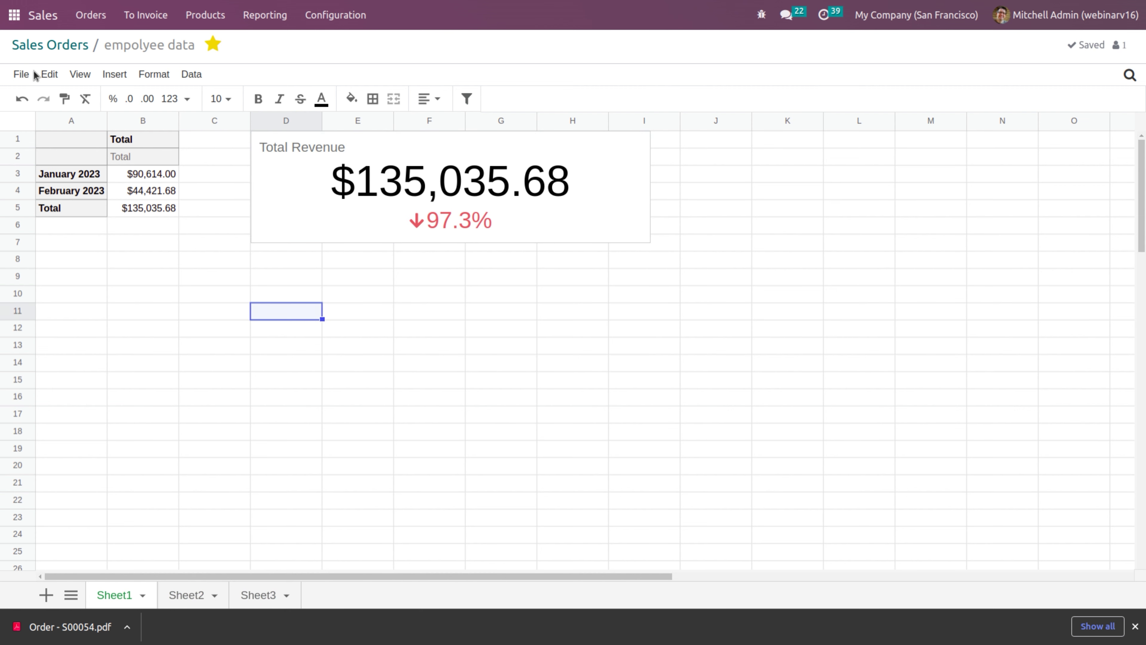
- Add the spreadsheet to a new dashboard in the My dashboard section
left_click(21, 74)
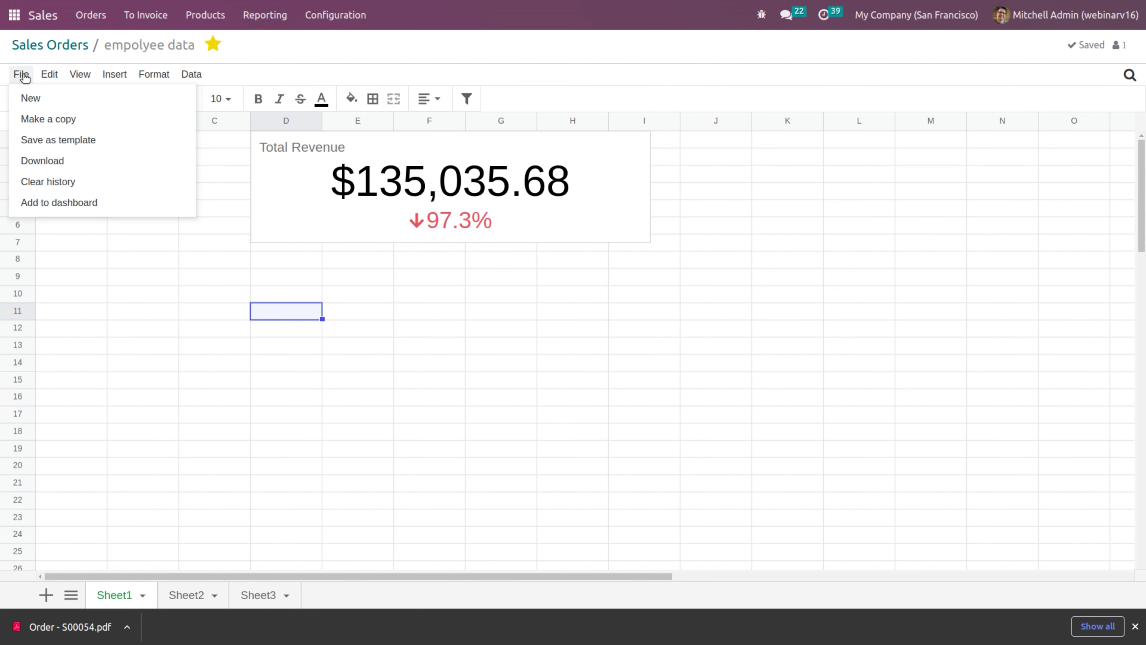
left_click(56, 203)
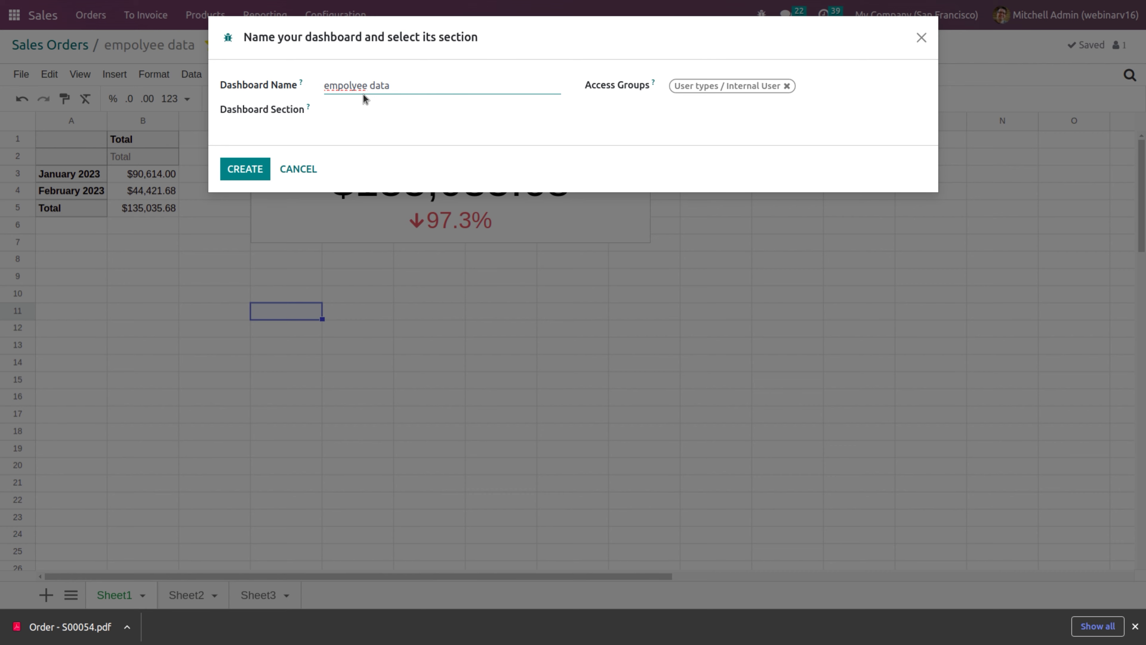
left_click(373, 108)
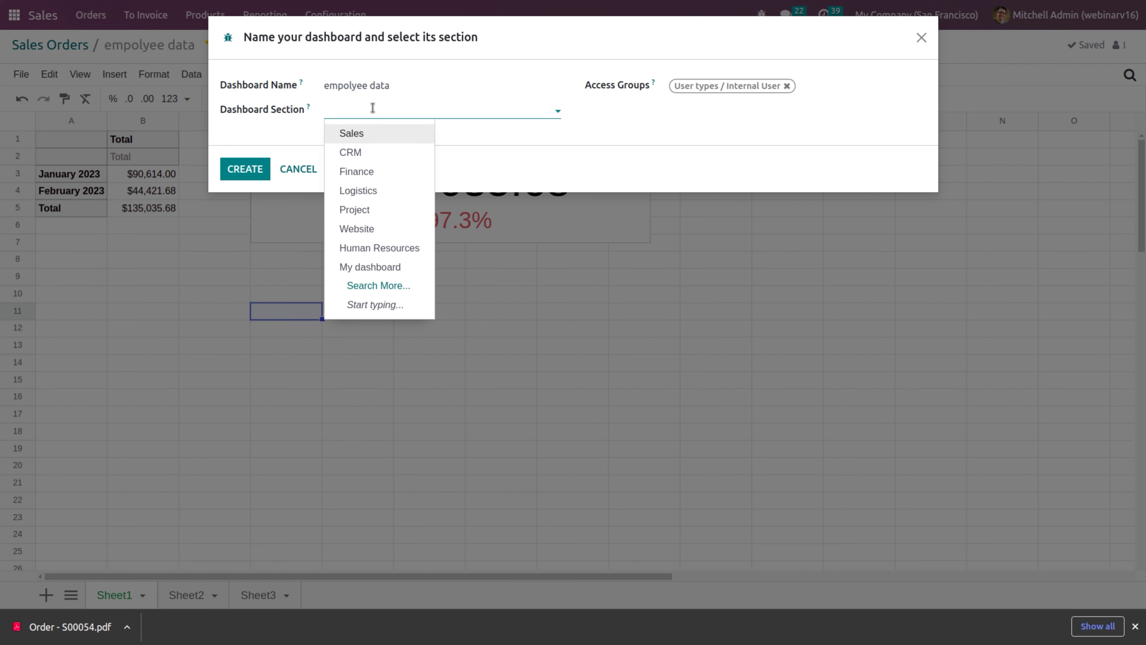
left_click(380, 267)
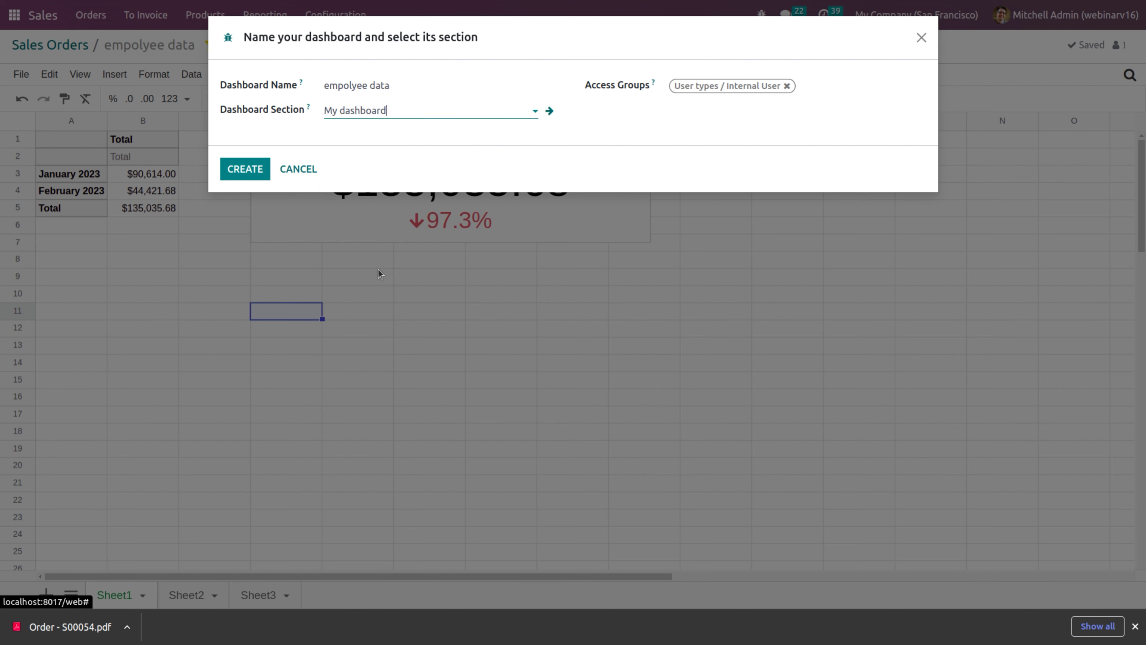
left_click(247, 171)
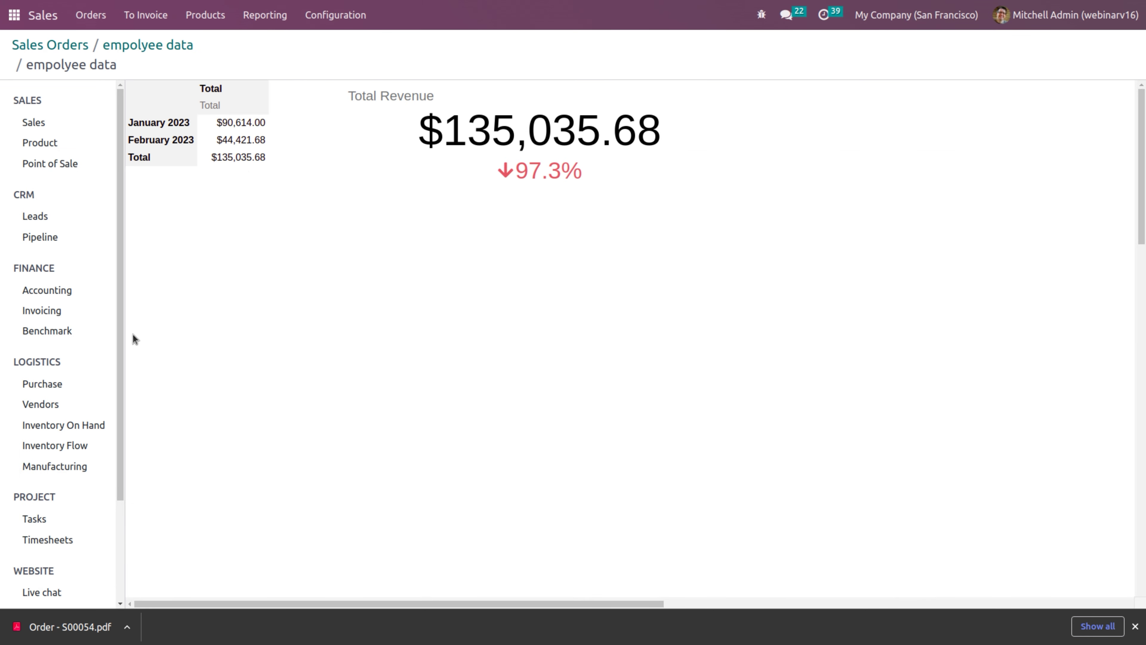
left_click_drag(122, 323, 131, 472)
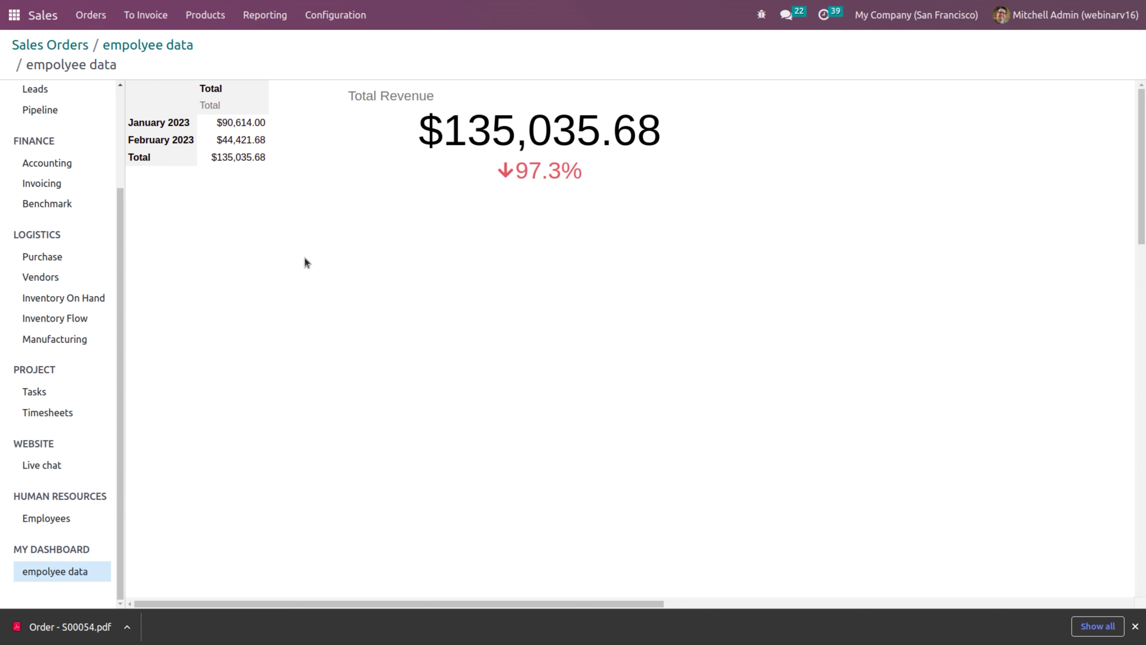
left_click(14, 15)
- In the Sign app's settings, enable 'Identify with itsme®' and save
type("sign")
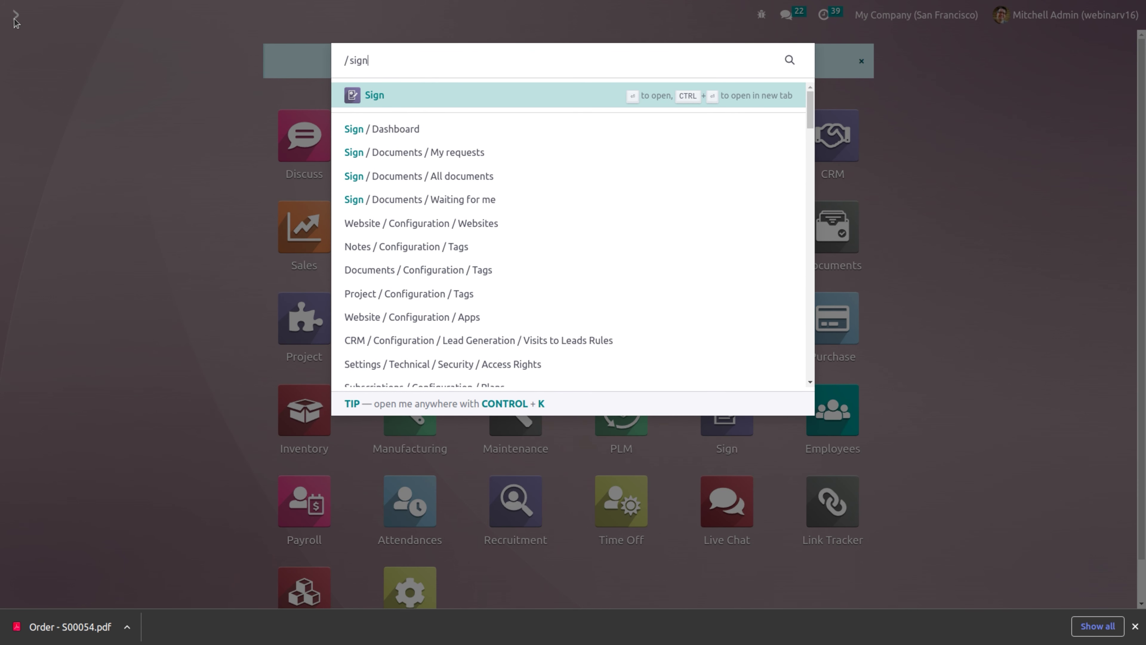
left_click(403, 100)
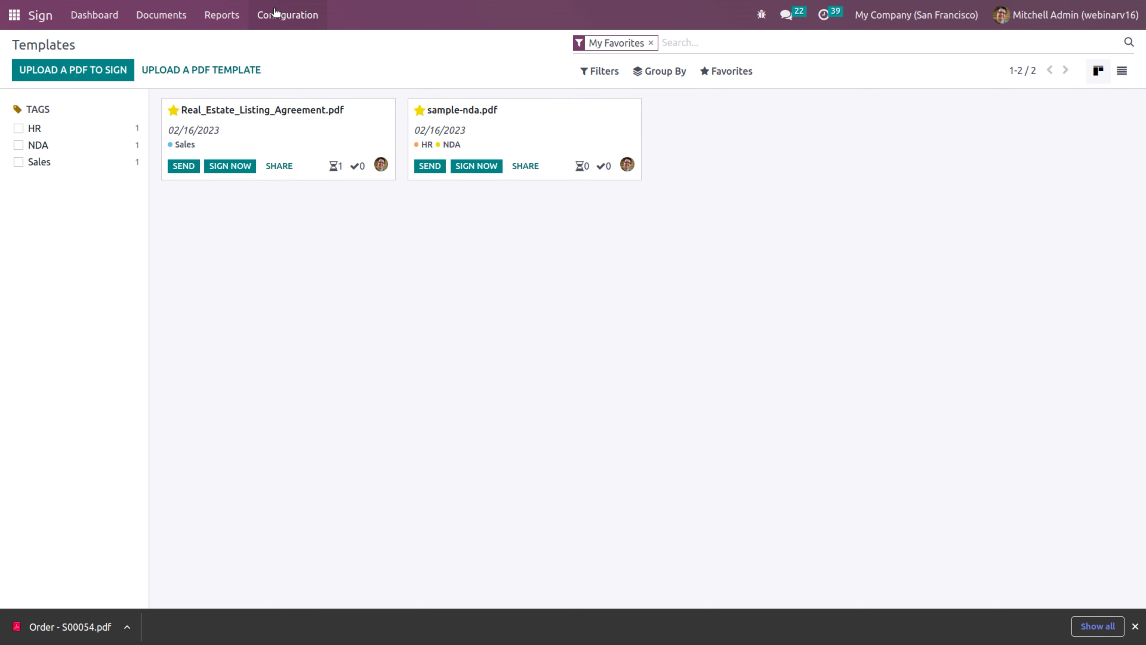
left_click(276, 14)
left_click(293, 45)
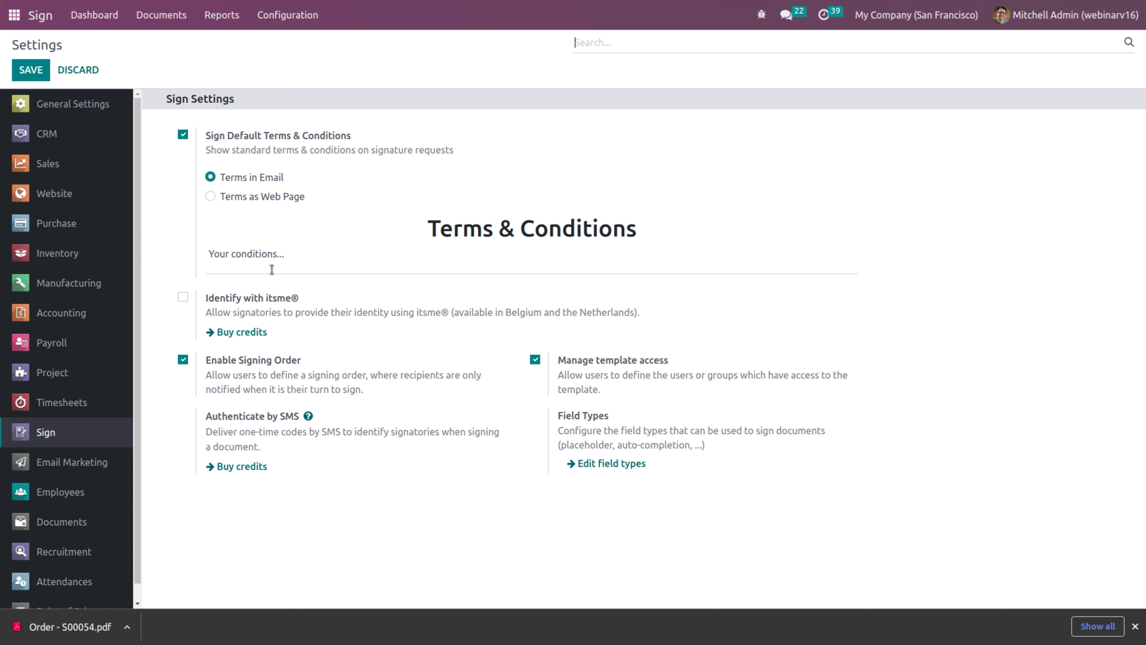
left_click(183, 297)
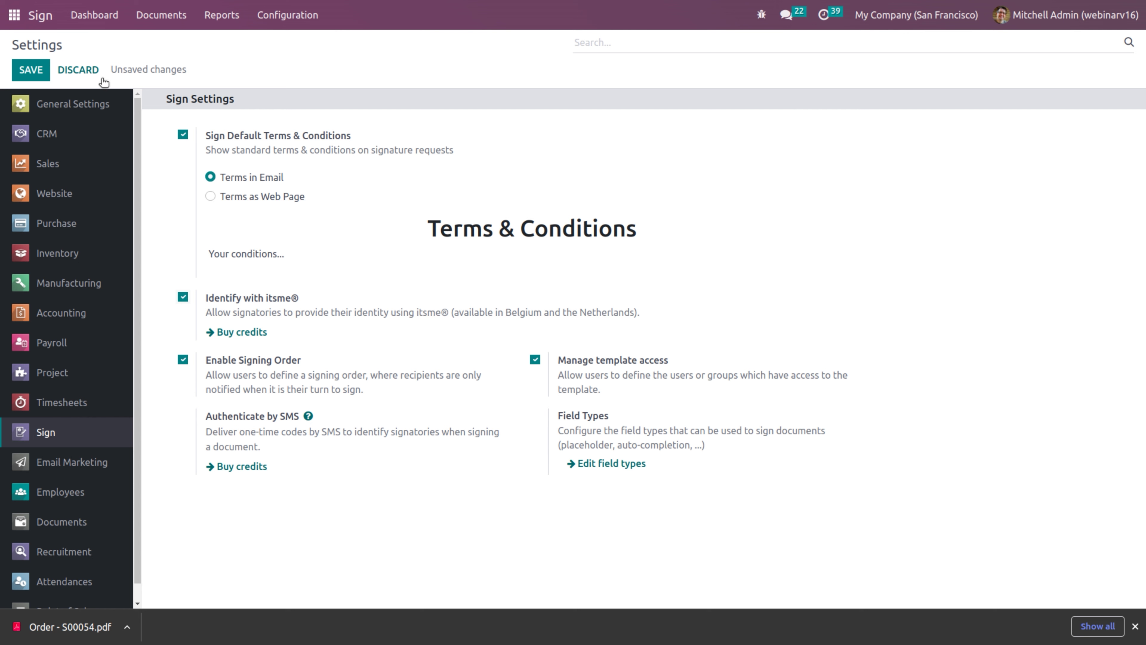
left_click(27, 69)
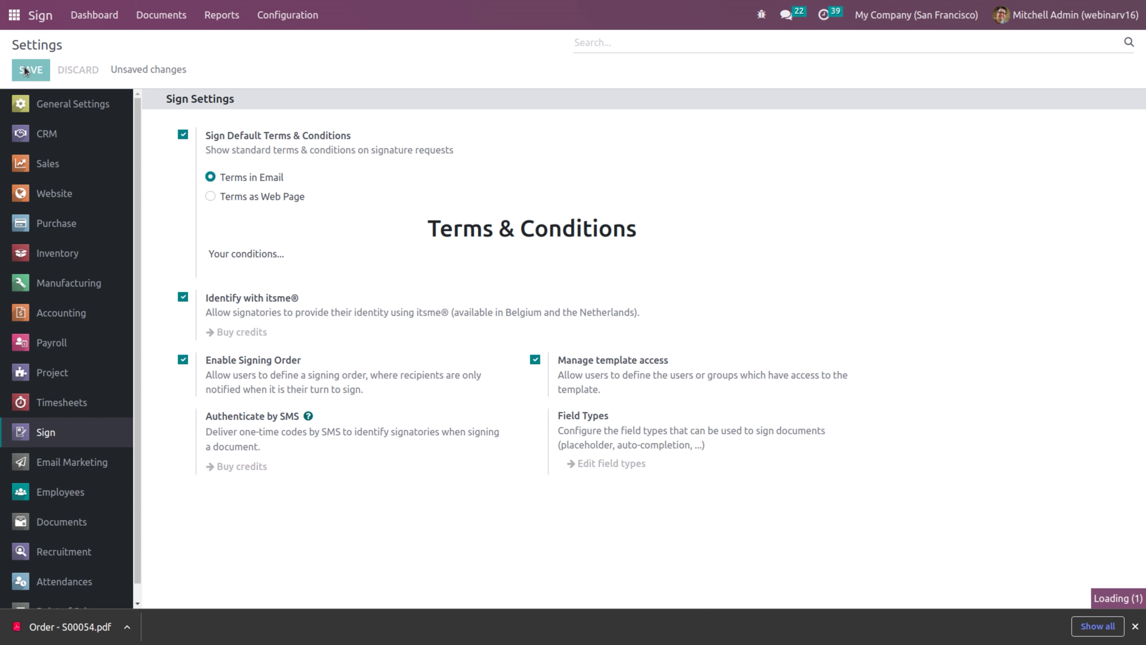
- Upload Product Label (PDF).pdf from Downloads as a new Sign template
left_click(102, 15)
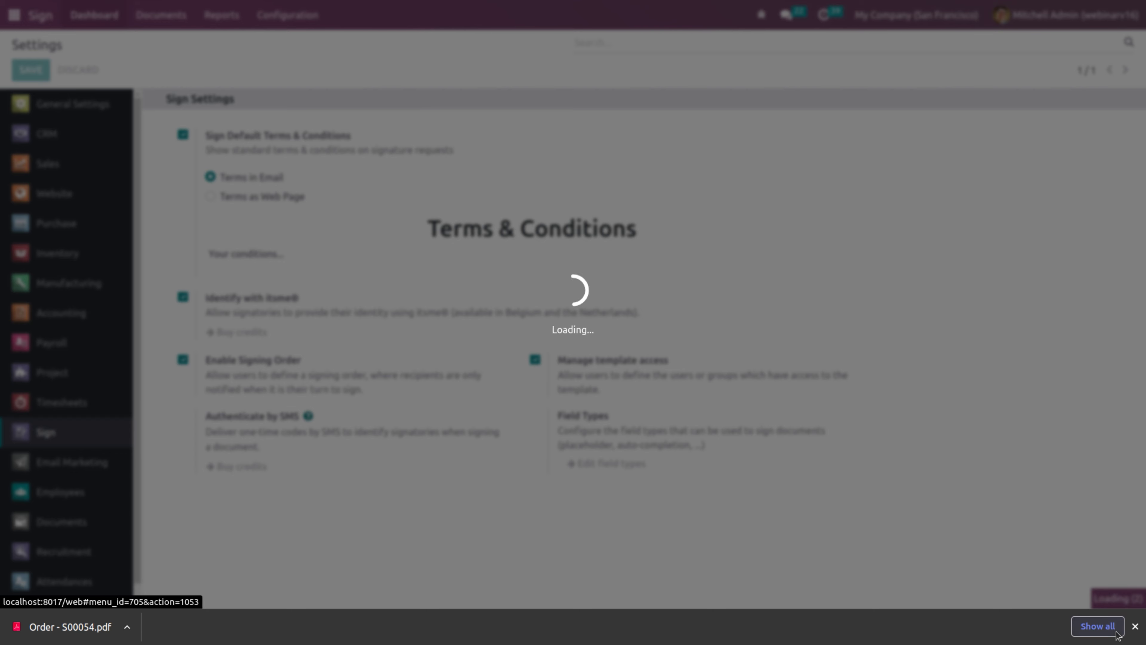
left_click(1137, 630)
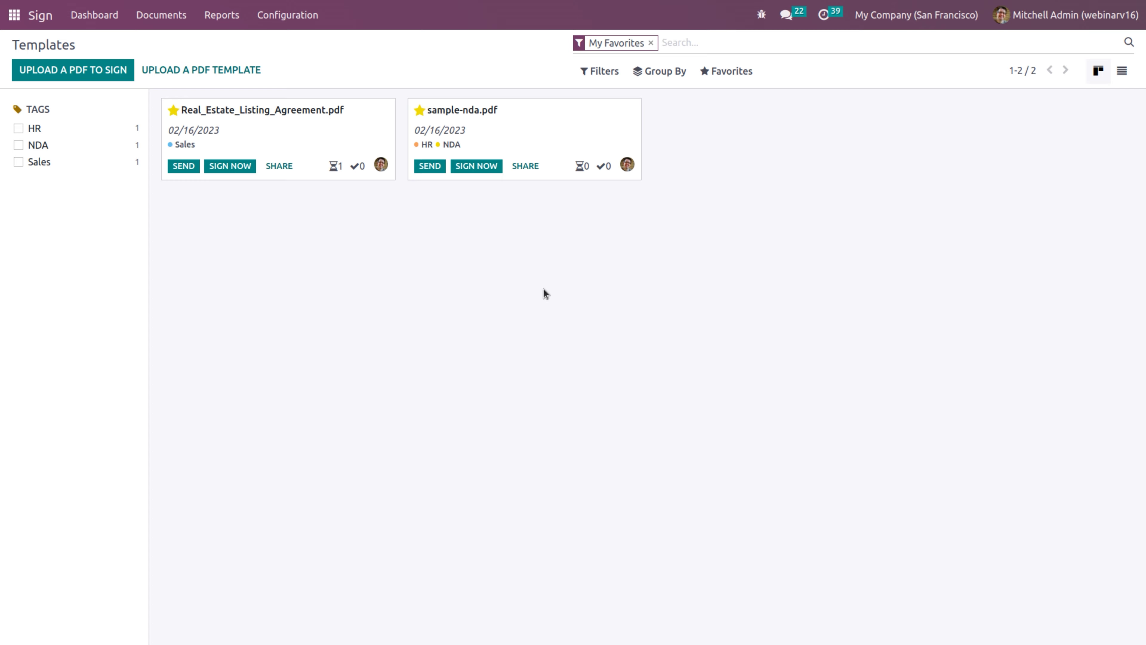
left_click(80, 77)
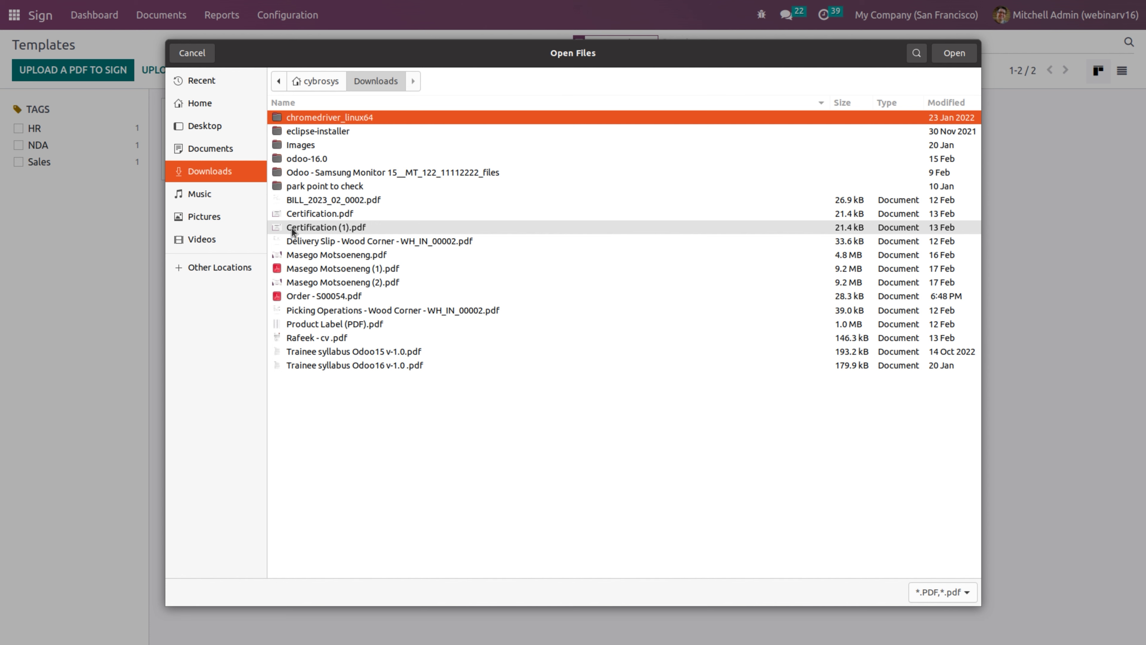
left_click(347, 324)
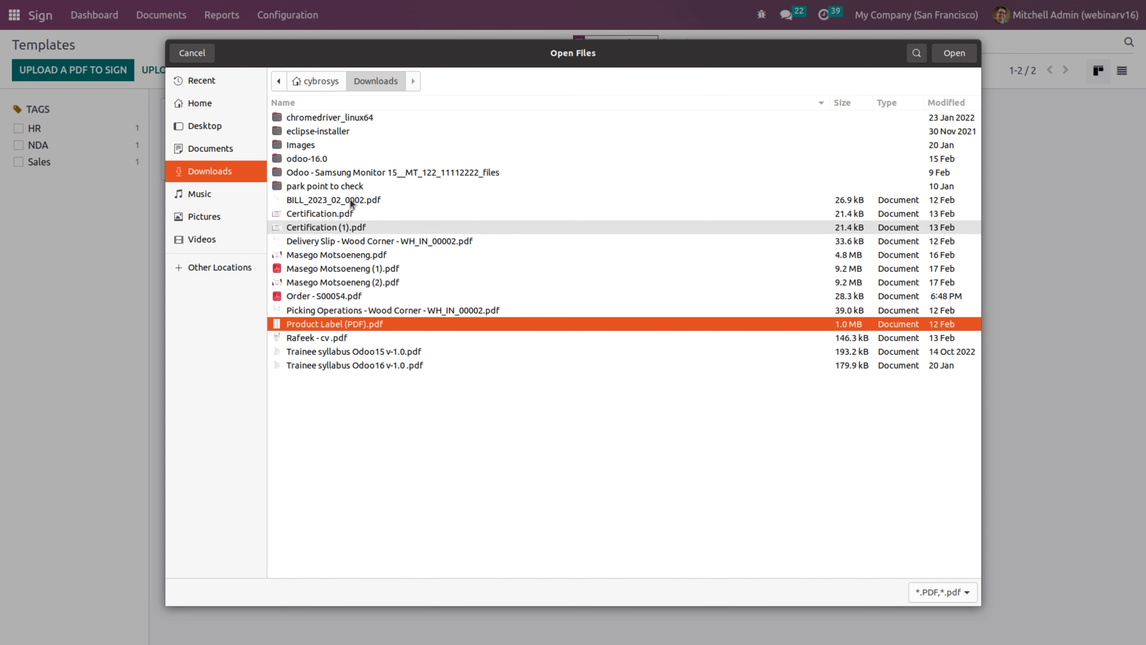
left_click(951, 55)
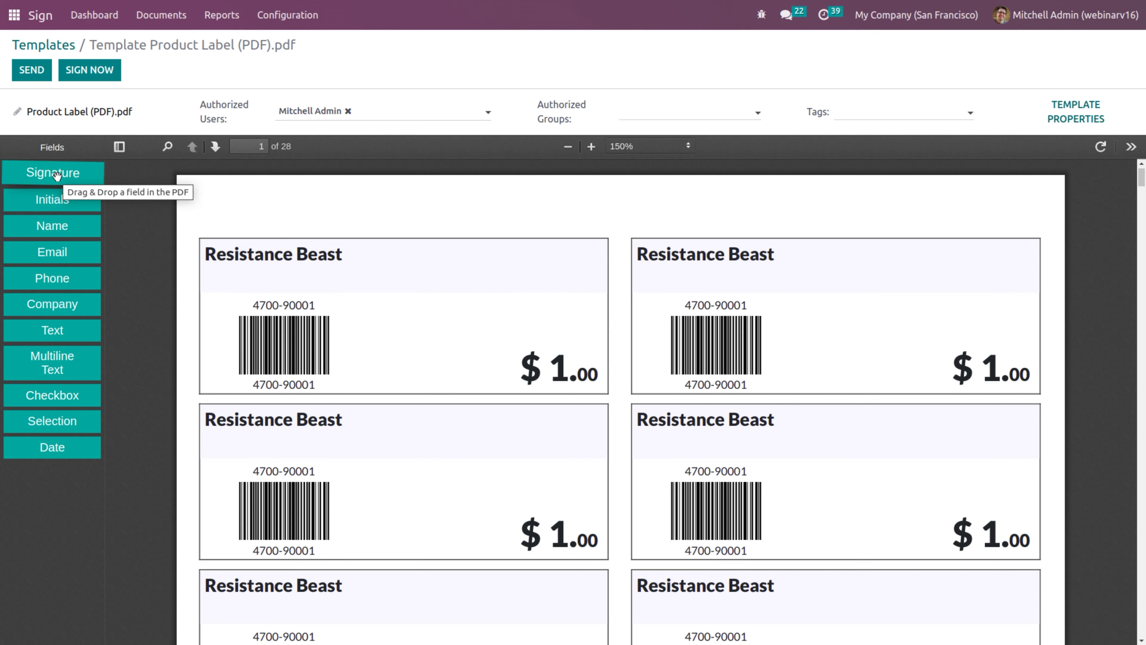
- Place three Signature fields side by side across the top of page 1
mouse_move(60, 175)
left_mouse_down()
mouse_move(245, 212)
mouse_move(265, 202)
left_mouse_up()
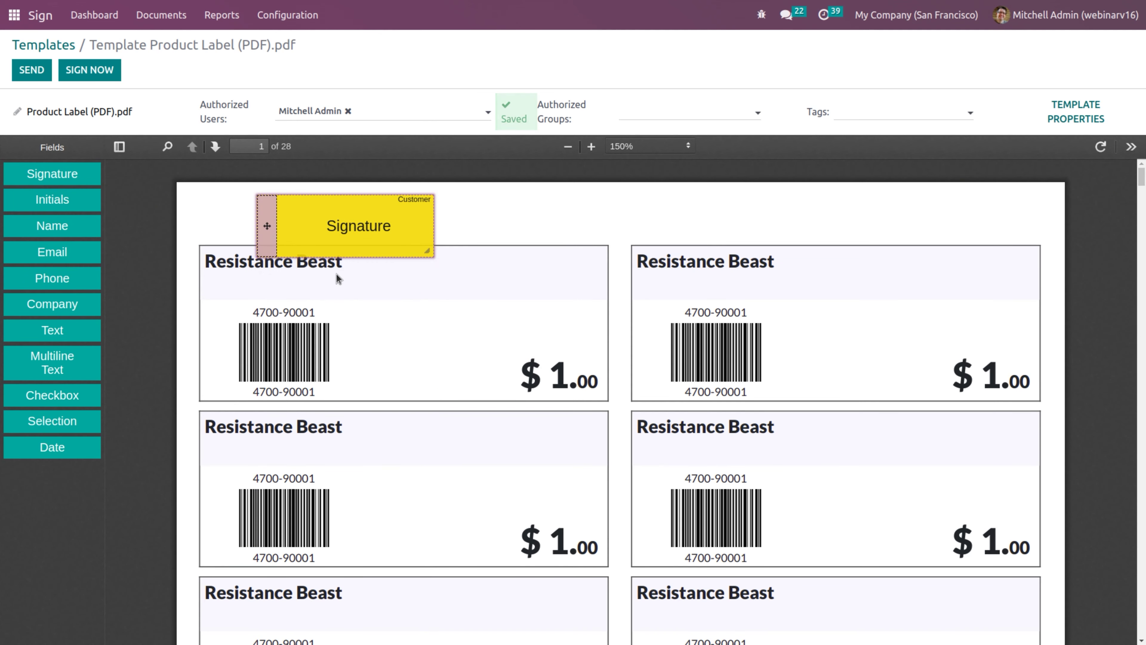
mouse_move(62, 171)
left_mouse_down()
mouse_move(213, 206)
mouse_move(477, 203)
left_mouse_up()
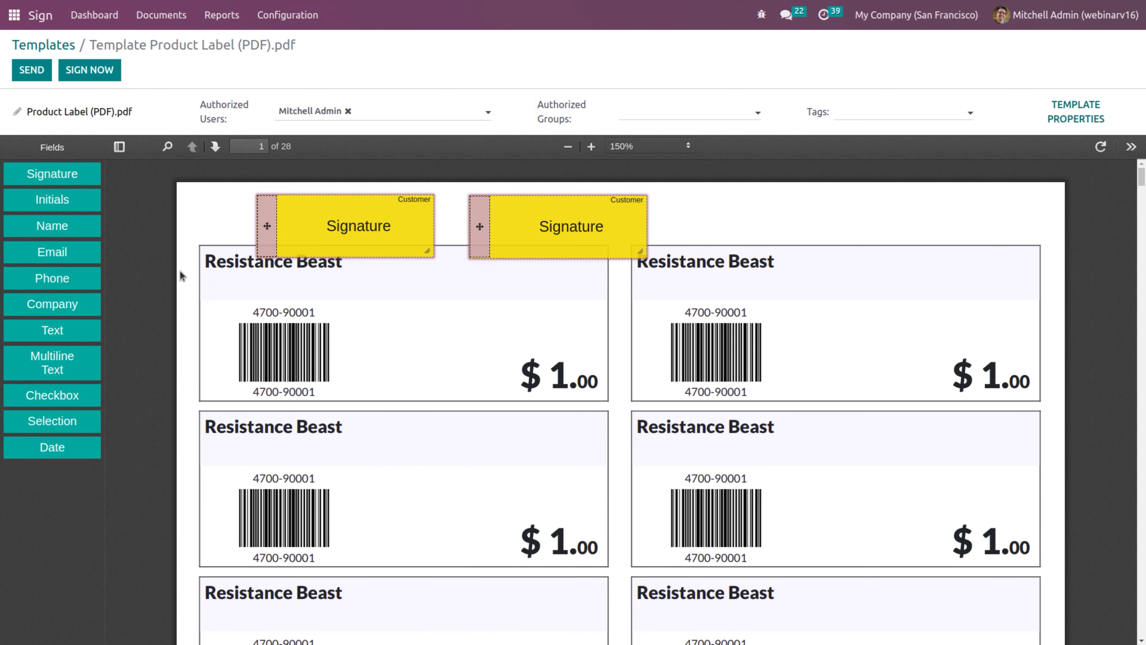
mouse_move(59, 182)
left_mouse_down()
mouse_move(174, 217)
mouse_move(601, 220)
mouse_move(733, 205)
left_mouse_up()
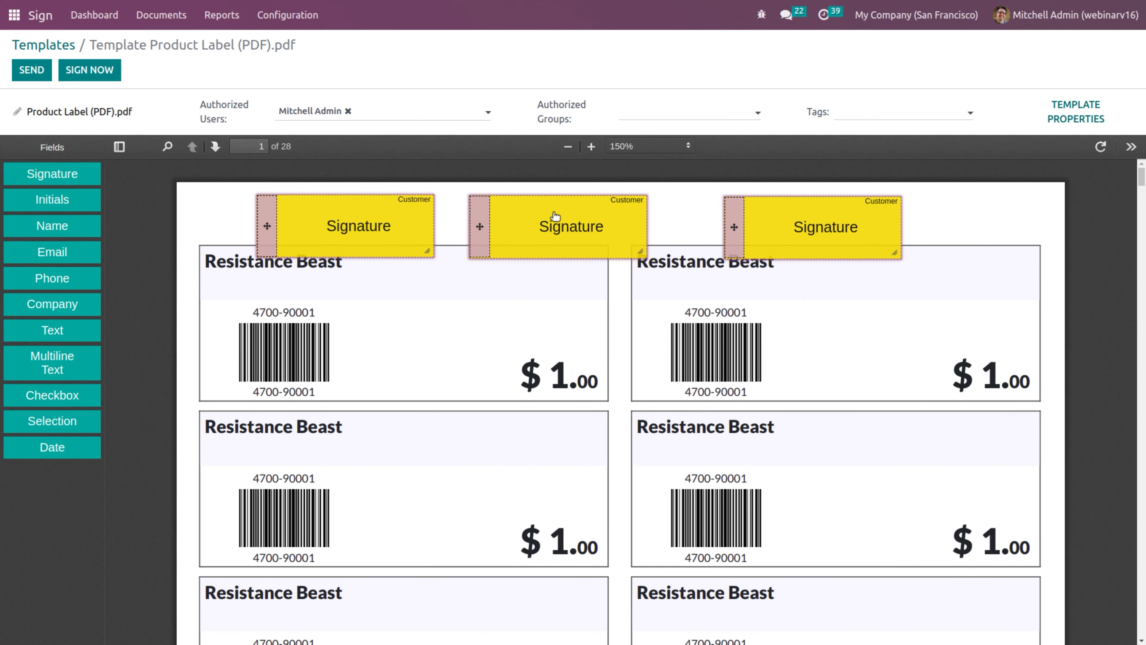
- Set the first Signature field to be filled by HR Responsible
left_click(418, 208)
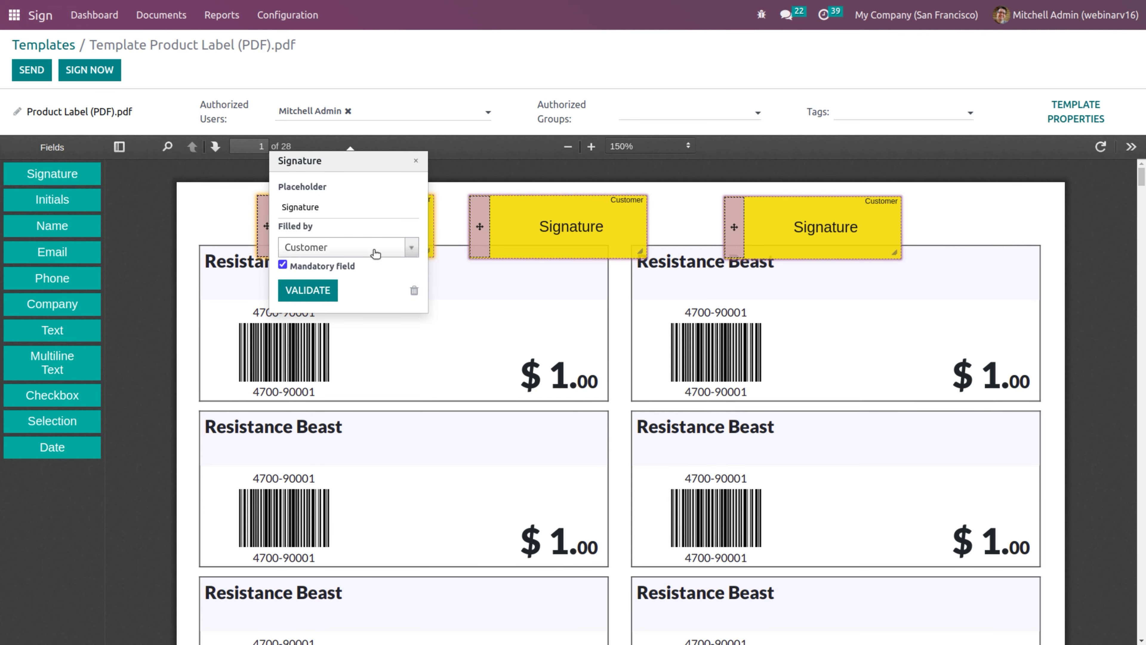
left_click(394, 249)
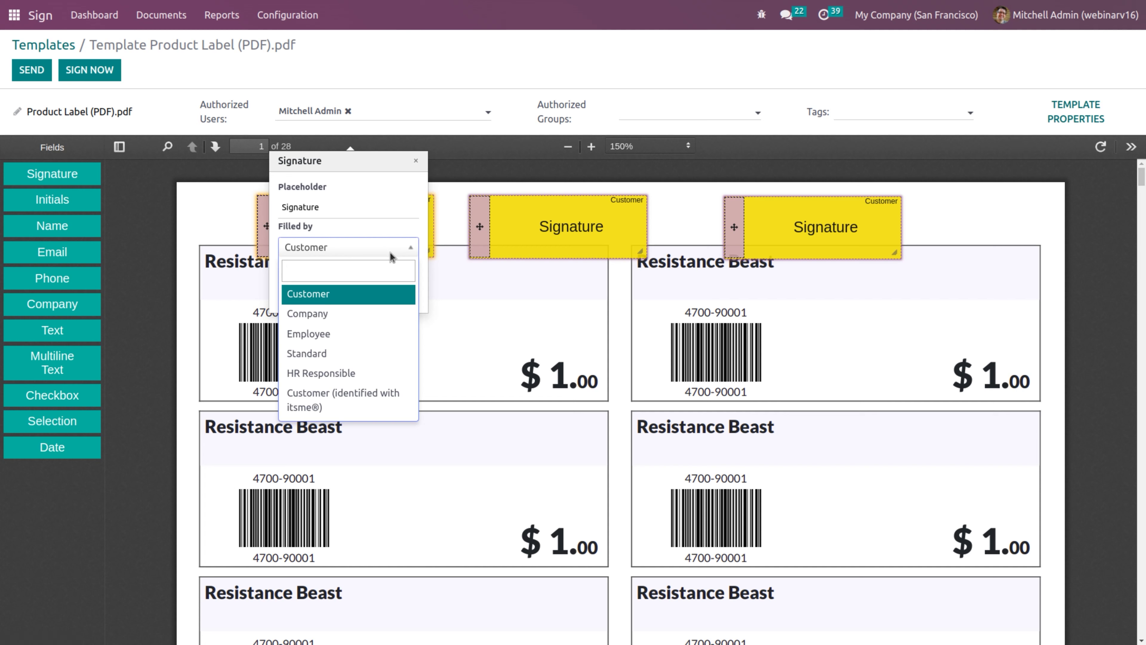
left_click(348, 377)
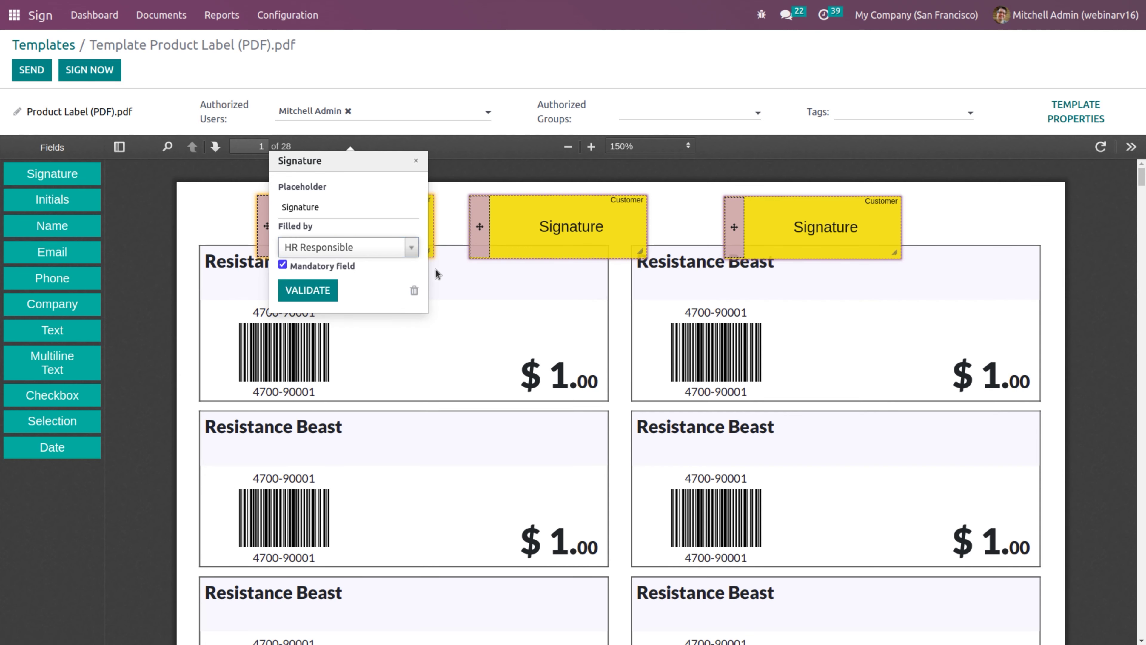
- Validate the first field and assign the second Signature field to HR Responsible
left_click(334, 290)
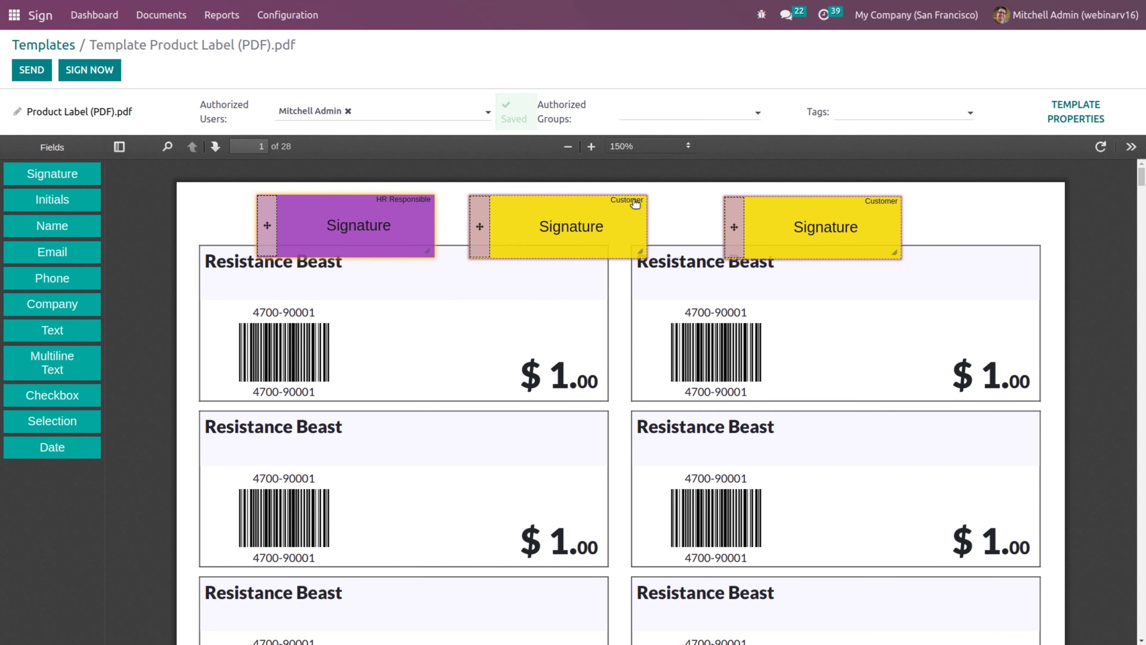
left_click(571, 226)
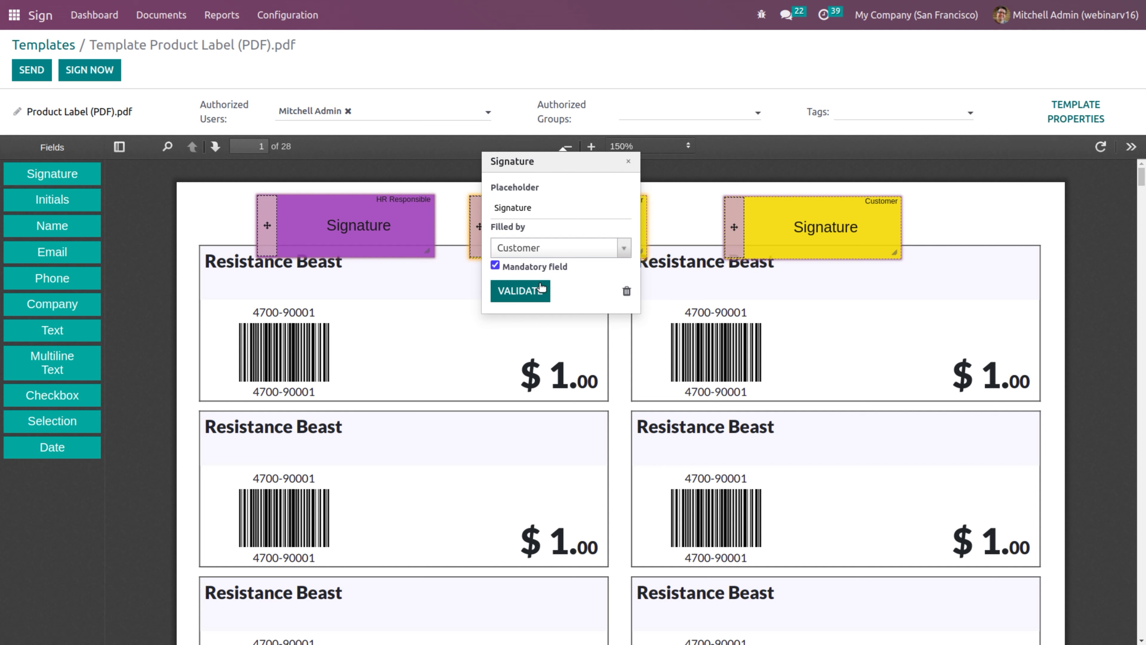
left_click(536, 250)
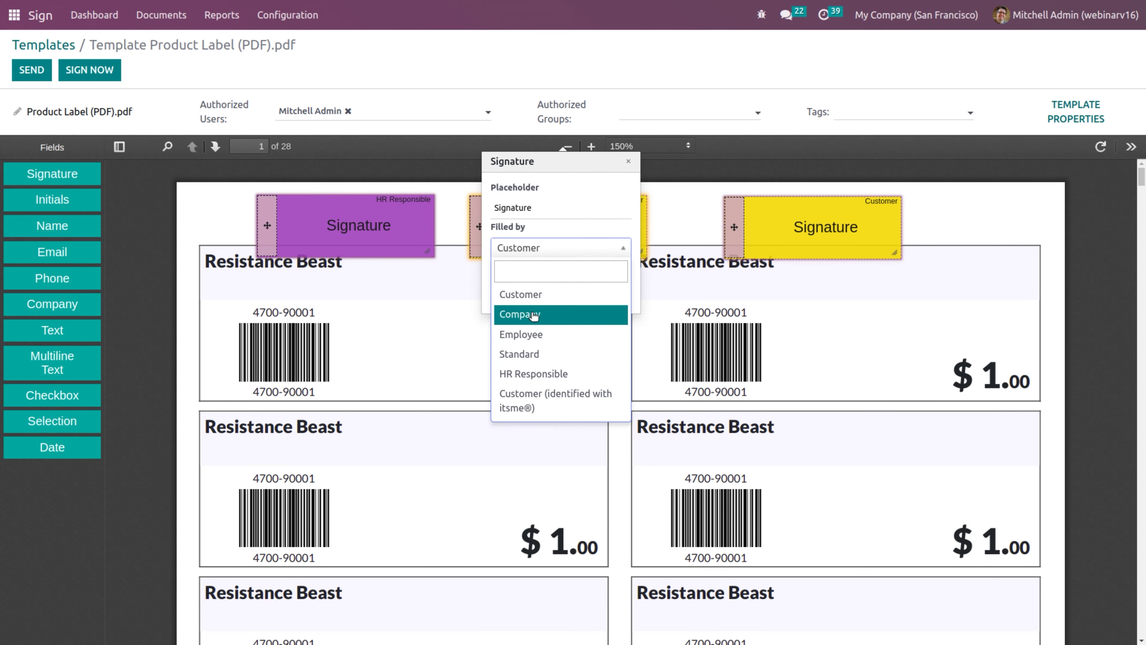
left_click(525, 375)
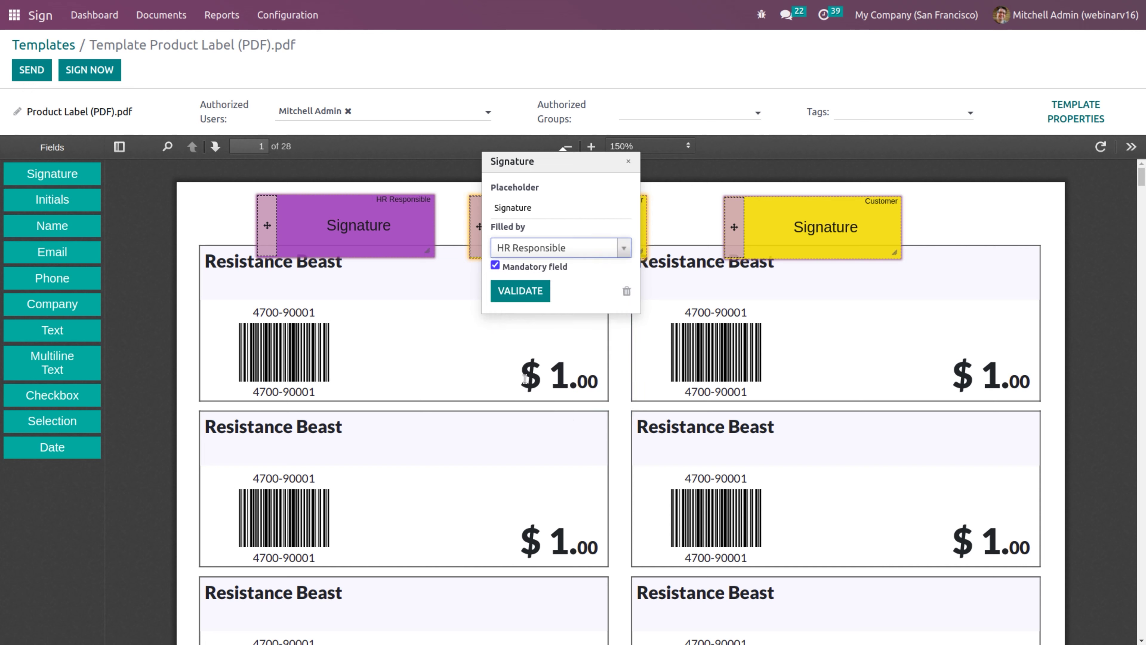
left_click(527, 294)
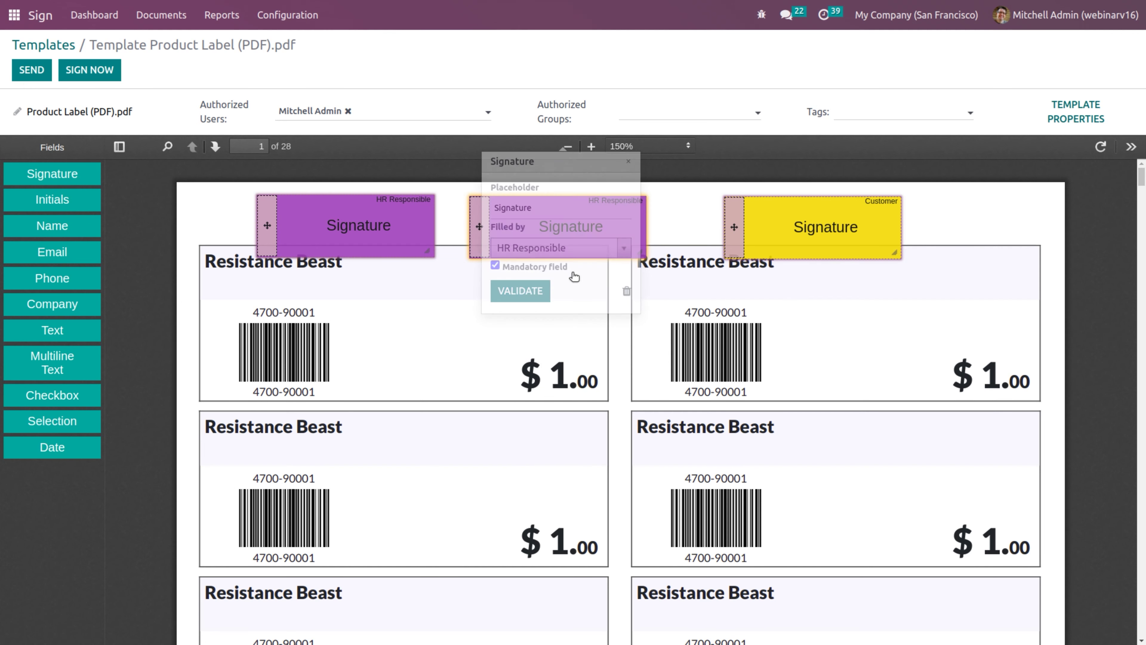
- Assign the third Signature field to HR Responsible and review the template's allowed groups
left_click(886, 208)
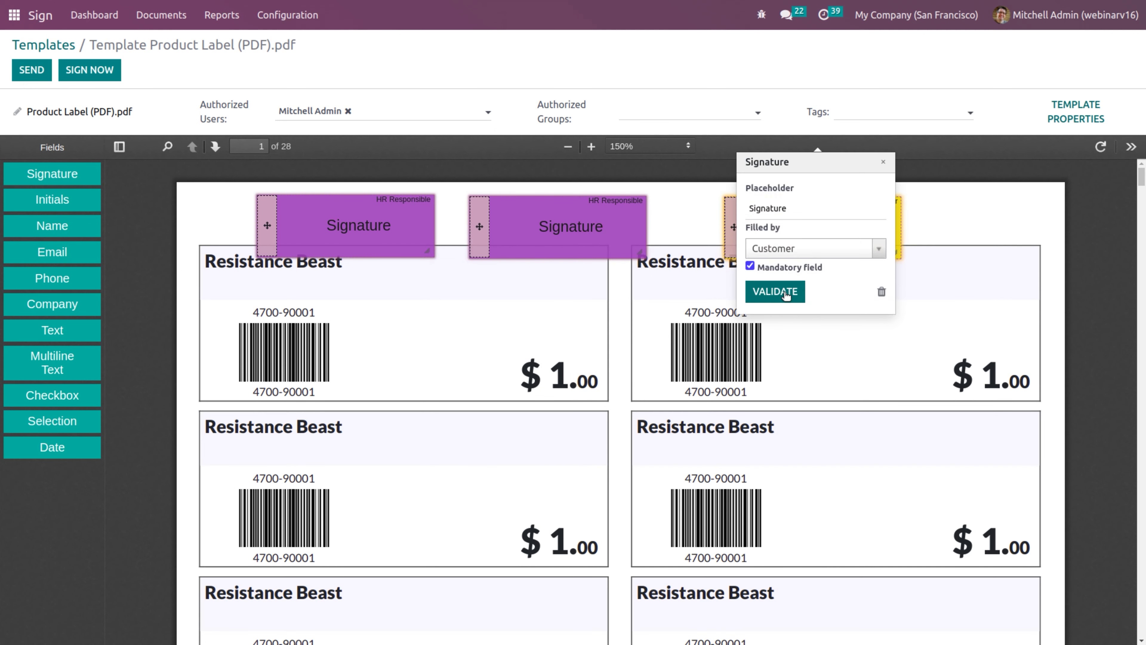
left_click(773, 249)
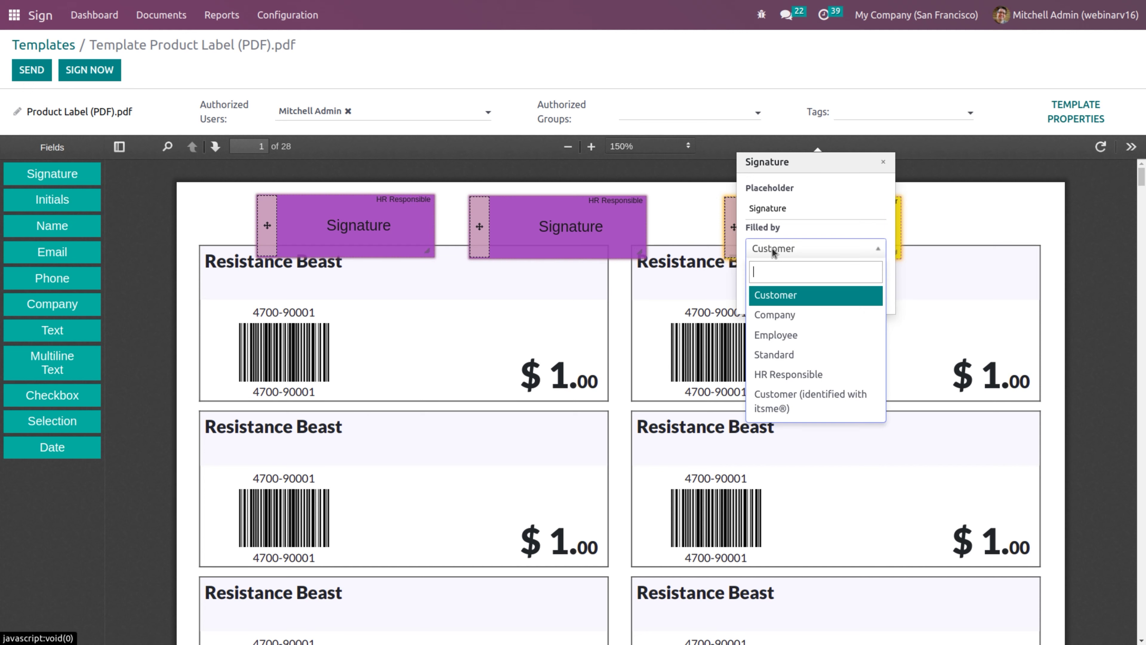
left_click(785, 376)
left_click(777, 300)
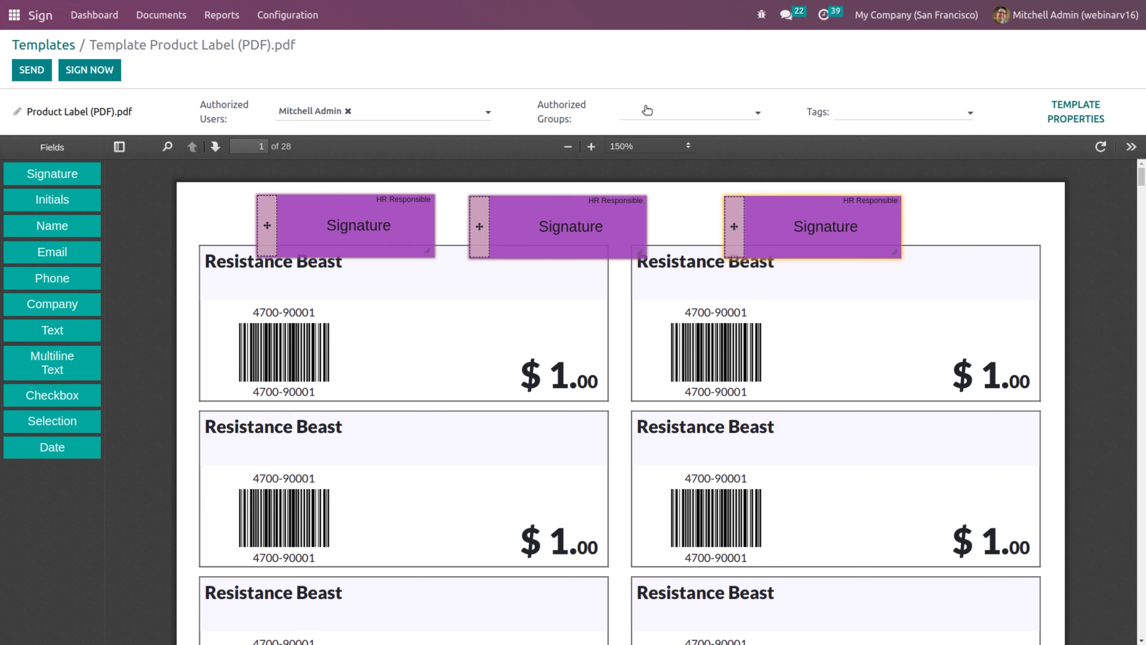
left_click(672, 110)
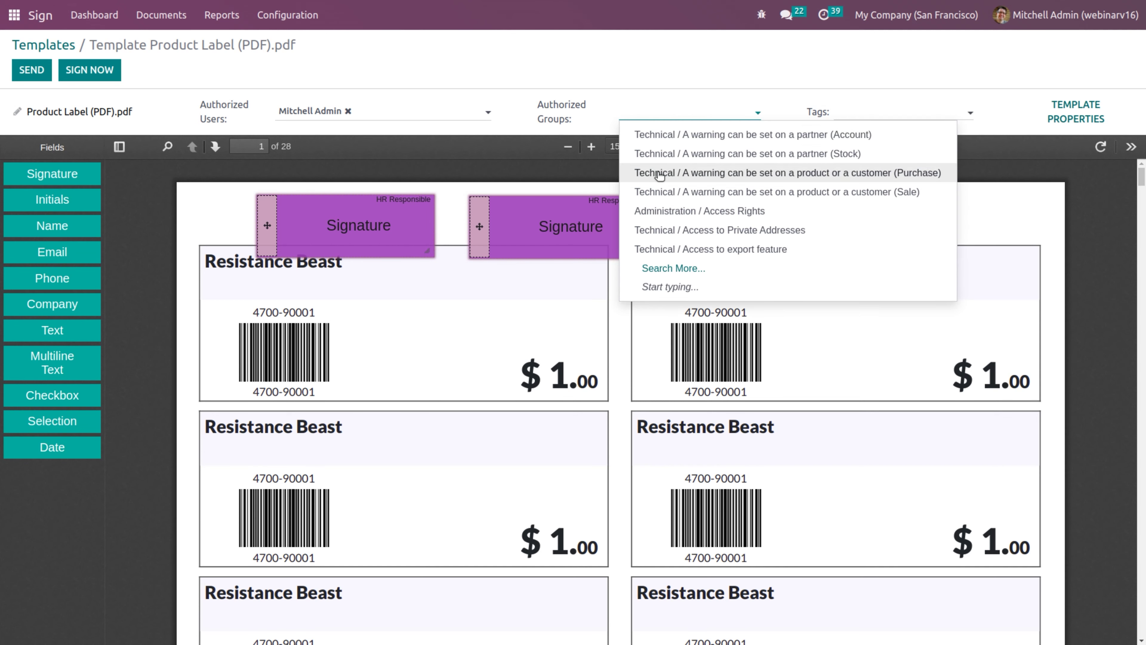
left_click(254, 87)
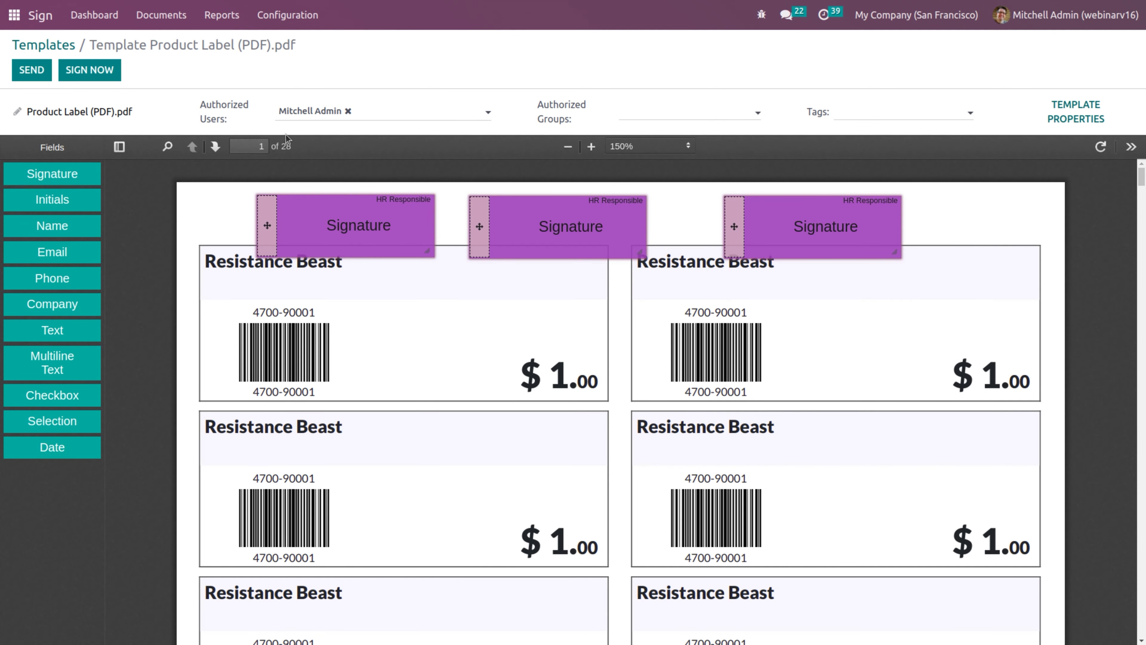
- Open the signature request, view its options, and cancel without sending
left_click(31, 69)
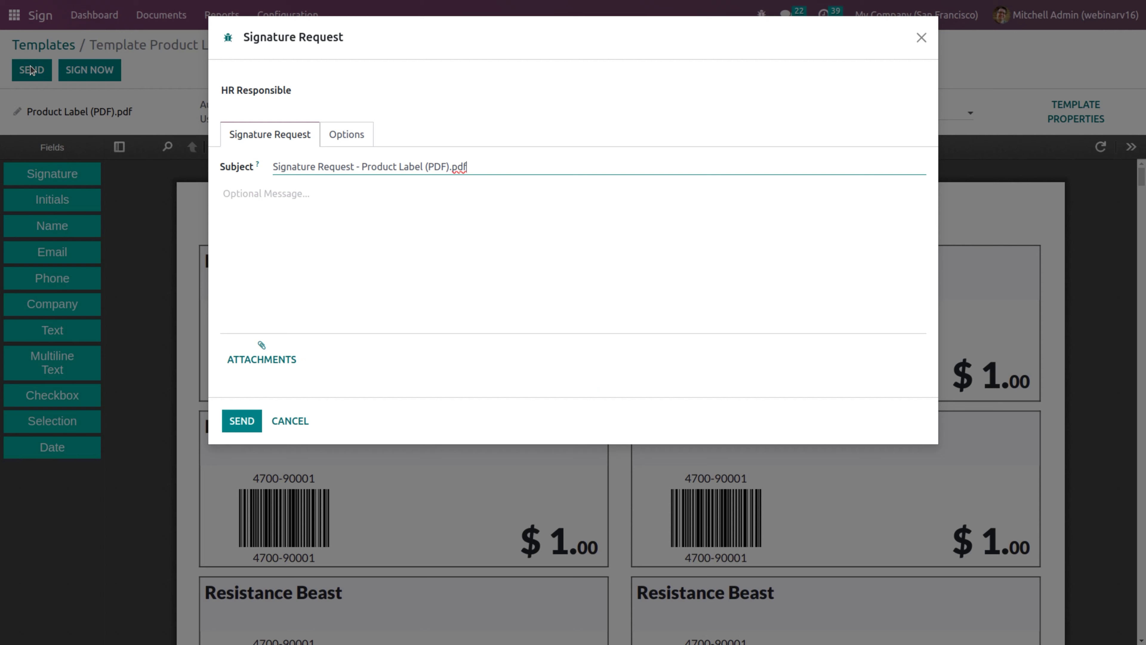
left_click(359, 141)
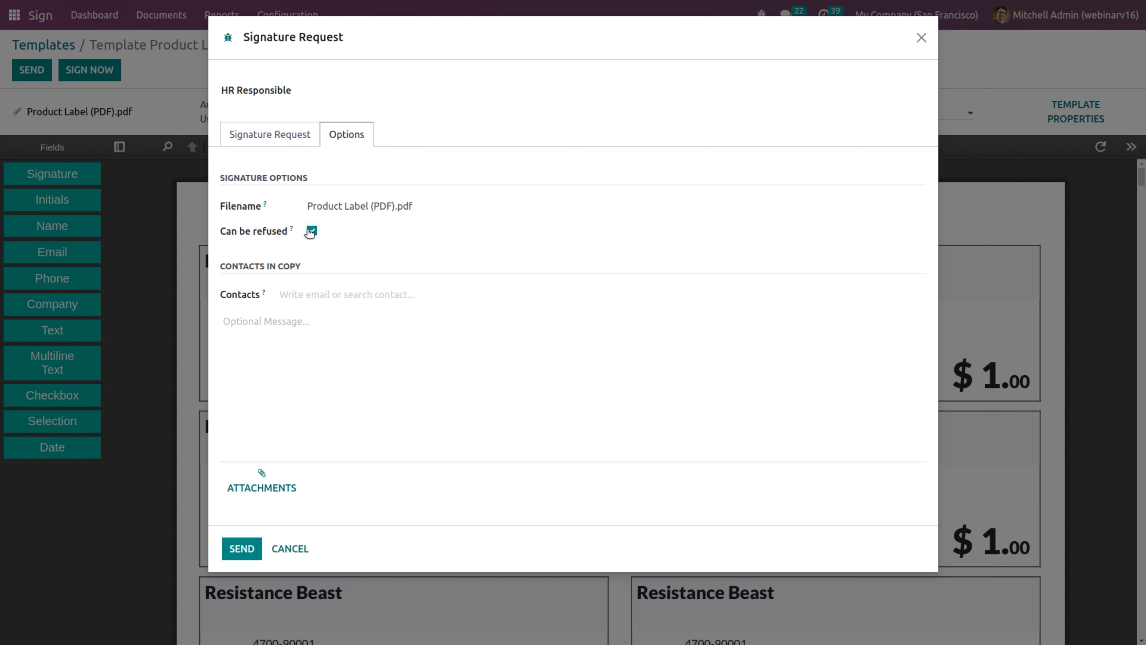
left_click(281, 549)
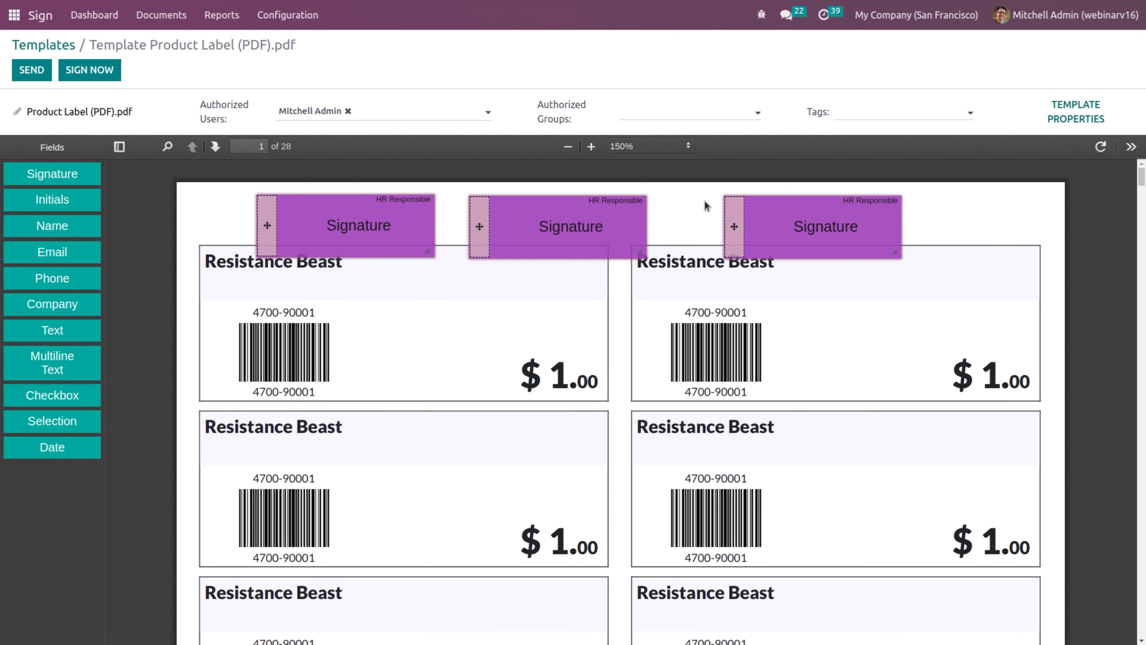
- Assign the middle Signature field to Company and delete the third Signature field
left_click(637, 206)
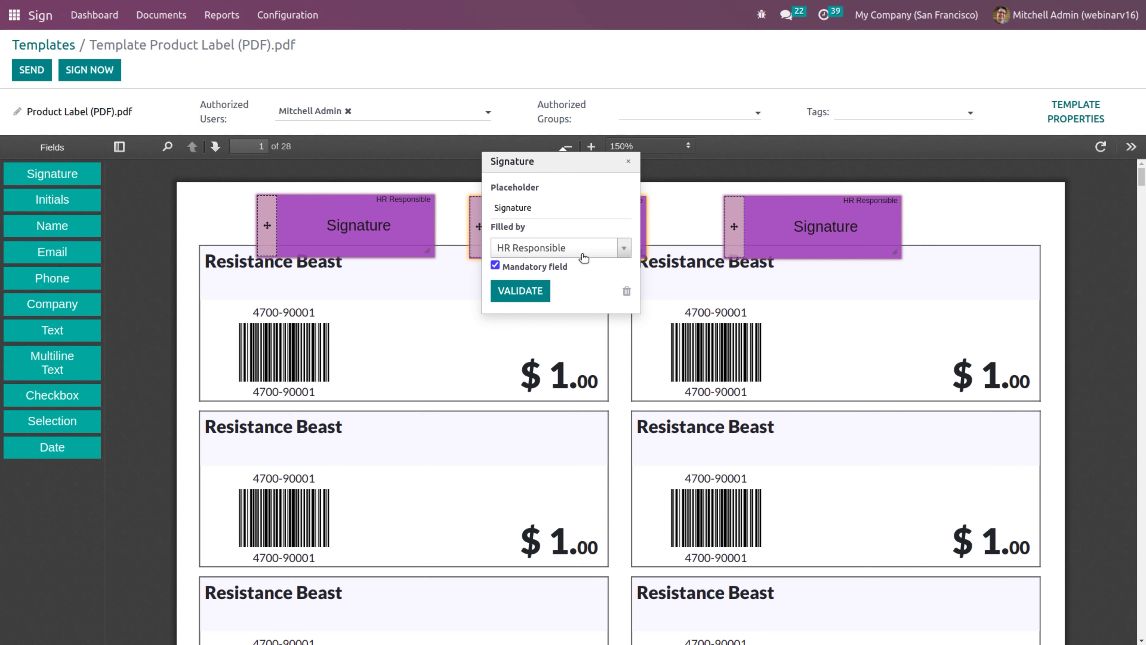
left_click(557, 253)
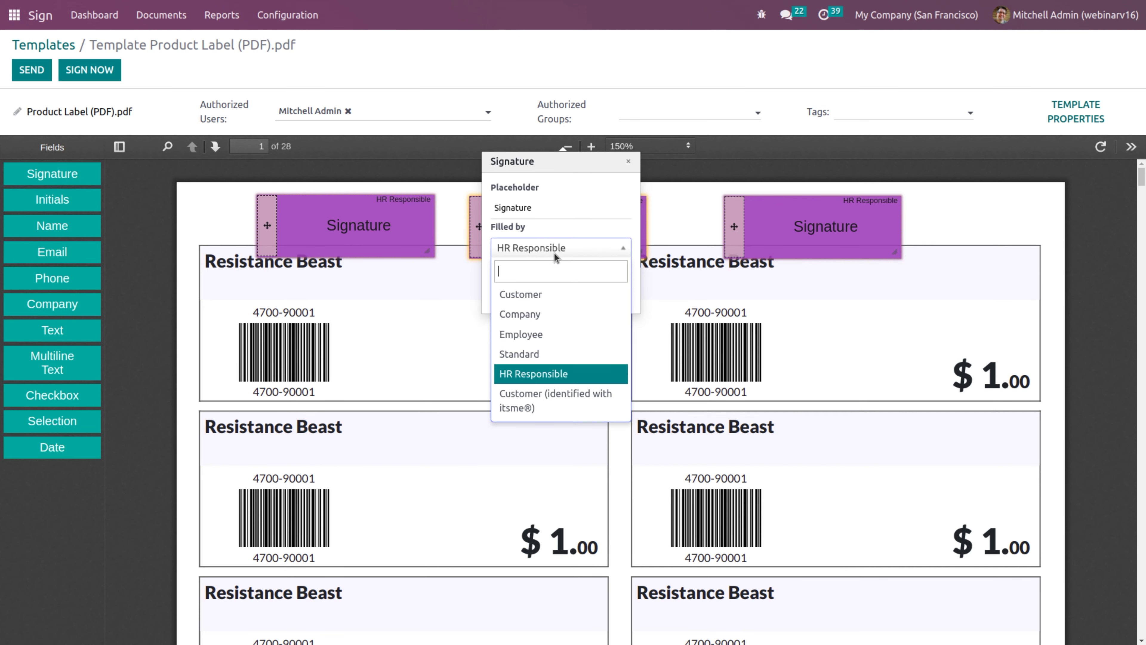
left_click(540, 316)
left_click(527, 293)
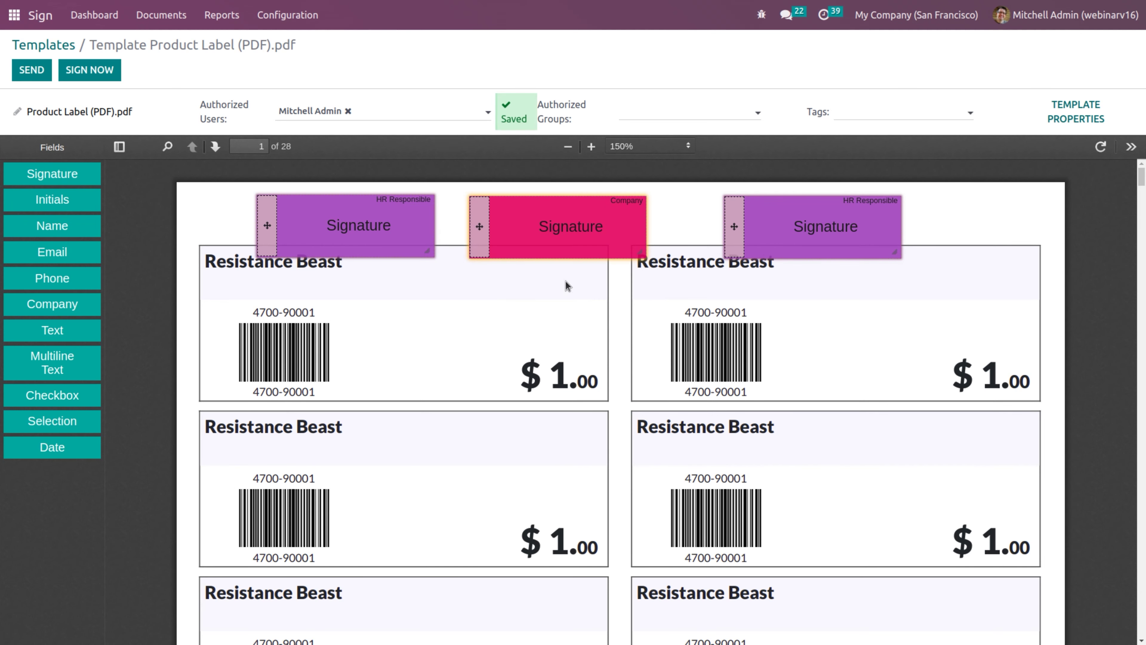
left_click(811, 237)
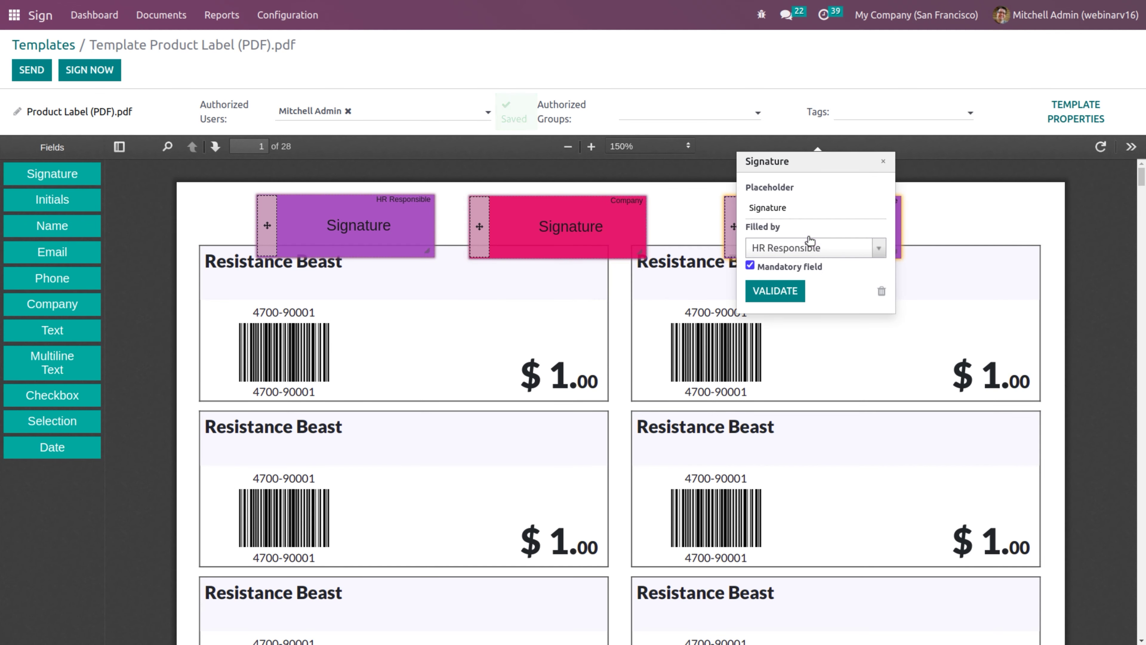
left_click(882, 291)
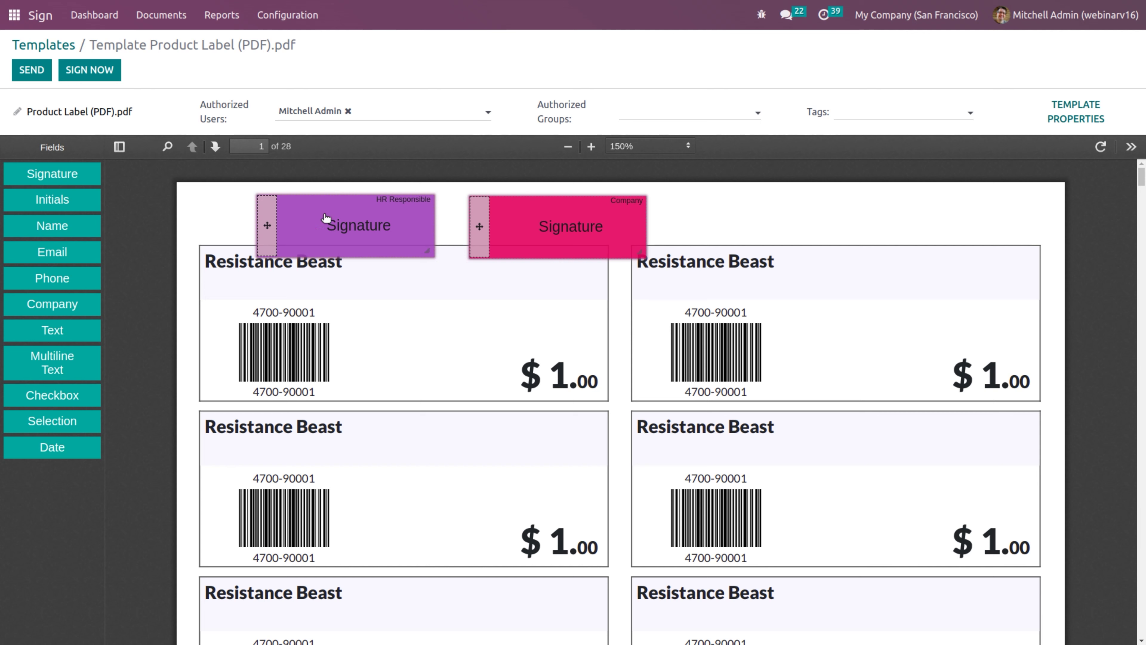
- Tick Specify Signing Order in a signature request, cancel it, then start a fresh request
left_click(38, 73)
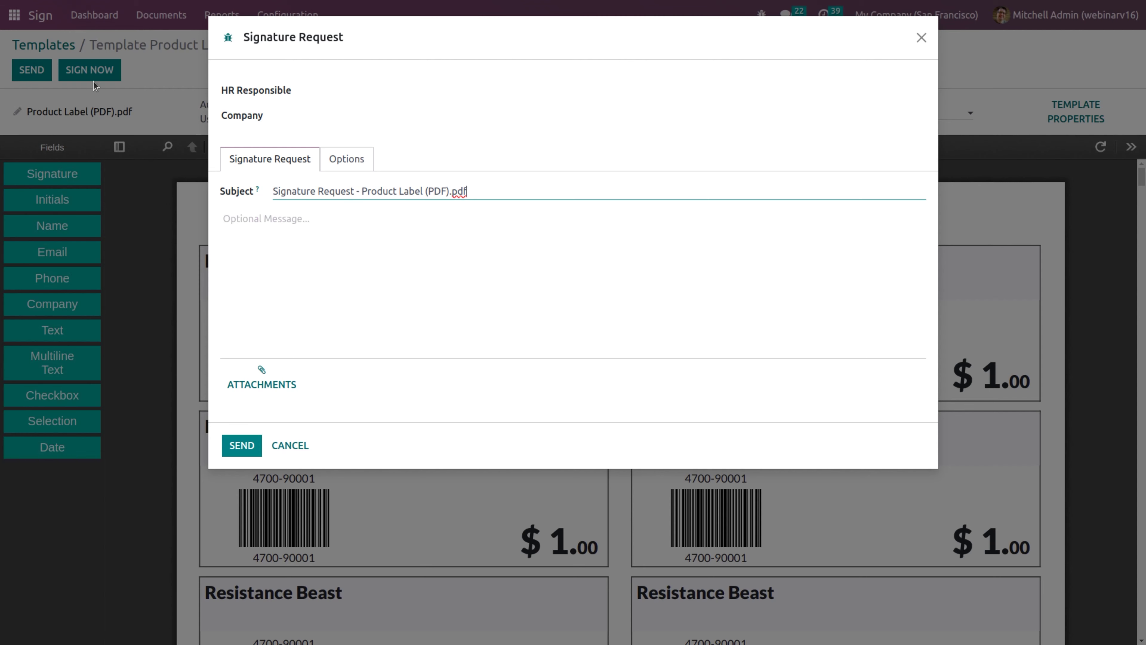
left_click(364, 156)
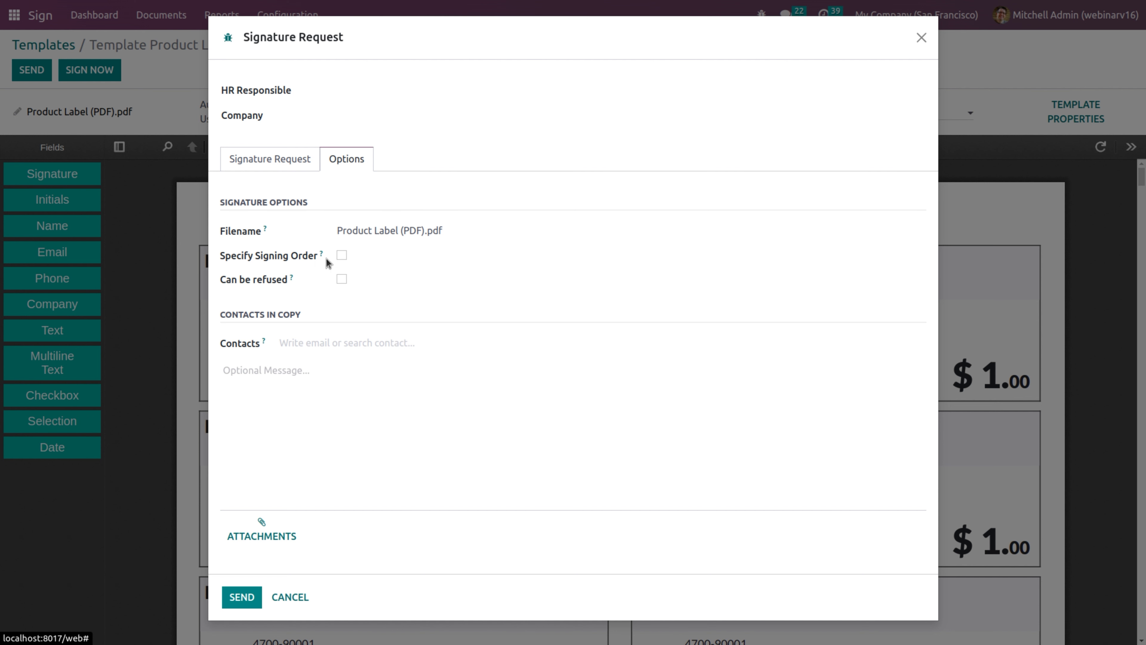
left_click(341, 256)
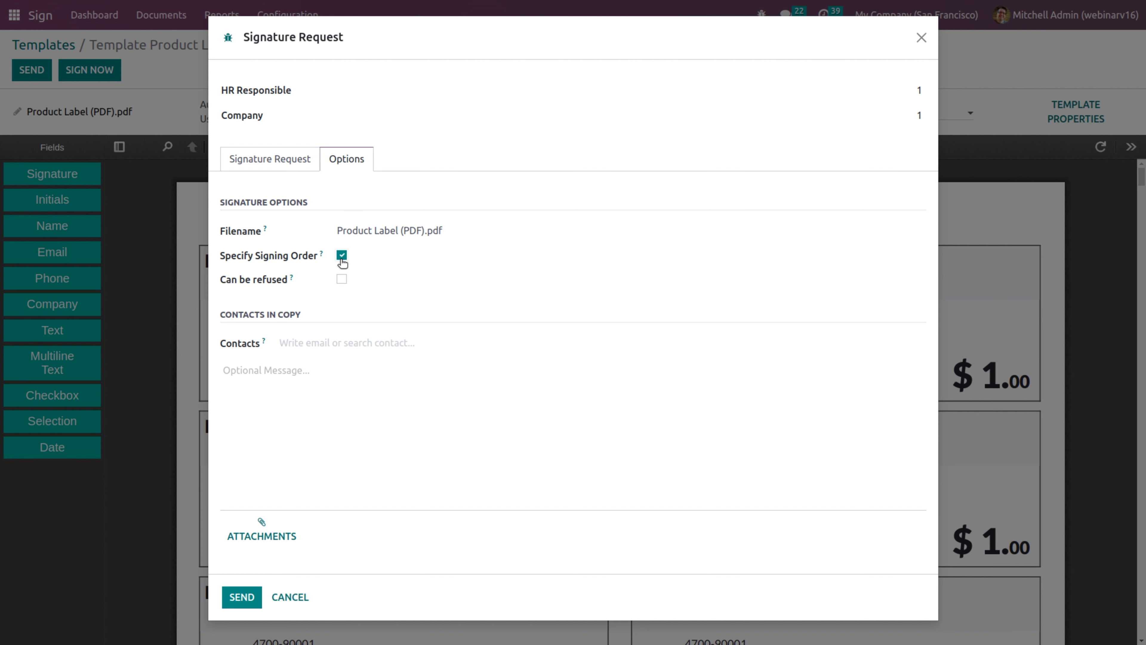
left_click(289, 598)
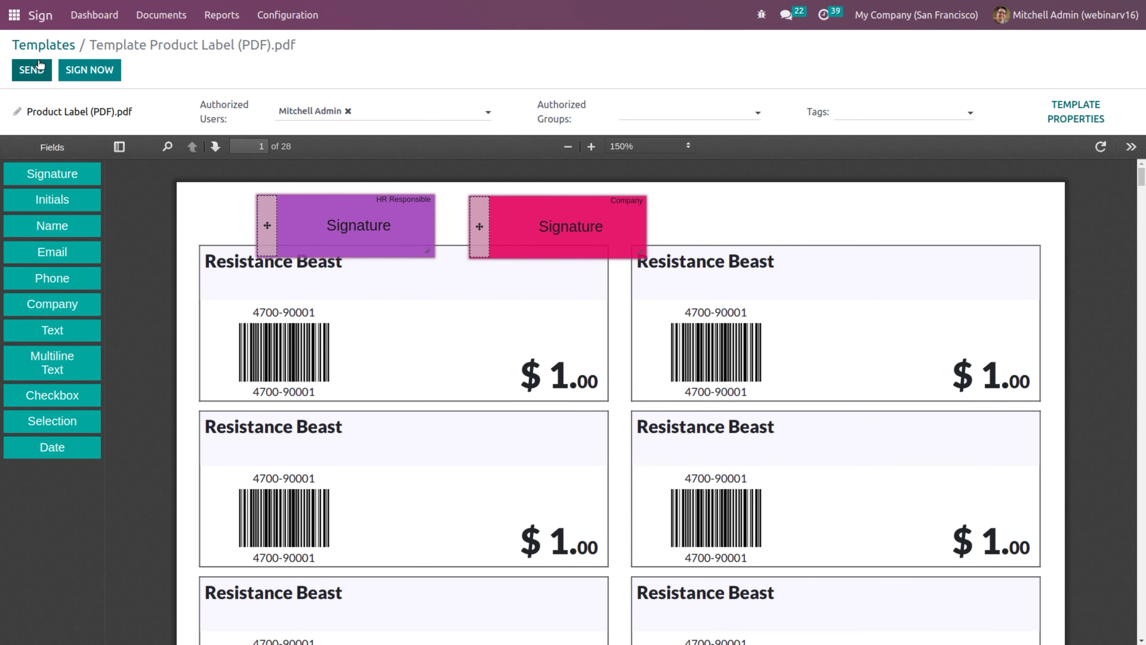
left_click(43, 70)
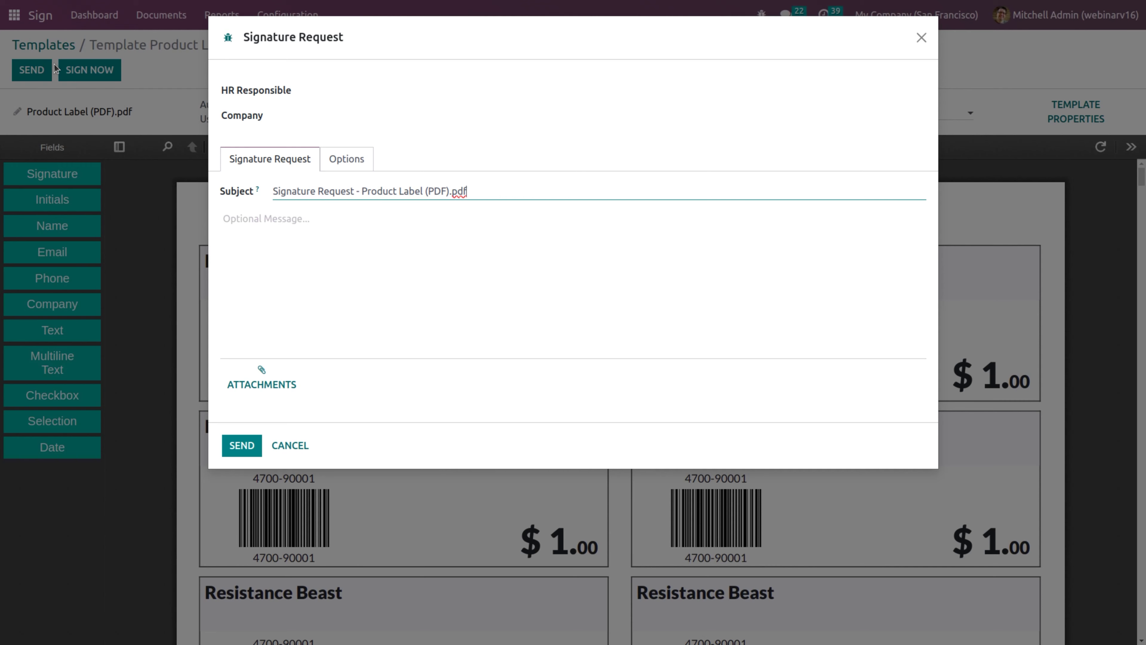
- Enable signing order, set the Company signer's order to 2, and choose My Company (San Francisco)
left_click(346, 158)
left_click(341, 255)
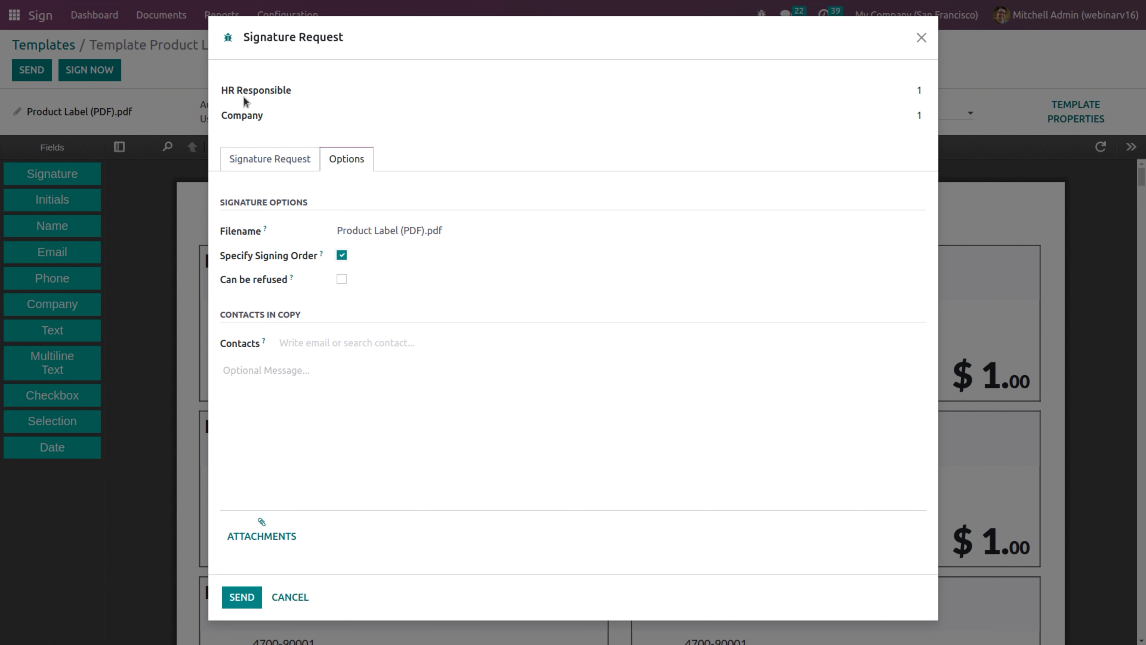
left_click(920, 115)
type("2")
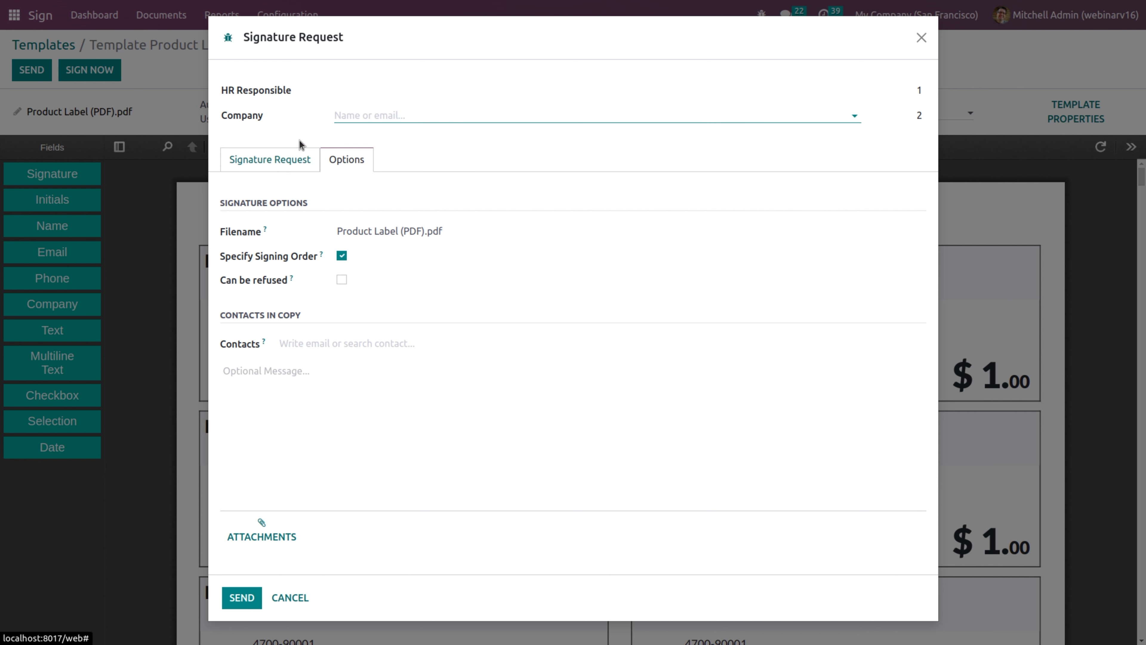
left_click(346, 116)
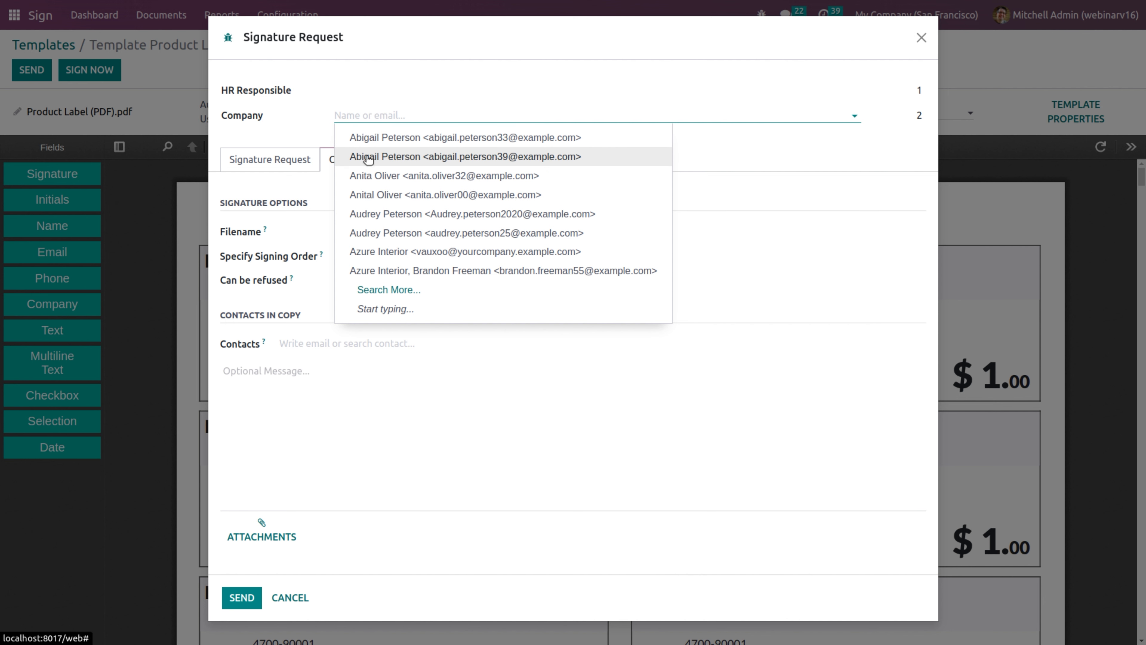
type("my")
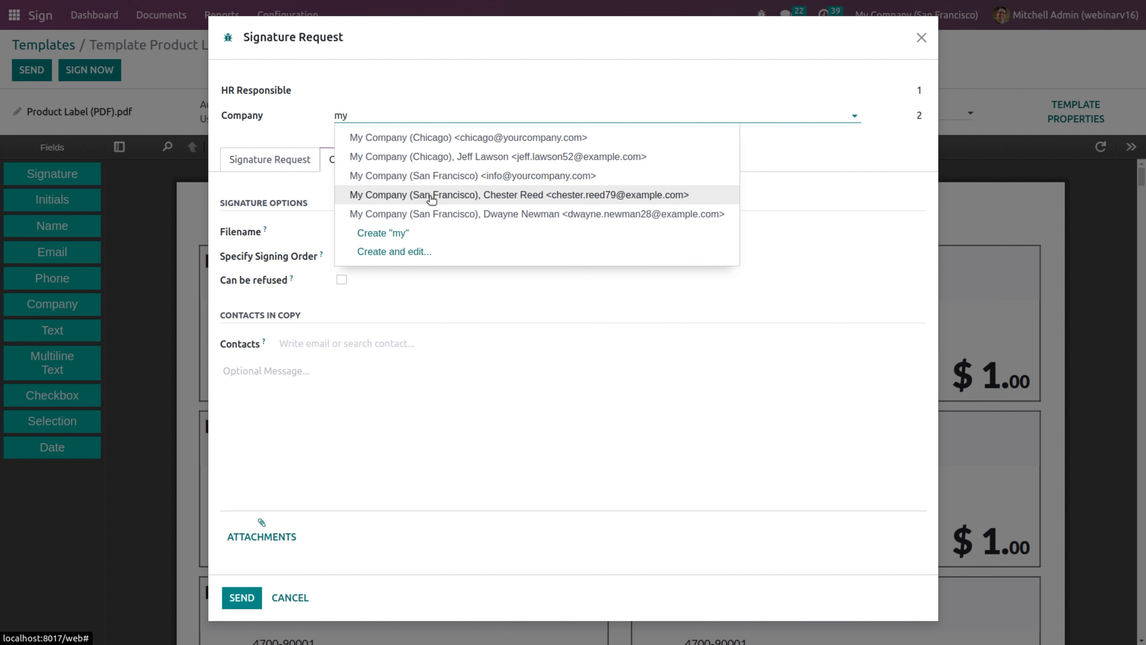
left_click(419, 180)
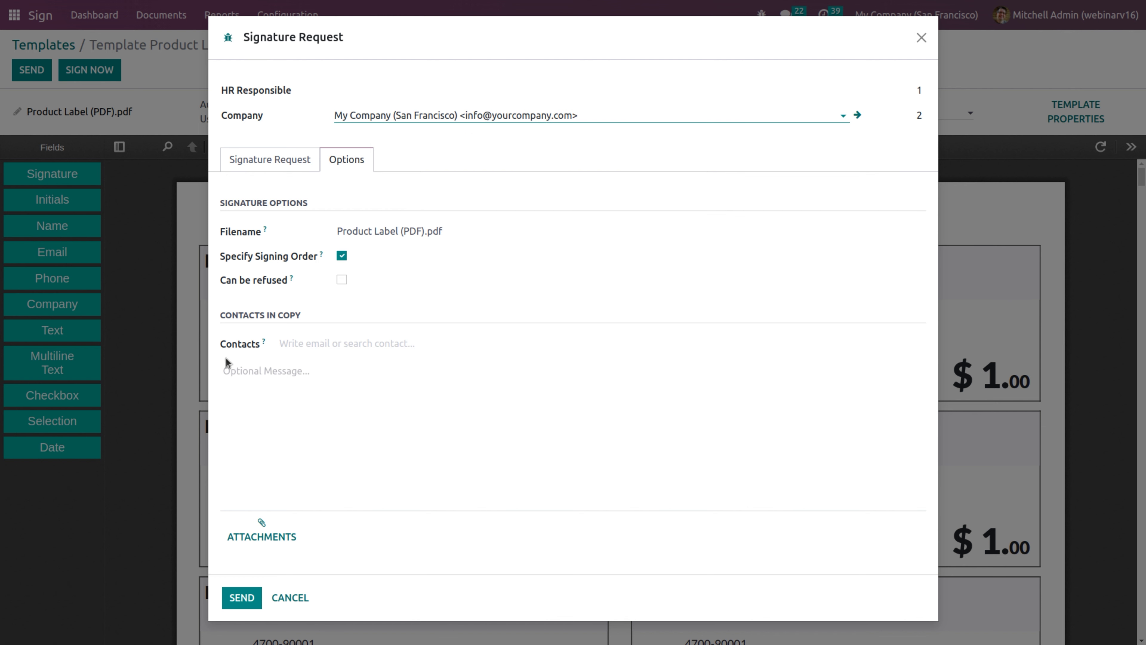
- Try sending twice, dismiss the missing HR Responsible errors, and cancel the request
left_click(242, 598)
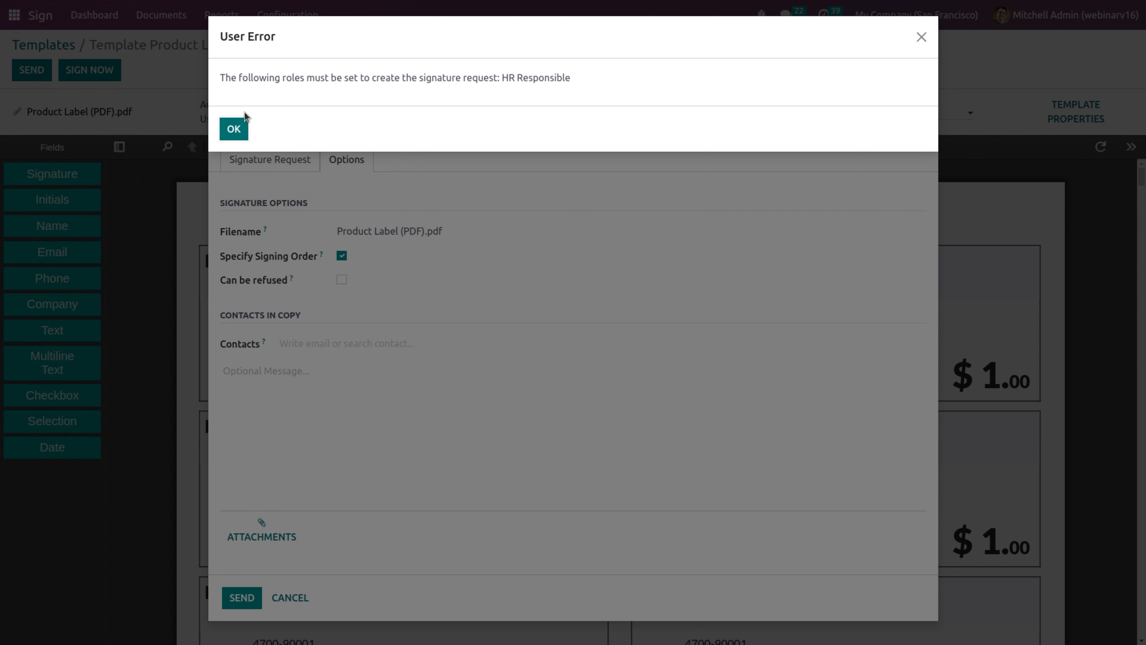
left_click(234, 129)
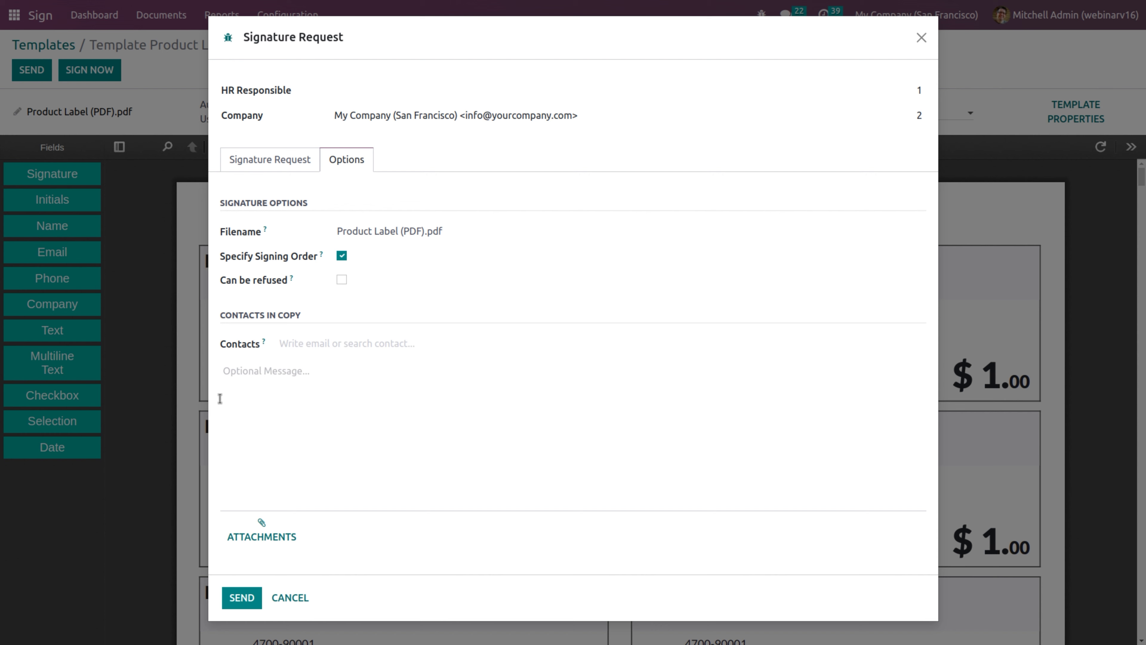
left_click(242, 597)
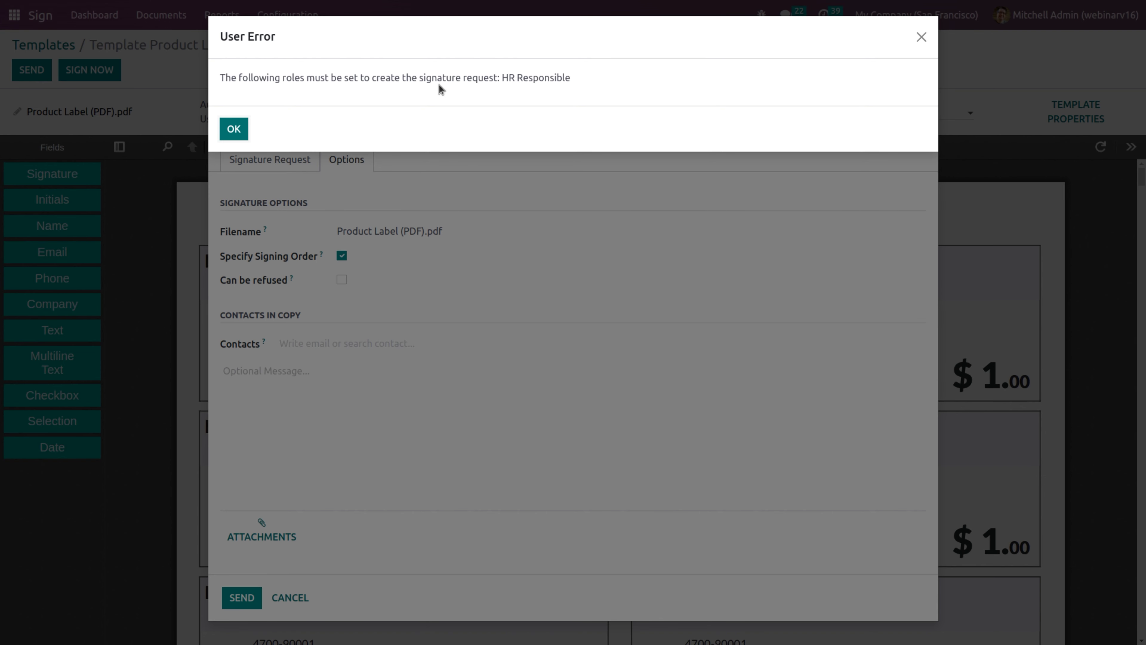
left_click(237, 128)
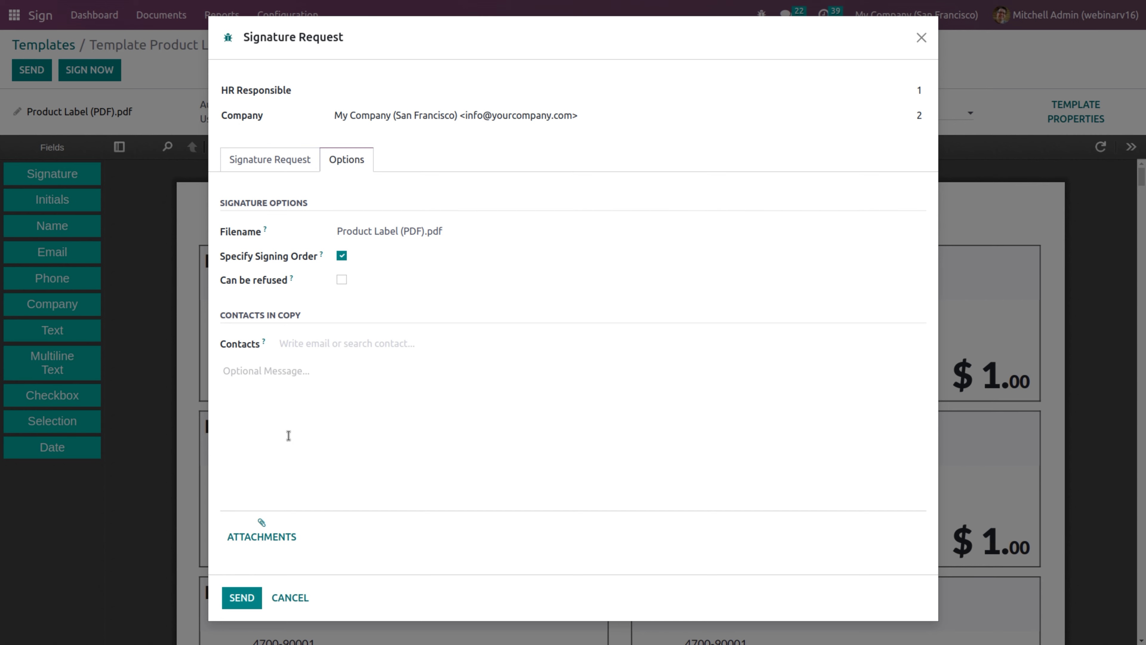
left_click(291, 598)
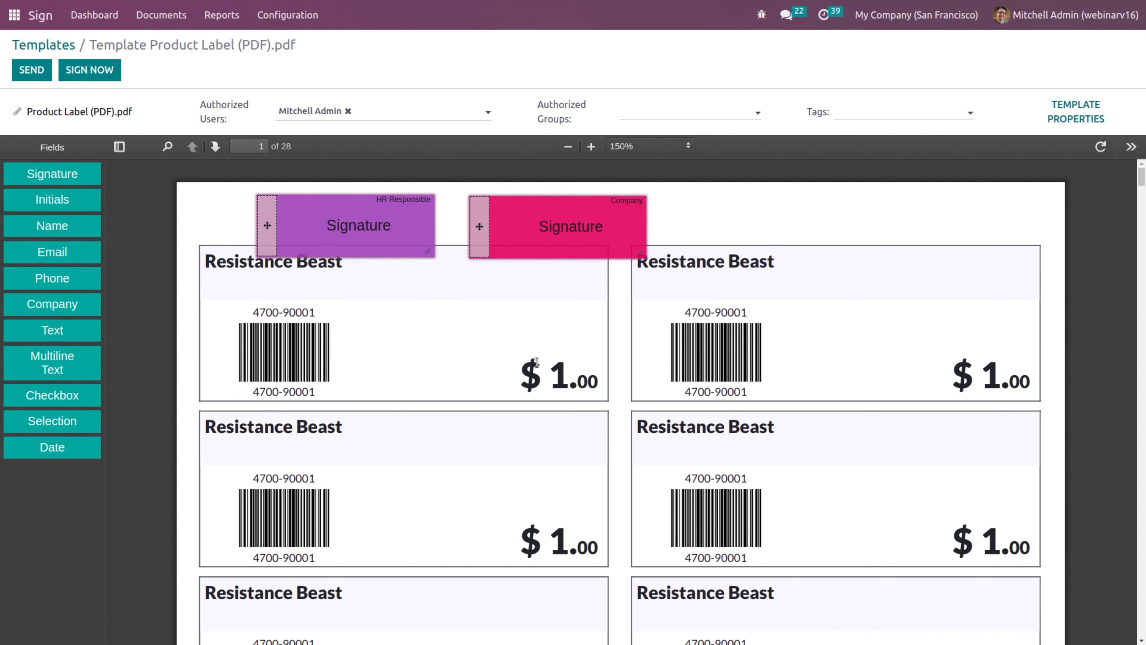
- Reassign the HR Responsible signature field to Customer, then start a signature request for Customer and Company
left_click(418, 202)
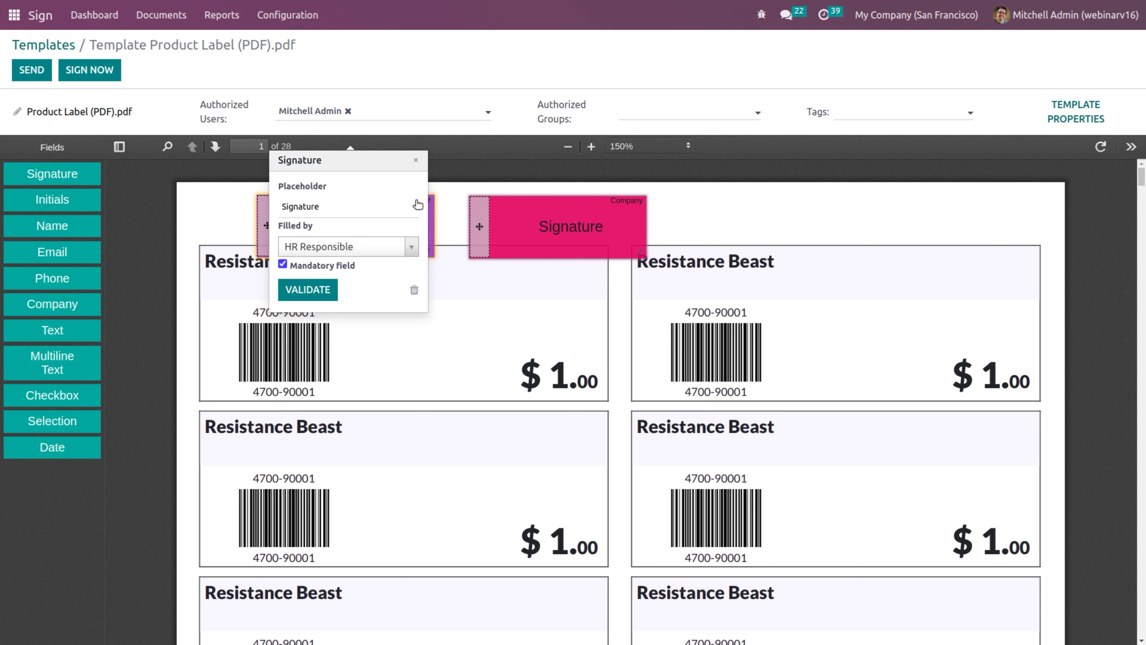
left_click(374, 251)
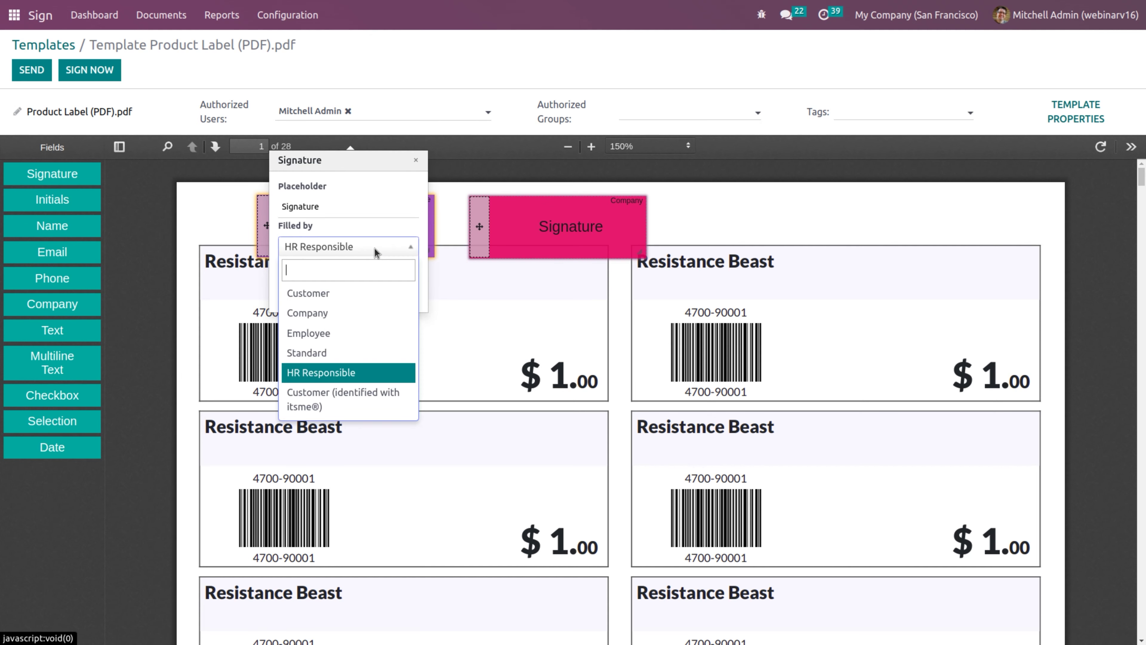
left_click(309, 294)
left_click(309, 290)
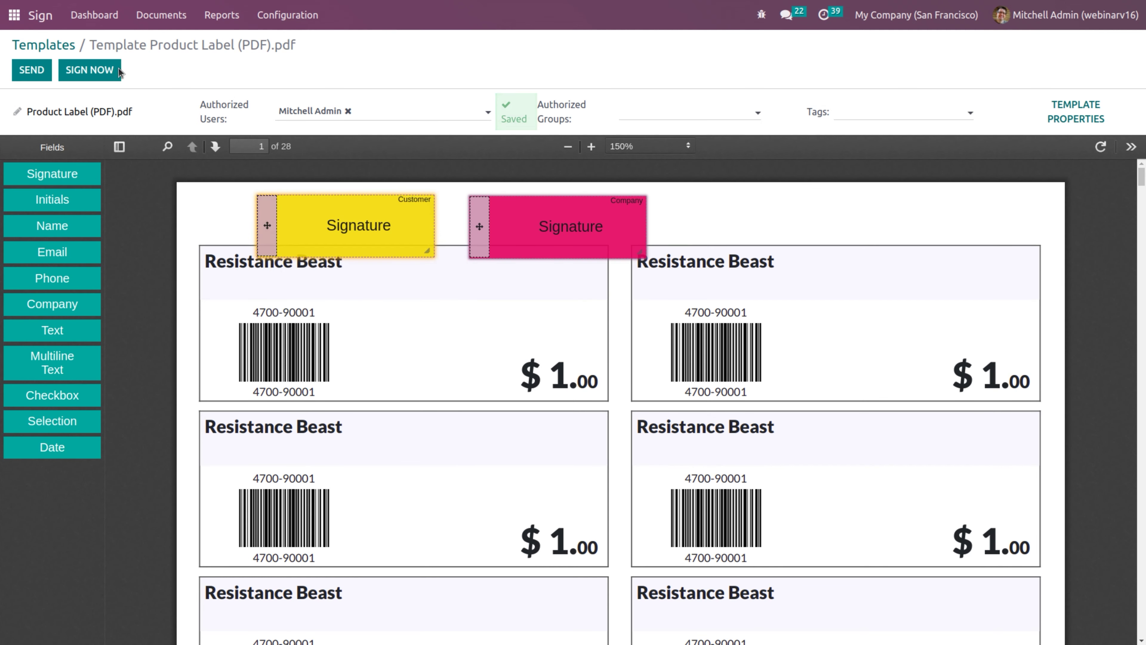
left_click(31, 70)
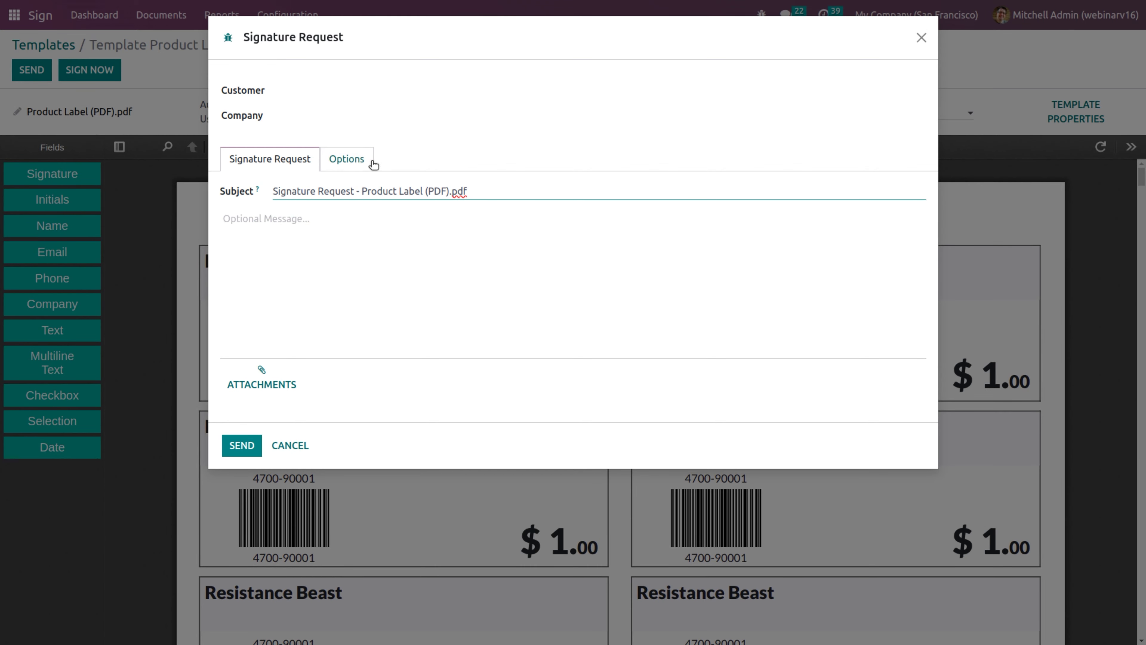